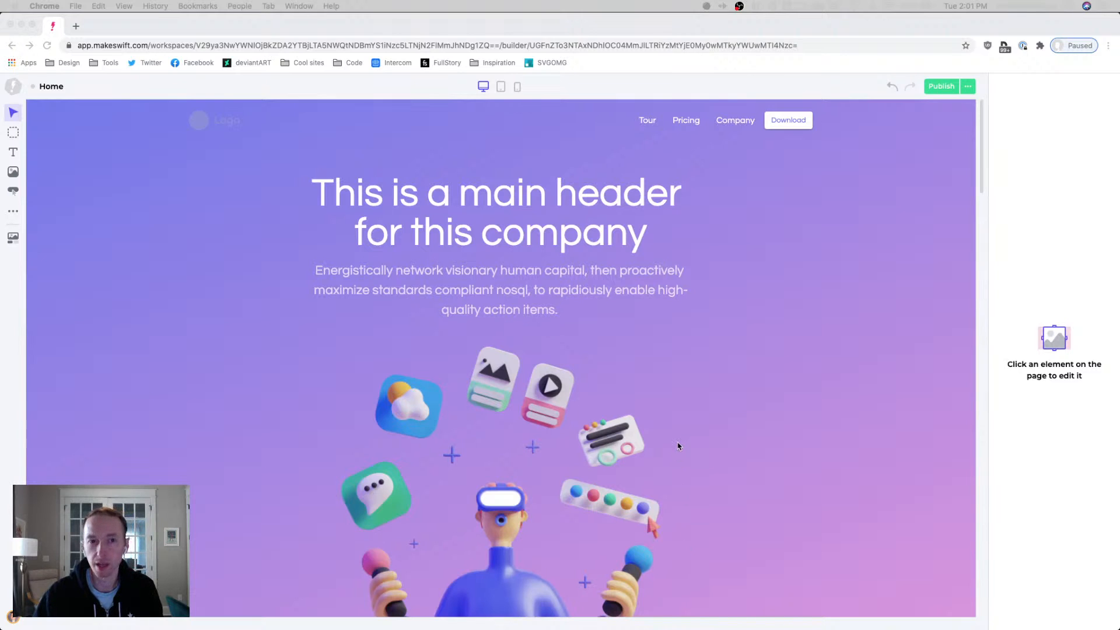
Select the main header text on the home page to view its text properties.
click(337, 90)
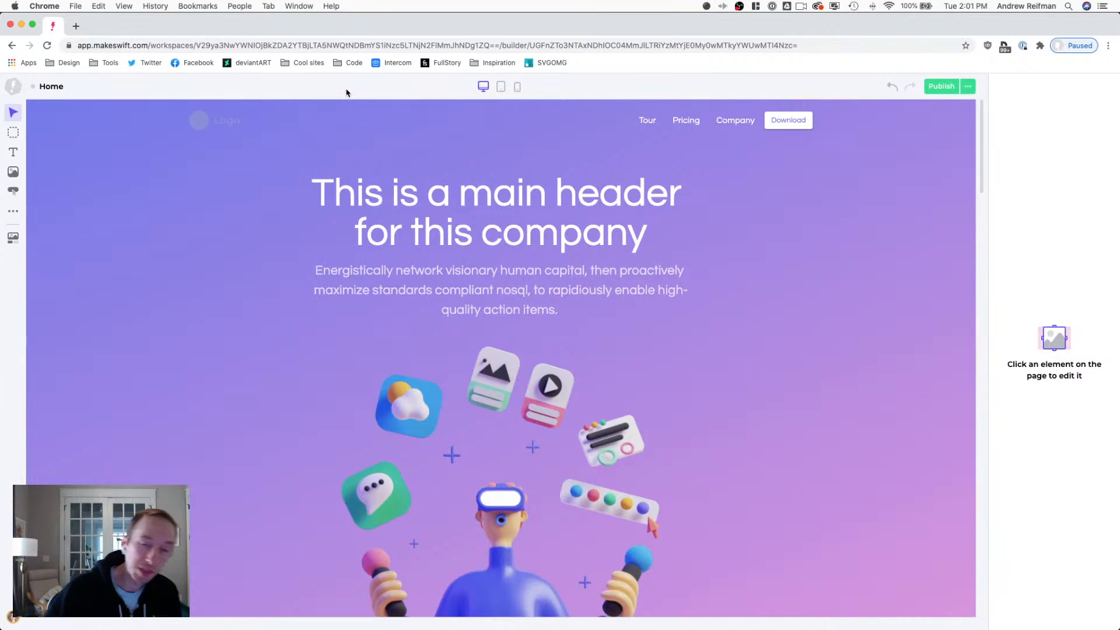
click(415, 220)
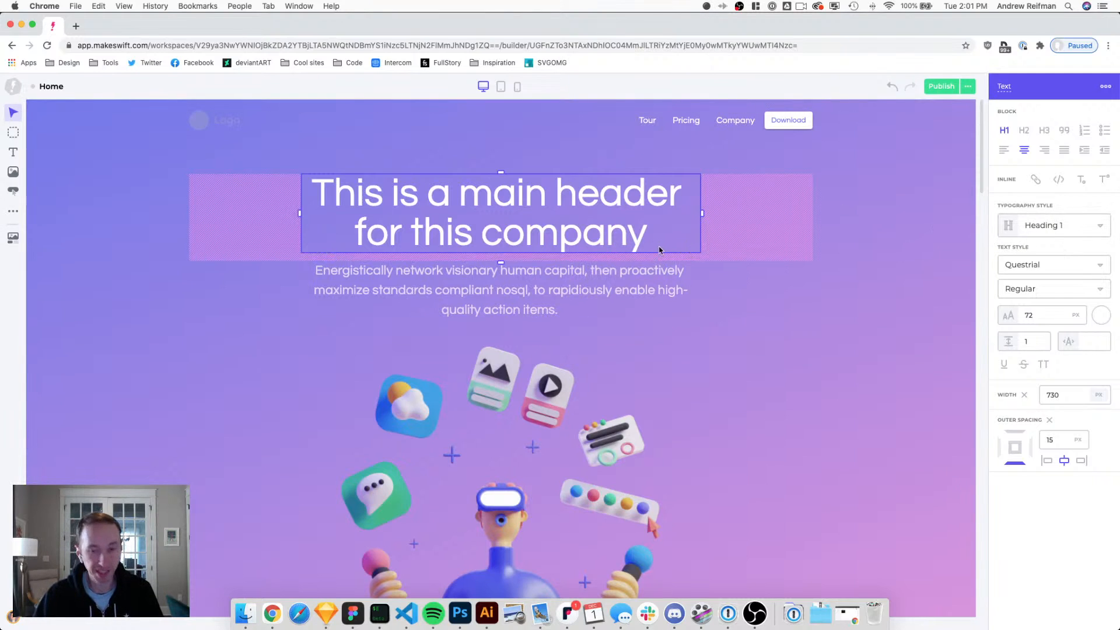
click(980, 304)
click(546, 197)
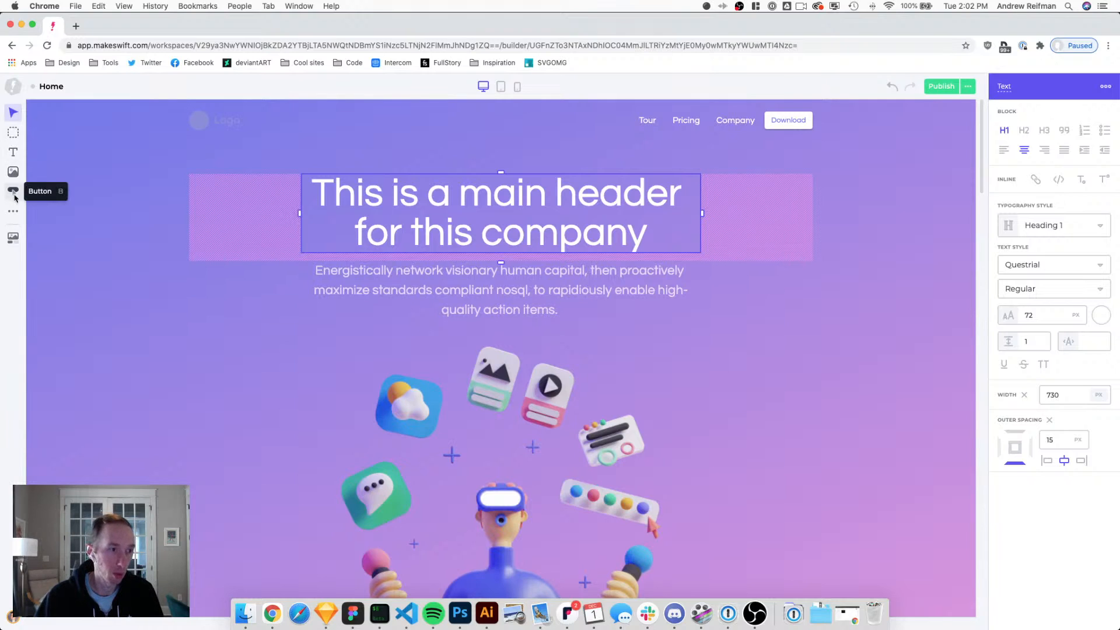
Try placing a video element between the main header and the hero paragraph, and delete it.
click(13, 213)
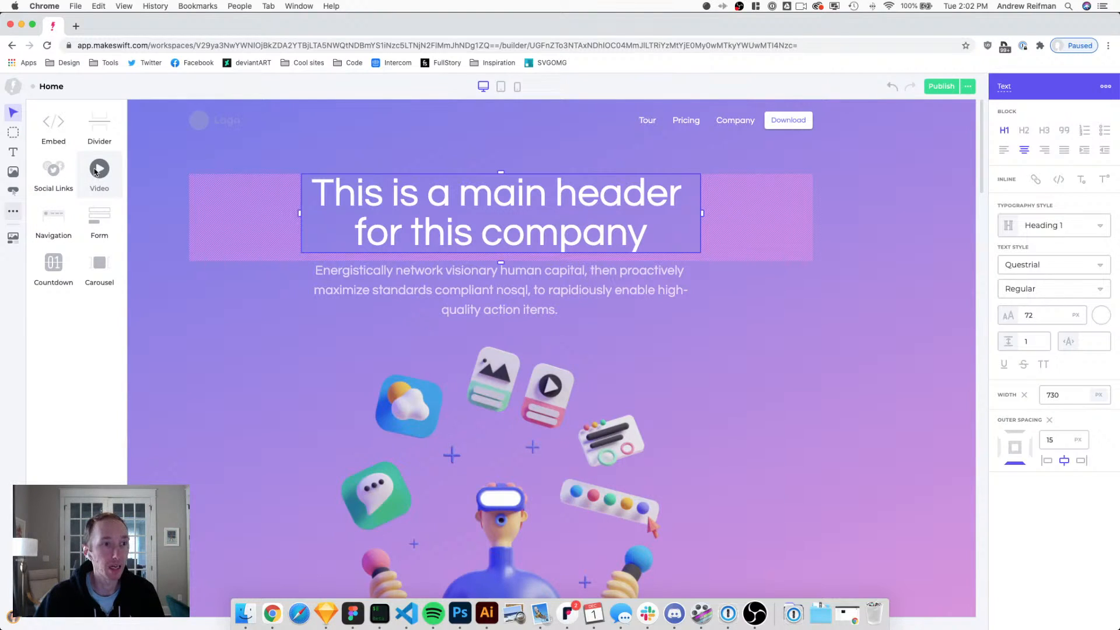
drag(96, 171, 486, 270)
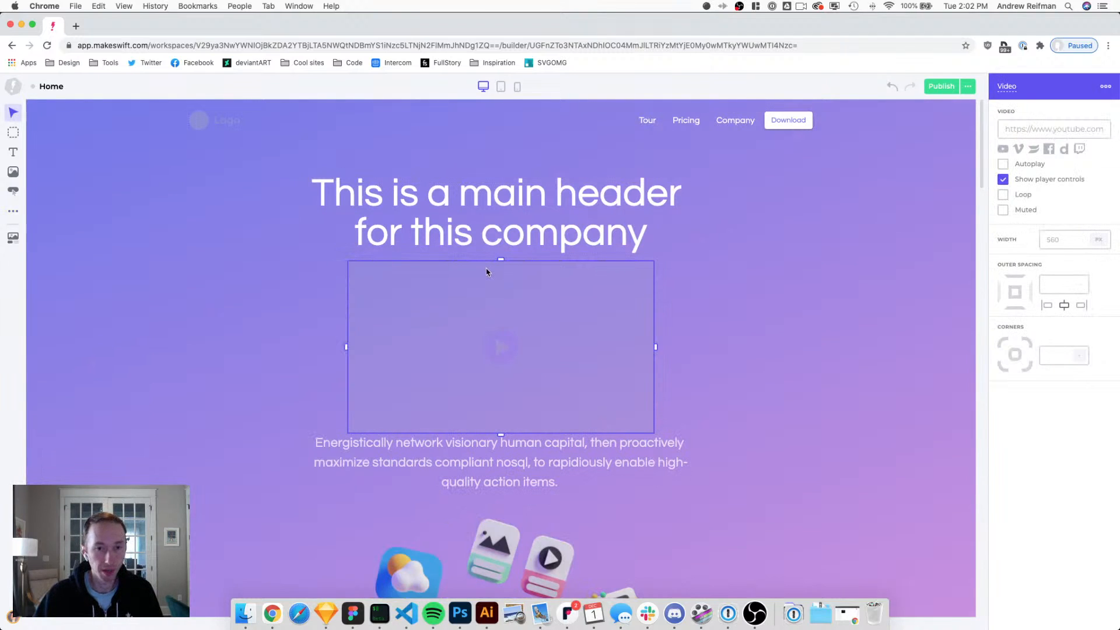
key(BackSpace)
click(11, 239)
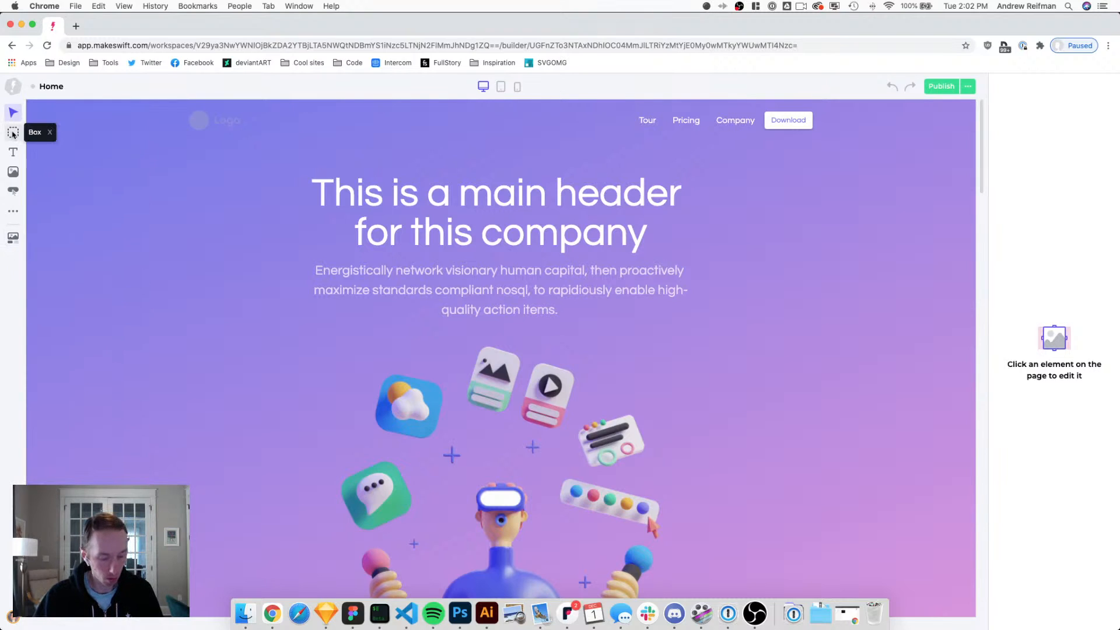
Try placing a box and an image below the main header, undoing each placement.
drag(13, 133, 482, 267)
key(super+z)
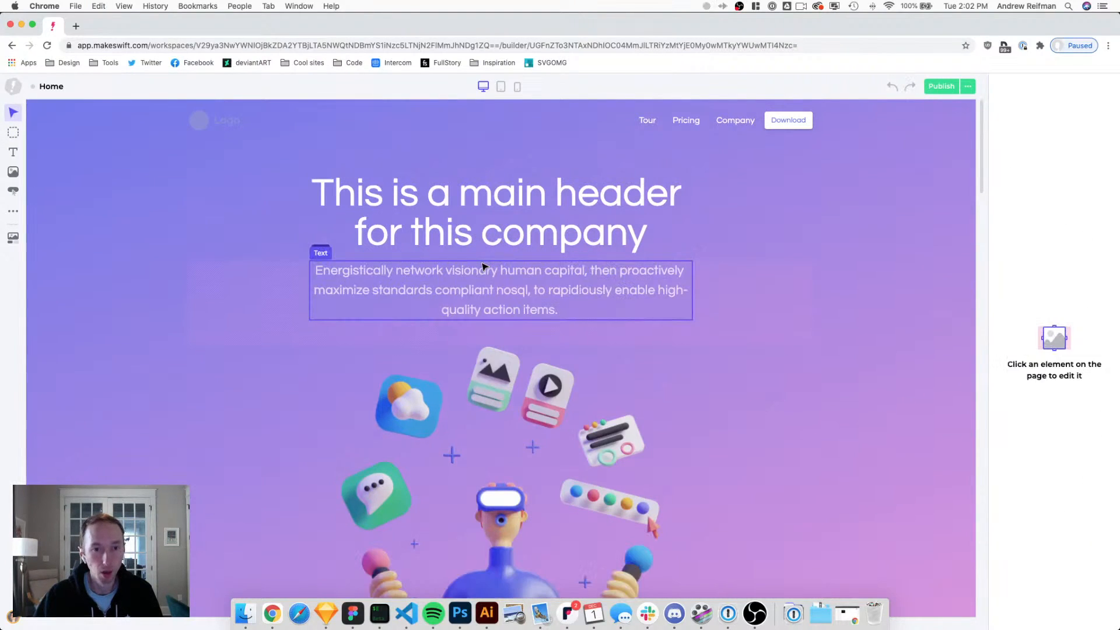
key(i)
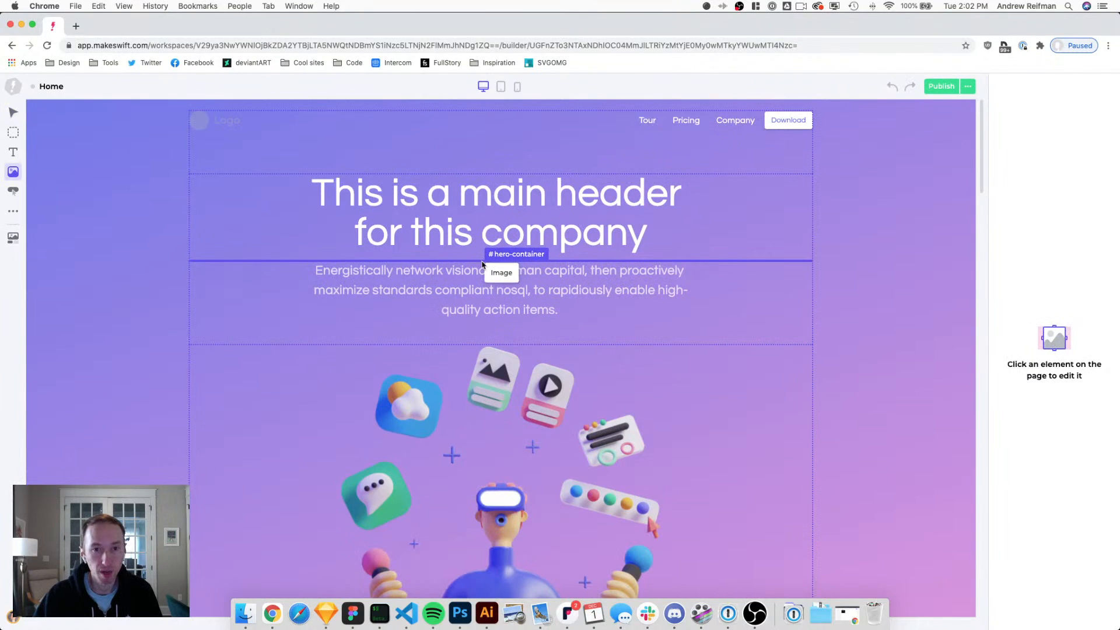
click(481, 265)
key(super+z)
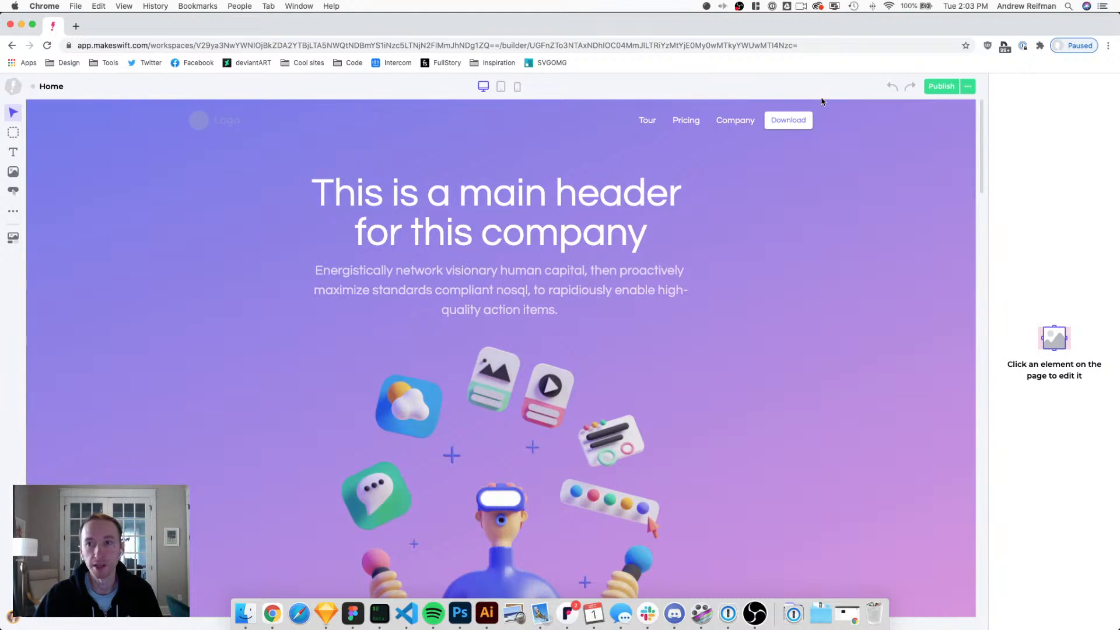
Look over the page options and preview the home page at tablet and mobile sizes, returning to desktop.
click(968, 86)
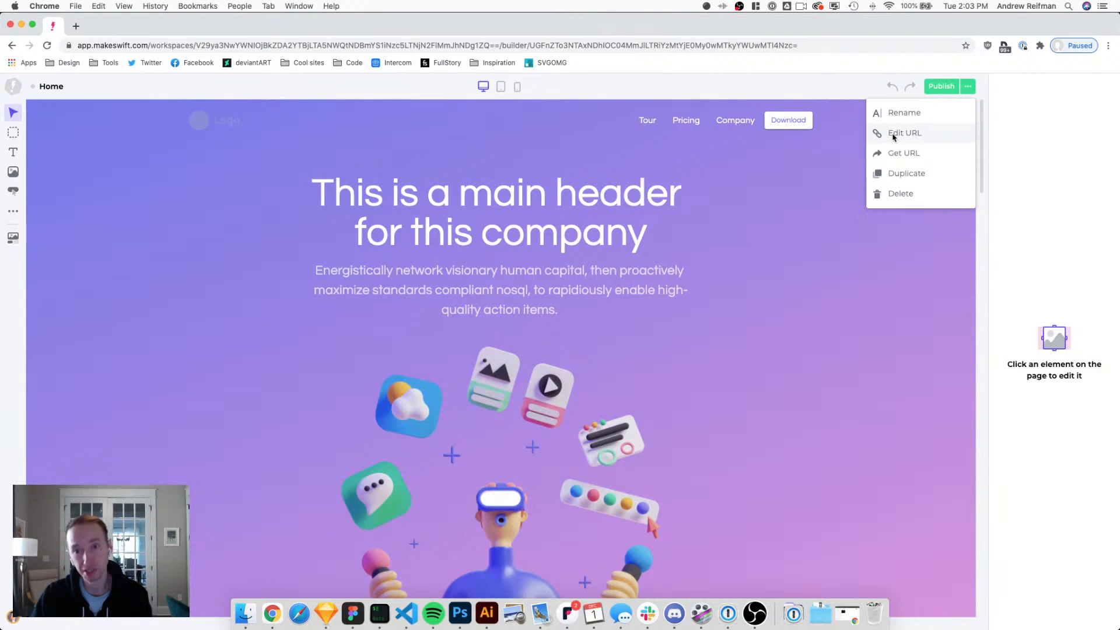
click(794, 87)
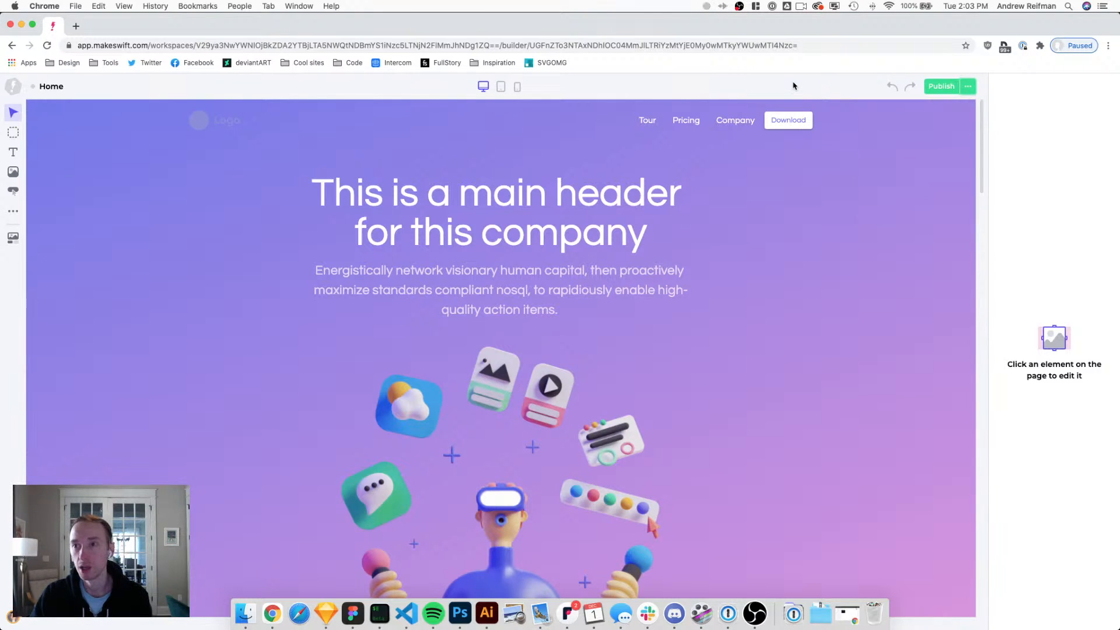
click(501, 86)
click(518, 86)
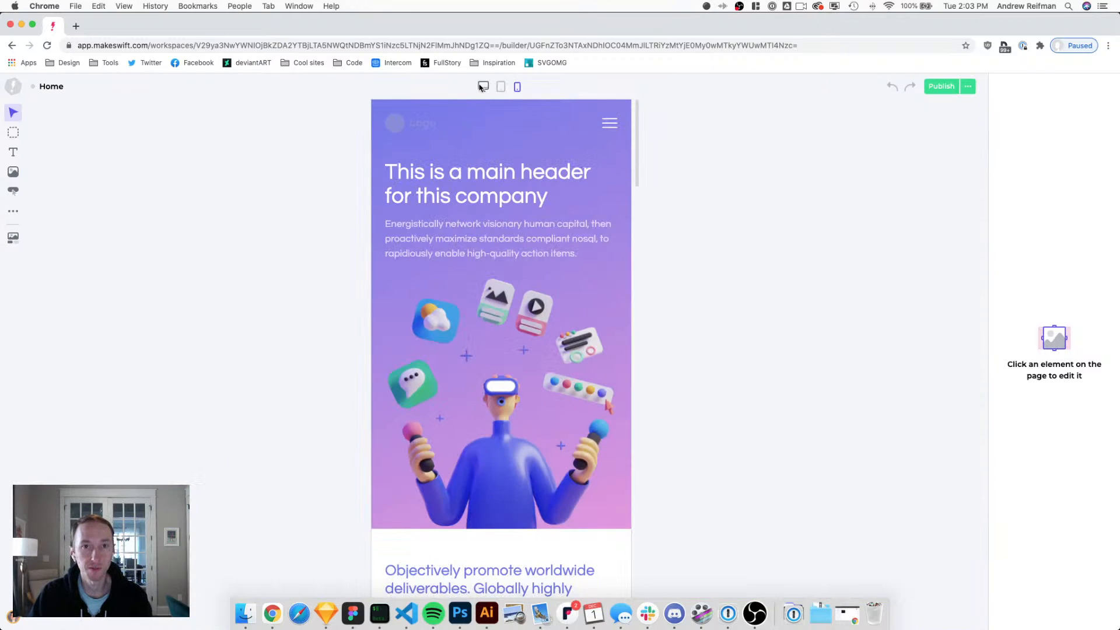
click(483, 87)
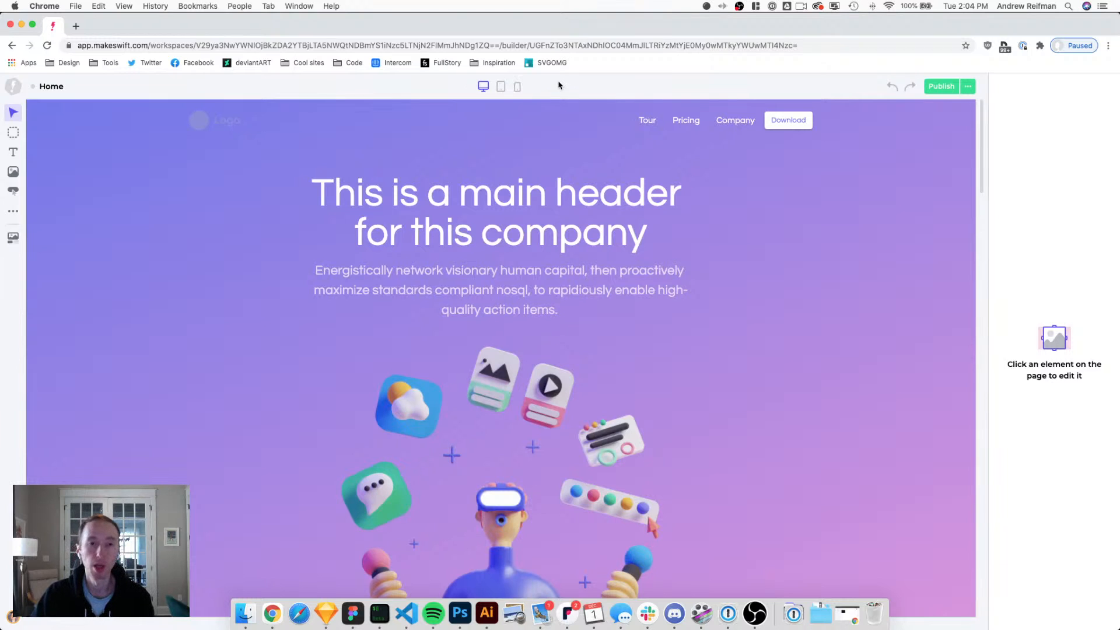
Inspect the typography styles of the main header, the hero paragraph and the heading in the rocket feature card.
double_click(482, 201)
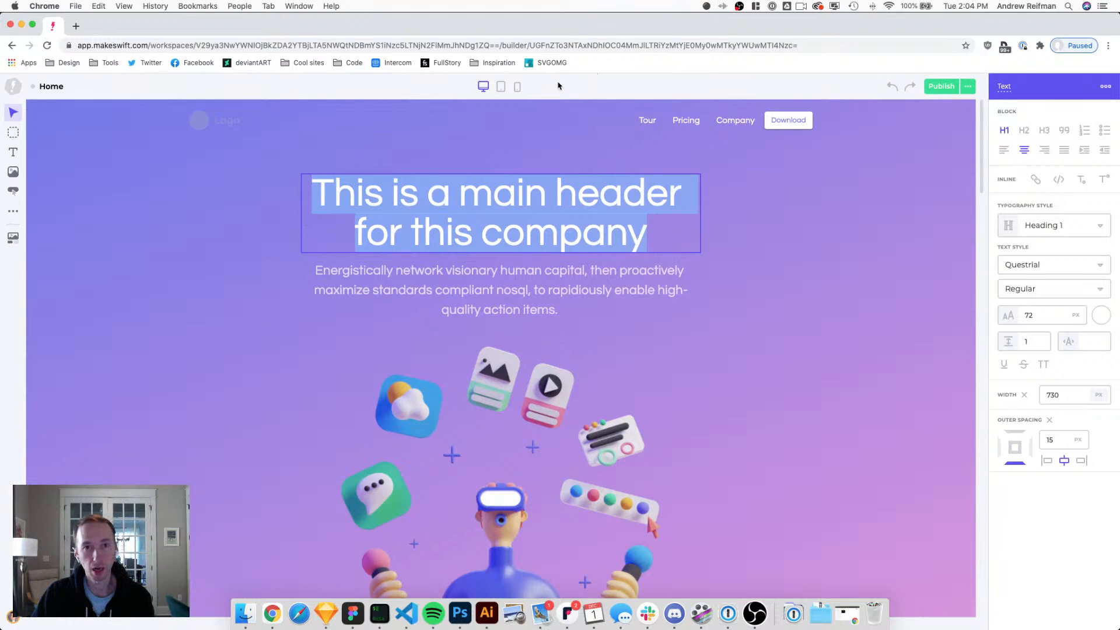
click(405, 280)
click(467, 233)
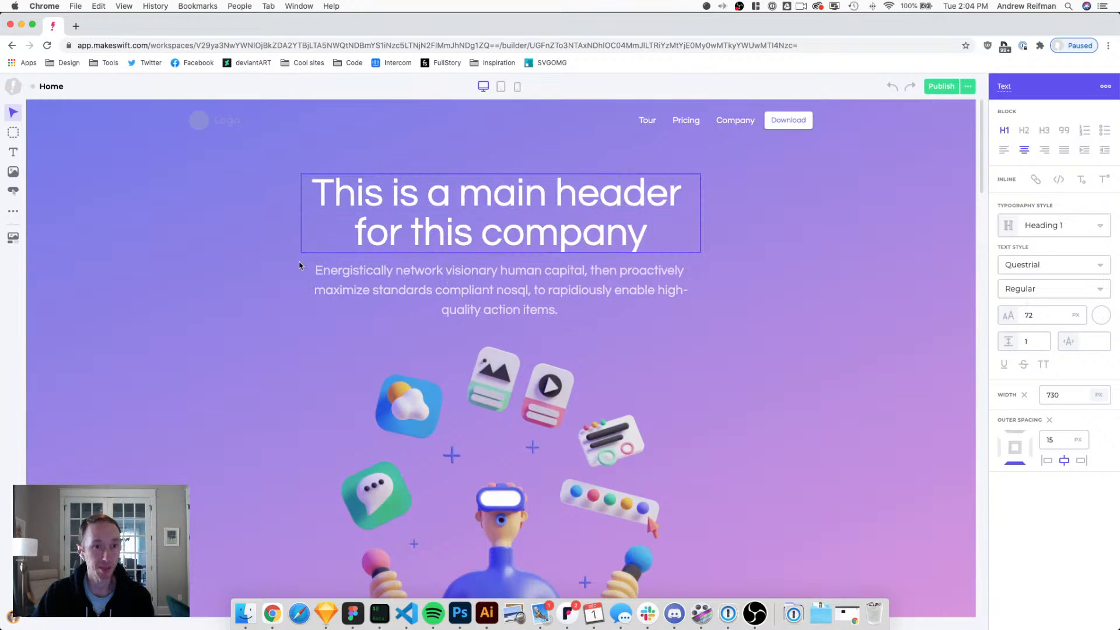
click(384, 274)
scroll(402, 250, down, 2)
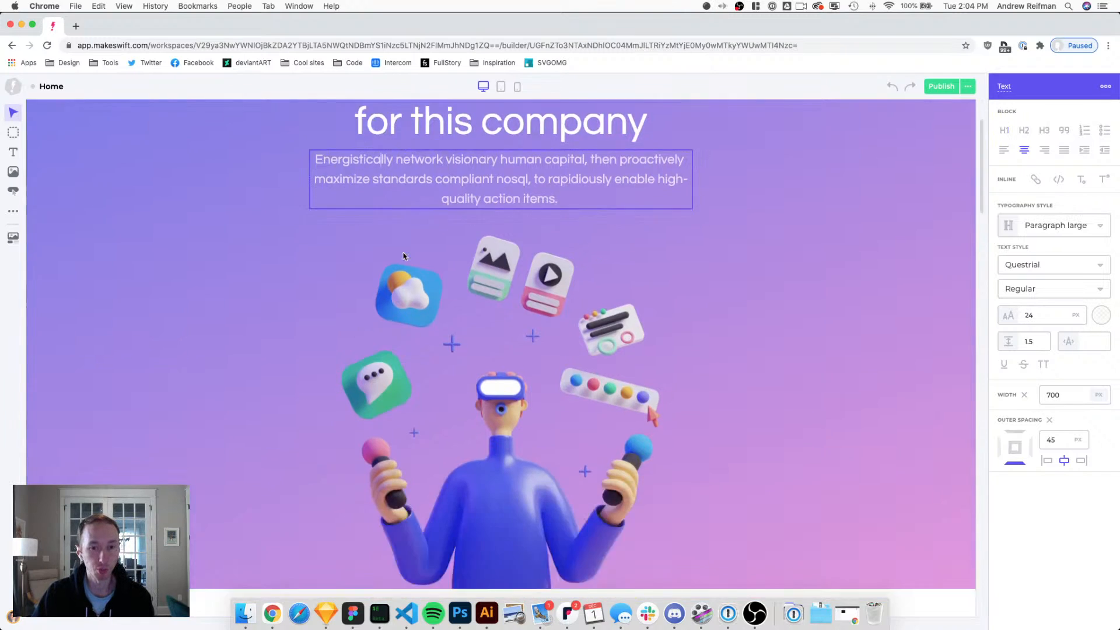
scroll(403, 256, down, 10)
scroll(370, 193, up, 1)
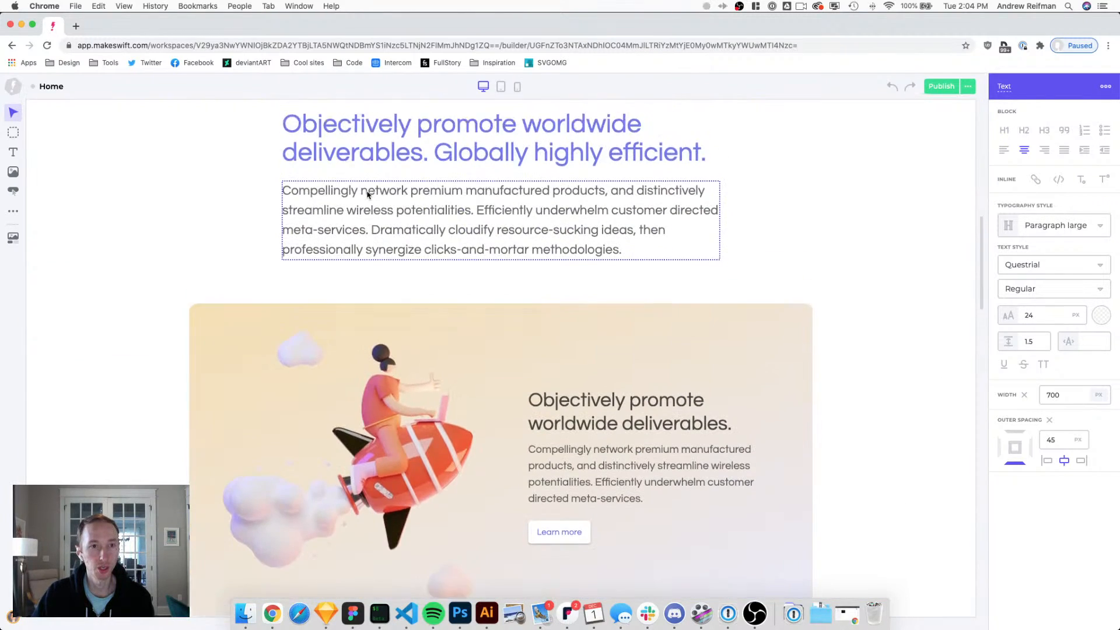
click(559, 404)
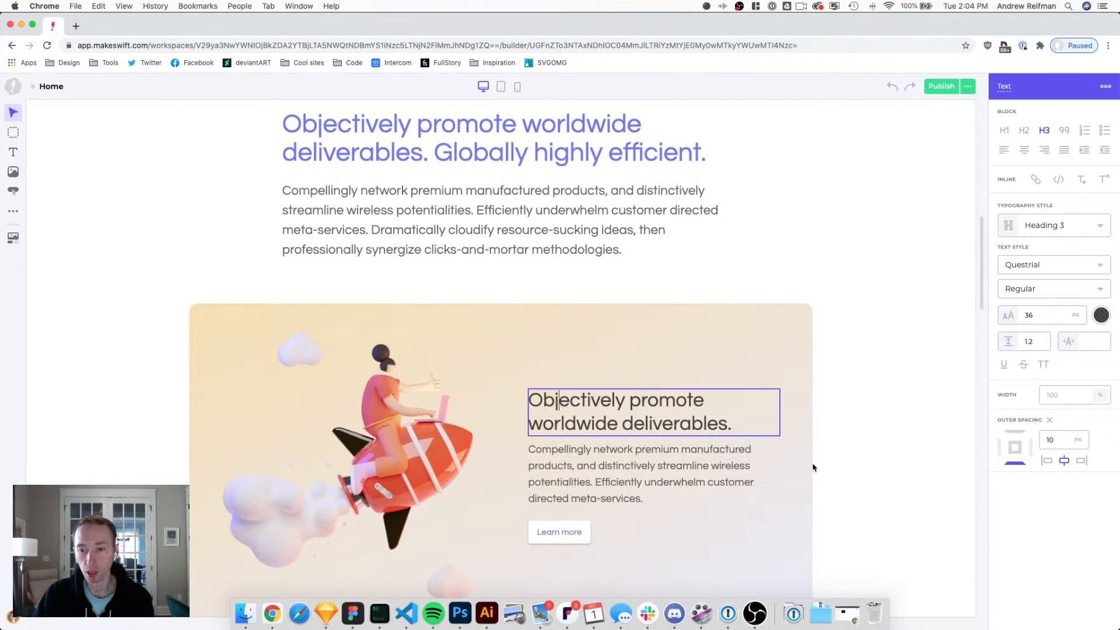
key(Escape)
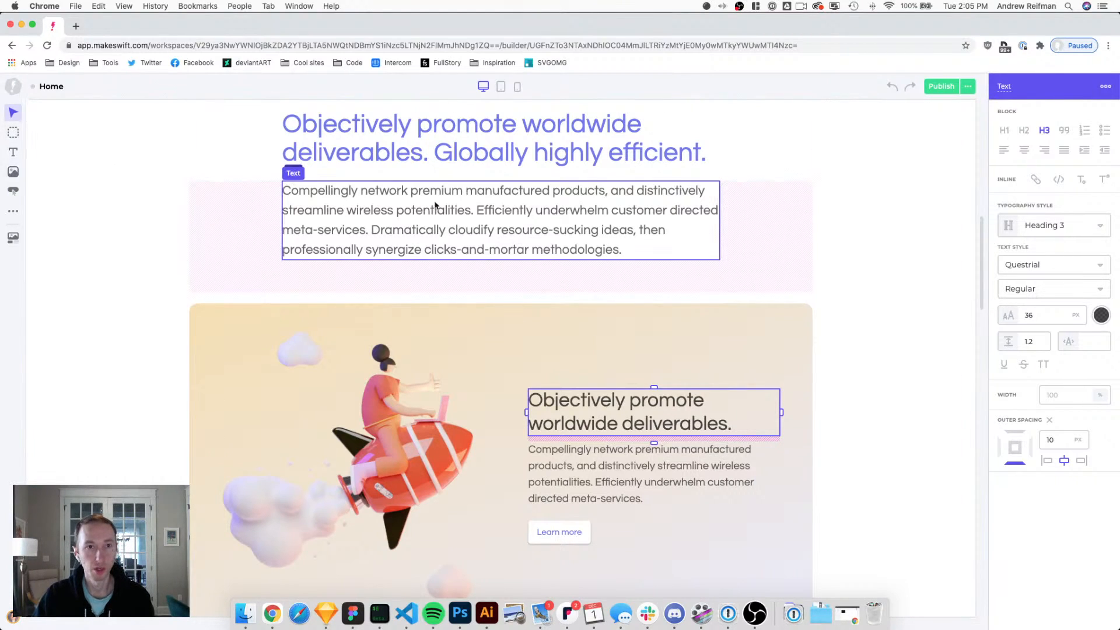
Review the home page's sections from the hero through the feature cards to the social-proof section.
scroll(432, 201, up, 10)
scroll(434, 202, up, 3)
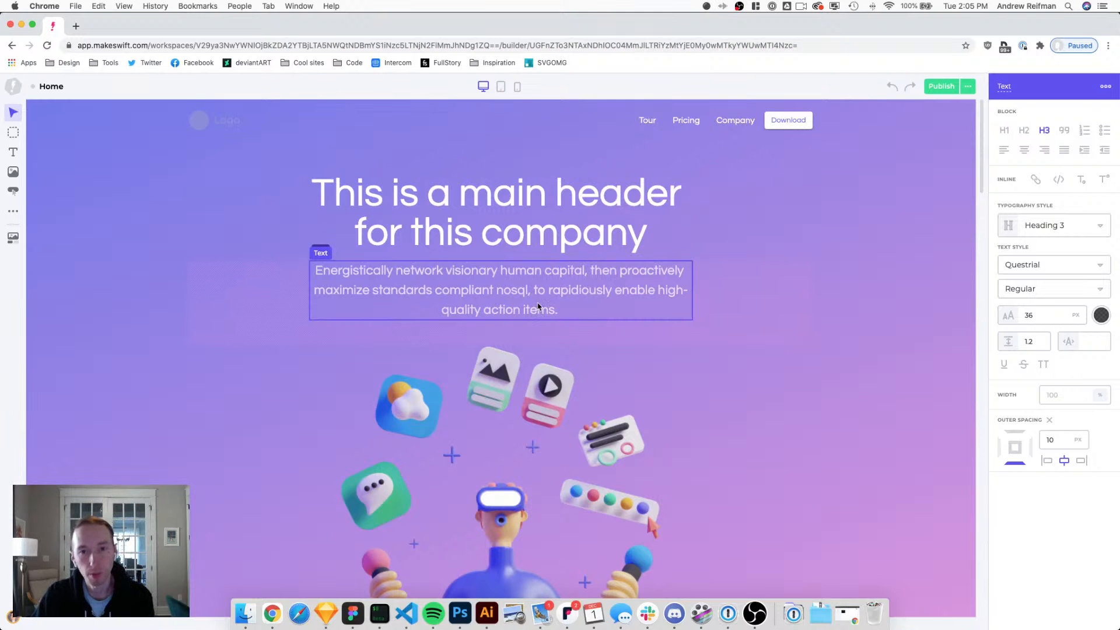
scroll(539, 308, down, 15)
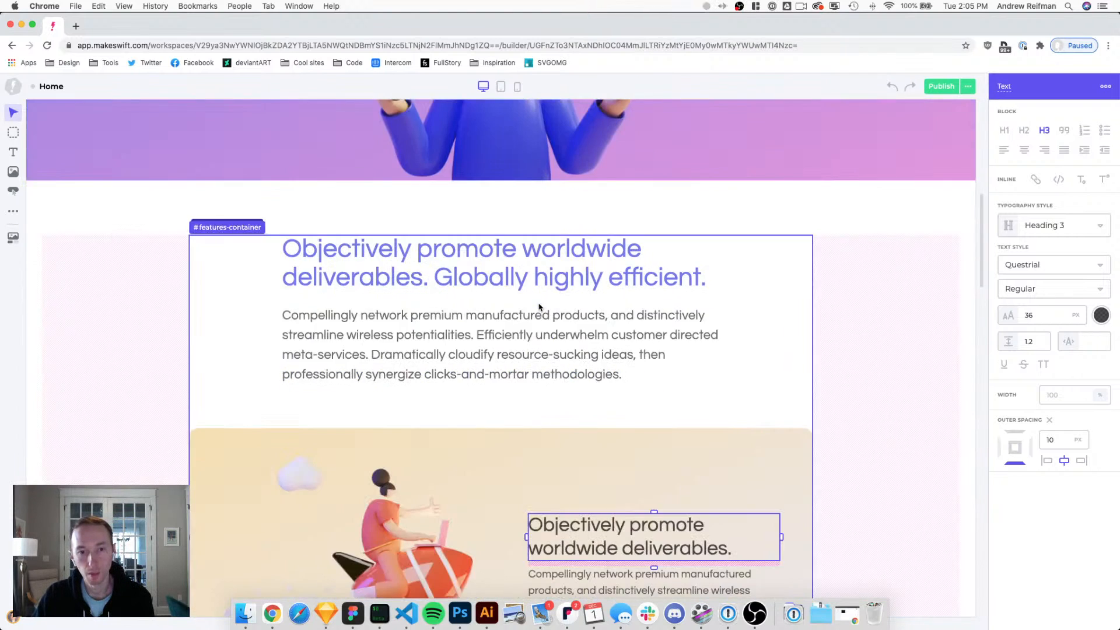
scroll(539, 308, up, 15)
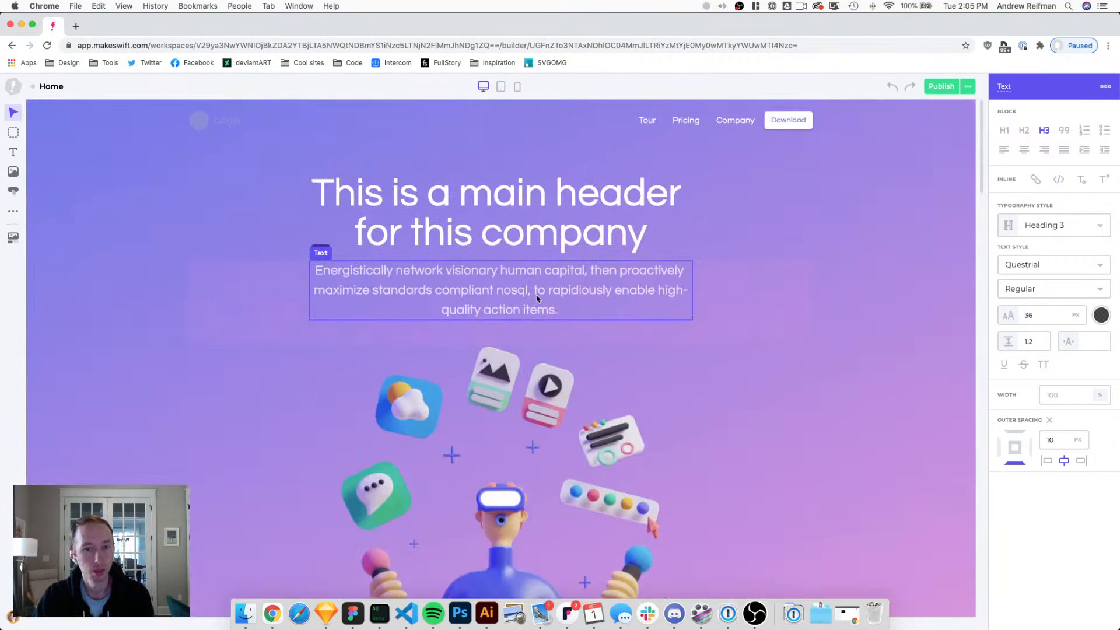
scroll(510, 295, down, 15)
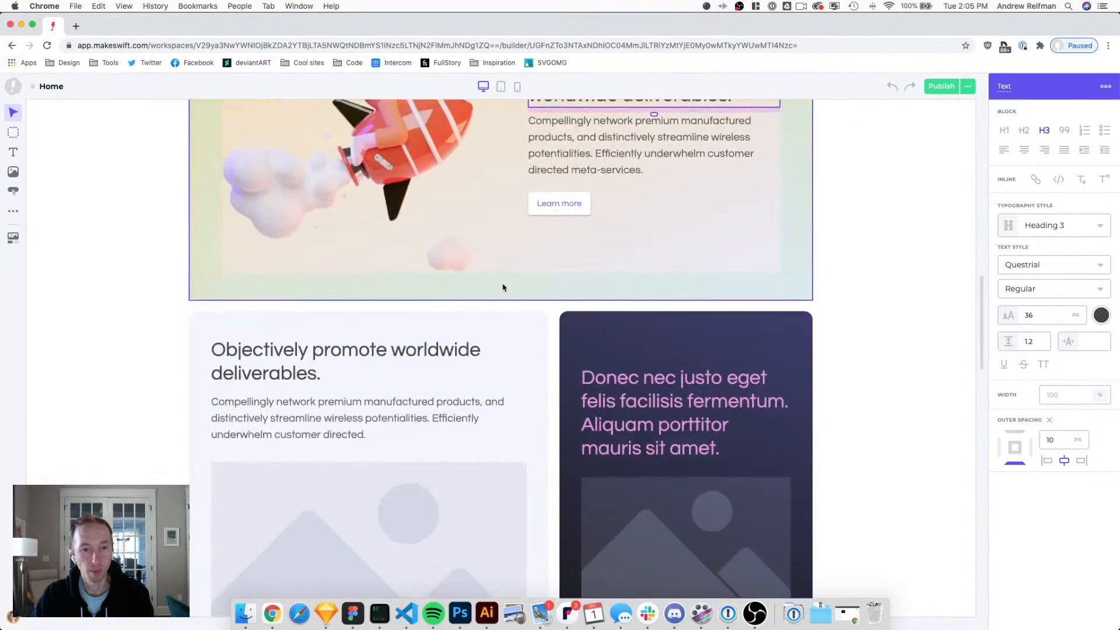
scroll(503, 287, down, 10)
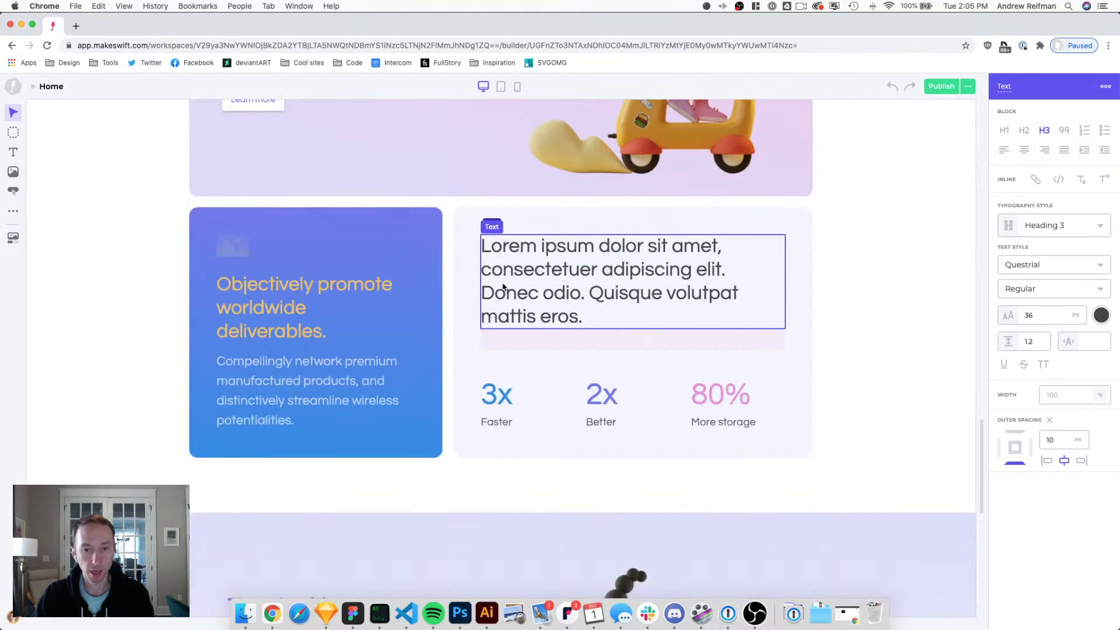
scroll(503, 286, down, 10)
scroll(502, 287, up, 10)
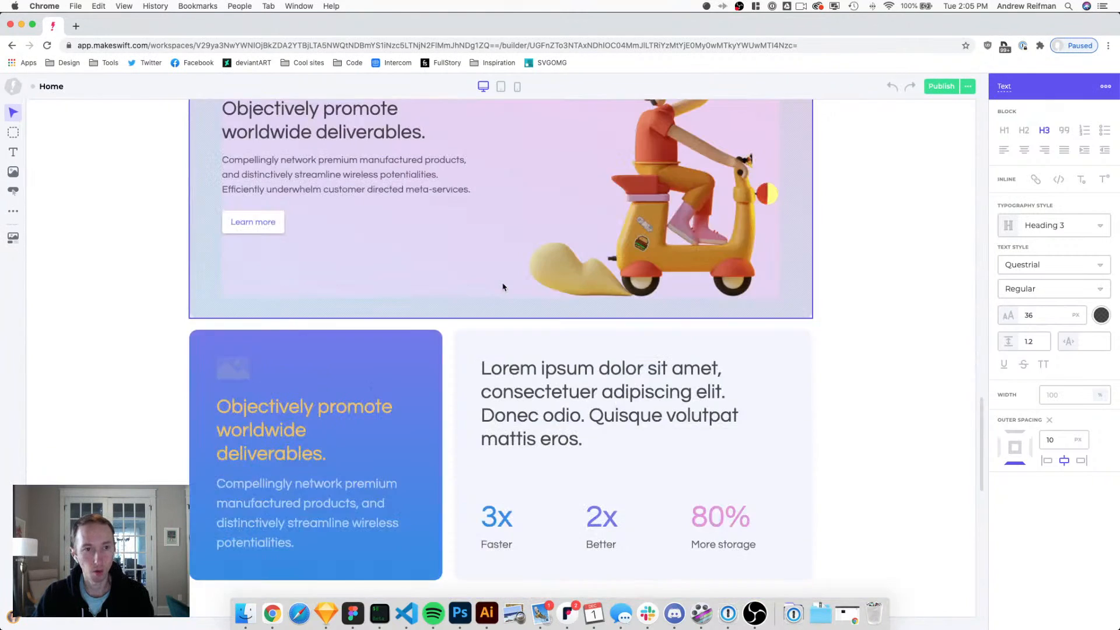
scroll(502, 283, down, 10)
scroll(67, 338, up, 5)
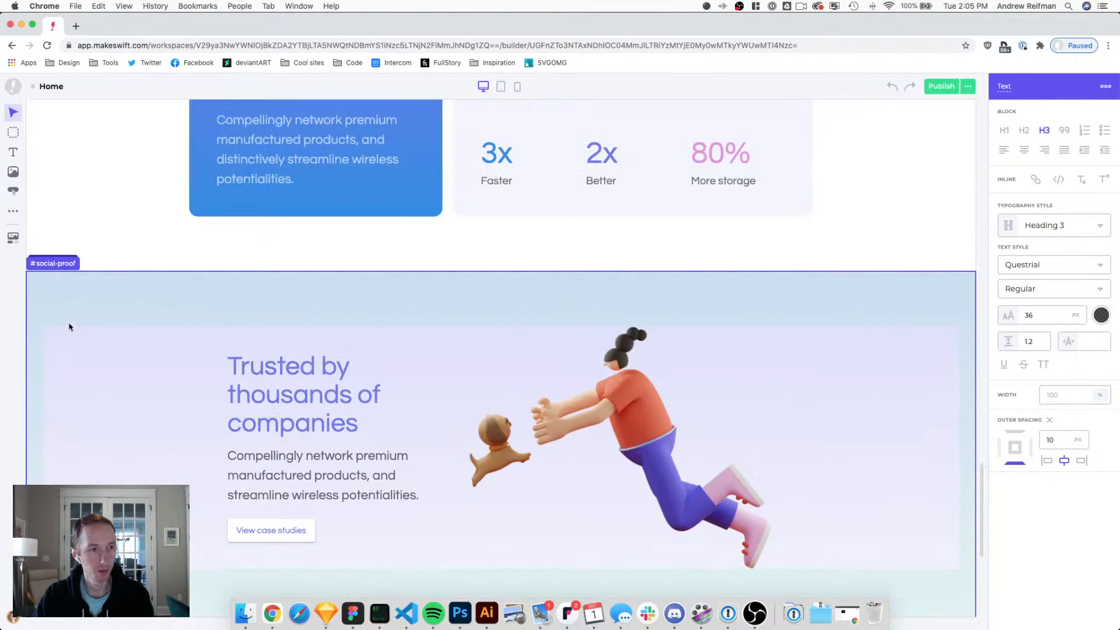
scroll(127, 288, up, 10)
scroll(176, 289, up, 3)
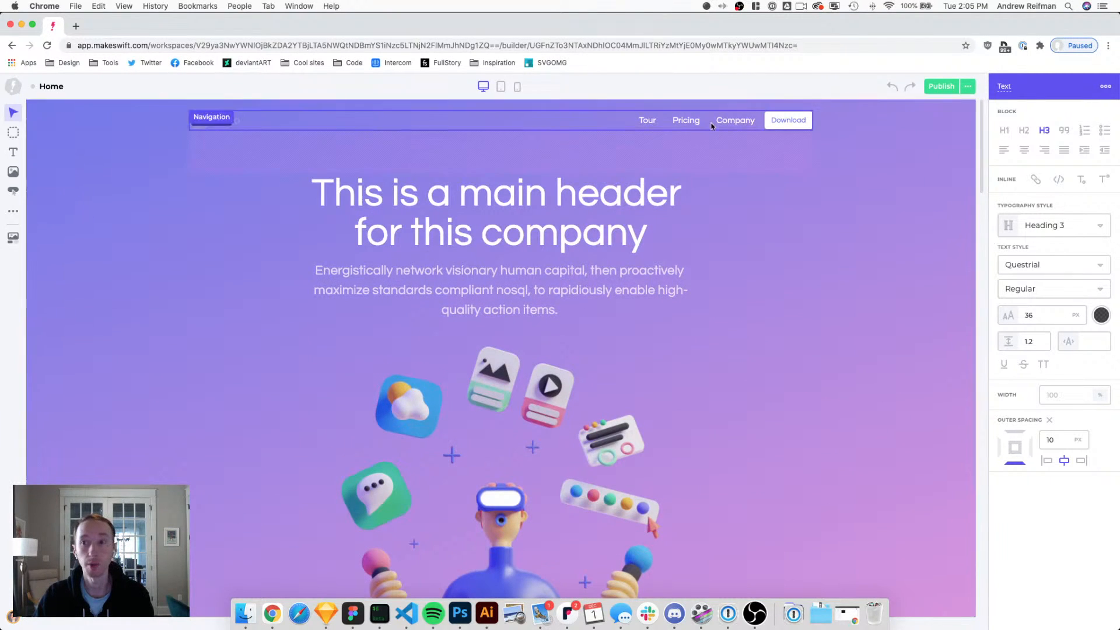
Duplicate the home page with the name "Pricing" and the pathname "pricing".
click(969, 87)
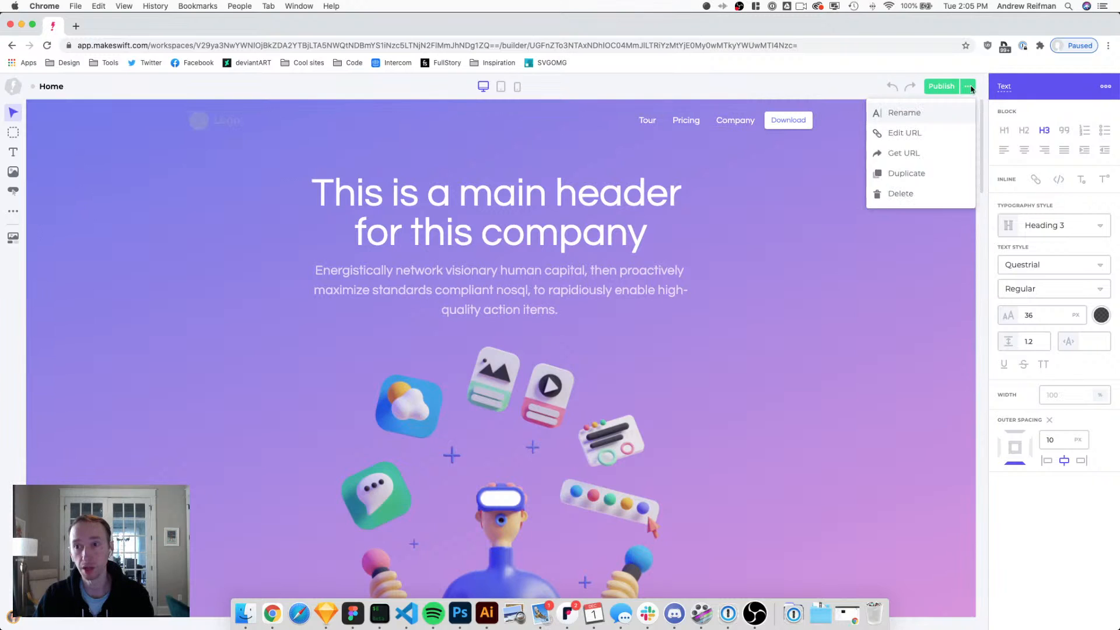
click(898, 174)
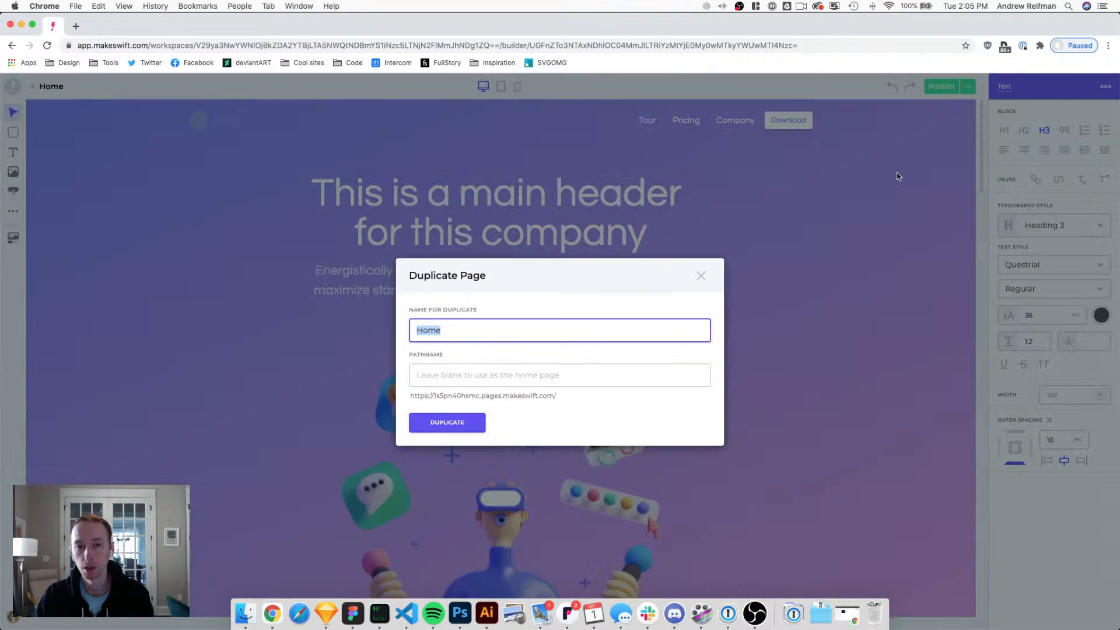
text(Pricing)
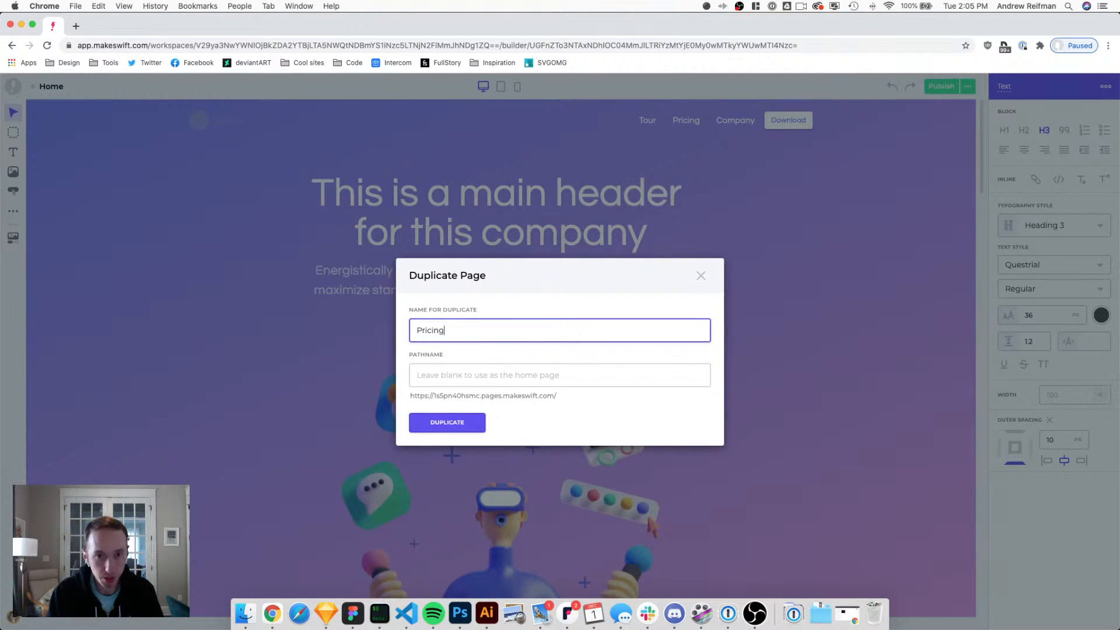
key(Tab)
text(pricing)
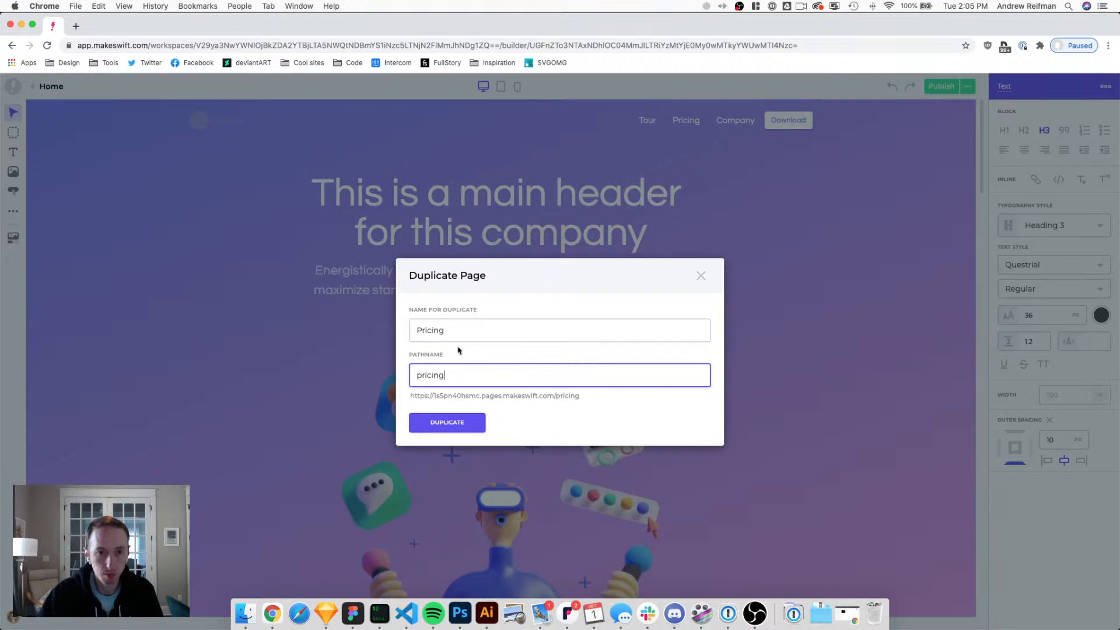
click(469, 423)
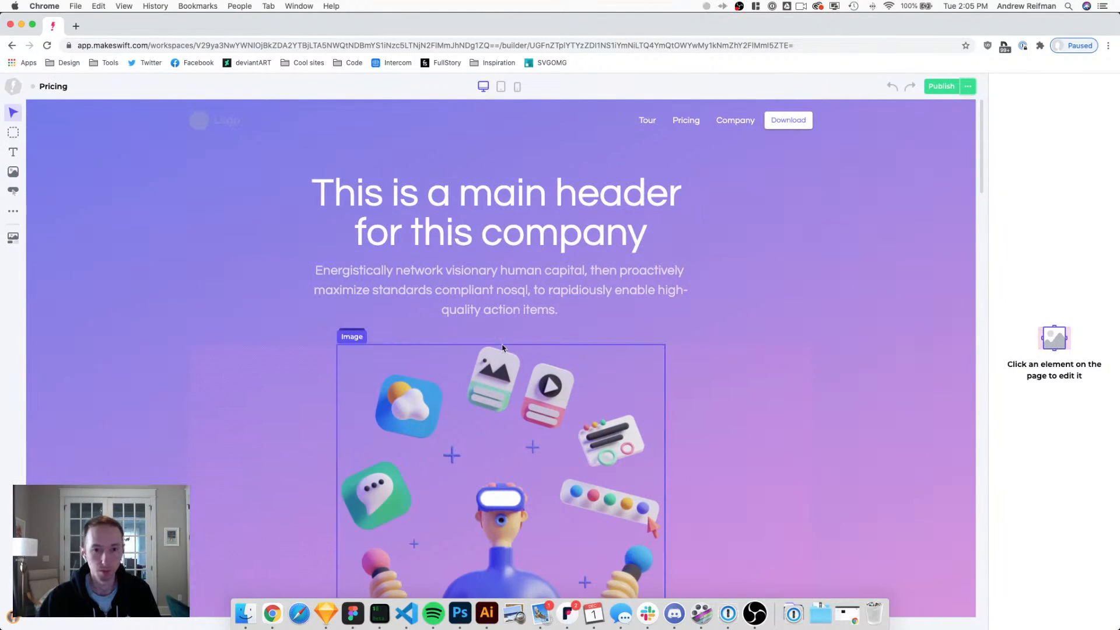
Delete the VR character image from the Pricing page's hero section.
scroll(522, 382, down, 3)
click(522, 383)
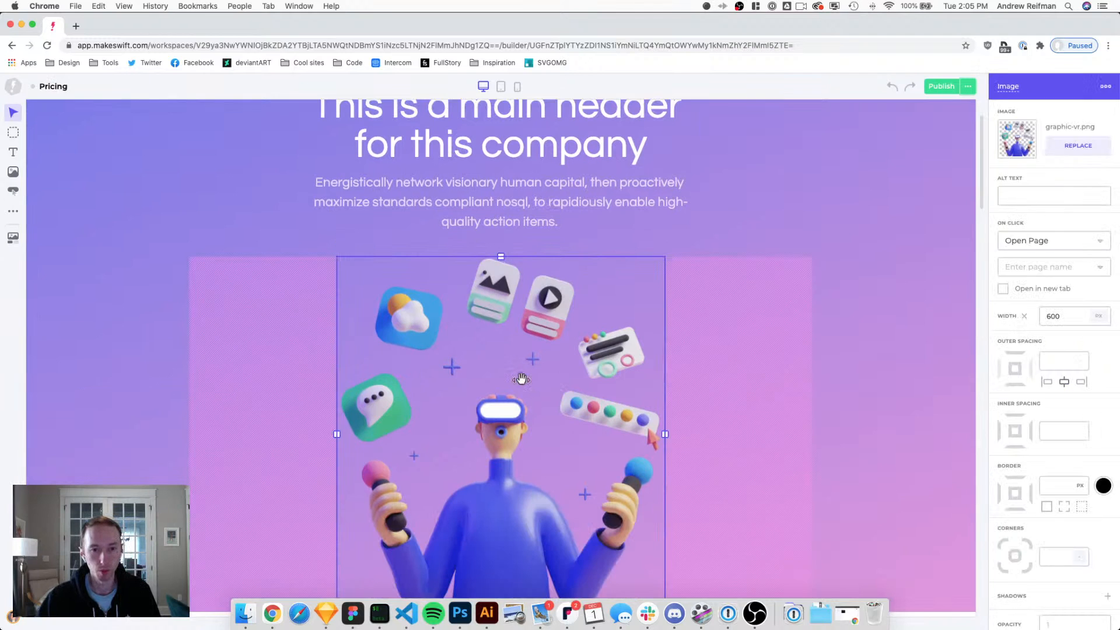
key(BackSpace)
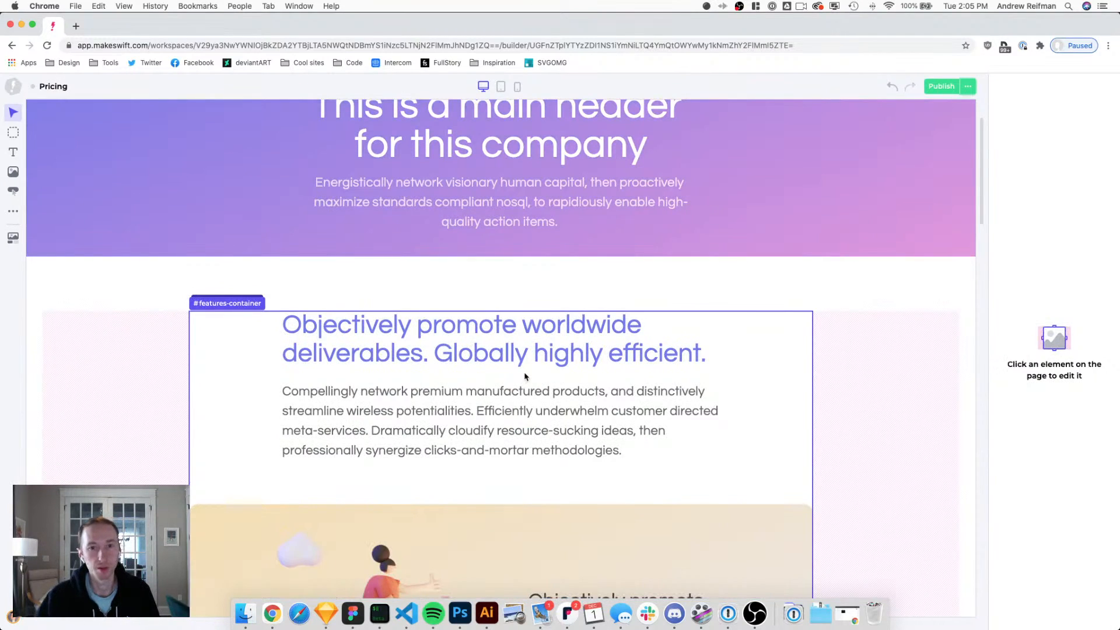
scroll(525, 368, up, 3)
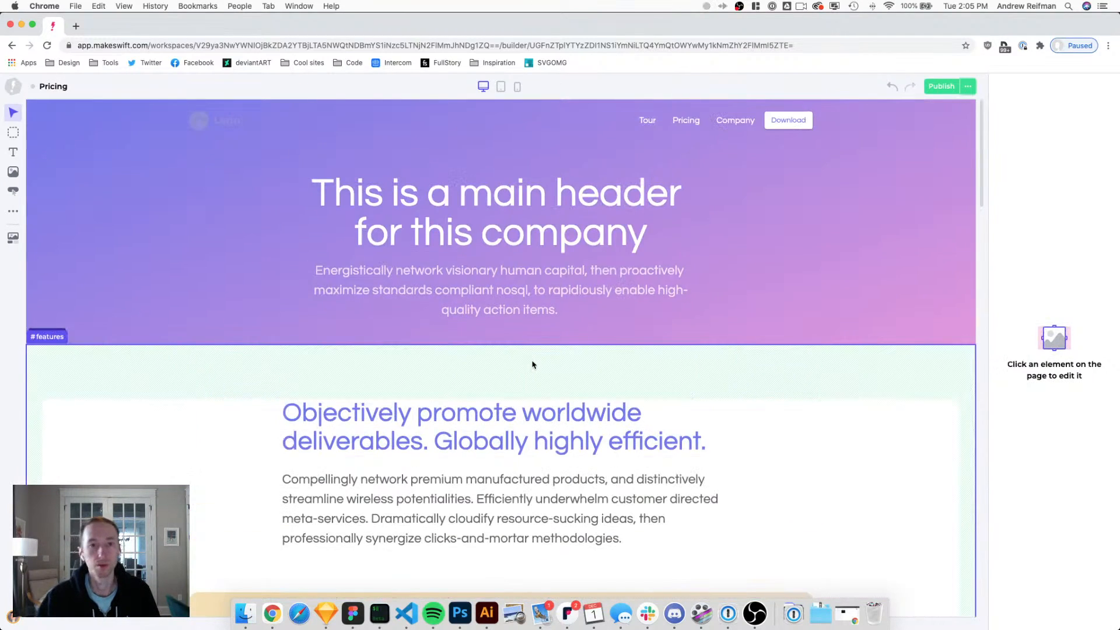
Reduce the hero paragraph's bottom outer spacing to 0 px and set the hero section's bottom inner spacing to 80 px.
click(485, 312)
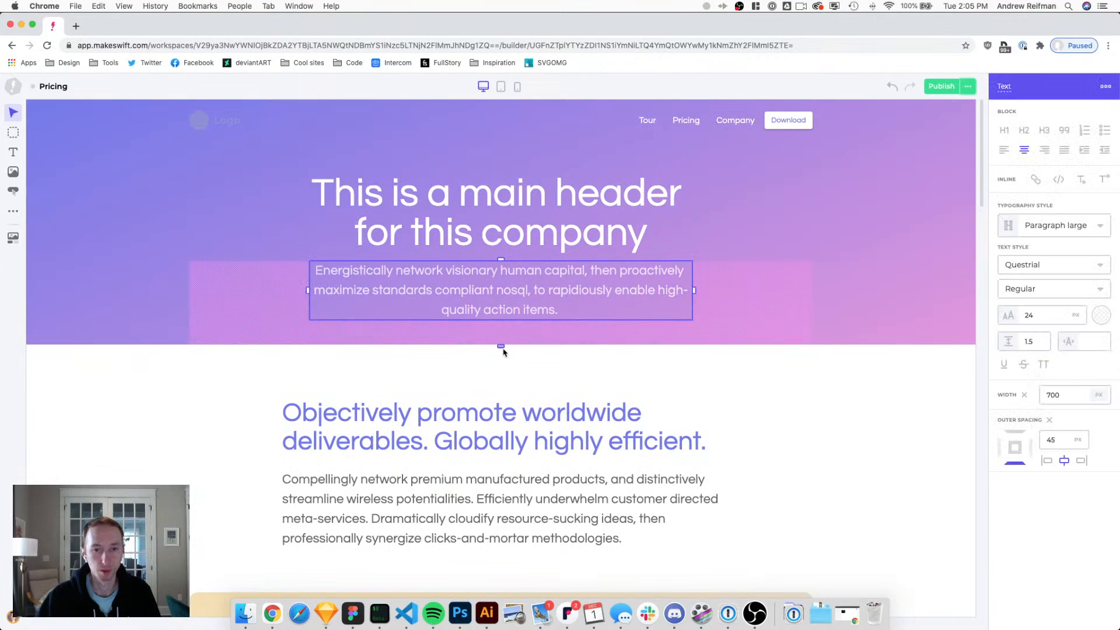
drag(500, 347, 499, 320)
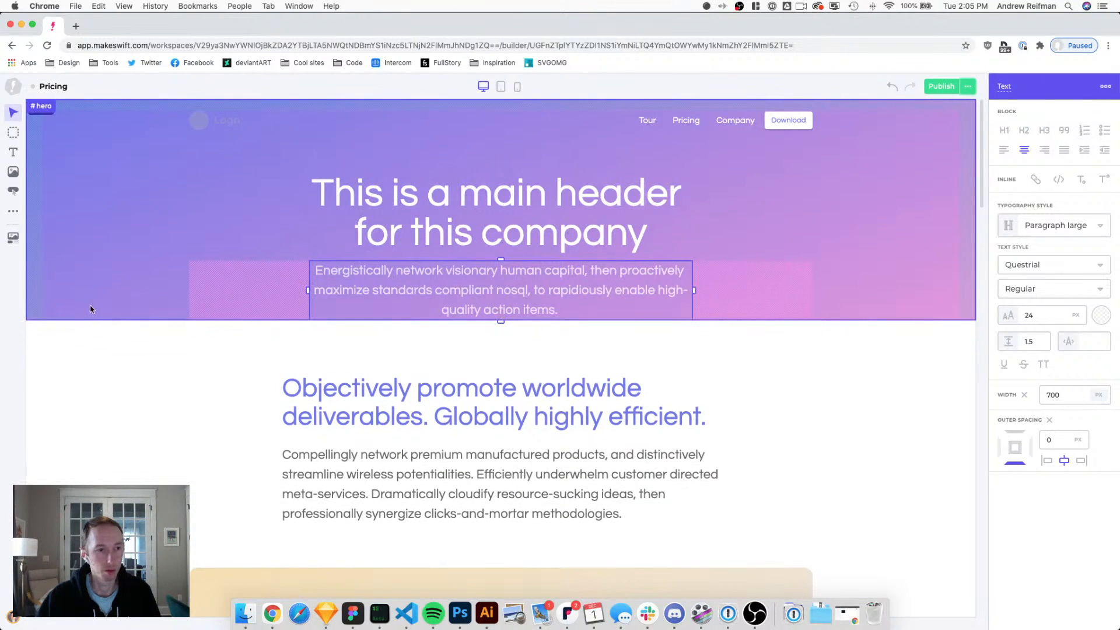
click(238, 312)
drag(501, 320, 501, 363)
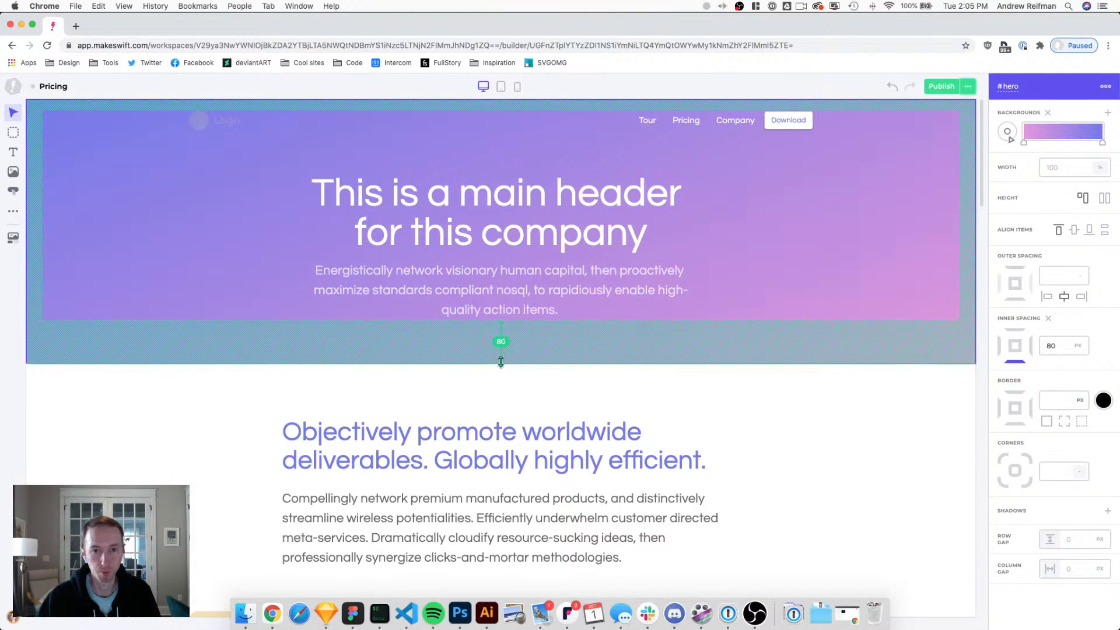
key(Escape)
Delete the rocket feature card box from the features container.
scroll(505, 364, down, 5)
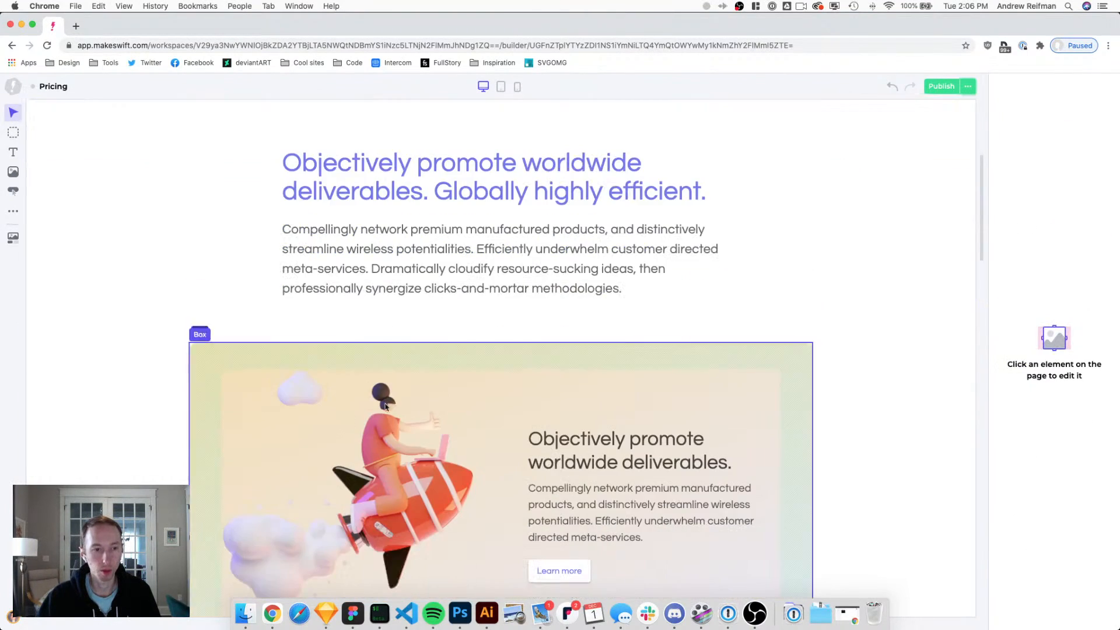
mouse_move(203, 335)
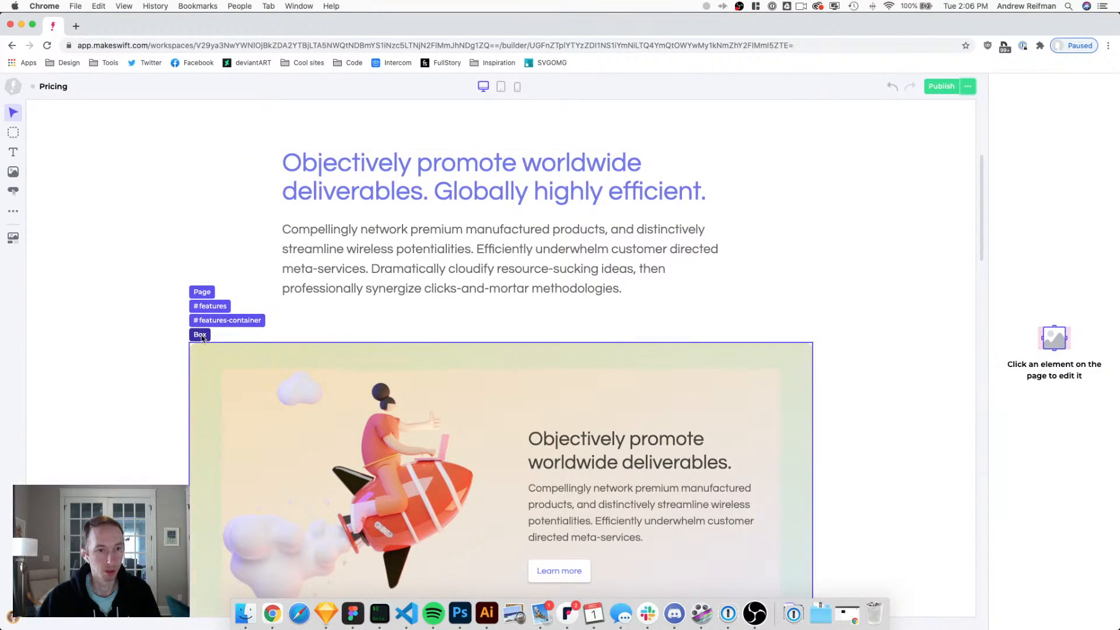
click(200, 335)
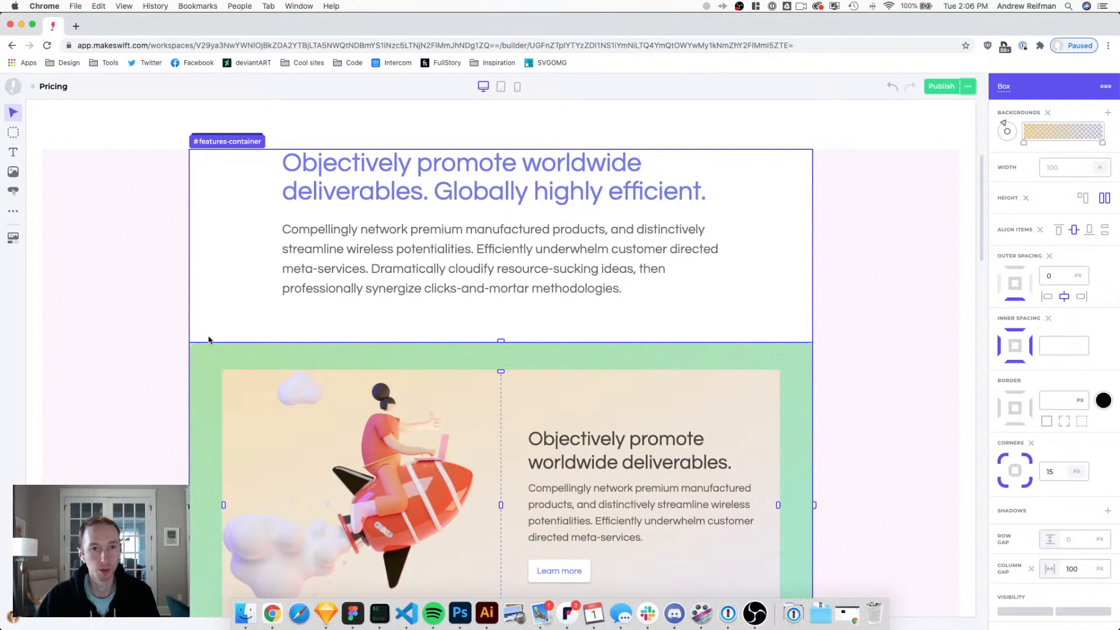
scroll(209, 340, up, 3)
key(BackSpace)
scroll(270, 350, down, 1)
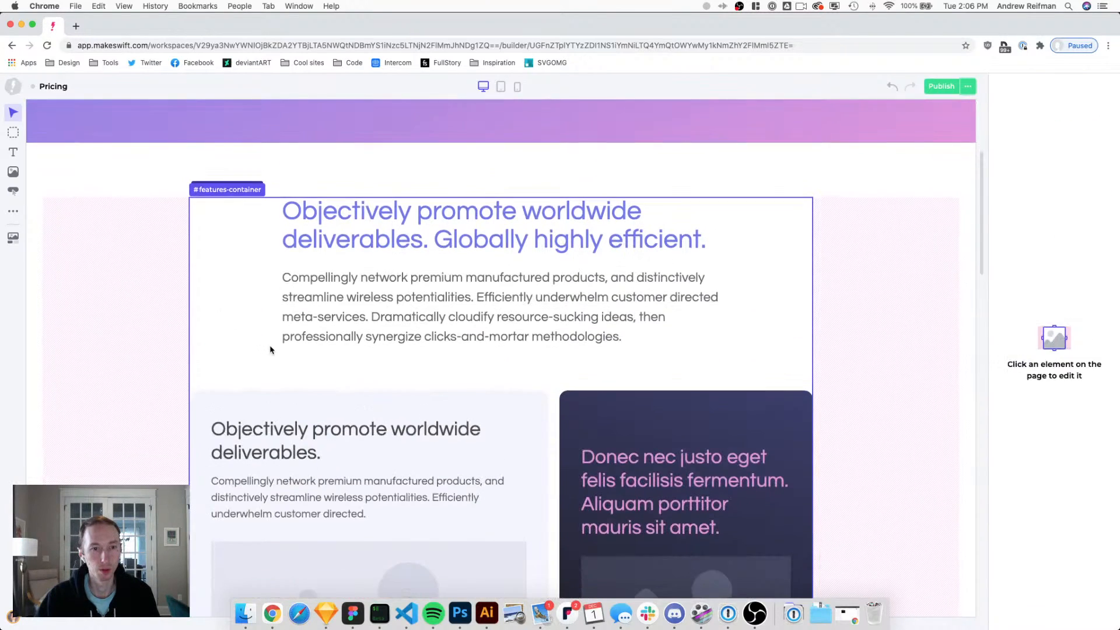
Delete all the remaining feature cards between the intro paragraph and the social-proof section.
click(316, 406)
key(BackSpace)
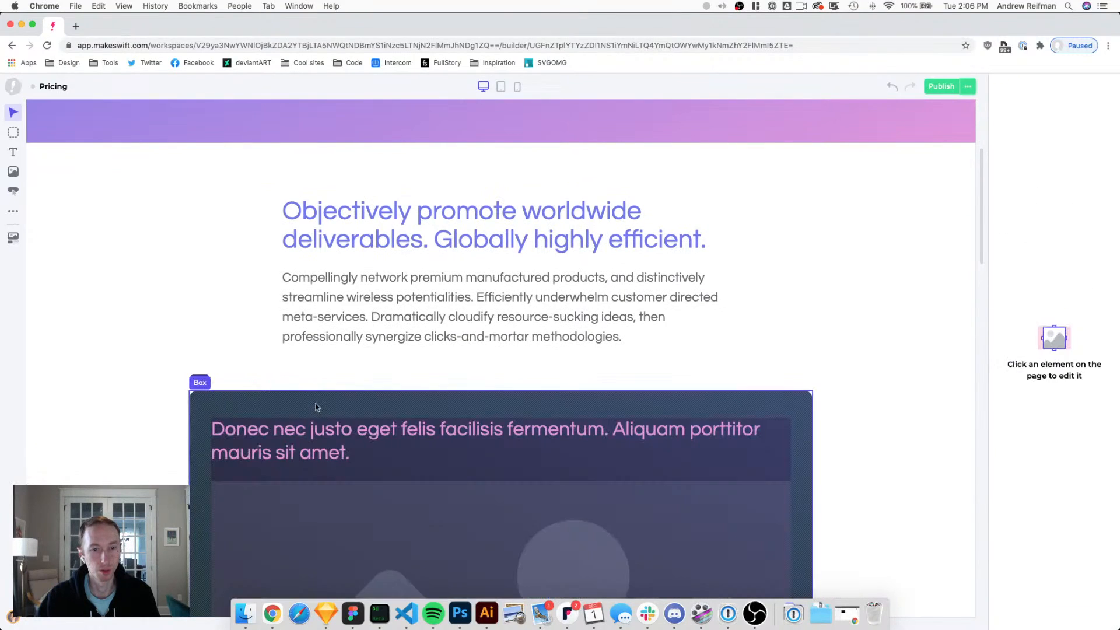
click(317, 407)
key(BackSpace)
click(316, 407)
key(BackSpace)
click(316, 406)
key(BackSpace)
click(316, 406)
key(BackSpace)
scroll(319, 371, down, 1)
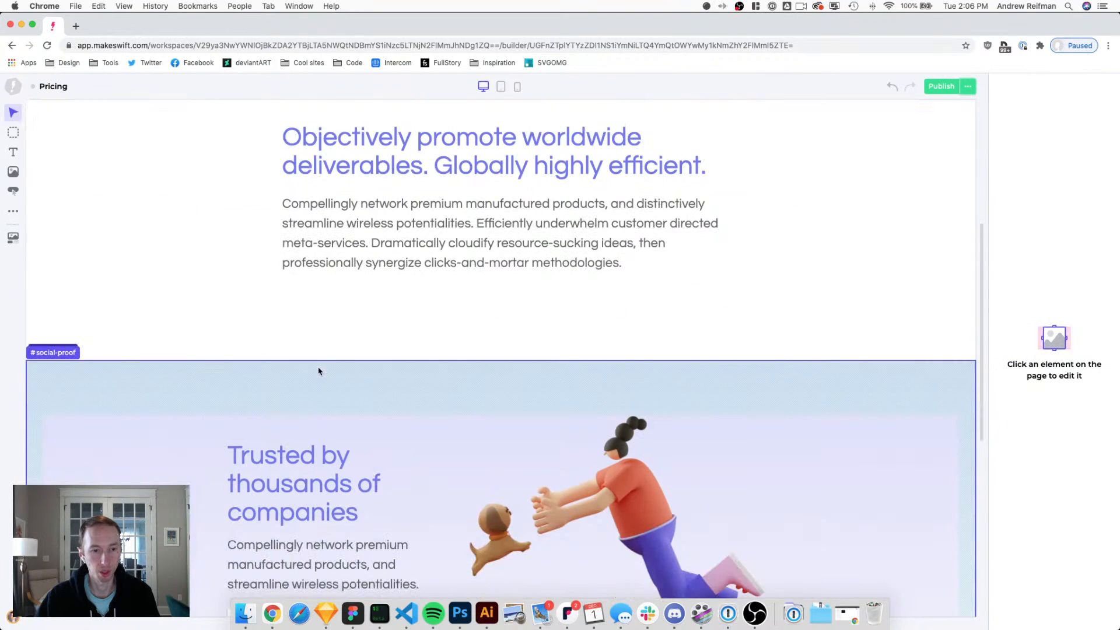
Rename the features section as "content".
scroll(319, 370, up, 1)
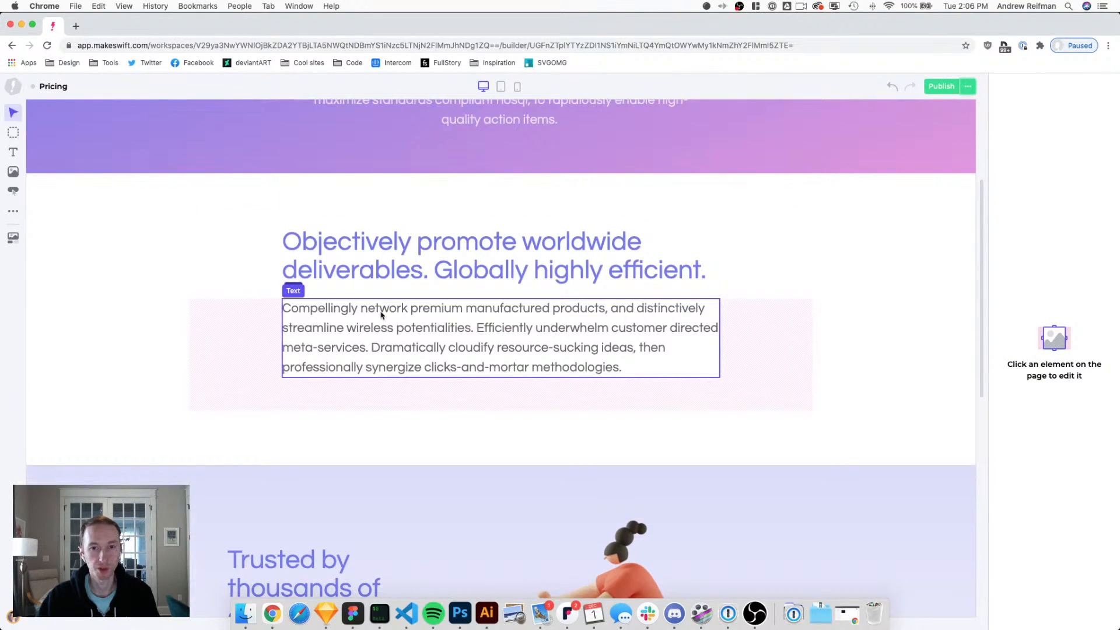
scroll(388, 274, up, 1)
click(335, 232)
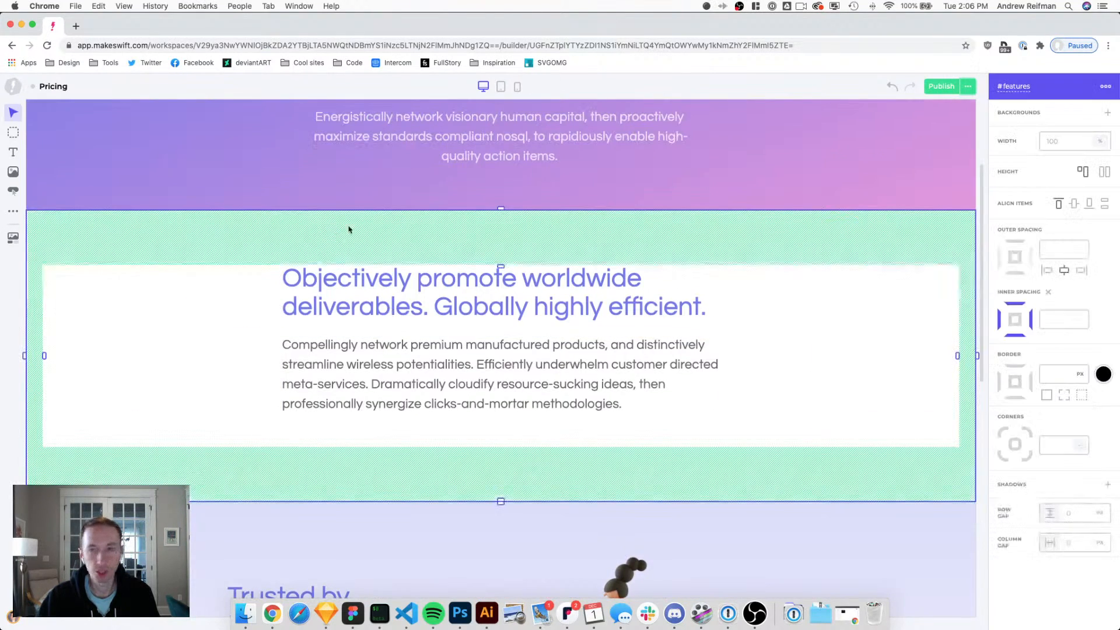
double_click(1018, 86)
text(content)
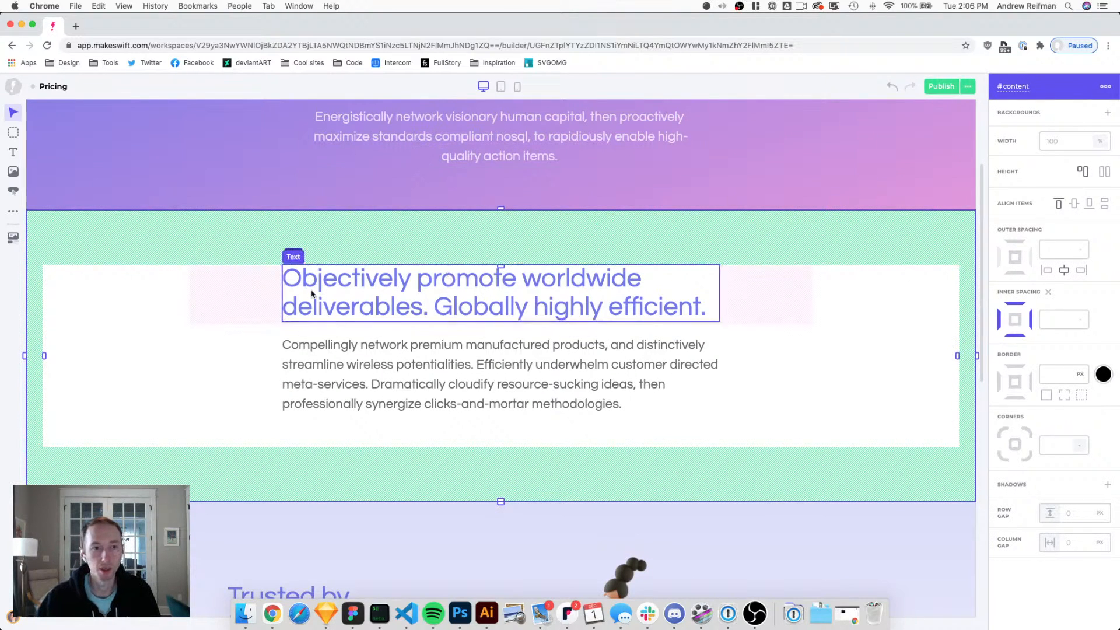
Rename the features-container box as "content-container".
click(293, 243)
double_click(1014, 87)
text(content)
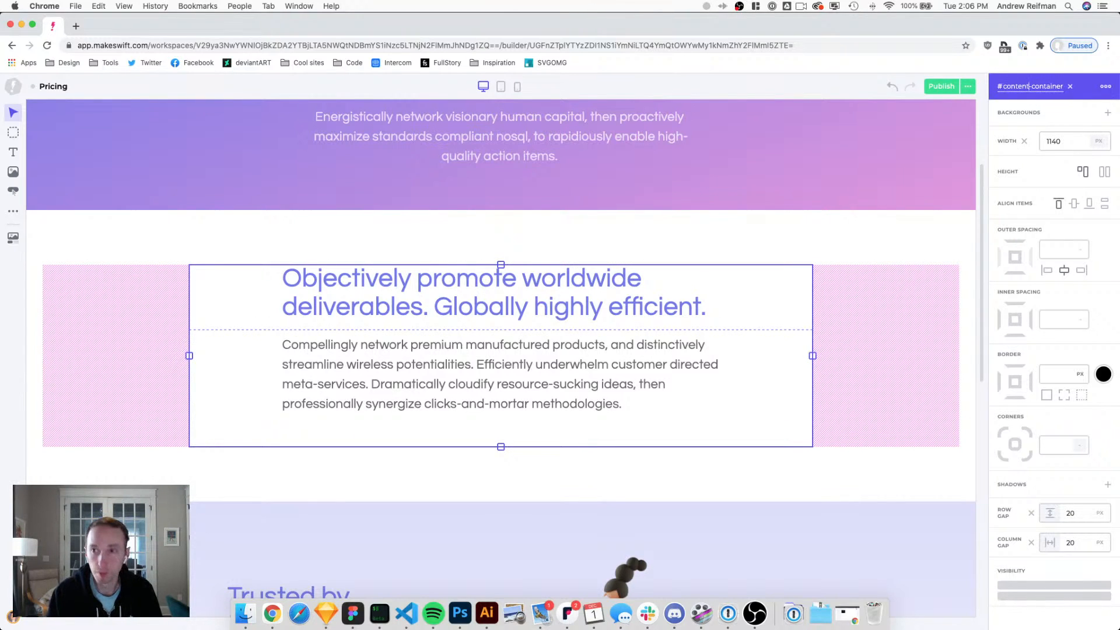
key(Return)
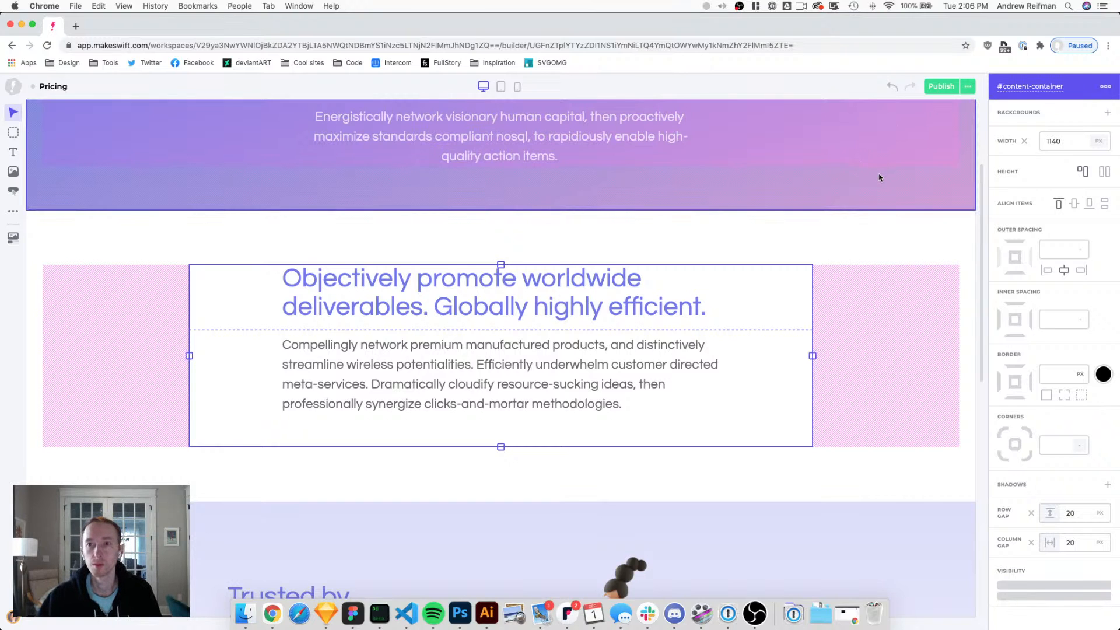
Reword the hero's main header to "This is a header about pricing".
scroll(879, 178, up, 1)
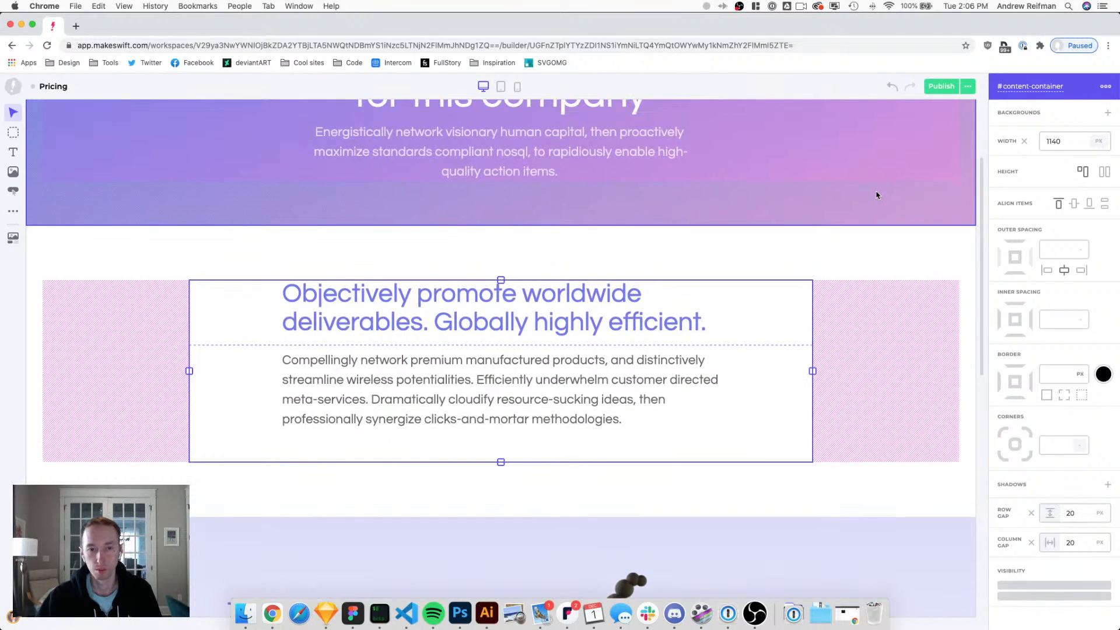
scroll(877, 195, up, 5)
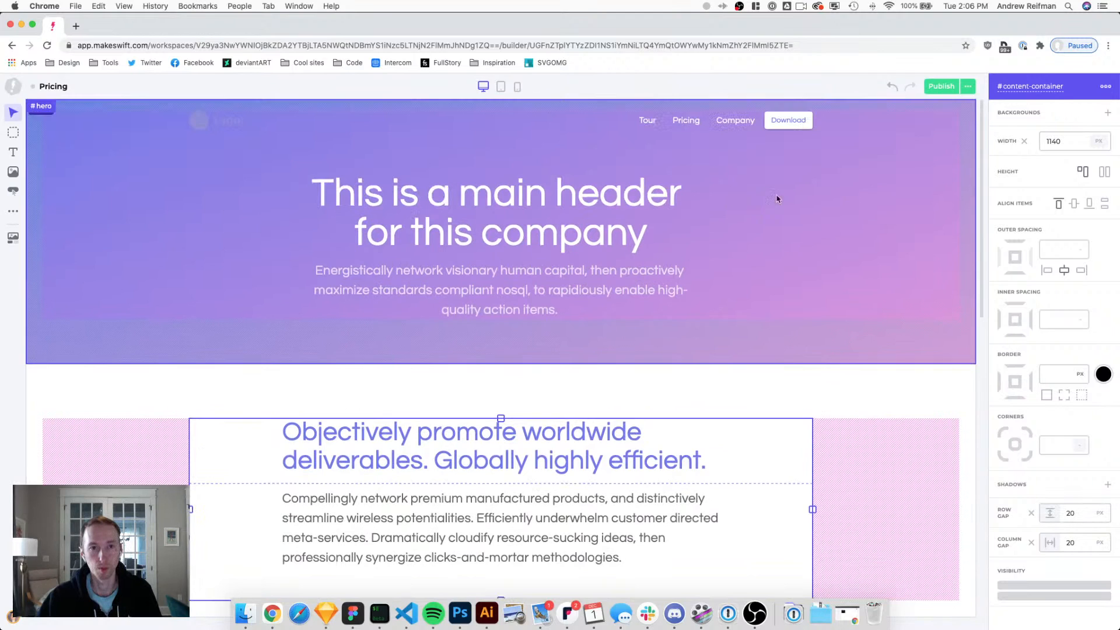
triple_click(544, 219)
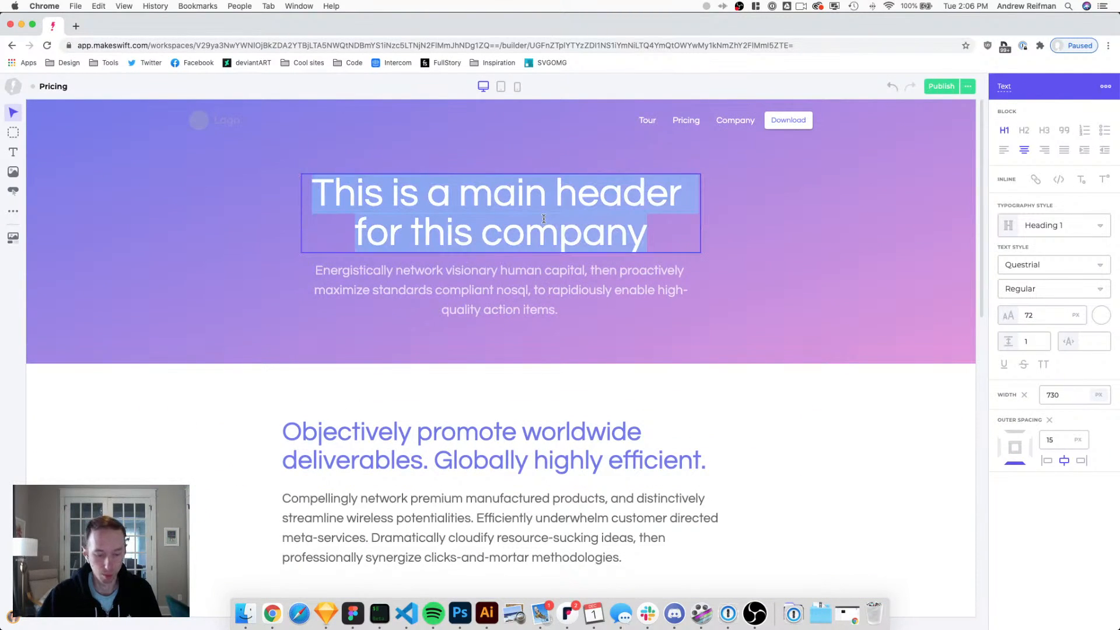
double_click(505, 198)
key(BackSpace)
key(BackSpace)
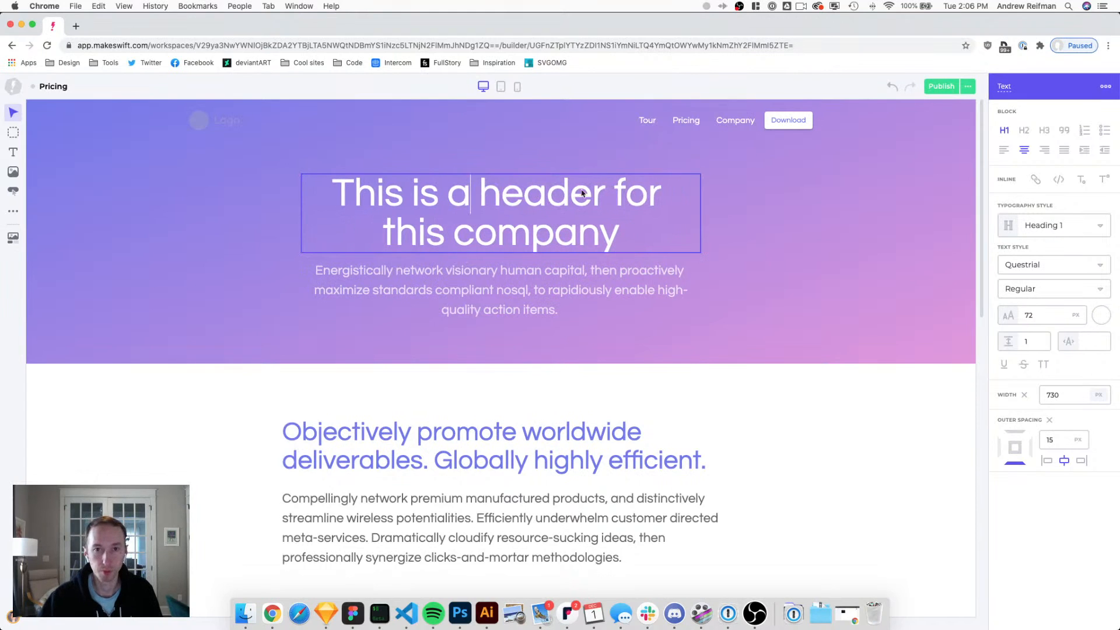
drag(615, 193, 623, 232)
text(about)
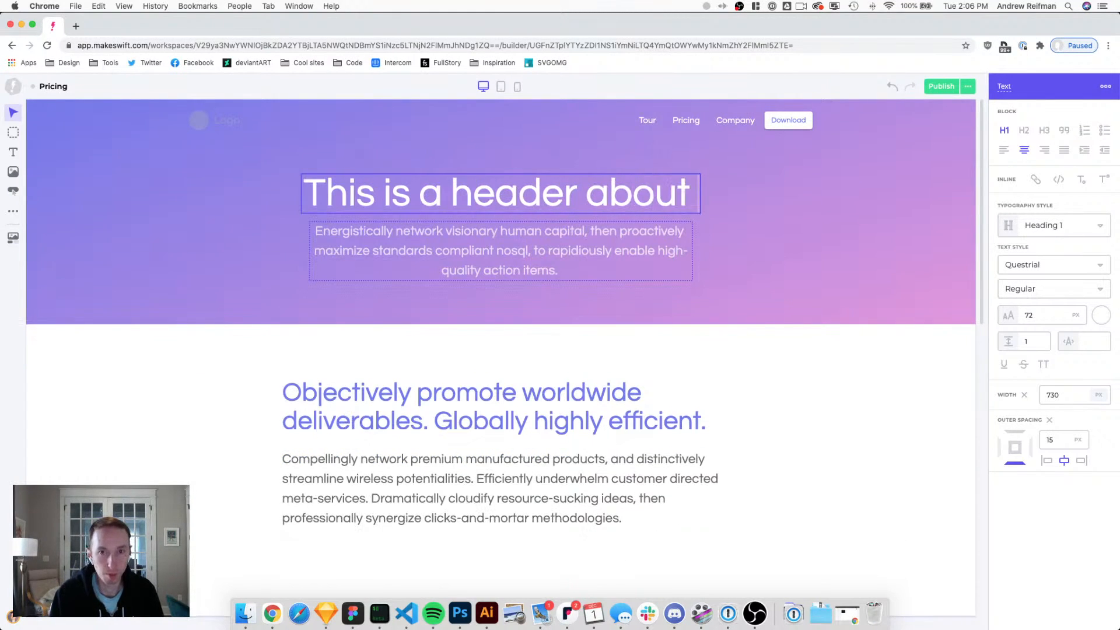
text( pricing)
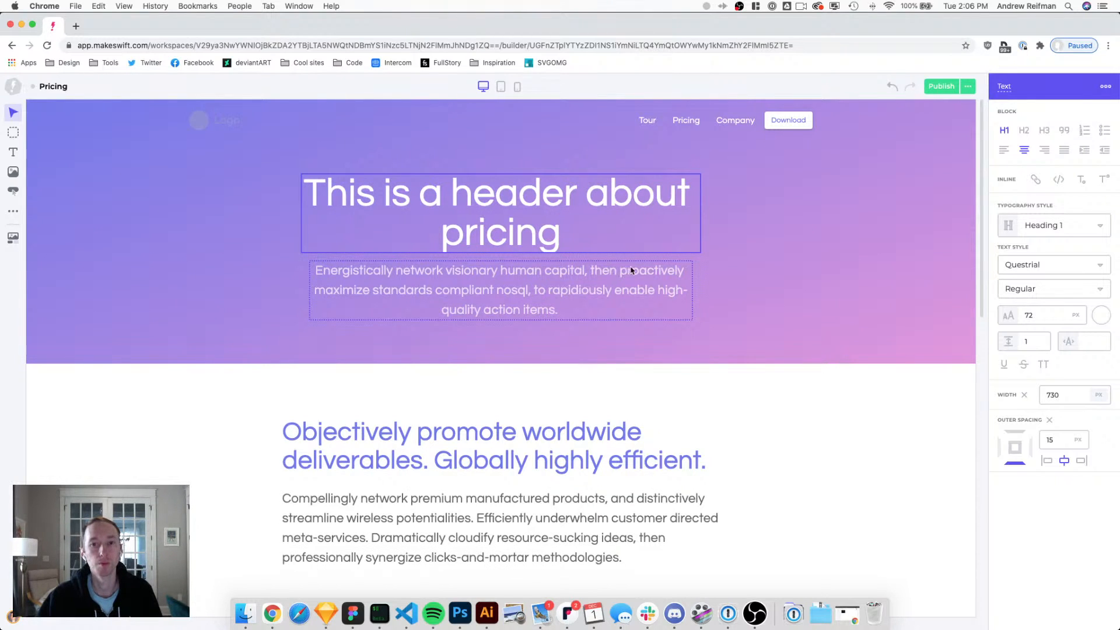
click(718, 228)
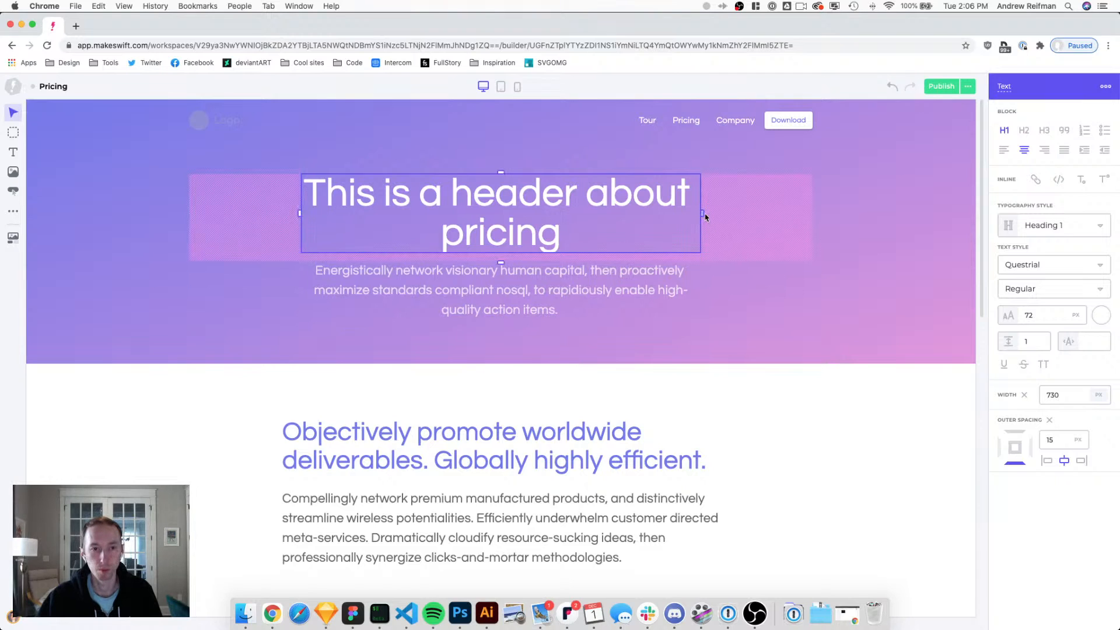
Shorten the hero paragraph so that it ends with "to rapidiously enable.".
click(625, 296)
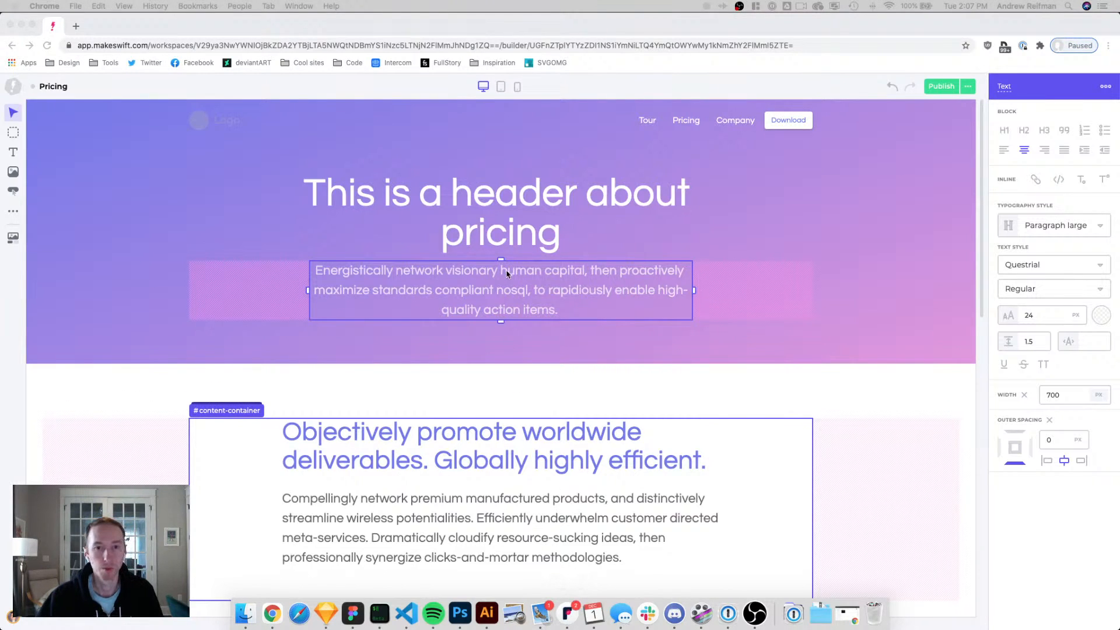
click(517, 285)
double_click(518, 286)
click(525, 312)
drag(555, 312, 656, 296)
key(BackSpace)
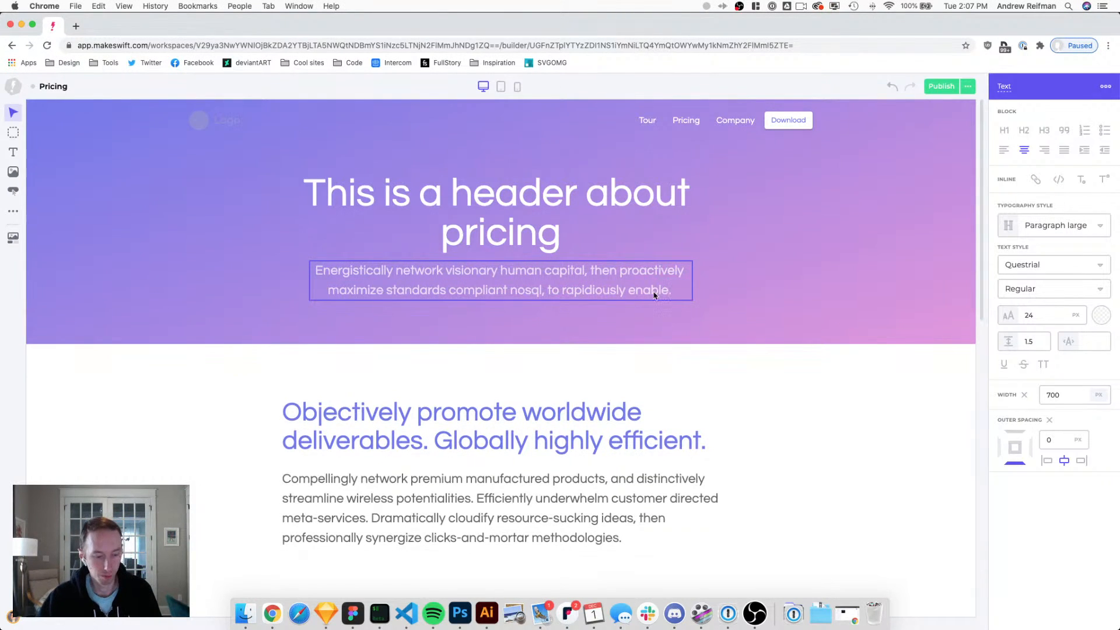
key(Escape)
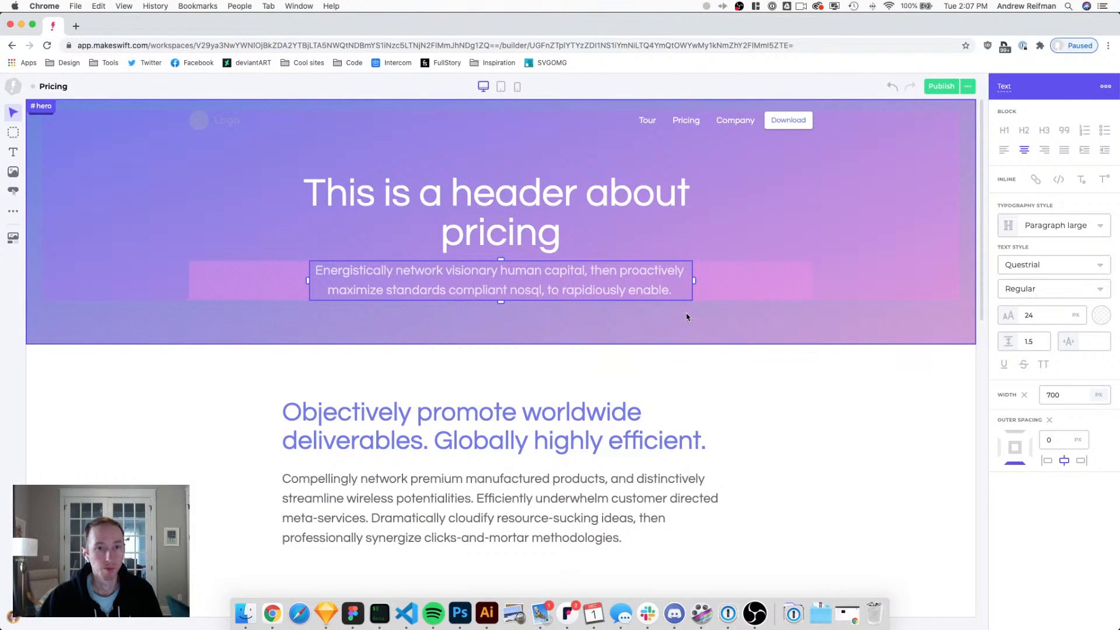
Delete the heading and the paragraph from the content section.
scroll(686, 316, down, 3)
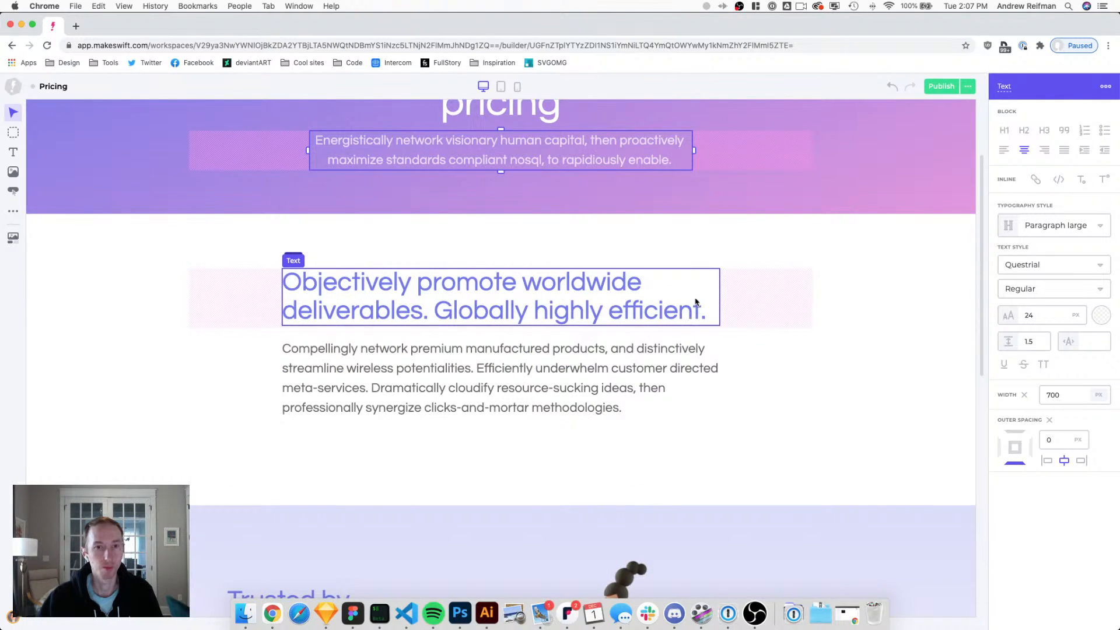
click(631, 299)
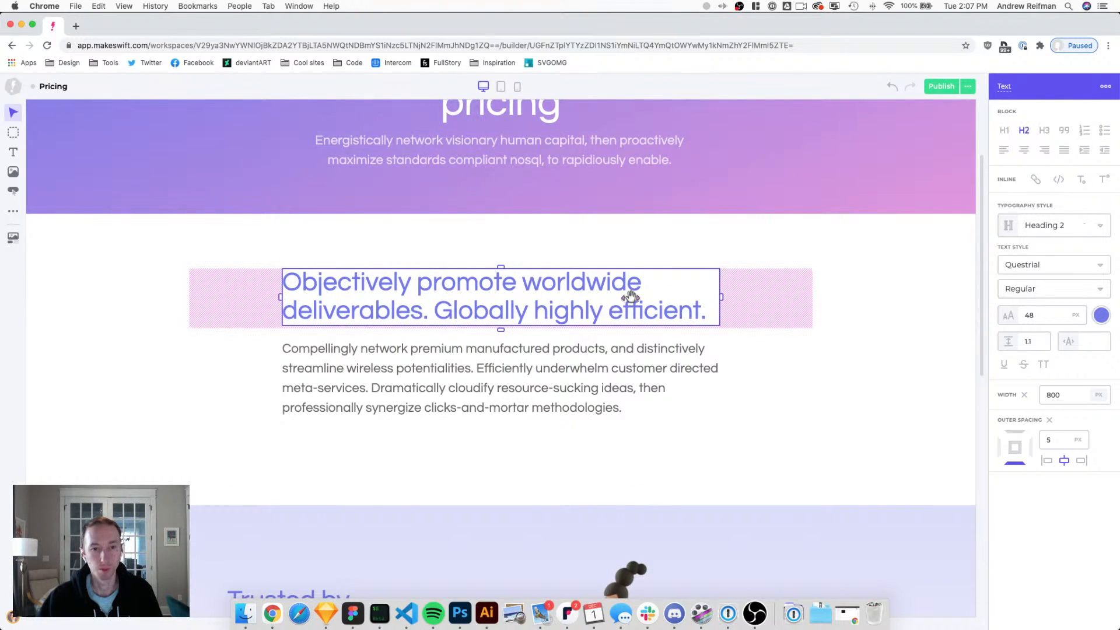
key(BackSpace)
click(525, 313)
key(BackSpace)
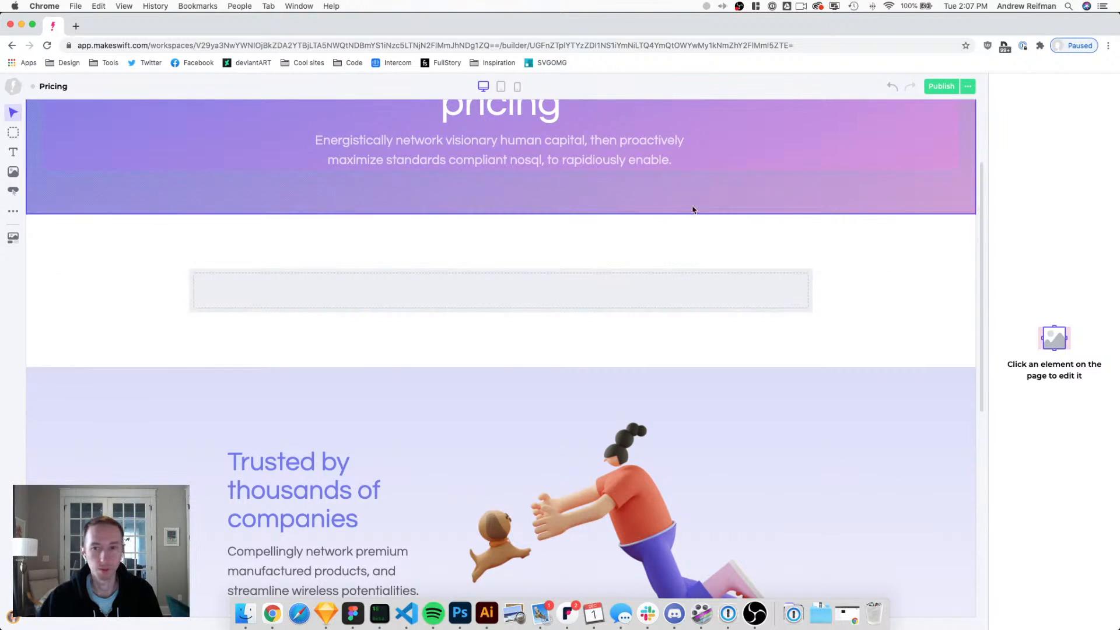
Narrow the empty content-container to a width of 900 px.
click(807, 298)
drag(812, 290, 749, 294)
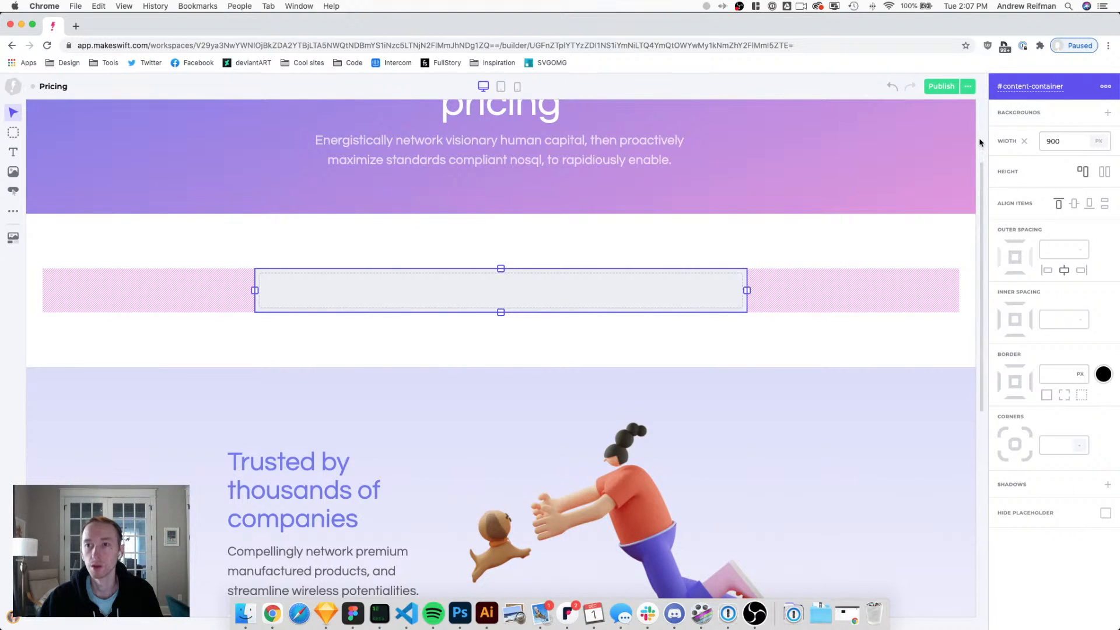
key(Escape)
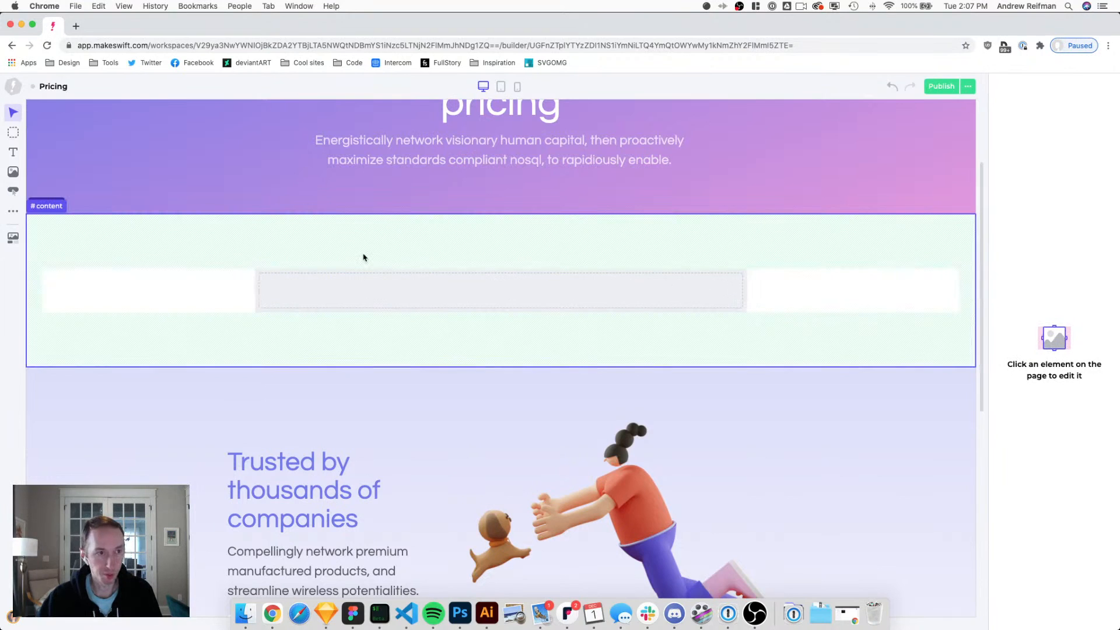
Add two boxes side by side inside the content-container and select the first one.
key(b)
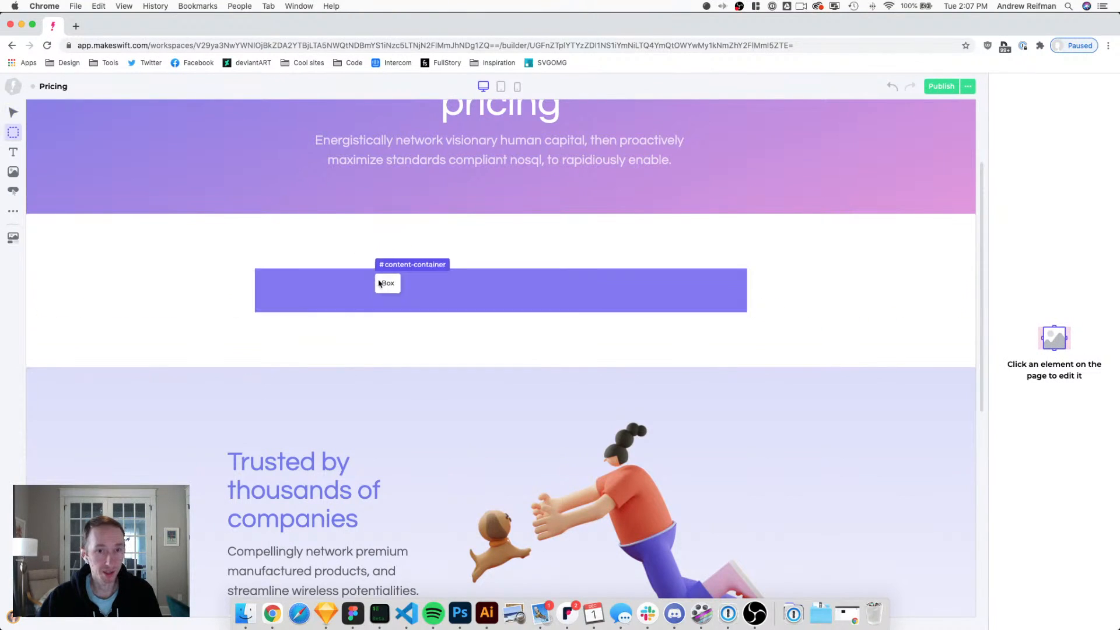
click(373, 290)
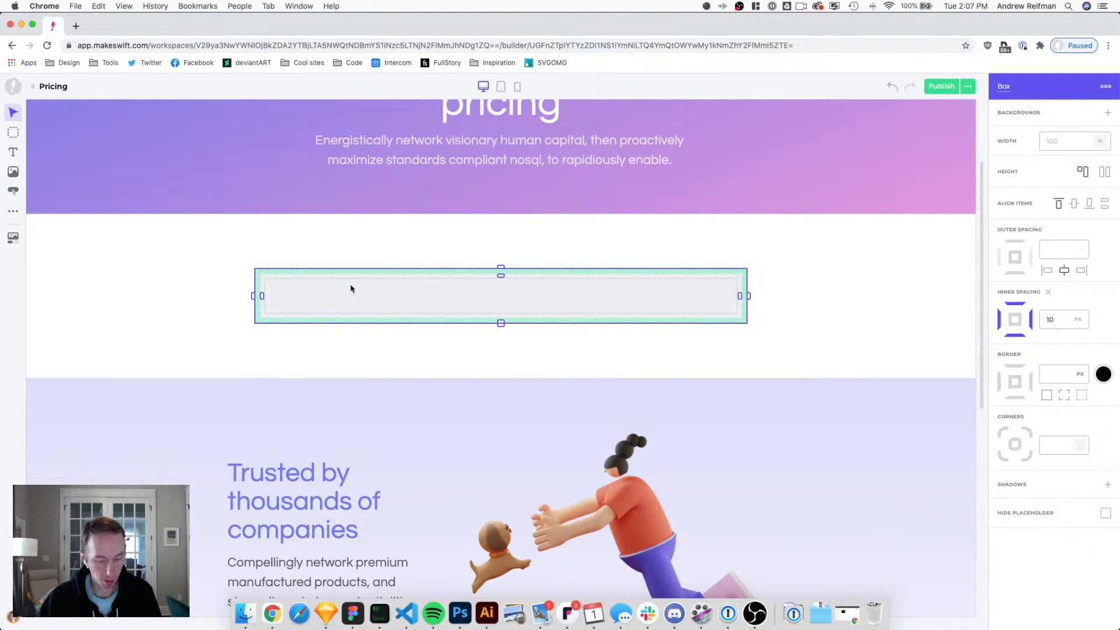
key(b)
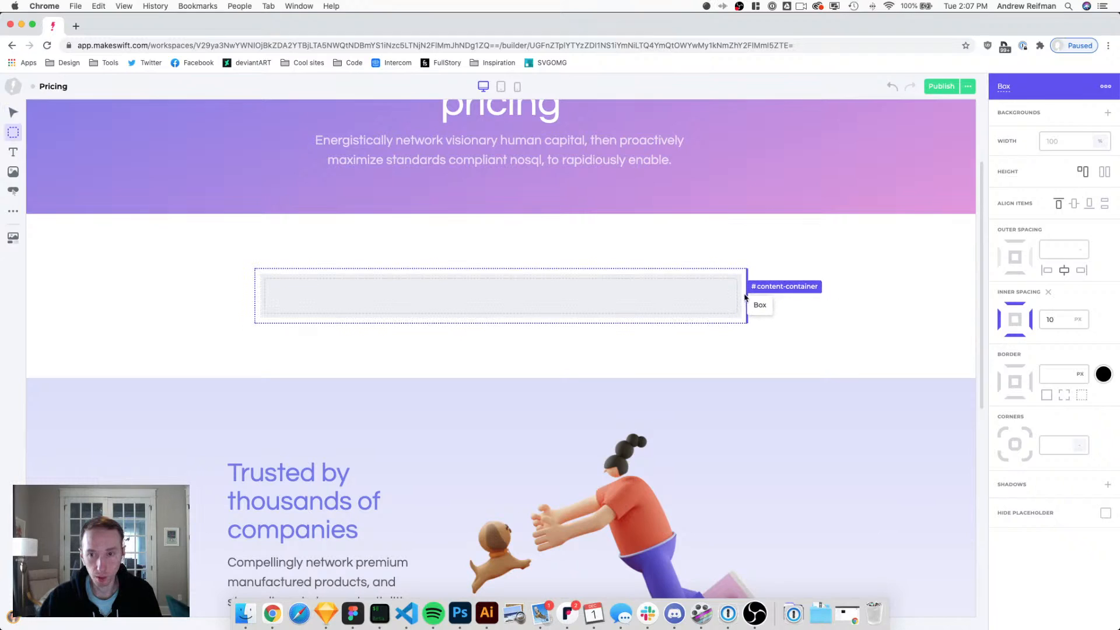
click(747, 297)
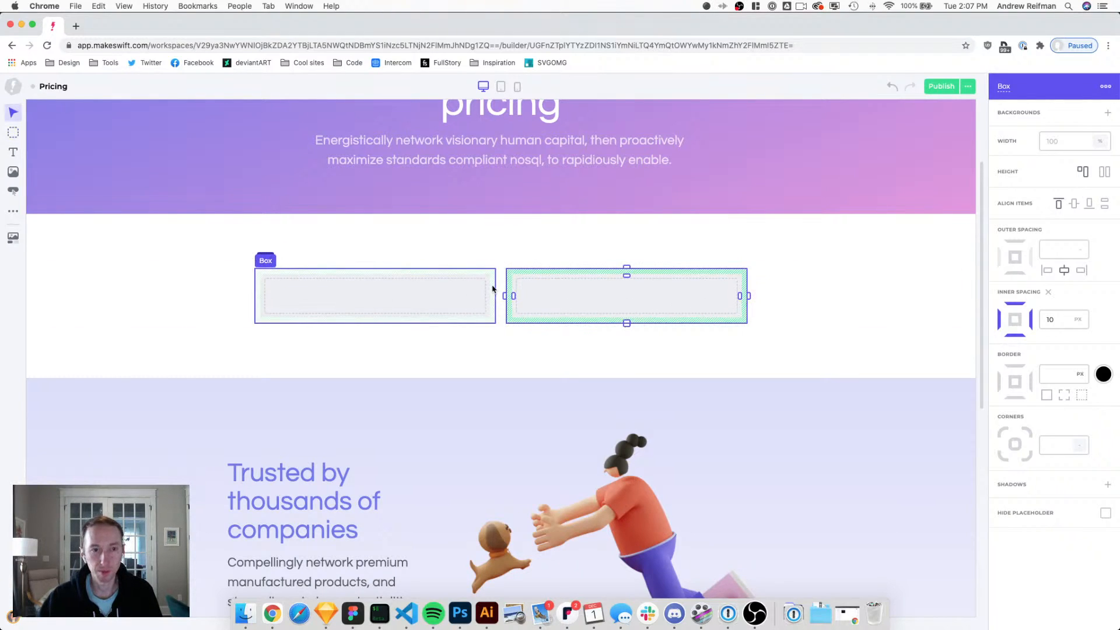
click(453, 296)
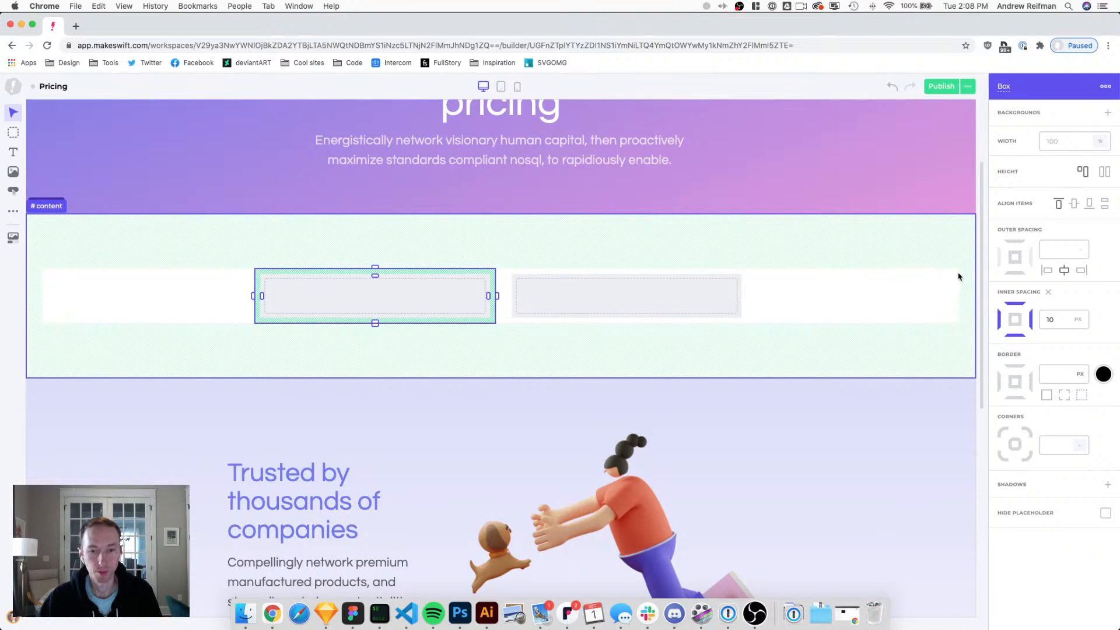
Duplicate the browser tab and open the Home page's design for editing in the new tab.
click(12, 87)
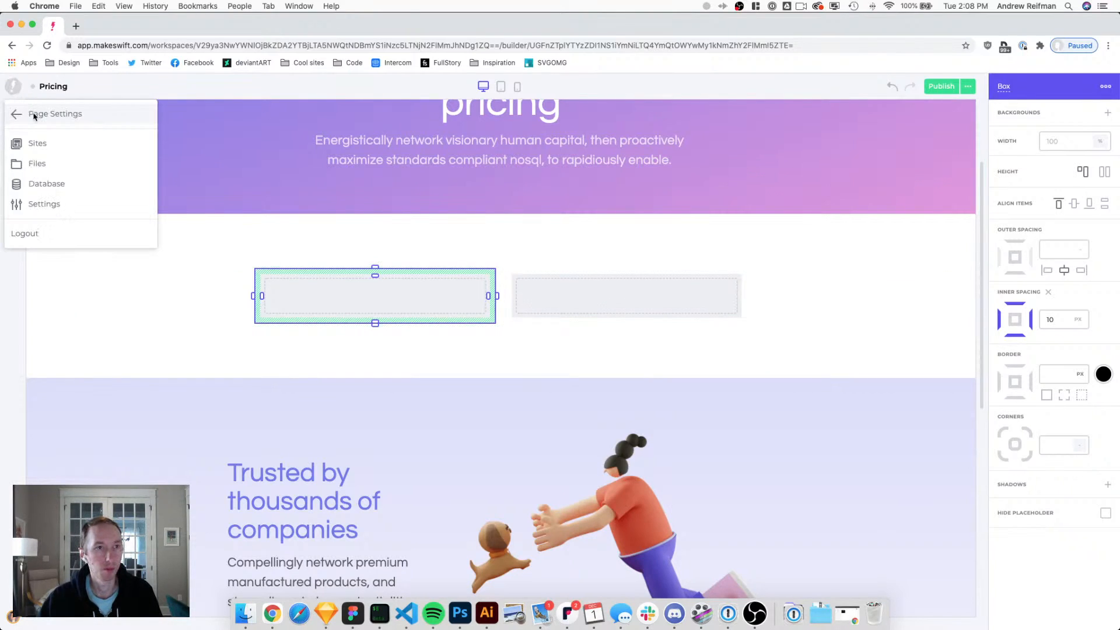
right_click(52, 26)
click(76, 58)
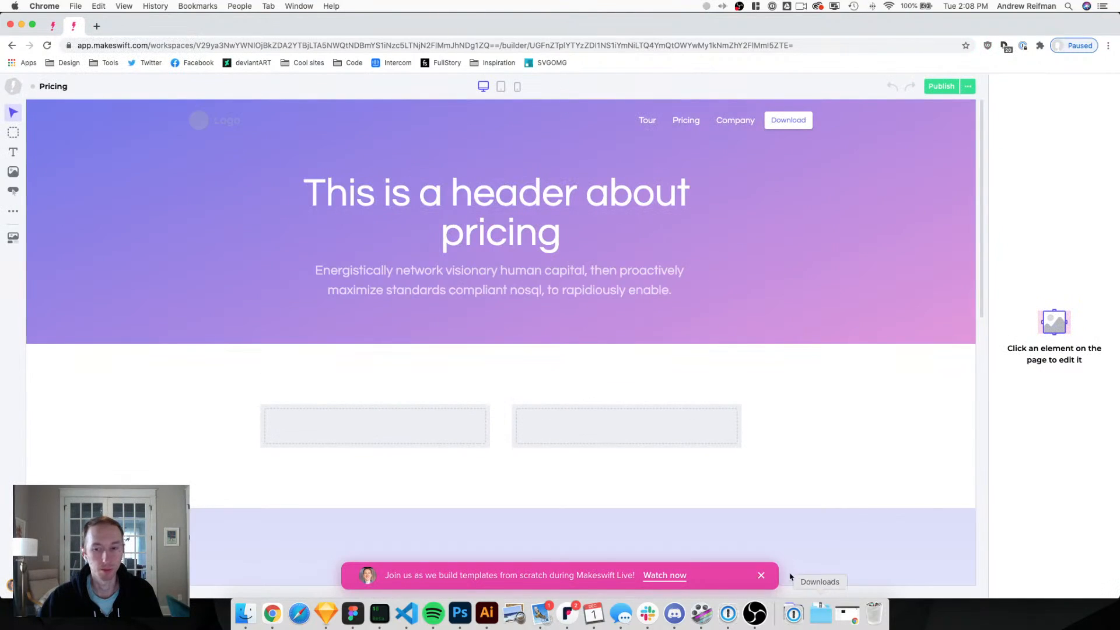
click(762, 577)
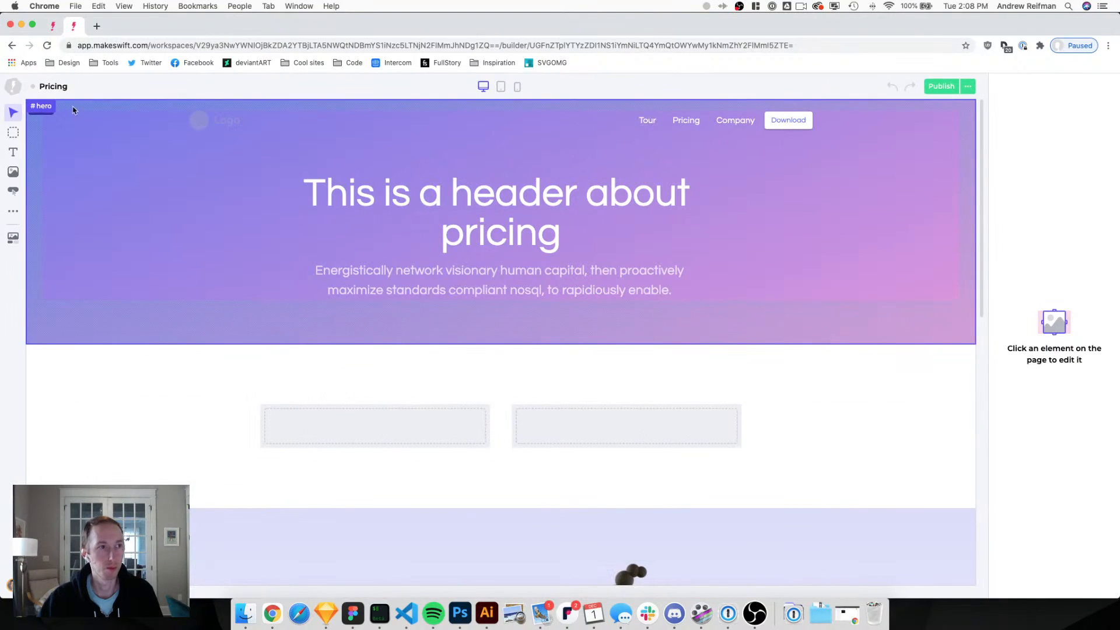
click(13, 87)
click(21, 111)
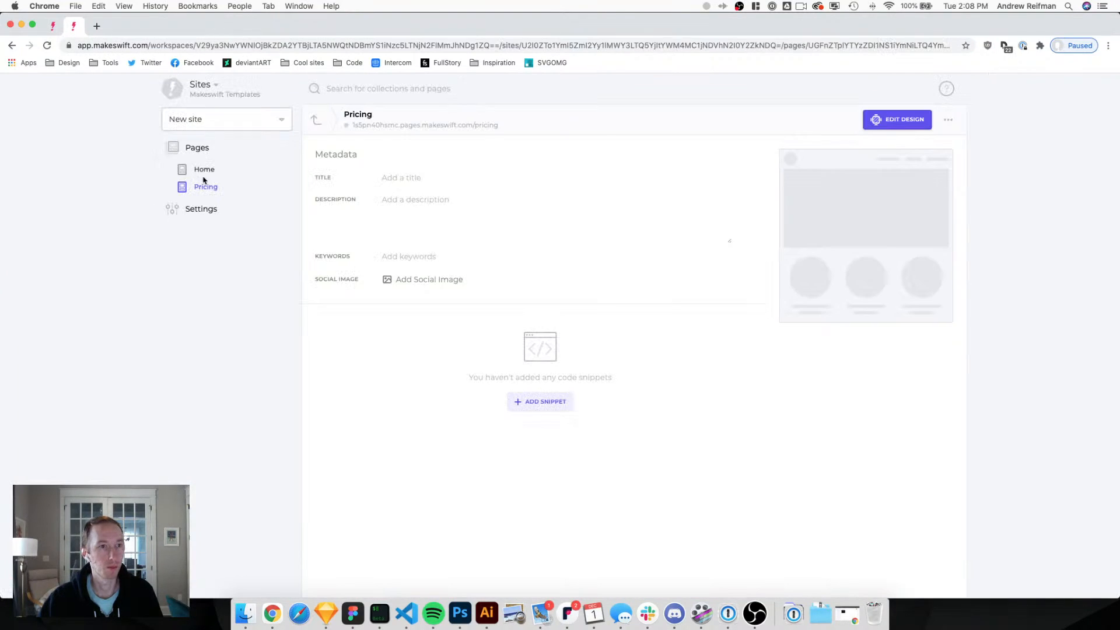
click(204, 172)
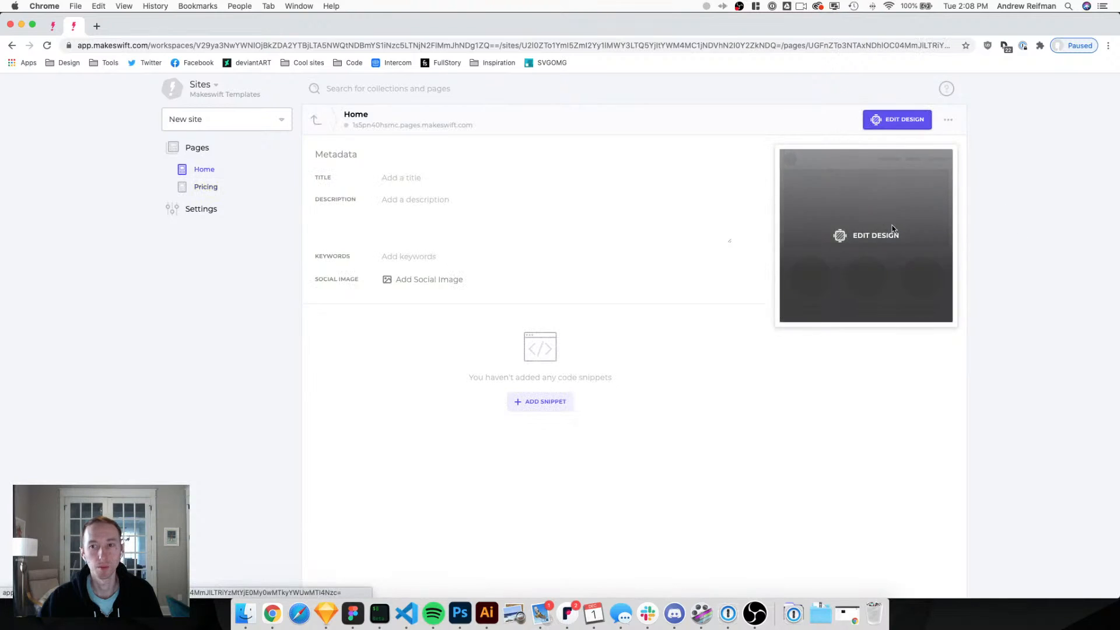
click(860, 217)
Copy the light "Objectively promote worldwide deliverables." card that stands beside the dark card on the Home page.
scroll(300, 257, down, 10)
scroll(341, 267, down, 3)
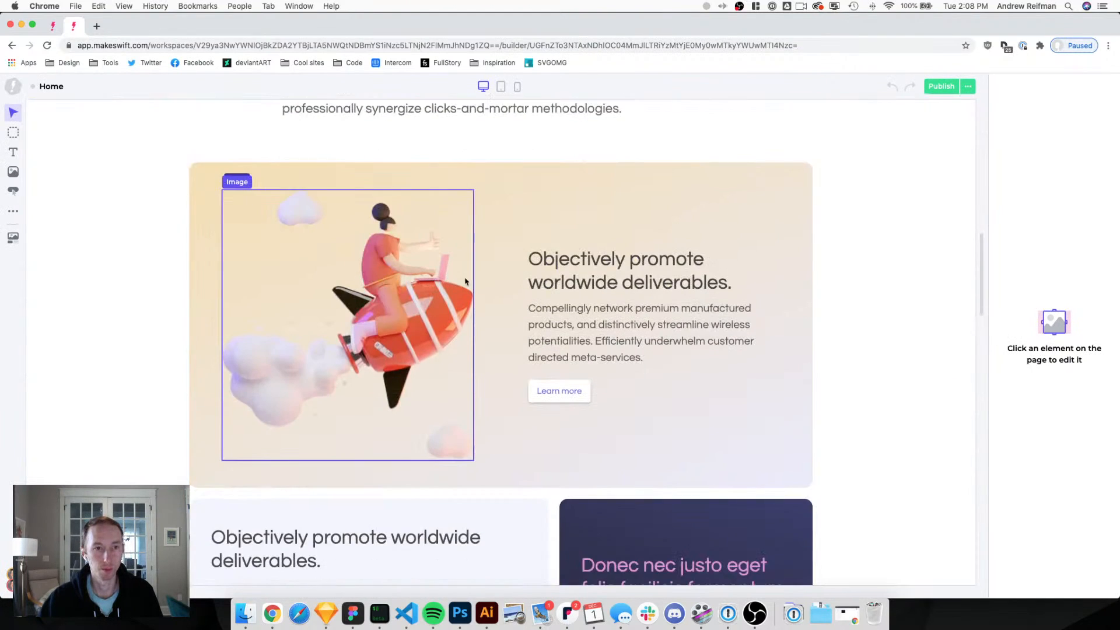
scroll(482, 283, down, 6)
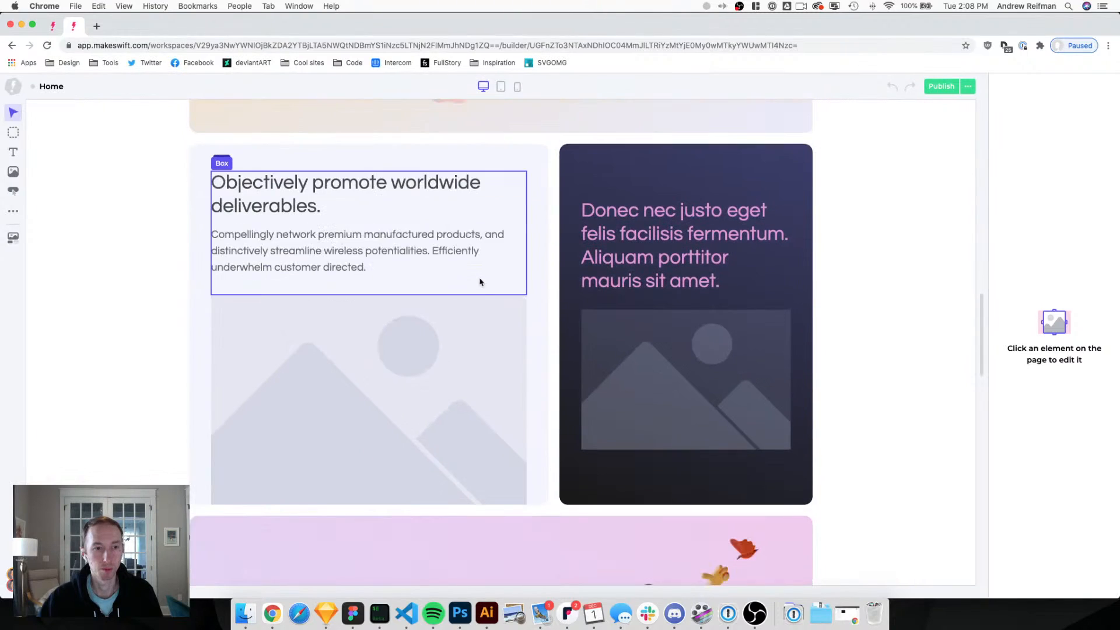
click(197, 156)
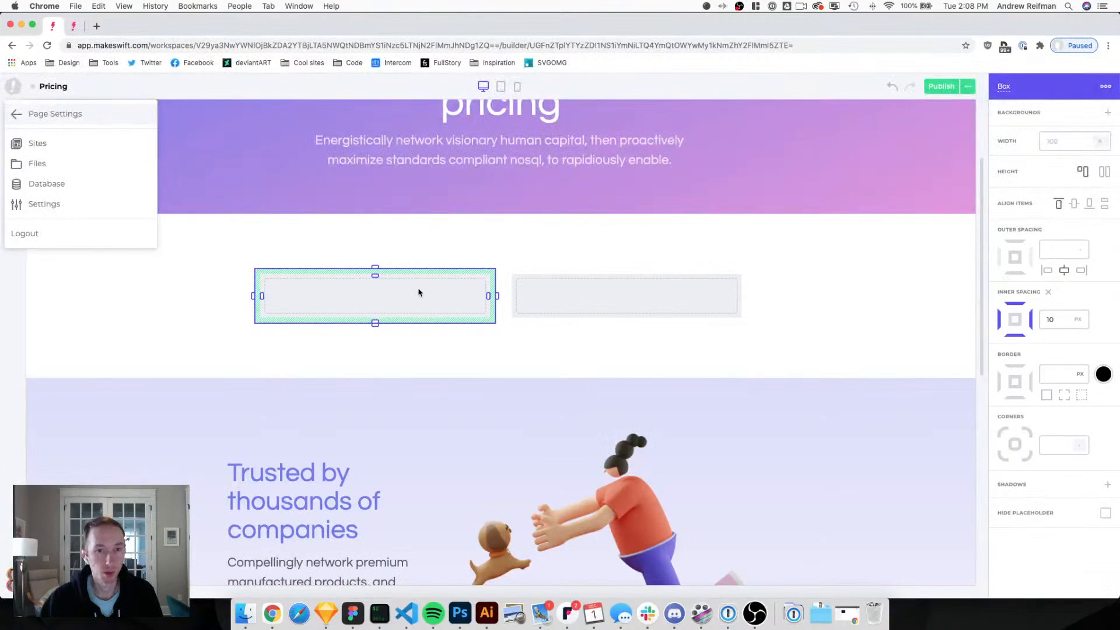
Back in the Pricing page's tab, delete both empty boxes from the content-container.
click(418, 292)
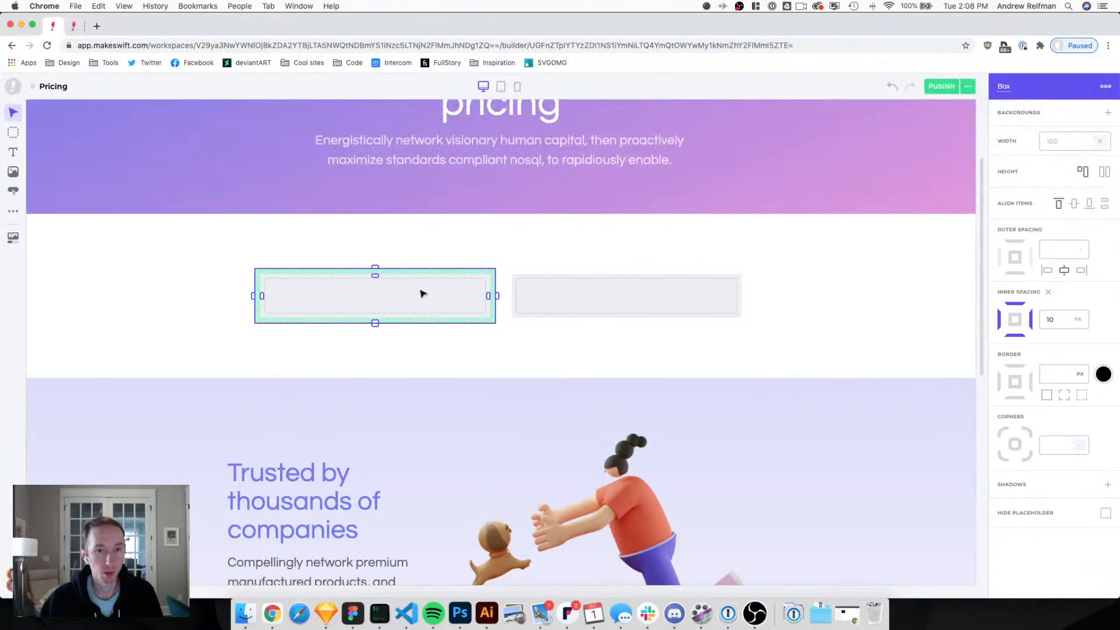
key(Delete)
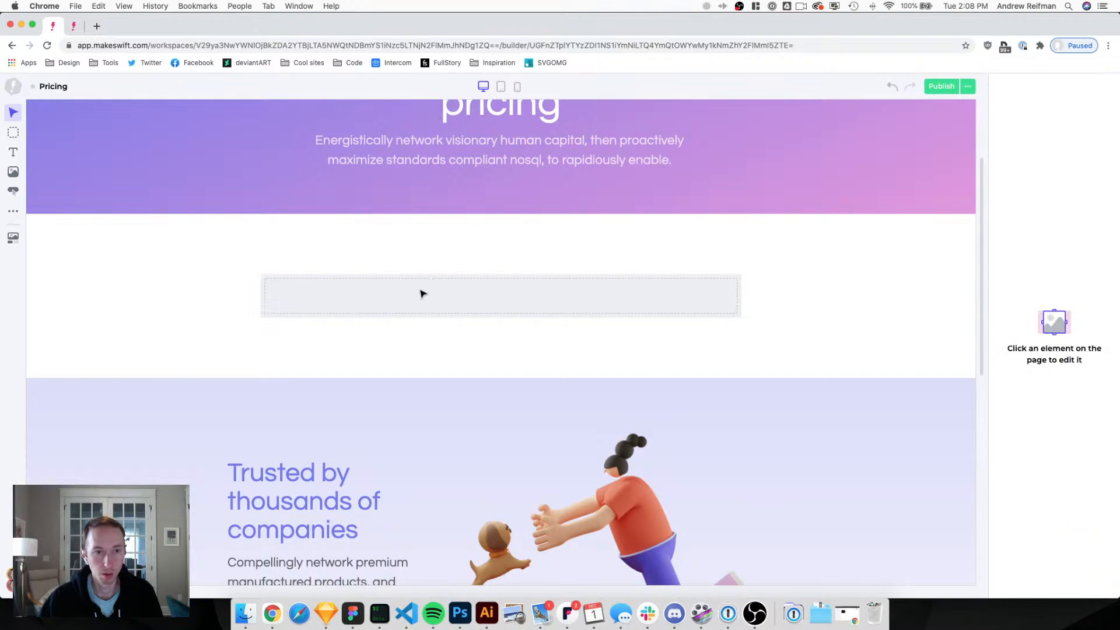
click(365, 290)
key(Delete)
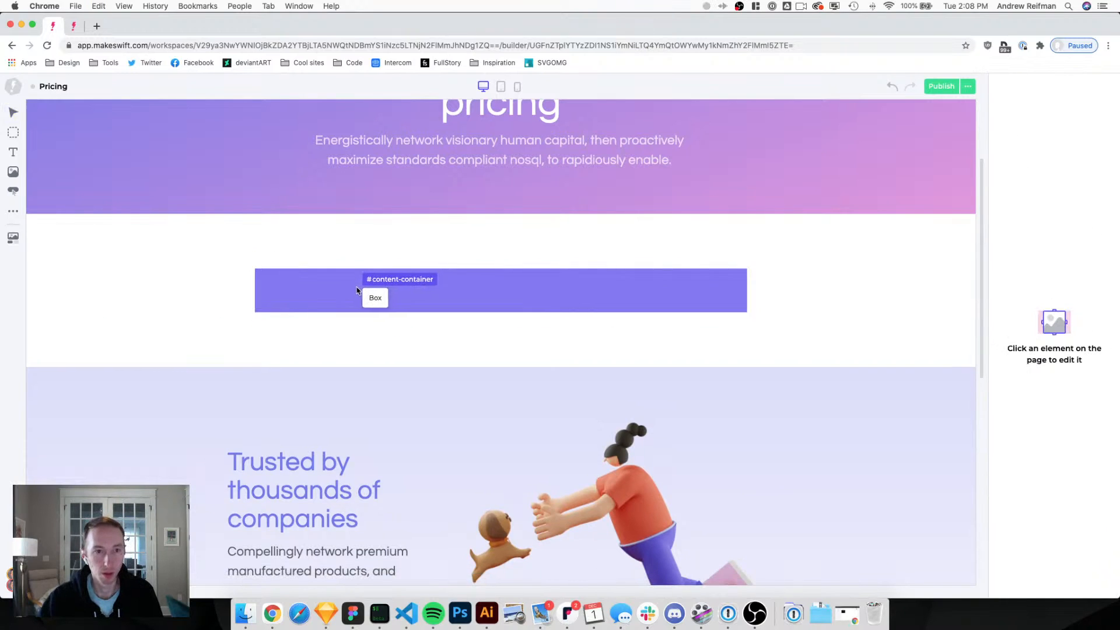
Paste the copied card into the content-container and delete its placeholder image.
click(358, 290)
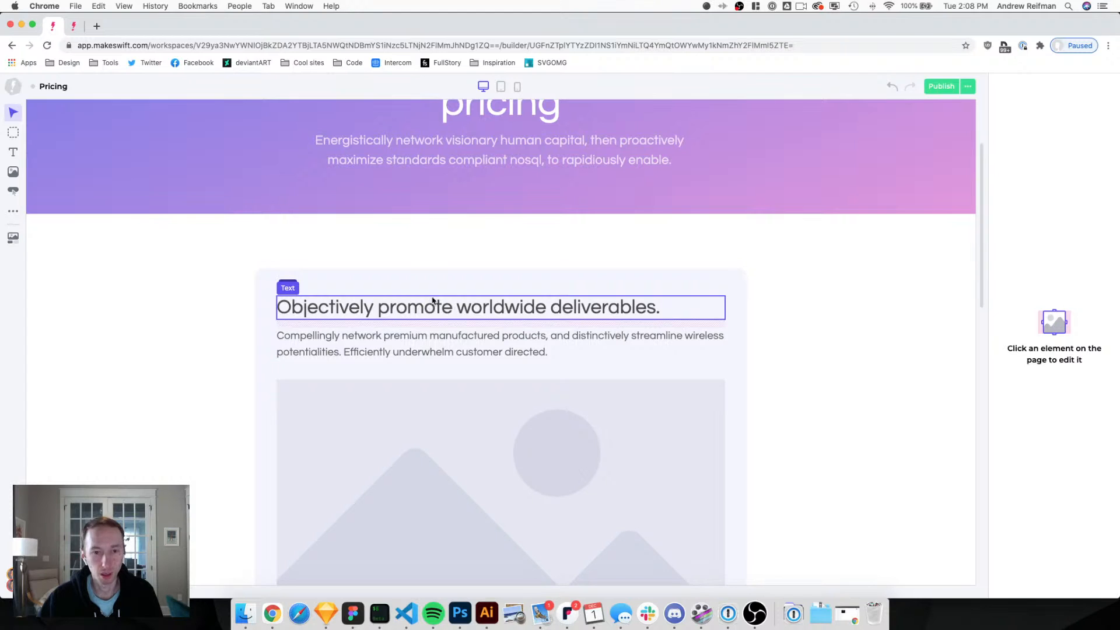
scroll(433, 301, down, 3)
click(440, 342)
key(Delete)
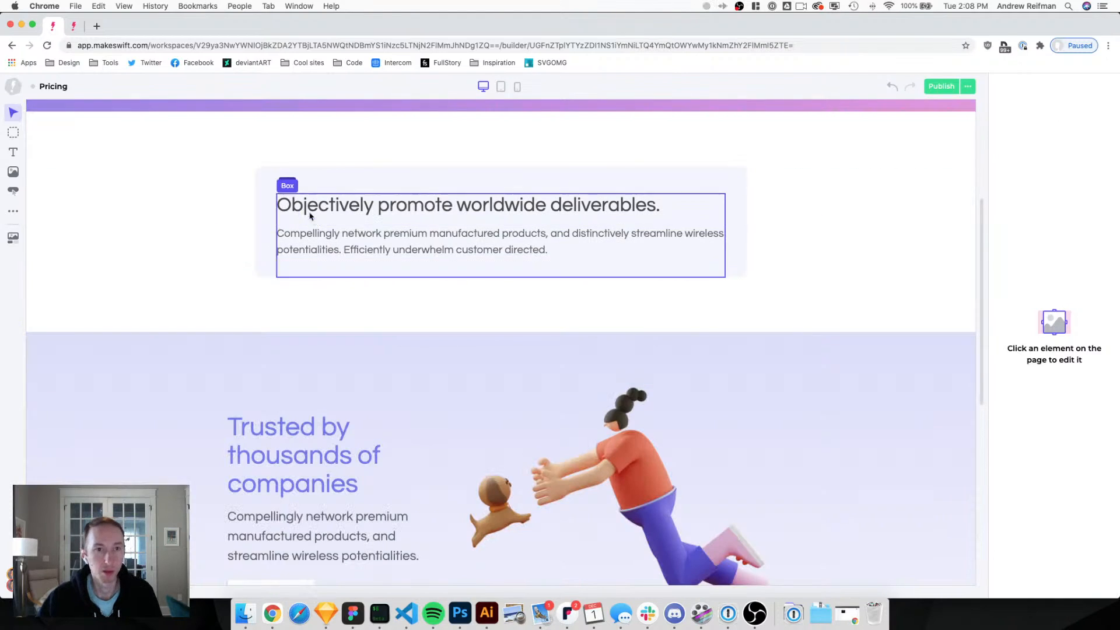
Clear the outer spacing of the paragraph in the pasted card.
click(360, 184)
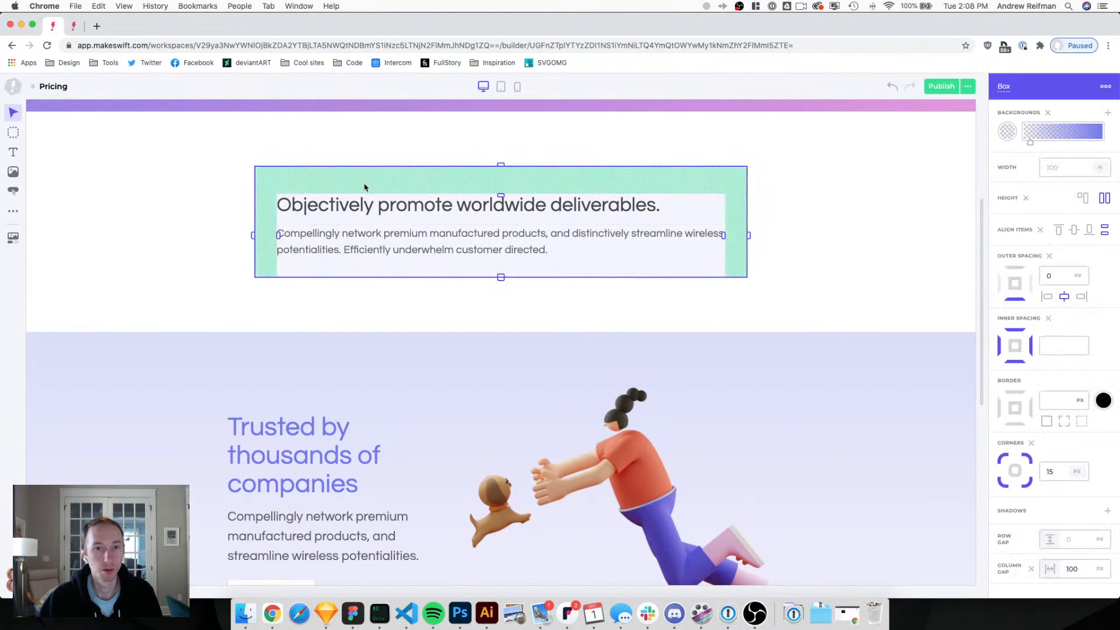
click(535, 270)
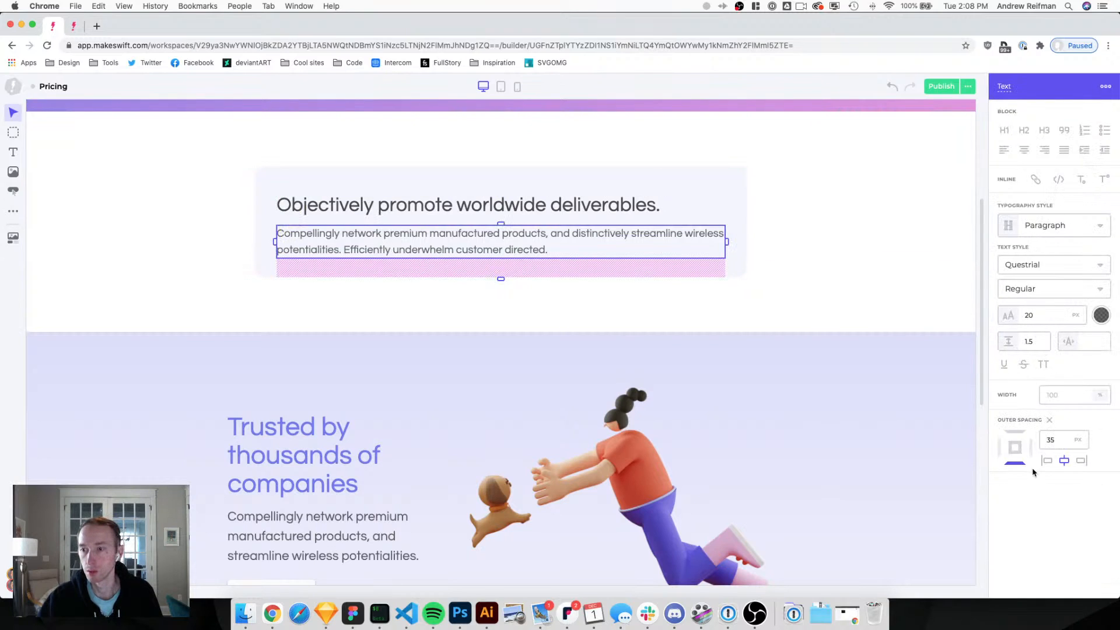
click(1050, 420)
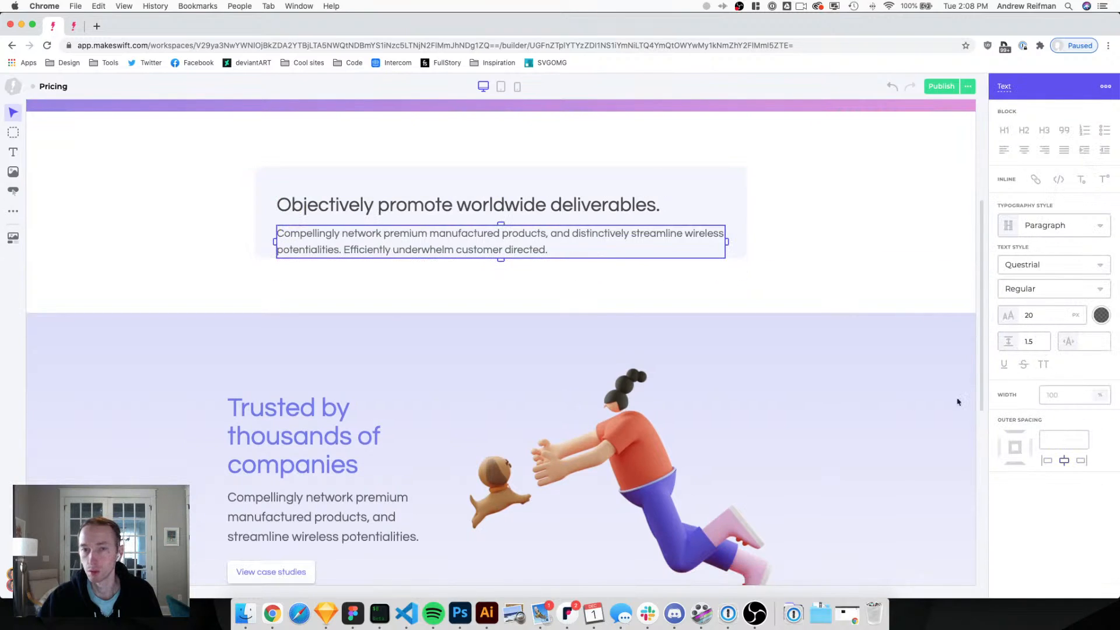
Set the card's inner spacing to 35 px on all sides.
click(257, 206)
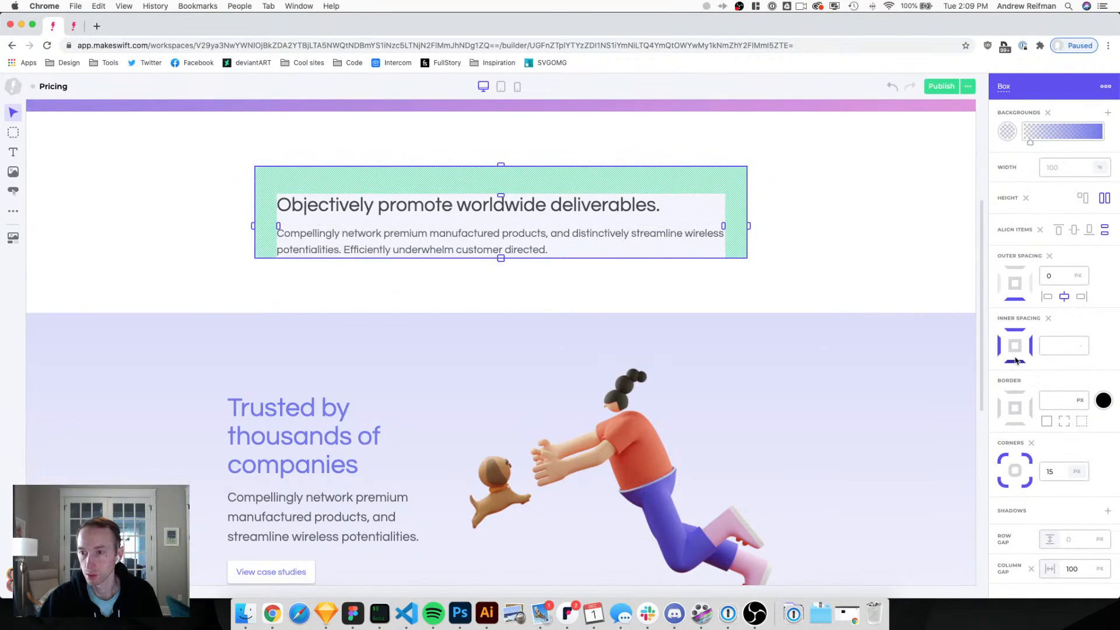
click(1062, 348)
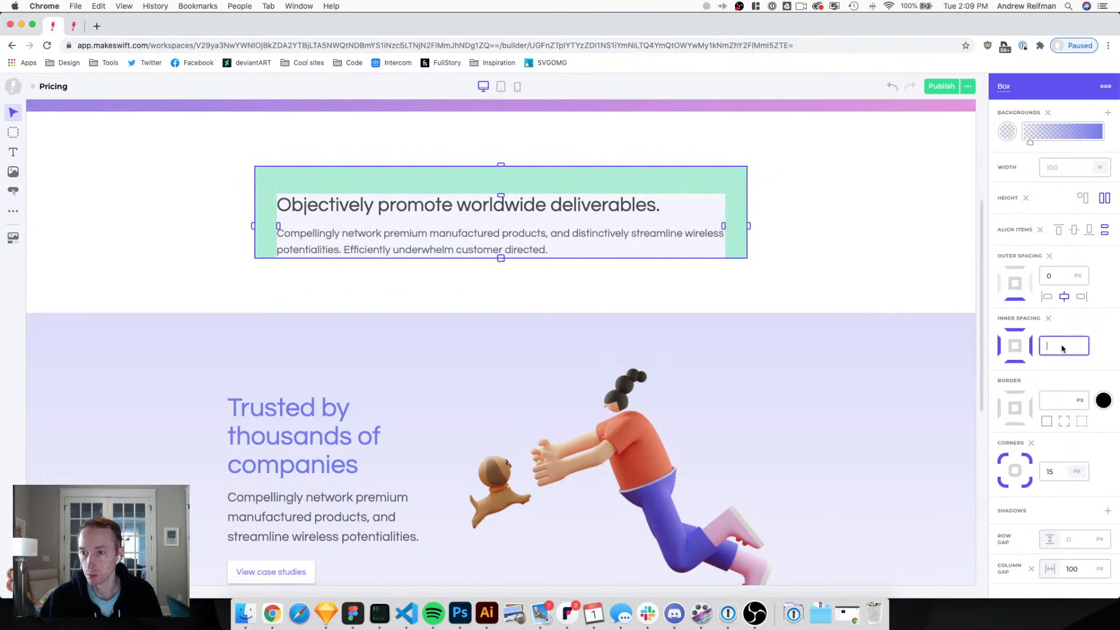
text(40)
key(BackSpace)
key(BackSpace)
text(35)
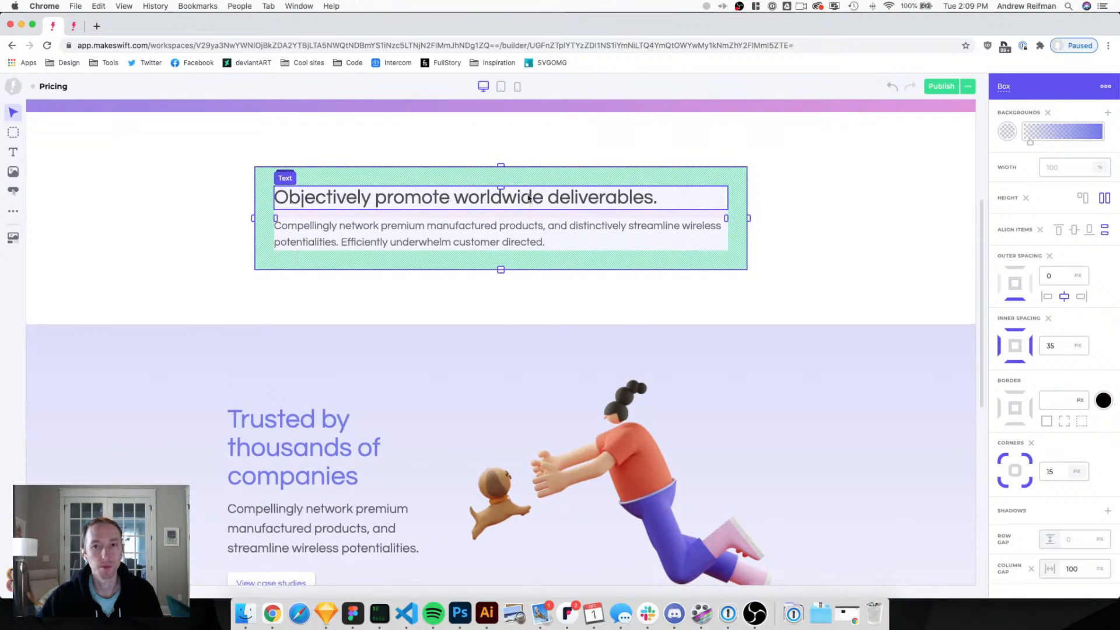
Copy the card and paste the duplicate beside it in the content-container.
scroll(529, 198, up, 5)
key(super+c)
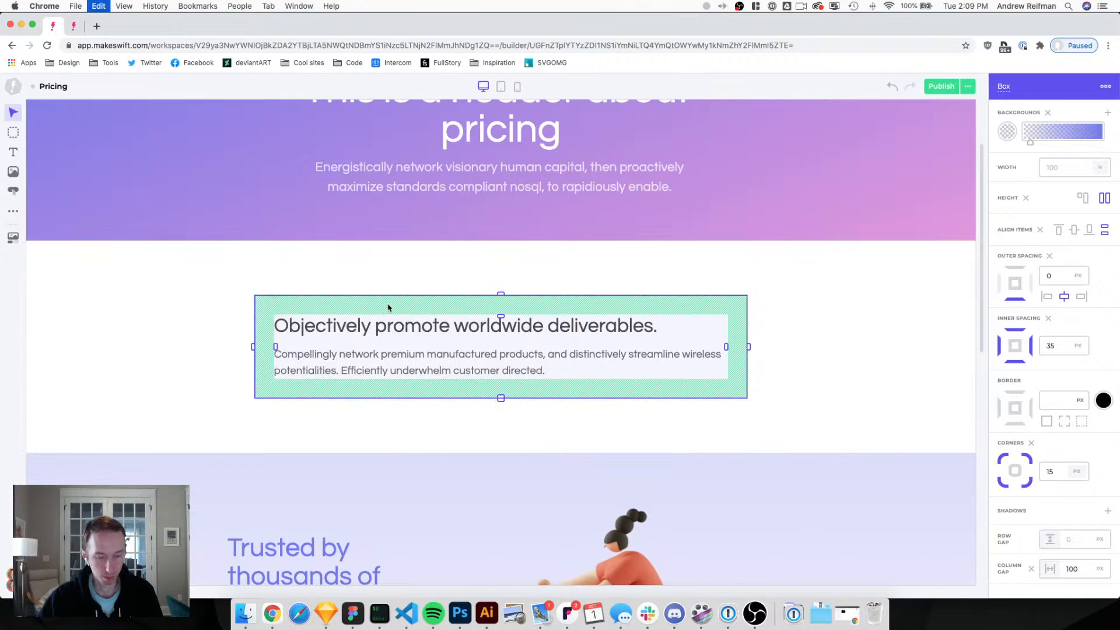
key(super+v)
click(746, 339)
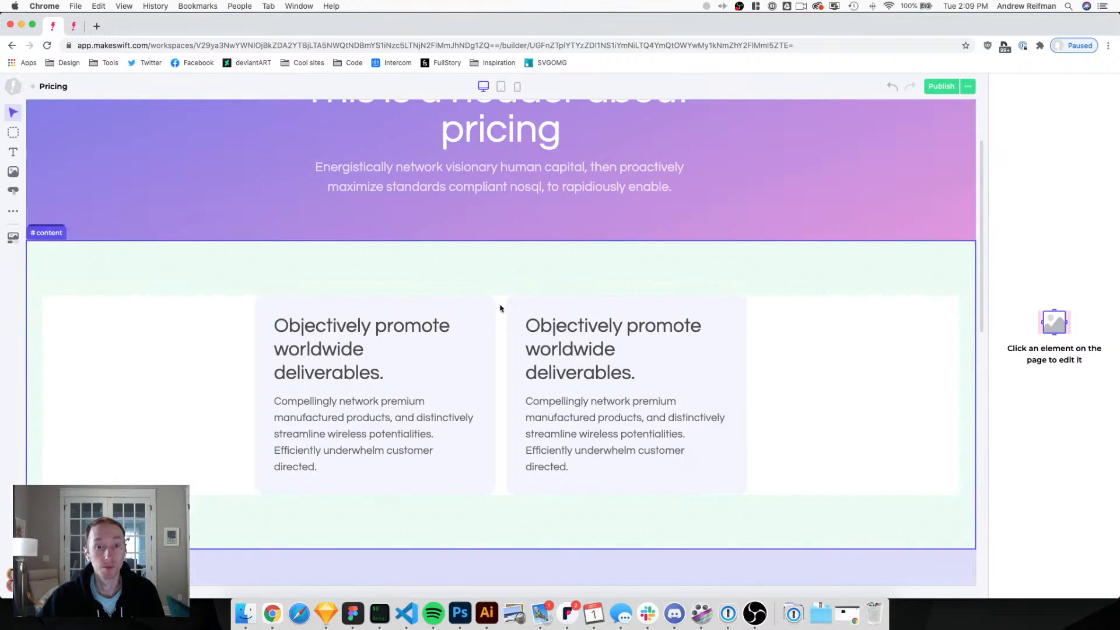
Set the content-container's column gap to 30 px.
click(557, 325)
click(1081, 548)
key(Up)
key(Up)
key(Return)
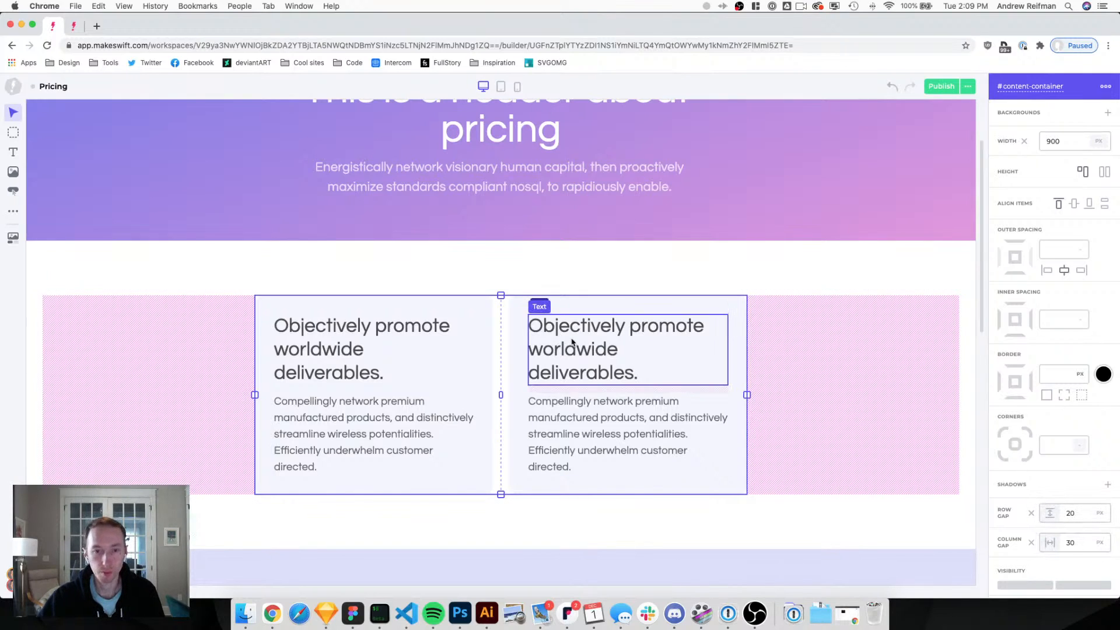
Replace the first card's heading with "Starter" and select all the text of its paragraph.
double_click(361, 342)
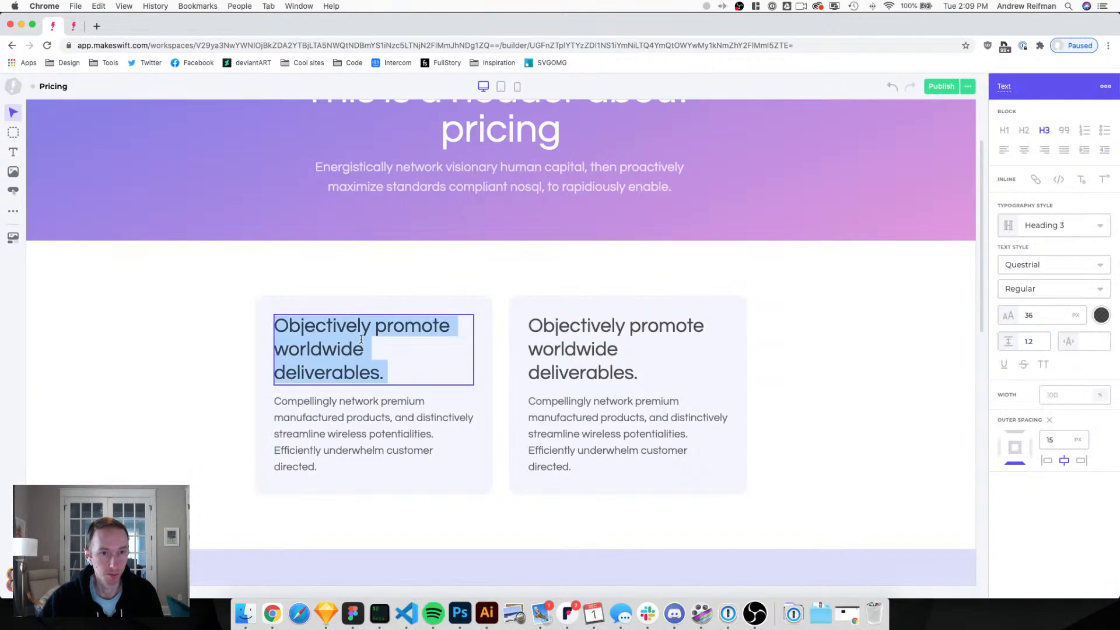
text(F)
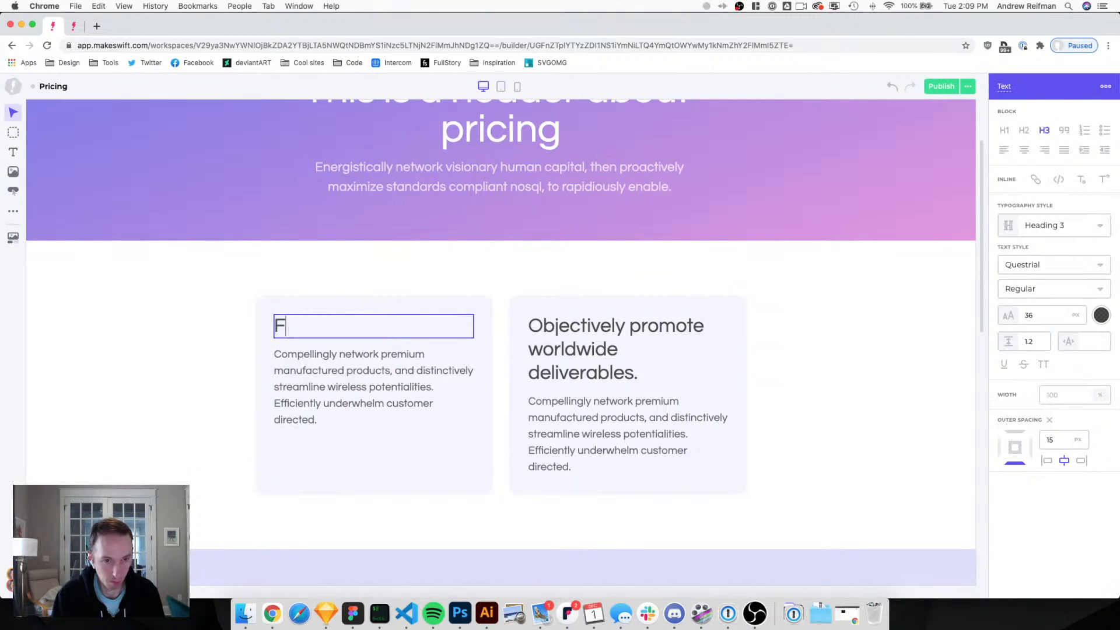
key(BackSpace)
text(Starter)
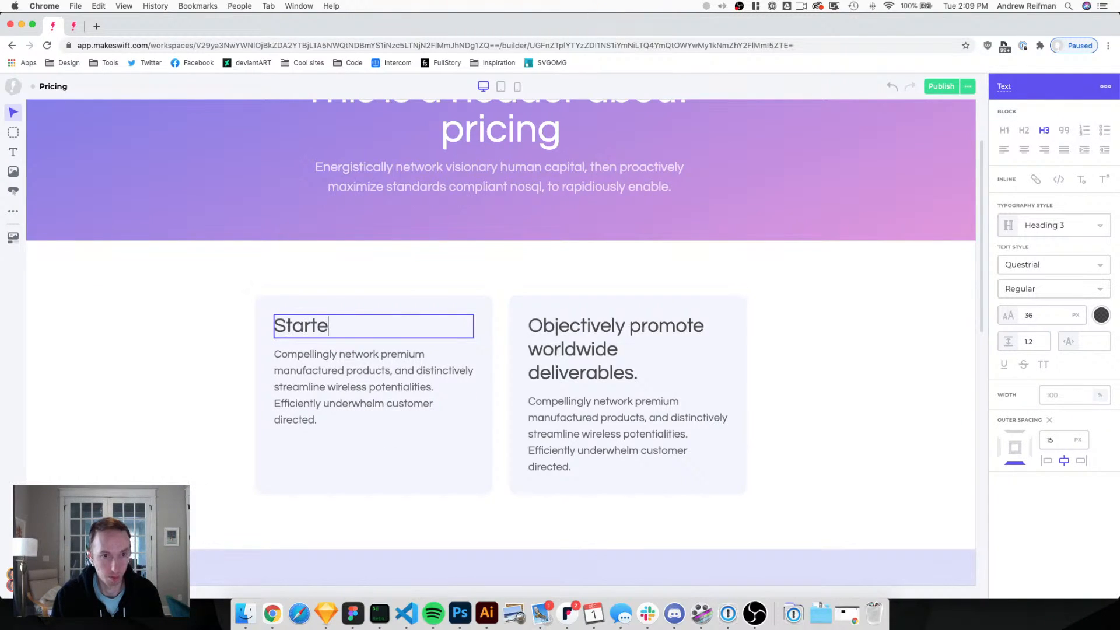
triple_click(365, 369)
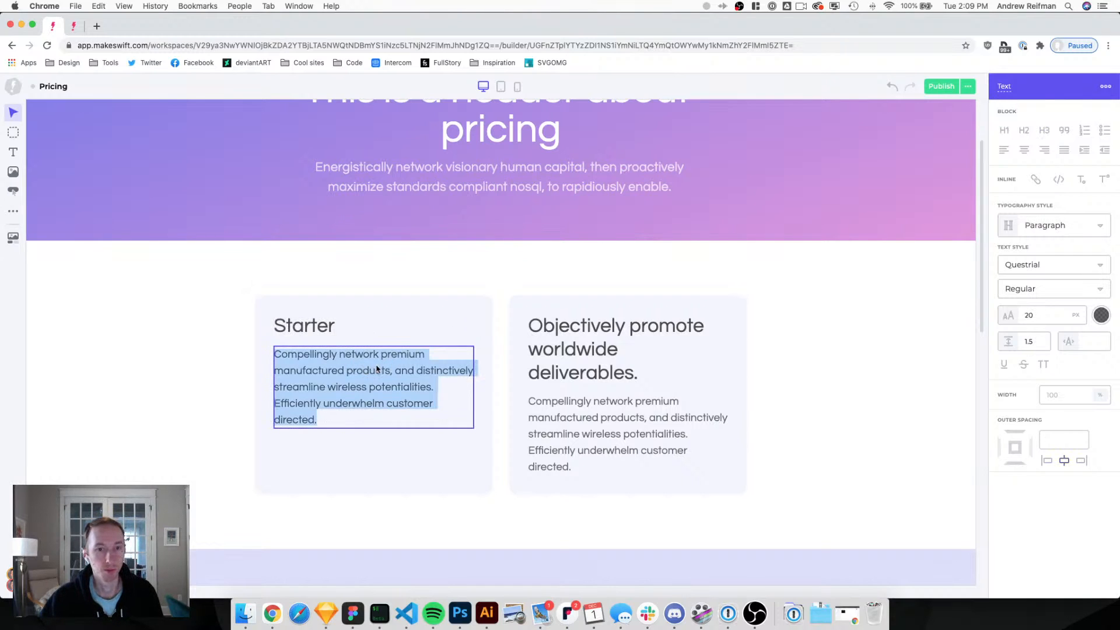
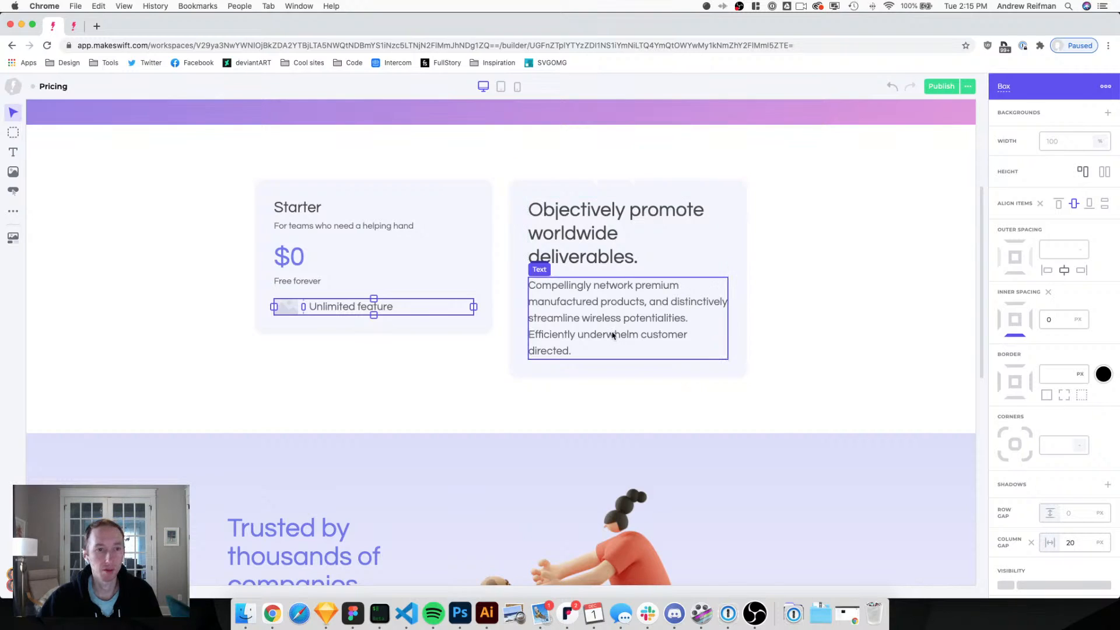
Look through the Nouveau, Venture and Tandem image folders for an icon for the Starter card's feature row.
click(286, 307)
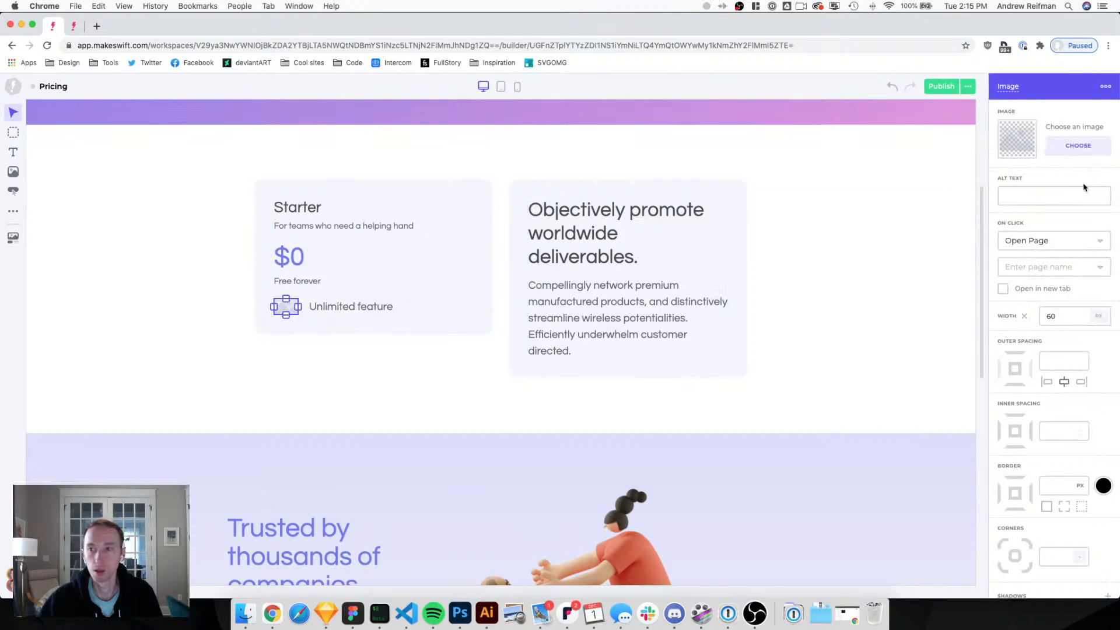
click(1075, 147)
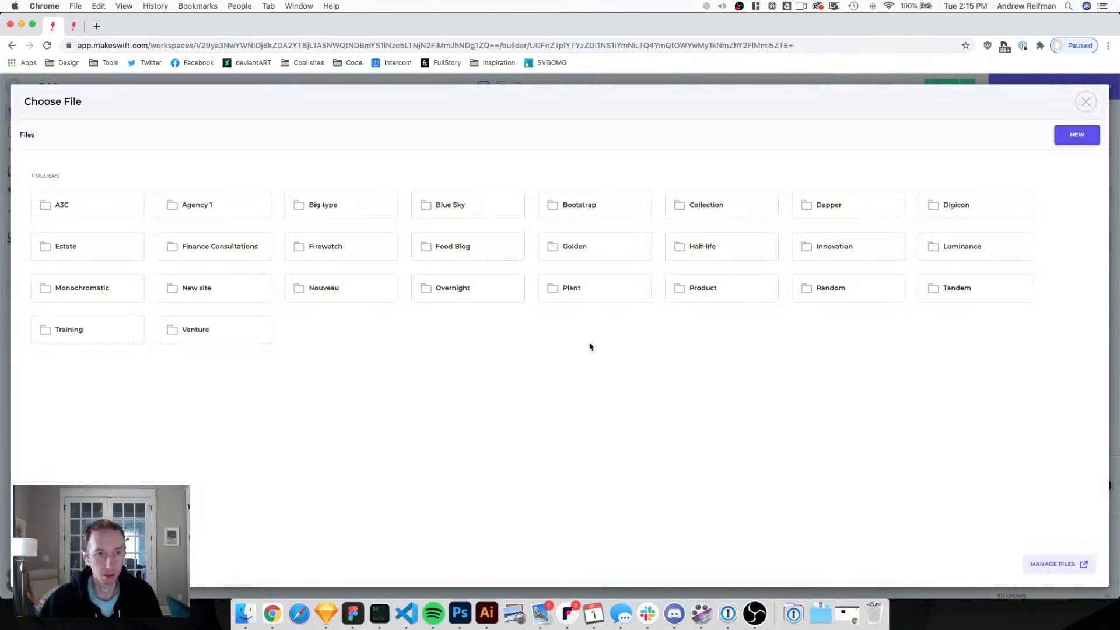
click(340, 295)
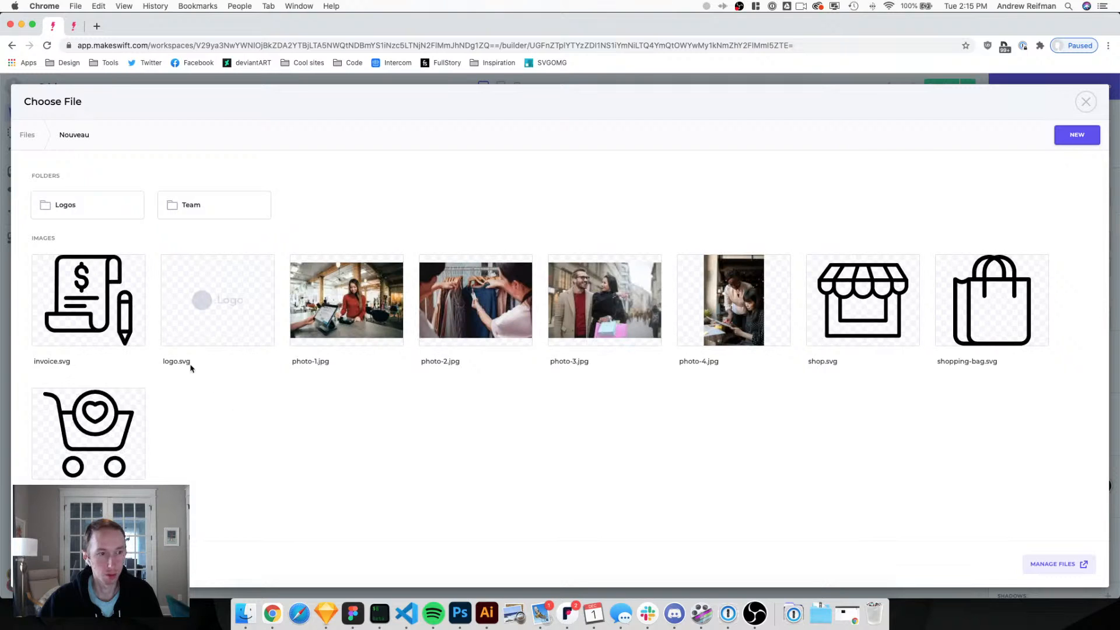
click(31, 135)
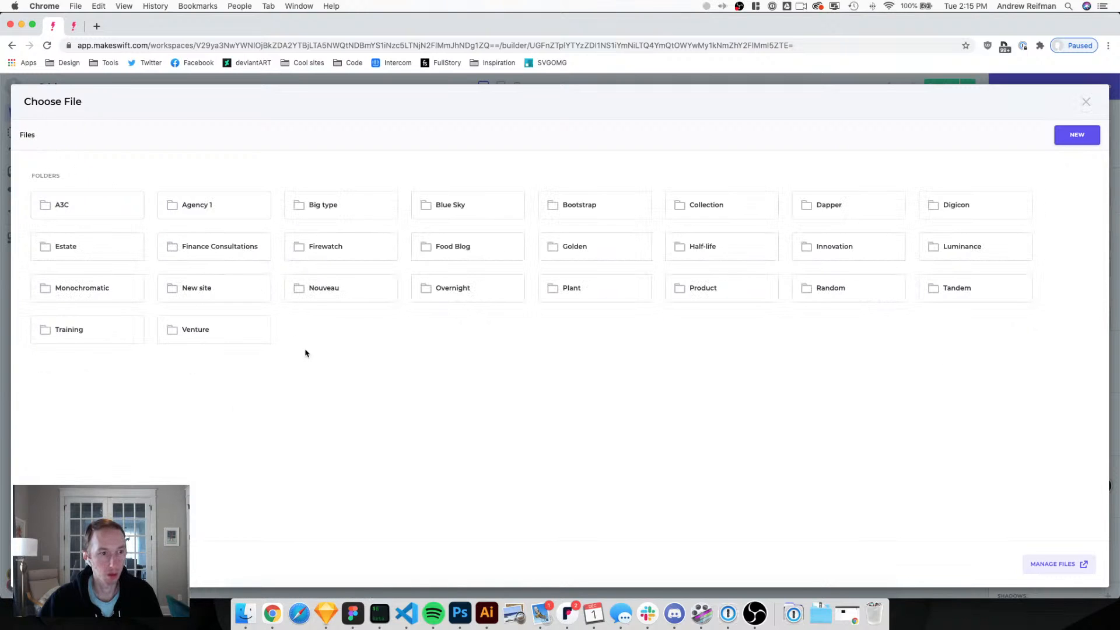
click(192, 338)
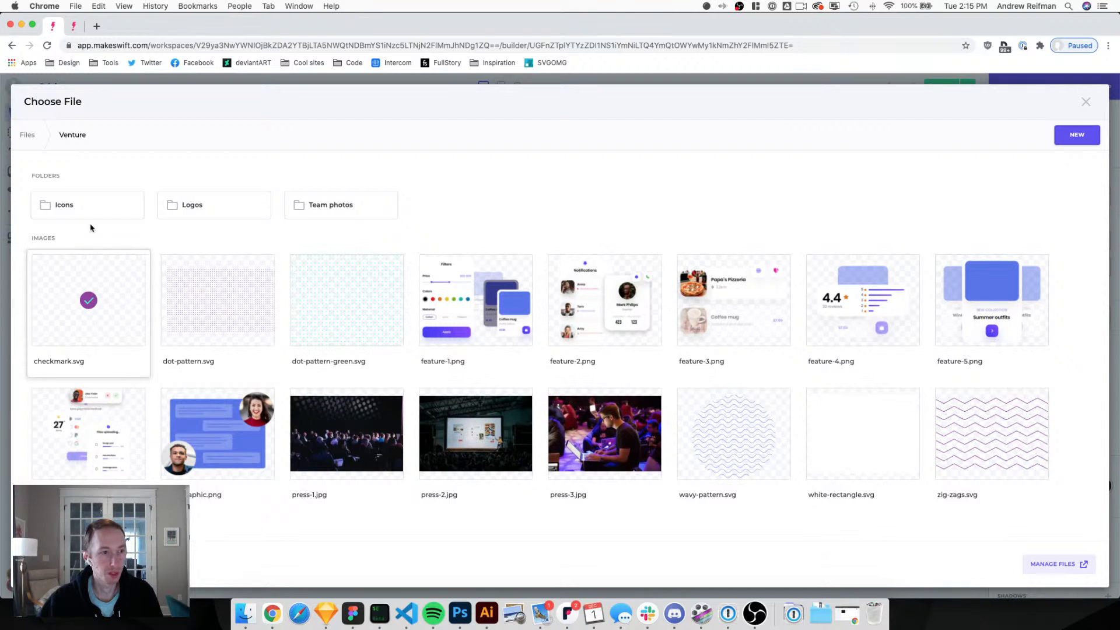
click(28, 135)
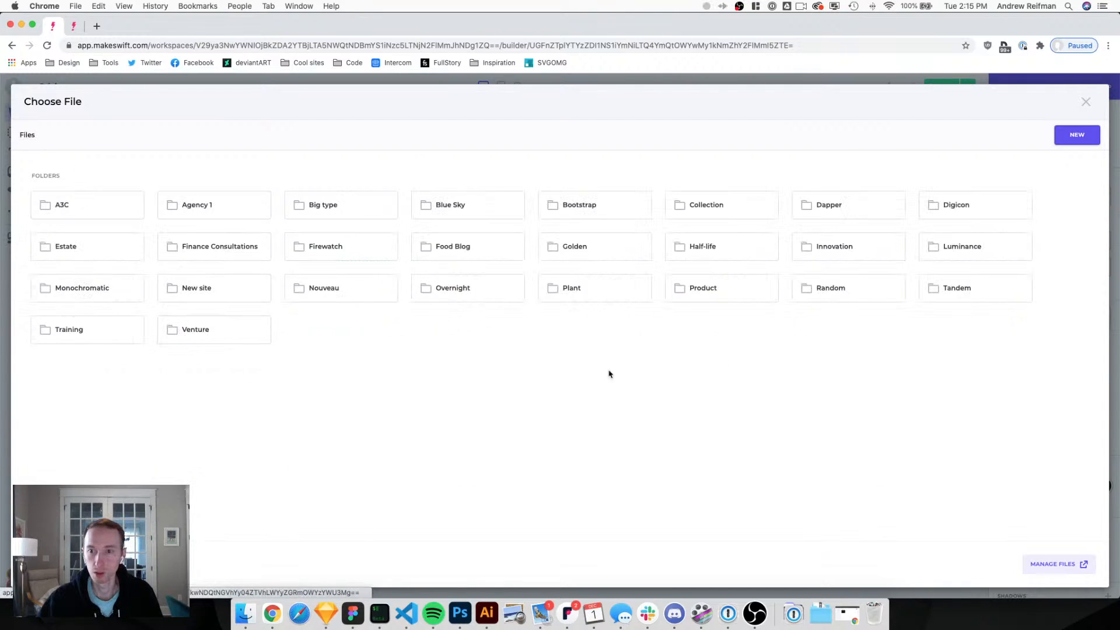
click(958, 288)
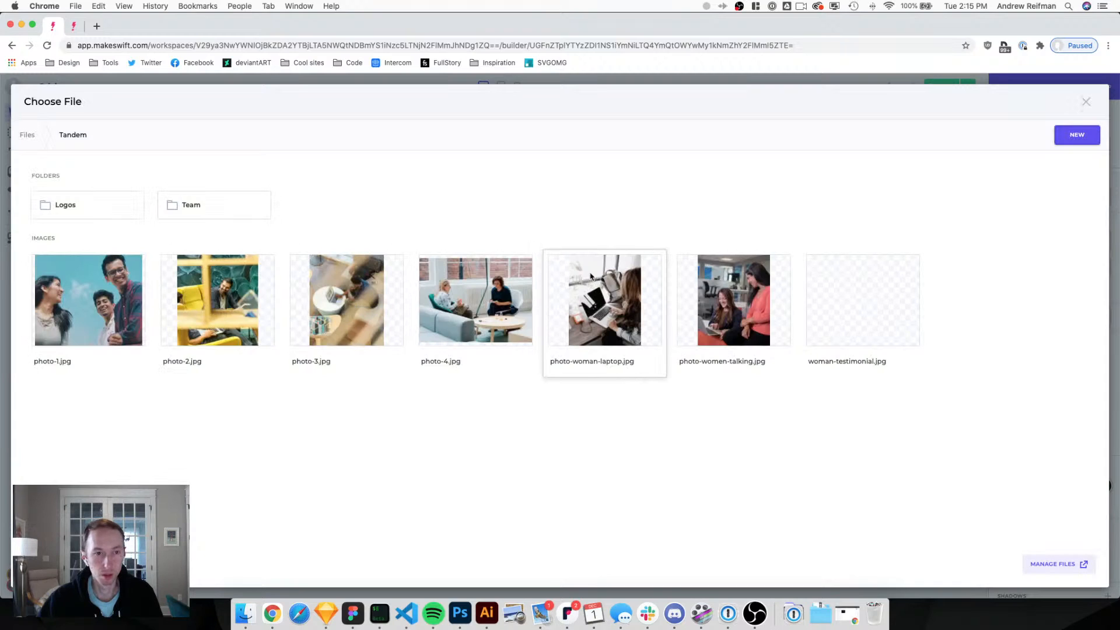
click(28, 134)
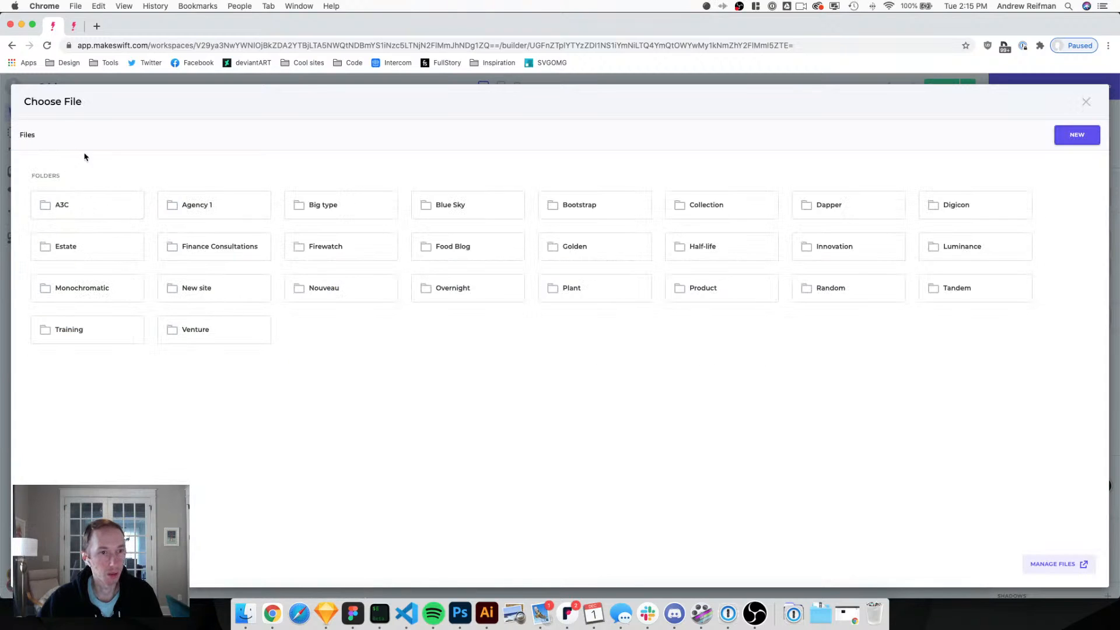
click(1086, 104)
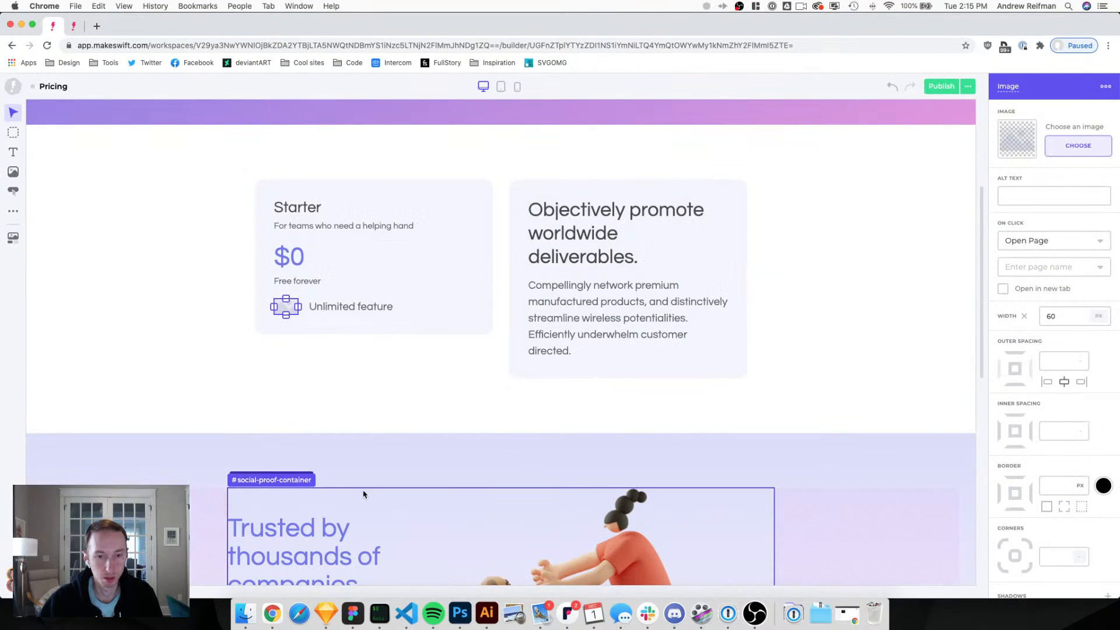
Switch to Figma and draw a 24 × 24 frame in an empty area of the canvas.
click(353, 614)
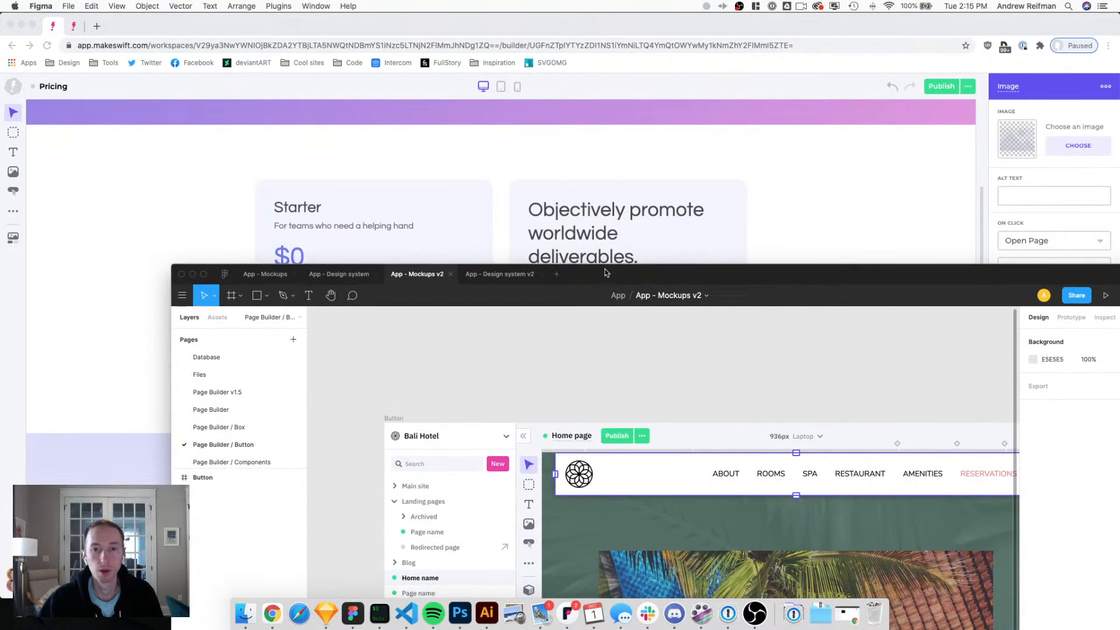
double_click(606, 273)
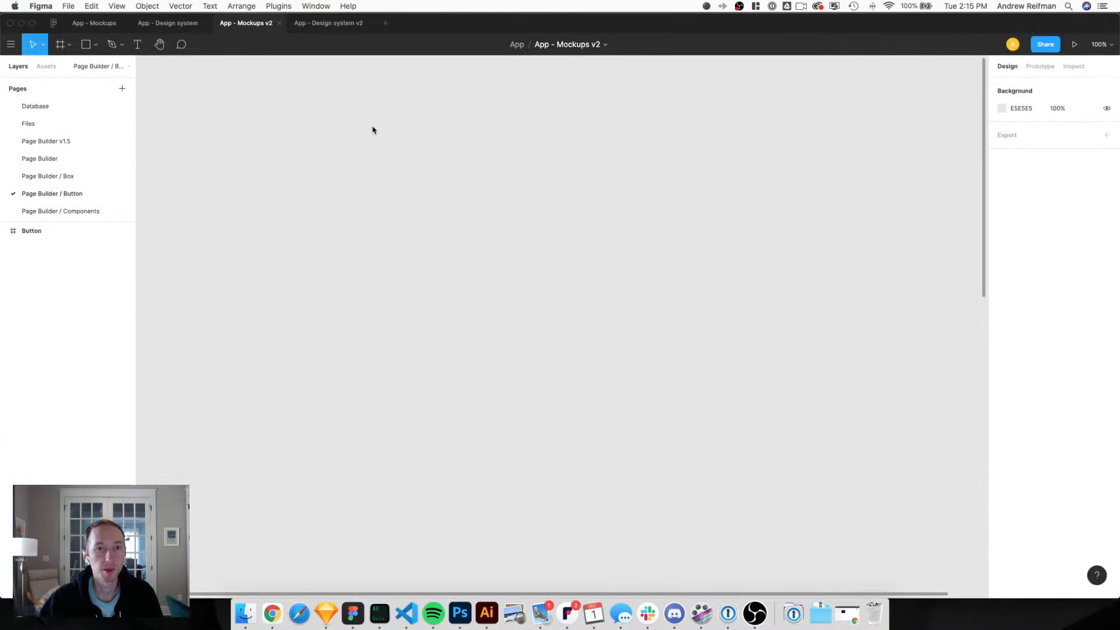
key(f)
drag(390, 310, 649, 378)
key(super+plus)
key(super+plus)
key(shift+2)
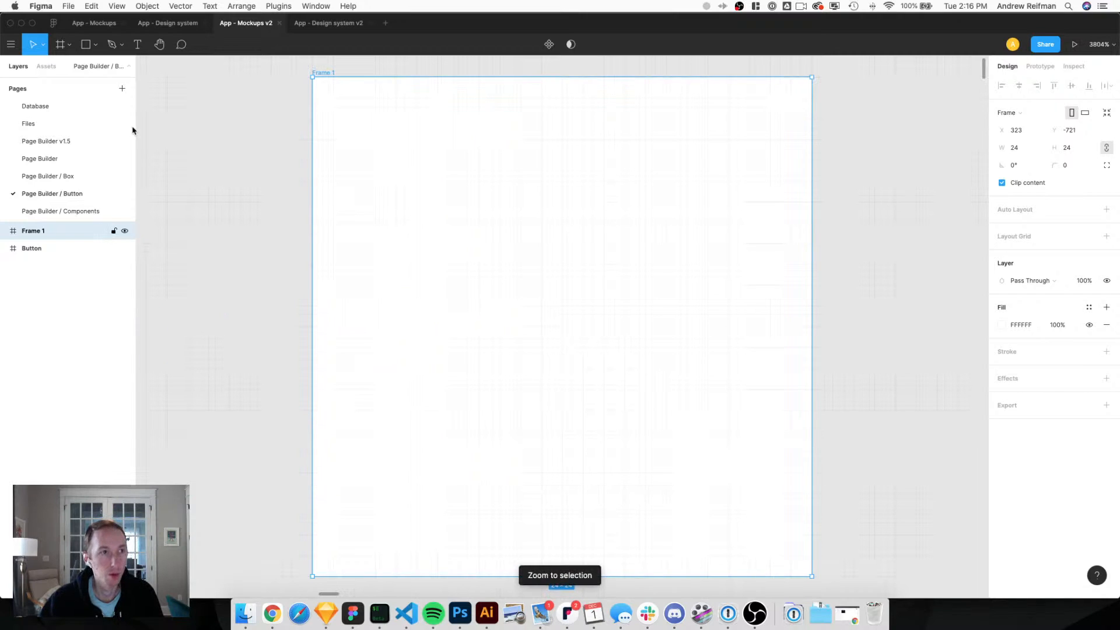
Draw a two-segment checkmark about 22 × 14 inside the frame with the Pen tool and position it at X 1.
click(115, 45)
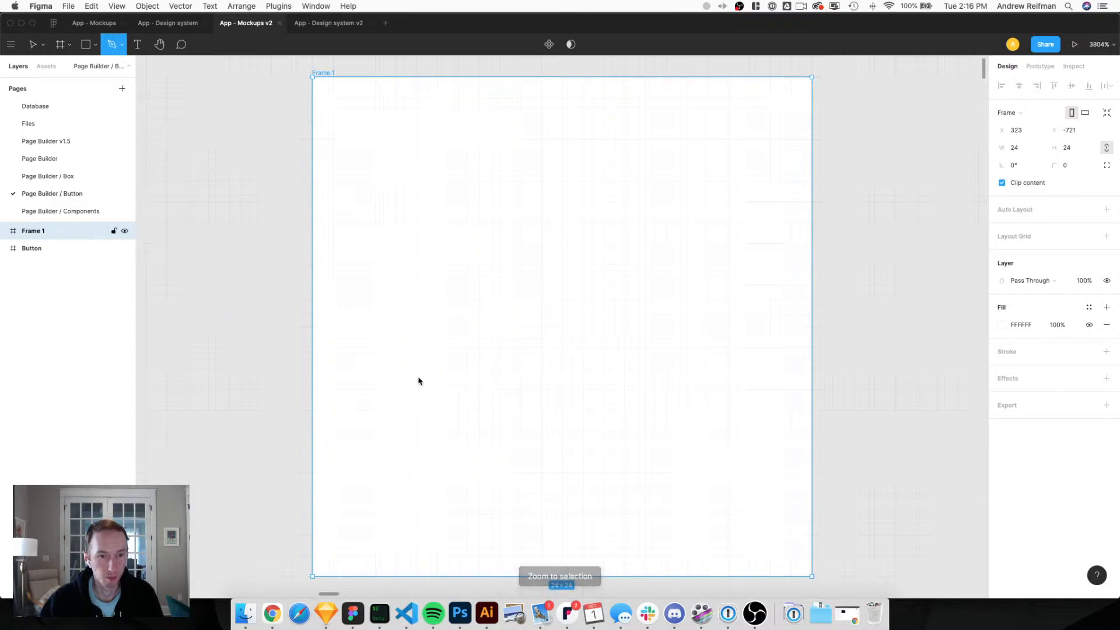
click(354, 347)
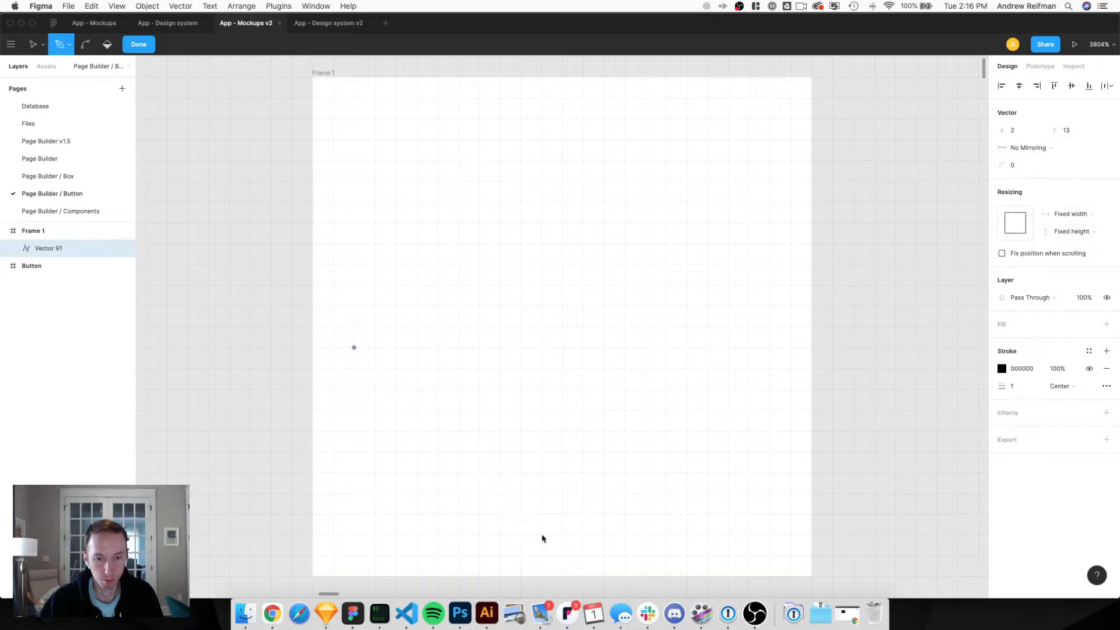
click(520, 513)
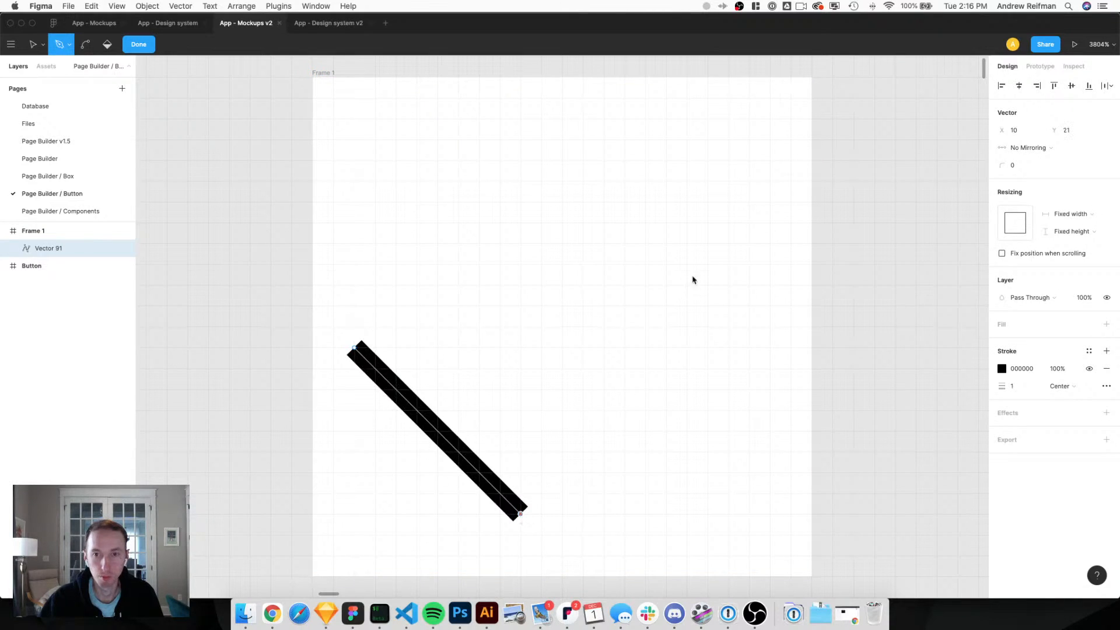
click(794, 204)
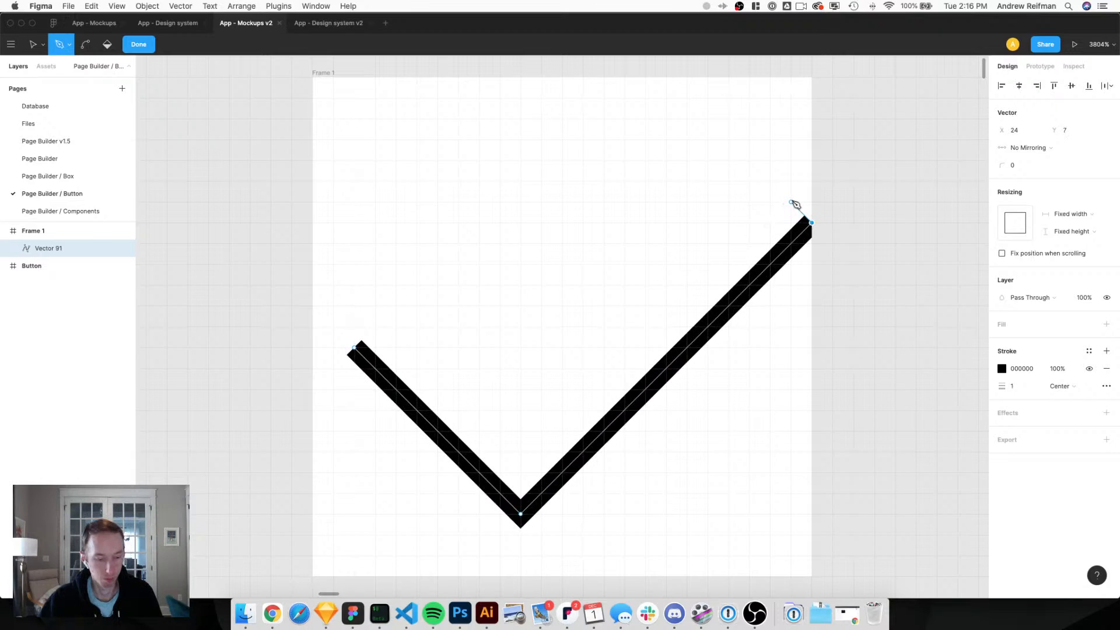
key(Escape)
key(Escape)
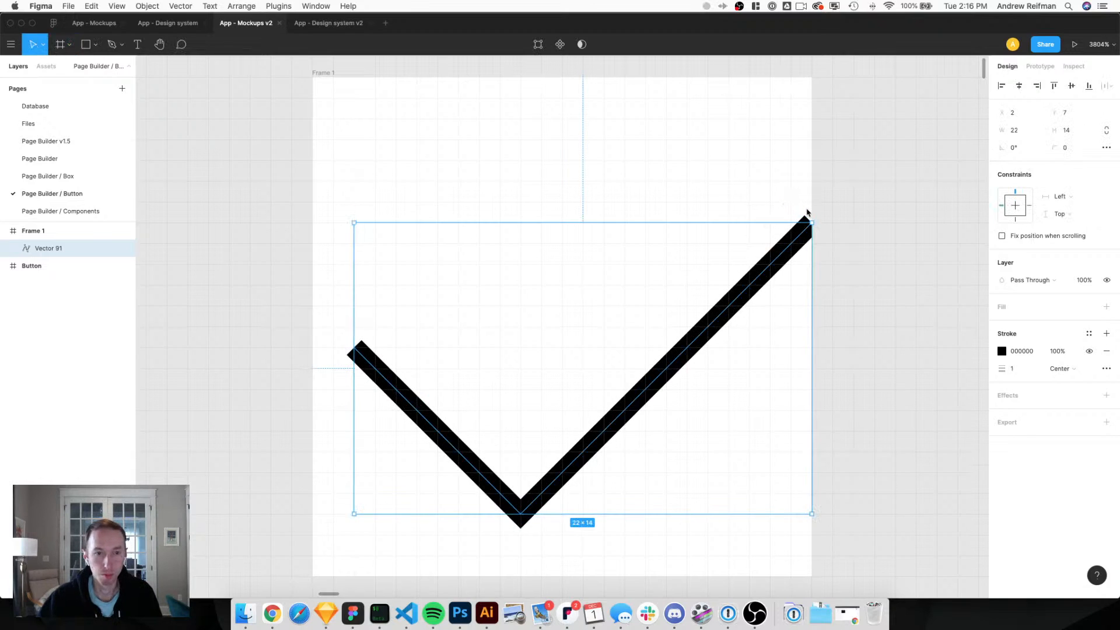
key(Left)
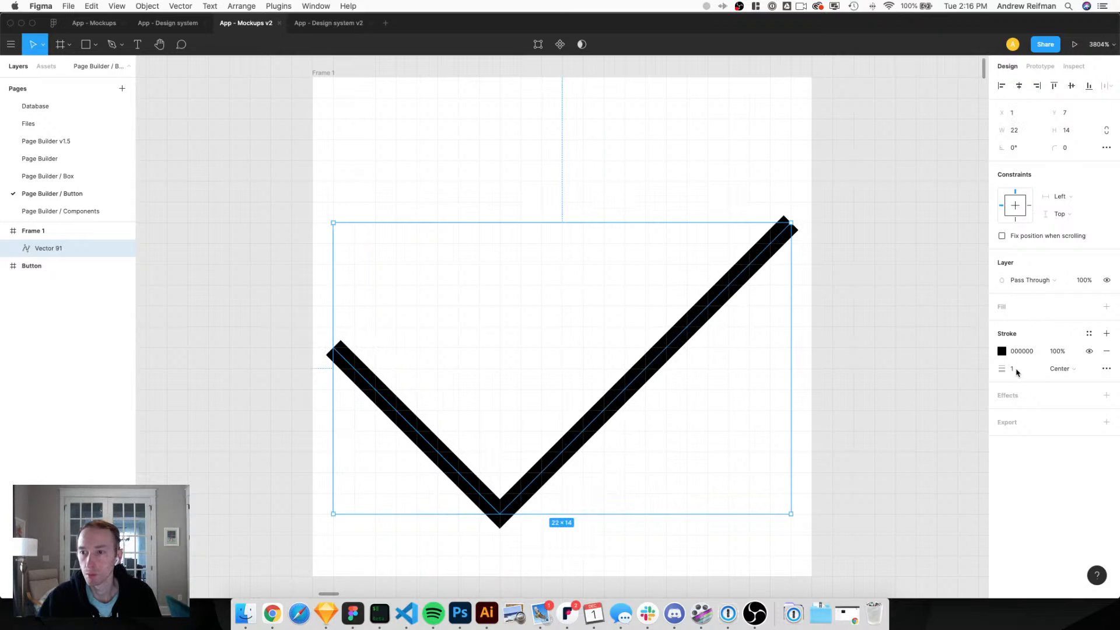
Set the checkmark's stroke weight to 2.
click(1017, 370)
key(Return)
key(shift+0)
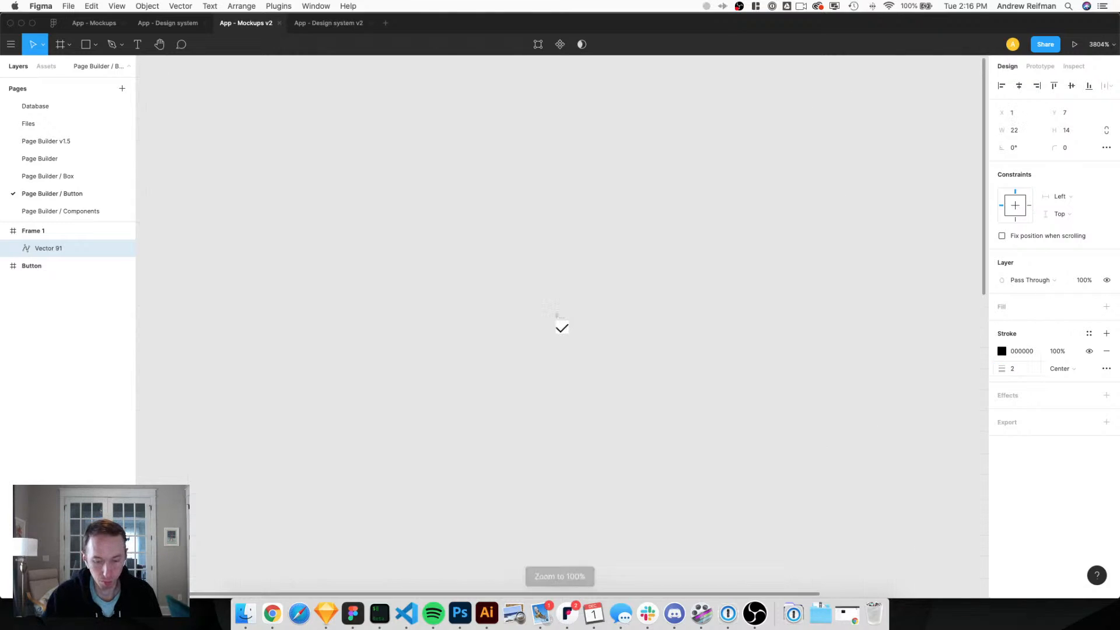
key(super+plus)
key(super+plus)
key(super+plus)
key(super+plus)
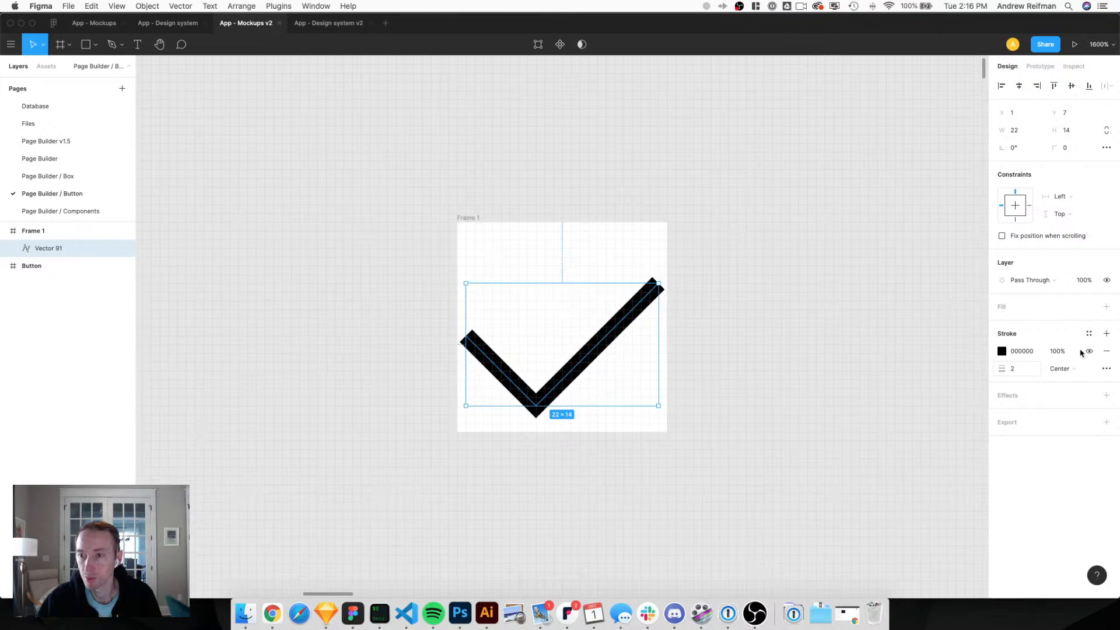
Nudge the checkmark horizontally to X 0 within the frame.
double_click(482, 354)
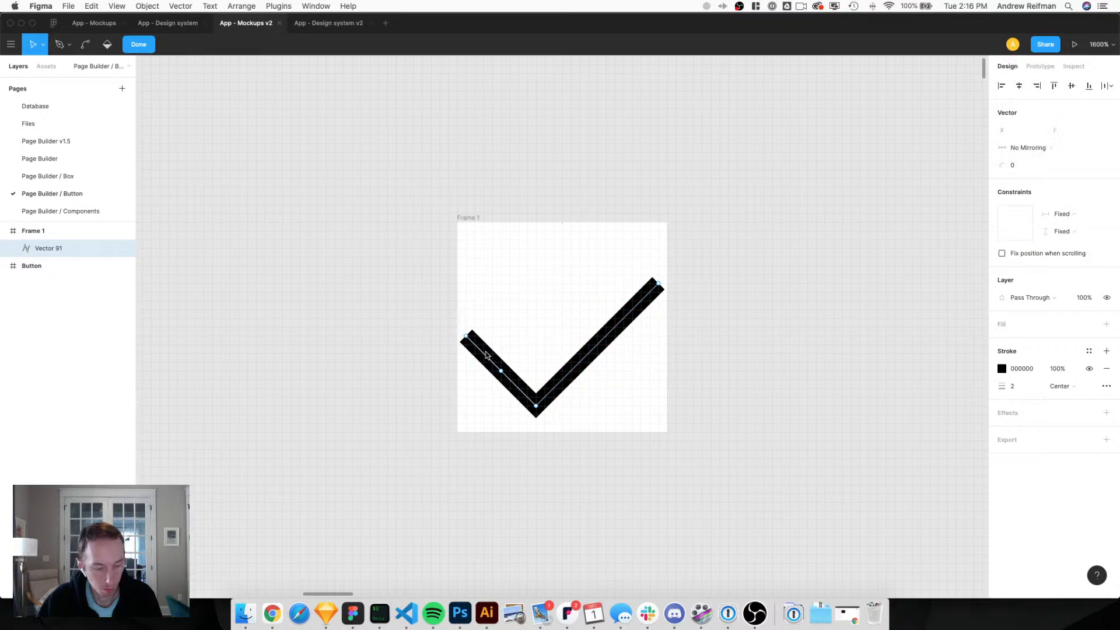
key(Escape)
key(Left)
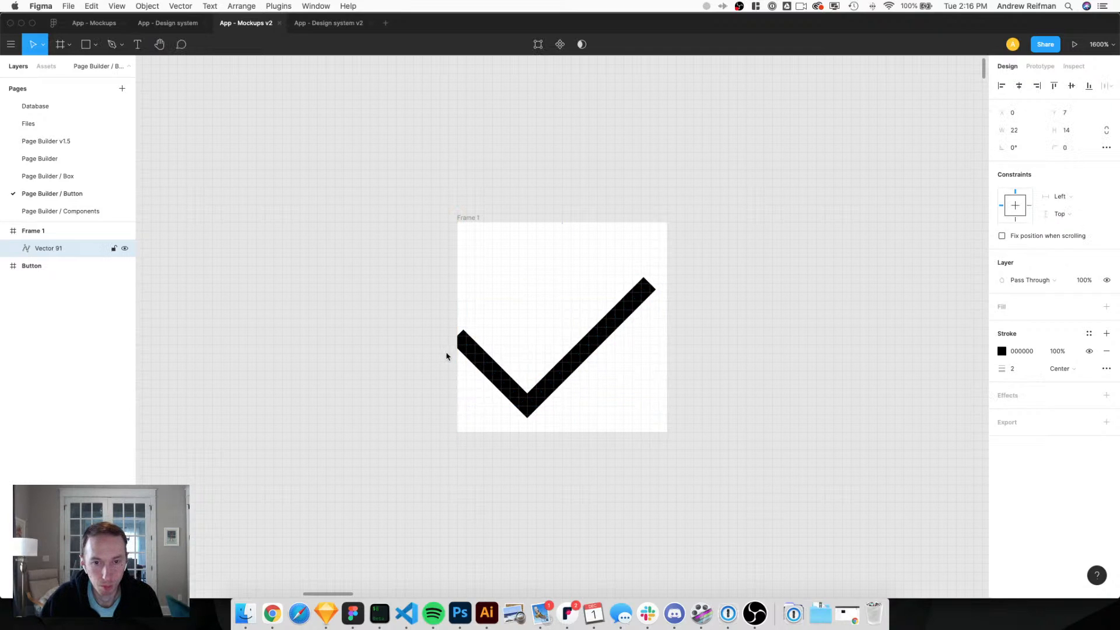
Extend the checkmark's long arm to X 23, Y 6 and shorten its short arm to X 1, Y 14.
key(super+equal)
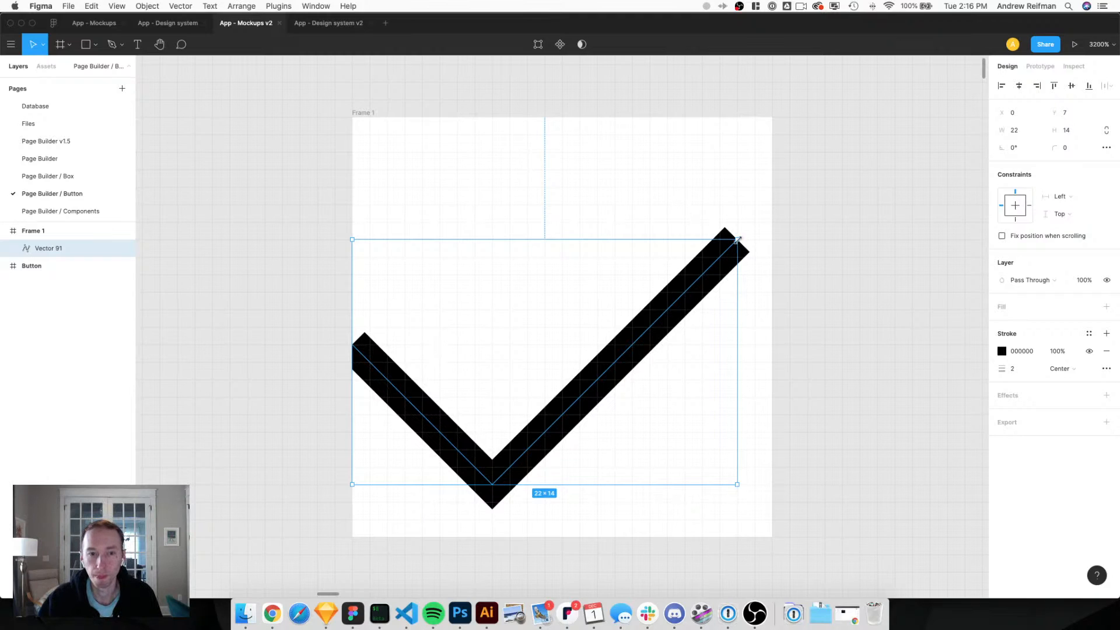
drag(738, 240, 748, 231)
key(super+z)
double_click(735, 244)
drag(737, 240, 755, 222)
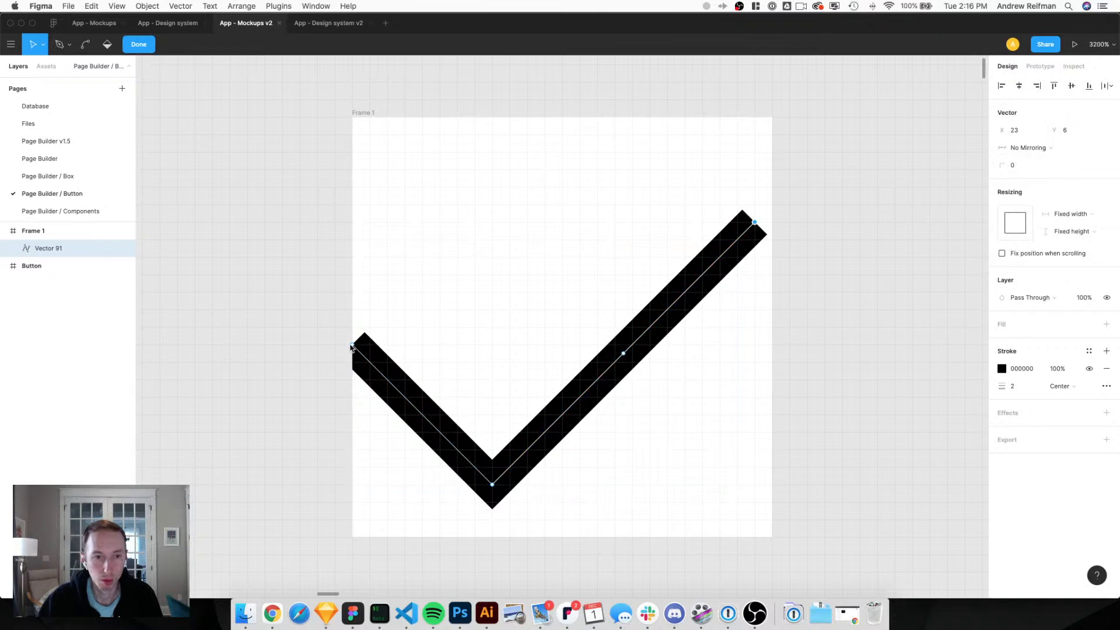
drag(352, 344, 370, 363)
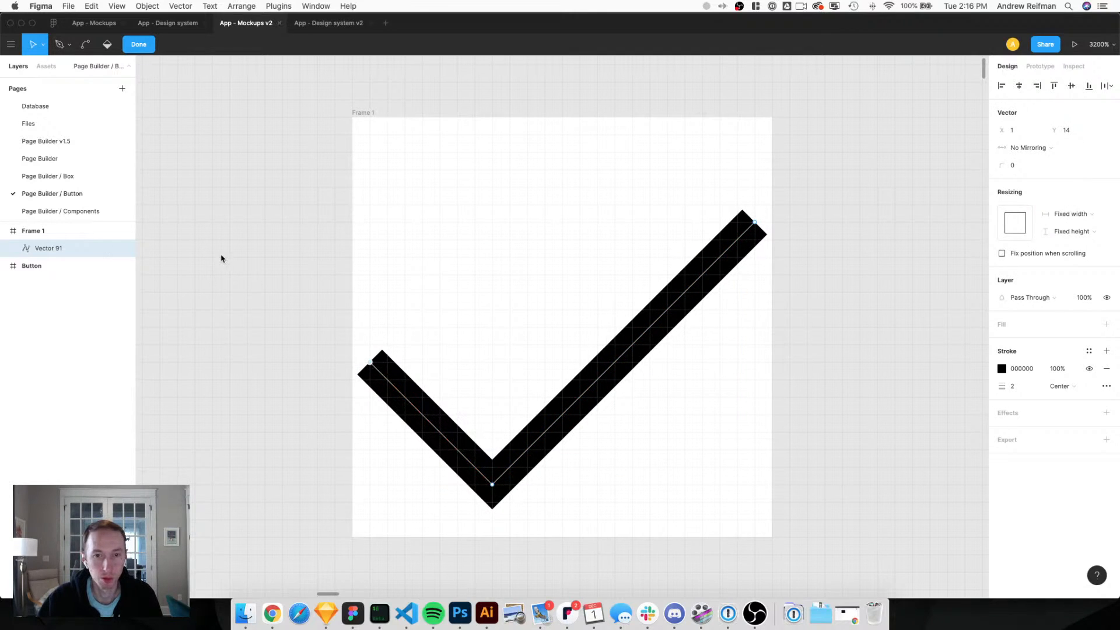
Move the whole checkmark up to Y 4 in the frame.
key(Escape)
key(Up)
key(Up)
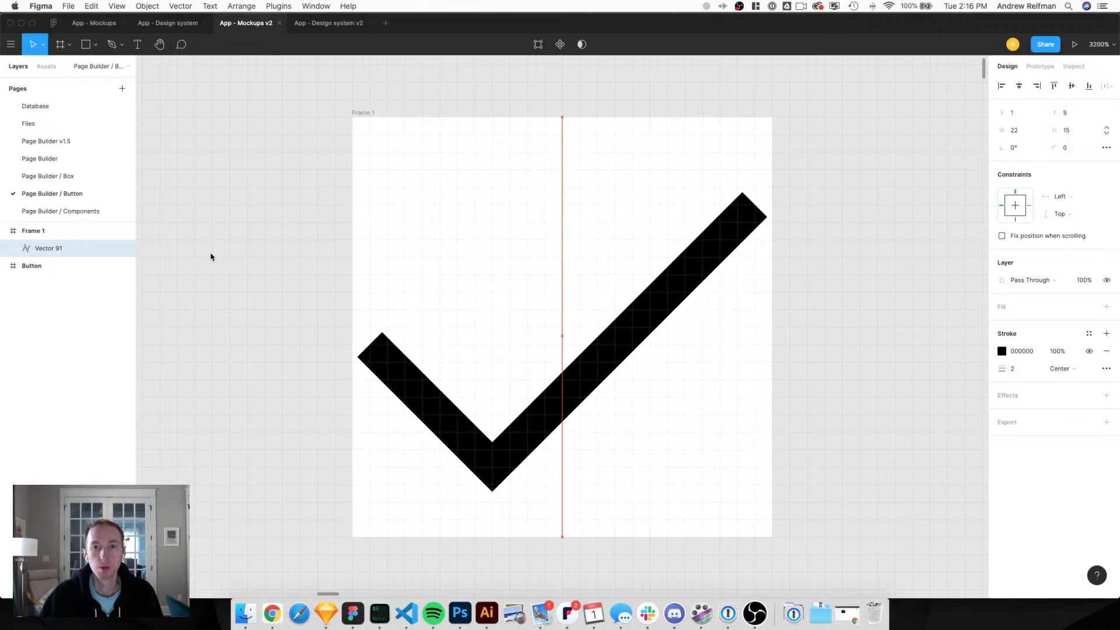
key(shift+0)
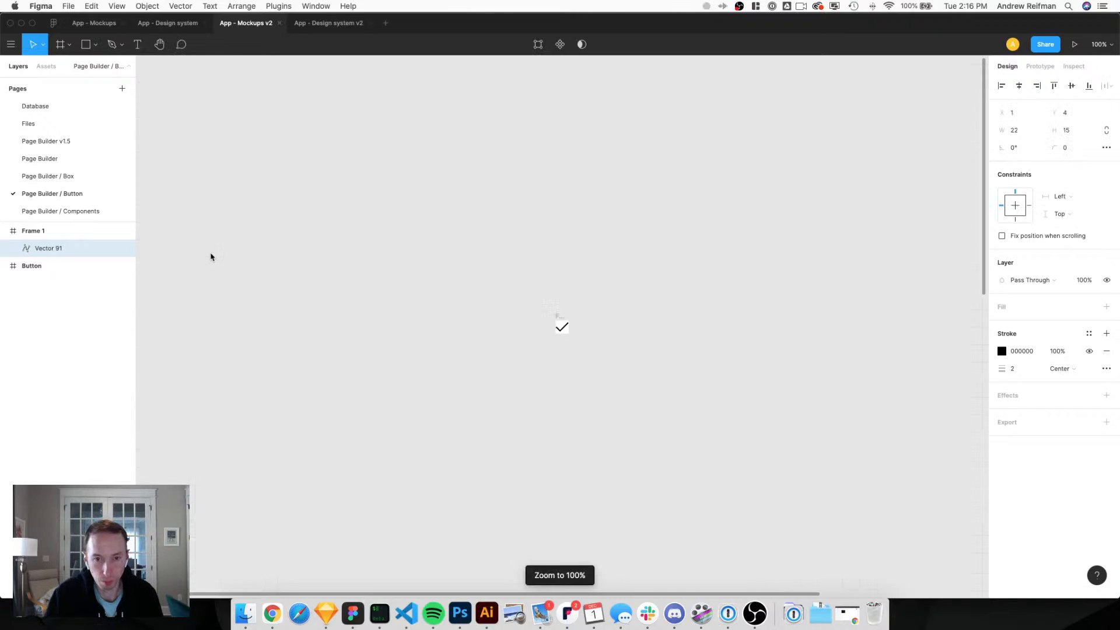
Shrink the frame around the checkmark to 20 × 20, keeping it centred.
click(305, 248)
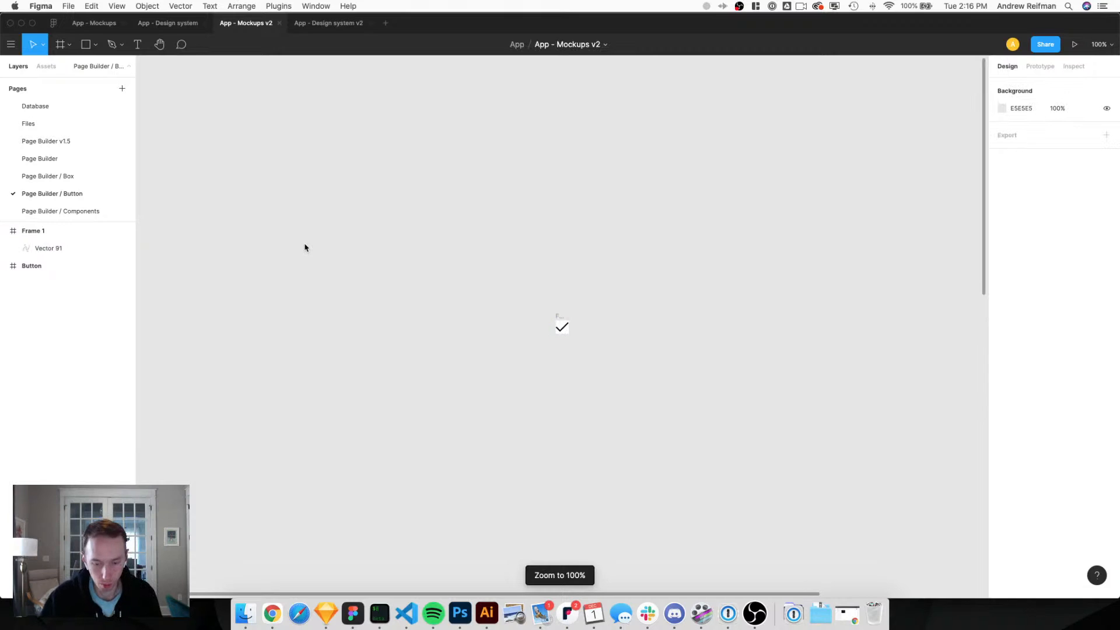
key(shift+1)
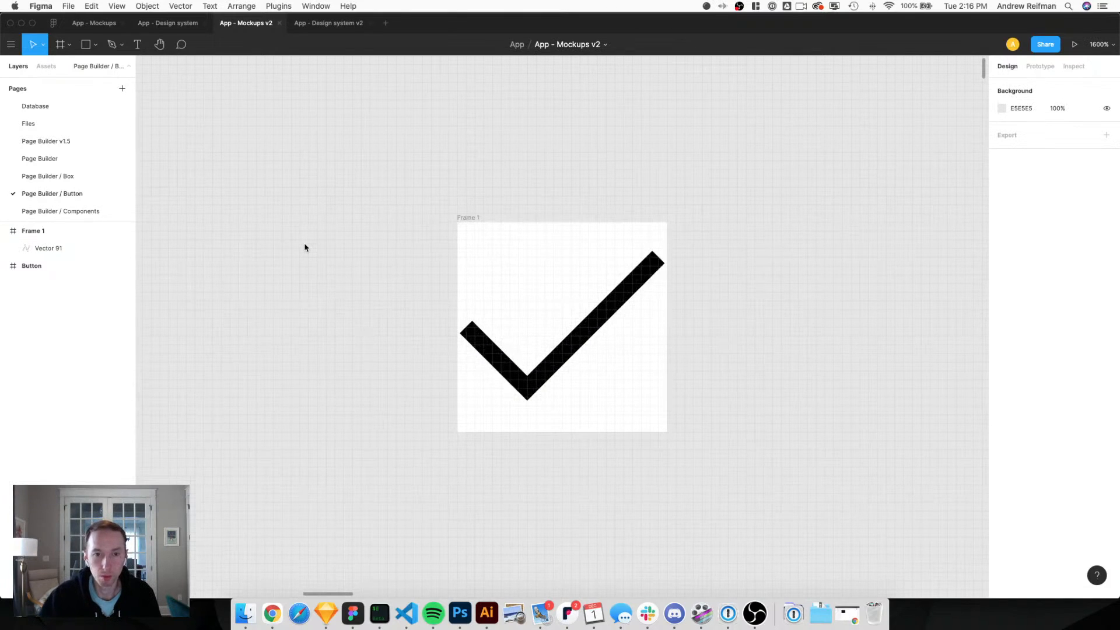
click(581, 343)
click(474, 218)
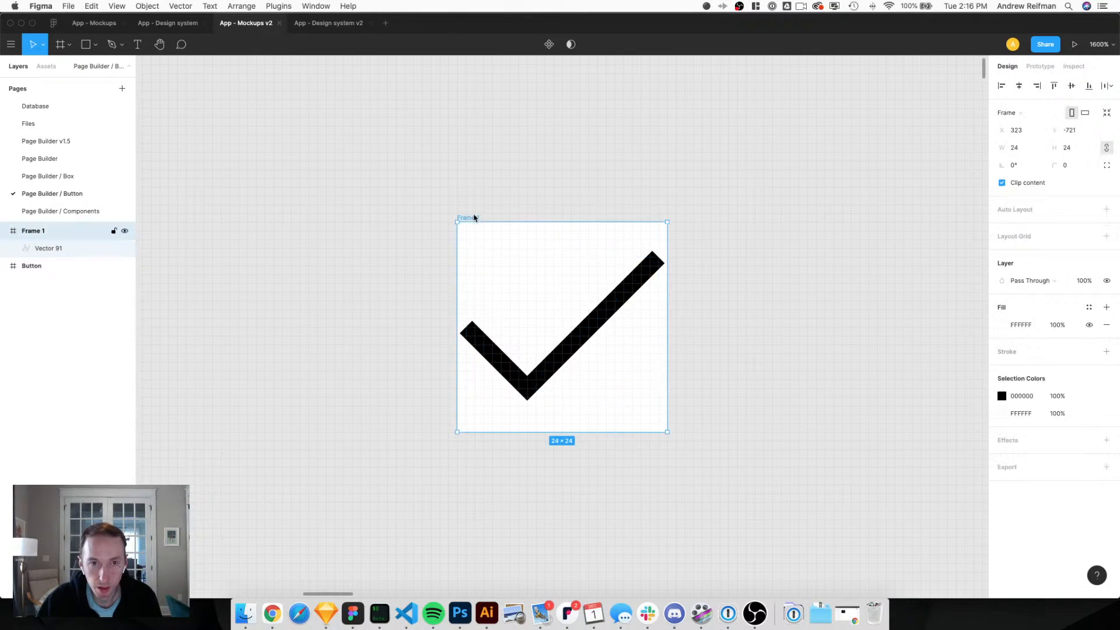
drag(666, 431, 649, 415)
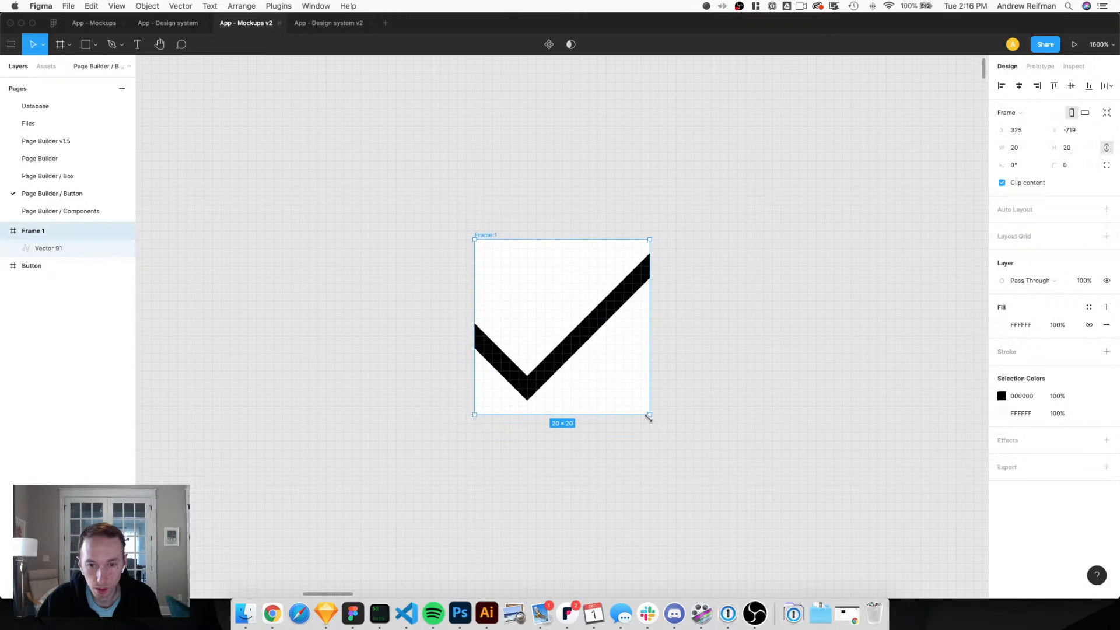
Pull both endpoints of the checkmark inward along their arms so they fit inside the 20 × 20 frame.
double_click(575, 345)
drag(659, 260, 641, 277)
drag(466, 329, 485, 345)
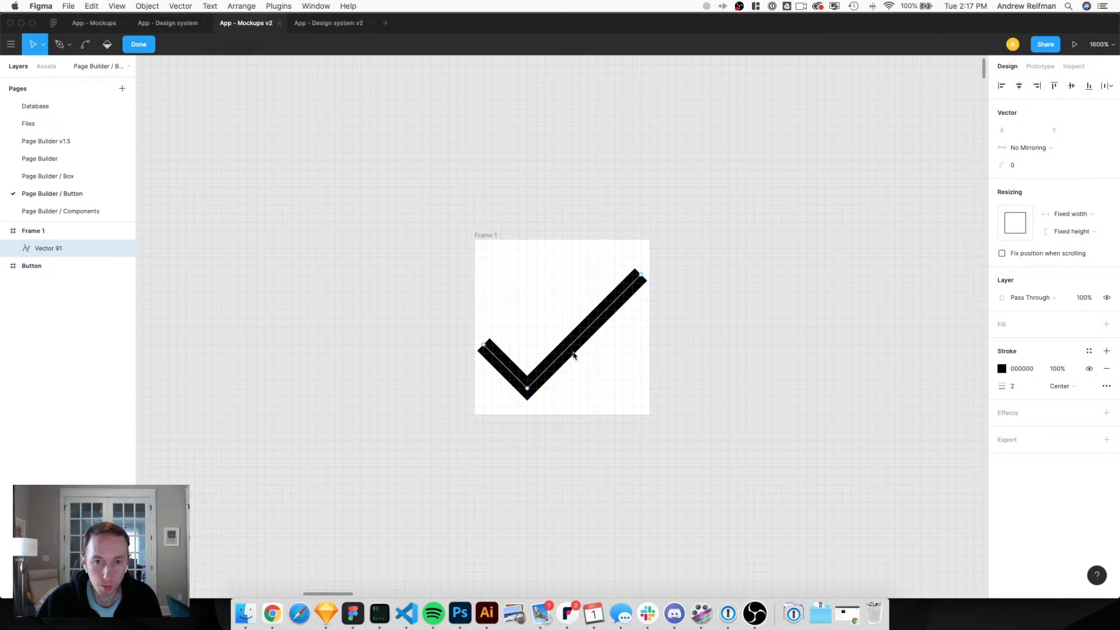
Shift the checkmark's corner and short arm diagonally up by 1 px, and extend the short arm's end outward by 1 px.
shift+click(485, 345)
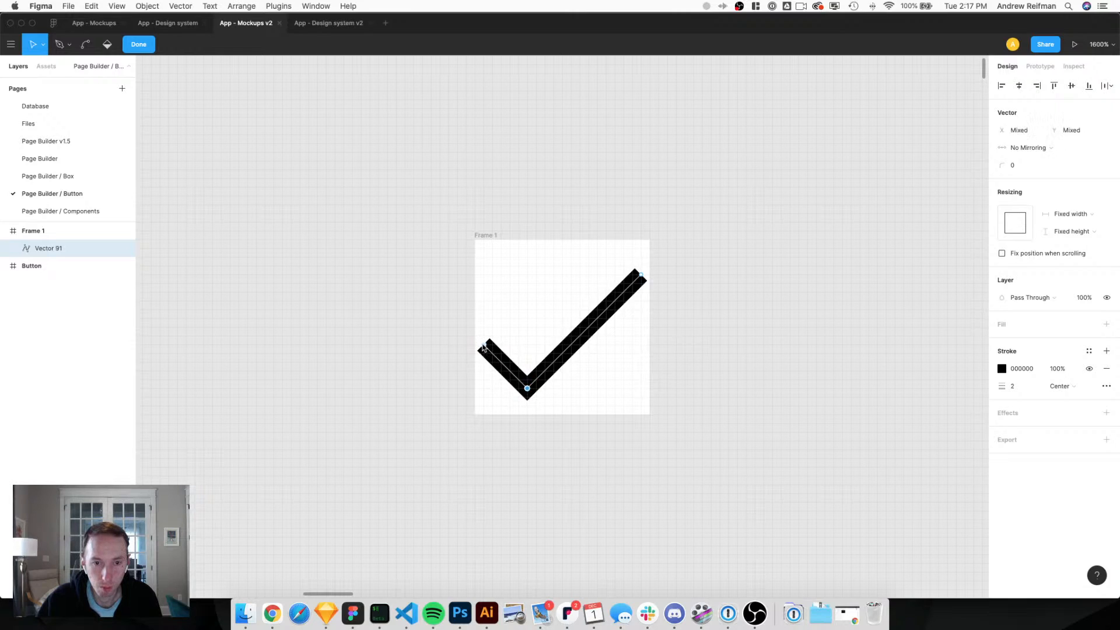
drag(528, 389, 536, 380)
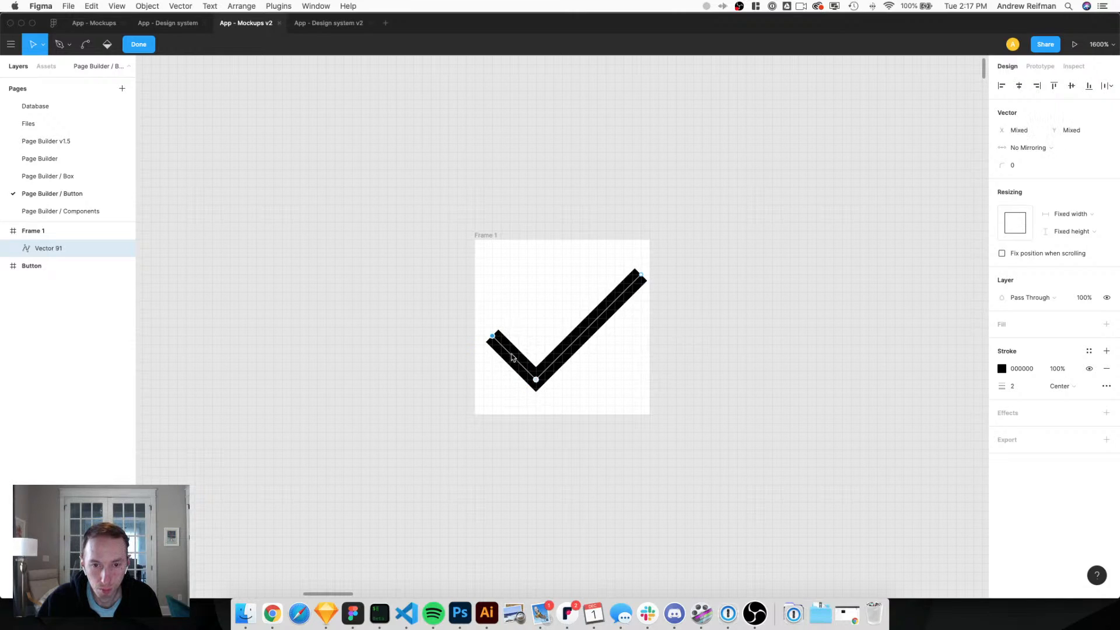
click(492, 337)
drag(492, 337, 484, 327)
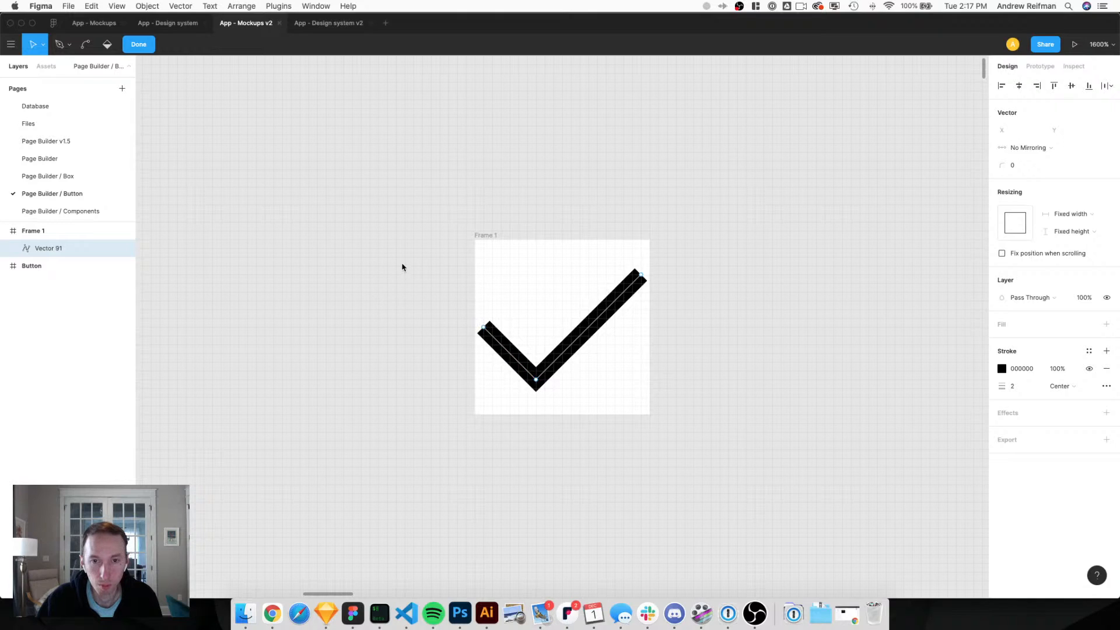
Finish editing the checkmark path and remove the white fill from the frame around it.
key(Escape)
key(Escape)
key(shift+0)
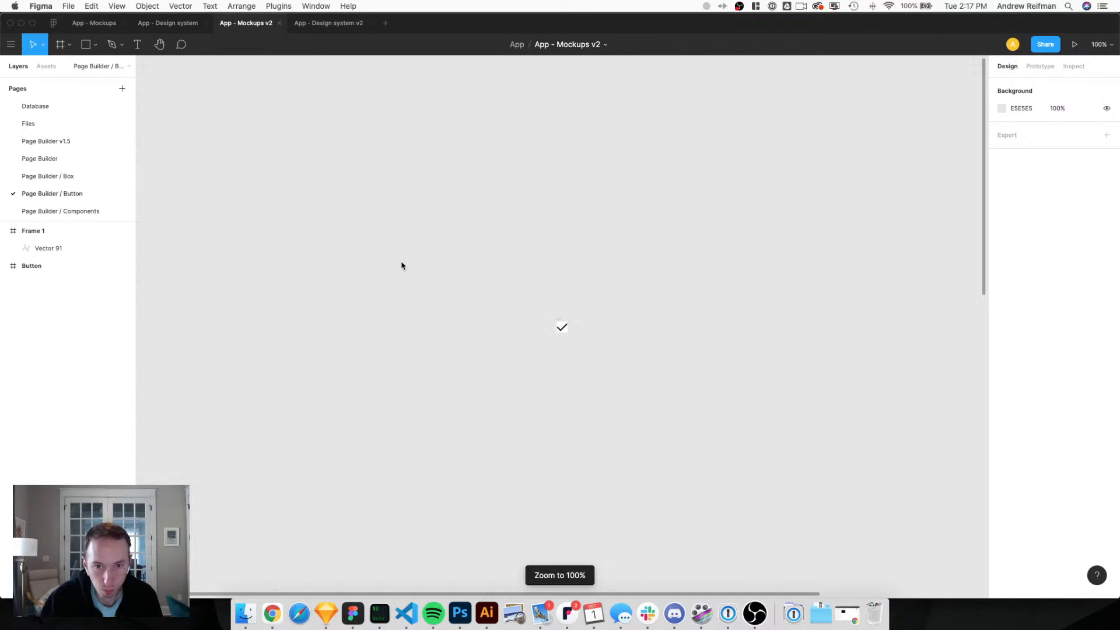
key(shift+1)
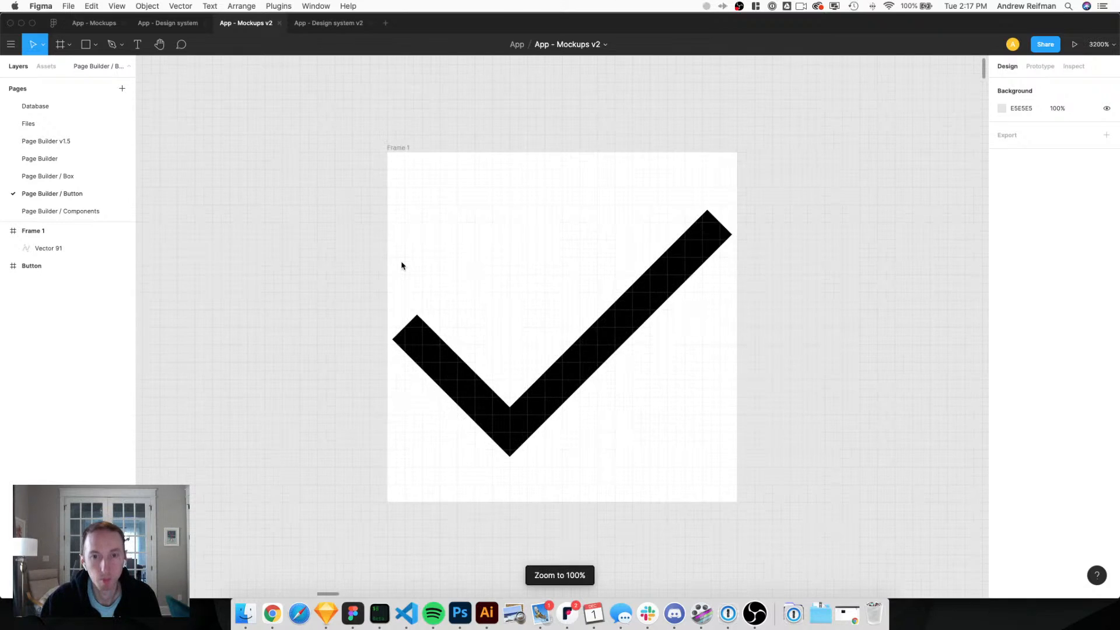
click(407, 147)
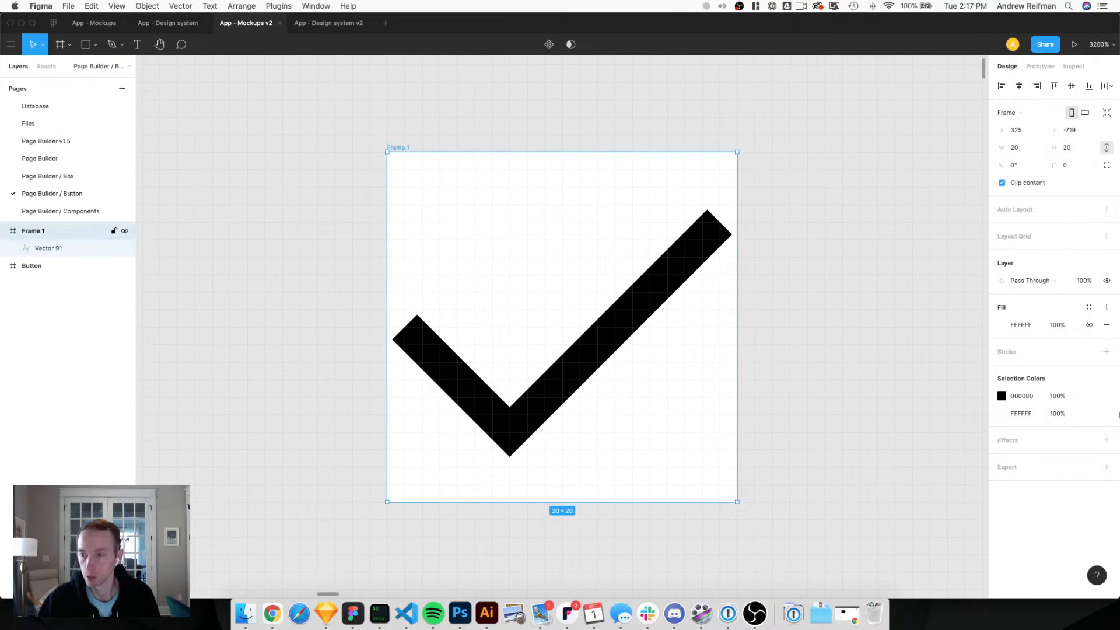
click(1107, 325)
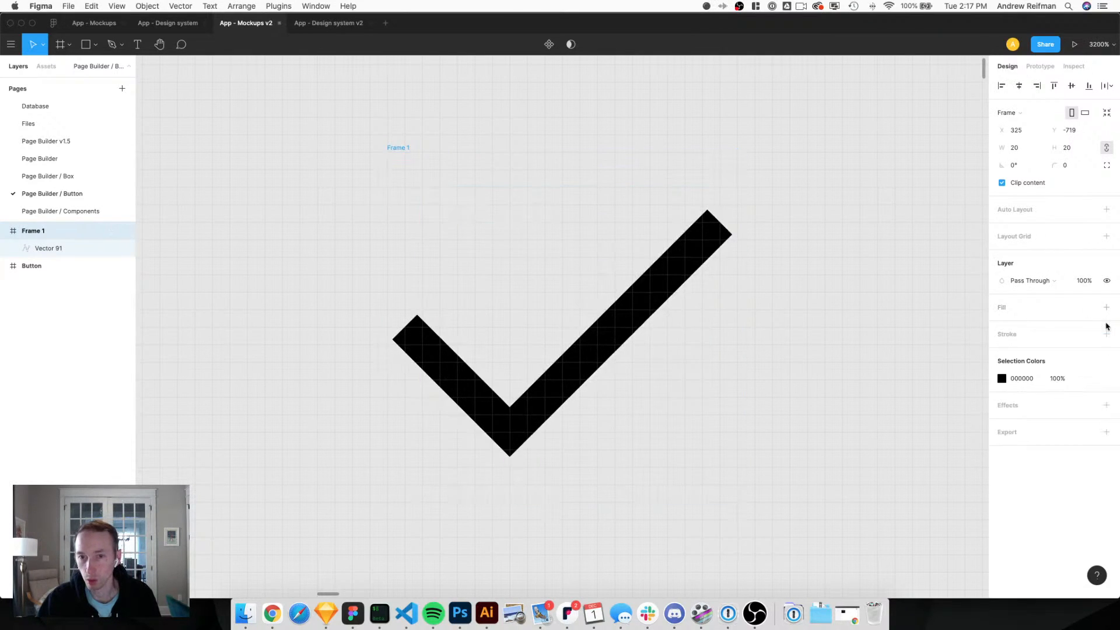
Add an export setting to the checkmark's frame and set its format to SVG.
click(1107, 432)
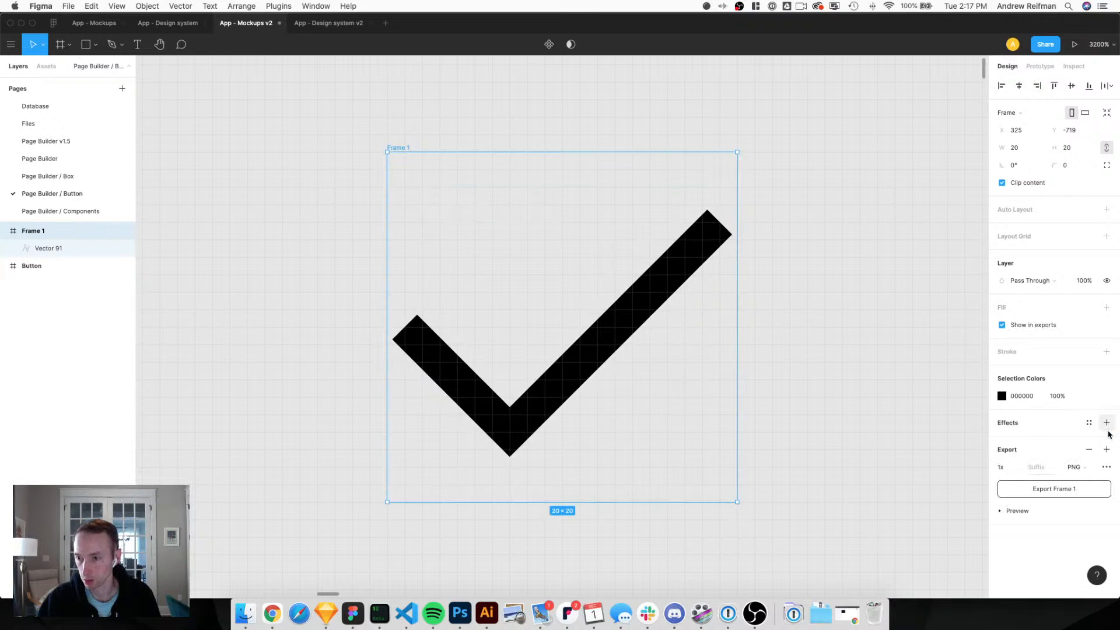
click(1082, 469)
click(1086, 495)
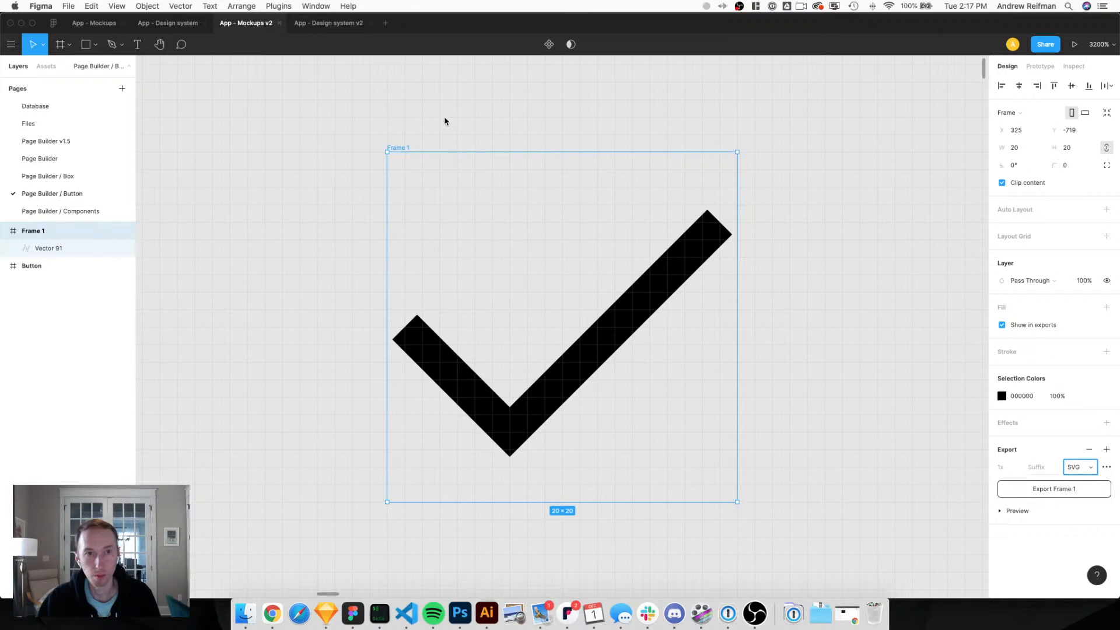
Rename the frame to "checkmark" and export it to the Desktop.
double_click(35, 231)
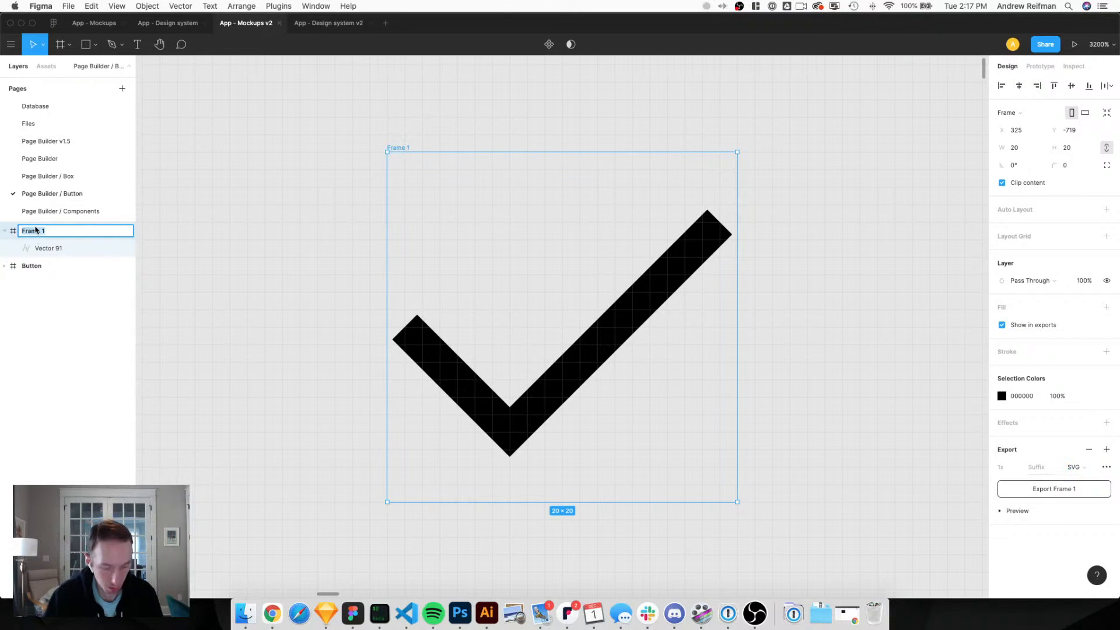
text(checkmark)
key(Return)
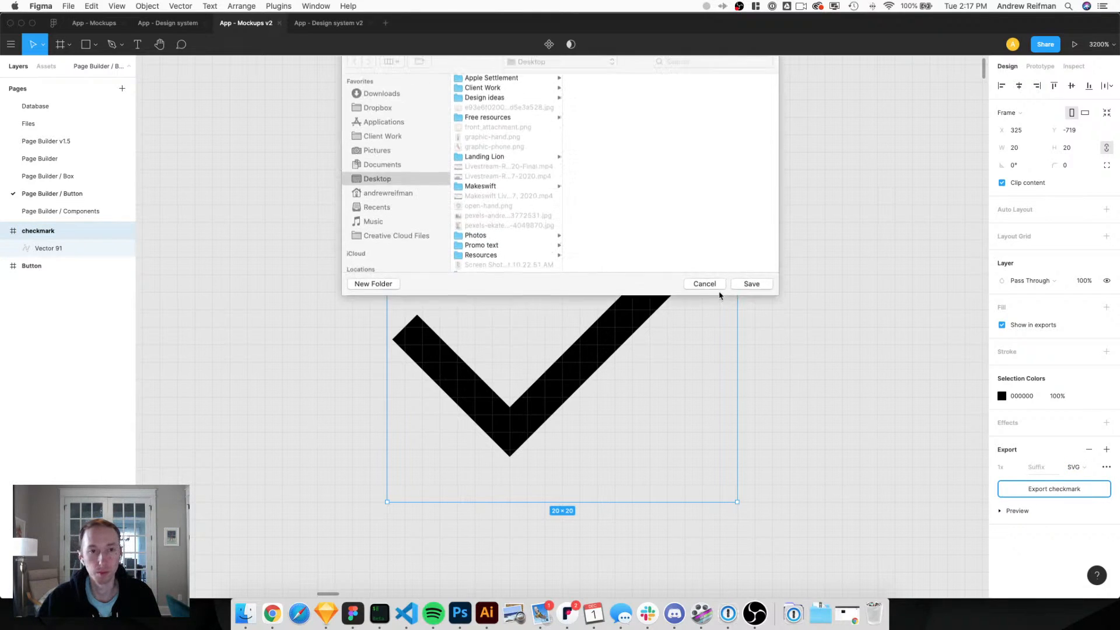
click(748, 290)
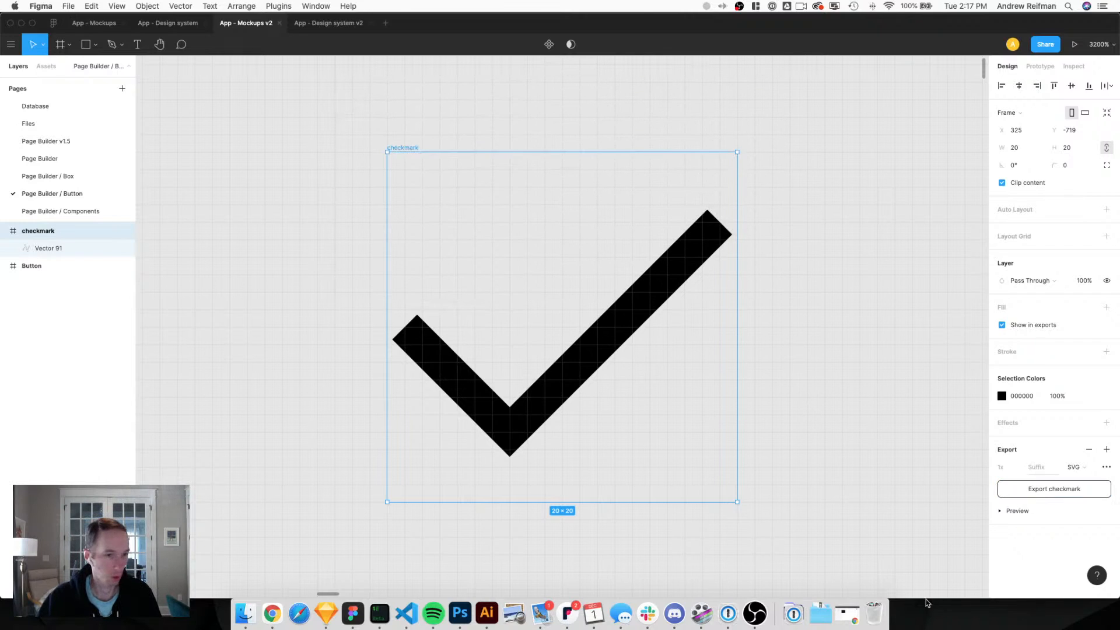
key(super+Tab)
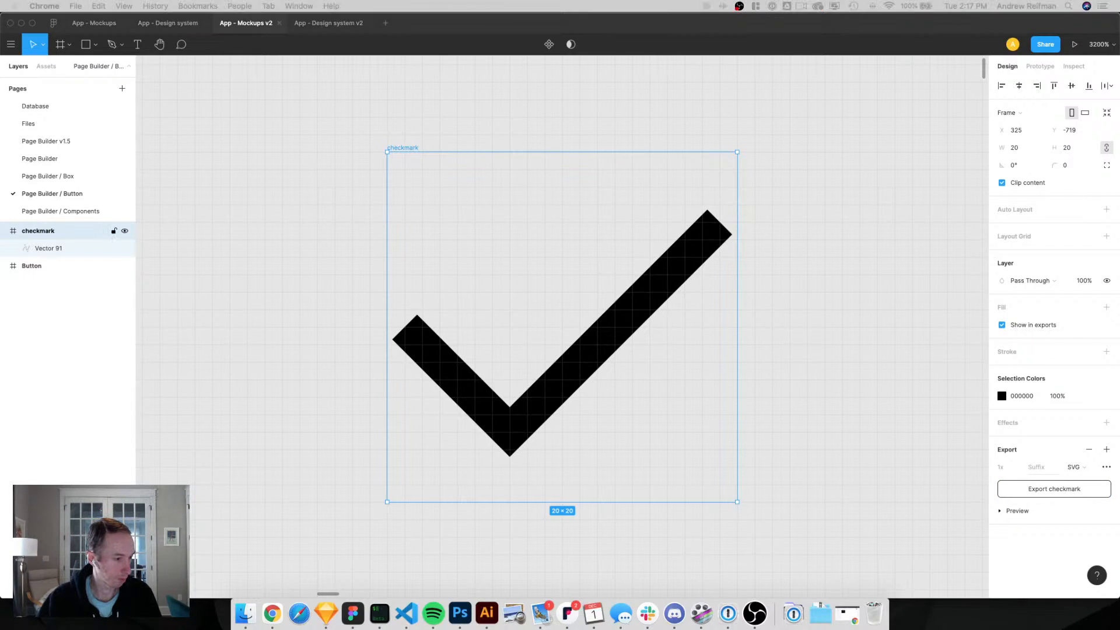
key(F11)
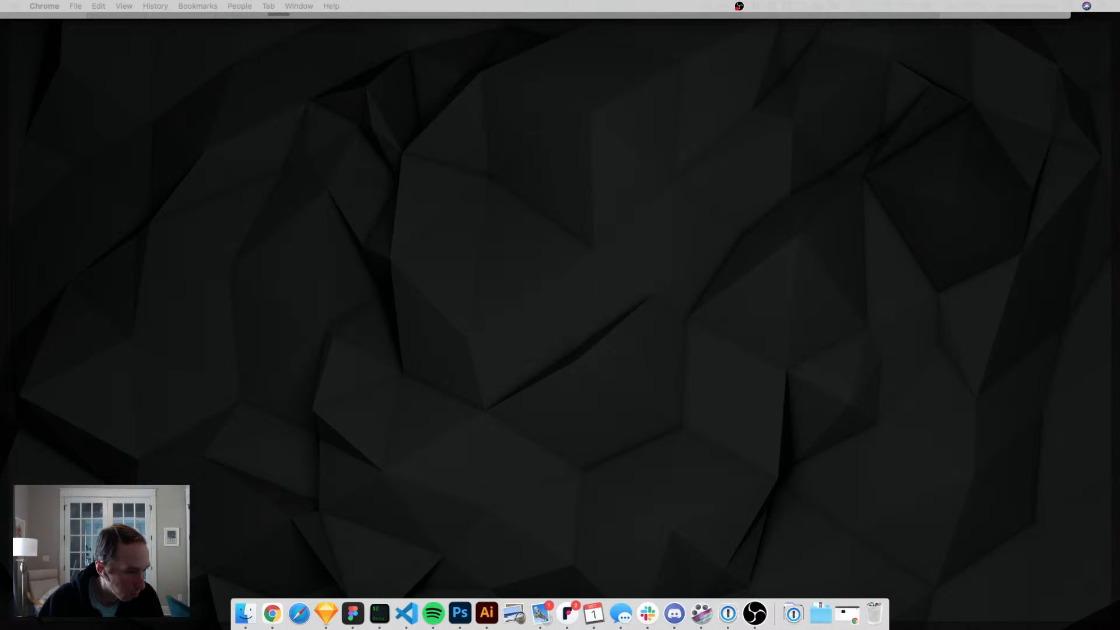
key(F11)
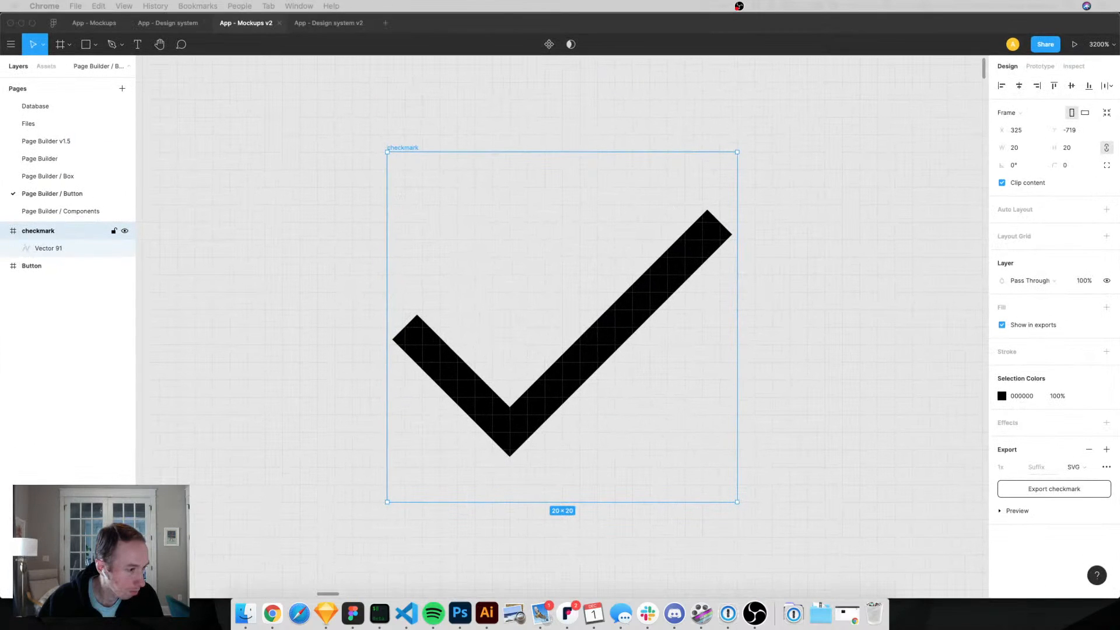
key(F11)
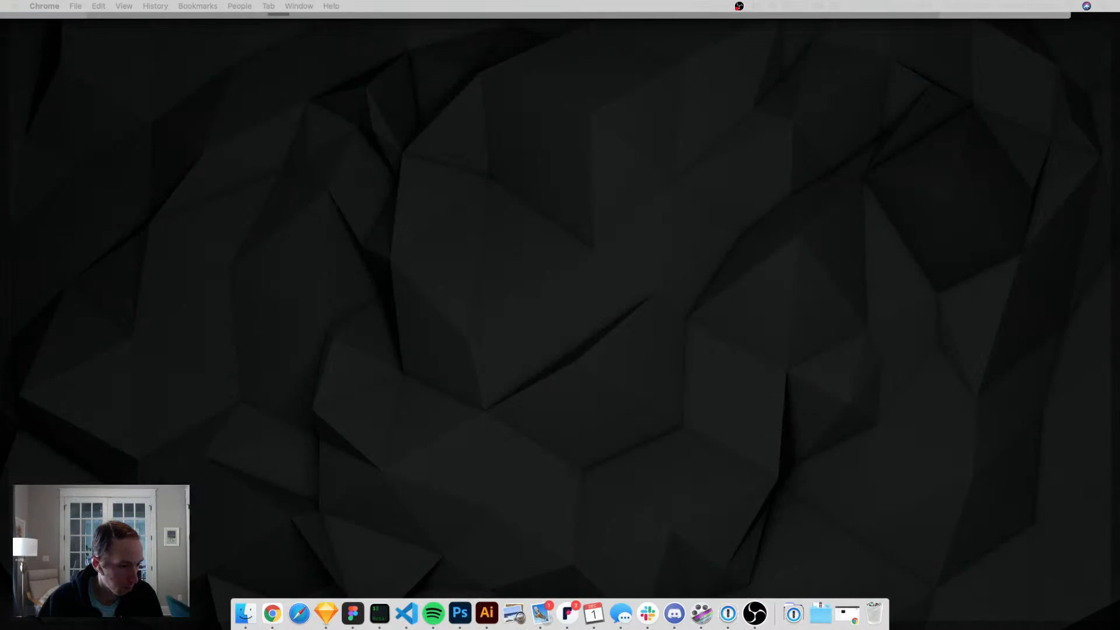
key(F11)
key(F11)
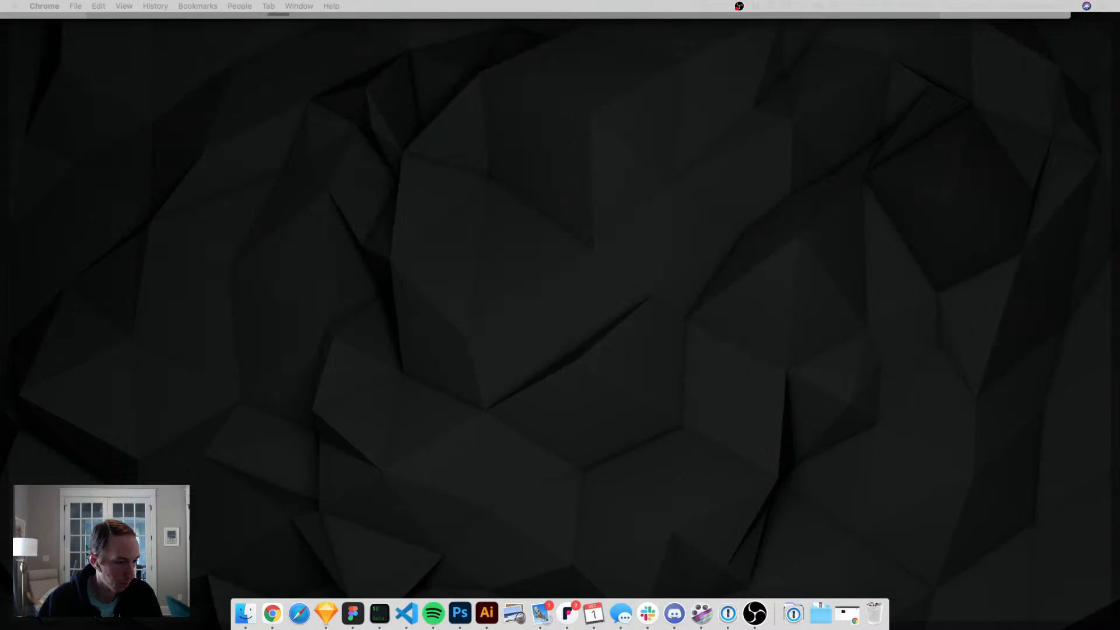
key(F11)
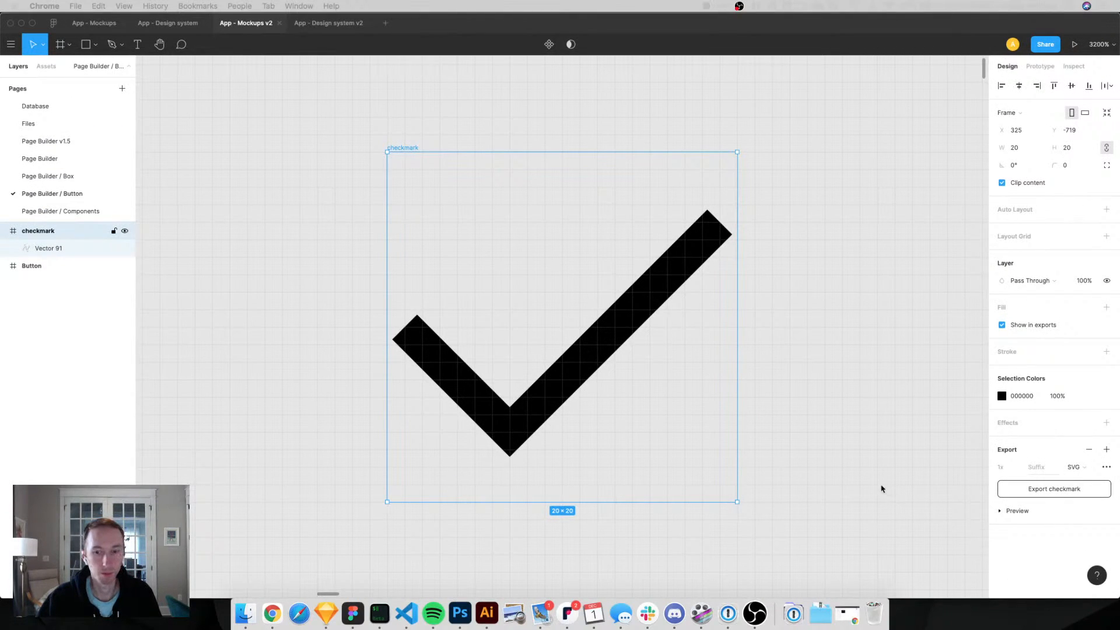
Switch to Makeswift in Chrome, upload checkmark.svg to the New site folder and use it as the feature row's image.
click(272, 614)
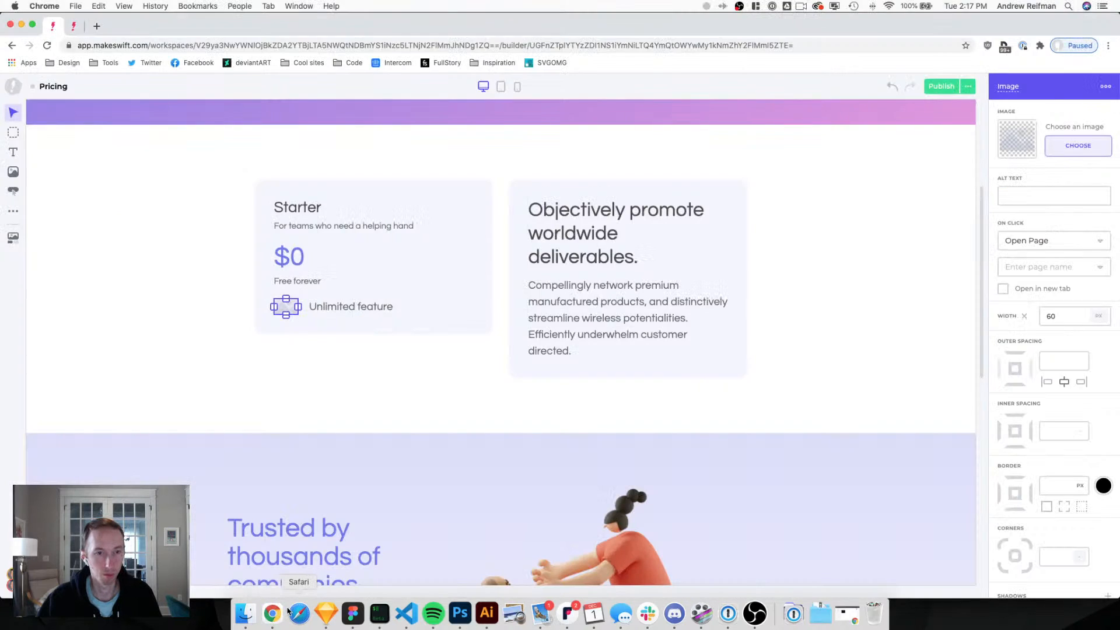
click(1070, 148)
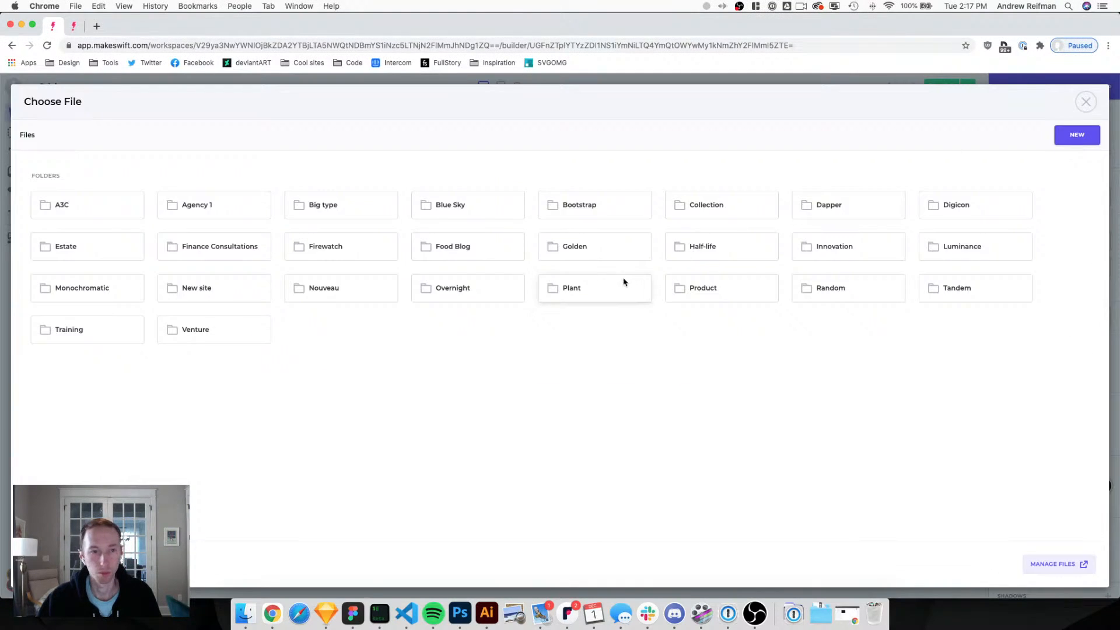
click(218, 288)
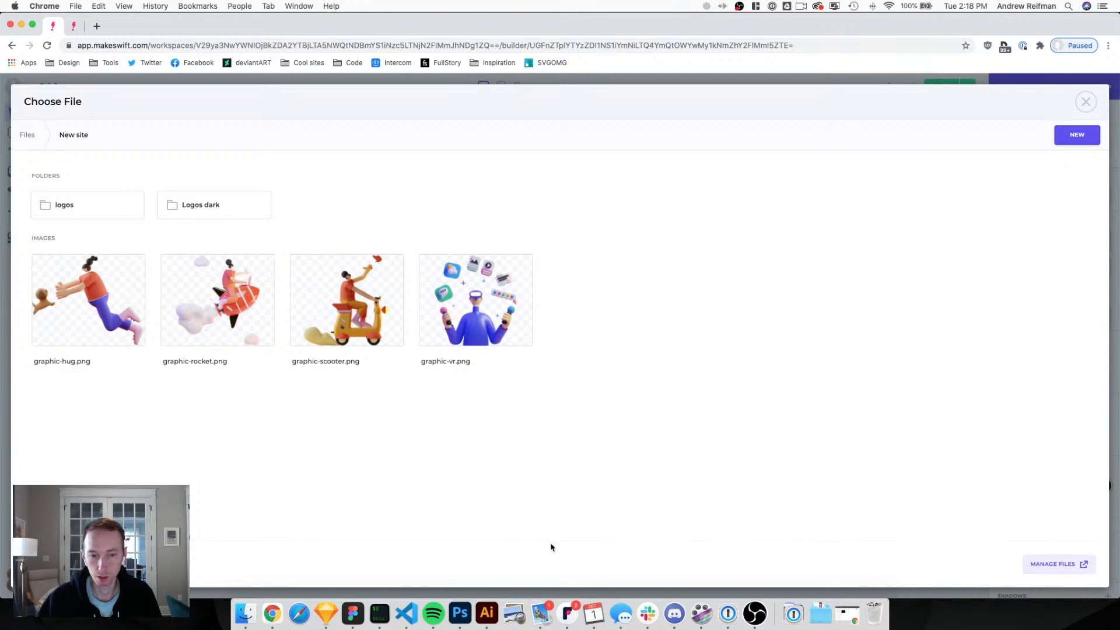
key(F11)
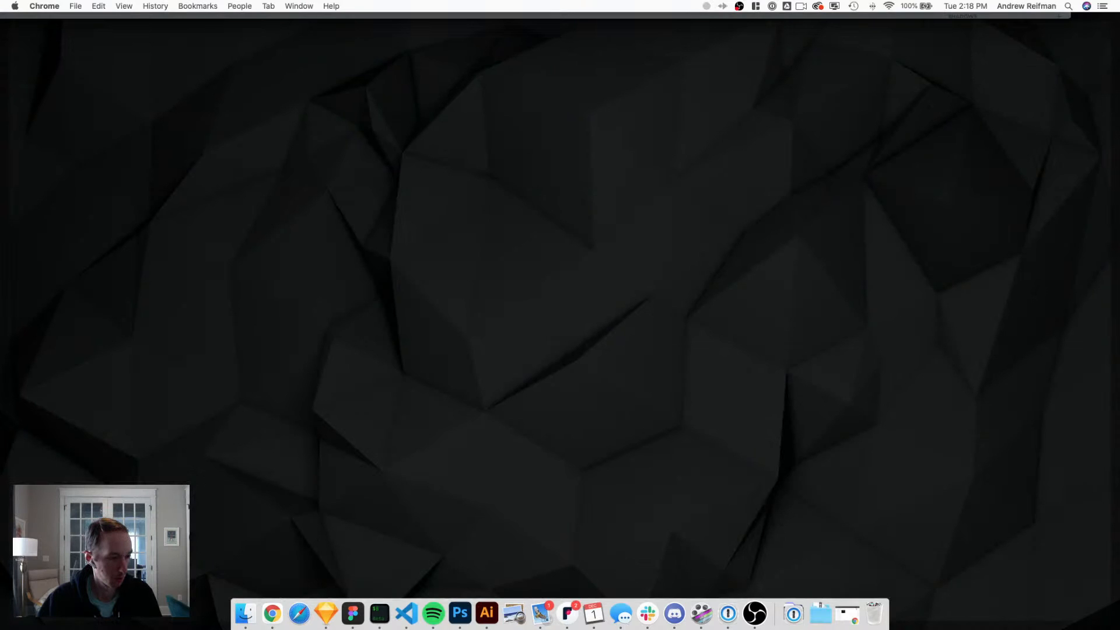
key(F11)
drag(966, 629, 751, 424)
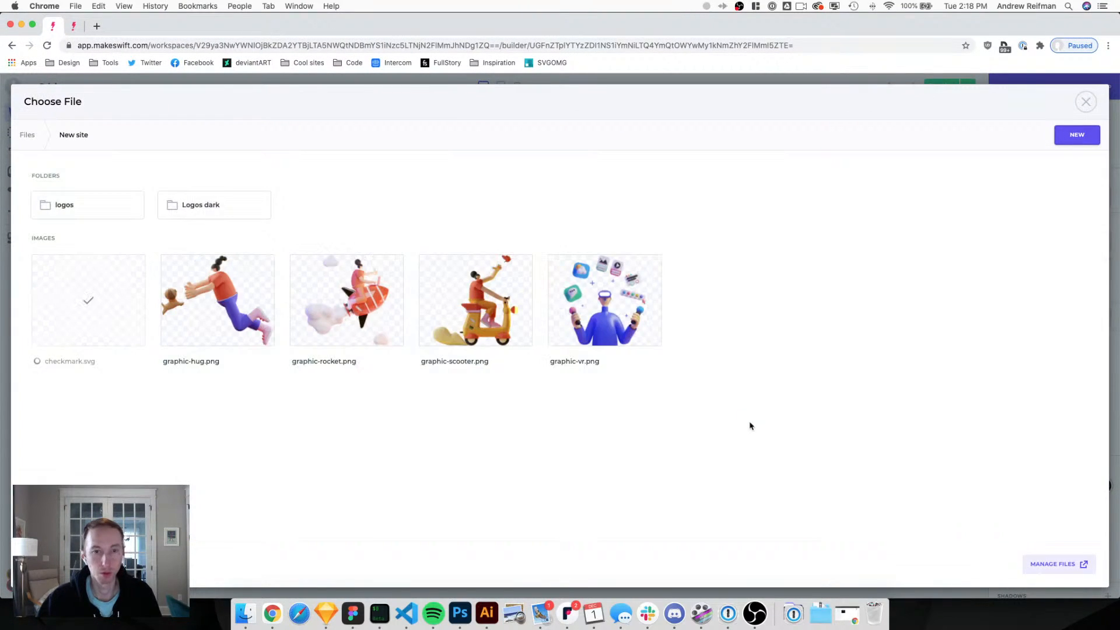
click(91, 309)
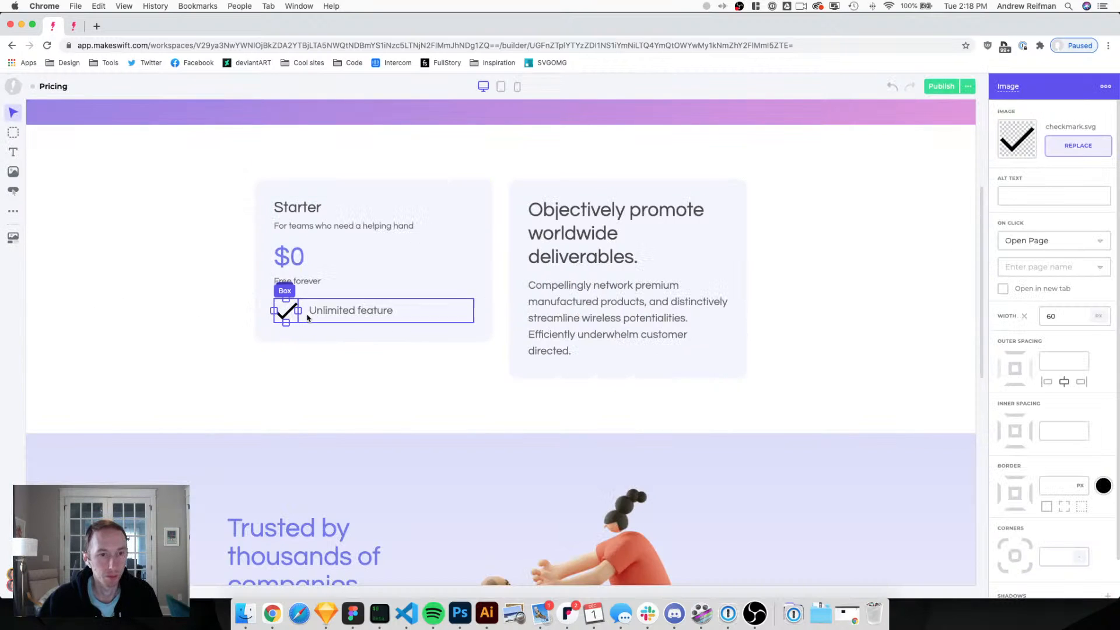
Clear the checkmark image's fixed width and remove the column gap from its feature row.
click(1024, 316)
click(373, 351)
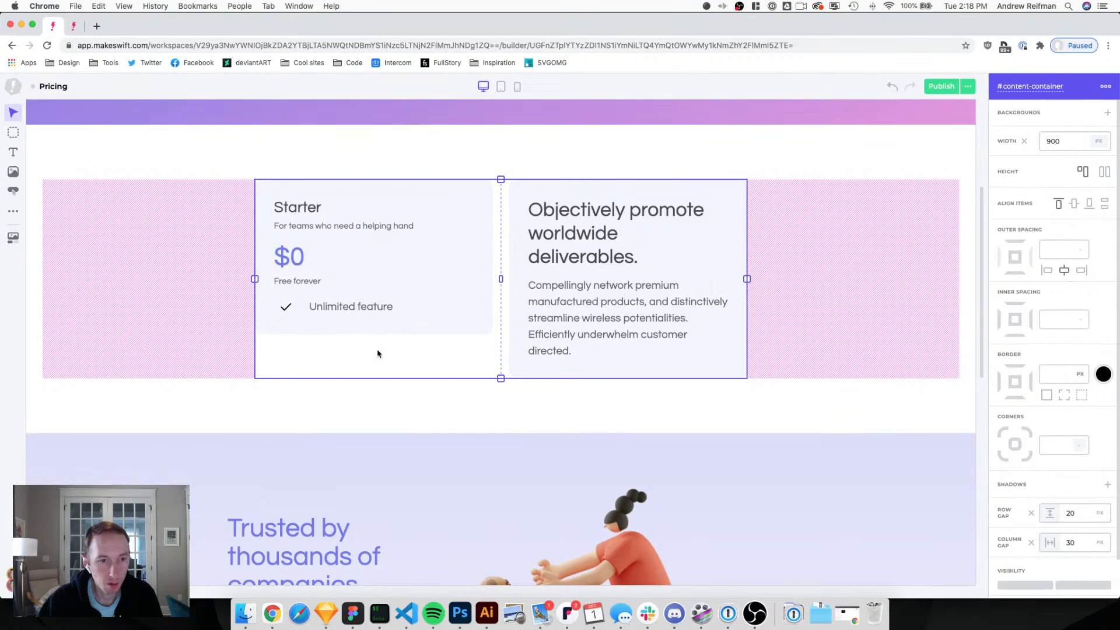
click(304, 308)
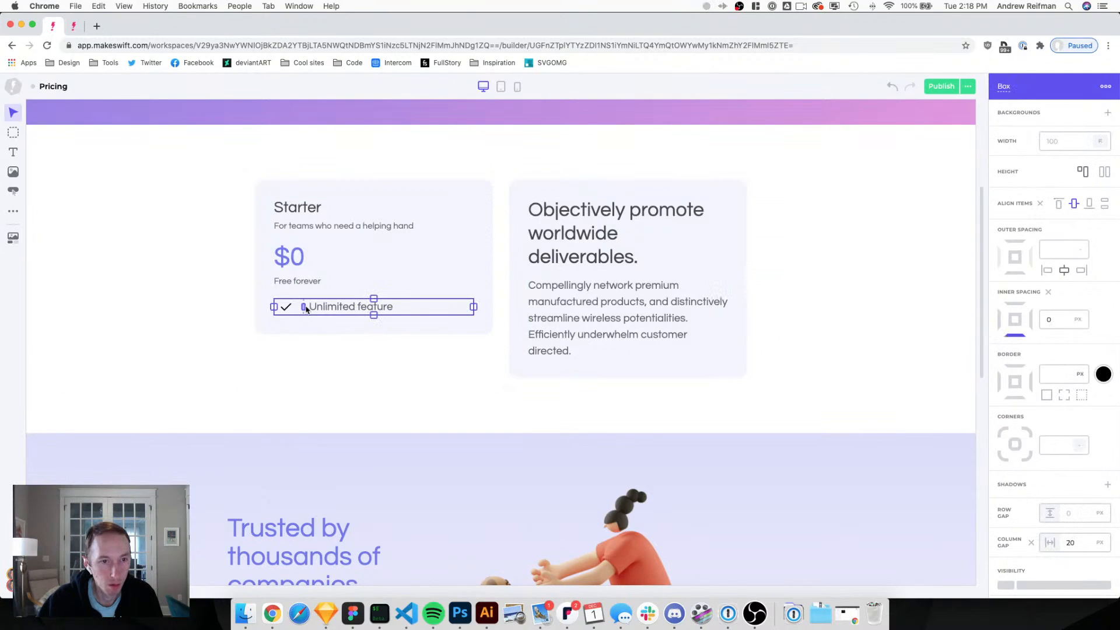
drag(298, 309, 297, 306)
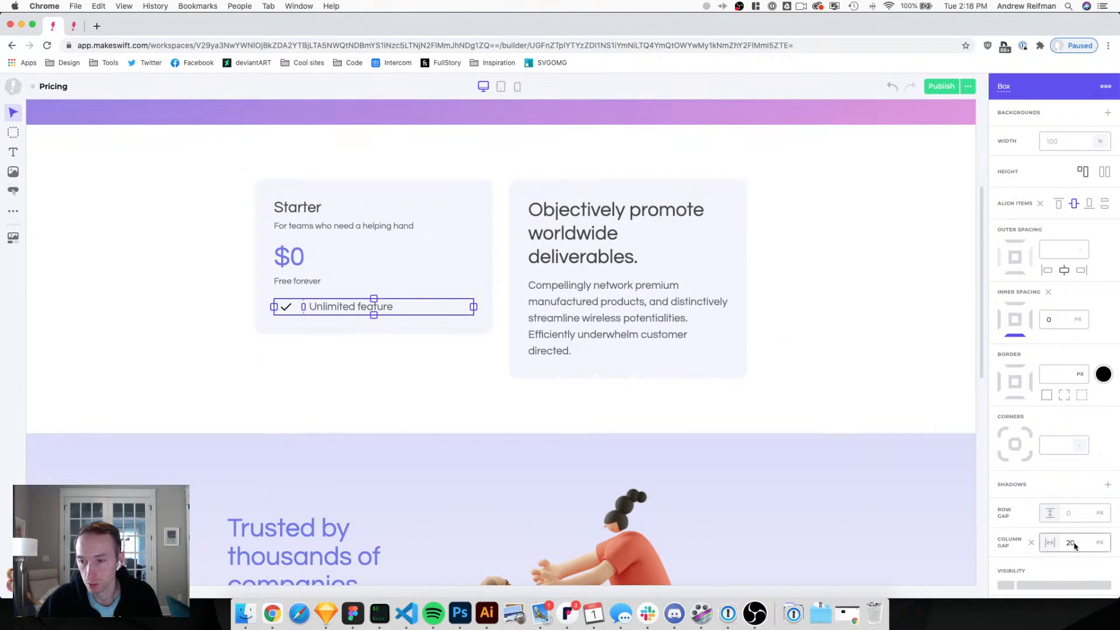
click(1031, 543)
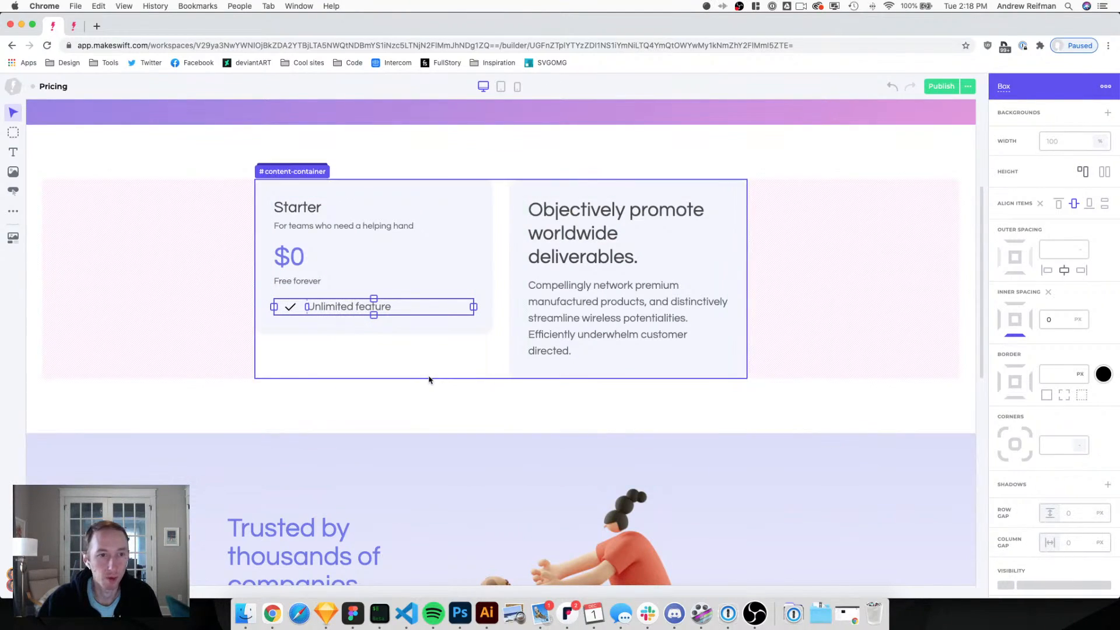
click(430, 380)
Set the checkmark image's left inner spacing to 0 px and align the image to the left of its column.
click(292, 307)
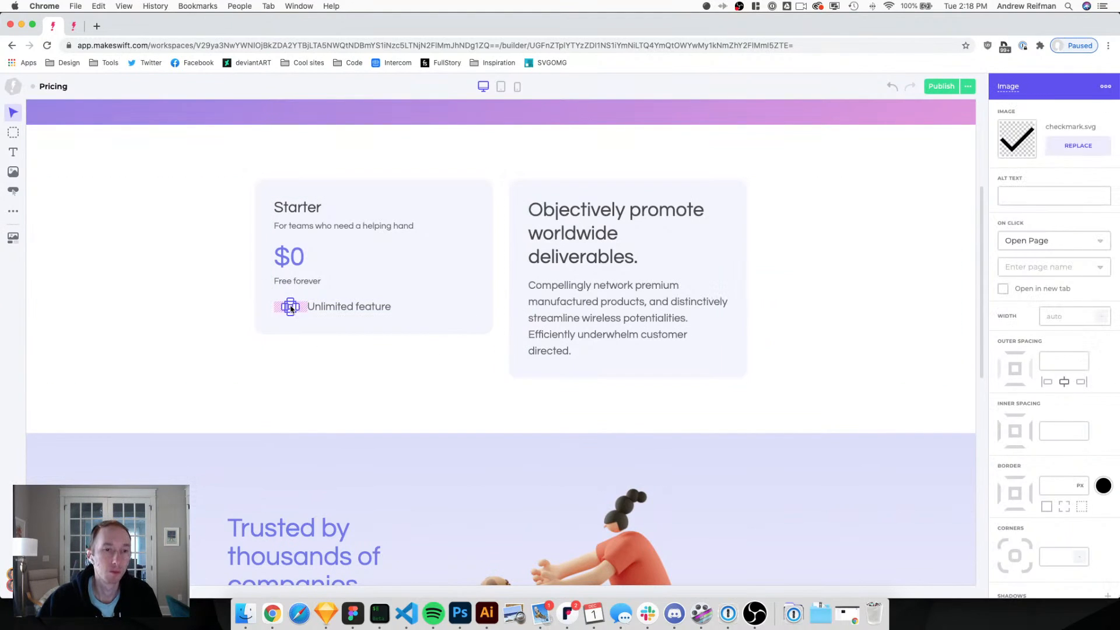
drag(292, 311, 285, 309)
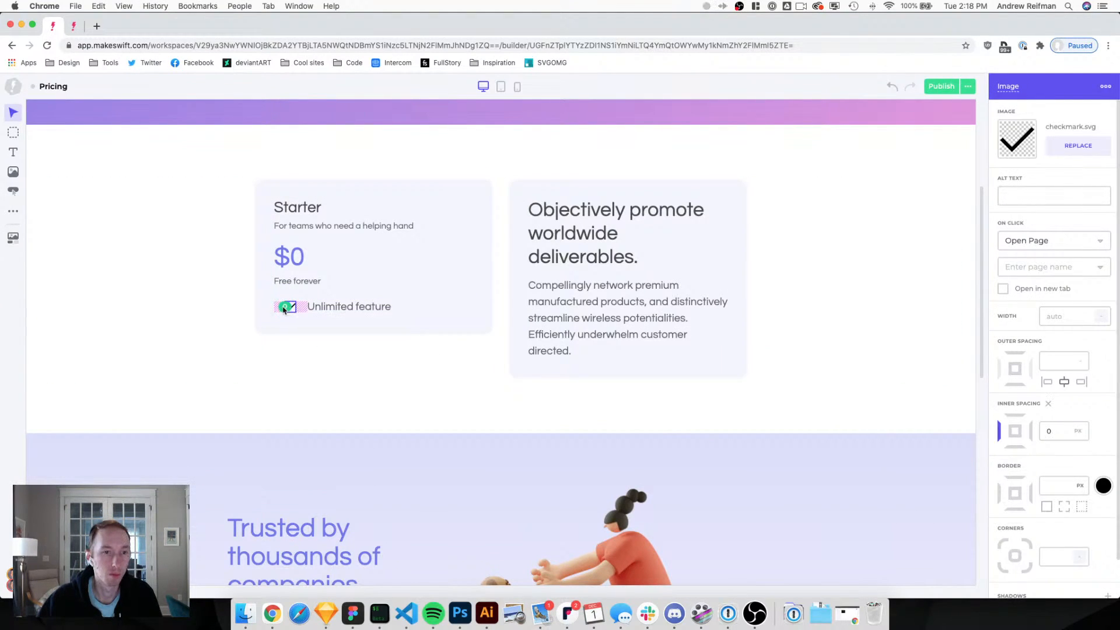
click(1047, 382)
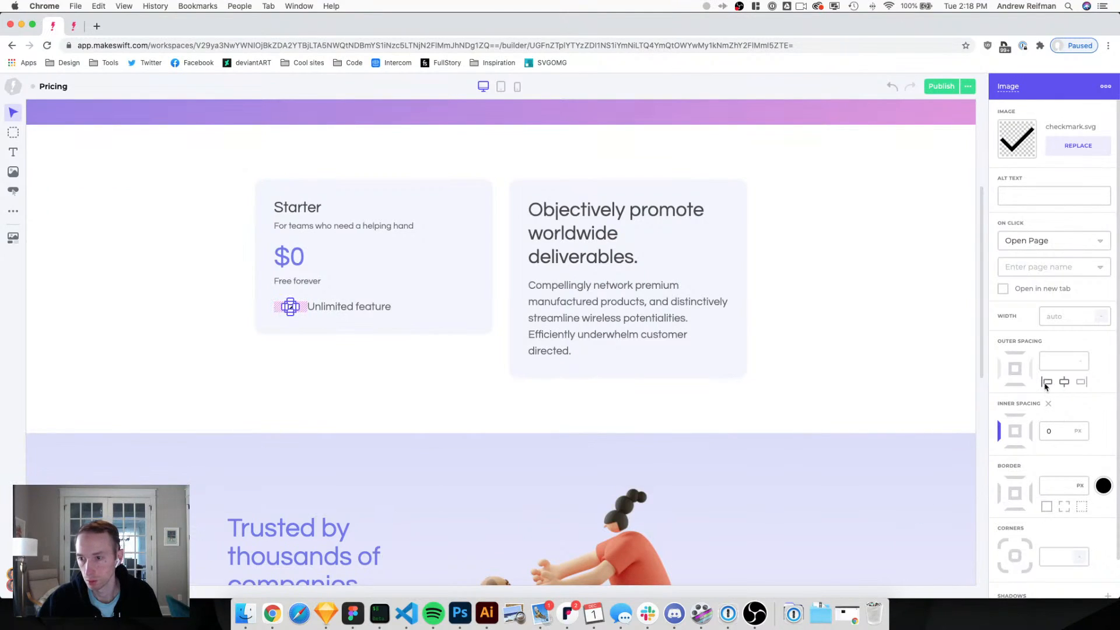
Narrow the cards' content container to 810 px and shrink the checkmark column so the feature text sits close to the icon.
click(500, 285)
drag(752, 283, 729, 285)
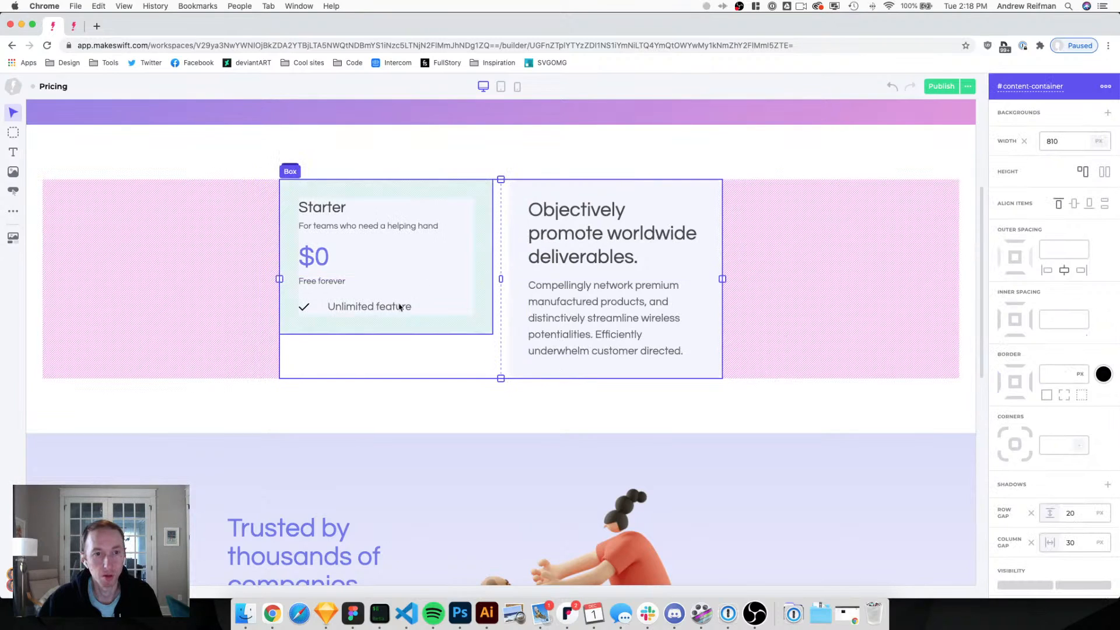
click(322, 310)
drag(327, 307, 316, 312)
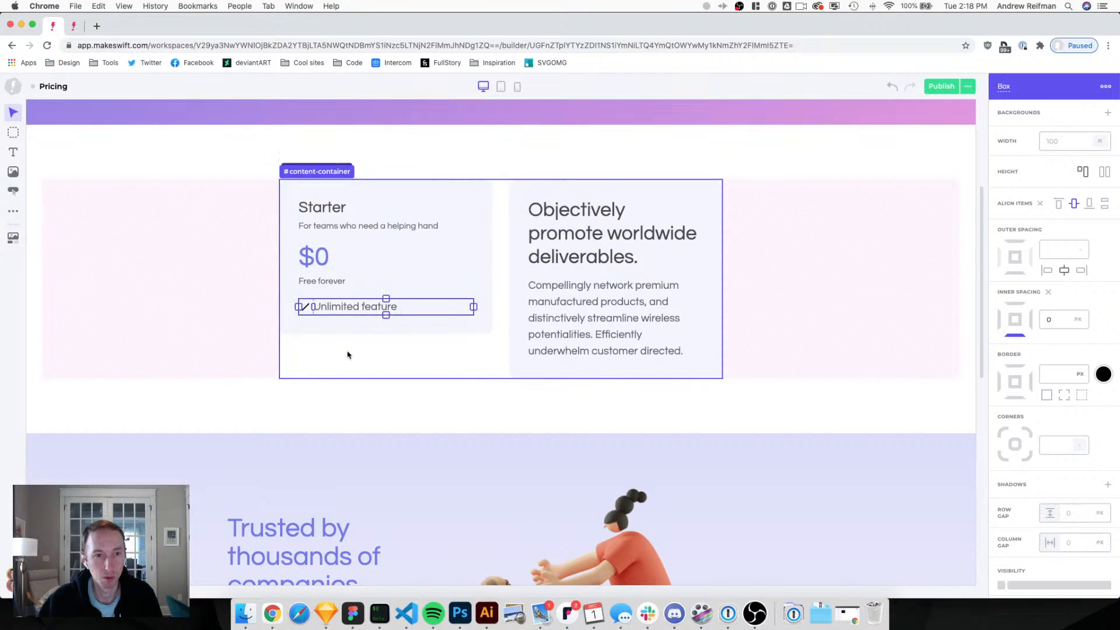
Widen the content container holding both plan cards to 880 px.
click(370, 396)
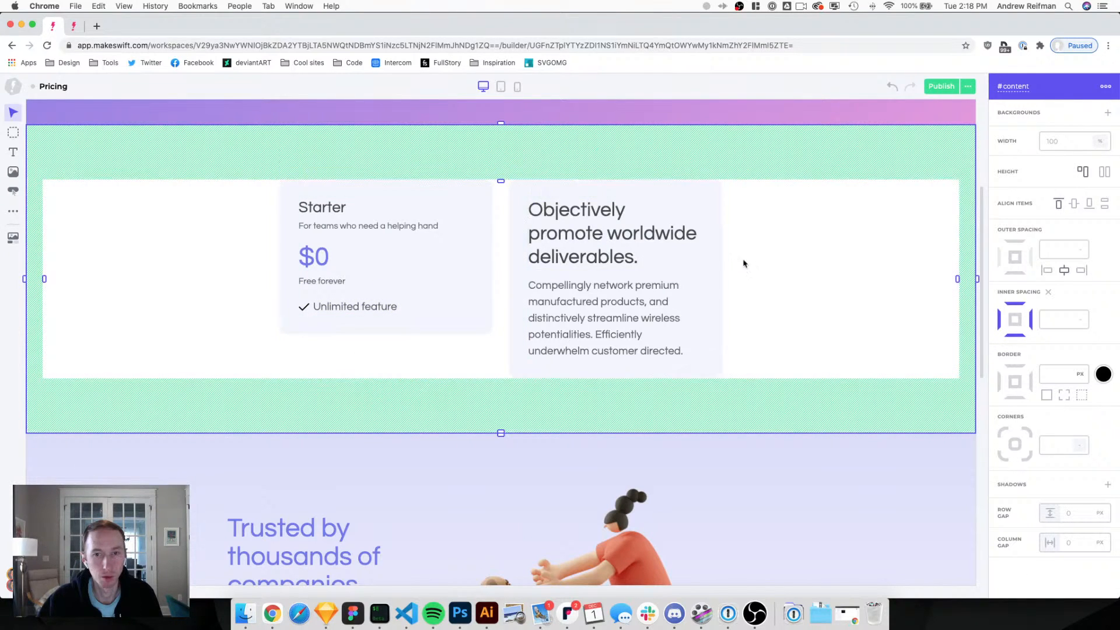
click(500, 294)
drag(726, 283, 745, 278)
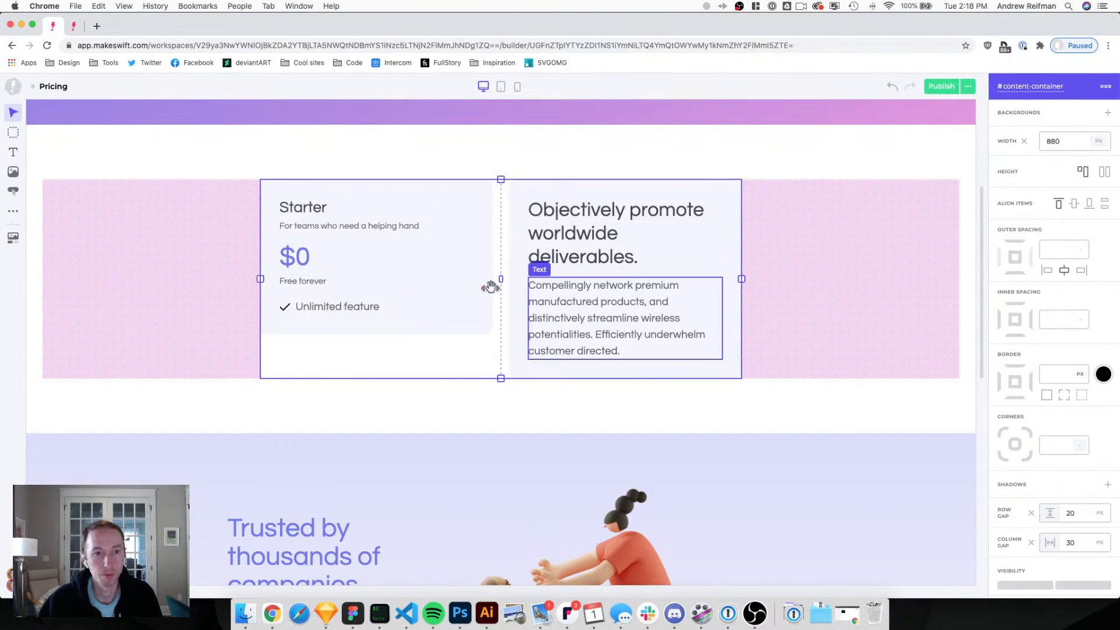
Apply the Paragraph small typography style to the "Unlimited feature" text in the Starter card.
click(370, 314)
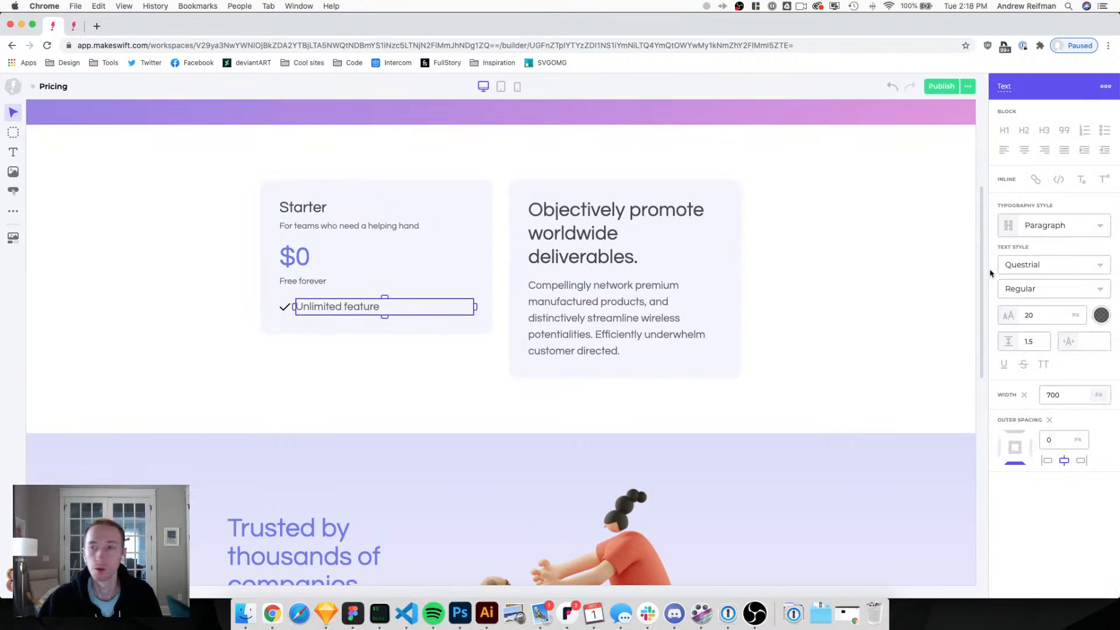
click(1035, 226)
scroll(1022, 308, down, 3)
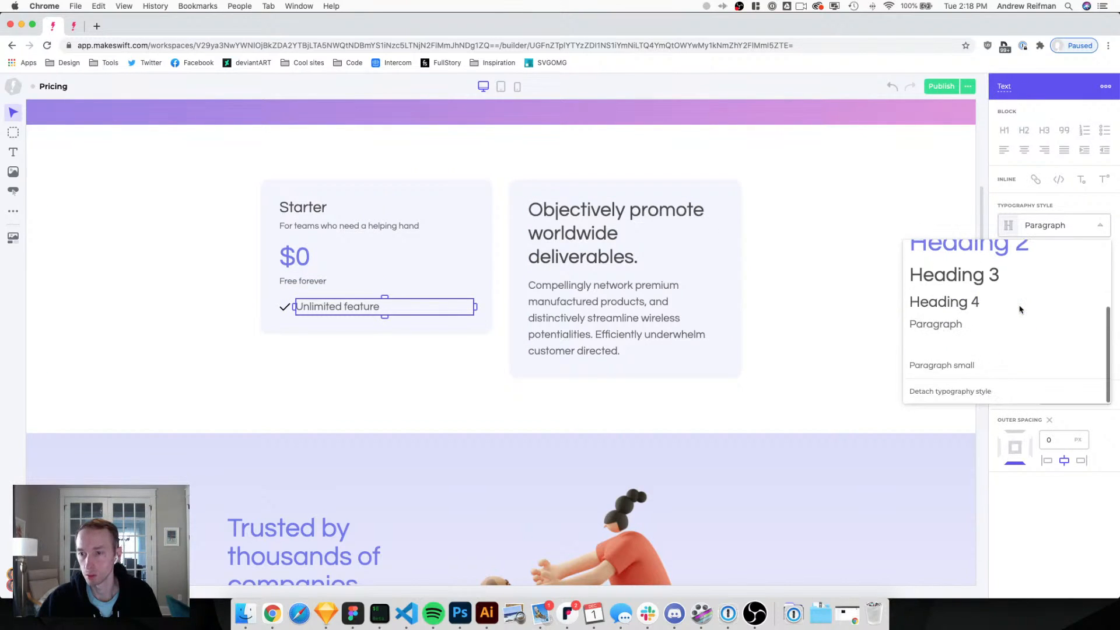
click(971, 364)
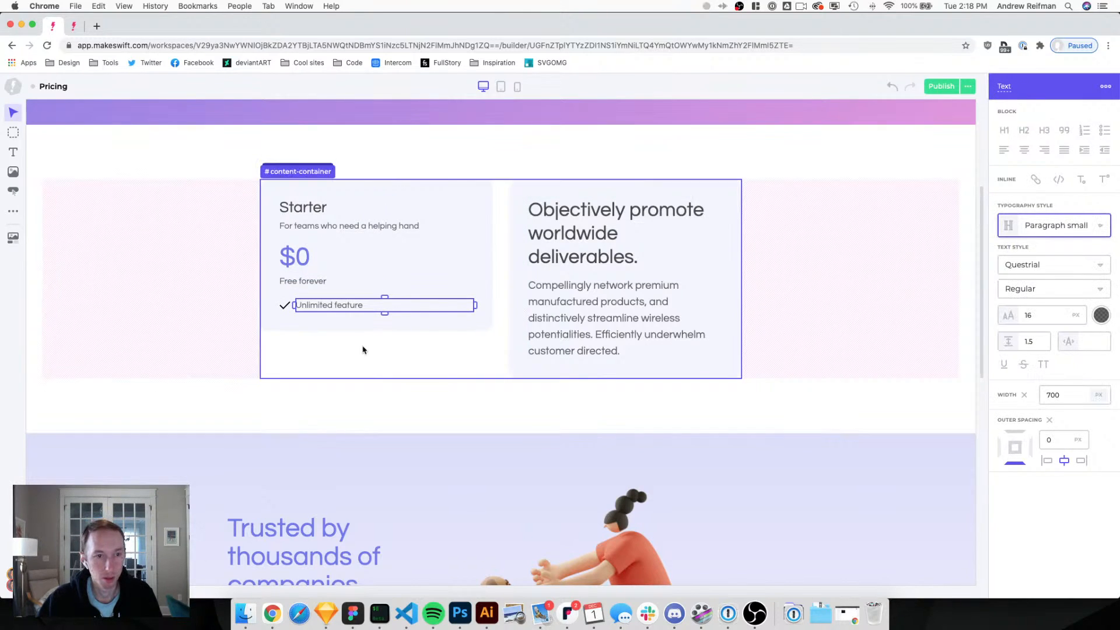
Lower the opacity of the checkmark image in the Starter card's feature row.
click(285, 305)
scroll(1057, 543, down, 2)
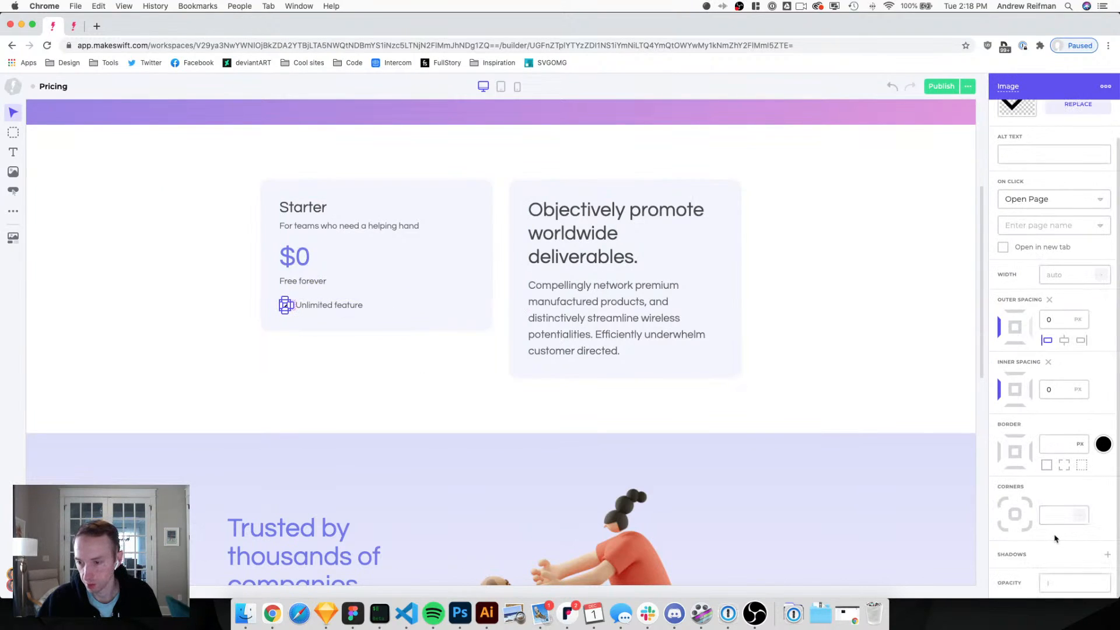
click(1065, 585)
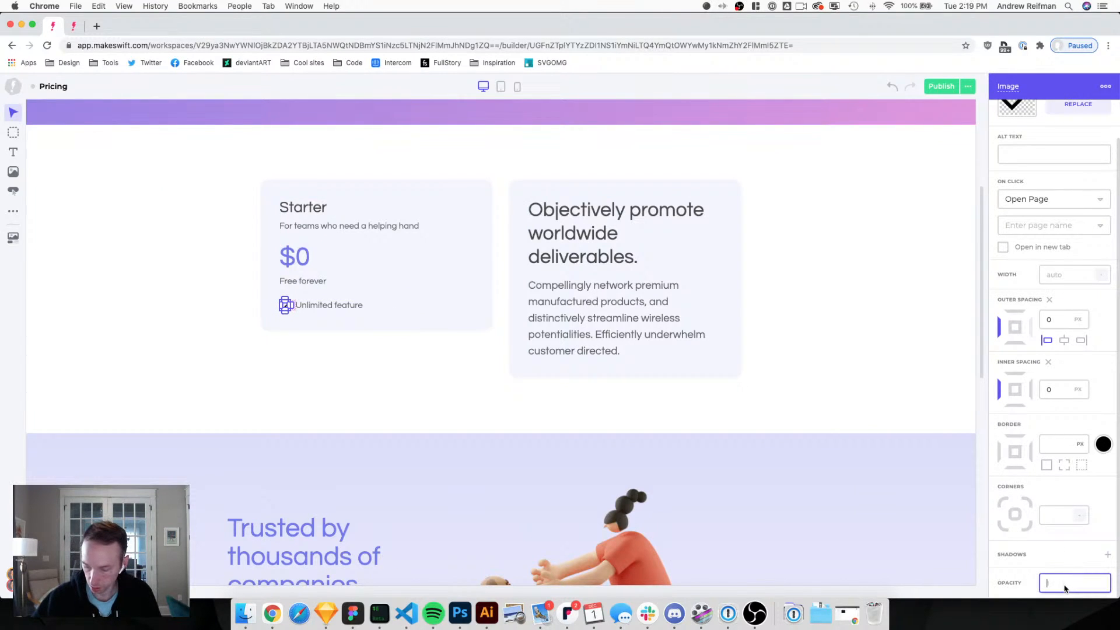
click(826, 387)
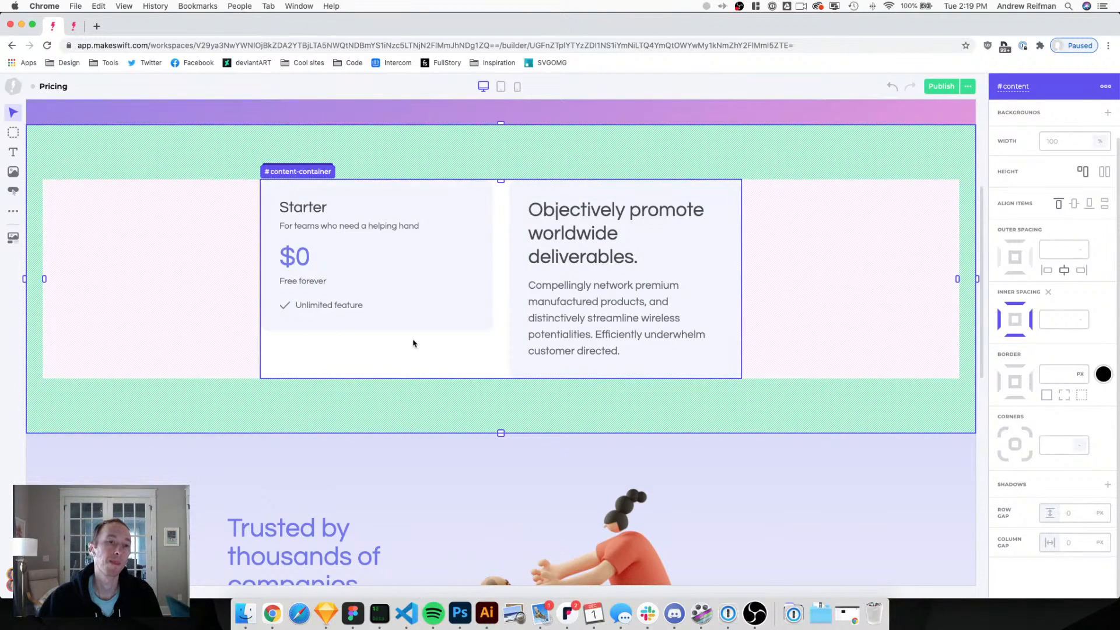
Try giving the "Unlimited feature" row 5 px of bottom outer spacing and duplicating it three times.
scroll(295, 335, up, 3)
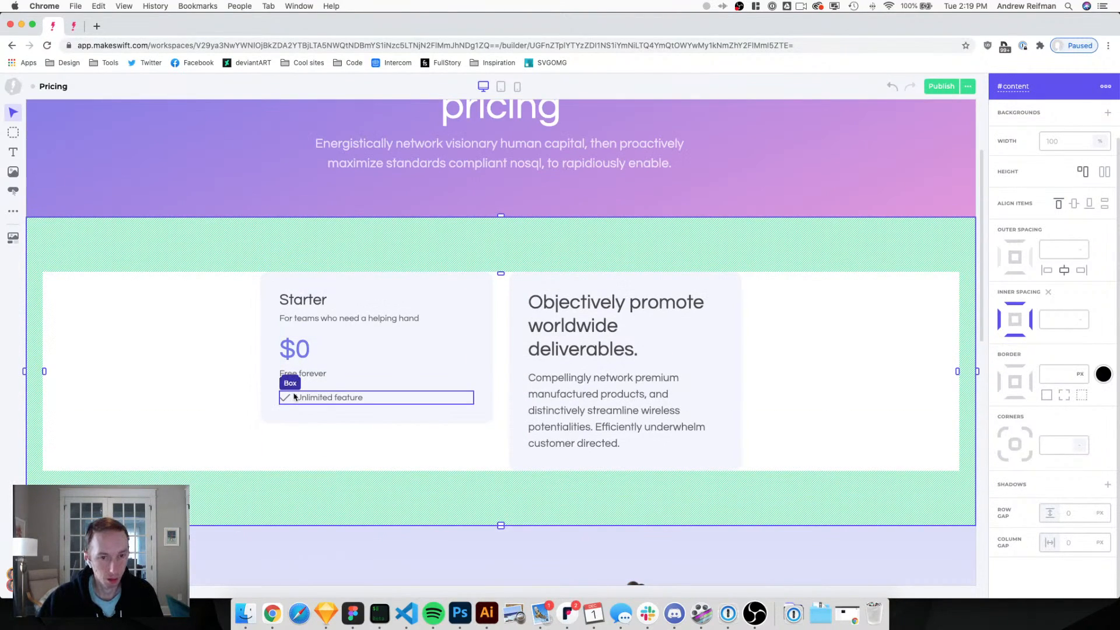
click(294, 393)
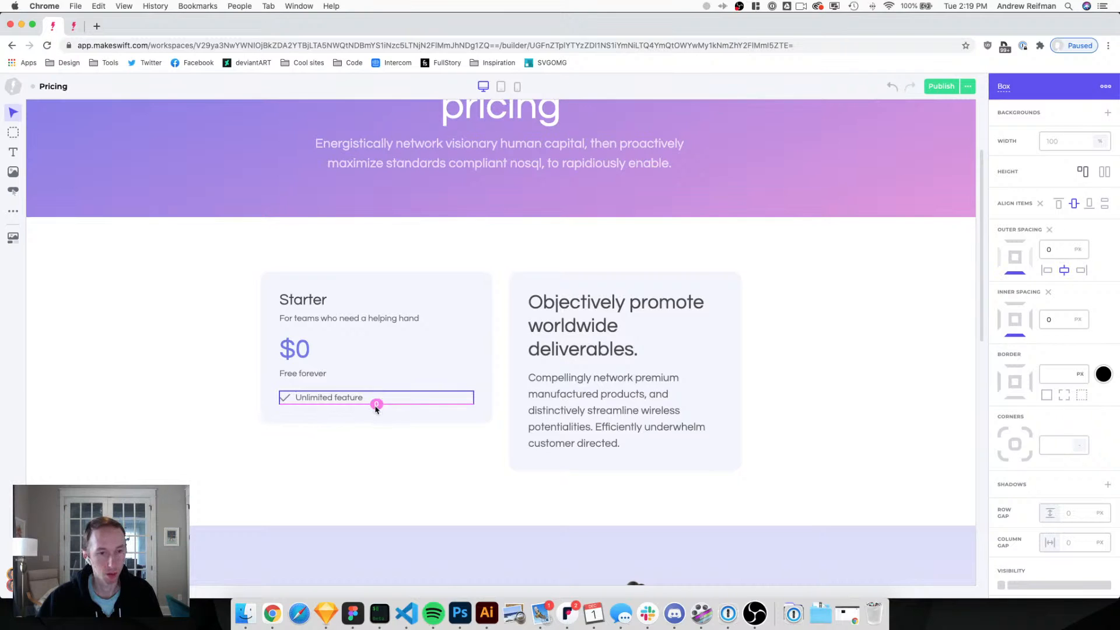
drag(376, 406, 373, 408)
key(super+d)
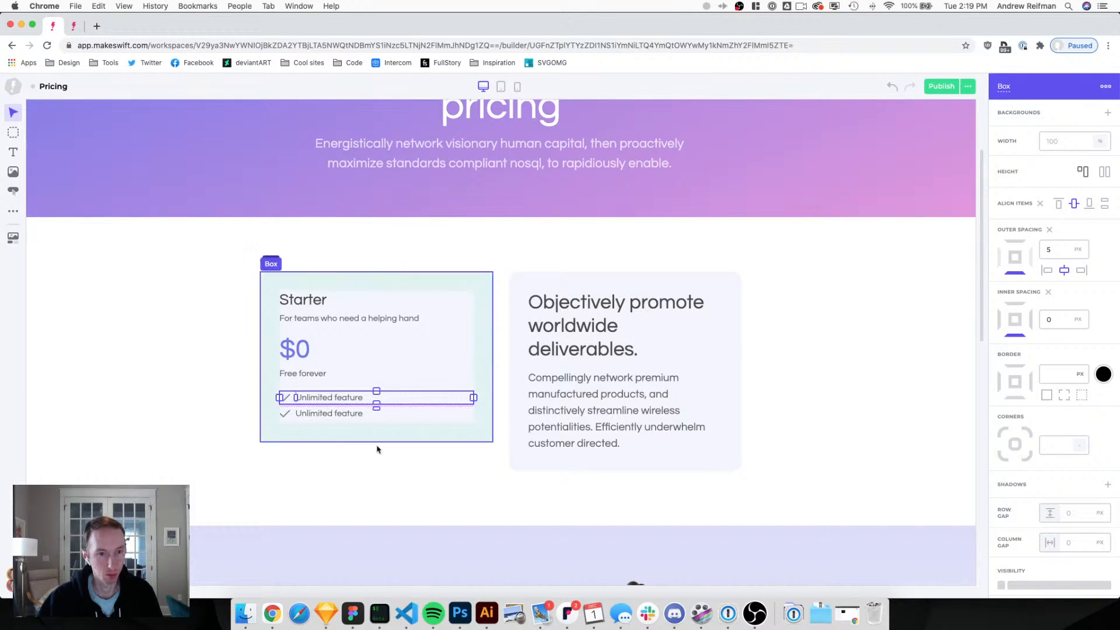
click(378, 488)
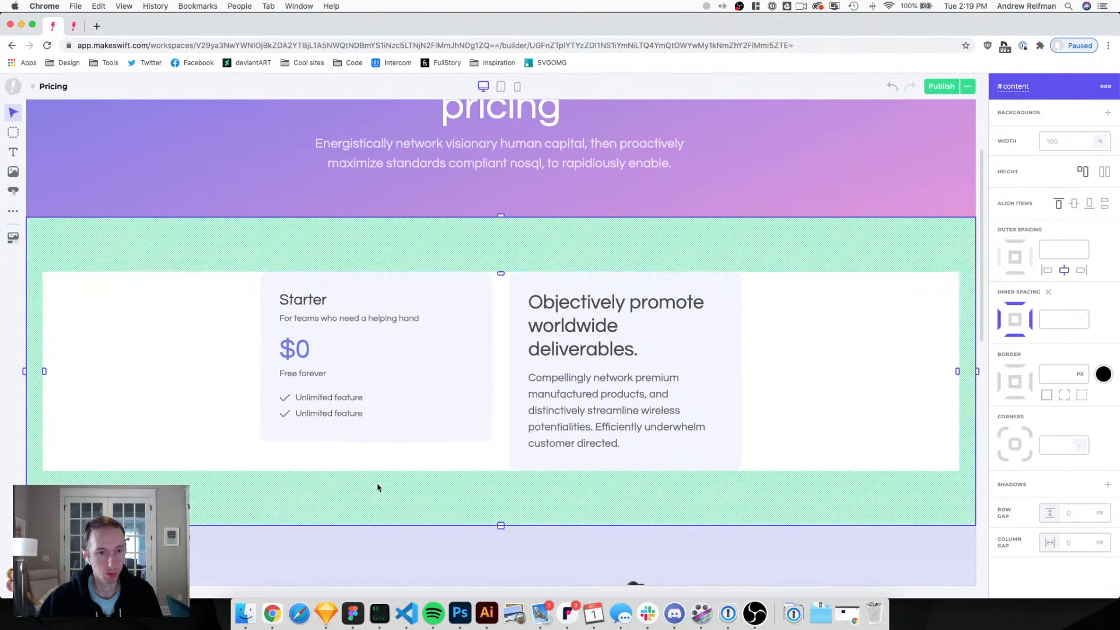
click(290, 412)
key(super+d)
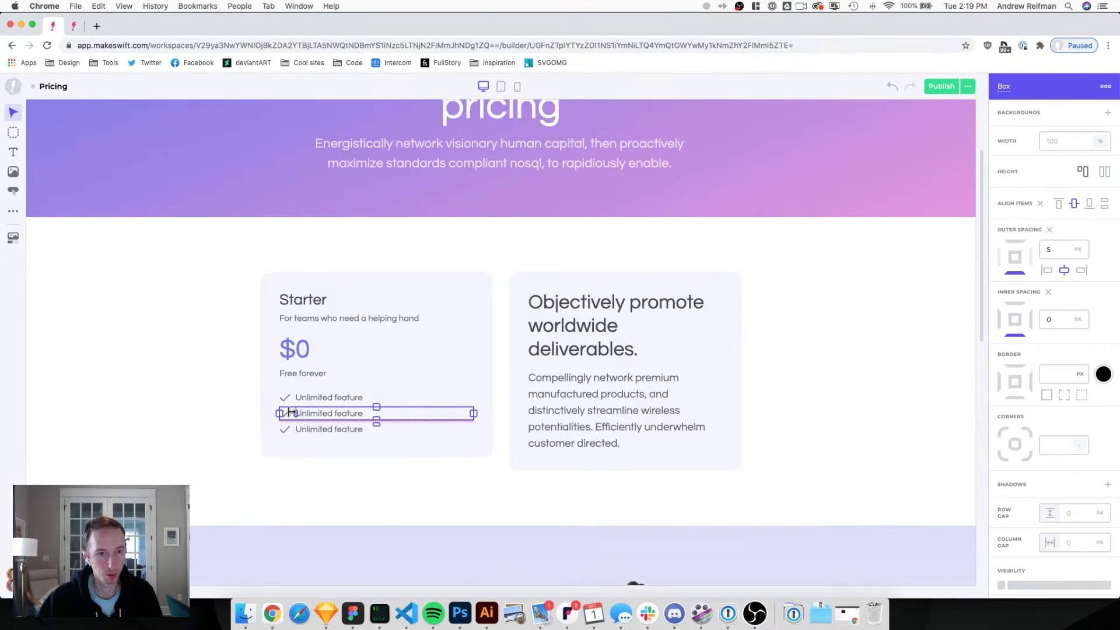
key(super+d)
click(433, 540)
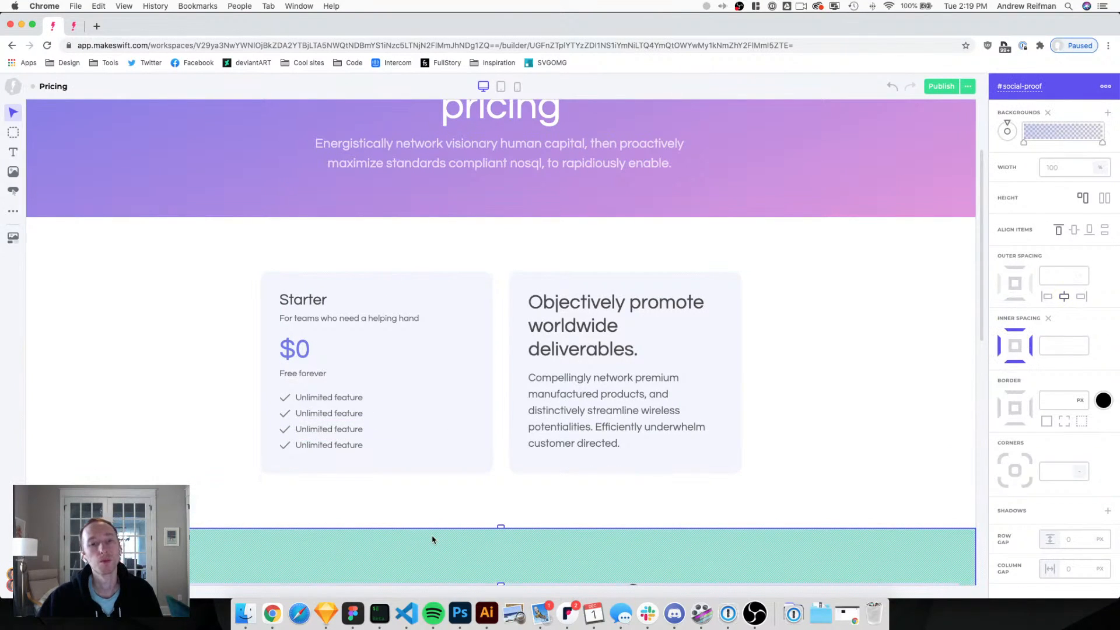
Undo the three feature row duplicates in the Starter card.
key(super+z)
key(super+z)
key(super+z)
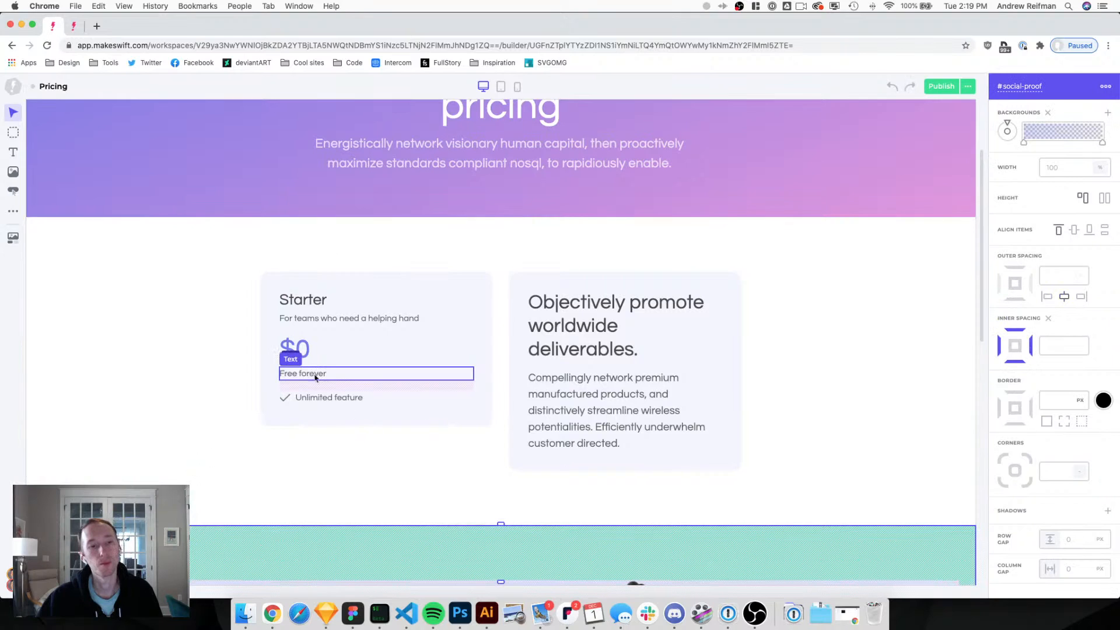
Insert a box between the "Free forever" text and the feature row, and name it feature-list-1.
click(982, 135)
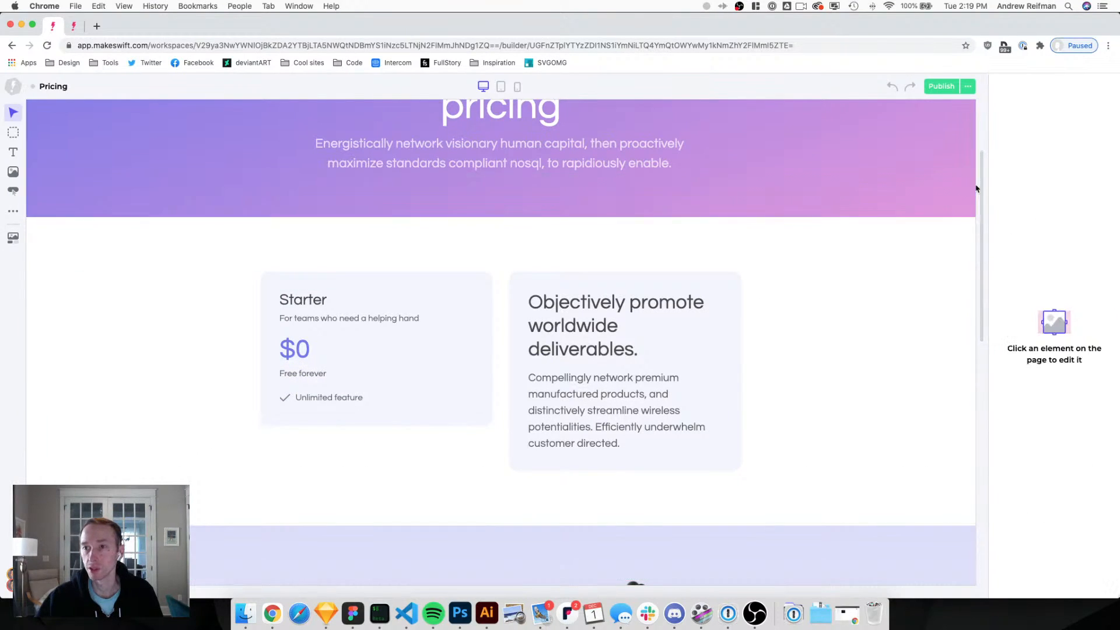
key(b)
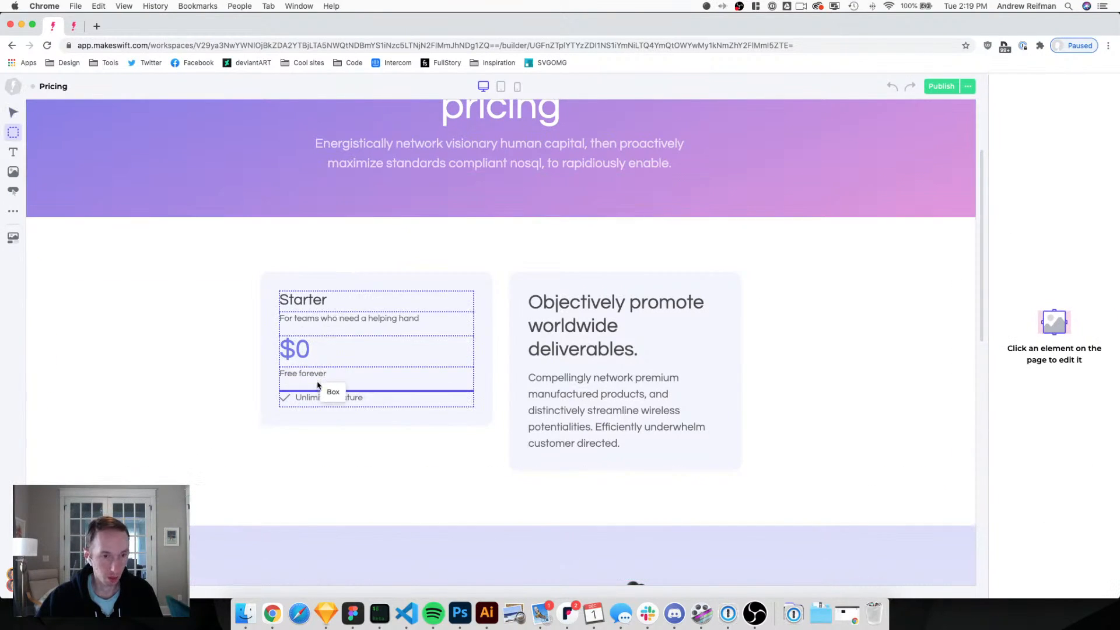
click(314, 384)
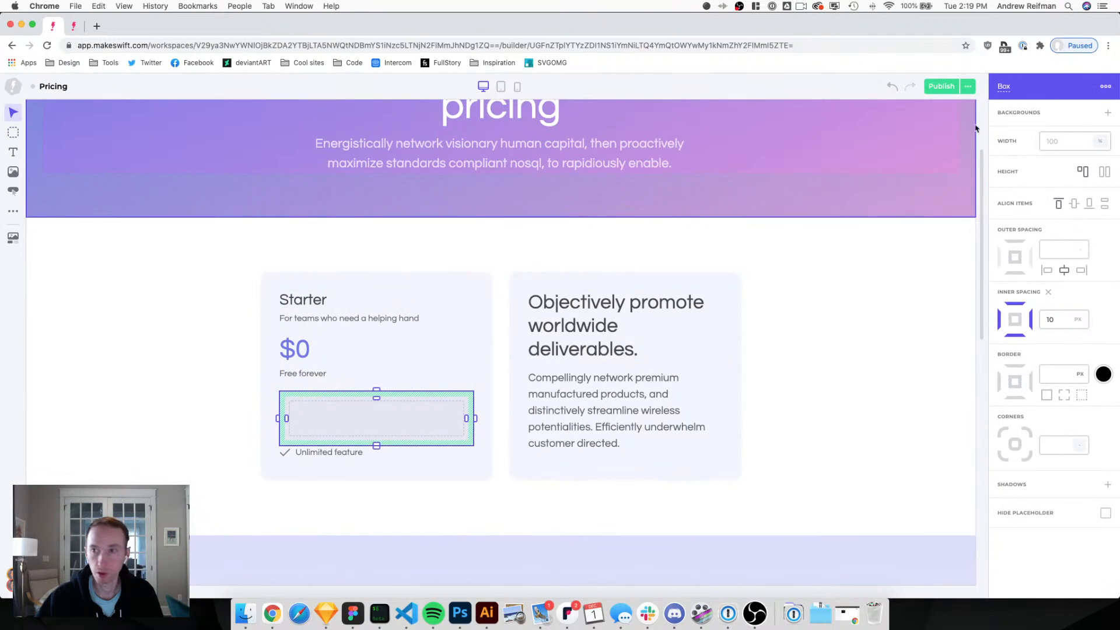
click(1003, 86)
text(feature)
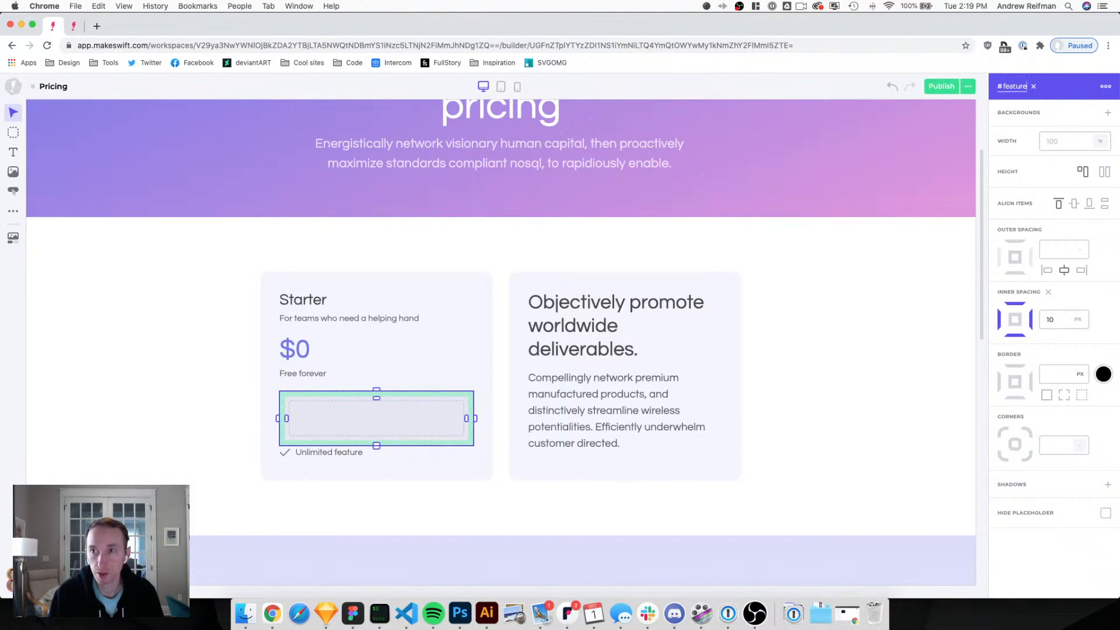
text(-list-1)
key(Return)
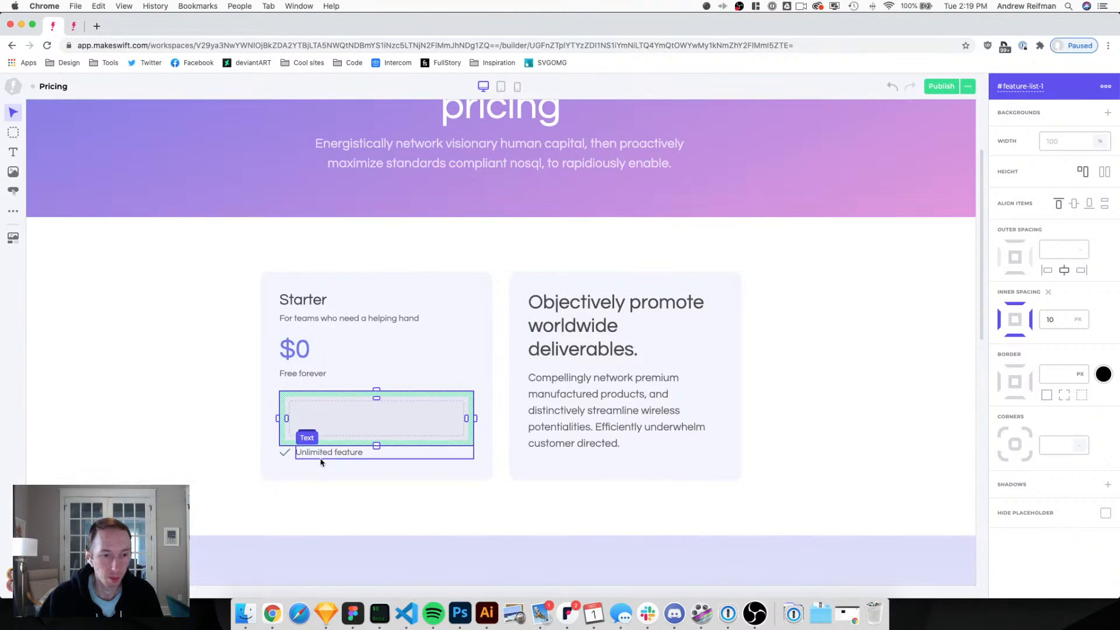
Clear the feature-list-1 box's inner spacing and move the "Unlimited feature" row into it.
click(1049, 291)
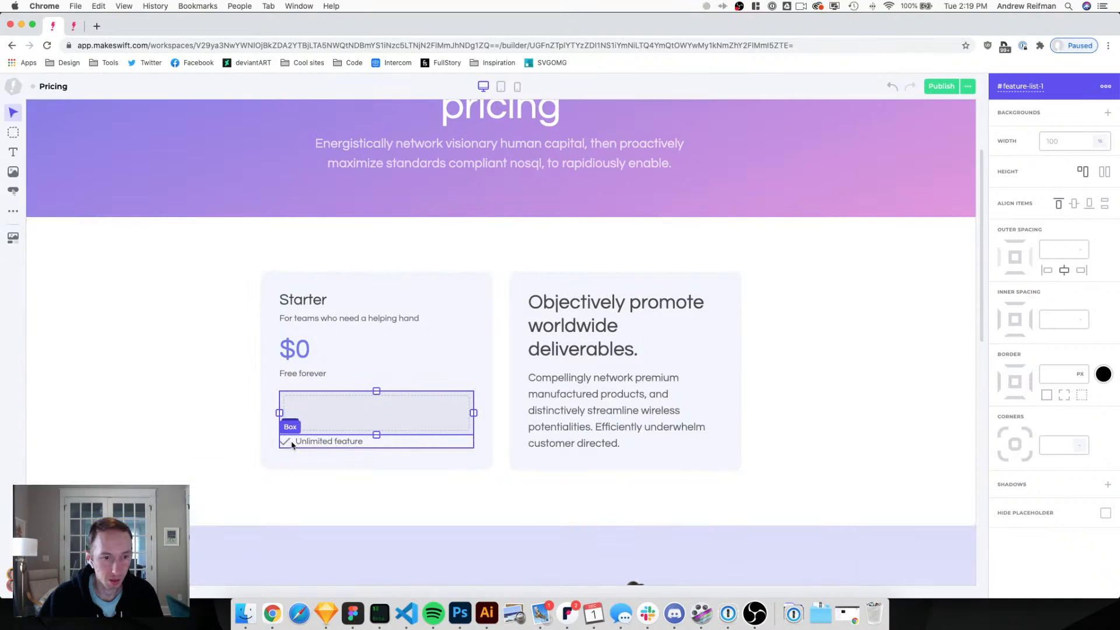
drag(292, 446, 298, 419)
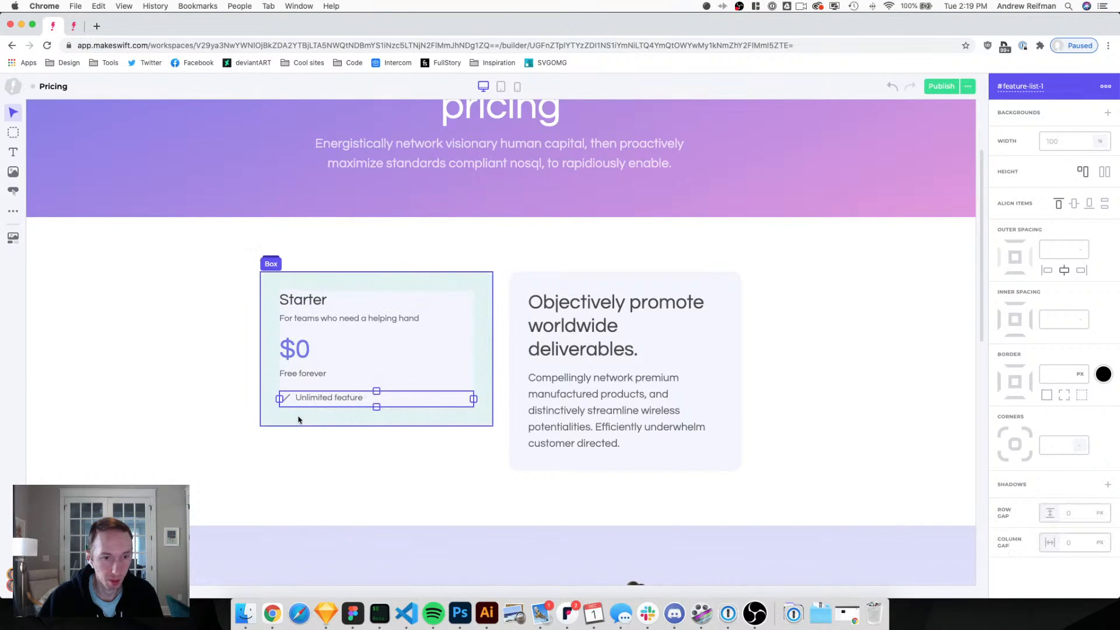
Set the feature row's bottom outer spacing to 0 px and duplicate the row three times inside feature-list-1.
click(374, 407)
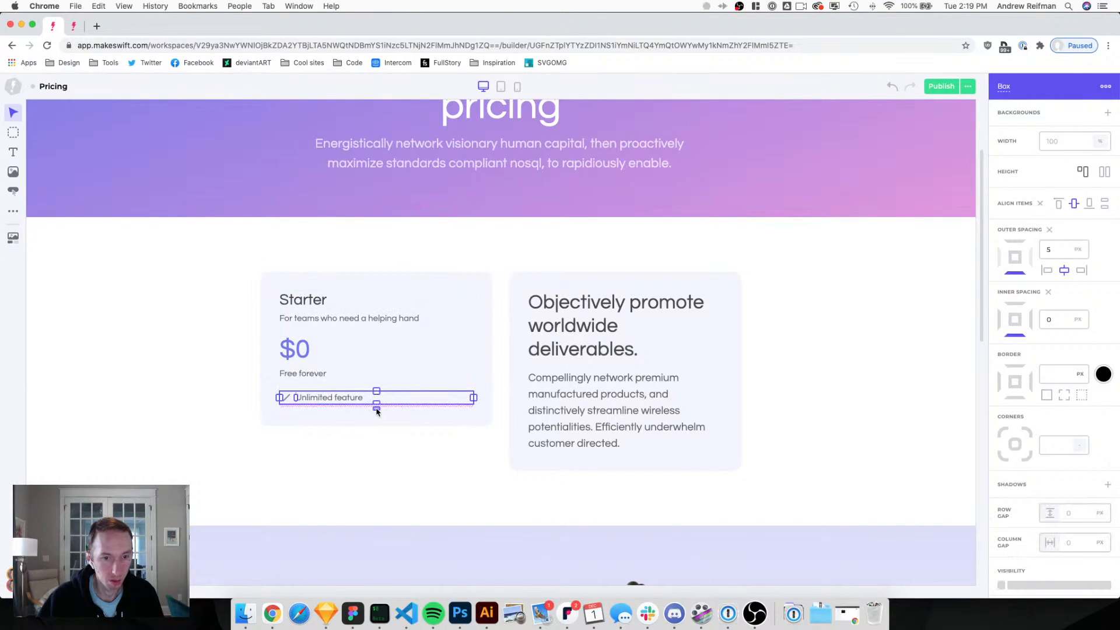
drag(376, 410, 375, 395)
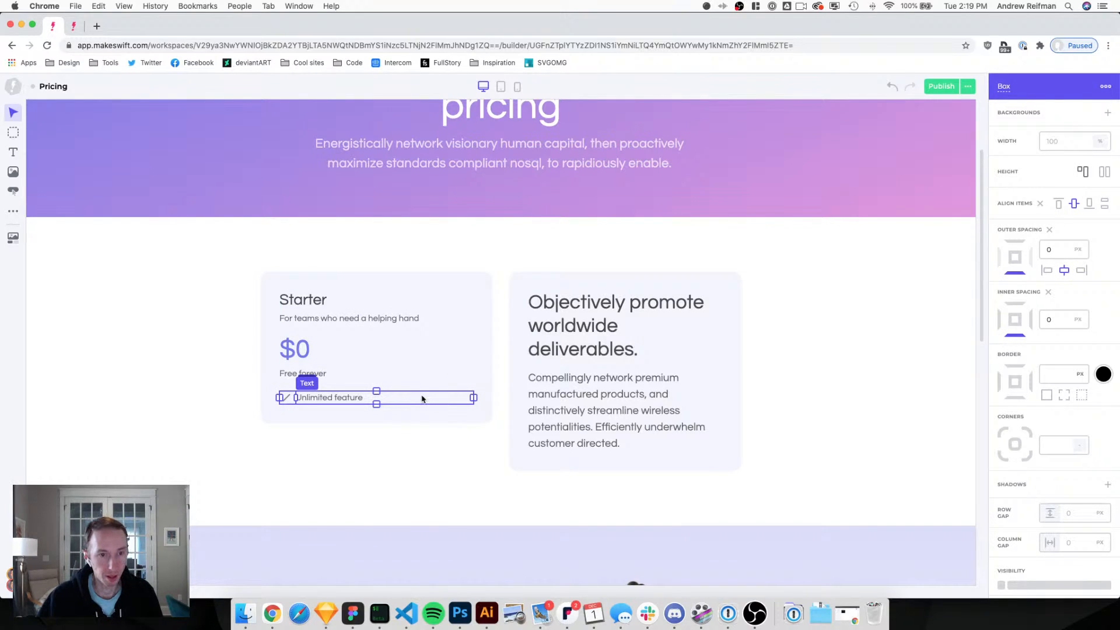
key(super+d)
key(super+d)
key(super+d)
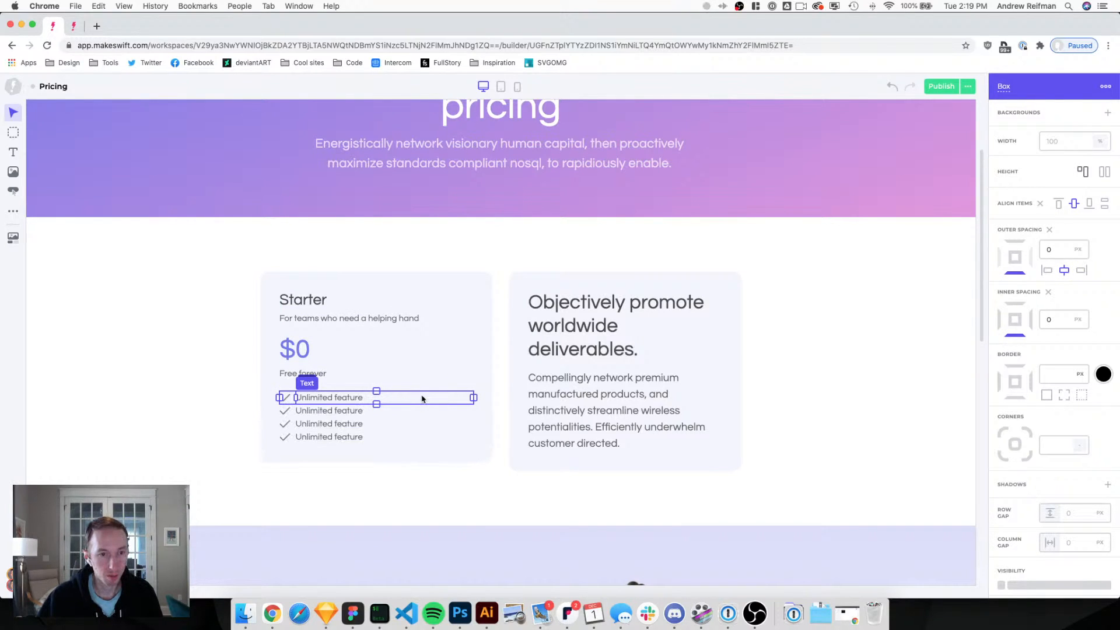
Set the row gap of the feature-list-1 box to 10 px.
mouse_move(304, 383)
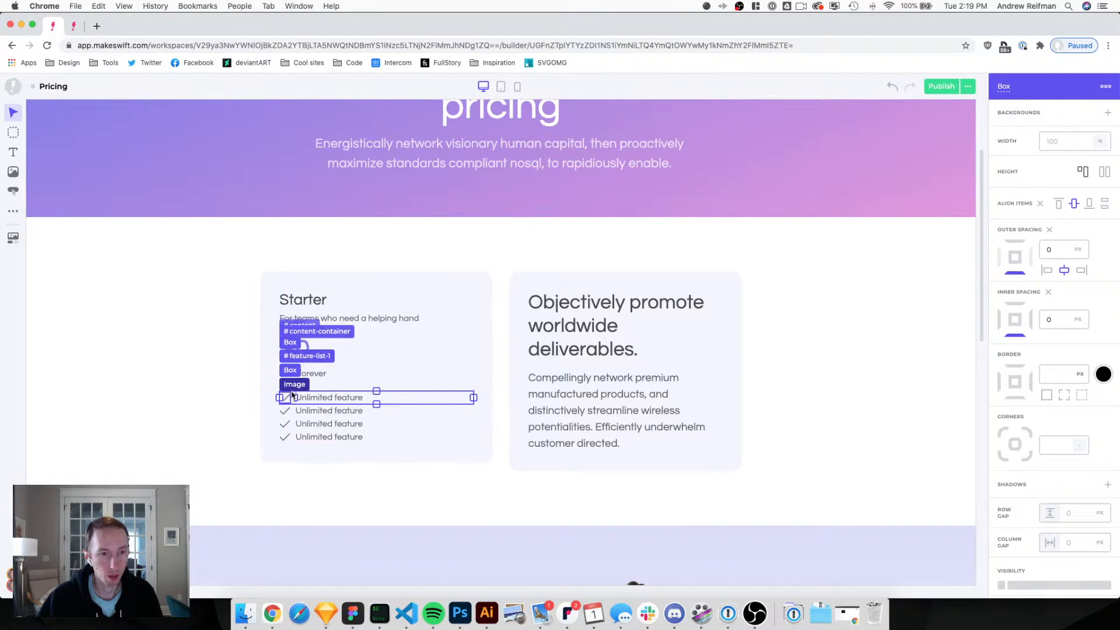
click(295, 357)
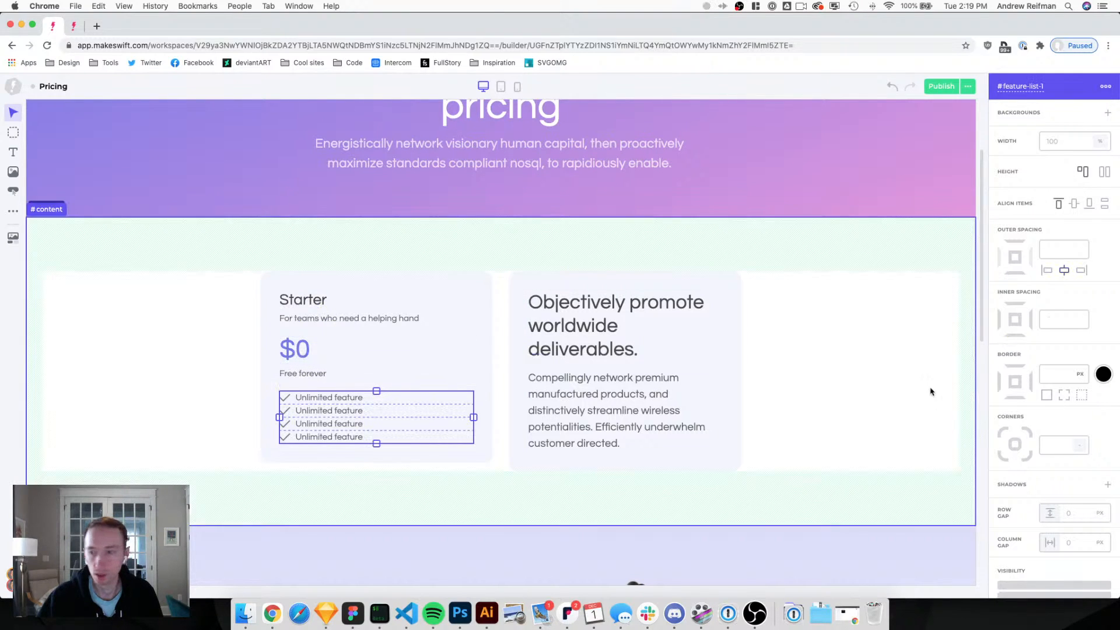
click(1071, 514)
text(5)
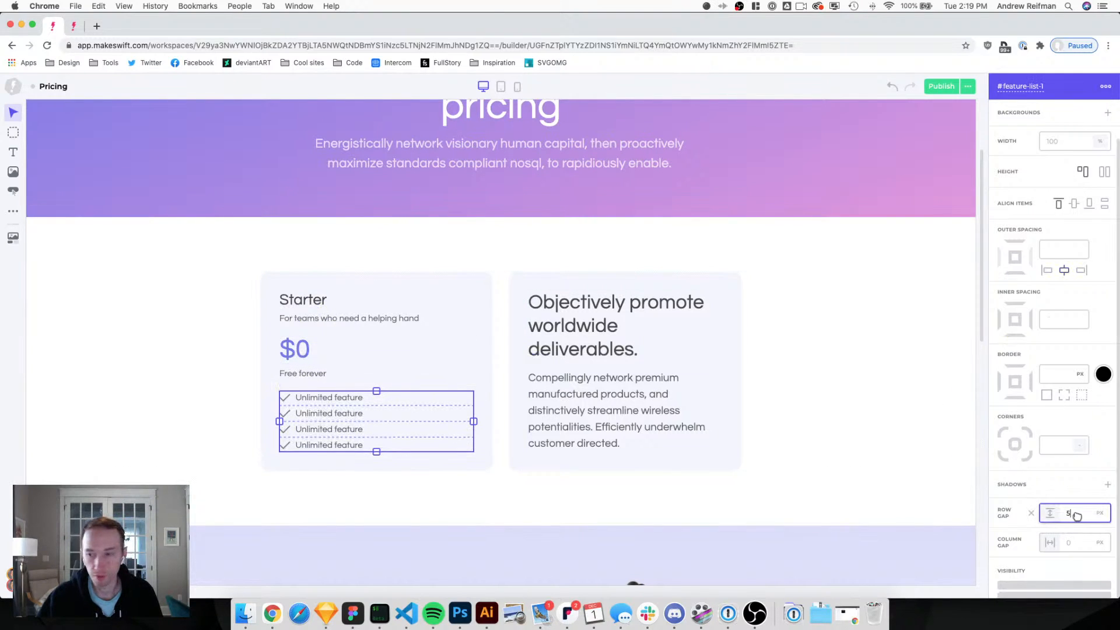
key(BackSpace)
text(10)
key(Return)
key(Escape)
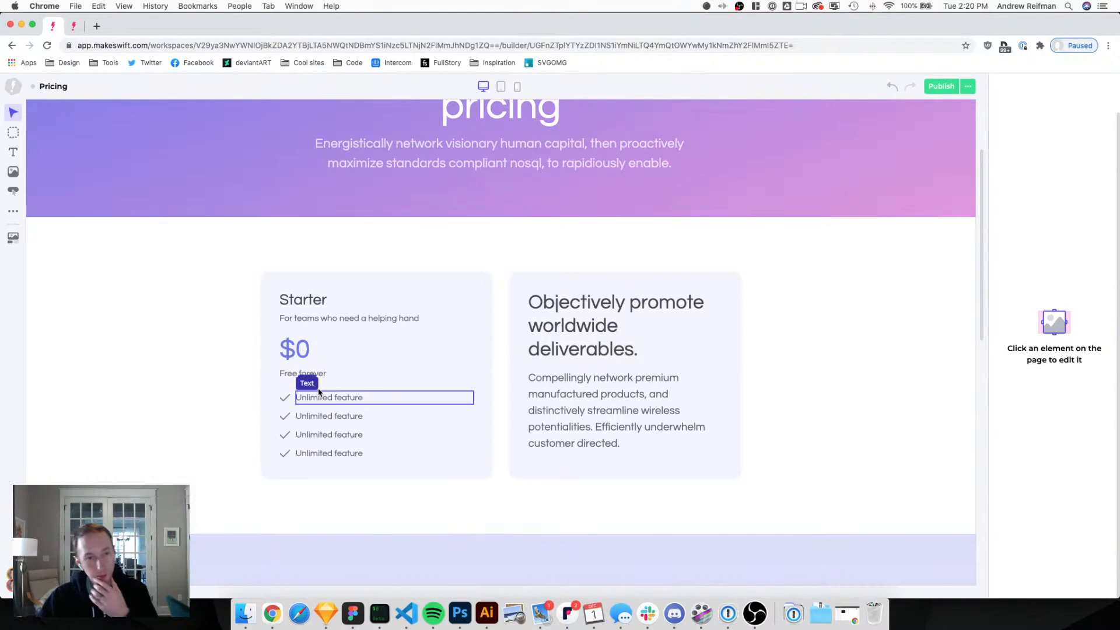
Set the outer spacing below the "Free forever" text to 25 px.
mouse_move(315, 383)
click(350, 374)
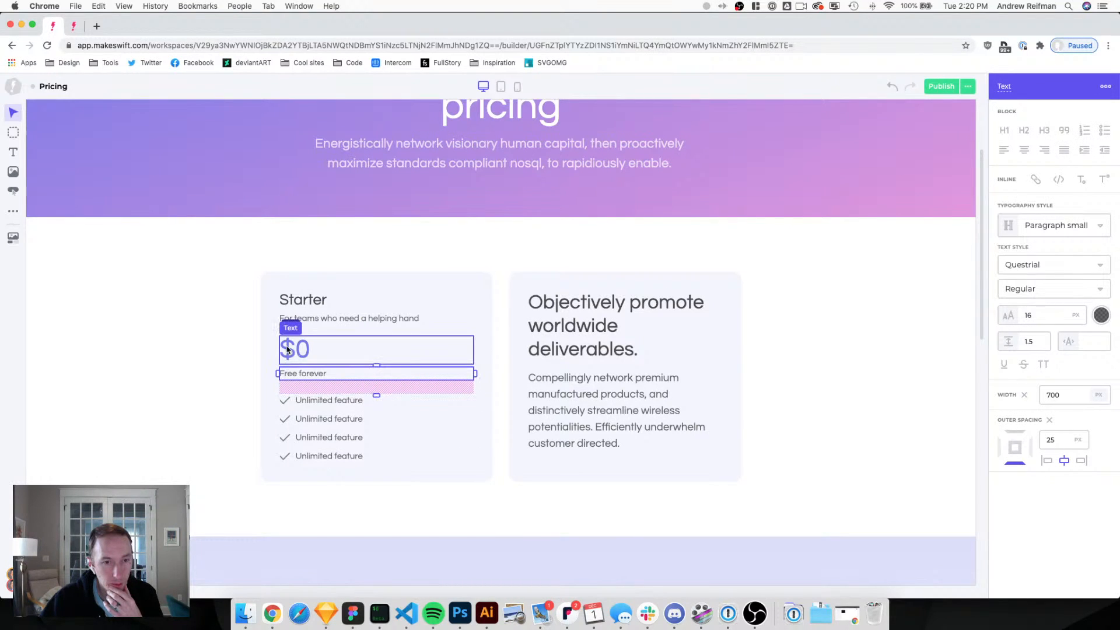
click(349, 353)
key(Escape)
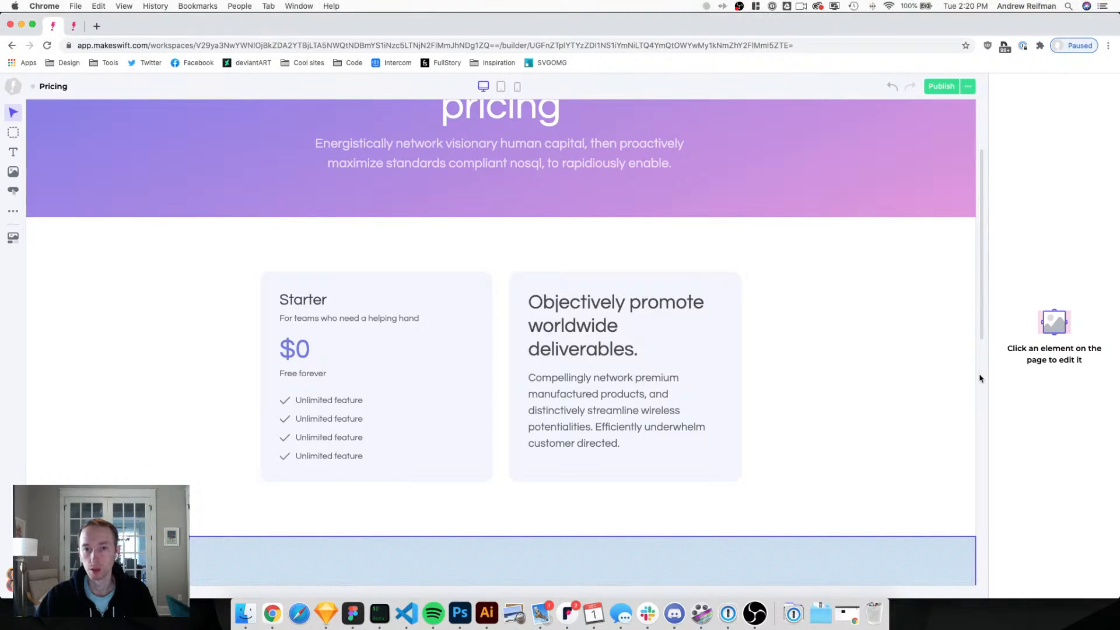
Copy the "Download now" button from the final call-to-action section and paste it below the Starter card's feature list.
scroll(806, 275, up, 2)
scroll(805, 274, down, 5)
scroll(804, 275, down, 4)
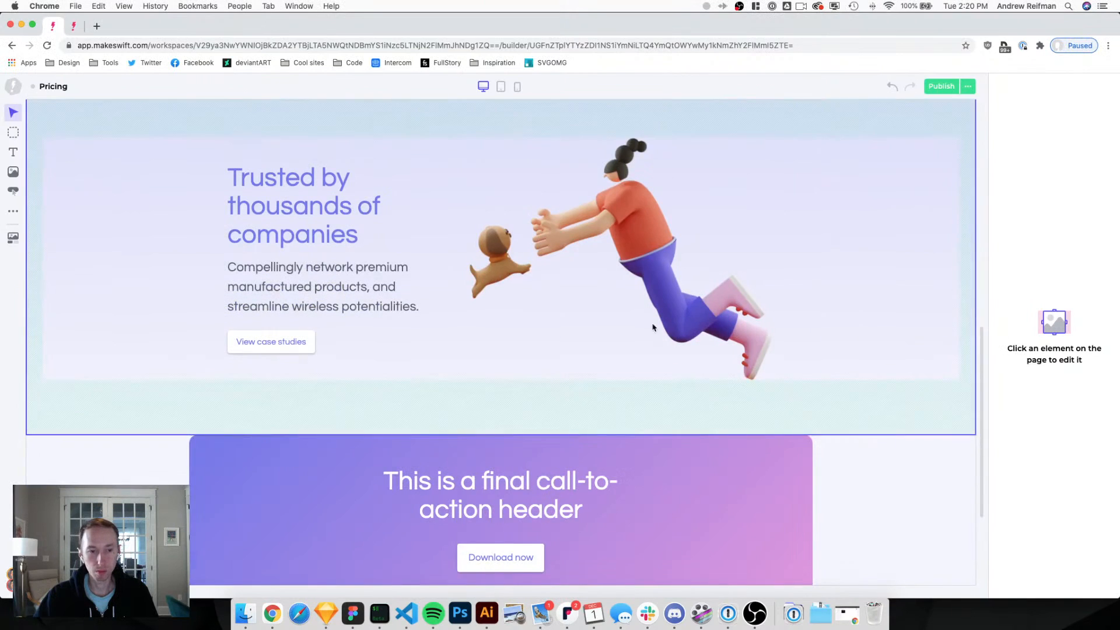
click(287, 334)
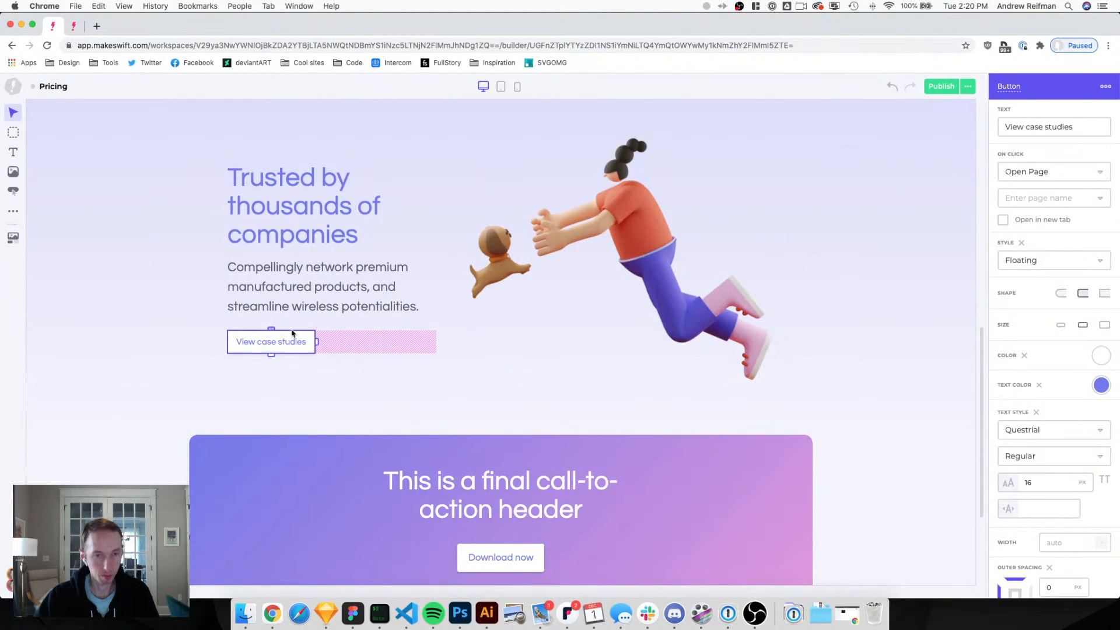
scroll(294, 329, up, 2)
scroll(295, 325, down, 5)
click(505, 383)
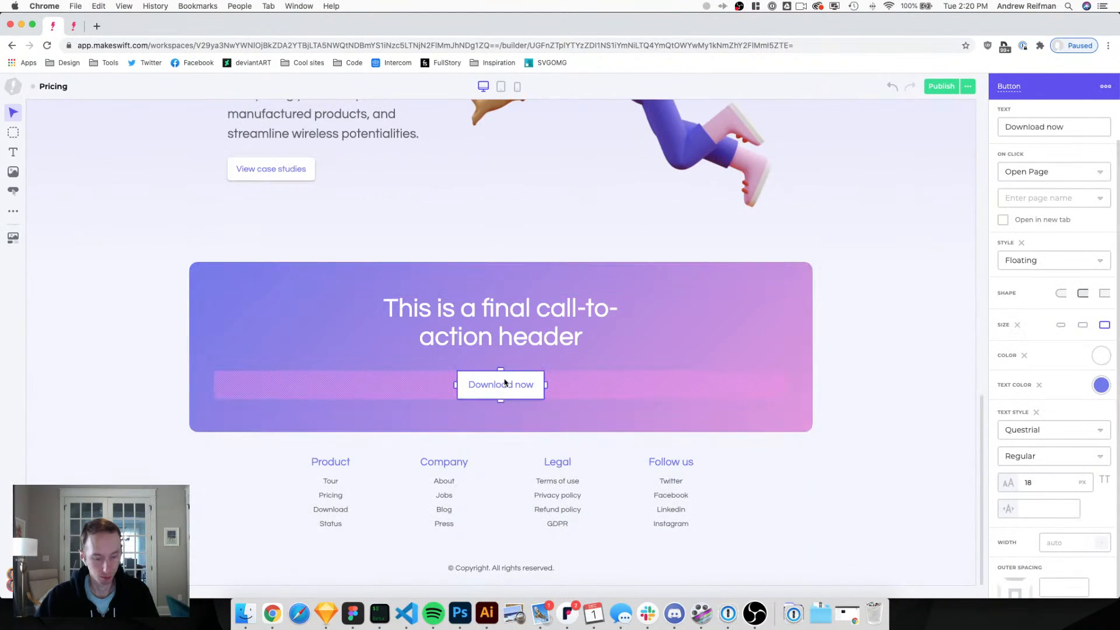
scroll(503, 378, up, 15)
scroll(495, 370, down, 2)
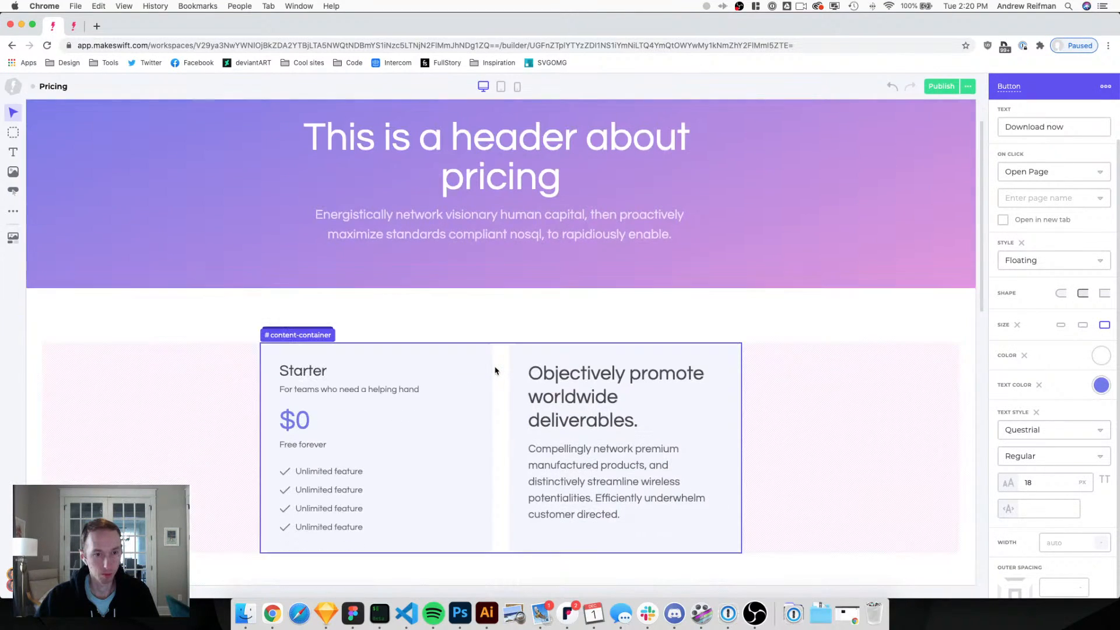
scroll(492, 369, down, 3)
key(super+v)
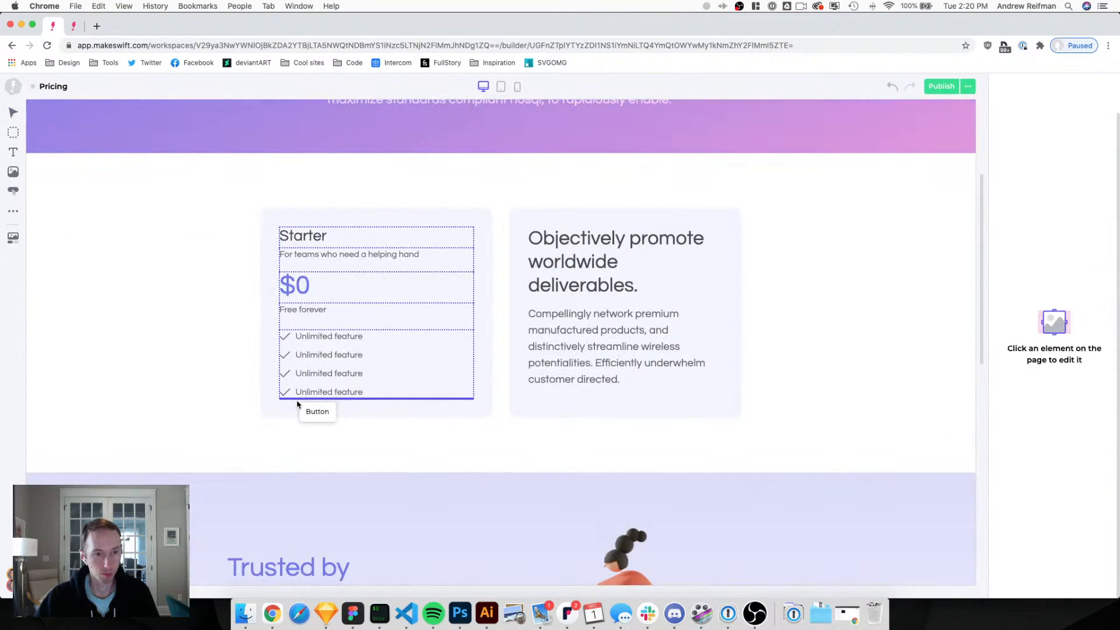
click(297, 404)
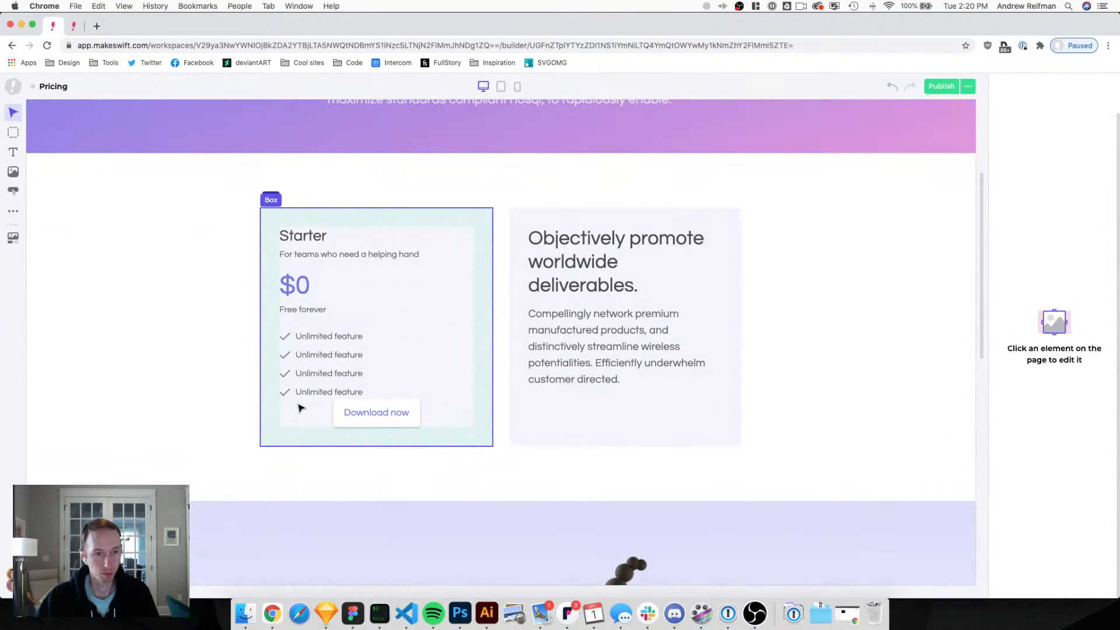
Set the top outer spacing of the Starter card's "Download now" button to 20 px.
click(359, 414)
drag(378, 399, 378, 409)
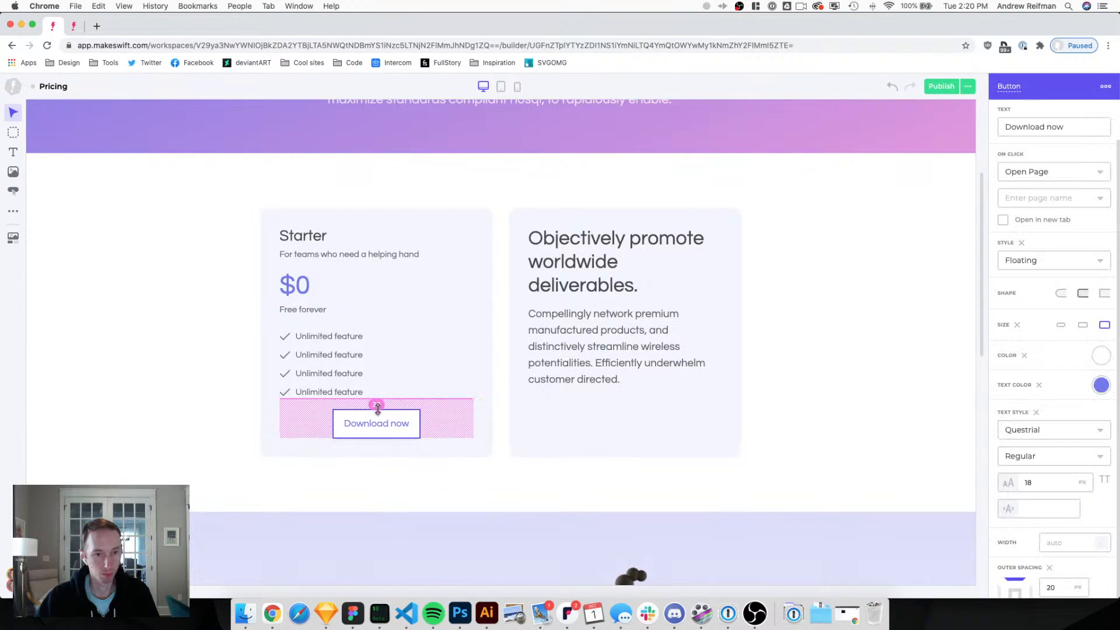
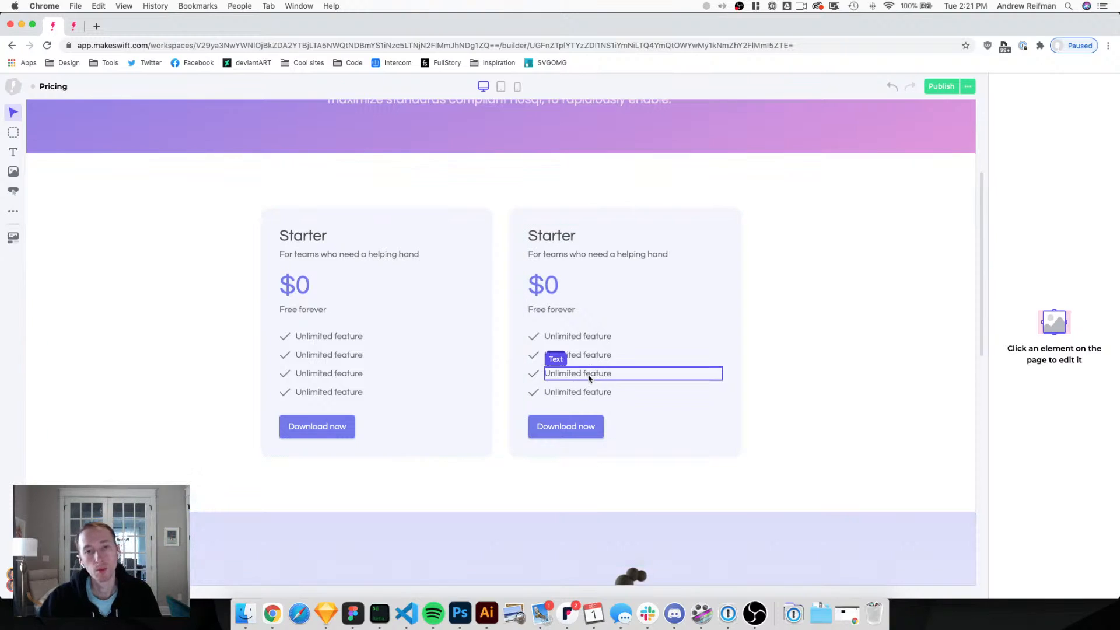
Rename the first pricing card's heading to "Free" and the second card's heading to "Pro".
click(559, 240)
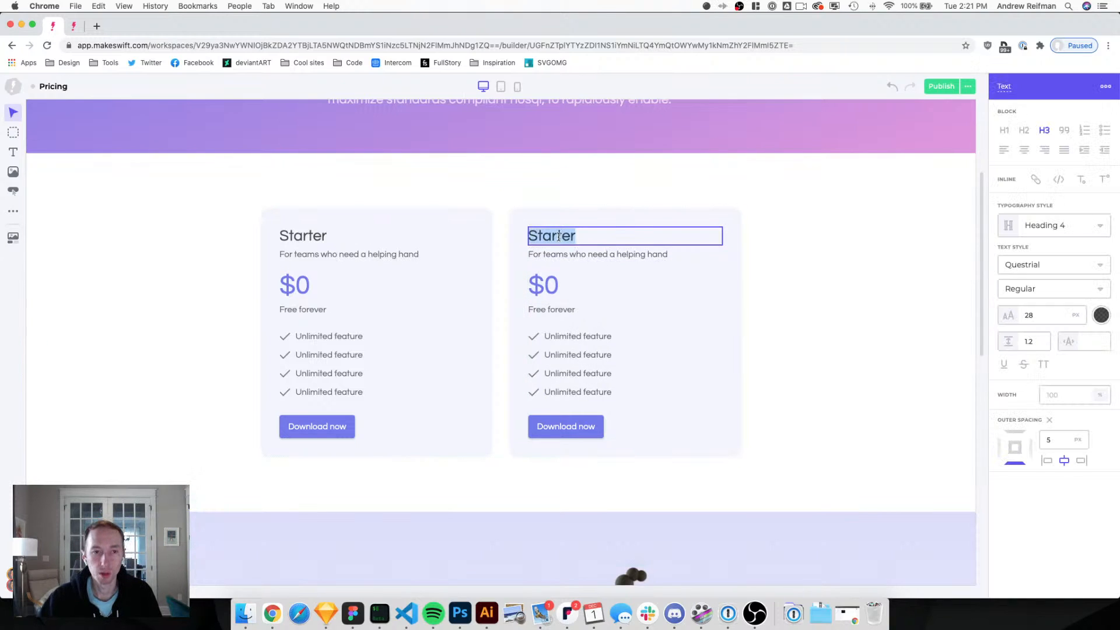
double_click(305, 238)
text(Free)
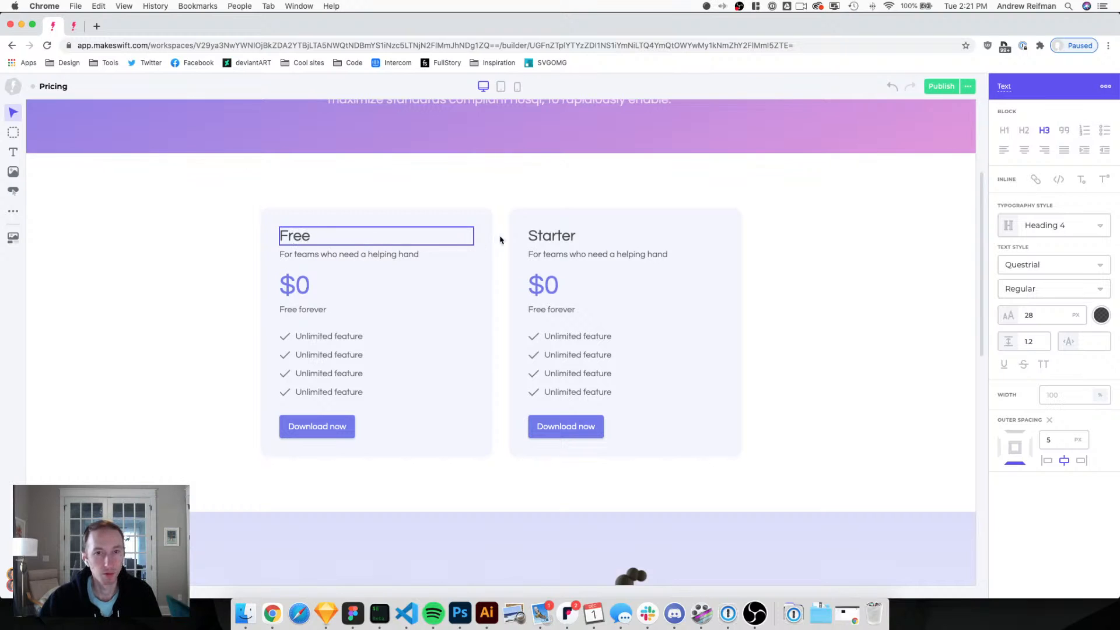
double_click(538, 238)
text(Pro)
Change the Pro card's description to "For teams who know what they're doing".
double_click(552, 254)
click(567, 254)
drag(589, 256, 674, 256)
text(know what they're doi)
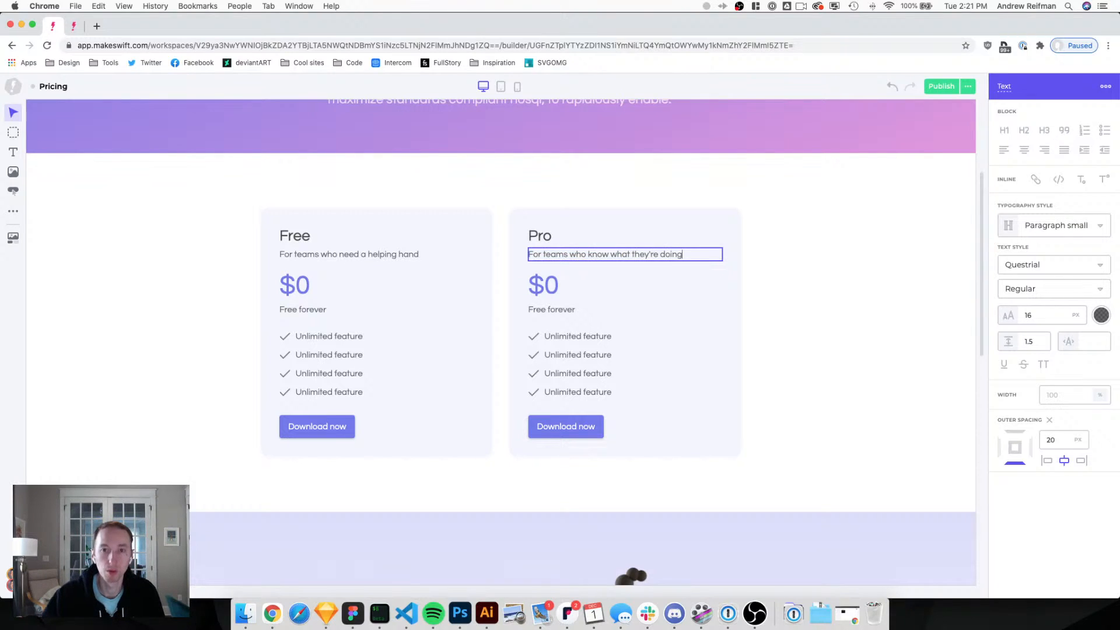
Set the Pro card's price to $9 and the text below it to "Per user, per month".
double_click(548, 289)
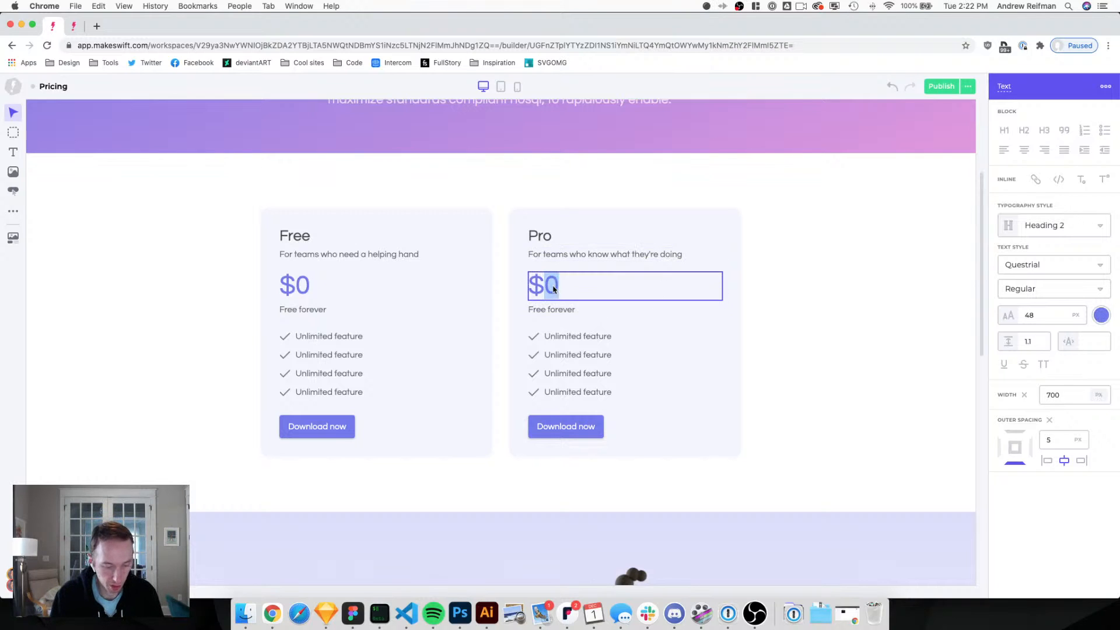
text(9)
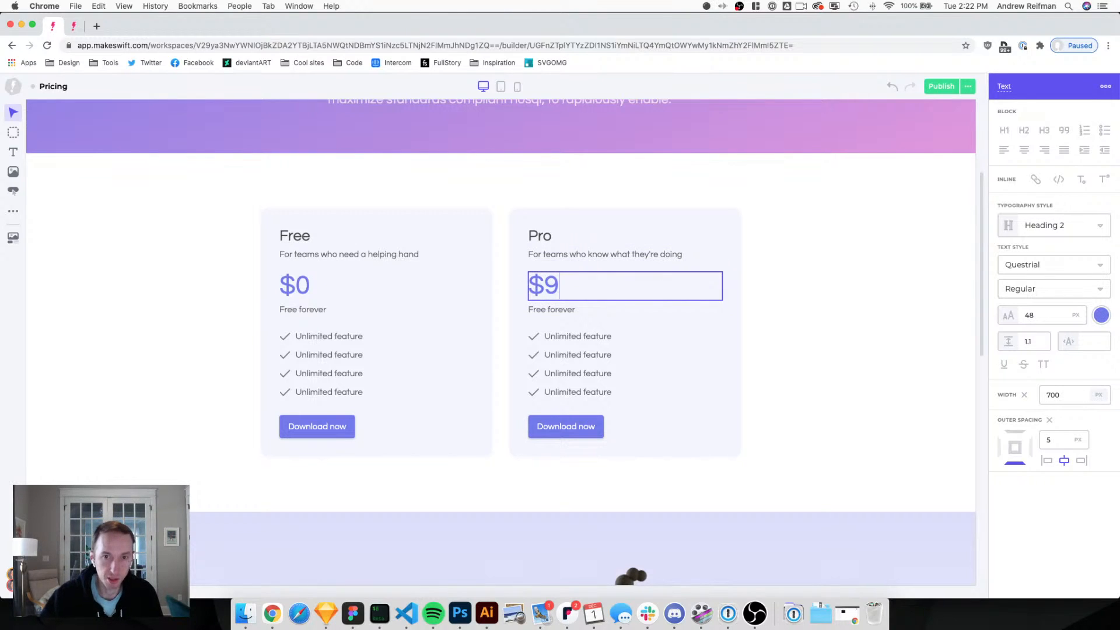
double_click(538, 313)
text(Per user)
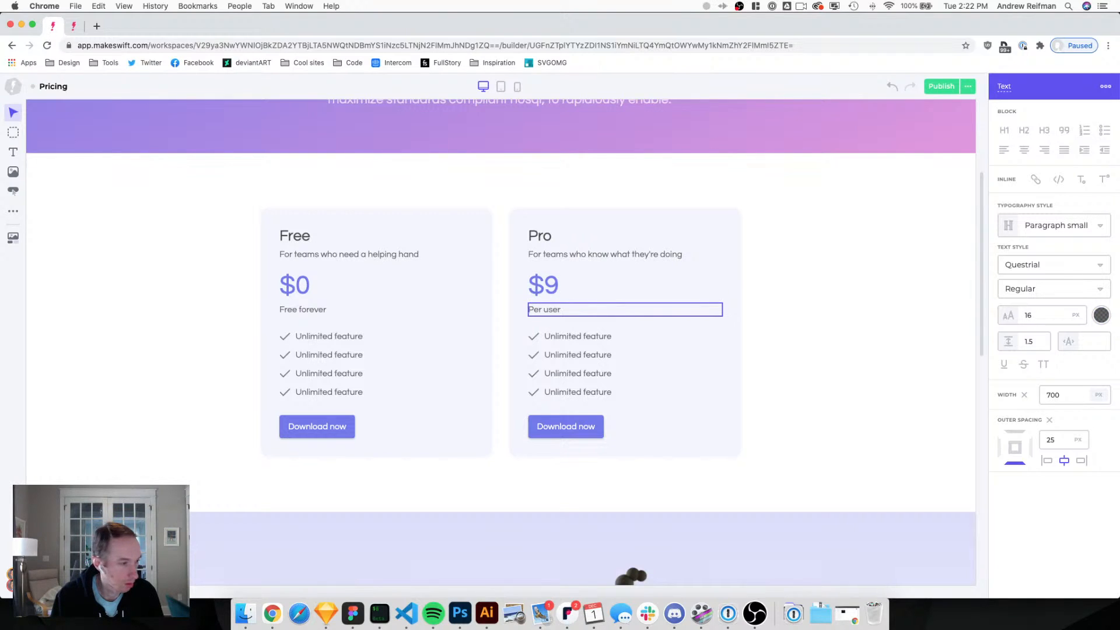
text(, per month)
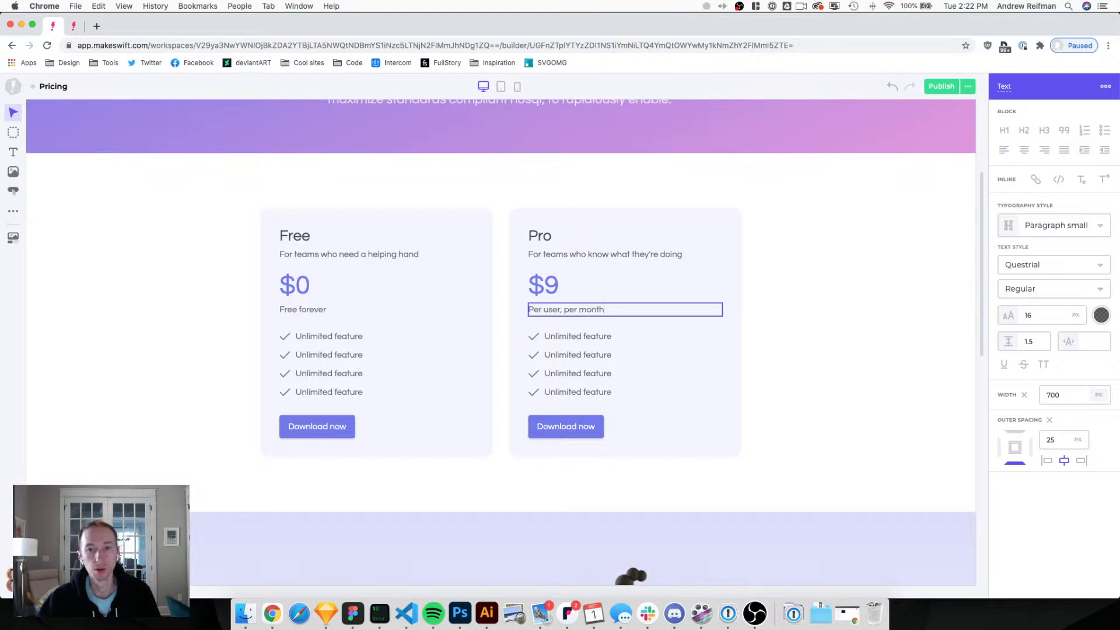
key(Escape)
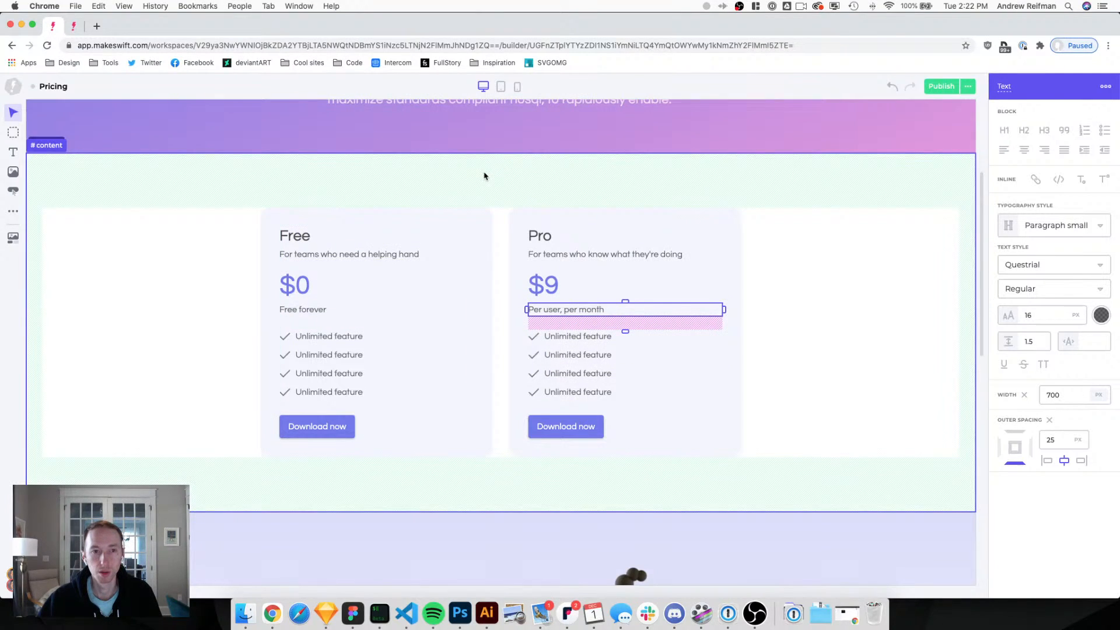
Raise the Pro card's purple background colour to full opacity.
scroll(485, 175, down, 1)
scroll(484, 175, up, 2)
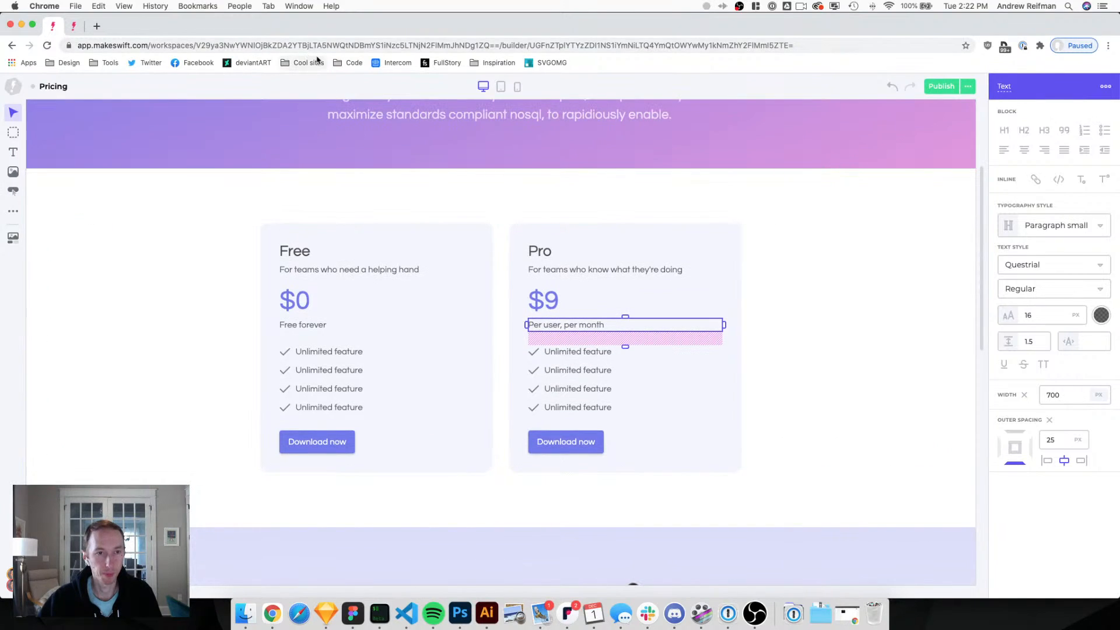
click(519, 237)
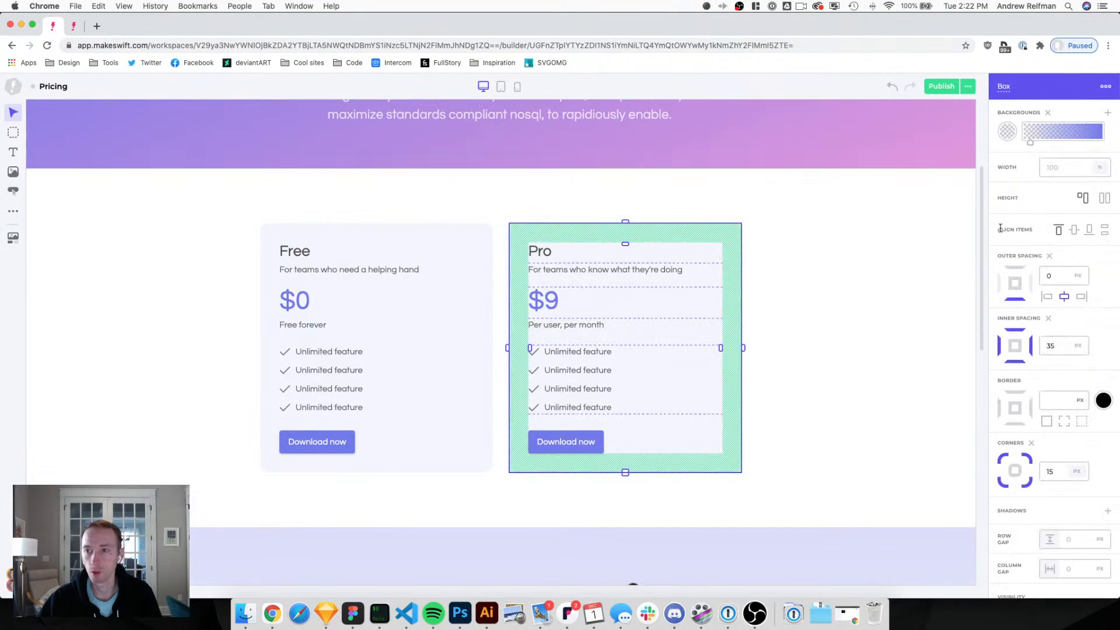
drag(1031, 142, 1115, 141)
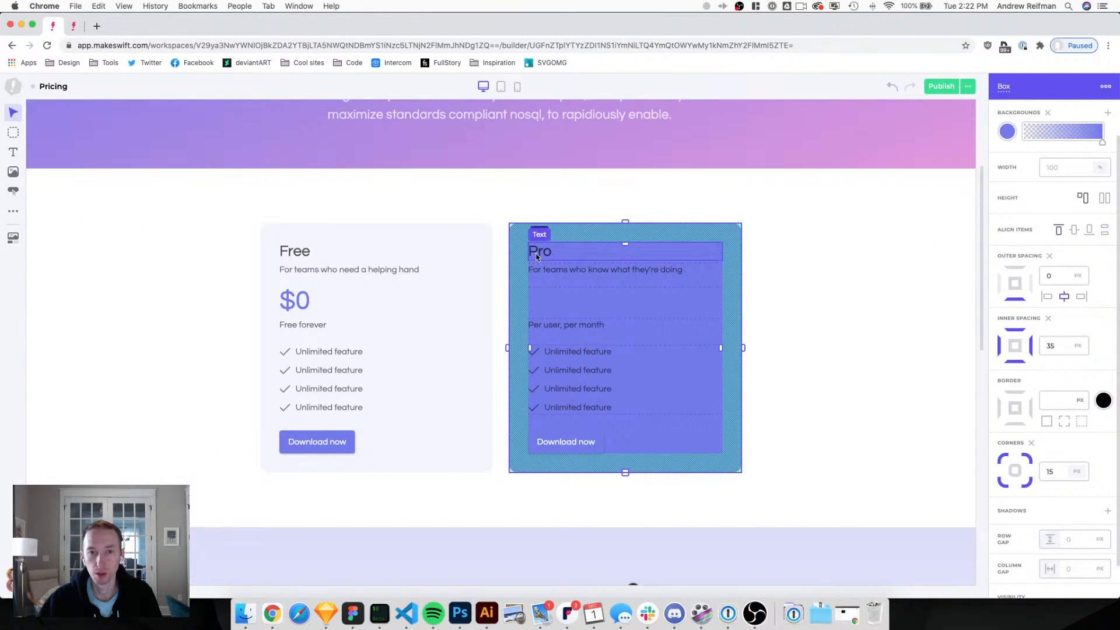
Colour the "Pro" heading white at full opacity.
click(719, 251)
click(1102, 316)
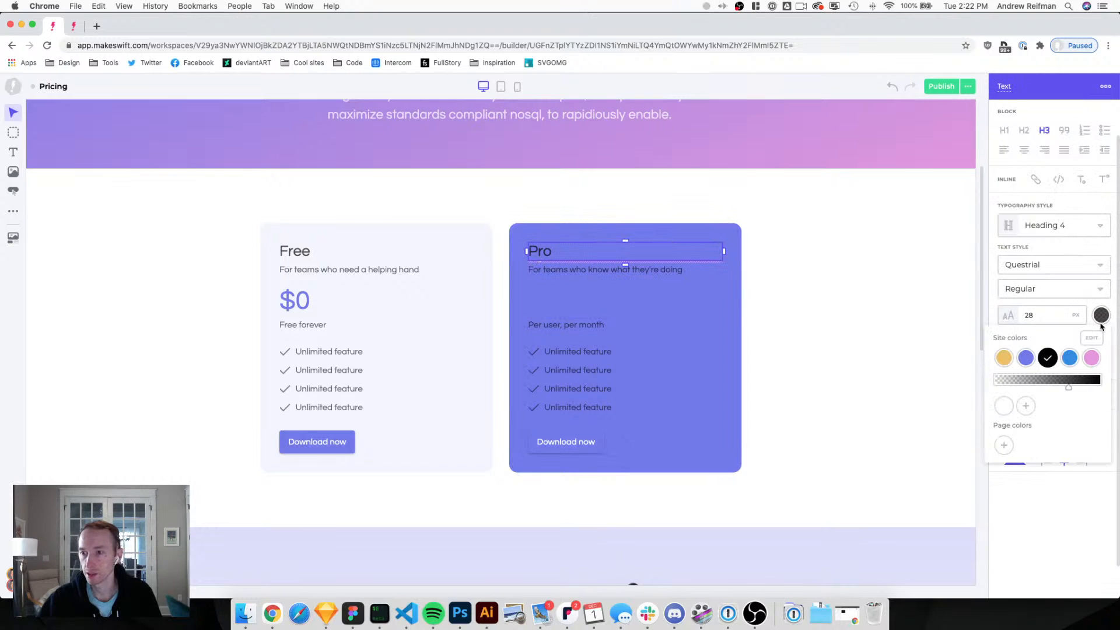
click(1000, 409)
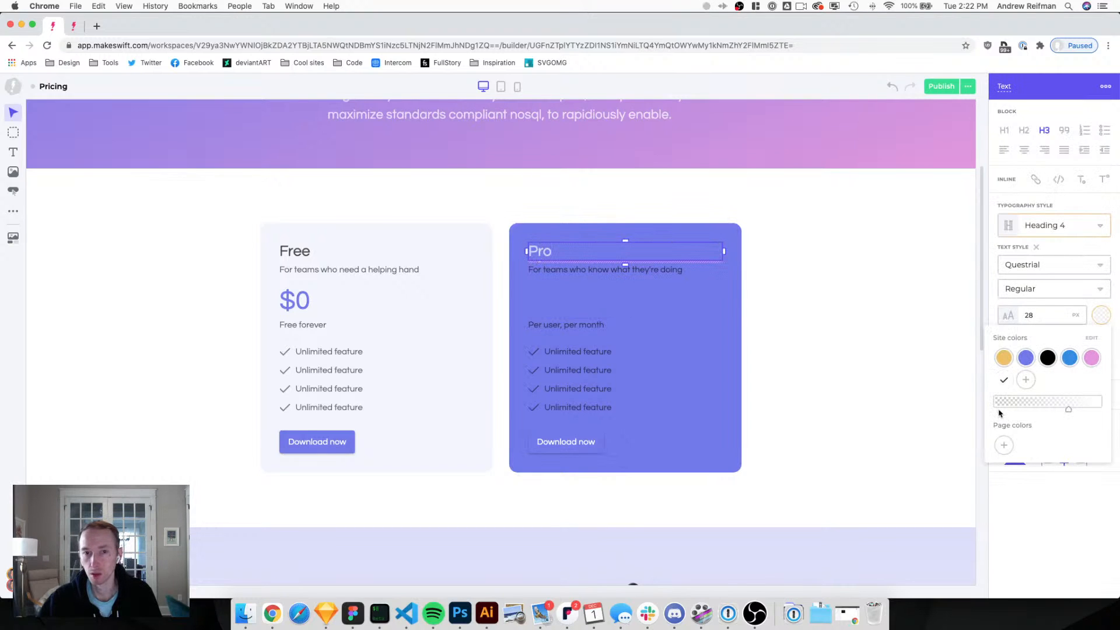
drag(1068, 409, 1101, 409)
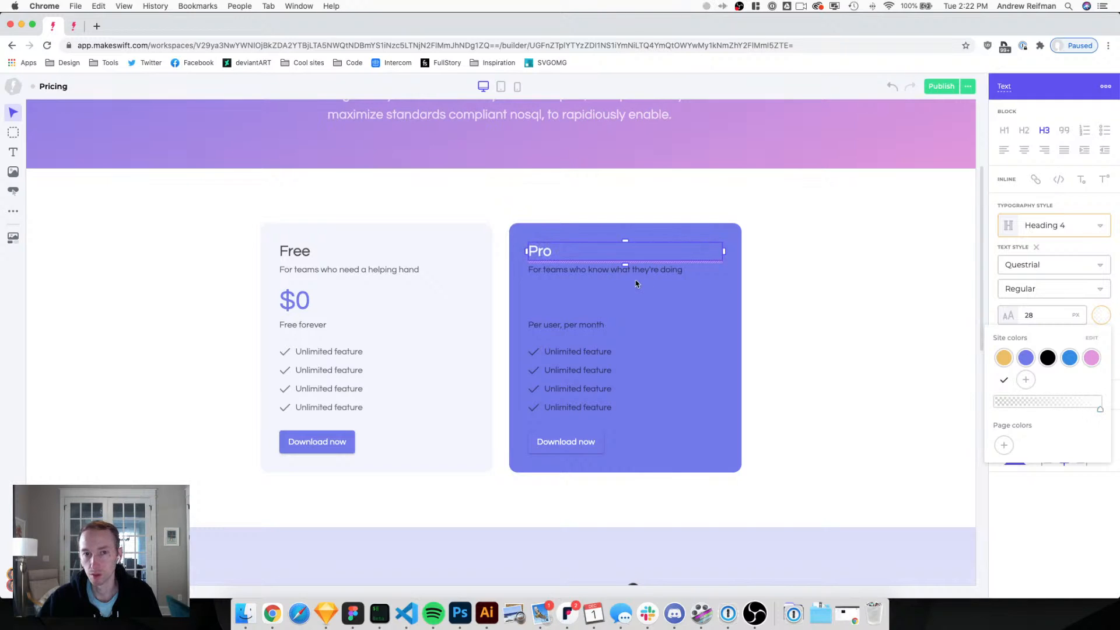
click(604, 273)
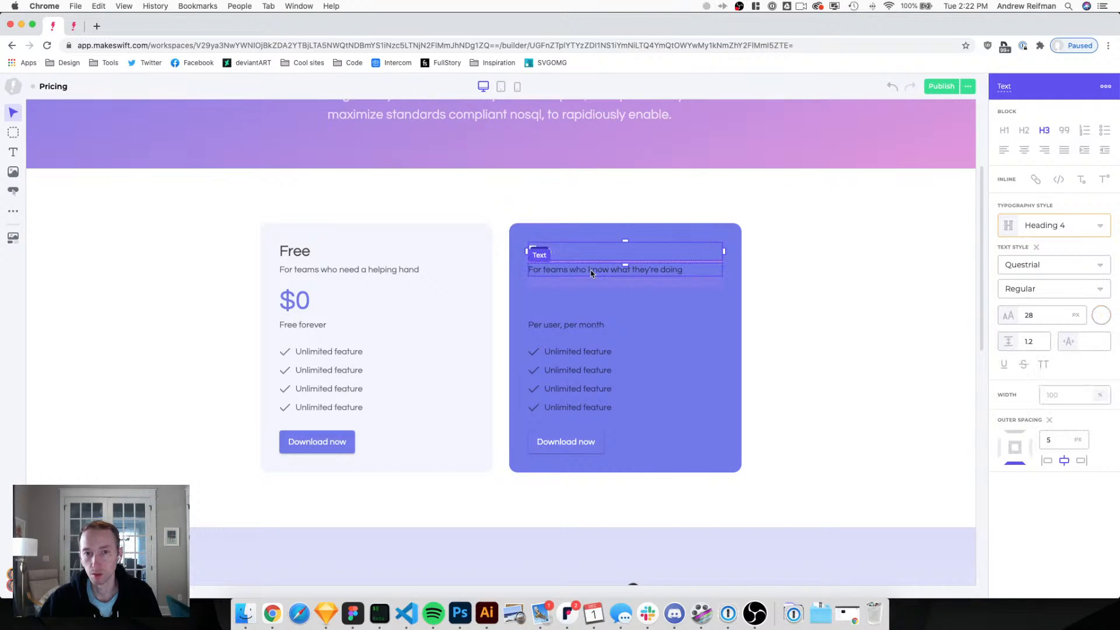
Look over the coloured cards on the Home page in the other browser tab, and return to the Pricing page.
click(74, 26)
scroll(340, 218, down, 1)
scroll(340, 218, up, 5)
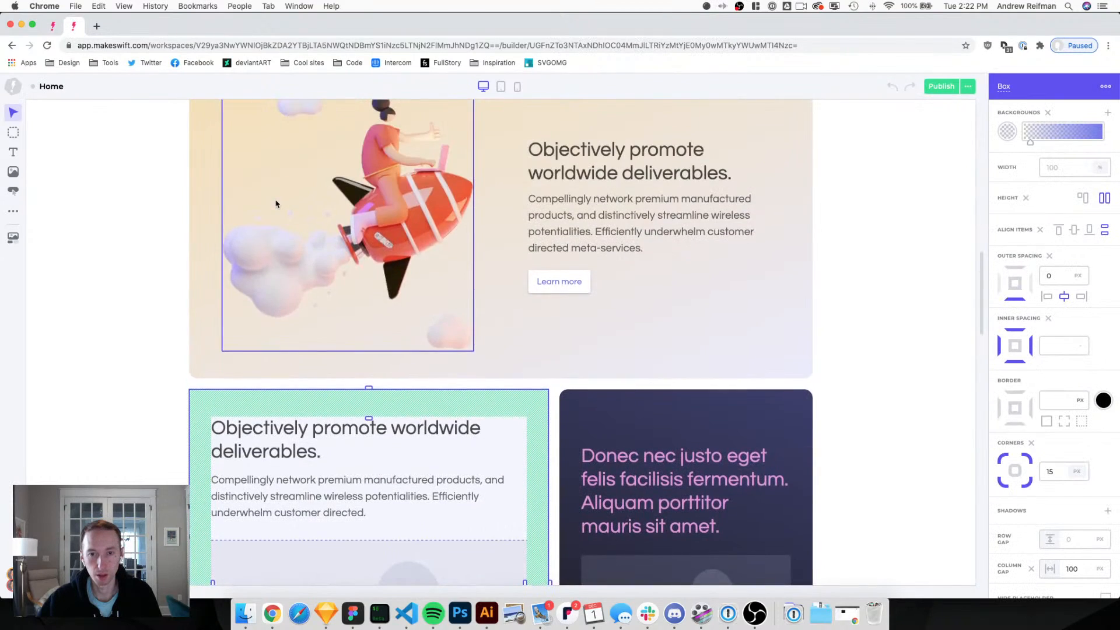
scroll(275, 200, down, 12)
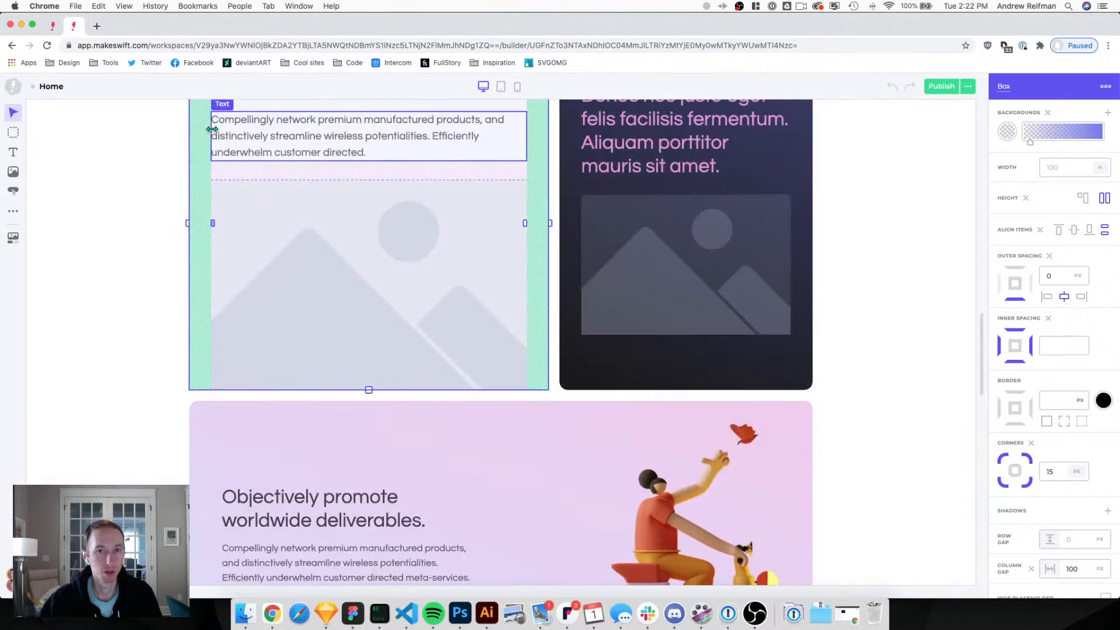
scroll(214, 132, up, 10)
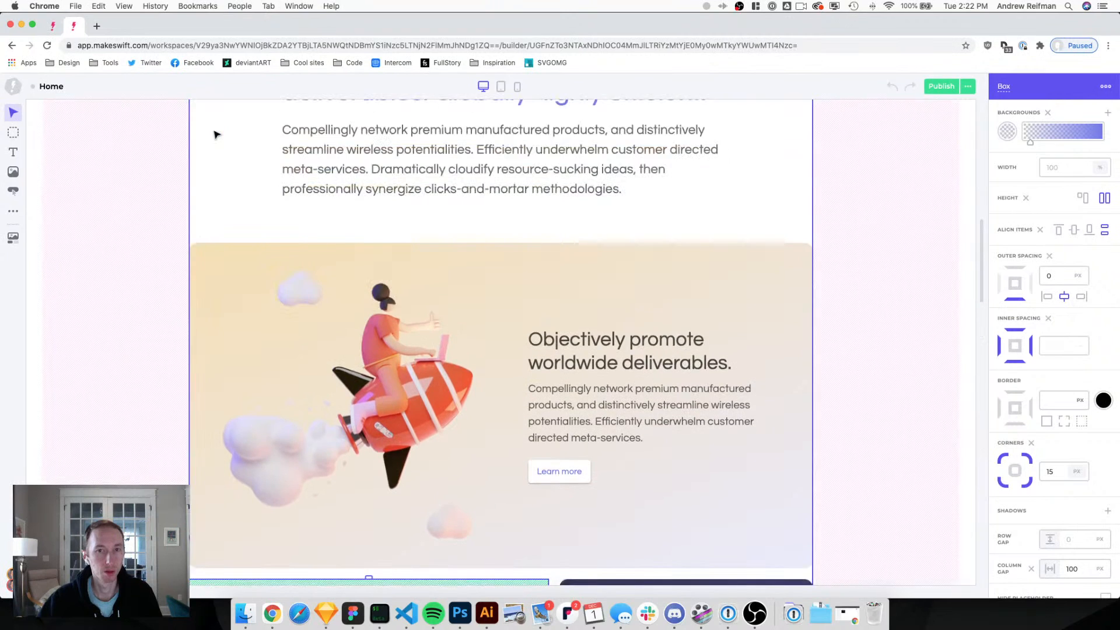
scroll(215, 133, down, 10)
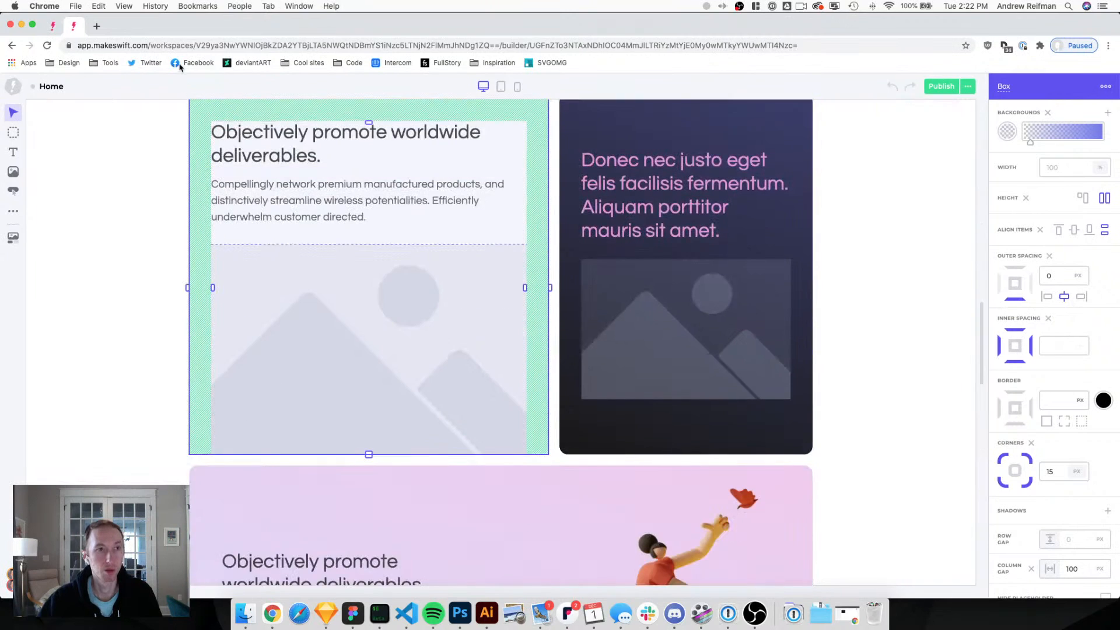
click(52, 26)
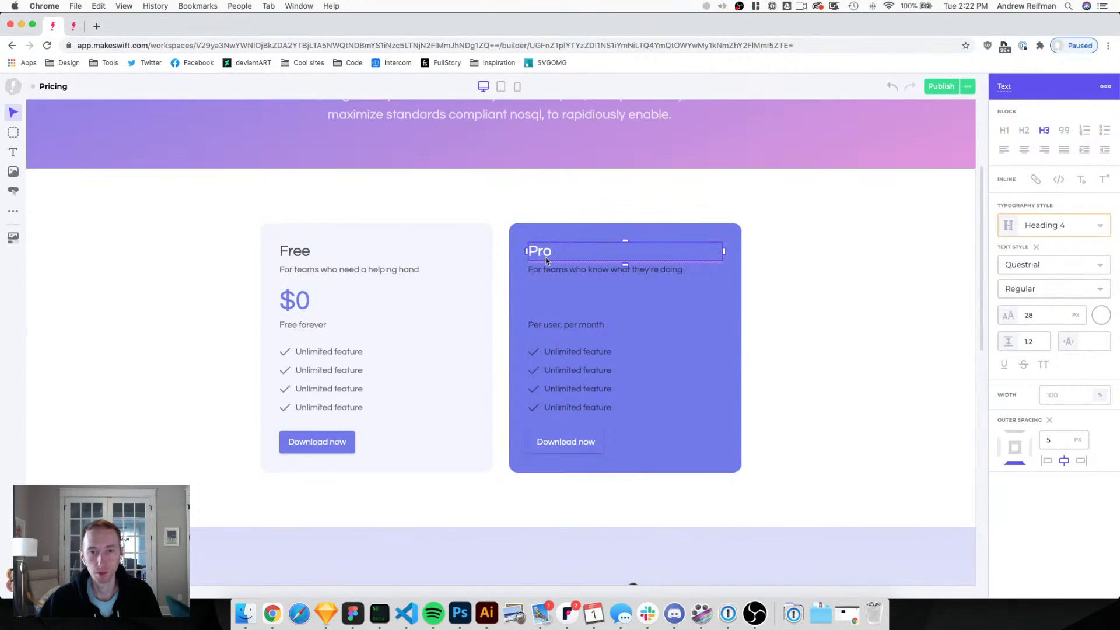
Colour the Pro card's $9 price with the yellow site colour.
click(550, 296)
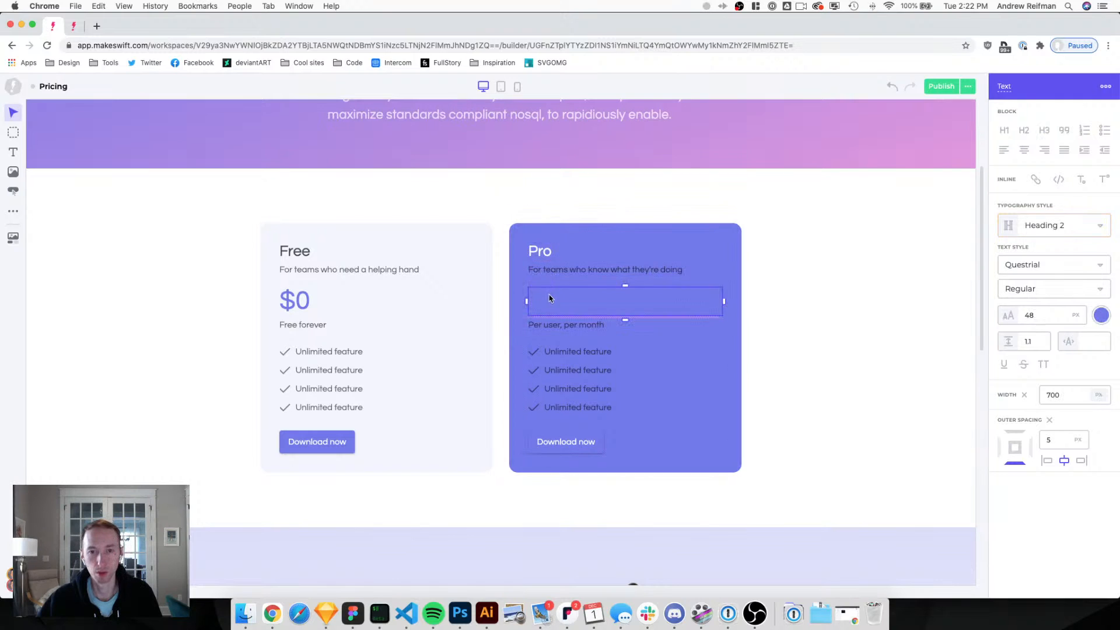
click(1101, 315)
click(1004, 357)
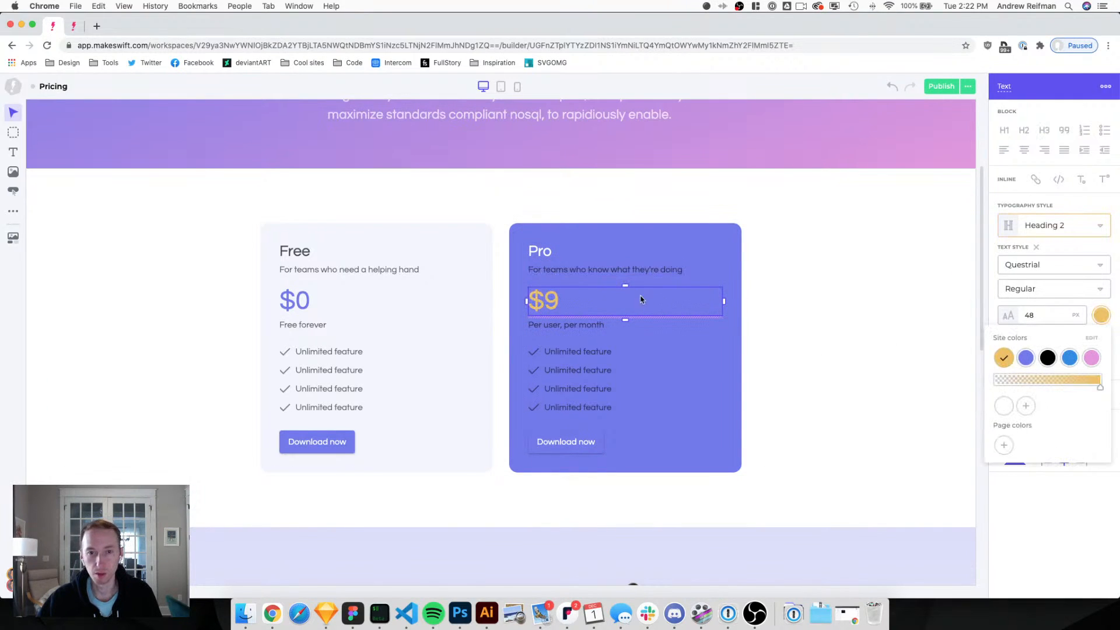
Colour the Pro card's description white at about 70% opacity.
click(559, 270)
click(1101, 315)
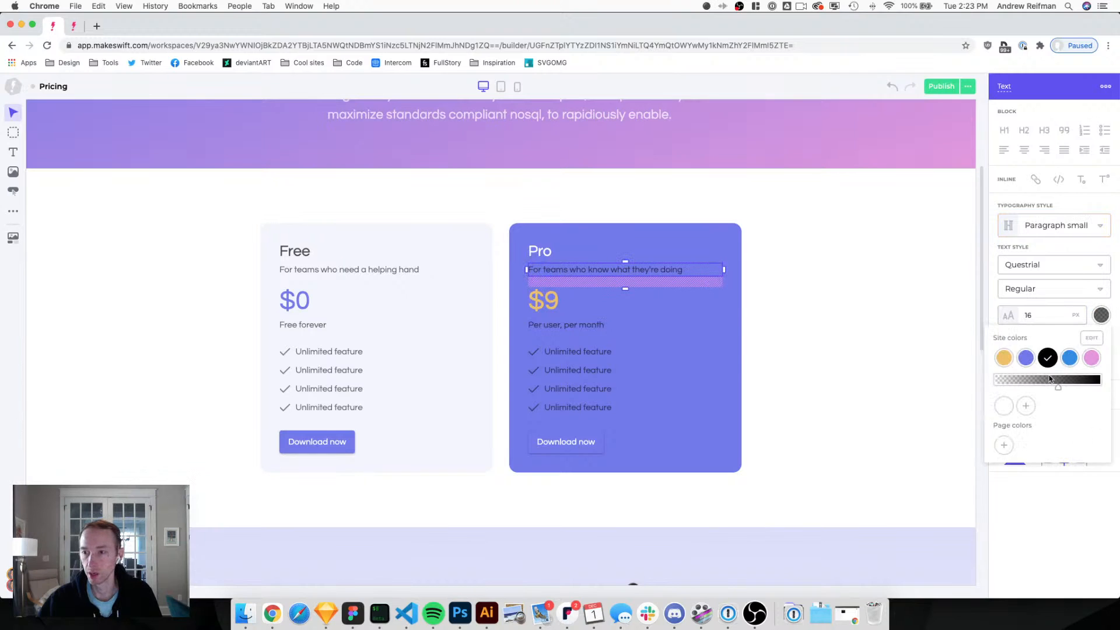
click(1004, 406)
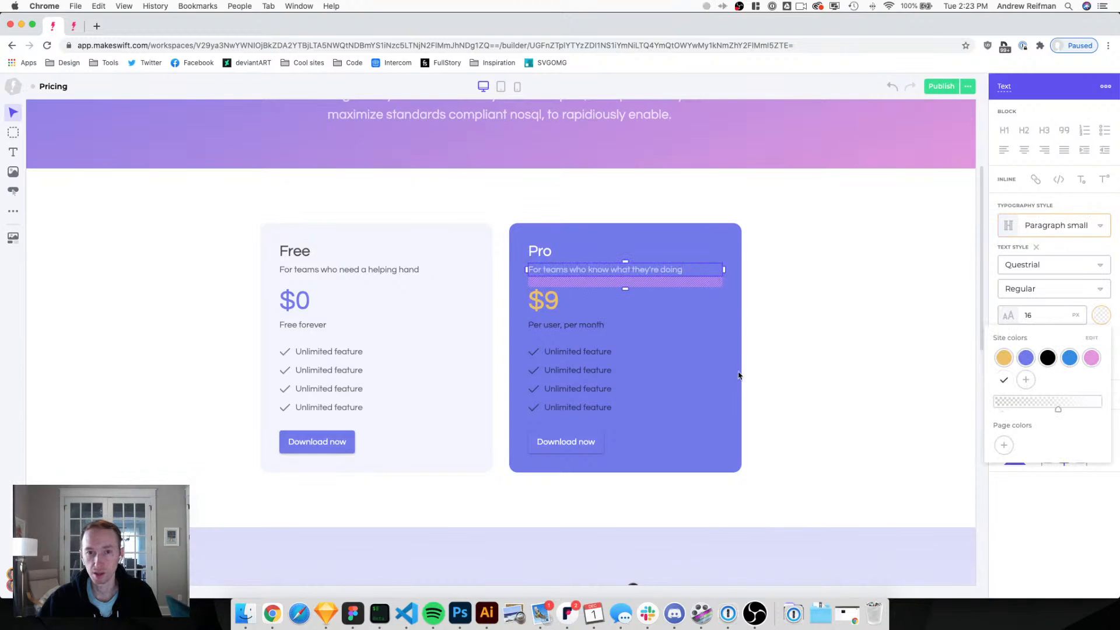
drag(1058, 409, 1070, 408)
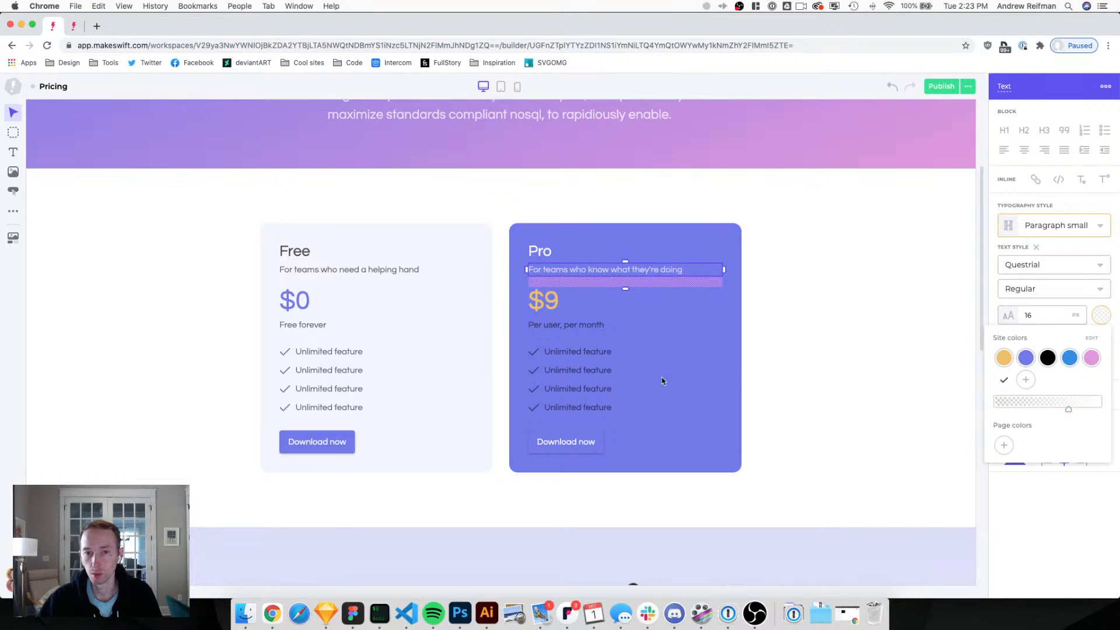
Colour the first "Unlimited feature" text in the Pro card white at full opacity.
click(549, 353)
click(1106, 314)
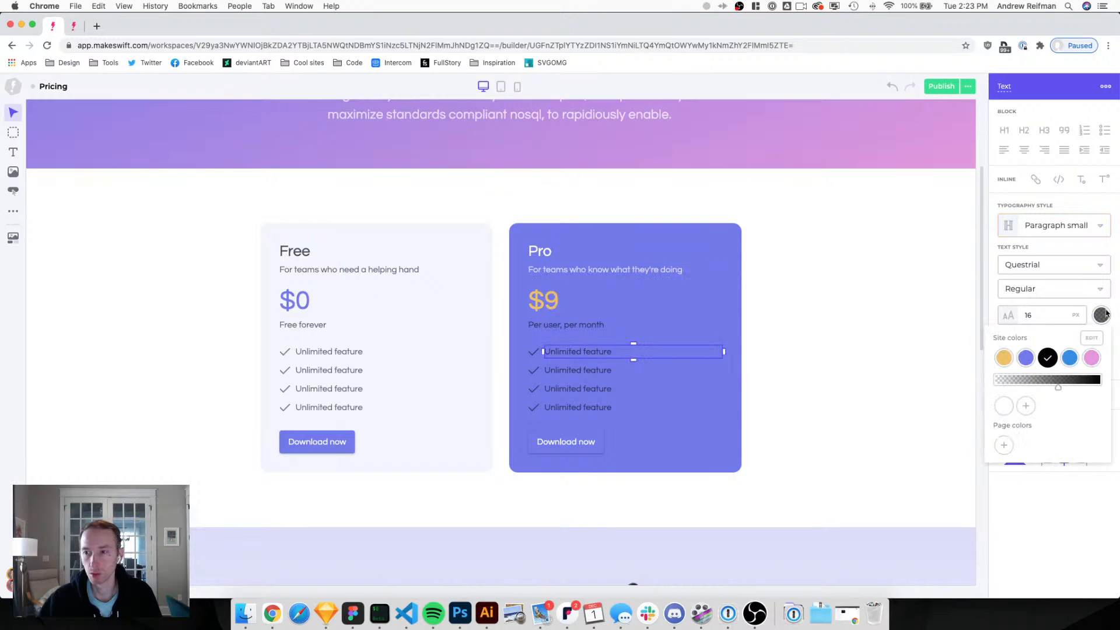
click(1004, 406)
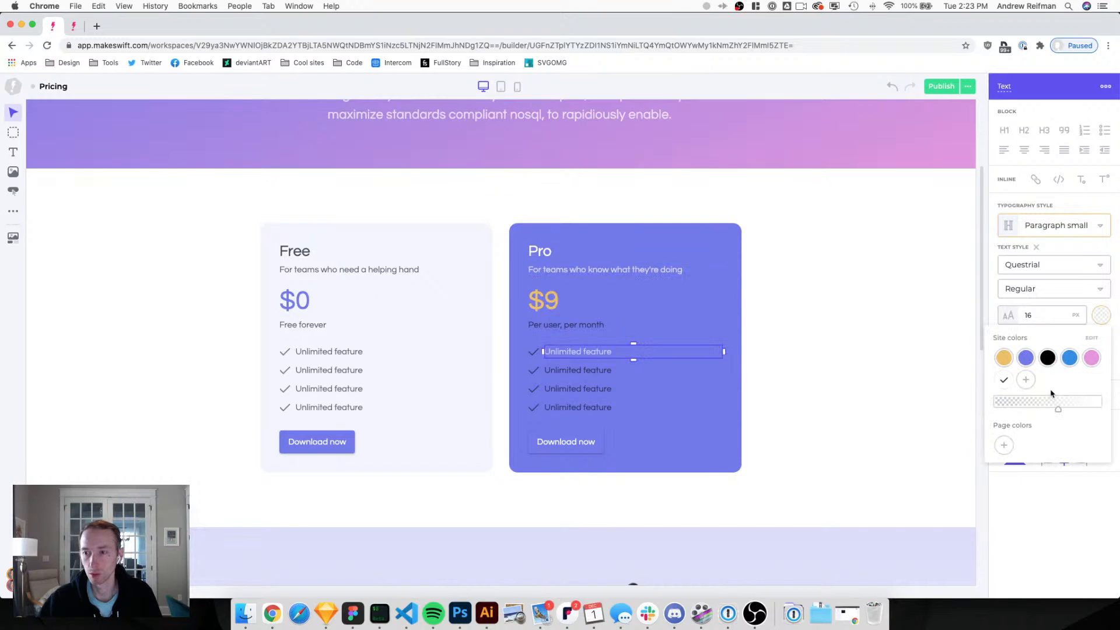
drag(1063, 409, 1069, 411)
click(978, 368)
click(533, 351)
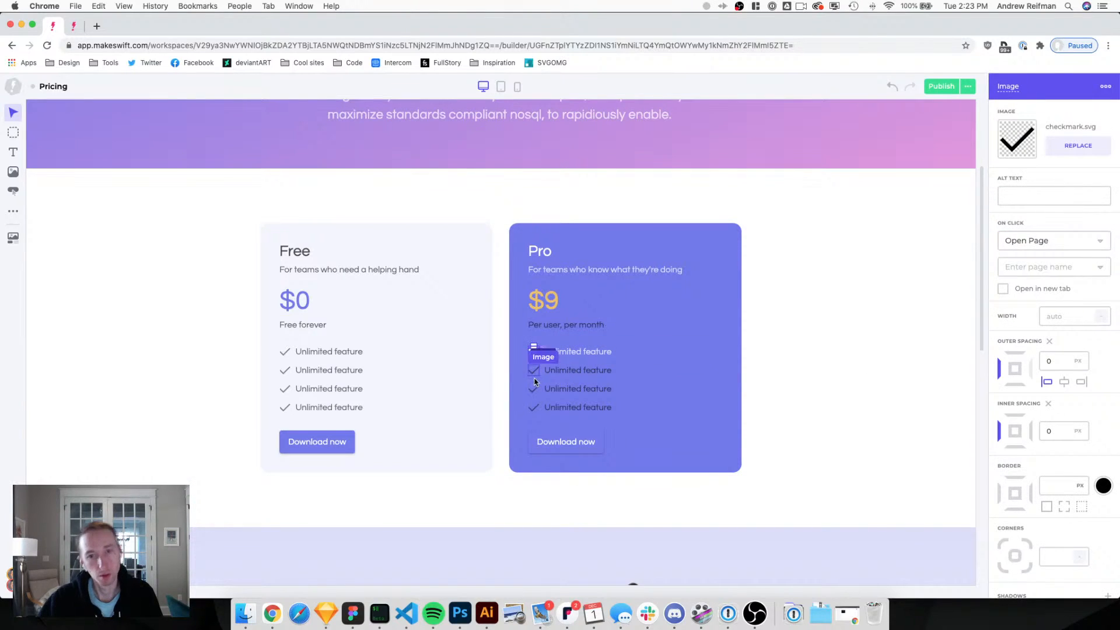
click(587, 349)
click(1100, 315)
drag(1042, 406, 1103, 408)
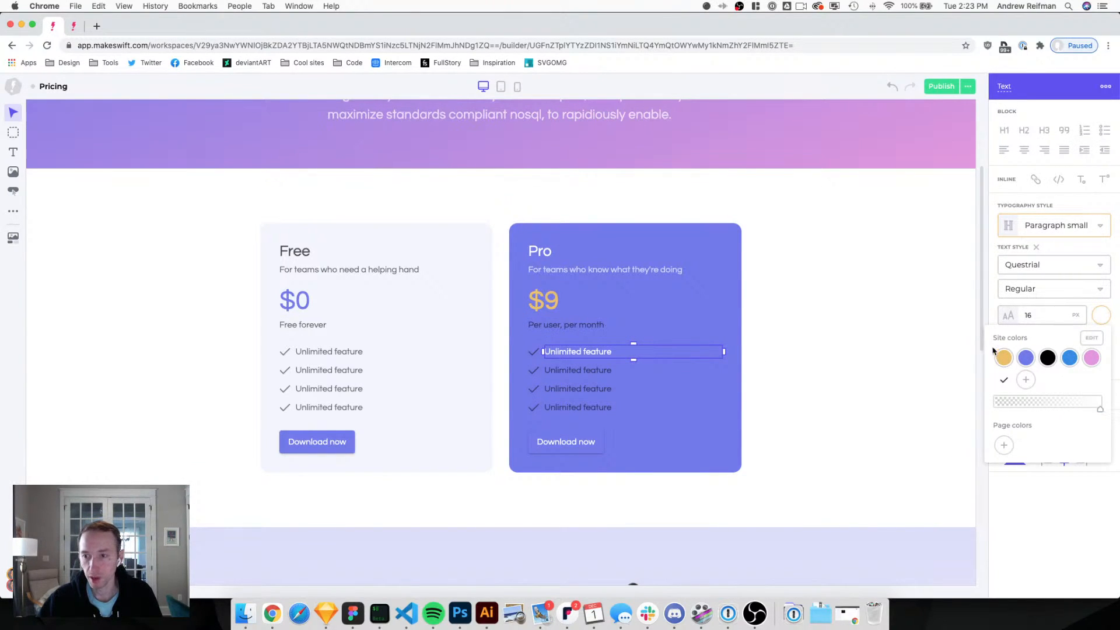
Colour the "Per user, per month" text white at 70% opacity.
click(569, 327)
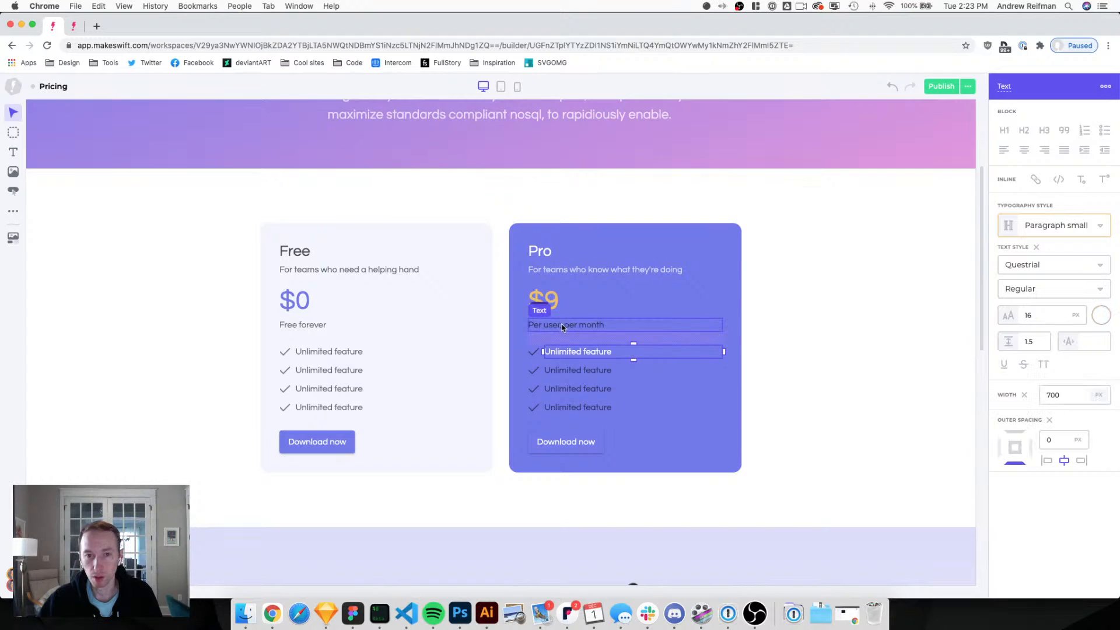
click(1097, 315)
click(1005, 406)
drag(1058, 412, 1072, 410)
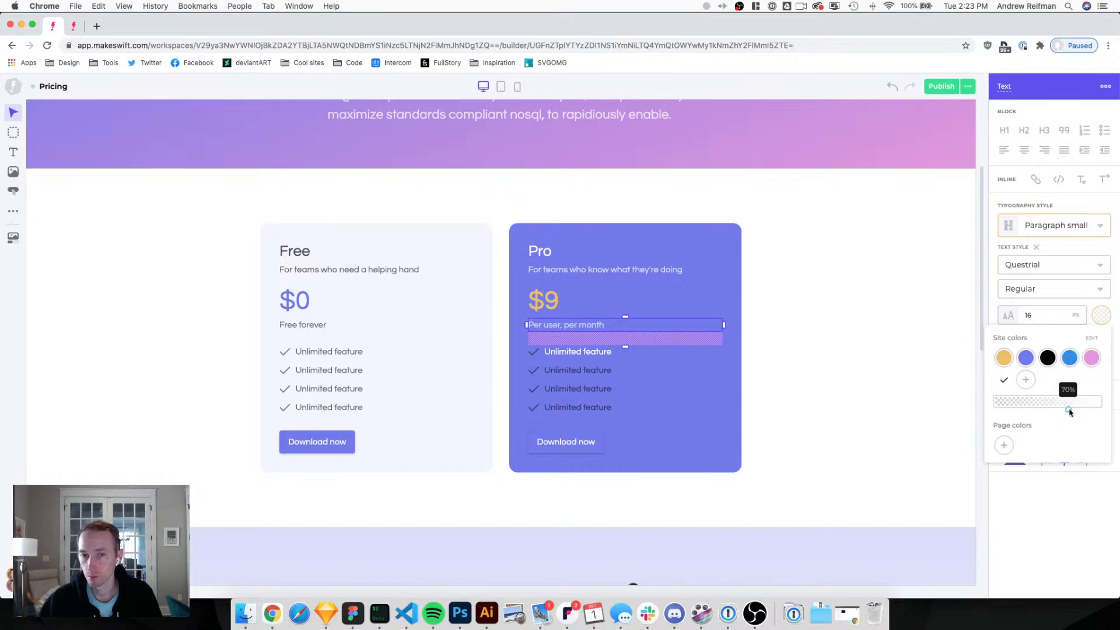
click(980, 286)
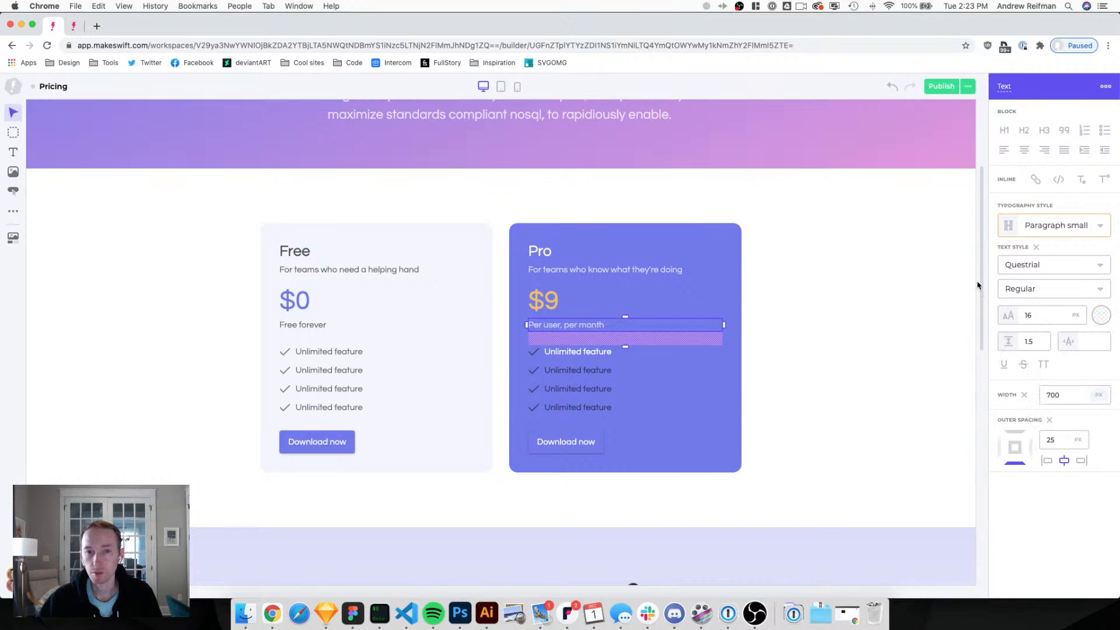
Give the Pro card's "Download now" button a white fill and purple text.
click(566, 447)
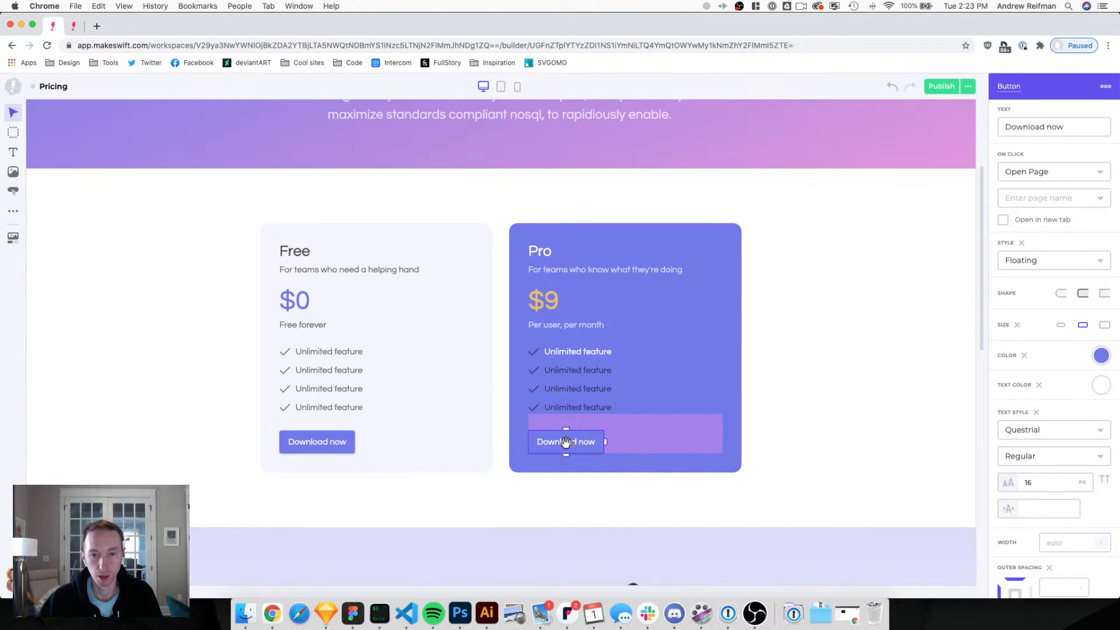
click(1101, 355)
click(1003, 446)
click(1101, 355)
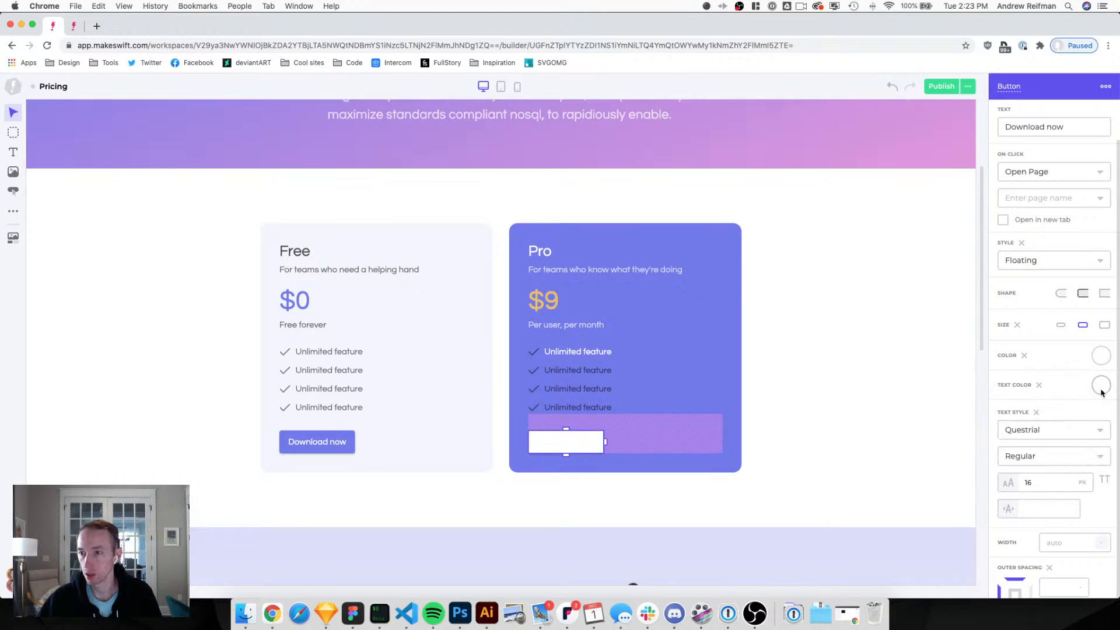
click(1100, 385)
click(1026, 429)
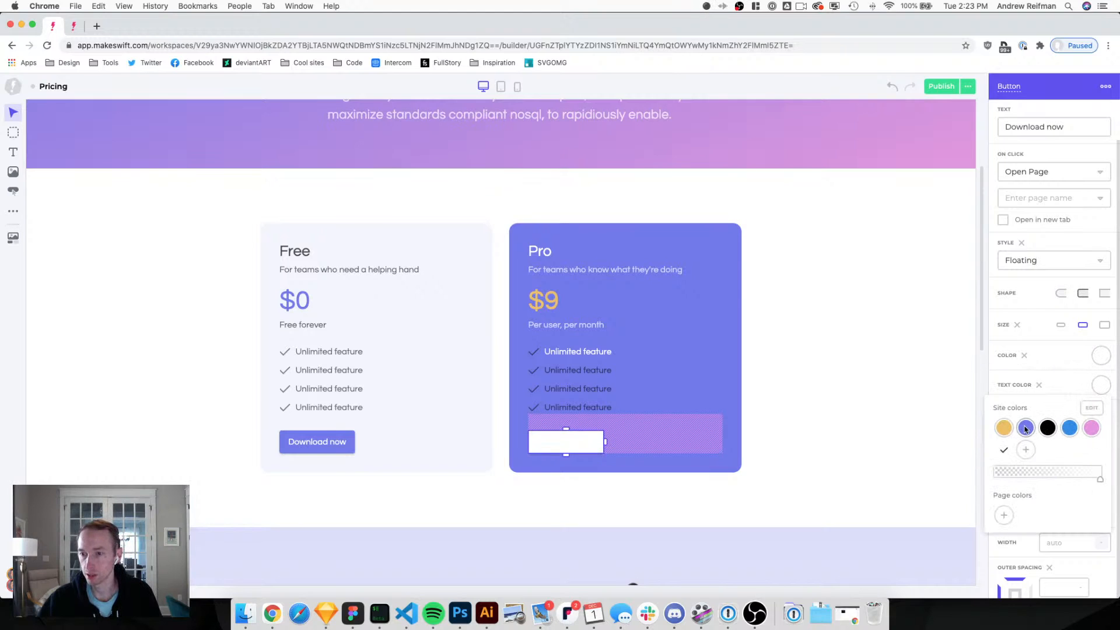
Delete the three dark "Unlimited feature" rows below the white one in the Pro card.
click(984, 367)
click(983, 369)
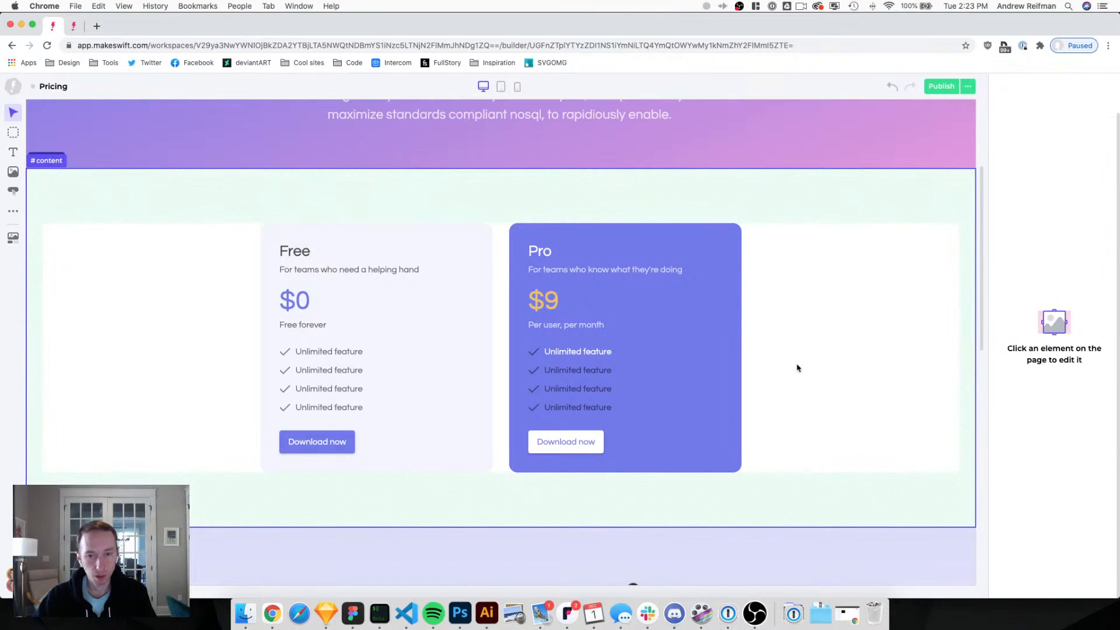
click(542, 375)
key(Delete)
click(542, 375)
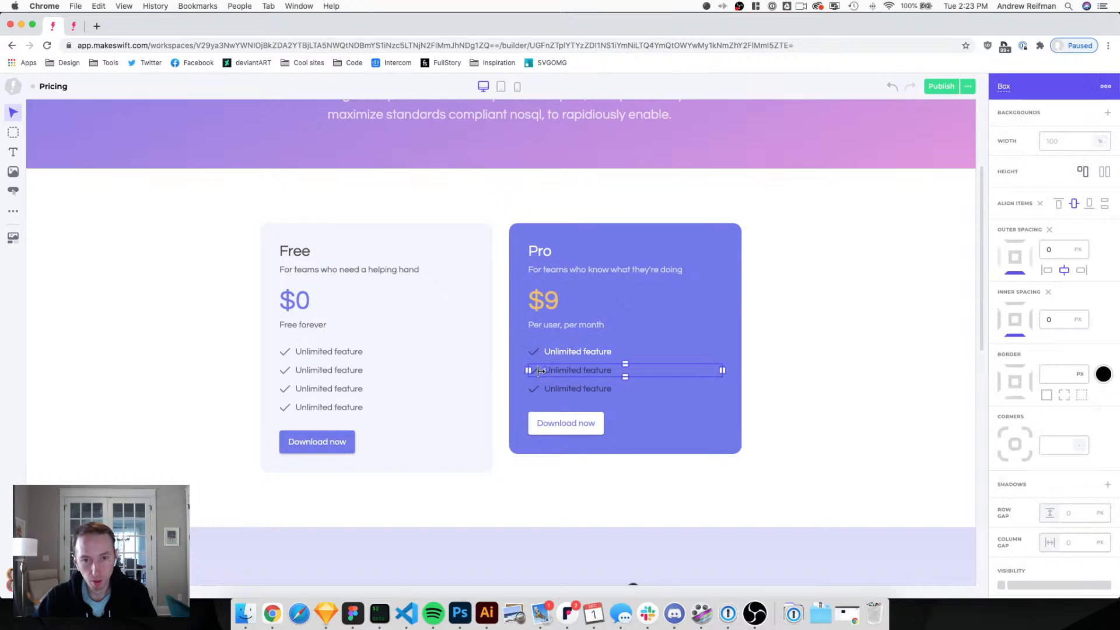
key(Delete)
click(541, 375)
key(Delete)
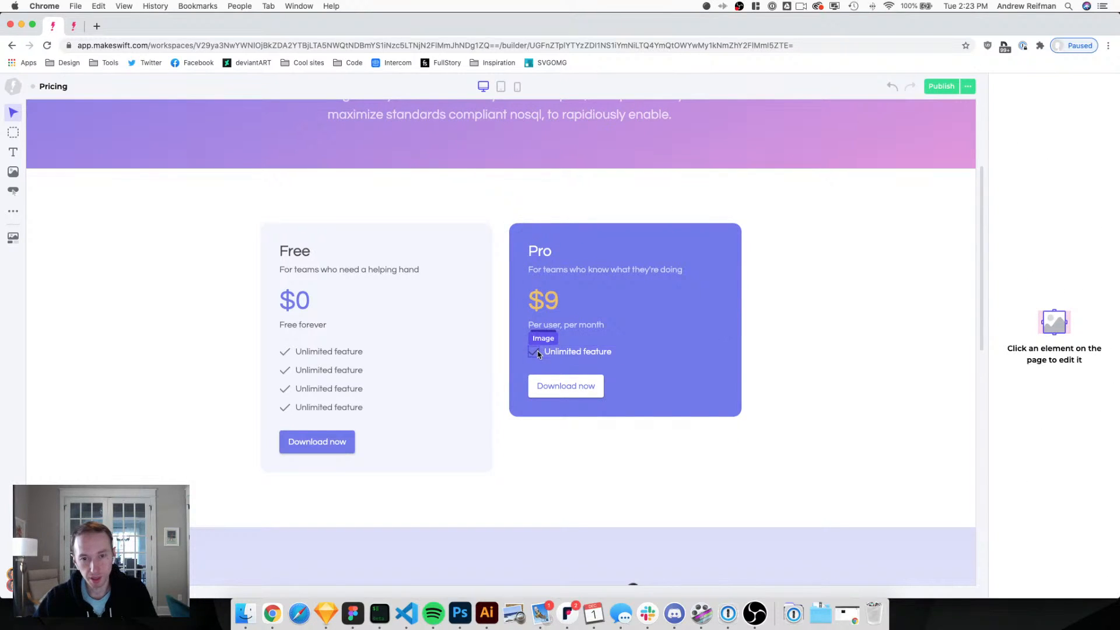
Switch to Figma and recolour the checkmark vector white (FFFFFF).
click(533, 351)
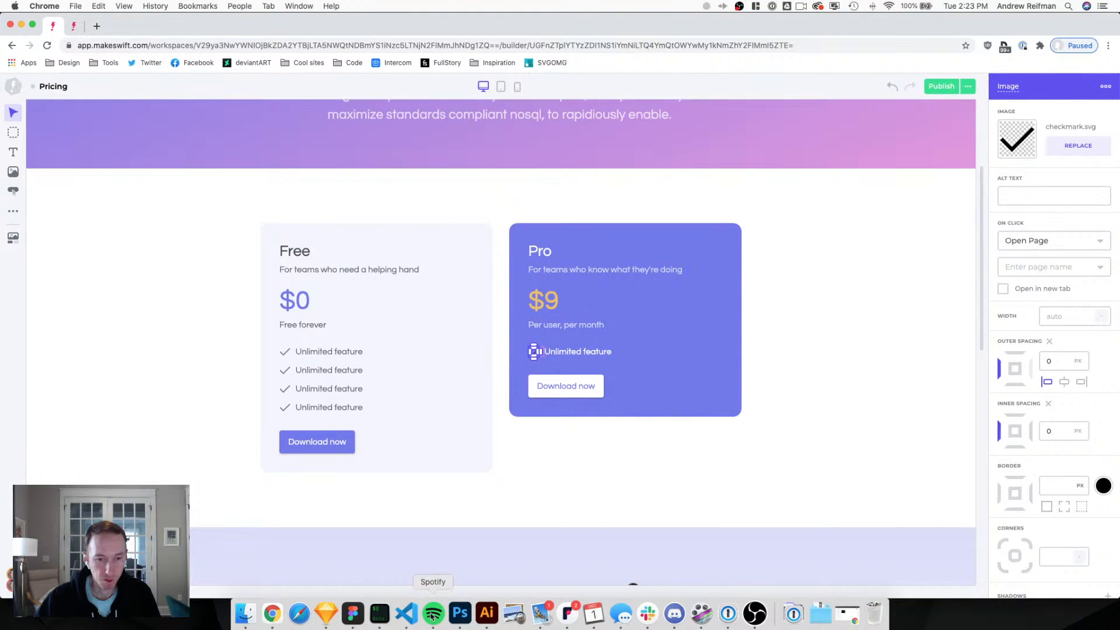
click(353, 614)
click(1002, 351)
drag(892, 394, 843, 324)
click(823, 304)
Rename the checkmark frame as checkmark-white and export it as an SVG to the Desktop.
click(396, 149)
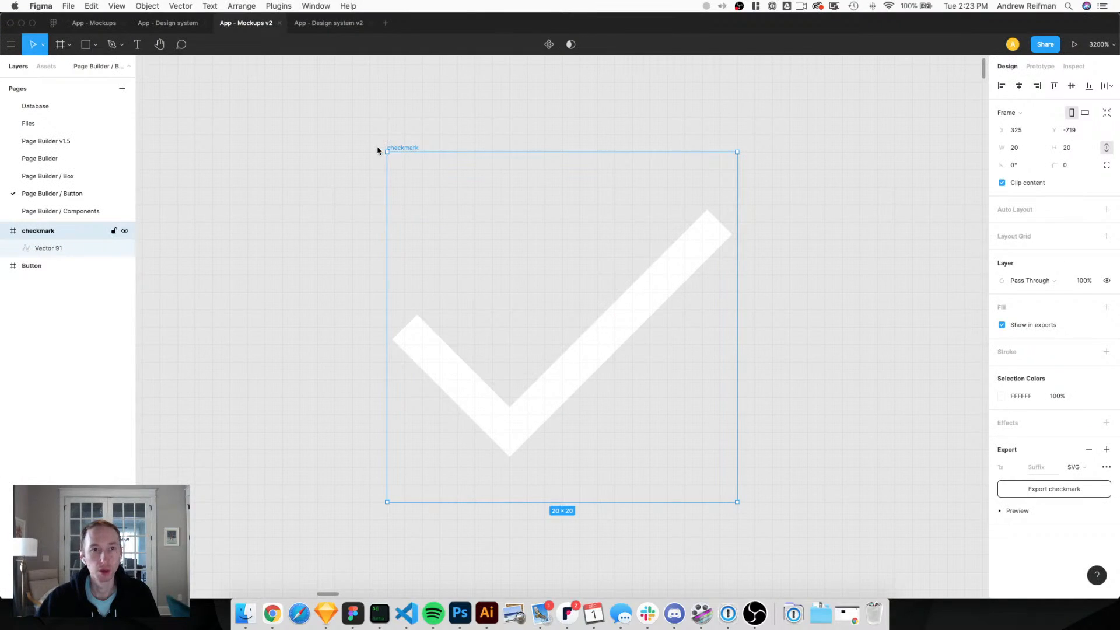
double_click(52, 231)
key(Right)
text(-white)
key(Return)
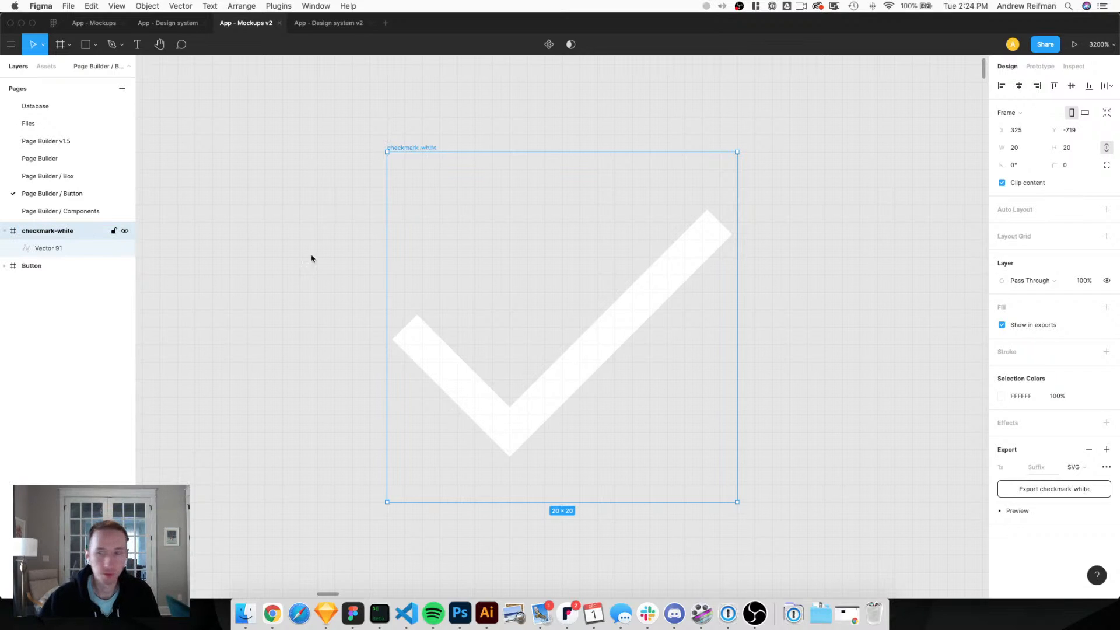
click(1053, 490)
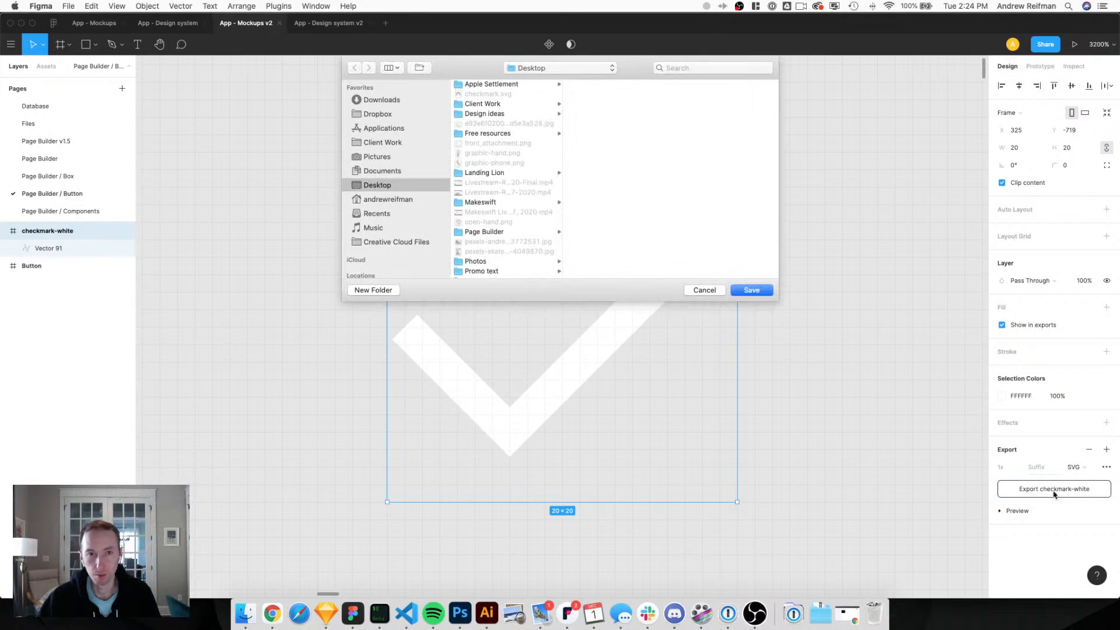
click(753, 291)
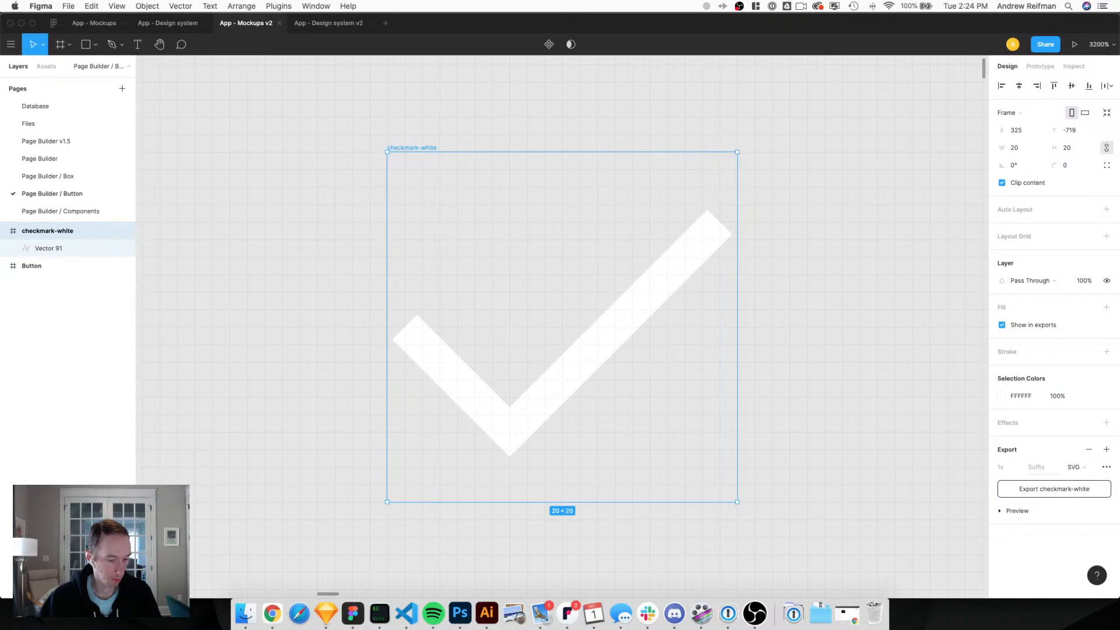
Return to Chrome and upload checkmark-white.svg to the New site folder as a replacement for the Pro card's check icon.
key(F11)
key(F11)
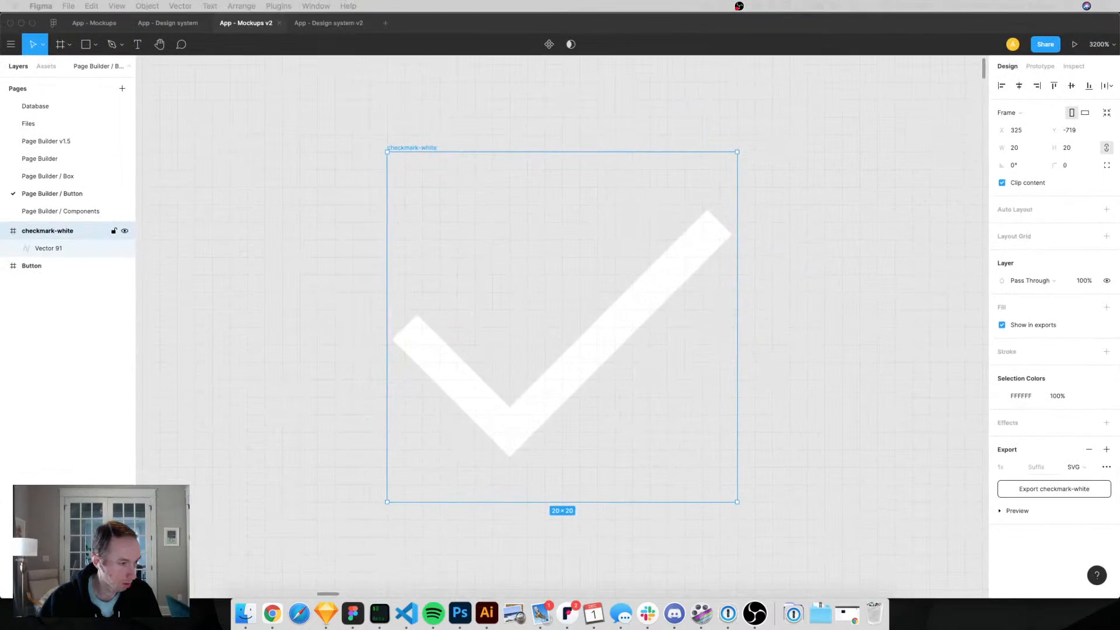
key(super+Tab)
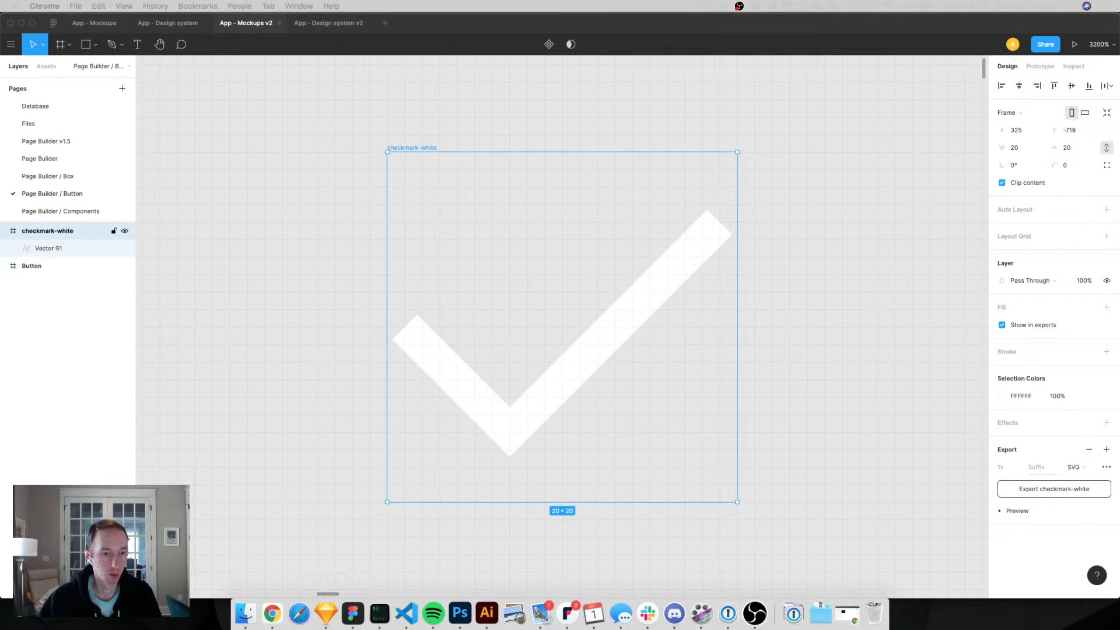
click(272, 614)
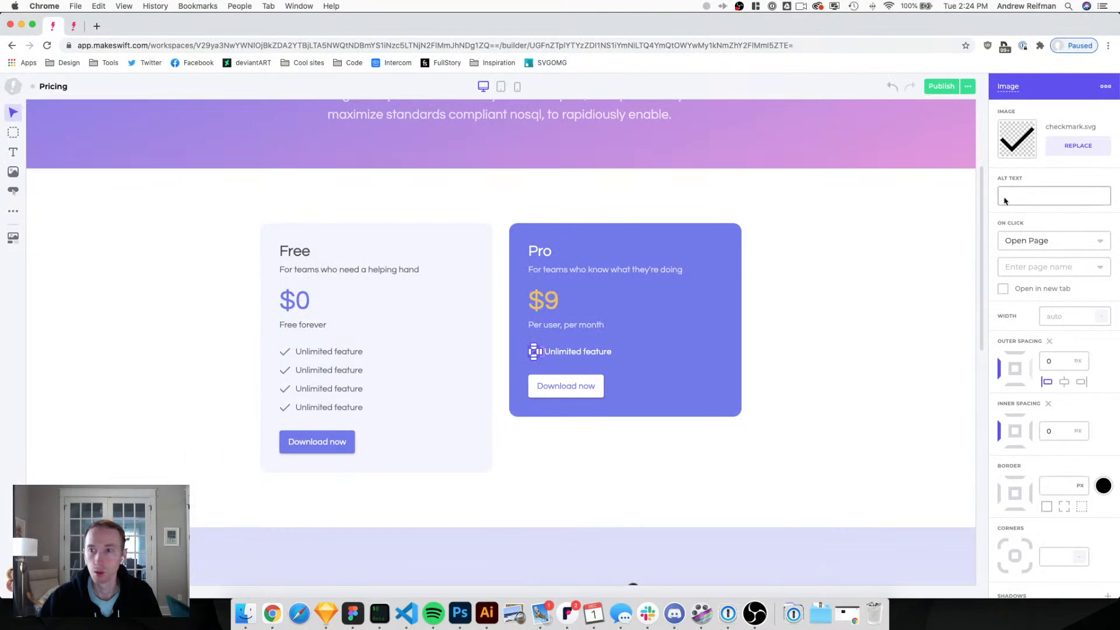
click(1079, 145)
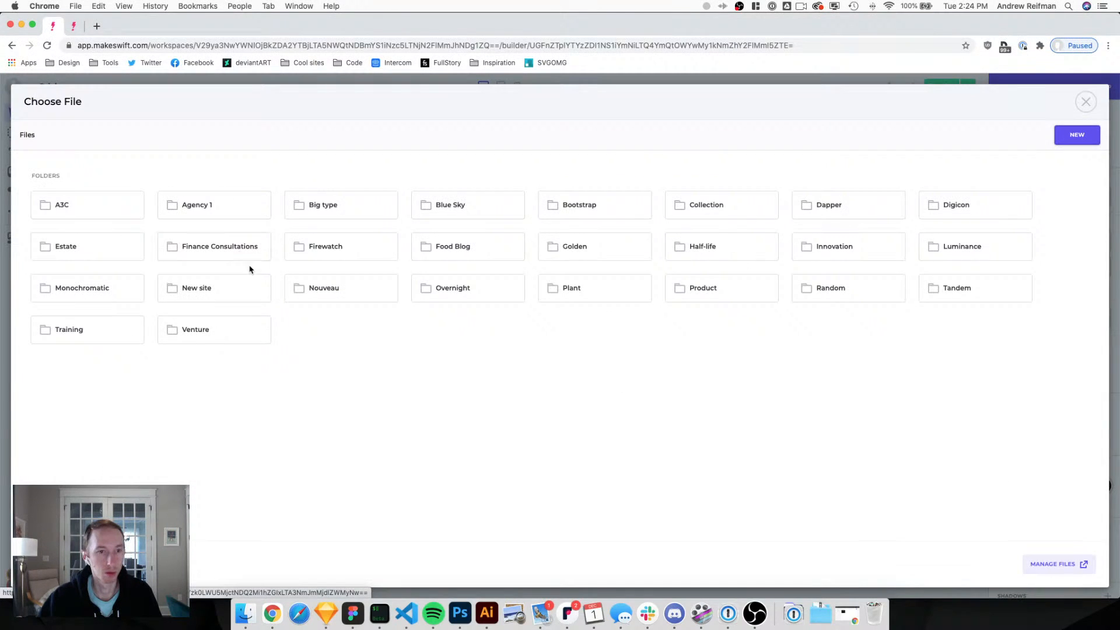
click(201, 289)
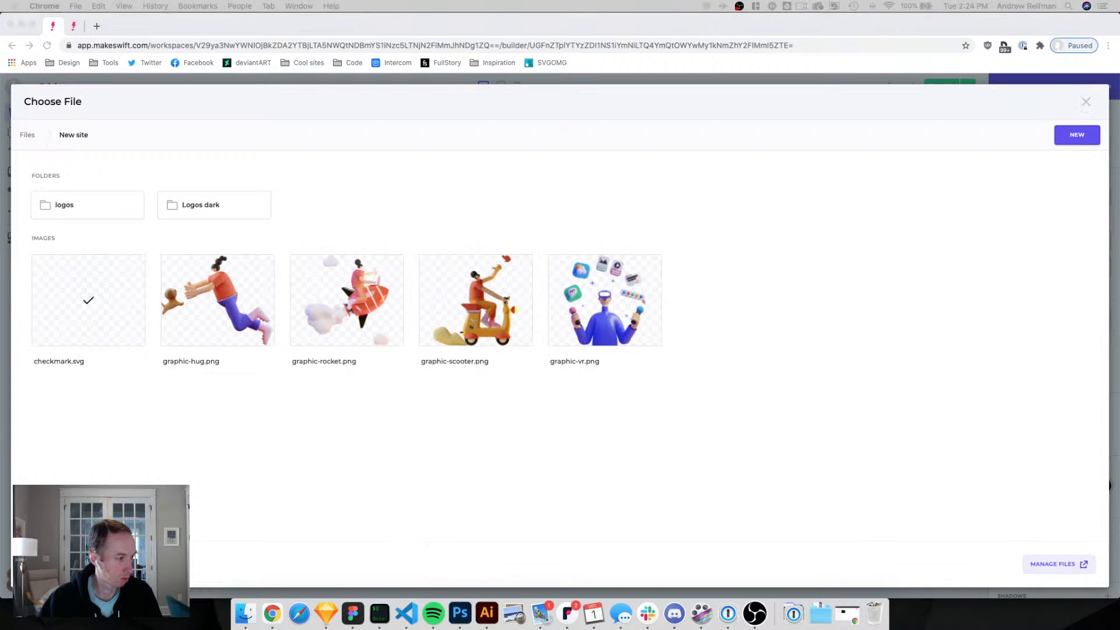
drag(671, 590, 605, 465)
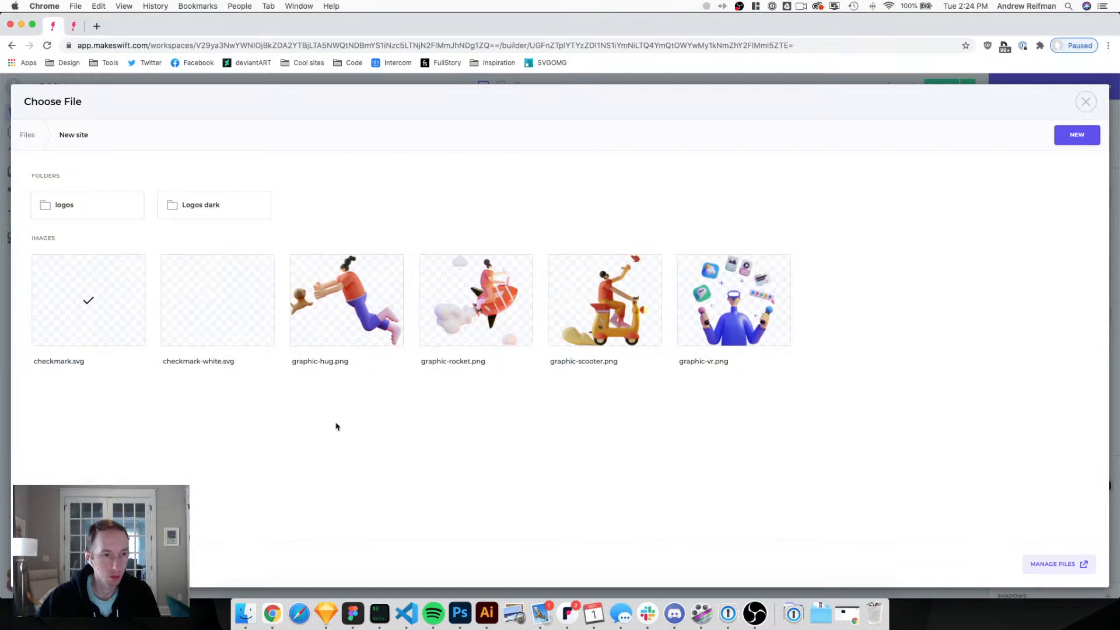
Use checkmark-white.svg as the check icon image in the Pro card's remaining feature row.
click(222, 310)
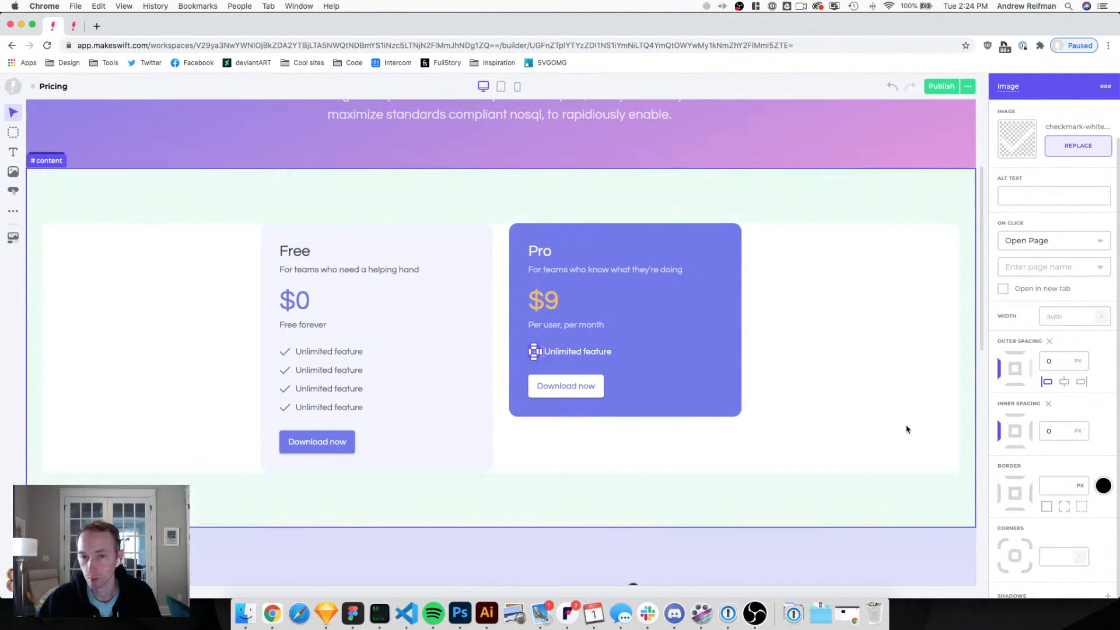
click(981, 383)
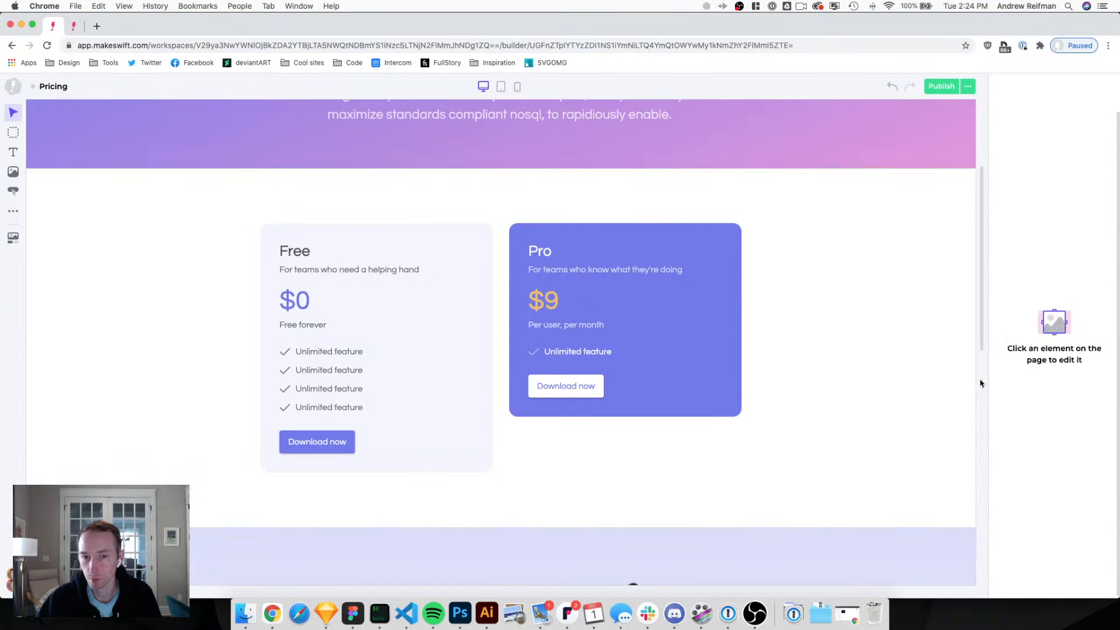
click(534, 352)
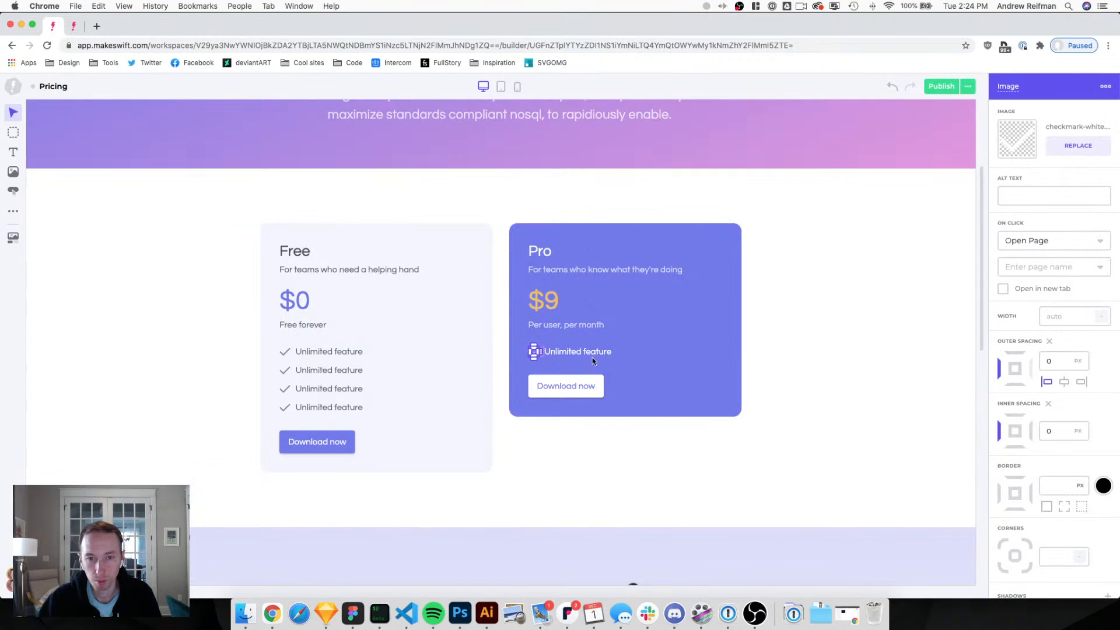
click(982, 474)
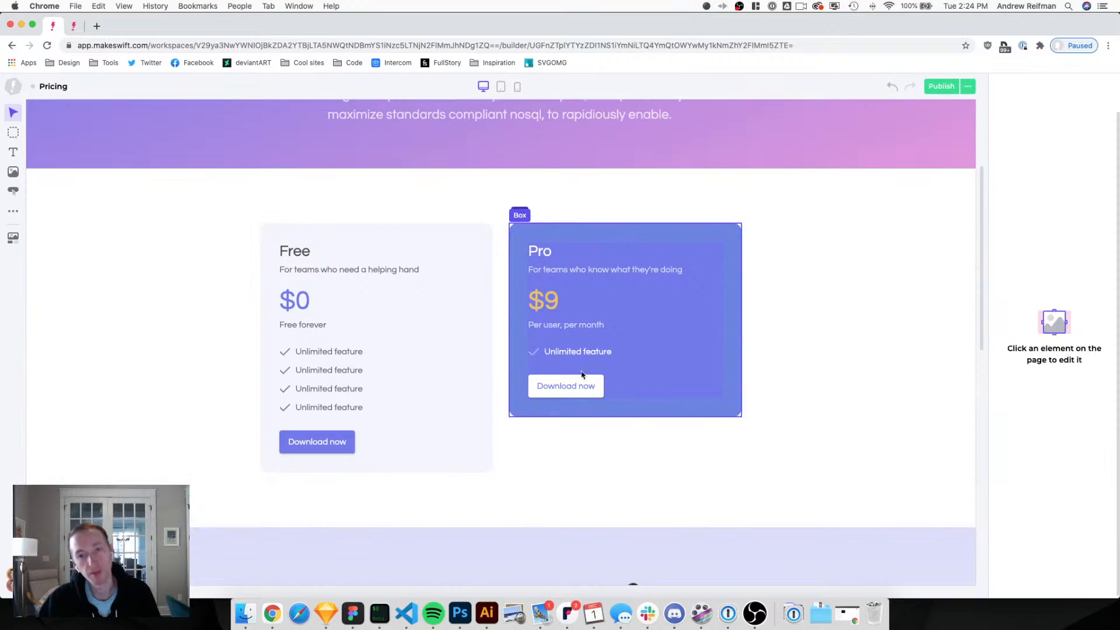
Duplicate the Pro card's white feature row, with its checkmark, three times.
click(540, 354)
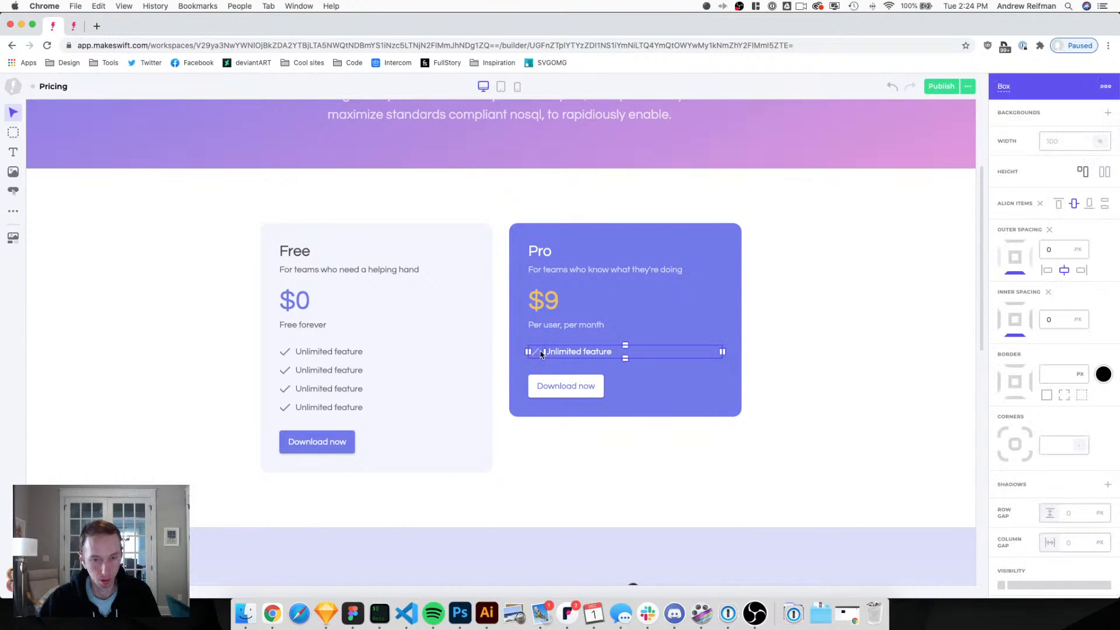
key(super+d)
key(super+d)
key(super+d)
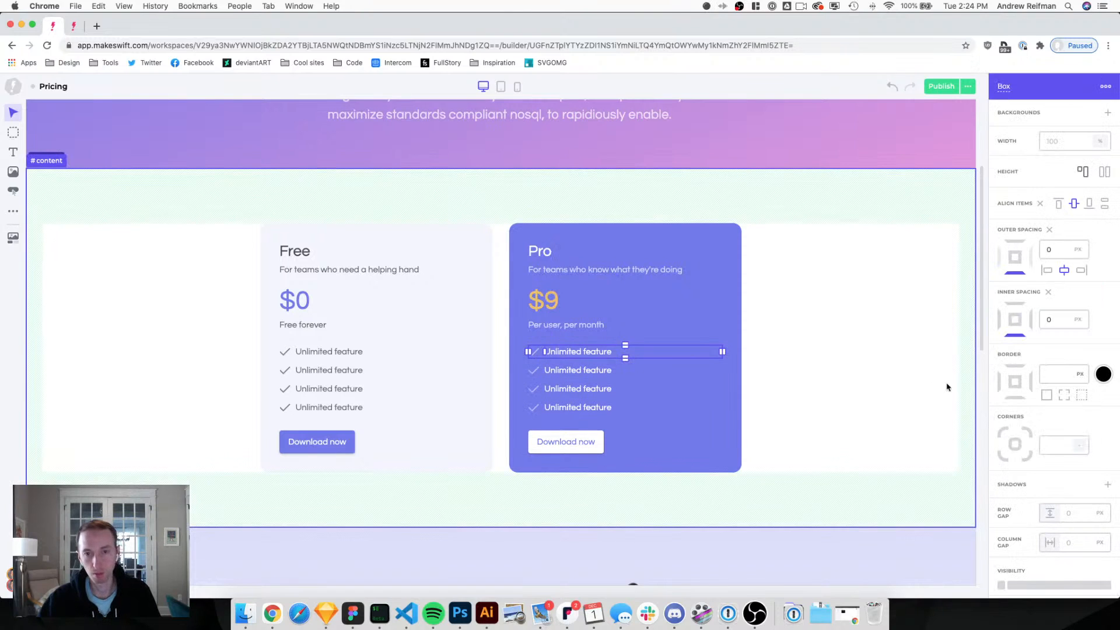
click(985, 387)
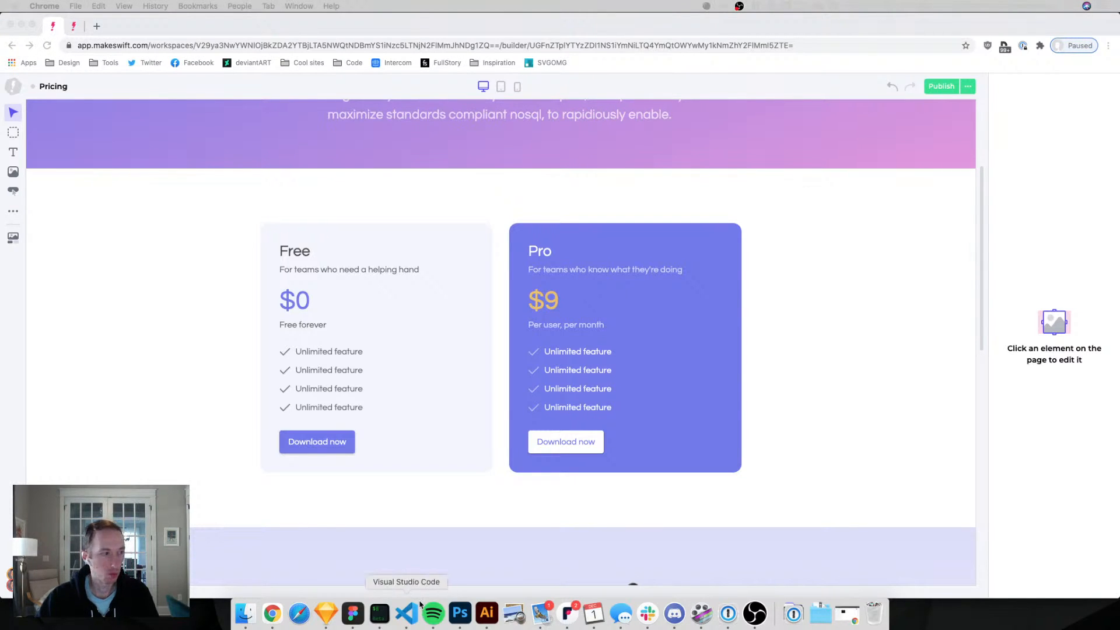
Add an empty full-width box beneath the Free and Pro cards inside their container.
scroll(408, 490, down, 3)
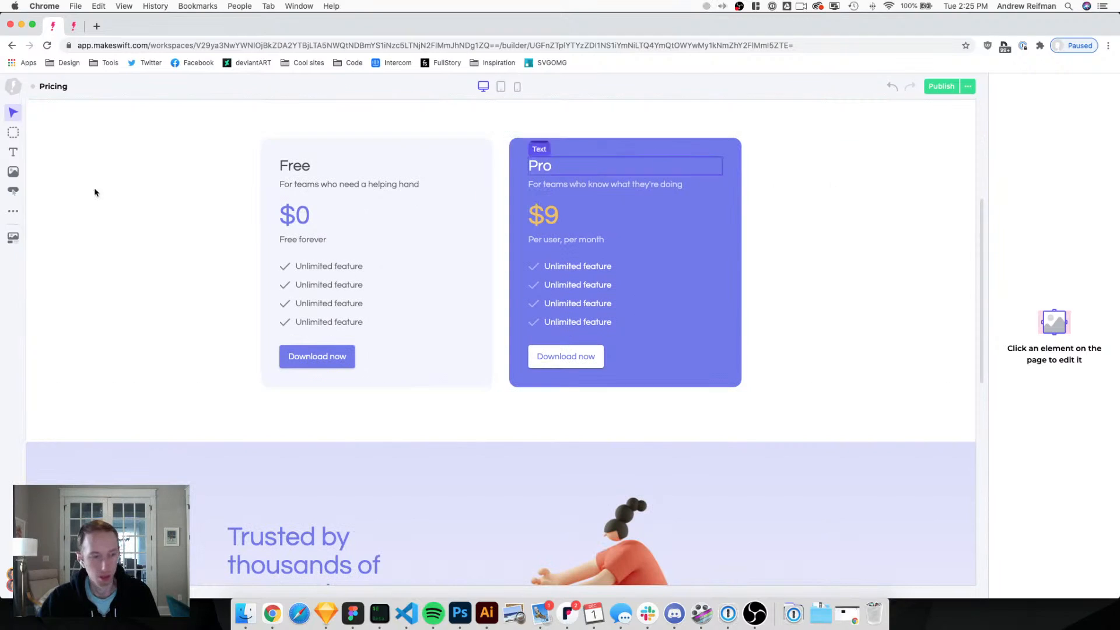
key(b)
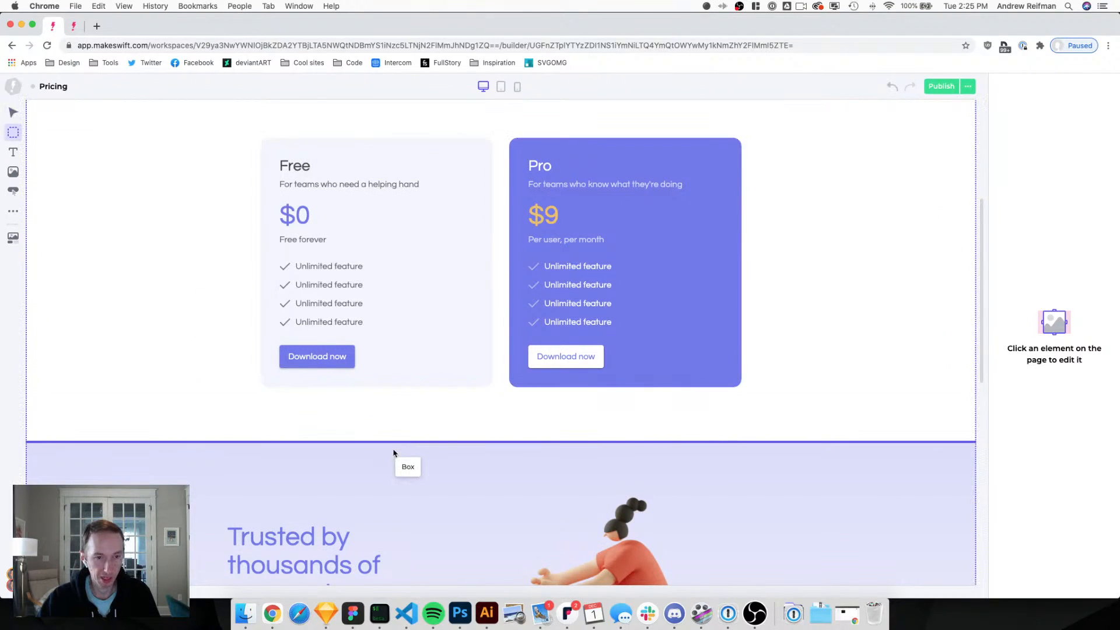
click(458, 387)
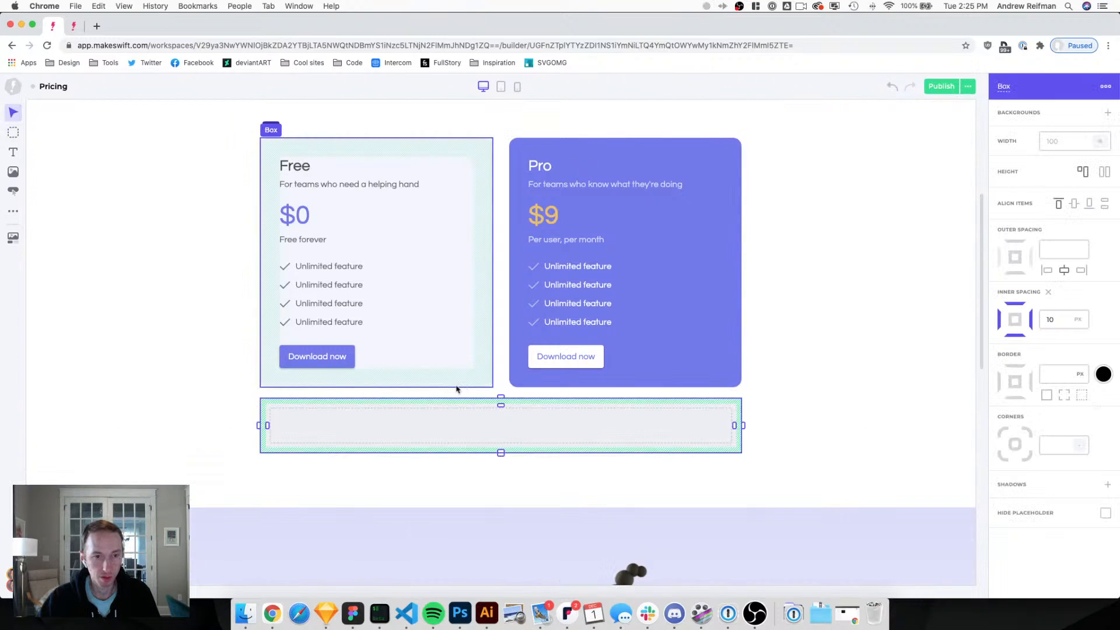
Set the row gap of the container holding the plan cards to 30 px.
click(405, 393)
click(1083, 511)
text(30)
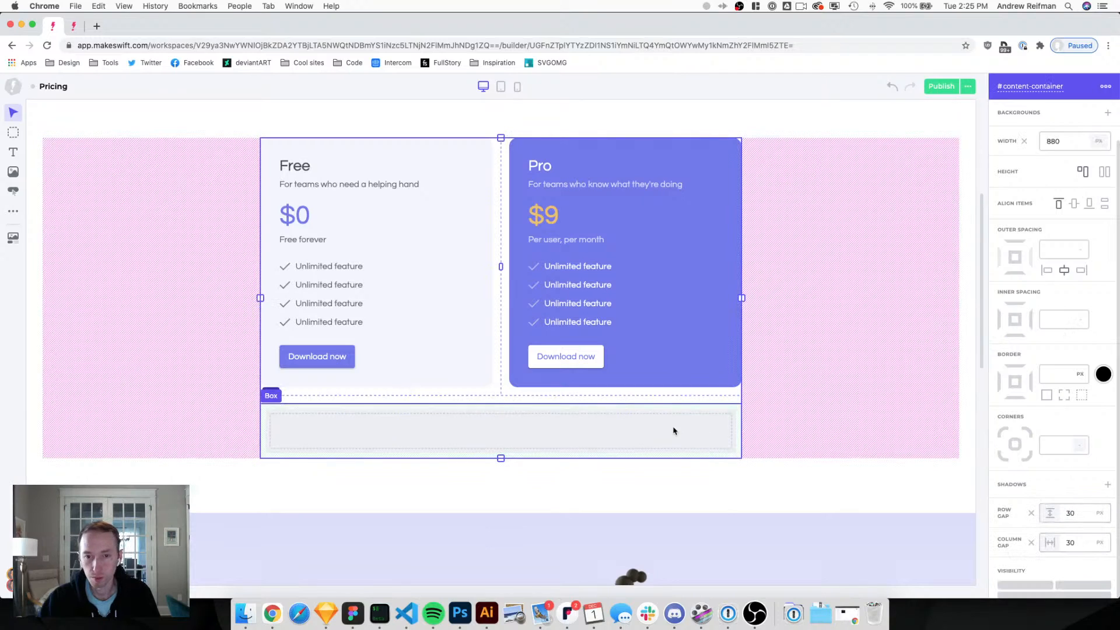
Remove the inner spacing from the empty box below the plan cards.
click(694, 432)
click(1049, 292)
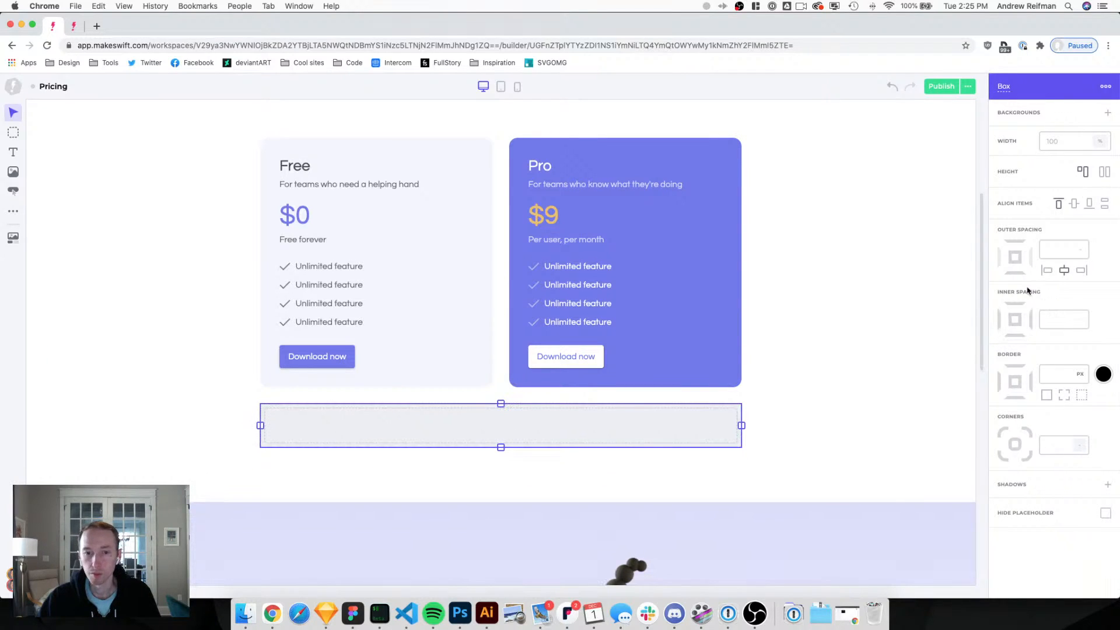
click(982, 183)
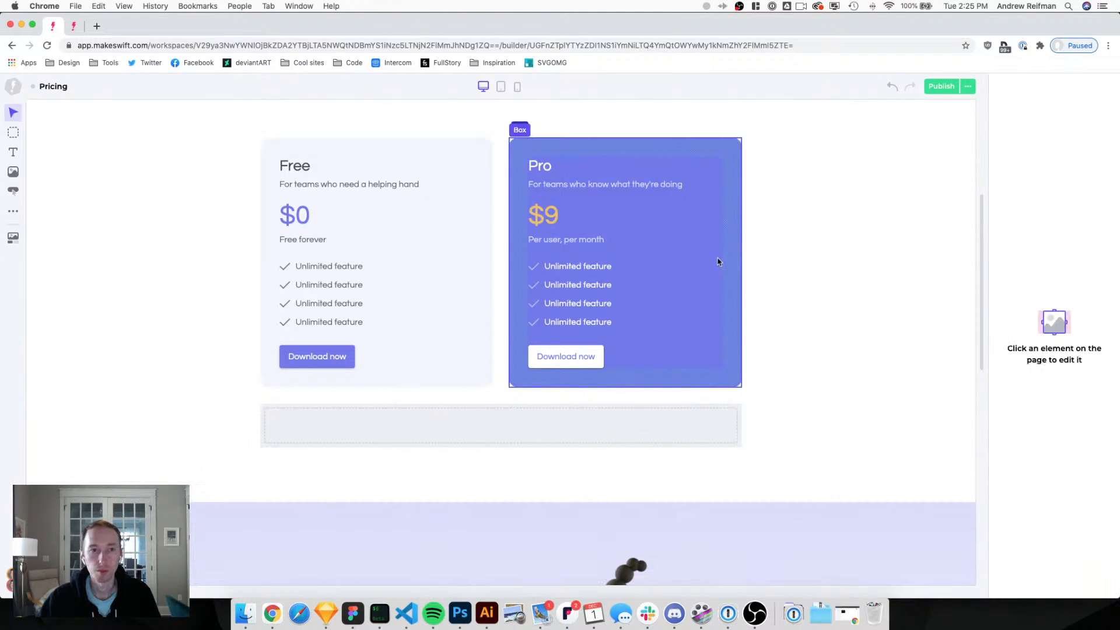
Place a copy of the Free card's heading in the box below the plan cards and select it.
click(304, 169)
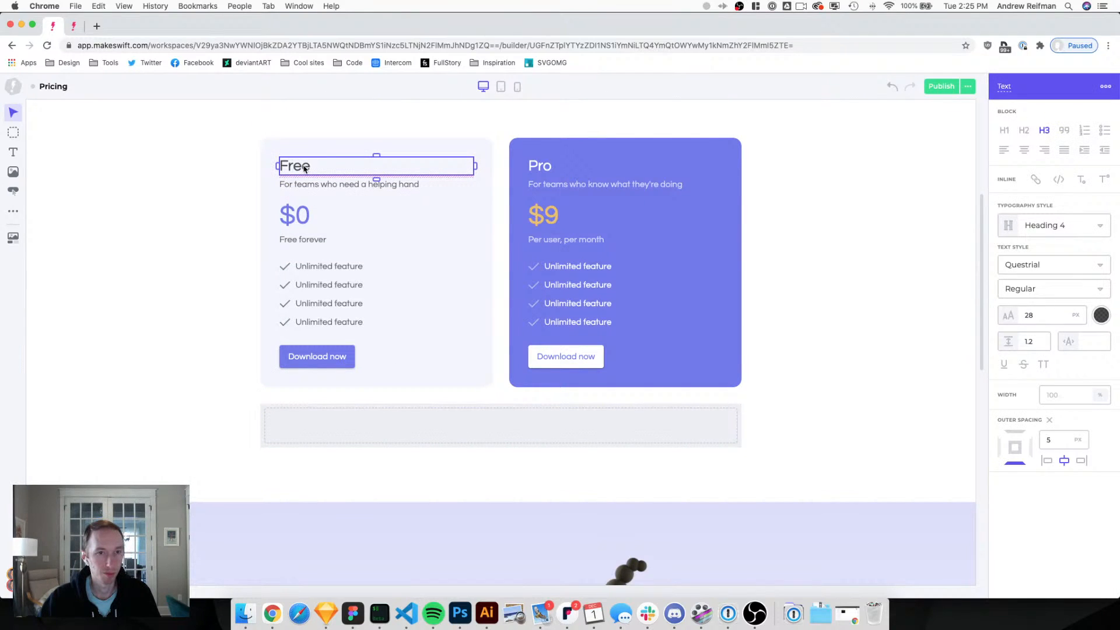
drag(429, 272, 506, 424)
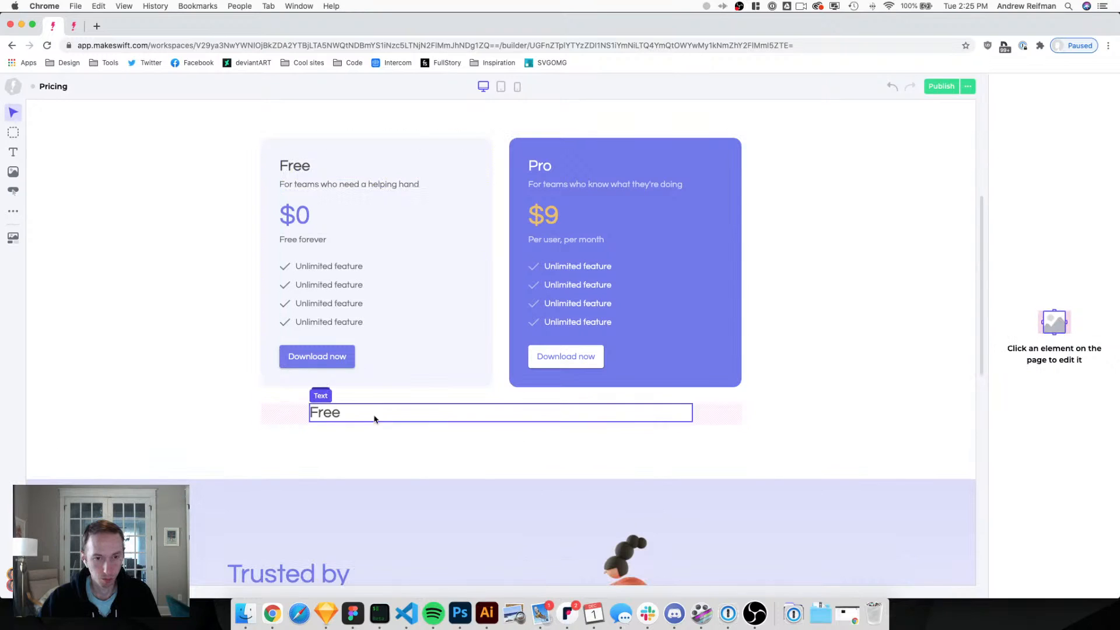
click(328, 413)
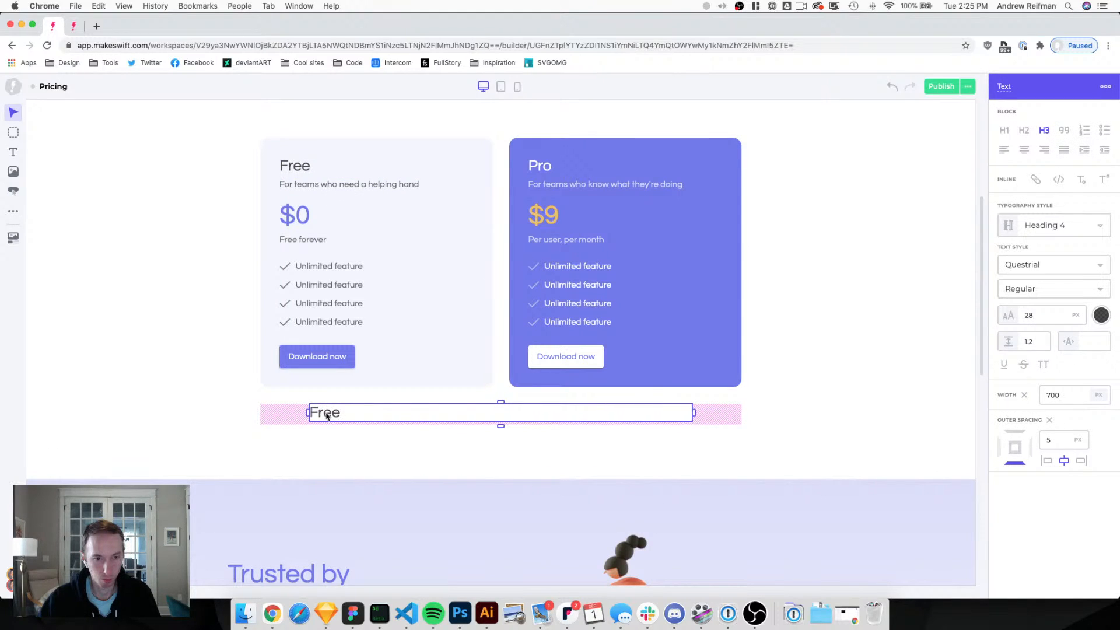
Change the copied heading's text to "Need a custom plan?".
double_click(328, 414)
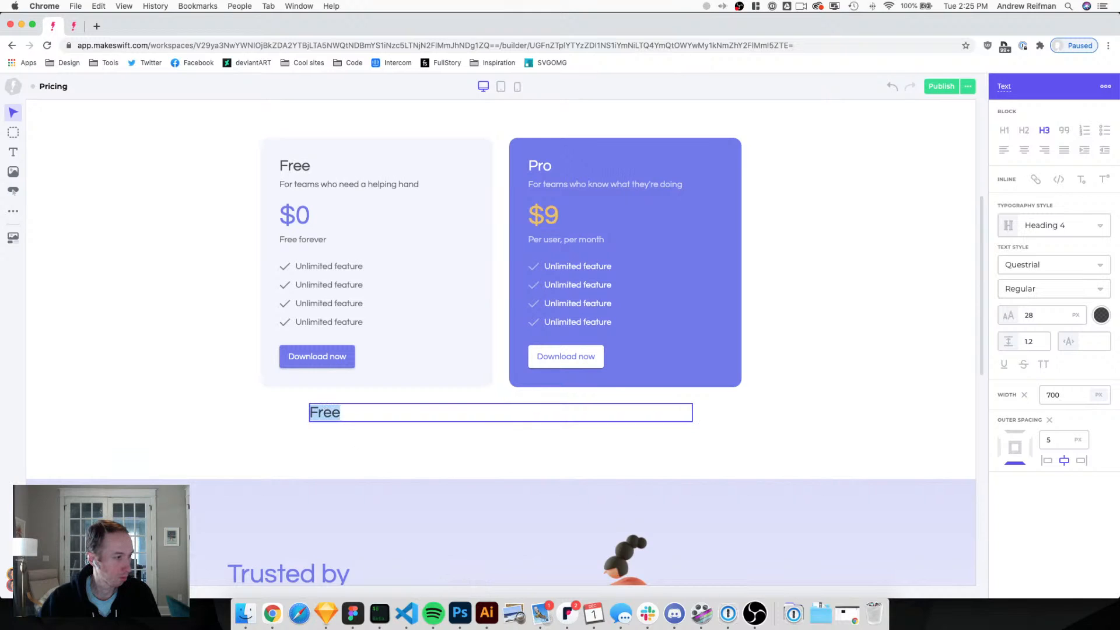
click(744, 562)
text(N)
key(BackSpace)
text(Need a custom plan)
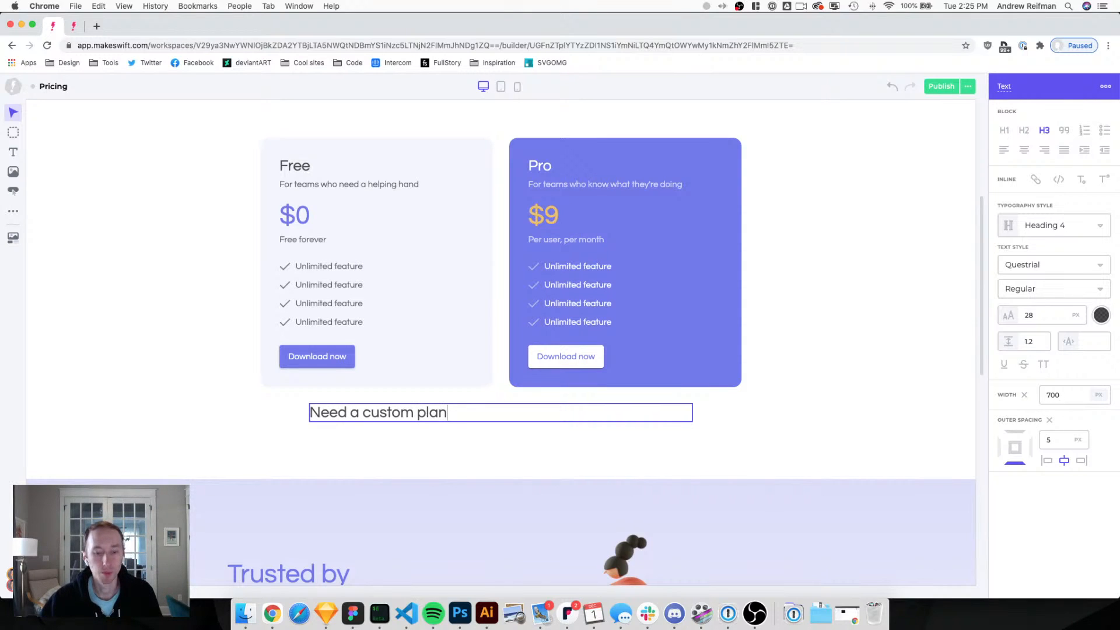
text(?)
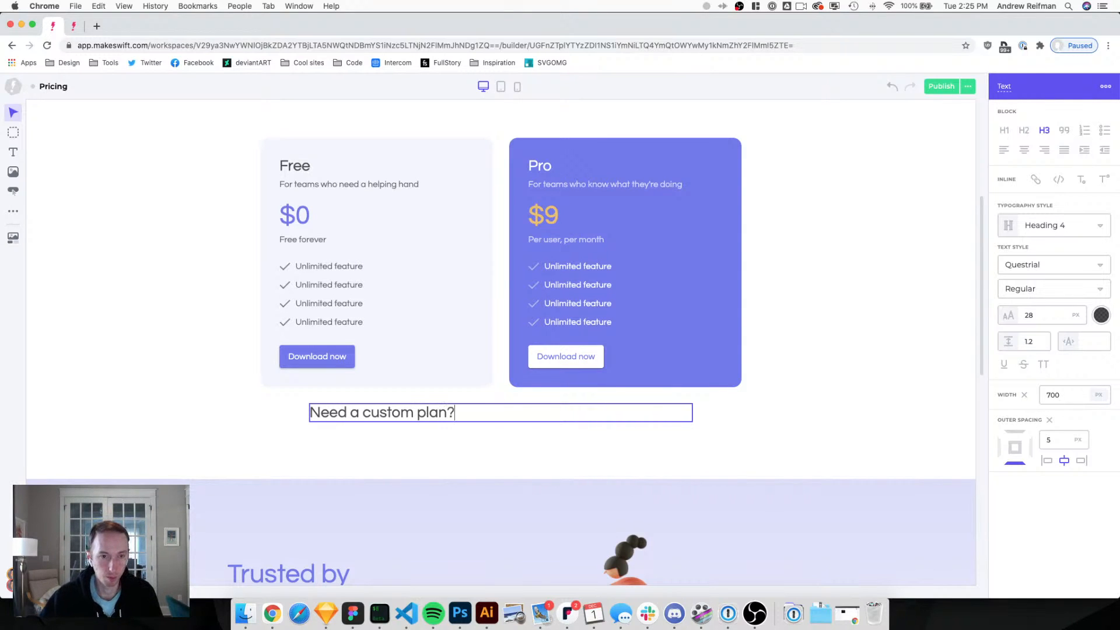
Replace the text of the heading below the cards with "Enterprise".
triple_click(365, 414)
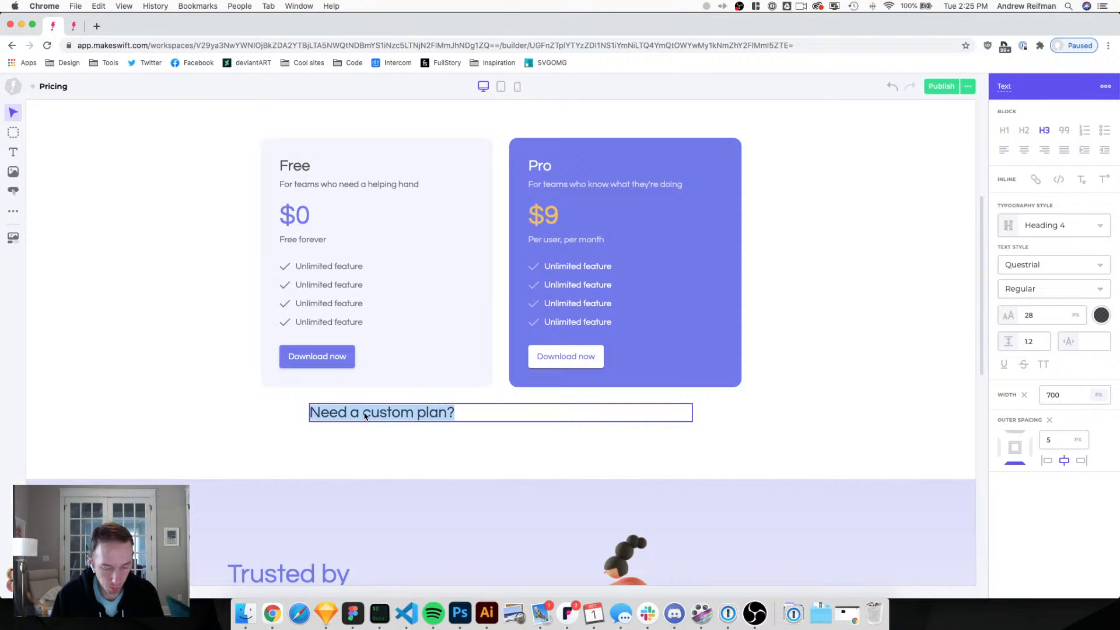
text(Enterprise)
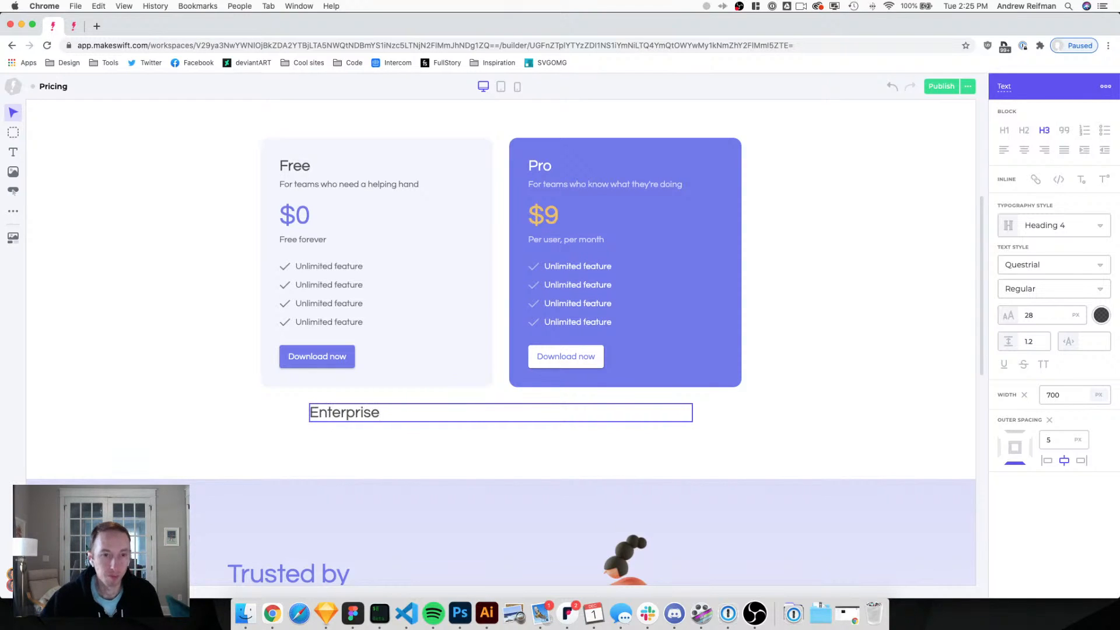
Centre the text of the Enterprise heading below the plan cards.
key(super+a)
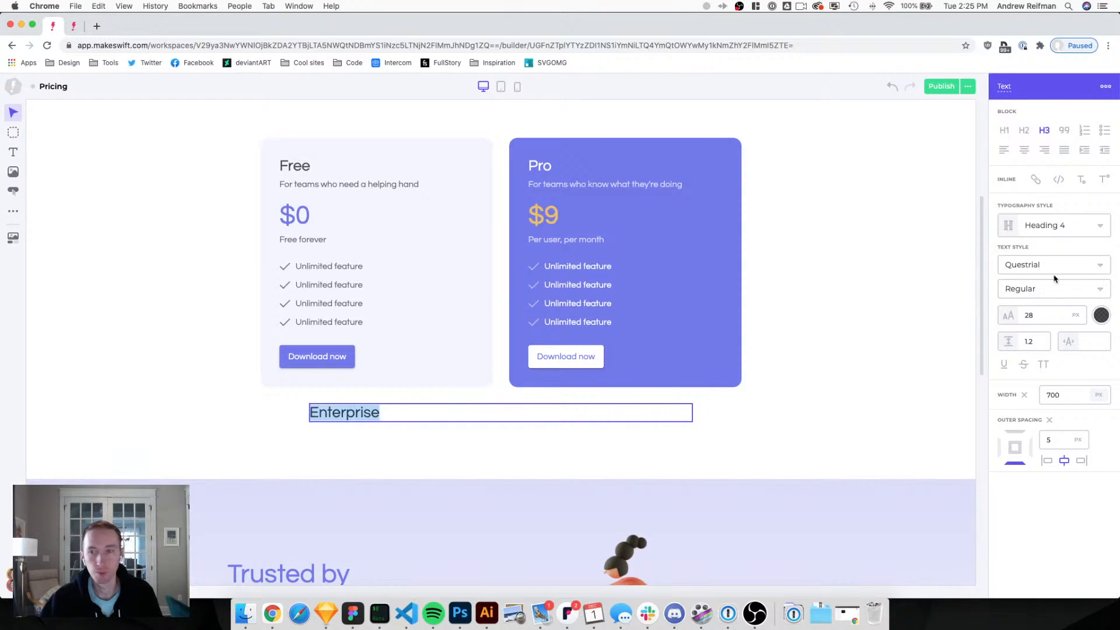
click(1024, 151)
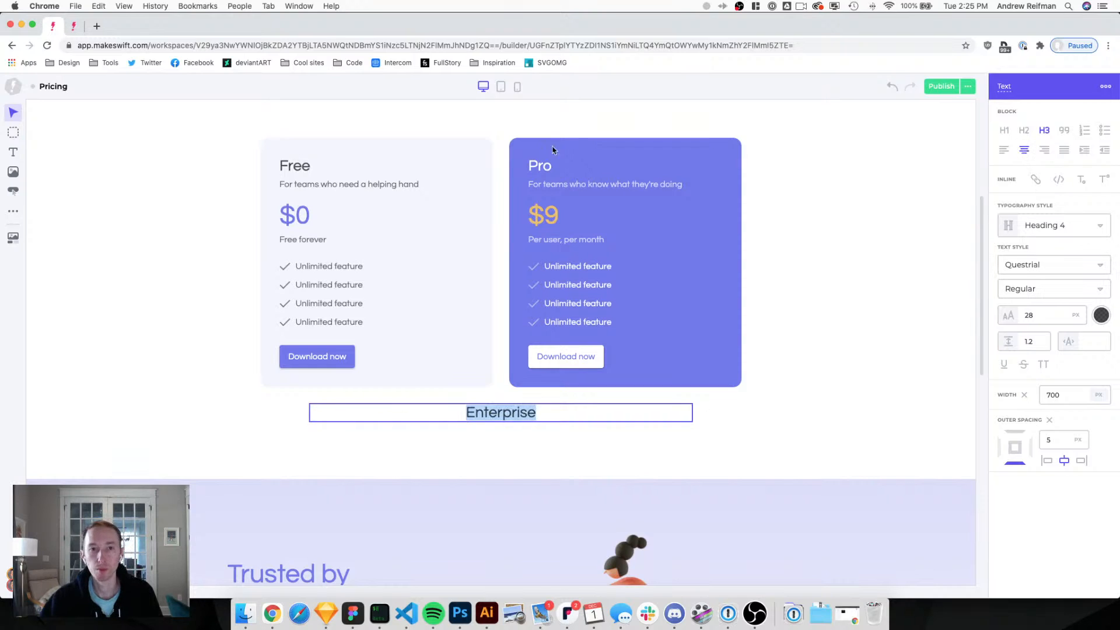
Review the text elements in the Pro card and set its title to heading level H2.
click(537, 173)
click(550, 227)
click(565, 186)
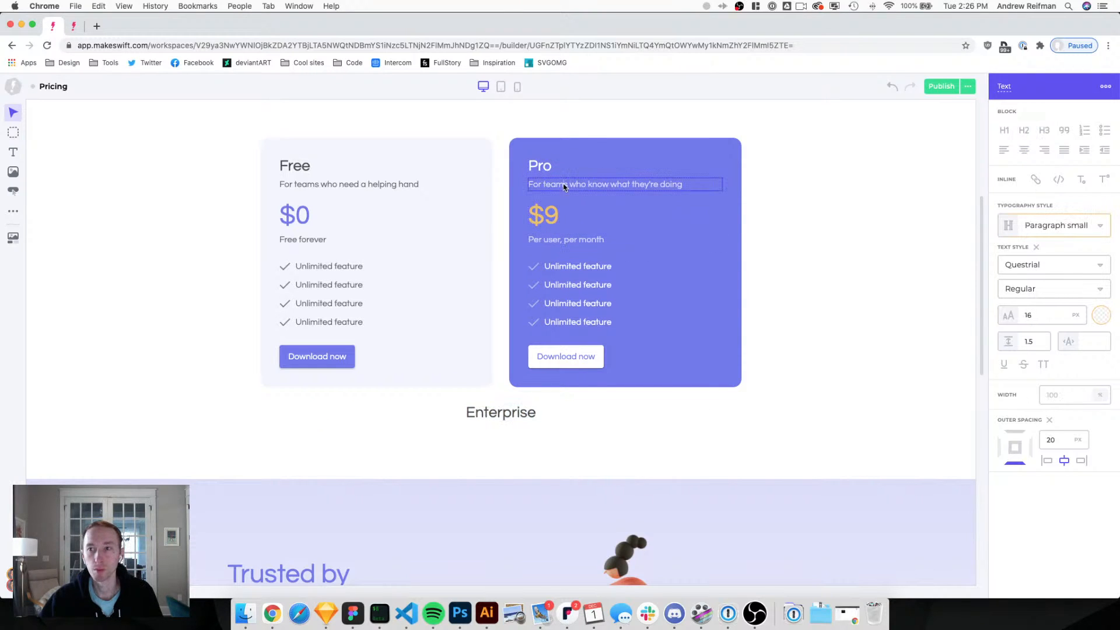
click(569, 241)
click(570, 266)
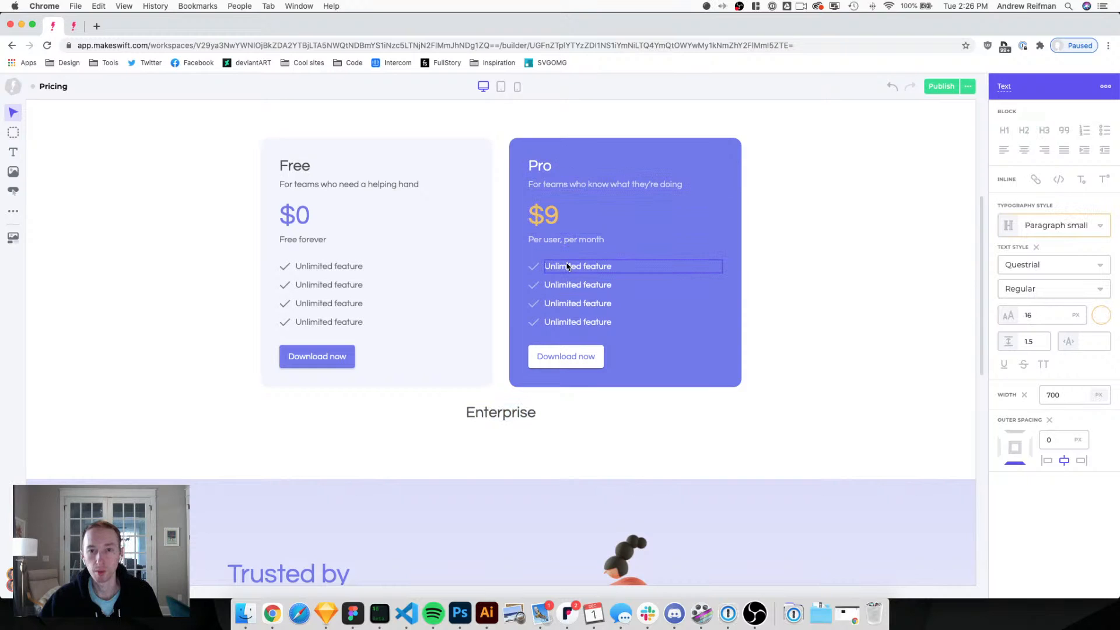
click(543, 165)
scroll(544, 169, up, 5)
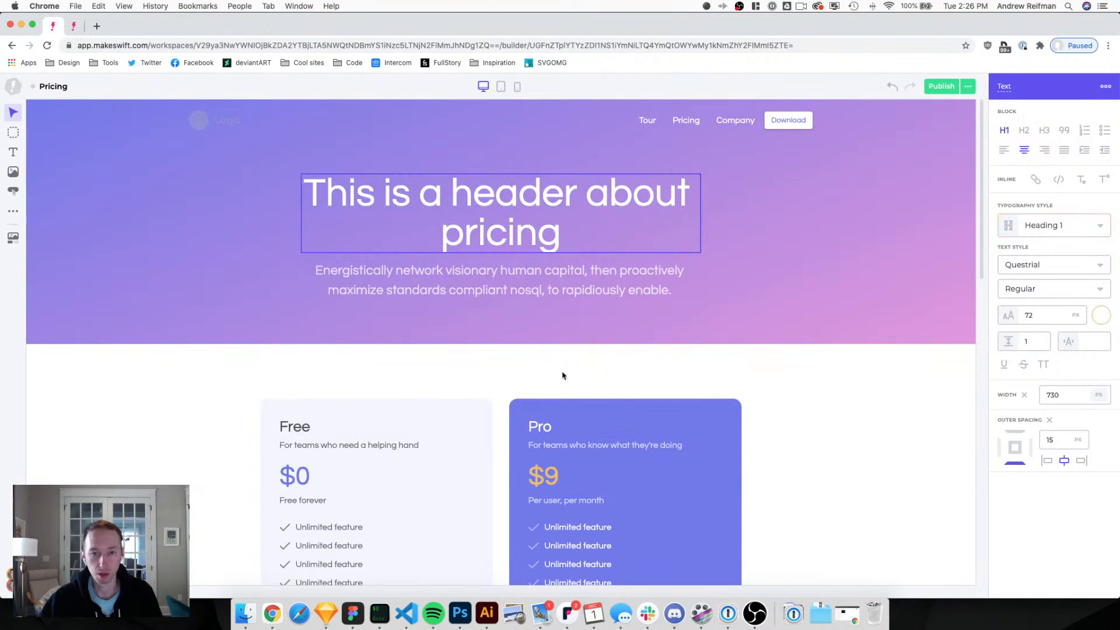
double_click(538, 430)
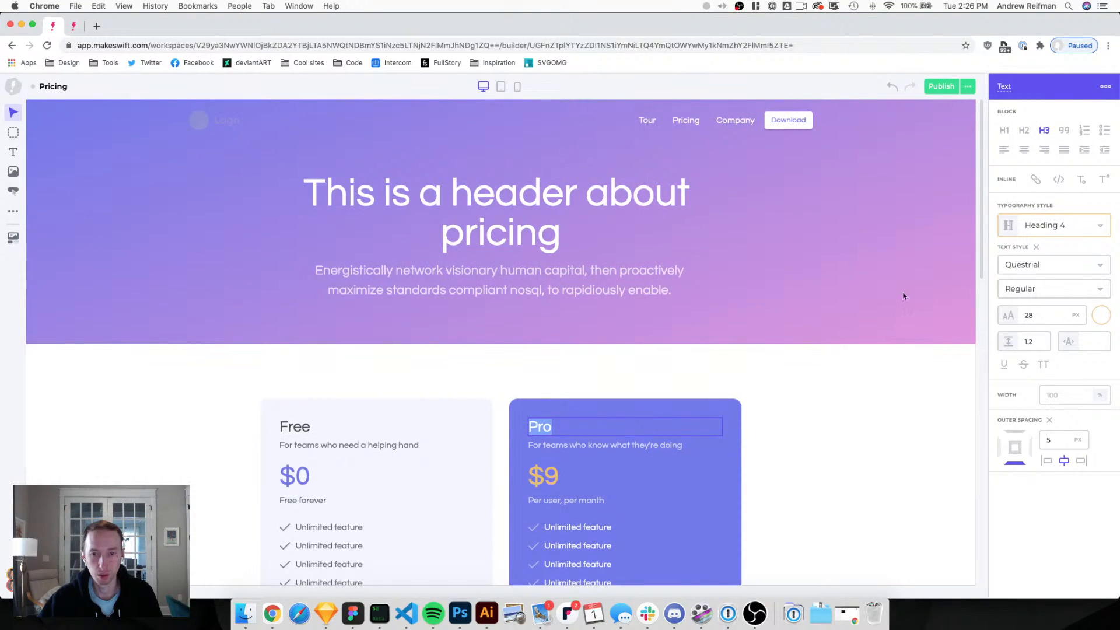
click(1024, 130)
Set the Free card's title and the Enterprise heading to level H2, checking the "Trusted by" heading for comparison.
click(301, 436)
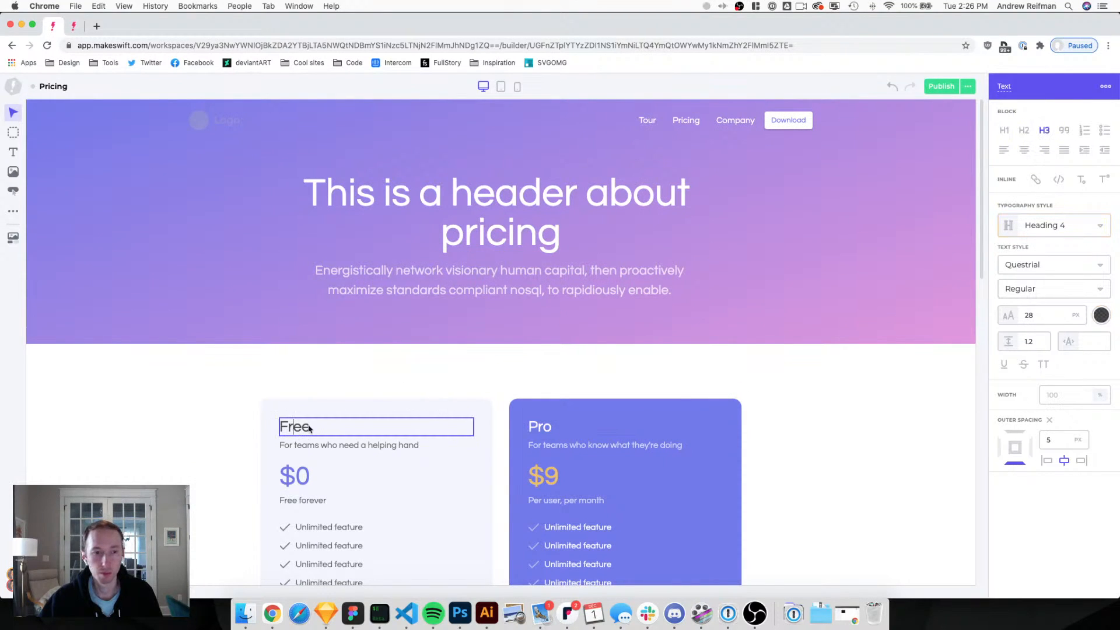
scroll(565, 324, down, 6)
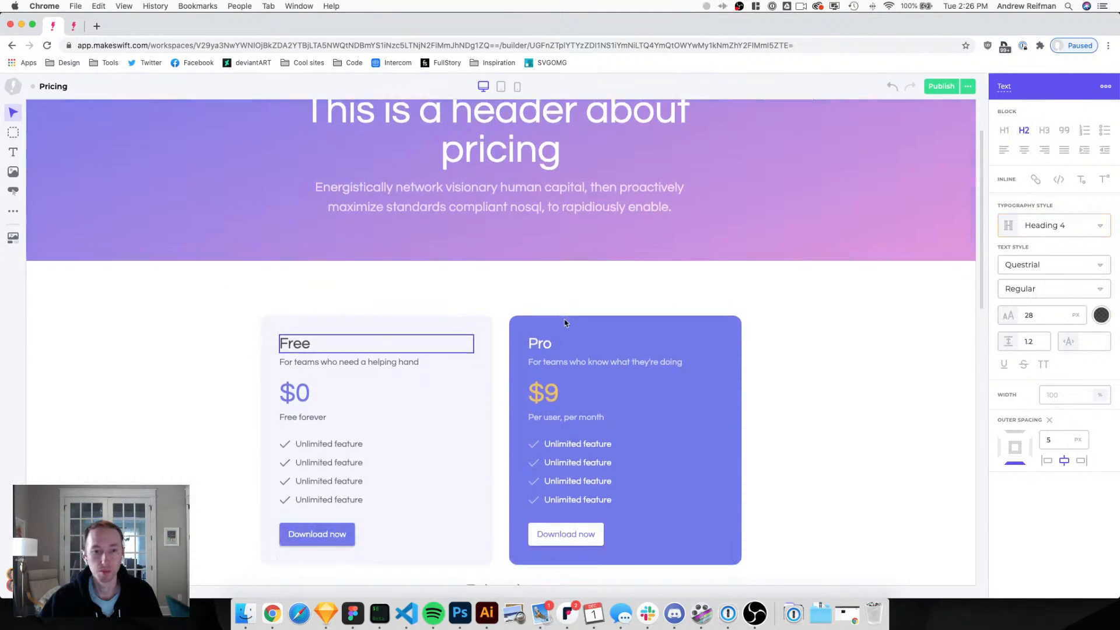
click(504, 327)
click(1023, 130)
click(311, 513)
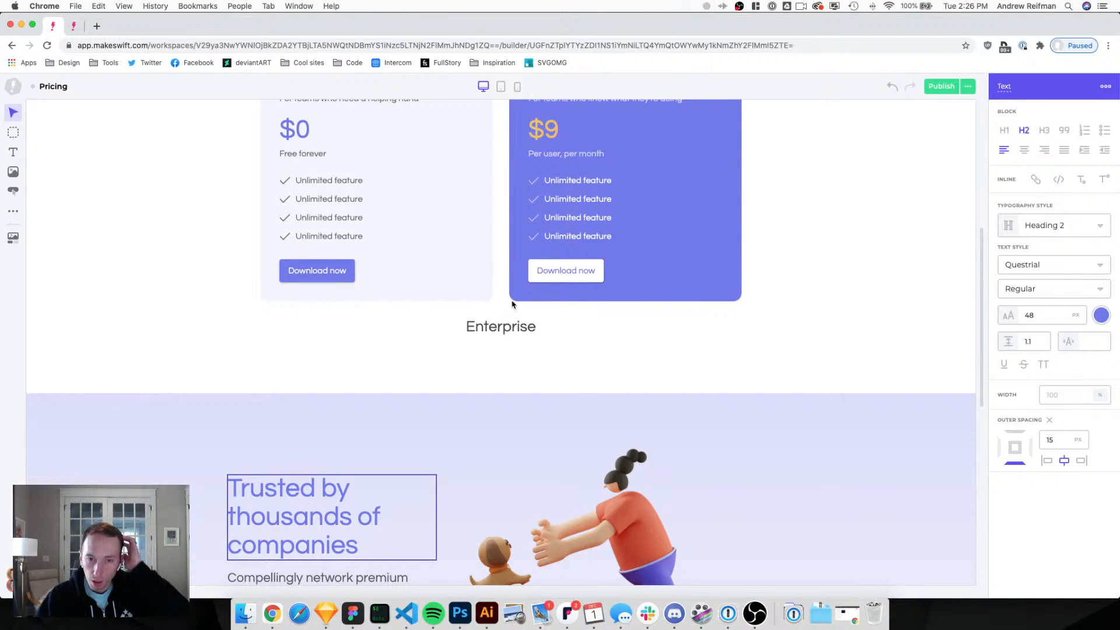
Place a centred copy of the Free card's description under the Enterprise heading and set the heading's bottom outer spacing to 10 px.
scroll(514, 303, up, 3)
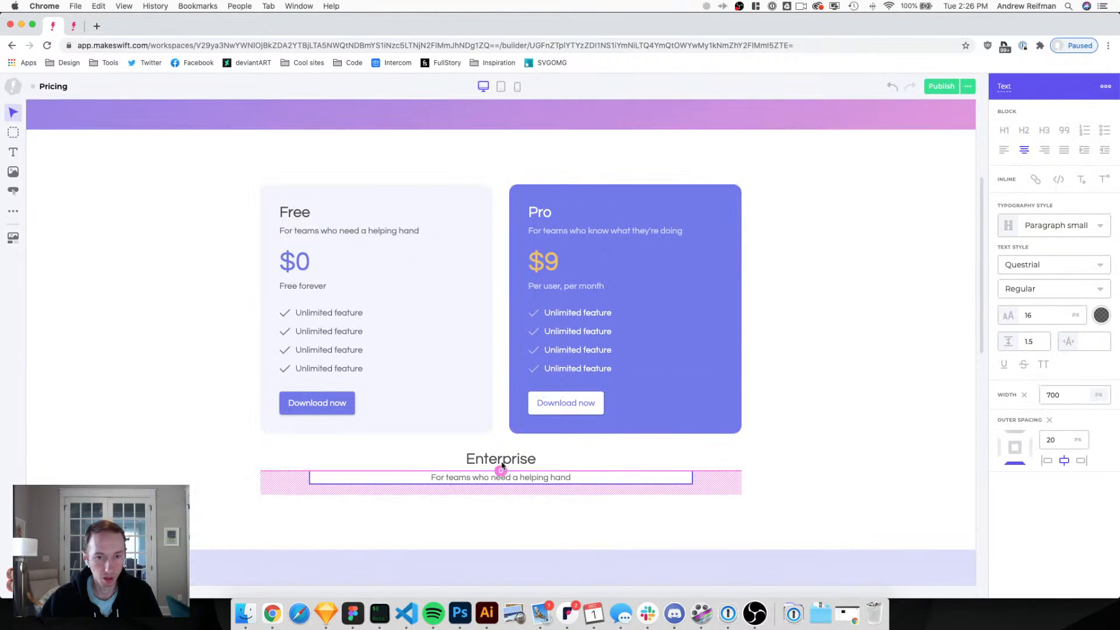
click(501, 461)
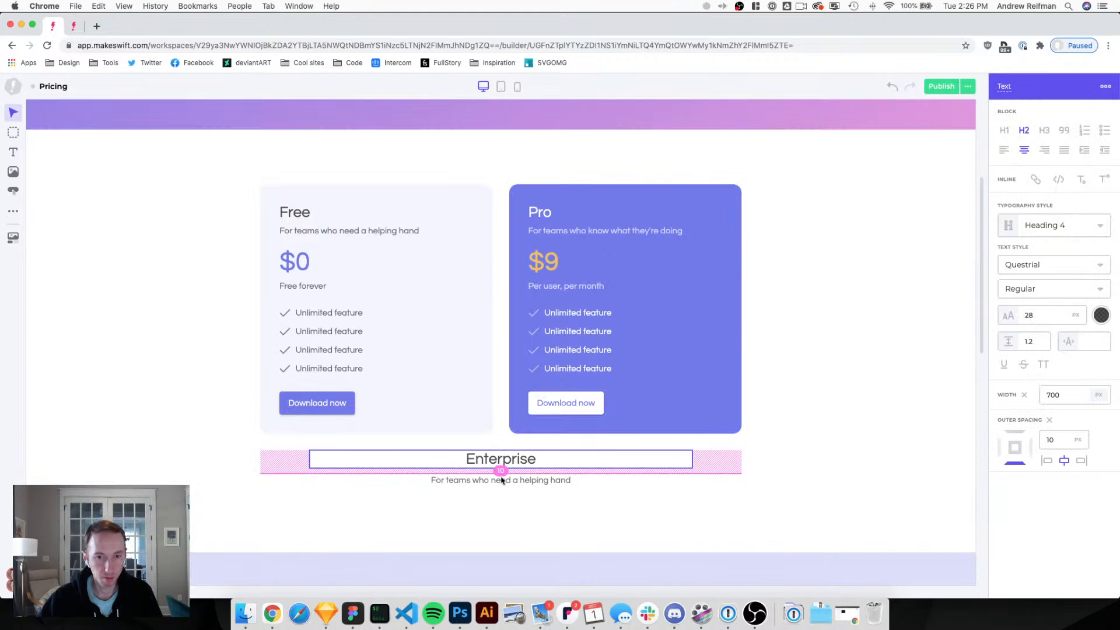
Replace the description under the Enterprise heading with "Reach out to us for custom plans for larger companies".
double_click(476, 480)
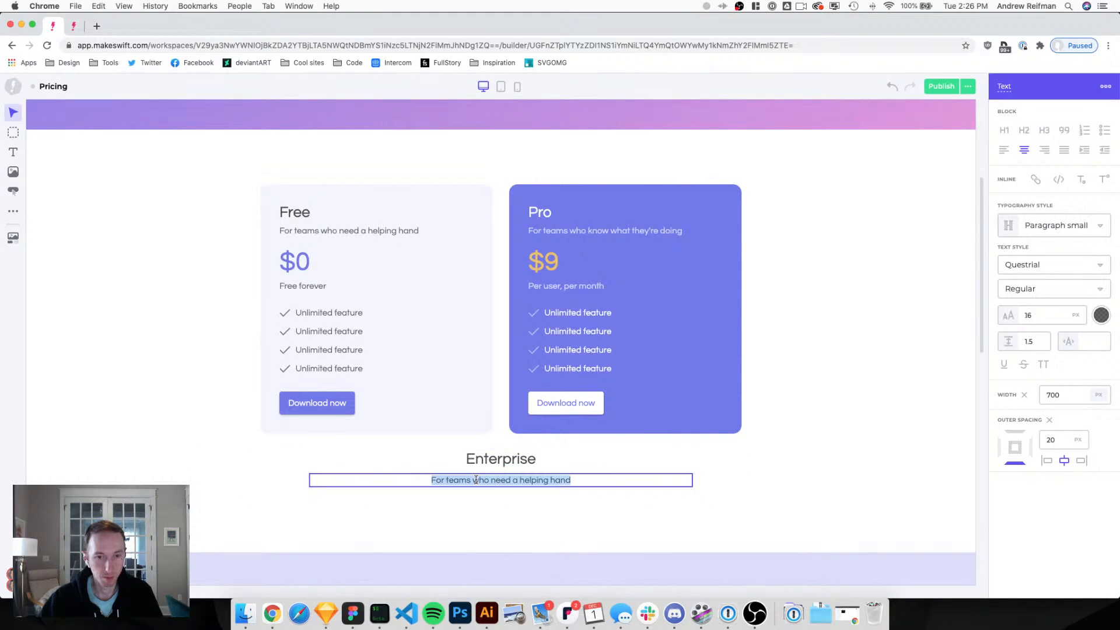
text(Reac)
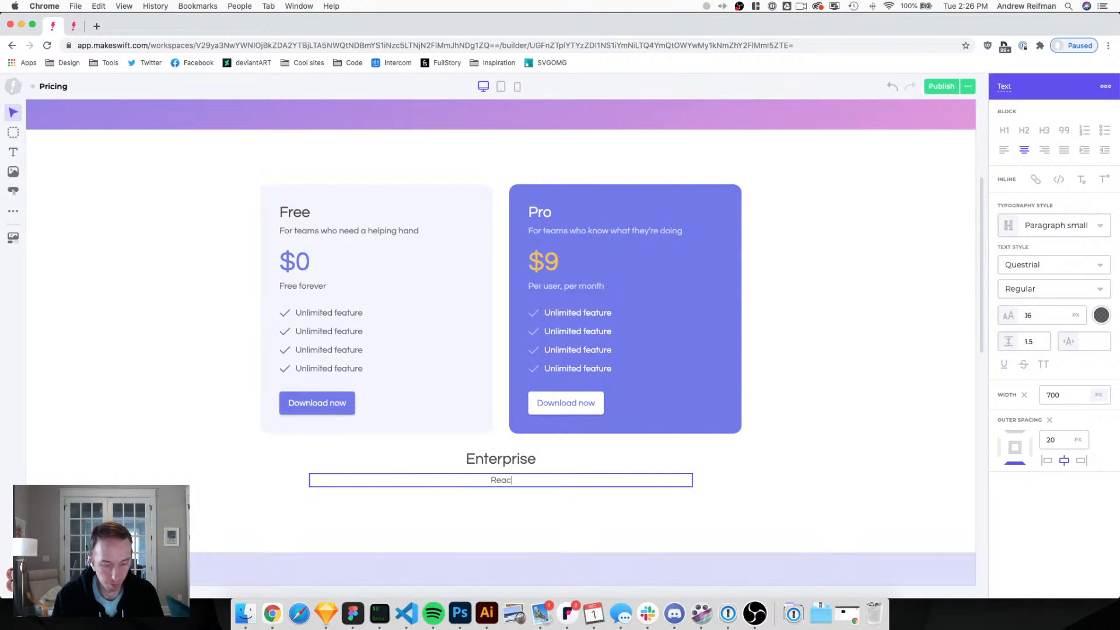
text(h out to)
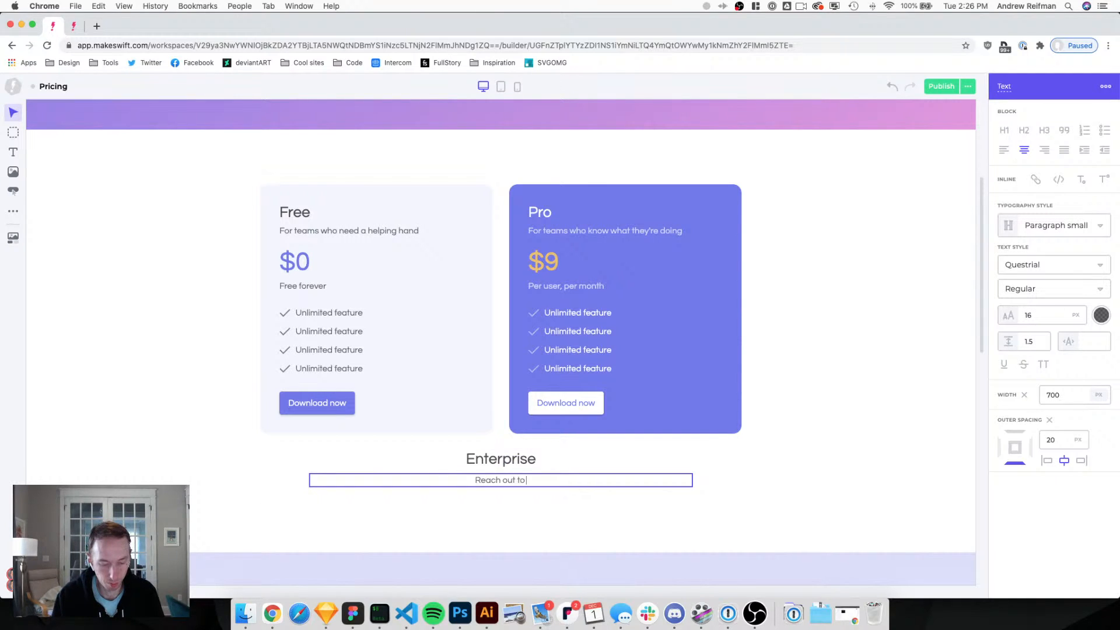
text( us for custom pla)
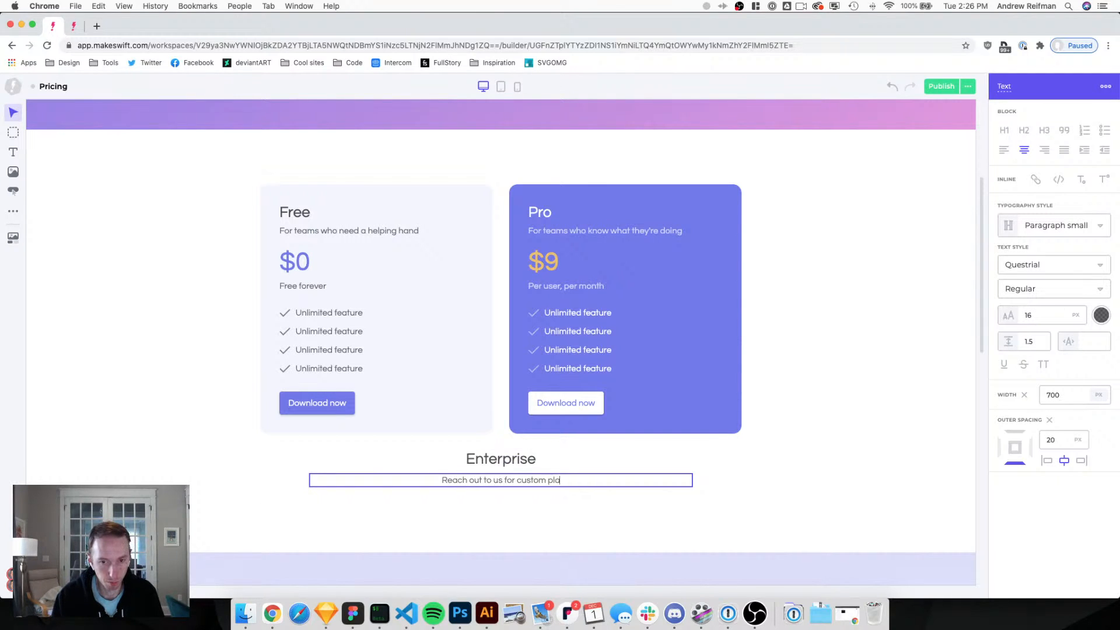
text(ns for larger)
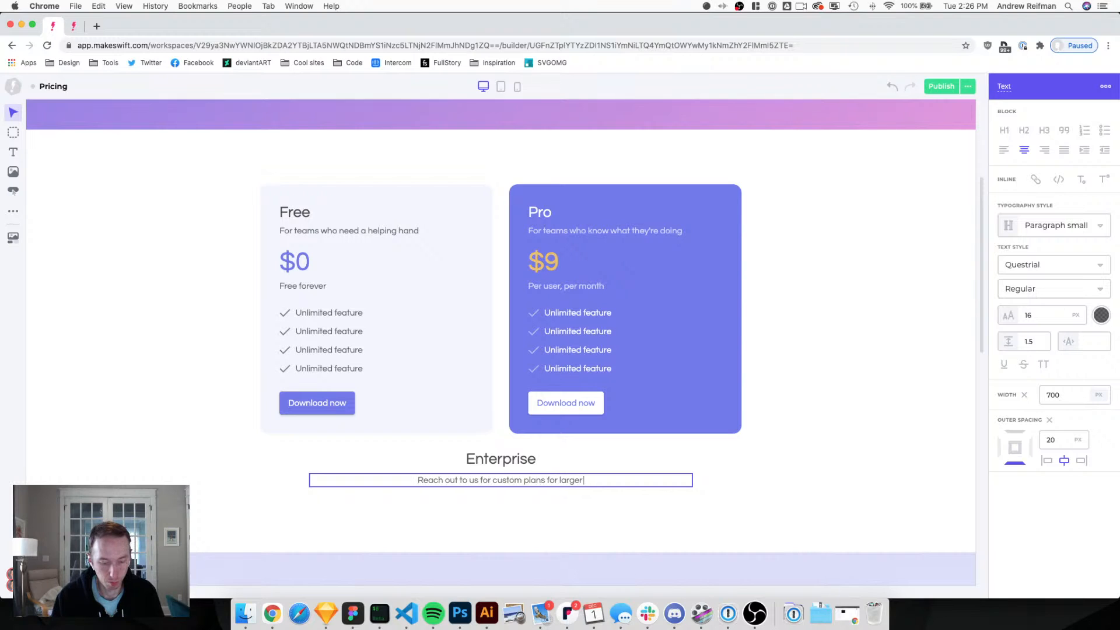
text( companies.)
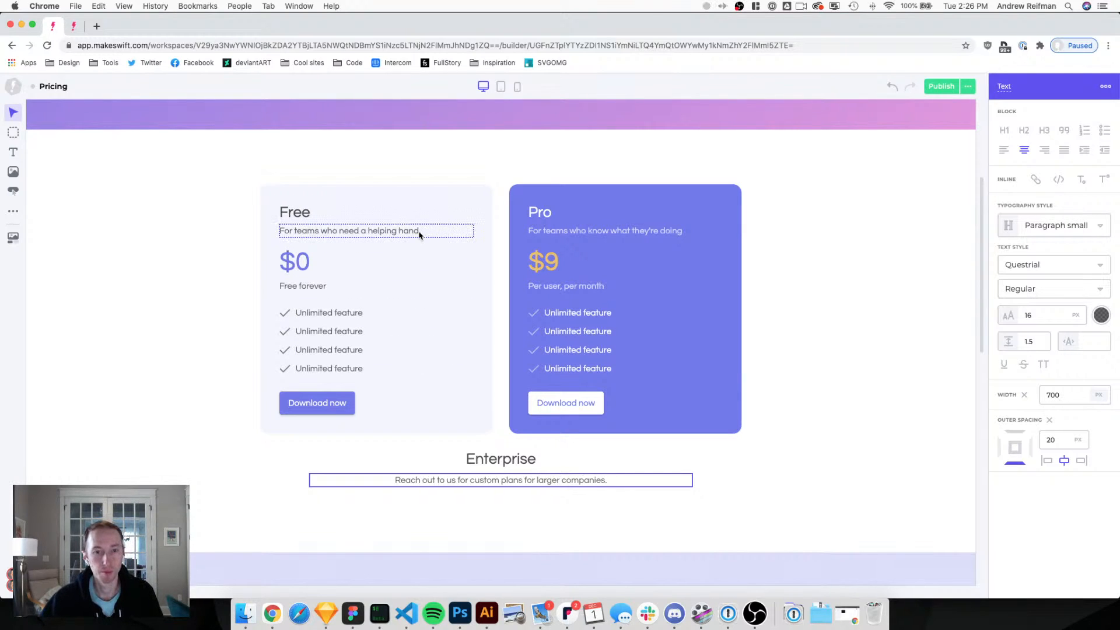
key(BackSpace)
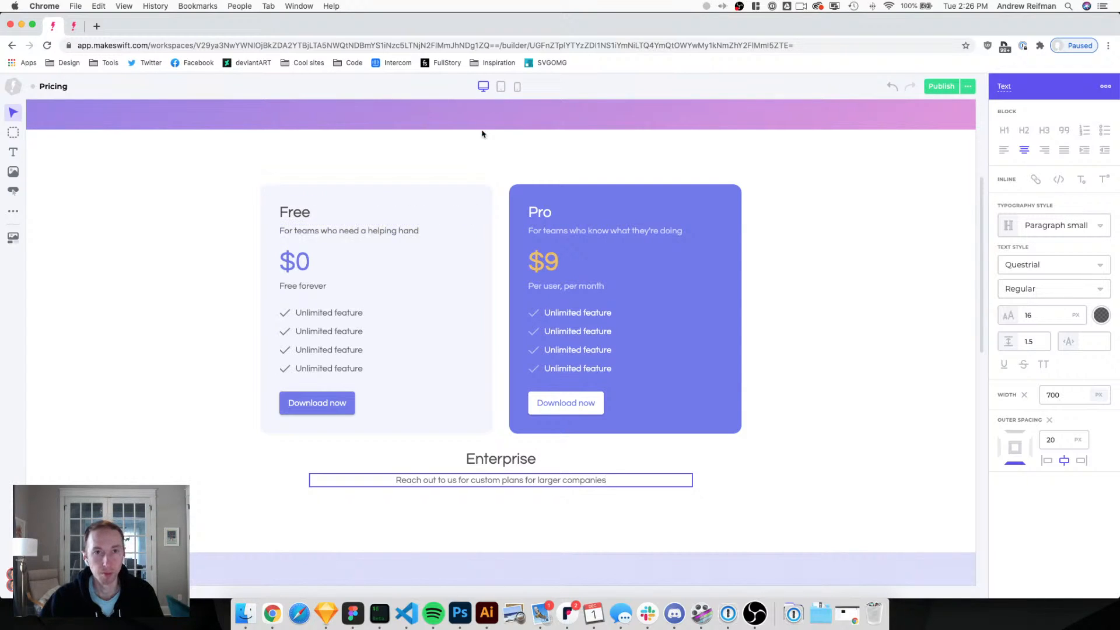
Place a copy of the Free card's button below the Enterprise description, centre it and remove its outer spacing.
click(353, 402)
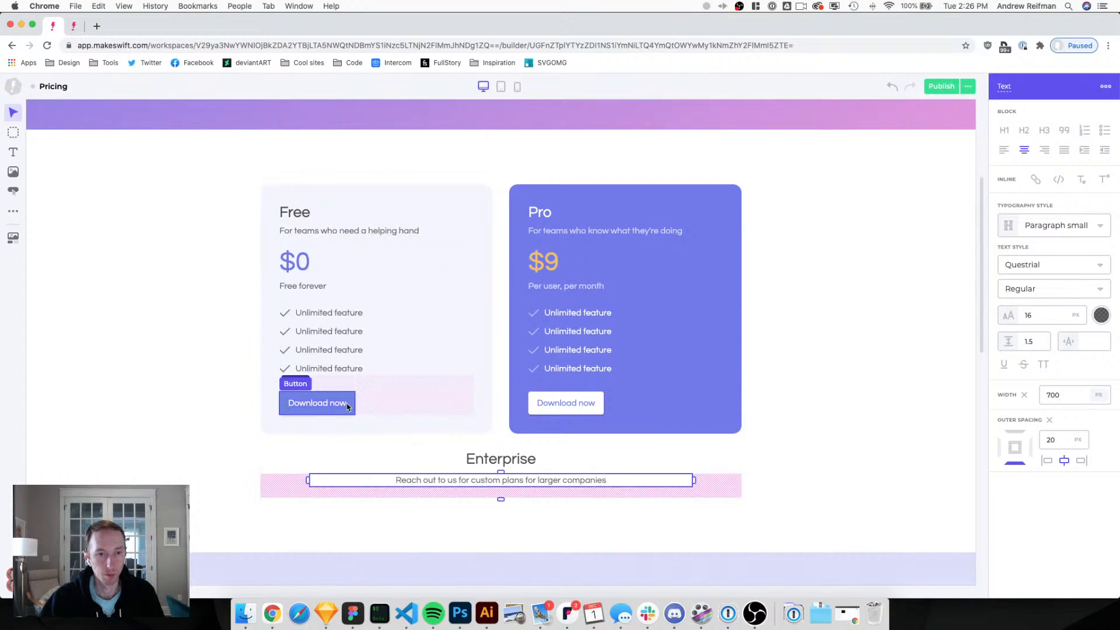
drag(355, 400, 454, 499)
click(326, 526)
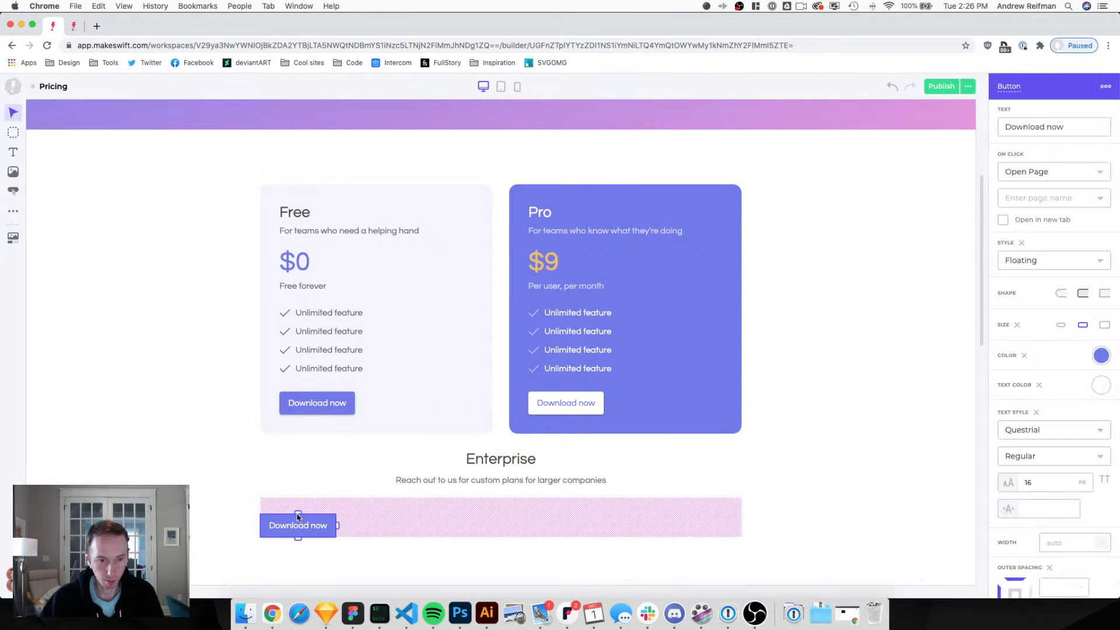
drag(299, 513, 504, 500)
click(1049, 567)
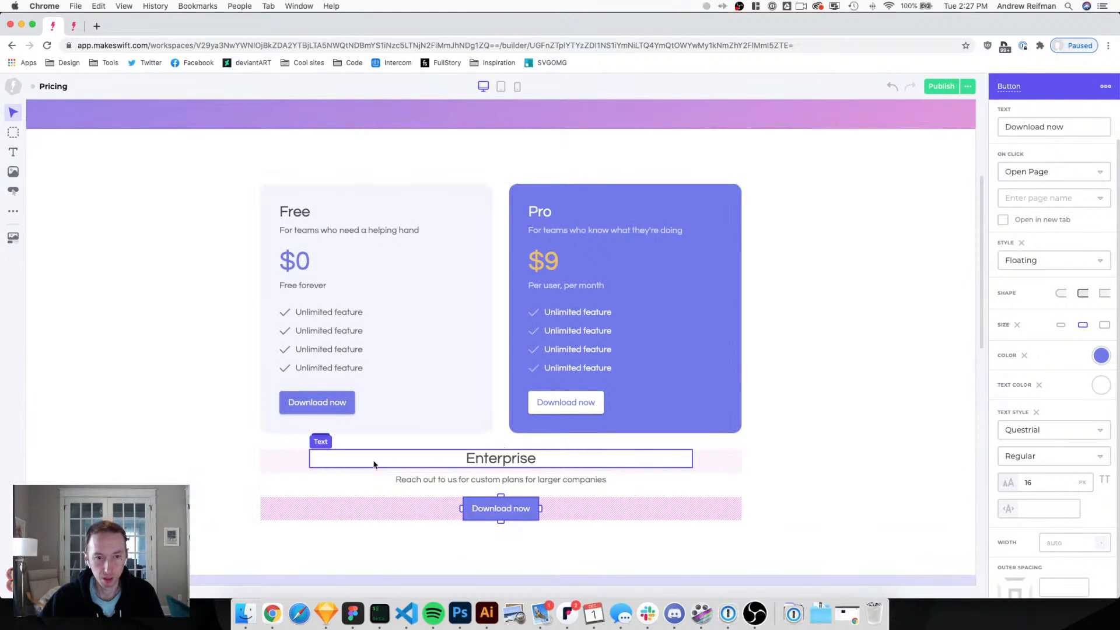
Try to add outer spacing above the box that holds the Enterprise content.
mouse_move(320, 443)
click(324, 413)
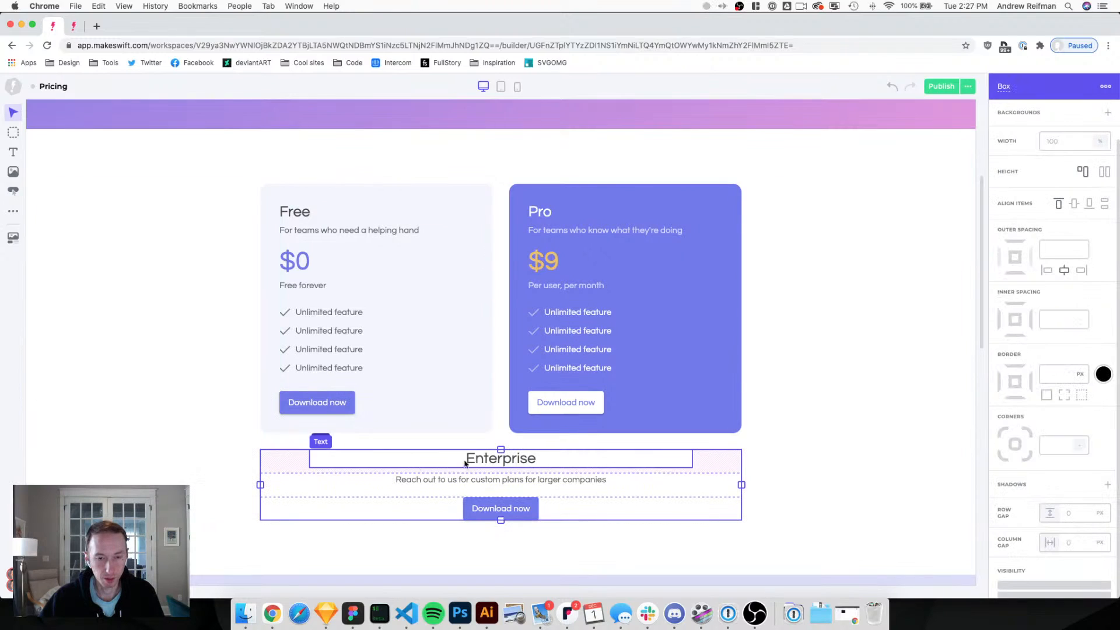
drag(501, 450, 505, 470)
key(Escape)
scroll(946, 387, down, 1)
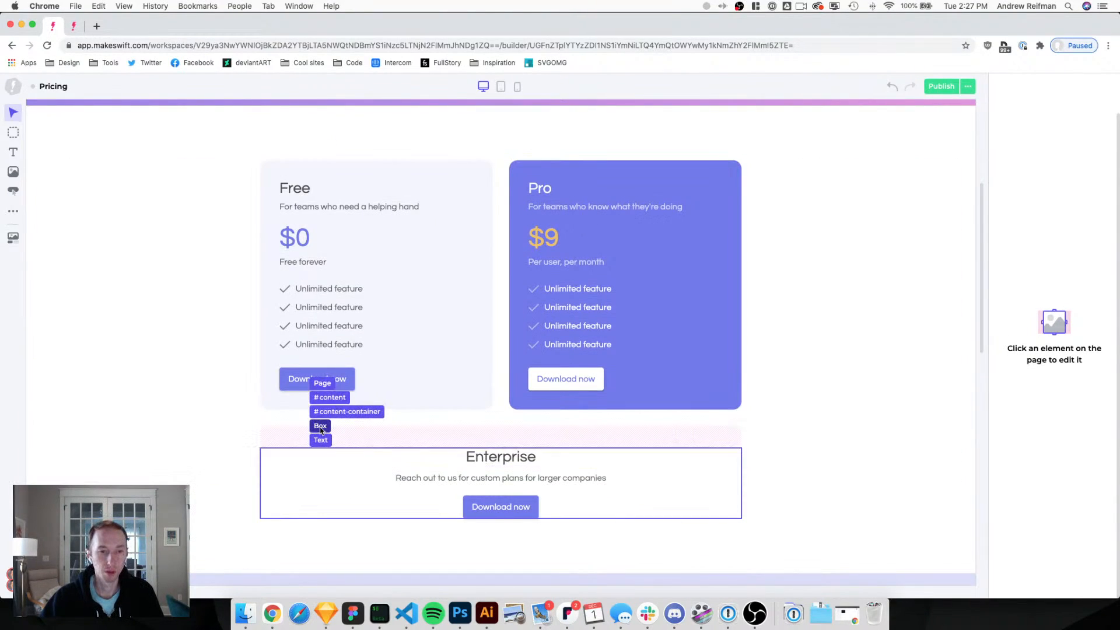
Remove the Enterprise box's top outer spacing and give the Enterprise heading 35 px of top outer spacing instead.
click(320, 426)
mouse_move(500, 444)
mouse_down()
mouse_move(500, 403)
mouse_move(512, 441)
mouse_up()
key(Escape)
click(503, 441)
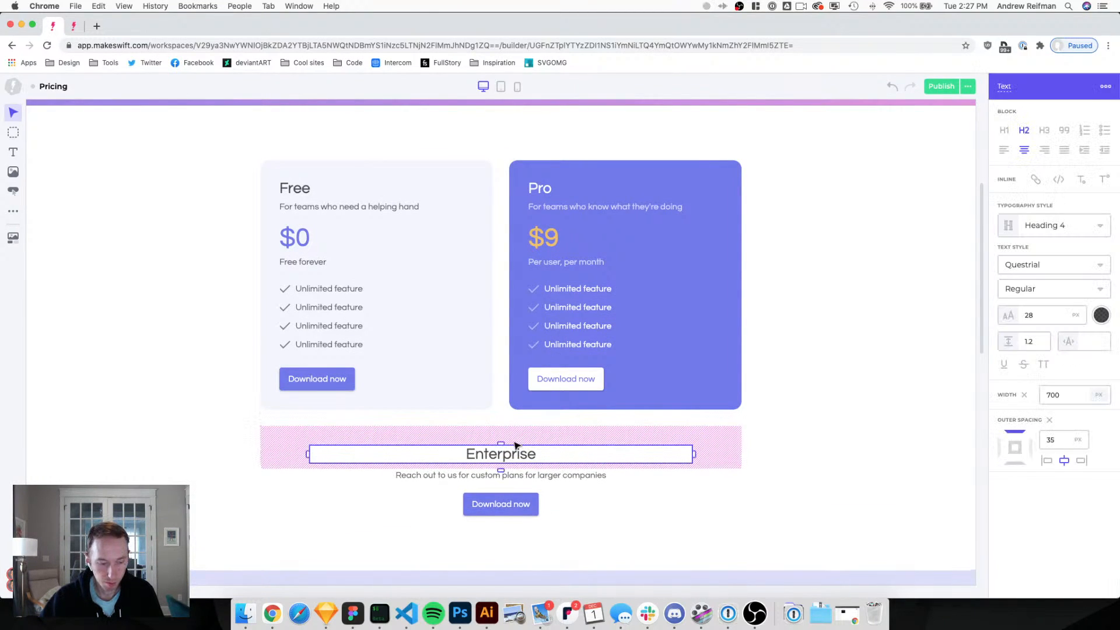
key(Escape)
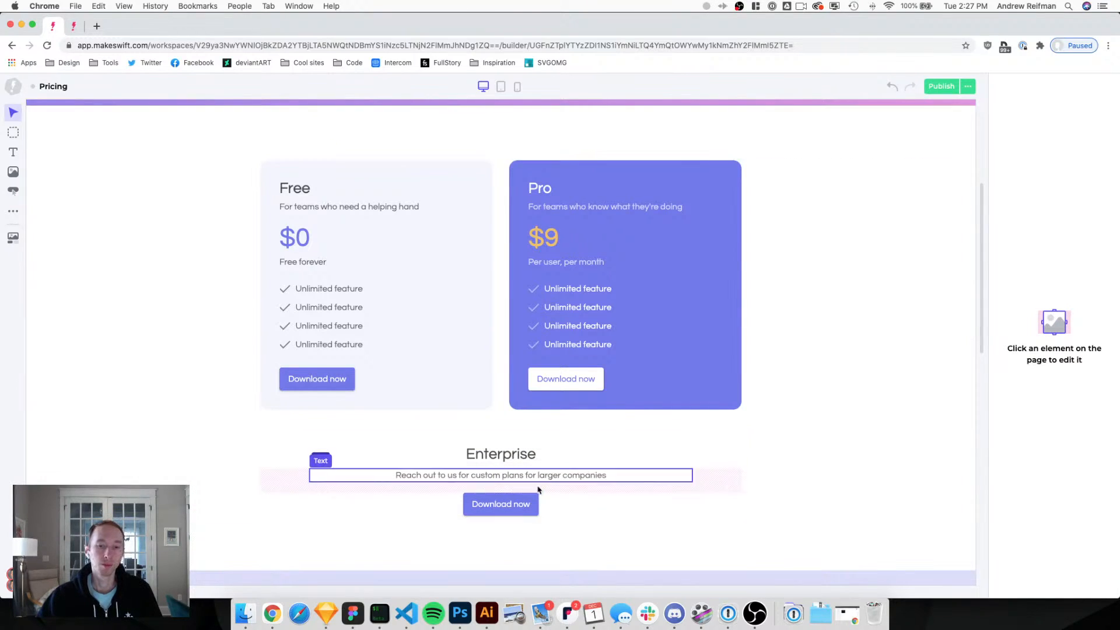
Change the label of the button in the Enterprise section to "Contact us".
click(505, 504)
triple_click(1044, 129)
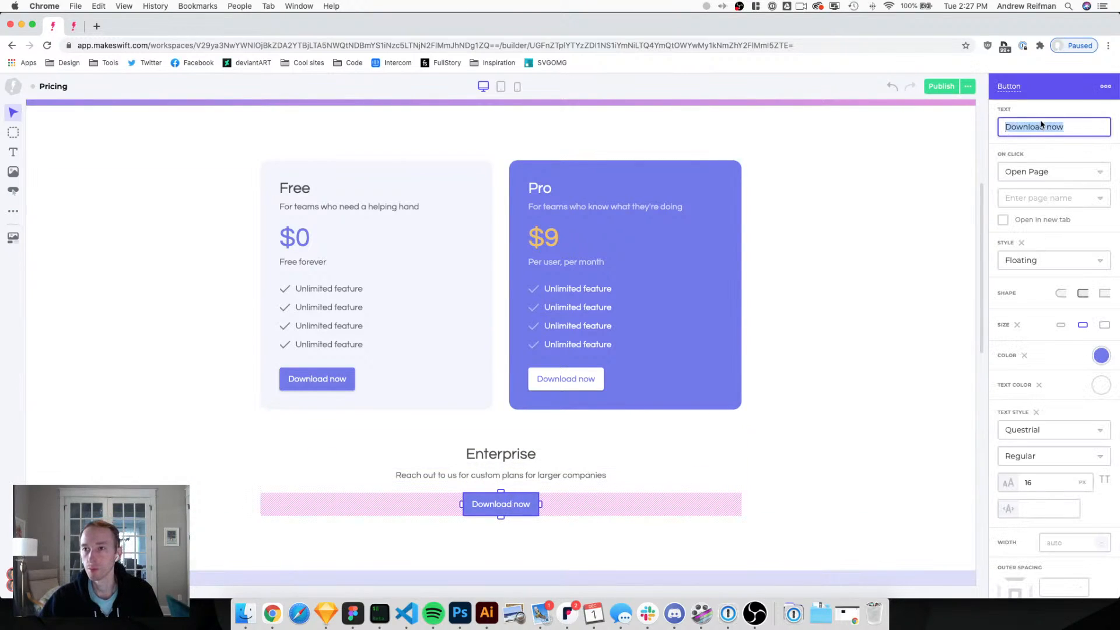
text(Contact)
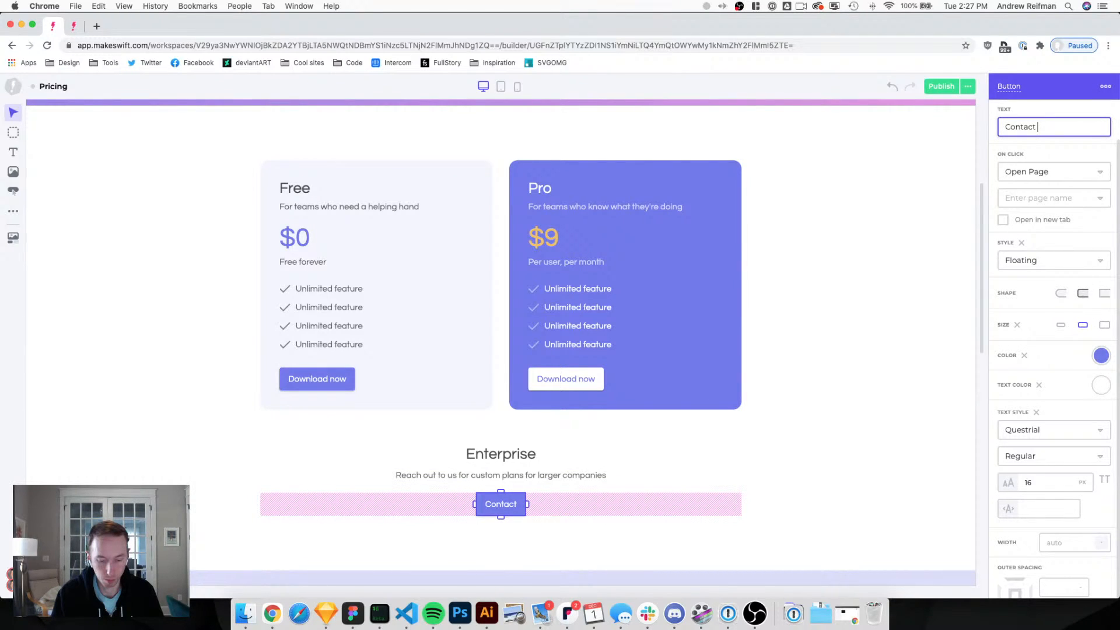
text( us)
key(Escape)
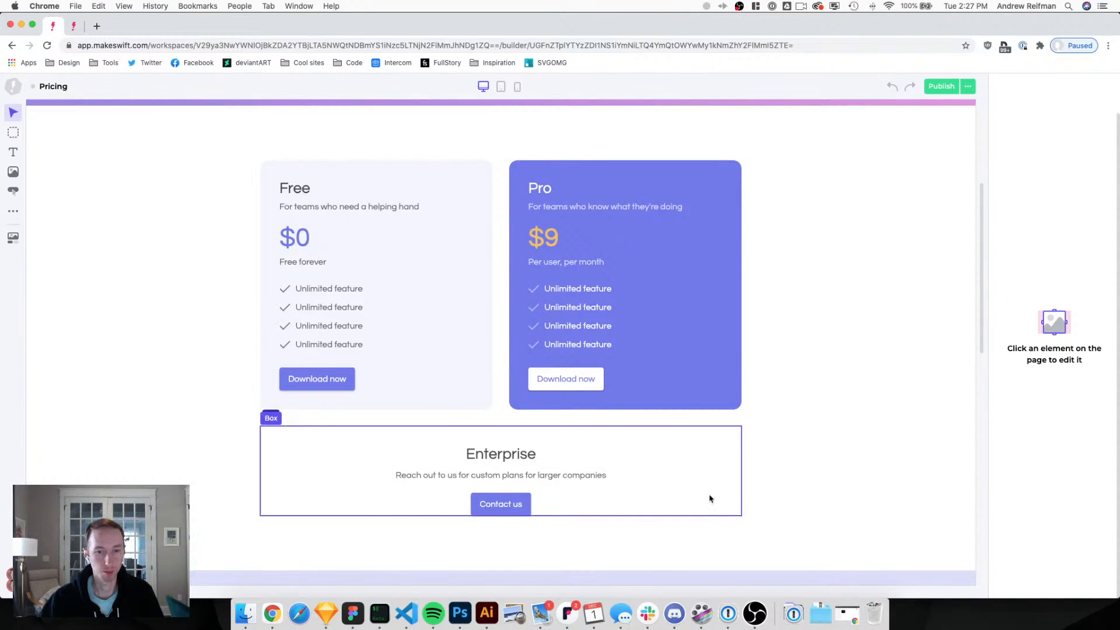
Examine the Home page's lower sections, including the styling of their buttons, as a reference for the Pricing page.
click(74, 26)
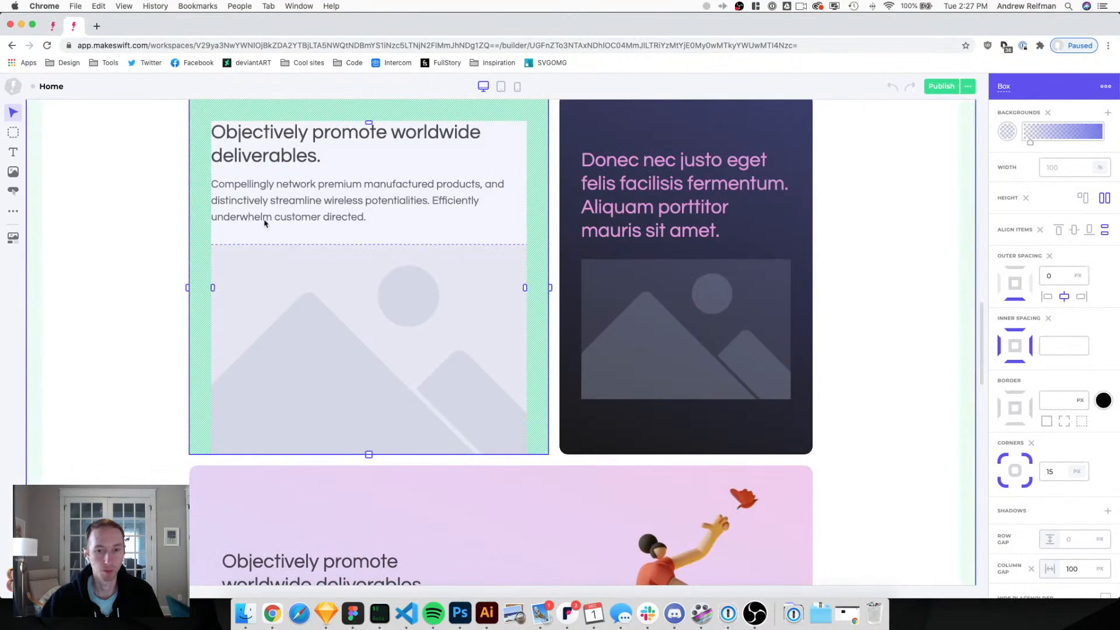
scroll(270, 213, down, 6)
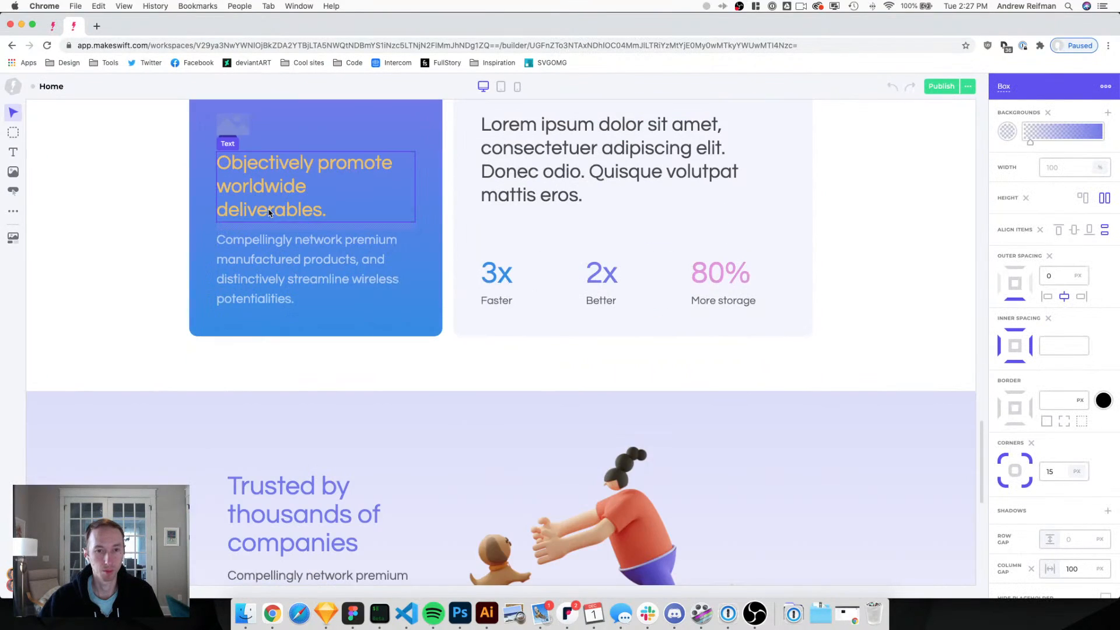
scroll(270, 213, up, 4)
scroll(270, 213, down, 10)
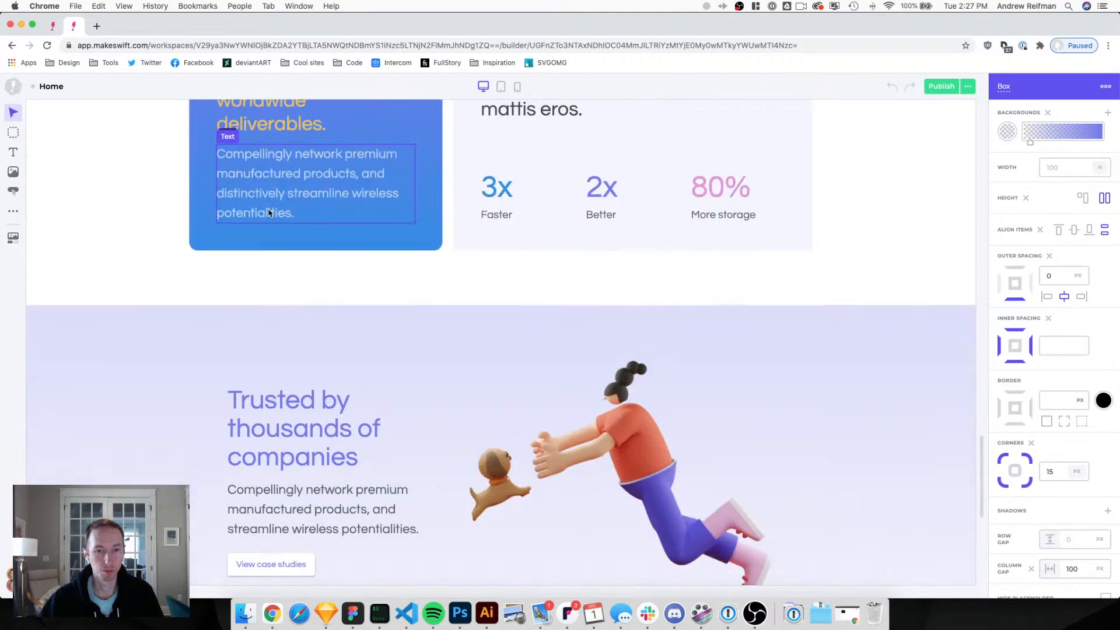
scroll(269, 213, down, 2)
scroll(269, 213, up, 4)
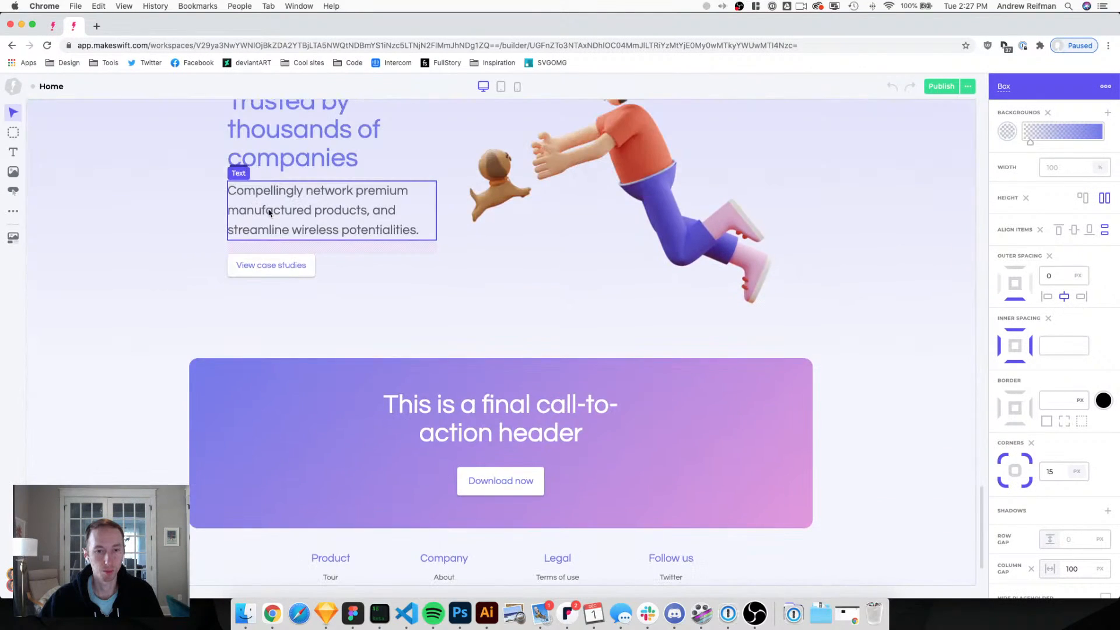
key(Escape)
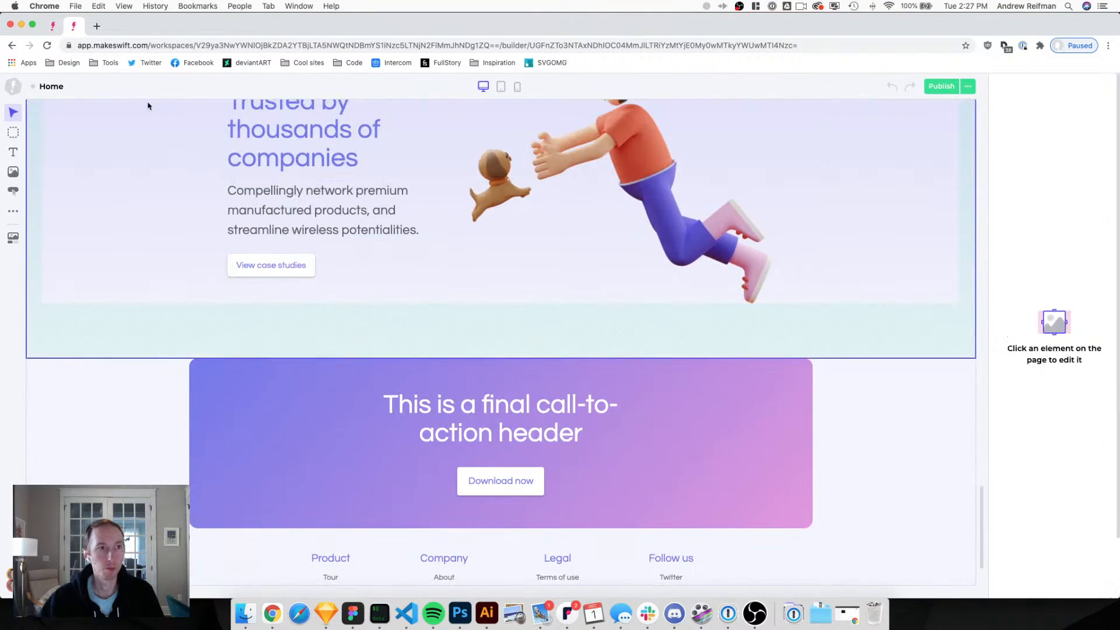
Give the Pricing page's "Contact us" button purple text and the purple site color at 11% opacity as its fill.
click(53, 26)
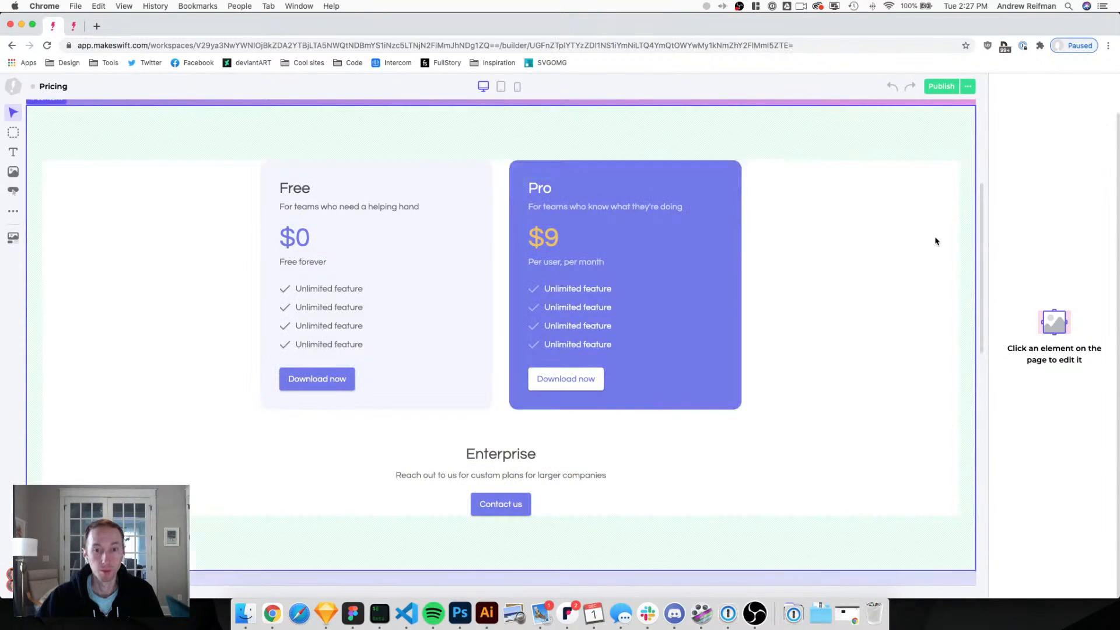
click(502, 509)
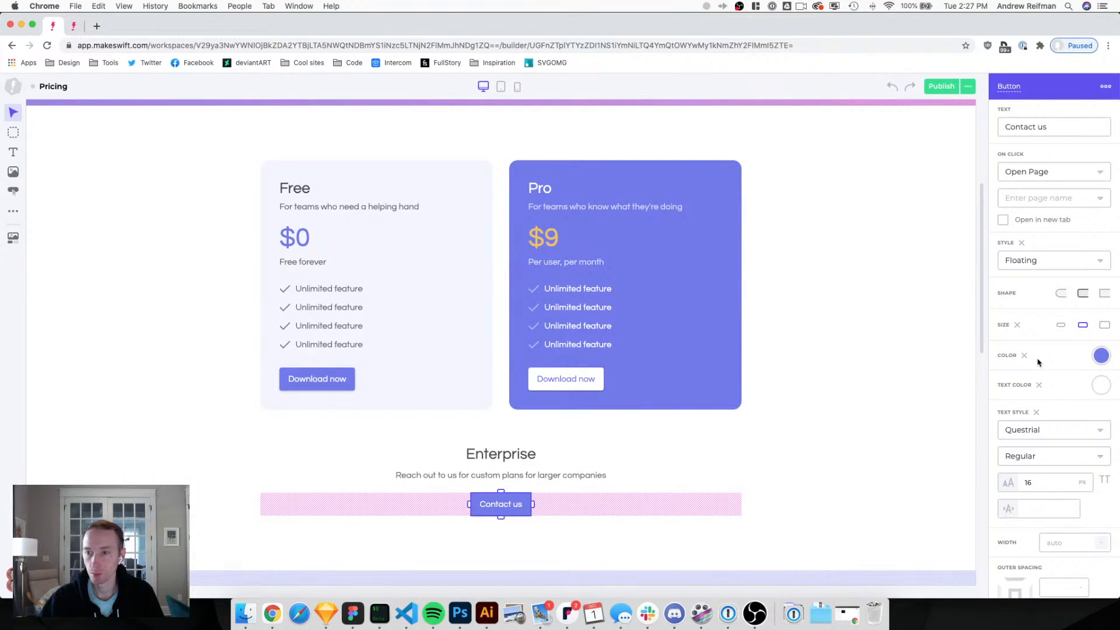
key(super+shift+z)
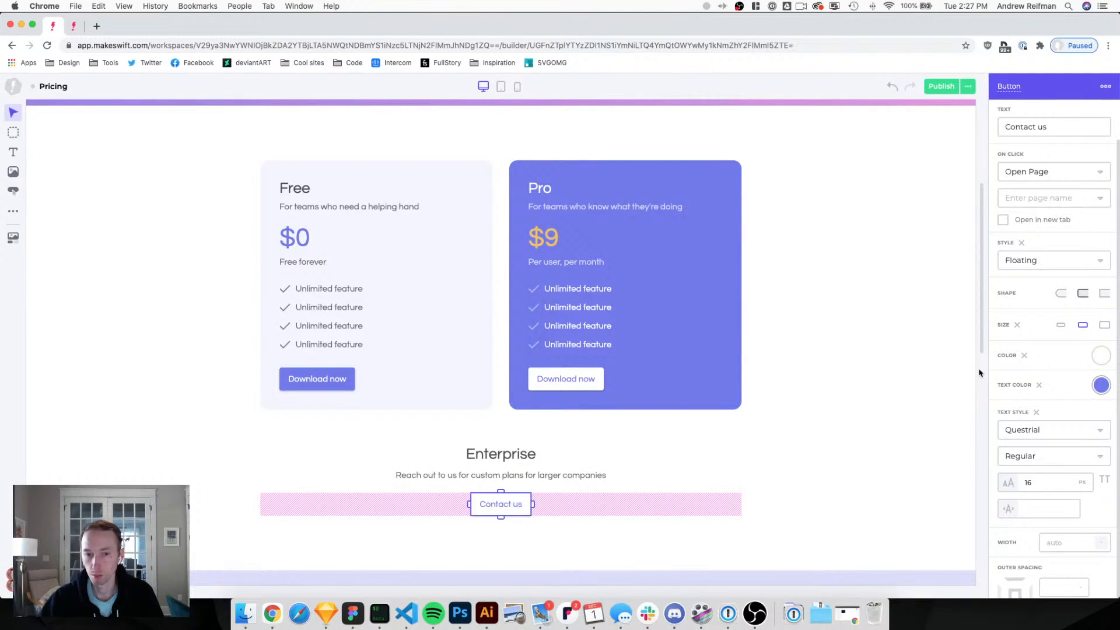
click(1100, 355)
click(1030, 399)
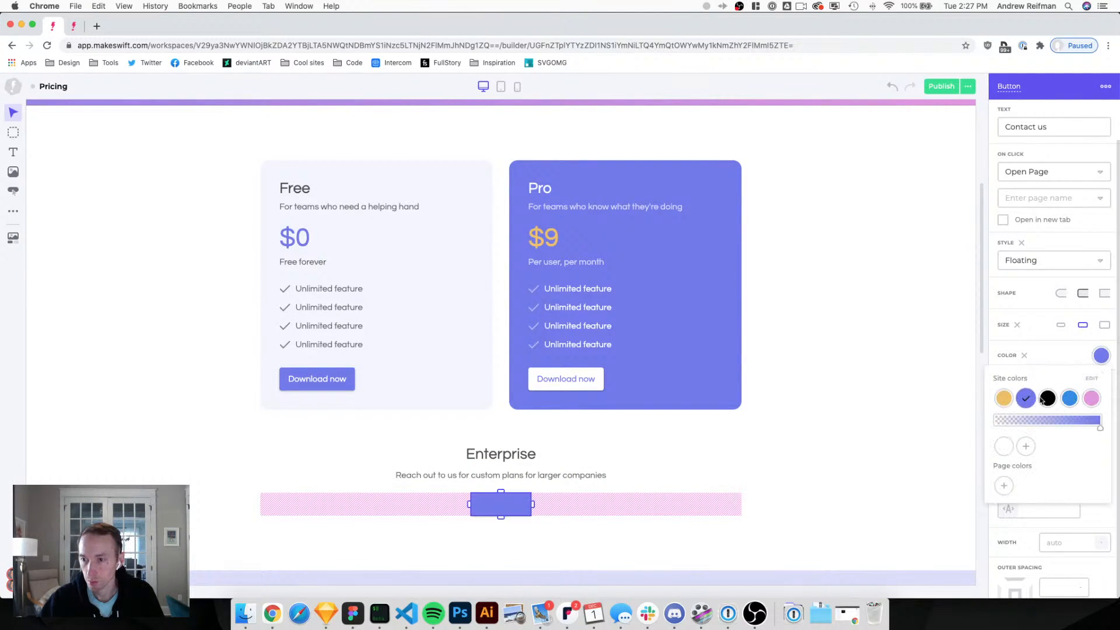
drag(1100, 428, 1010, 432)
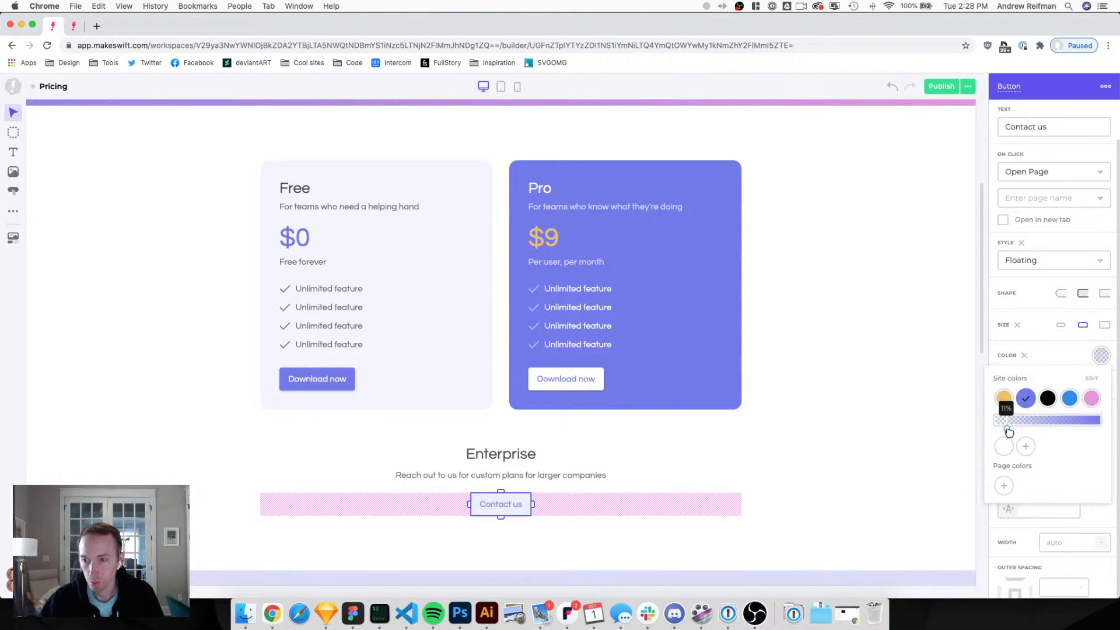
click(978, 421)
click(978, 421)
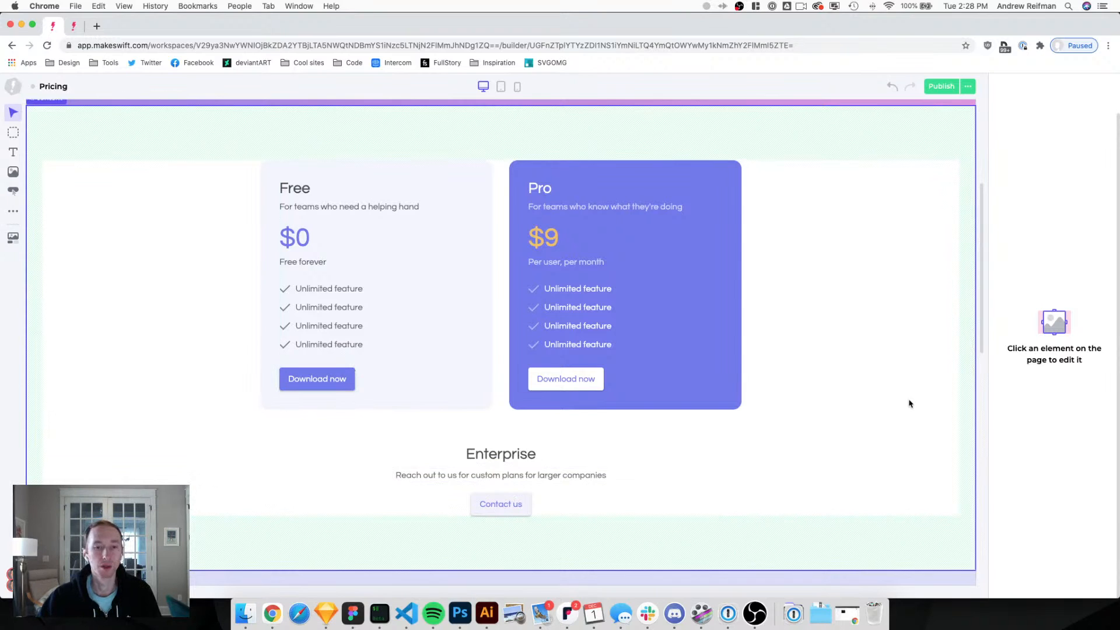
Insert a box between the pricing content and the "Trusted by thousands of companies" section and give it the ID comparison-table.
scroll(909, 404, up, 2)
scroll(909, 404, down, 3)
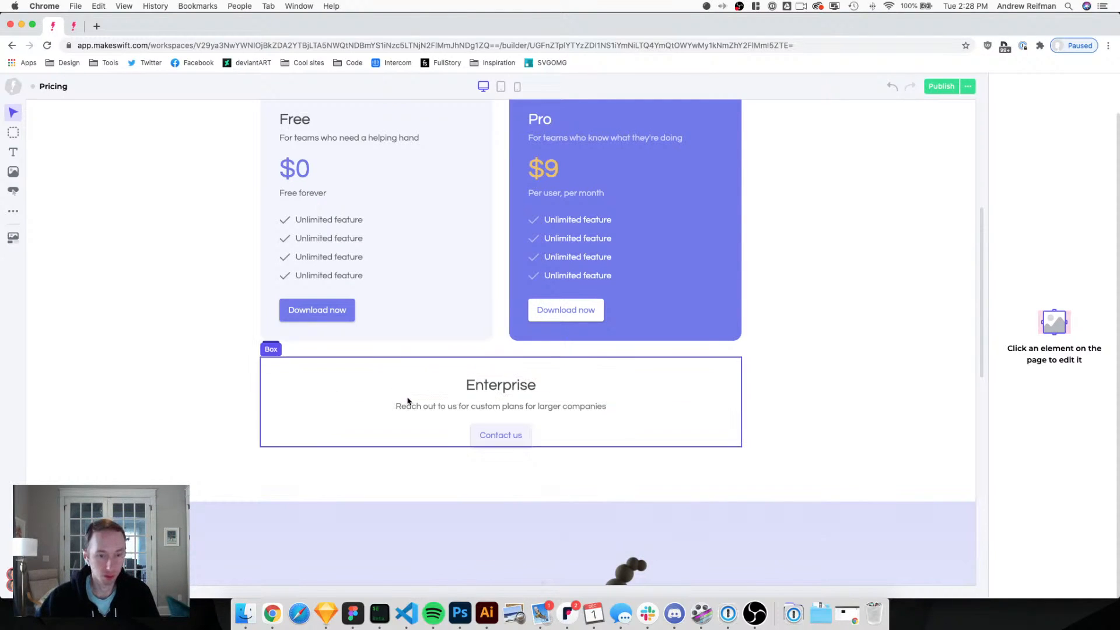
key(b)
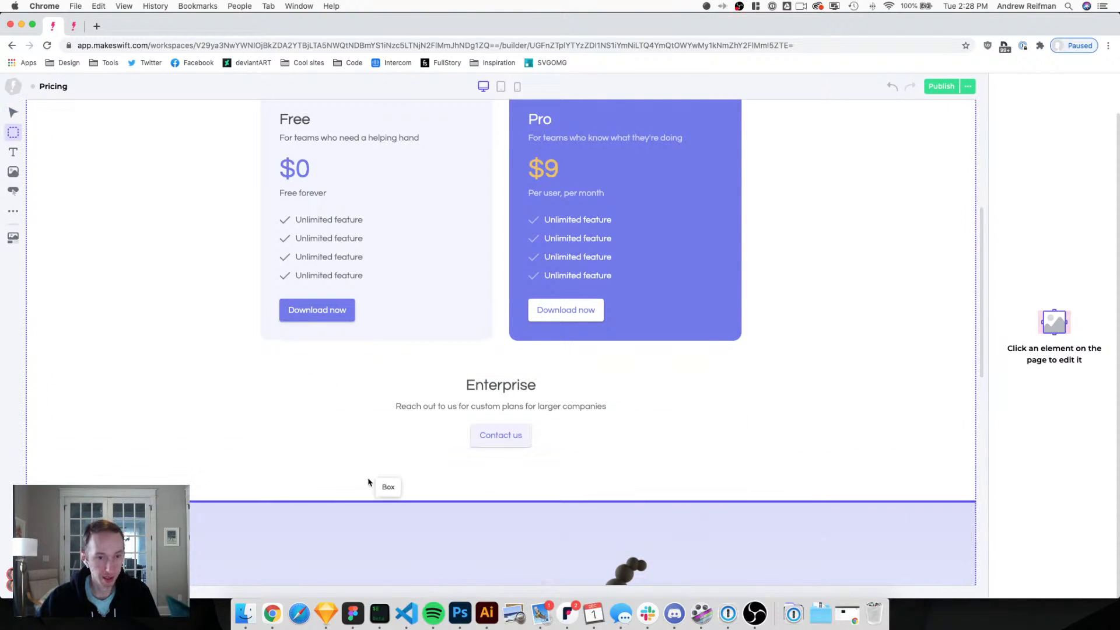
click(341, 505)
scroll(607, 388, down, 2)
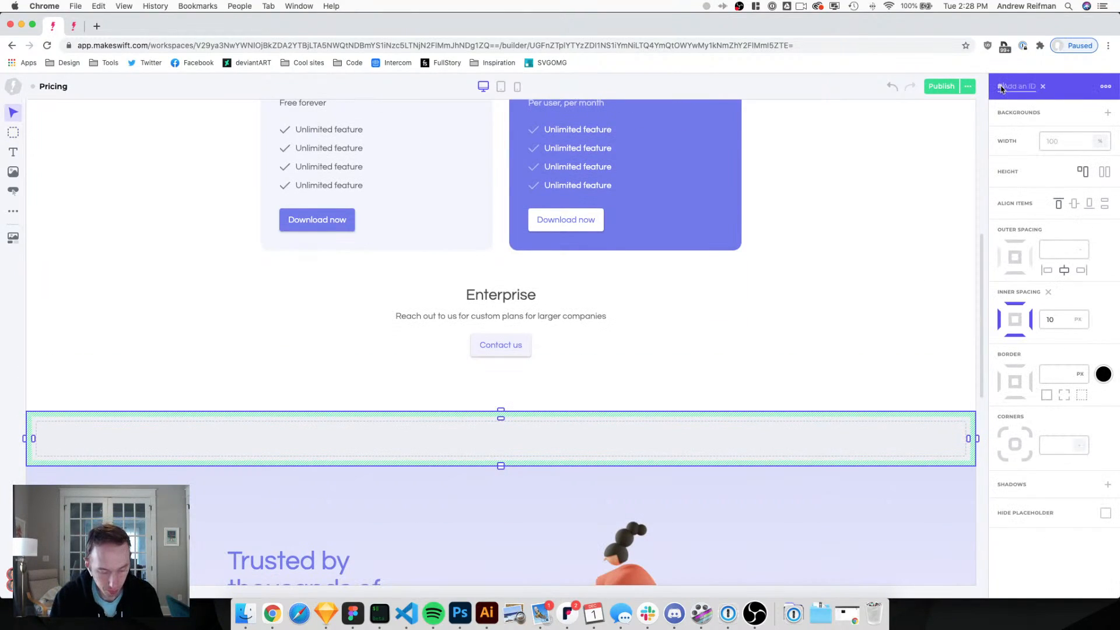
text(comparison)
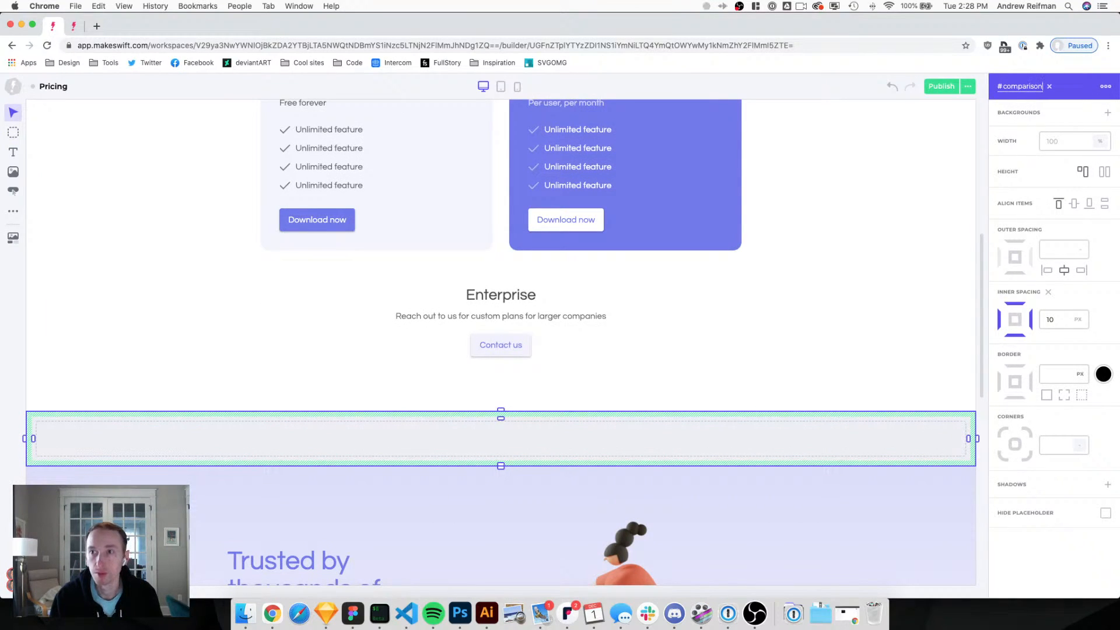
text(-table)
key(Return)
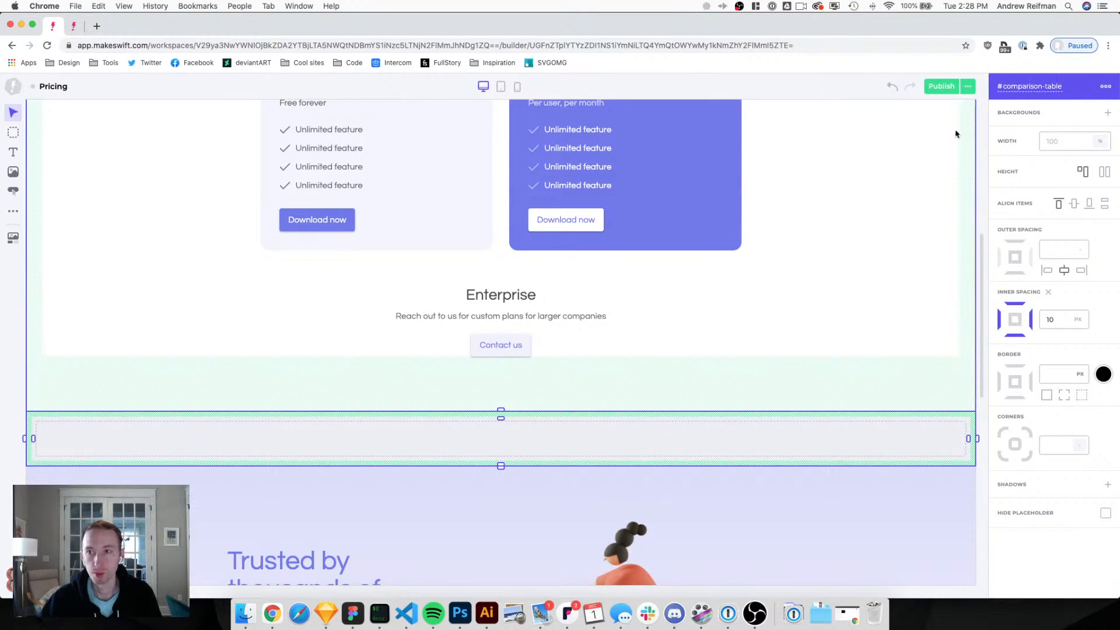
Change the new full-width box's ID to compare-features.
click(1049, 87)
key(BackSpace)
key(BackSpace)
key(BackSpace)
key(BackSpace)
key(BackSpace)
key(BackSpace)
key(BackSpace)
key(BackSpace)
text(e-features)
key(Return)
Set the compare-features box's inner spacing to 30 px at both sides and 100 px above and below.
click(962, 313)
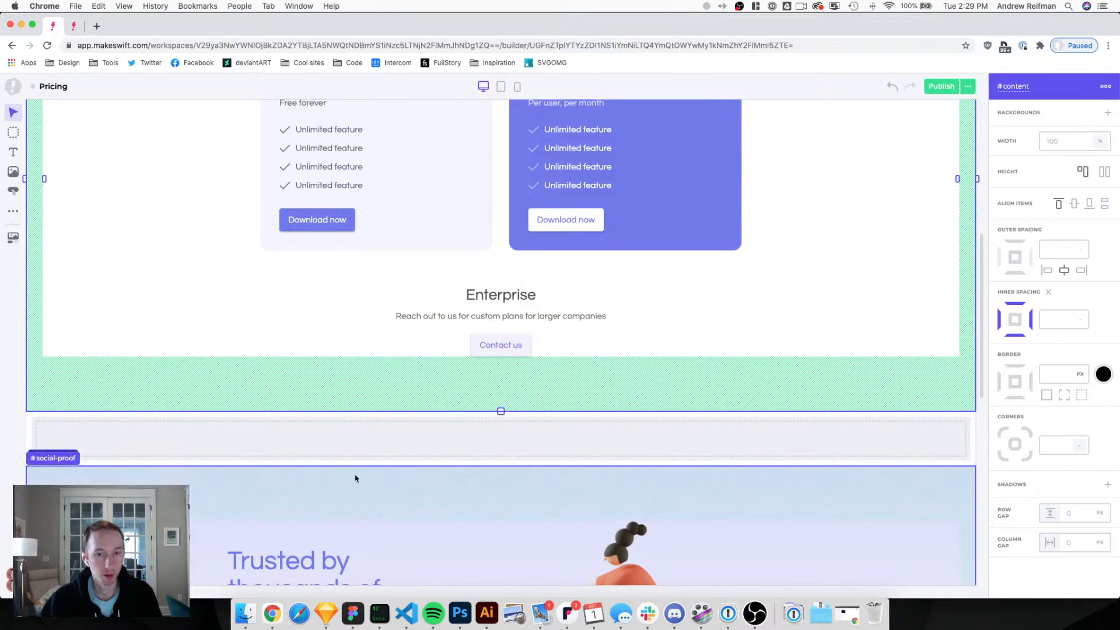
click(80, 436)
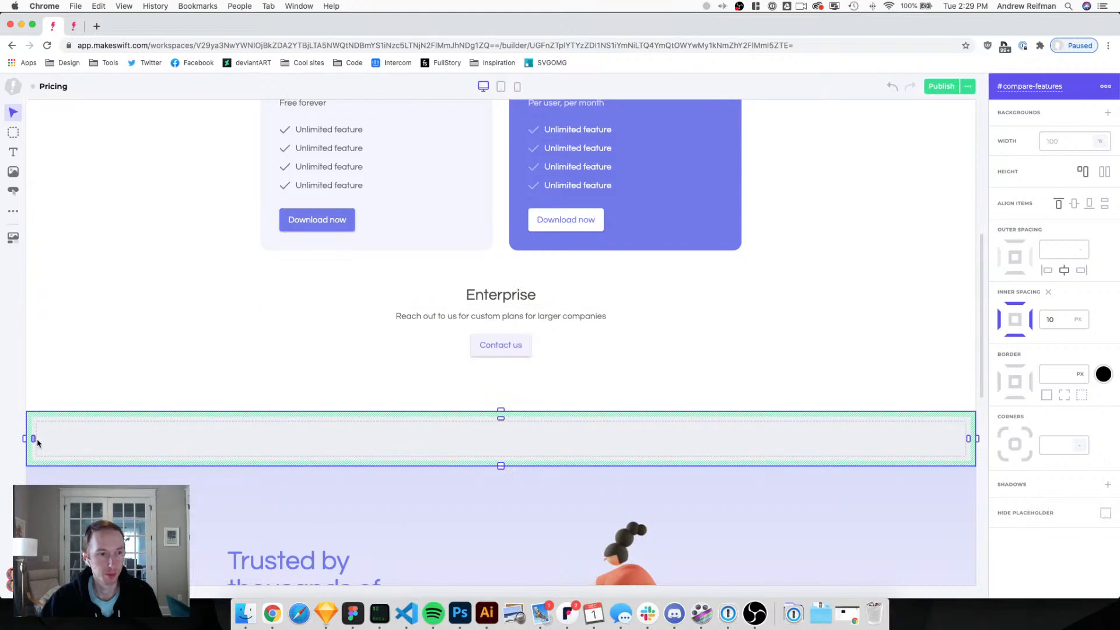
drag(35, 441, 45, 444)
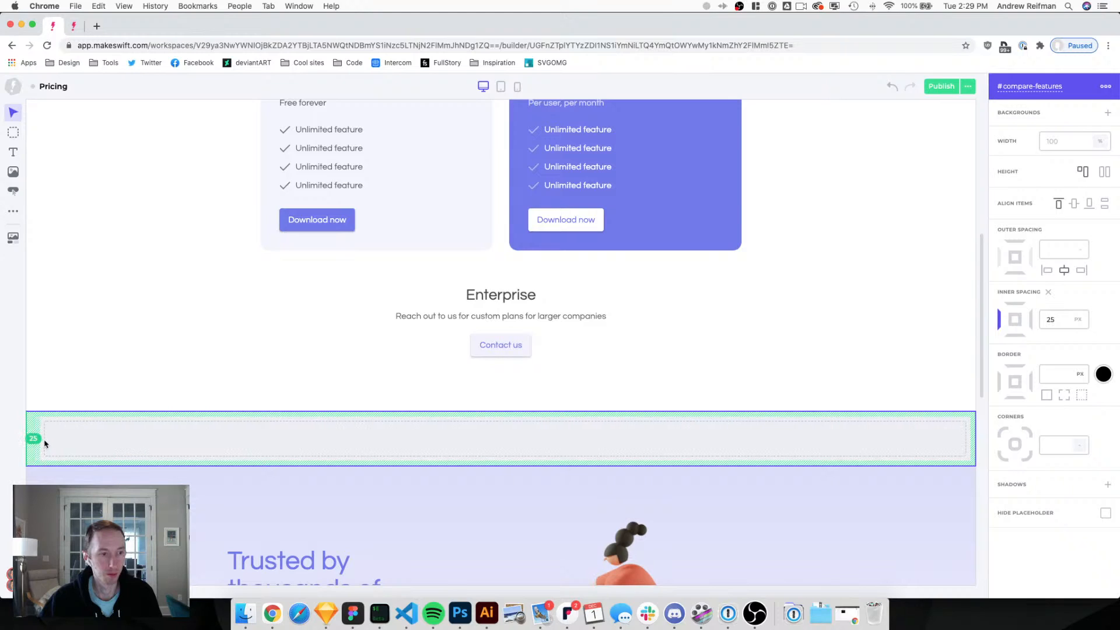
drag(970, 442, 958, 445)
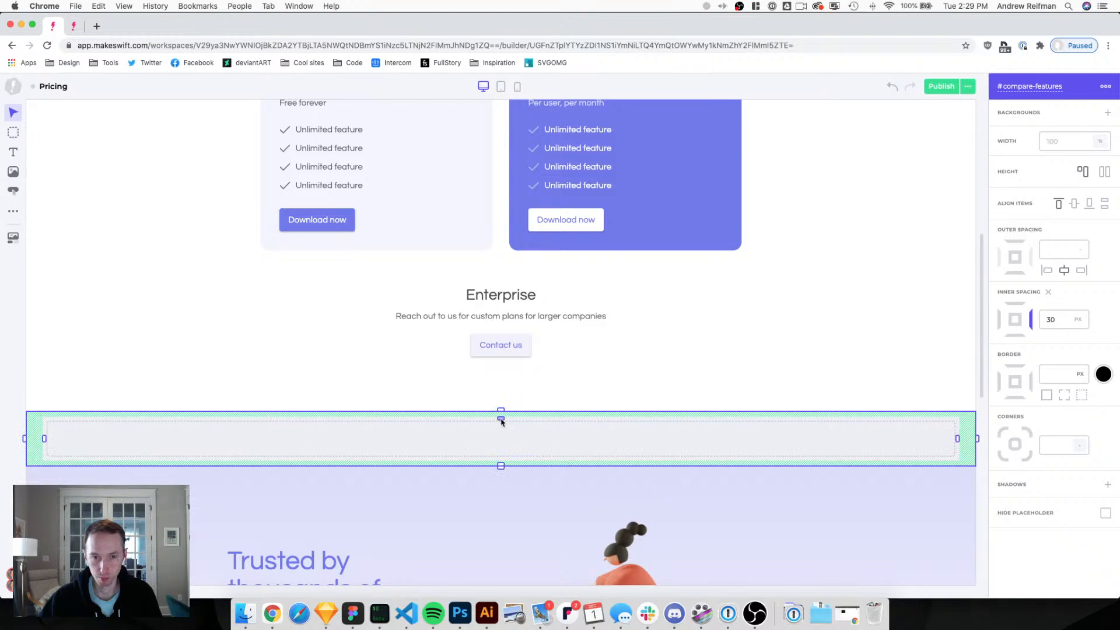
drag(501, 419, 504, 472)
drag(501, 515, 504, 565)
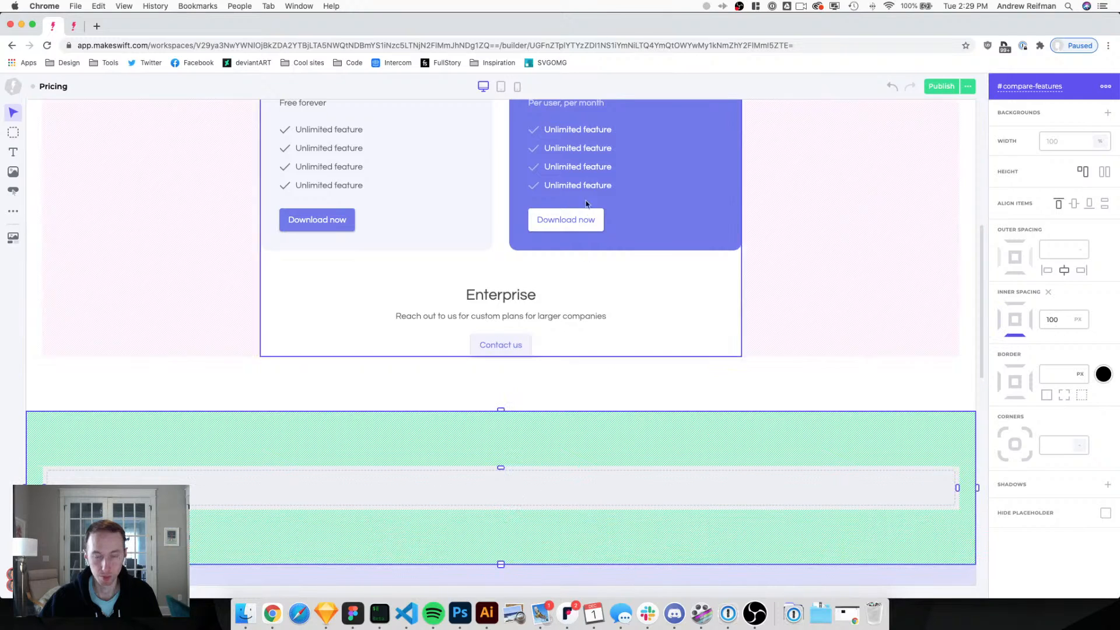
Copy the "Objectively promote worldwide deliverables" heading that opens the Home page's features section.
scroll(421, 175, up, 10)
click(73, 26)
scroll(148, 153, up, 15)
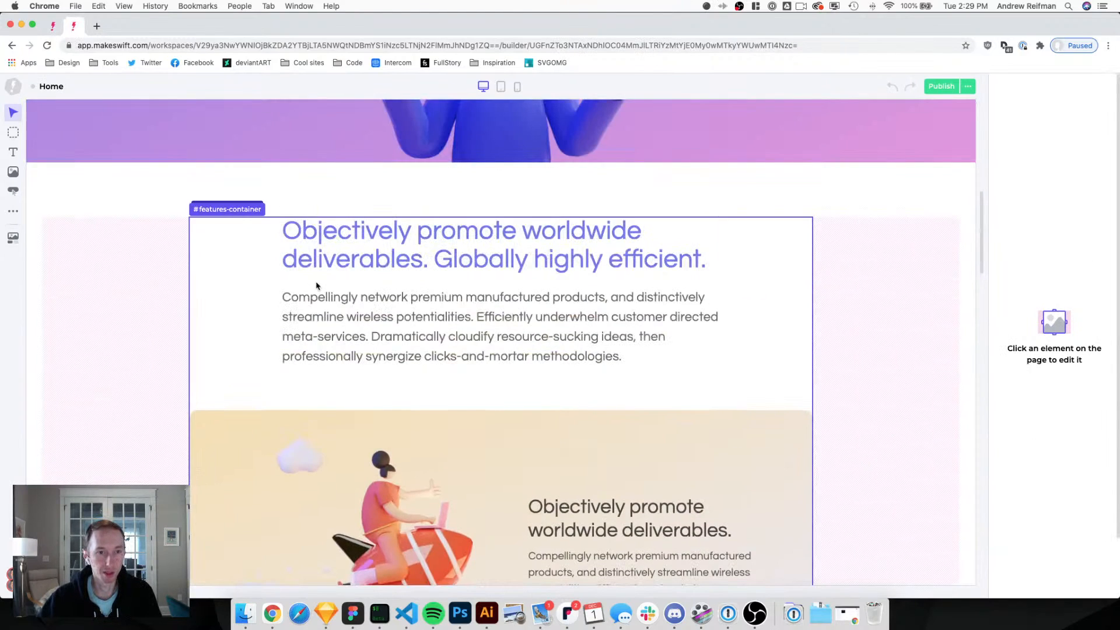
click(313, 242)
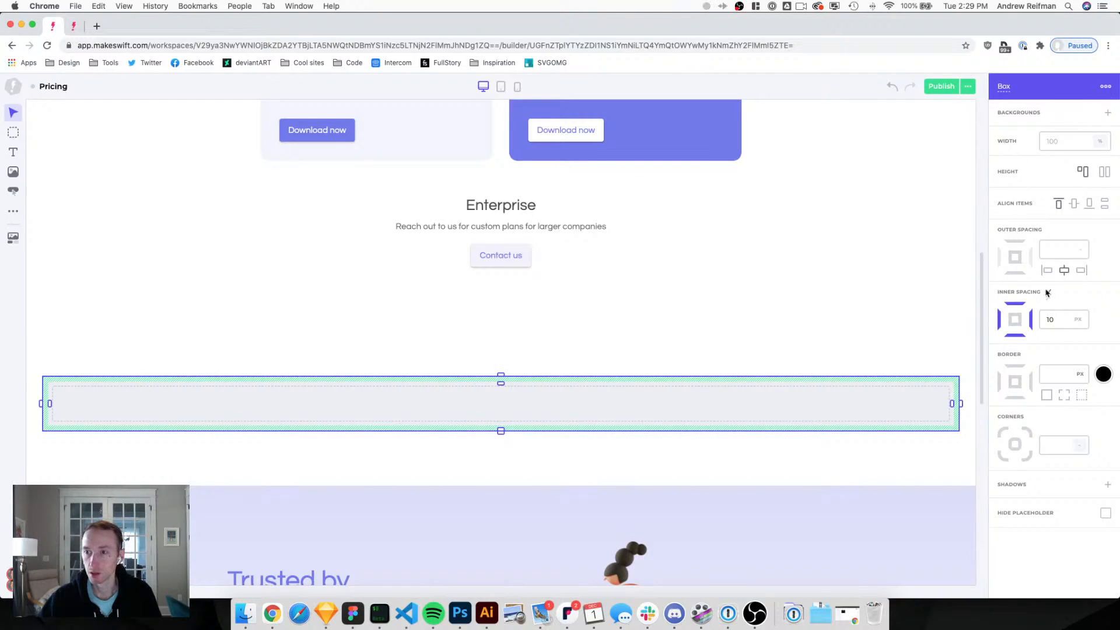
Remove the inner spacing of the box nested in the Pricing page's compare-features section and set its width to 1000 px.
click(1047, 292)
drag(959, 397, 775, 404)
scroll(432, 467, down, 6)
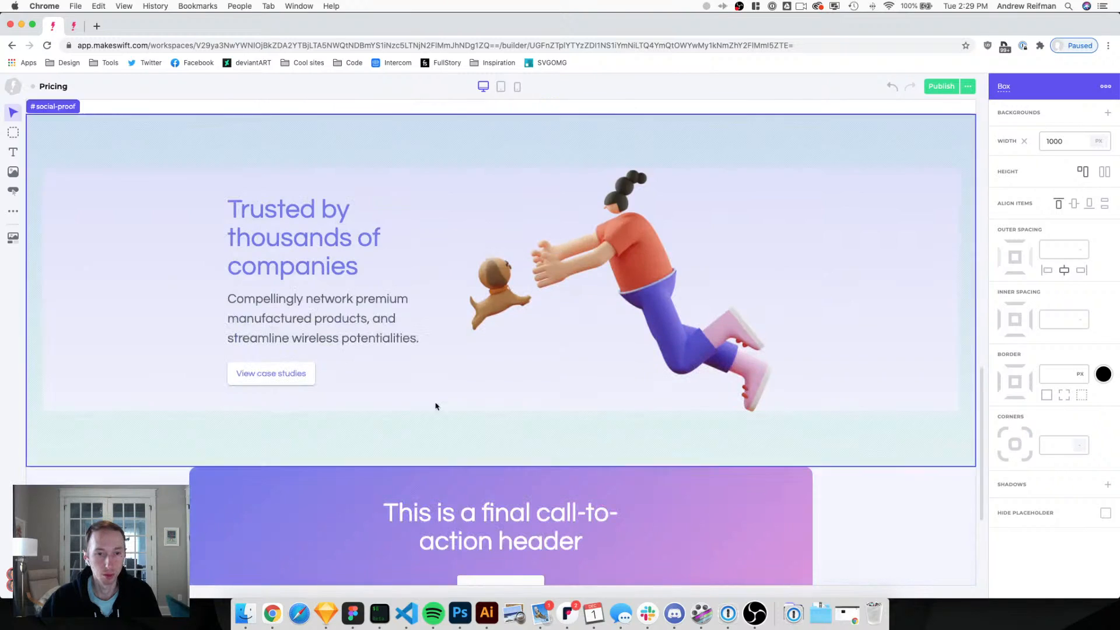
scroll(441, 359, up, 4)
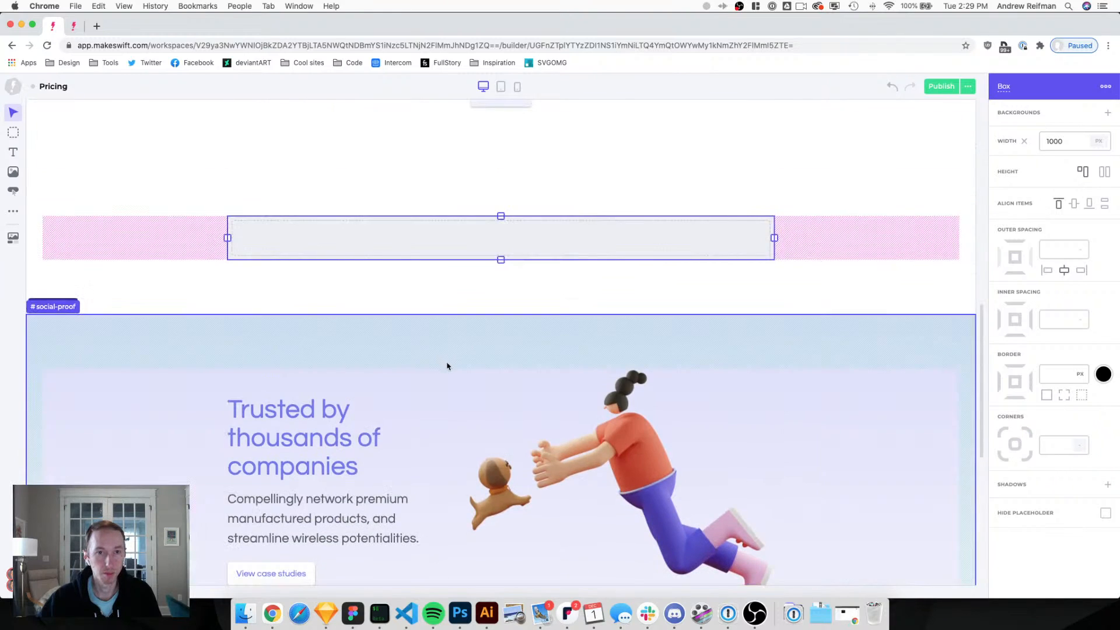
scroll(546, 271, up, 1)
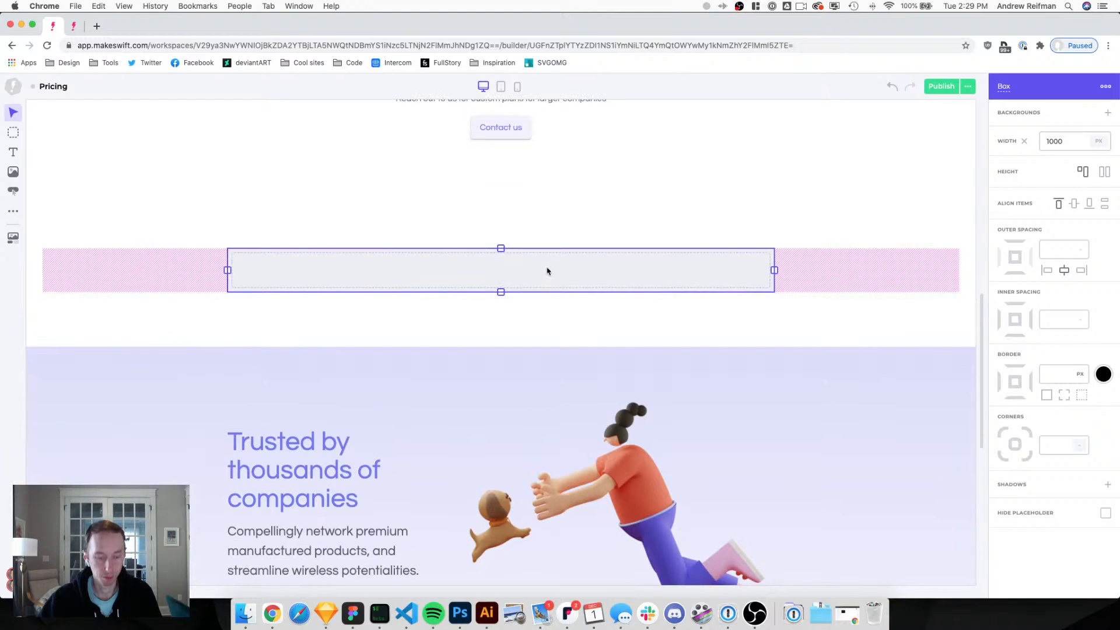
Try placing the copied Home page heading in the 1000 px wide box with its text changed to "Compare features".
scroll(558, 270, up, 1)
key(t)
click(511, 298)
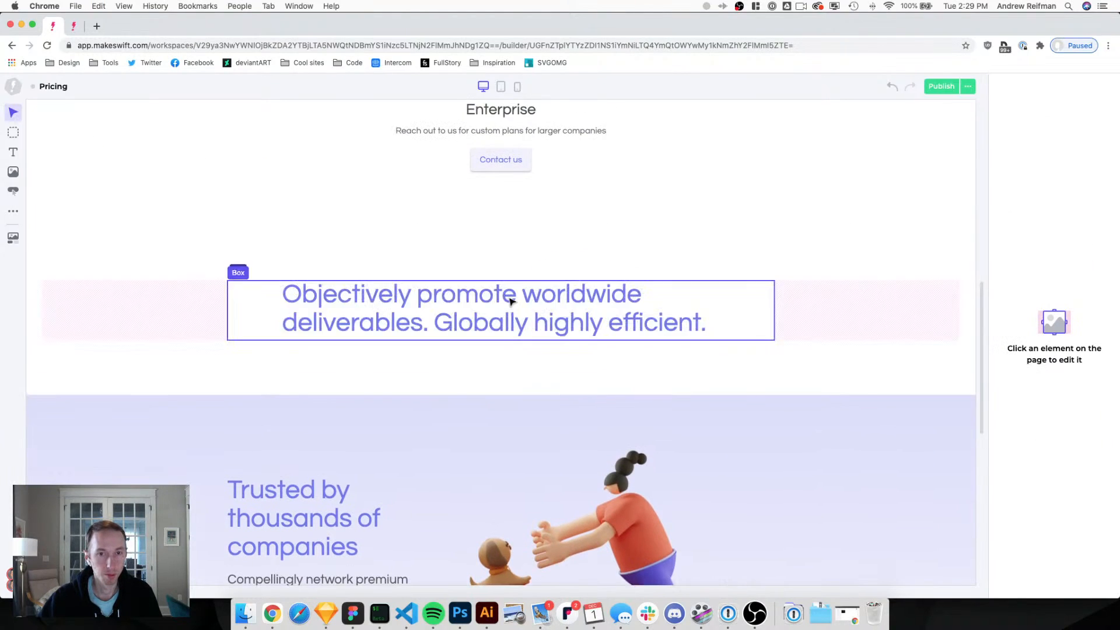
double_click(507, 296)
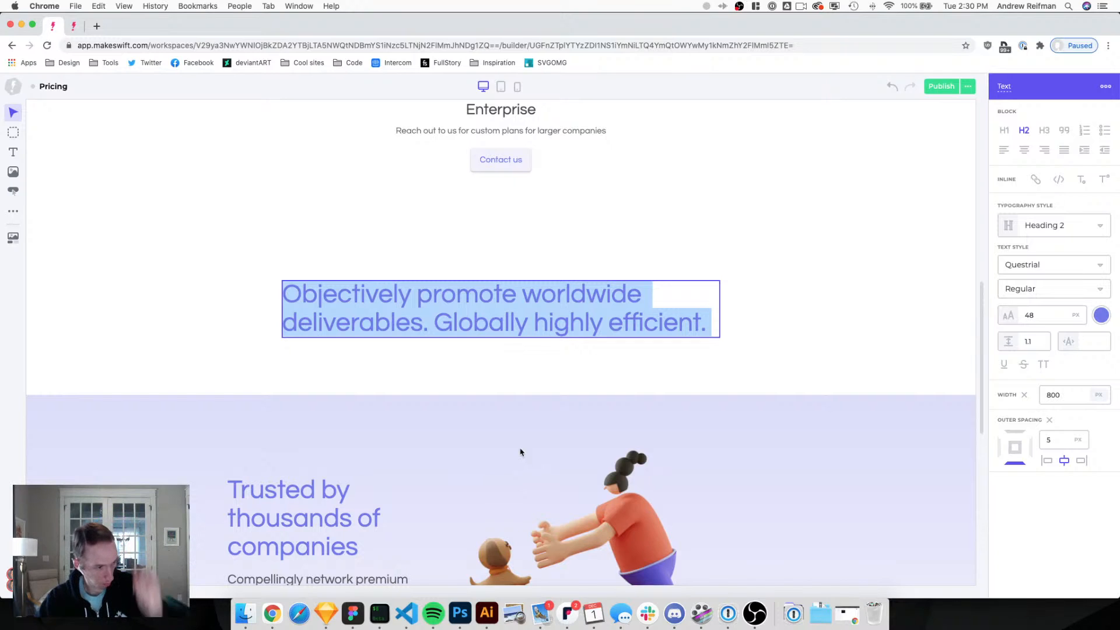
triple_click(480, 308)
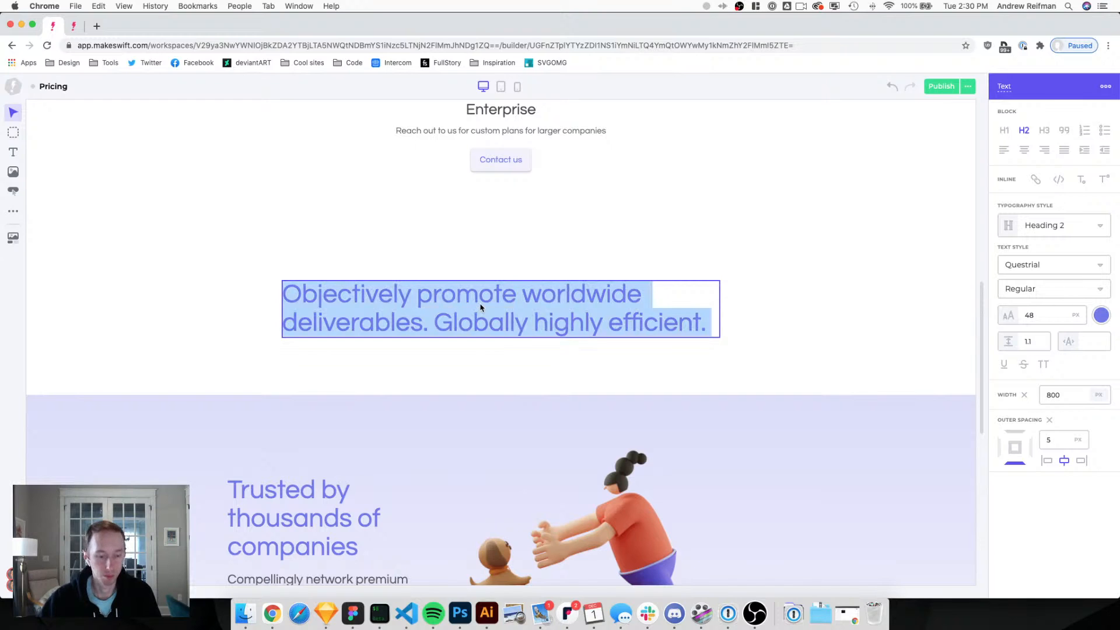
text(Compare )
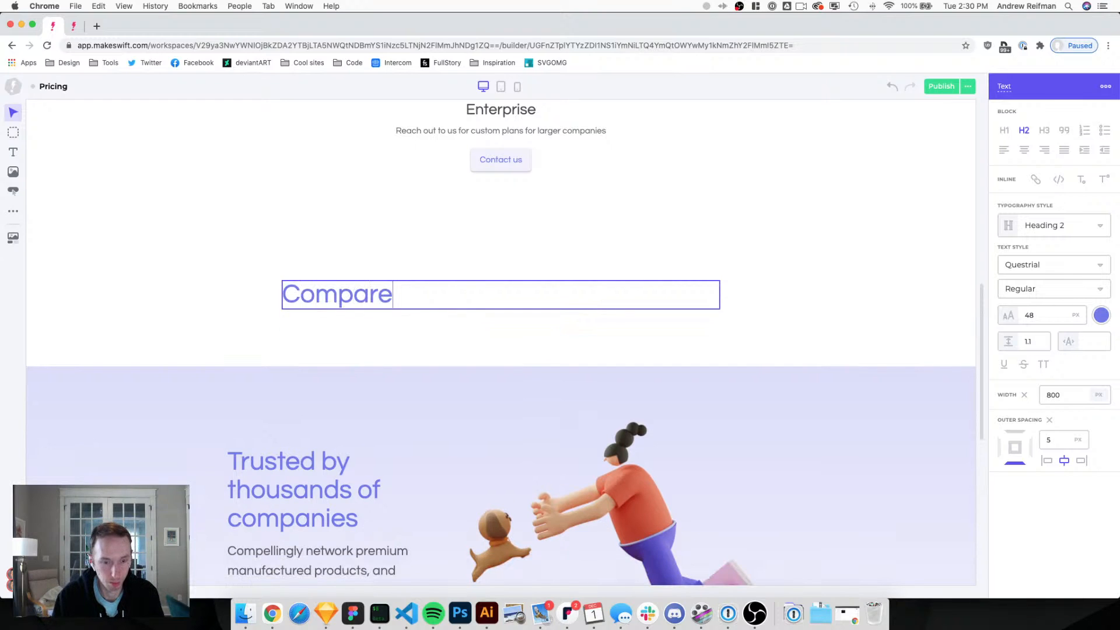
text(features)
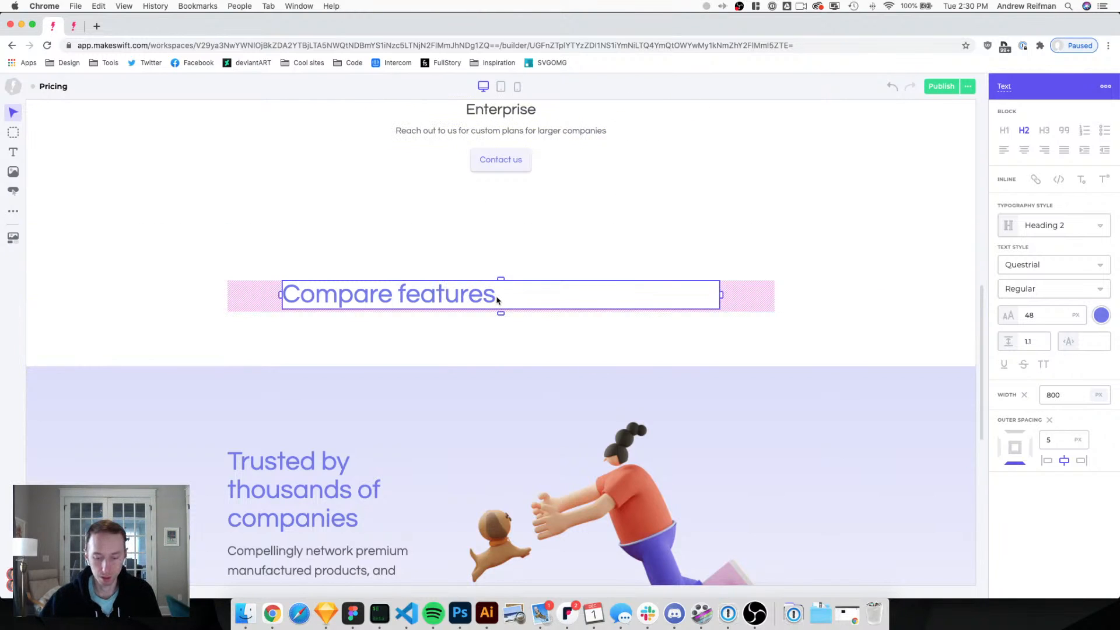
key(Delete)
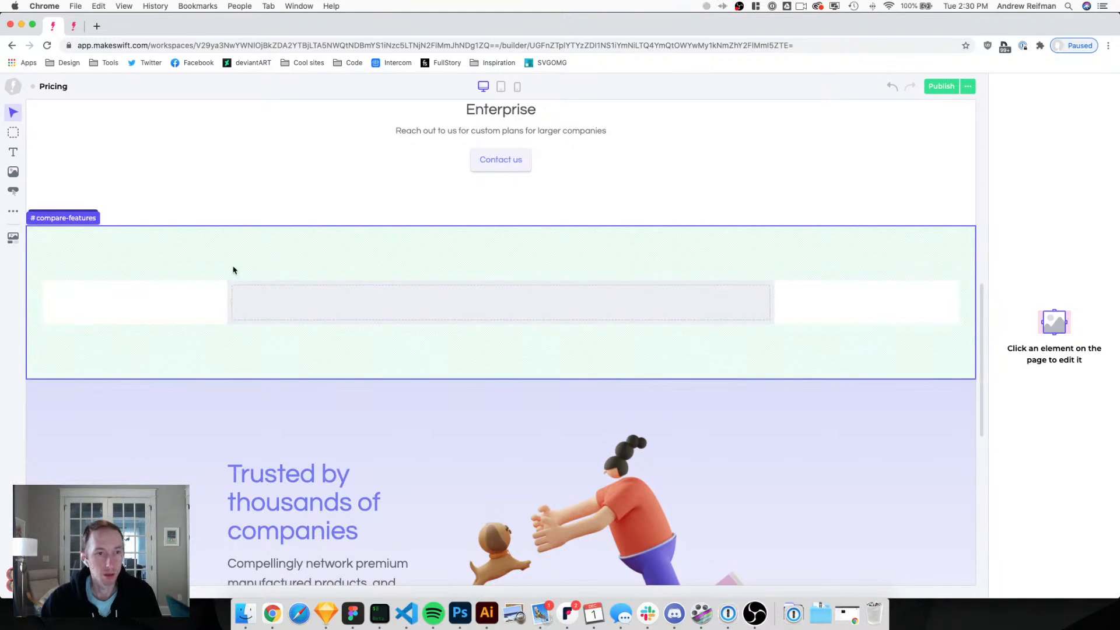
Give the empty 1000 px wide box the ID compare-features-container.
click(242, 290)
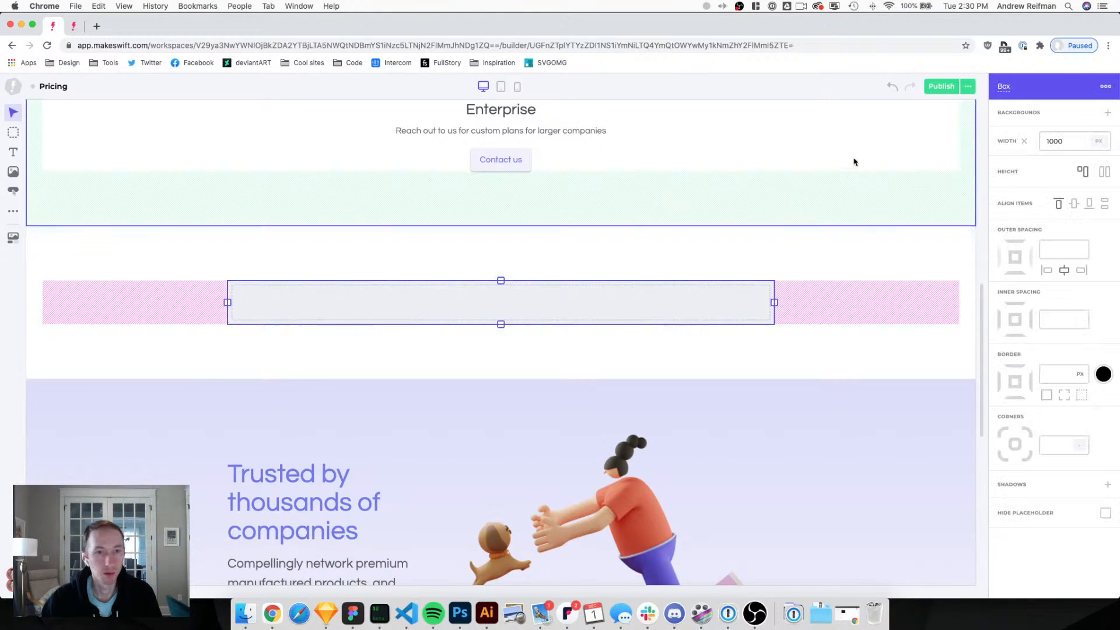
click(1000, 87)
text(compare-features)
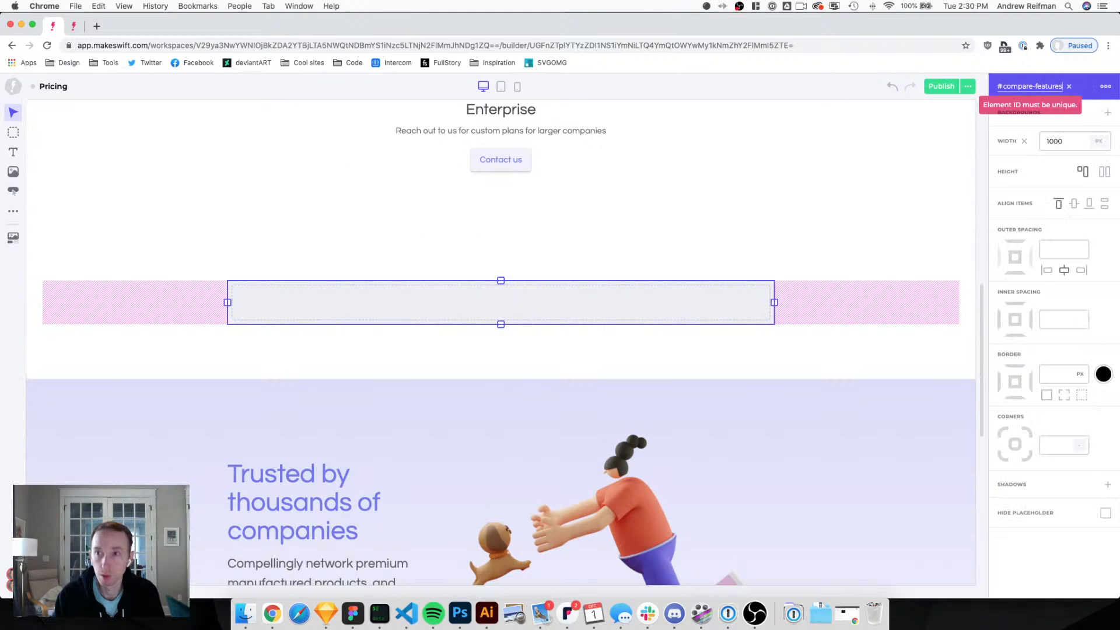
text(-container)
key(Return)
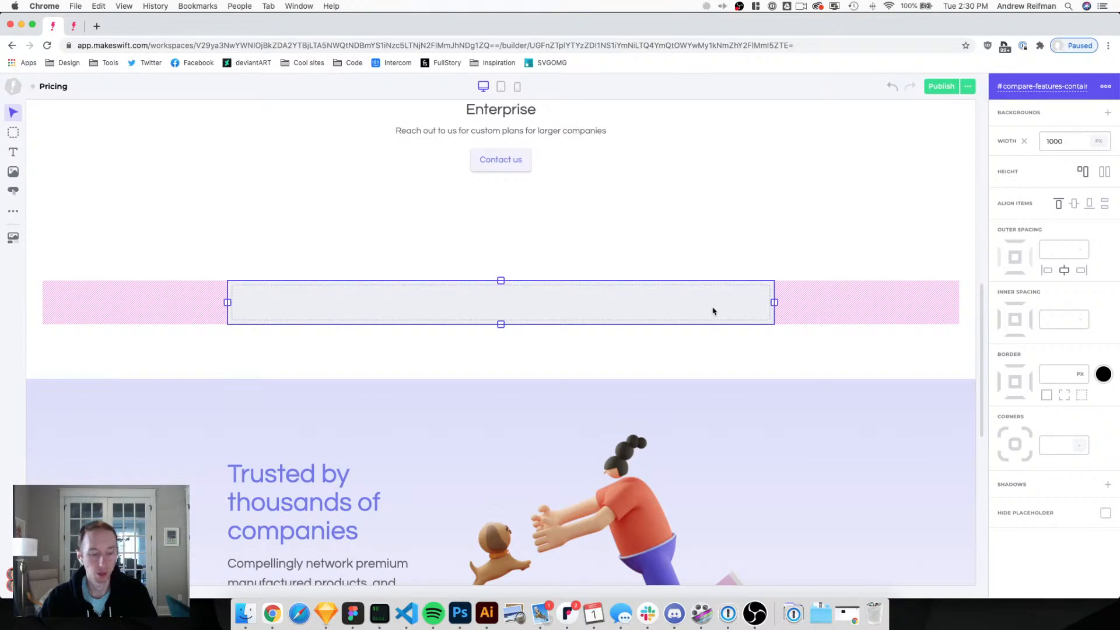
Insert a box inside compare-features-container and set its inner spacing to 15 px on all sides.
click(986, 170)
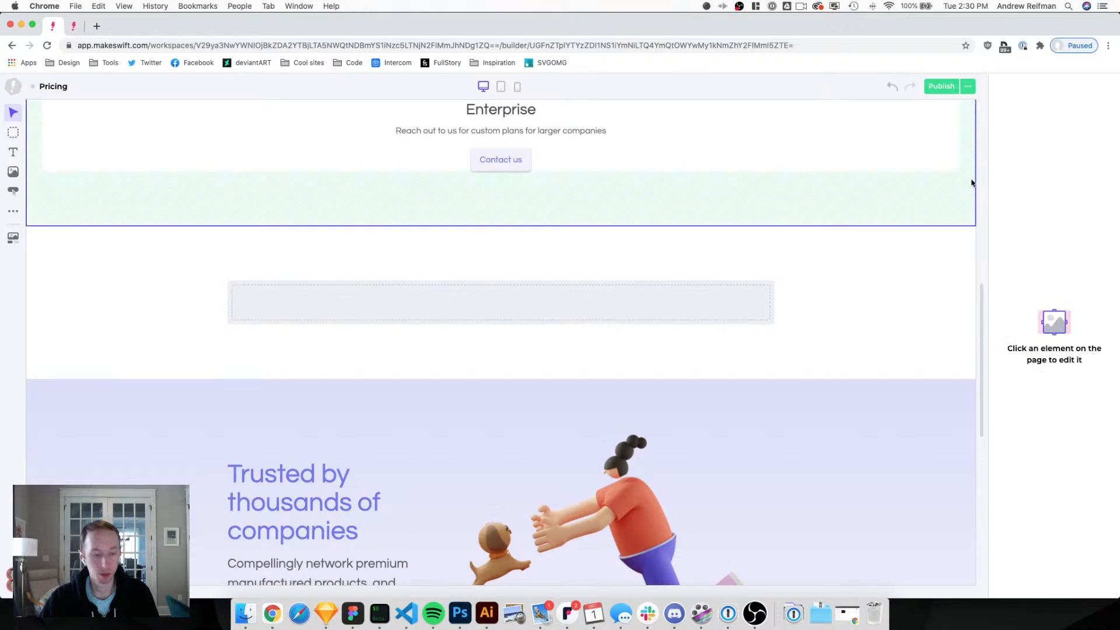
key(b)
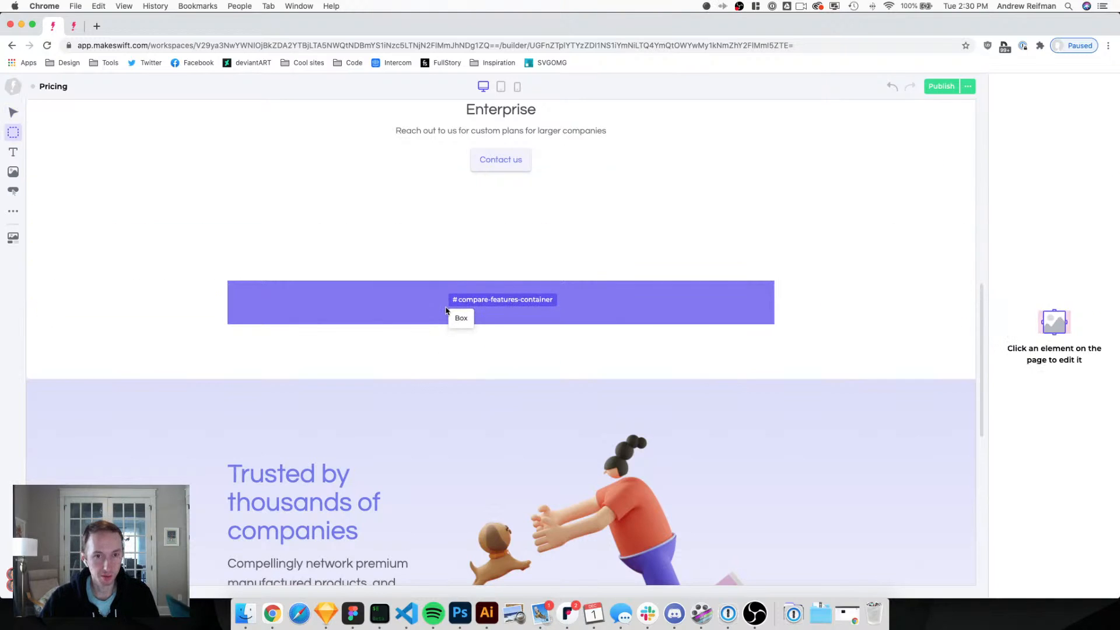
click(450, 313)
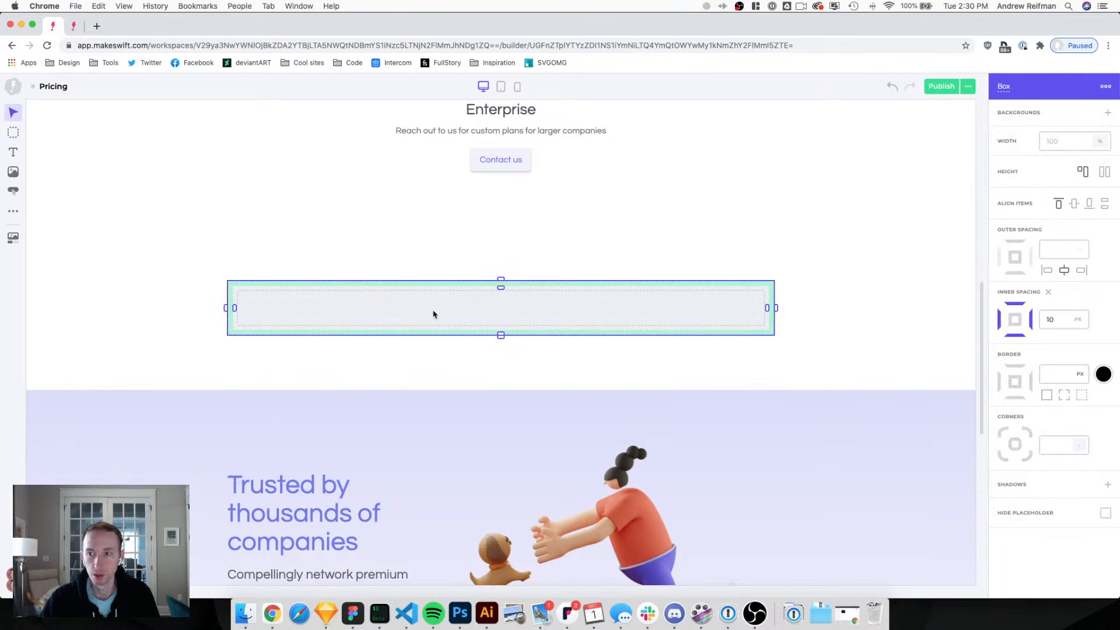
drag(237, 308, 238, 310)
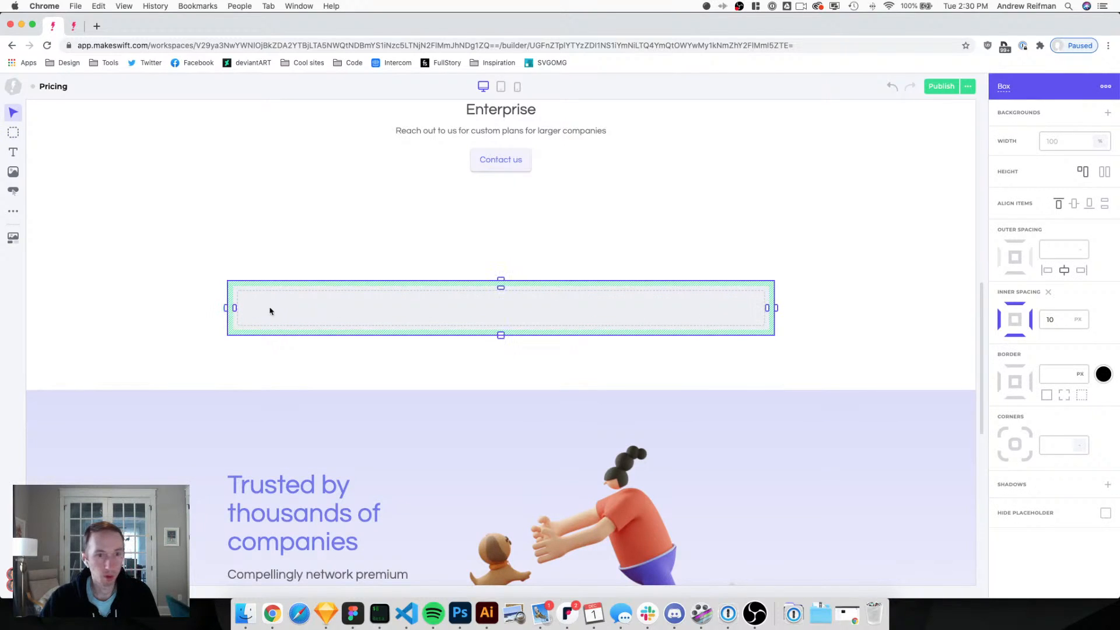
double_click(1062, 321)
text(15)
key(Return)
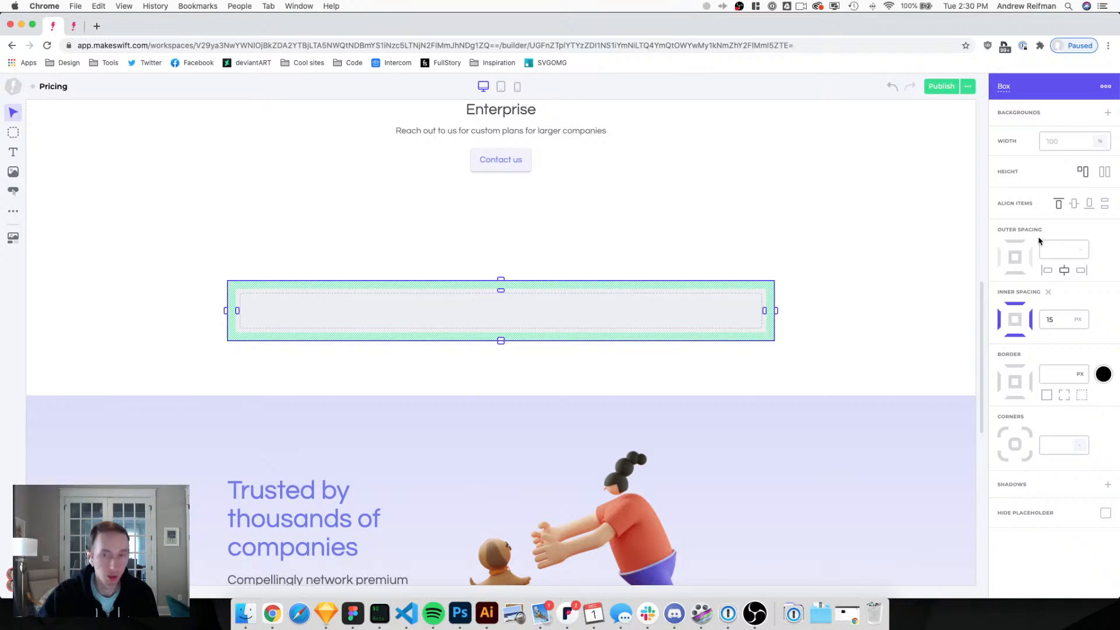
Copy the Free card's first "Unlimited feature" text into the box inside compare-features-container and clear the copy's width.
click(982, 220)
scroll(555, 175, up, 3)
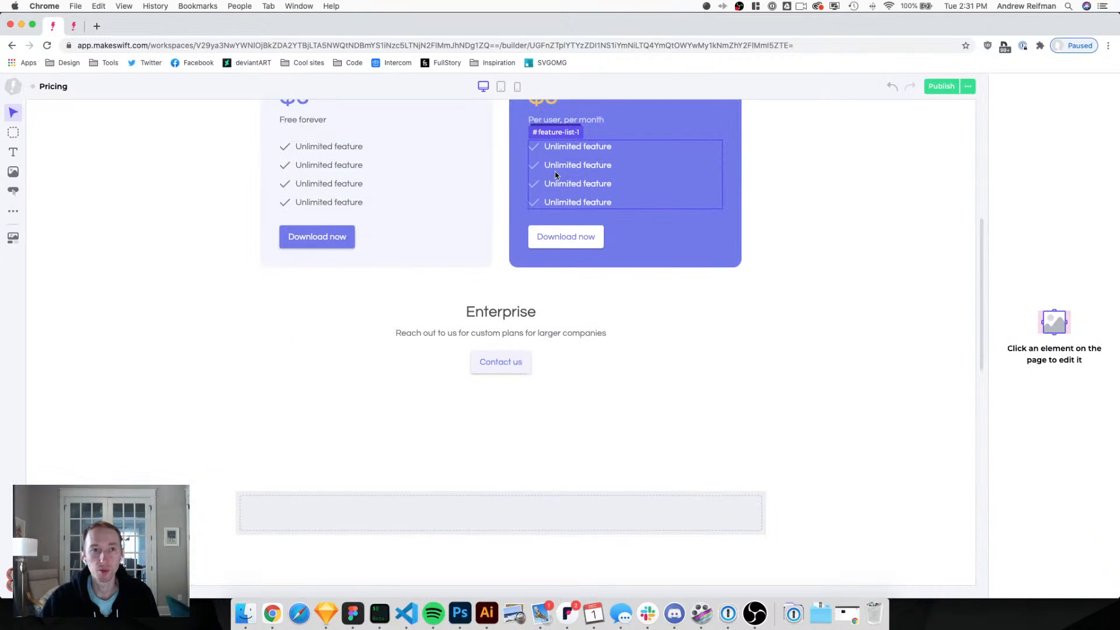
click(340, 148)
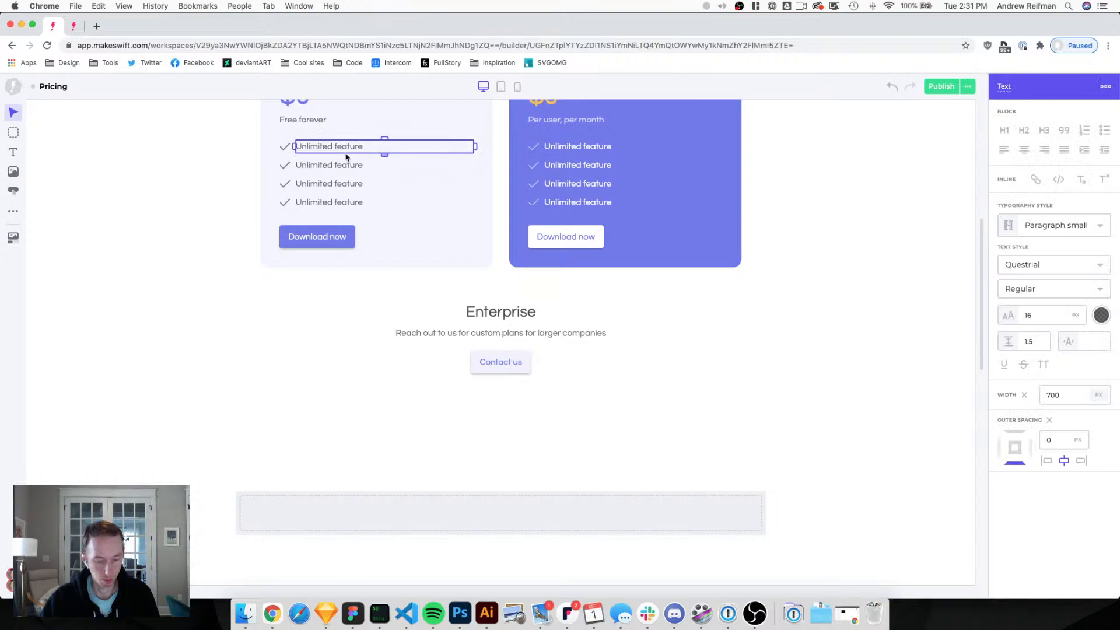
key(super+v)
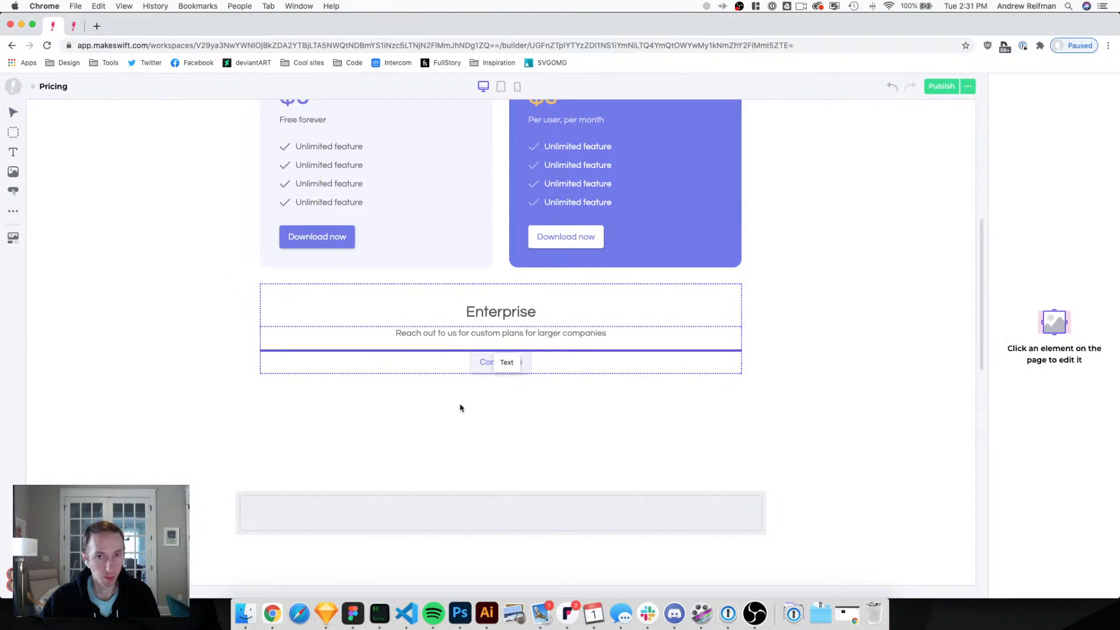
click(371, 513)
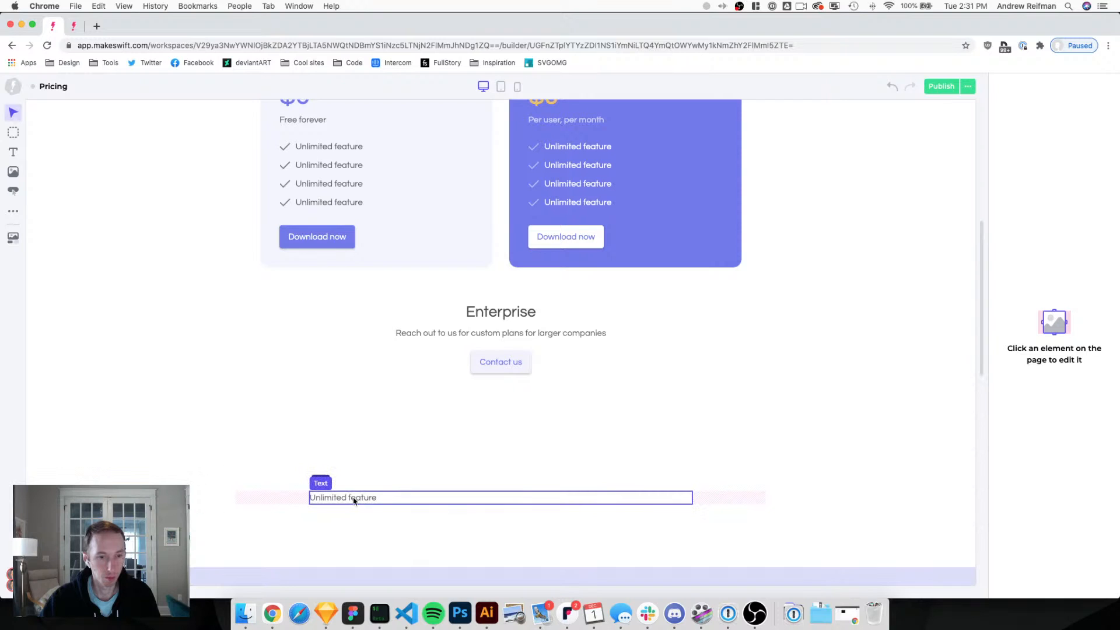
click(351, 497)
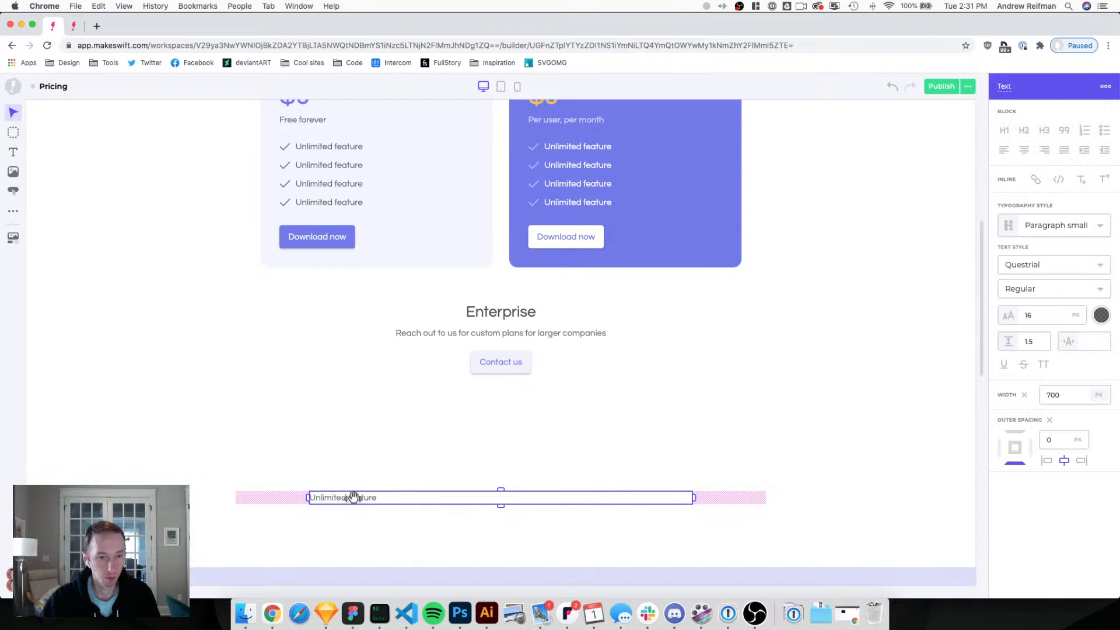
click(1024, 395)
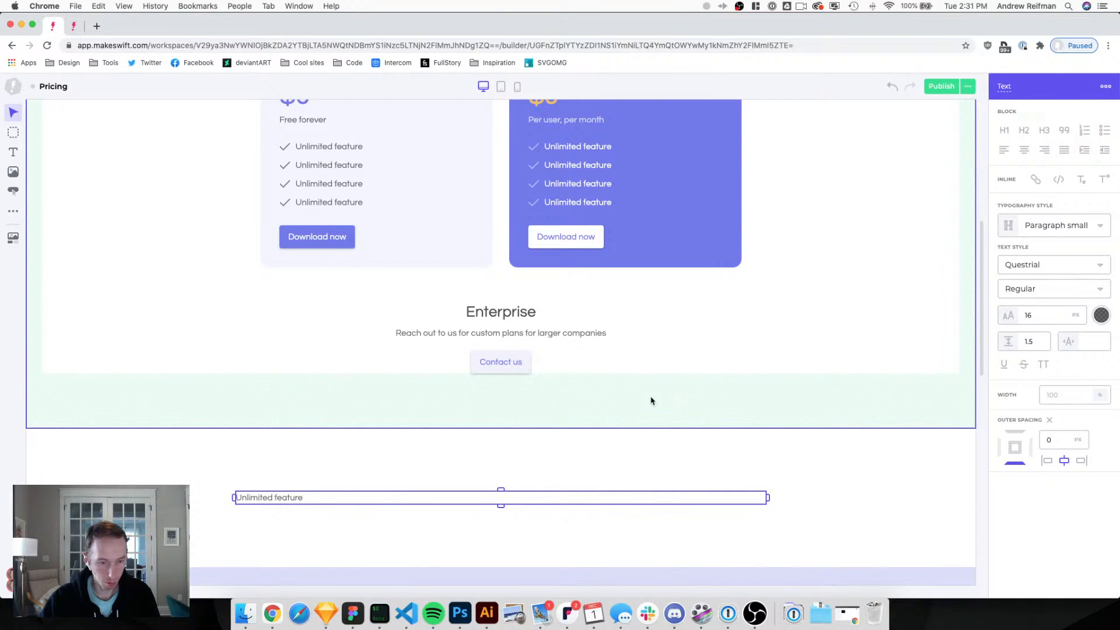
Duplicate the "Unlimited feature" text twice so that three copies sit side by side in one row.
drag(250, 500, 765, 502)
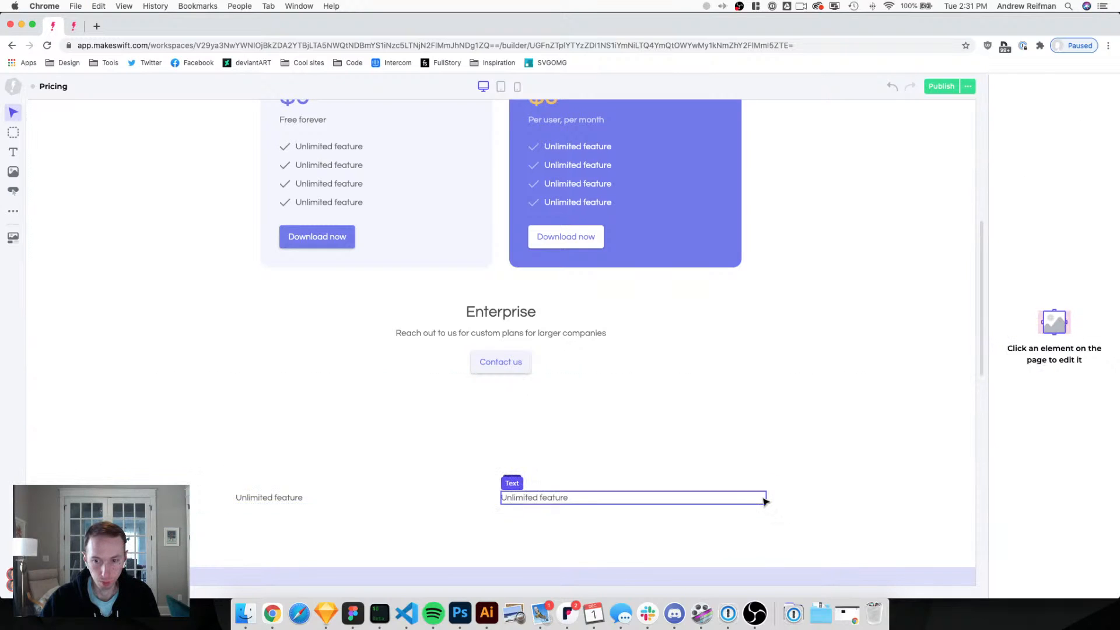
click(574, 502)
key(super+c)
key(super+v)
drag(597, 503, 767, 502)
click(487, 501)
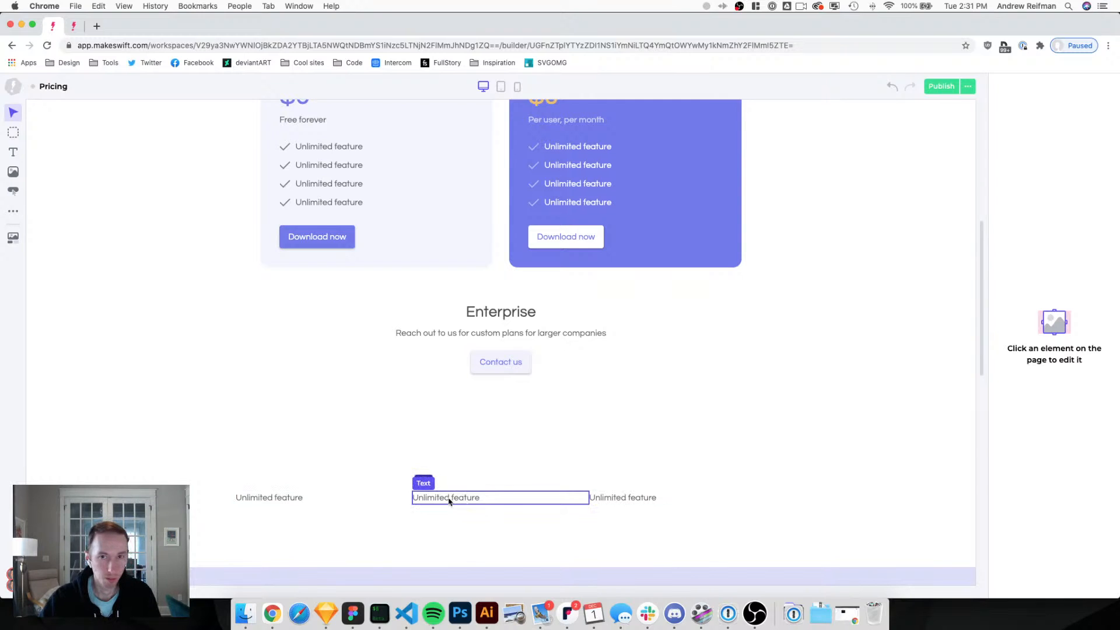
Change the text of the second and third columns in the comparison row to "Unlimited".
double_click(449, 500)
text(U)
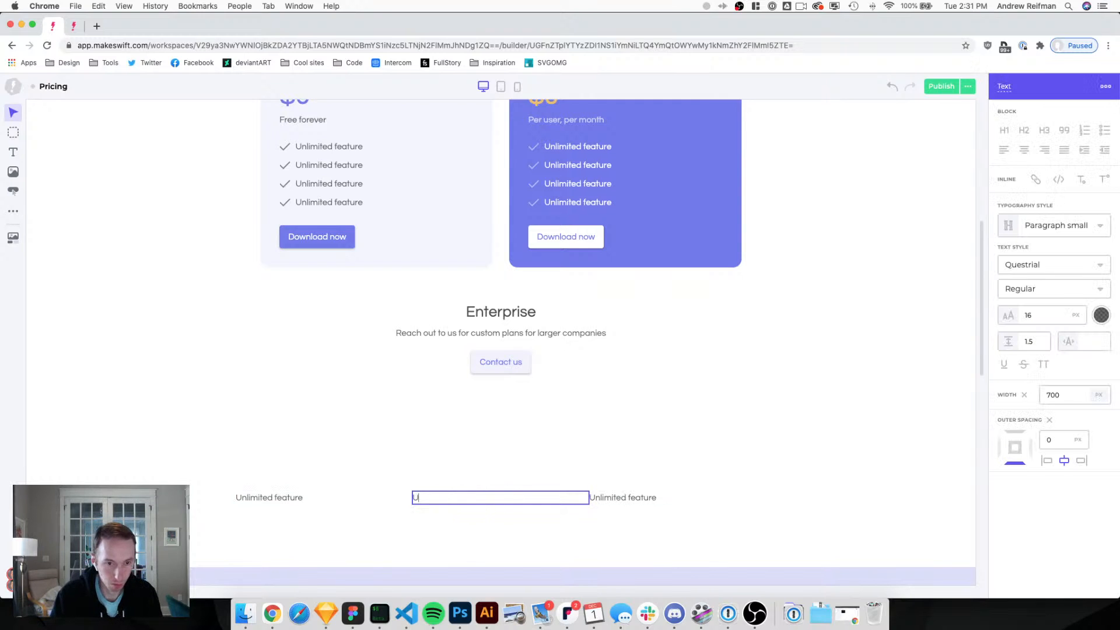
text(nlimited)
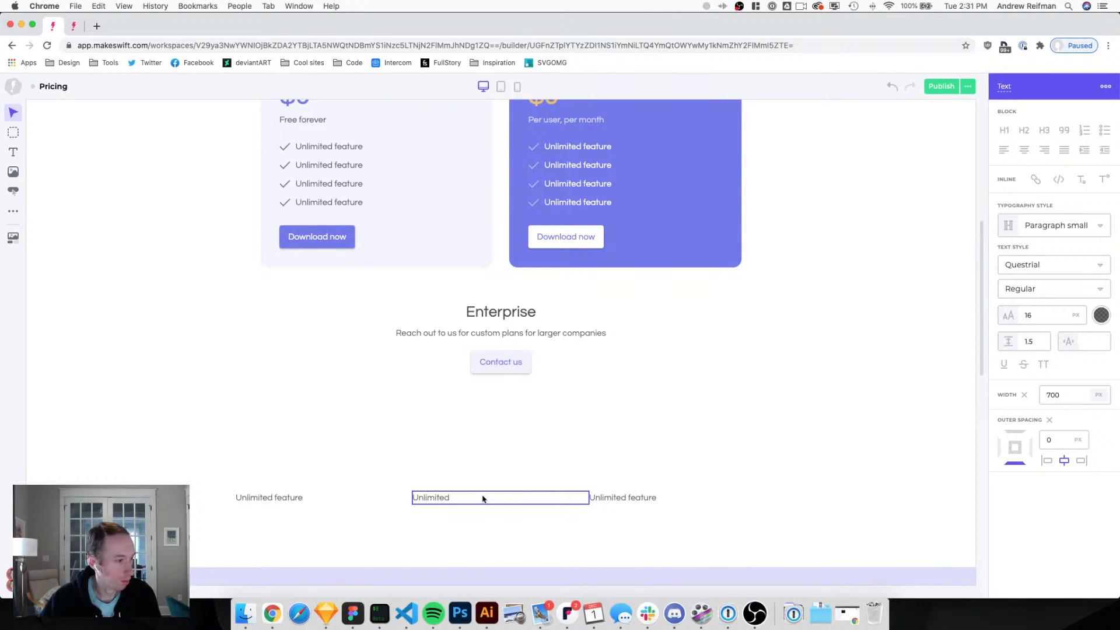
double_click(610, 499)
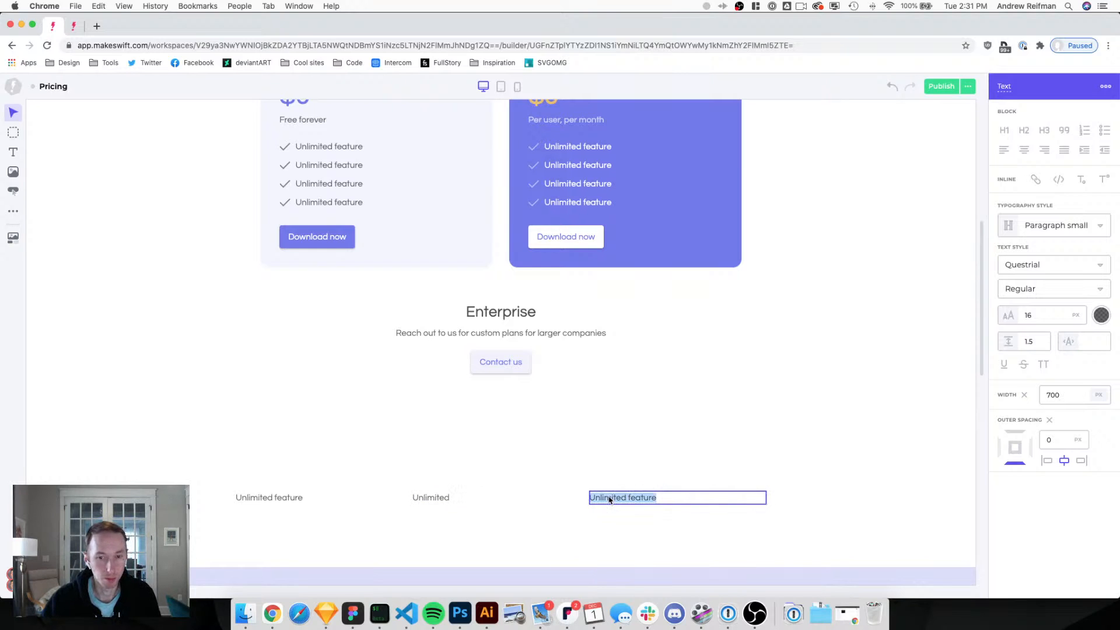
text(Unlimited)
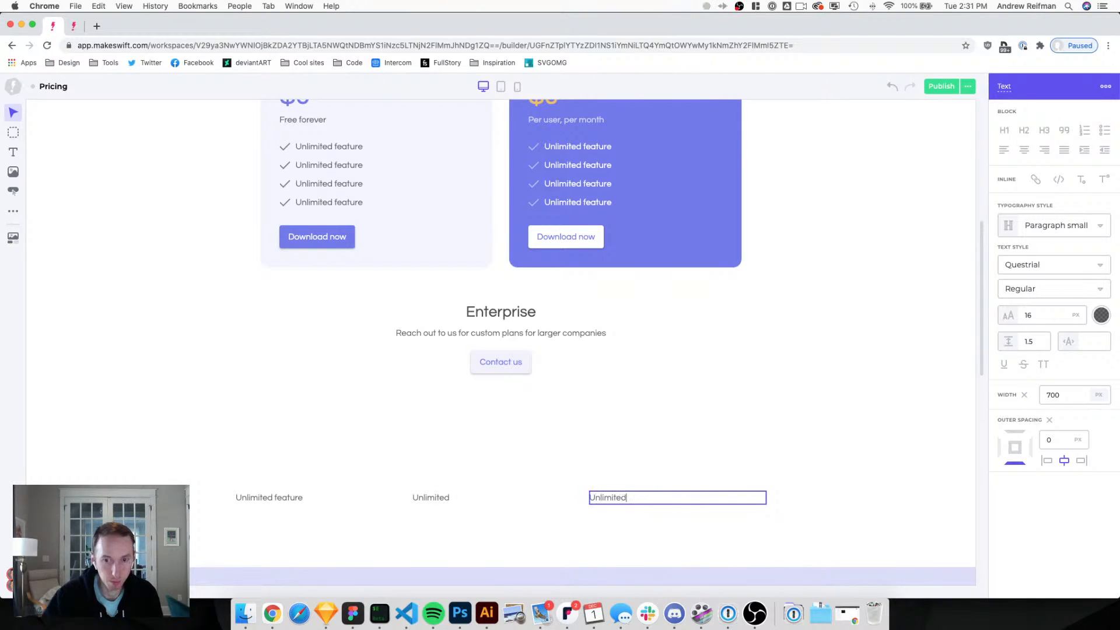
Center-align the two "Unlimited" texts and change the first column's text to "Feature name".
double_click(604, 497)
click(1022, 153)
click(443, 502)
click(1026, 150)
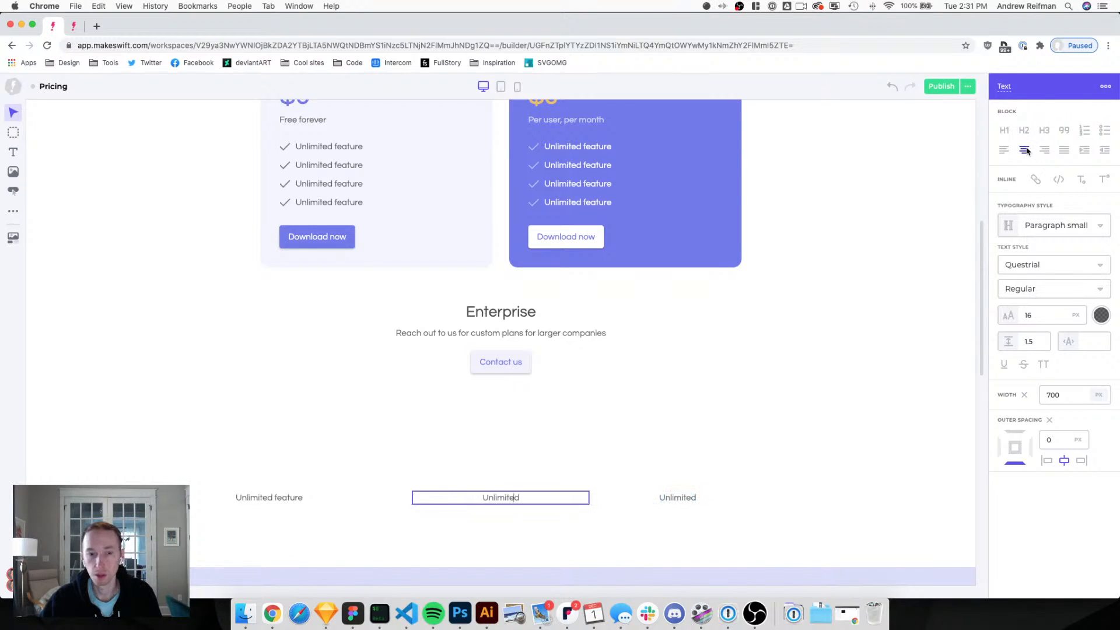
click(276, 497)
triple_click(276, 497)
text(Feature name)
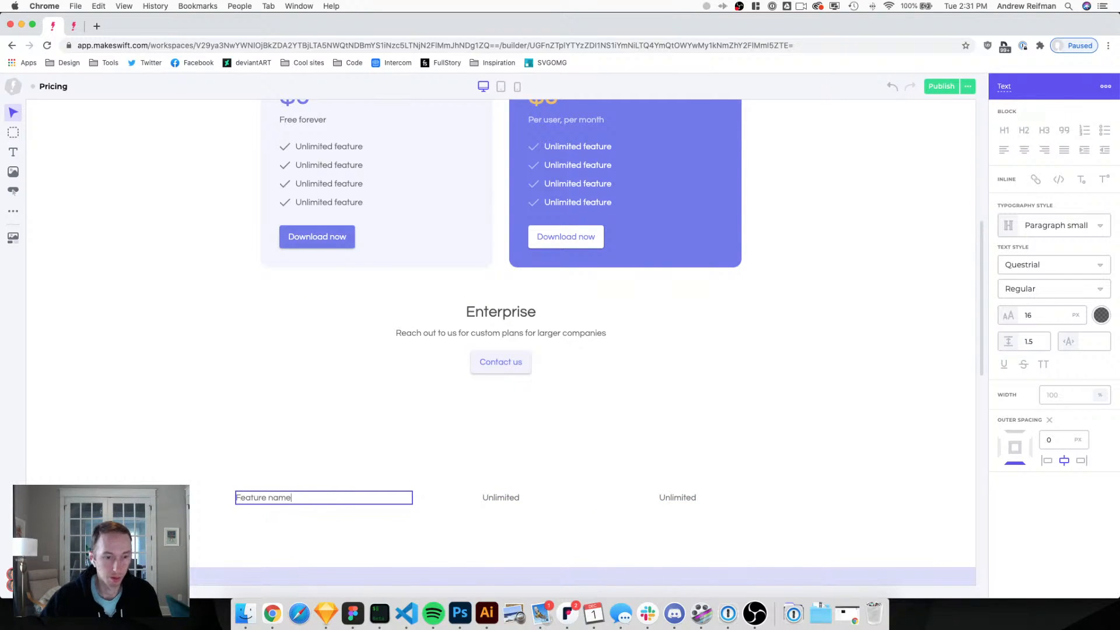
Set the comparison row box's inner spacing to 10 px and widen the first column to about half the row.
click(235, 488)
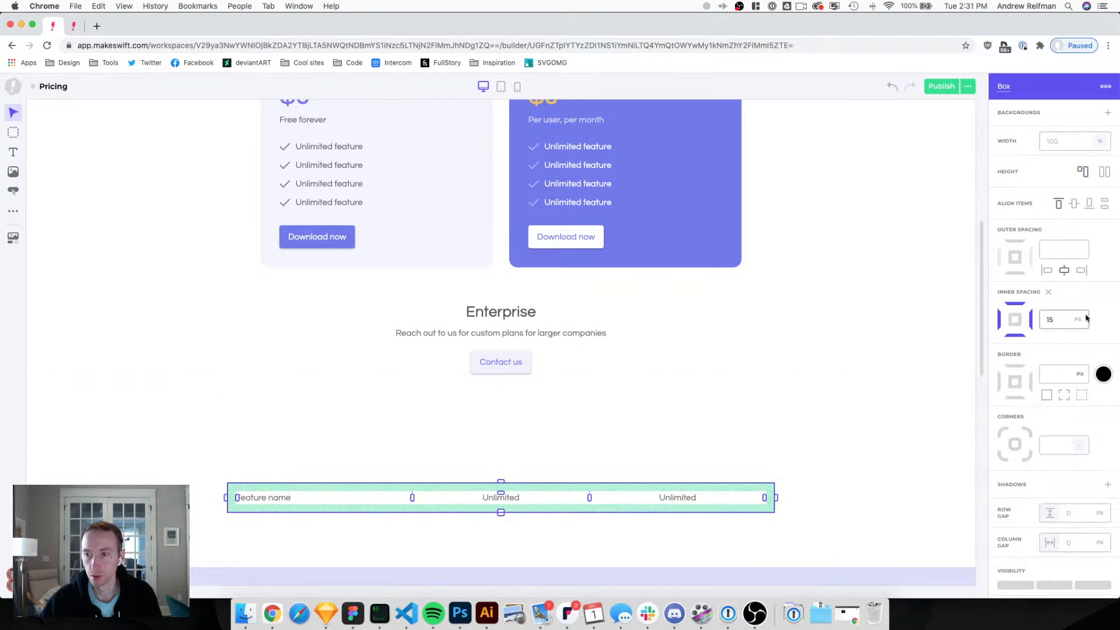
click(1065, 322)
text(10)
key(Return)
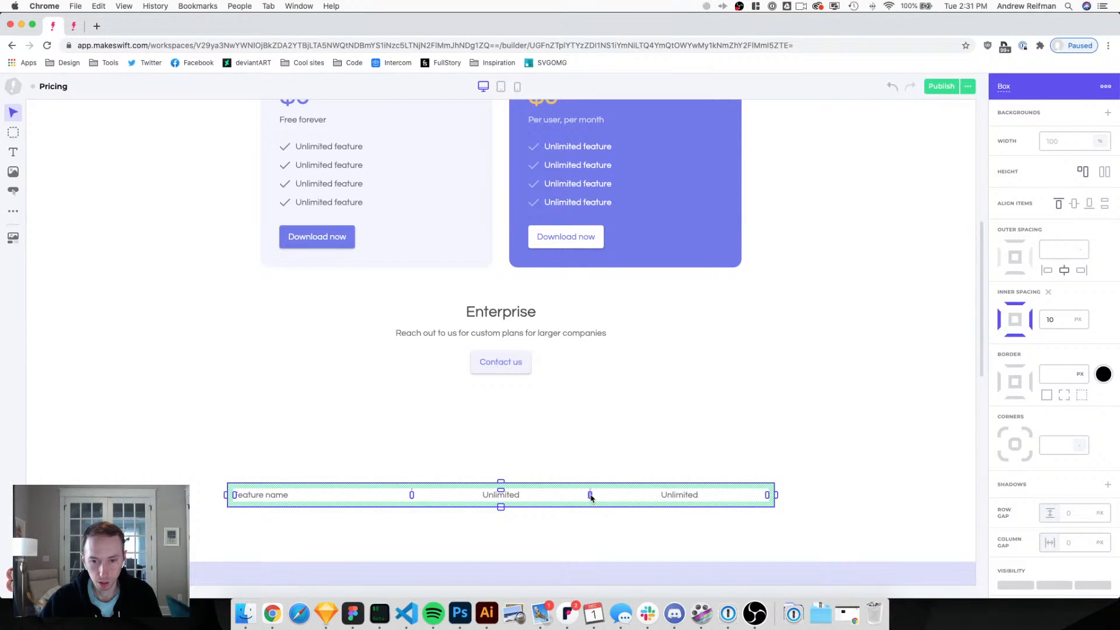
drag(617, 497, 461, 498)
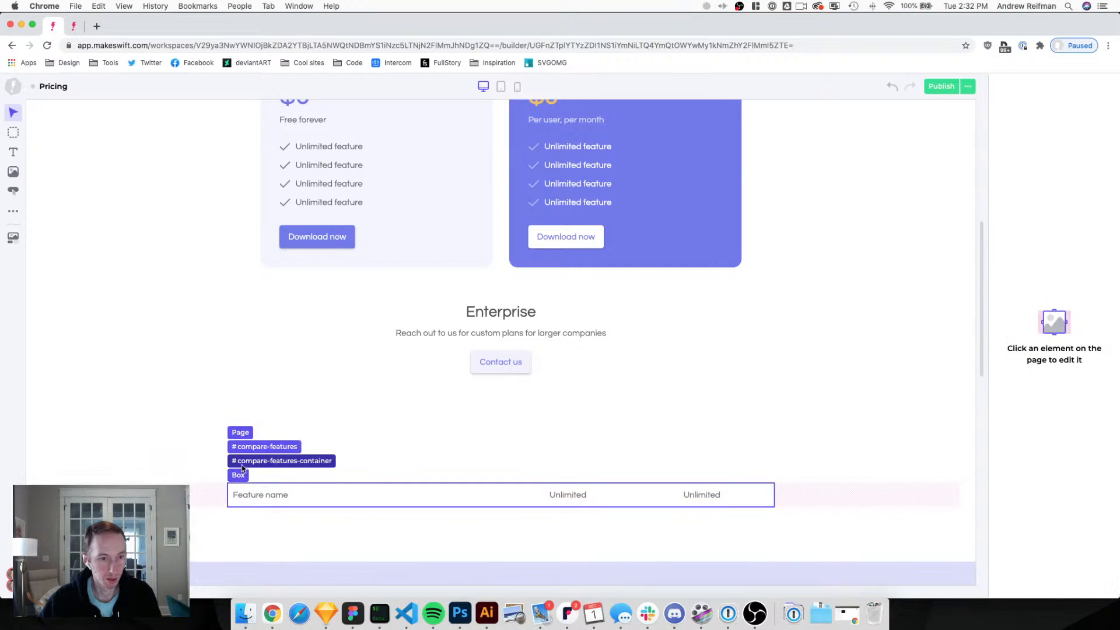
Narrow compare-features-container to 900 px and compare its width with the plan cards above.
click(242, 462)
drag(780, 500, 753, 506)
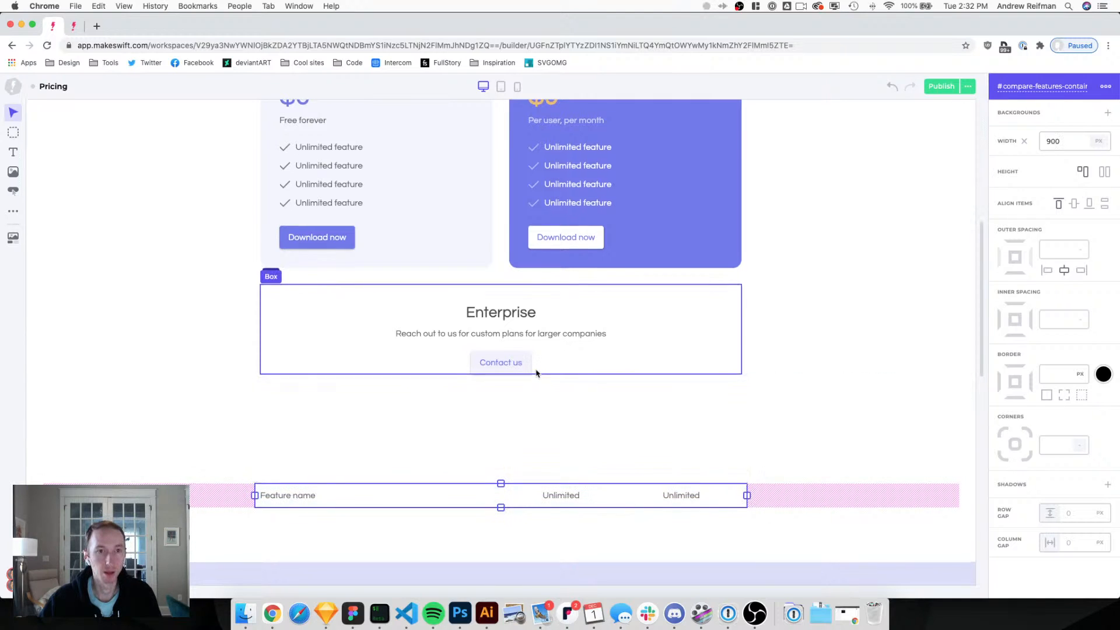
scroll(513, 350, up, 3)
scroll(458, 274, up, 2)
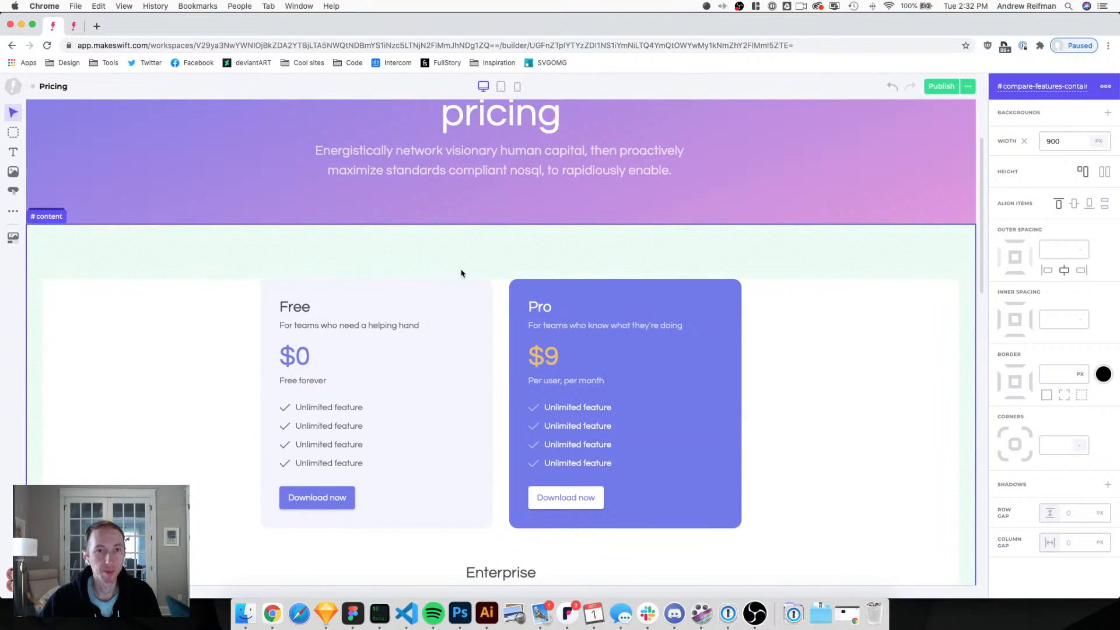
scroll(461, 273, up, 2)
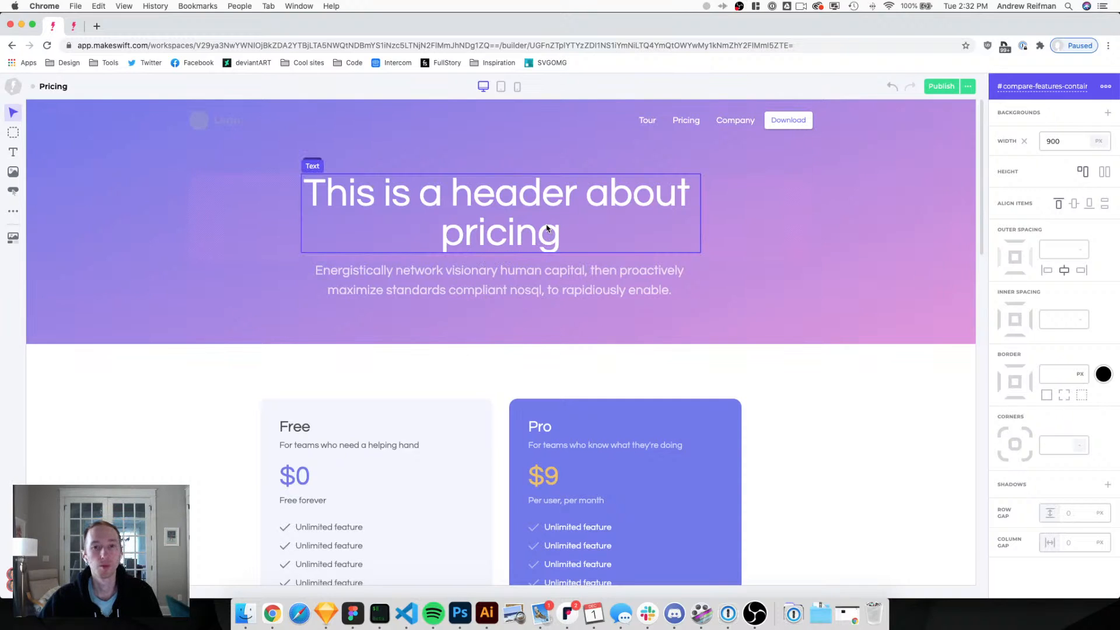
scroll(546, 228, down, 10)
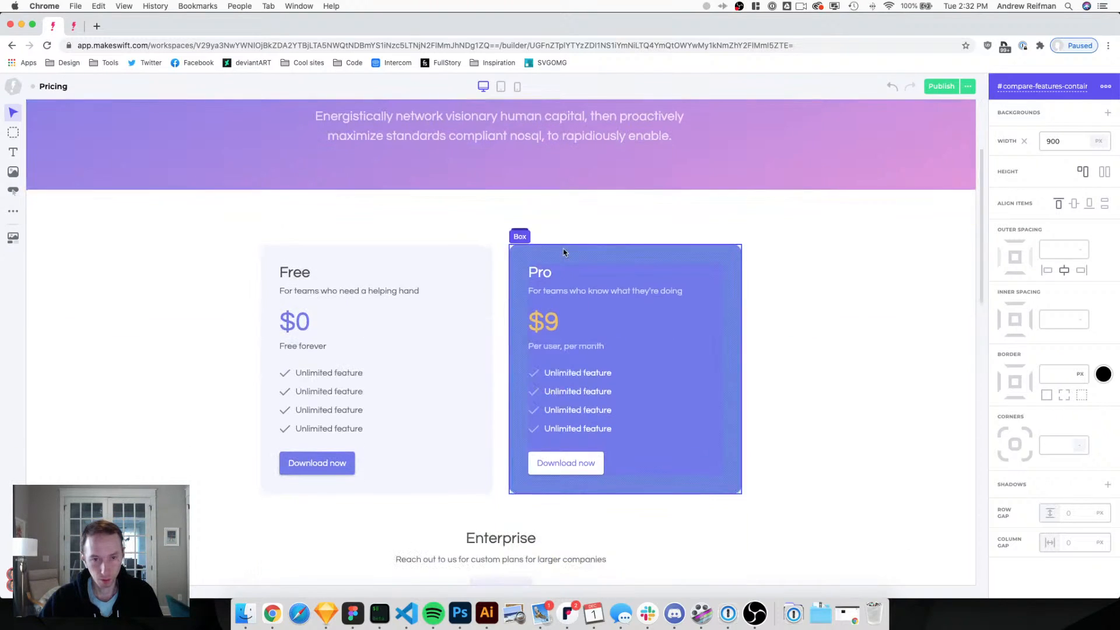
scroll(564, 252, down, 4)
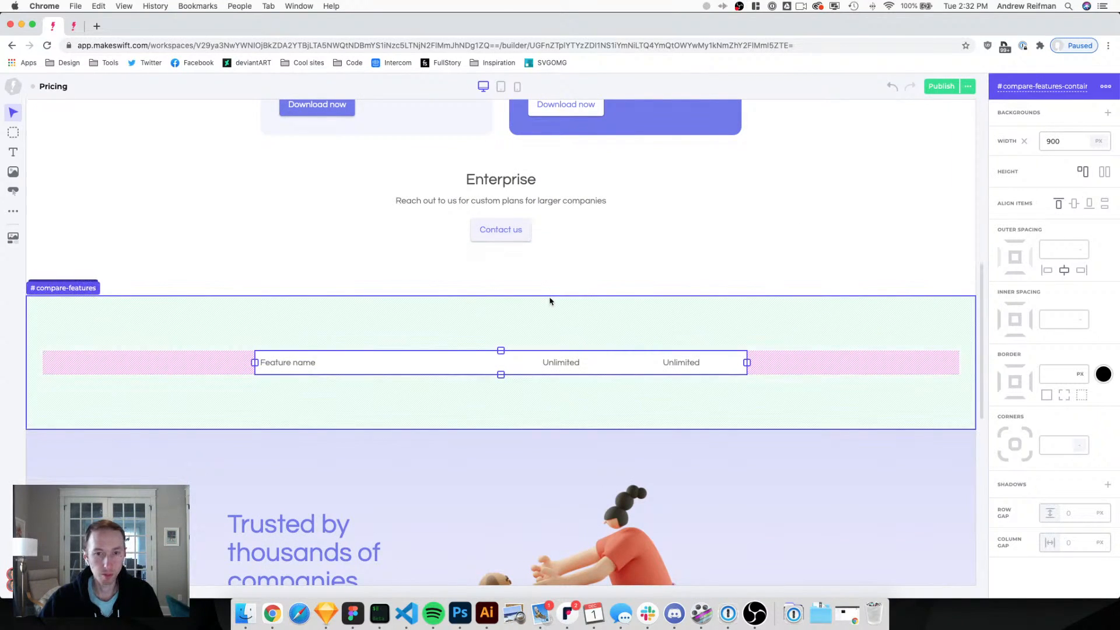
Duplicate the "Feature name" row and give the lower row a purple color background at low opacity.
key(super+d)
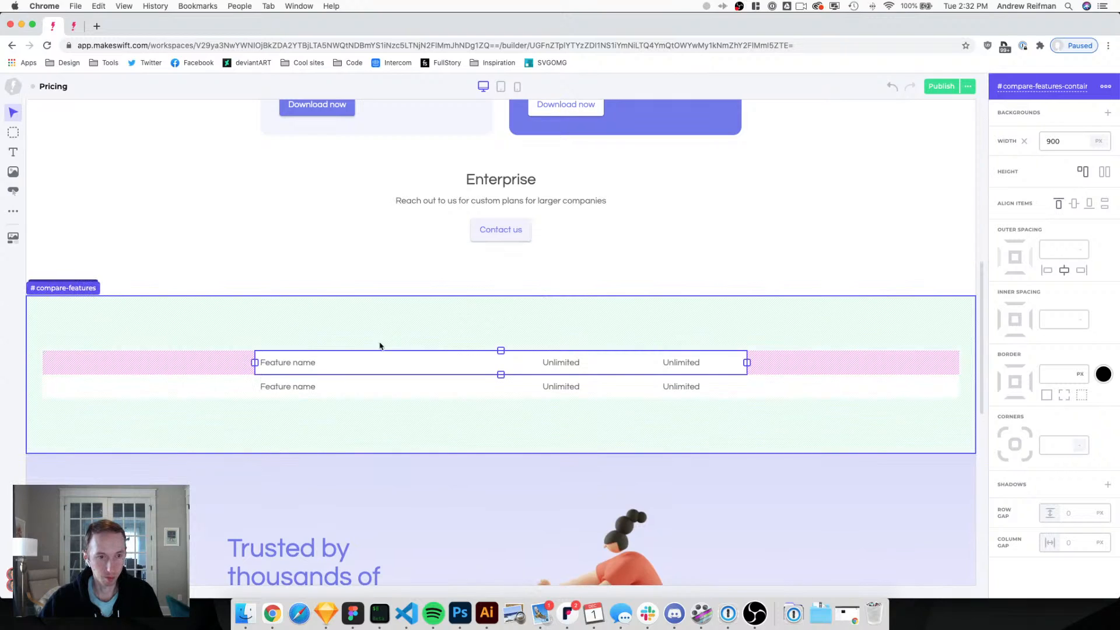
click(256, 386)
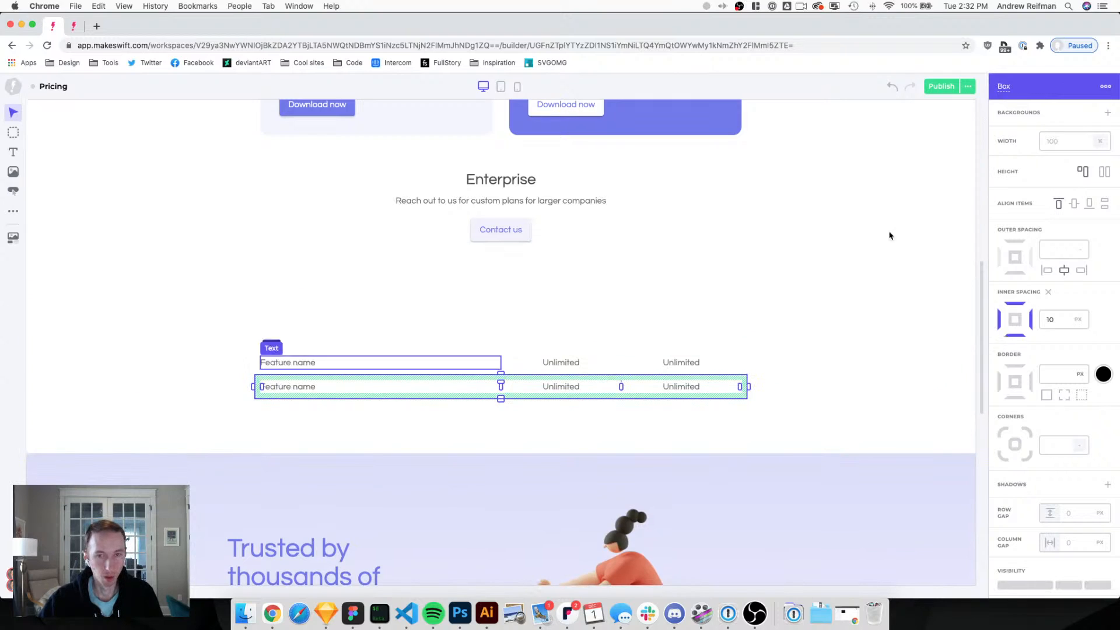
click(1107, 113)
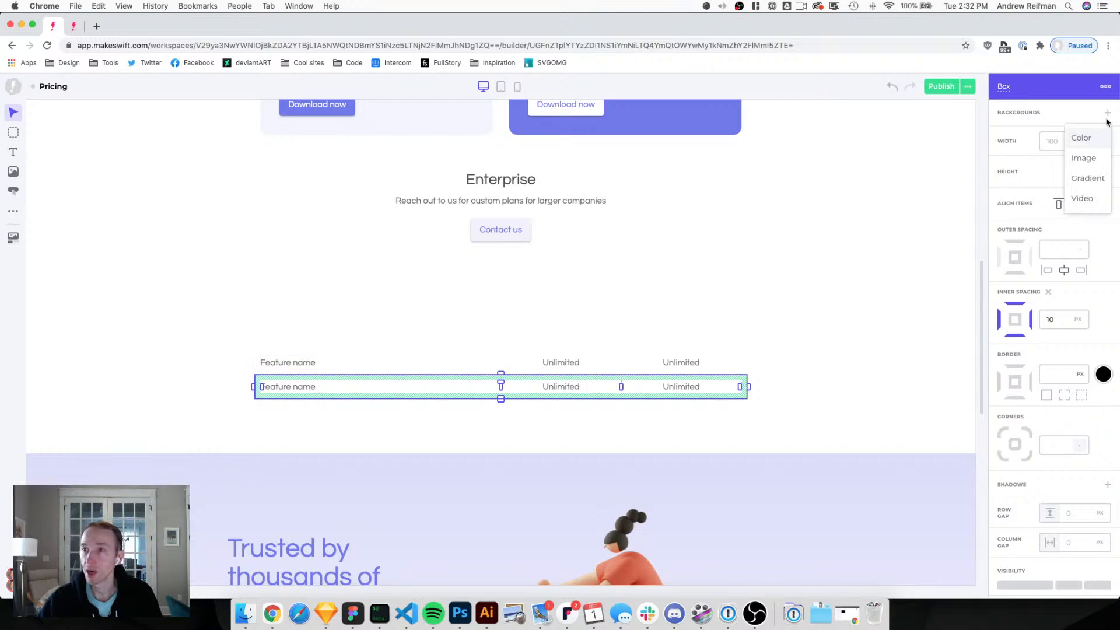
click(1093, 139)
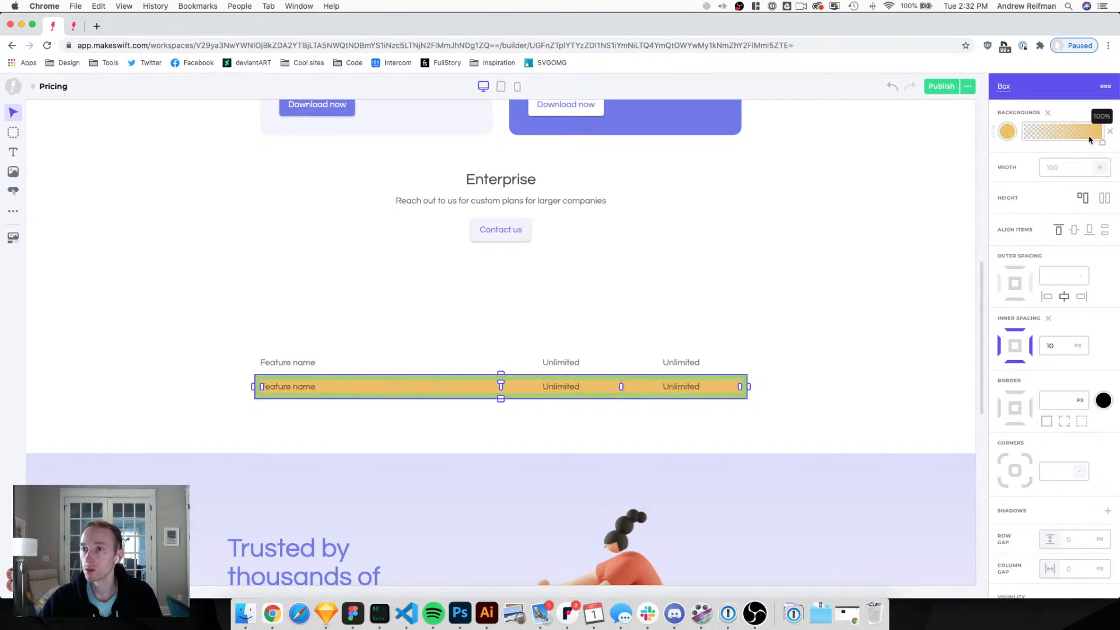
click(1013, 133)
click(931, 174)
drag(1003, 197, 908, 205)
click(814, 264)
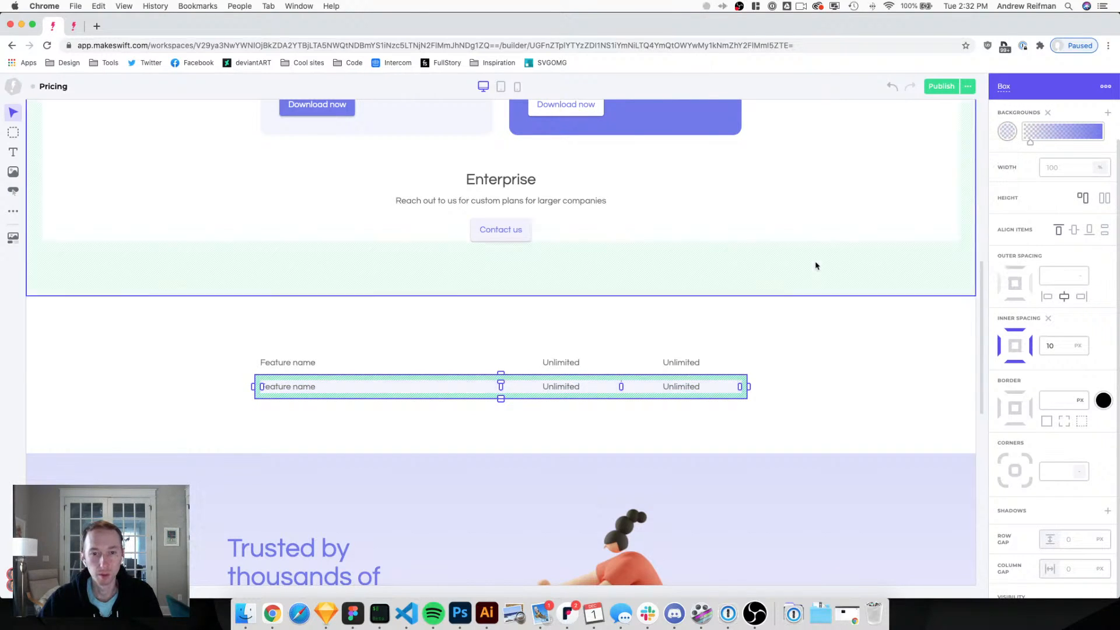
Move the shaded feature row above the plain one and delete the empty 900 px wide box beneath the rows.
click(831, 265)
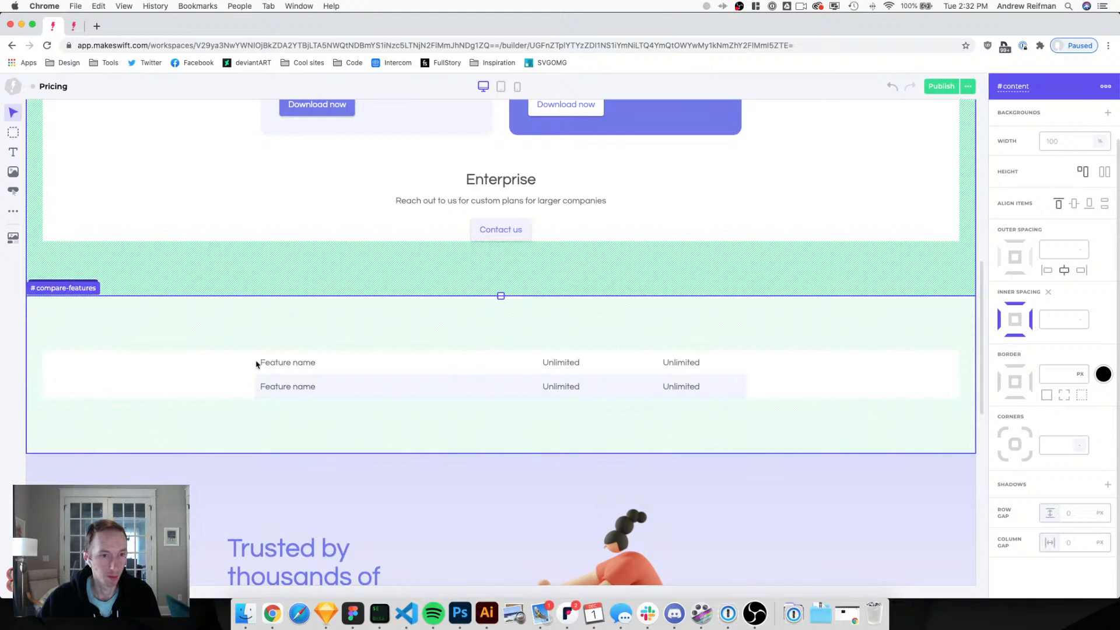
mouse_move(258, 367)
mouse_down()
mouse_move(264, 399)
mouse_move(279, 399)
mouse_move(269, 364)
mouse_move(261, 382)
mouse_move(270, 359)
mouse_up()
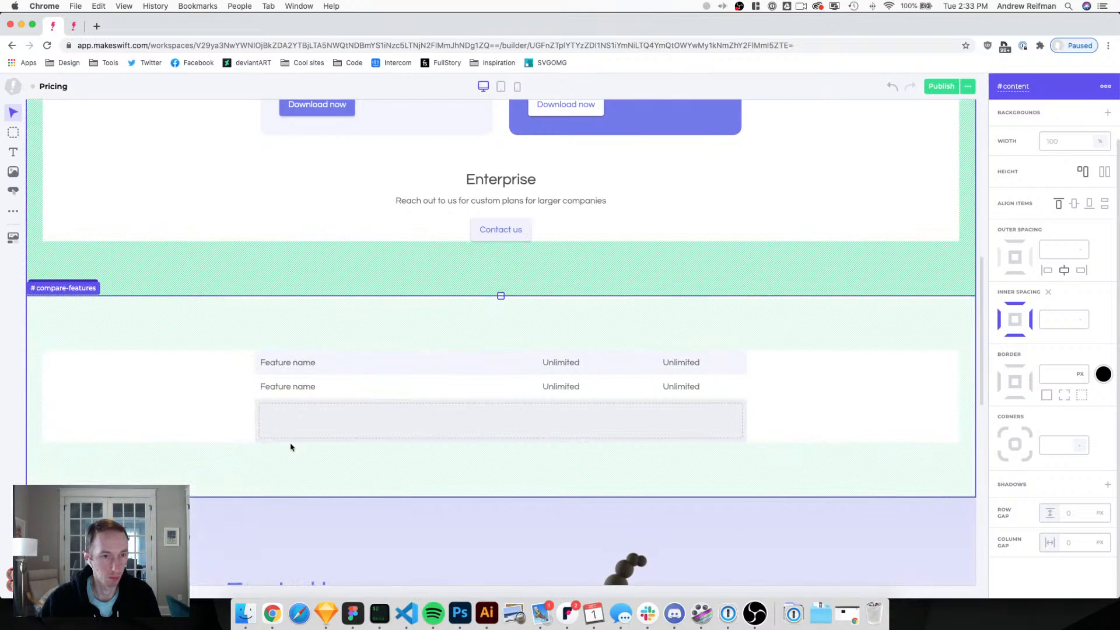
mouse_move(269, 391)
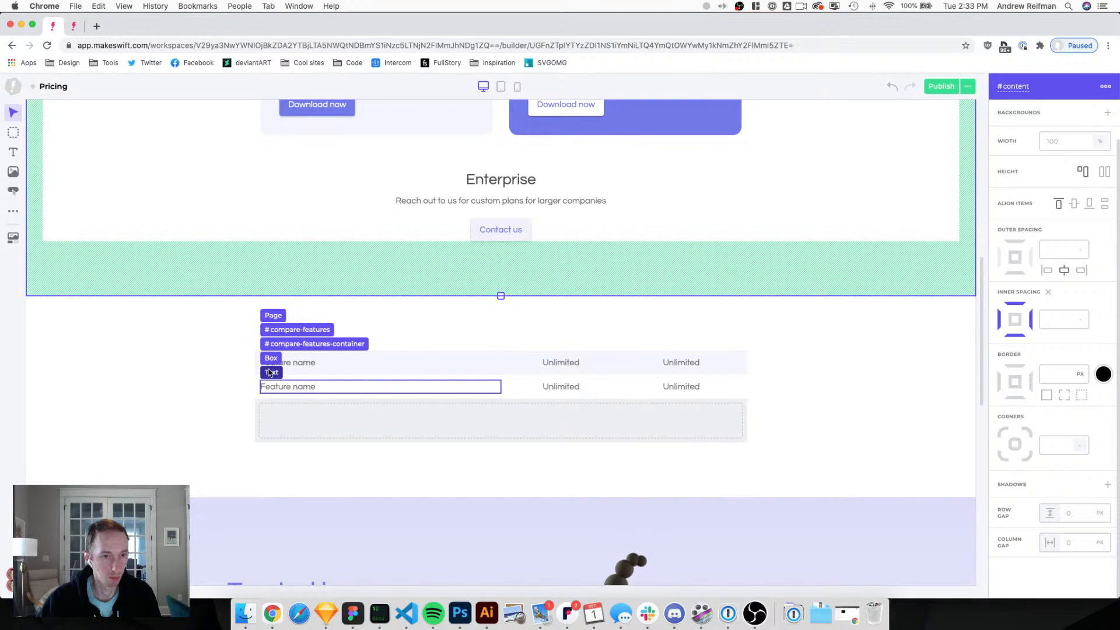
click(353, 358)
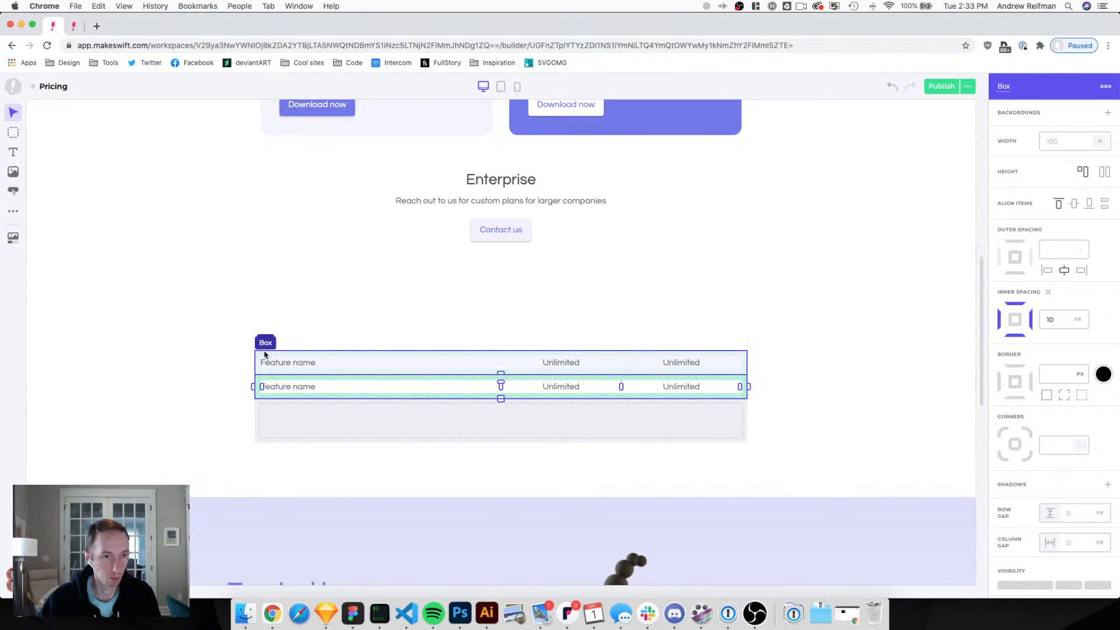
click(293, 418)
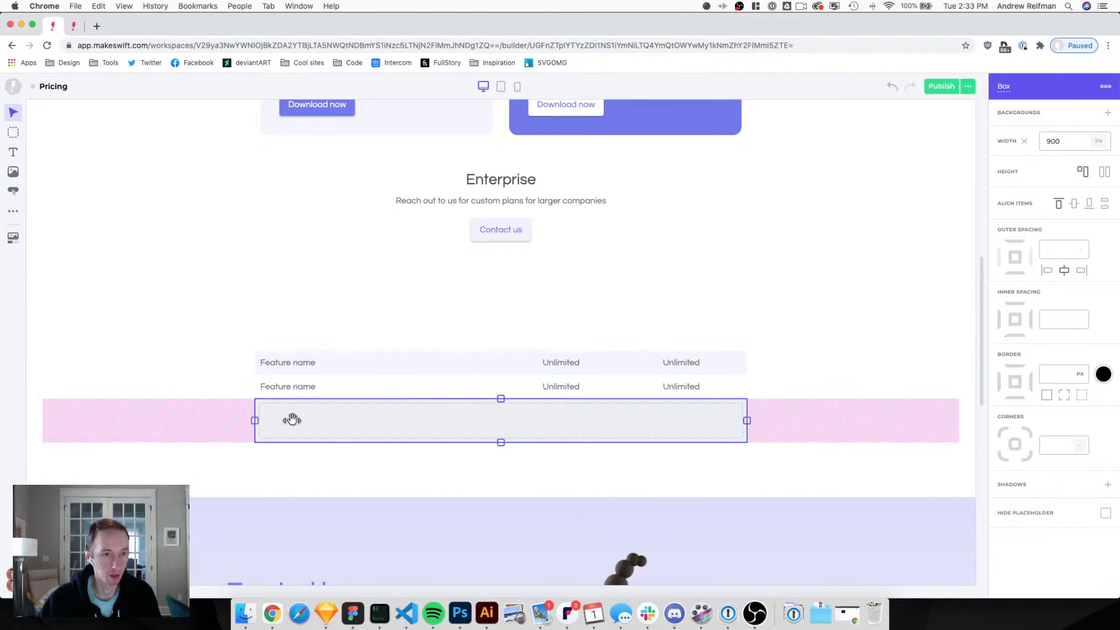
key(Delete)
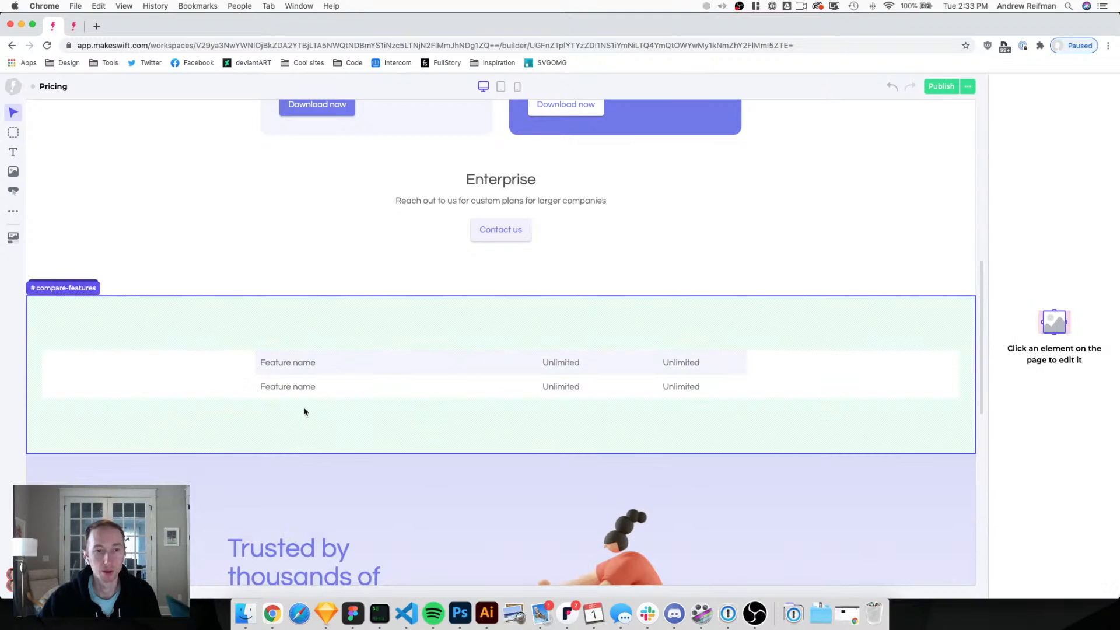
Copy the shaded feature row and paste it below the plain row inside compare-features-container.
click(333, 372)
key(Escape)
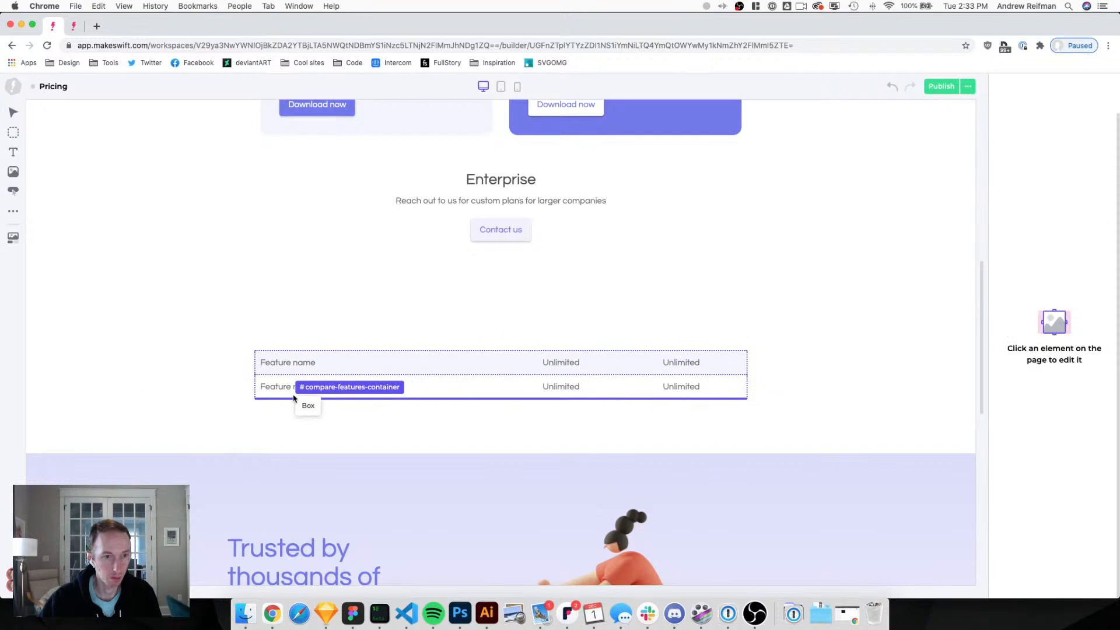
key(super+v)
click(270, 406)
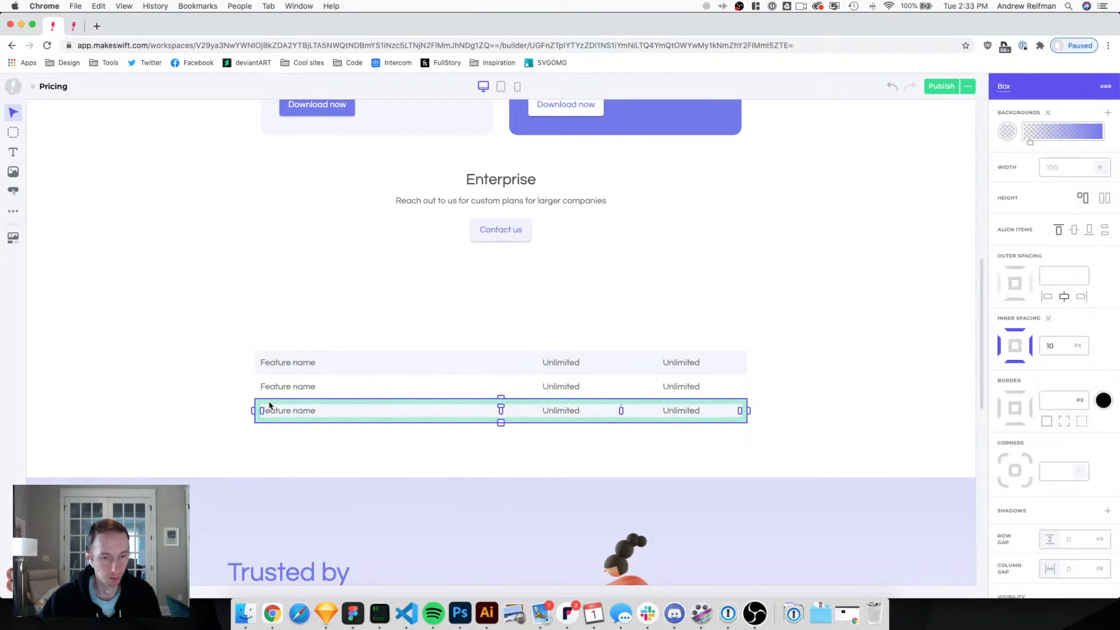
Paste five more copies of the shaded feature row beneath the existing rows in compare-features-container.
key(super+v)
key(super+v)
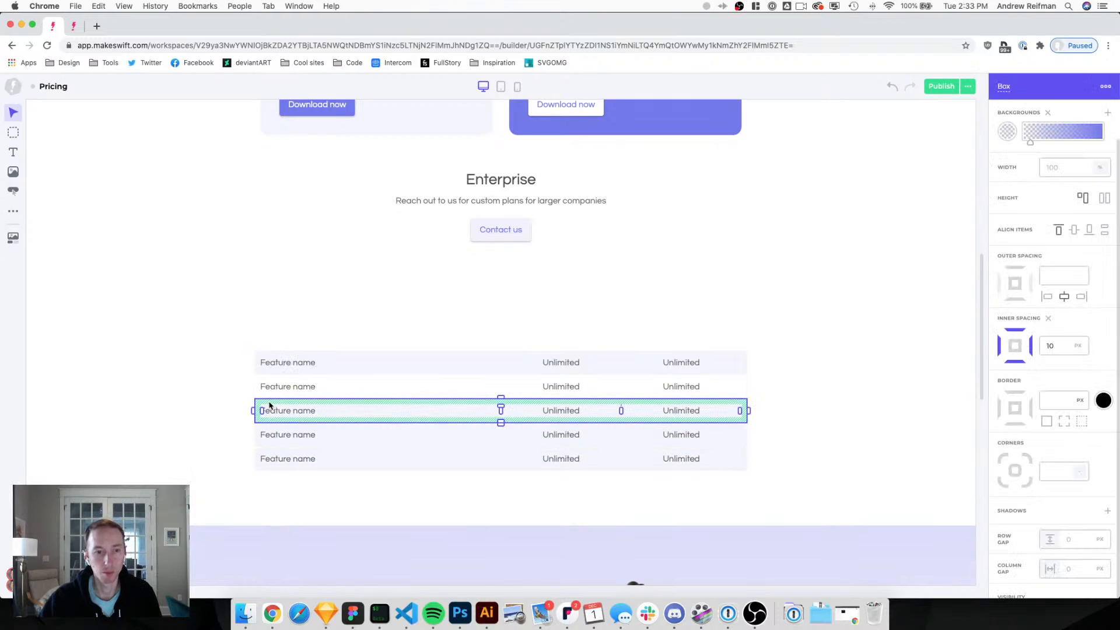
key(super+v)
key(super+v)
key(super+v)
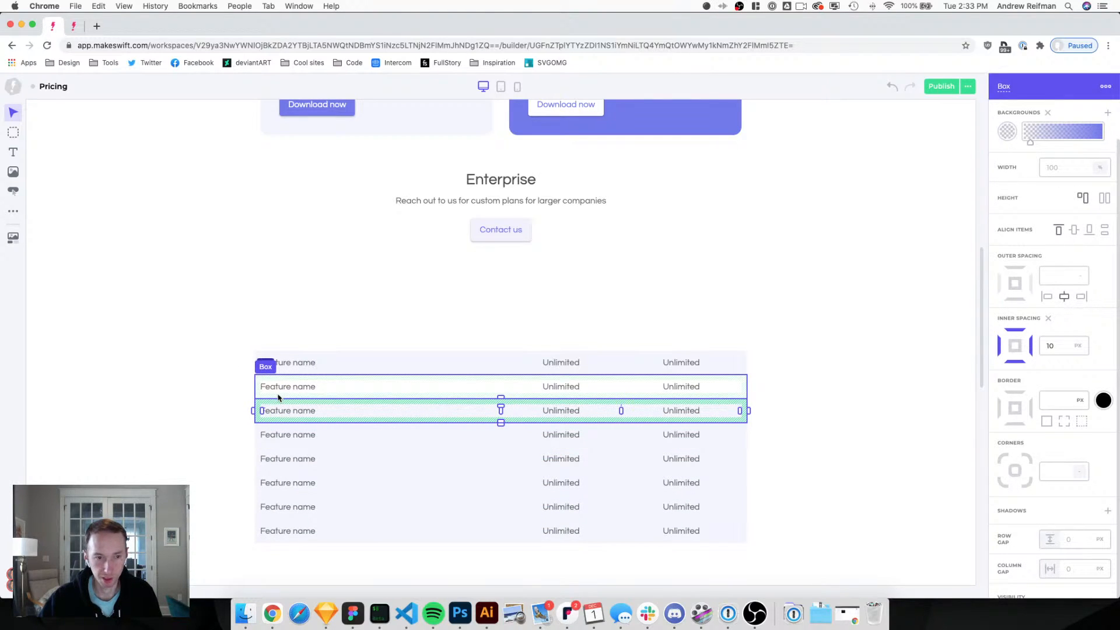
Remove the background from the fourth, sixth and eighth feature rows and add another shaded row at the end.
click(260, 443)
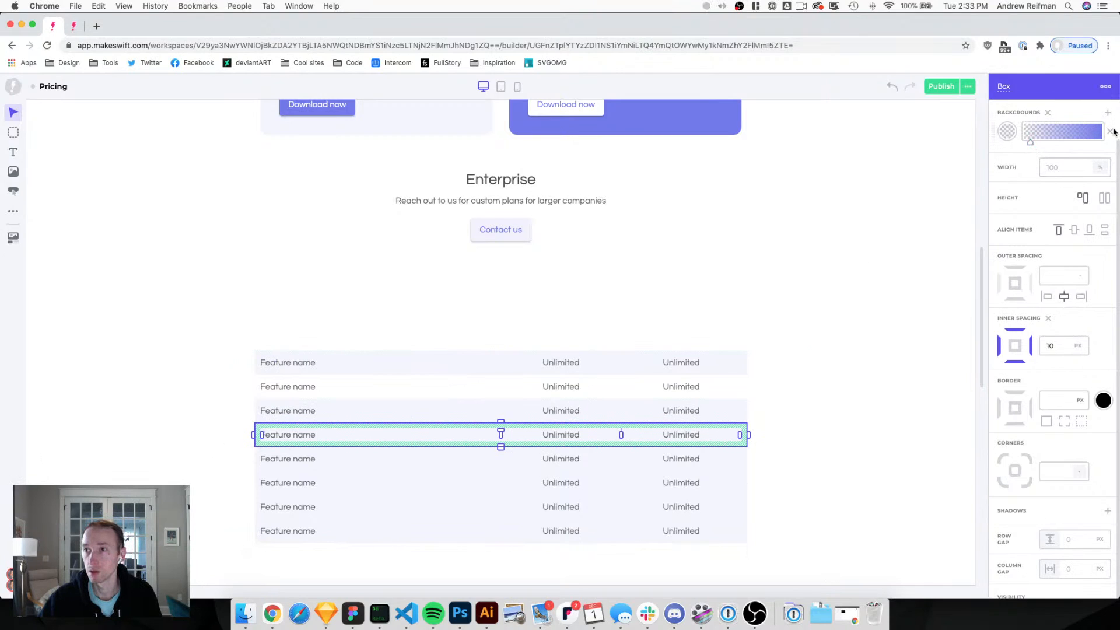
click(1048, 113)
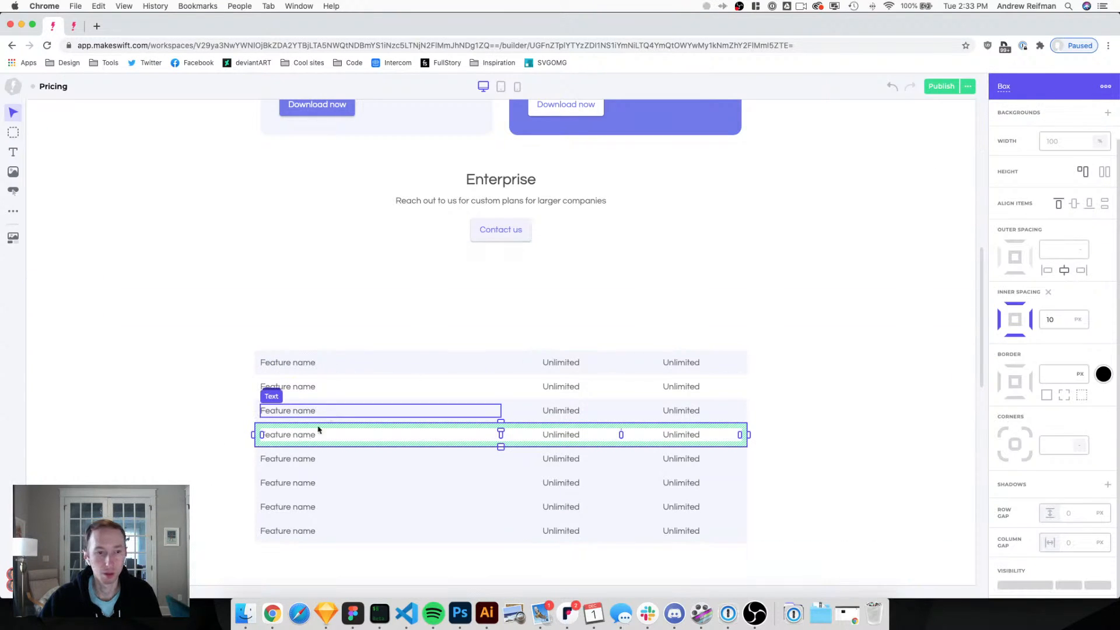
click(271, 475)
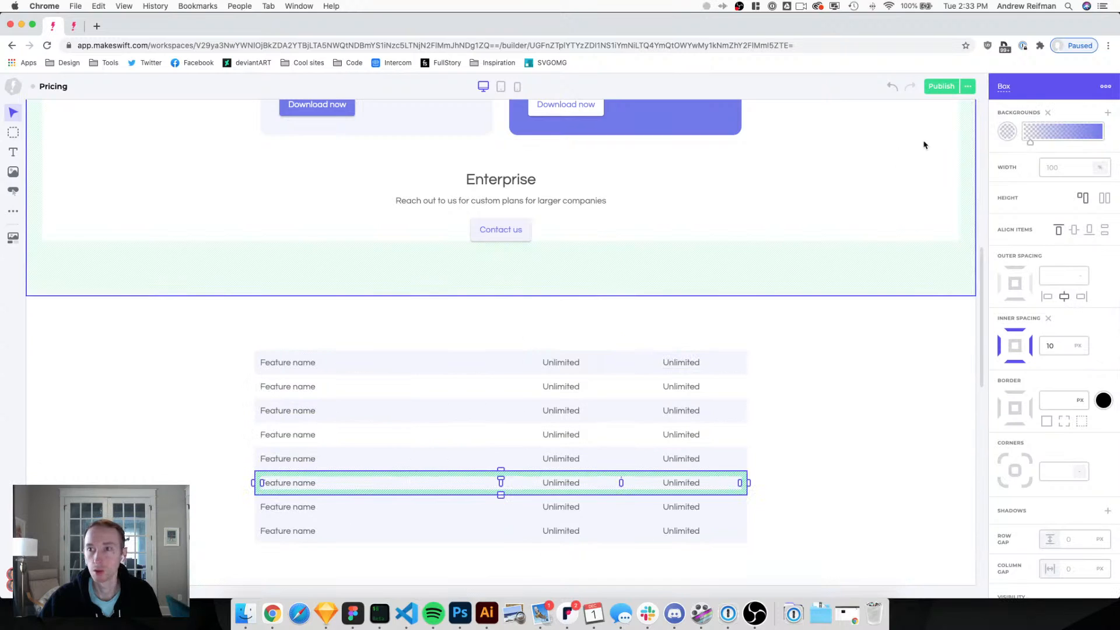
click(1046, 114)
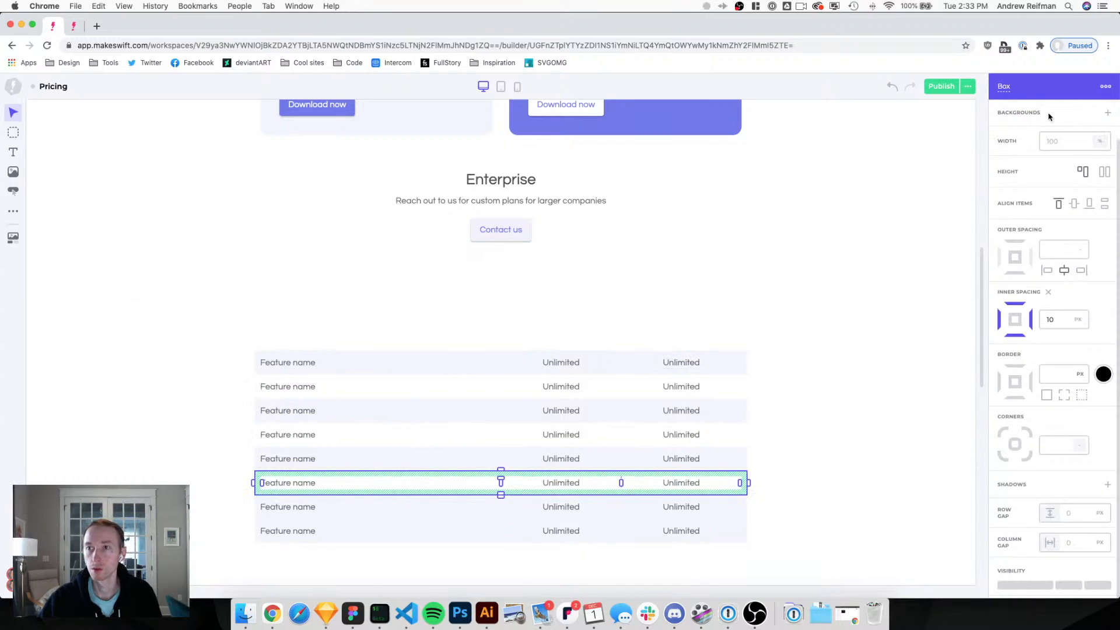
click(259, 529)
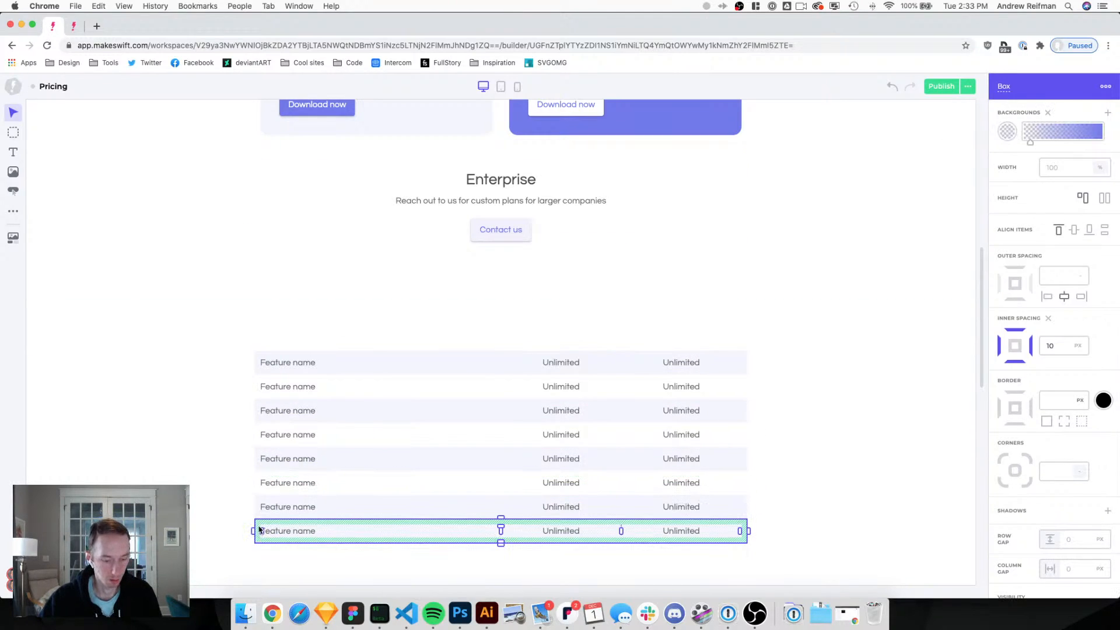
click(1048, 114)
click(887, 268)
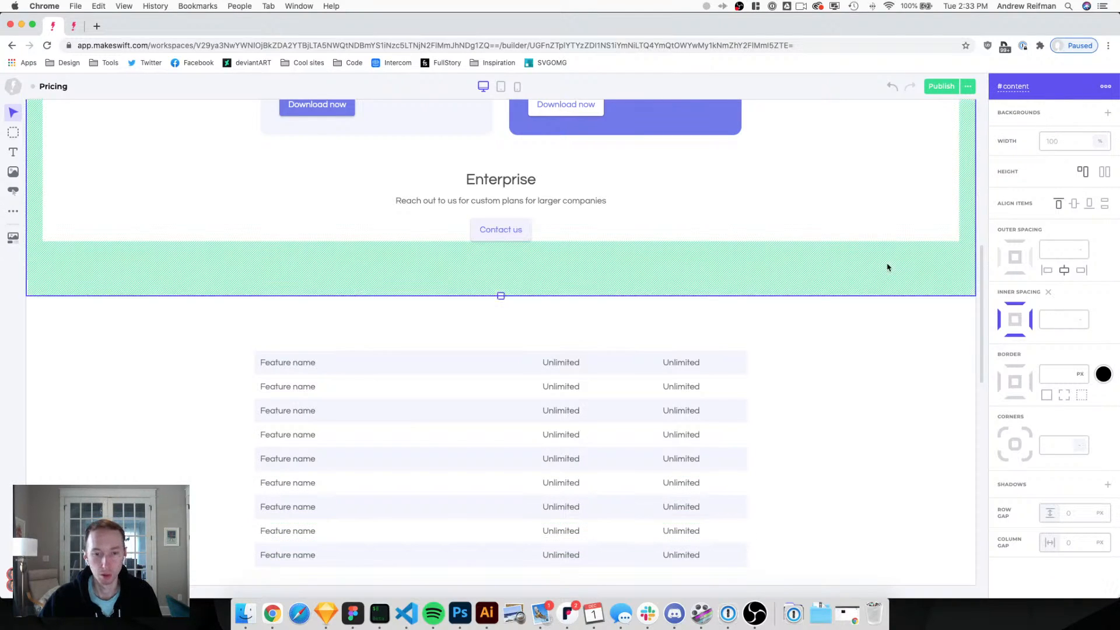
Duplicate the top feature row, remove the upper copy's background and select its first "Unlimited" text for editing.
scroll(888, 259, down, 2)
scroll(890, 255, up, 1)
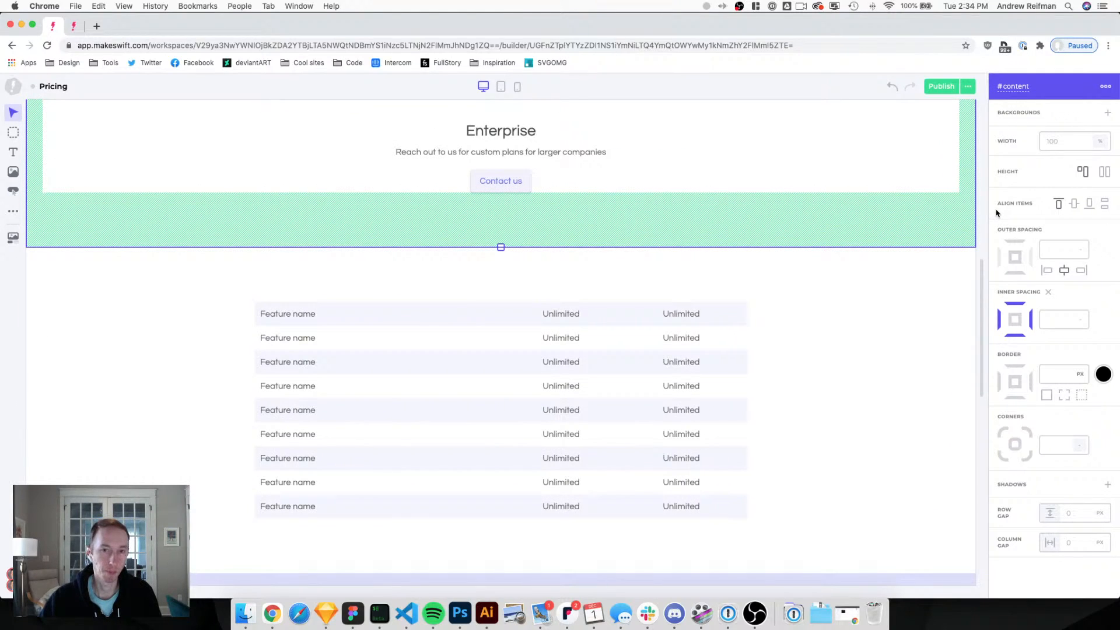
click(391, 308)
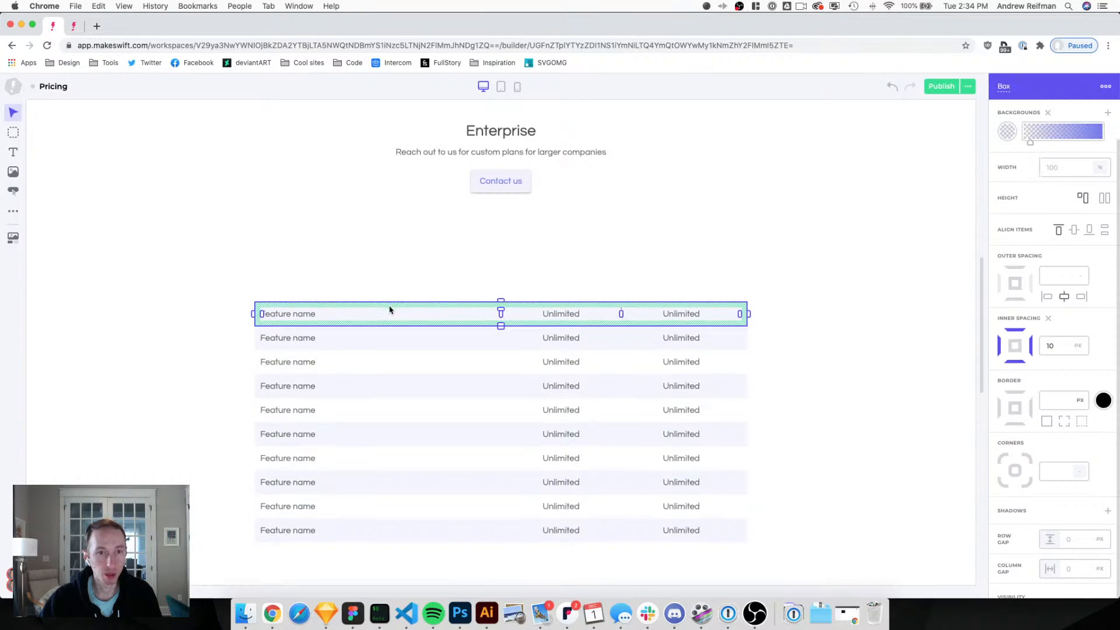
click(1047, 113)
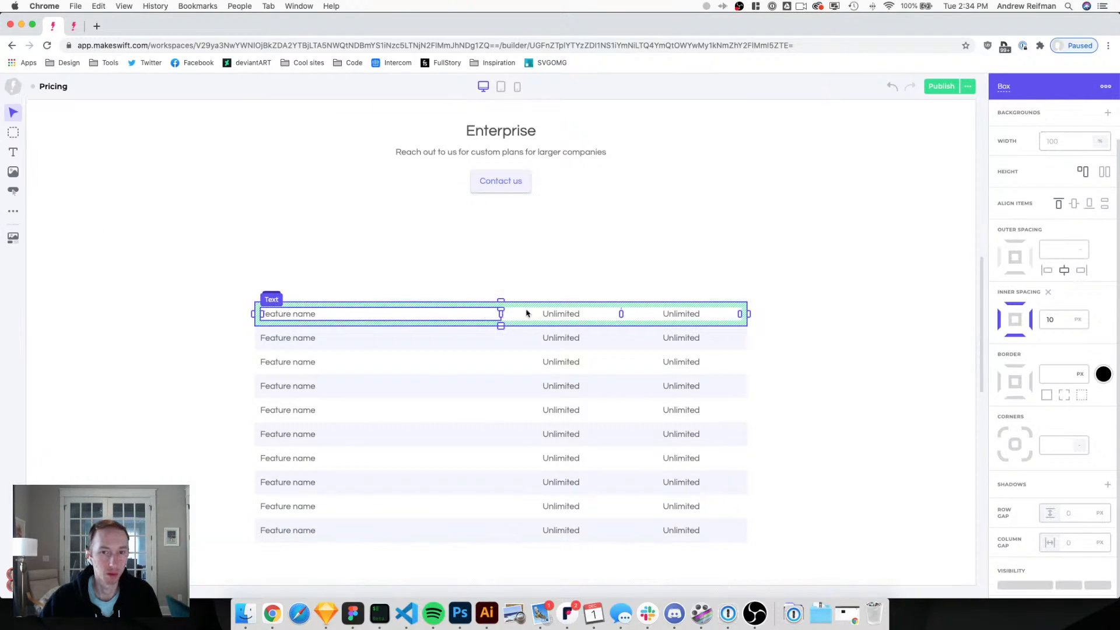
click(553, 315)
double_click(556, 315)
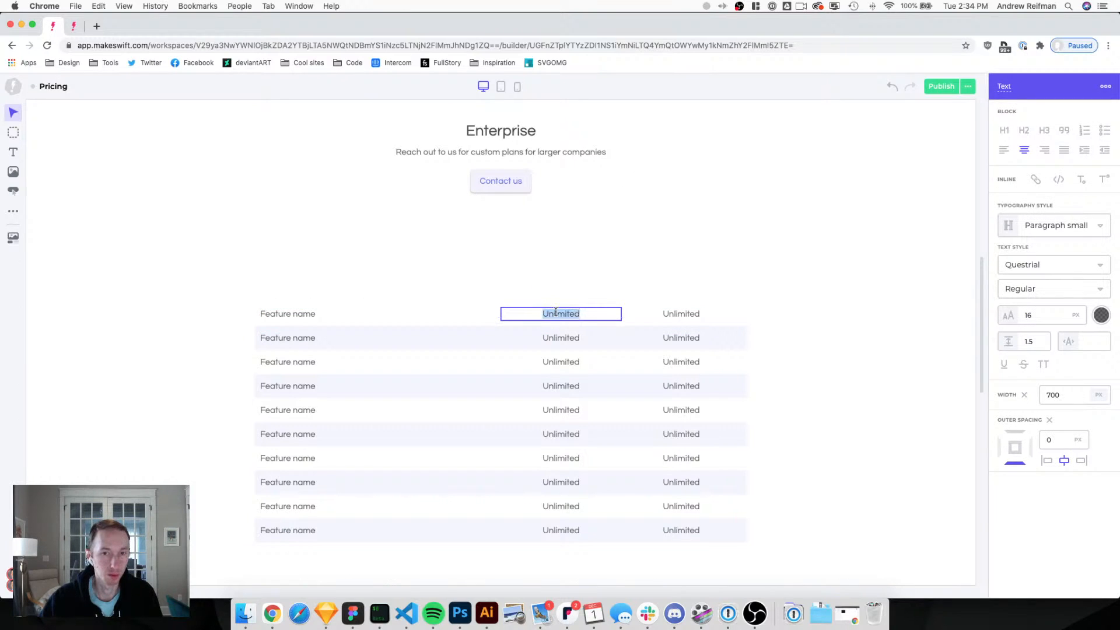
Check the item alignment of the second feature row and delete the plain third row.
click(445, 332)
click(462, 330)
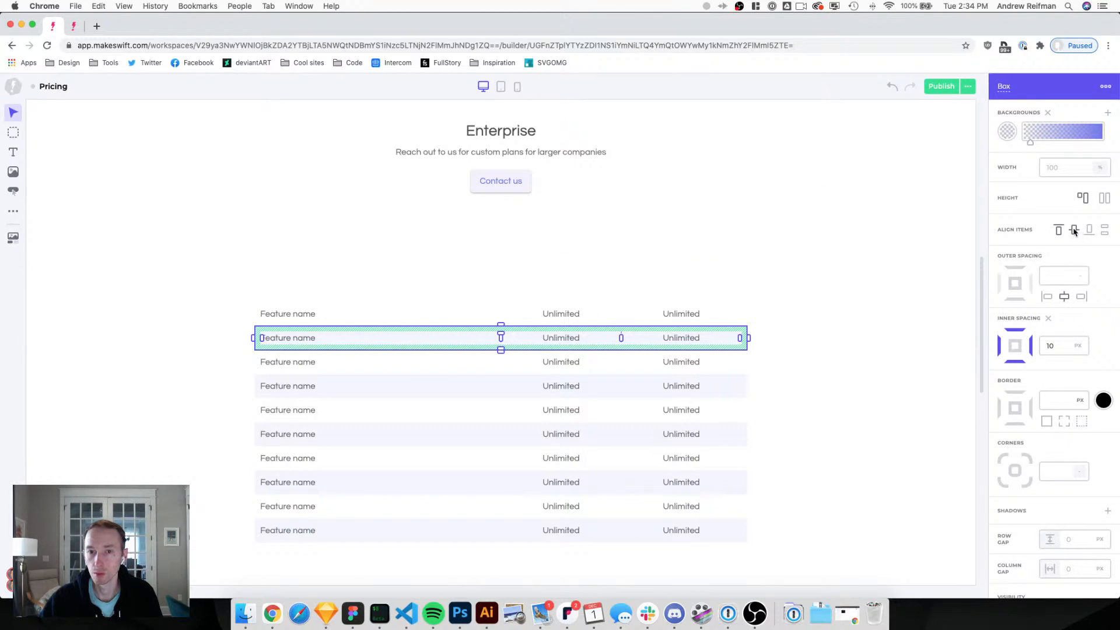
click(430, 357)
click(435, 358)
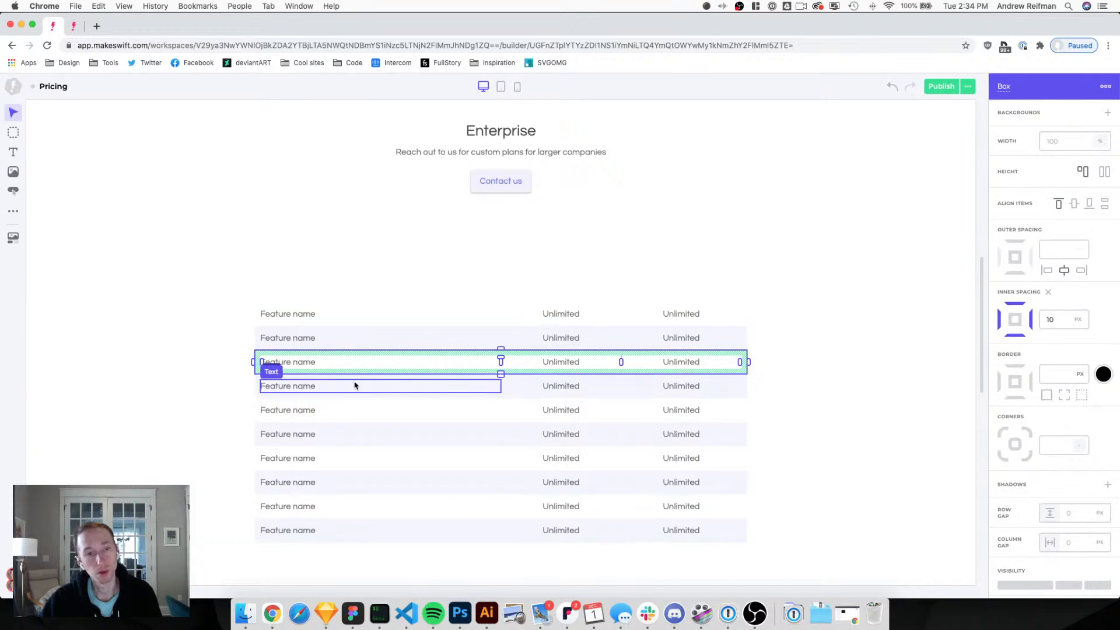
key(Escape)
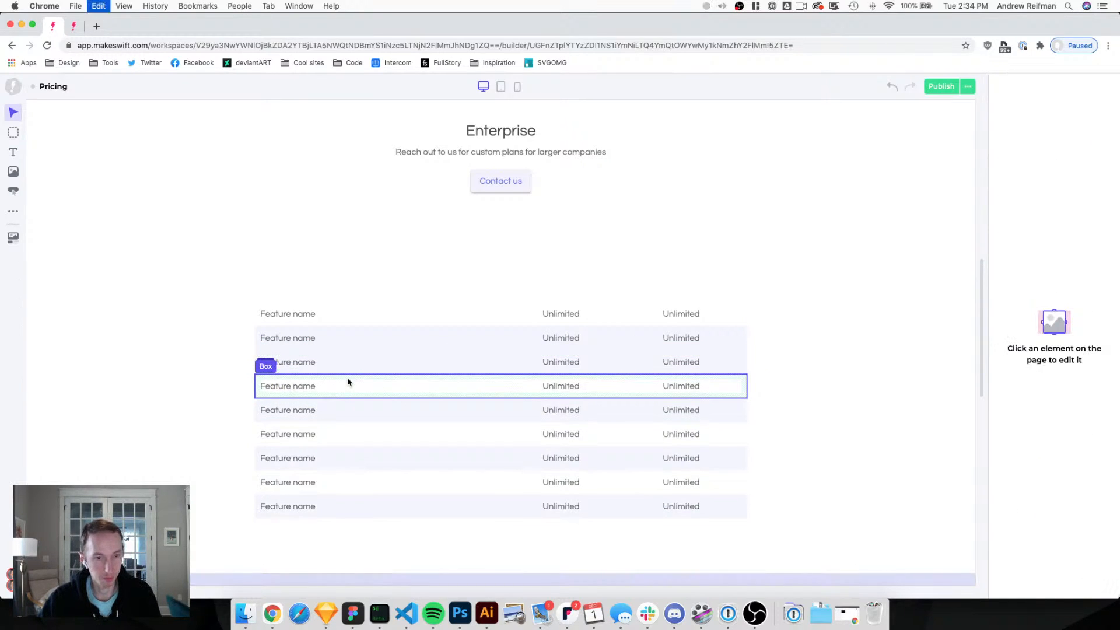
Undo the row deletion, background removals and added rows back to the shaded, plain, shaded set of three.
key(super+z)
key(super+z)
key(super+z)
key(super+z)
key(super+z)
key(super+z)
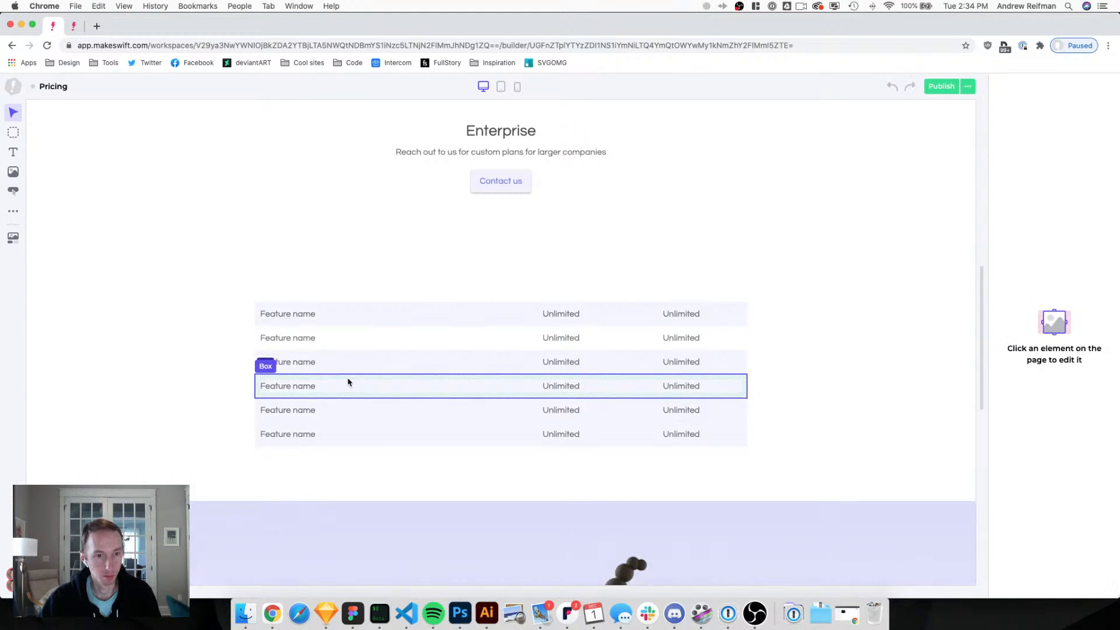
key(super+z)
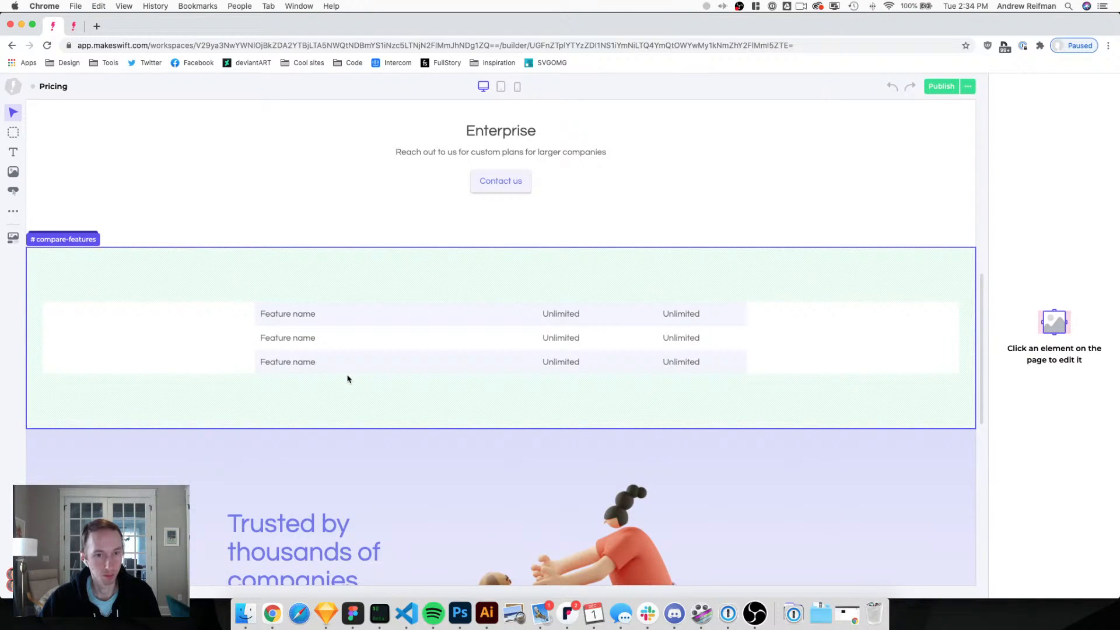
Delete the two lower feature rows and set the remaining shaded row's items to align to the vertical middle.
click(330, 325)
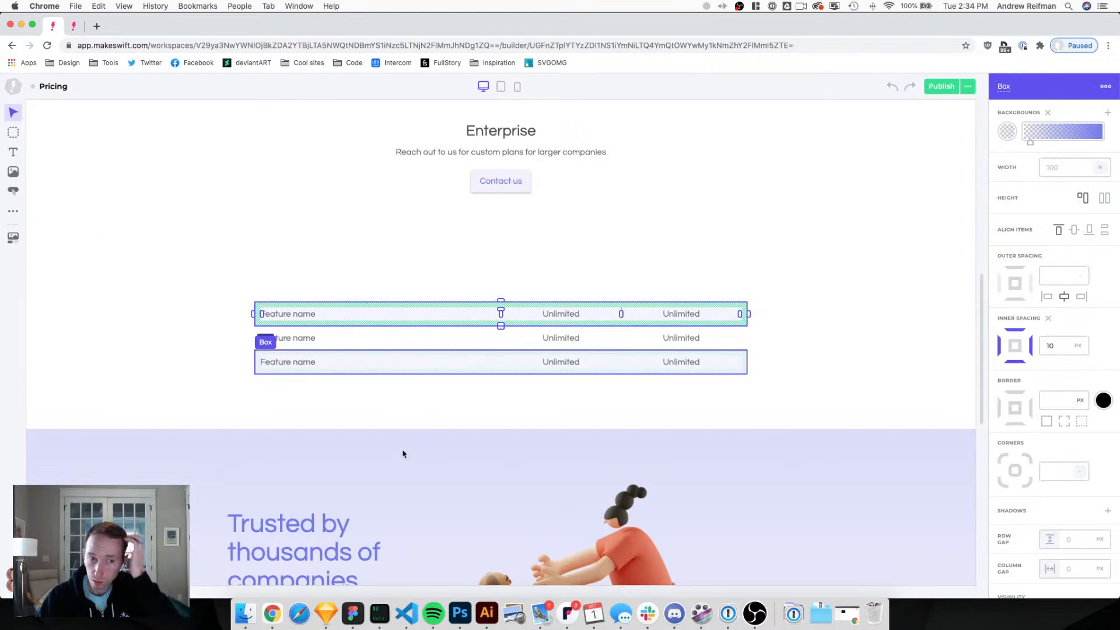
click(325, 357)
key(Delete)
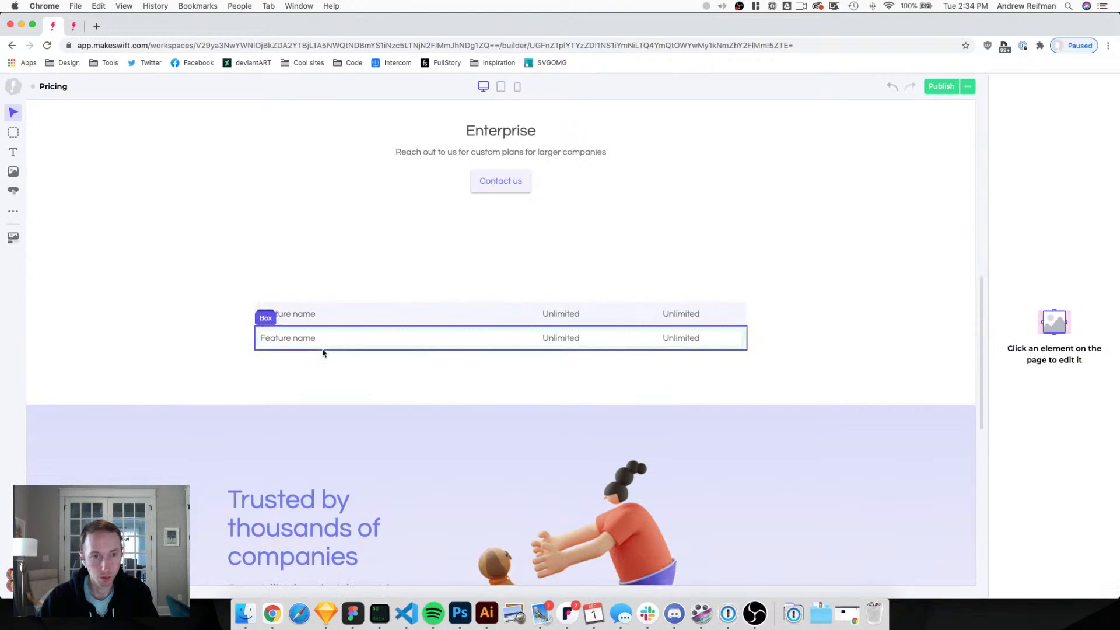
click(322, 350)
key(Delete)
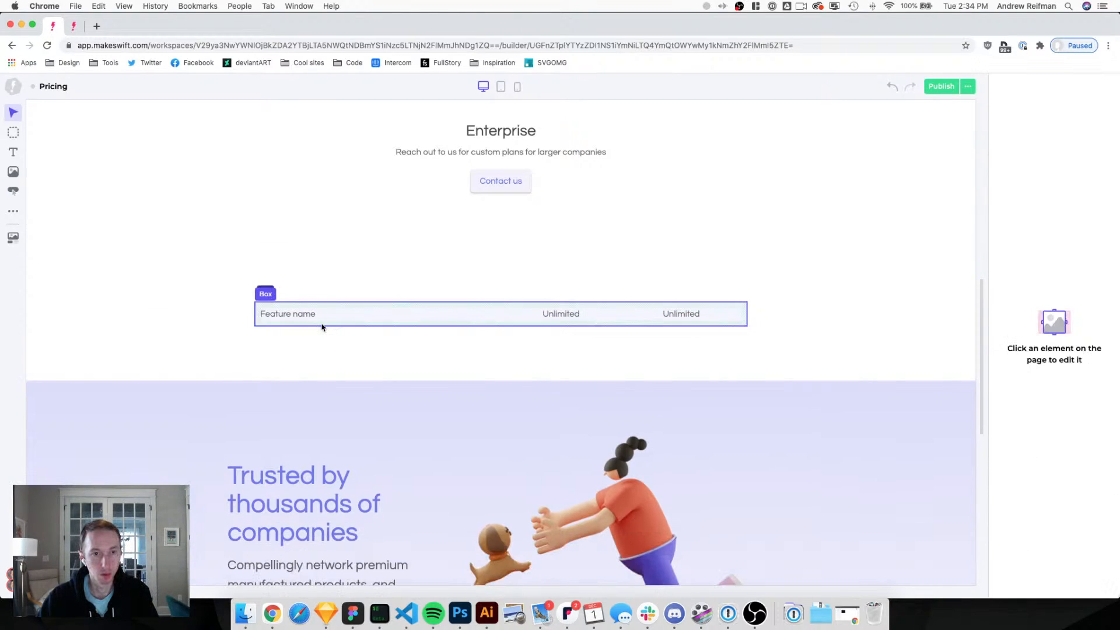
click(517, 322)
click(1074, 229)
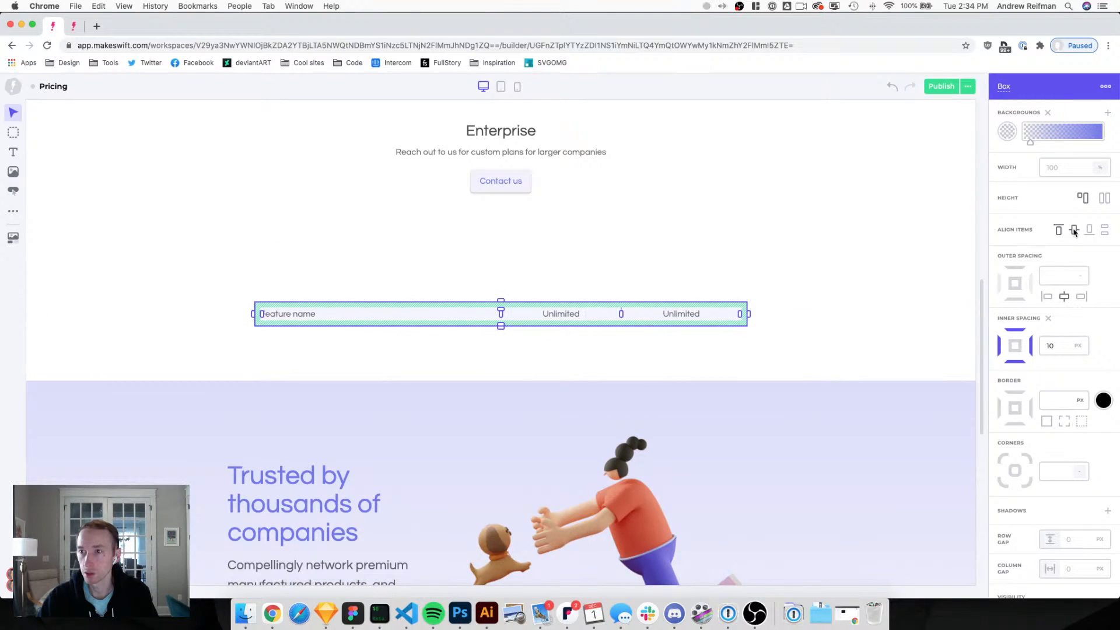
Set the feature row box's column gap to 20 px and its corner radius to 4 px.
click(1080, 570)
text(20)
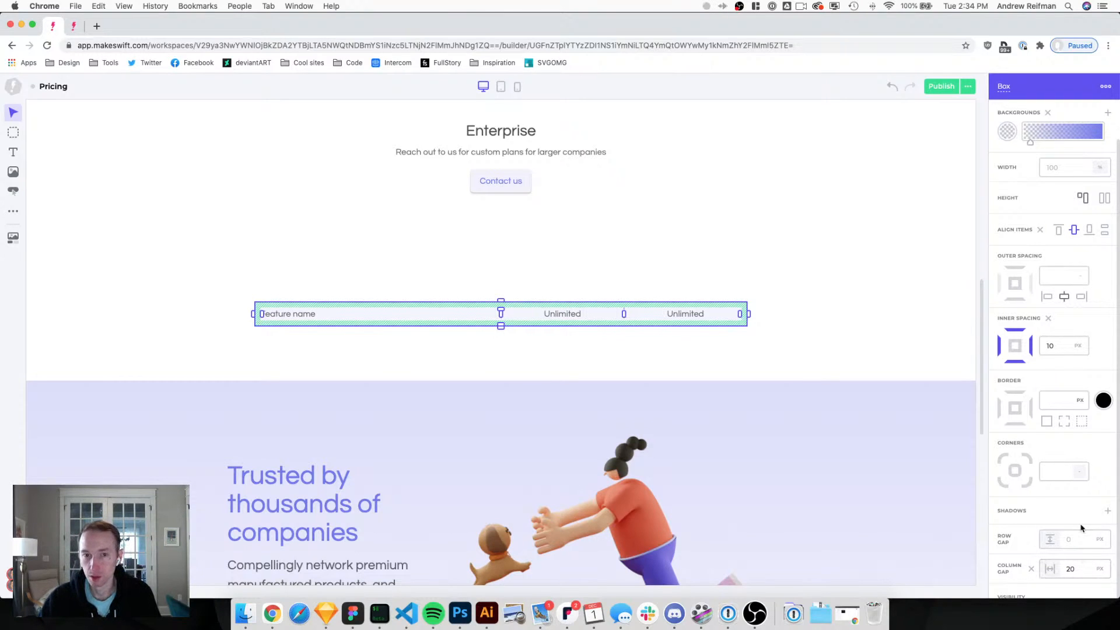
click(1059, 471)
text(4)
key(Return)
click(987, 439)
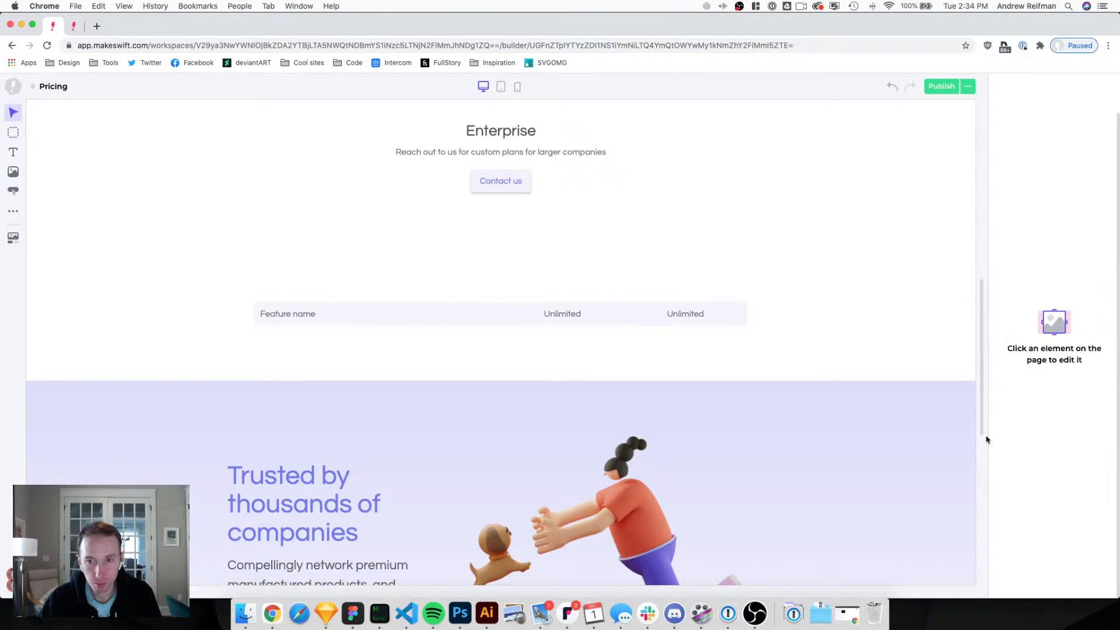
Set the feature row box's corner radius to 6 px.
click(742, 326)
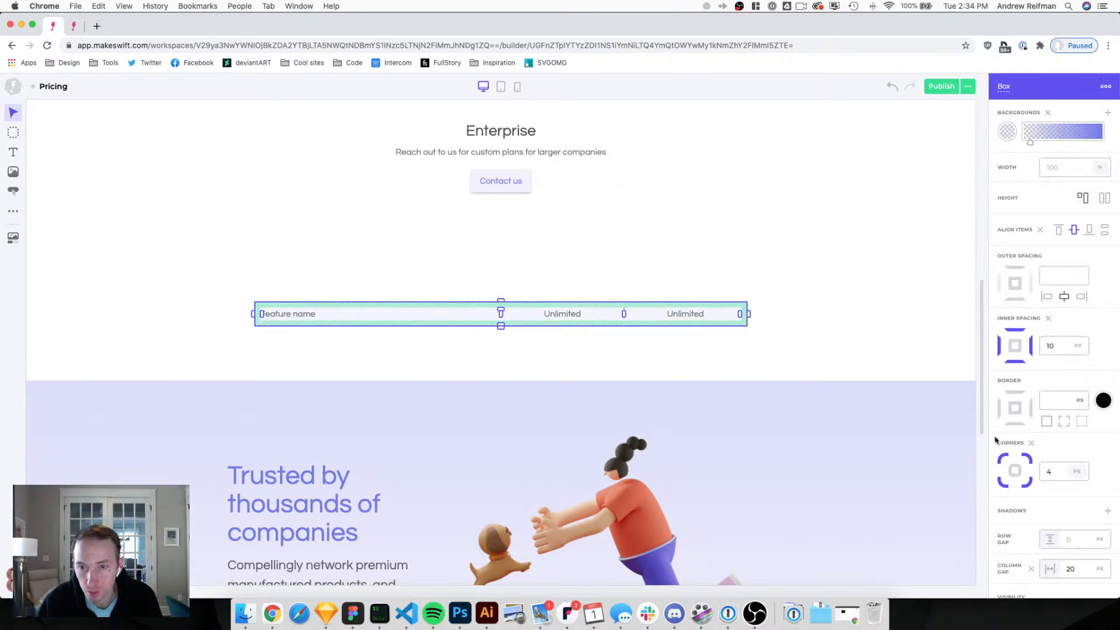
click(1053, 473)
key(Return)
key(Escape)
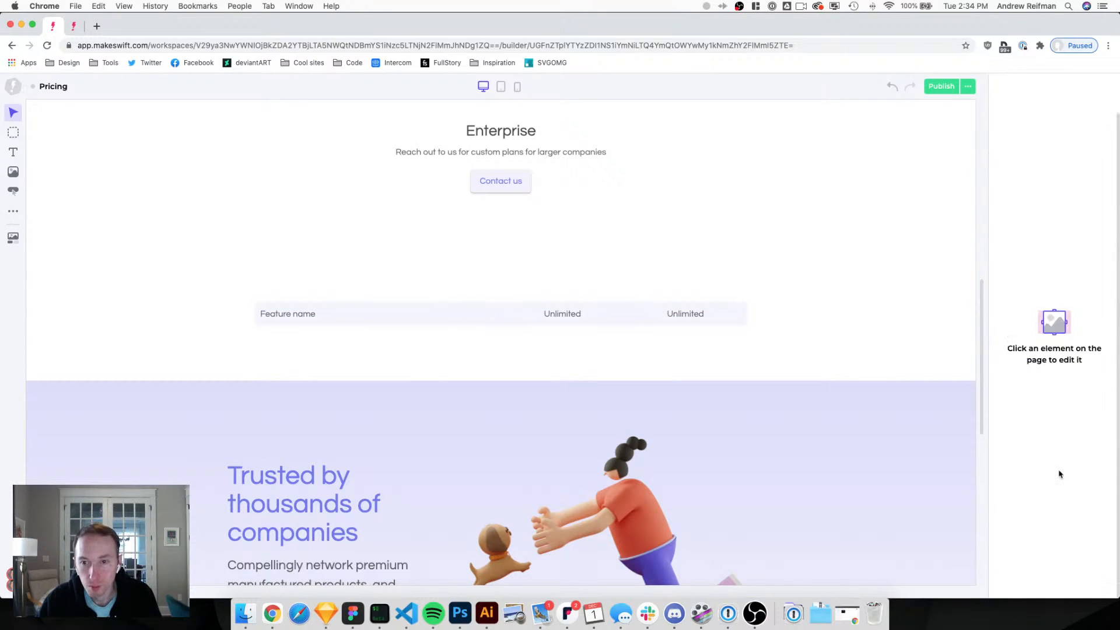
Set the feature row box's left inner spacing to 15 px.
click(260, 318)
drag(260, 318, 263, 318)
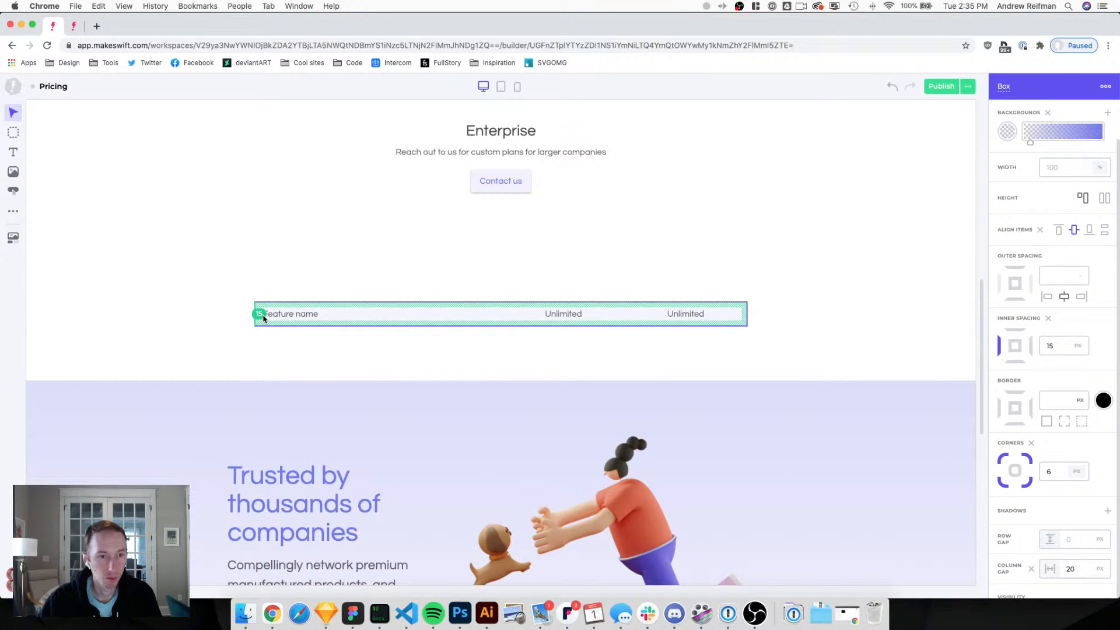
key(Escape)
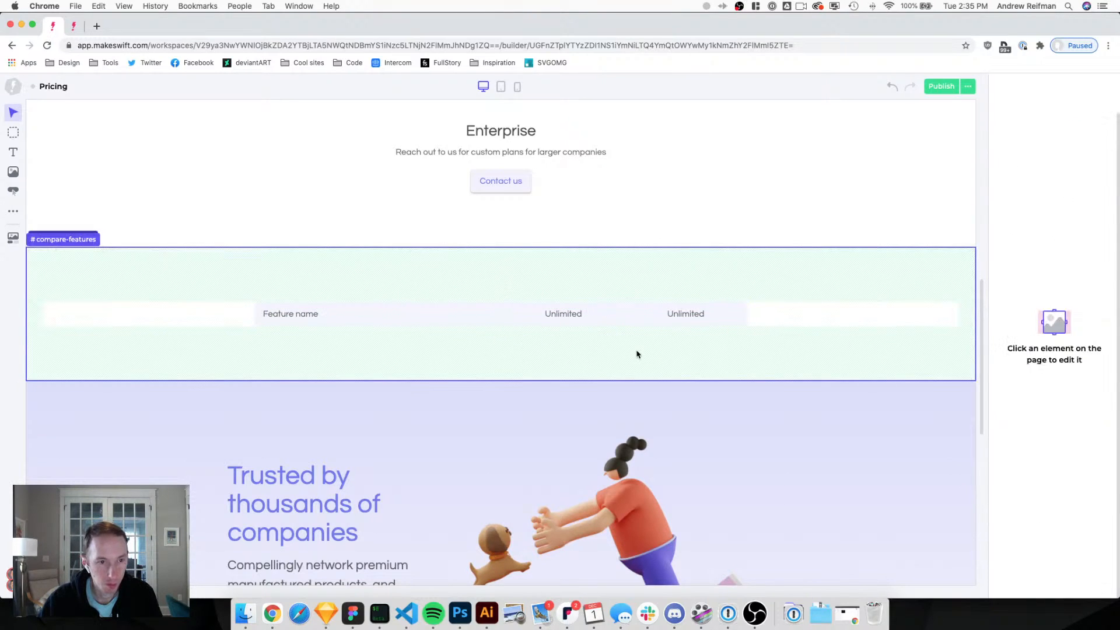
click(272, 322)
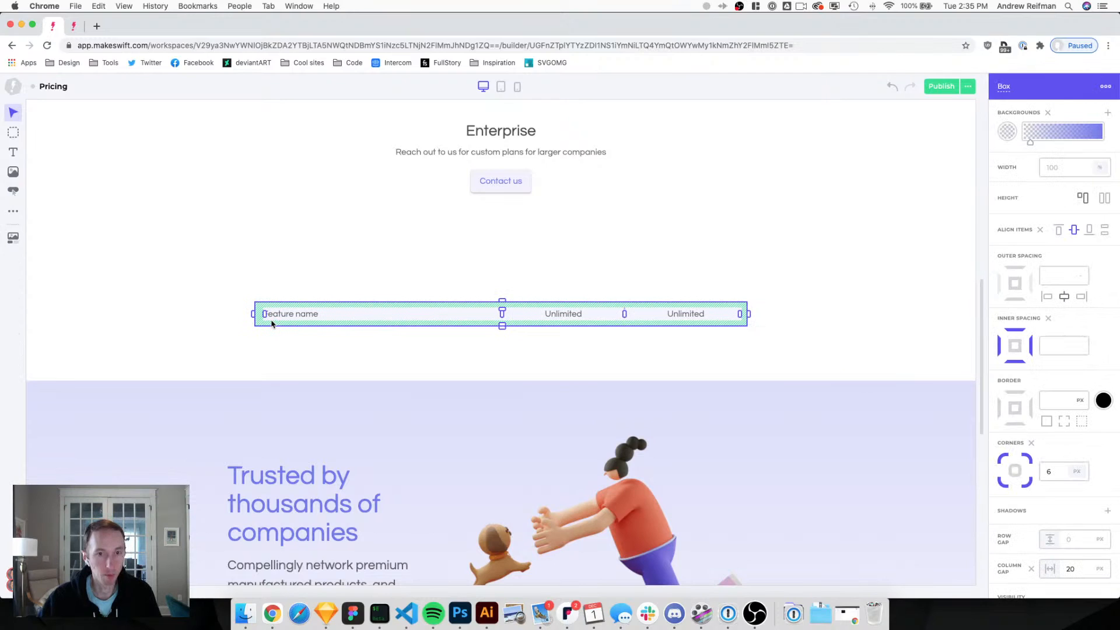
key(super+d)
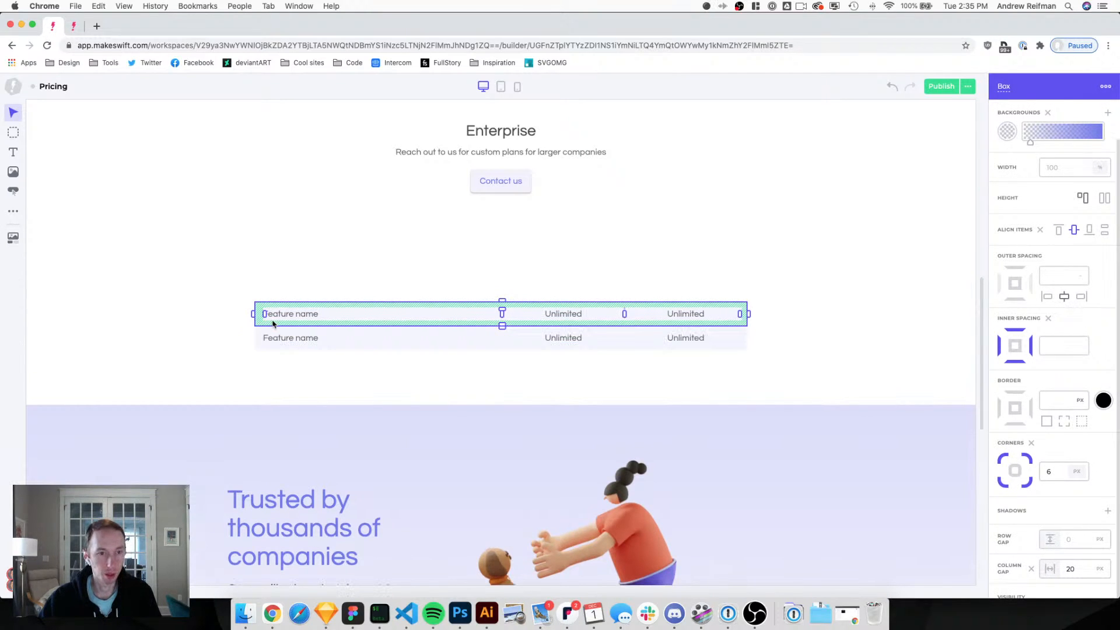
key(super+z)
key(Escape)
Duplicate the whole feature row box seven times to build an eight-row comparison table.
mouse_move(276, 300)
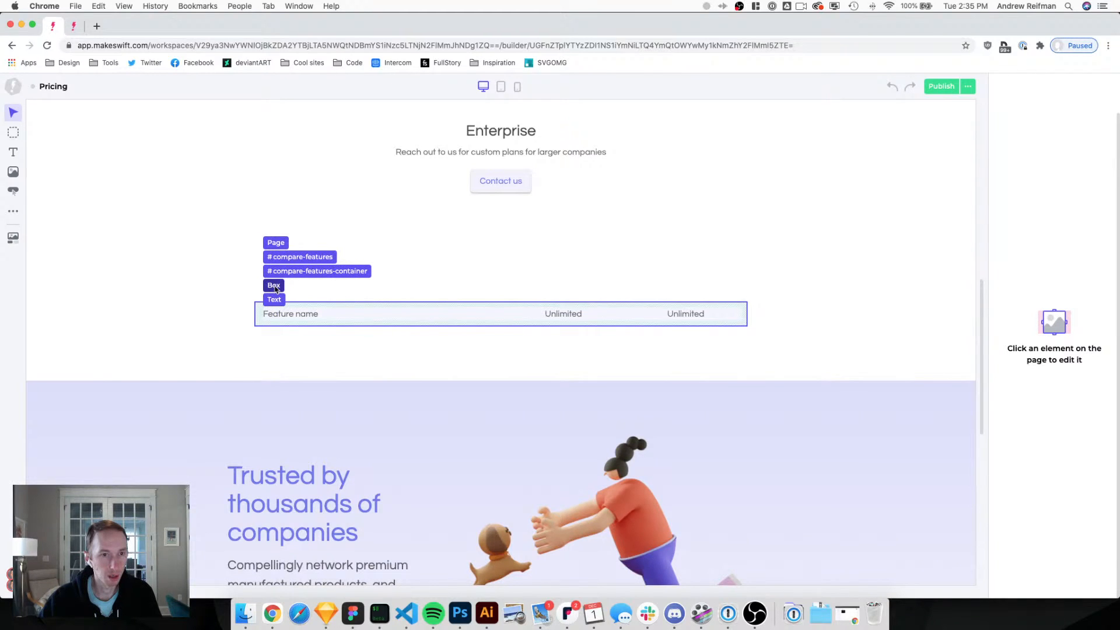
click(262, 318)
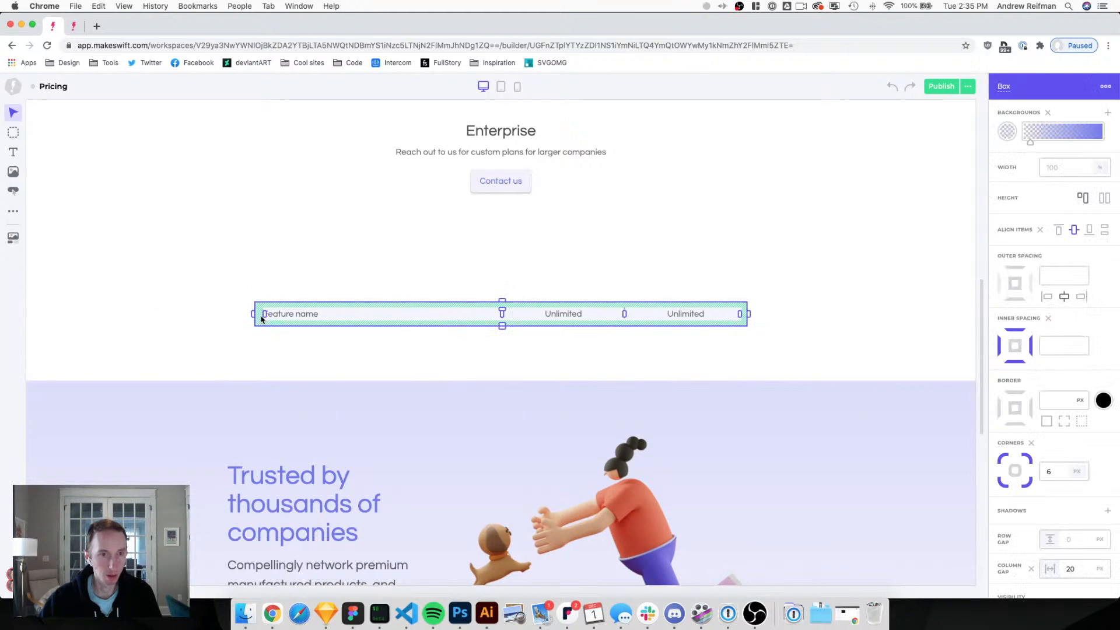
key(super+d)
key(super+d)
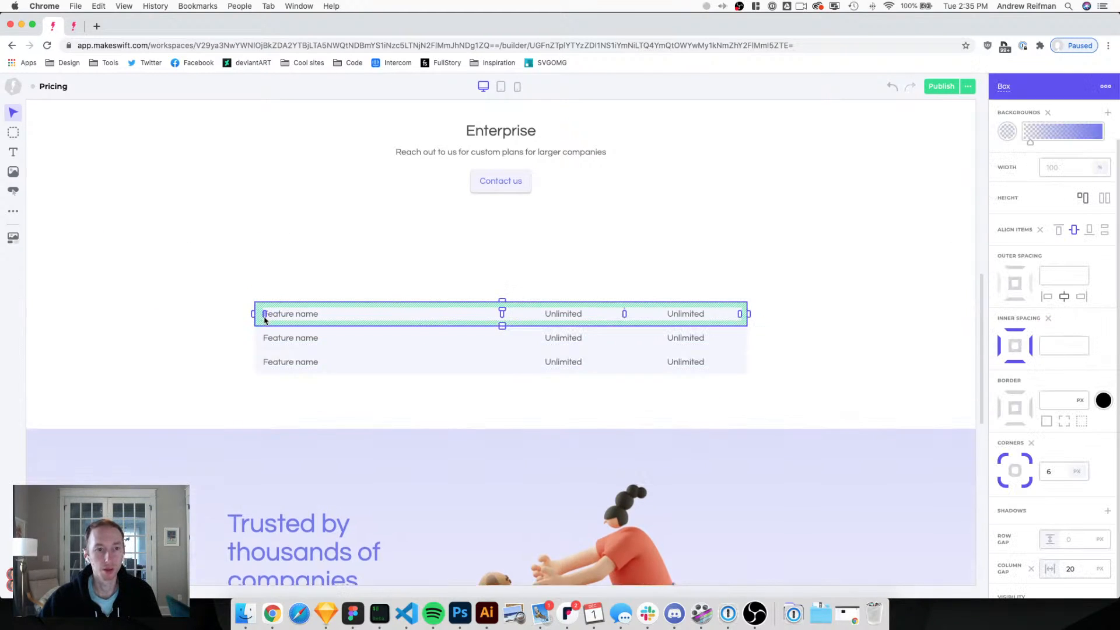
key(super+d)
key(super+d)
key(super+d)
key(super+d)
key(super+d)
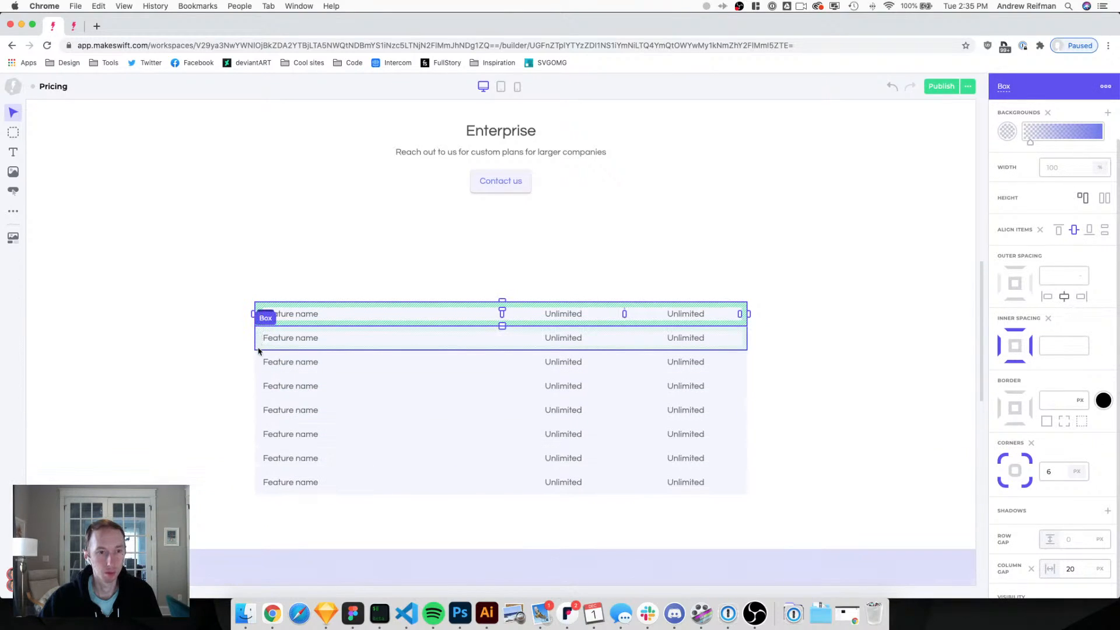
Remove the background from the first, third, fifth and seventh rows of the feature table.
click(350, 363)
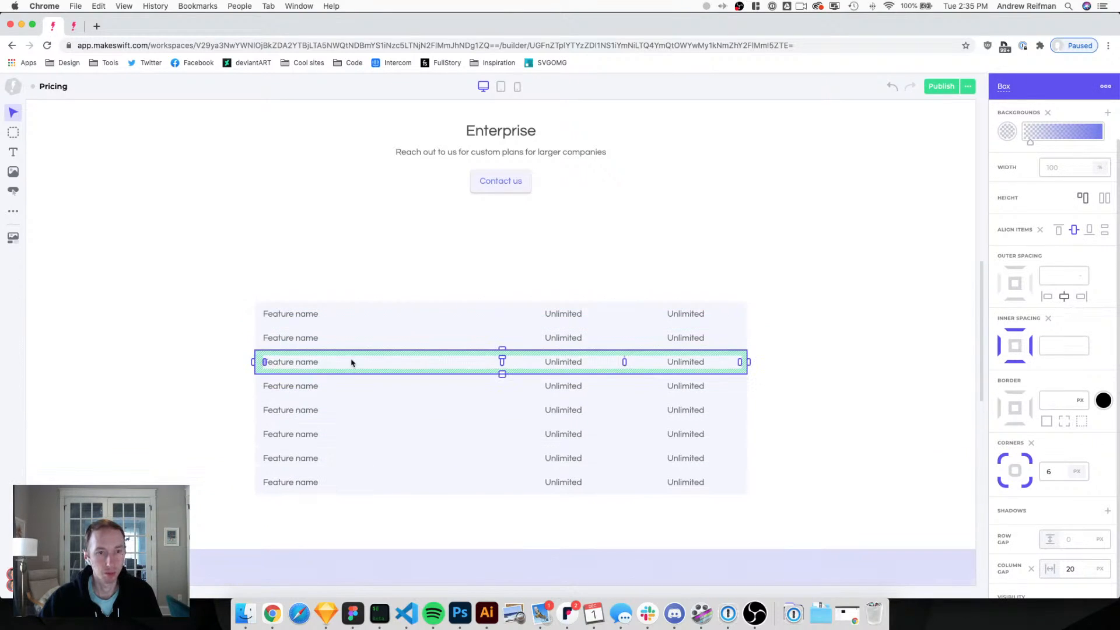
click(1047, 114)
click(384, 401)
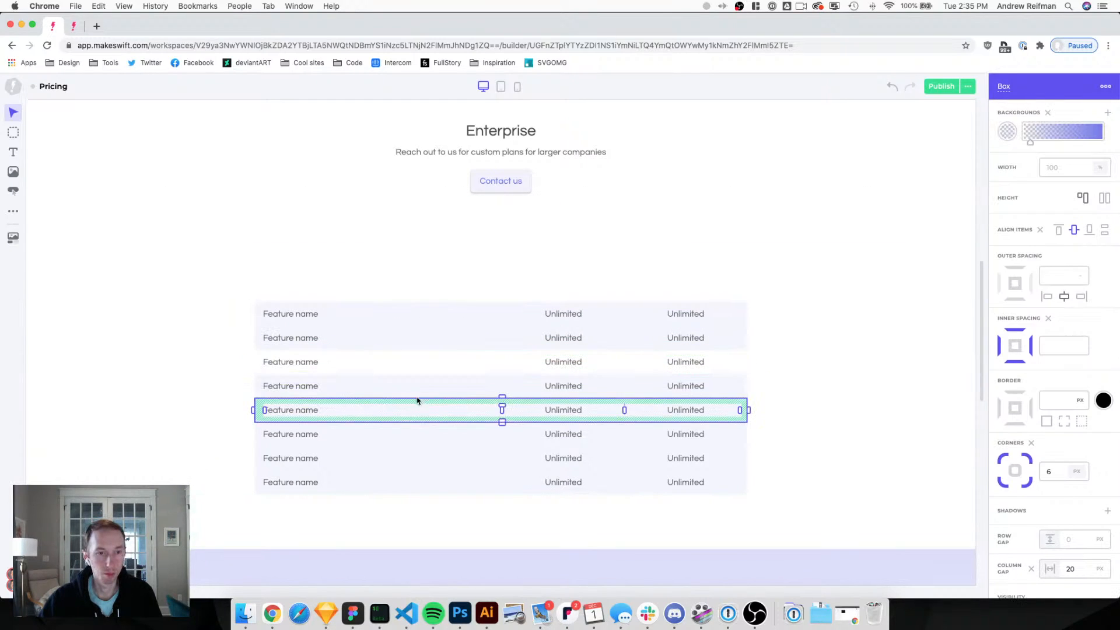
click(1048, 114)
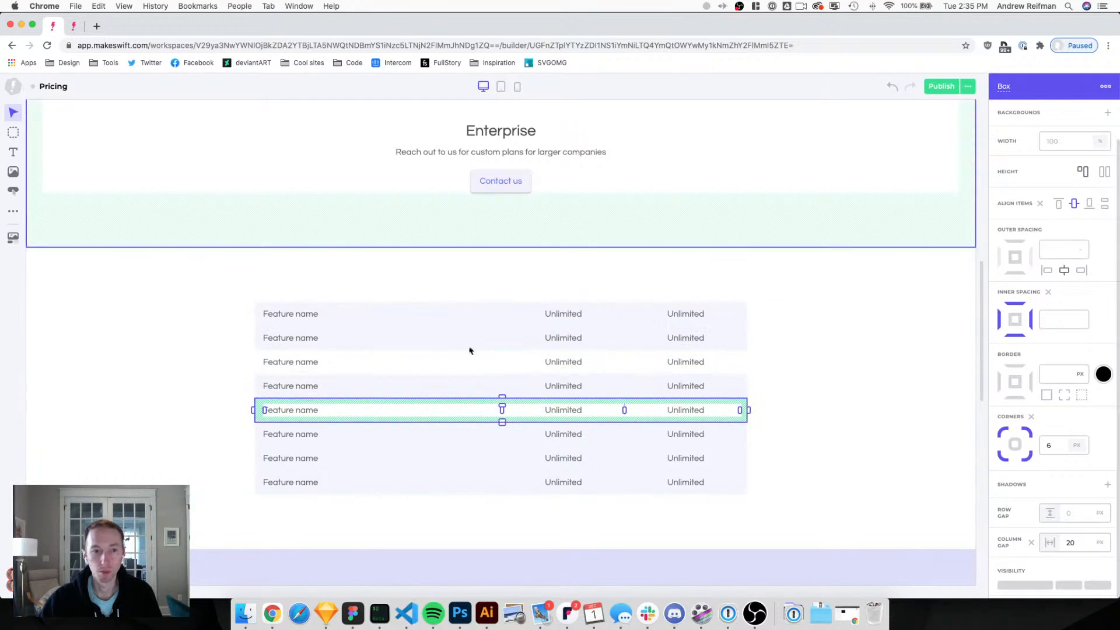
click(259, 458)
click(1048, 114)
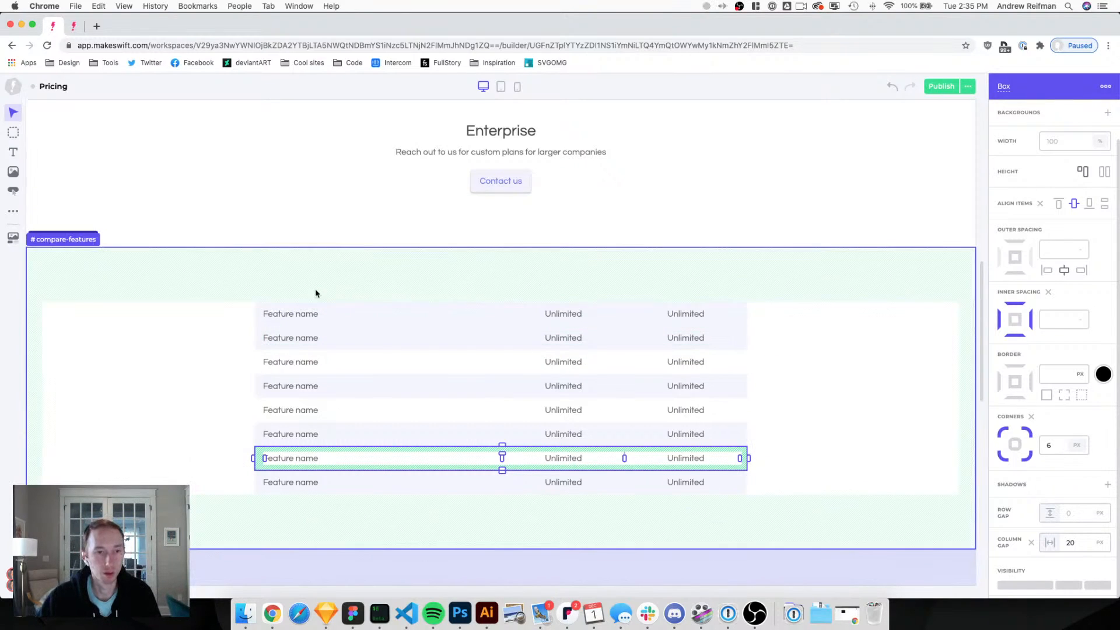
click(295, 326)
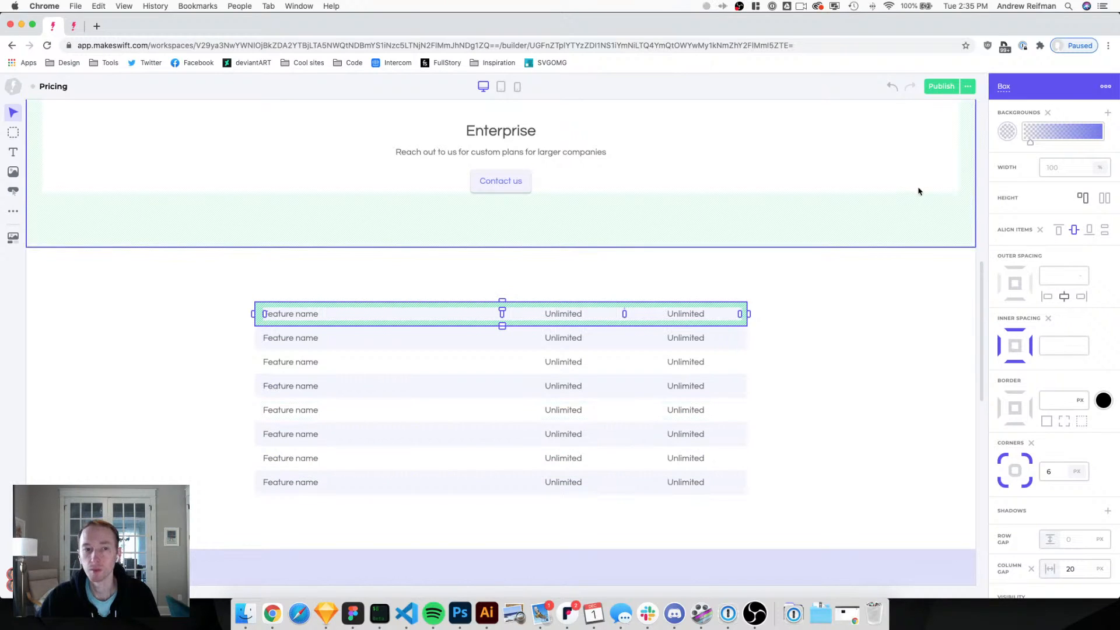
click(1048, 113)
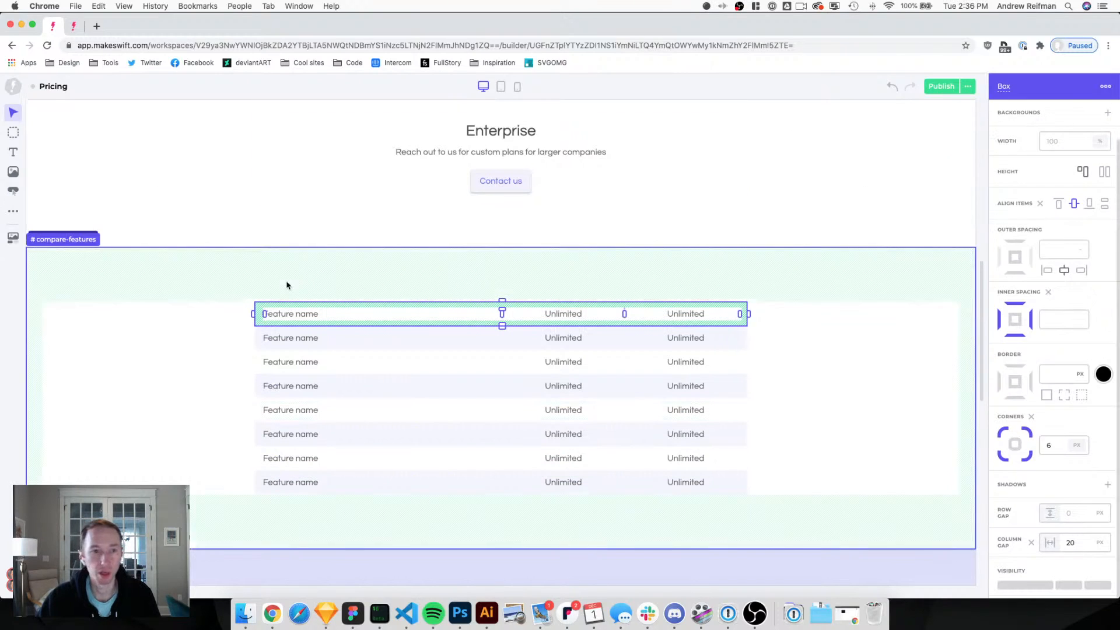
Replace the feature name in the first row with "Category" and apply the Paragraph typography style to it.
double_click(280, 316)
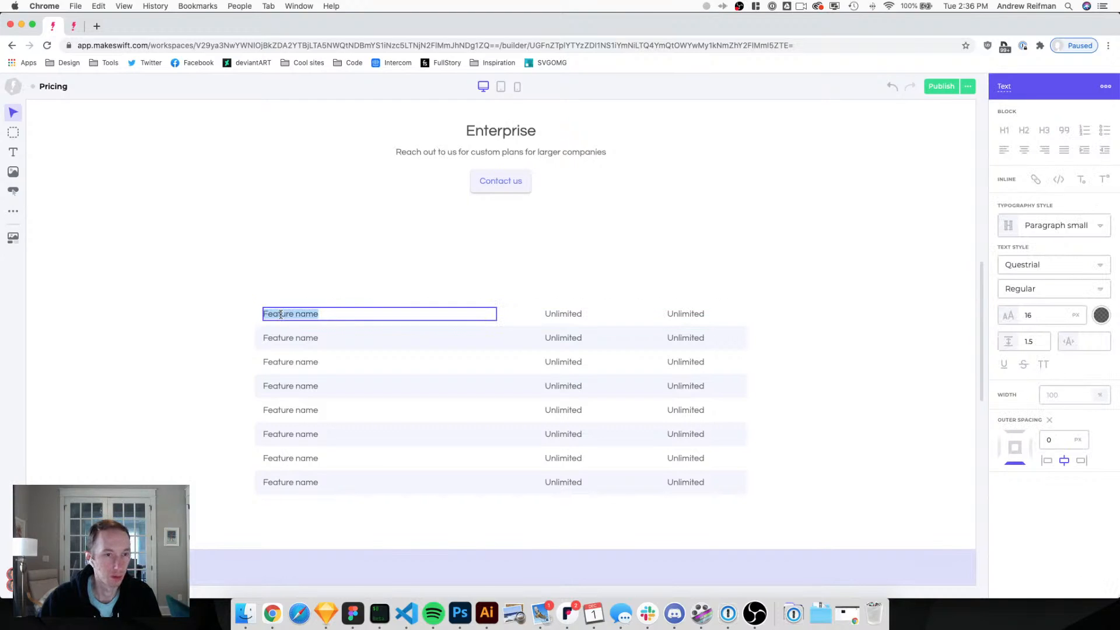
text(Category)
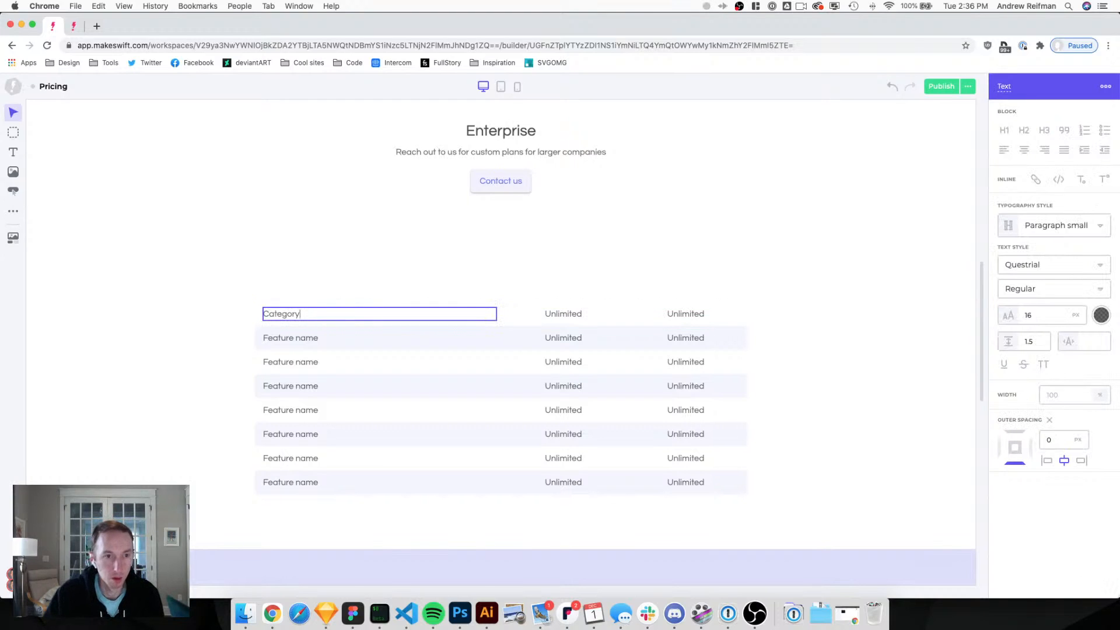
double_click(281, 315)
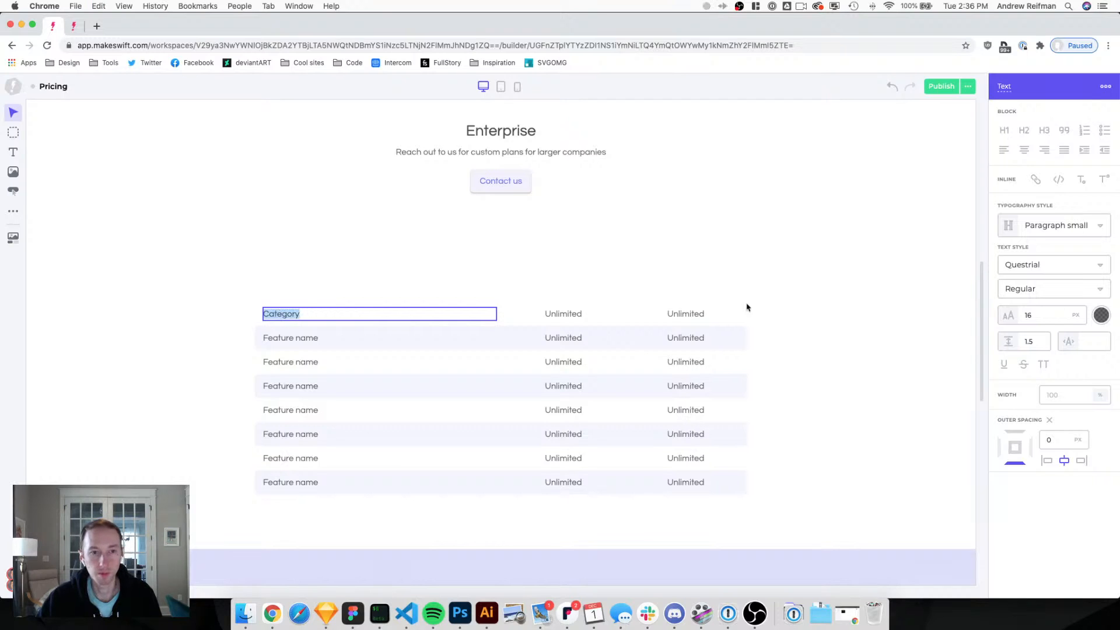
click(1032, 233)
scroll(993, 335, down, 2)
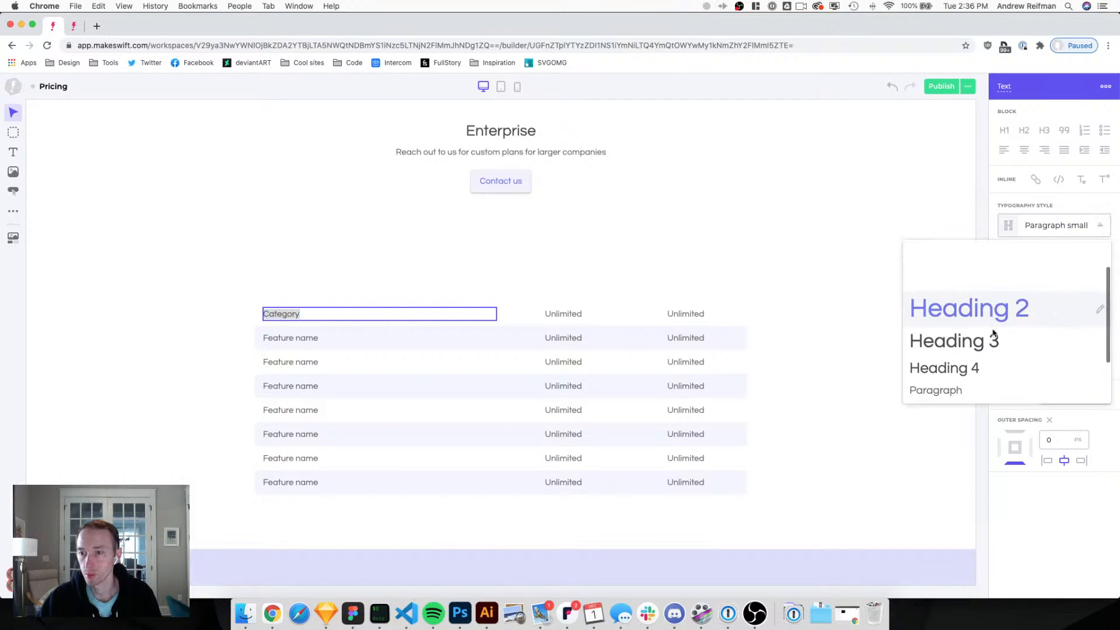
click(957, 389)
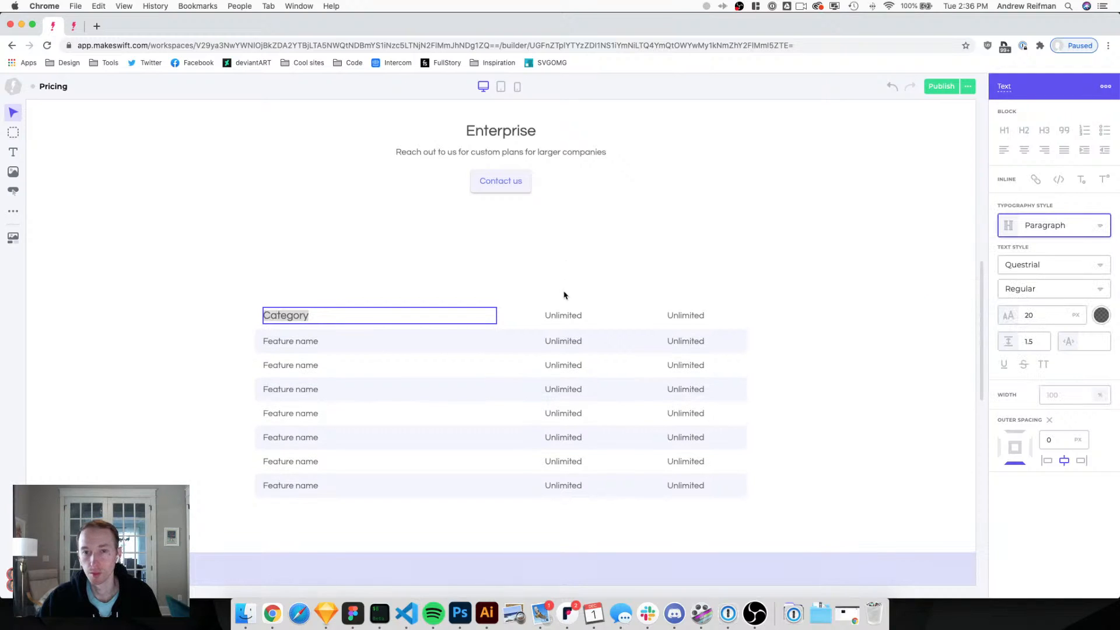
Replace the two "Unlimited" texts in the Category row with the column headings "Free" and "Pro".
click(570, 316)
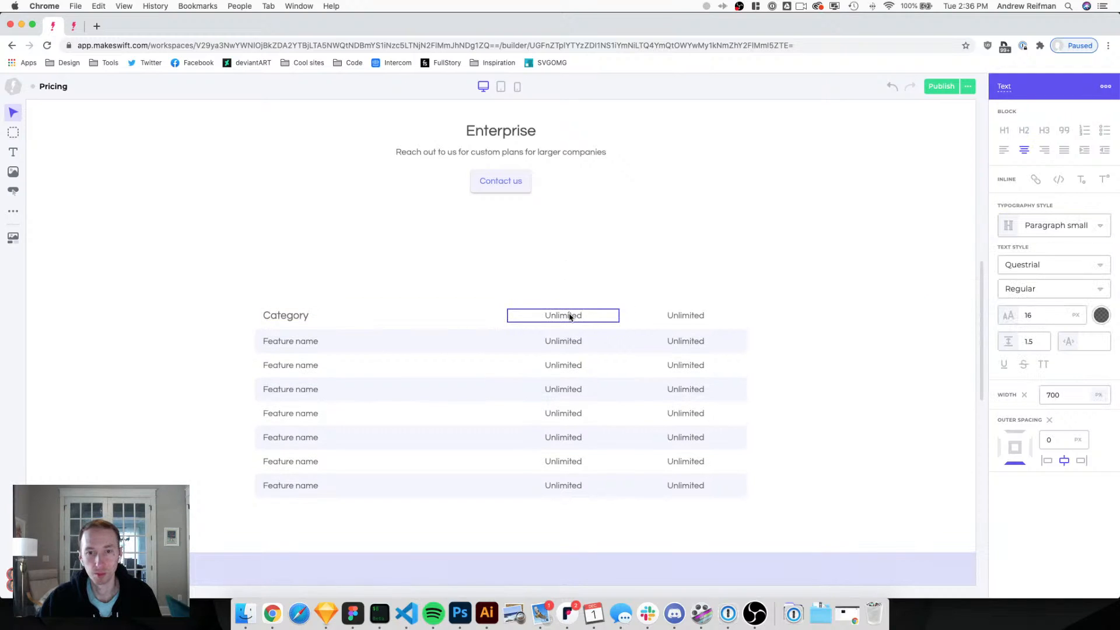
double_click(584, 320)
text(Free)
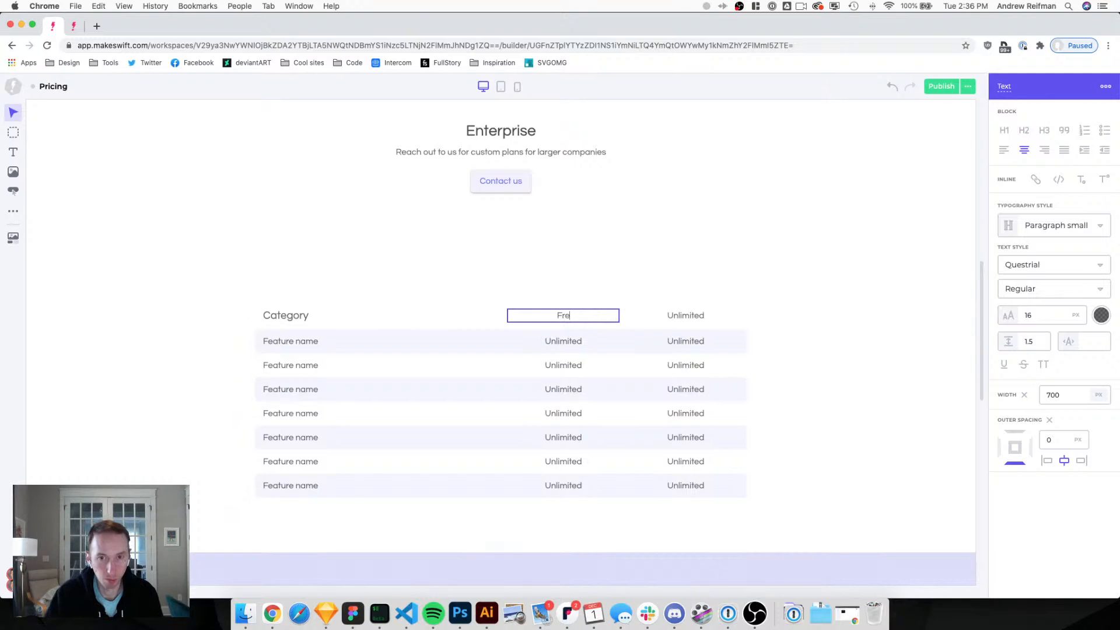
double_click(671, 318)
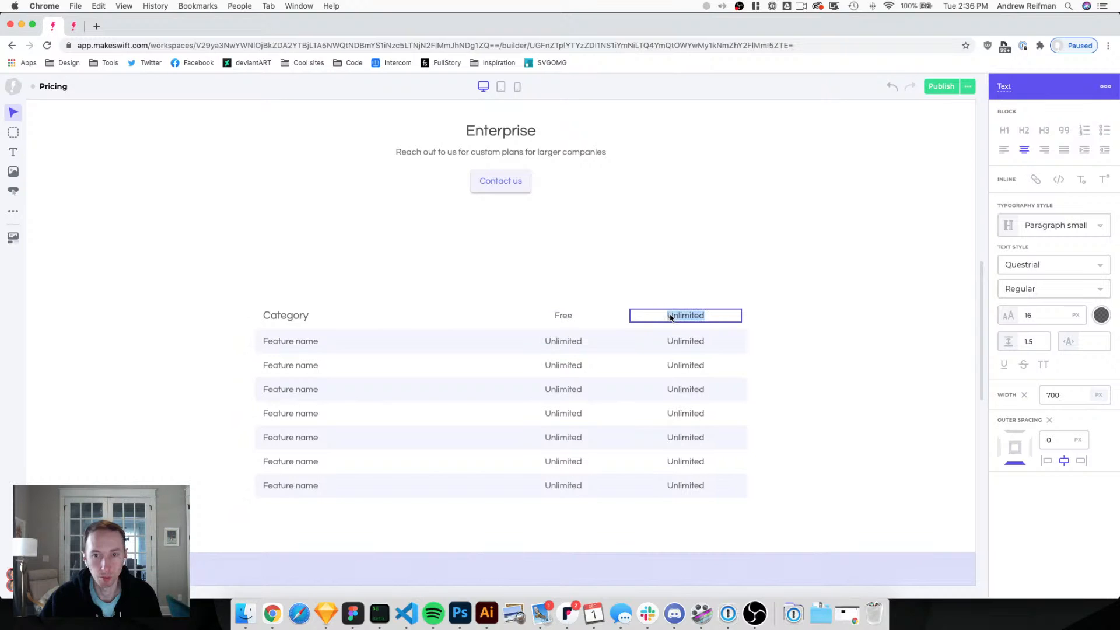
text(Pro)
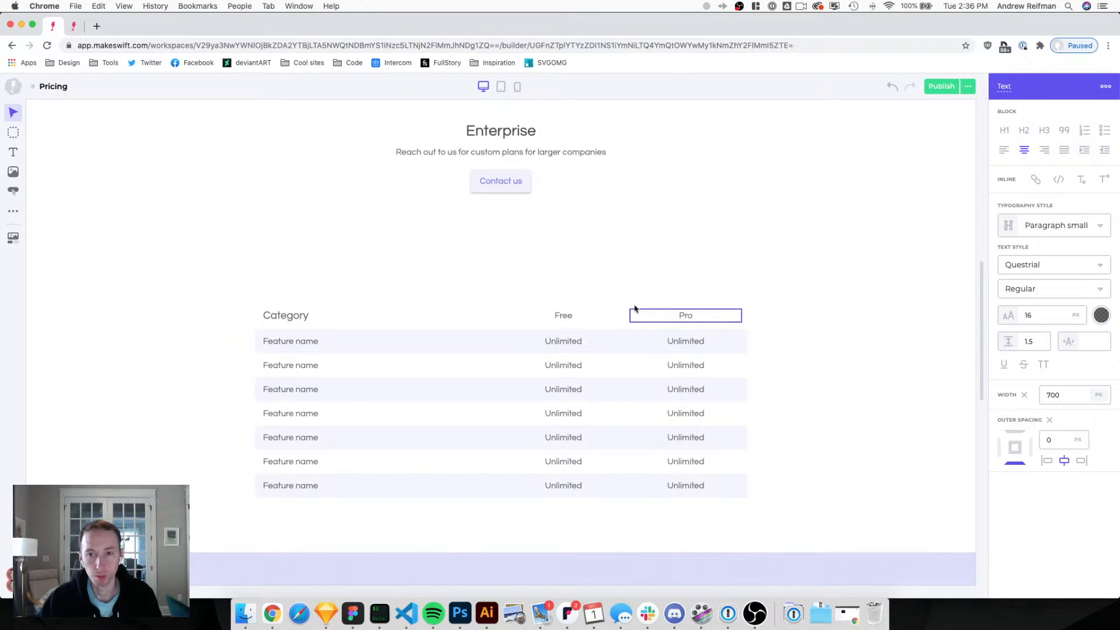
Apply the Heading 4 typography style to the "Pro" and "Free" column headings.
click(1050, 226)
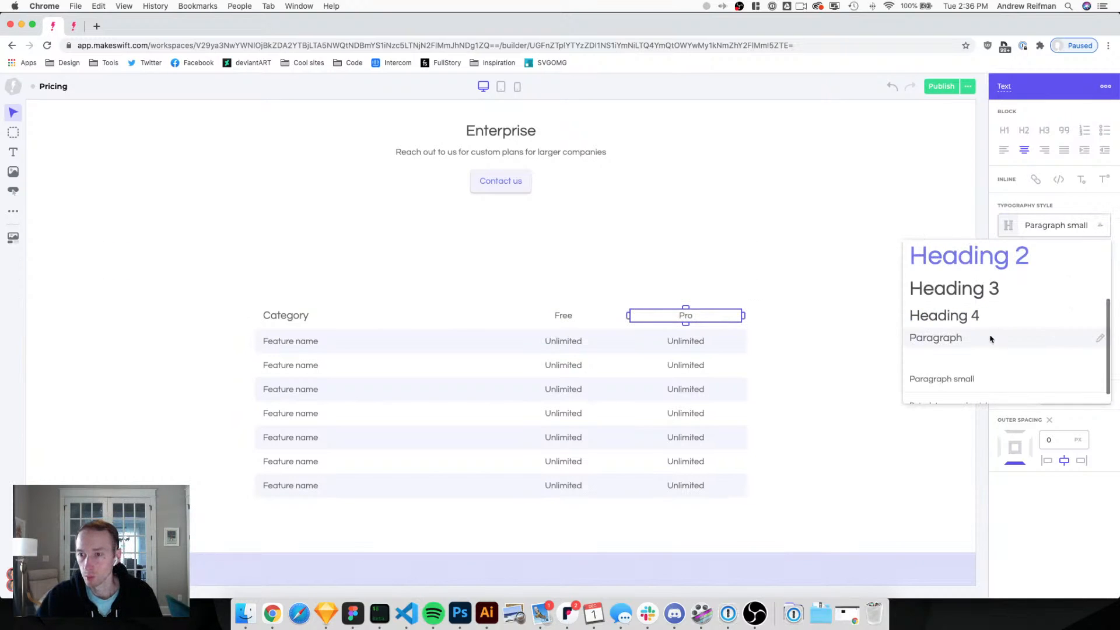
click(986, 315)
click(564, 315)
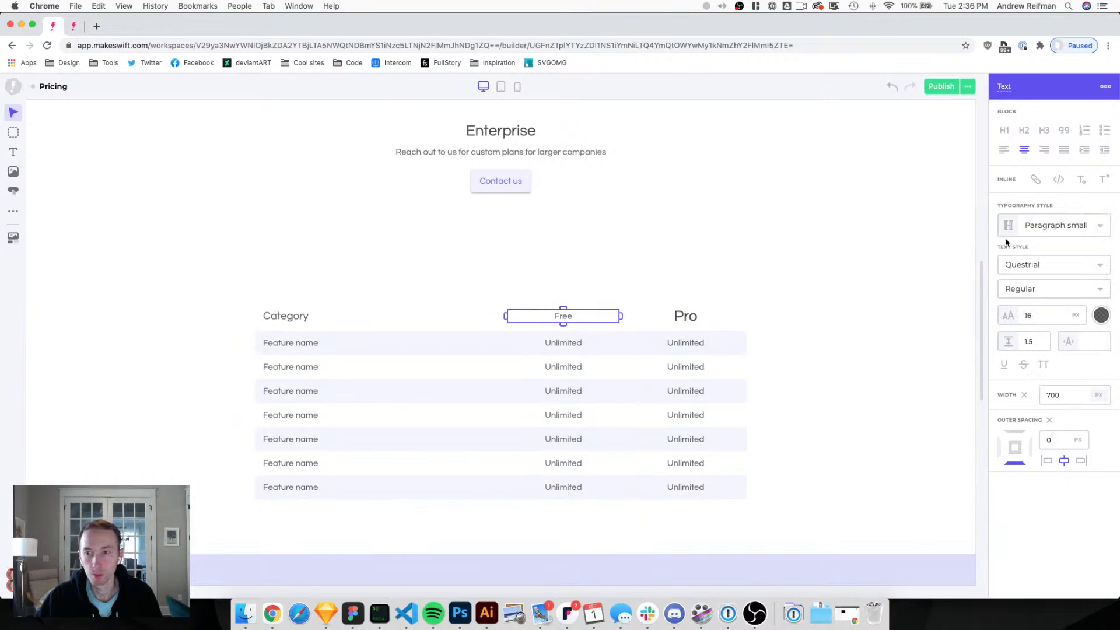
click(1018, 227)
scroll(935, 311, down, 2)
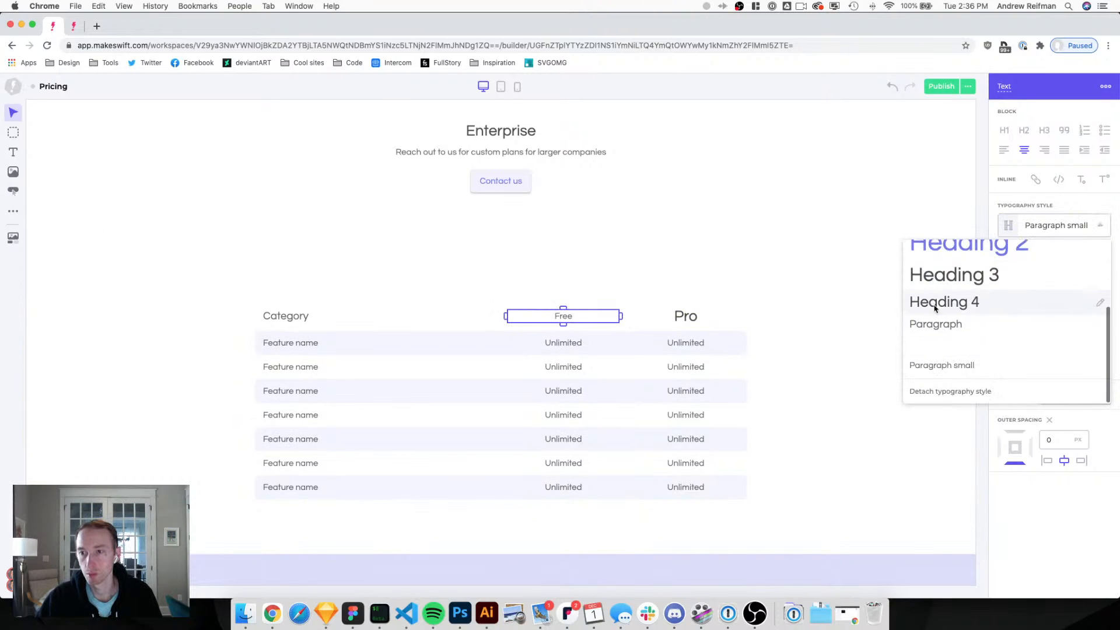
click(935, 304)
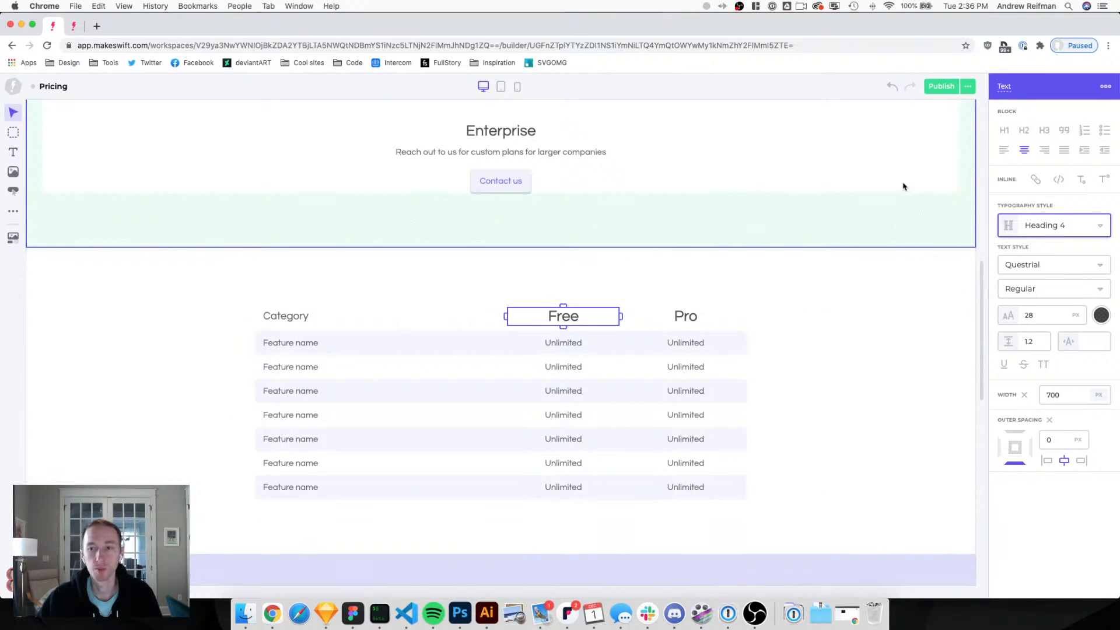
key(Escape)
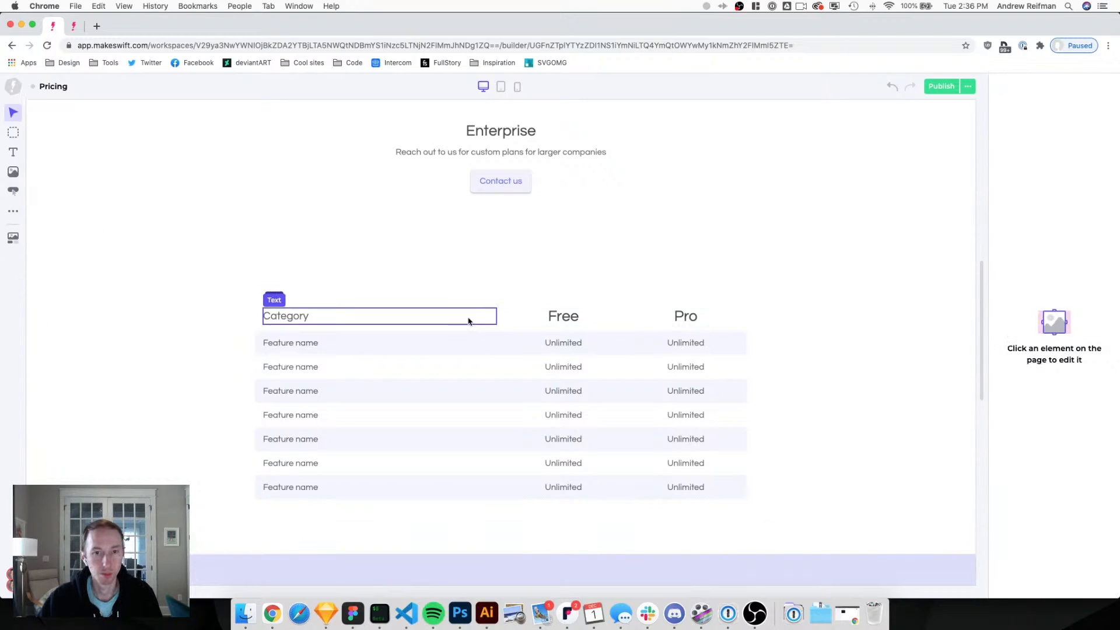
Align the items of the Category header row box to the bottom.
click(506, 322)
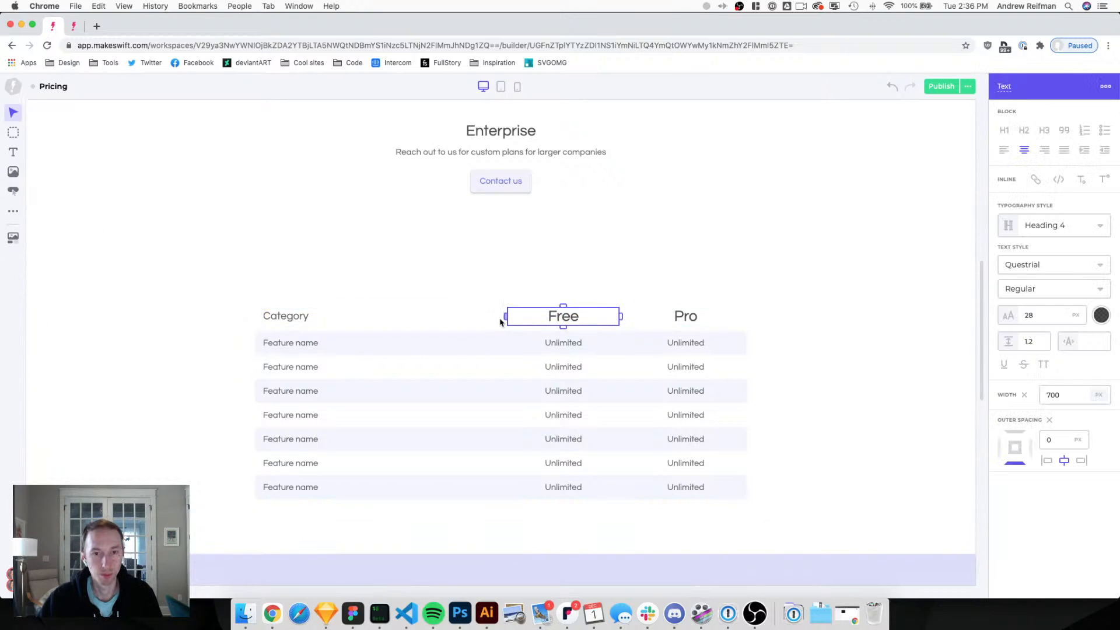
click(499, 321)
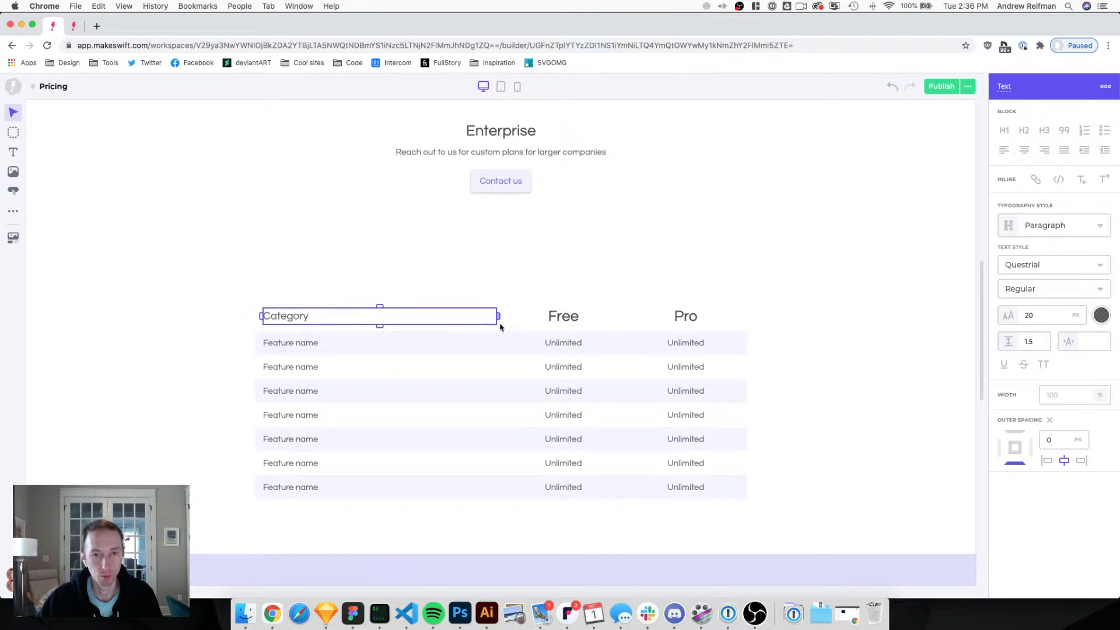
click(500, 323)
click(1089, 204)
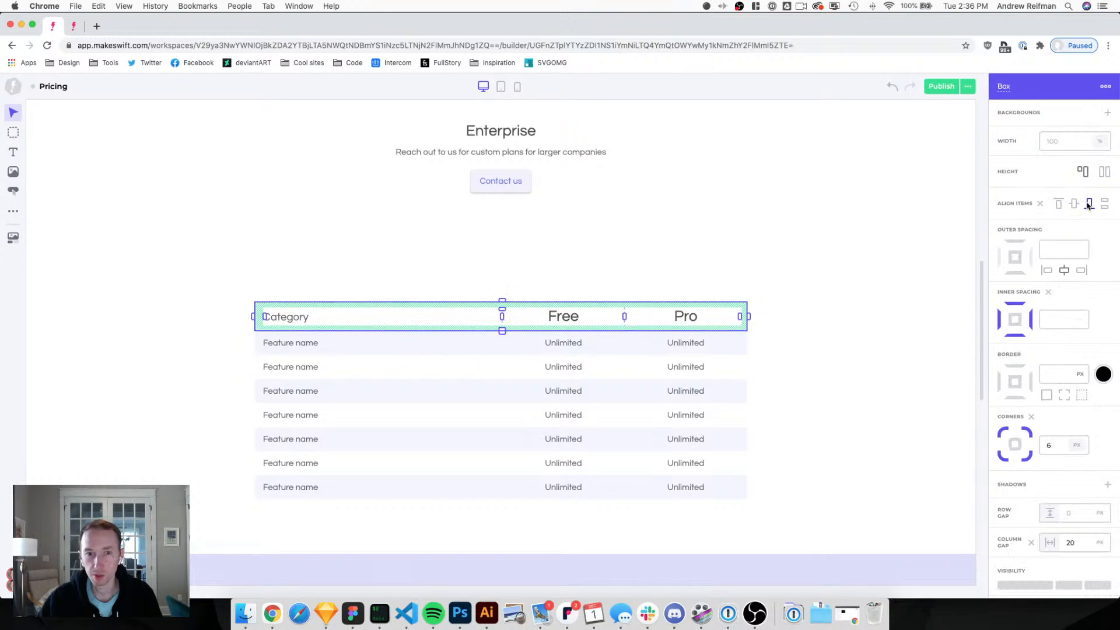
Color the "Category" heading with the purple site color at full opacity.
key(Escape)
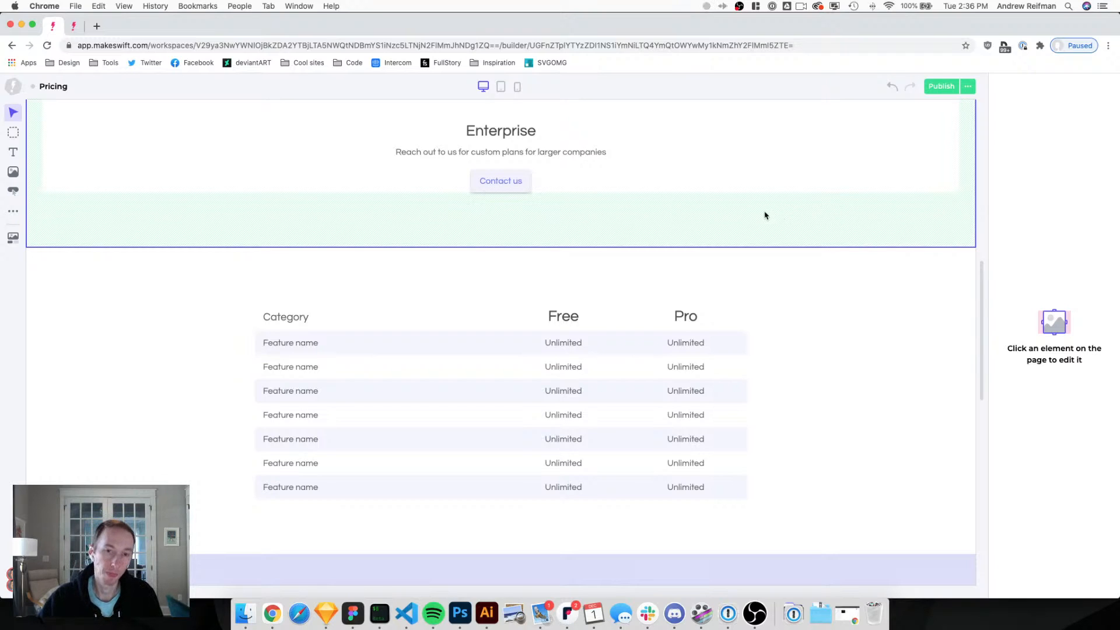
click(291, 344)
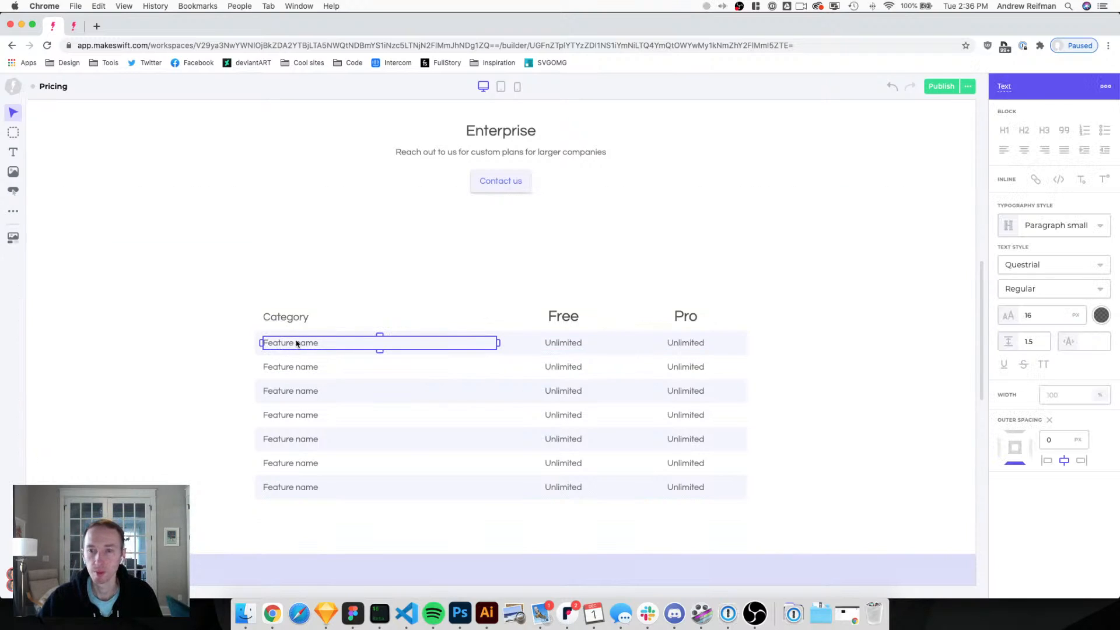
click(292, 319)
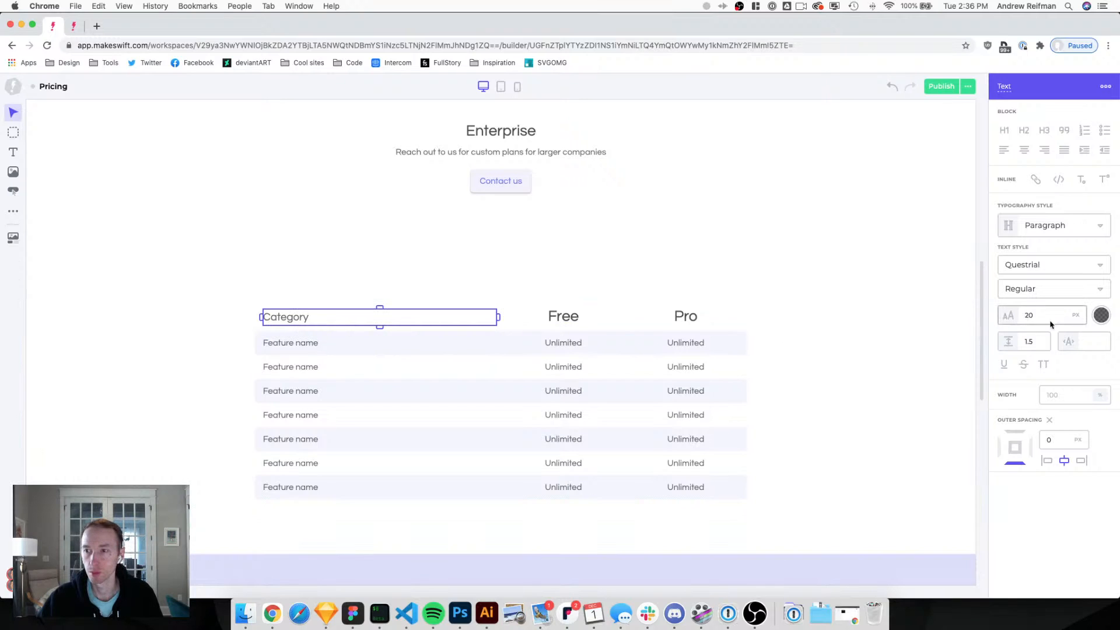
click(1101, 315)
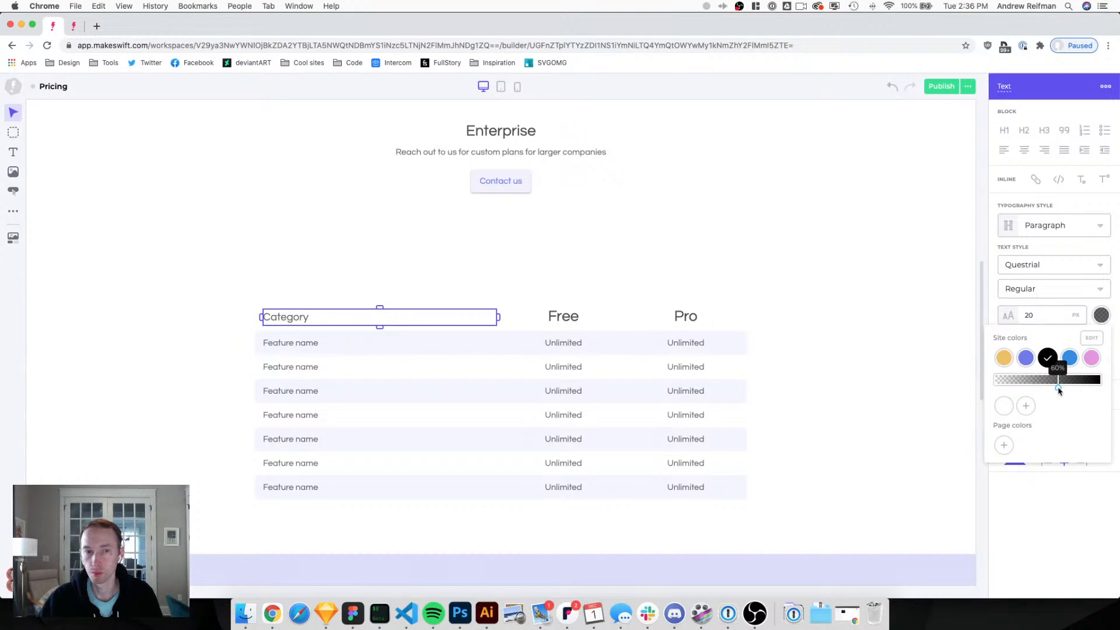
click(1028, 359)
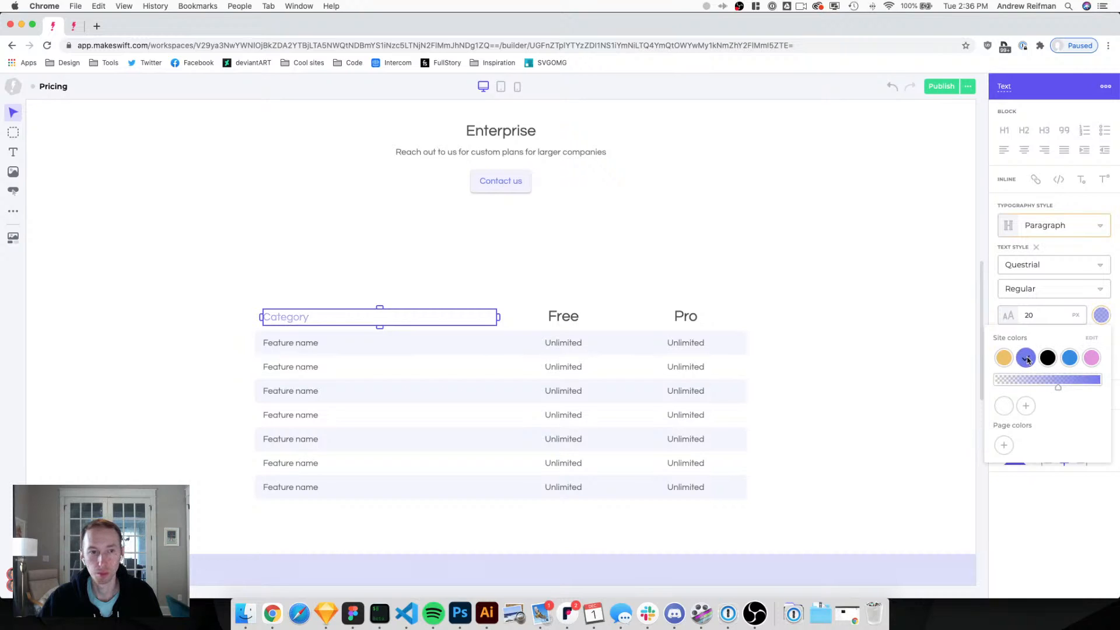
drag(1058, 388, 1102, 388)
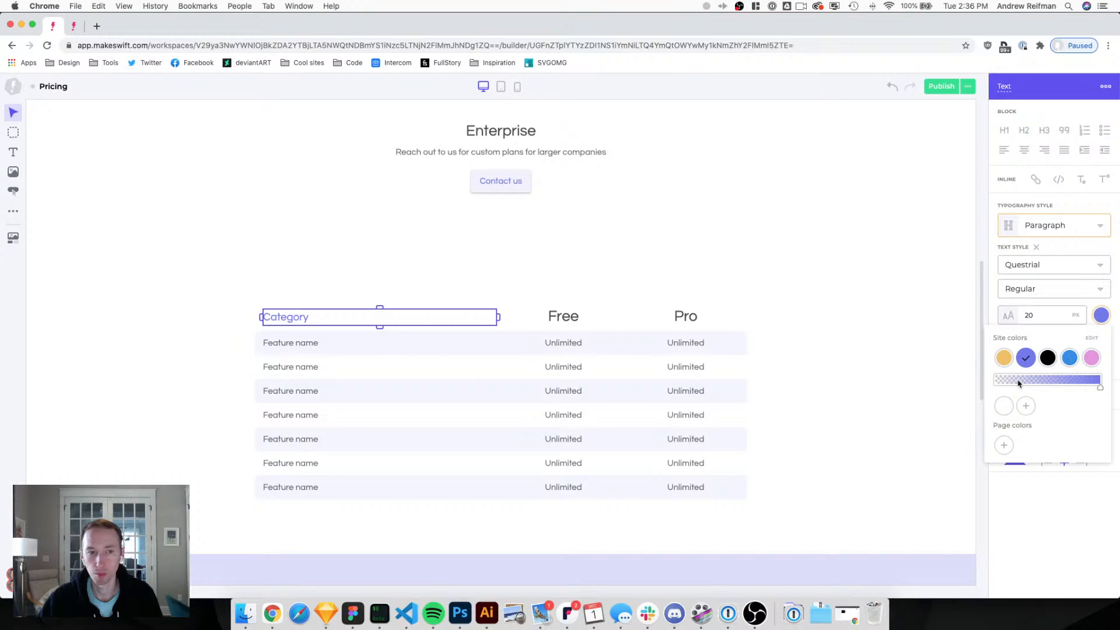
click(663, 230)
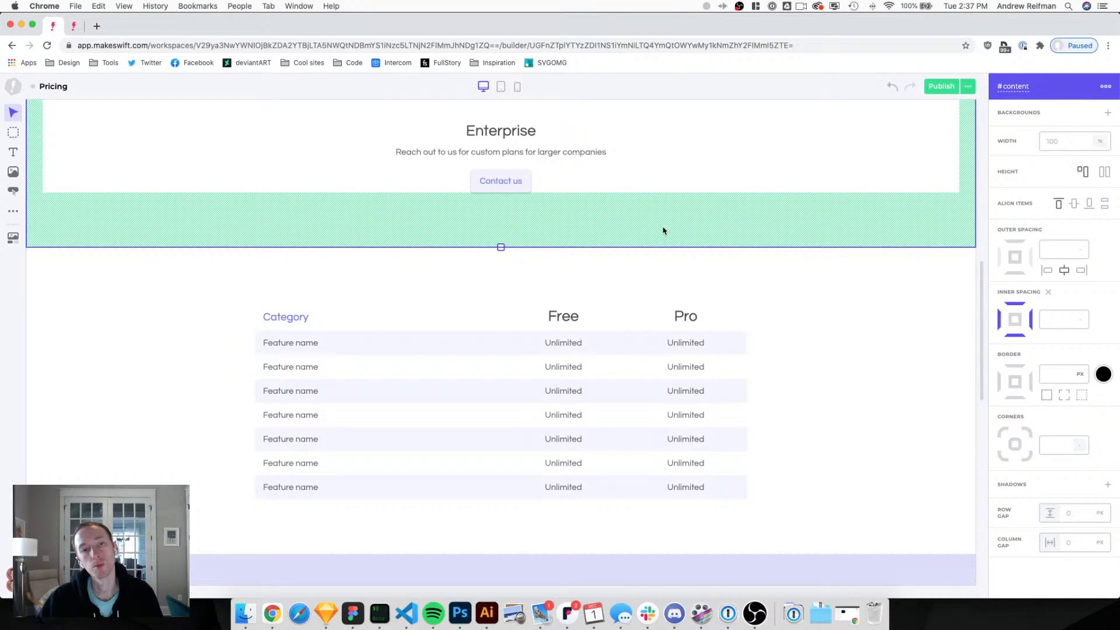
Rename the #compare-features-container box around the table rows to "compare-features-table".
mouse_move(274, 301)
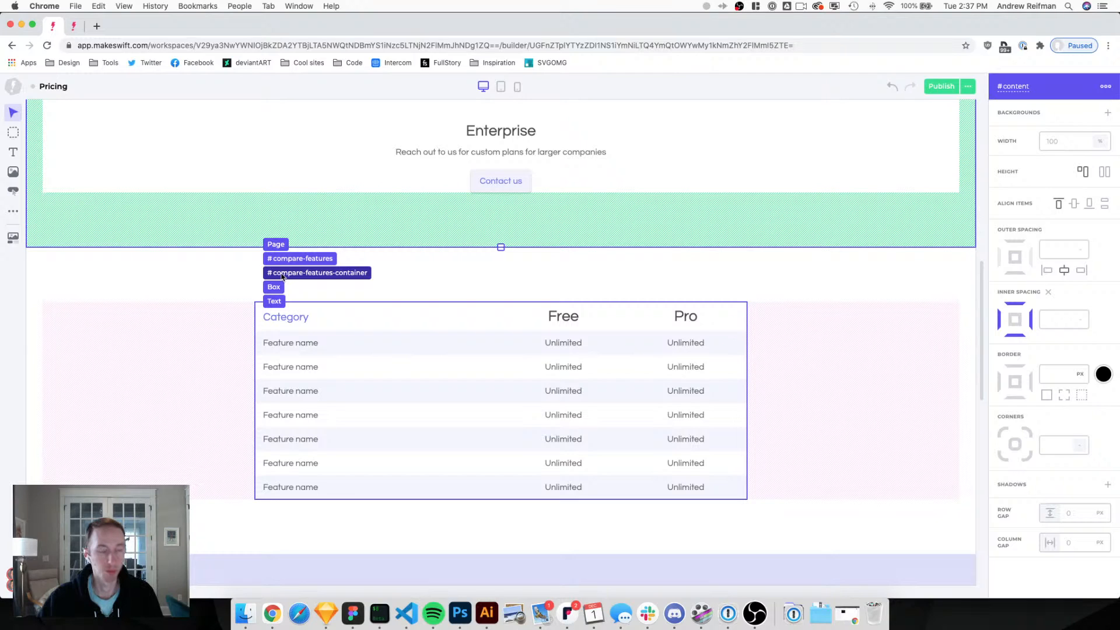
click(282, 276)
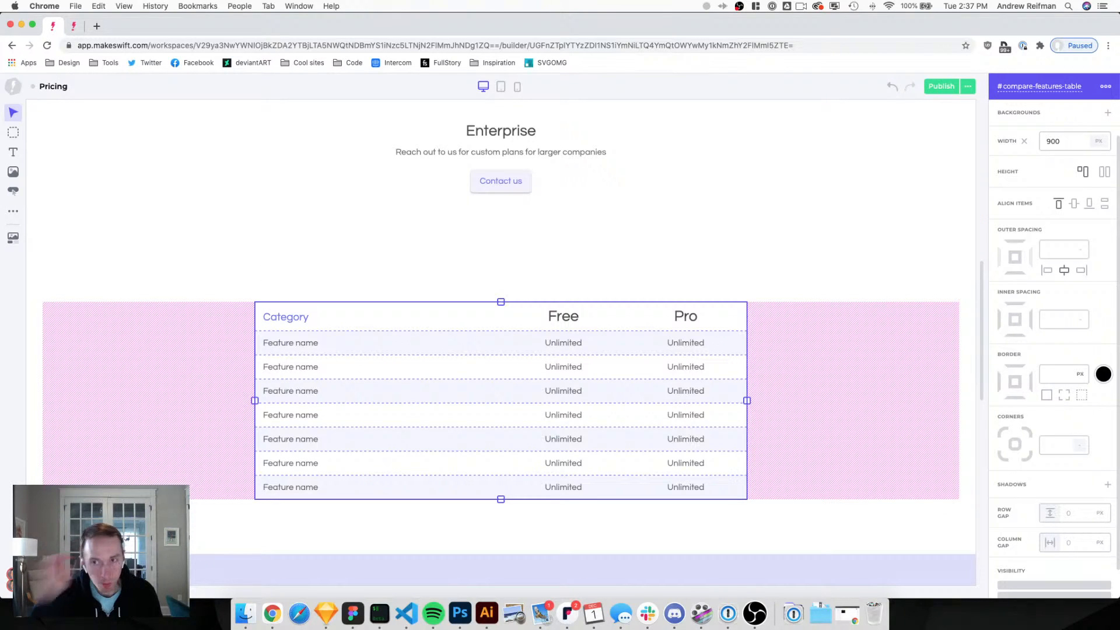
click(984, 140)
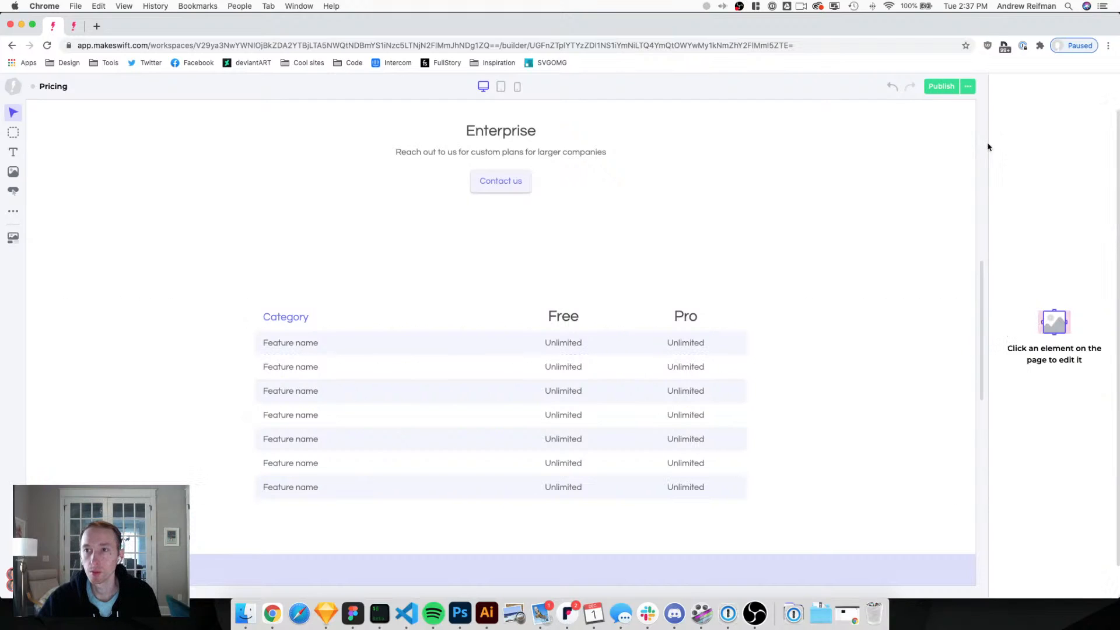
Add a box above the comparison table inside #compare-features and name it "compare-features-container".
key(b)
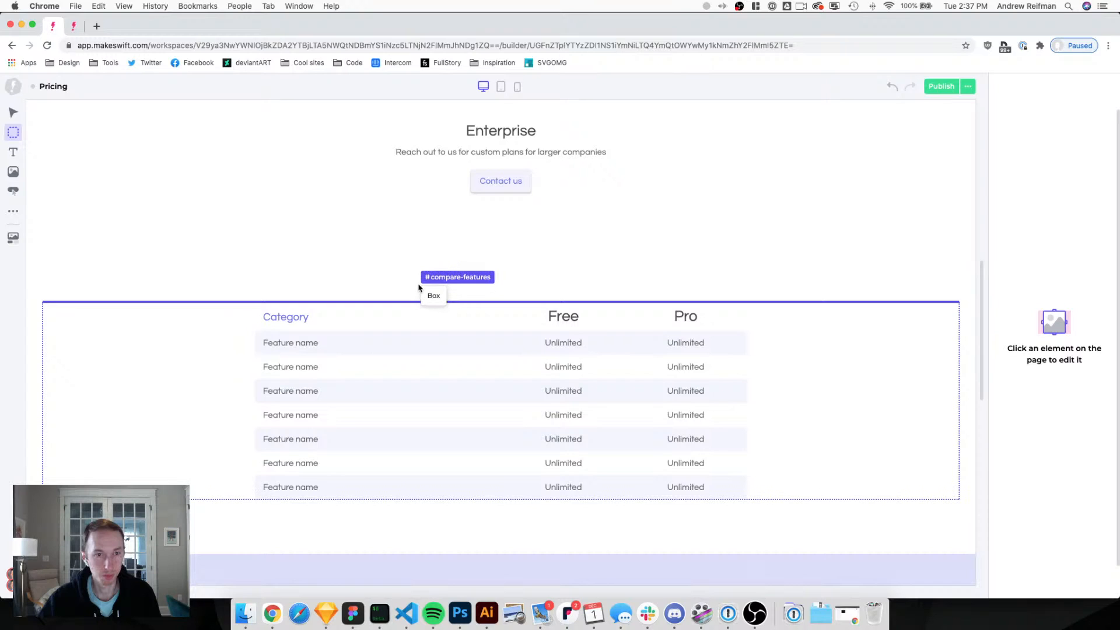
click(420, 289)
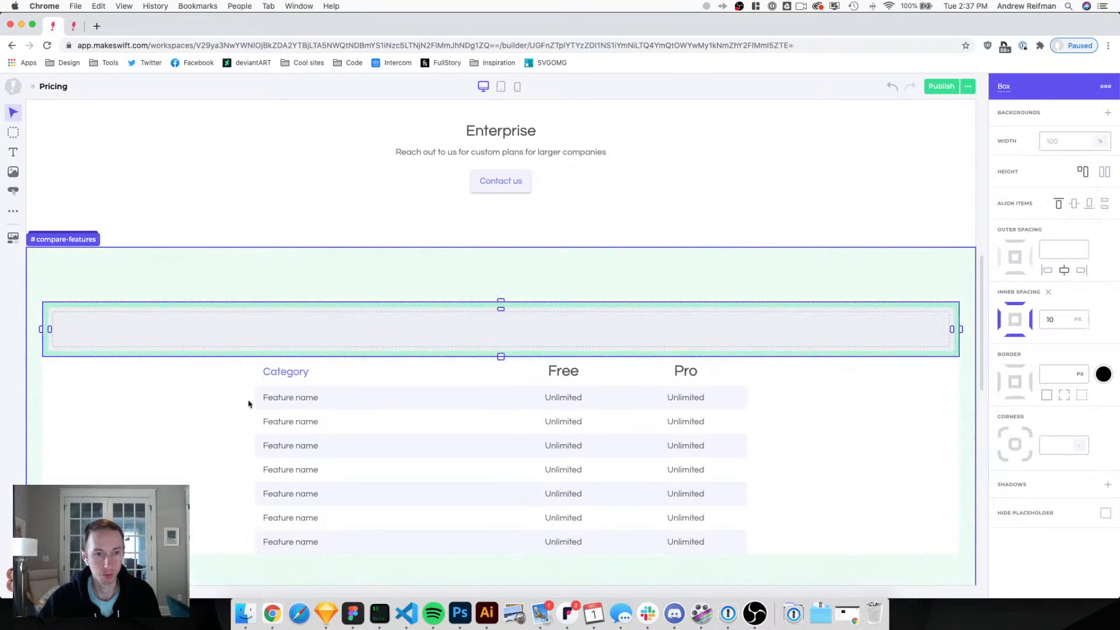
mouse_move(274, 353)
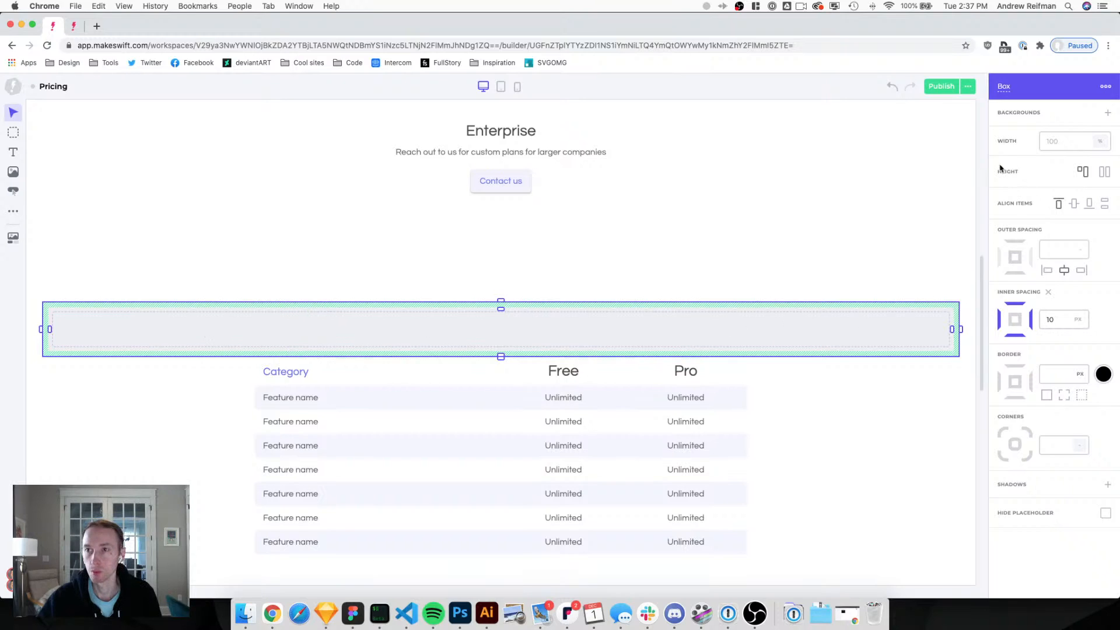
double_click(998, 88)
text(#compar)
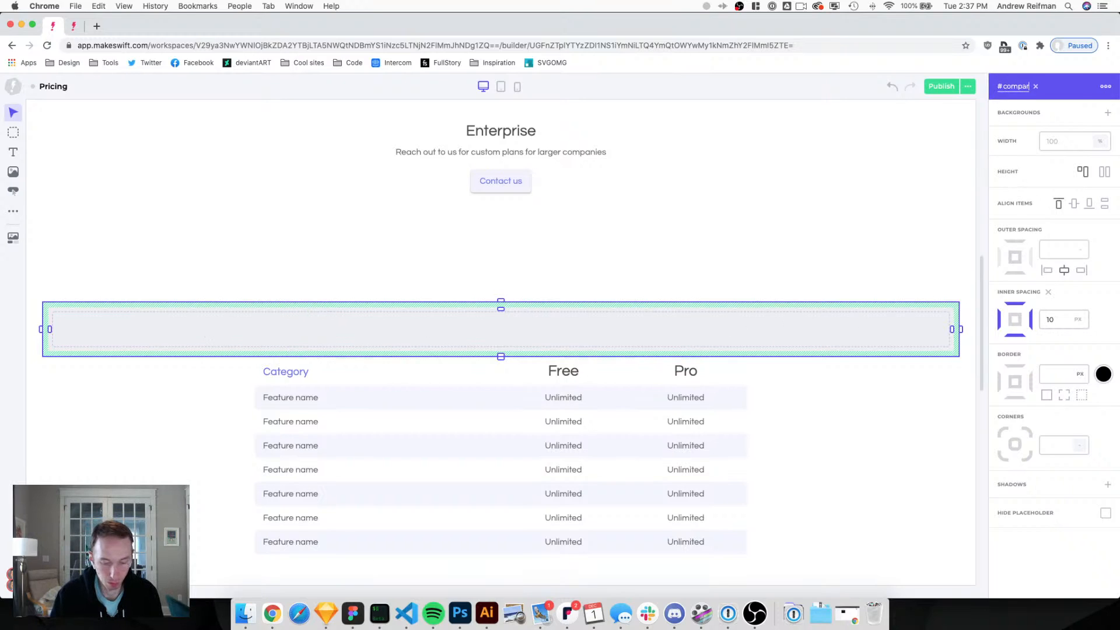
text(e-features-container)
key(Return)
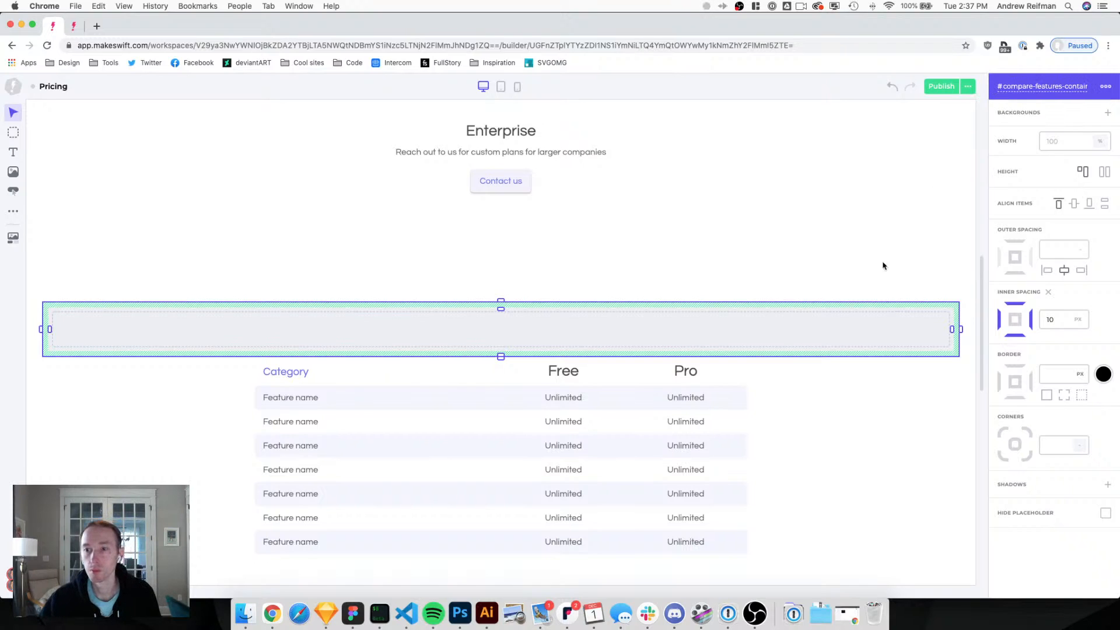
Remove the inner spacing of the empty #compare-features-container box and set its width to 900 px.
click(1049, 291)
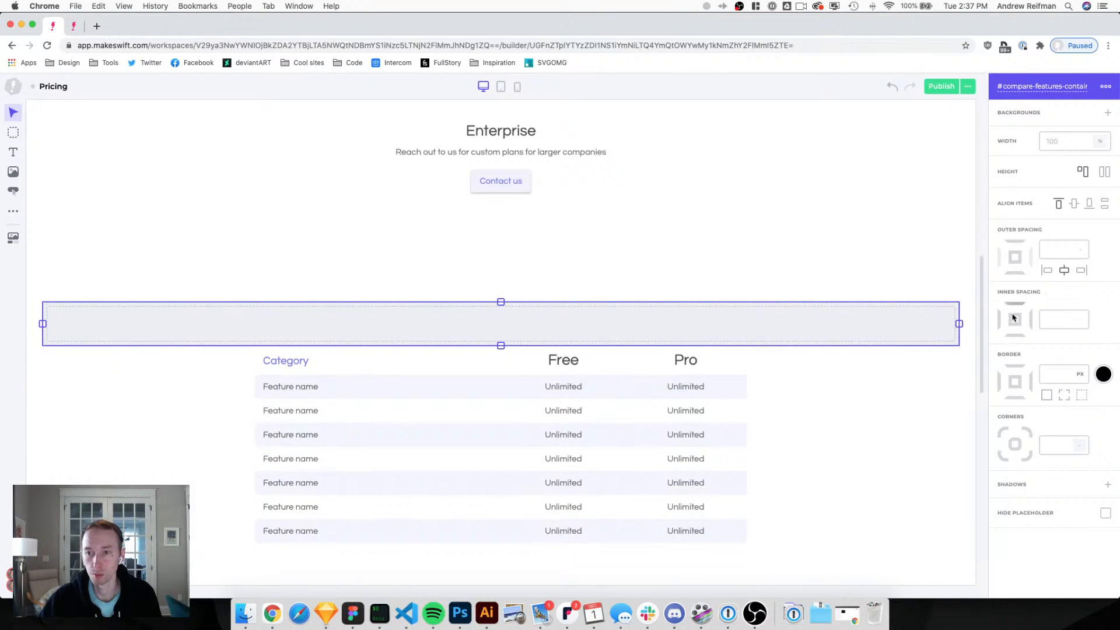
drag(969, 327, 747, 327)
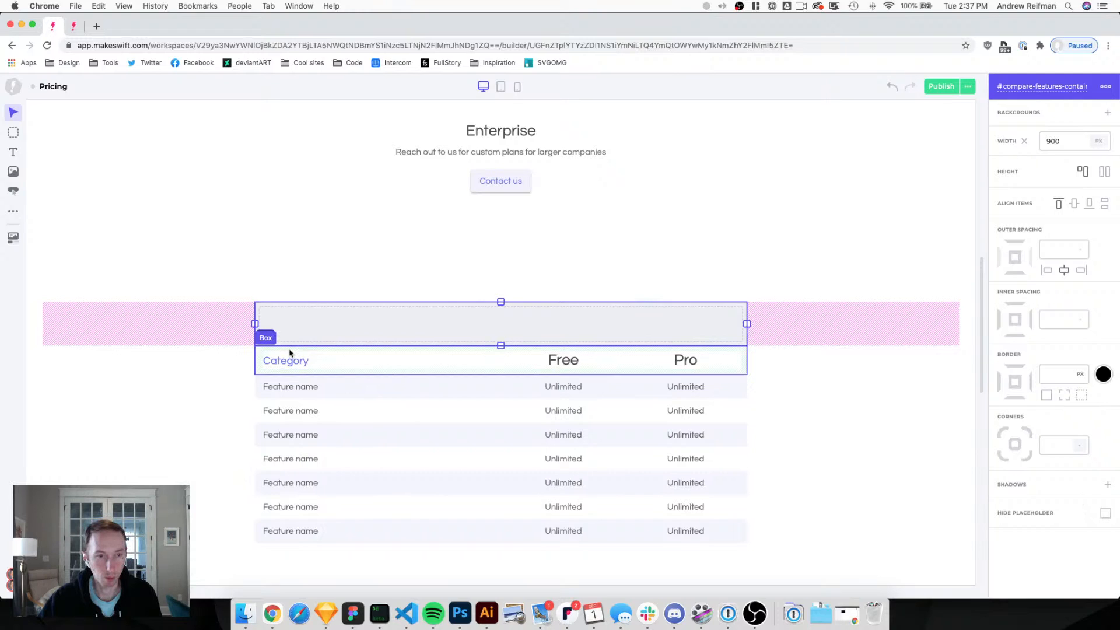
Move the #compare-features-table box into the empty #compare-features-container box above it.
mouse_move(269, 334)
drag(270, 326, 320, 320)
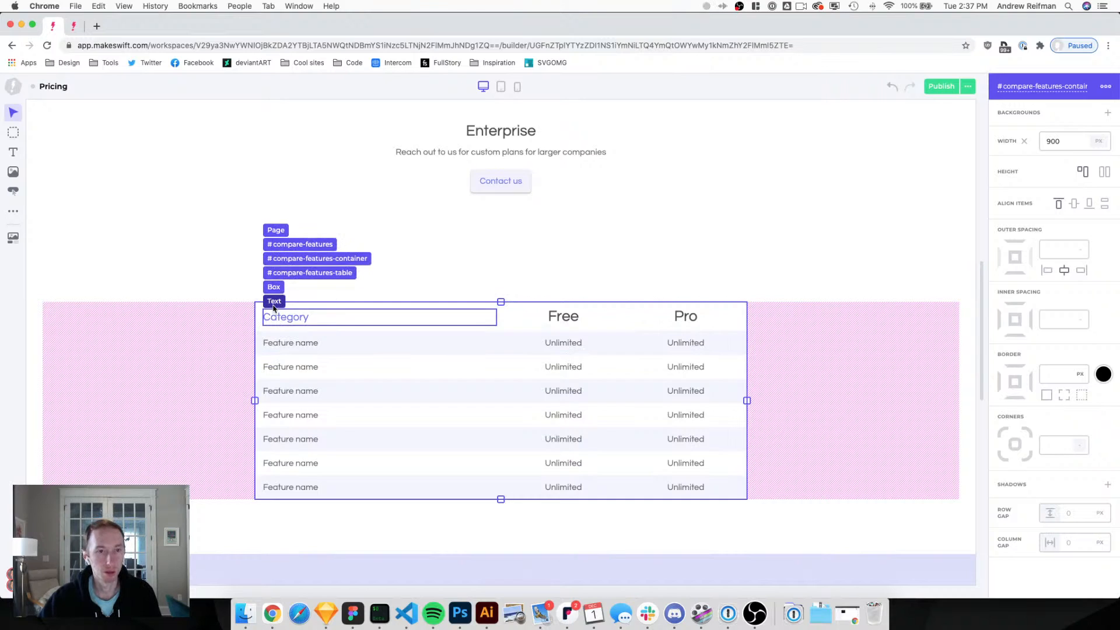
Set the "Free" heading's font size to 24 px and save it as a new typography style named "Heading 5".
click(569, 318)
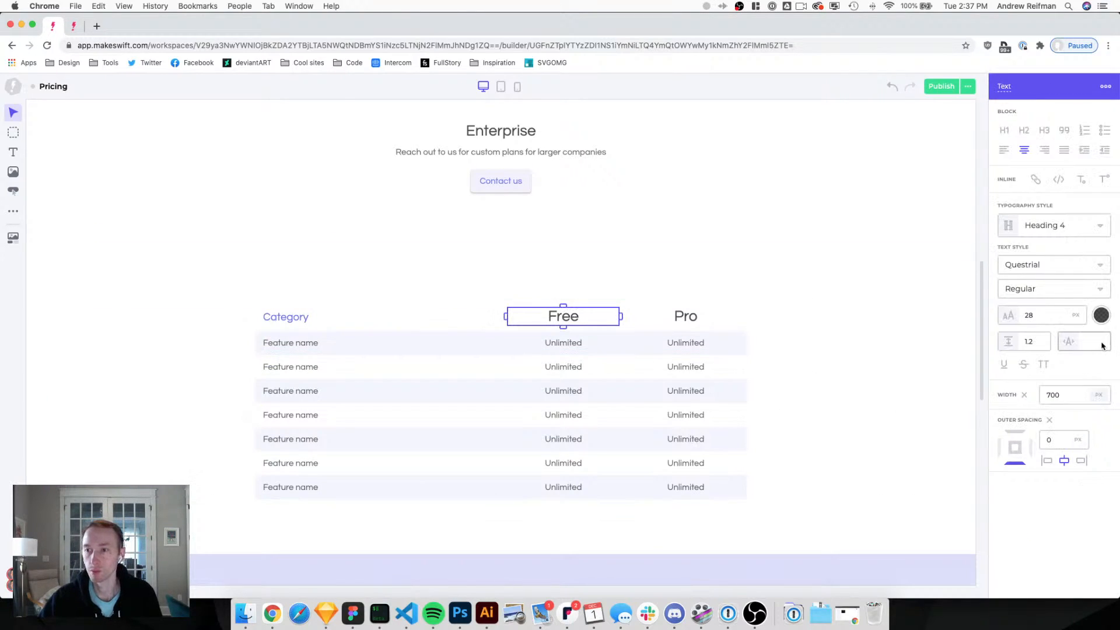
drag(1061, 315, 1051, 315)
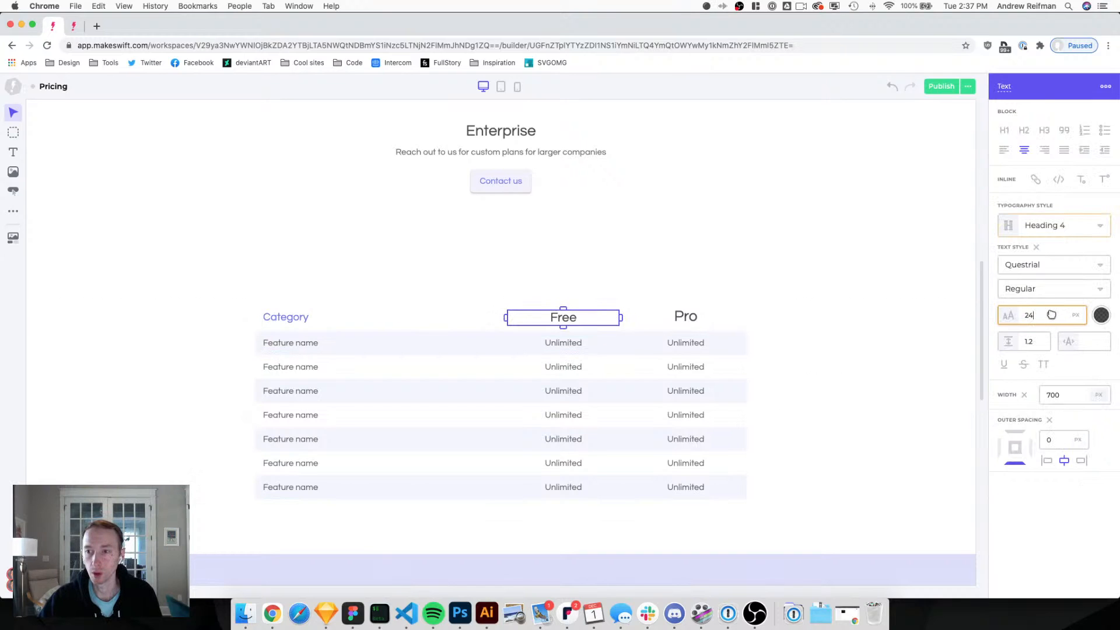
click(1046, 226)
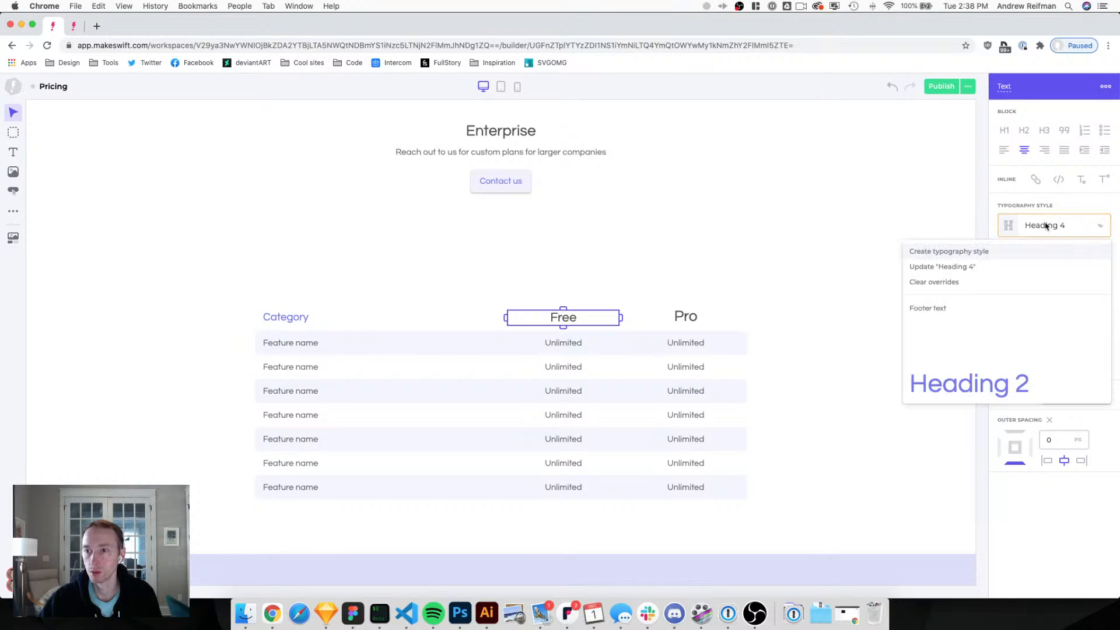
click(949, 252)
text(Heading 5)
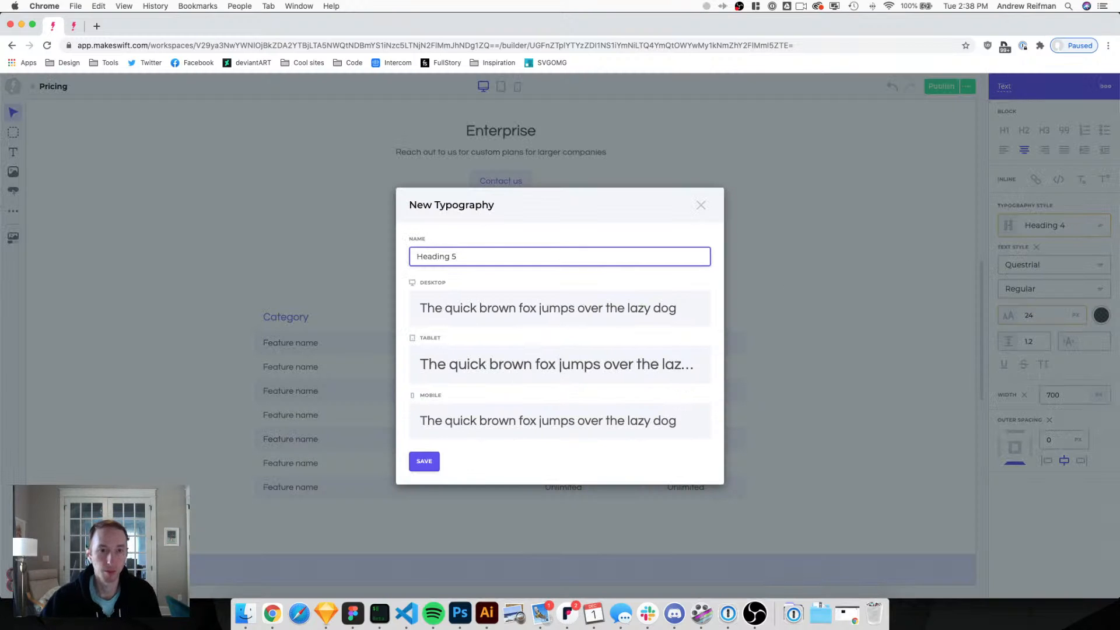
click(424, 461)
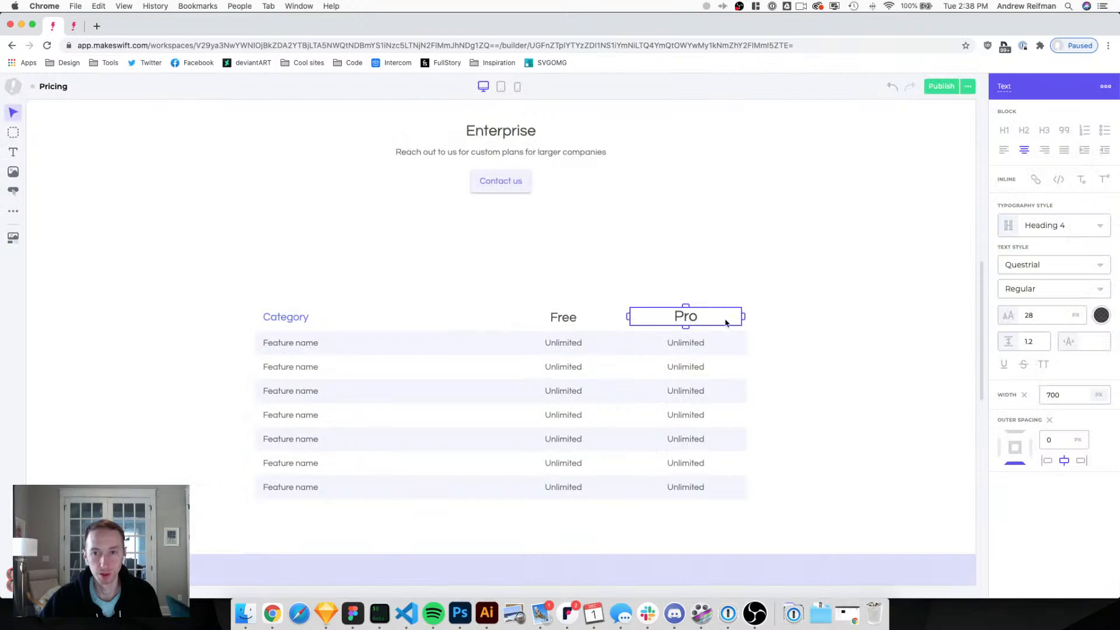
Apply the Heading 5 typography style to the "Pro" column heading.
click(1050, 225)
scroll(970, 320, down, 3)
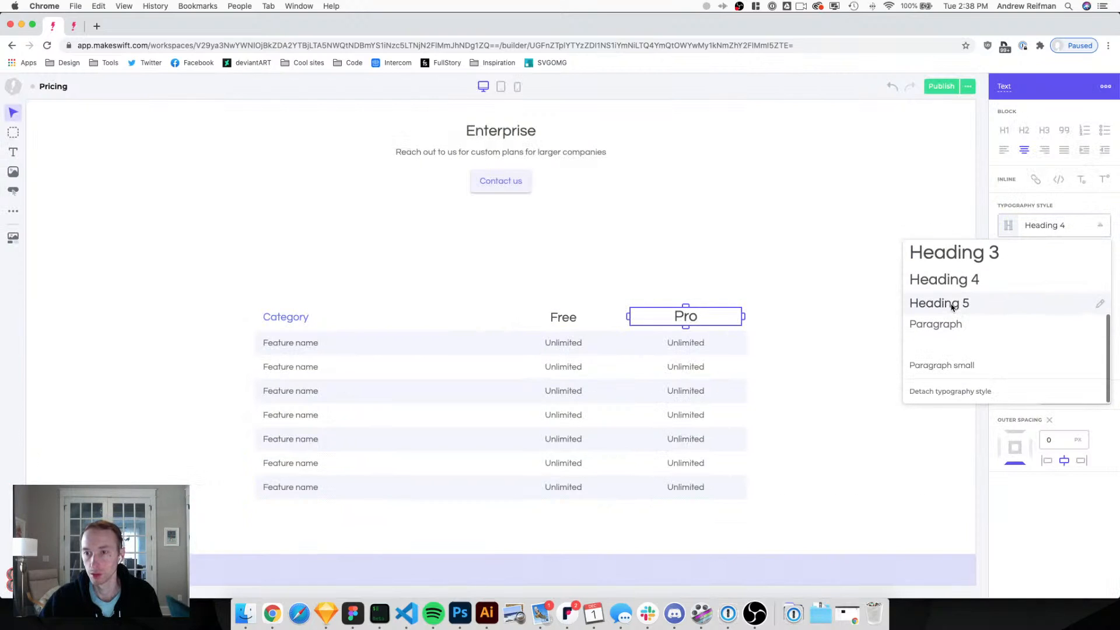
click(956, 304)
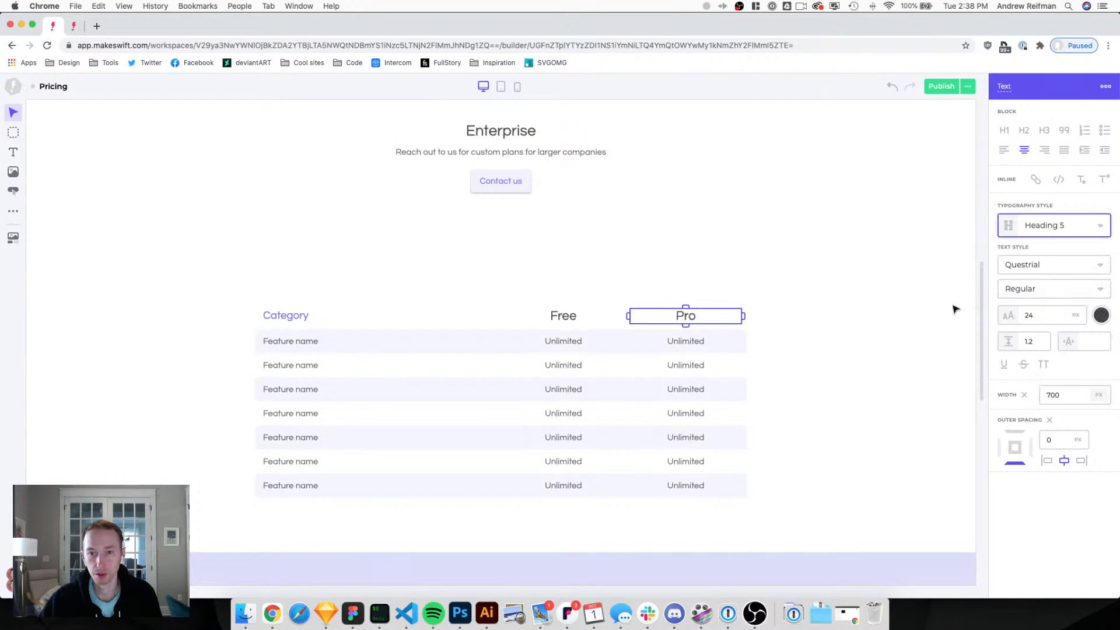
Increase the bottom inner spacing of the Category header row box to 15 px.
click(444, 327)
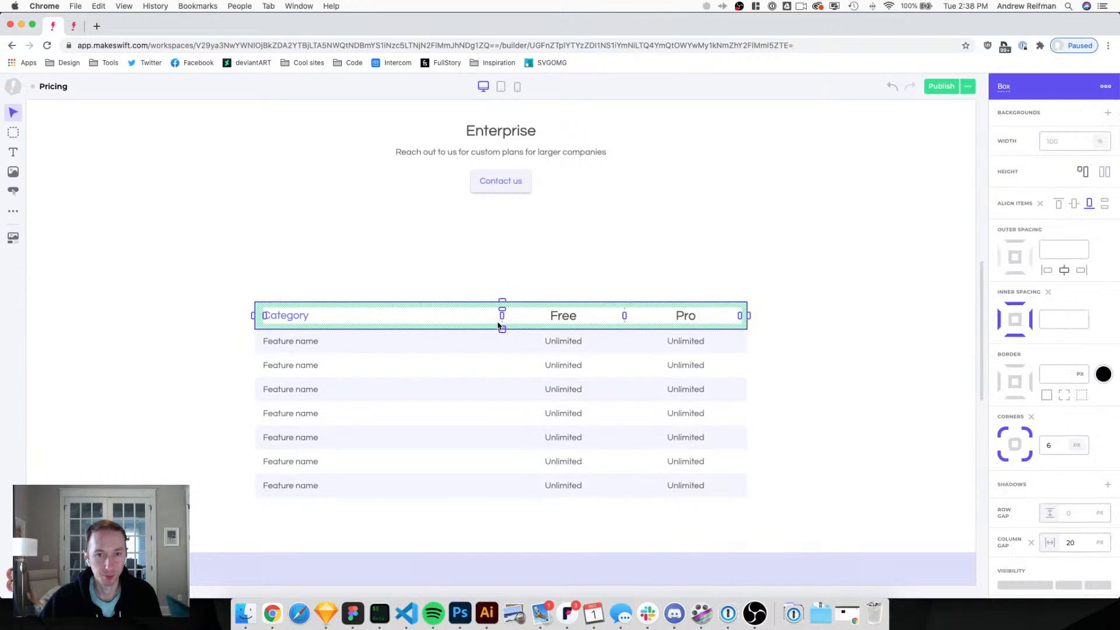
drag(501, 328, 503, 331)
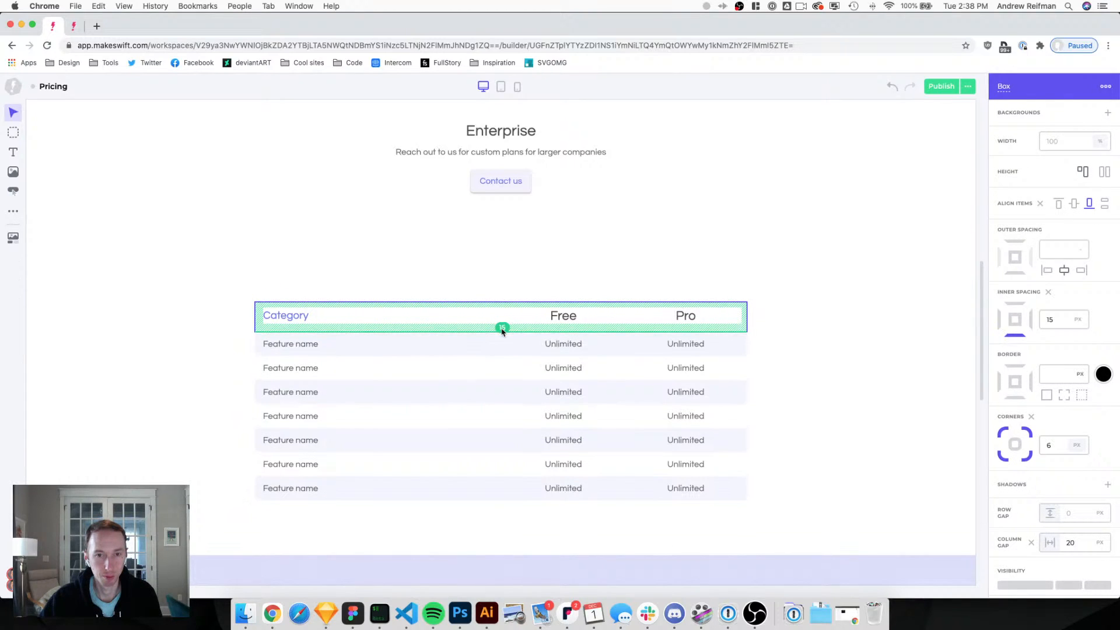
key(Escape)
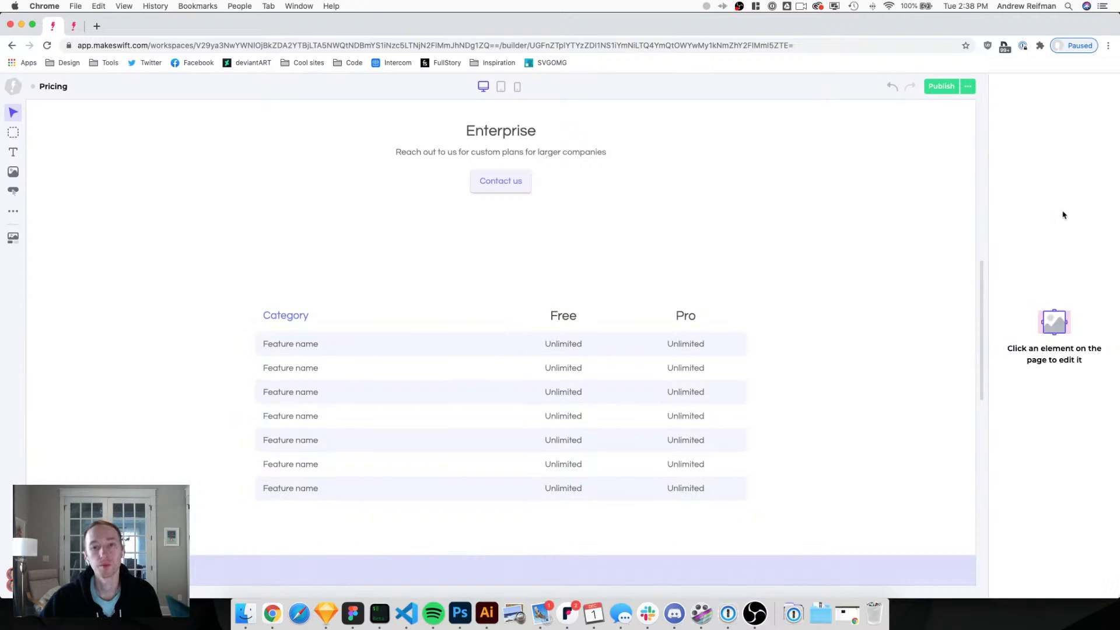
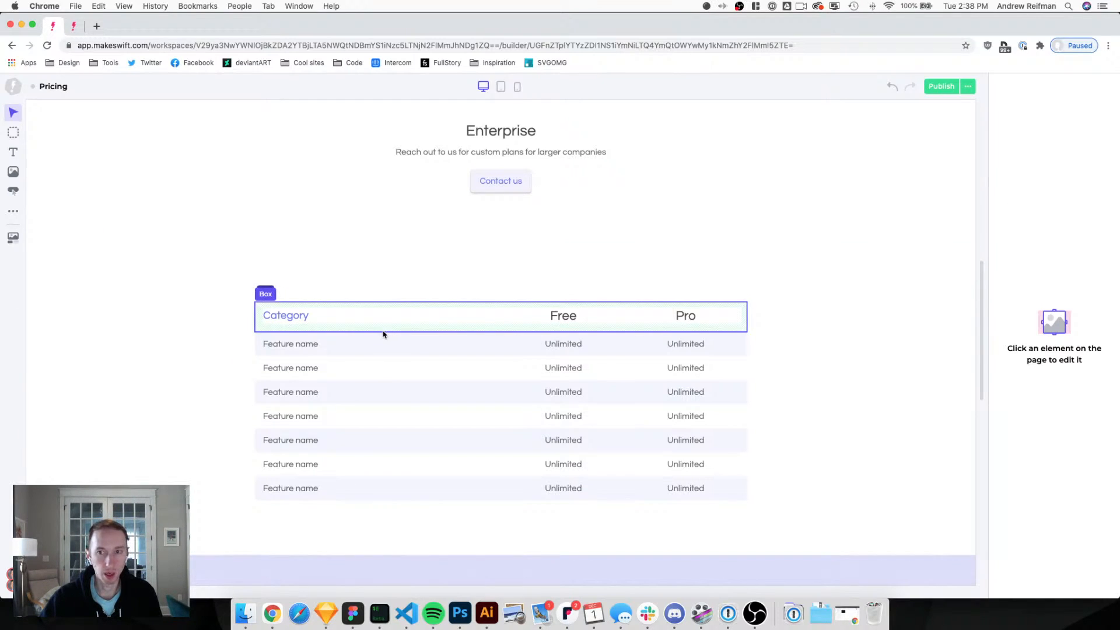
Check the pricing cards and comparison table in the tablet and mobile layouts.
scroll(381, 326, up, 1)
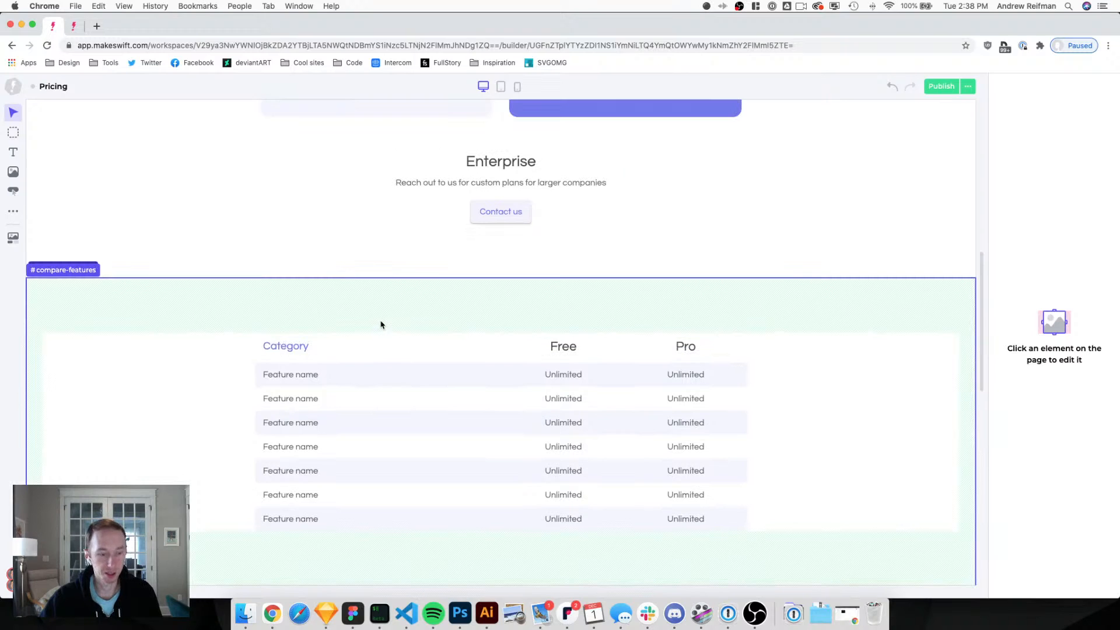
key(2)
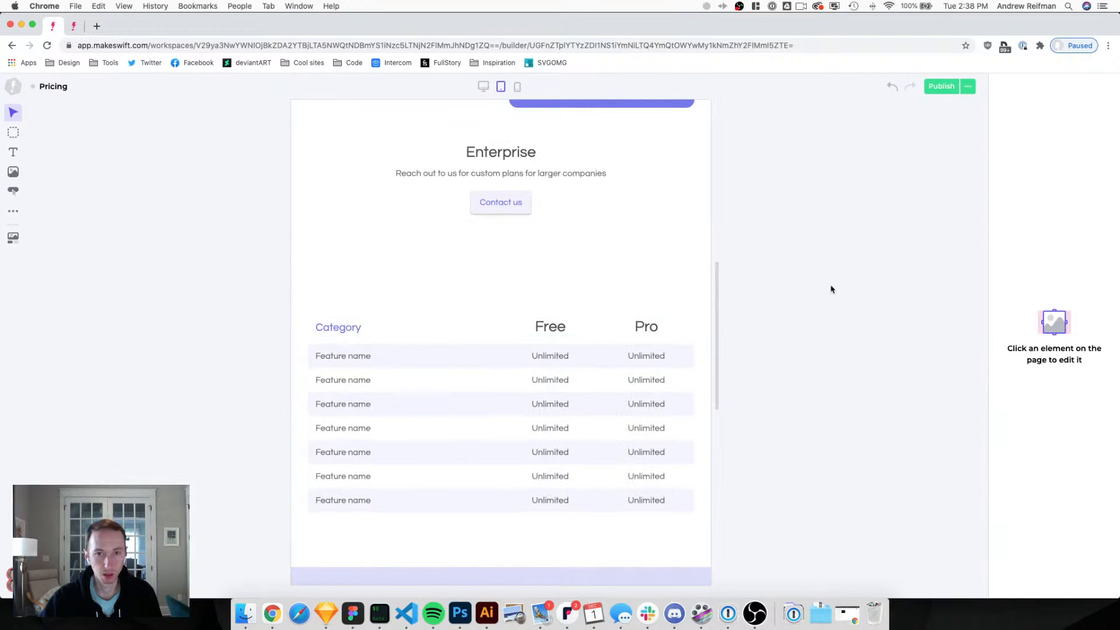
scroll(653, 274, up, 10)
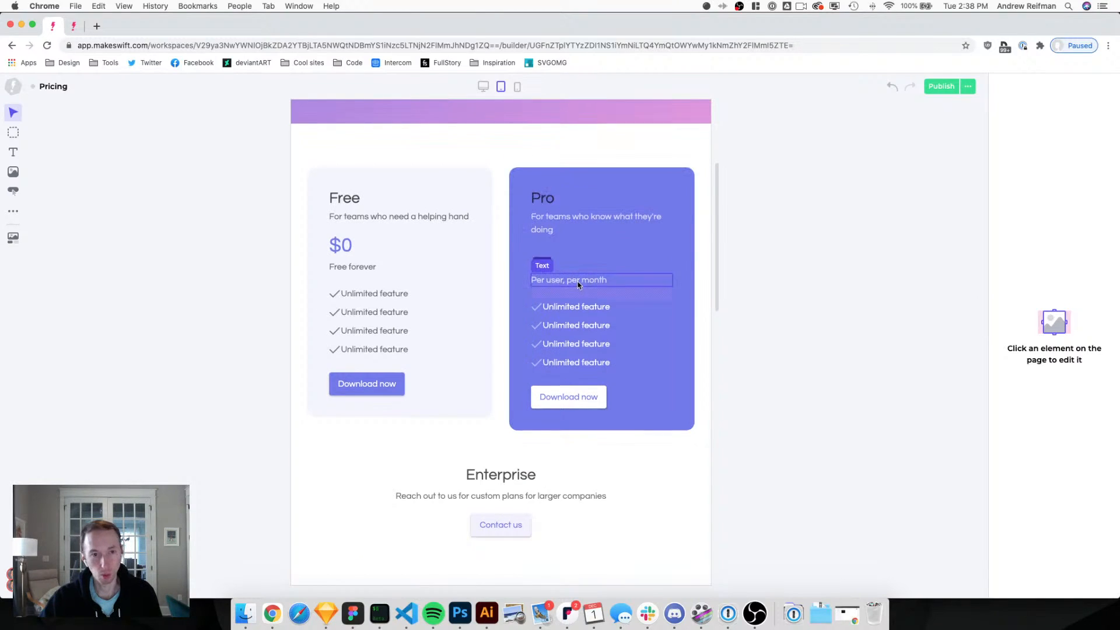
scroll(579, 284, down, 15)
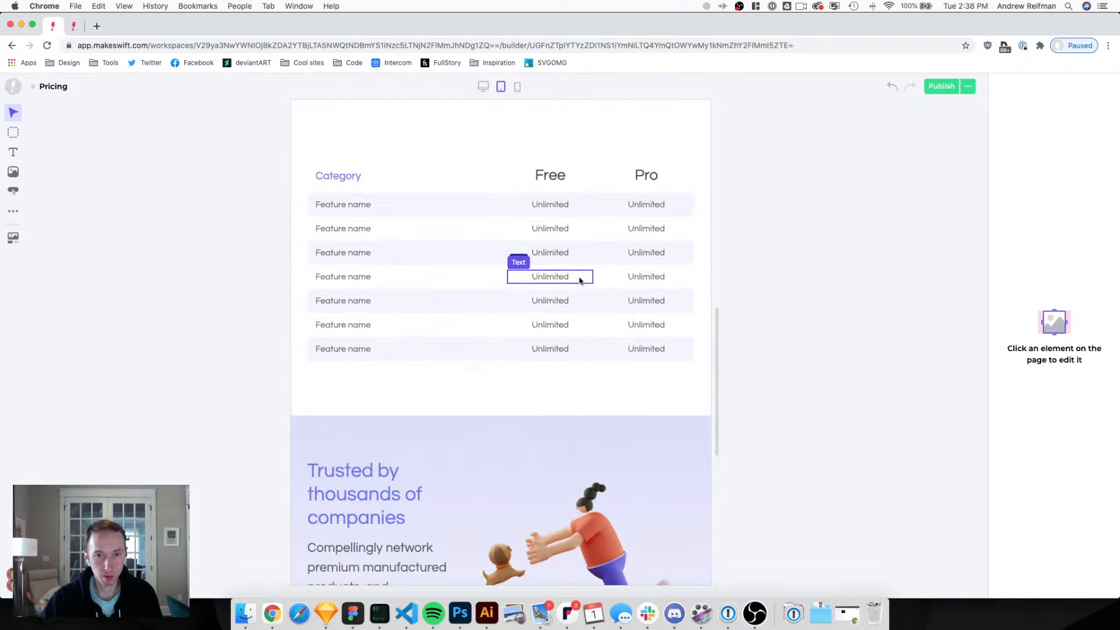
scroll(580, 280, up, 2)
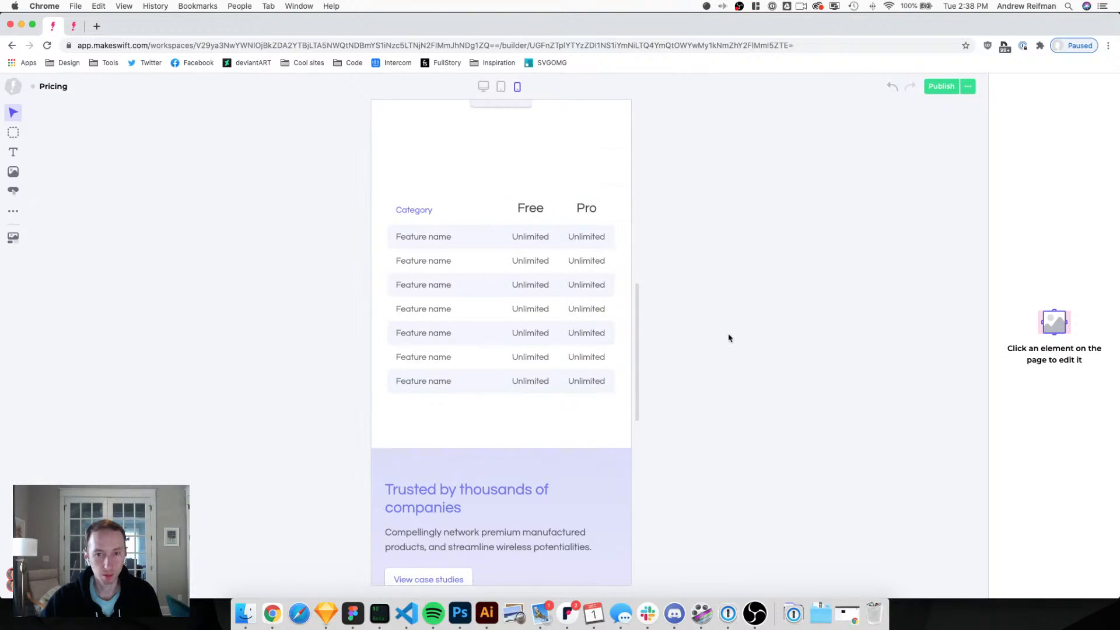
Set the left and right inner spacing of the compare-features section to 25 px in the mobile layout.
click(624, 326)
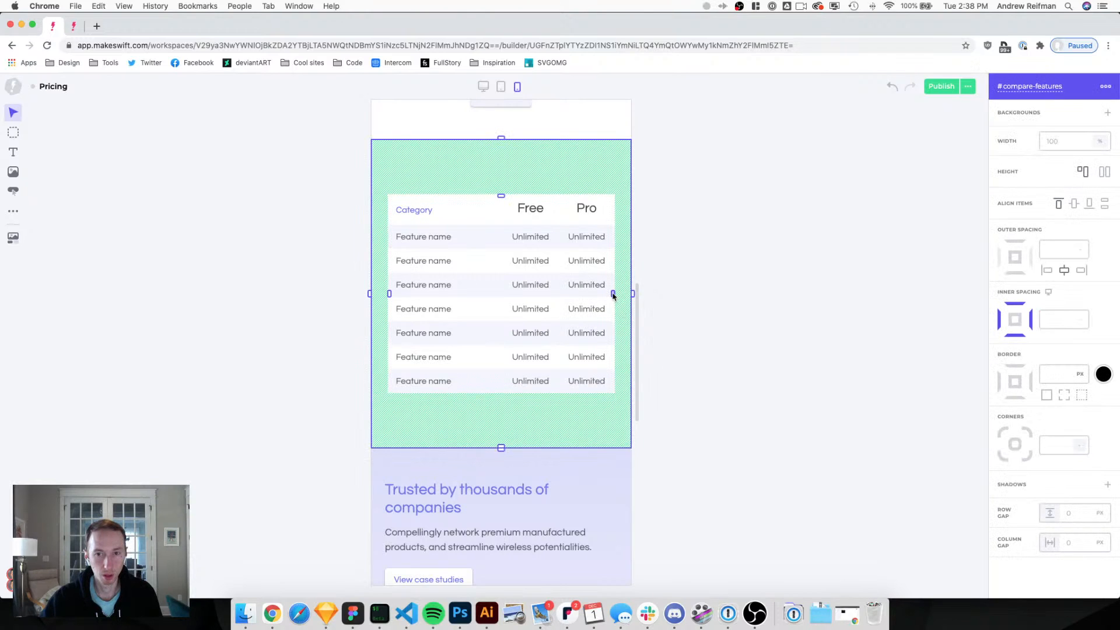
drag(614, 297, 616, 297)
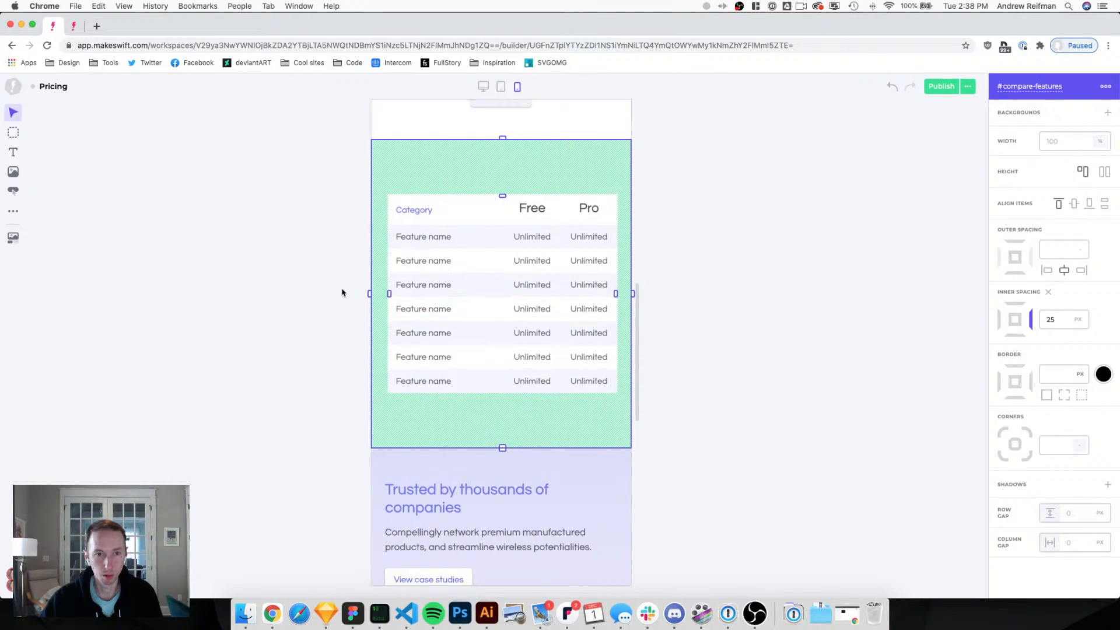
drag(389, 294, 386, 295)
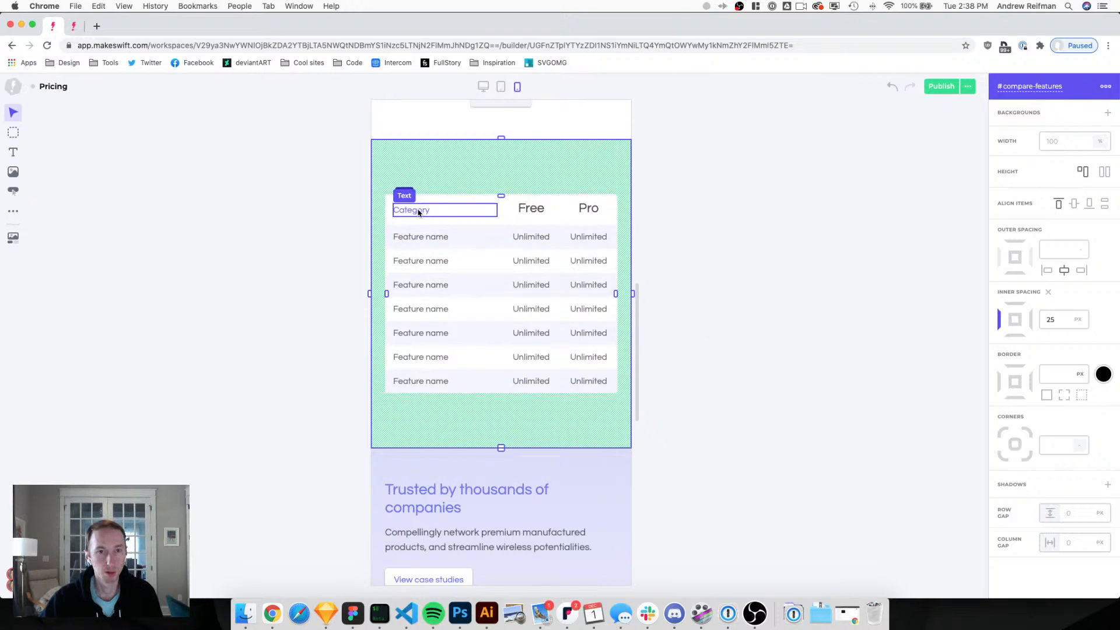
Set the first "Feature name" text to 14 px in the mobile layout and update the "Paragraph small" typography style with it.
click(415, 240)
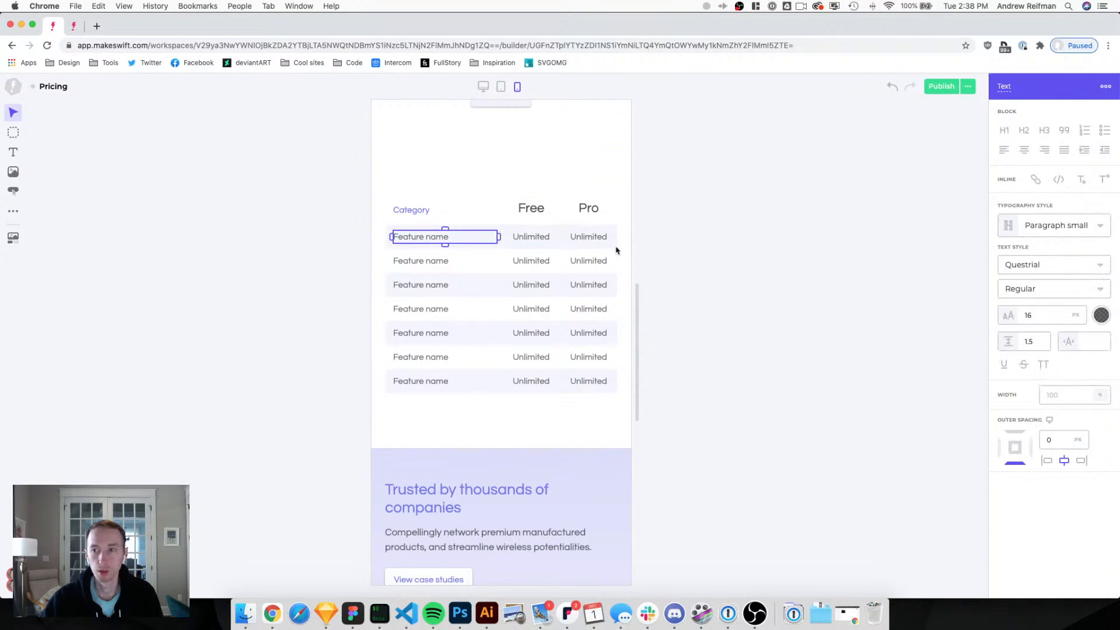
click(1050, 316)
text(15)
key(Down)
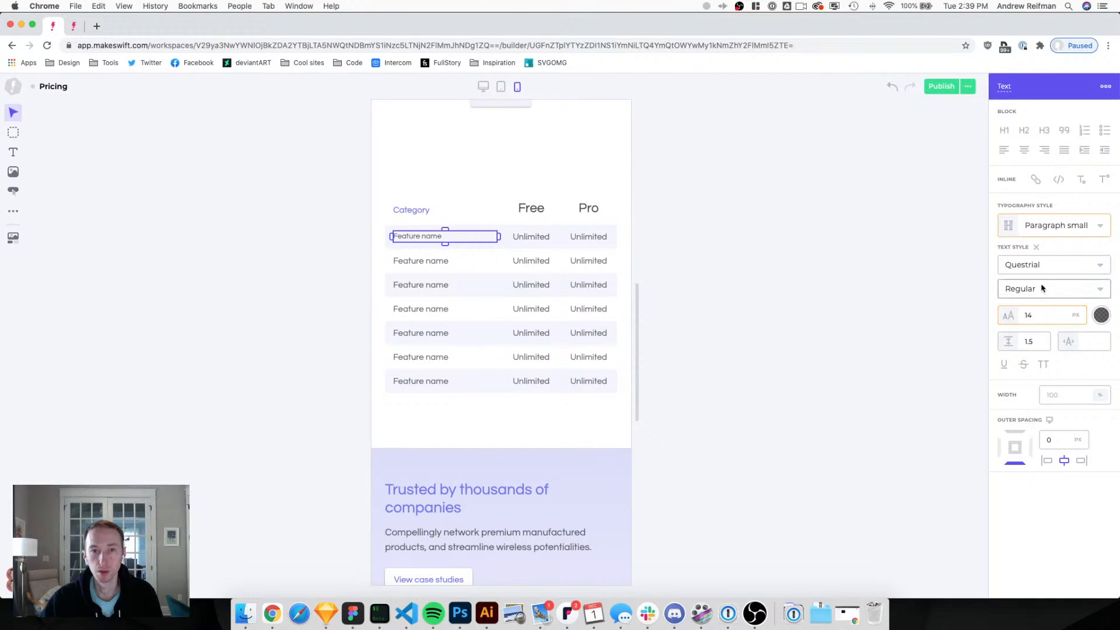
click(1036, 228)
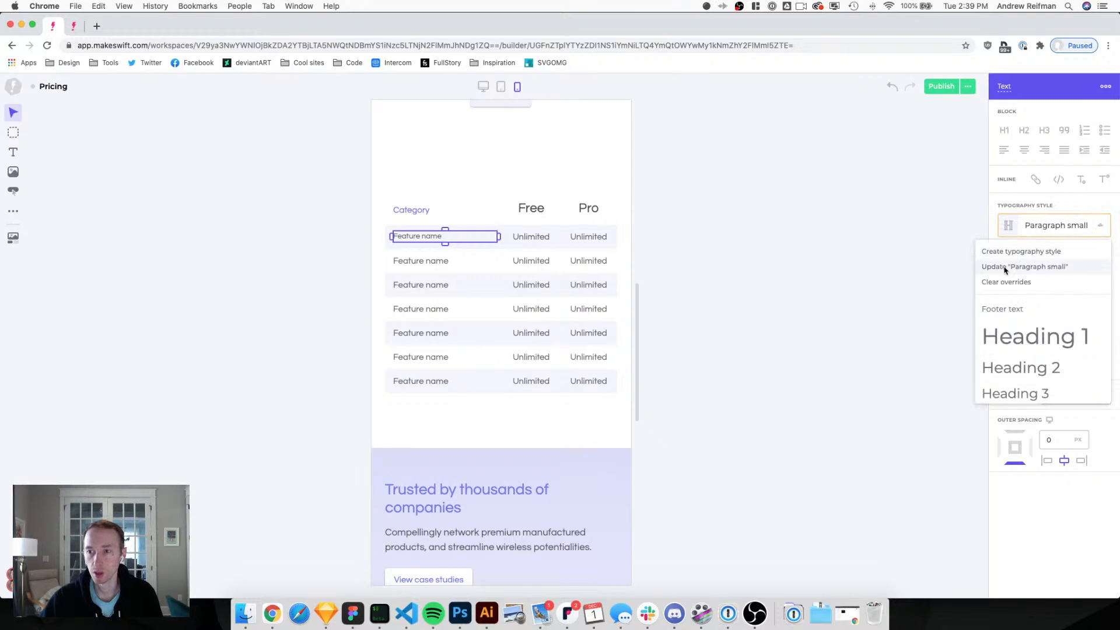
click(1025, 267)
click(473, 425)
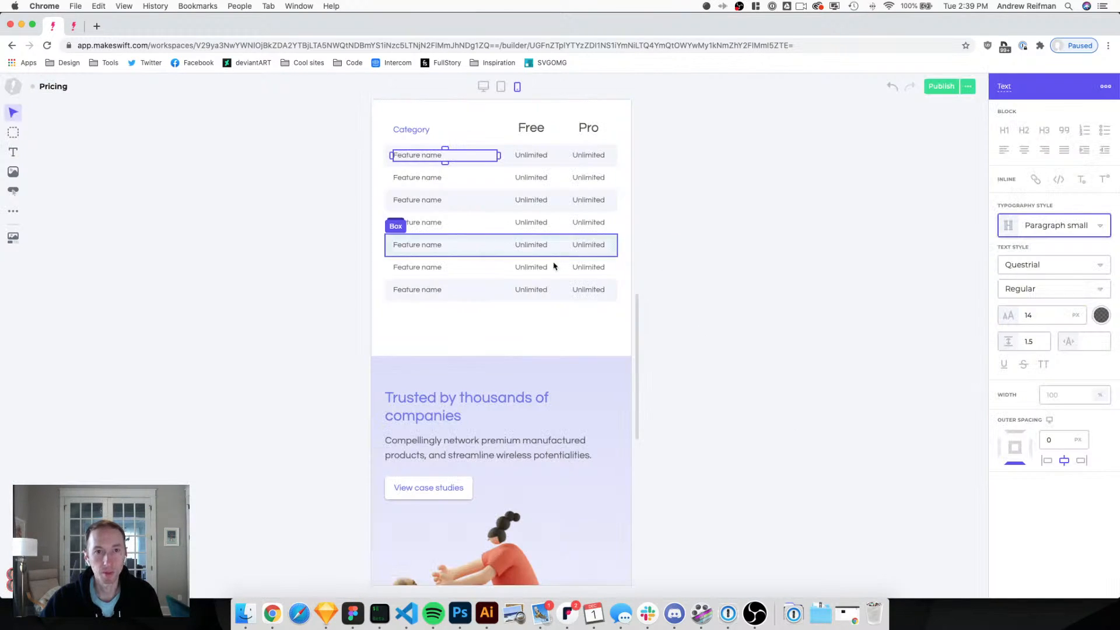
Check the typography of the Category, Free and Pro headings across the mobile, tablet and desktop layouts.
scroll(525, 251, up, 3)
click(429, 219)
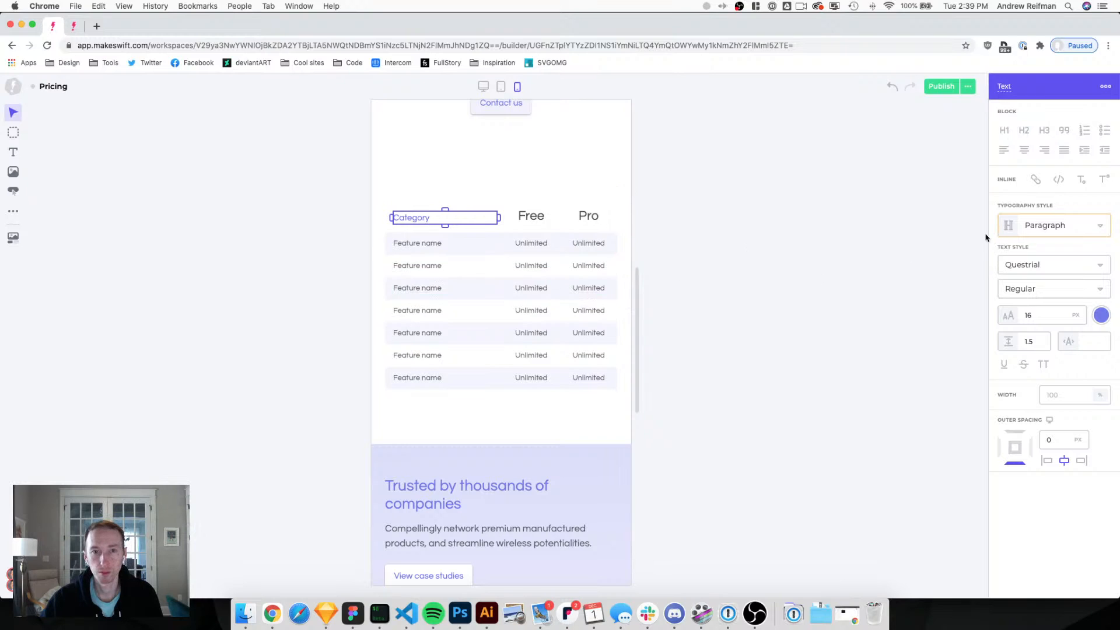
scroll(525, 219, up, 1)
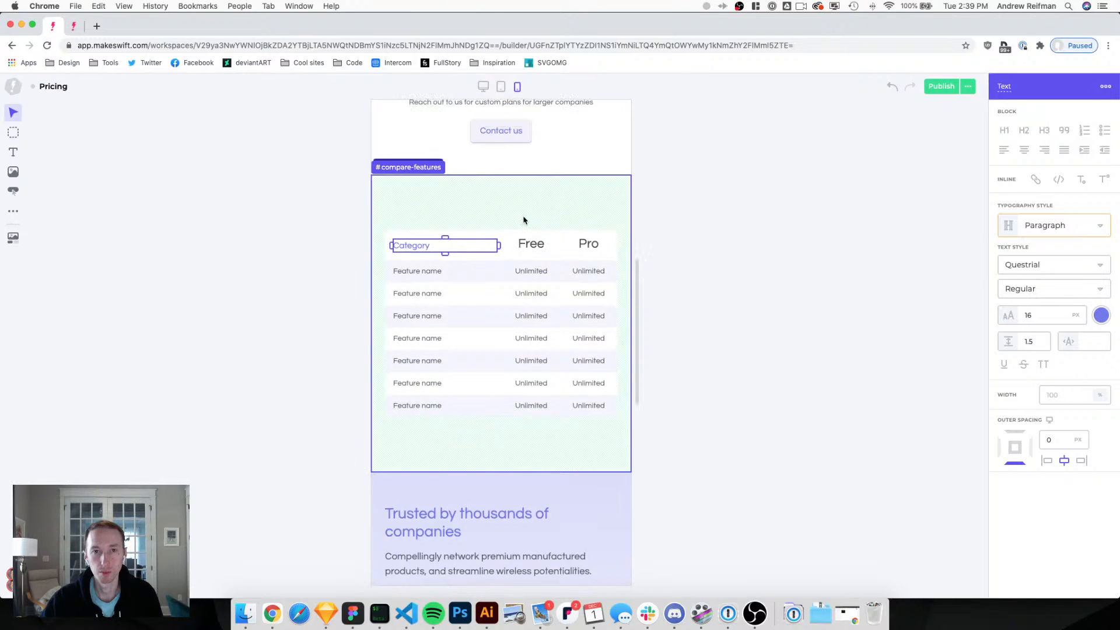
key(2)
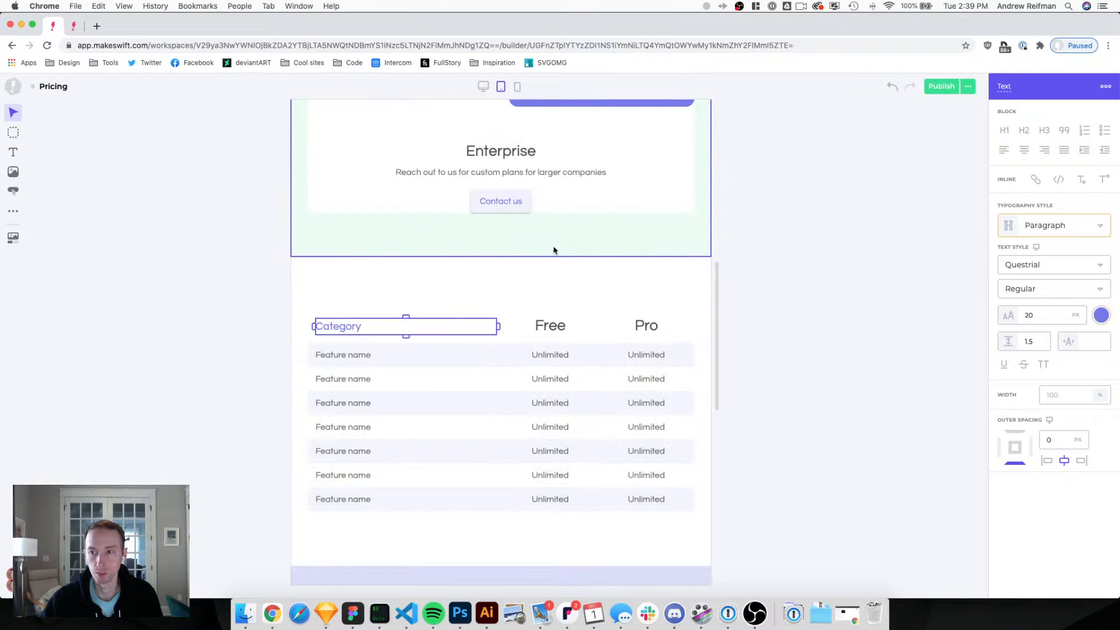
click(554, 326)
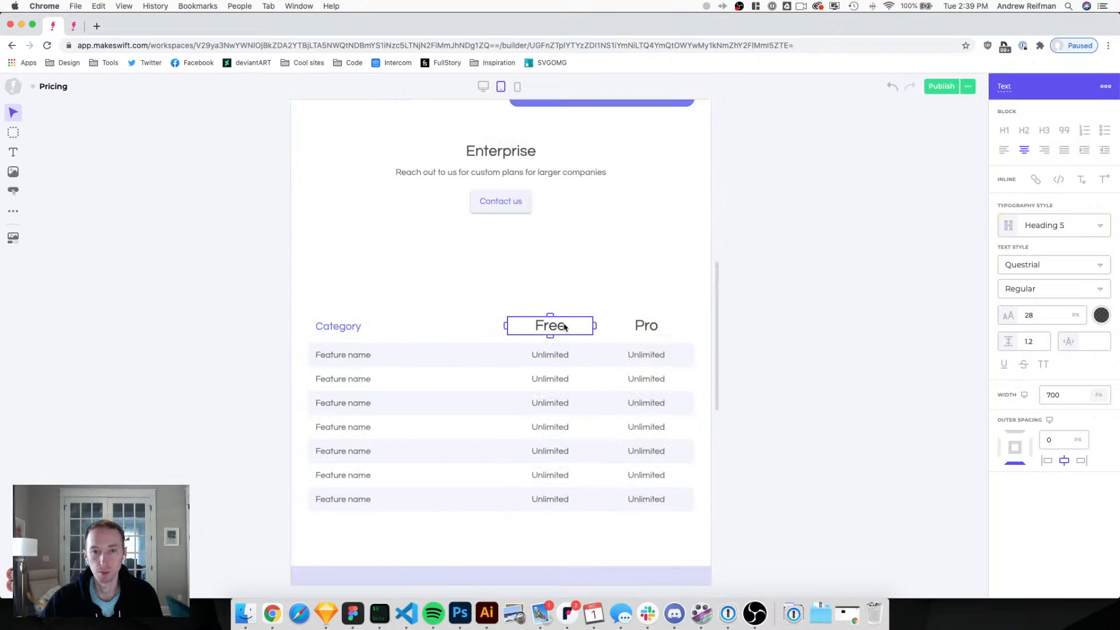
click(642, 328)
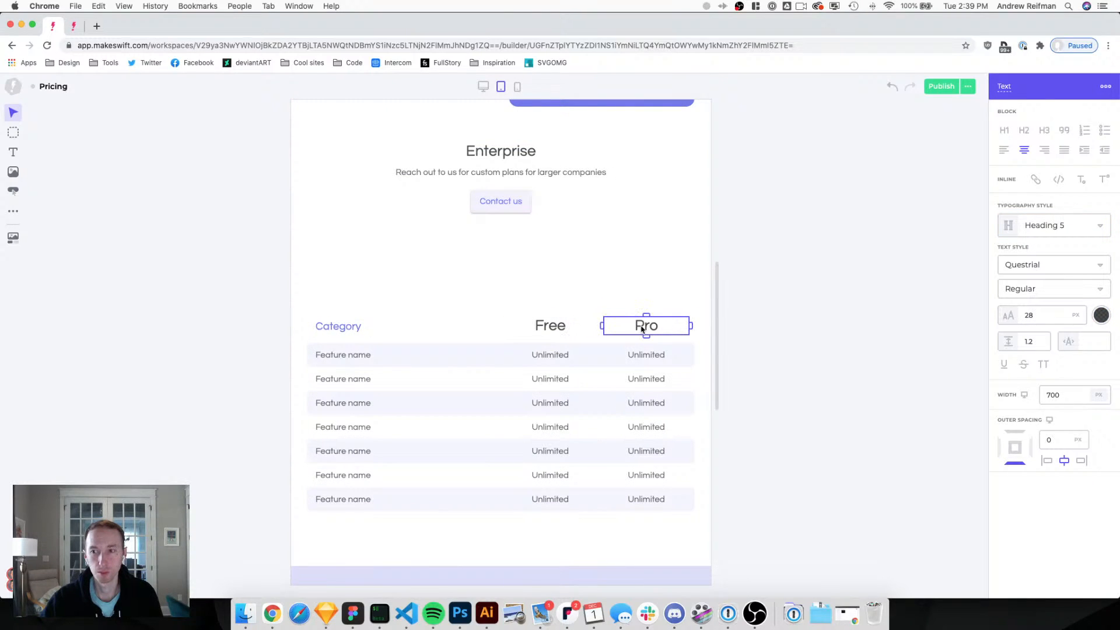
click(557, 325)
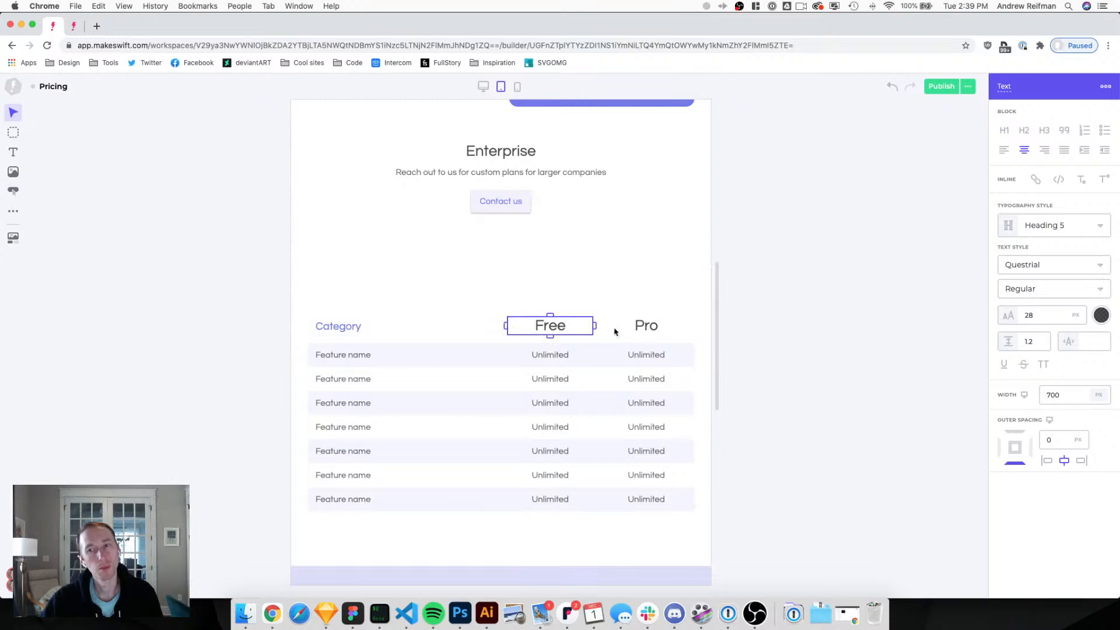
click(1047, 229)
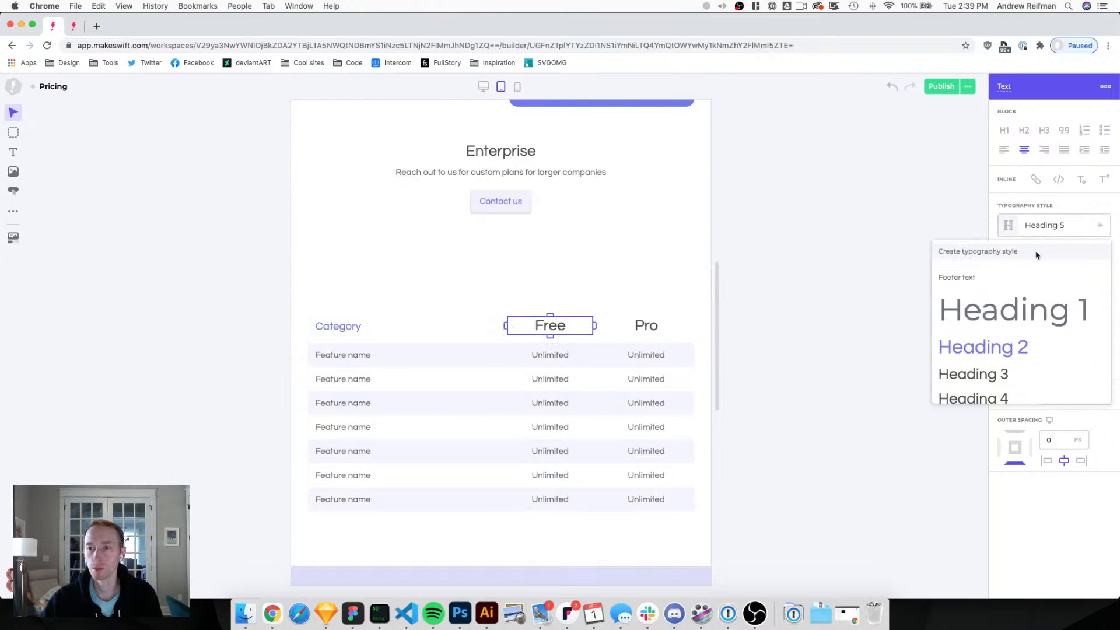
click(834, 321)
key(1)
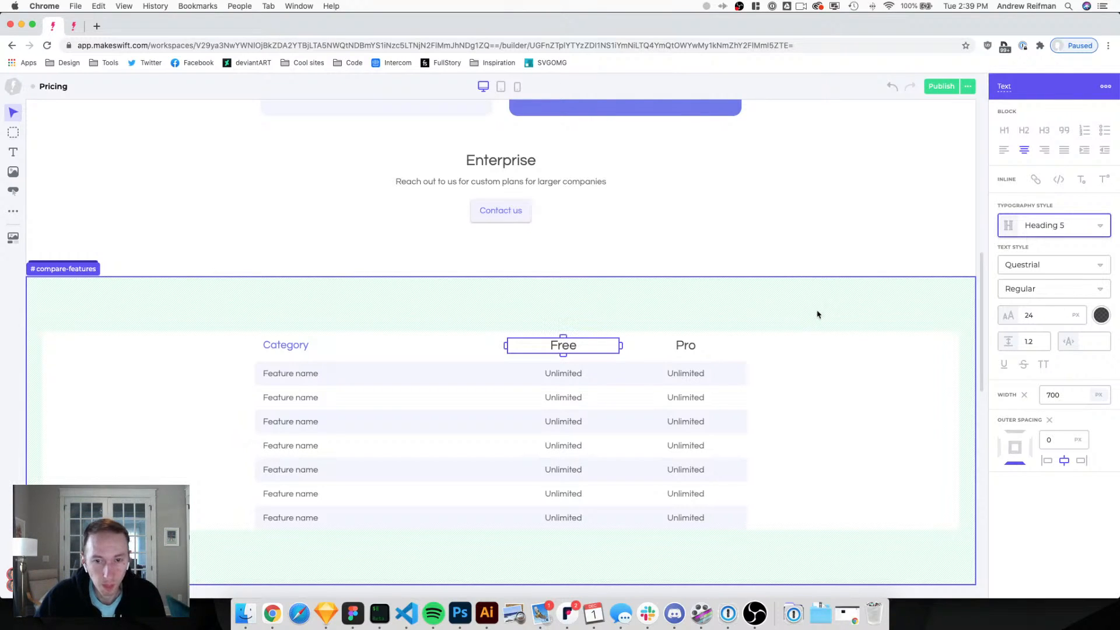
scroll(814, 311, down, 3)
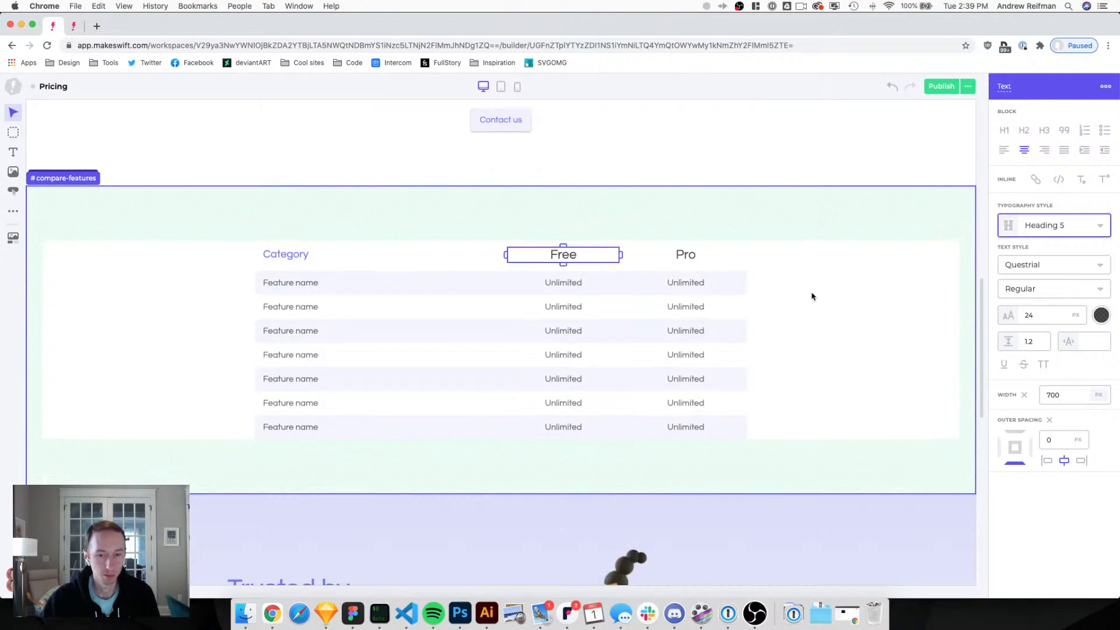
click(567, 614)
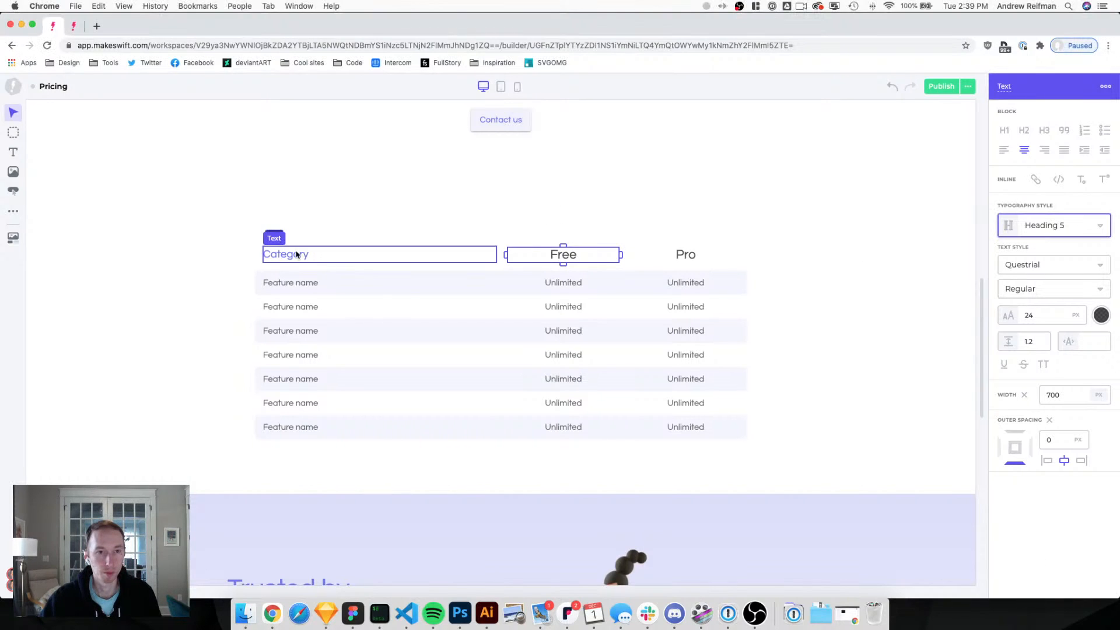
Duplicate the whole compare-features-table box in the desktop layout.
mouse_move(274, 234)
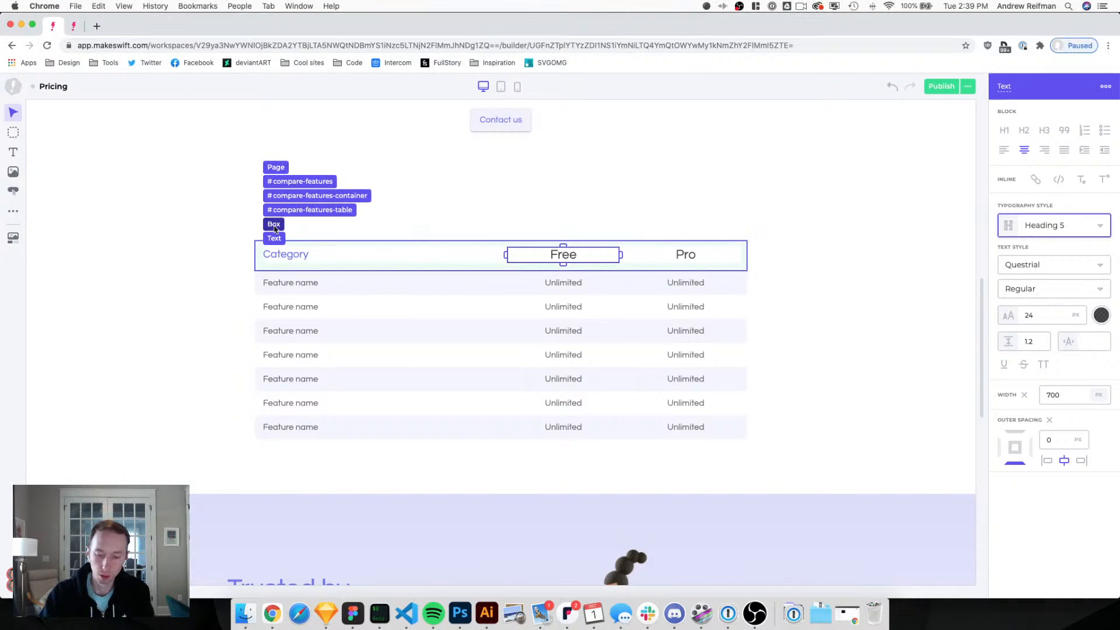
click(284, 210)
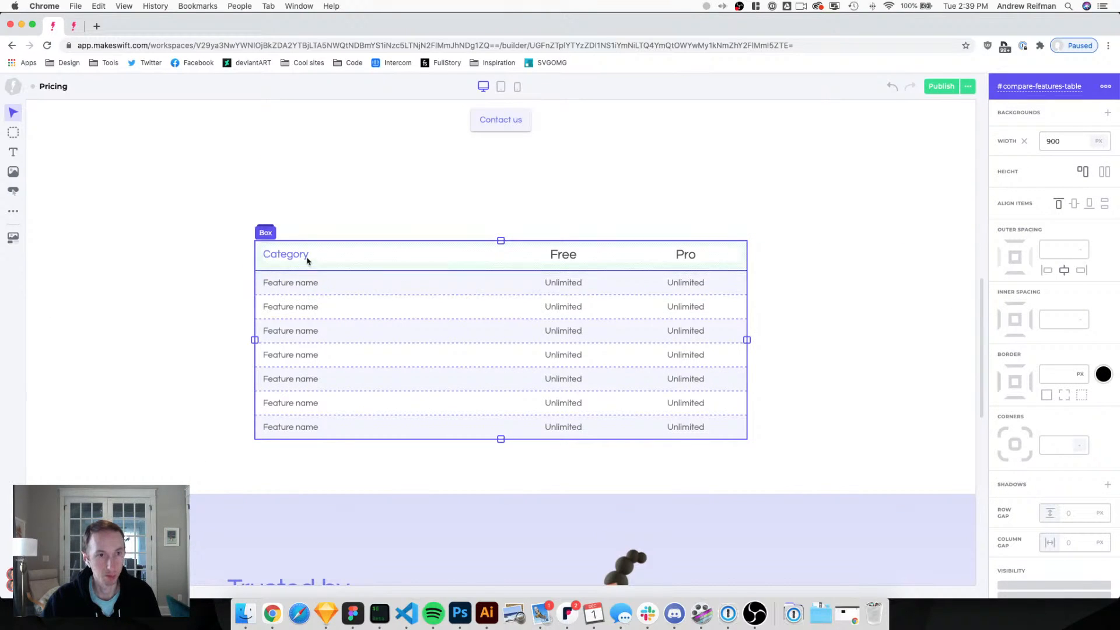
key(super+d)
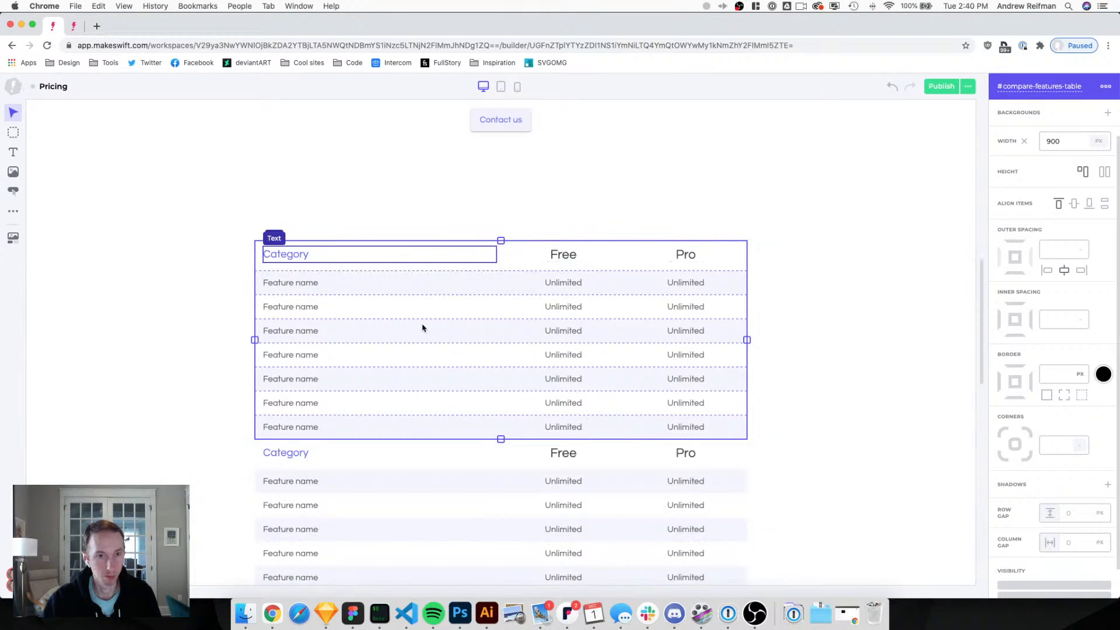
scroll(463, 346, down, 2)
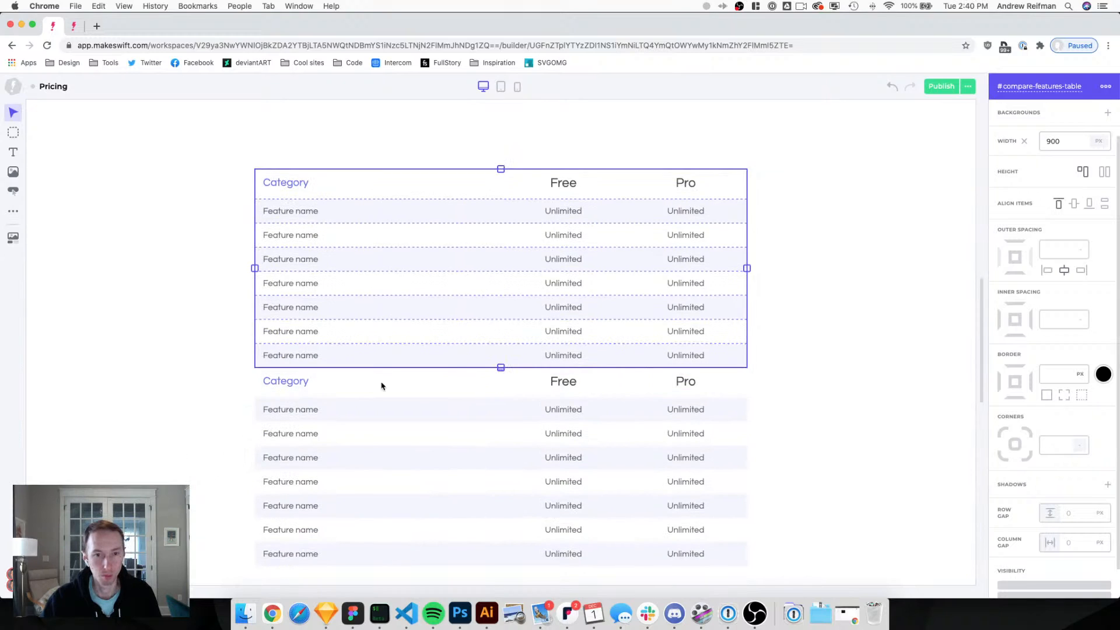
Set the row gap of the compare-features-container to 40 px to separate the two tables.
mouse_move(268, 170)
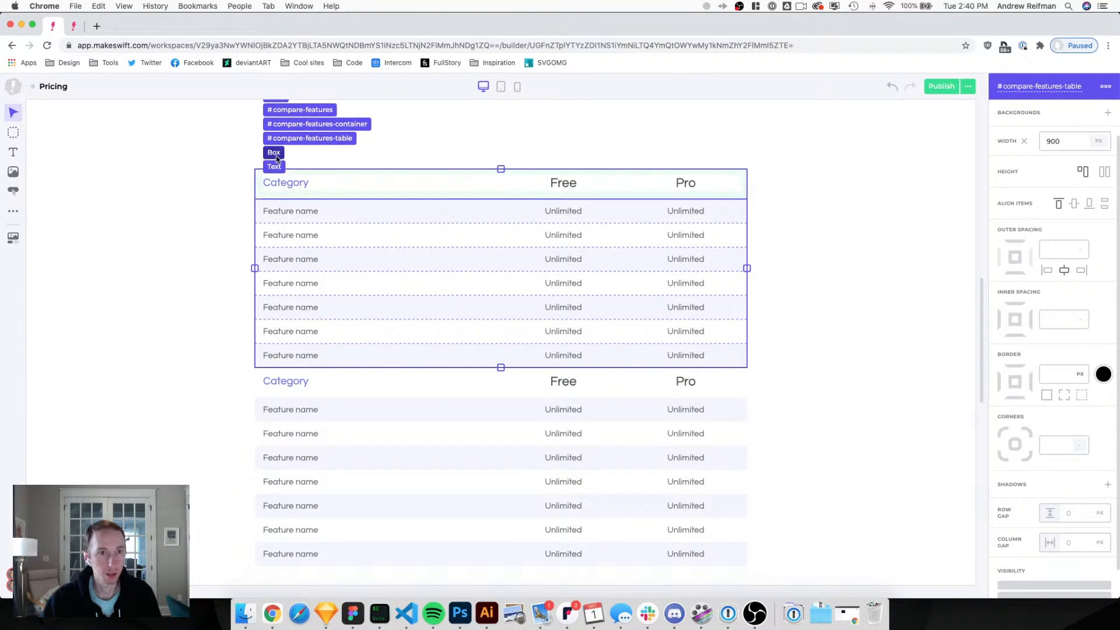
click(317, 123)
click(1068, 513)
text(60)
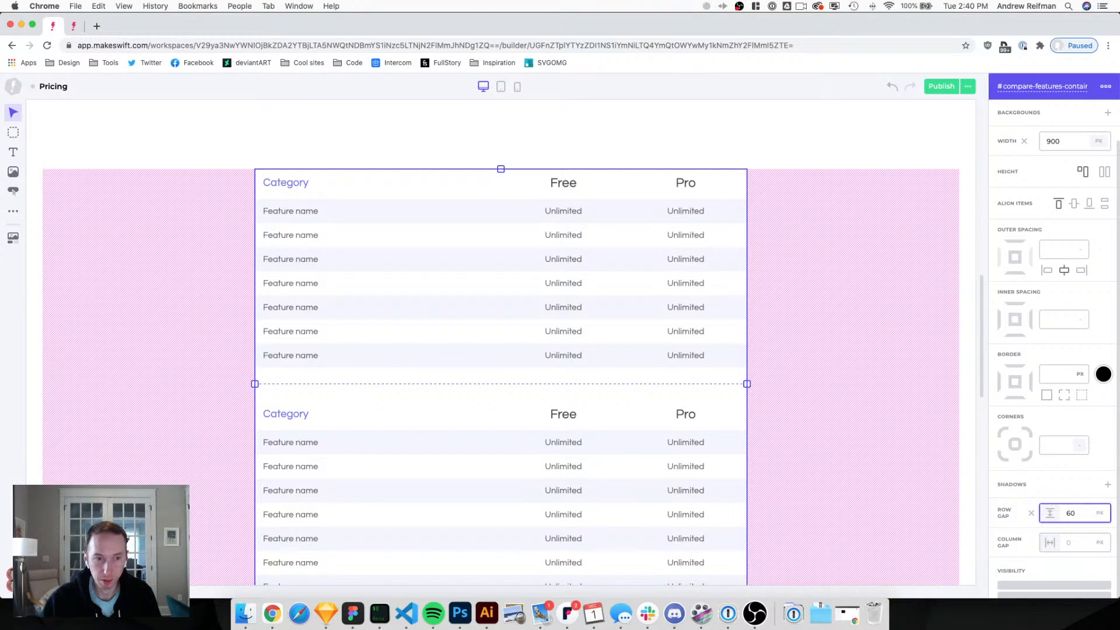
text(40)
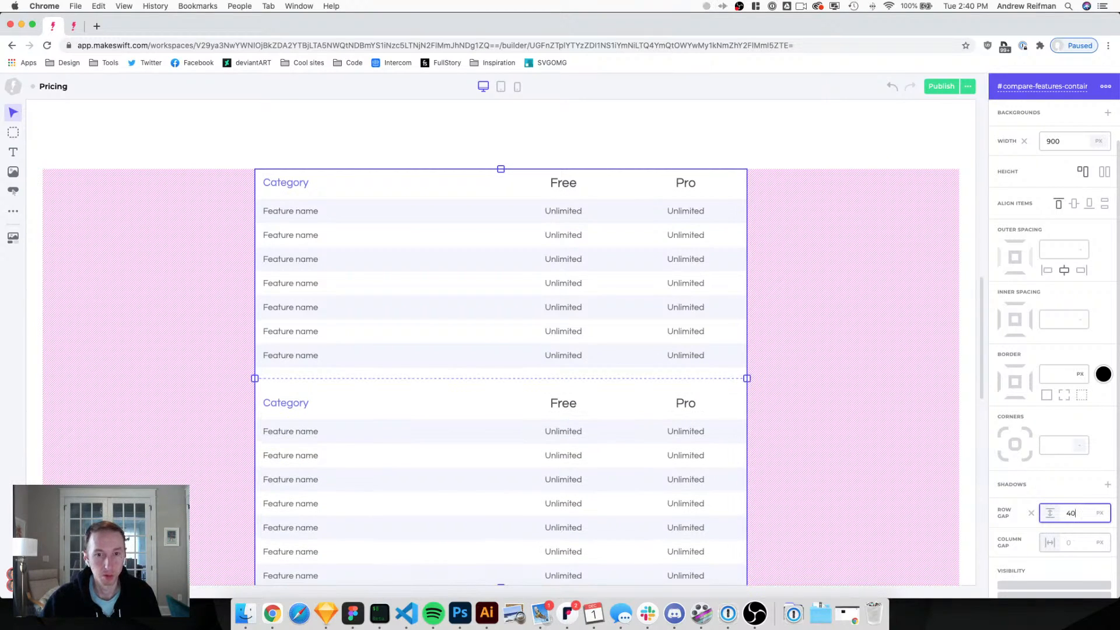
key(Escape)
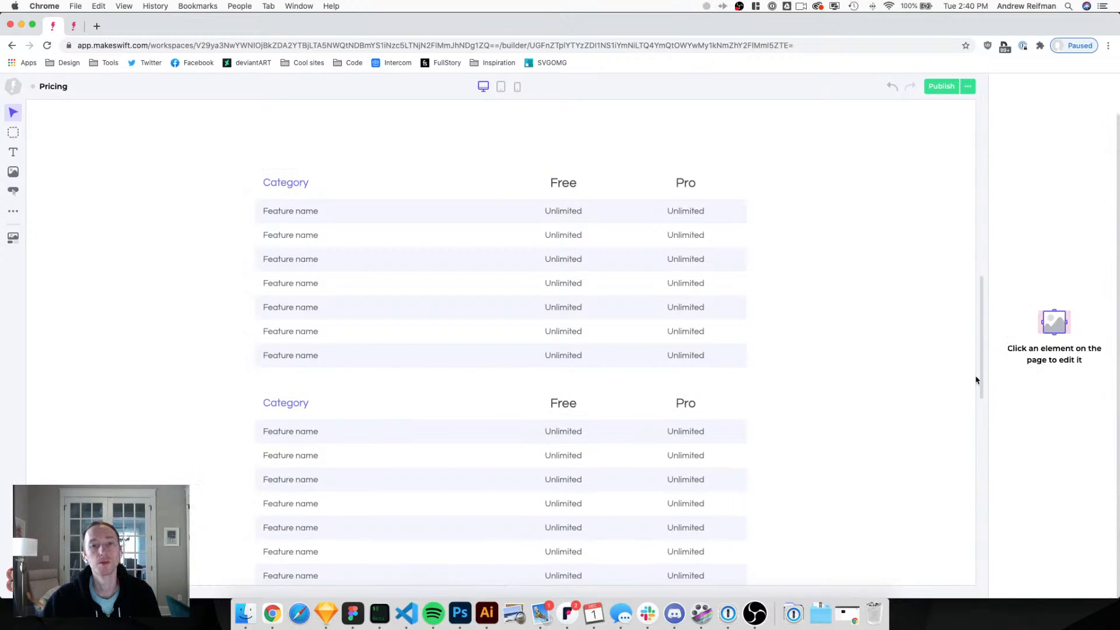
Delete the "Free" and "Pro" headings from the second table's header row.
click(567, 403)
key(Delete)
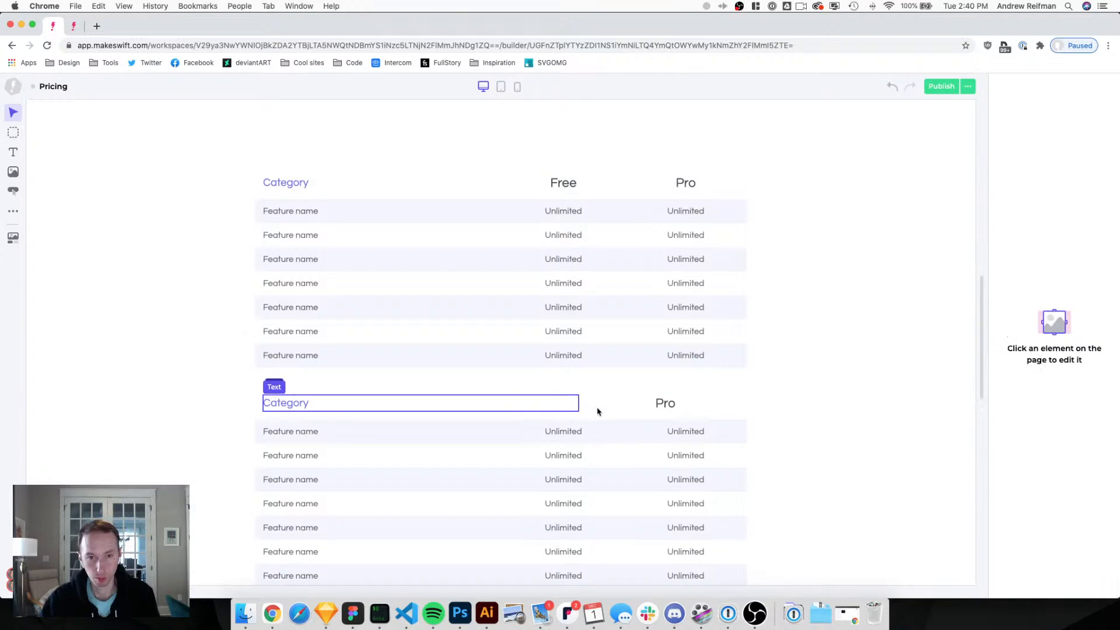
click(661, 403)
key(Delete)
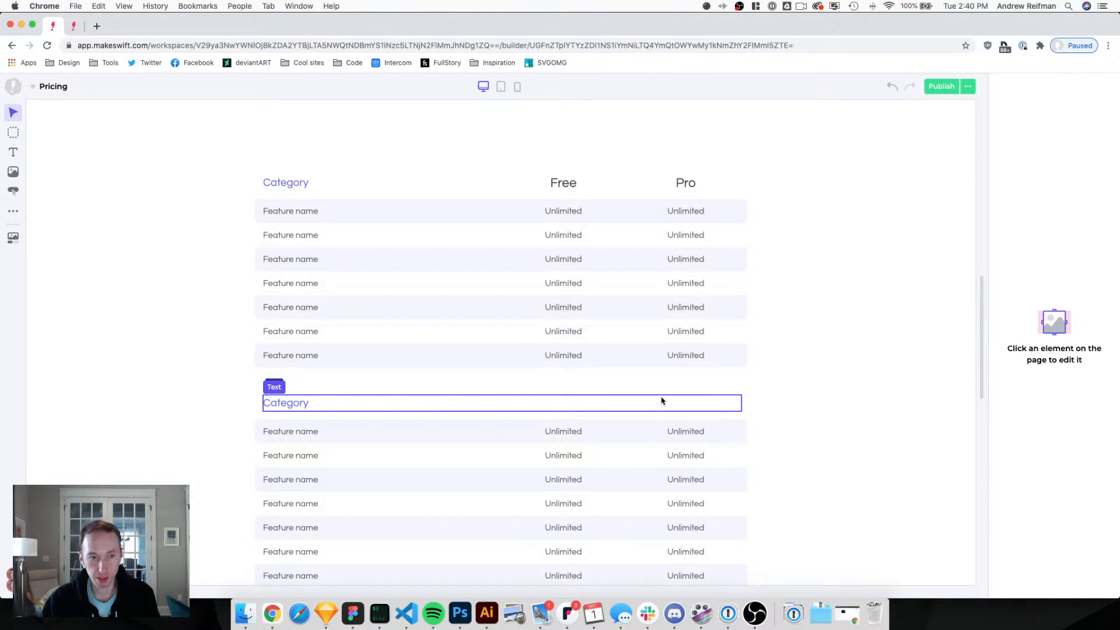
Delete the last six feature rows of the second table, keeping only the first row under its Category heading.
scroll(302, 381, down, 2)
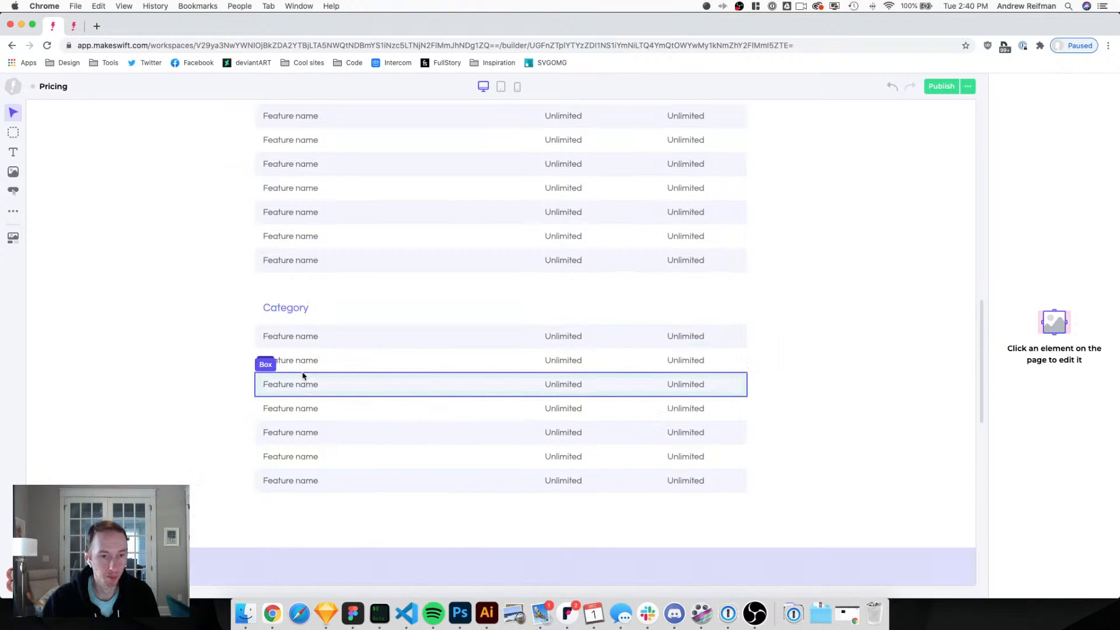
click(260, 472)
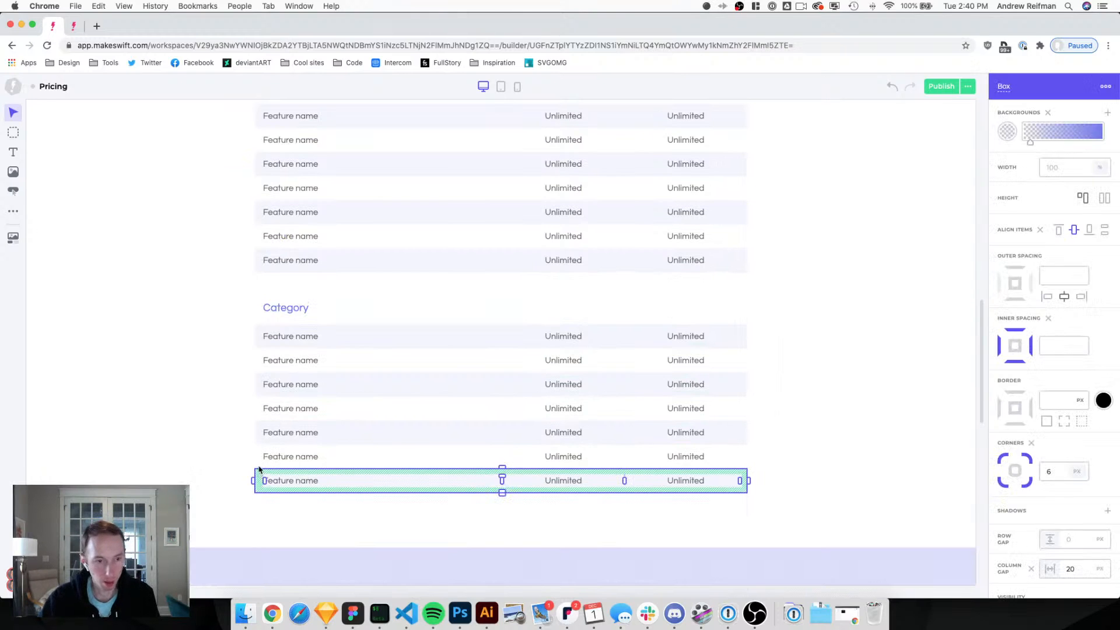
key(Delete)
click(260, 464)
key(Delete)
click(261, 445)
key(Delete)
click(262, 418)
key(Delete)
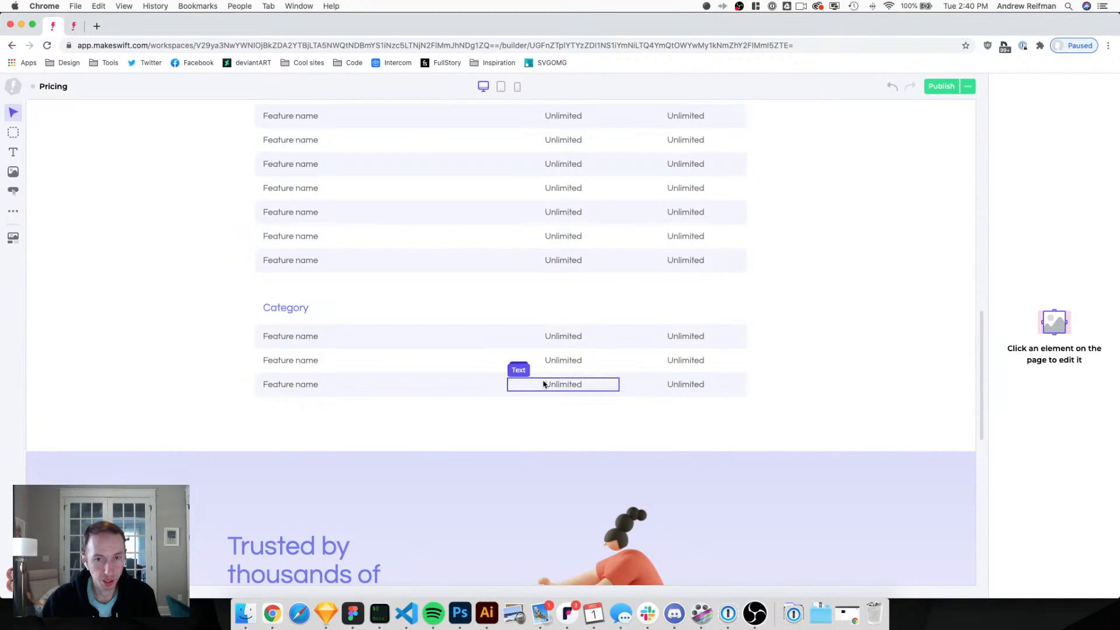
click(258, 387)
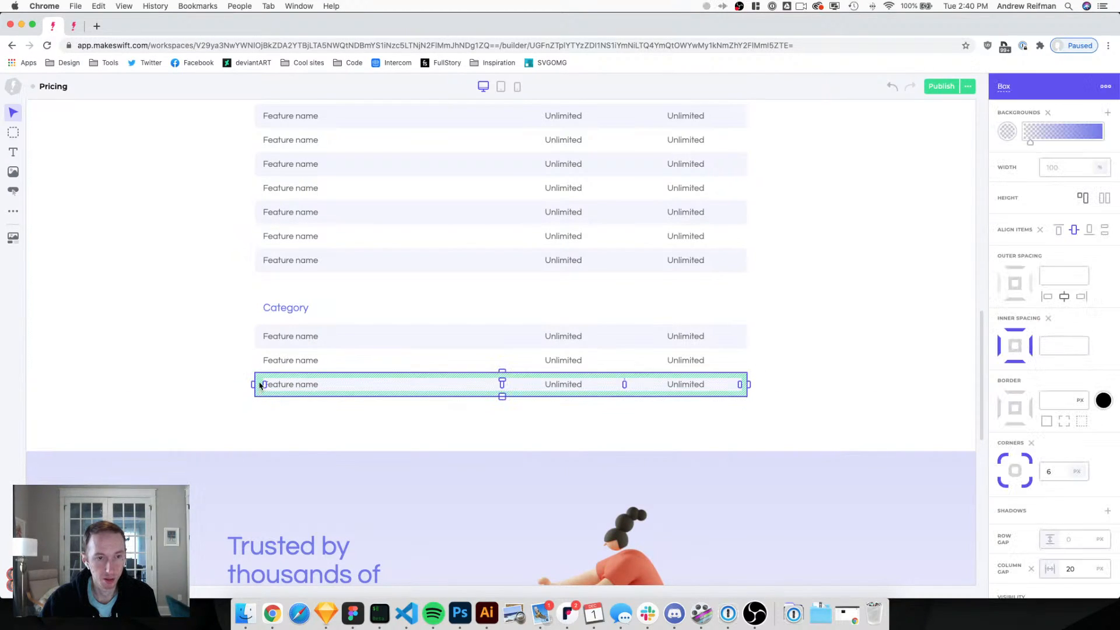
key(Delete)
click(259, 369)
key(Delete)
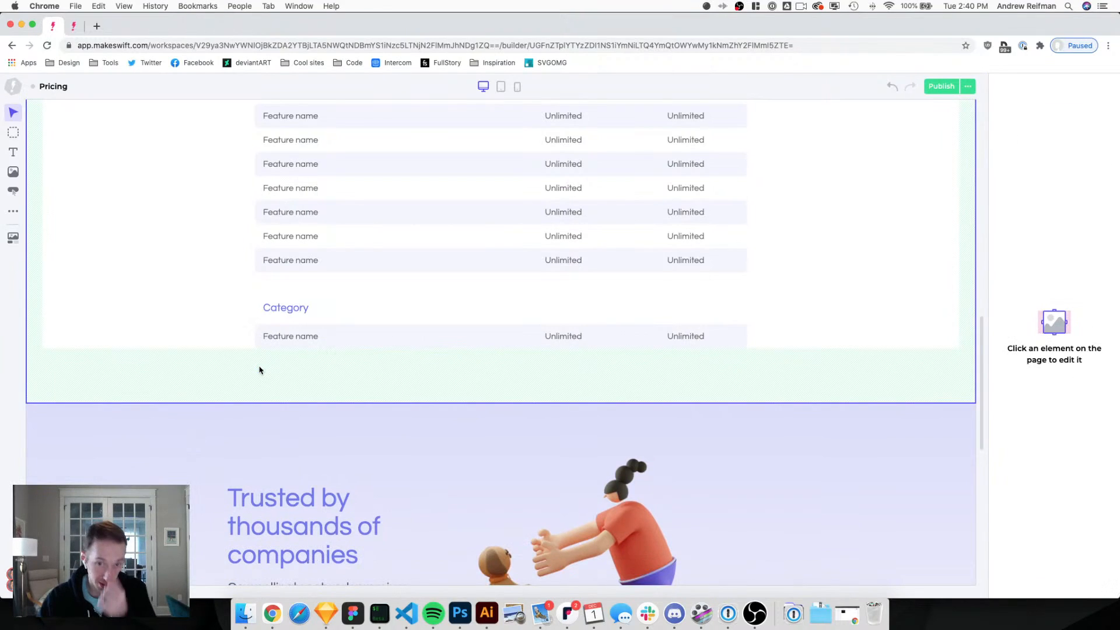
Delete both "Unlimited" texts from the second table's remaining feature row.
click(561, 335)
key(Delete)
click(654, 334)
key(Delete)
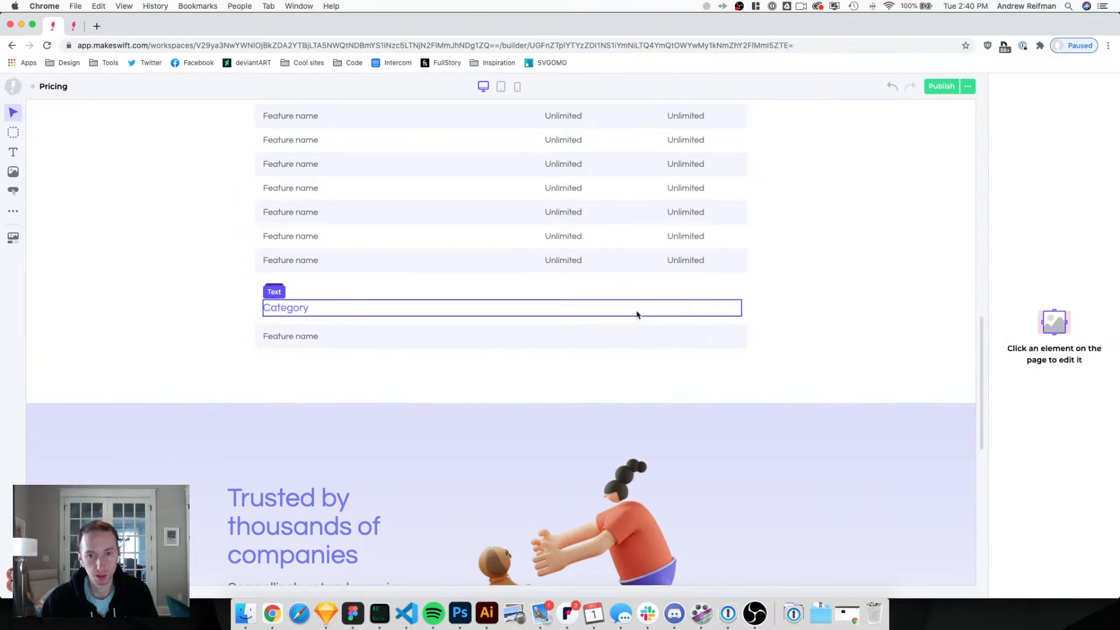
Copy a checkmark image from the Free plan card into the second table's feature row and center it horizontally in its column.
scroll(637, 315, up, 1)
scroll(638, 315, up, 10)
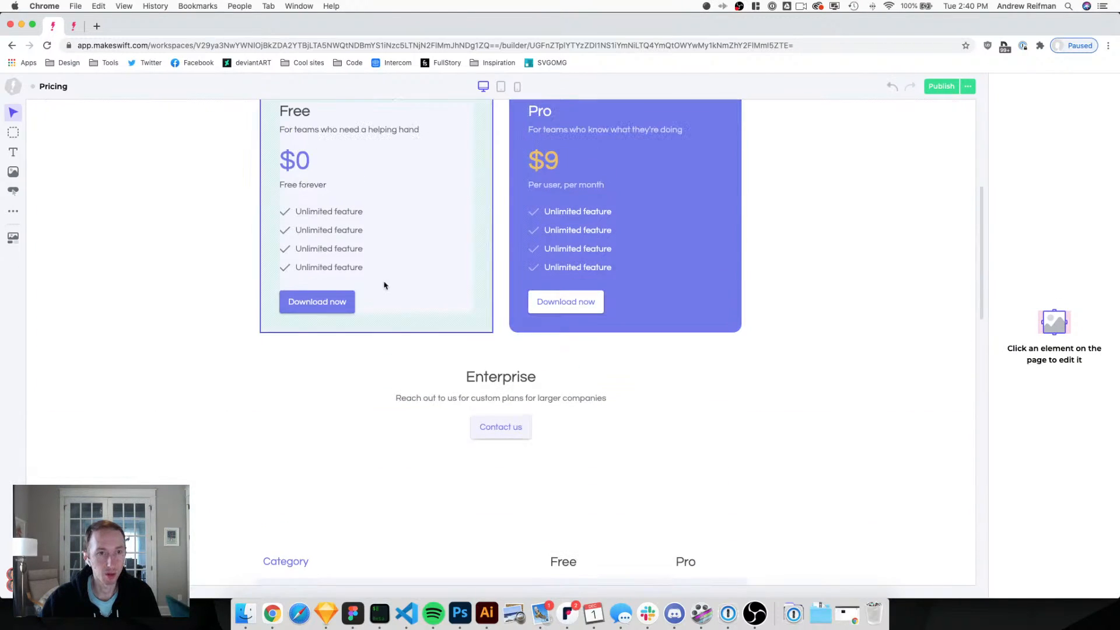
click(286, 268)
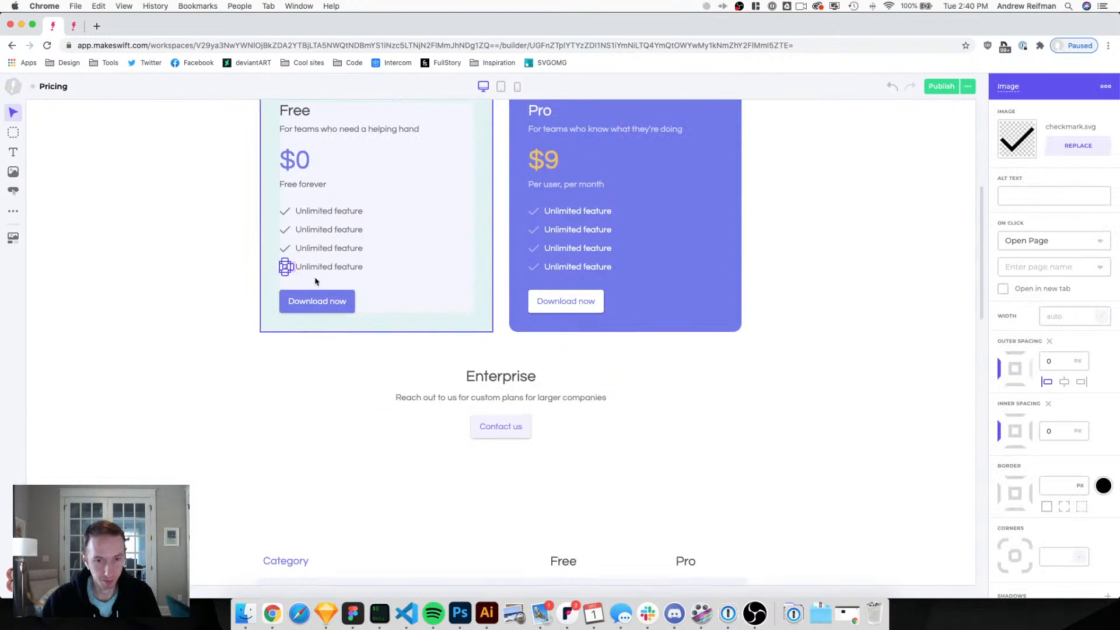
scroll(316, 282, down, 2)
scroll(317, 280, down, 6)
key(super+v)
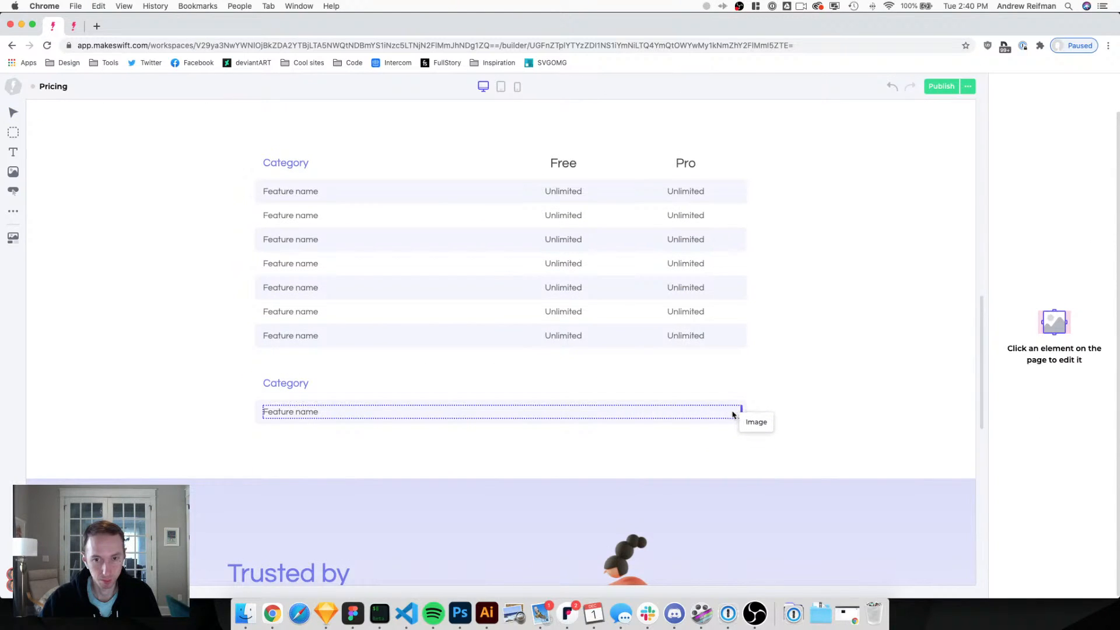
click(513, 411)
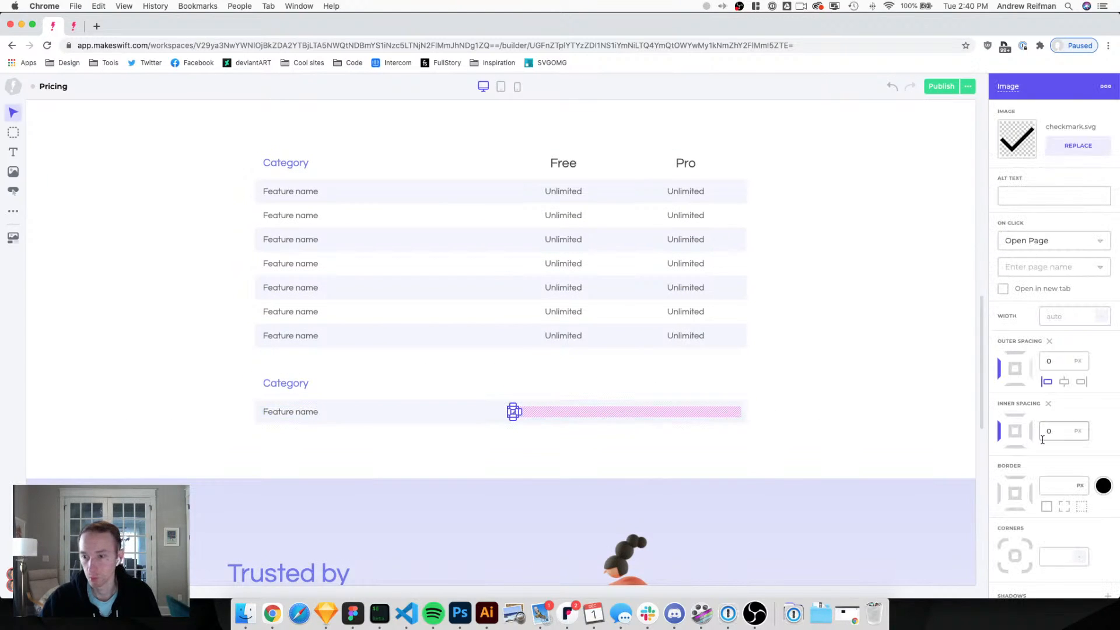
click(1064, 382)
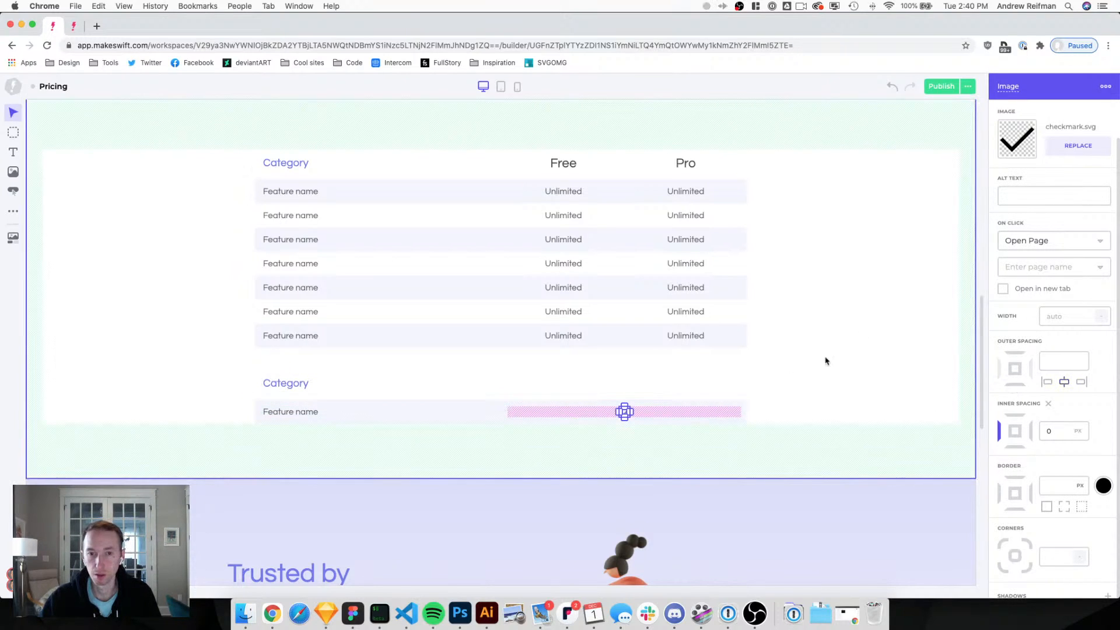
Duplicate the checkmark in the second table's row and resize the columns to line both checkmarks up under Free and Pro.
key(super+d)
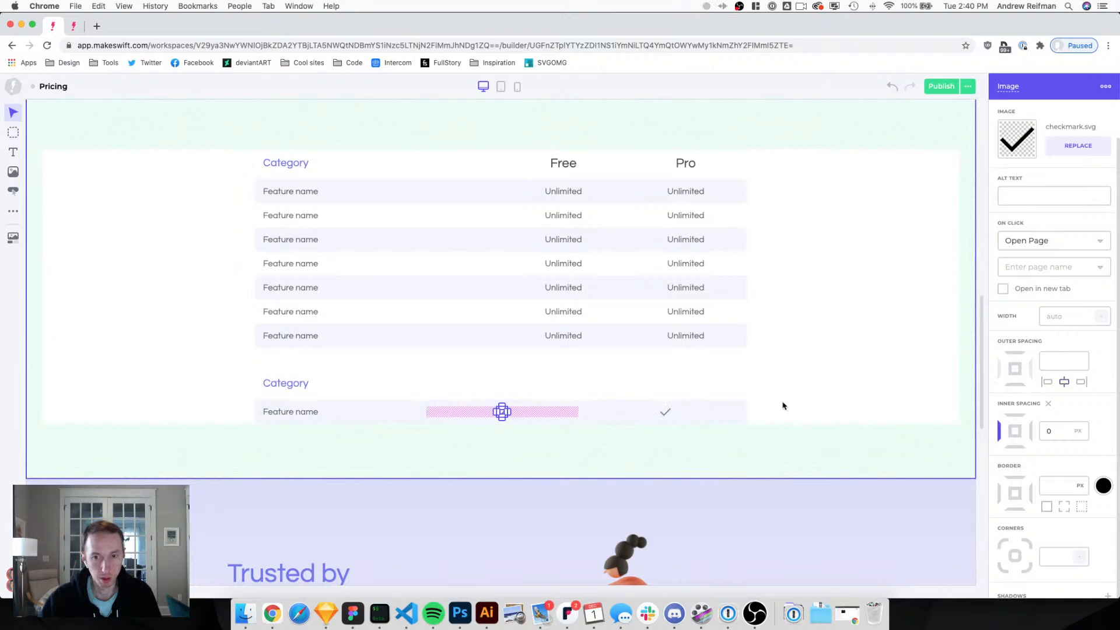
click(605, 412)
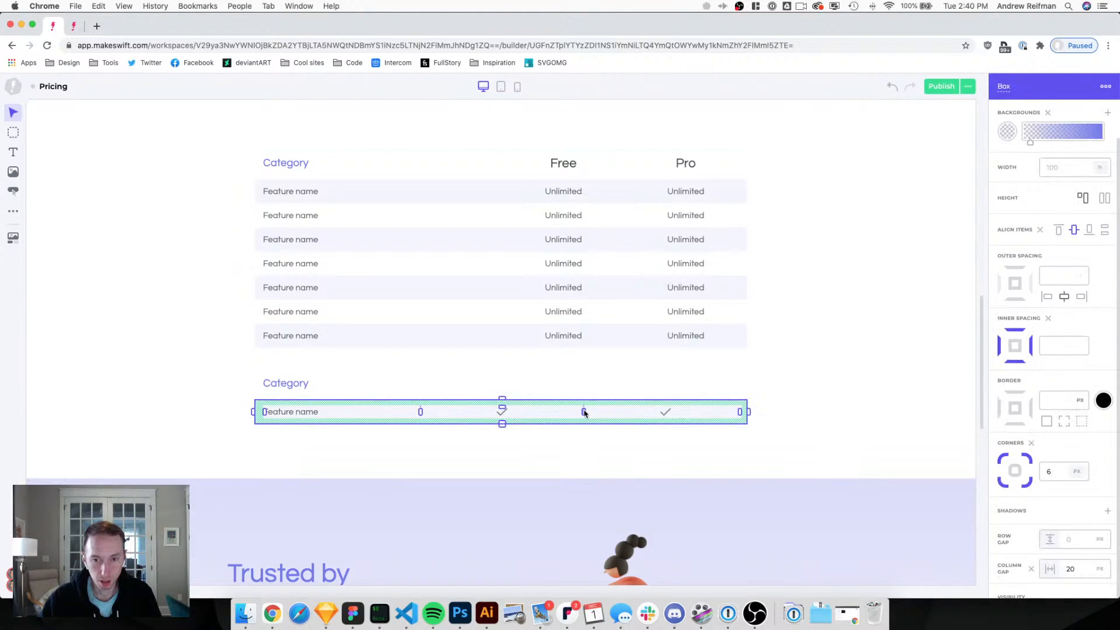
drag(616, 414, 627, 414)
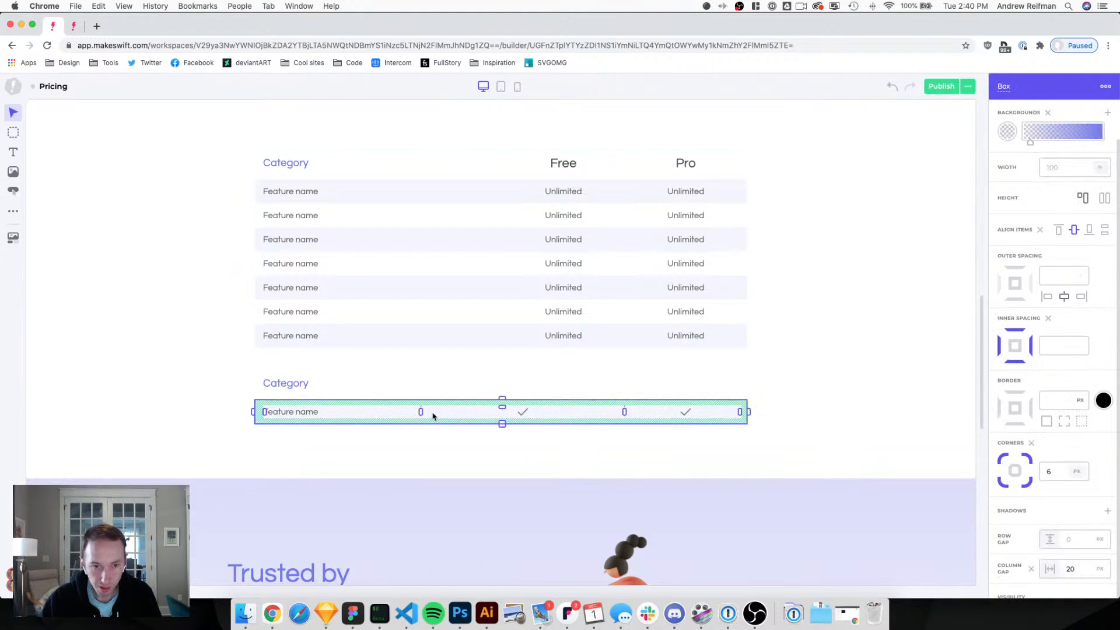
drag(423, 412, 522, 418)
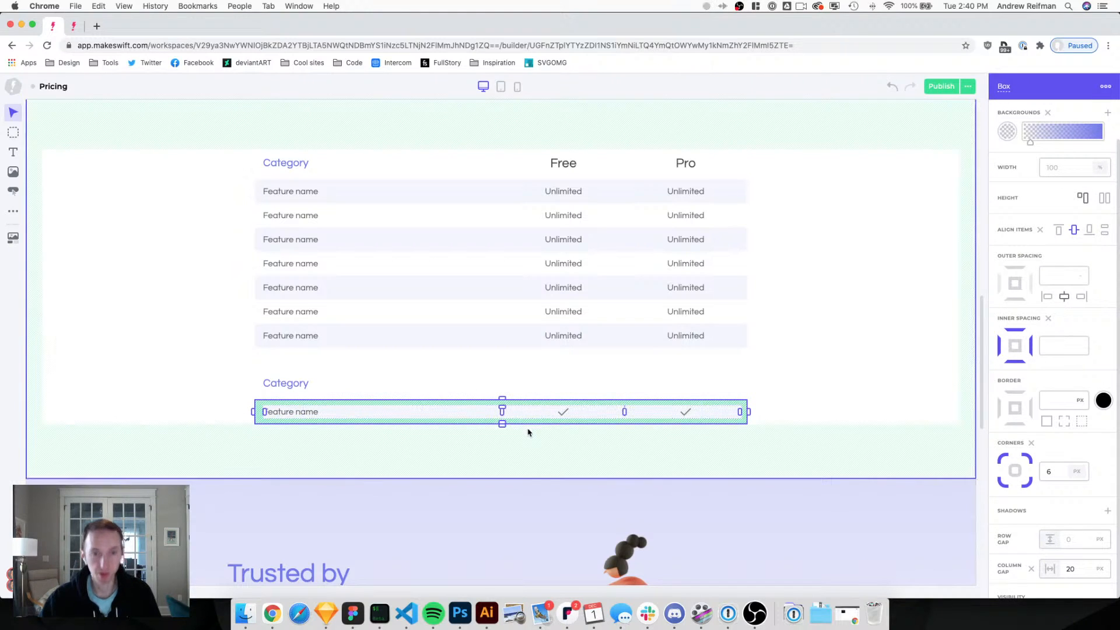
click(986, 464)
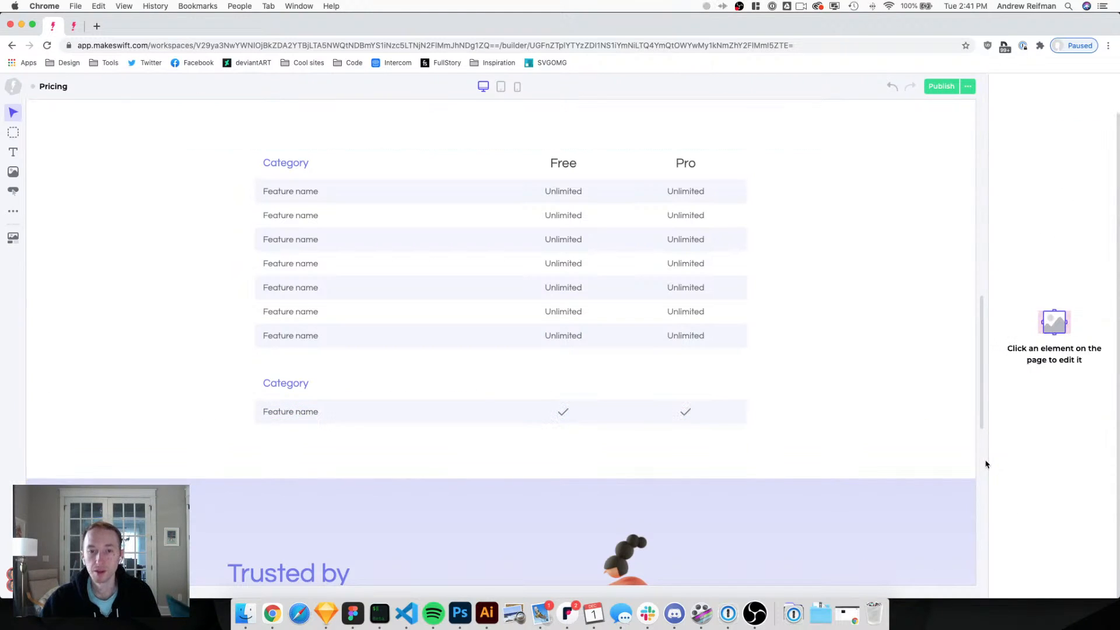
Duplicate the second table's checkmark feature row four times to make five rows.
click(262, 404)
key(super+d)
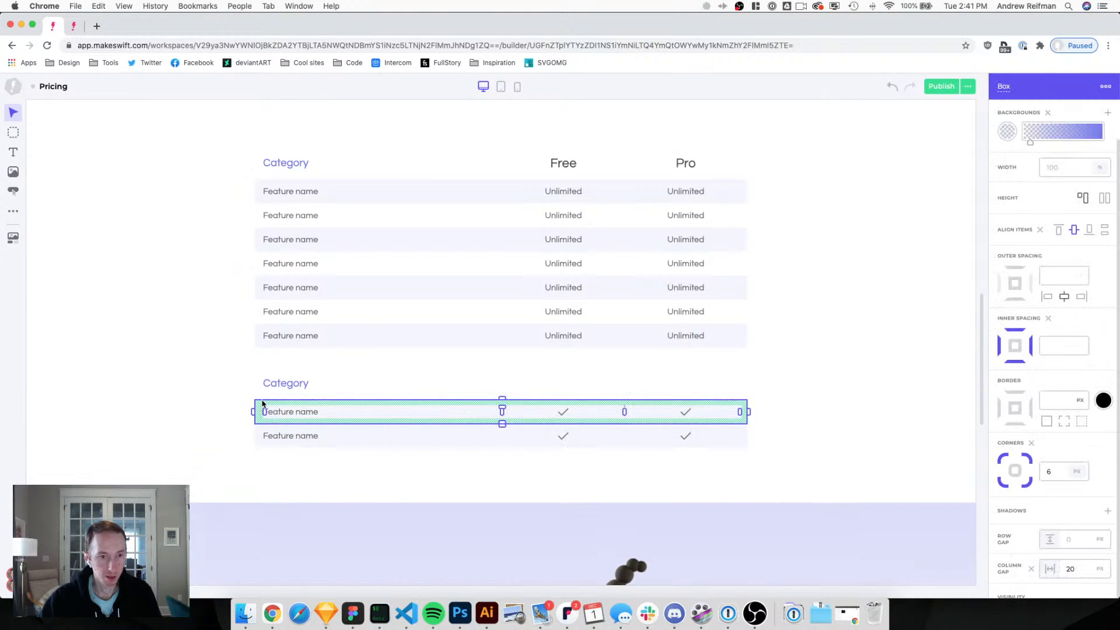
key(super+d)
key(super+d)
key(super+d)
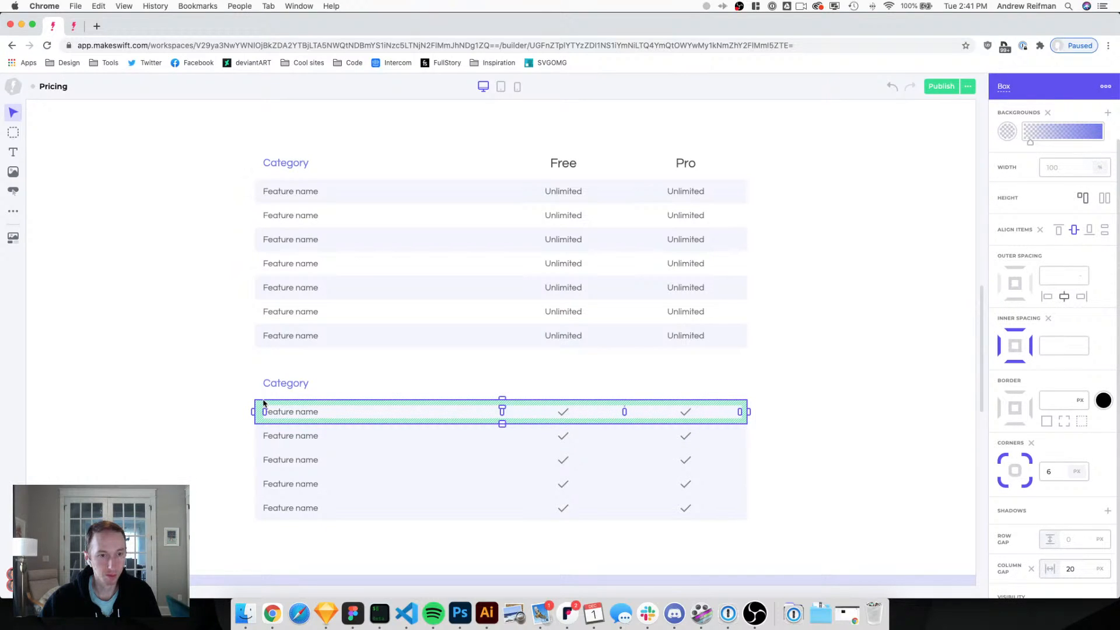
Remove the background from the second and fourth feature rows of the second table to create alternating stripes.
click(258, 435)
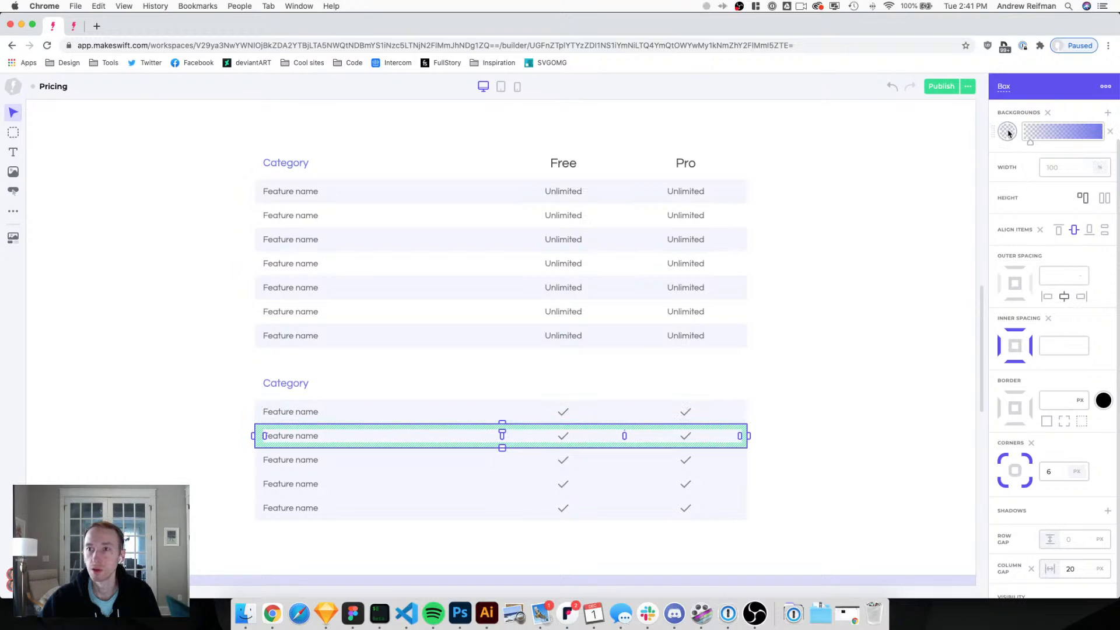
click(1048, 113)
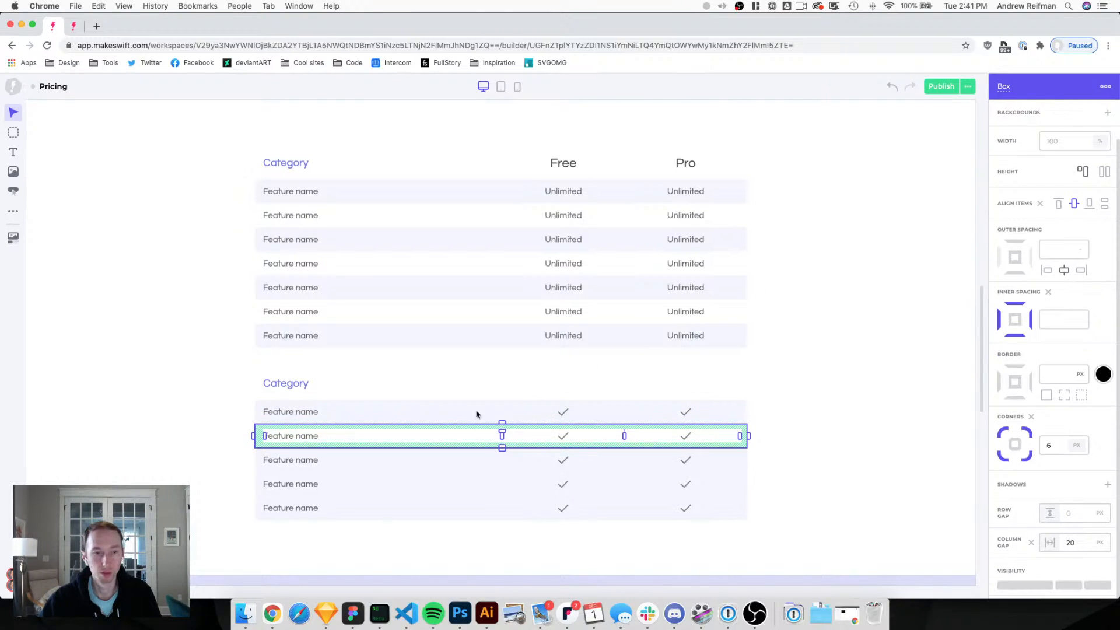
click(258, 484)
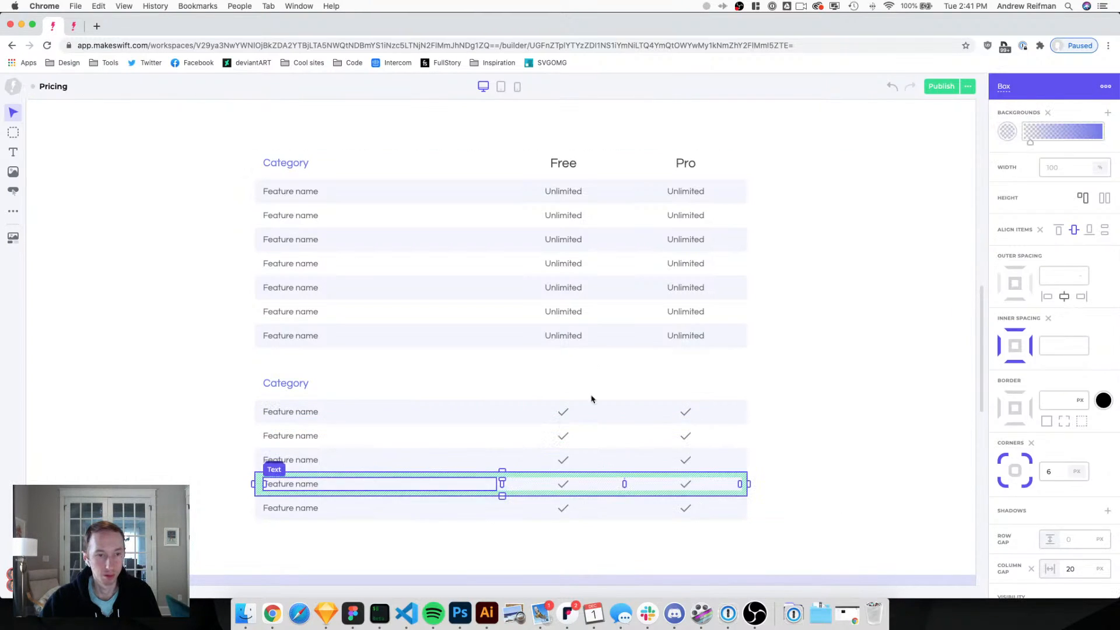
click(1048, 112)
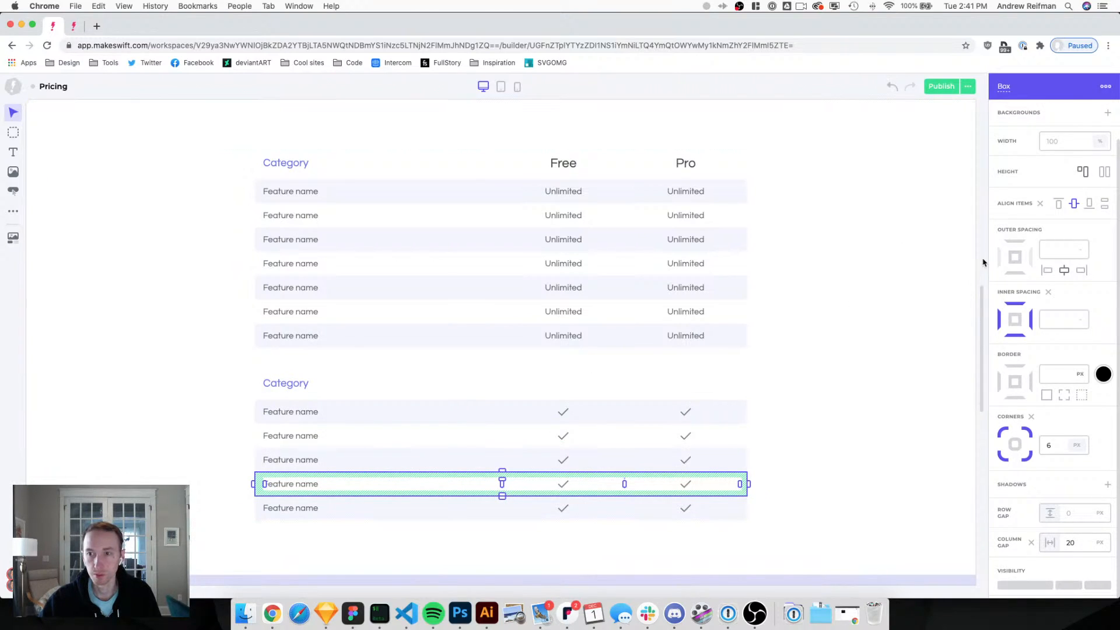
key(Escape)
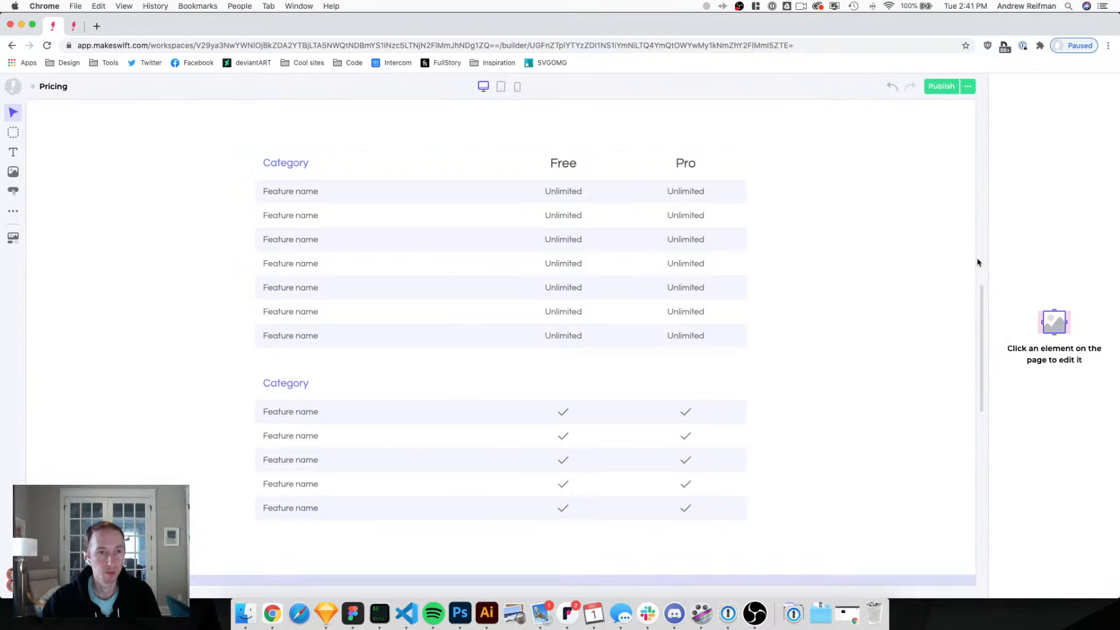
Set the row gap between the two comparison tables to 35 px.
scroll(831, 290, down, 3)
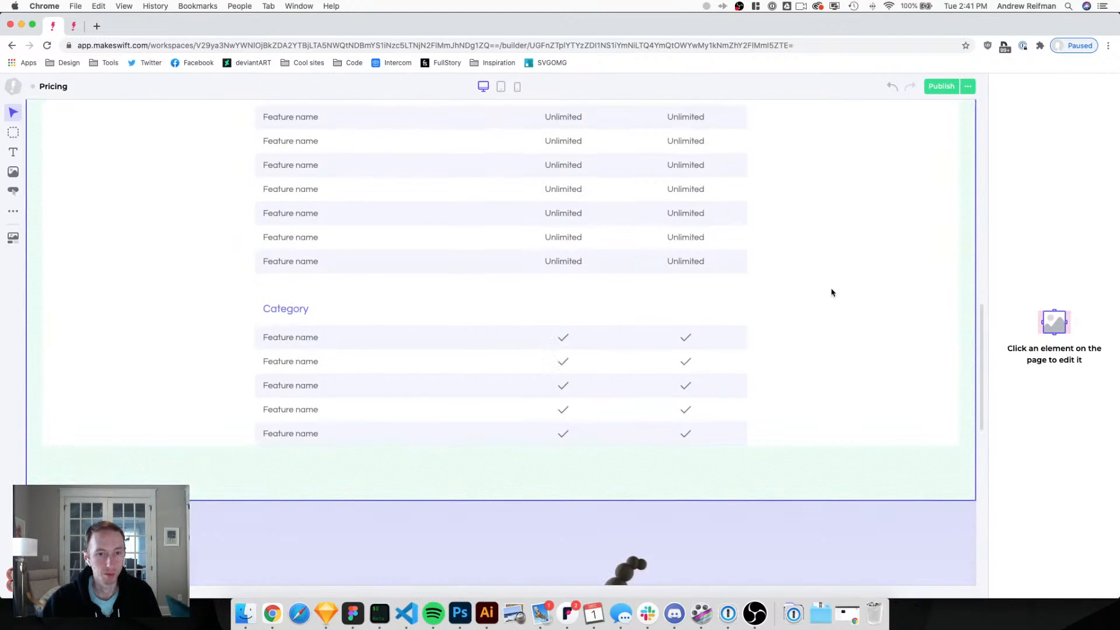
scroll(833, 290, up, 3)
scroll(788, 294, down, 2)
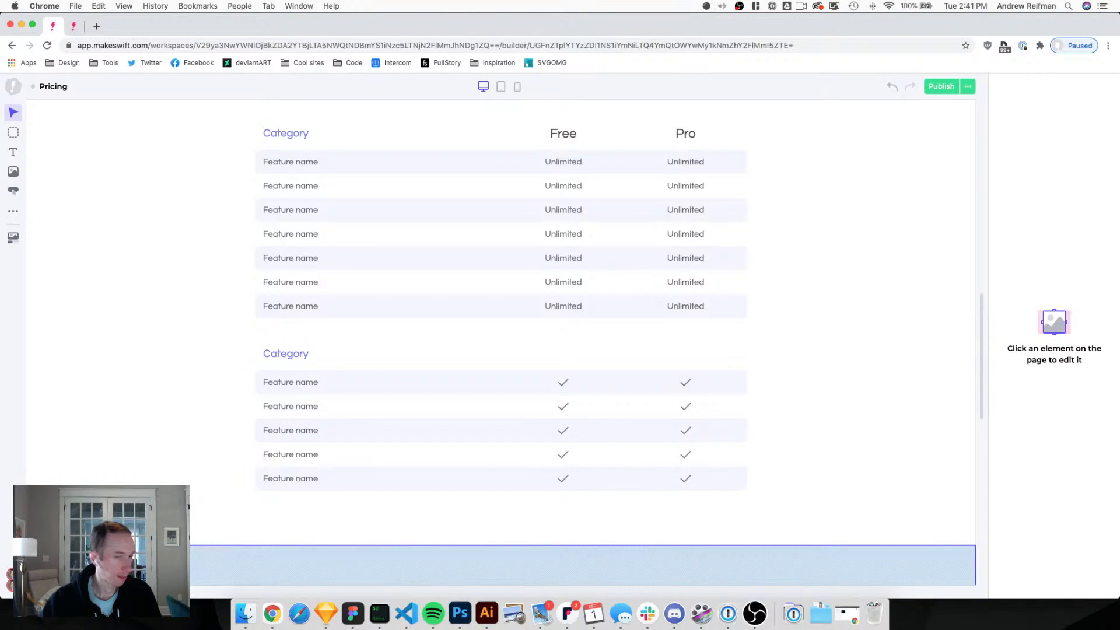
click(292, 341)
click(1084, 519)
text(35)
click(983, 471)
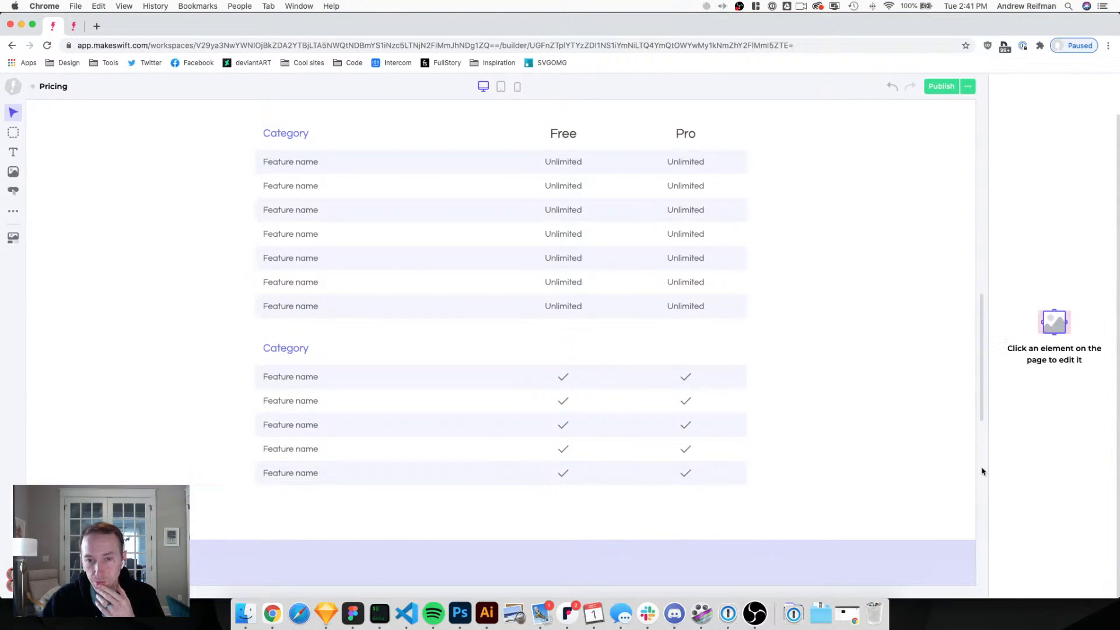
Review the Pricing page from the Enterprise section through the comparison tables down to the footer call-to-action.
scroll(912, 431, up, 2)
scroll(913, 426, up, 2)
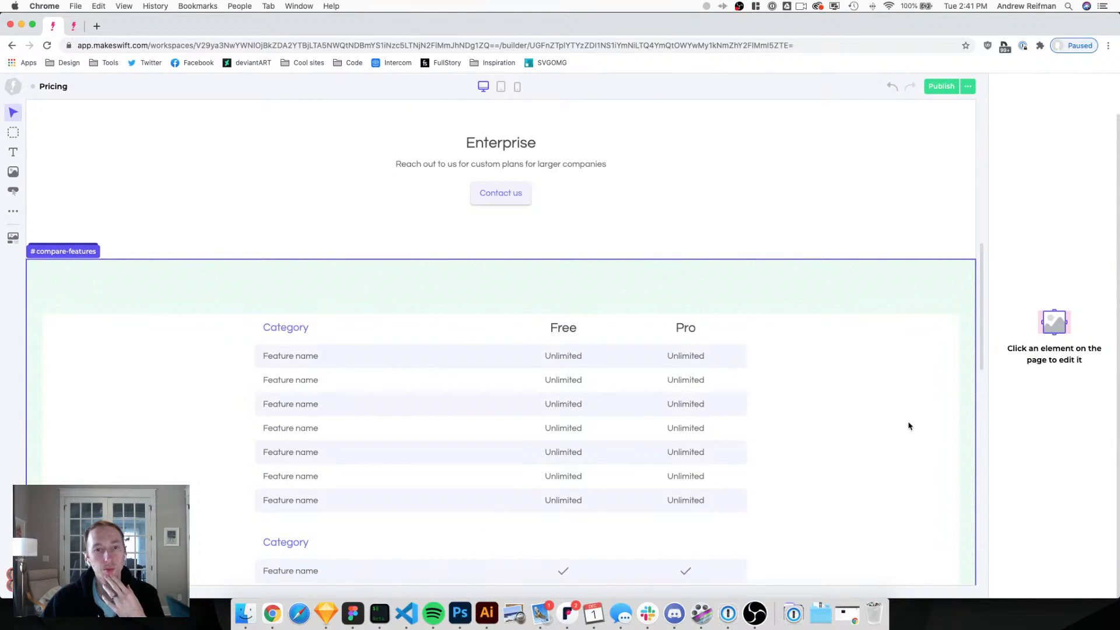
scroll(908, 425, down, 2)
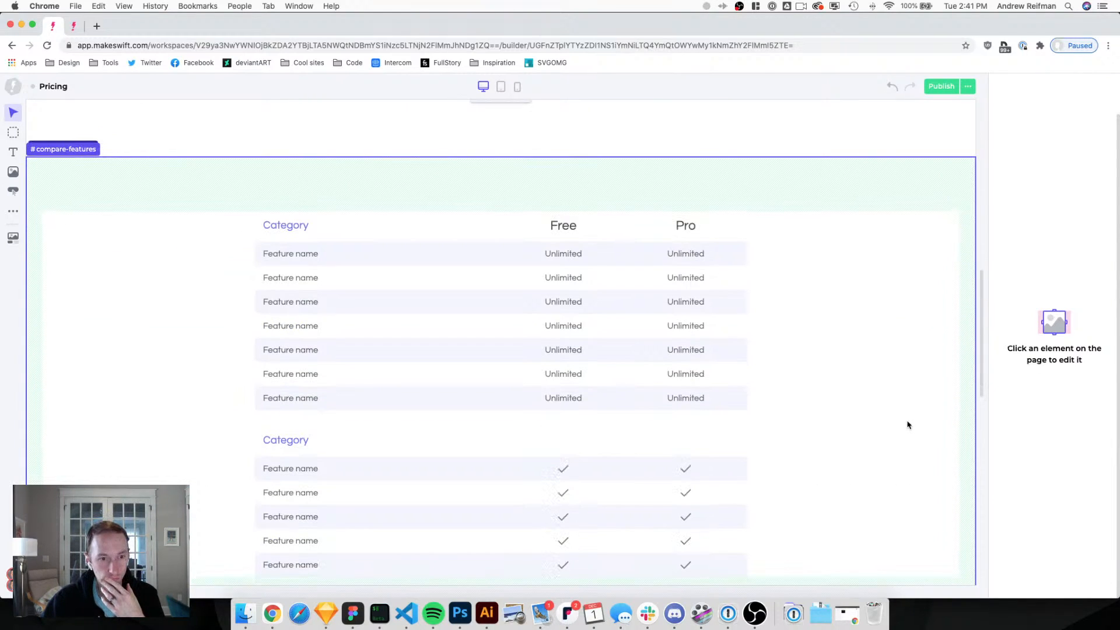
scroll(908, 424, down, 5)
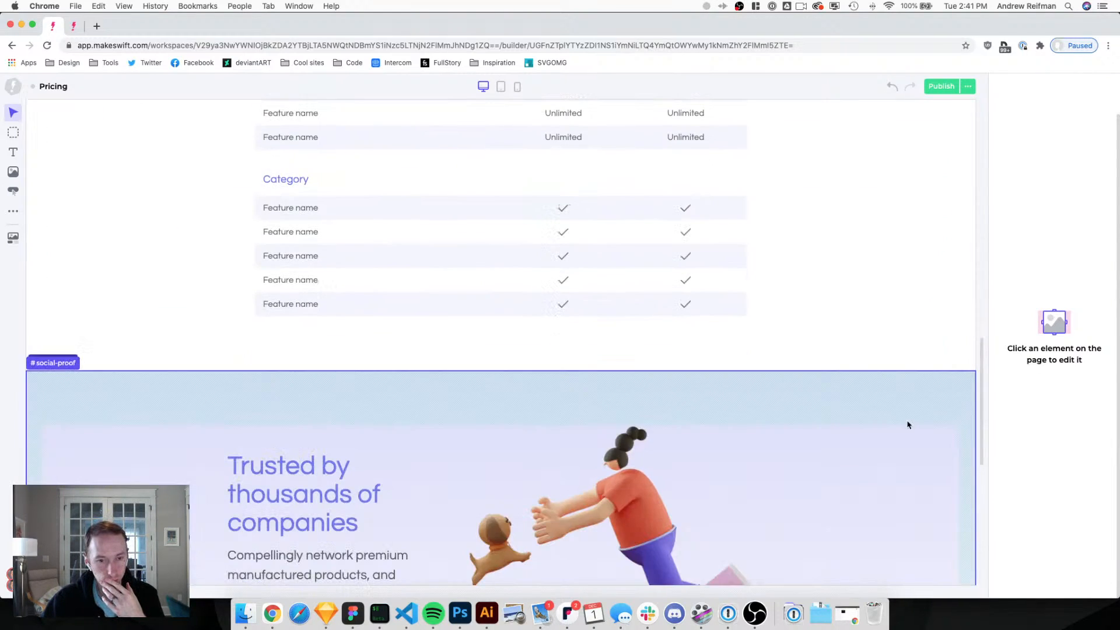
scroll(908, 425, down, 4)
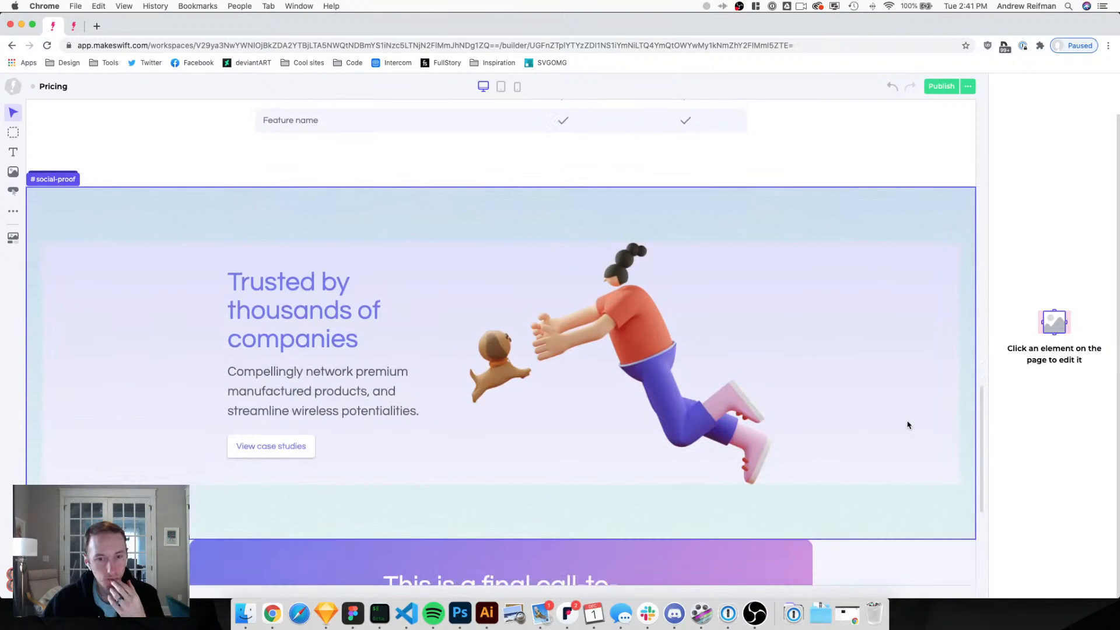
scroll(908, 425, down, 4)
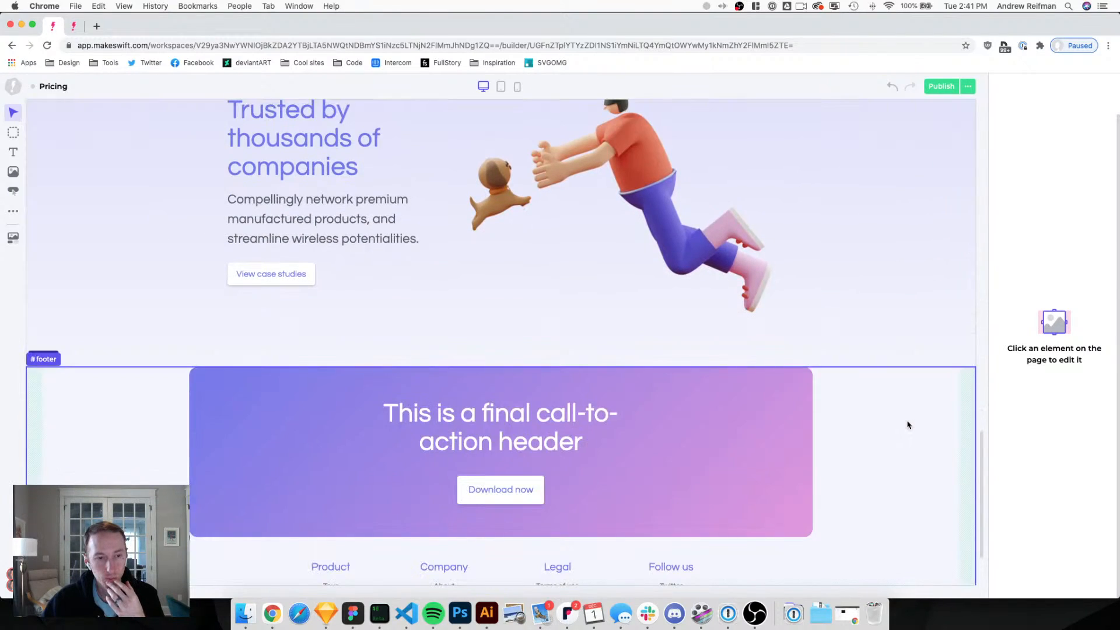
scroll(908, 425, up, 5)
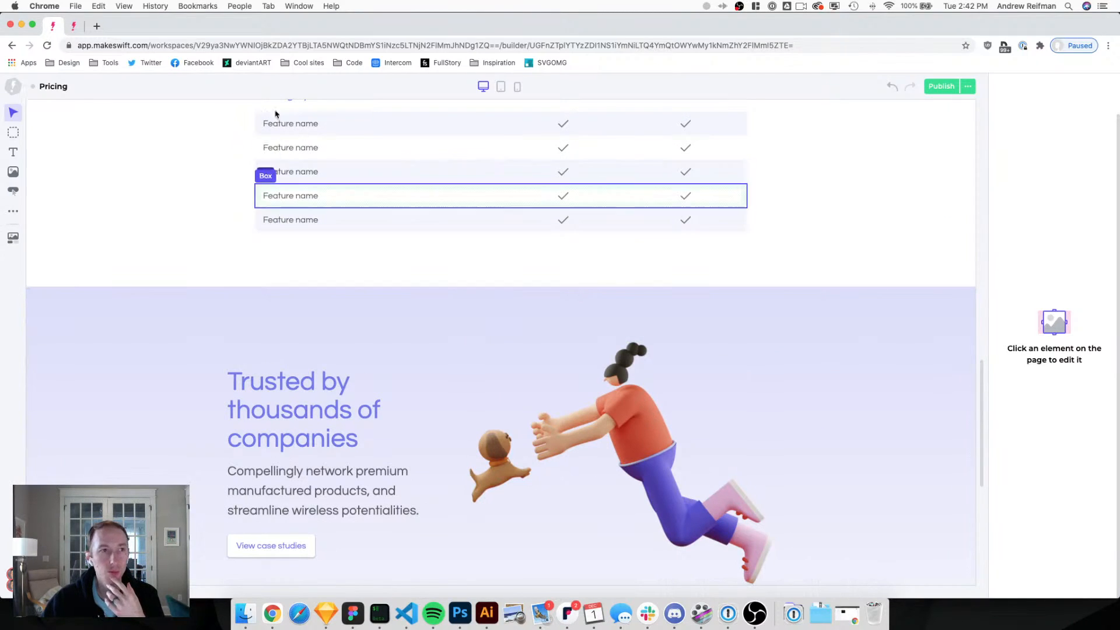
Look through the Home page's content sections for comparison with the Pricing page, and return to the Pricing page's second table.
click(73, 26)
scroll(324, 274, down, 20)
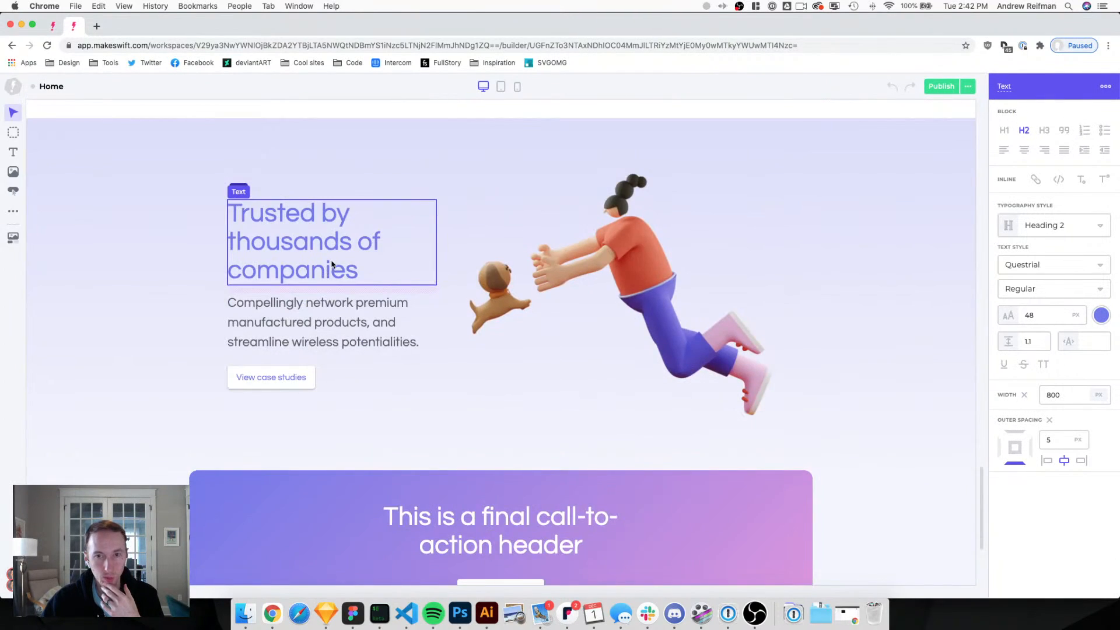
scroll(331, 264, up, 15)
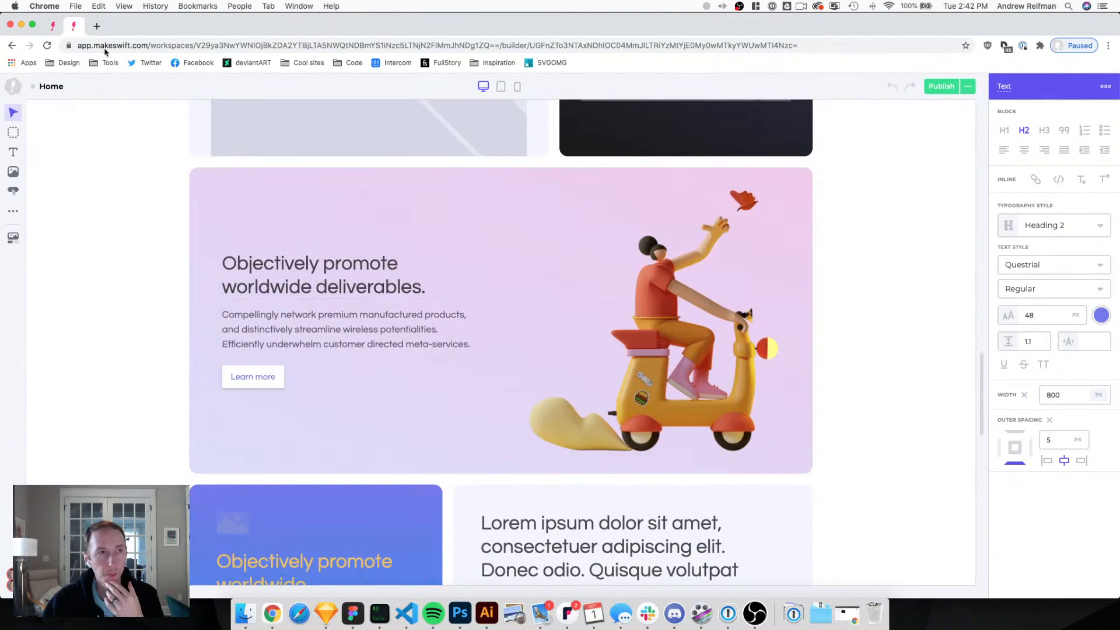
click(52, 26)
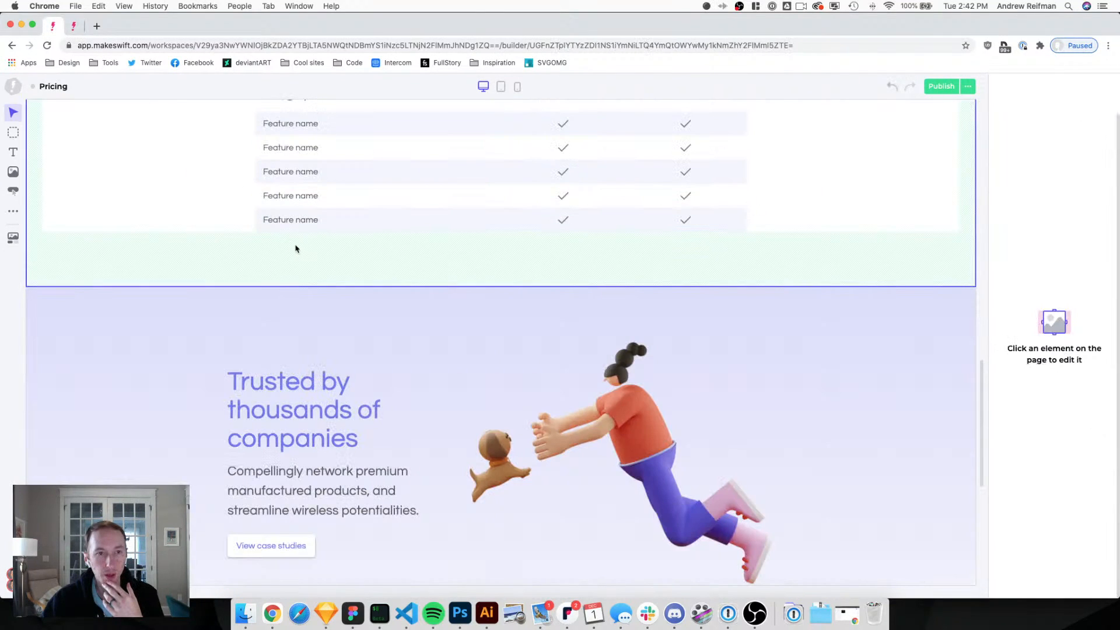
scroll(298, 249, up, 5)
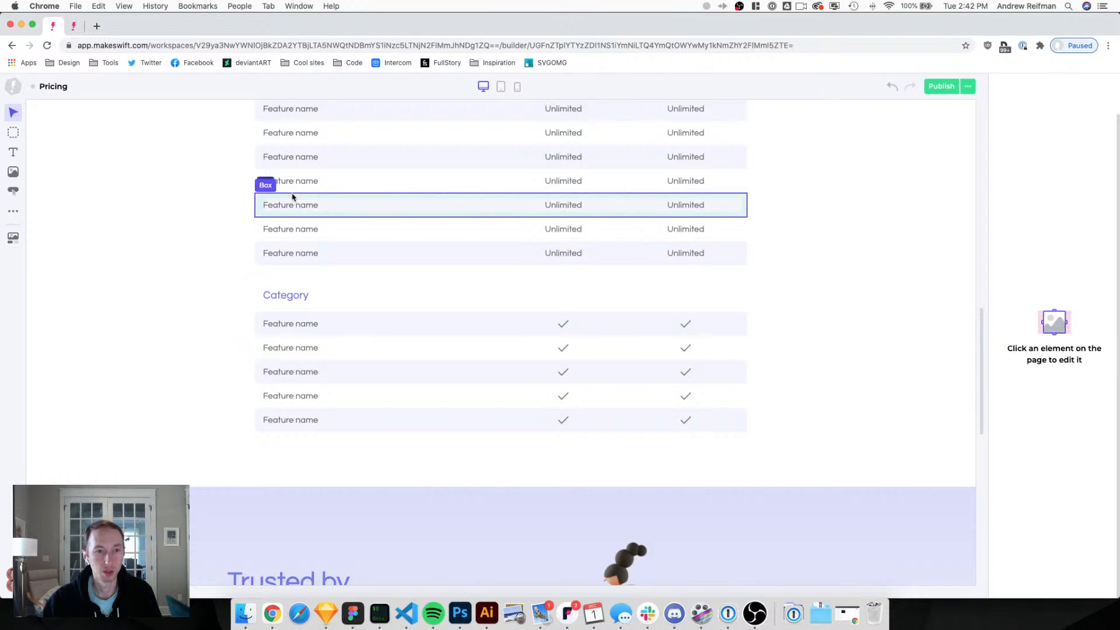
click(70, 24)
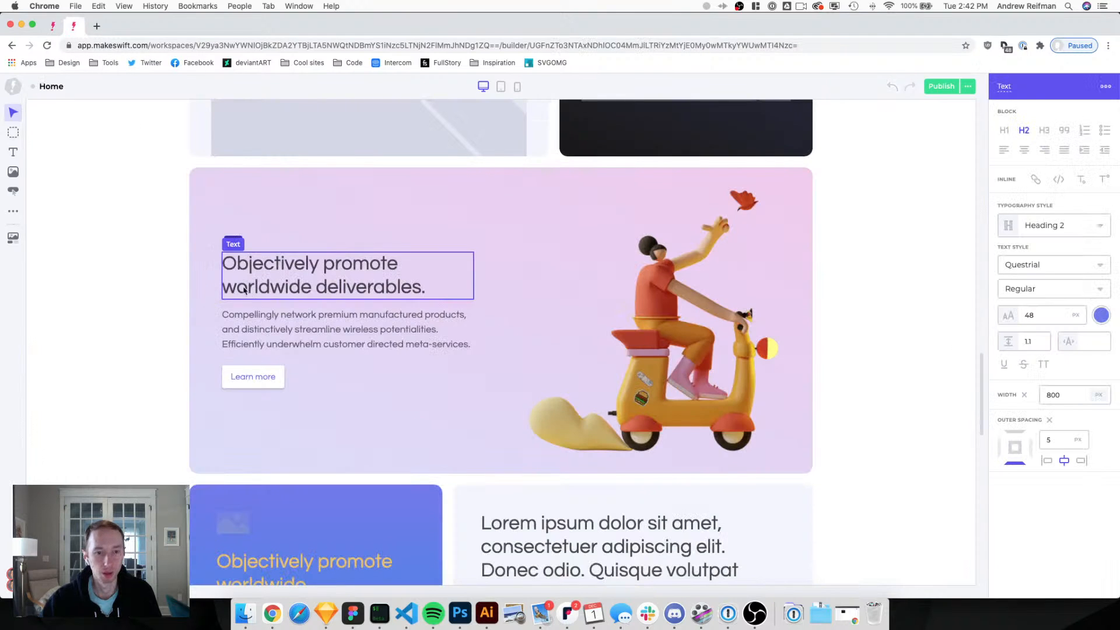
scroll(144, 279, down, 3)
scroll(146, 278, up, 9)
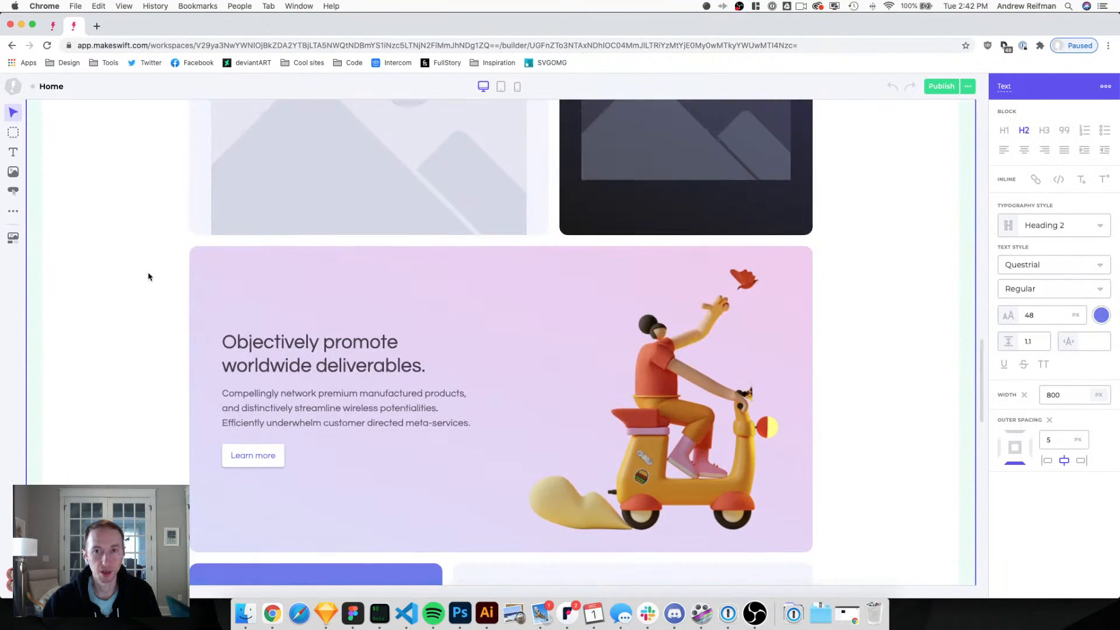
scroll(148, 276, up, 6)
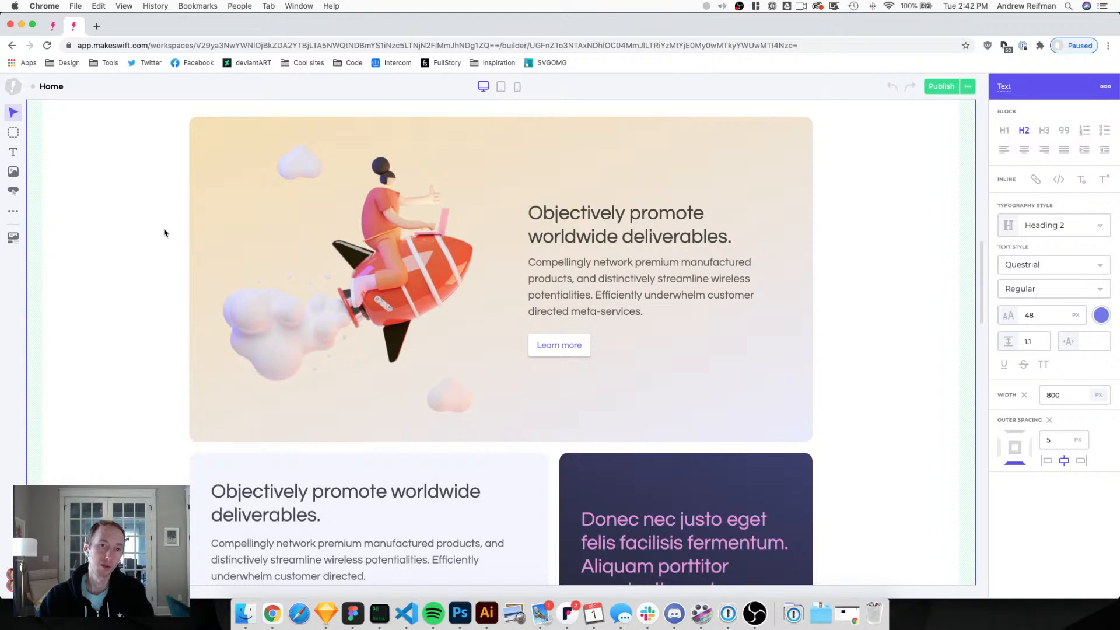
click(52, 26)
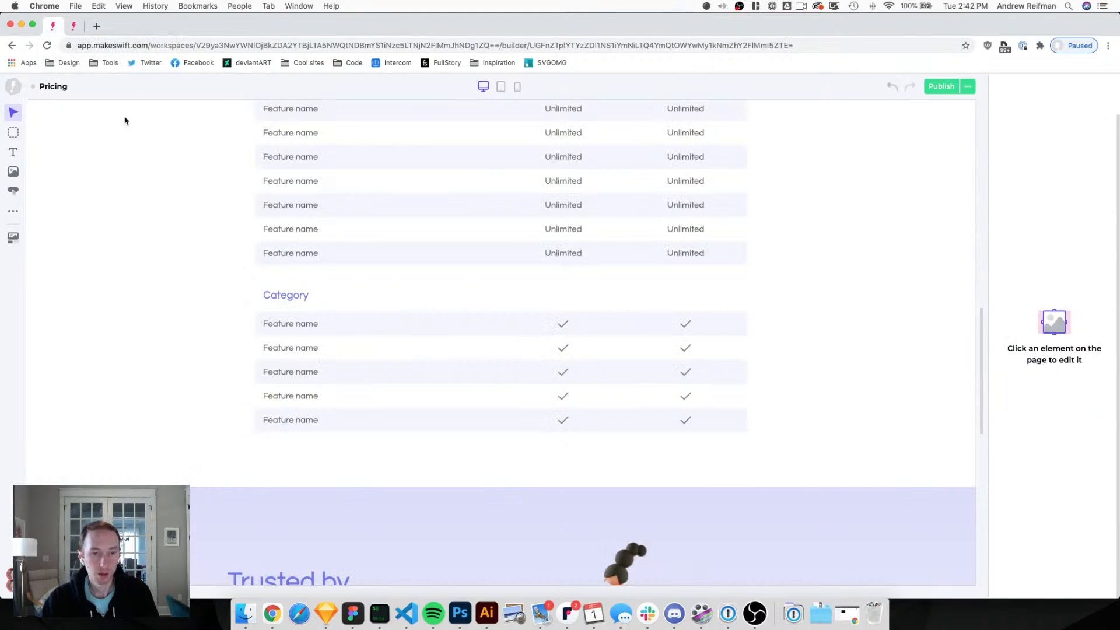
scroll(240, 202, down, 3)
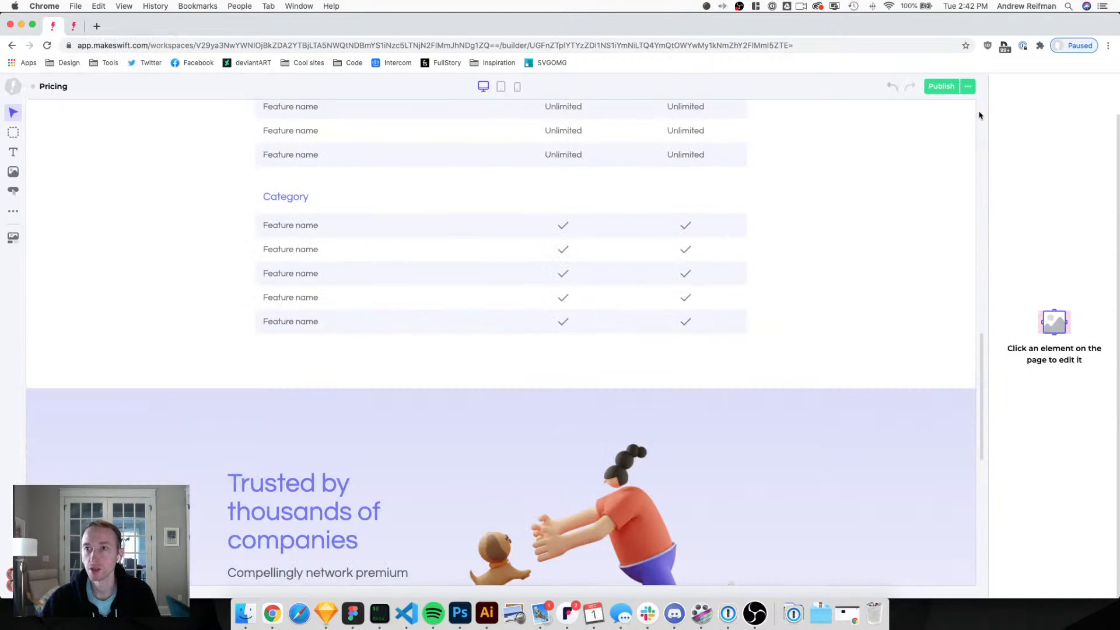
Insert a Box between the comparison tables and the "Trusted by thousands of companies" section, with 30 px inner spacing on both sides.
key(b)
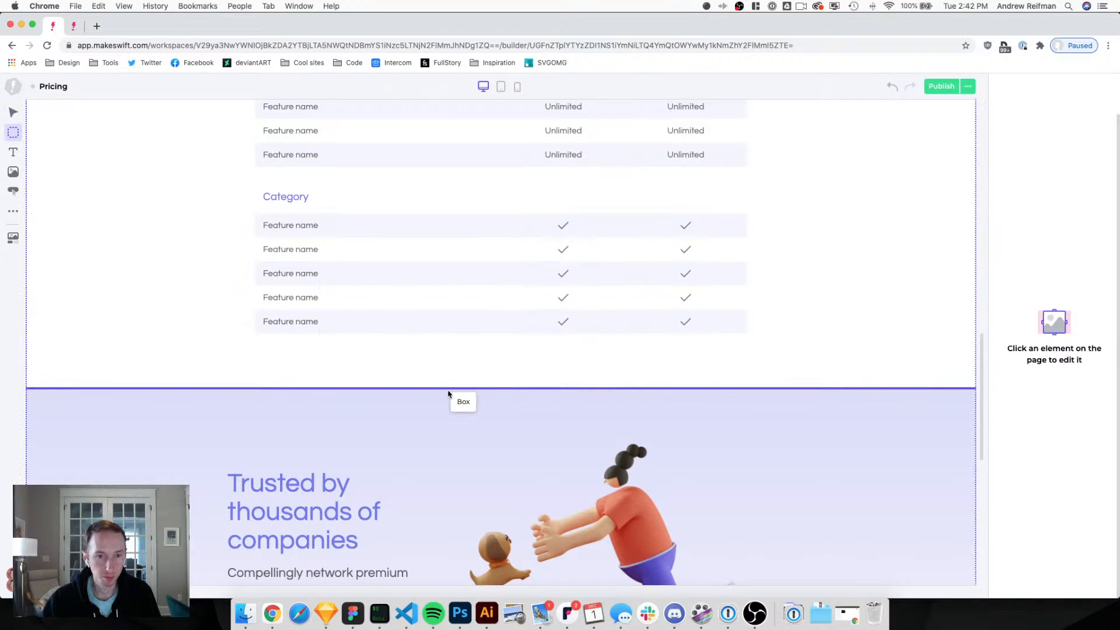
click(447, 393)
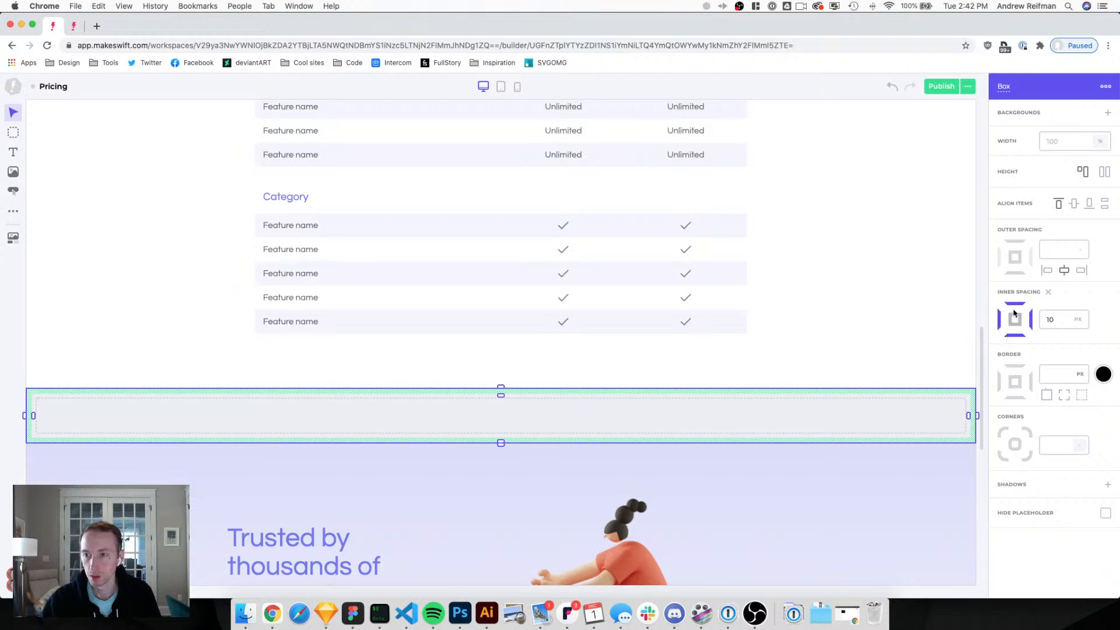
double_click(1051, 319)
text(30)
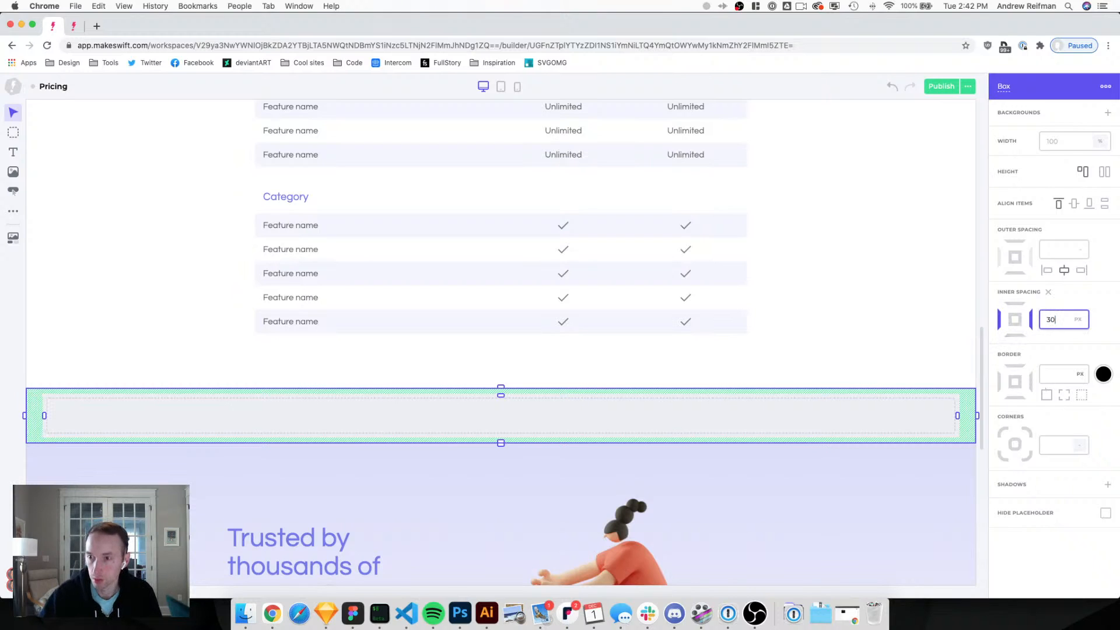
click(1000, 320)
click(1030, 320)
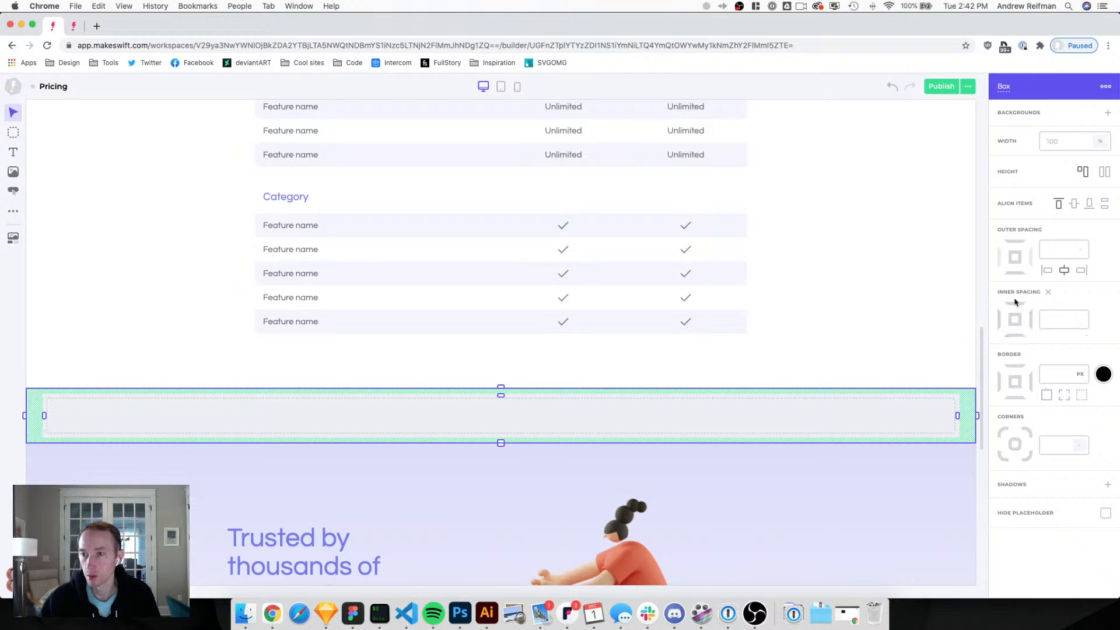
Set the new box's top and bottom inner spacing to 100 px.
click(1017, 309)
click(1019, 337)
click(1061, 320)
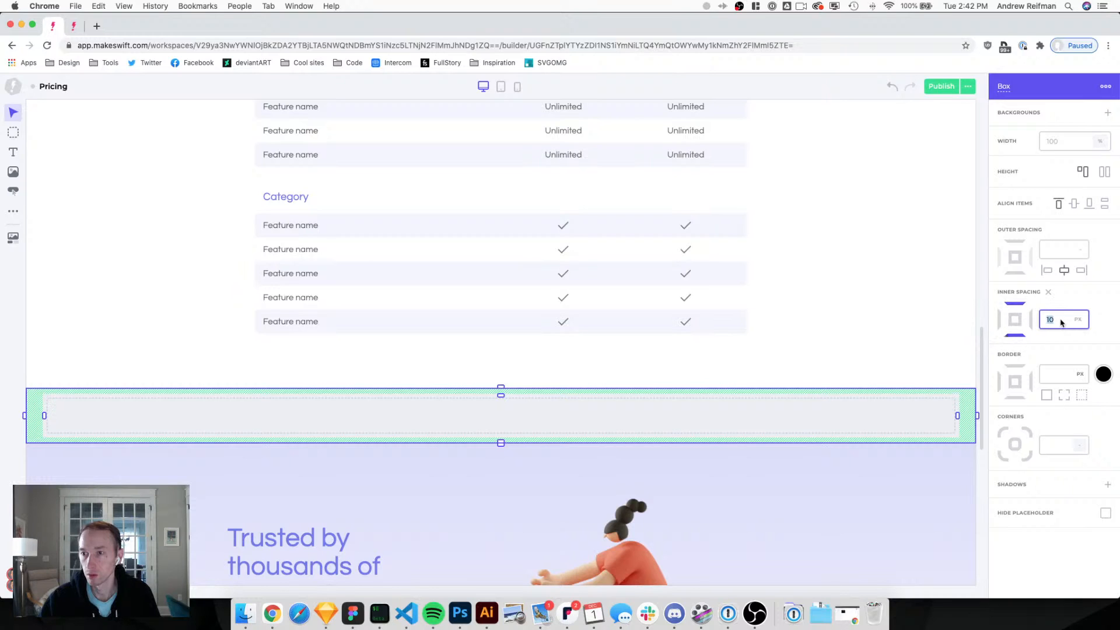
text(100)
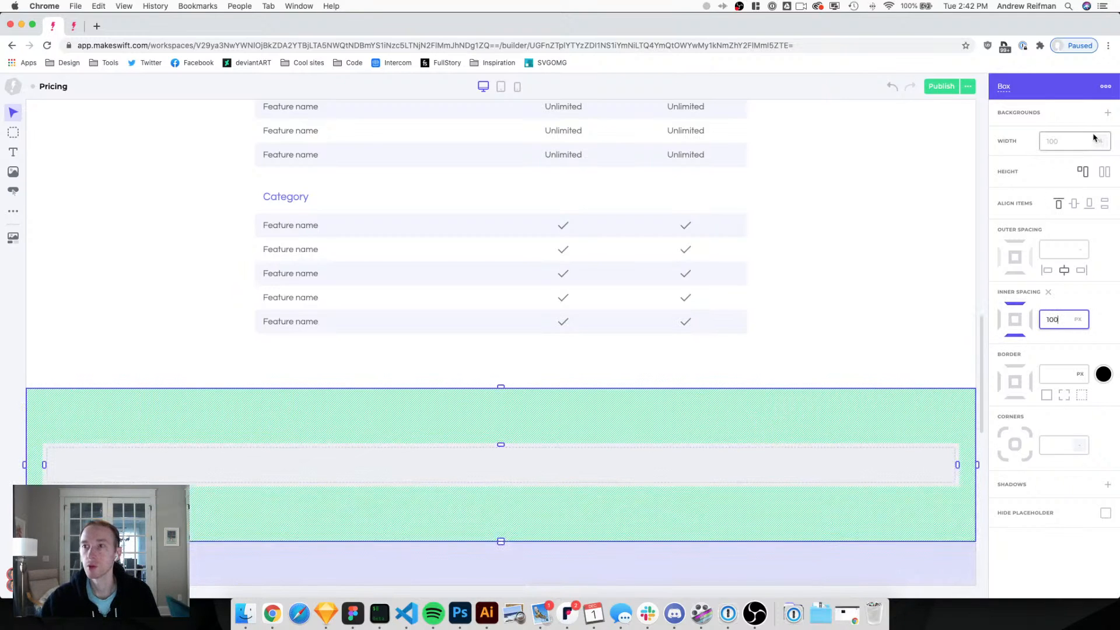
click(1108, 113)
click(1083, 138)
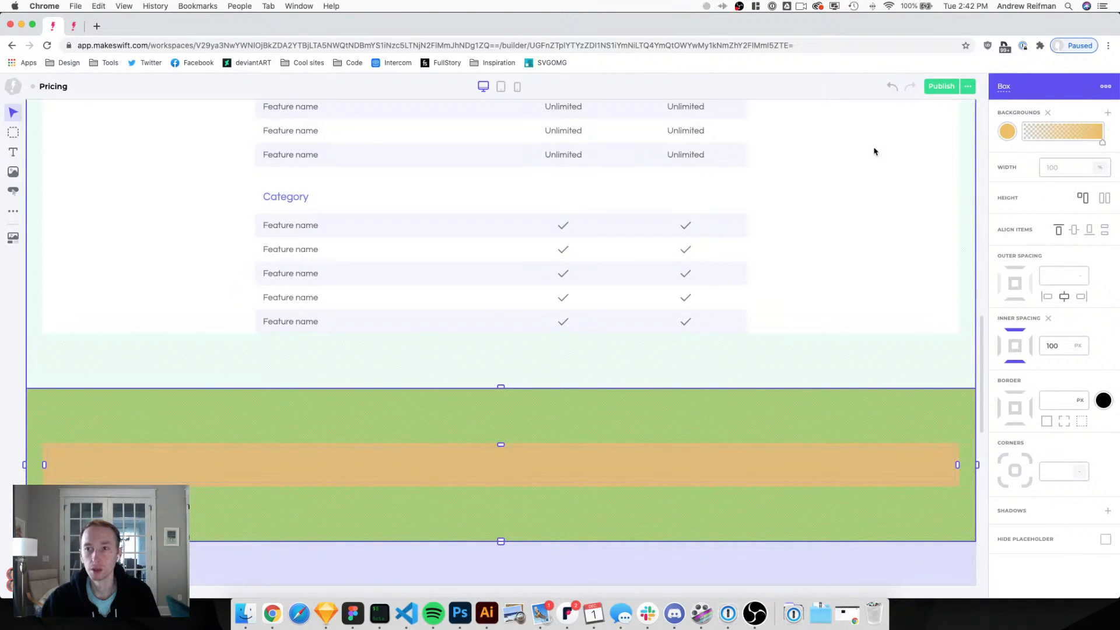
click(1048, 114)
Give the new box a gradient background running from yellow to fully opaque pink, using the site colors.
click(1106, 113)
click(1084, 179)
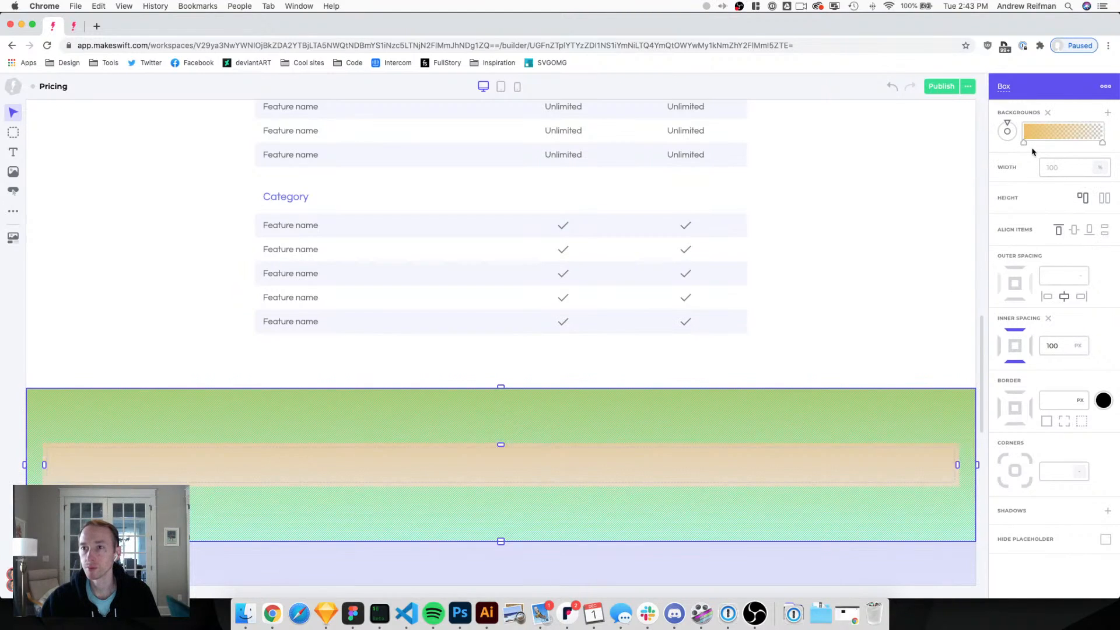
click(1103, 143)
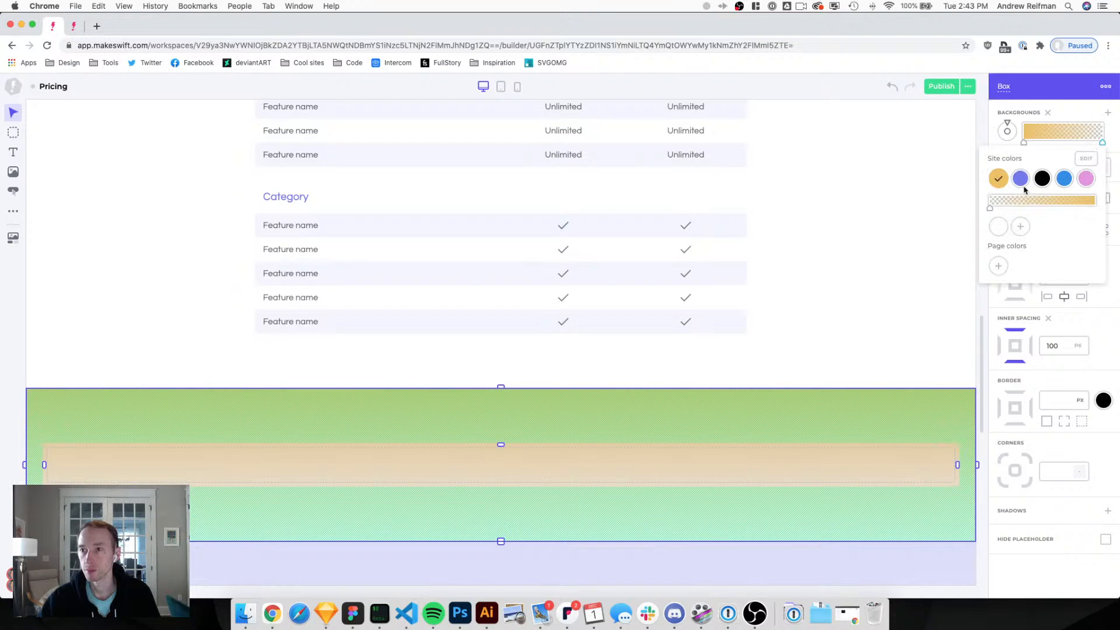
click(1084, 181)
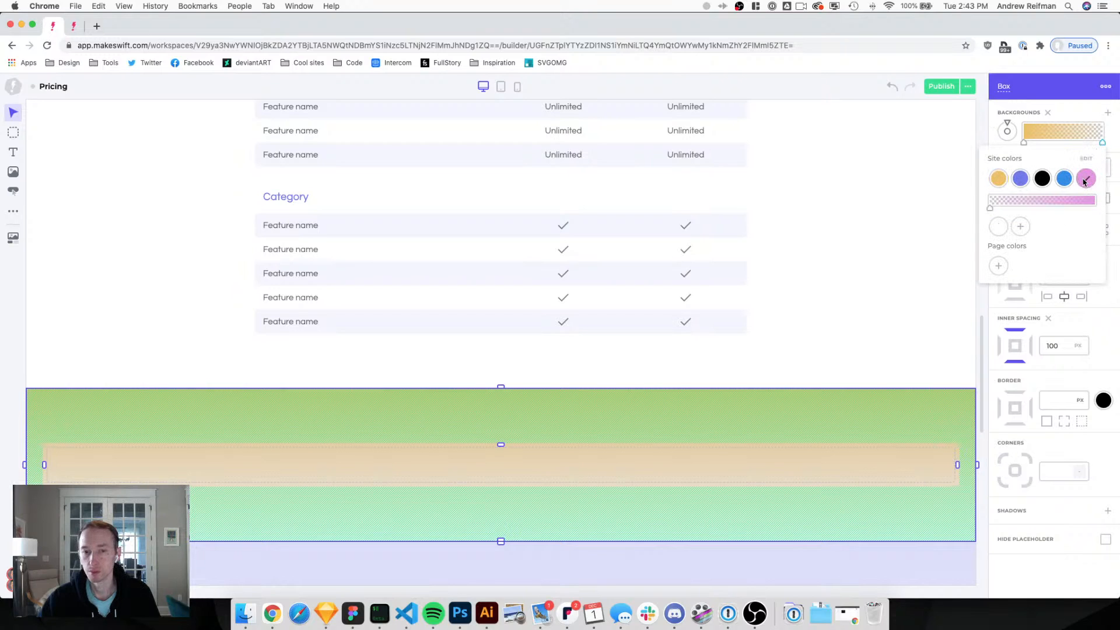
drag(991, 208, 1114, 208)
click(985, 132)
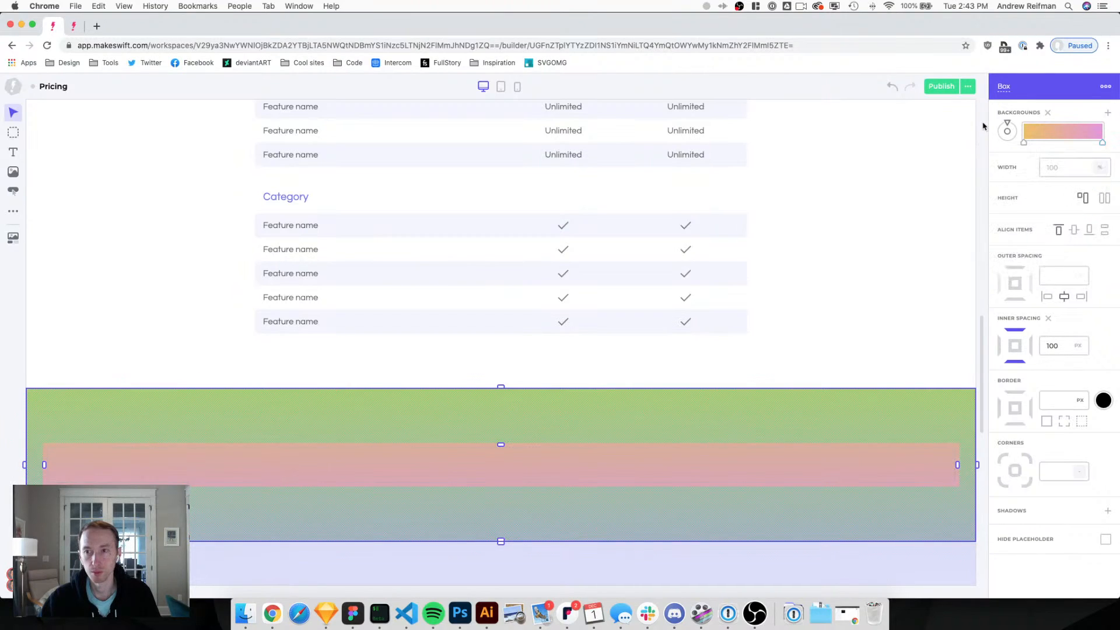
click(985, 126)
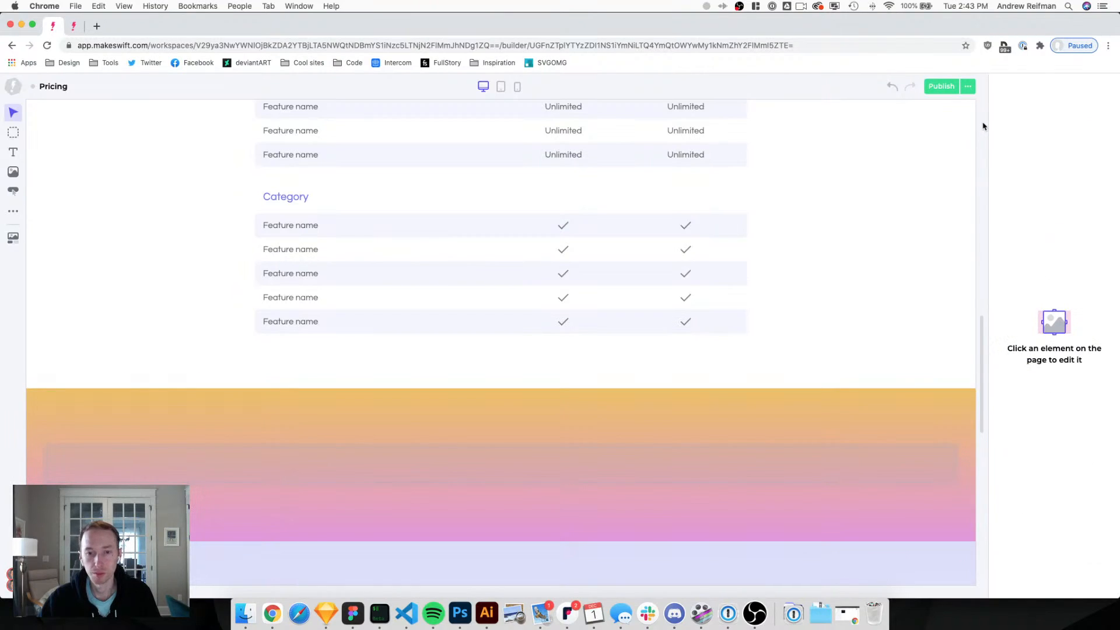
Make the yellow and pink stops of the box's gradient partly transparent.
click(567, 399)
click(1024, 143)
drag(1016, 208, 975, 210)
click(1102, 142)
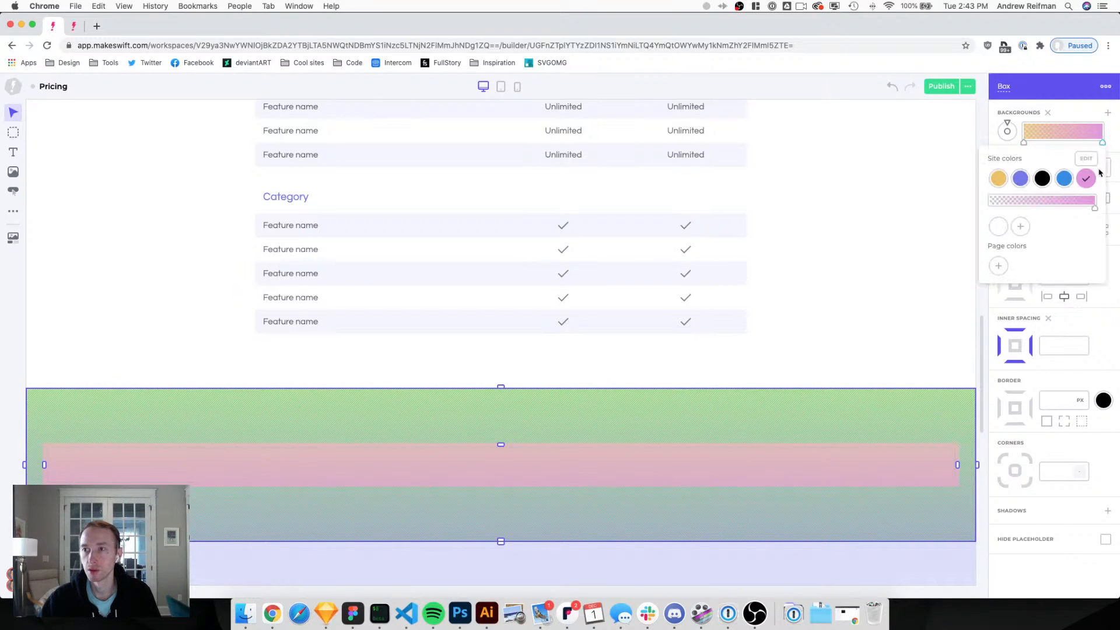
drag(1095, 209, 1068, 211)
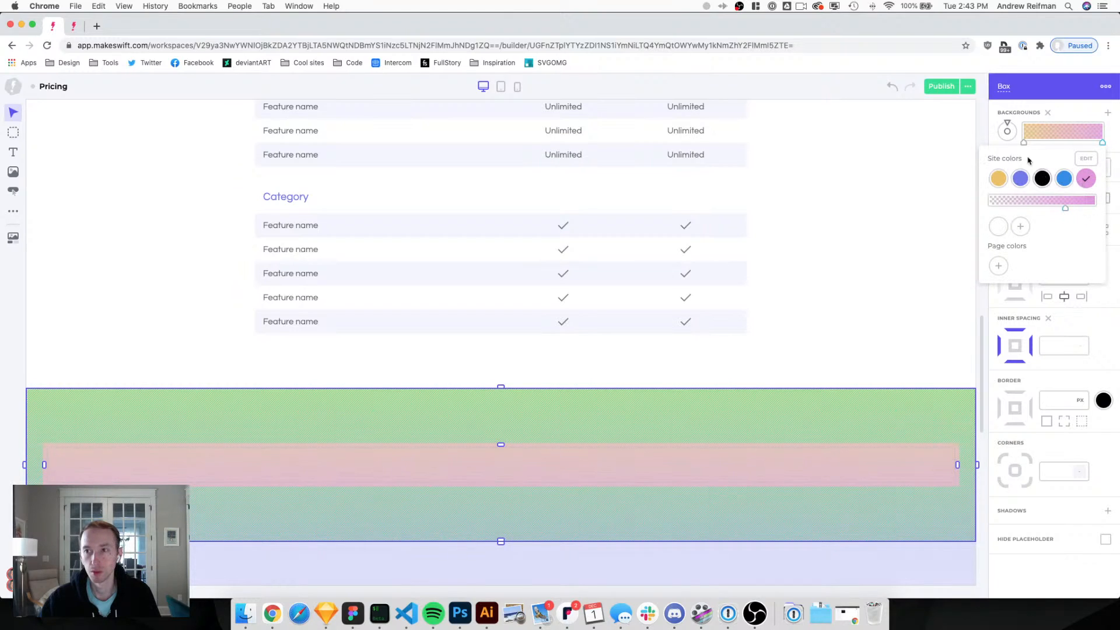
click(1069, 112)
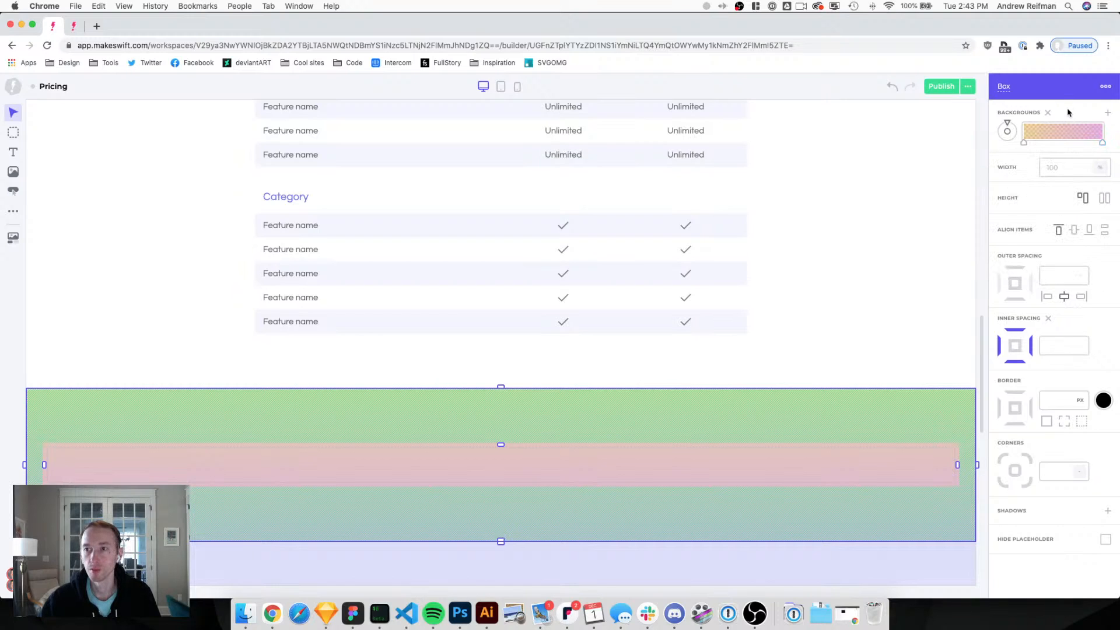
Change the gradient's yellow stop to the purple site color and compare the box with the page's hero section.
click(1025, 144)
click(941, 179)
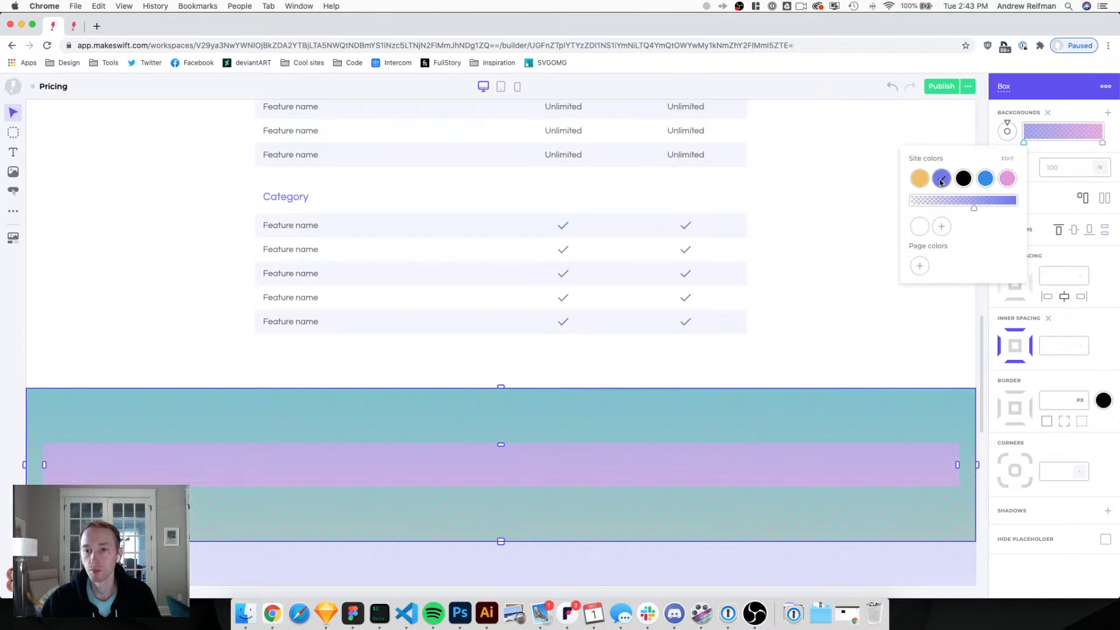
click(781, 202)
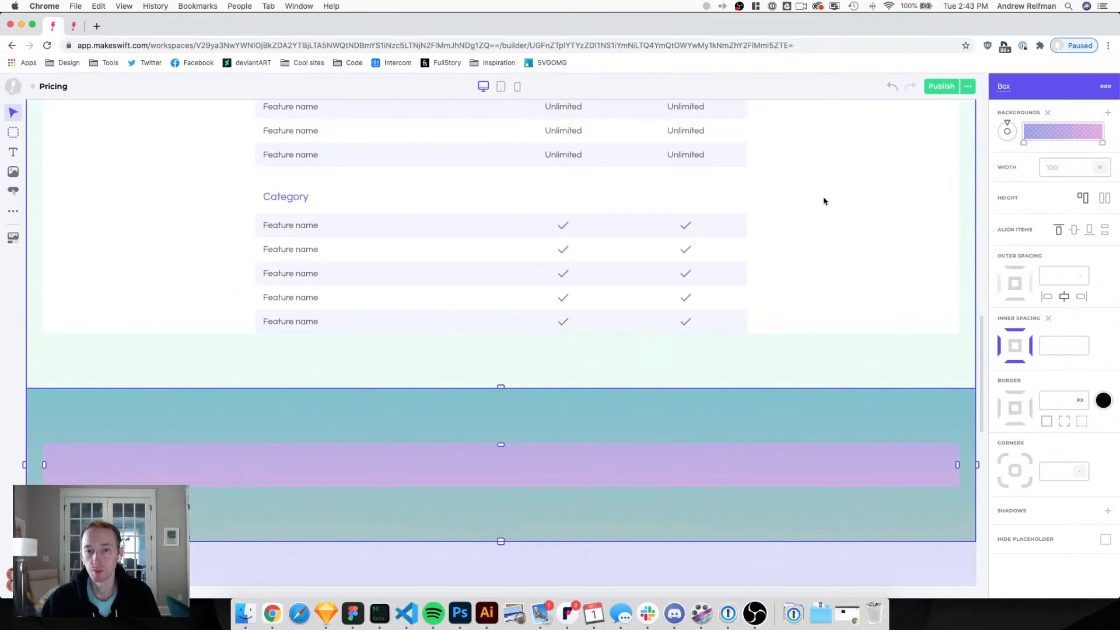
scroll(851, 204, down, 2)
click(882, 211)
scroll(884, 211, up, 10)
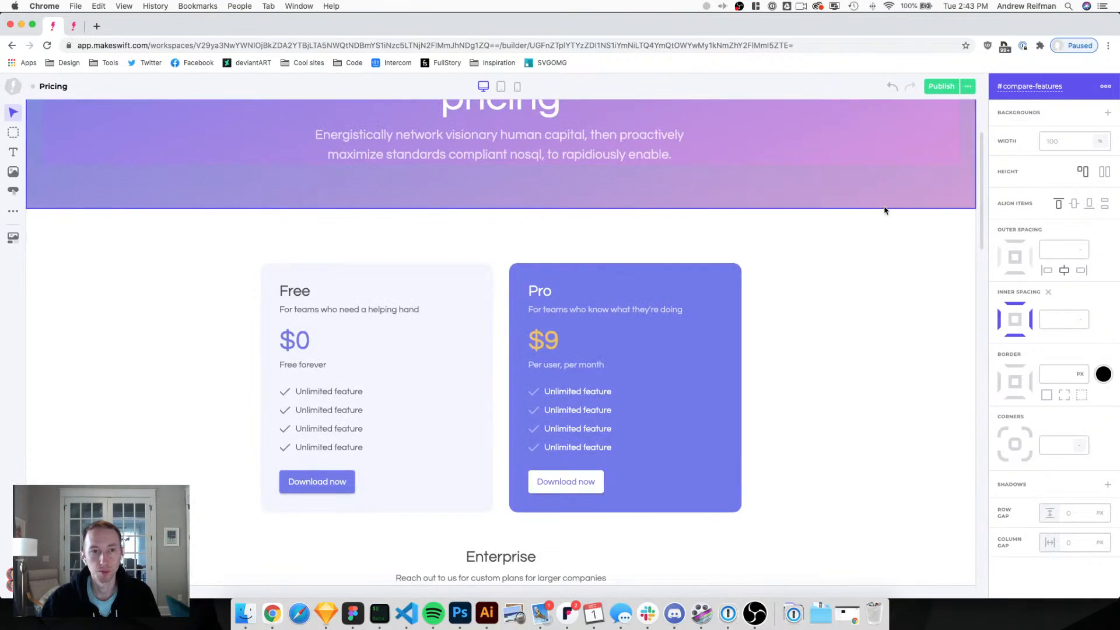
scroll(885, 210, down, 10)
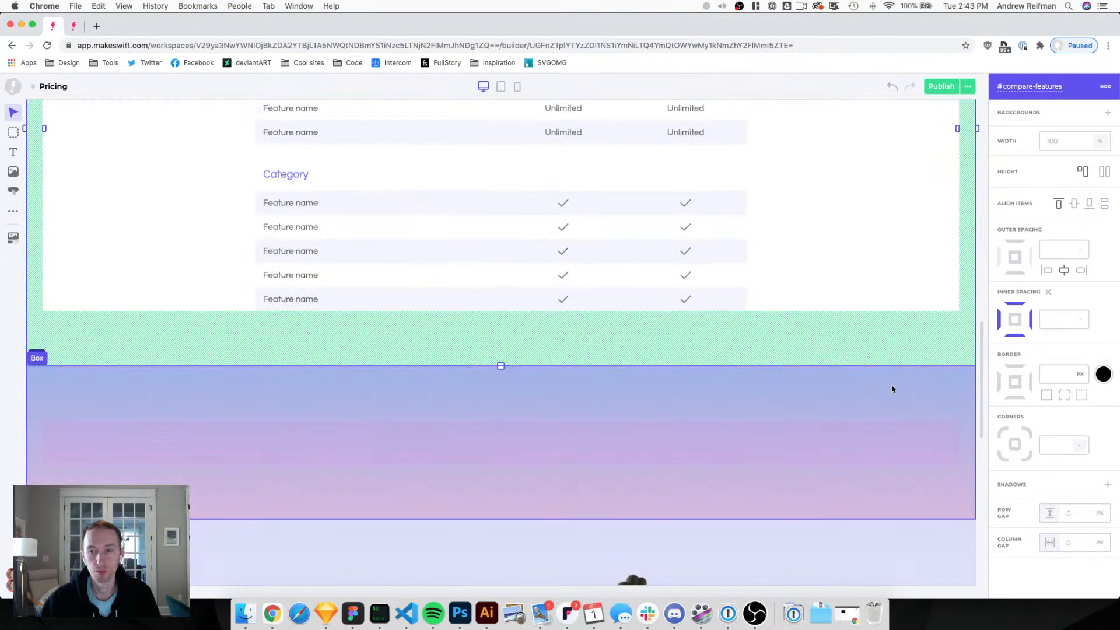
Change the end stop of the box's gradient from pink to the blue site color.
click(925, 370)
click(1101, 143)
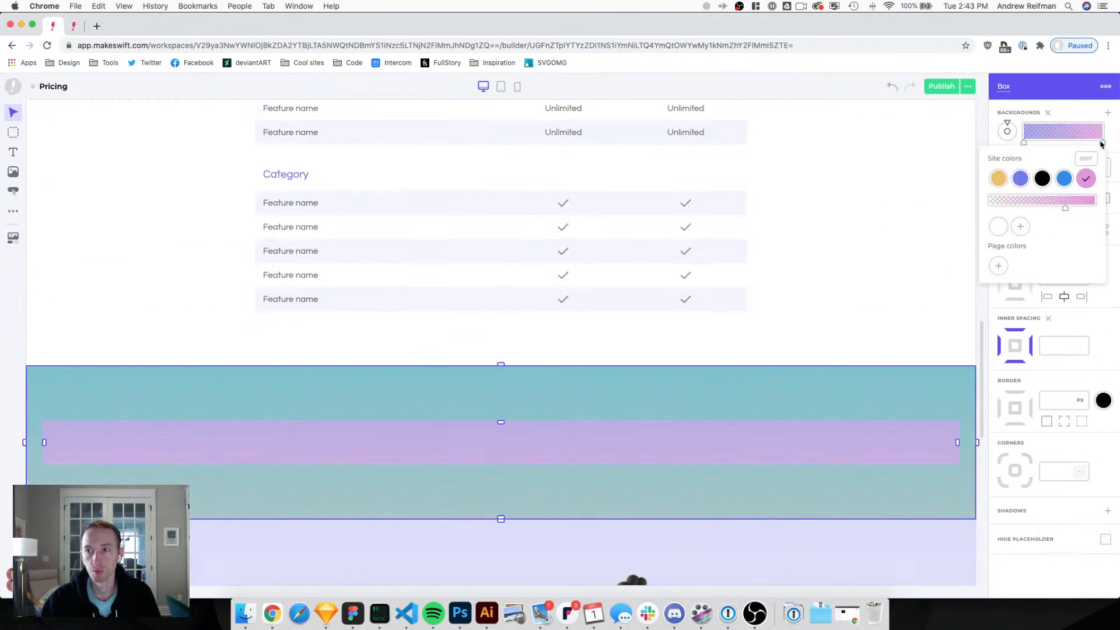
click(1064, 178)
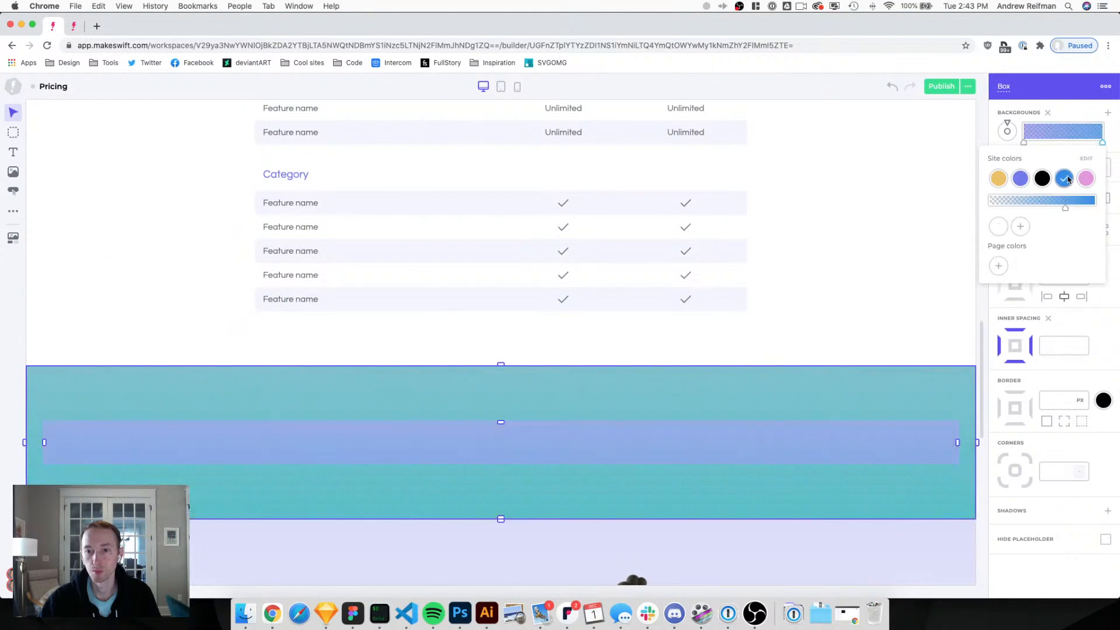
click(992, 126)
Restore both the purple and blue gradient stops of the box to full opacity.
click(1024, 144)
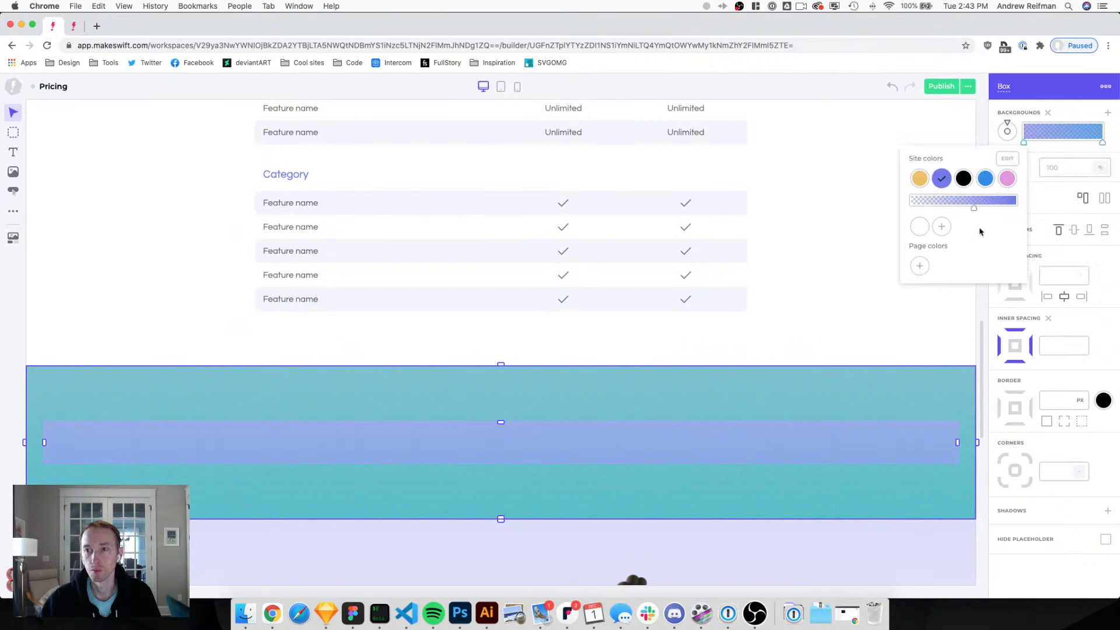
drag(975, 208, 1106, 208)
click(1069, 120)
click(1102, 143)
click(984, 123)
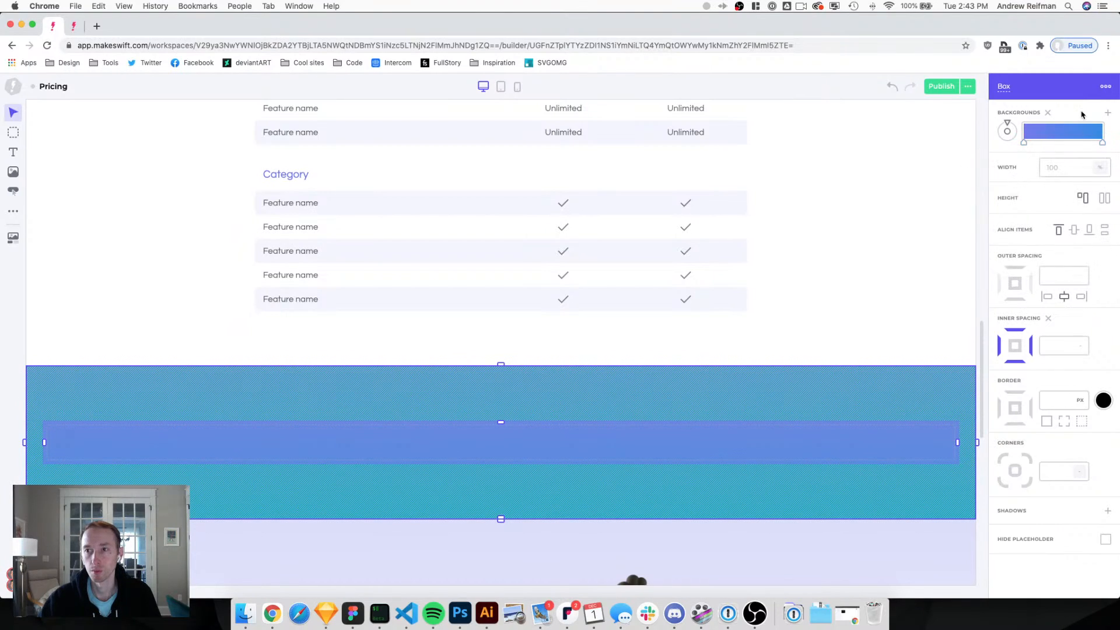
click(985, 123)
Try a three-stop gradient on the box by shifting the blue stop inward and adding a yellow stop at the end.
scroll(945, 177, down, 6)
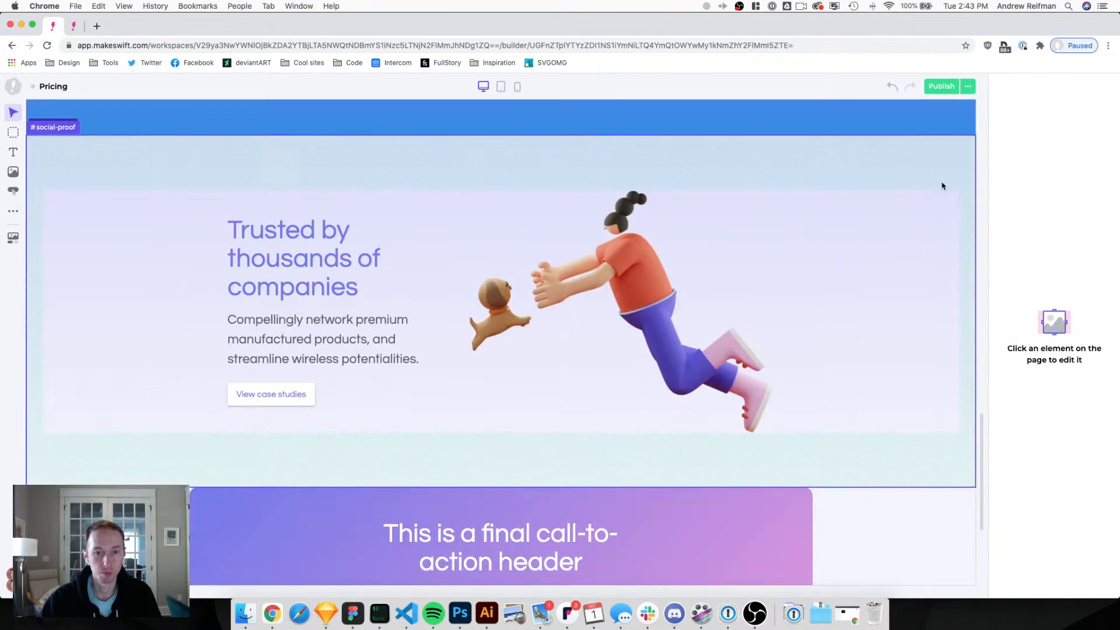
scroll(942, 185, up, 5)
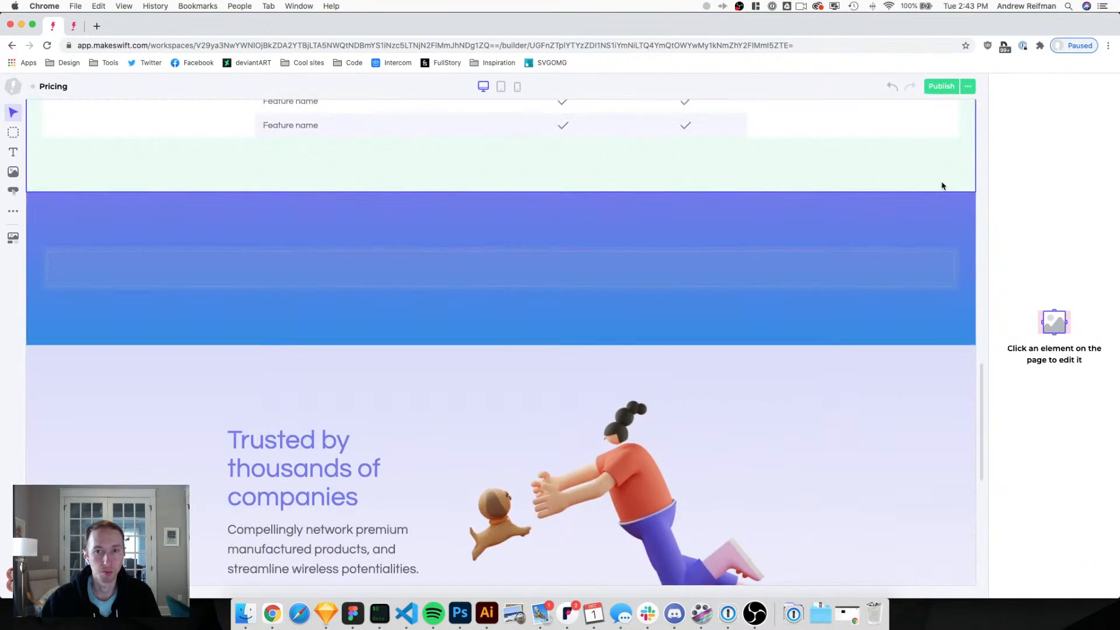
click(913, 211)
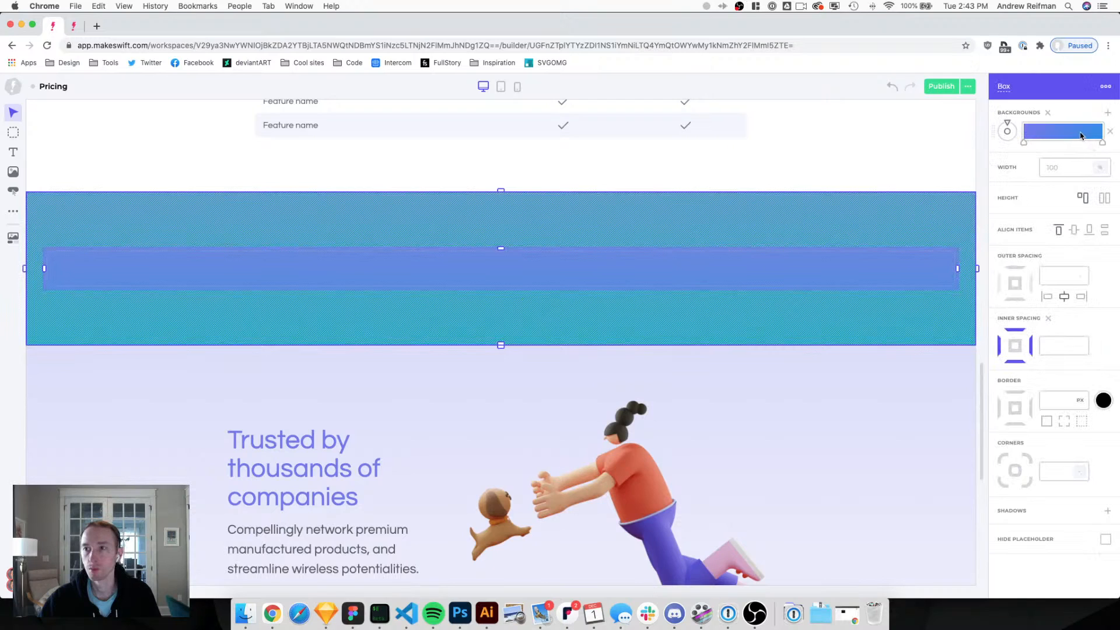
drag(1103, 143, 1075, 143)
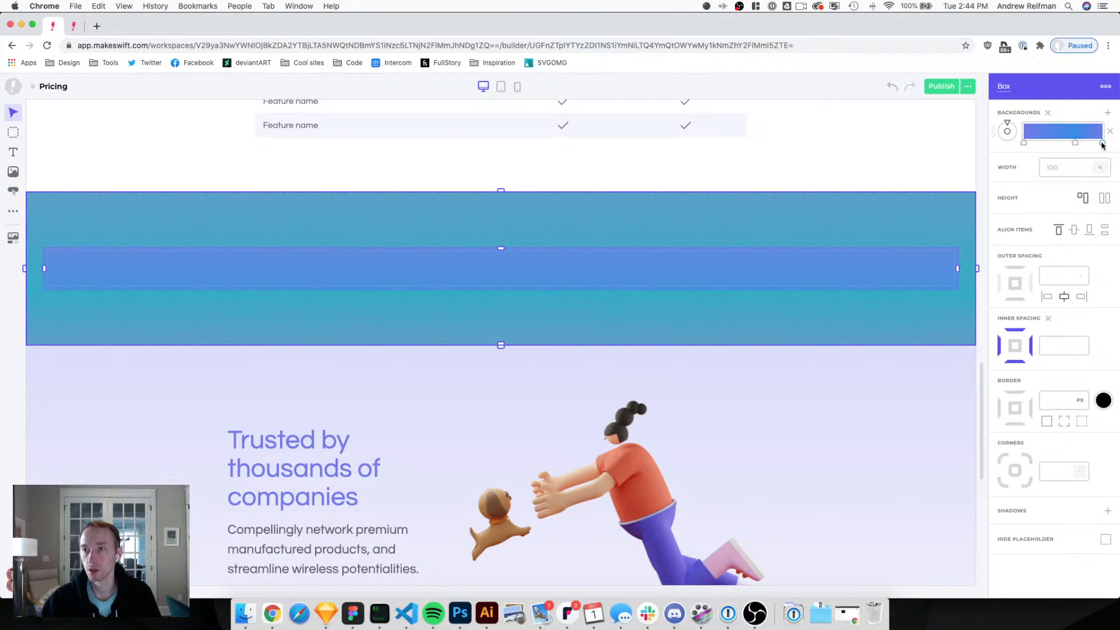
click(1099, 145)
click(1006, 179)
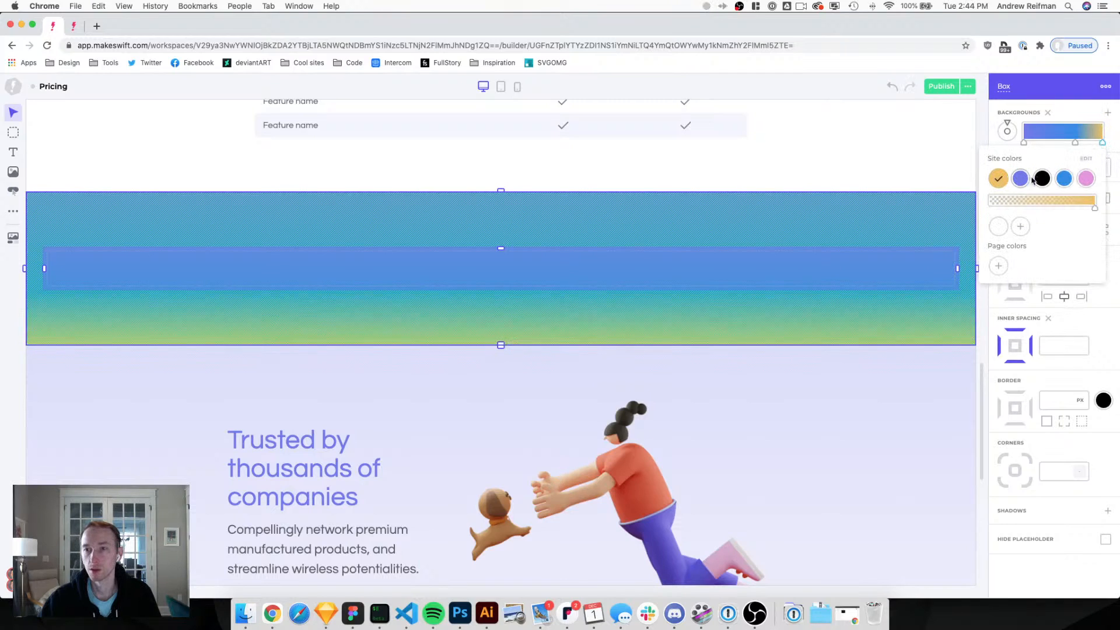
click(1101, 145)
click(1102, 144)
mouse_move(1101, 145)
mouse_down()
mouse_move(1050, 142)
mouse_move(1054, 166)
mouse_move(1108, 143)
mouse_up()
Try yellow as the end color of the box's gradient, and undo the change.
click(1103, 143)
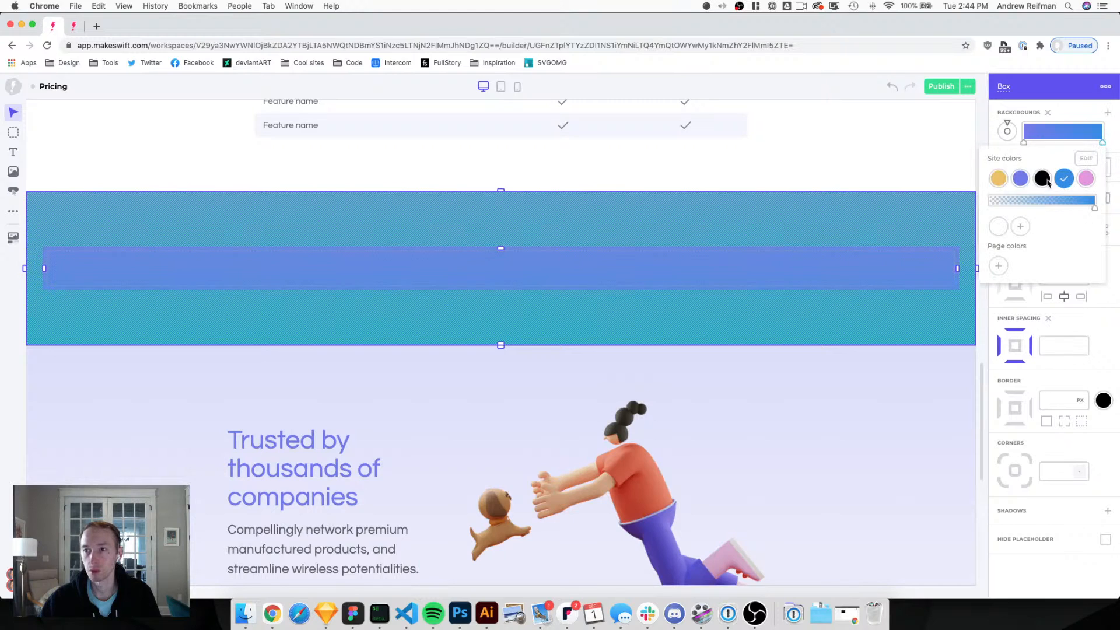
click(1003, 180)
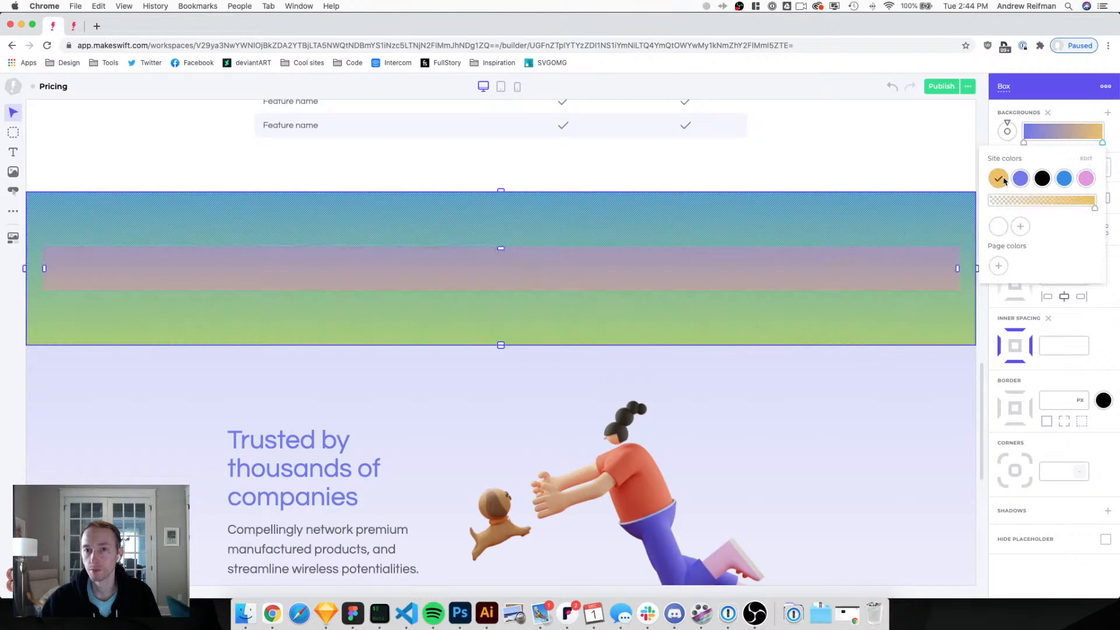
click(982, 123)
click(981, 123)
key(super+z)
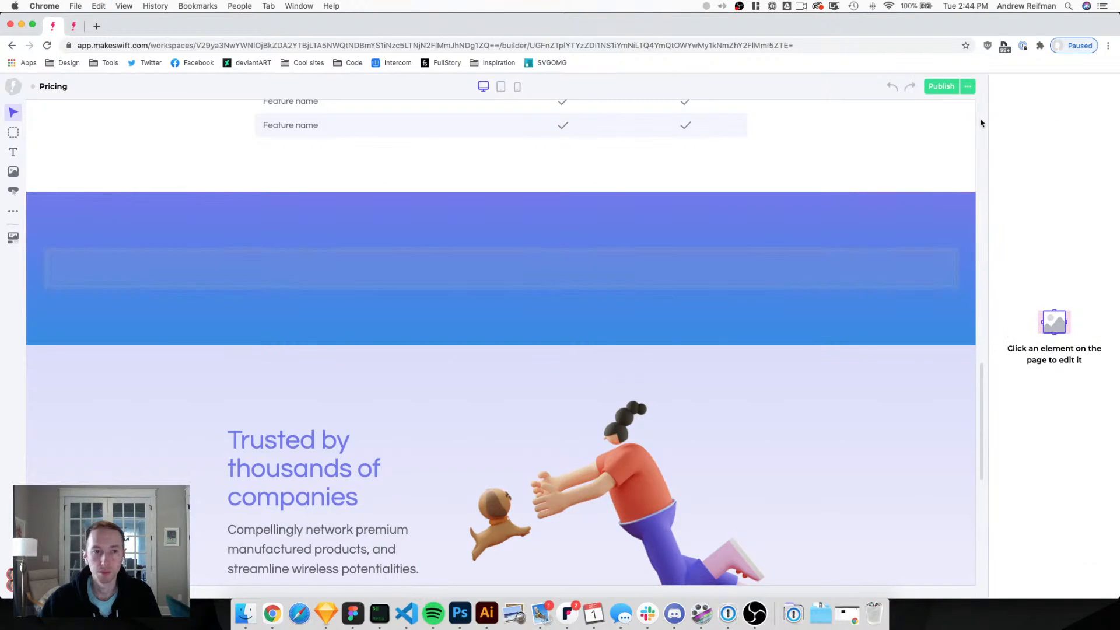
Rotate the box's gradient diagonally so it runs from purple at upper right to blue at lower left, and nest a Box inside it.
click(939, 201)
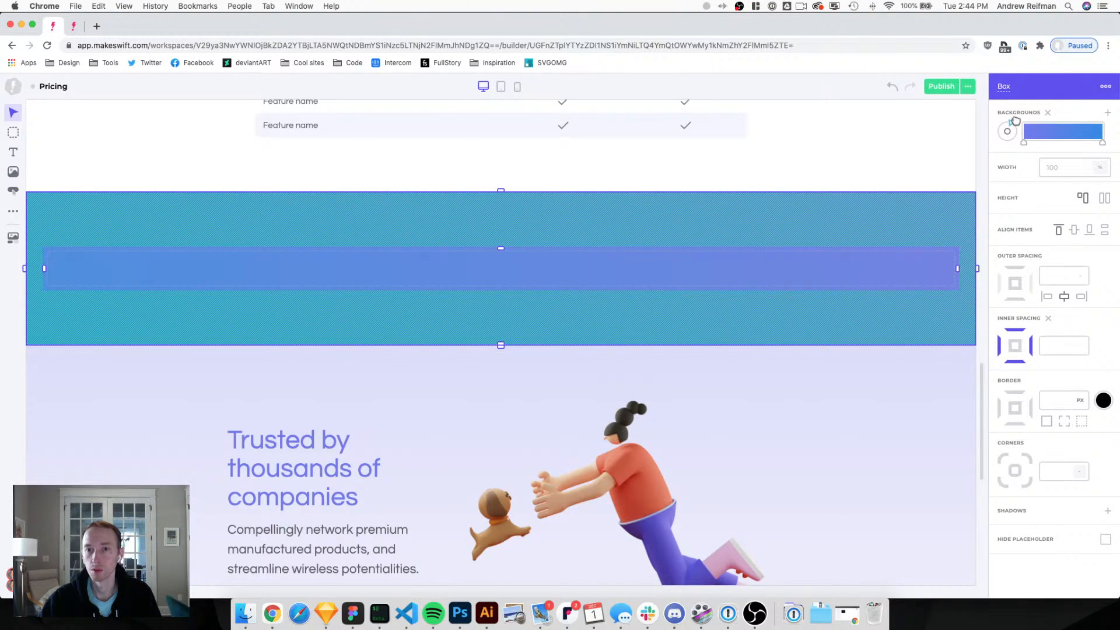
click(982, 143)
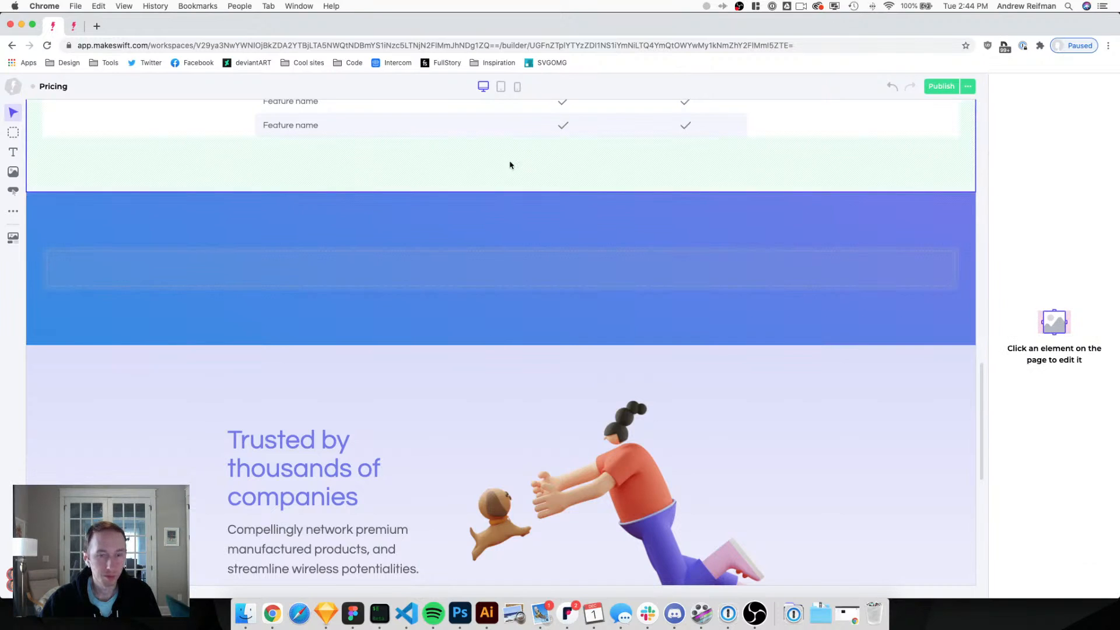
click(540, 277)
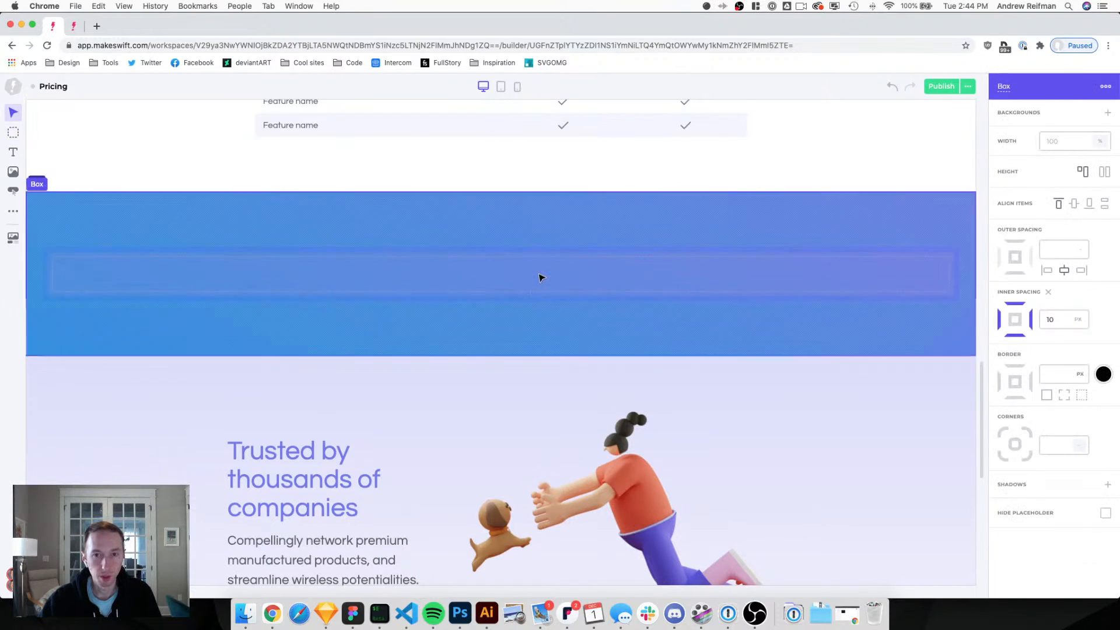
Give the outer gradient box the ID "customers".
click(537, 228)
click(1001, 87)
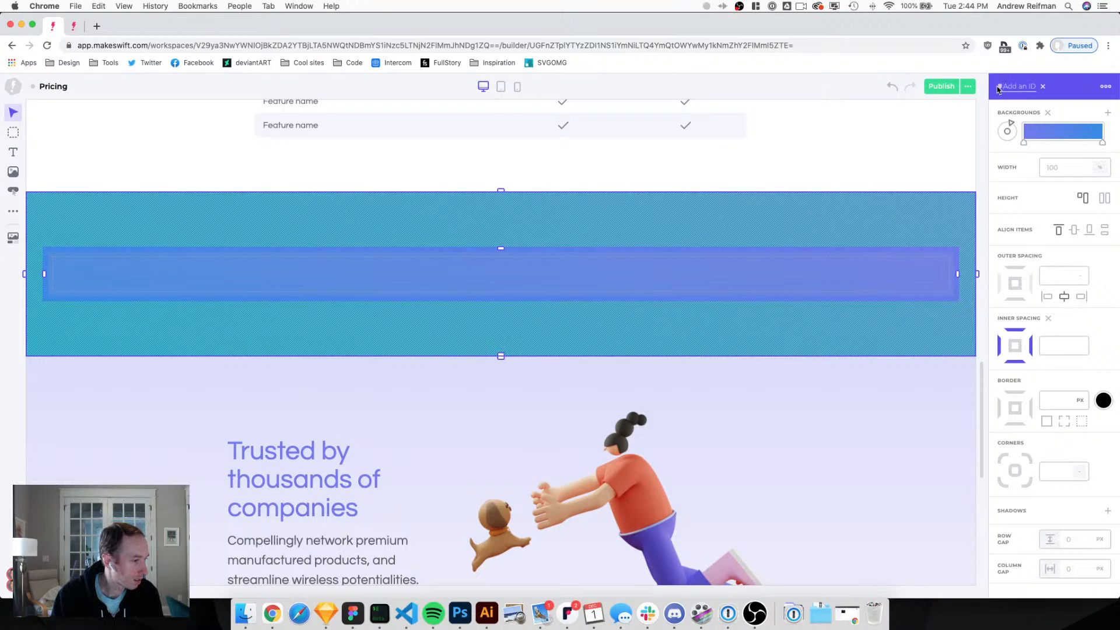
text(cusomters)
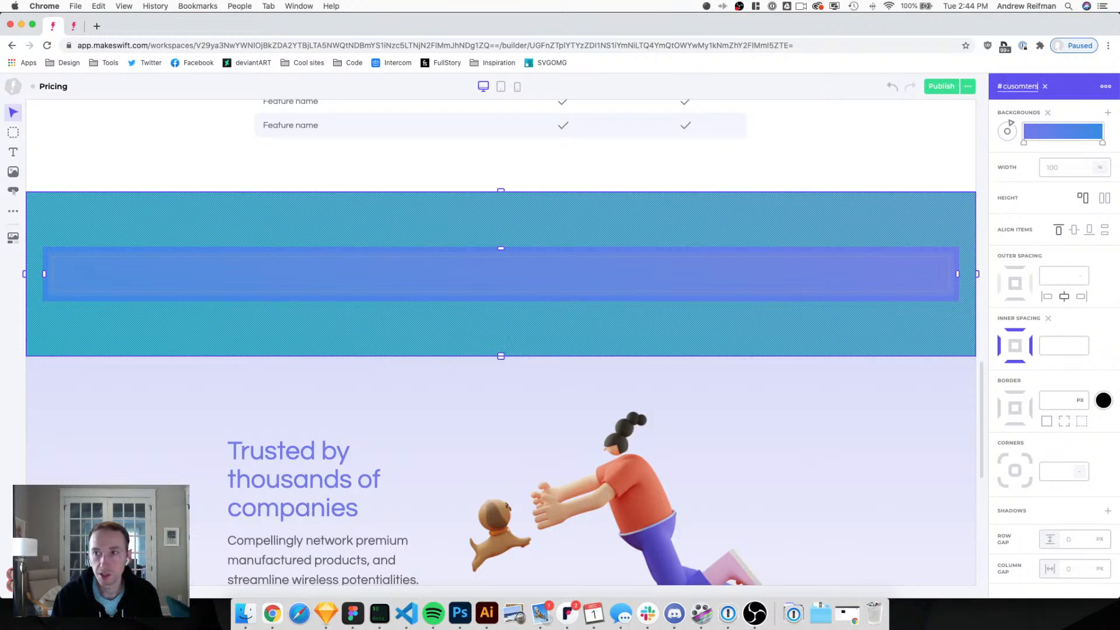
key(BackSpace)
key(BackSpace)
key(BackSpace)
key(BackSpace)
key(BackSpace)
key(BackSpace)
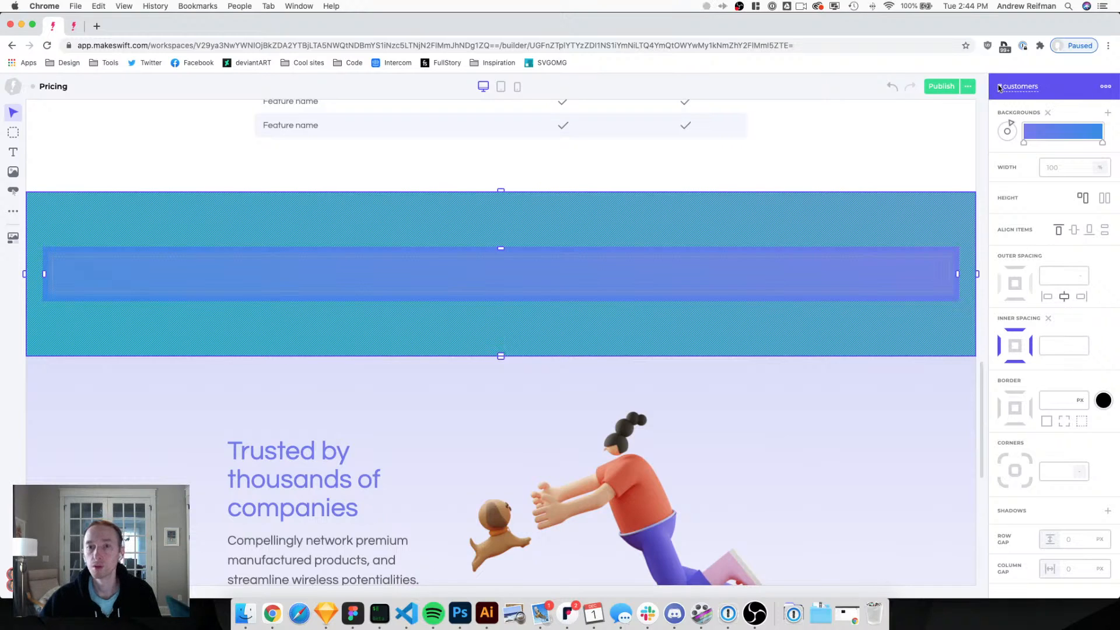
Give the box nested inside the gradient section the ID "customers-container".
click(850, 275)
text(tomers-)
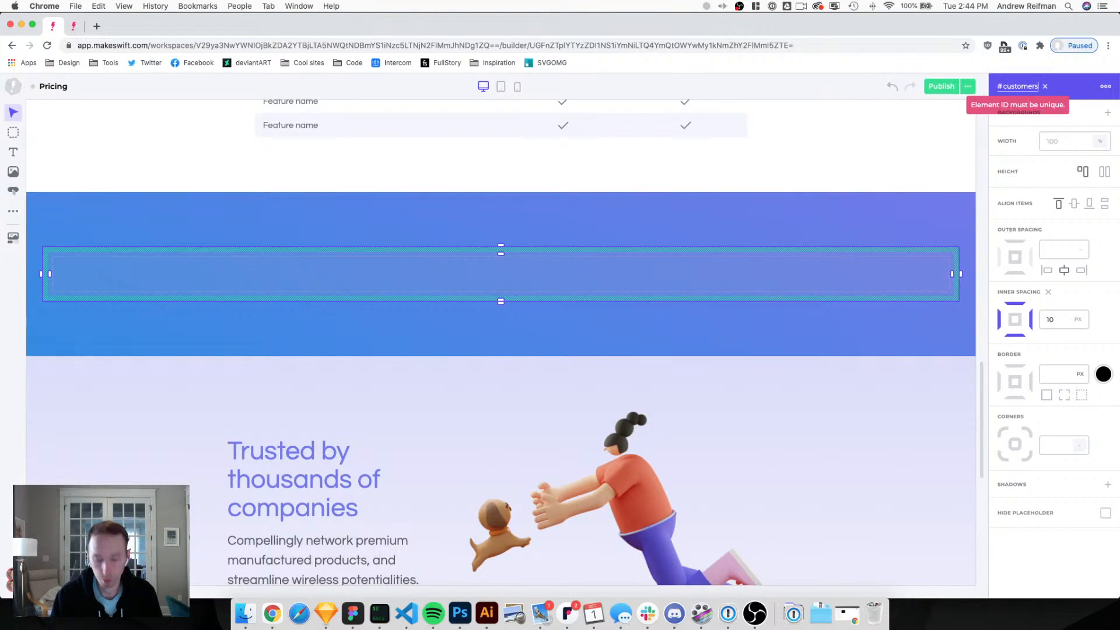
text(container)
key(Return)
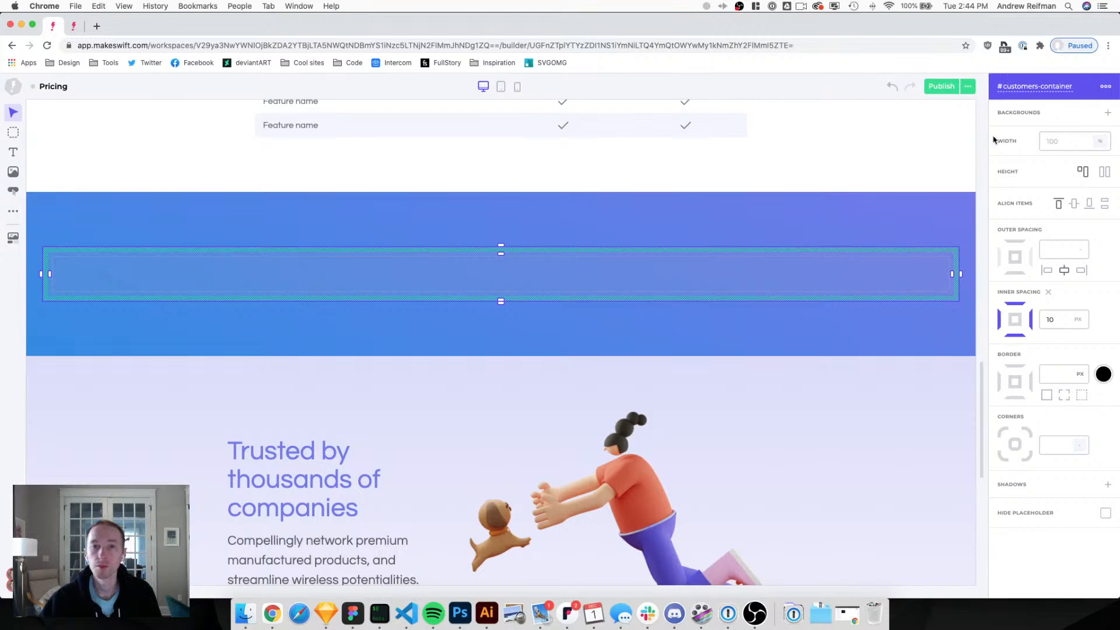
Clear the customers-container box's inner spacing and narrow it to 1000 px, matching the social-proof container below.
click(1047, 293)
drag(964, 270, 779, 279)
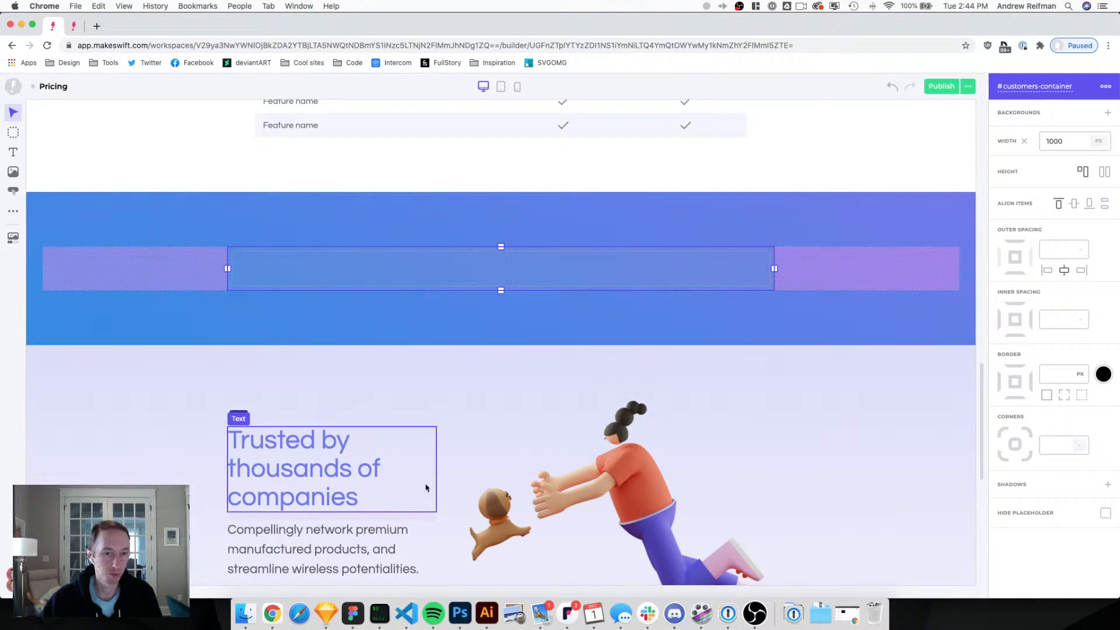
click(444, 503)
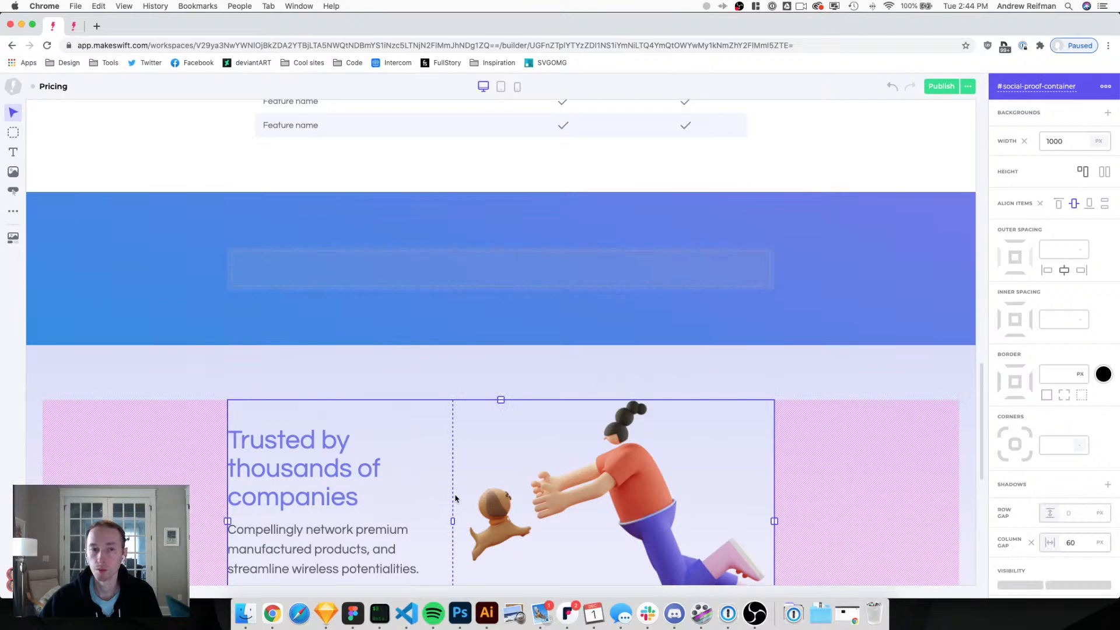
click(340, 261)
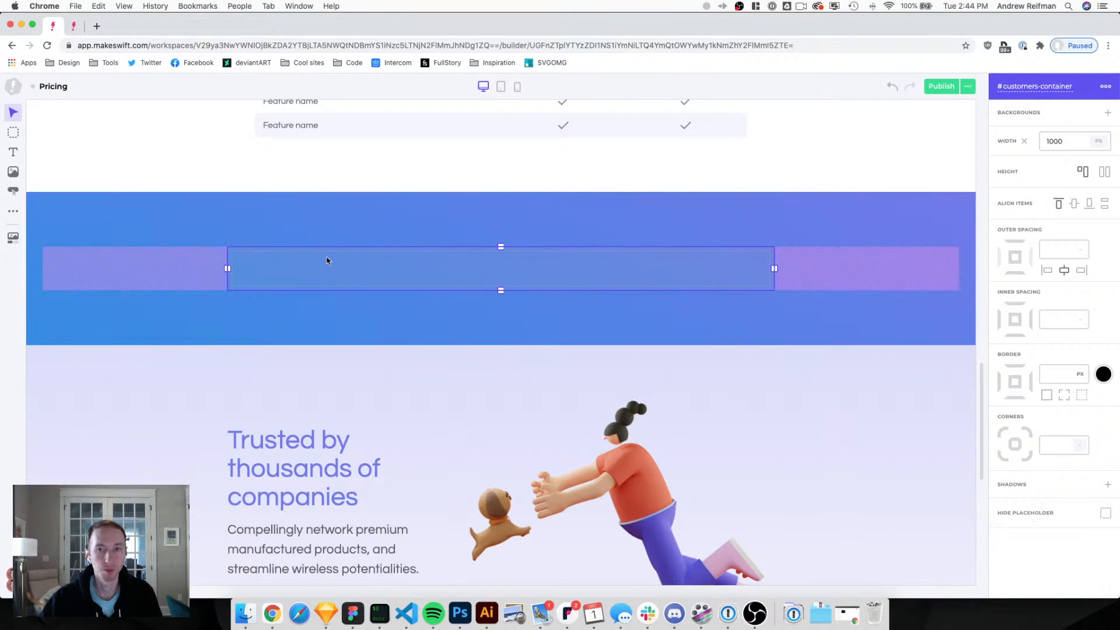
Copy the "Objectively promote worldwide deliverables" heading from the Home page and place it in the Pricing page's customers-container box.
scroll(327, 259, up, 2)
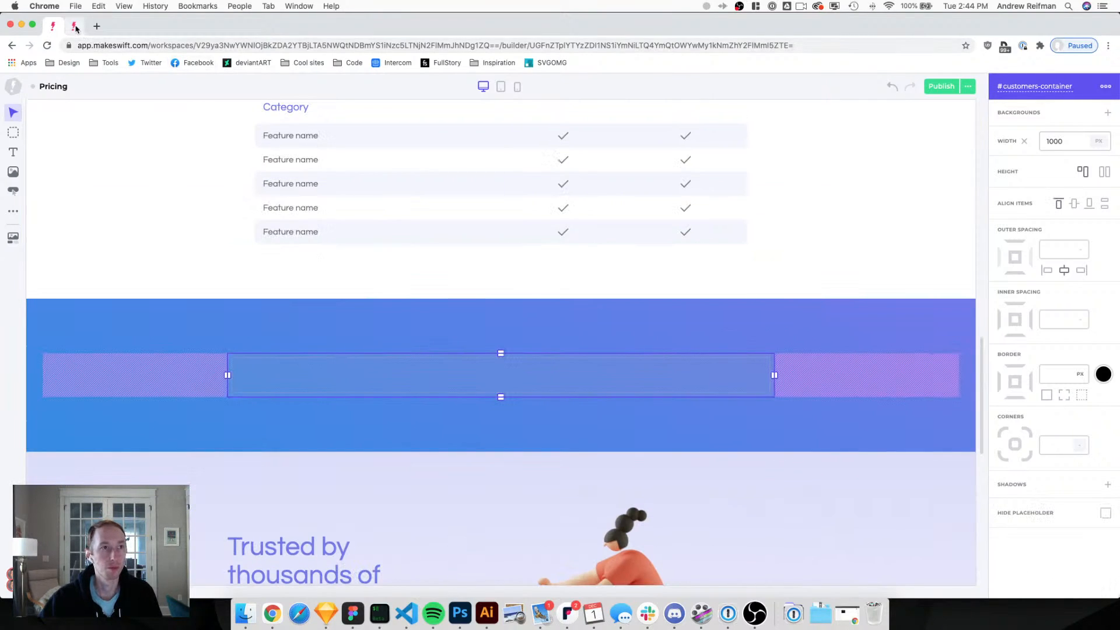
click(74, 26)
scroll(271, 237, up, 4)
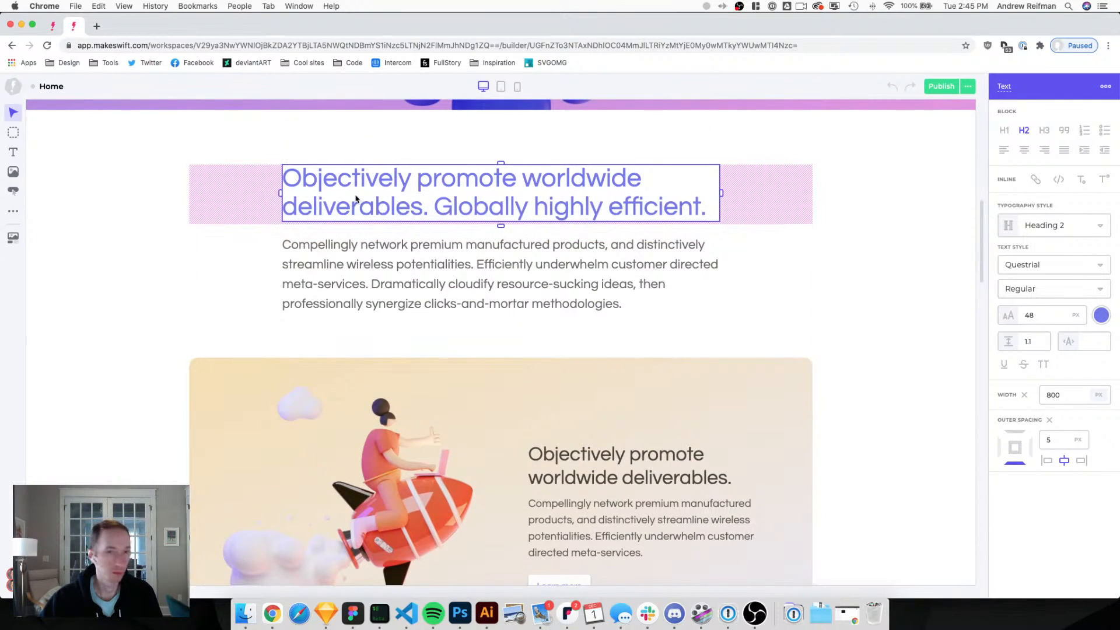
click(54, 26)
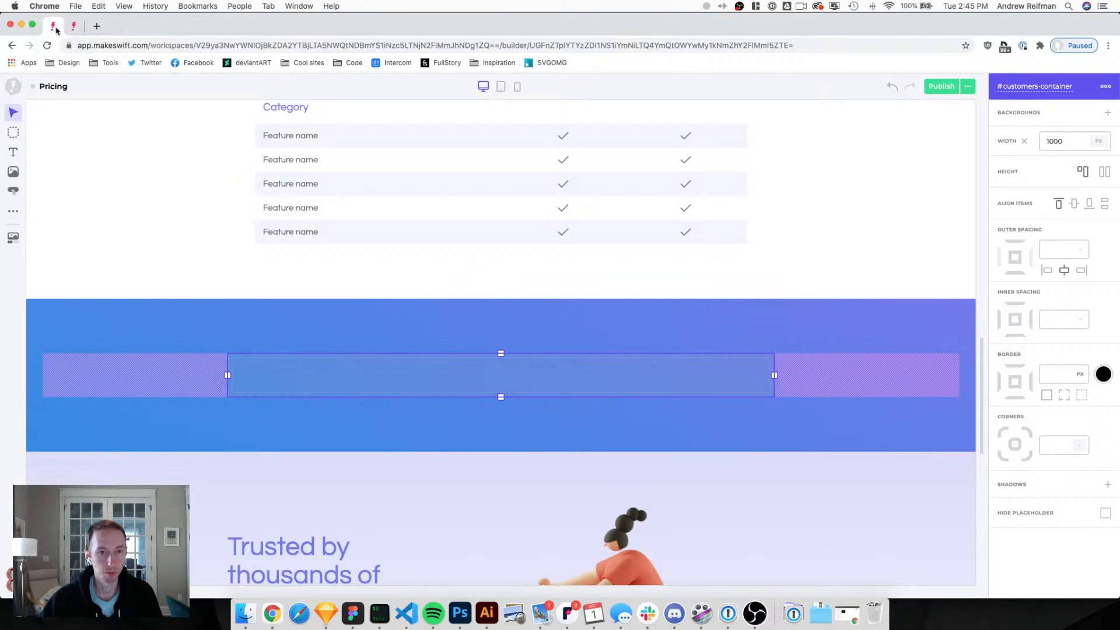
key(t)
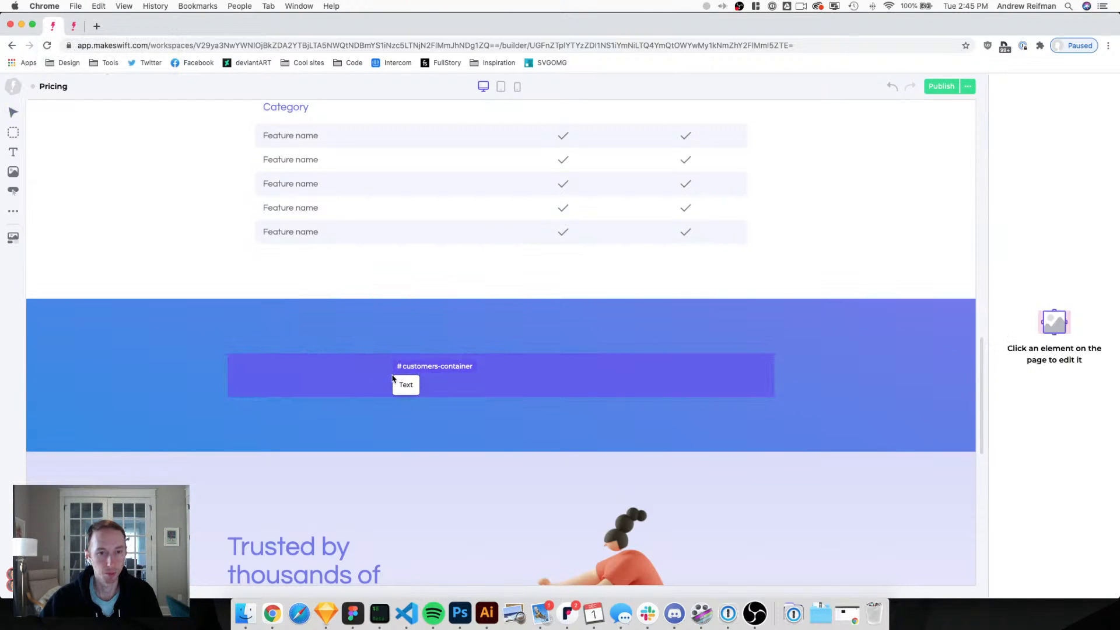
click(393, 378)
Try yellow as the color of the copied heading, and settle on white.
click(1101, 315)
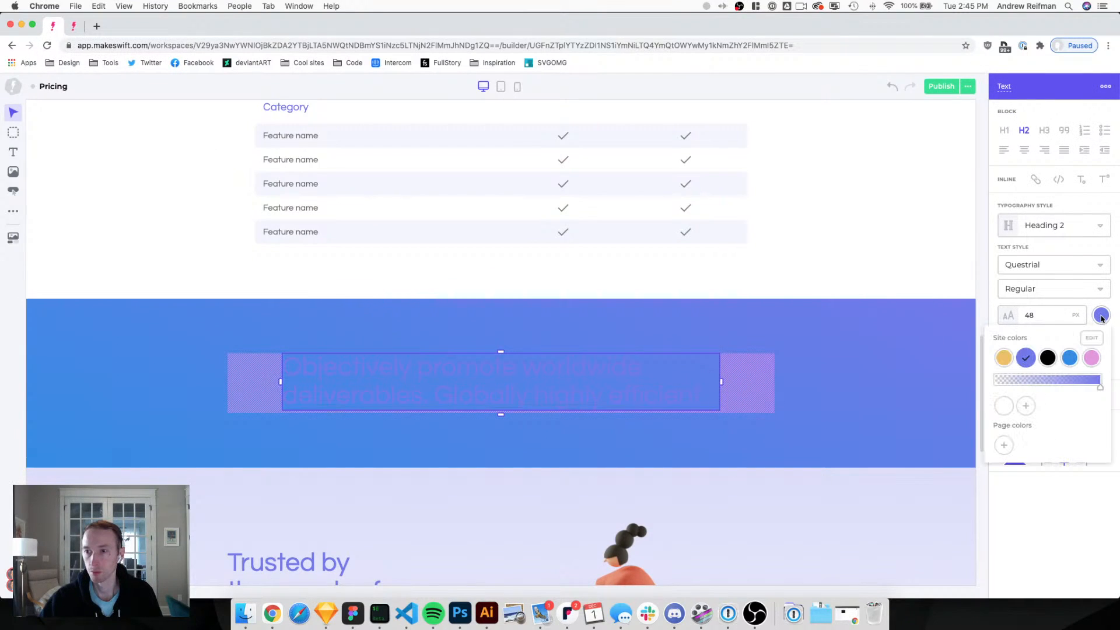
click(1003, 359)
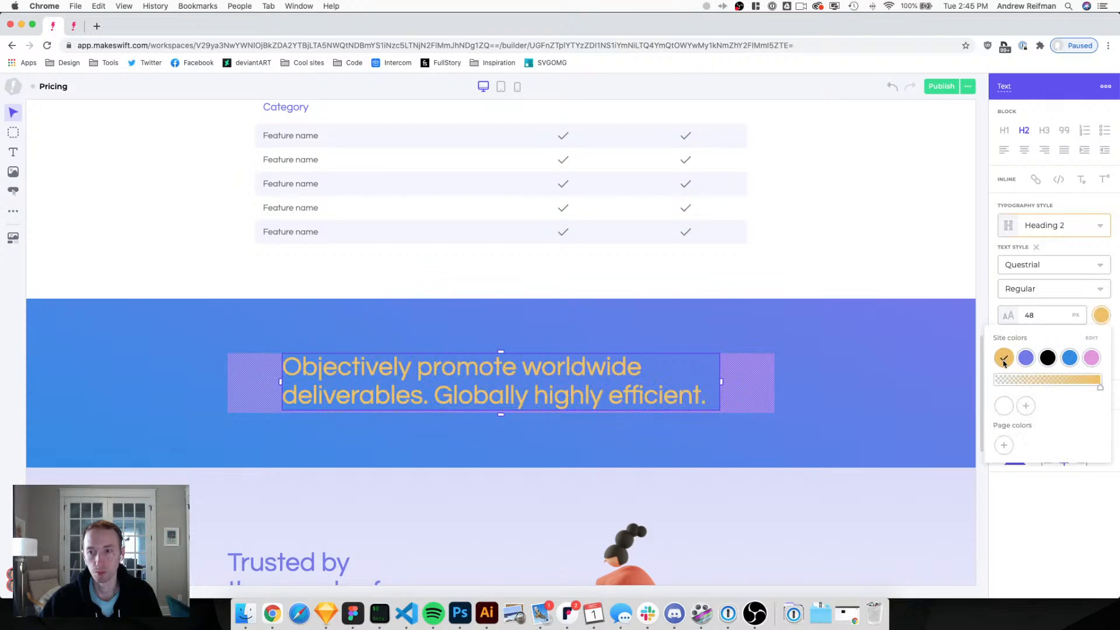
click(1003, 404)
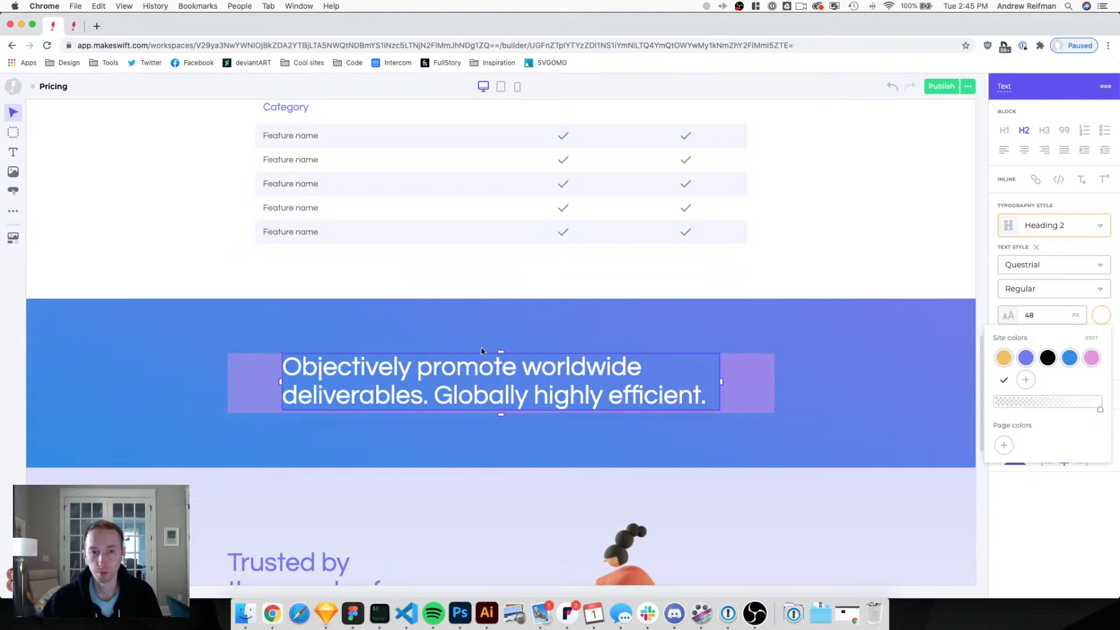
Replace the heading's text with "Used by teams all over the world" and clear its custom width.
double_click(467, 375)
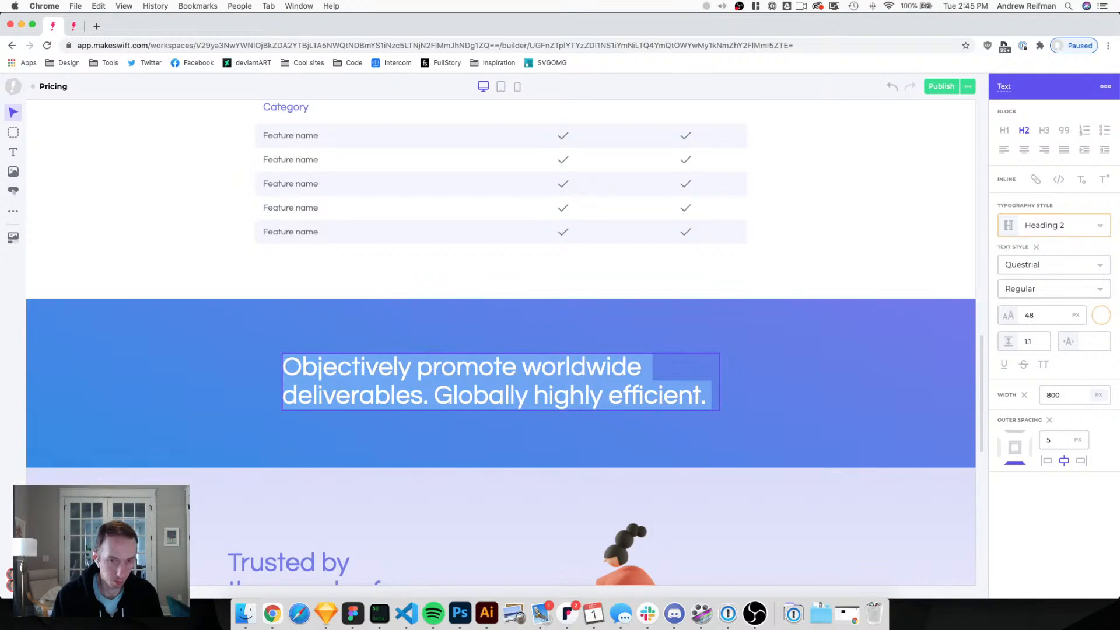
text(Used by)
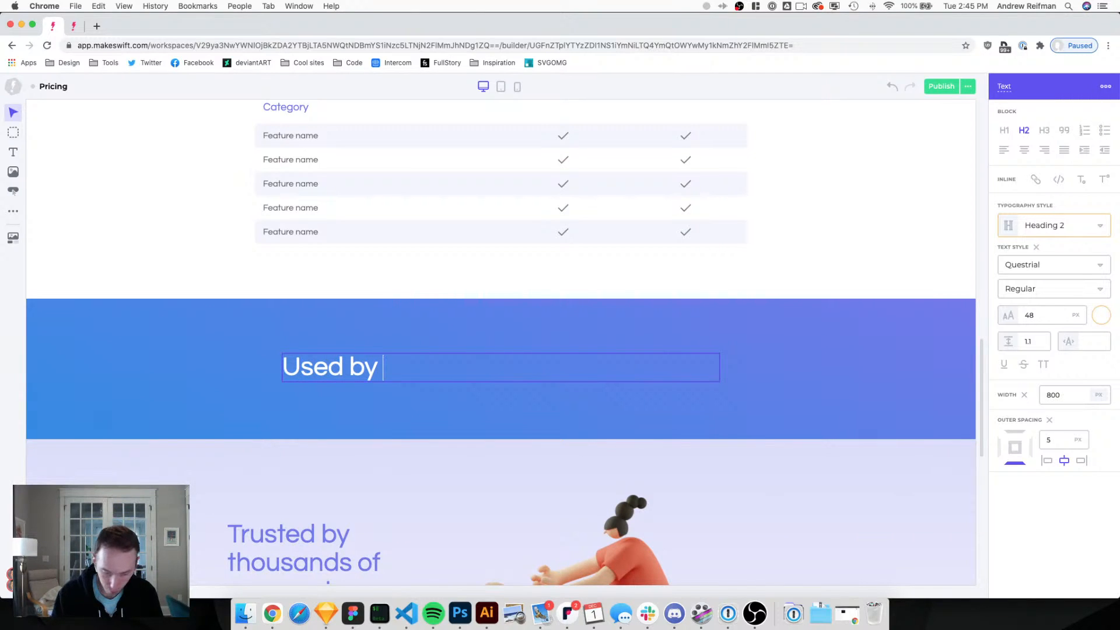
text(these teams)
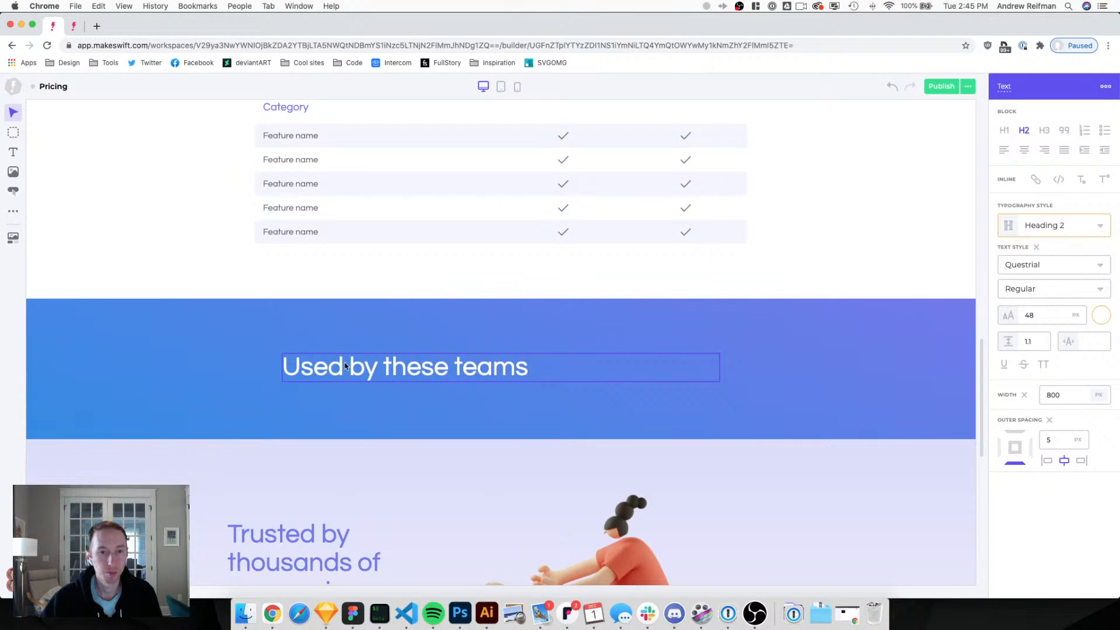
double_click(386, 371)
key(BackSpace)
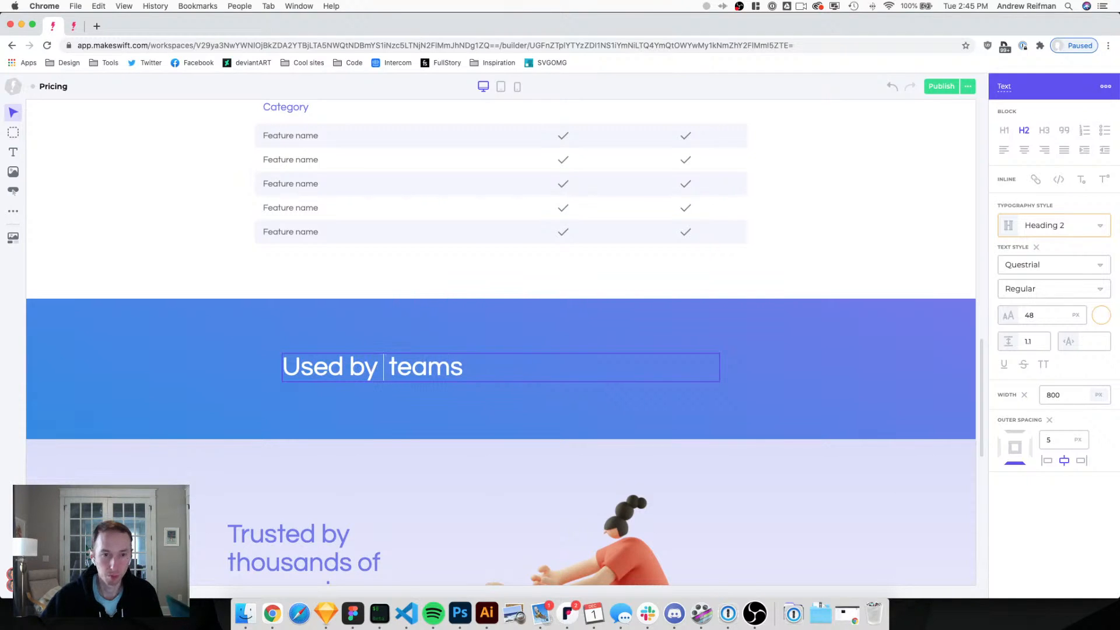
key(BackSpace)
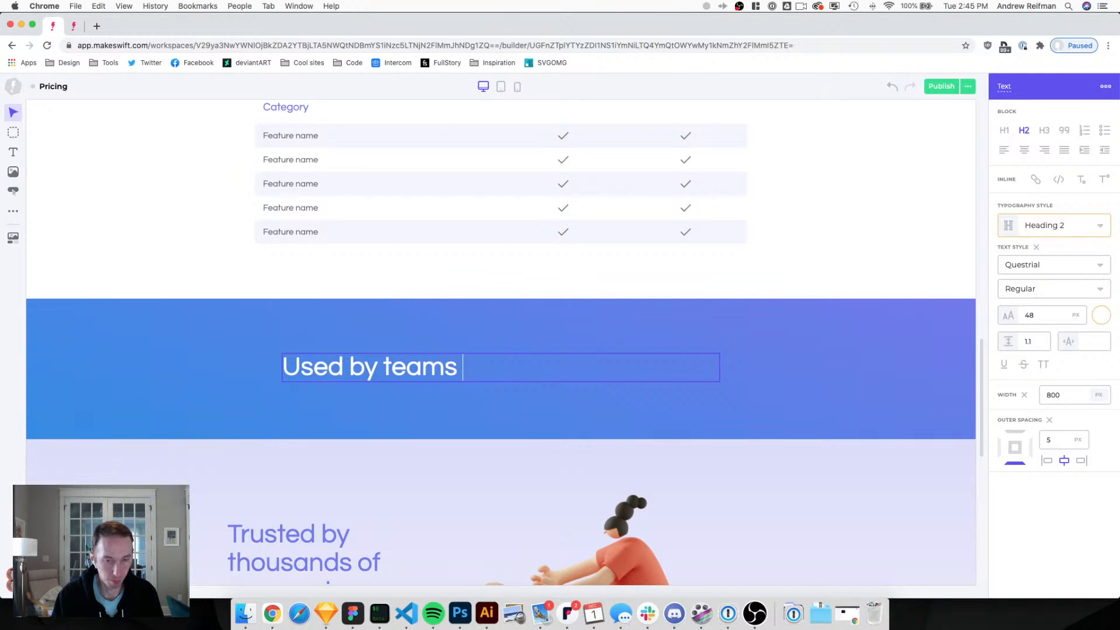
text(all over )
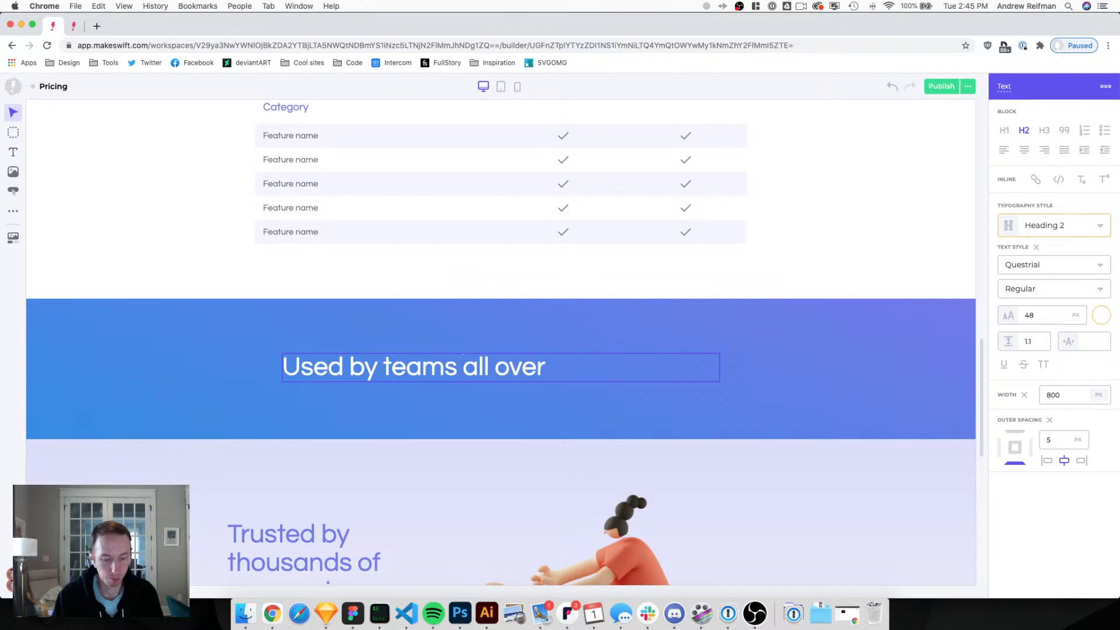
text(the world)
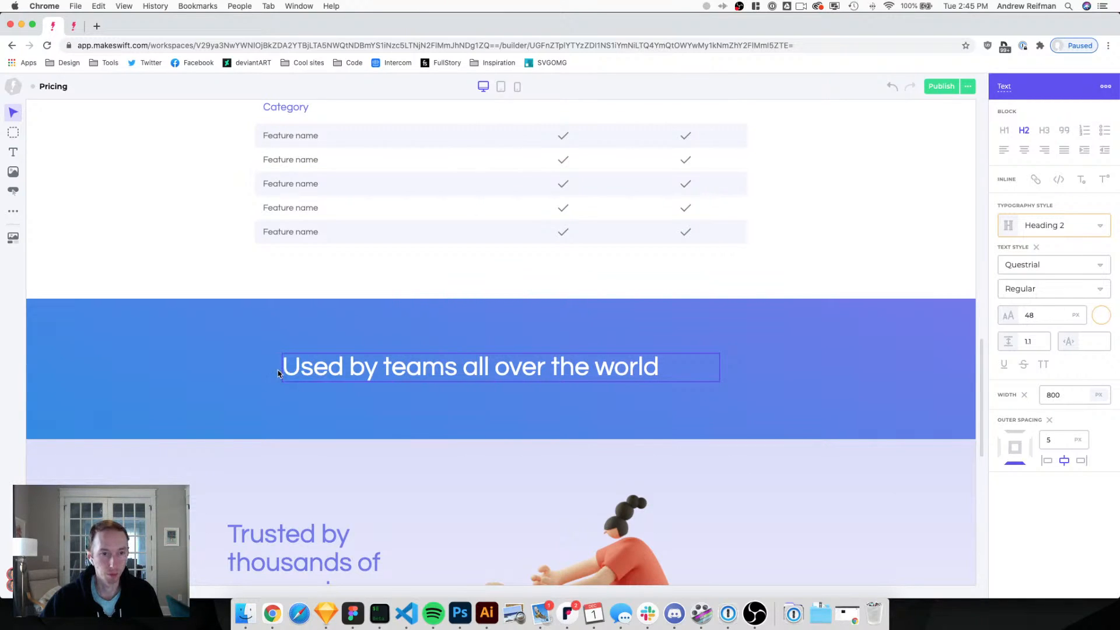
key(Escape)
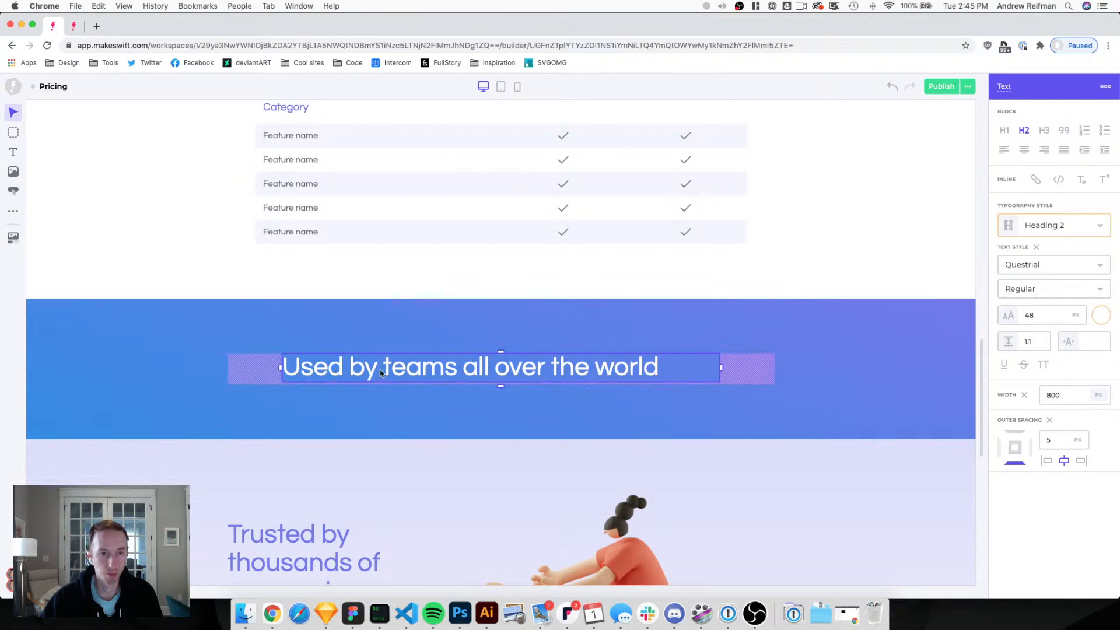
click(1024, 395)
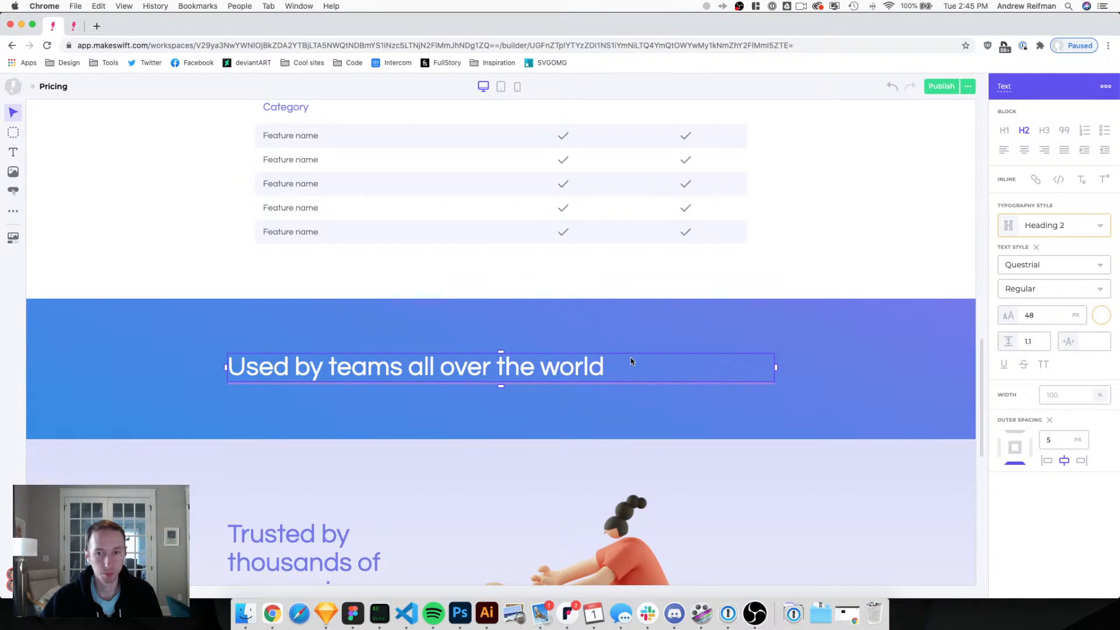
Add a Box beside the heading inside customers-container, and remove the heading's bottom outer spacing.
click(981, 157)
key(b)
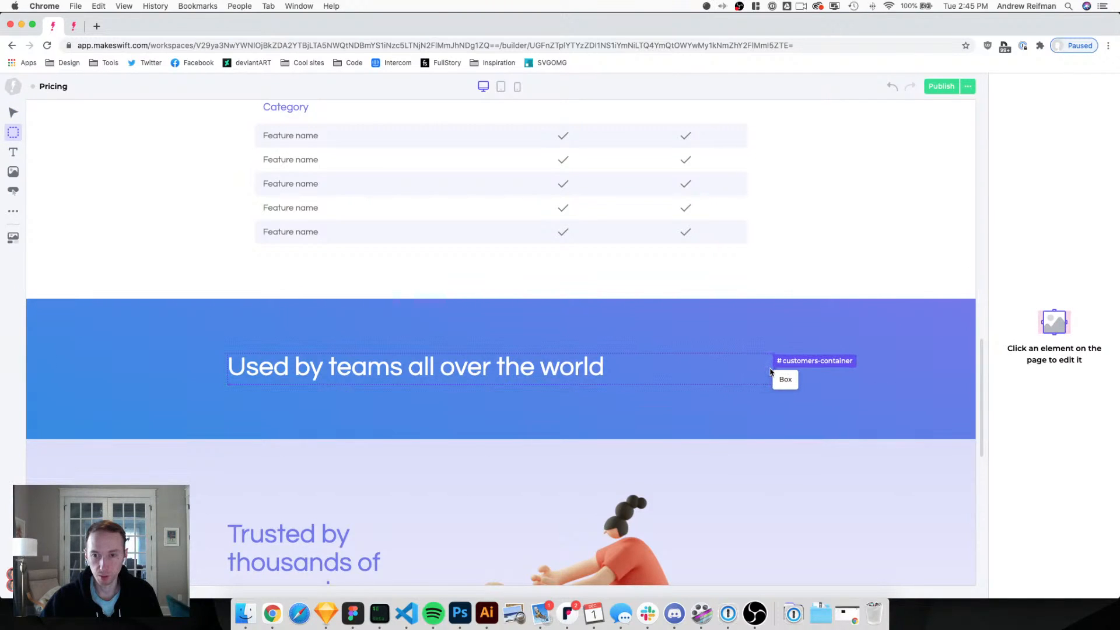
click(713, 372)
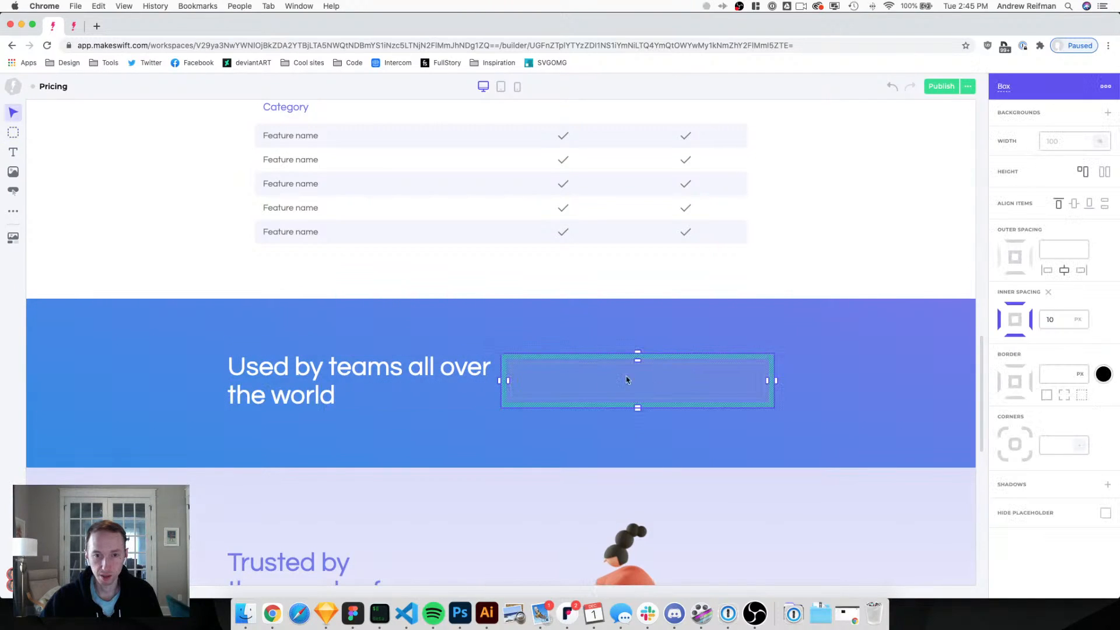
click(493, 393)
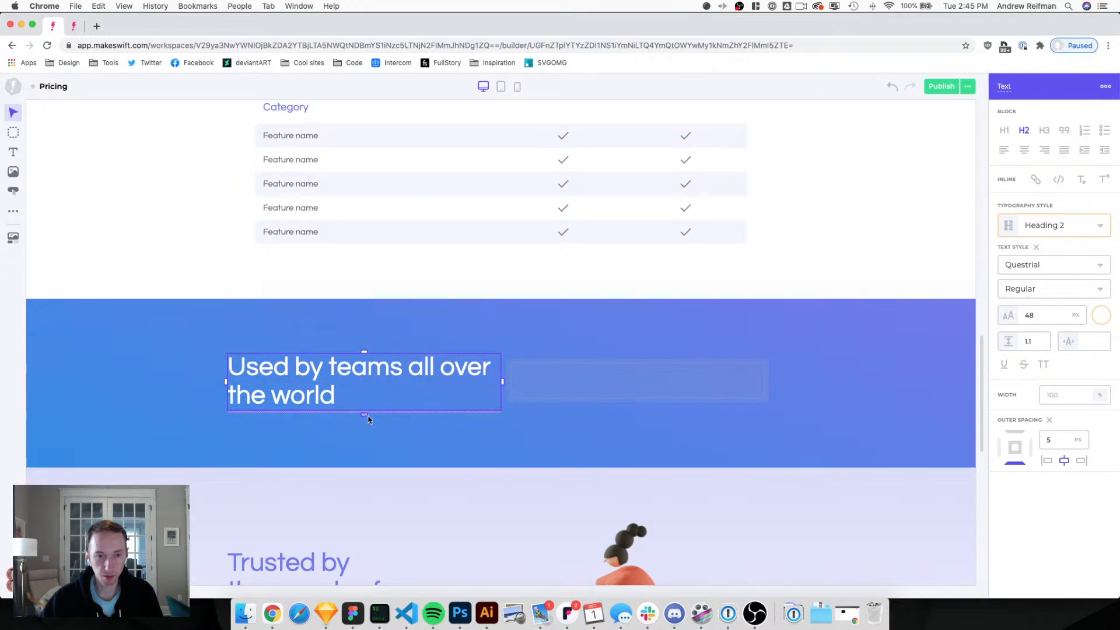
key(Escape)
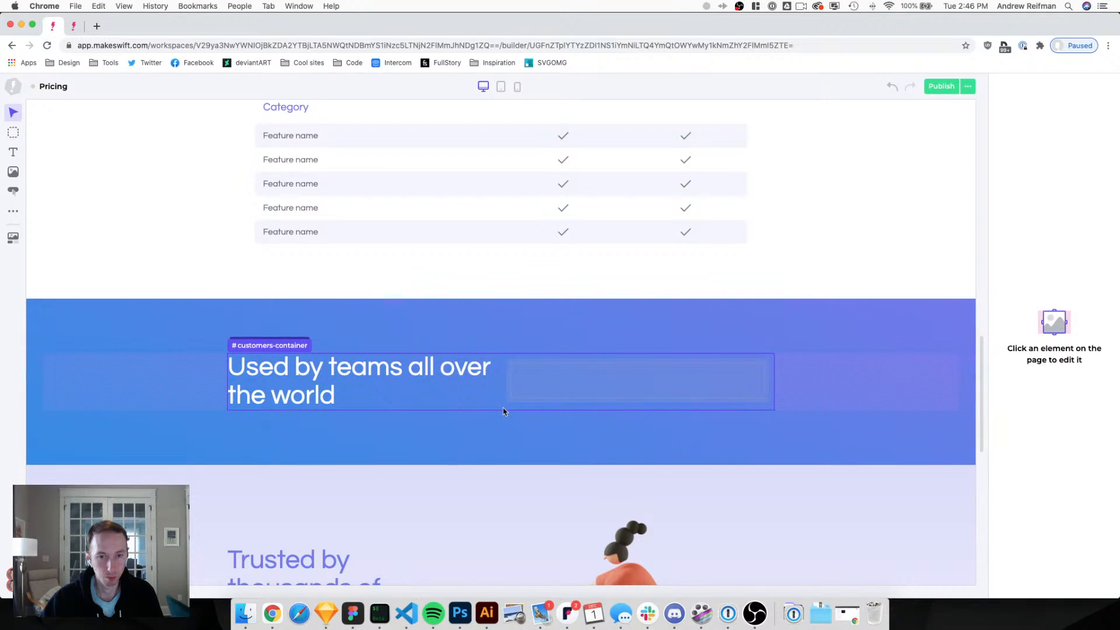
Set the column gap of customers-container to 60 px.
click(503, 410)
click(1073, 543)
text(60)
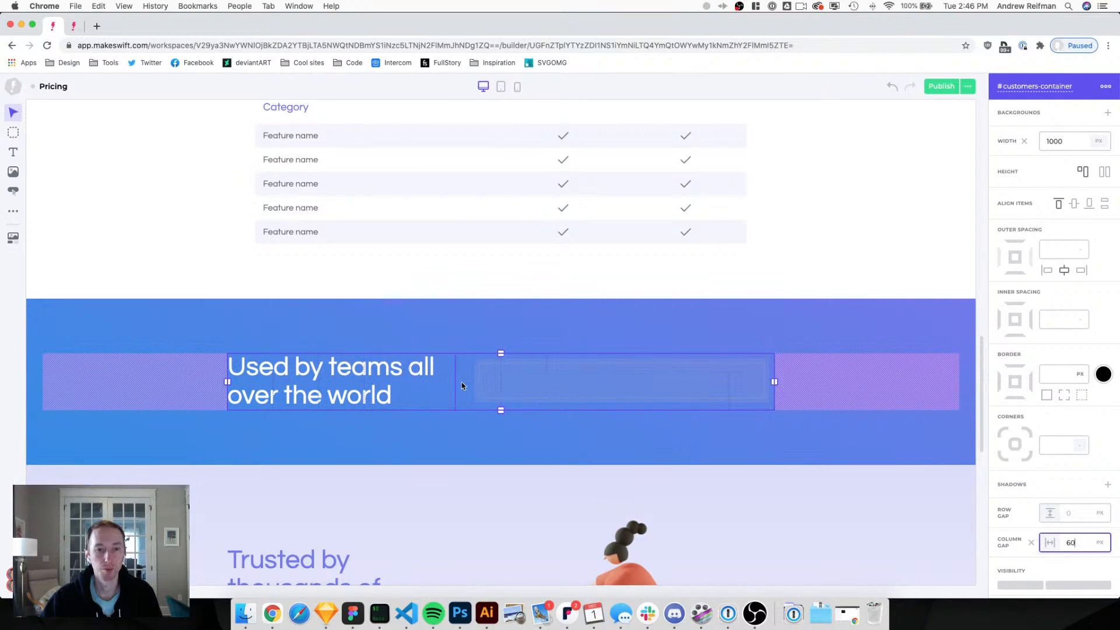
Resize the container's columns so the heading wraps onto two lines beside a wider box, and center the items vertically.
drag(447, 385, 430, 384)
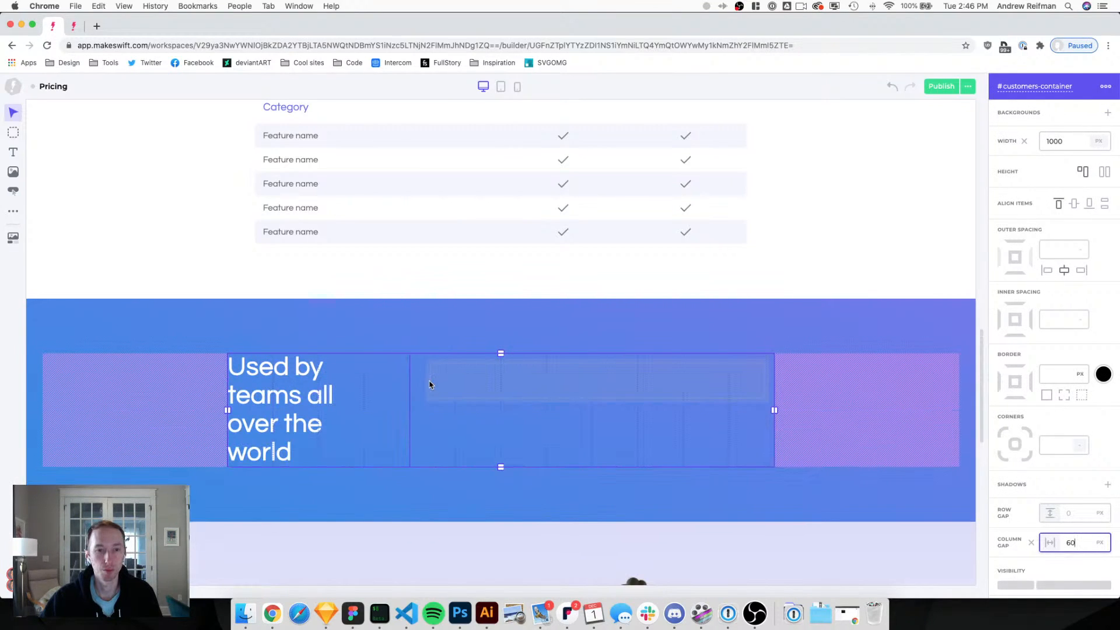
scroll(430, 382, down, 5)
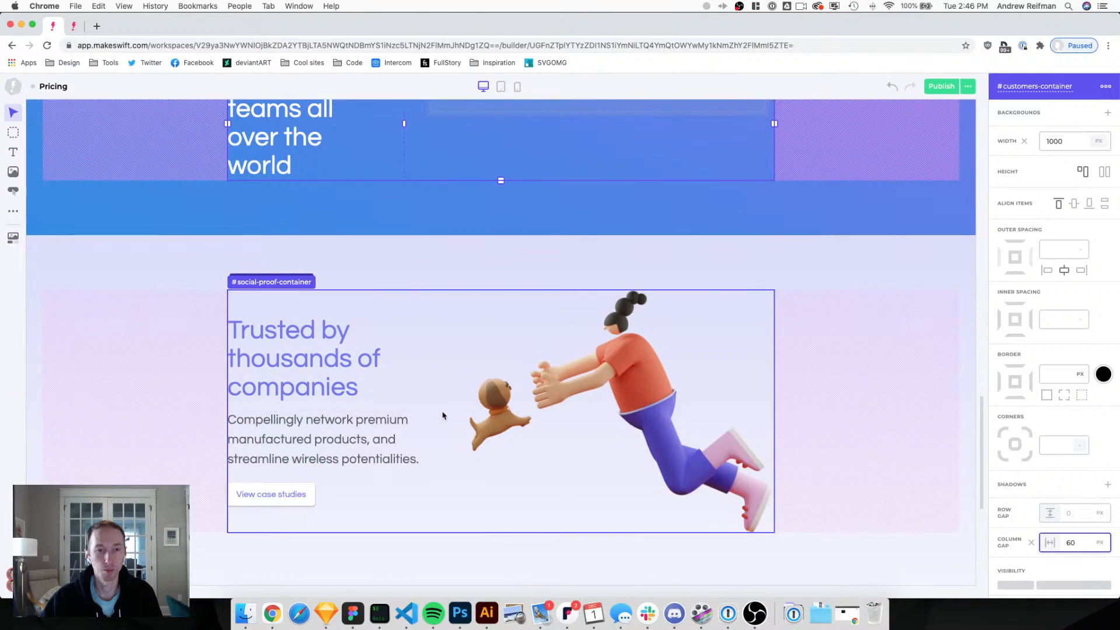
scroll(415, 250, up, 6)
drag(404, 461, 439, 458)
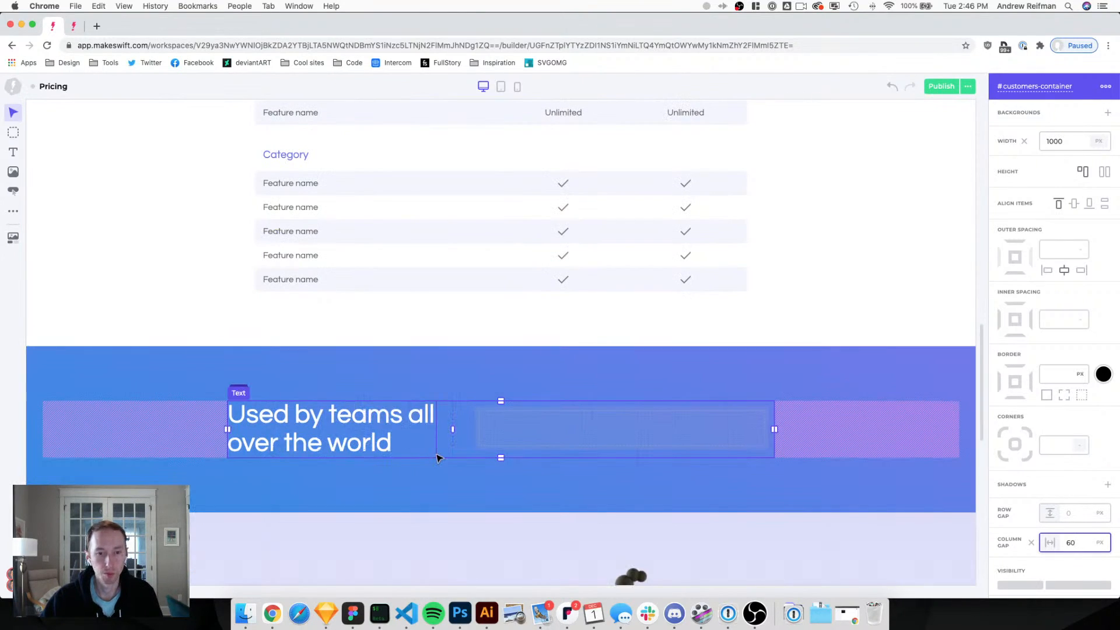
click(1074, 203)
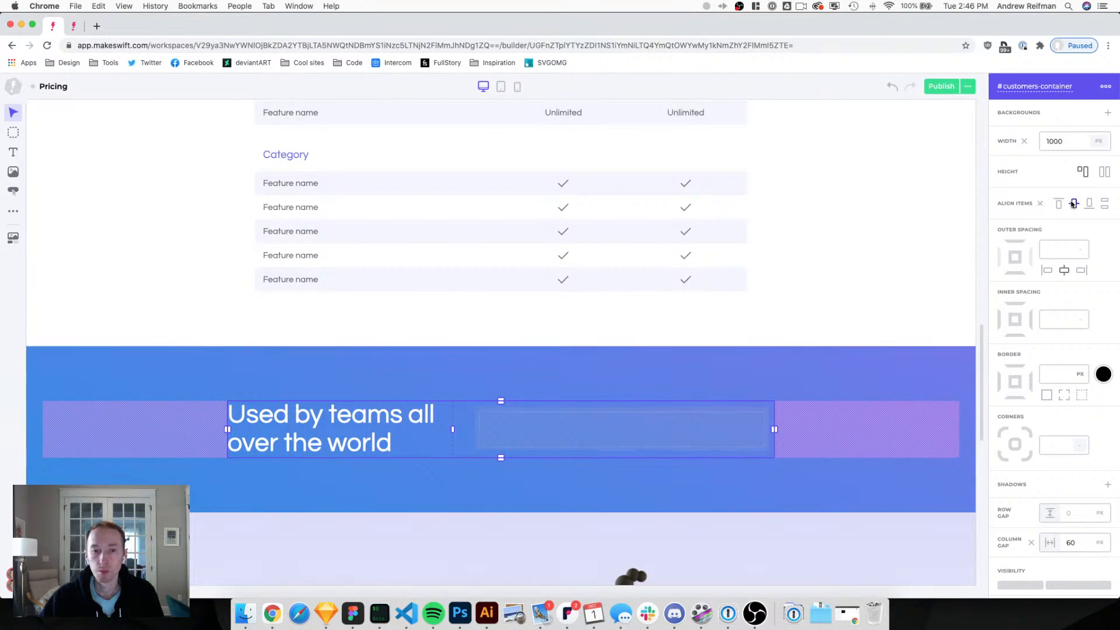
Clear the inner spacing of the empty box beside the heading and give it the ID "logos".
click(568, 433)
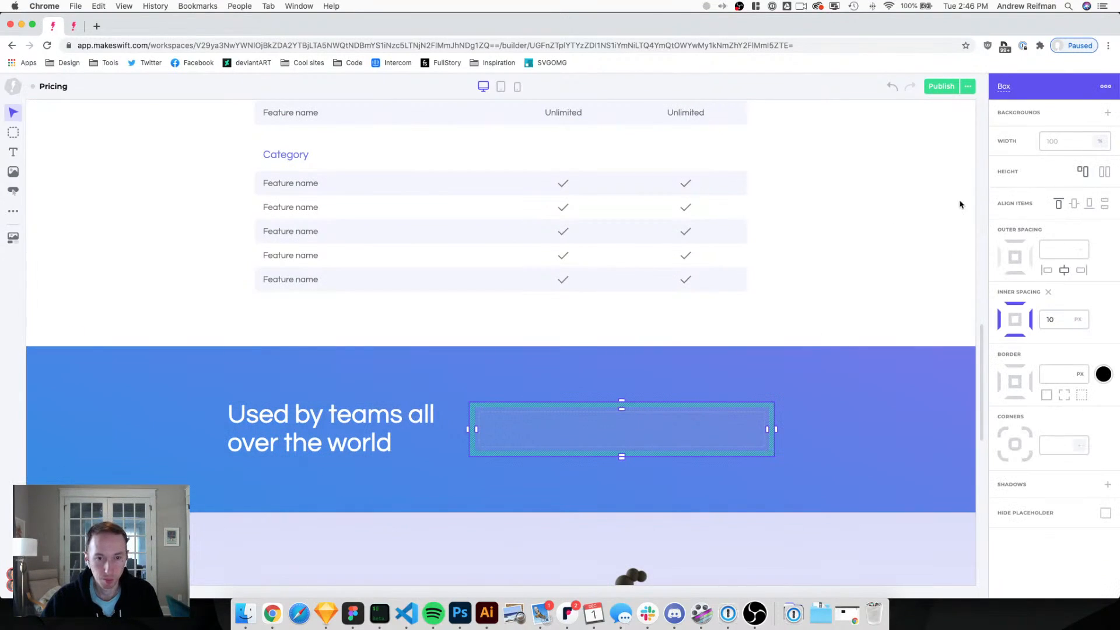
click(1048, 293)
click(1005, 86)
text(logos)
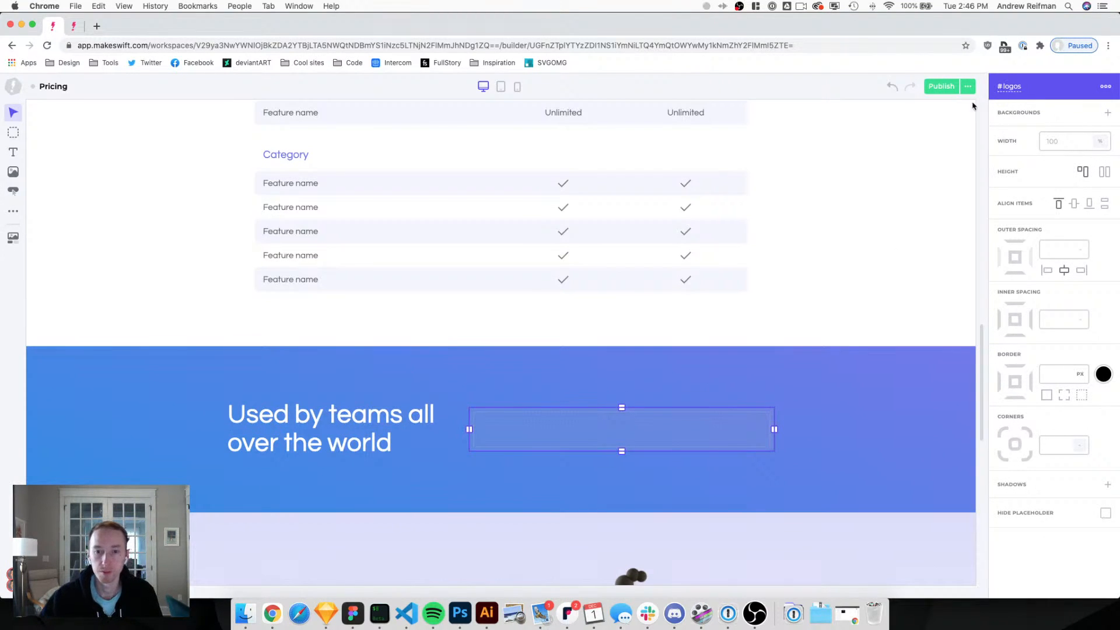
Add an Image inside the empty logos box and resize it to a width of 110 px.
click(983, 234)
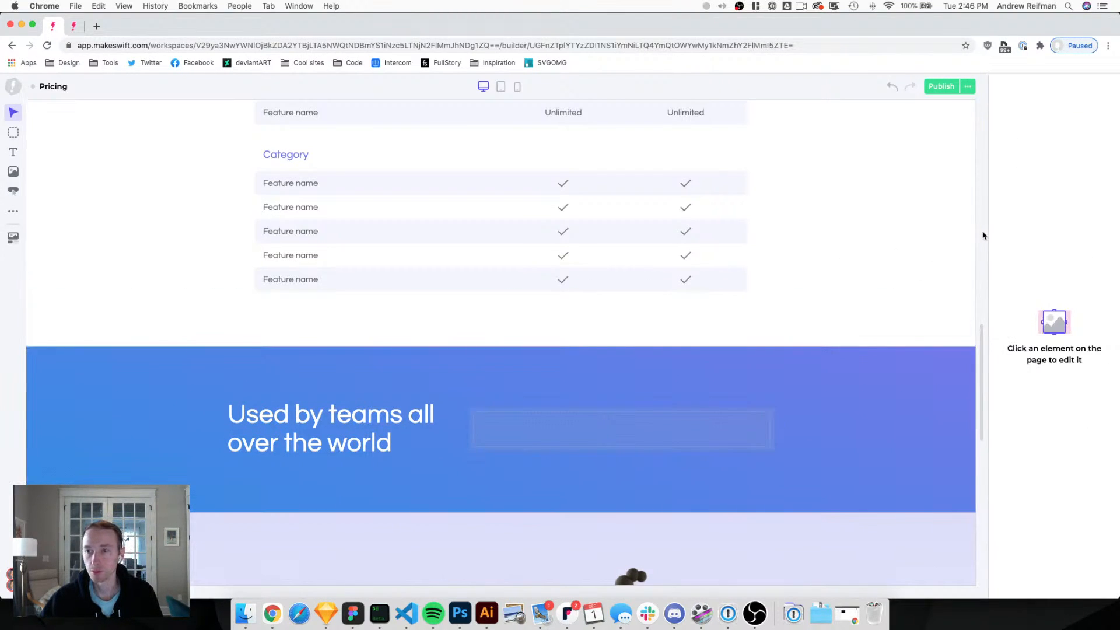
drag(13, 171, 518, 430)
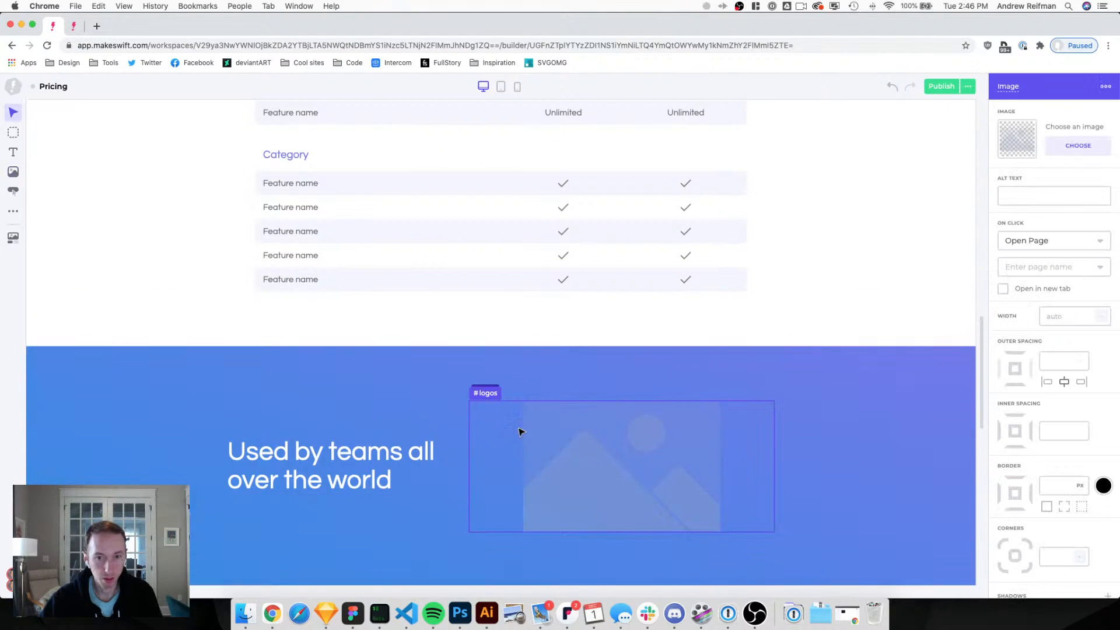
drag(725, 469, 657, 459)
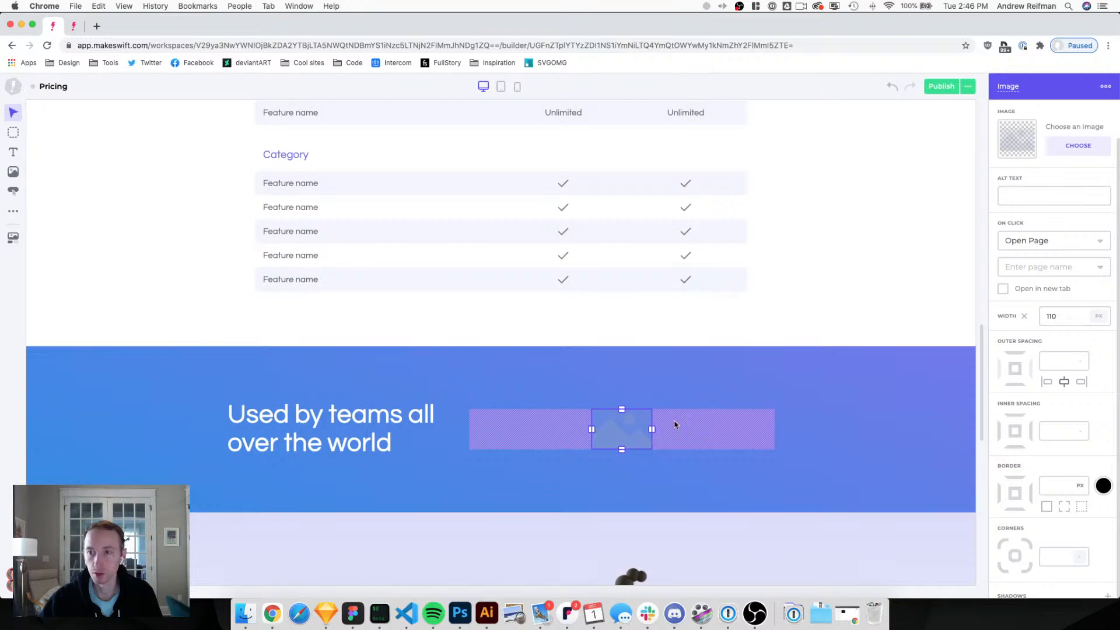
Set the new image's file to airbnb-white.svg from the logos folder.
click(1072, 147)
click(185, 287)
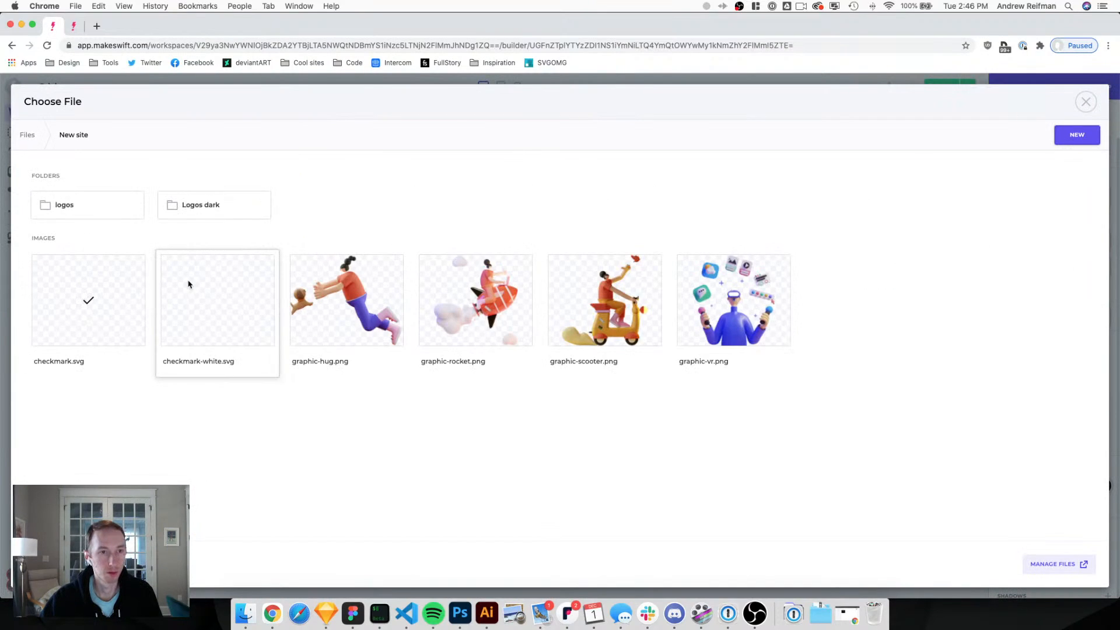
click(92, 213)
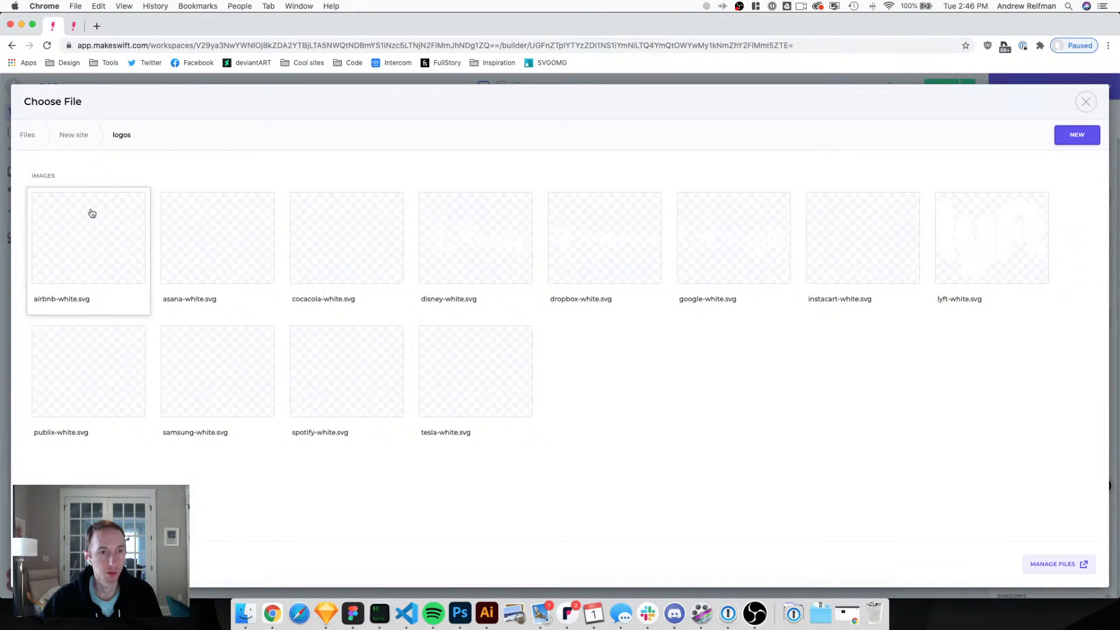
click(106, 262)
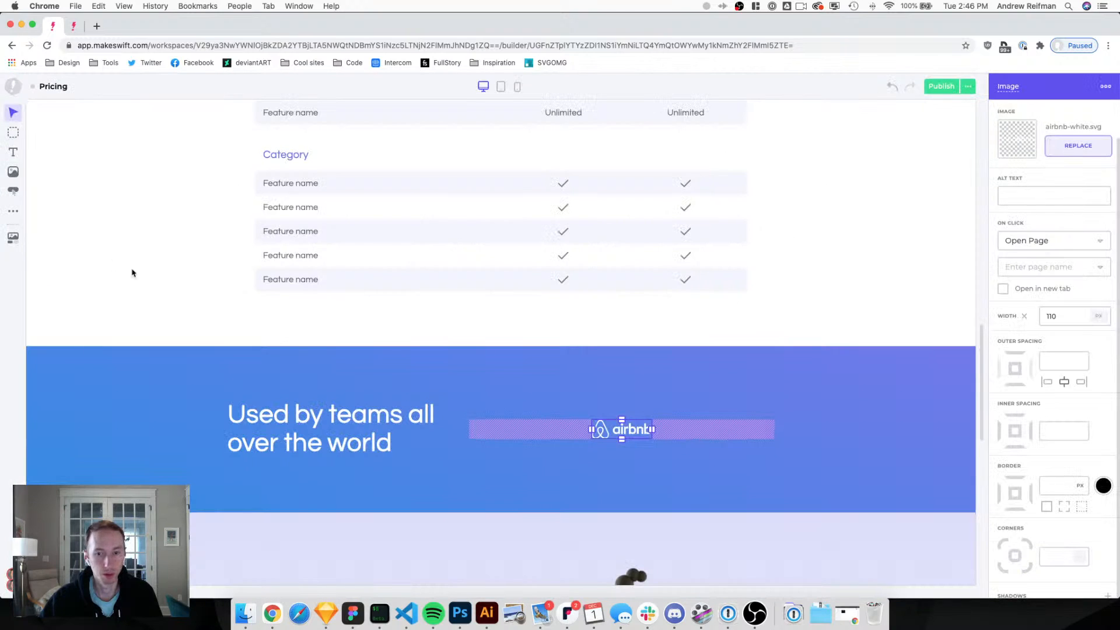
Copy the Airbnb logo within the logos box to make a row of three side by side.
key(super+c)
key(super+v)
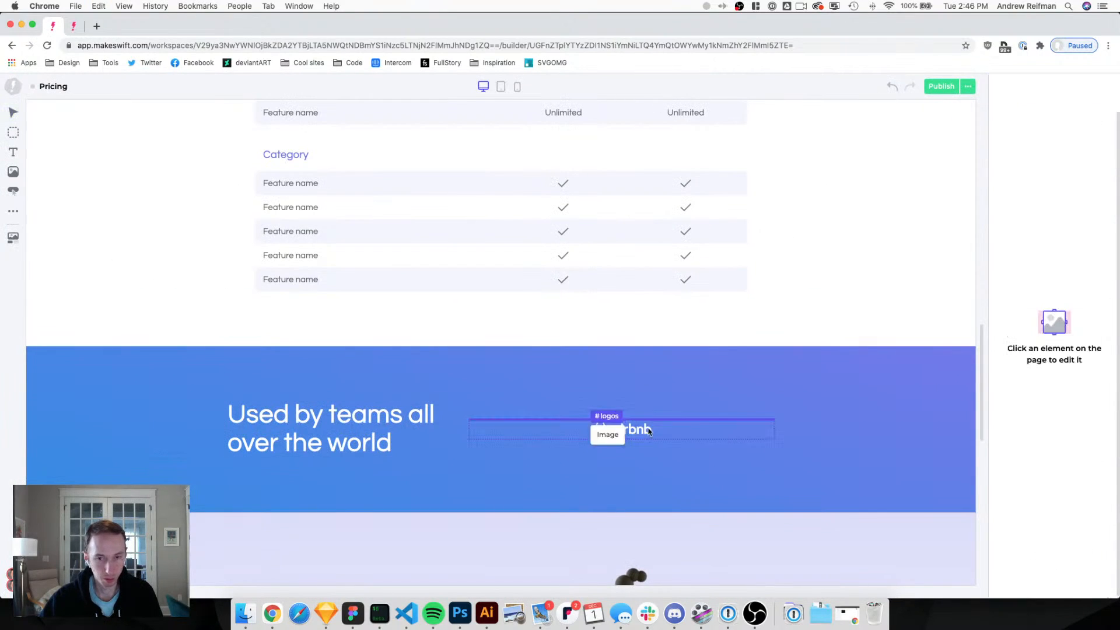
click(772, 431)
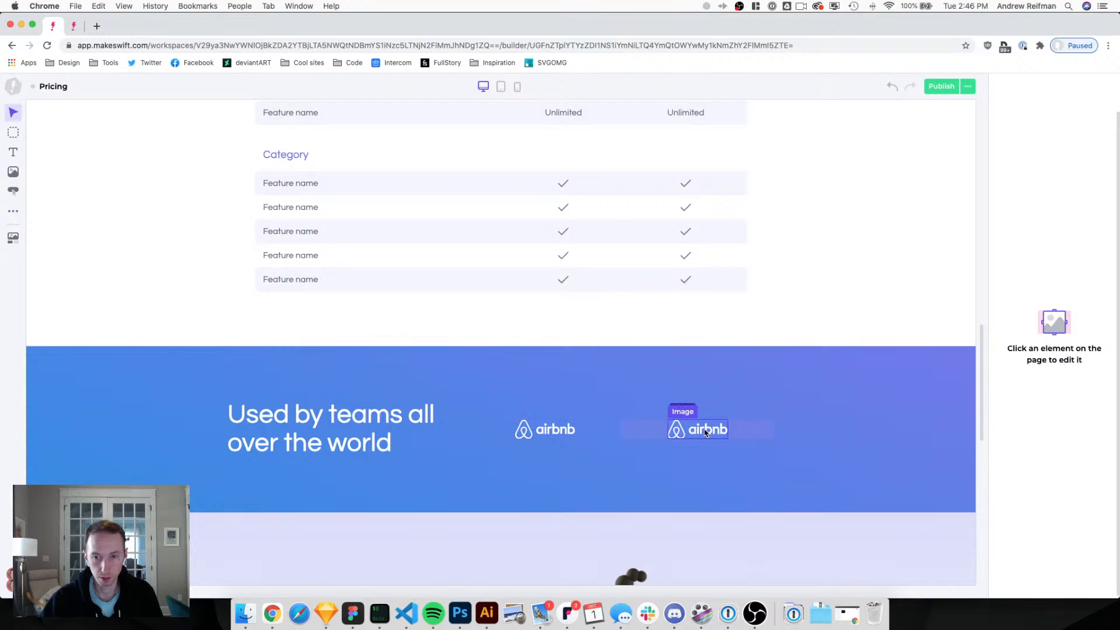
click(704, 429)
key(super+d)
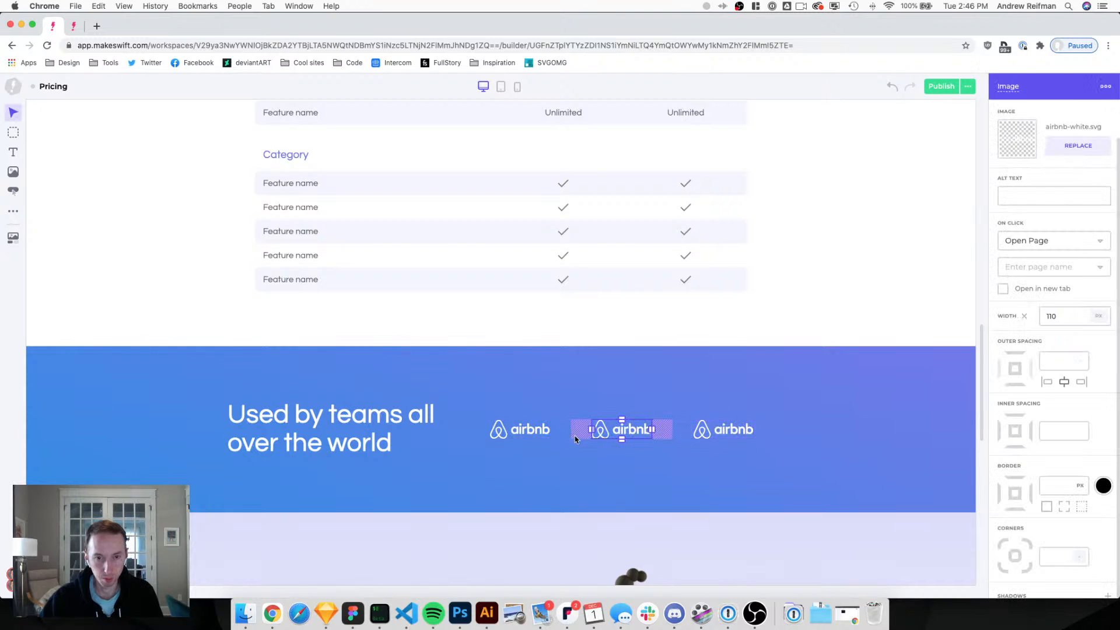
click(709, 430)
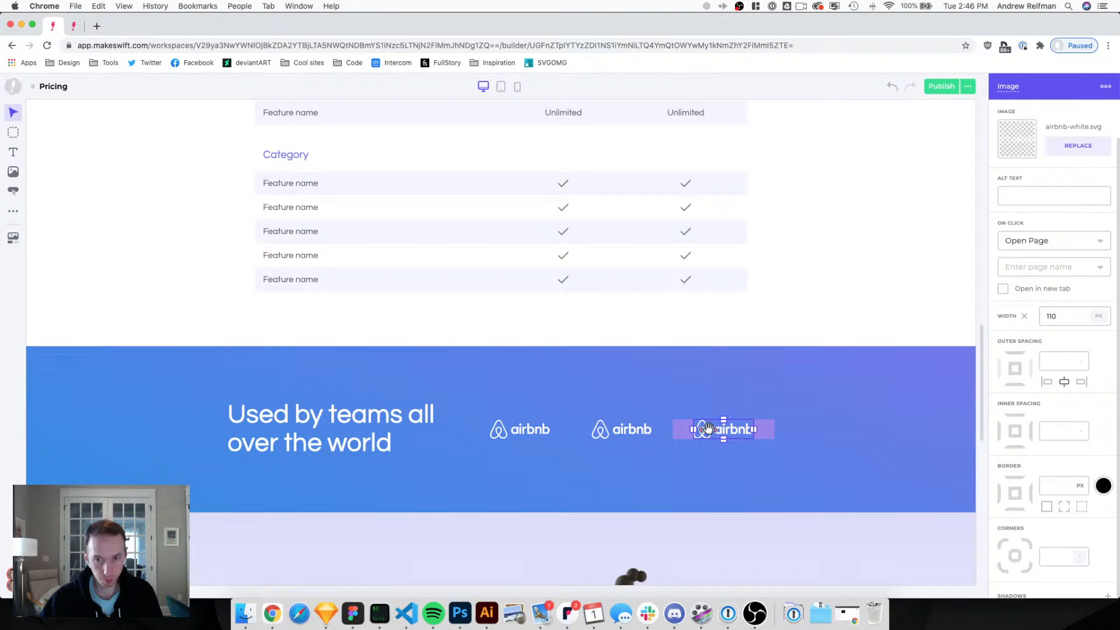
key(super+d)
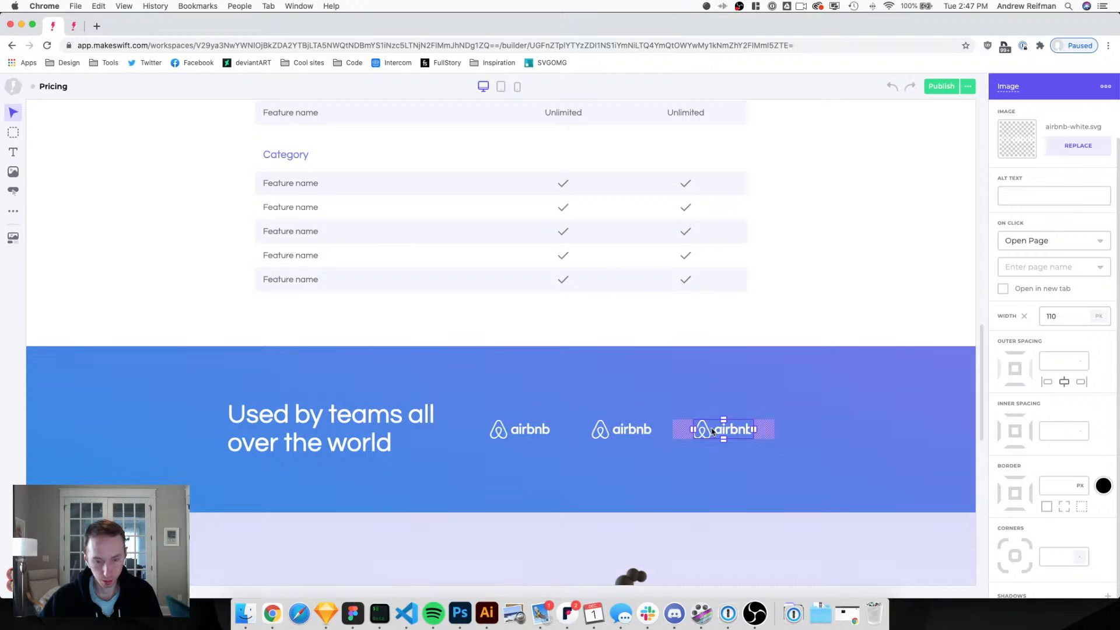
key(BackSpace)
Add a second row of three Airbnb logo copies beneath the first row in the logos box.
drag(600, 445, 693, 438)
click(611, 445)
key(super+c)
key(super+v)
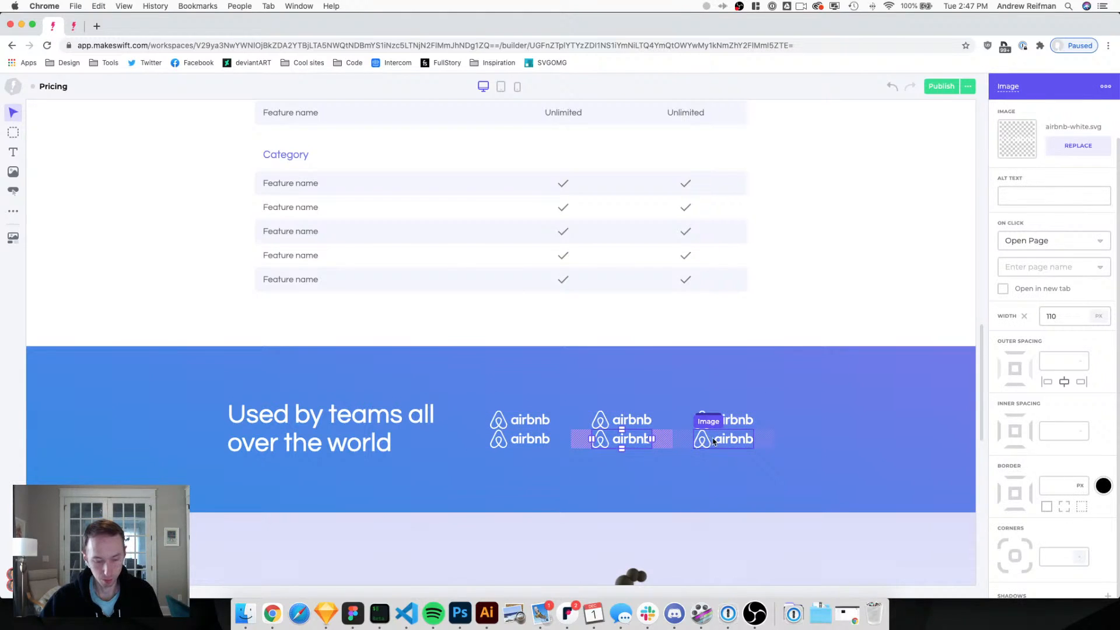
Add a third row of three Airbnb logo copies, one under each column of the logos box.
click(712, 440)
drag(713, 438, 621, 454)
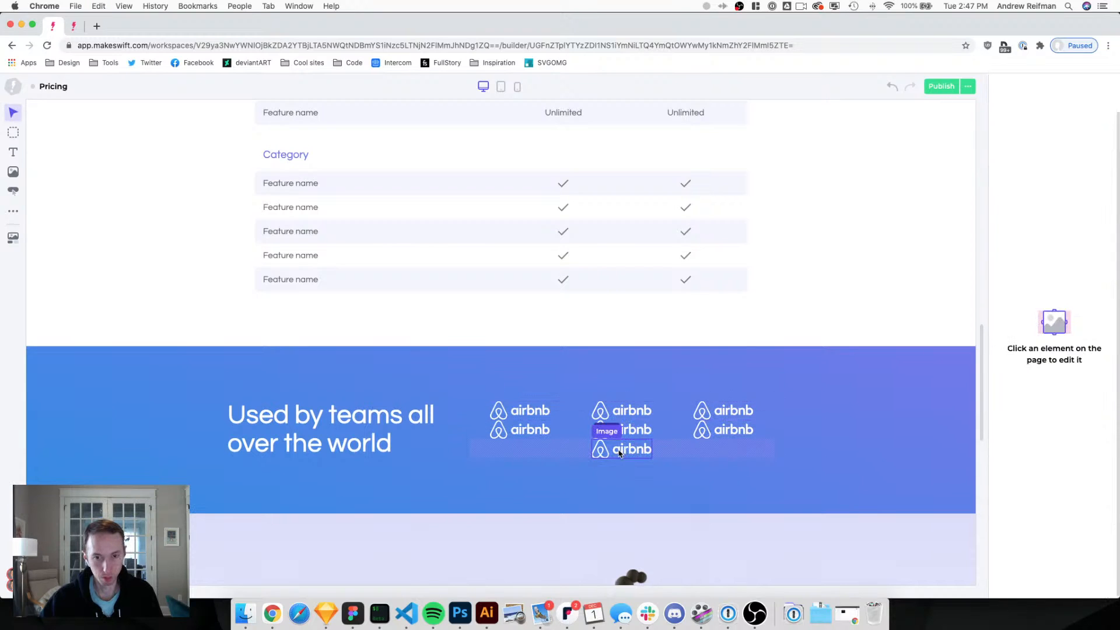
click(620, 452)
key(super+d)
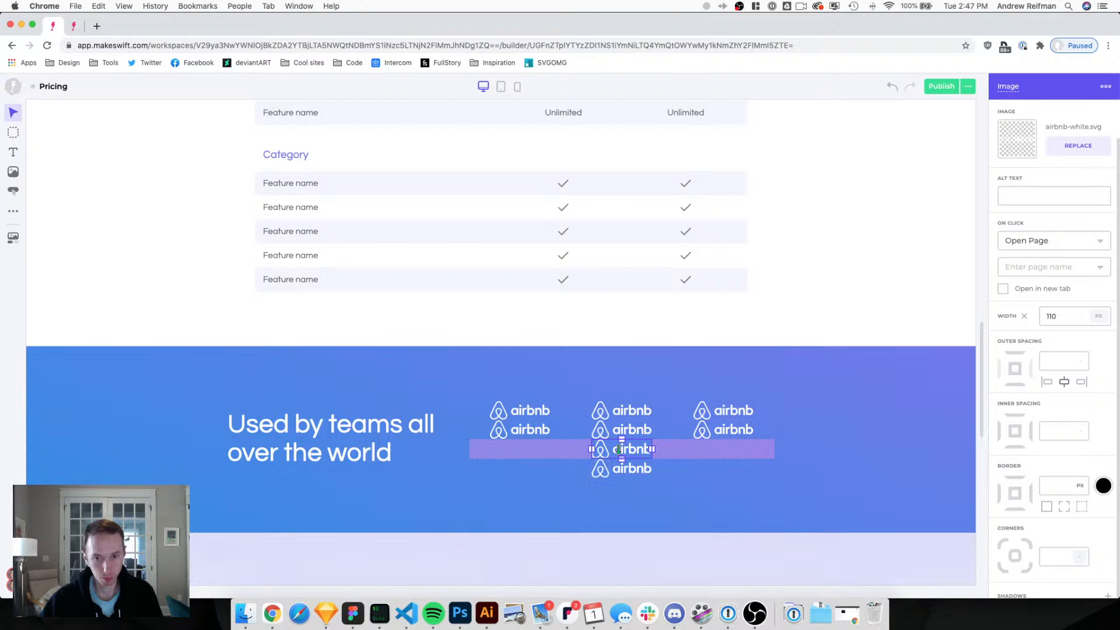
click(589, 466)
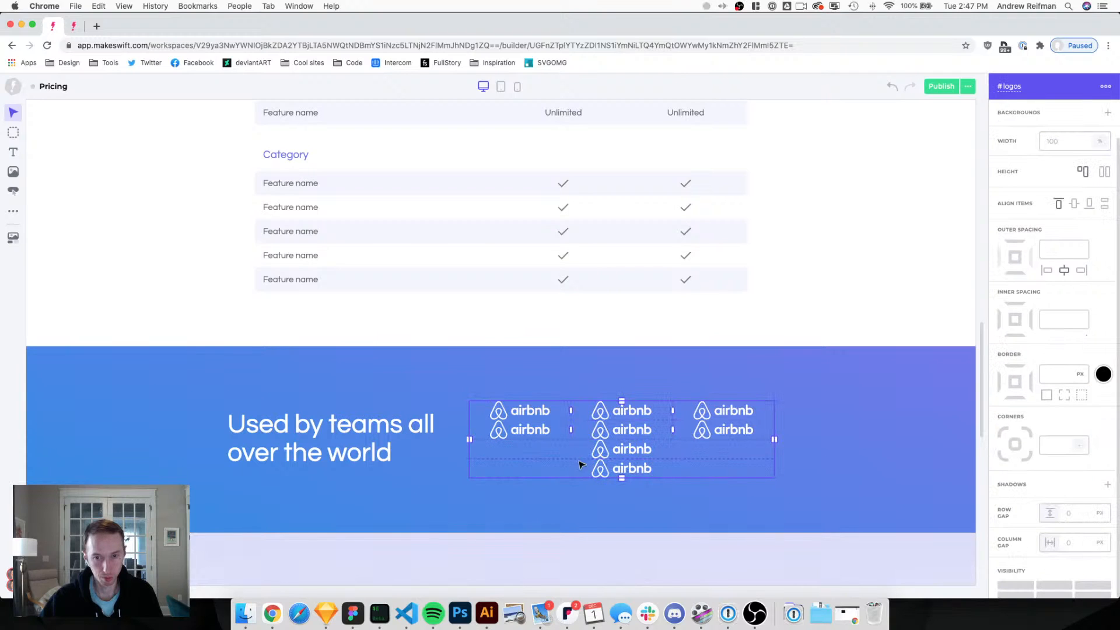
click(620, 458)
click(676, 453)
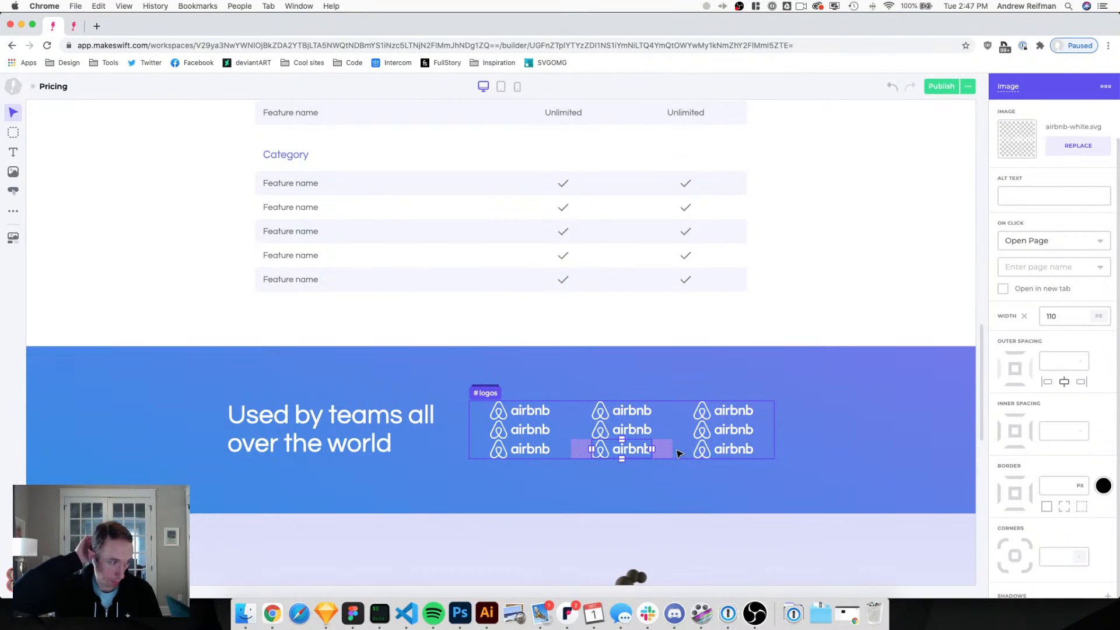
click(716, 449)
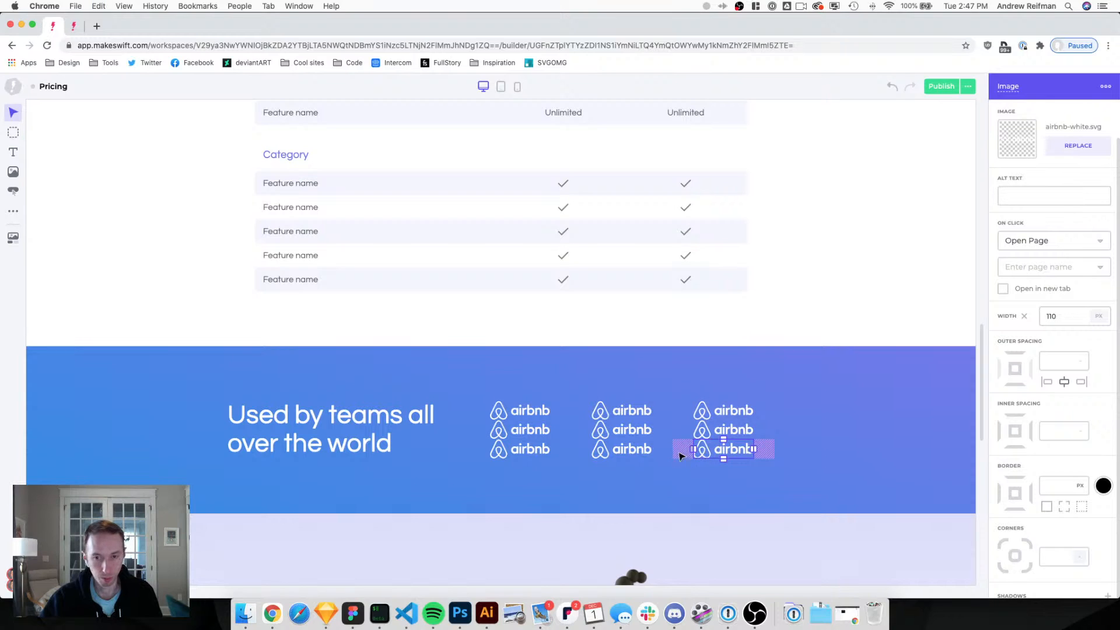
Add a fourth row of Airbnb logo copies to complete a grid of three columns by four rows.
key(Escape)
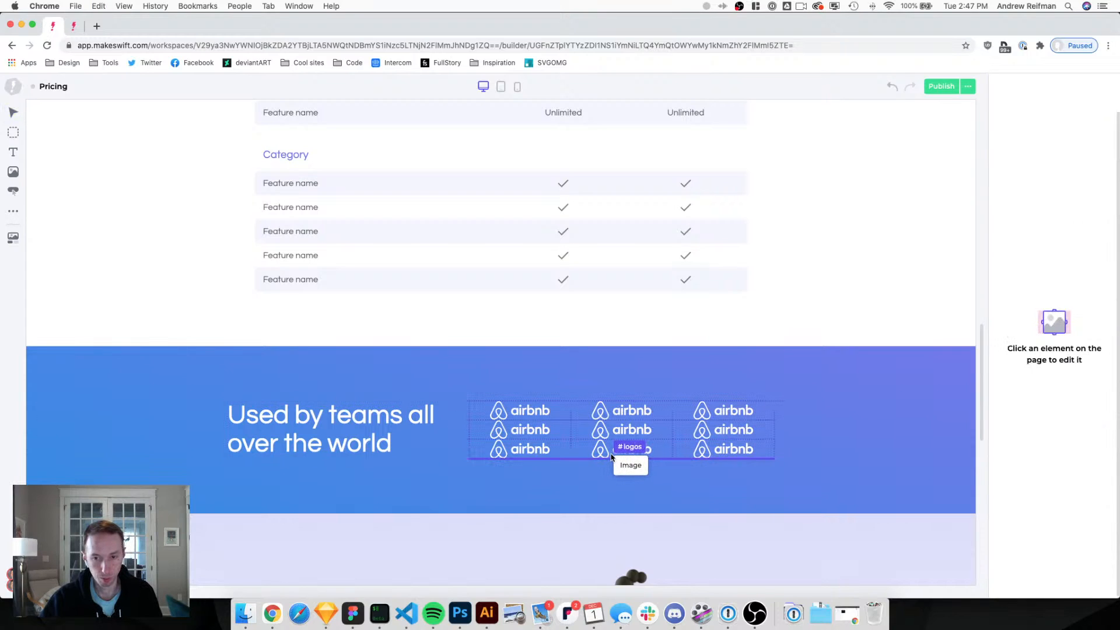
drag(611, 458, 774, 473)
click(613, 468)
key(super+z)
key(super+v)
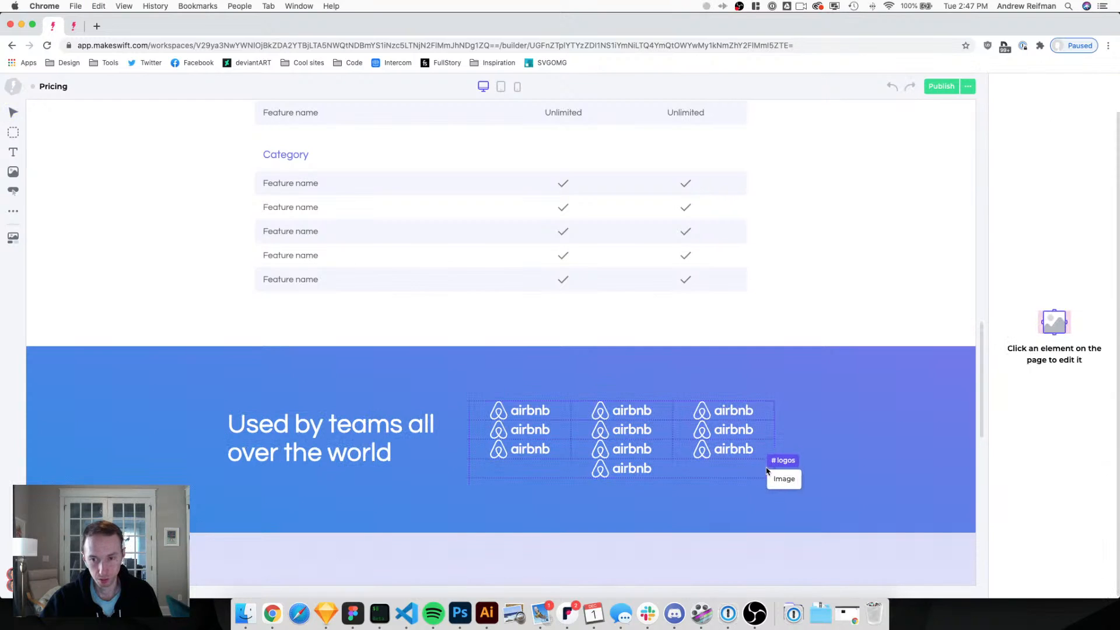
click(768, 469)
drag(712, 471, 618, 466)
Set the row gap of the logos box to 30 px.
click(584, 433)
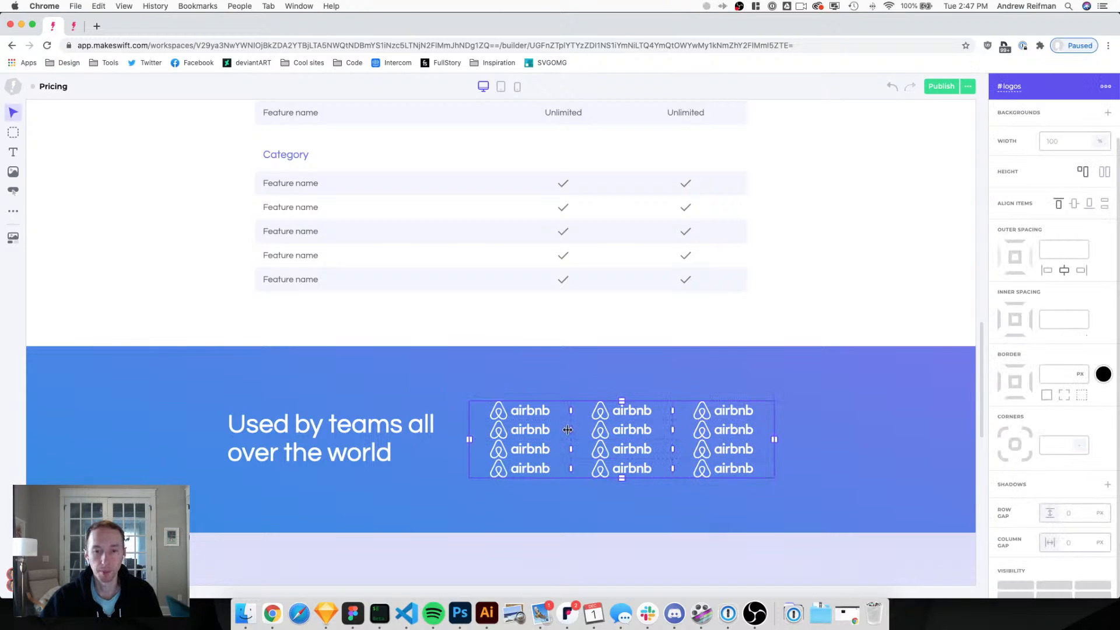
click(1086, 511)
text(25)
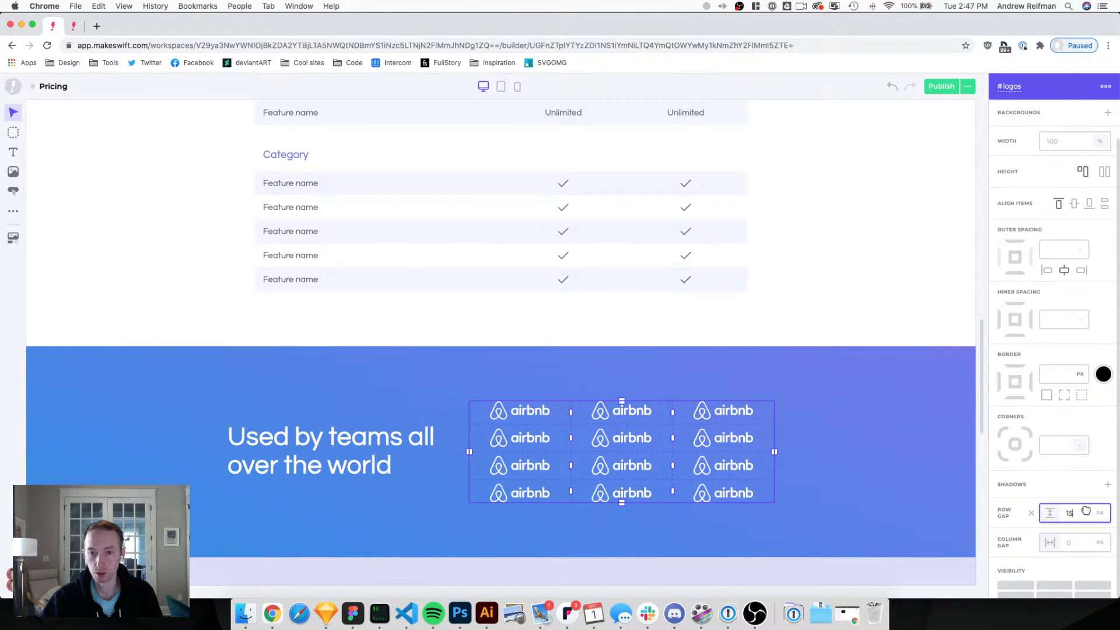
key(BackSpace)
key(BackSpace)
text(30)
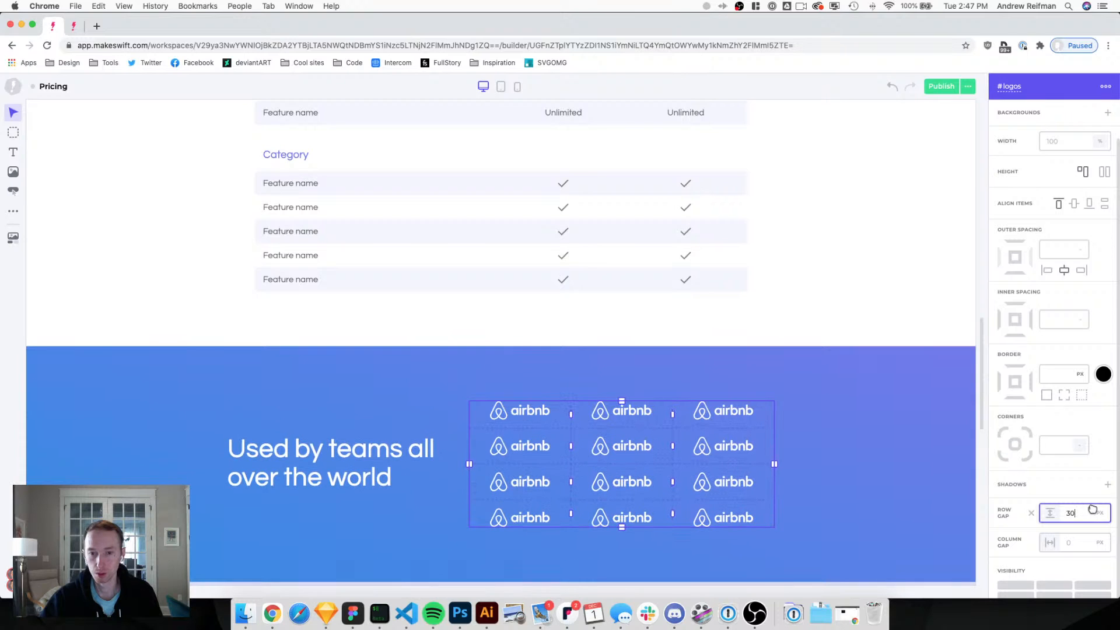
Set the column gap of the logos box to 30 px.
click(1092, 542)
text(15)
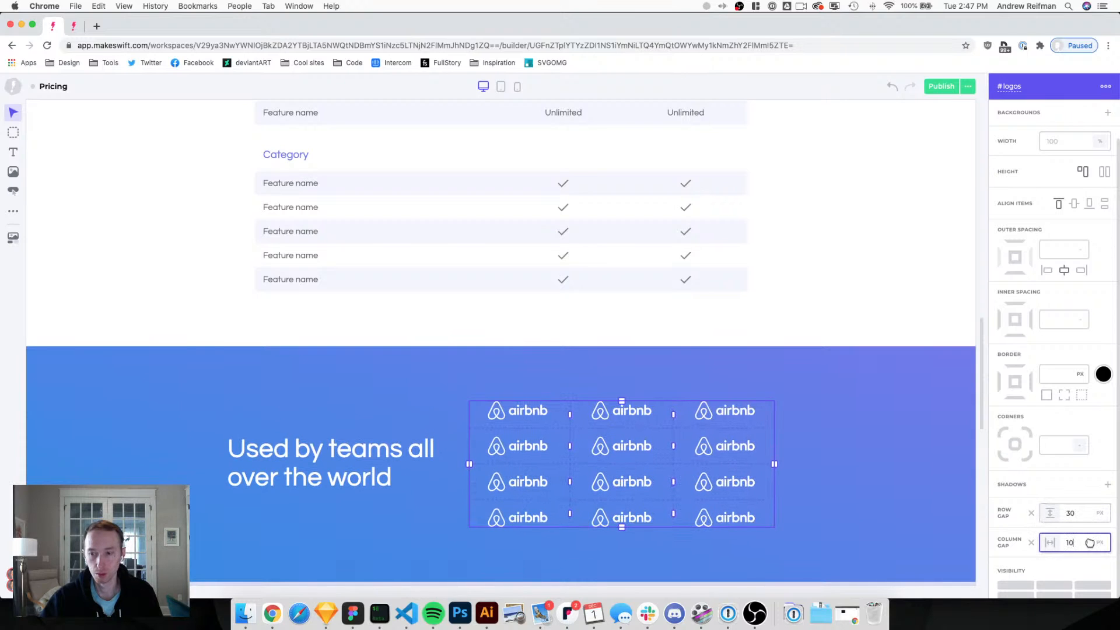
key(BackSpace)
key(BackSpace)
text(20)
key(BackSpace)
text(5)
key(BackSpace)
key(BackSpace)
text(30)
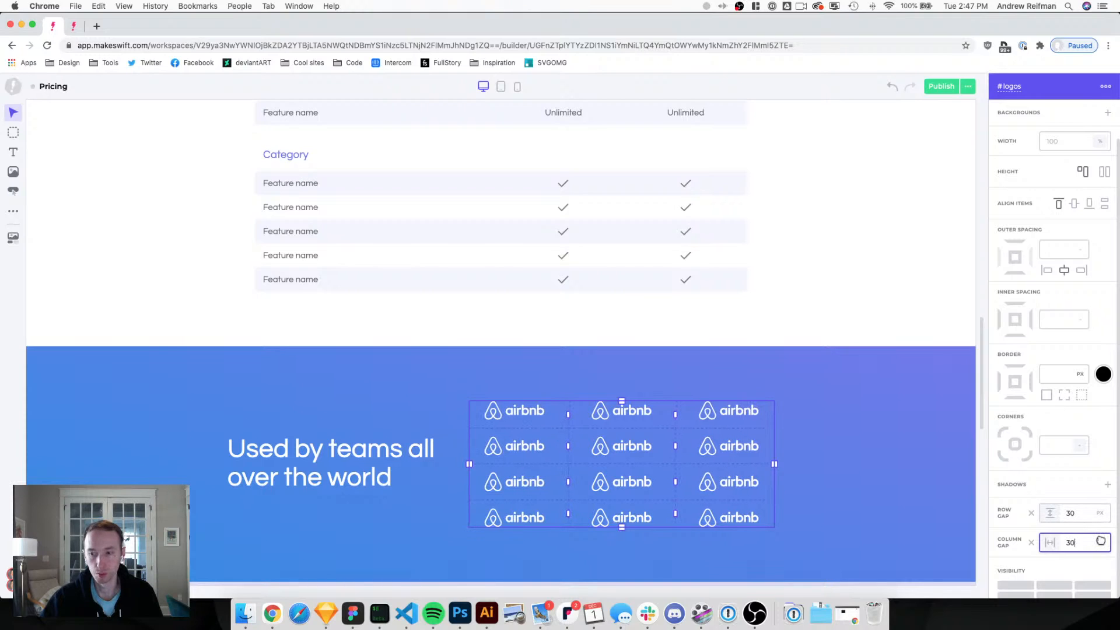
click(984, 453)
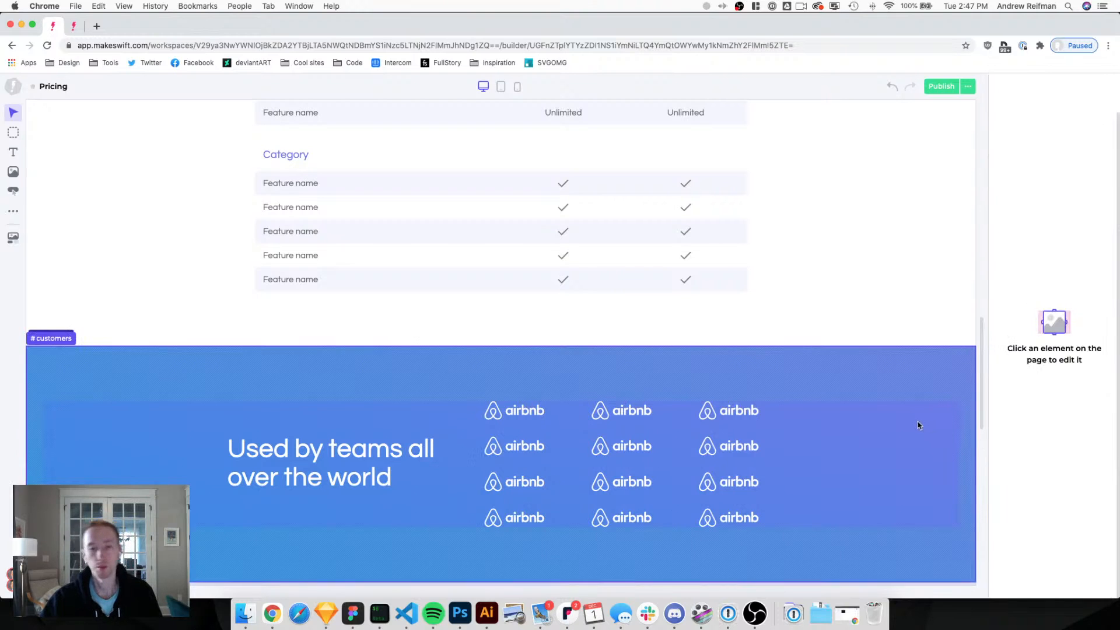
Try clearing the item alignment of customers-container, and undo the change.
scroll(916, 427, down, 1)
scroll(916, 426, down, 1)
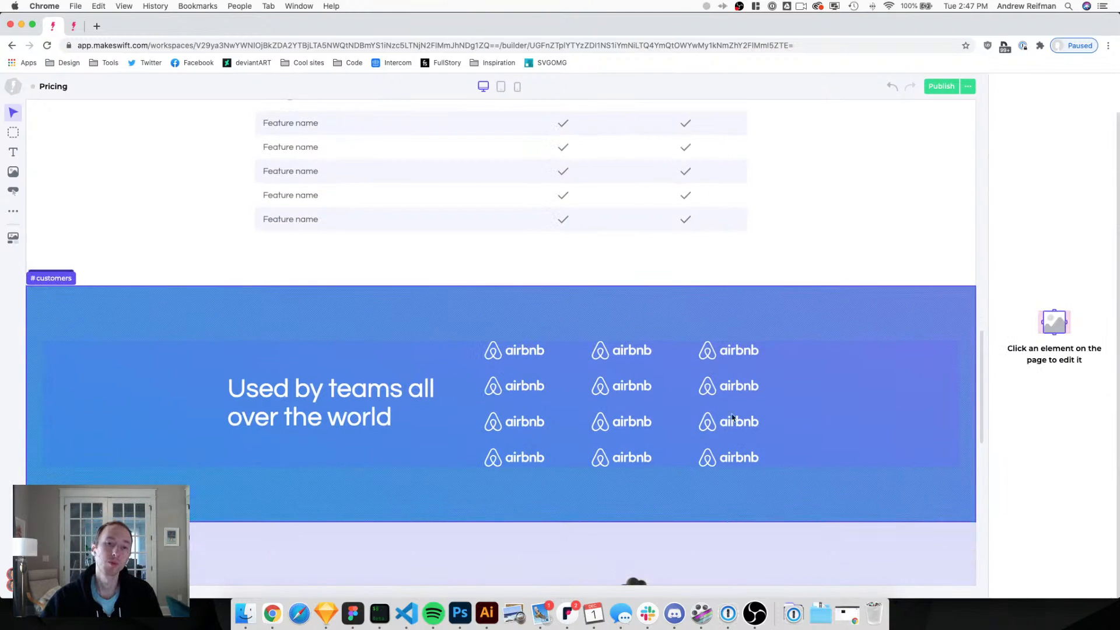
click(430, 367)
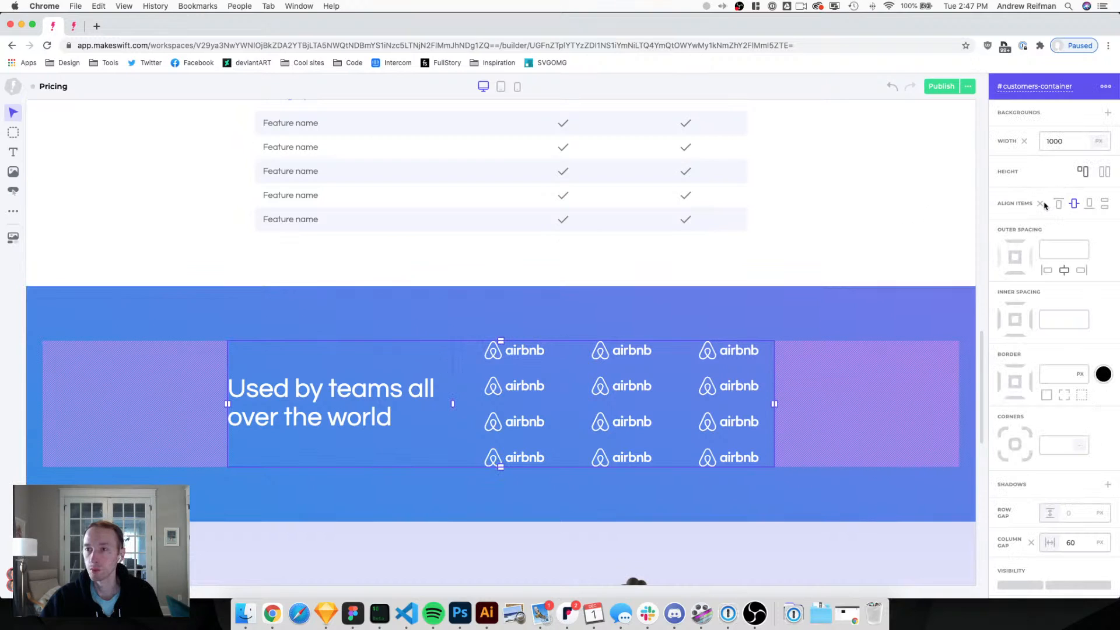
click(1042, 204)
key(super+z)
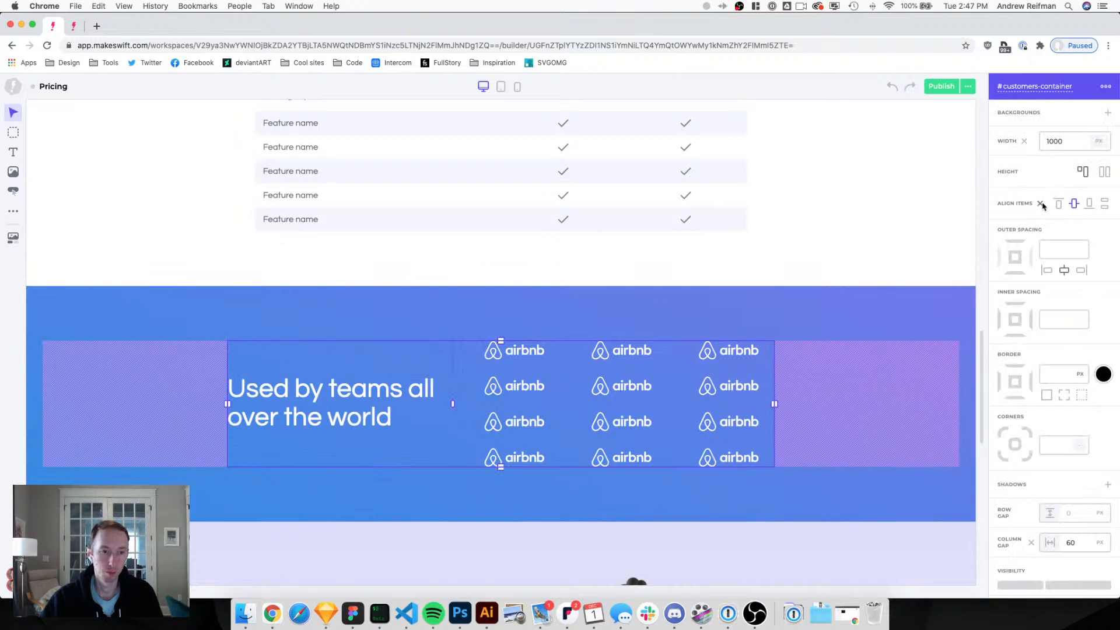
Compare the typography style of the Pricing header's paragraph with the paragraph texts on the Home page.
scroll(578, 183, up, 20)
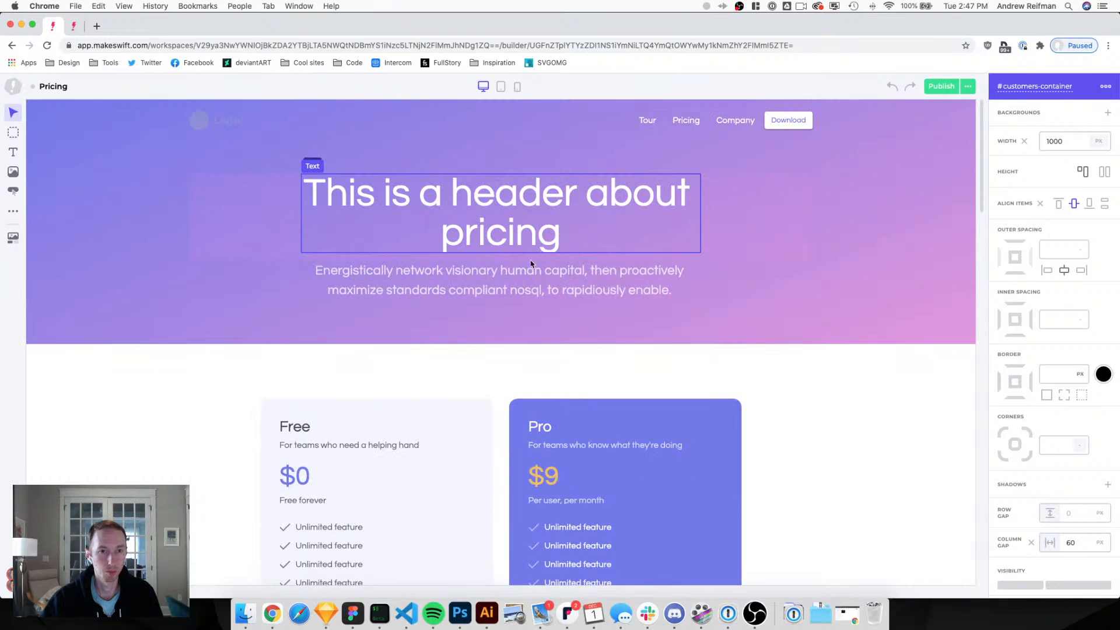
click(528, 275)
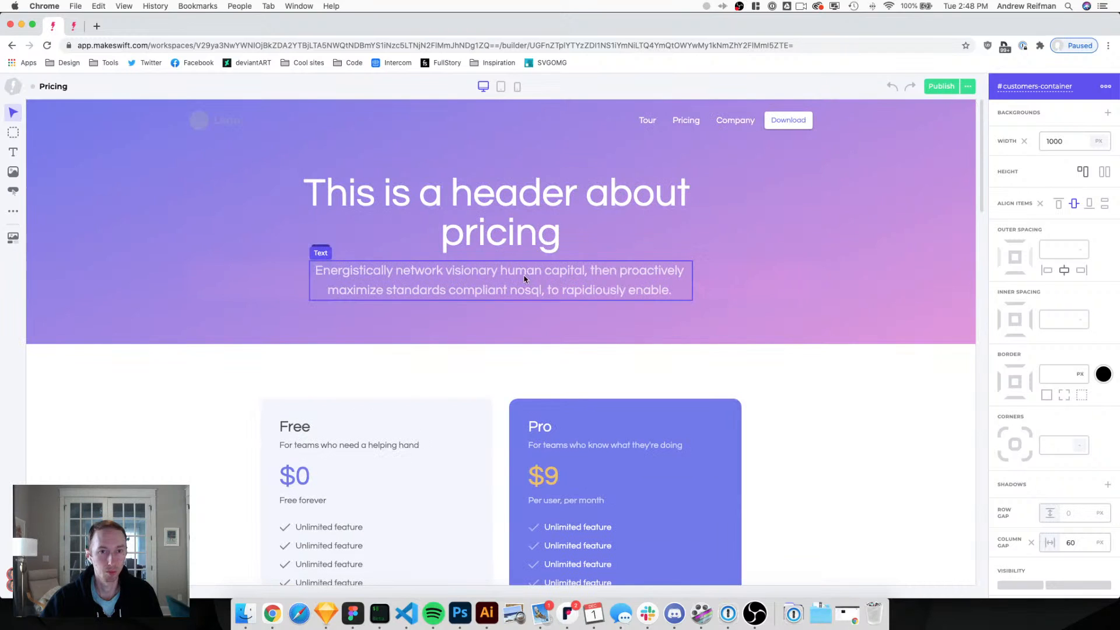
click(75, 26)
click(364, 284)
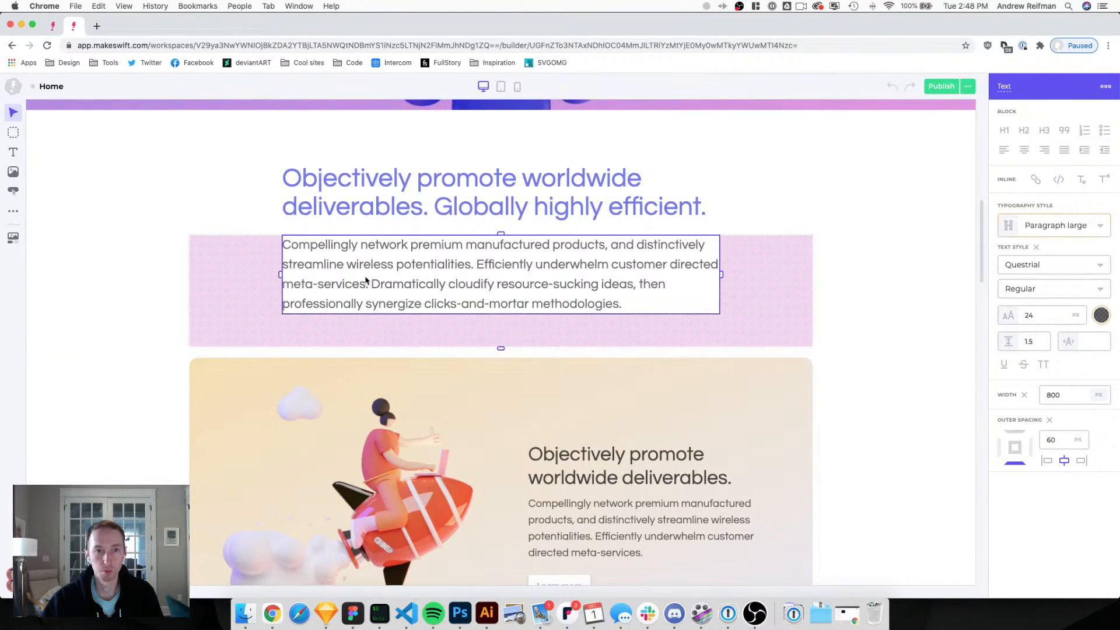
scroll(365, 280, down, 5)
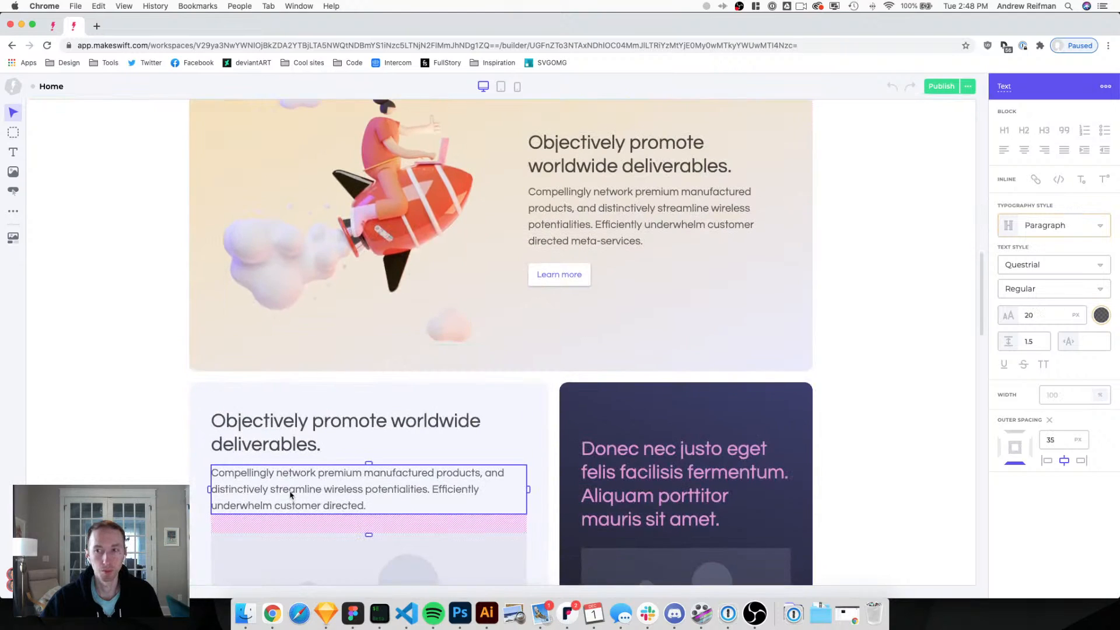
click(50, 26)
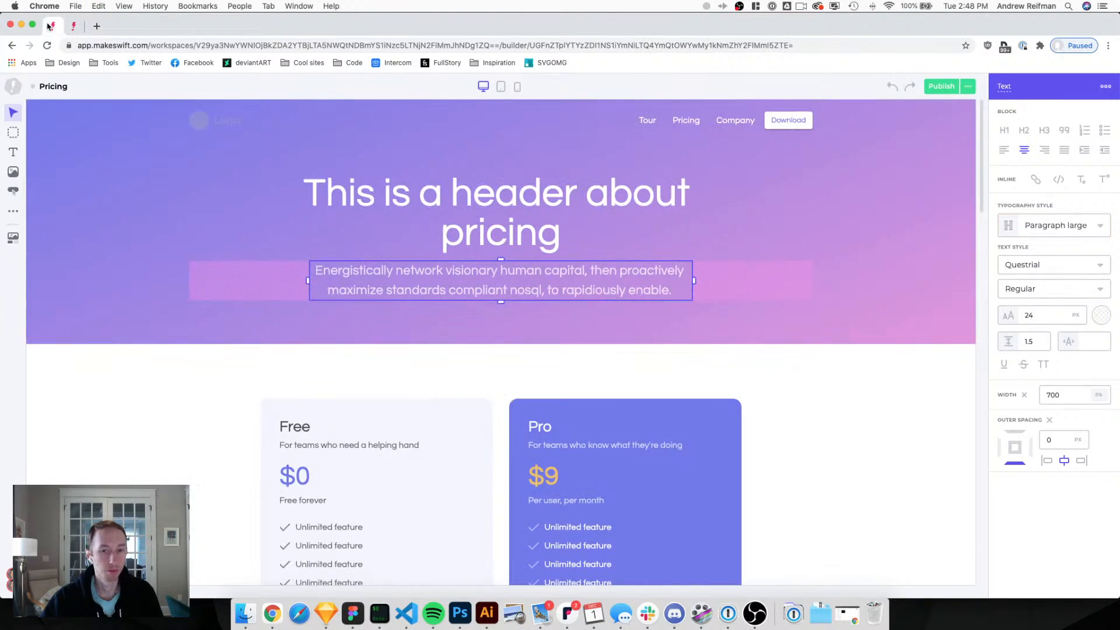
click(74, 27)
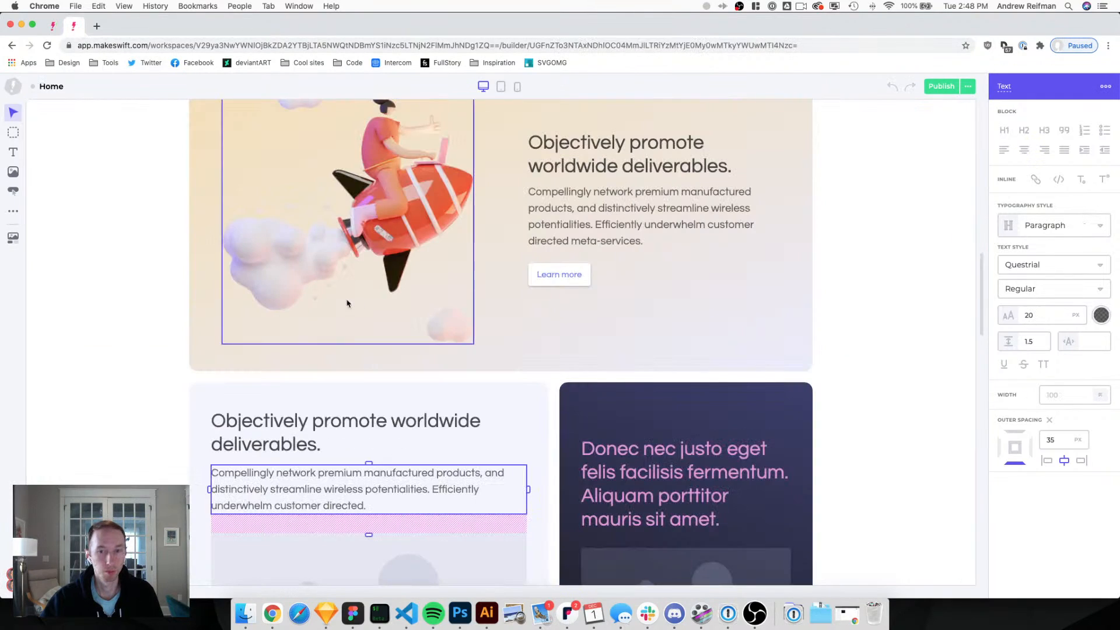
scroll(327, 291, down, 15)
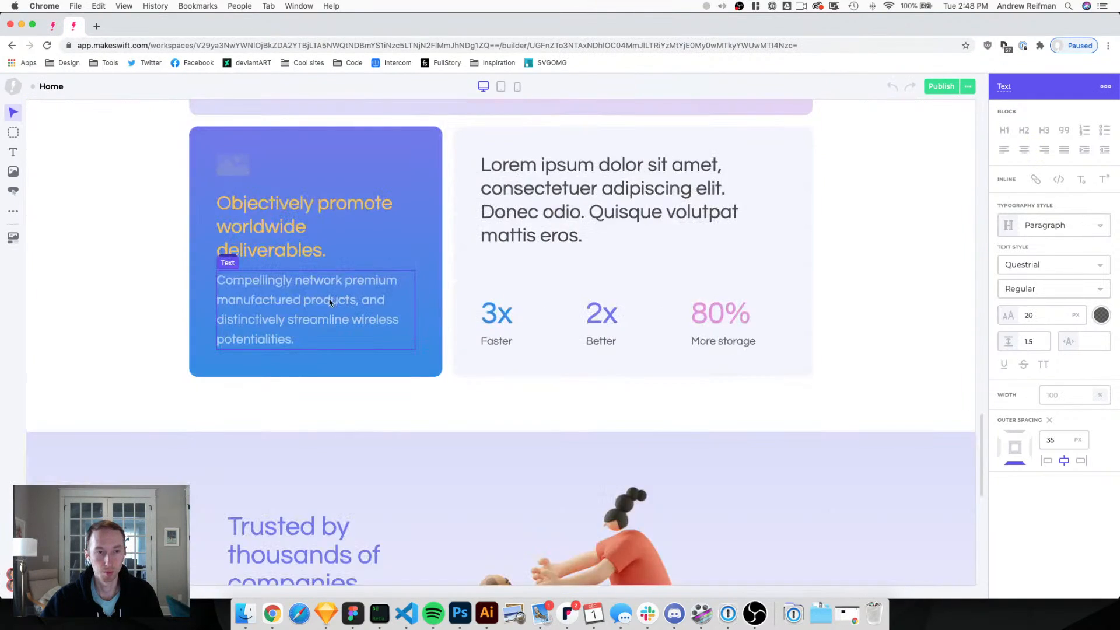
click(56, 26)
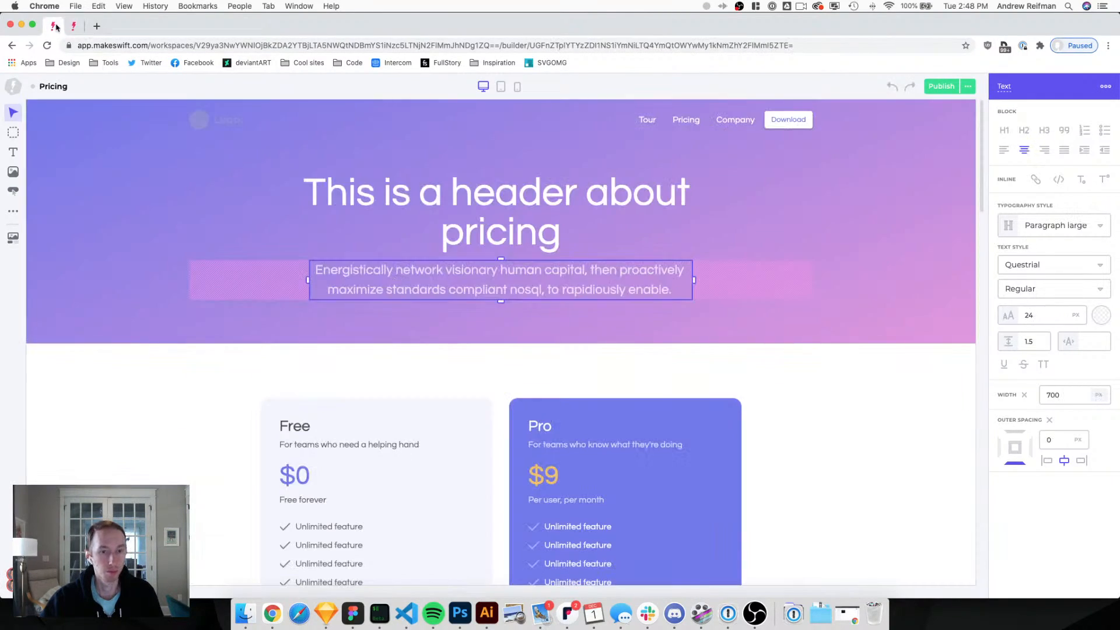
Wrap the "Used by teams all over the world" heading in a new box and clear the box's inner spacing.
scroll(301, 391, down, 10)
scroll(305, 389, down, 6)
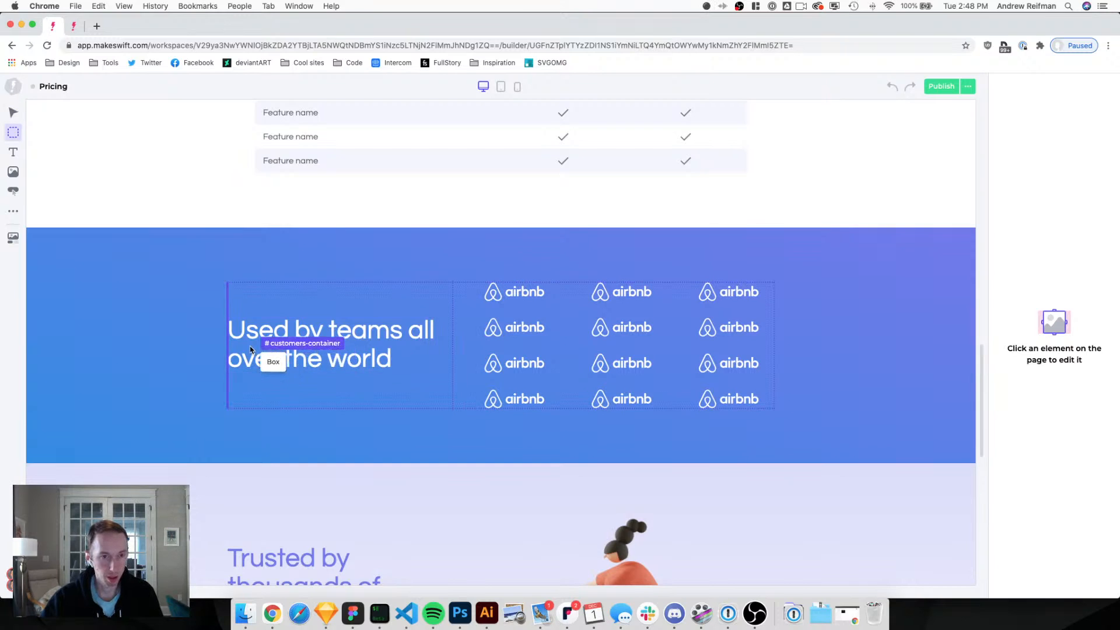
drag(241, 346, 322, 338)
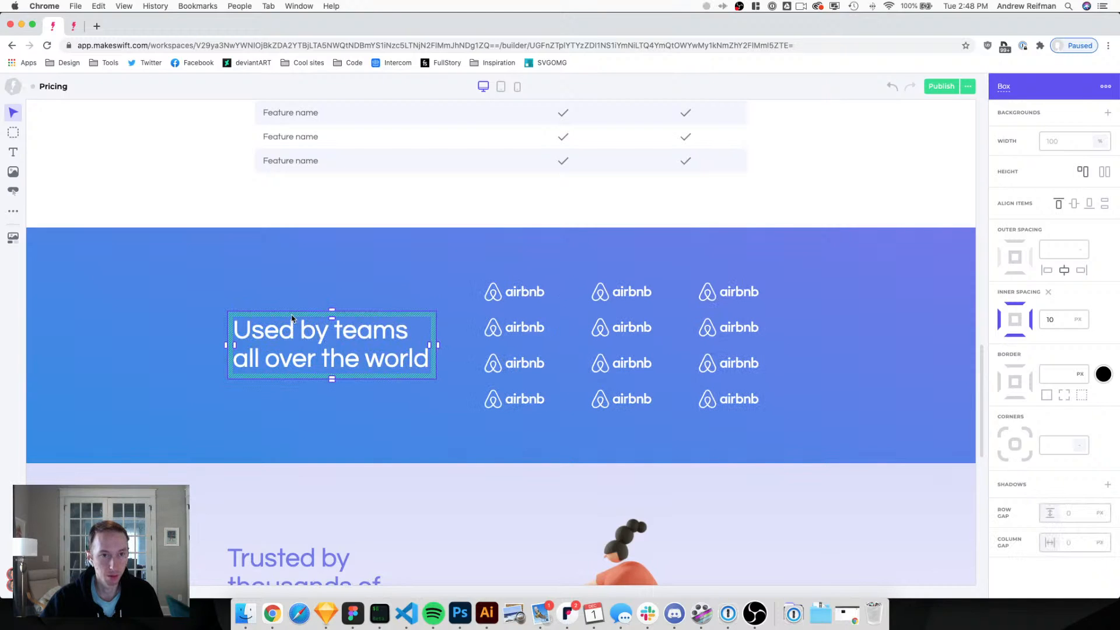
click(1048, 292)
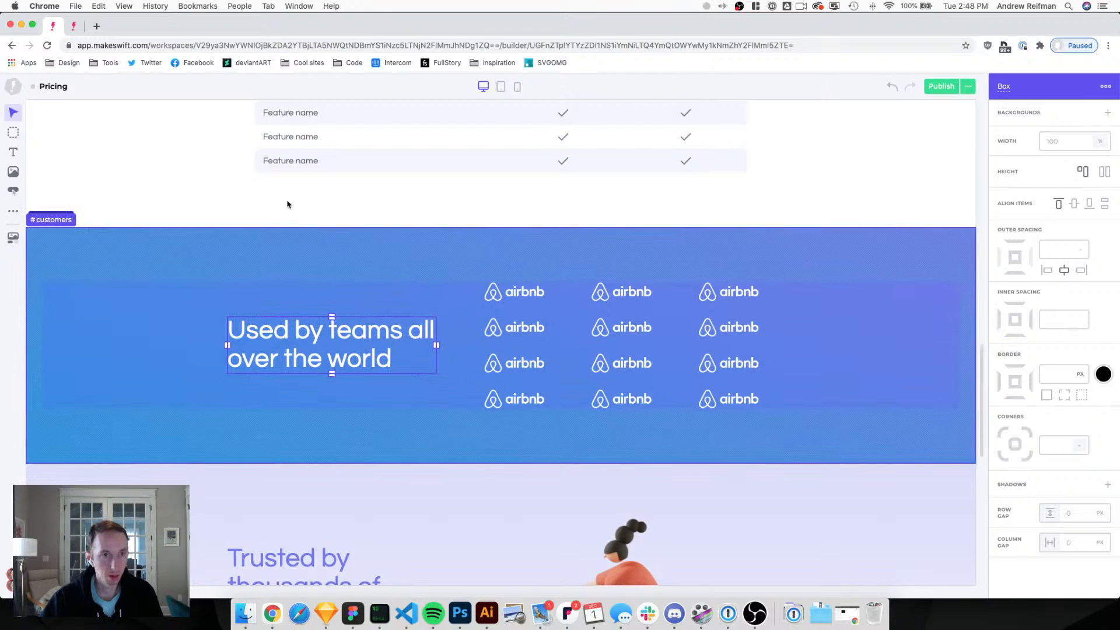
Add a Paragraph text below the heading in its box, without bottom spacing, and color it with the white site color.
key(Escape)
drag(282, 366, 286, 367)
drag(333, 425, 336, 408)
click(1102, 315)
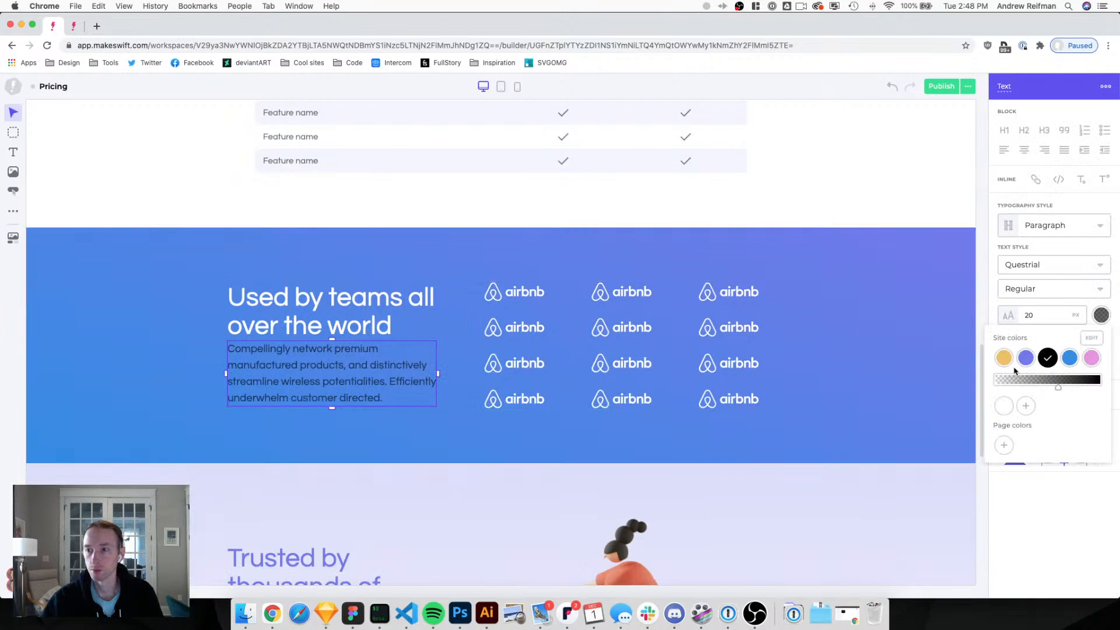
click(1005, 405)
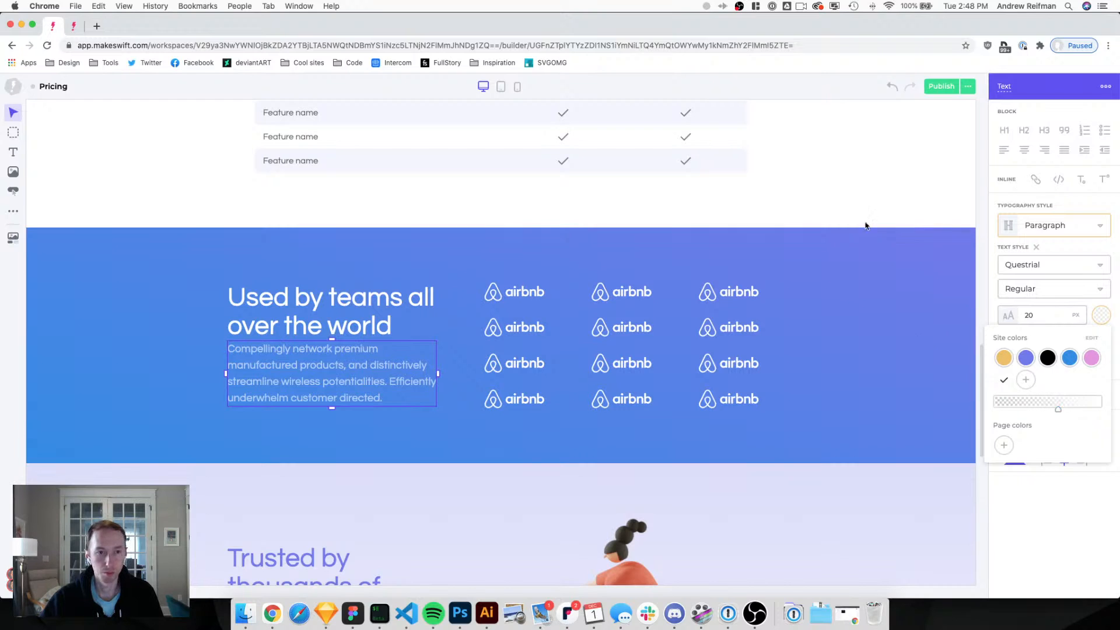
Set the bottom outer spacing of the customers heading to 10 px.
click(298, 315)
drag(330, 348, 331, 352)
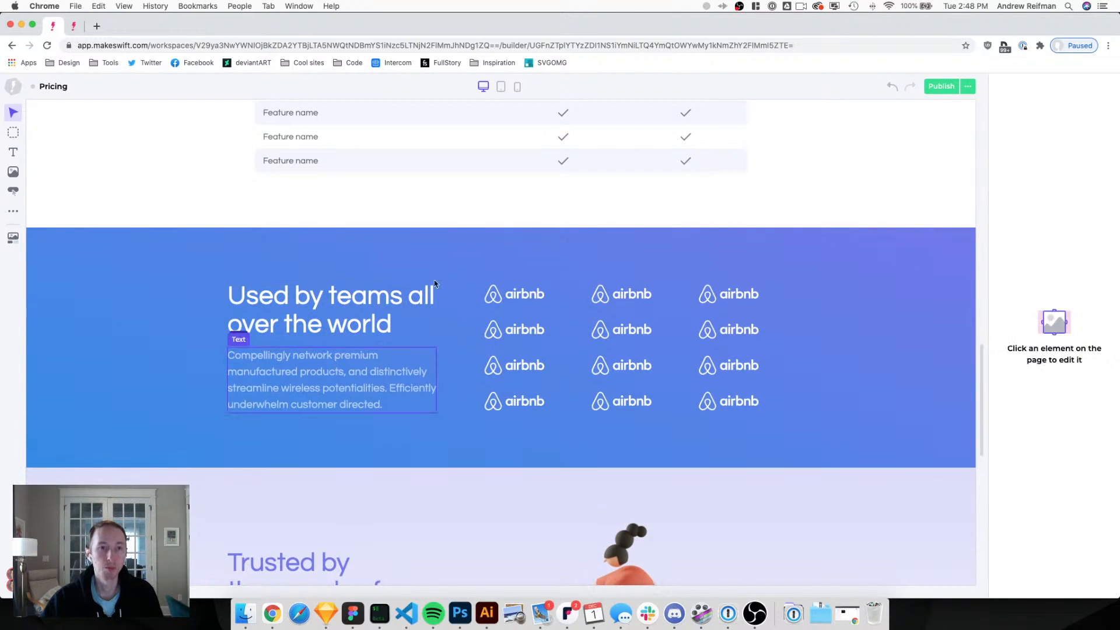
click(339, 344)
drag(334, 350, 334, 348)
key(Escape)
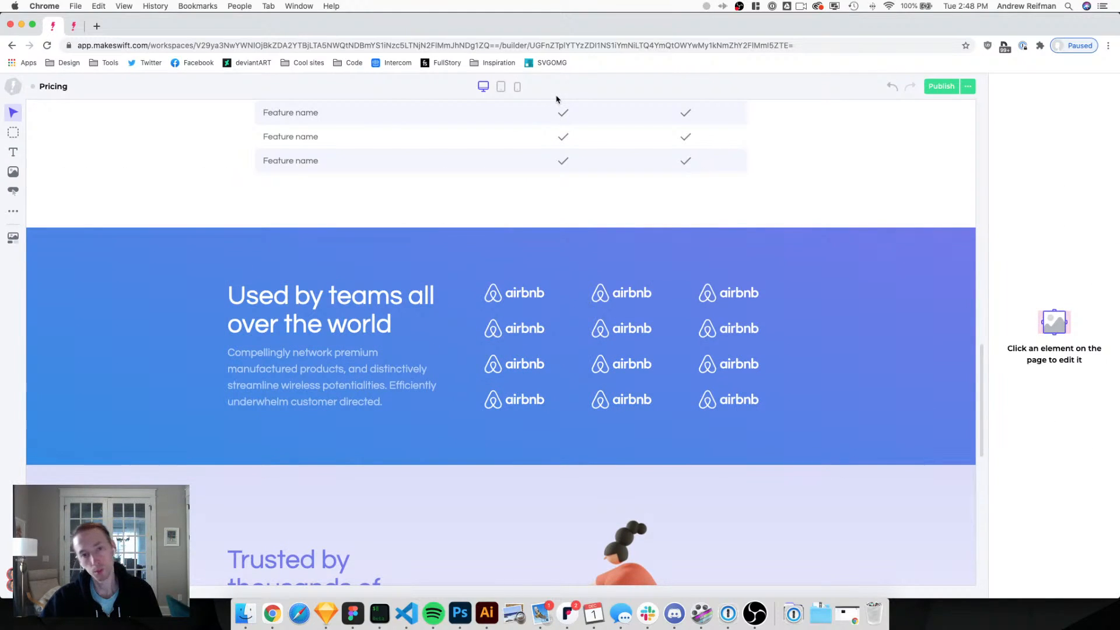
Change the customers heading's text color to the yellow-orange site color.
click(381, 301)
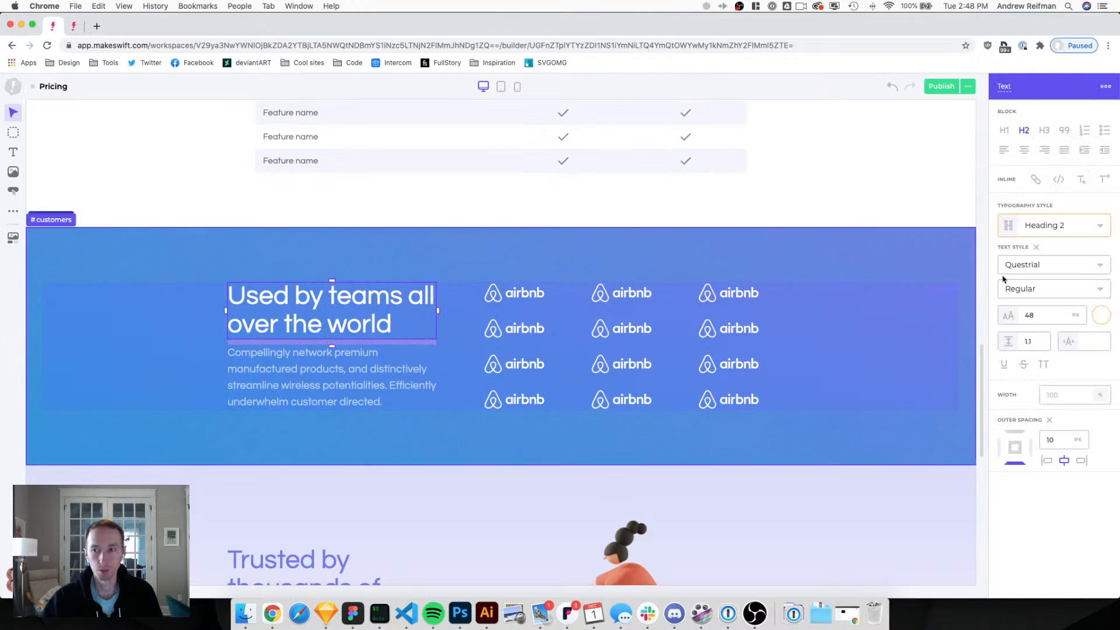
click(1101, 315)
click(1003, 358)
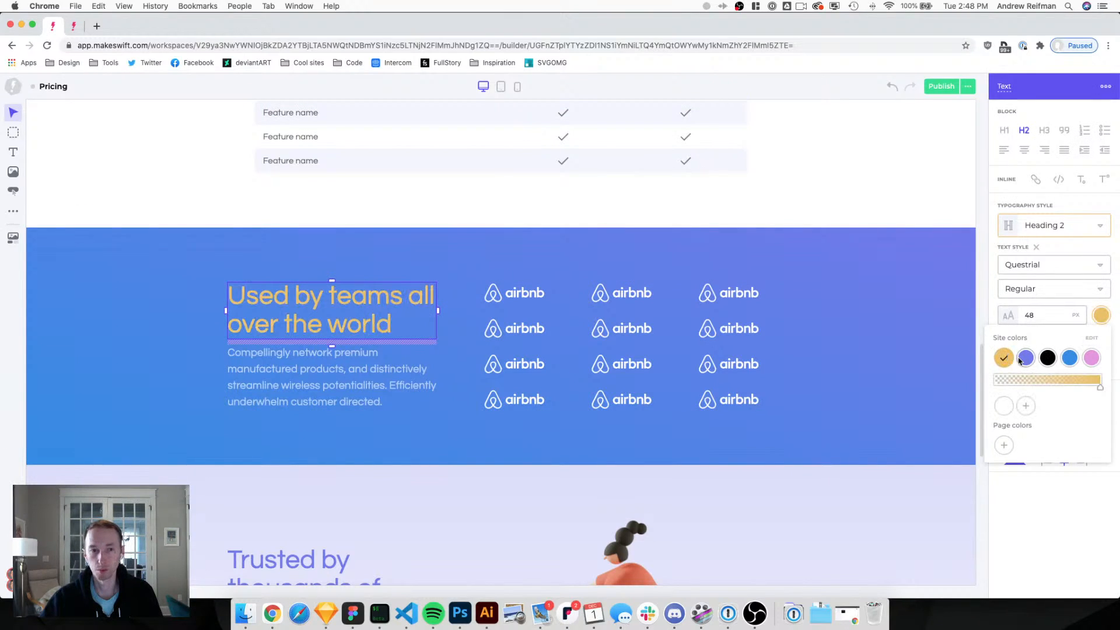
click(983, 216)
click(983, 216)
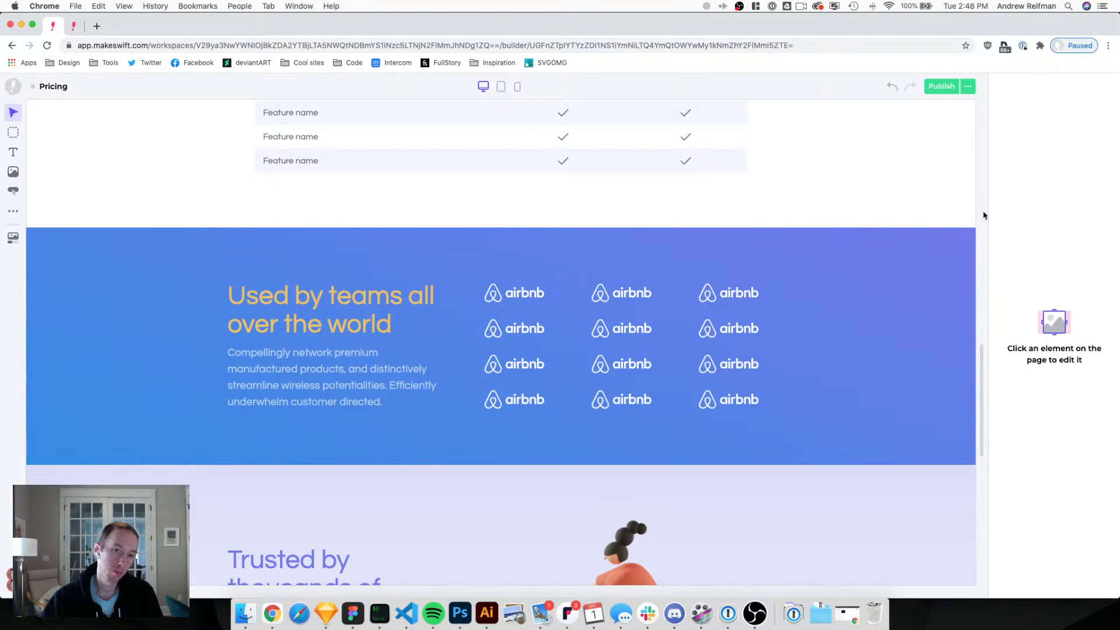
Set the top and bottom inner spacing of the customers section to 120 px, checking the Home page for reference.
click(519, 278)
drag(502, 287, 502, 299)
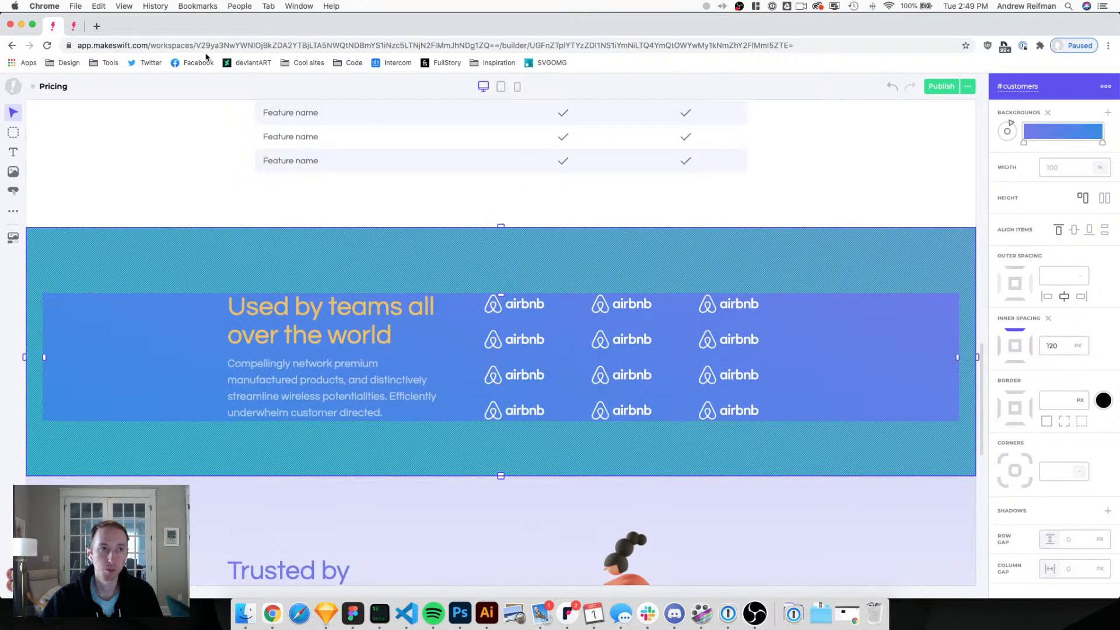
click(82, 29)
click(437, 407)
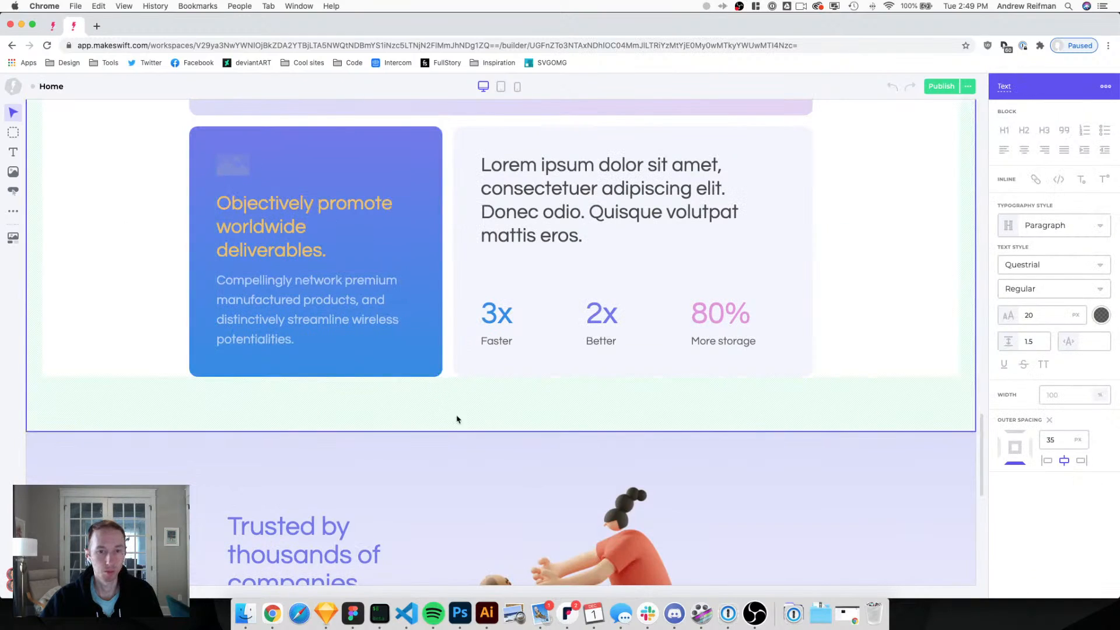
key(super+1)
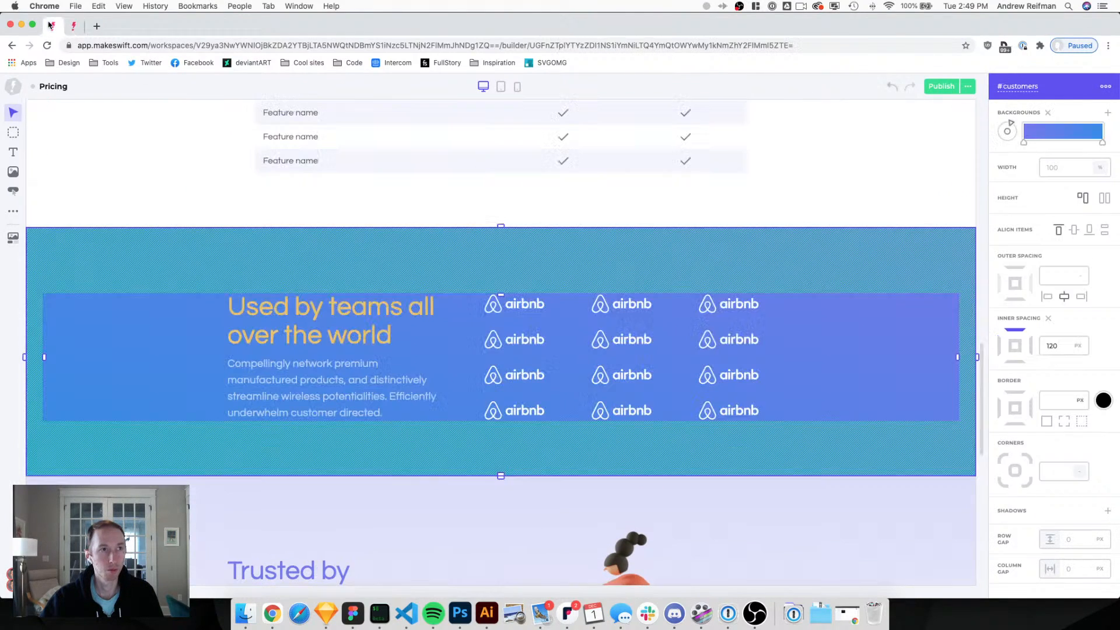
drag(501, 476, 505, 484)
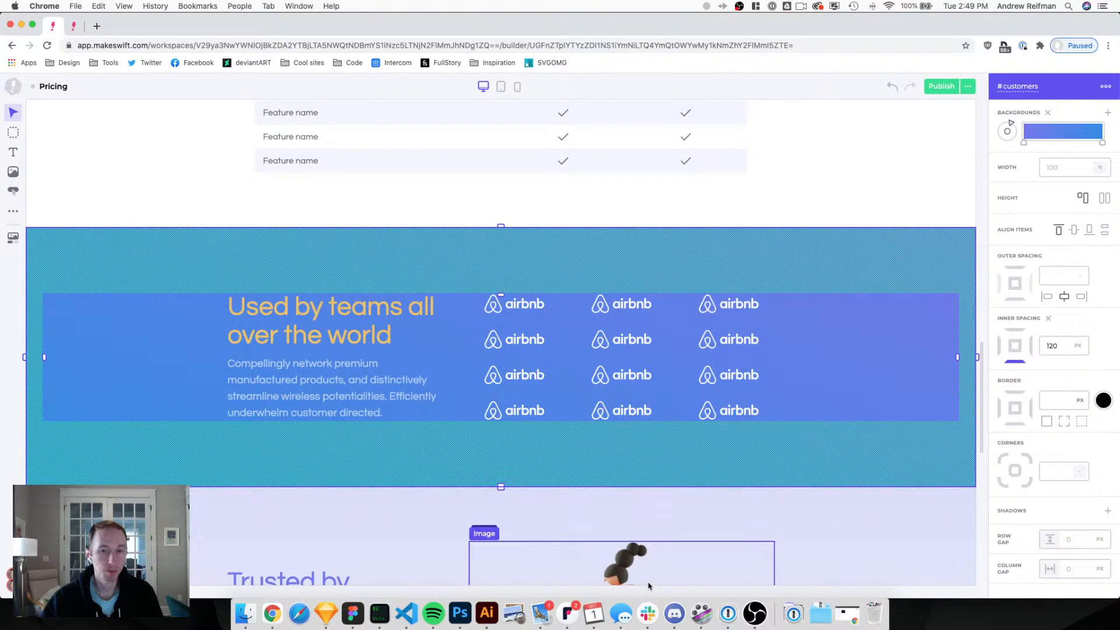
key(Escape)
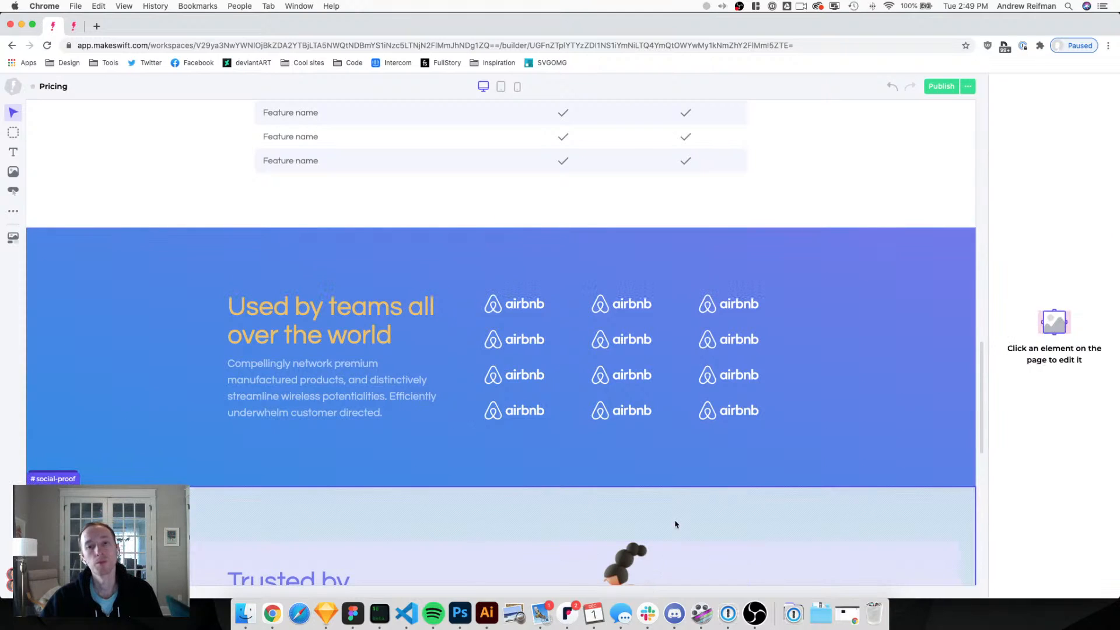
Replace the middle logo in the first row with asana-white.svg from the New site logos folder.
click(638, 306)
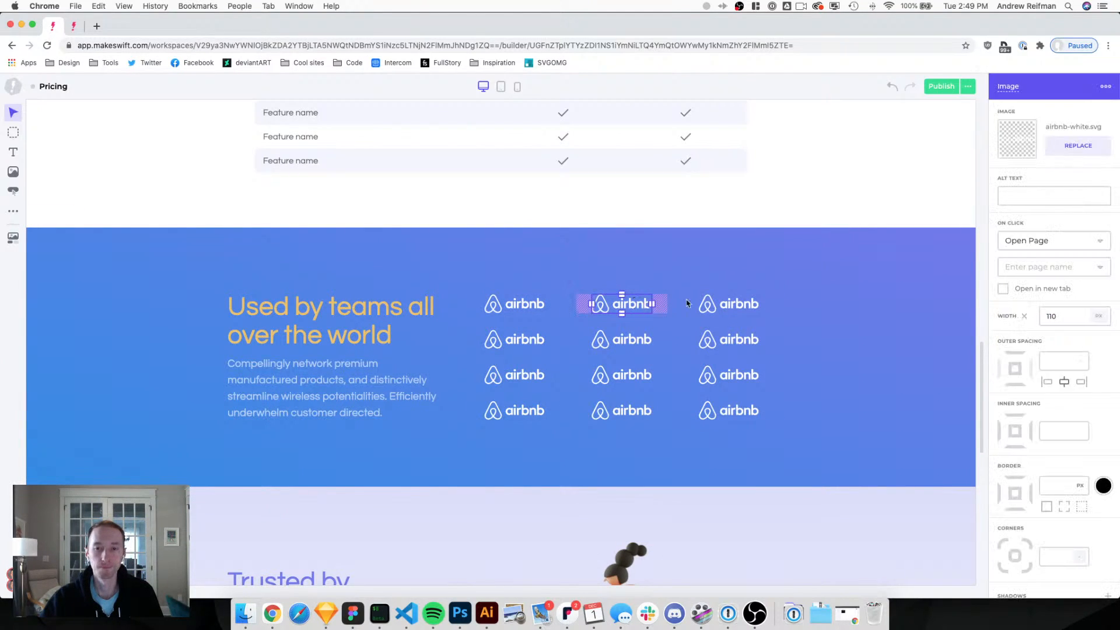
click(1087, 145)
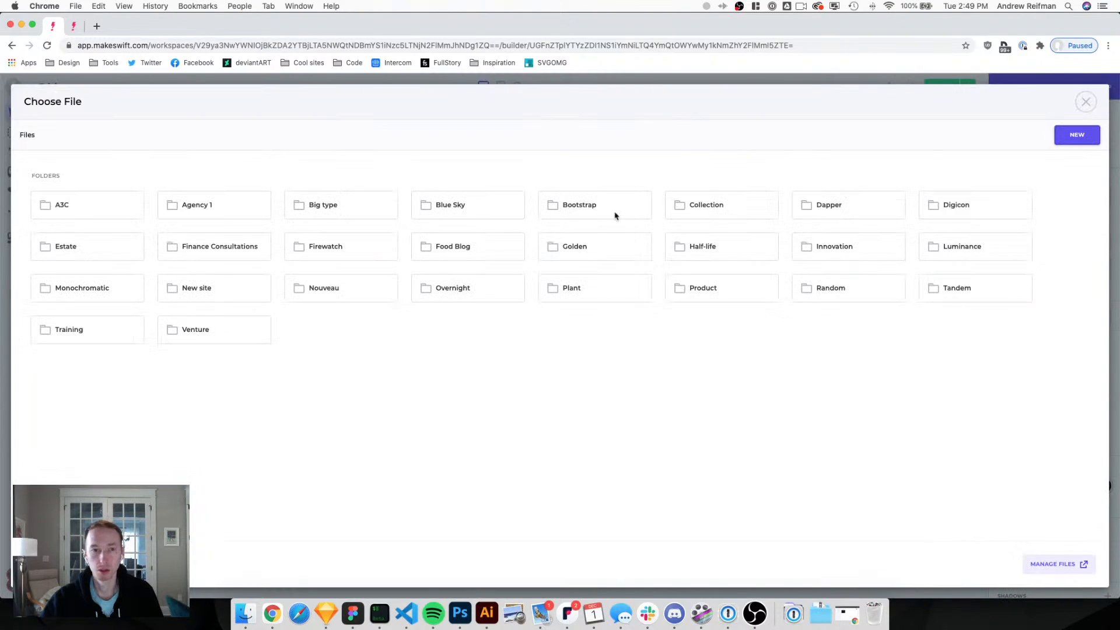
click(189, 288)
click(84, 208)
click(215, 242)
Replace the third logo in the first row with cocacola-white.svg from the New site logos folder.
click(737, 306)
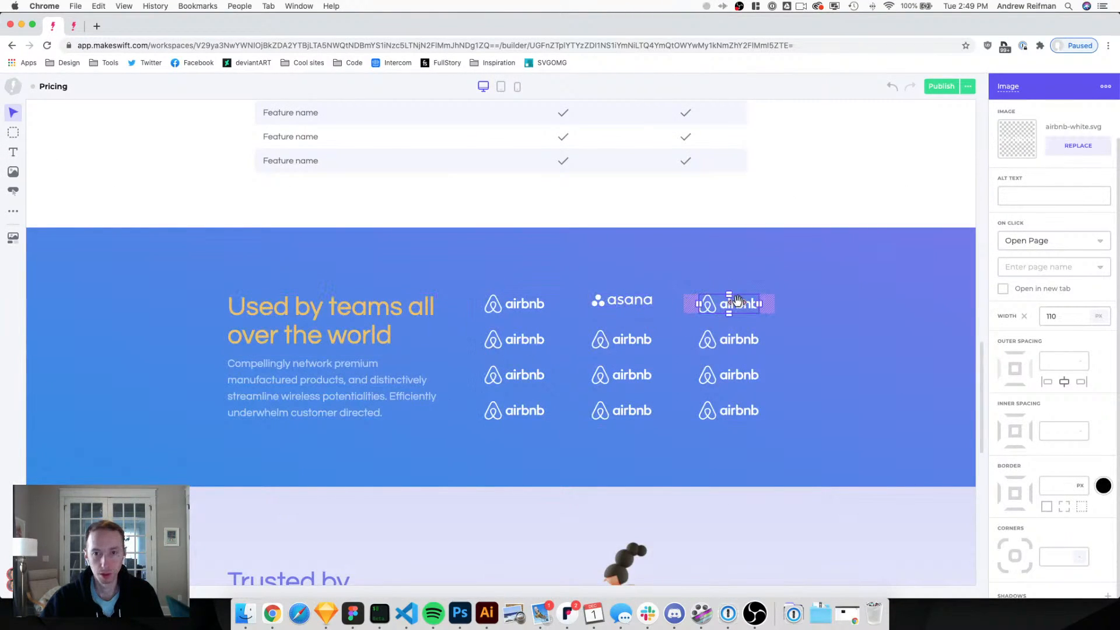
click(1047, 154)
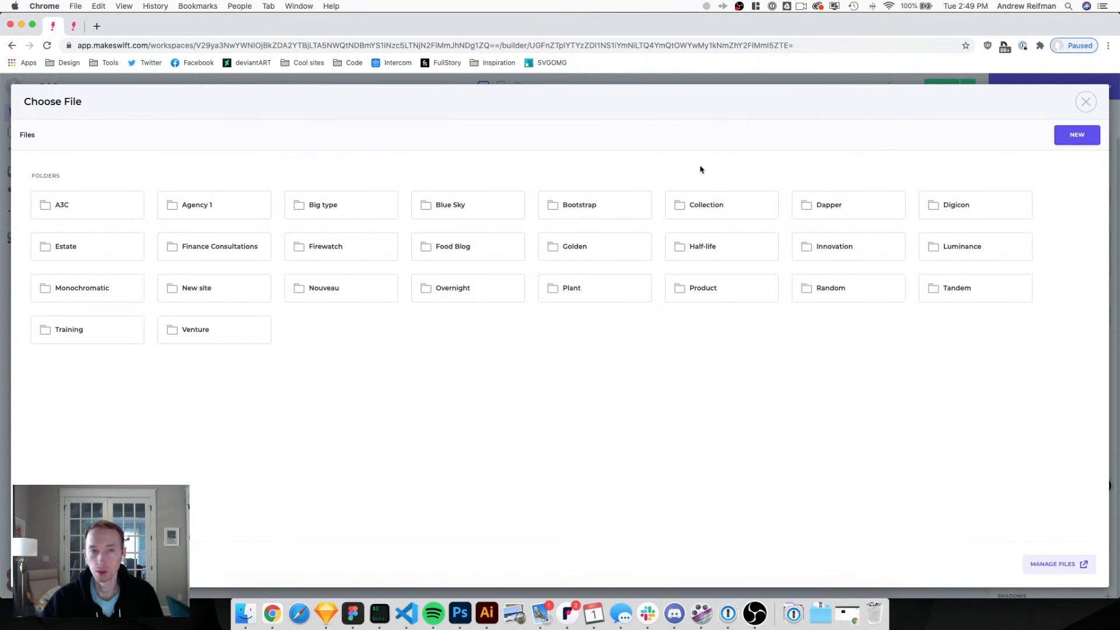
click(195, 295)
click(89, 205)
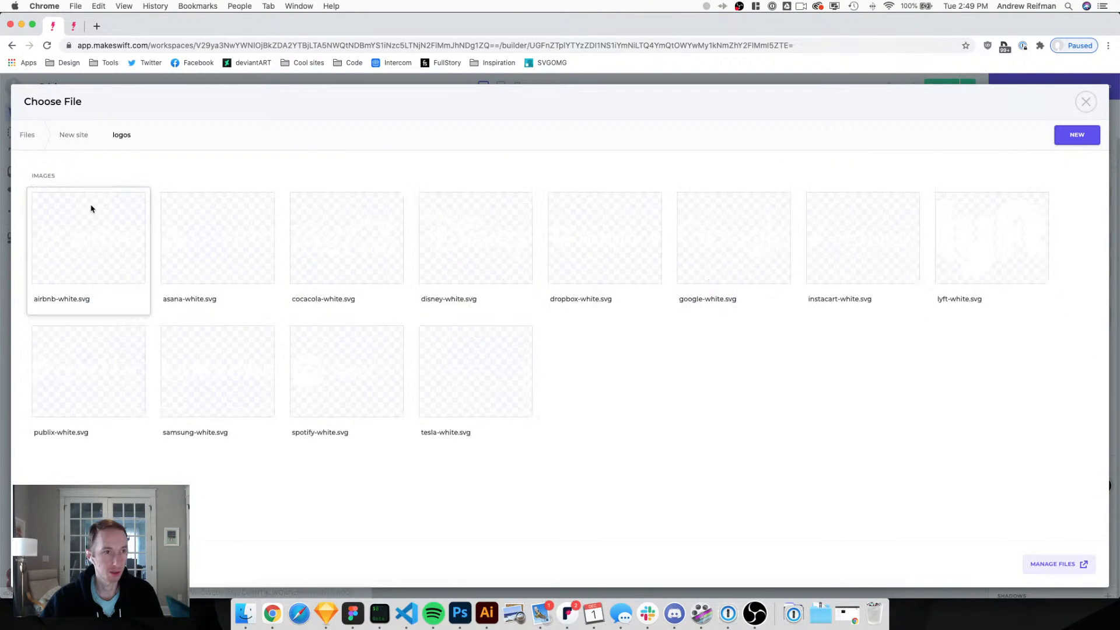
click(320, 250)
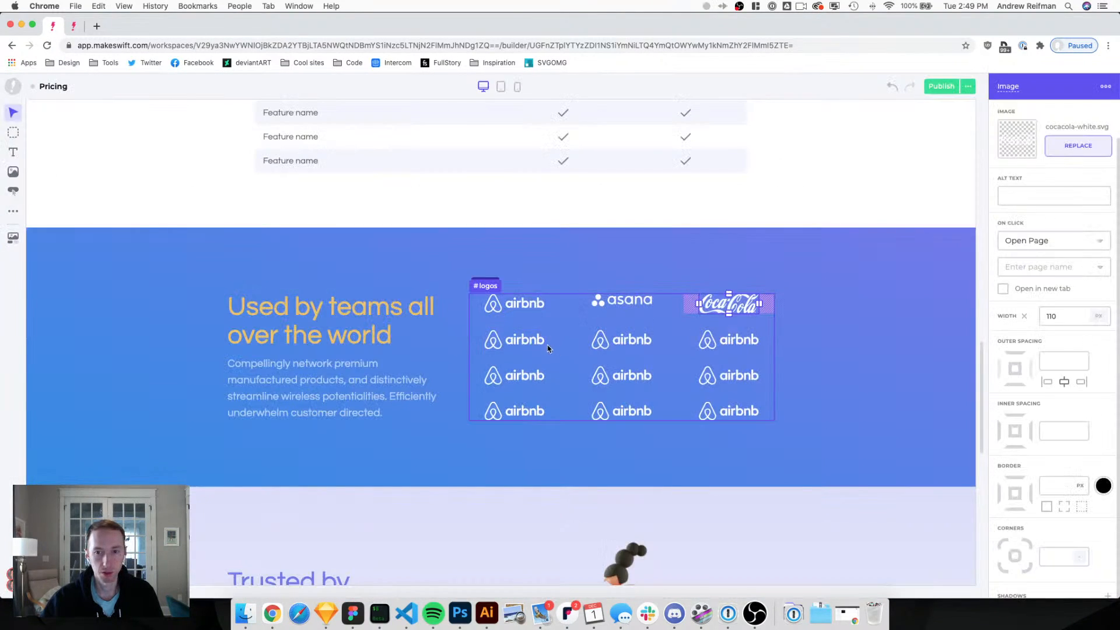
Replace the first logo in the second row with disney-white.svg from the New site logos folder.
click(523, 340)
click(1075, 149)
click(207, 288)
click(78, 204)
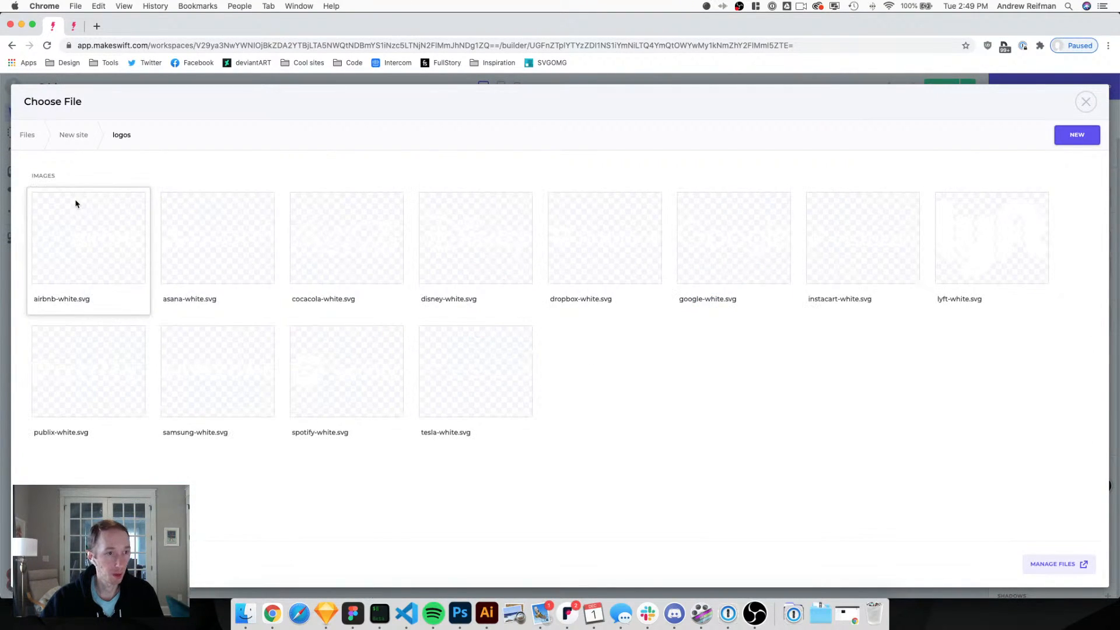
click(489, 244)
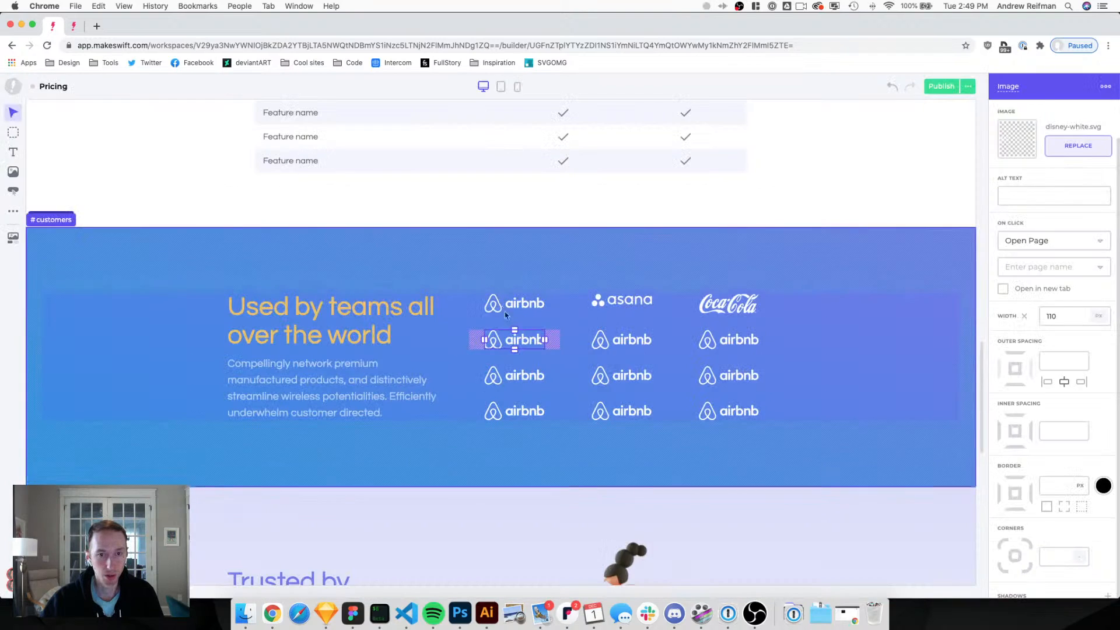
Replace the middle logo in the second row with dropbox-white.svg from the New site logos folder.
click(627, 343)
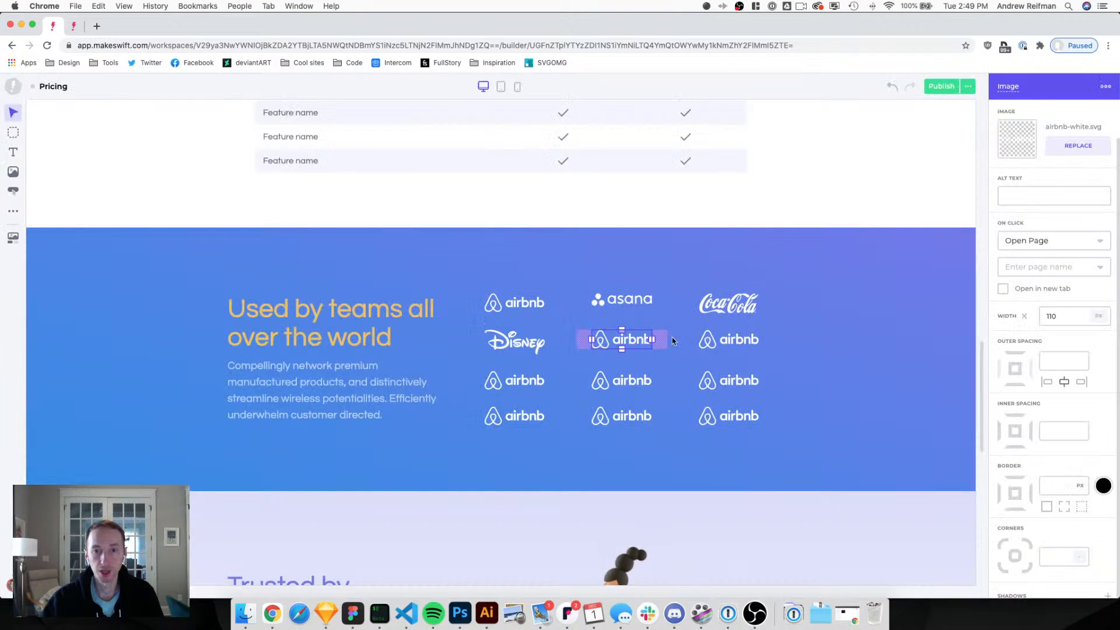
click(1078, 146)
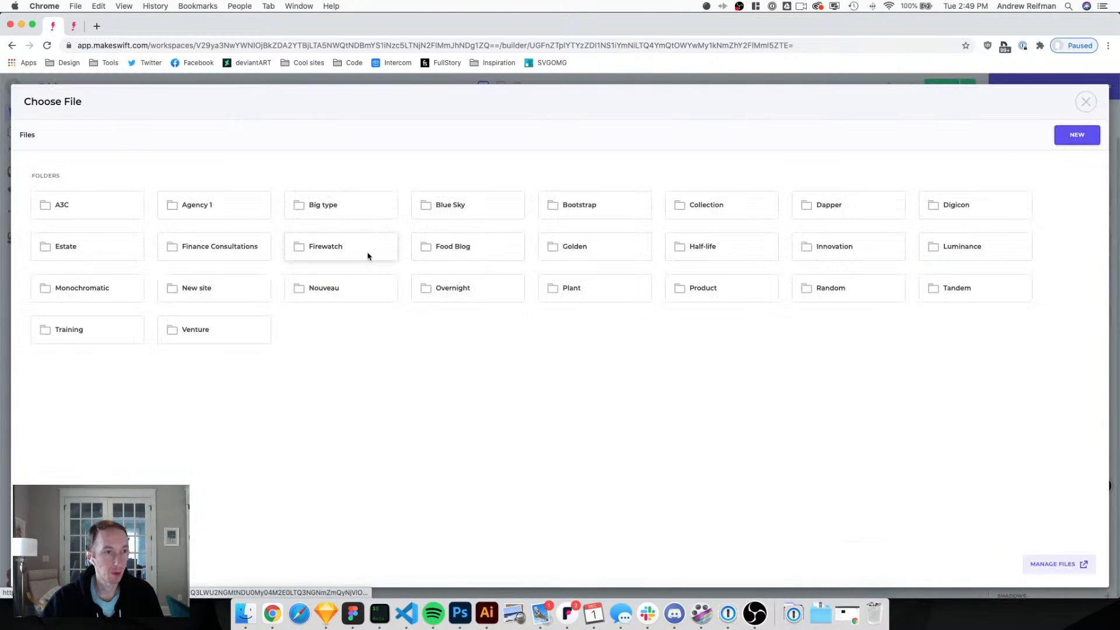
click(240, 294)
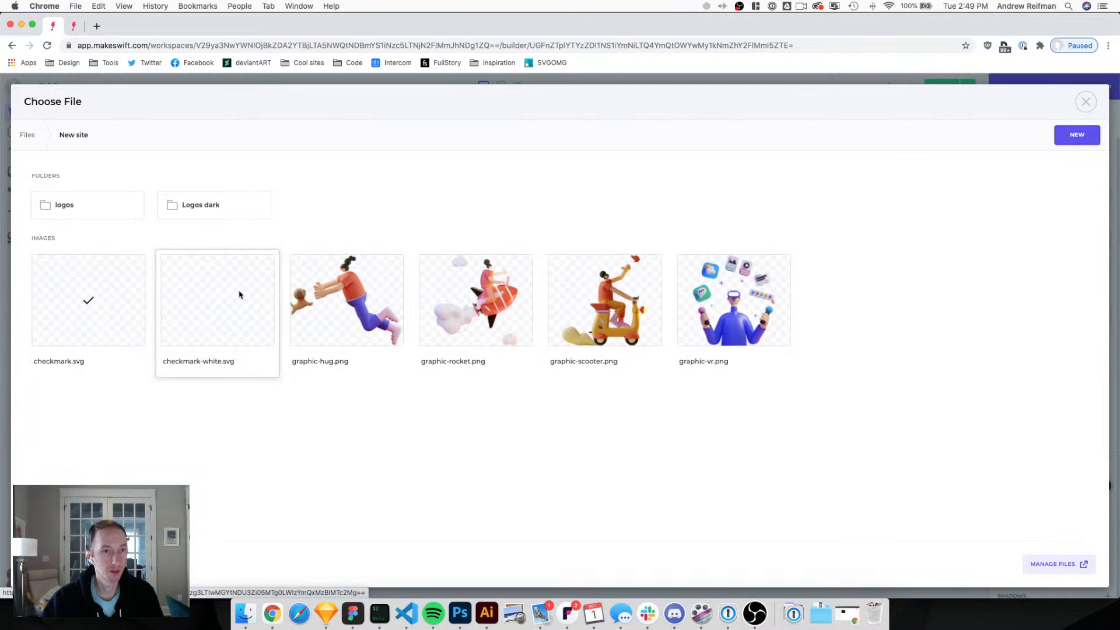
click(82, 217)
click(610, 255)
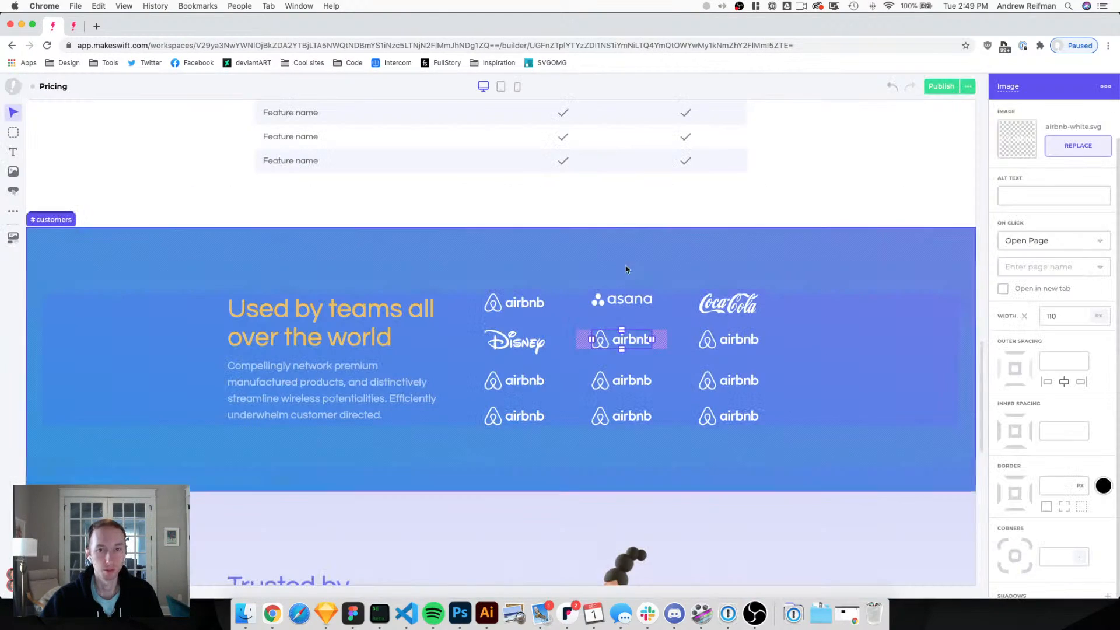
Replace the third logo in the second row with google-white.svg from the New site logos folder.
click(711, 339)
click(1078, 146)
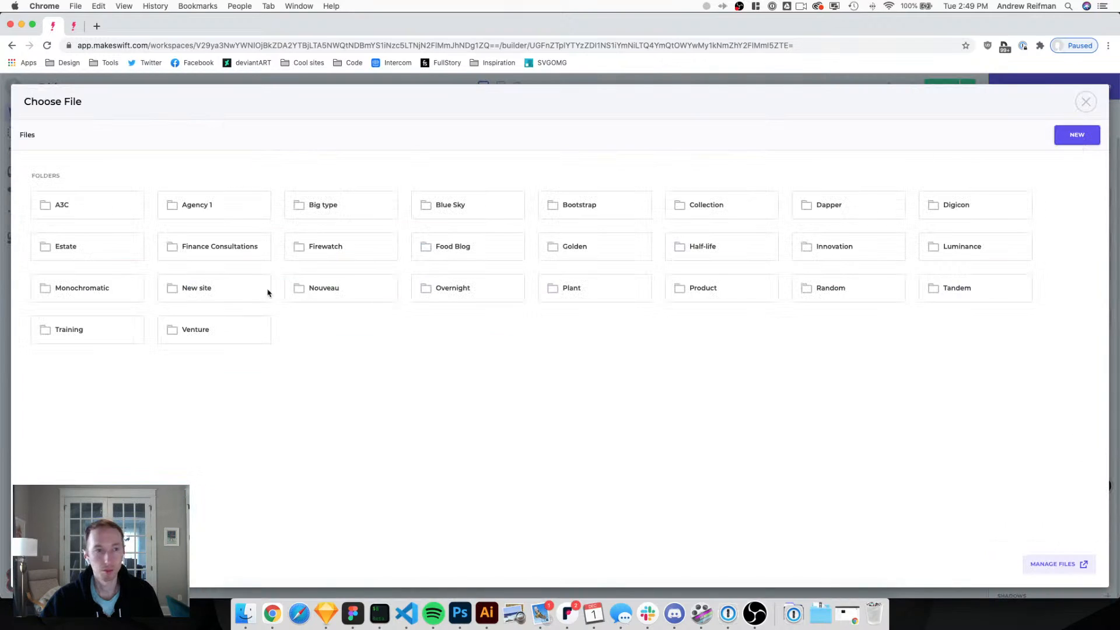
click(198, 288)
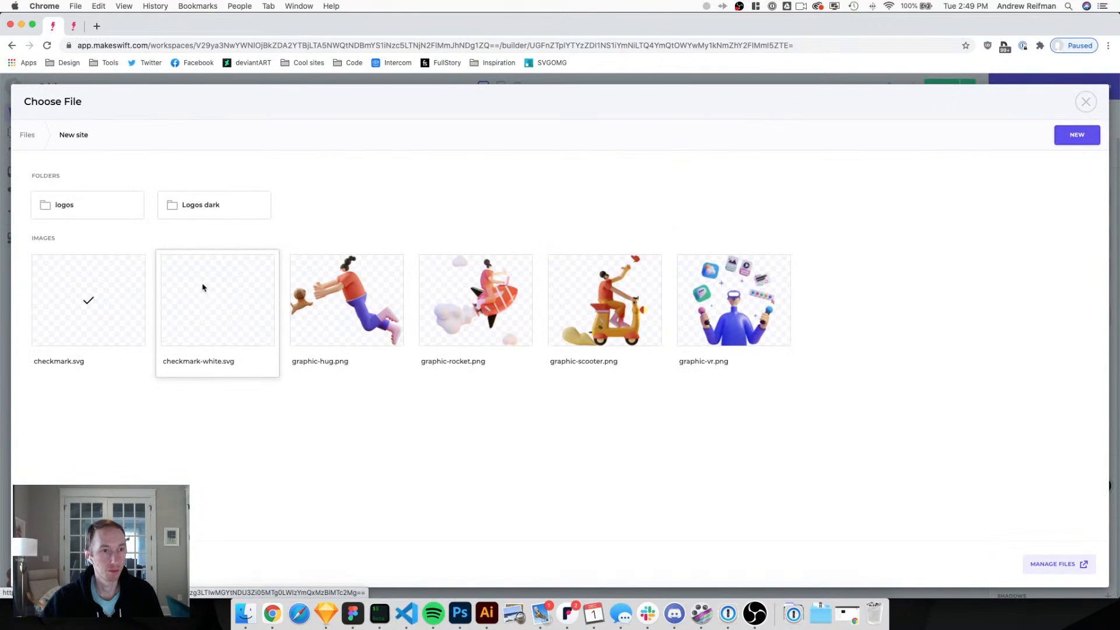
click(75, 201)
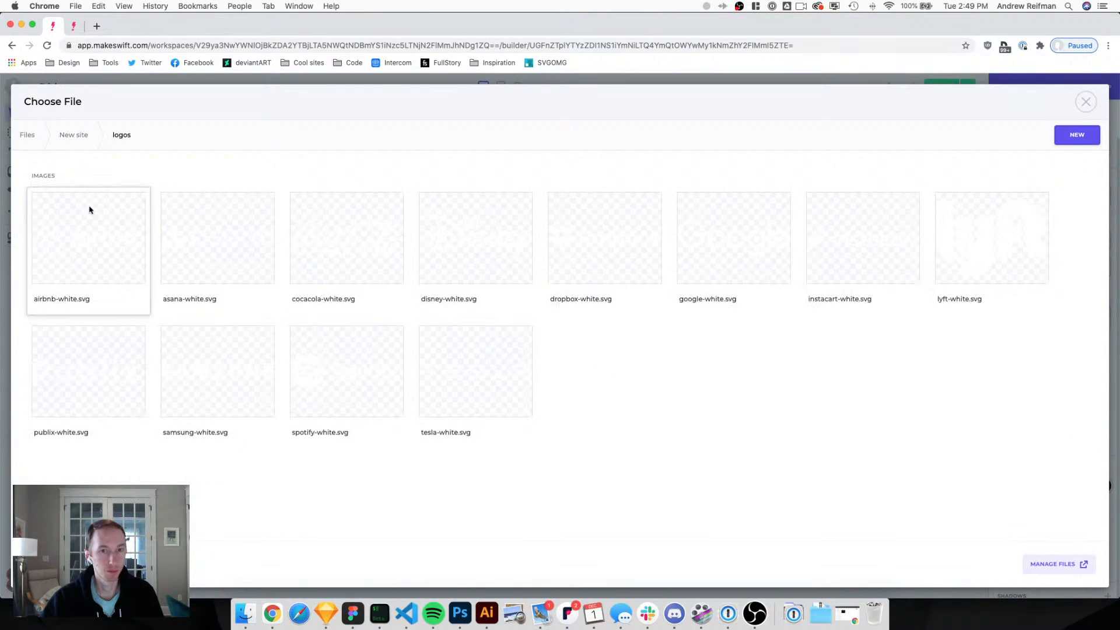
click(745, 268)
Replace the first logo in the third row with instacart-white.svg from the New site logos folder.
click(509, 386)
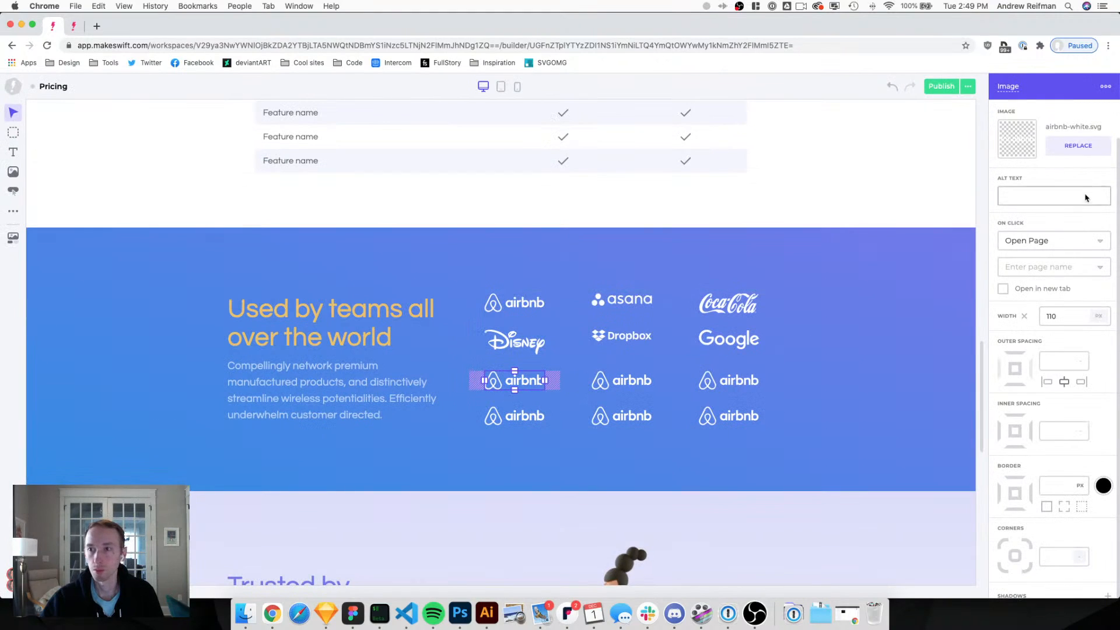
click(1078, 146)
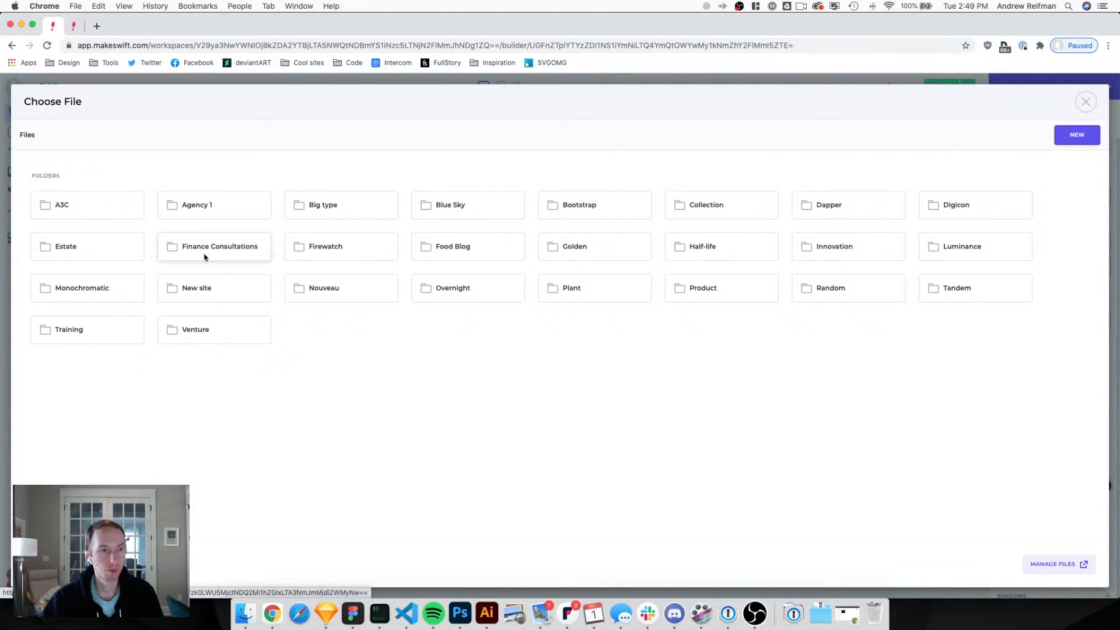
click(178, 289)
click(65, 209)
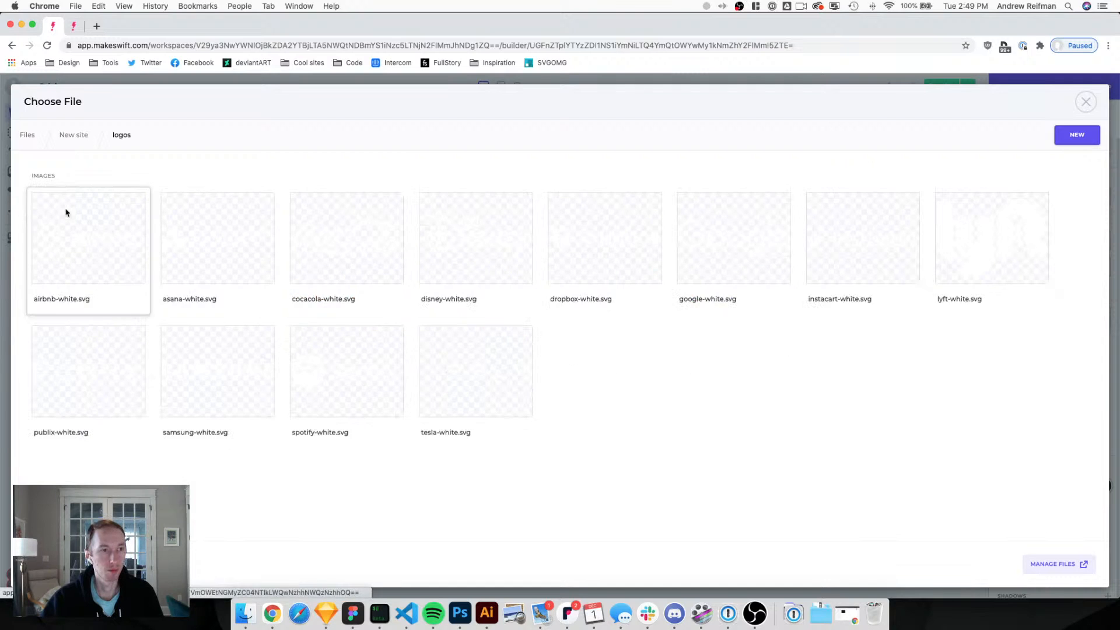
click(870, 250)
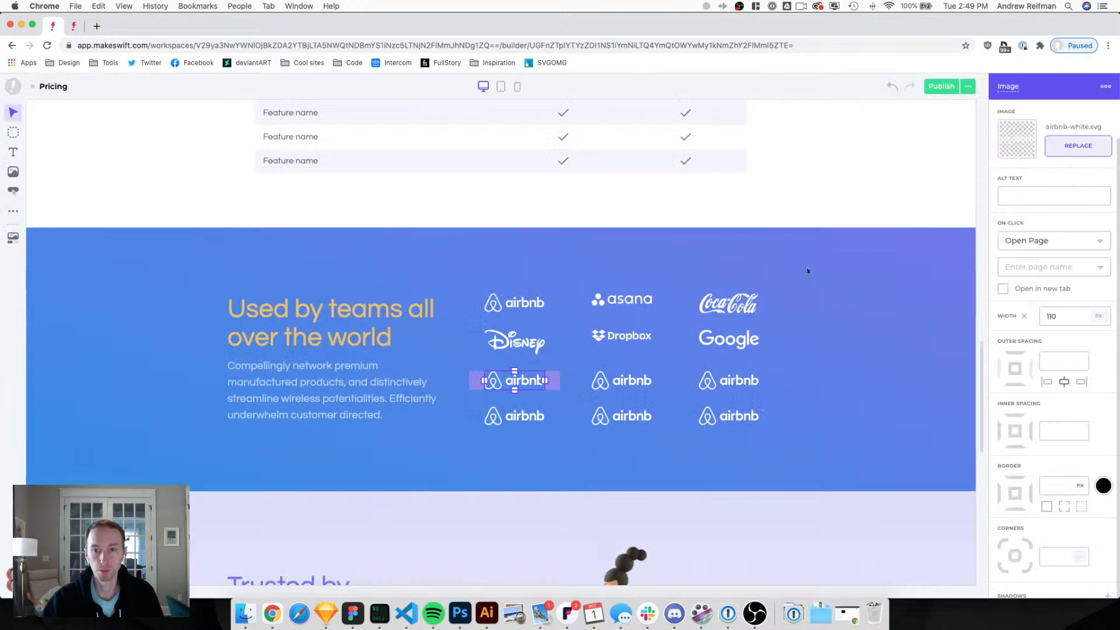
Replace the middle logo in the third row with lyft-white.svg from the New site logos folder and reduce its width to 60 px.
click(625, 383)
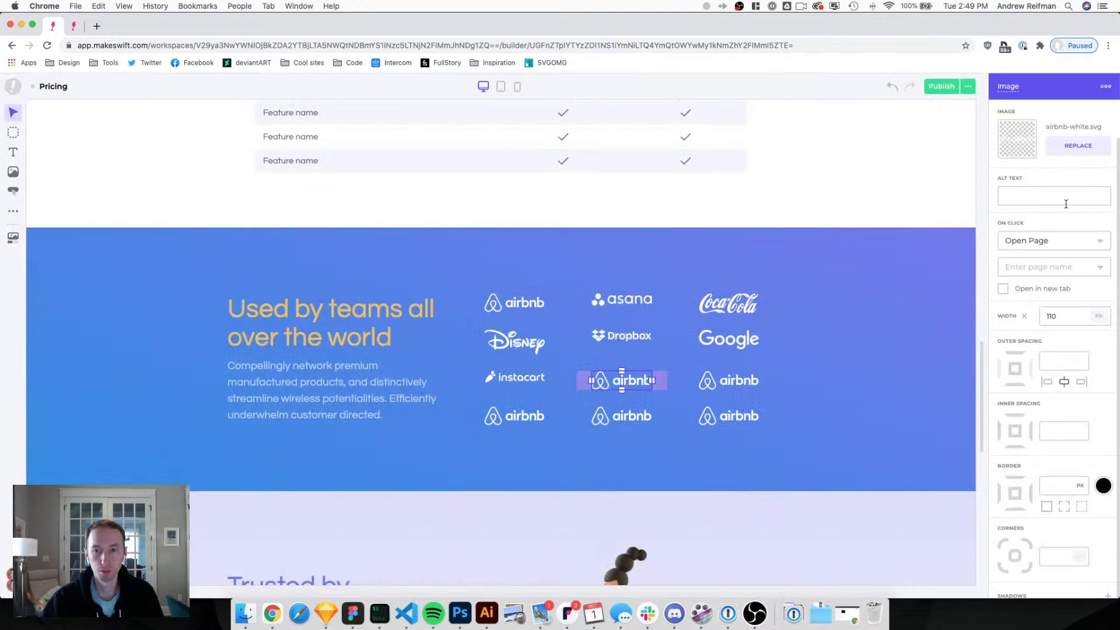
click(1073, 149)
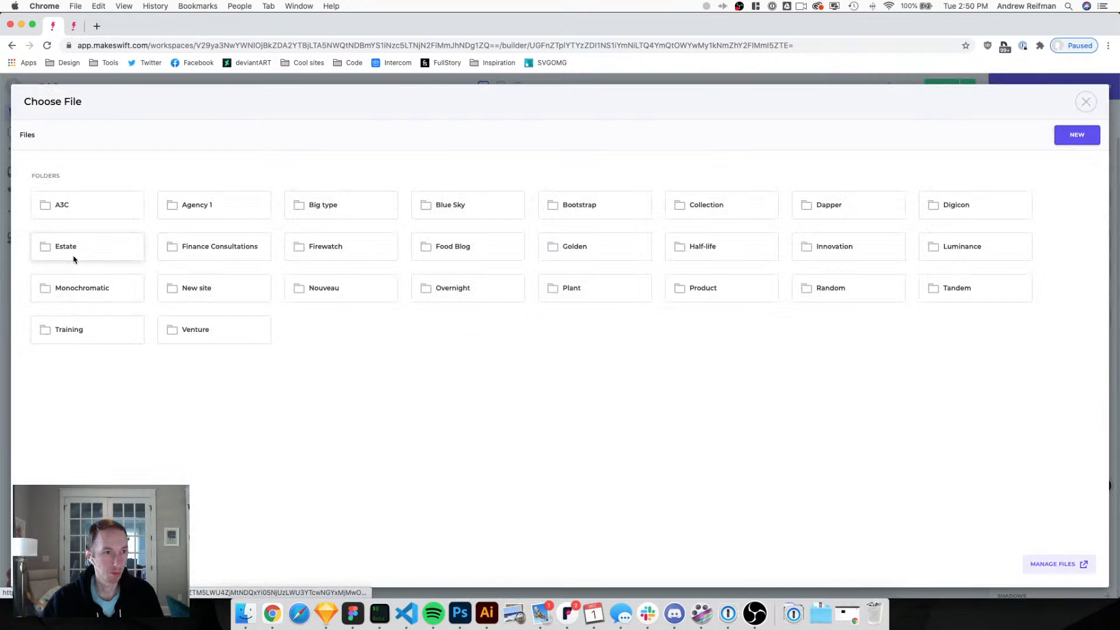
click(196, 288)
click(95, 210)
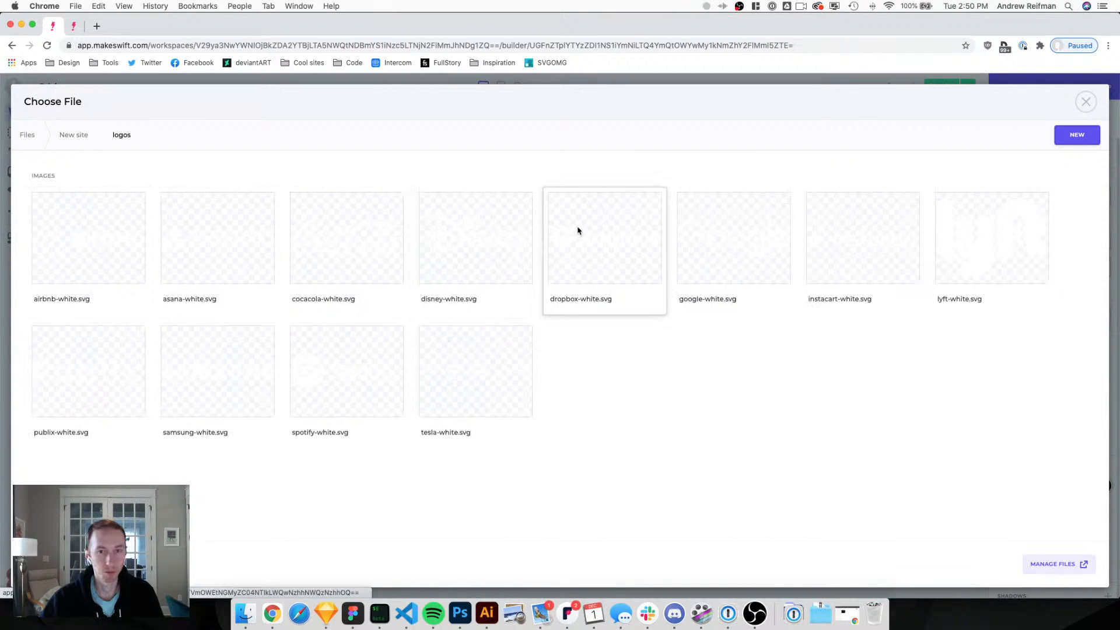
click(957, 233)
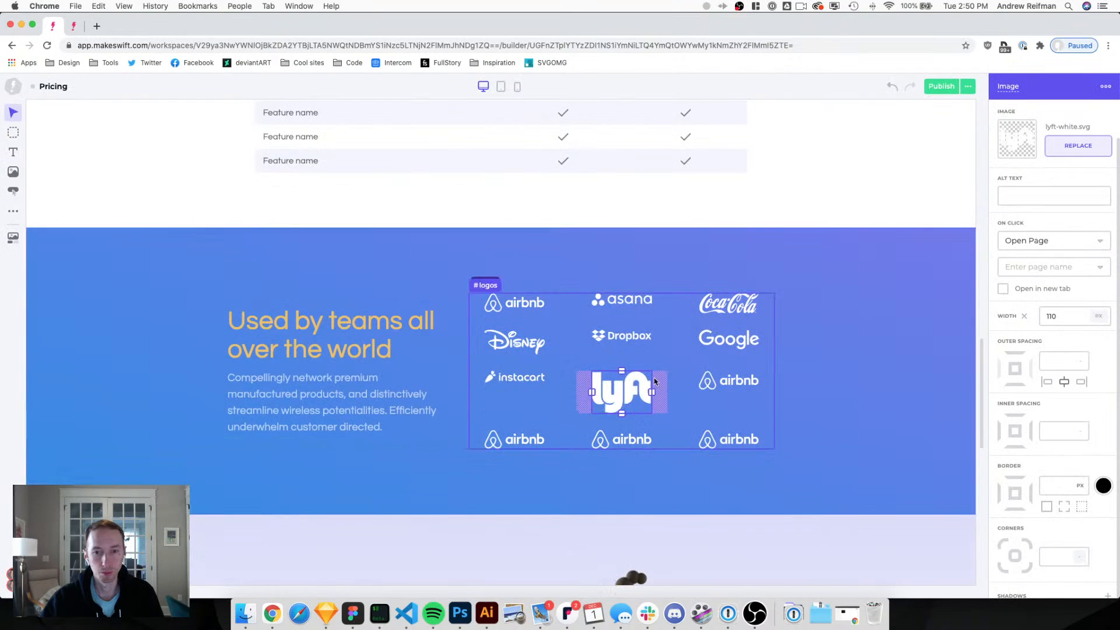
drag(655, 396, 642, 393)
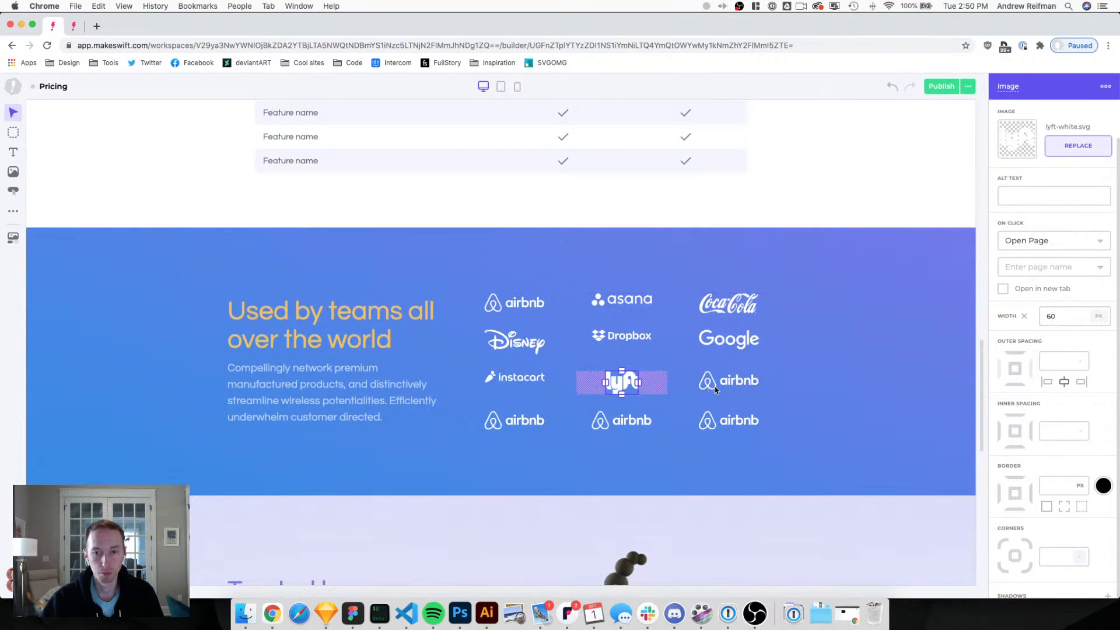
Replace the third logo in the third row with publix-white.svg from the New site logos folder.
click(729, 381)
click(1050, 145)
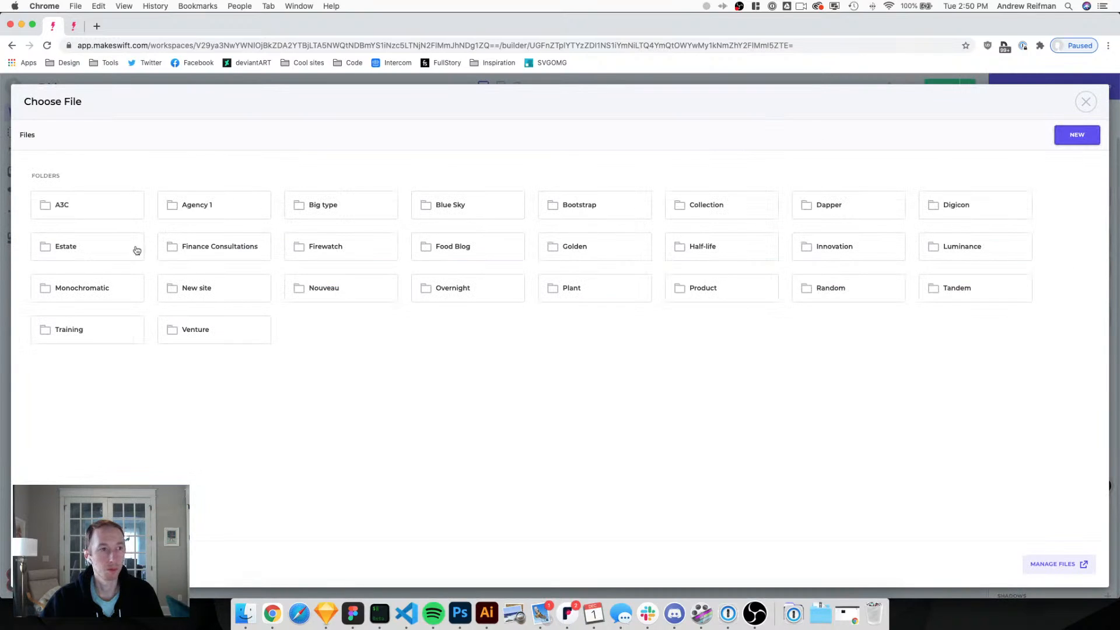
click(204, 288)
click(87, 216)
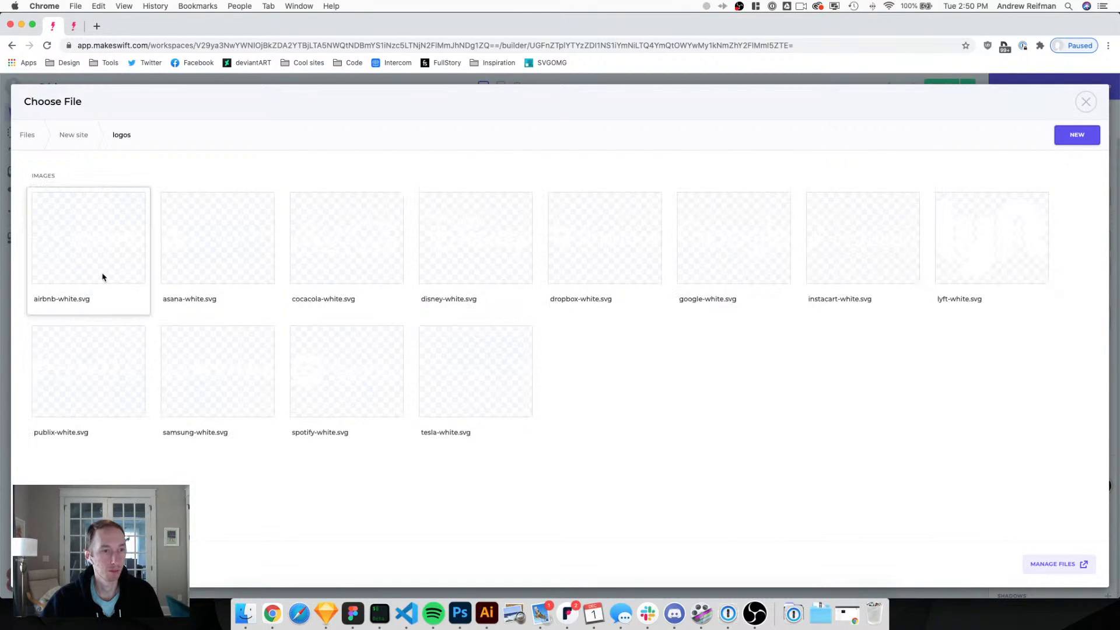
click(85, 357)
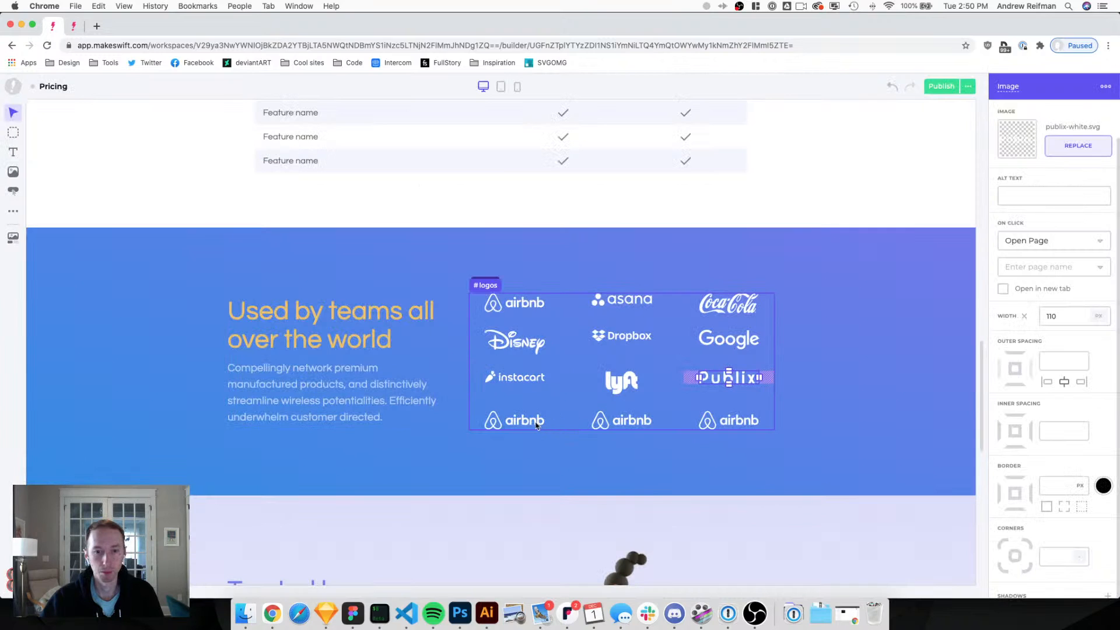
Replace the first logo in the fourth row with samsung-white.svg from the New site logos folder.
click(513, 420)
click(1054, 149)
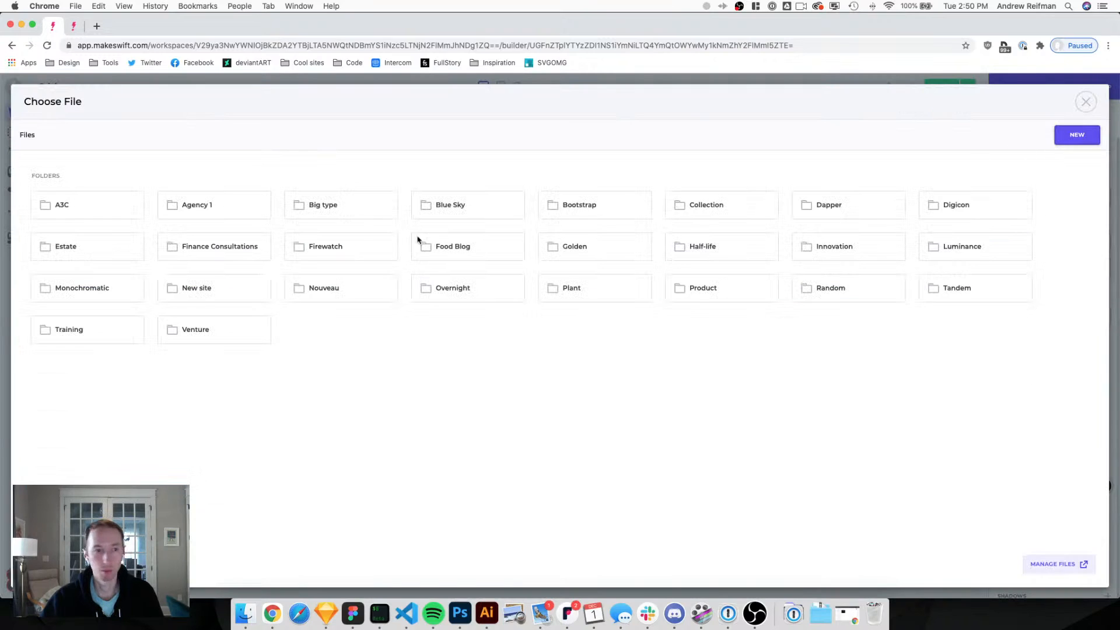
click(102, 290)
click(85, 205)
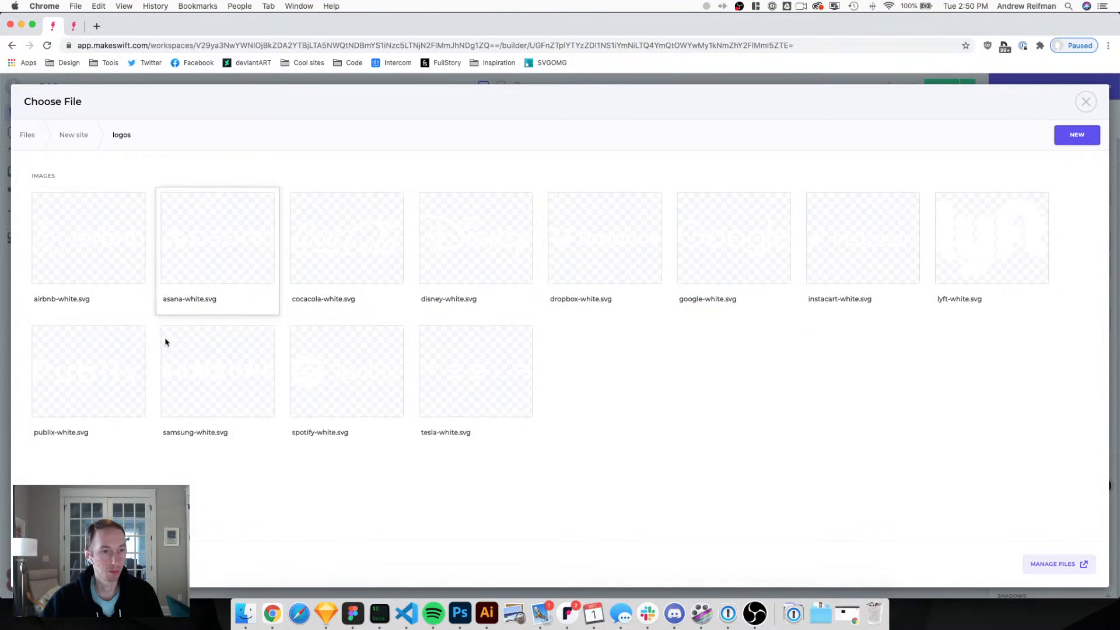
click(208, 377)
Replace the middle logo in the fourth row with spotify-white.svg from the New site logos folder.
click(607, 420)
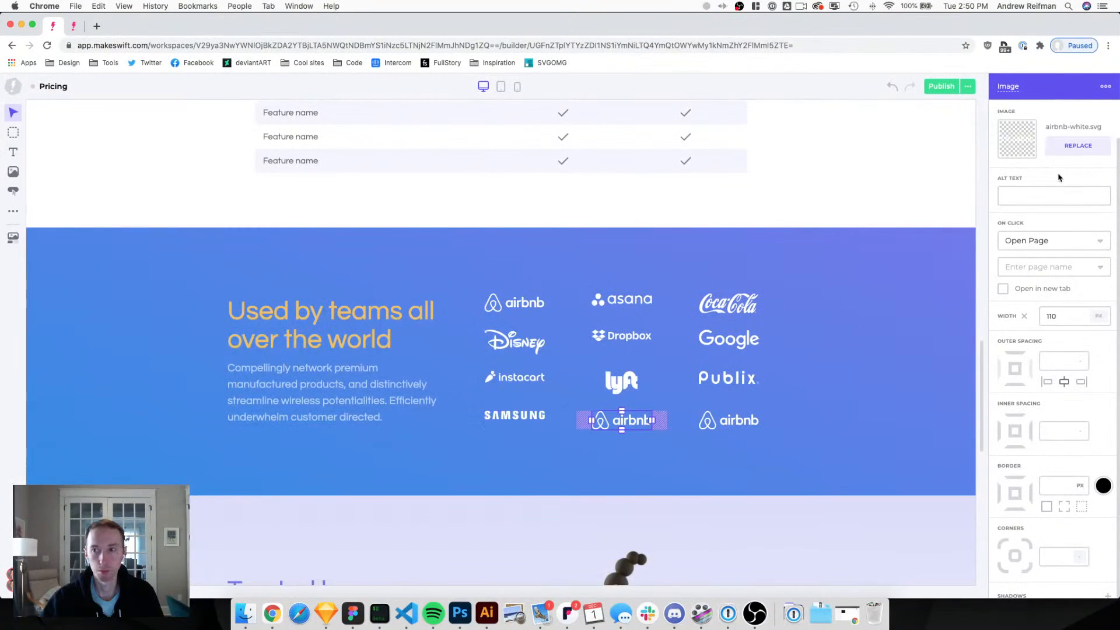
click(1078, 145)
click(236, 292)
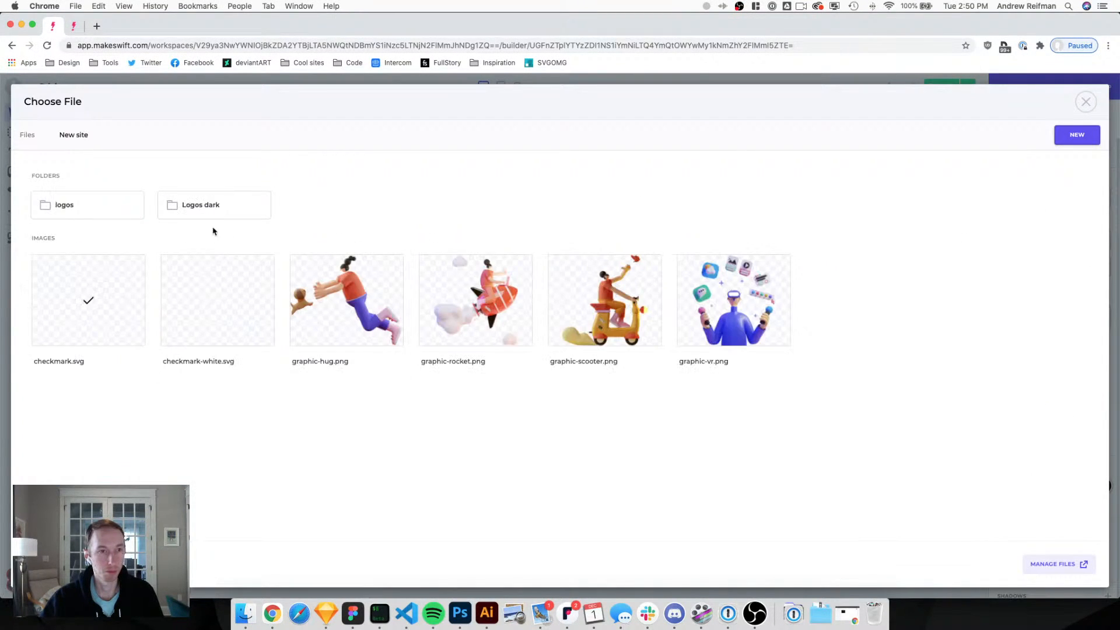
click(139, 215)
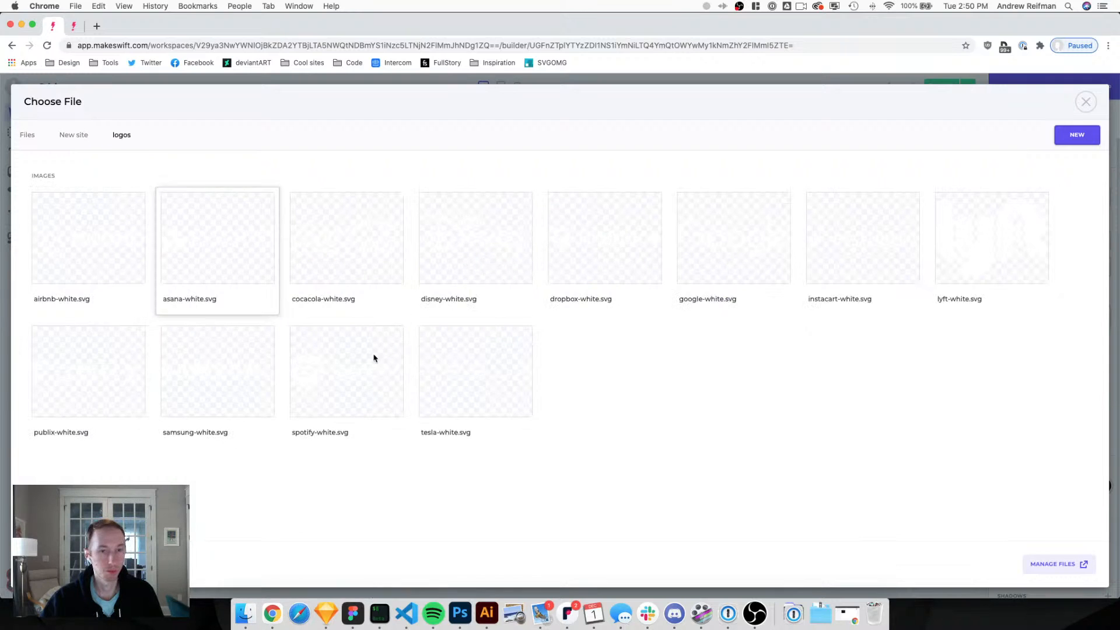
click(366, 405)
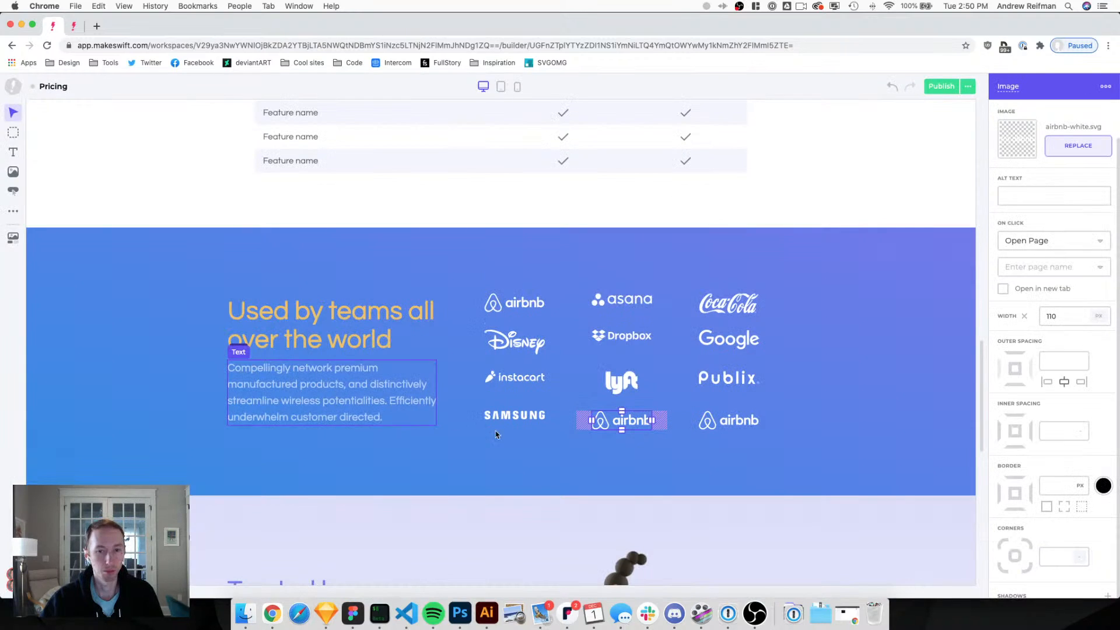
Replace the third logo in the fourth row with tesla-white.svg from the New site logos folder.
click(739, 424)
click(1077, 146)
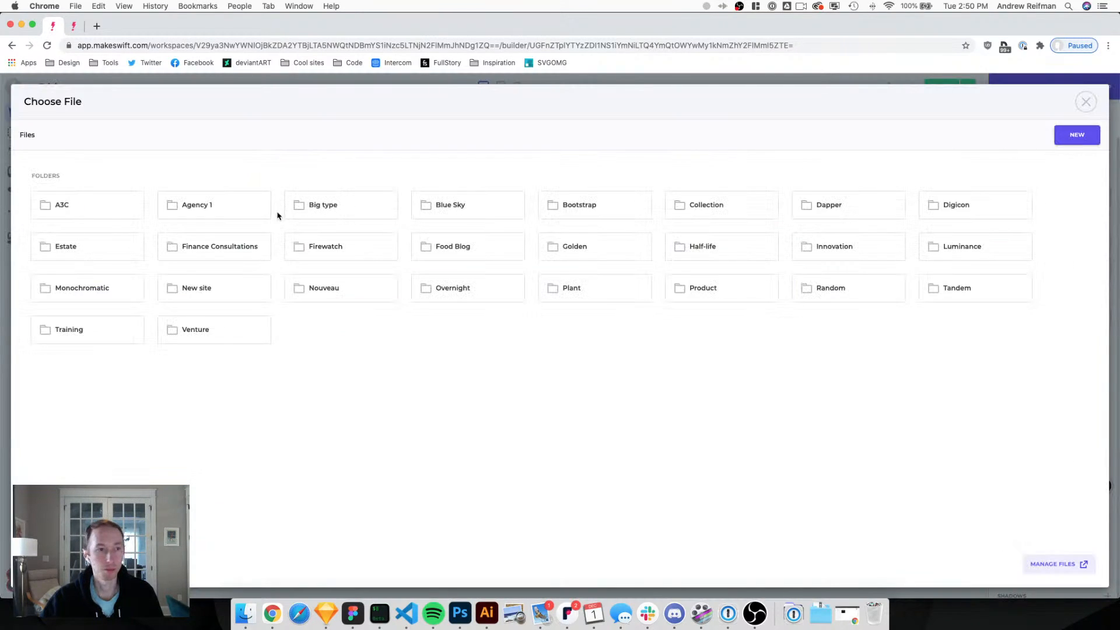
click(199, 290)
click(105, 212)
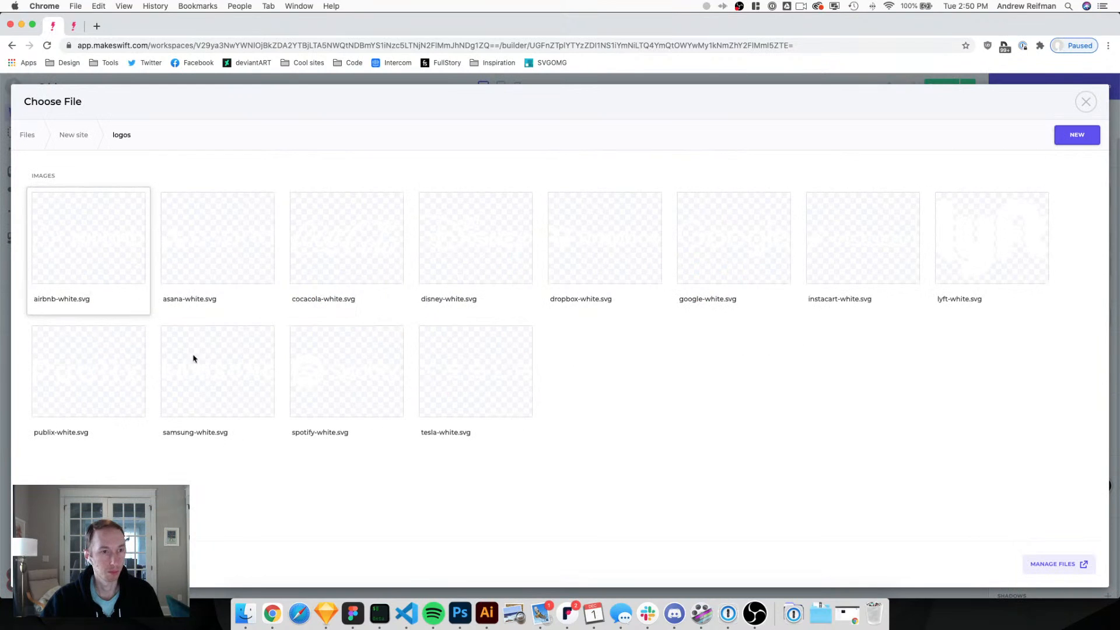
click(485, 384)
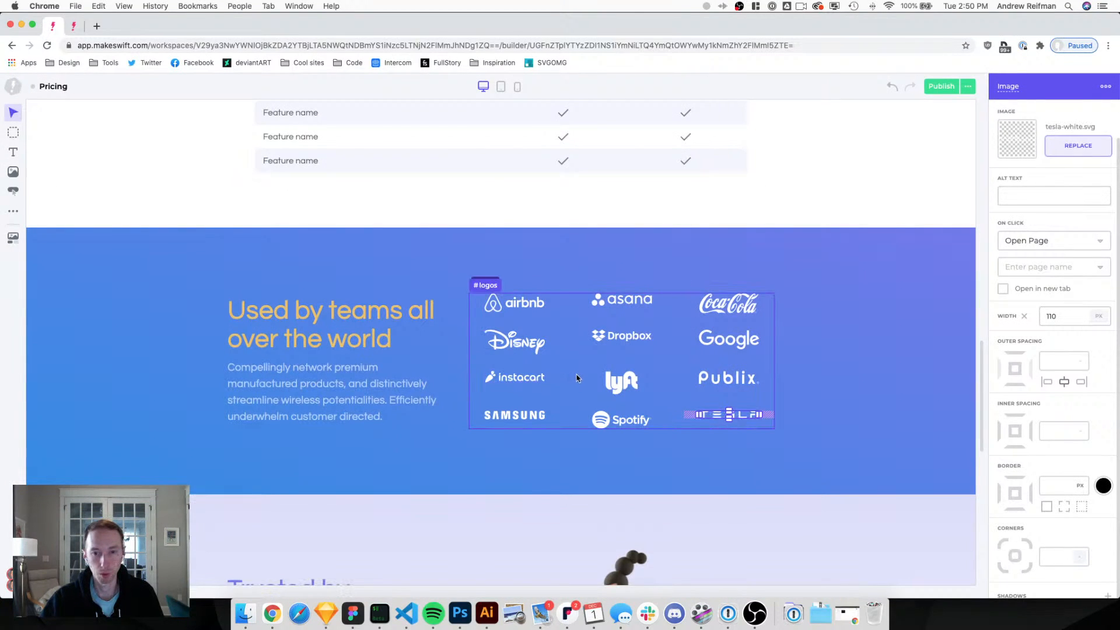
Align the items of the logos grid to the vertical middle and set its row gap to 35 px, keeping the column gap at 30 px.
click(577, 378)
click(1075, 203)
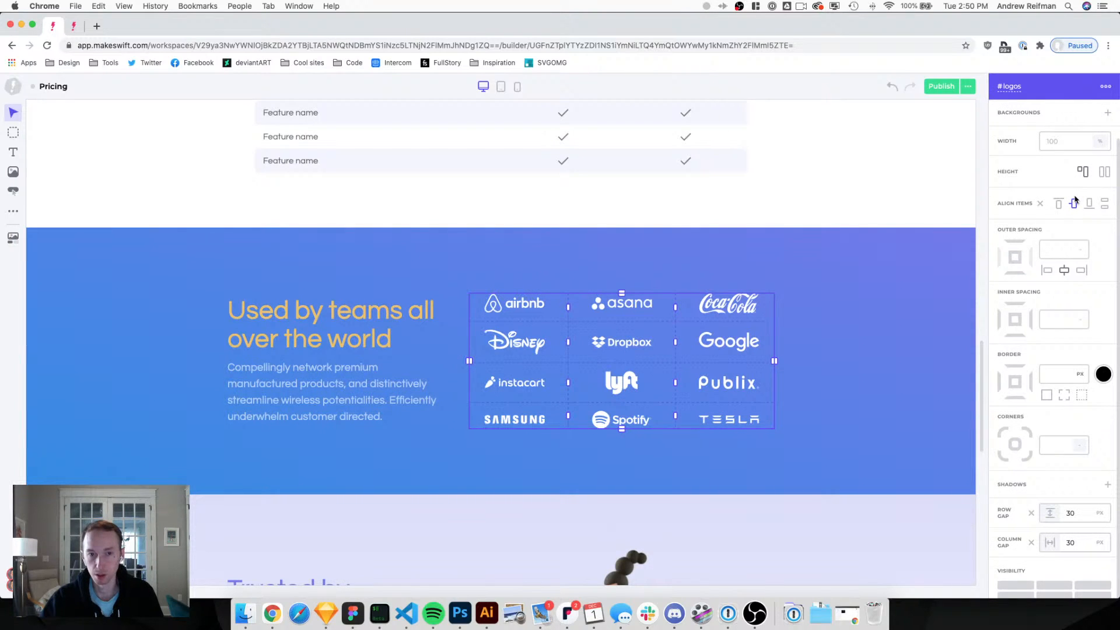
click(1078, 543)
text(35)
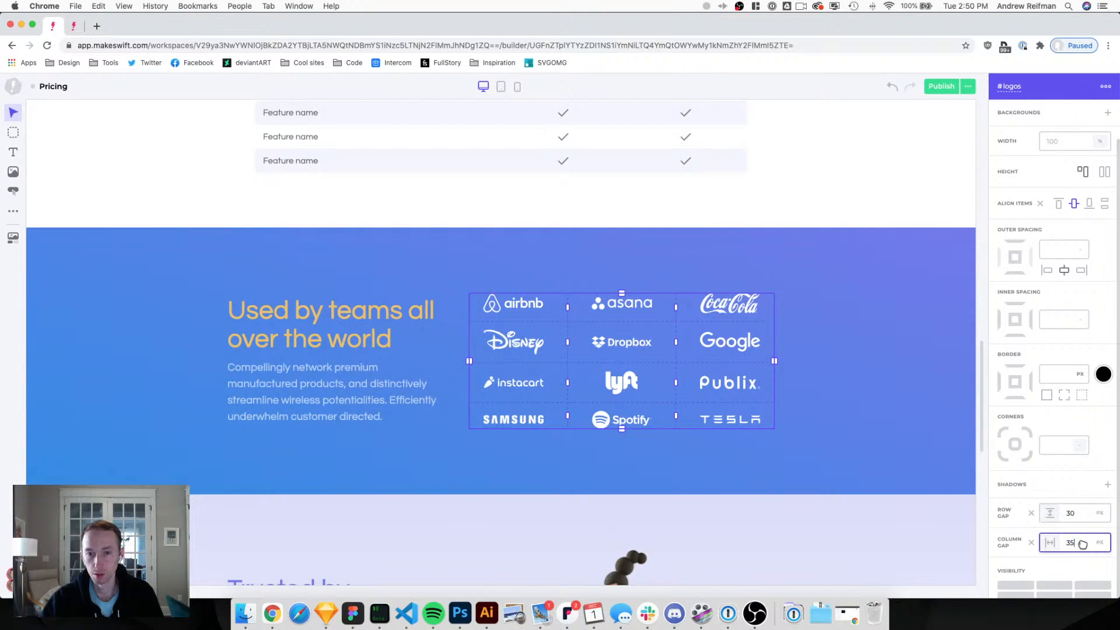
click(1079, 514)
text(35)
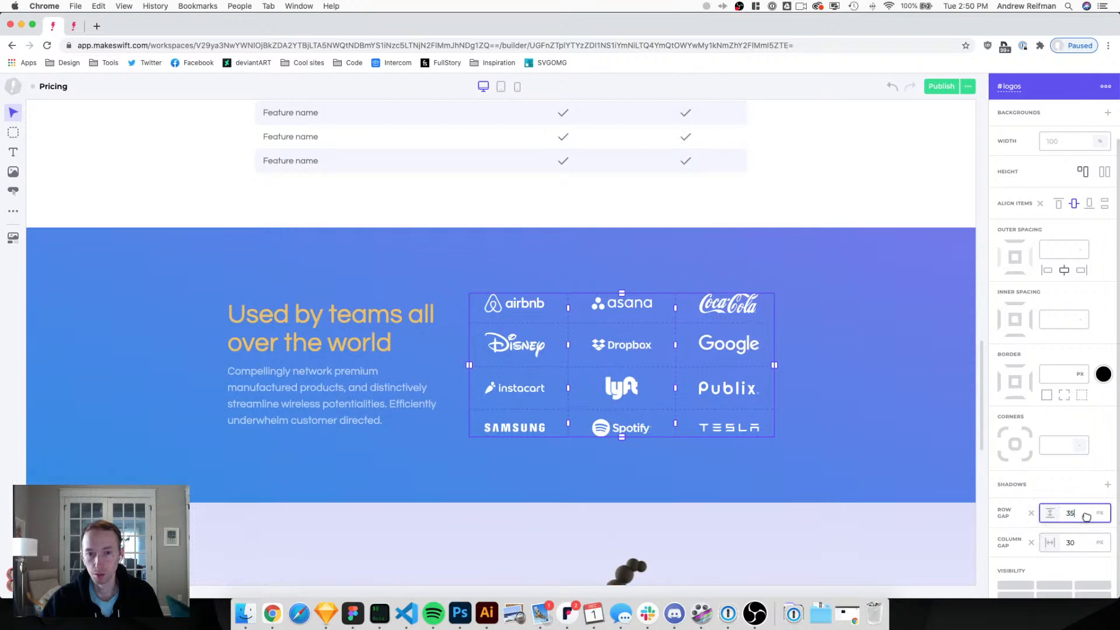
drag(1088, 516, 1085, 515)
key(Escape)
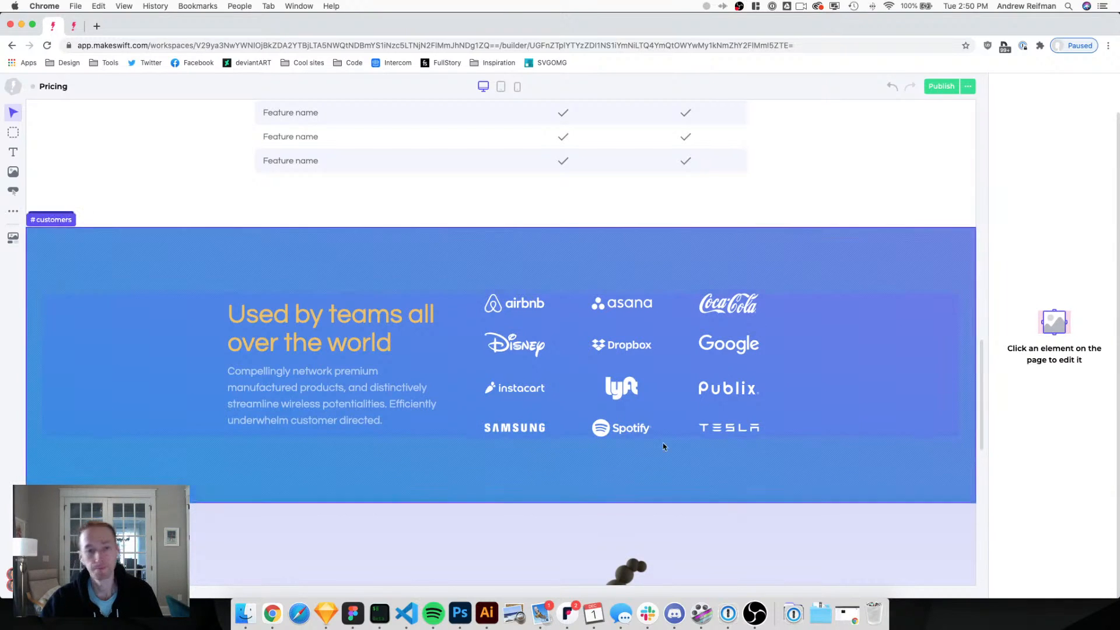
Set the column gap of the customers-container box to 80 px.
click(458, 390)
click(1071, 543)
text(80)
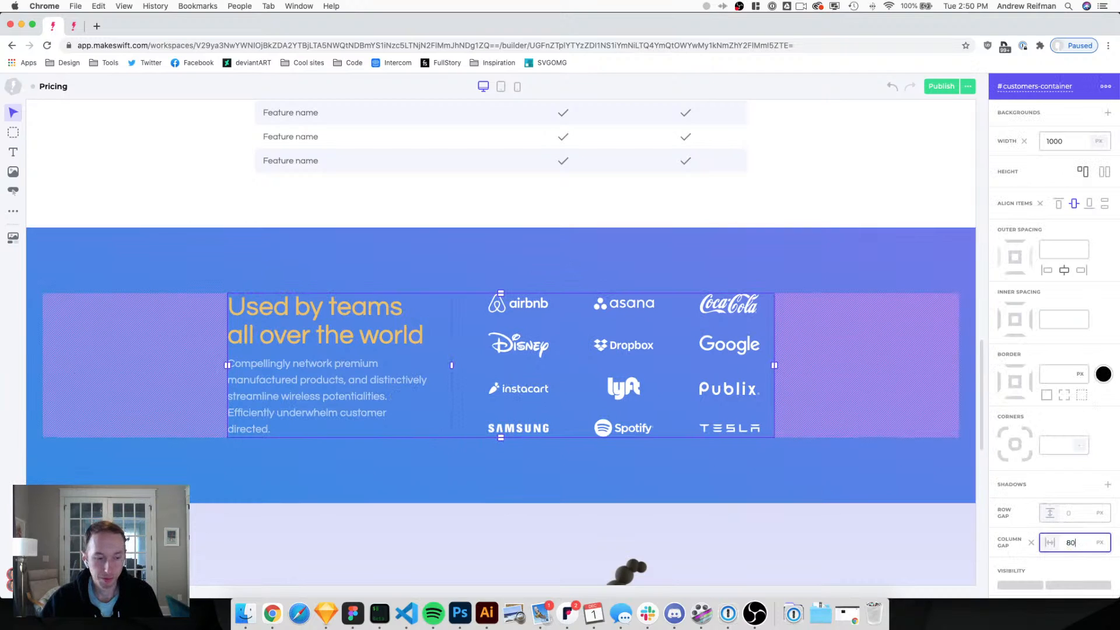
key(Escape)
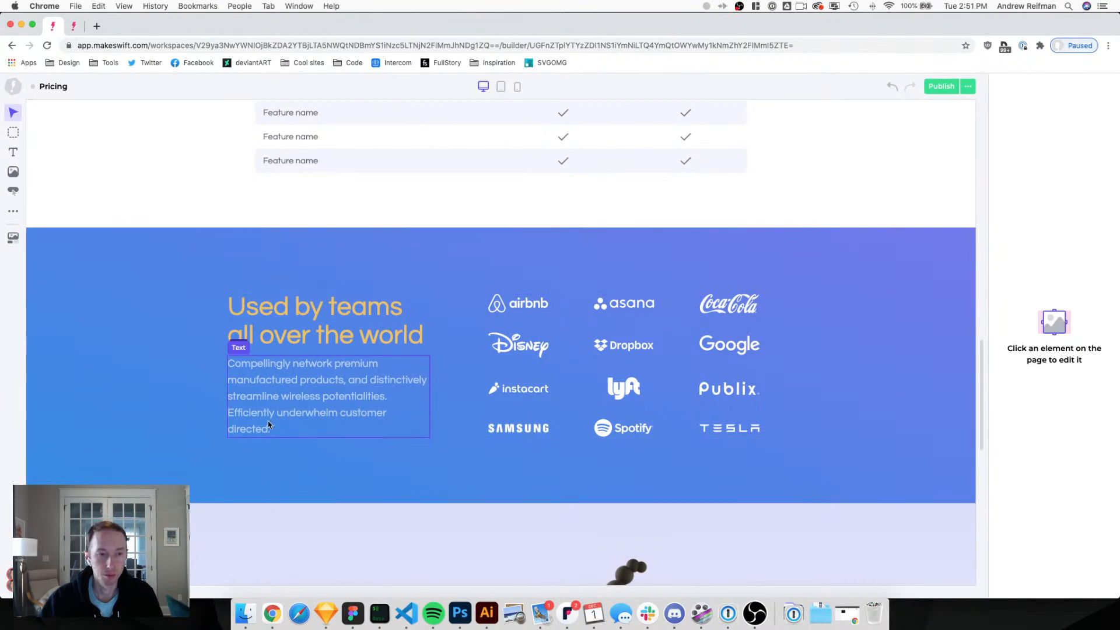
Shorten the customers paragraph by removing the word "directed" so that its last sentence reads "Efficiently underwhelm customer.".
click(253, 430)
double_click(243, 431)
drag(279, 432, 401, 401)
text(.)
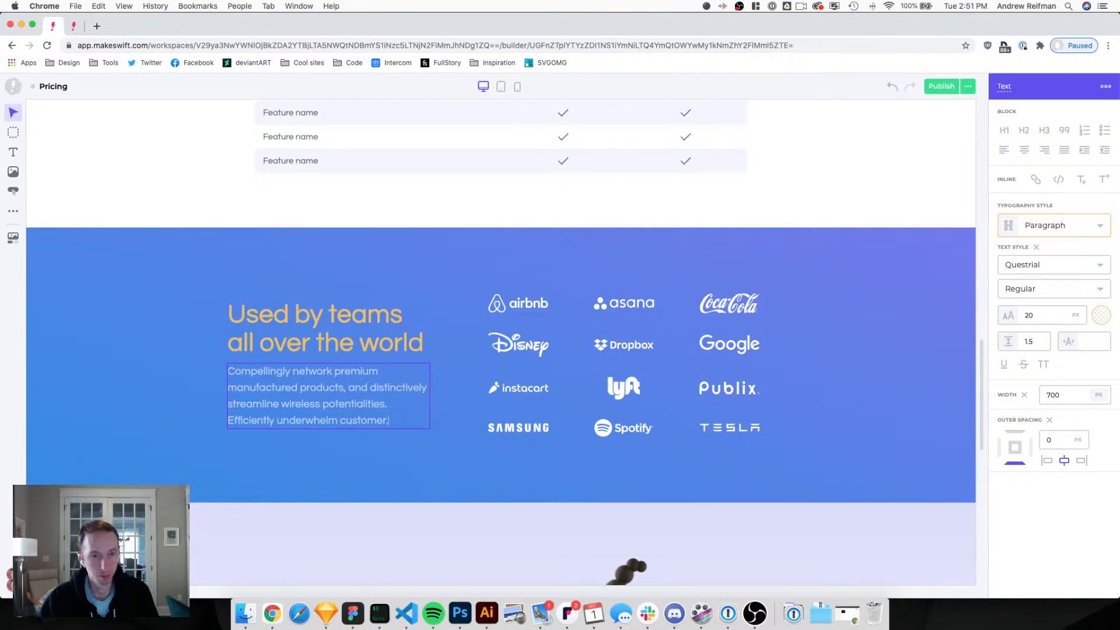
key(Escape)
click(979, 516)
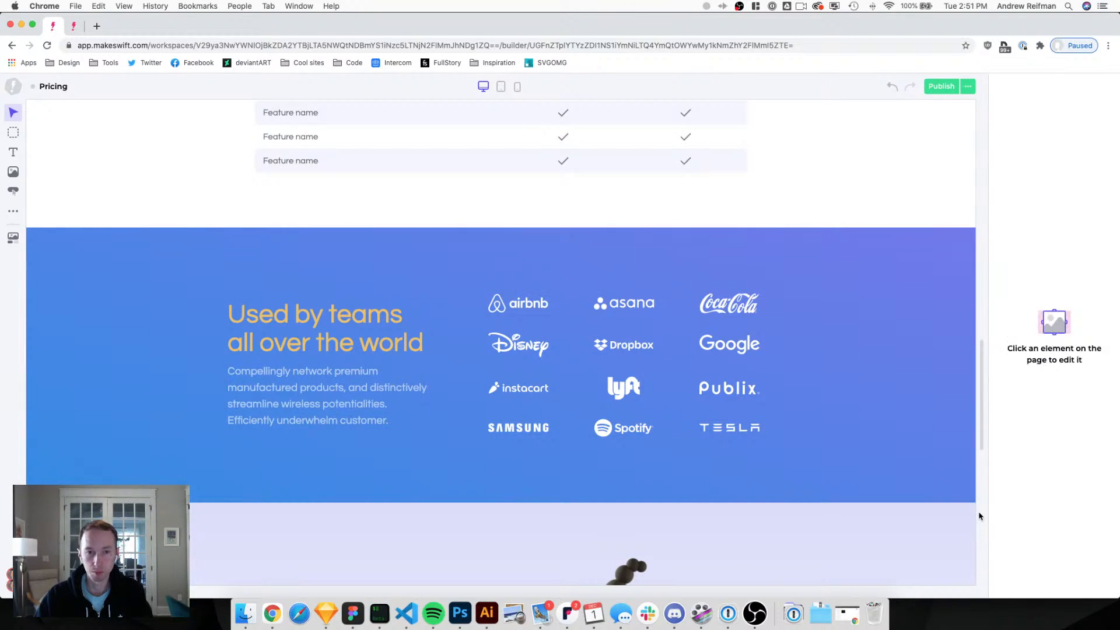
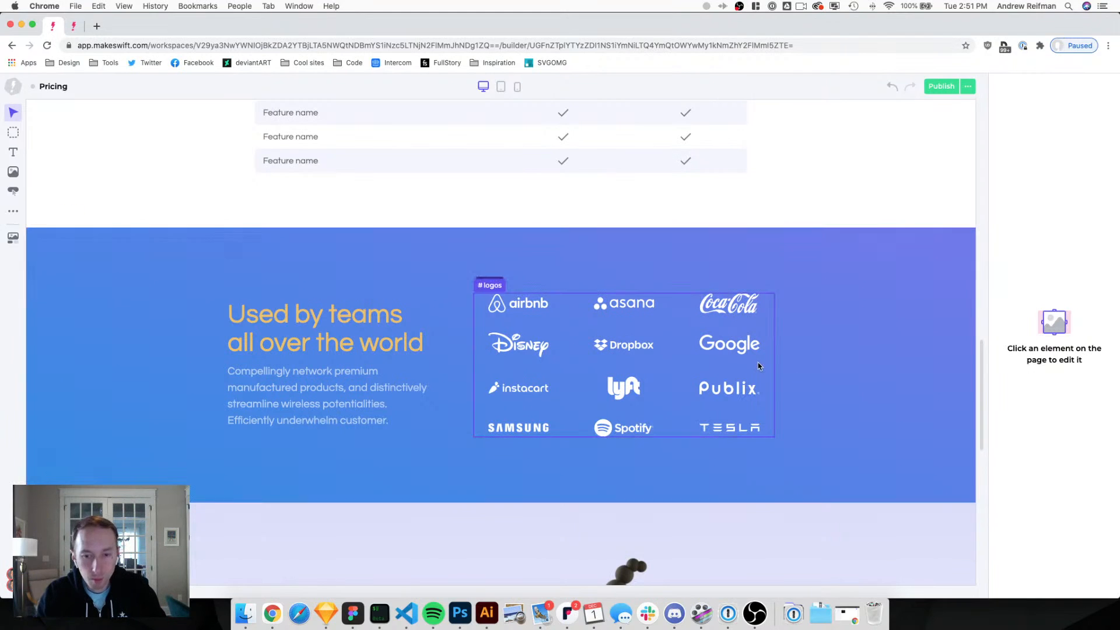
scroll(758, 370, down, 5)
scroll(761, 372, down, 5)
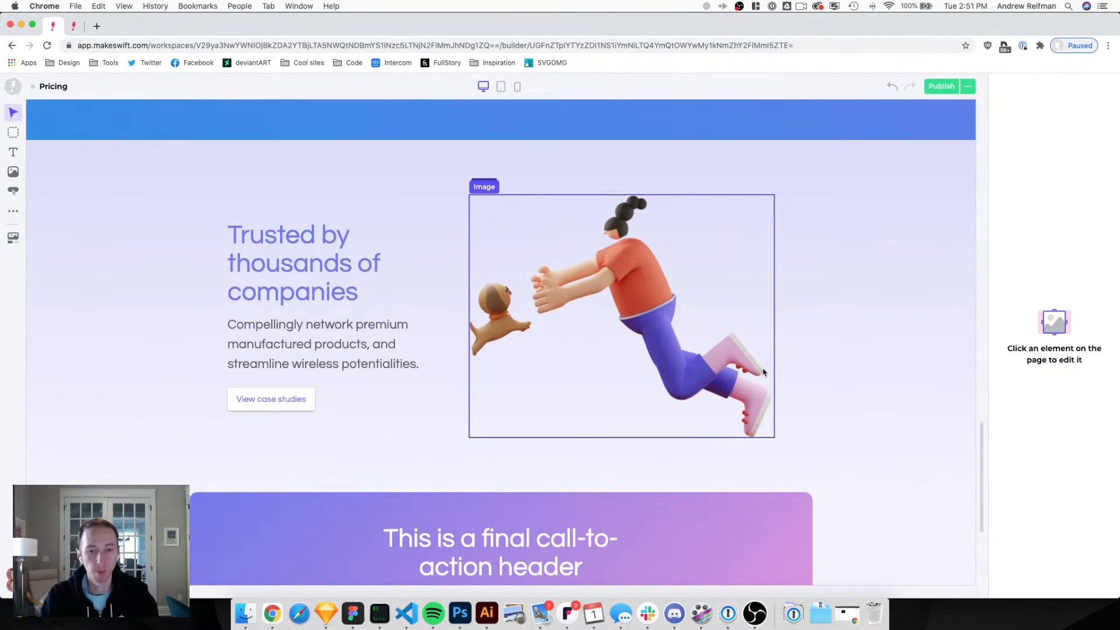
scroll(875, 370, up, 12)
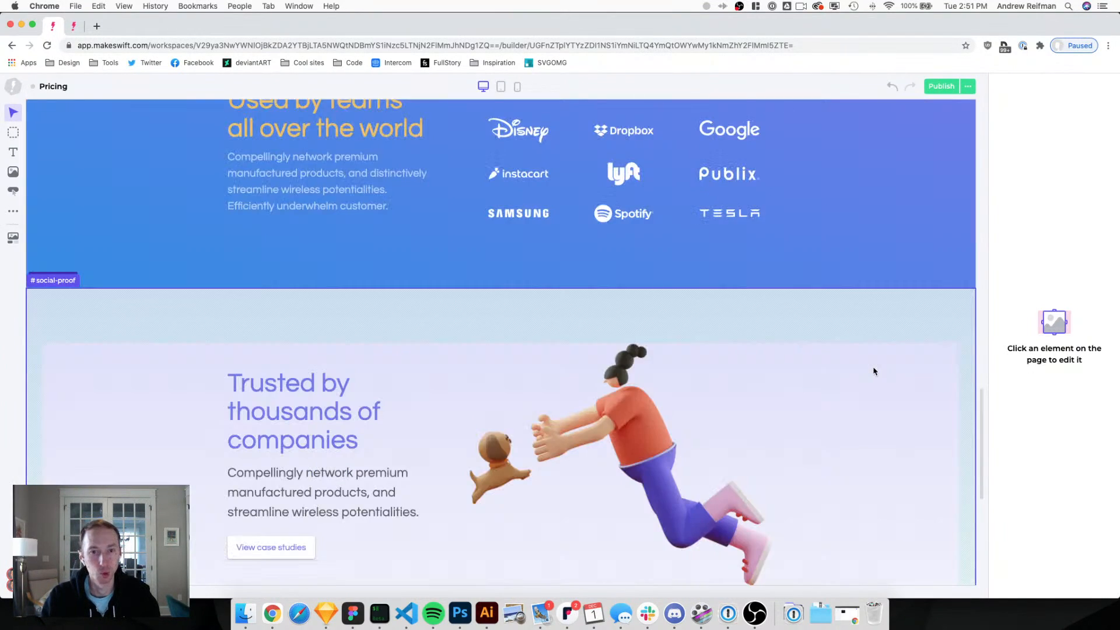
Copy the compare-features section and paste the duplicate between the customers and social-proof sections of the Pricing page.
scroll(877, 369, down, 2)
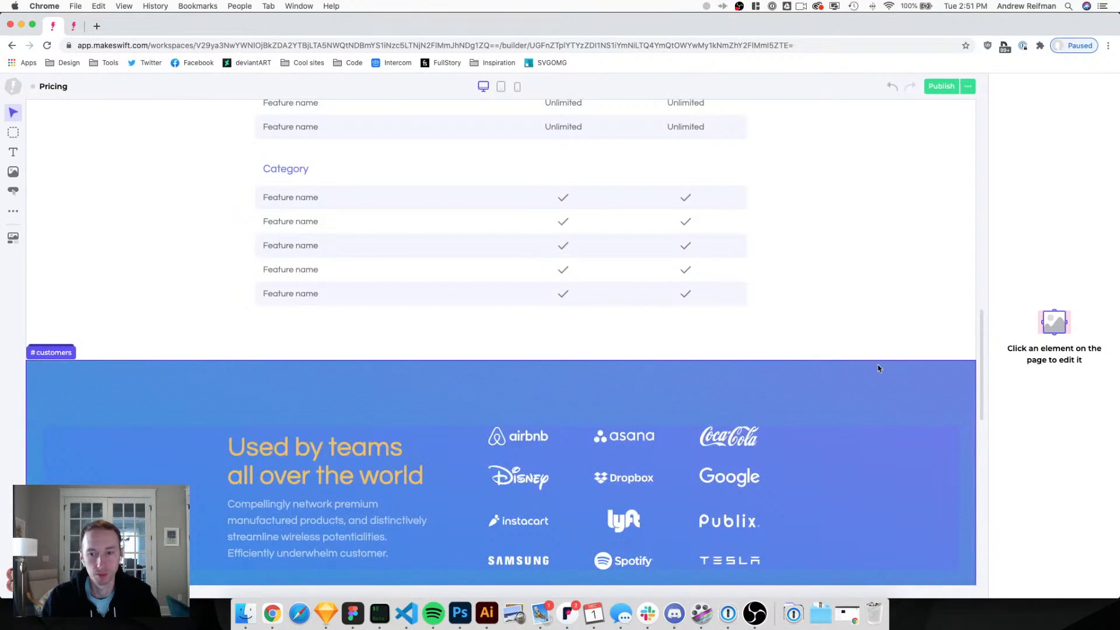
scroll(879, 368, down, 1)
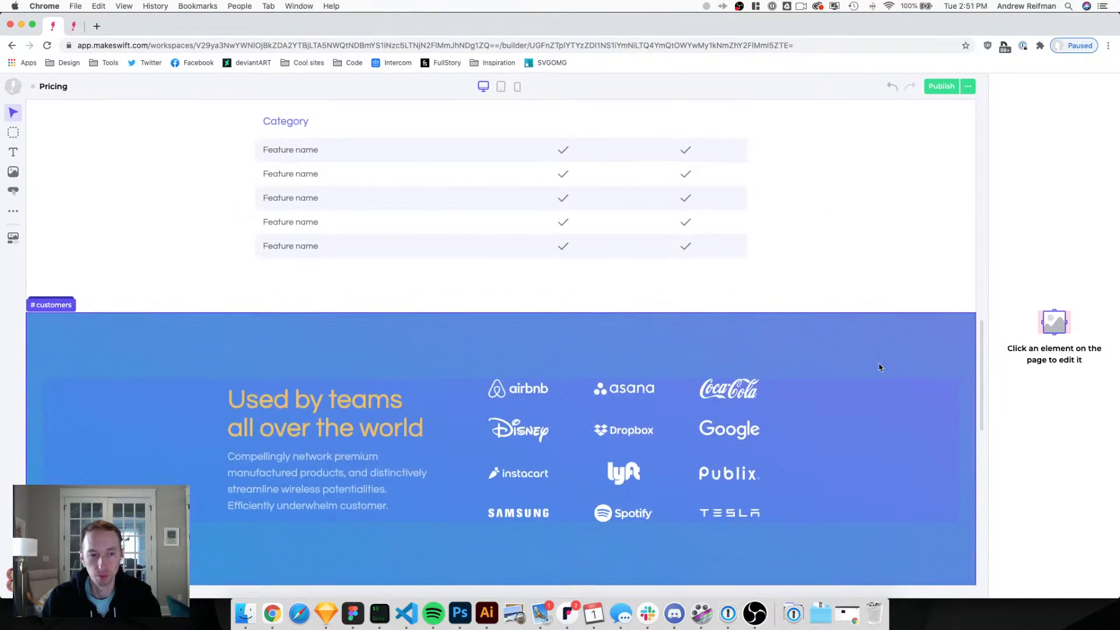
scroll(880, 368, down, 3)
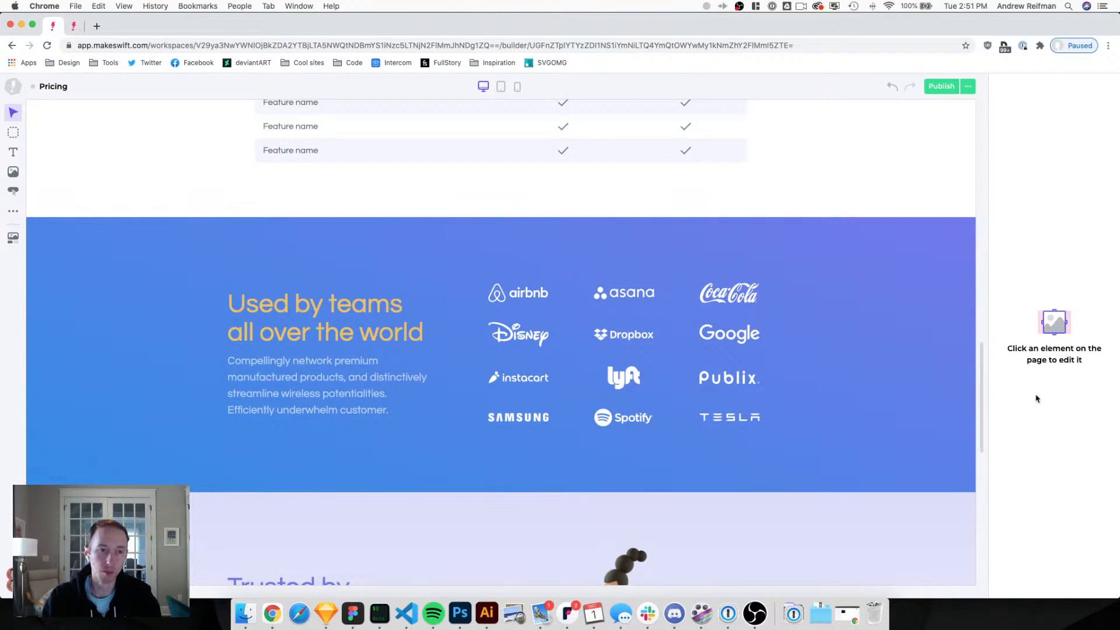
scroll(902, 352, up, 7)
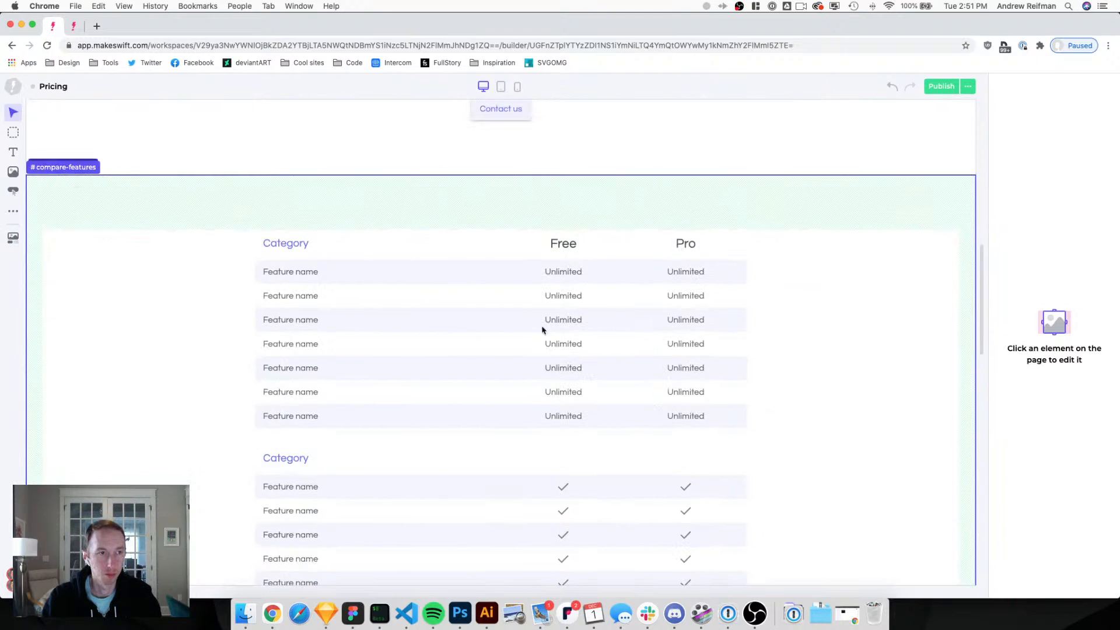
click(232, 200)
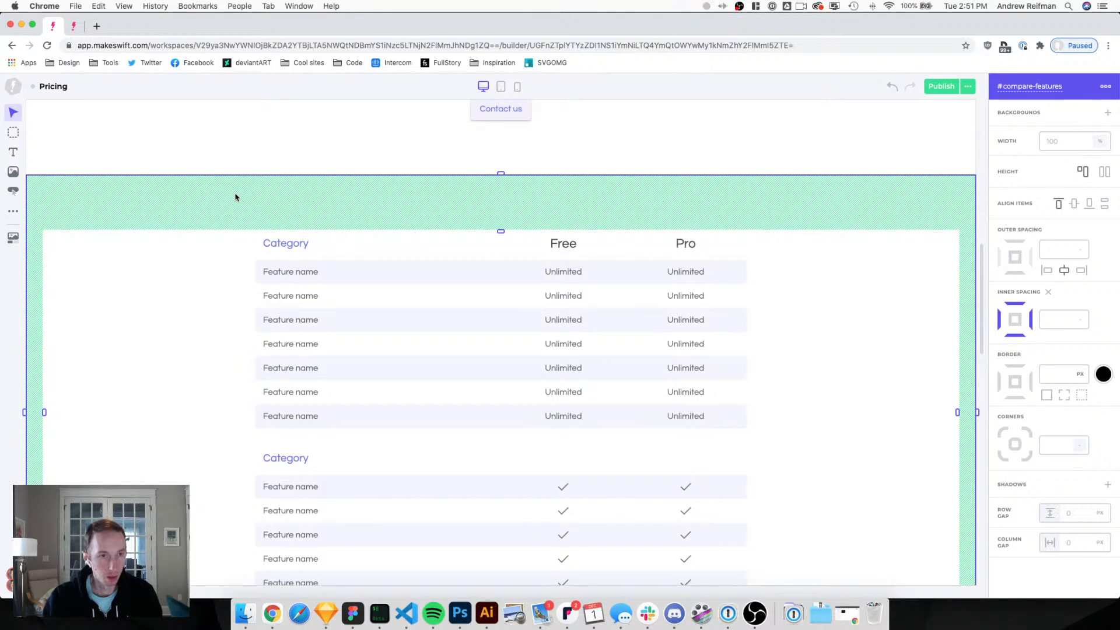
scroll(235, 210, down, 10)
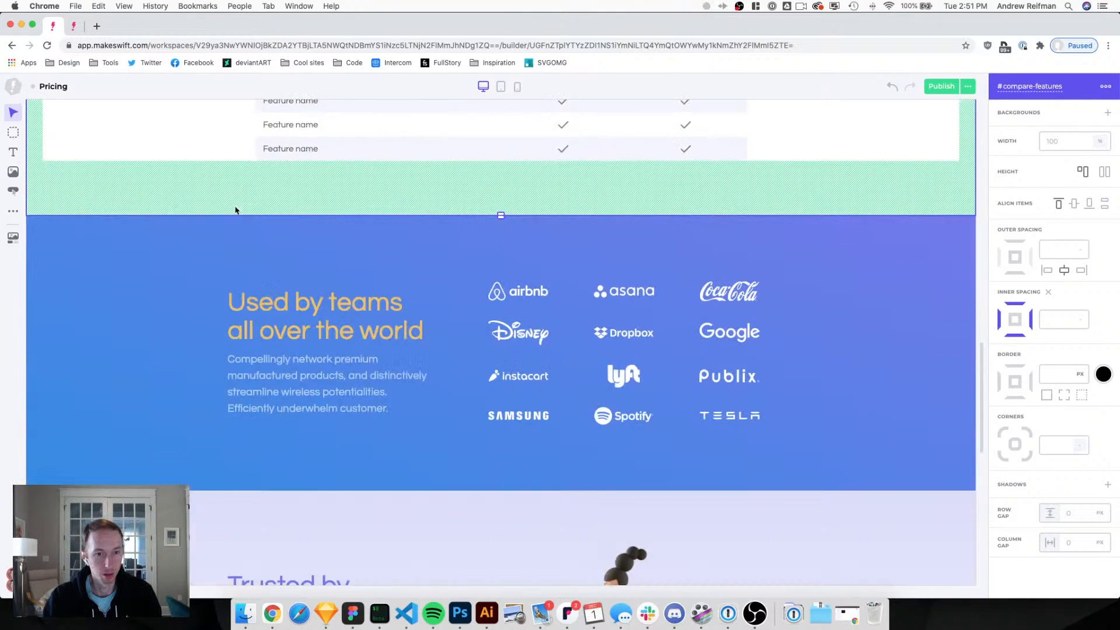
key(Escape)
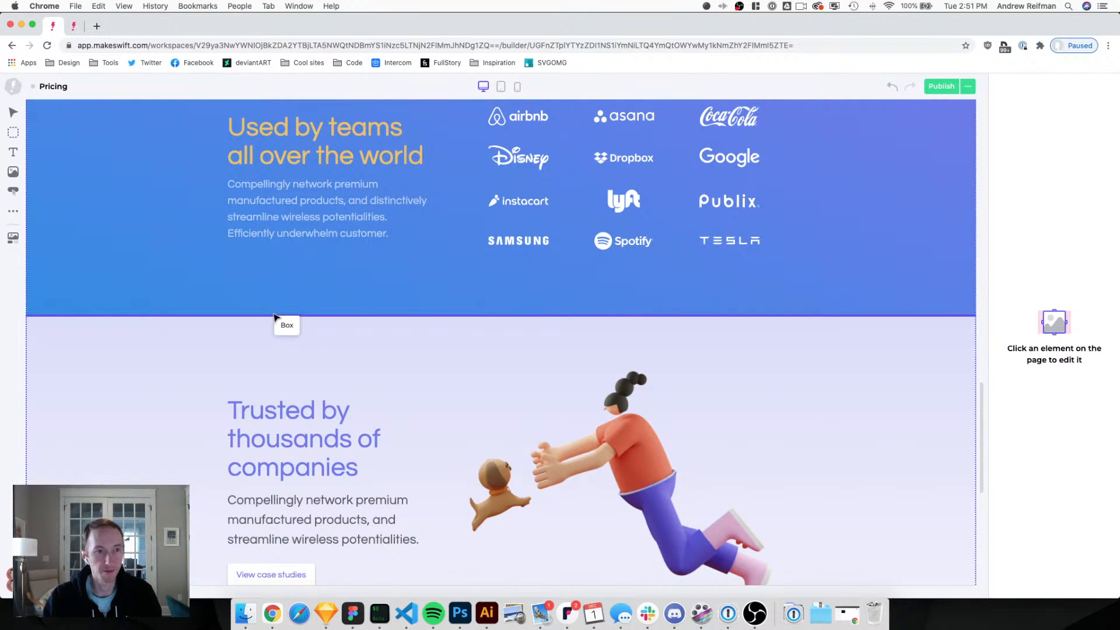
click(274, 315)
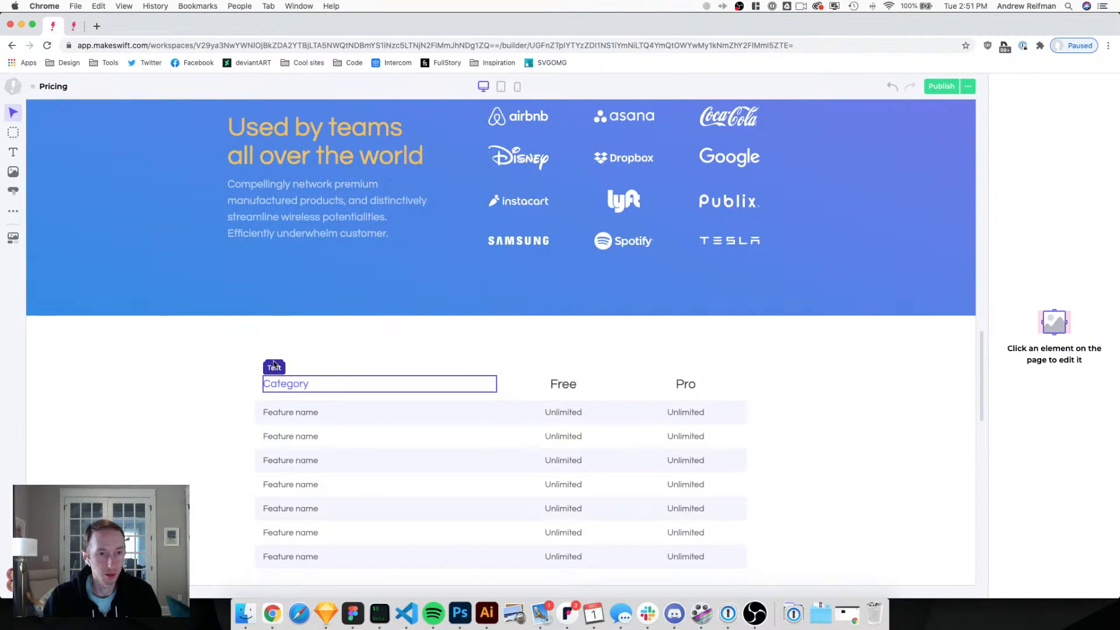
Deselect the duplicated comparison section and reload the Pricing page in the browser.
scroll(269, 362, down, 1)
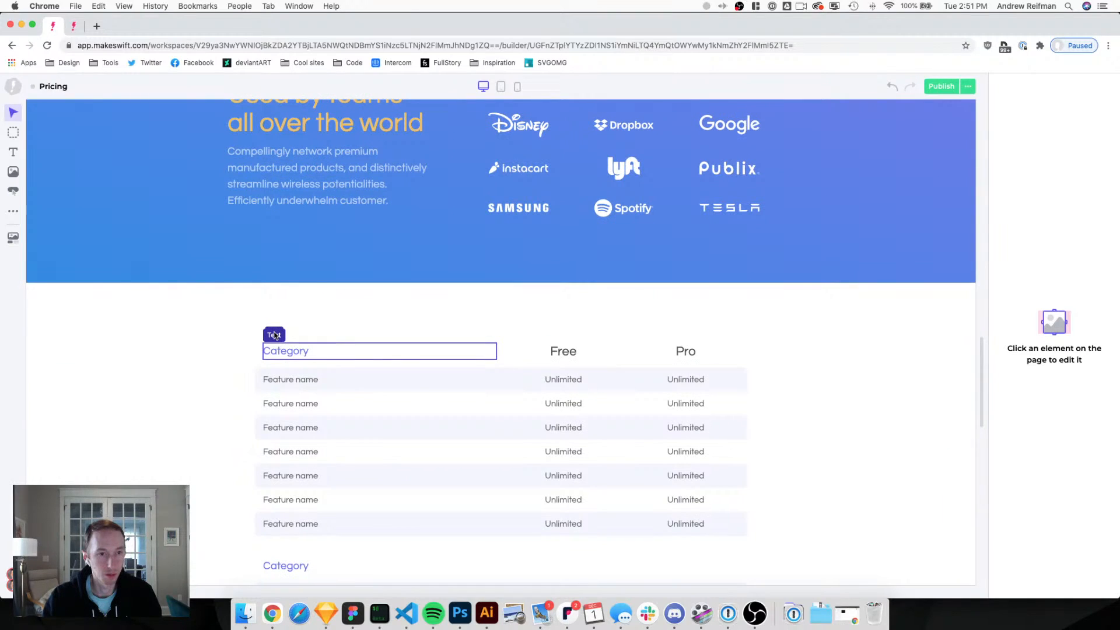
click(305, 328)
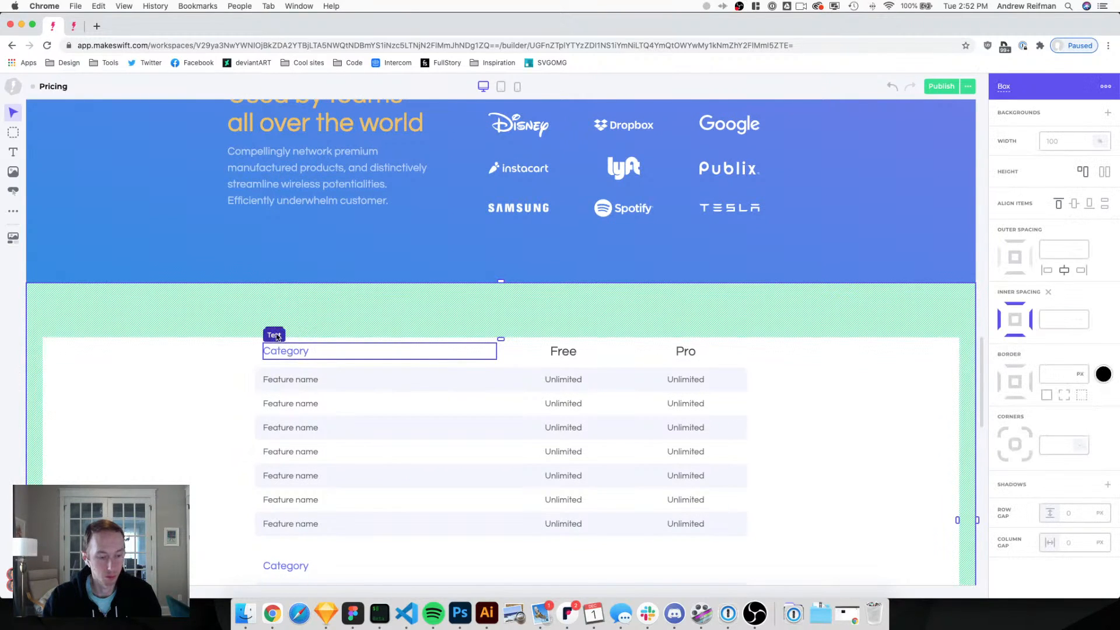
key(Escape)
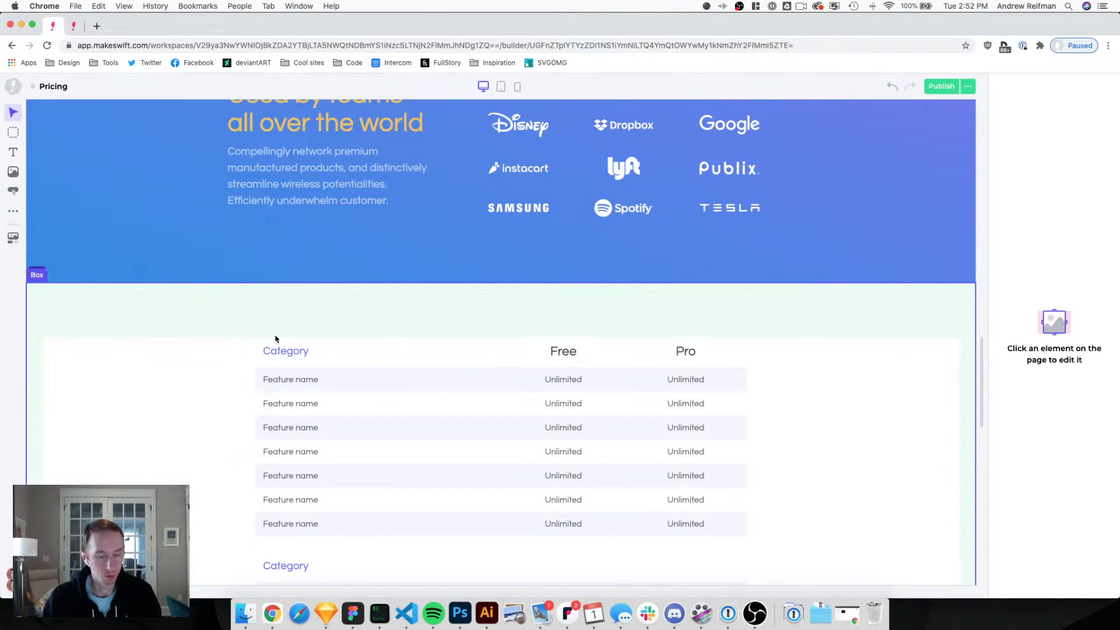
key(super+r)
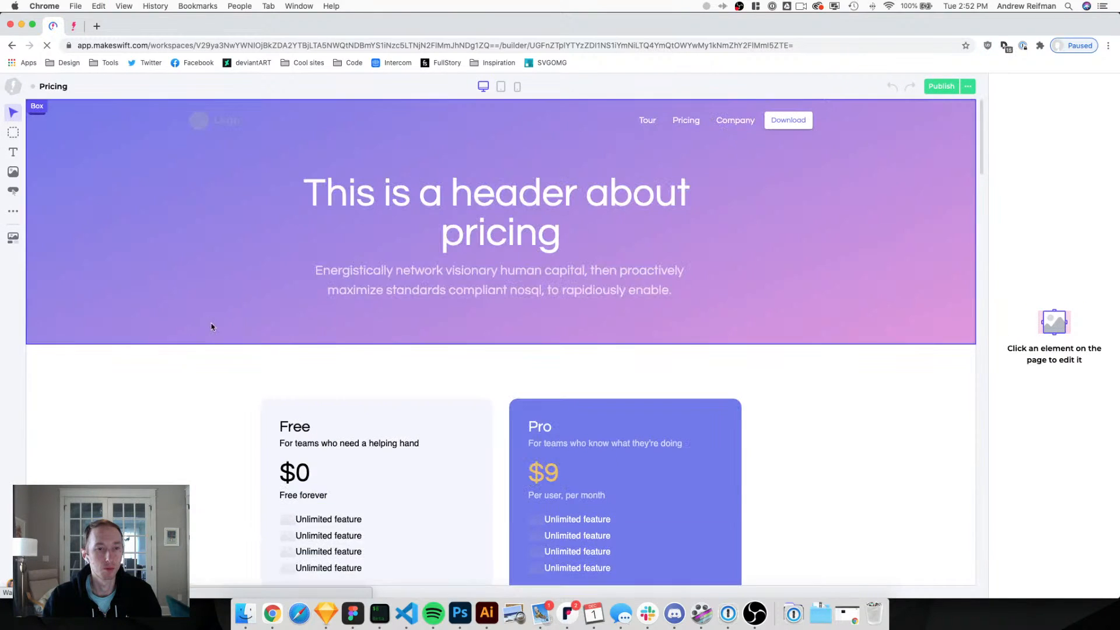
Delete both feature tables from the duplicated section below the customers section, leaving its inner container empty.
scroll(212, 325, down, 2)
scroll(212, 326, down, 12)
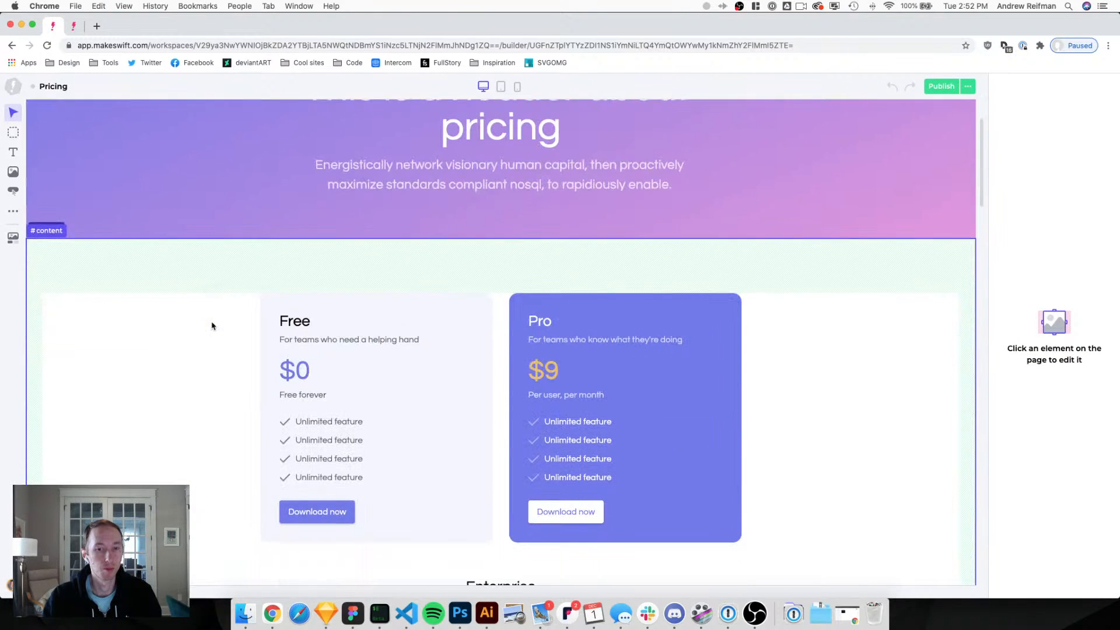
scroll(214, 329, down, 1)
scroll(213, 329, up, 2)
scroll(213, 328, down, 5)
scroll(213, 328, down, 5)
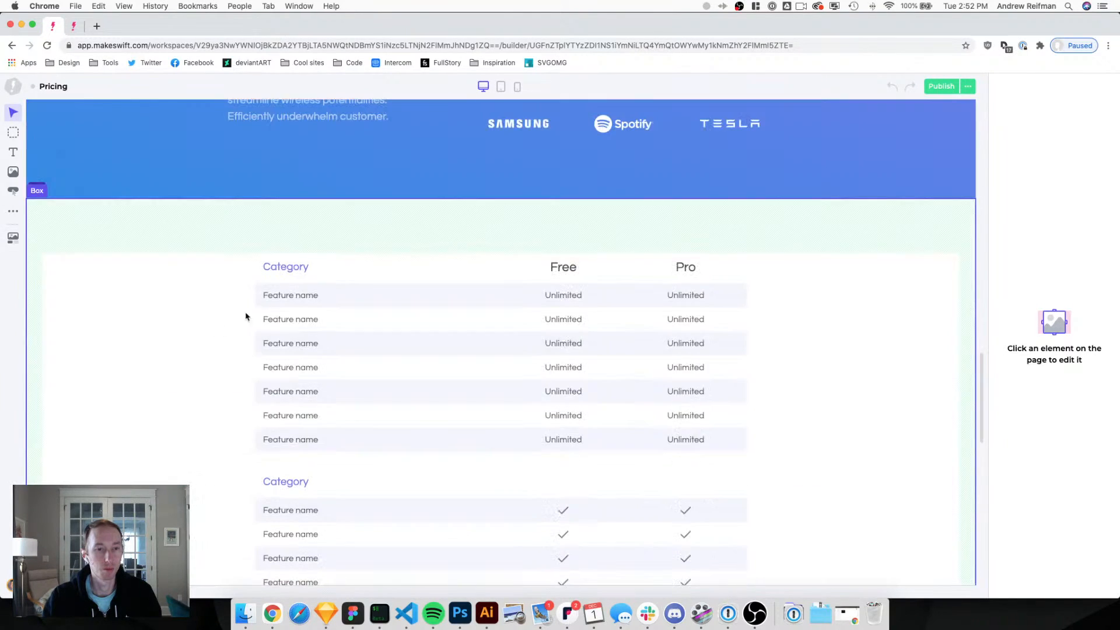
mouse_move(269, 253)
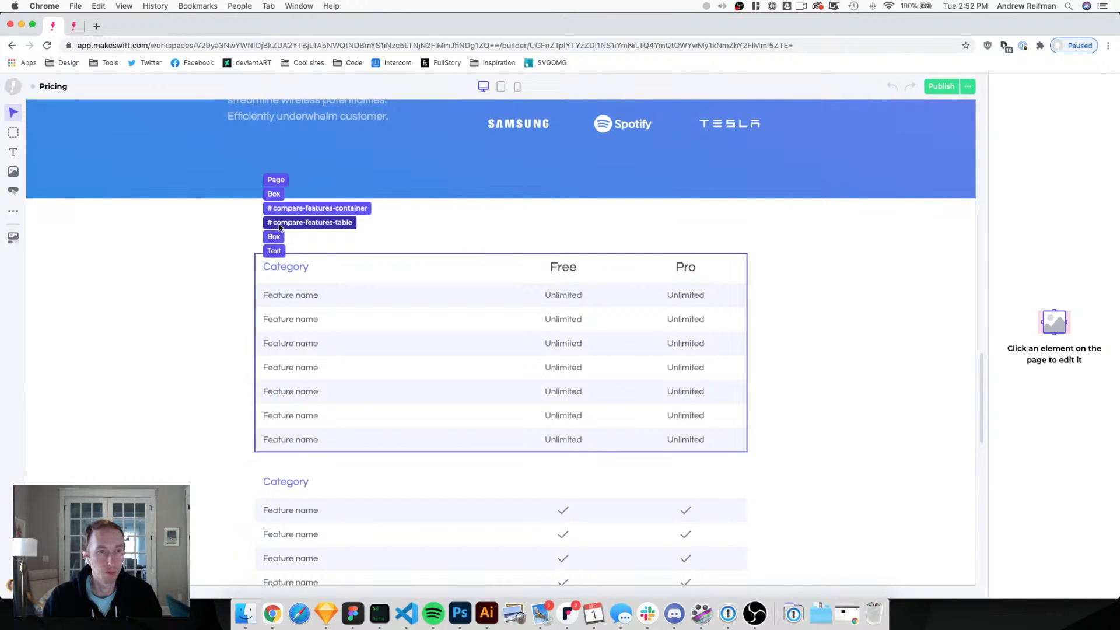
click(280, 227)
key(BackSpace)
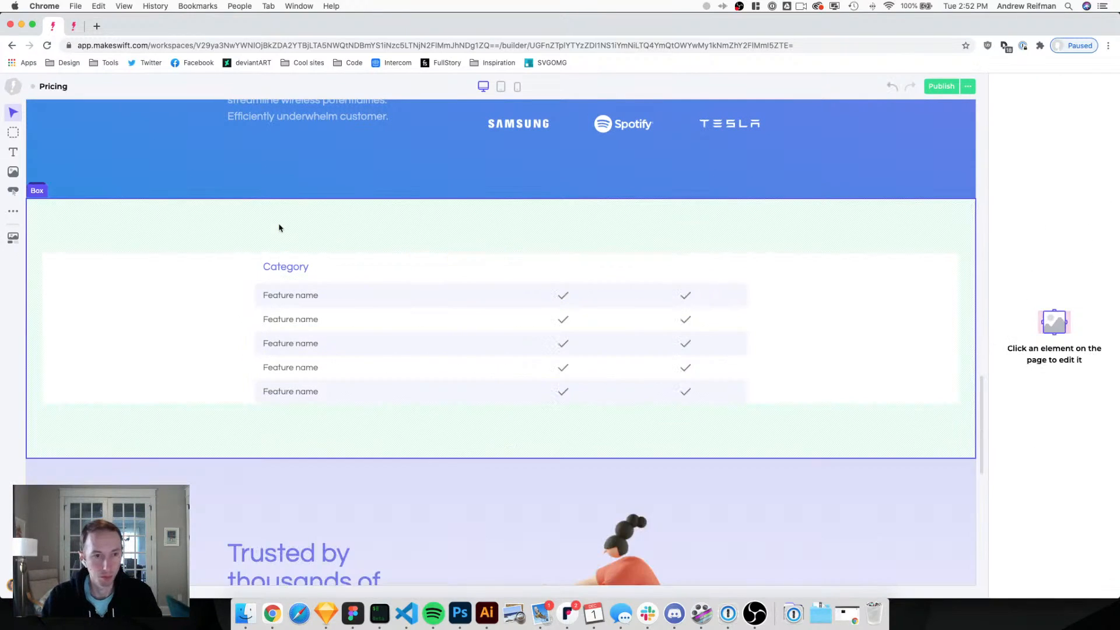
mouse_move(275, 250)
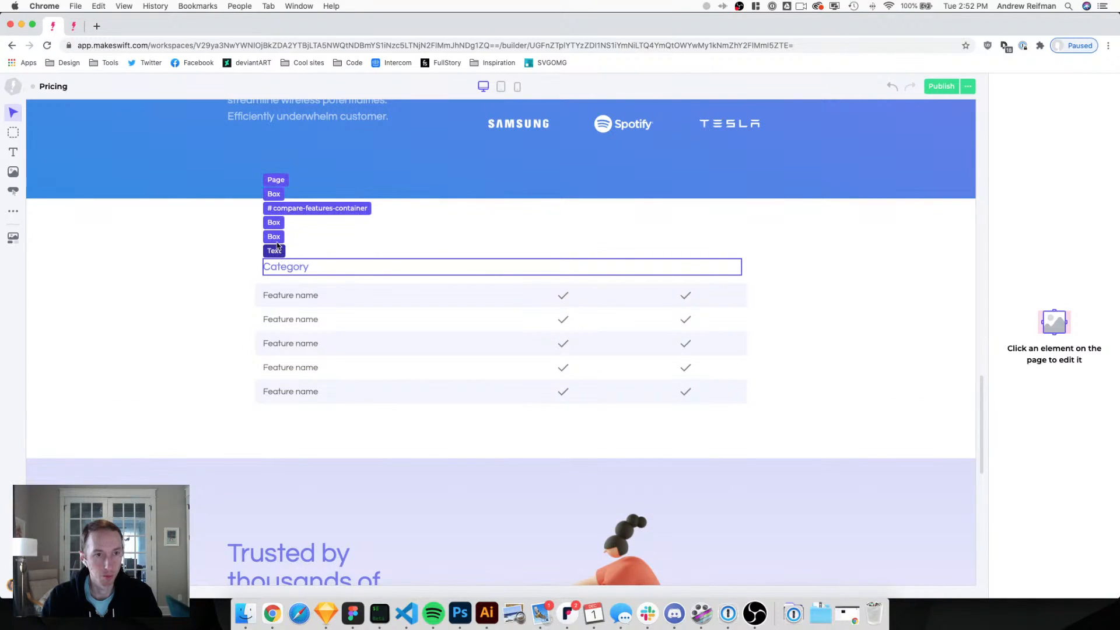
click(276, 225)
key(BackSpace)
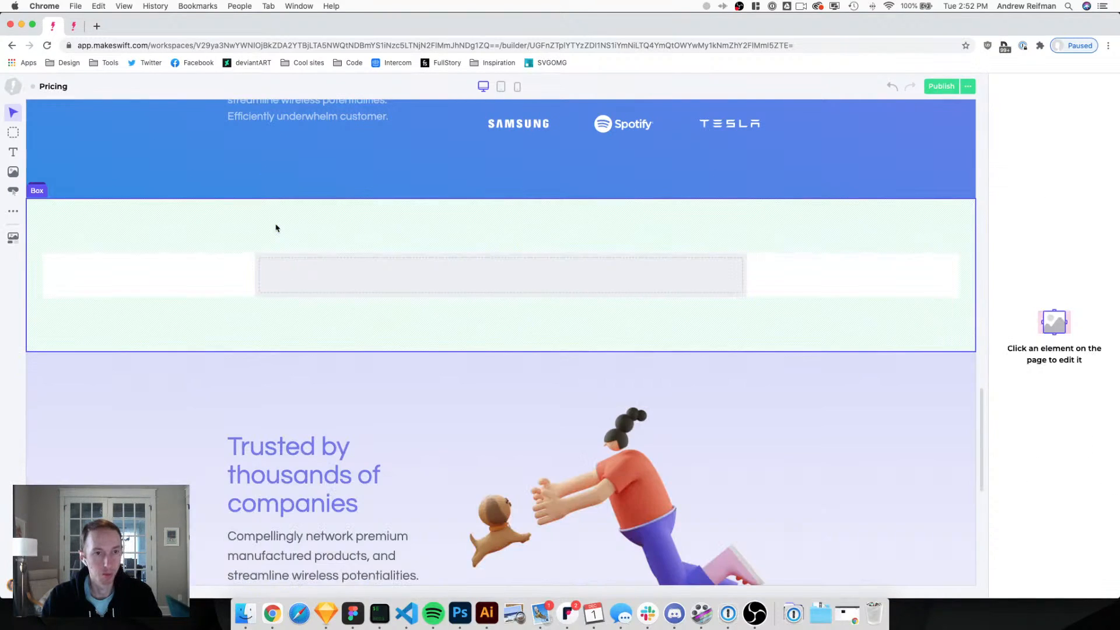
Rename the duplicated section's outer box as faq.
click(250, 233)
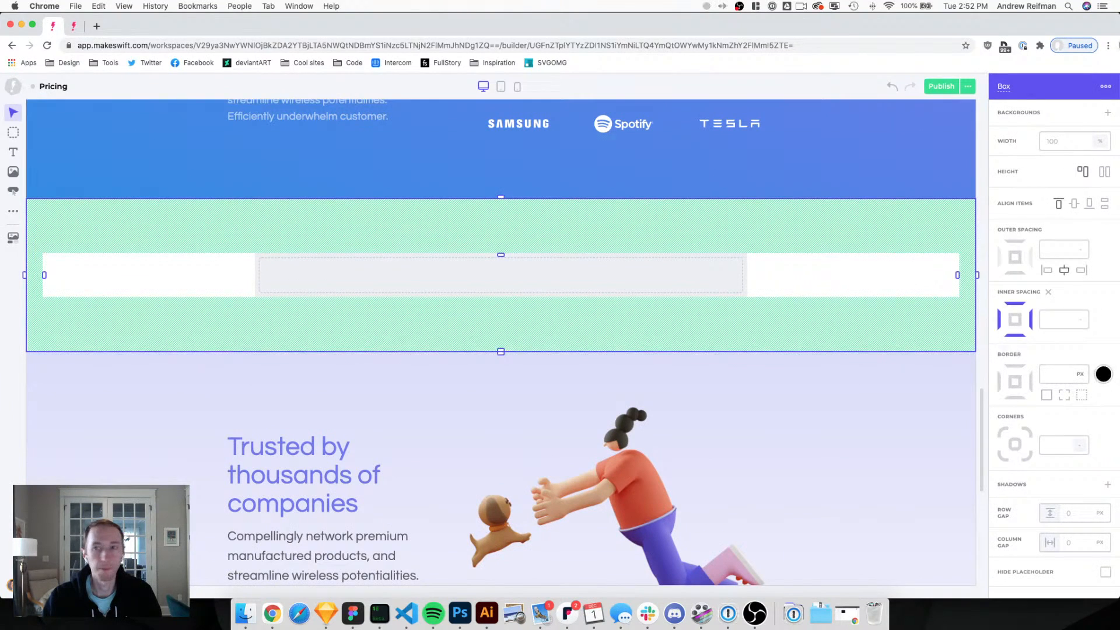
click(1003, 86)
text(faq)
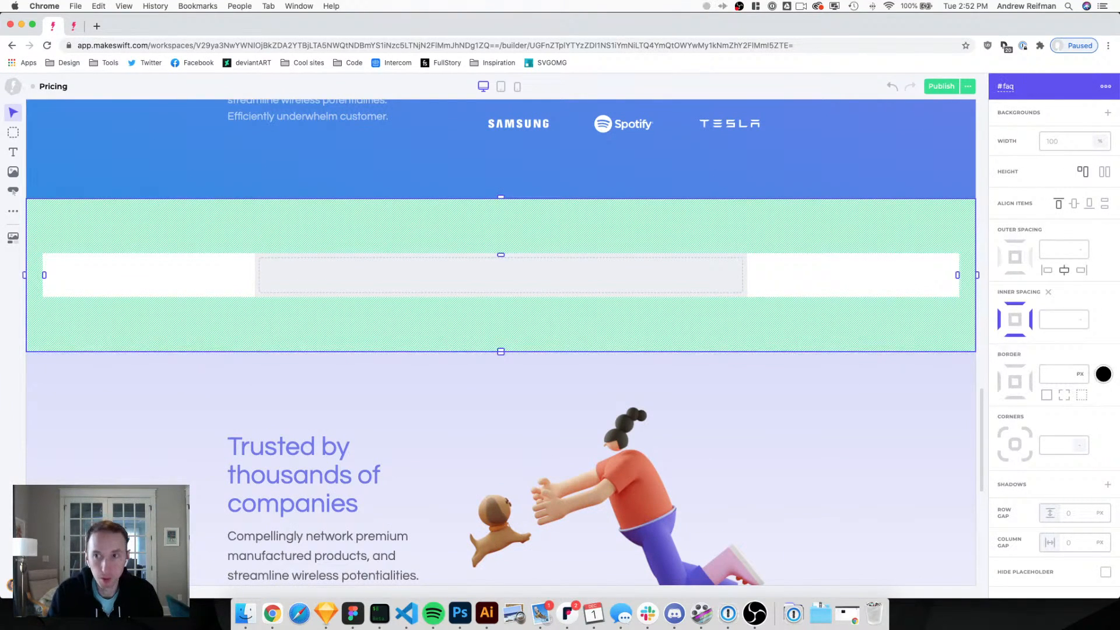
Rename the empty inner container of the faq section as faq-container.
click(517, 287)
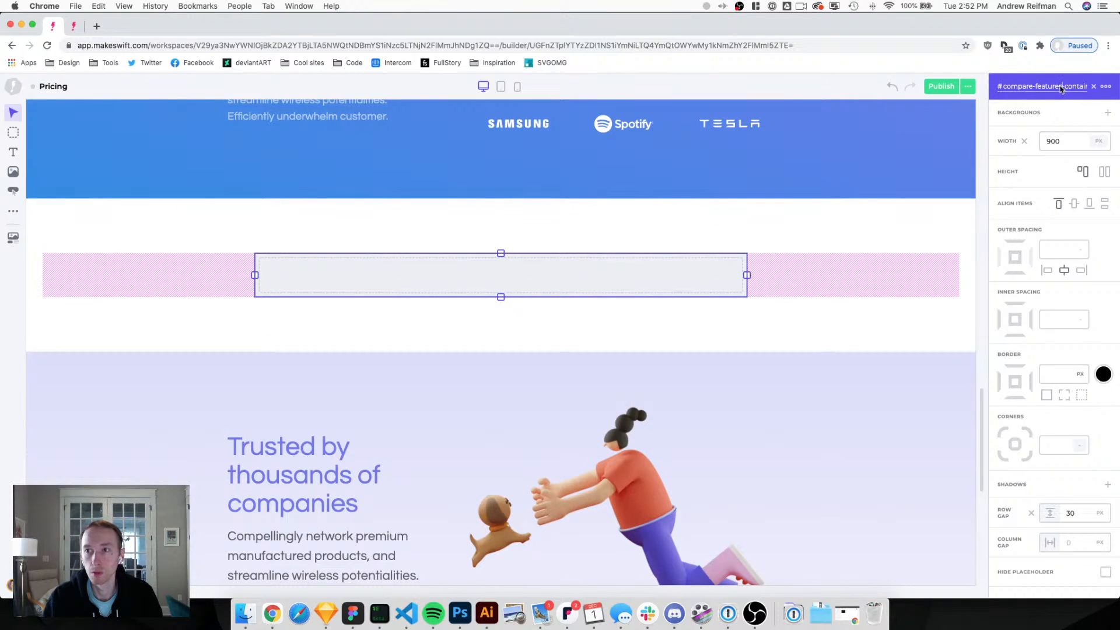
key(BackSpace)
key(BackSpace)
key(BackSpace)
key(BackSpace)
key(BackSpace)
key(BackSpace)
key(BackSpace)
key(BackSpace)
key(BackSpace)
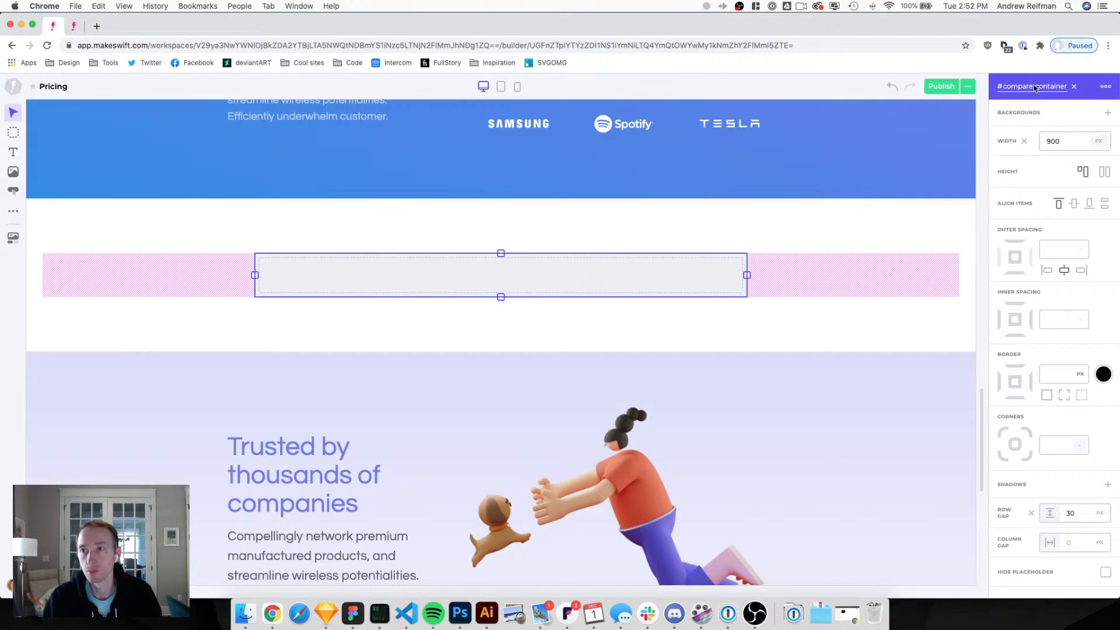
key(BackSpace)
key(BackSpace)
key(BackSpace)
key(BackSpace)
key(BackSpace)
key(BackSpace)
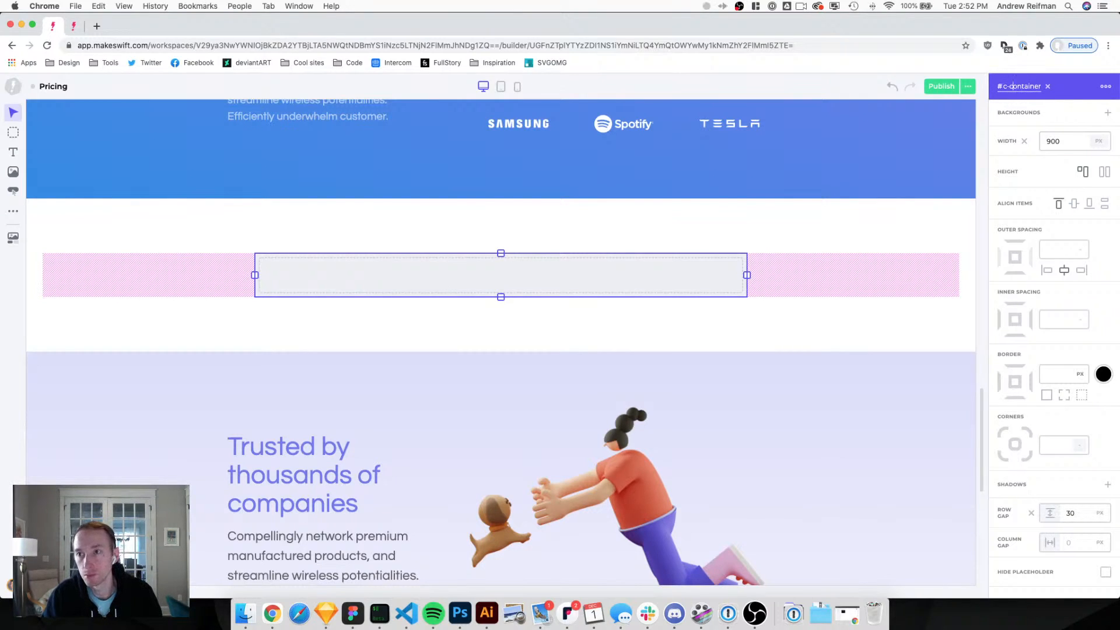
text(faq)
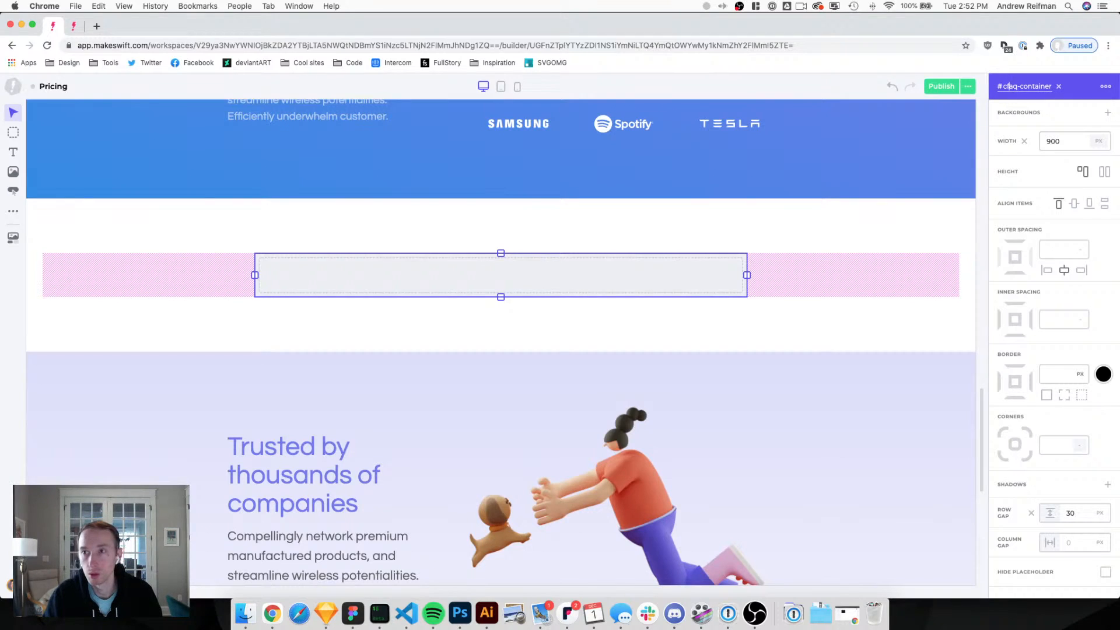
key(BackSpace)
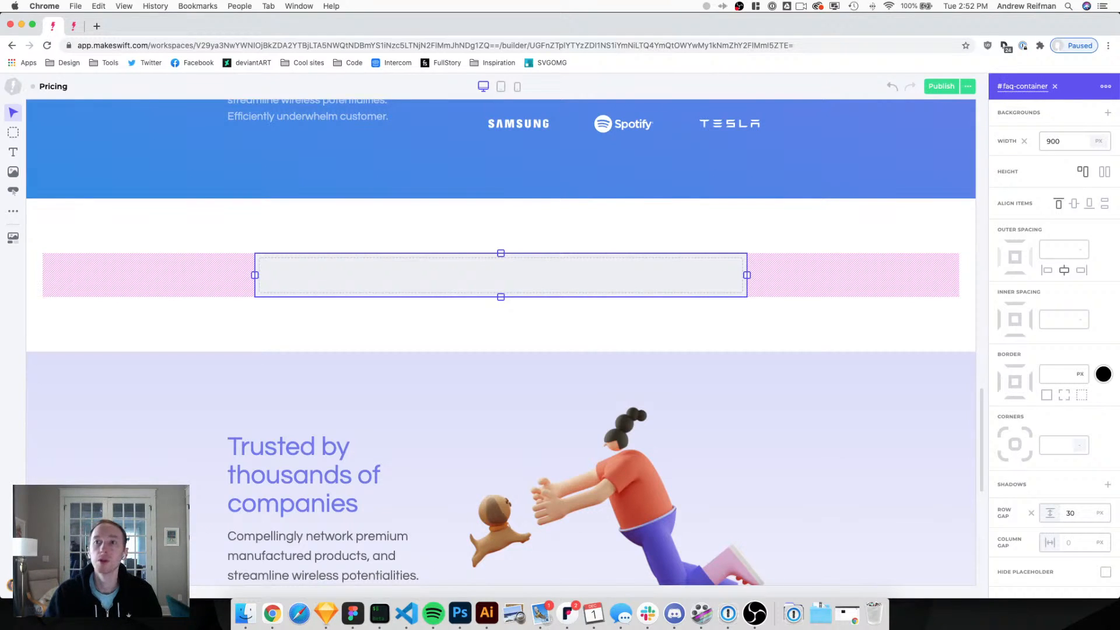
click(978, 210)
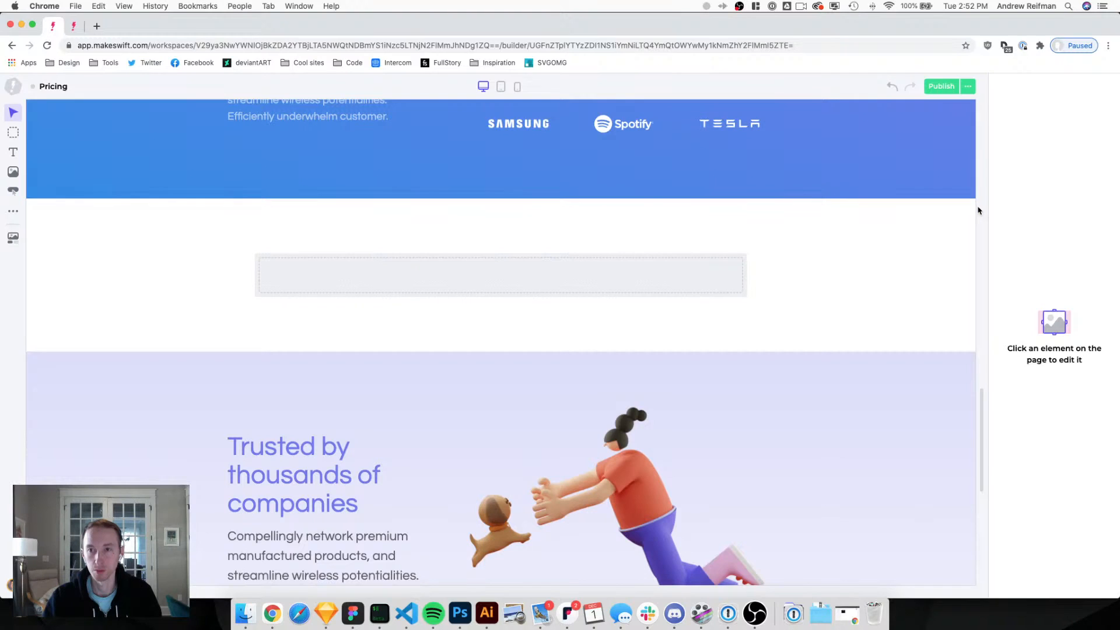
click(647, 282)
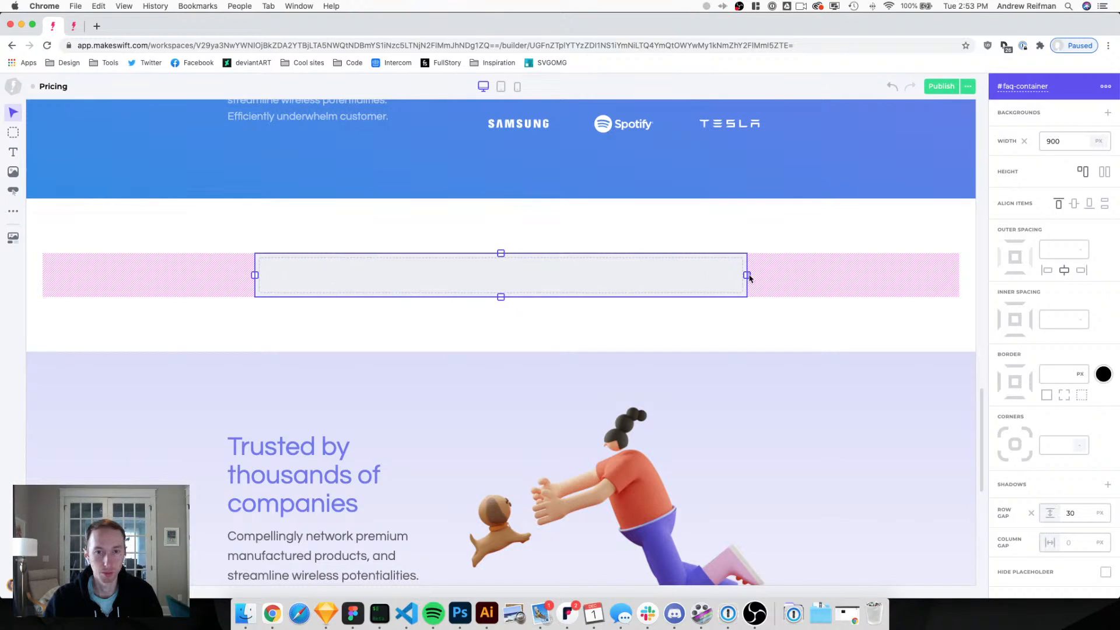
scroll(747, 276, up, 10)
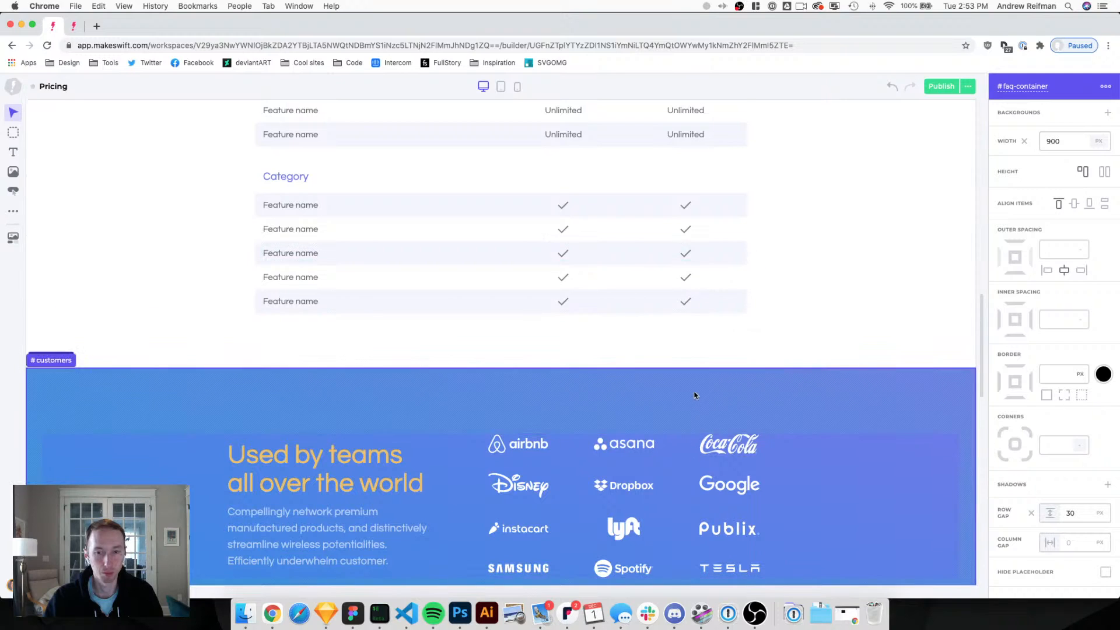
scroll(695, 394, down, 5)
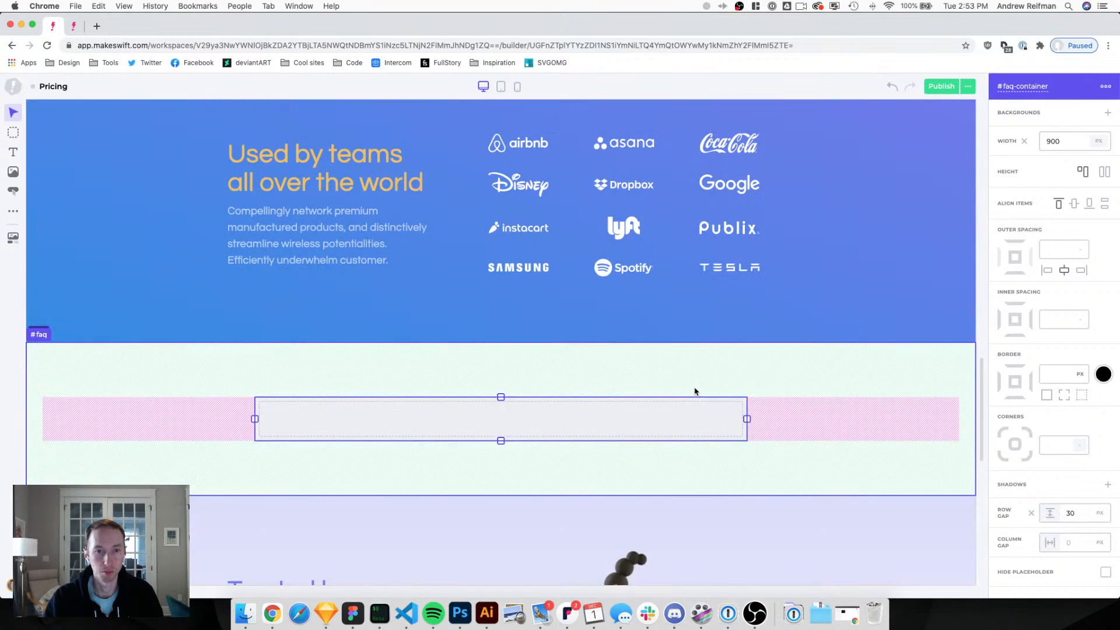
scroll(695, 392, up, 1)
scroll(729, 388, down, 2)
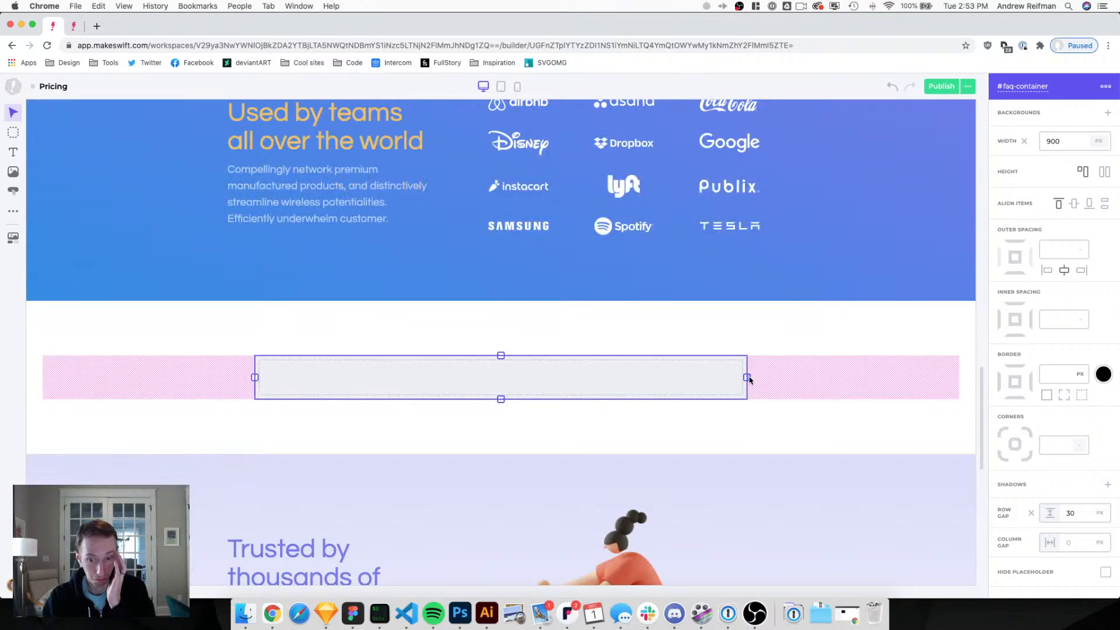
Copy the purple Heading 2 text above the Home page feature cards into the empty faq-container on the Pricing page.
click(73, 27)
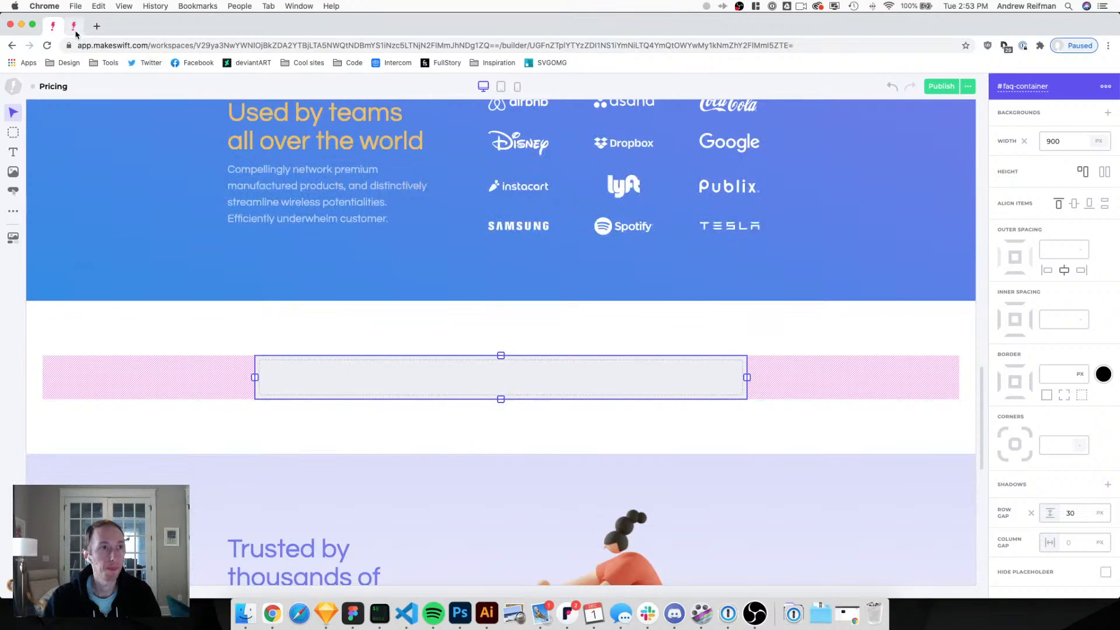
scroll(208, 177, down, 2)
scroll(205, 175, up, 5)
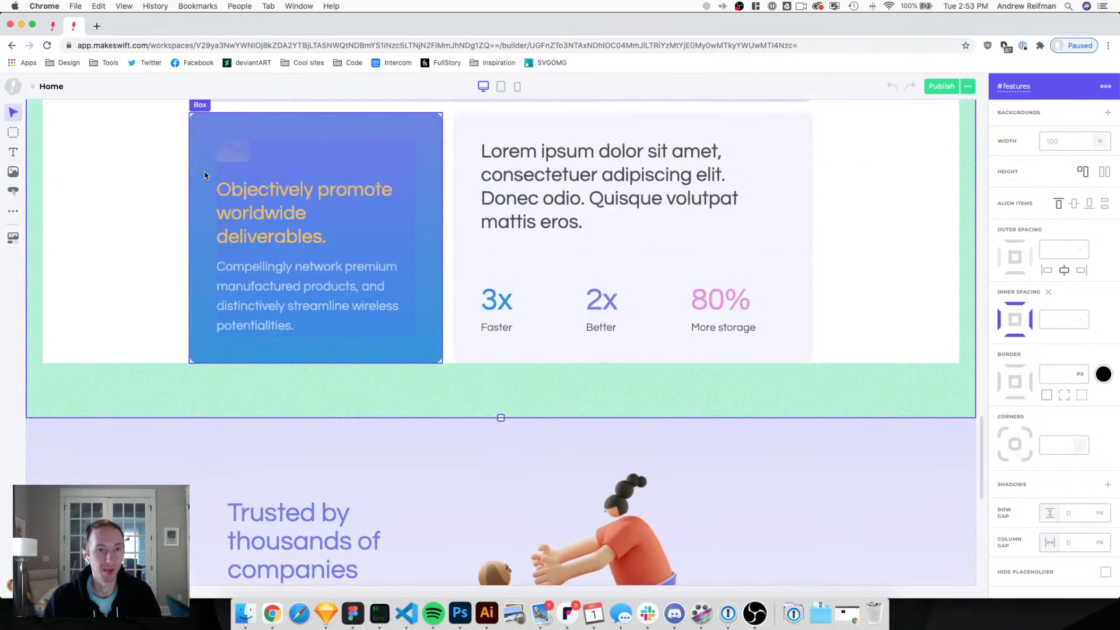
scroll(205, 175, up, 10)
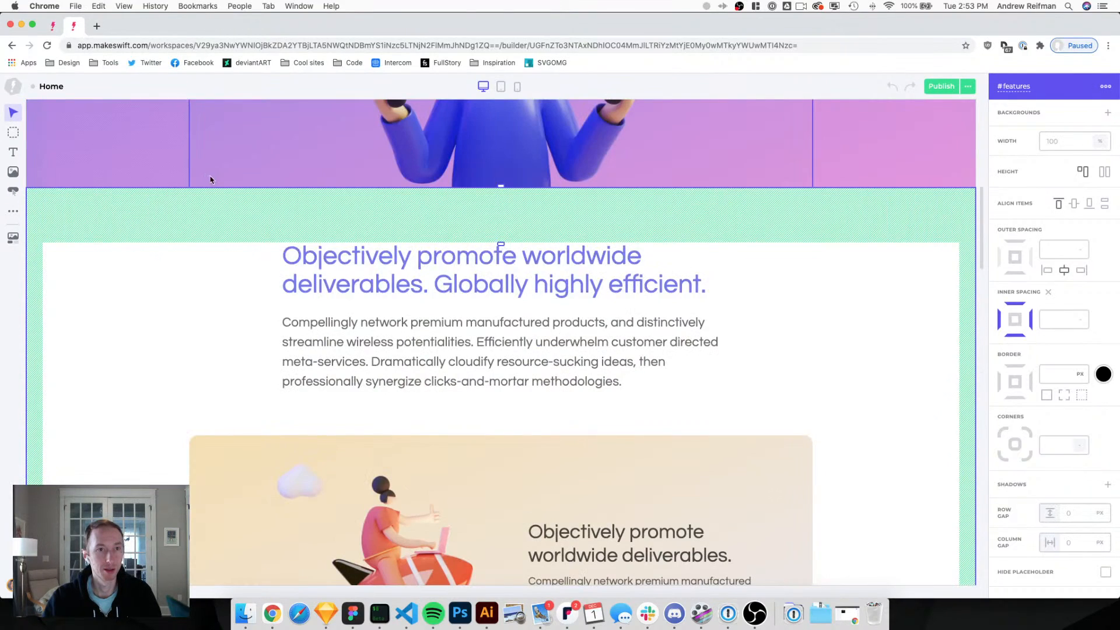
click(318, 268)
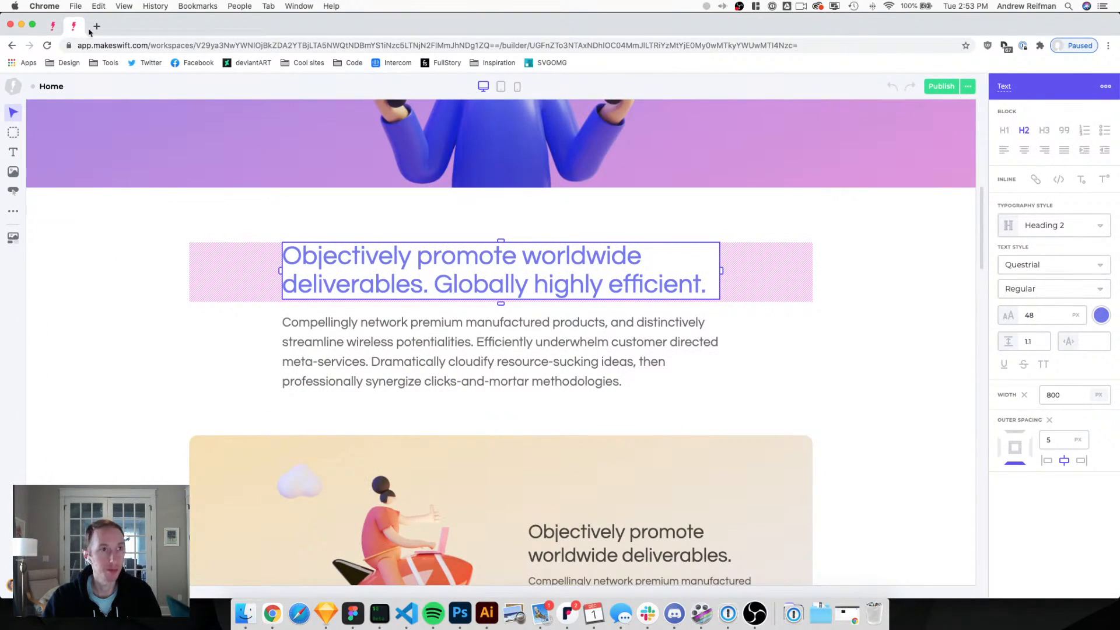
click(54, 26)
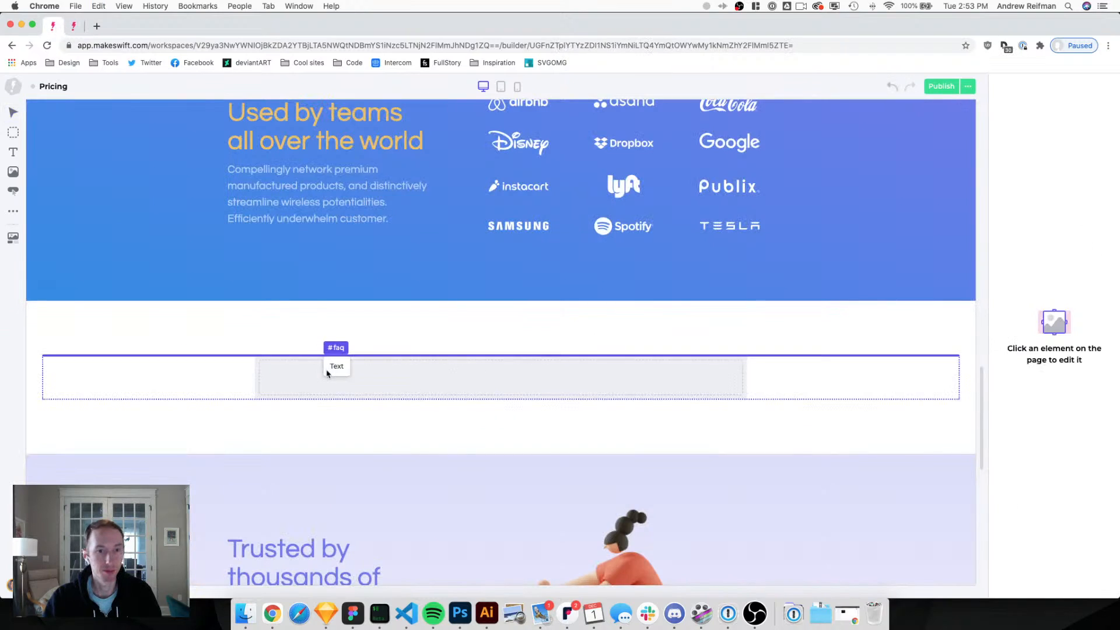
drag(327, 373, 329, 374)
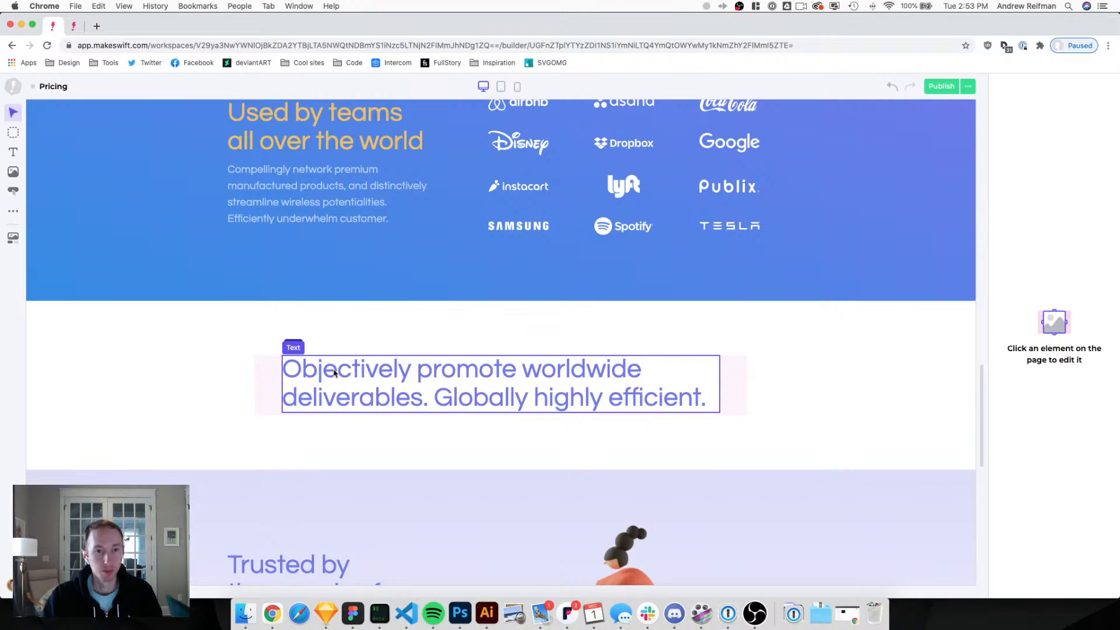
Remove the copied heading's fixed width and replace its text with "Frequently asked questions".
click(381, 374)
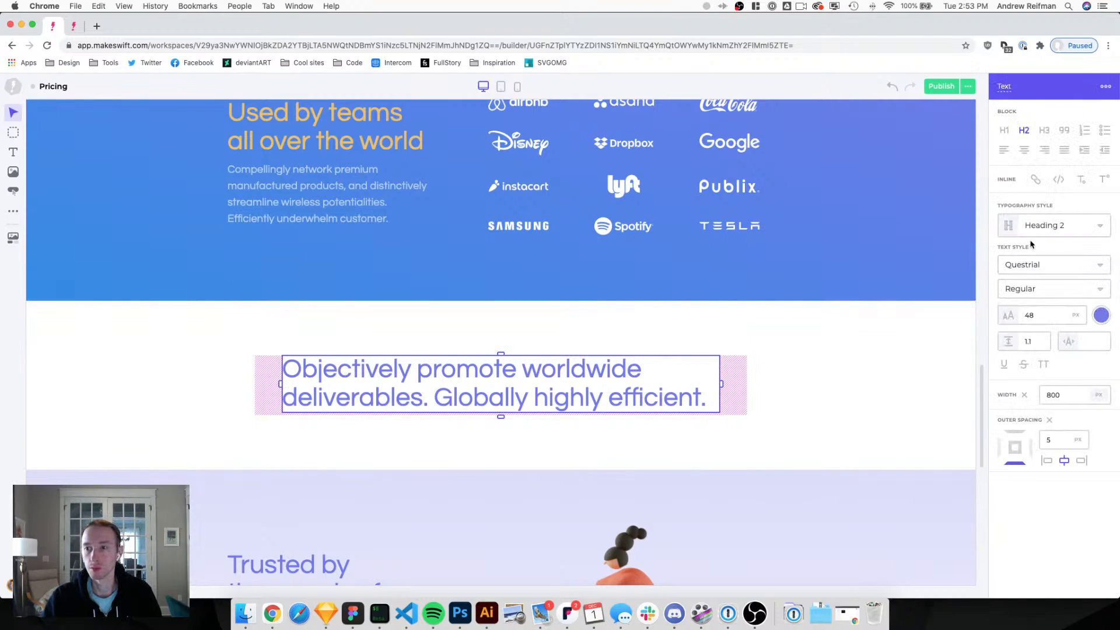
click(1024, 395)
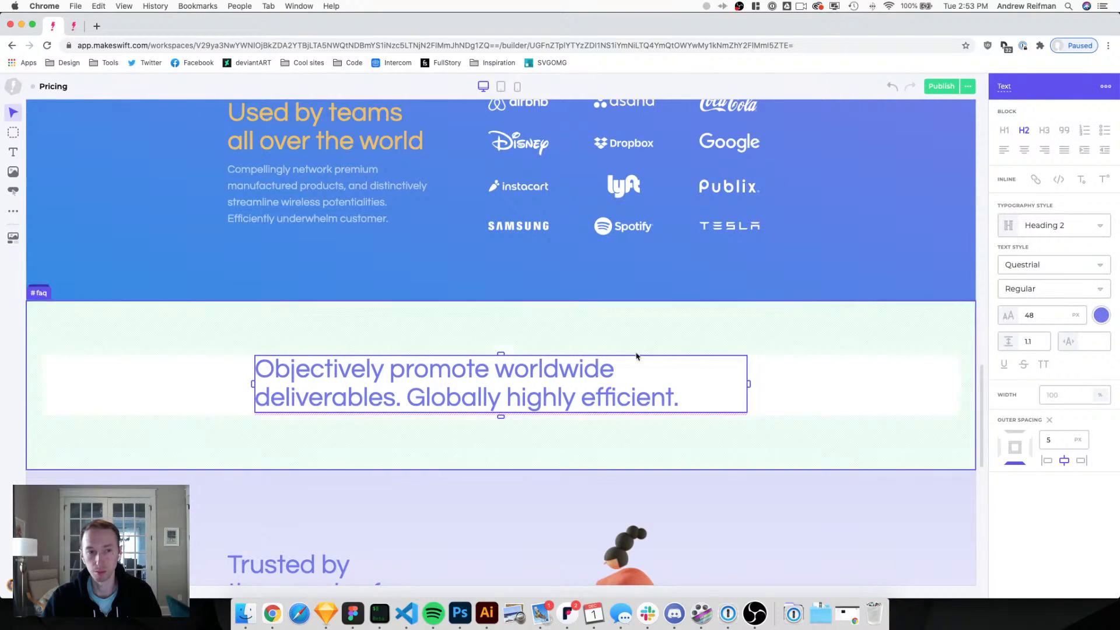
triple_click(571, 381)
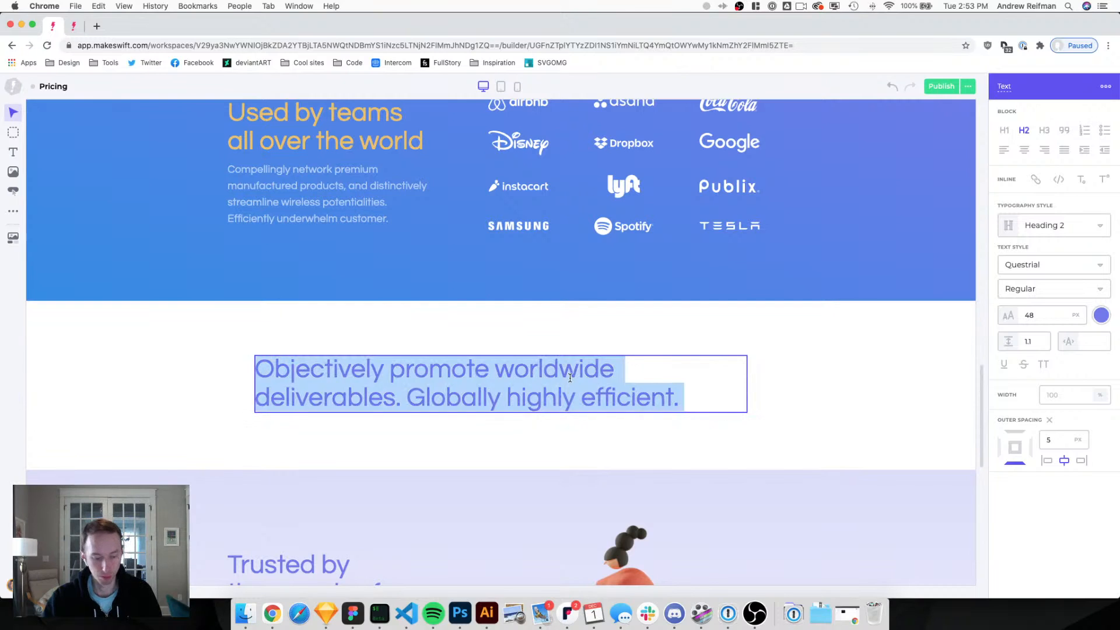
text(Frequently )
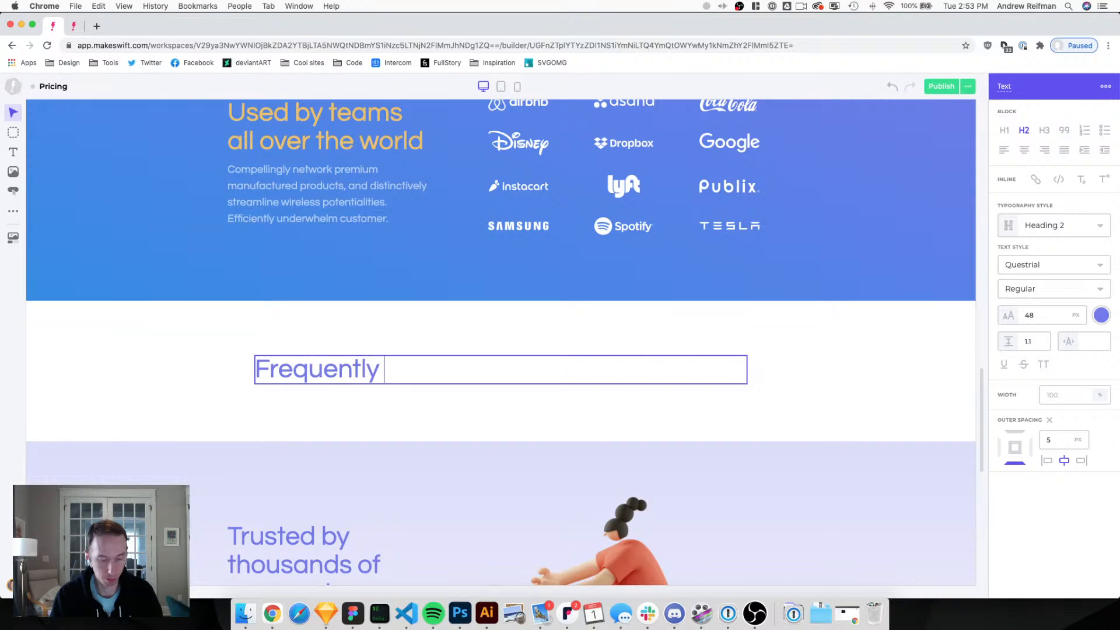
text(asked questions)
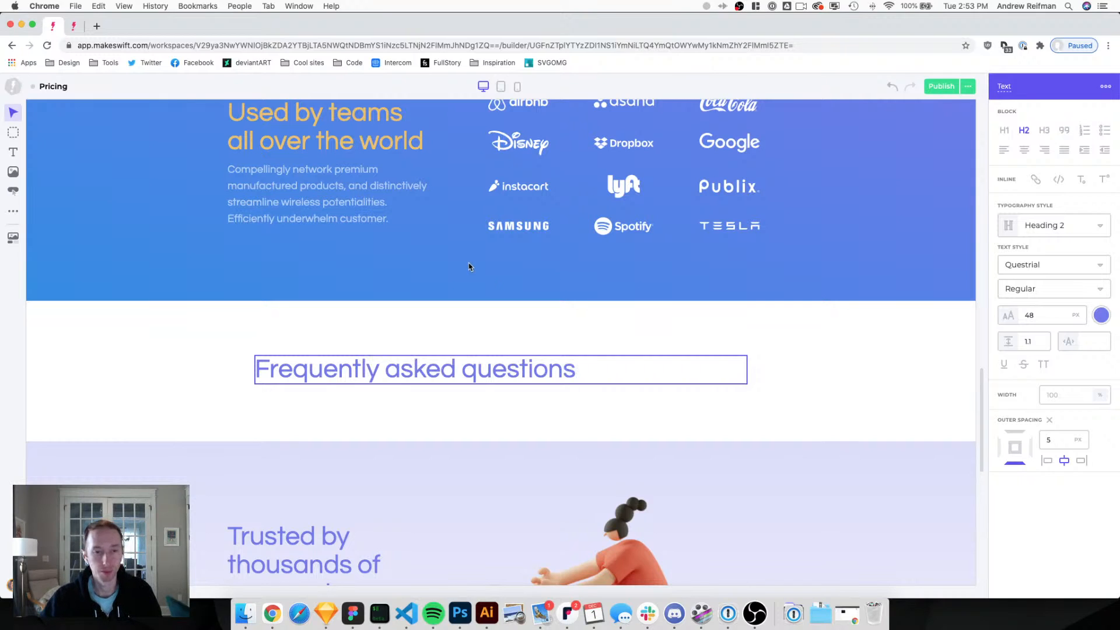
key(Escape)
Widen the faq-container box to 1000 px.
click(233, 375)
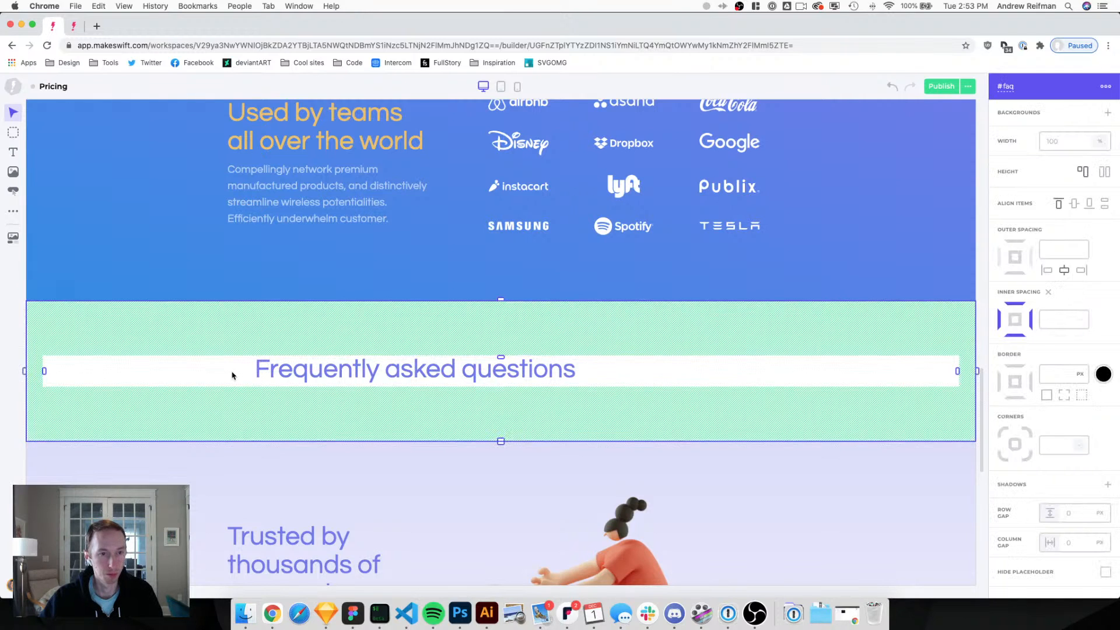
click(253, 373)
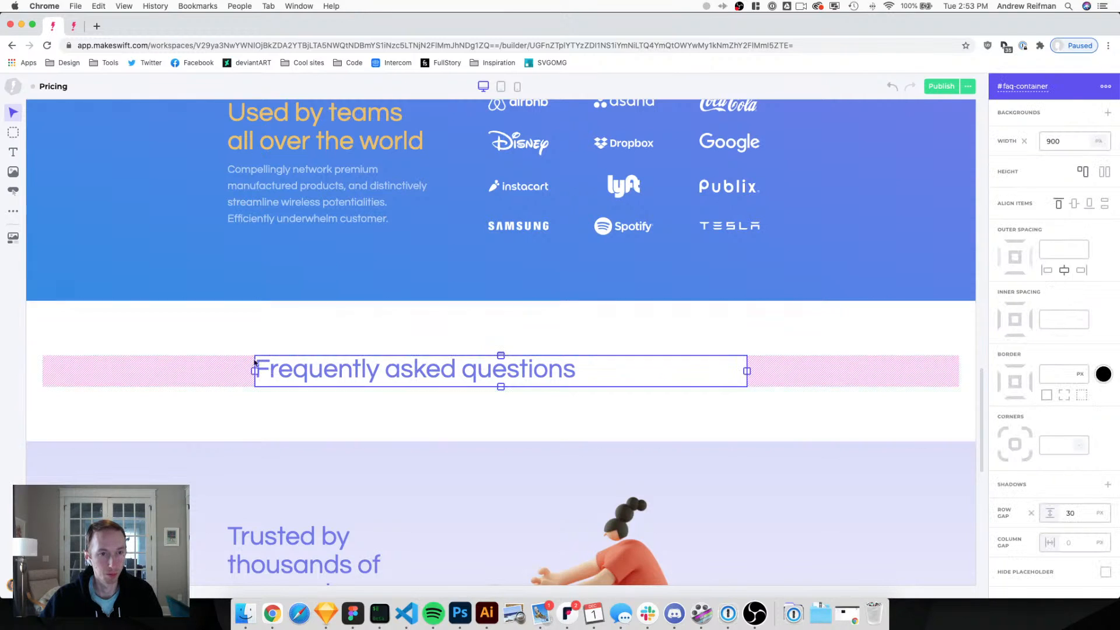
drag(252, 372, 226, 374)
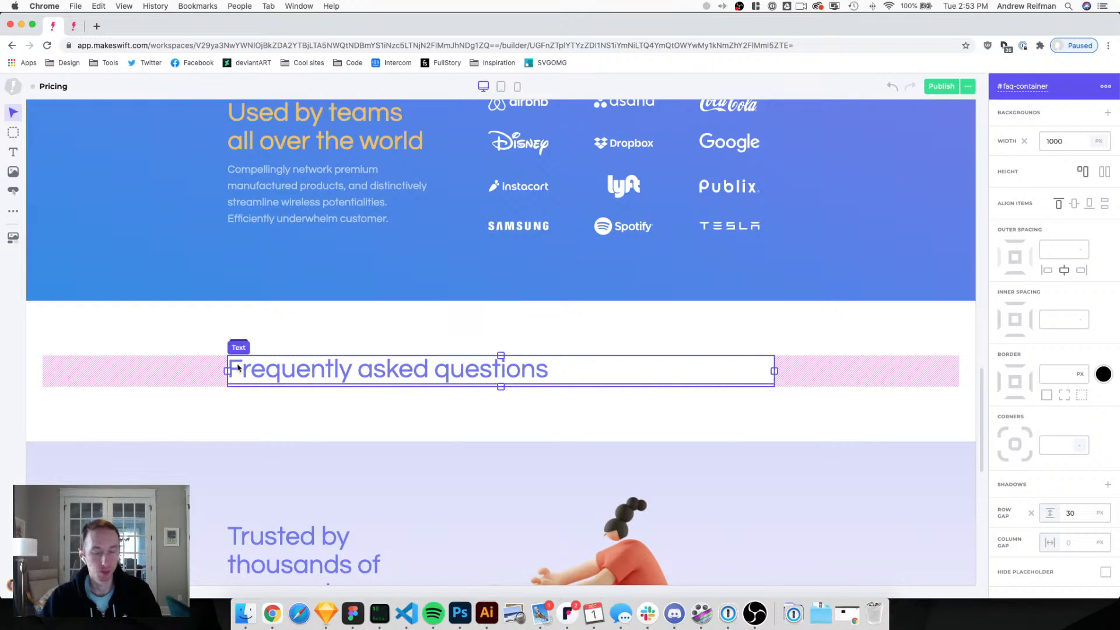
mouse_move(244, 349)
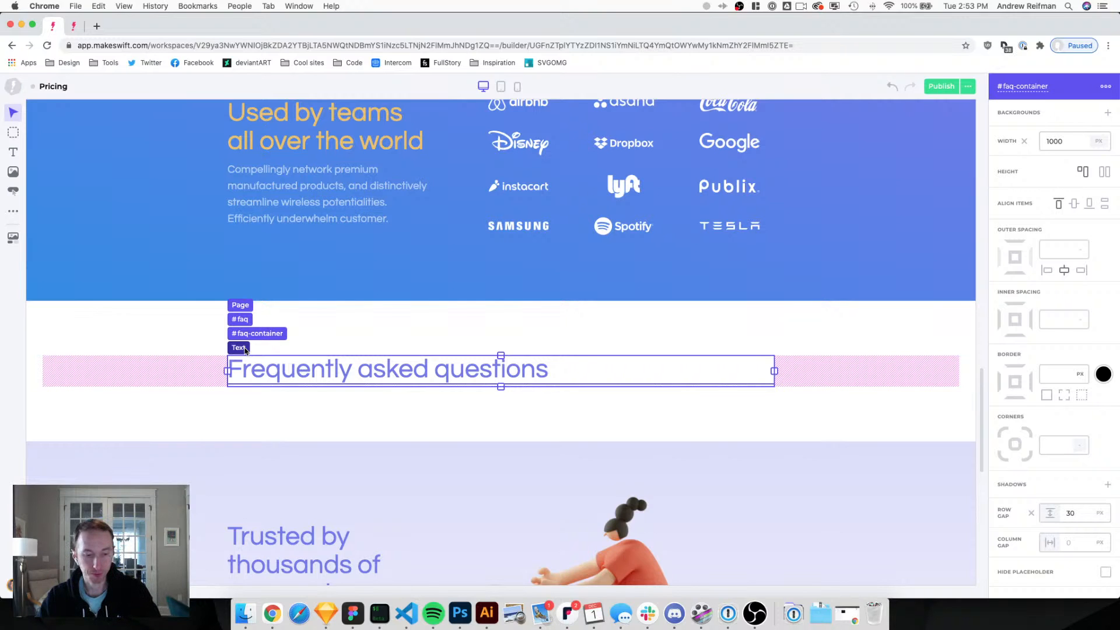
Copy the first shaded feature row of the comparison table into the faq-container below the "Frequently asked questions" heading.
click(74, 27)
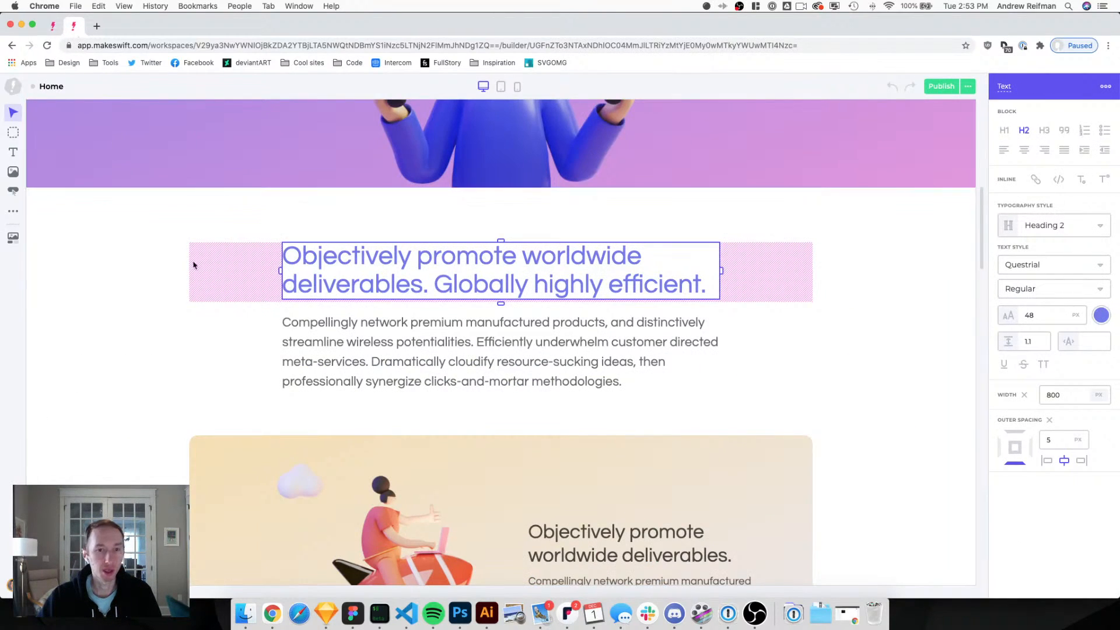
scroll(161, 240, down, 15)
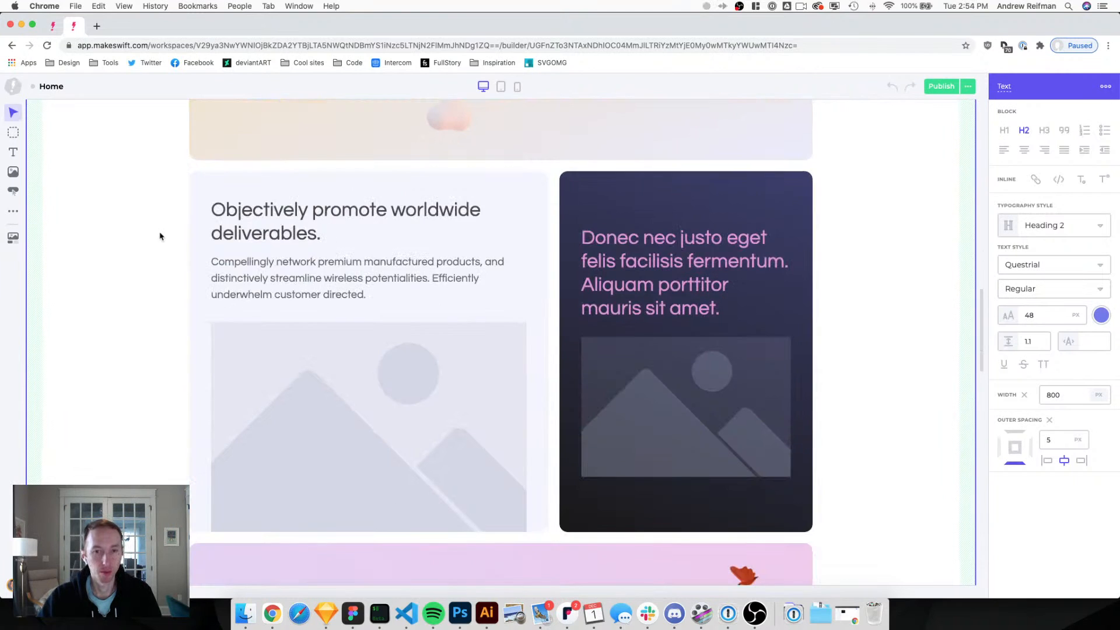
click(53, 26)
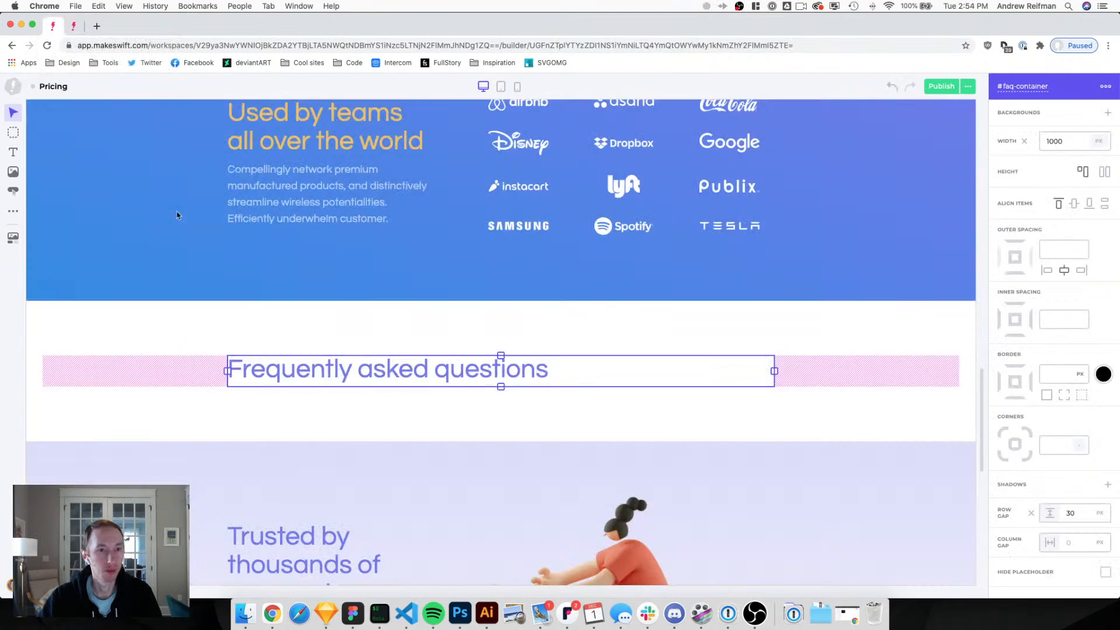
scroll(246, 295, up, 7)
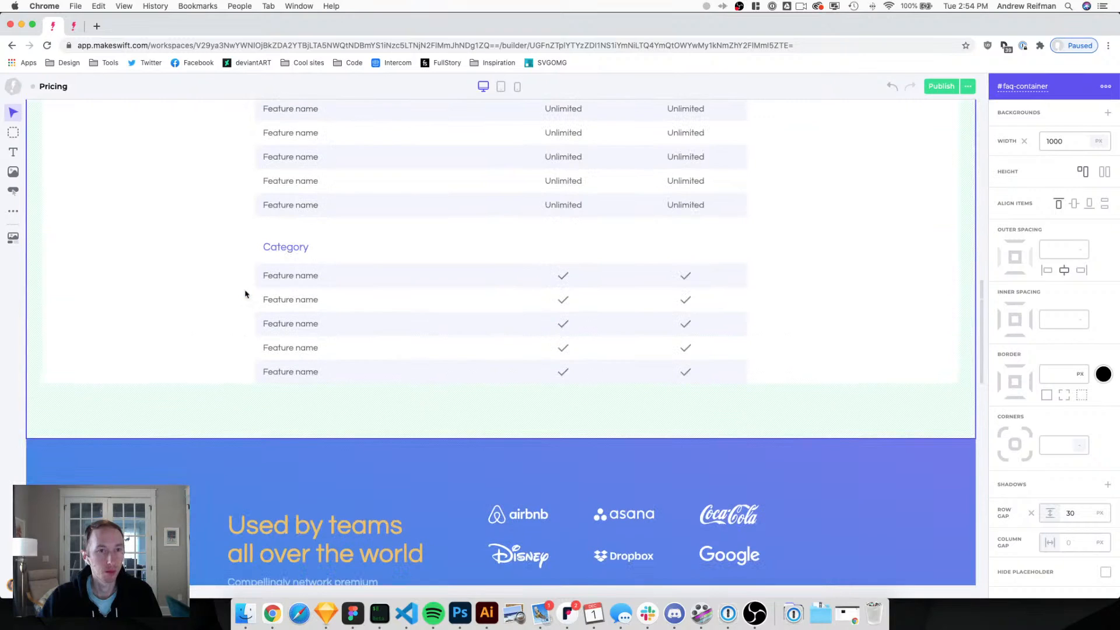
scroll(245, 294, up, 2)
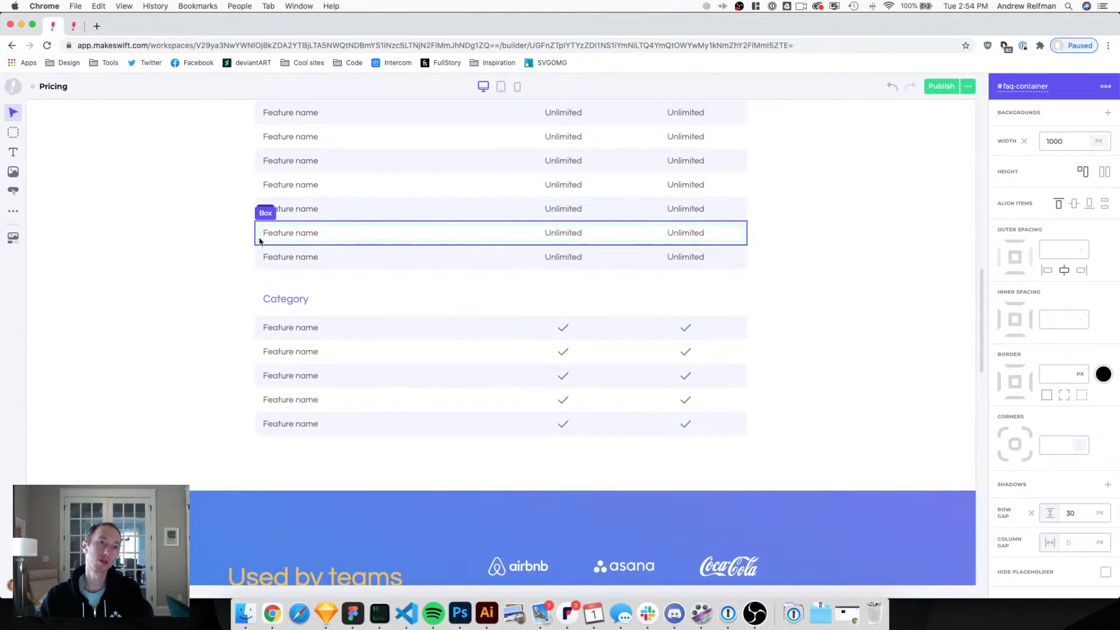
scroll(260, 243, up, 2)
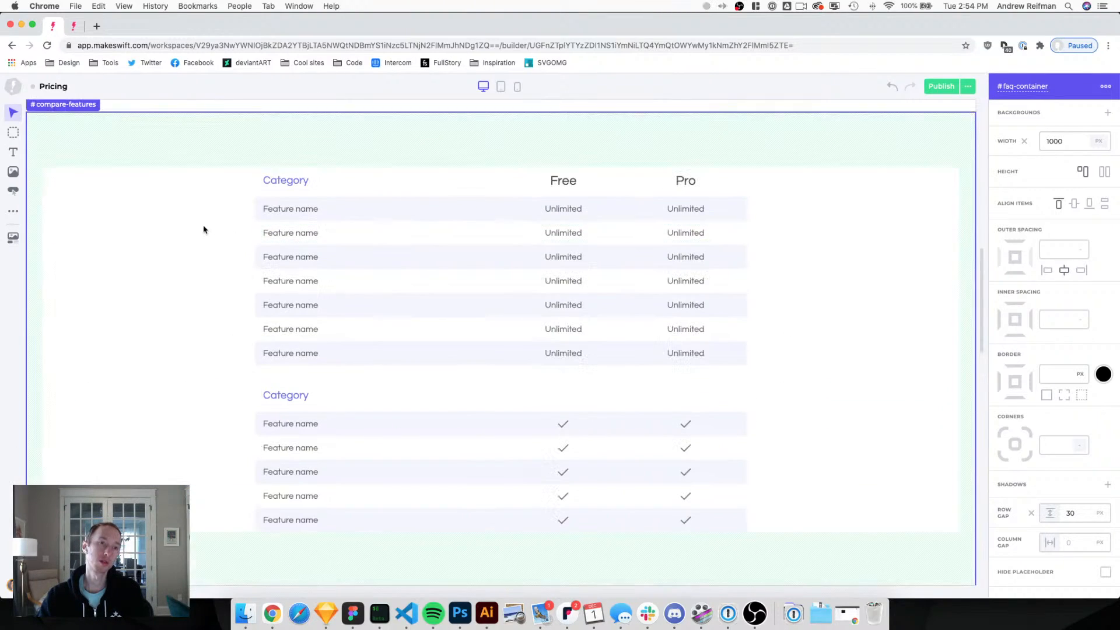
click(260, 215)
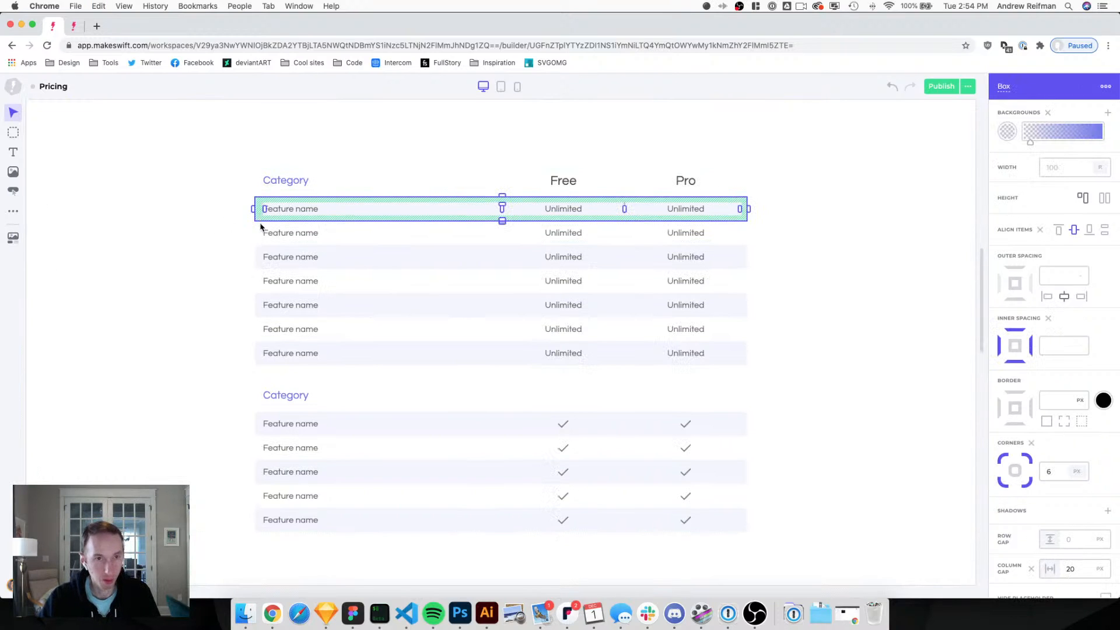
scroll(260, 220, down, 15)
key(Escape)
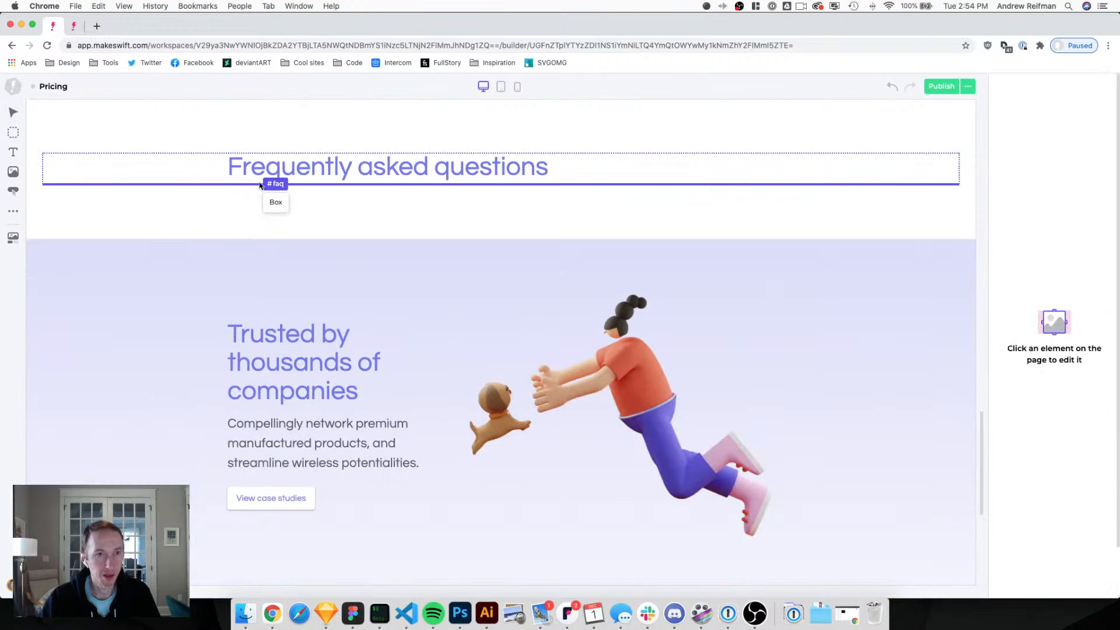
click(263, 181)
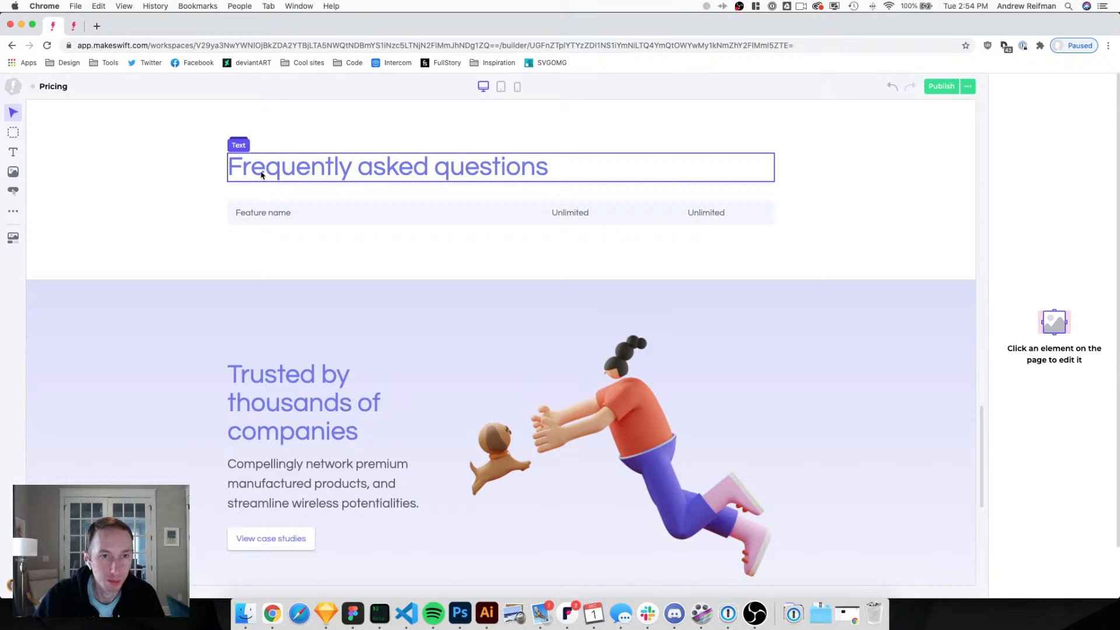
Delete both "Unlimited" texts from the copied row and duplicate its "Feature name" text.
click(561, 214)
key(Delete)
click(674, 217)
key(Delete)
click(280, 214)
key(super+d)
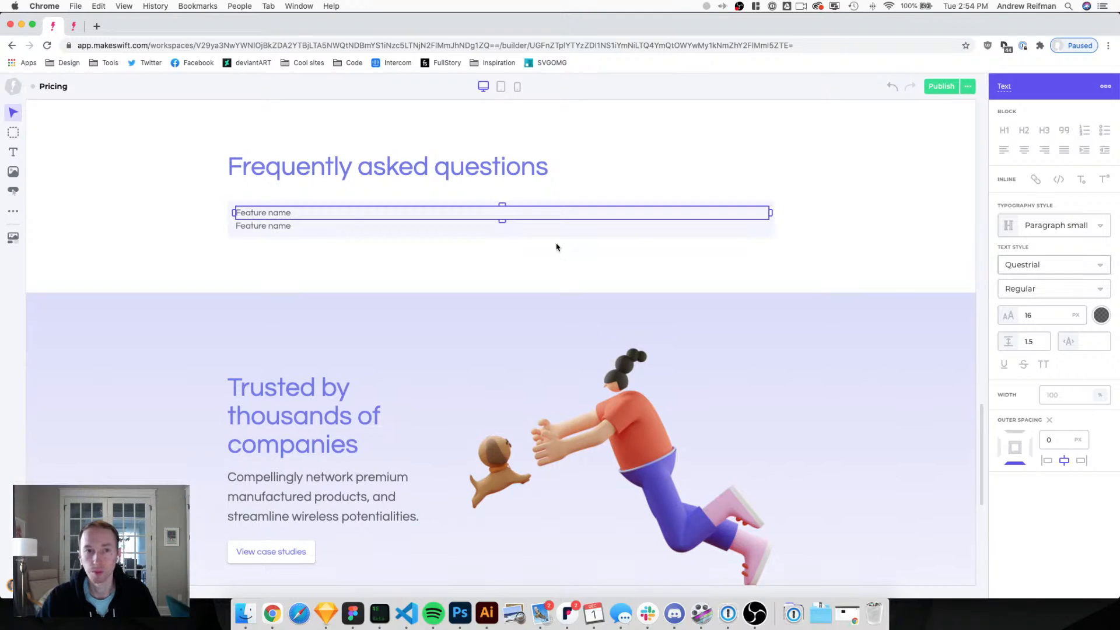
Replace the upper "Feature name" text with "This is a common question?" and apply the Heading 5 typography style to it.
double_click(272, 214)
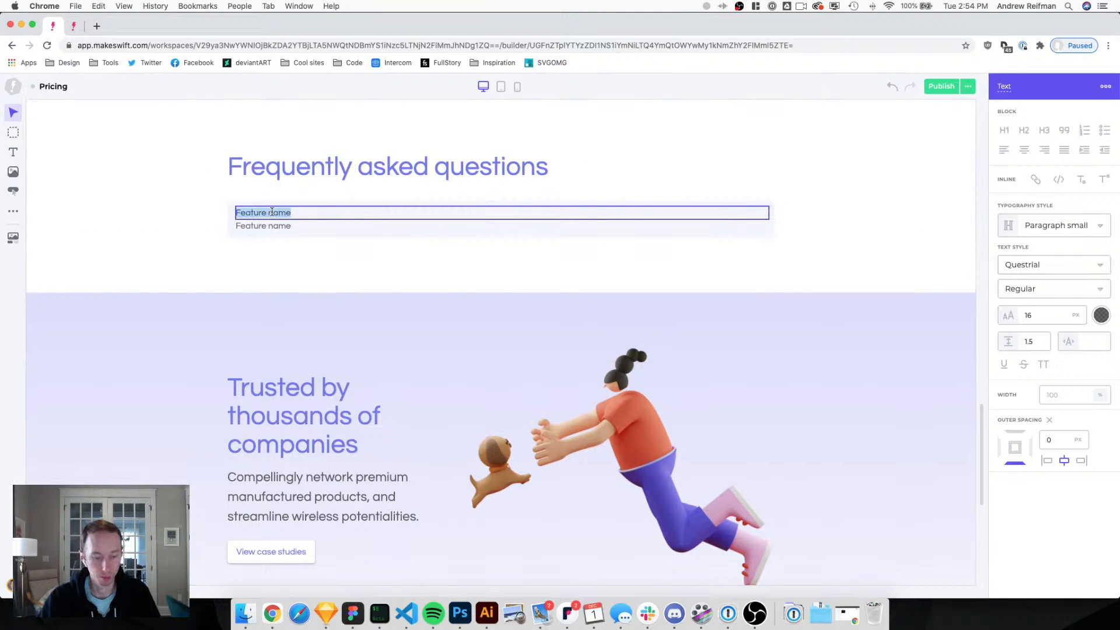
text(This is a)
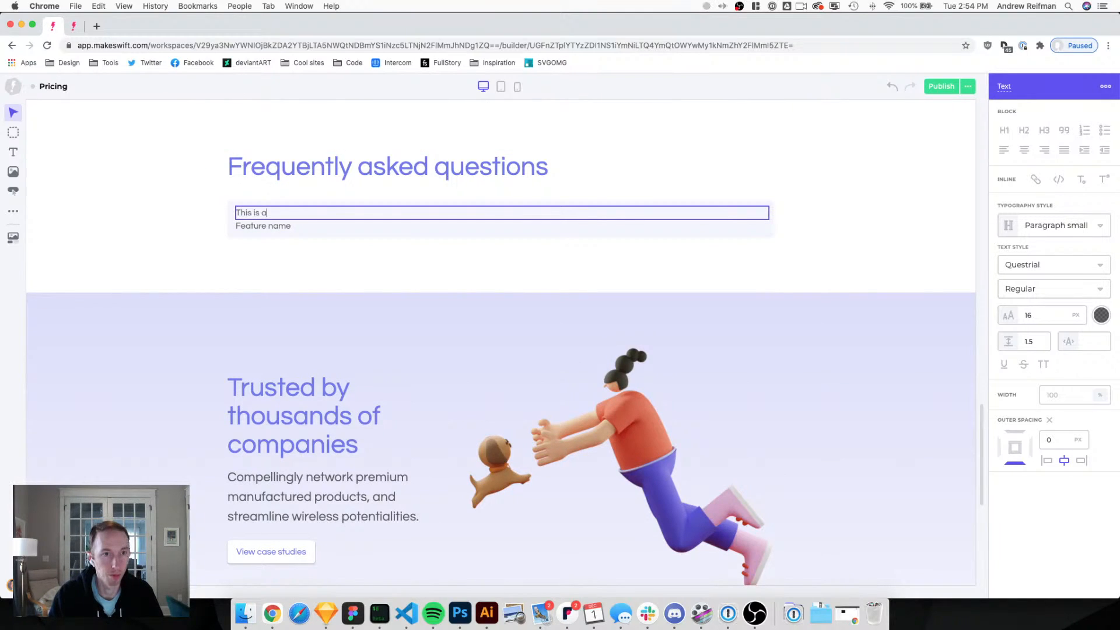
text( common question?)
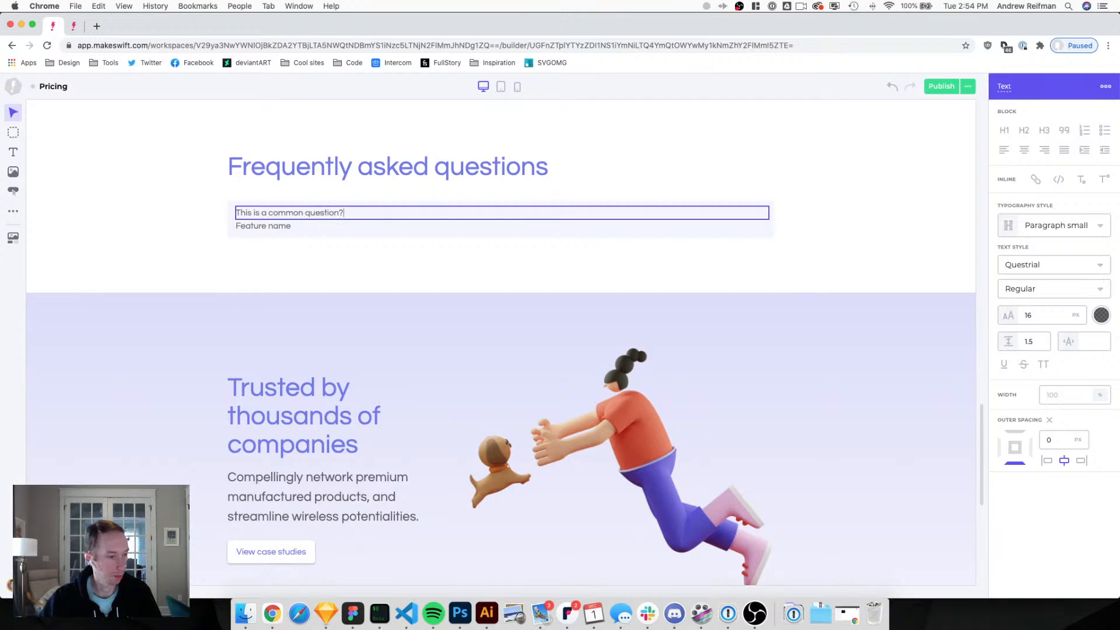
triple_click(272, 212)
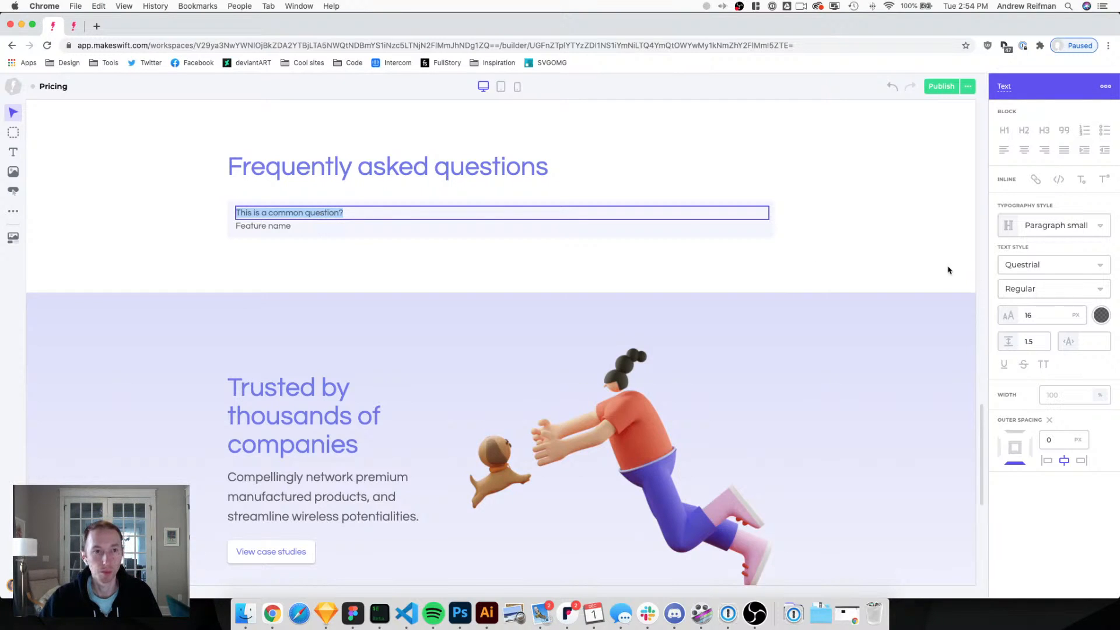
click(1032, 226)
scroll(995, 321, down, 3)
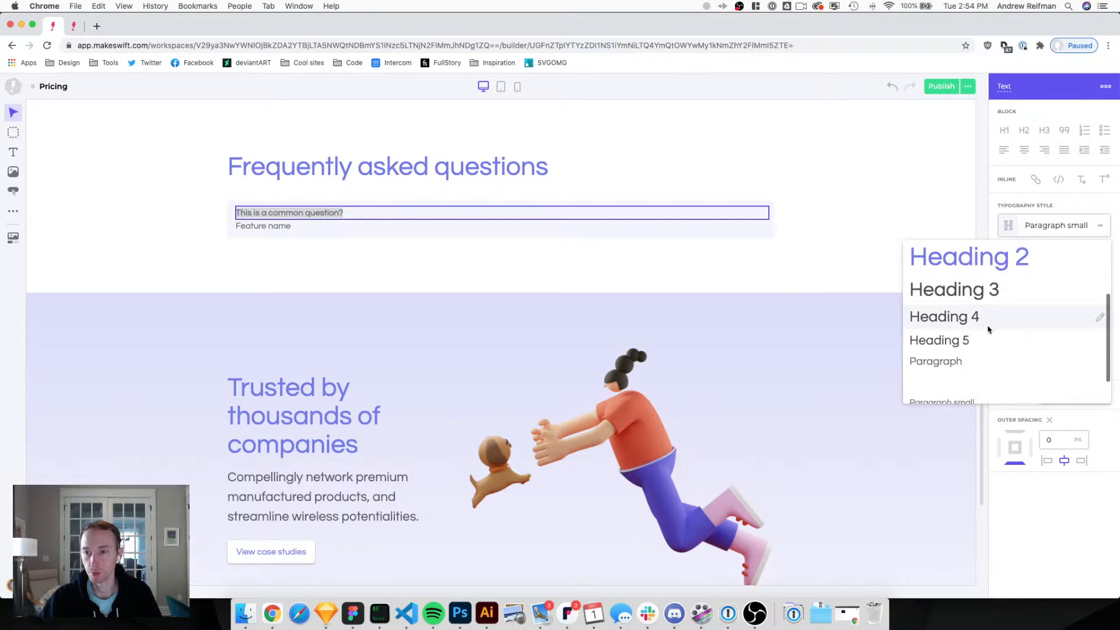
click(958, 342)
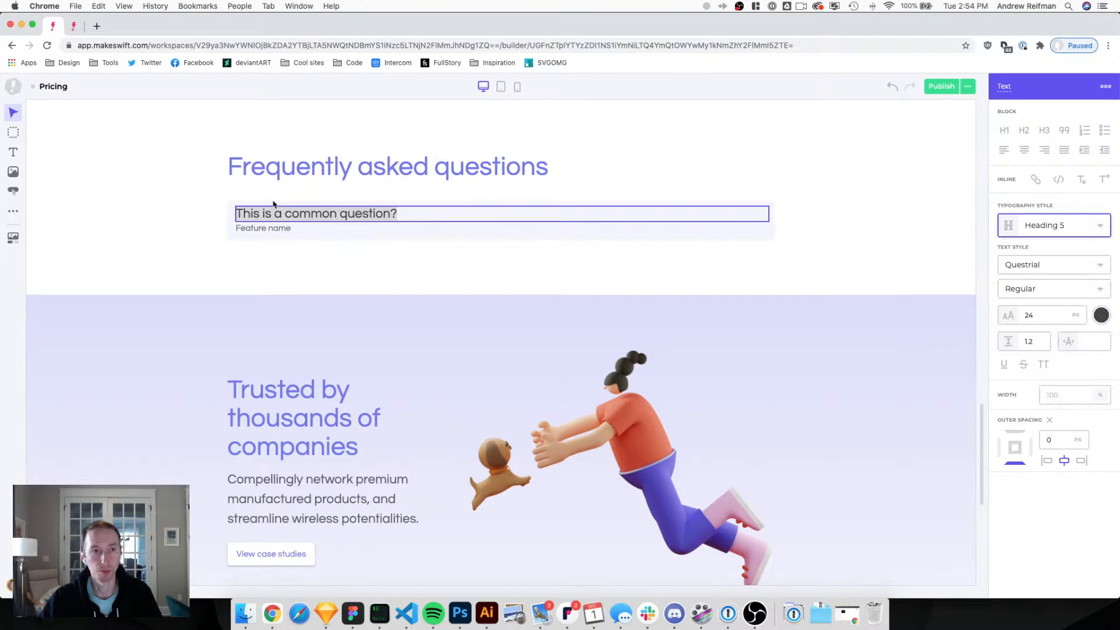
Set the inner spacing of the question box to 25 px.
click(260, 204)
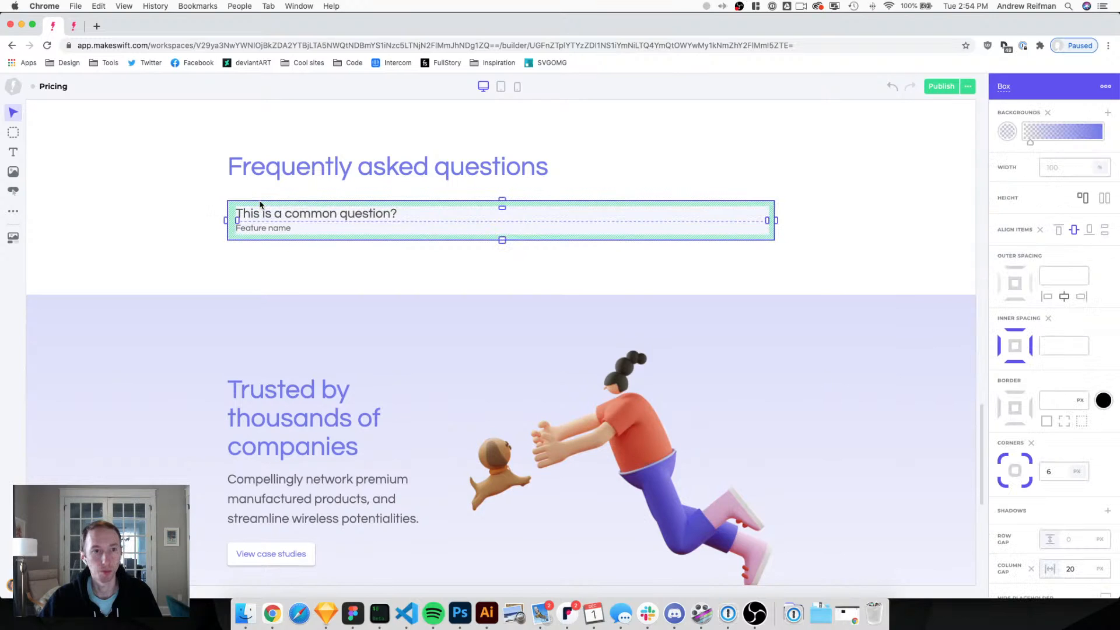
click(1061, 349)
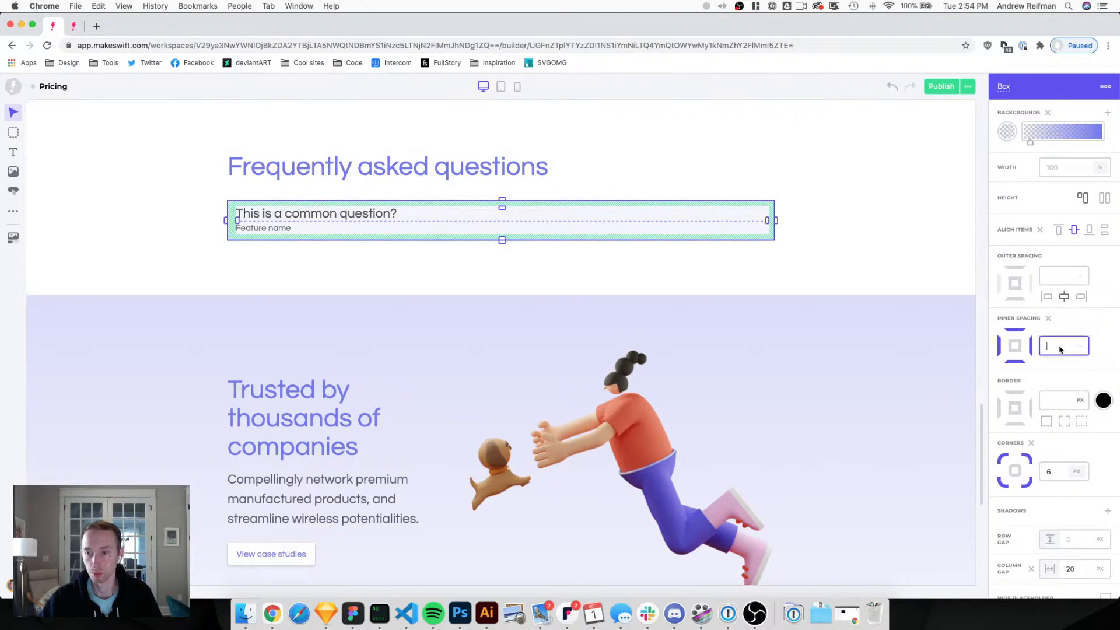
text(25)
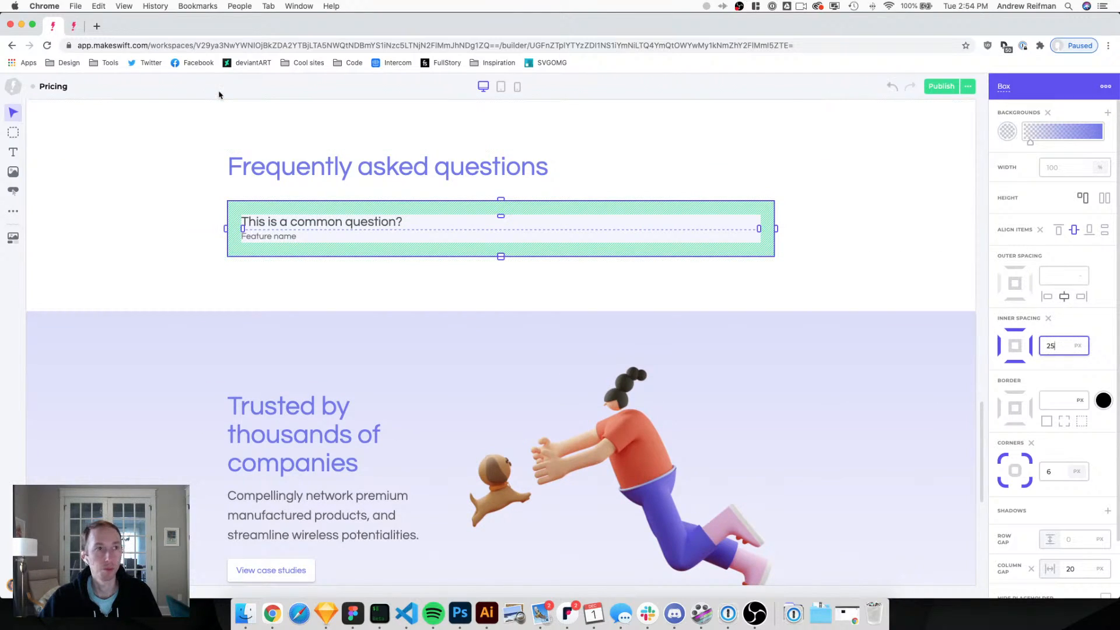
Inspect the spacing of the "Objectively promote worldwide deliverables." box on the Home page, and return to the Pricing page.
click(75, 28)
click(193, 195)
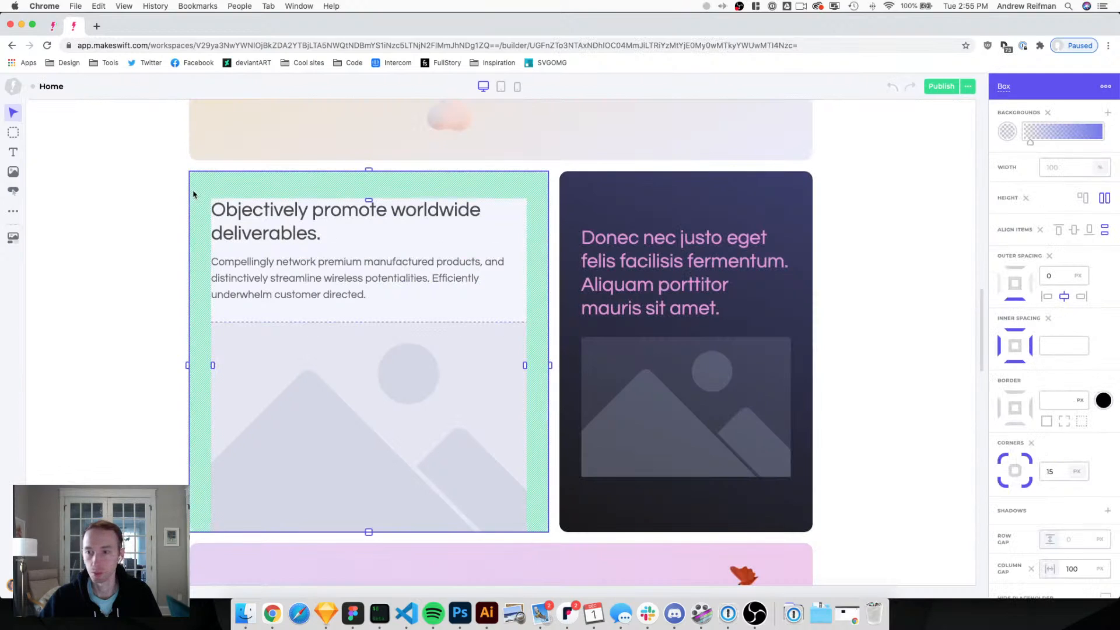
click(53, 26)
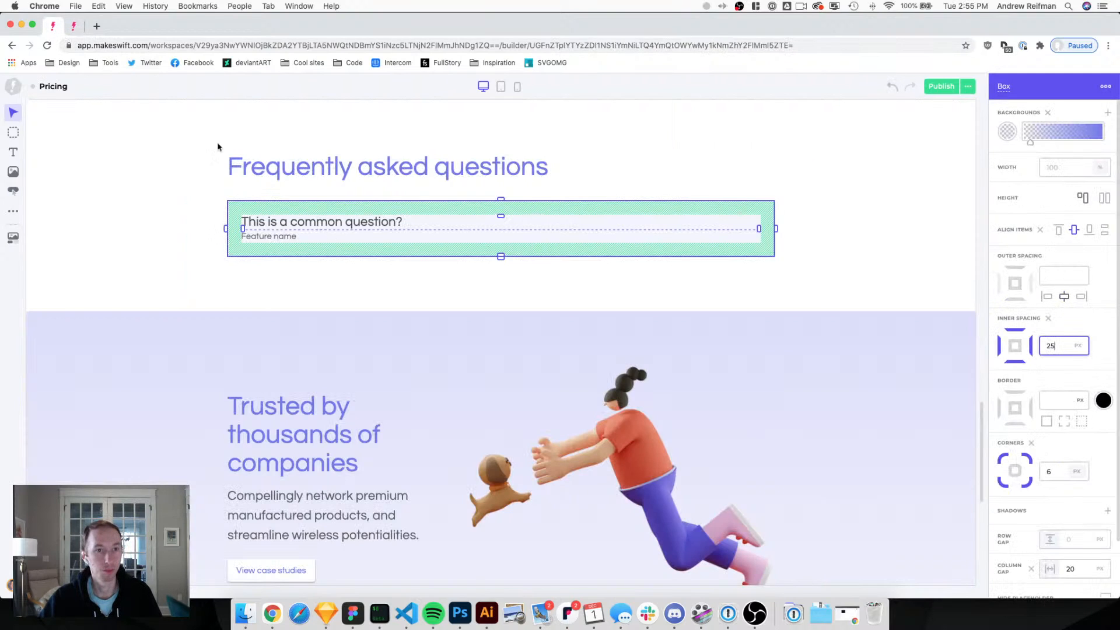
Increase the outer spacing below the "This is a common question?" text to separate it from the "Feature name" text.
click(287, 222)
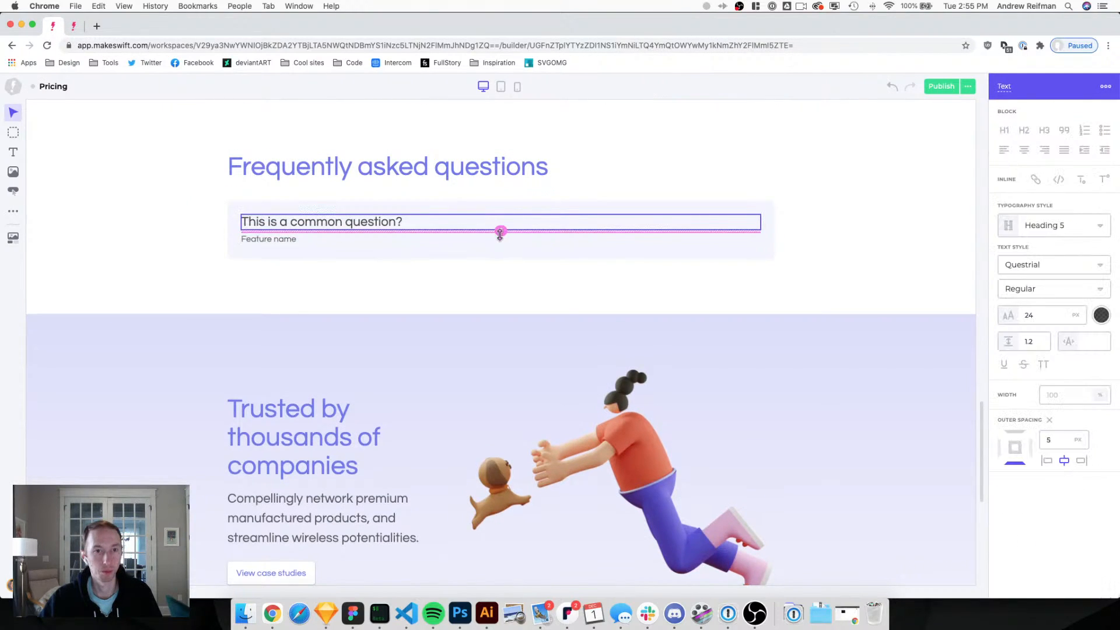
drag(500, 235, 500, 238)
key(Escape)
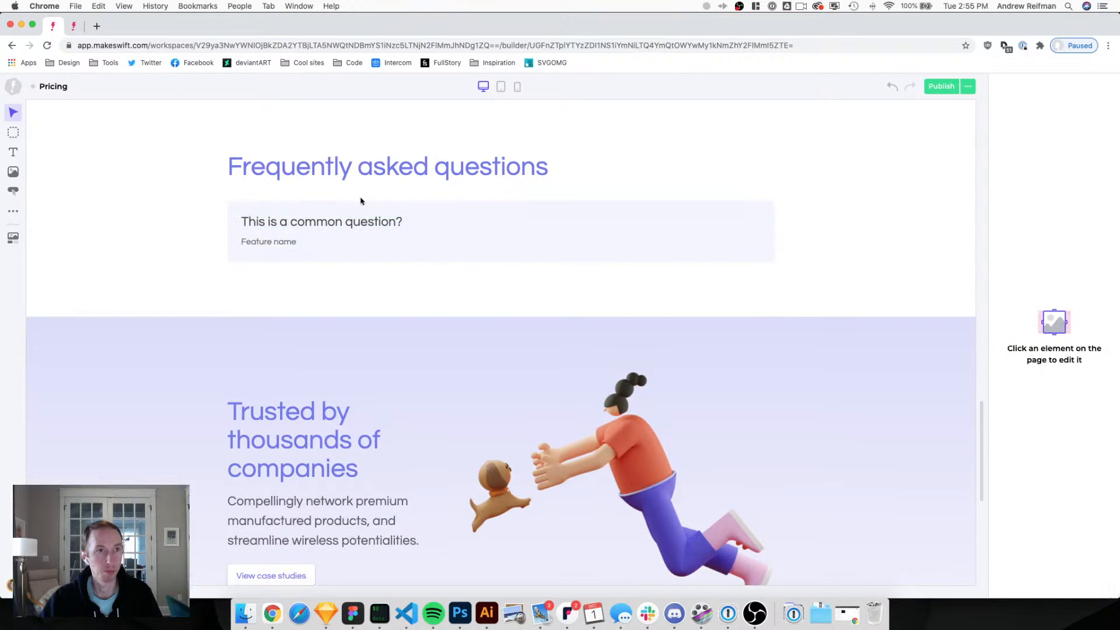
Open lorem2.com in a new browser tab and copy the first short lorem ipsum paragraph.
click(97, 27)
text(lorem2.com)
key(Return)
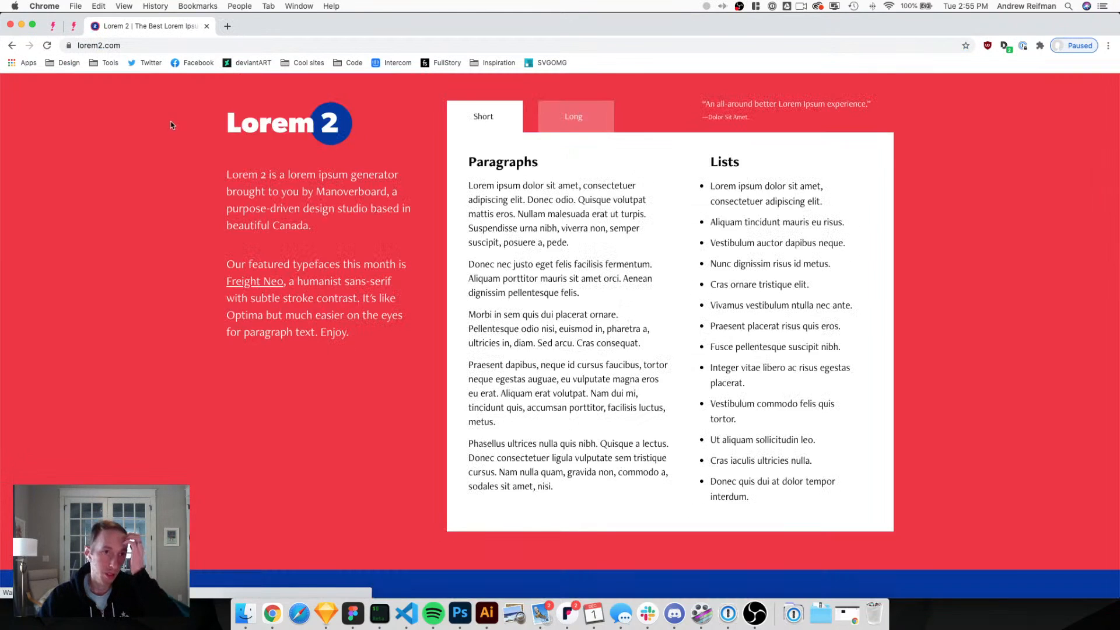
drag(470, 185, 566, 240)
key(super+c)
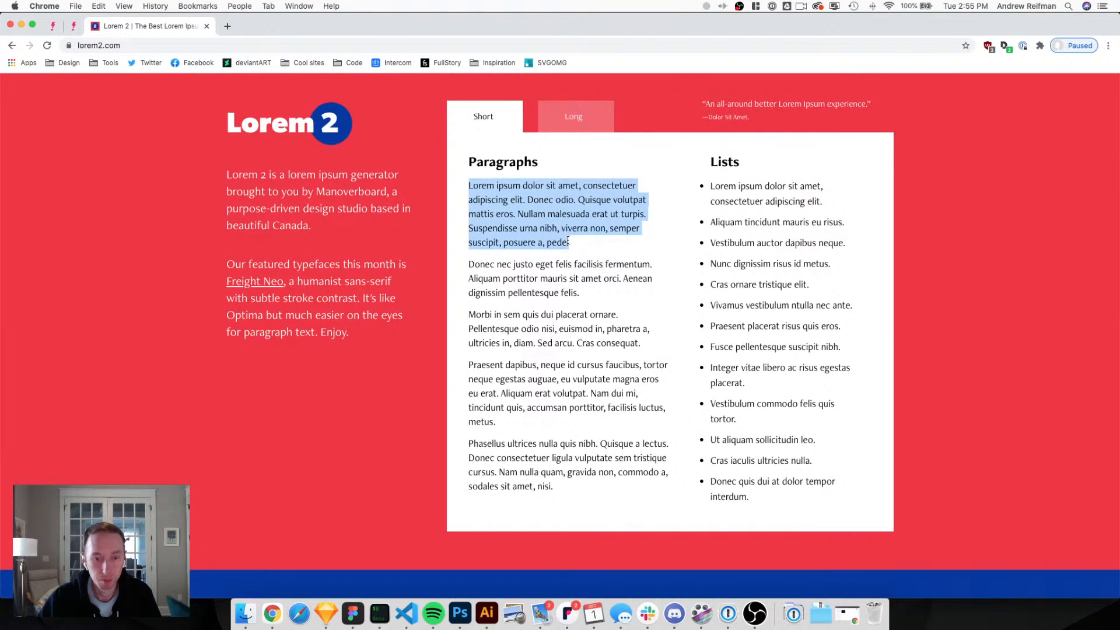
Replace the "Feature name" text in the Pricing page's question box with the copied lorem ipsum paragraph.
click(54, 26)
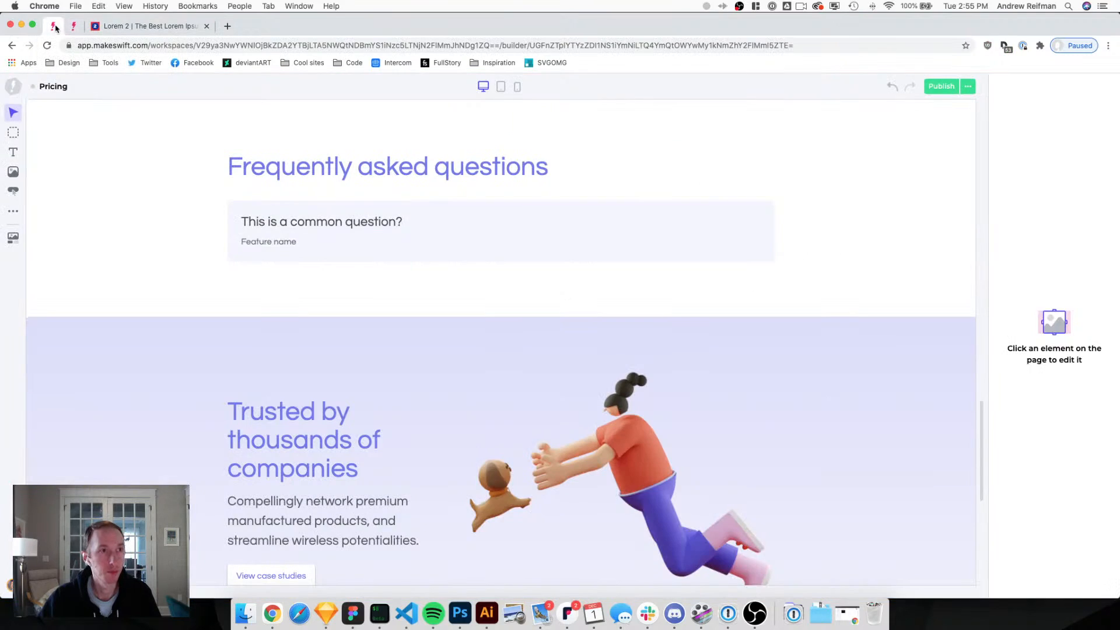
double_click(263, 242)
key(super+a)
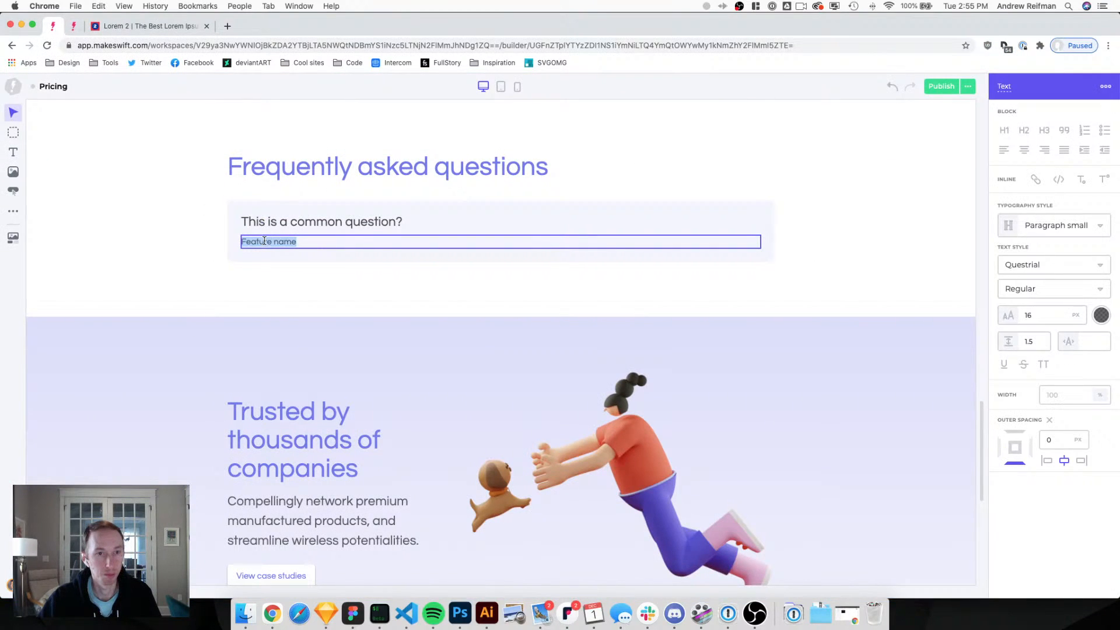
key(super+v)
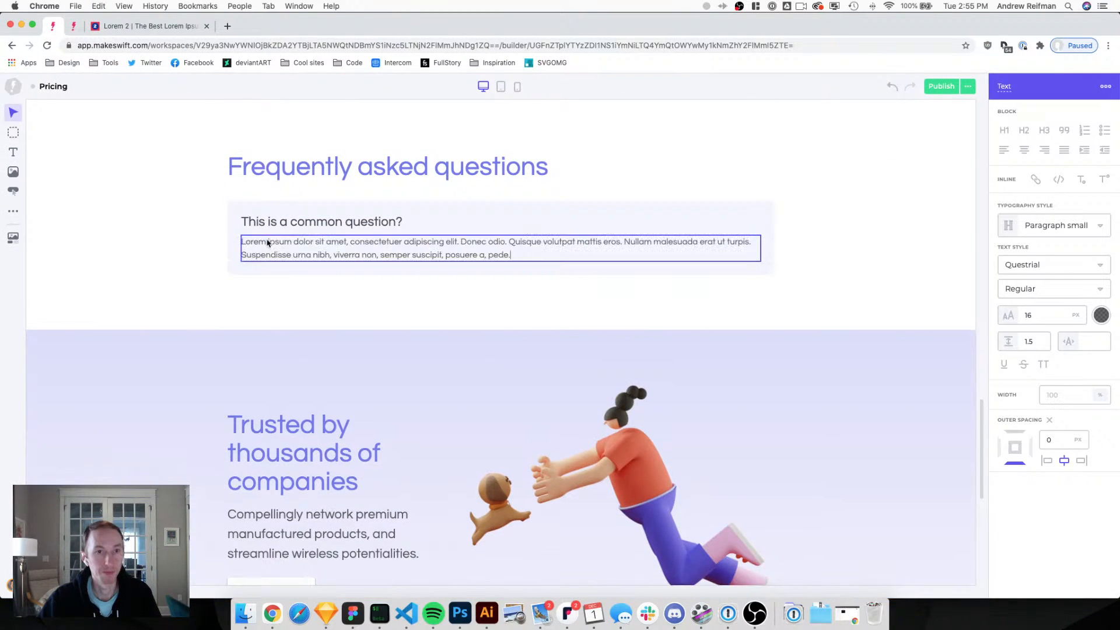
click(474, 124)
click(473, 123)
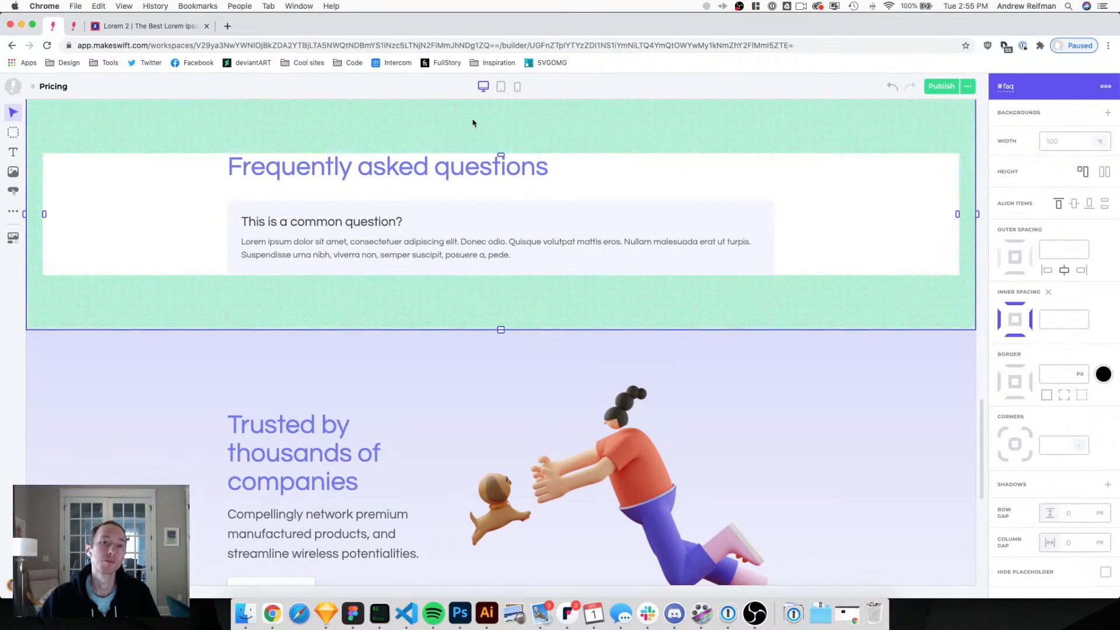
click(978, 359)
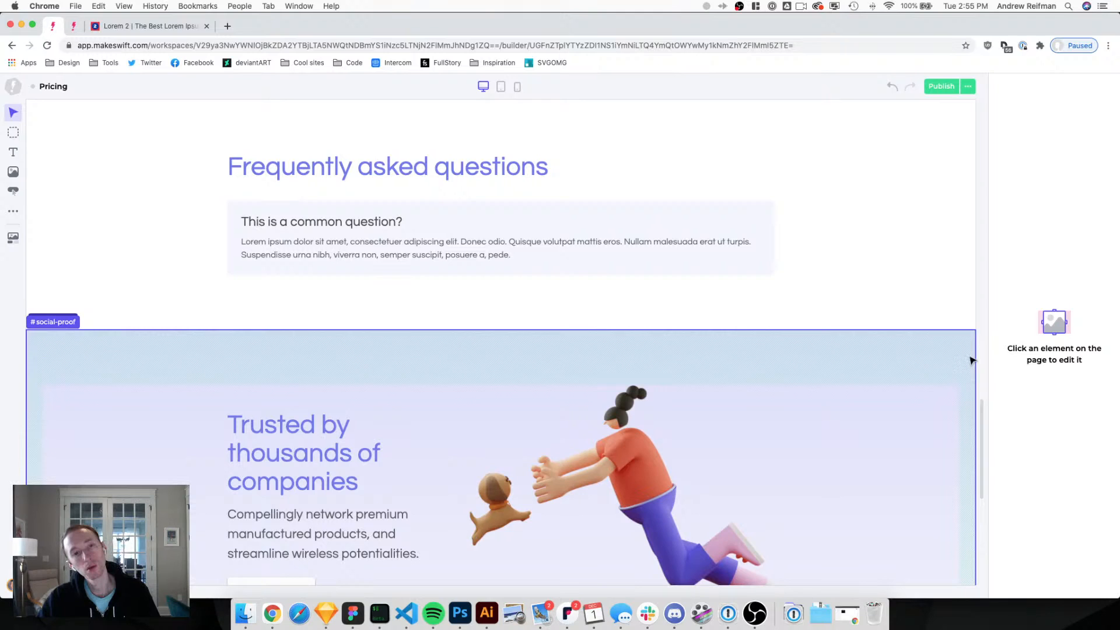
Align the question box's items to the top and make its height stretch to fill the row.
click(267, 208)
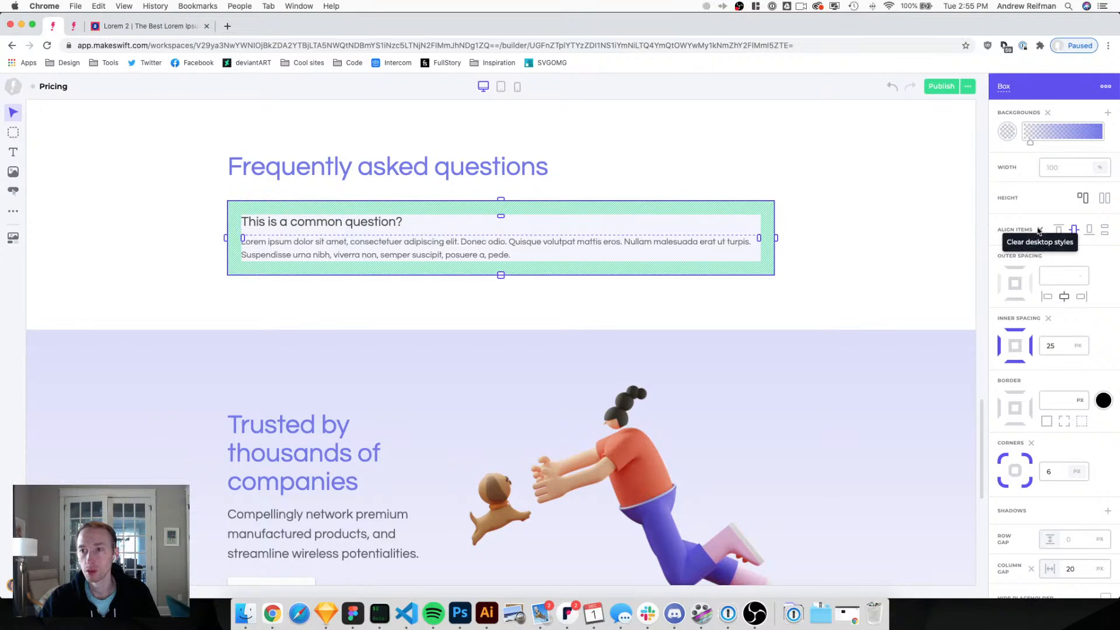
click(1059, 234)
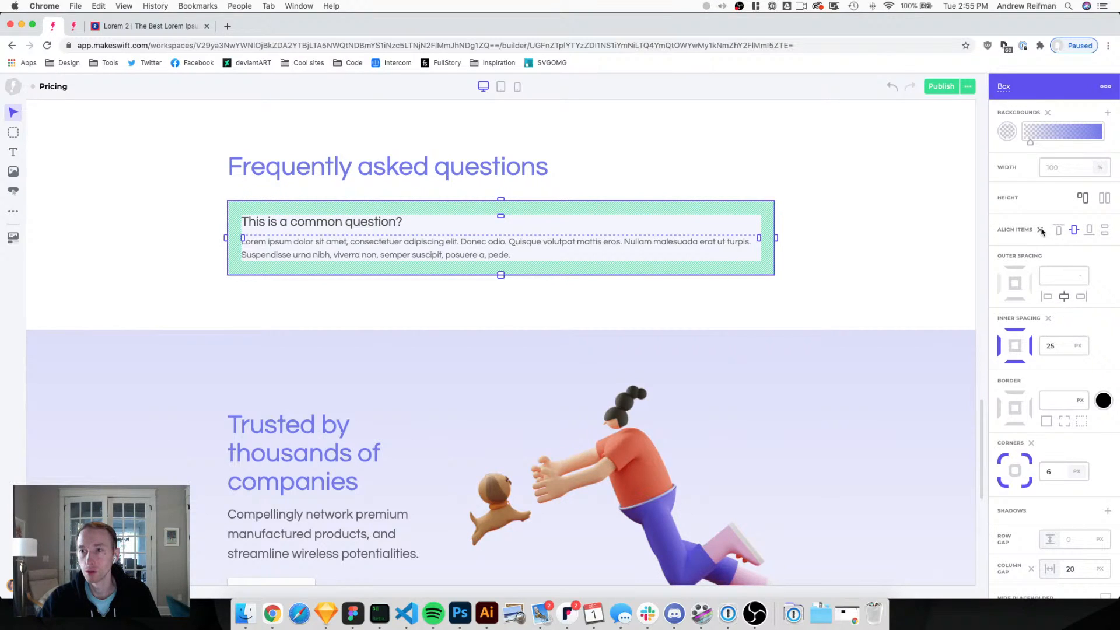
click(1106, 198)
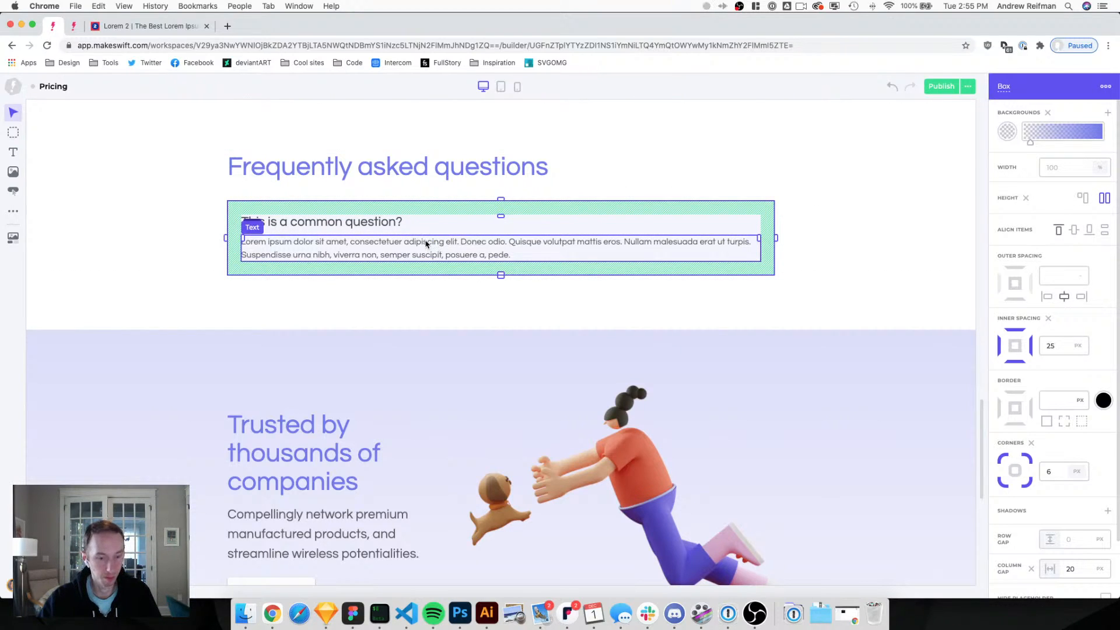
key(Escape)
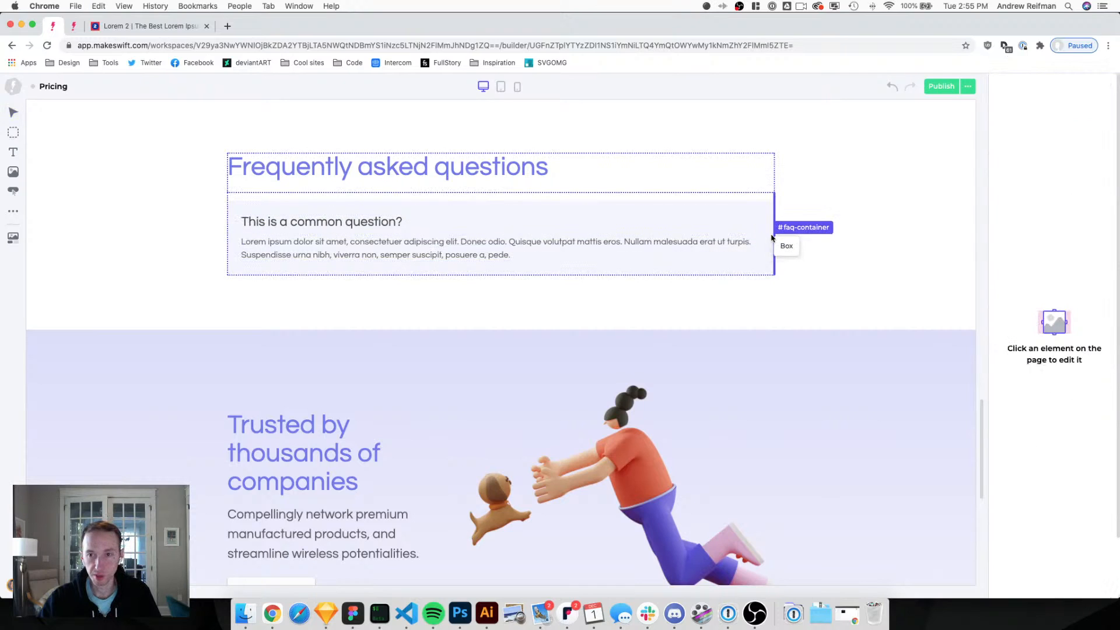
Duplicate the question box beside the original inside faq-container and set the container's column gap to 20 px.
drag(771, 235, 772, 237)
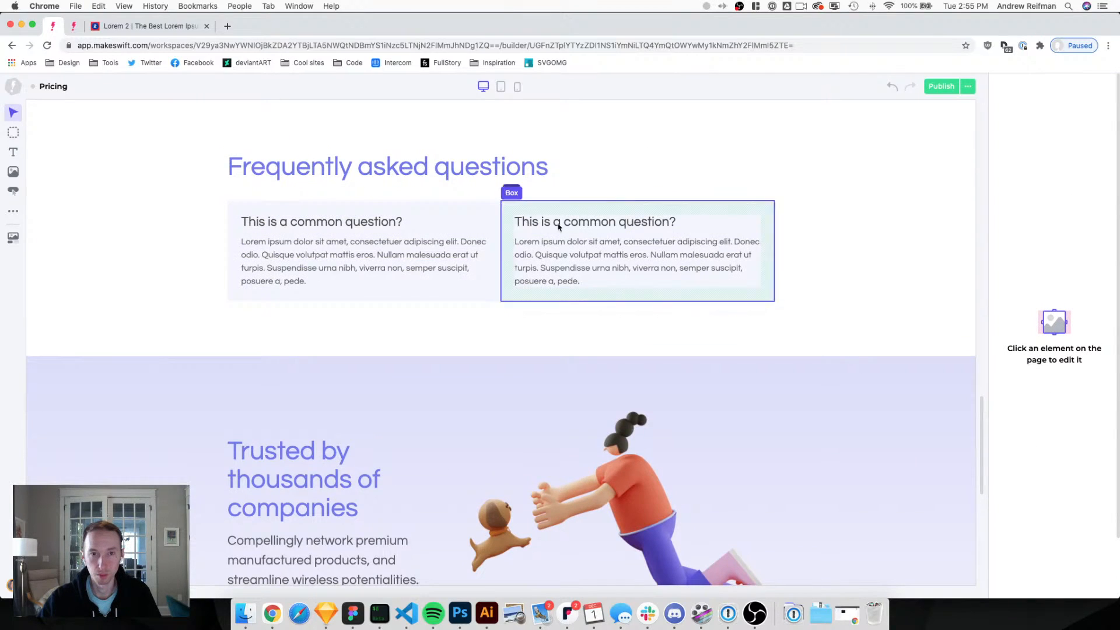
click(490, 191)
click(1083, 548)
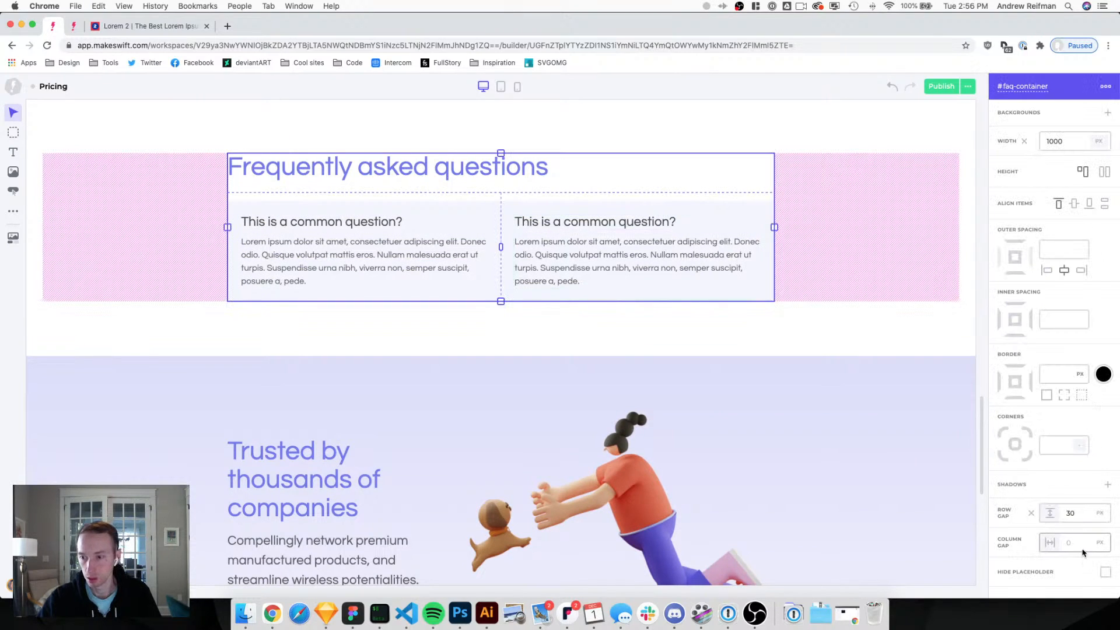
text(20)
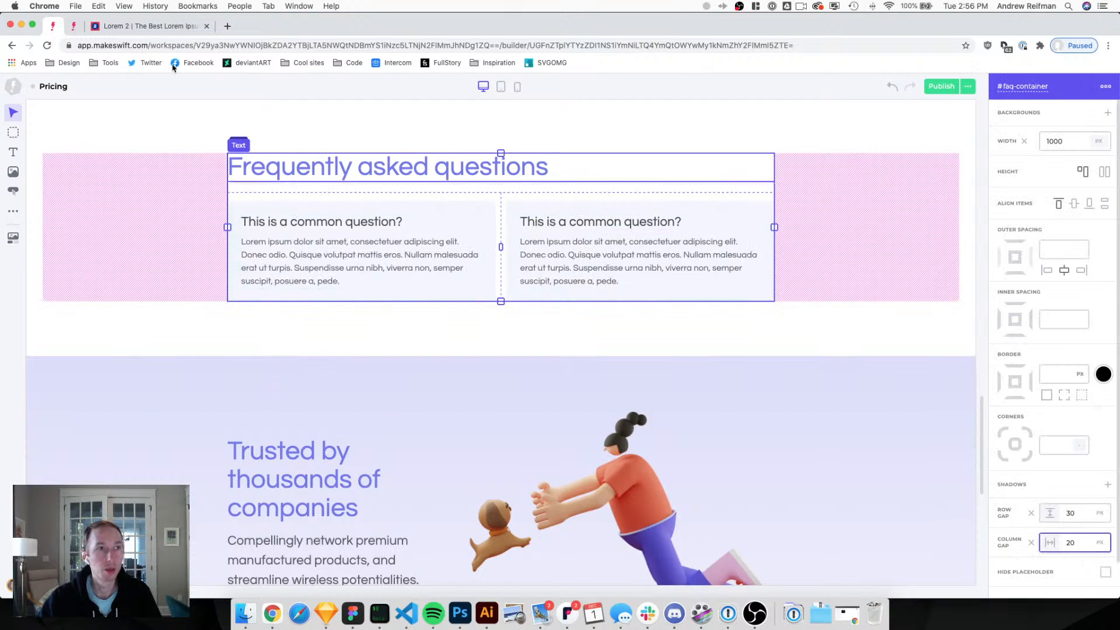
Switch to the Home page to check the gap between its two side-by-side feature boxes.
click(82, 27)
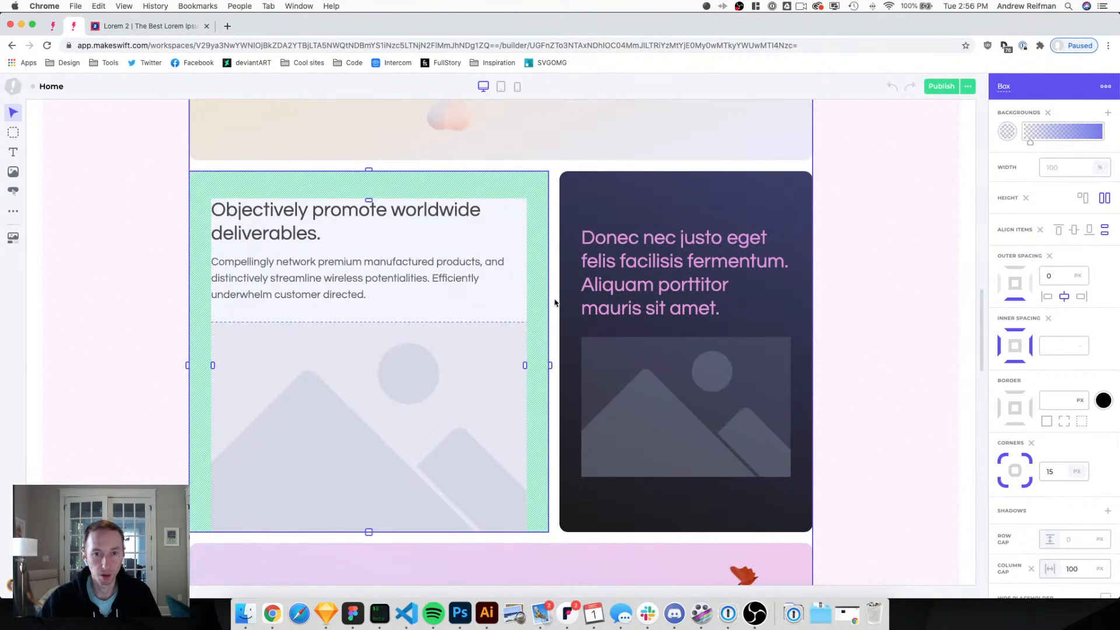
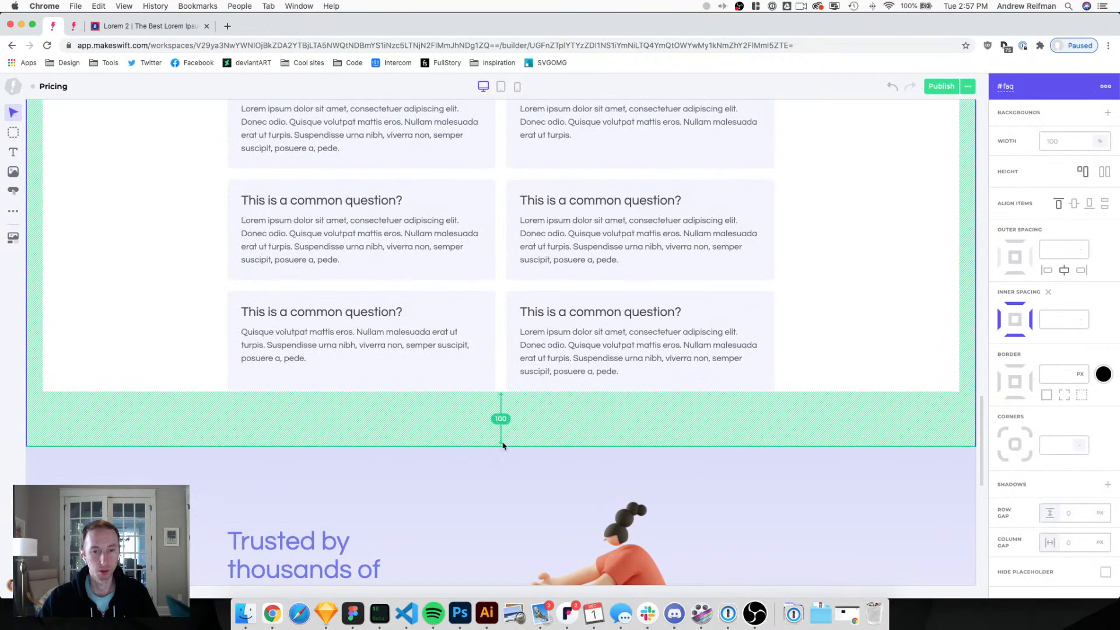
Set the outer spacing below the "Frequently asked questions" heading to 30 px.
click(981, 353)
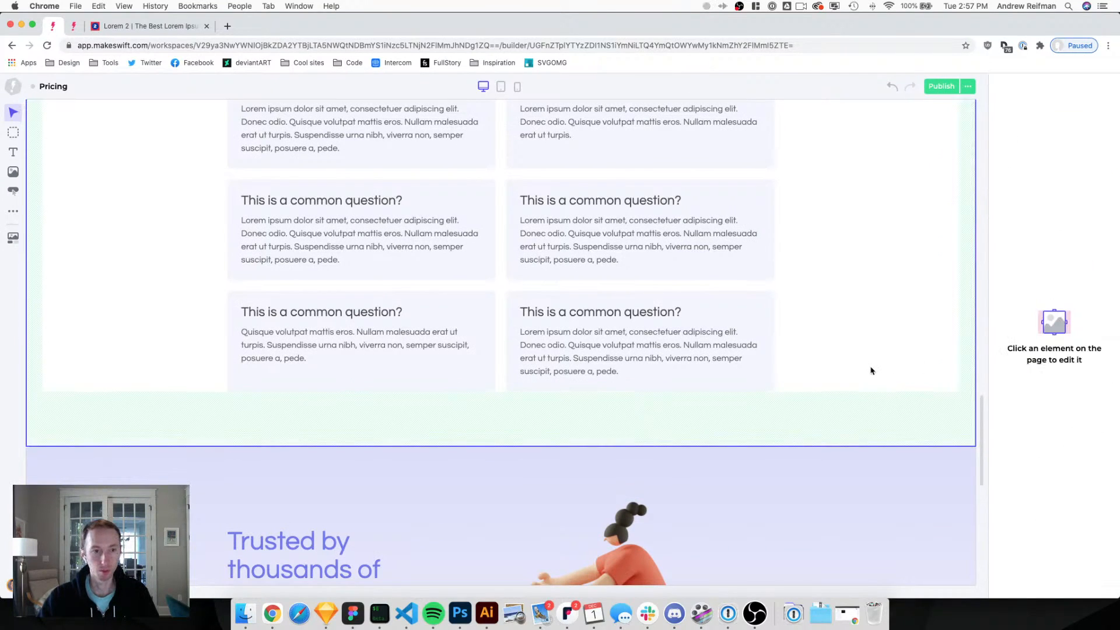
scroll(872, 369, up, 1)
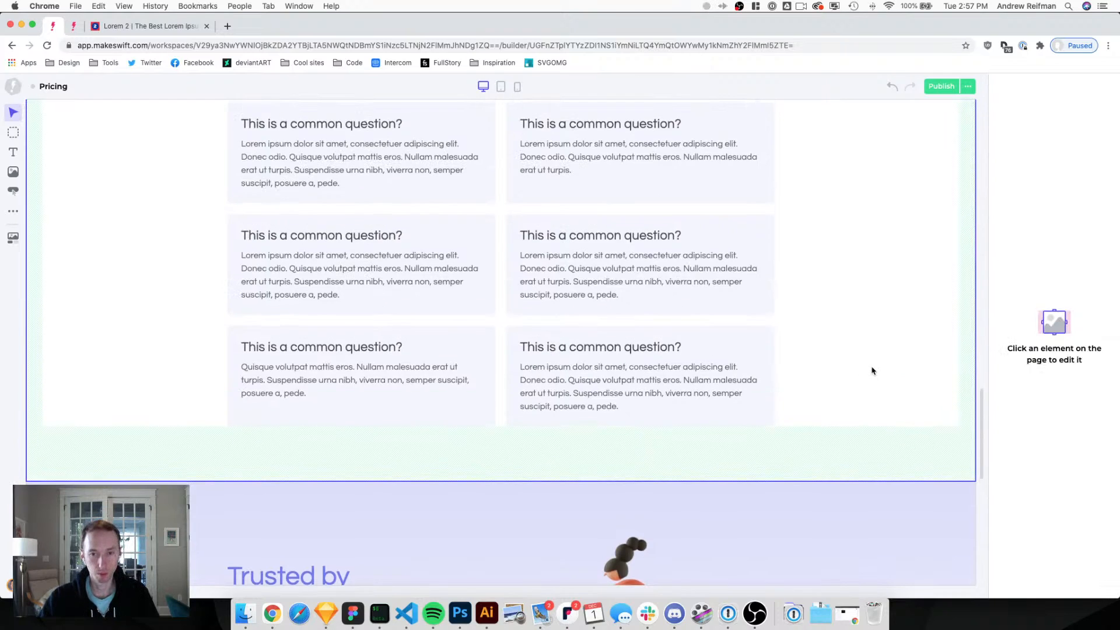
scroll(874, 372, up, 3)
scroll(873, 373, up, 5)
scroll(873, 373, down, 2)
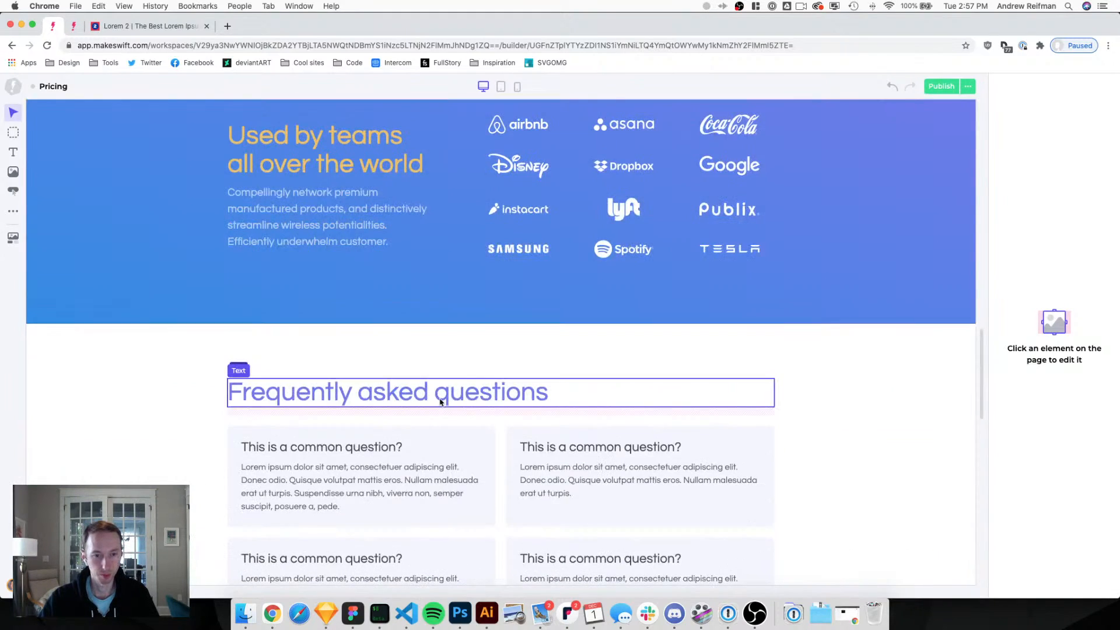
click(455, 410)
drag(503, 420, 503, 429)
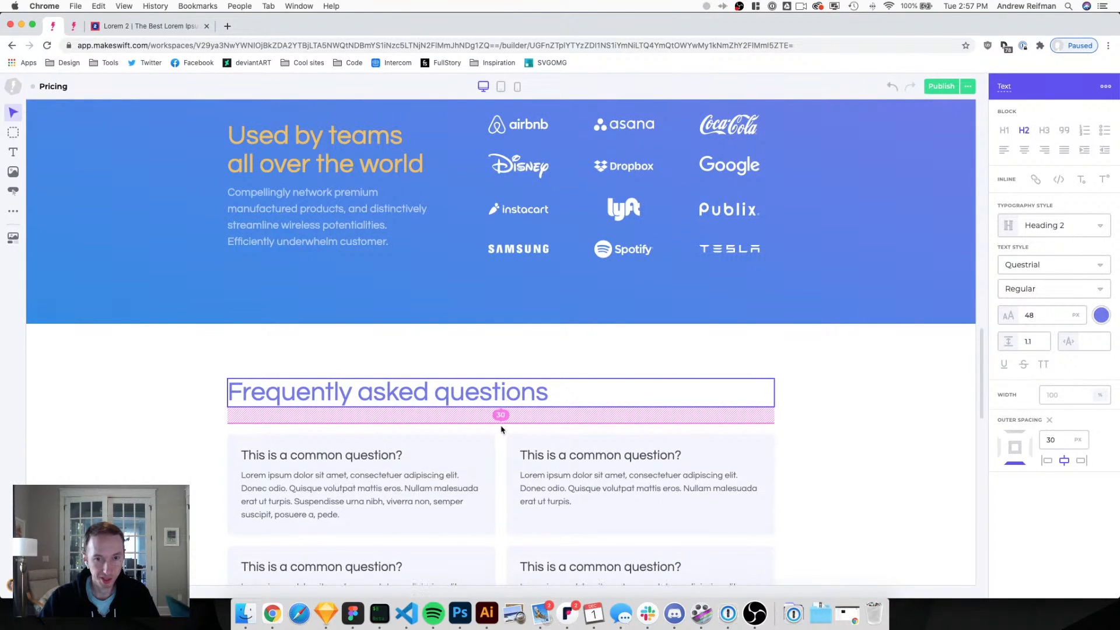
key(Escape)
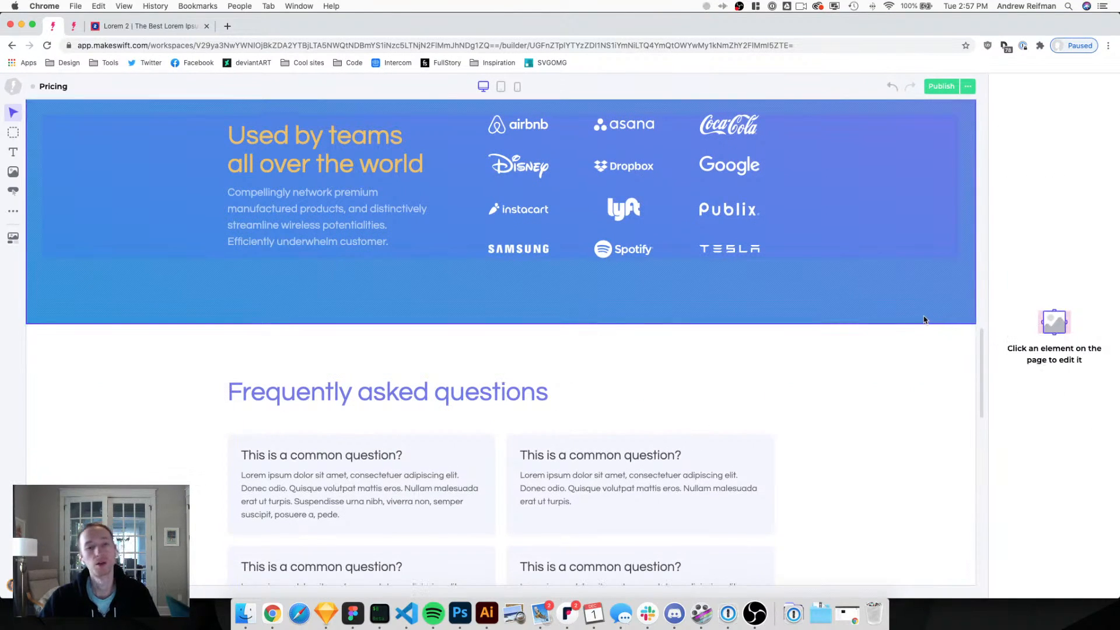
Remove the compare-features section's top inner spacing by setting it to 0 px in the desktop layout.
scroll(923, 318, down, 3)
scroll(957, 318, up, 9)
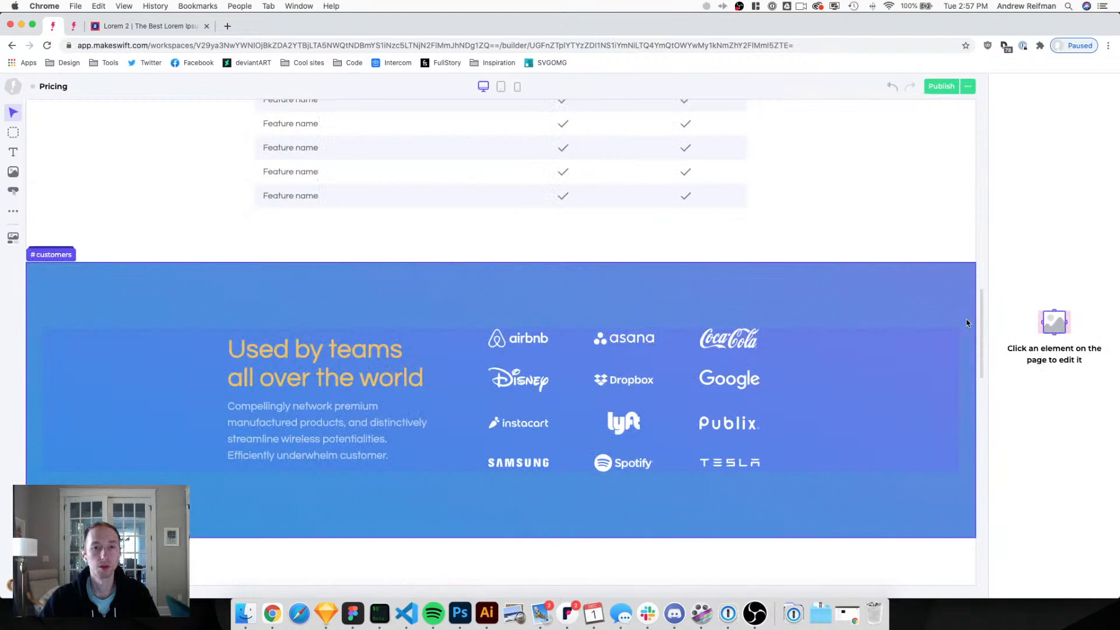
scroll(981, 312, up, 3)
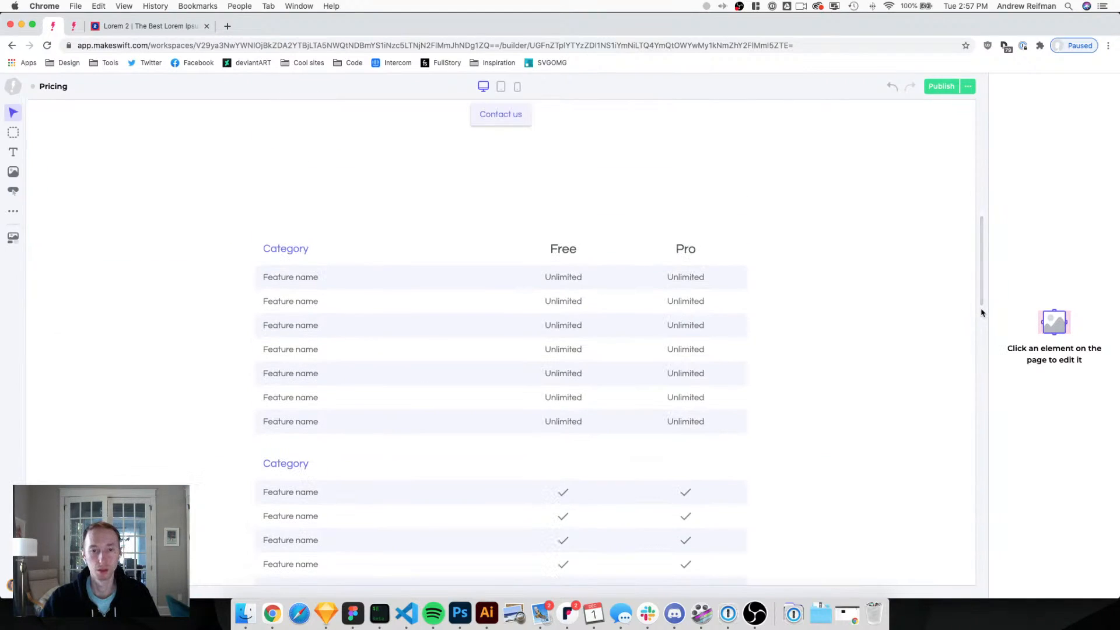
scroll(937, 312, up, 2)
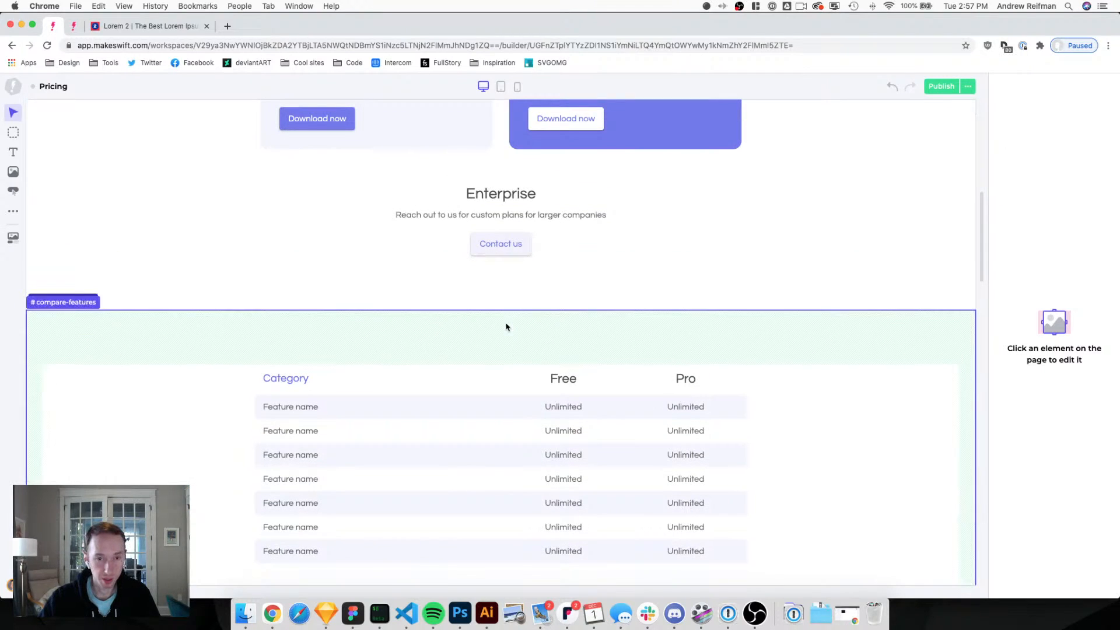
click(500, 370)
drag(500, 370, 501, 309)
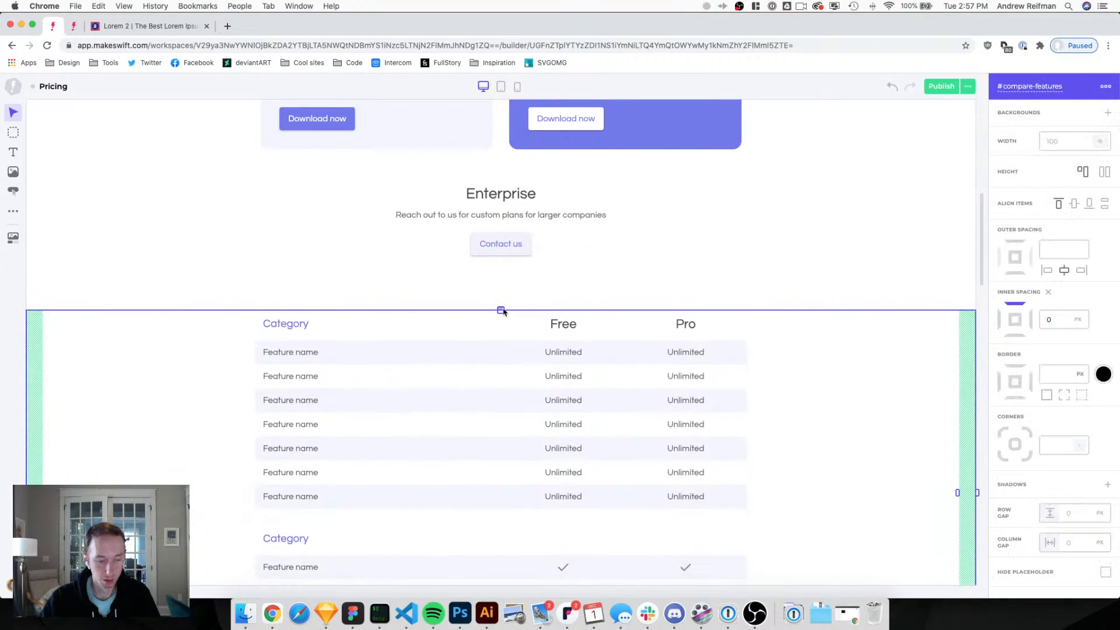
key(Escape)
Switch to the tablet layout and set the hero section's bottom inner spacing to 60 px.
scroll(917, 210, down, 3)
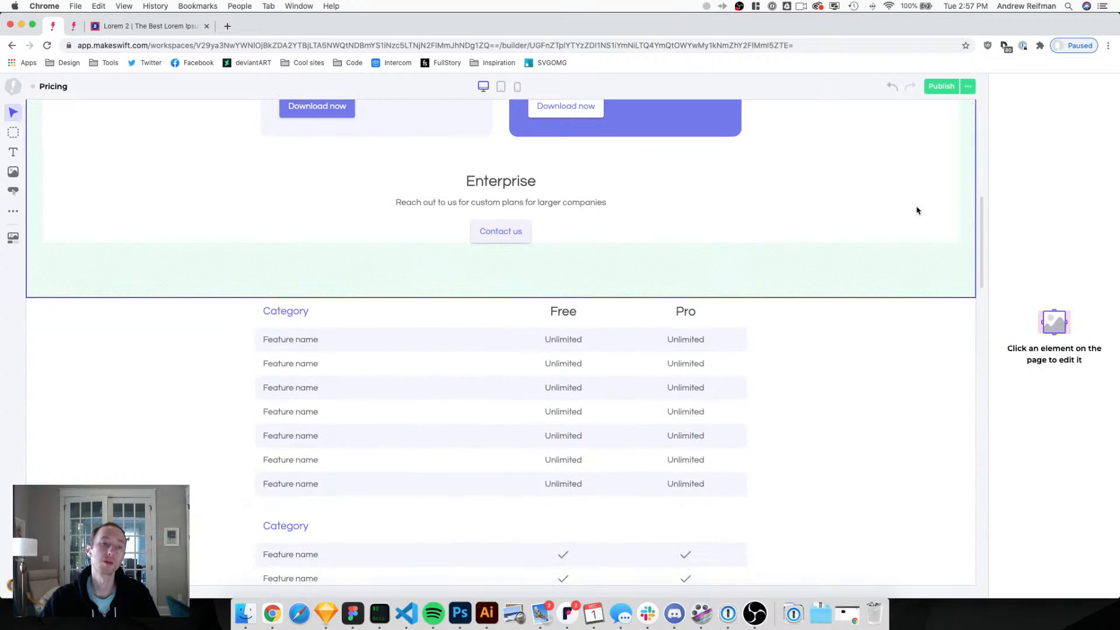
scroll(917, 209, down, 2)
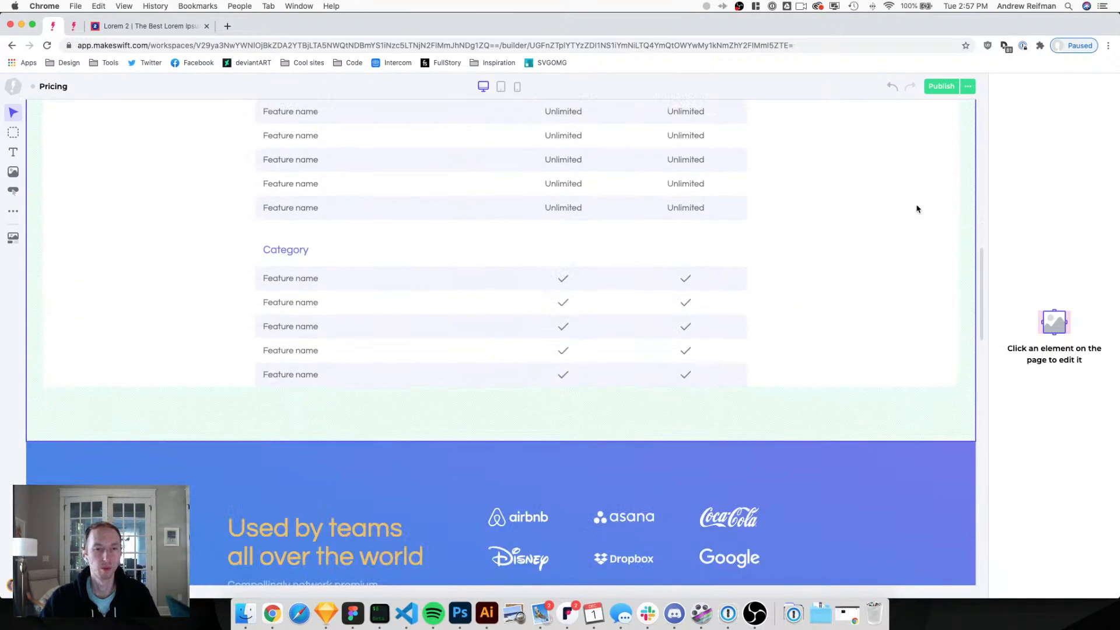
scroll(917, 209, up, 7)
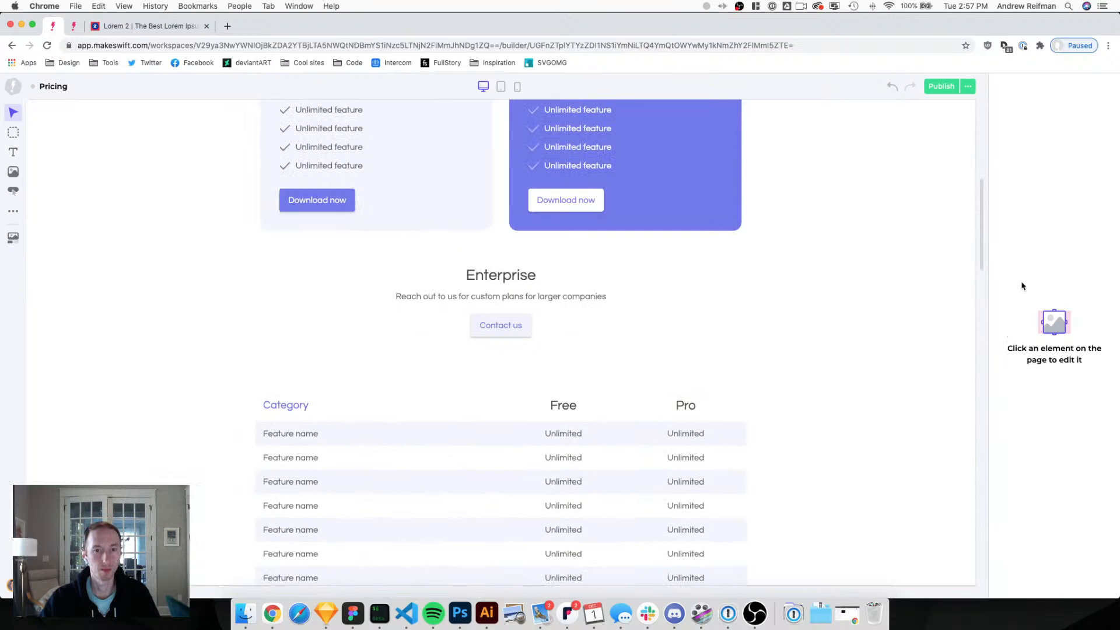
scroll(882, 276, up, 7)
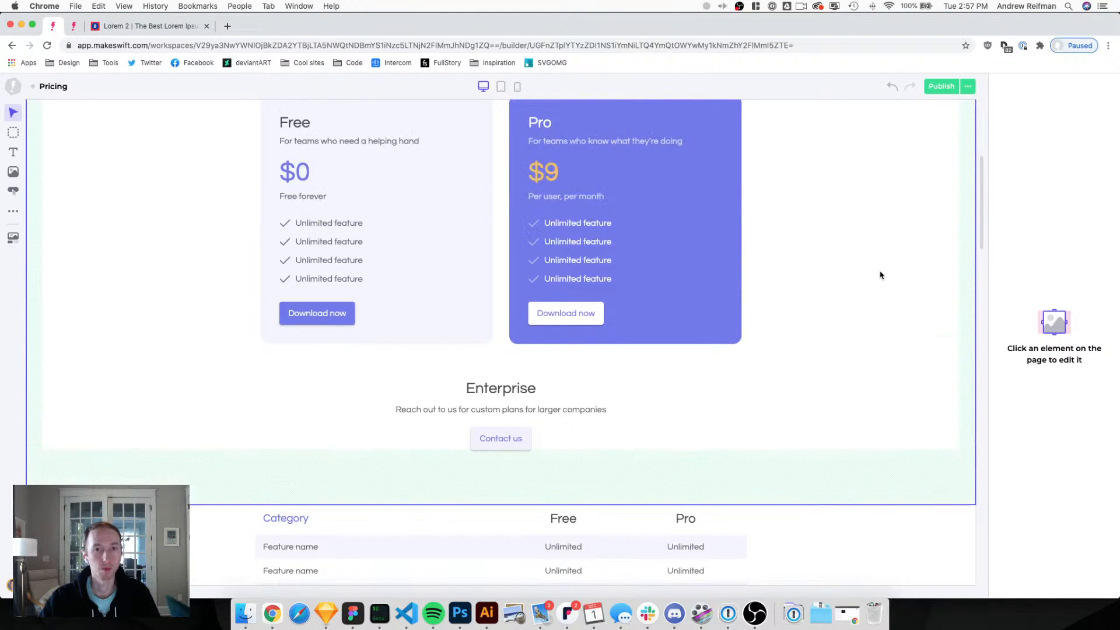
scroll(881, 275, down, 3)
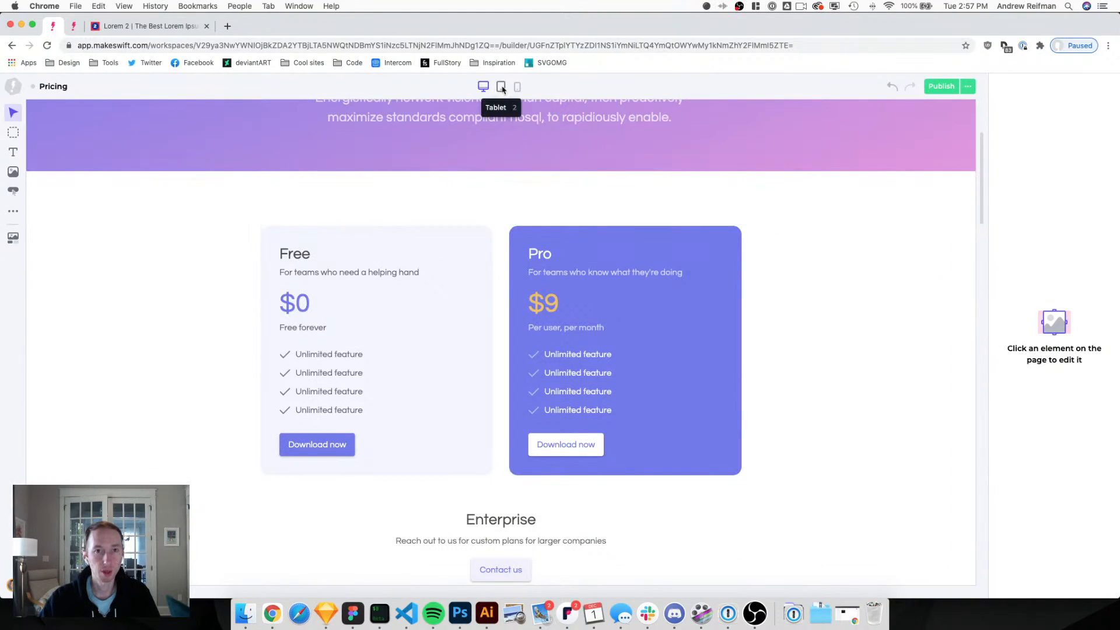
key(2)
scroll(517, 208, up, 3)
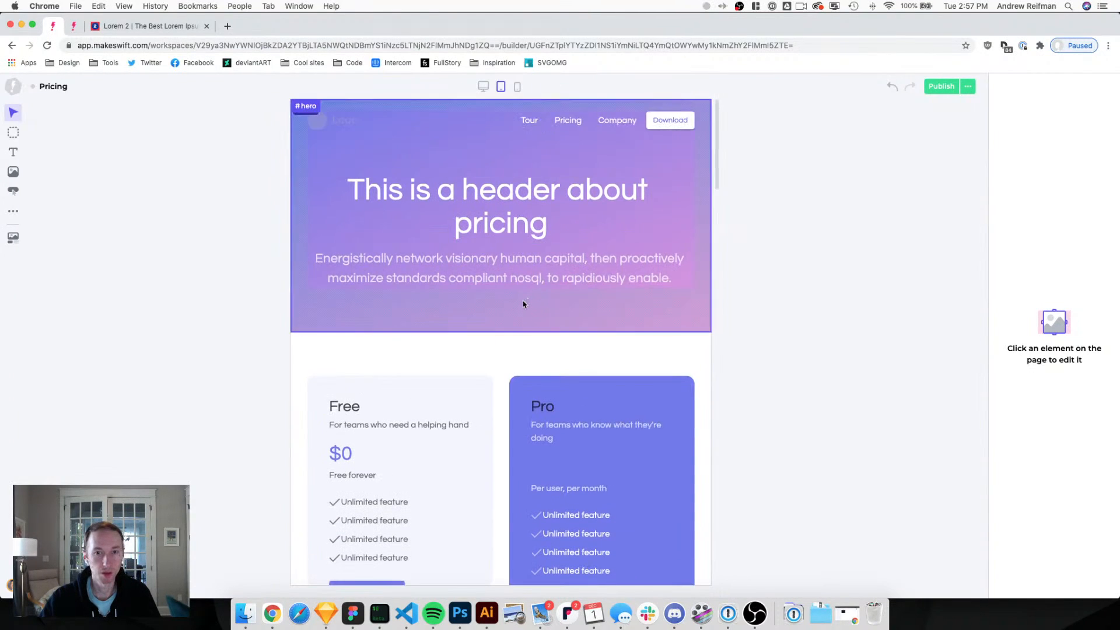
click(523, 304)
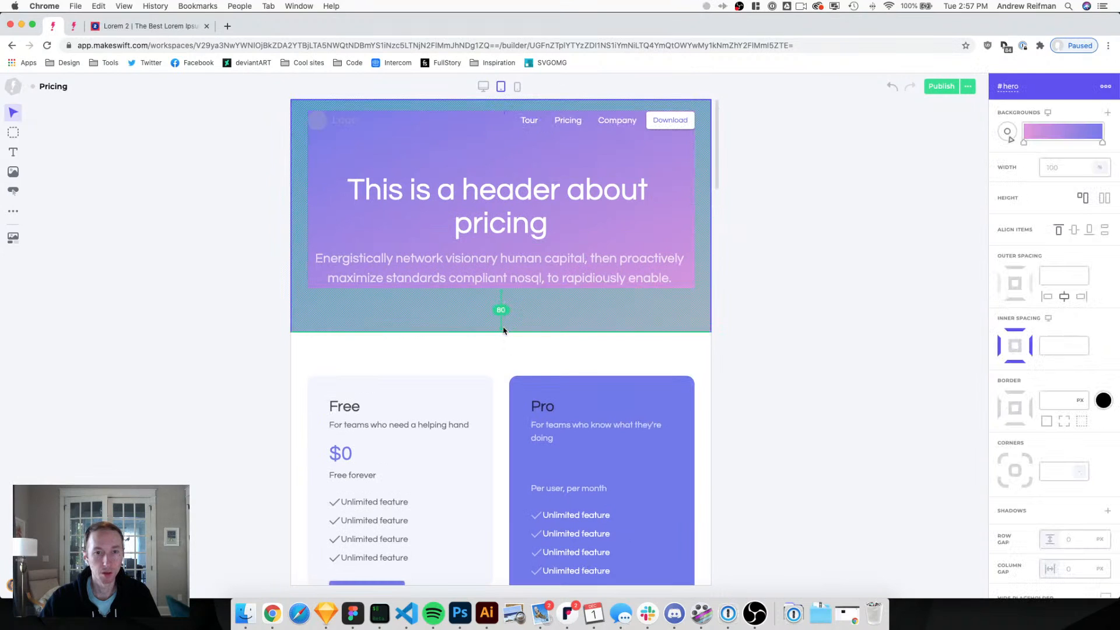
drag(503, 327, 501, 319)
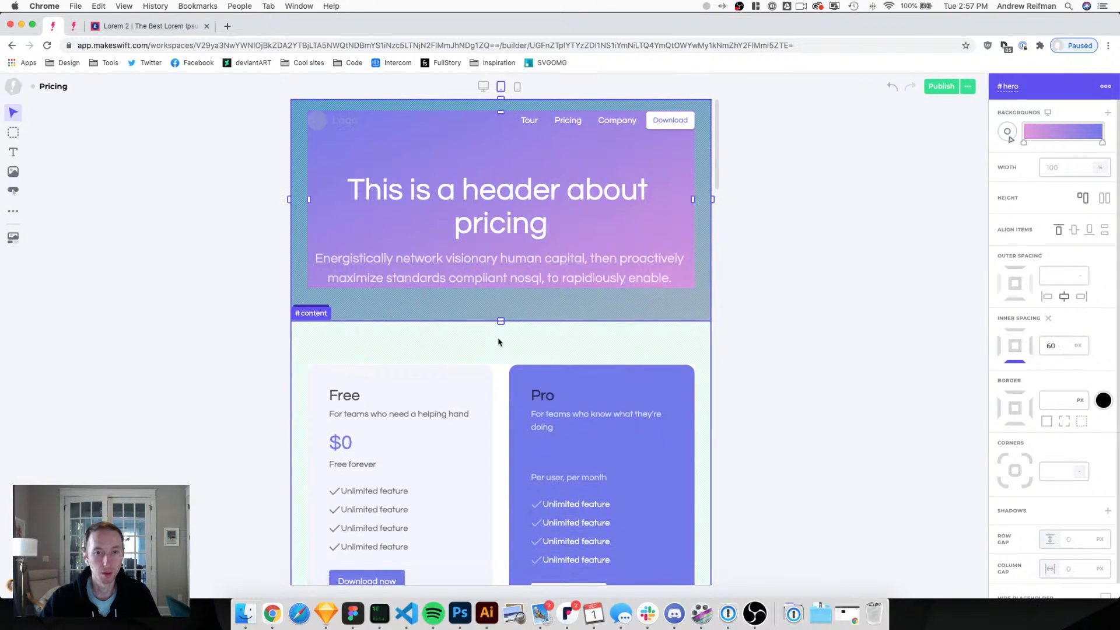
Reduce the top inner spacing of the content section above the Free and Pro pricing cards.
click(500, 366)
drag(500, 366, 498, 357)
click(791, 344)
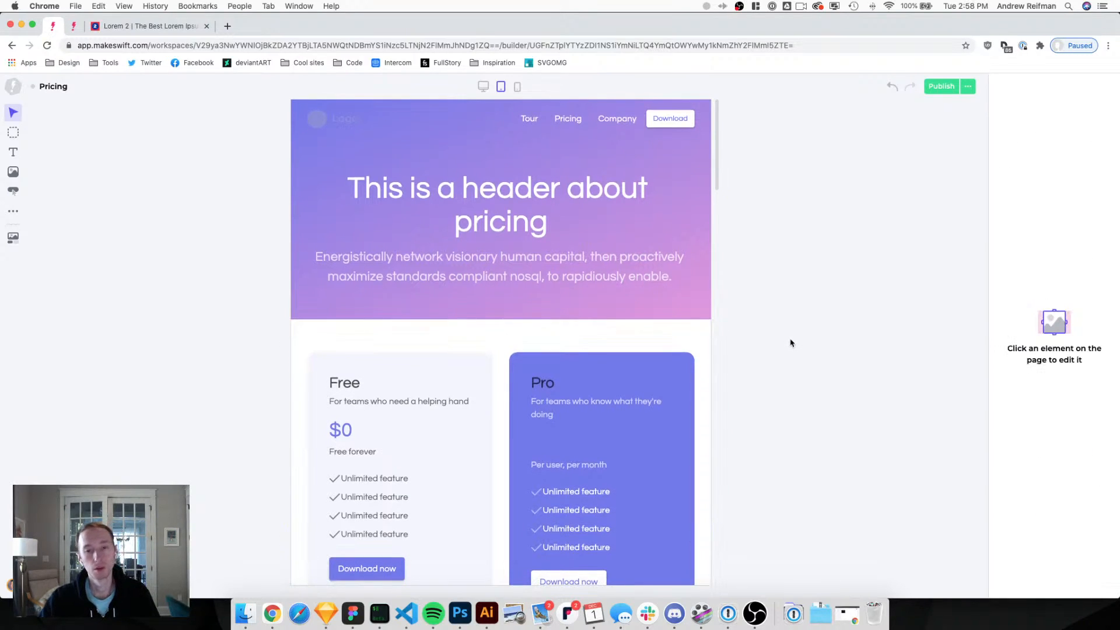
Set the Pro card heading's text colour to the white site colour in the tablet layout.
scroll(791, 344, down, 4)
key(1)
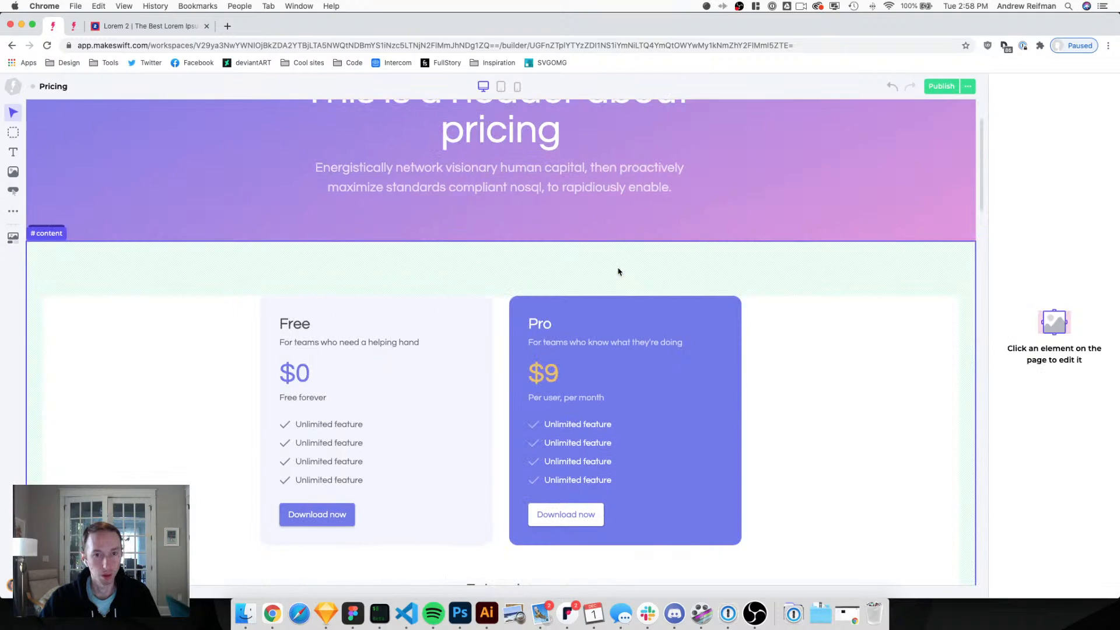
key(2)
click(600, 276)
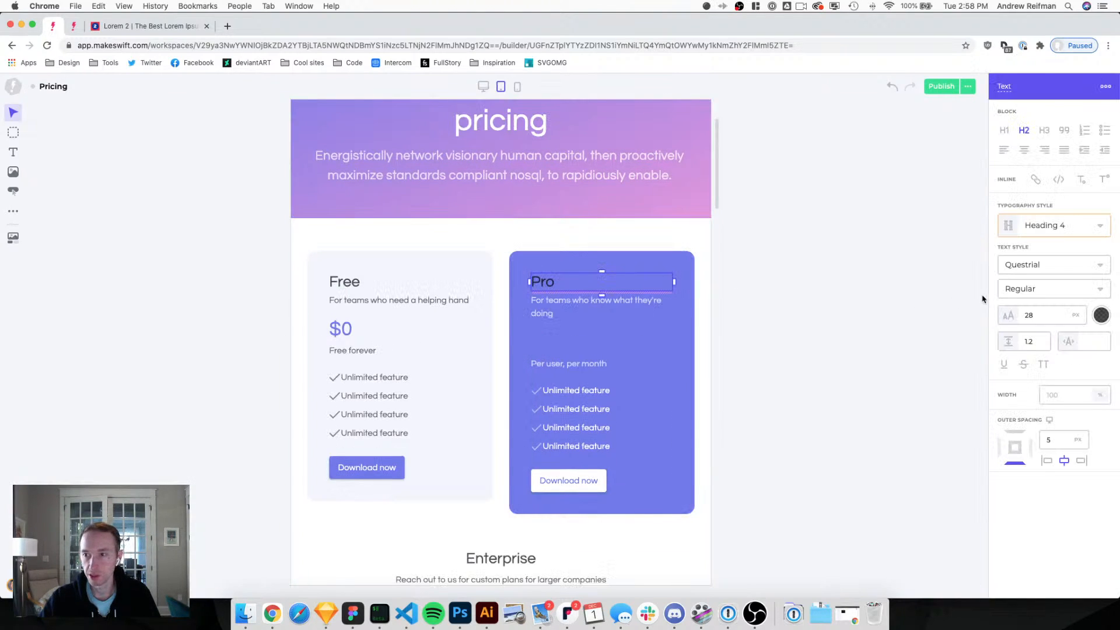
click(1102, 315)
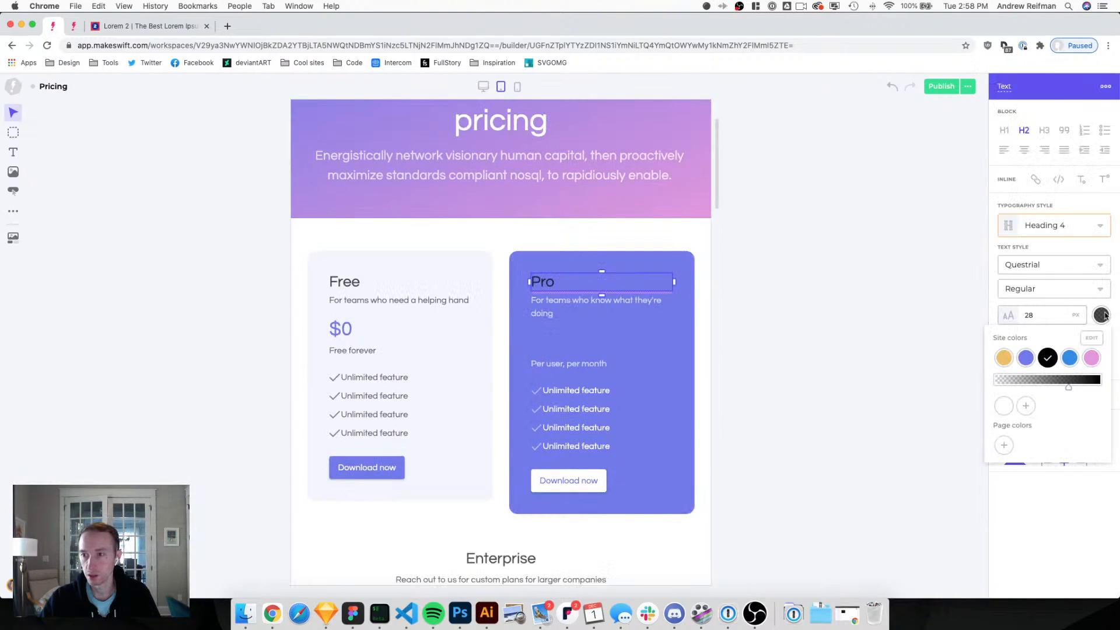
click(1005, 406)
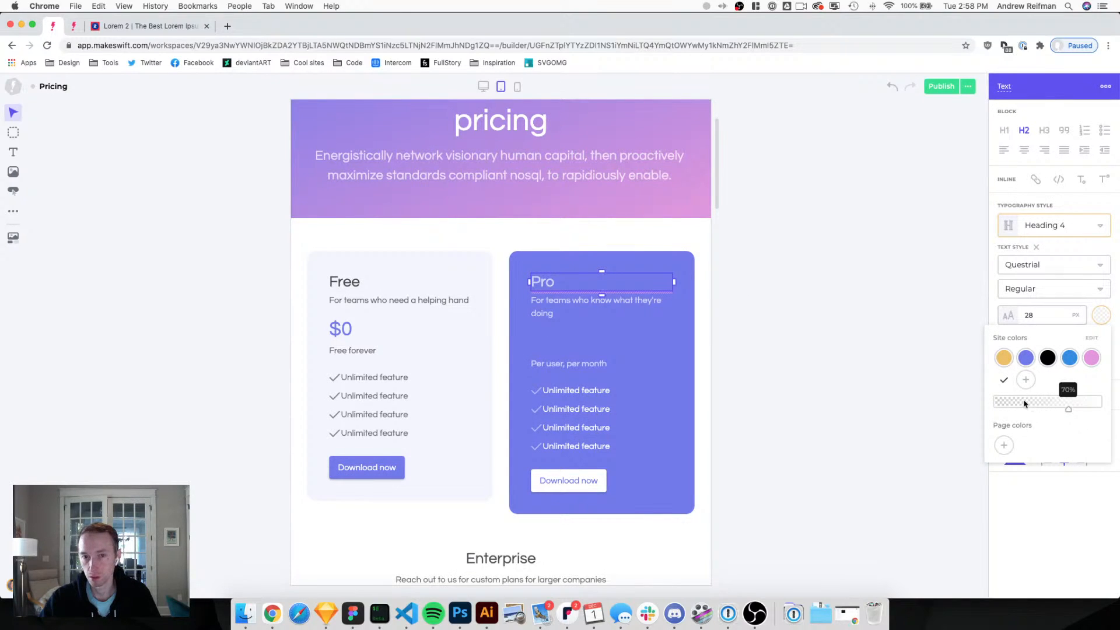
Compare the Pro heading's colour with the desktop layout and raise it to full opacity in the tablet layout.
click(486, 87)
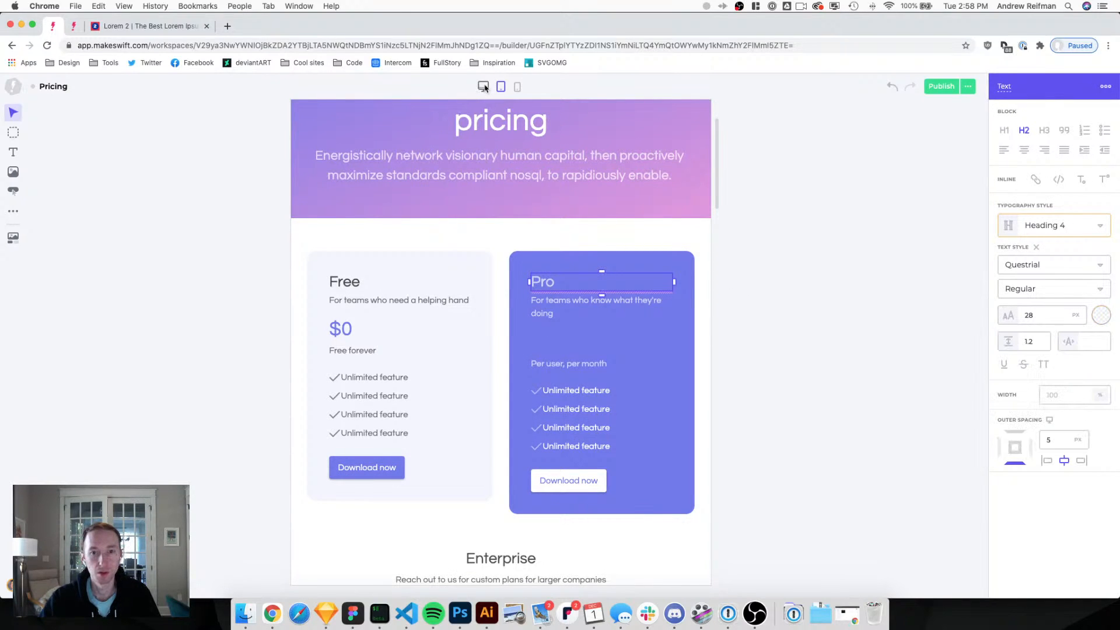
click(1102, 315)
click(1102, 315)
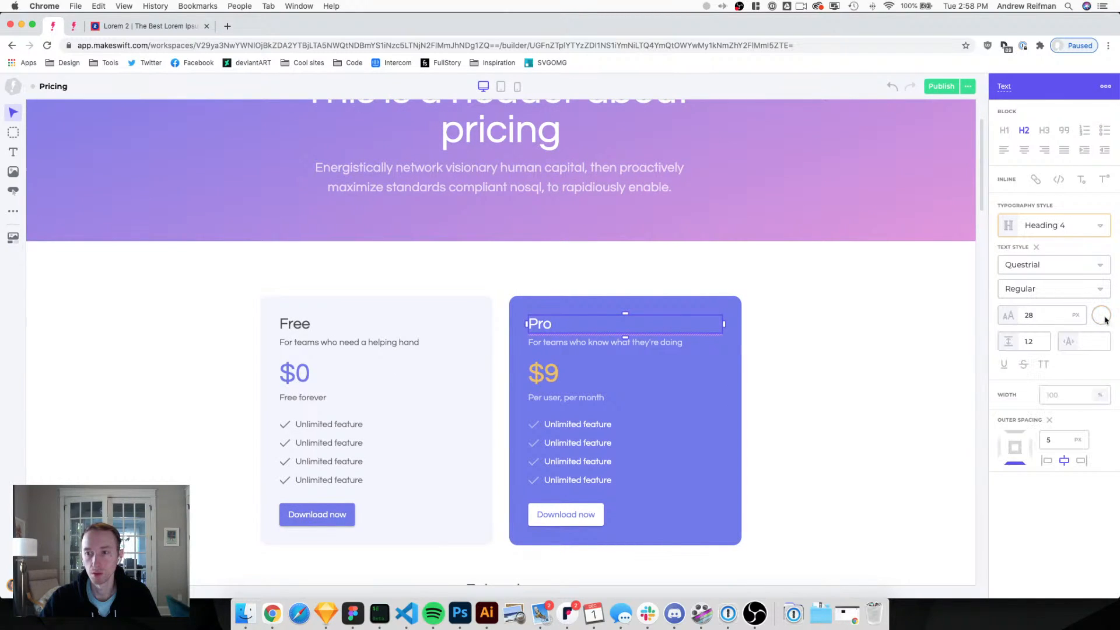
click(501, 86)
click(1098, 316)
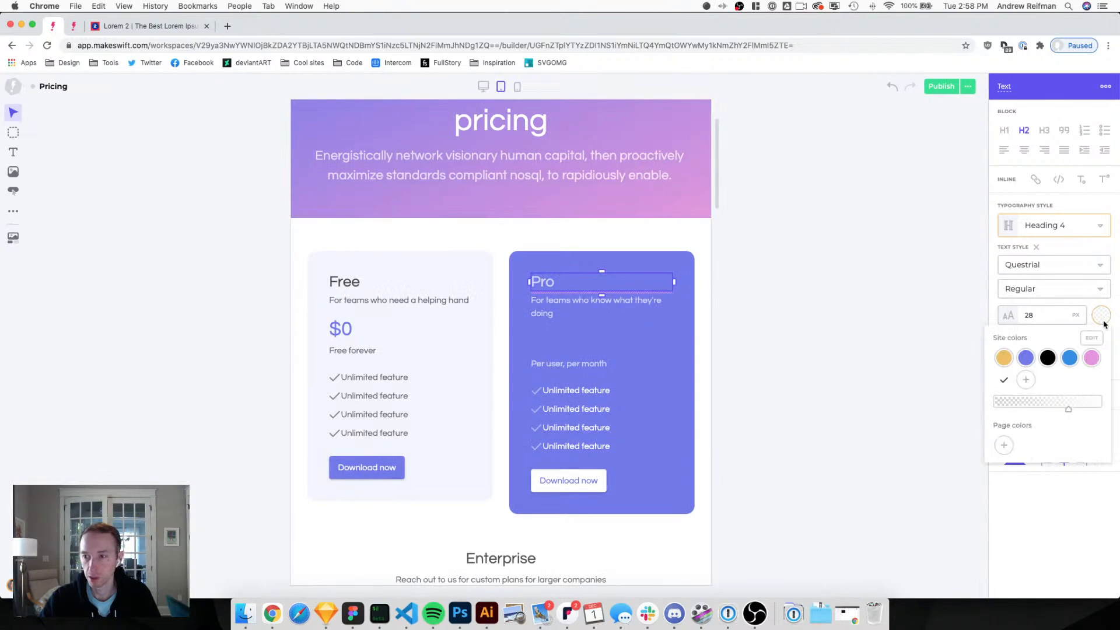
drag(1070, 412, 1102, 410)
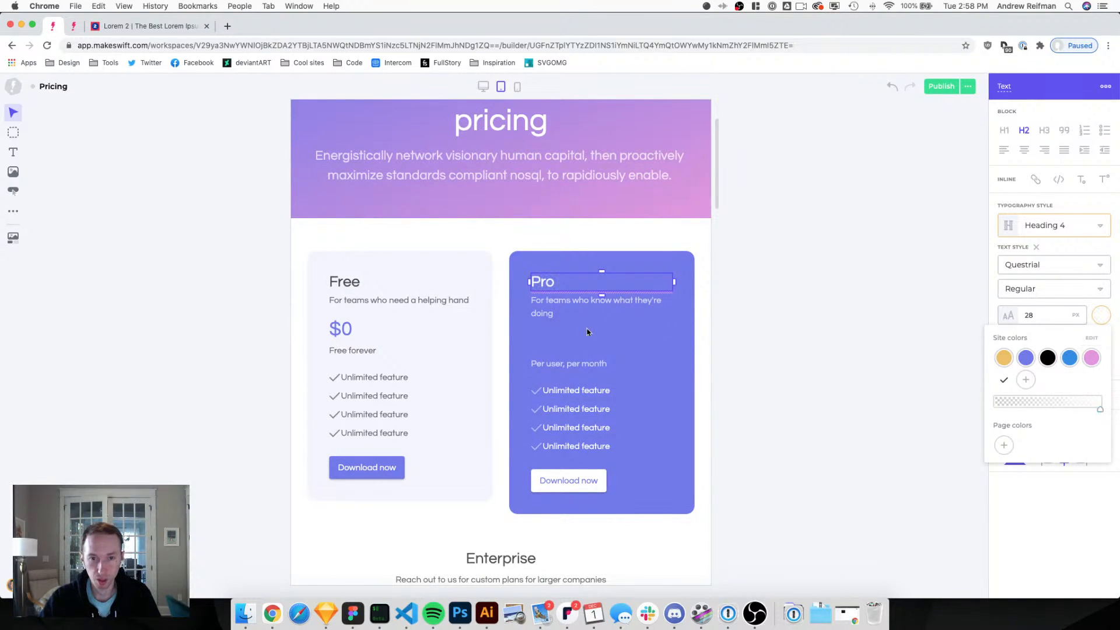
click(563, 333)
click(559, 335)
click(544, 351)
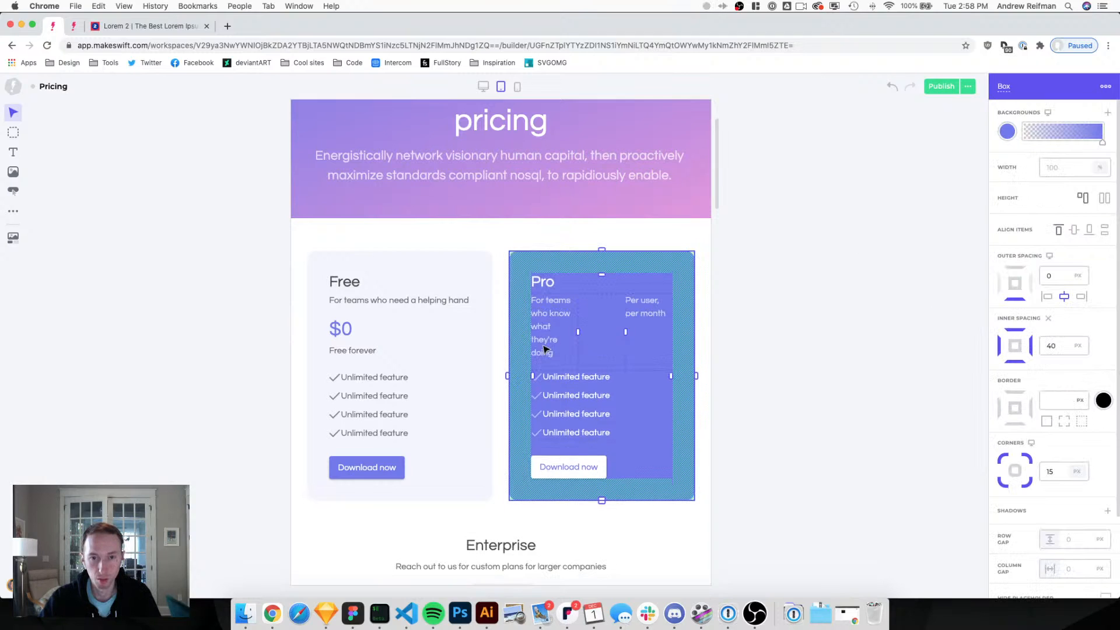
key(super+z)
key(super+z)
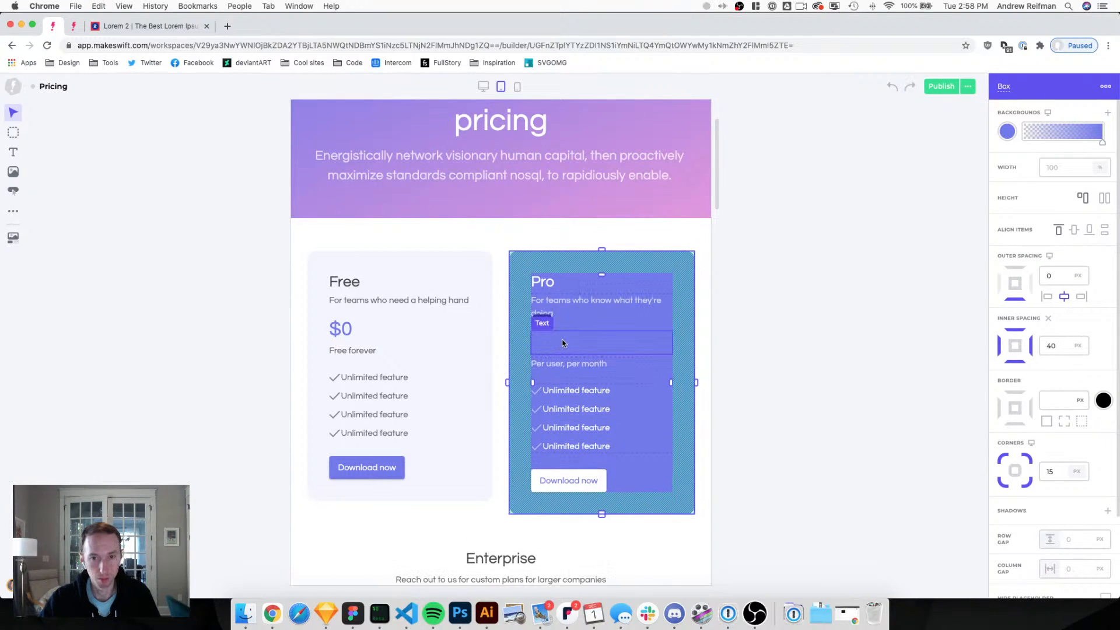
Set the colour of the price text in the Pro card to the yellow-orange site colour.
click(563, 342)
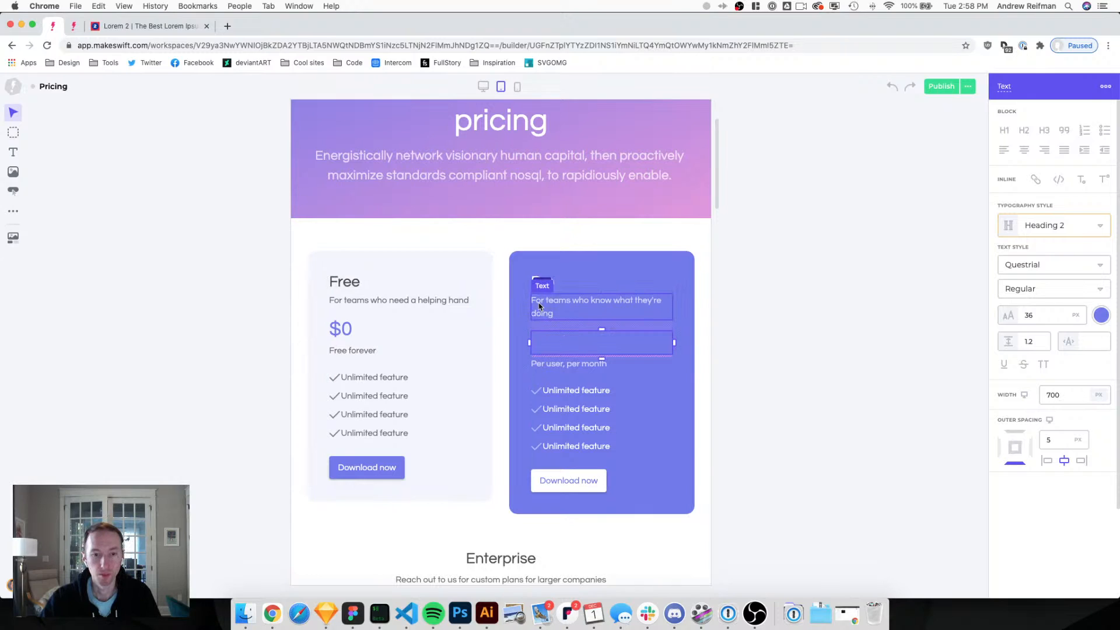
click(1101, 315)
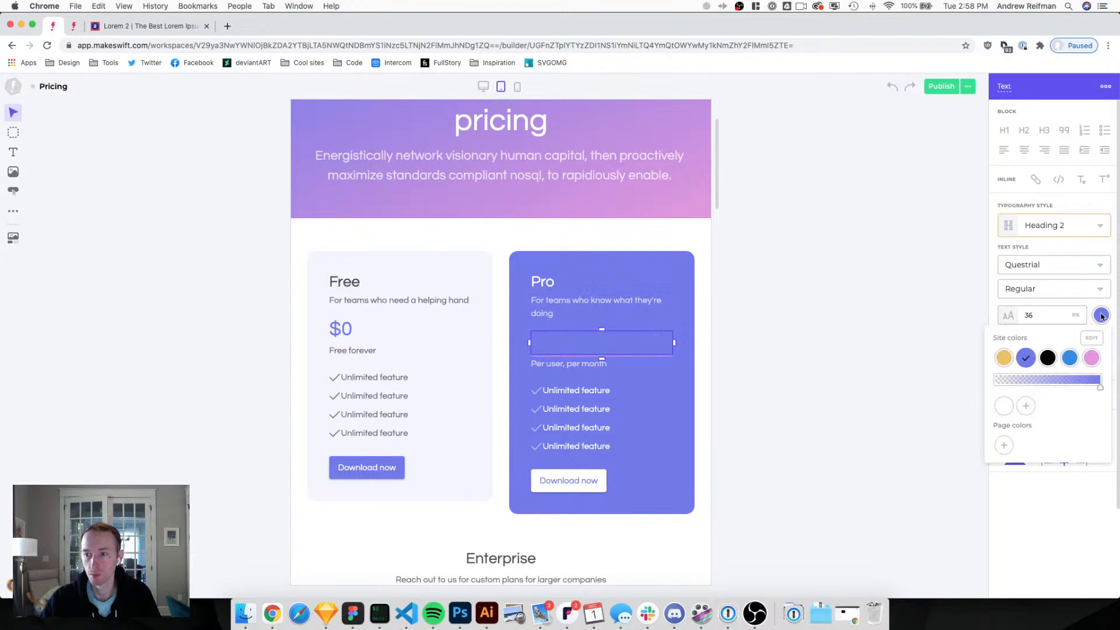
click(1003, 358)
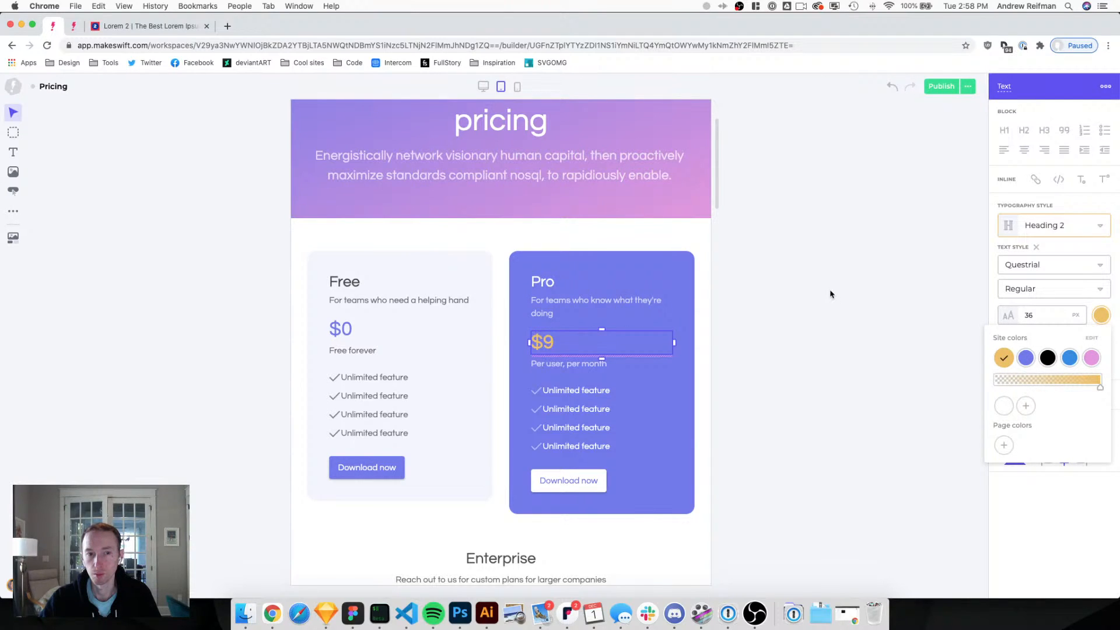
click(831, 294)
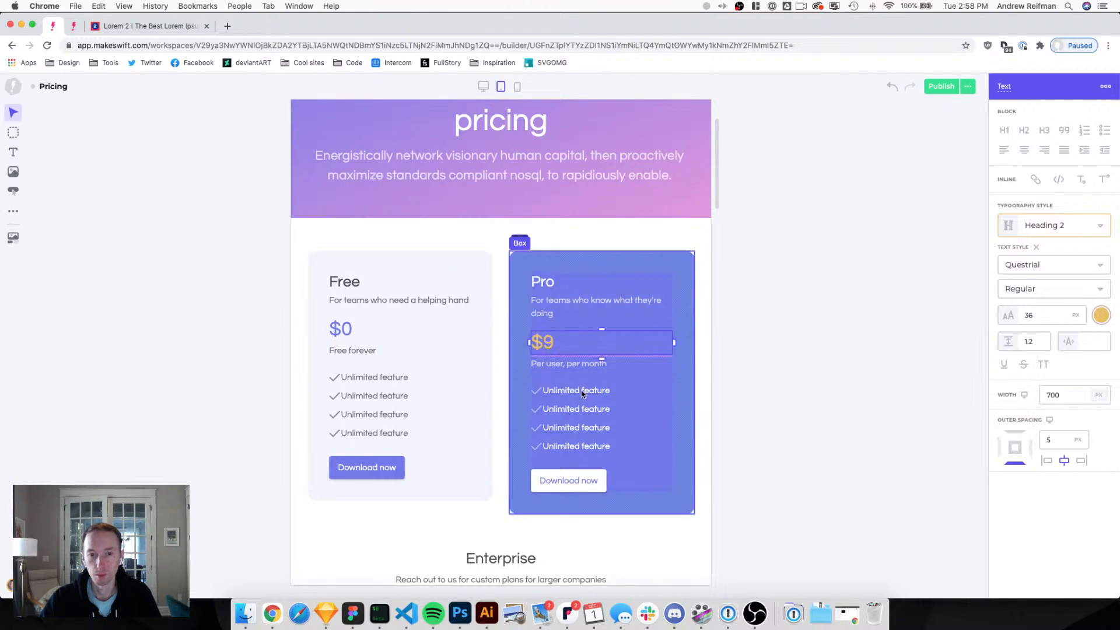
Set the column gap of the first feature row in the Free card to 5 px.
click(342, 383)
click(1080, 539)
text(5)
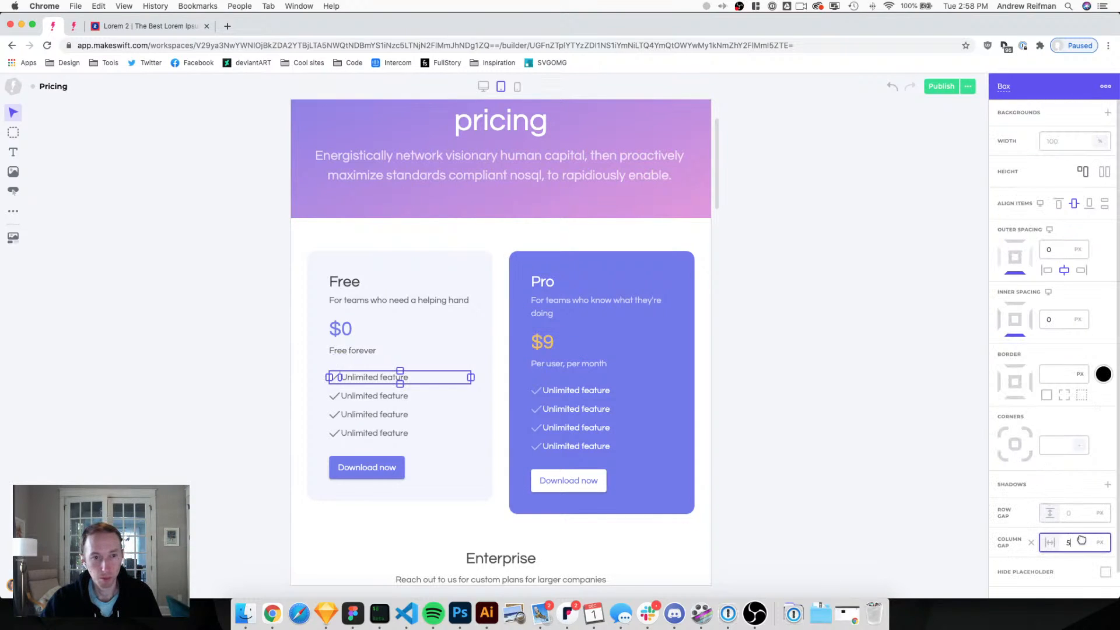
right_click(939, 466)
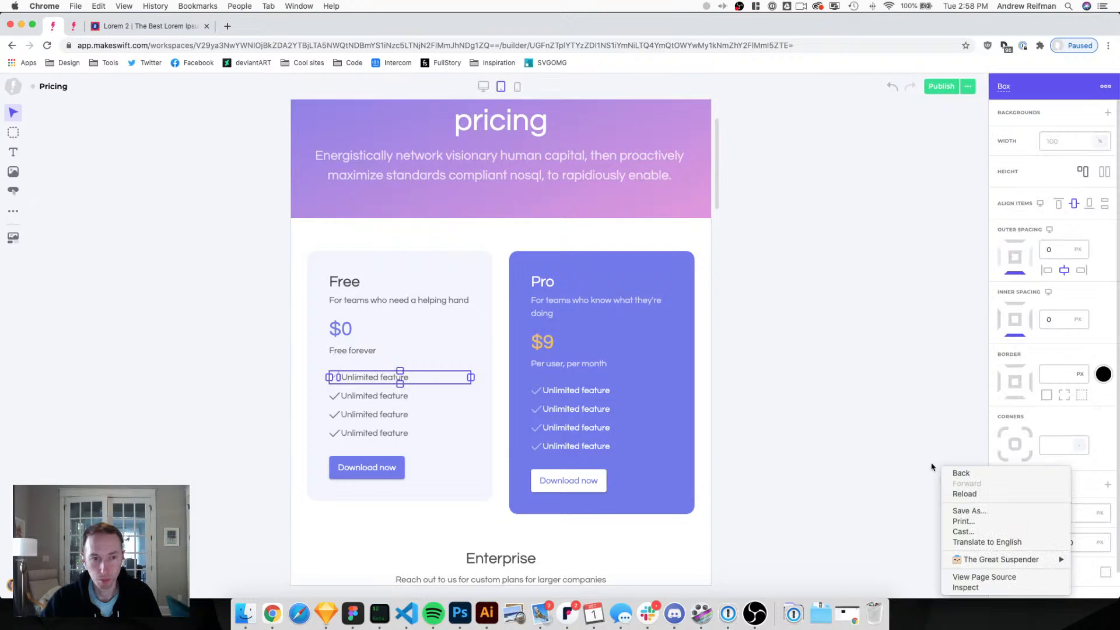
click(876, 413)
click(875, 413)
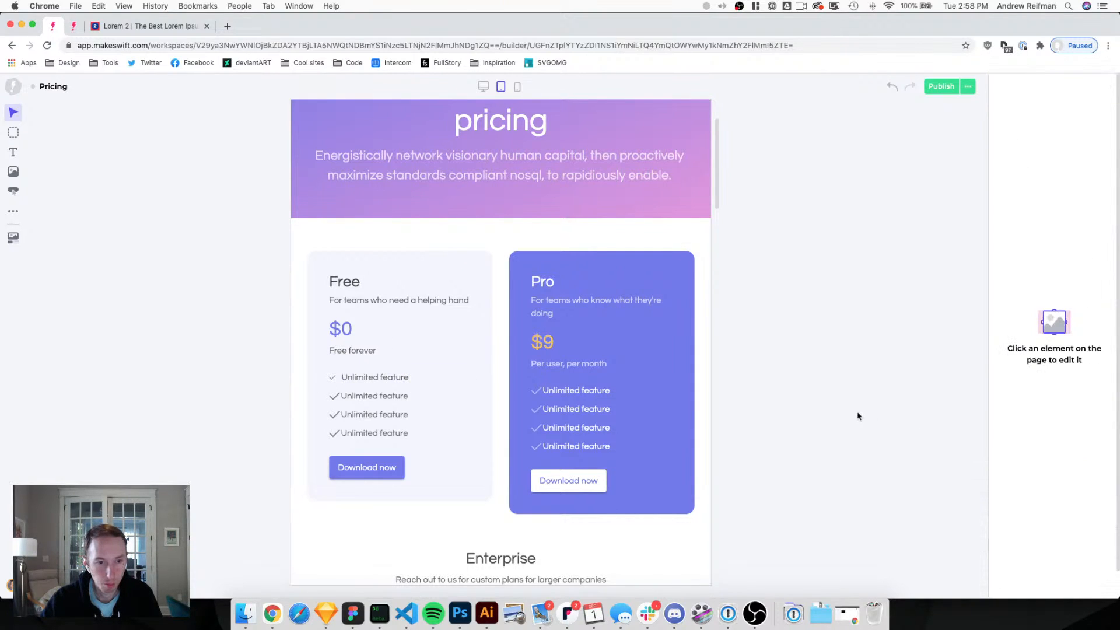
click(337, 379)
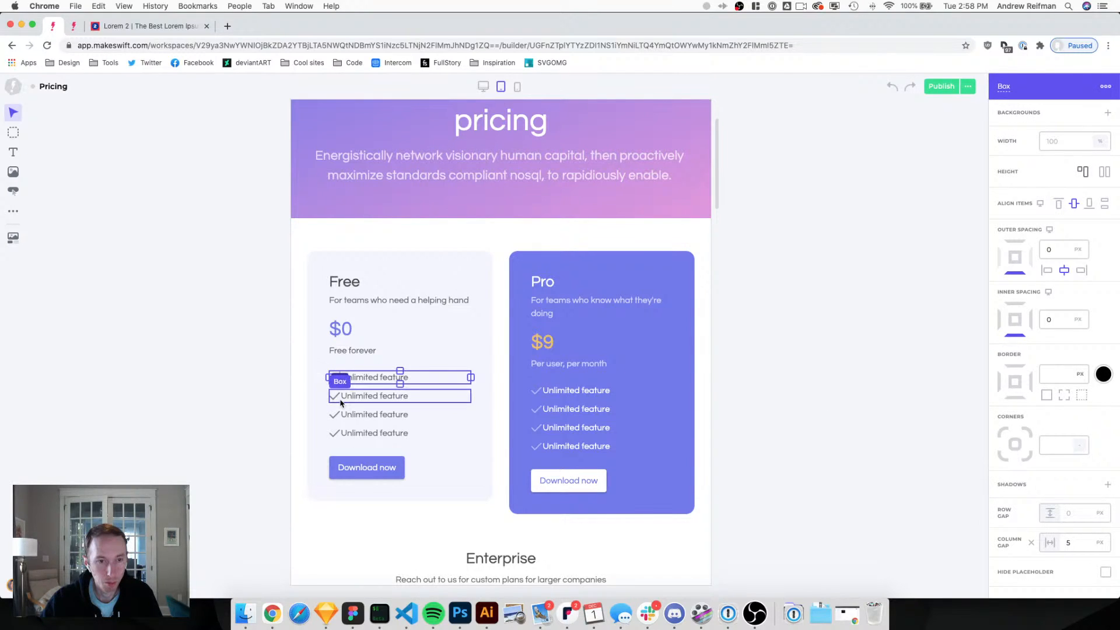
key(super+z)
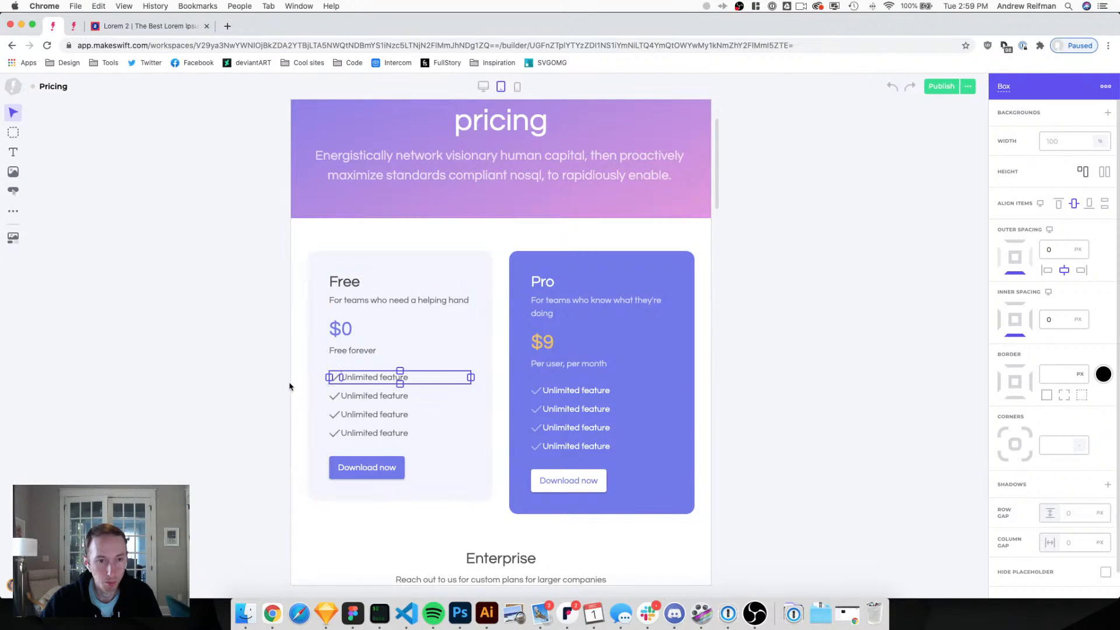
Set the column gap of the second feature row in the Free card to 5 px.
click(340, 401)
click(1083, 542)
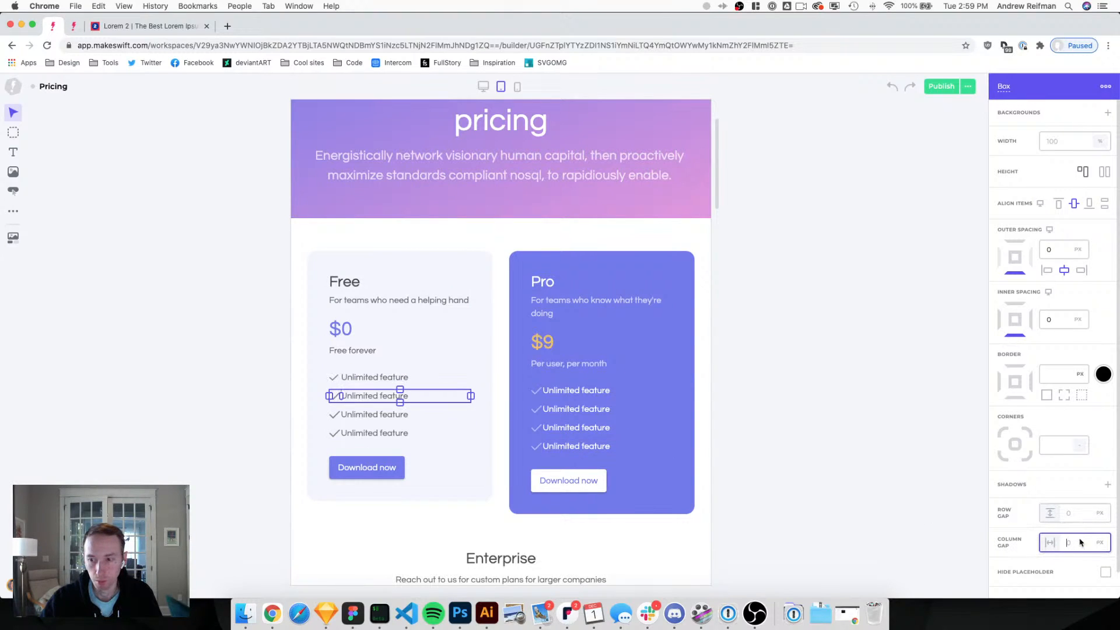
text(5)
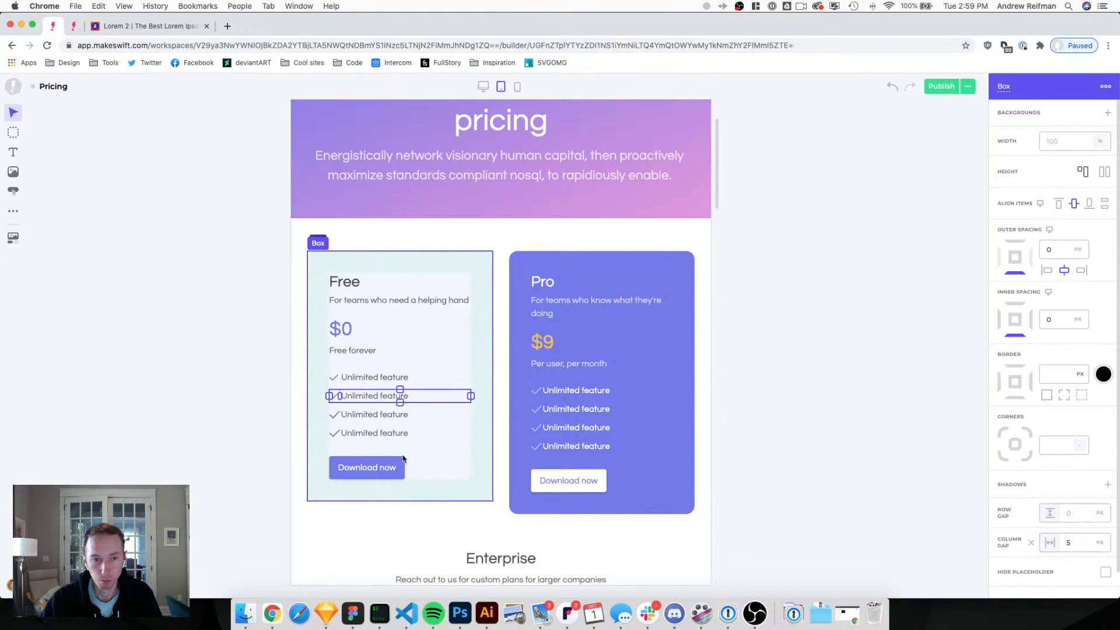
Set the column gap of the third and fourth feature rows in the Free card to 5 px.
click(337, 415)
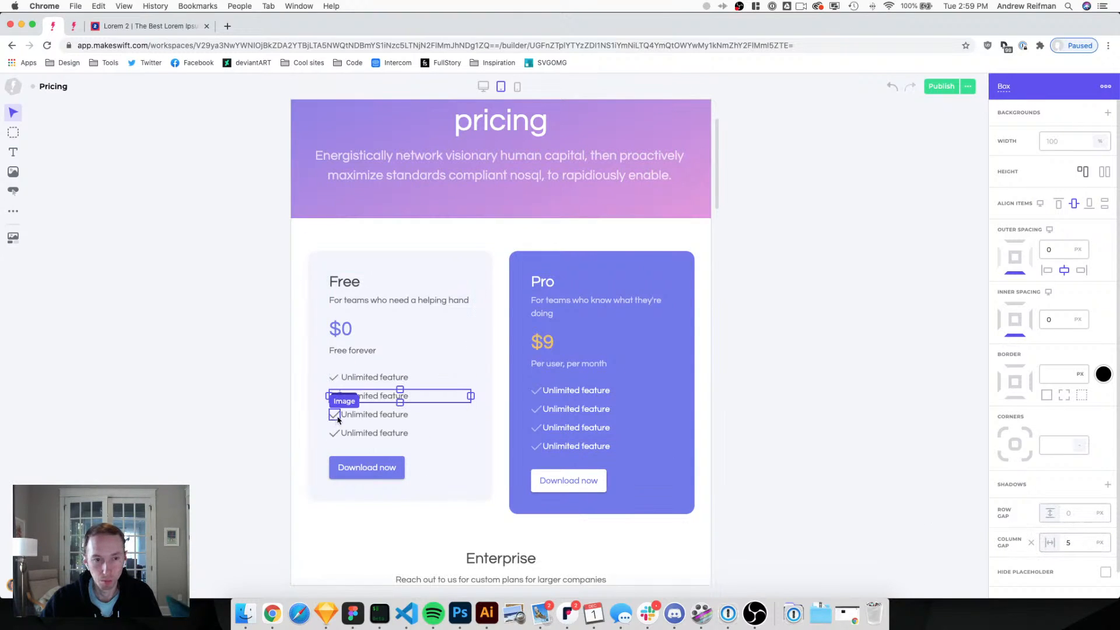
click(1080, 542)
text(5)
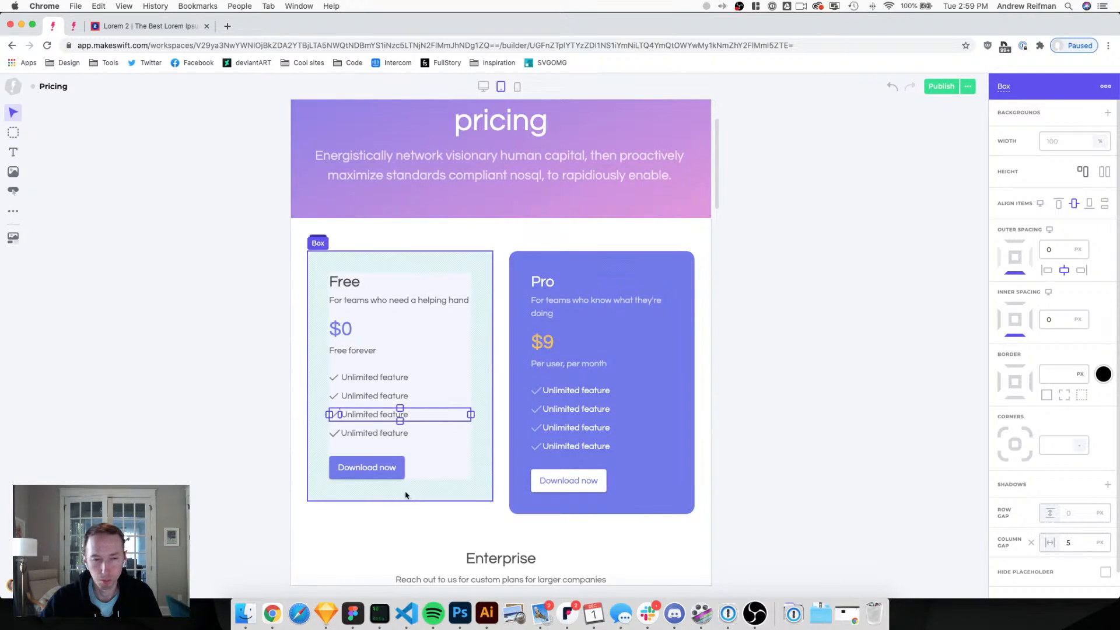
click(336, 434)
click(1080, 542)
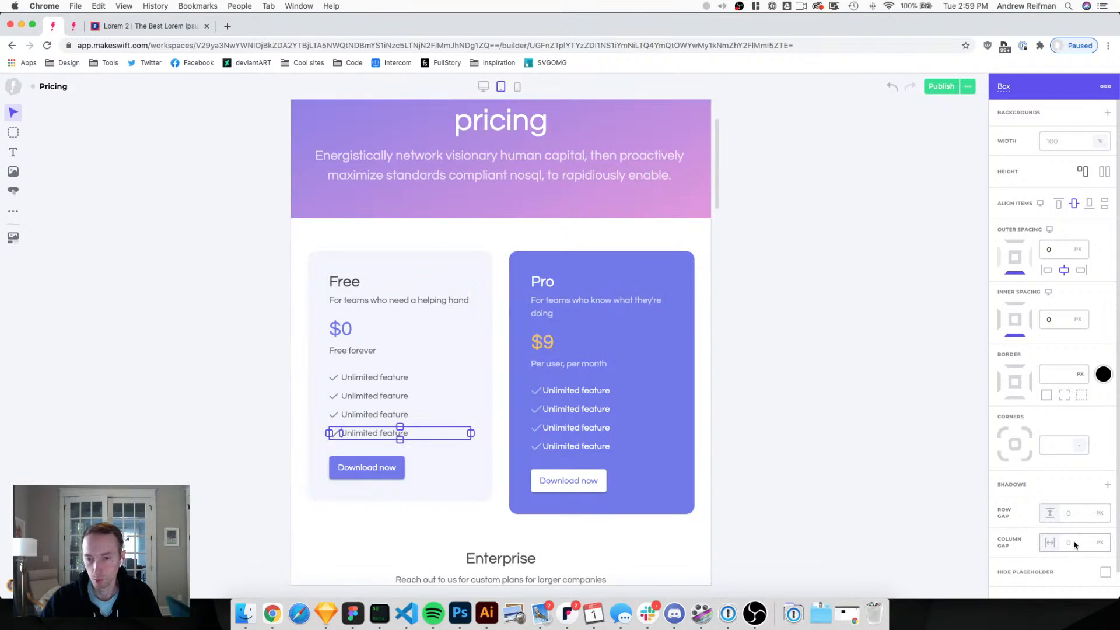
text(5)
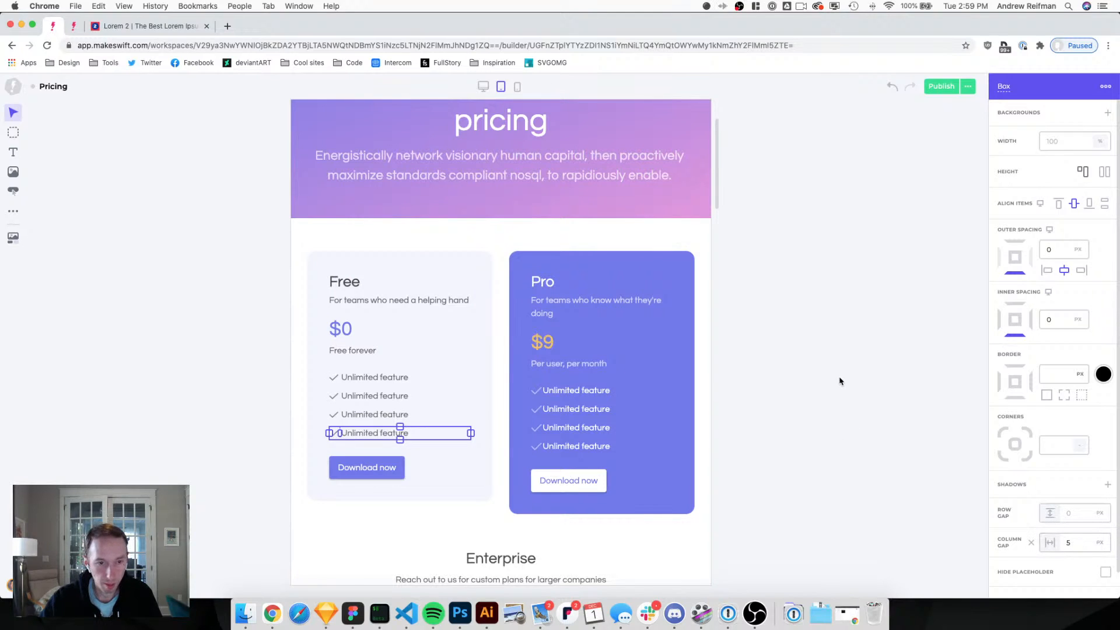
click(842, 379)
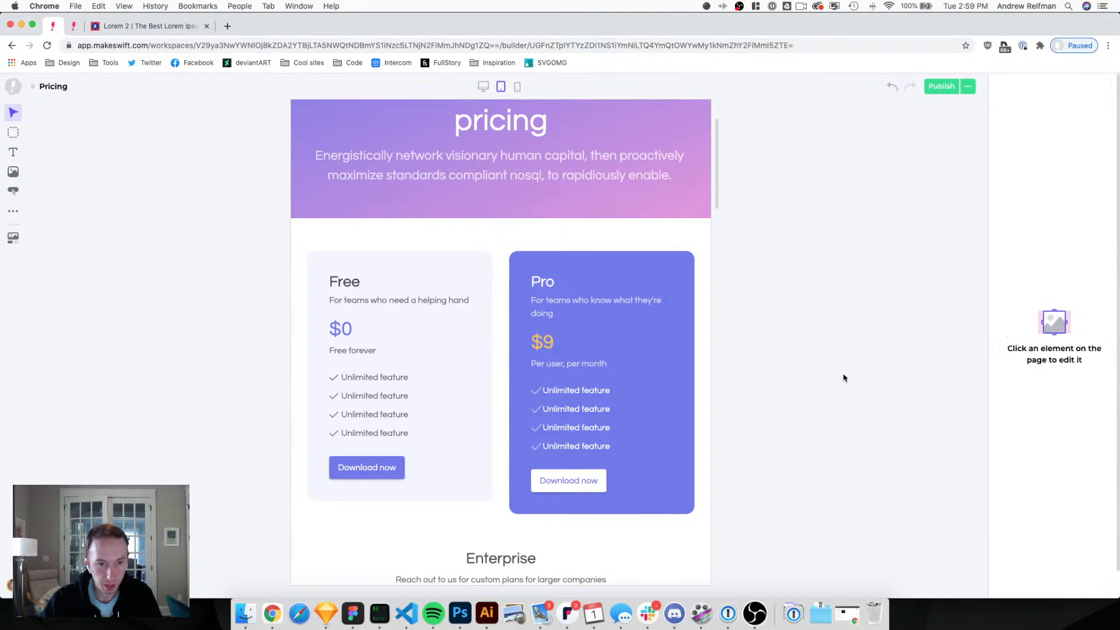
Set the inner spacing of the Free card to 35 px.
click(333, 377)
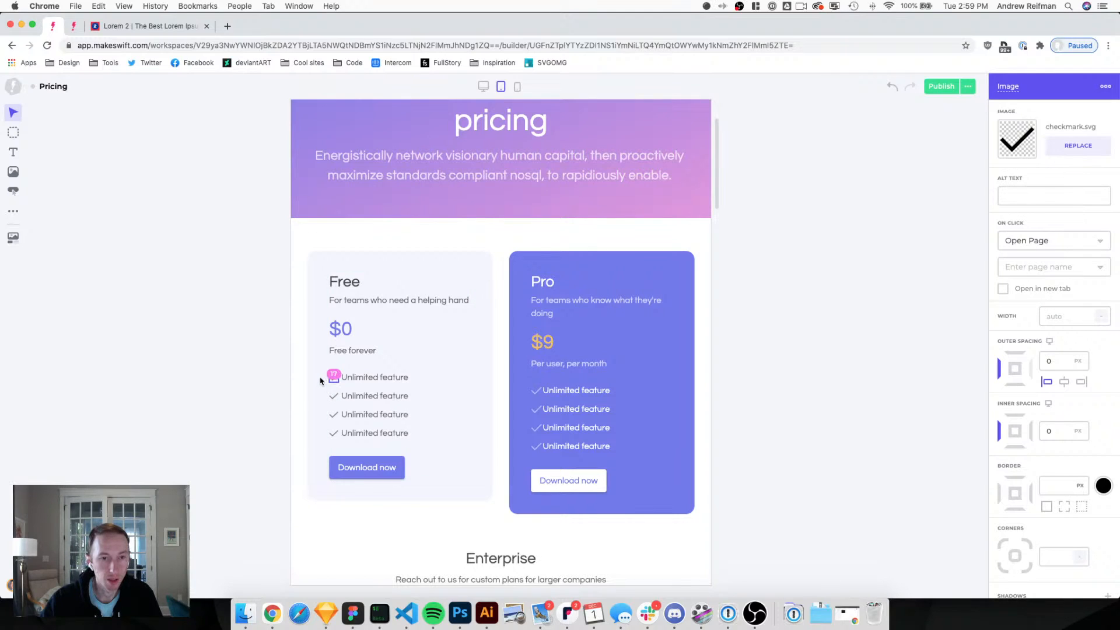
click(320, 376)
click(1063, 346)
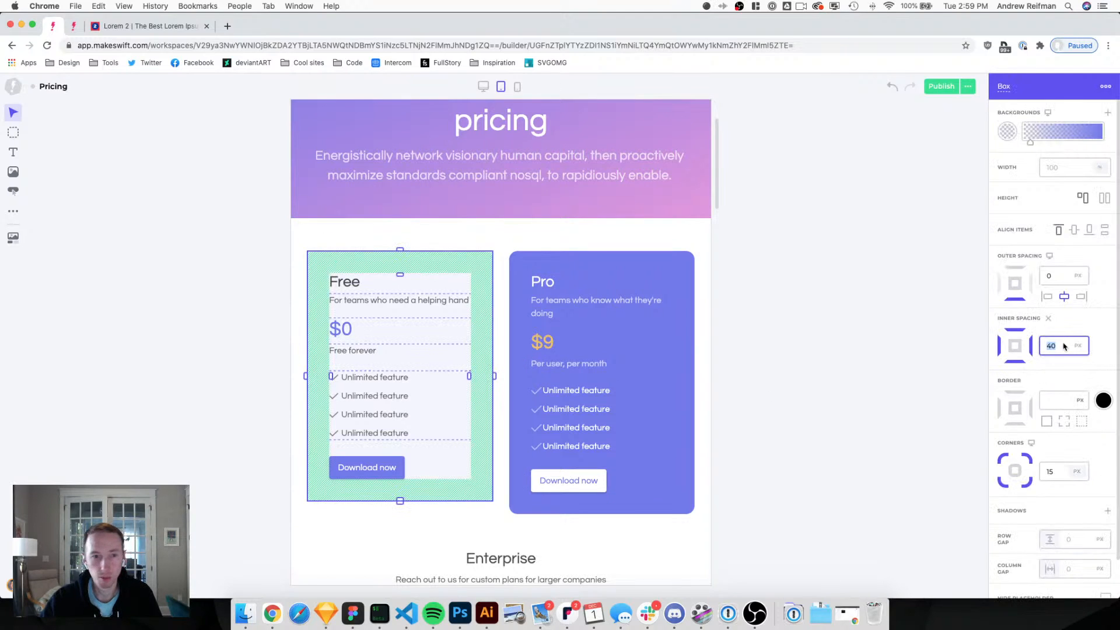
text(35)
key(Return)
key(super+z)
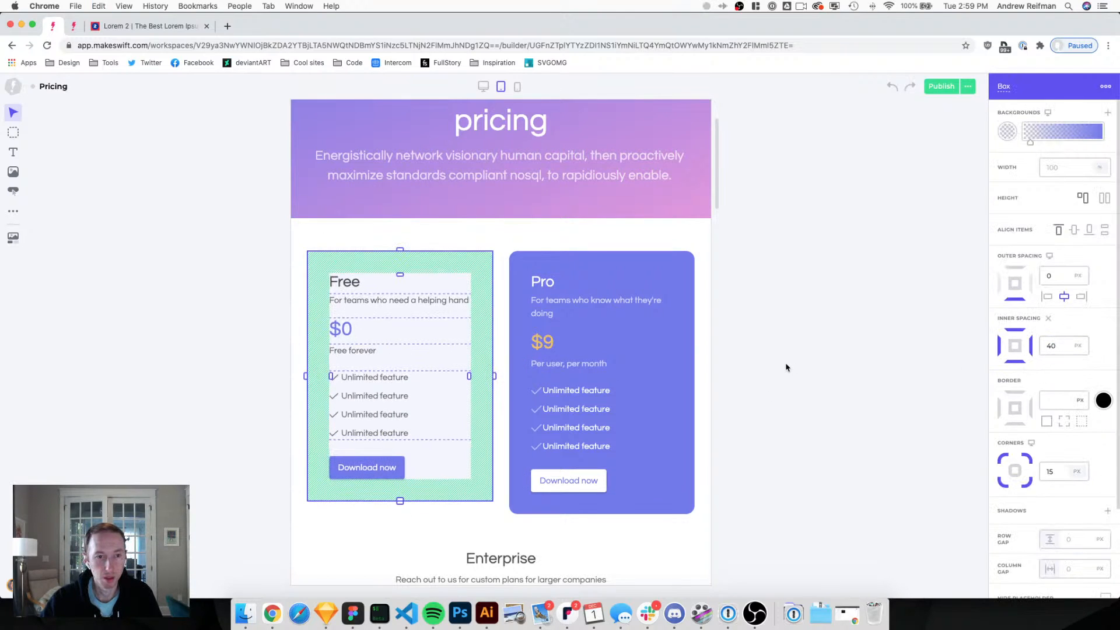
key(super+shift+z)
Try 35 px inner spacing on the Pro card, and settle on 30 px for both the Pro and Free cards.
click(519, 379)
click(1064, 345)
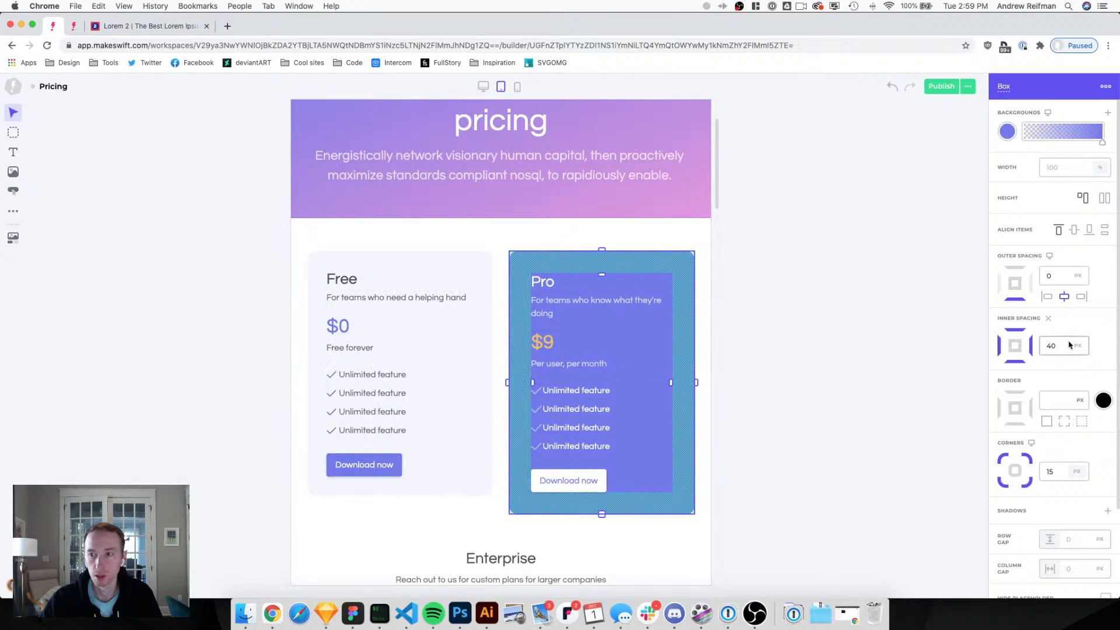
text(35)
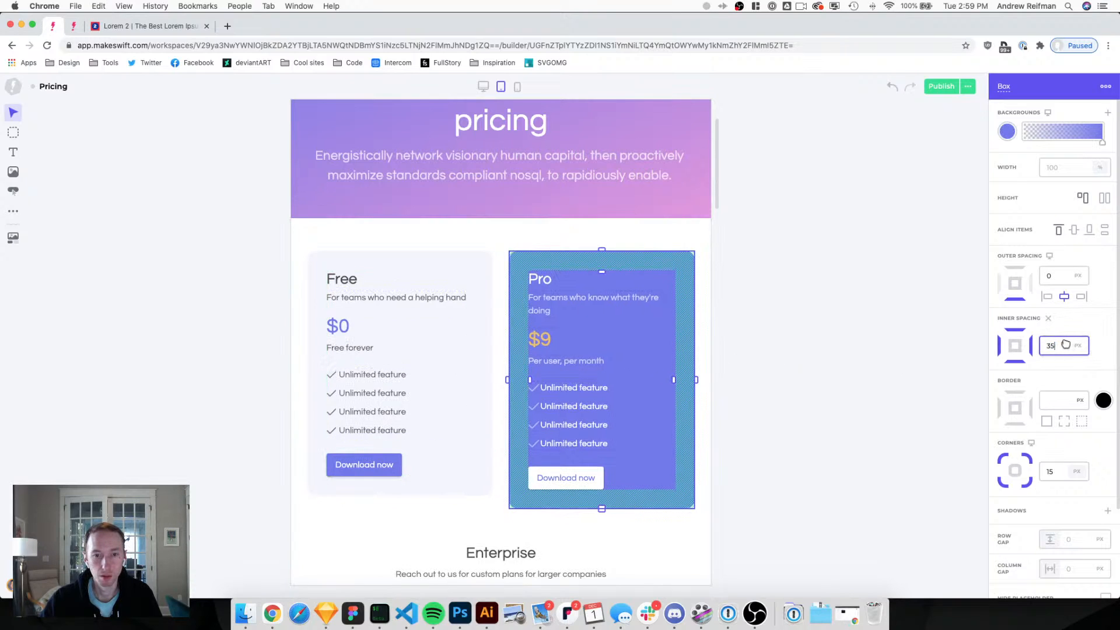
click(945, 342)
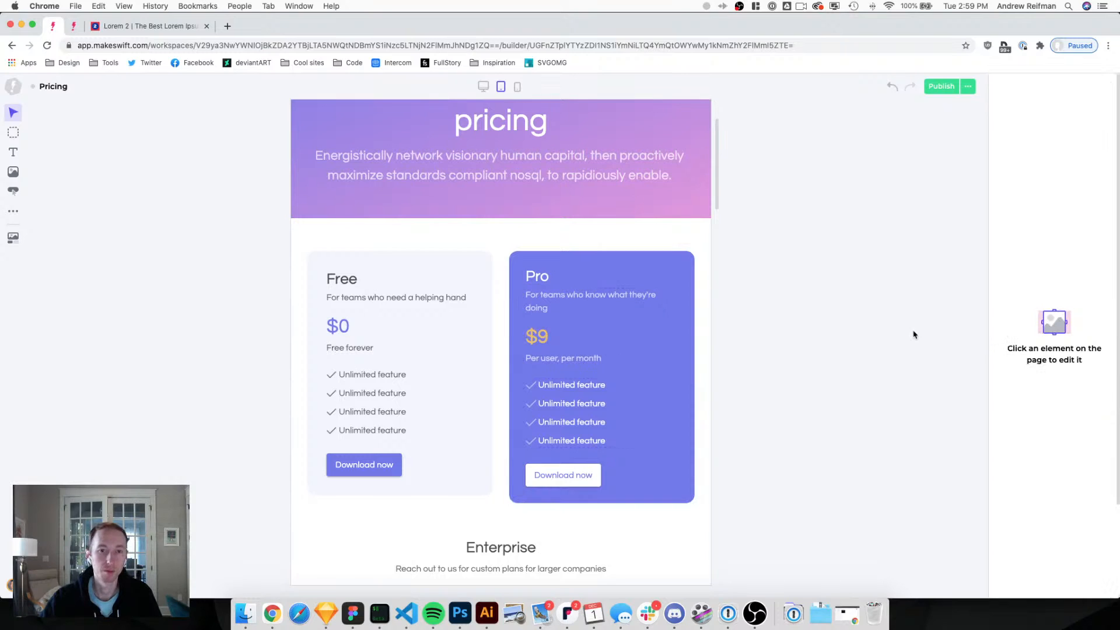
click(487, 353)
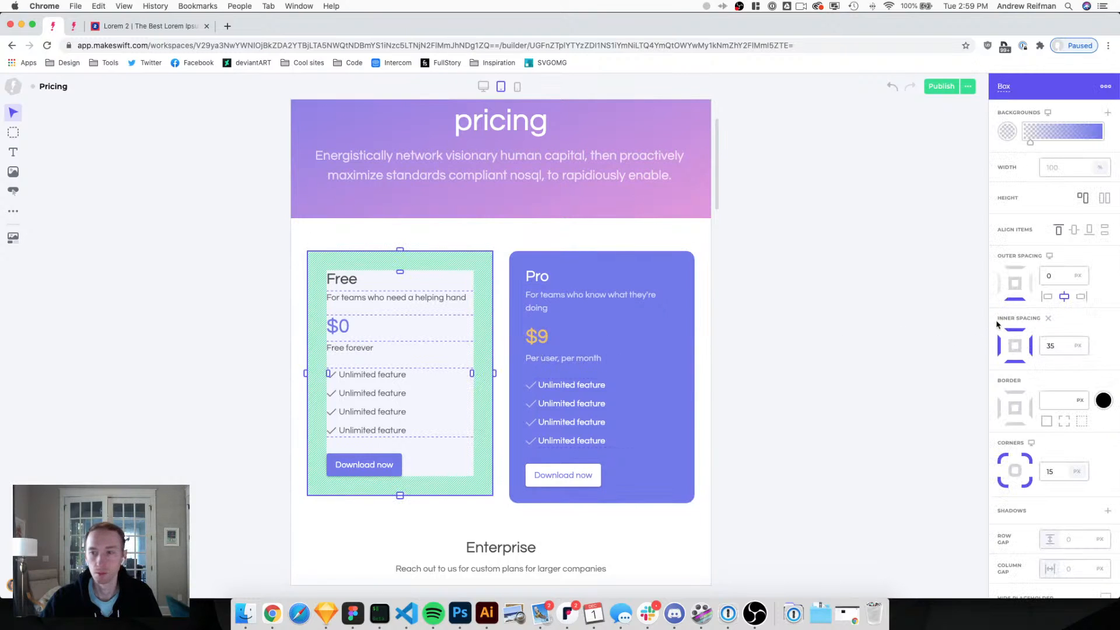
click(1068, 346)
text(30)
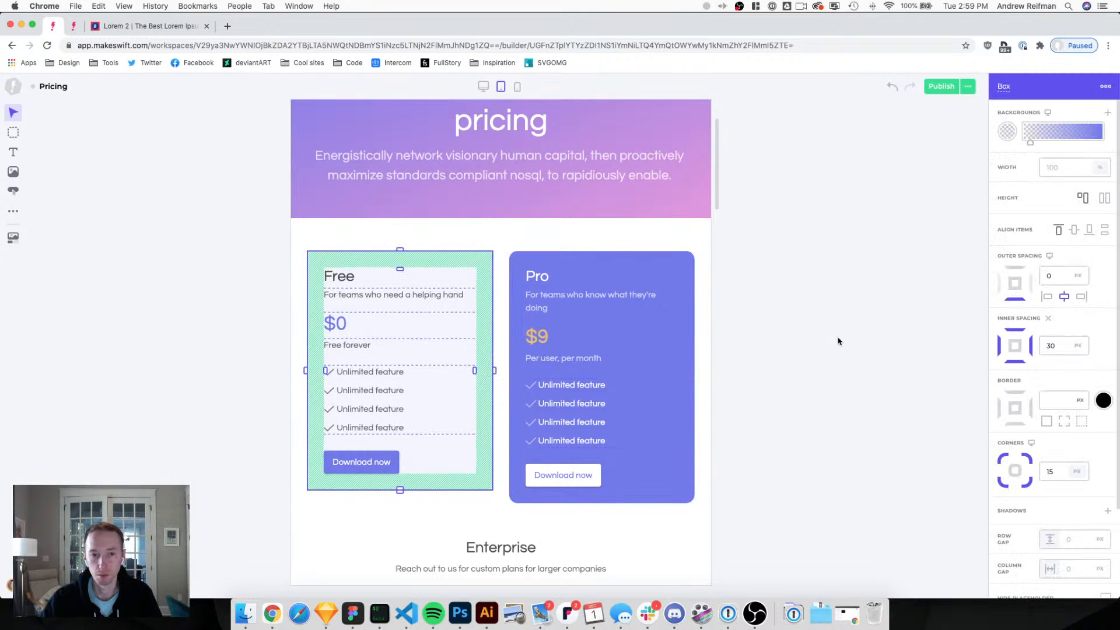
click(838, 338)
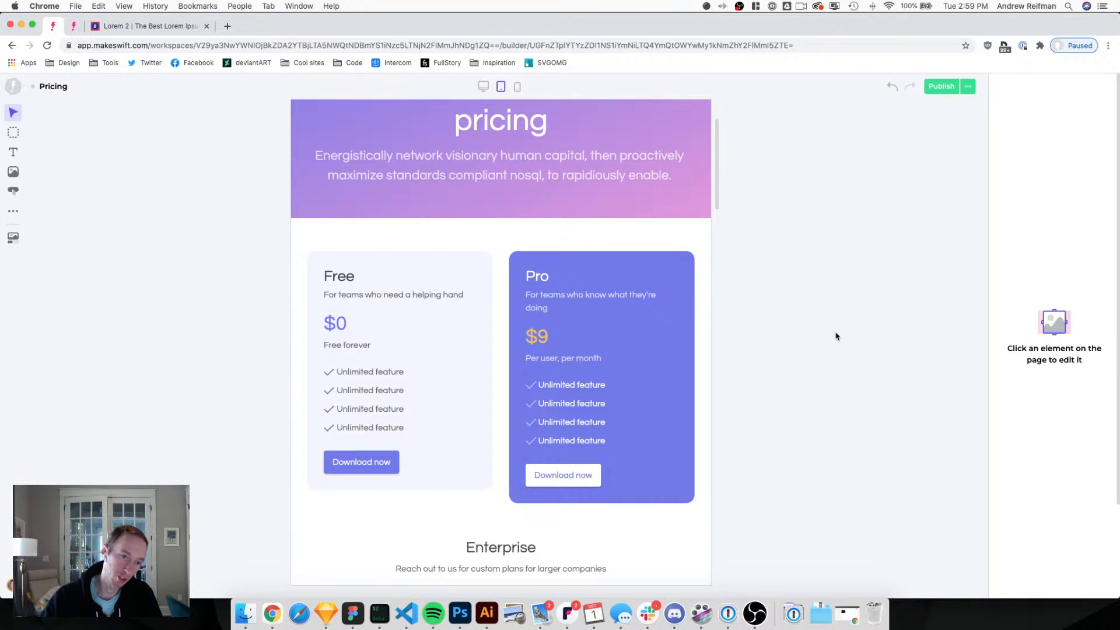
Reword the Pro card's description to "For teams who are ready to go".
click(564, 295)
double_click(558, 299)
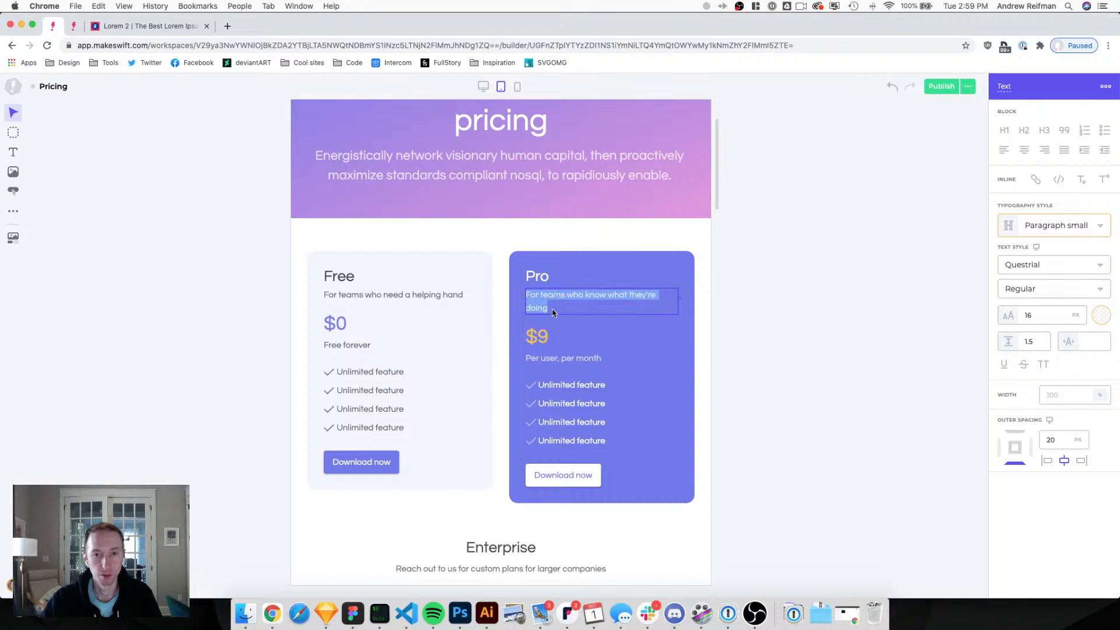
click(546, 315)
drag(548, 313, 570, 301)
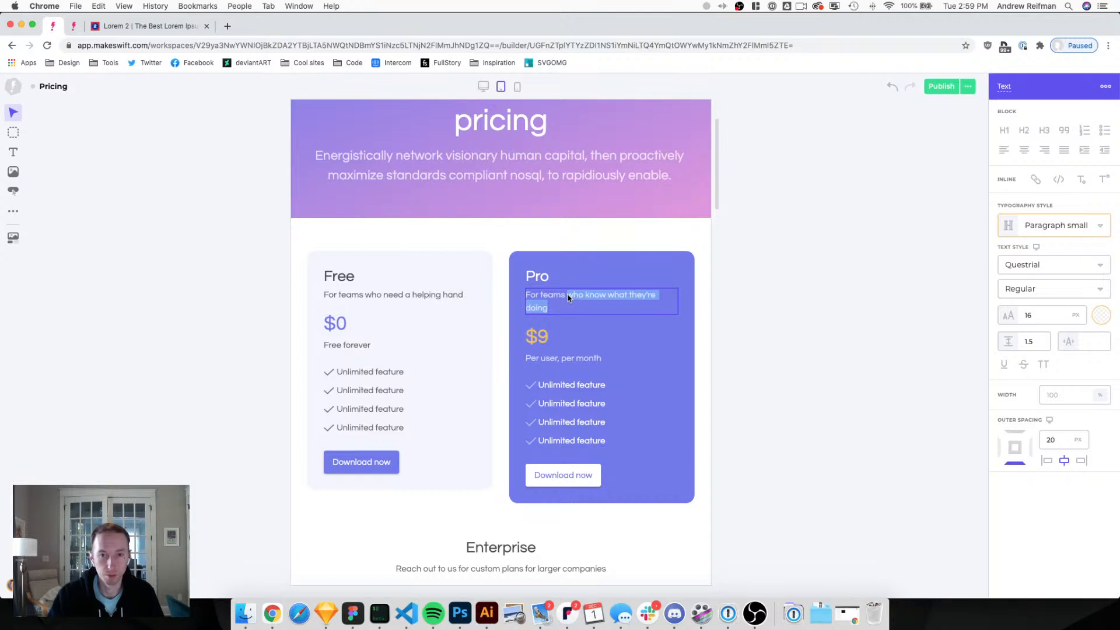
click(569, 298)
drag(585, 297, 588, 310)
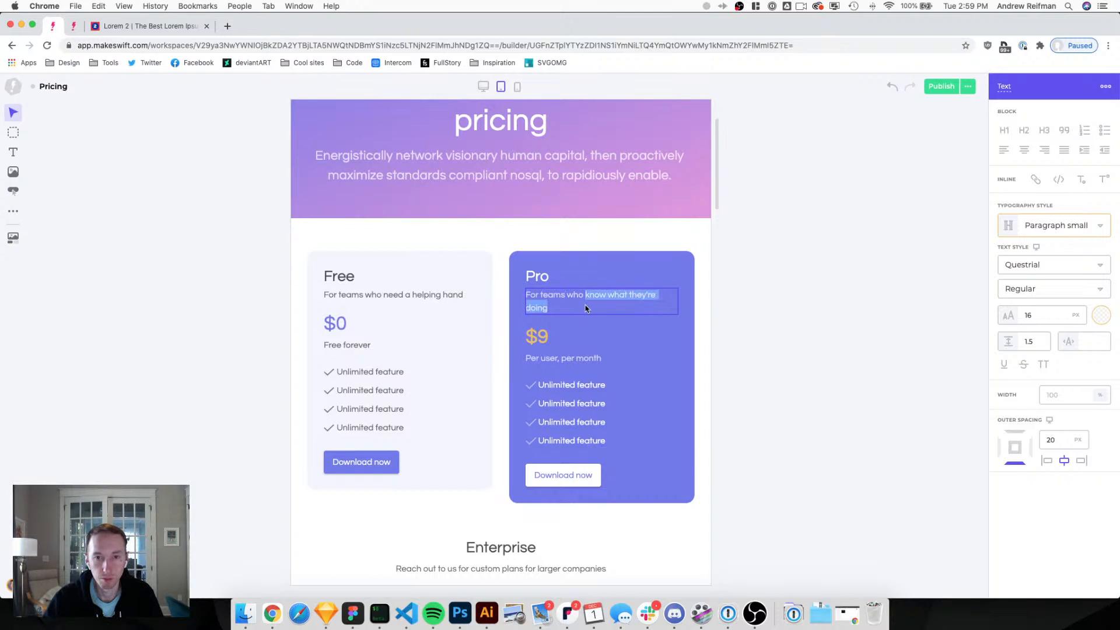
text(are rea)
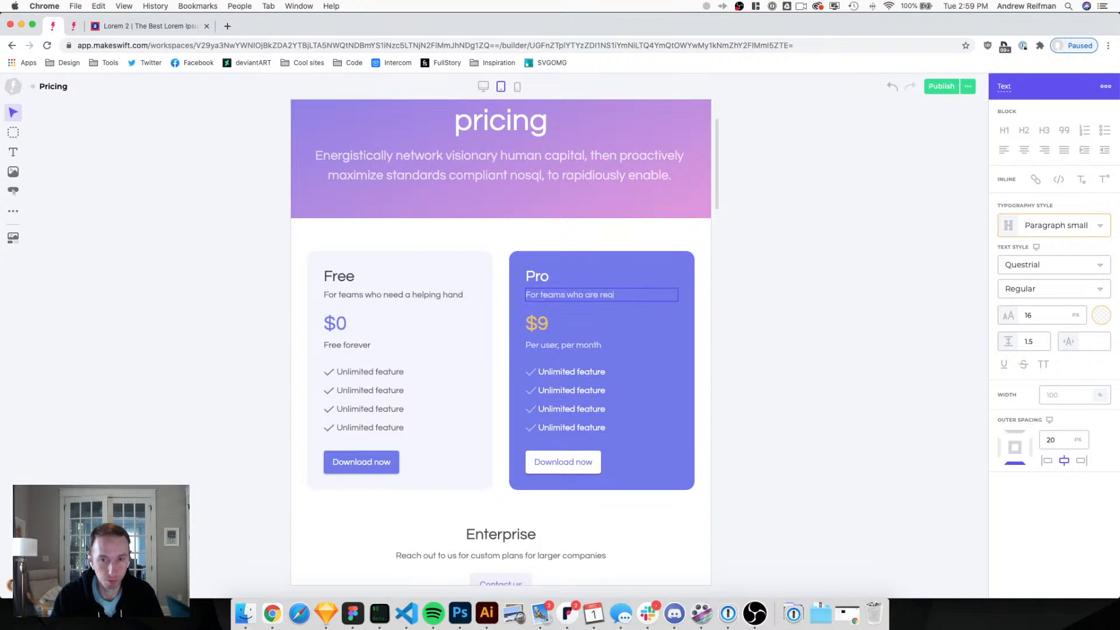
text(dy to go)
key(Escape)
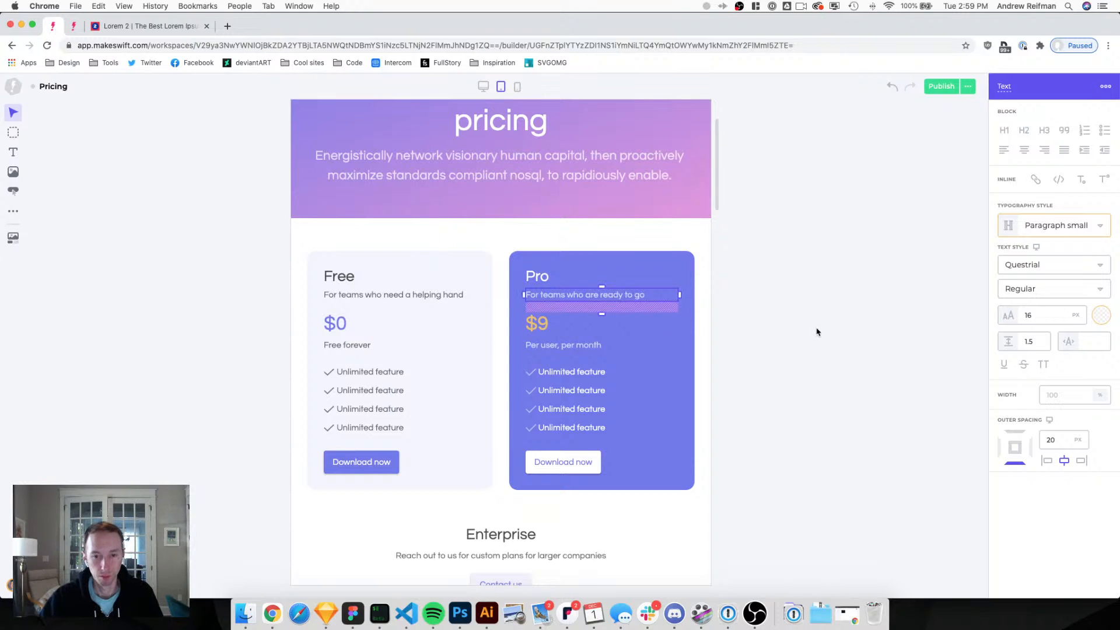
Set the column gap of all four feature rows in the Pro card to 5 px.
click(538, 379)
click(1078, 544)
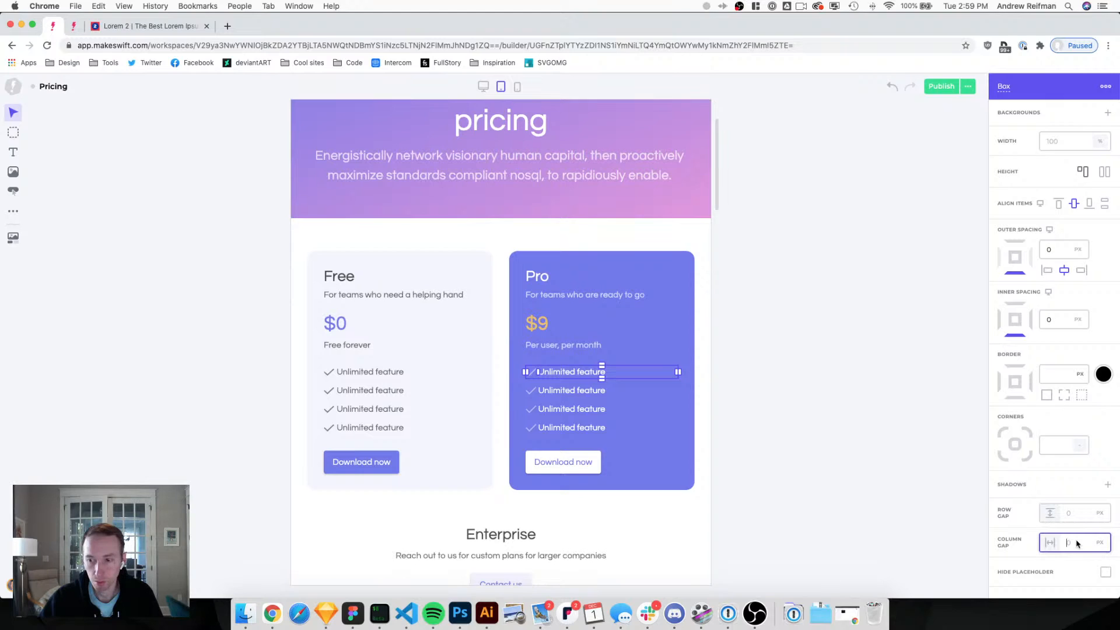
text(5)
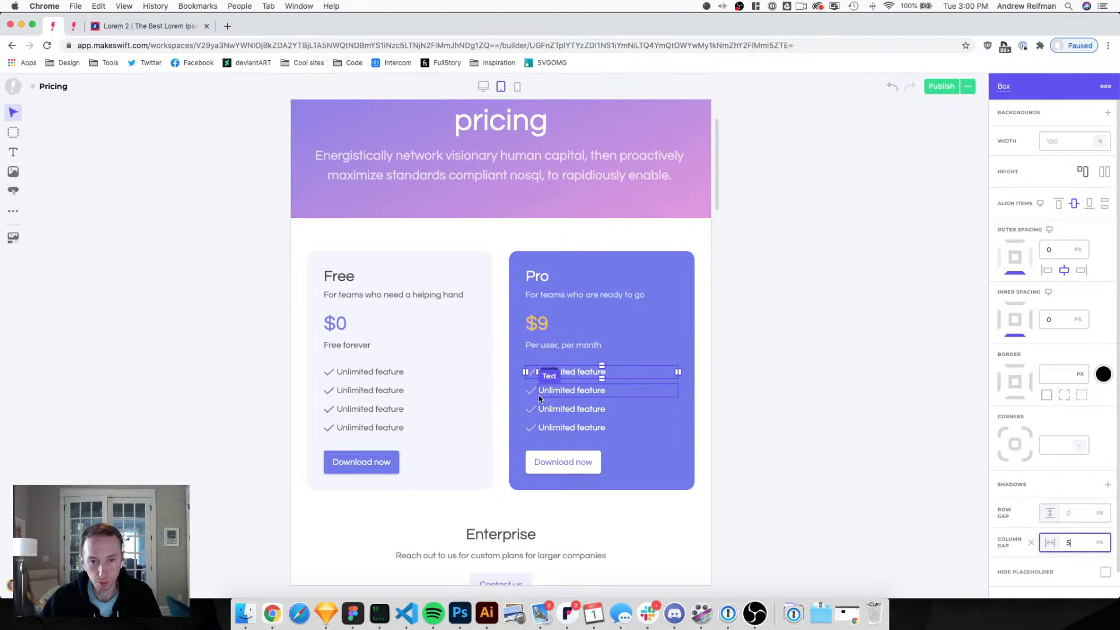
click(538, 396)
click(1075, 542)
text(5)
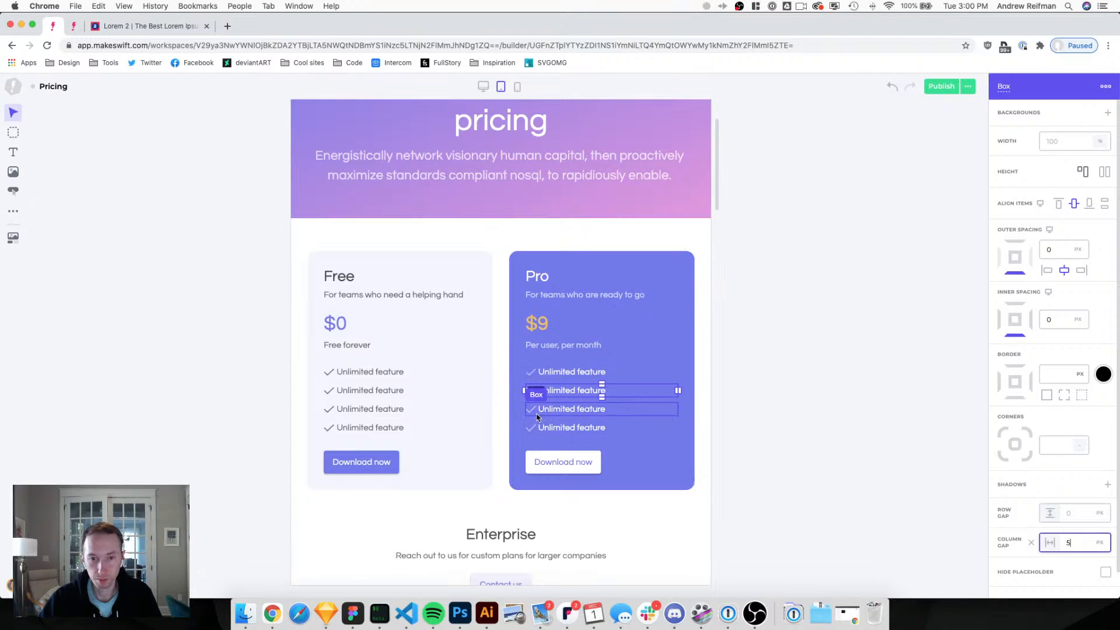
click(538, 415)
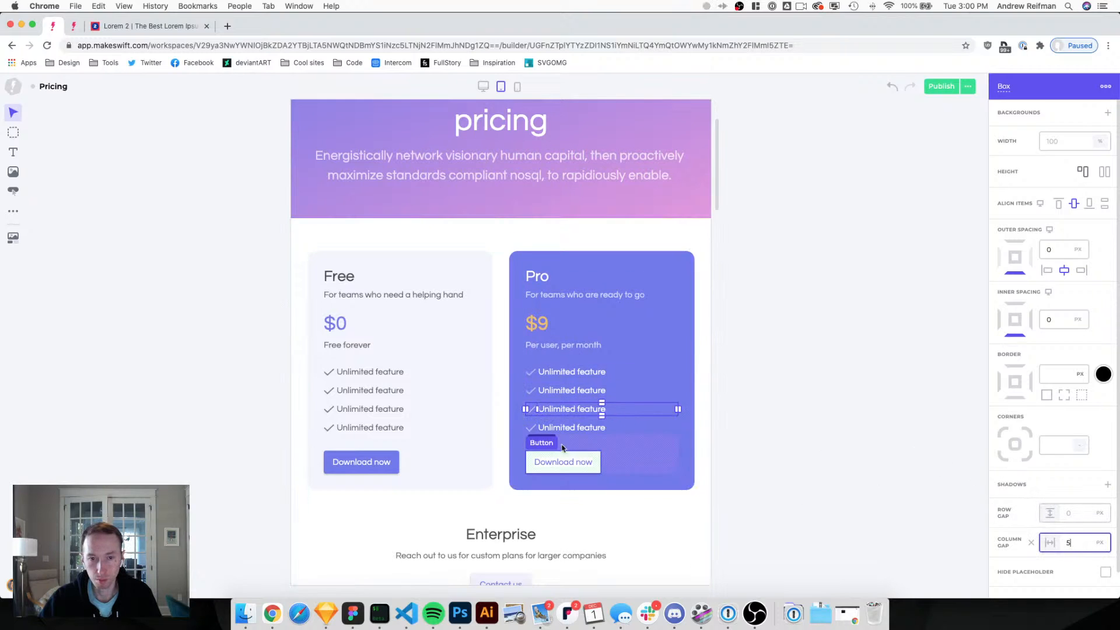
click(538, 429)
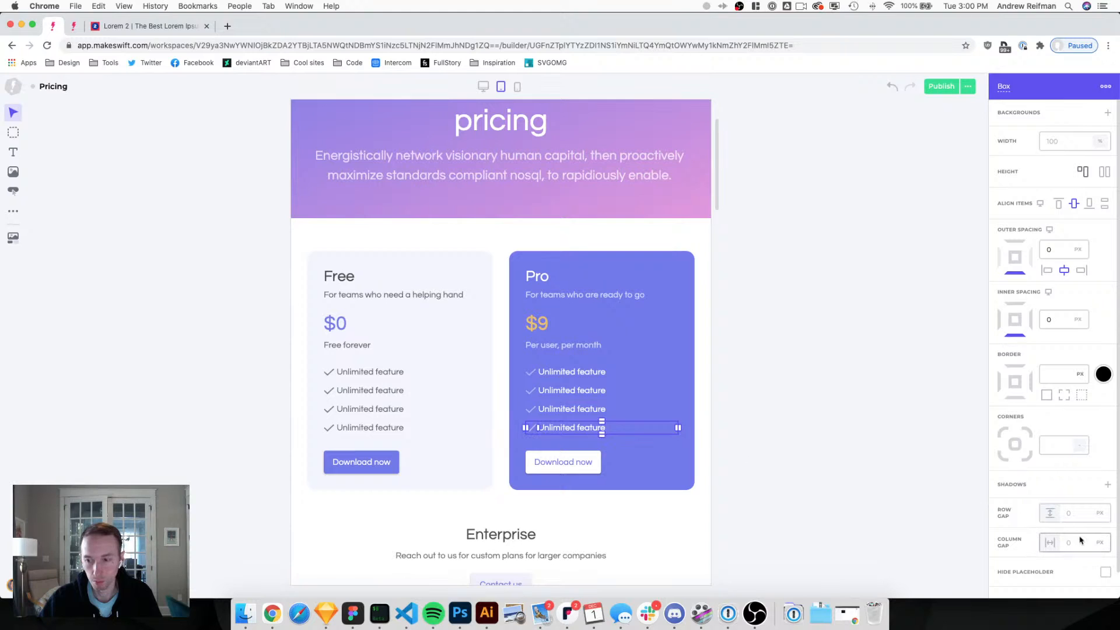
click(842, 470)
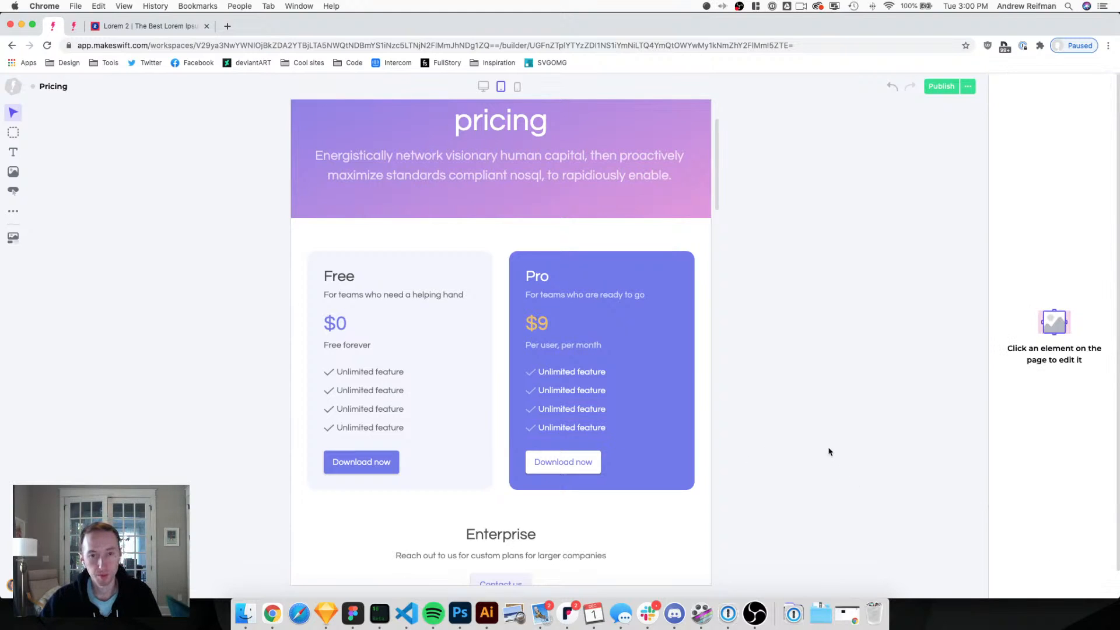
Check the Category label's text style in the comparison table and set the Free column heading's font size to 24 px.
scroll(796, 388, down, 3)
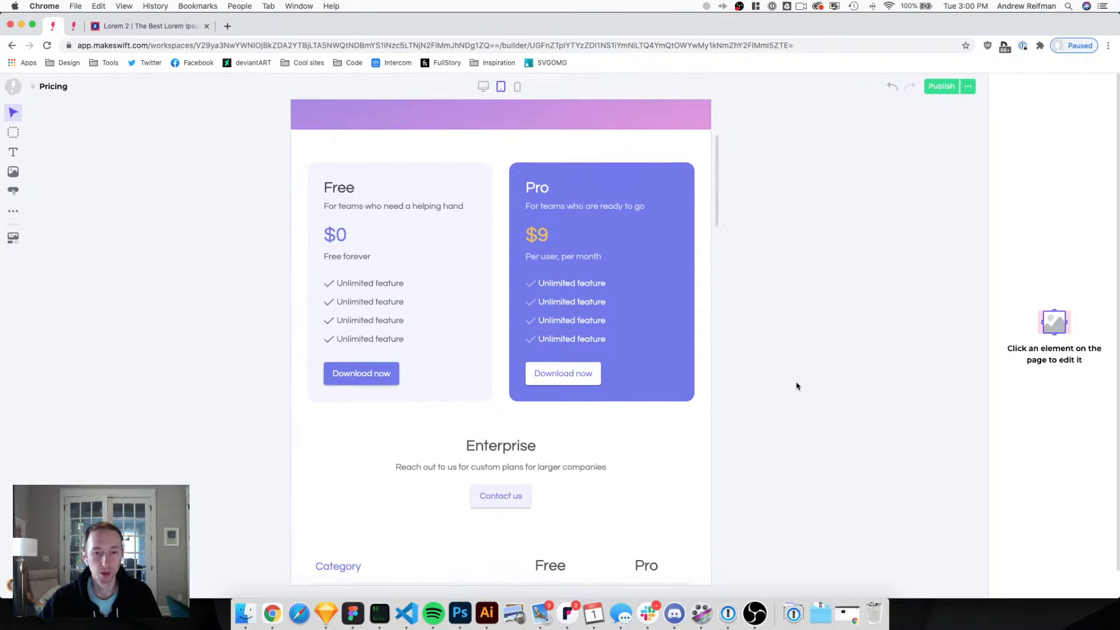
scroll(797, 387, down, 6)
scroll(803, 386, down, 2)
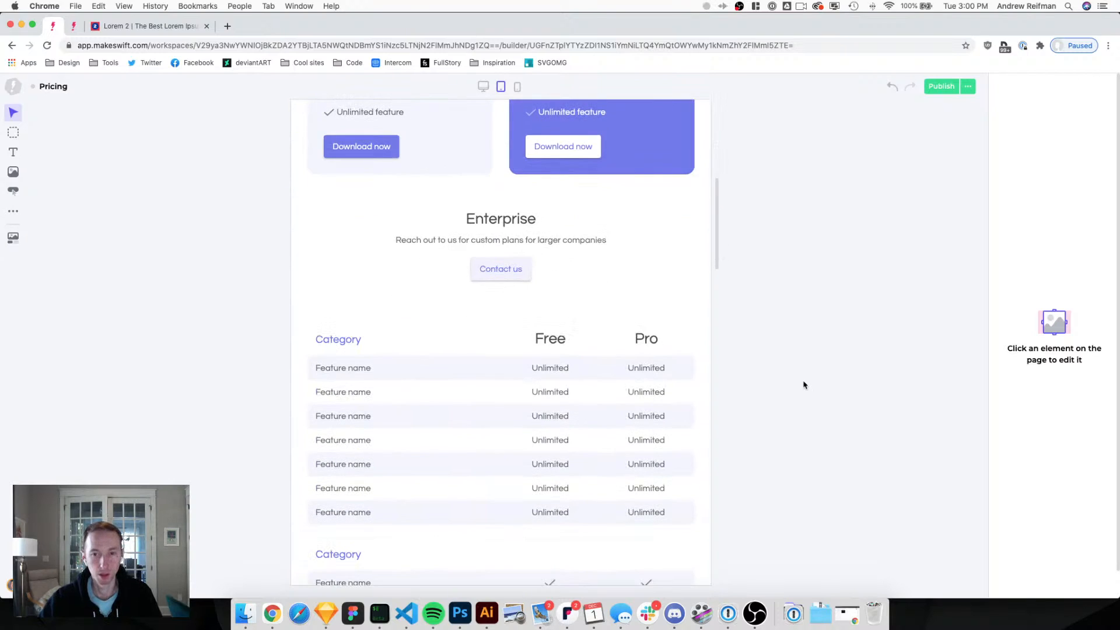
click(360, 341)
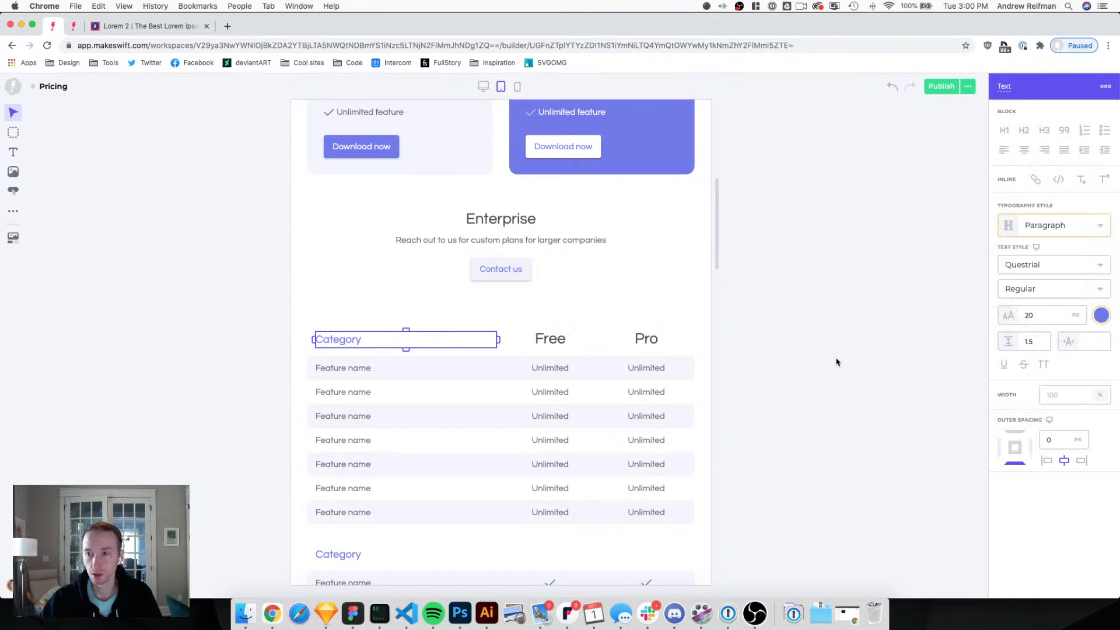
key(1)
key(2)
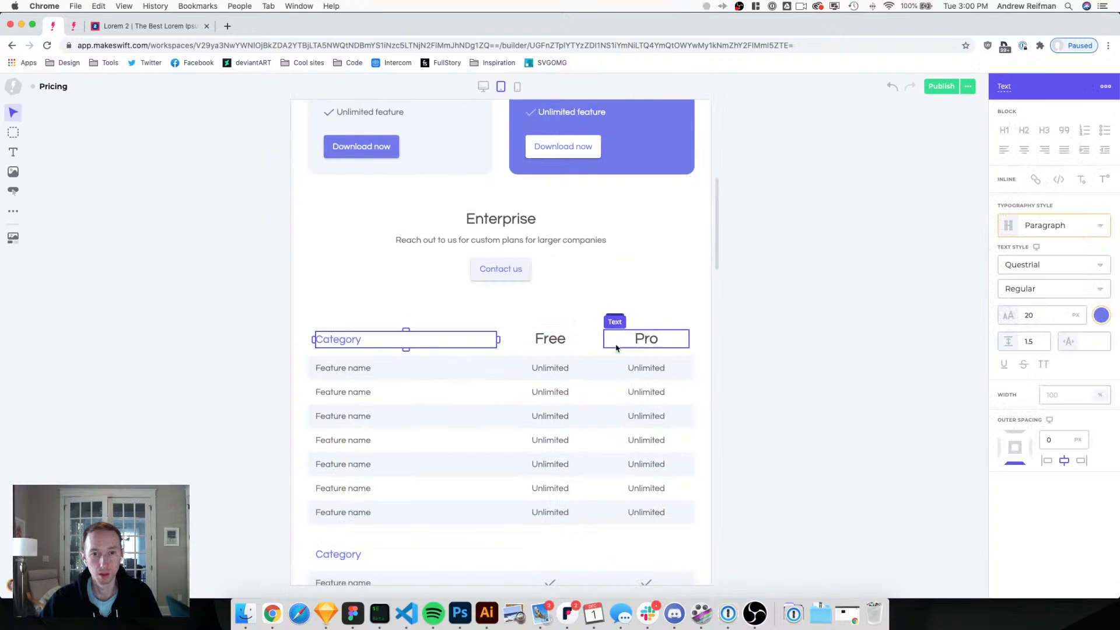
click(564, 340)
double_click(1048, 318)
text(24)
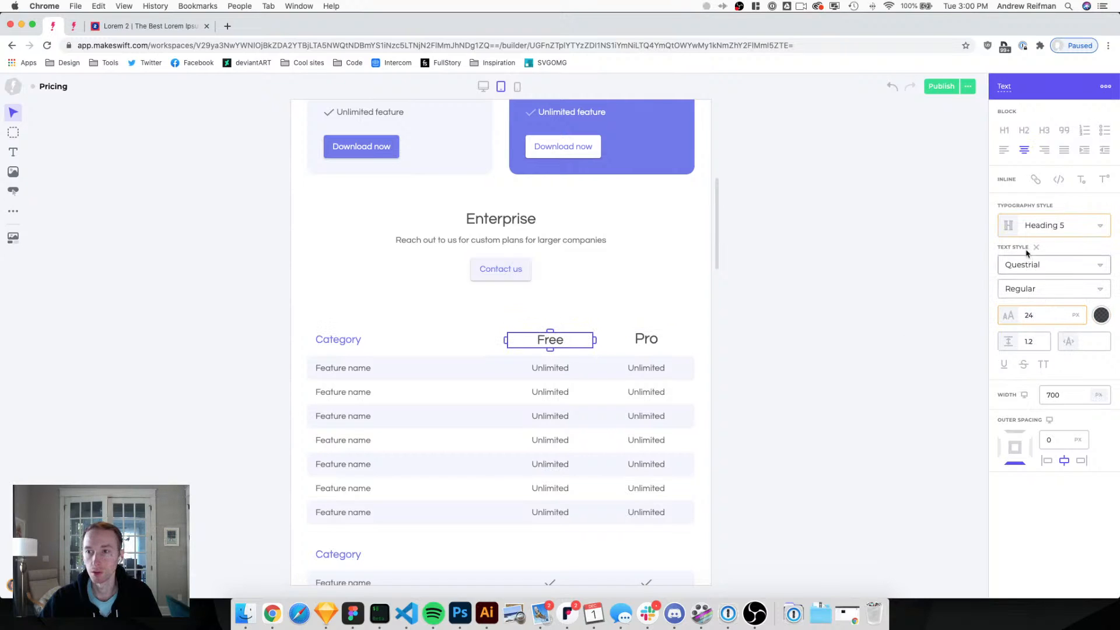
Update the site-wide Heading 5 typography style with the Free heading's new size.
click(1050, 225)
click(968, 266)
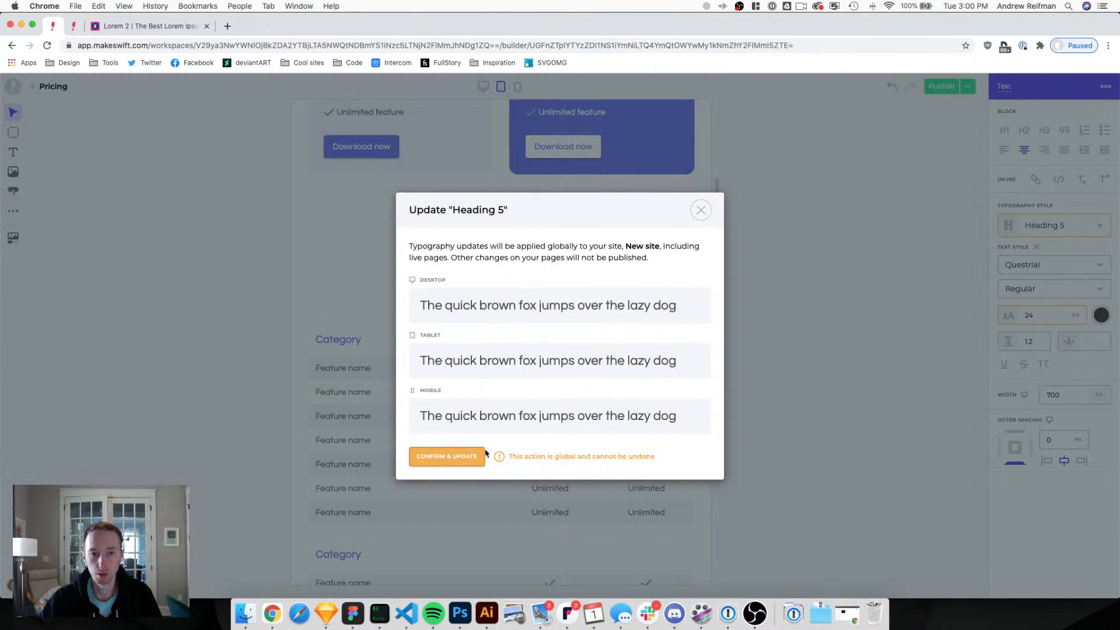
click(446, 457)
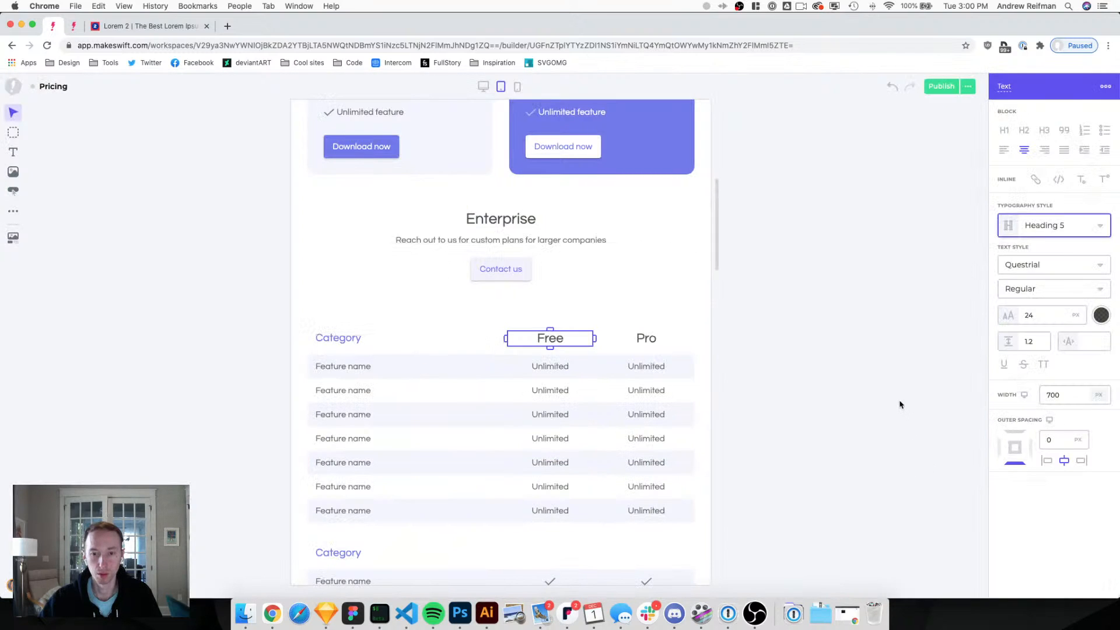
Reduce the comparison table section's bottom inner spacing to 60 px.
scroll(850, 398, down, 3)
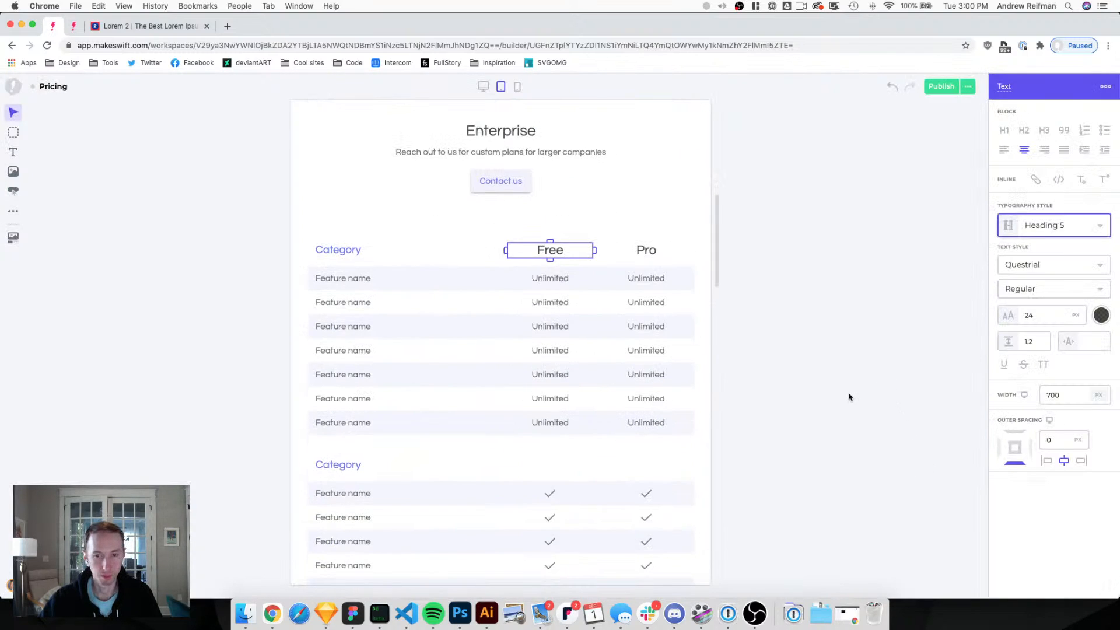
scroll(848, 397, down, 4)
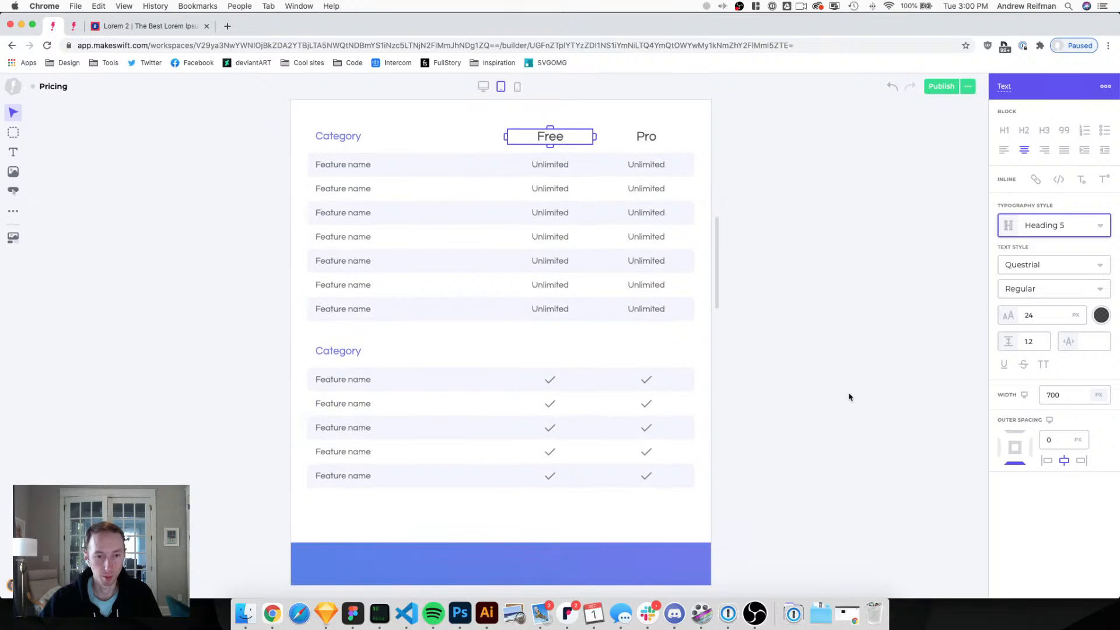
click(517, 333)
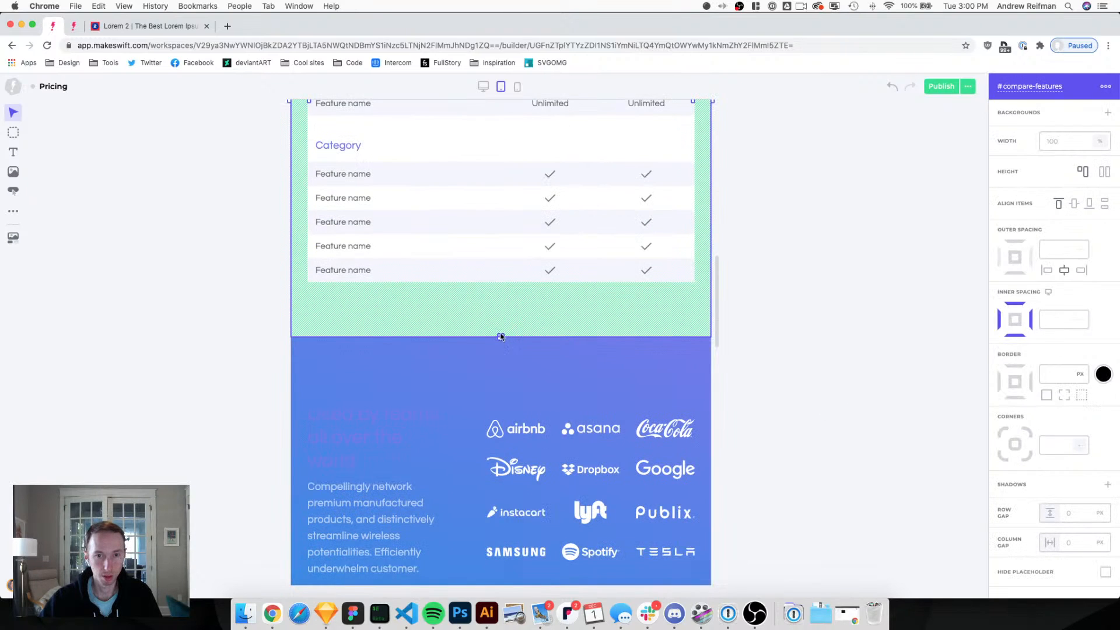
drag(500, 336, 505, 312)
click(874, 324)
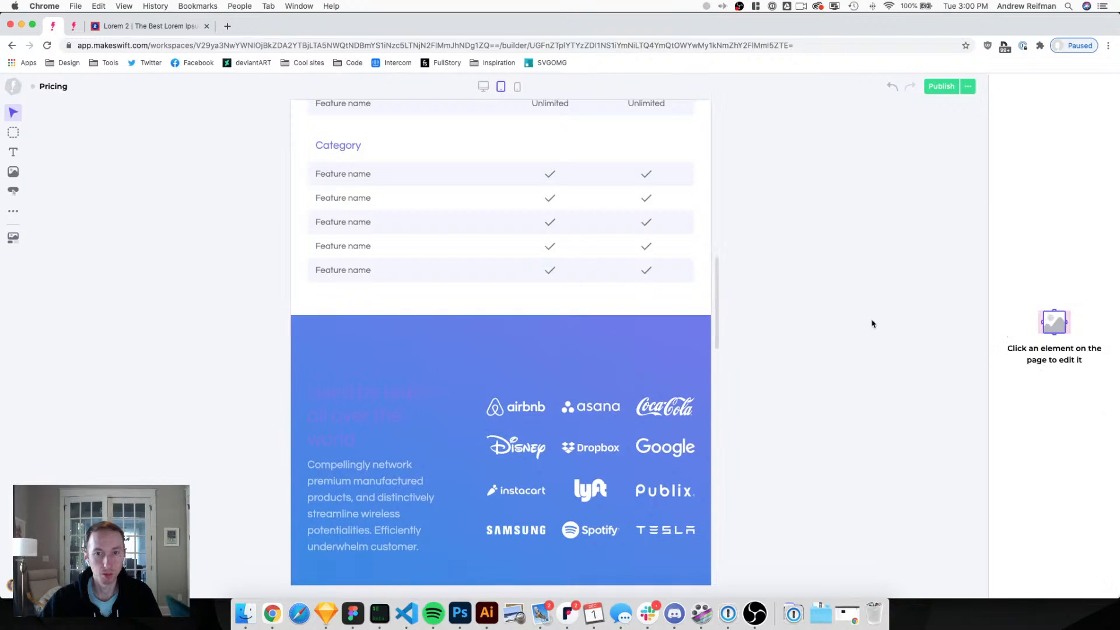
Check the spacing around the Enterprise block and increase the comparison table section's bottom inner spacing to about 80 px.
scroll(859, 323, up, 8)
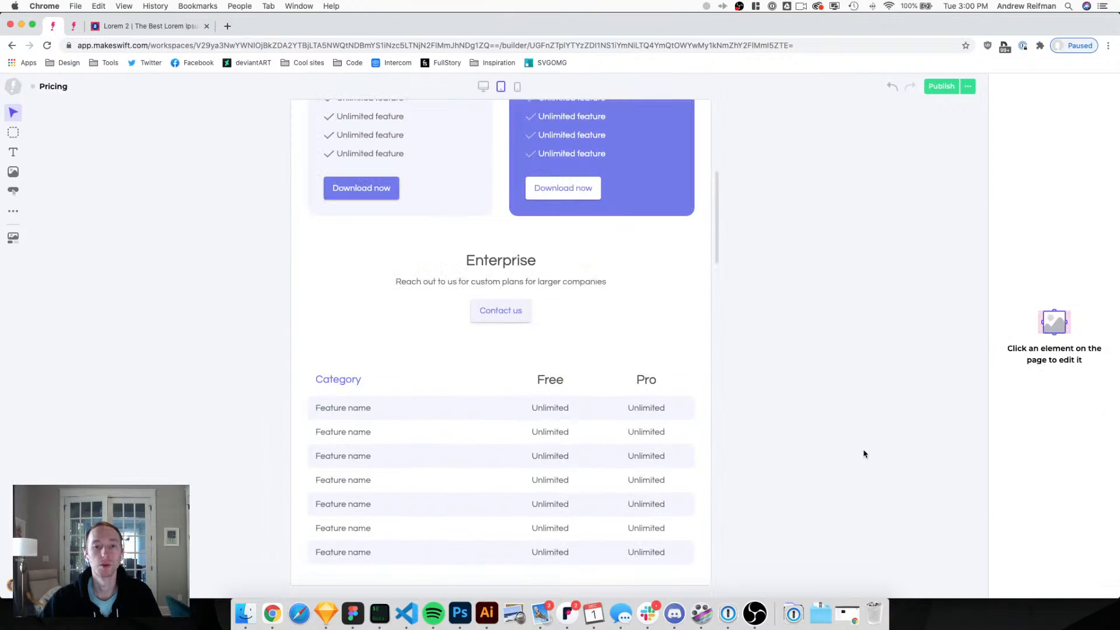
click(495, 361)
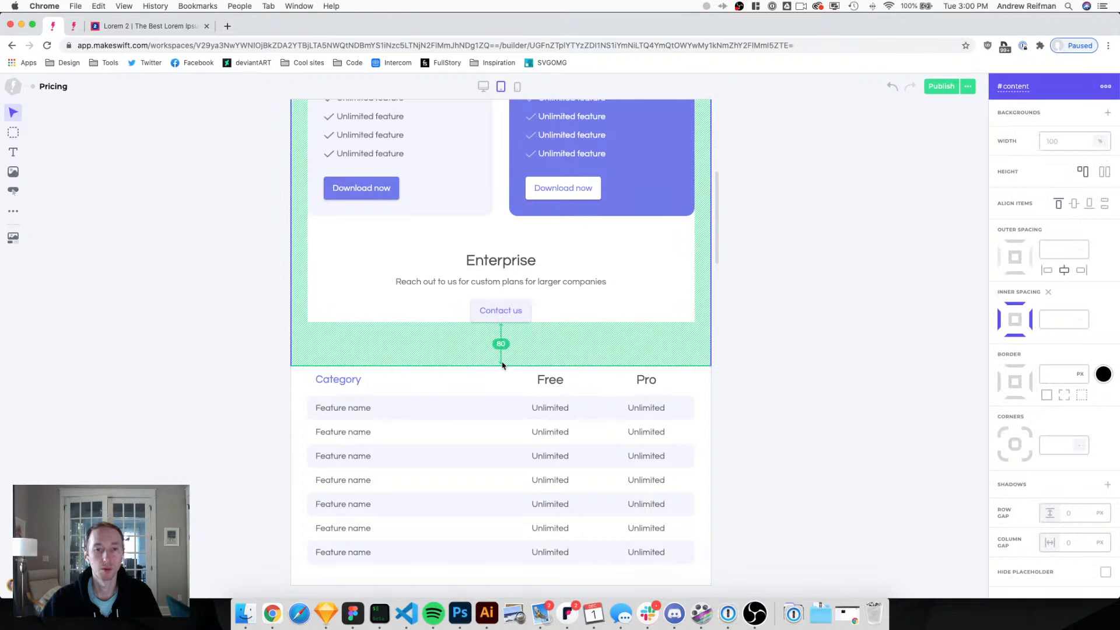
click(825, 380)
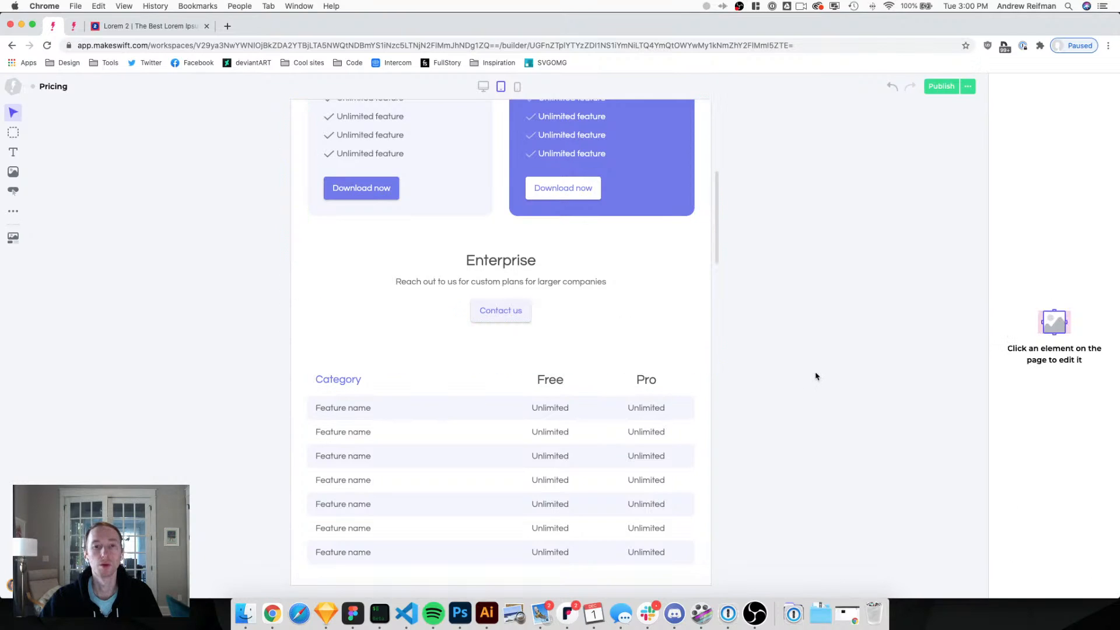
click(523, 240)
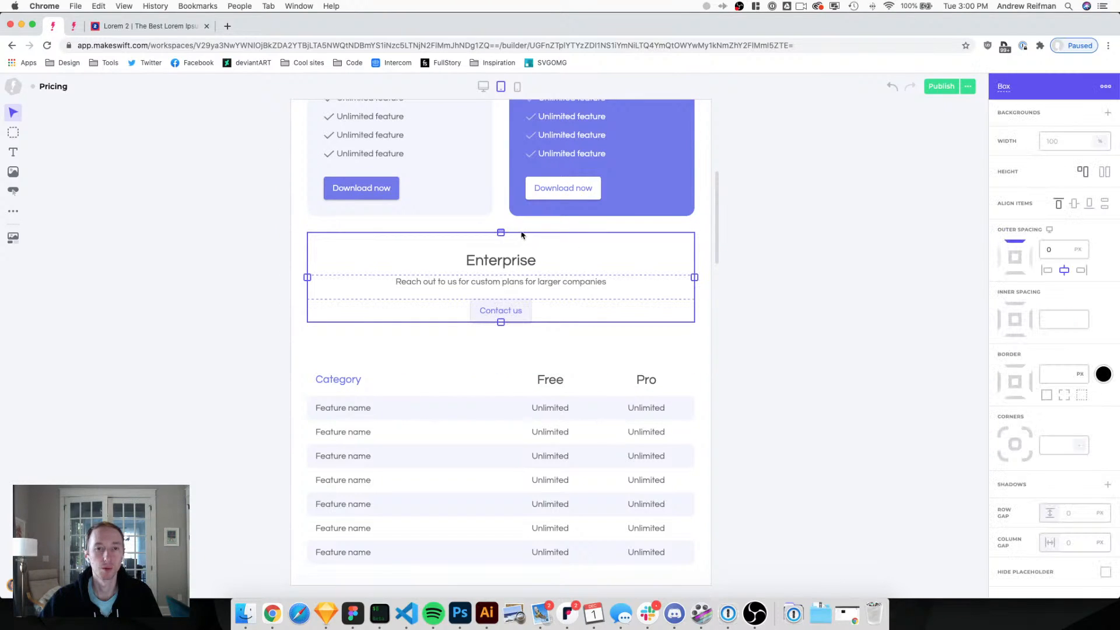
click(491, 265)
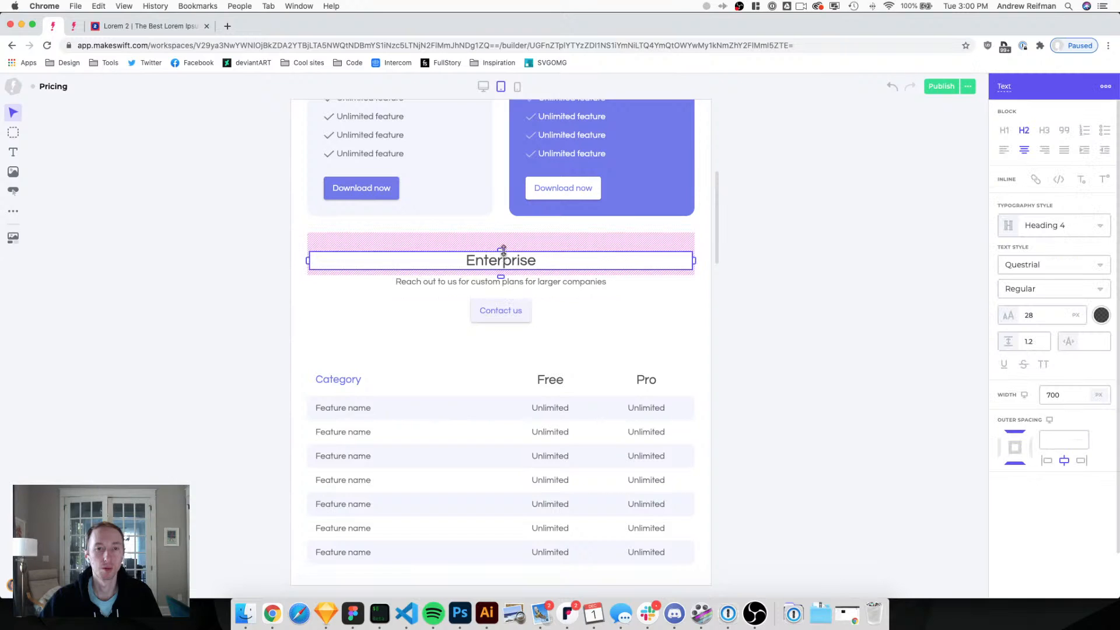
click(840, 280)
scroll(843, 280, down, 5)
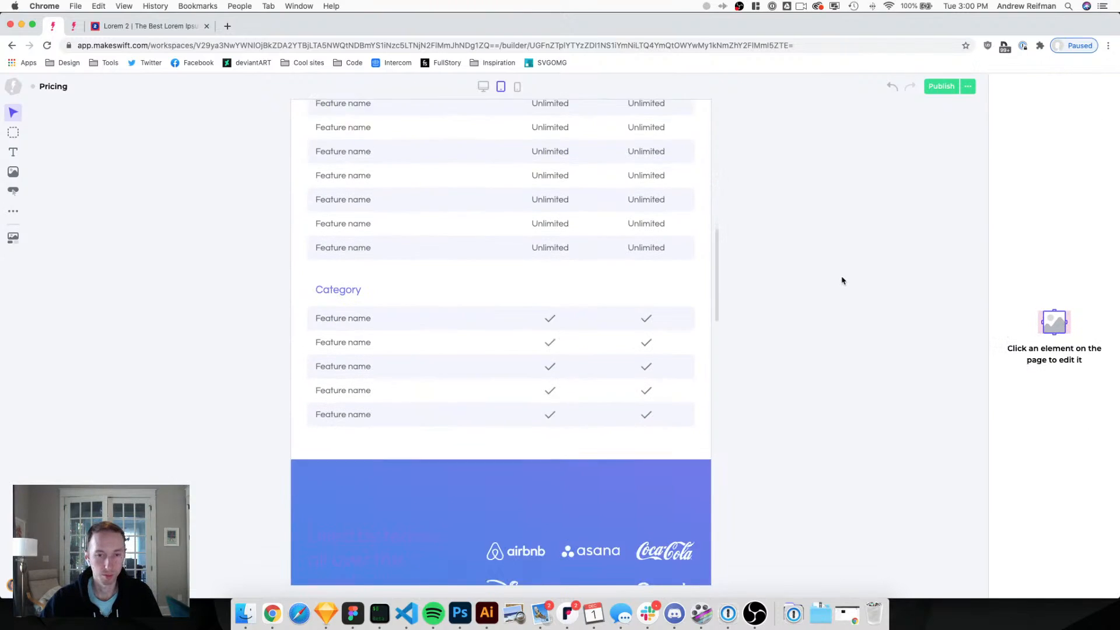
click(502, 389)
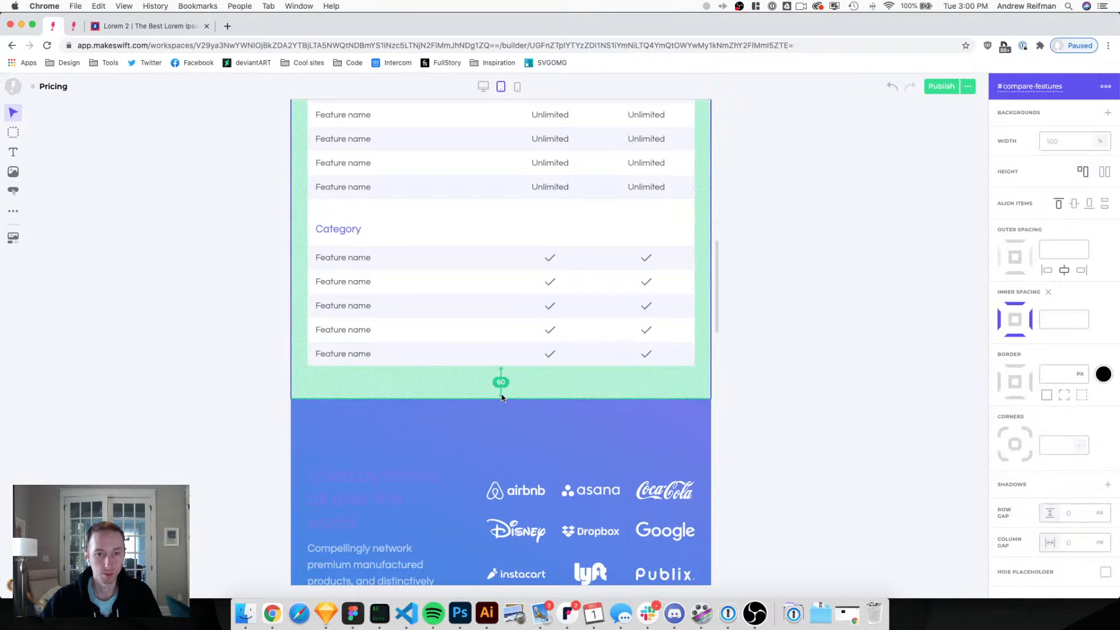
drag(502, 397, 502, 408)
click(819, 407)
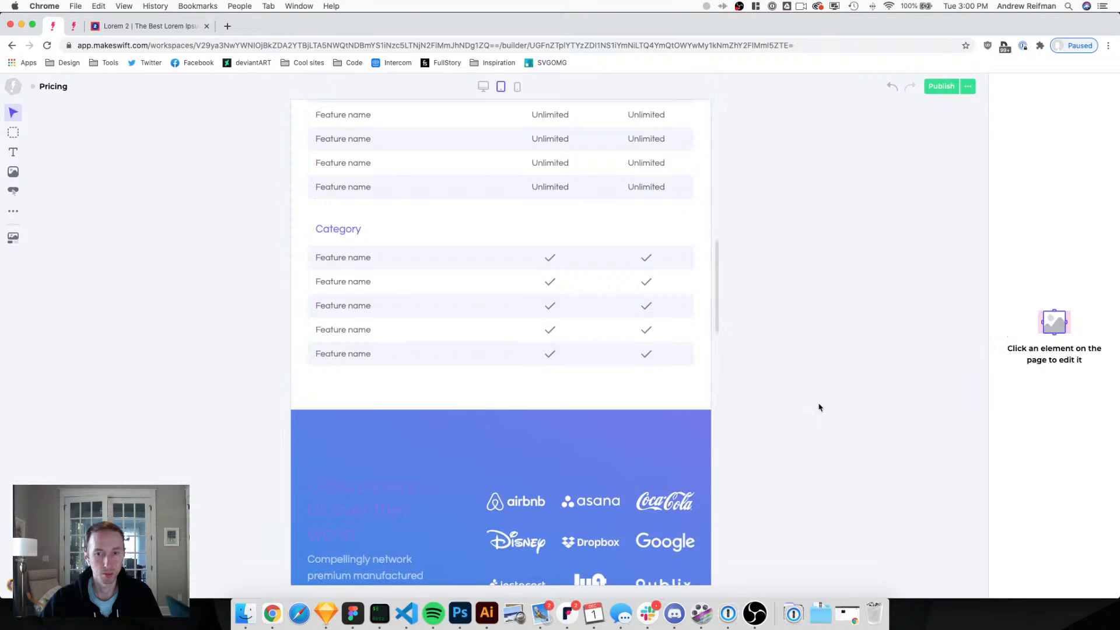
Change the "Used by teams all over the world" heading's text color to the yellow-orange site color.
scroll(817, 403, down, 2)
click(358, 400)
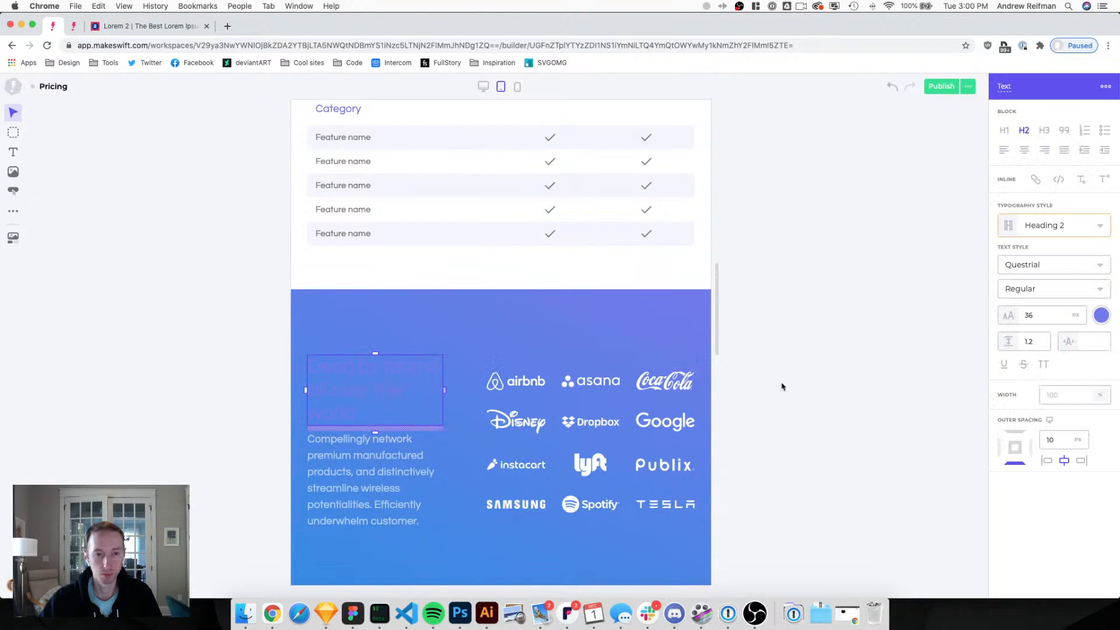
click(1101, 315)
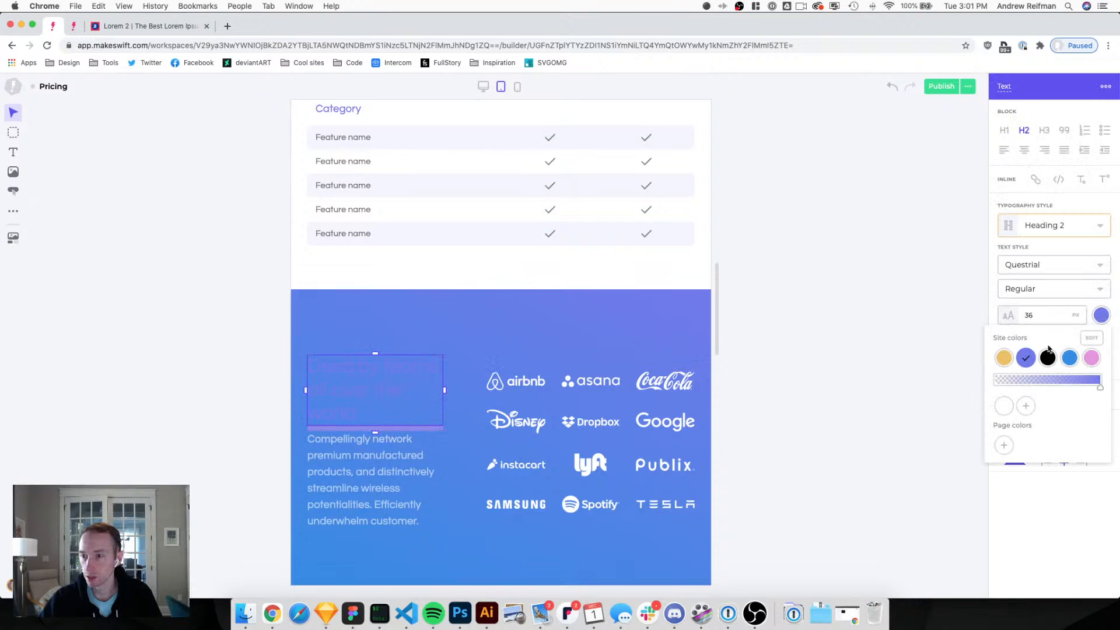
click(1003, 359)
click(888, 312)
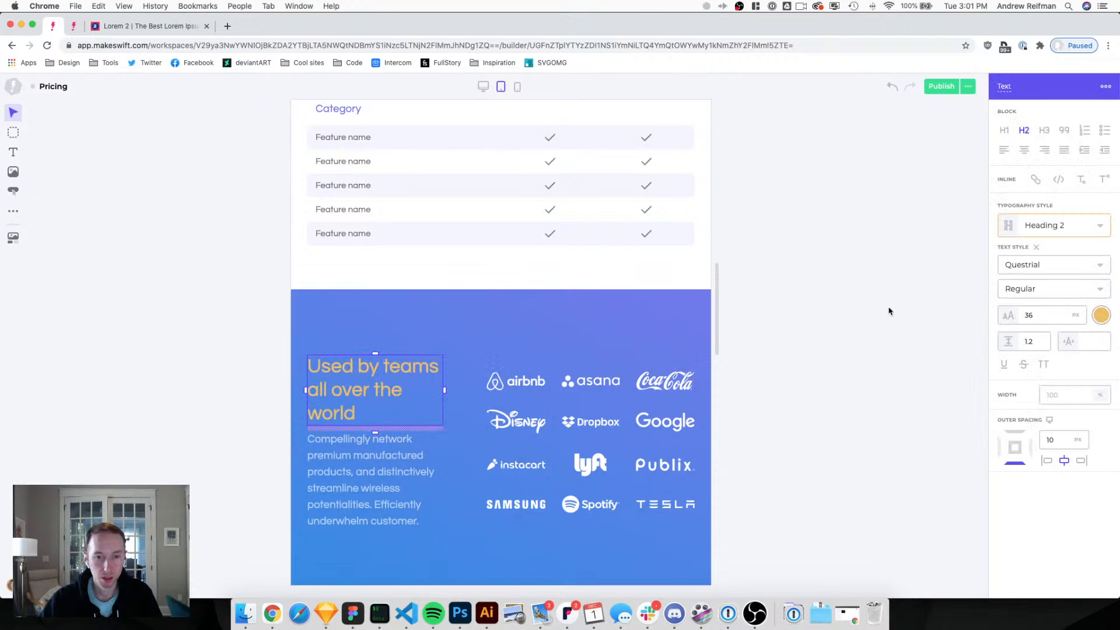
click(889, 311)
Set the customers section's inner spacing to 80 px above and below and about 25 px on both sides.
click(516, 357)
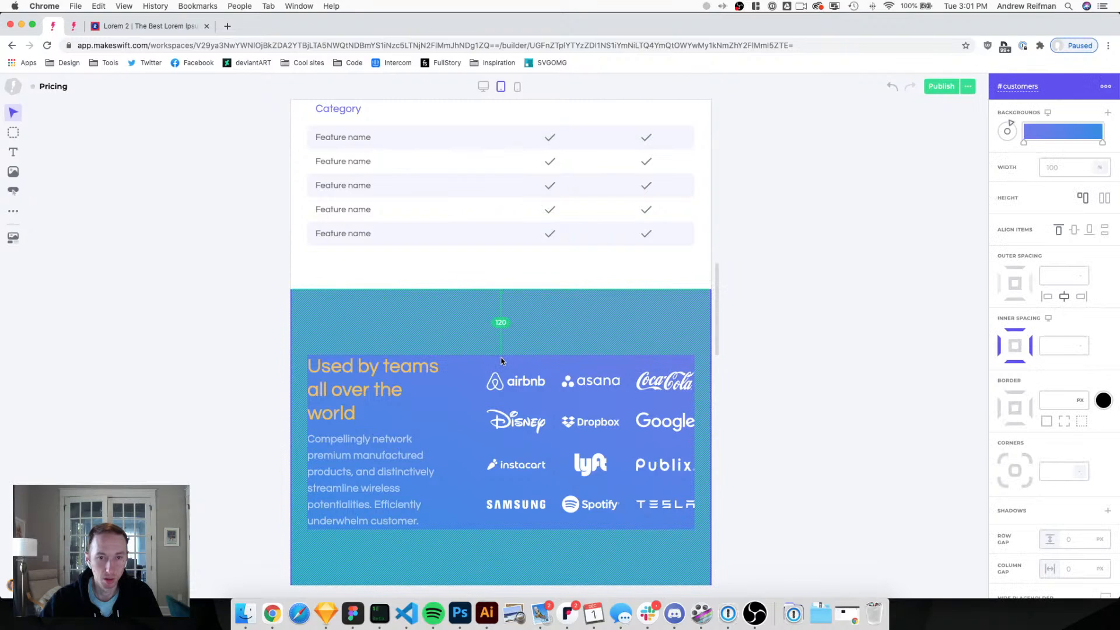
drag(501, 361, 500, 336)
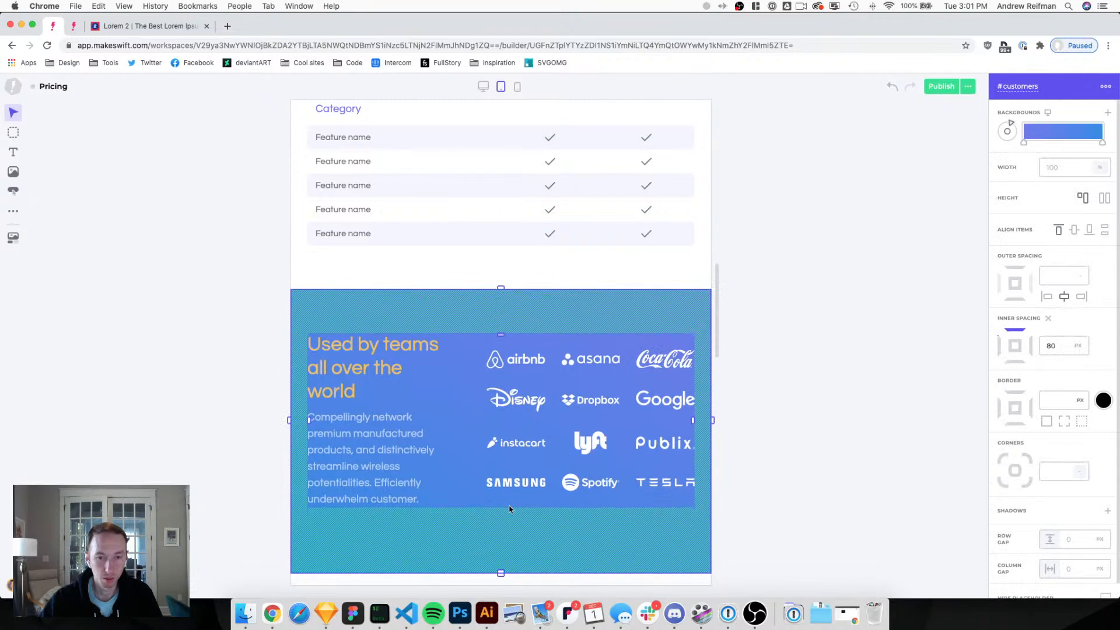
drag(502, 573, 503, 553)
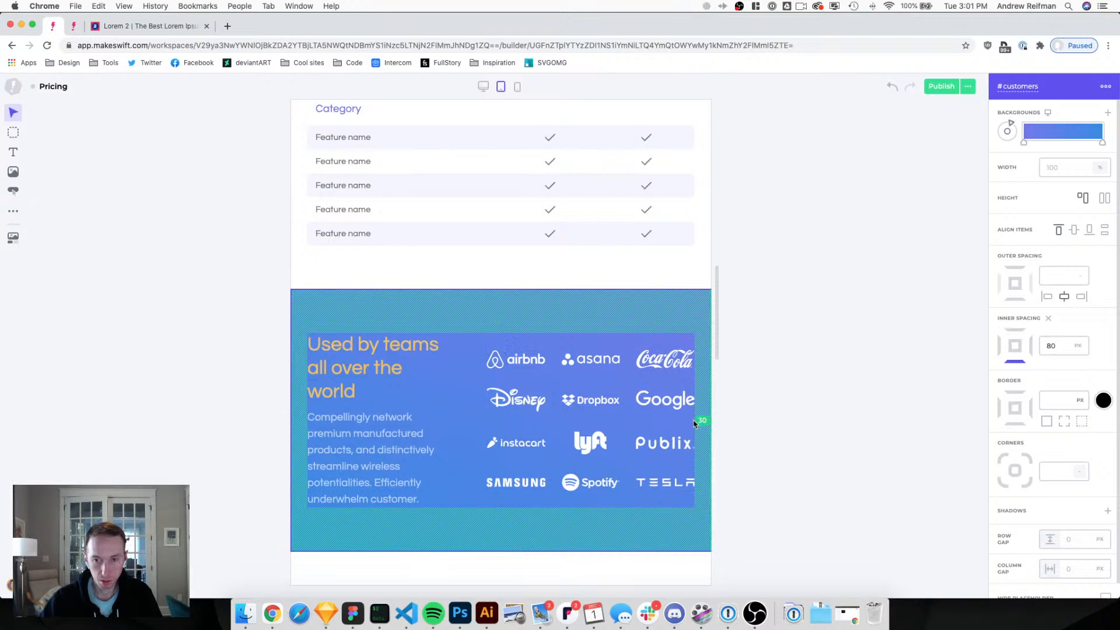
drag(694, 423, 697, 422)
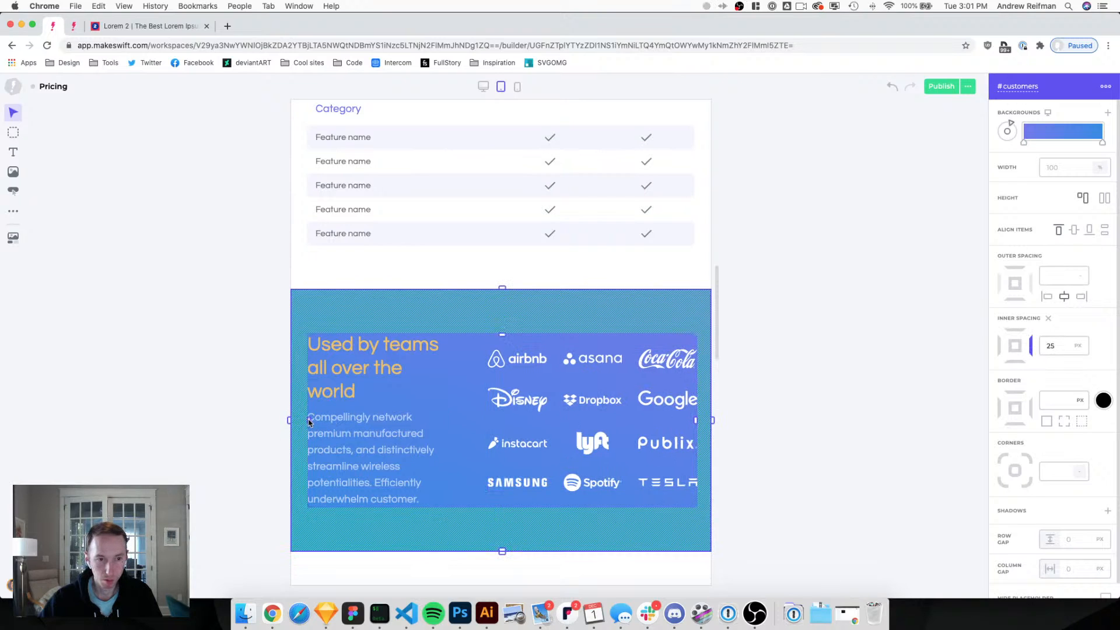
drag(310, 422, 306, 422)
click(754, 419)
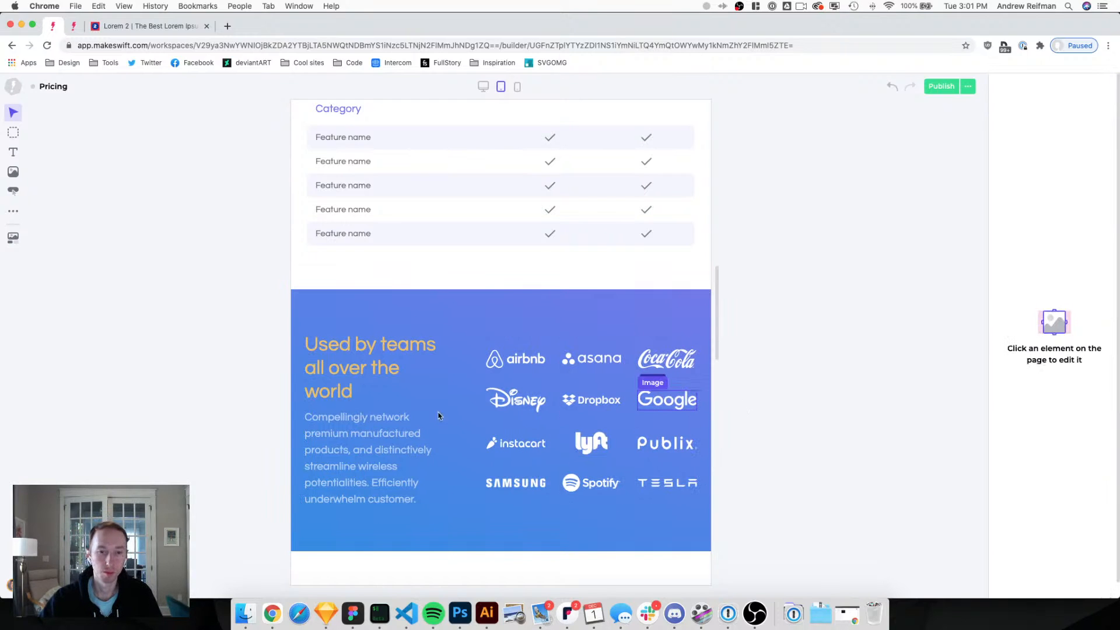
Set the column gap between the text and the logos in the customers container to 60 px.
click(489, 405)
click(1073, 543)
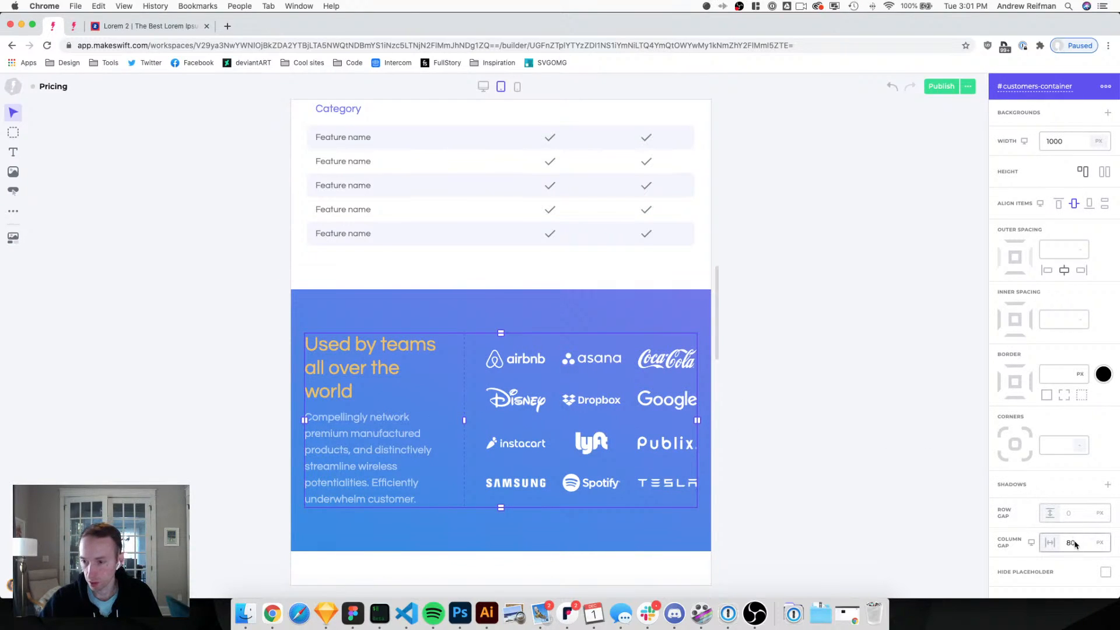
text(60)
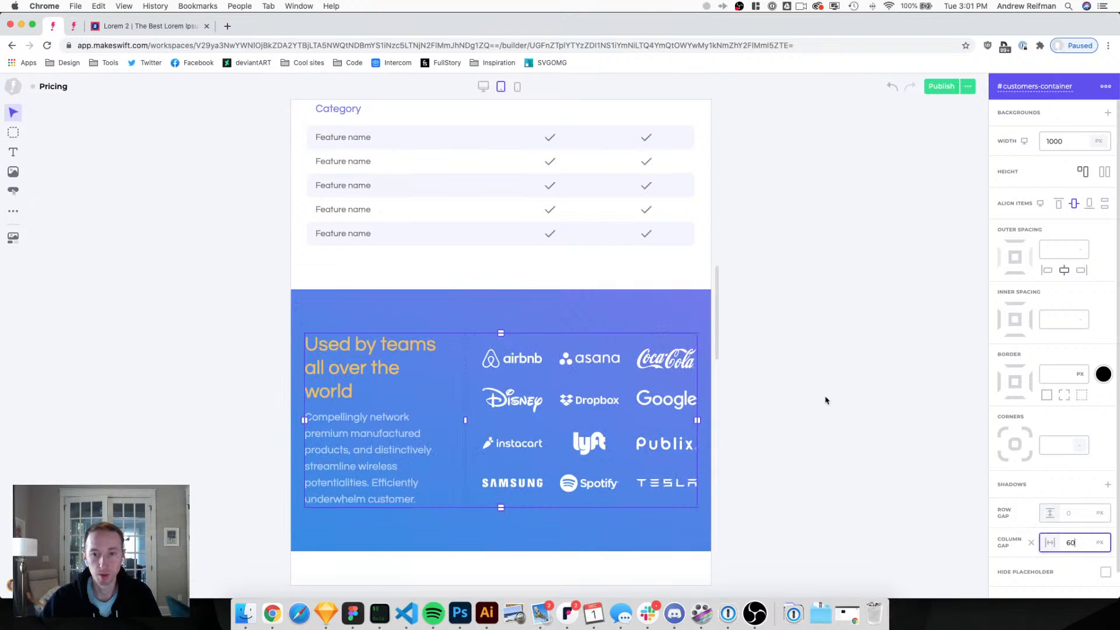
click(813, 419)
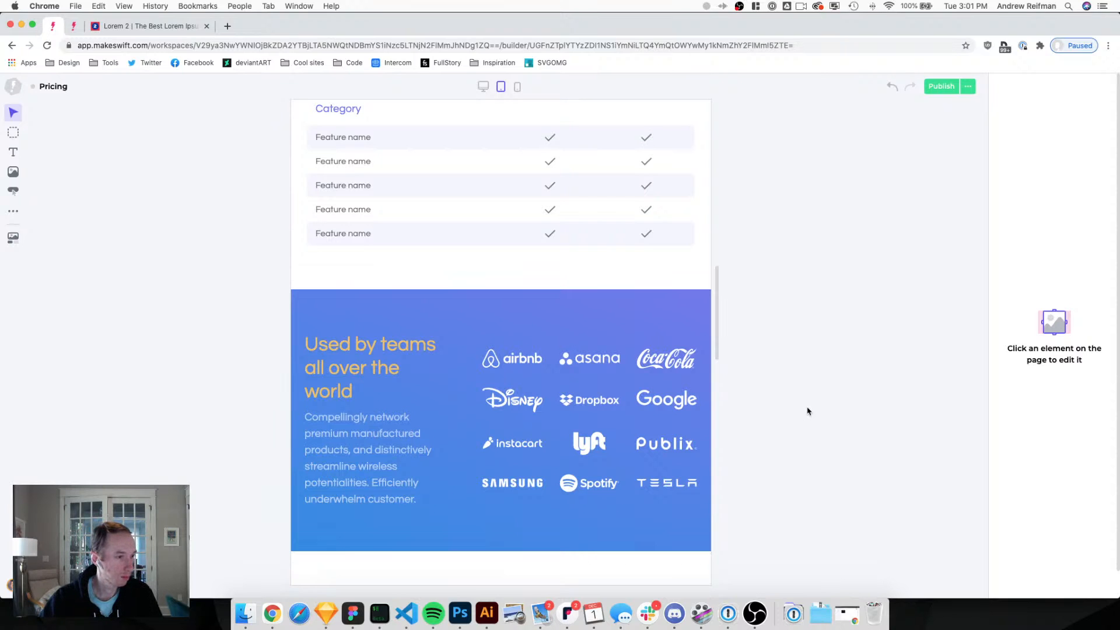
Reduce the FAQ section's top and bottom inner spacing to 80 px each.
scroll(807, 411, down, 10)
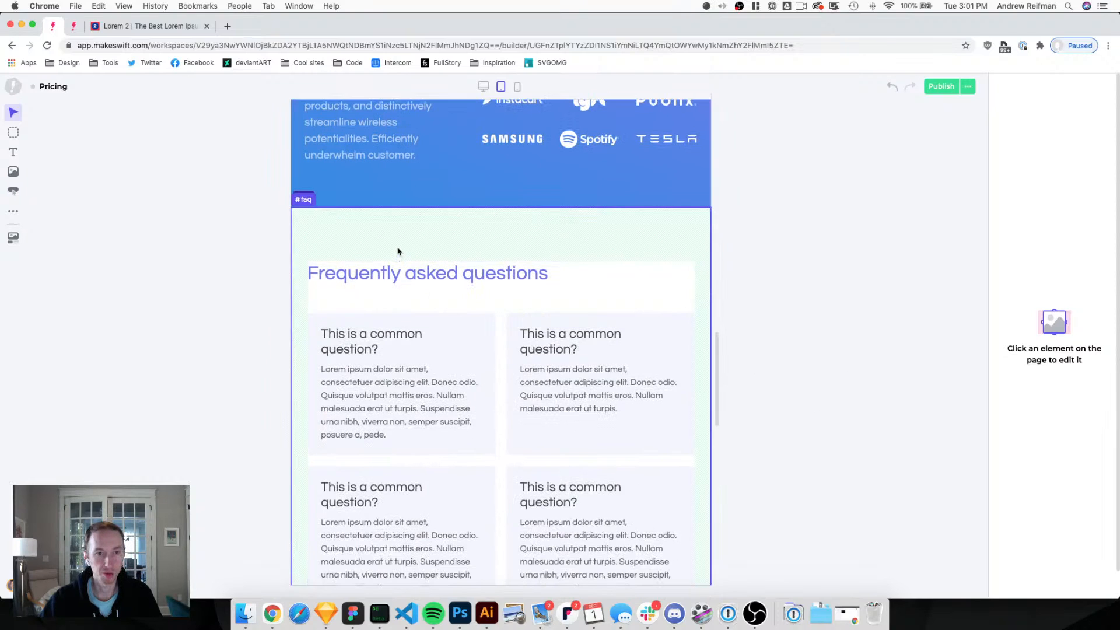
click(481, 257)
drag(501, 266, 501, 256)
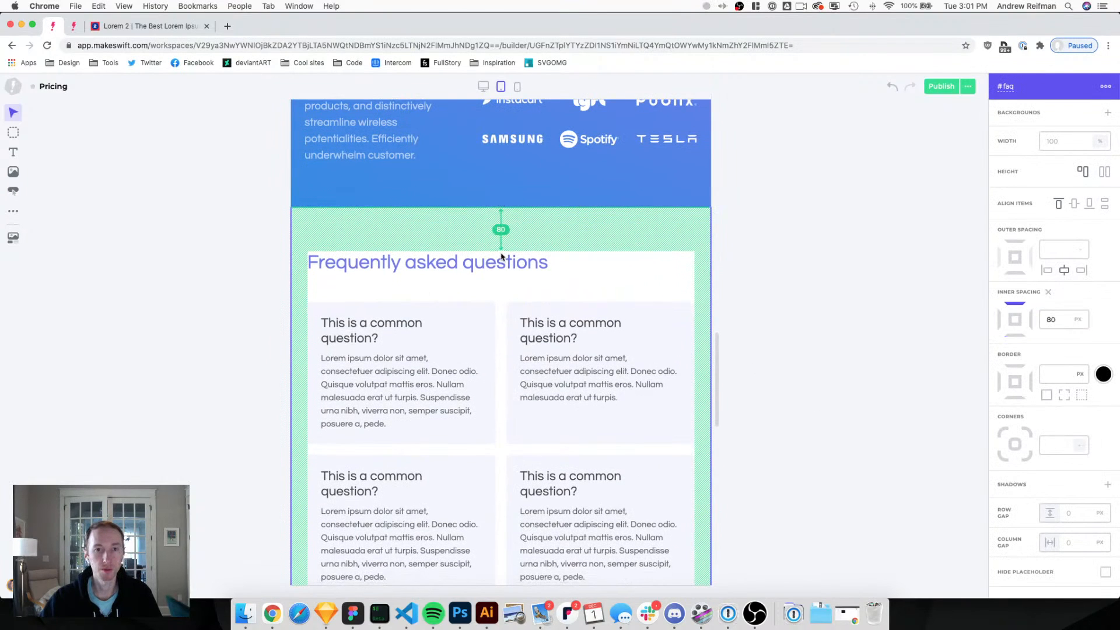
scroll(513, 292, down, 8)
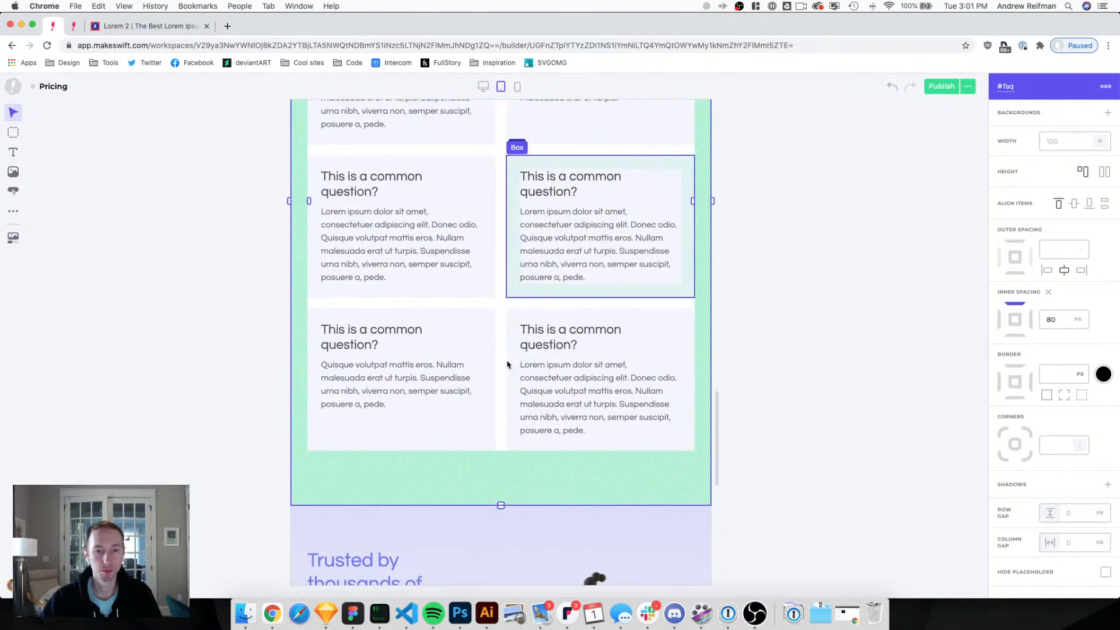
drag(501, 505, 502, 494)
click(774, 371)
Set the outer spacing below the "Frequently asked questions" heading to 20 px.
scroll(774, 372, up, 6)
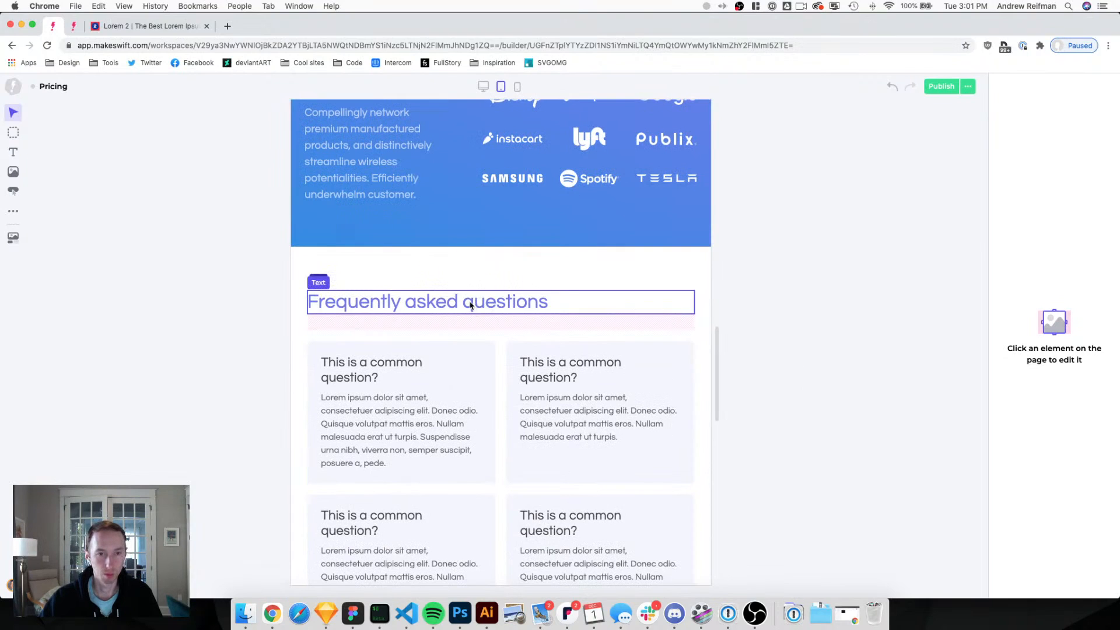
click(477, 315)
drag(500, 332, 498, 327)
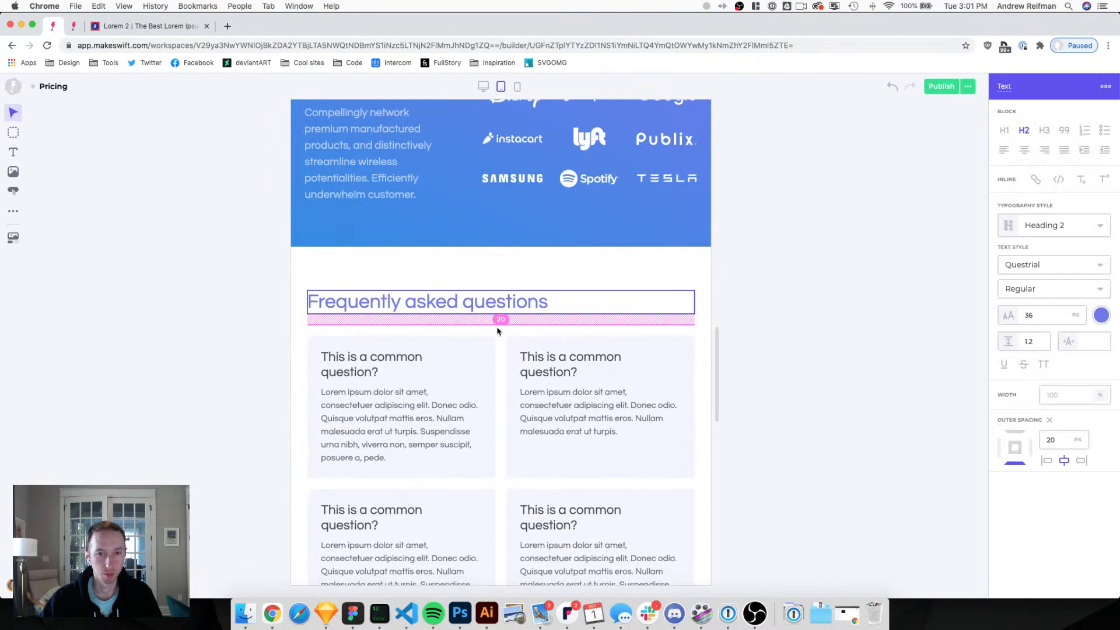
click(799, 343)
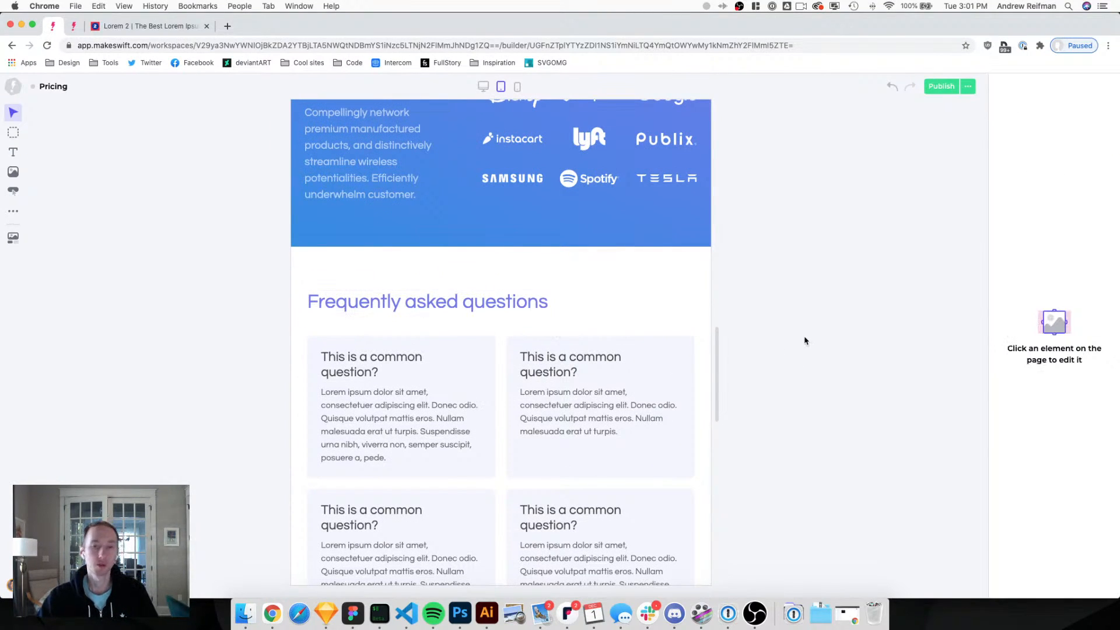
Review the tablet layout from the FAQ cards to the footer and back up to the comparison table.
scroll(805, 340, down, 3)
scroll(805, 339, down, 10)
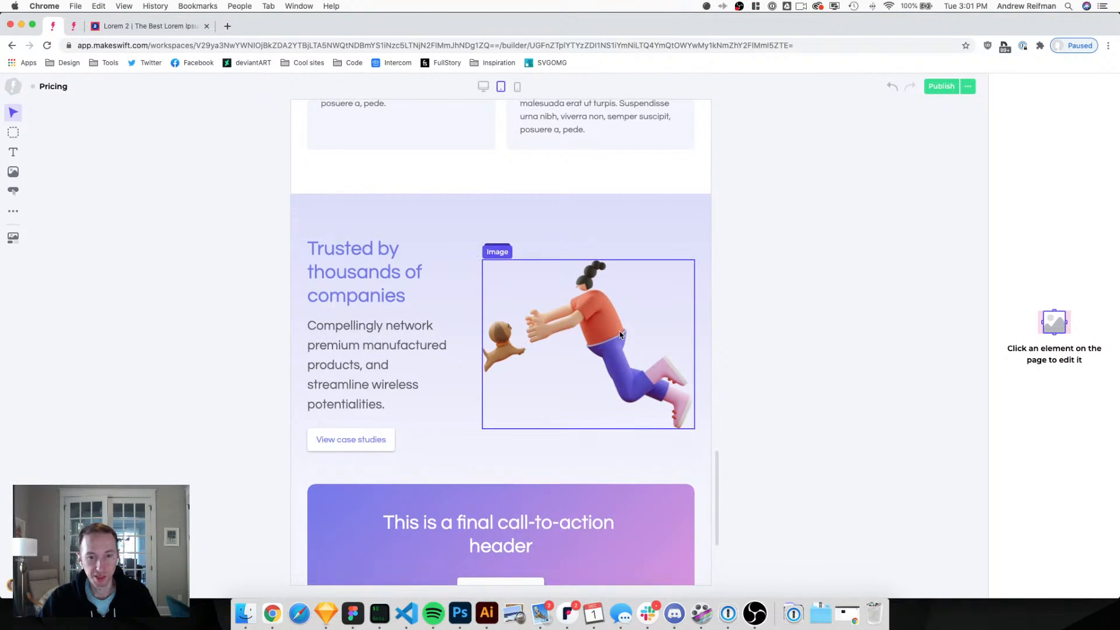
scroll(642, 332, down, 4)
scroll(758, 343, down, 1)
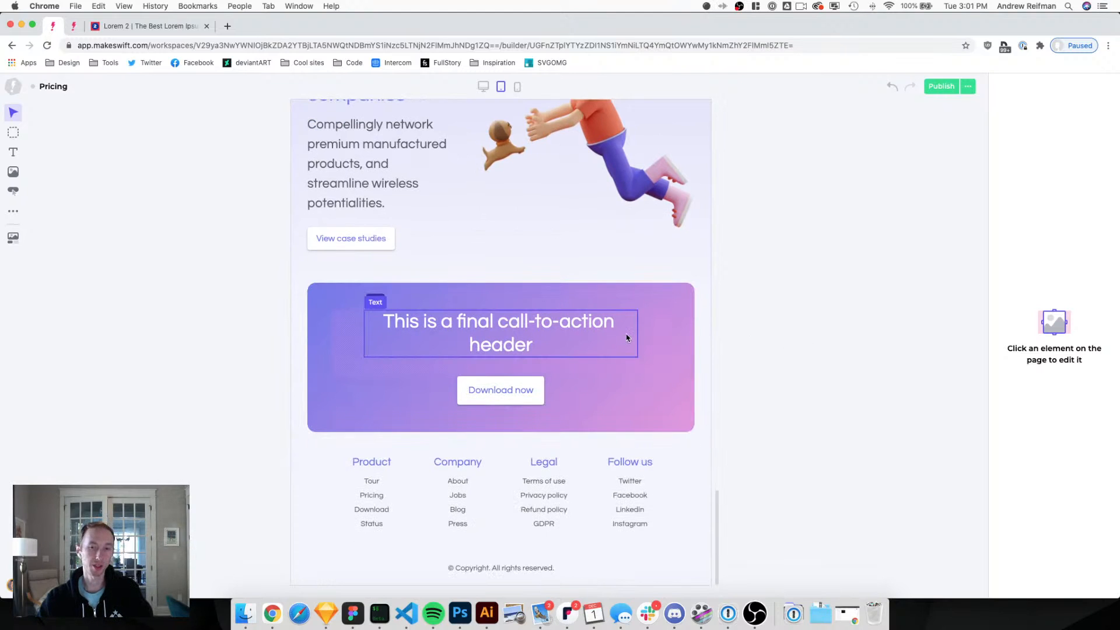
scroll(624, 340, up, 15)
scroll(627, 338, up, 13)
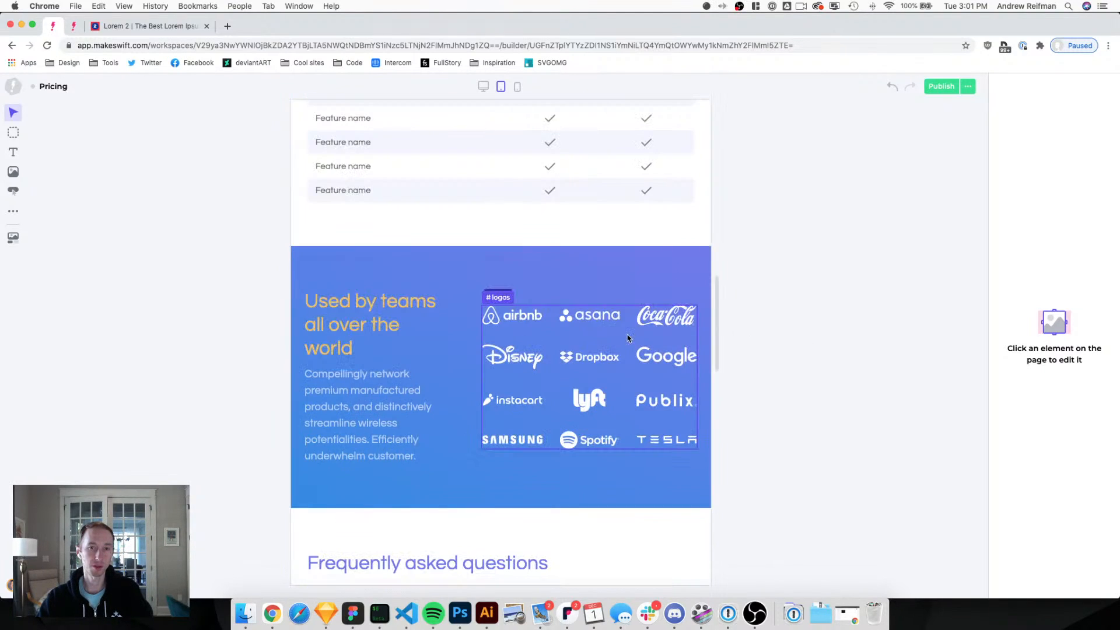
scroll(628, 339, down, 3)
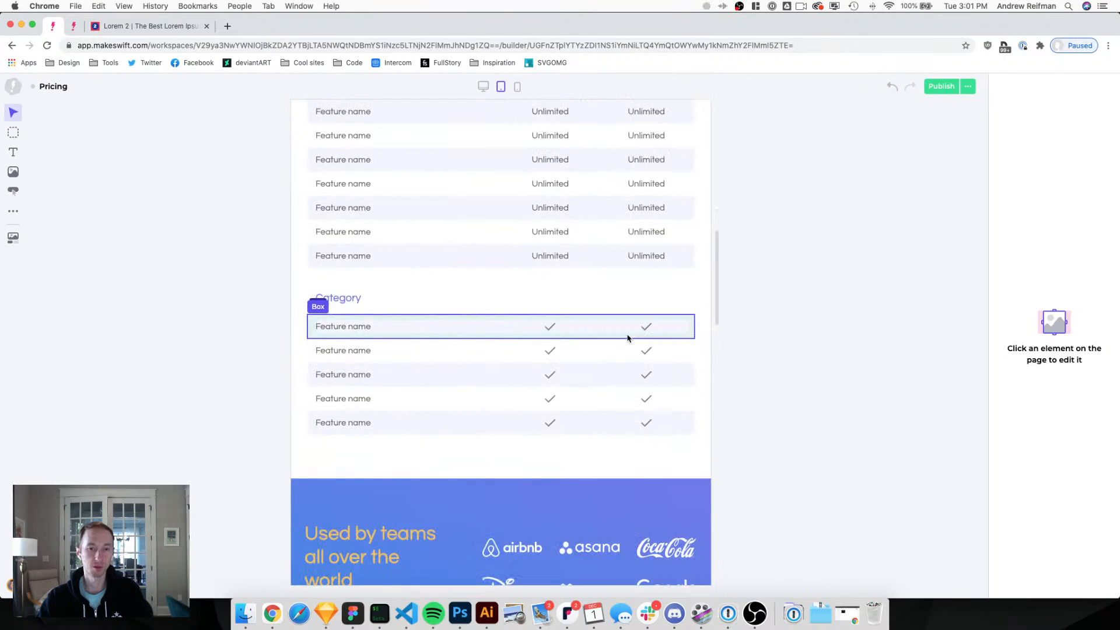
Slightly reduce the content section's bottom inner spacing between the Enterprise block and the comparison table.
scroll(628, 338, up, 6)
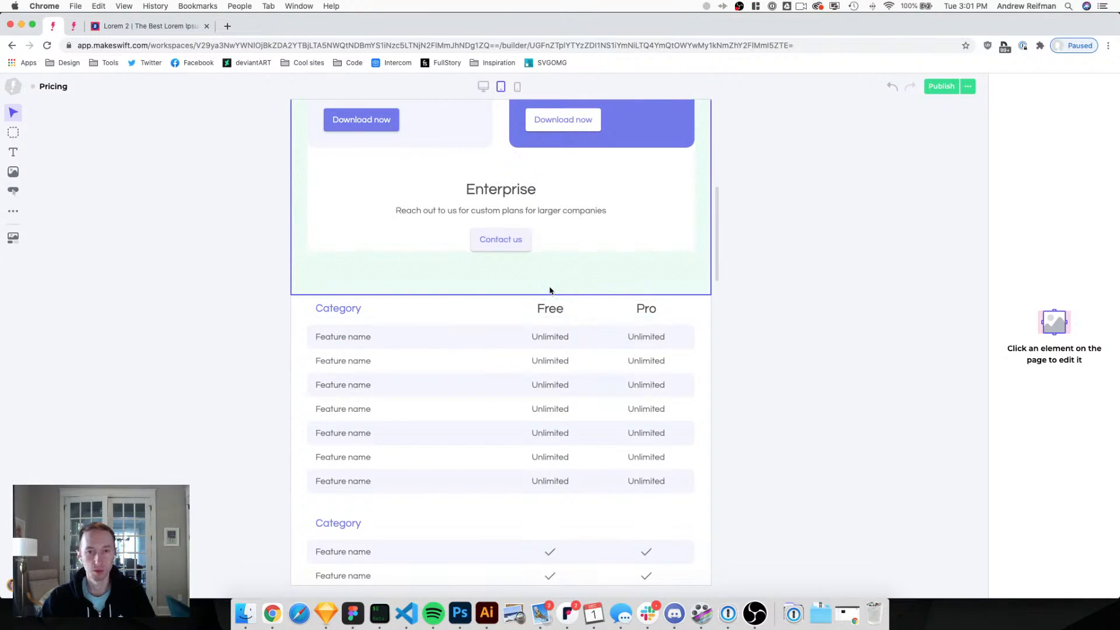
click(503, 293)
drag(502, 294, 503, 290)
click(748, 340)
scroll(795, 335, up, 9)
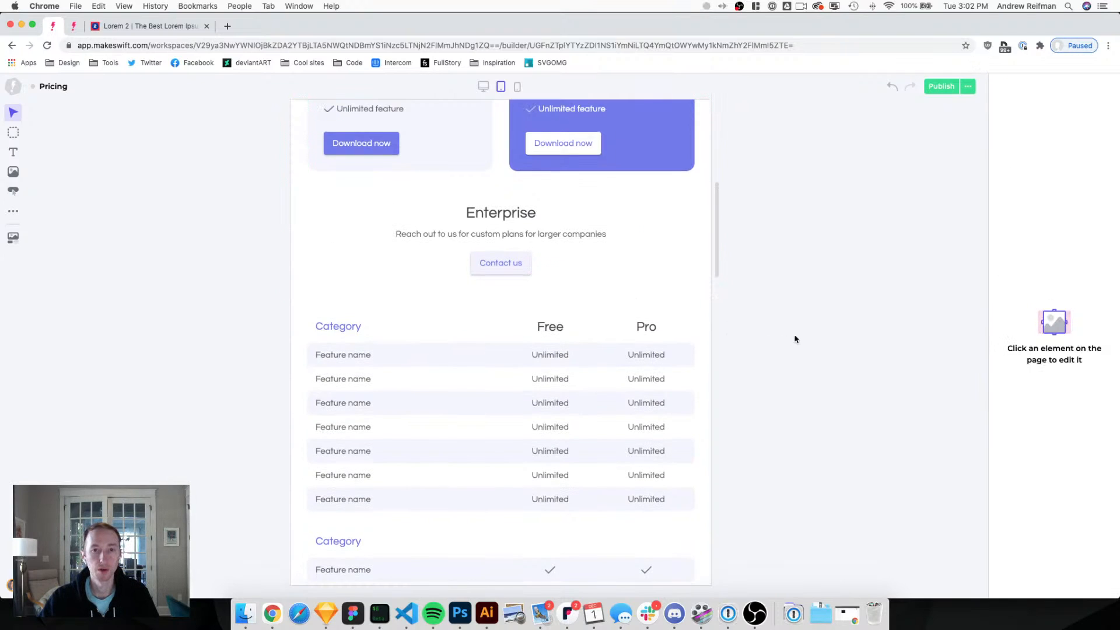
scroll(867, 353, up, 3)
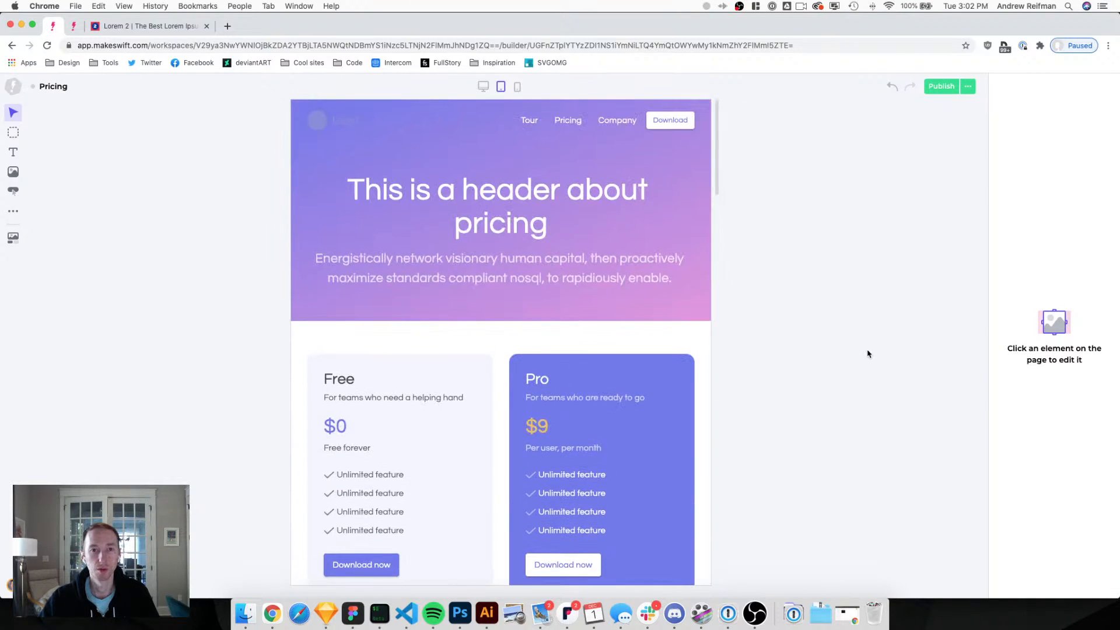
scroll(869, 350, down, 4)
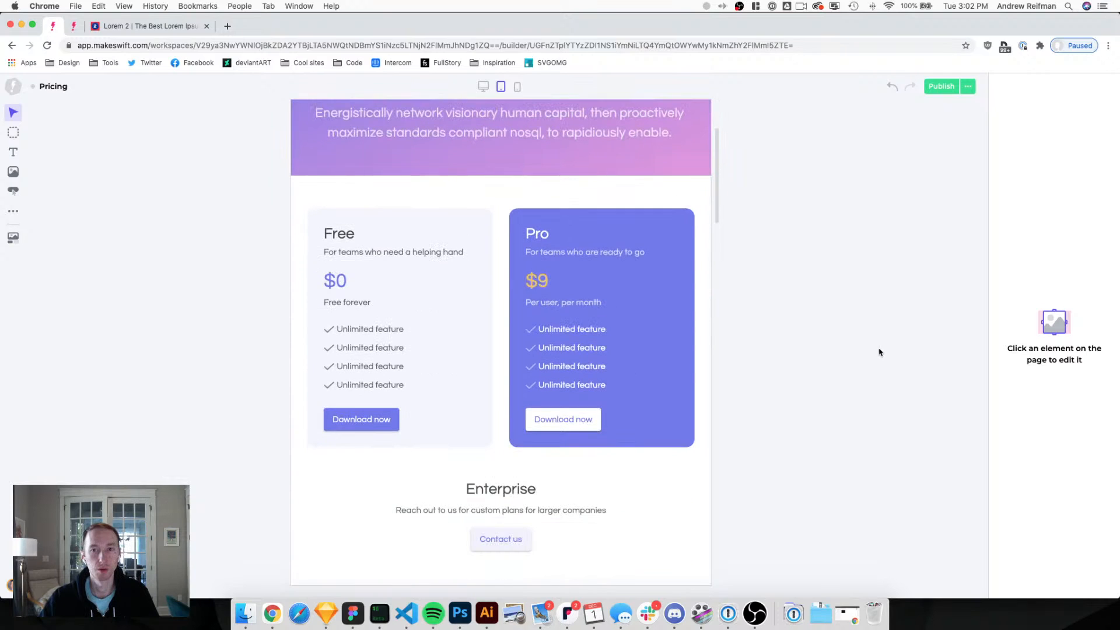
scroll(878, 351, up, 4)
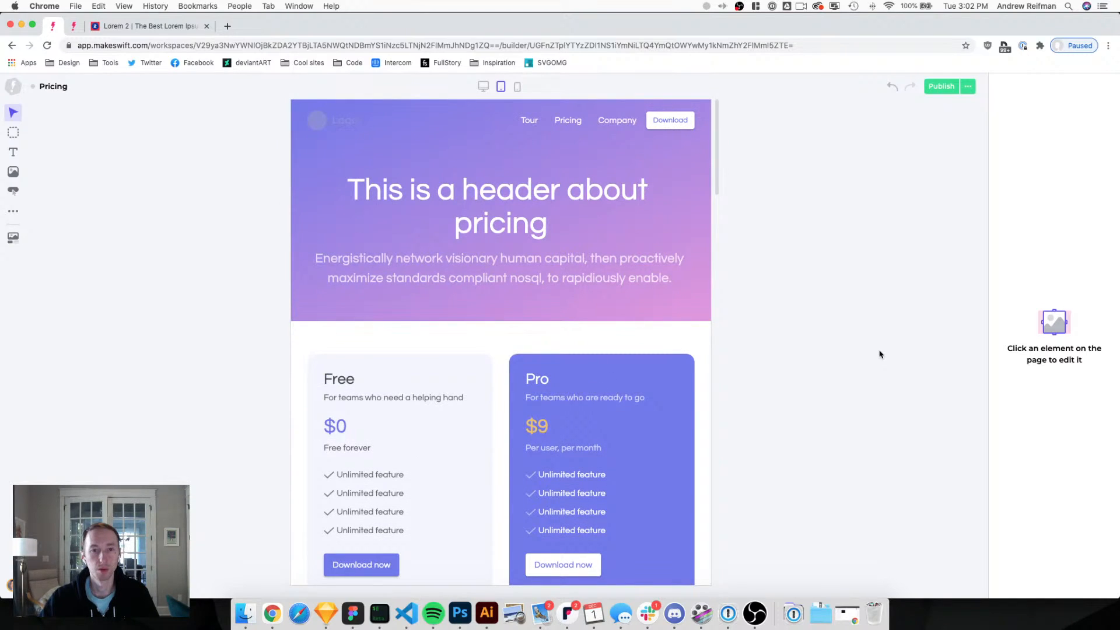
scroll(878, 353, down, 2)
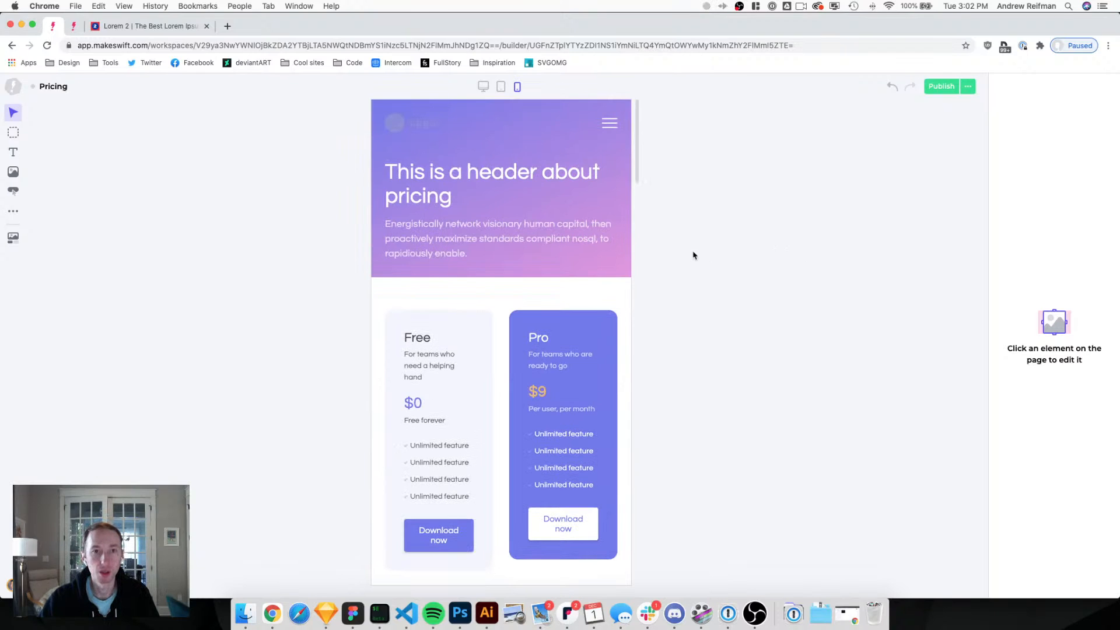
In the mobile layout, widen the Free card to the container's full width so the Pro card stacks below it.
click(502, 315)
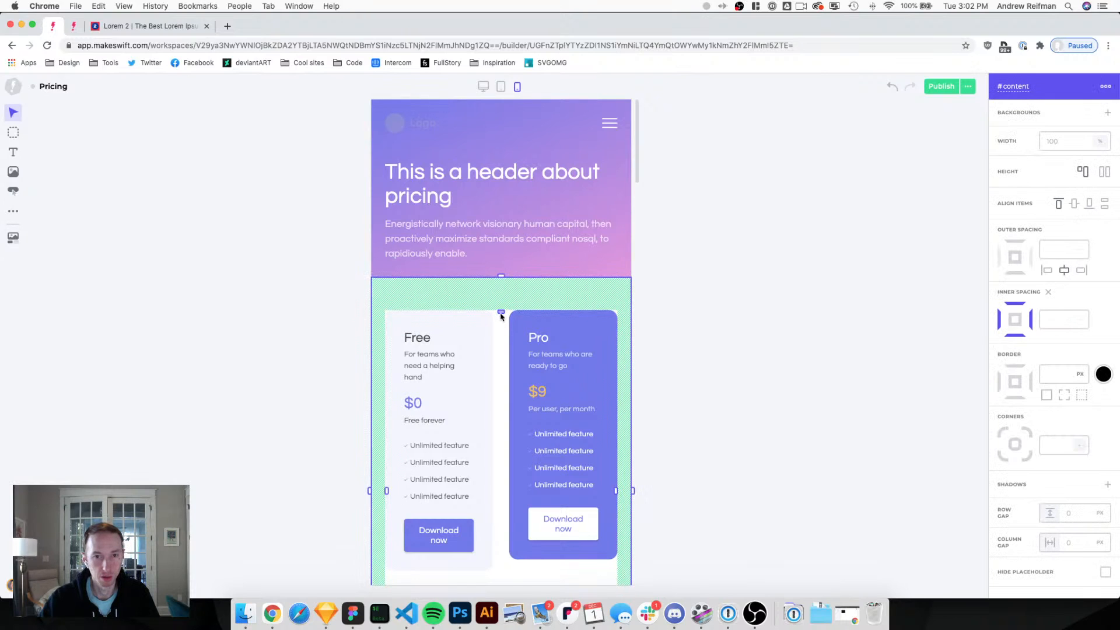
click(500, 336)
double_click(502, 339)
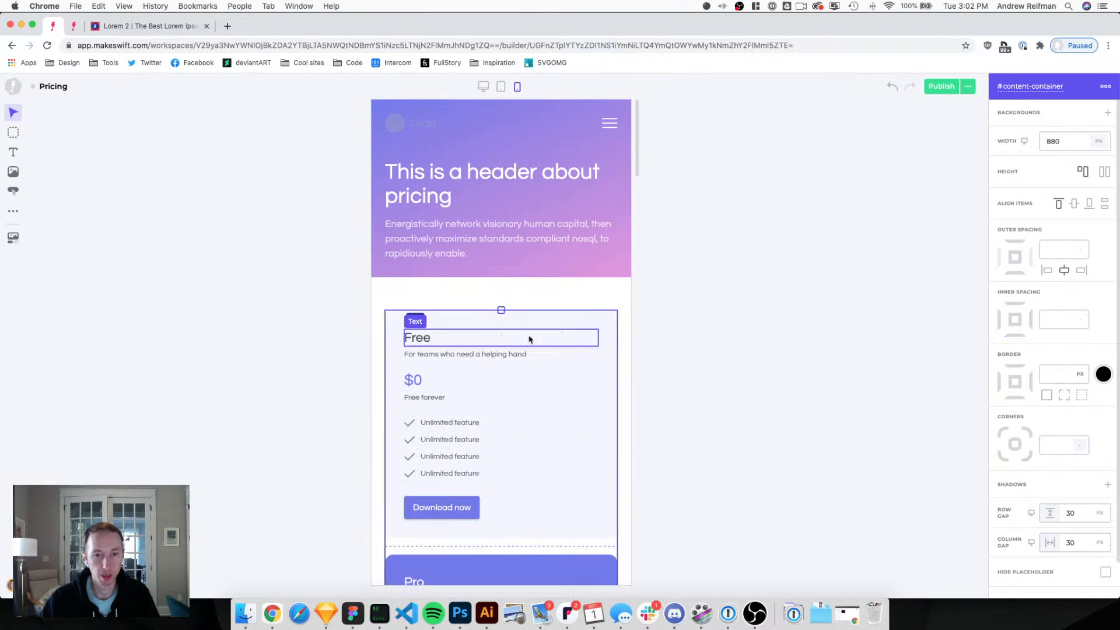
Set the mobile row gap of the pricing cards' container to 20 px.
scroll(618, 340, down, 1)
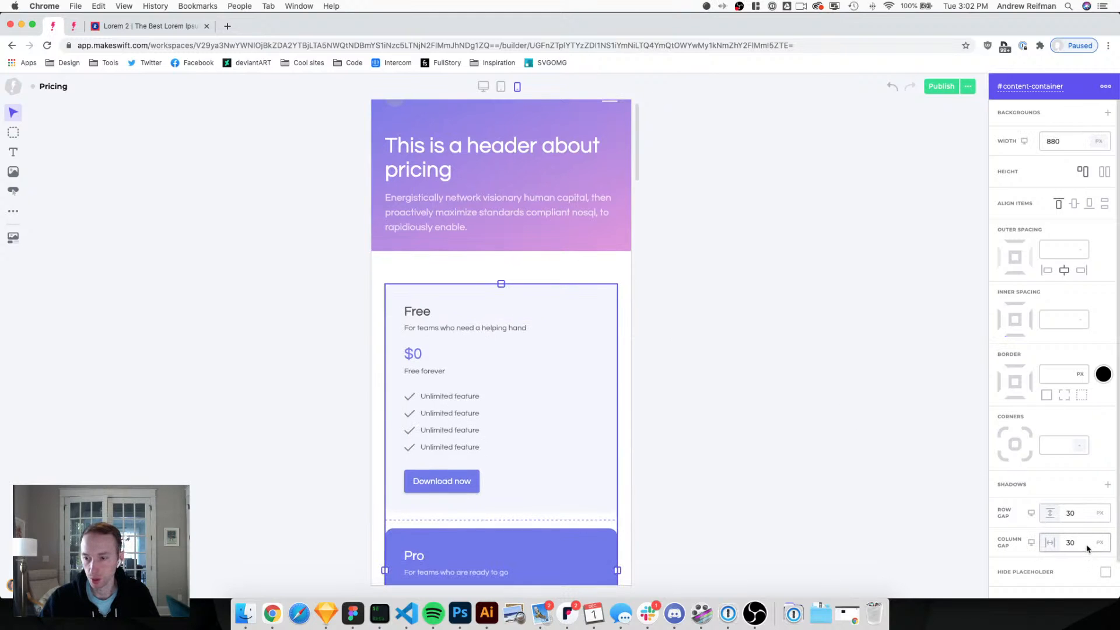
click(1074, 513)
text(20)
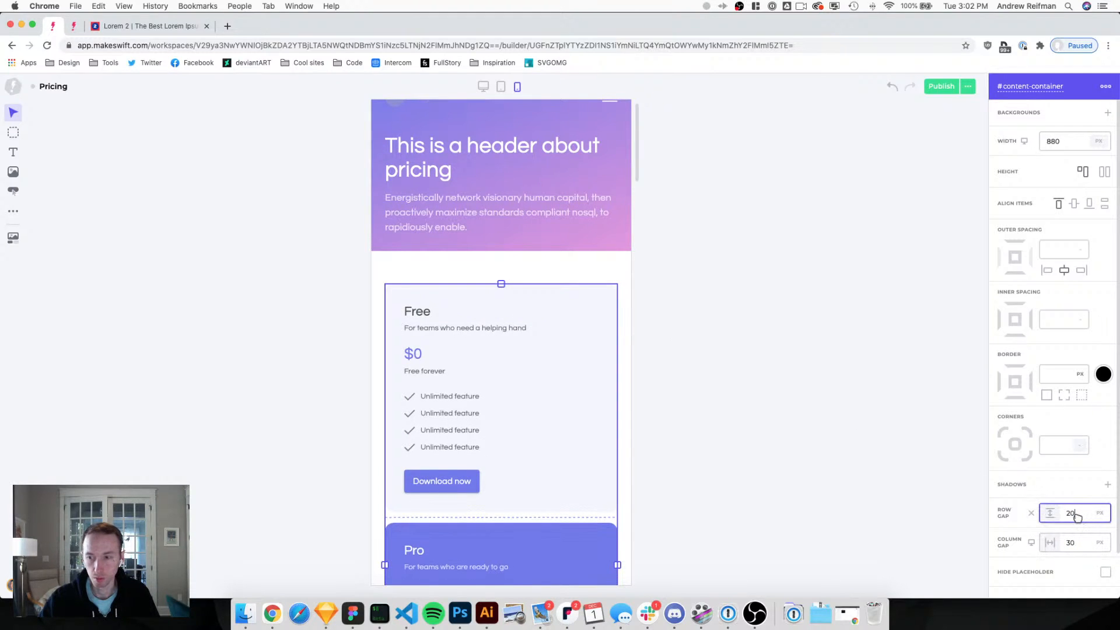
key(Return)
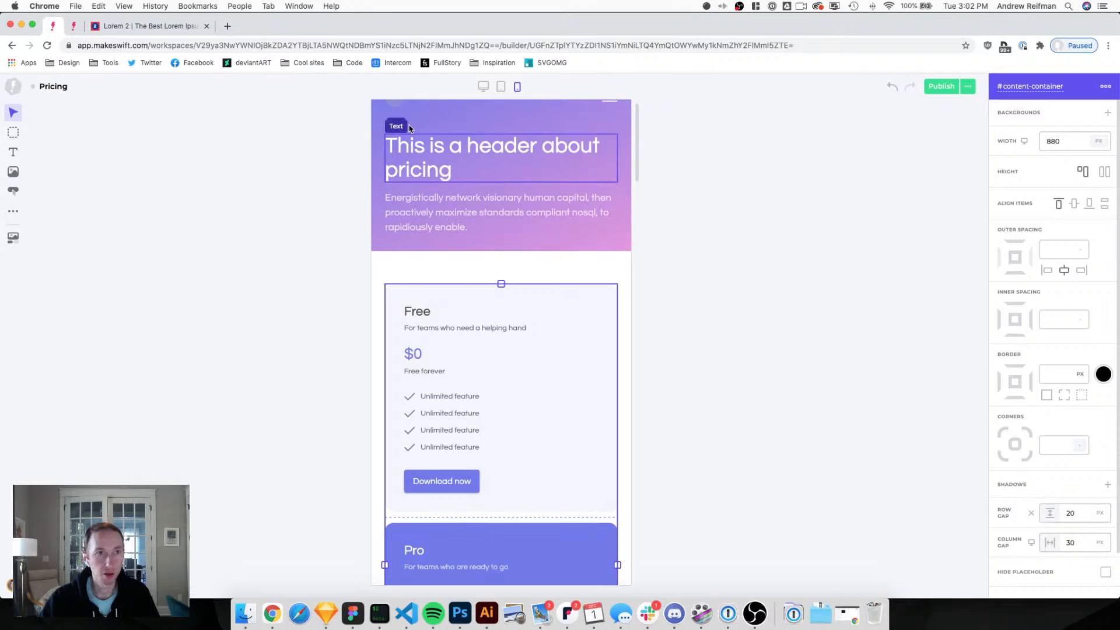
In the desktop layout, set both the row gap and the column gap of the pricing cards' container to 20 px.
click(322, 160)
key(1)
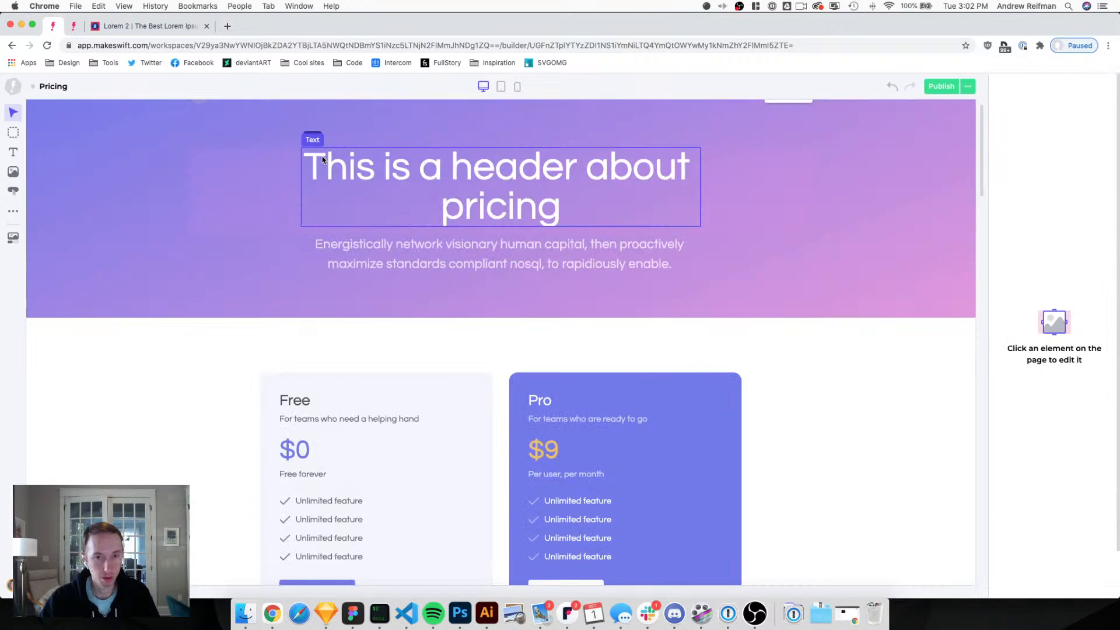
click(500, 420)
click(1071, 513)
text(20)
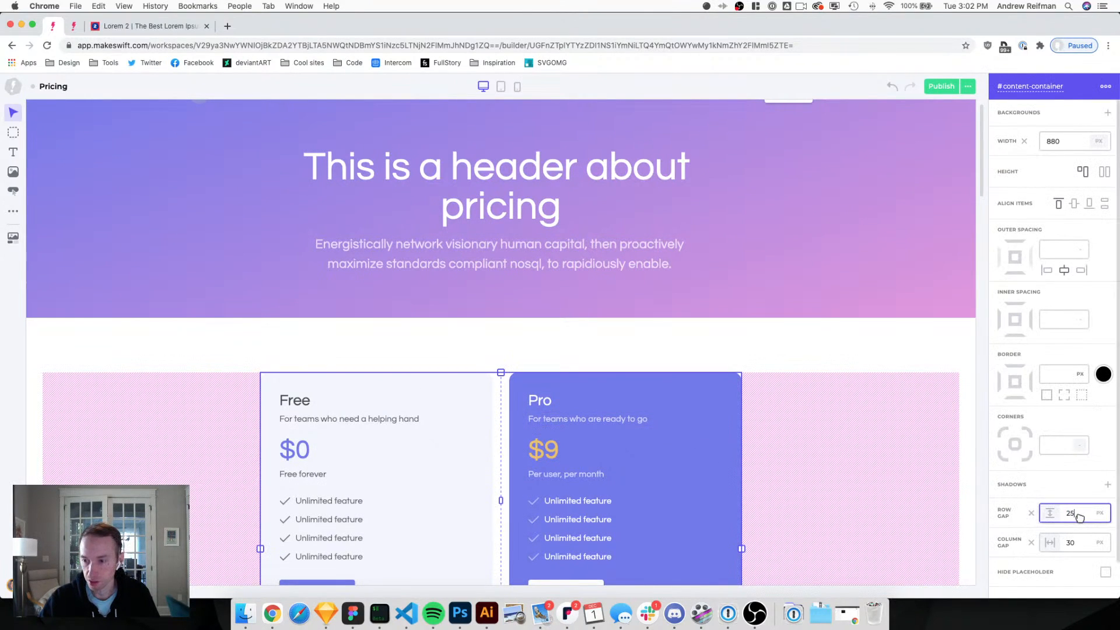
key(Return)
scroll(857, 510, down, 2)
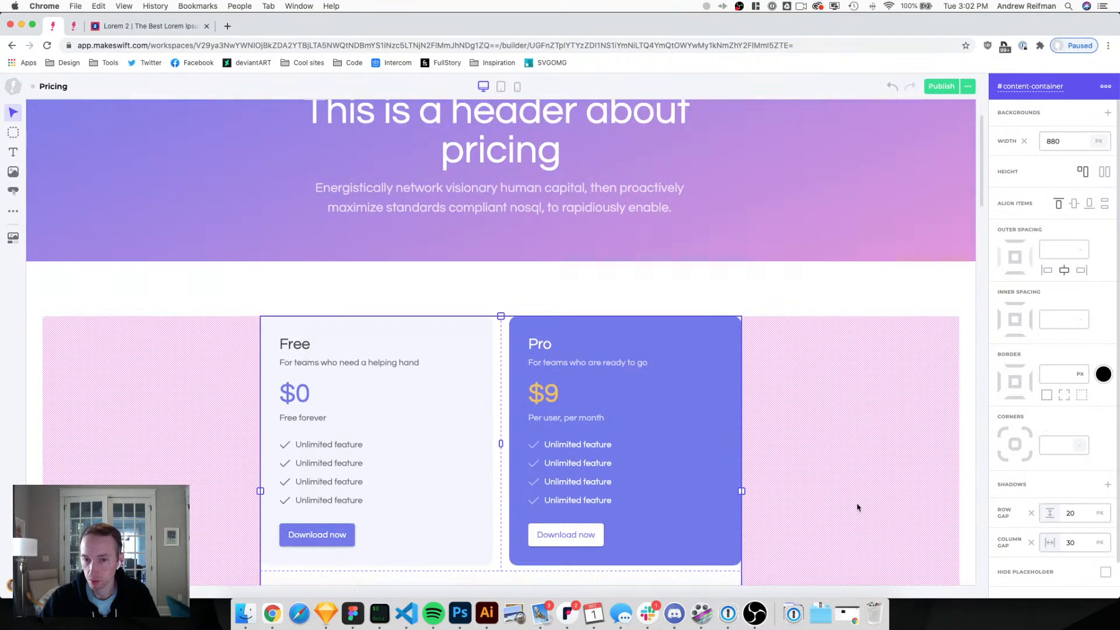
click(1079, 543)
text(20)
key(Return)
scroll(905, 498, down, 1)
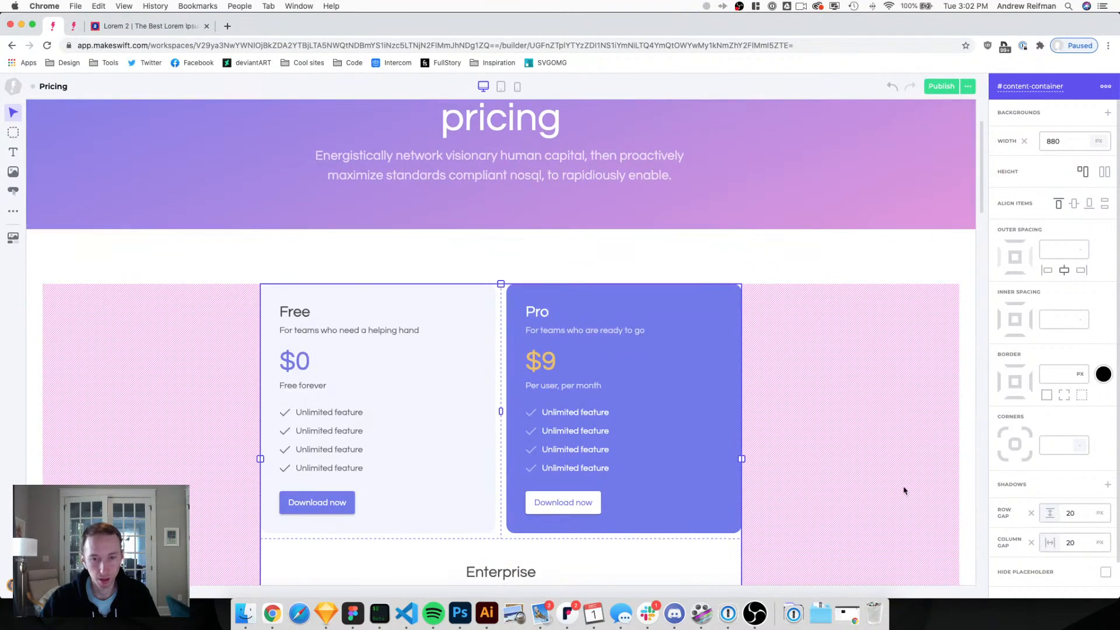
In the mobile layout, set the font size of the Free card's $0 price to 40 px.
key(2)
key(3)
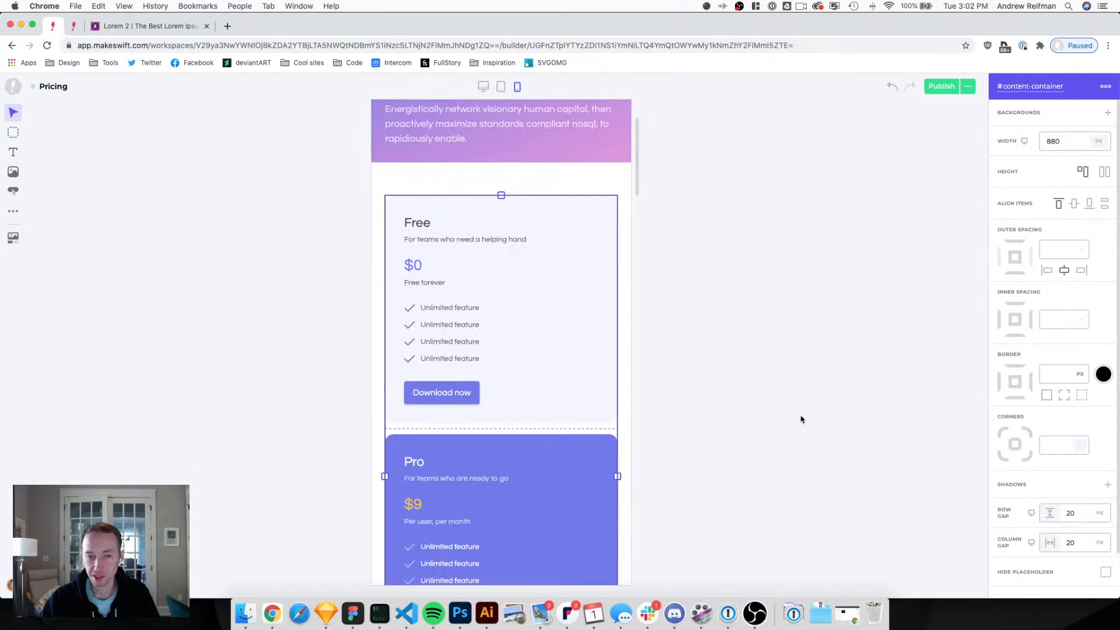
scroll(773, 397, down, 3)
scroll(770, 387, up, 5)
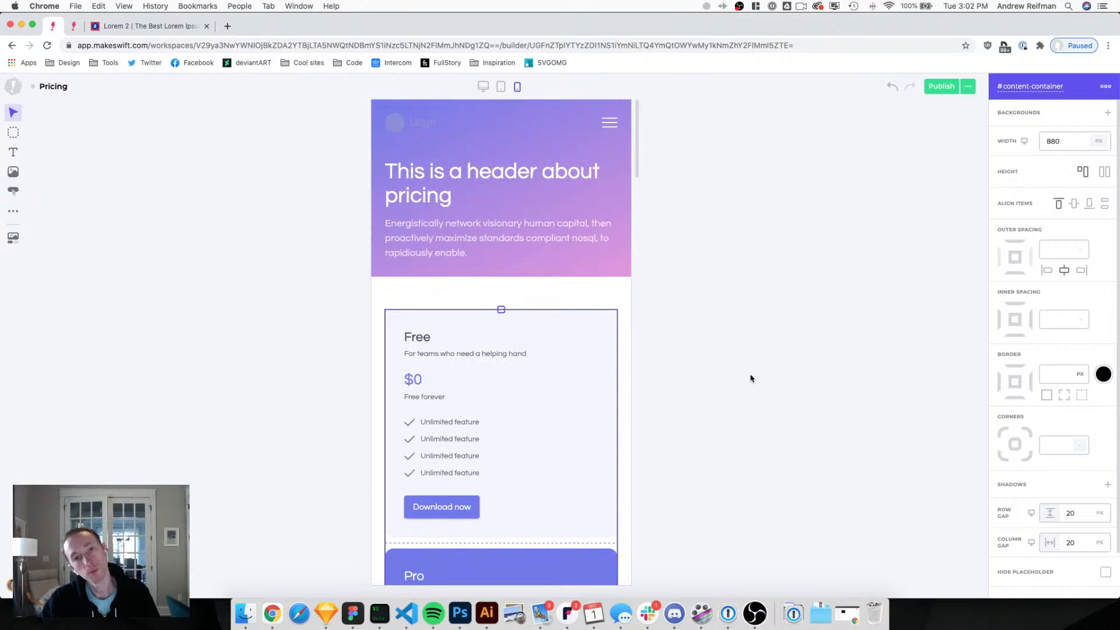
click(428, 387)
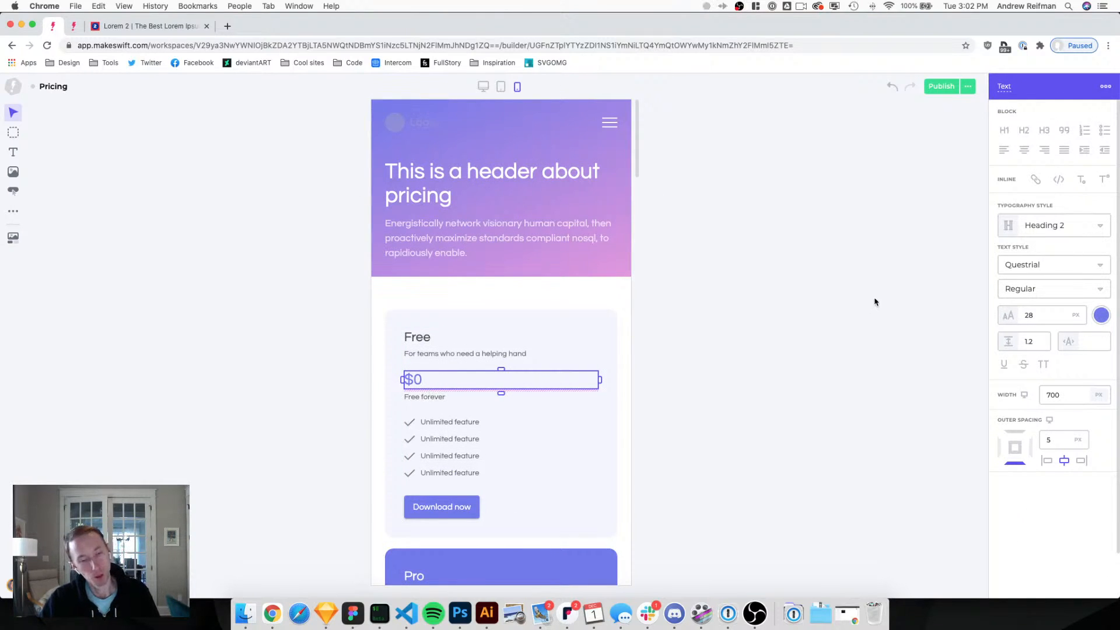
key(1)
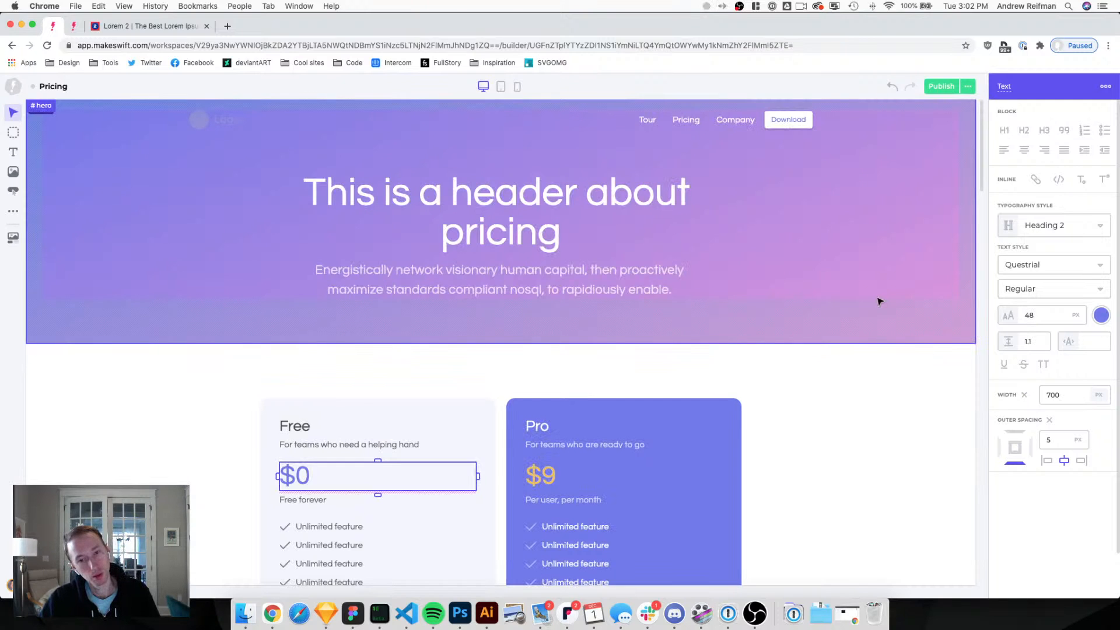
key(2)
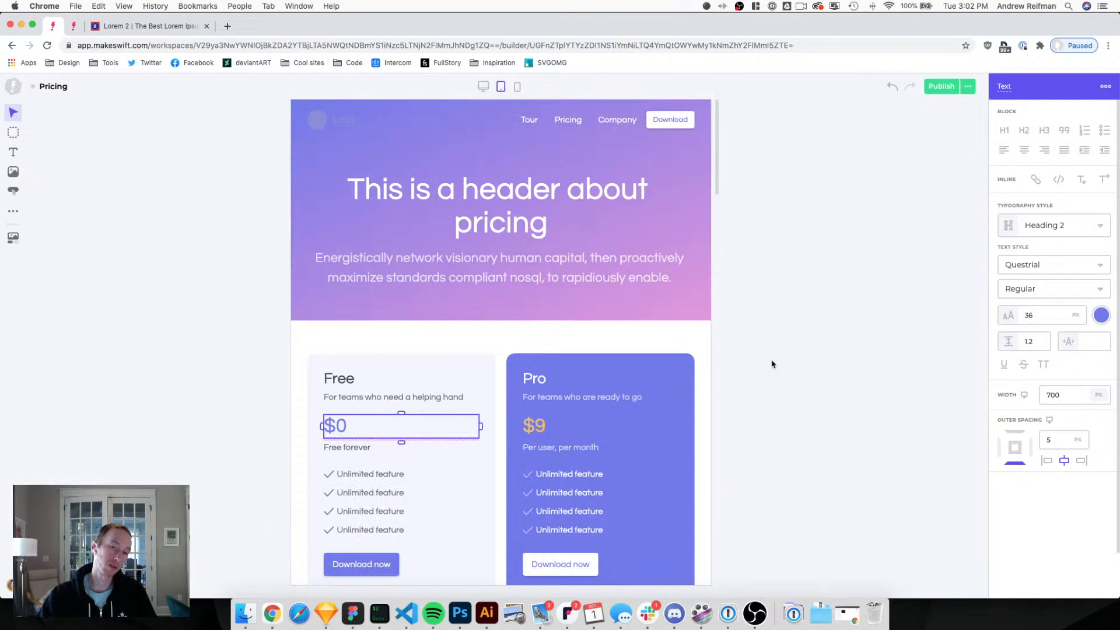
key(3)
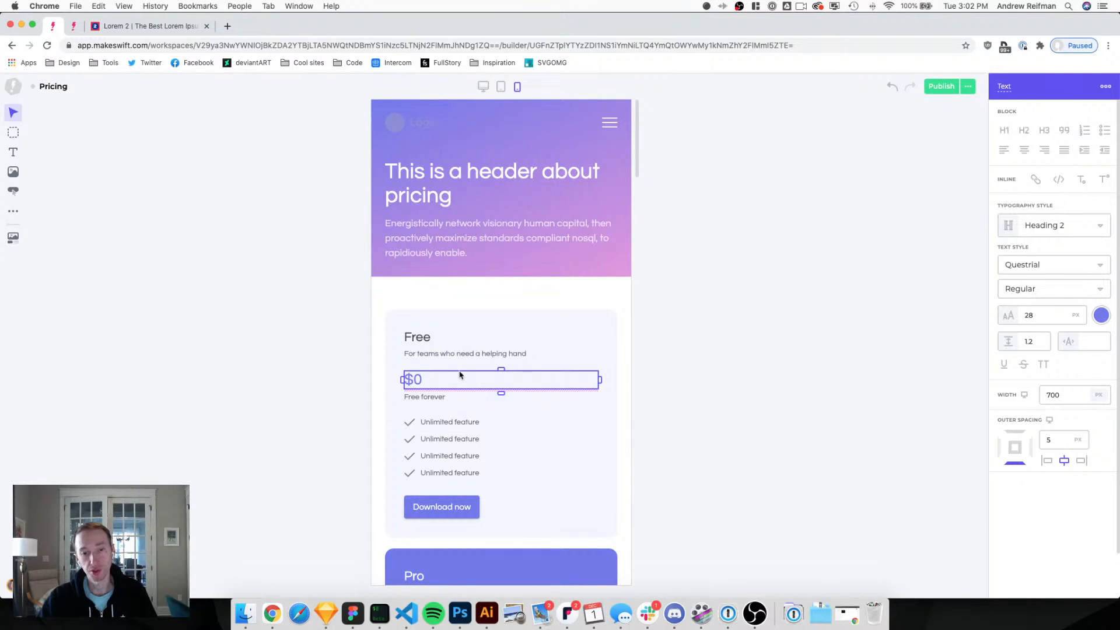
double_click(1045, 317)
text(38)
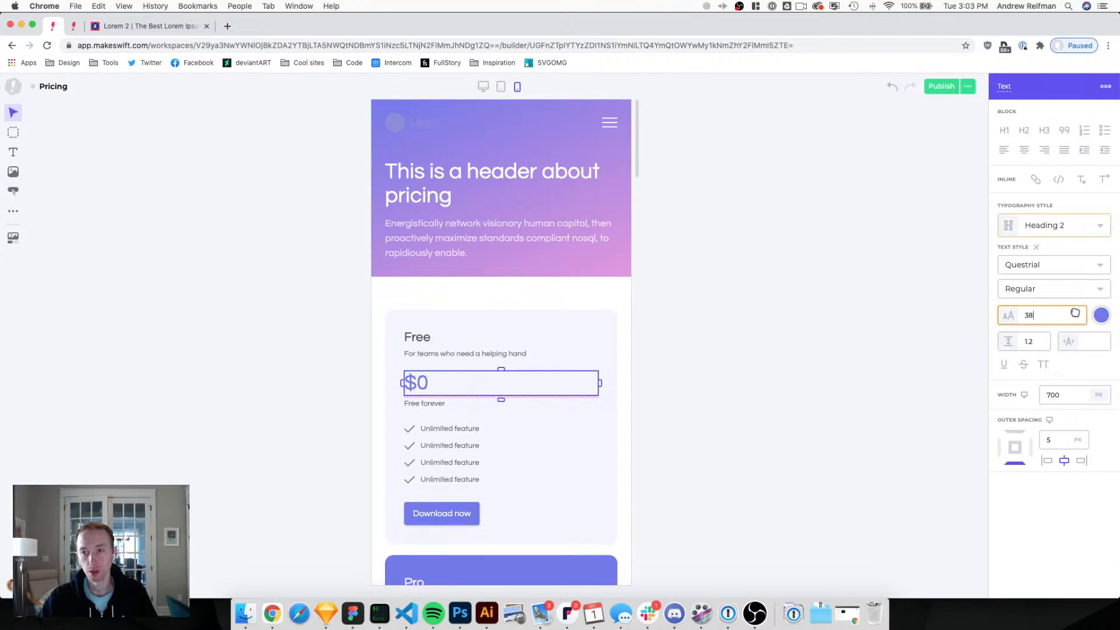
key(Up)
key(Up)
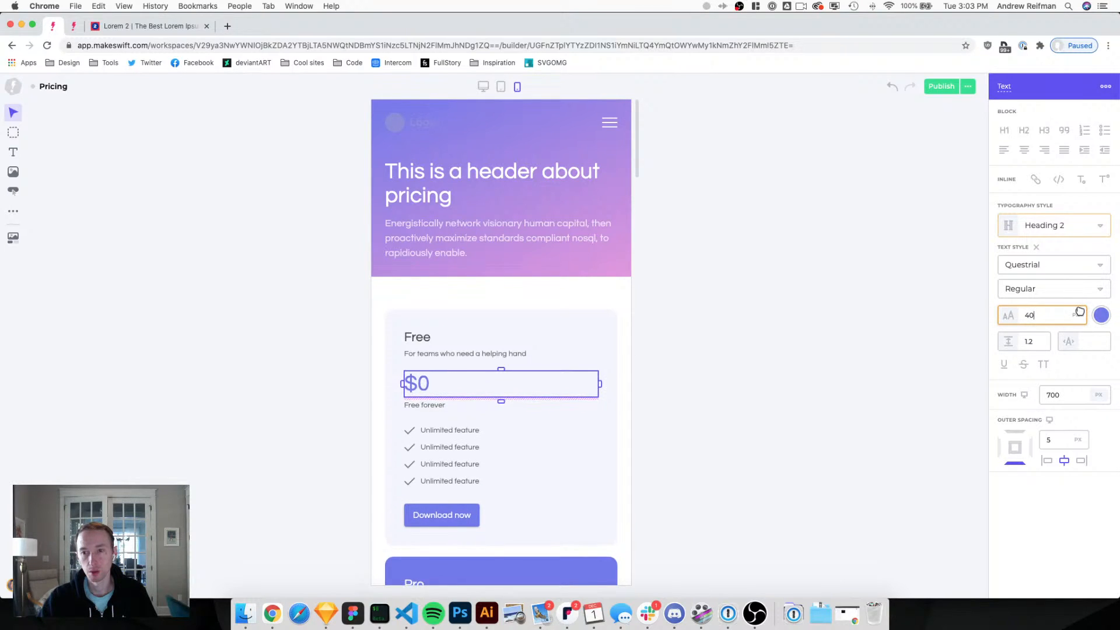
Set the mobile font size of the Pro card's $9 price to 40 px.
scroll(768, 308, down, 5)
click(410, 343)
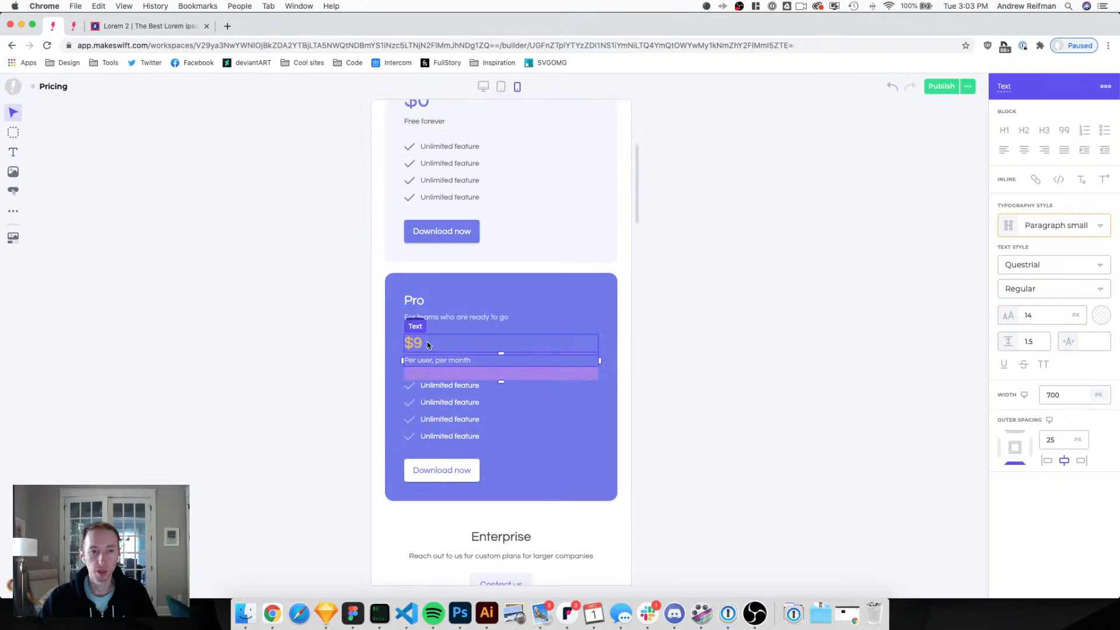
click(427, 344)
double_click(1070, 315)
text(29)
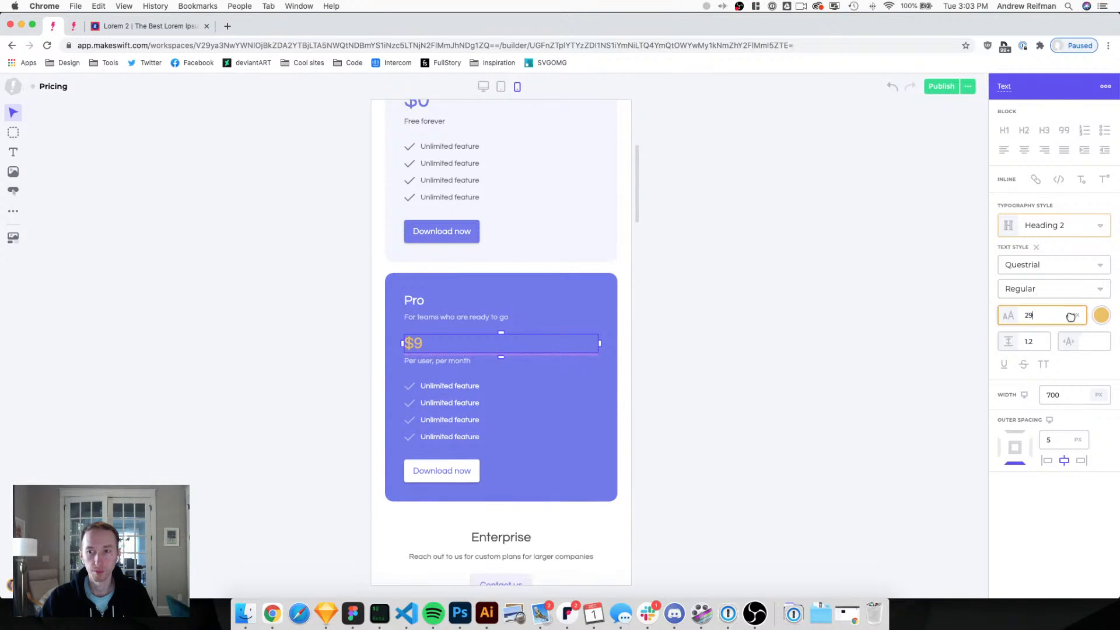
key(shift+Up)
key(Up)
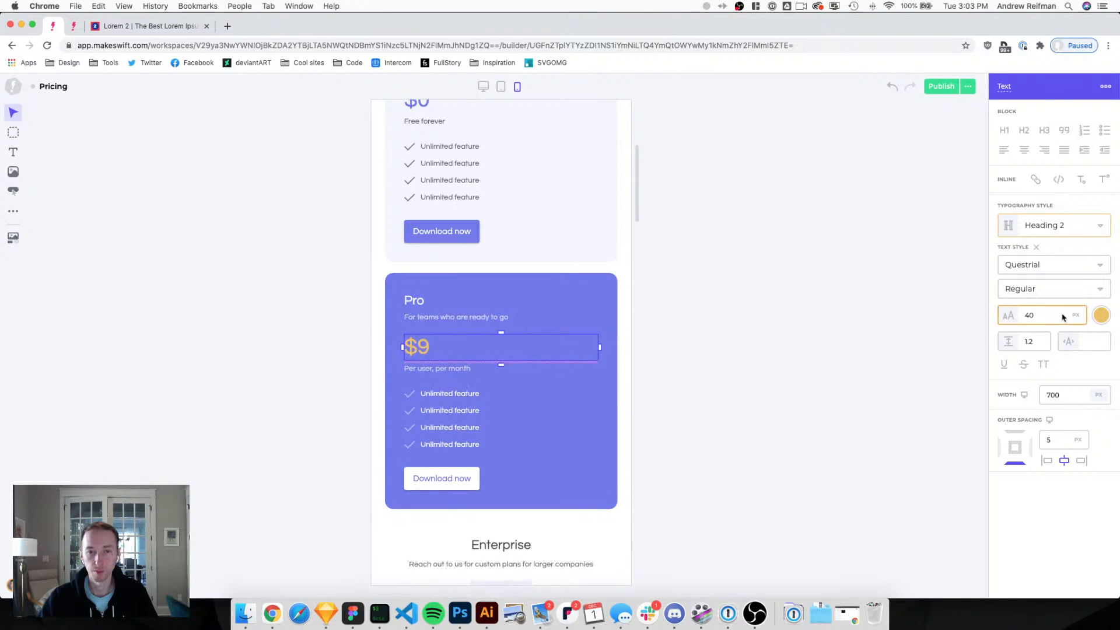
click(876, 314)
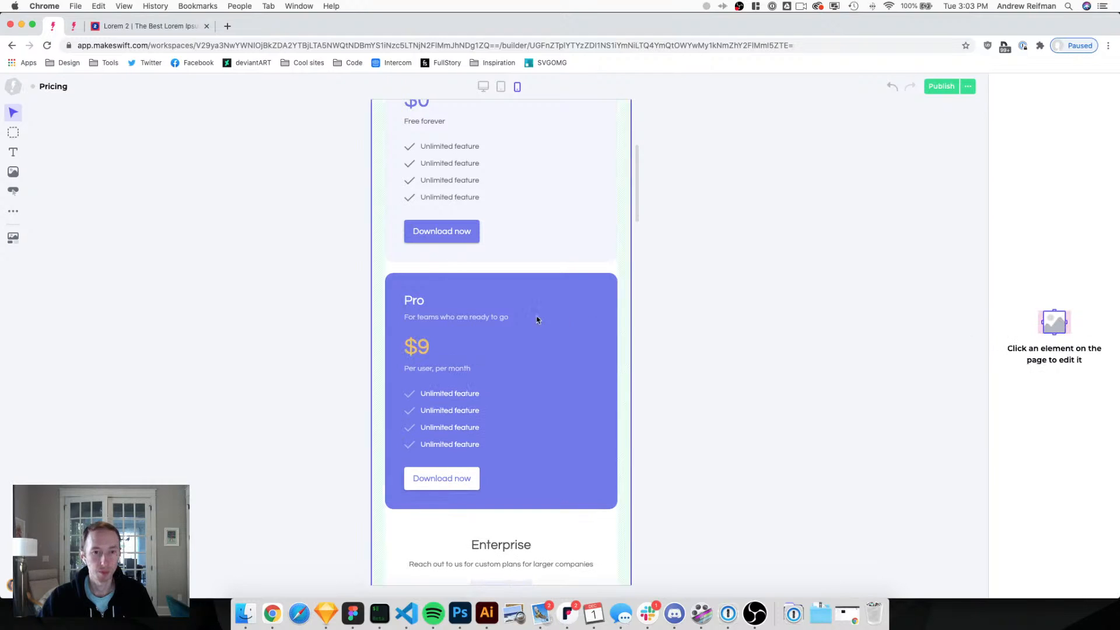
Try a 15 px font size on the Pro card's "For teams who are ready to go" text, and undo it.
click(485, 319)
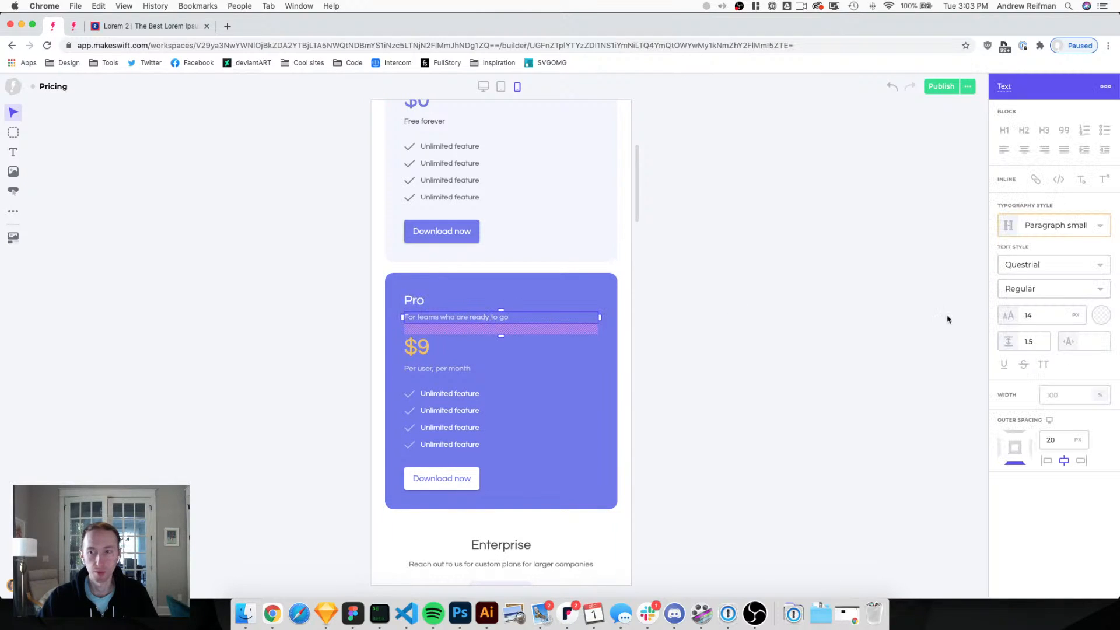
click(1030, 315)
key(Up)
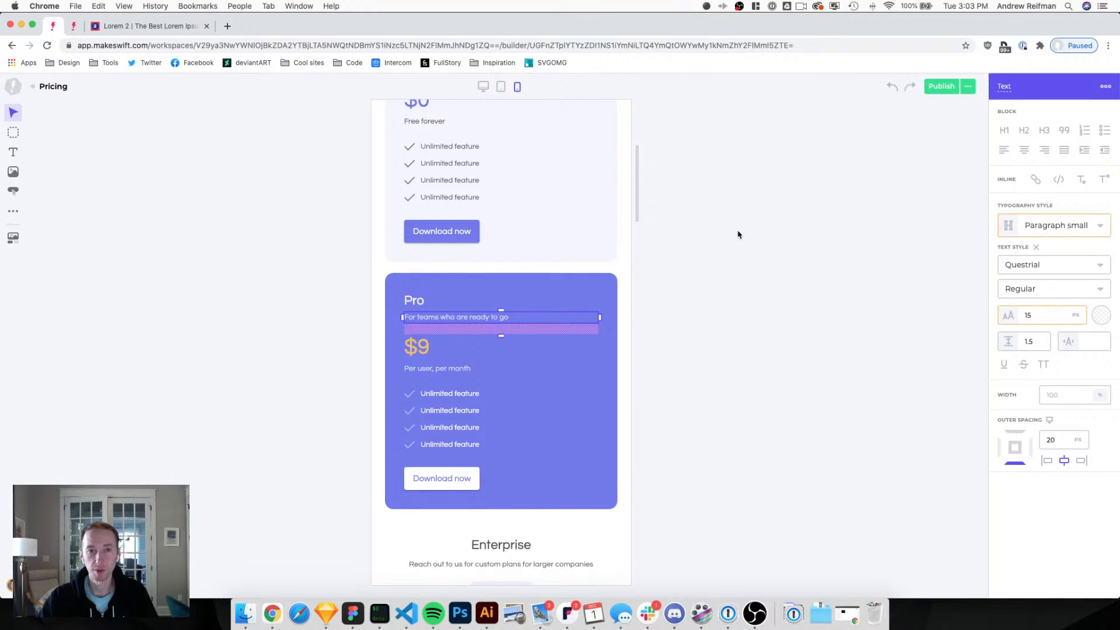
scroll(738, 235, up, 3)
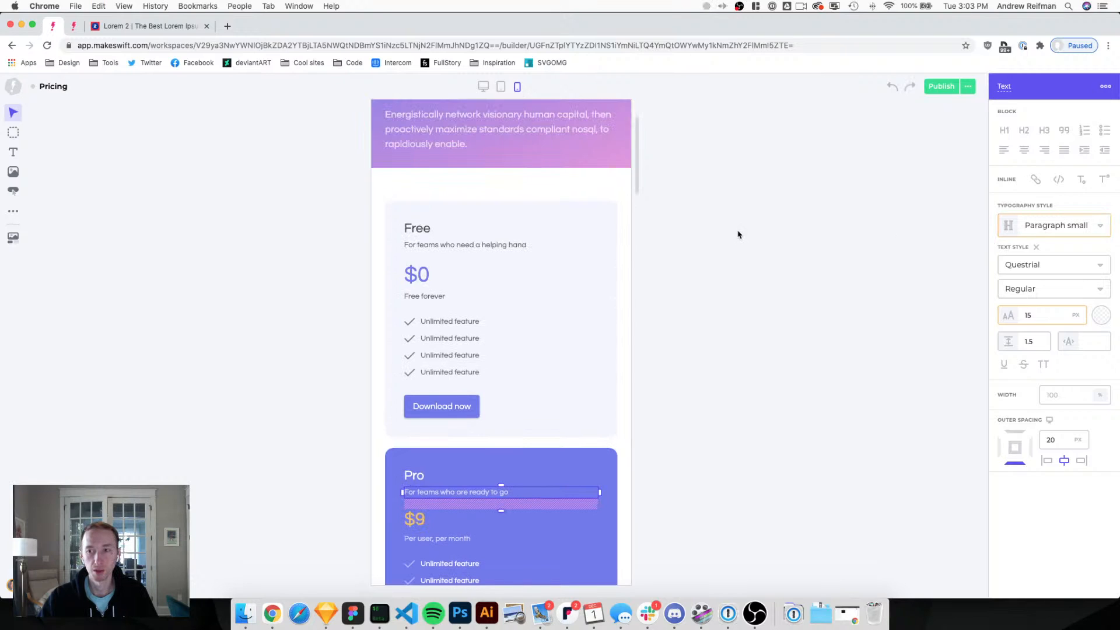
click(745, 284)
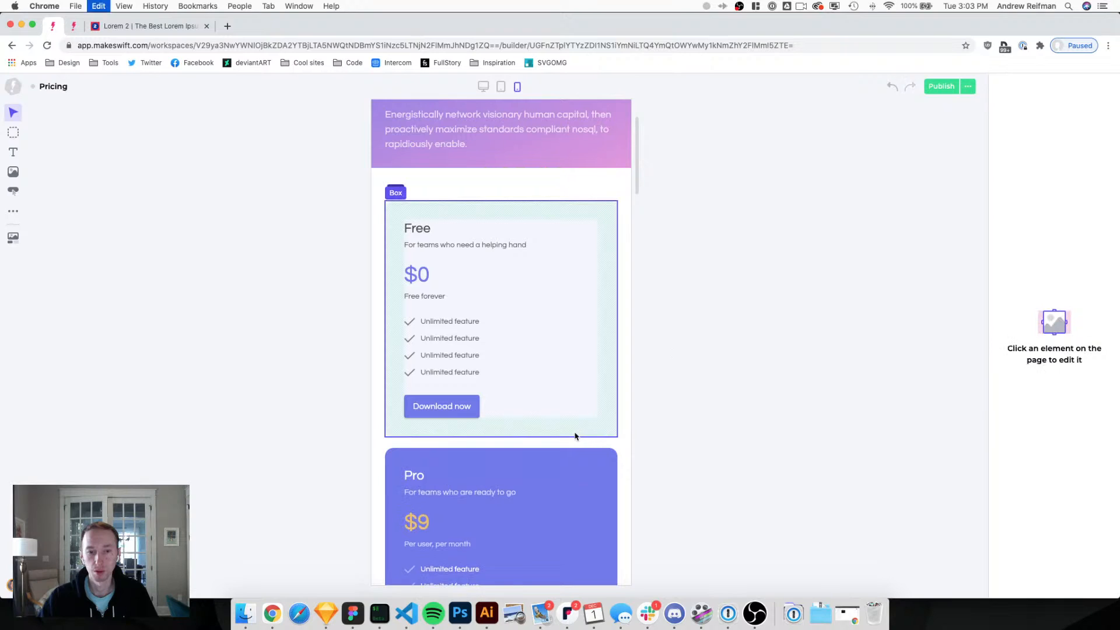
click(479, 497)
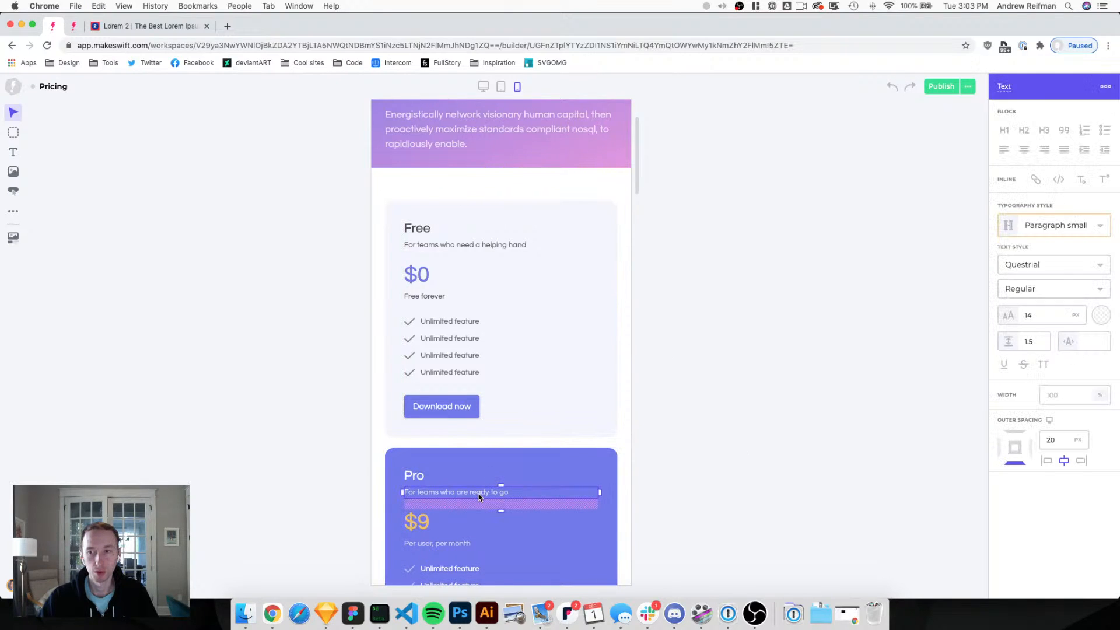
Set the mobile font size of the first "Unlimited feature" text in the Free card to 15 px.
click(447, 321)
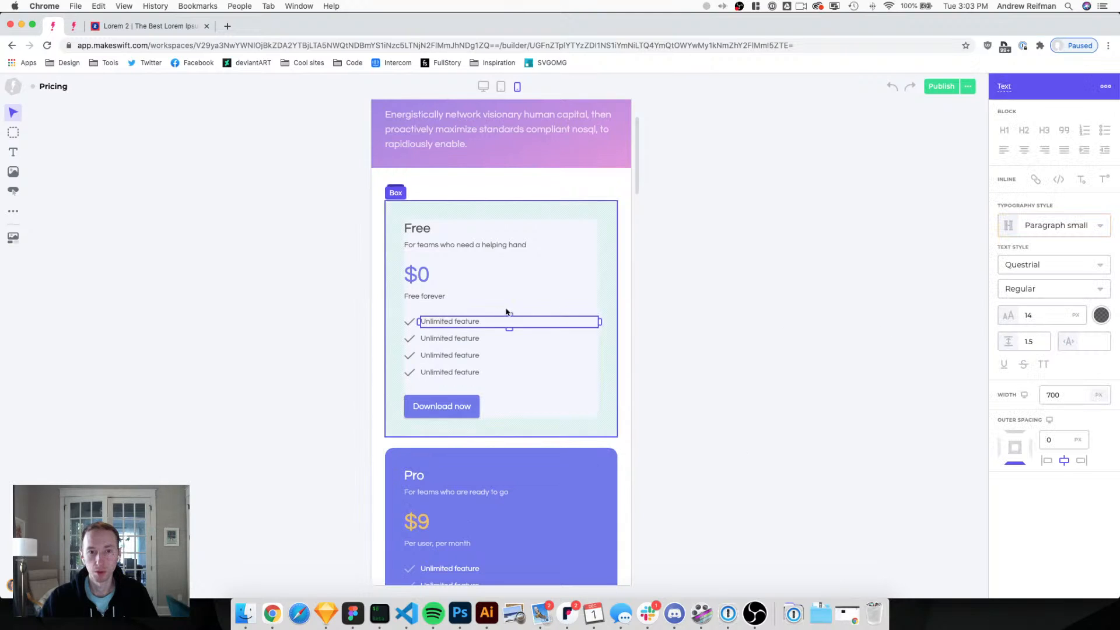
click(414, 325)
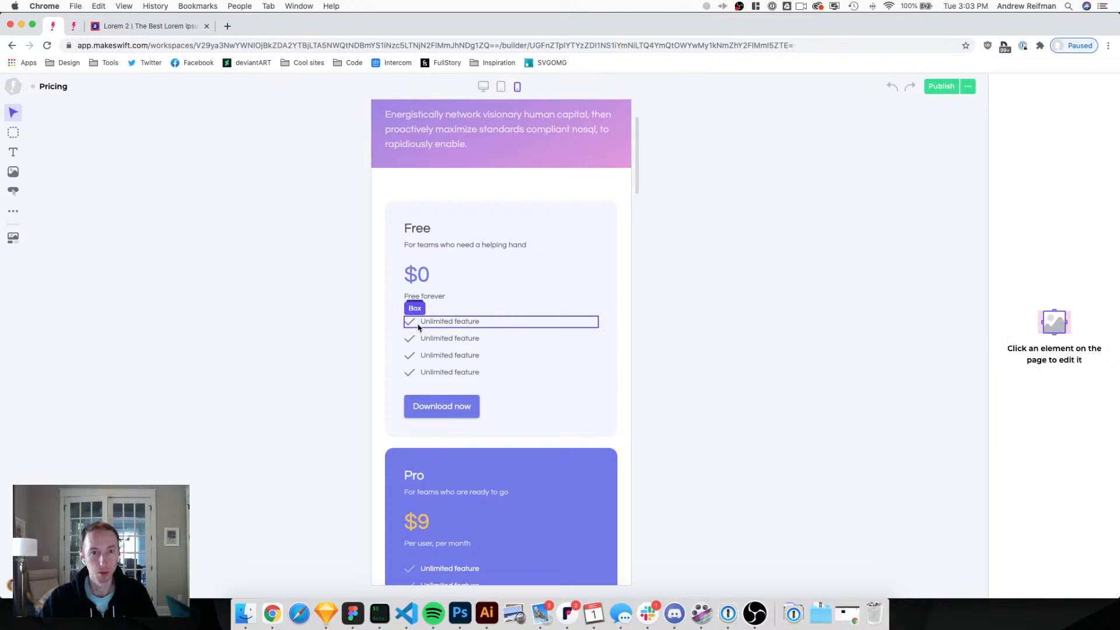
click(418, 323)
click(761, 319)
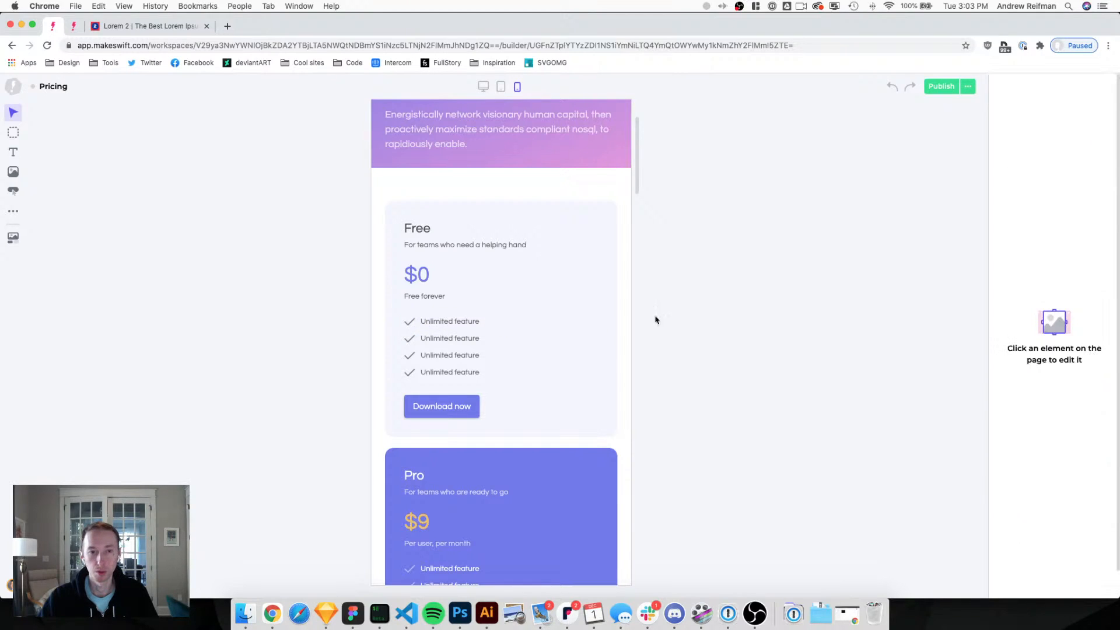
click(435, 323)
click(1044, 319)
key(Up)
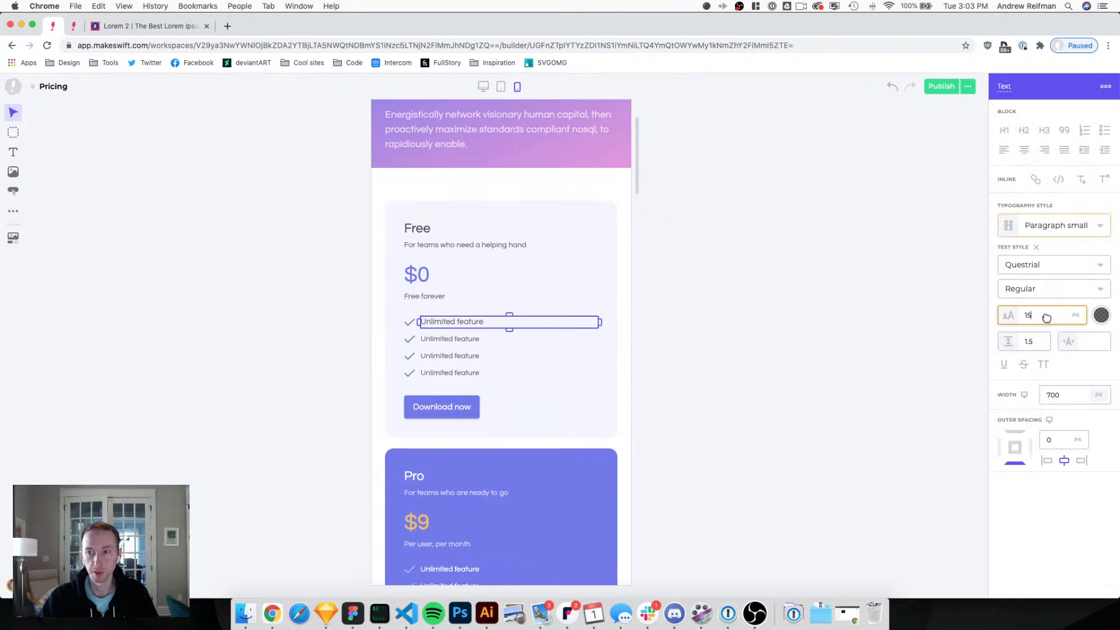
Update the global "Paragraph small" typography style with the feature text's new mobile size.
click(1044, 232)
click(1026, 264)
click(466, 428)
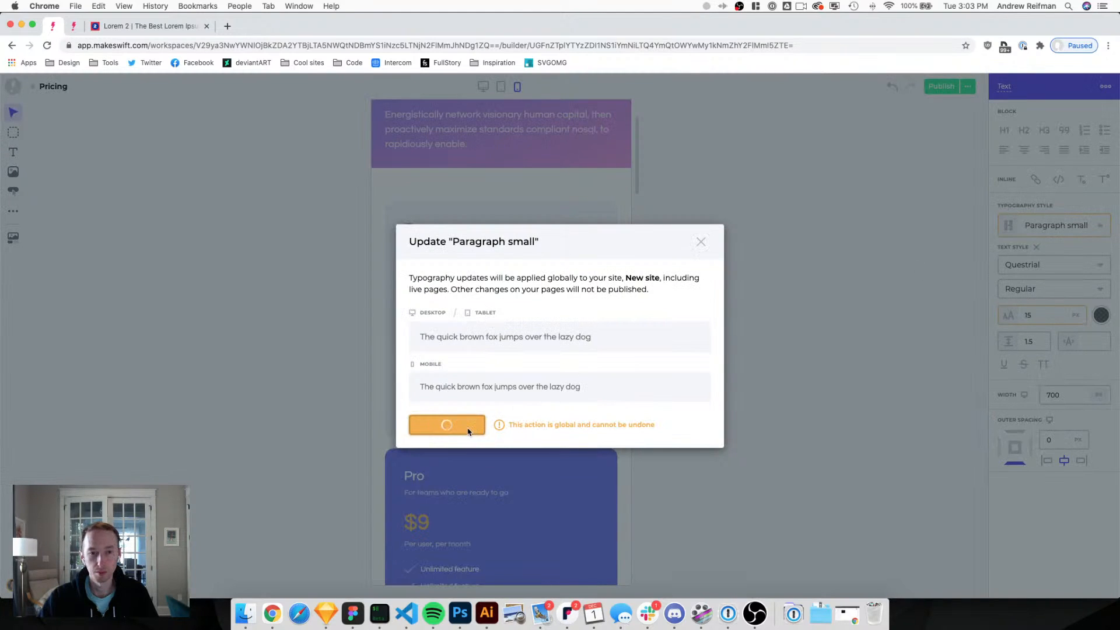
Reduce the mobile inner spacing of the Free card.
click(811, 355)
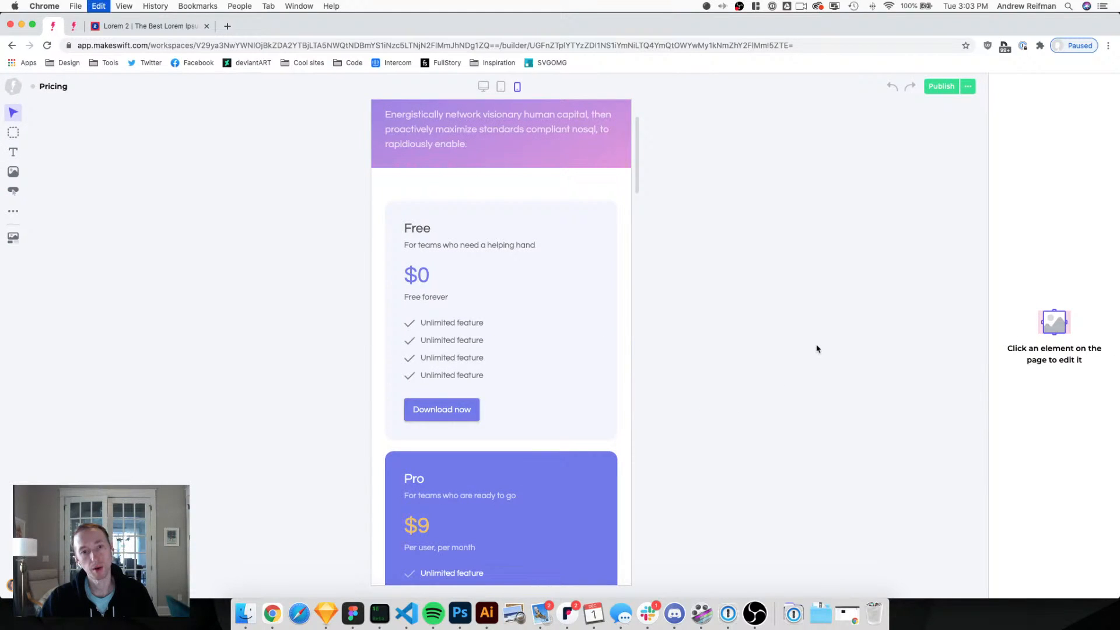
scroll(815, 350, down, 5)
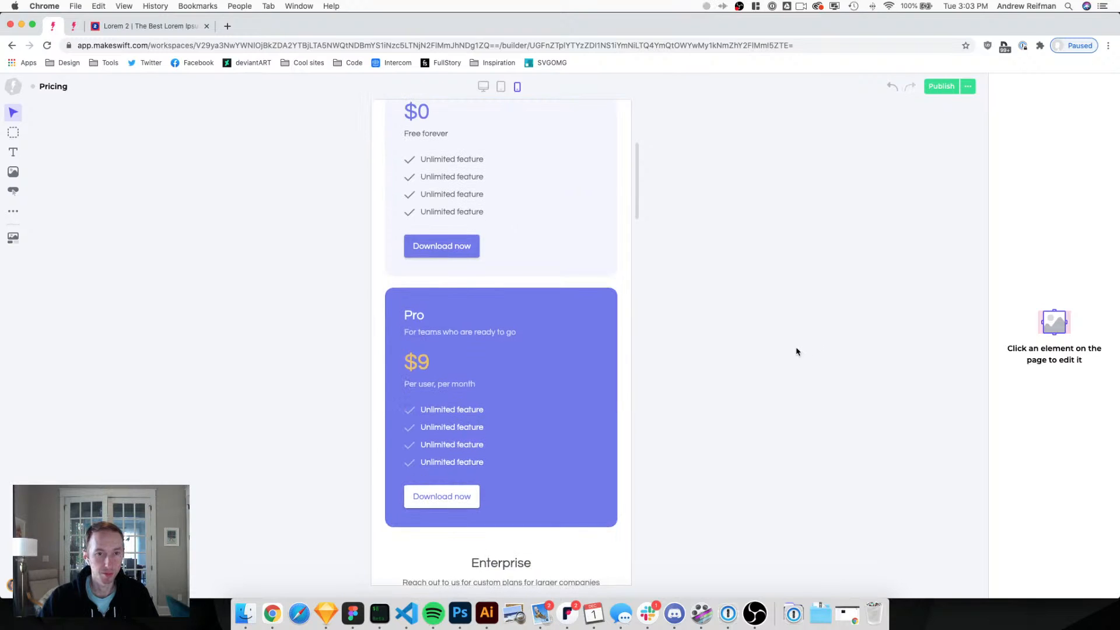
scroll(797, 351, up, 8)
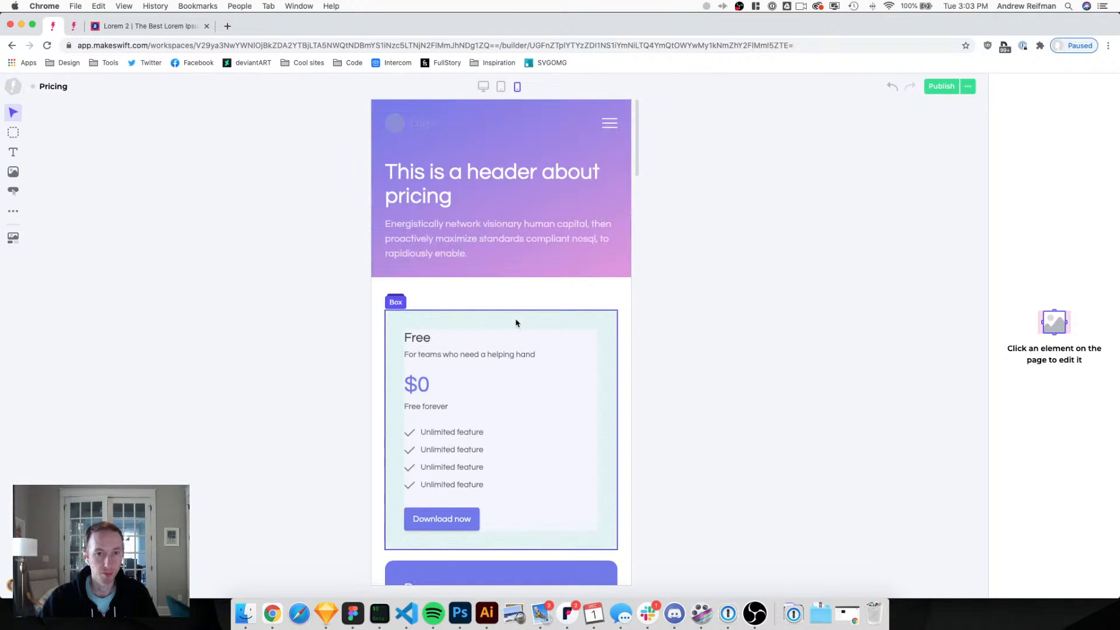
click(517, 320)
drag(1060, 345, 1050, 344)
click(811, 325)
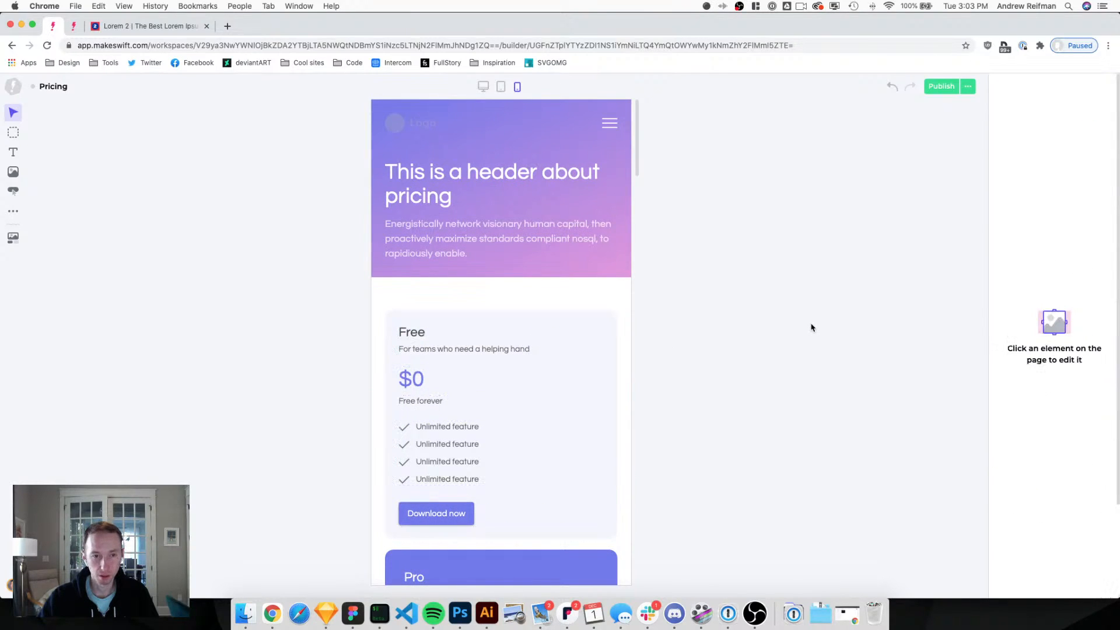
Reduce the Pro card's mobile inner spacing to match the Free card.
scroll(610, 513, down, 3)
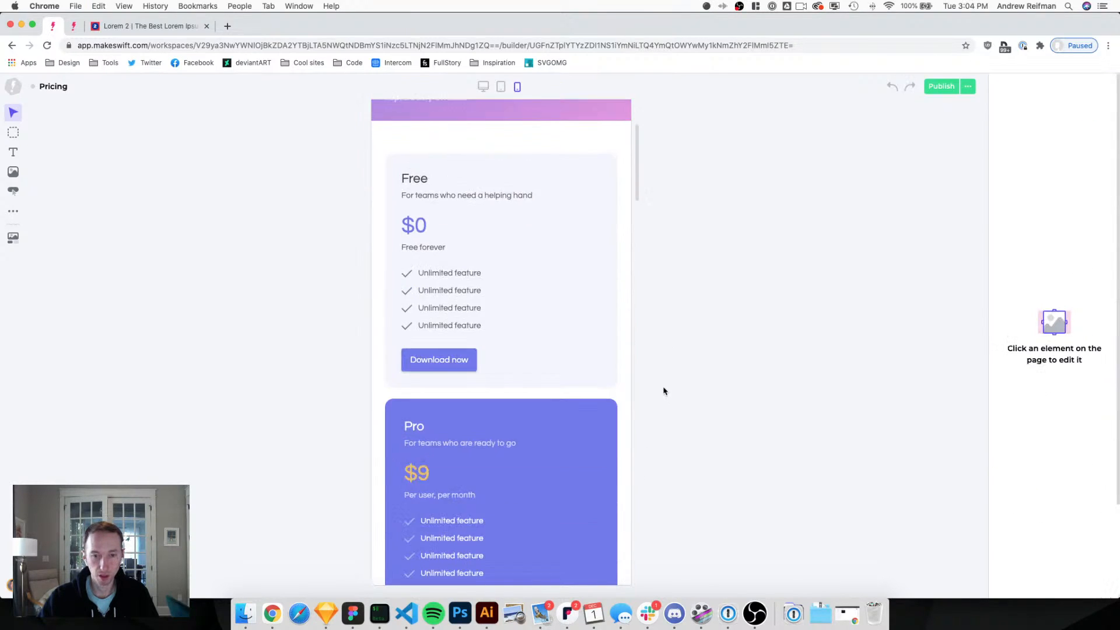
click(592, 406)
drag(1073, 345, 1070, 349)
click(832, 356)
Clear the mobile outer spacing override on the hero paragraph so it inherits the desktop spacing.
scroll(815, 348, up, 2)
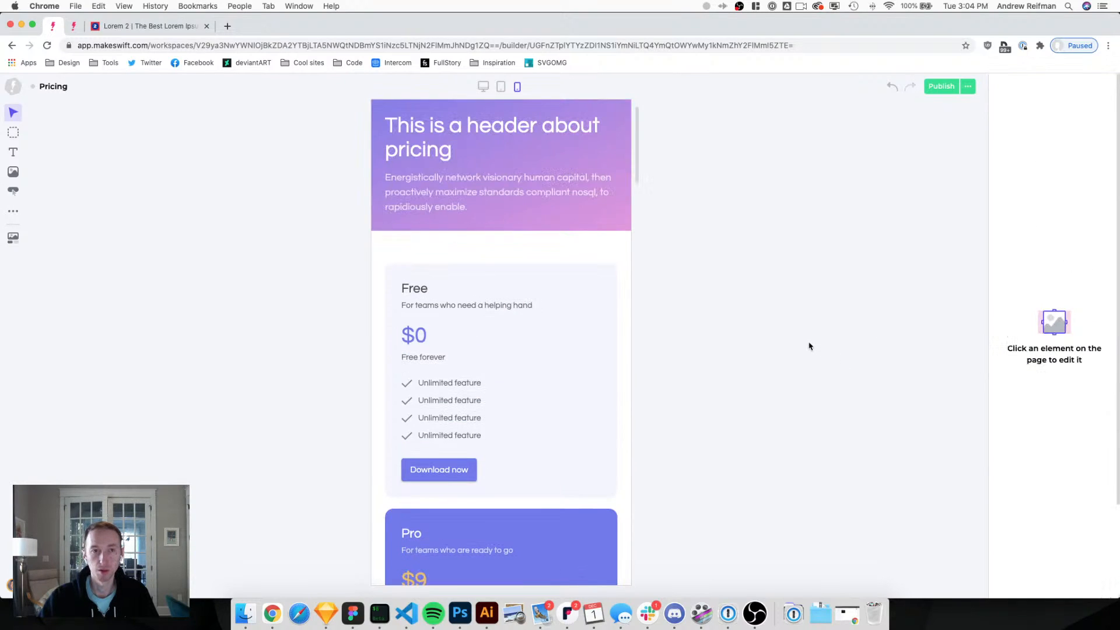
scroll(520, 320, up, 1)
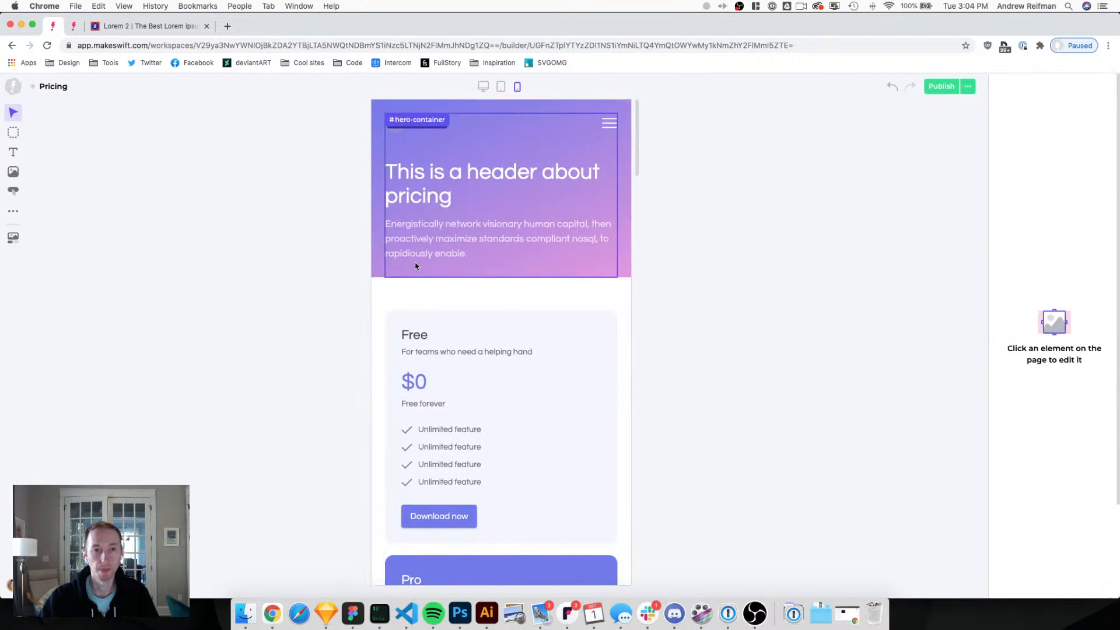
click(420, 267)
click(423, 251)
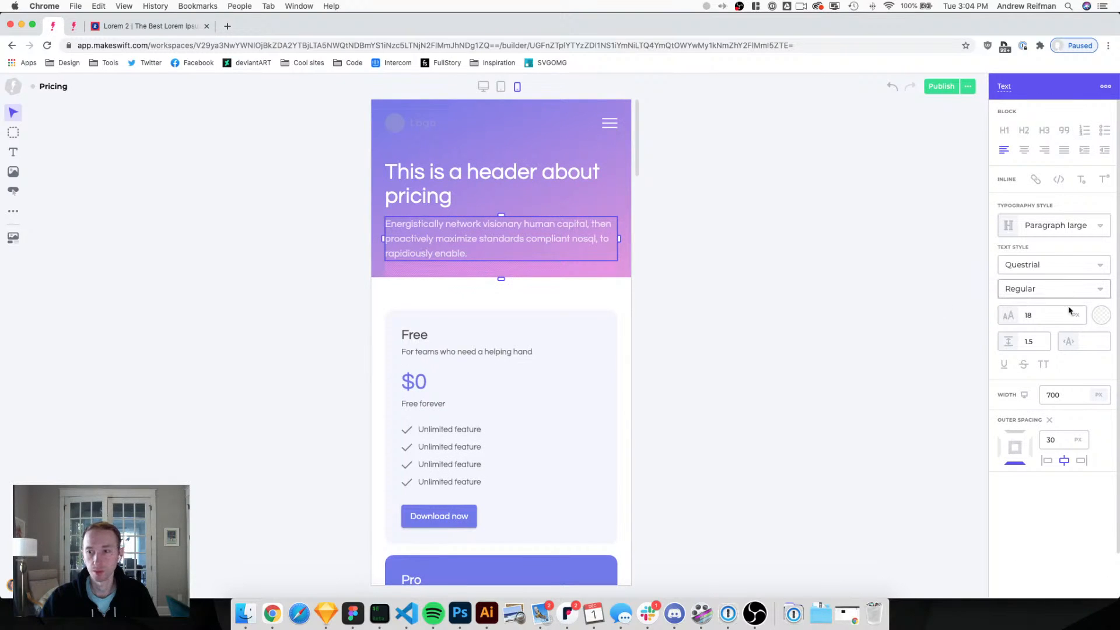
click(1049, 420)
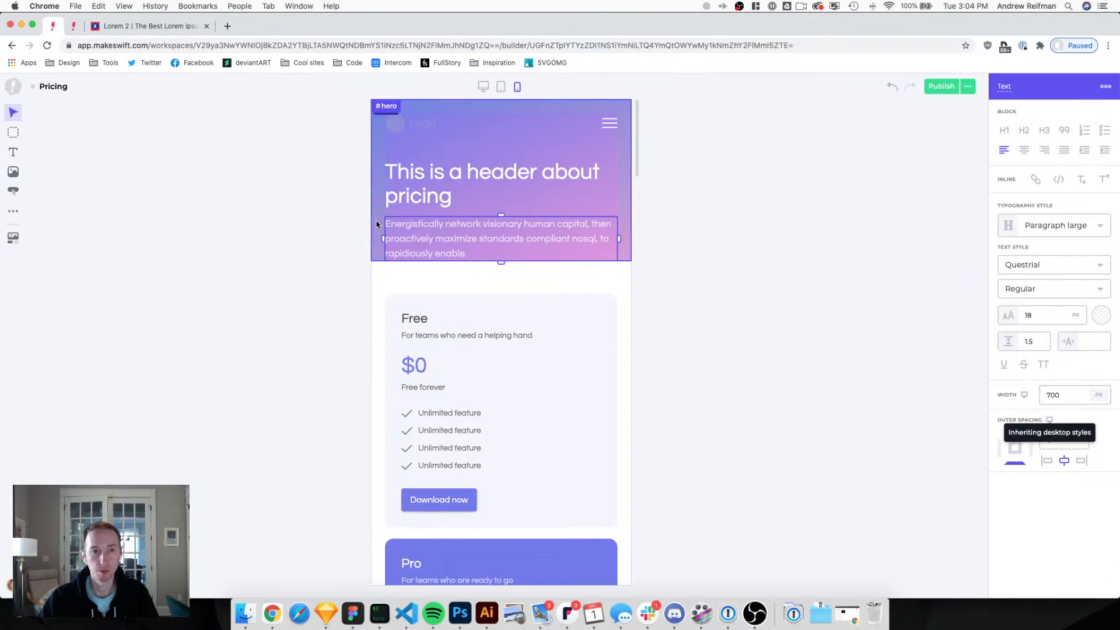
Increase the bottom inner spacing of the hero section below the paragraph.
key(Escape)
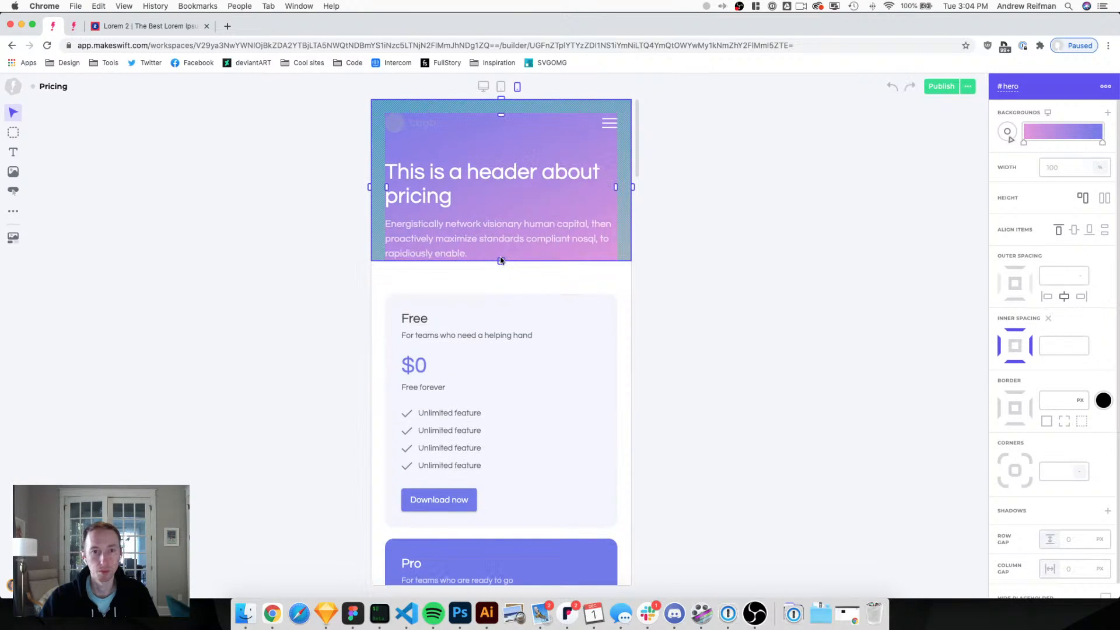
drag(500, 261, 501, 279)
click(824, 290)
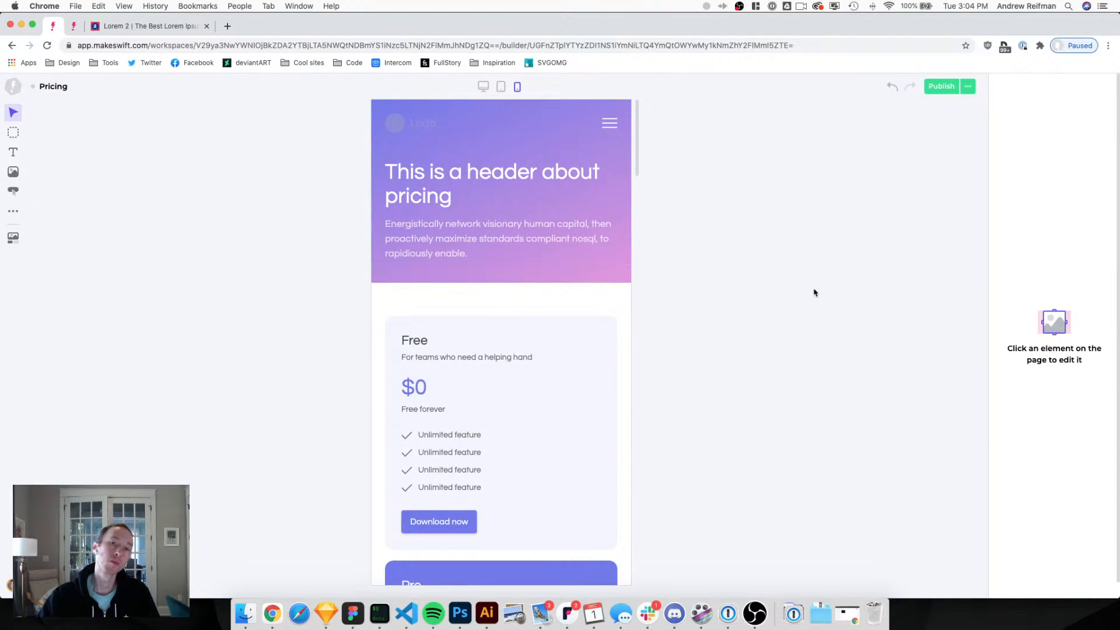
Left-align the Enterprise heading, its description and the Contact us button on mobile.
scroll(752, 275, down, 5)
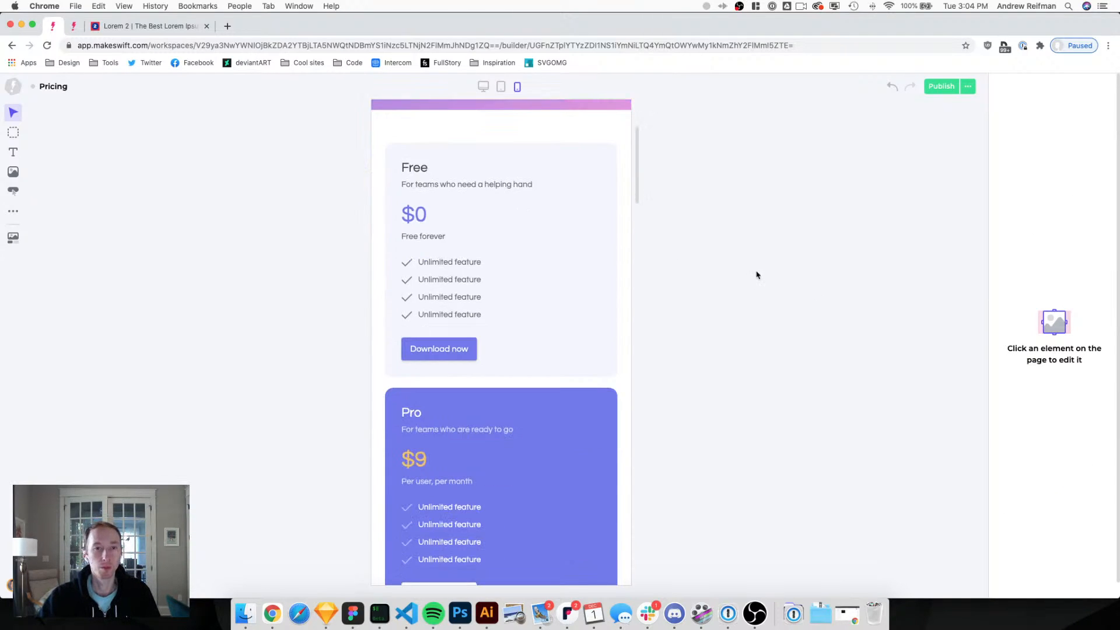
scroll(753, 275, down, 4)
scroll(752, 274, down, 1)
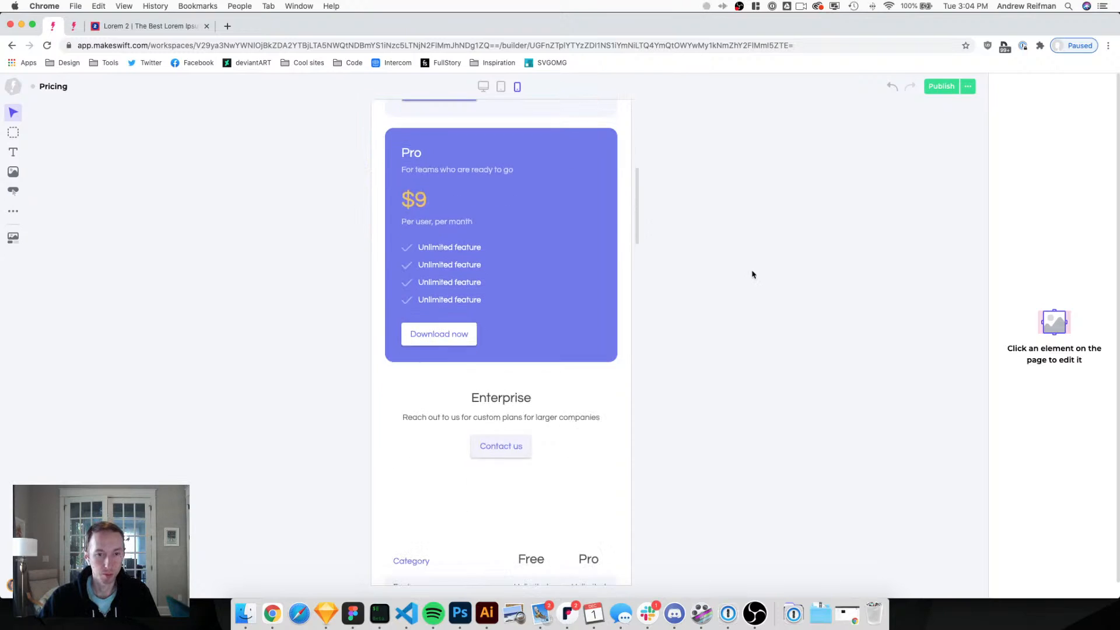
click(478, 398)
click(1010, 151)
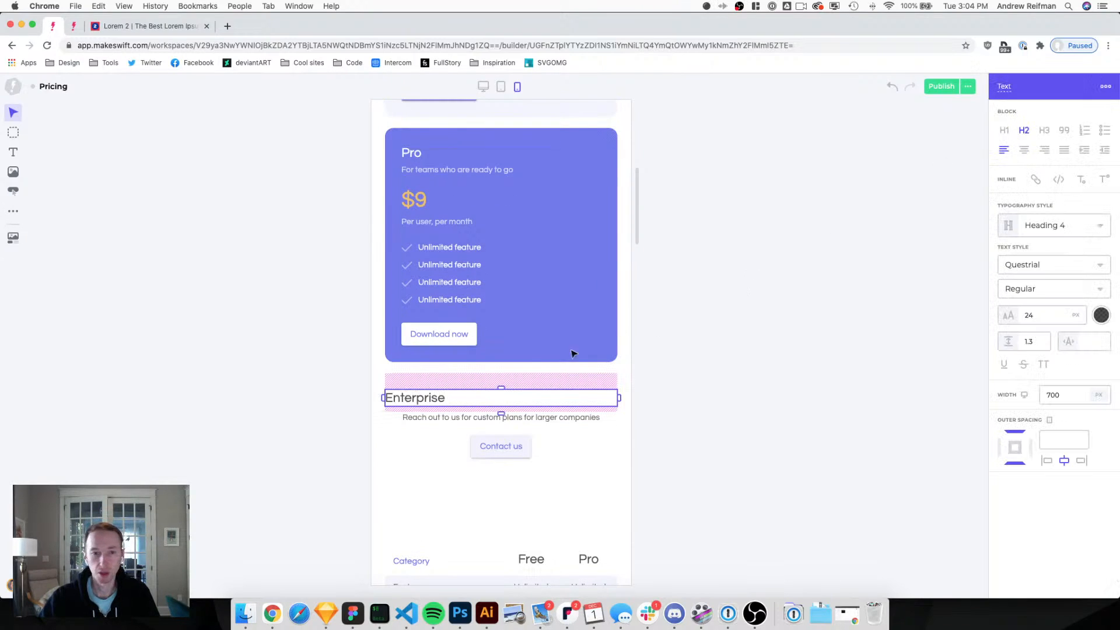
click(528, 420)
click(1004, 150)
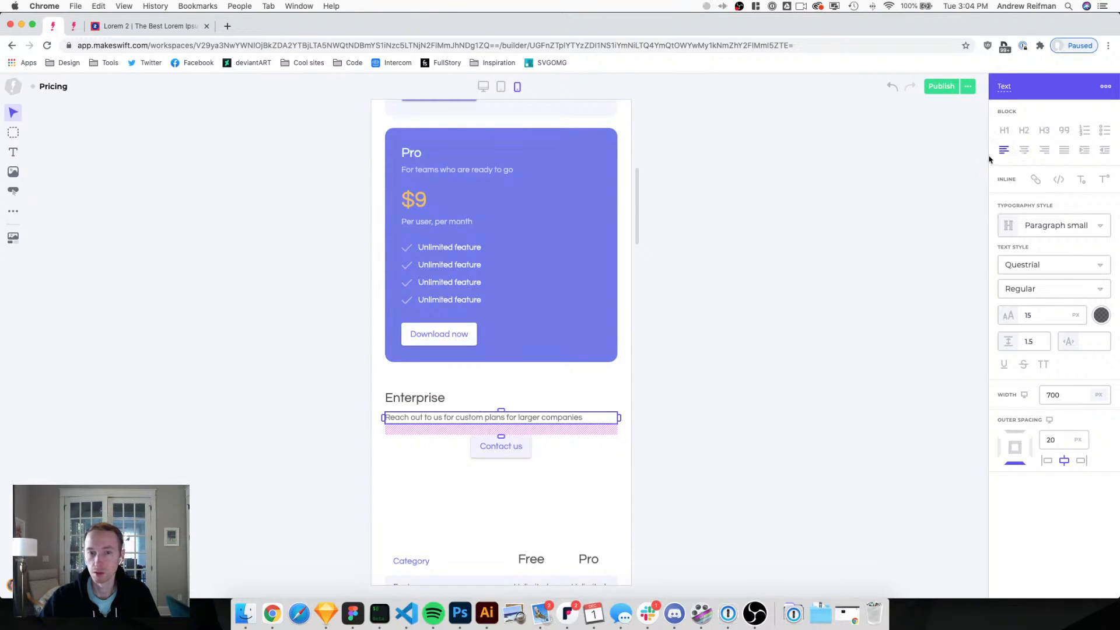
click(487, 450)
drag(469, 446, 385, 446)
click(325, 406)
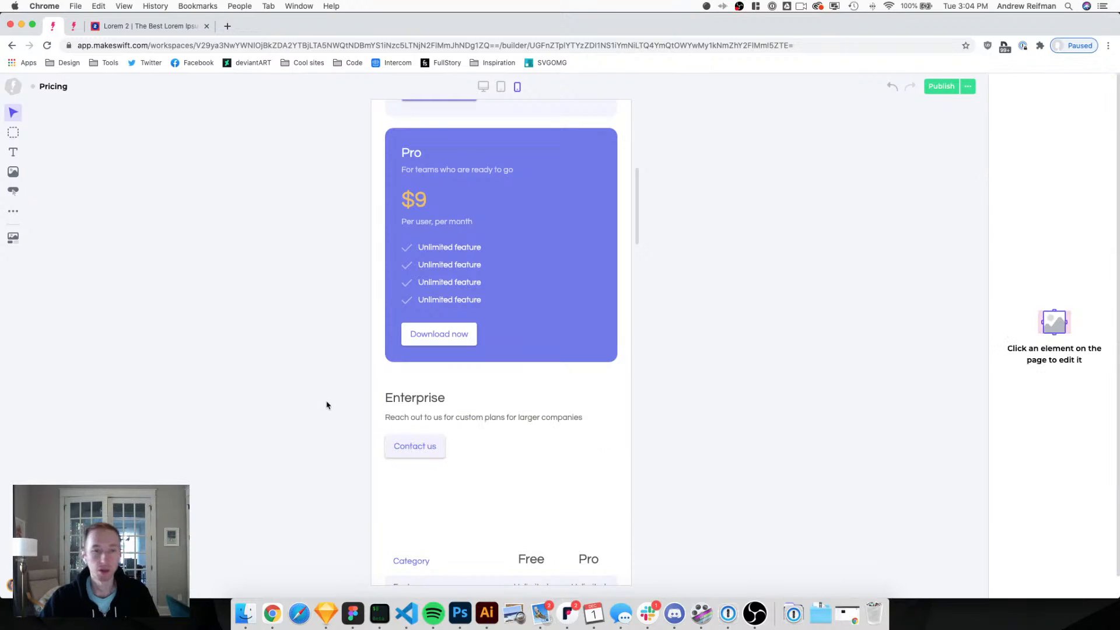
Set the Enterprise heading's top outer spacing on mobile to 25 px.
click(407, 402)
drag(500, 383, 500, 379)
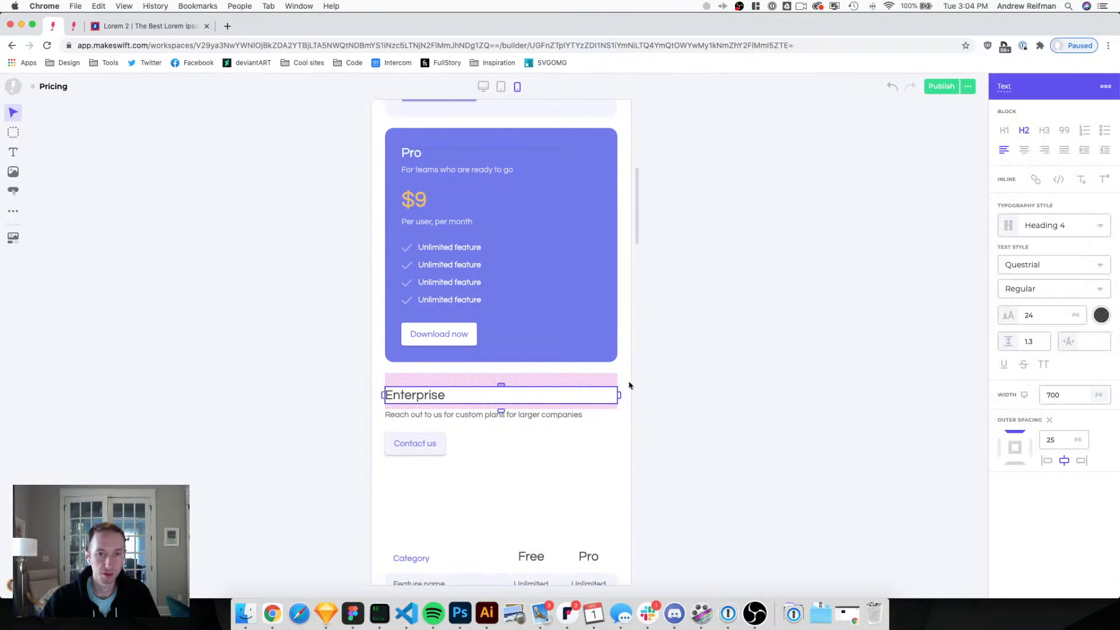
click(703, 384)
Set the top inner spacing of the compare-features section to 0 px on mobile.
scroll(705, 344, down, 4)
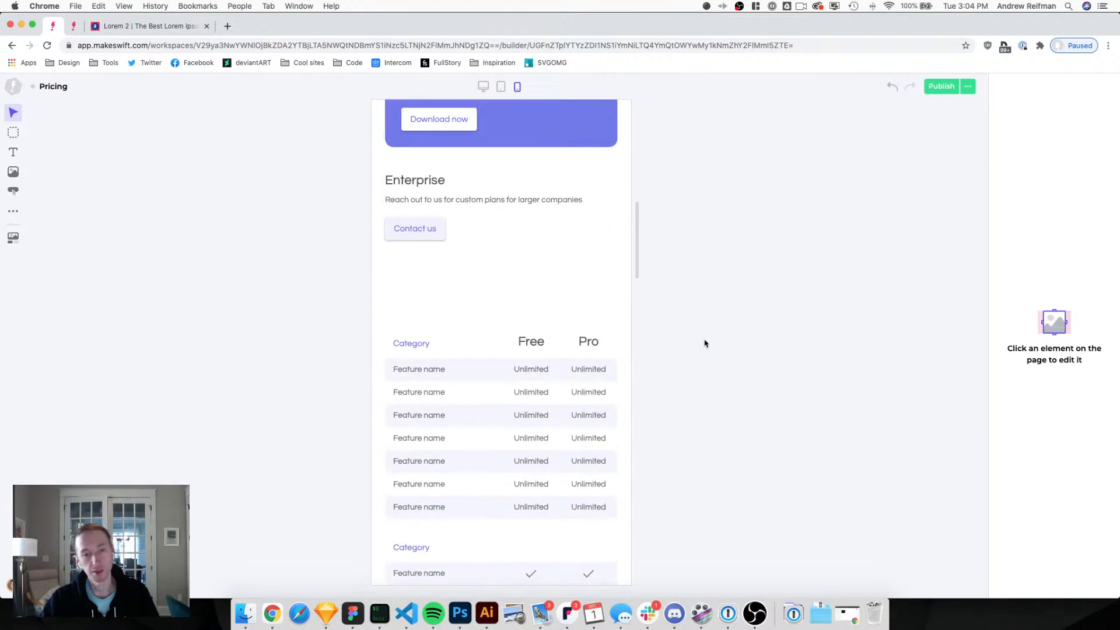
click(470, 285)
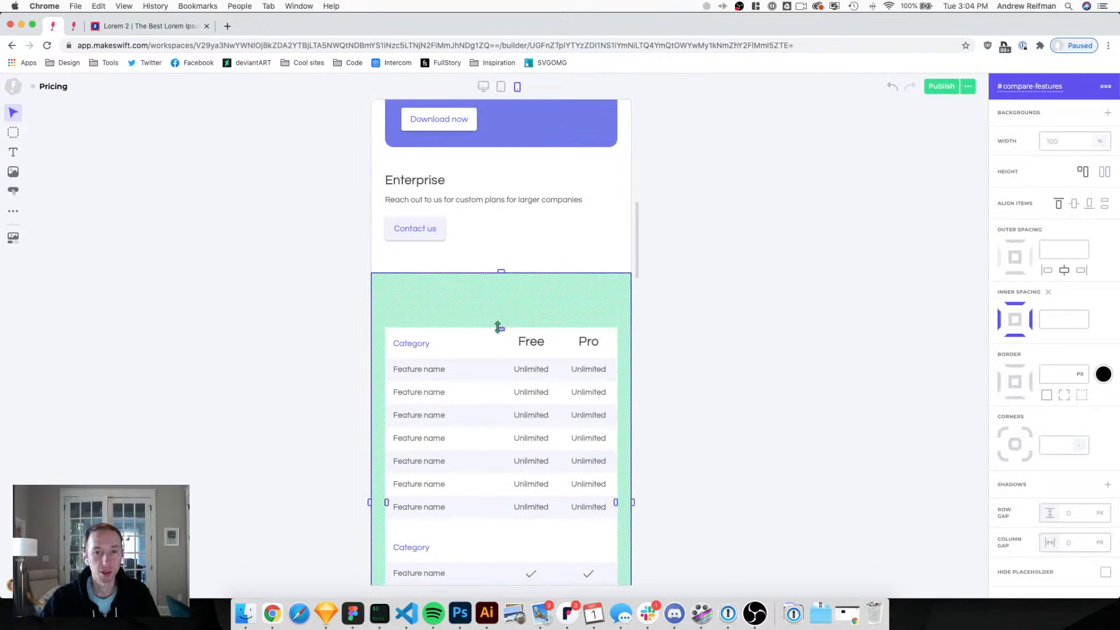
drag(501, 331, 503, 268)
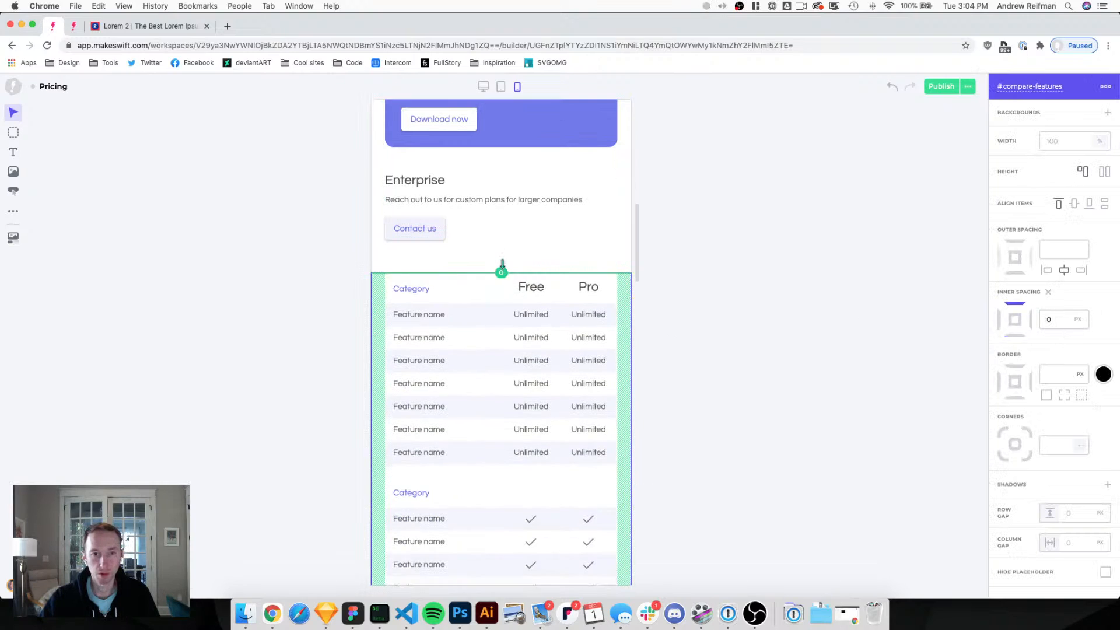
click(768, 283)
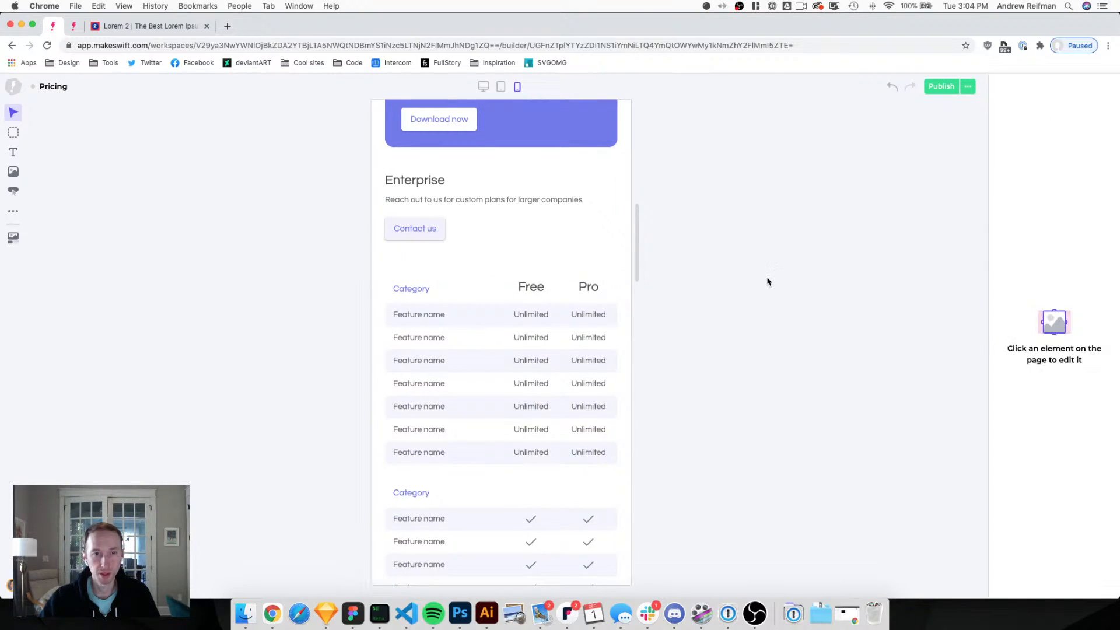
Set the mobile font size of the comparison table's Free heading to 20 px and update the global "Heading 5" style with it.
click(531, 287)
double_click(1031, 310)
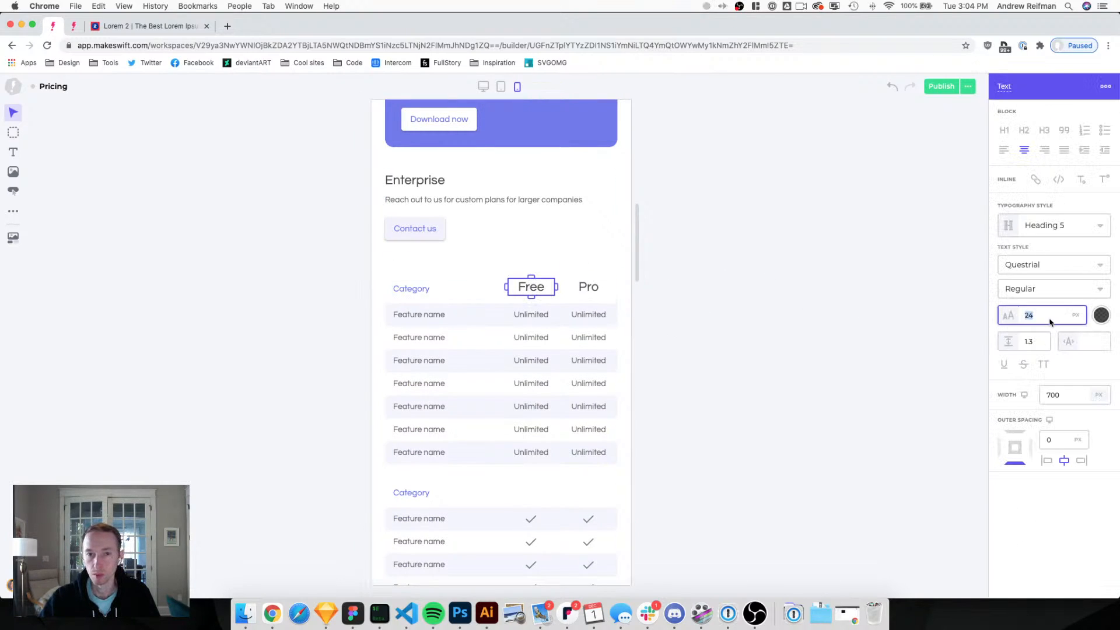
text(22)
key(Down)
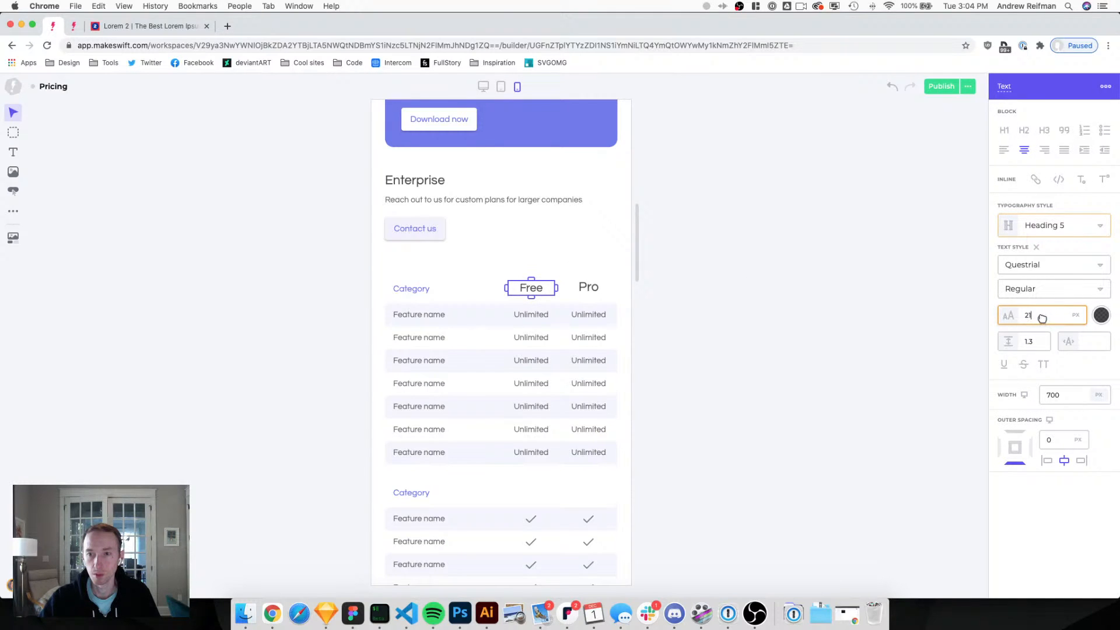
click(1043, 226)
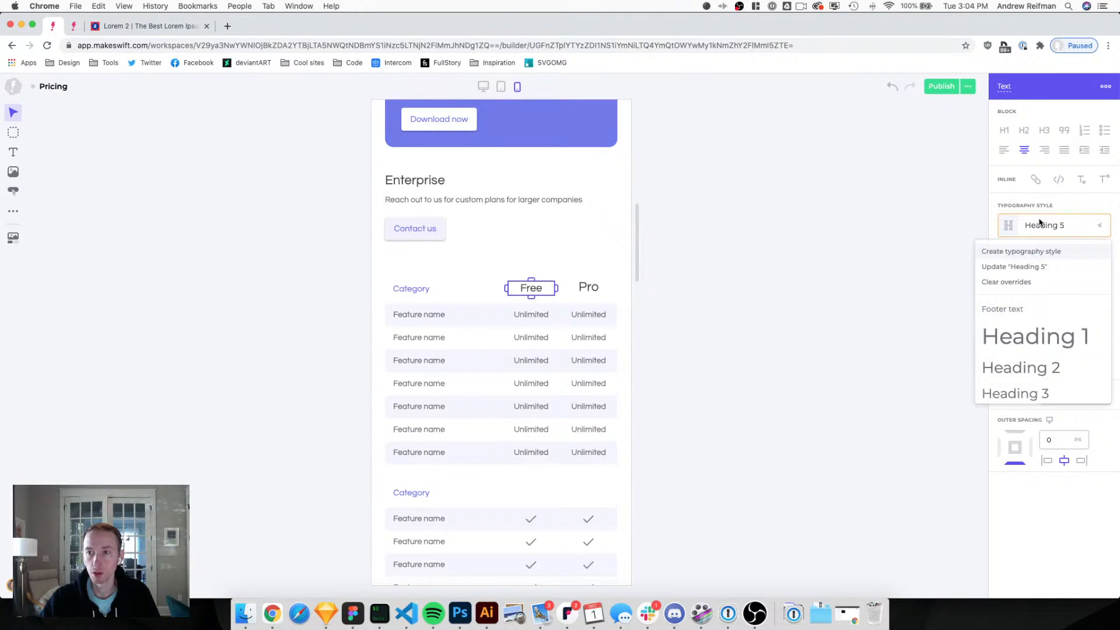
click(995, 262)
click(461, 456)
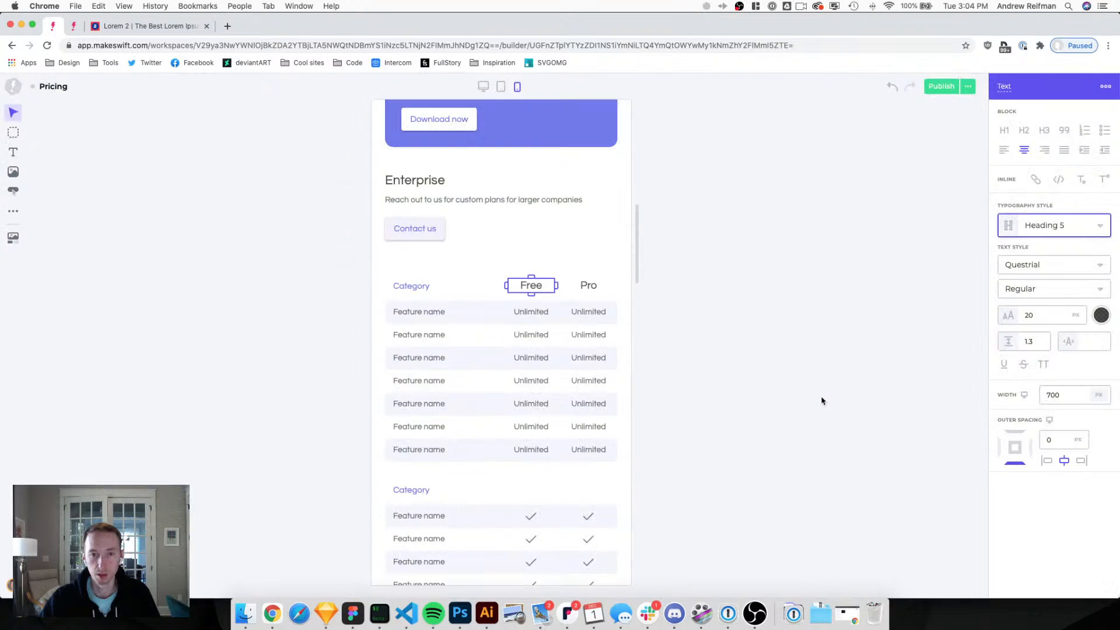
Set the mobile font size of the first Category label in the comparison table to 18 px.
scroll(797, 389, down, 3)
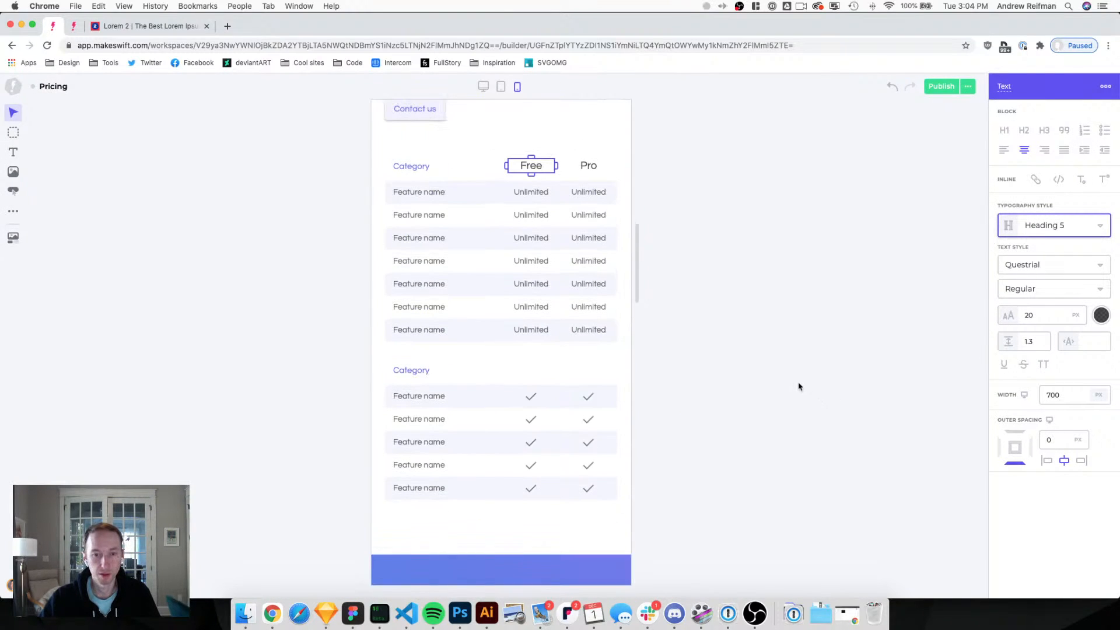
click(417, 168)
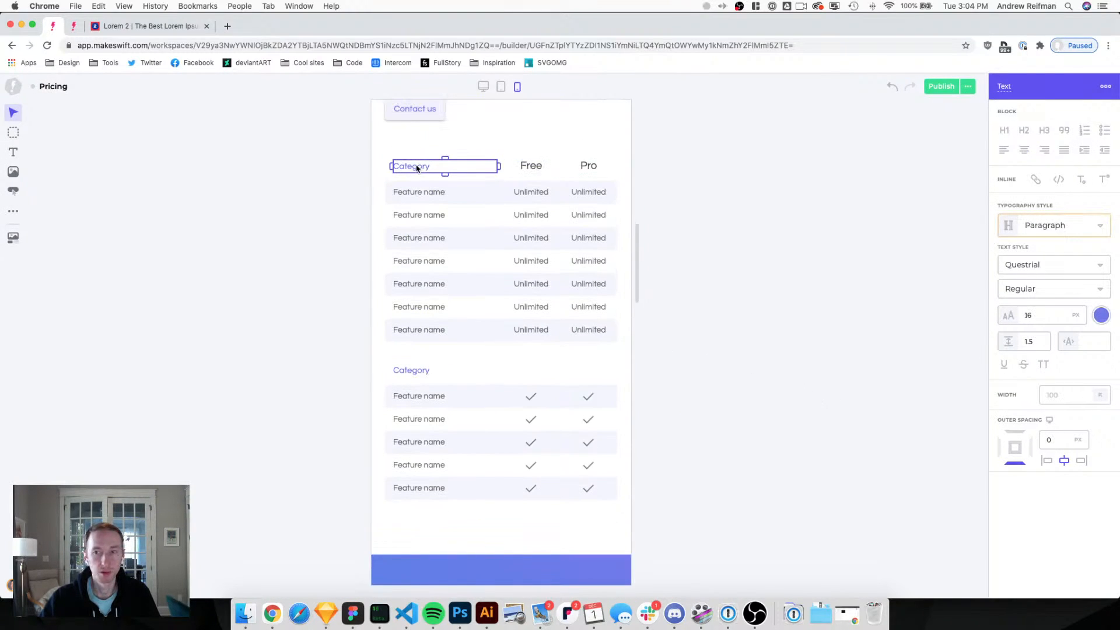
click(734, 196)
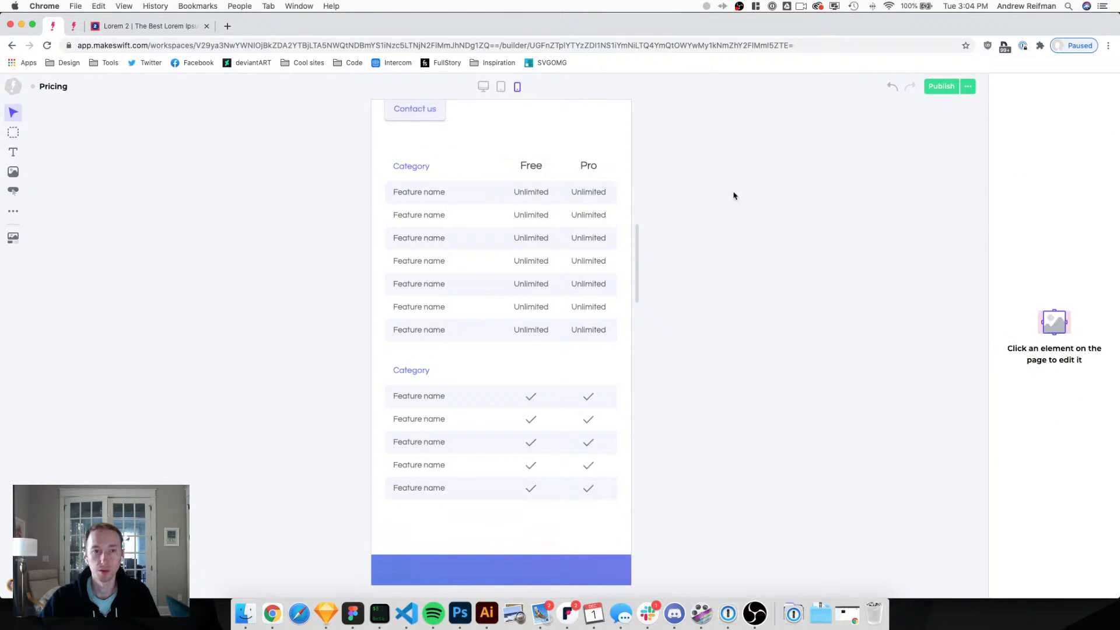
click(421, 169)
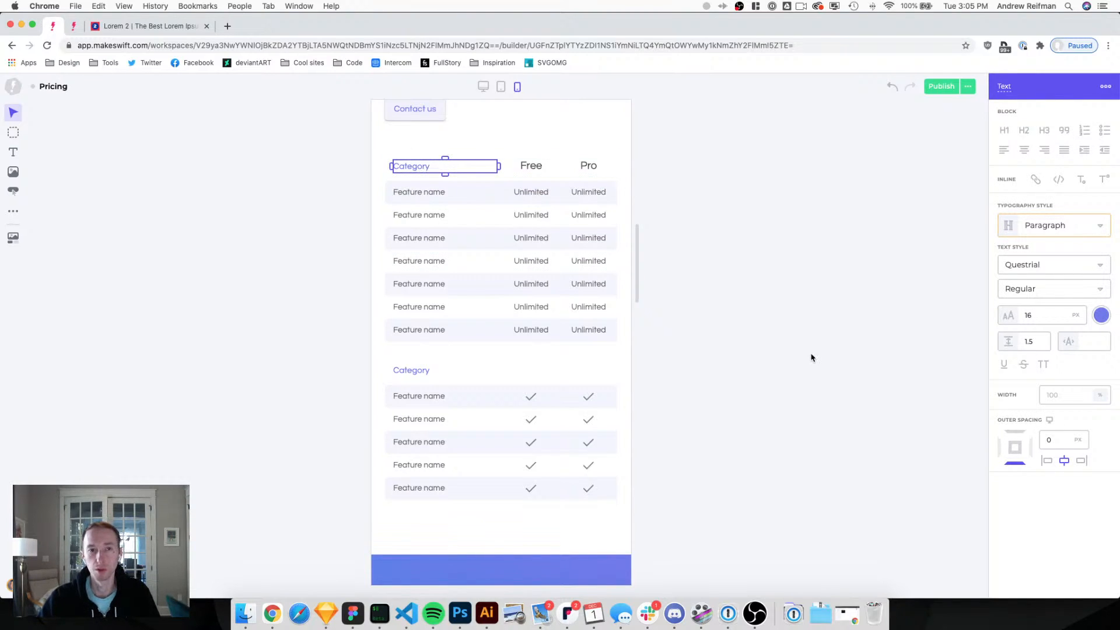
click(1042, 317)
key(Up)
key(Up)
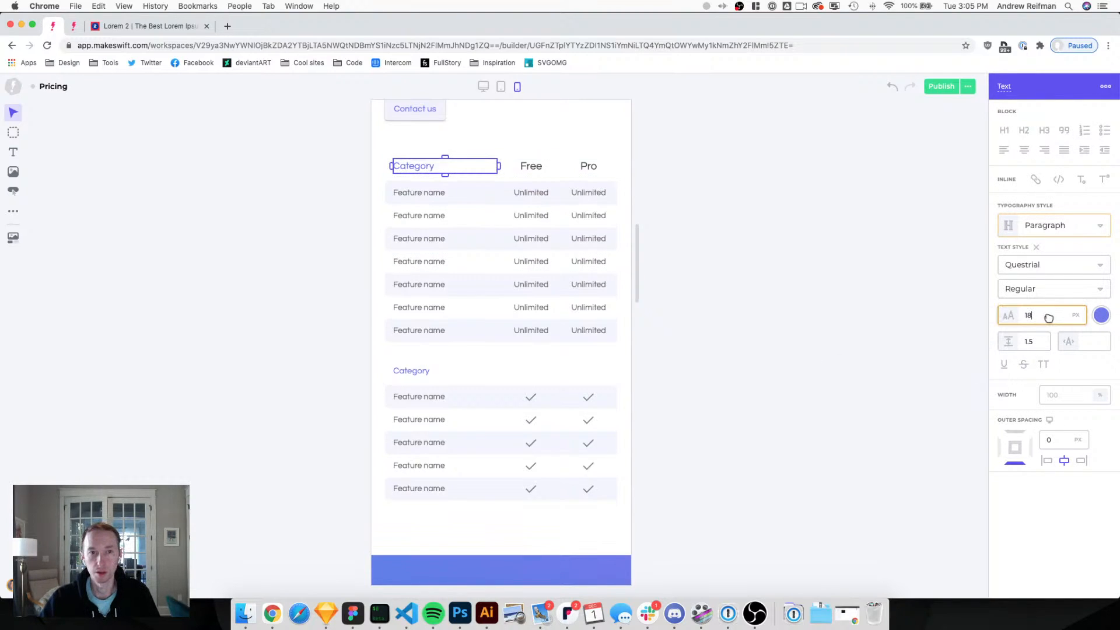
Set the mobile font size of the second Category label to 18 px.
click(420, 370)
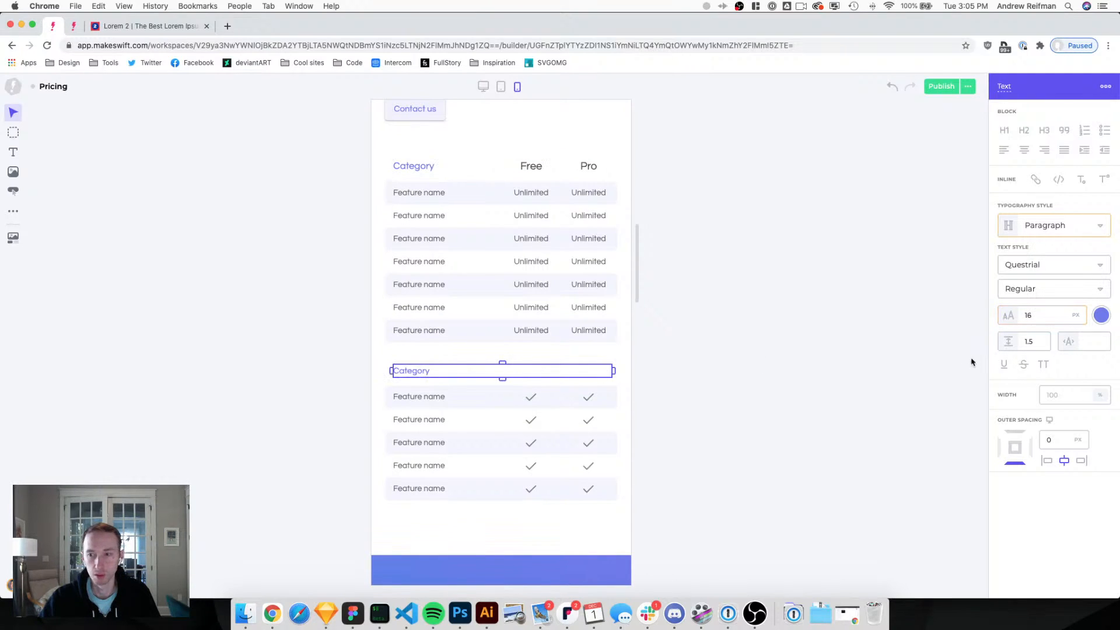
click(1040, 318)
key(Up)
key(Up)
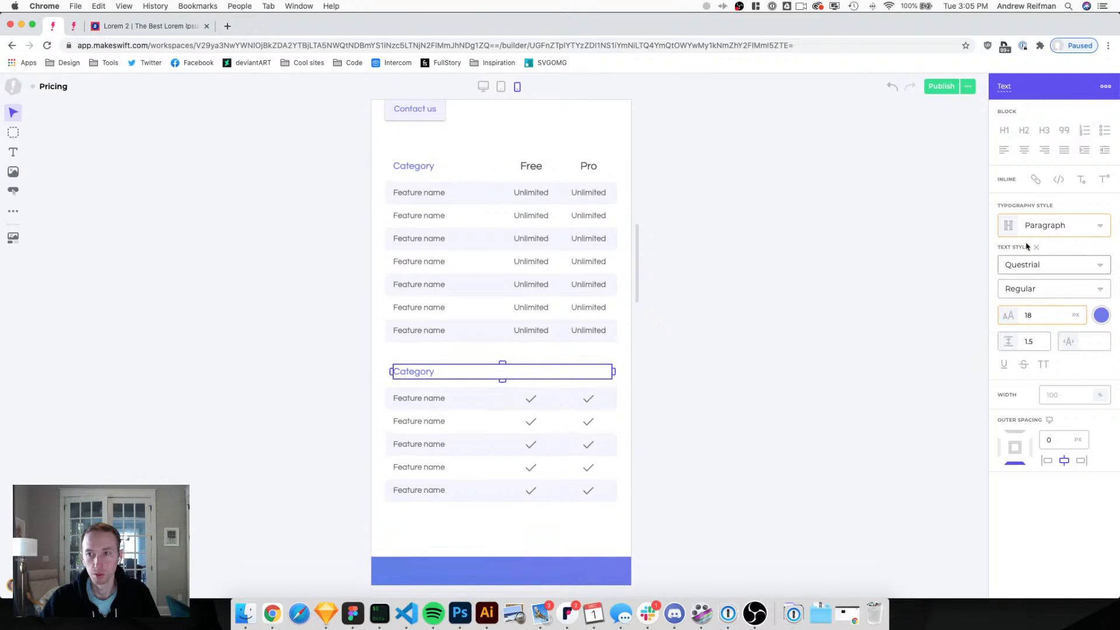
Apply the "Paragraph large" typography style to the second Category label and color it with the purple site color at 100% opacity.
click(1030, 227)
scroll(1025, 359, down, 5)
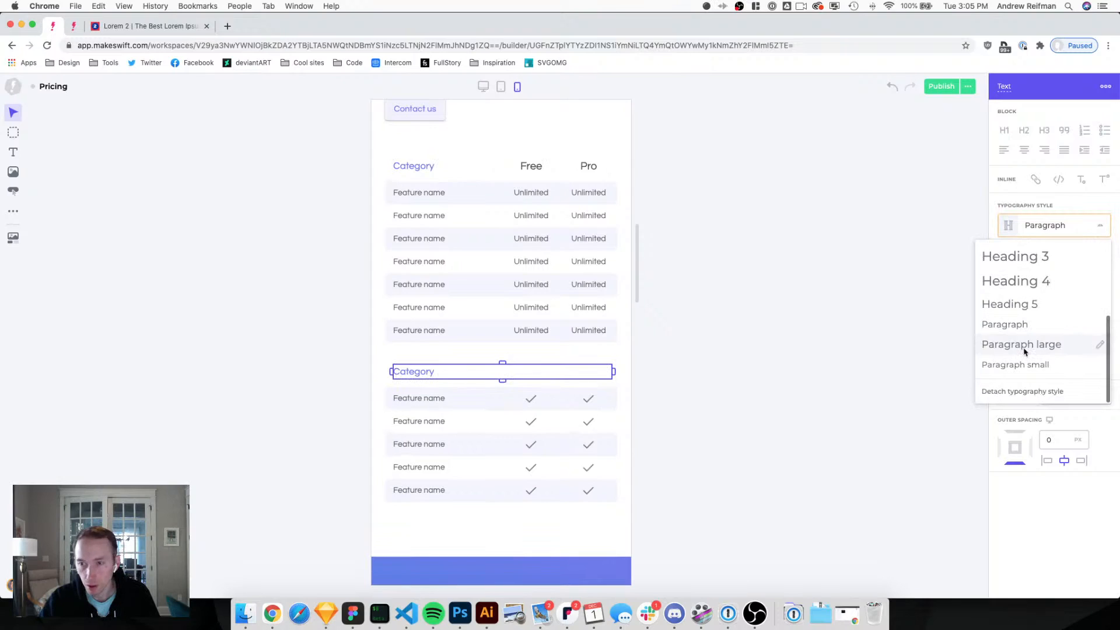
click(1022, 345)
click(1102, 315)
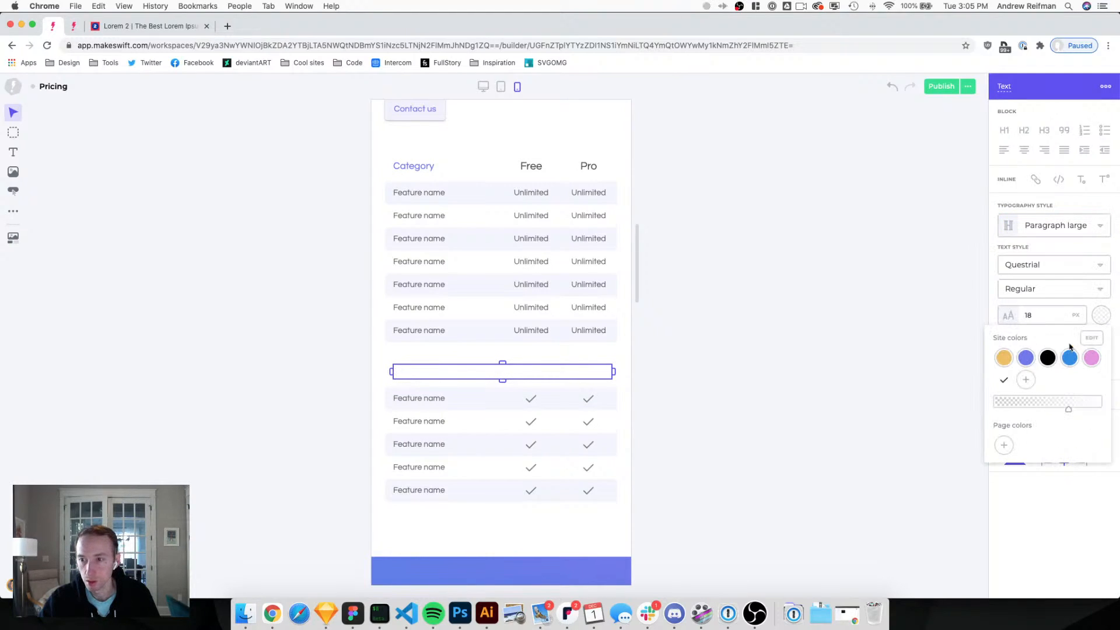
click(1025, 357)
drag(1068, 388, 1108, 387)
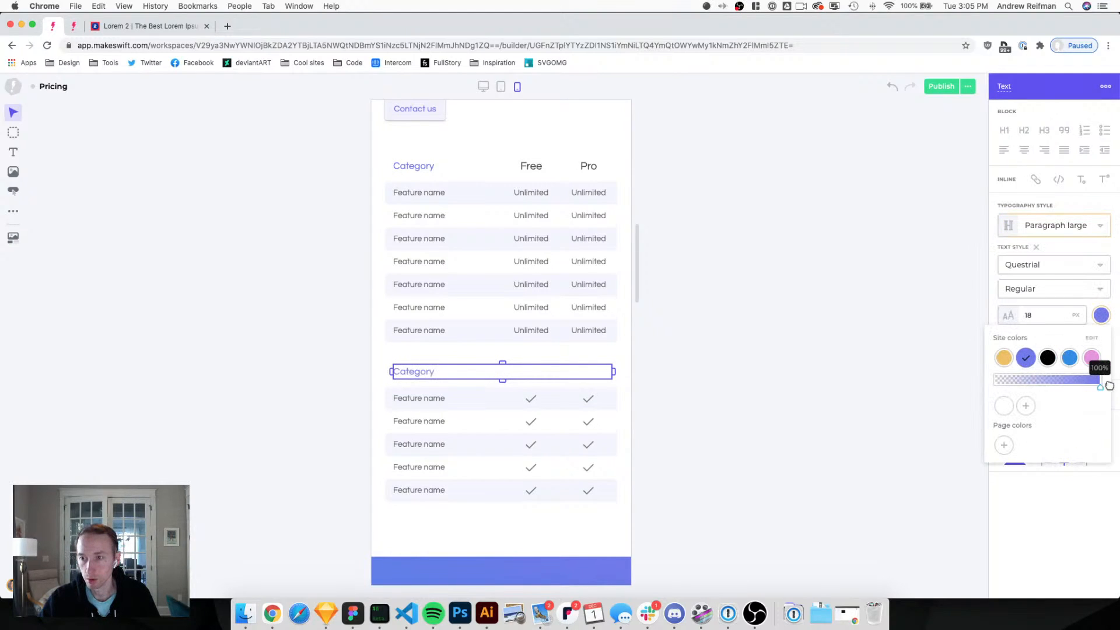
Apply the "Paragraph large" typography style to the first Category label and color it with the purple site color at 100% opacity.
click(777, 298)
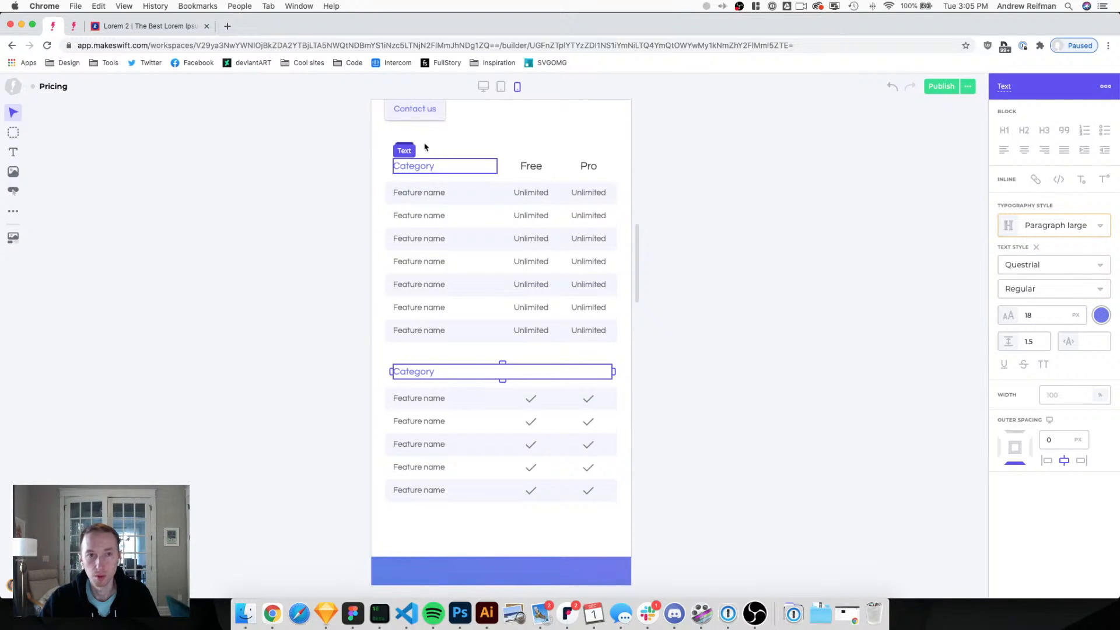
click(413, 166)
click(1038, 232)
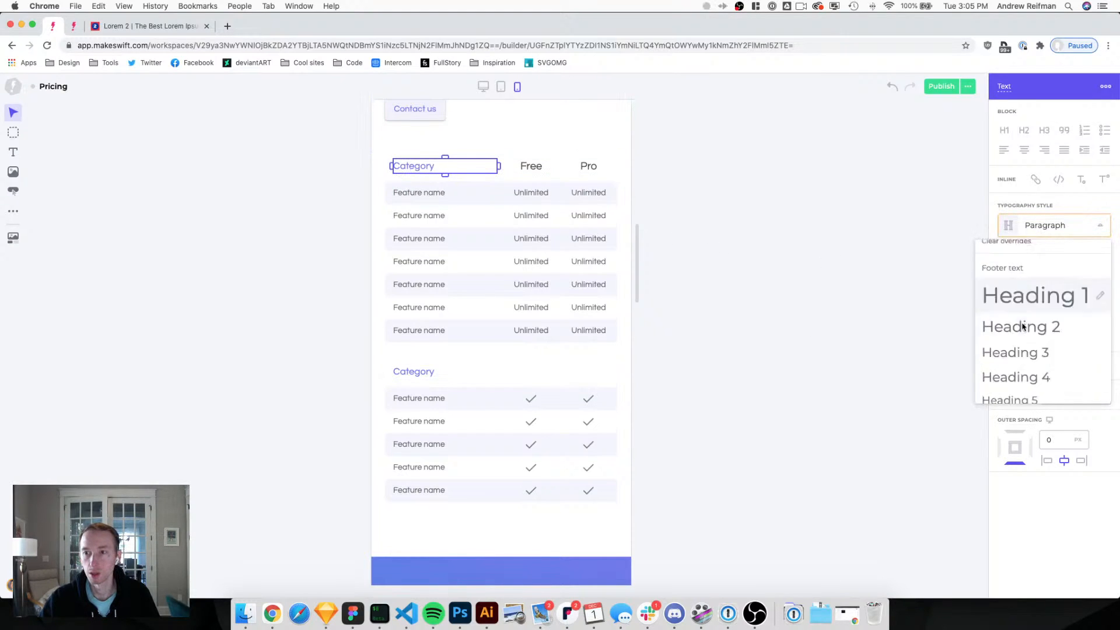
scroll(1023, 325, down, 3)
click(1033, 343)
click(1102, 315)
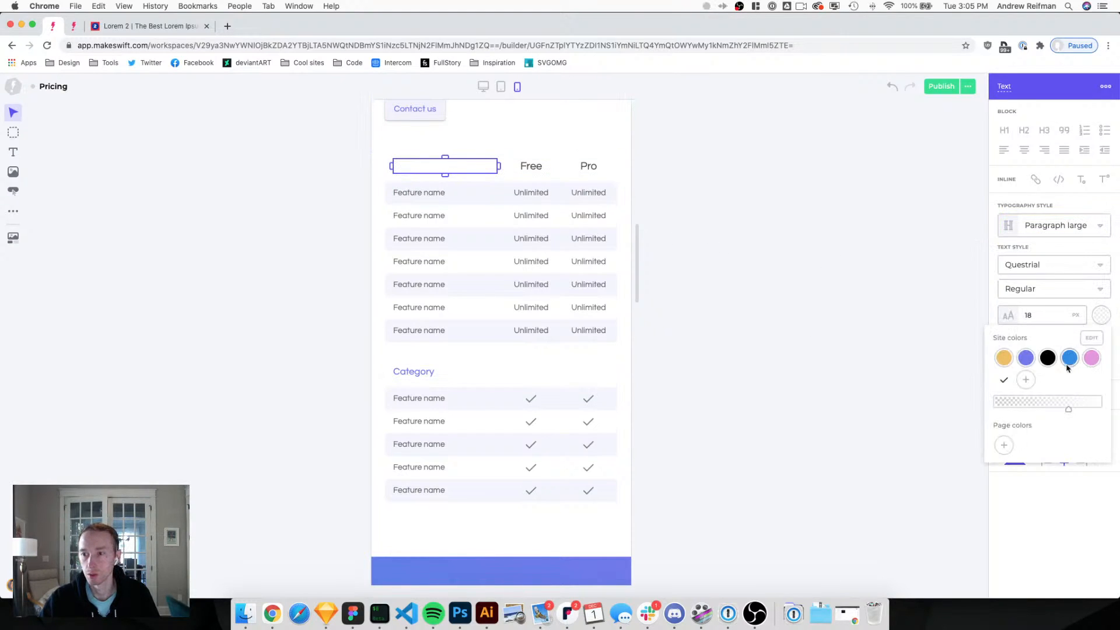
click(845, 345)
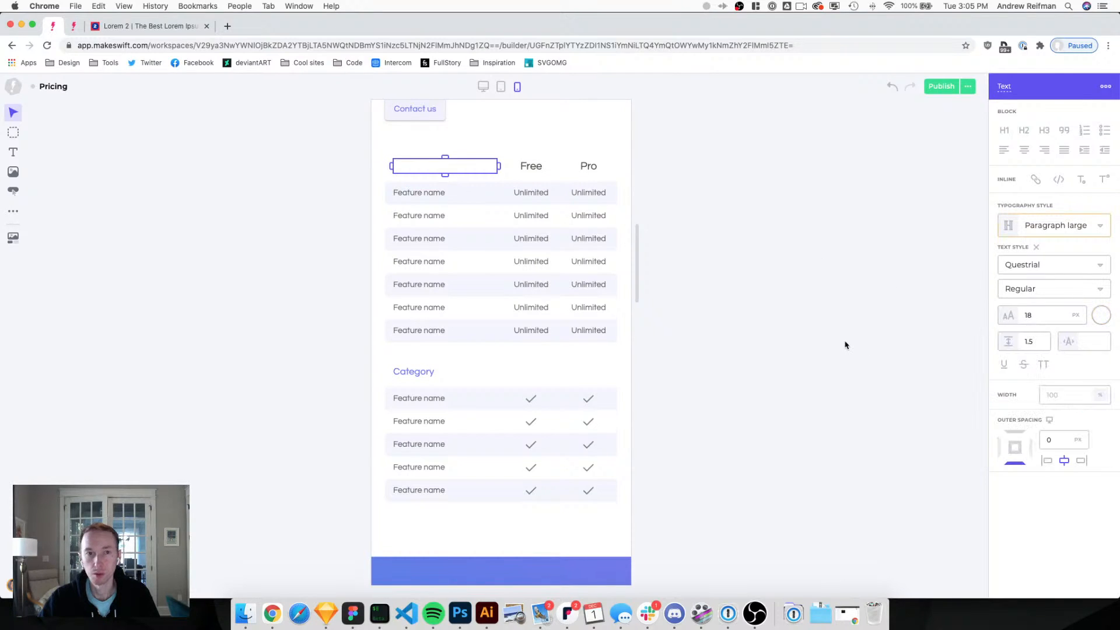
click(1100, 318)
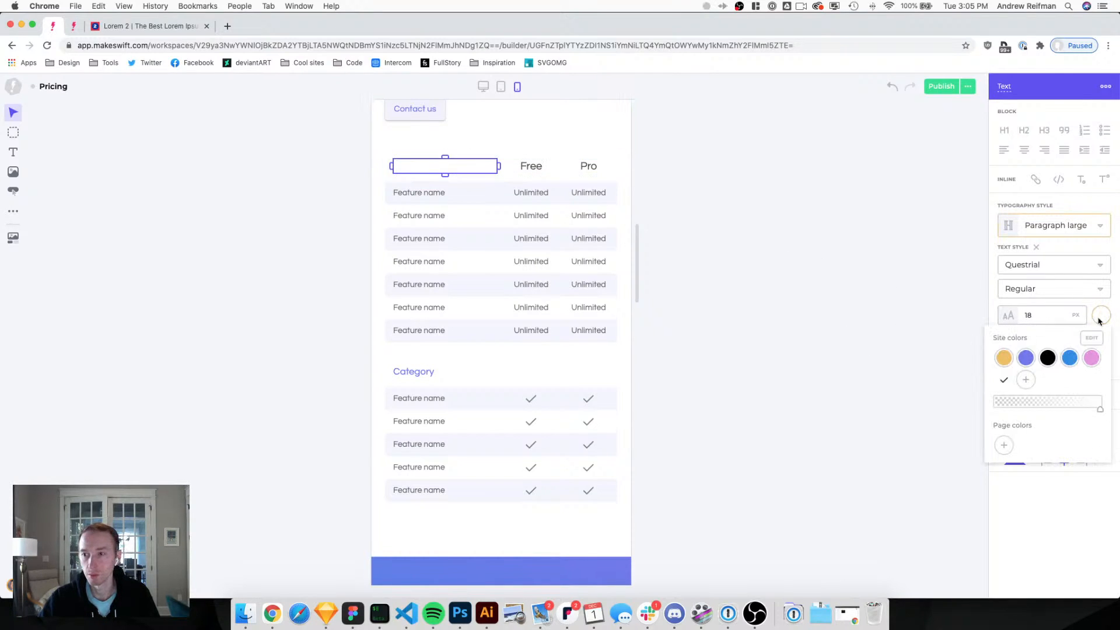
click(1026, 357)
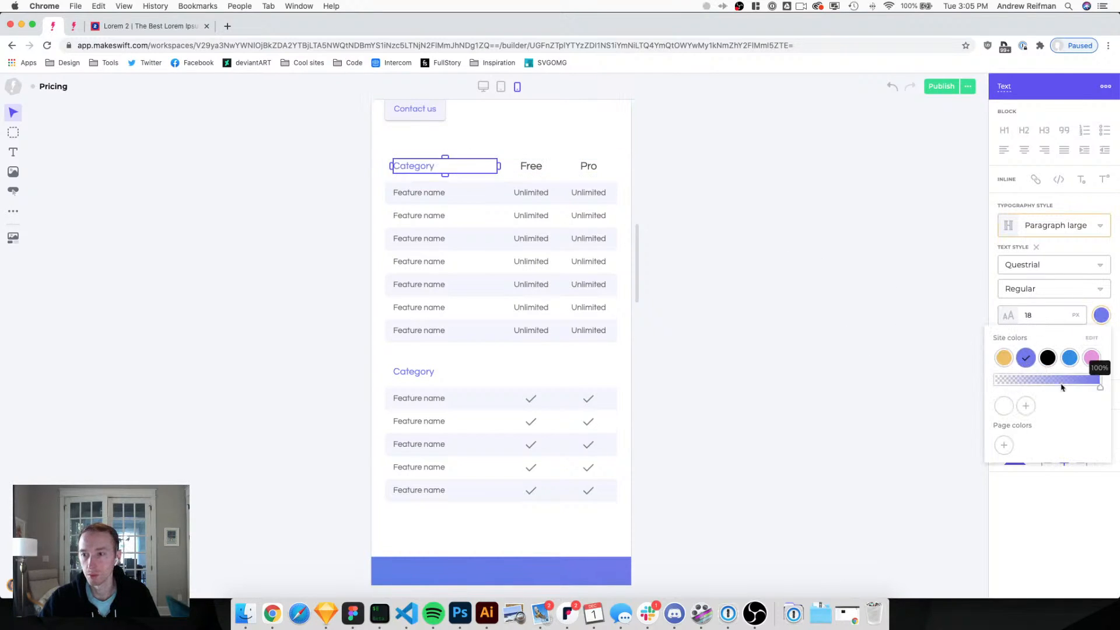
click(838, 278)
In the desktop layout, color the first Category label with the purple site color at 100% opacity.
key(1)
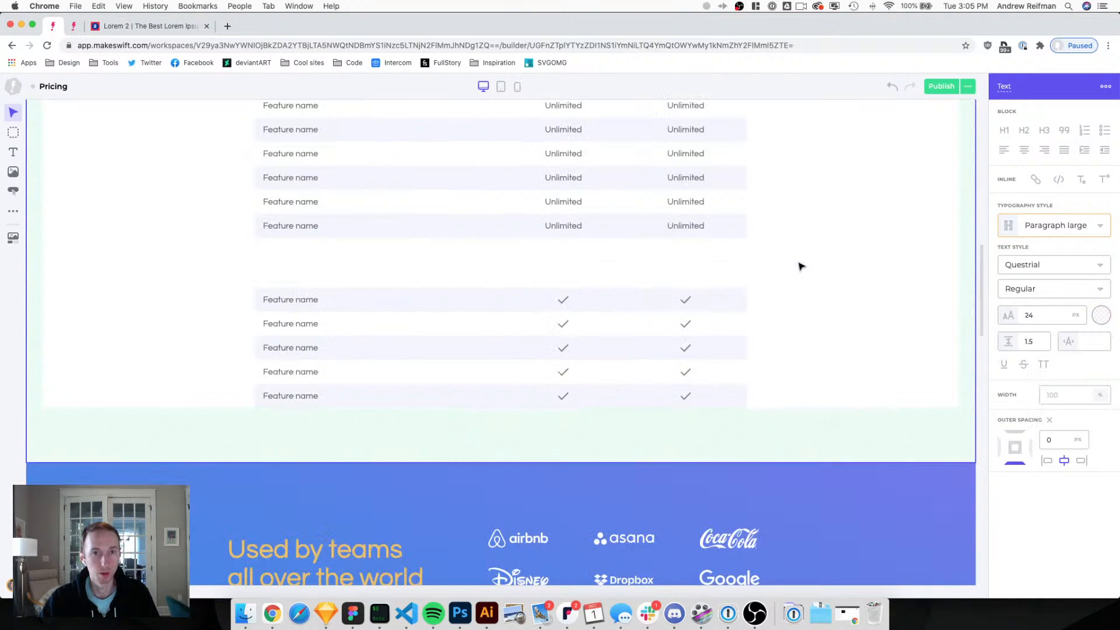
scroll(637, 275, up, 4)
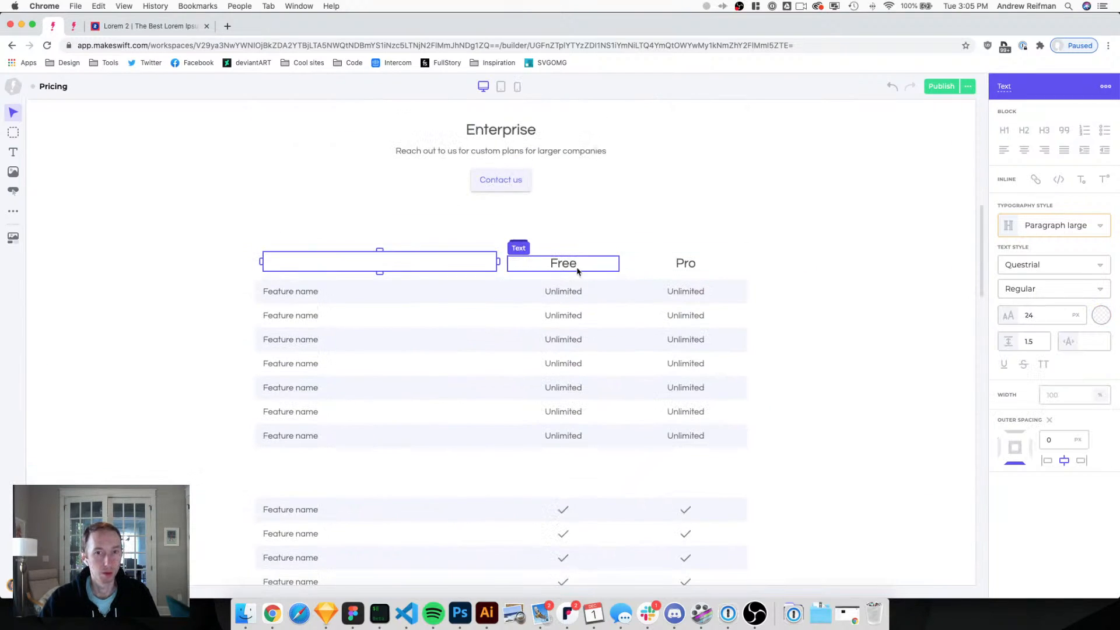
click(1103, 316)
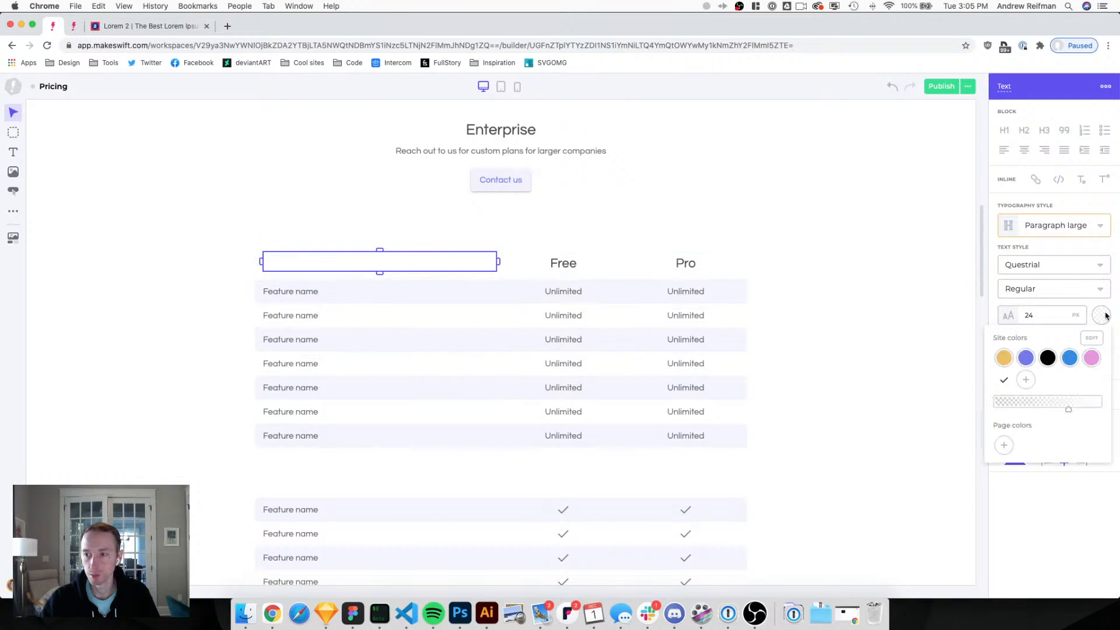
click(1025, 359)
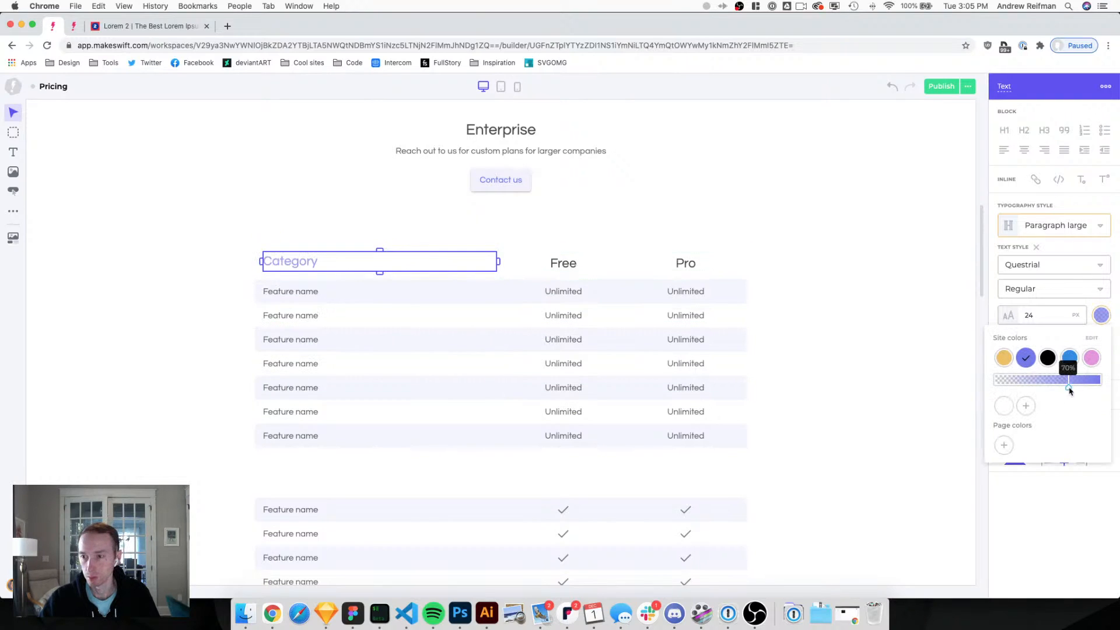
drag(1070, 389, 1110, 383)
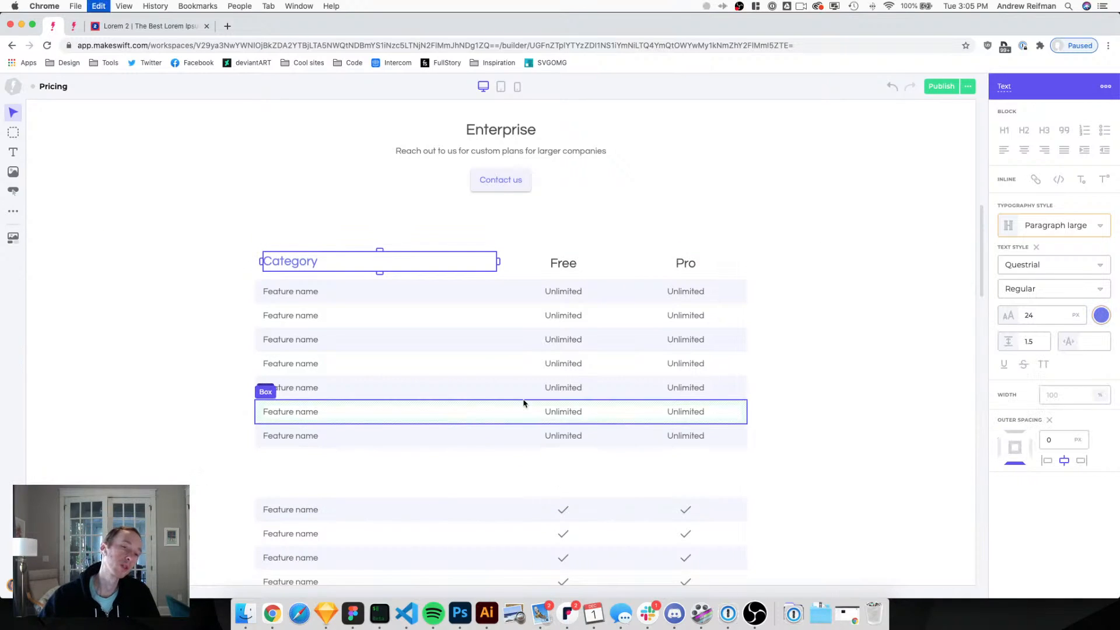
Undo the "Paragraph large" style and color changes on both Category labels, including the second label's font size change.
key(super+z)
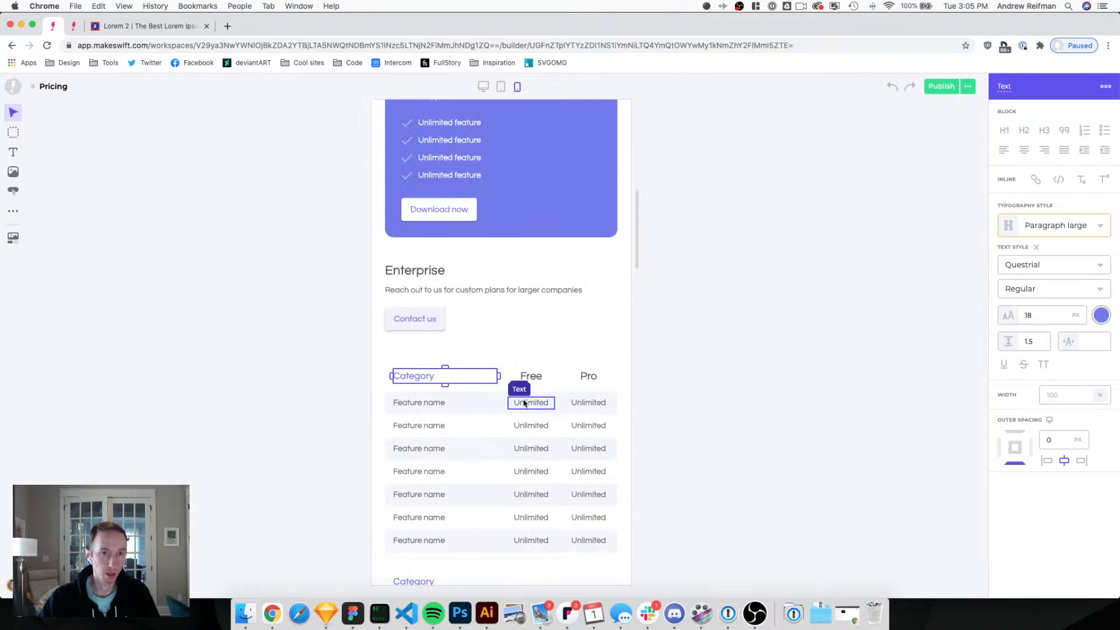
key(super+z)
key(super+z)
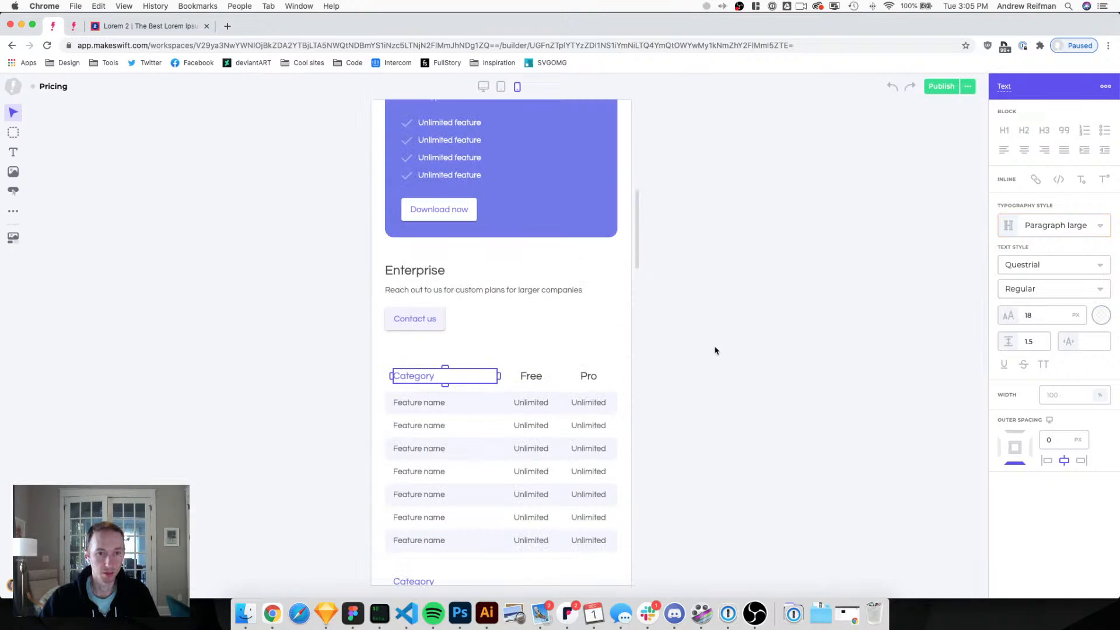
key(super+z)
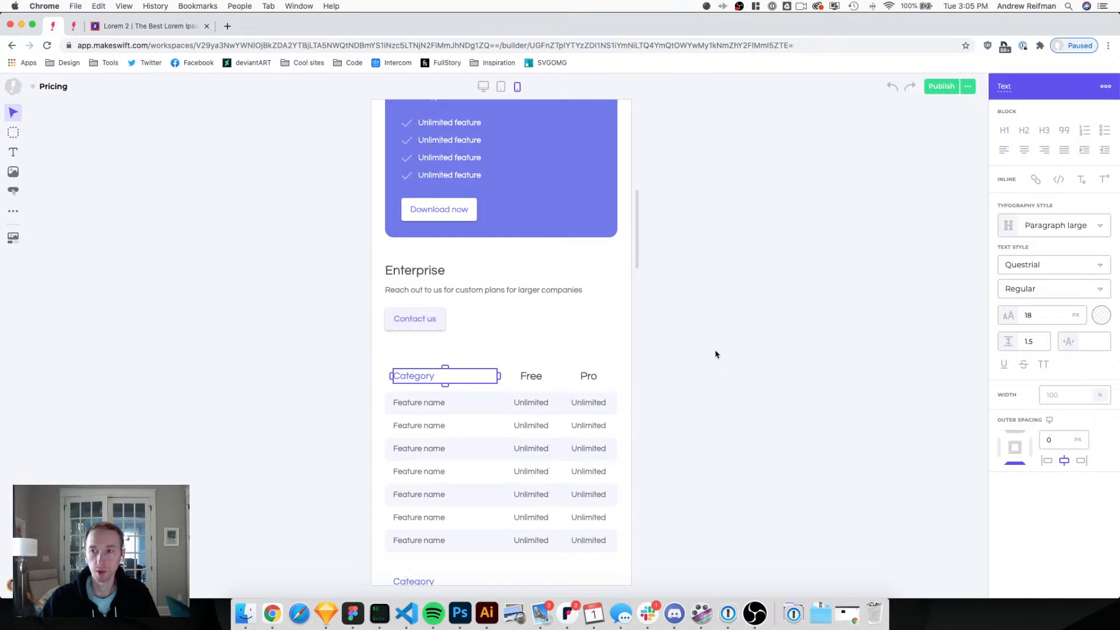
key(super+z)
key(super+z)
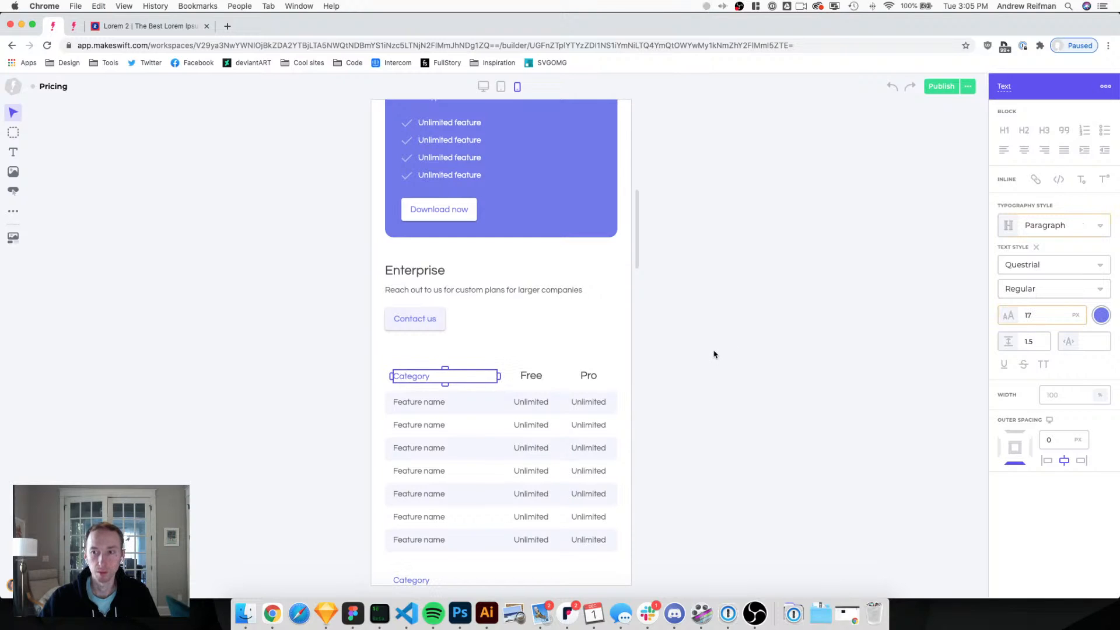
key(super+z)
key(super+z)
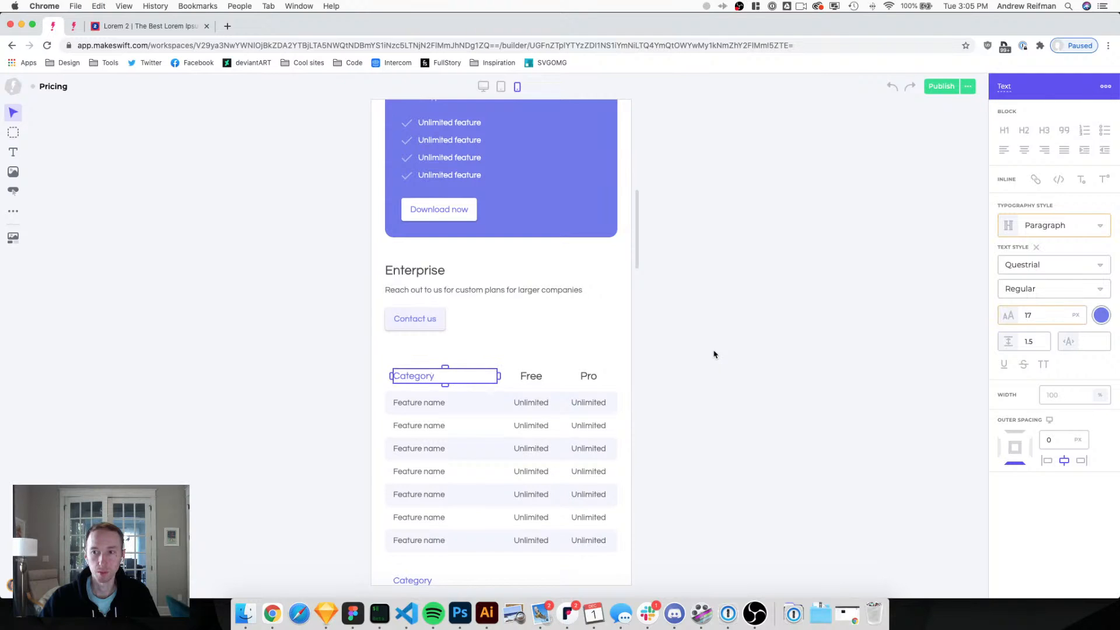
key(super+z)
key(super+z)
key(super+z)
Set the mobile font size of the second Category label in the comparison table to 18 px.
click(418, 378)
scroll(420, 478, down, 1)
click(403, 552)
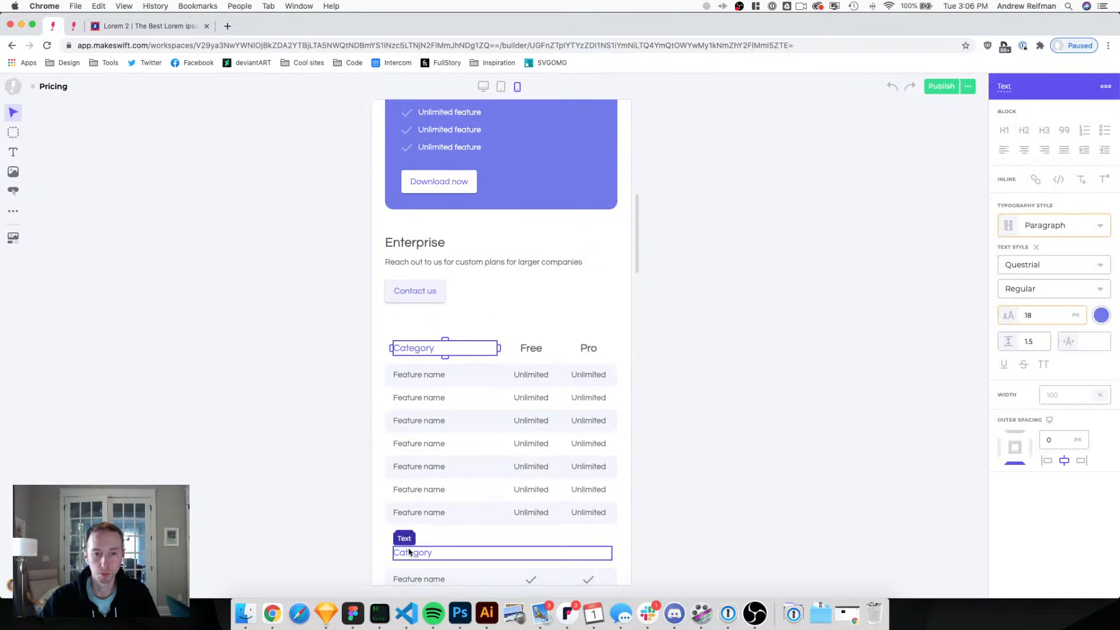
click(1056, 315)
key(Up)
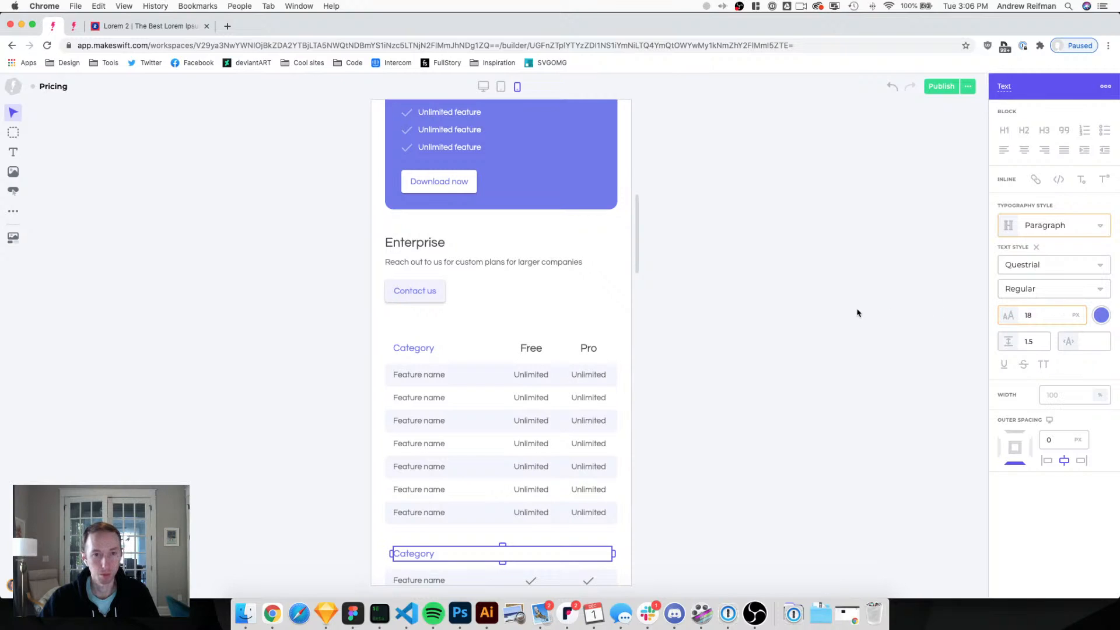
click(755, 315)
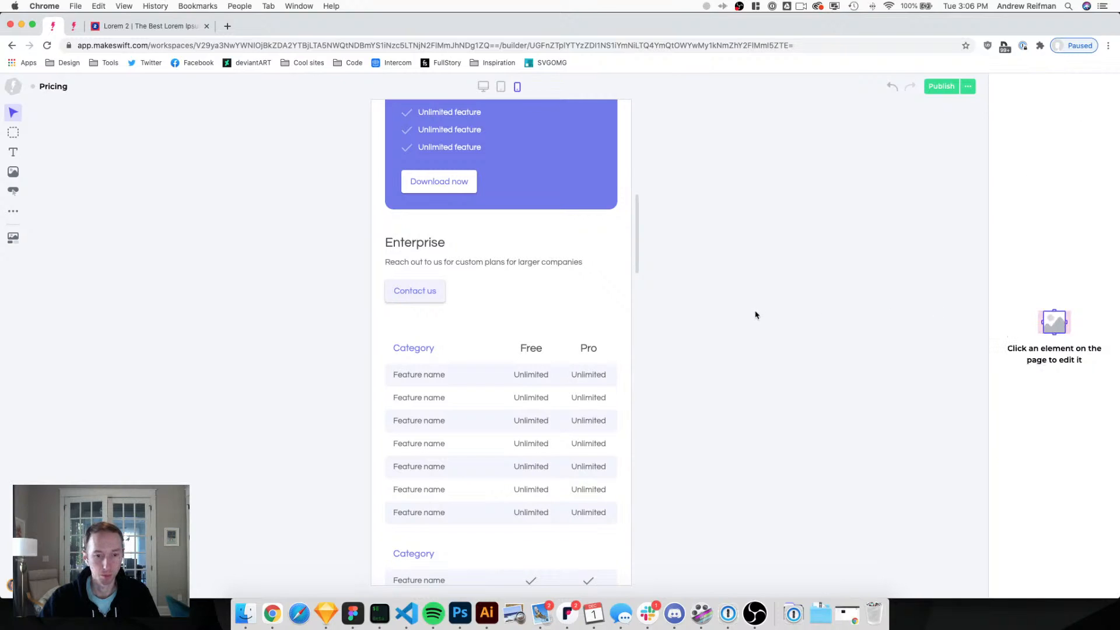
click(411, 349)
click(1102, 315)
click(1102, 315)
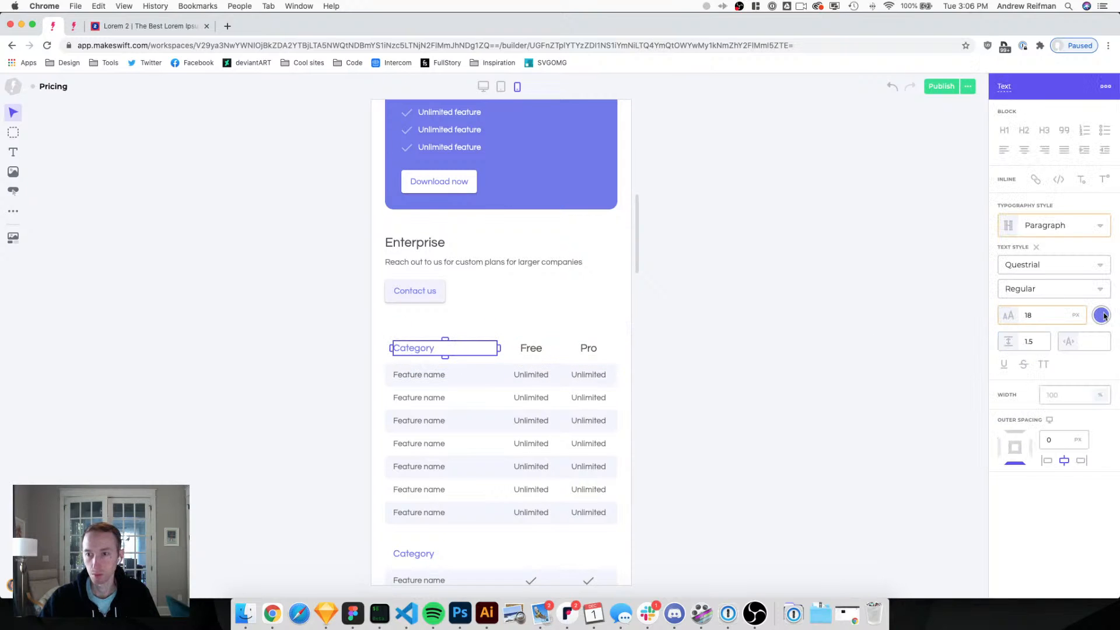
Set the mobile row gap of the comparison table container between the two category groups to 20 px.
scroll(908, 309, down, 4)
click(744, 293)
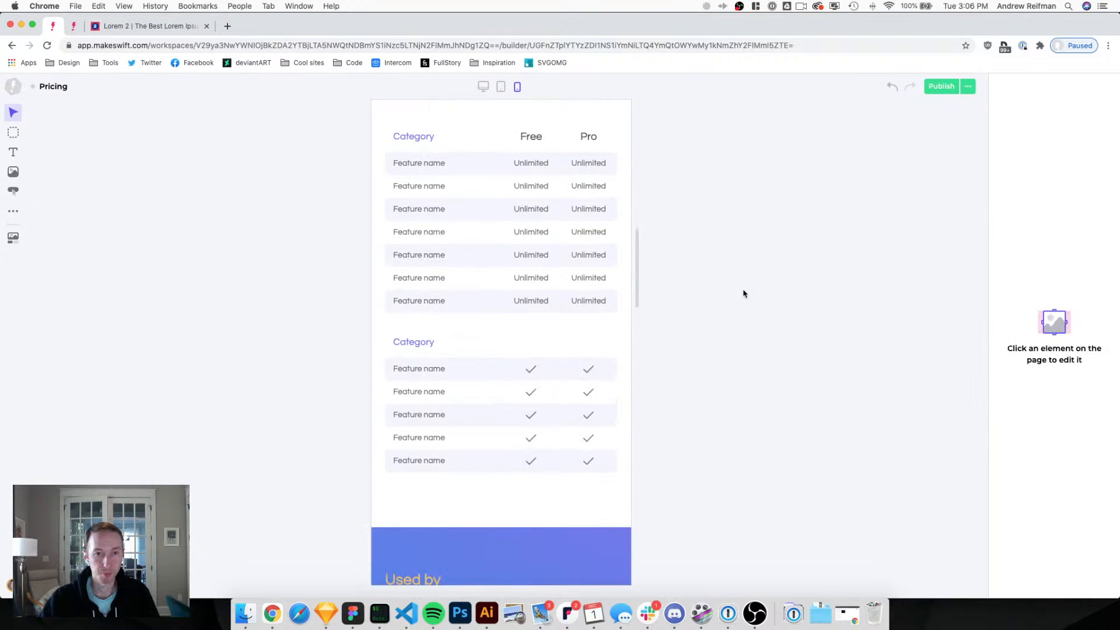
click(427, 323)
click(1085, 514)
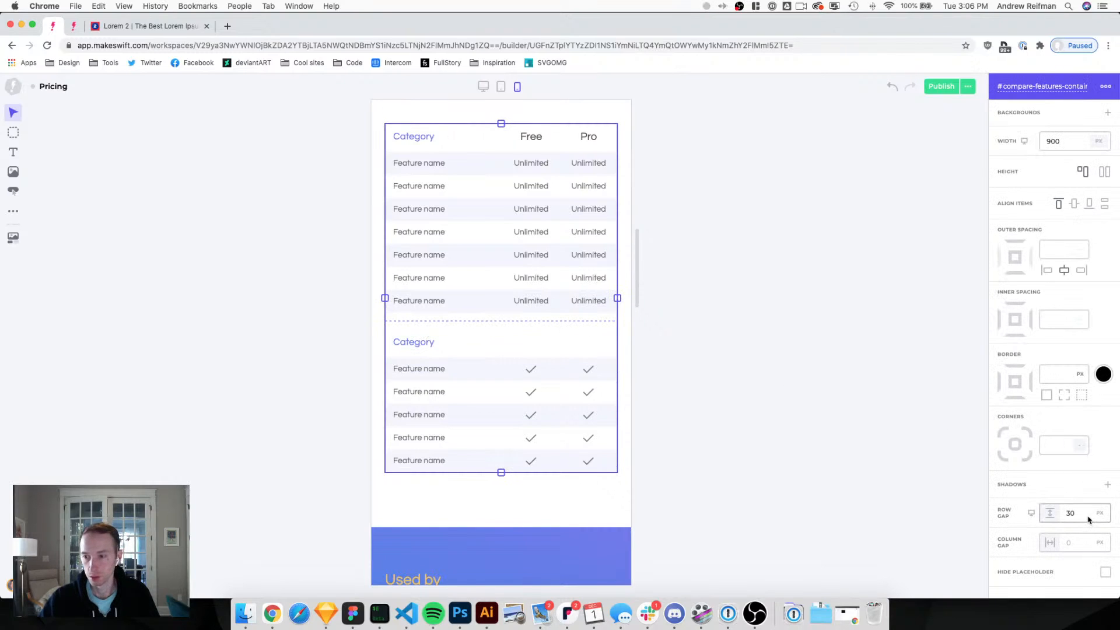
text(25)
key(BackSpace)
text(0)
click(835, 485)
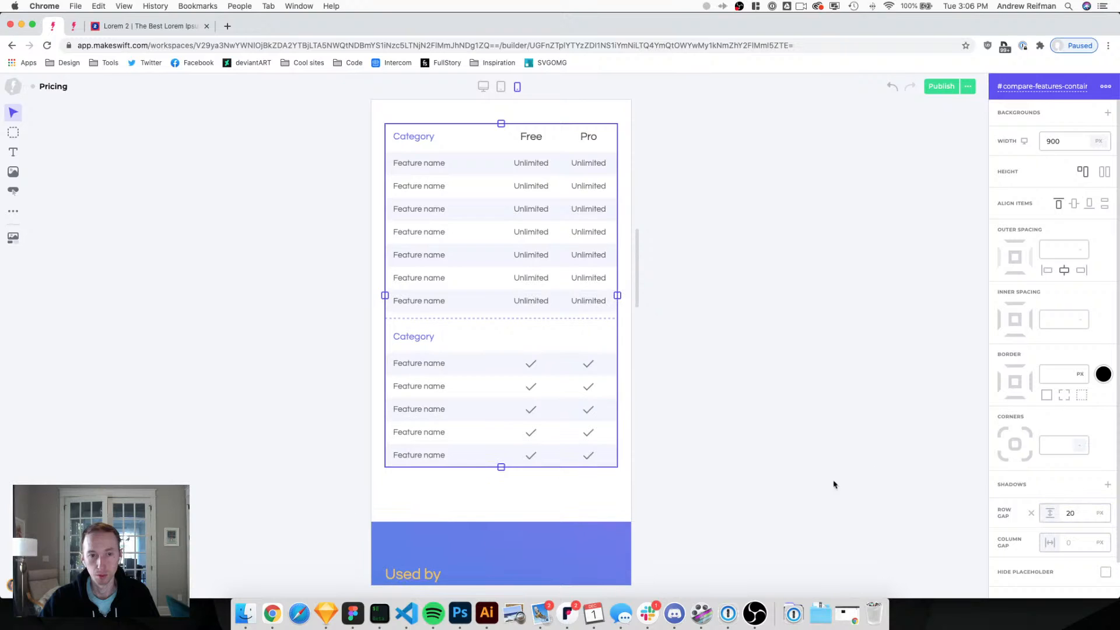
Reduce the mobile inner spacing below the feature comparison table to roughly half its height.
click(514, 507)
drag(500, 521, 501, 493)
click(733, 474)
Slightly reduce the mobile inner spacing at the bottom of the pricing plans section, below the Enterprise "Contact us" button.
scroll(734, 474, up, 3)
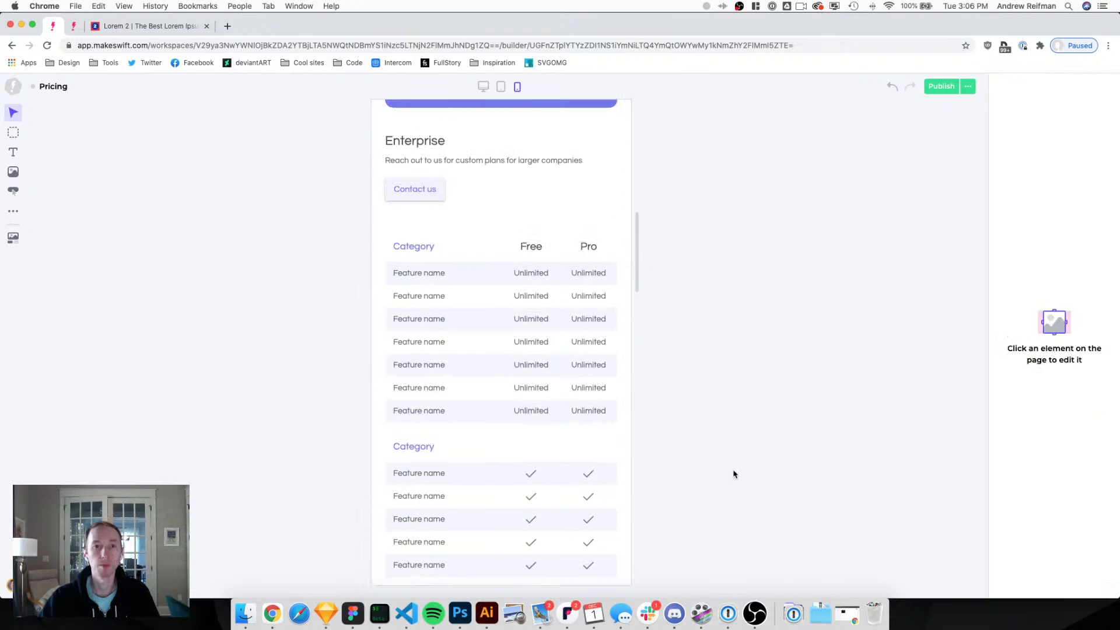
scroll(734, 474, up, 3)
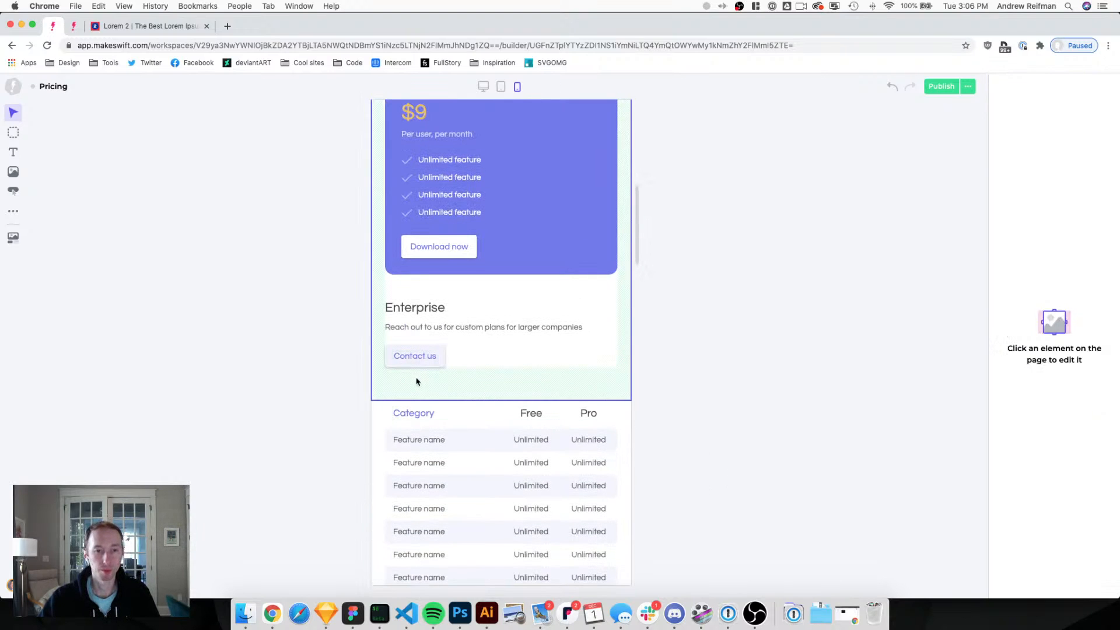
click(436, 386)
drag(504, 401, 506, 395)
click(720, 395)
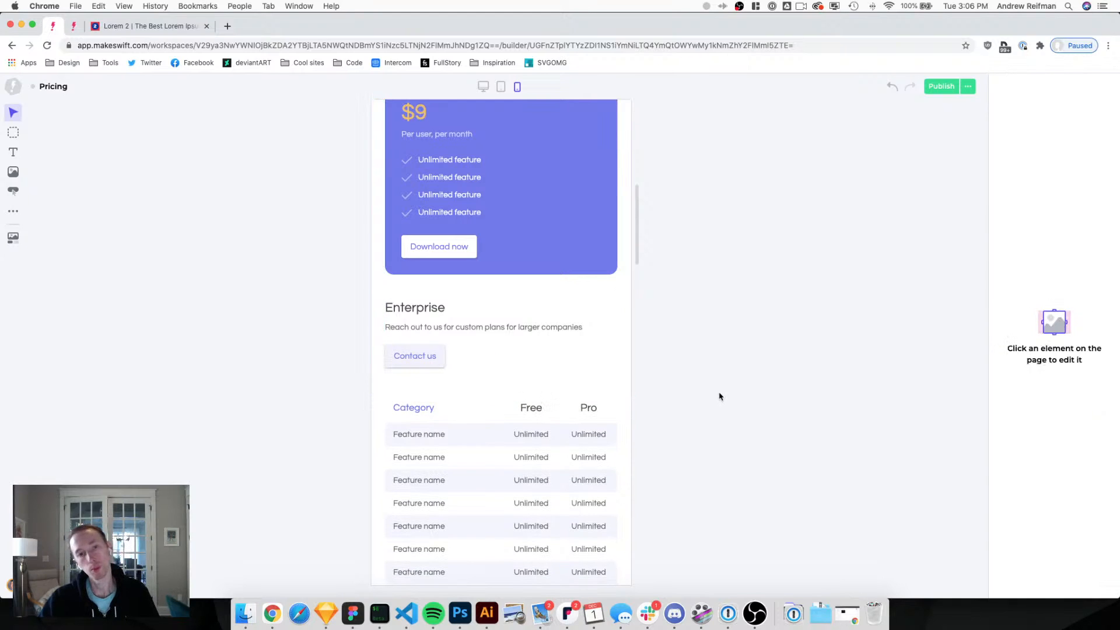
Stack the customers section's text and logo columns vertically at full width in the mobile layout.
scroll(721, 395, up, 2)
scroll(721, 395, up, 7)
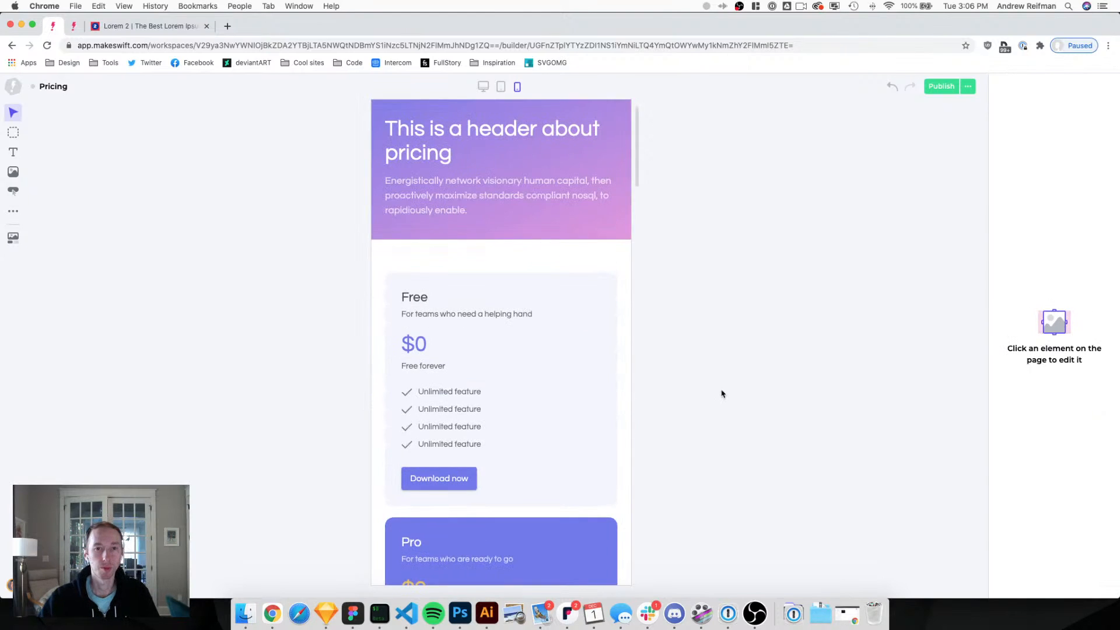
scroll(722, 395, down, 4)
scroll(722, 394, down, 15)
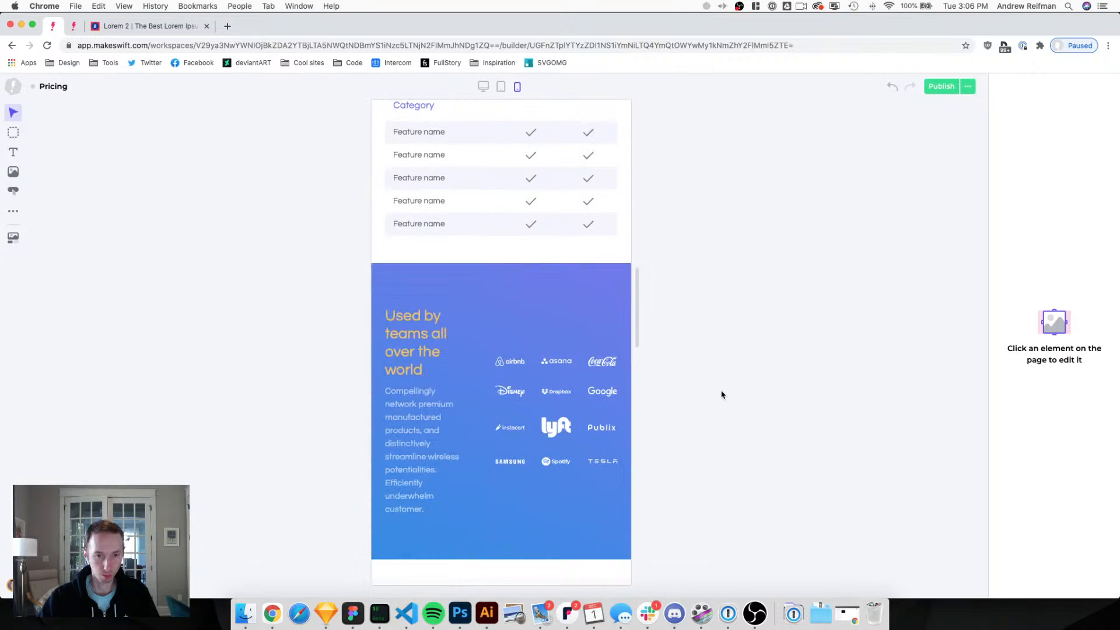
click(472, 387)
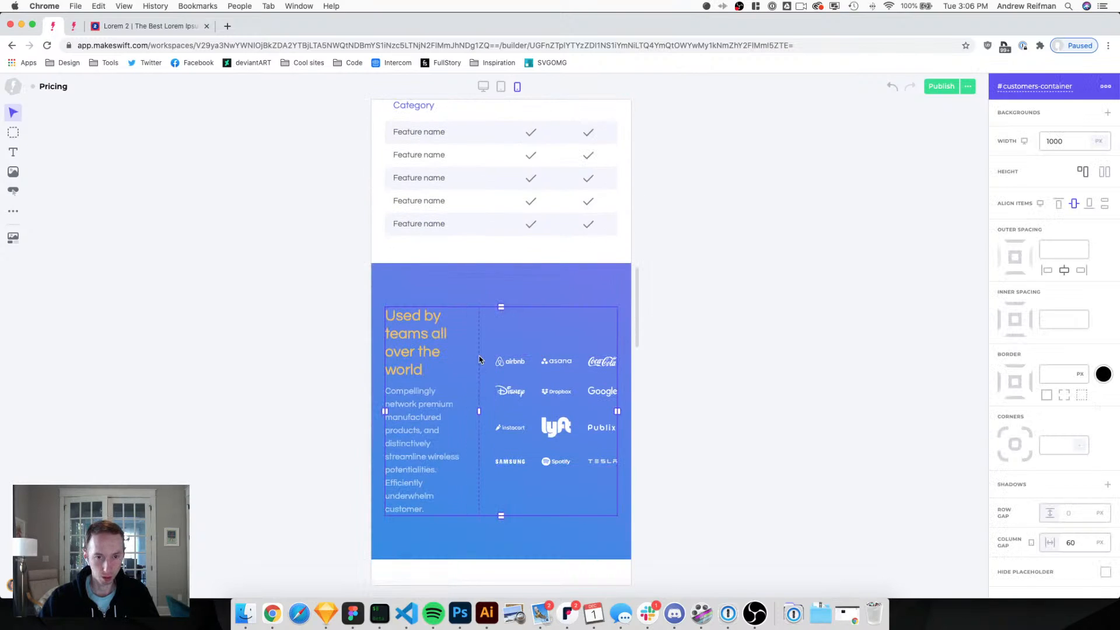
click(789, 373)
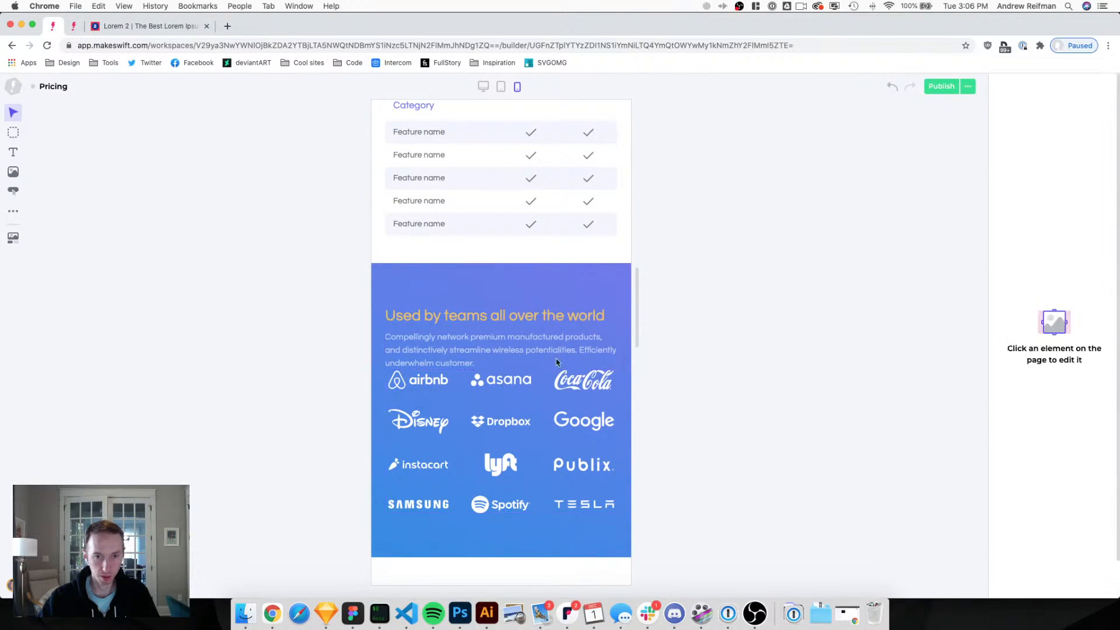
Add 35 px of outer spacing below the customers section's paragraph, above the logos.
click(487, 361)
drag(501, 373, 502, 391)
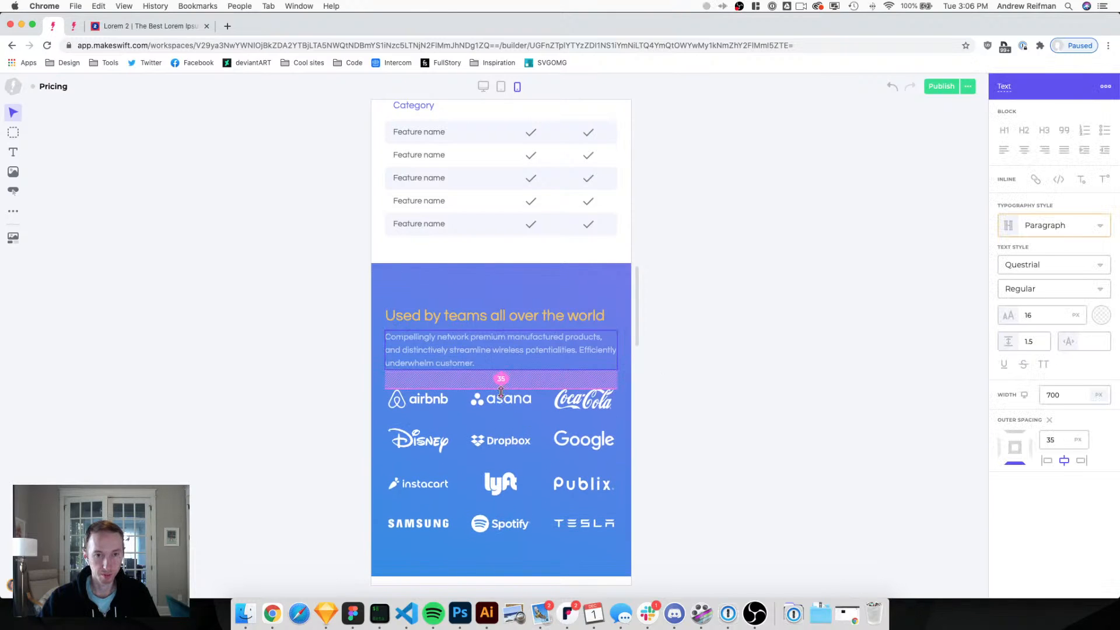
click(687, 390)
Set the top and bottom inner spacing of the mobile customers section to 60 px each.
click(501, 311)
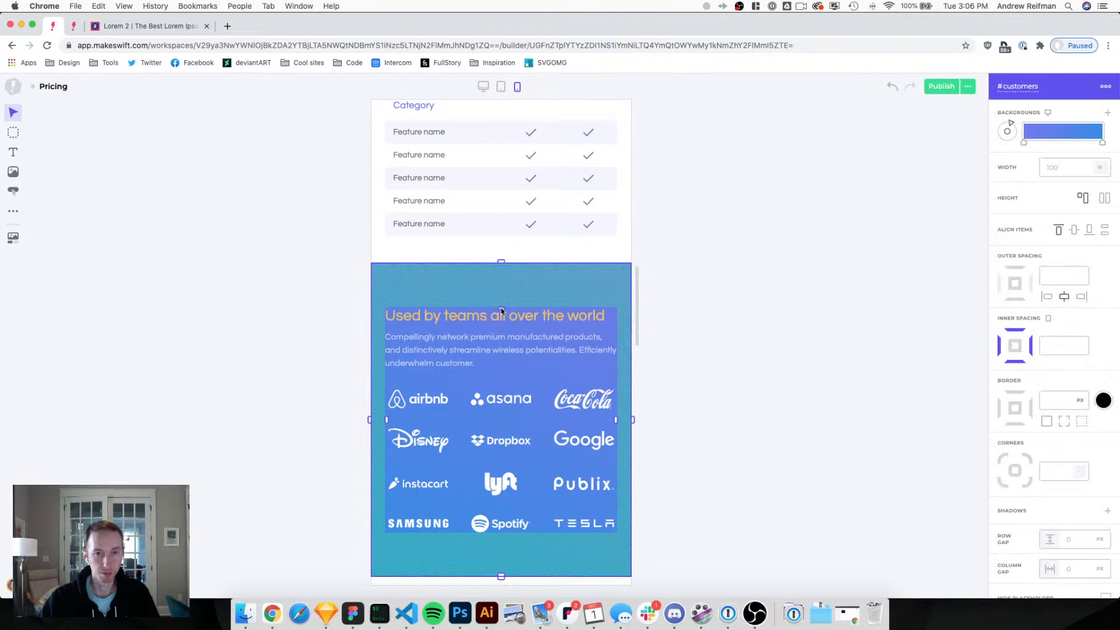
drag(502, 310, 502, 299)
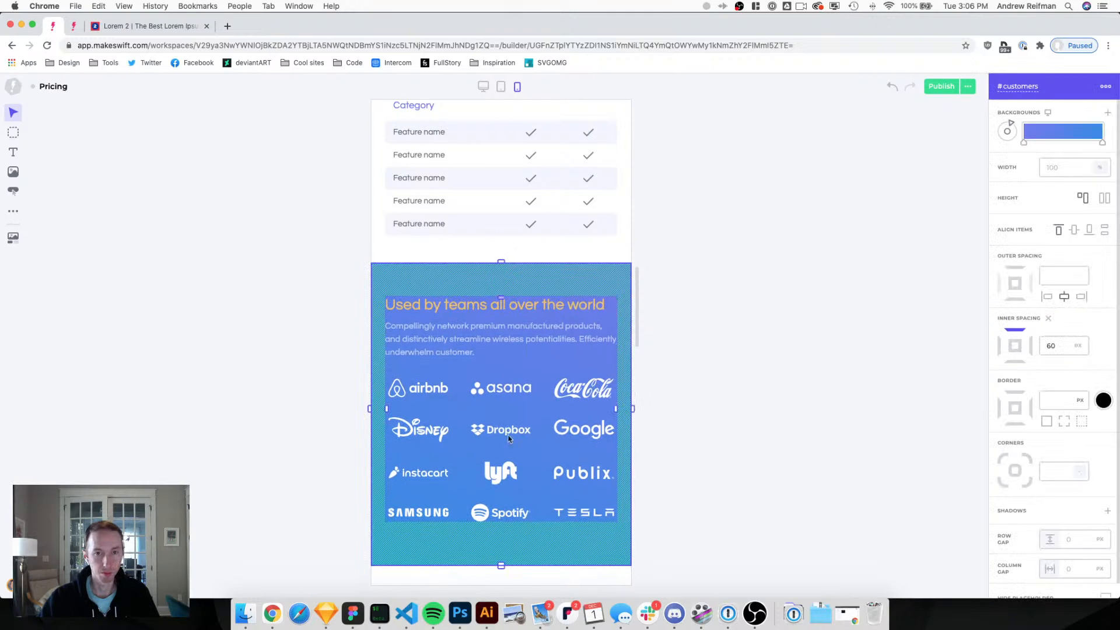
drag(503, 565, 500, 555)
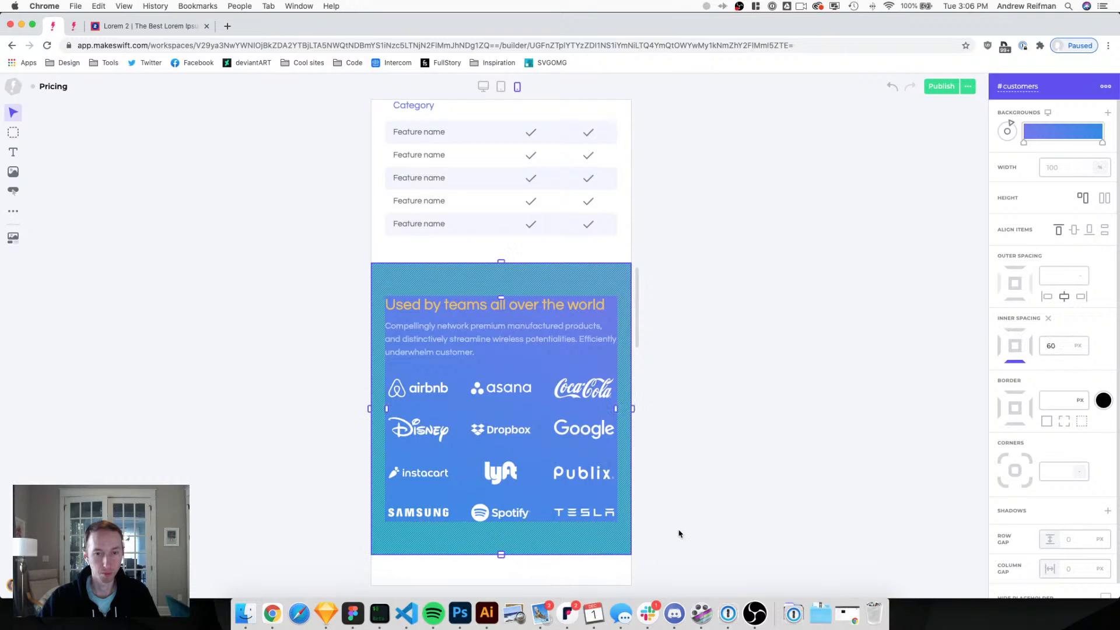
click(678, 530)
Narrow the logo grid in the mobile customers section to a width of 375 px.
click(606, 451)
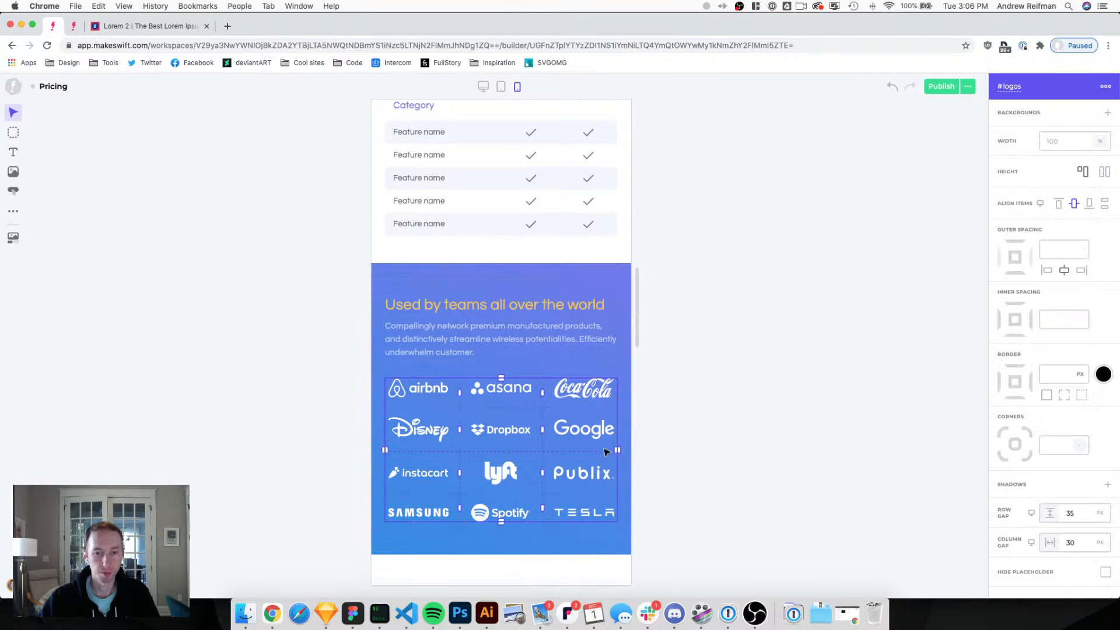
drag(620, 450, 614, 449)
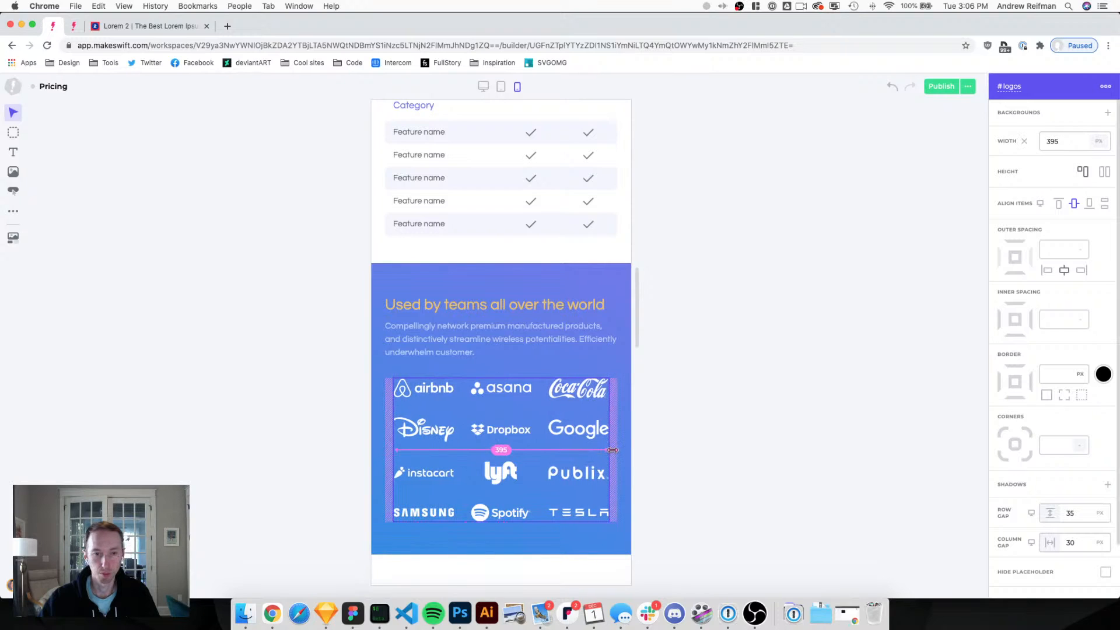
drag(612, 450, 607, 450)
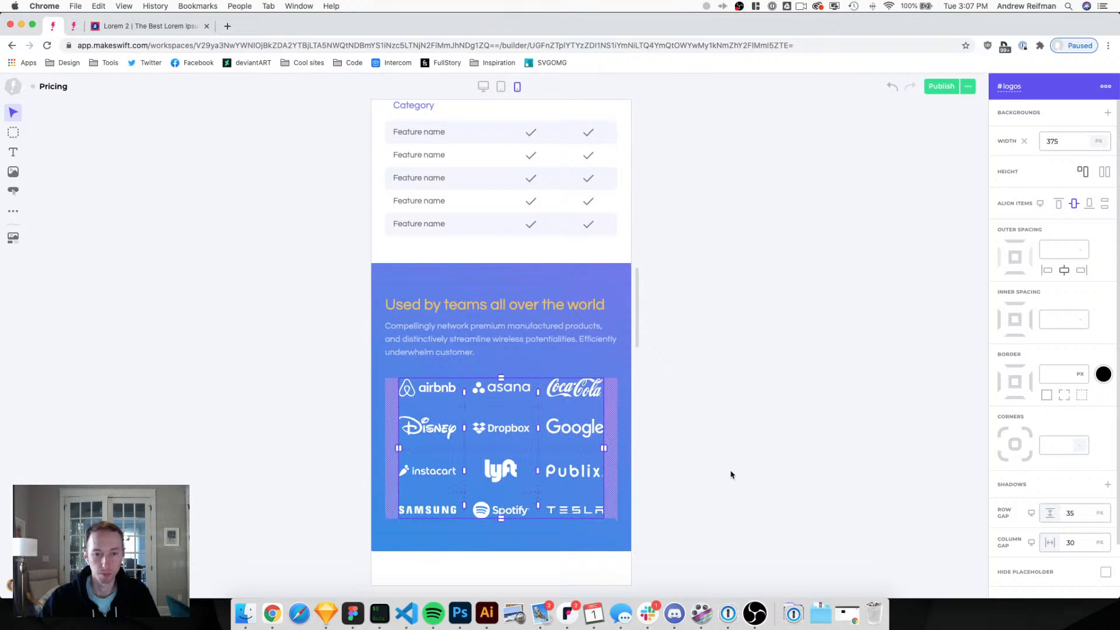
Set the mobile logo grid's column gap to 40 px and its row gap to 30 px.
click(1083, 542)
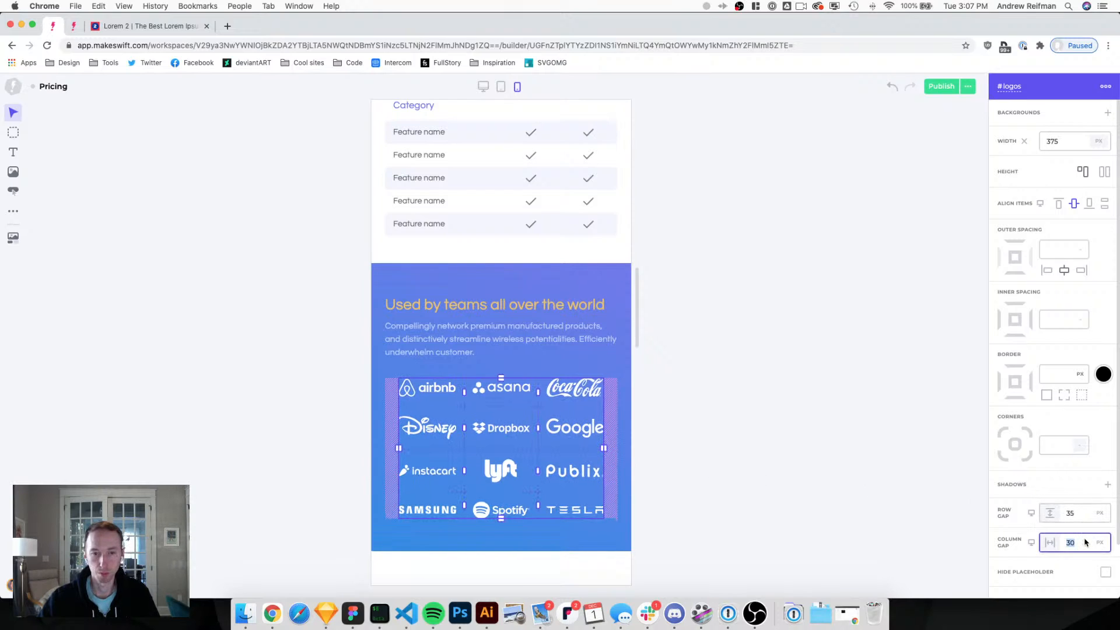
text(35)
key(BackSpace)
key(BackSpace)
text(40)
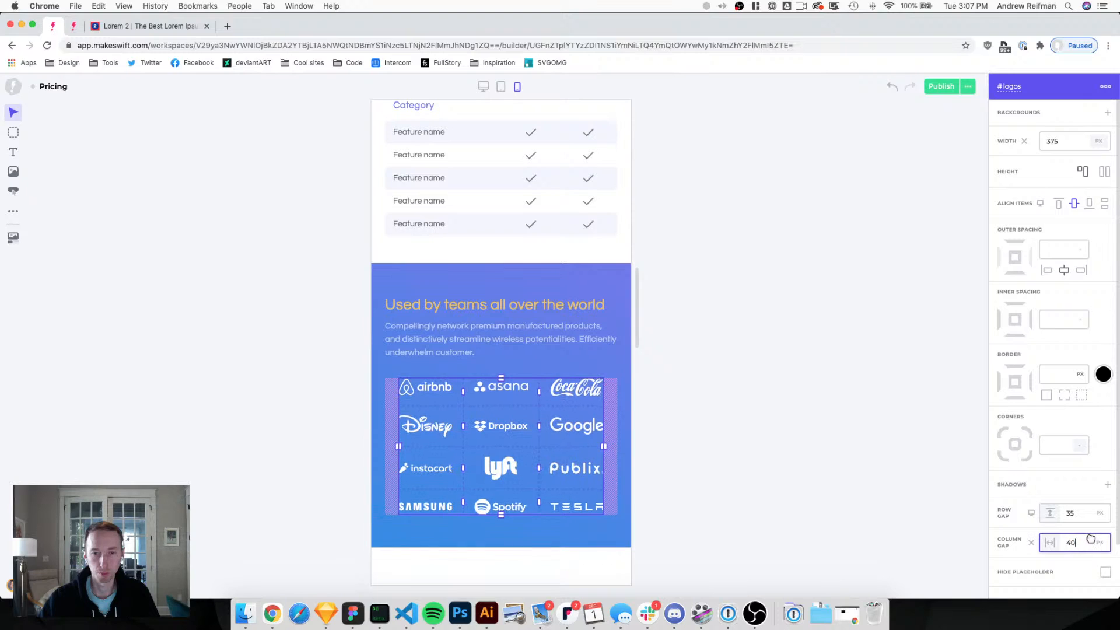
key(Return)
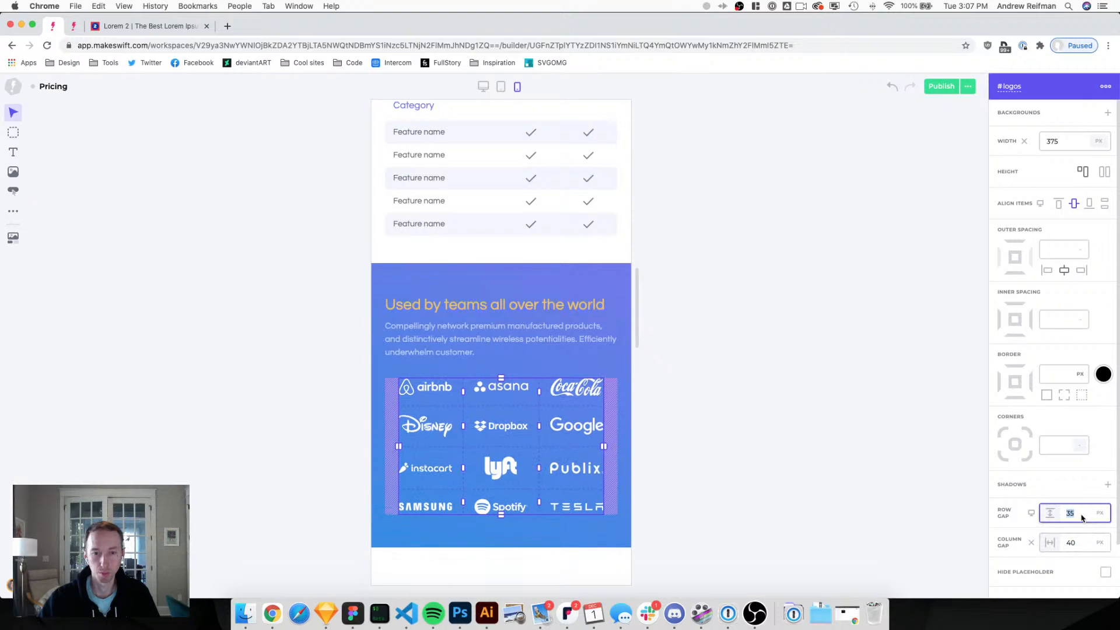
text(30)
key(Return)
click(858, 487)
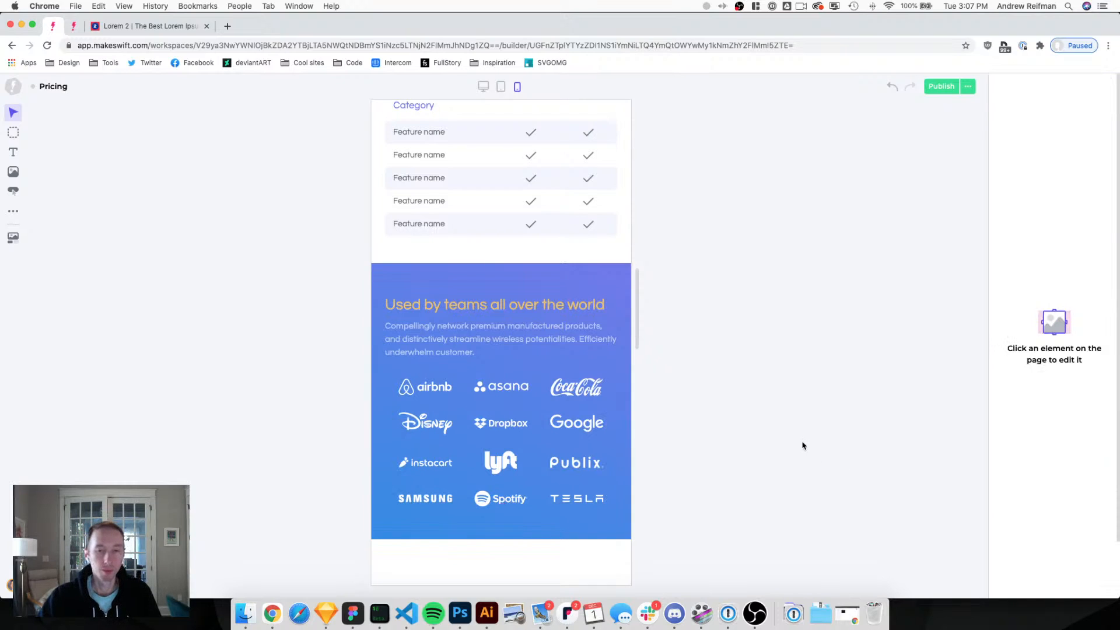
click(541, 413)
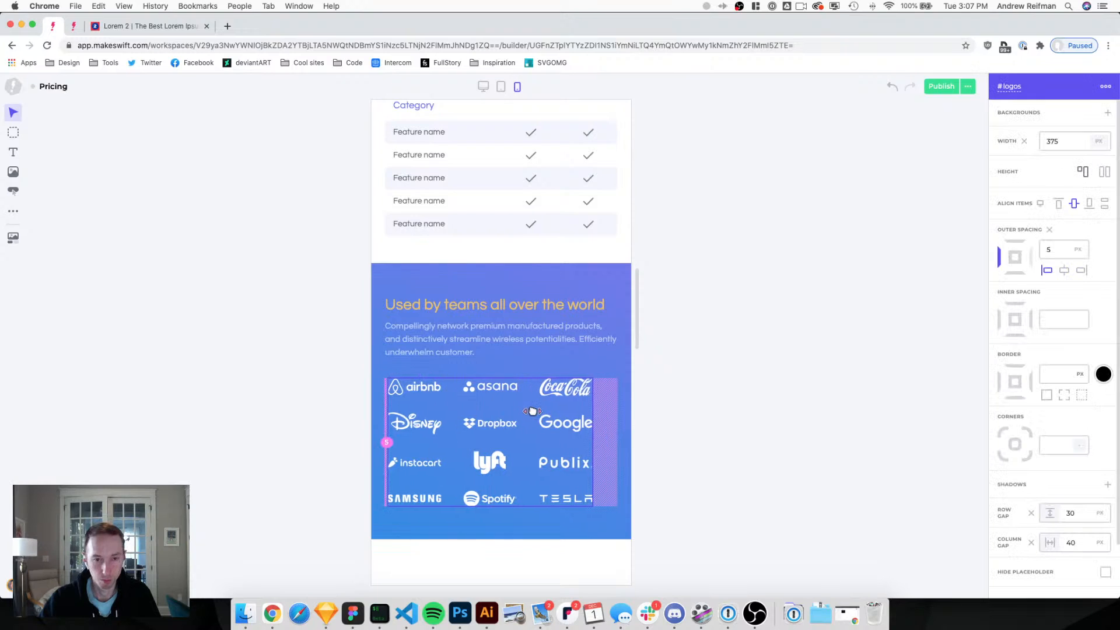
click(710, 404)
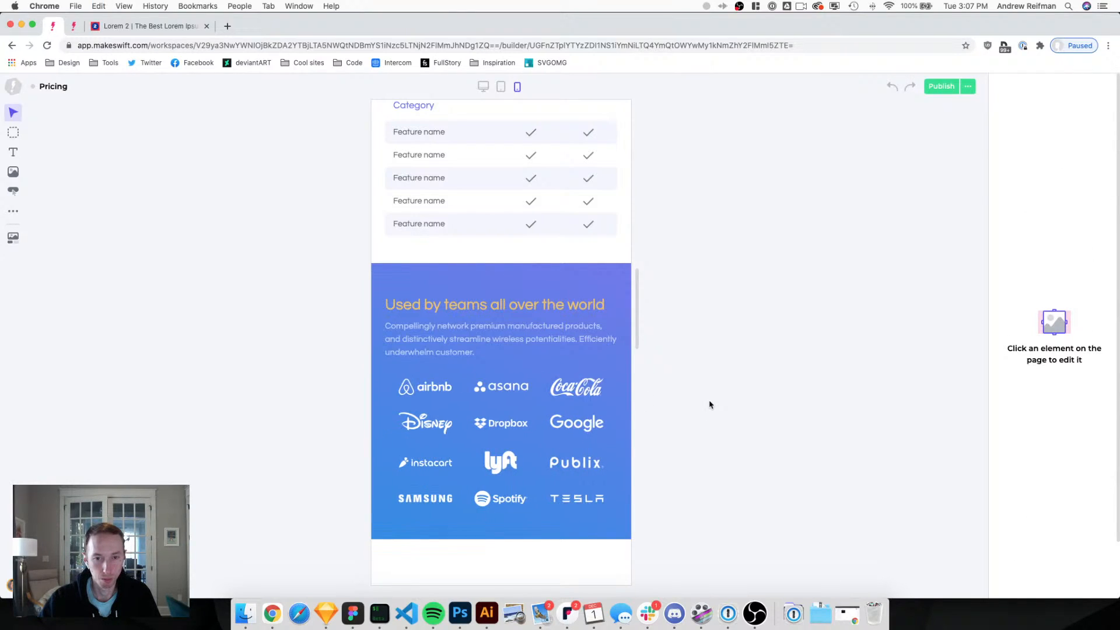
Reduce the inner spacing at the top of the mobile FAQ section to 60 px.
scroll(713, 369, down, 5)
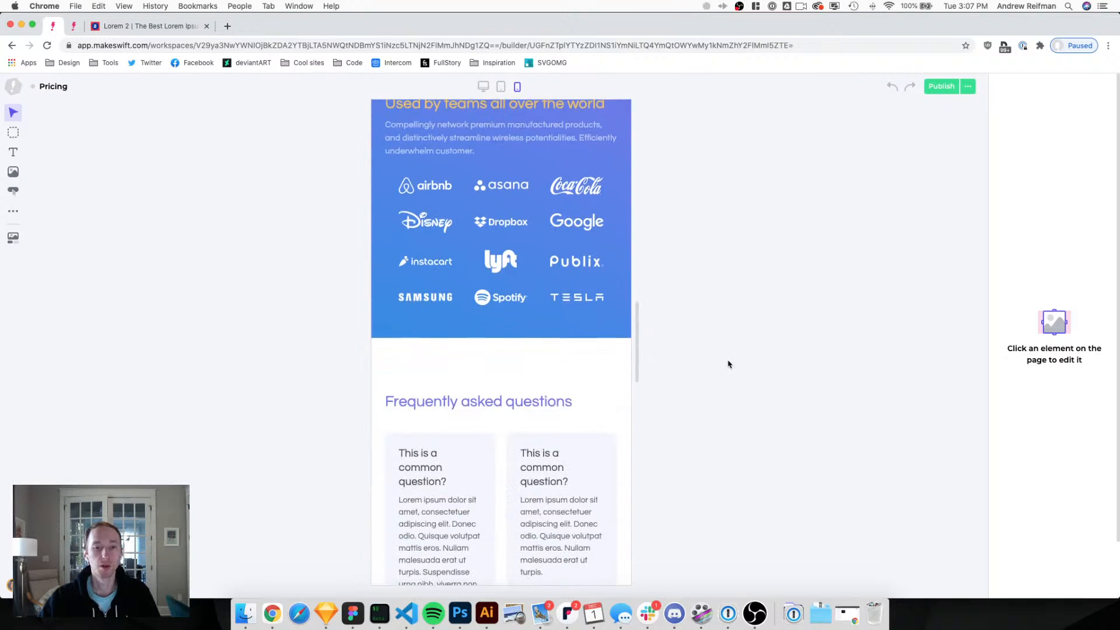
scroll(554, 338, down, 1)
click(517, 364)
drag(500, 370, 501, 330)
scroll(551, 348, down, 3)
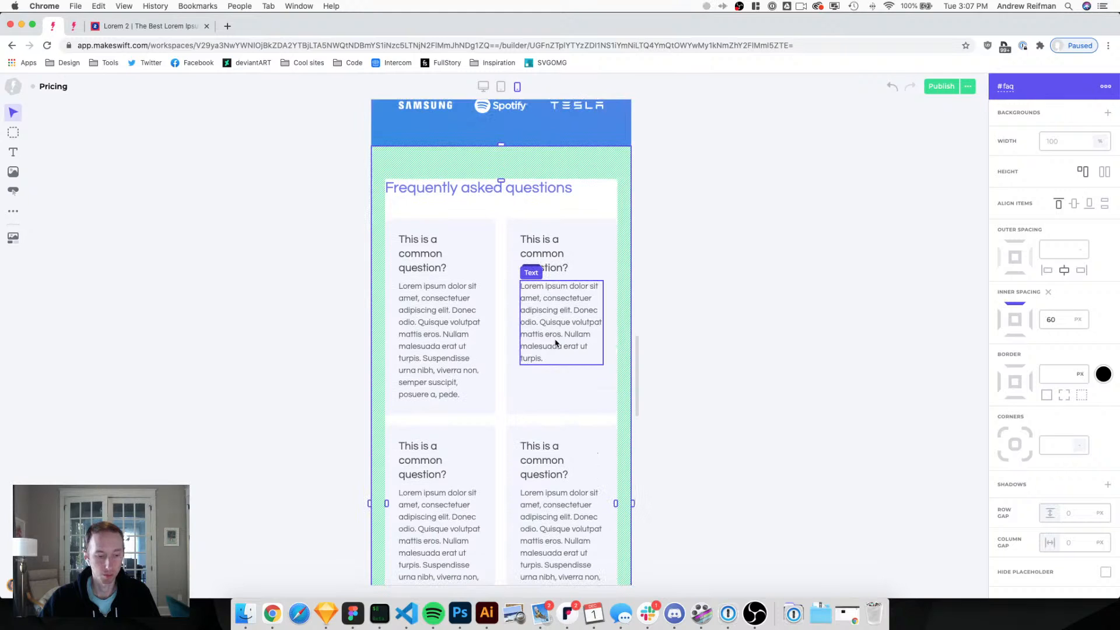
Reduce the inner spacing at the bottom of the mobile FAQ section to match its top spacing.
key(2)
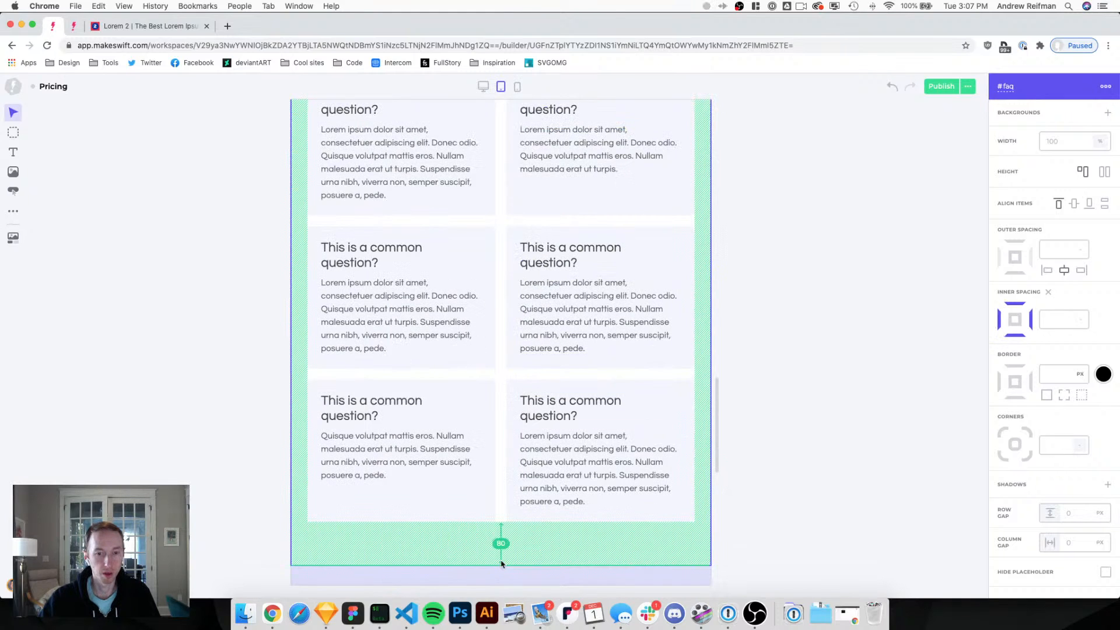
key(3)
scroll(525, 309, down, 5)
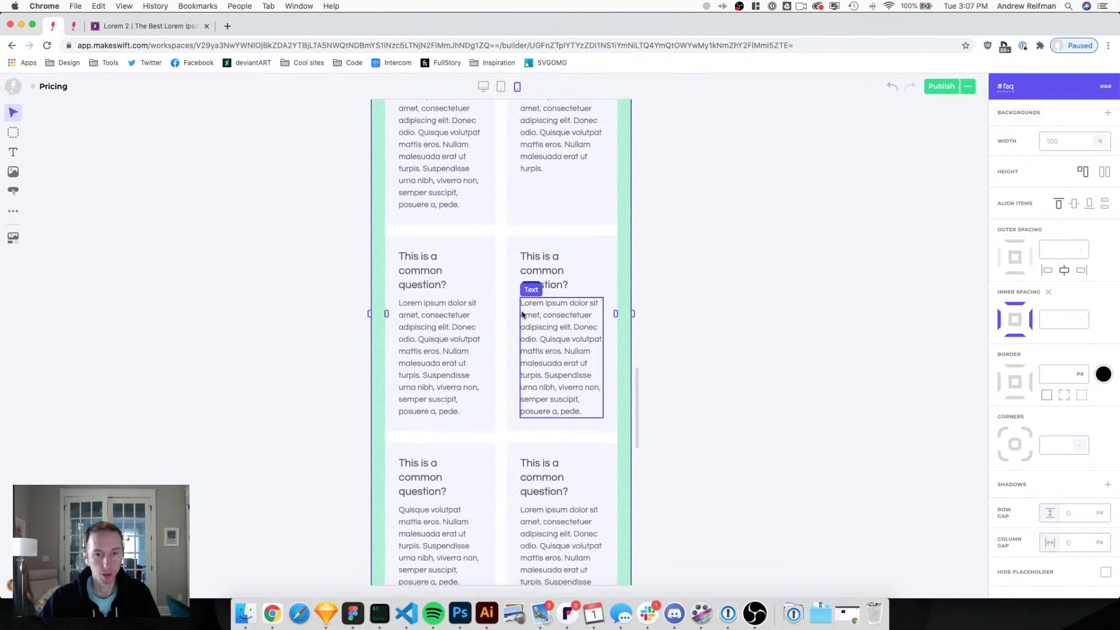
drag(501, 418, 501, 393)
click(670, 327)
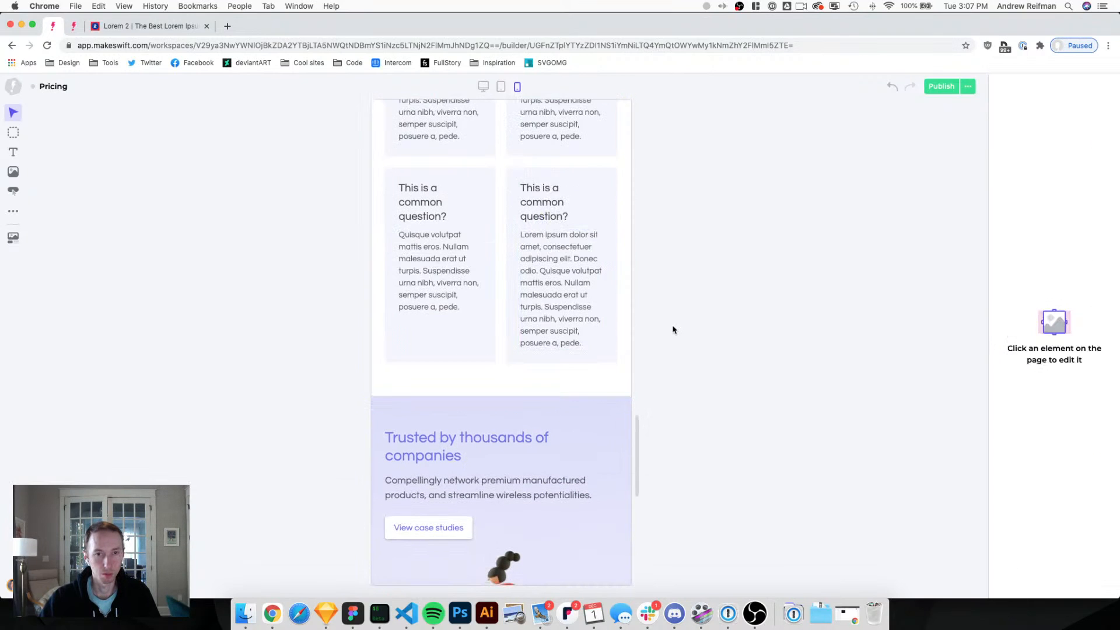
Stack all six FAQ question boxes in a single full-width column in the mobile layout.
scroll(677, 330, up, 8)
scroll(677, 331, up, 3)
click(499, 378)
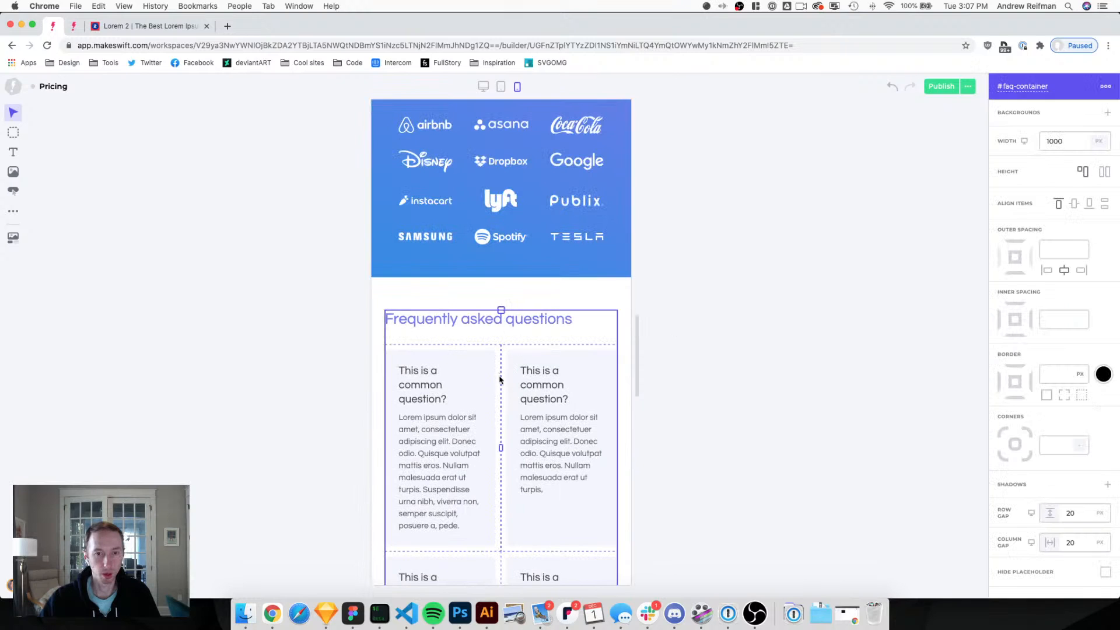
scroll(502, 373, down, 5)
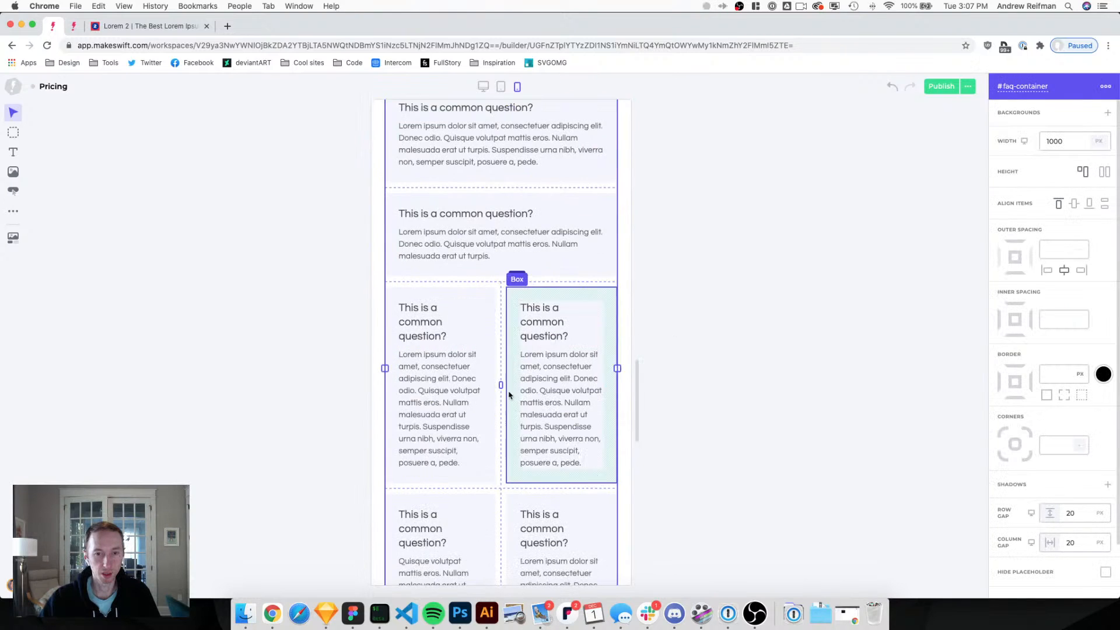
double_click(501, 346)
scroll(504, 340, down, 3)
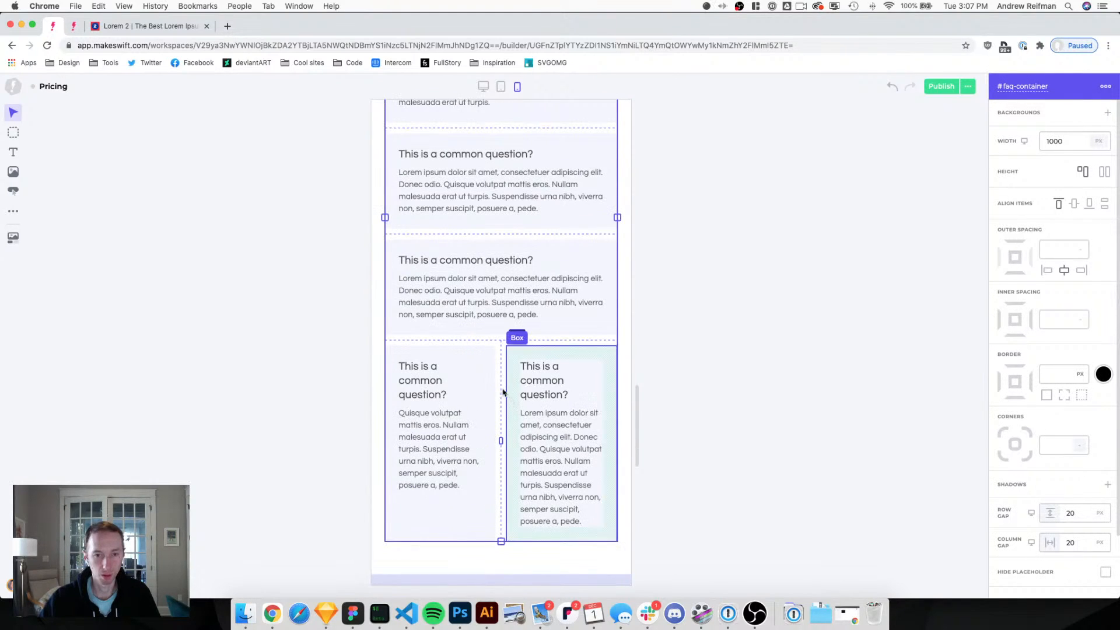
double_click(501, 391)
click(688, 298)
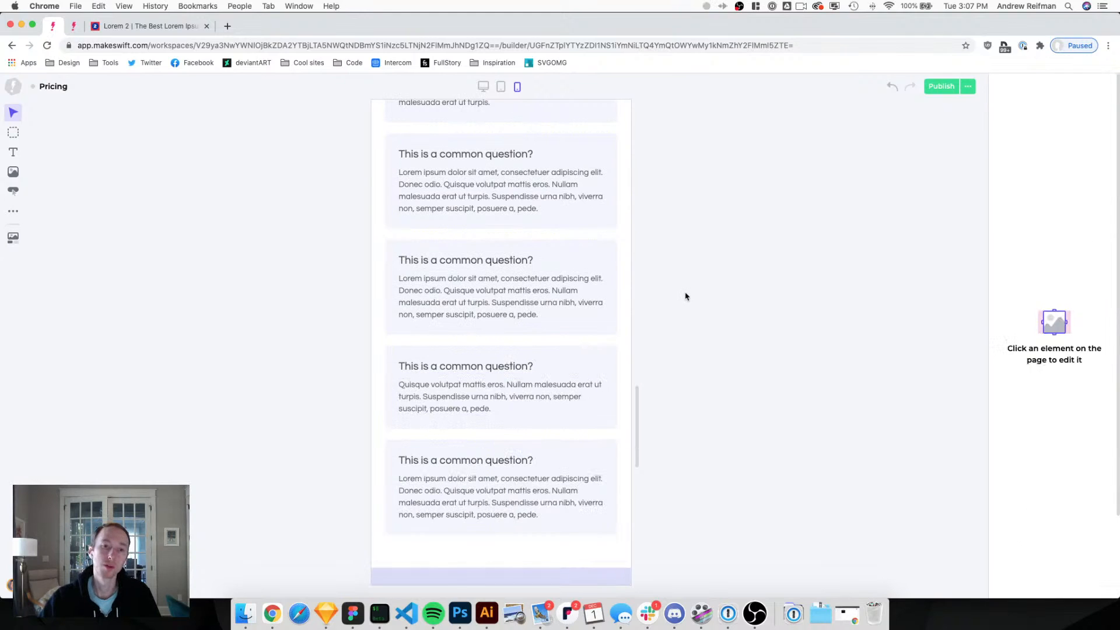
Reduce the outer spacing below the mobile "Frequently asked questions" heading to 5 px.
scroll(687, 295, up, 4)
scroll(687, 291, up, 4)
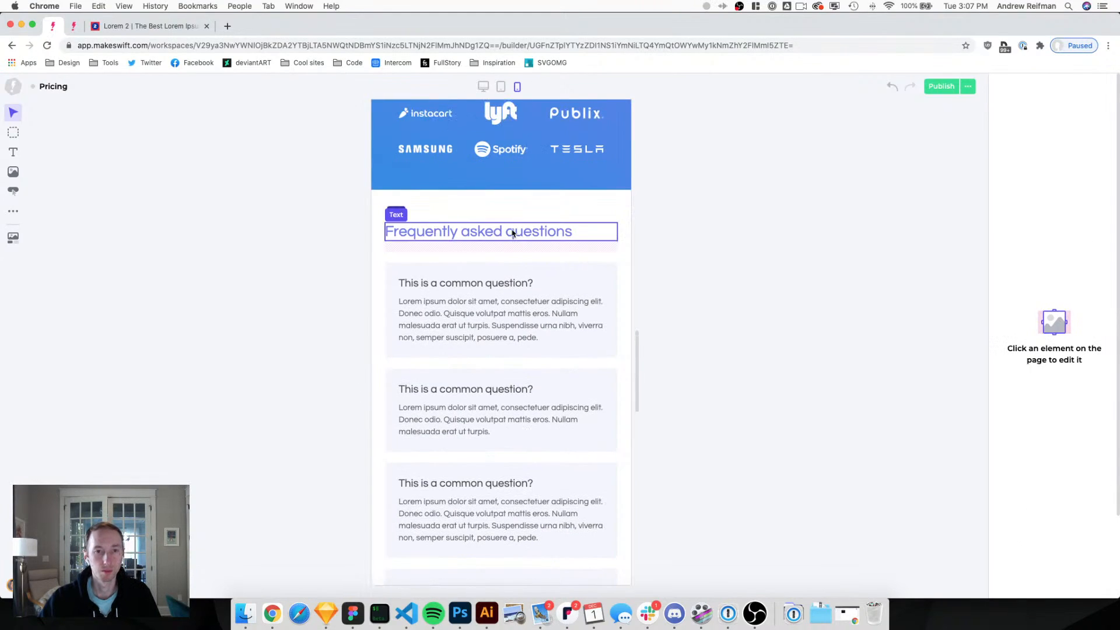
click(513, 231)
drag(502, 255, 502, 246)
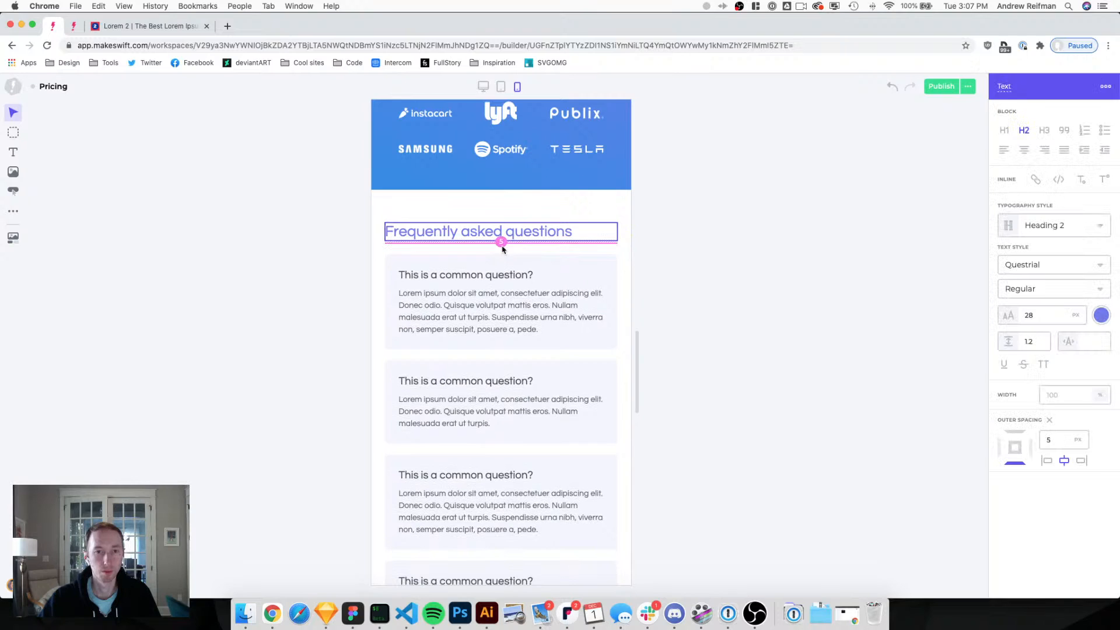
click(772, 254)
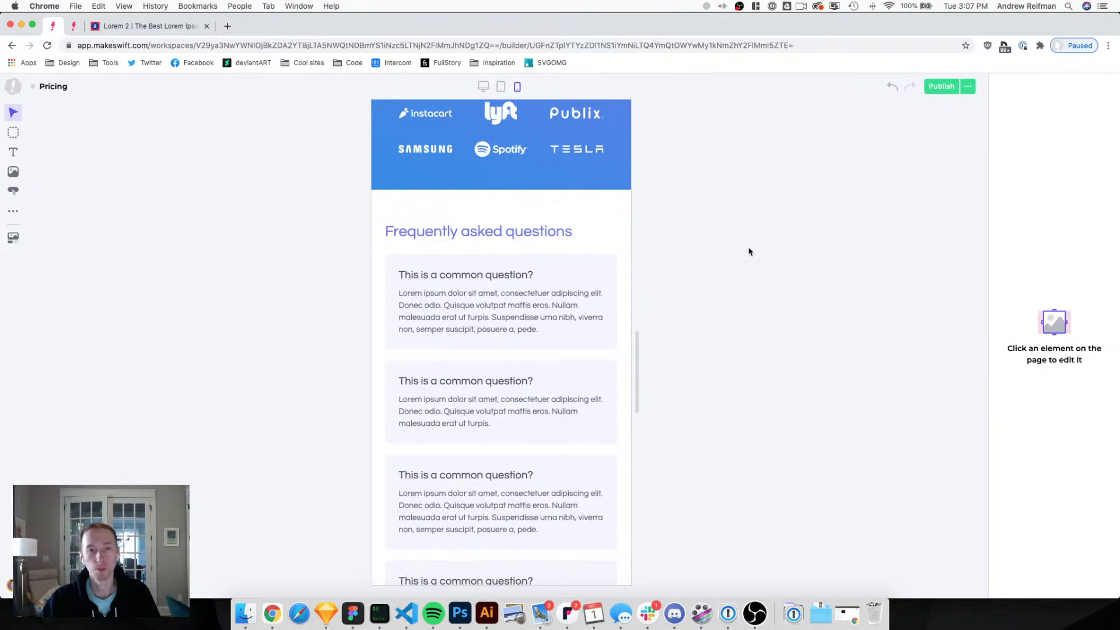
Review the whole mobile Pricing page, from the FAQ down to the footer and back up to the header.
scroll(749, 251, down, 3)
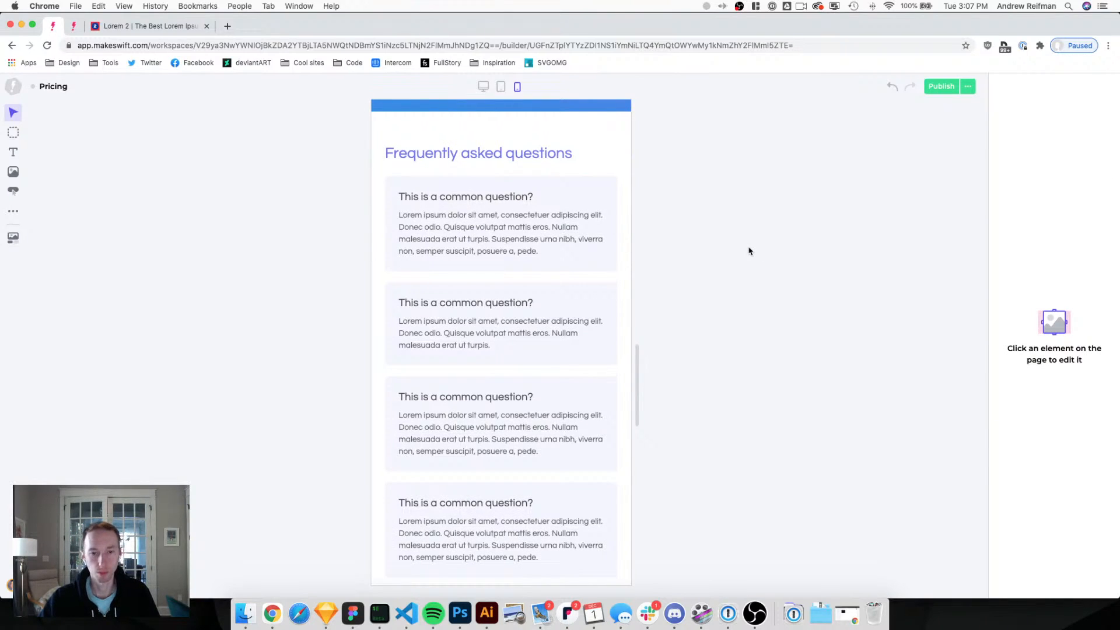
scroll(750, 251, down, 10)
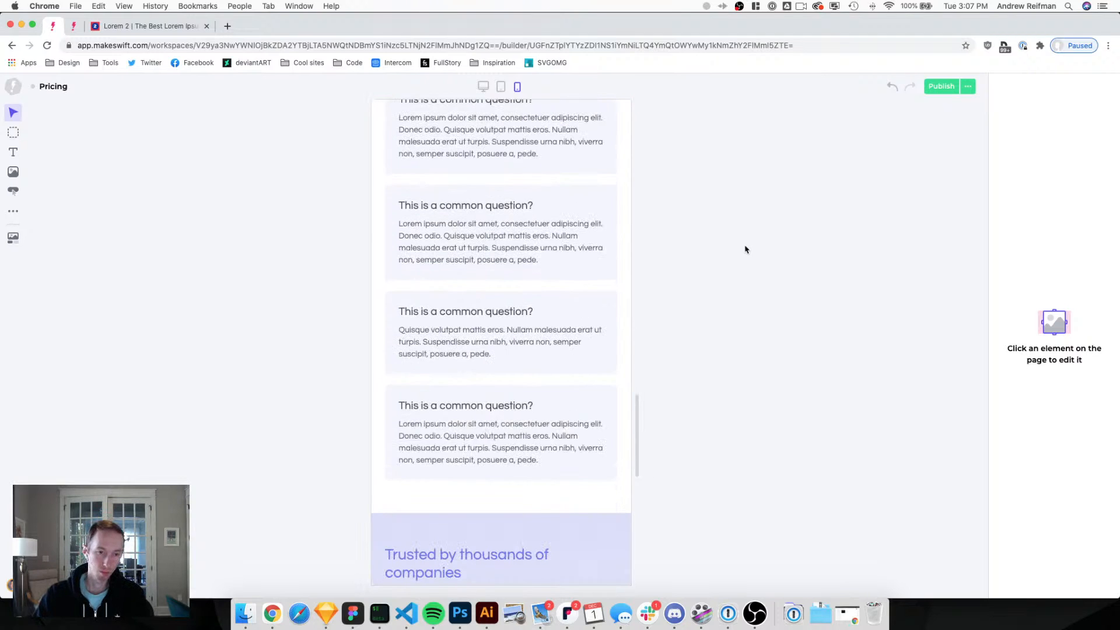
scroll(746, 250, down, 6)
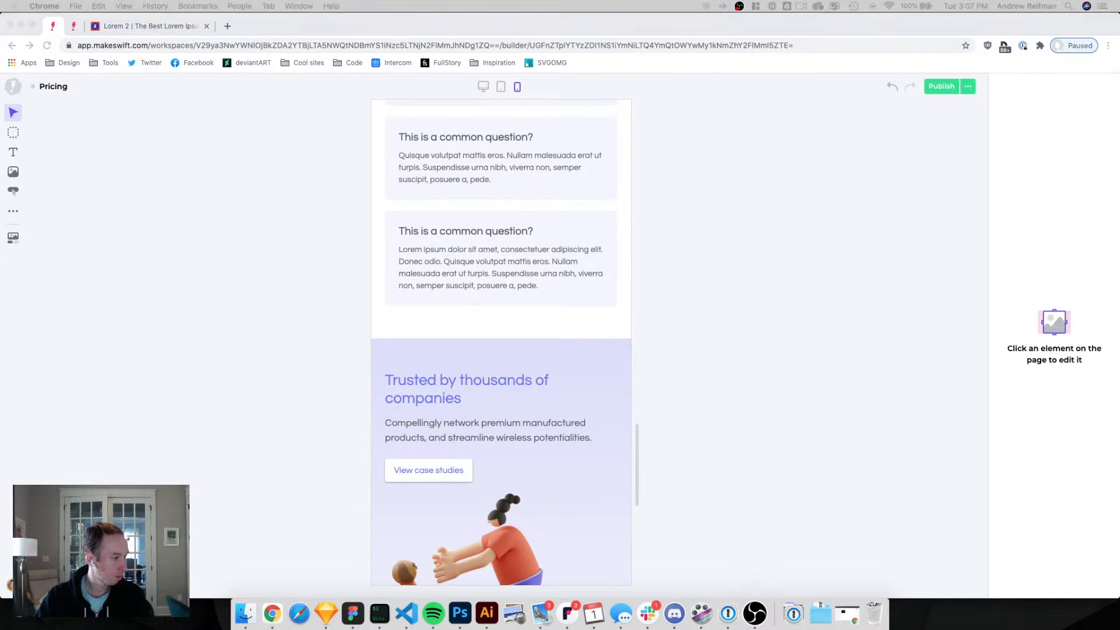
click(814, 335)
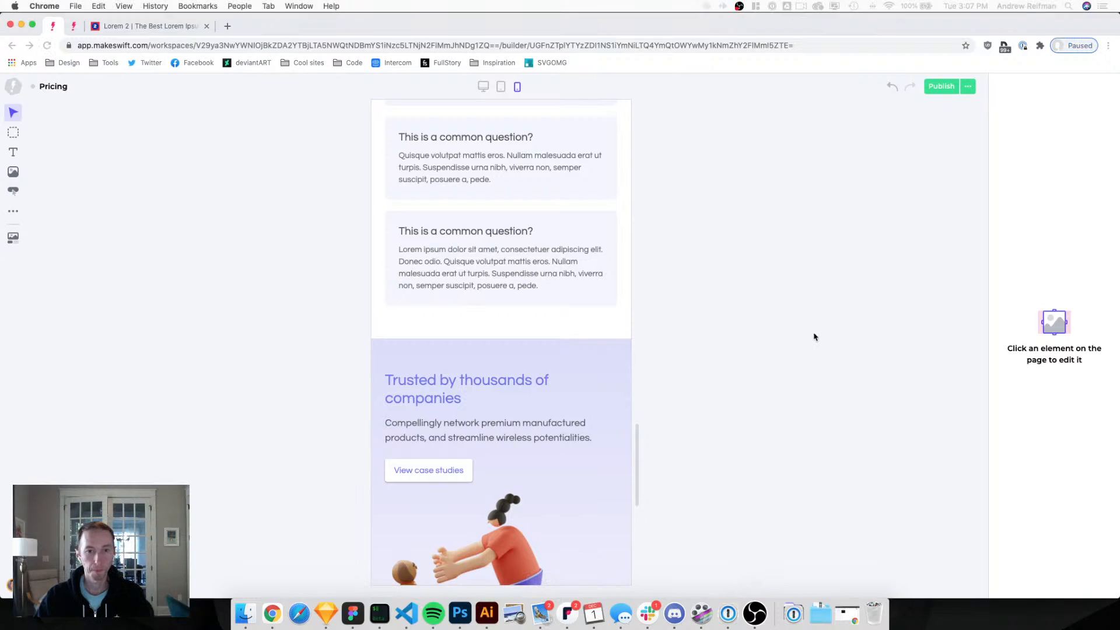
scroll(806, 339, down, 10)
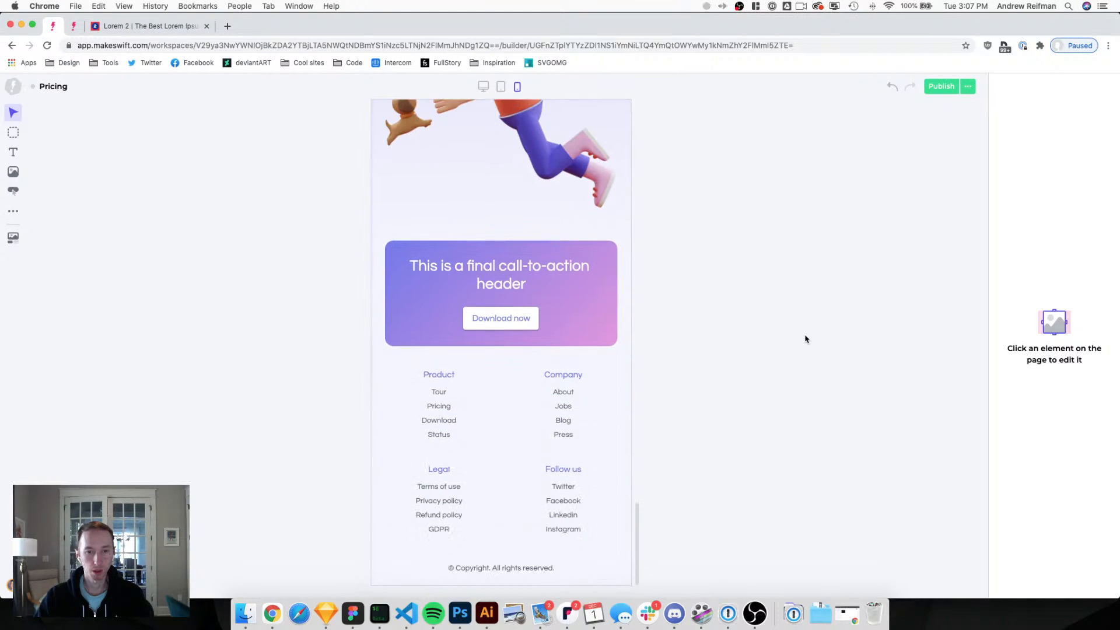
scroll(806, 340, up, 7)
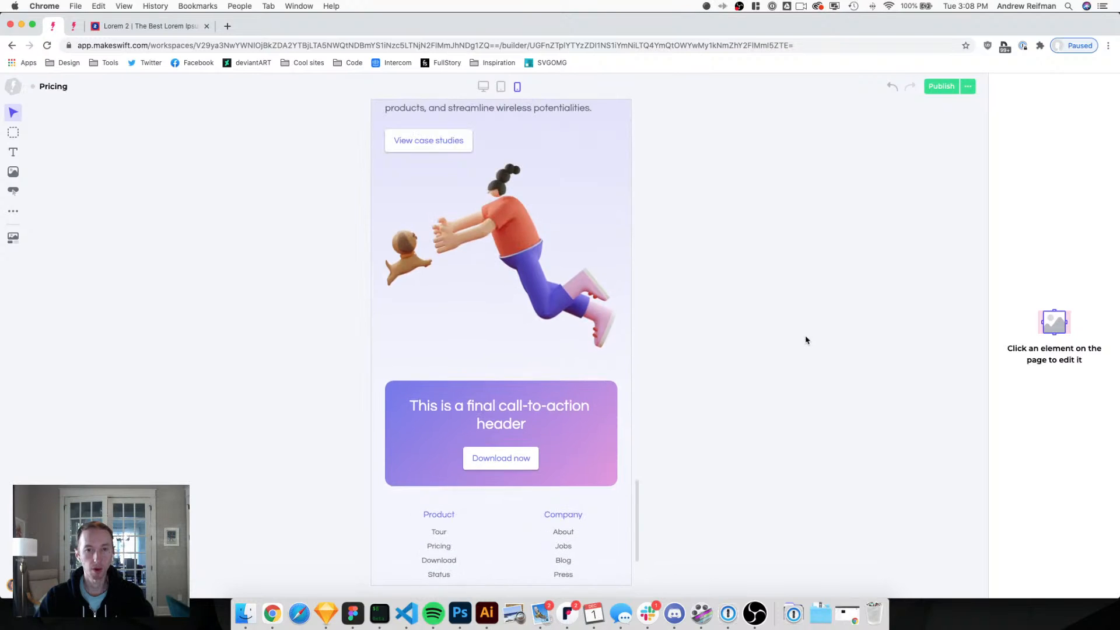
scroll(806, 340, up, 15)
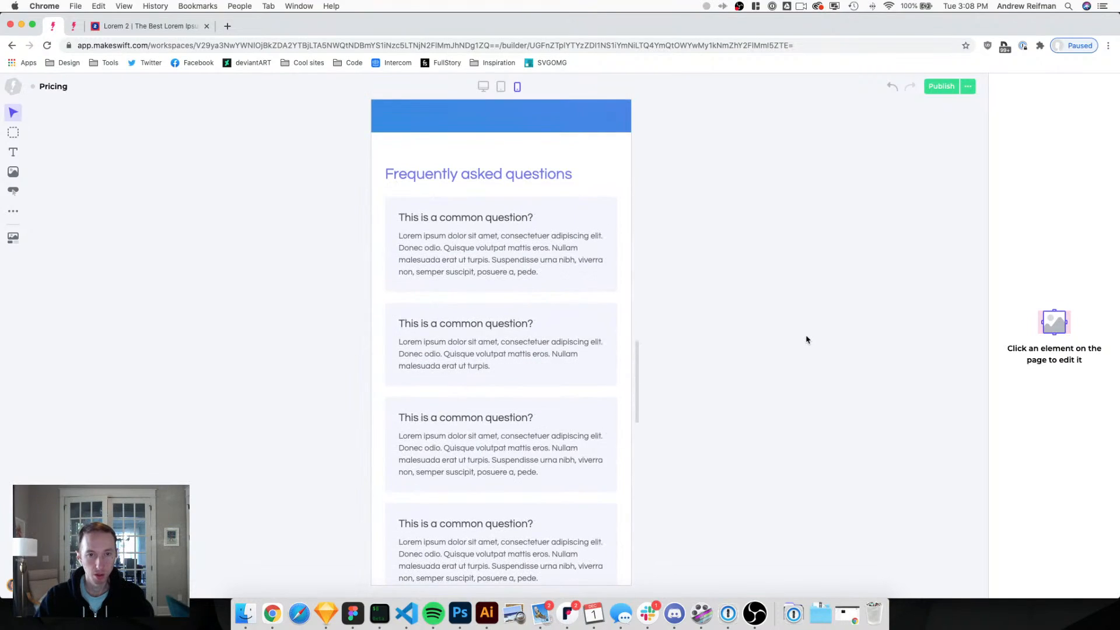
scroll(806, 340, up, 6)
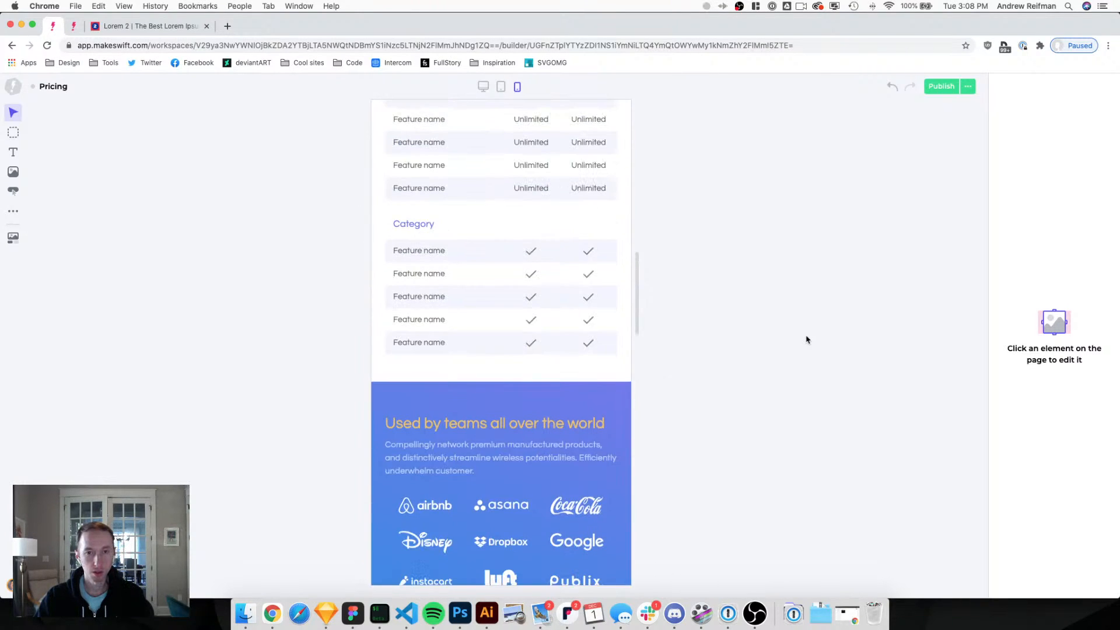
scroll(806, 340, up, 8)
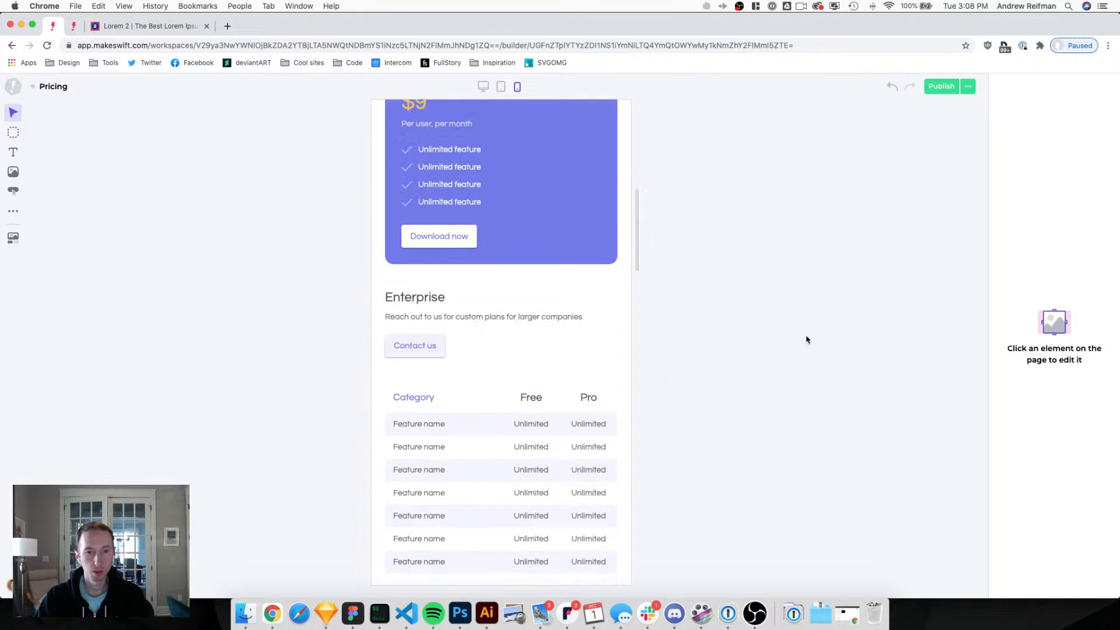
scroll(806, 340, up, 5)
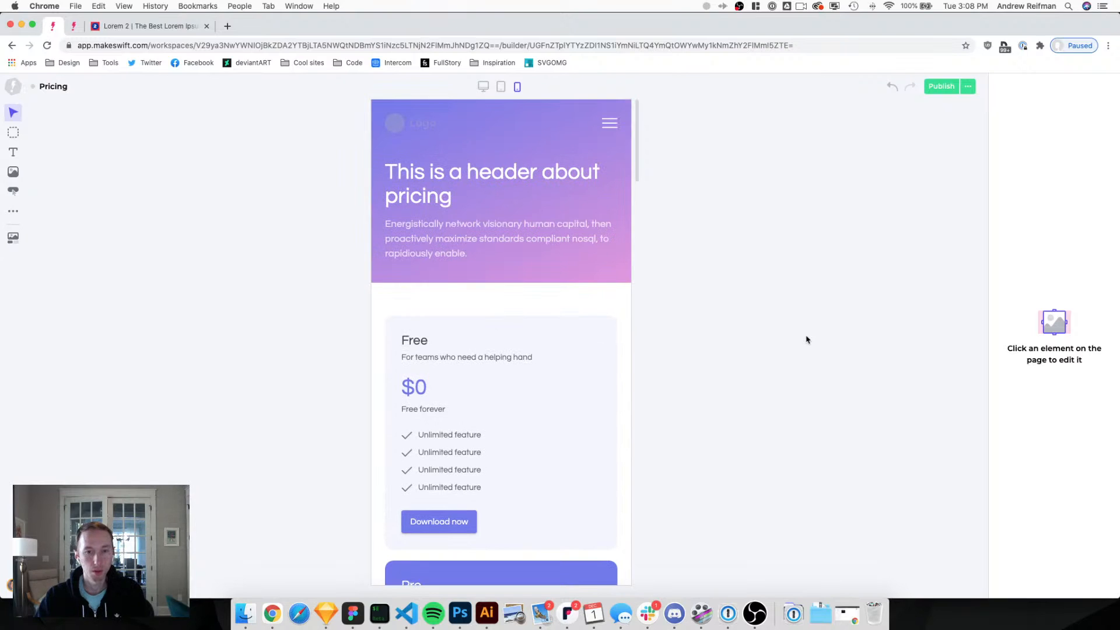
Examine the customers section in the tablet layout and in the desktop layout.
key(2)
scroll(807, 340, down, 20)
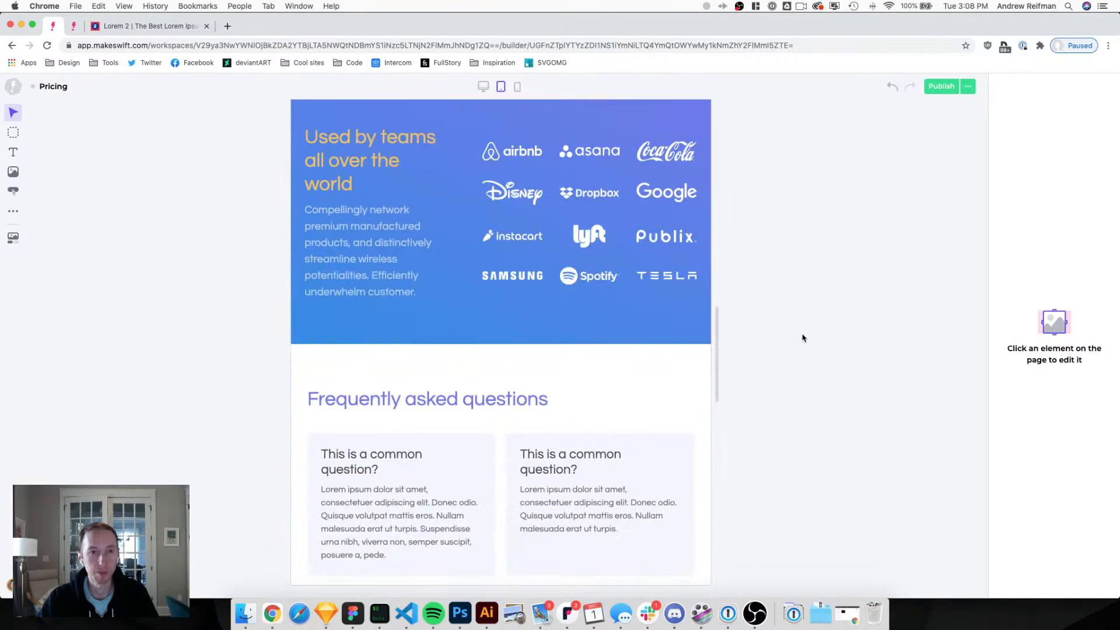
scroll(803, 337, up, 1)
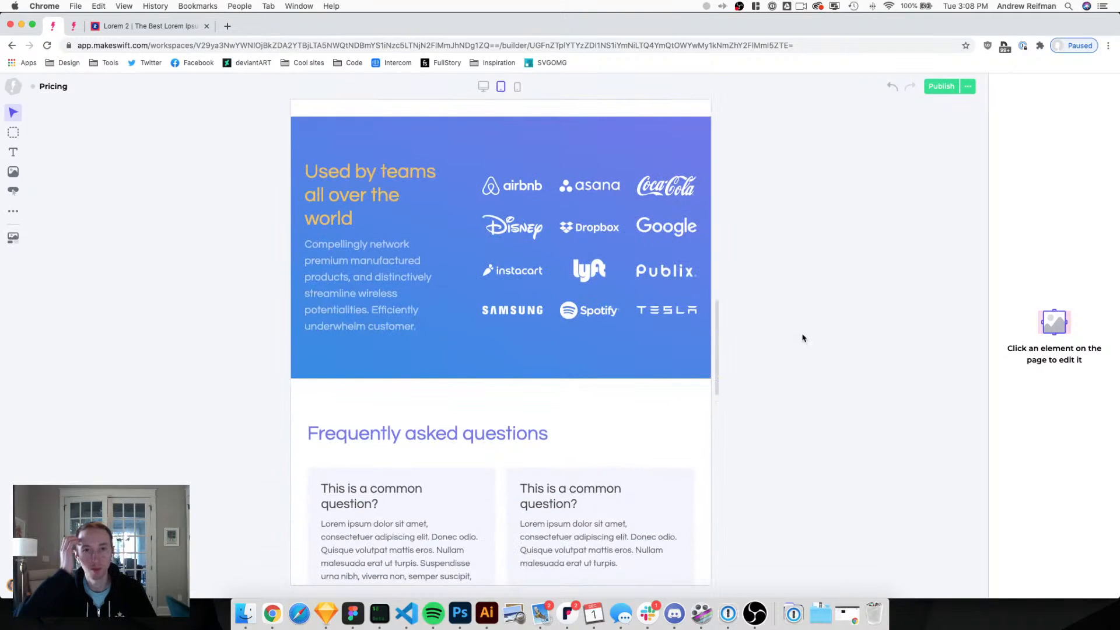
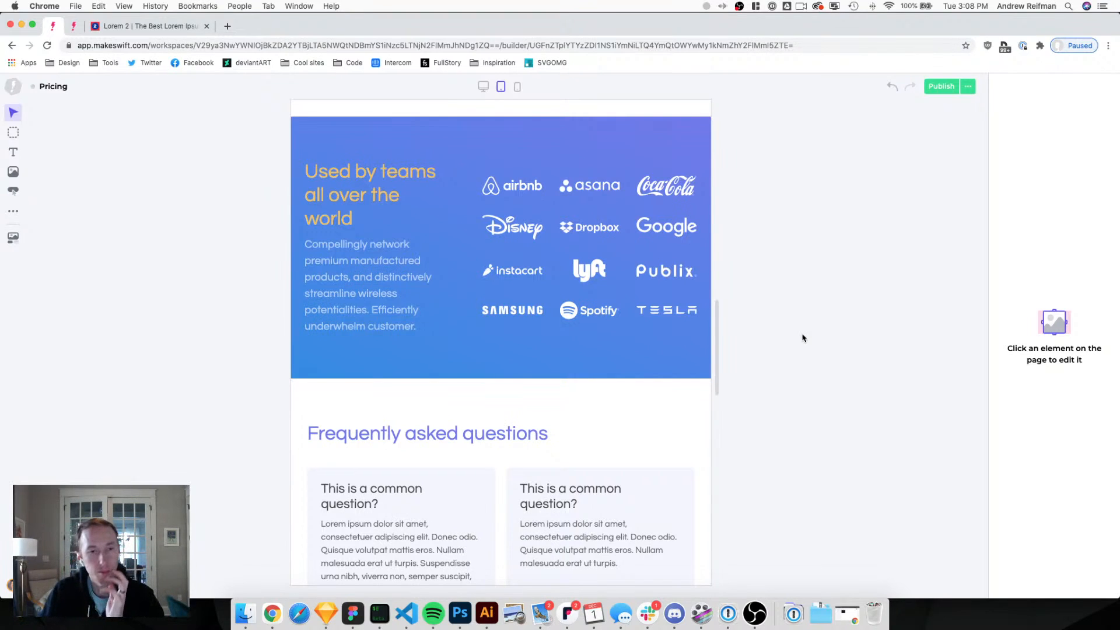
key(1)
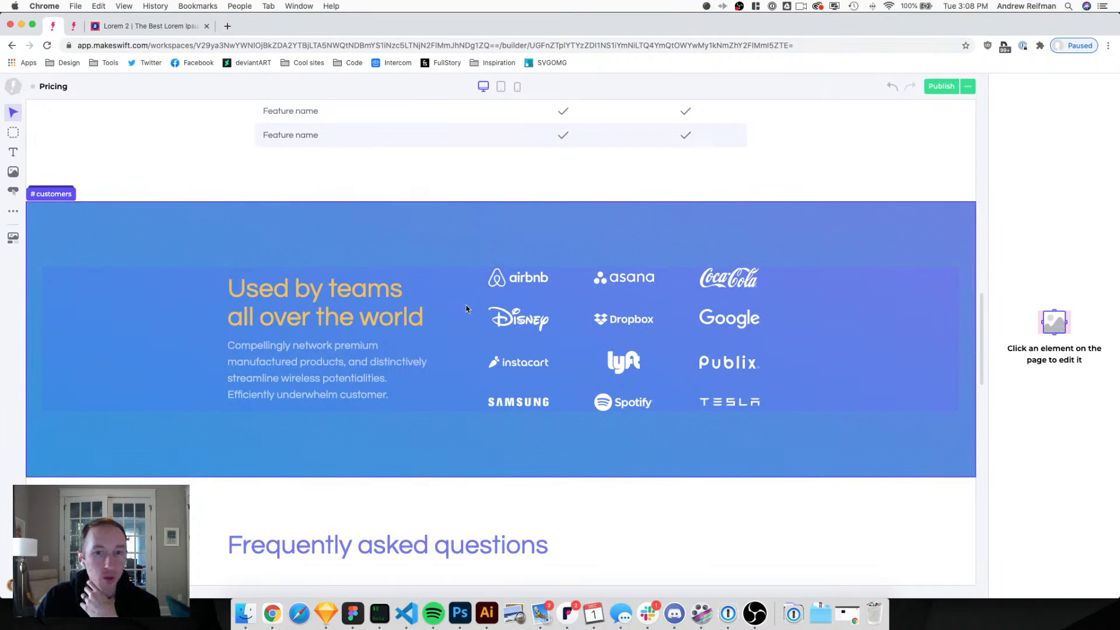
Stack the "Used by teams all over the world" heading and its paragraph above the logo grid in the desktop customers section.
scroll(464, 307, down, 7)
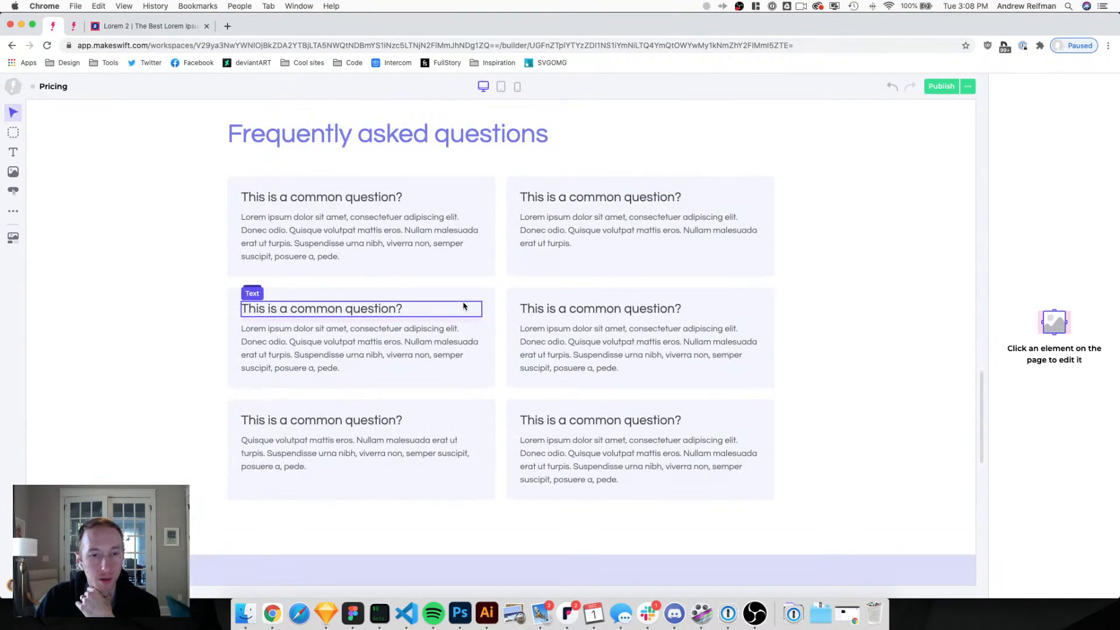
scroll(463, 305, down, 5)
scroll(464, 305, up, 10)
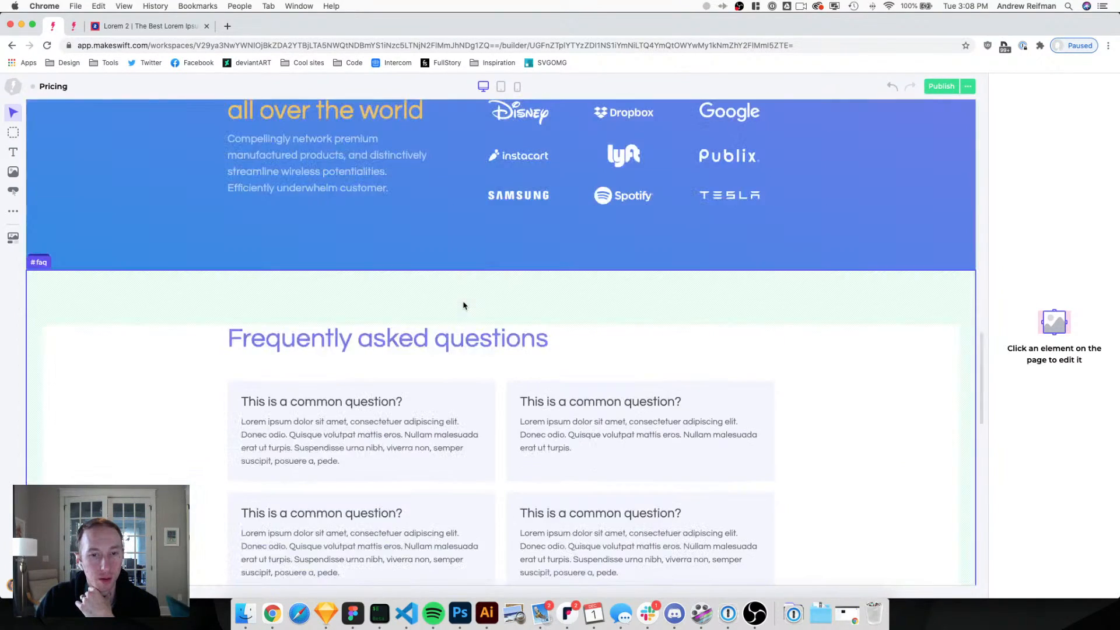
scroll(463, 305, up, 1)
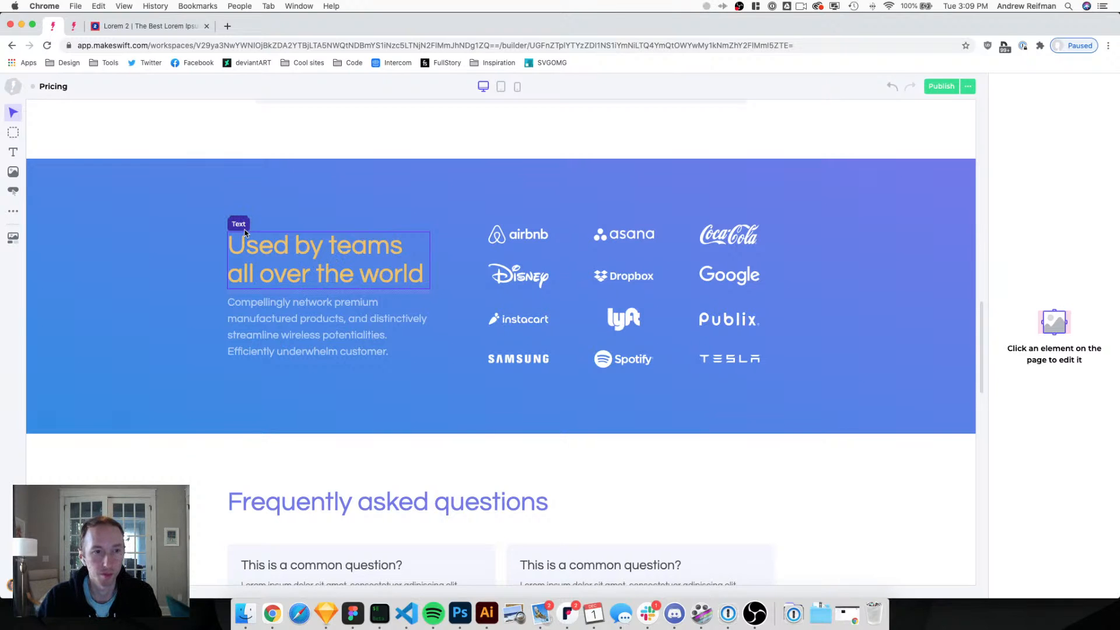
mouse_move(238, 224)
drag(257, 220, 454, 232)
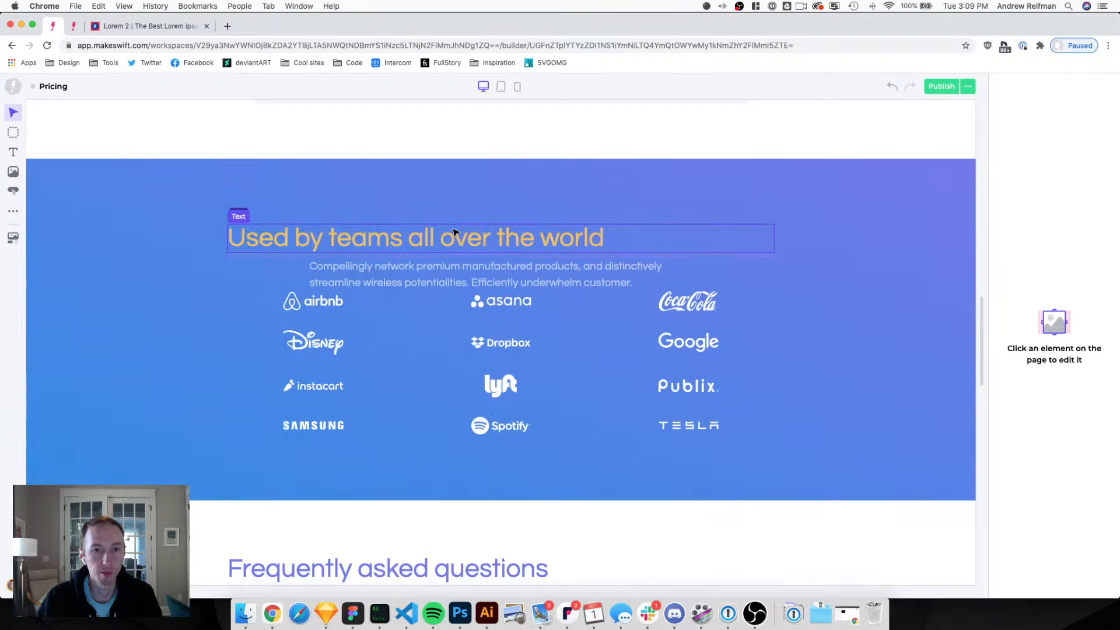
Compare the width and spacing settings of the customers heading and paragraph with those of the features intro text on the Home page.
click(417, 279)
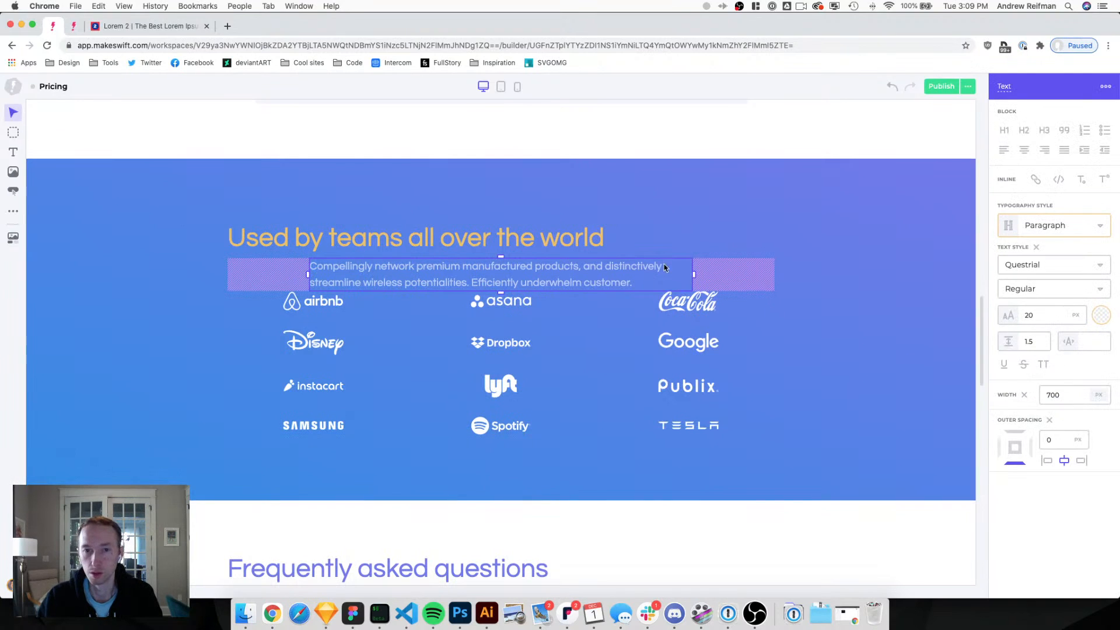
mouse_move(618, 273)
mouse_down()
mouse_move(553, 269)
mouse_move(593, 269)
mouse_up()
click(532, 237)
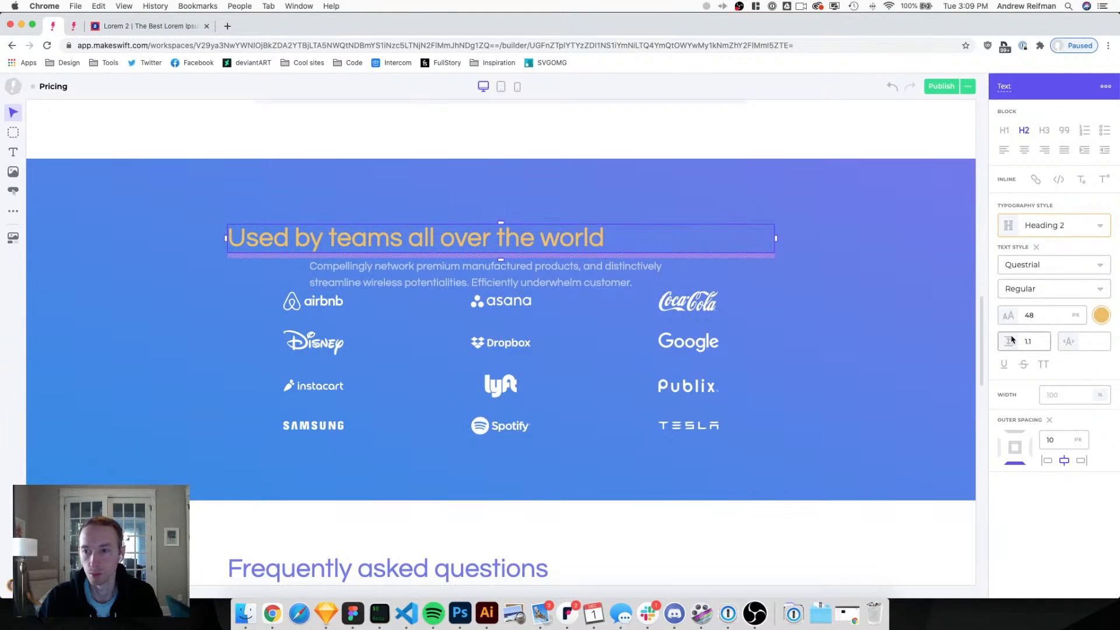
click(74, 25)
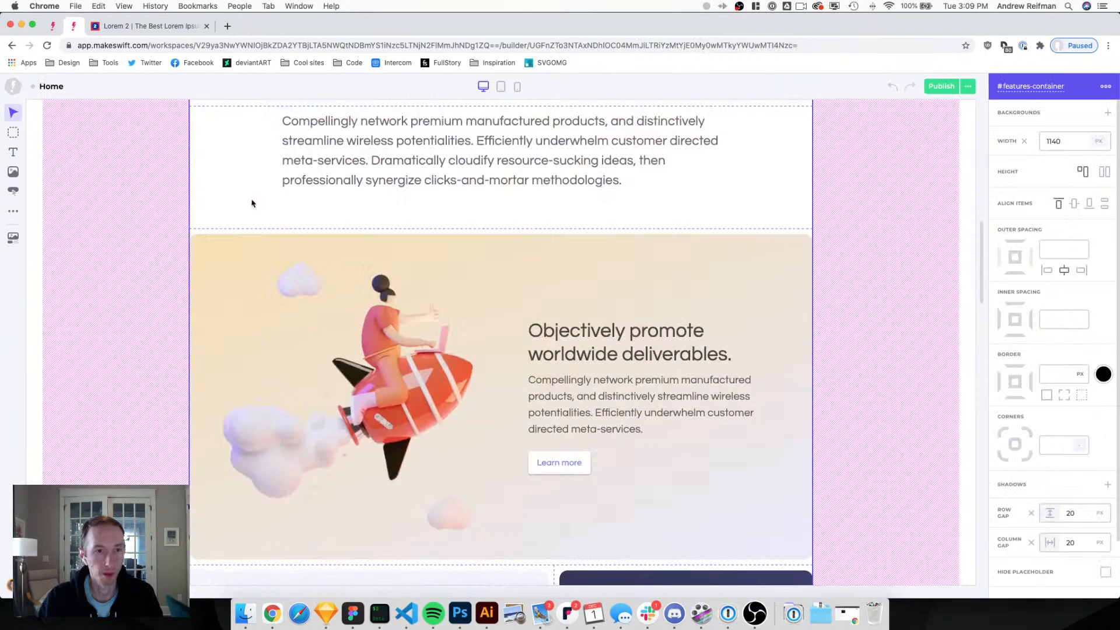
scroll(291, 222, up, 3)
click(339, 233)
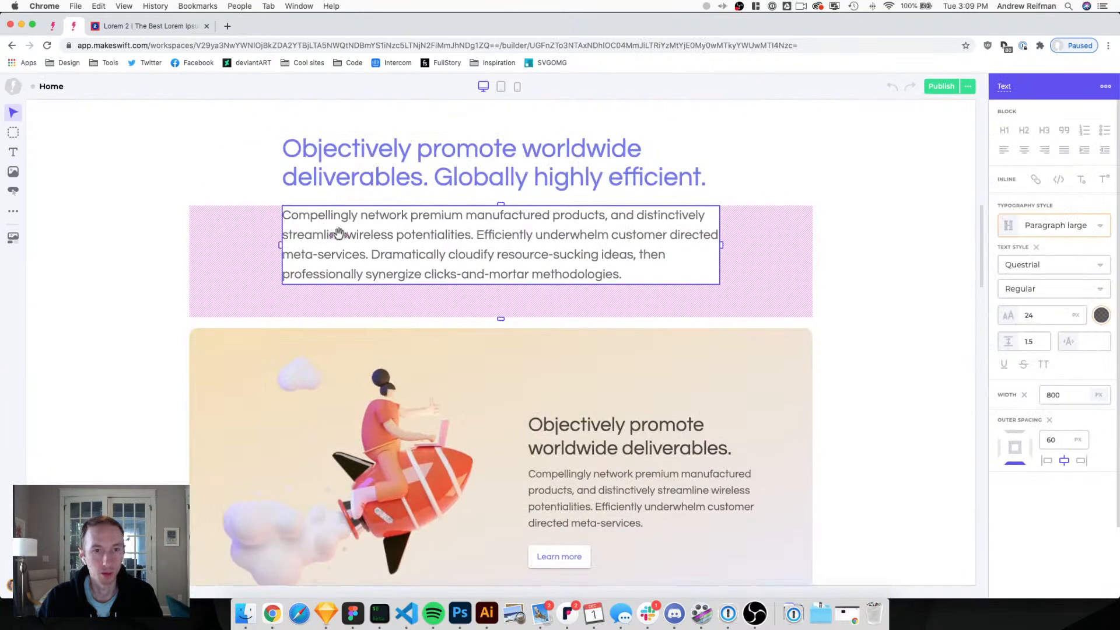
click(352, 195)
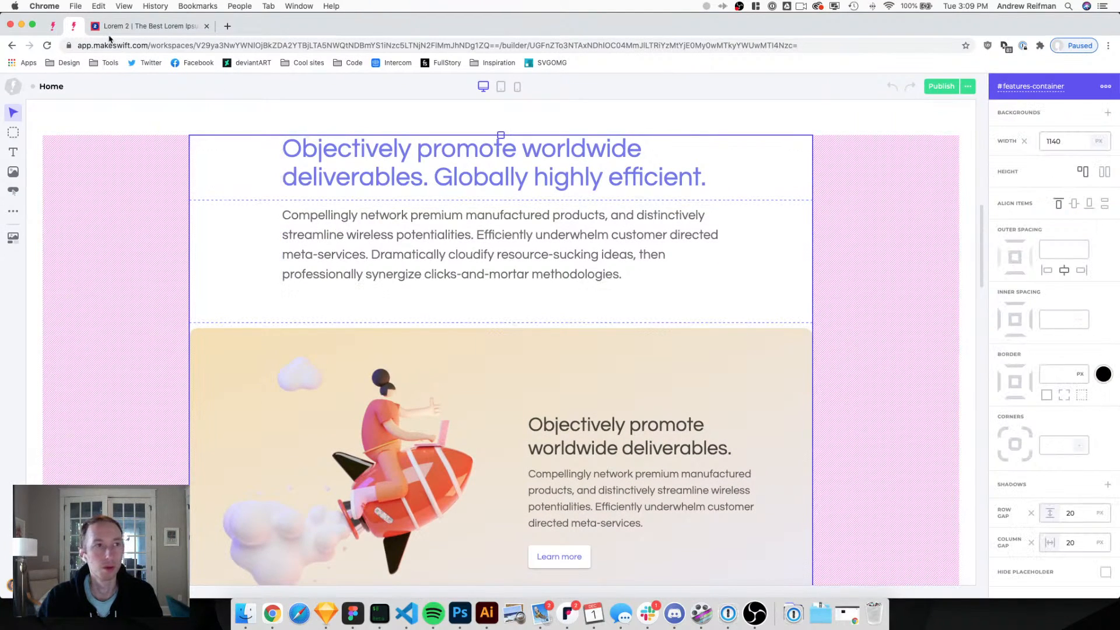
click(56, 27)
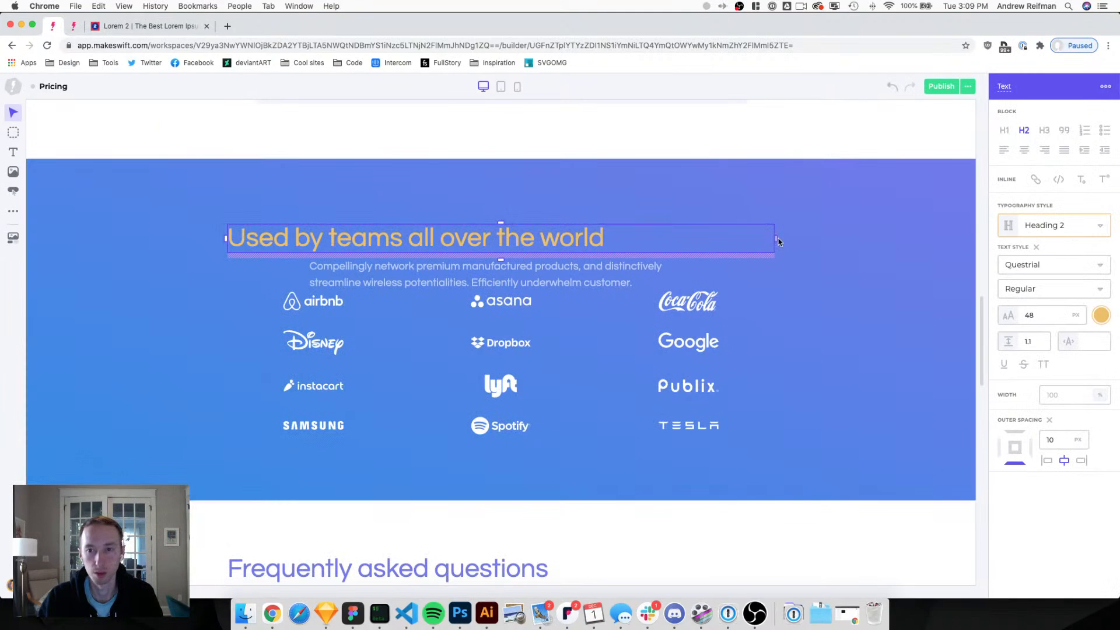
Resize the customers heading and paragraph to a matching 800 px width and add outer spacing below the paragraph.
drag(749, 238, 722, 239)
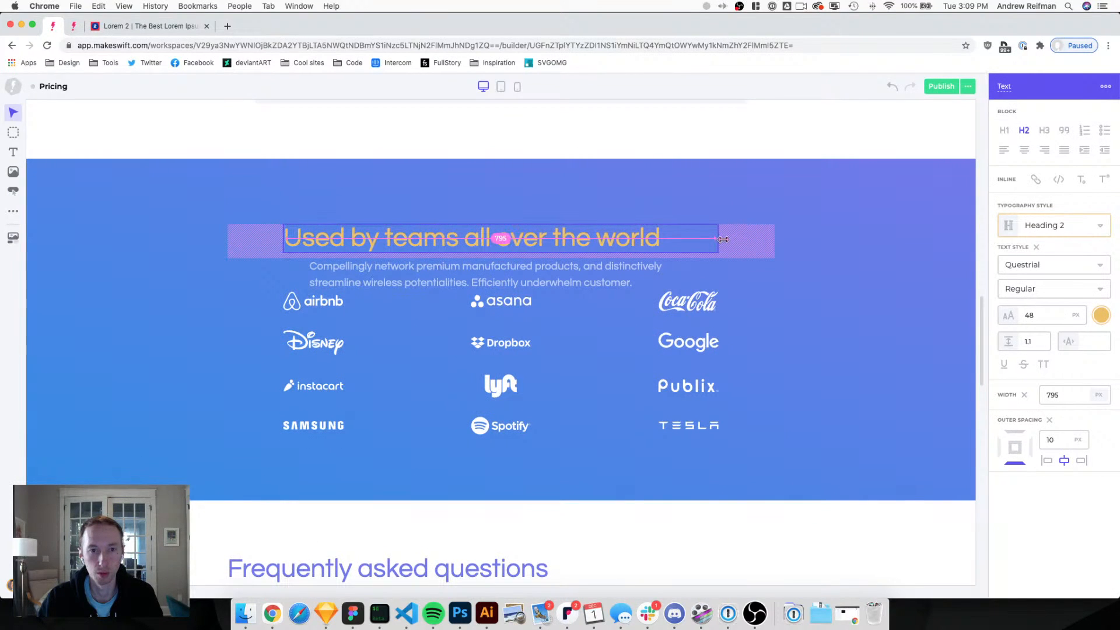
click(696, 274)
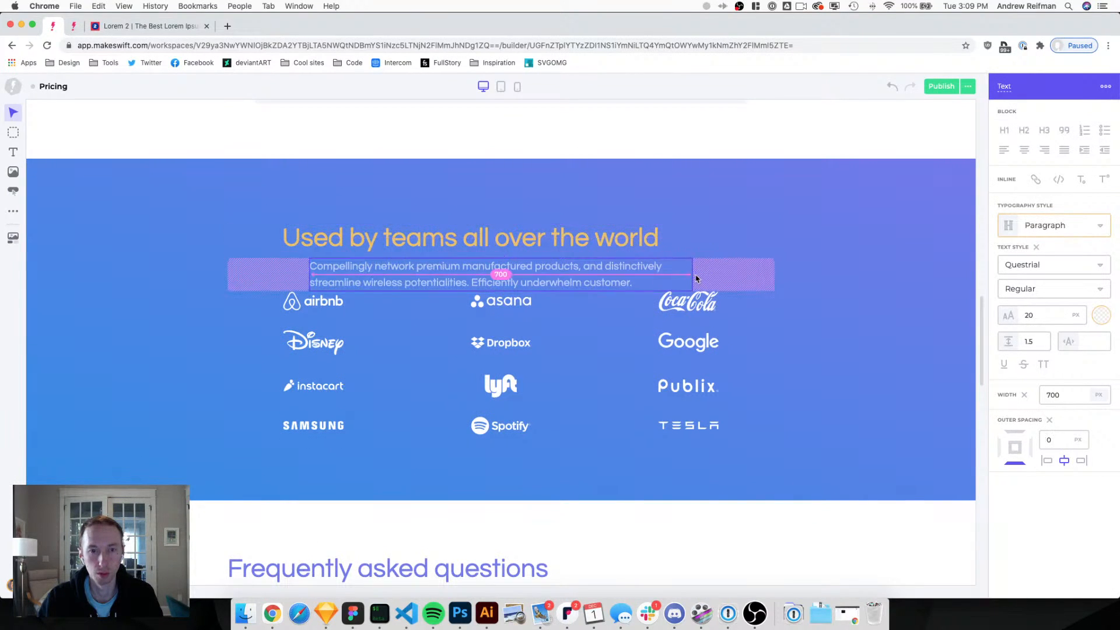
drag(696, 279, 724, 275)
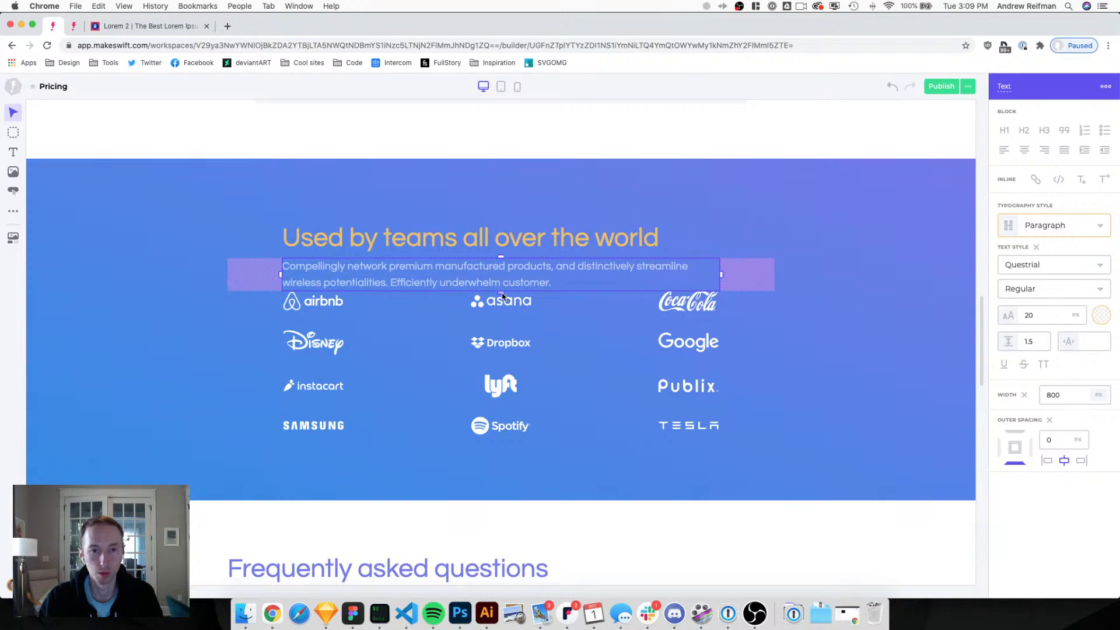
drag(503, 297, 500, 326)
Reduce the customers section's bottom inner spacing to 0 px.
click(443, 523)
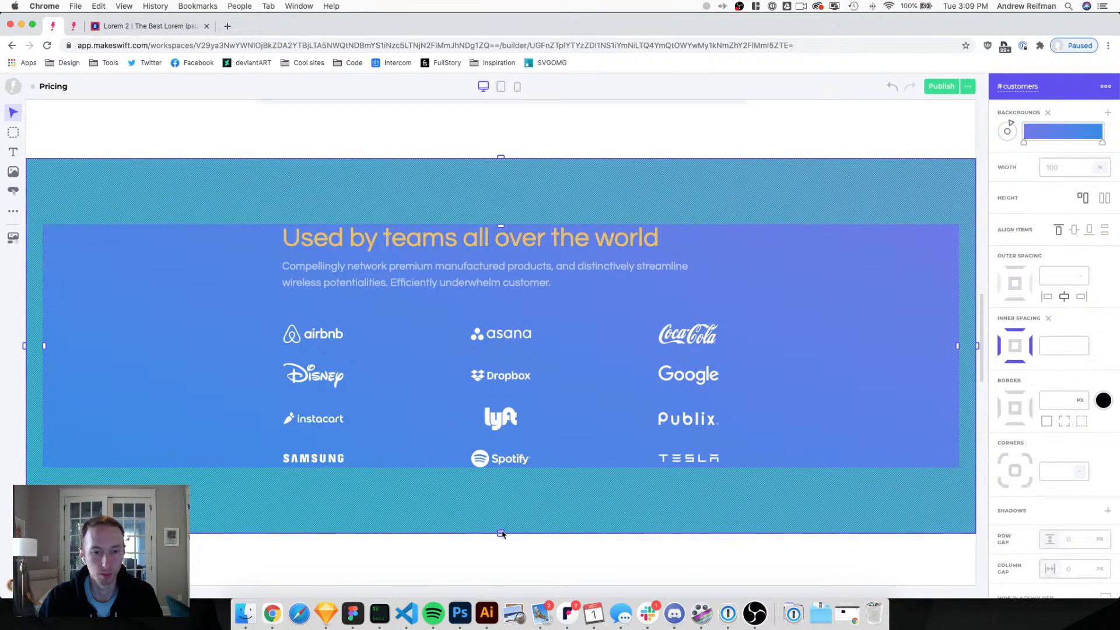
drag(500, 533, 501, 467)
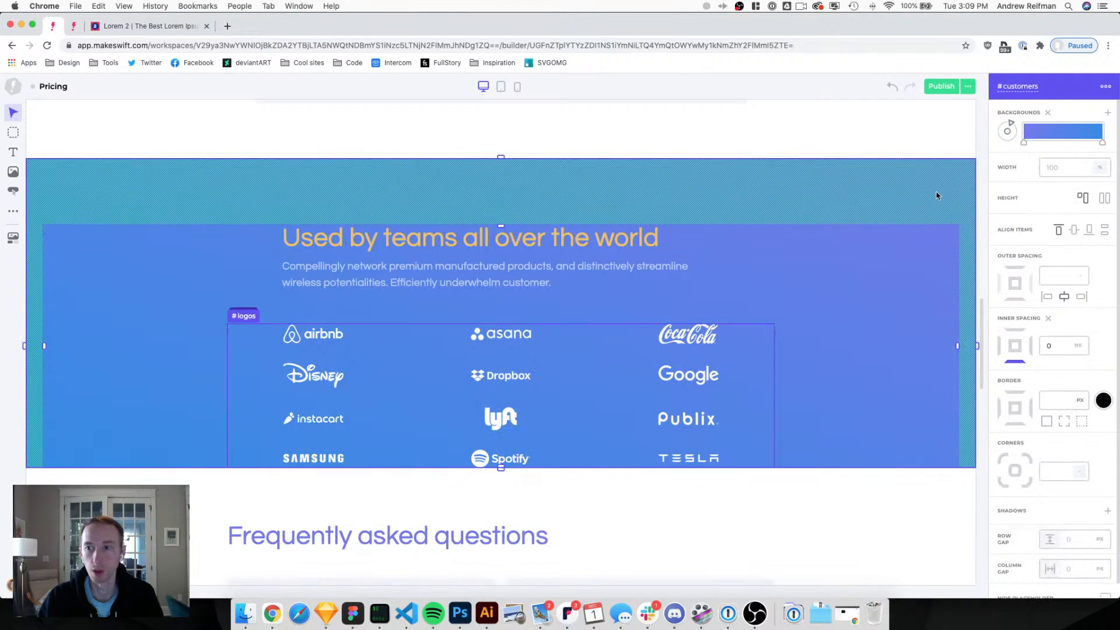
click(980, 171)
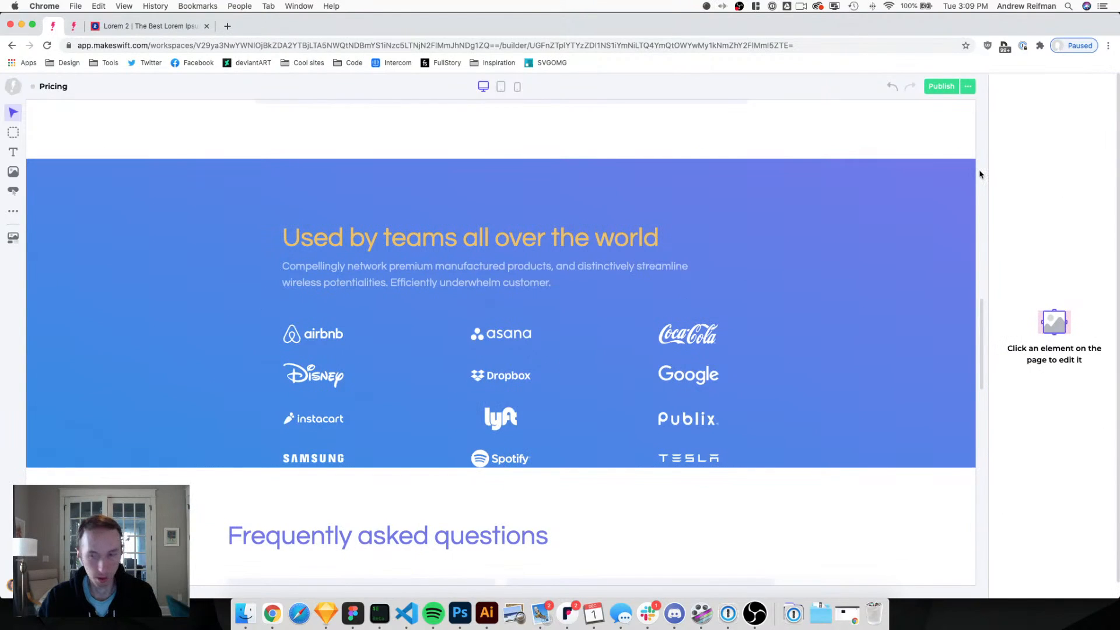
Add an image placeholder to the right of the logo grid and bottom-align the items in the customers container.
drag(14, 172, 786, 397)
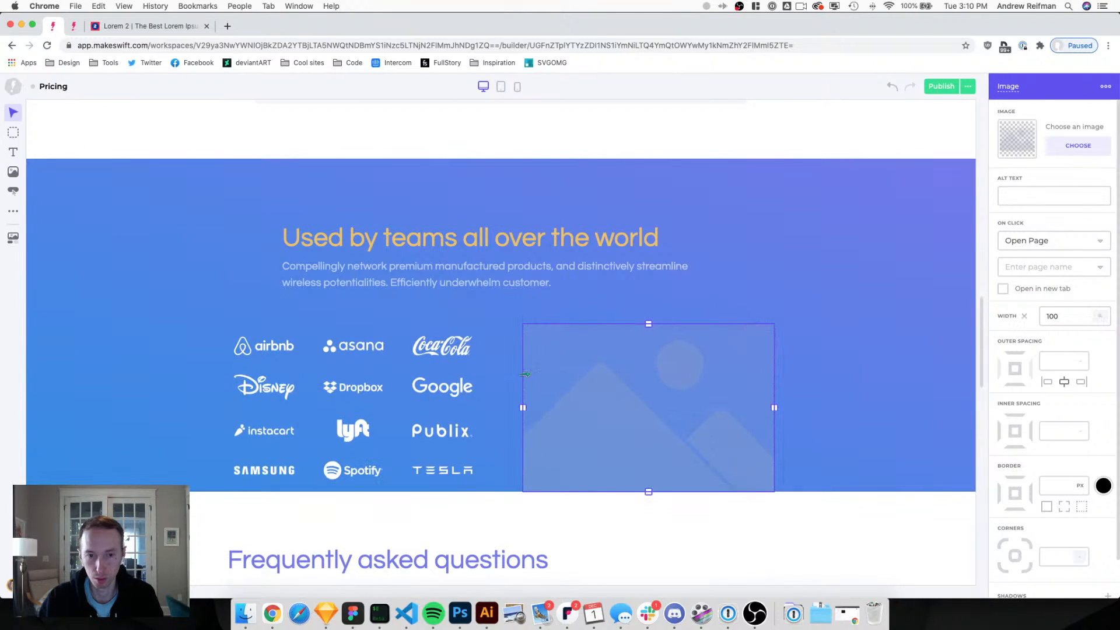
click(512, 372)
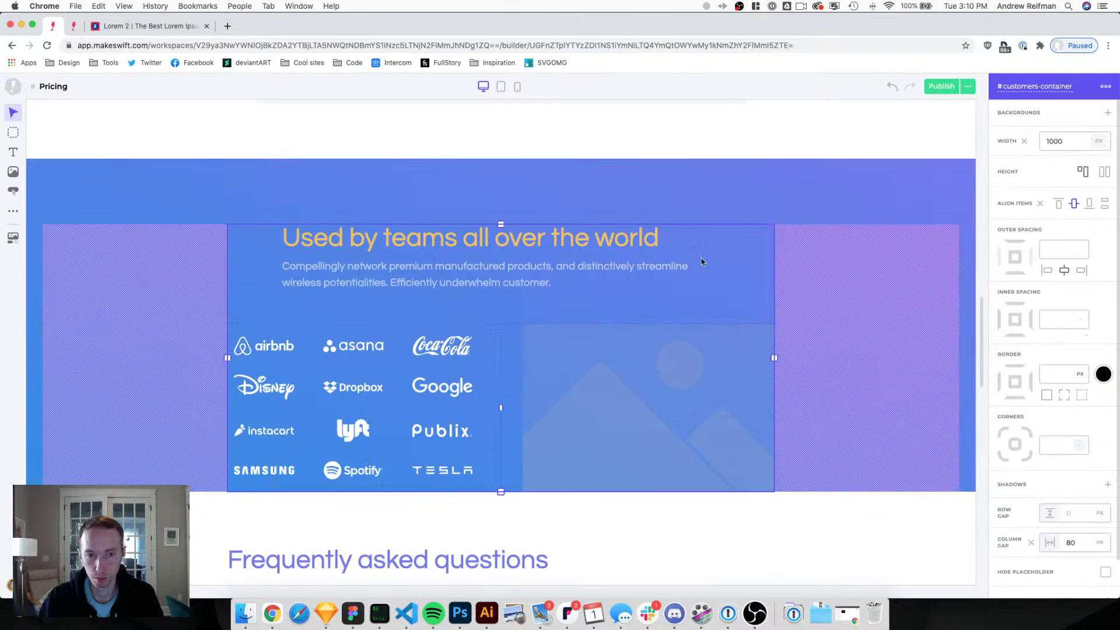
click(1089, 204)
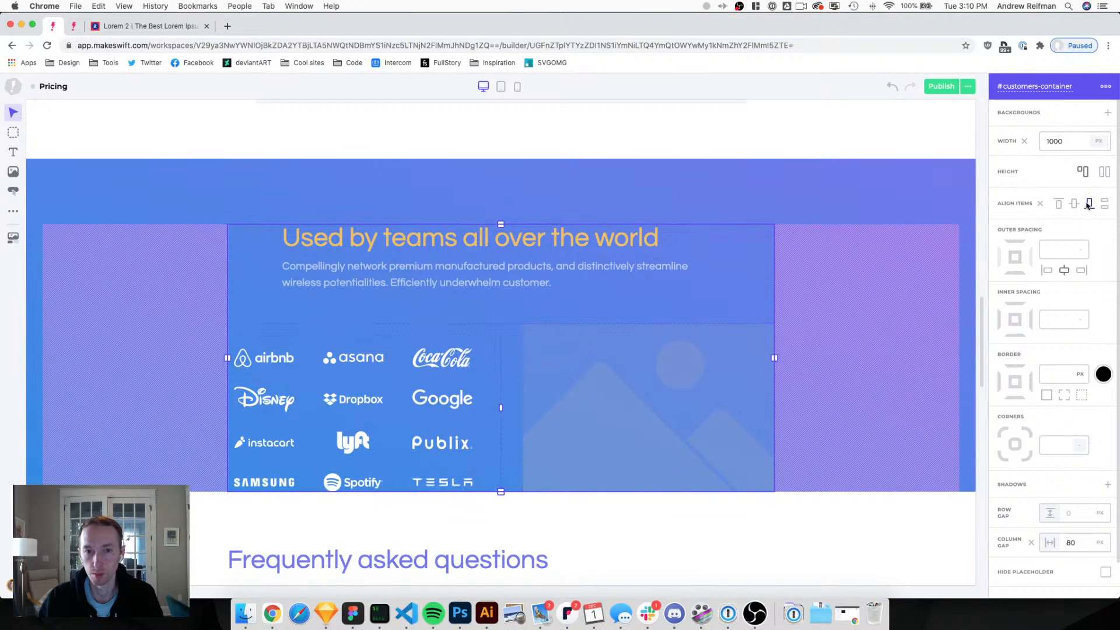
Stretch the logo grid to the full row height and widen its column relative to the image placeholder.
click(394, 381)
click(1103, 173)
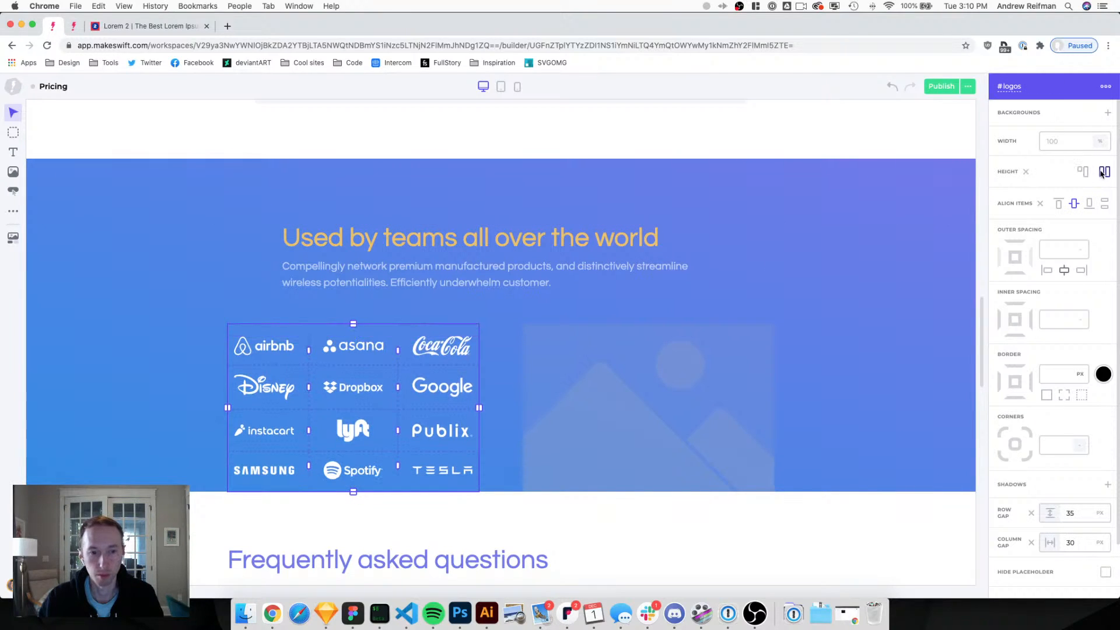
click(550, 383)
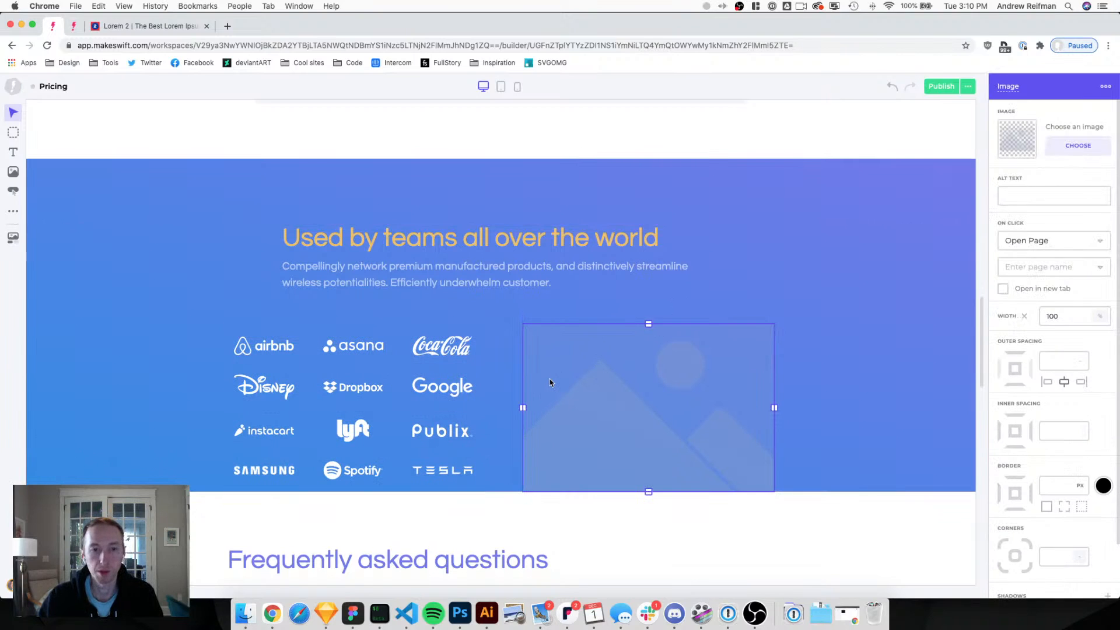
click(508, 410)
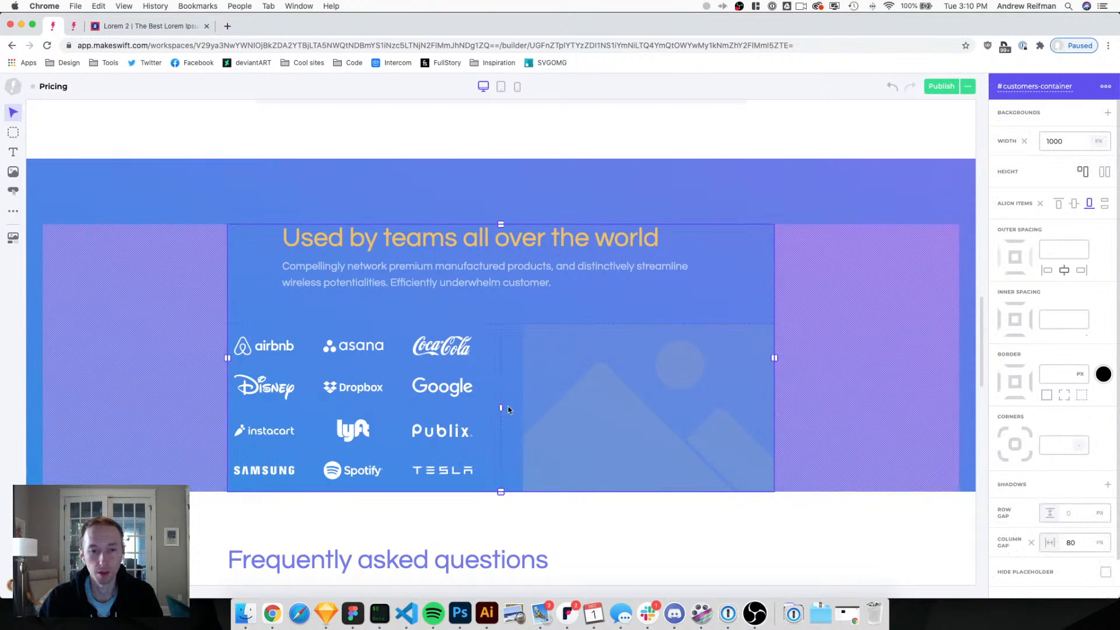
drag(526, 406, 530, 406)
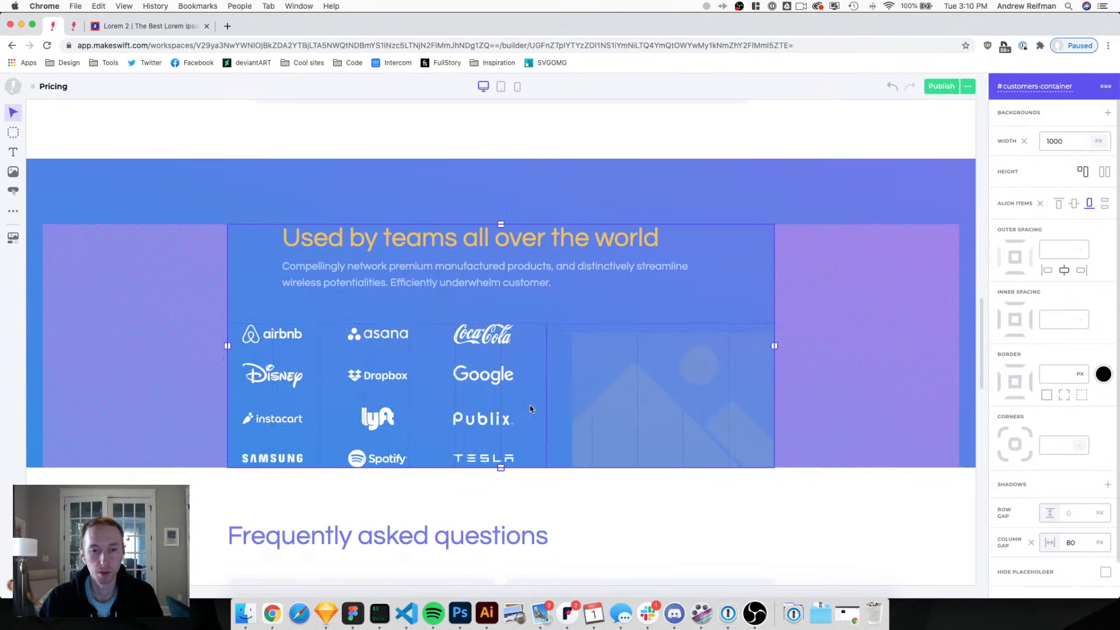
Upload graphic-hand.png and graphic-phone.png to the site files and use graphic-hand.png for the new image.
click(637, 370)
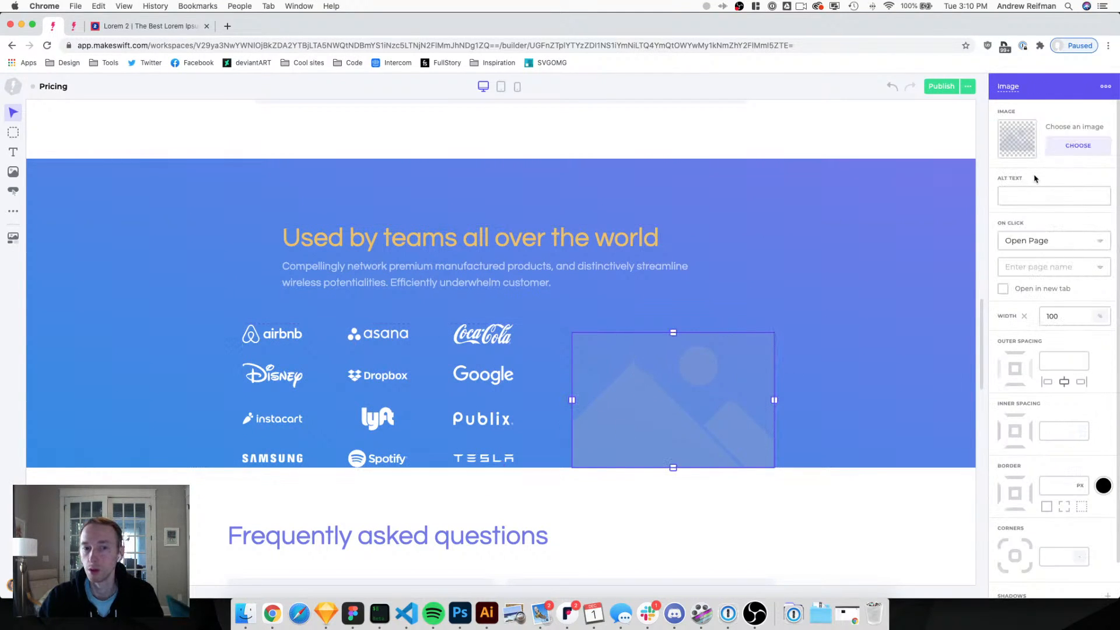
click(1068, 149)
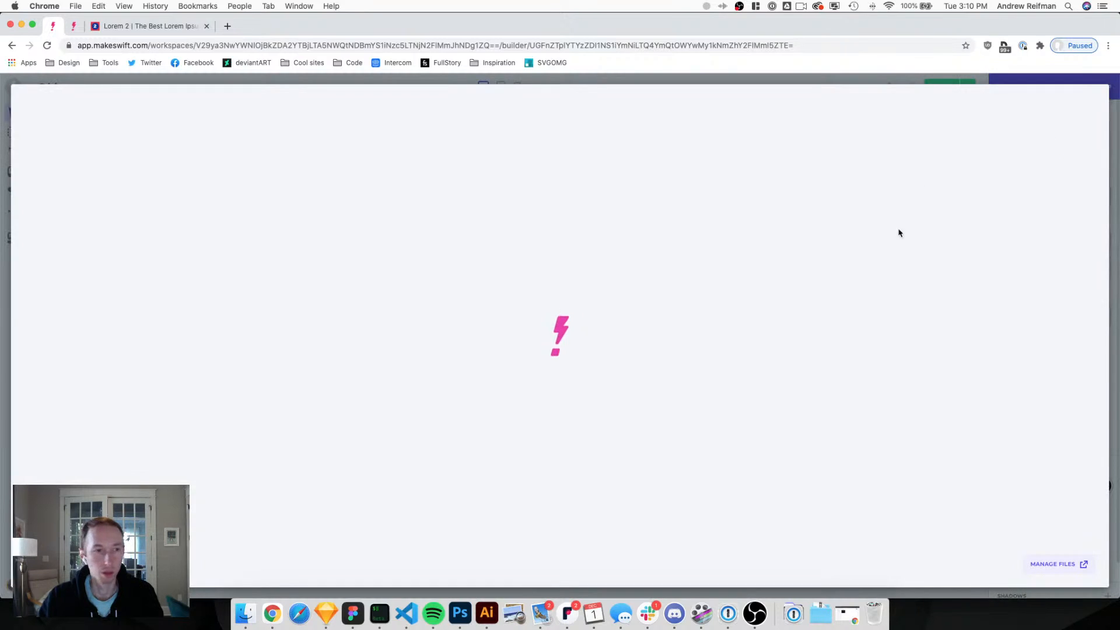
click(231, 291)
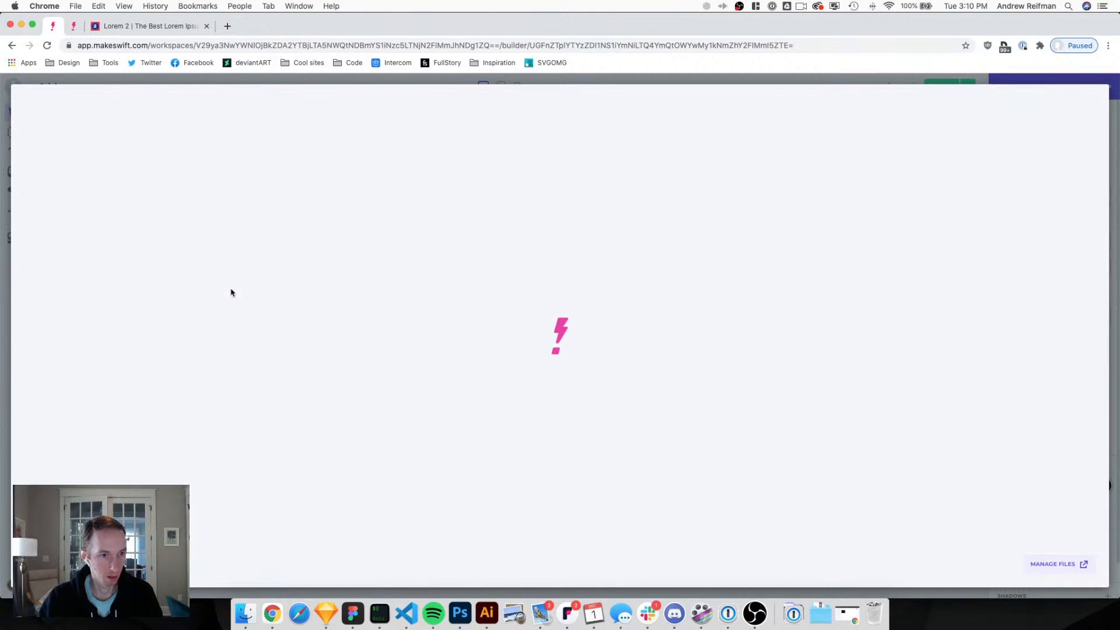
key(F11)
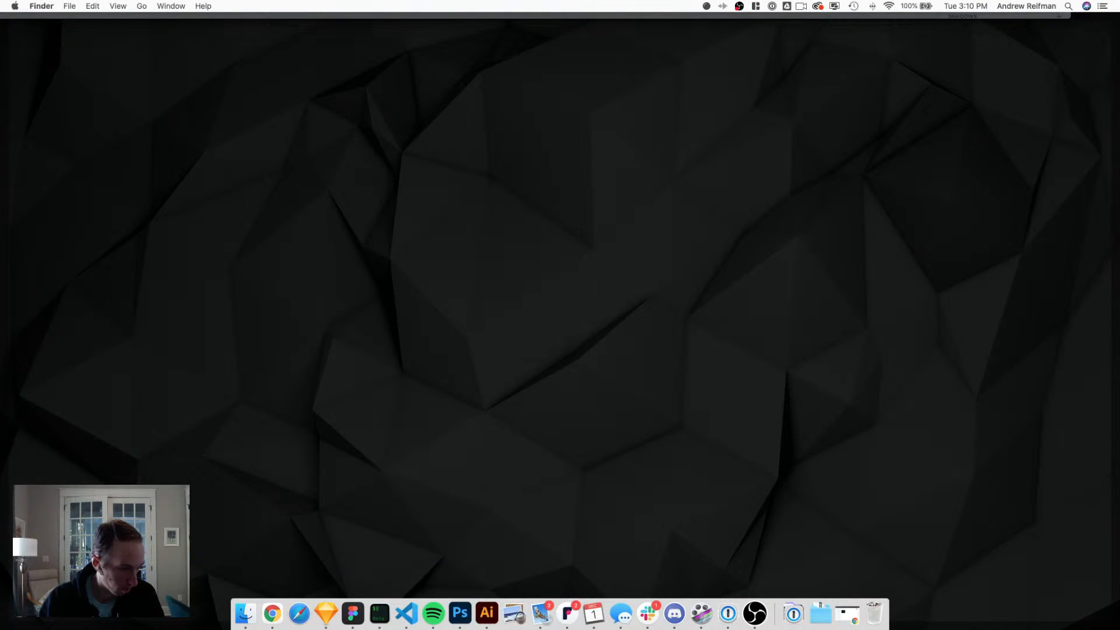
key(F11)
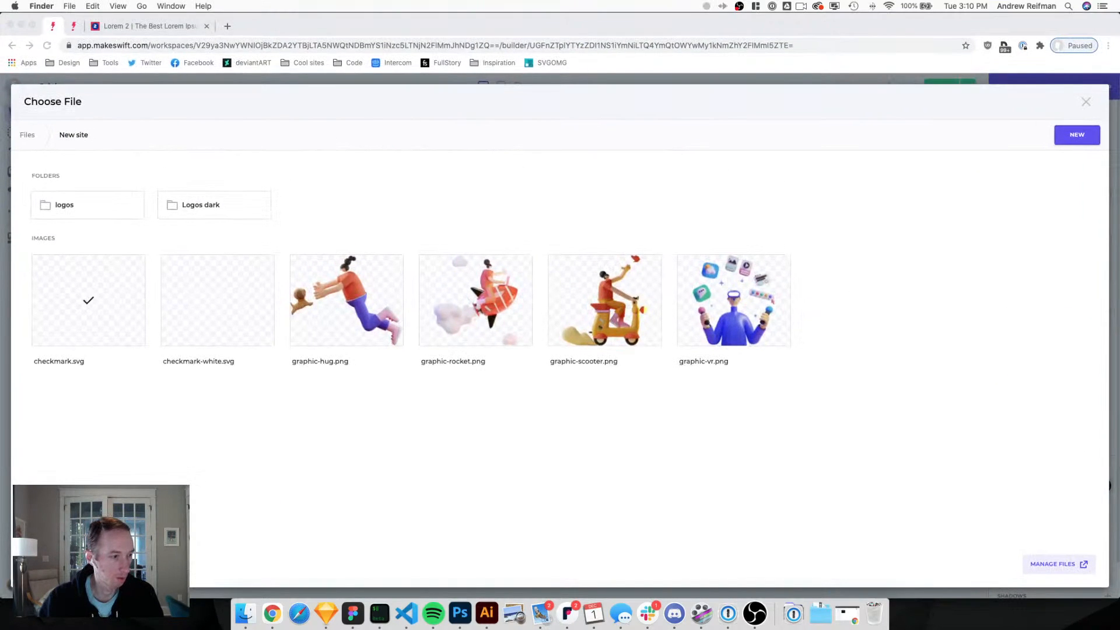
drag(779, 629, 697, 424)
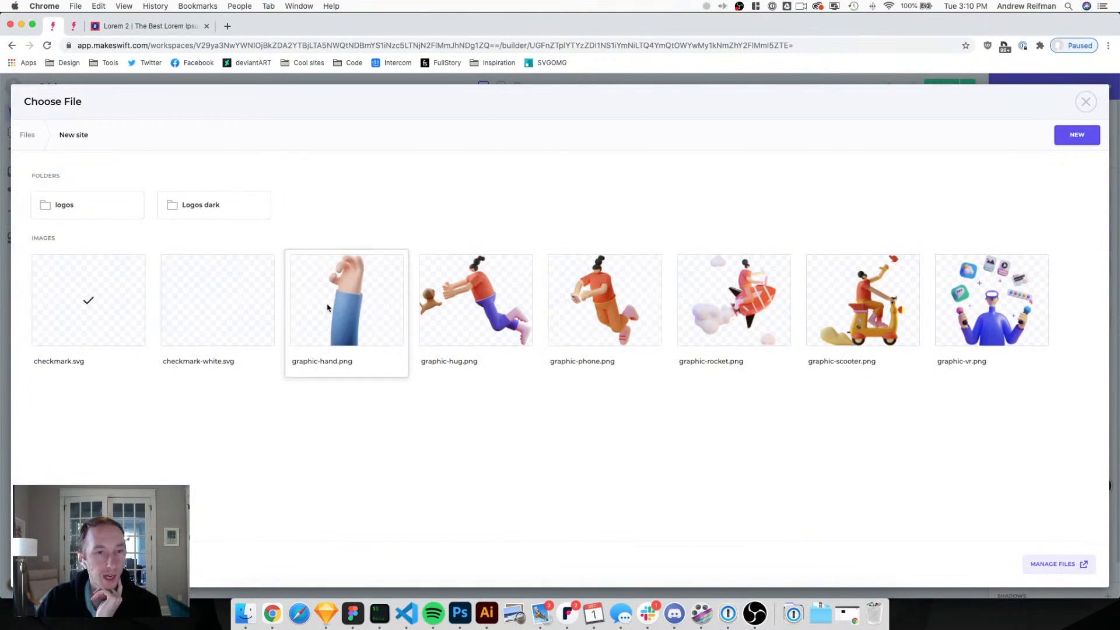
click(327, 308)
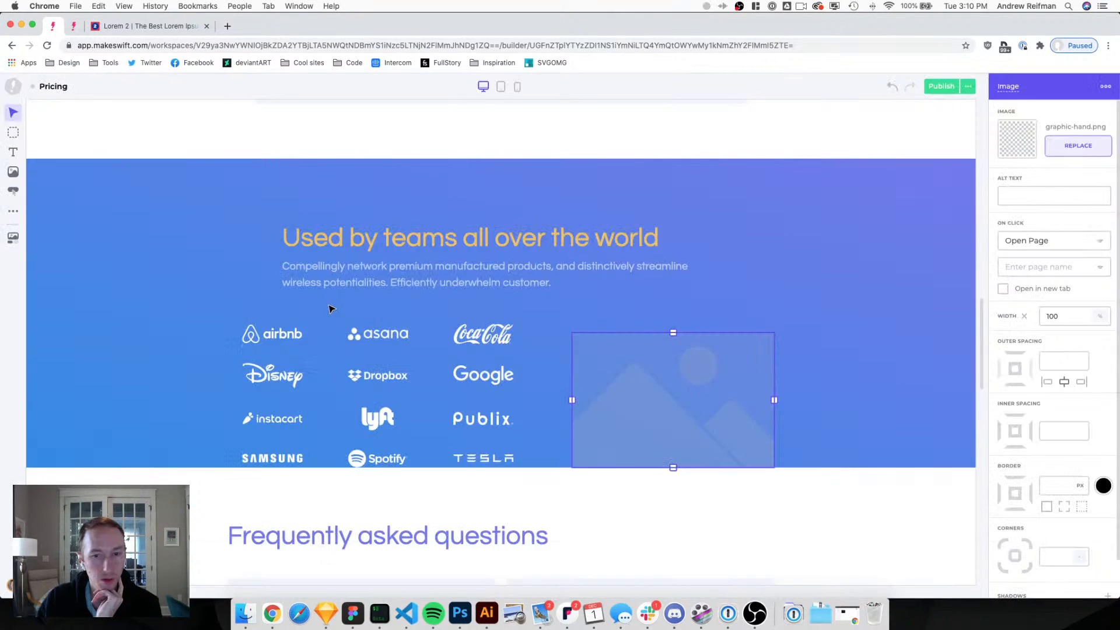
Reduce the hand image's width to 200 px.
scroll(327, 308, down, 5)
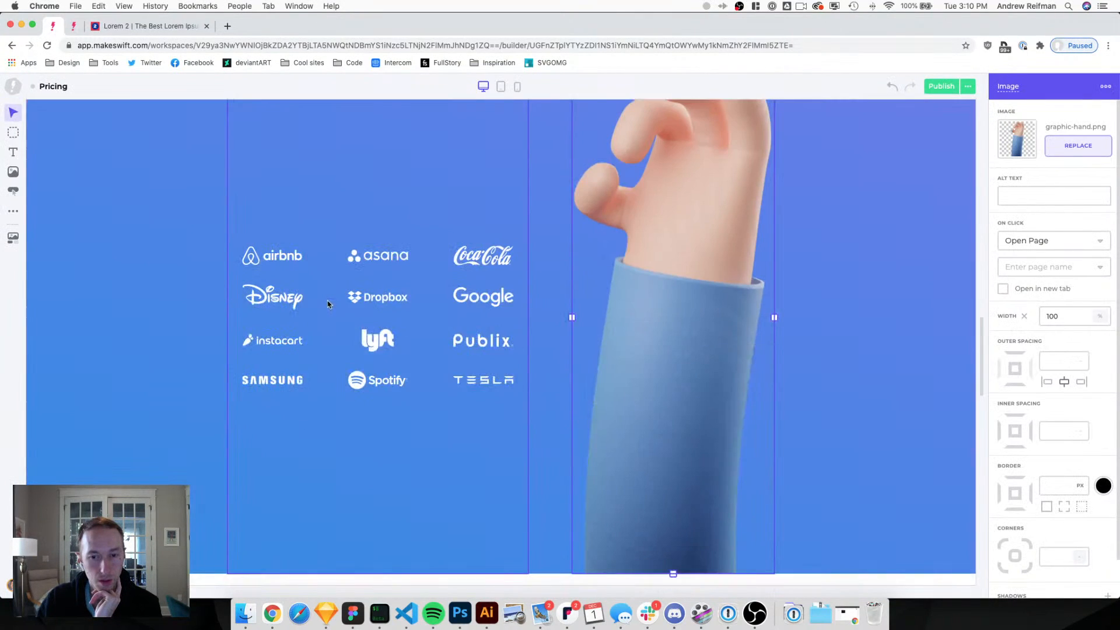
drag(774, 317, 729, 318)
scroll(734, 318, up, 5)
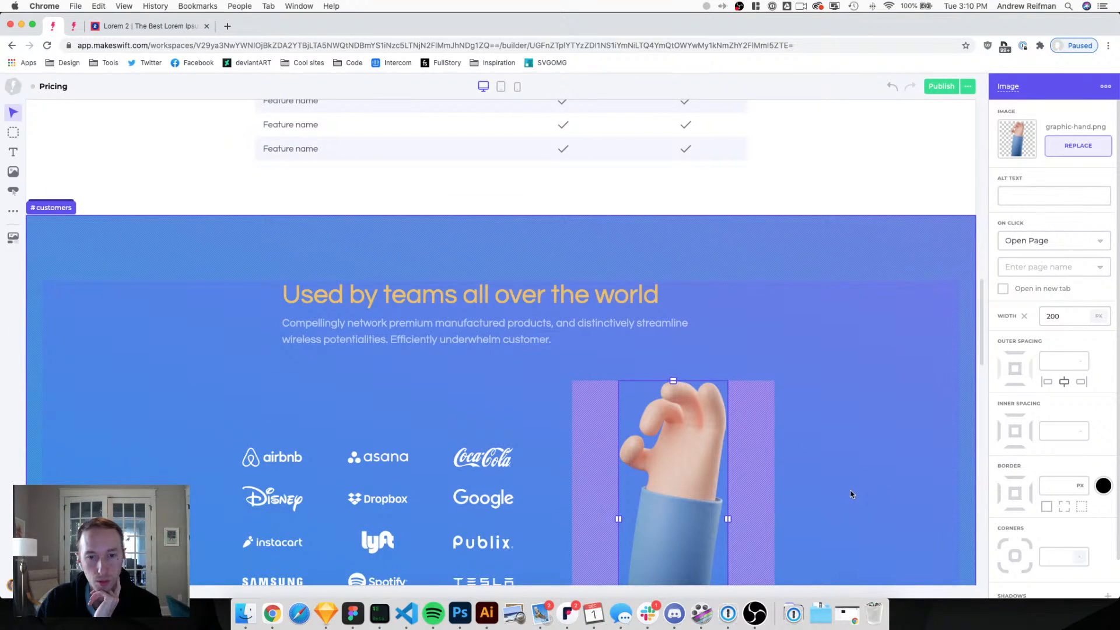
Stack the logo grid directly under the customers paragraph and place the hand image in a column to the right of both.
scroll(676, 397, down, 1)
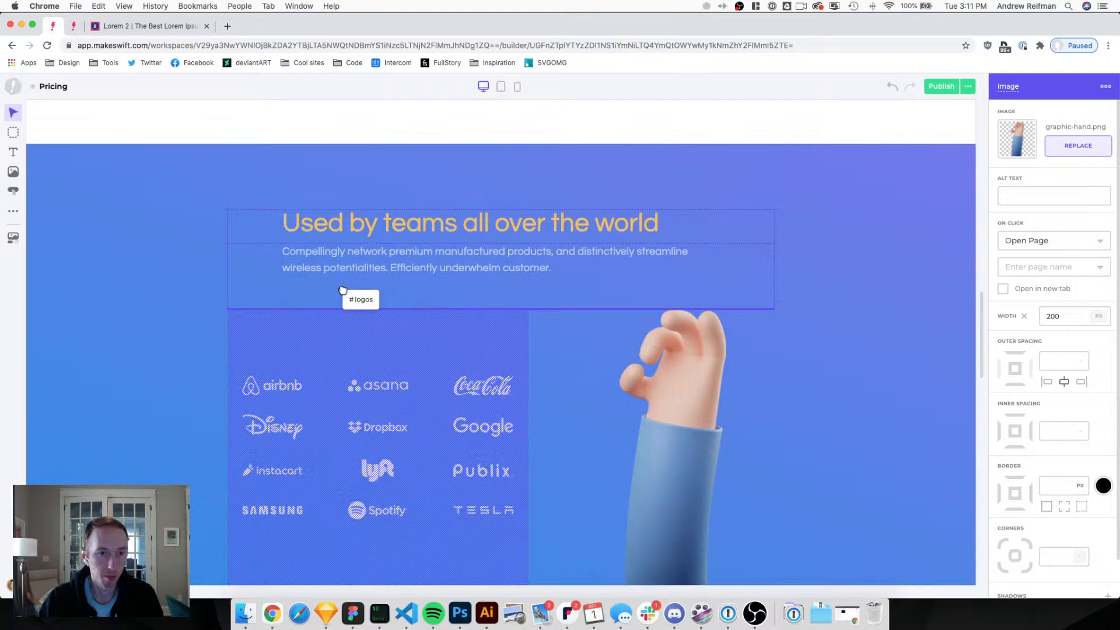
drag(344, 294, 343, 291)
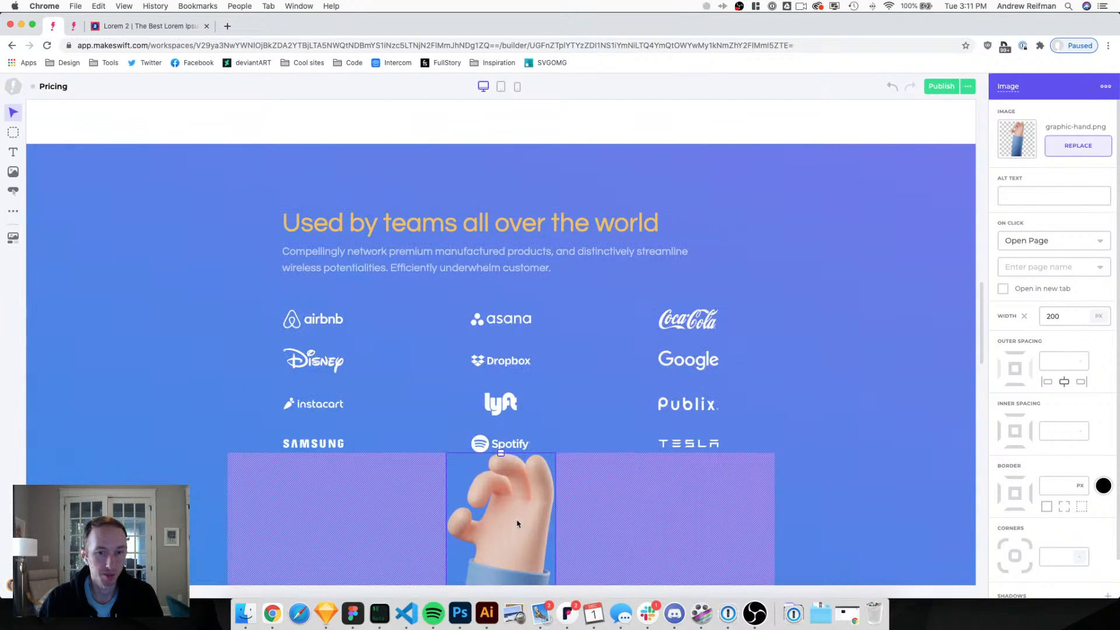
drag(517, 524, 780, 318)
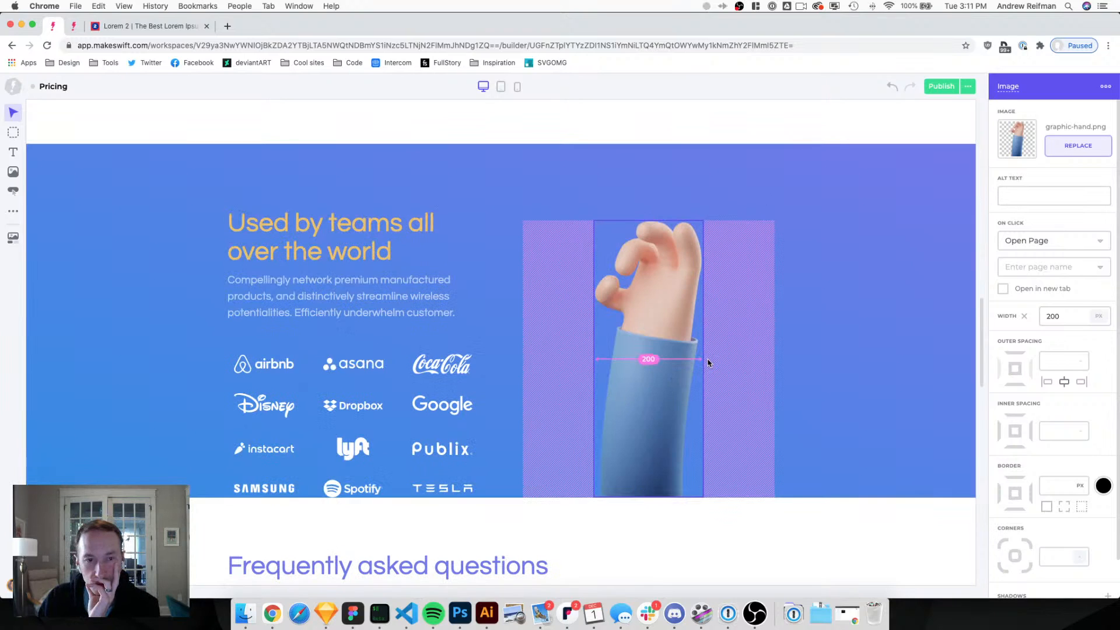
Widen the text-and-logos column relative to the hand image's column and set the hand image's width to 230 px.
click(500, 386)
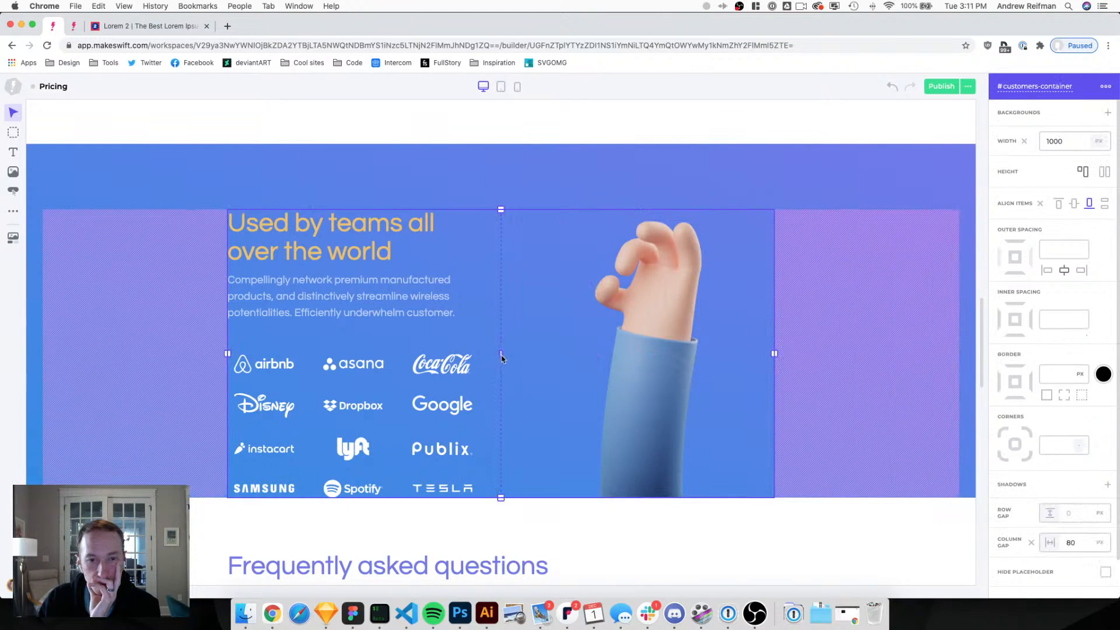
drag(502, 358, 550, 355)
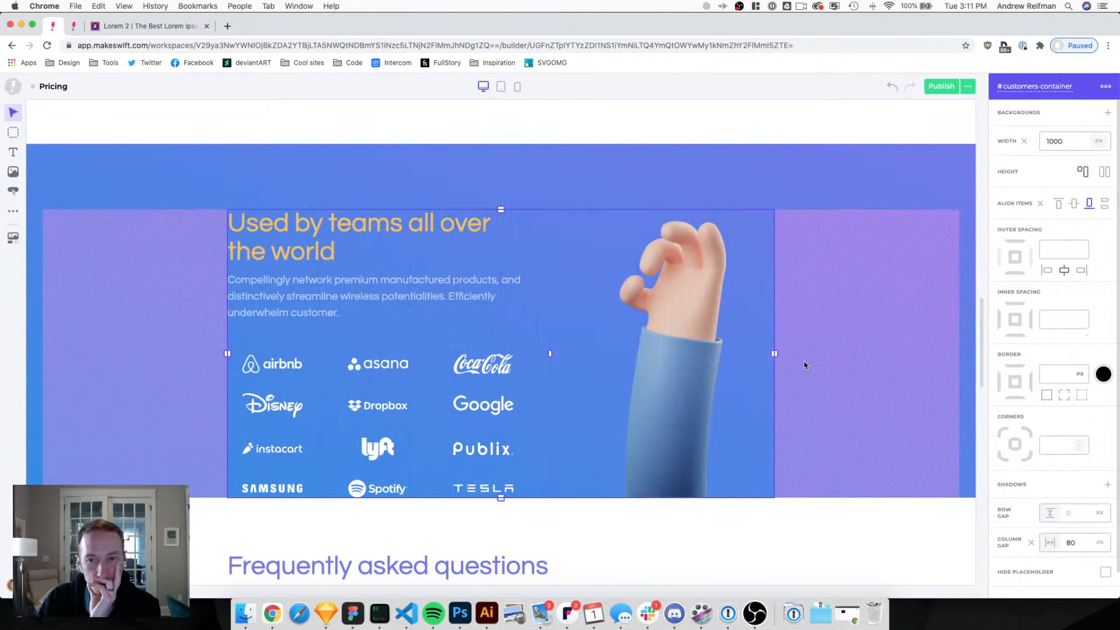
click(704, 369)
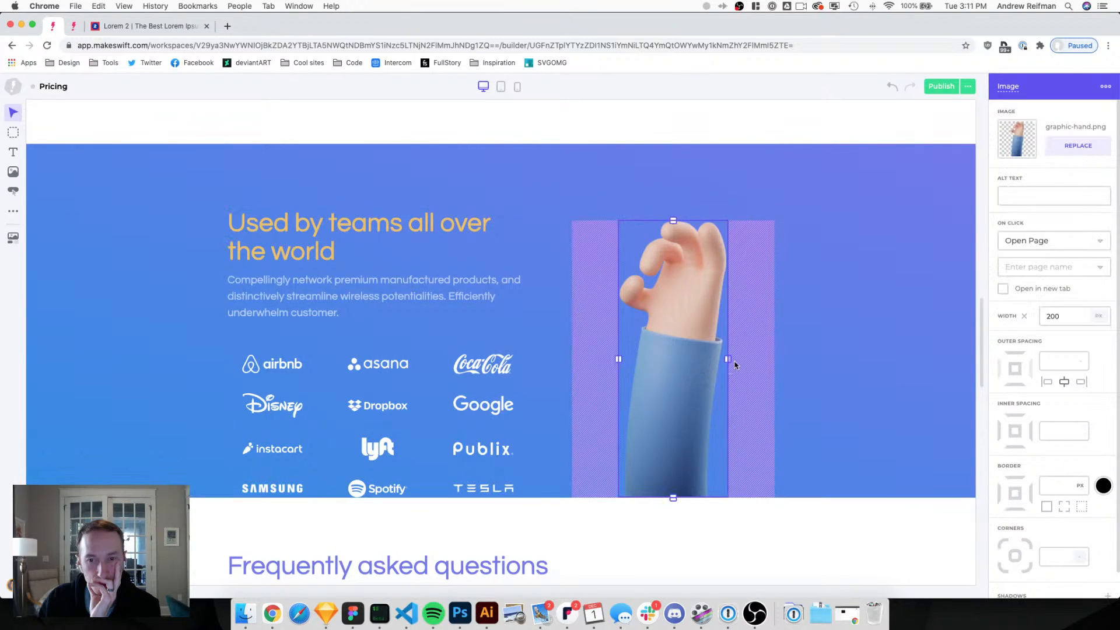
drag(732, 360, 739, 362)
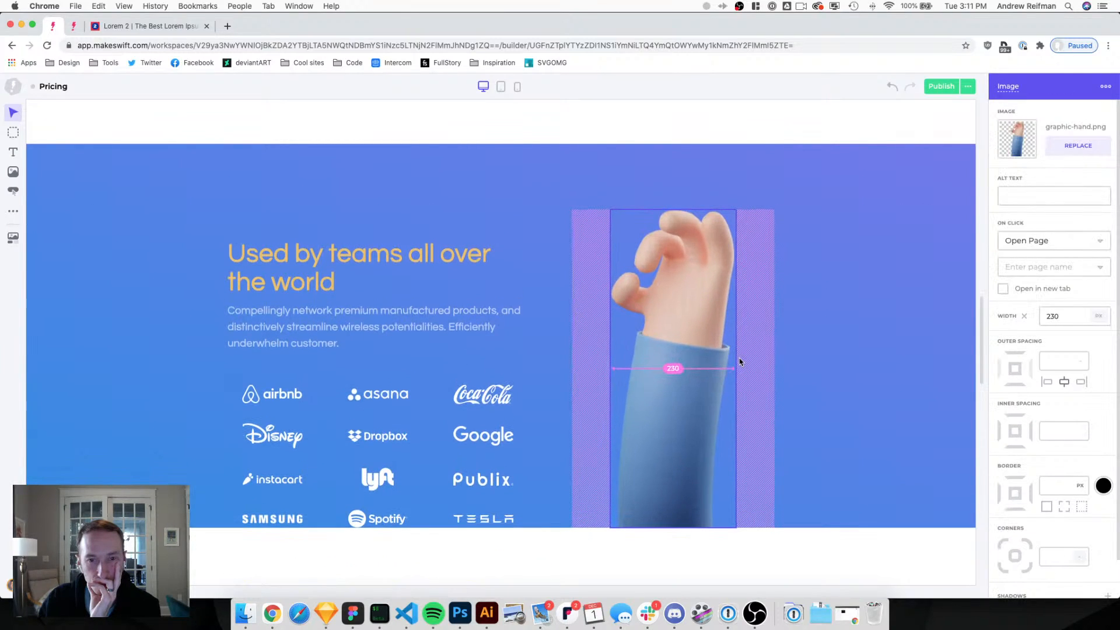
Stretch the box holding the customers heading, paragraph and logos to the full row height.
click(491, 239)
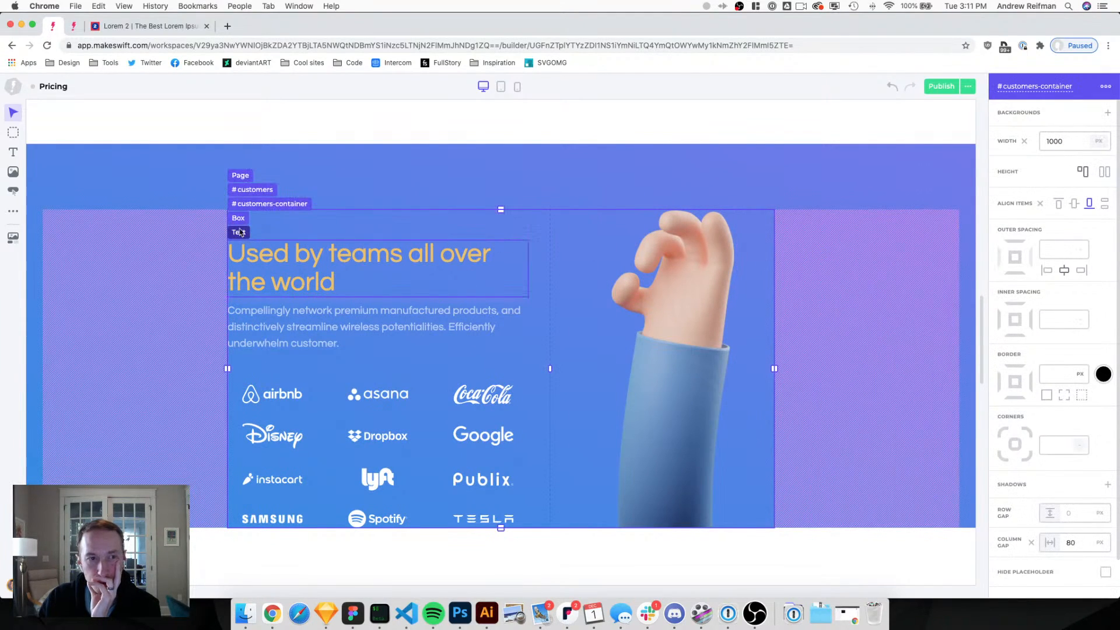
click(239, 220)
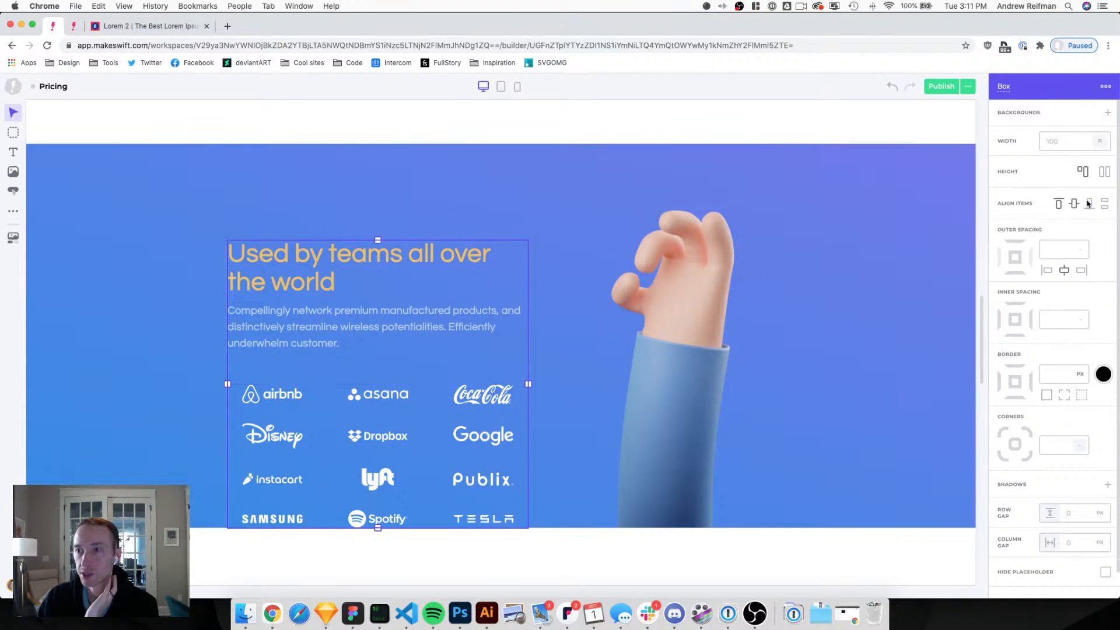
click(1104, 173)
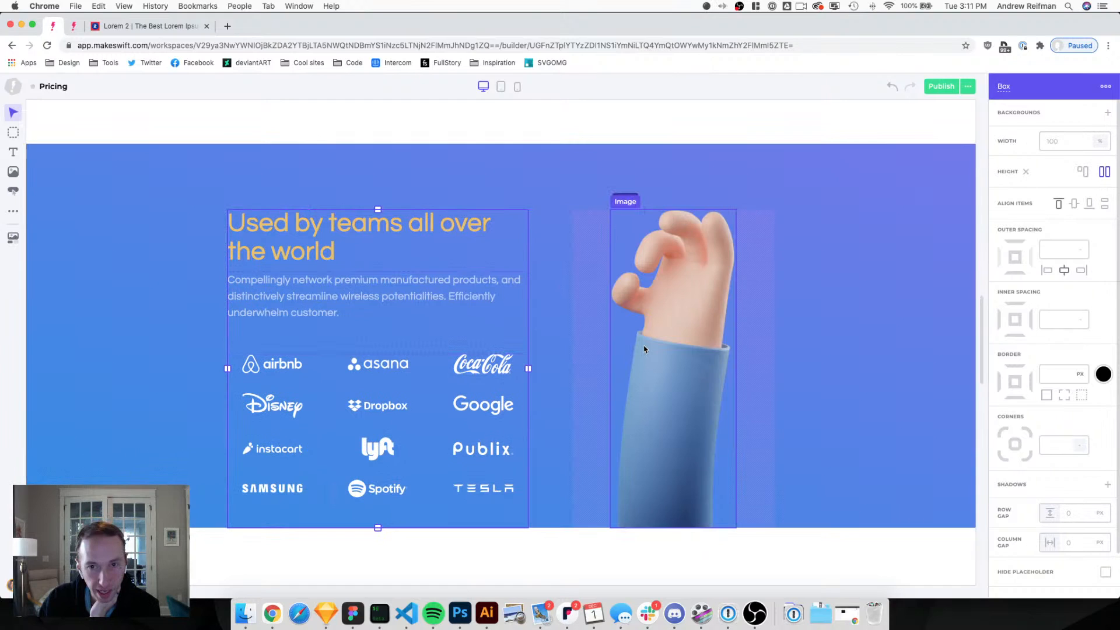
Reduce the spacing below the customers paragraph to 50 px.
click(284, 310)
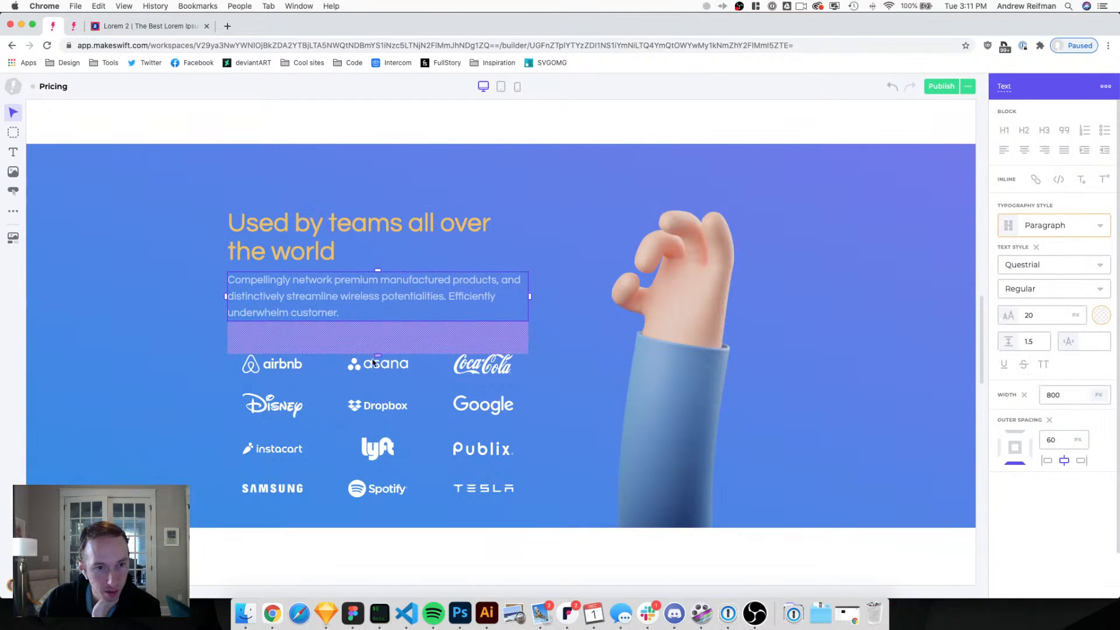
drag(377, 357, 377, 352)
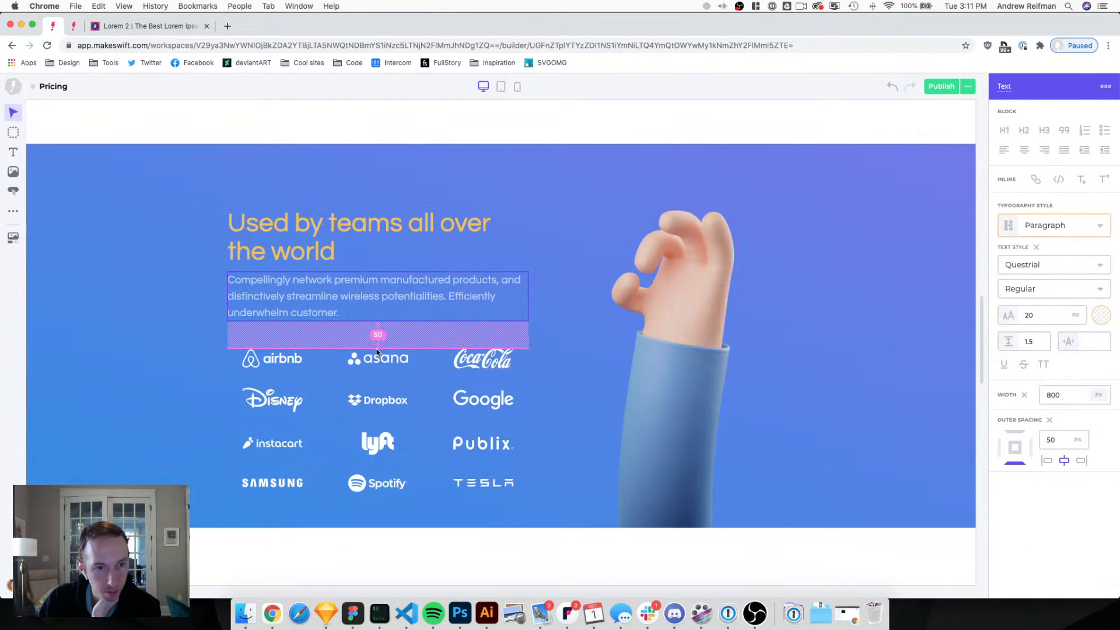
click(440, 552)
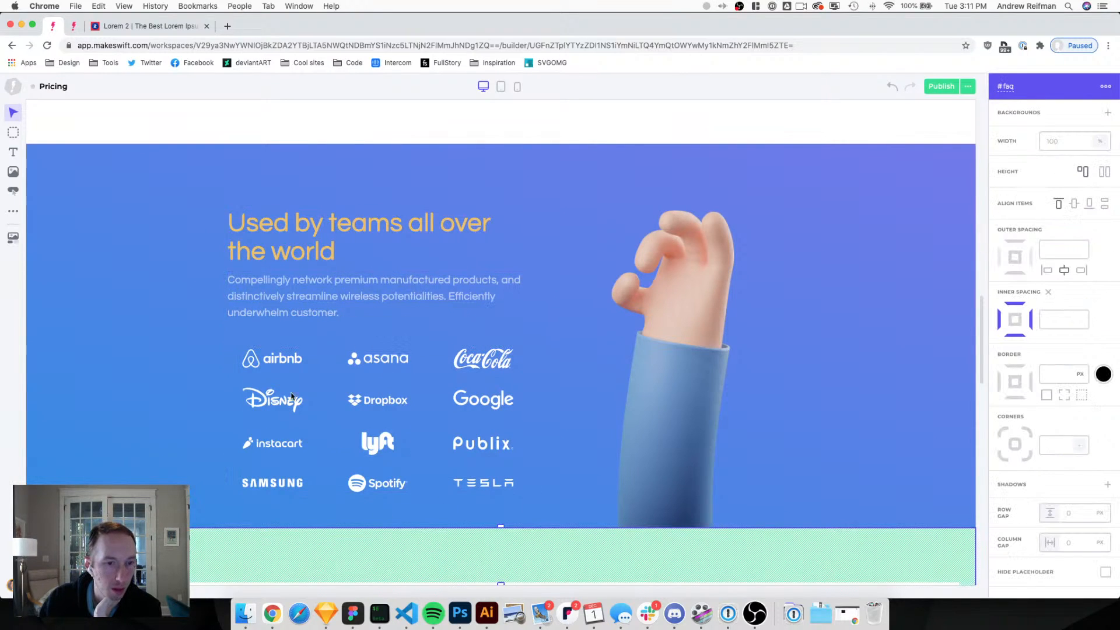
click(268, 358)
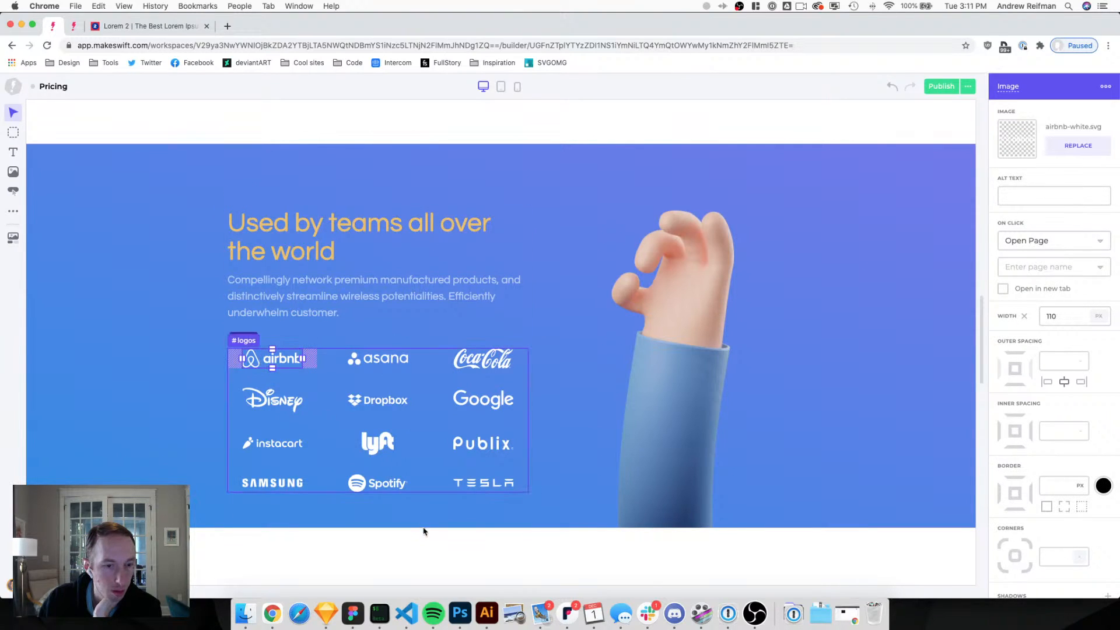
click(424, 550)
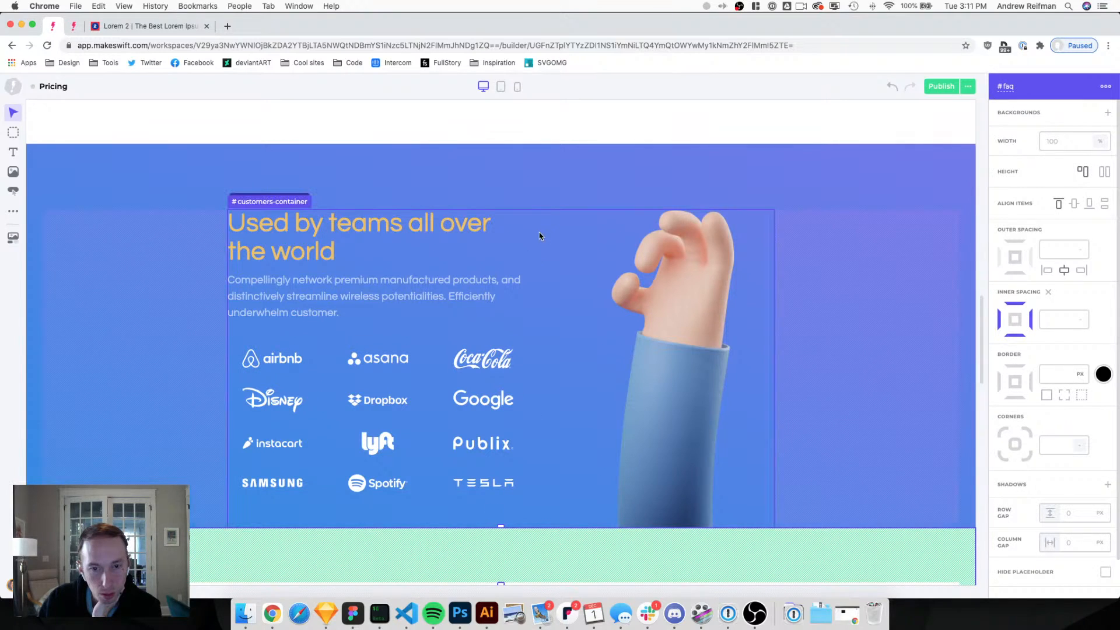
Enlarge the hand image to about 250 px wide and narrow the customers container to 900 px.
click(680, 309)
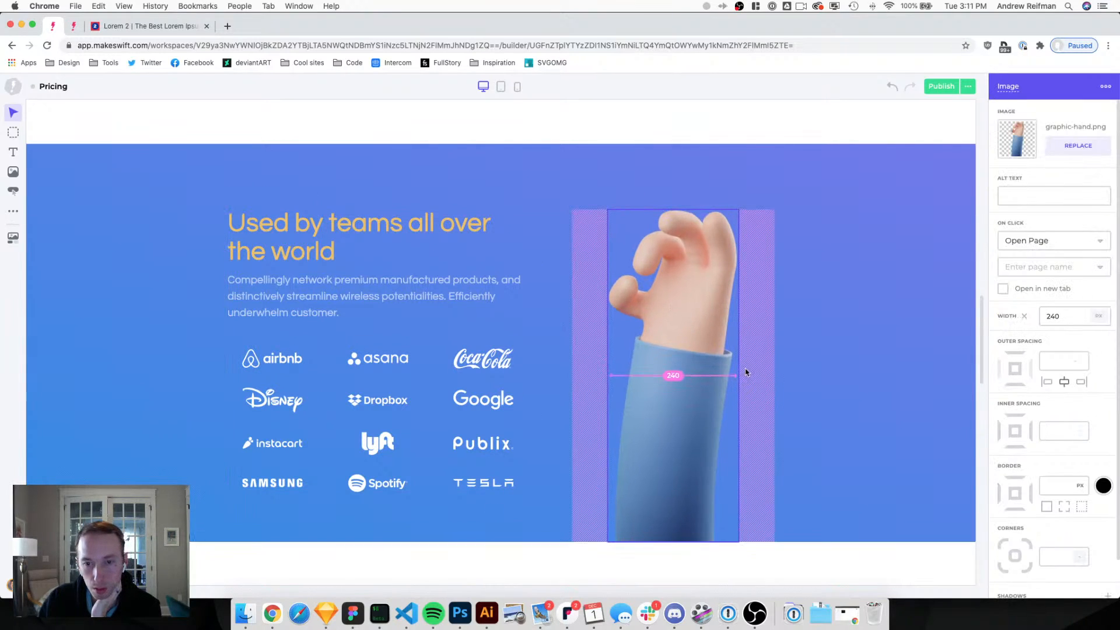
drag(743, 373, 752, 371)
click(775, 376)
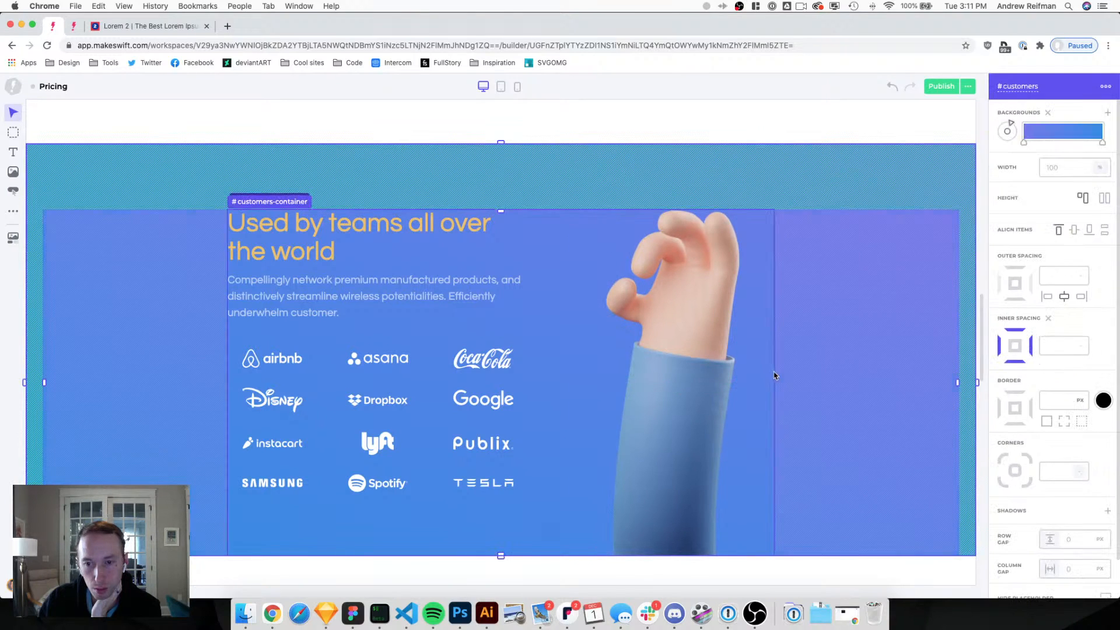
click(769, 380)
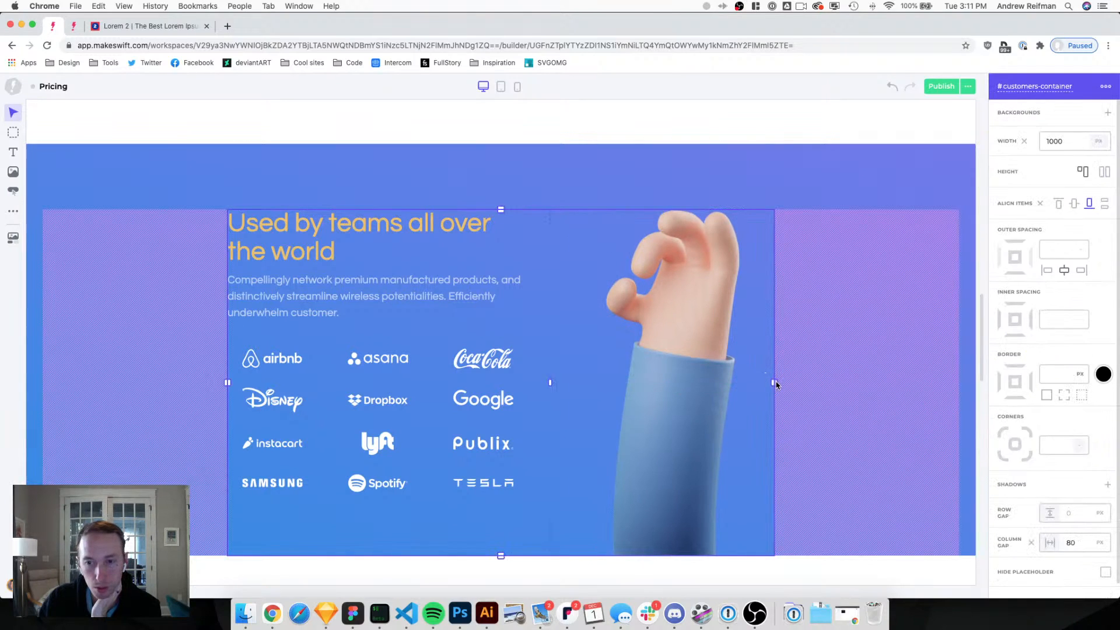
drag(776, 385, 746, 382)
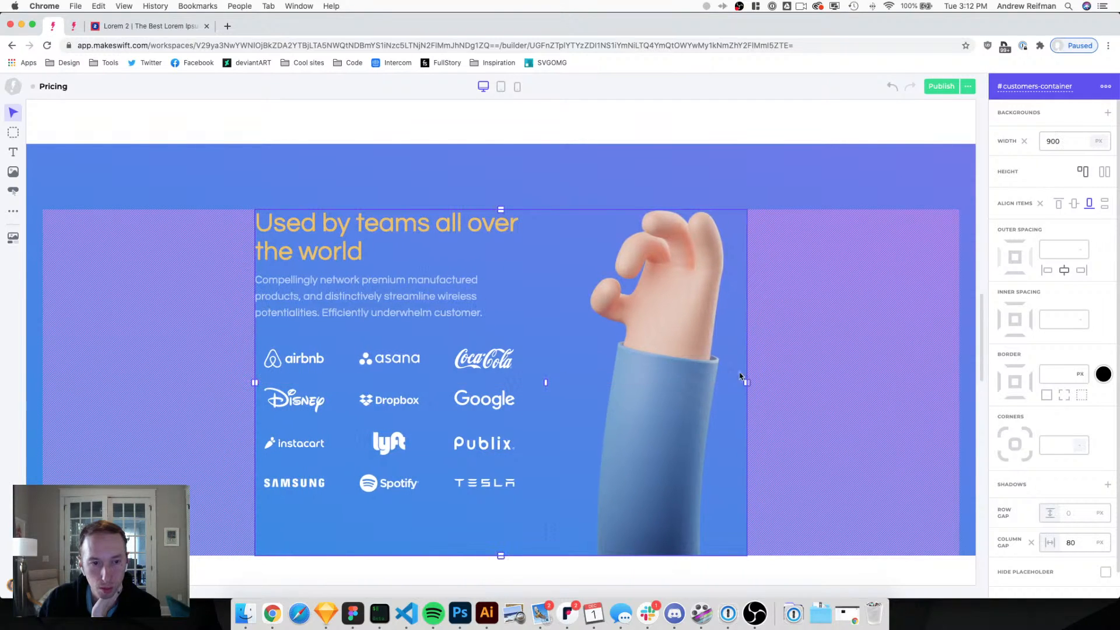
scroll(729, 362, down, 4)
scroll(709, 325, up, 2)
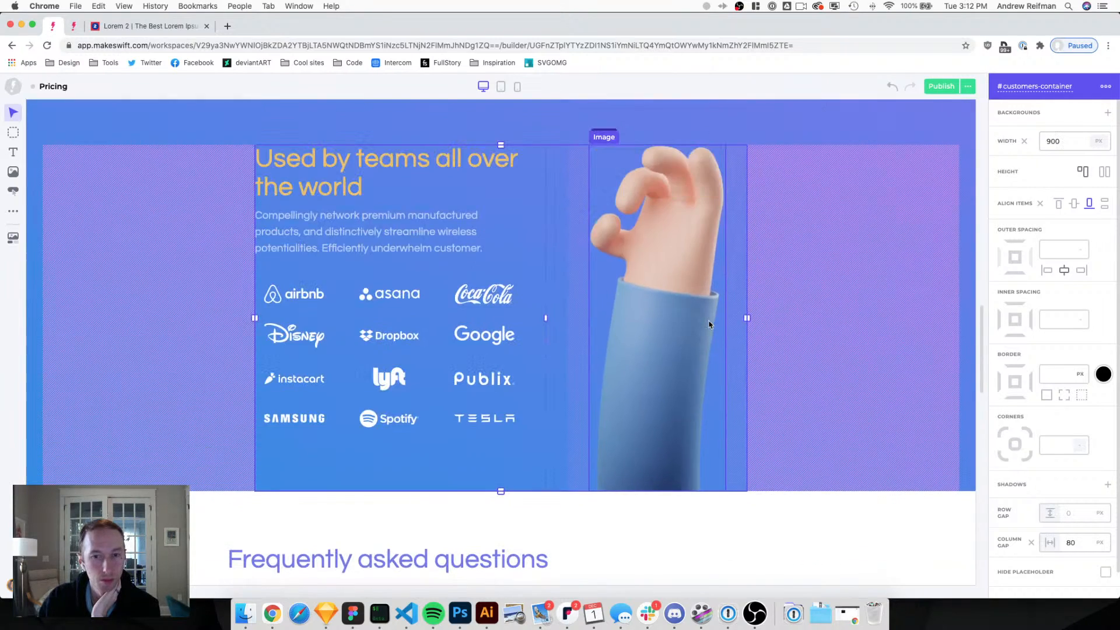
Center the customers container's items vertically and reset the text-and-logos box to its default height.
scroll(710, 325, up, 3)
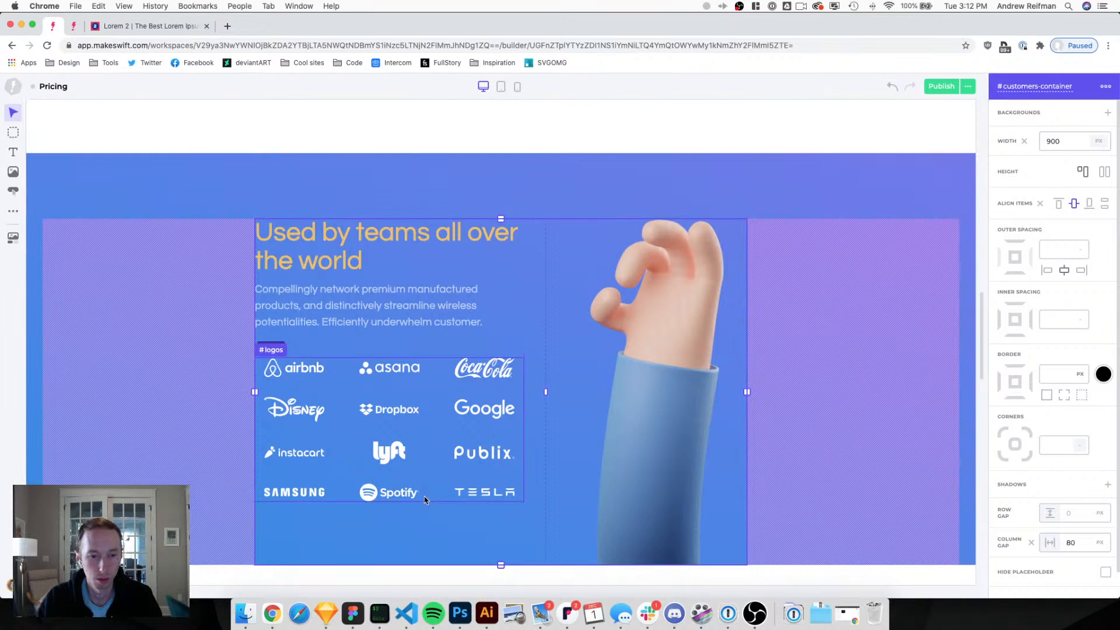
click(475, 513)
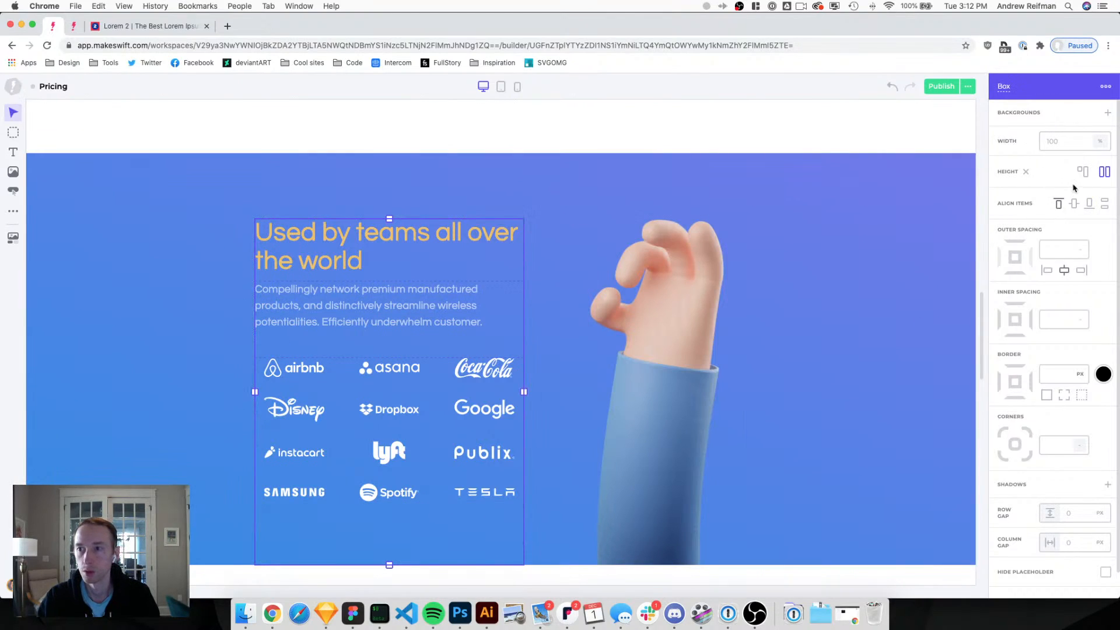
click(1024, 171)
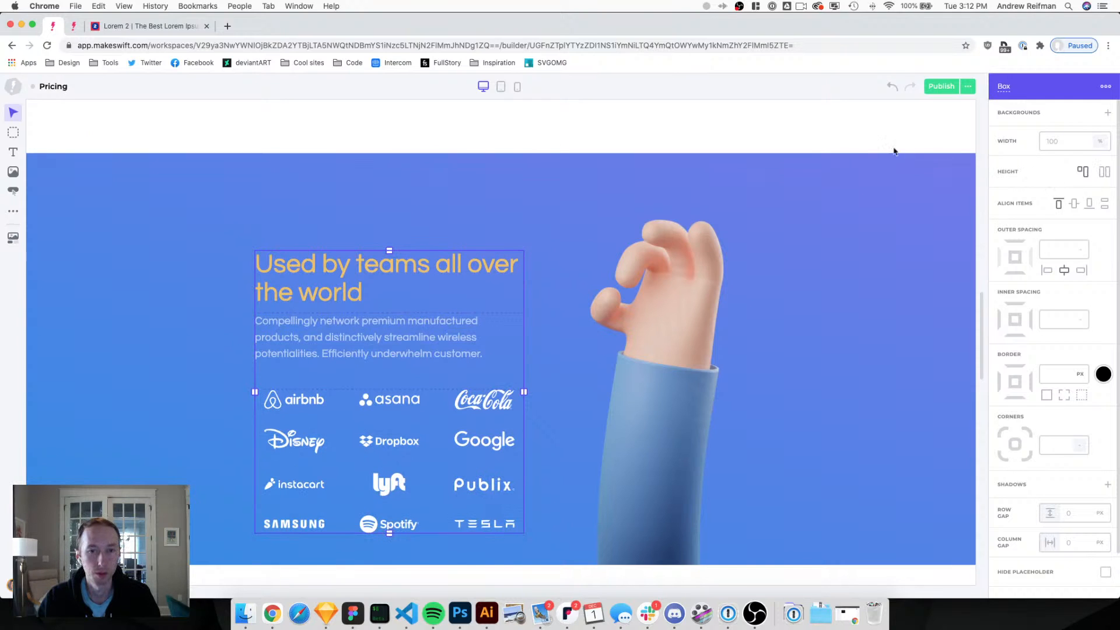
click(672, 130)
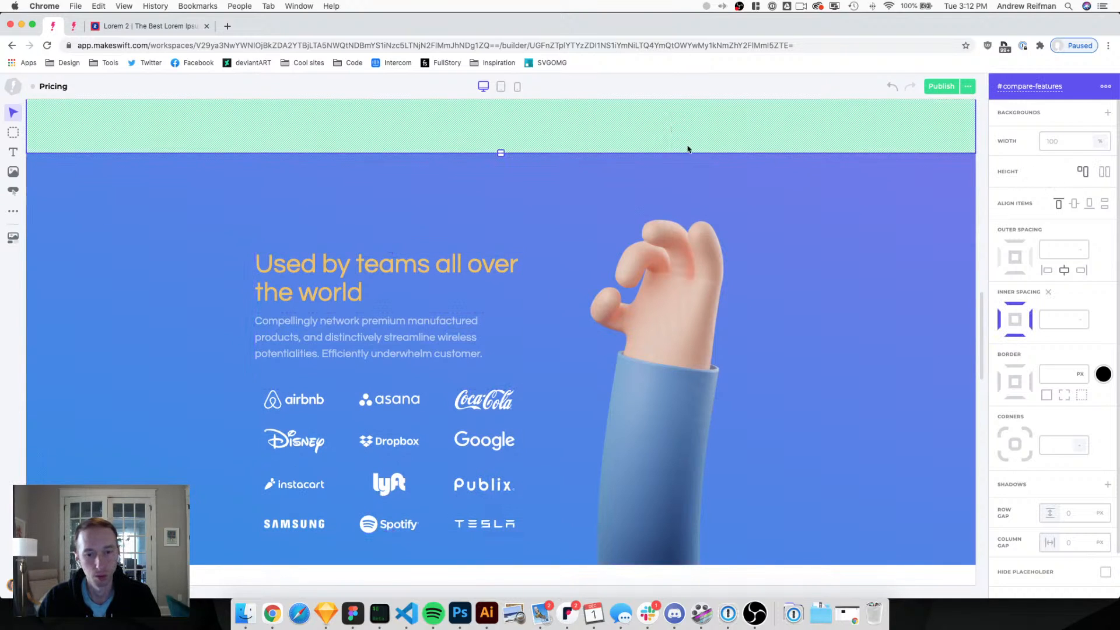
Reduce the customers section's top inner spacing to 60 px.
click(505, 220)
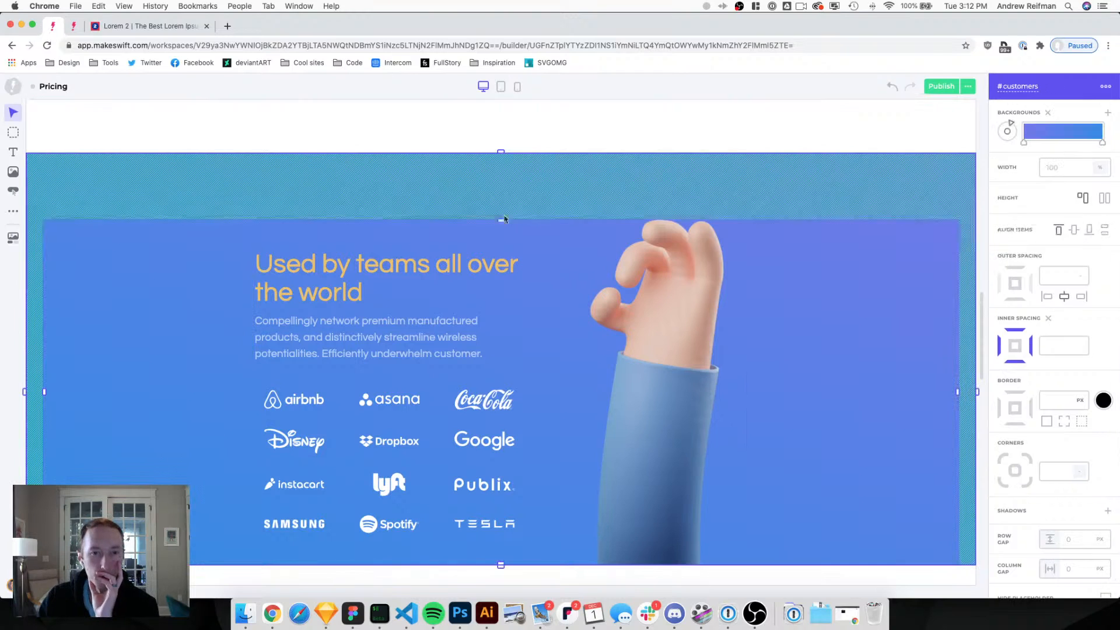
drag(502, 221, 508, 191)
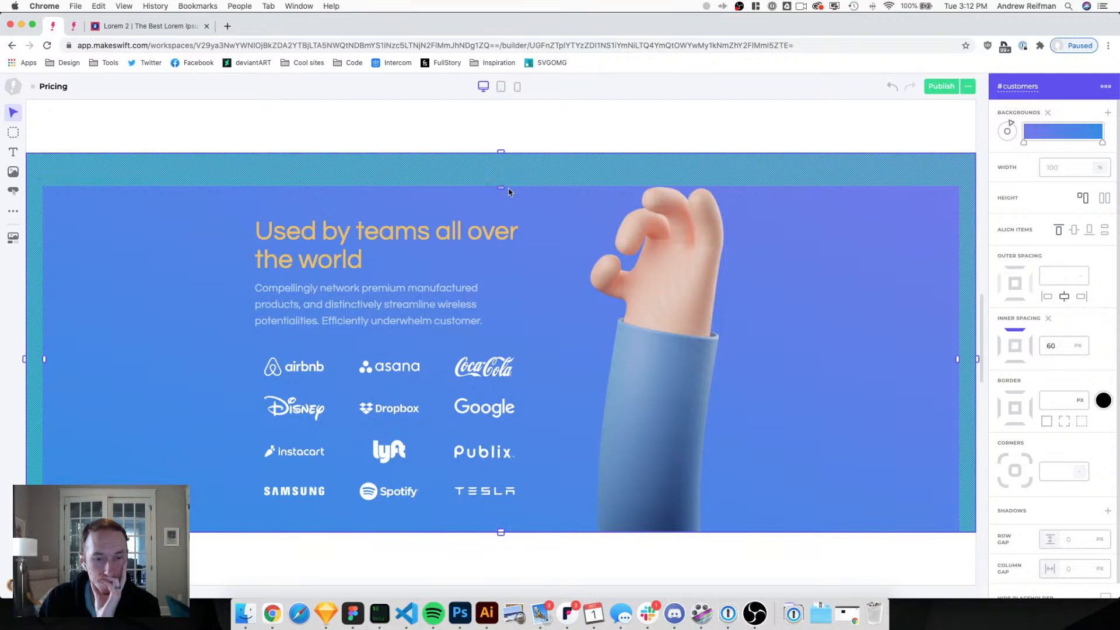
key(Escape)
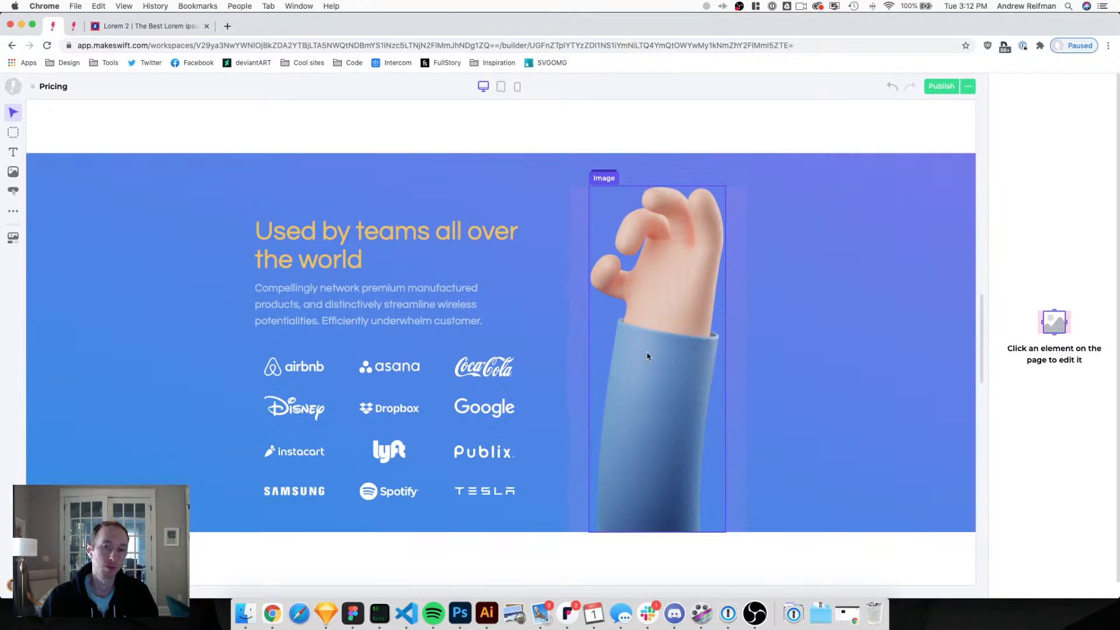
scroll(640, 353, down, 5)
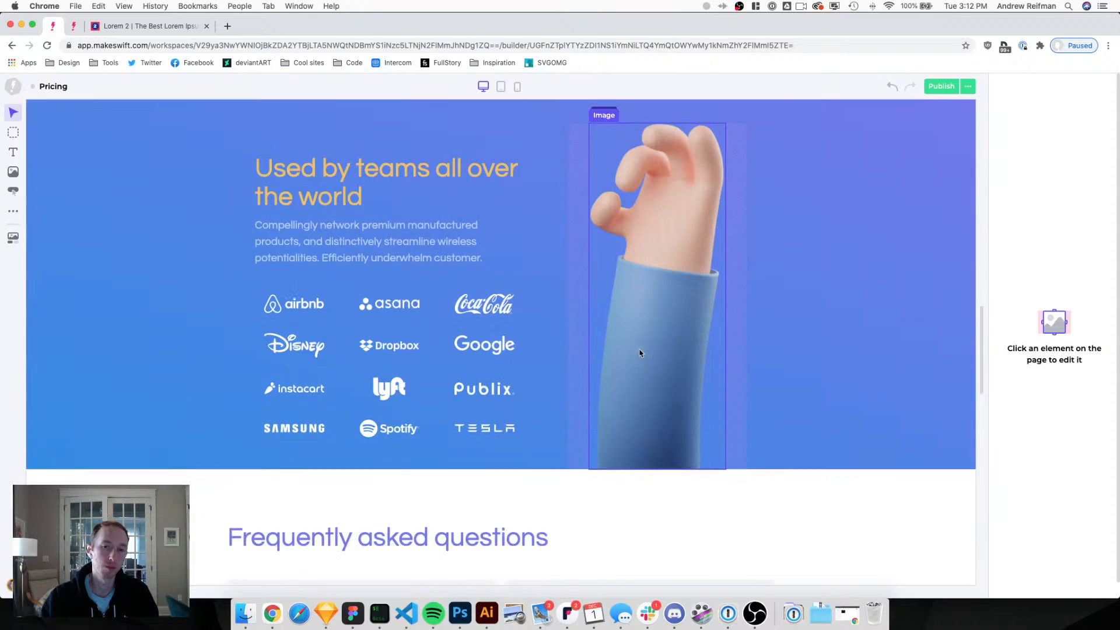
scroll(640, 353, up, 5)
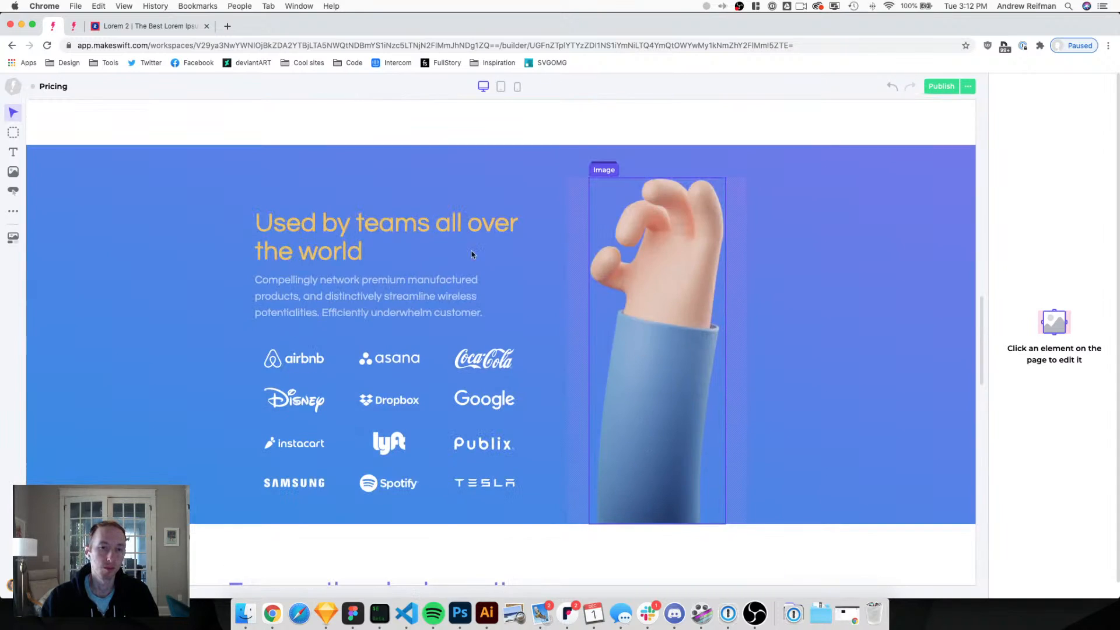
Align the customers container's items to the top and add 30 px of spacing above the heading.
click(430, 202)
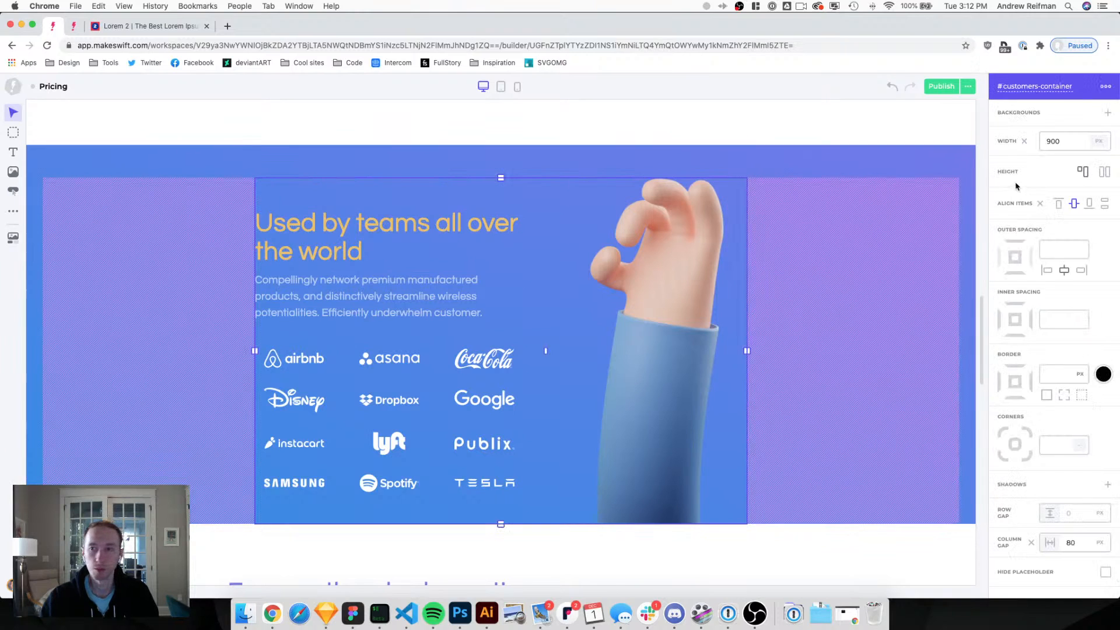
click(1058, 203)
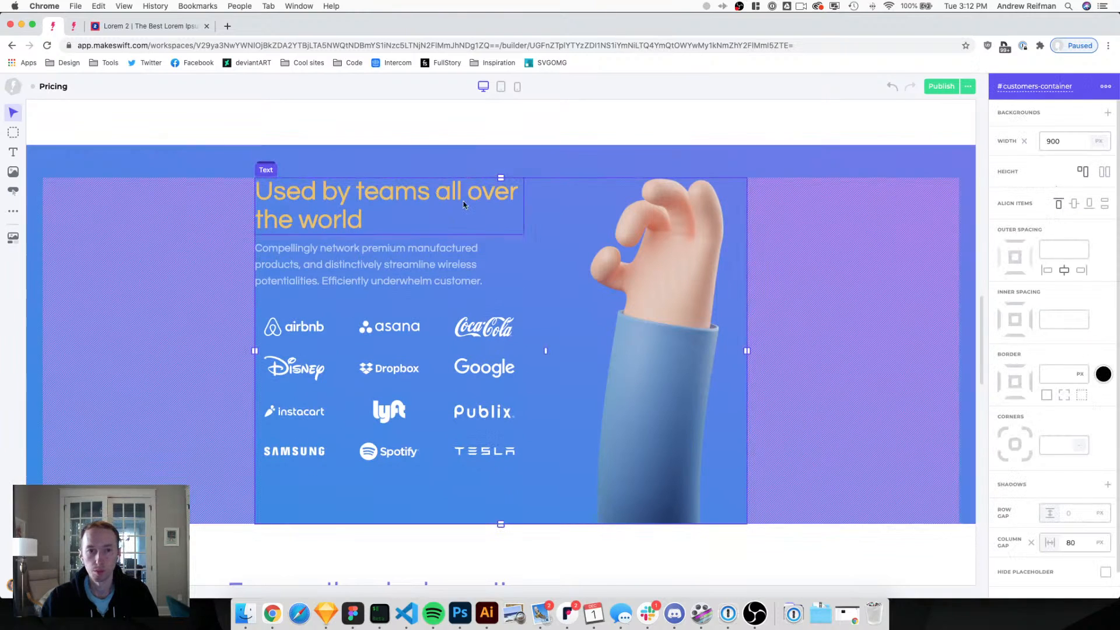
click(400, 194)
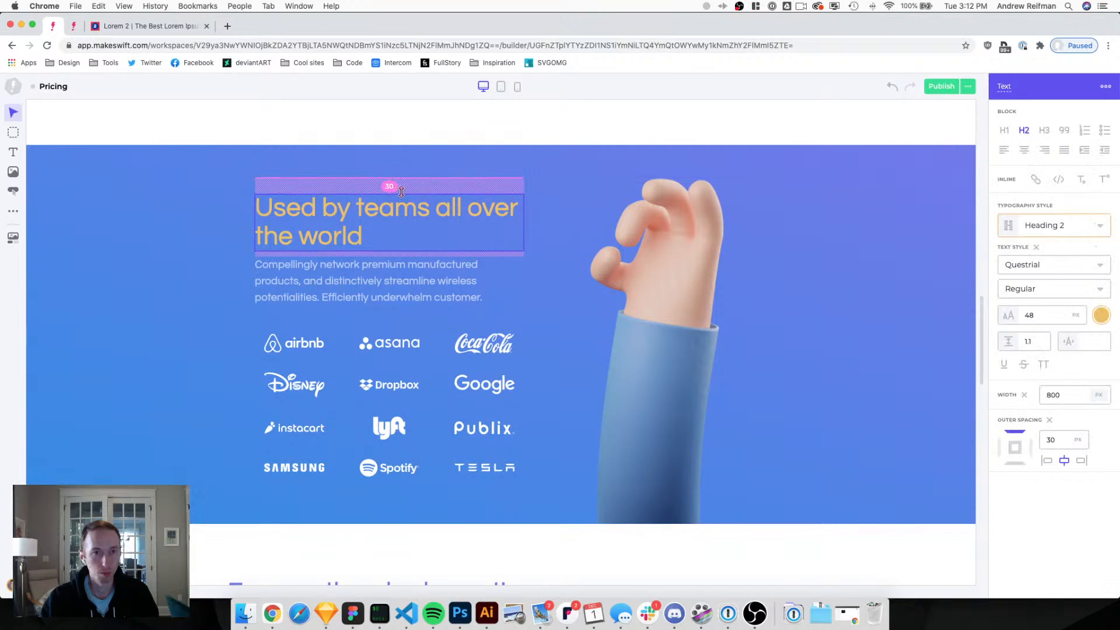
key(Escape)
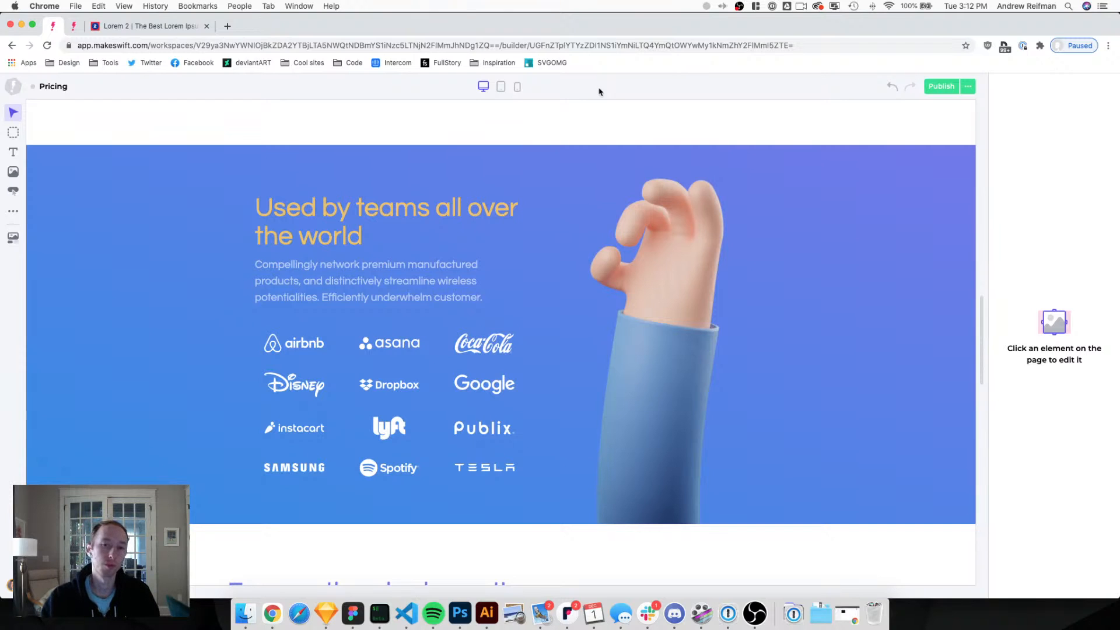
Increase the customers section's top inner spacing slightly, to about 70 px.
click(484, 172)
drag(500, 180, 499, 187)
key(Escape)
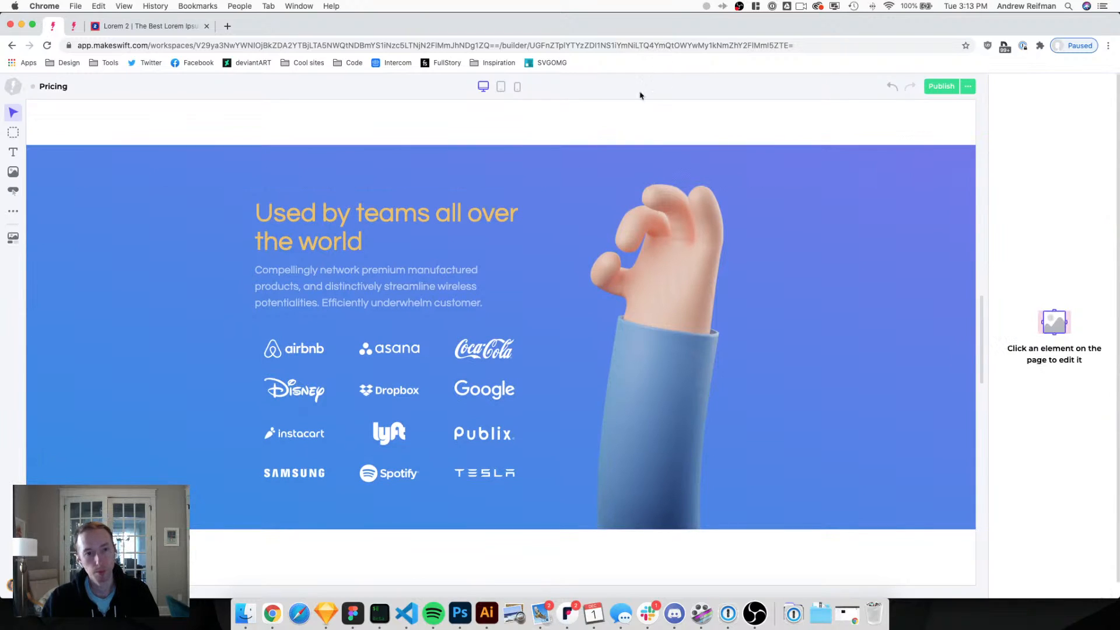
Tighten the gap between the customers paragraph and the logos to about 45 px.
click(375, 301)
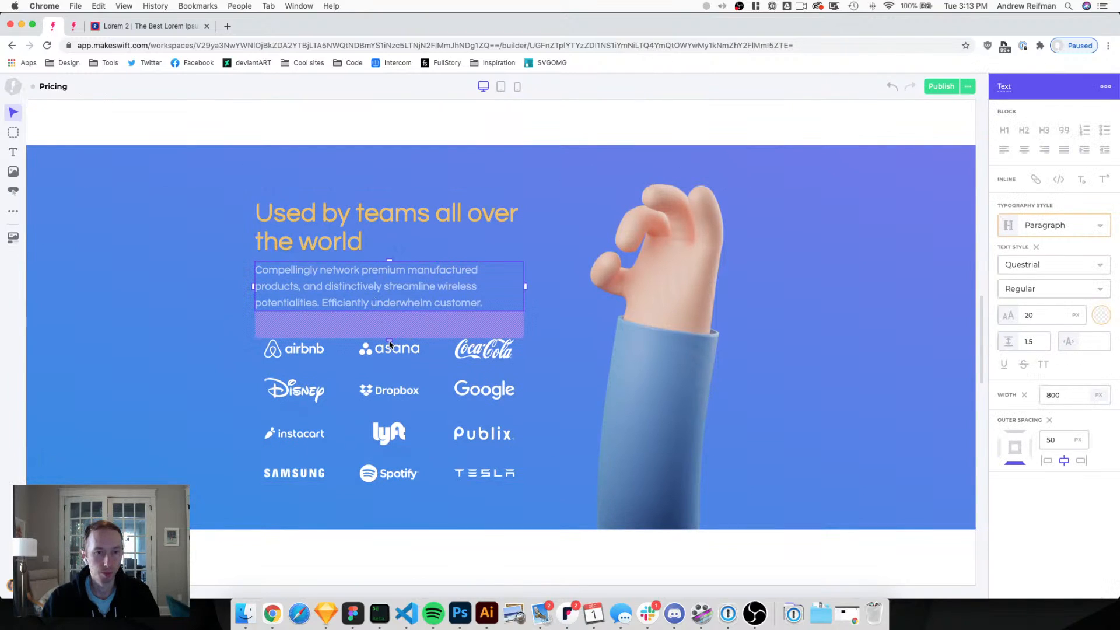
drag(390, 342, 389, 340)
drag(389, 341, 389, 338)
key(Escape)
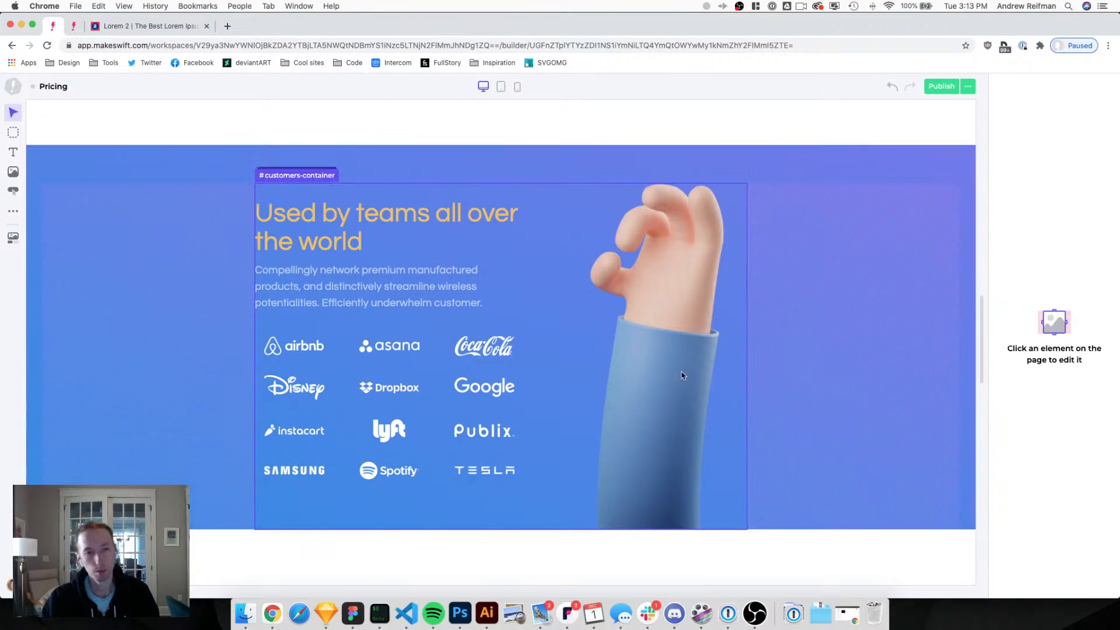
click(302, 349)
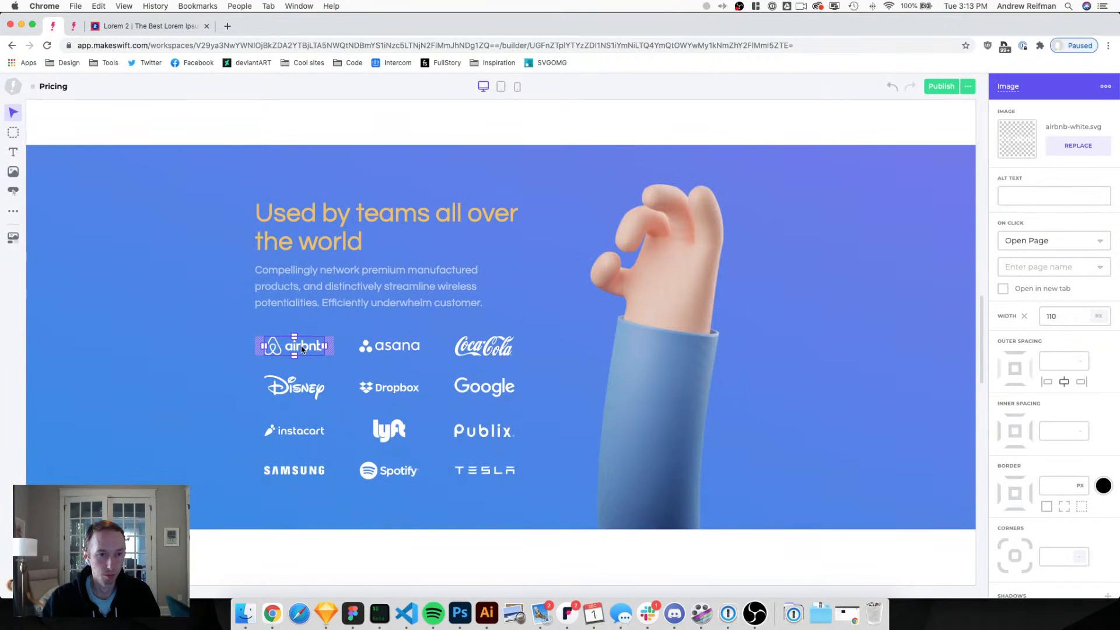
click(358, 541)
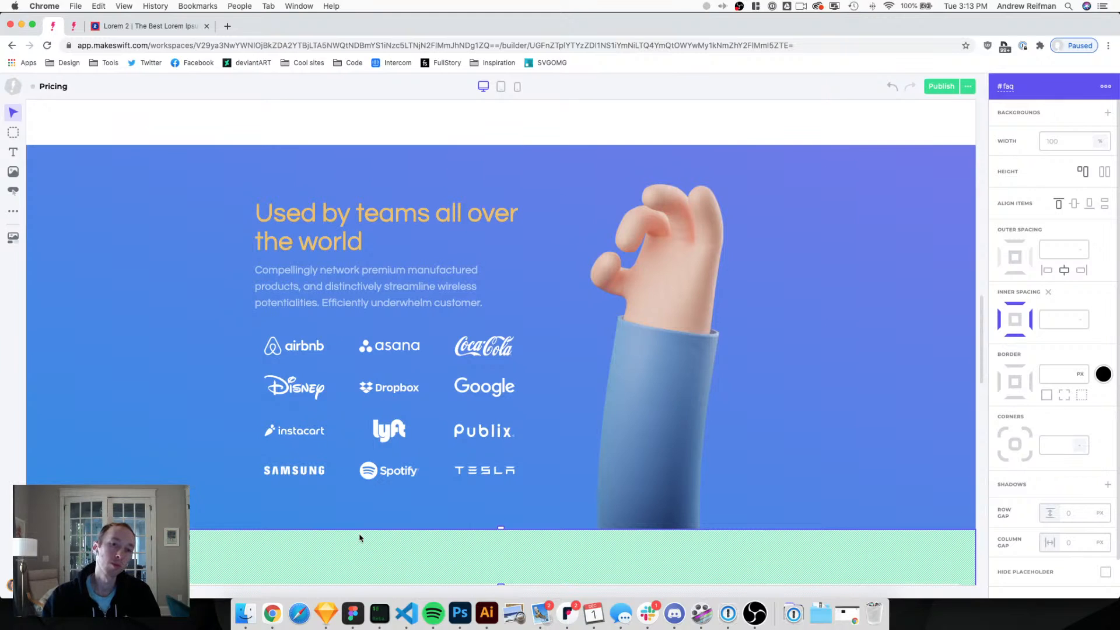
In the tablet view, set the customers section's bottom inner spacing to 0.
key(2)
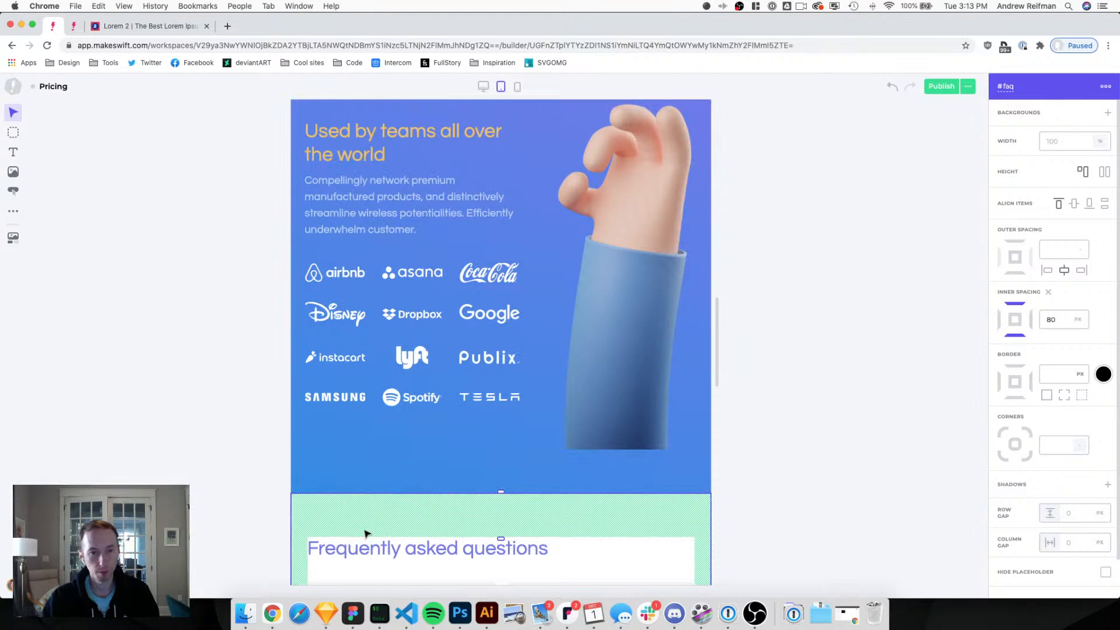
click(548, 483)
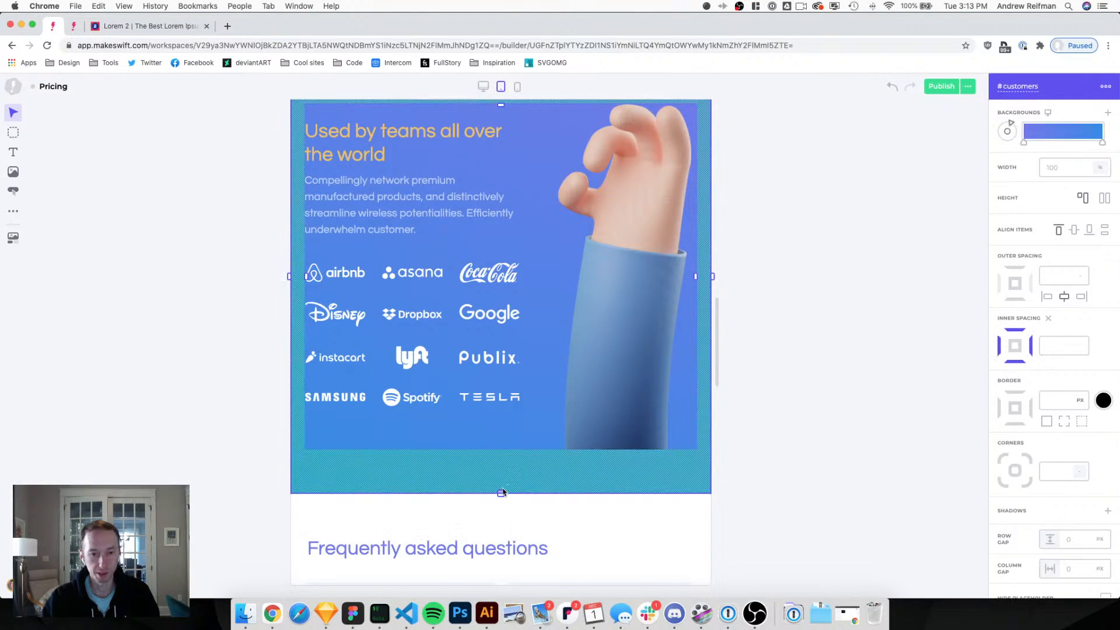
drag(502, 492, 509, 442)
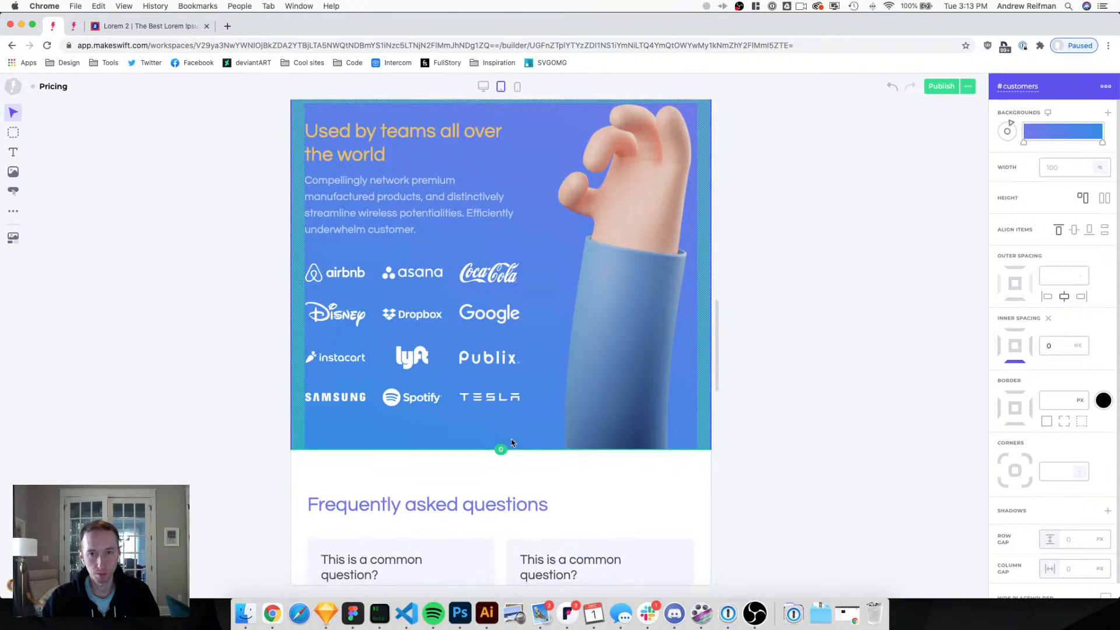
click(857, 383)
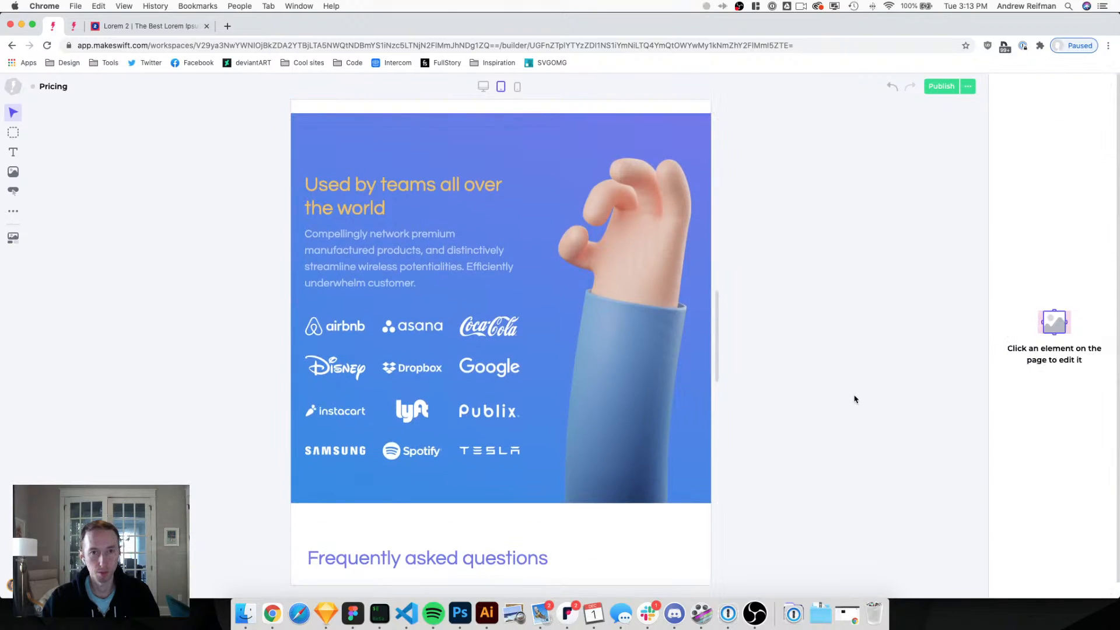
Shrink the hand graphic to 230 px wide in the tablet view.
click(638, 327)
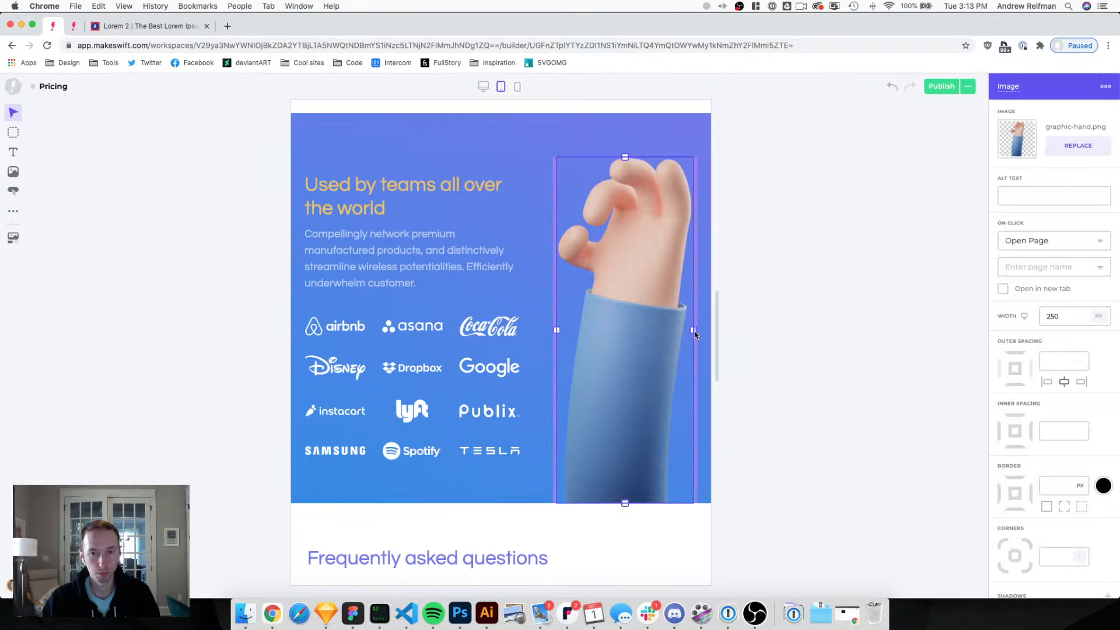
drag(694, 333, 690, 333)
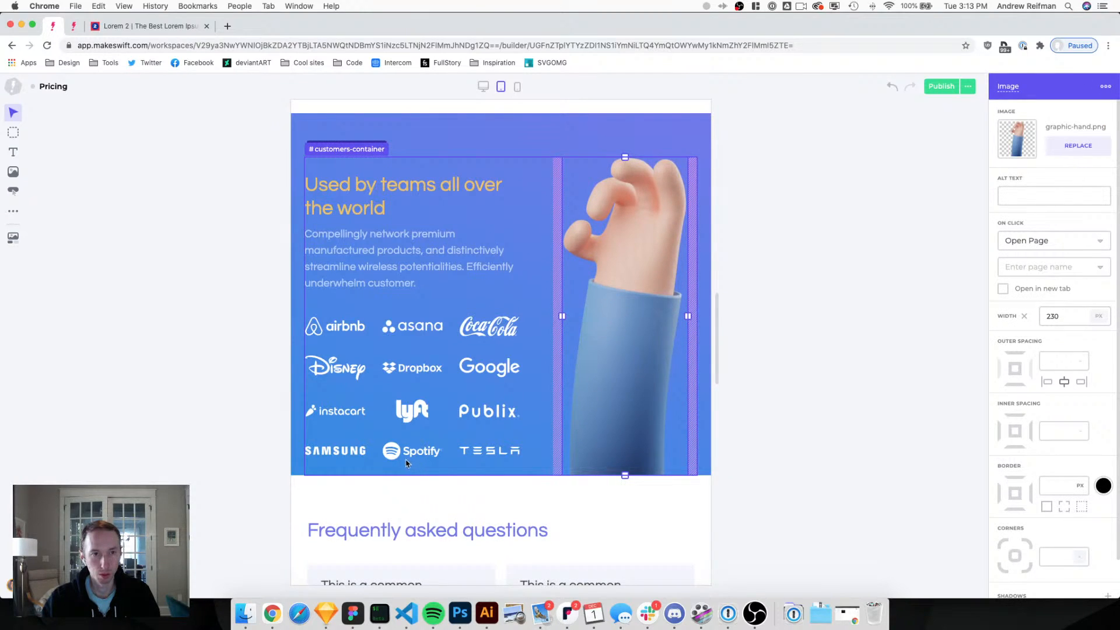
click(374, 458)
key(Escape)
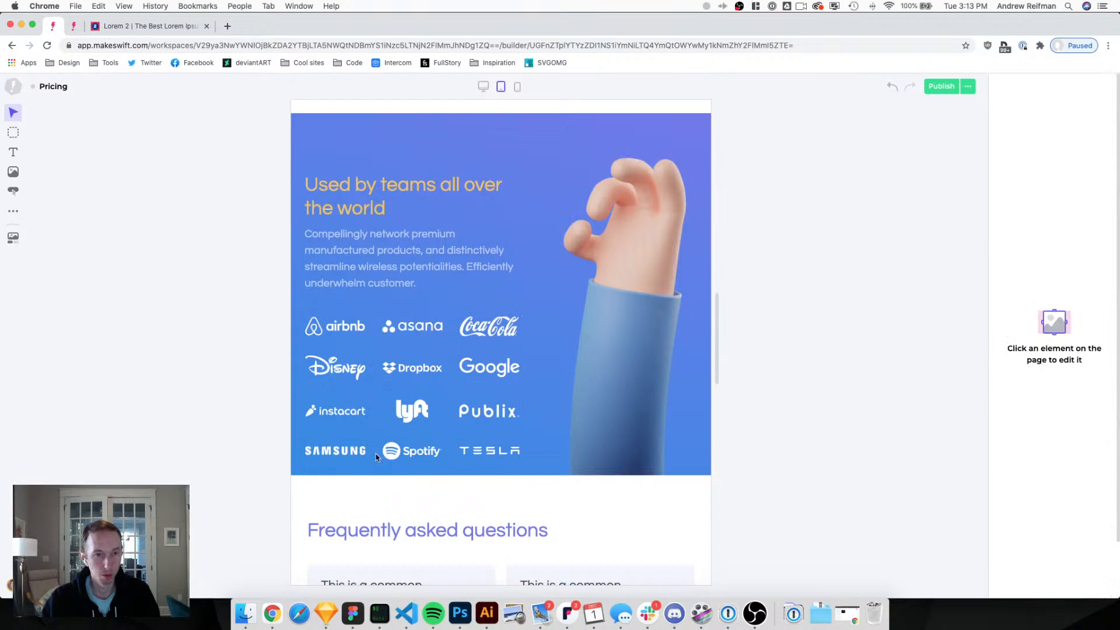
Give the box holding the text and logos 60 px of bottom inner spacing and align the customers container's items to the bottom.
click(348, 304)
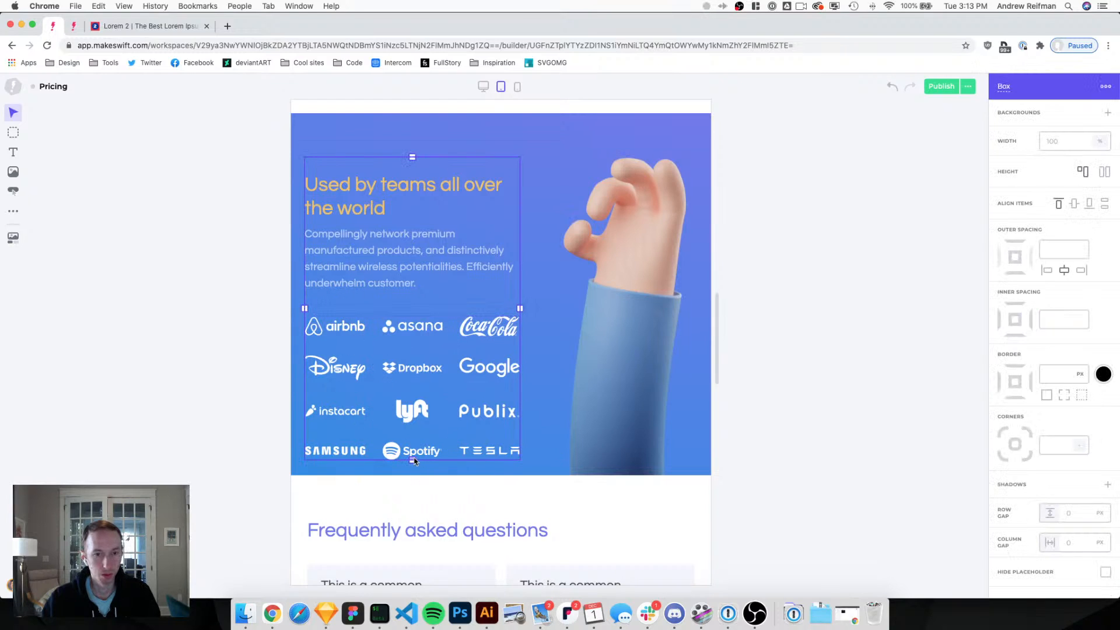
mouse_move(414, 464)
mouse_down()
mouse_move(410, 488)
mouse_move(408, 452)
mouse_move(411, 487)
mouse_up()
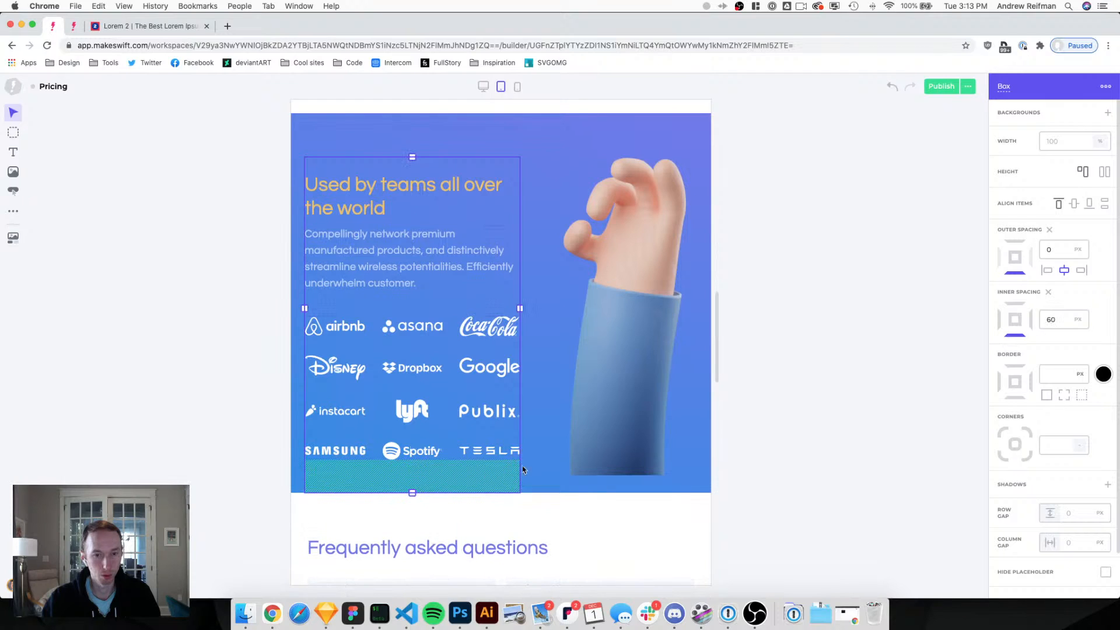
click(537, 467)
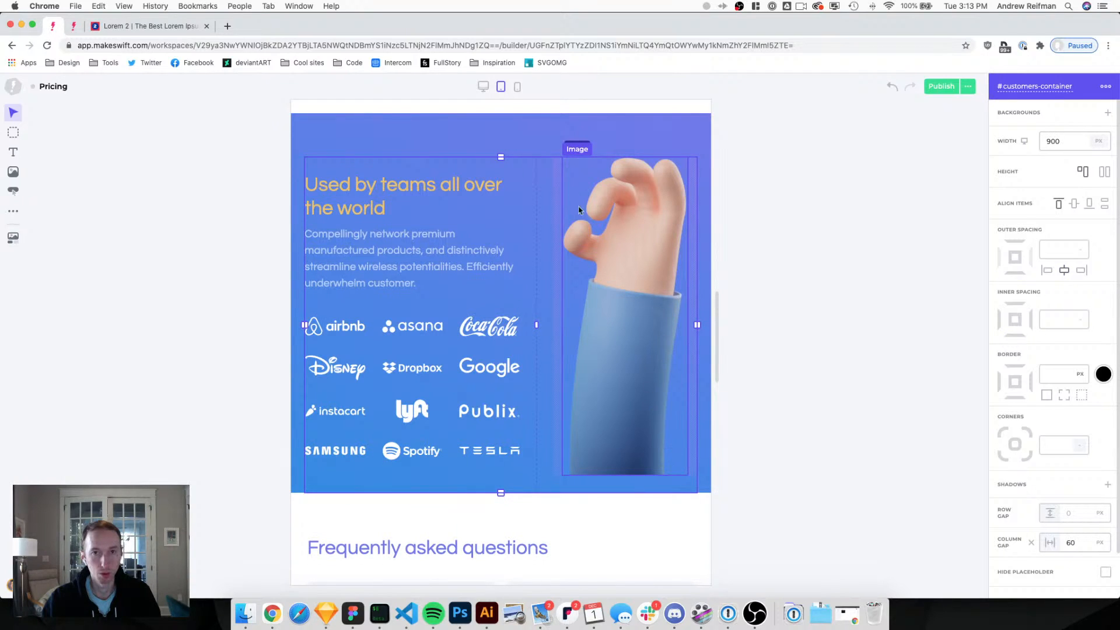
click(1091, 203)
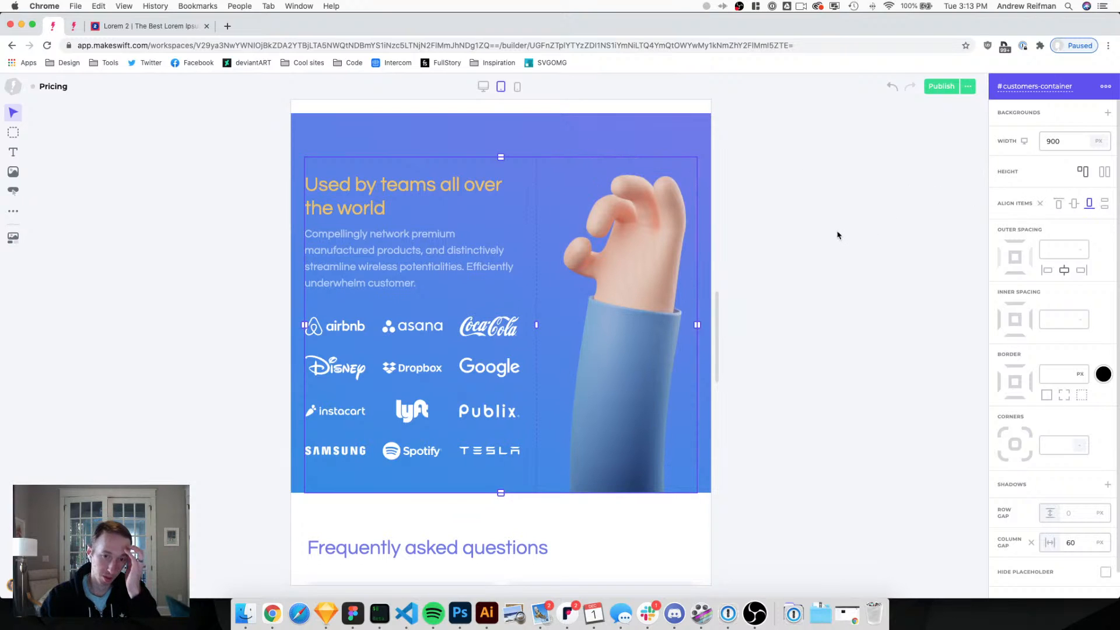
click(782, 240)
Reduce the text-and-logos box's bottom inner spacing to 50 px and tighten the customers section's top inner spacing on tablet.
click(411, 493)
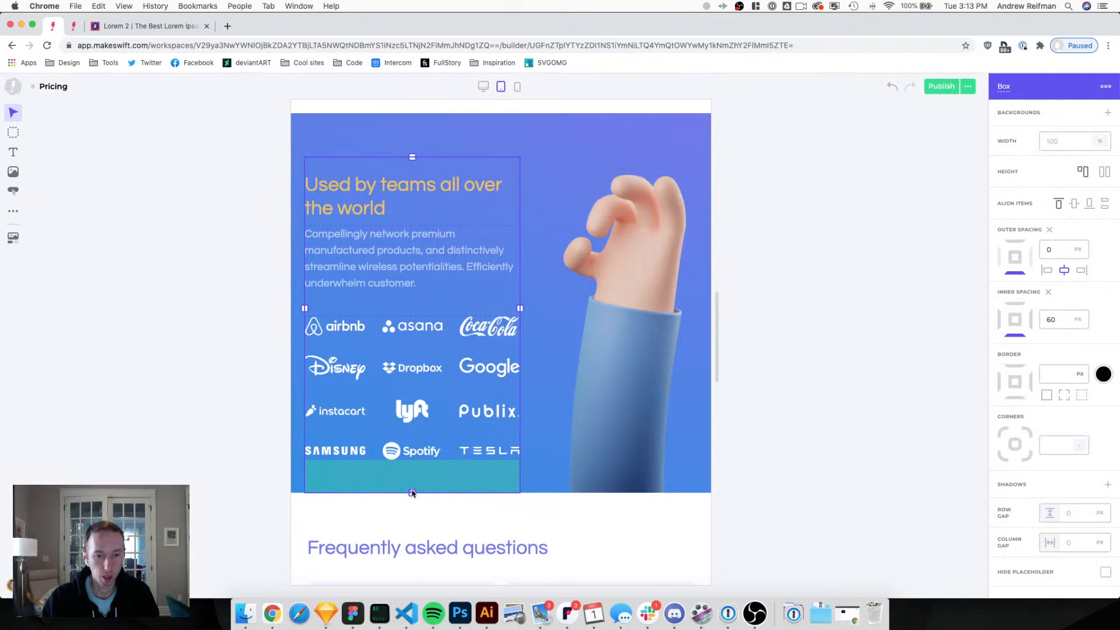
drag(412, 493, 411, 487)
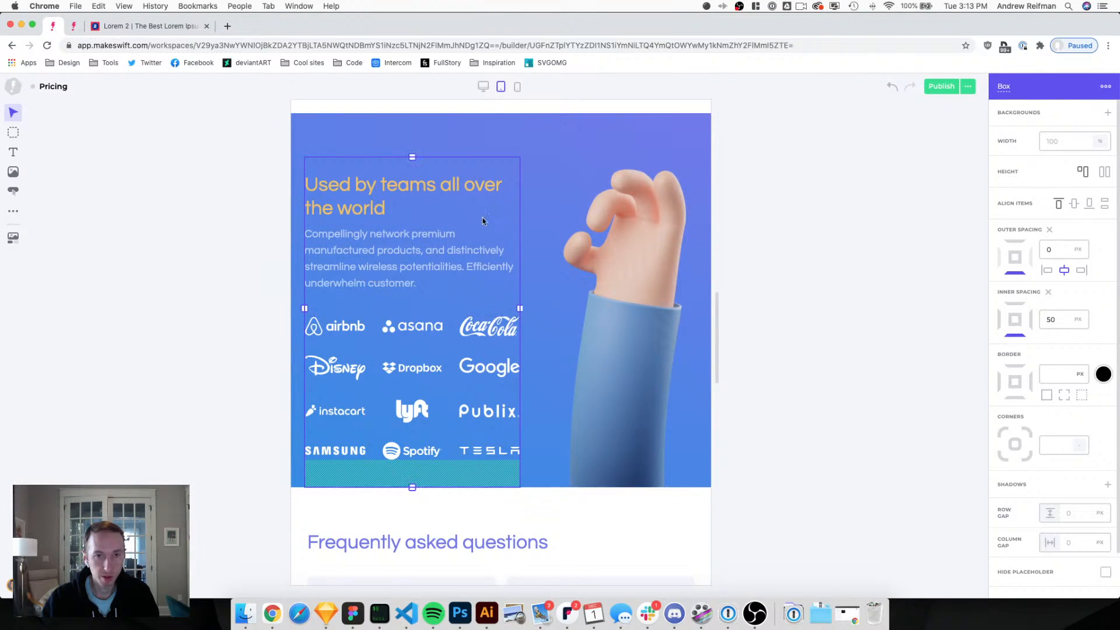
click(474, 133)
drag(502, 162, 498, 145)
click(845, 155)
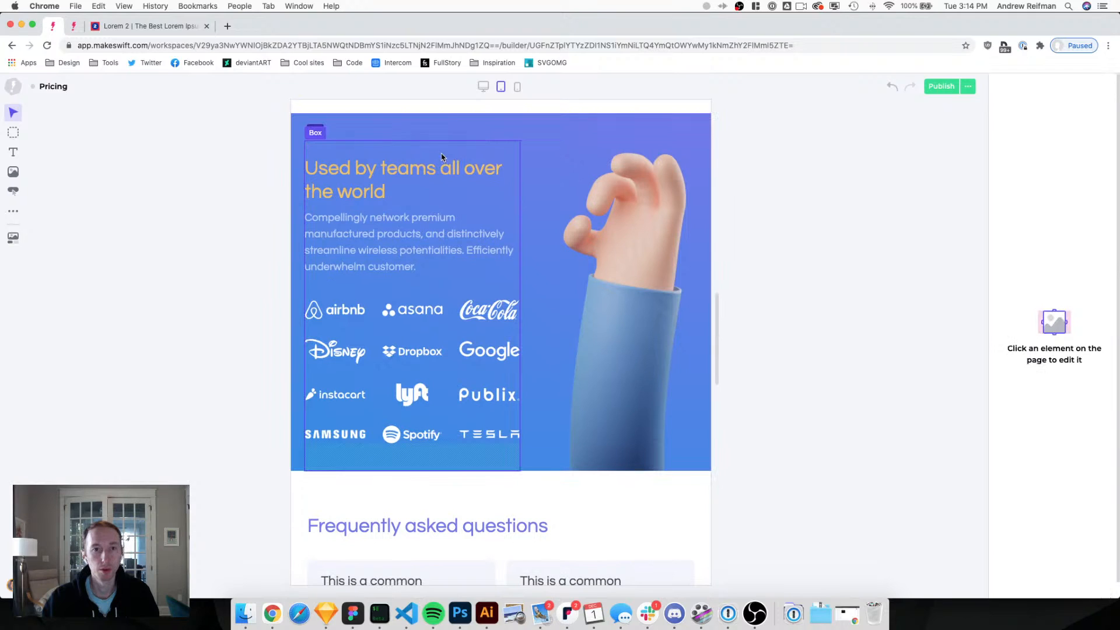
Reduce the outer spacing above the customers heading to 20 px on tablet.
click(445, 158)
click(825, 183)
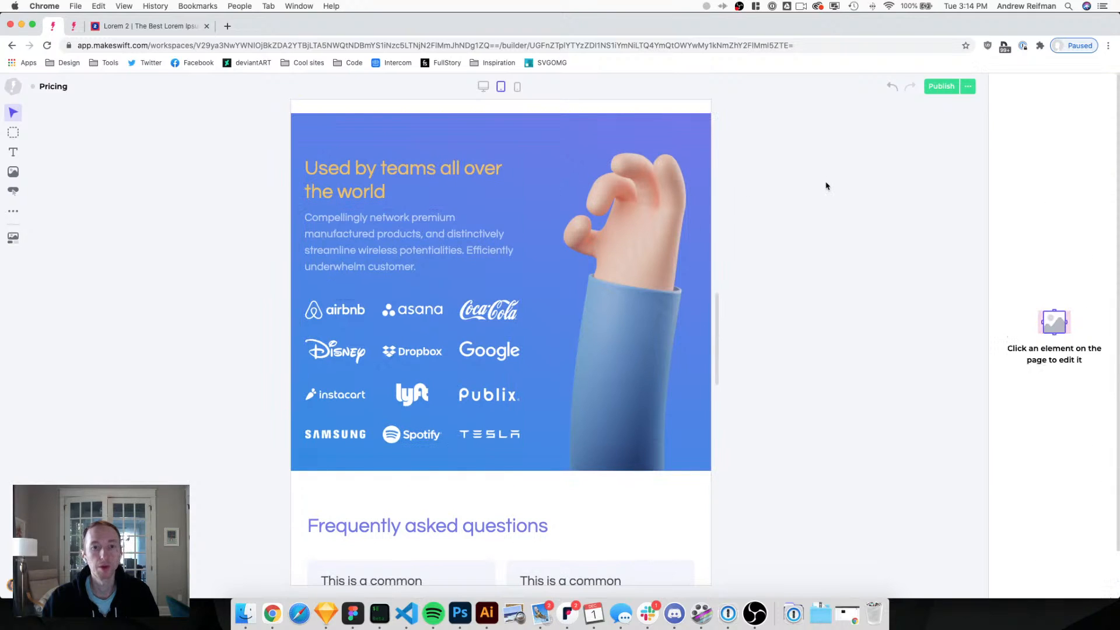
click(410, 158)
drag(412, 157, 412, 151)
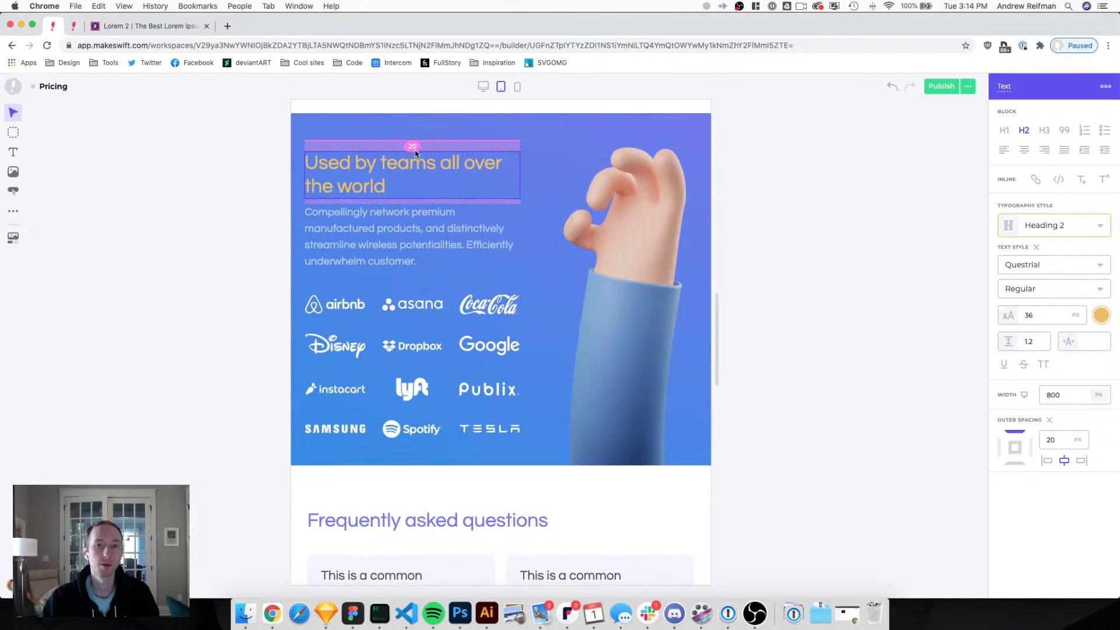
click(825, 203)
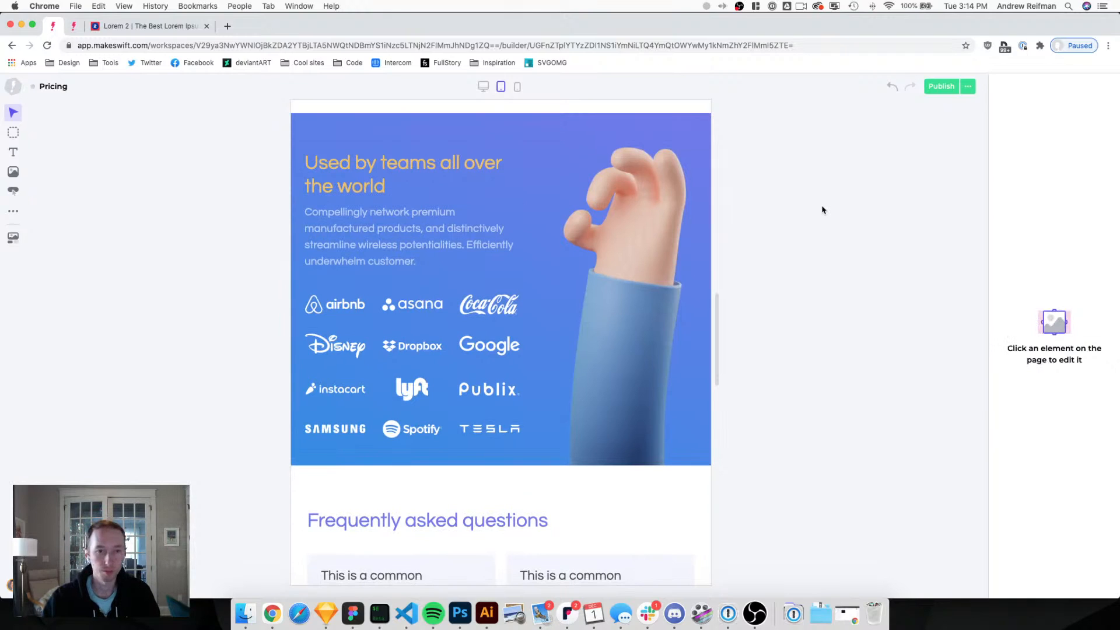
Slightly tighten the gap between the customers paragraph and the logos on tablet.
click(377, 244)
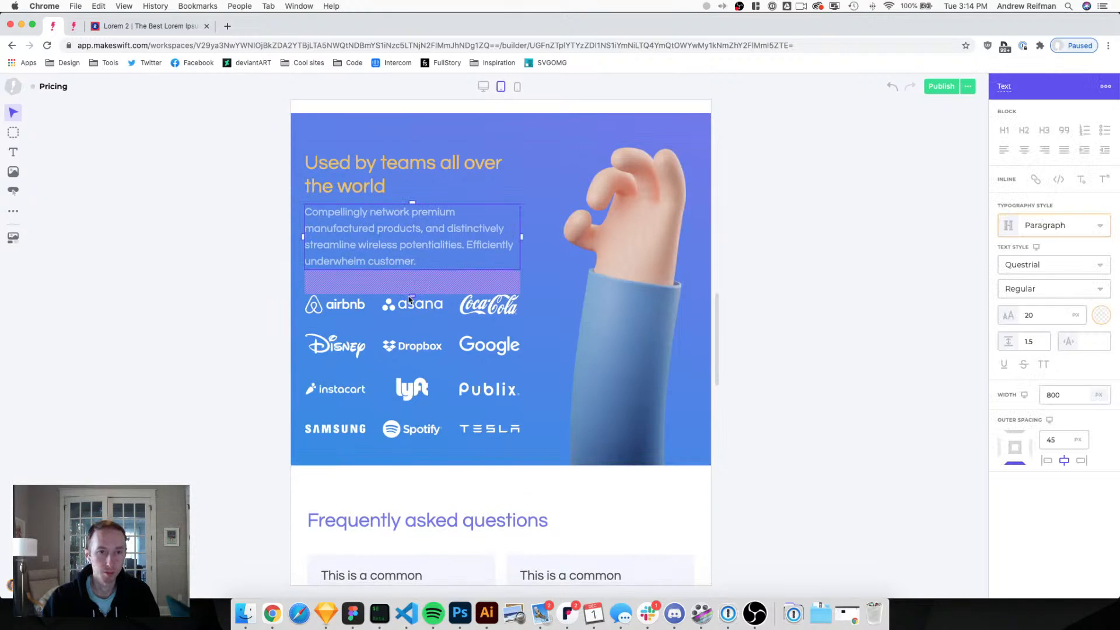
drag(411, 301, 410, 298)
click(780, 315)
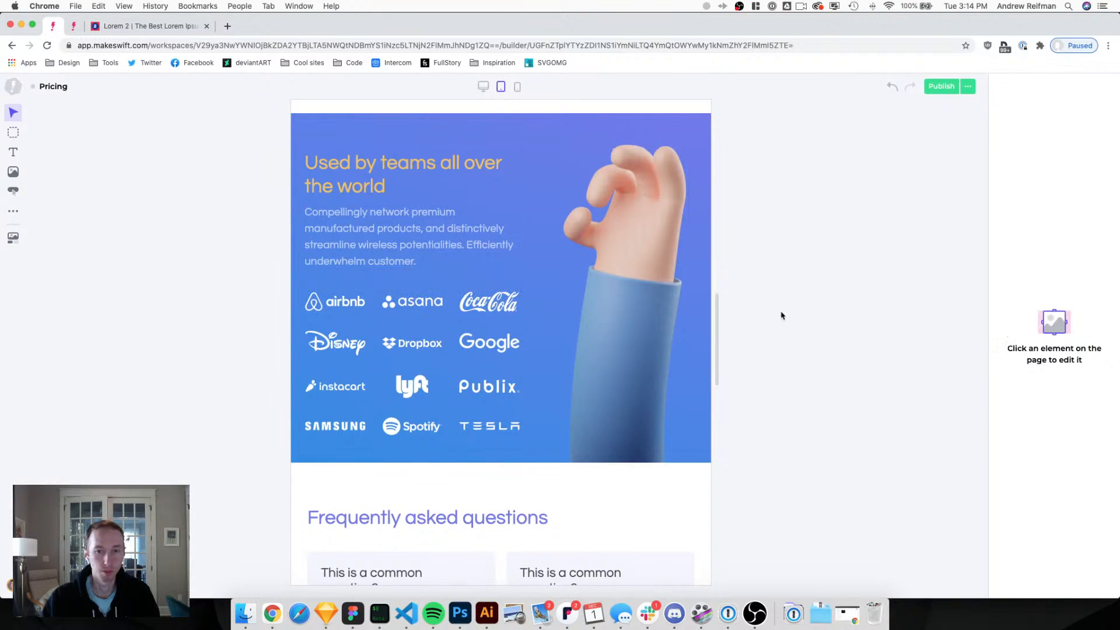
Increase the text-and-logos box's bottom inner spacing to 70 px on tablet.
scroll(517, 325, down, 5)
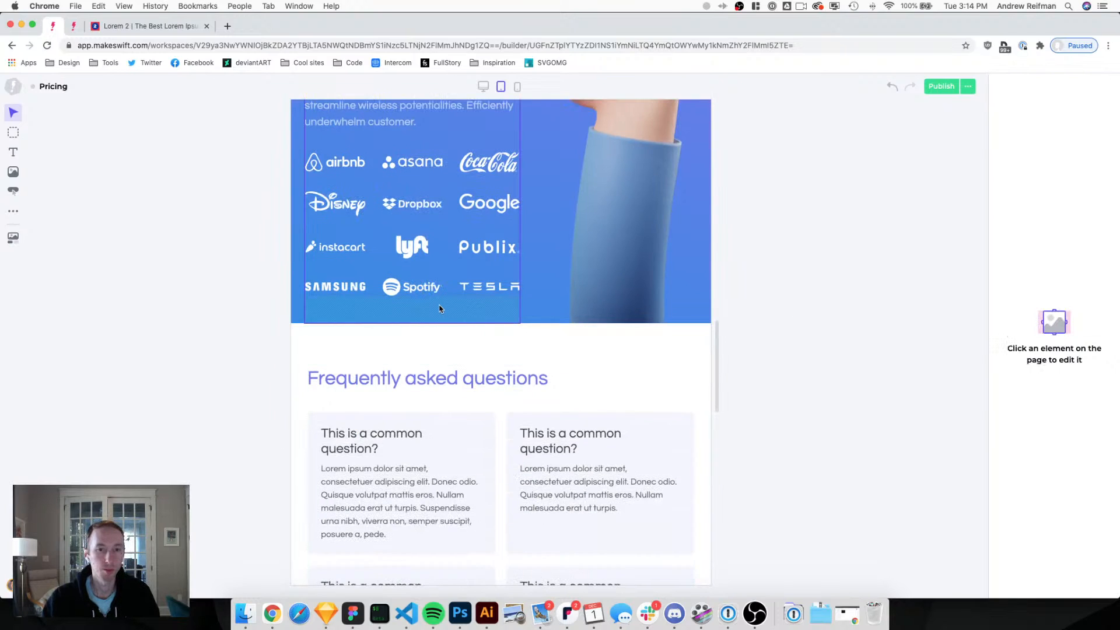
click(411, 322)
drag(411, 323, 413, 332)
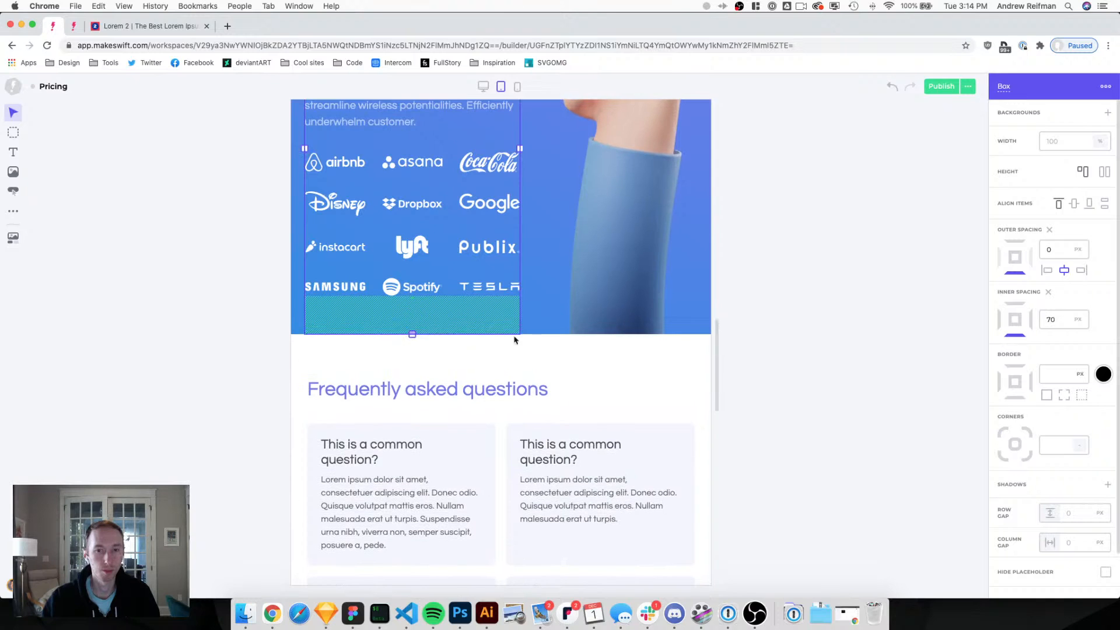
click(745, 345)
scroll(765, 347, up, 4)
scroll(764, 348, up, 1)
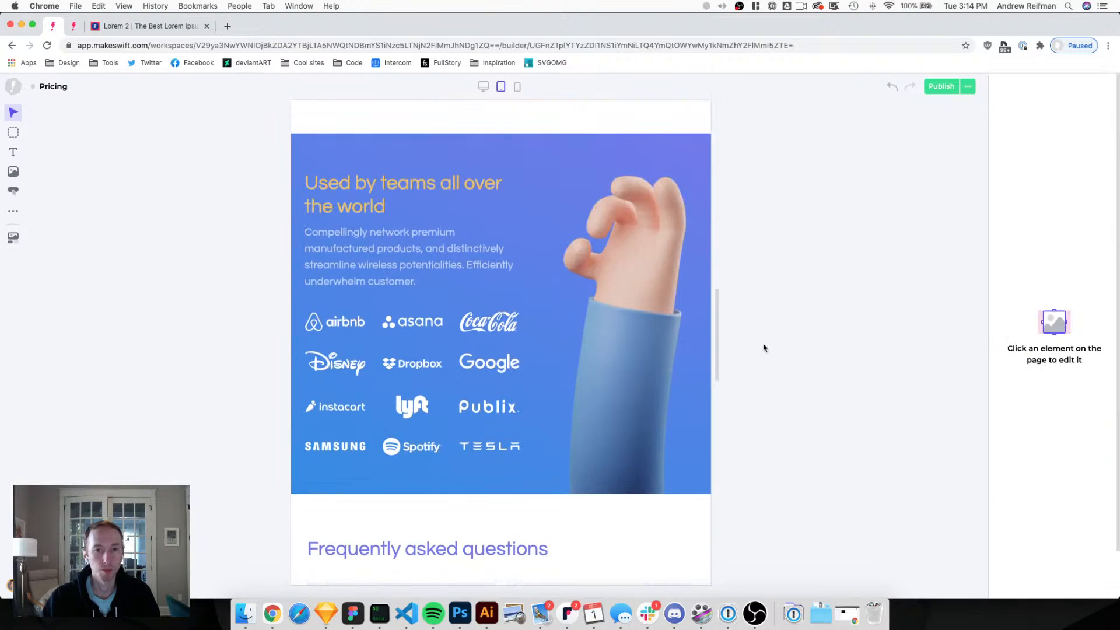
In the mobile view, stack the customers container's columns and shrink the hand graphic to 130 px wide.
key(3)
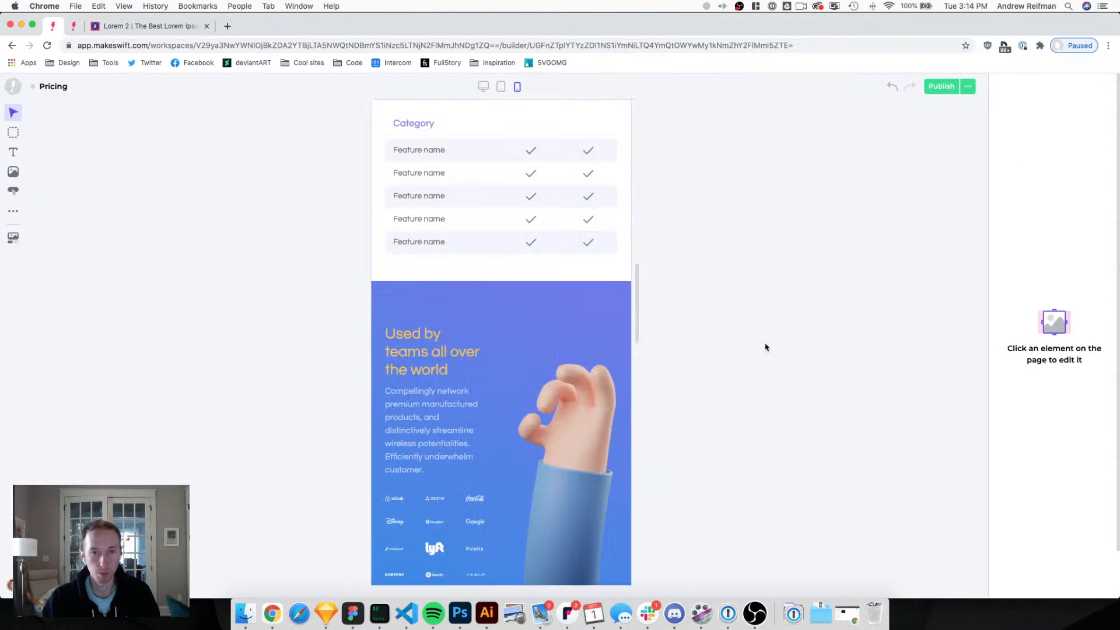
click(512, 357)
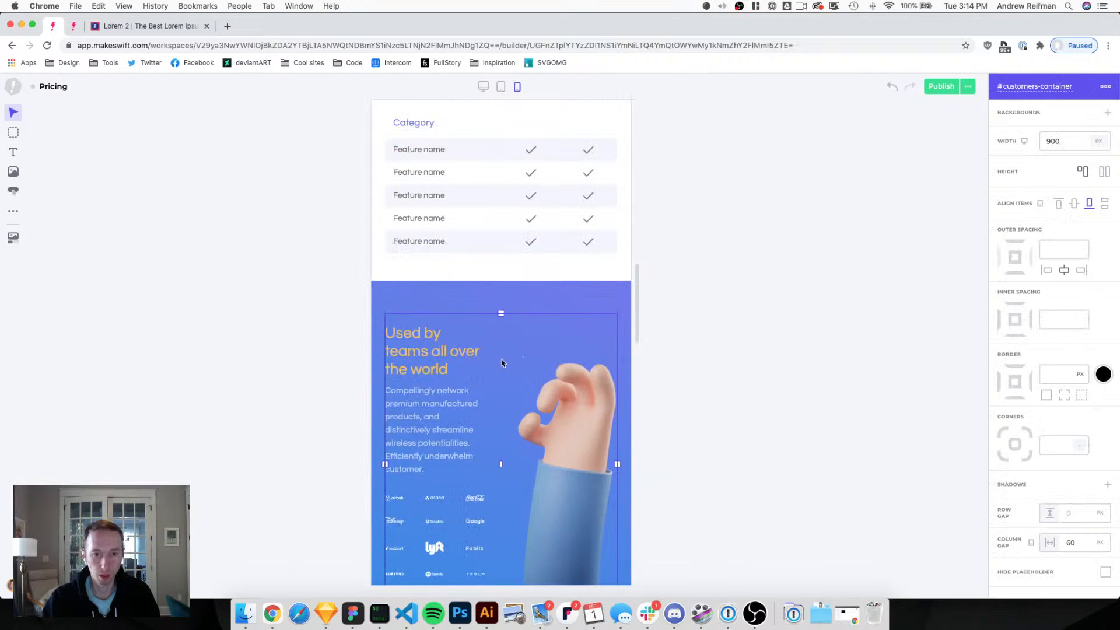
scroll(668, 318, down, 5)
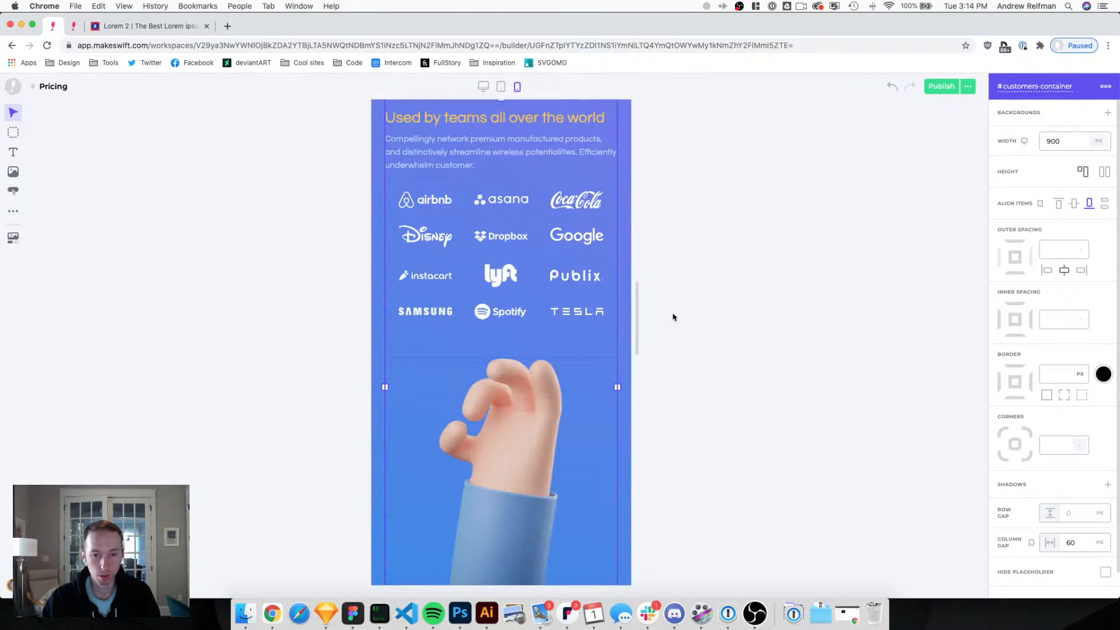
click(512, 415)
scroll(551, 452, down, 2)
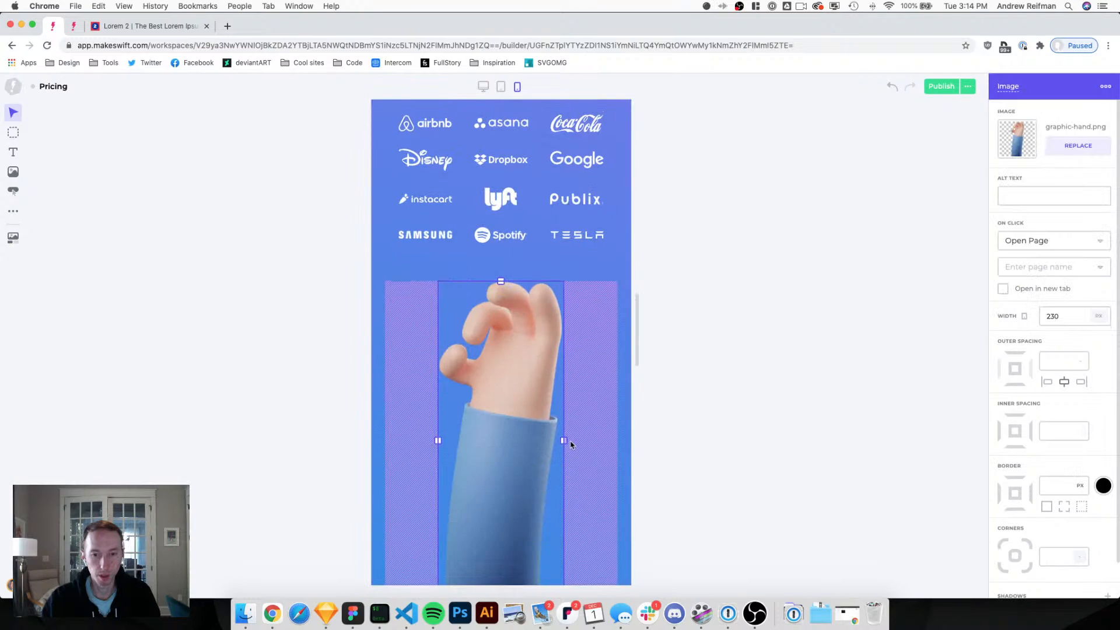
drag(563, 440, 540, 433)
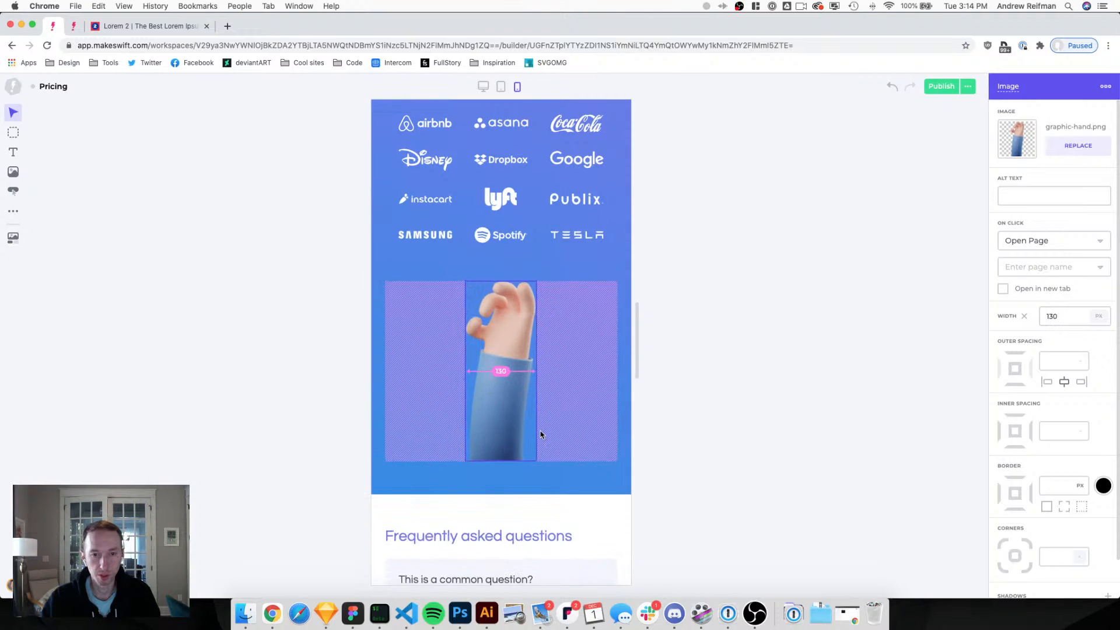
Set the customers section's bottom inner spacing to 0 on mobile.
click(523, 481)
drag(501, 494, 500, 461)
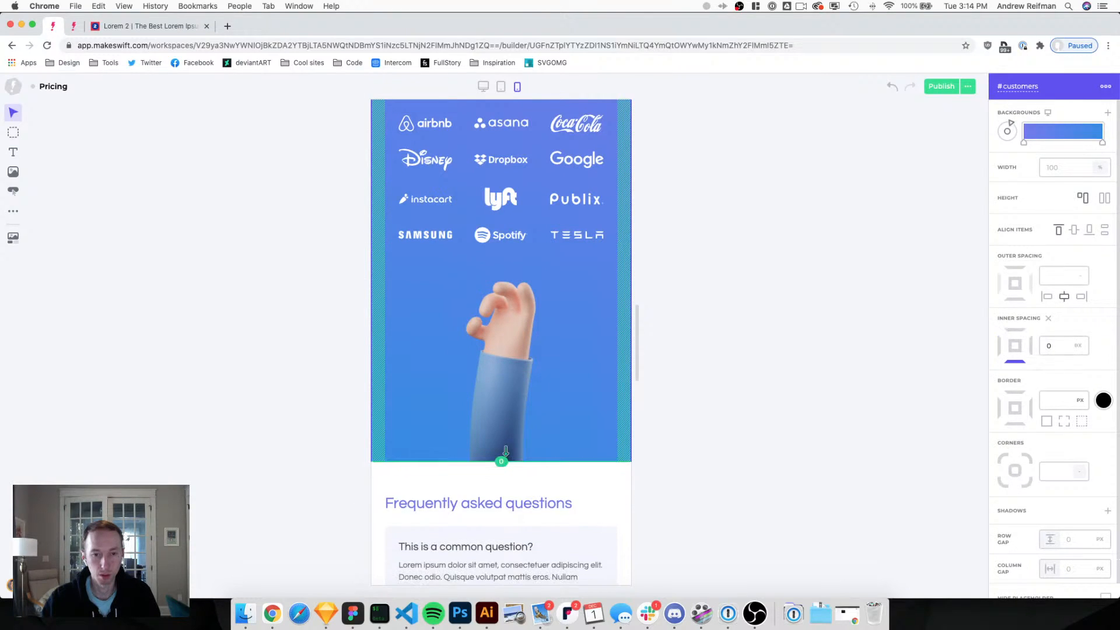
click(700, 443)
scroll(700, 443, up, 5)
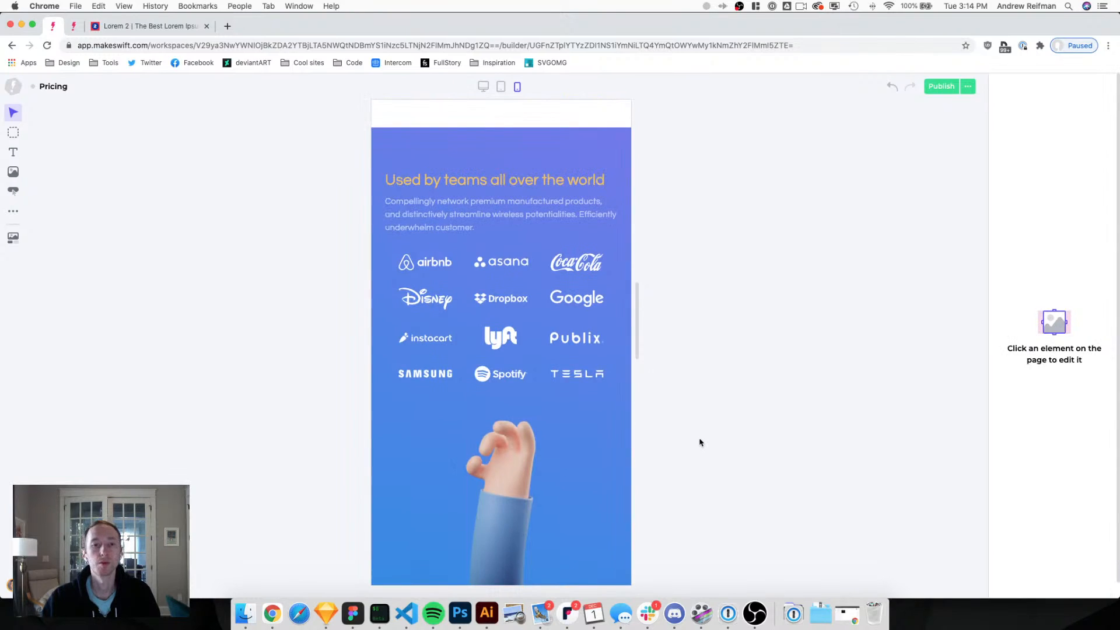
scroll(700, 443, up, 1)
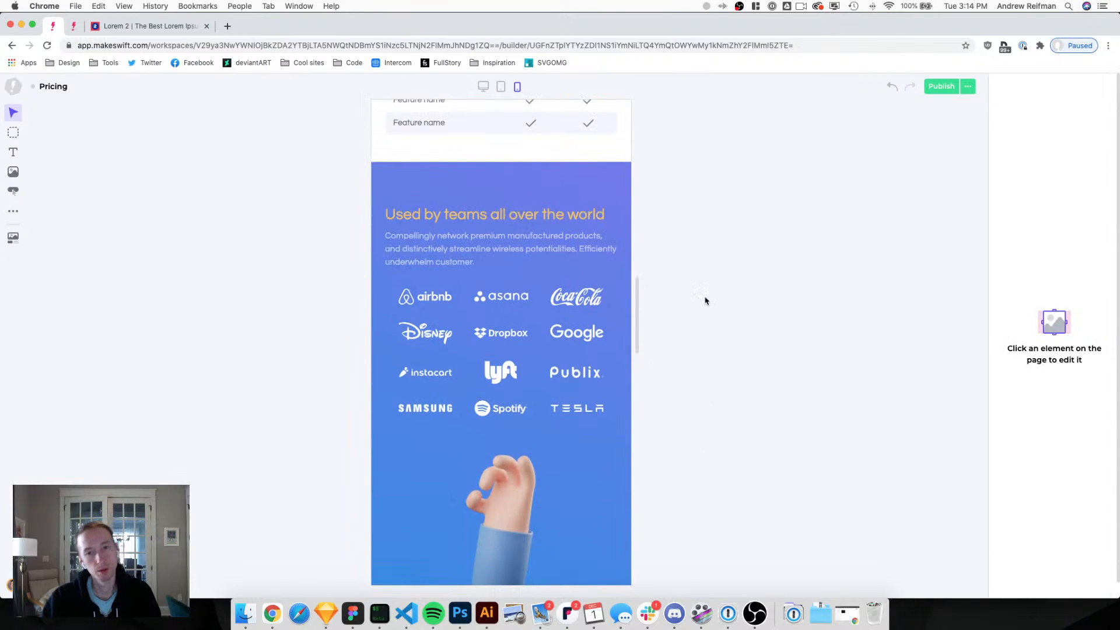
Remove the outer spacing above the customers heading on mobile.
click(521, 249)
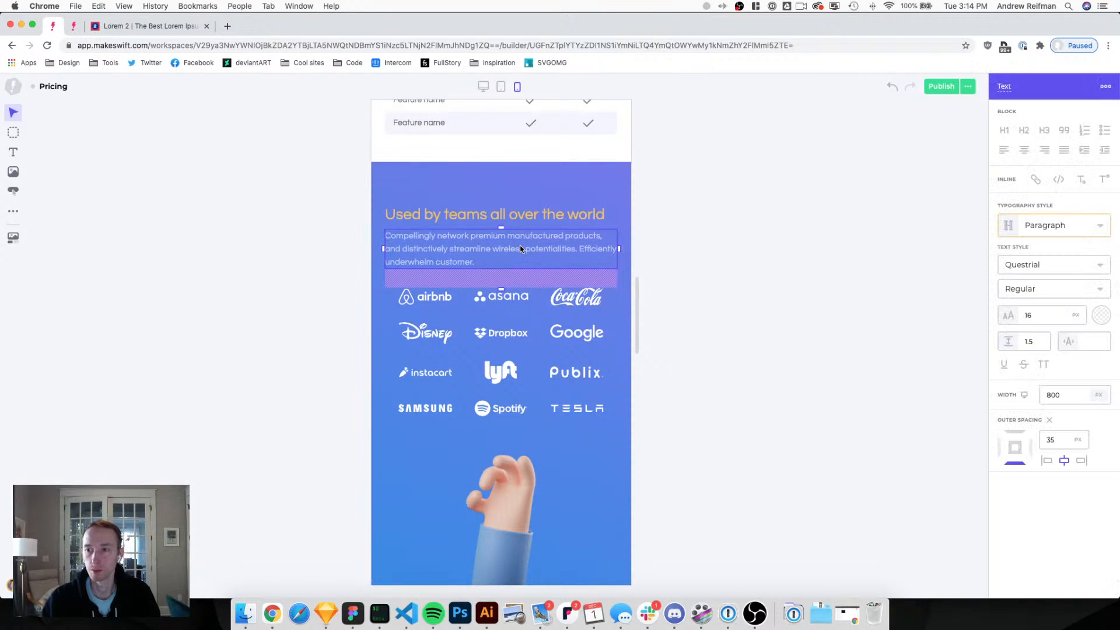
click(512, 205)
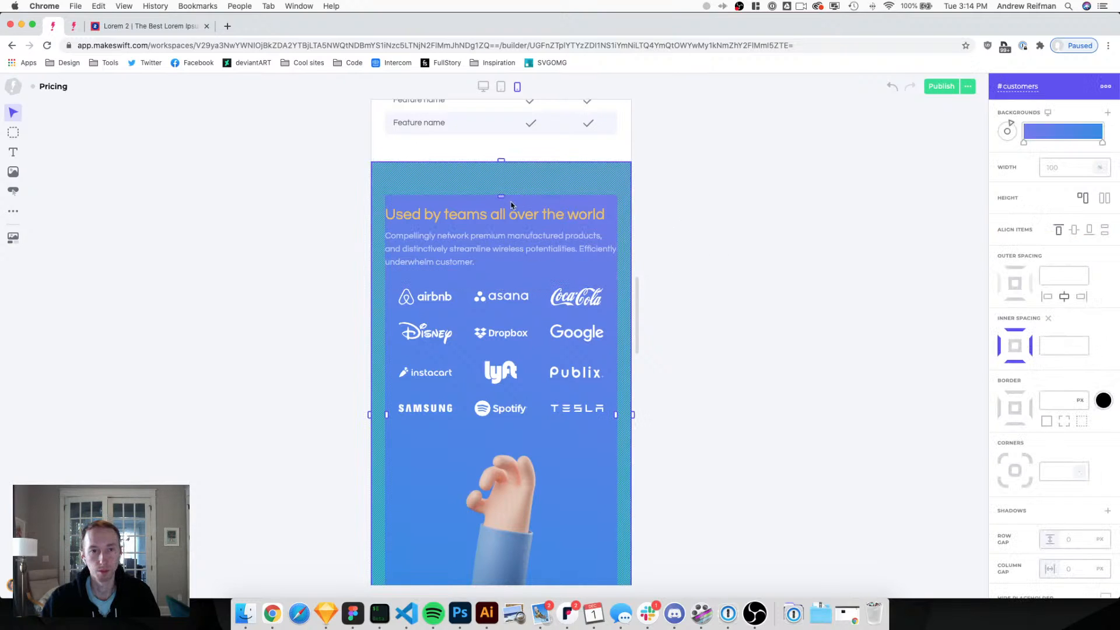
click(501, 207)
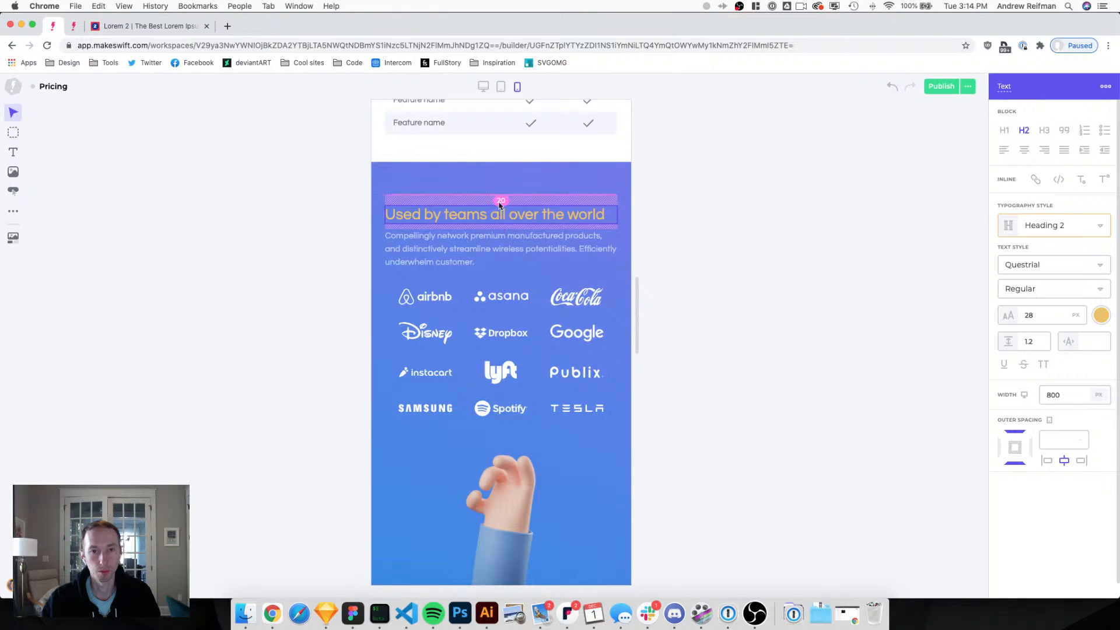
drag(501, 202, 505, 186)
click(734, 204)
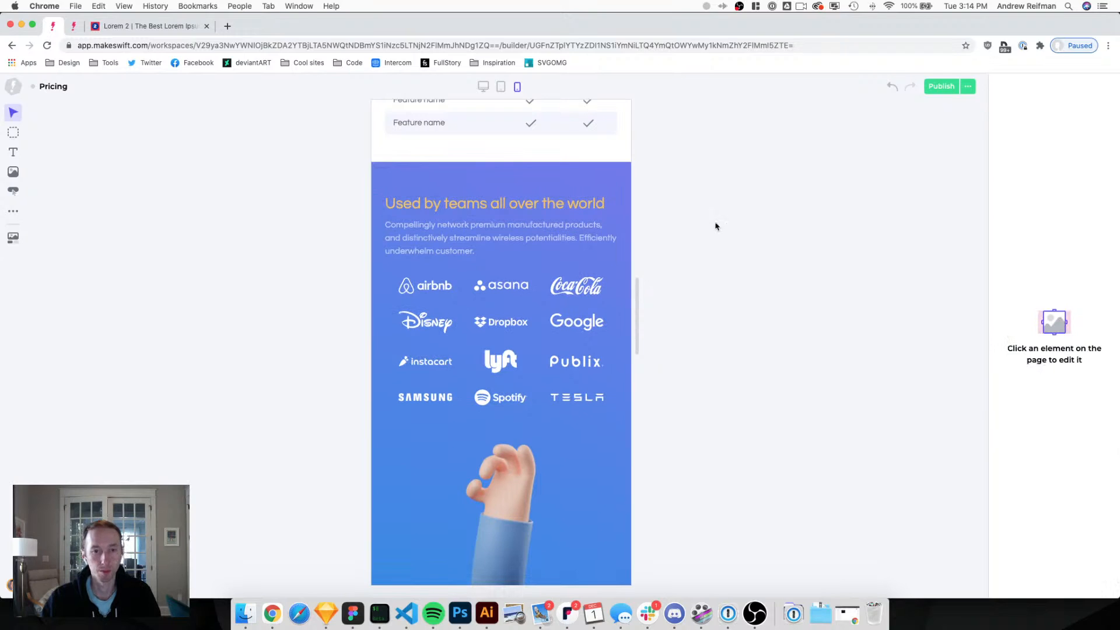
Reduce the text-and-logos box's bottom inner spacing to 50 px on mobile.
click(502, 432)
drag(504, 443, 500, 433)
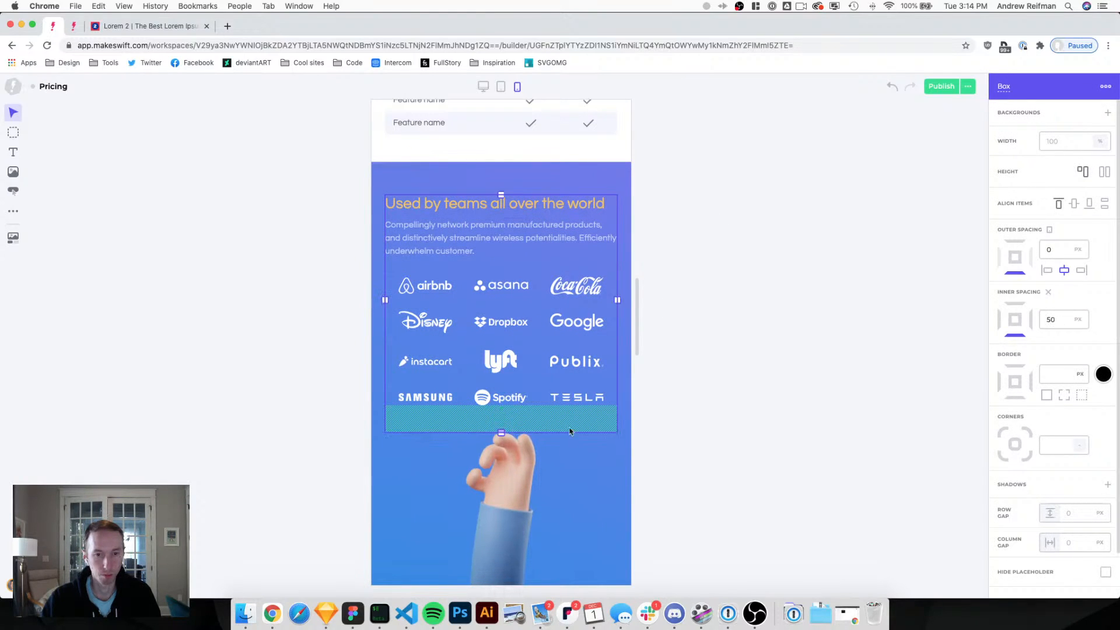
Review the mobile layout from the customers section down to the final call-to-action.
click(706, 428)
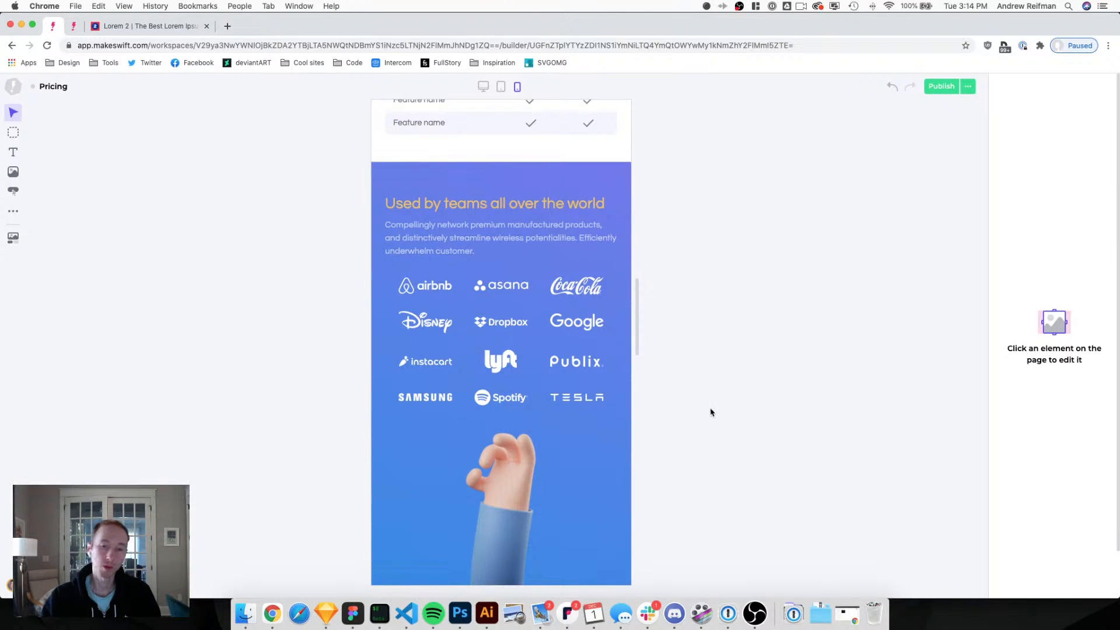
scroll(710, 412, down, 4)
scroll(709, 413, down, 15)
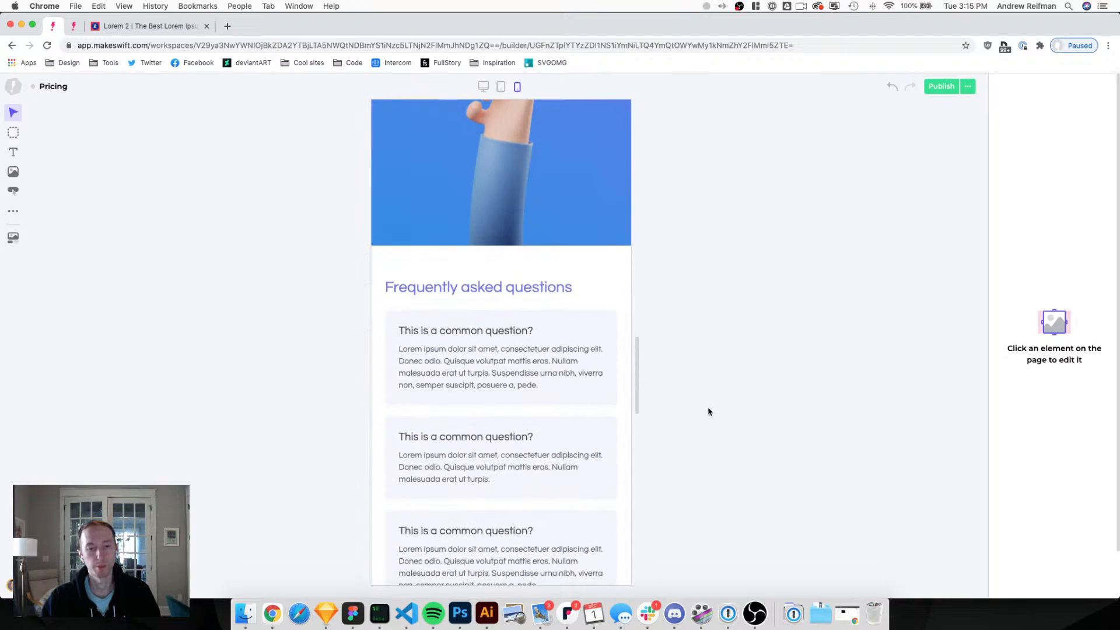
scroll(709, 412, down, 10)
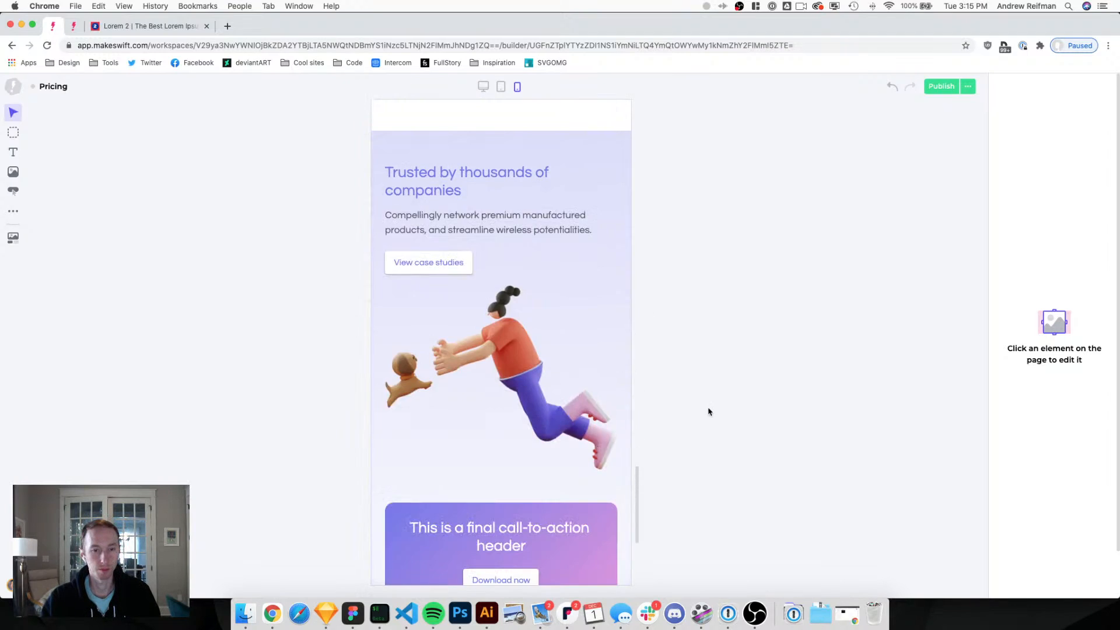
scroll(709, 412, down, 3)
Switch to the desktop view and review the Pricing page's sections from the final call-to-action up to the header.
scroll(710, 411, up, 12)
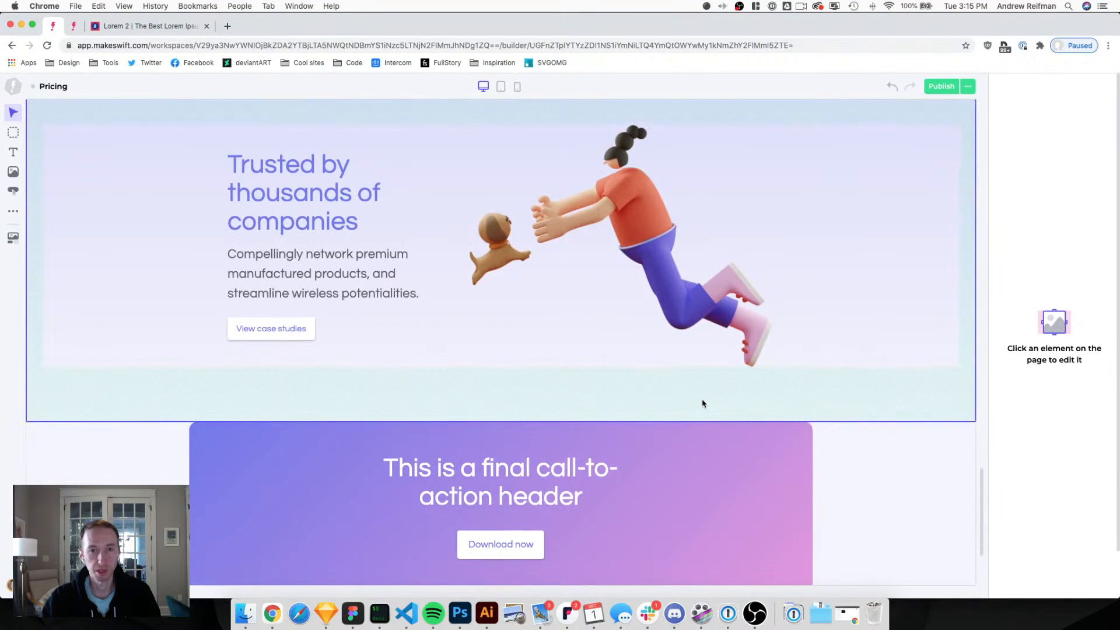
scroll(703, 402, up, 5)
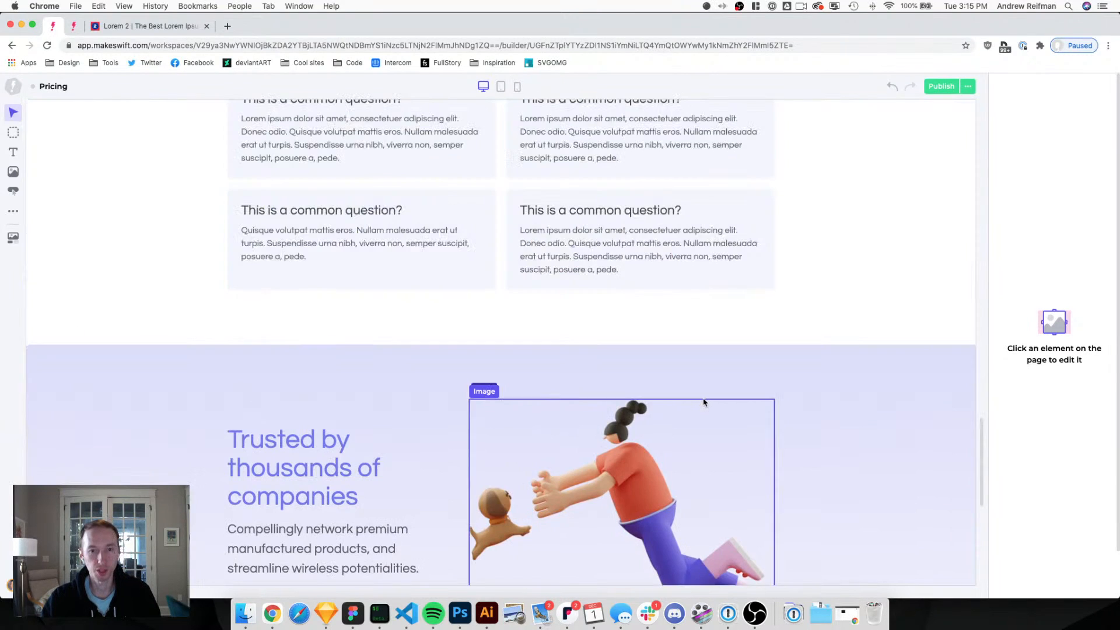
scroll(703, 403, up, 10)
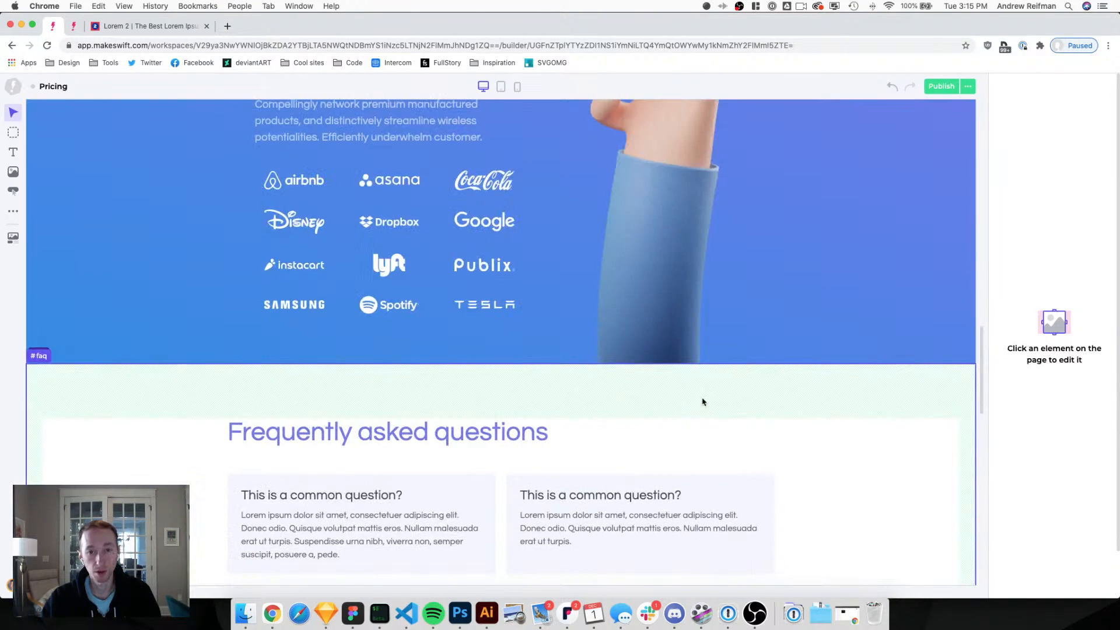
scroll(703, 402, up, 6)
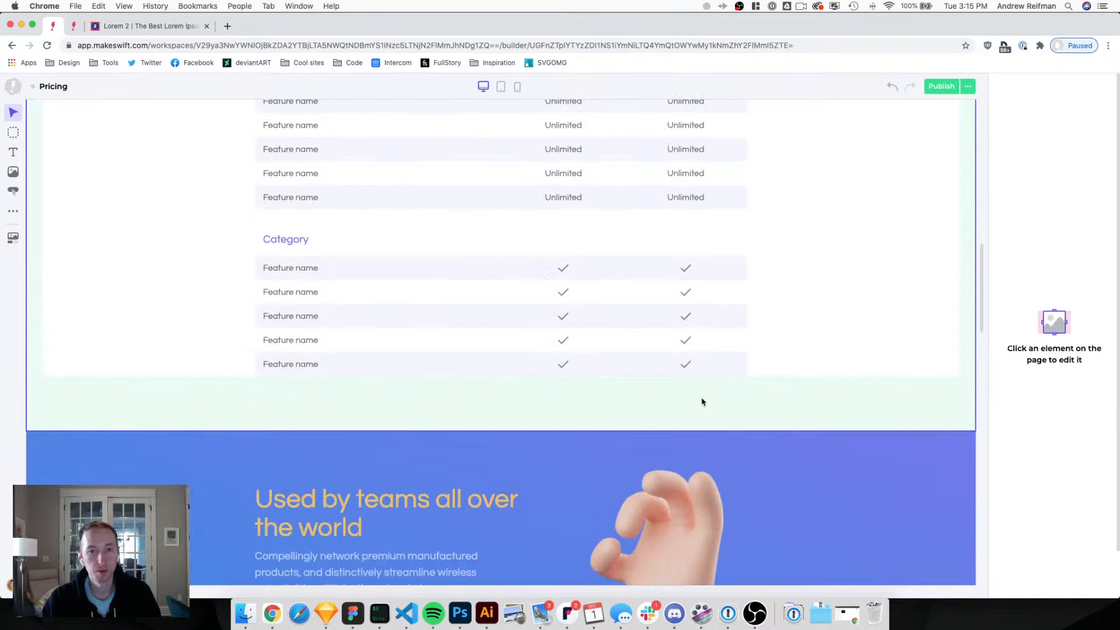
scroll(702, 402, up, 2)
scroll(702, 402, up, 9)
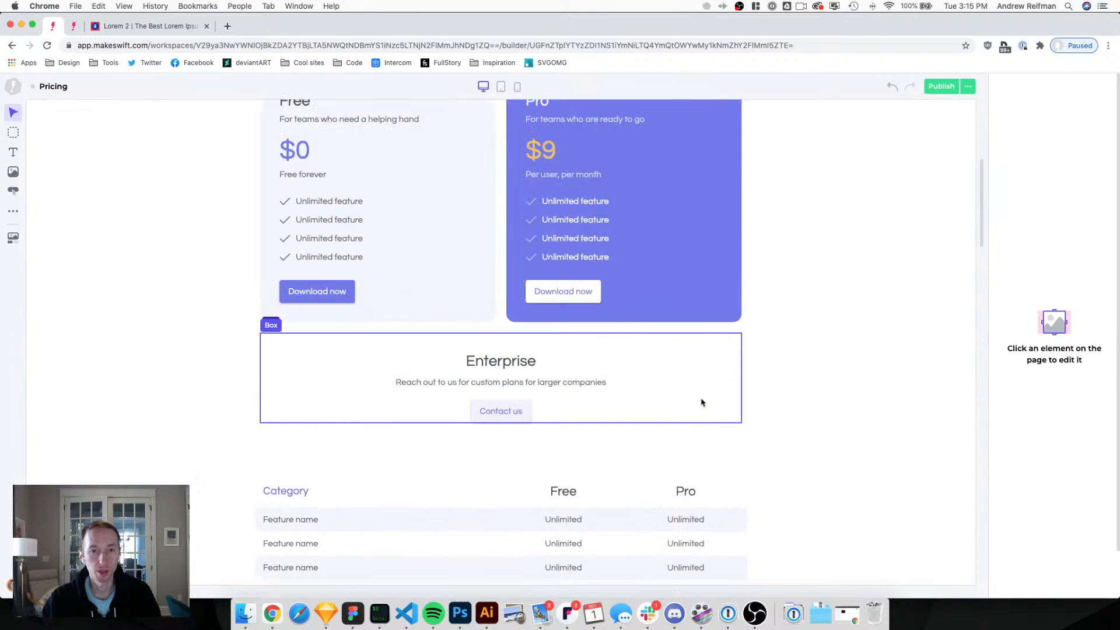
scroll(702, 402, up, 4)
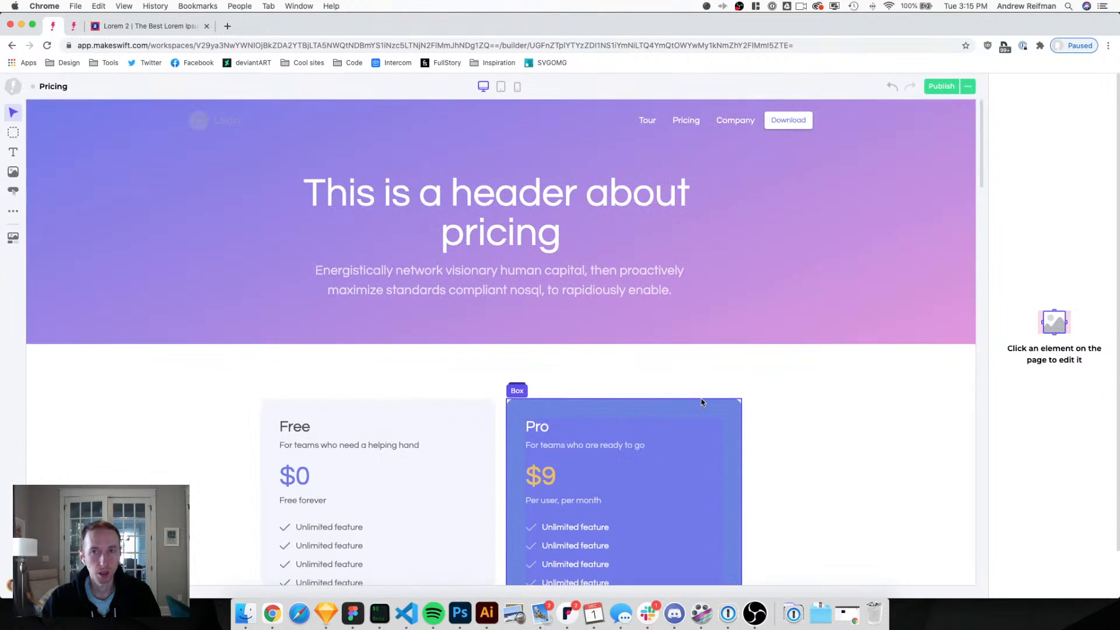
scroll(702, 402, down, 15)
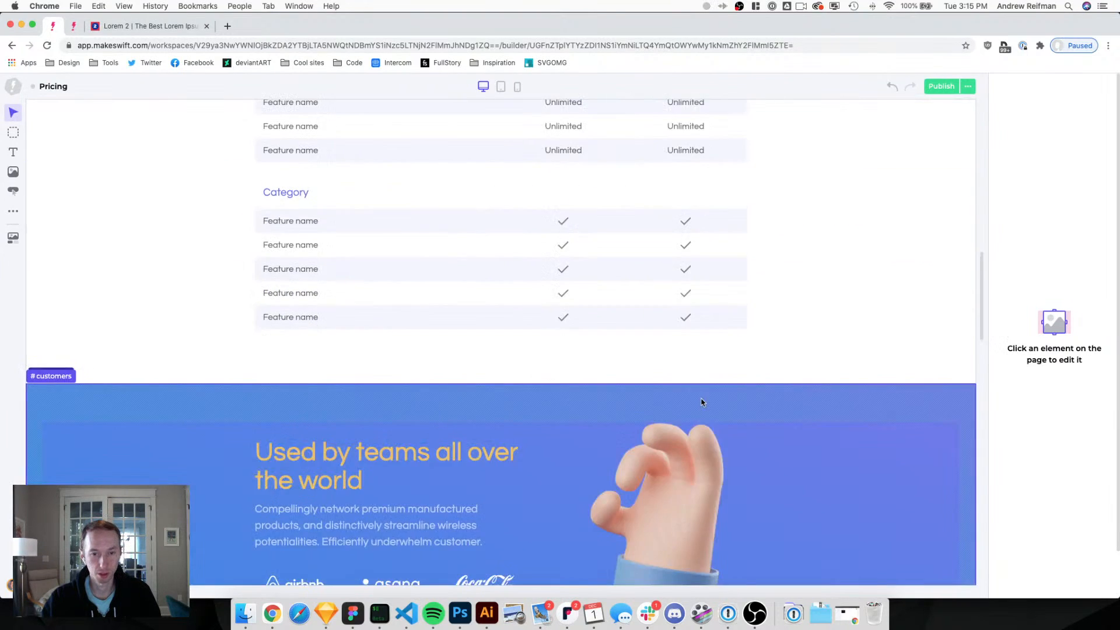
scroll(702, 403, down, 5)
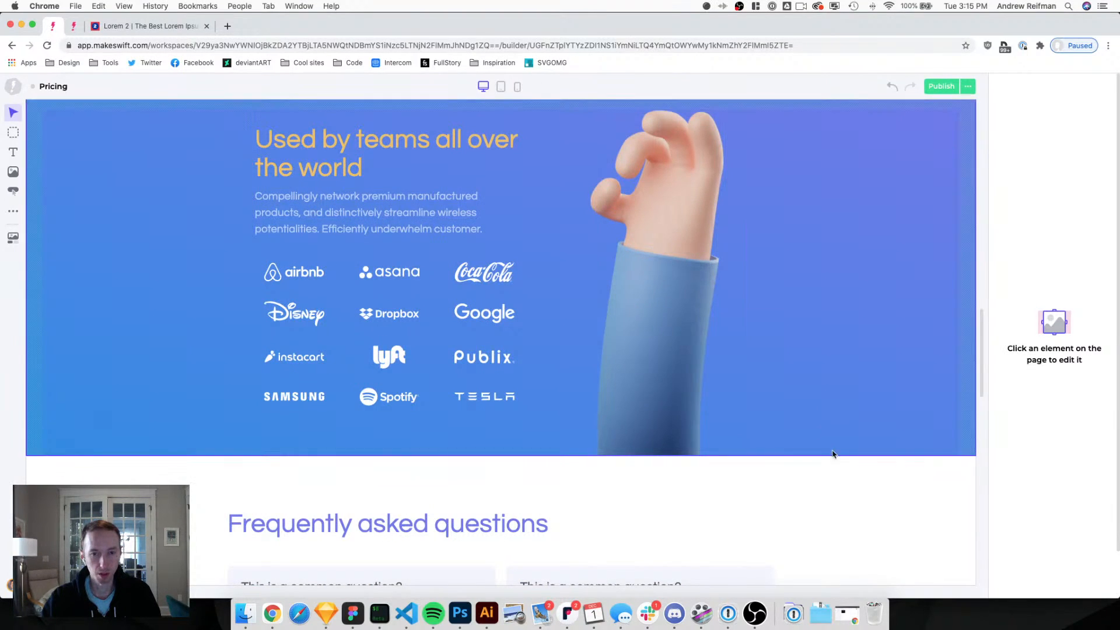
Slightly reduce the spacing above the "Used by teams all over the world" heading on desktop.
scroll(831, 477, down, 1)
scroll(831, 478, up, 2)
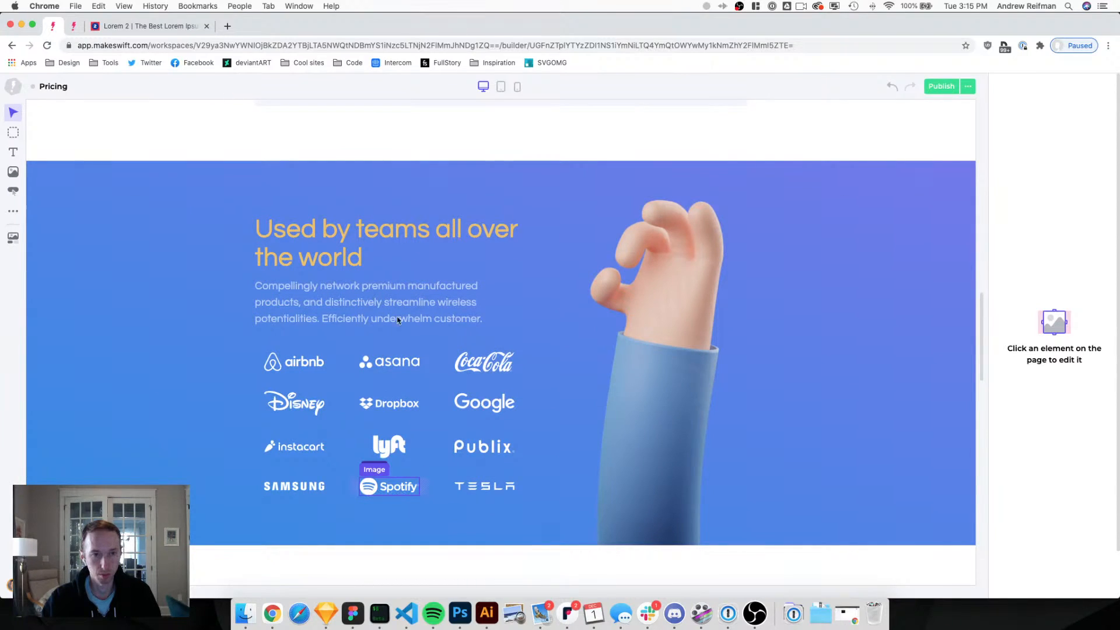
click(357, 215)
drag(389, 218, 390, 212)
key(Escape)
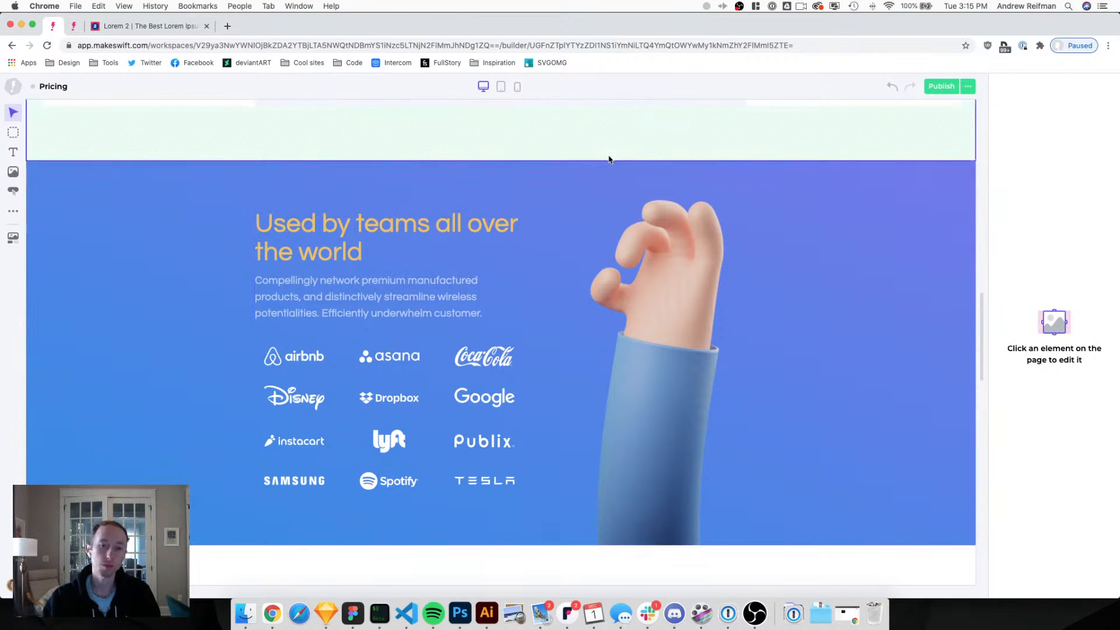
Review the rest of the desktop page and check the Pricing page's layout in the tablet view.
scroll(609, 160, down, 3)
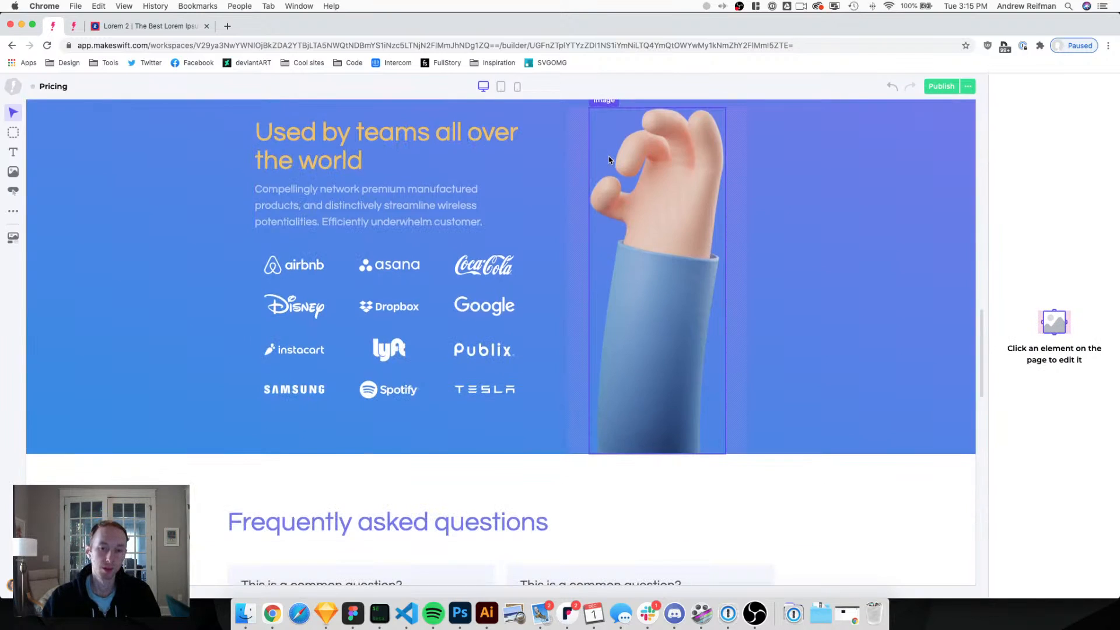
scroll(609, 159, down, 20)
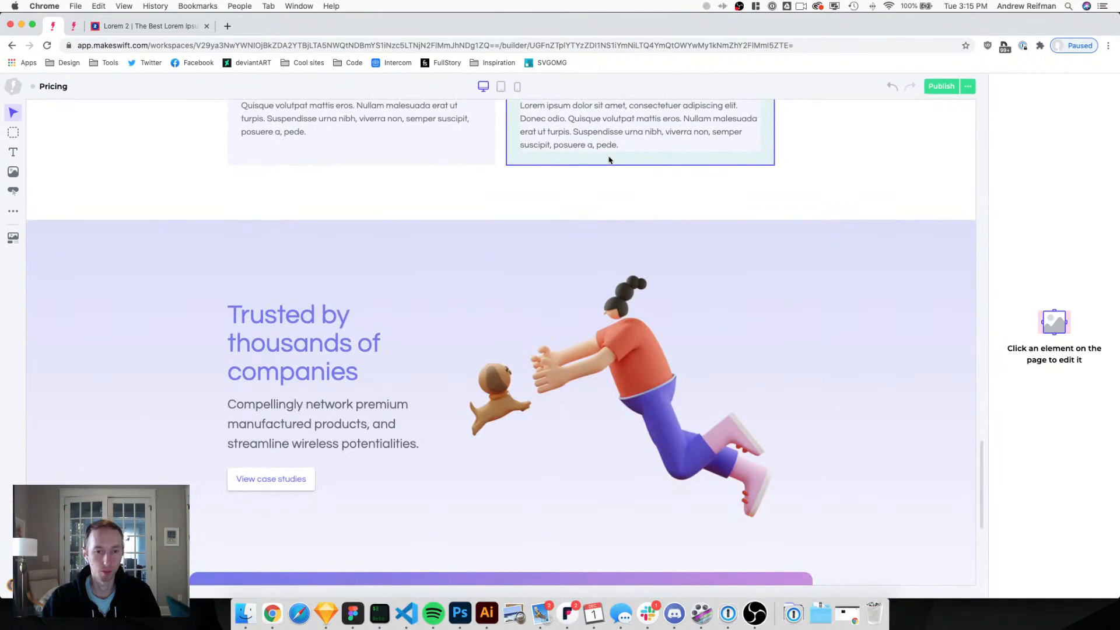
scroll(609, 159, down, 5)
scroll(609, 160, up, 20)
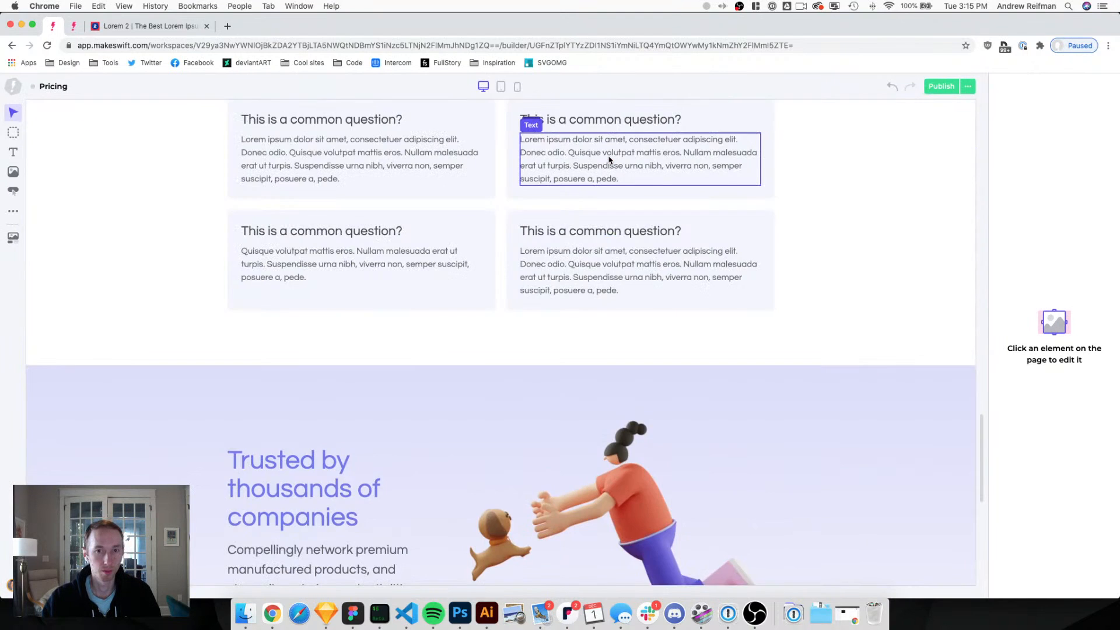
scroll(609, 159, up, 18)
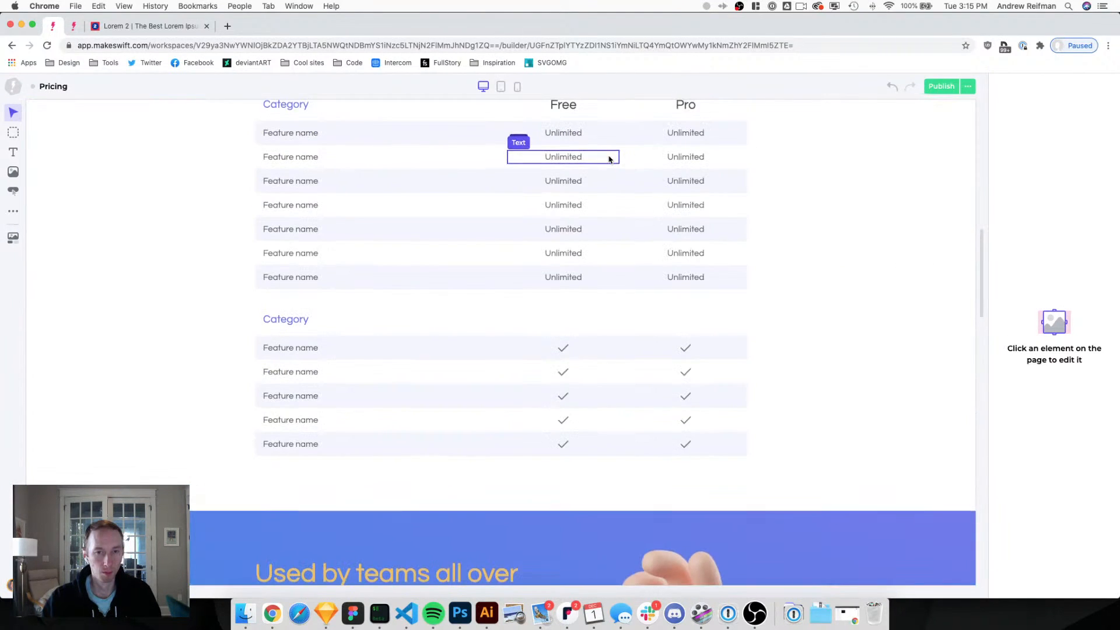
key(2)
scroll(609, 159, up, 10)
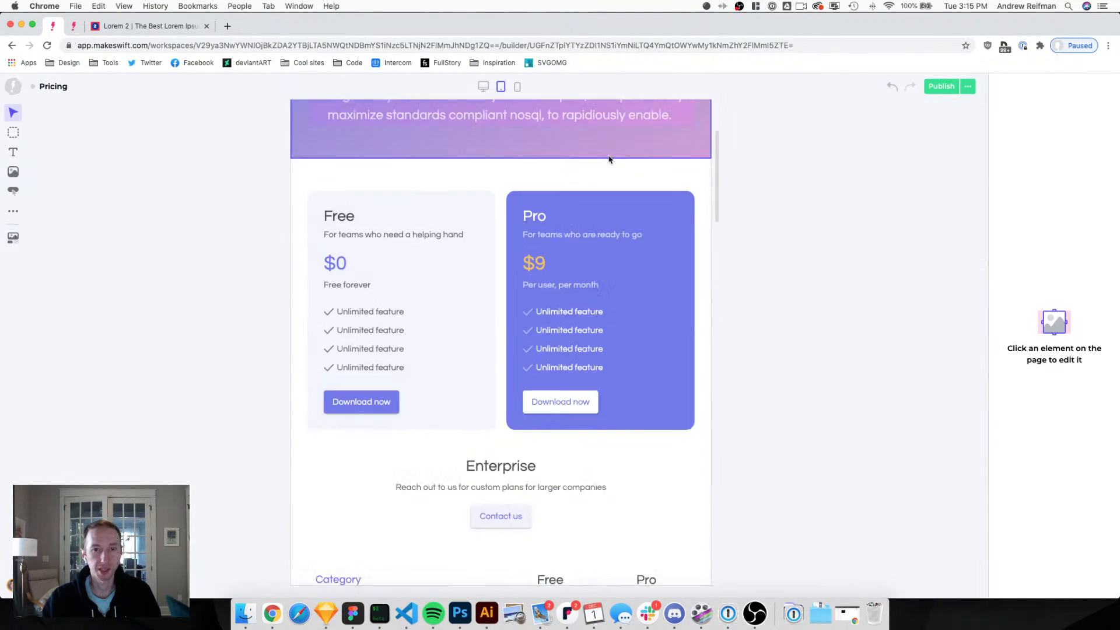
scroll(609, 159, down, 20)
scroll(609, 159, down, 20)
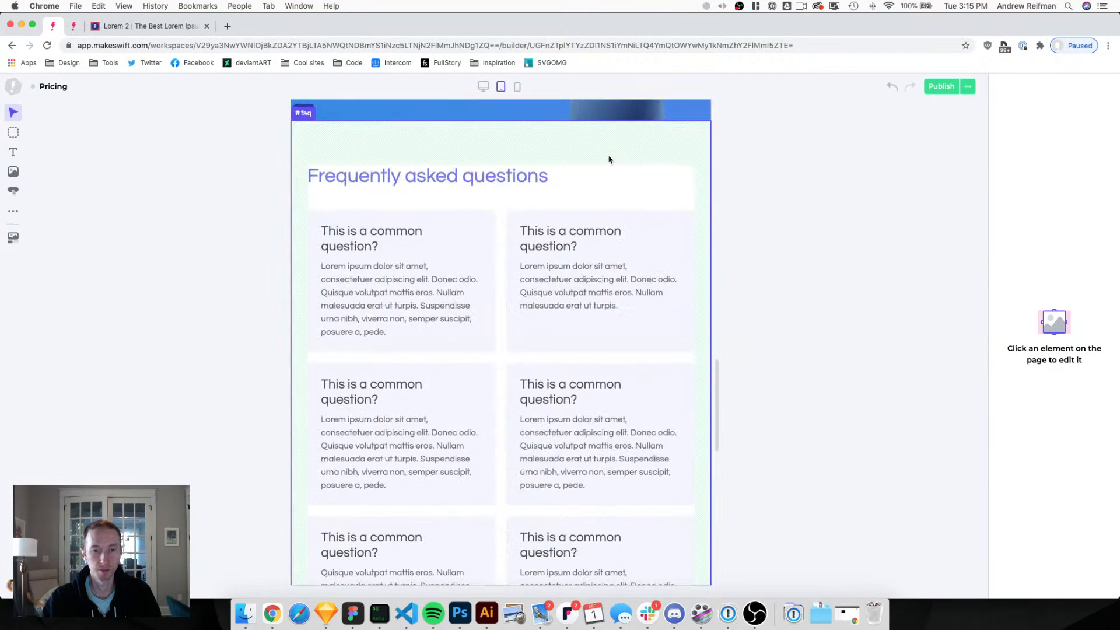
scroll(609, 159, down, 3)
scroll(609, 159, up, 20)
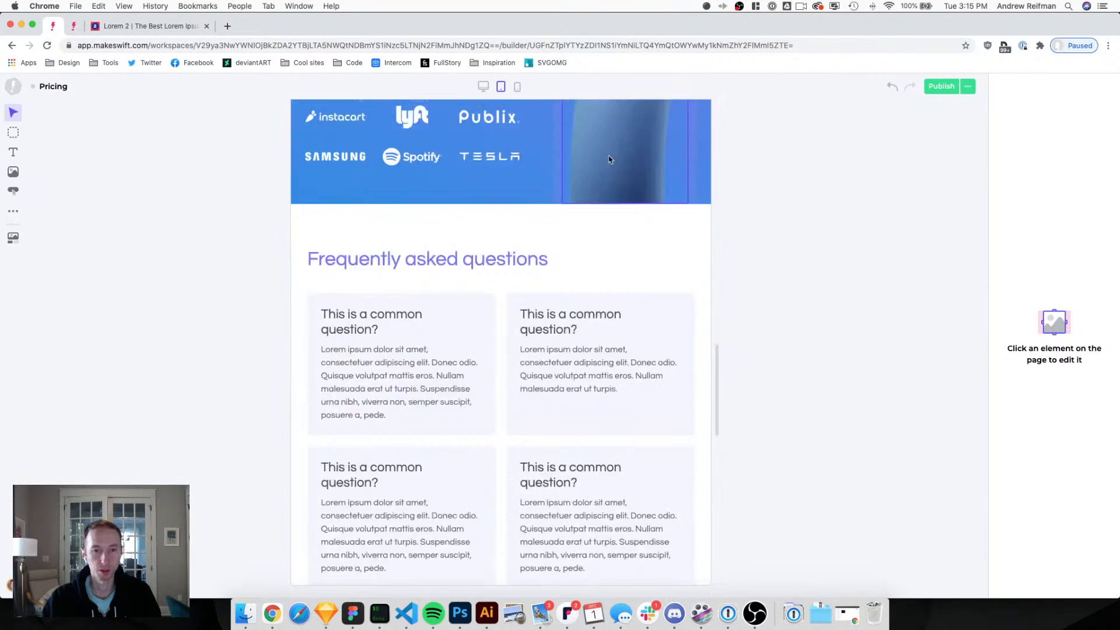
Check the mobile view from the pricing header through the plan cards to the customers and FAQ sections.
key(3)
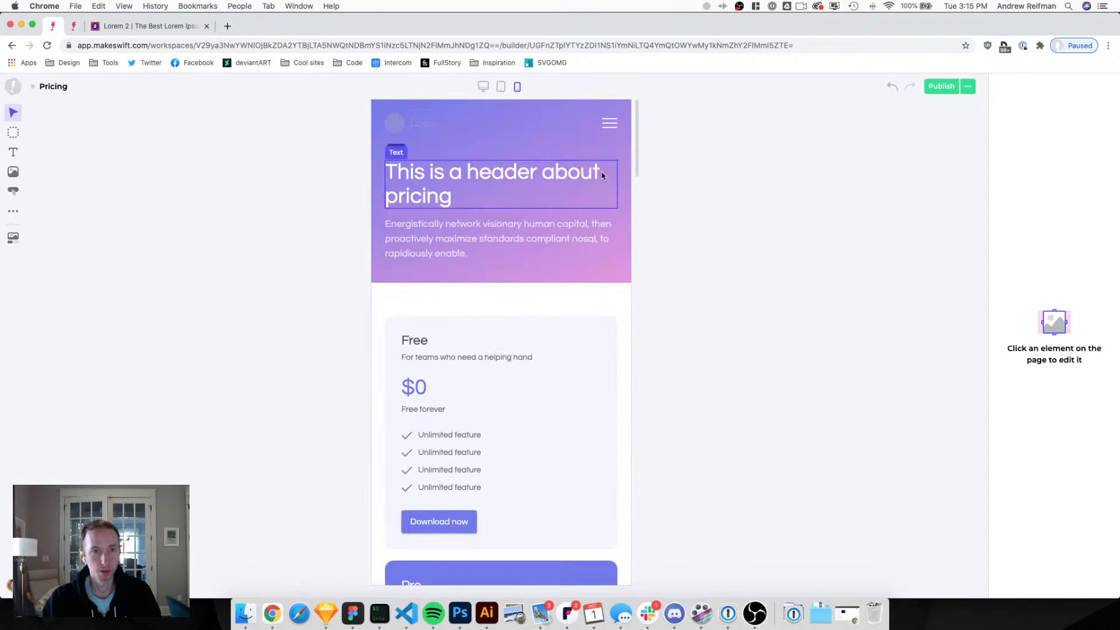
scroll(595, 182, down, 3)
scroll(594, 181, down, 3)
scroll(594, 182, up, 4)
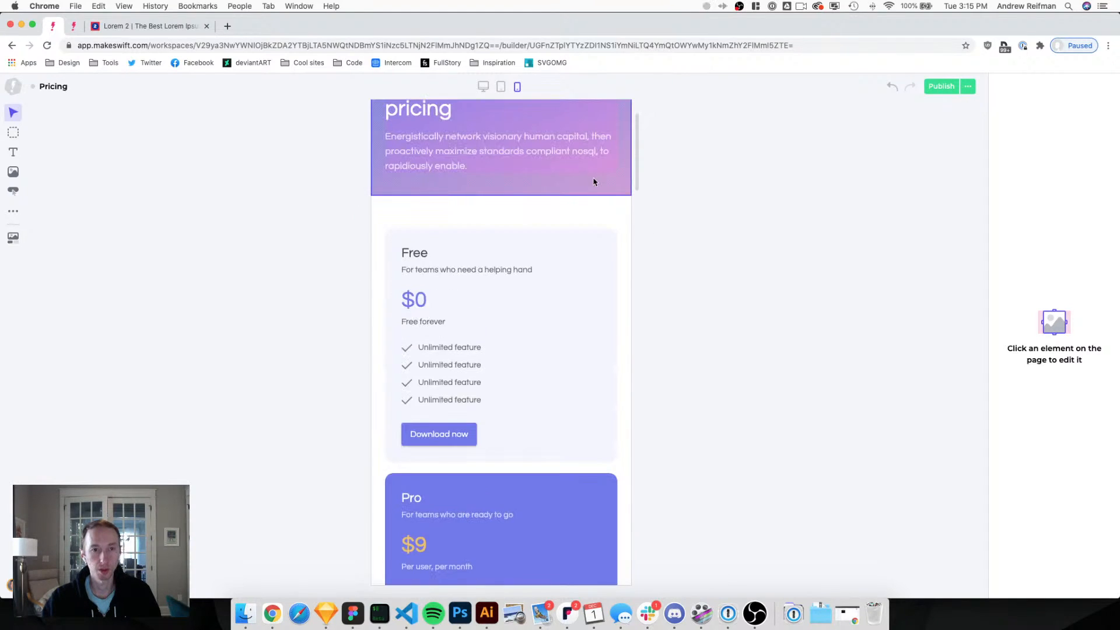
scroll(586, 185, down, 7)
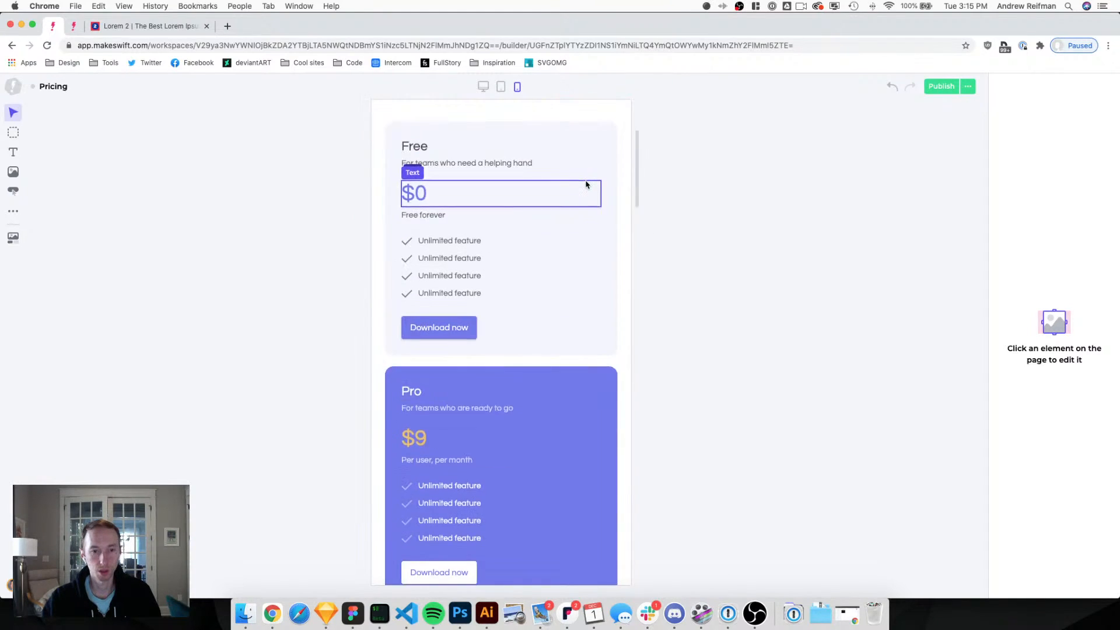
scroll(586, 184, down, 10)
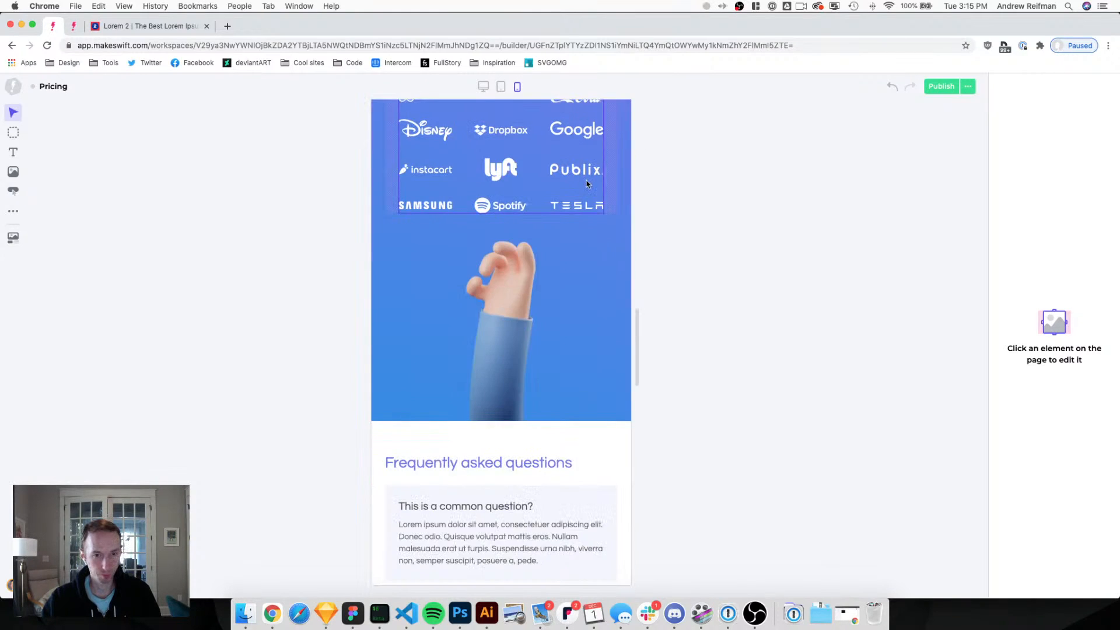
Return to the desktop view and look over the Pricing page's header and plan cards.
key(1)
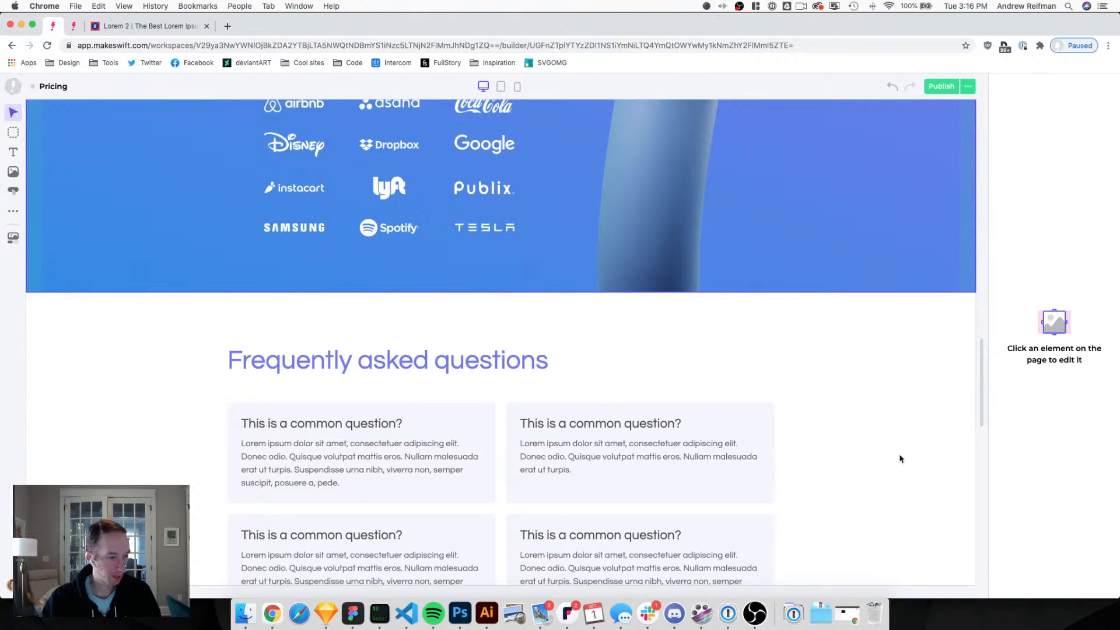
click(673, 615)
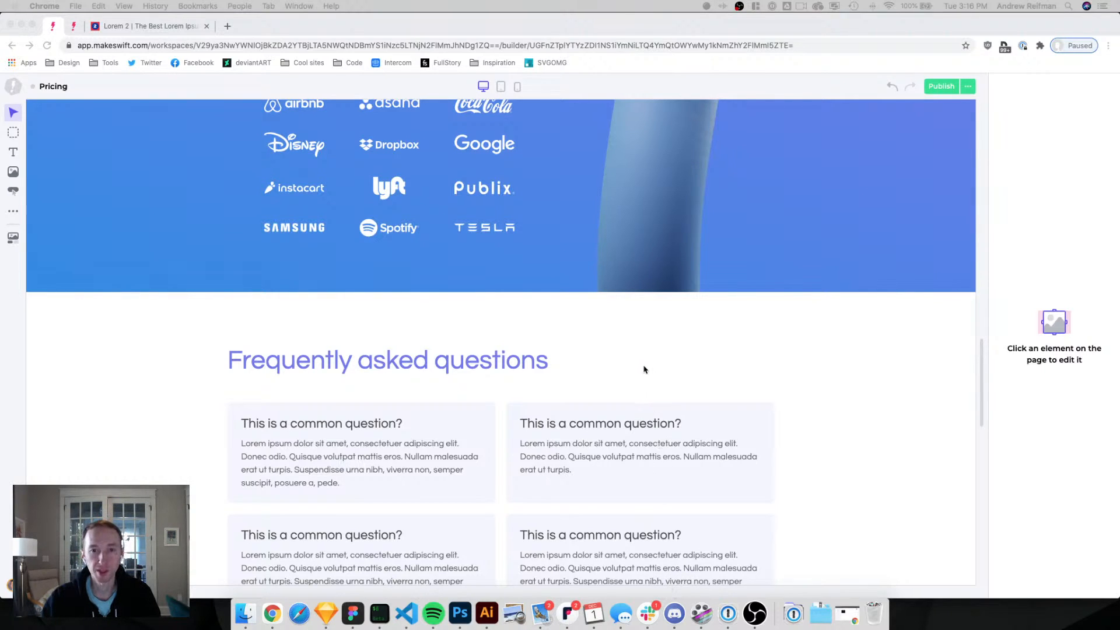
scroll(644, 369, up, 3)
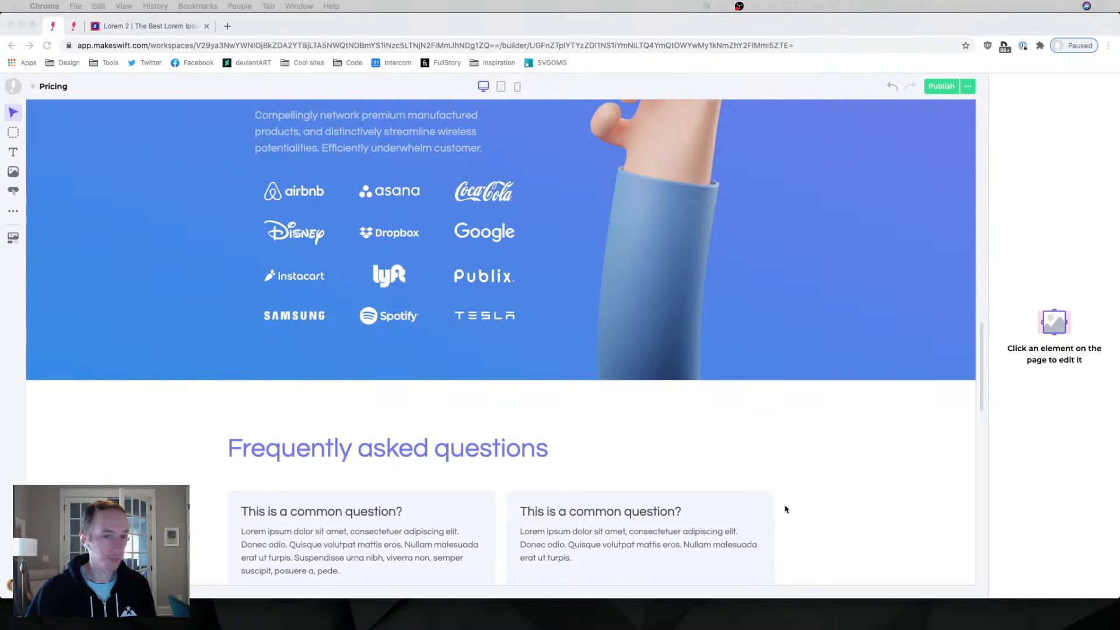
scroll(729, 423, up, 5)
scroll(728, 420, up, 10)
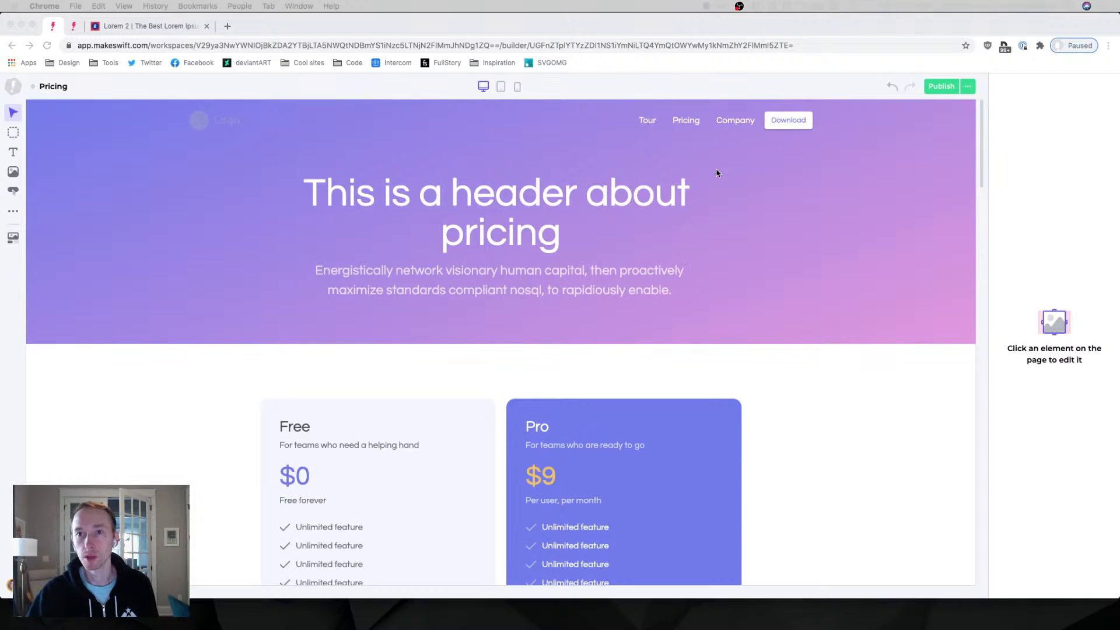
click(727, 66)
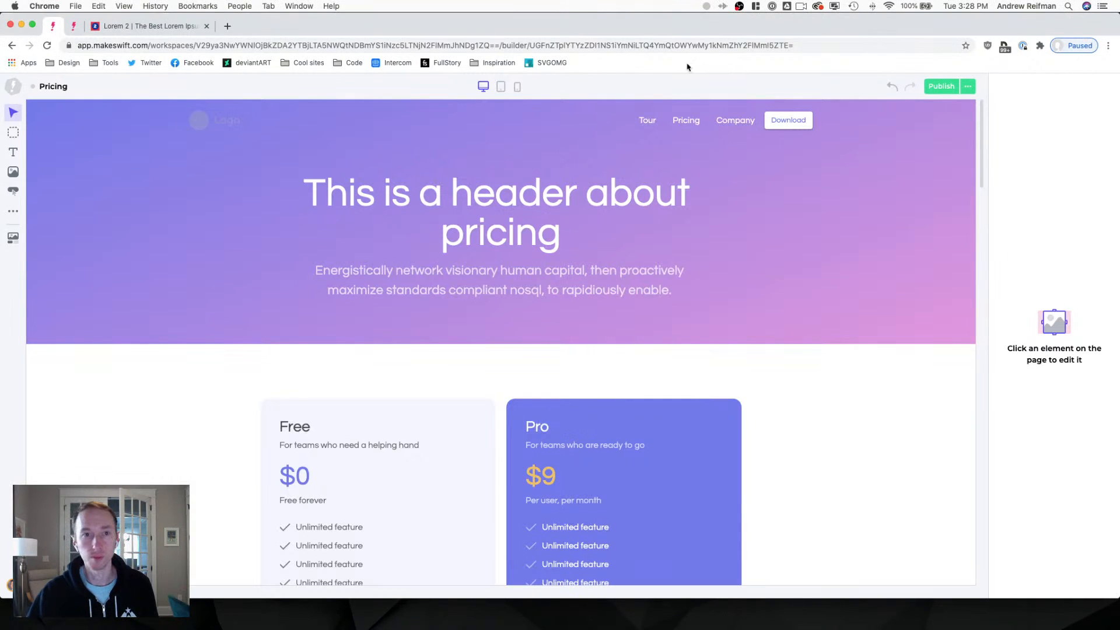
scroll(234, 115, down, 20)
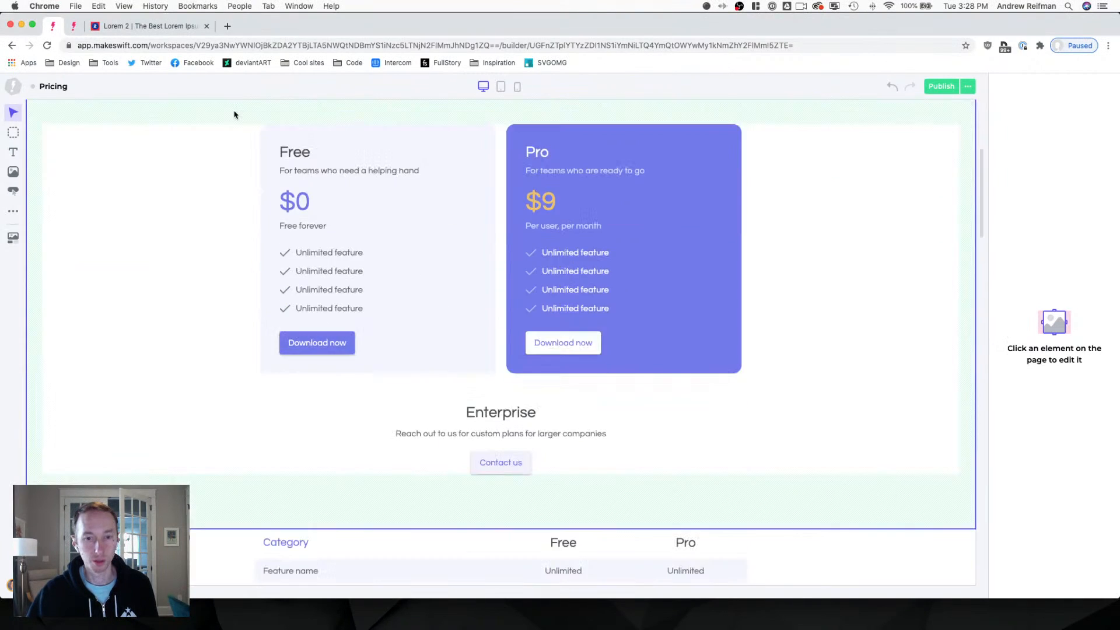
scroll(234, 114, up, 20)
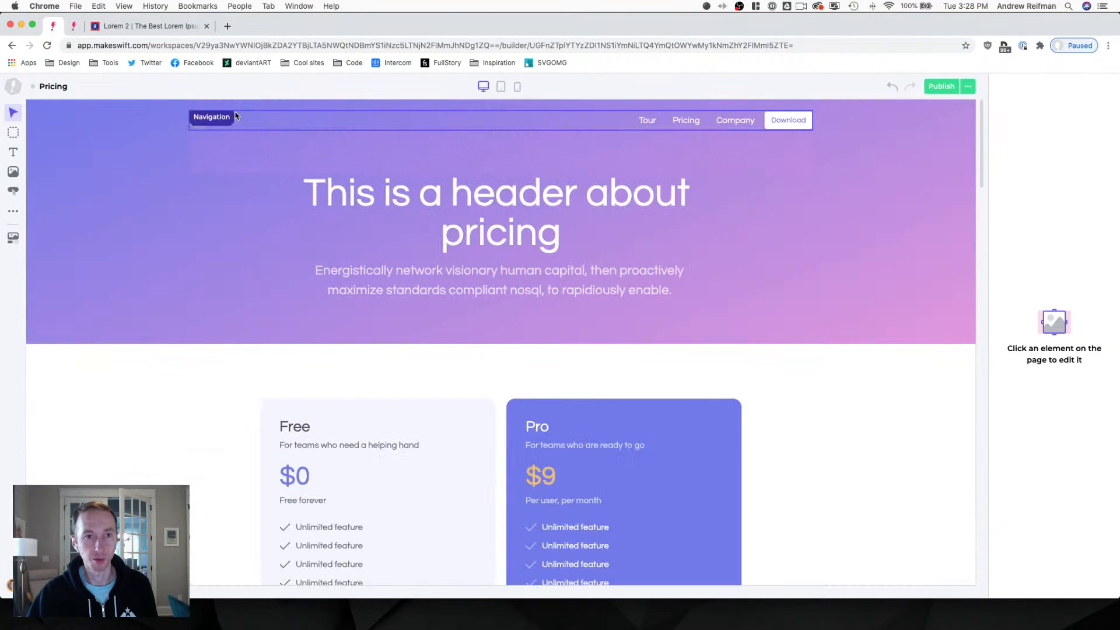
Duplicate the Pricing page under the name "Company" with the pathname "company".
click(968, 86)
click(907, 173)
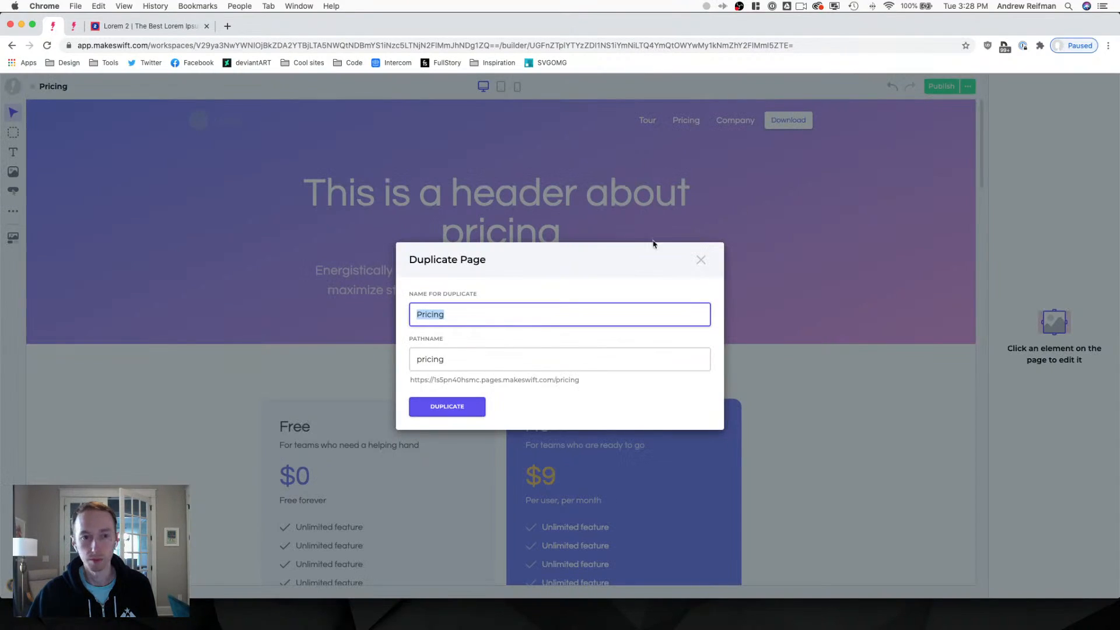
text(Company)
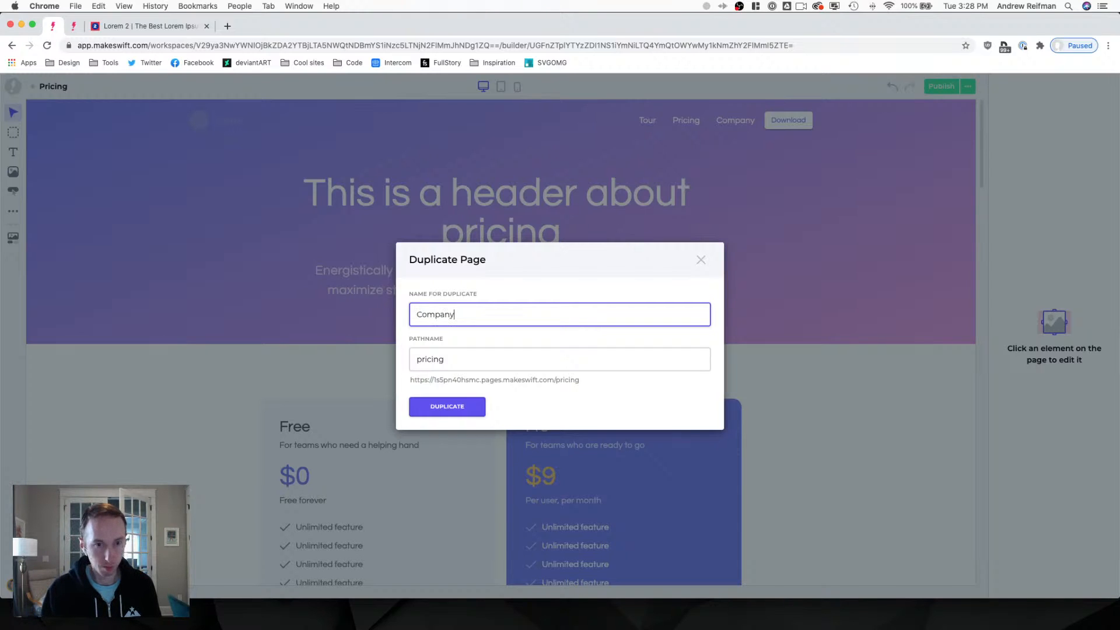
double_click(425, 361)
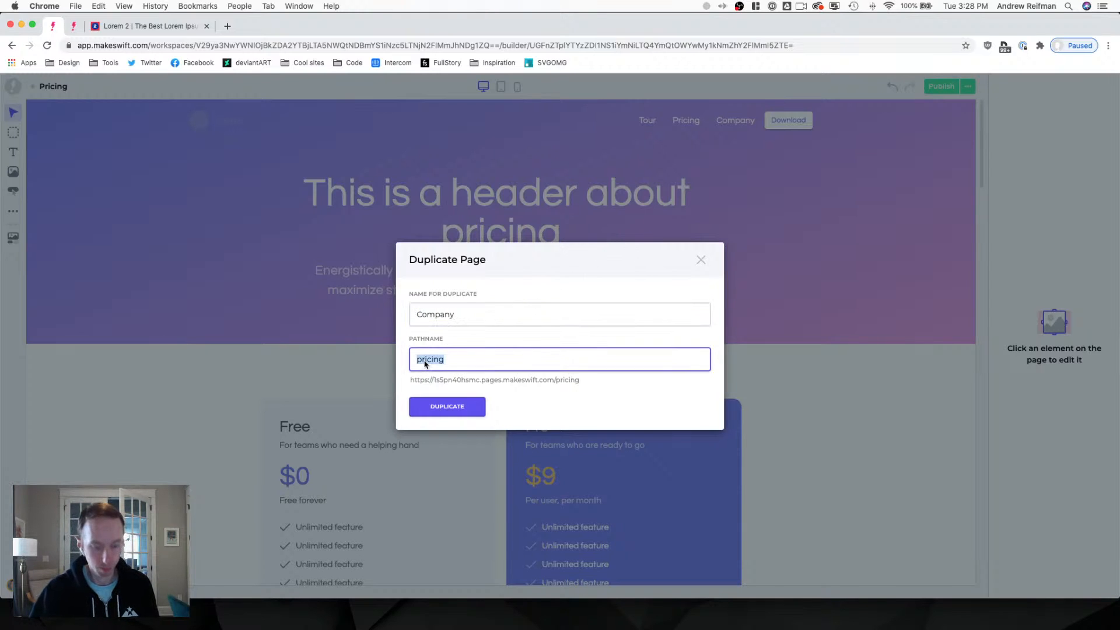
text(C)
key(BackSpace)
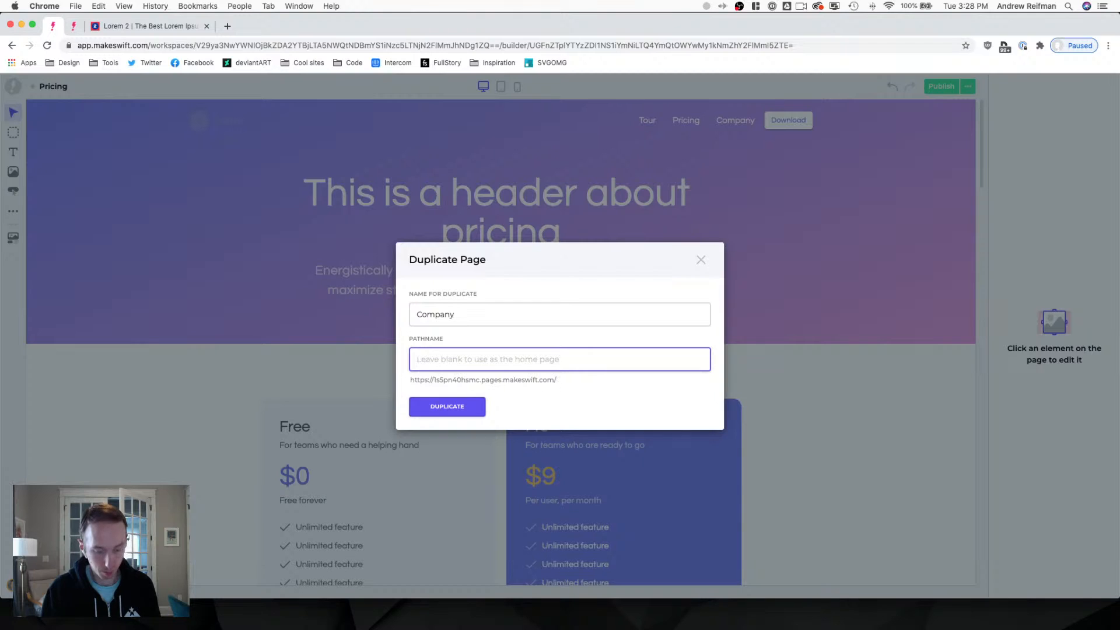
text(company)
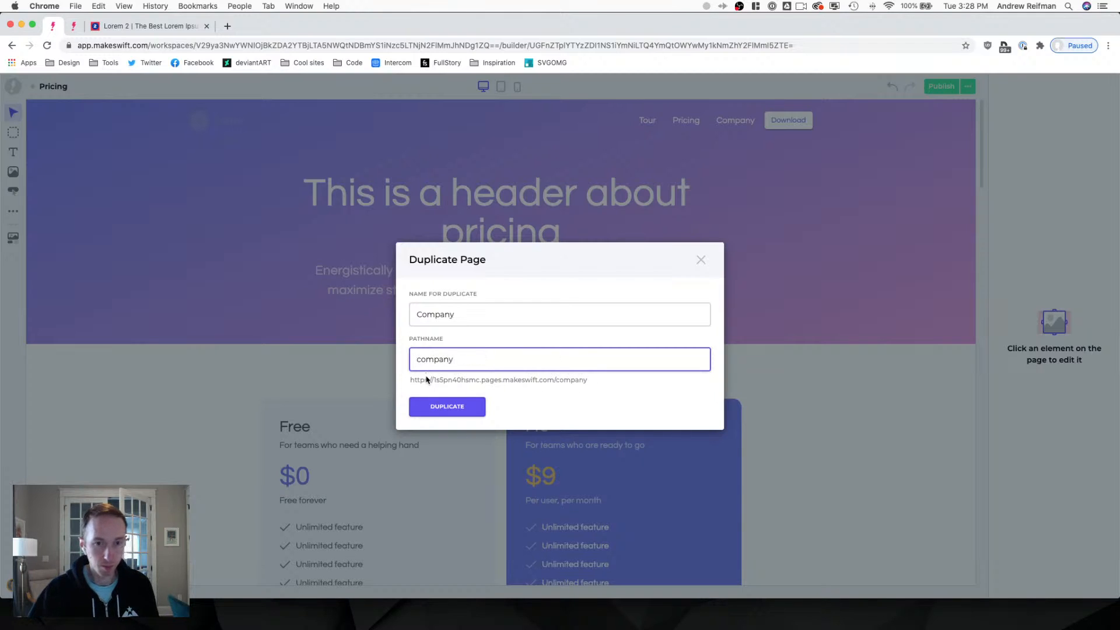
click(446, 407)
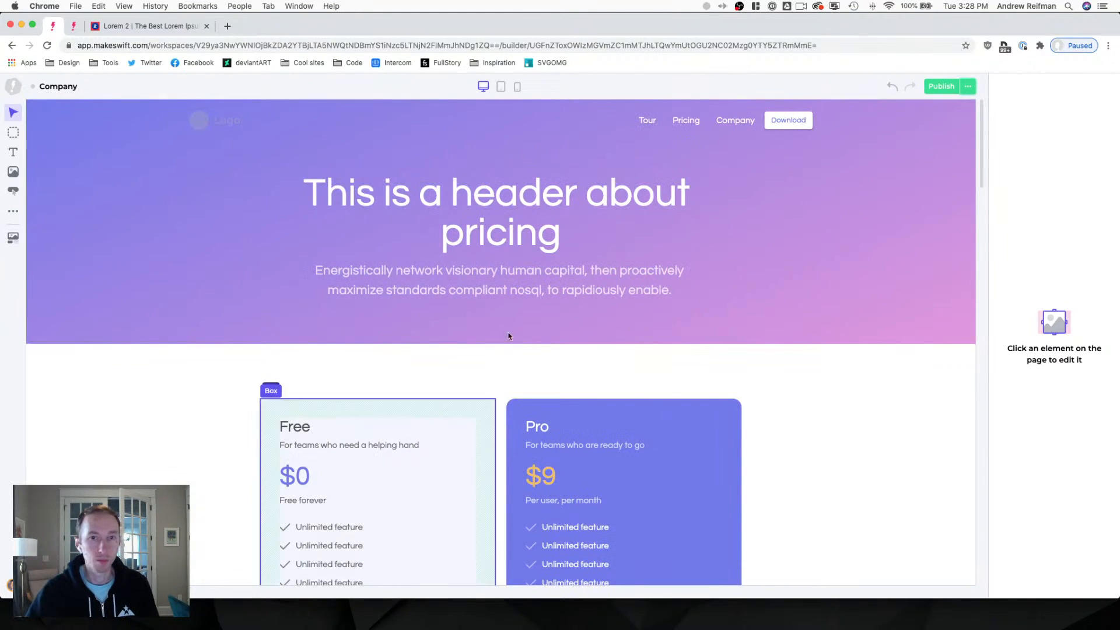
Change the page's main heading to read "This is a header about the company".
click(512, 221)
double_click(510, 233)
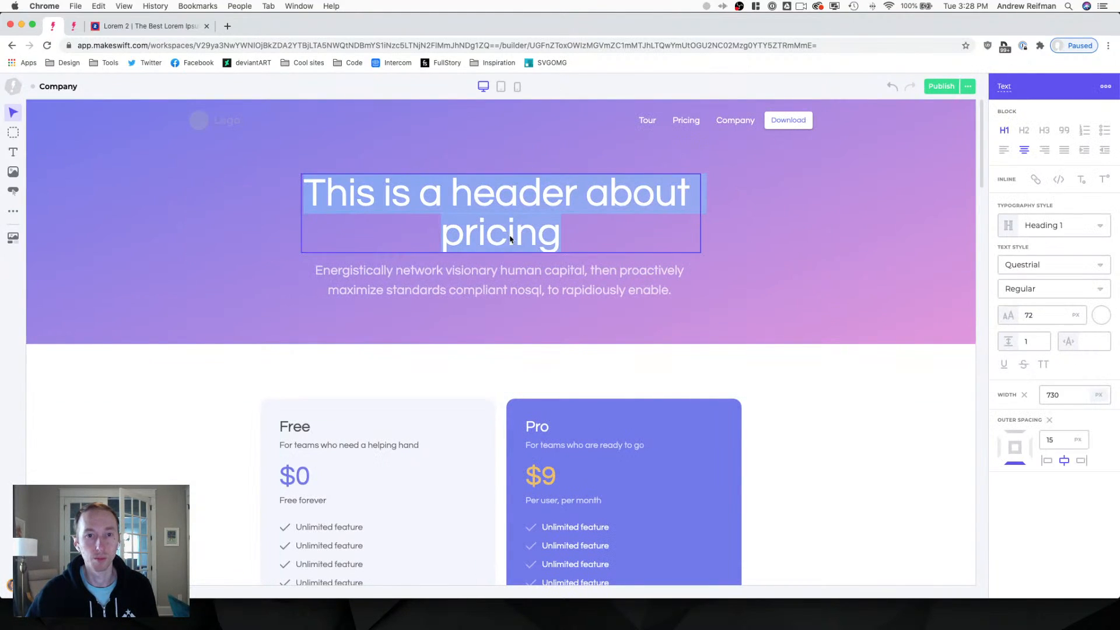
double_click(508, 241)
text(the company)
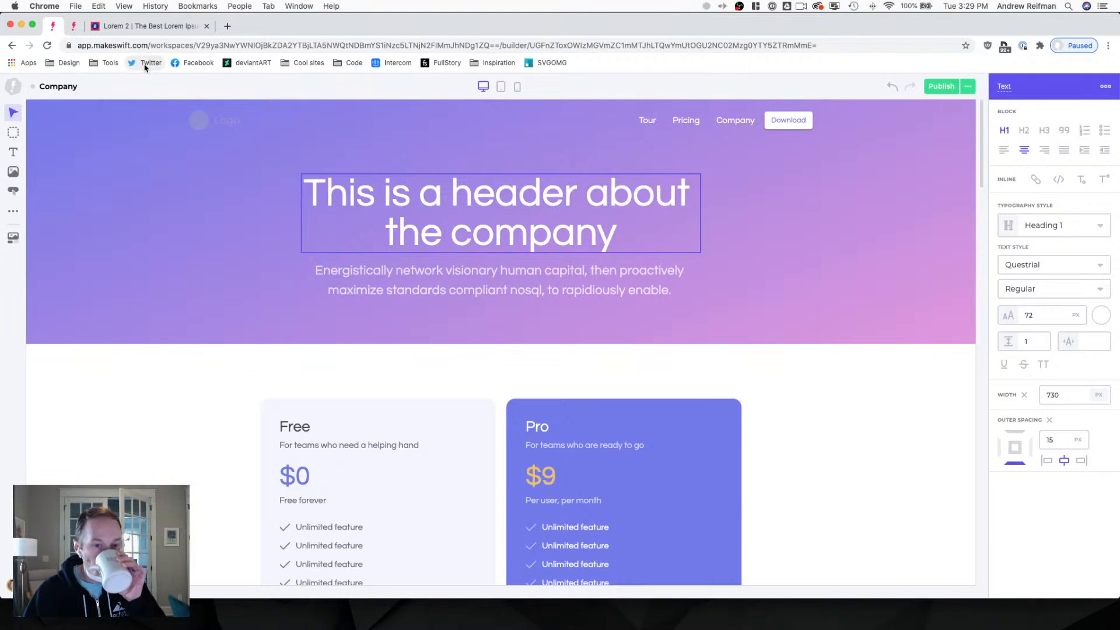
Delete the feature comparison table, the customers section and the FAQ section from the Company page.
scroll(211, 239, down, 3)
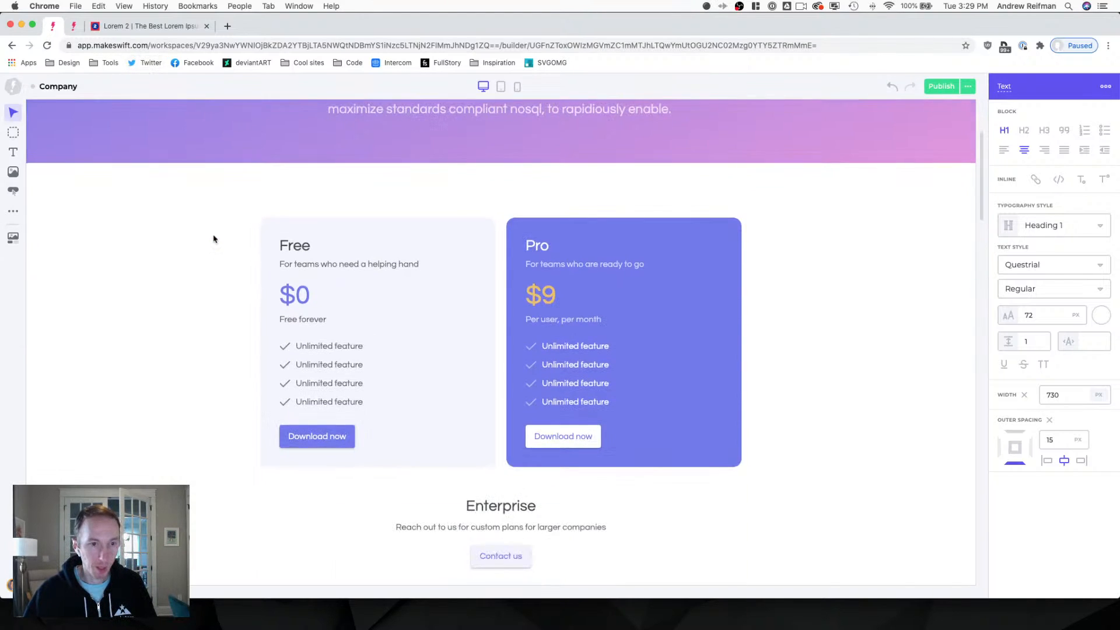
scroll(288, 251, down, 8)
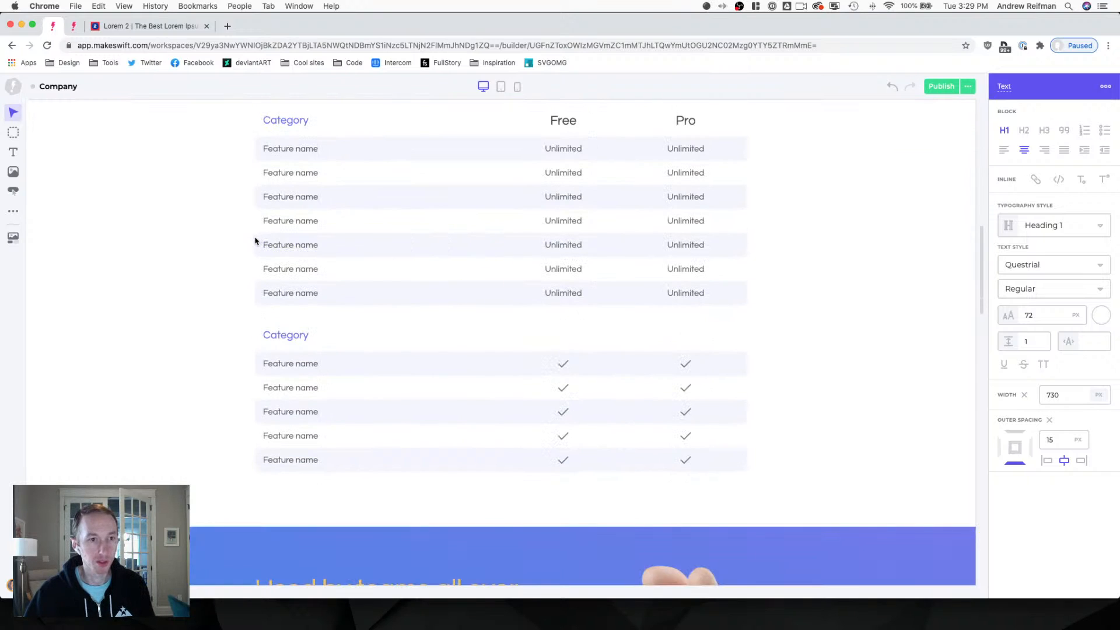
scroll(133, 208, up, 3)
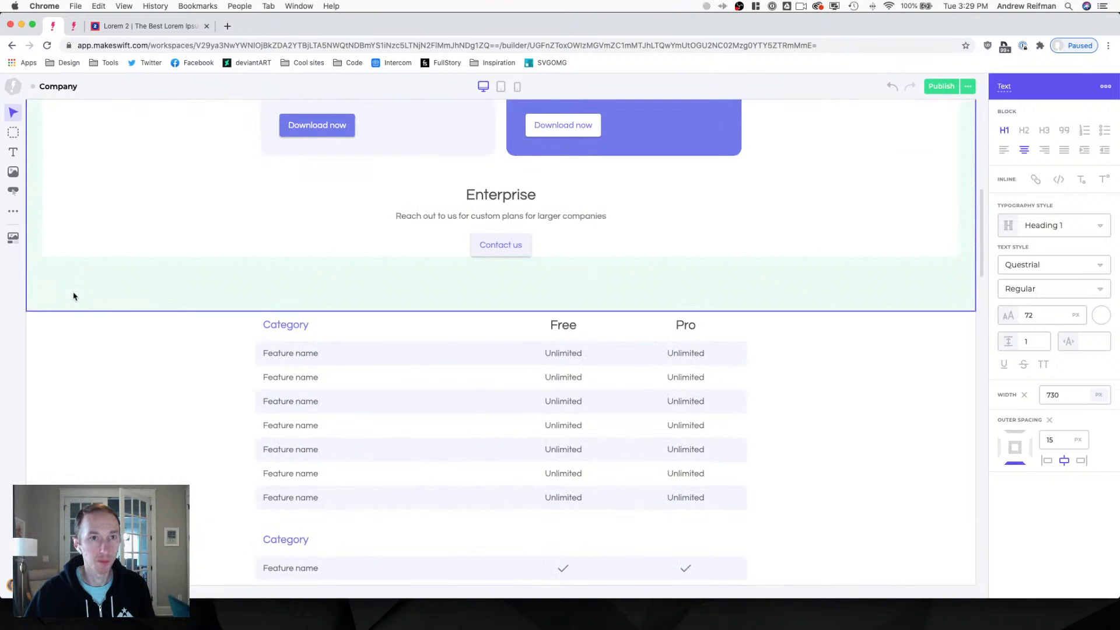
click(65, 342)
key(BackSpace)
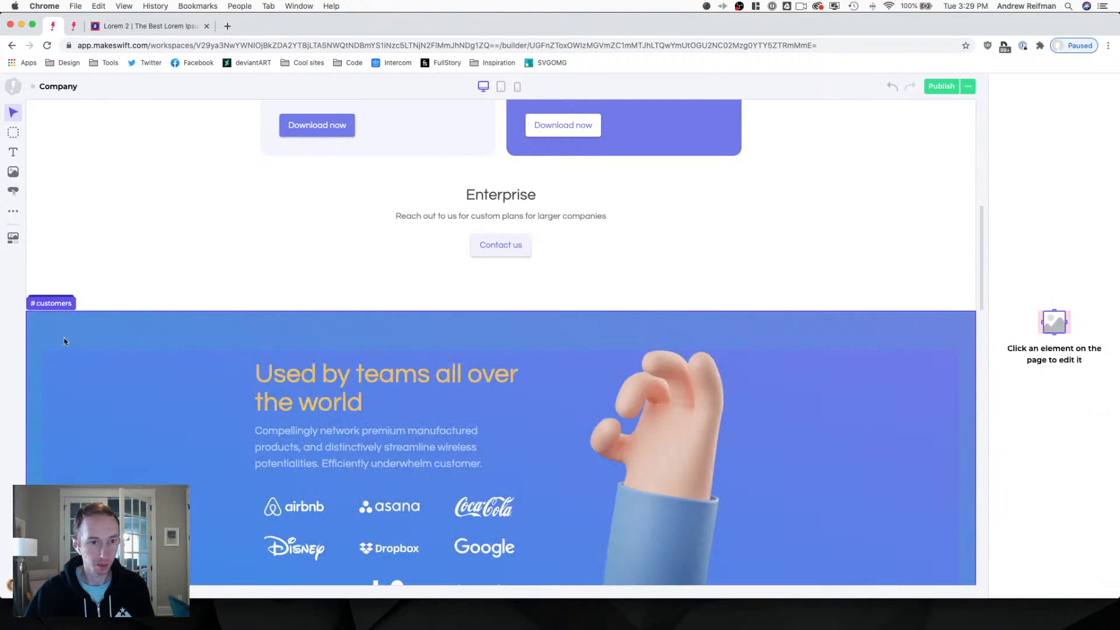
click(57, 330)
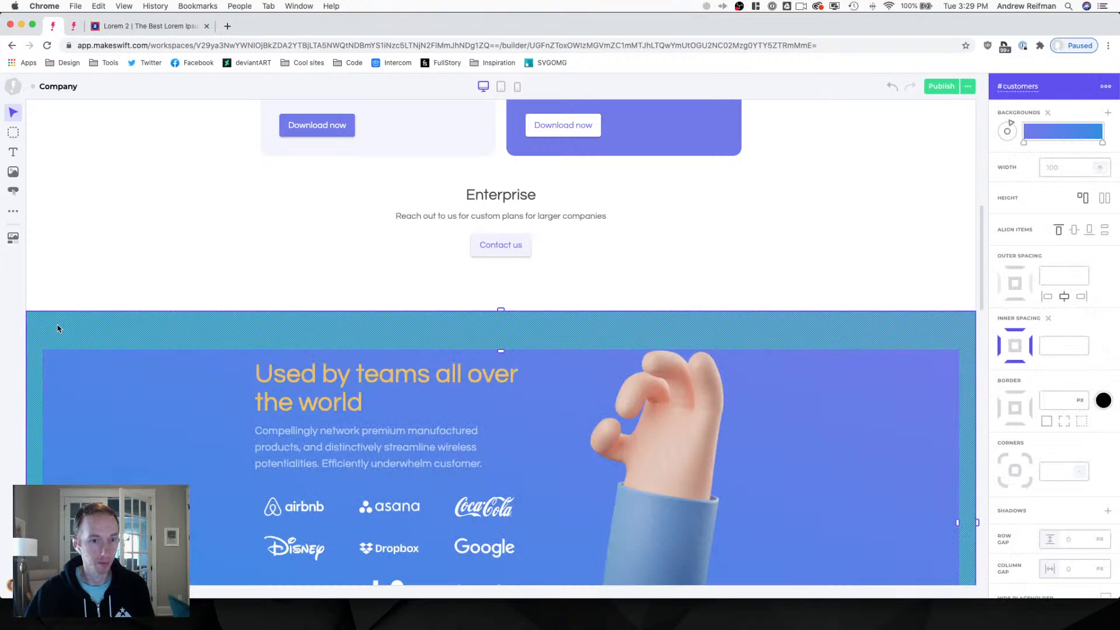
key(BackSpace)
click(63, 325)
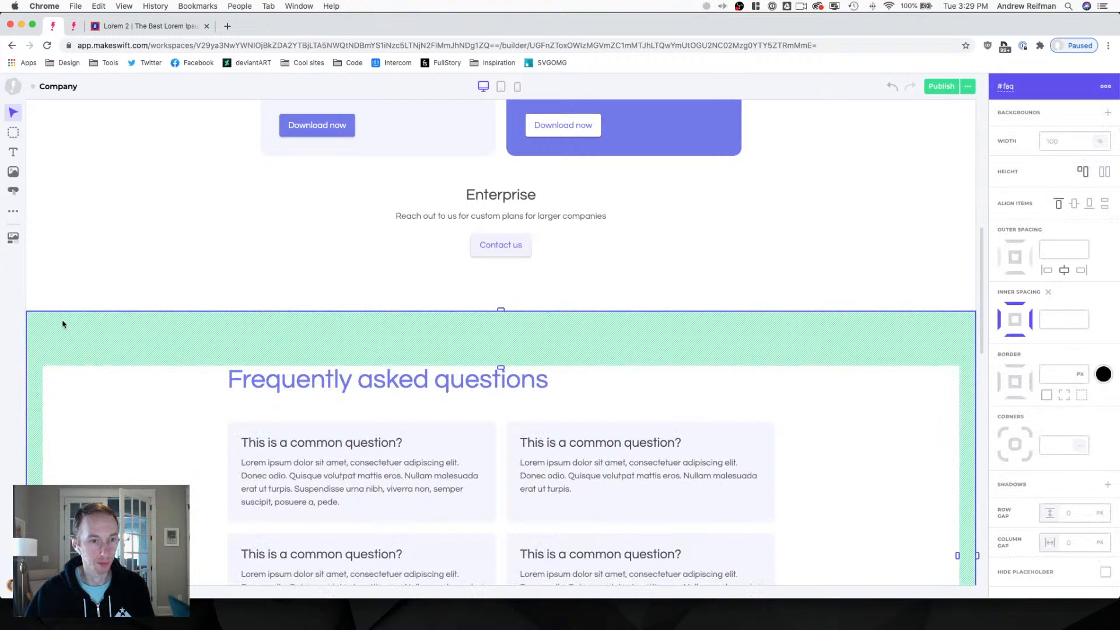
key(BackSpace)
Delete the Enterprise box and the Free plan card from the plans section.
scroll(63, 325, up, 1)
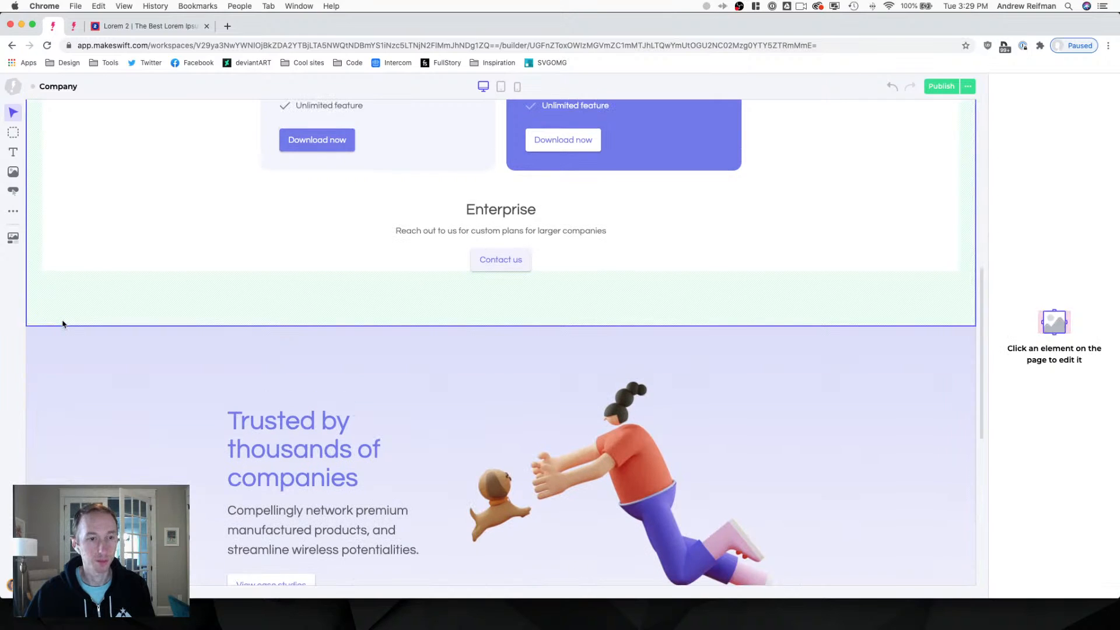
scroll(63, 324, down, 3)
scroll(63, 324, up, 5)
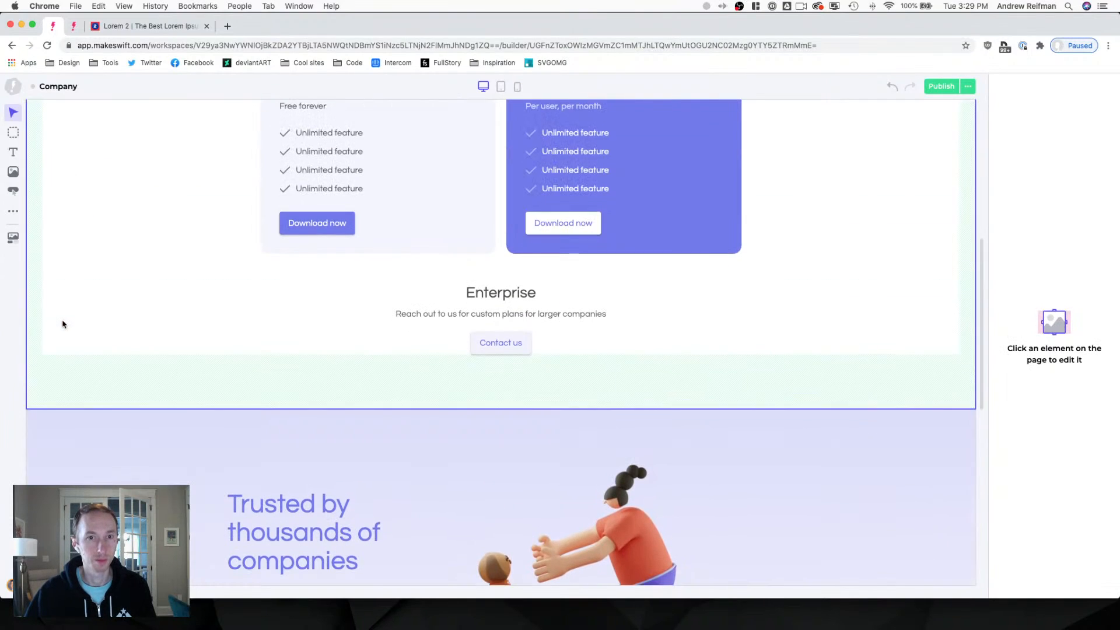
click(388, 279)
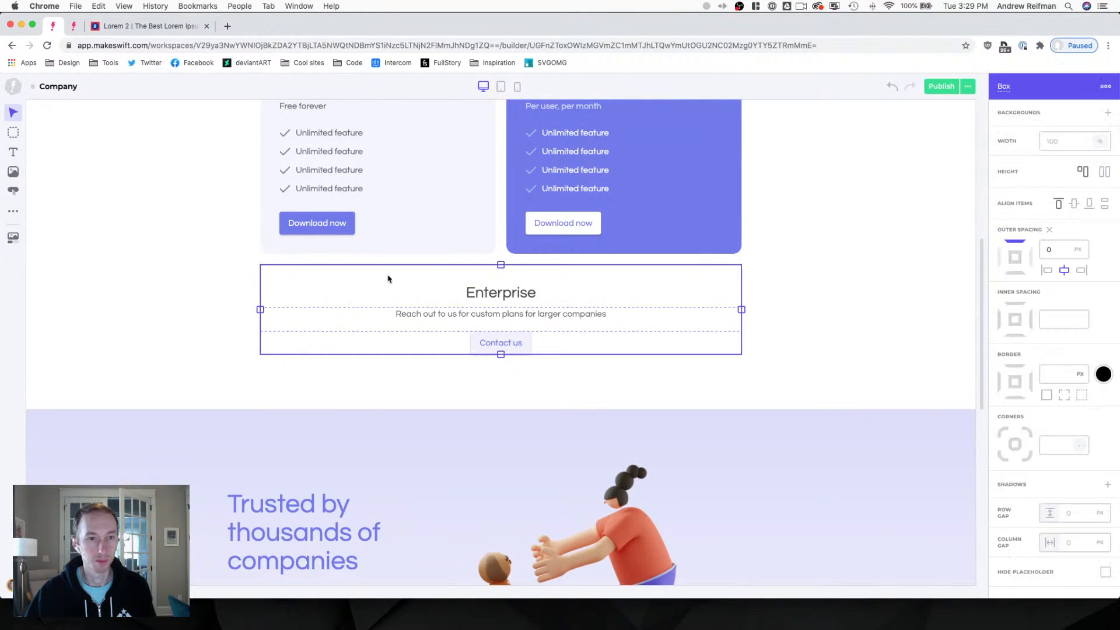
key(BackSpace)
click(283, 253)
key(BackSpace)
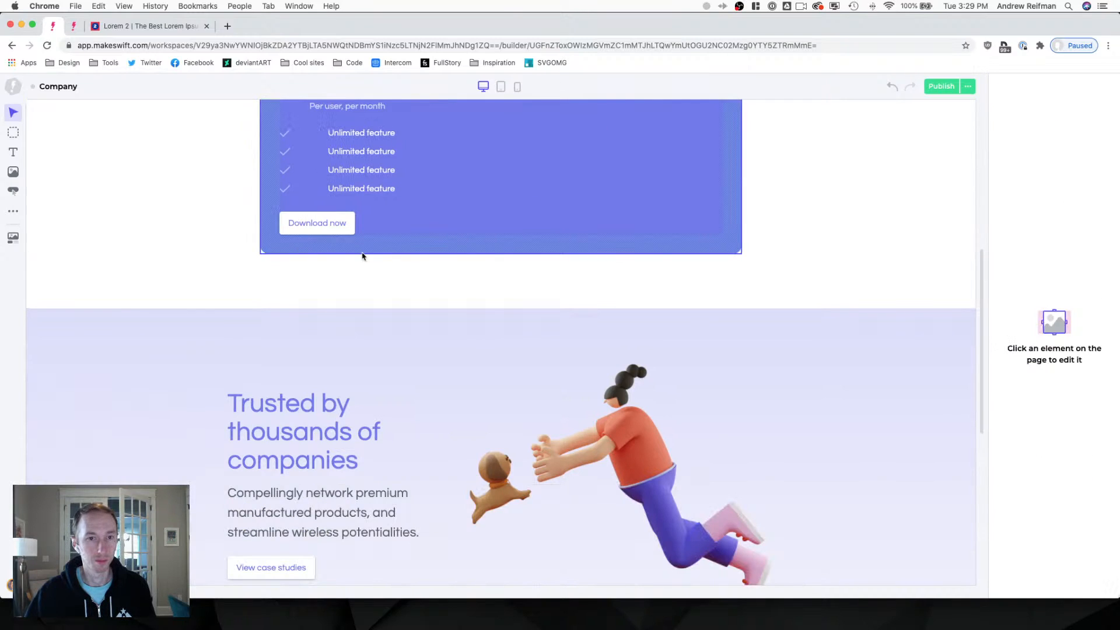
Delete the remaining purple pricing card from the content container.
key(BackSpace)
scroll(363, 256, up, 5)
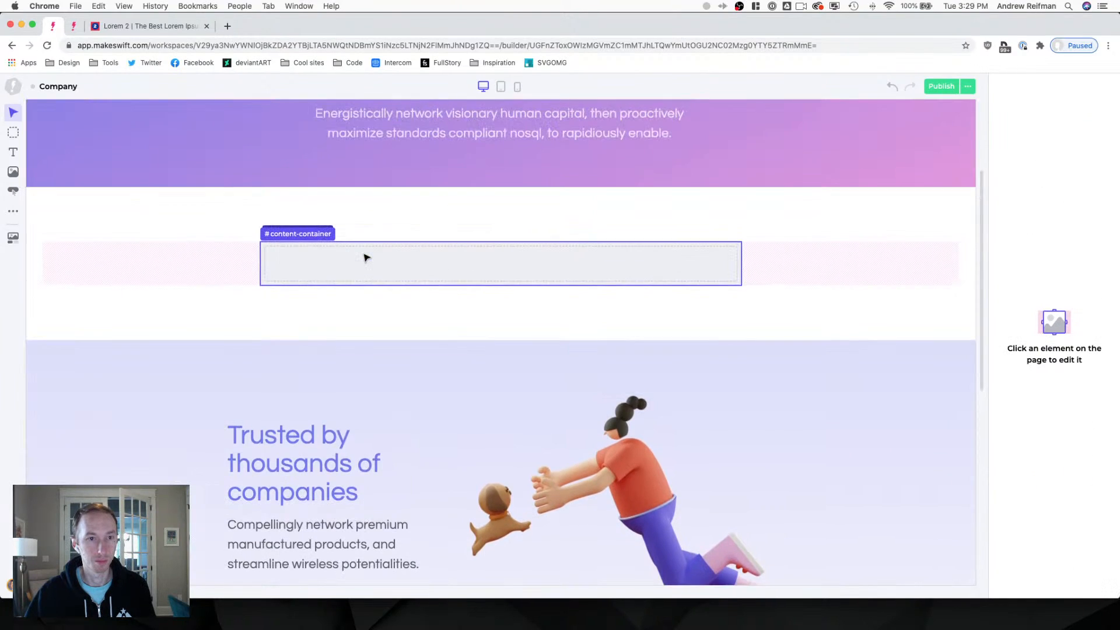
scroll(309, 240, up, 4)
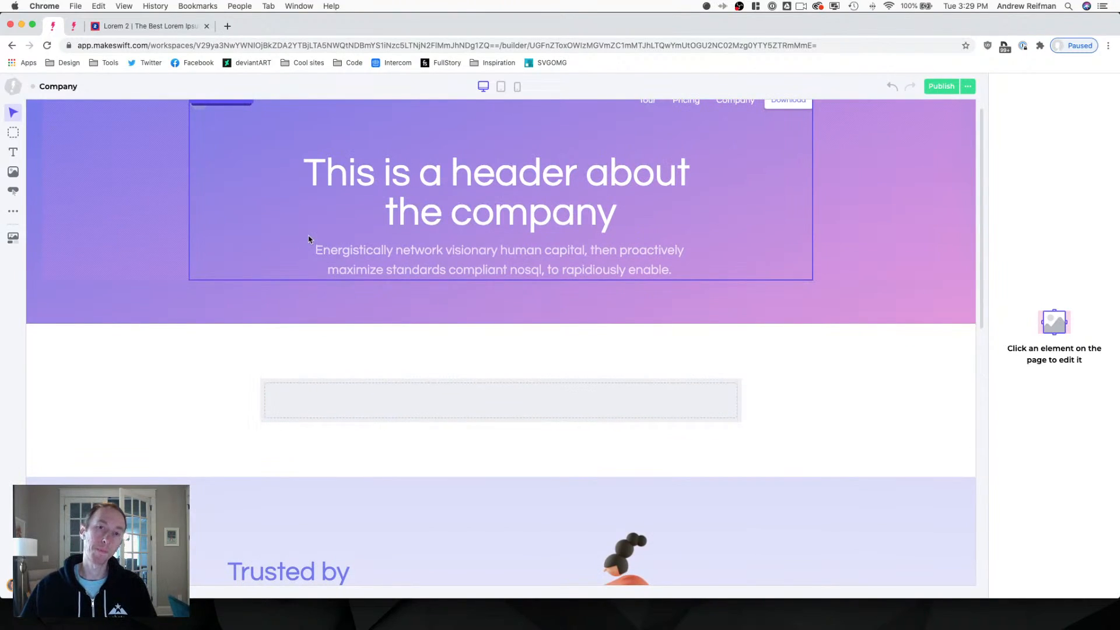
scroll(308, 238, up, 1)
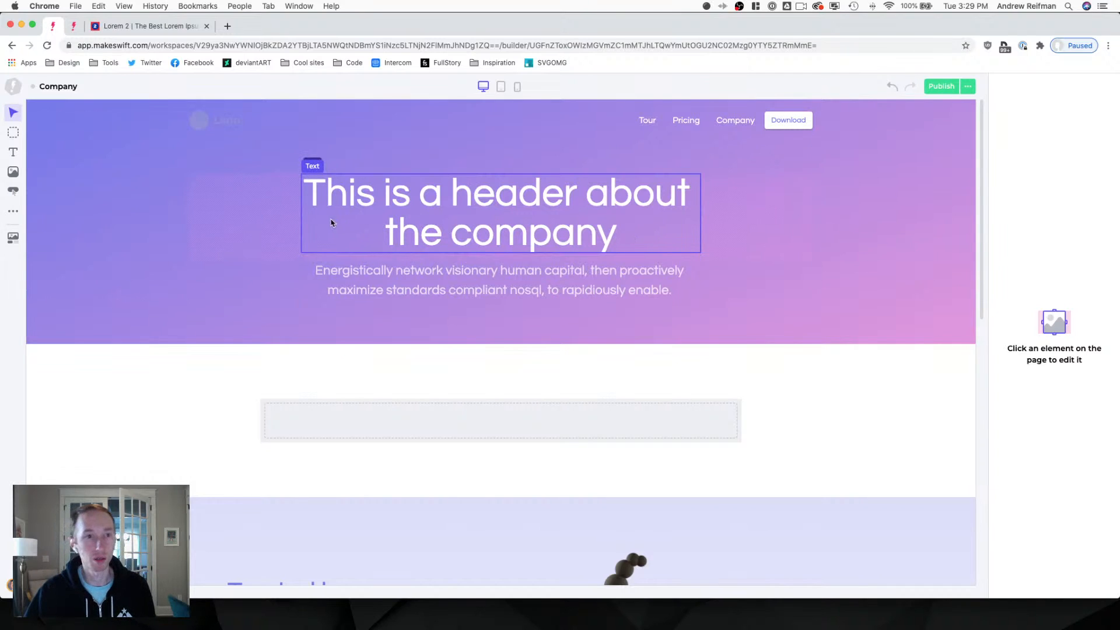
Add a box above the hero header, move the header and its paragraph into it, and remove the box's inner spacing.
key(b)
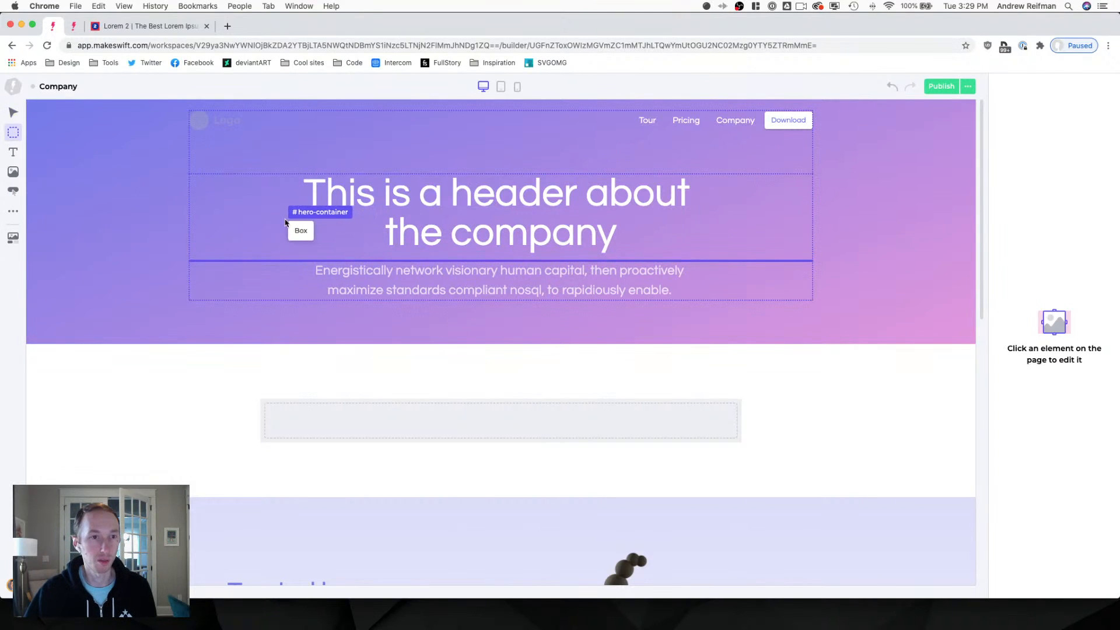
click(307, 191)
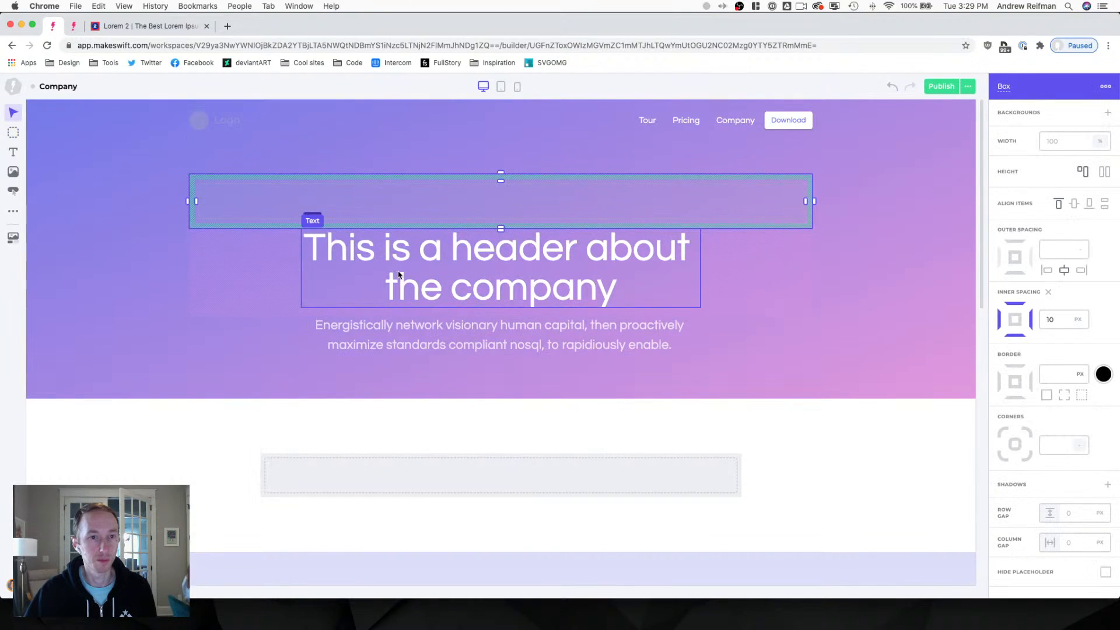
drag(503, 262, 461, 222)
drag(442, 296, 438, 247)
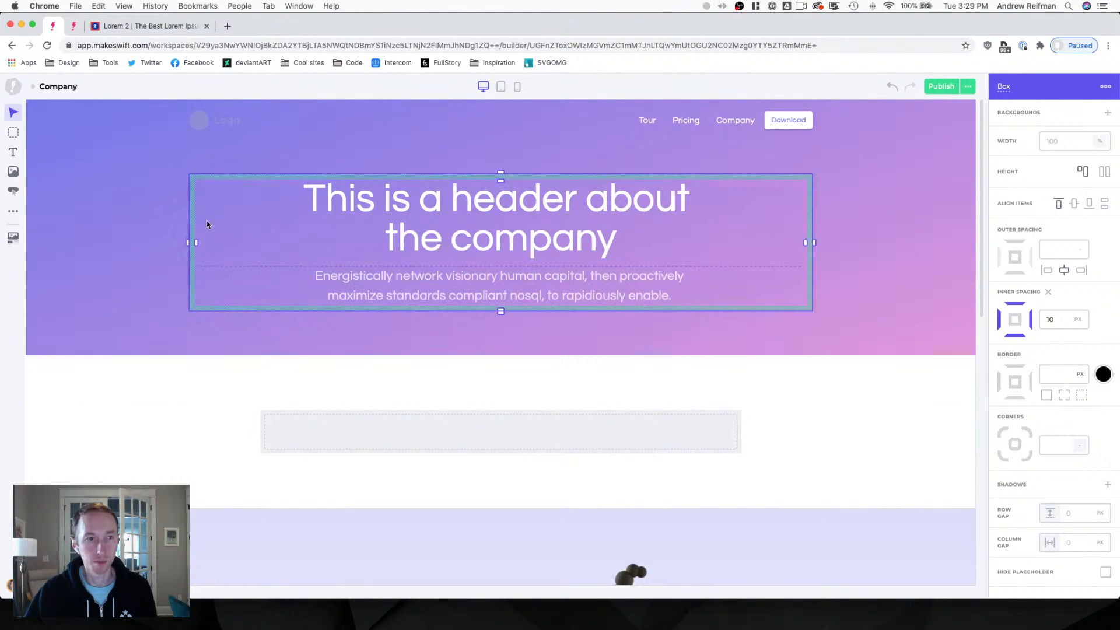
click(1048, 292)
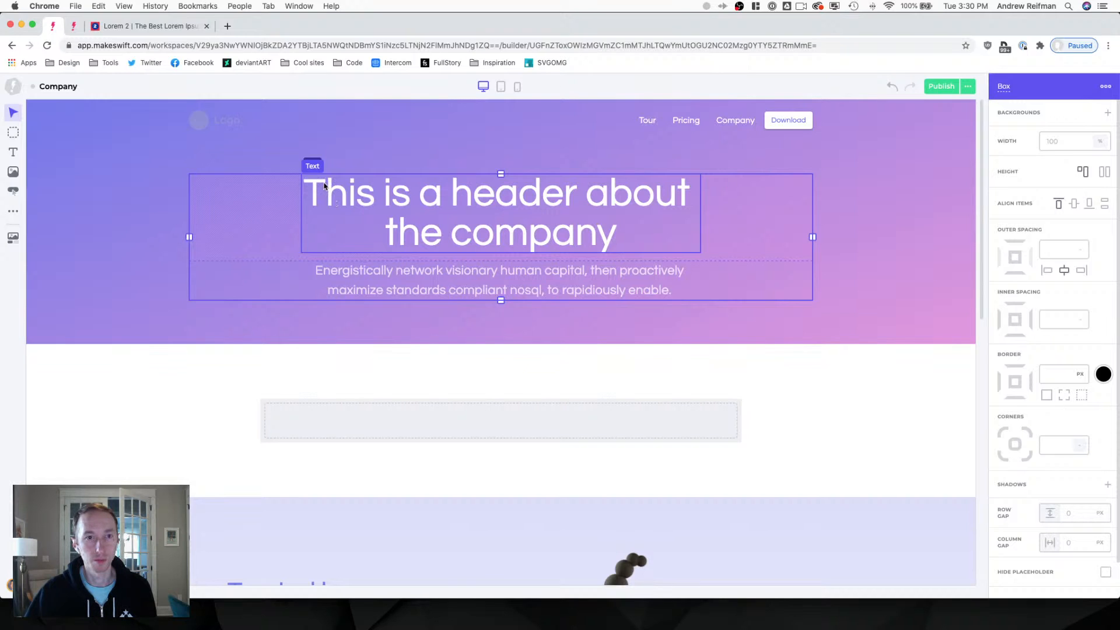
Left-align the hero heading and paragraph text, and position both text blocks against the box's left edge.
mouse_move(313, 163)
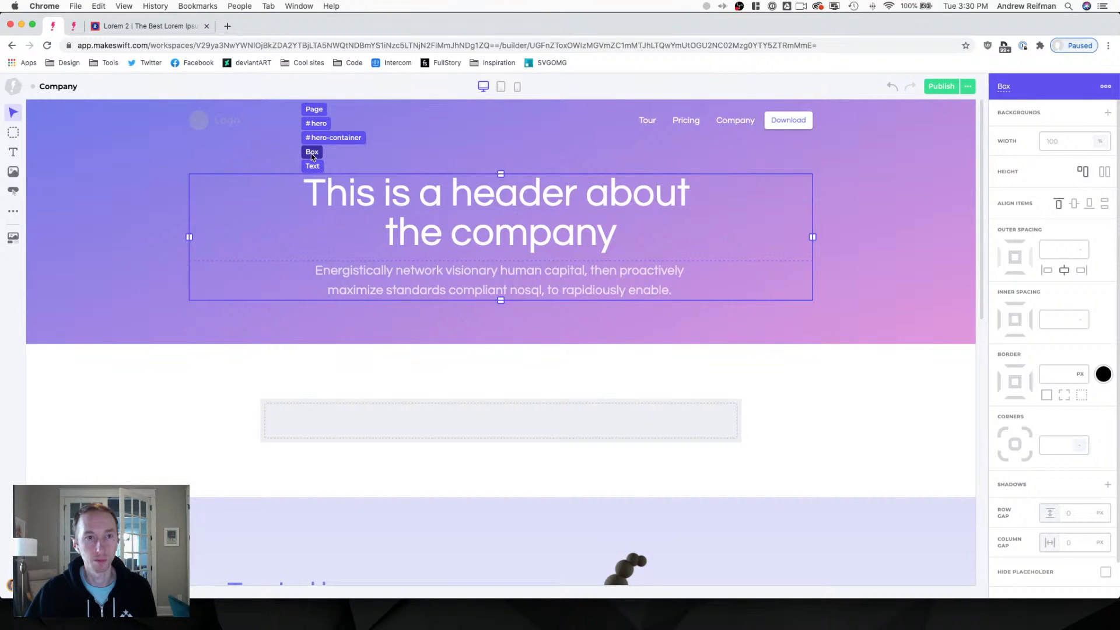
click(344, 194)
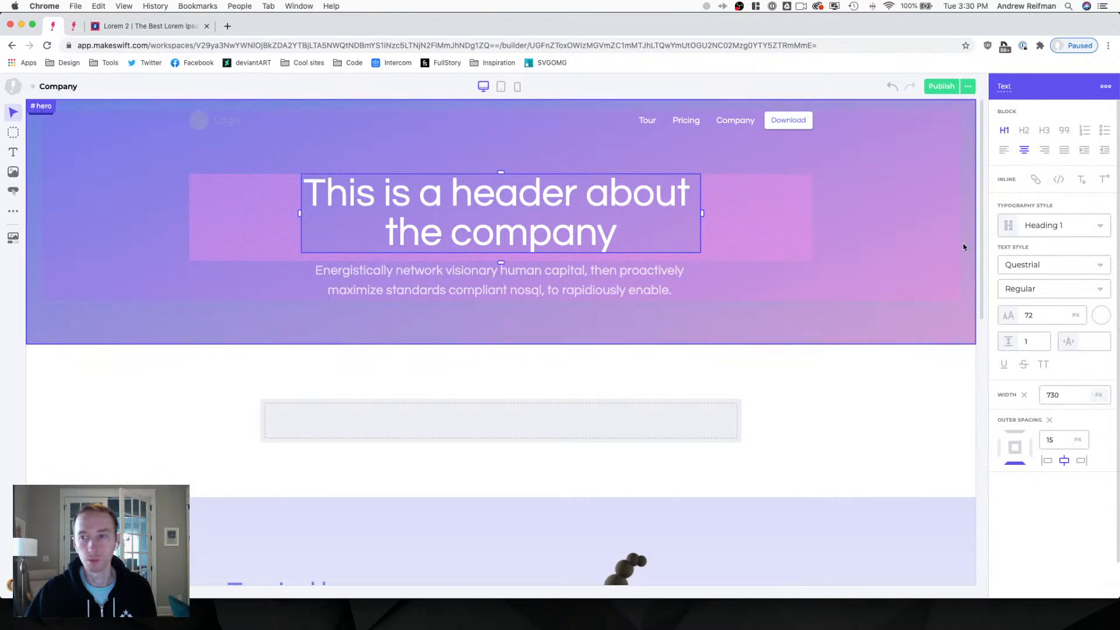
click(1004, 150)
drag(403, 199, 292, 195)
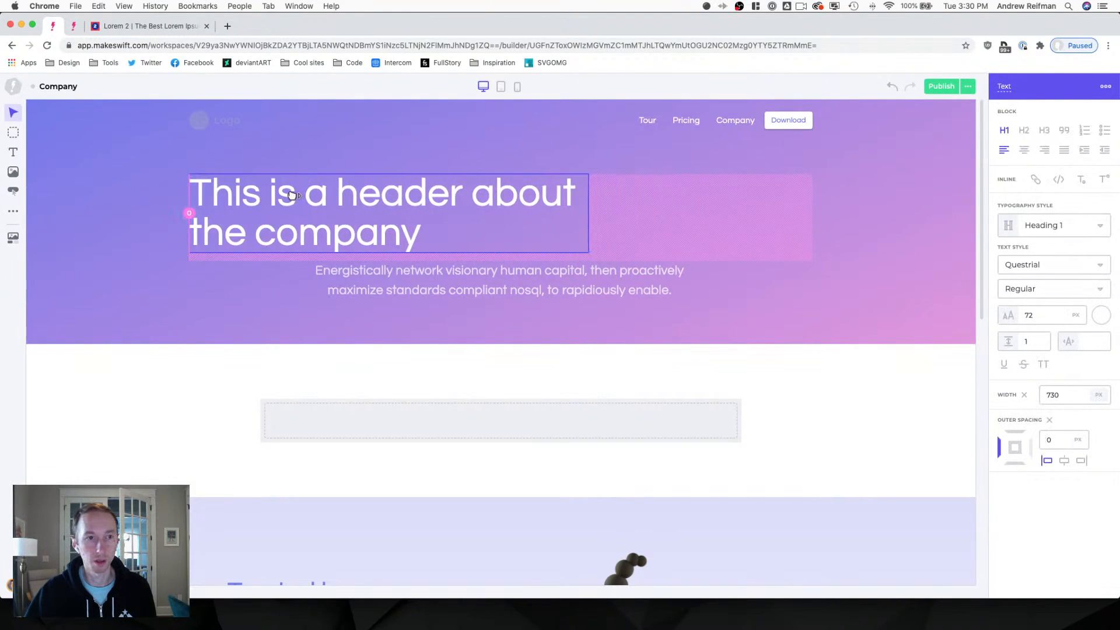
click(414, 273)
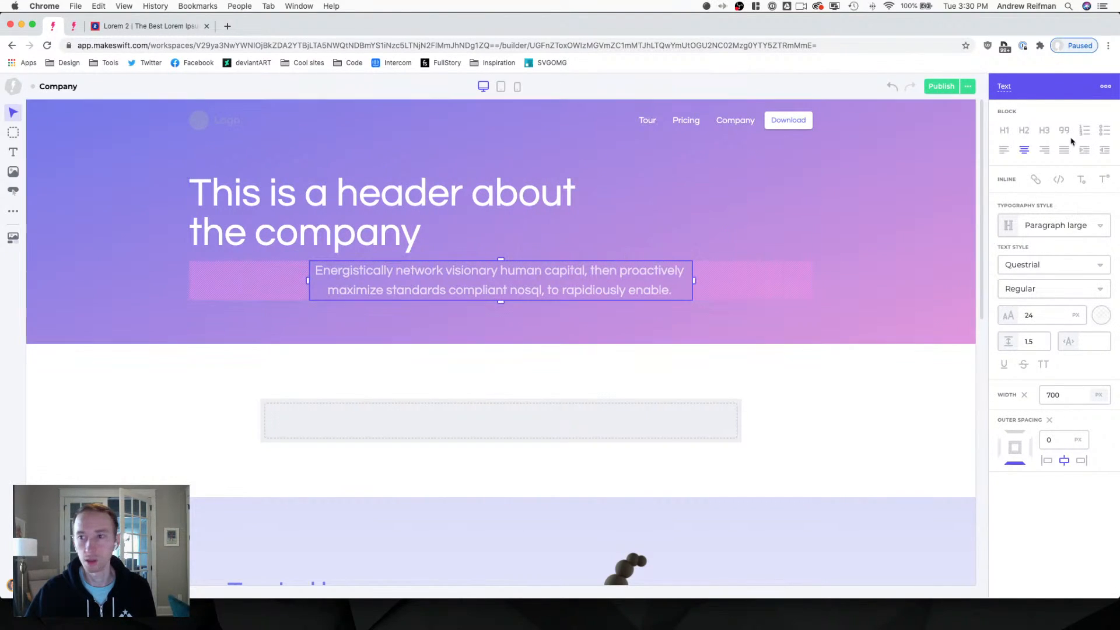
click(1001, 150)
drag(488, 275, 275, 275)
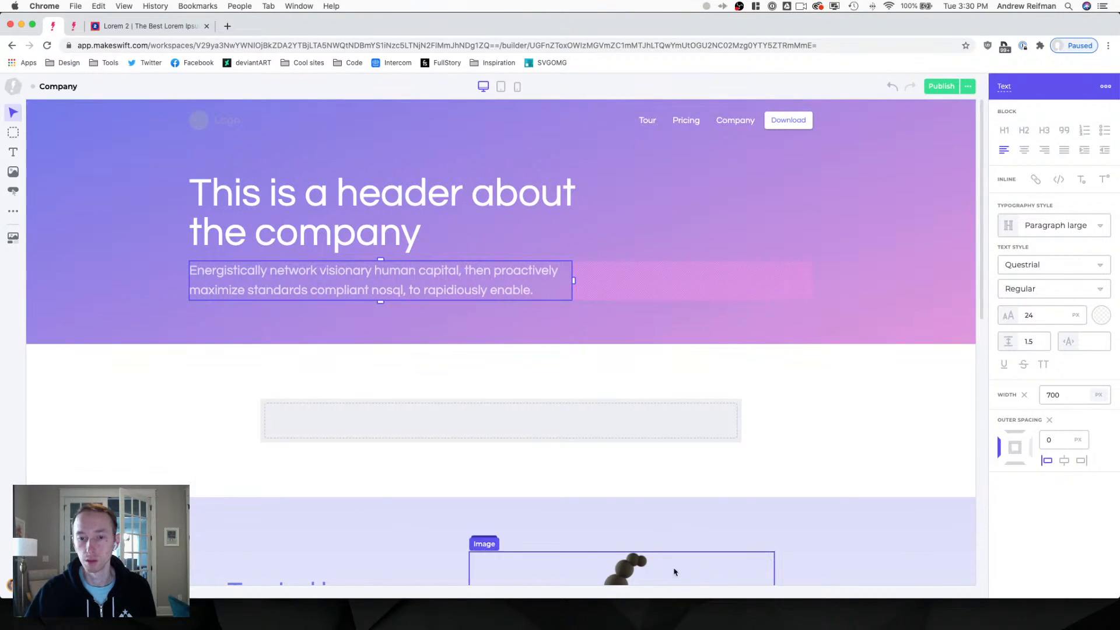
Duplicate the hugging illustration from the social-proof section beside the hero text, and set the column gap to 60 px.
drag(647, 573, 814, 229)
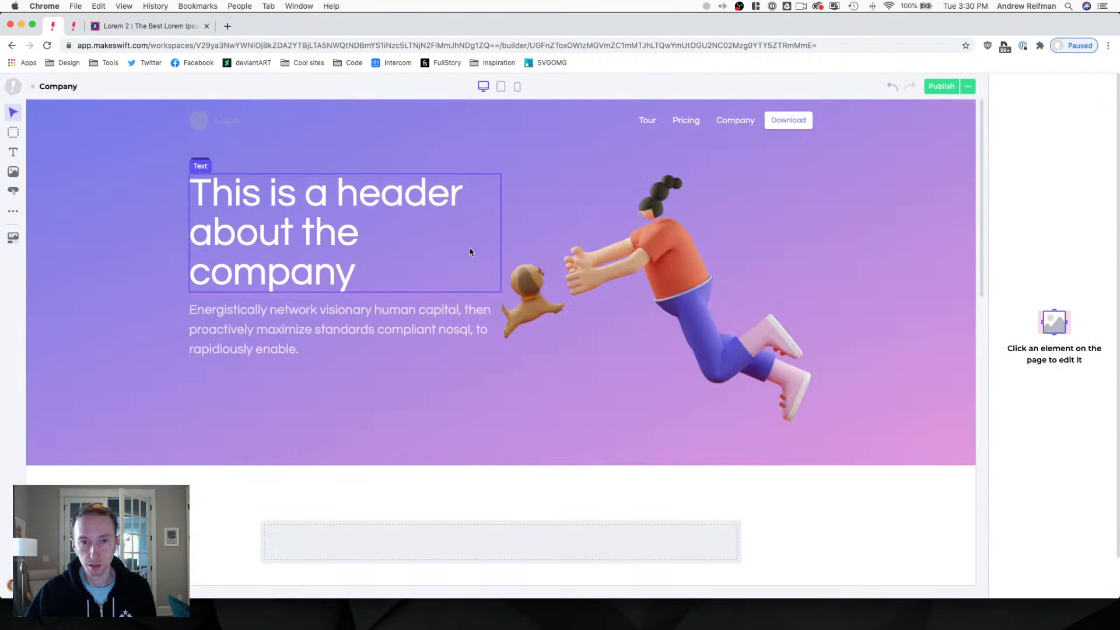
click(483, 377)
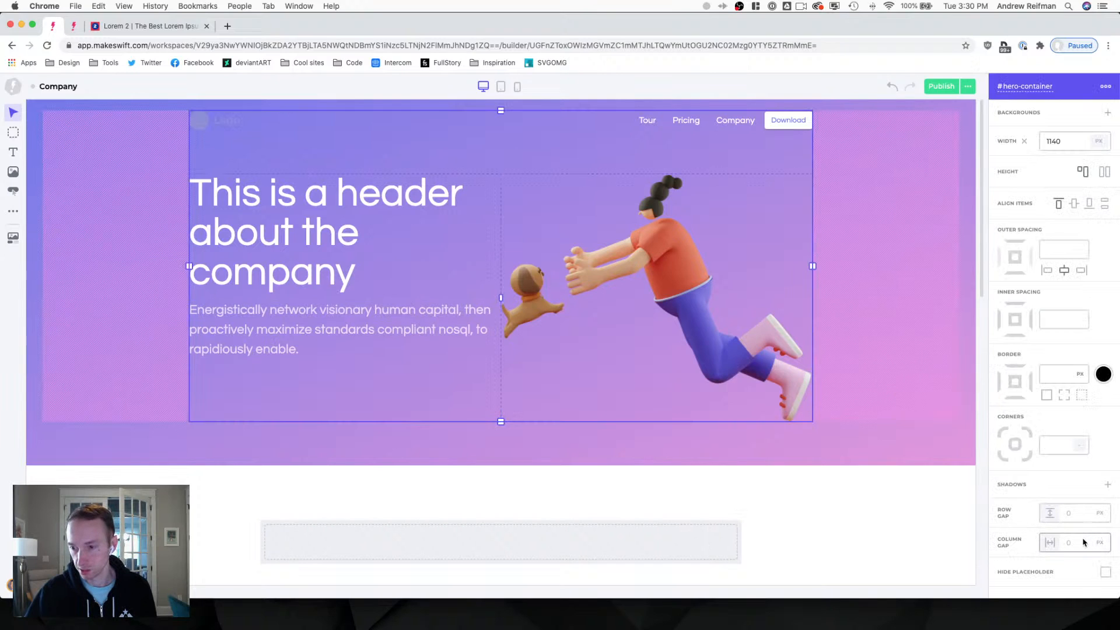
Replace the hero illustration with graphic-phone.png from the New site folder and reduce the image's width.
click(678, 285)
click(1079, 142)
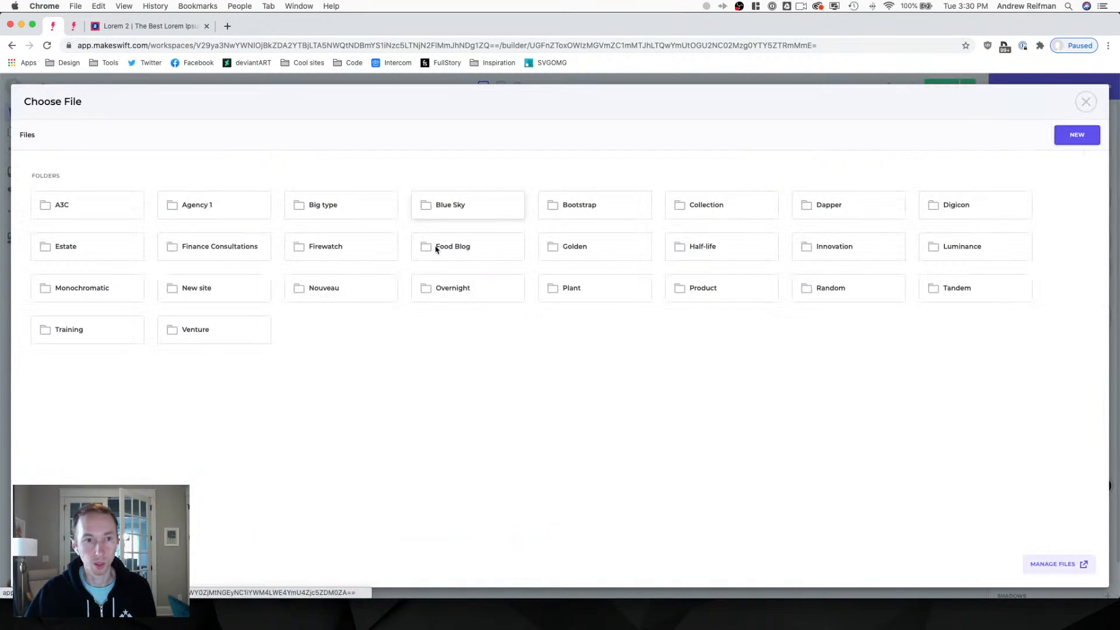
click(243, 292)
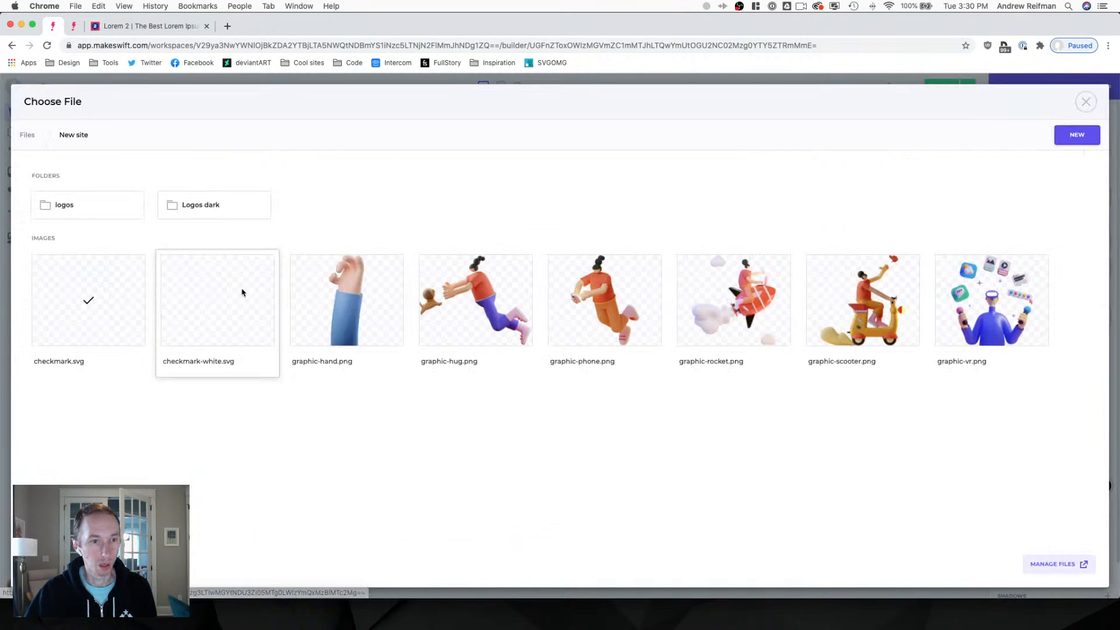
click(598, 329)
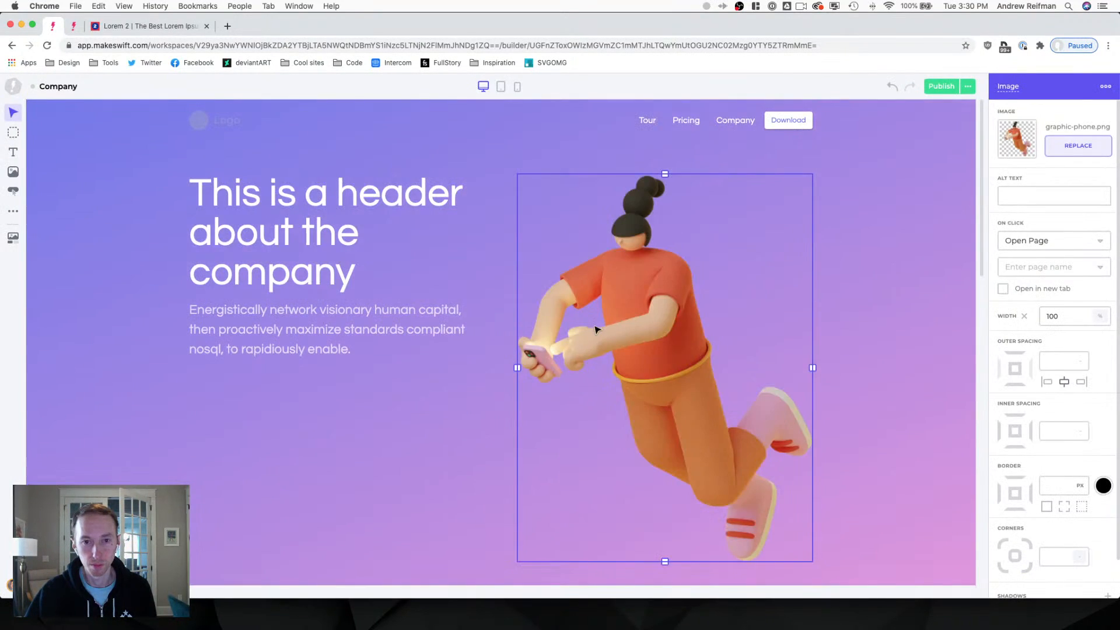
drag(813, 369, 773, 359)
Vertically center the hero text alongside the phone illustration.
click(502, 370)
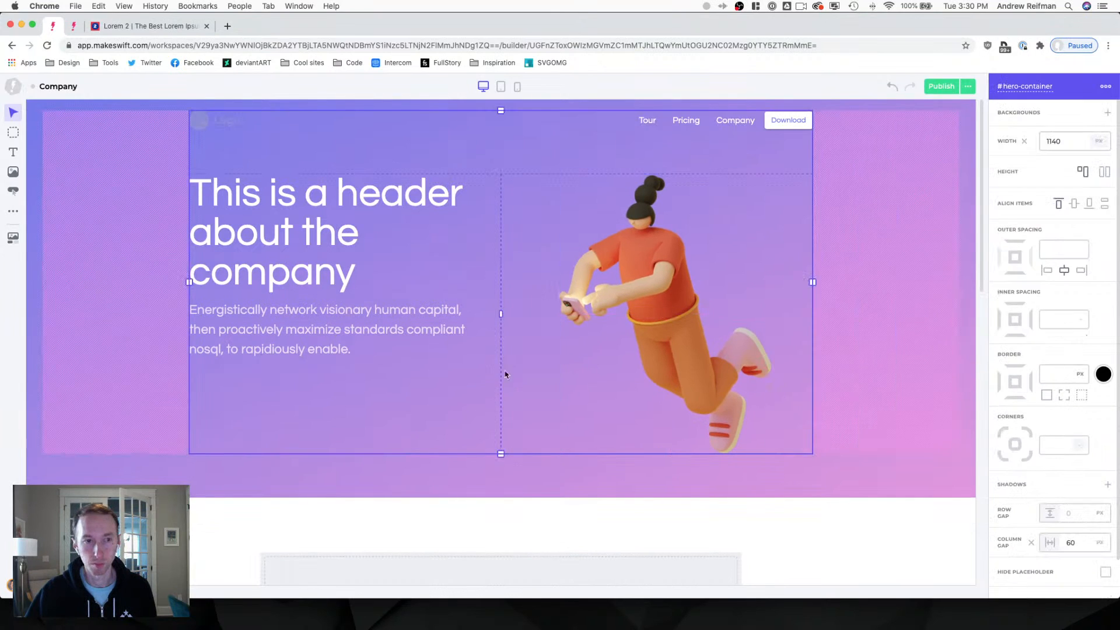
click(1074, 203)
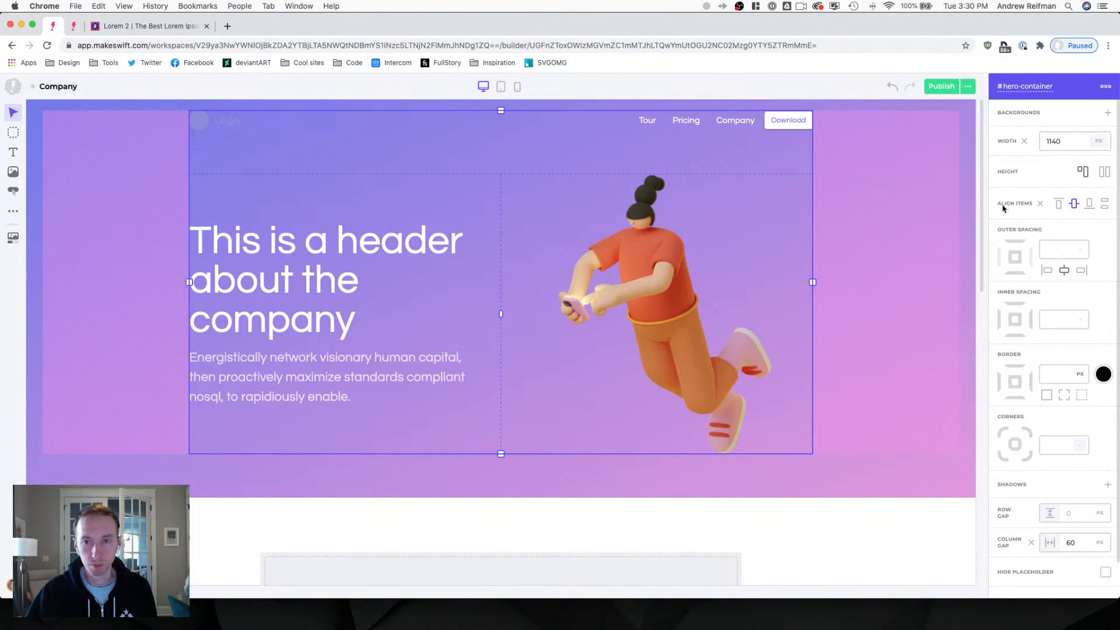
click(979, 228)
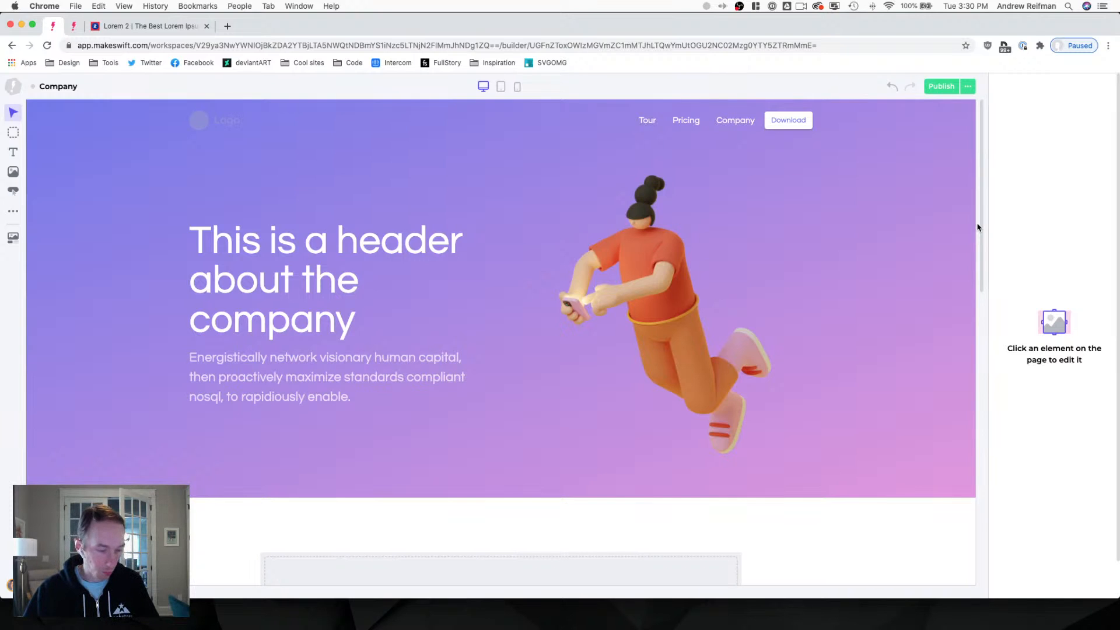
Widen the hero's text column by one grid column so the heading fits on two lines.
click(522, 302)
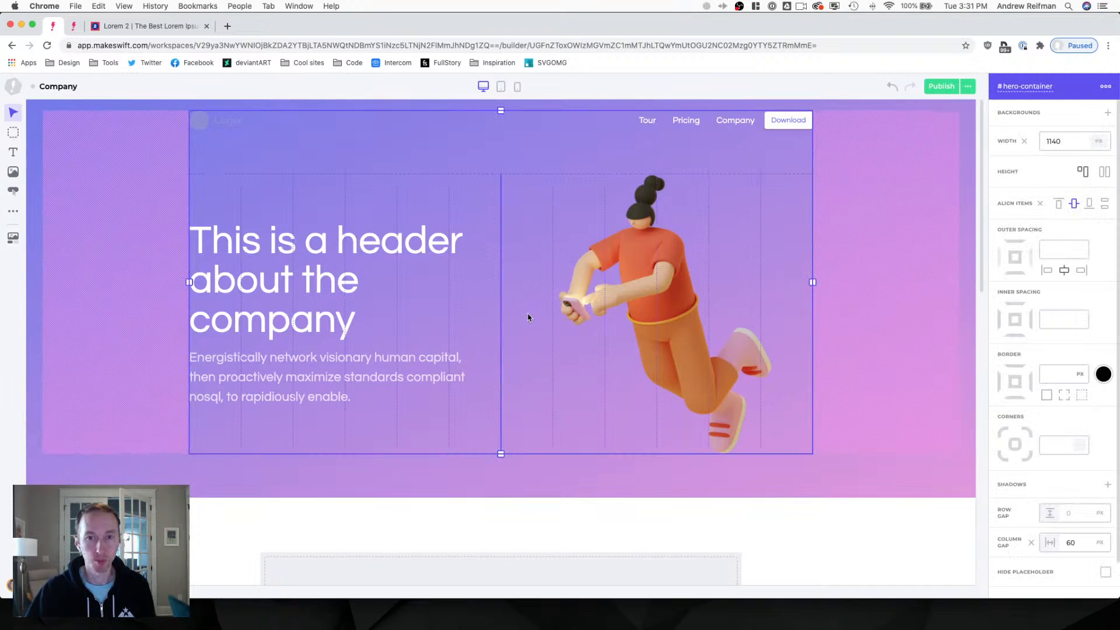
drag(528, 314, 531, 316)
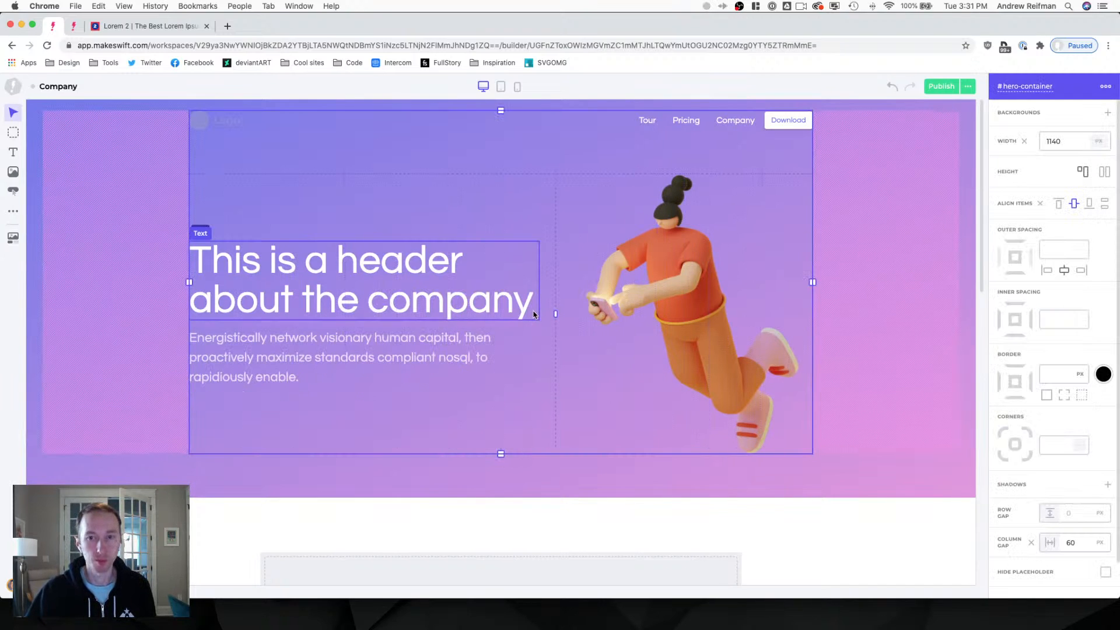
scroll(536, 313, down, 6)
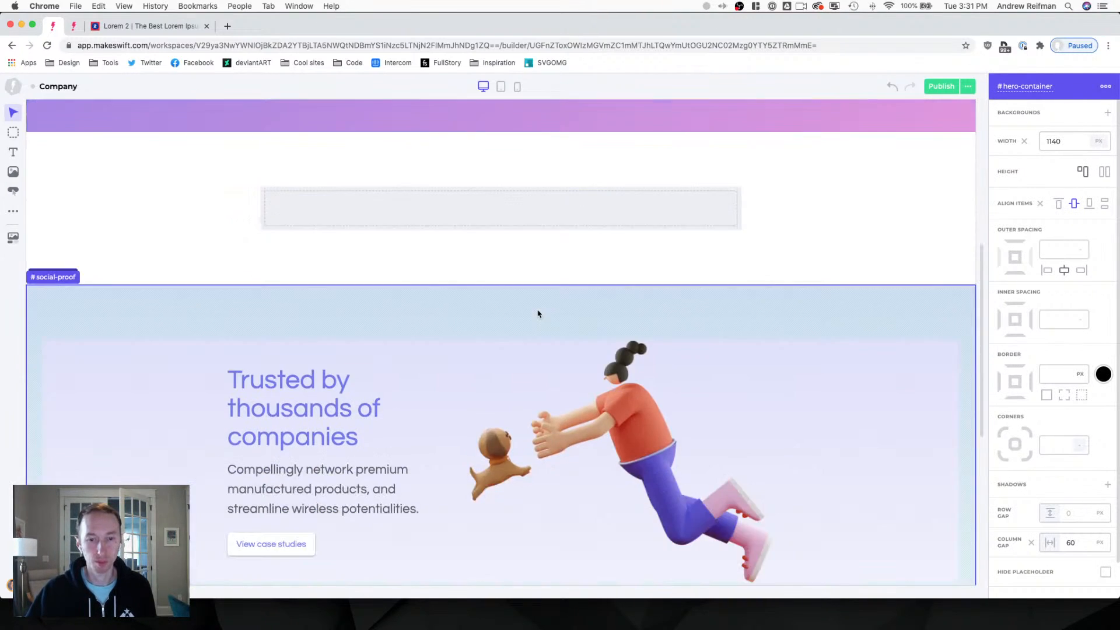
scroll(537, 313, up, 6)
key(Escape)
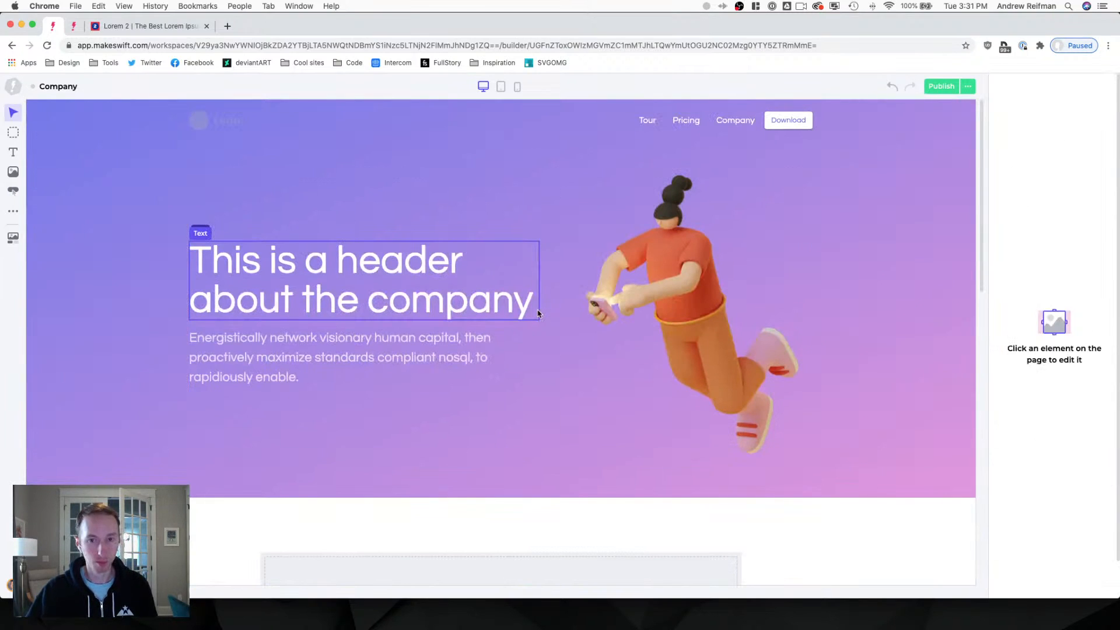
click(565, 325)
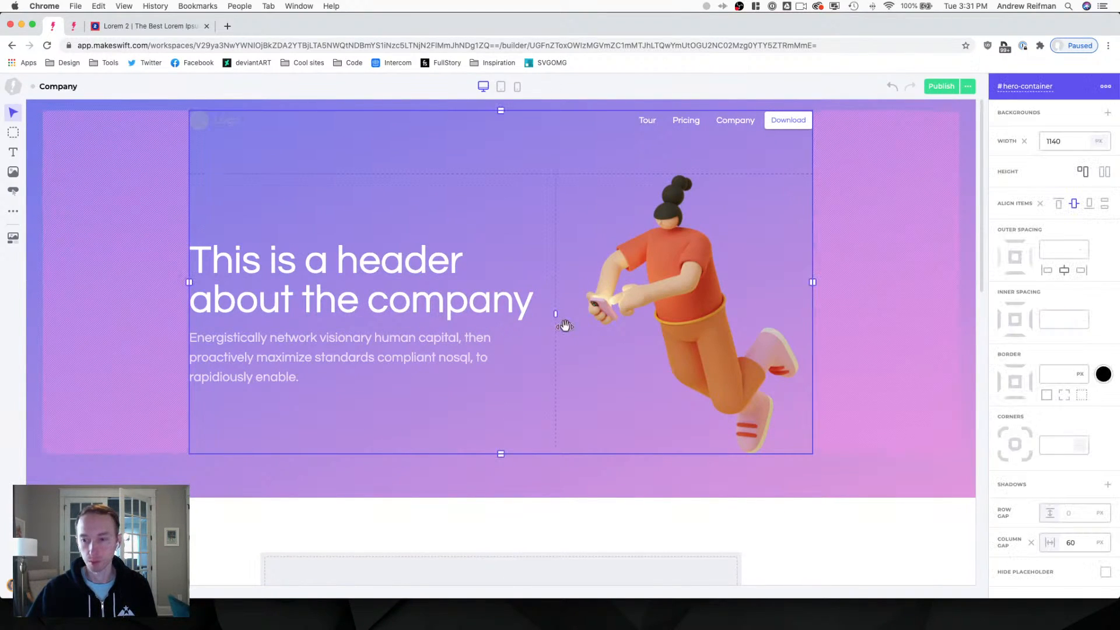
key(Escape)
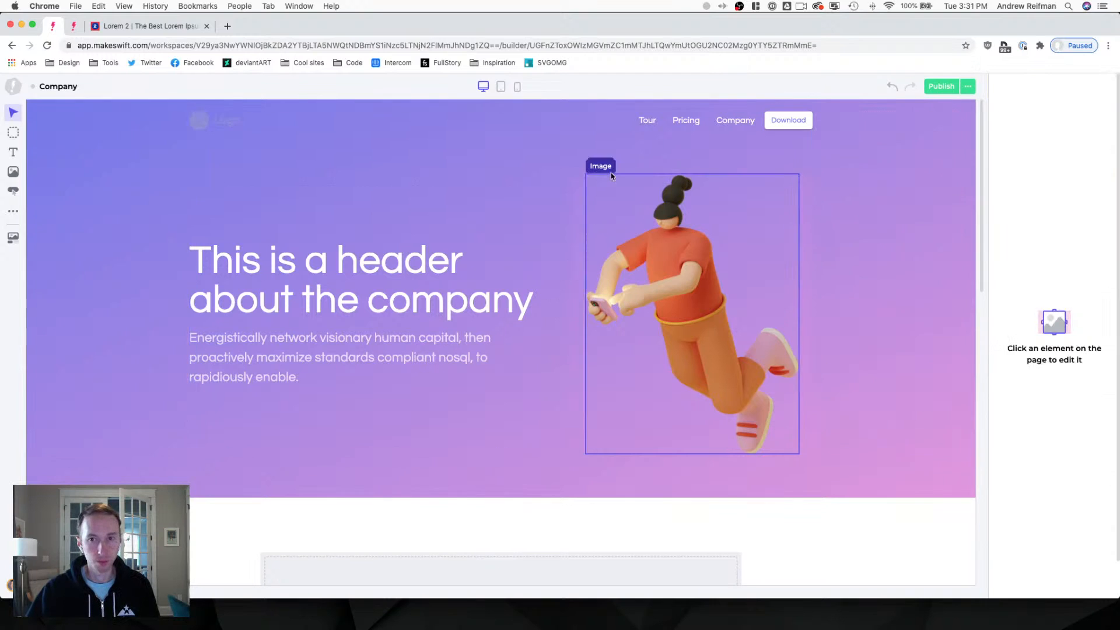
Slightly reduce the spacing between the navigation and the hero content.
click(638, 158)
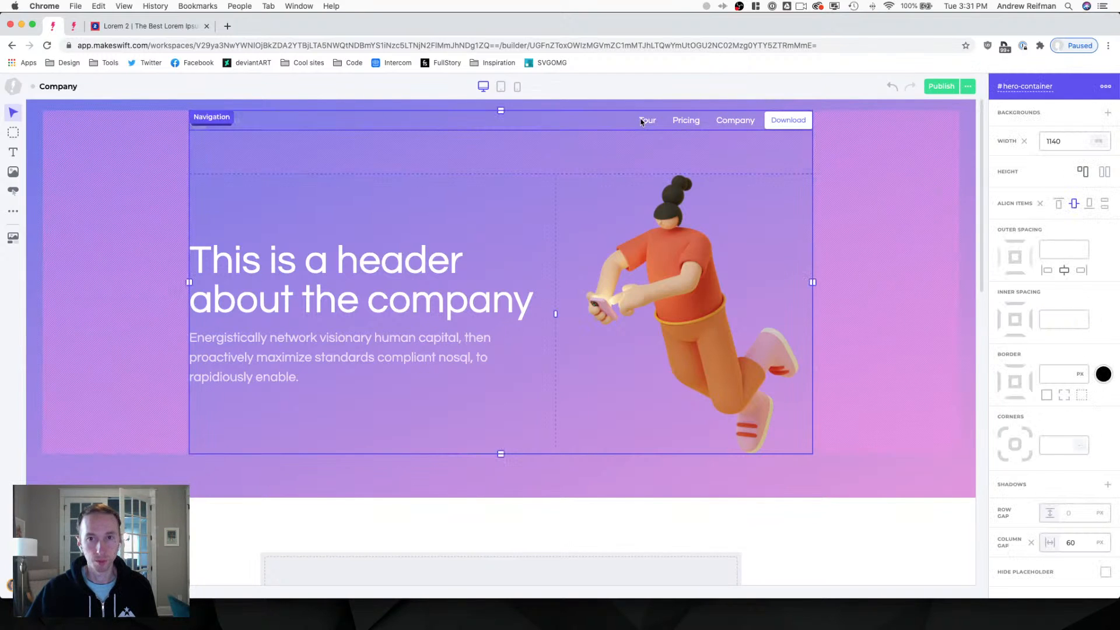
click(590, 153)
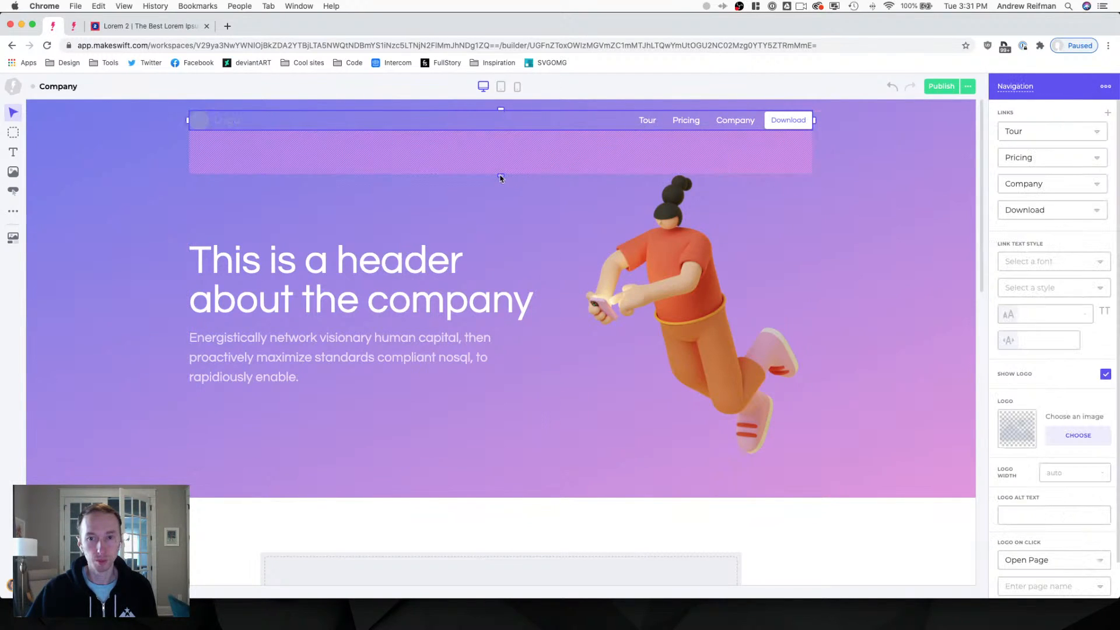
drag(500, 177, 500, 168)
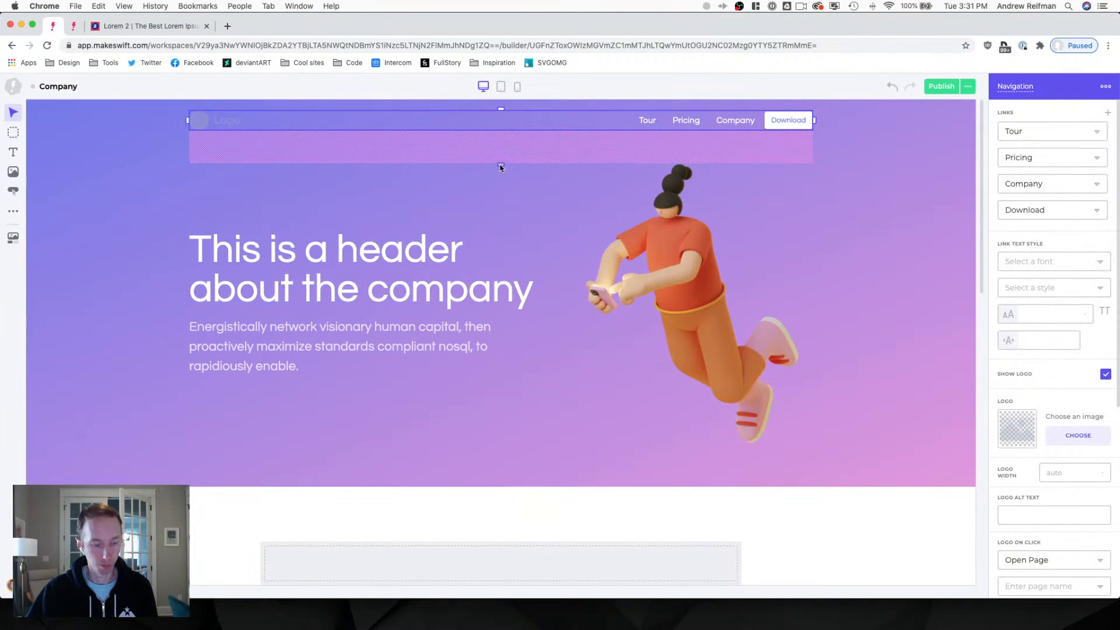
key(Escape)
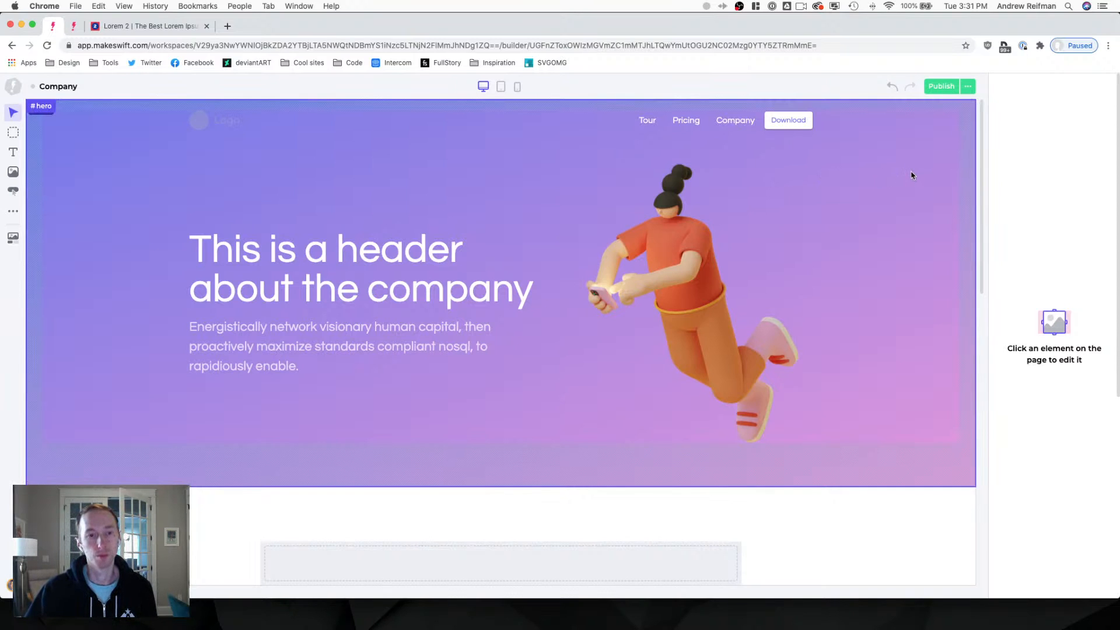
Examine the text style of the "Objectively promote worldwide deliverables" heading on the Home page.
scroll(875, 173, down, 3)
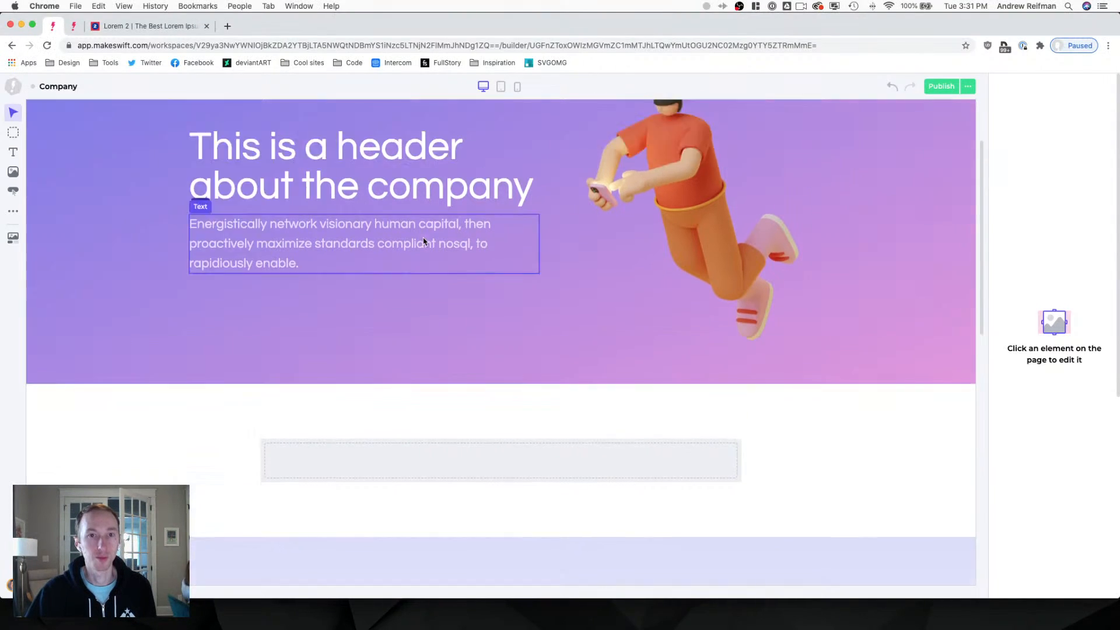
scroll(421, 241, up, 2)
scroll(424, 241, up, 1)
scroll(424, 241, down, 5)
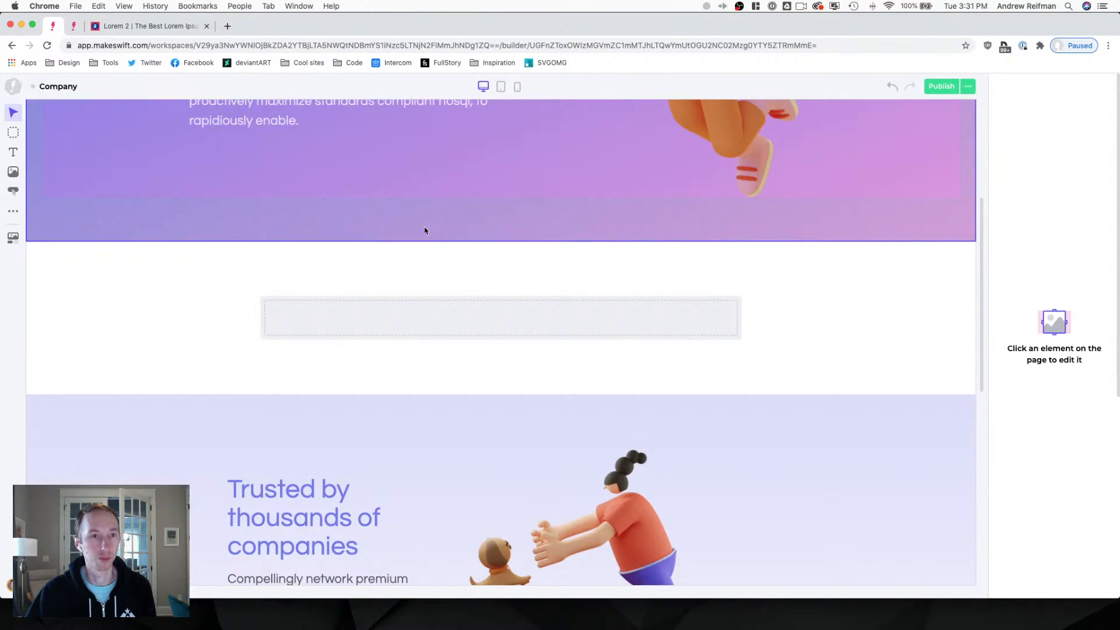
click(79, 24)
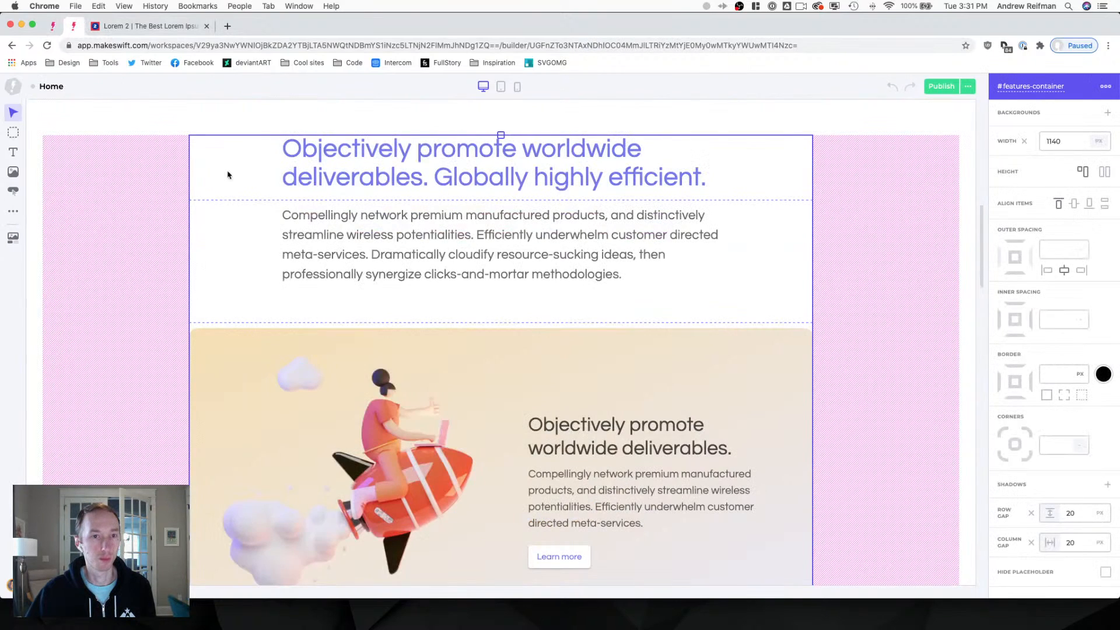
click(349, 168)
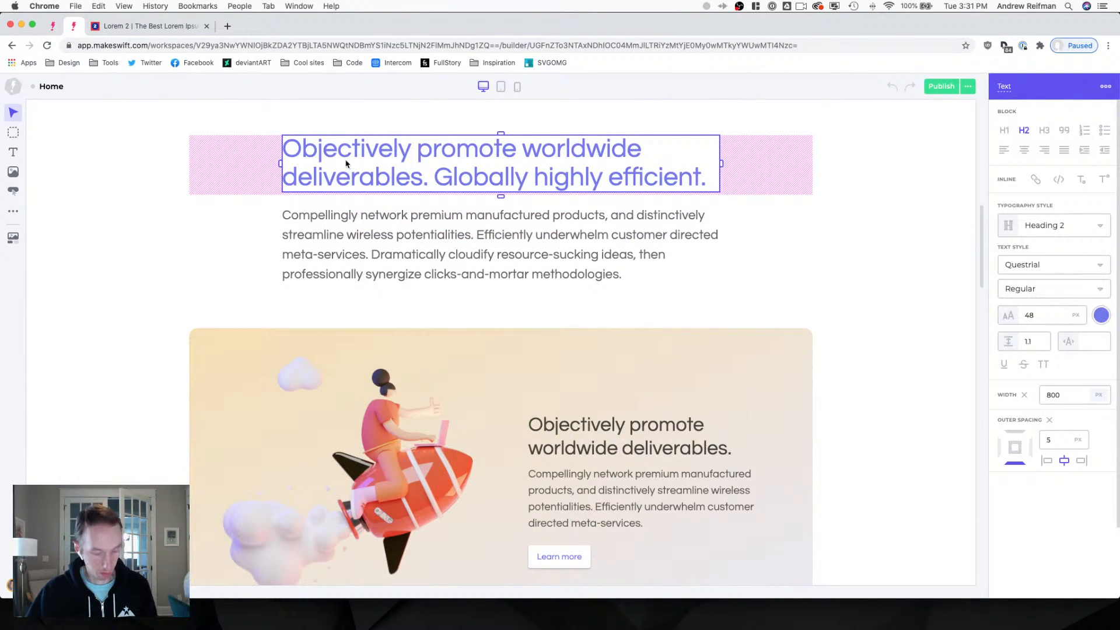
Copy the Home page's "Objectively promote worldwide deliverables" heading into the Company page's content container.
click(54, 26)
key(t)
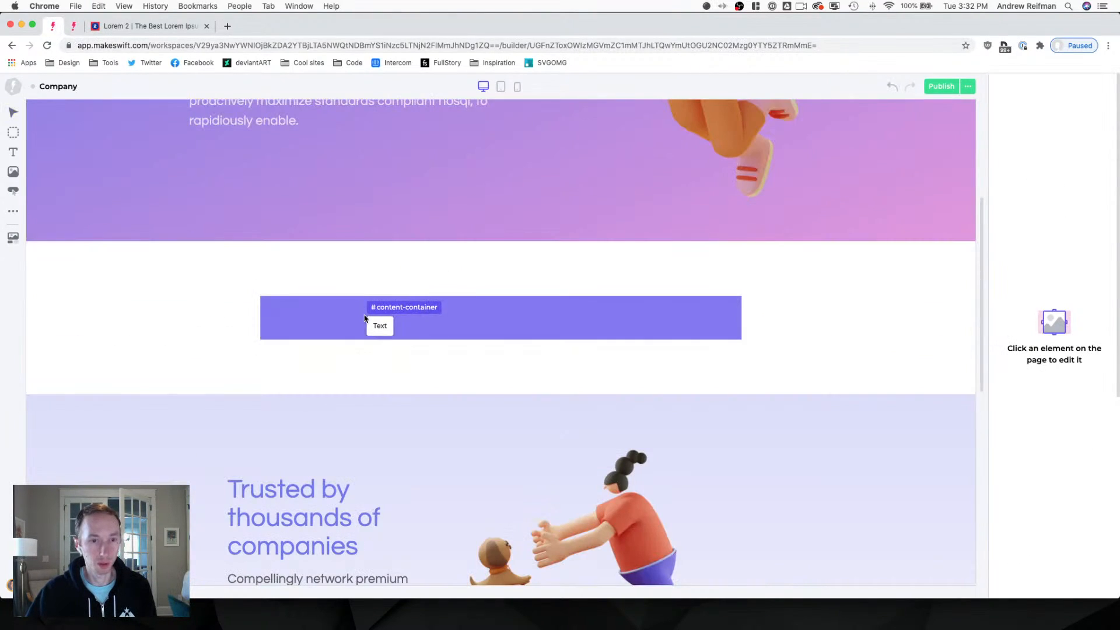
click(365, 319)
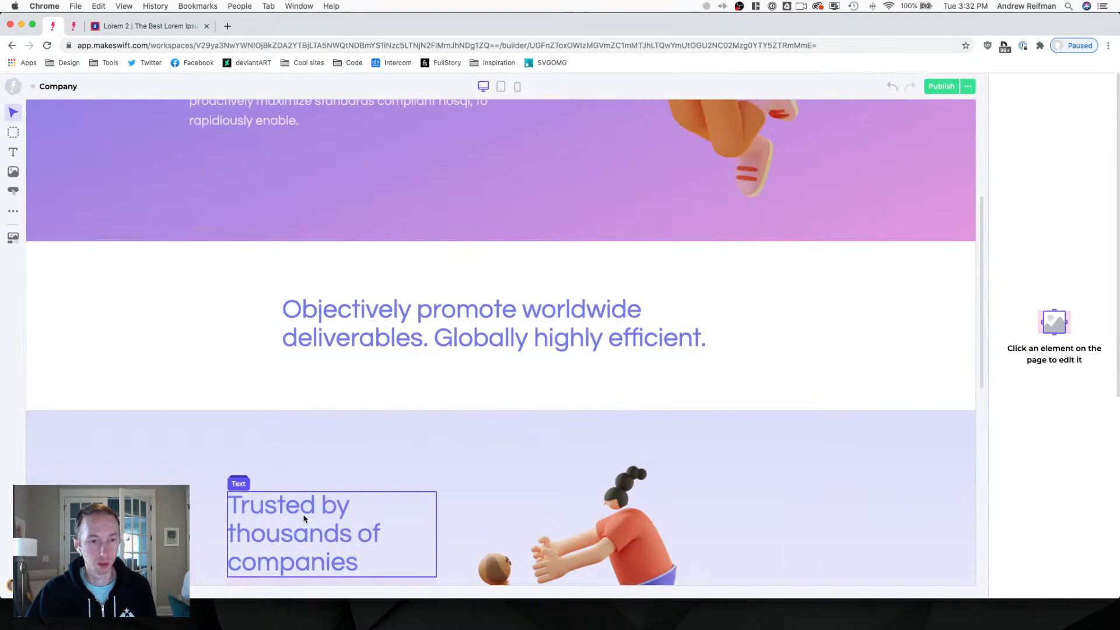
click(374, 513)
scroll(316, 391, down, 2)
click(302, 542)
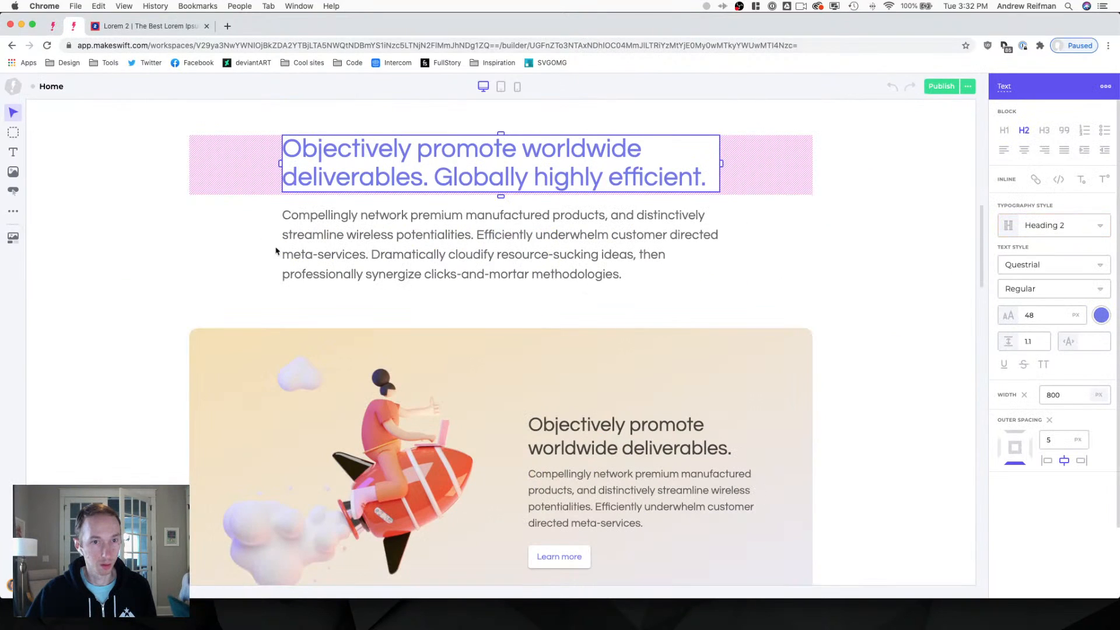
Copy the Home page's "Compellingly network premium manufactured products" paragraph and place it under the heading on the Company page.
click(295, 253)
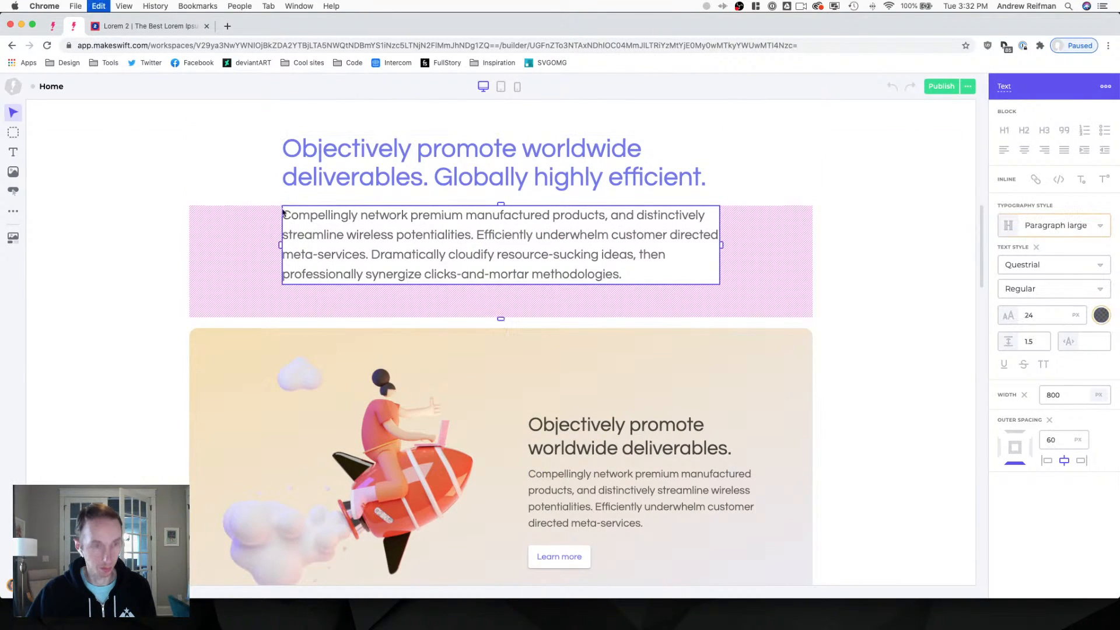
click(105, 27)
click(52, 25)
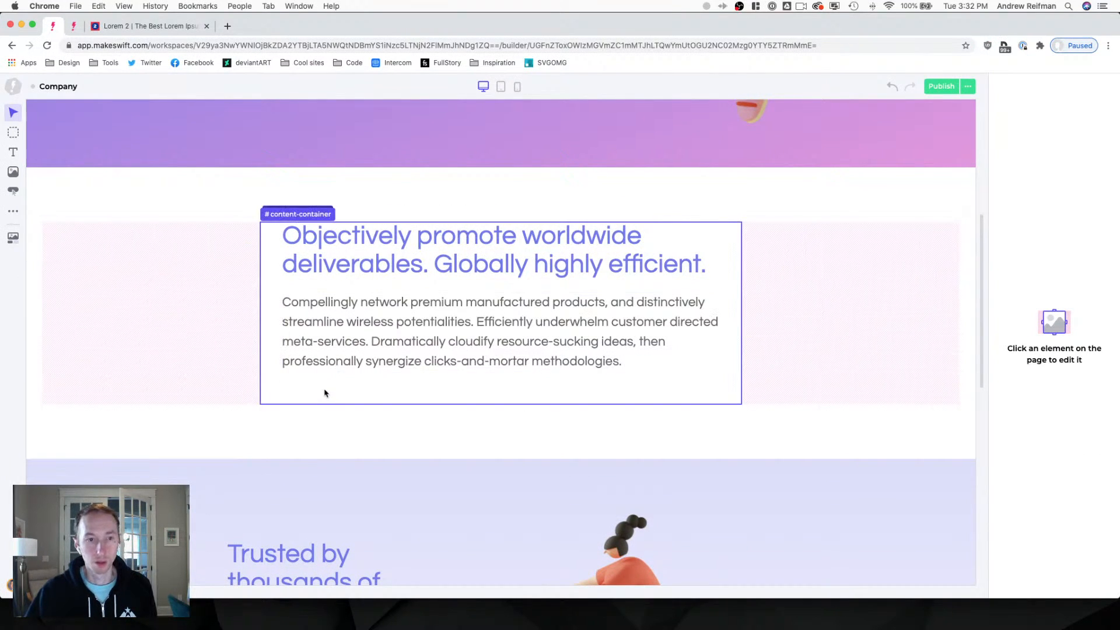
Widen the Company page's content container to 1140 px to match the Home page's features container.
click(325, 393)
drag(742, 314, 778, 317)
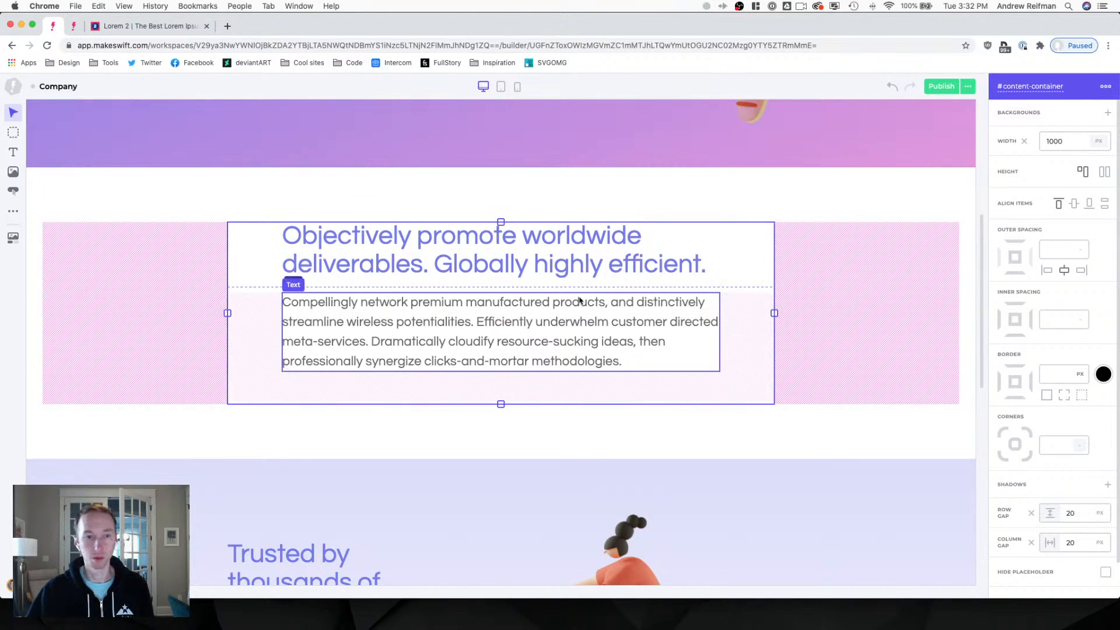
click(72, 25)
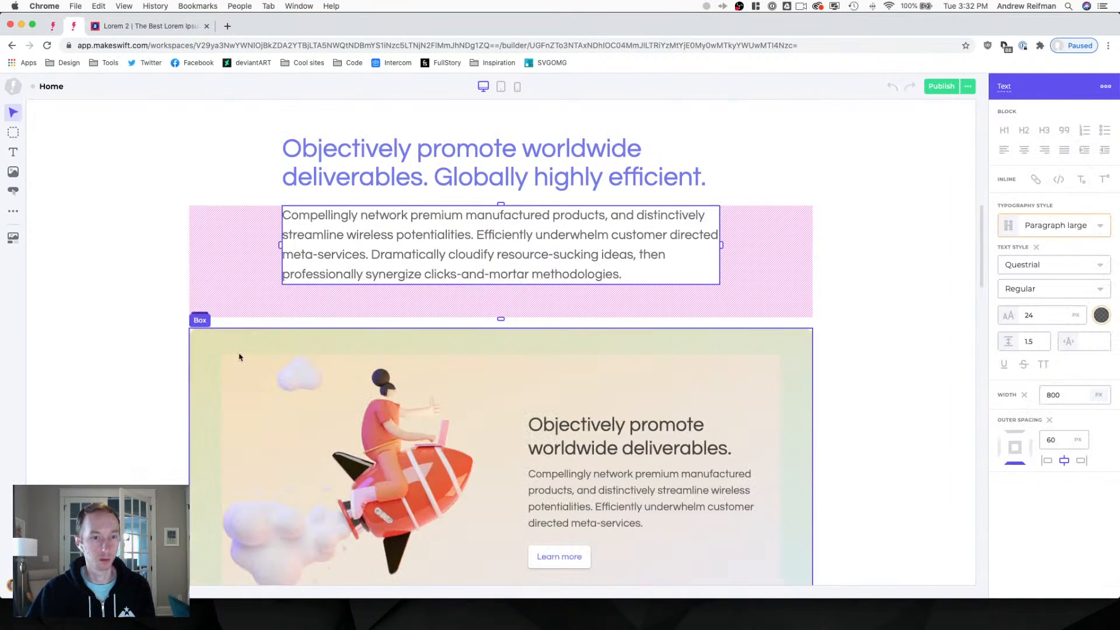
click(207, 348)
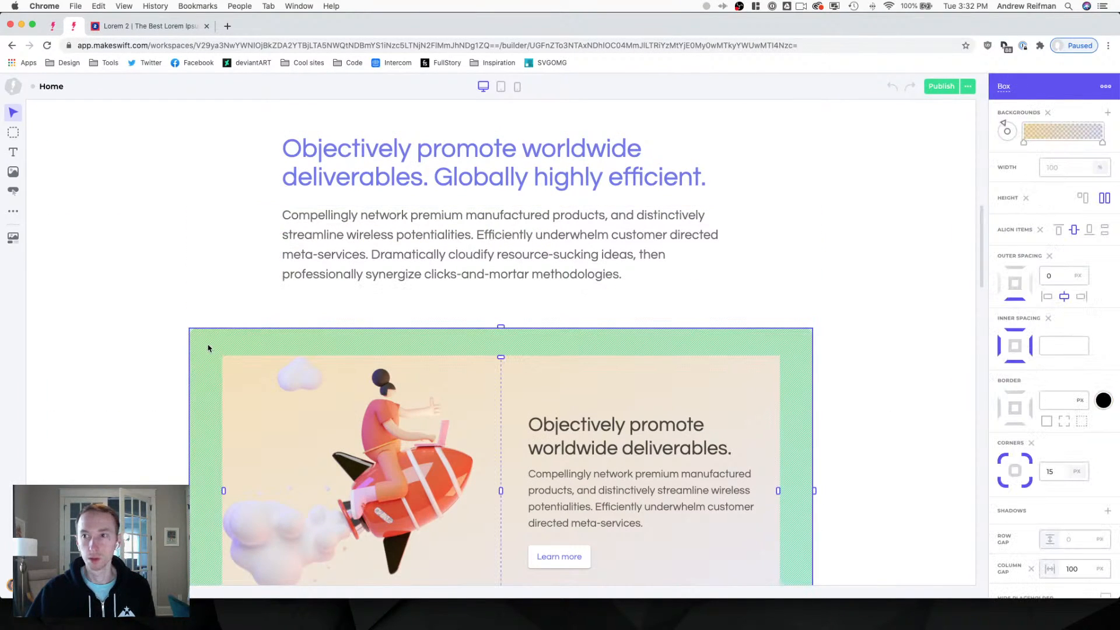
click(209, 314)
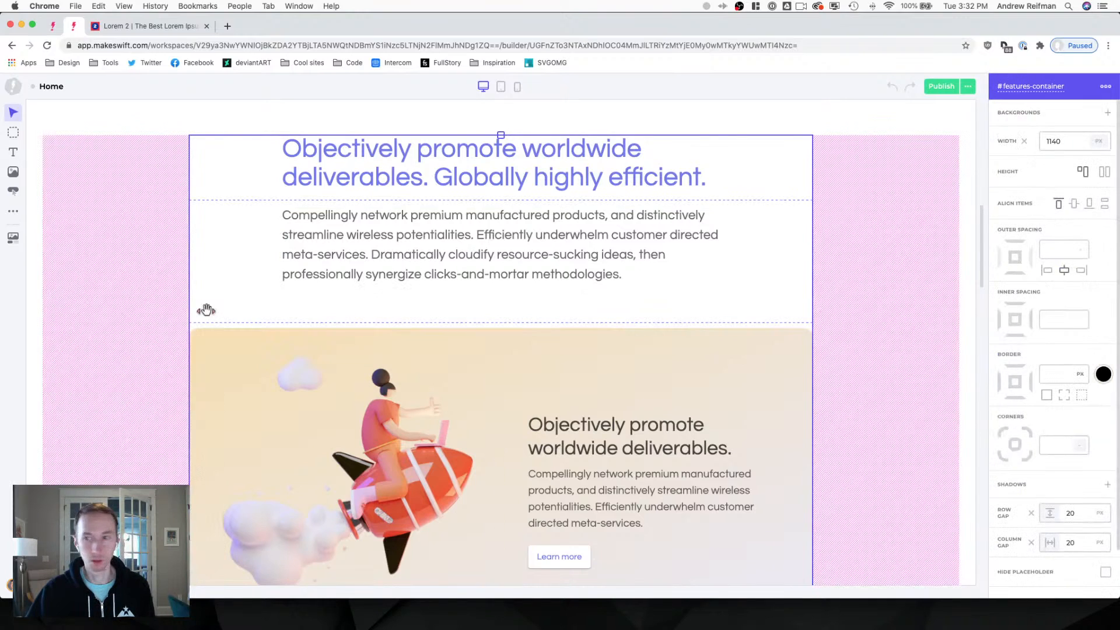
click(52, 26)
drag(778, 316, 816, 321)
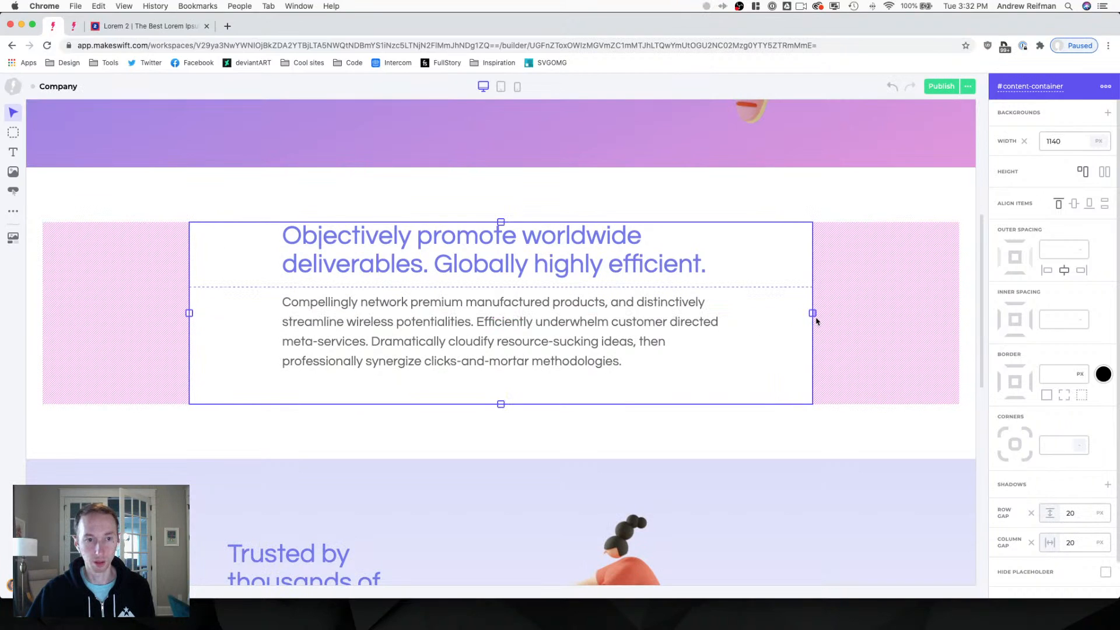
click(984, 195)
Add a box below the paragraph in the content container, name it "team" and remove its inner spacing.
key(b)
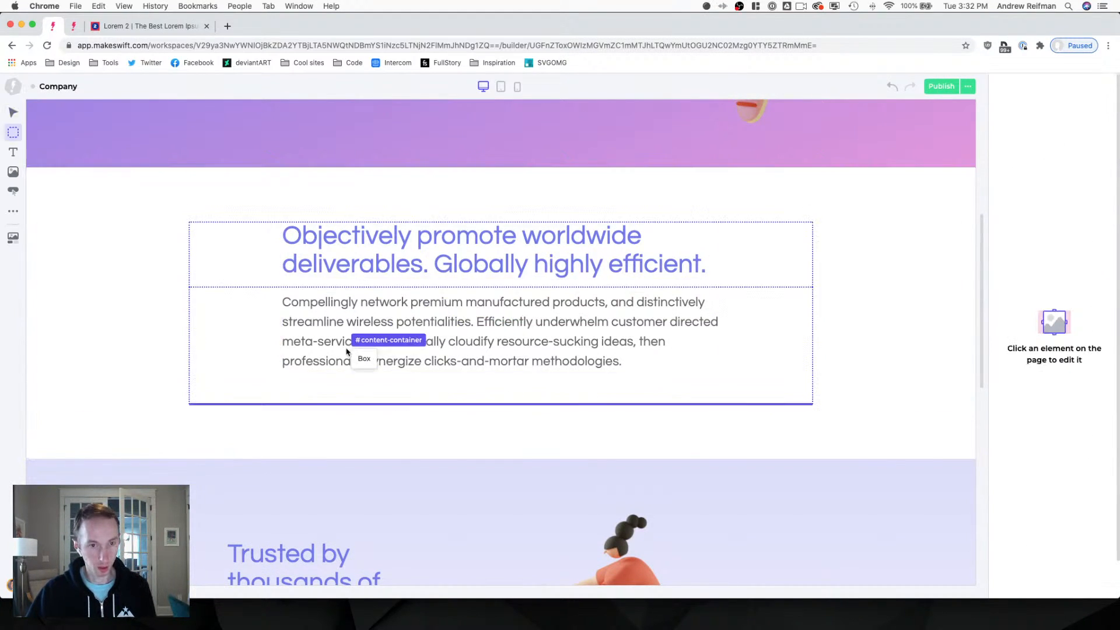
click(335, 402)
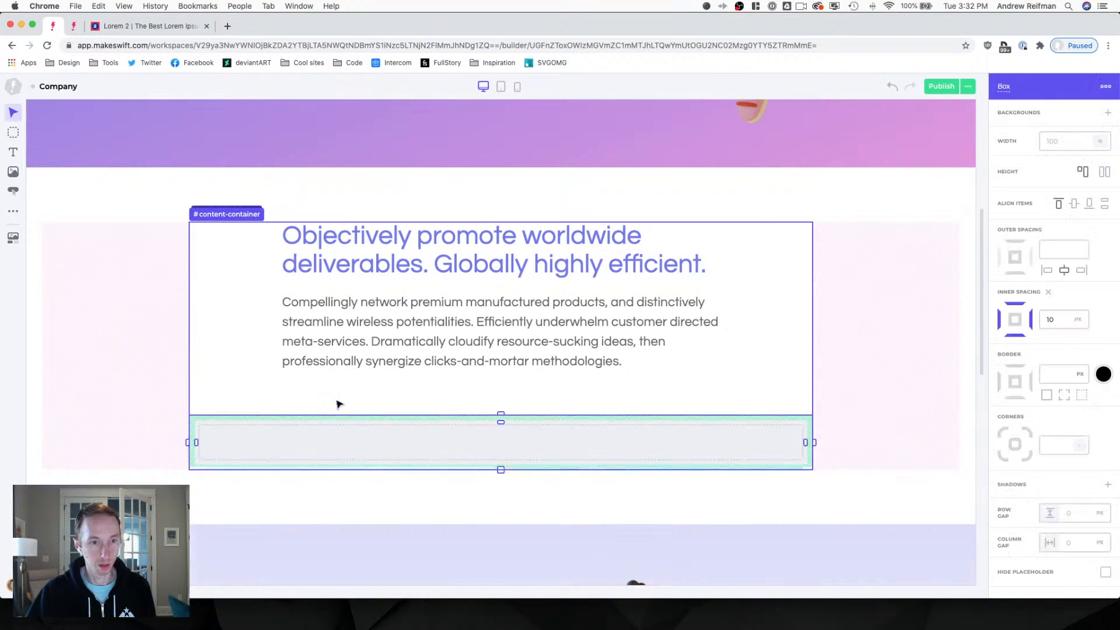
click(1003, 86)
text(team)
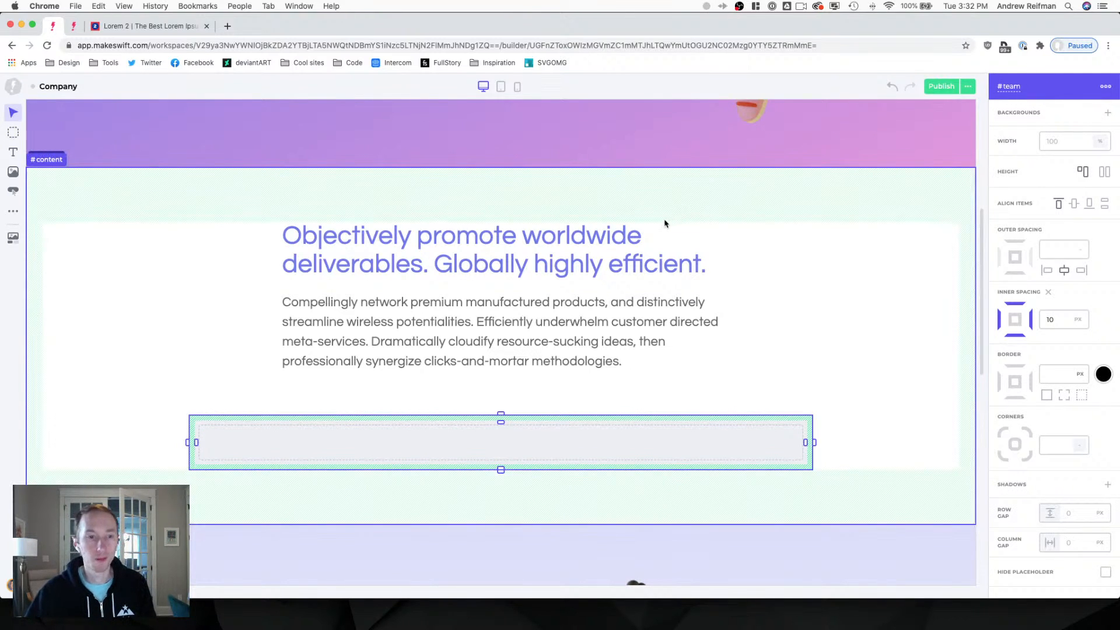
click(1048, 292)
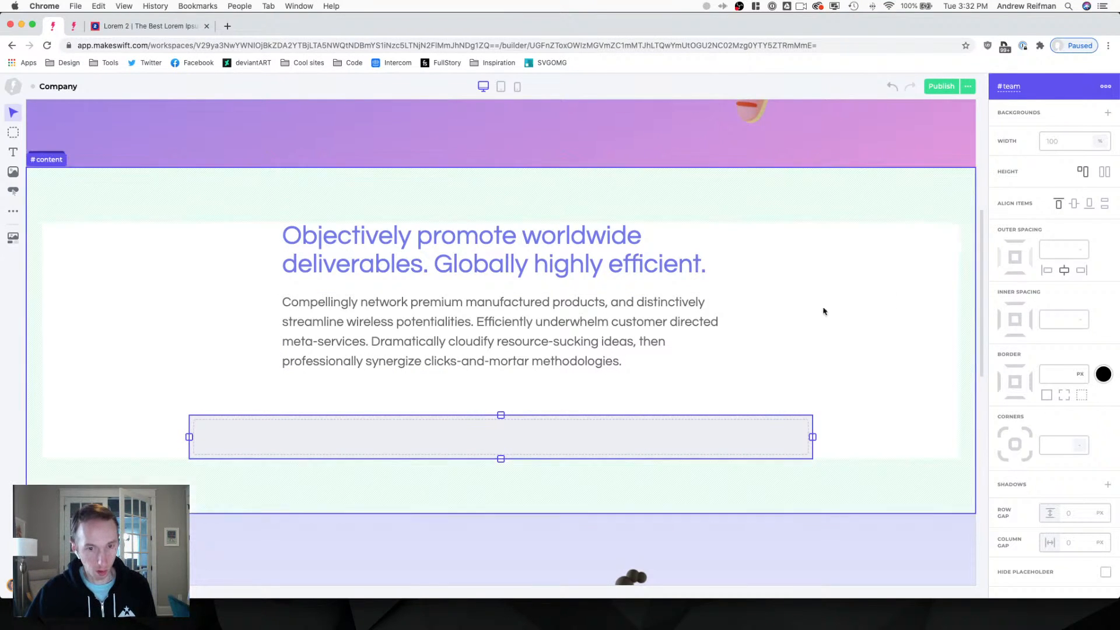
Nest a new box inside the team box and add an image background to it, opening the file chooser.
key(b)
click(500, 438)
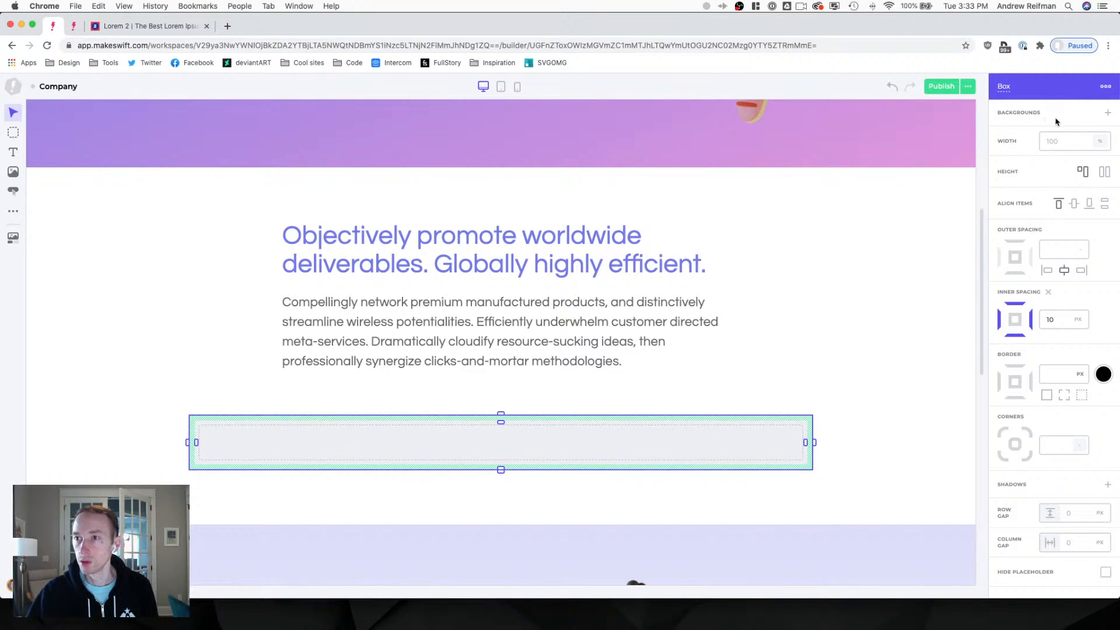
click(1107, 115)
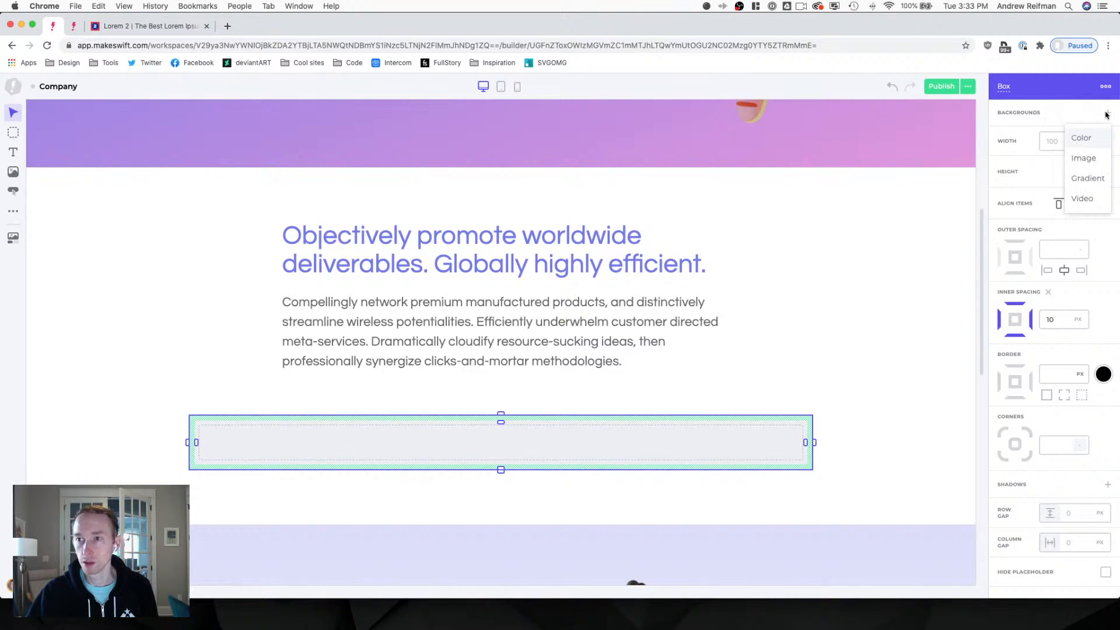
click(1085, 154)
click(210, 292)
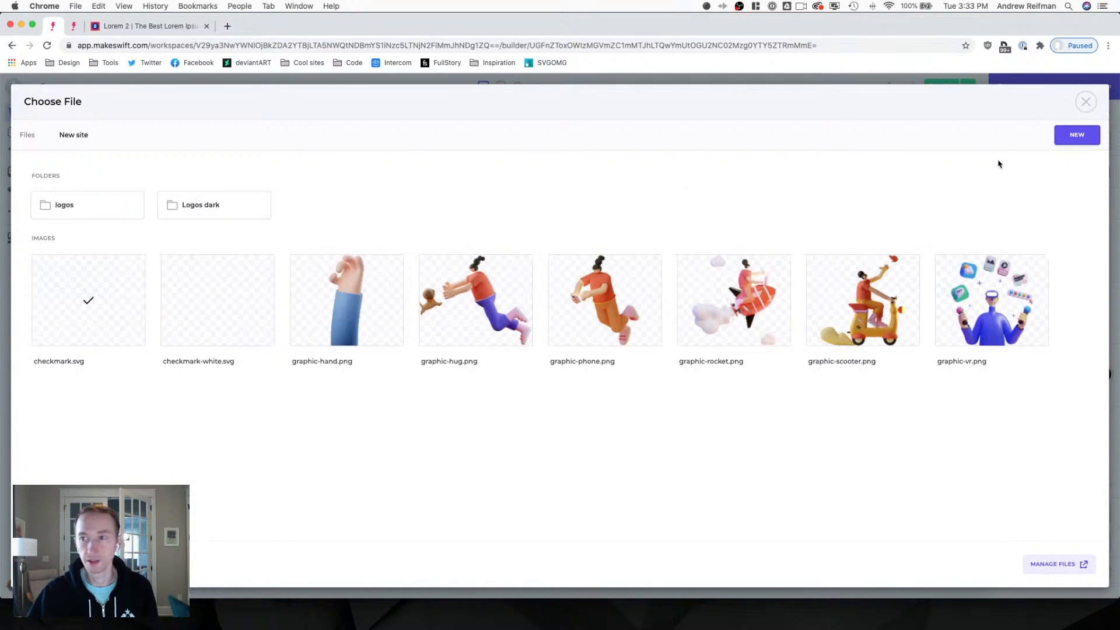
Create a folder named "Team" in the New site files and open it.
click(1074, 137)
click(1081, 184)
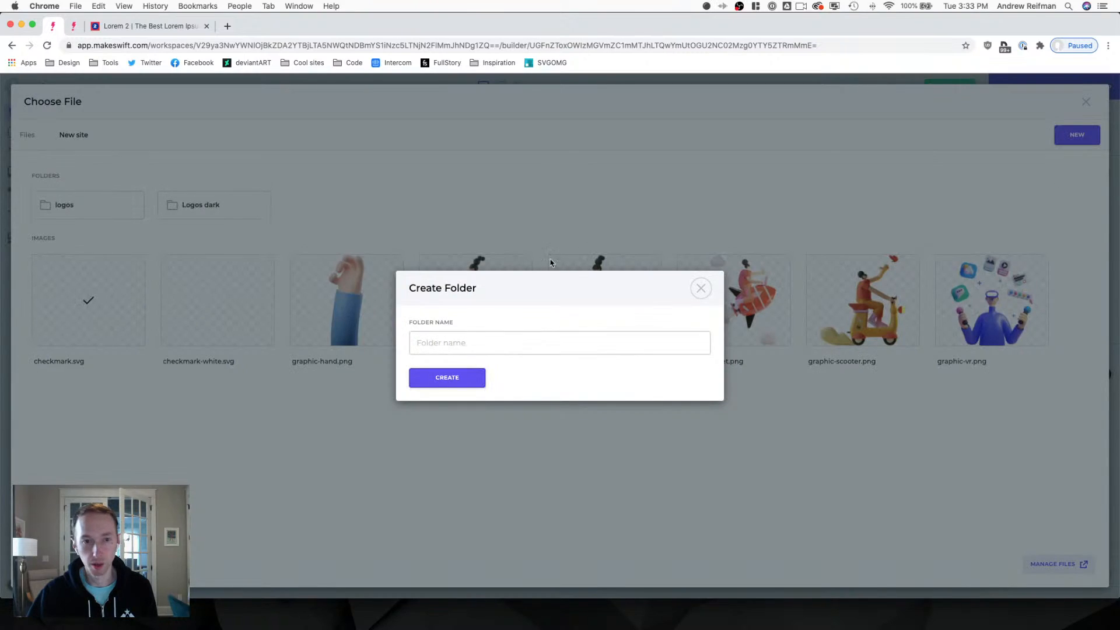
click(447, 344)
text(Team)
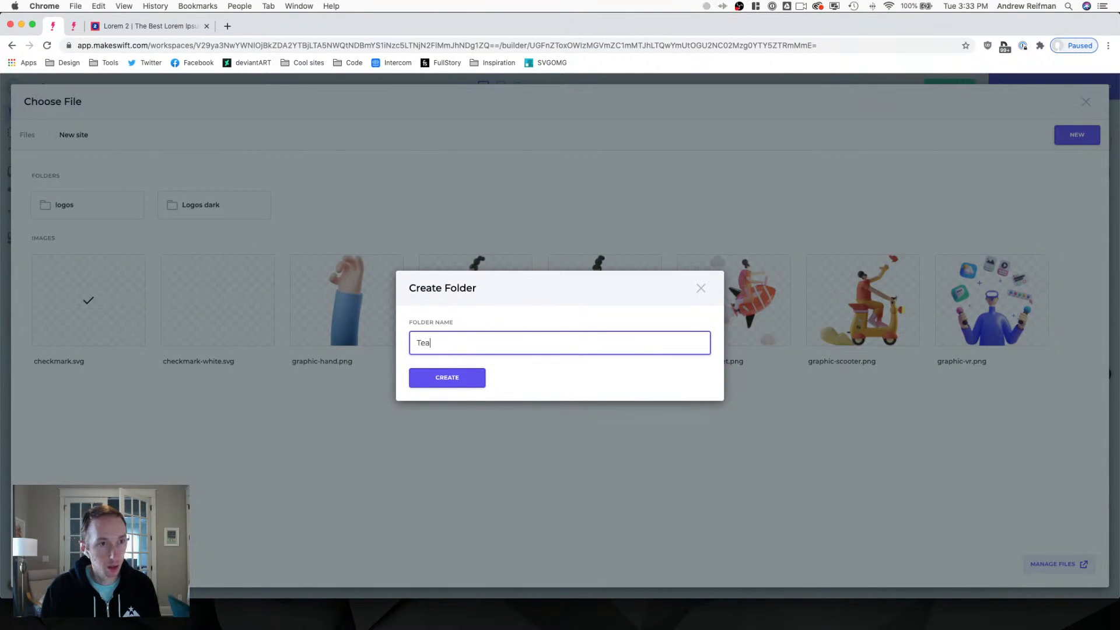
key(Return)
click(320, 211)
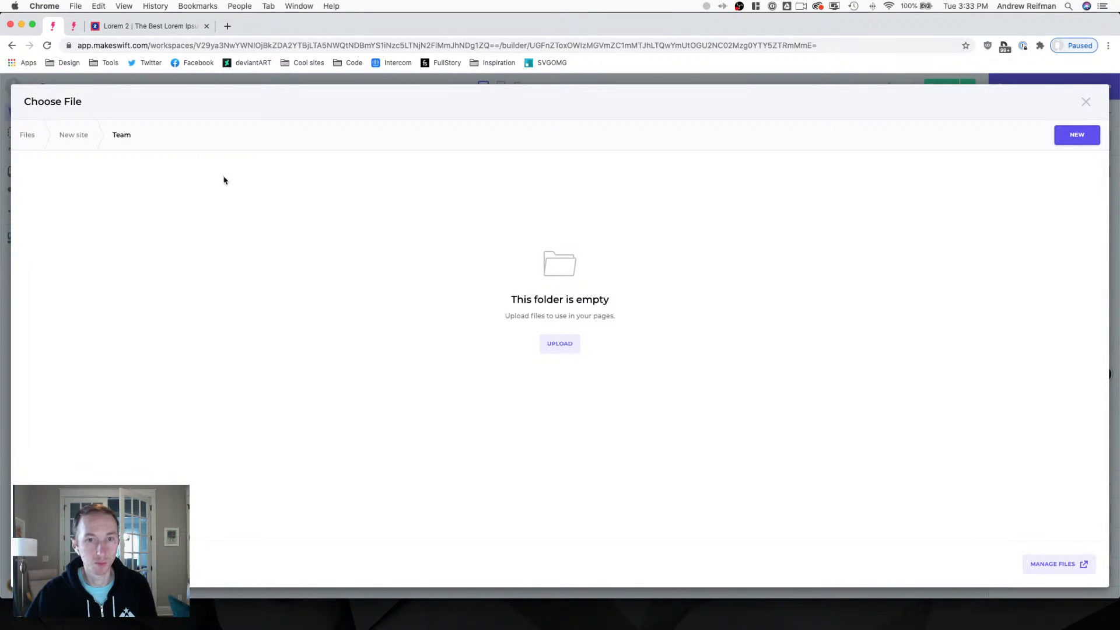
click(66, 134)
click(317, 211)
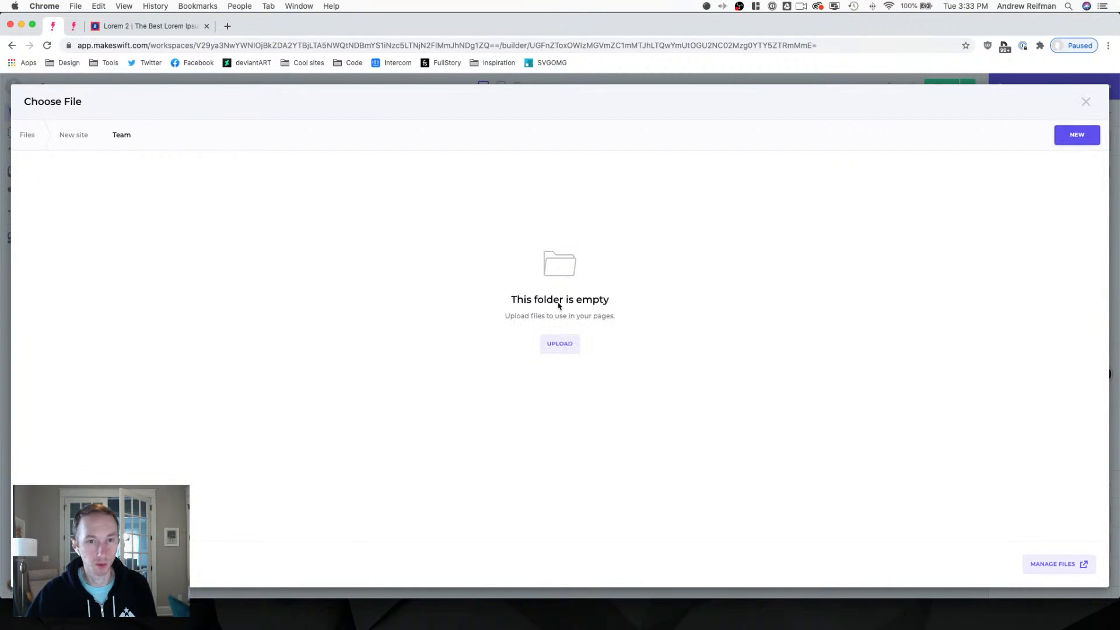
Upload team-1.jpg through team-9.jpg from the Template team photos folder and use team-1.jpg as the nested box's background.
click(553, 343)
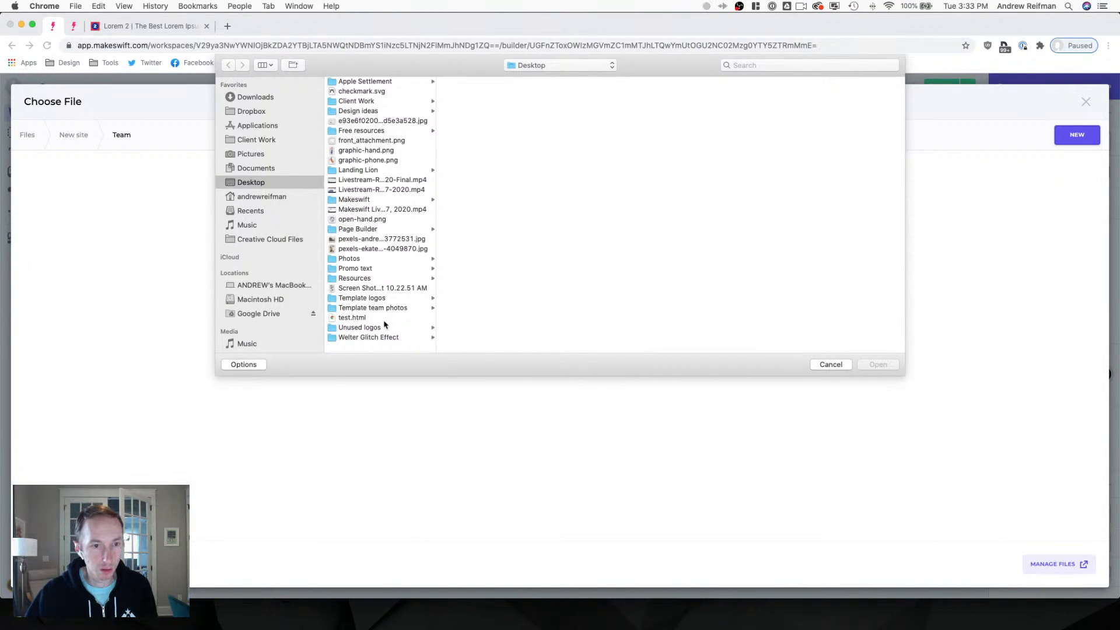
click(376, 308)
drag(460, 180, 465, 82)
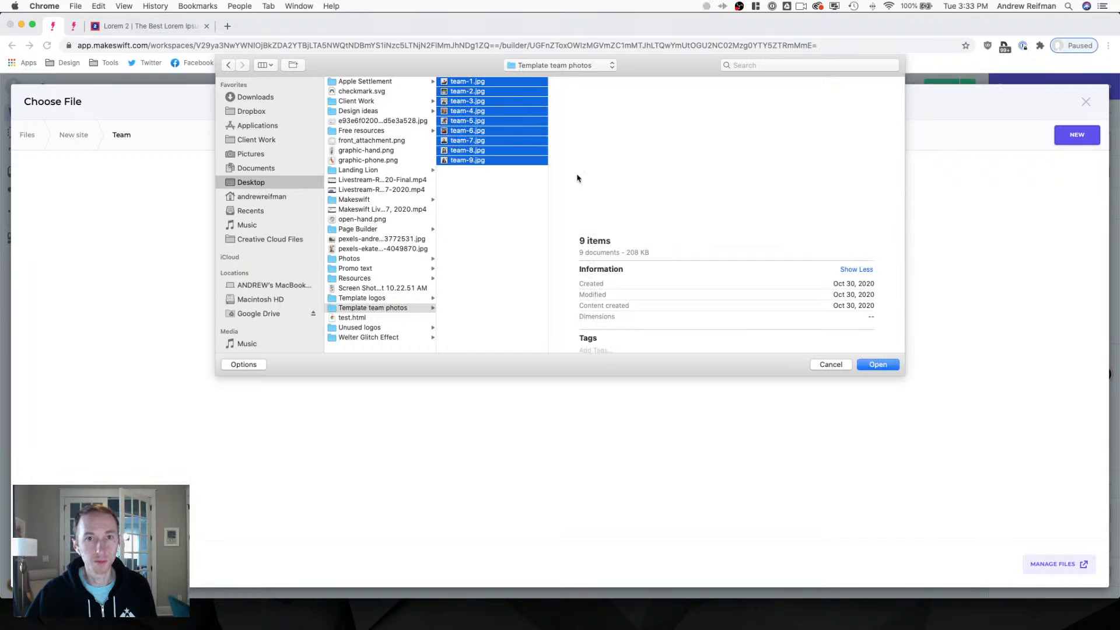
click(878, 365)
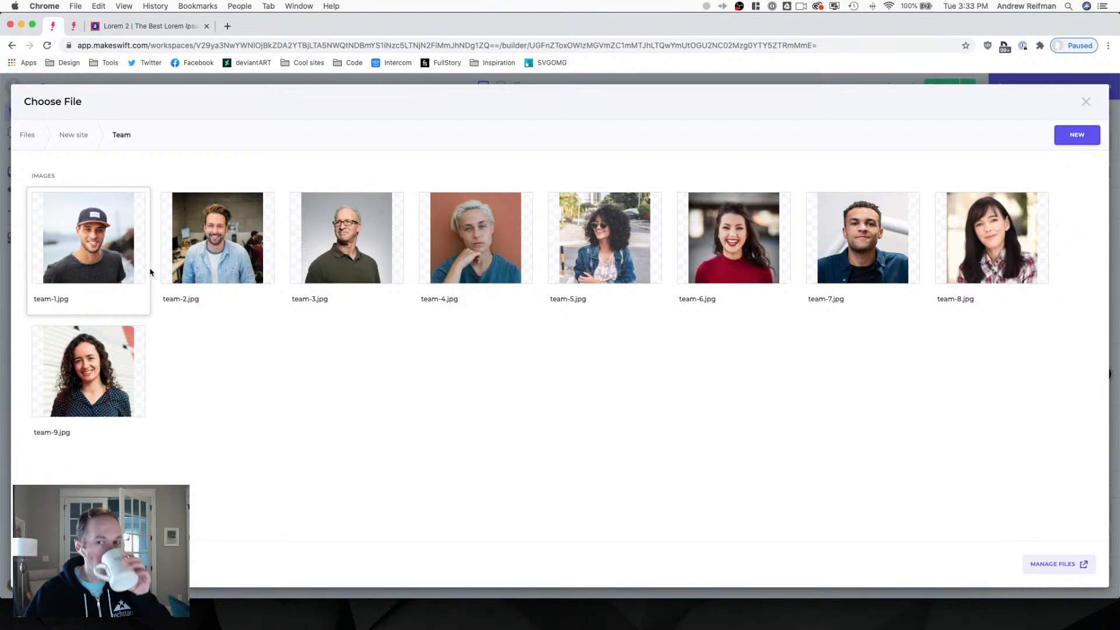
click(109, 247)
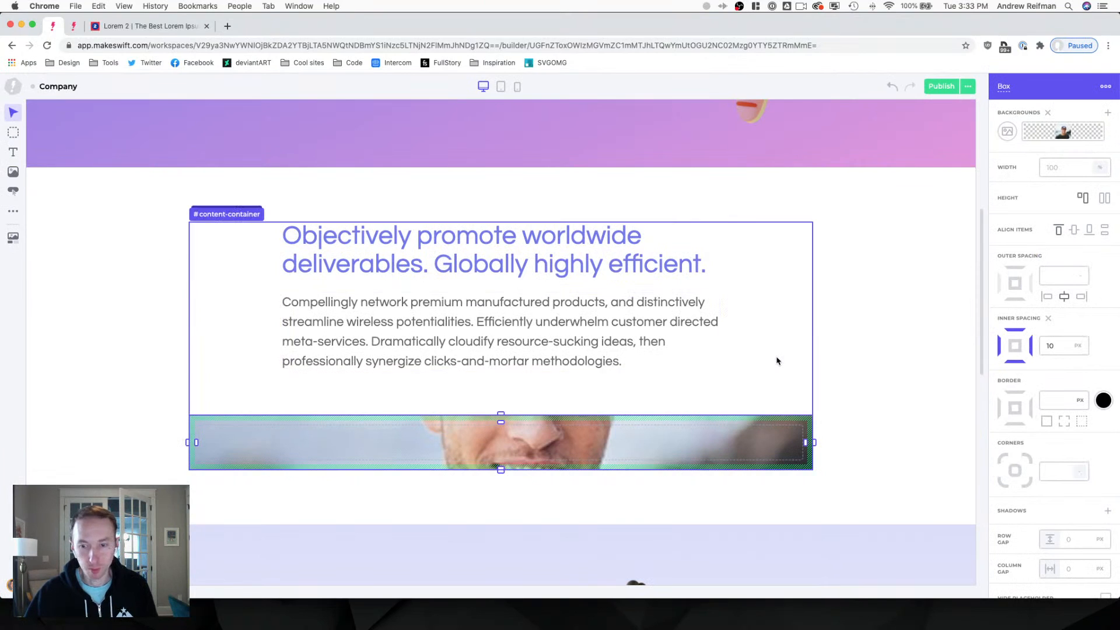
Add two more boxes beside the photo box inside the team box to form a three-column row.
key(b)
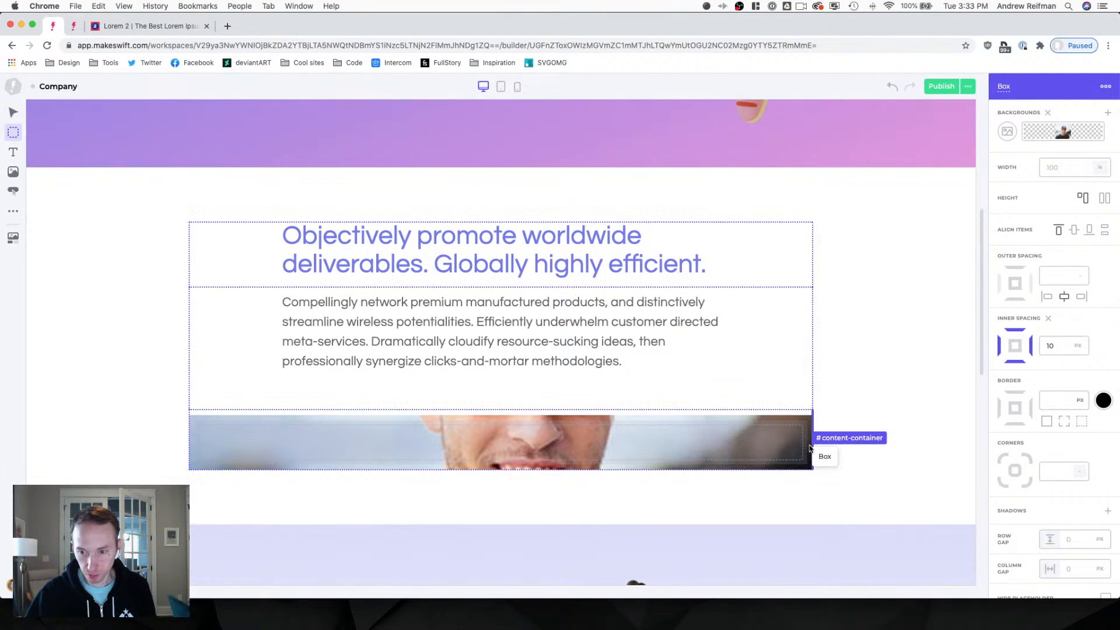
click(758, 447)
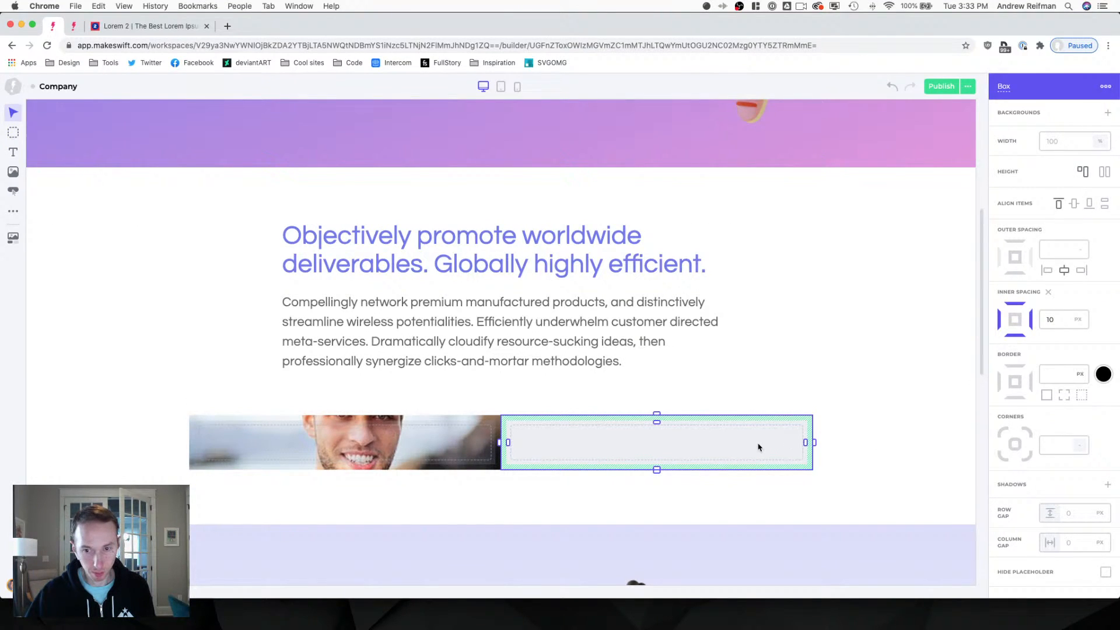
key(b)
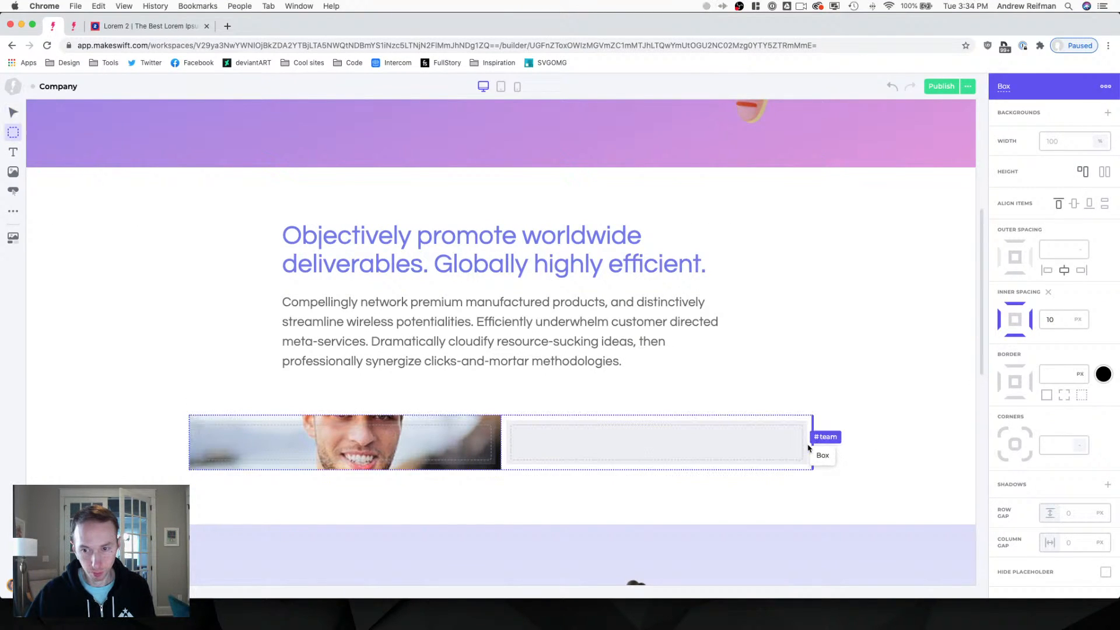
click(809, 447)
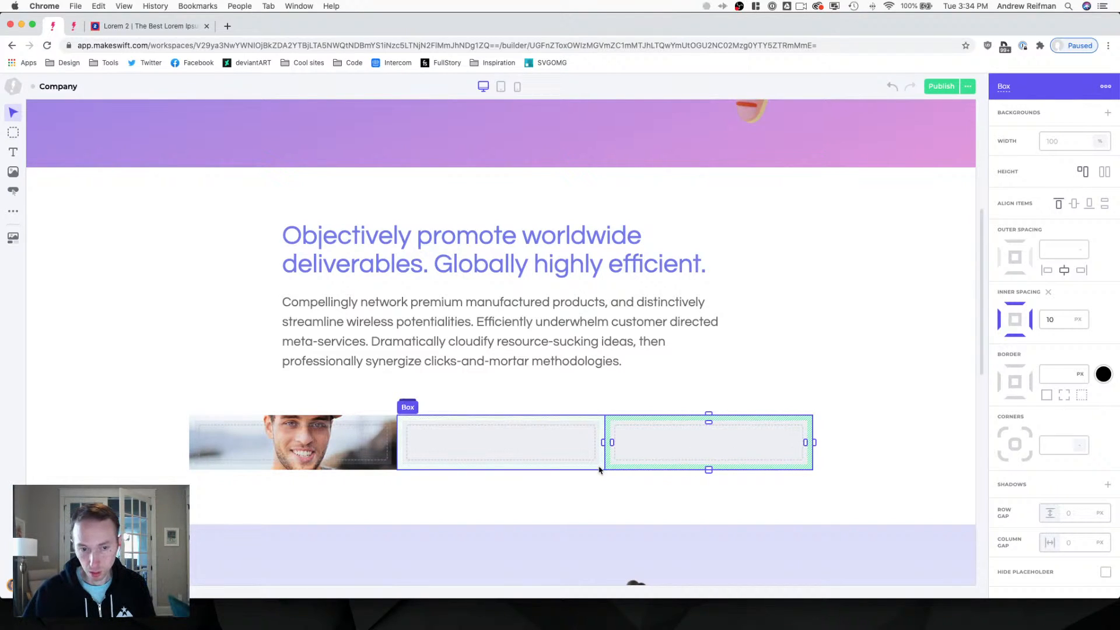
Set the team box's row gap and column gap to 20 px each.
click(413, 392)
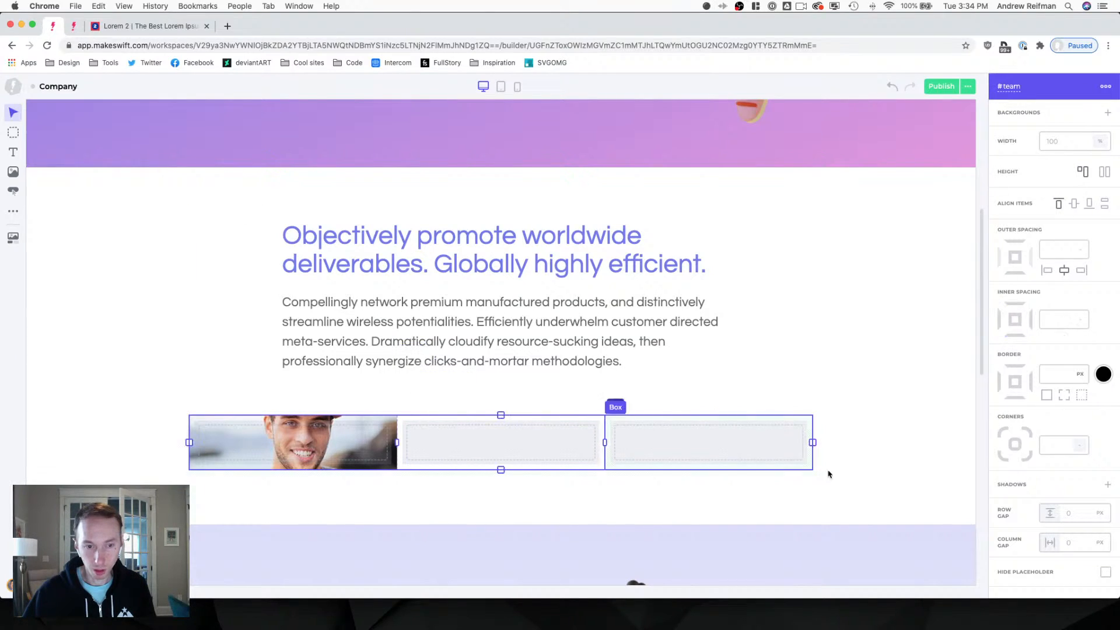
click(1070, 514)
text(20)
key(Tab)
text(20)
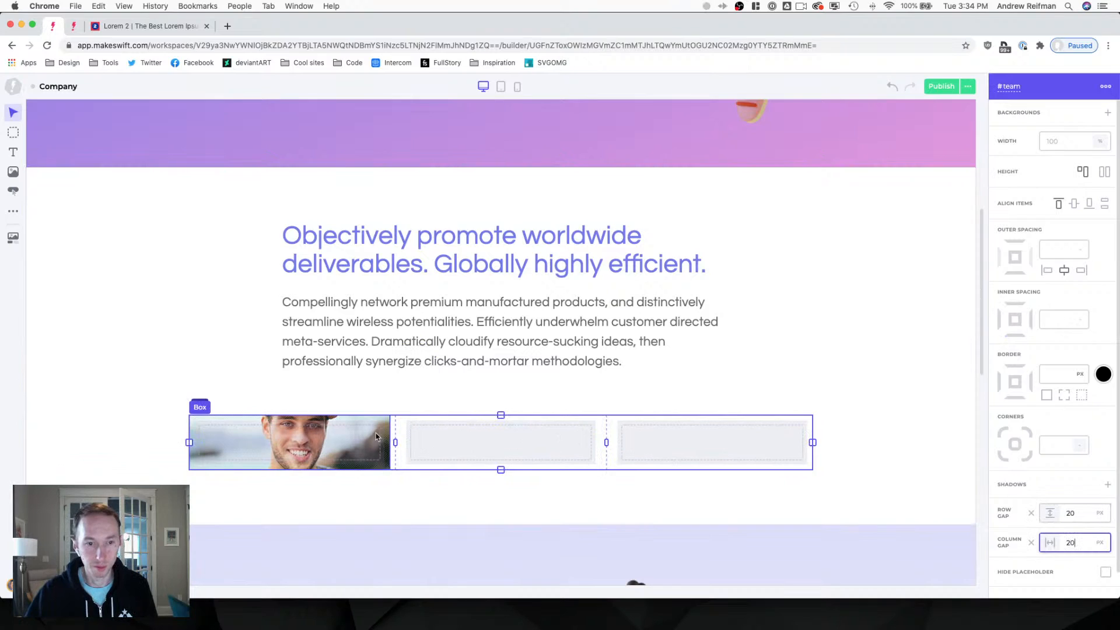
Round the corners of the photo box in the team row to 10 px.
click(376, 434)
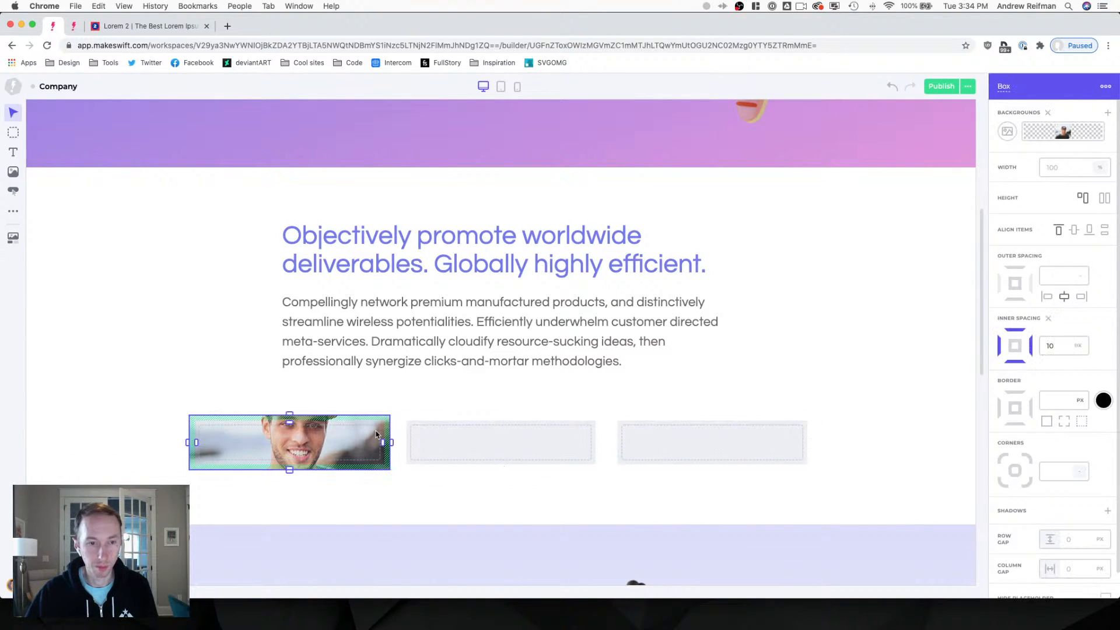
click(1057, 471)
text(10)
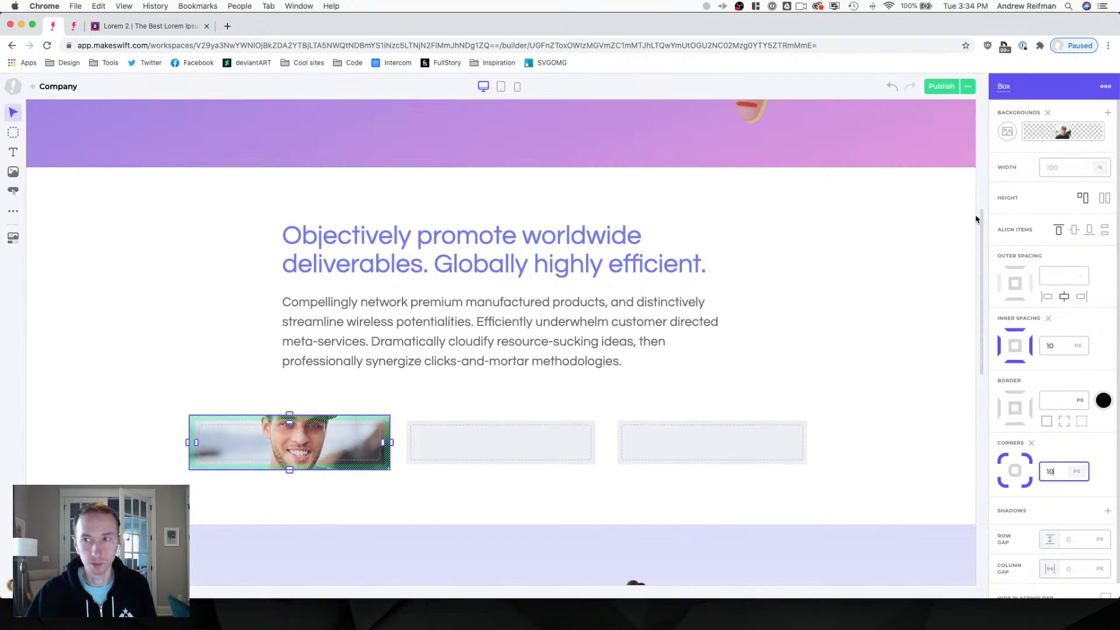
click(979, 192)
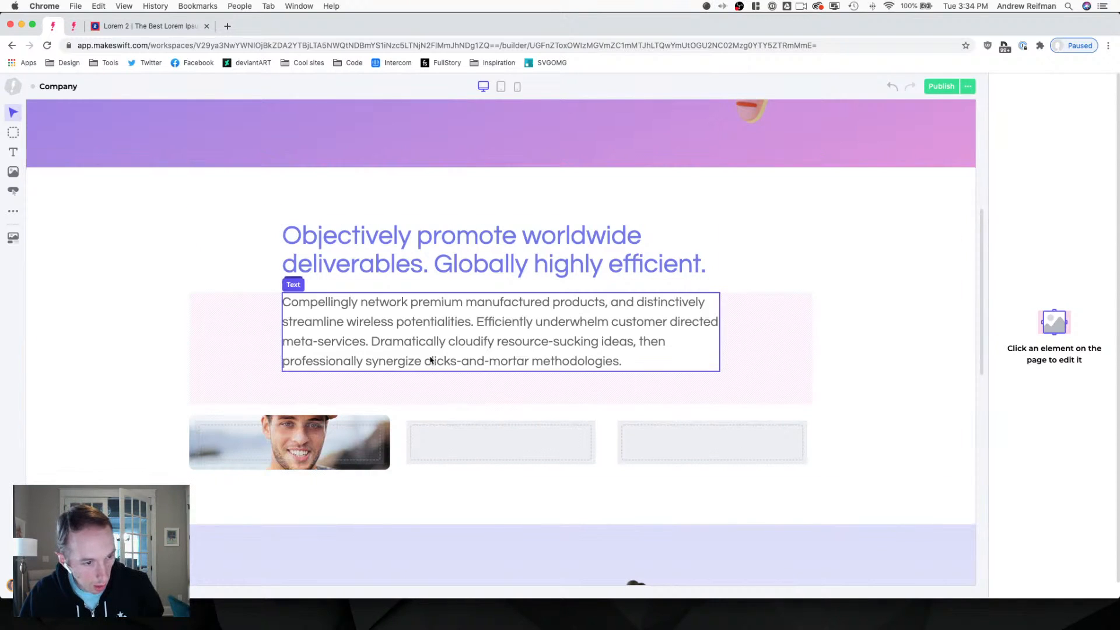
scroll(314, 443, down, 3)
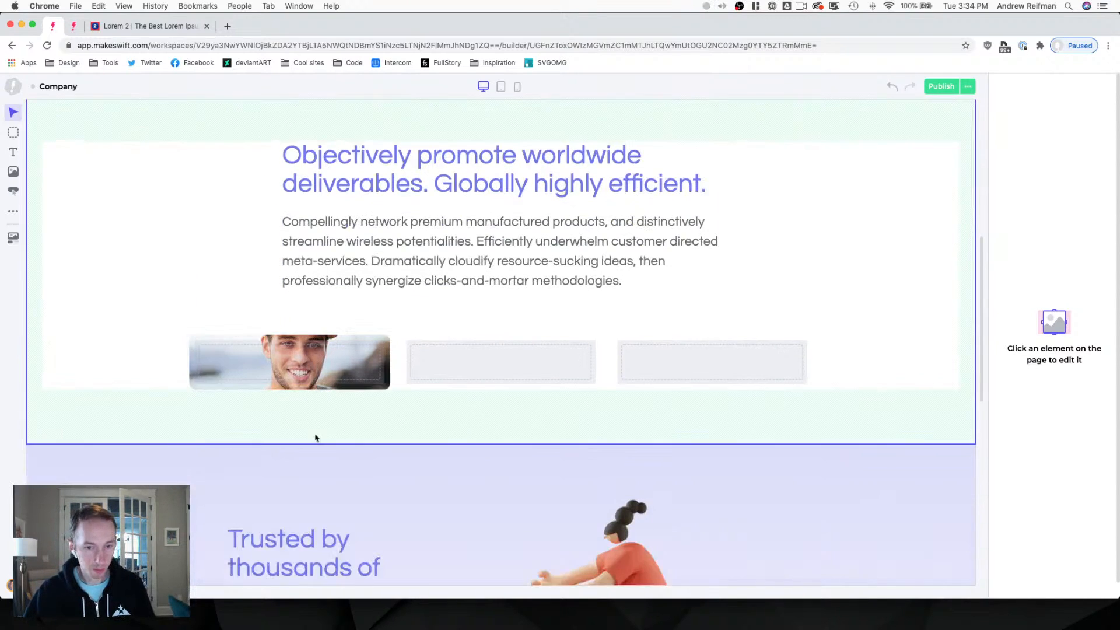
Examine the feature cards on the Home page as a layout reference and return to the Company page.
scroll(310, 426, up, 9)
scroll(295, 387, down, 6)
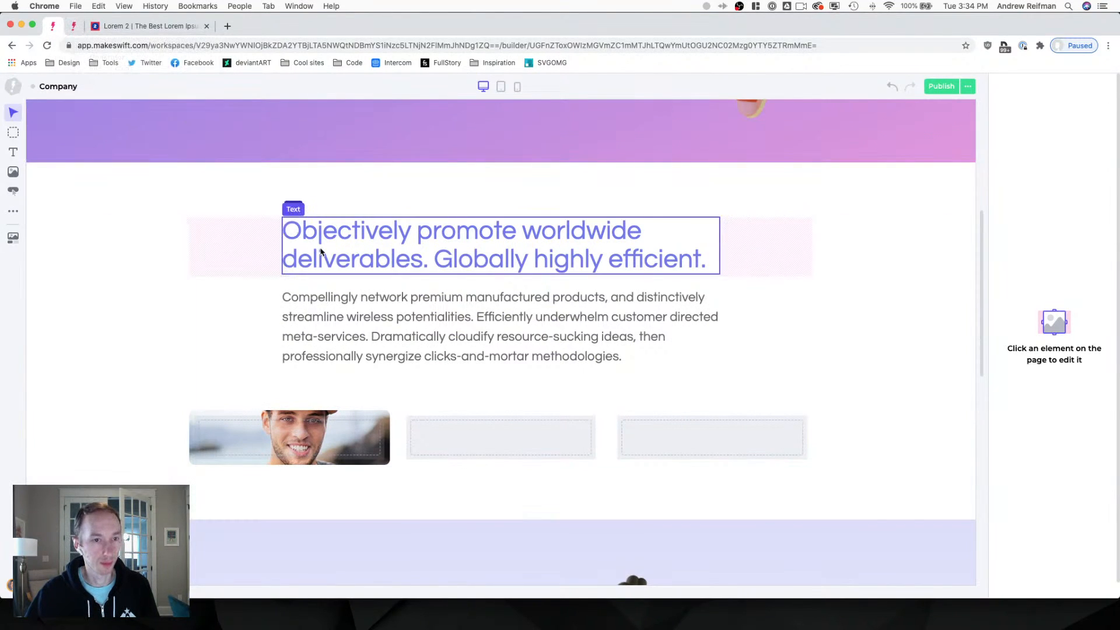
click(73, 26)
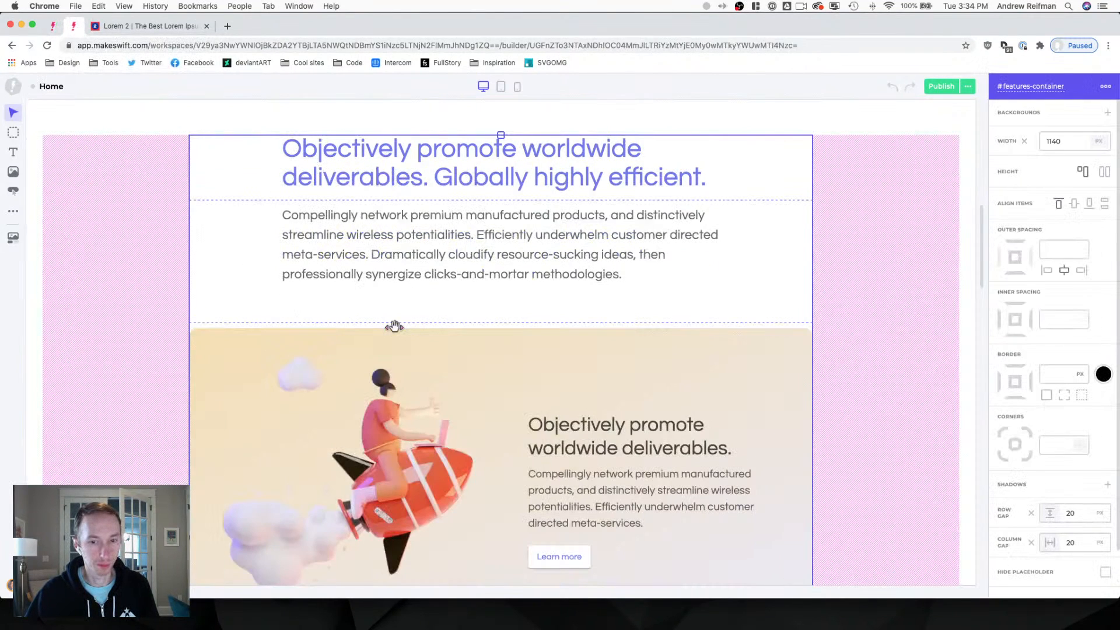
scroll(393, 325, down, 6)
scroll(396, 325, down, 6)
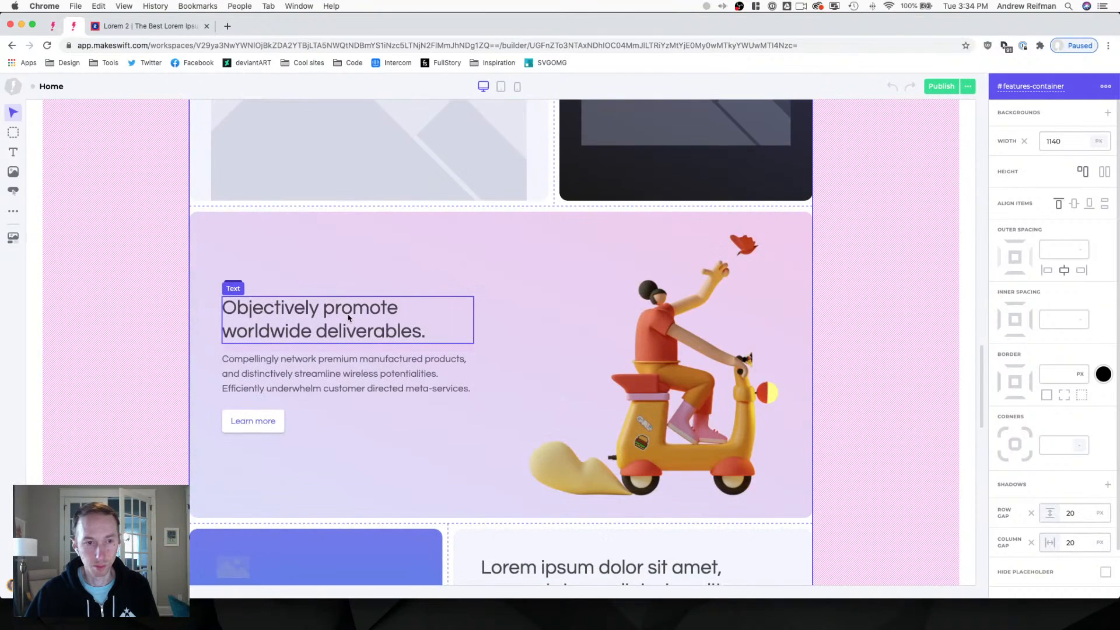
scroll(355, 327, up, 10)
click(53, 25)
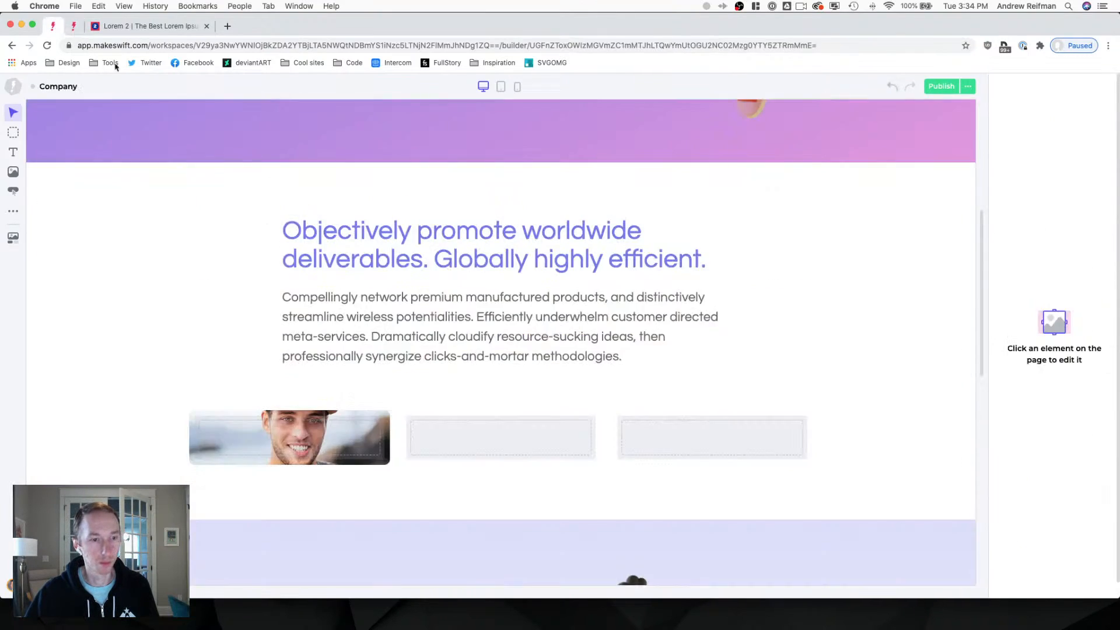
Add a text element inside the team photo box, styled as Heading 5 and colored white at full opacity.
key(t)
click(286, 445)
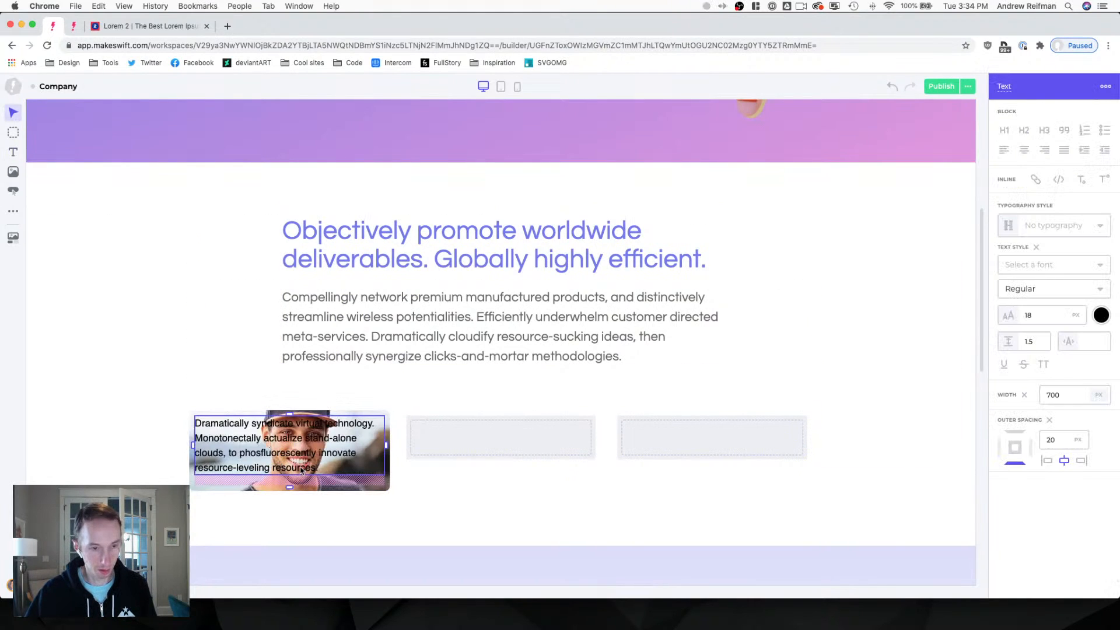
click(1038, 226)
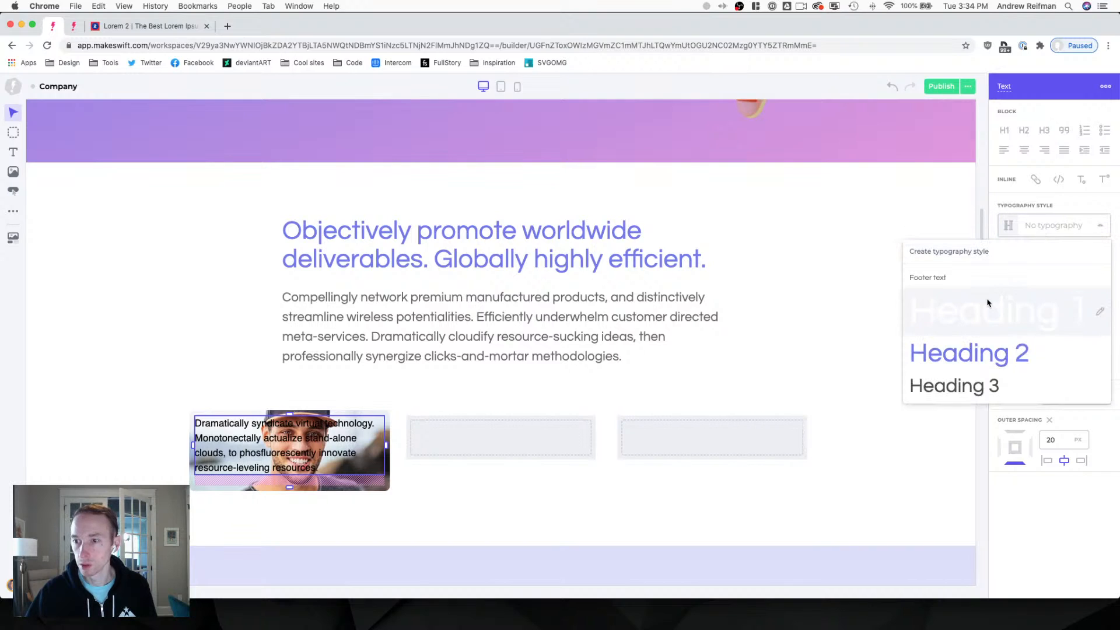
scroll(989, 303, down, 3)
click(957, 330)
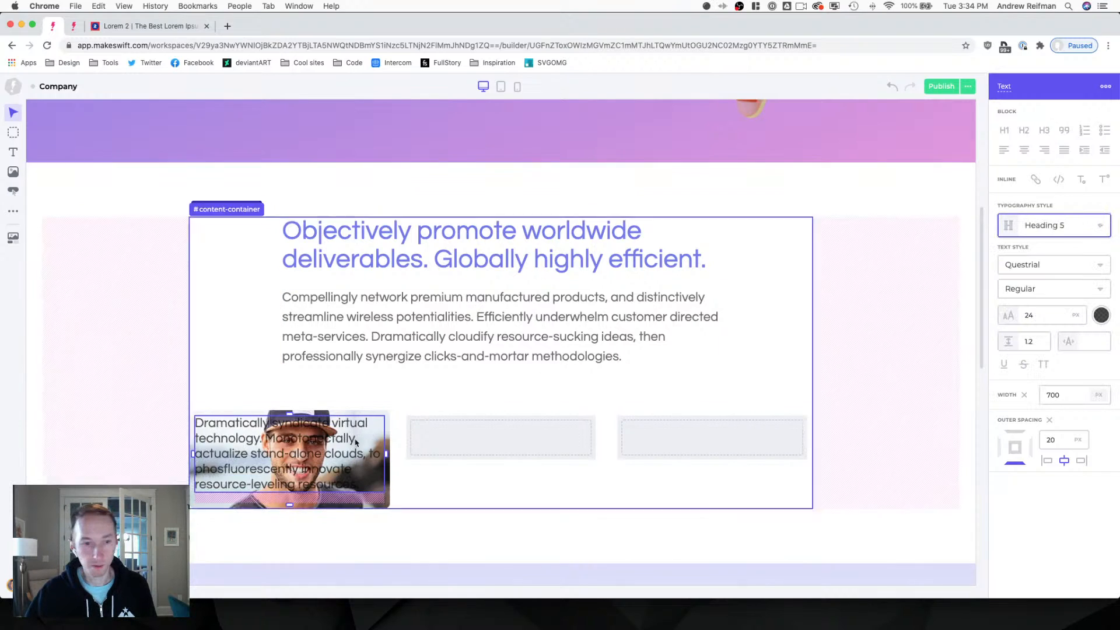
click(1101, 315)
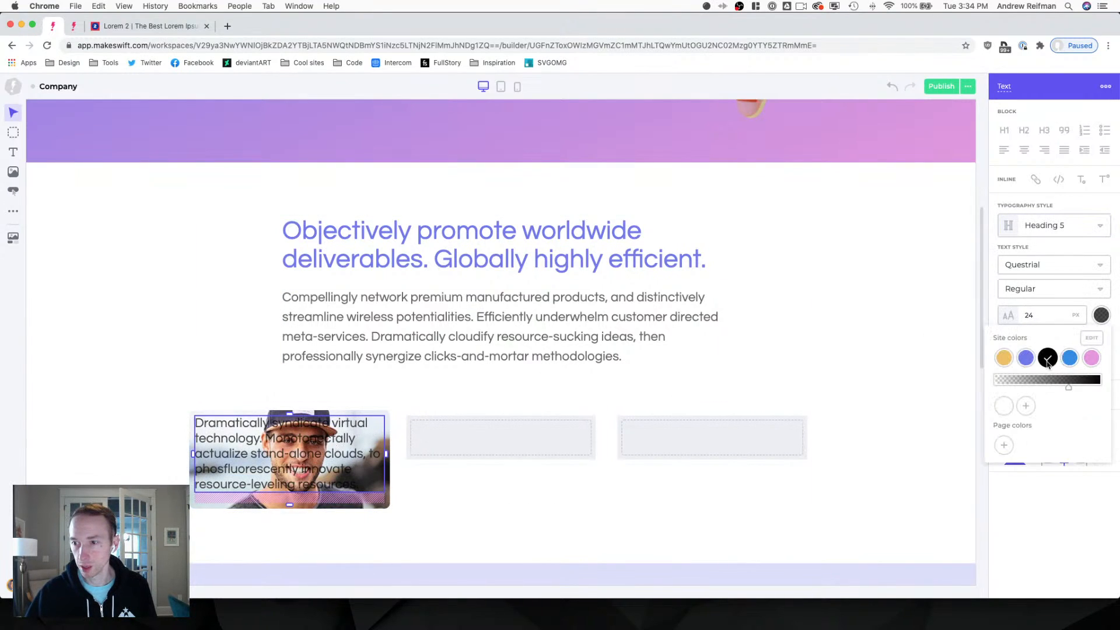
click(1005, 408)
drag(1069, 411, 1102, 410)
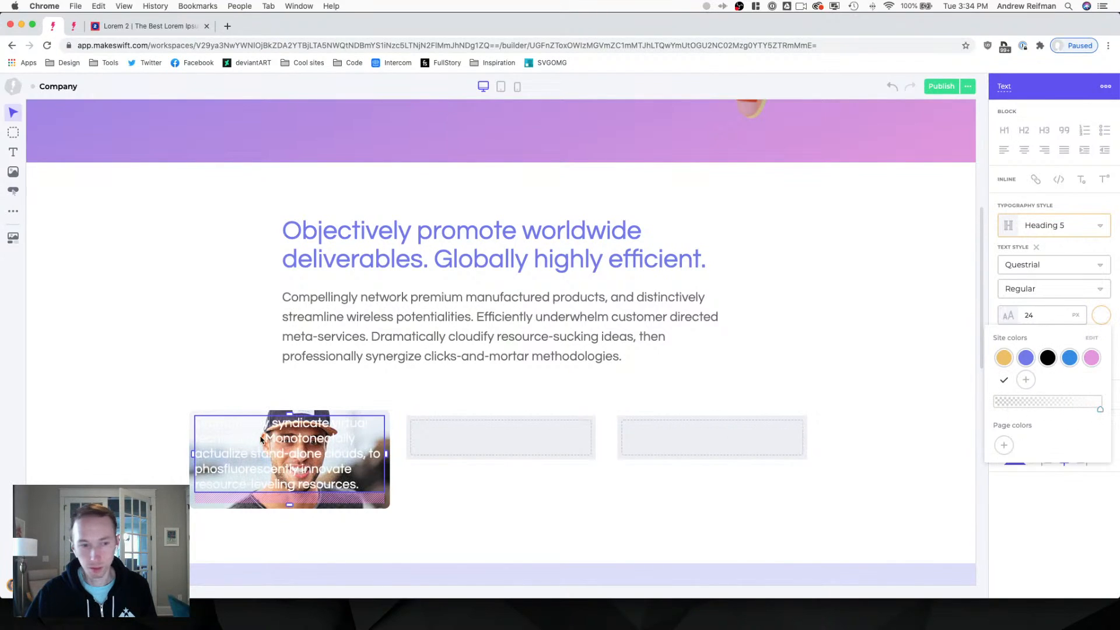
Replace the placeholder text in the photo box with the team member's full name.
click(254, 456)
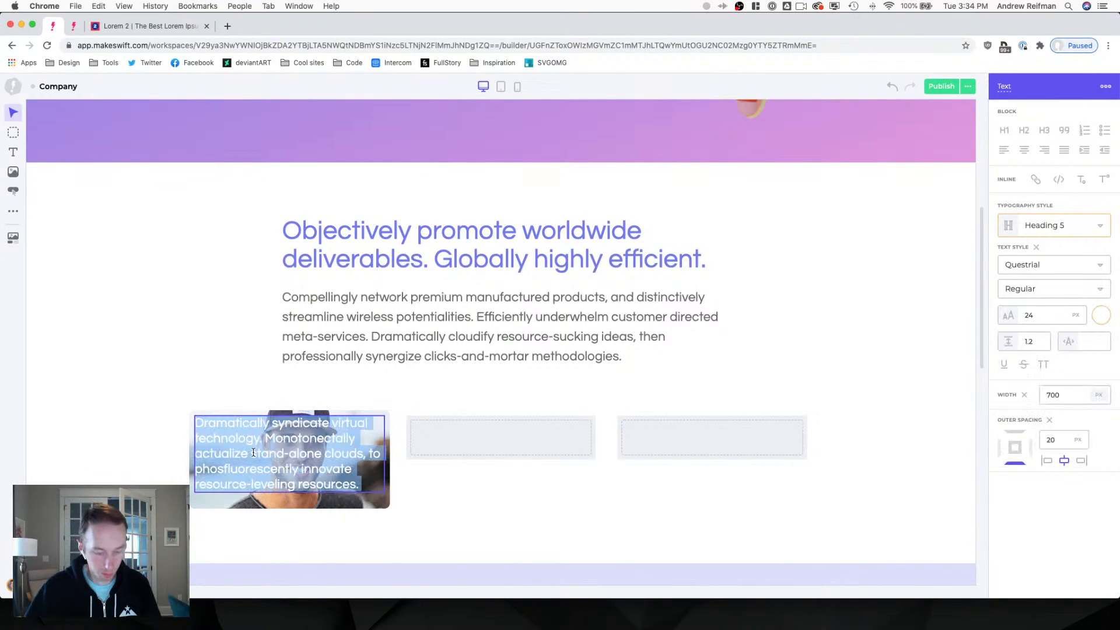
text(Rober)
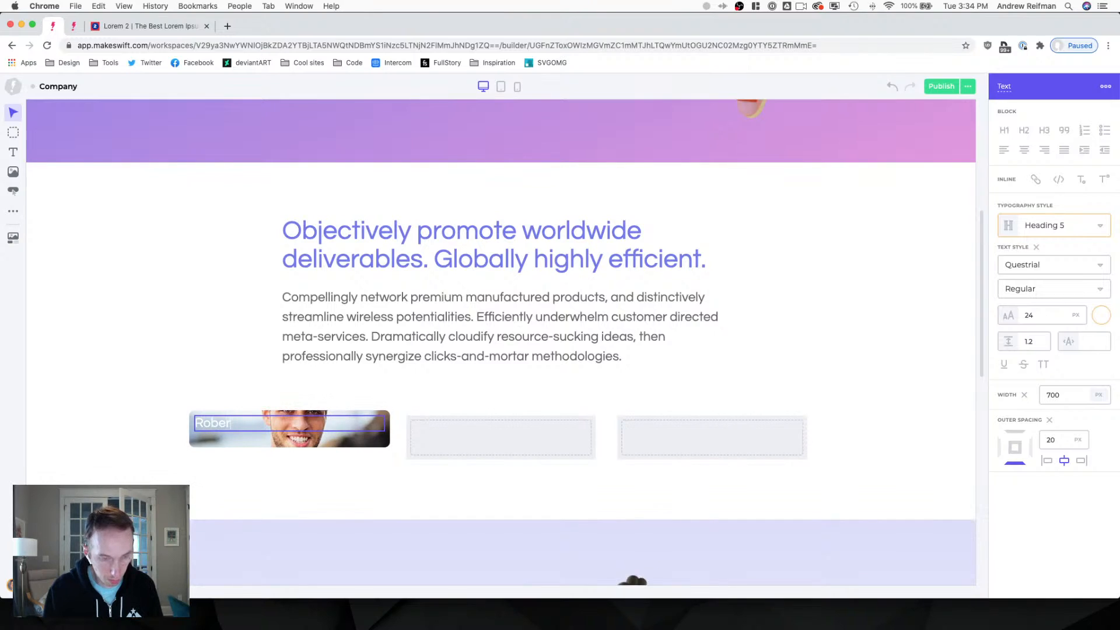
text(t Smith)
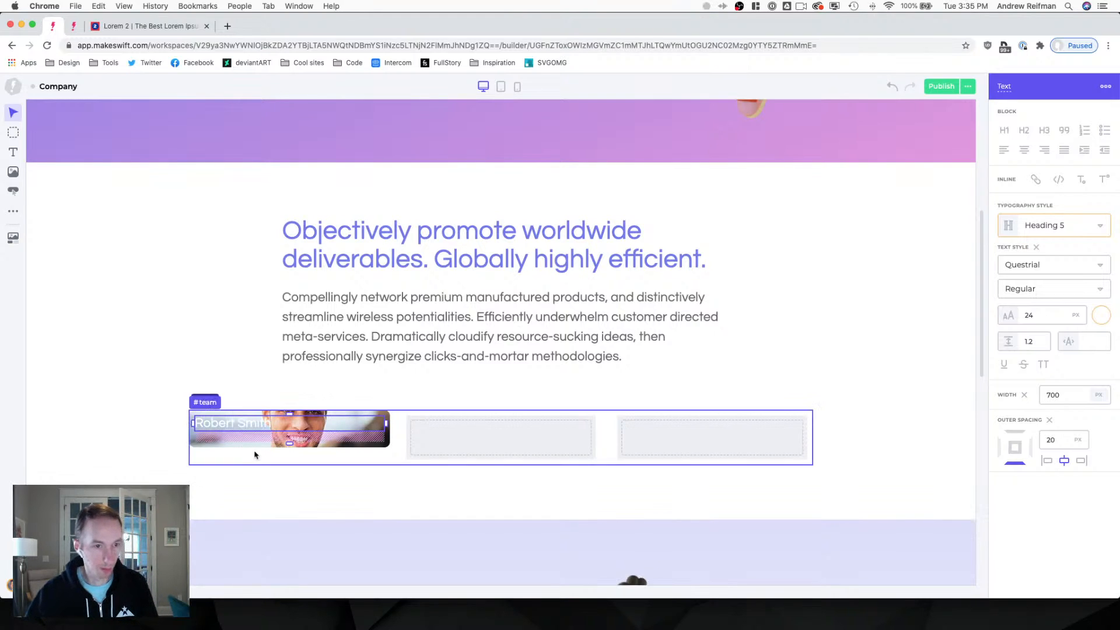
Set the name text's bottom spacing to 5 px and duplicate it below as a "Design" line with 0 px bottom spacing.
mouse_move(290, 445)
mouse_down()
mouse_move(275, 434)
mouse_move(288, 453)
mouse_up()
key(super+d)
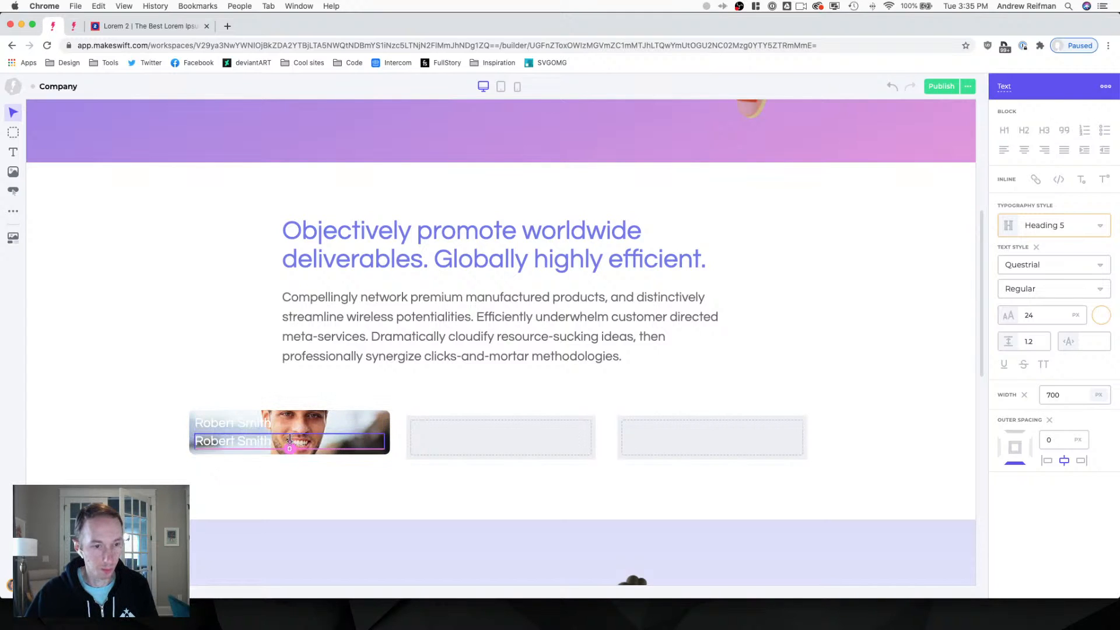
triple_click(253, 440)
text(Design)
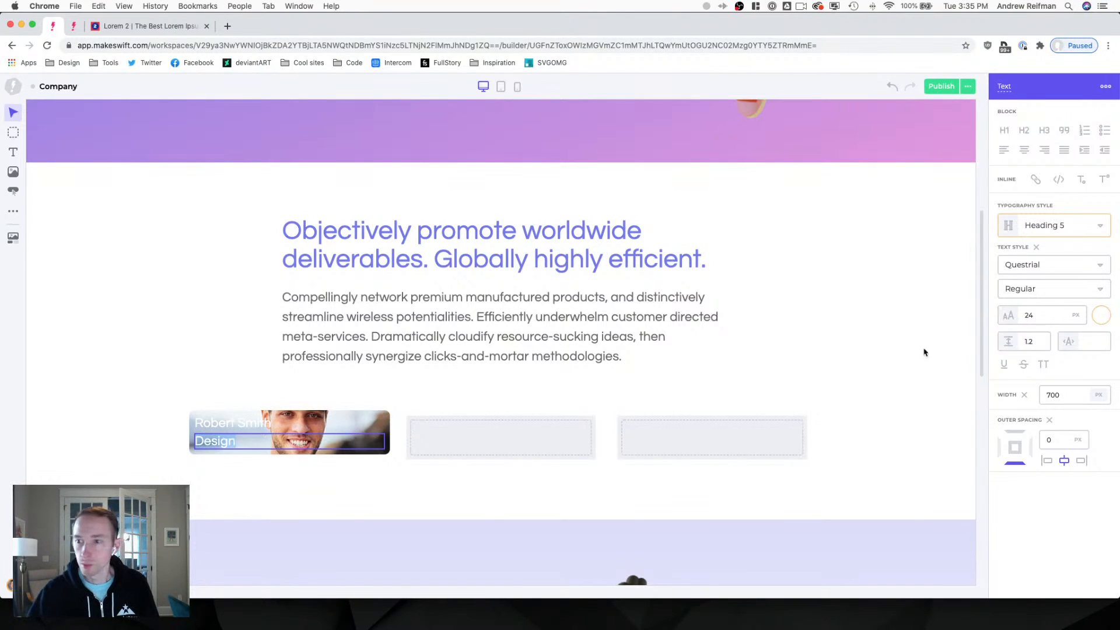
Apply the Paragraph small style to the Design text and color it white at 70% opacity.
click(1063, 225)
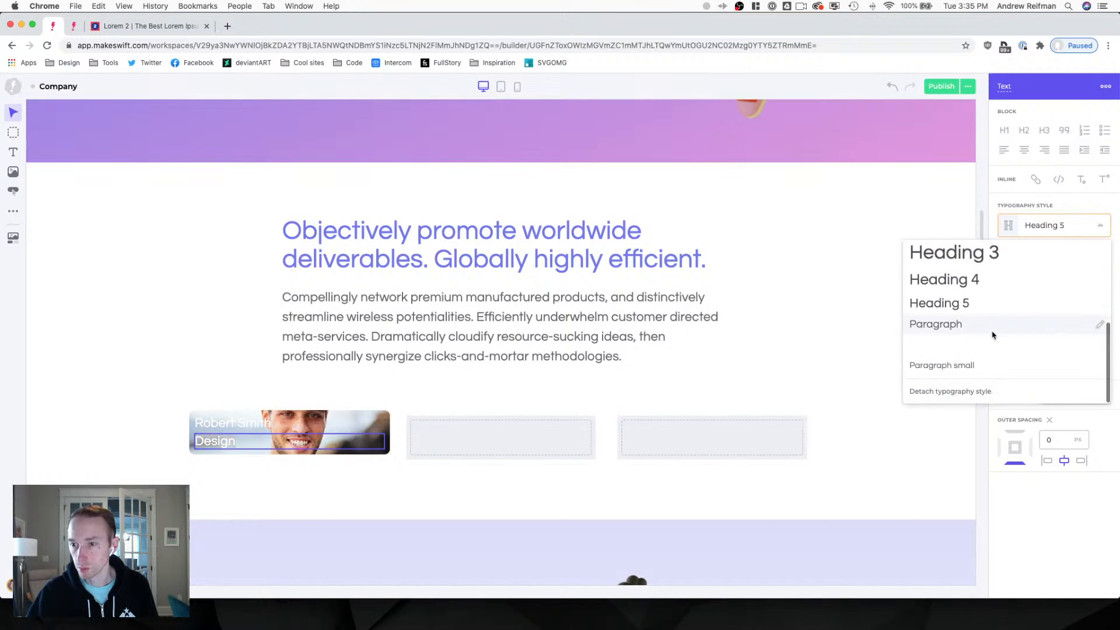
click(951, 327)
click(1056, 225)
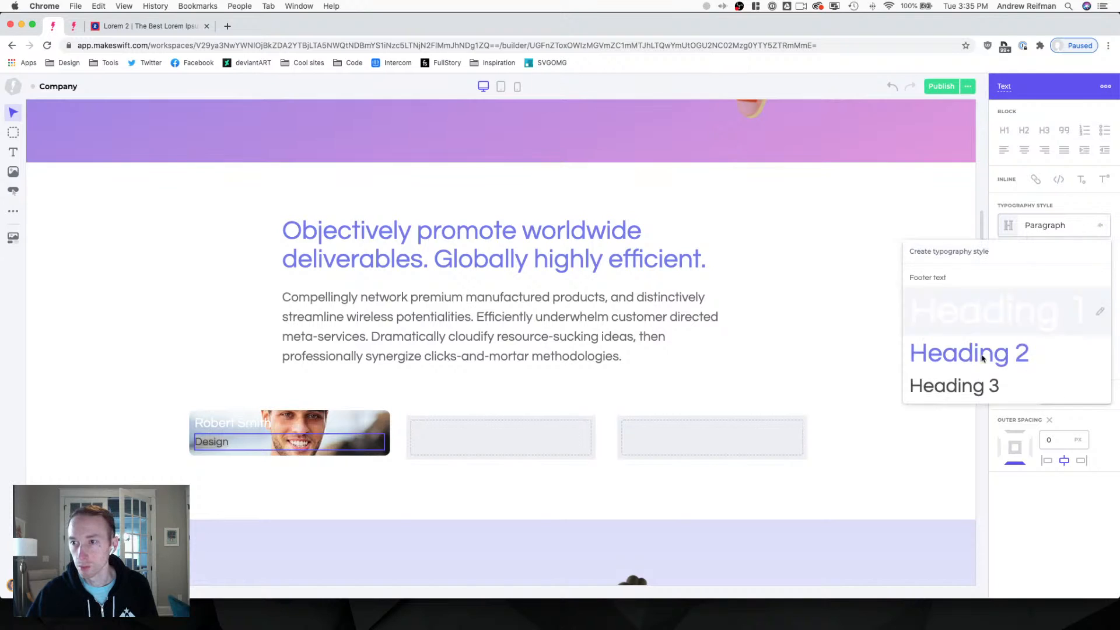
click(951, 365)
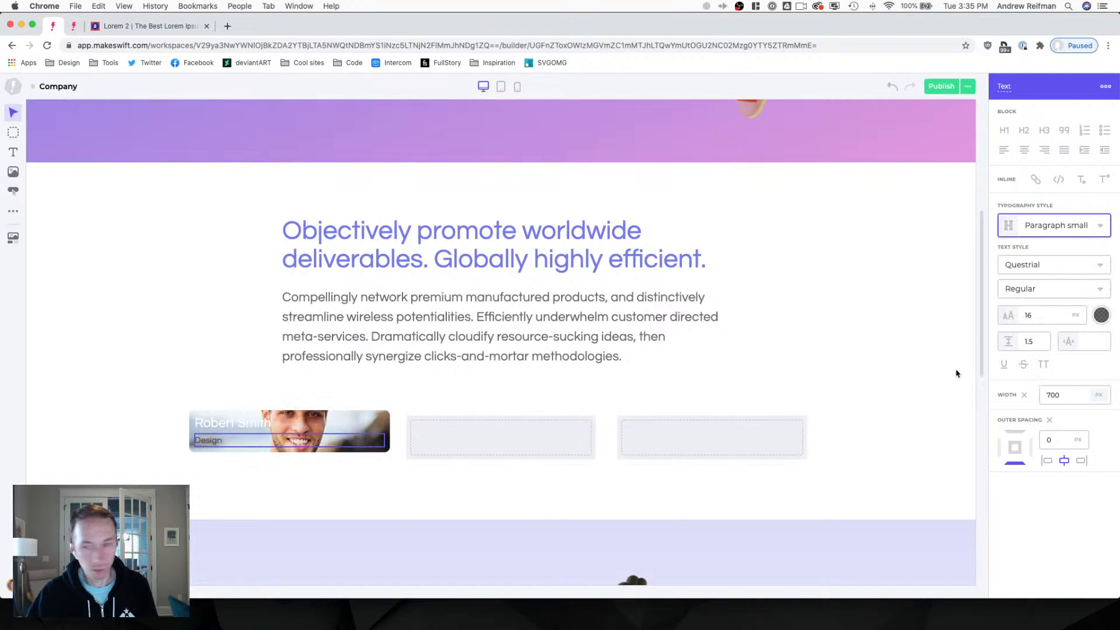
click(1101, 315)
click(1004, 404)
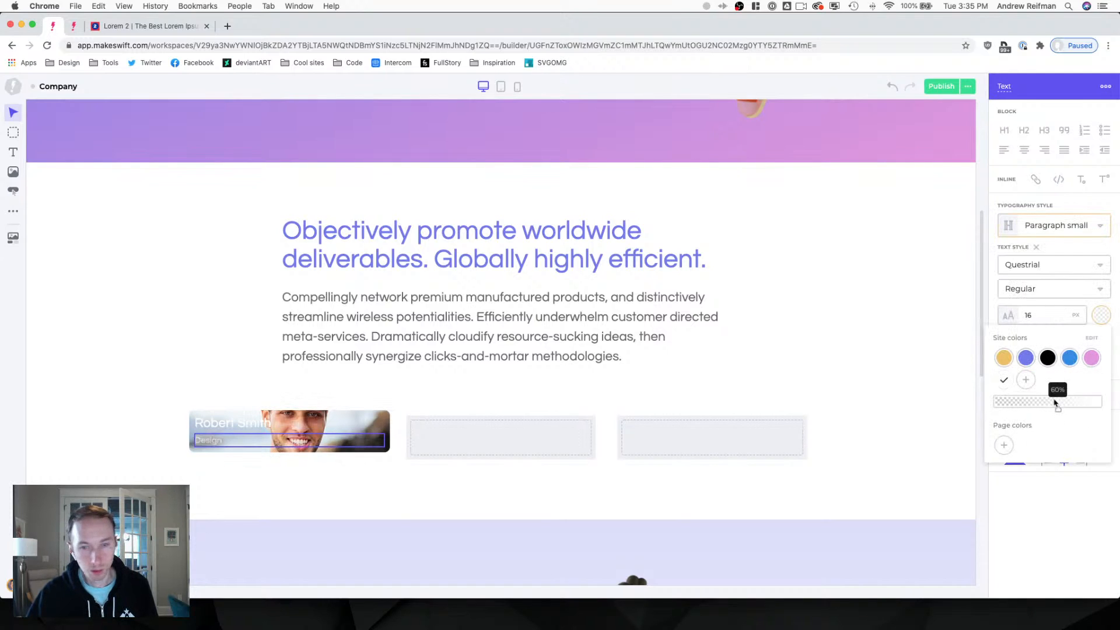
drag(1057, 410, 1070, 410)
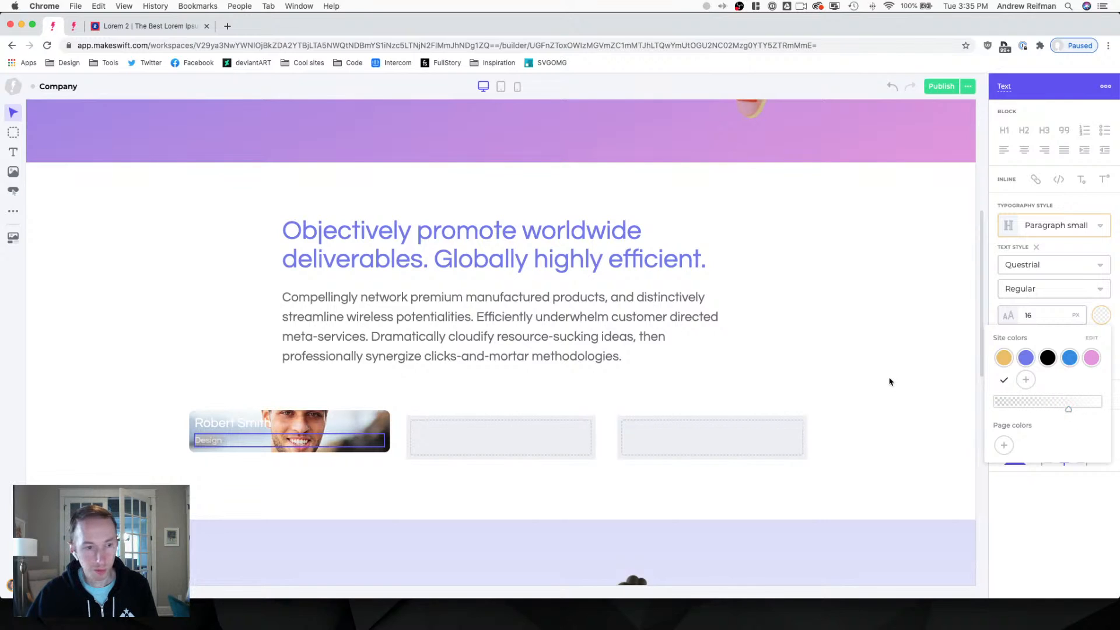
Reduce the bottom outer spacing of the name text to 0 px.
click(261, 424)
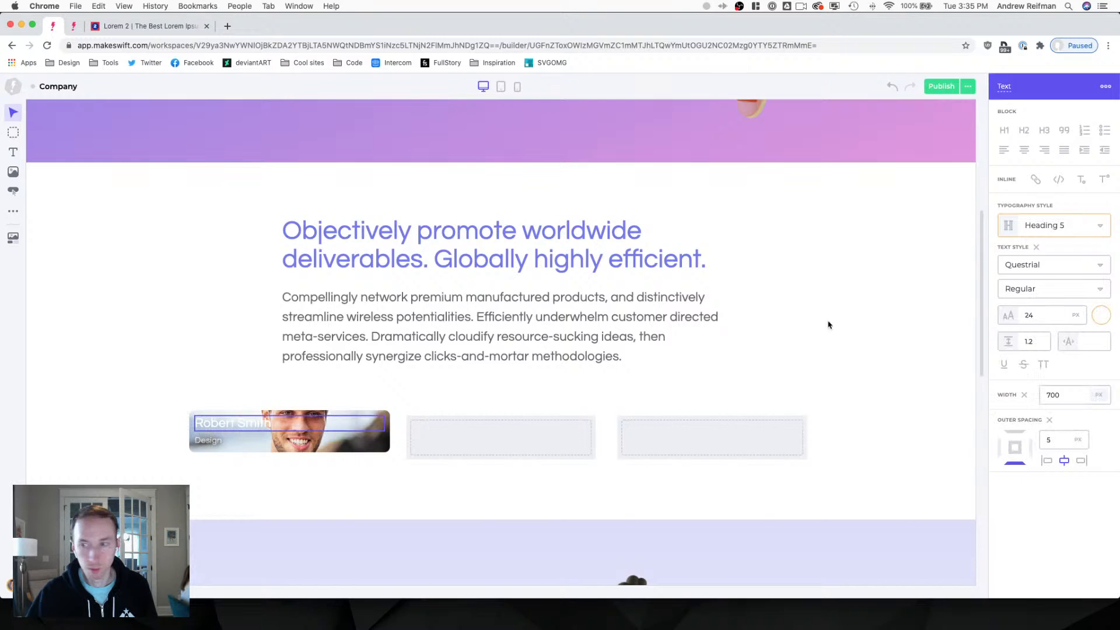
click(1094, 316)
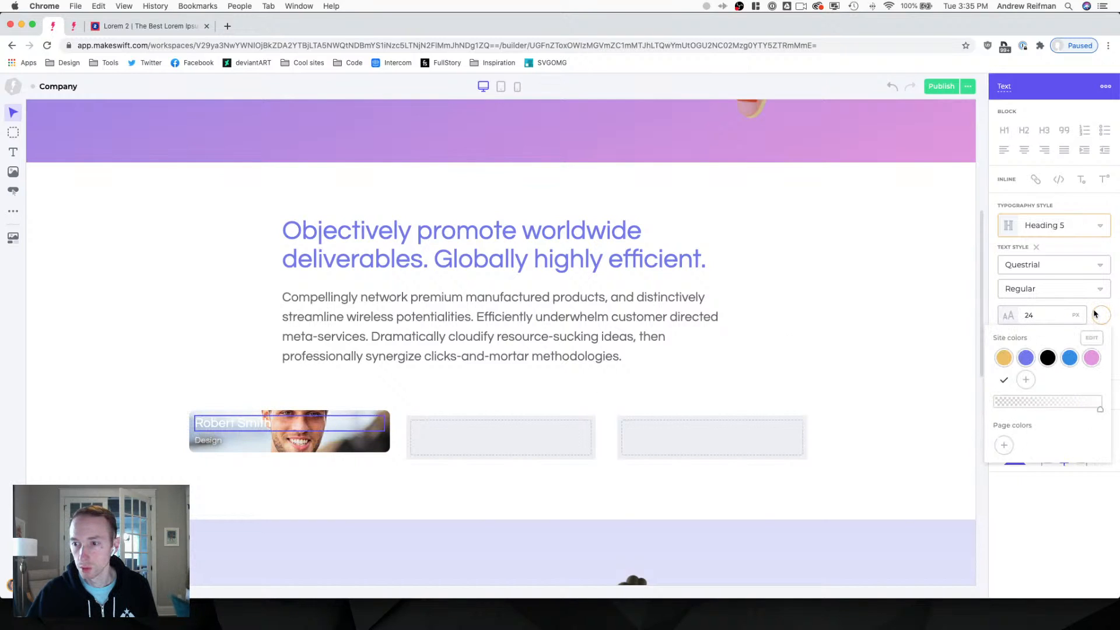
click(1093, 316)
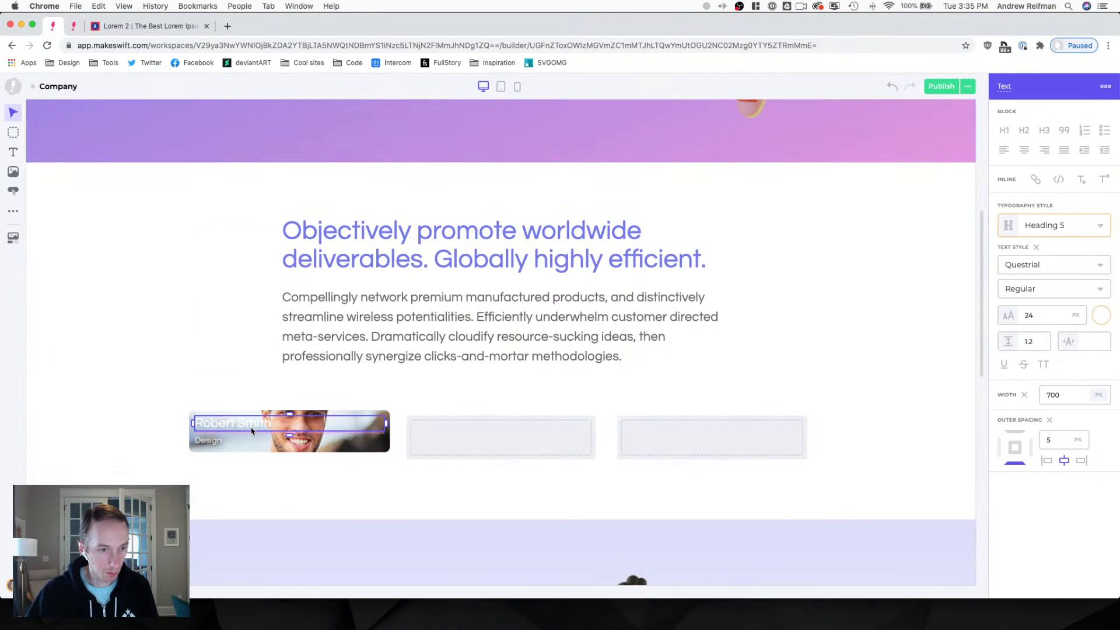
drag(293, 438, 291, 435)
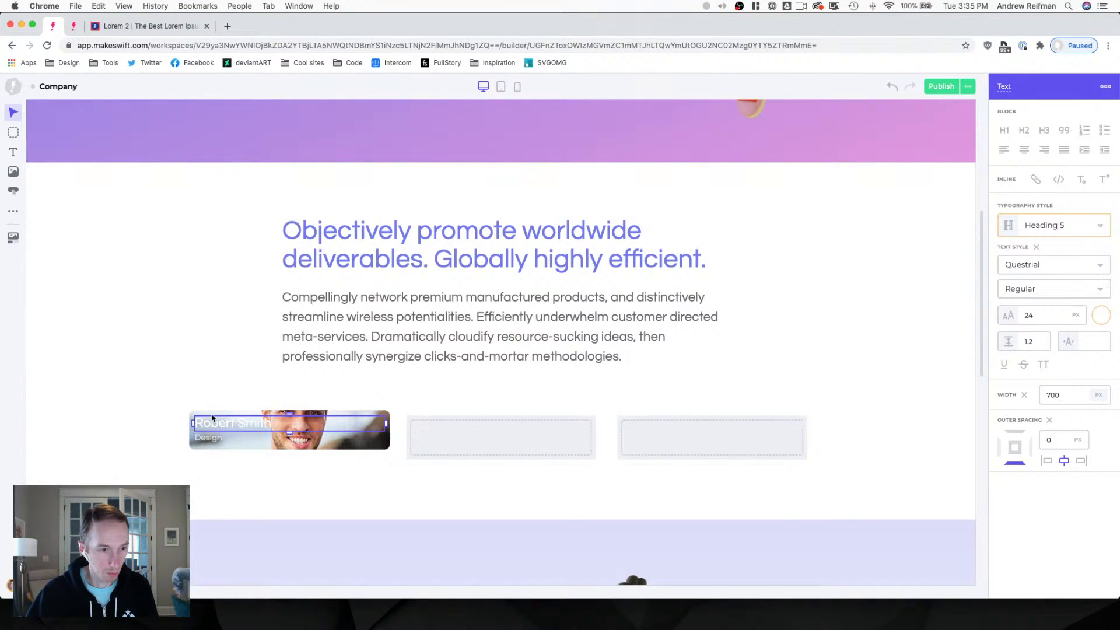
Increase the photo box's top inner spacing until the full portrait shows above the name and role.
click(288, 417)
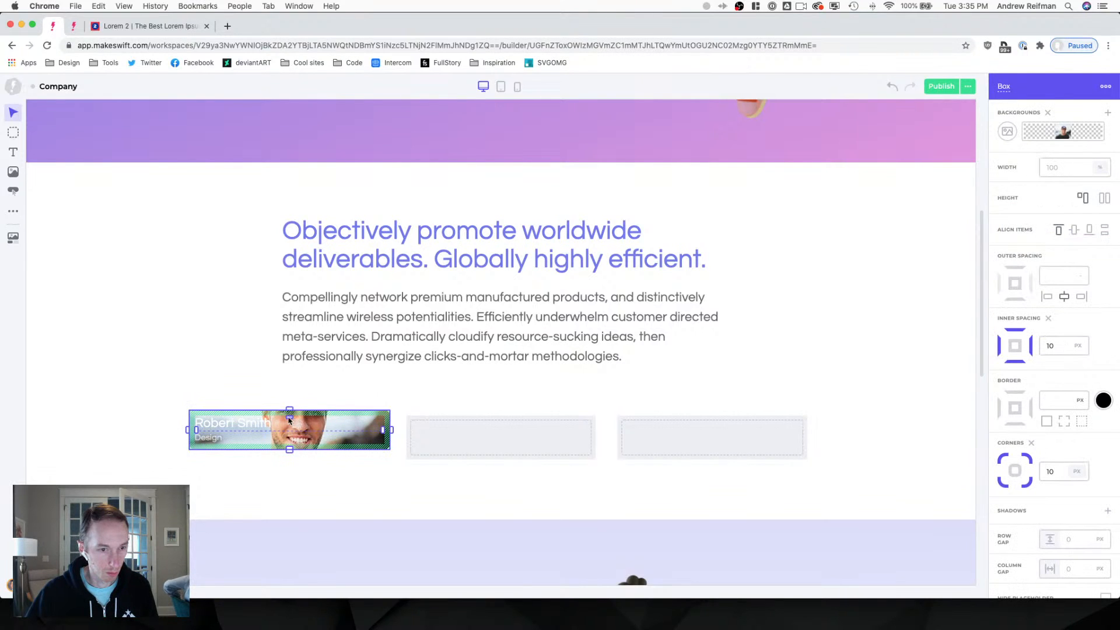
drag(290, 419, 292, 563)
scroll(226, 261, down, 3)
key(Escape)
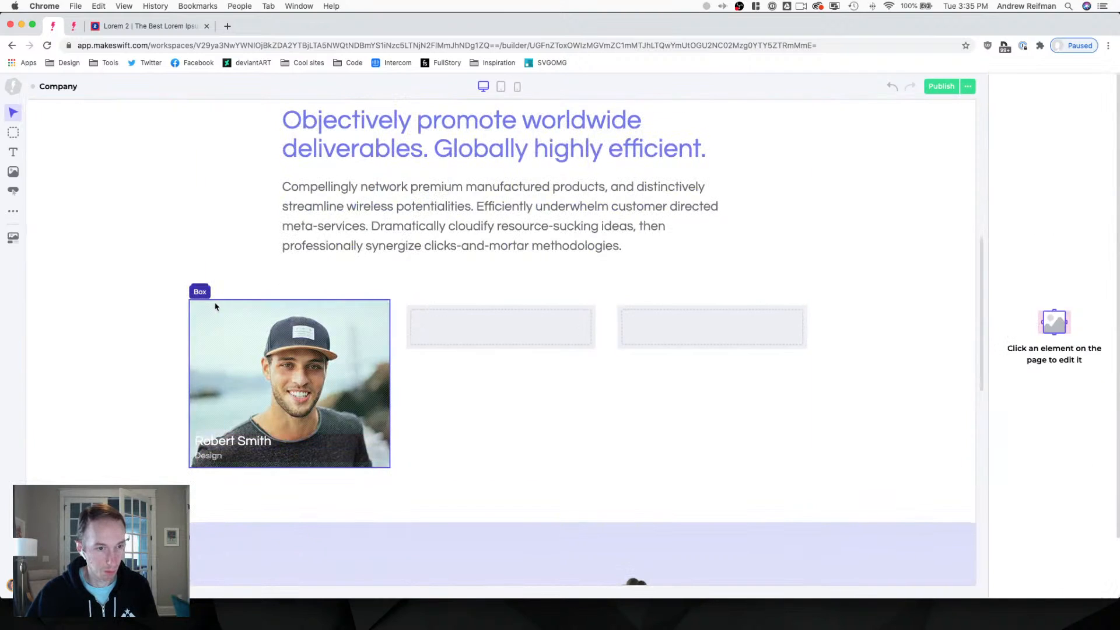
Apply the Heading 4 style to the name text and color it white at full opacity.
click(226, 447)
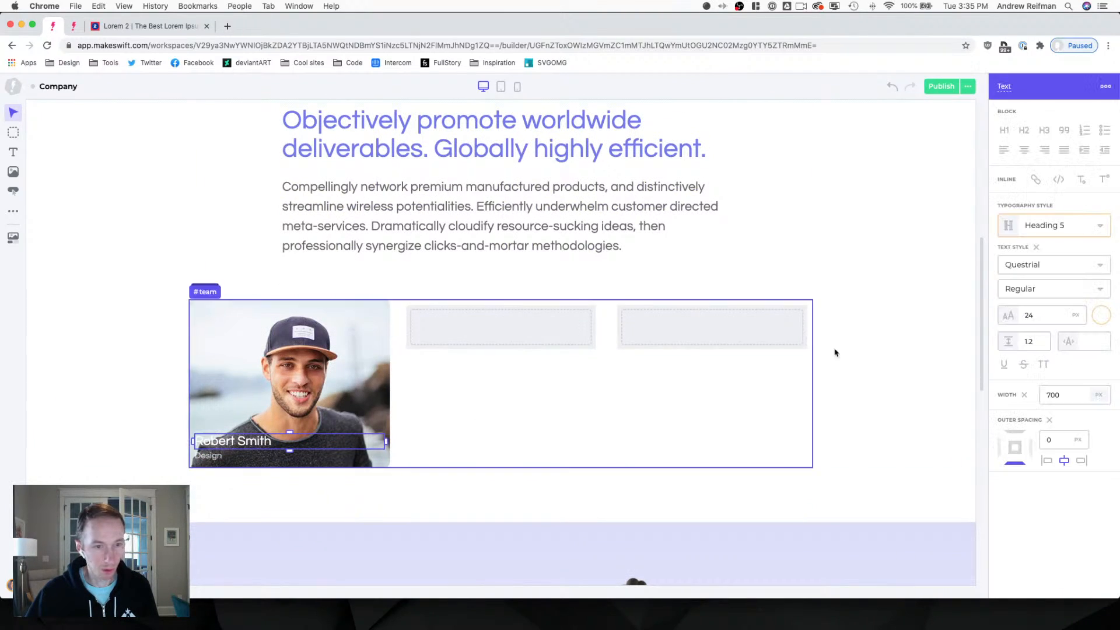
click(1045, 226)
scroll(970, 362, down, 5)
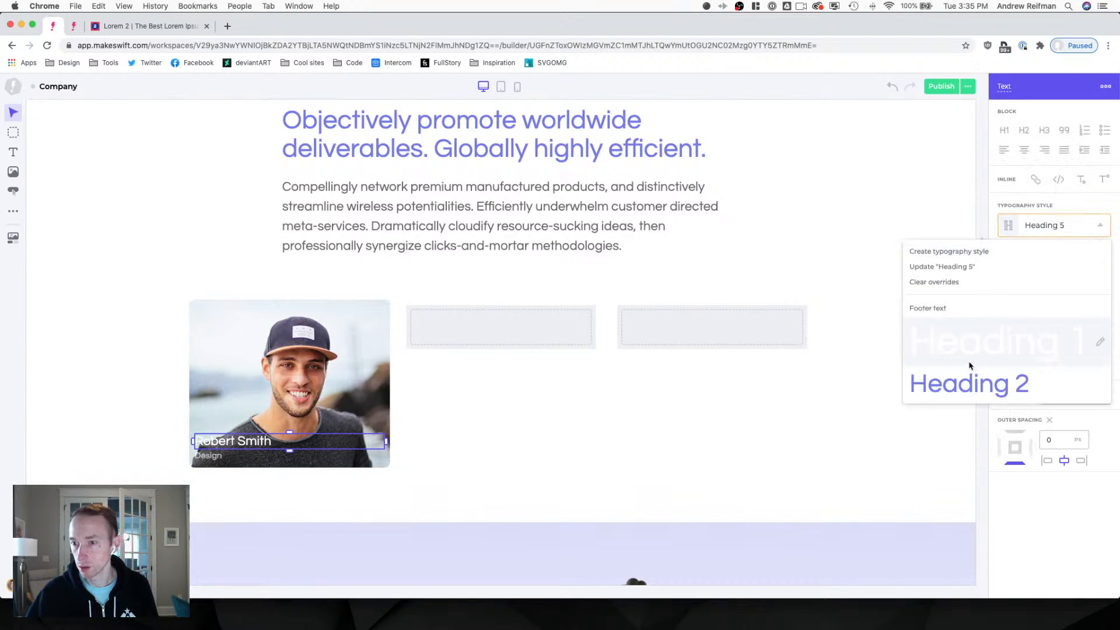
click(959, 281)
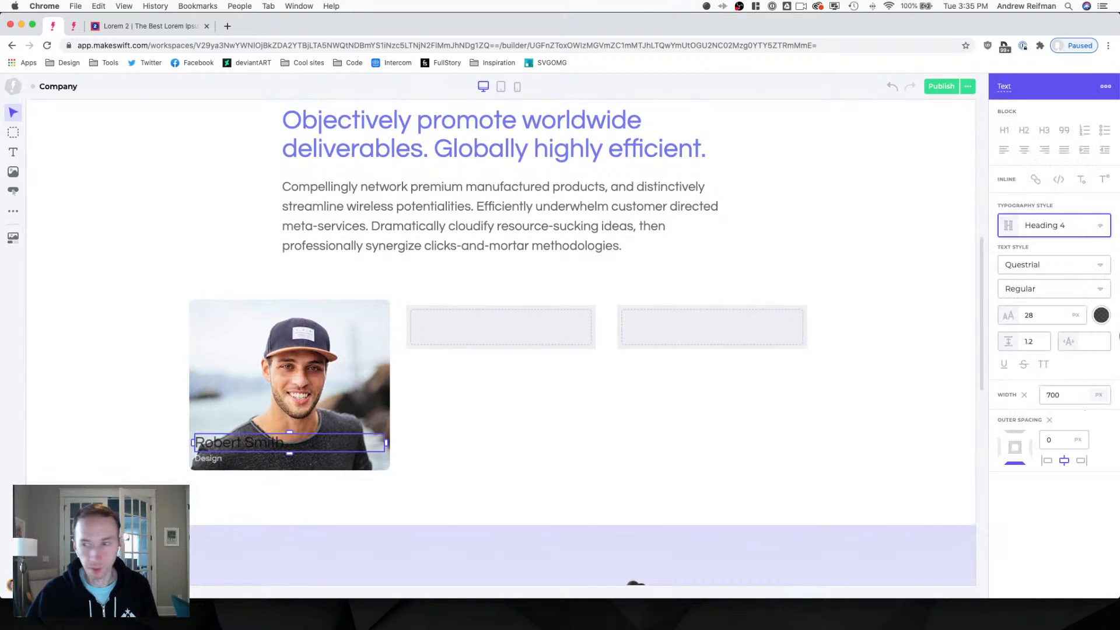
click(1101, 315)
click(1003, 380)
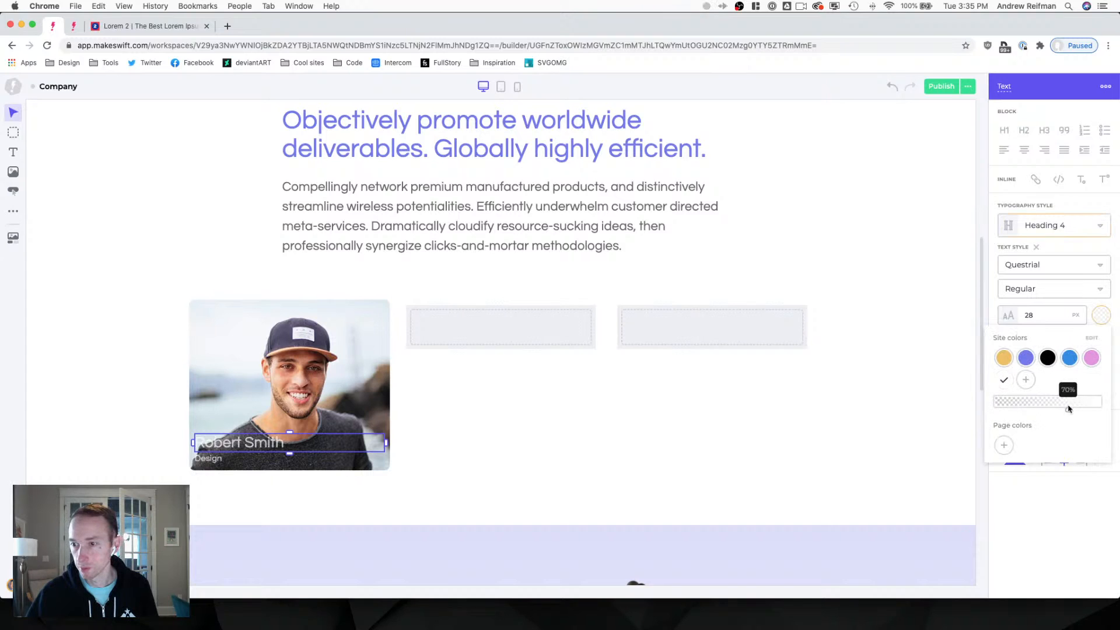
drag(1068, 409, 1100, 408)
Apply the Paragraph style to the Design text and color it white at 70% opacity.
click(236, 460)
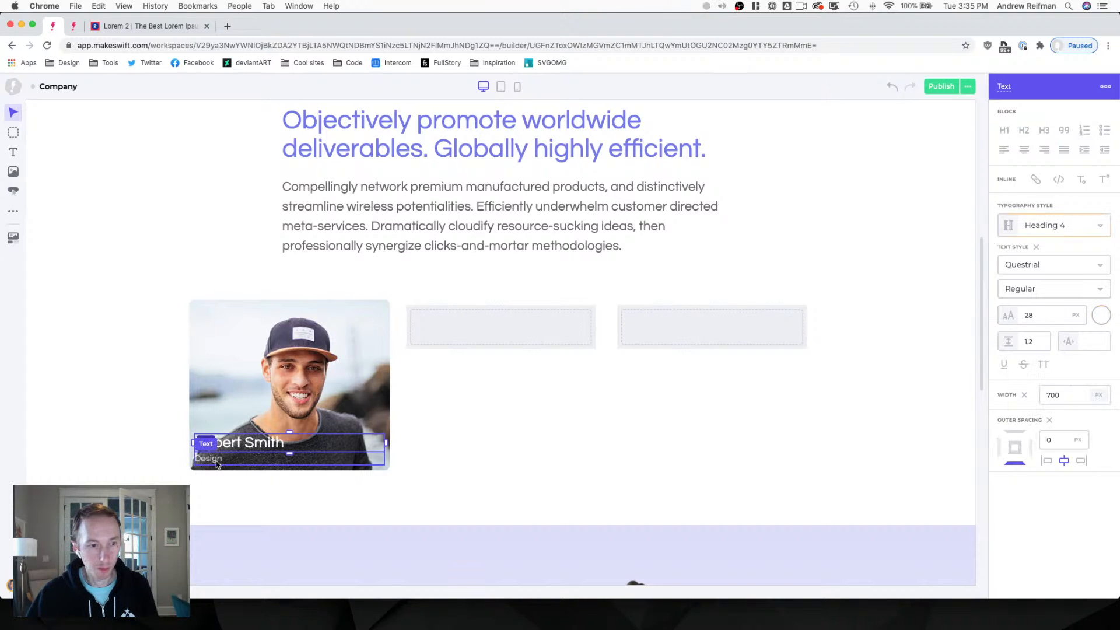
click(1050, 226)
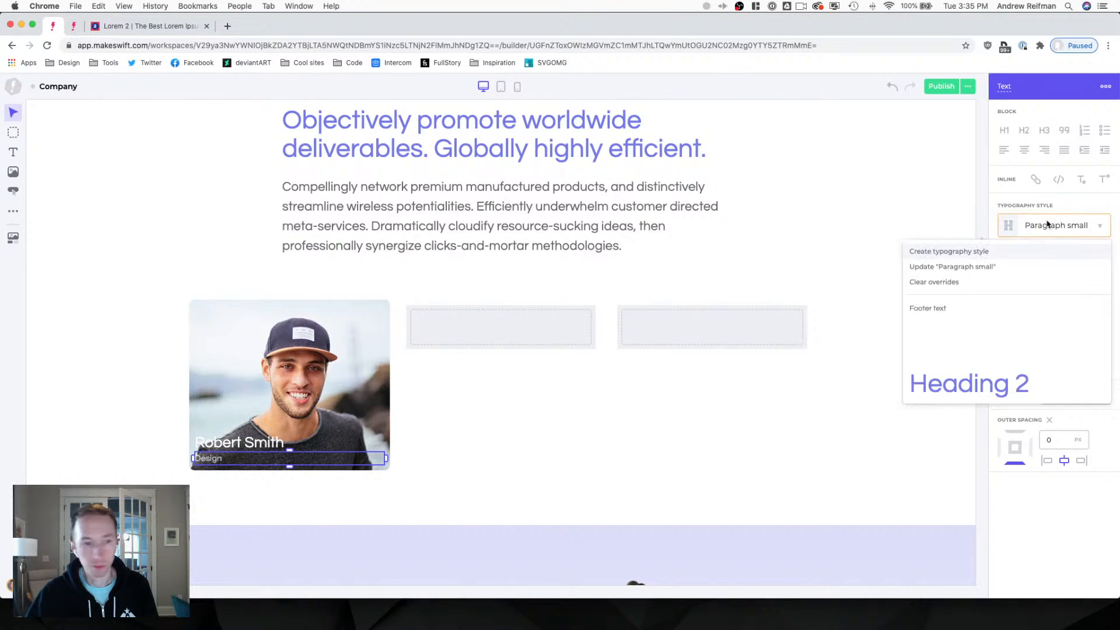
scroll(1031, 274, down, 3)
click(955, 328)
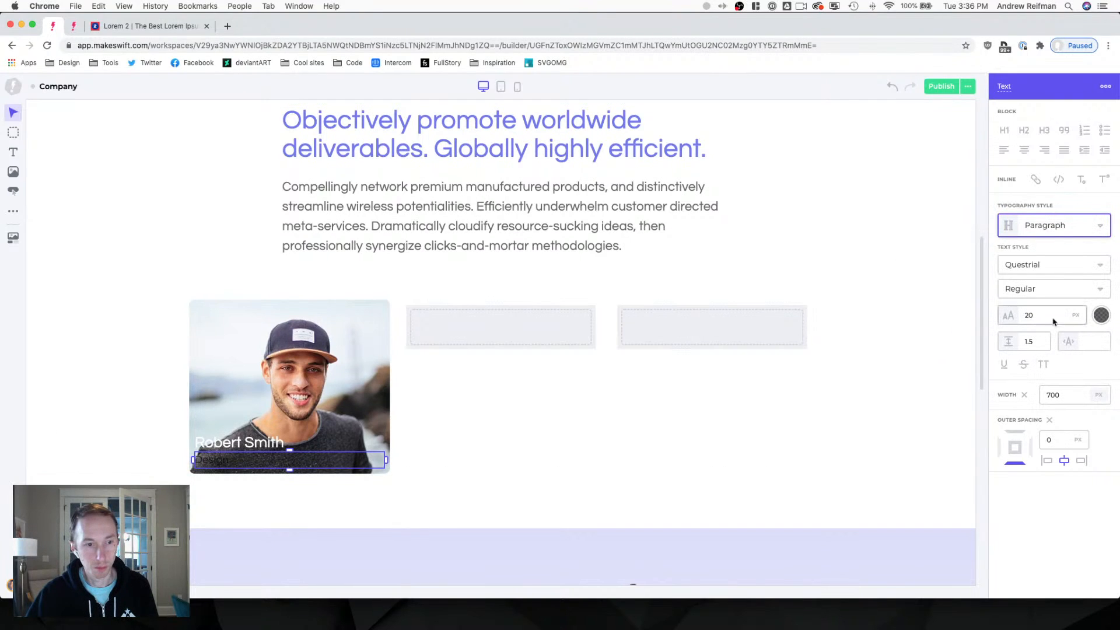
click(1101, 315)
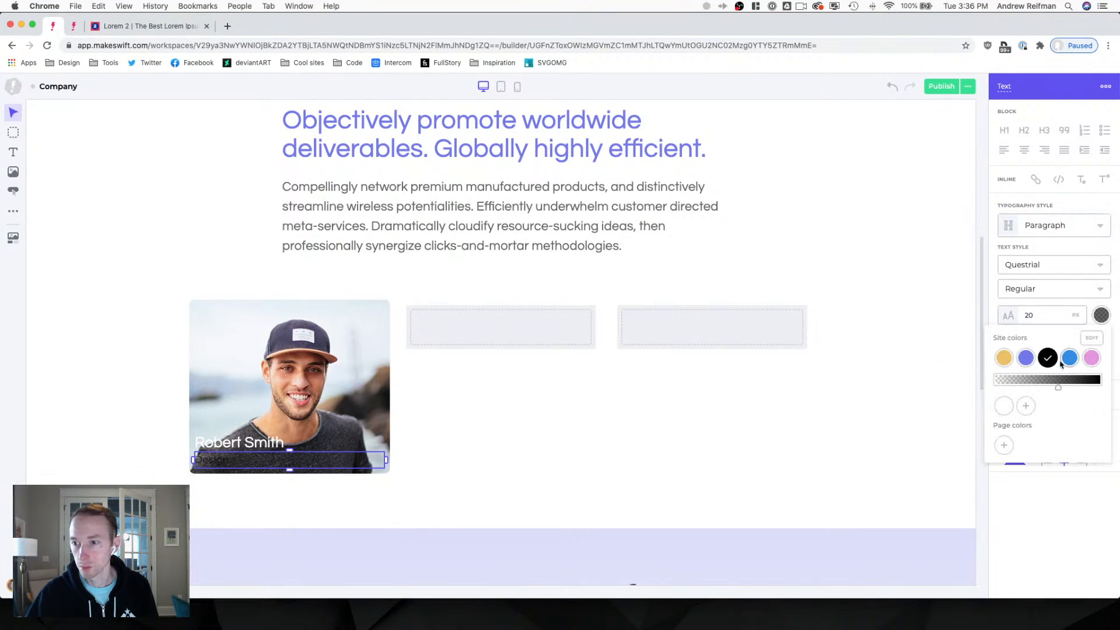
click(1004, 406)
drag(1059, 413, 1071, 411)
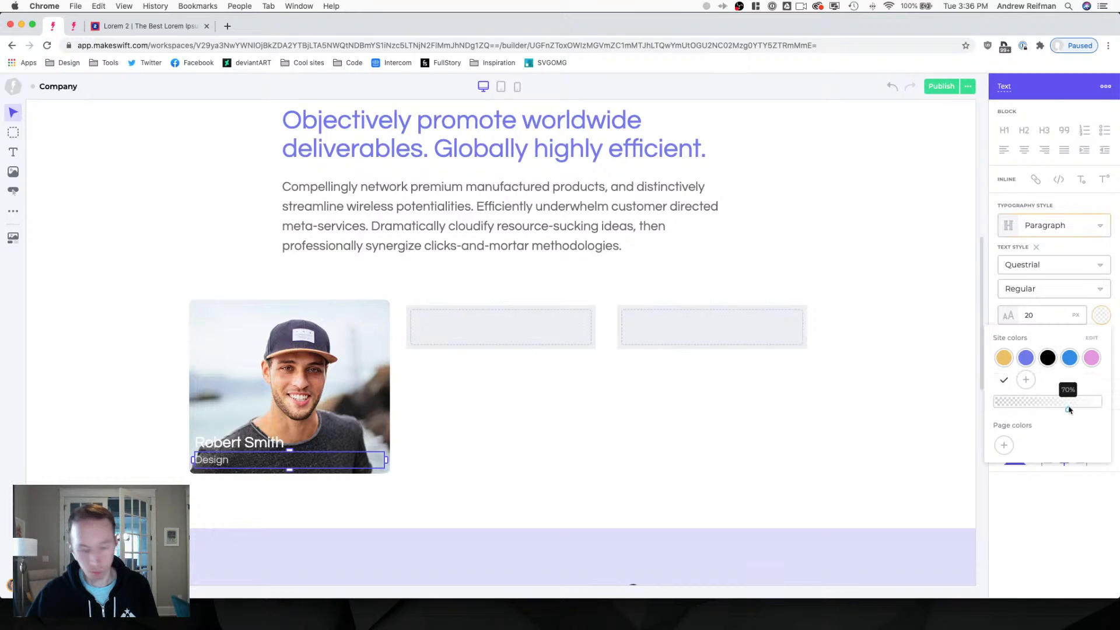
key(Escape)
Set the photo box's left and right inner spacing to 25 px and its bottom inner spacing to 20 px.
click(248, 361)
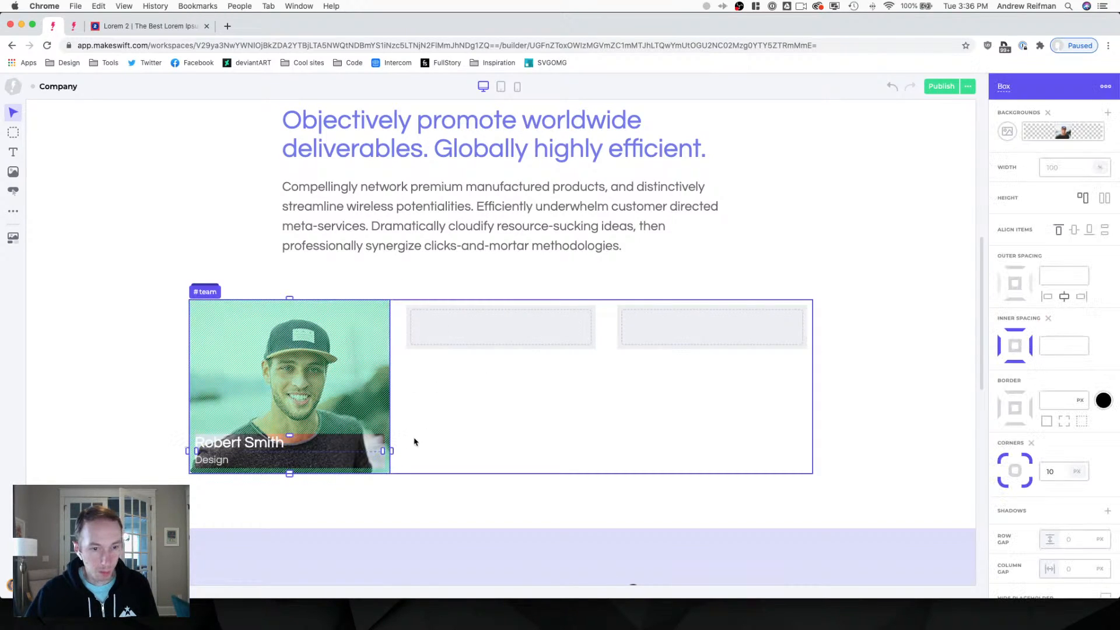
drag(290, 474, 291, 483)
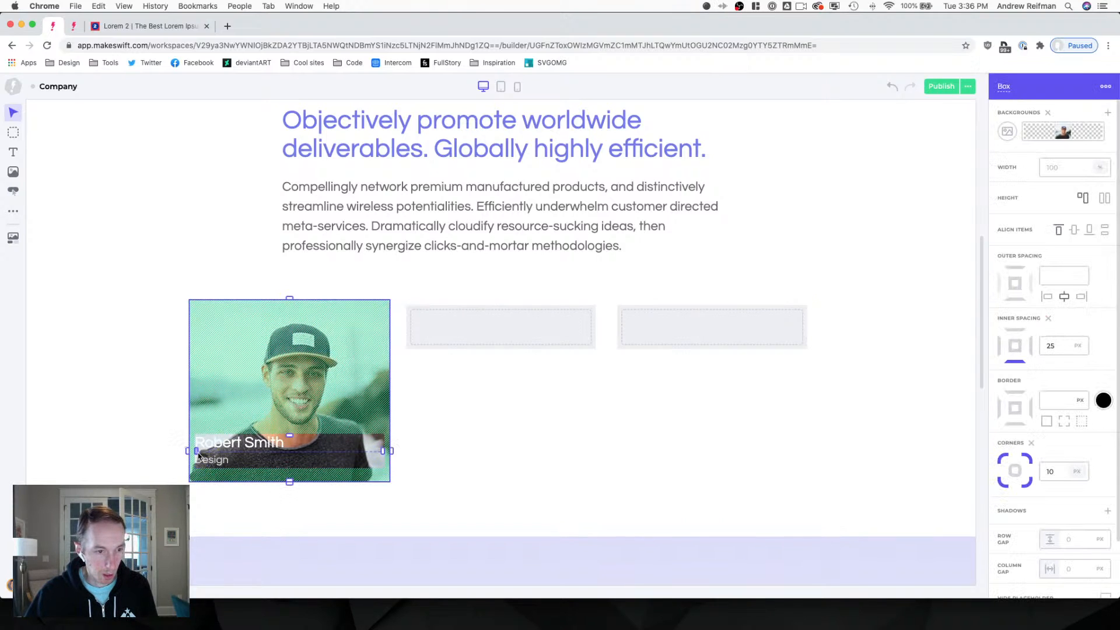
drag(197, 452, 207, 455)
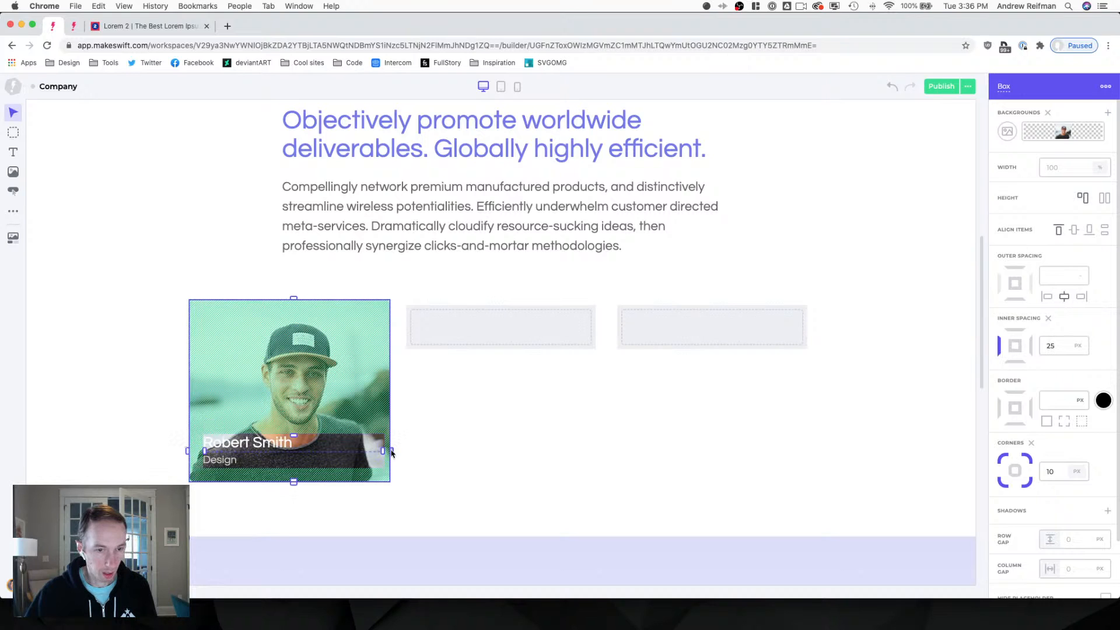
drag(387, 451, 374, 455)
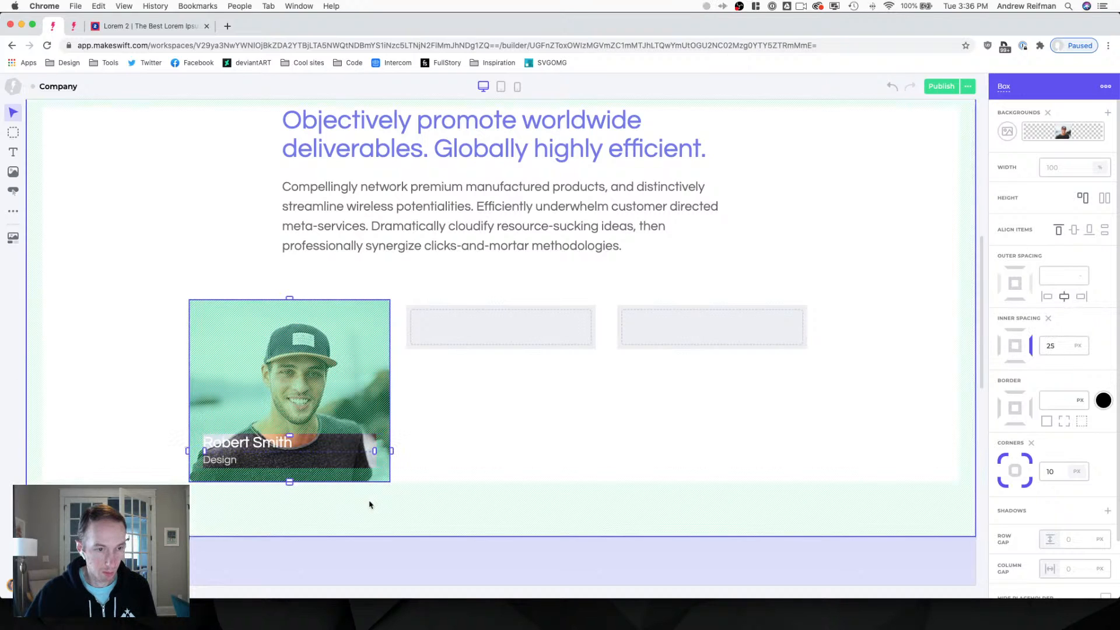
click(358, 535)
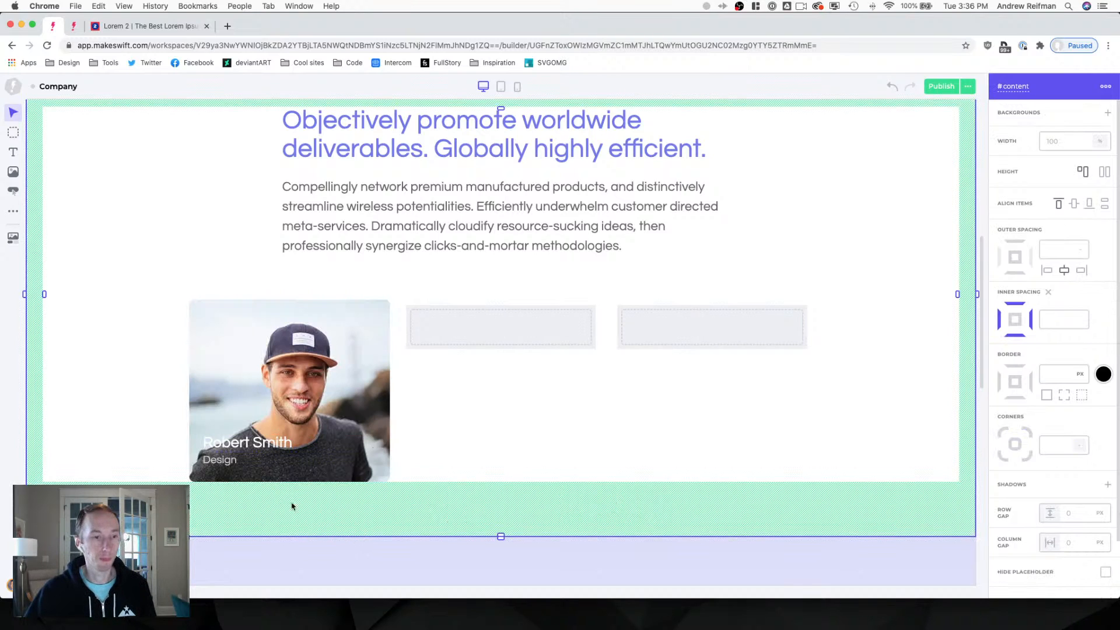
click(290, 482)
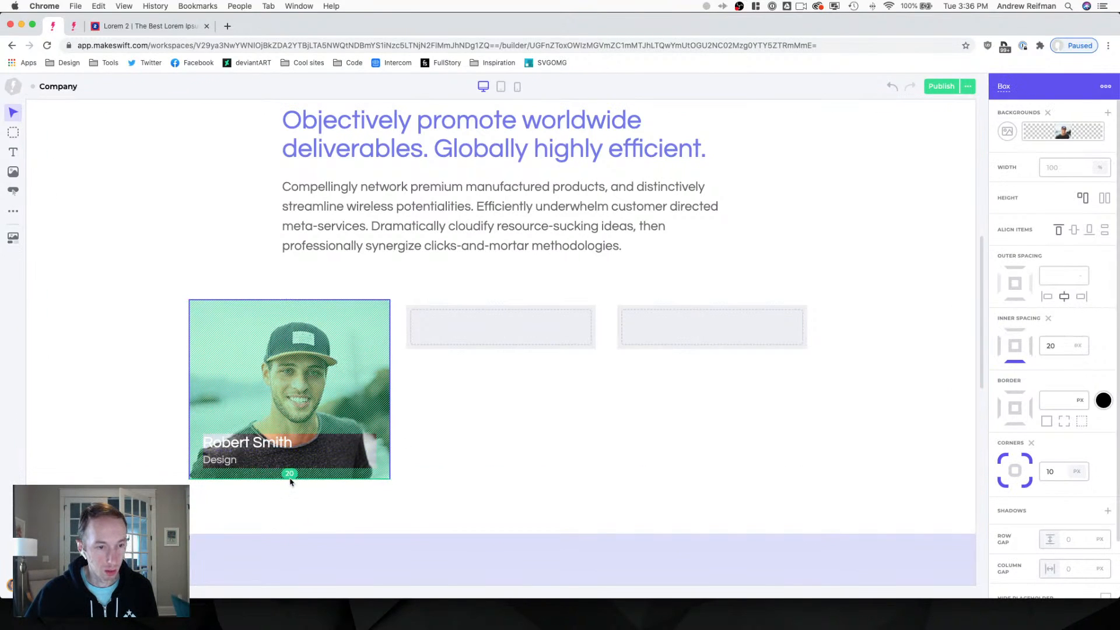
click(320, 518)
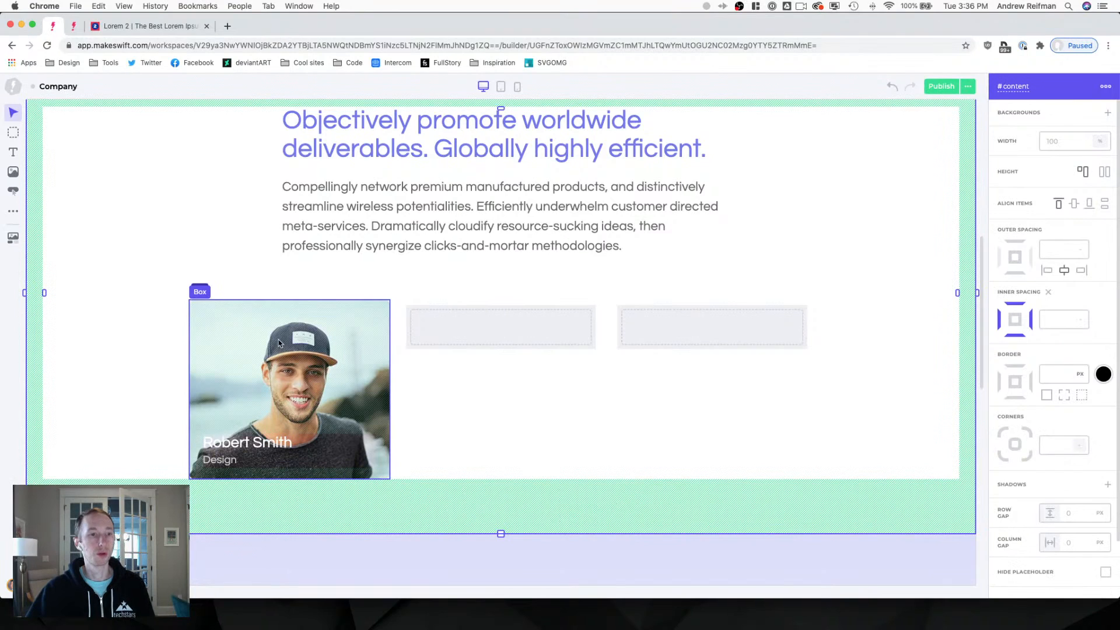
Add a gradient background over the portrait photo and rotate it so the color rises from the box's lower edge.
click(282, 363)
click(1108, 113)
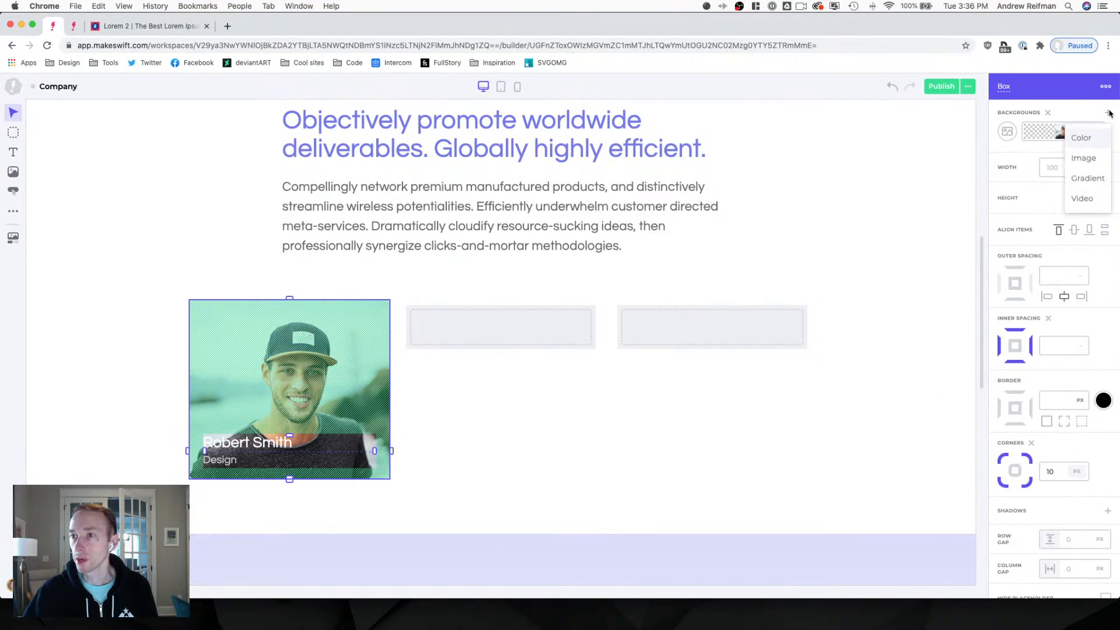
click(1088, 178)
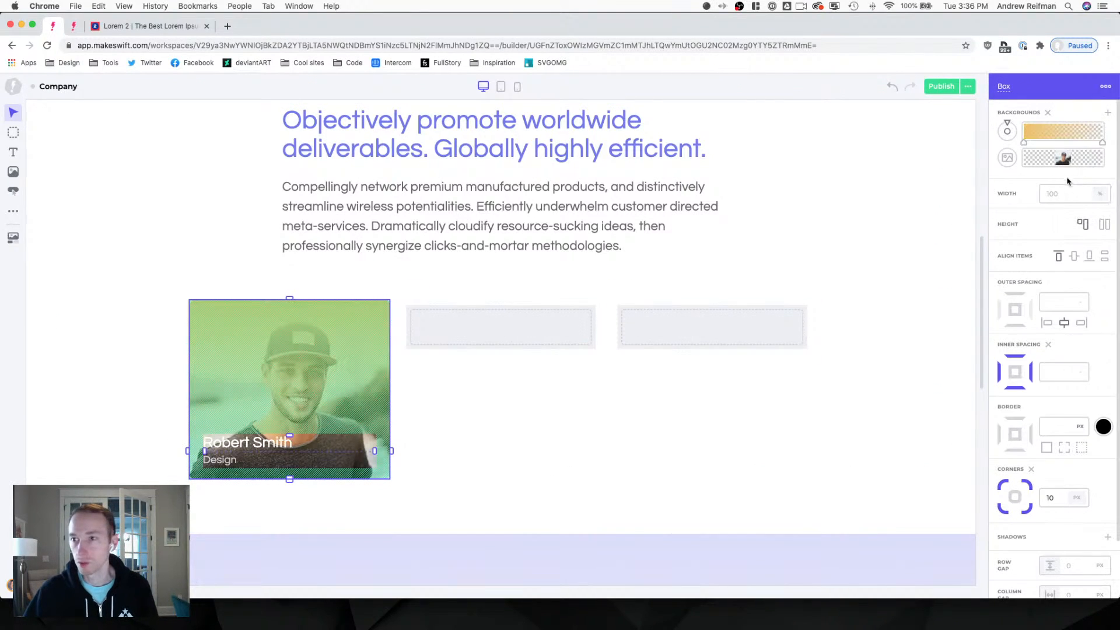
drag(1007, 123, 1012, 149)
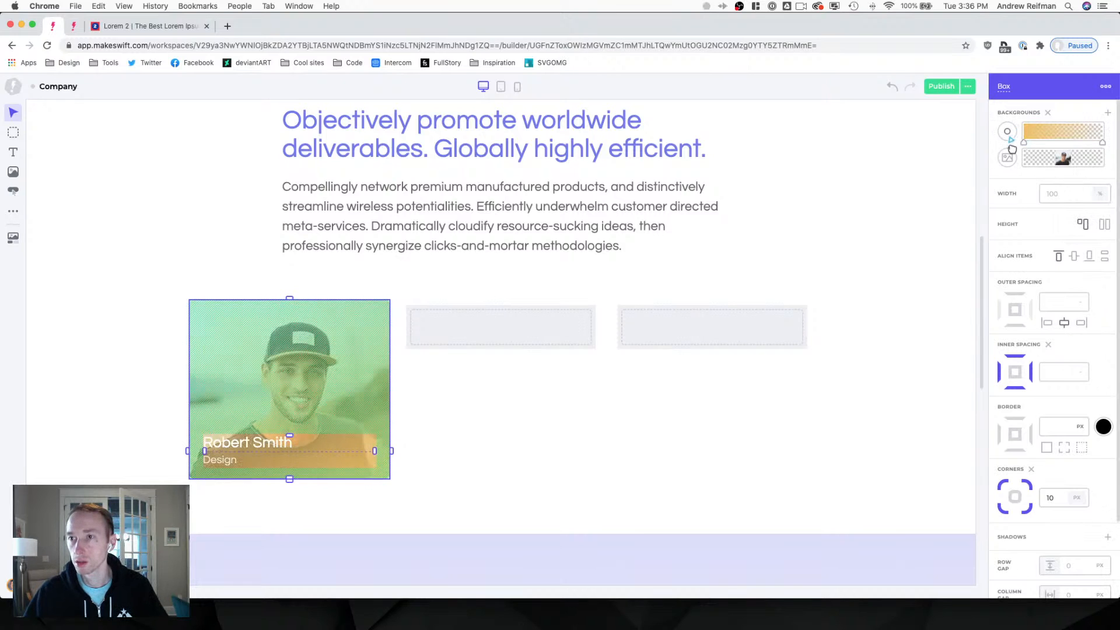
click(928, 280)
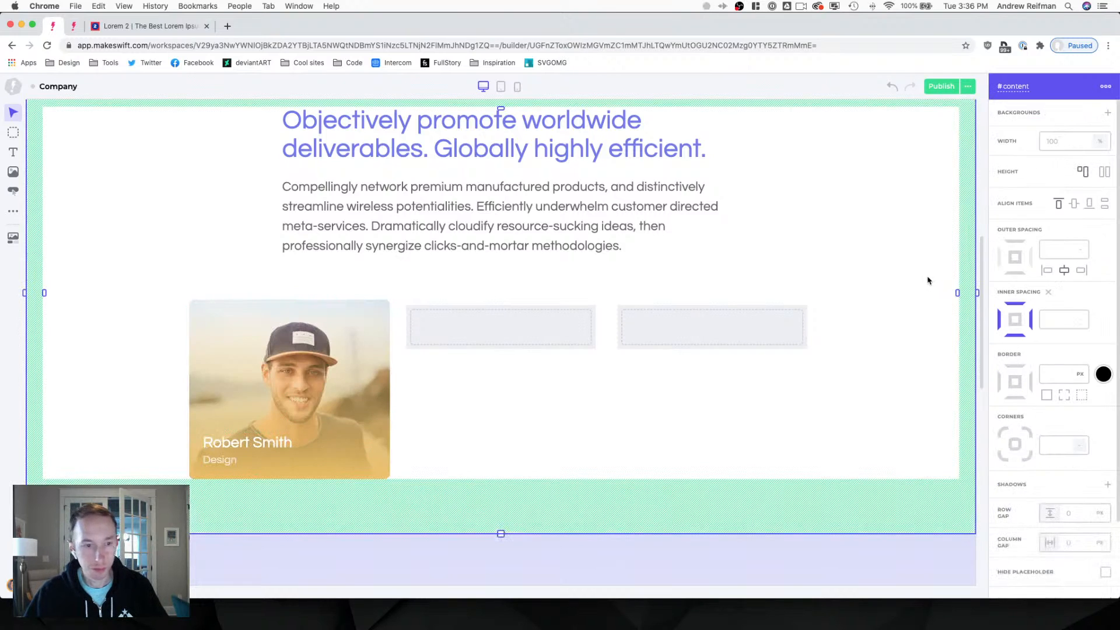
Change the colored stop of the photo box's gradient to the pink site color.
click(316, 329)
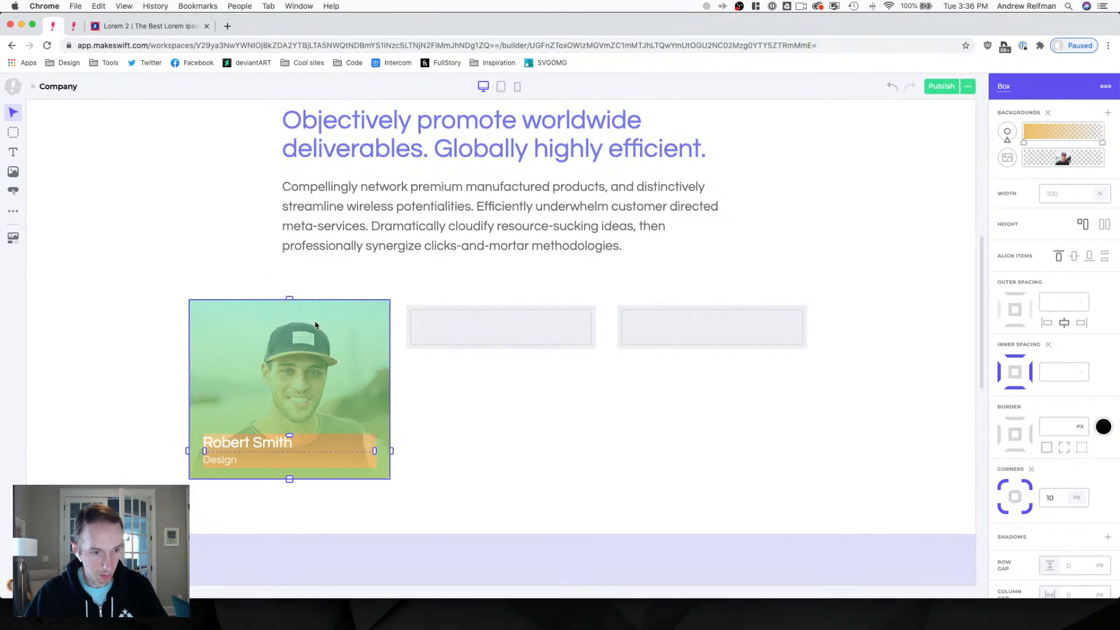
click(1024, 142)
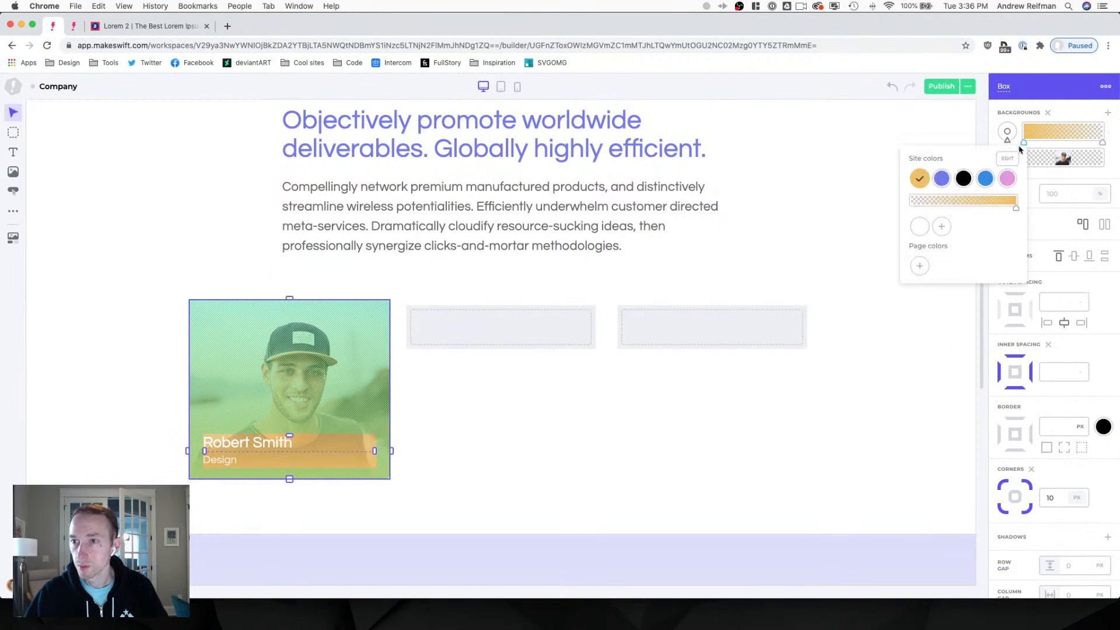
click(986, 178)
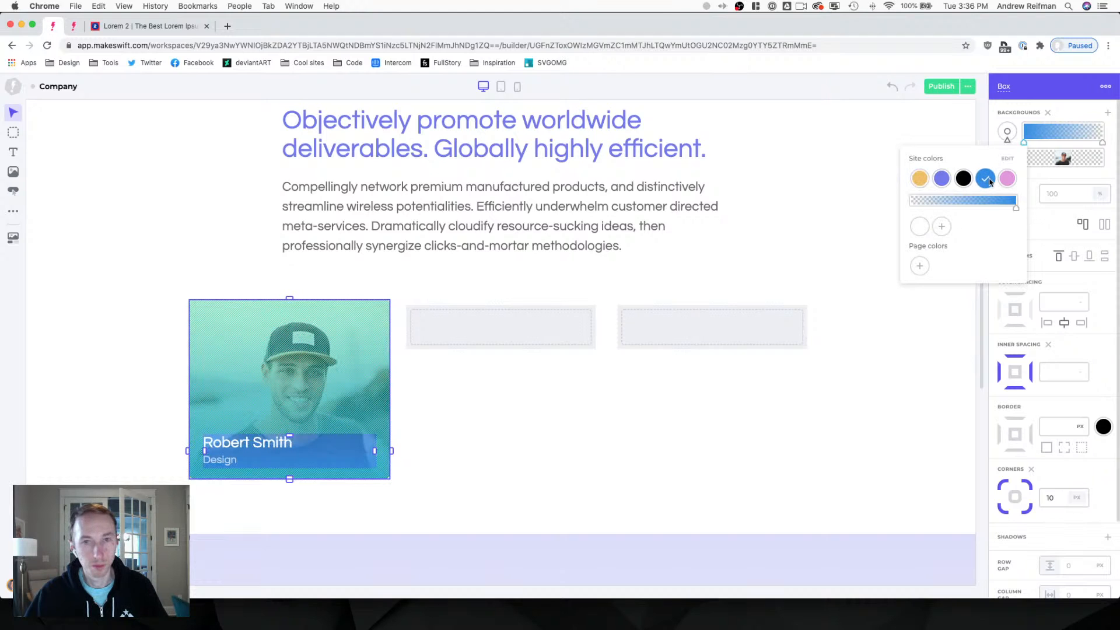
click(1005, 180)
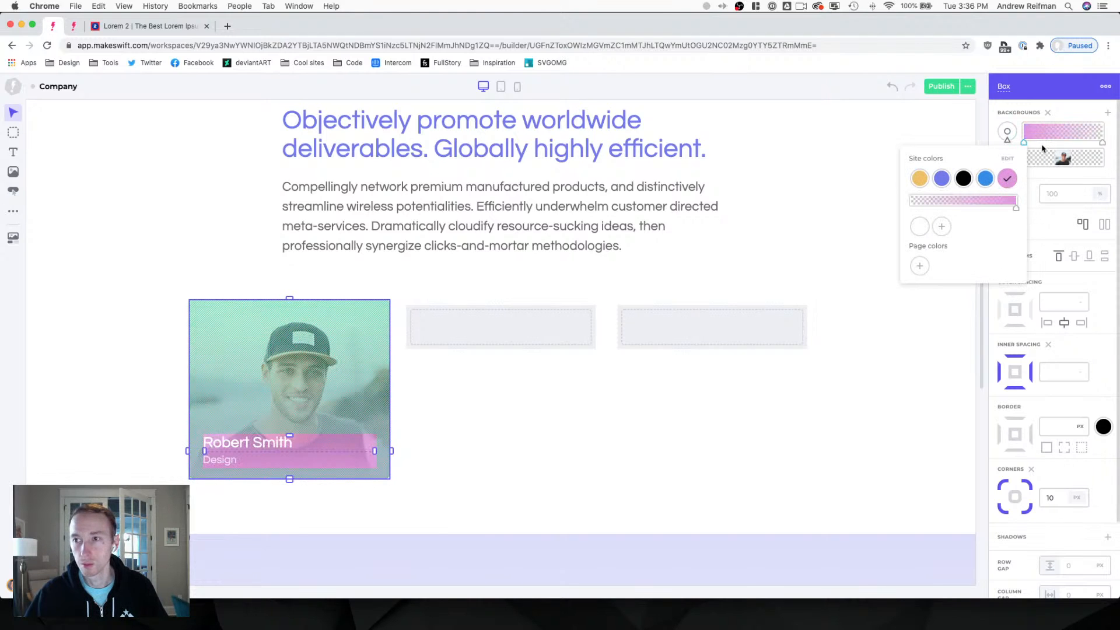
click(895, 167)
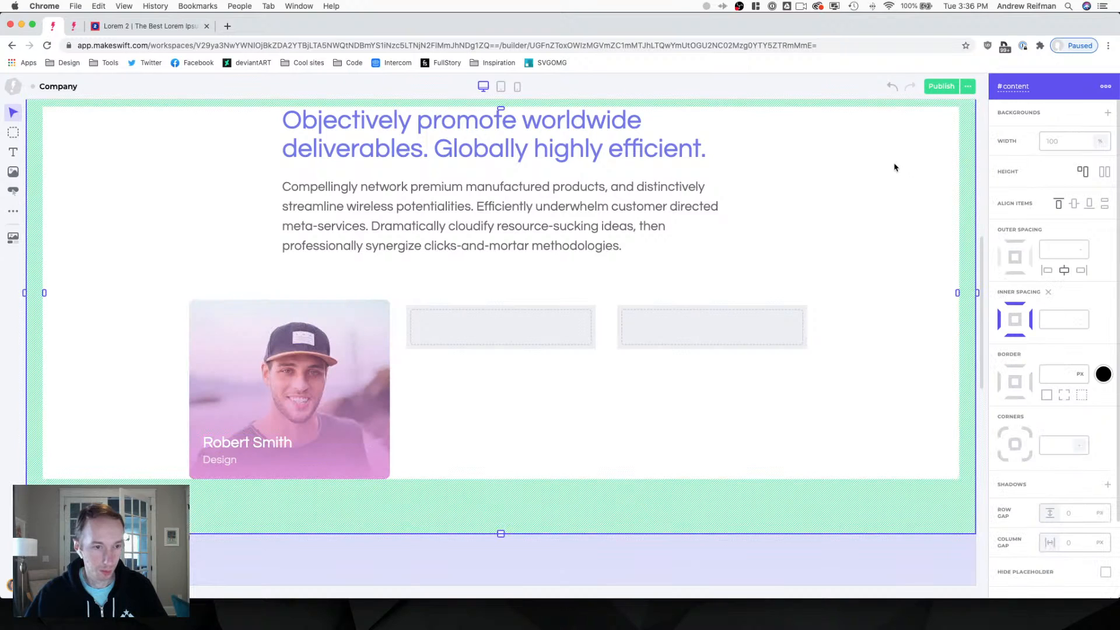
Slightly reduce the opacity of the pink stop in the photo box's gradient.
click(303, 374)
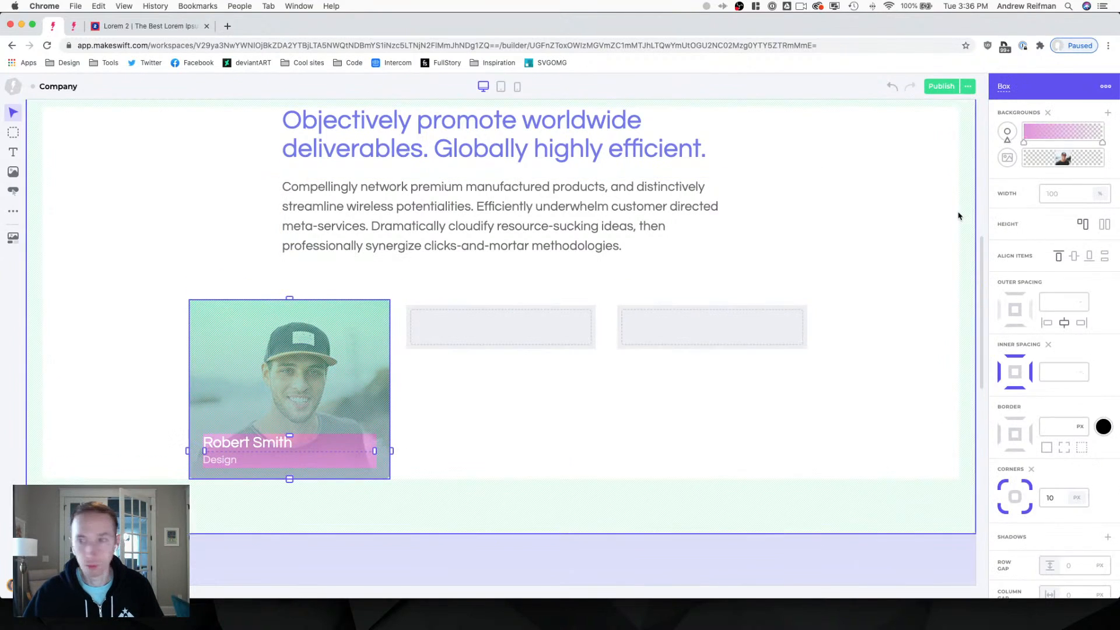
click(1104, 143)
click(1087, 179)
click(1025, 144)
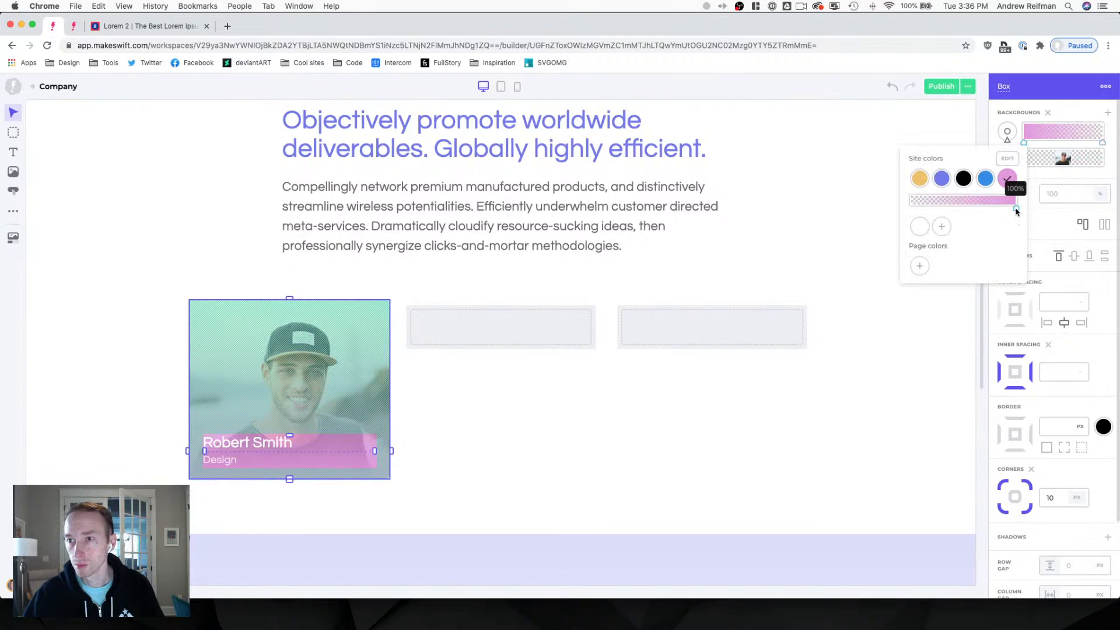
drag(1016, 212, 1002, 211)
click(976, 324)
click(975, 321)
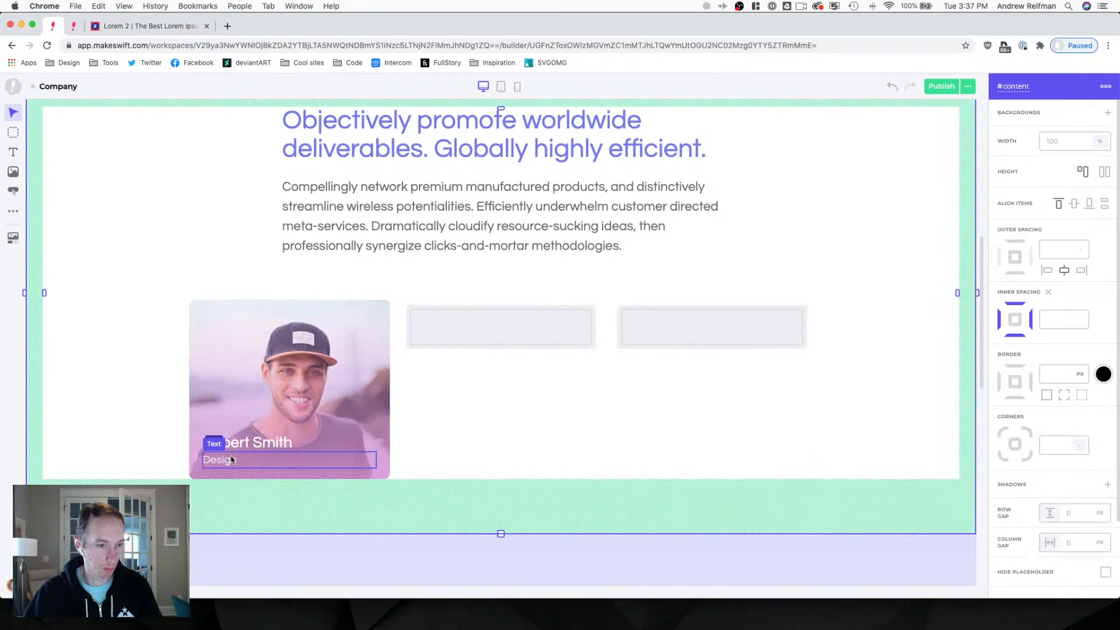
Reduce the photo box's bottom inner spacing to 15 px.
click(249, 475)
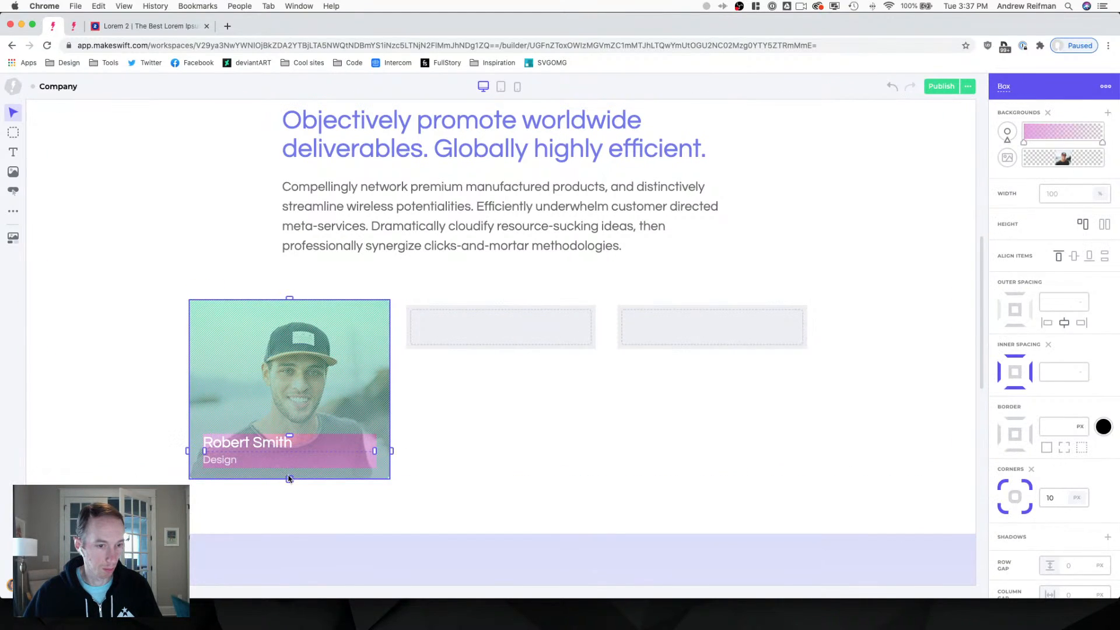
drag(289, 478, 288, 472)
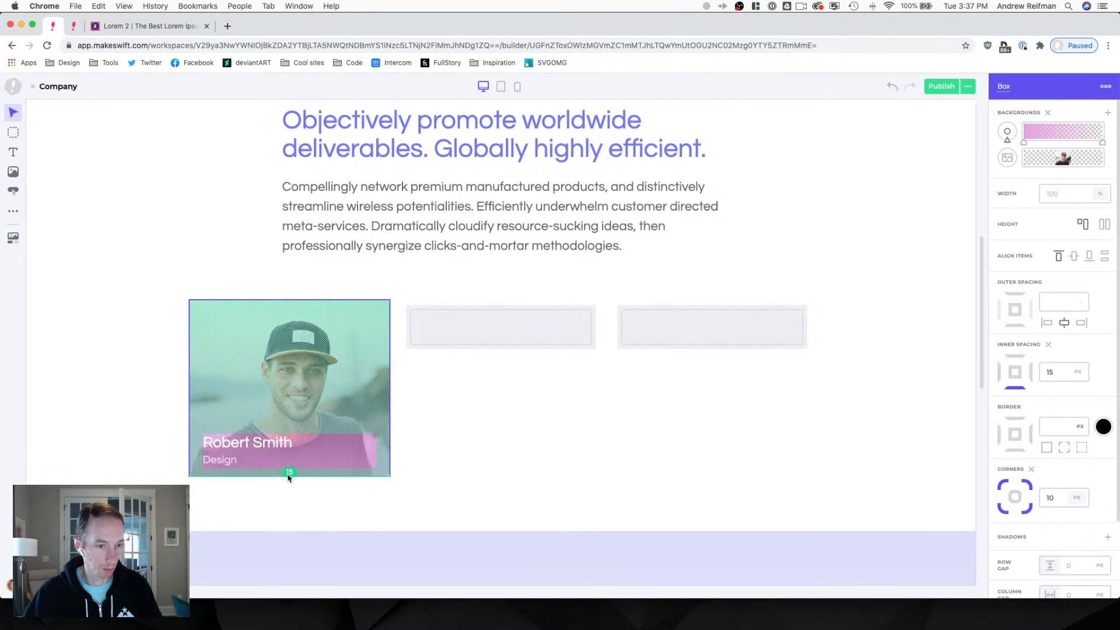
Stretch the photo box to full height with its content aligned to the bottom, and increase its top inner spacing.
click(1105, 225)
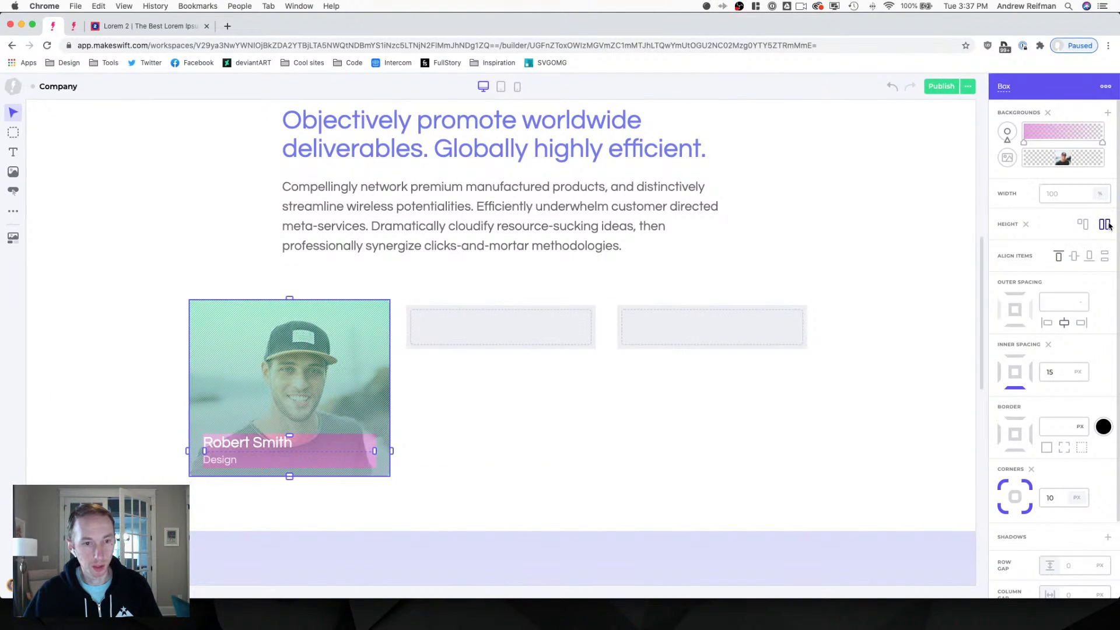
click(1090, 257)
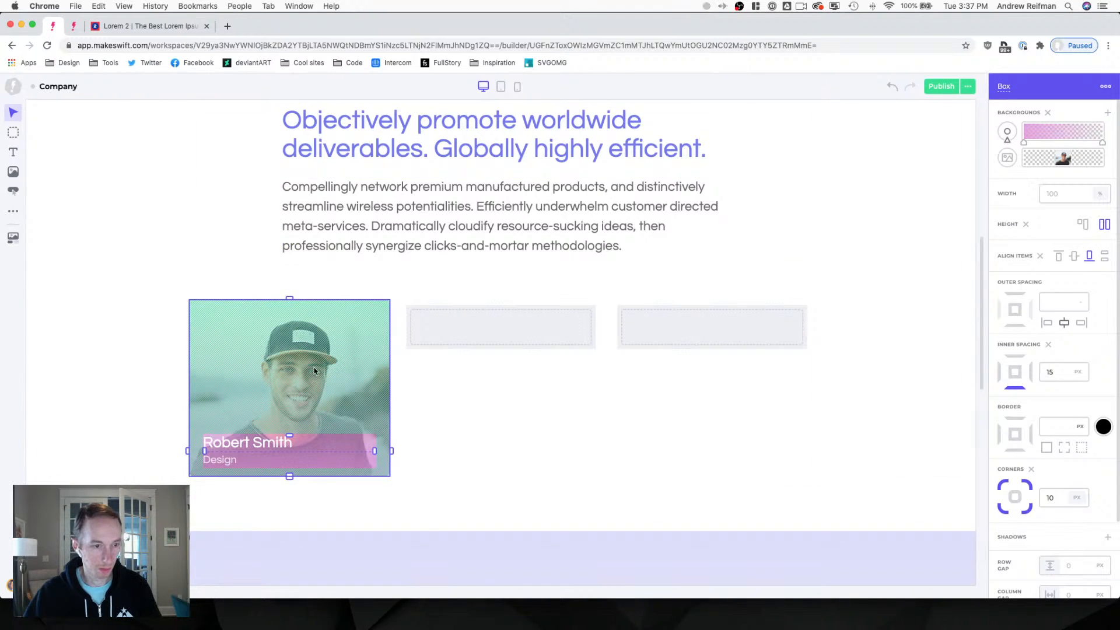
drag(290, 438, 283, 461)
click(417, 510)
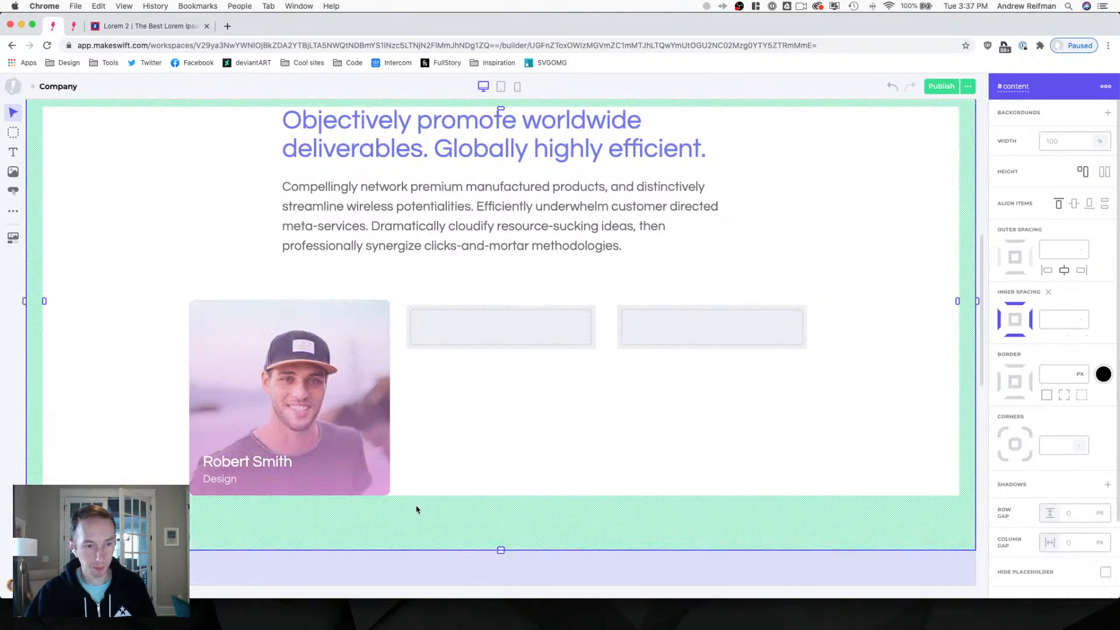
Shorten the photo box's gradient by moving its transparent stop inward, and readjust the pink stop's opacity.
click(298, 326)
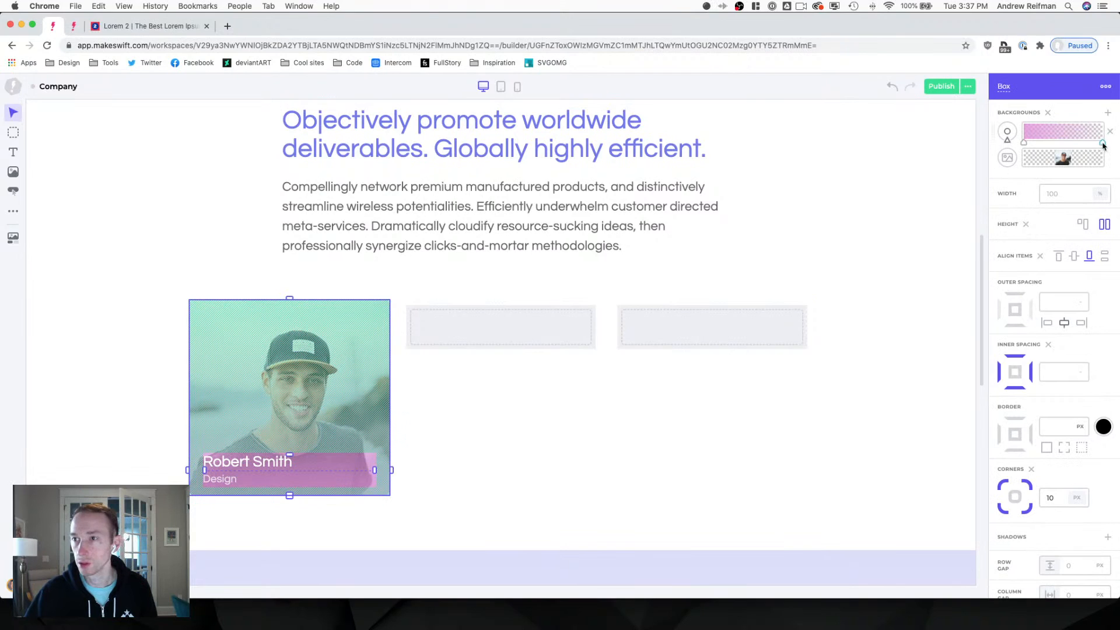
drag(1103, 146, 1080, 149)
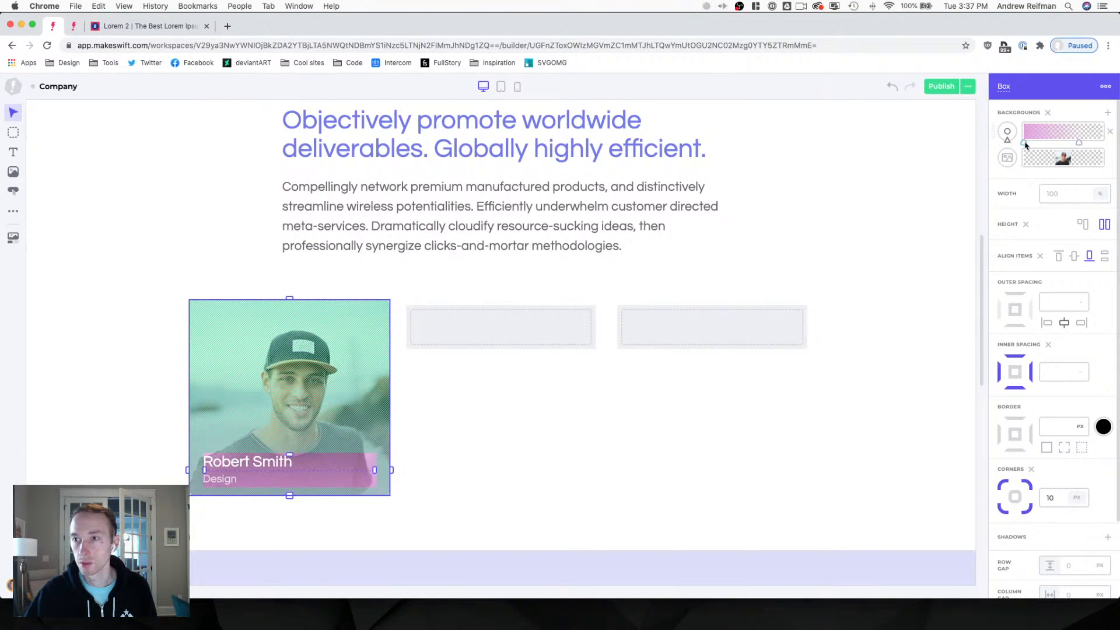
click(1025, 143)
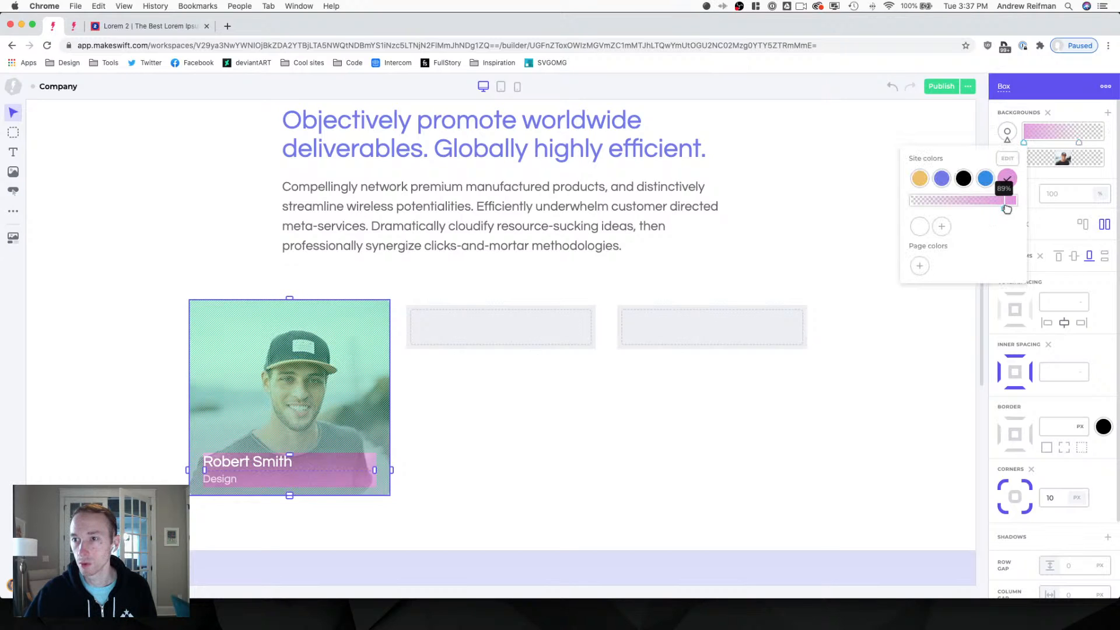
click(985, 129)
click(984, 129)
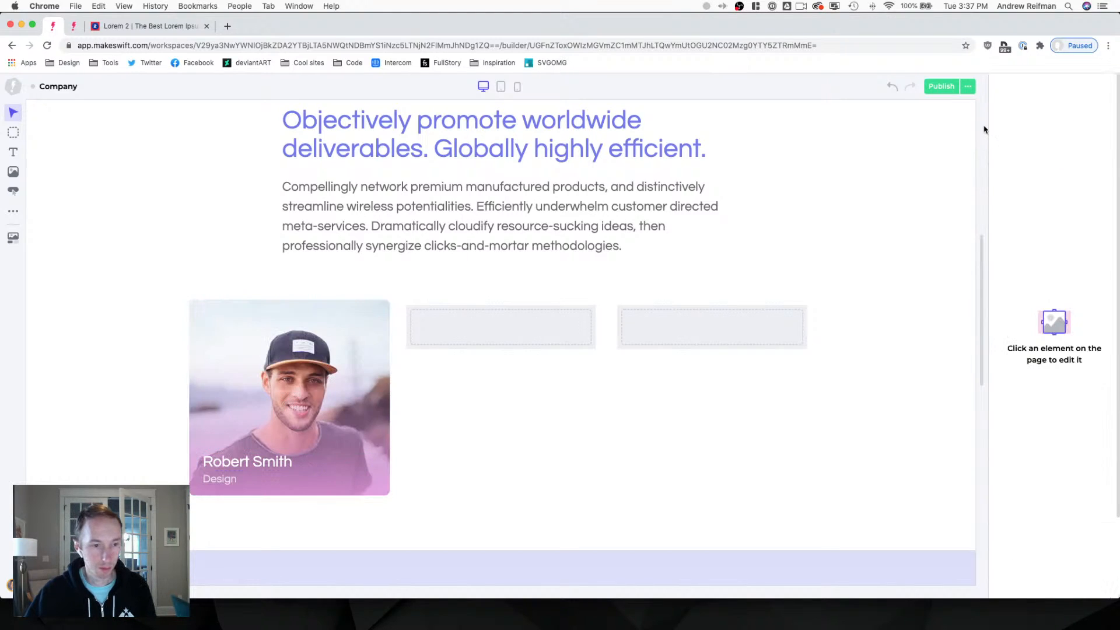
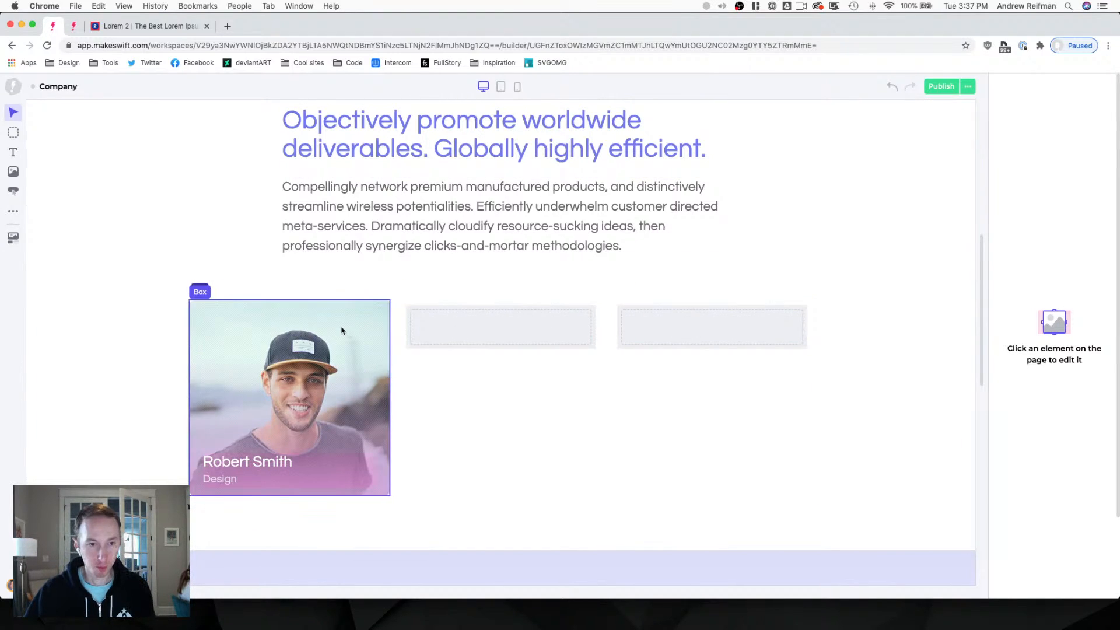
Replace the two empty columns of the team grid with two duplicates of the finished photo box.
click(446, 315)
key(BackSpace)
click(402, 318)
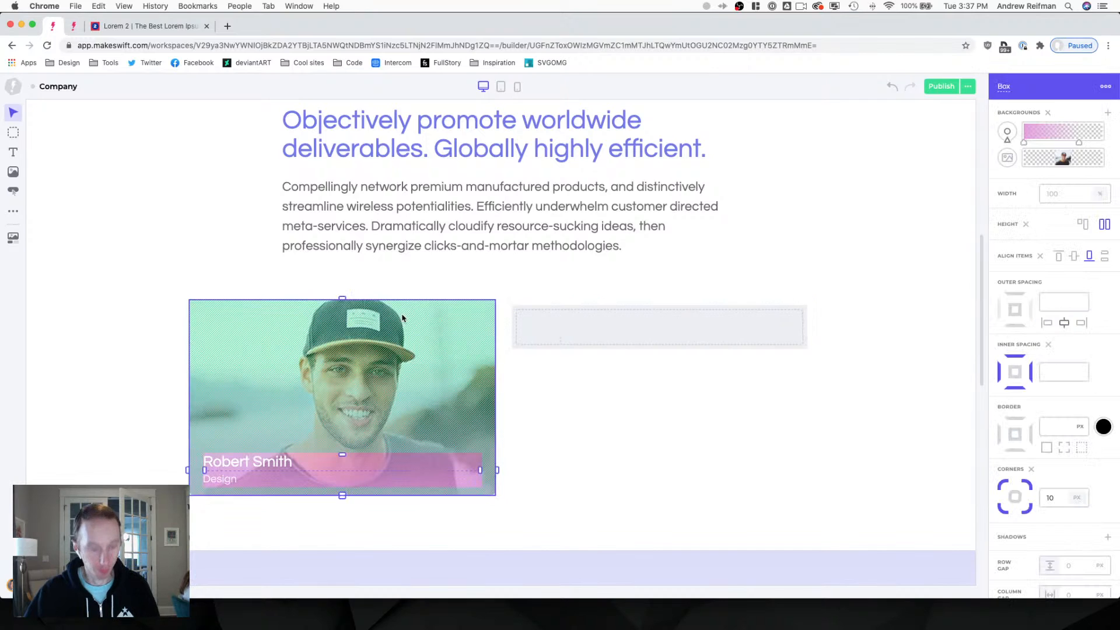
key(super+d)
key(super+d)
click(711, 334)
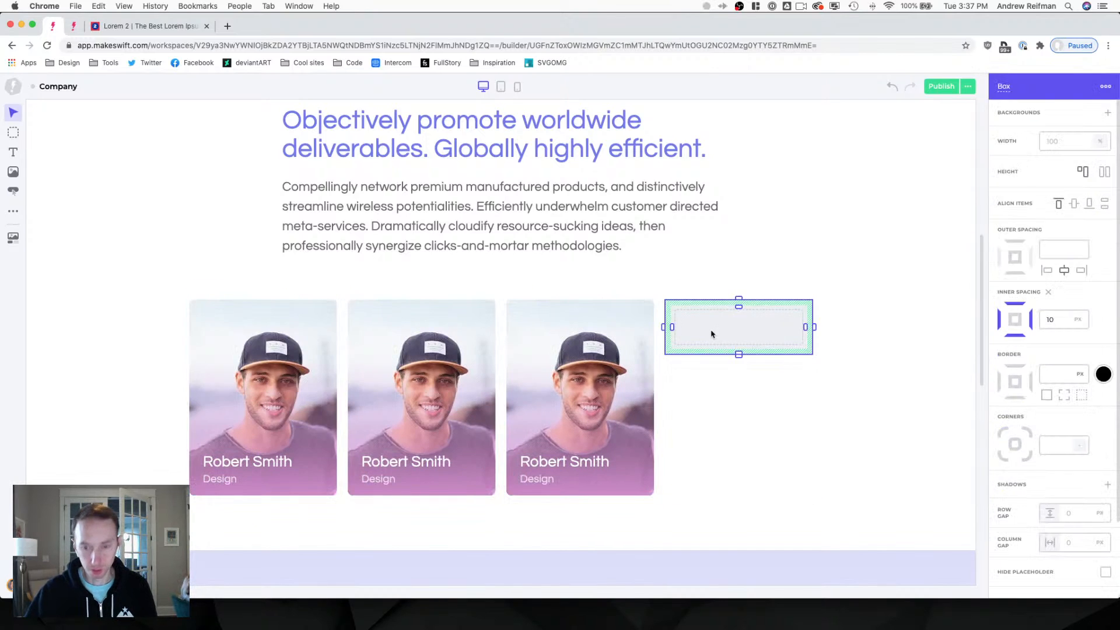
key(BackSpace)
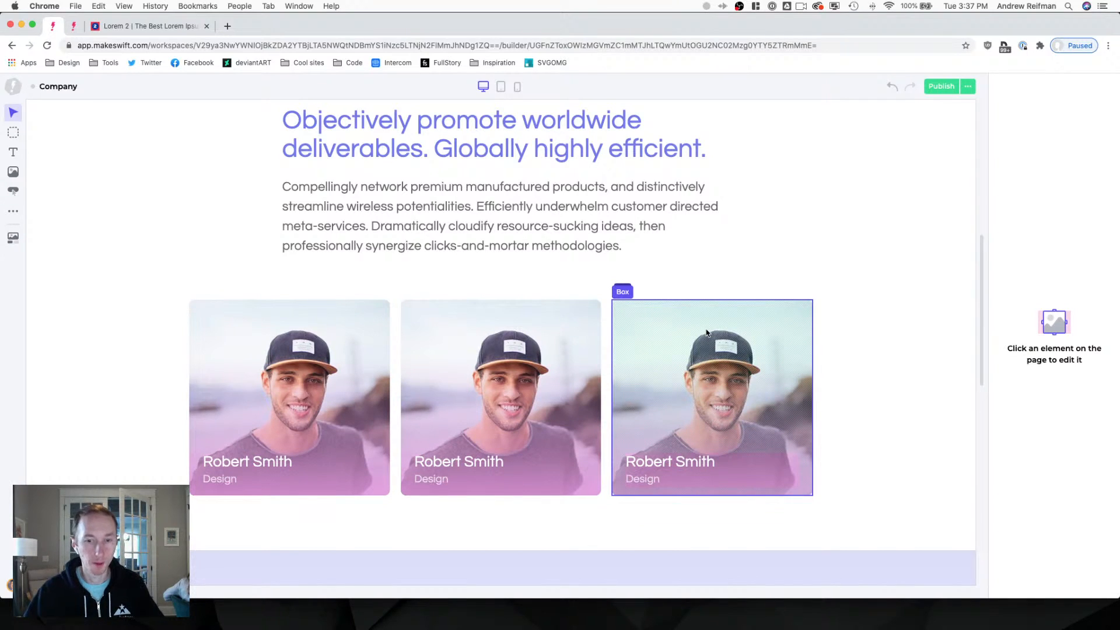
Replace the background image of the middle photo box with team-5.jpg from the New site/Team folder.
click(530, 331)
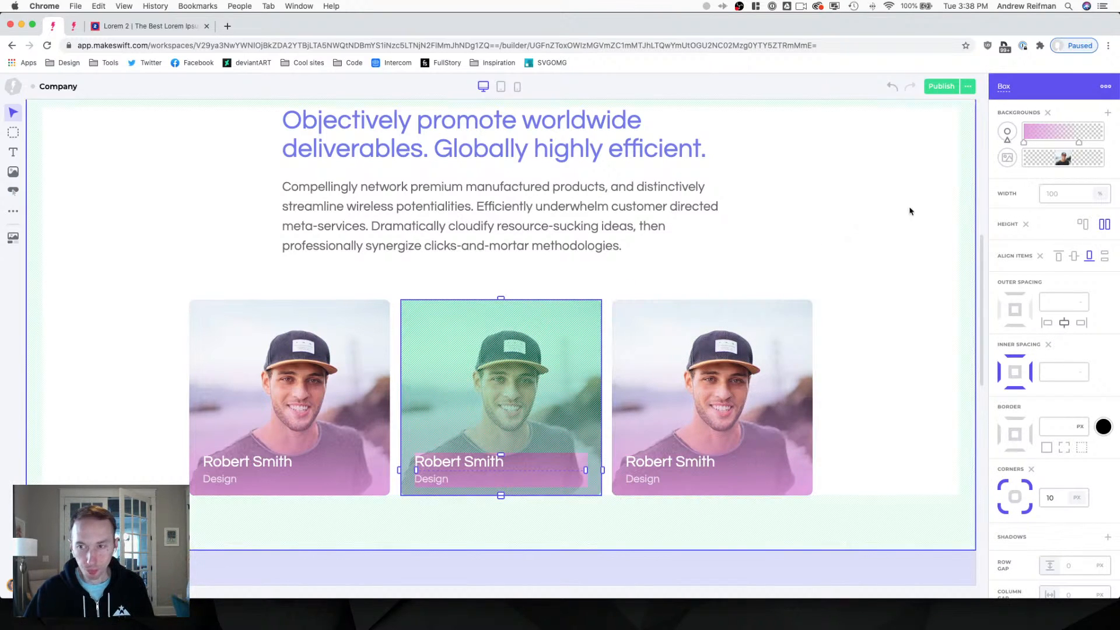
click(1060, 159)
click(1016, 204)
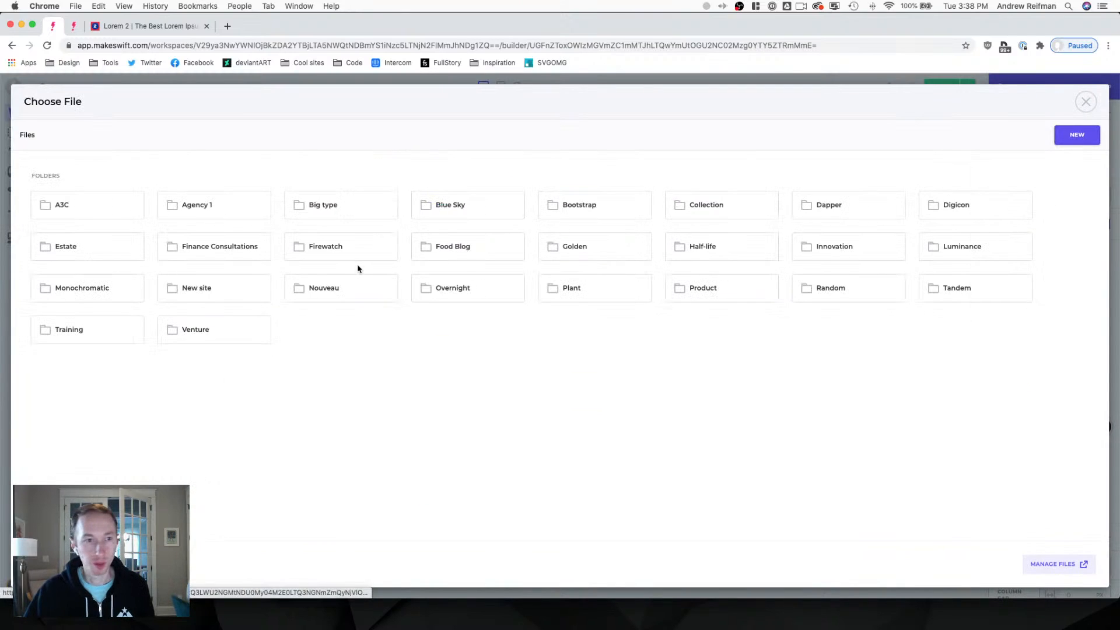
click(256, 297)
click(323, 210)
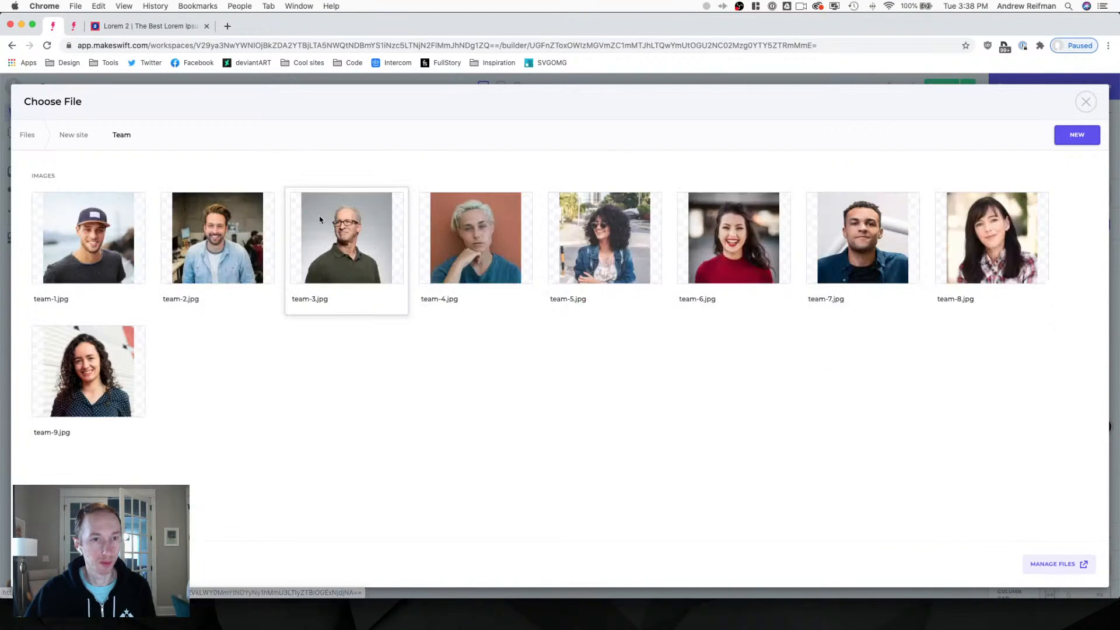
click(601, 231)
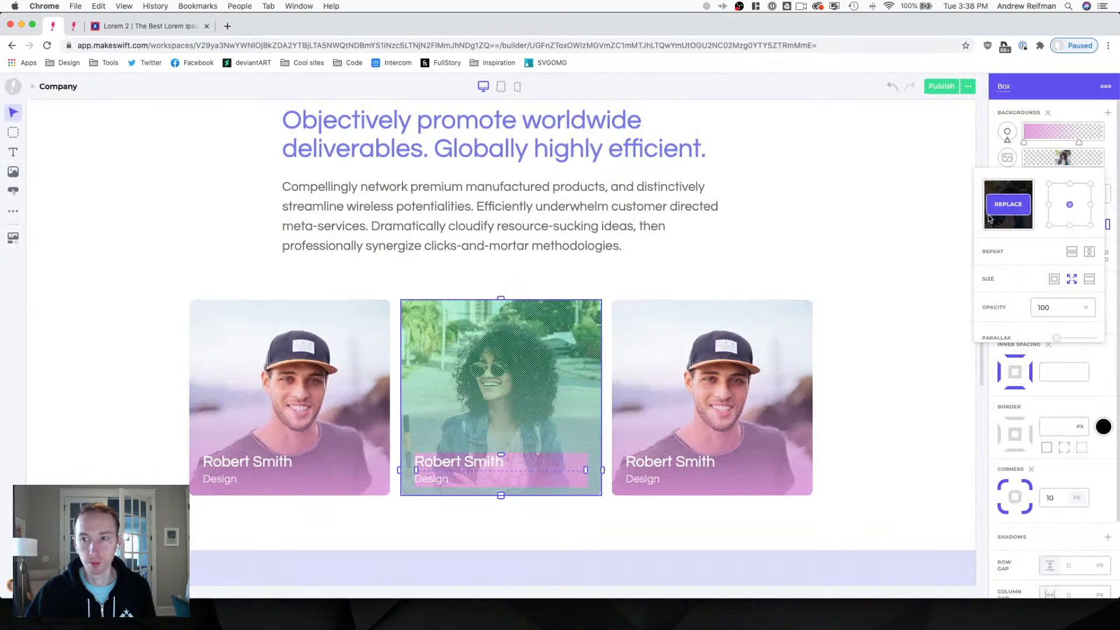
Replace the third photo box's background image with team-3.jpg from the New site/Team folder.
click(728, 328)
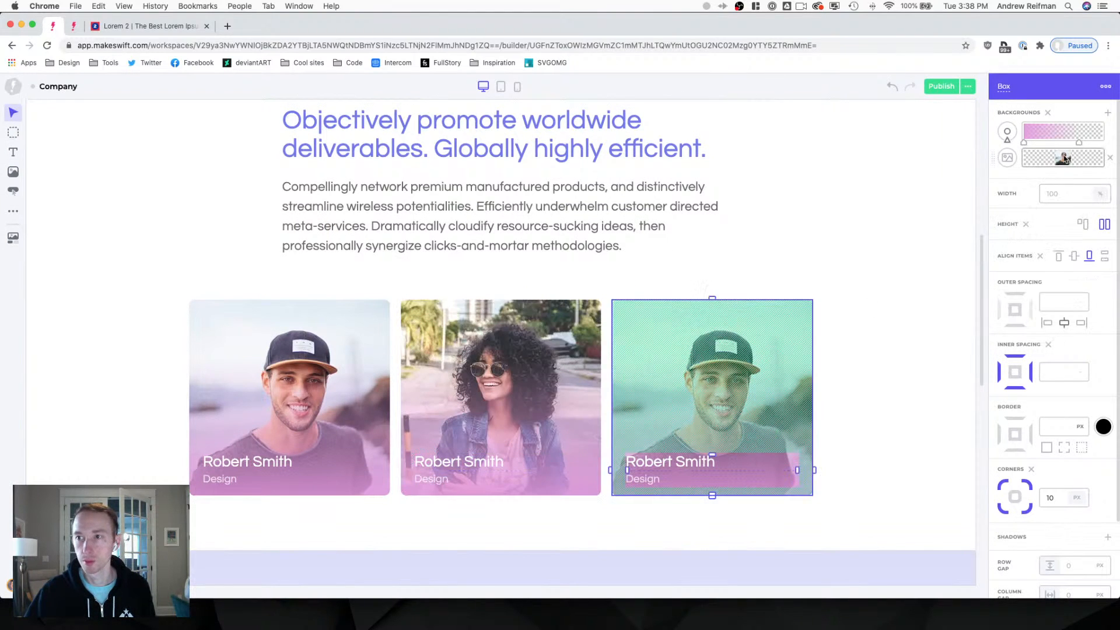
click(1063, 157)
click(999, 202)
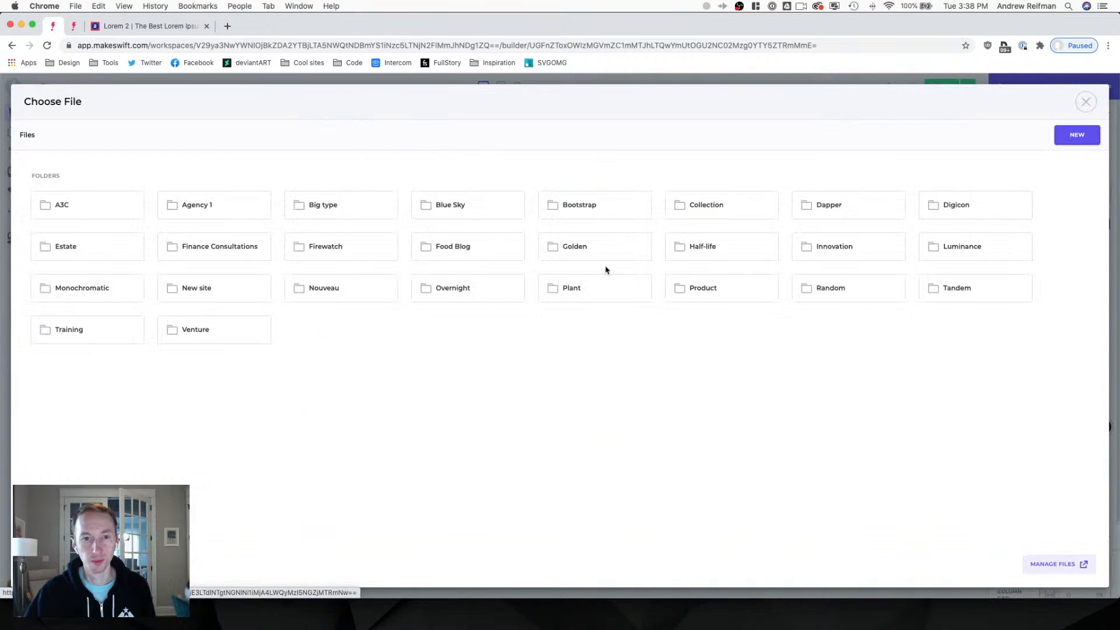
click(225, 290)
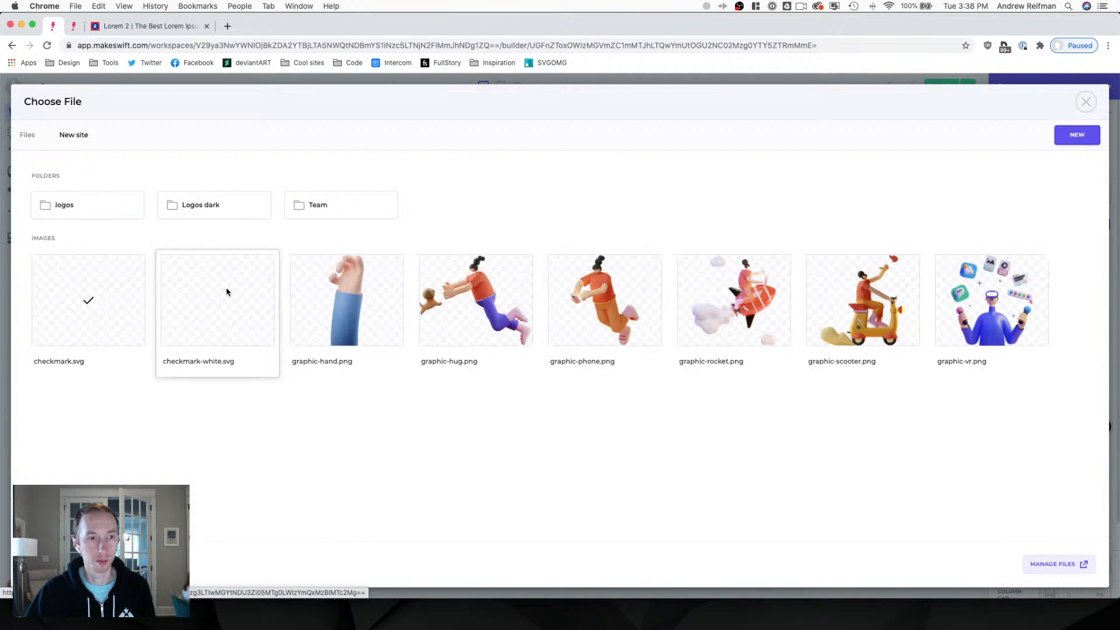
click(325, 212)
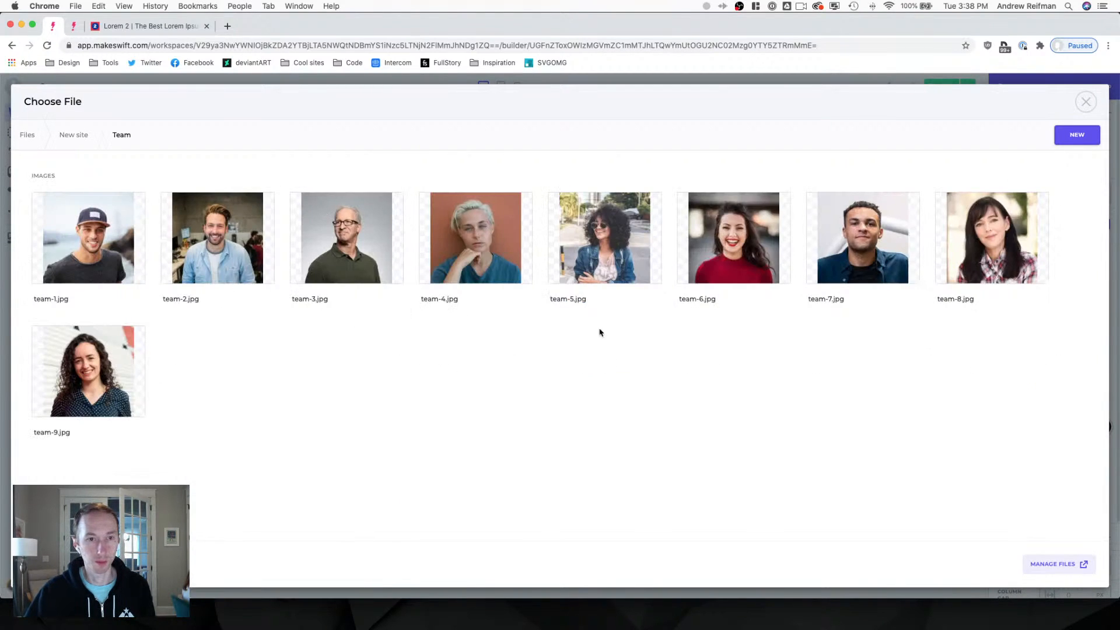
click(372, 258)
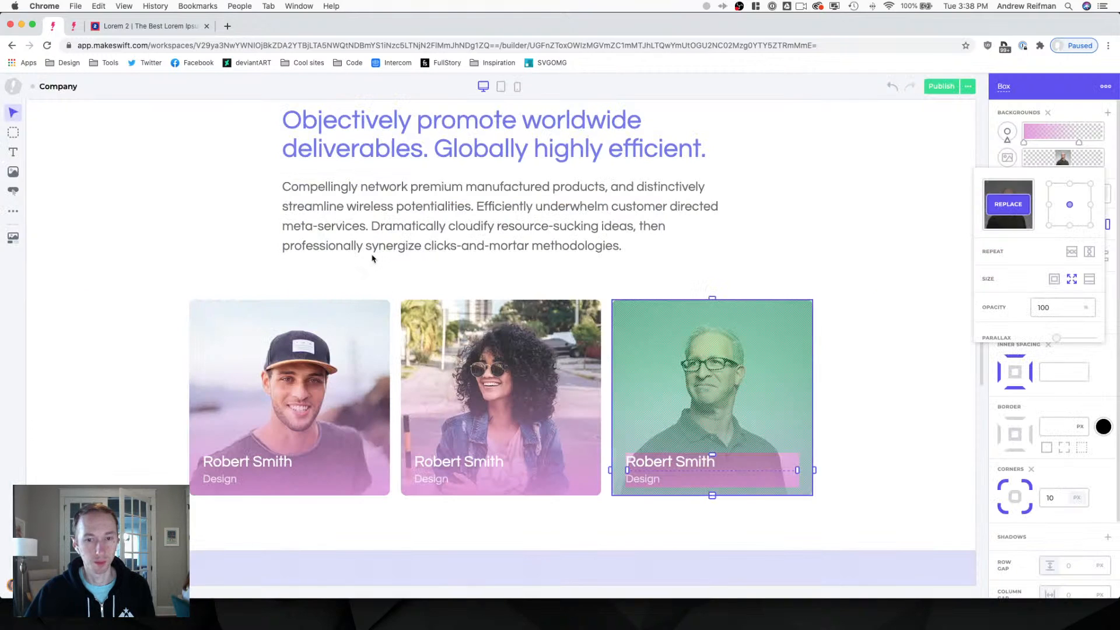
click(982, 148)
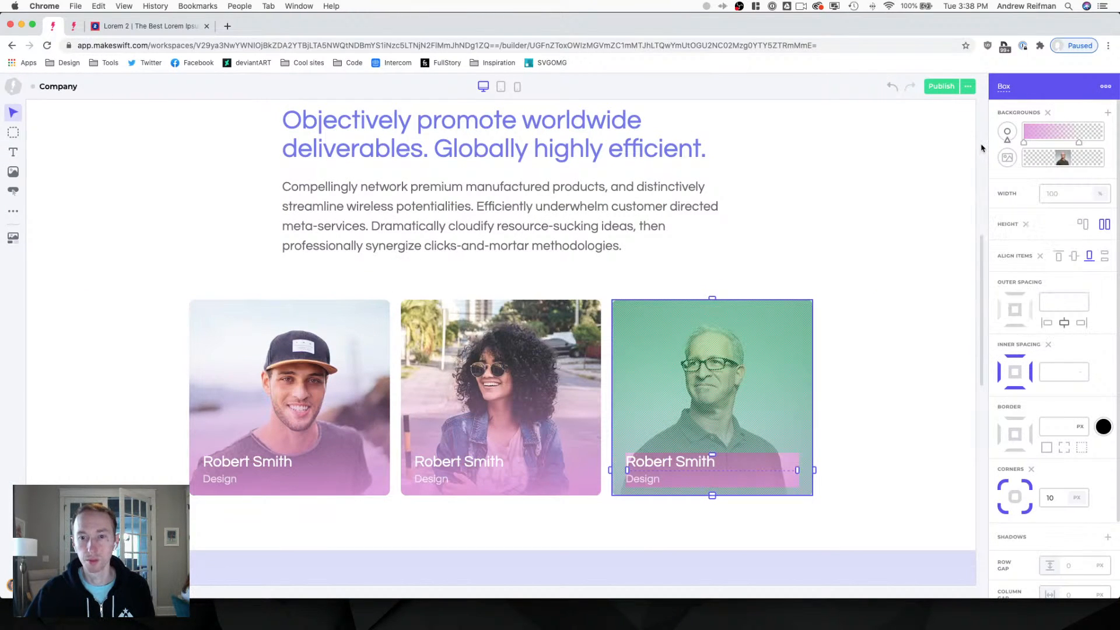
click(982, 148)
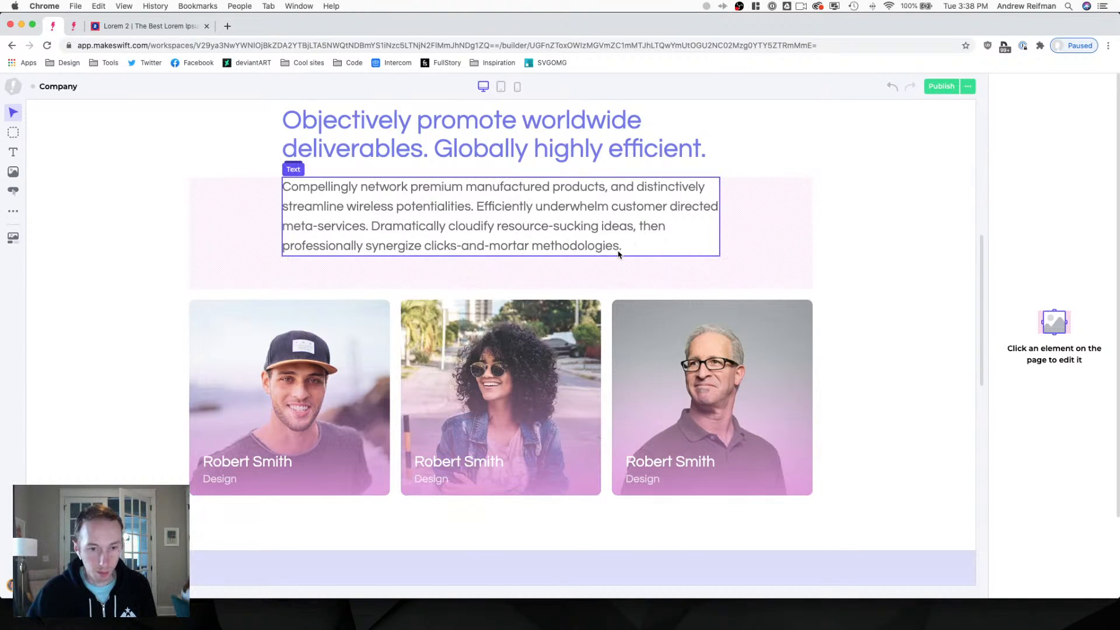
Change the colored gradient stop of the middle photo box to the blue site color.
click(508, 319)
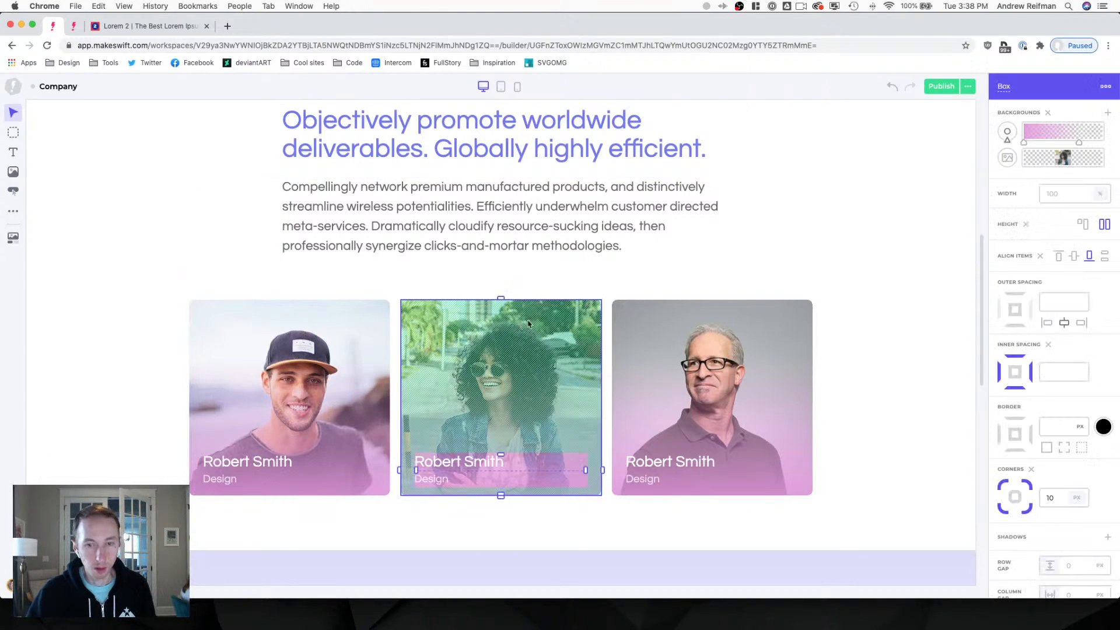
click(1025, 144)
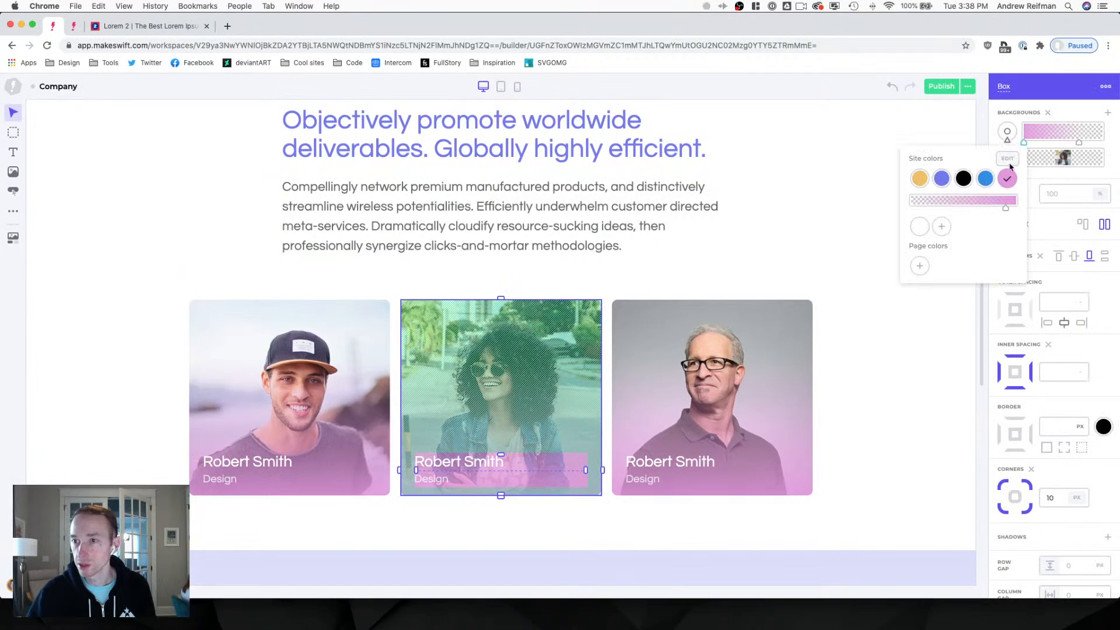
click(985, 179)
Change the colored gradient stop of the third photo box to the gold site color.
click(700, 350)
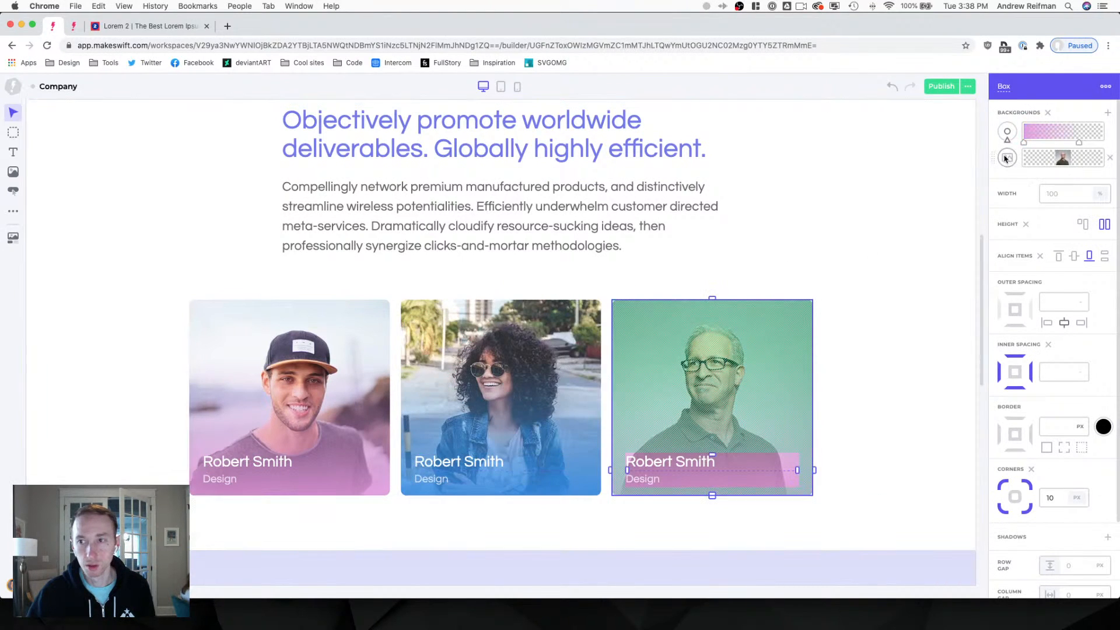
click(1024, 144)
click(919, 179)
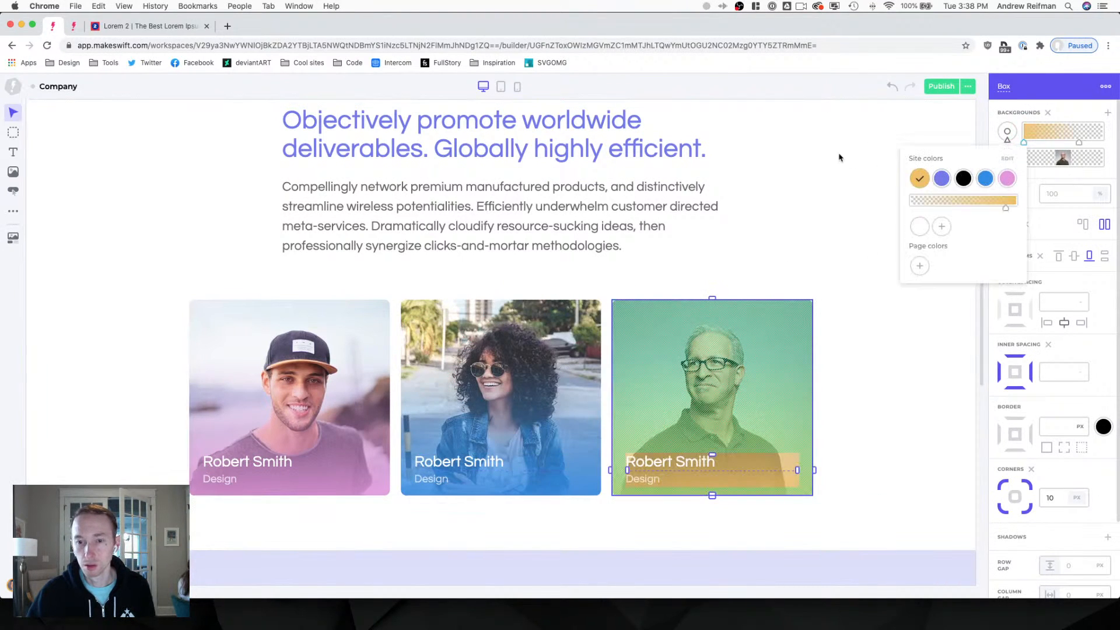
click(839, 154)
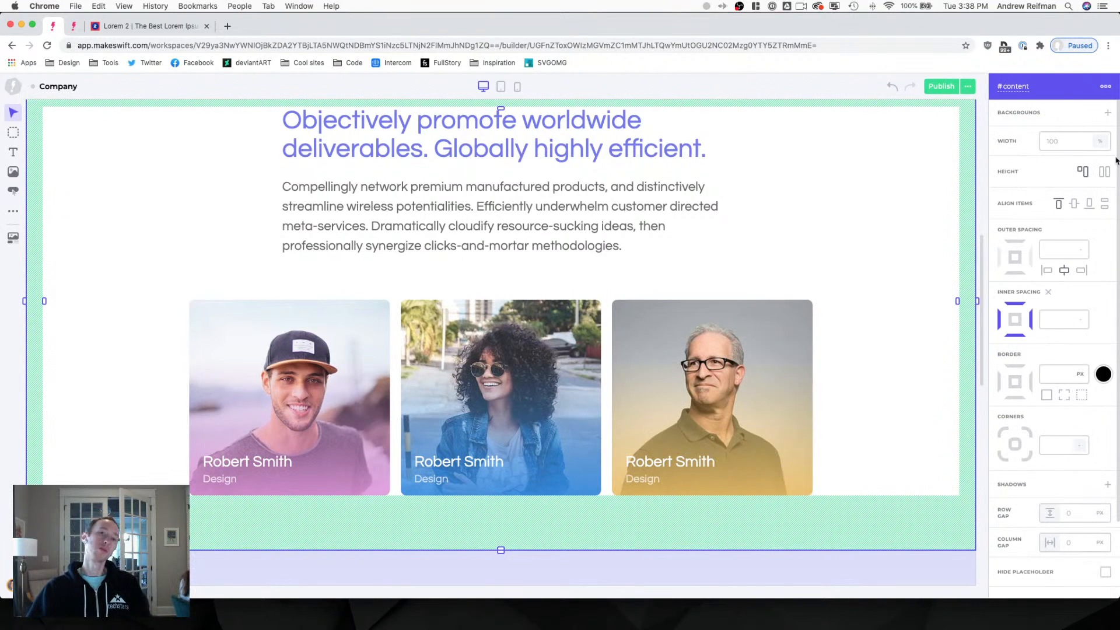
click(980, 149)
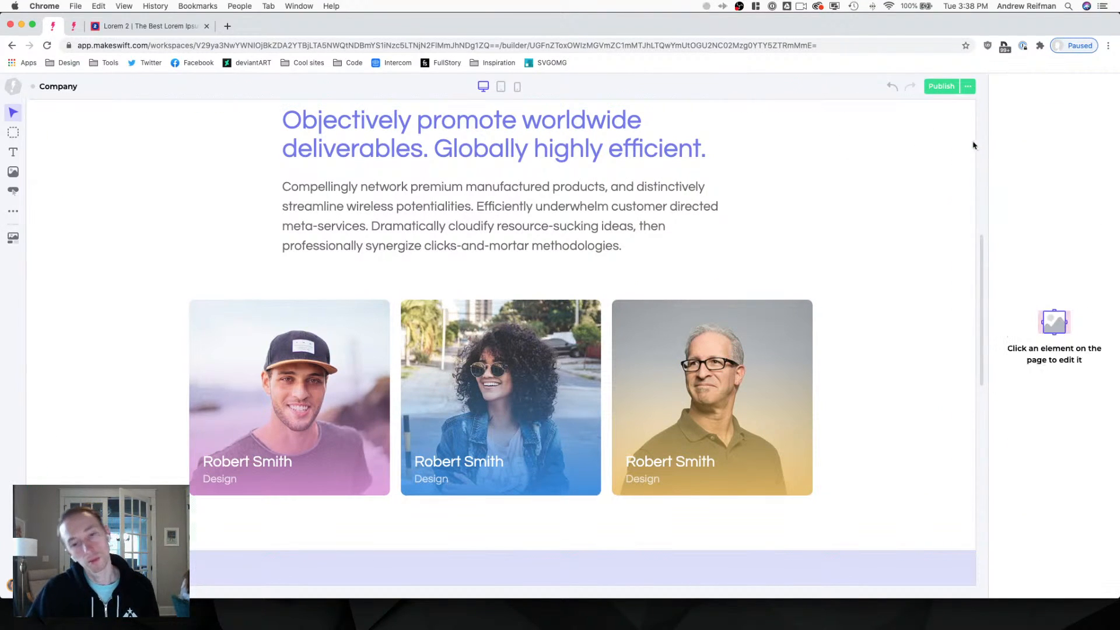
Duplicate the third photo box three times and arrange the team grid as two rows of three.
click(669, 330)
key(super+d)
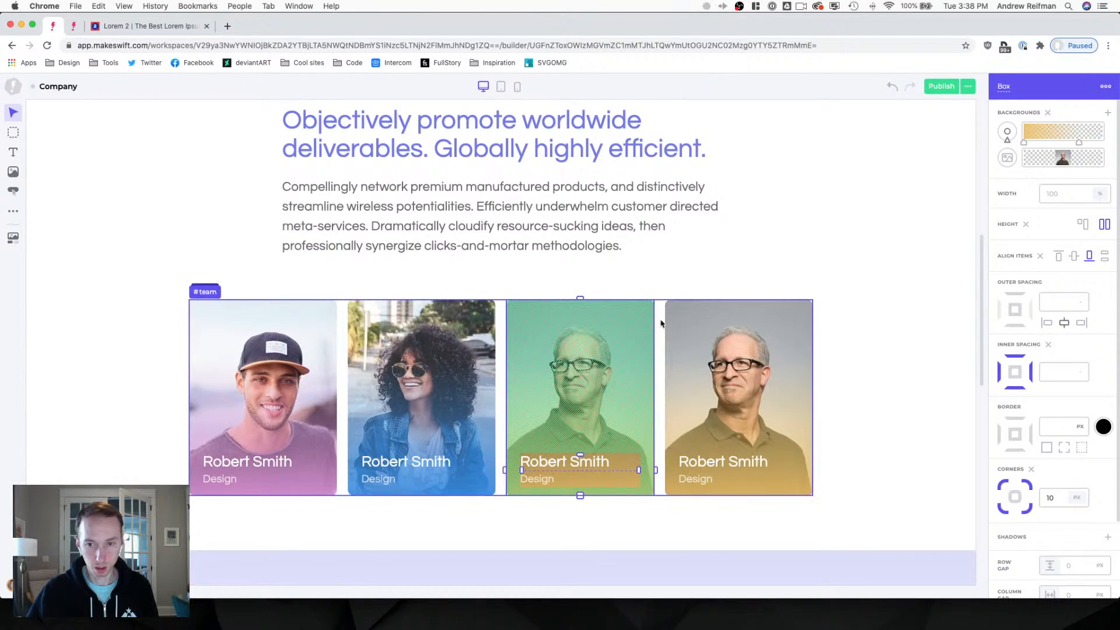
key(super+d)
key(super+d)
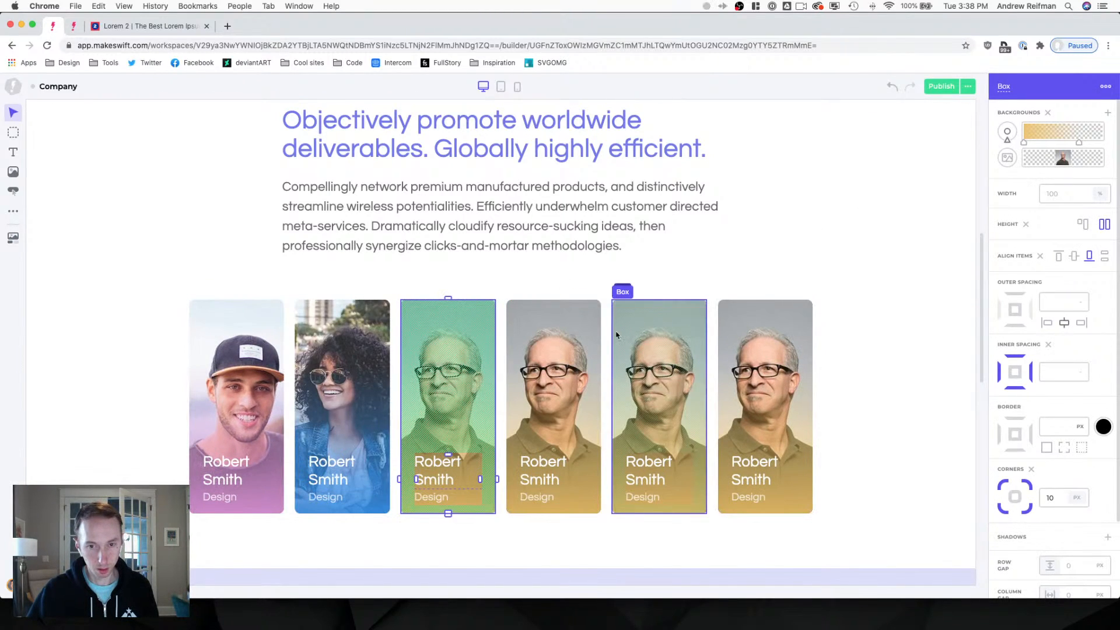
click(501, 331)
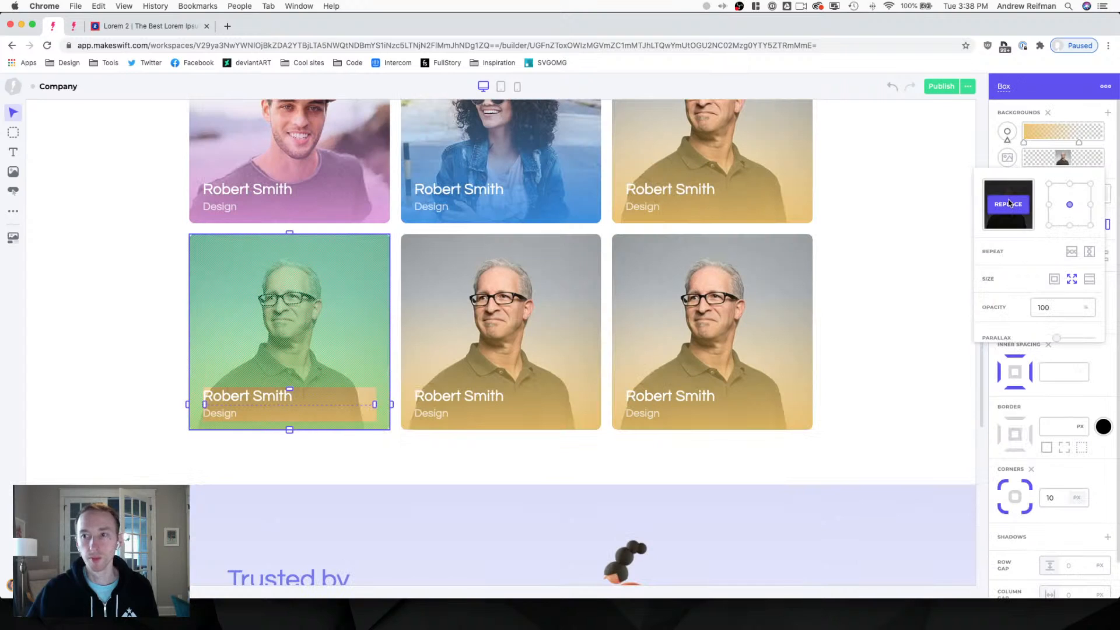
Replace the background image of the second row's first photo box with team-9.jpg from the New site/Team folder.
click(1008, 222)
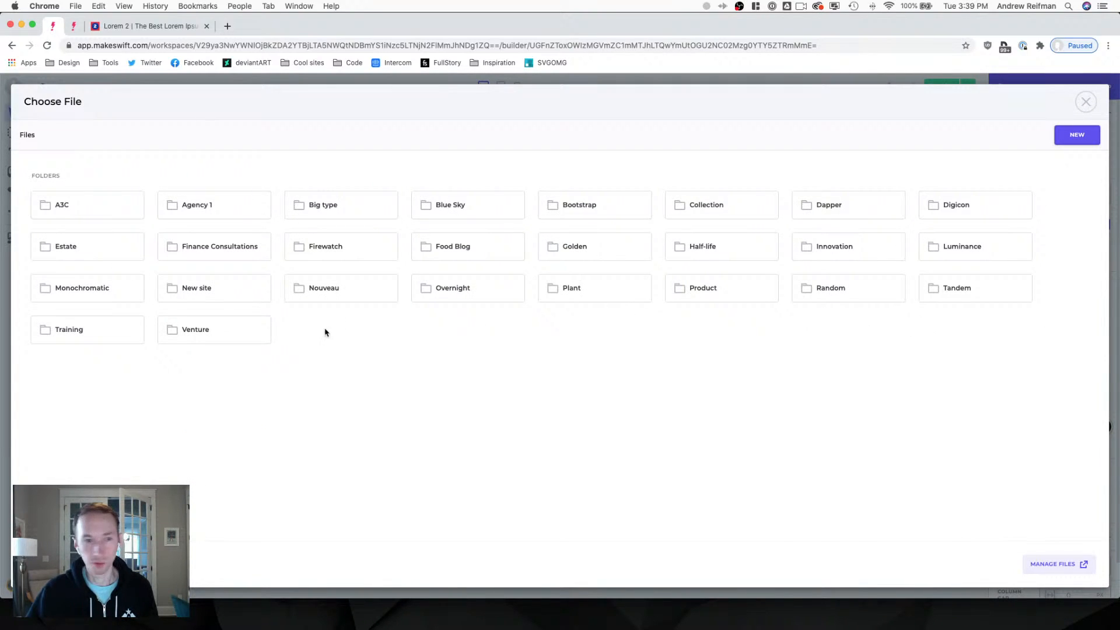
click(234, 292)
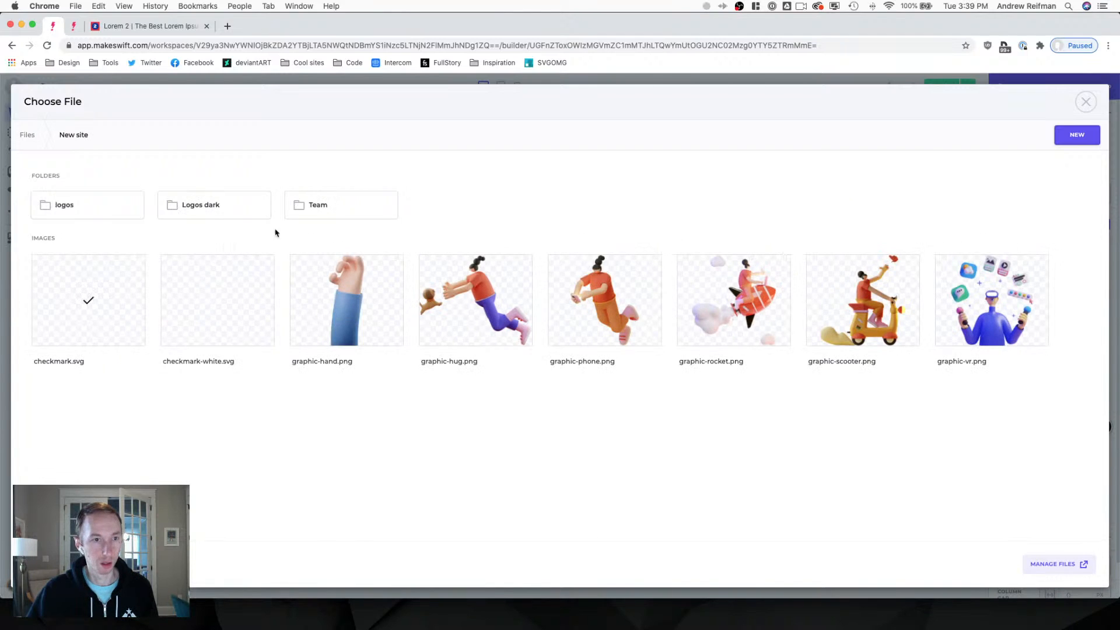
click(305, 205)
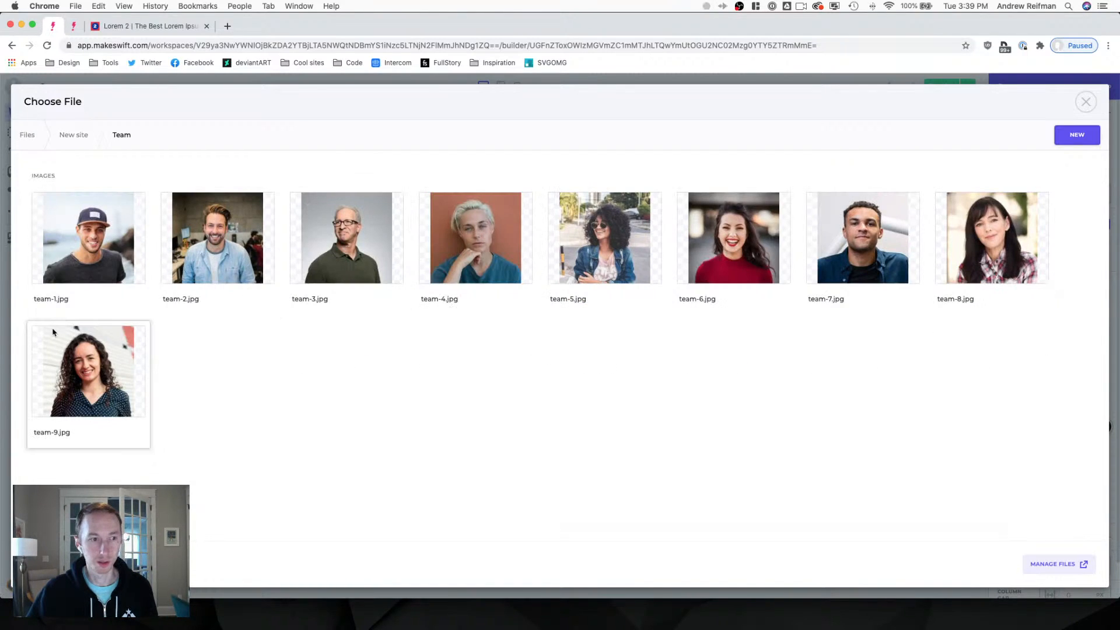
click(88, 371)
Replace the background image of the second row's middle photo box with team-4.jpg from the New site/Team folder.
click(500, 292)
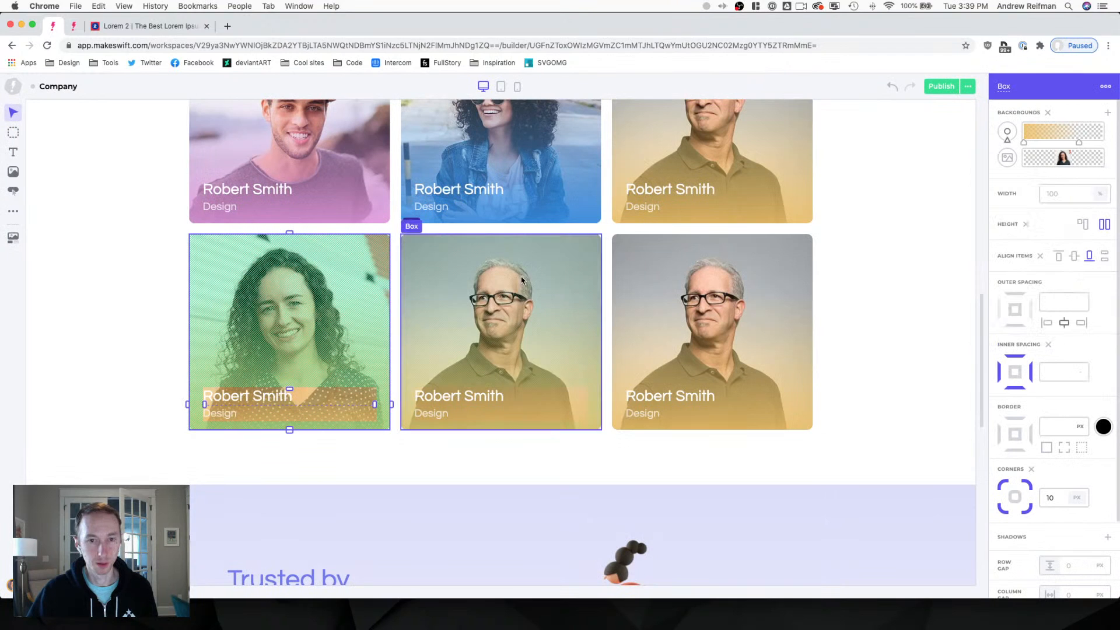
click(1062, 156)
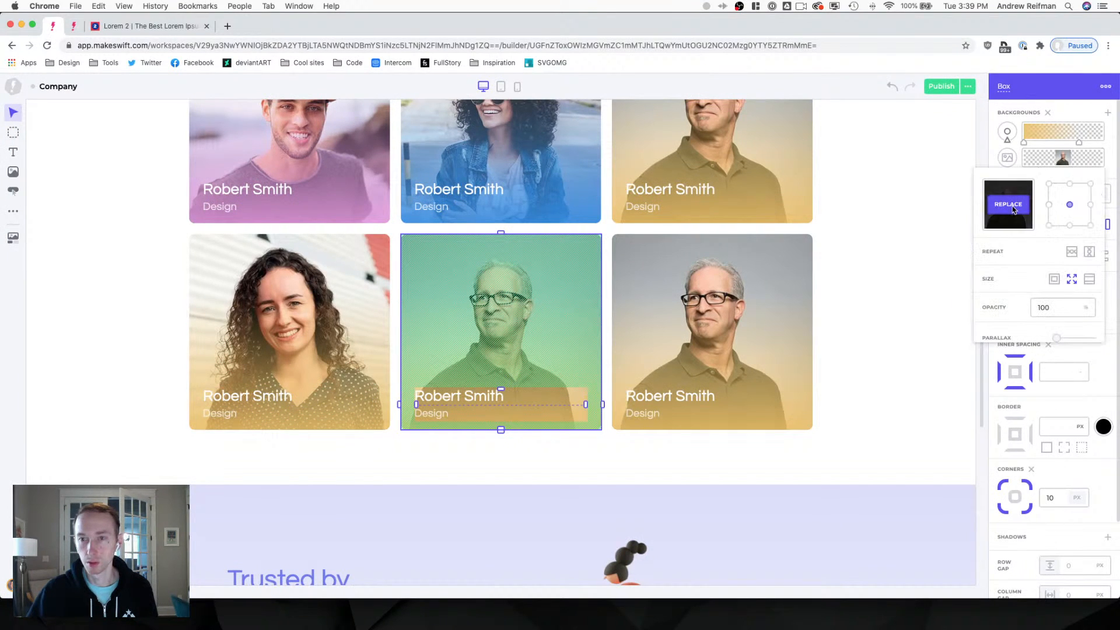
click(1026, 205)
click(171, 290)
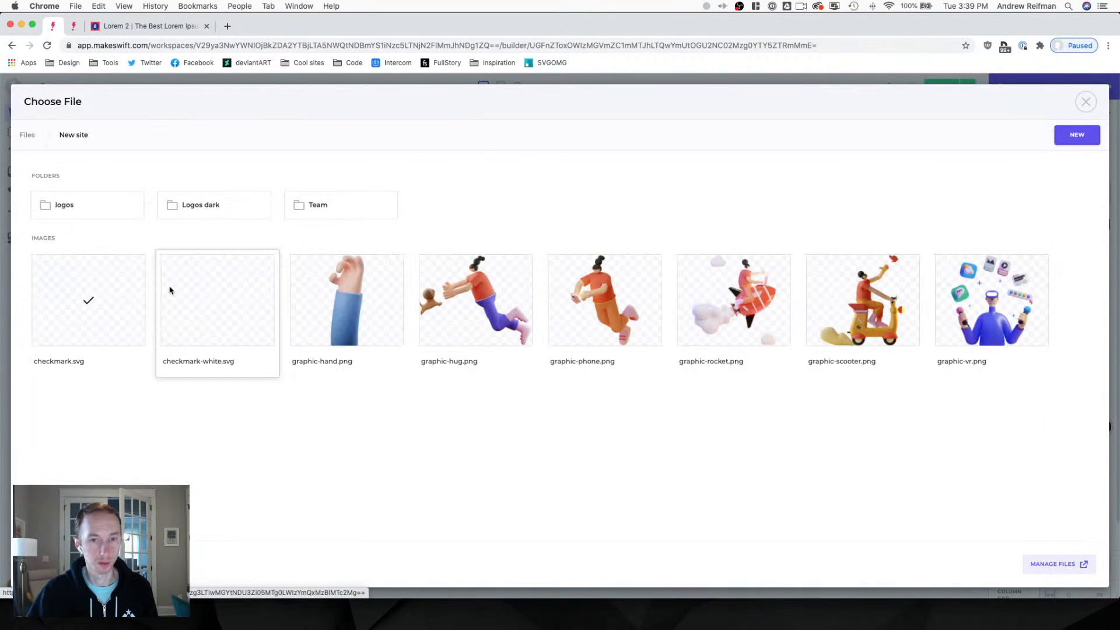
click(331, 209)
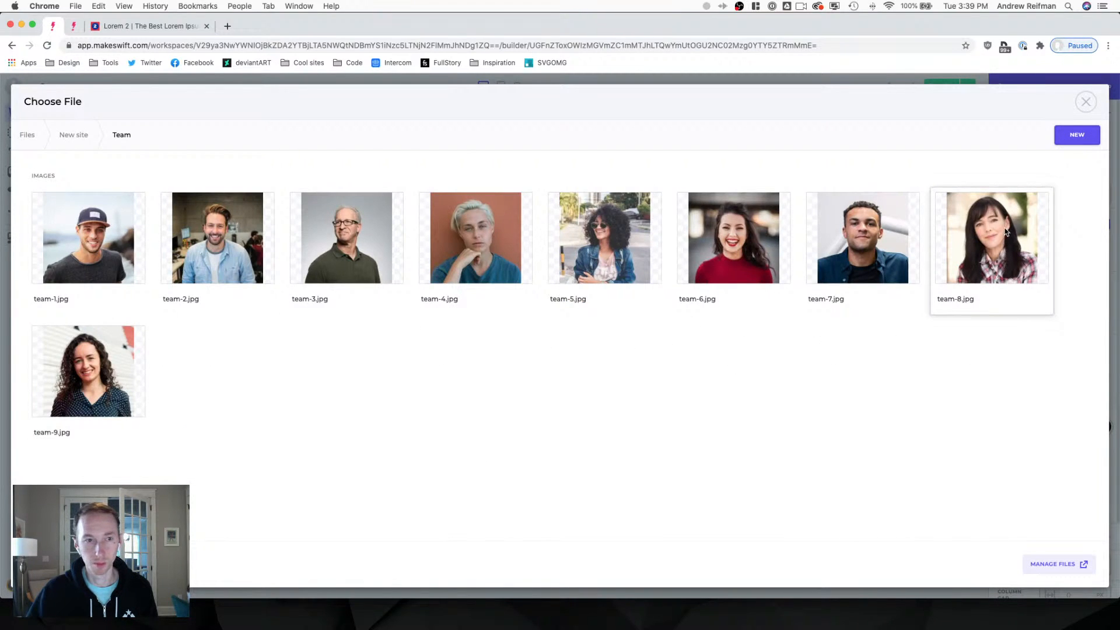
click(484, 251)
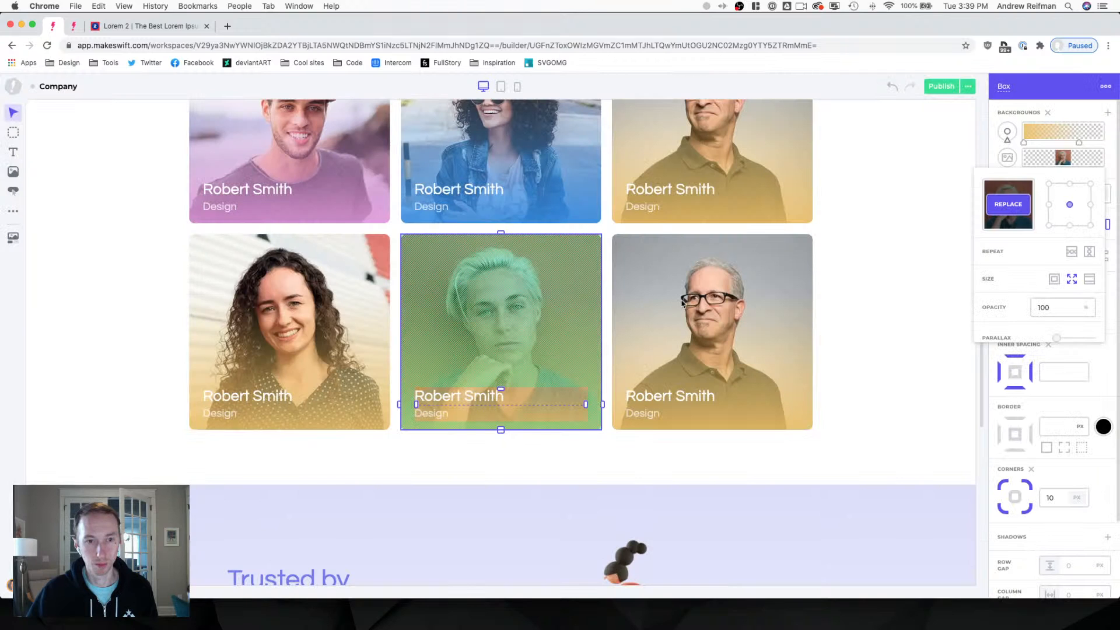
Replace the background image of the second row's last photo box with team-2.jpg from the New site/Team folder.
click(729, 256)
click(733, 253)
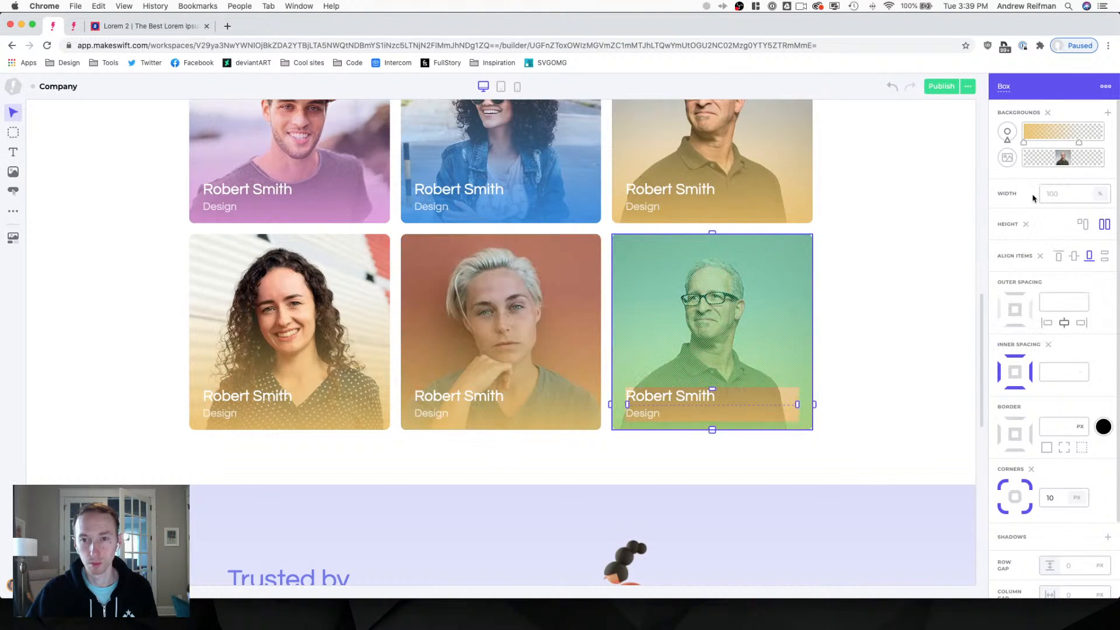
click(1061, 158)
click(997, 203)
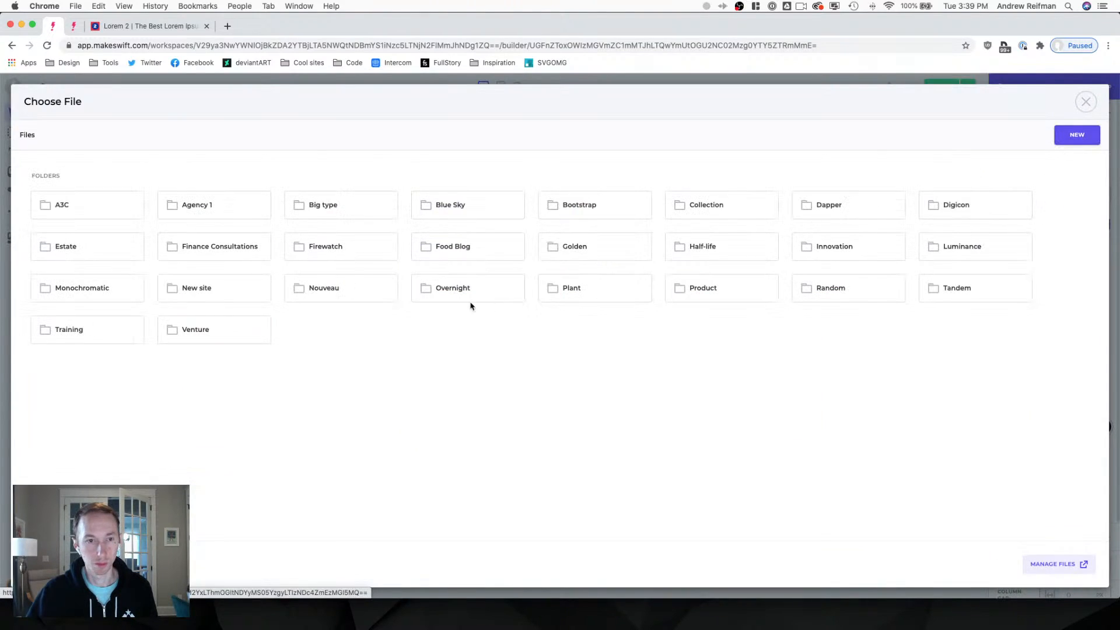
click(261, 294)
click(319, 210)
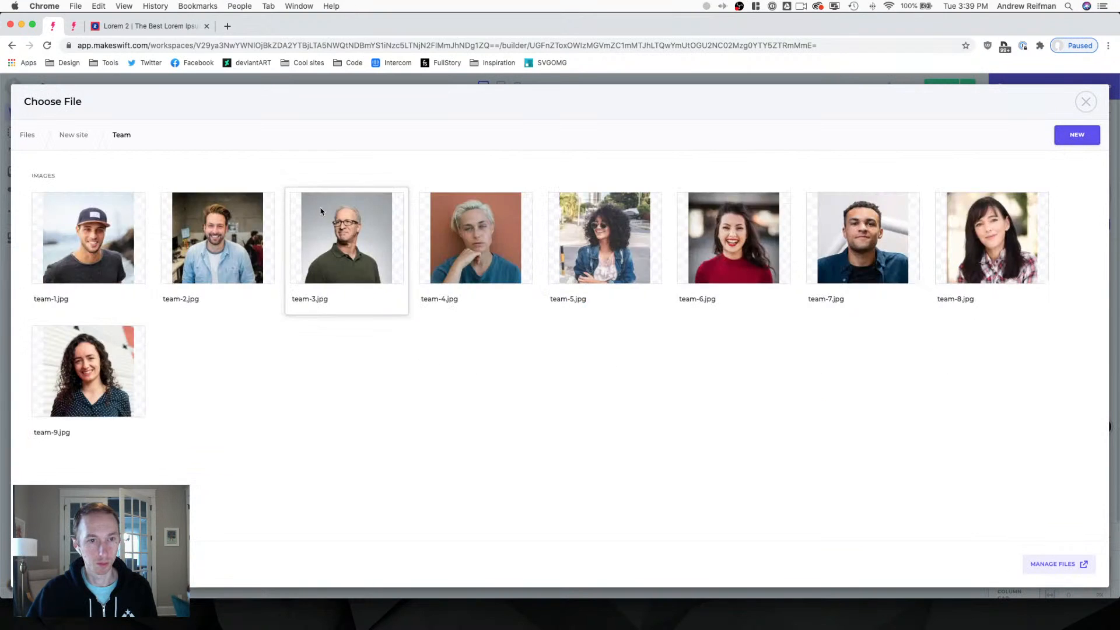
click(217, 242)
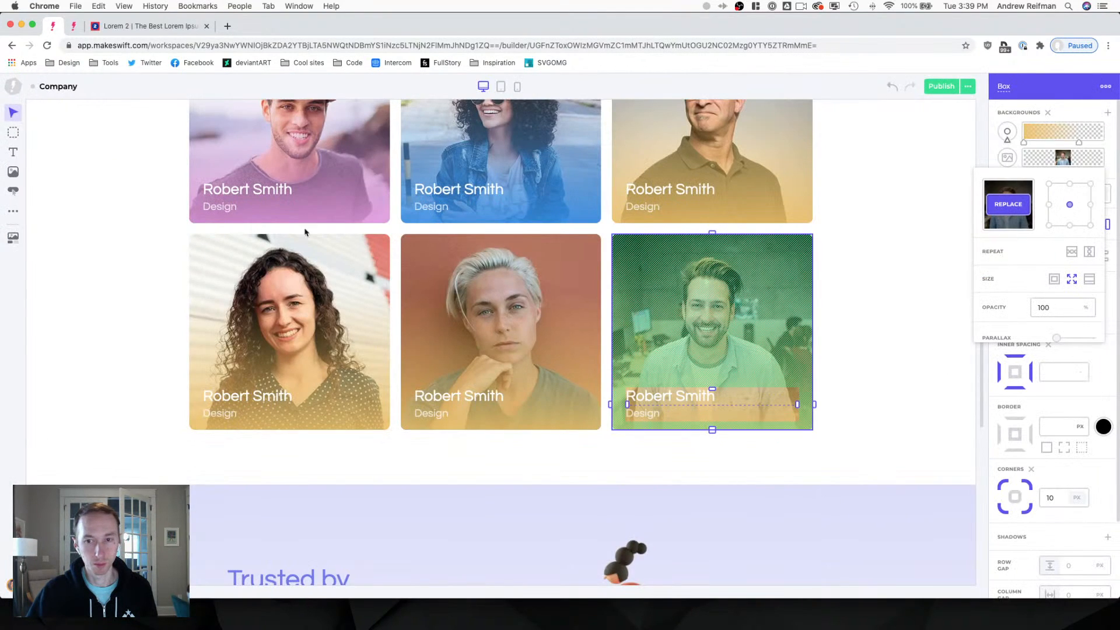
click(910, 266)
click(927, 262)
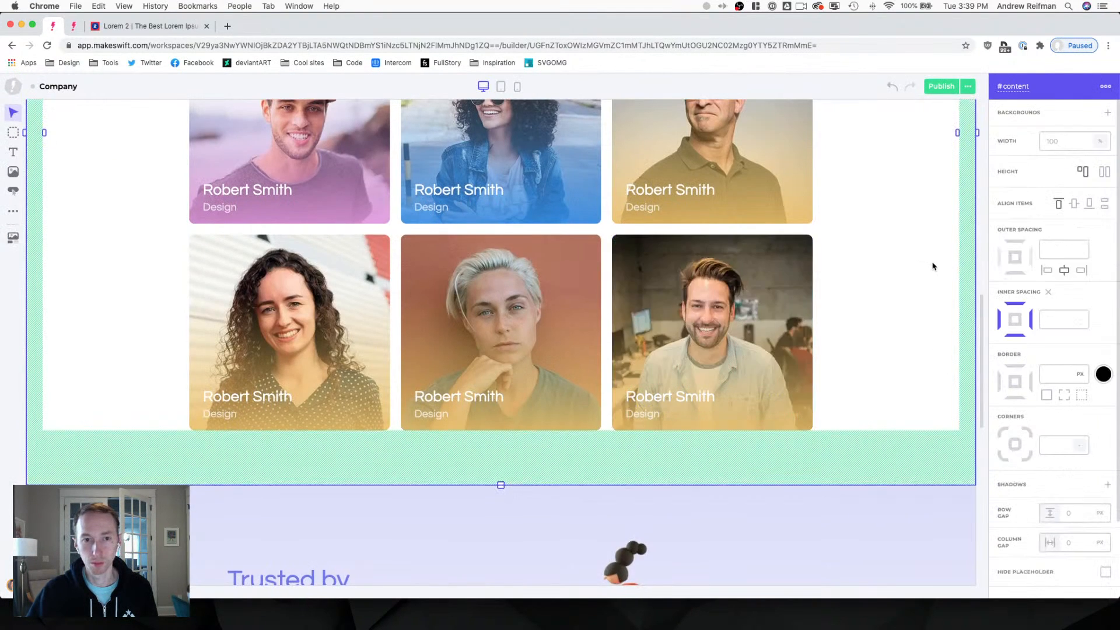
Change the colored gradient stop of the second row's first photo box to the purple site color.
scroll(343, 420, up, 2)
click(345, 421)
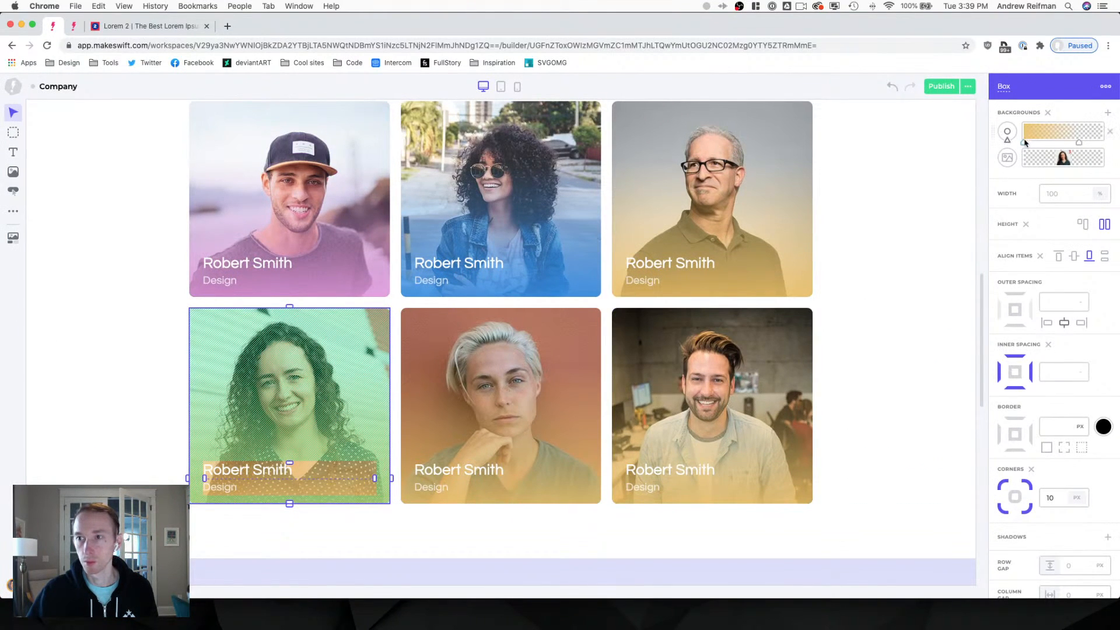
click(1024, 143)
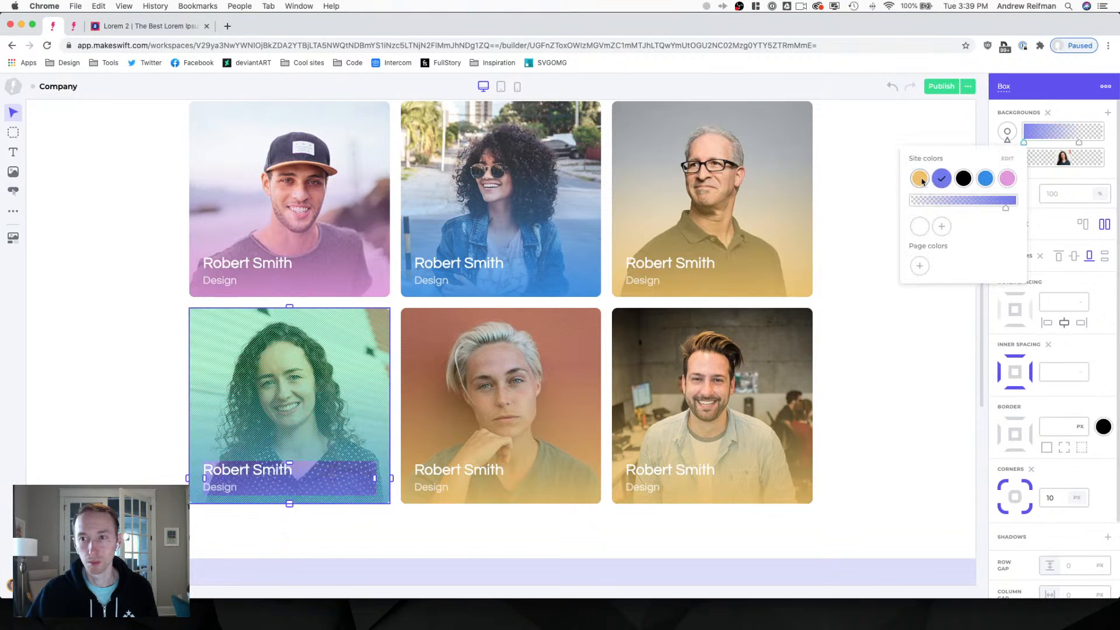
Change the colored gradient stop of the second row's middle photo box to the purple site color.
click(412, 383)
click(411, 382)
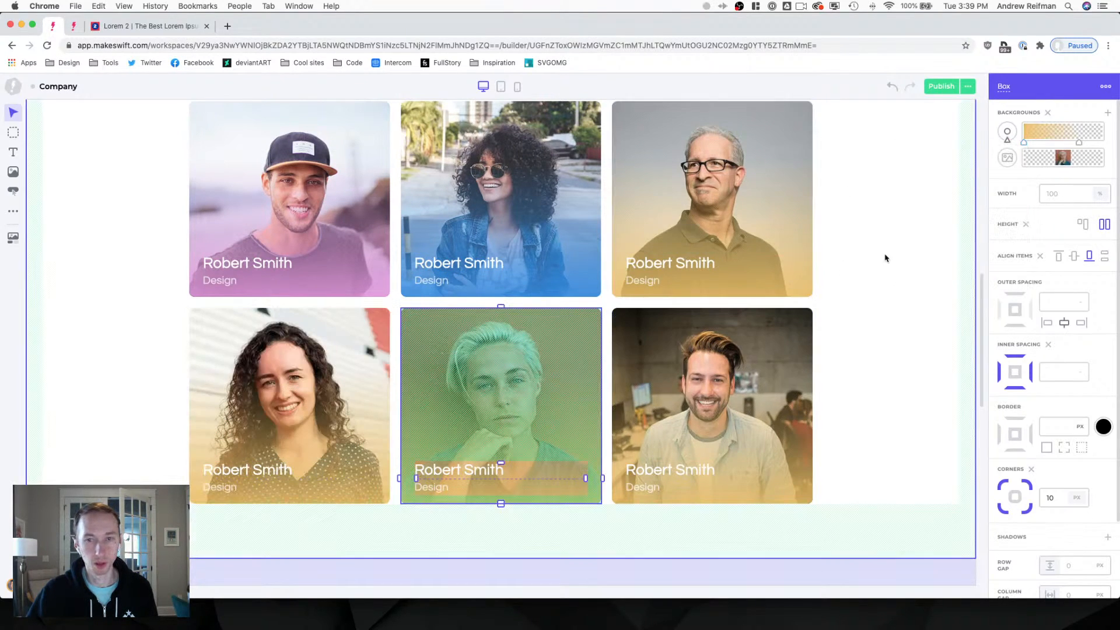
click(1021, 142)
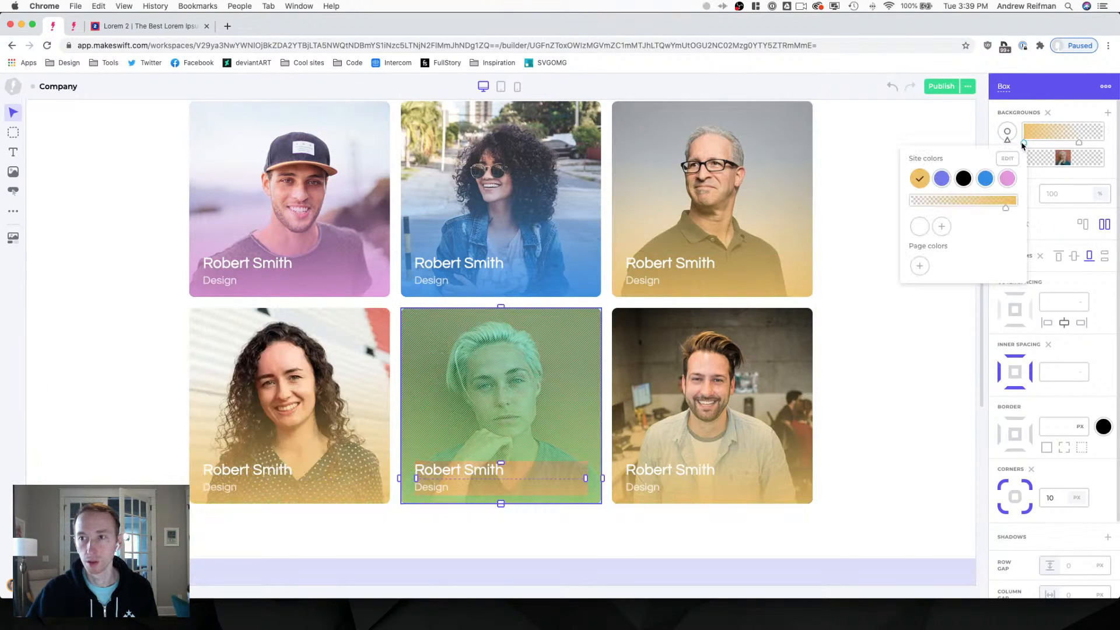
click(941, 178)
Change the colored gradient stop of the second row's last photo box to the pink site color and check its transparent stop's color.
click(761, 334)
click(761, 334)
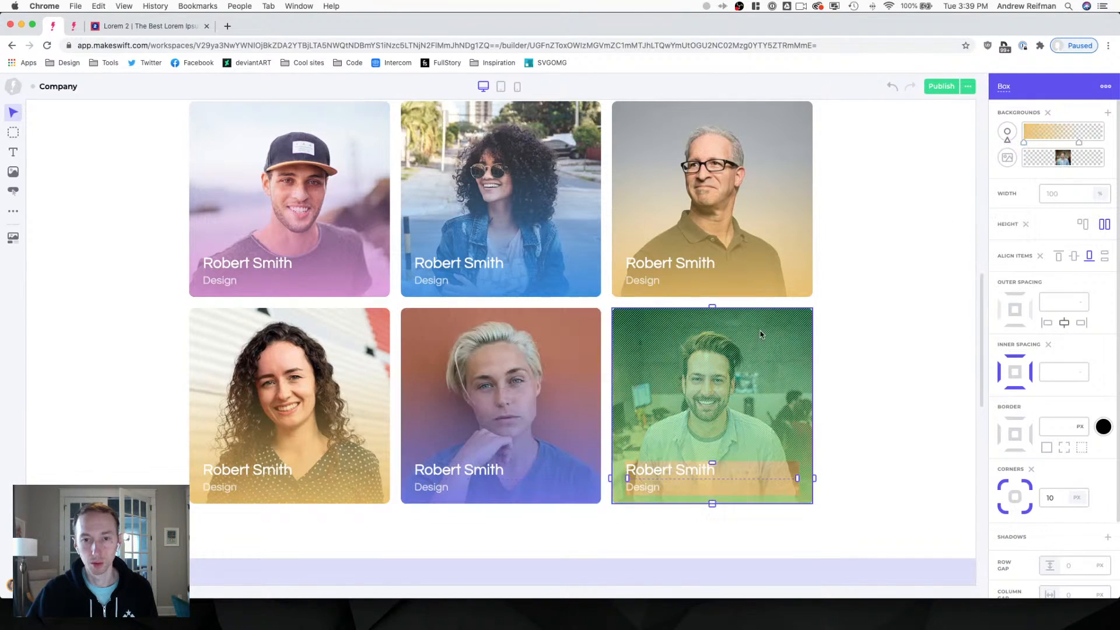
click(1025, 144)
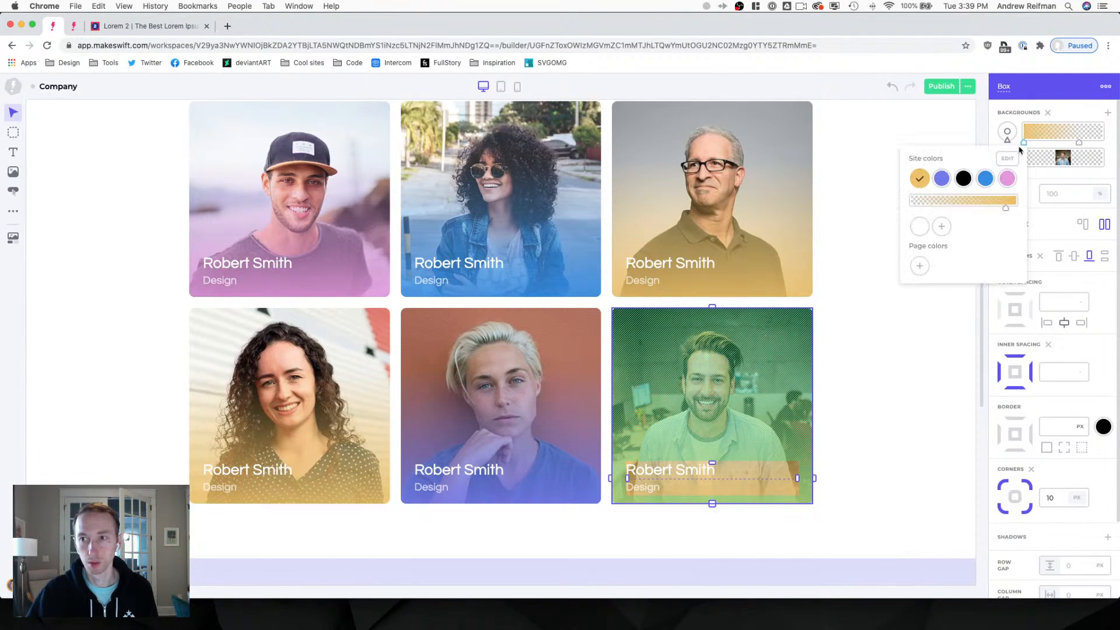
click(985, 178)
click(1007, 178)
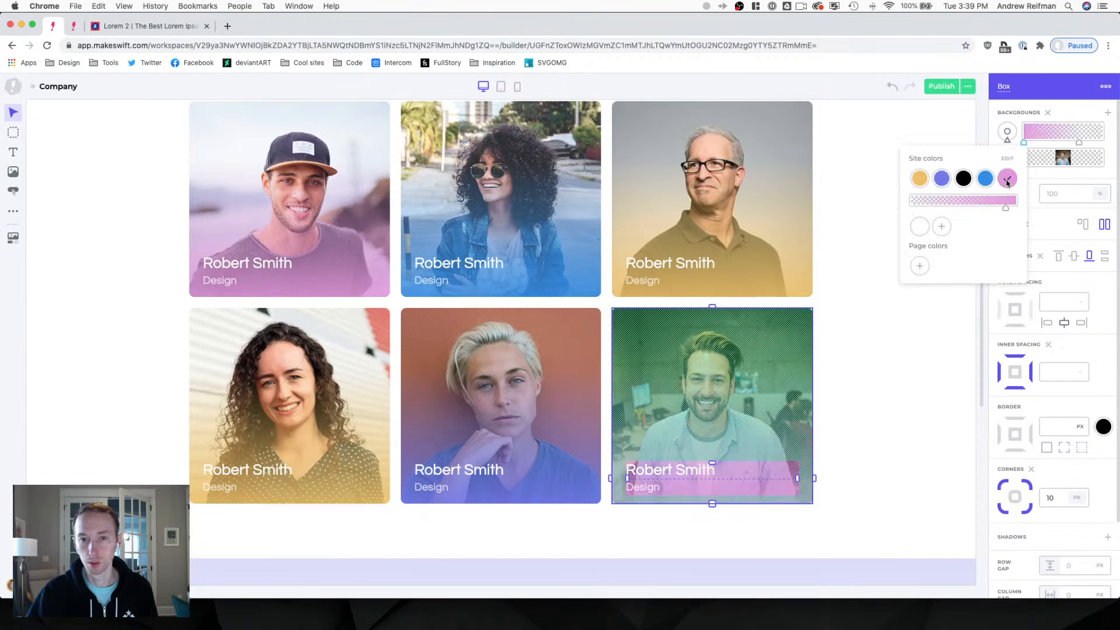
click(1080, 144)
click(1080, 144)
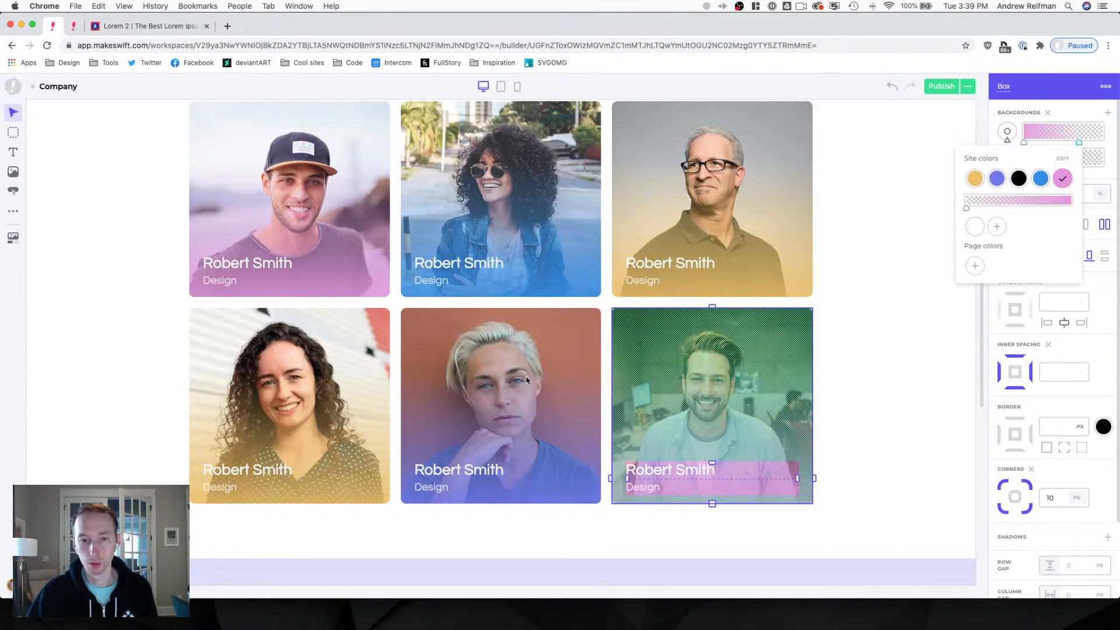
Change the transparent gradient stop of the second row's middle photo box to the purple site color.
click(548, 399)
click(1079, 144)
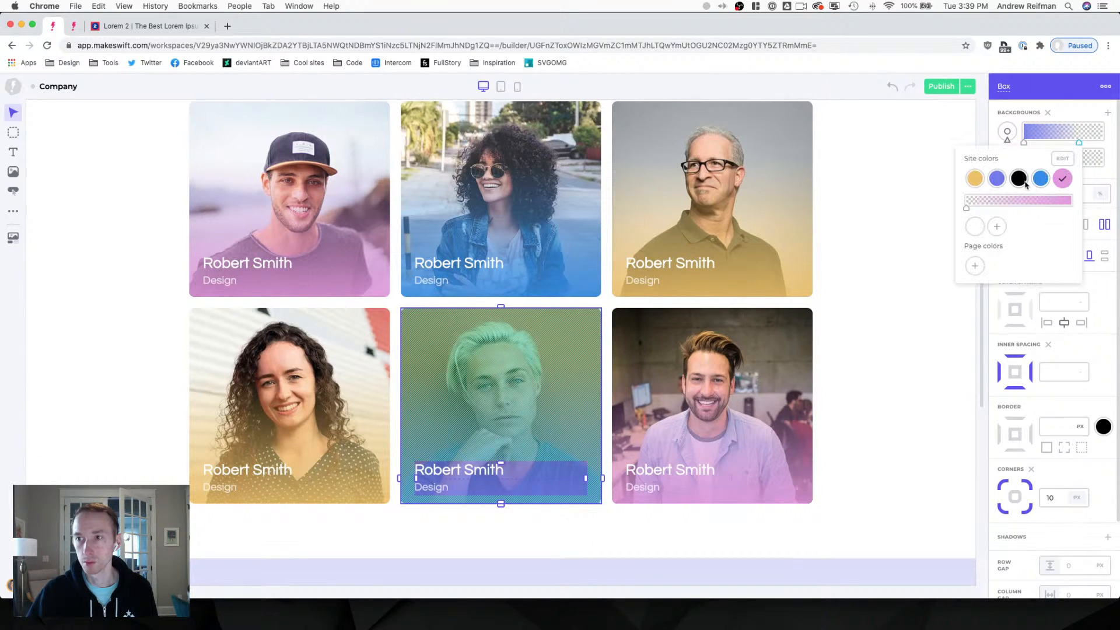
click(999, 180)
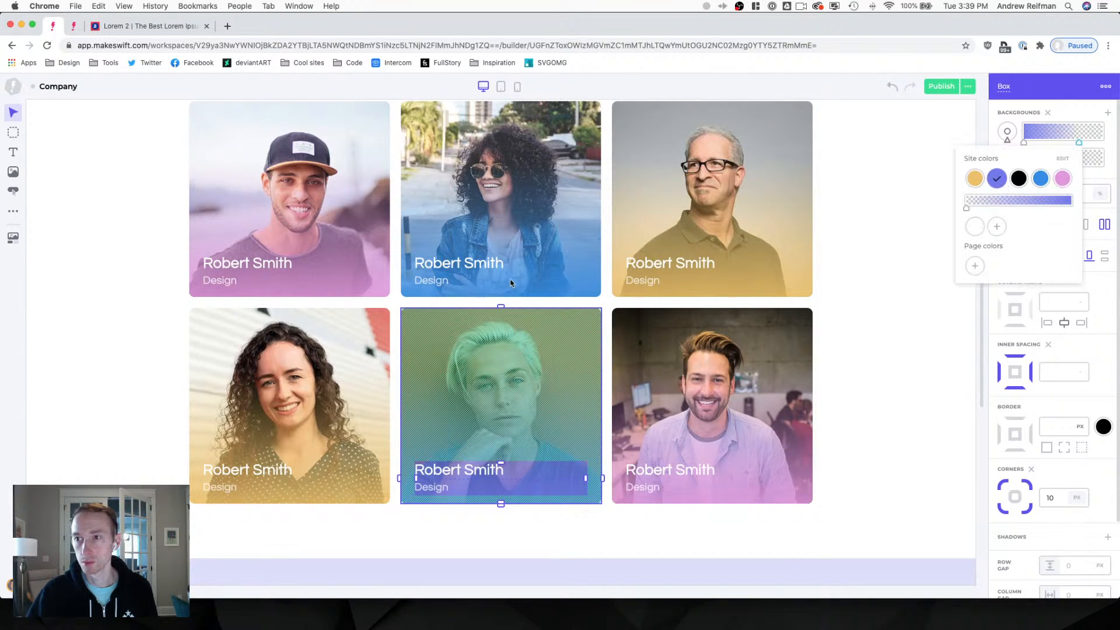
Change the transparent gradient stop of the second row's first photo box to the yellow site color.
click(321, 340)
click(308, 339)
click(1080, 143)
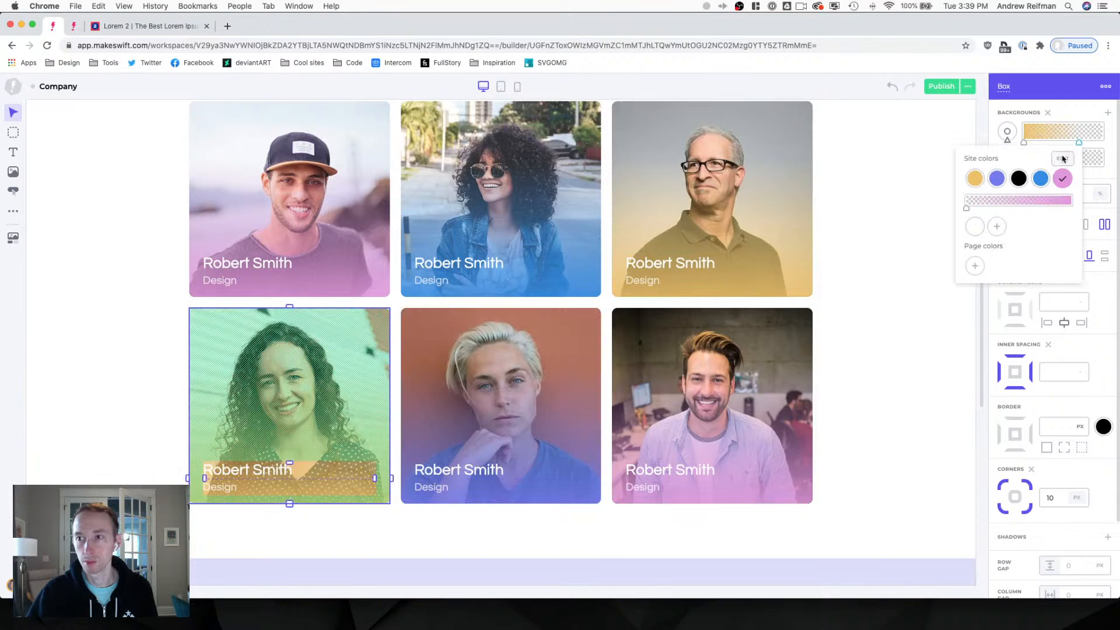
click(974, 178)
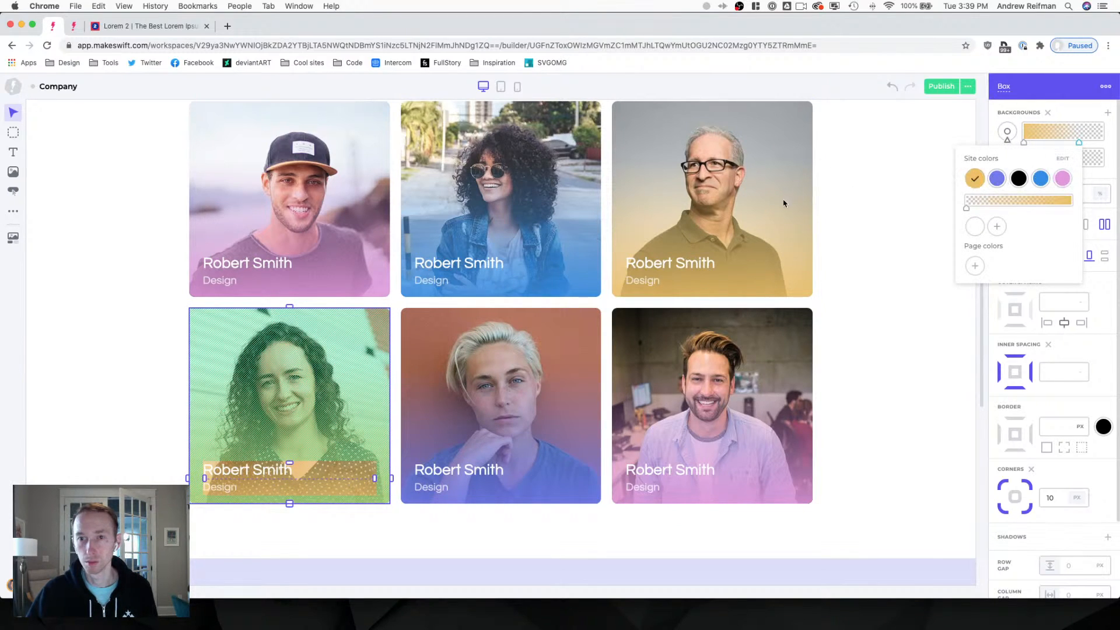
Change the transparent gradient stop of the first row's last photo box to the yellow site color.
click(798, 167)
click(798, 169)
click(1080, 143)
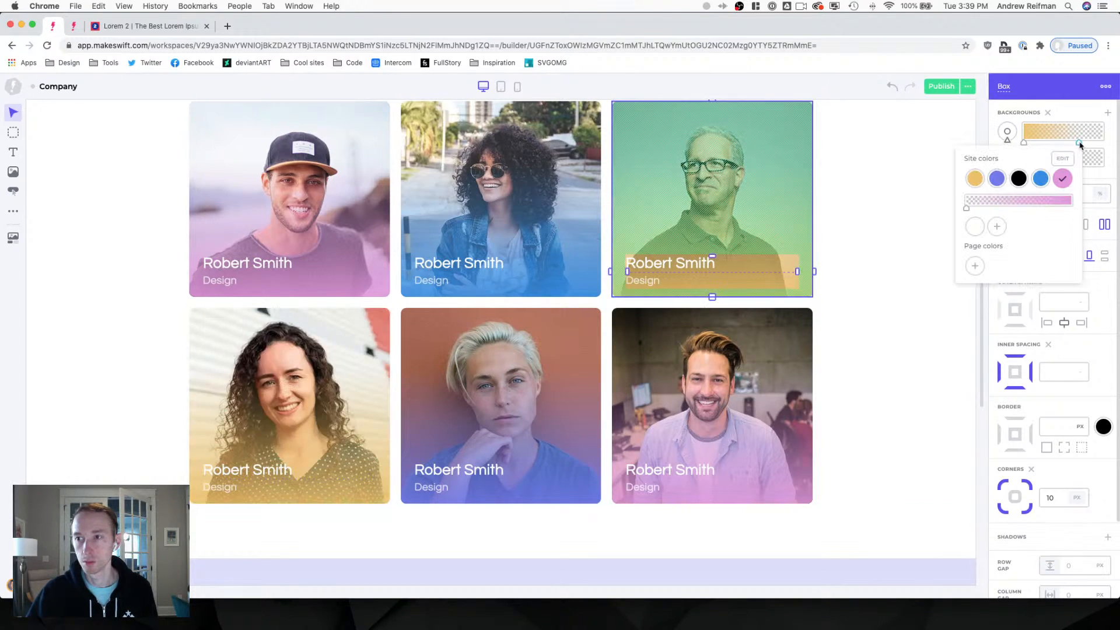
click(974, 178)
Change the transparent gradient stop of the first row's middle photo box to the blue site color.
click(541, 159)
click(541, 158)
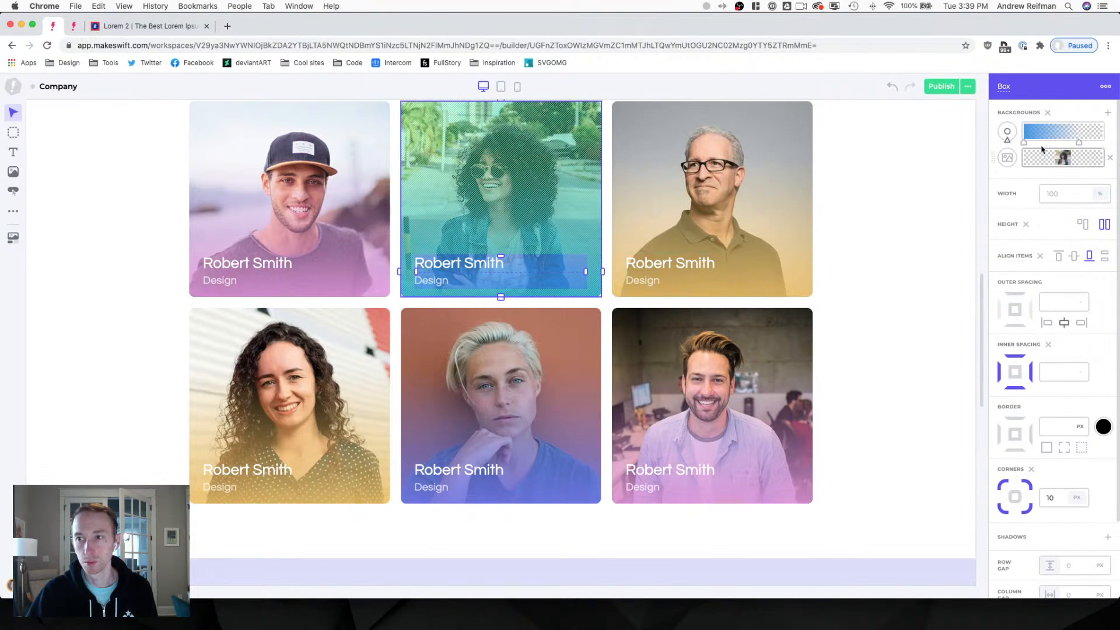
click(1080, 143)
click(1043, 180)
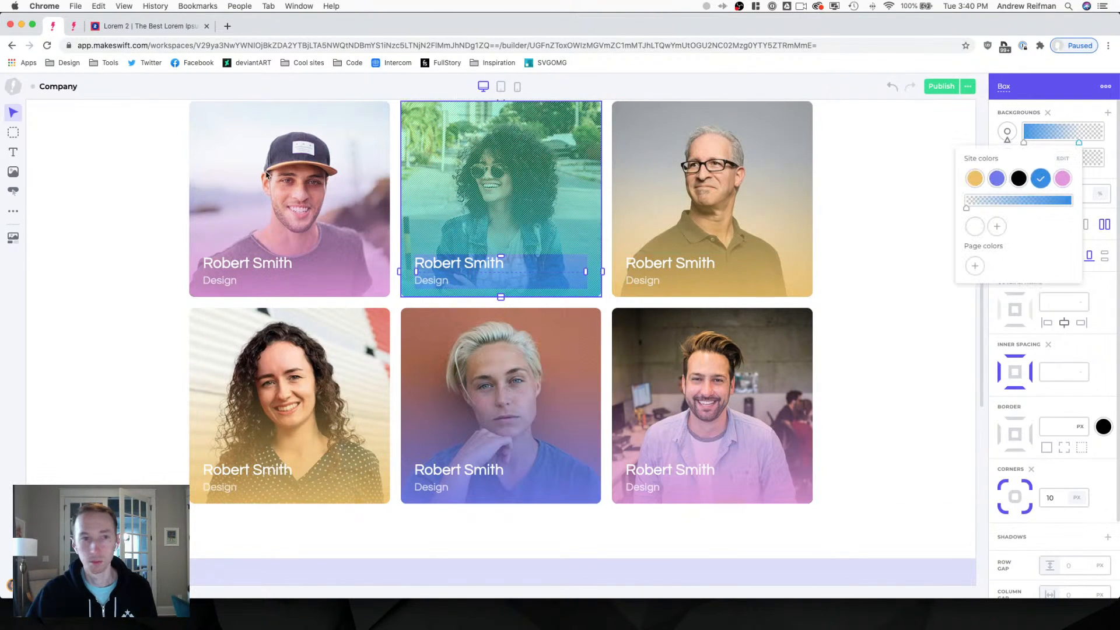
Check the transparent gradient stop's color on the first row's first photo box.
click(267, 175)
click(267, 175)
click(1078, 144)
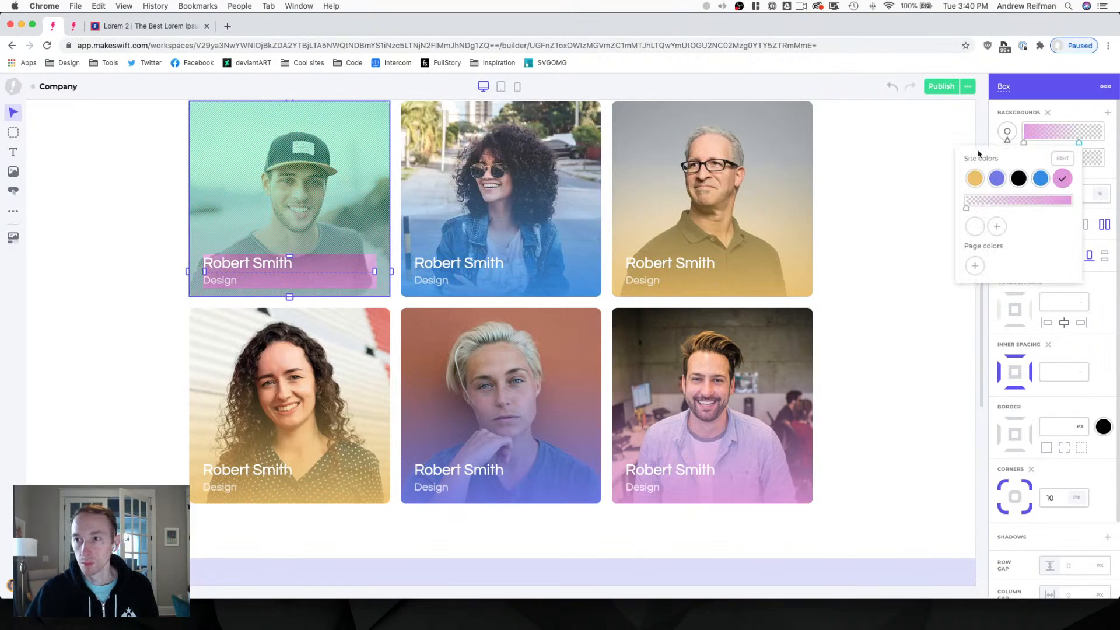
click(895, 151)
click(888, 153)
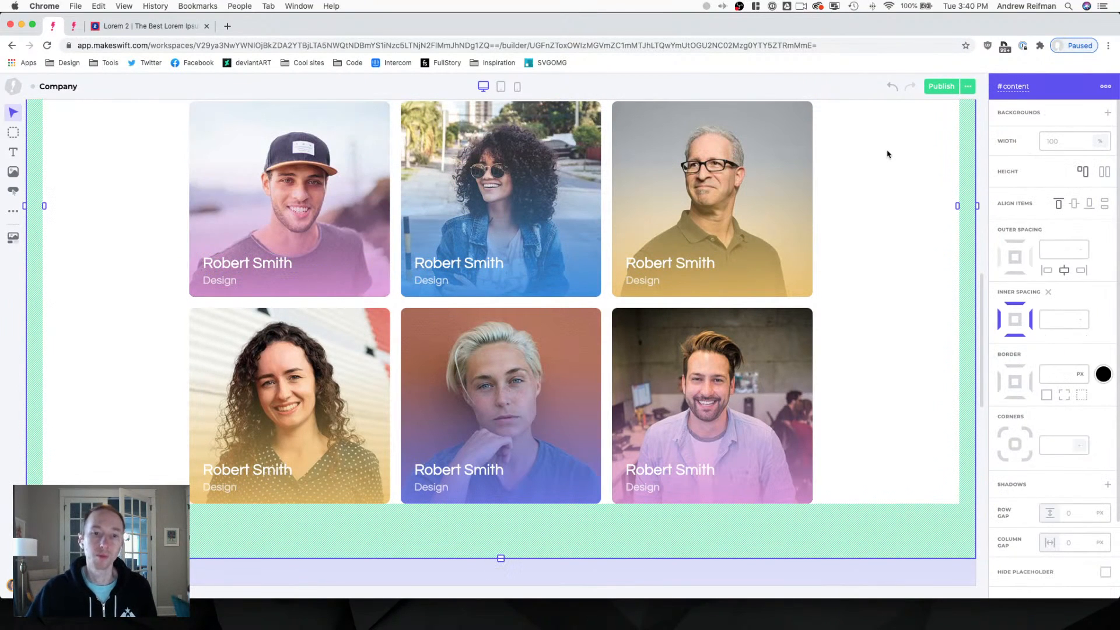
Replace the intro heading above the team photos with "This is a header about the company's leadership team".
scroll(882, 162, up, 5)
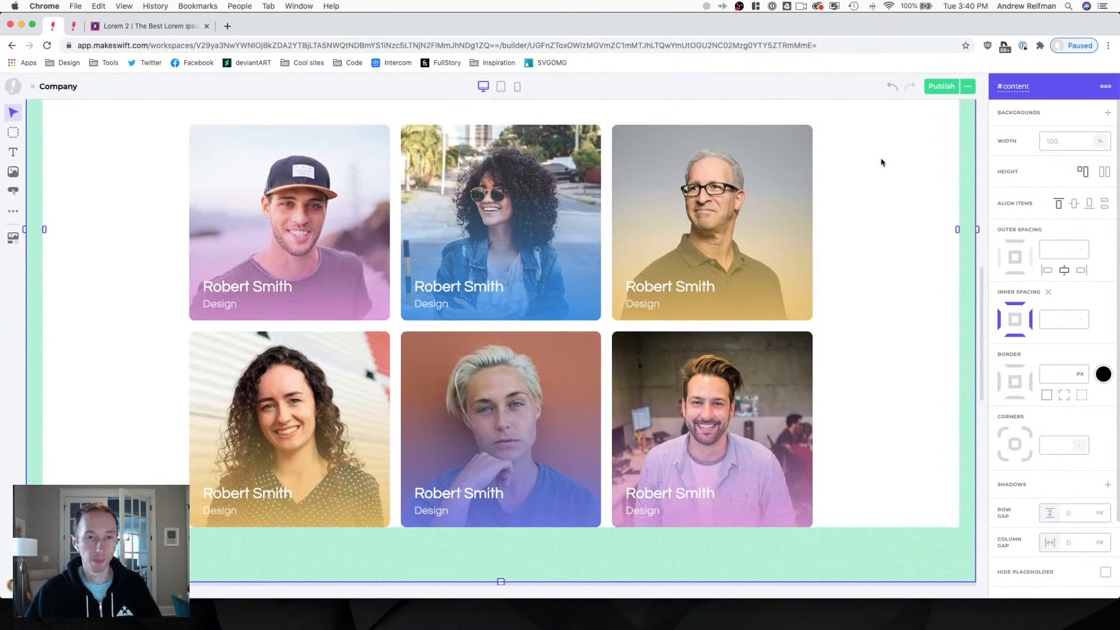
scroll(882, 163, up, 5)
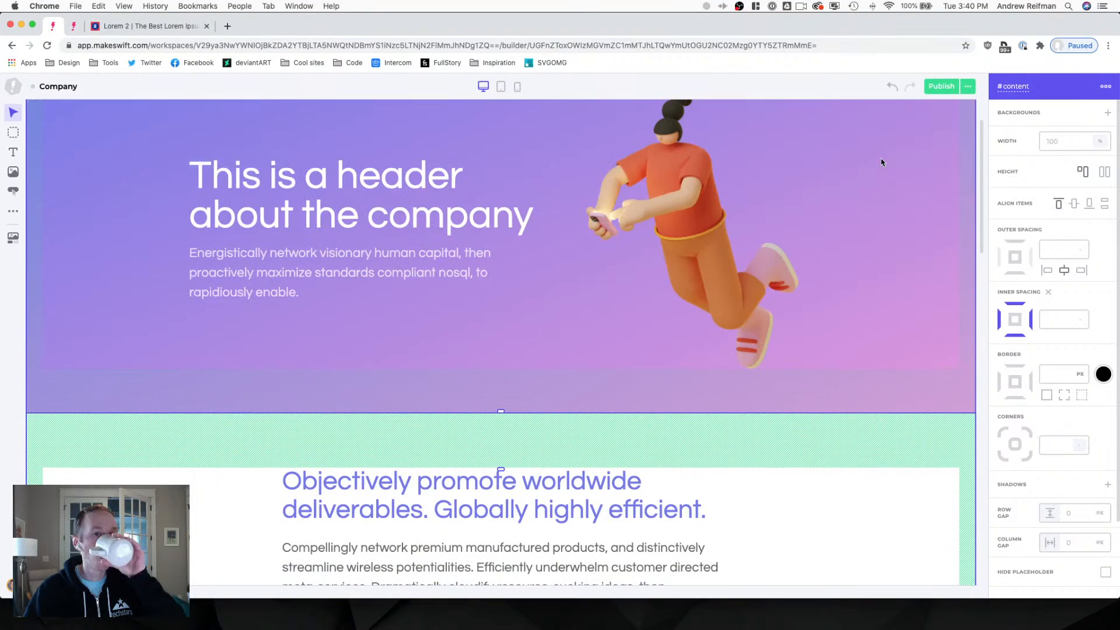
scroll(550, 234, down, 5)
triple_click(551, 234)
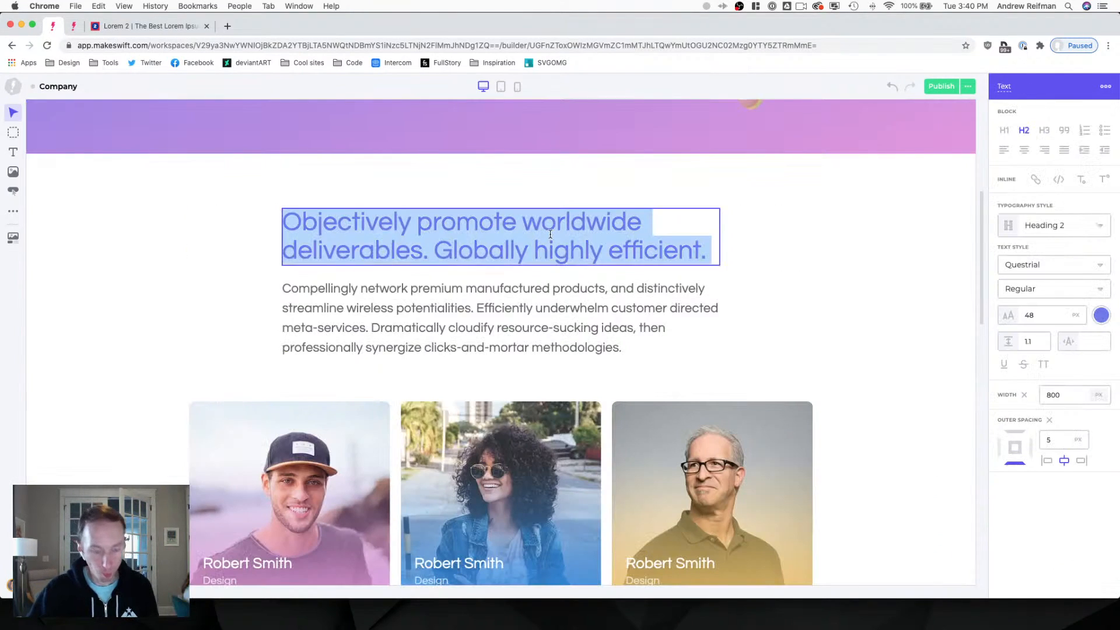
text(Th)
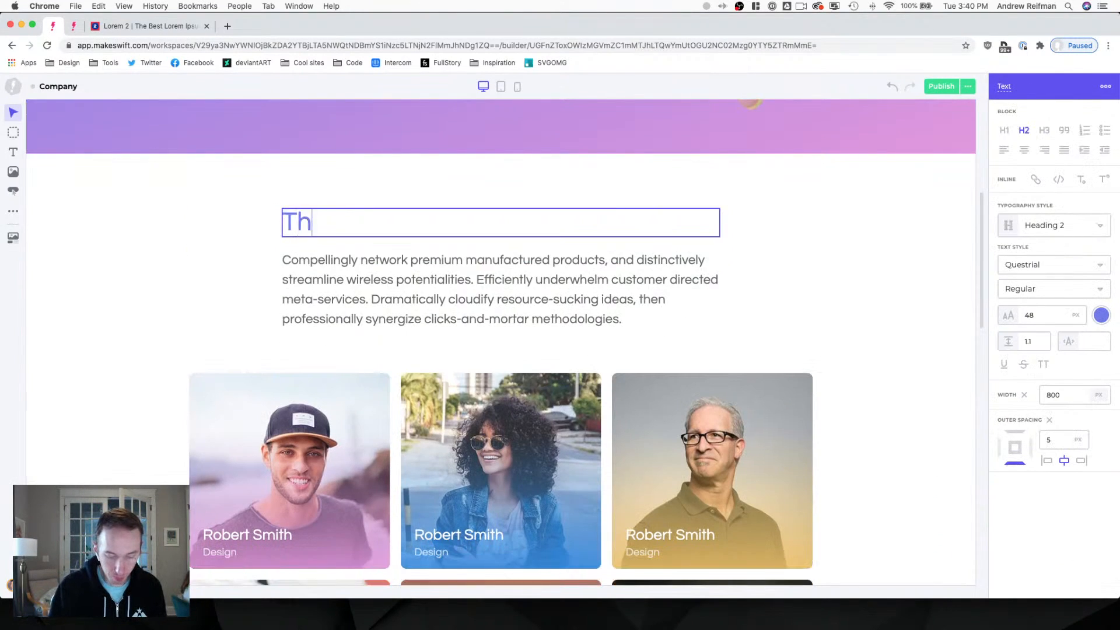
text(is is a head)
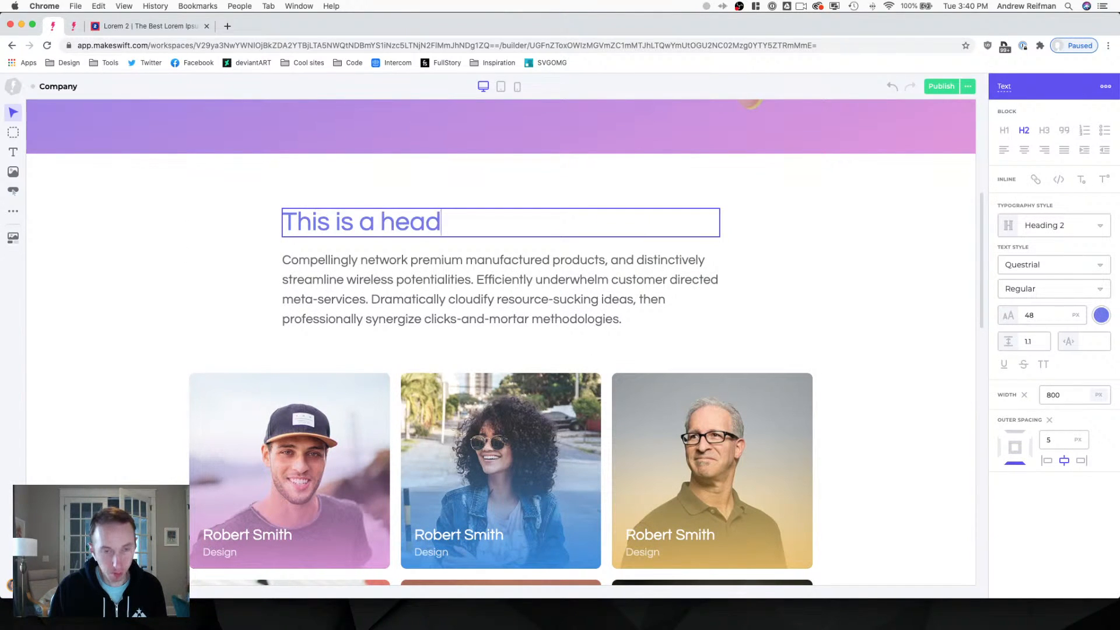
text(er about lead)
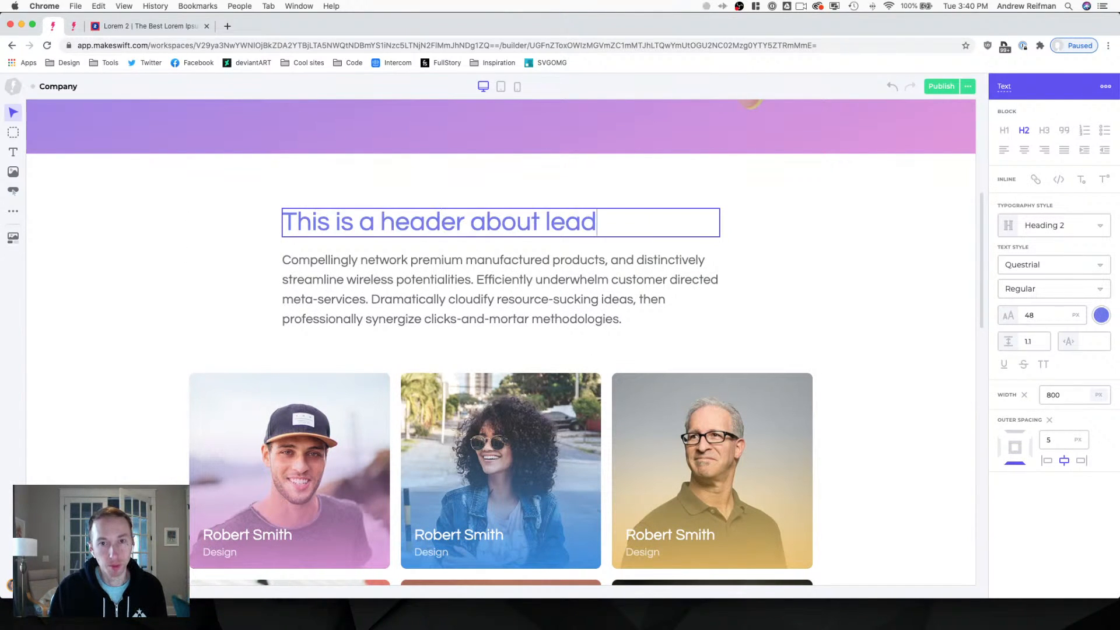
key(BackSpace)
key(BackSpace)
key(BackSpace)
key(BackSpace)
text(the leadershi)
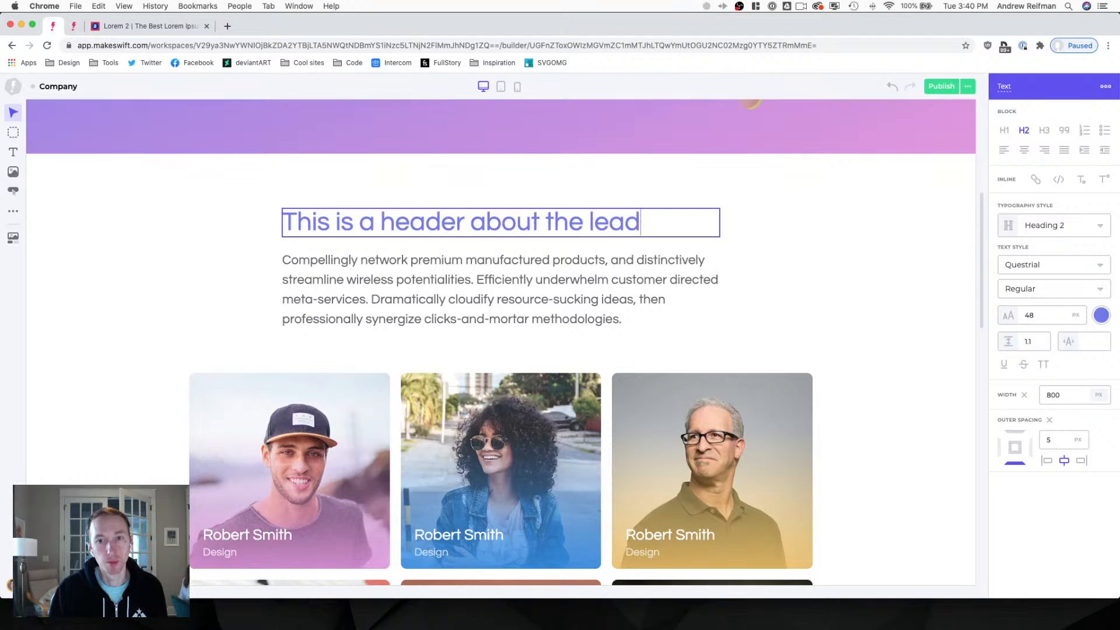
text(p team)
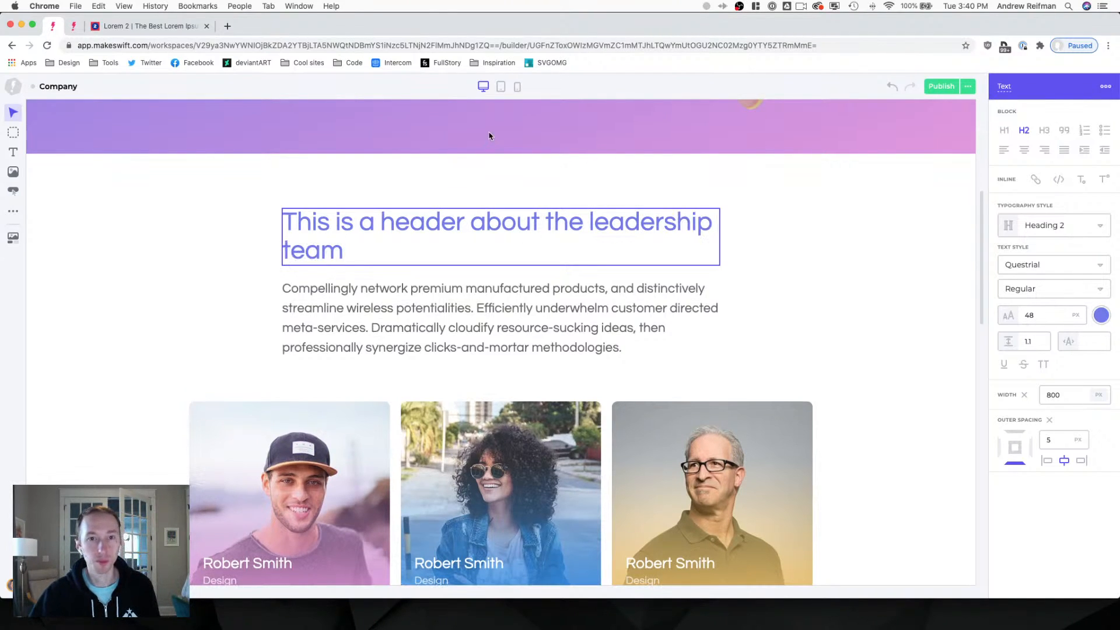
click(595, 221)
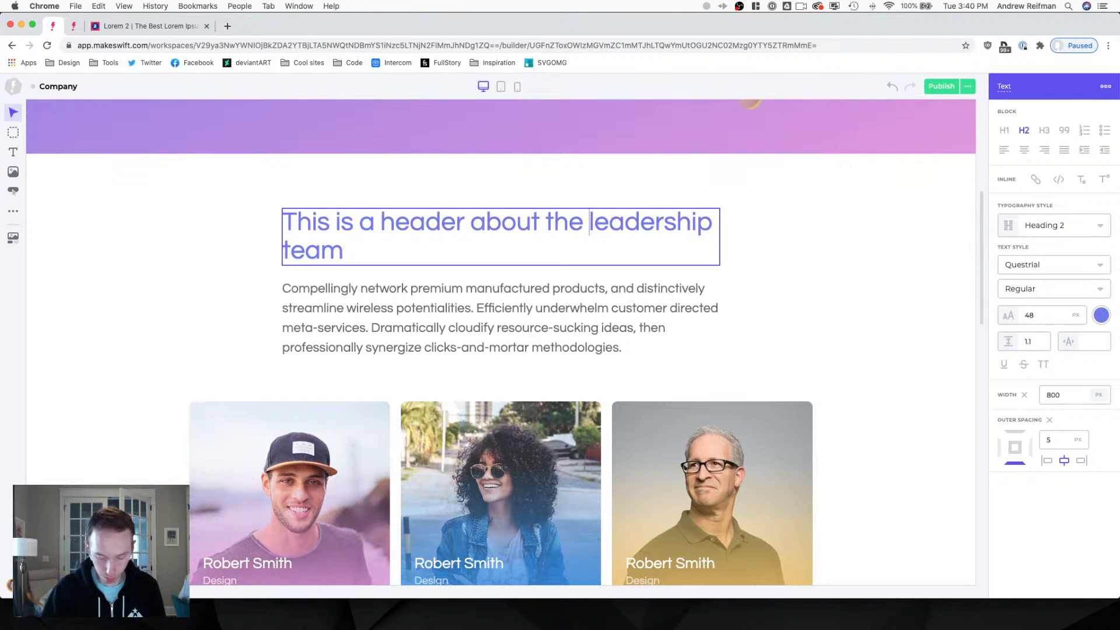
text(company's)
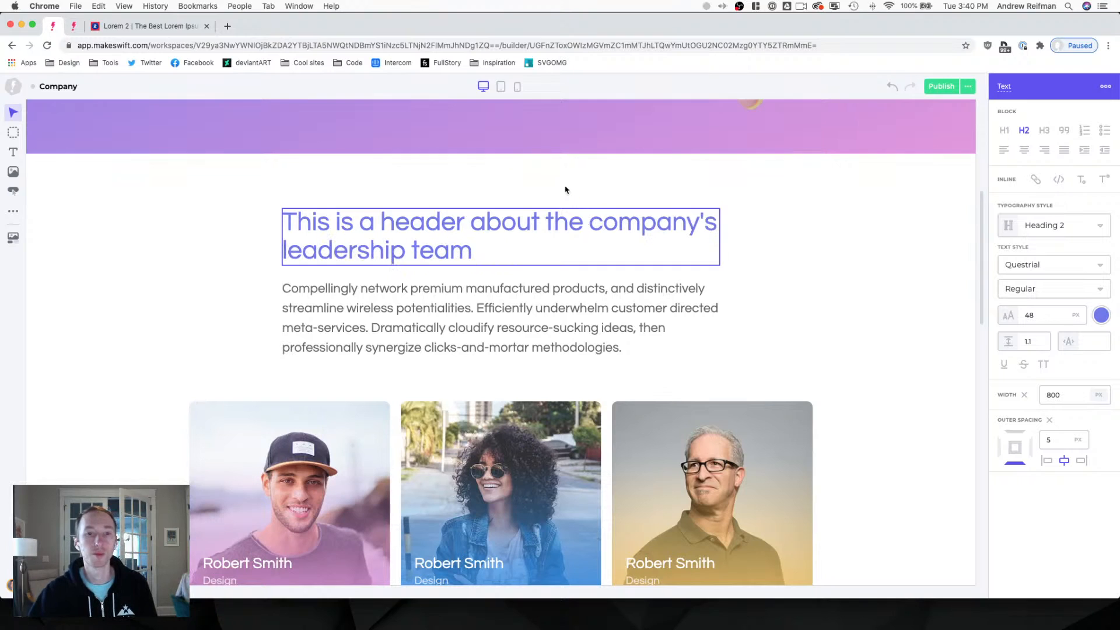
Delete the last sentence of the intro paragraph, starting with "Dramatically cloudify", so it ends at "meta-services.".
click(551, 347)
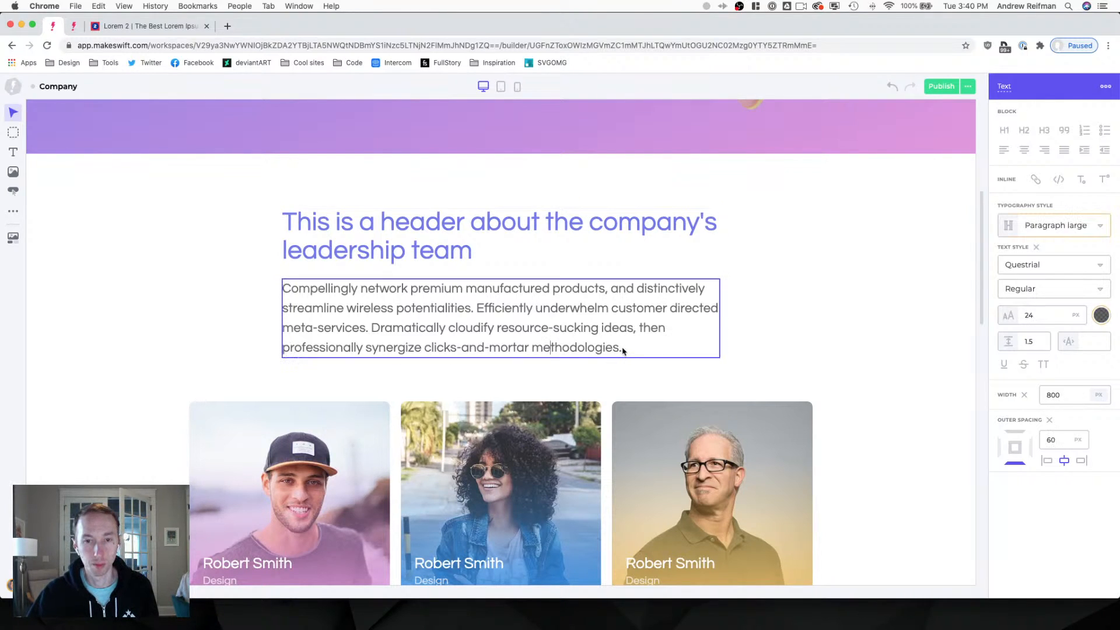
drag(623, 351, 366, 327)
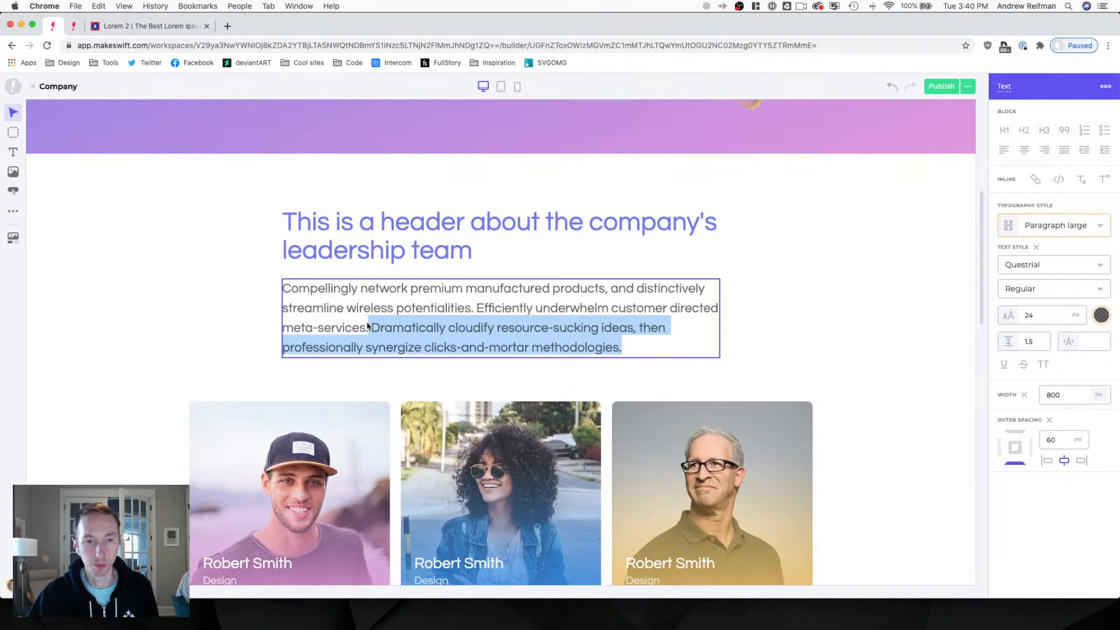
key(BackSpace)
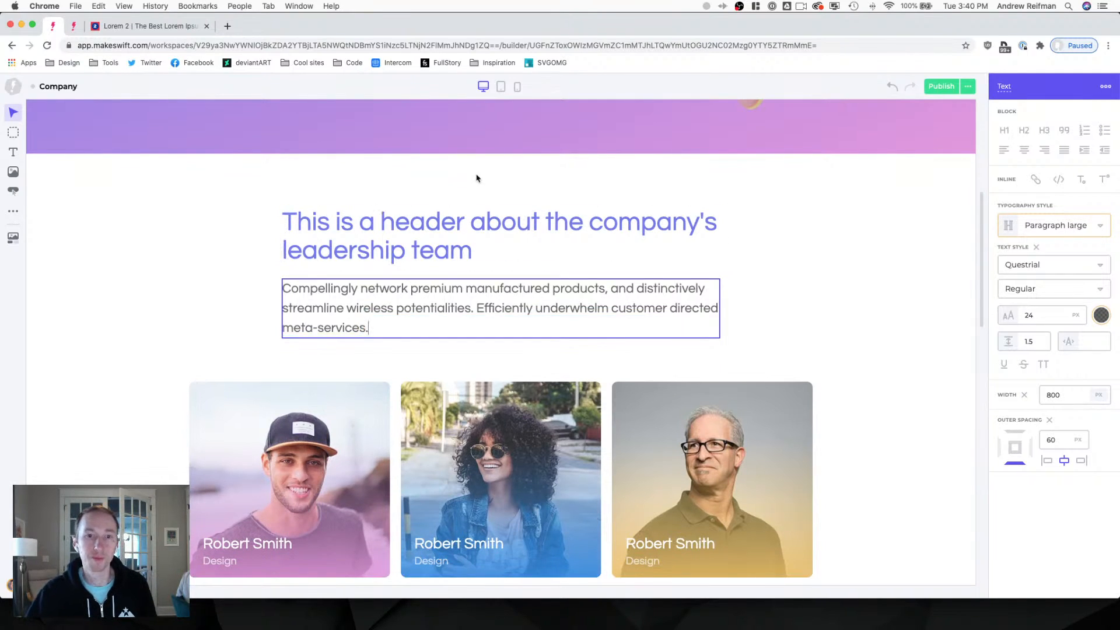
scroll(497, 157, down, 1)
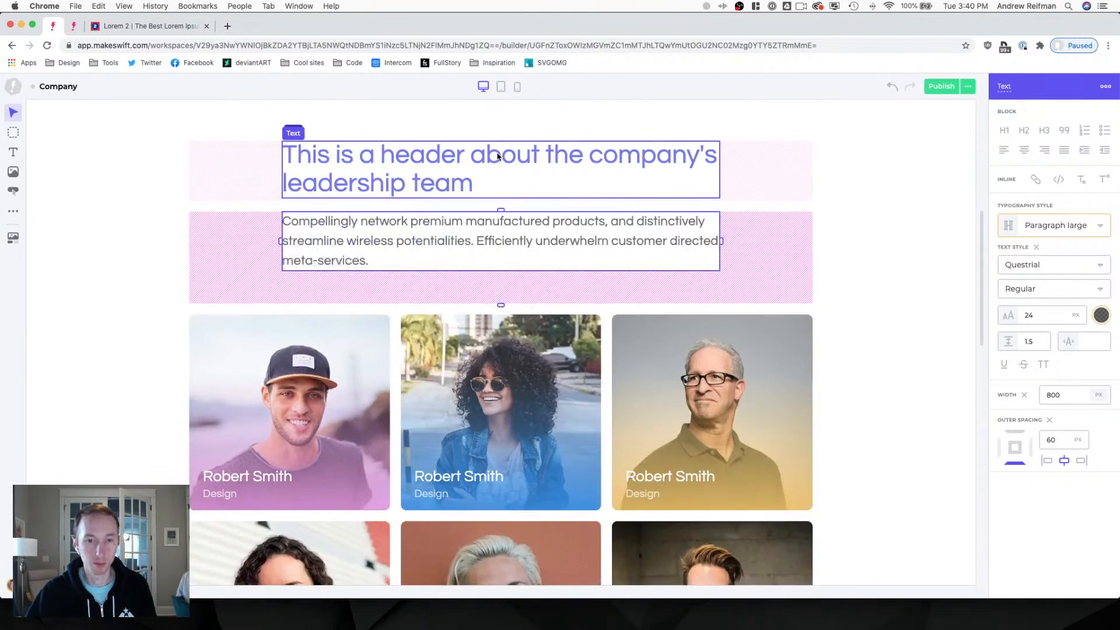
key(Escape)
Raise the text color opacity of the "Design" caption in the first row's last photo box to about 80%.
scroll(856, 168, down, 3)
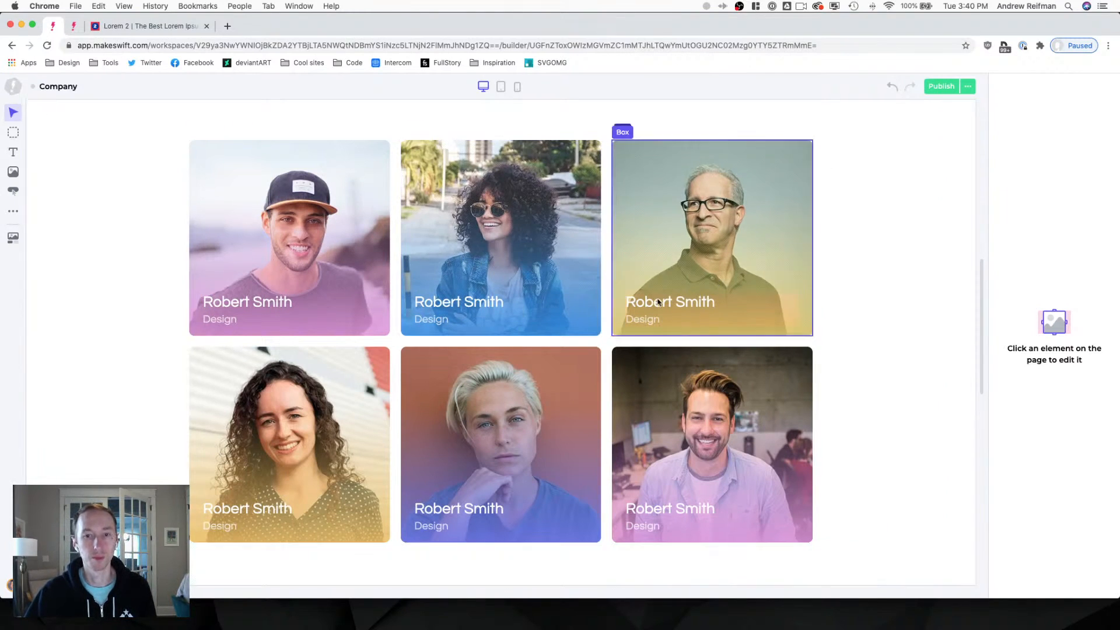
click(717, 319)
click(1101, 315)
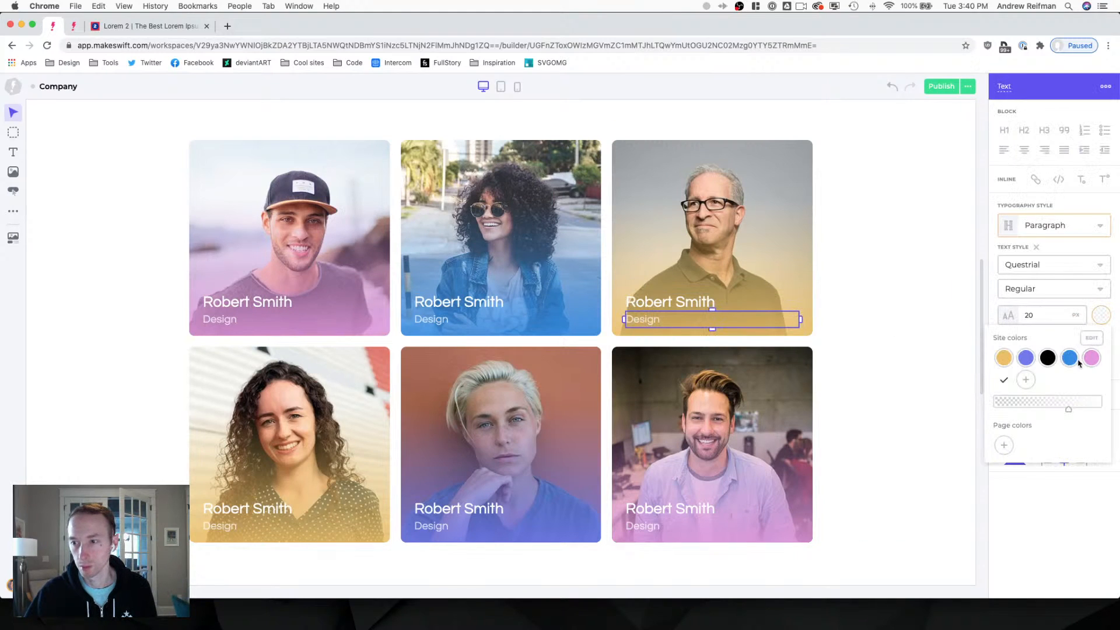
drag(1074, 410, 1081, 410)
Raise the text color opacity of the "Design" caption in the first row's middle photo box to about 80%.
click(455, 322)
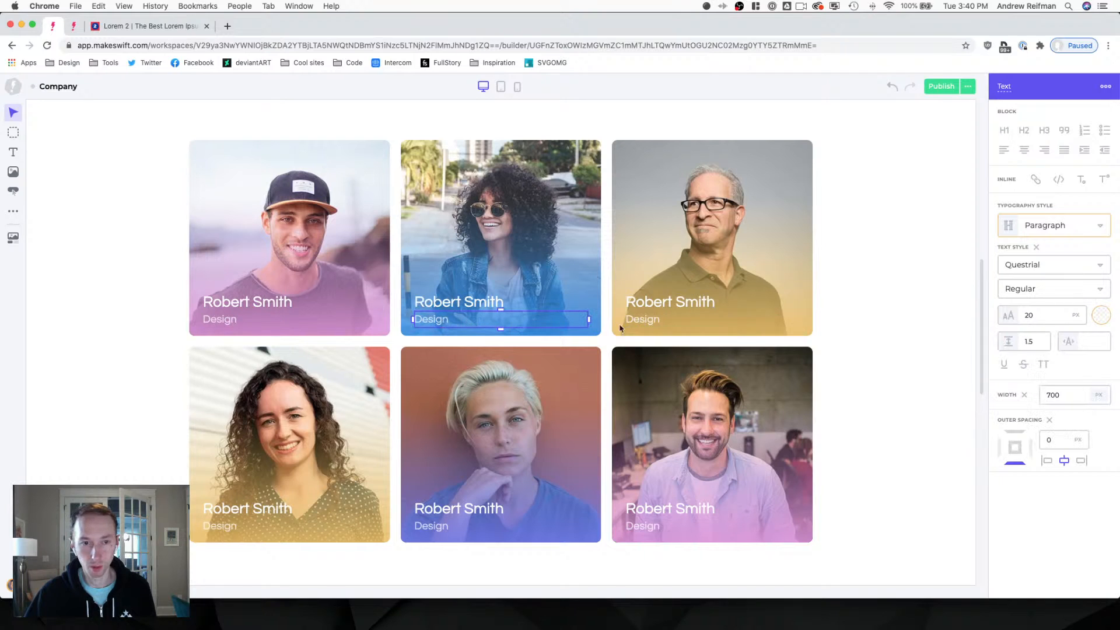
click(1101, 320)
drag(1069, 410, 1081, 411)
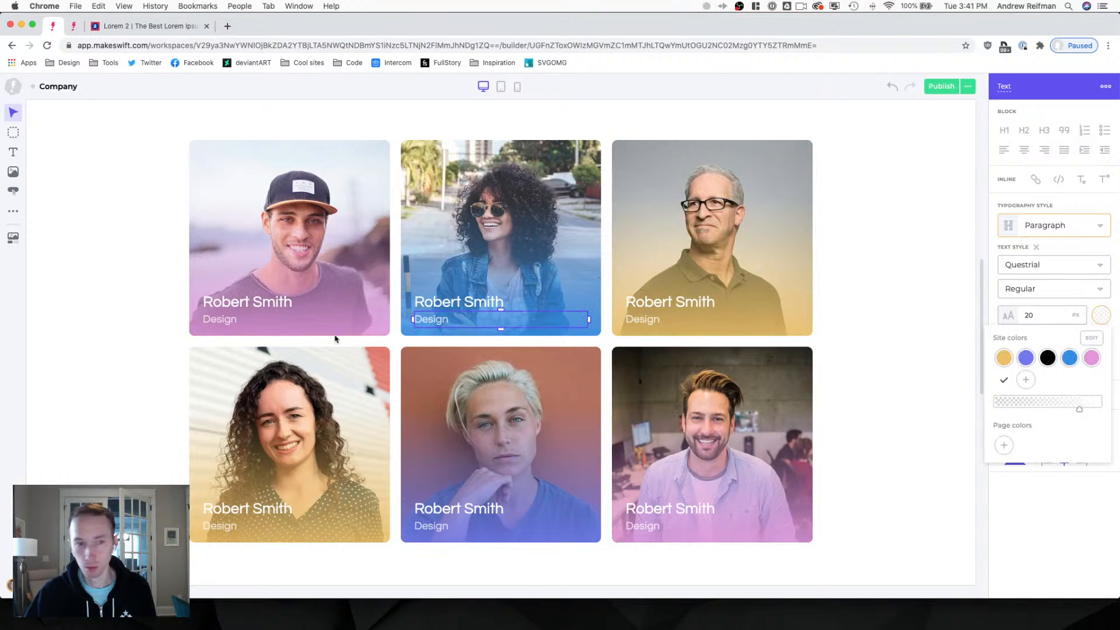
Raise the text color opacity of the "Design" caption in the first row's first photo box to about 80%.
click(244, 322)
click(1101, 315)
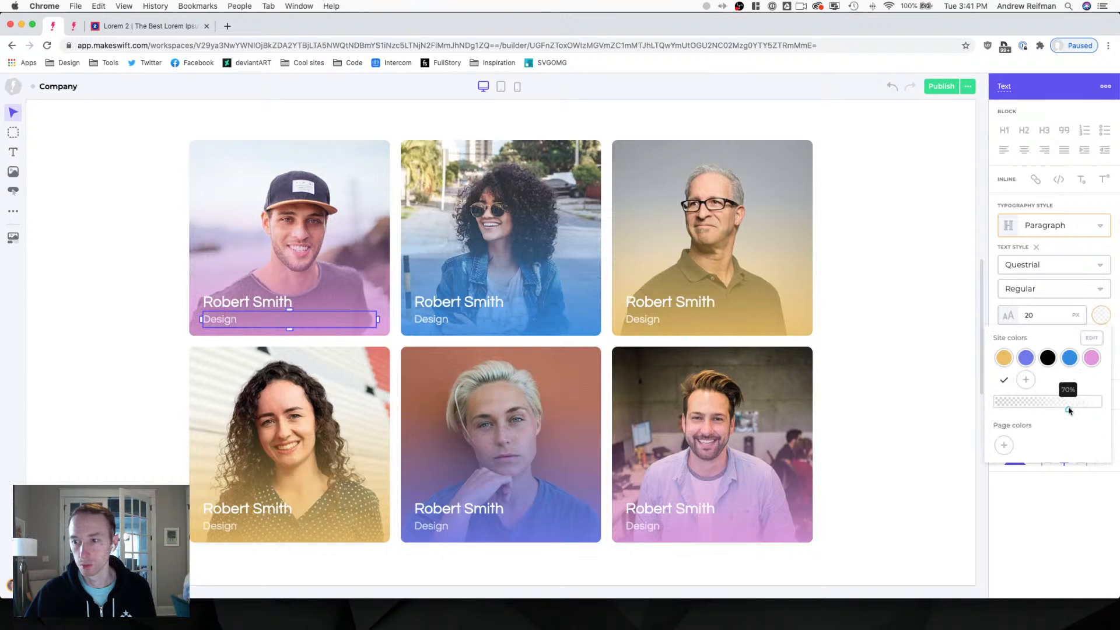
drag(1081, 410, 1081, 411)
Raise the text color opacity of the "Design" caption in the second row's last photo box to about 80%.
click(660, 525)
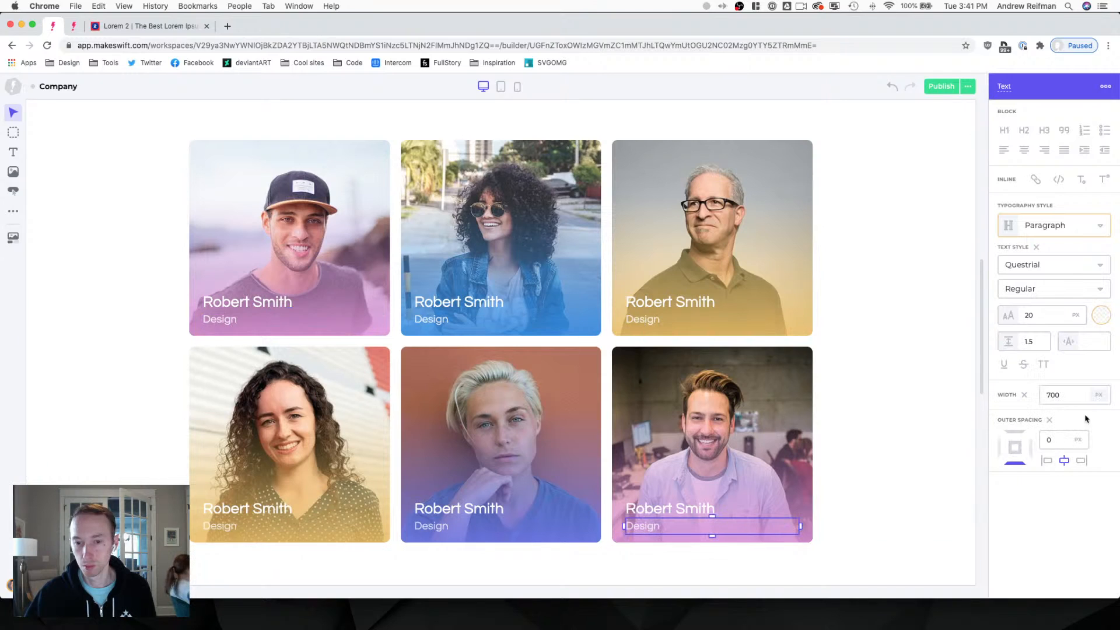
click(1100, 315)
drag(1073, 410, 1080, 412)
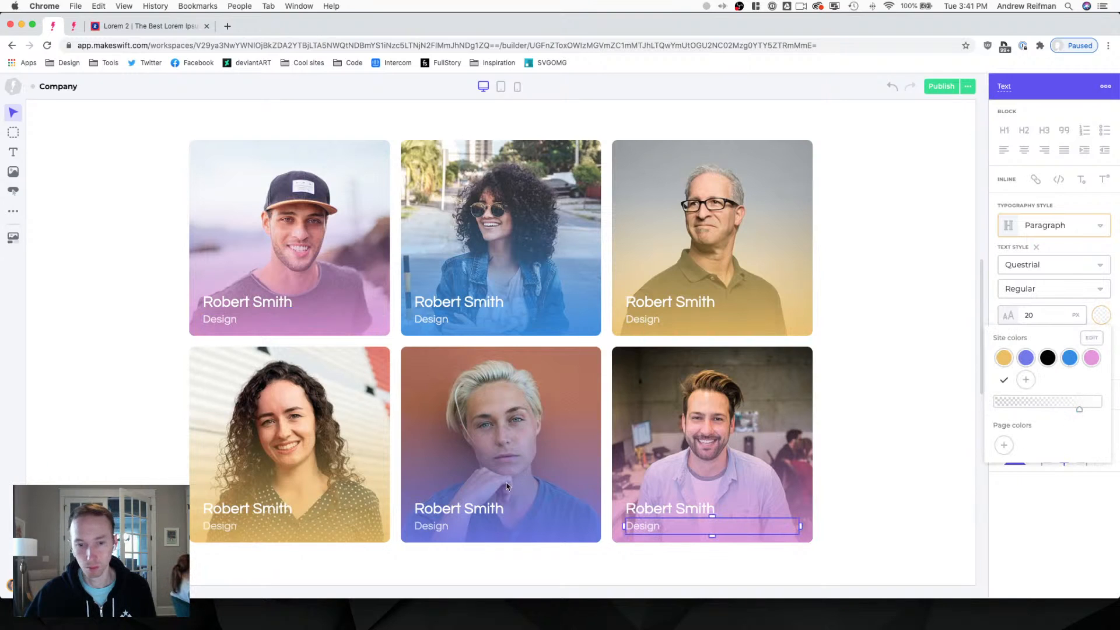
Raise the text color opacity of the "Design" caption in the second row's middle photo box to about 80%.
click(427, 527)
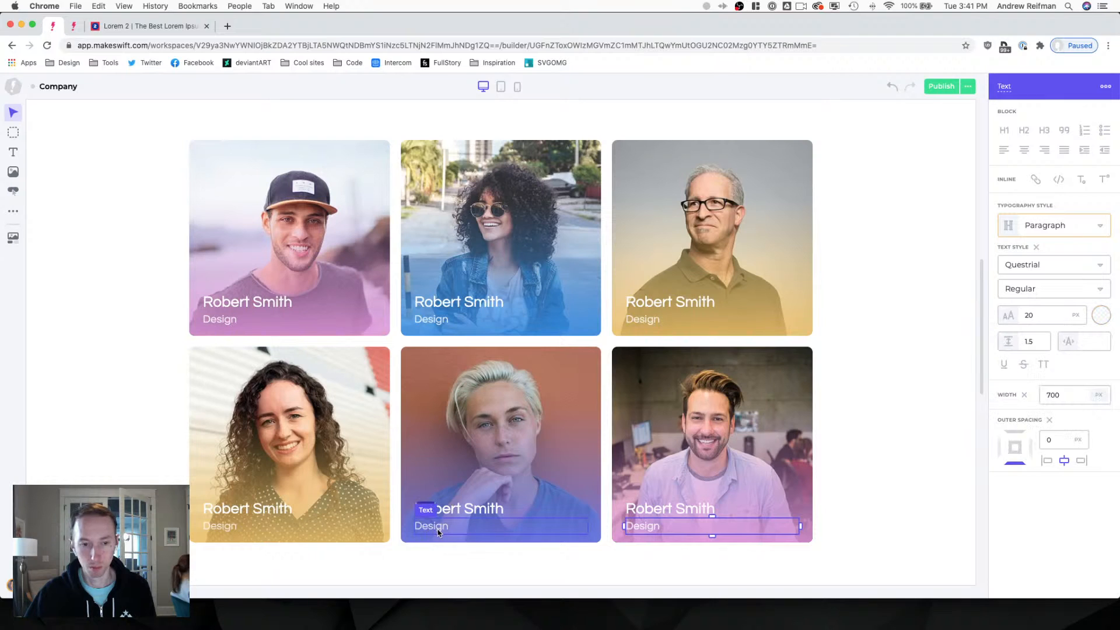
click(1101, 315)
drag(1069, 410, 1081, 412)
Raise the text color opacity of the "Design" caption in the second row's first photo box to about 80%.
click(227, 526)
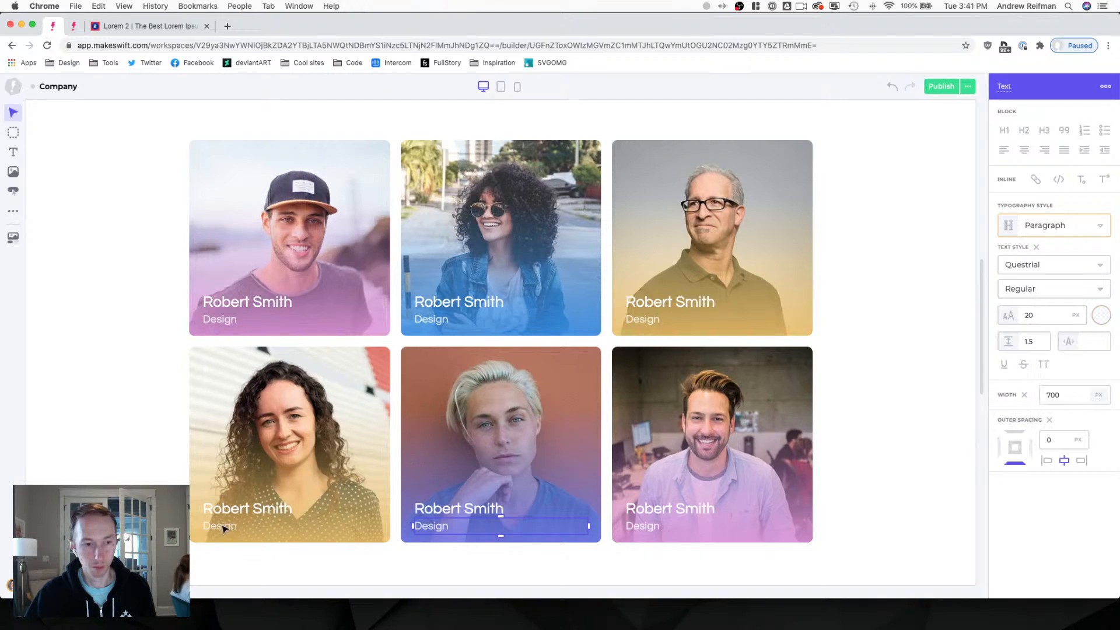
click(1101, 315)
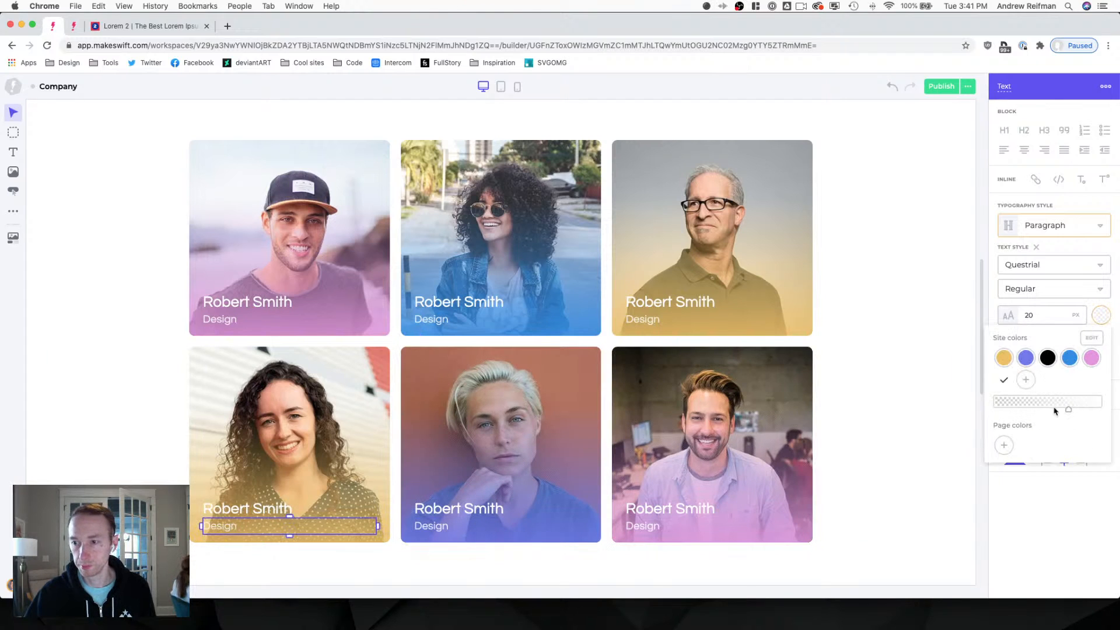
drag(1076, 410, 1086, 411)
click(910, 344)
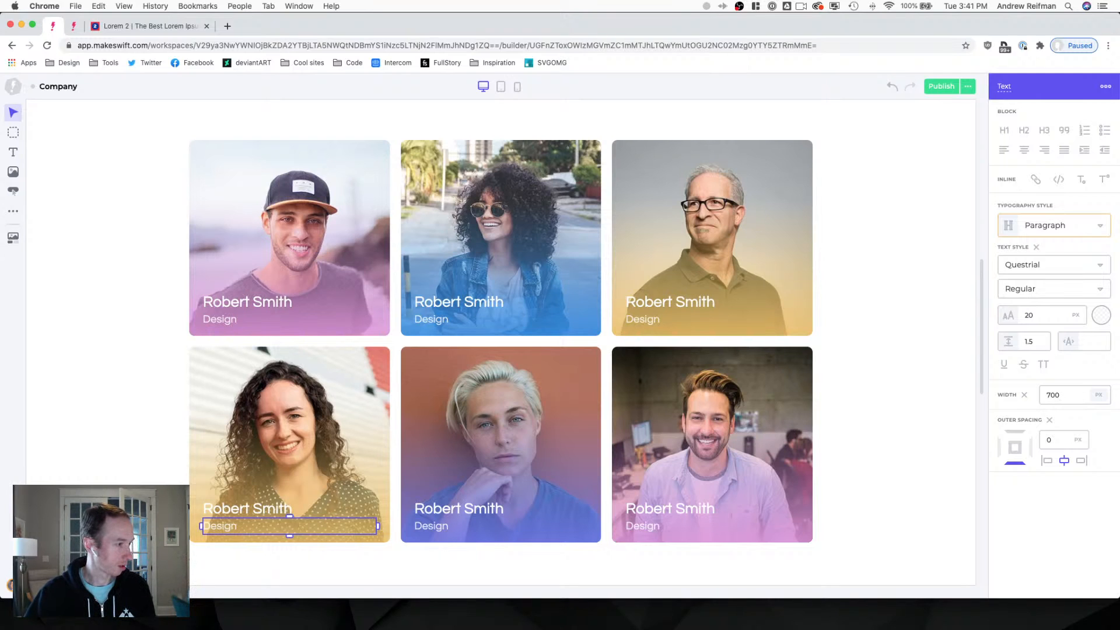
key(super+Tab)
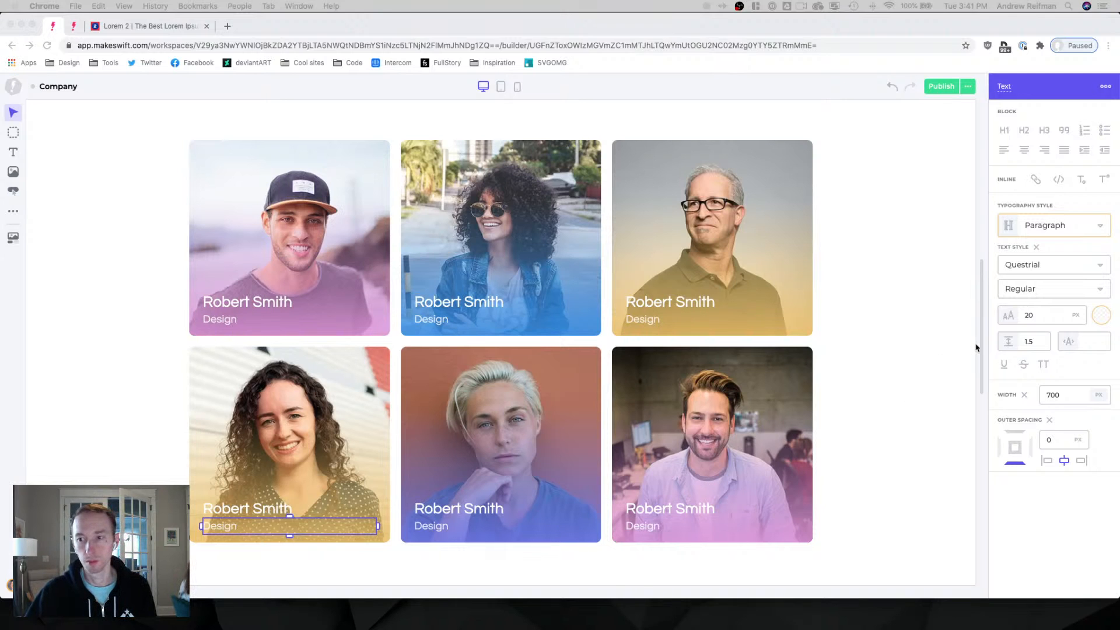
key(super+Tab)
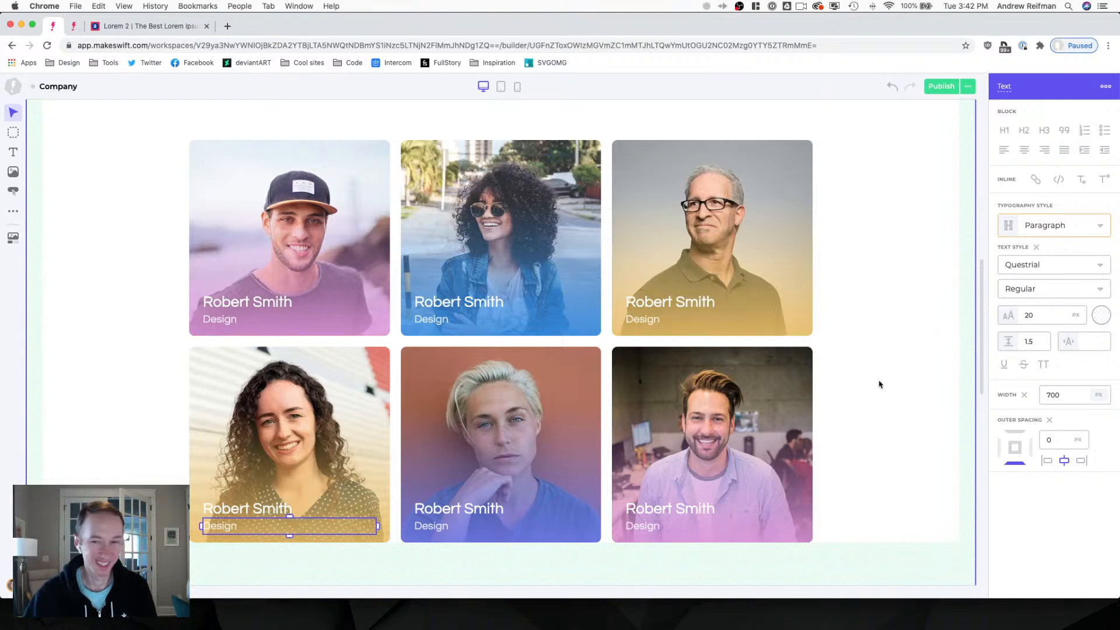
click(980, 230)
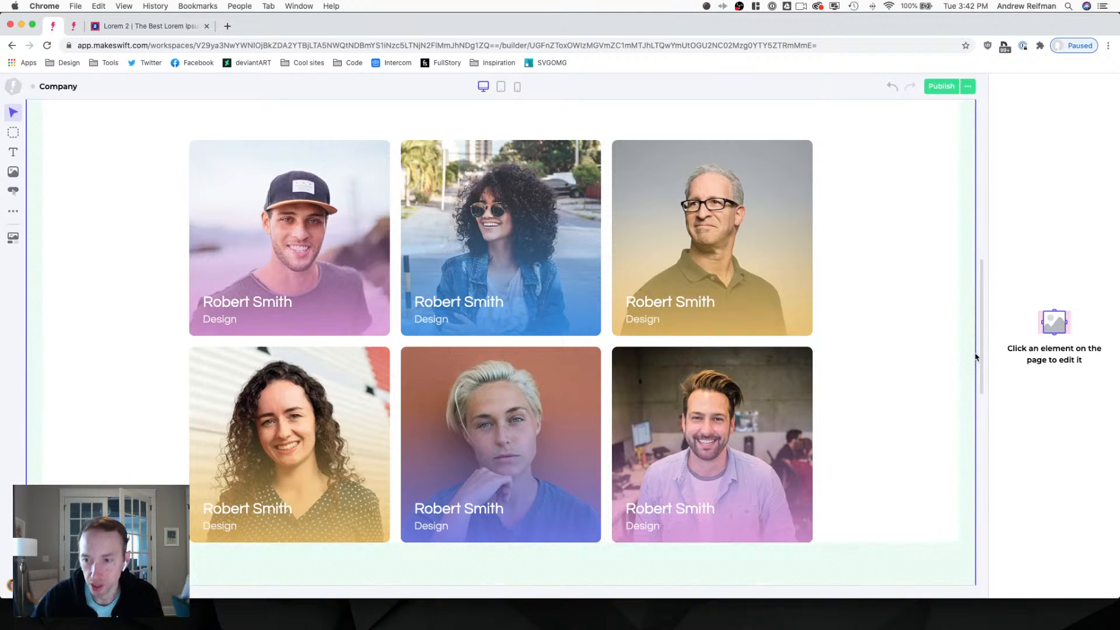
Give the duplicated leadership section below the team grid a purple color background at about 10% opacity.
scroll(968, 350, up, 4)
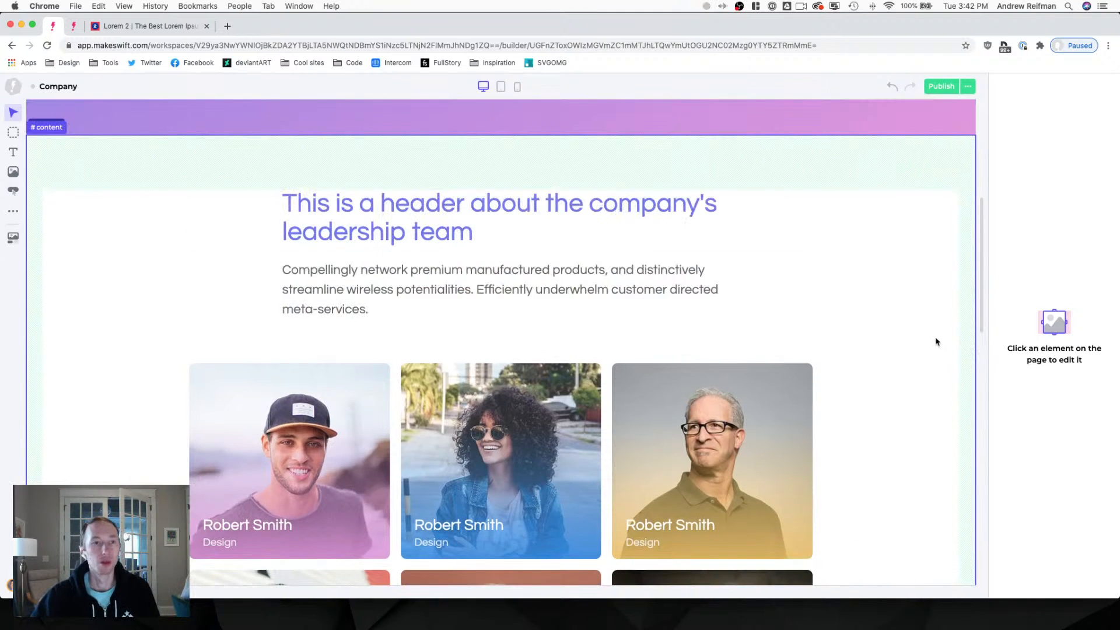
click(521, 173)
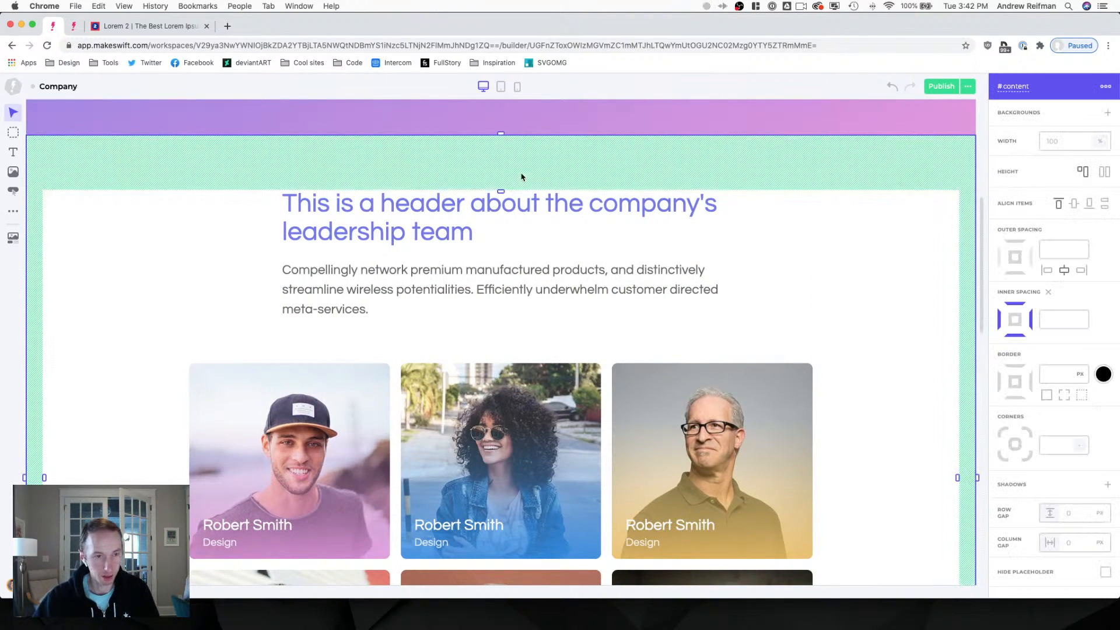
scroll(505, 191, down, 7)
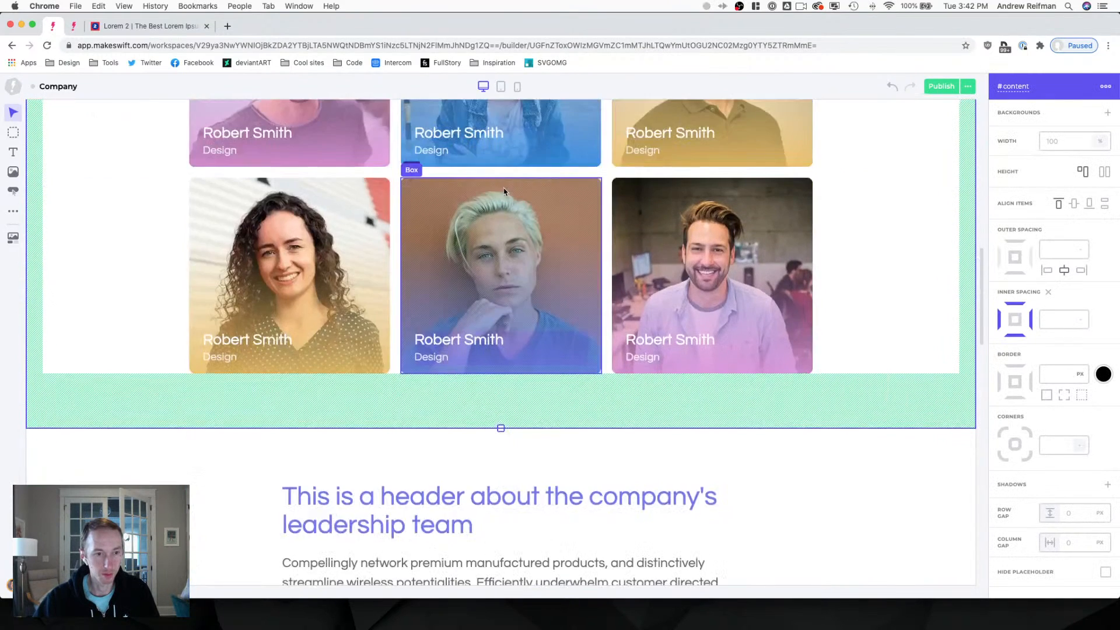
scroll(505, 191, down, 2)
scroll(342, 334, down, 1)
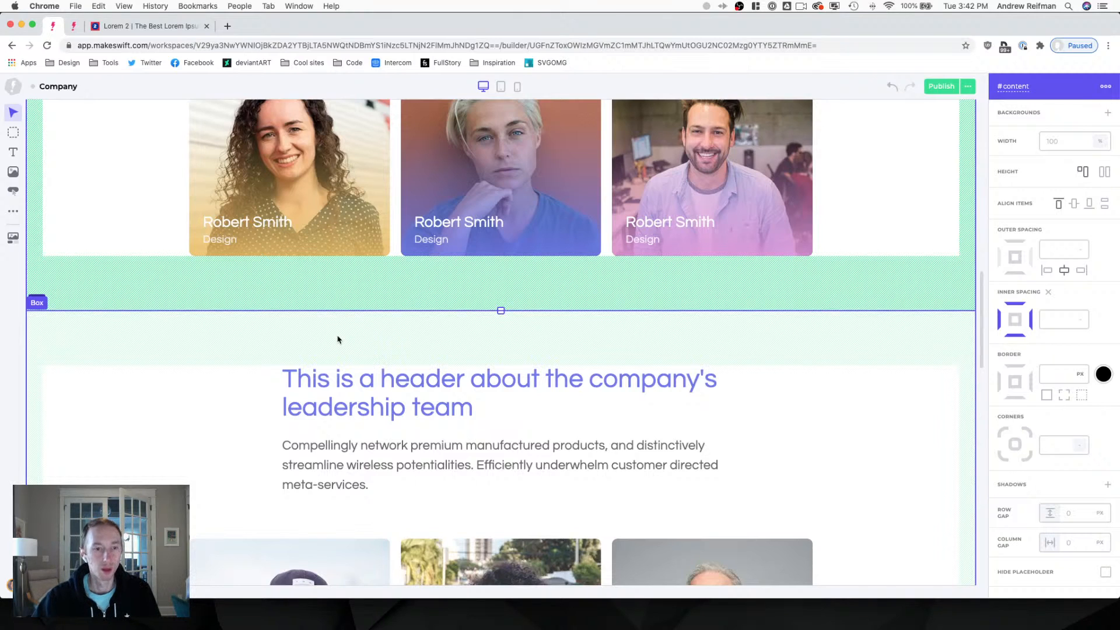
click(337, 340)
click(1108, 112)
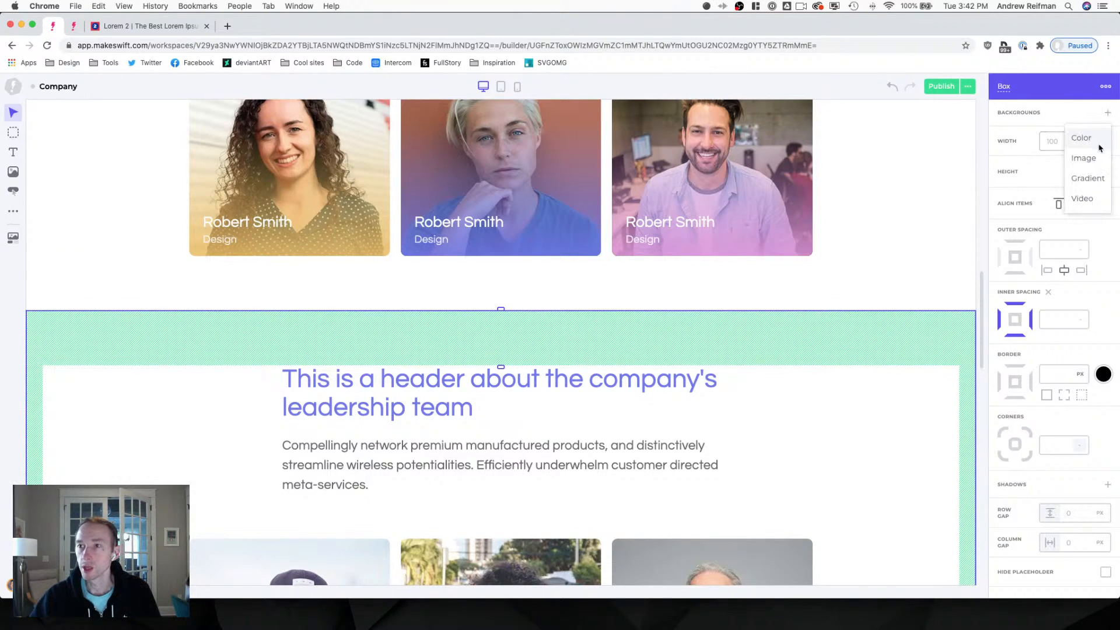
click(1085, 139)
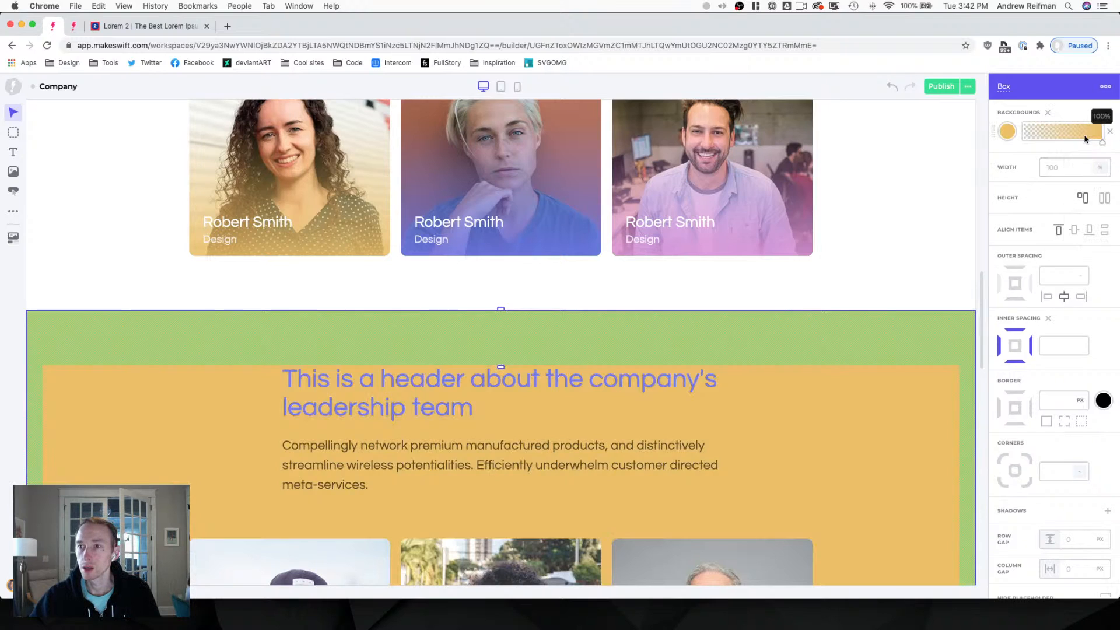
click(1007, 131)
click(933, 174)
drag(1006, 203, 915, 204)
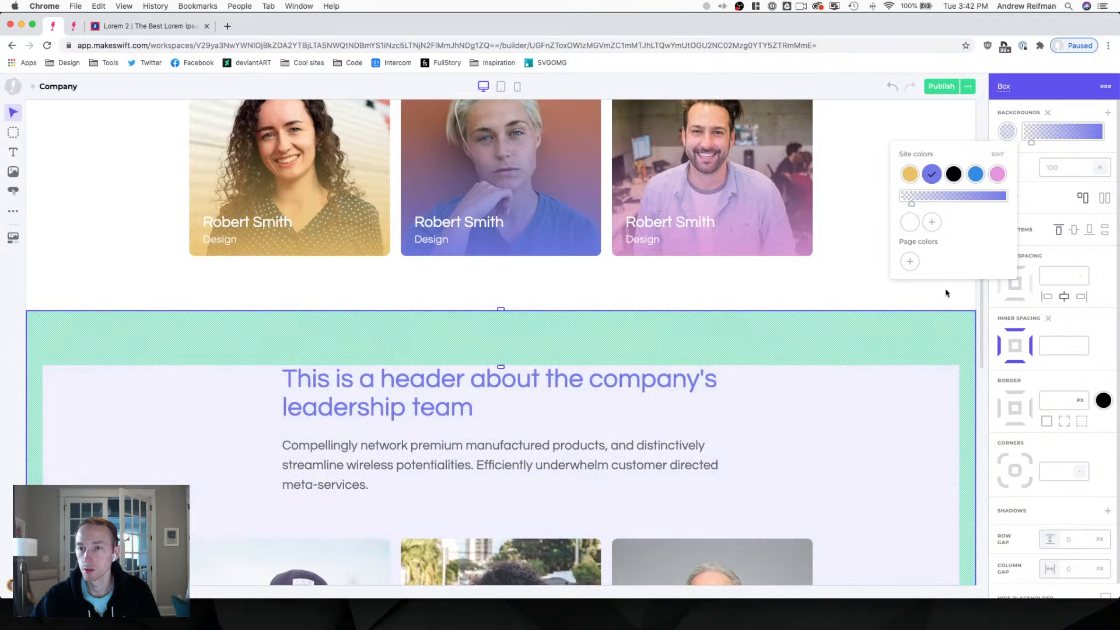
click(977, 267)
click(977, 257)
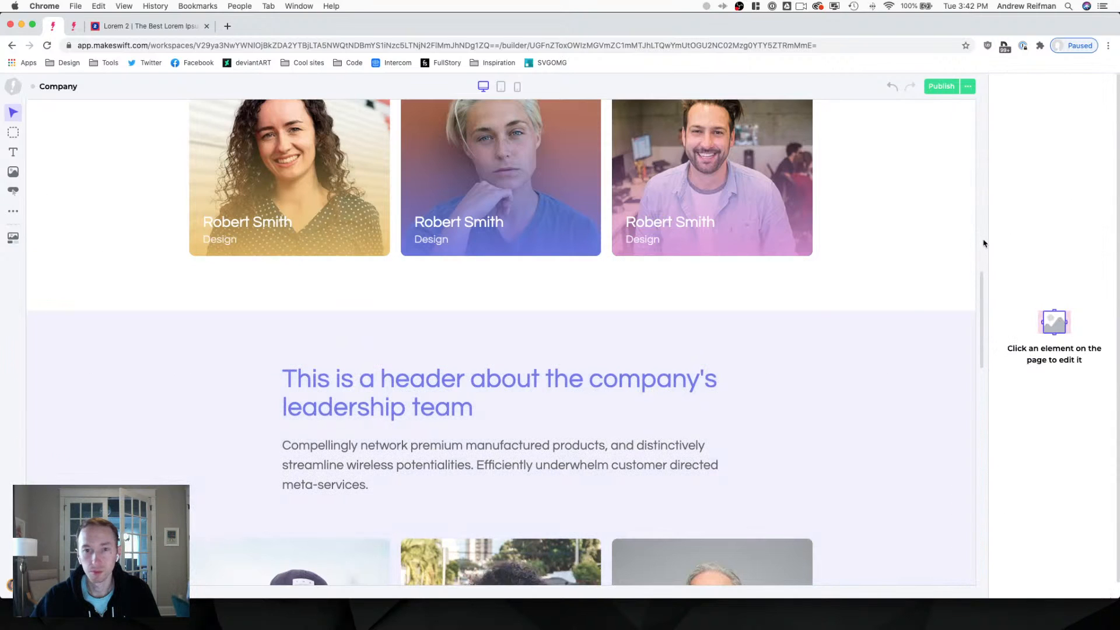
Check the background opacity of the light purple feature box on the Home page.
click(74, 26)
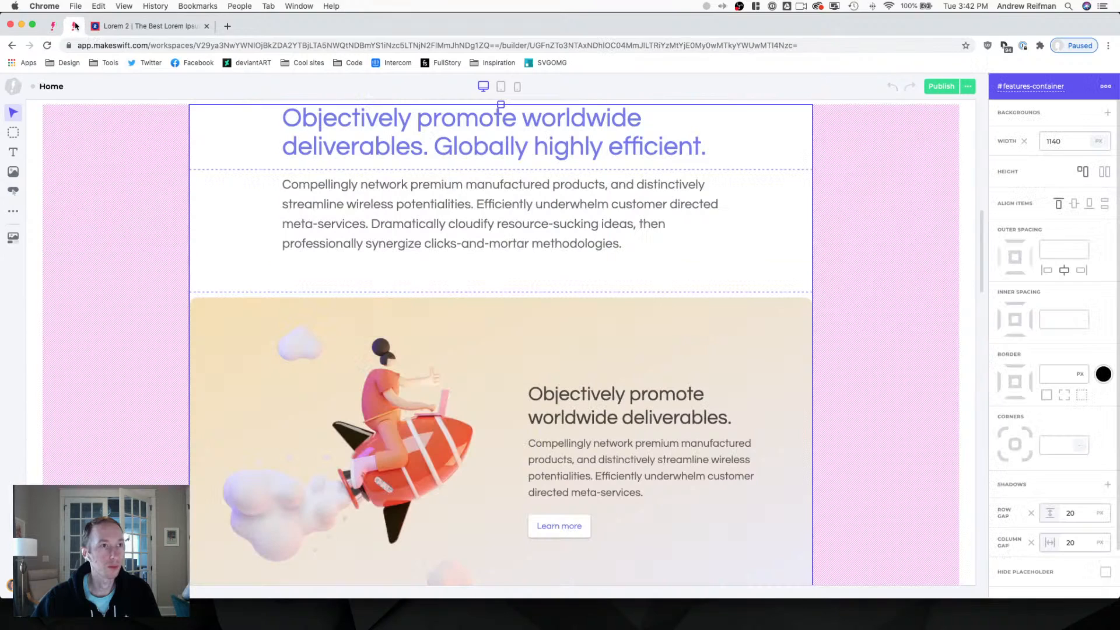
scroll(213, 183, down, 6)
click(203, 185)
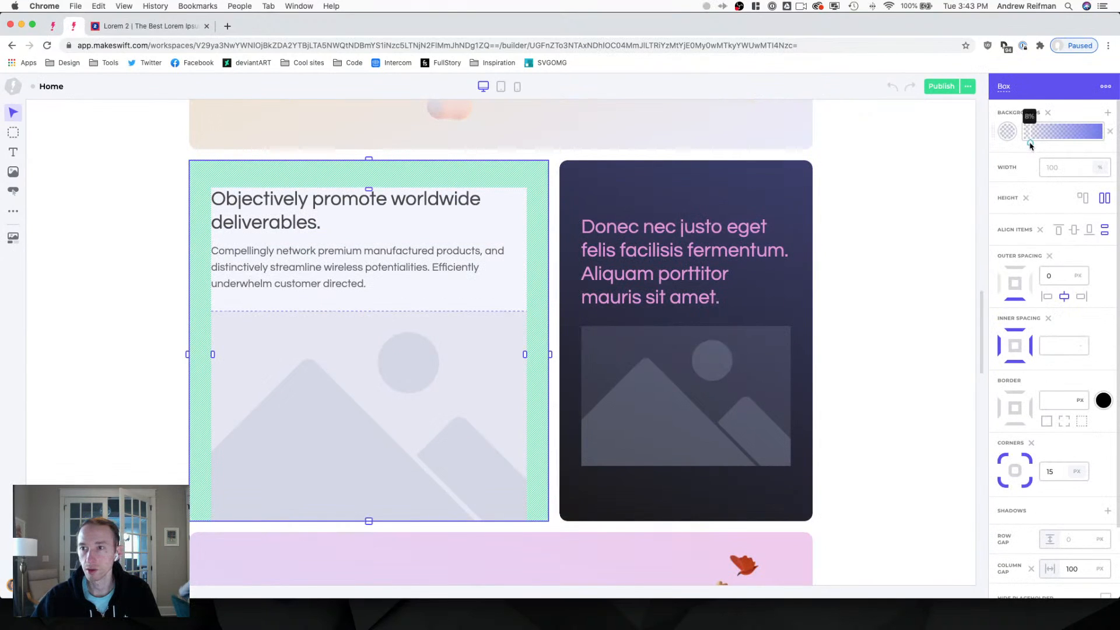
Back on the Company page, lower the duplicated section's purple background opacity to about 9%.
click(52, 25)
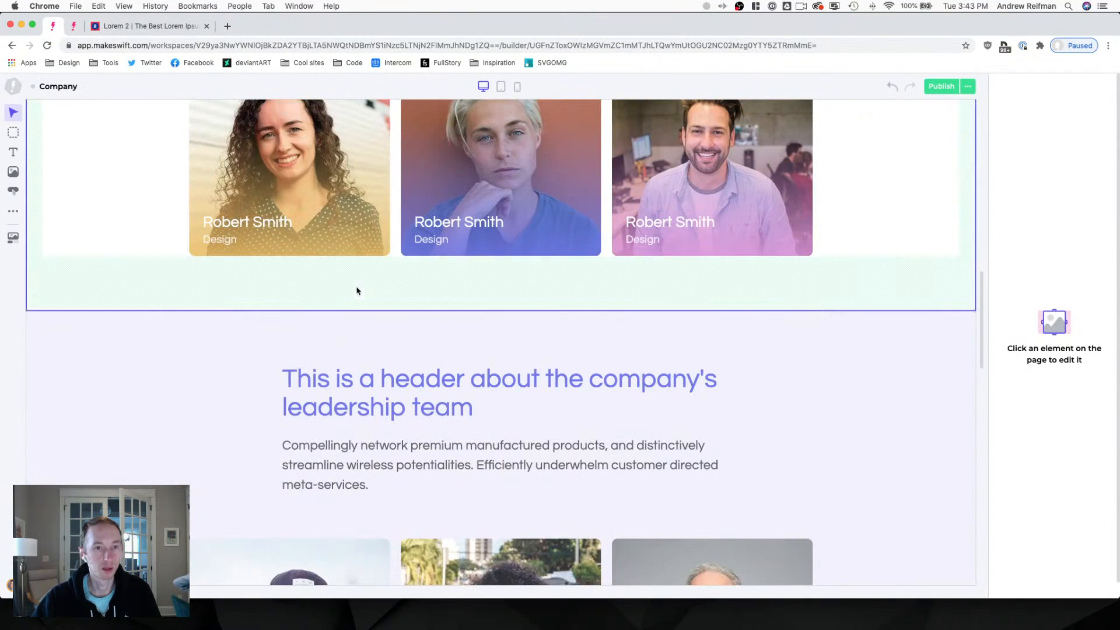
click(297, 326)
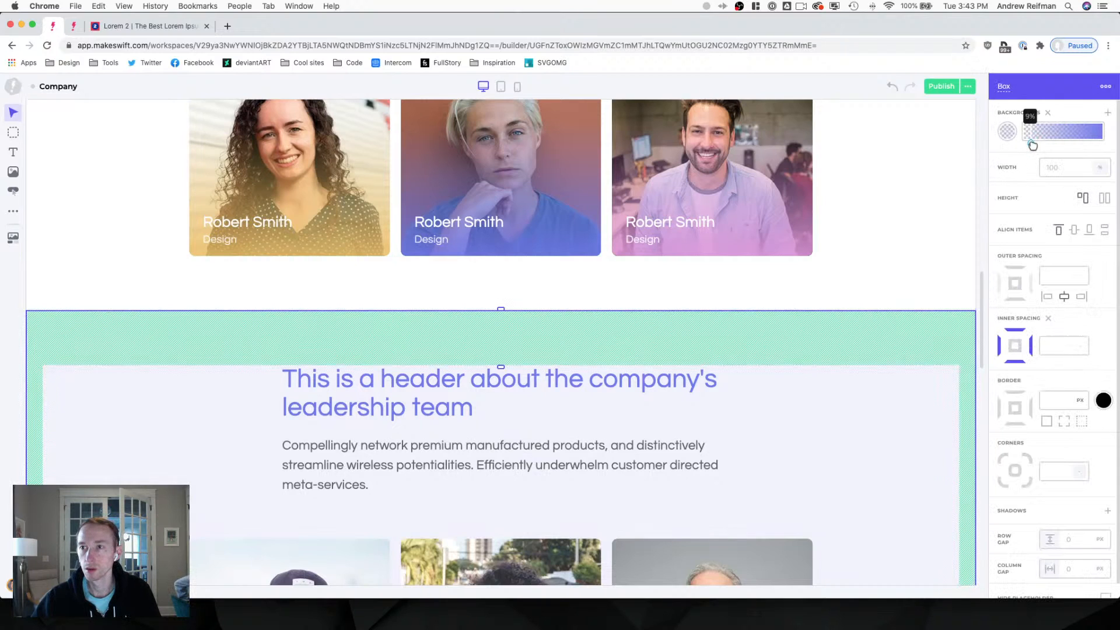
click(979, 188)
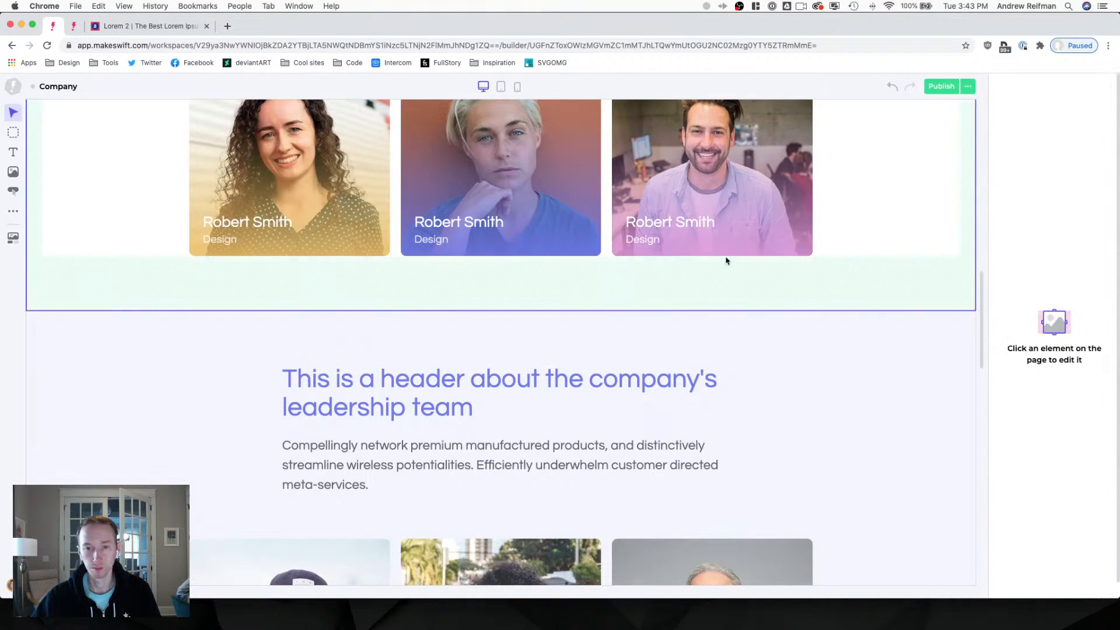
Delete the six-photo team grid from the light purple duplicated section.
scroll(612, 310, down, 2)
scroll(613, 311, down, 2)
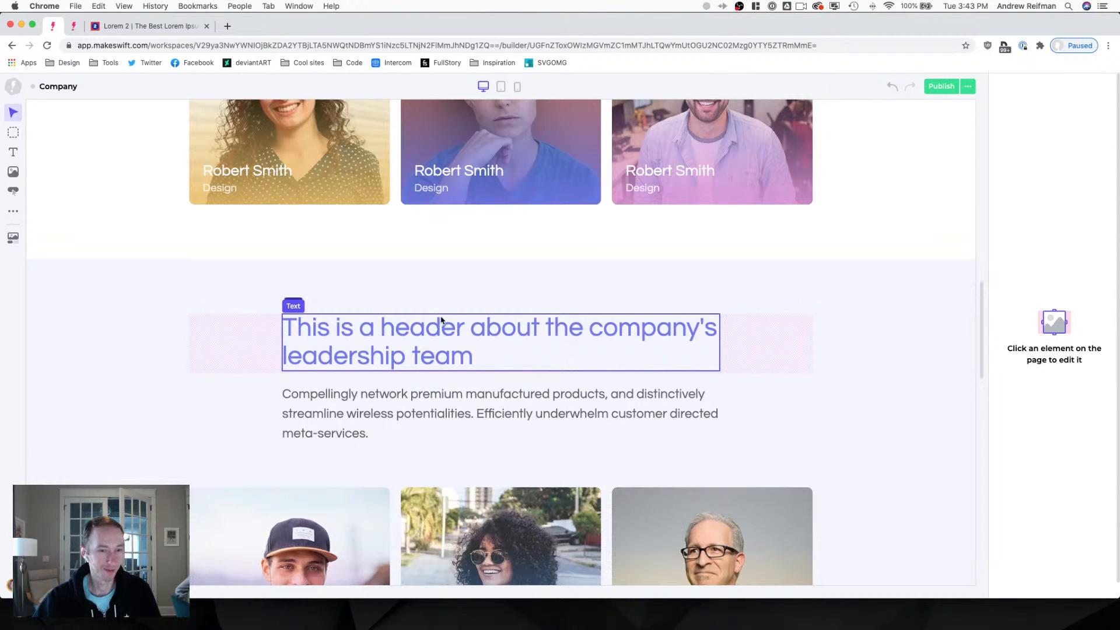
scroll(436, 327, down, 5)
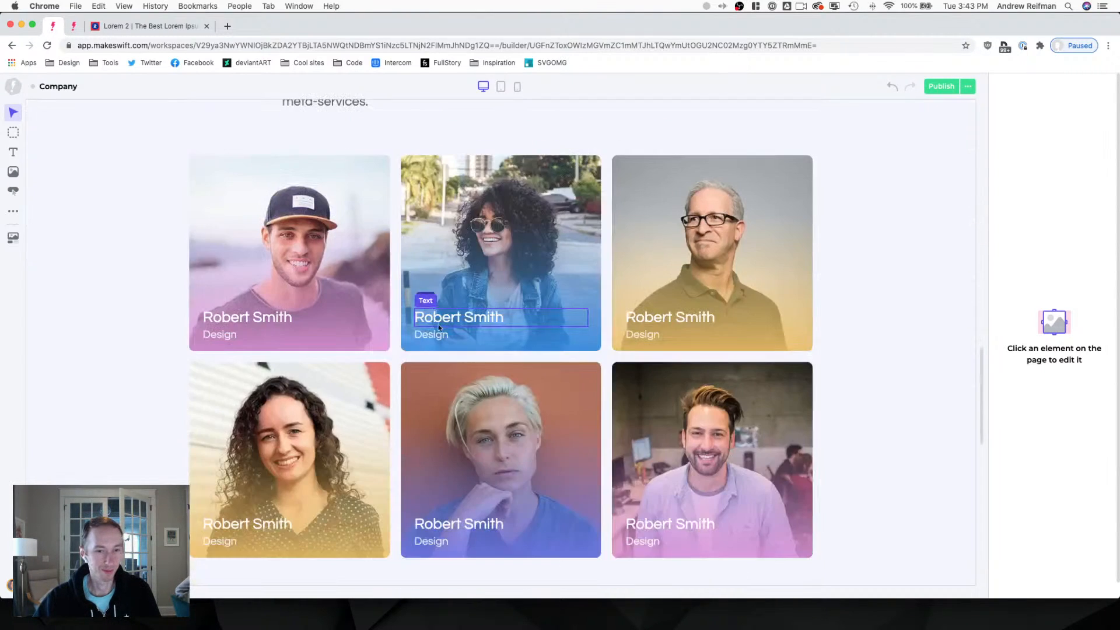
click(396, 274)
key(Delete)
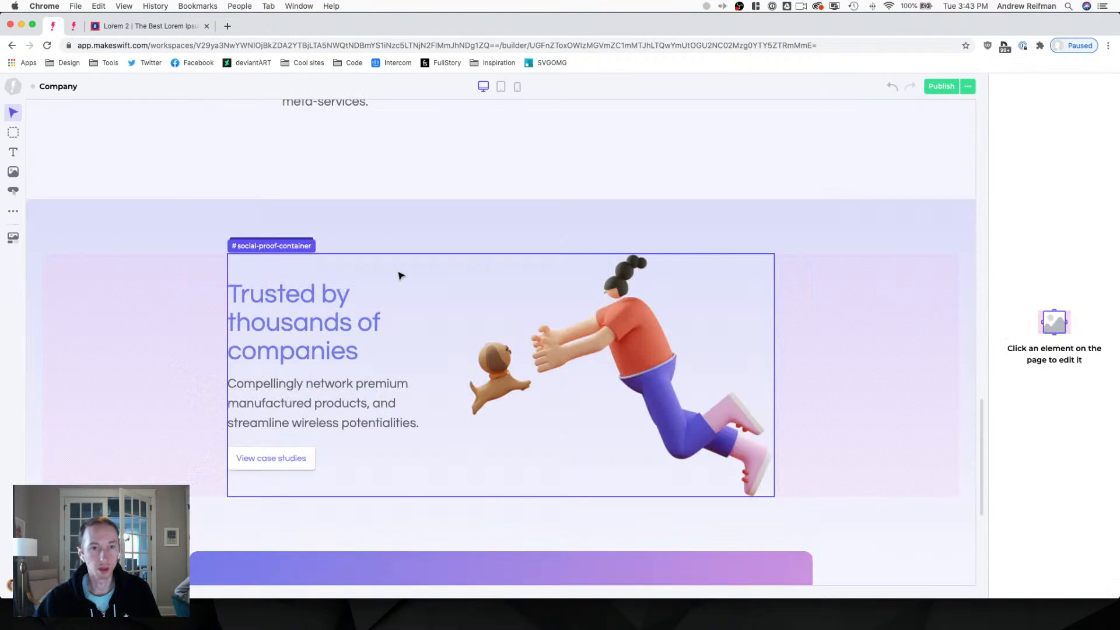
Replace the light purple section's heading with "Join our team of talented people".
scroll(400, 275, up, 4)
scroll(404, 280, up, 1)
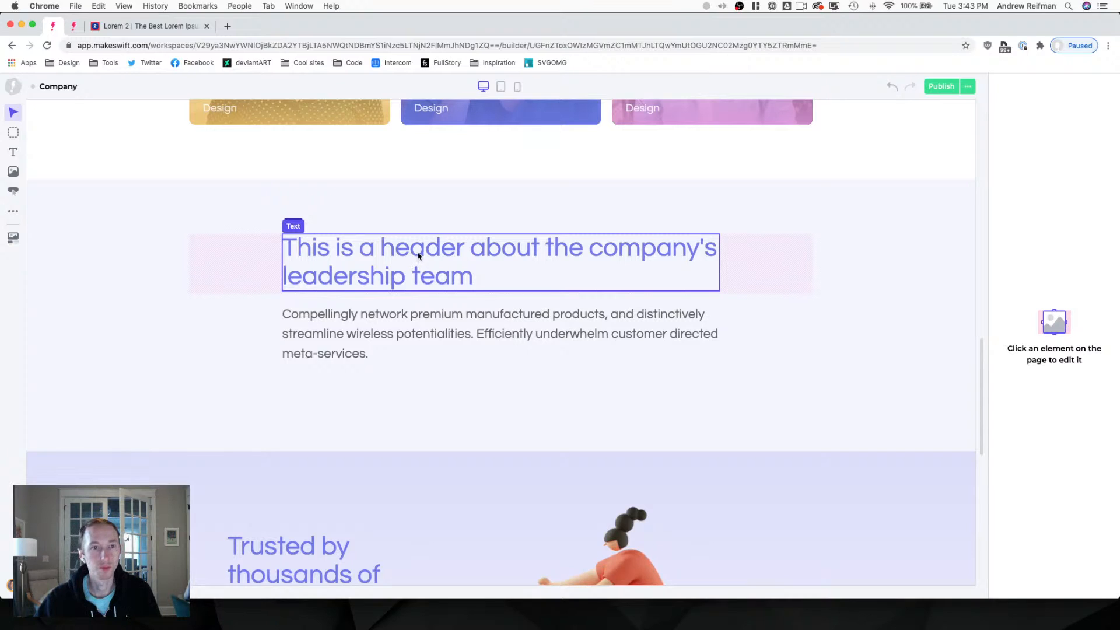
triple_click(412, 255)
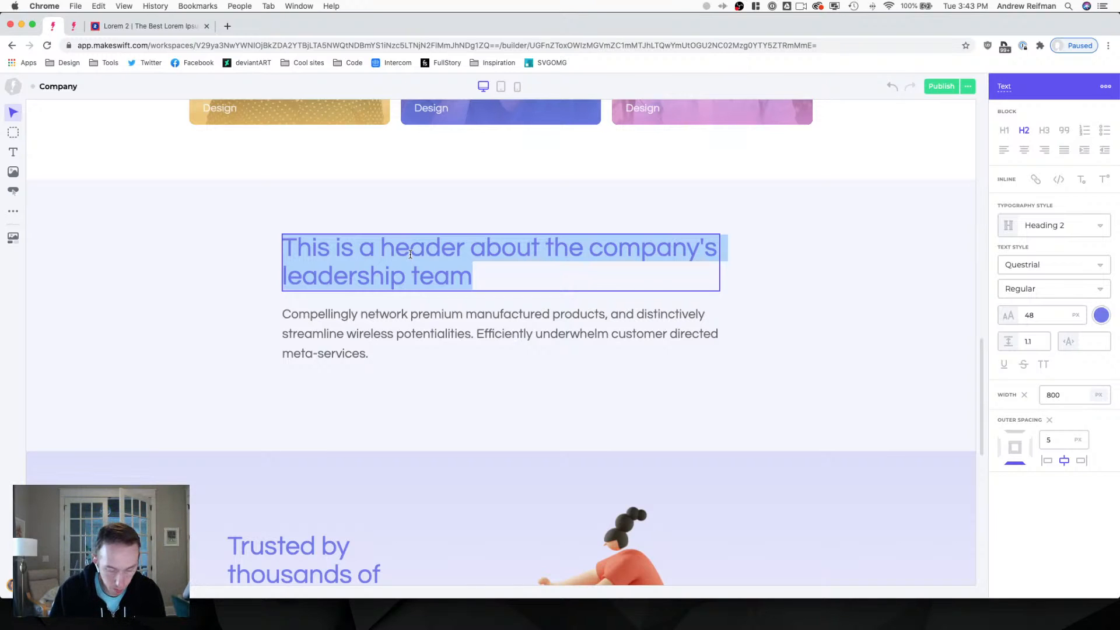
text(Come joi)
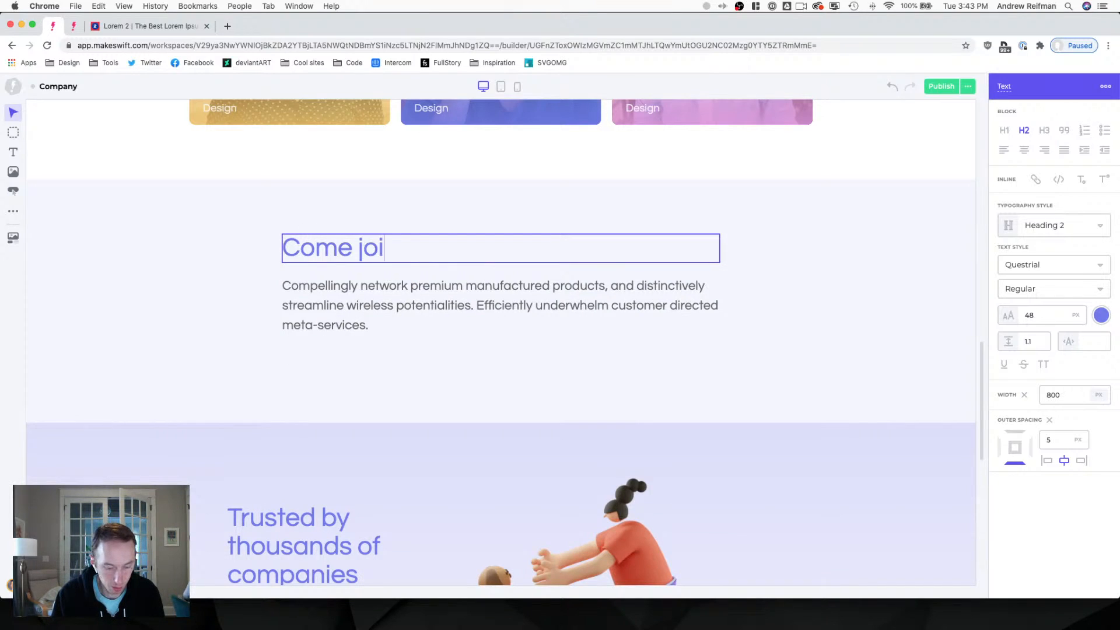
text(n our)
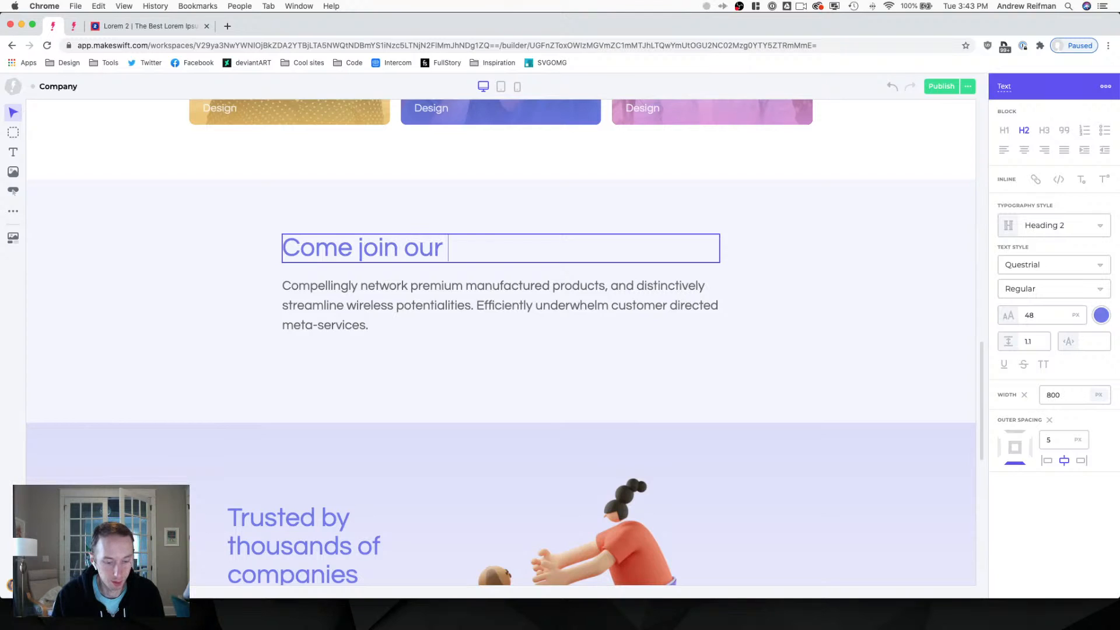
key(super+a)
text(J)
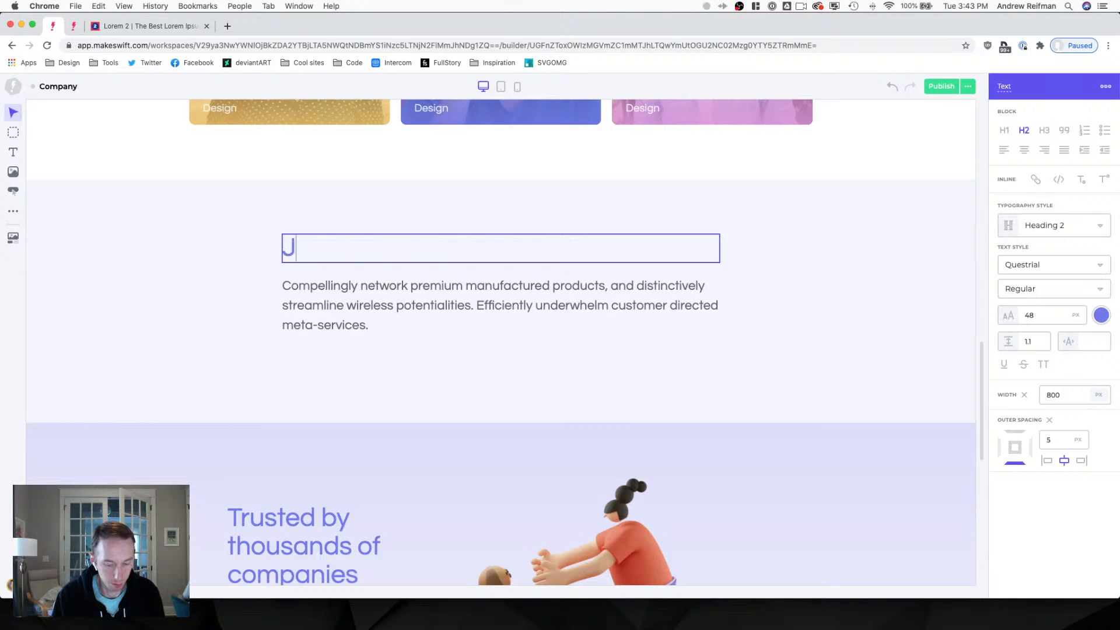
text(oin our team )
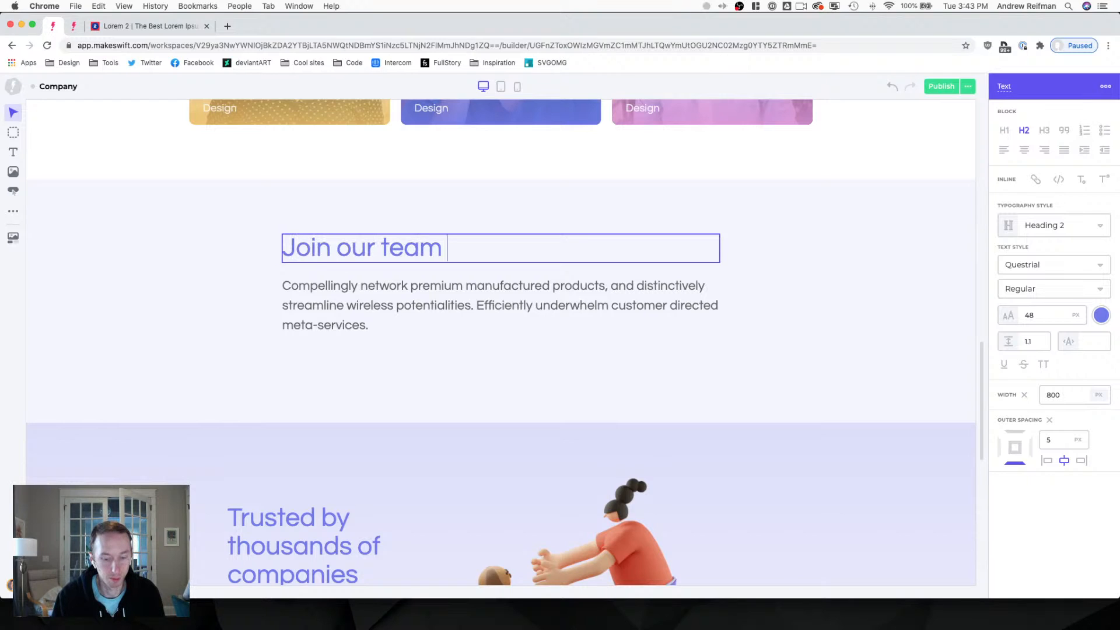
text(of talented)
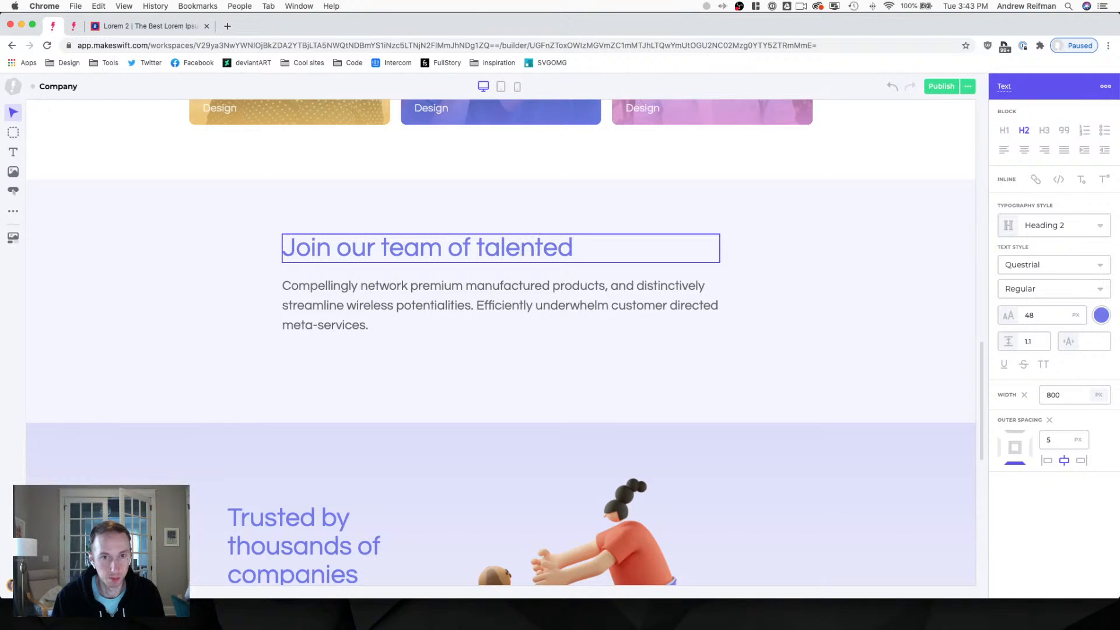
text( people)
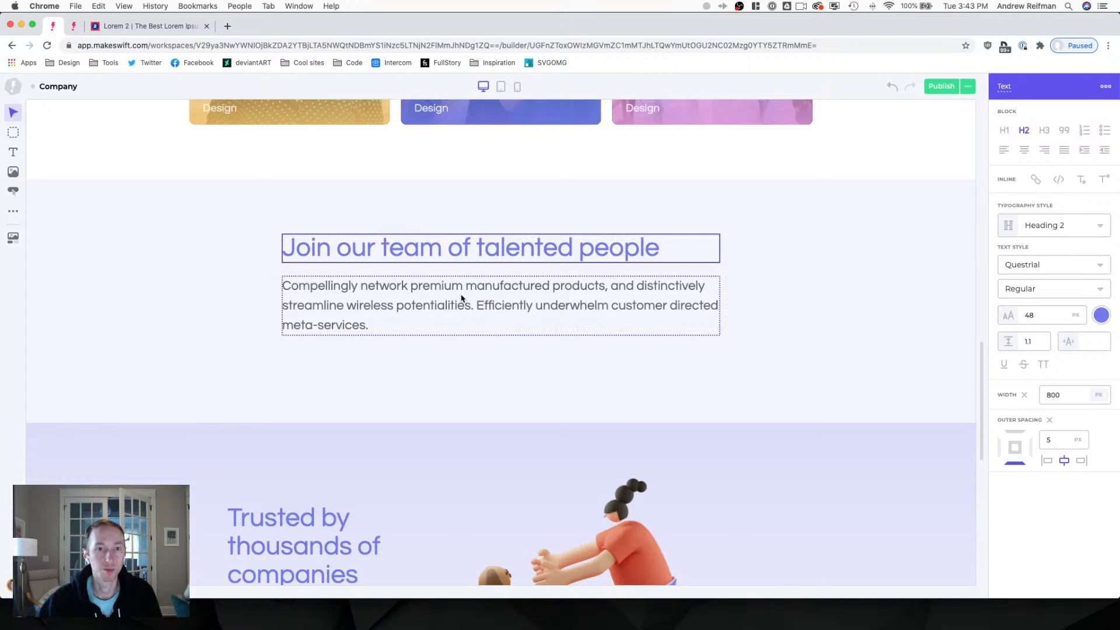
scroll(460, 299, up, 10)
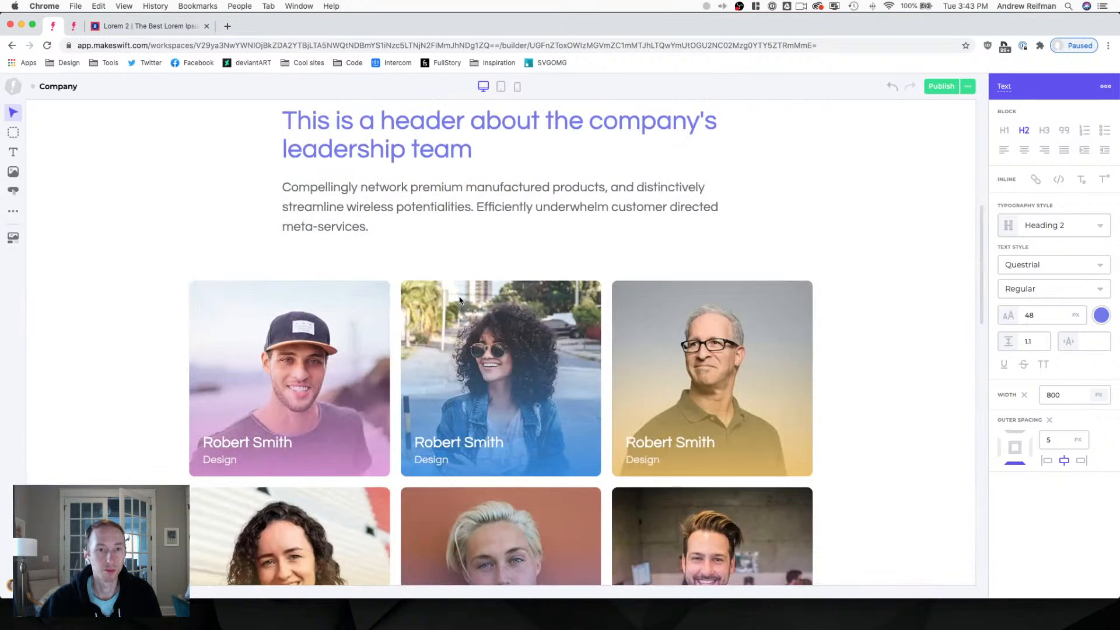
scroll(459, 301, down, 8)
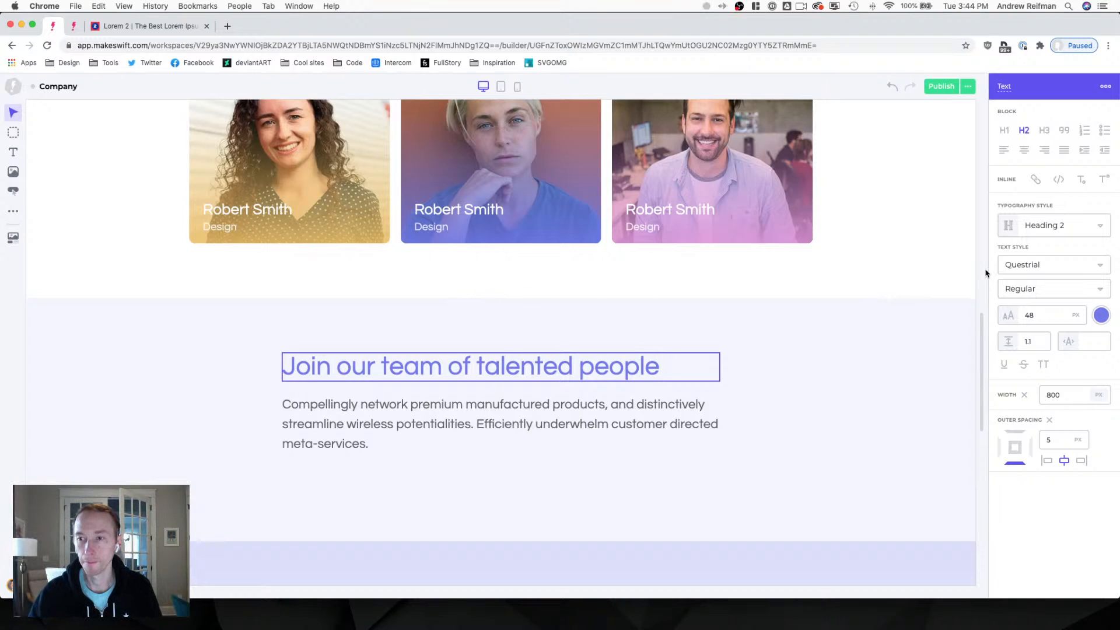
Add a carousel below the paragraph in the light purple join-our-team section.
key(Escape)
key(Escape)
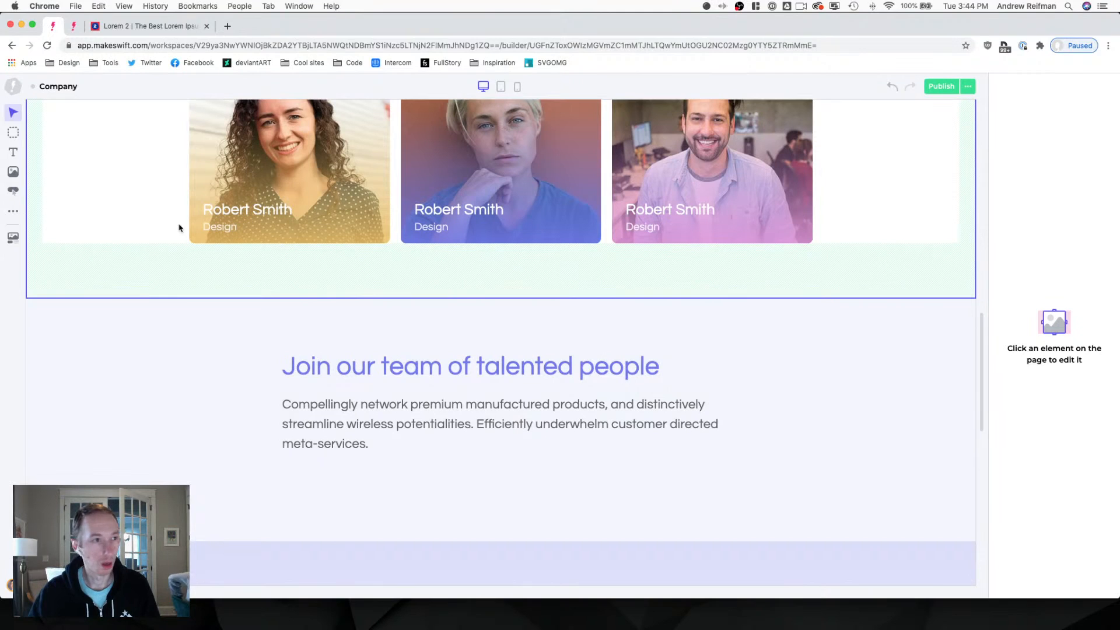
click(14, 214)
drag(99, 264, 392, 457)
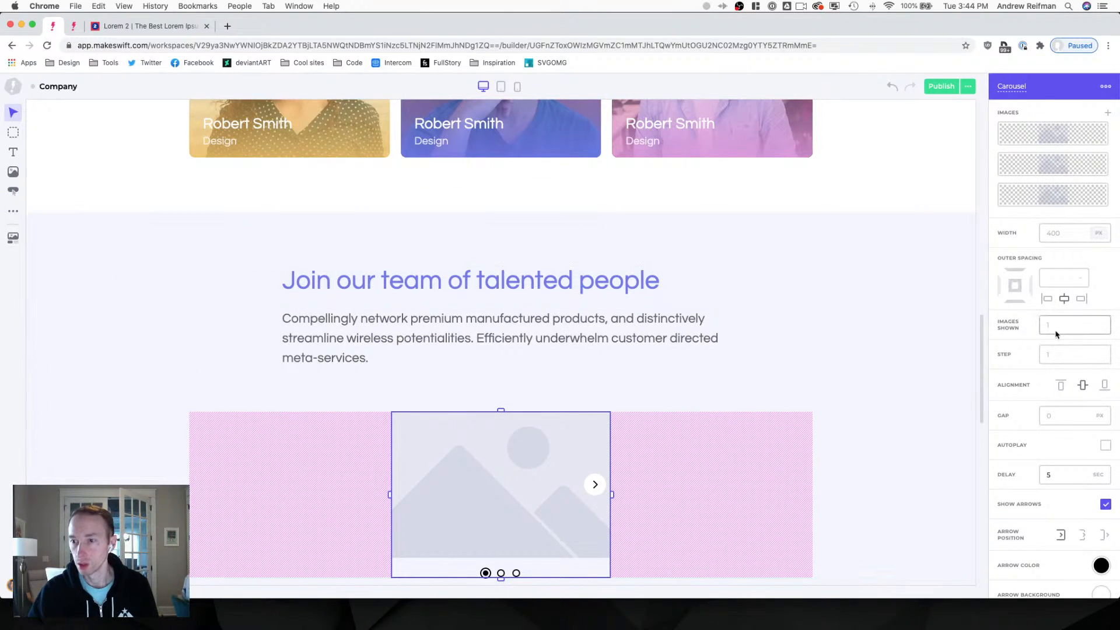
Add two more image slots to the carousel and set the number of images shown to 3.
click(1109, 114)
click(1108, 114)
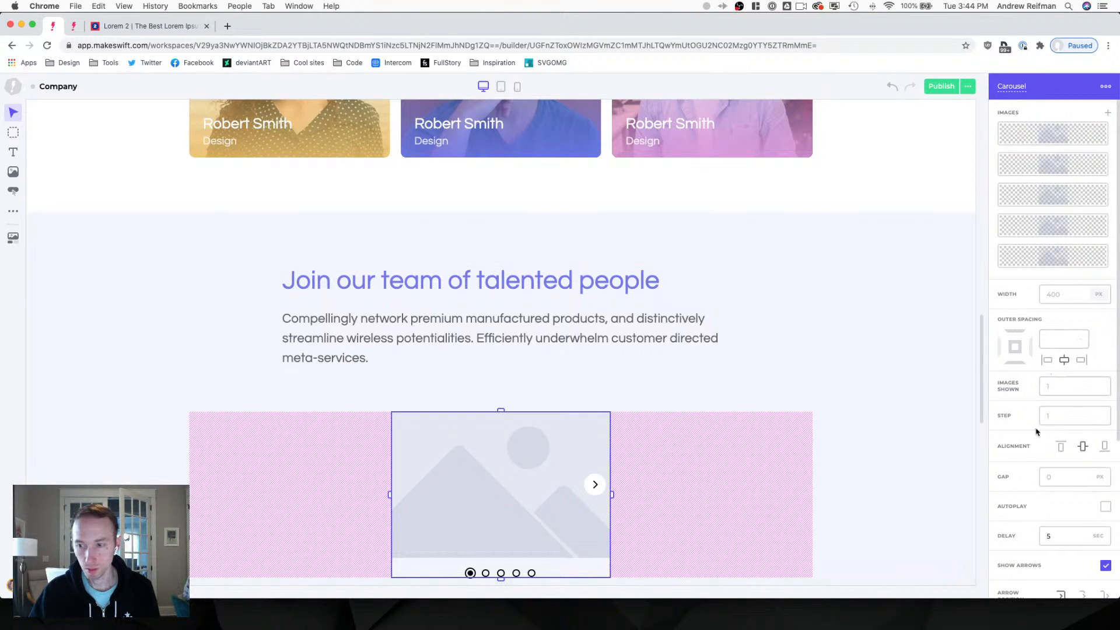
click(1070, 387)
text(2)
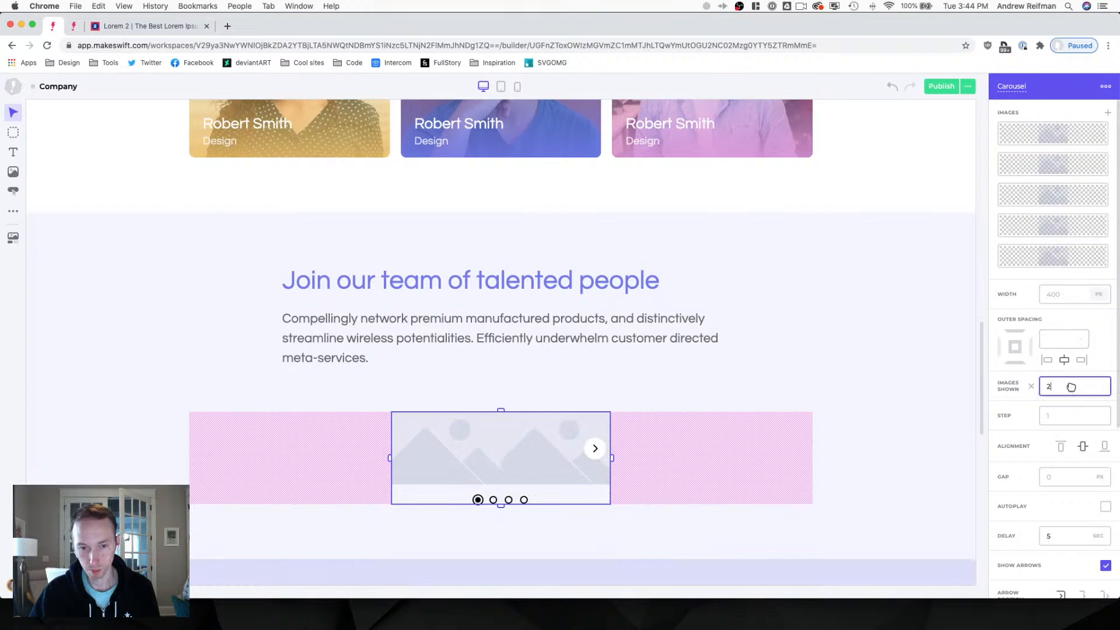
key(BackSpace)
text(3)
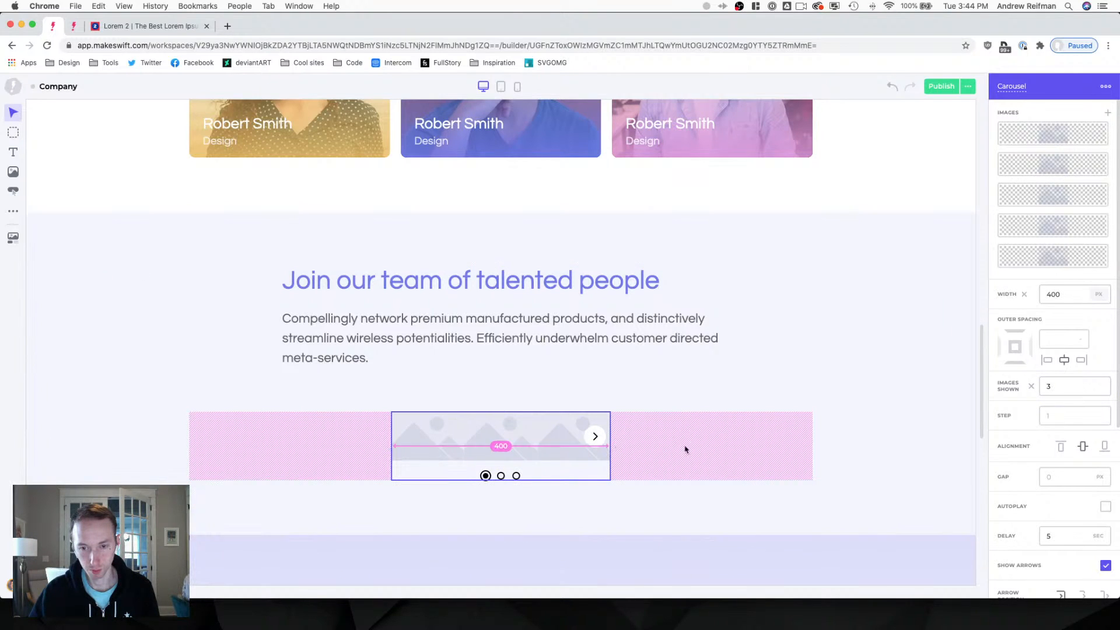
Widen the carousel to 100% of its container.
drag(685, 450, 842, 452)
scroll(866, 442, down, 1)
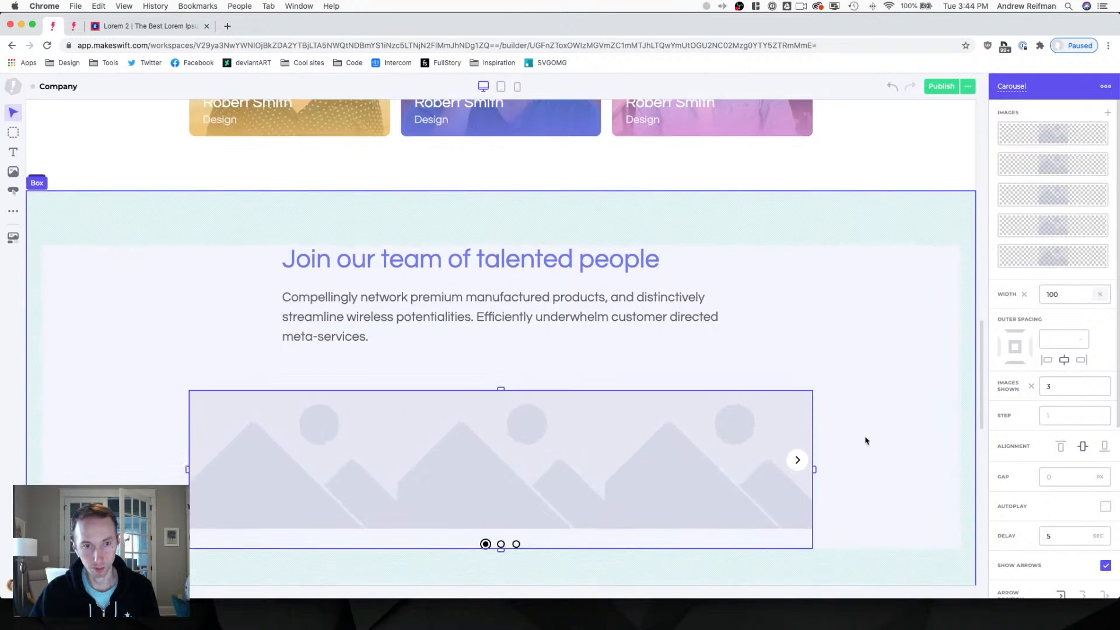
scroll(867, 442, down, 2)
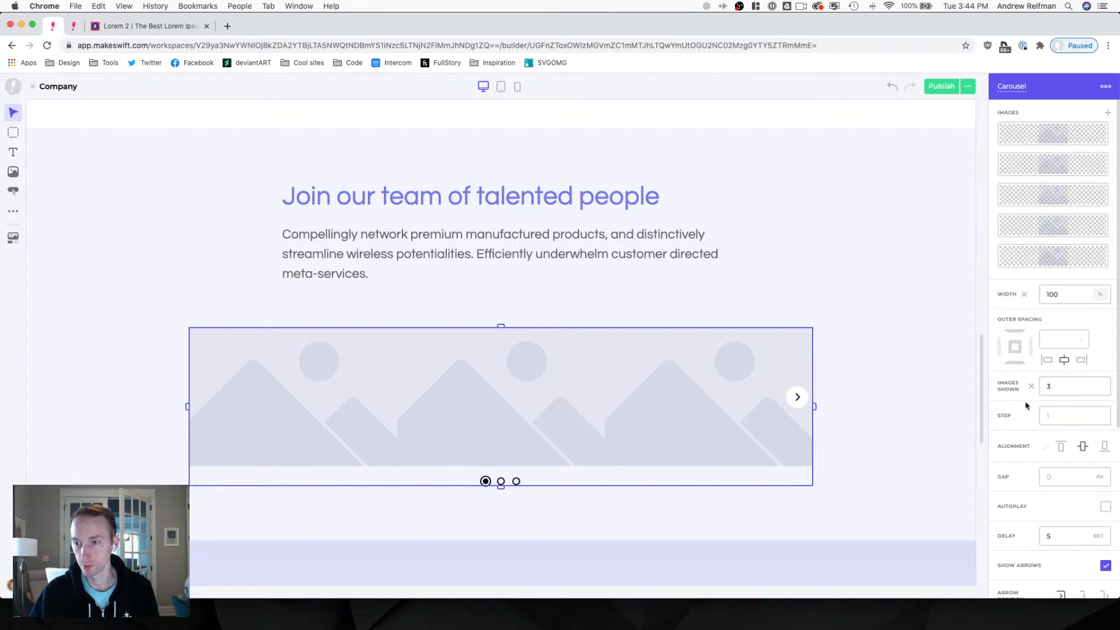
Set the gap between the carousel images to 20 px.
scroll(1015, 419, down, 1)
click(1063, 459)
text(20)
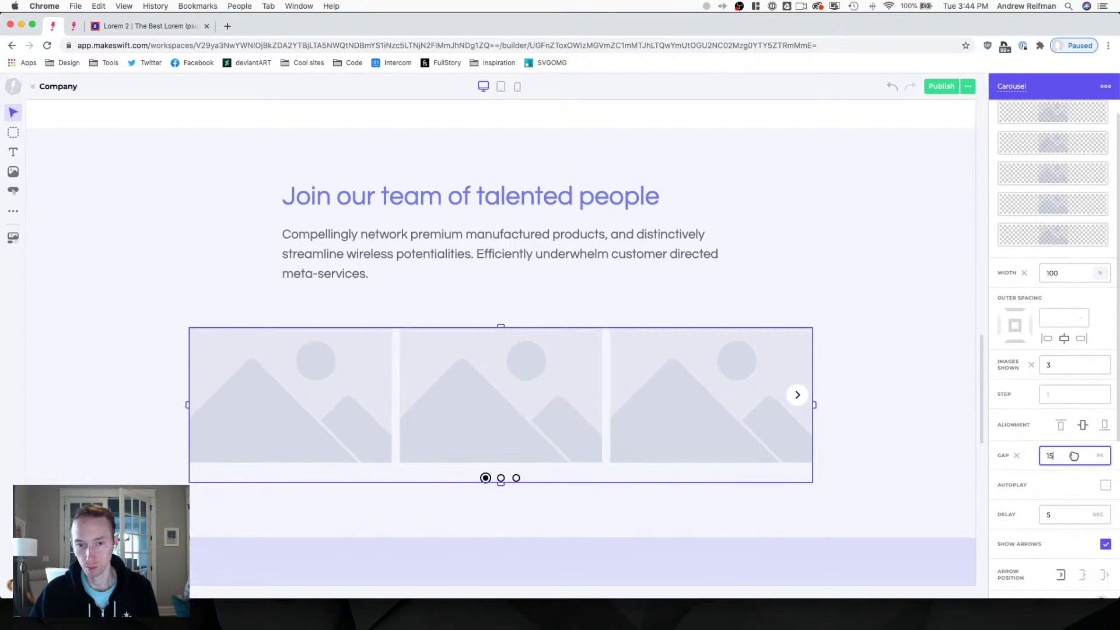
key(BackSpace)
text(5)
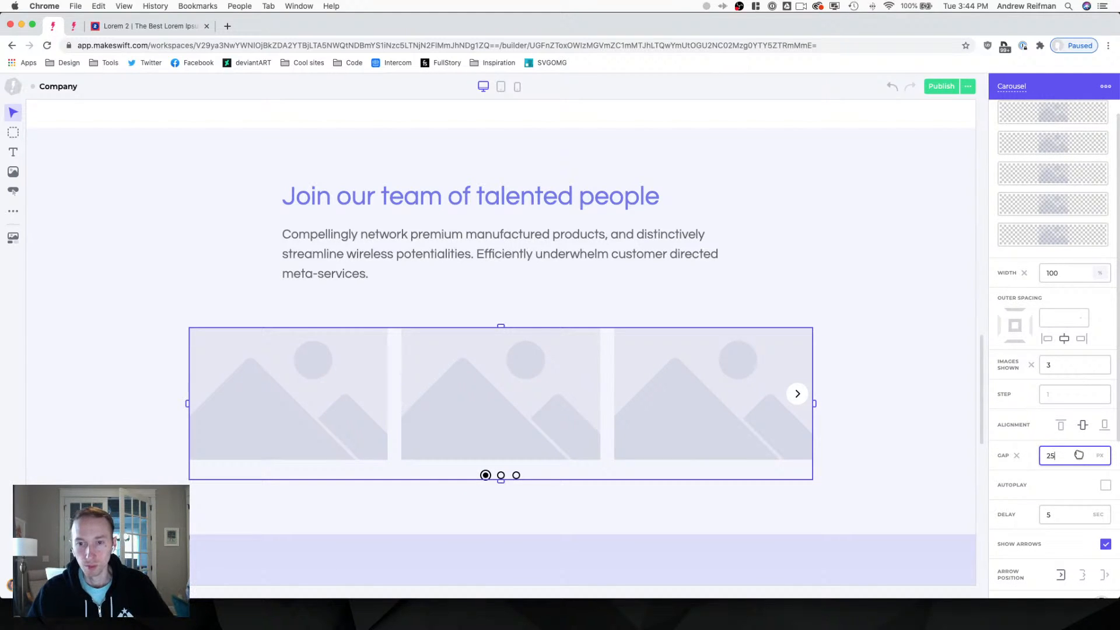
key(BackSpace)
text(0)
scroll(1040, 433, down, 1)
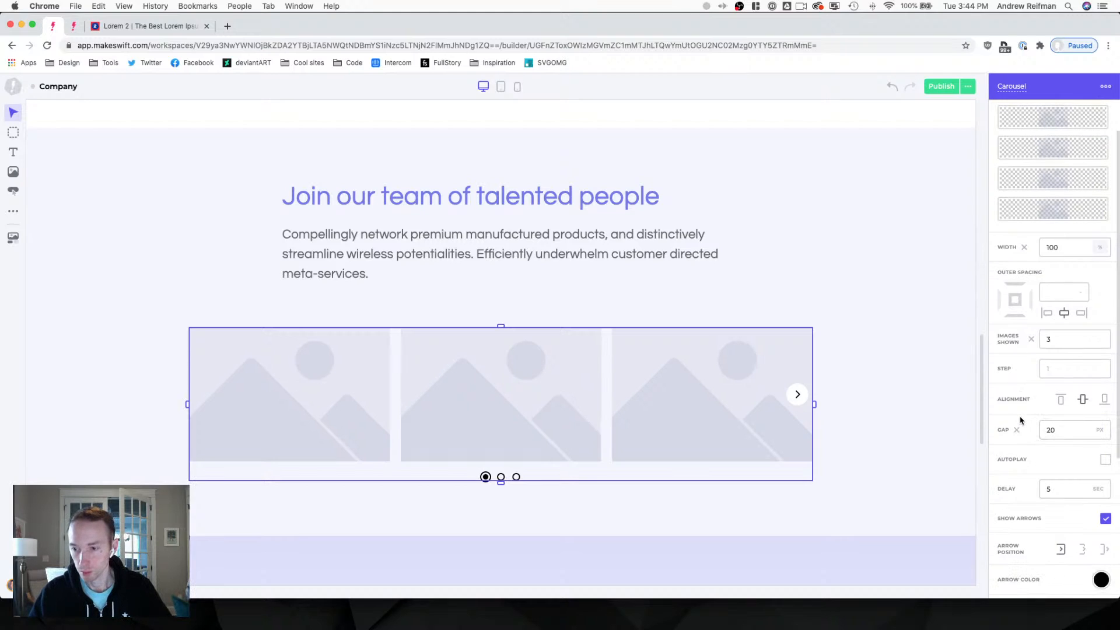
Turn on autoplay for the carousel with a delay of 4 seconds.
drag(1070, 493, 1068, 491)
text(4)
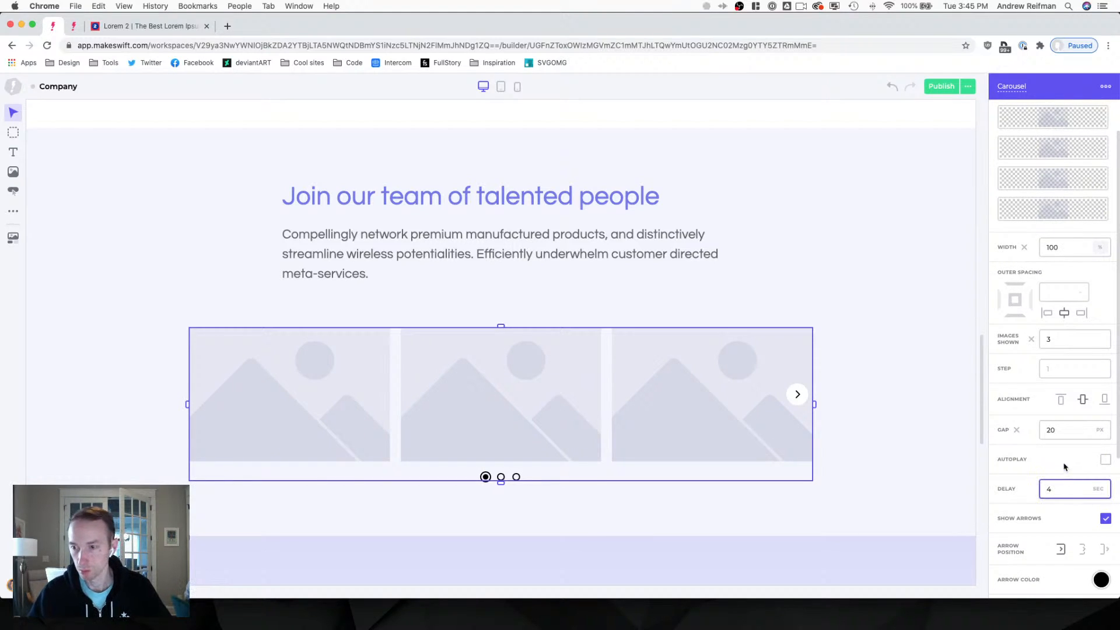
click(1105, 460)
Position the carousel arrows straddling its side edges and color them site purple on a white background.
scroll(1039, 432, down, 4)
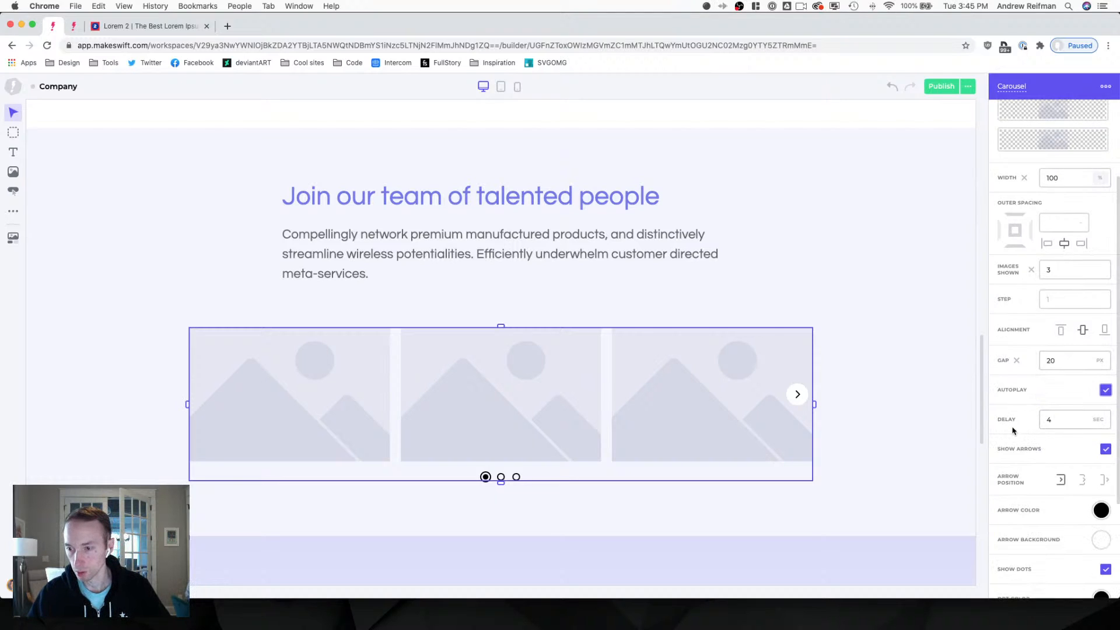
click(1082, 449)
scroll(1031, 454, down, 1)
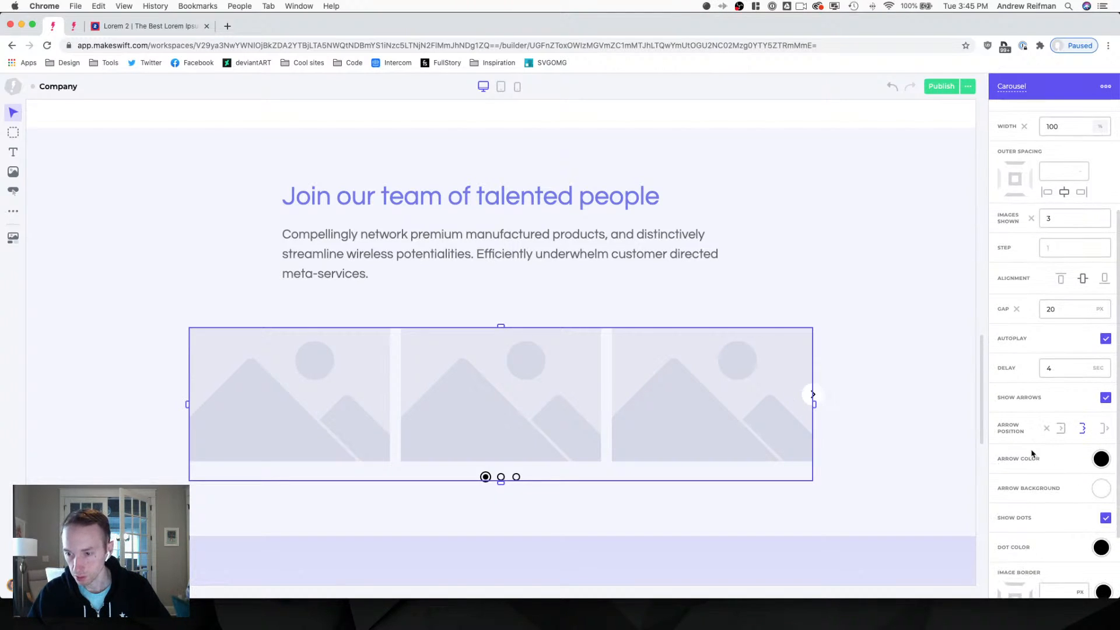
click(1101, 458)
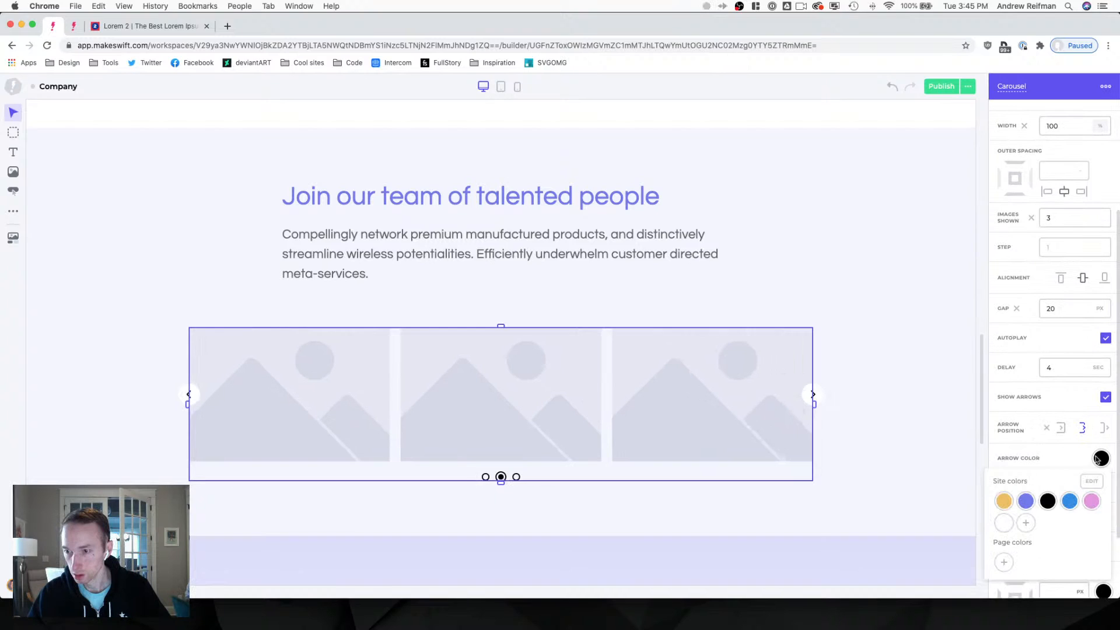
click(1031, 500)
click(1060, 462)
click(1101, 488)
click(1004, 424)
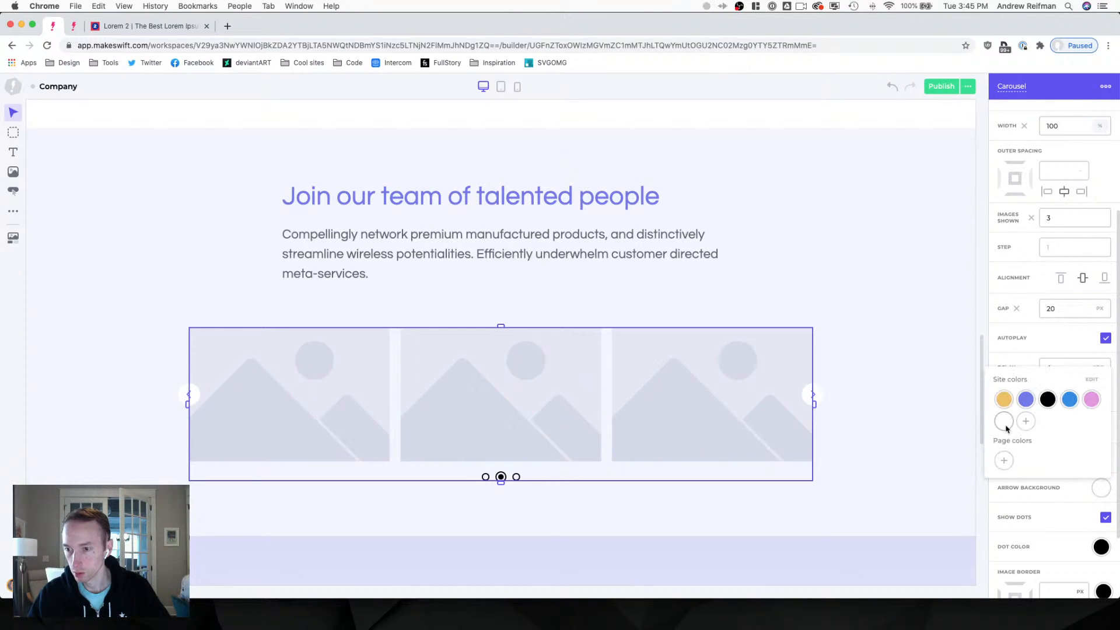
click(1037, 495)
scroll(1038, 501, down, 3)
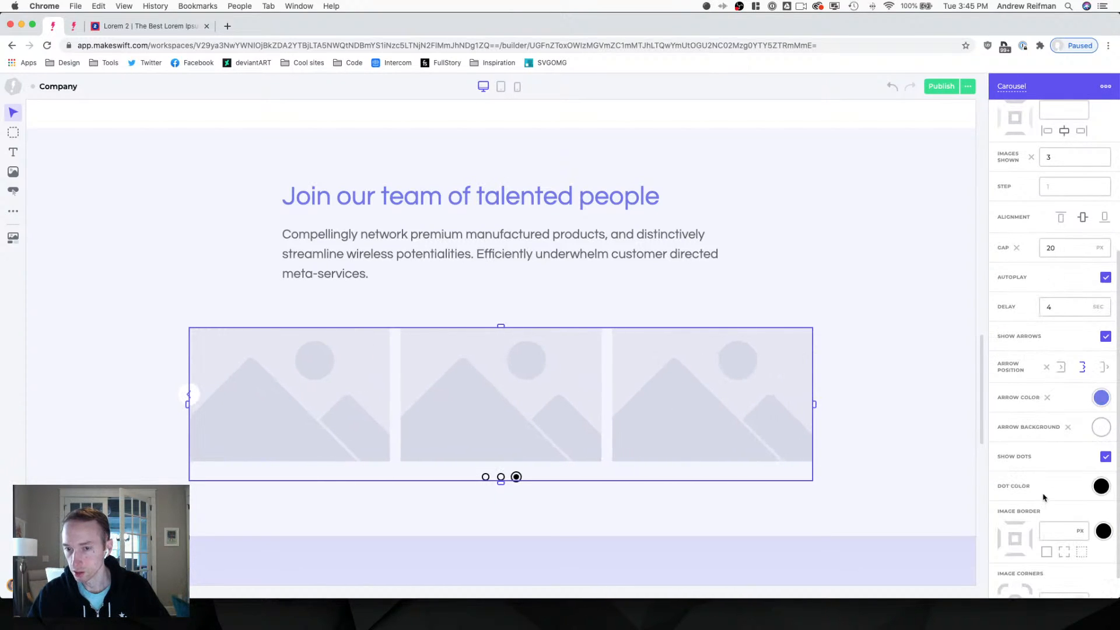
Set the paragraph's bottom spacing to 50 px and clear the row gap of the surrounding content container.
click(409, 263)
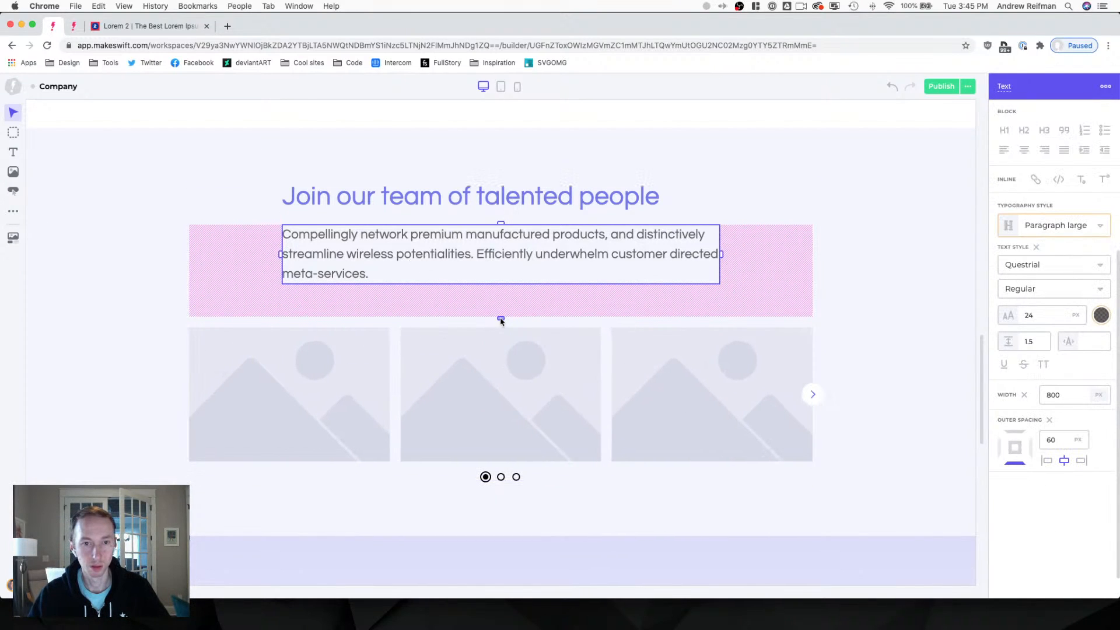
drag(500, 320, 501, 314)
mouse_move(294, 175)
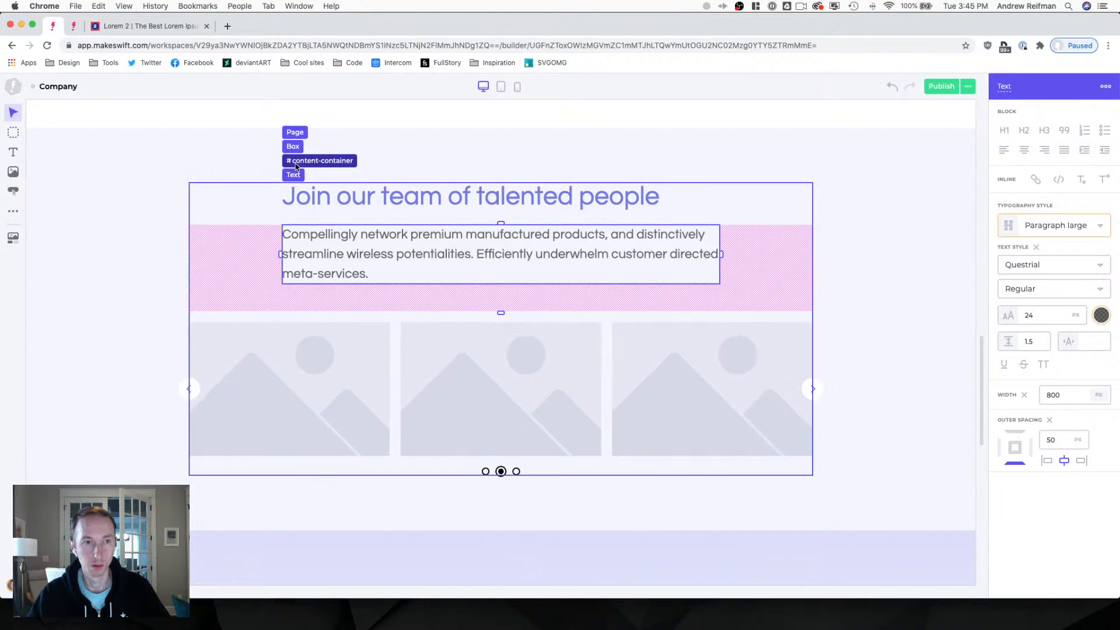
click(320, 158)
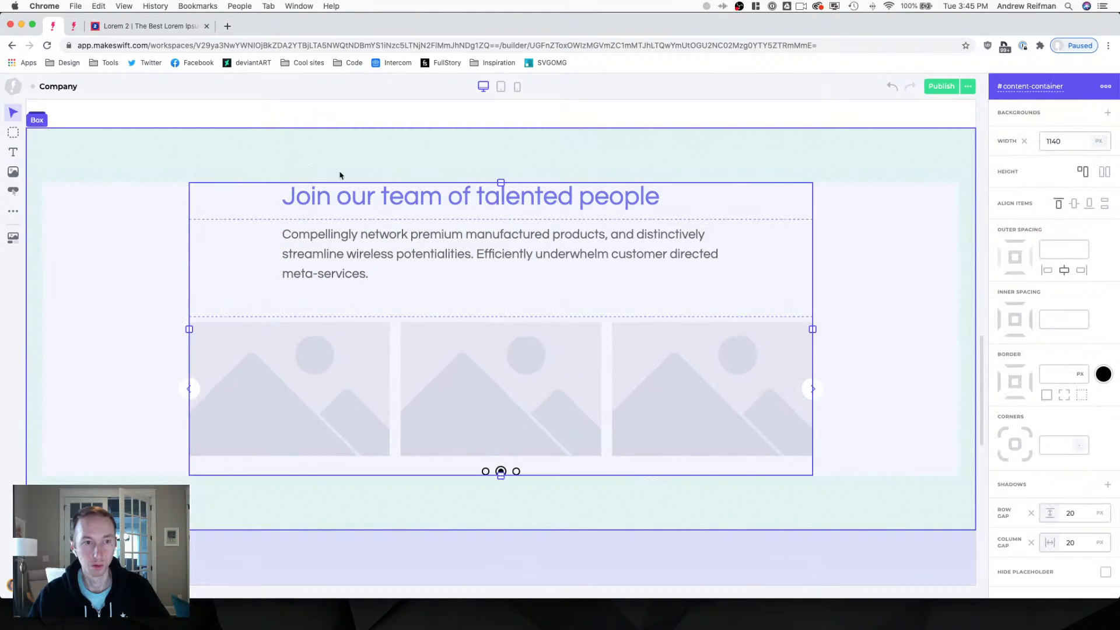
click(1030, 514)
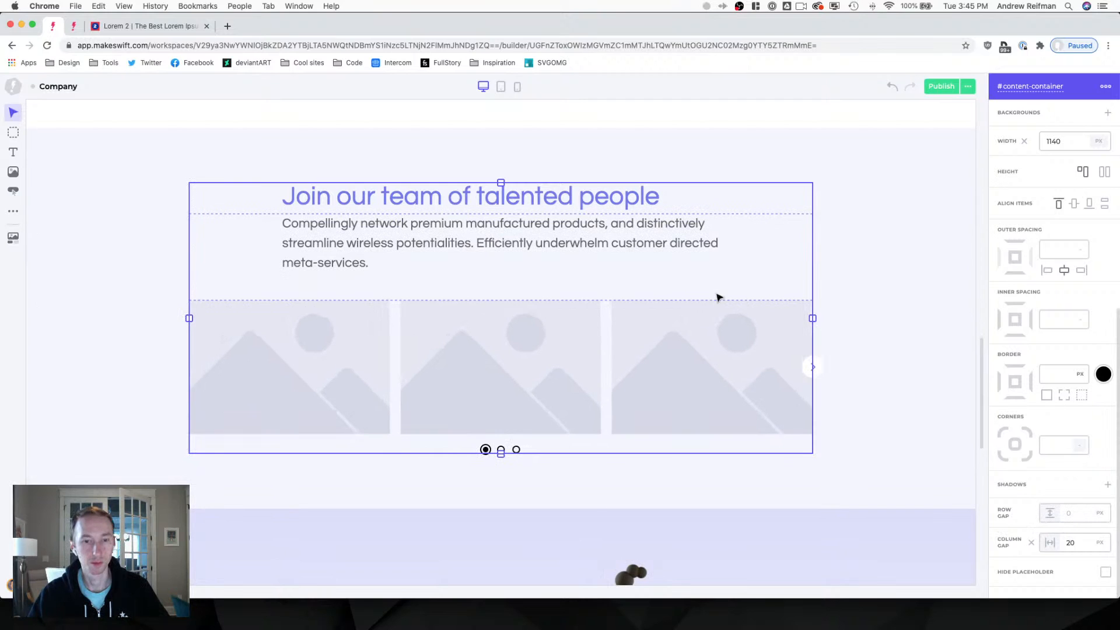
Give the light purple section's outer box the ID "office".
click(755, 138)
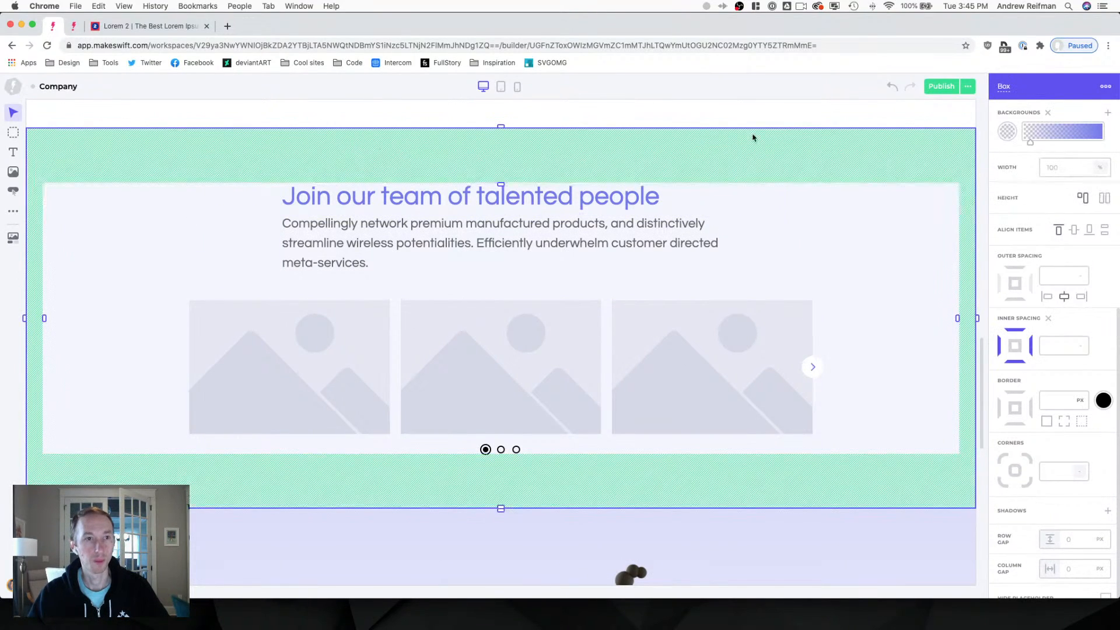
click(1007, 89)
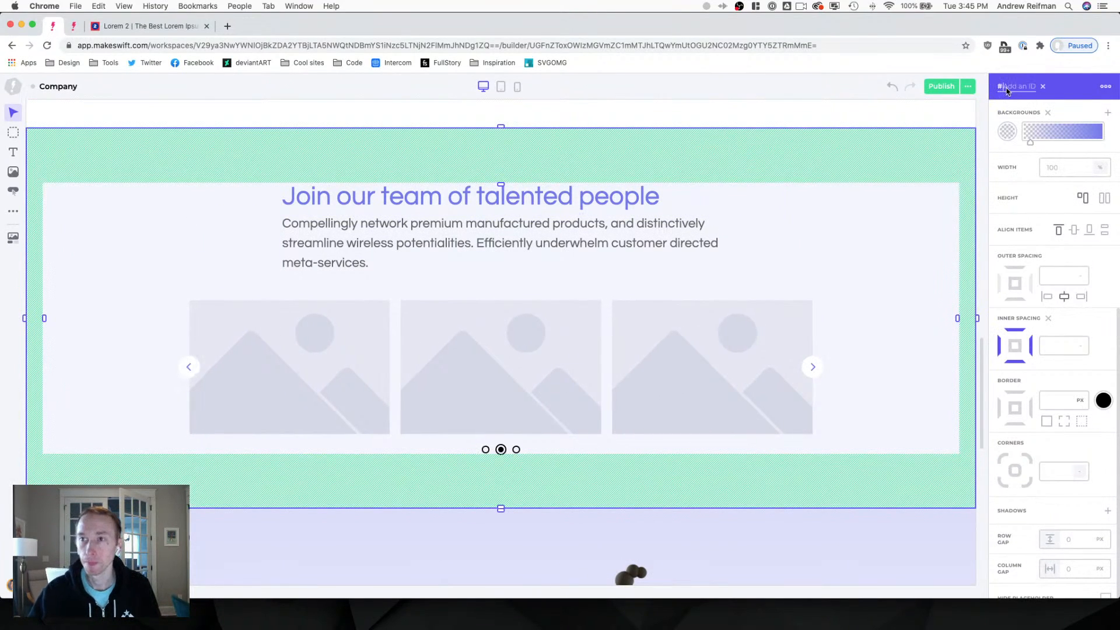
text(office)
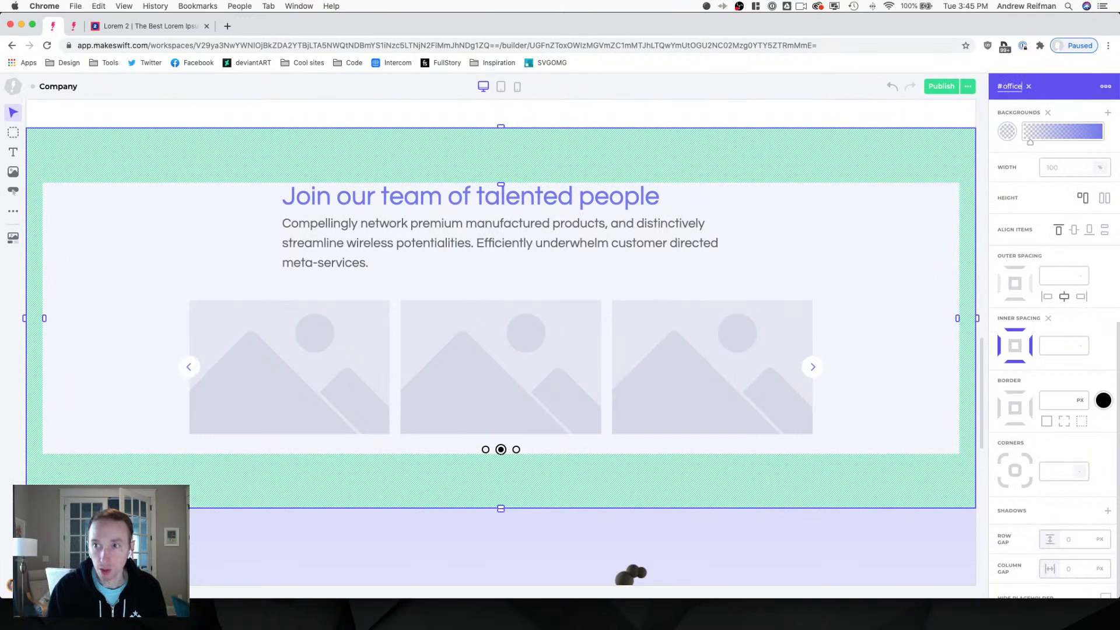
key(Return)
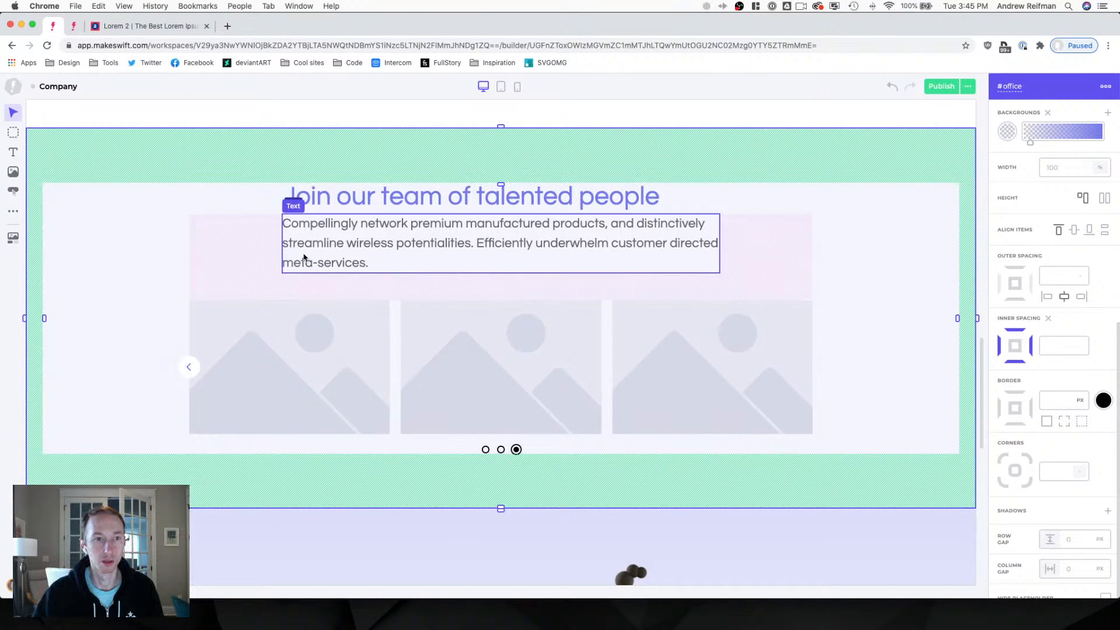
Change the inner content container's ID to "office-container".
click(280, 286)
double_click(1005, 88)
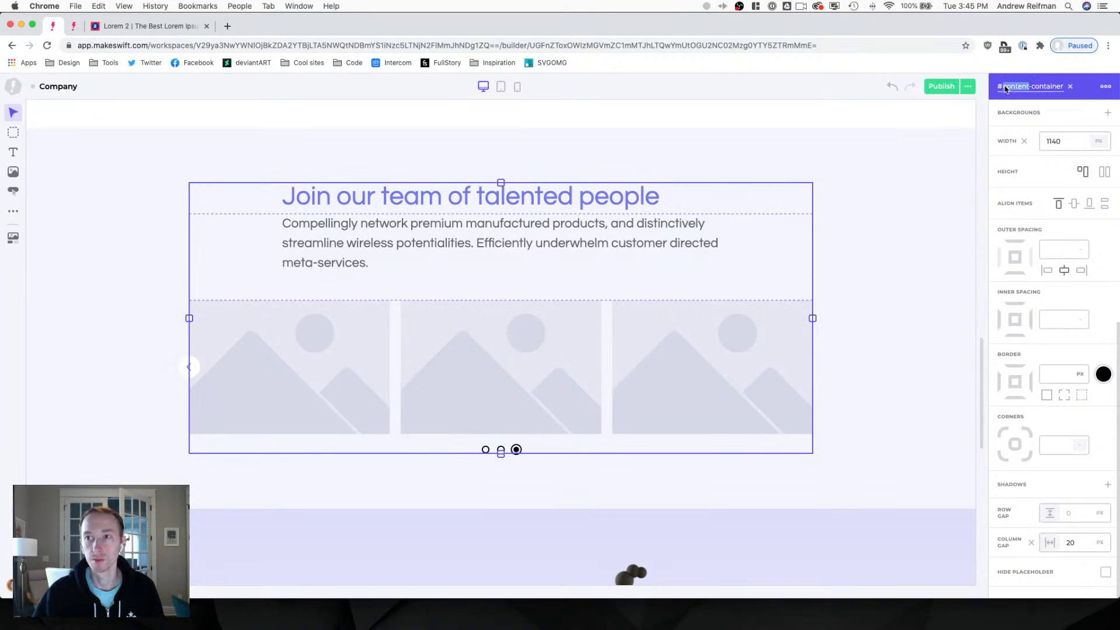
text(office)
key(Return)
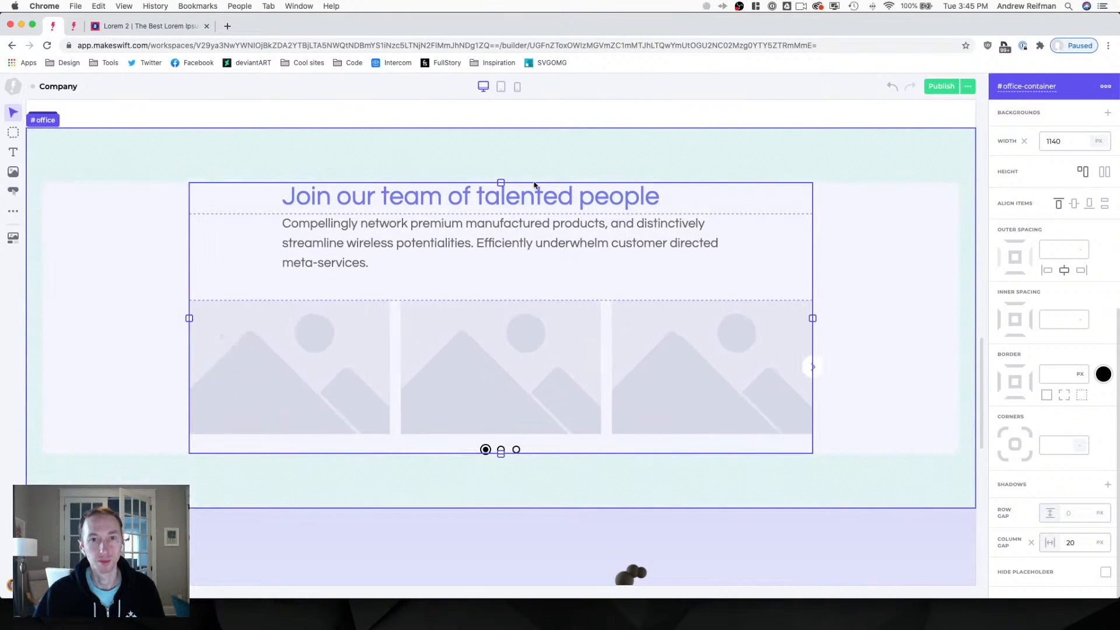
Slightly increase the spacing between the join-our-team paragraph and the carousel.
scroll(498, 184, up, 5)
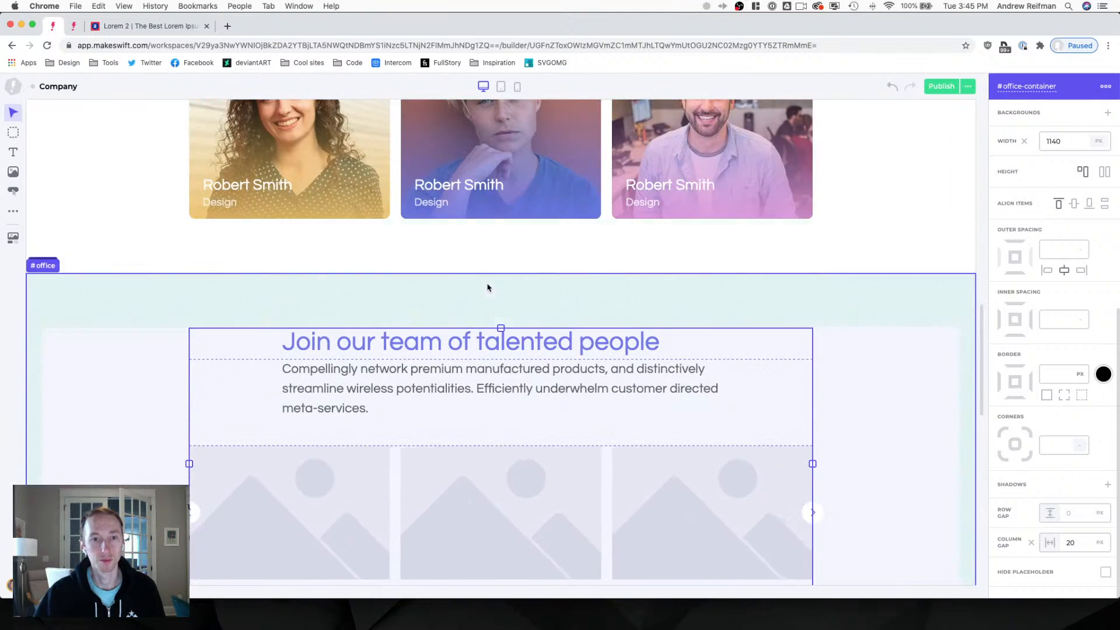
click(500, 319)
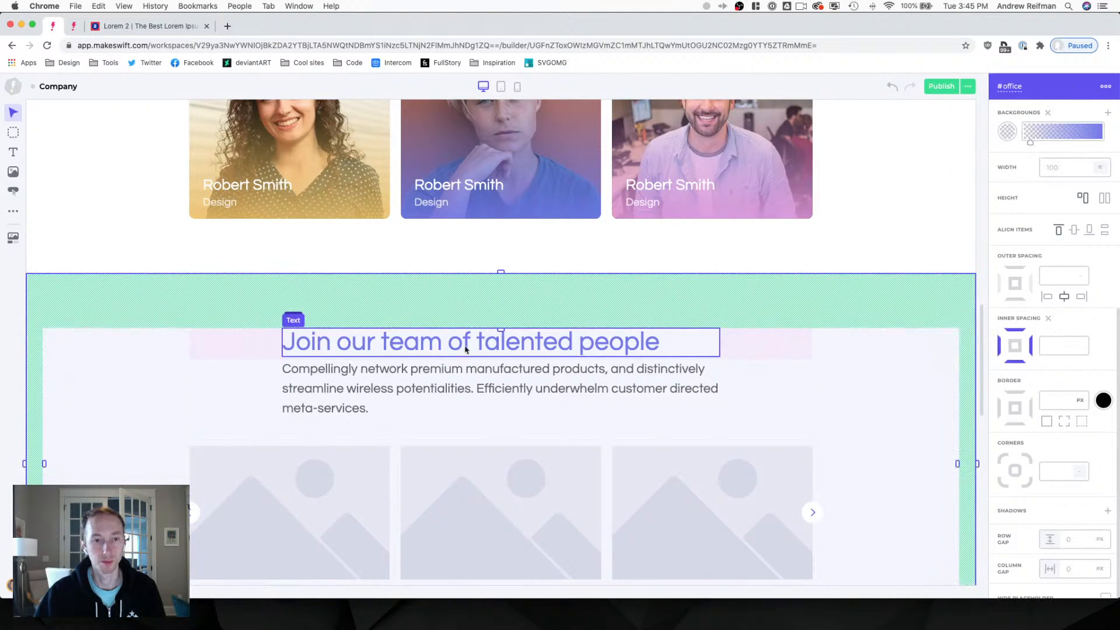
click(361, 377)
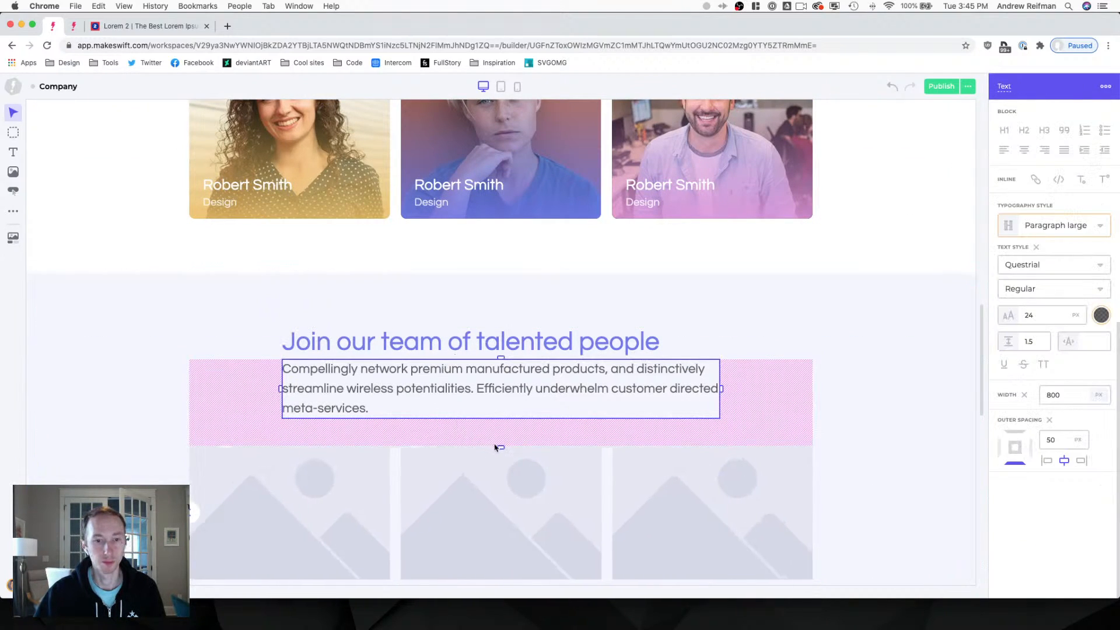
key(Escape)
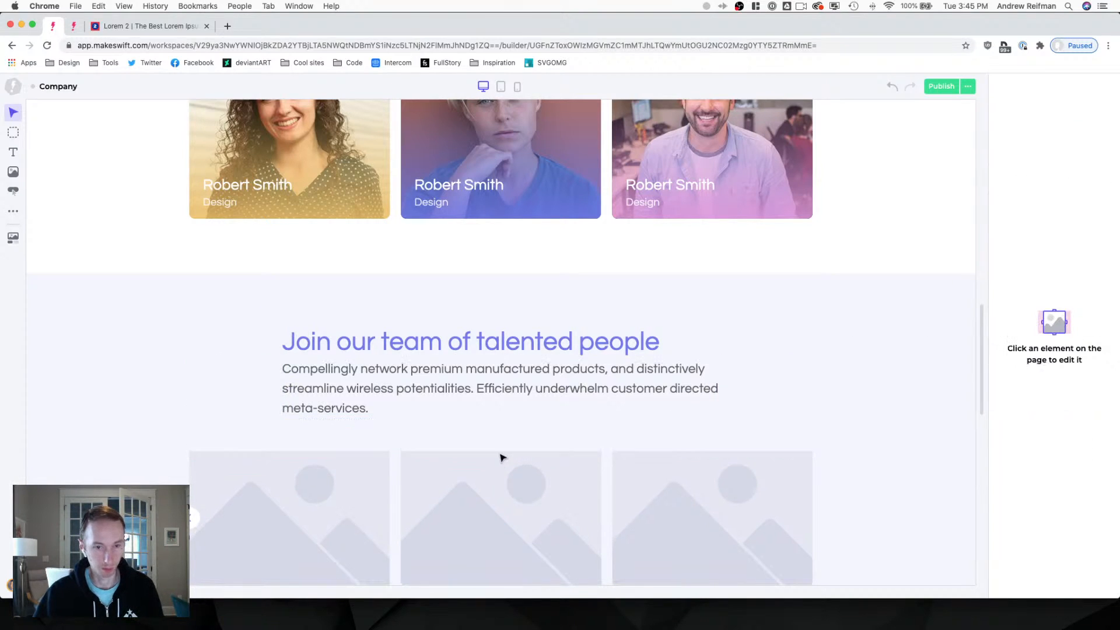
Change the carousel's dot color to the purple site color.
scroll(503, 455, down, 3)
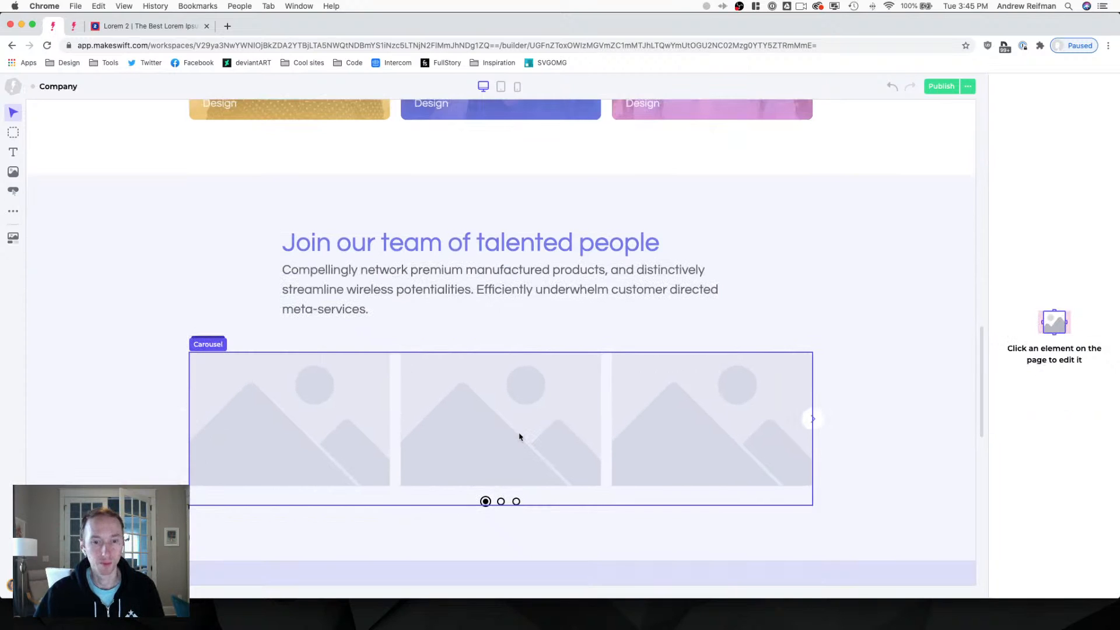
click(519, 436)
scroll(1076, 441, down, 5)
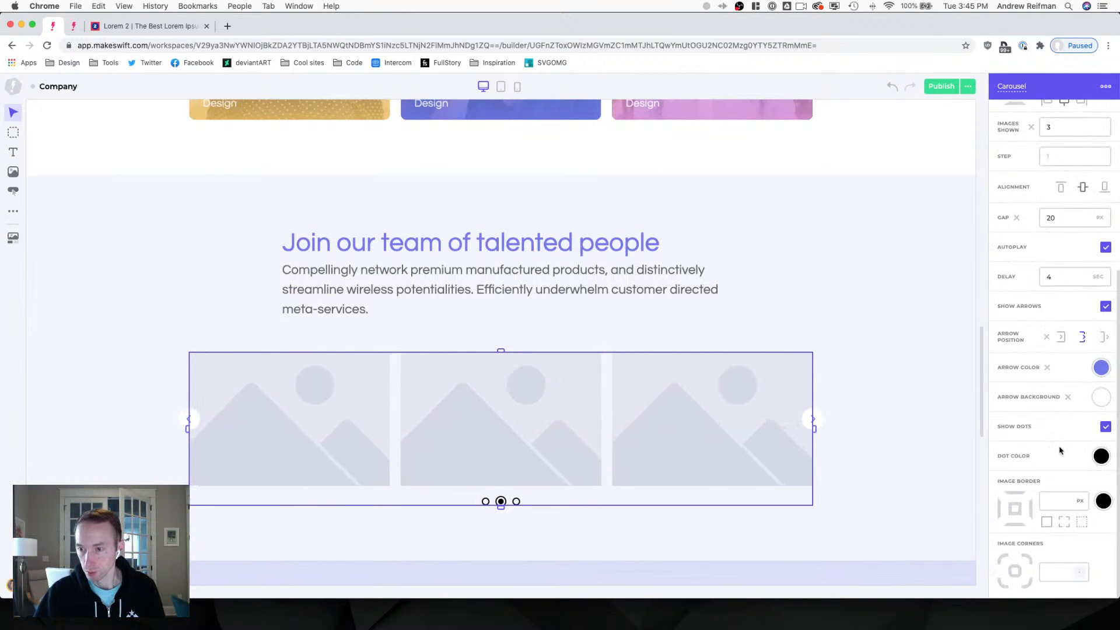
click(1101, 455)
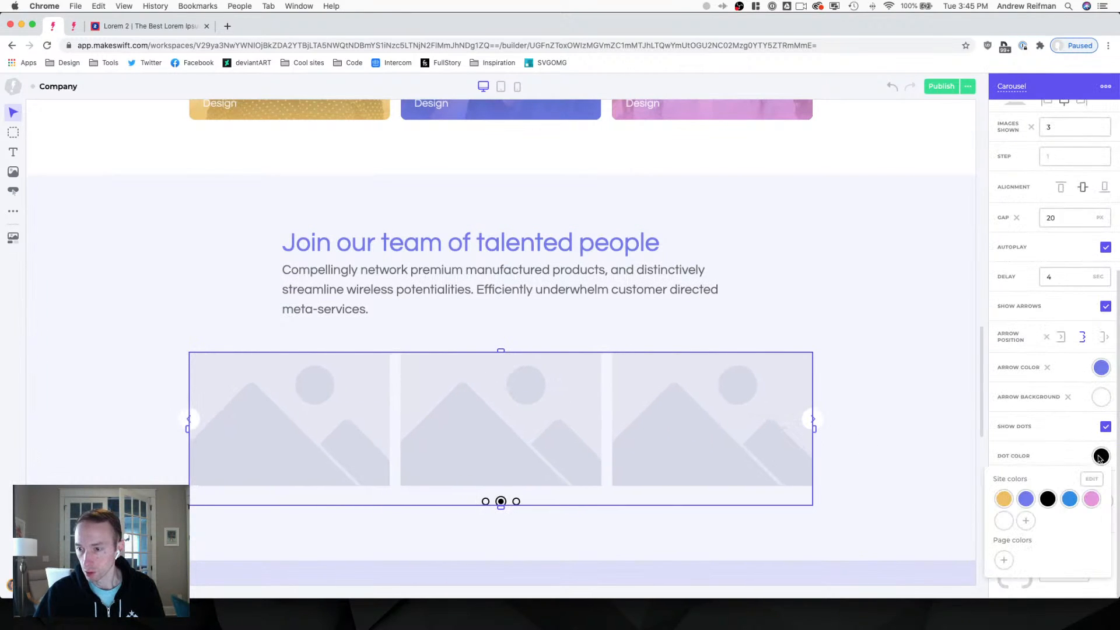
click(1026, 500)
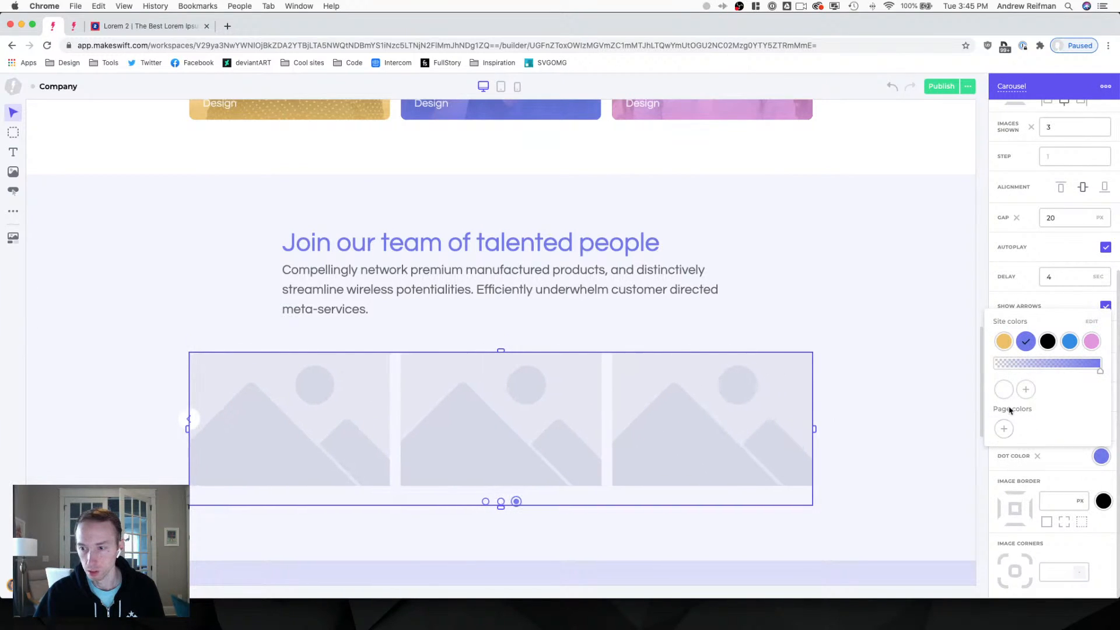
mouse_move(1101, 373)
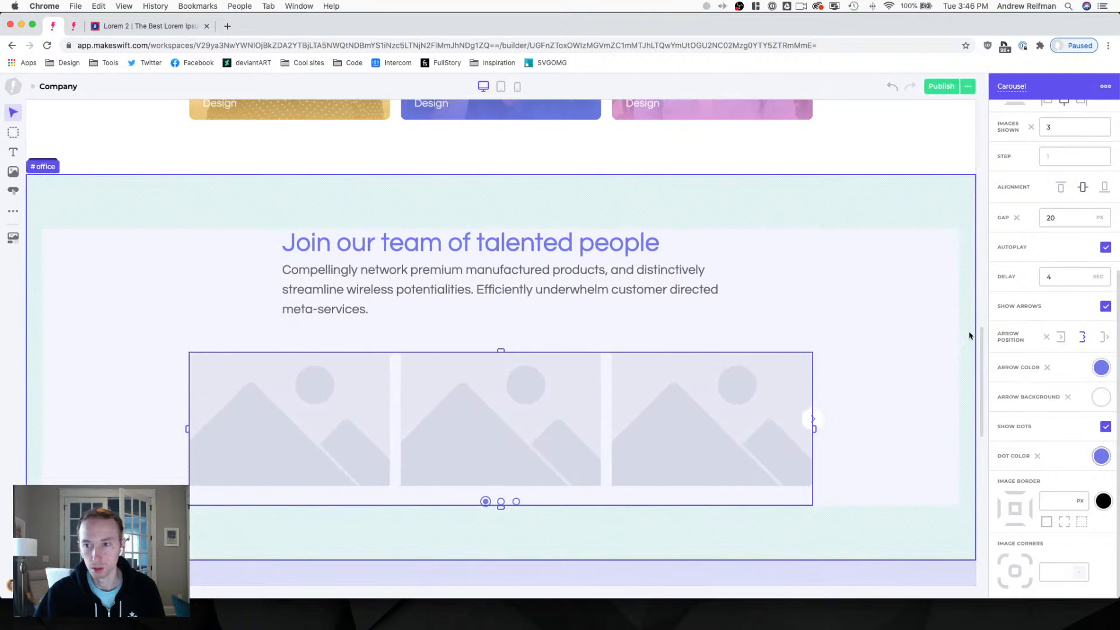
Review the join-our-team section with its carousel and the neighbouring team grid and "Trusted by thousands of companies" sections.
click(979, 308)
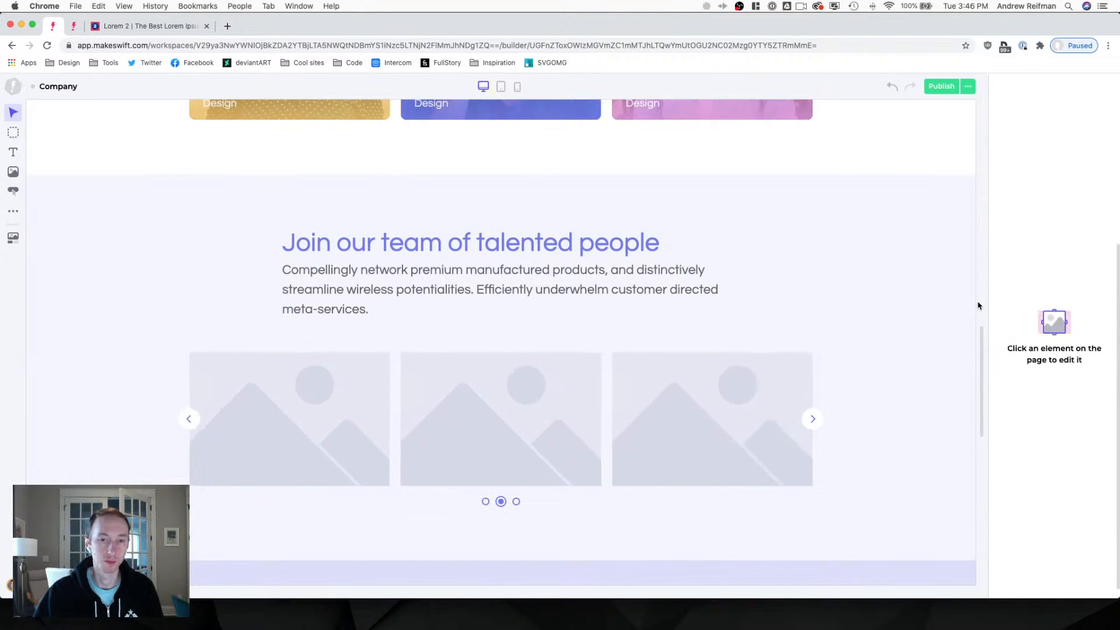
scroll(884, 307, down, 3)
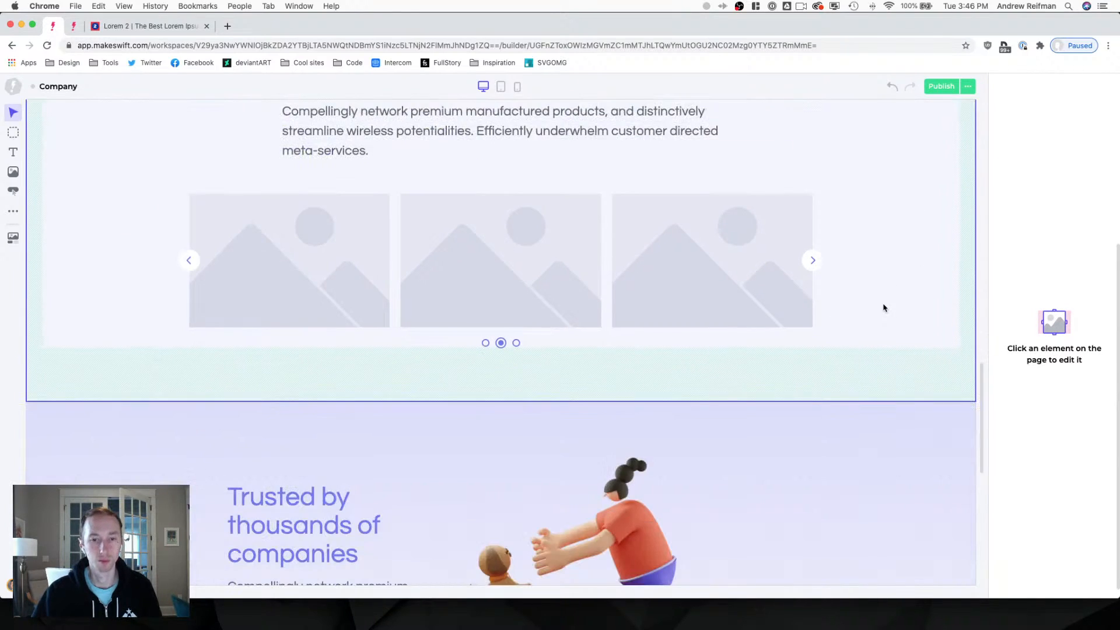
scroll(883, 307, up, 2)
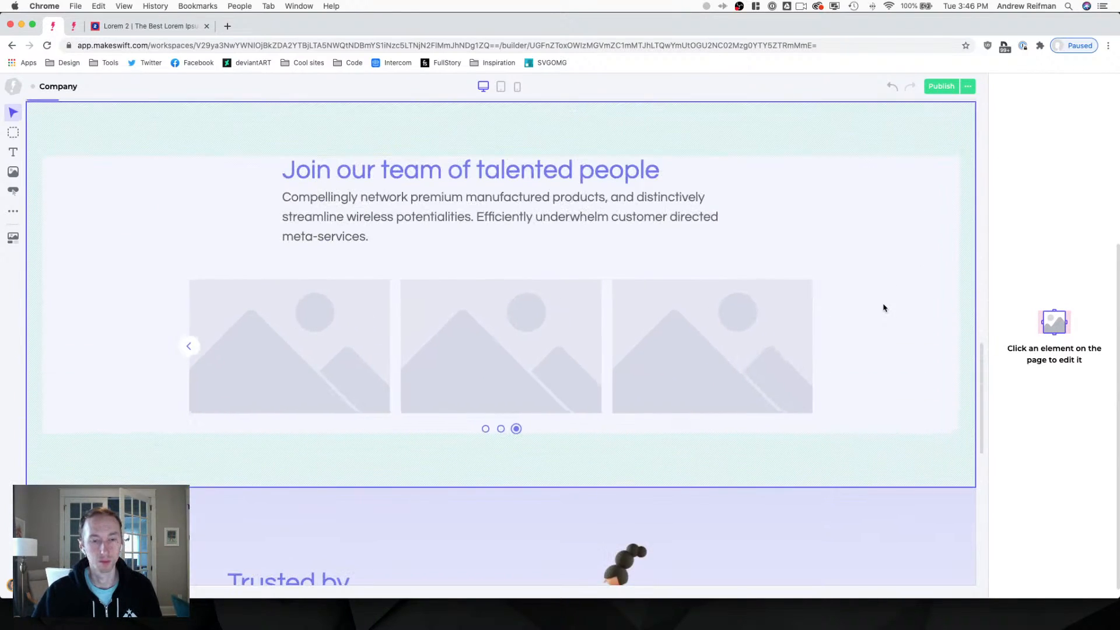
scroll(887, 308, up, 1)
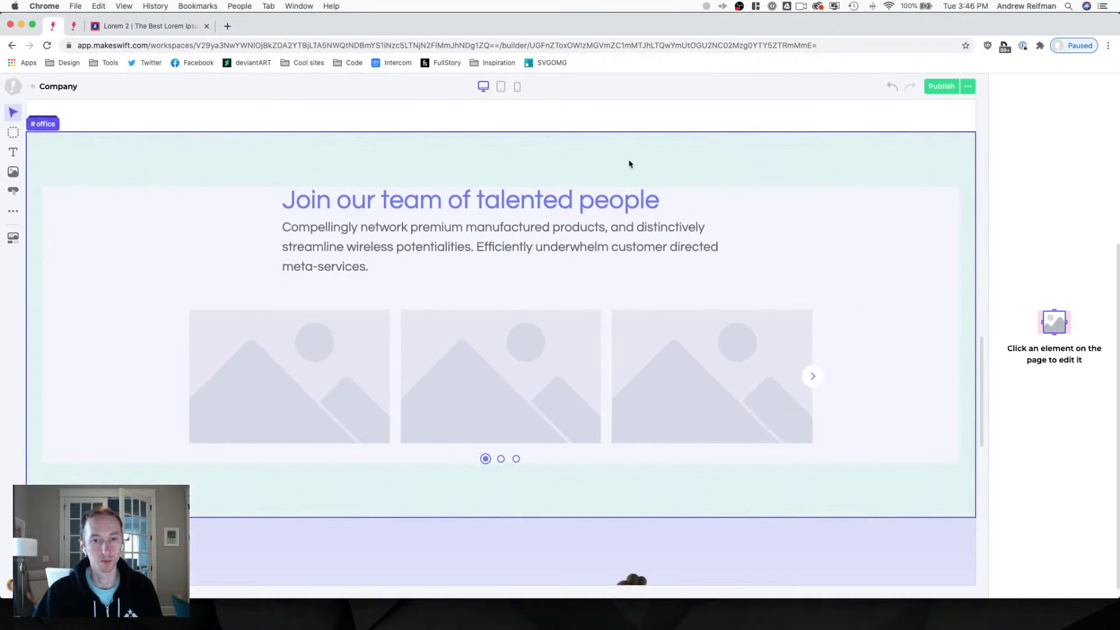
scroll(636, 175, up, 1)
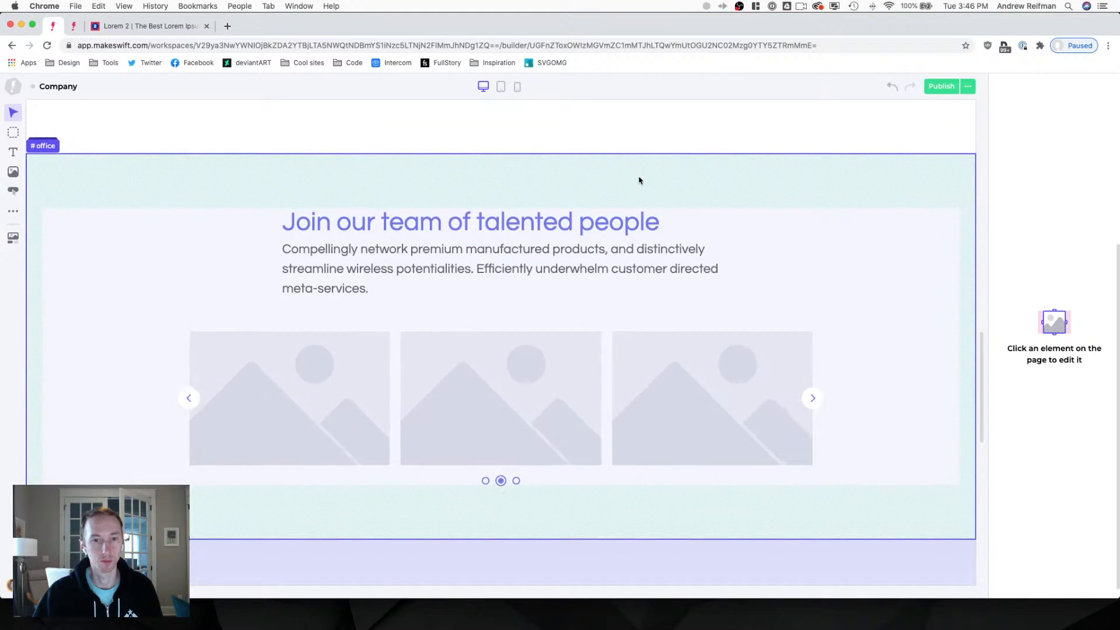
scroll(640, 181, up, 6)
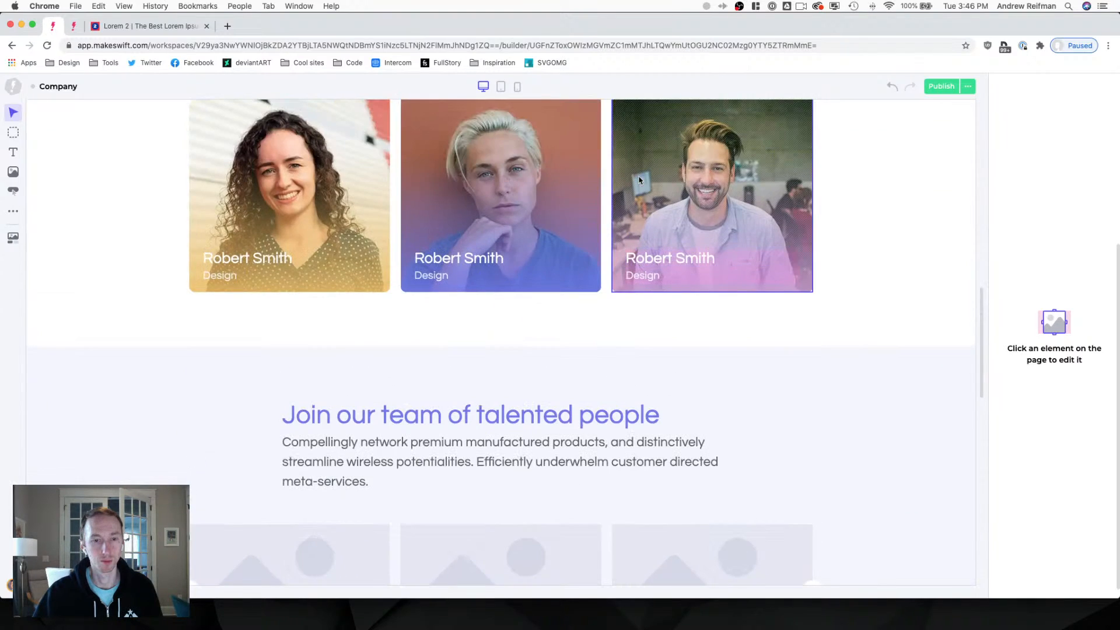
scroll(639, 181, down, 8)
scroll(639, 181, up, 1)
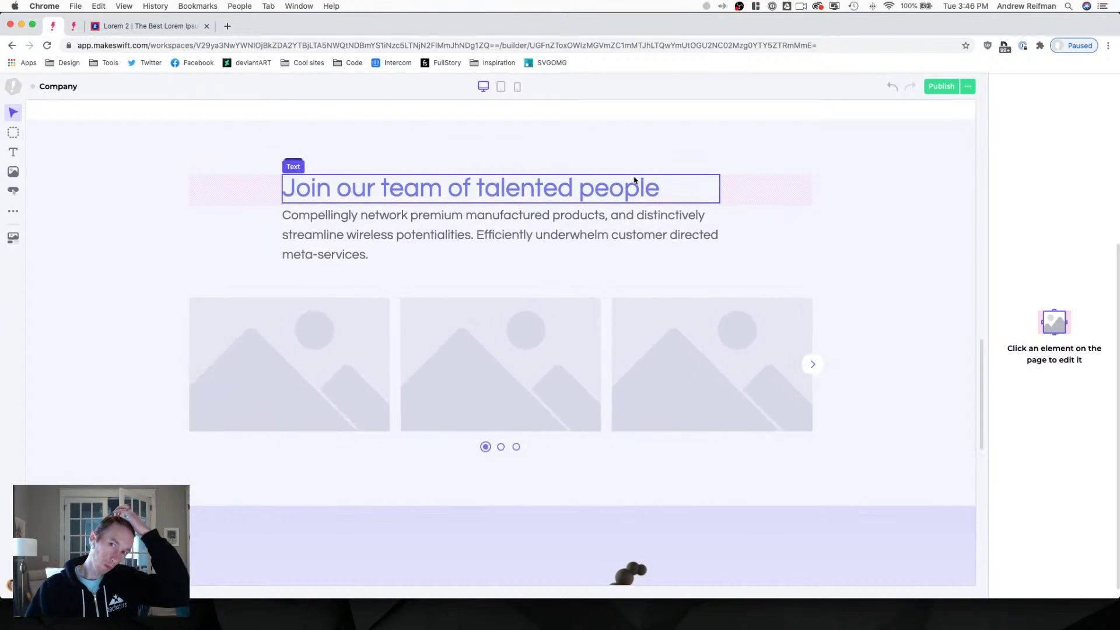
Duplicate the #office section and give the copy the ID "jobs".
click(620, 152)
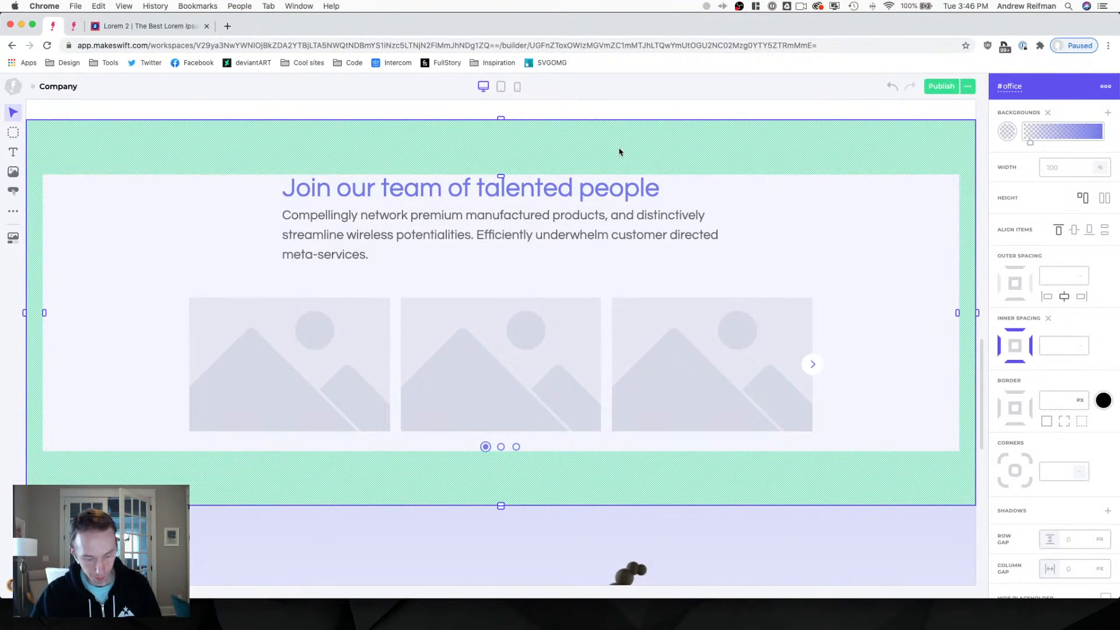
key(super+d)
scroll(655, 314, down, 3)
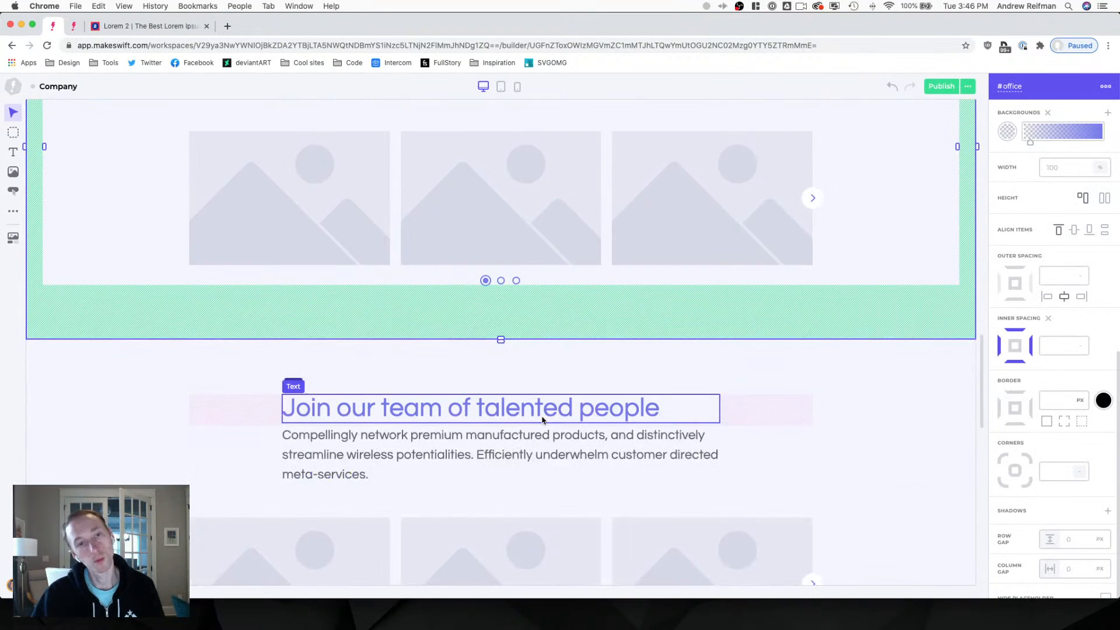
click(430, 367)
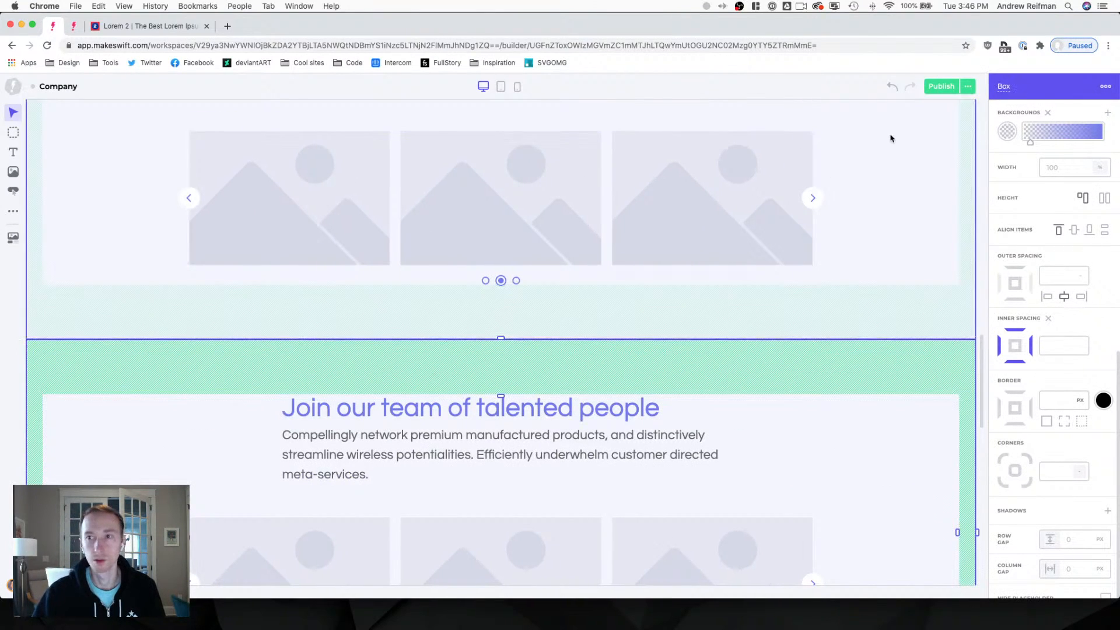
text(jobs)
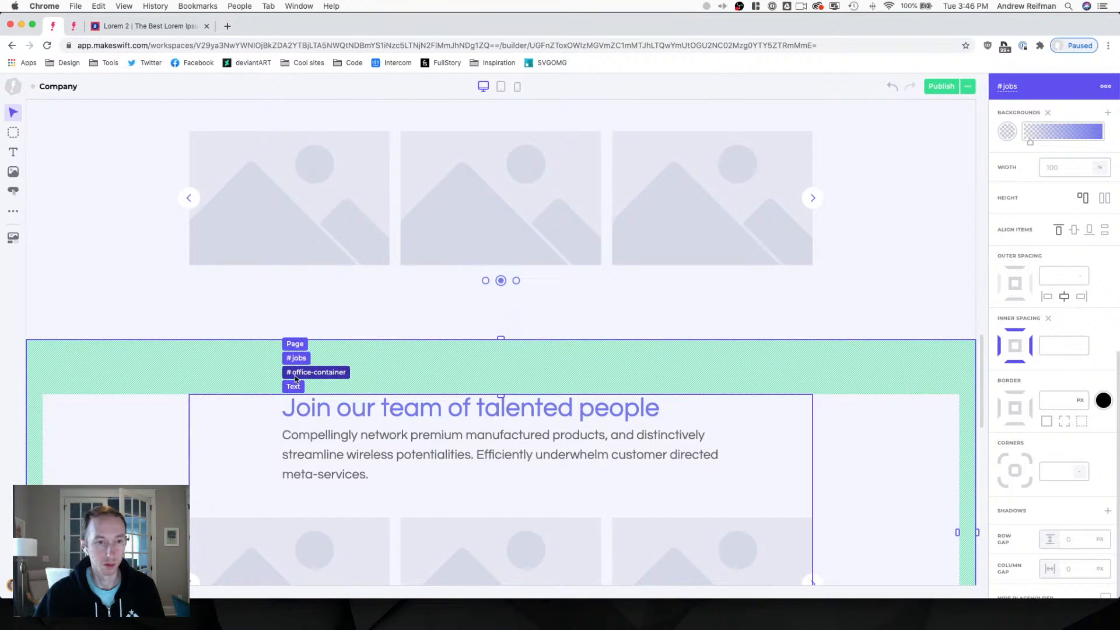
Change the ID of the content container inside the #jobs section to "jobs-container".
click(316, 377)
double_click(1015, 86)
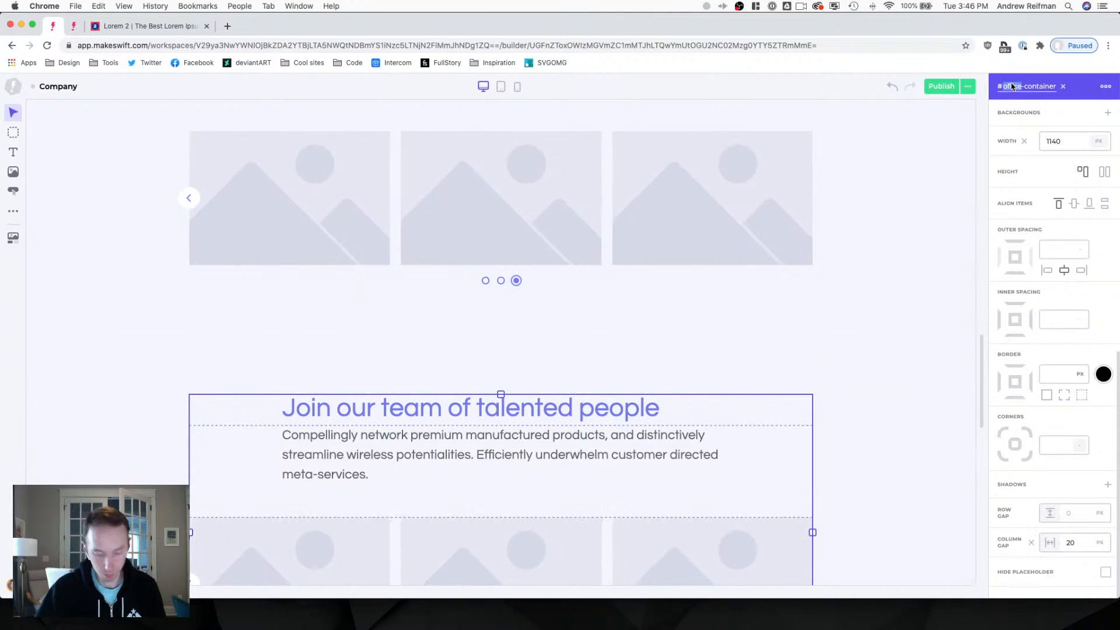
text(jobs)
key(Return)
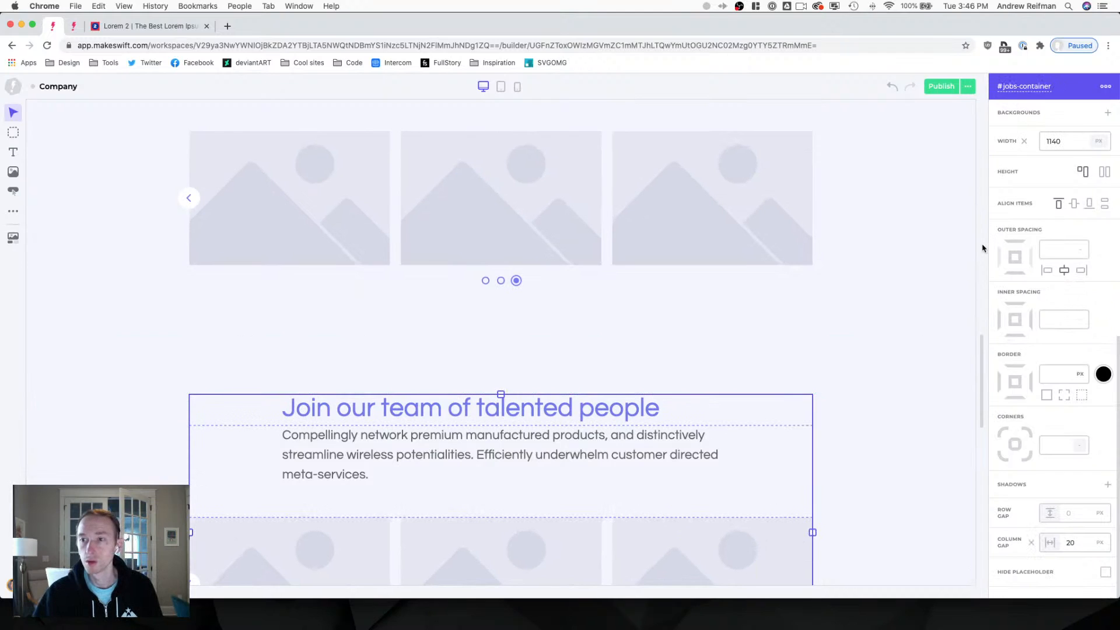
key(Escape)
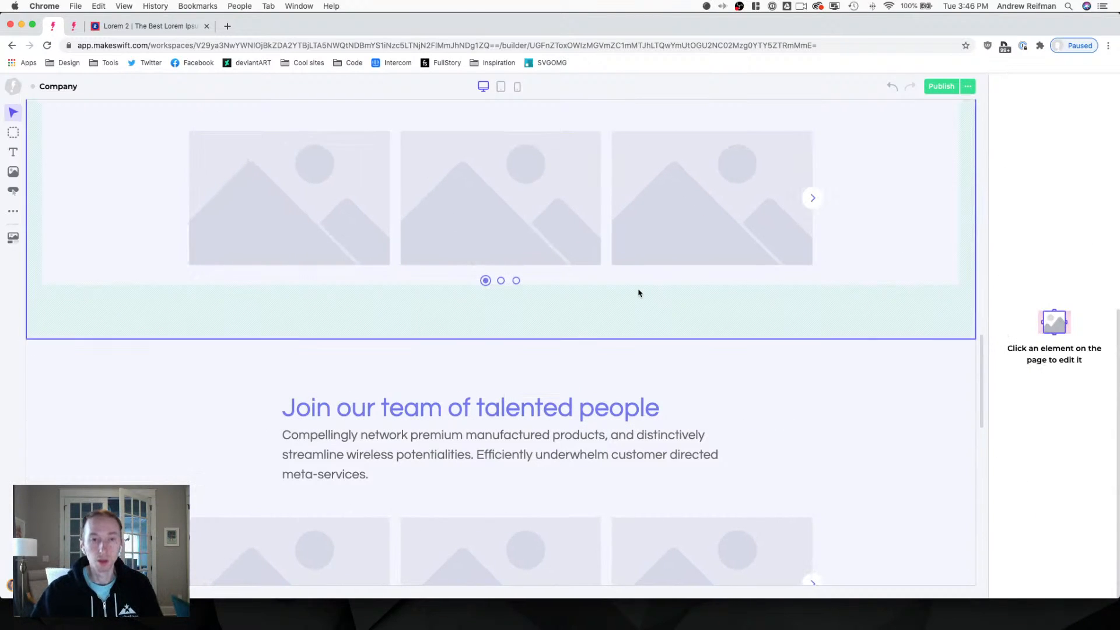
Remove the light purple background from the #office section.
scroll(638, 292, down, 5)
scroll(638, 293, up, 2)
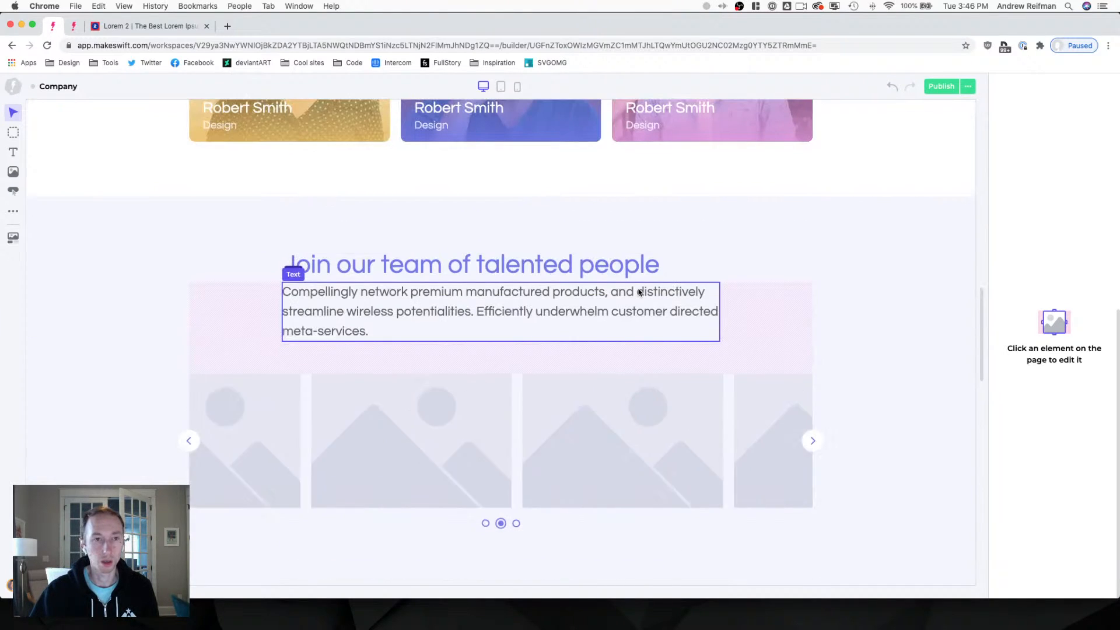
click(495, 233)
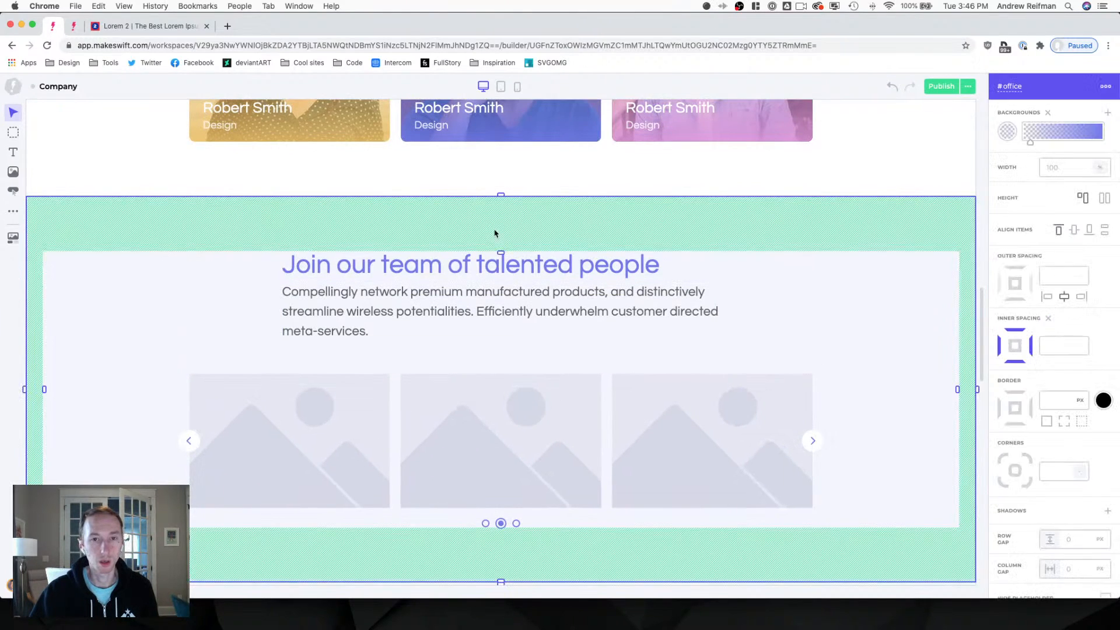
click(1048, 114)
scroll(633, 194, down, 3)
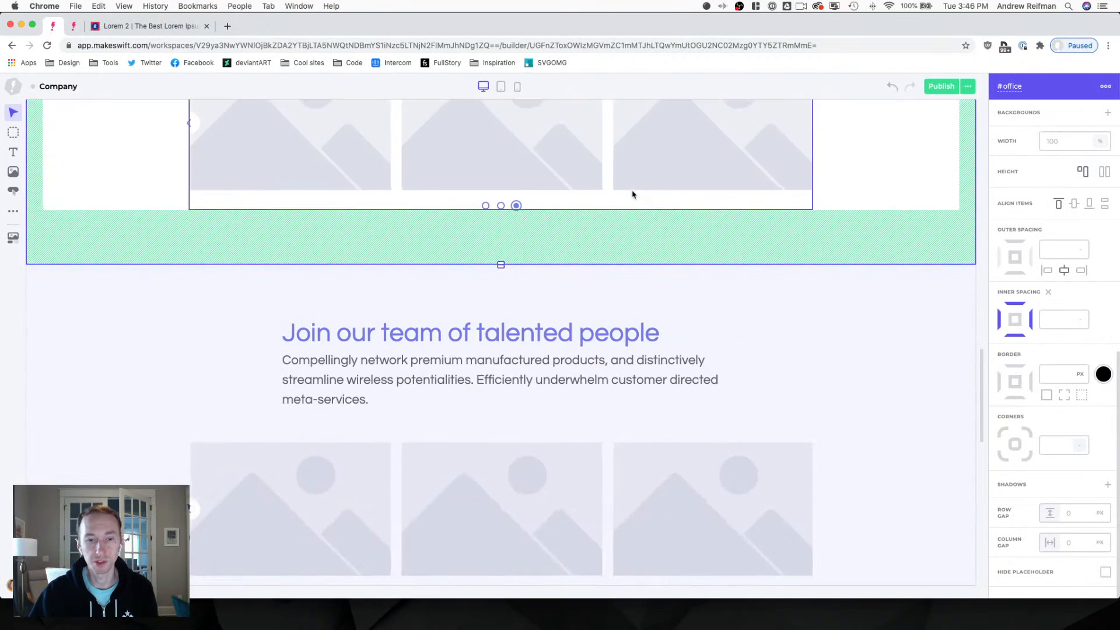
scroll(519, 219, up, 4)
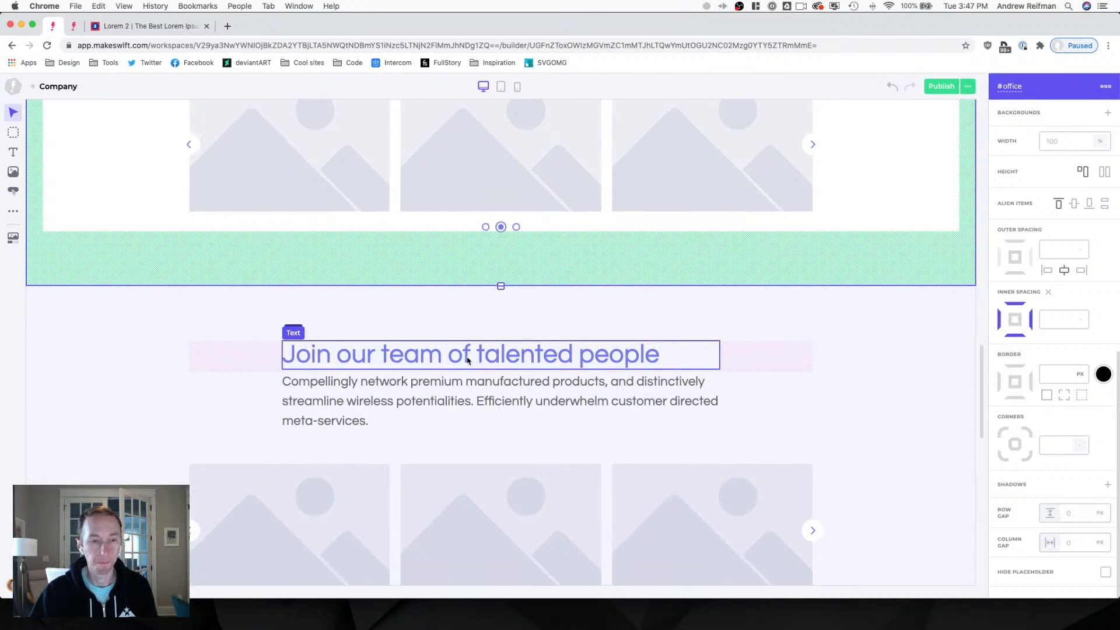
Change the #jobs section's heading text to "Open positions" and delete the paragraph below it.
double_click(465, 357)
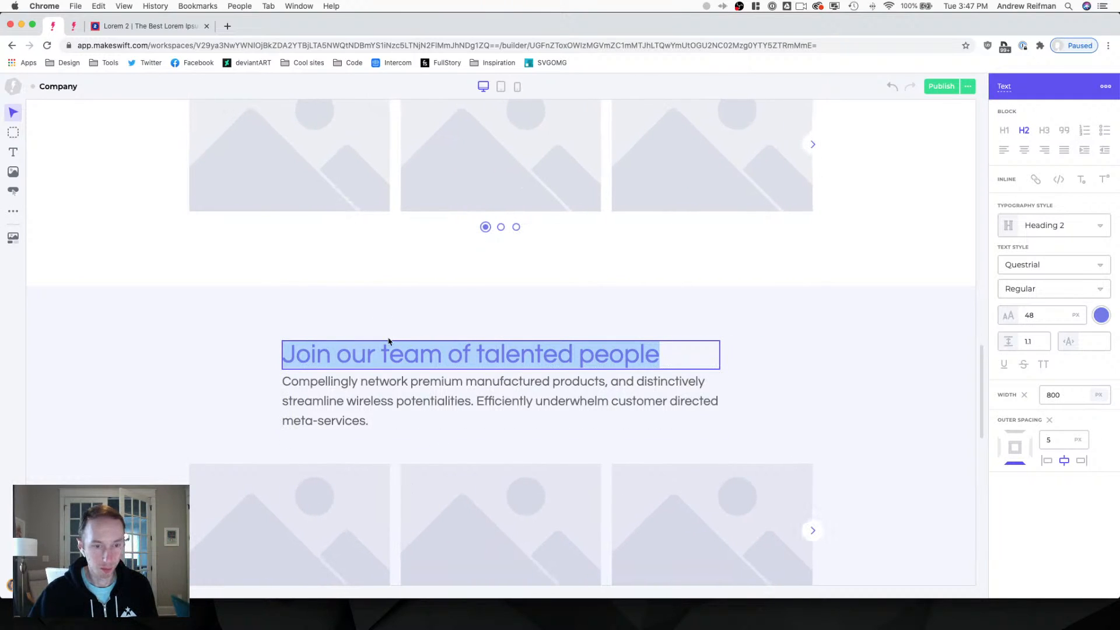
text(Open posito)
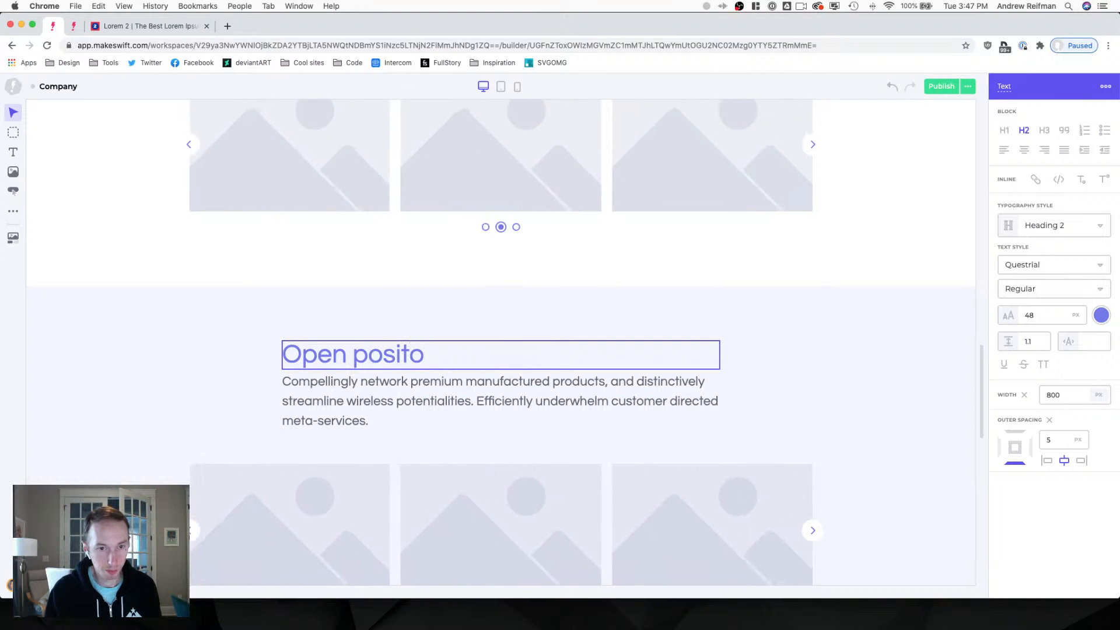
key(BackSpace)
text(ions)
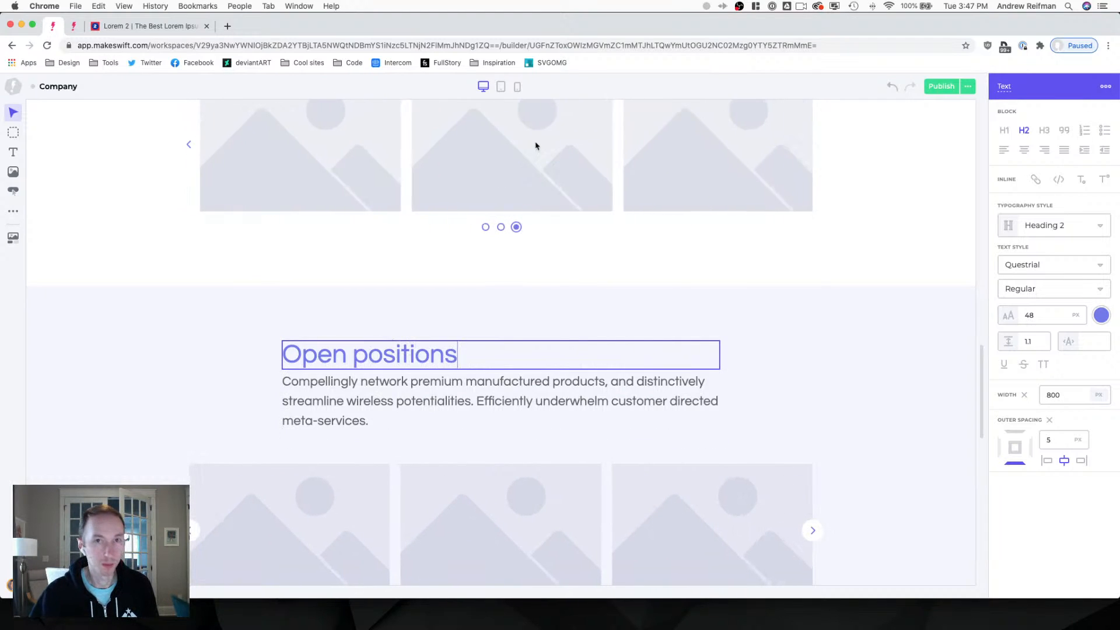
click(443, 410)
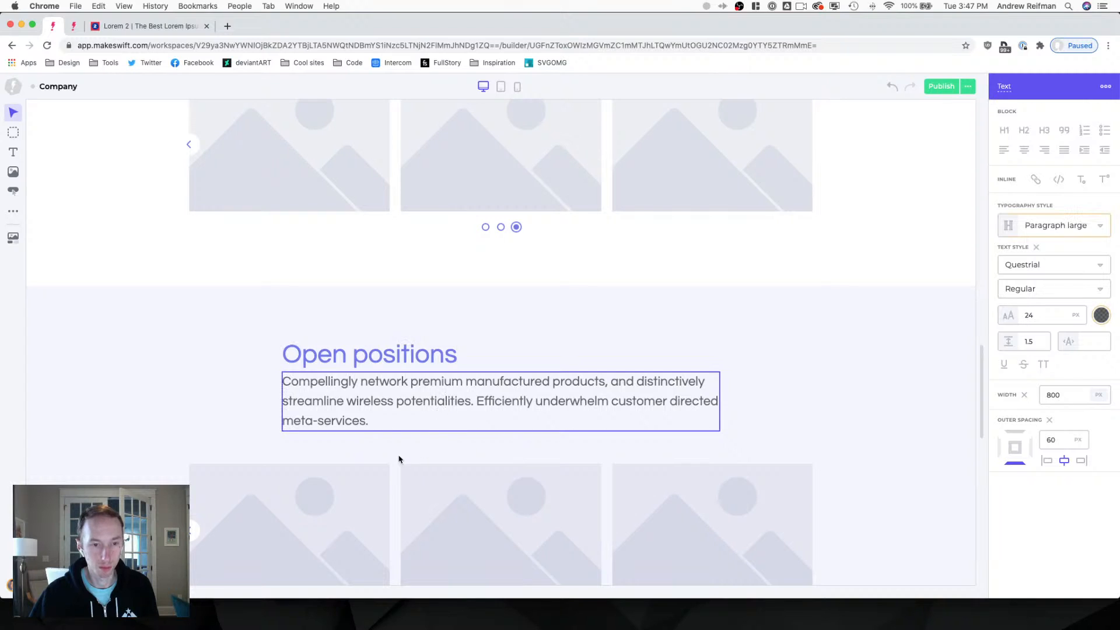
key(Delete)
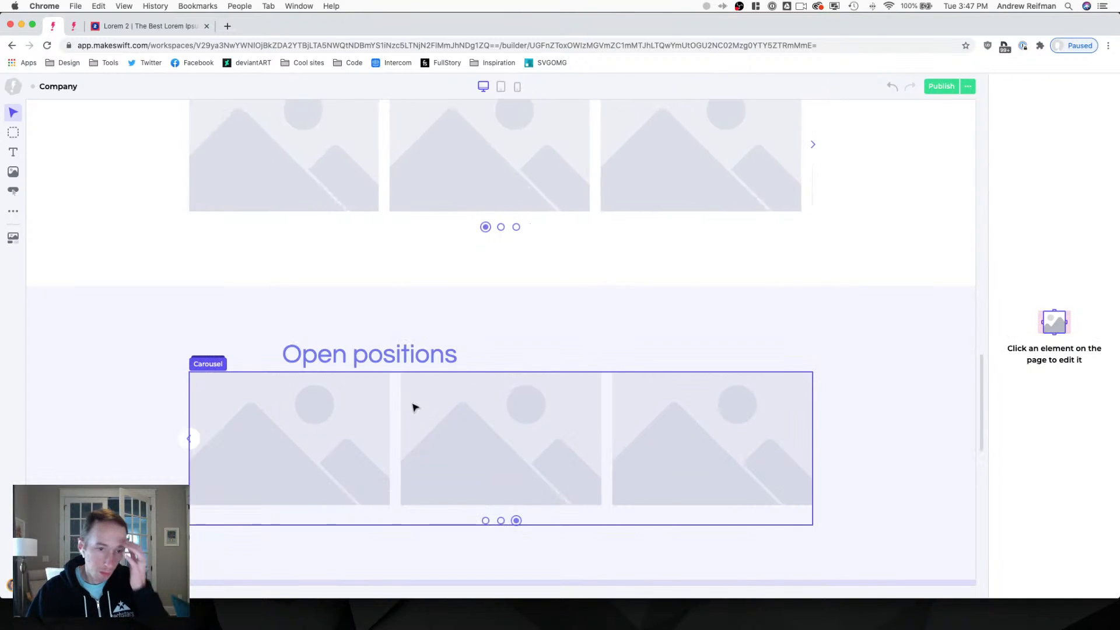
Apply the Heading 3 typography style to the "Open positions" heading.
click(402, 356)
click(1044, 225)
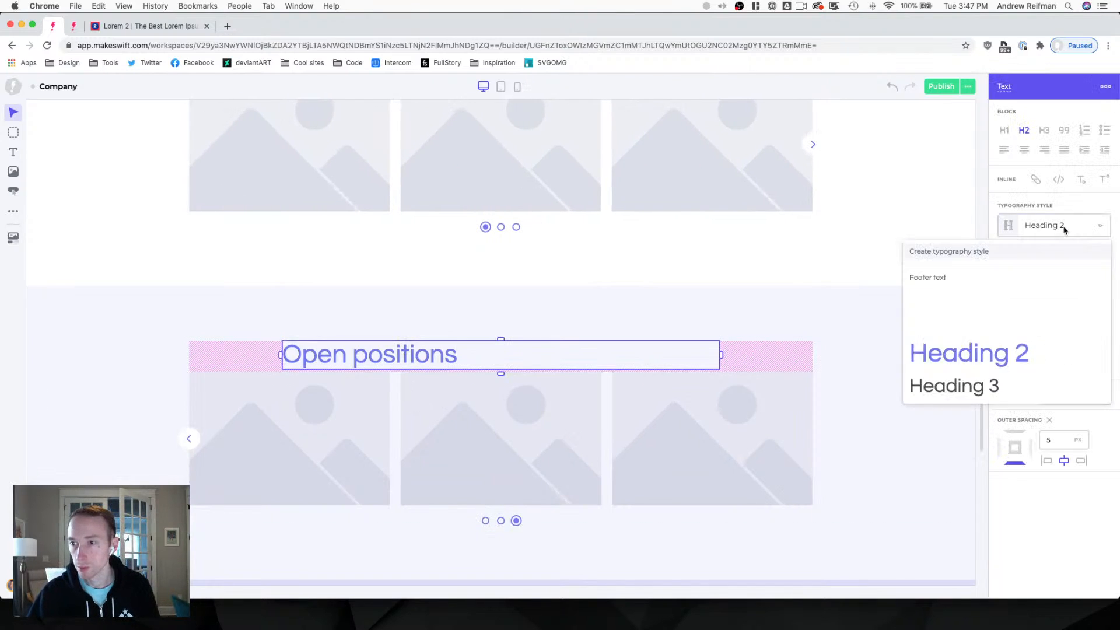
scroll(992, 362, down, 1)
click(990, 374)
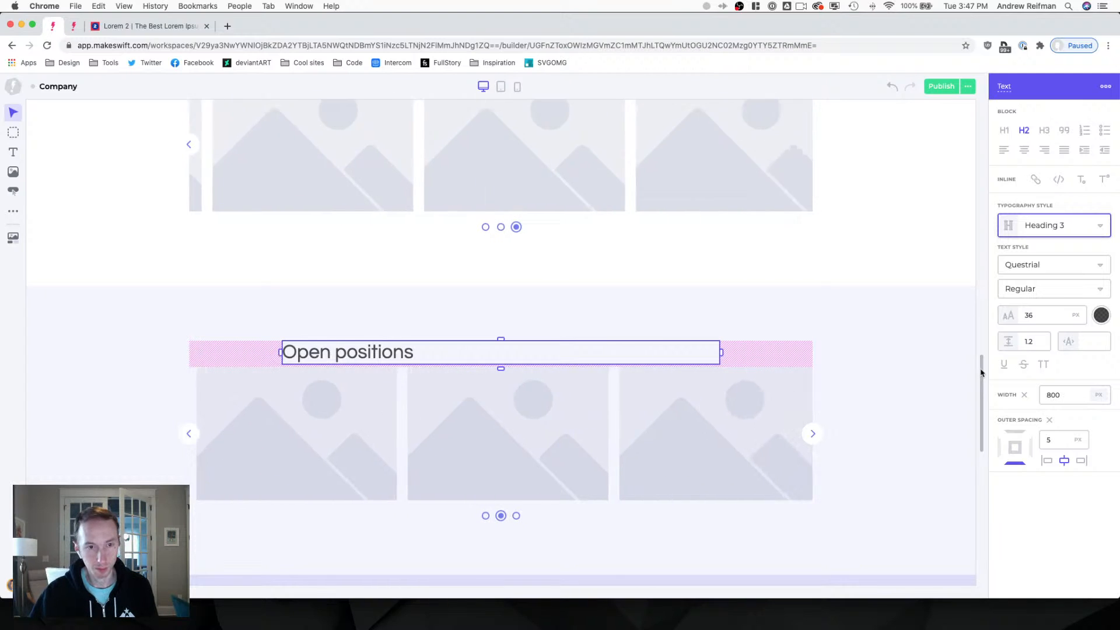
Delete the carousel from the #jobs section and increase the "Open positions" heading's bottom outer spacing to 20 px.
click(418, 412)
key(Delete)
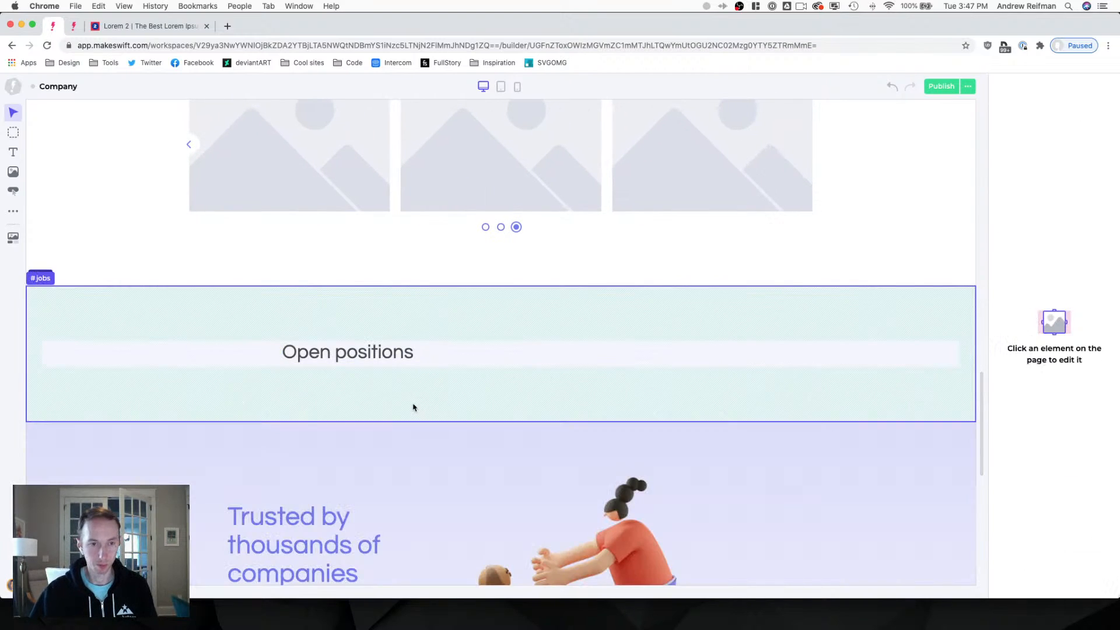
click(383, 362)
drag(500, 376, 500, 379)
click(982, 230)
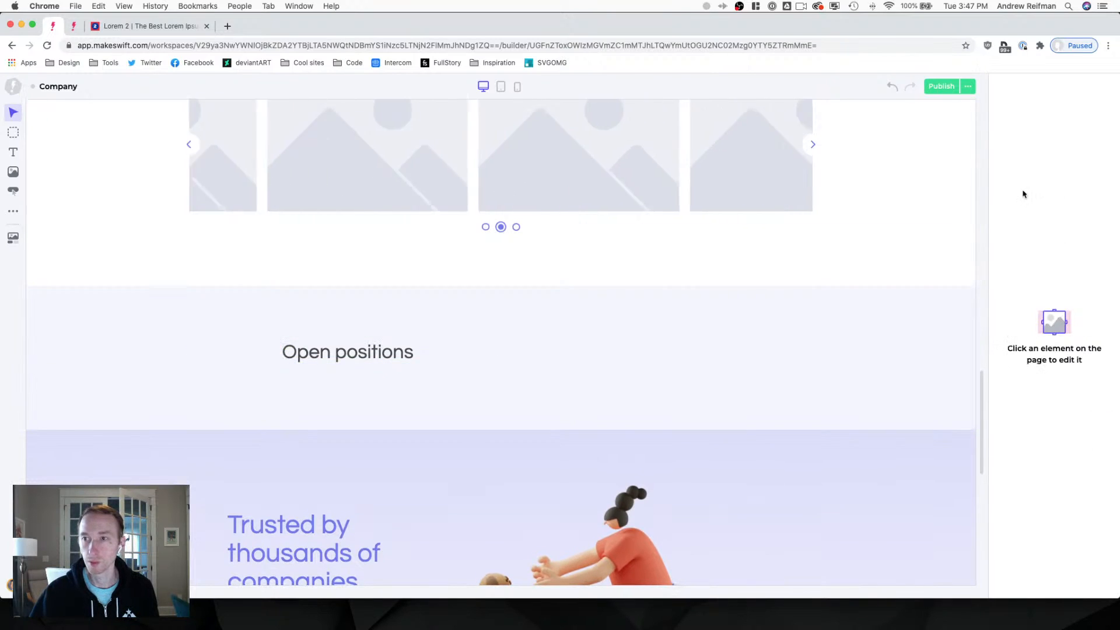
Insert a box above the "Open positions" heading inside the jobs container and give it the ID "open-positions".
key(b)
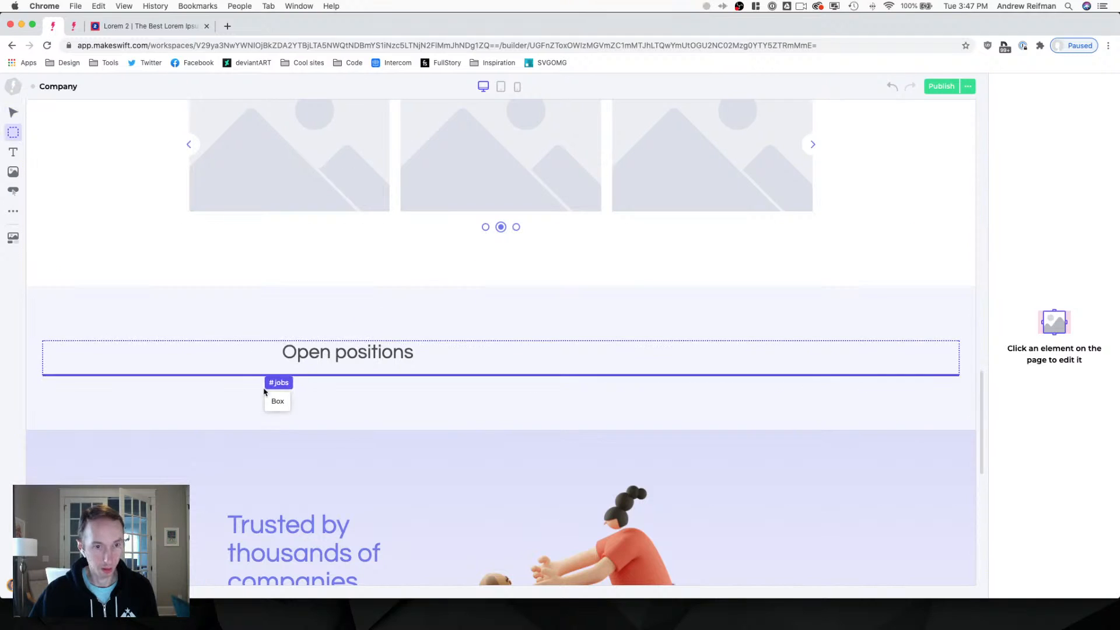
click(276, 356)
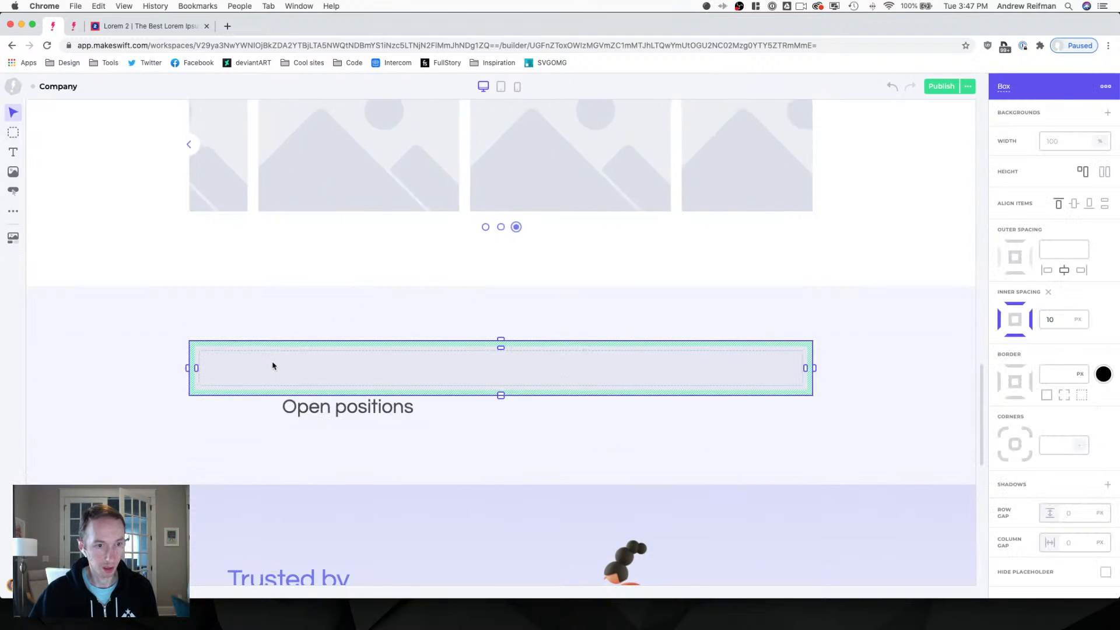
click(1005, 91)
text(o)
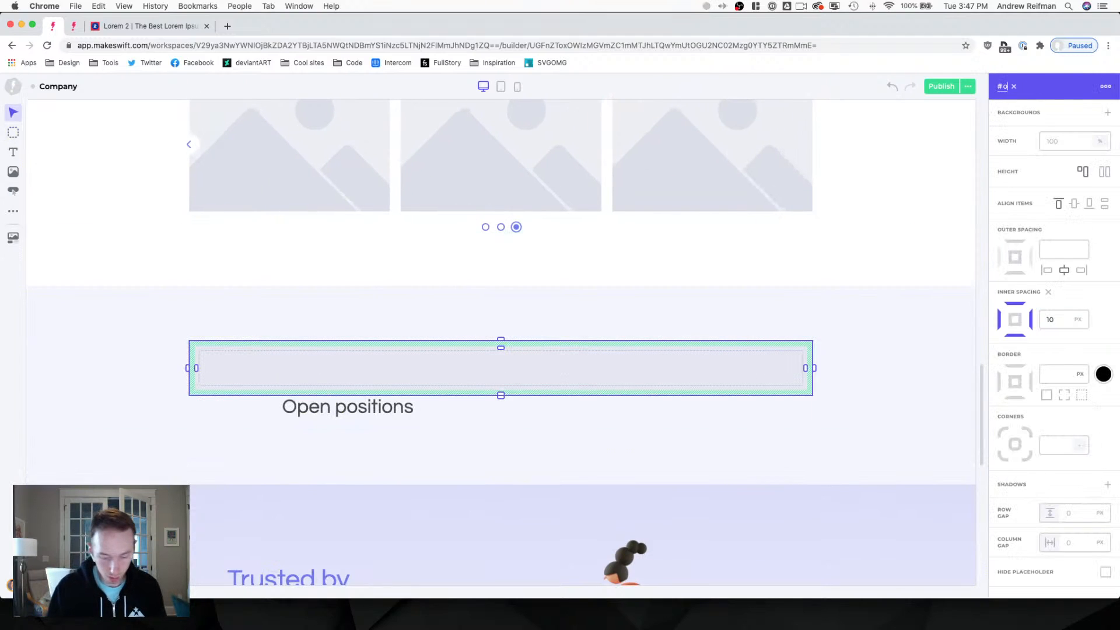
text(pen-positions)
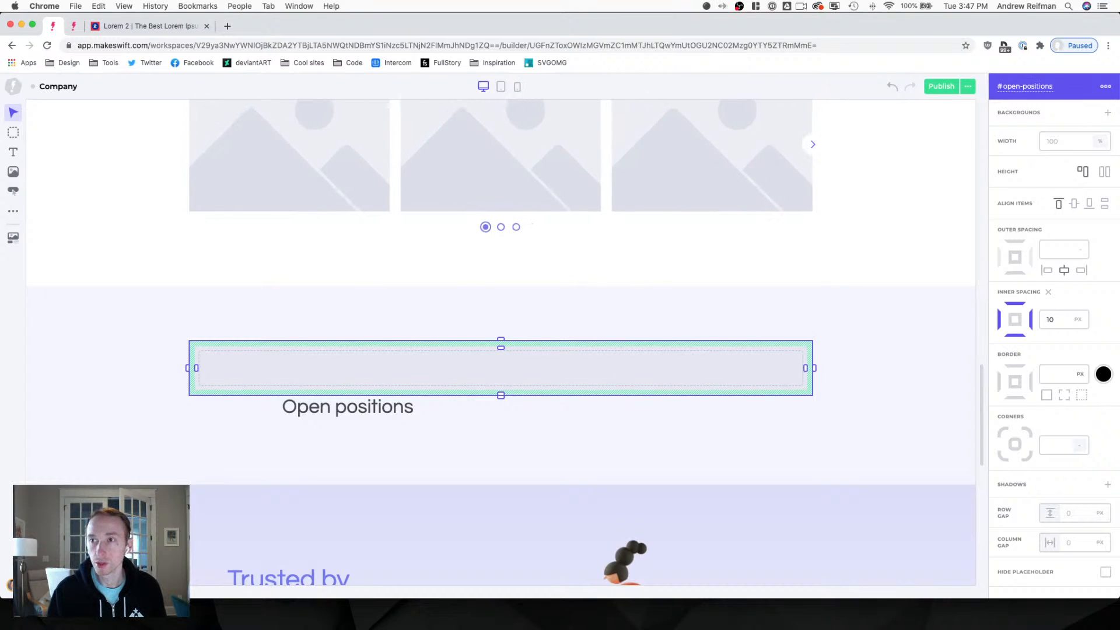
key(Return)
Move the "Open positions" heading into the #open-positions box and clear its custom width so it fills the box.
drag(280, 409, 271, 383)
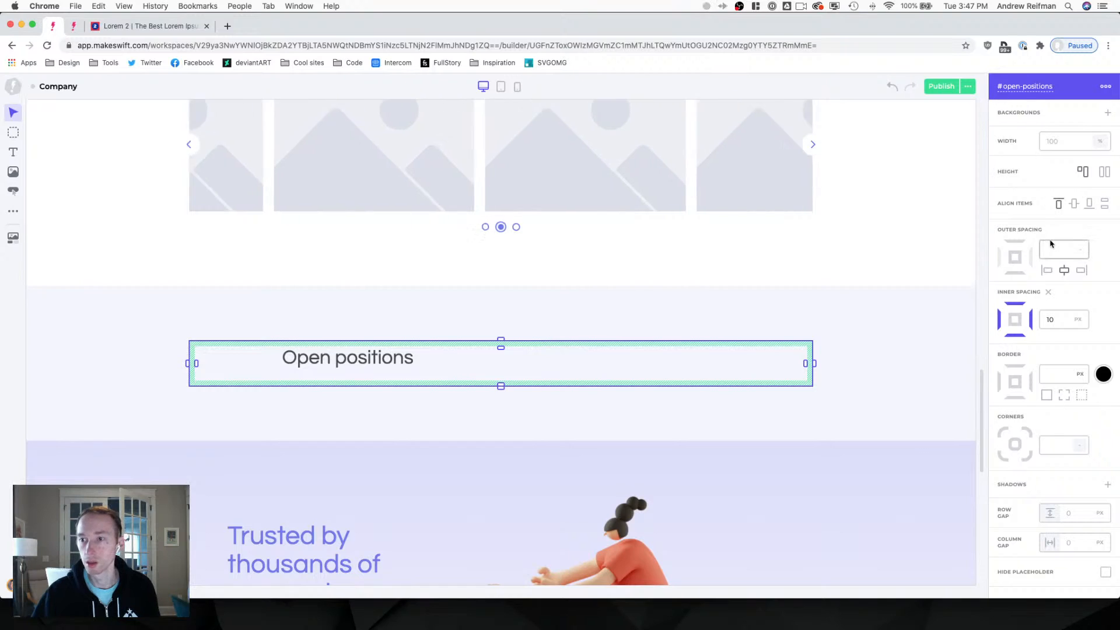
click(374, 362)
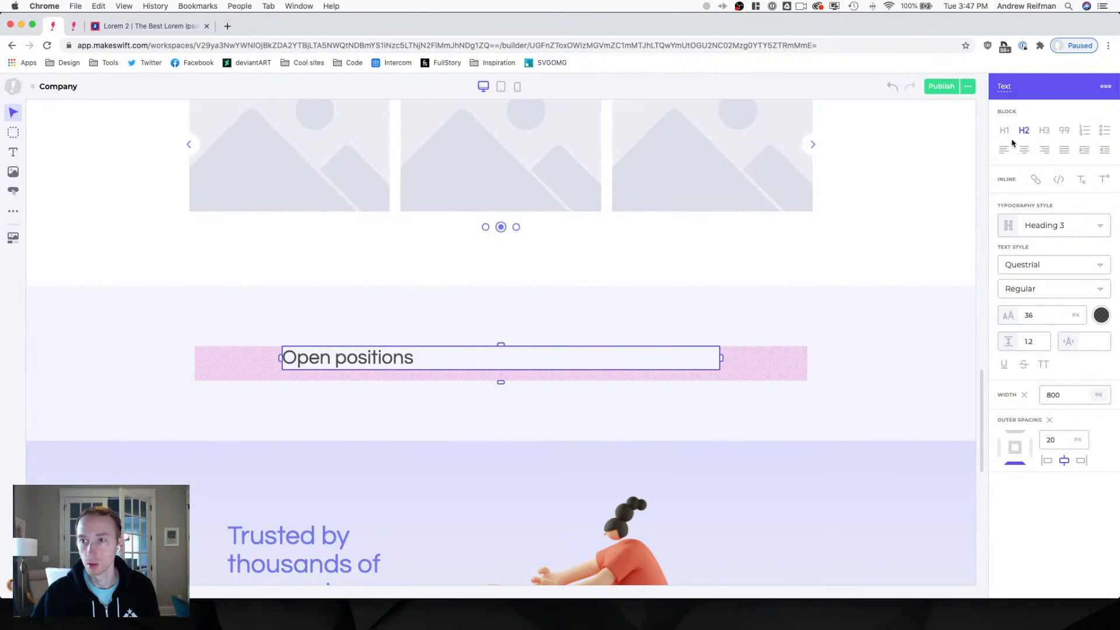
click(1024, 395)
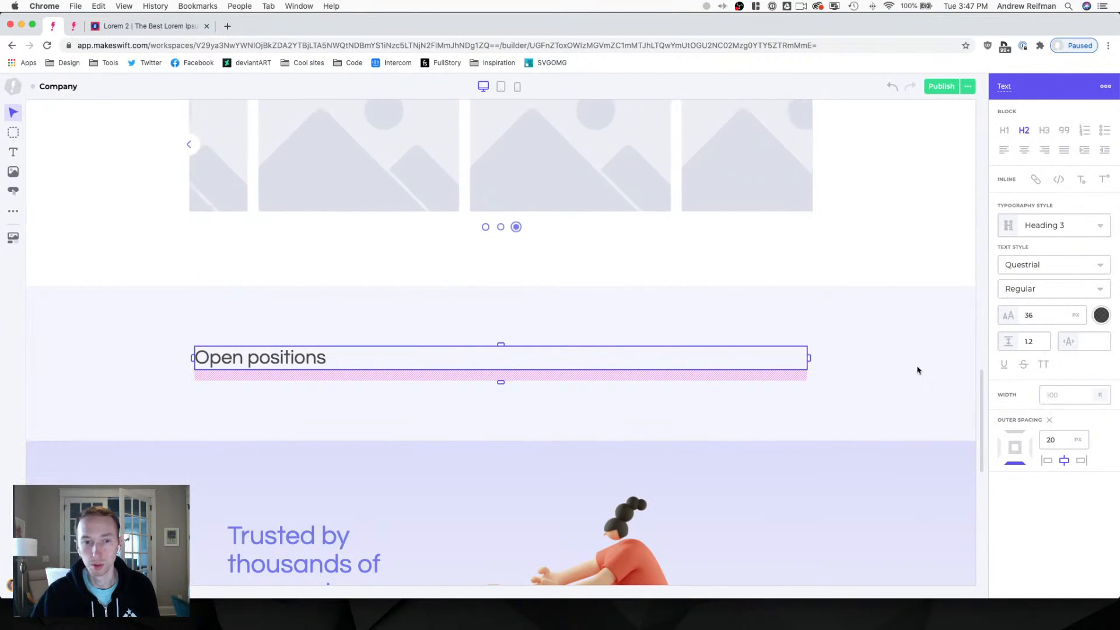
scroll(693, 276, down, 3)
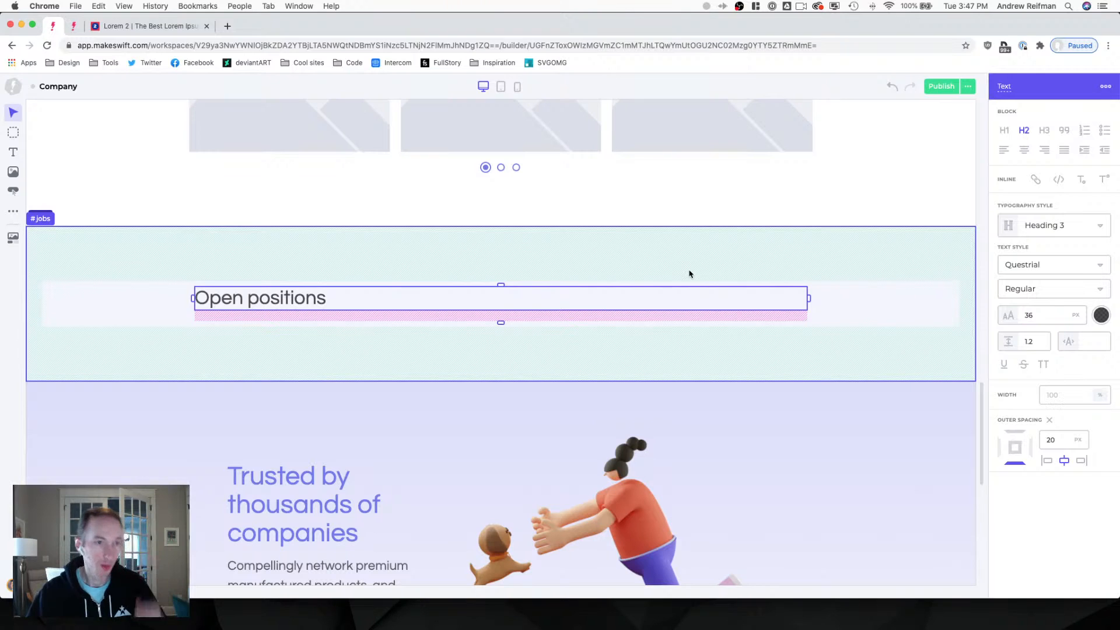
Set the office carousel below "Join our team of talented people" to show 2 images at a time.
scroll(691, 272, up, 7)
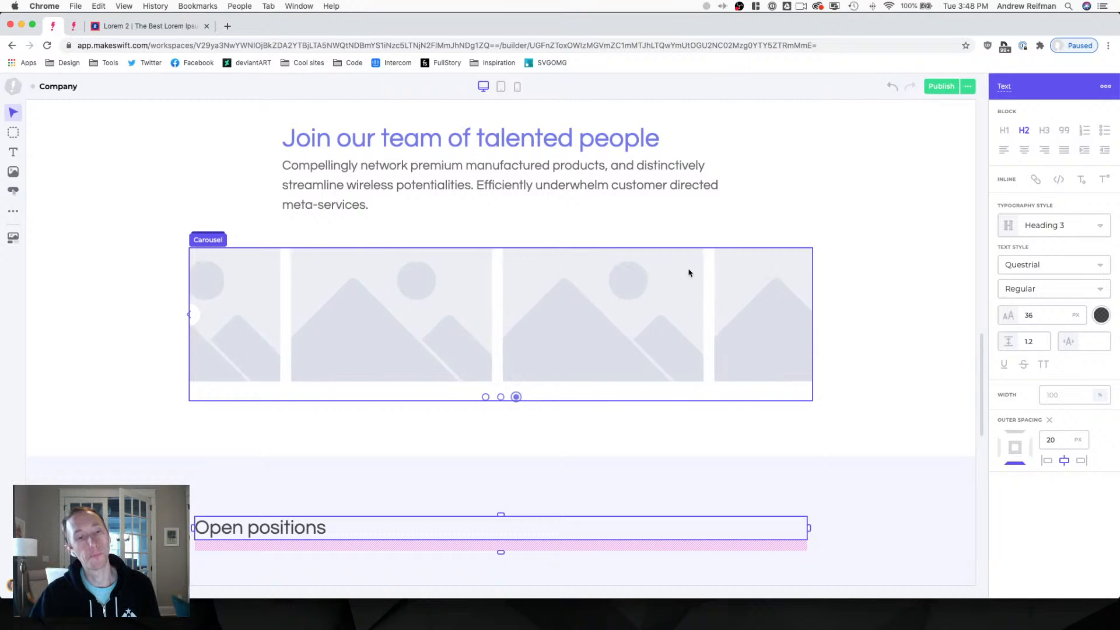
scroll(689, 273, up, 4)
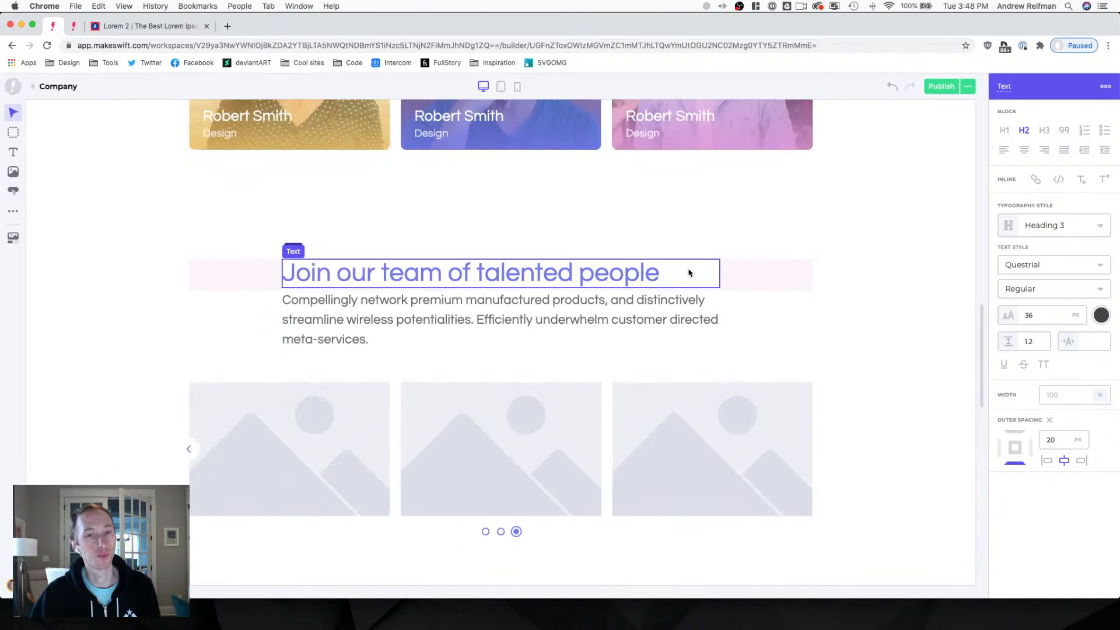
scroll(689, 273, up, 13)
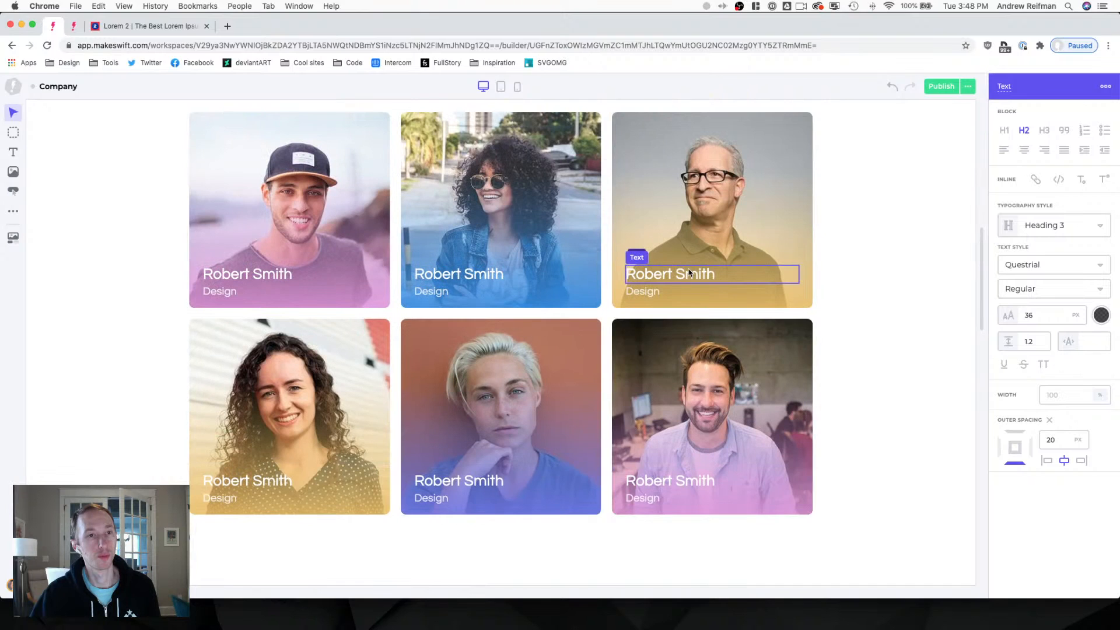
scroll(689, 273, down, 16)
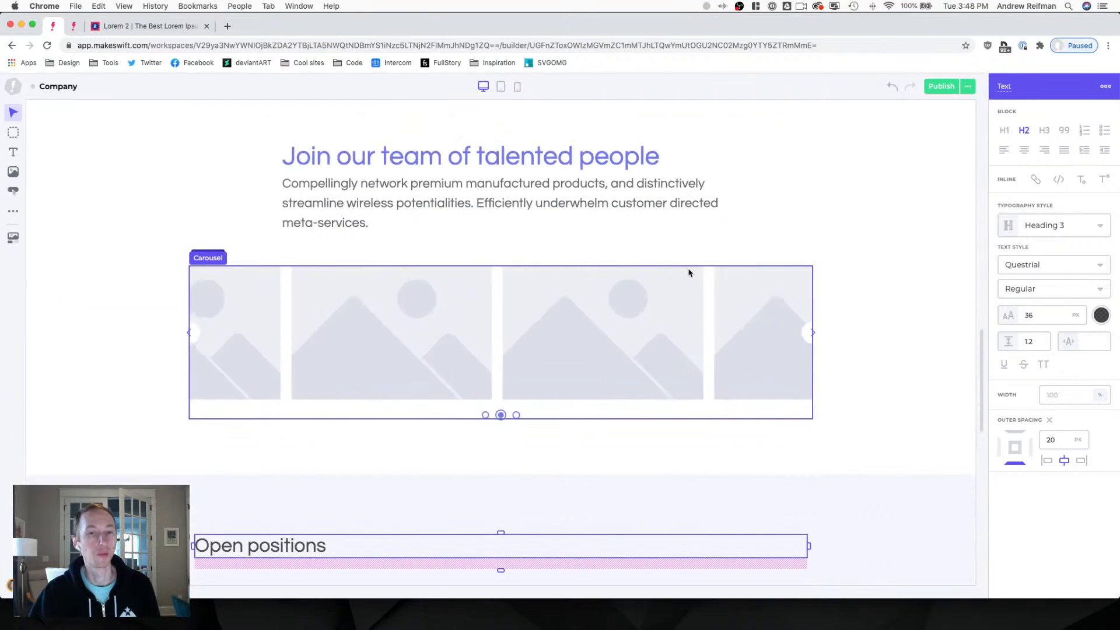
click(684, 307)
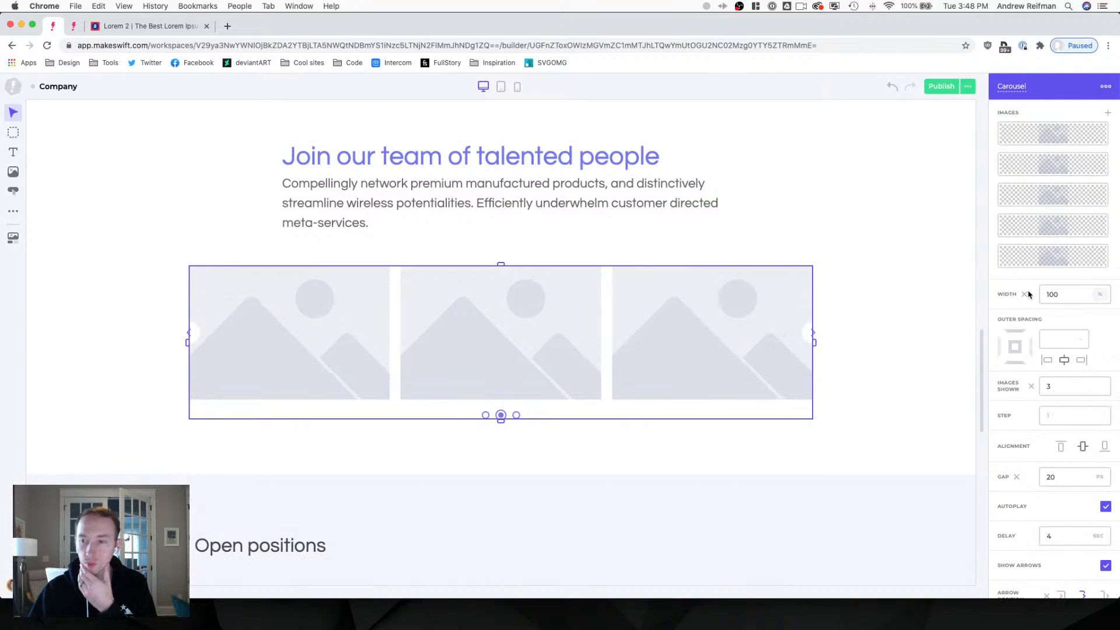
click(1071, 387)
text(2)
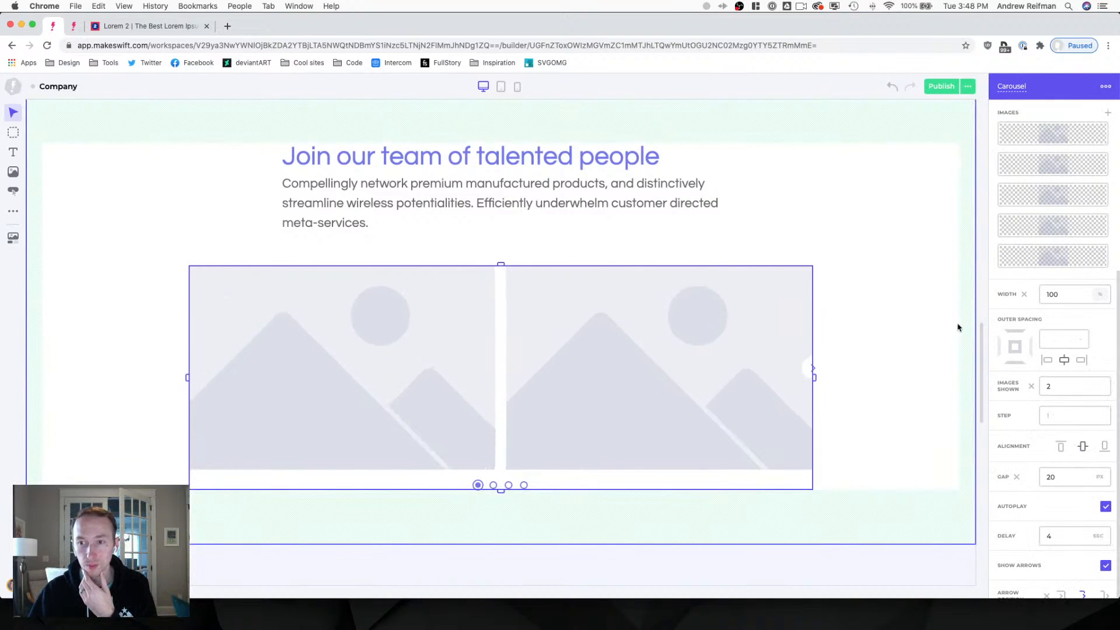
click(960, 300)
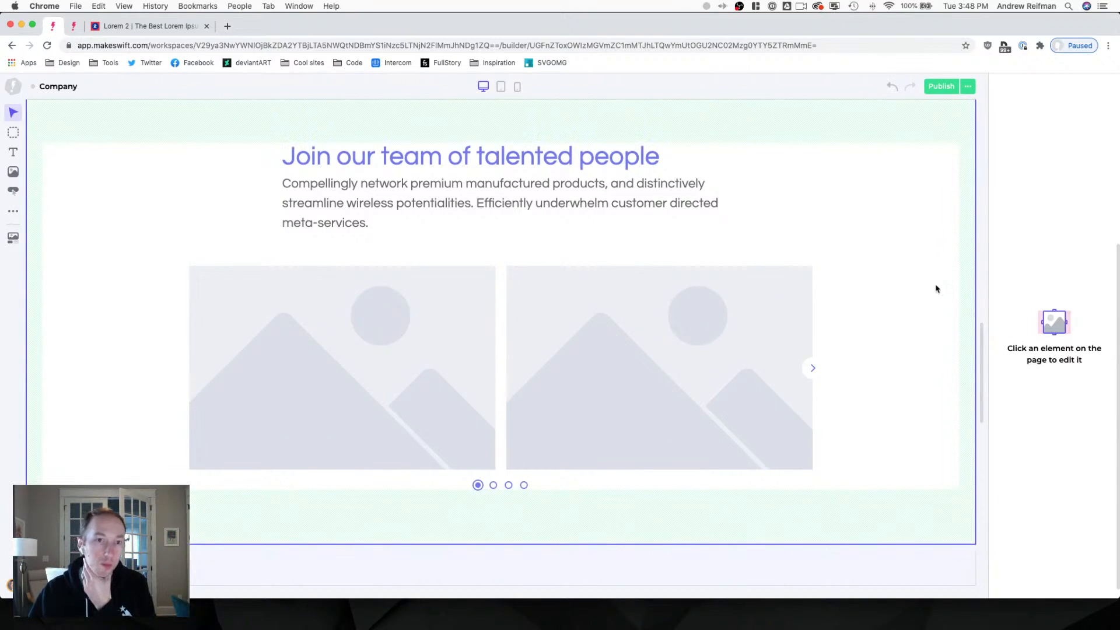
Remove the background color from the #jobs section around the "Open positions" heading.
scroll(937, 289, down, 5)
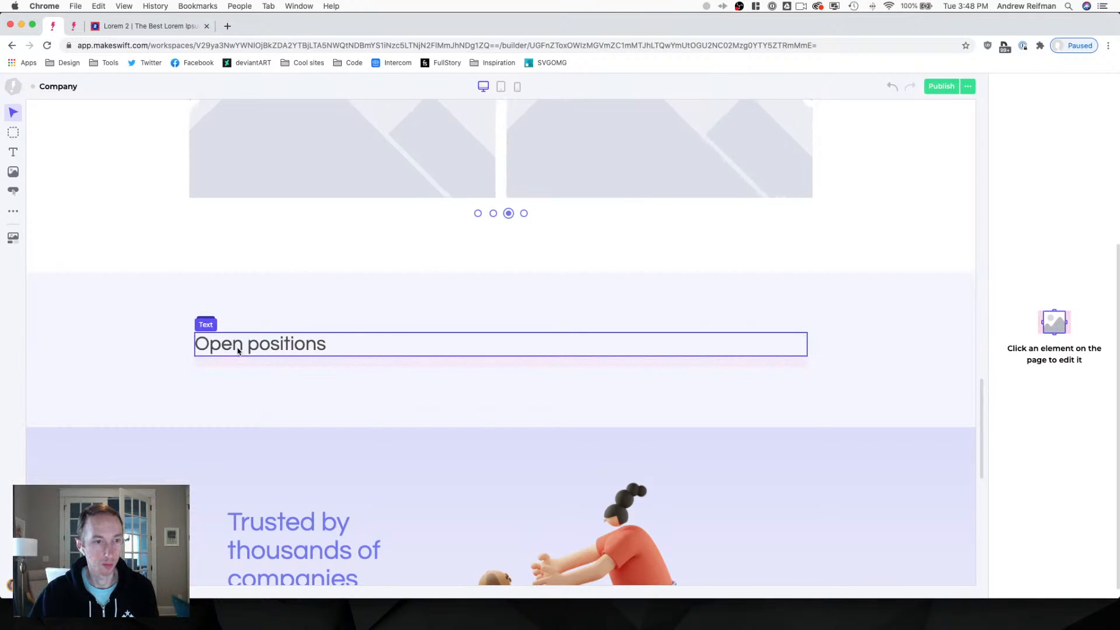
click(232, 298)
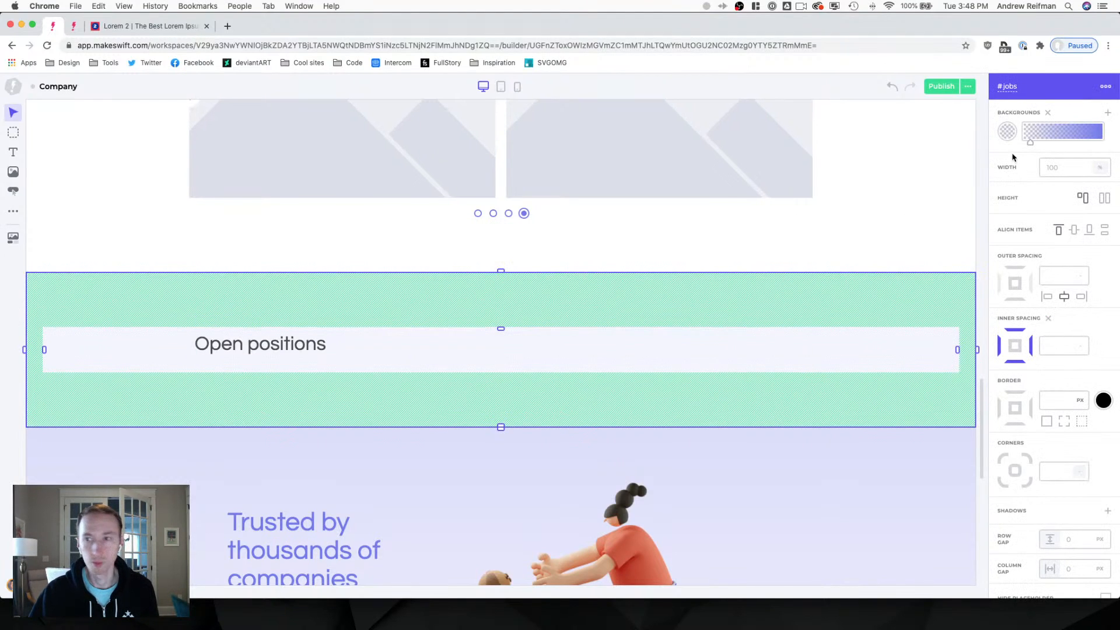
click(1049, 112)
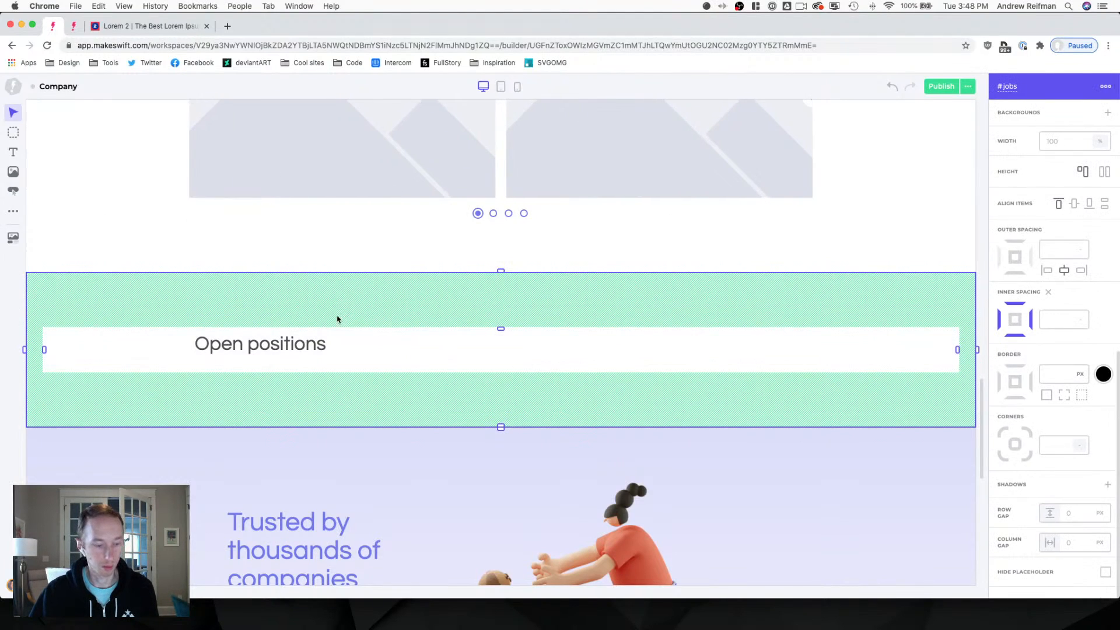
key(Escape)
Narrow the #jobs-container box in the jobs section to a width of 900 px.
scroll(285, 209, up, 15)
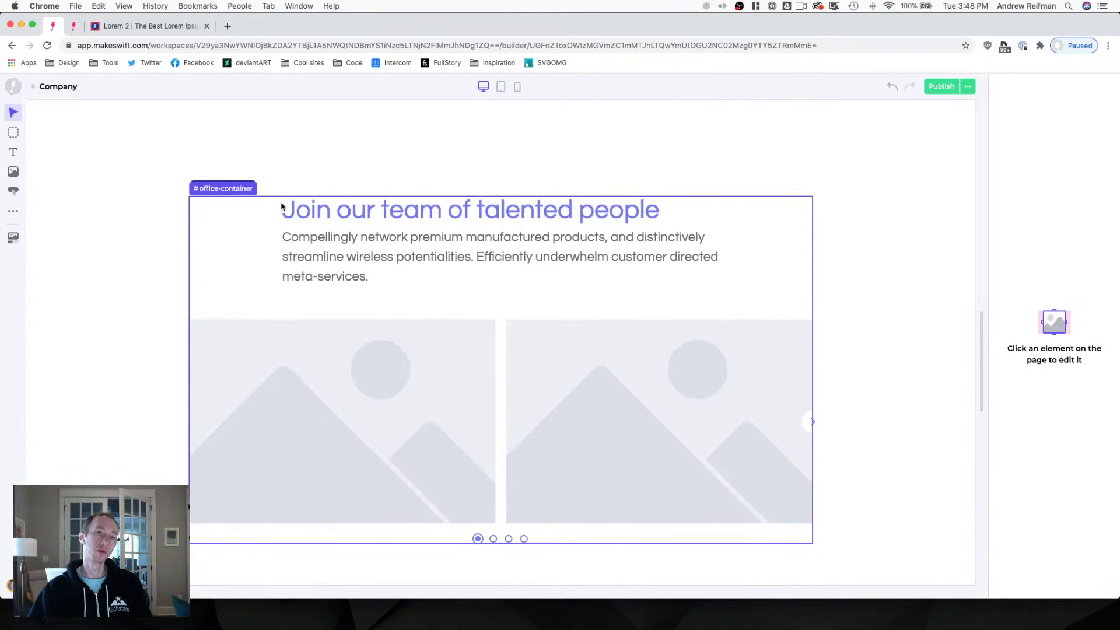
scroll(281, 205, up, 6)
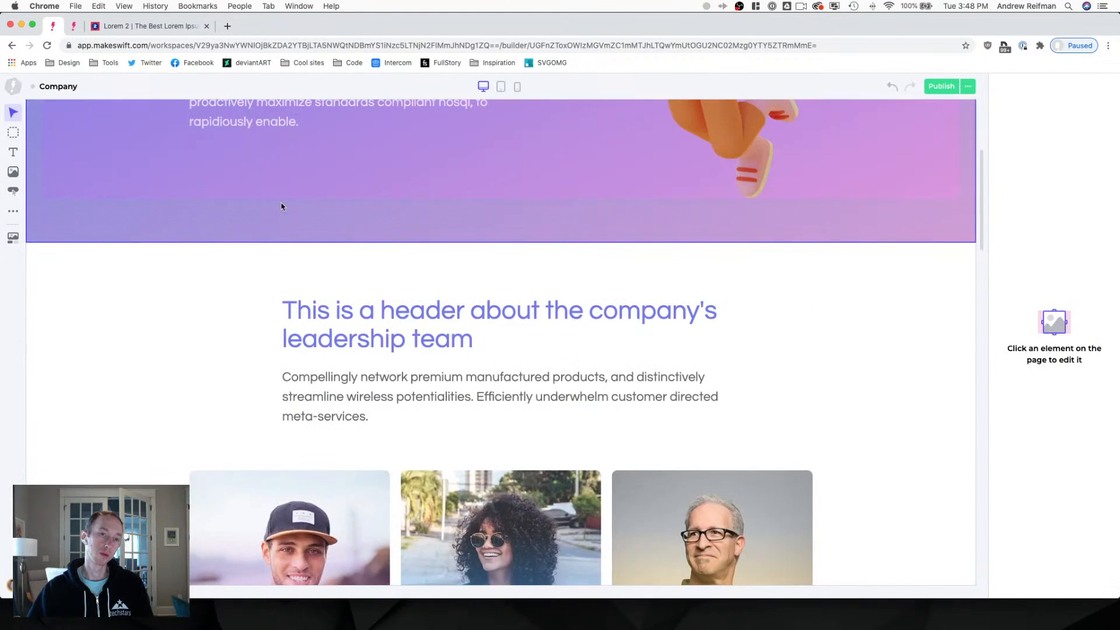
scroll(281, 206, down, 15)
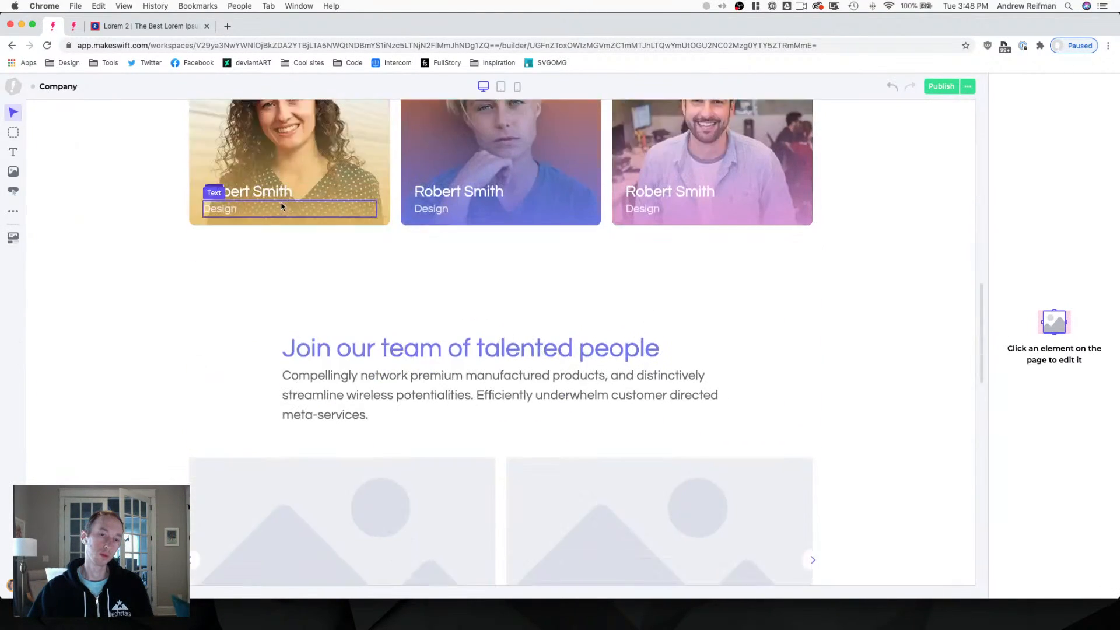
scroll(281, 206, down, 5)
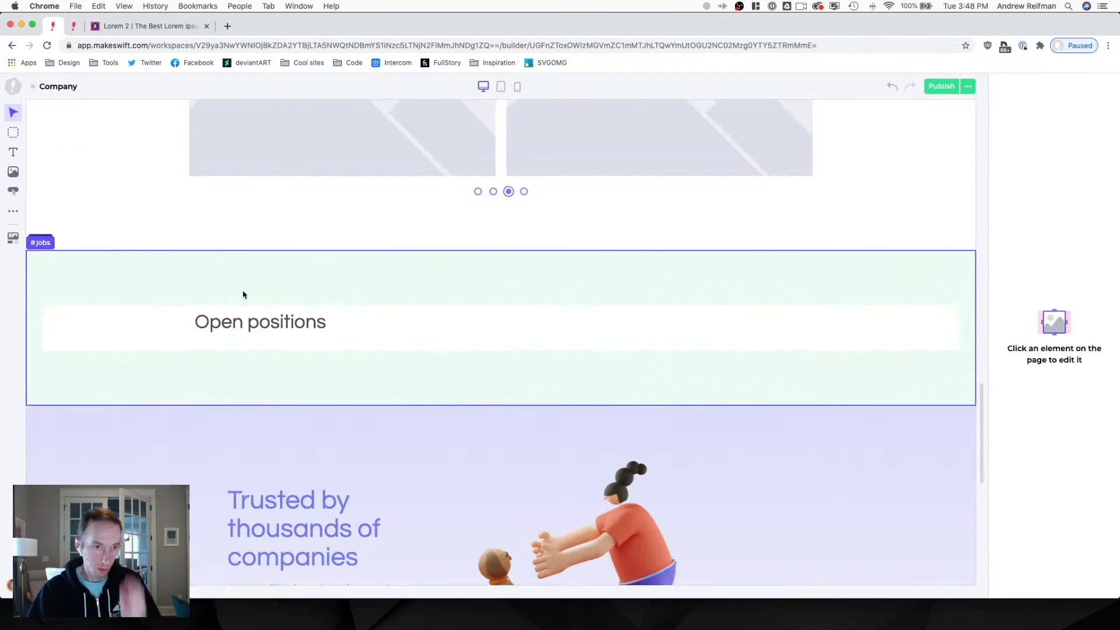
mouse_move(206, 302)
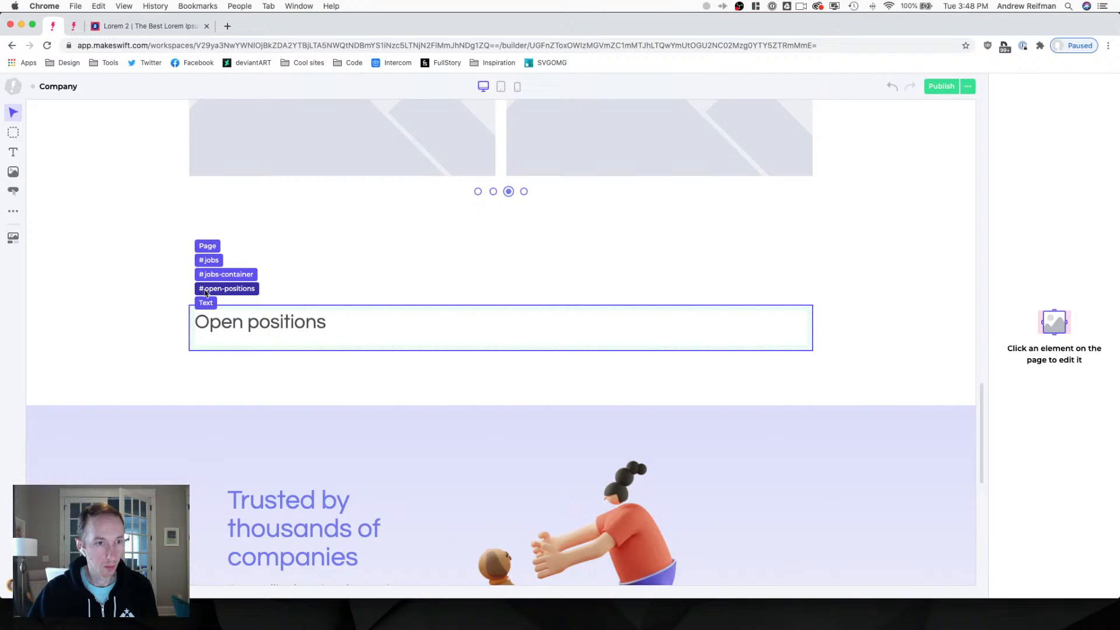
click(206, 290)
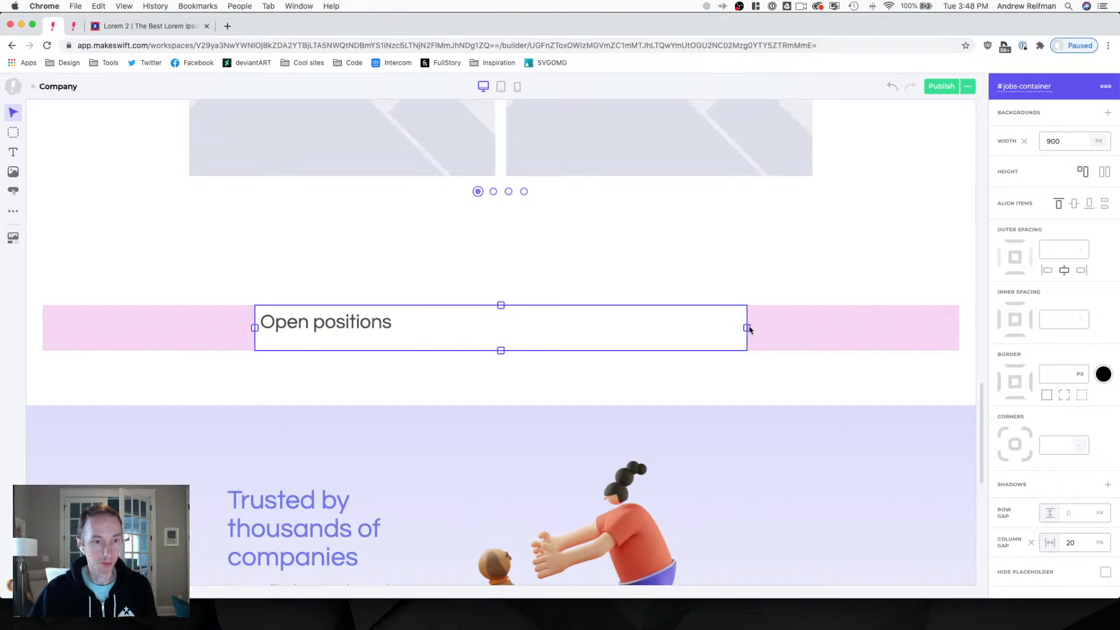
scroll(738, 340, down, 3)
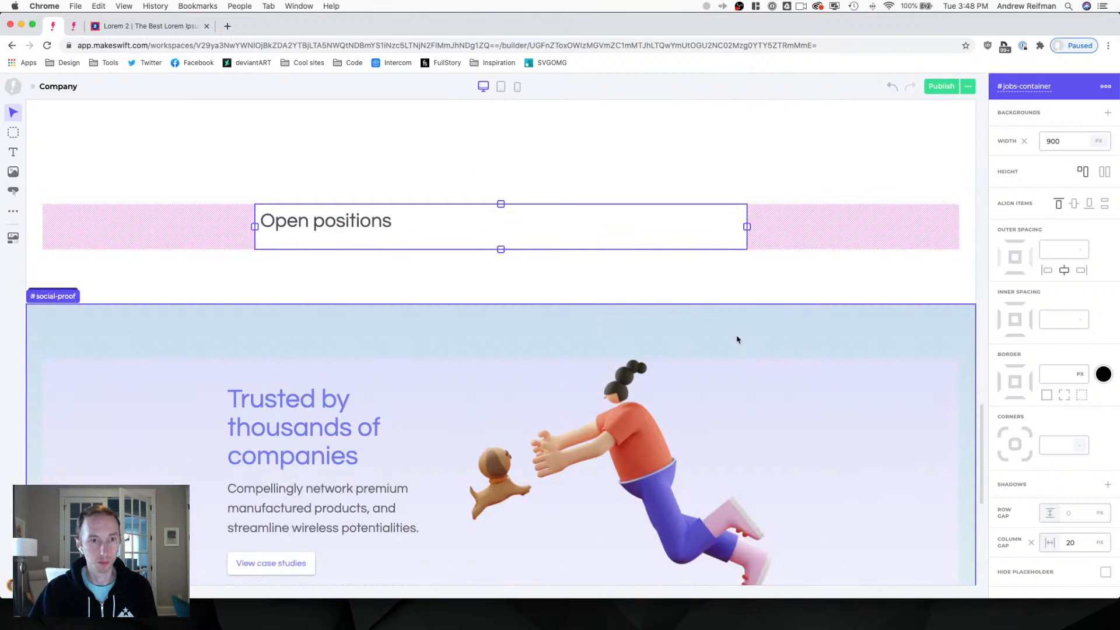
scroll(738, 340, up, 1)
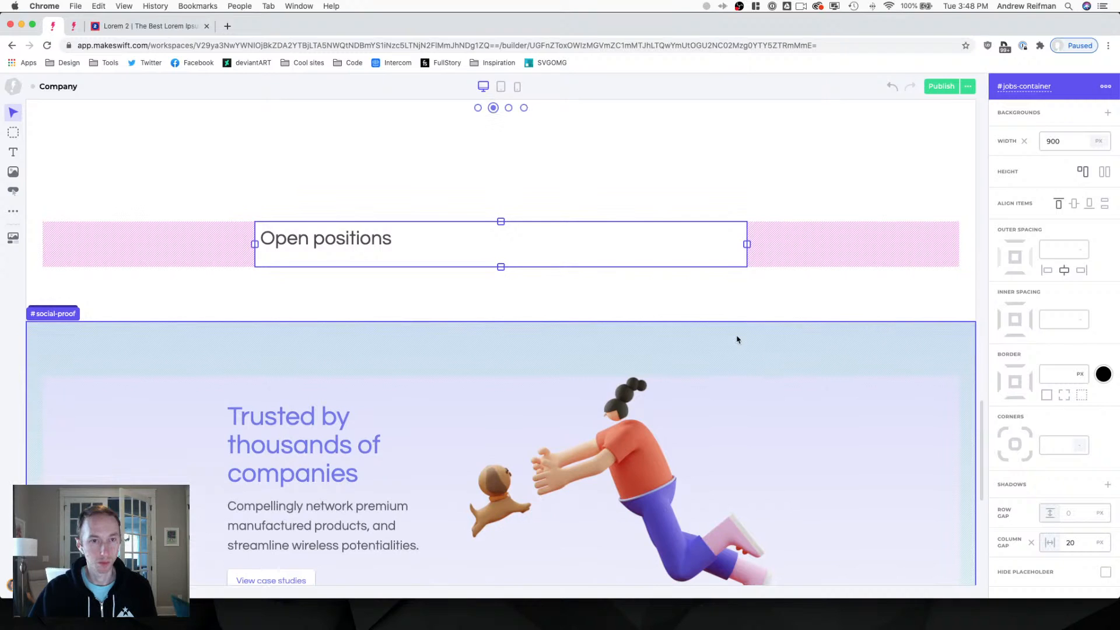
key(Escape)
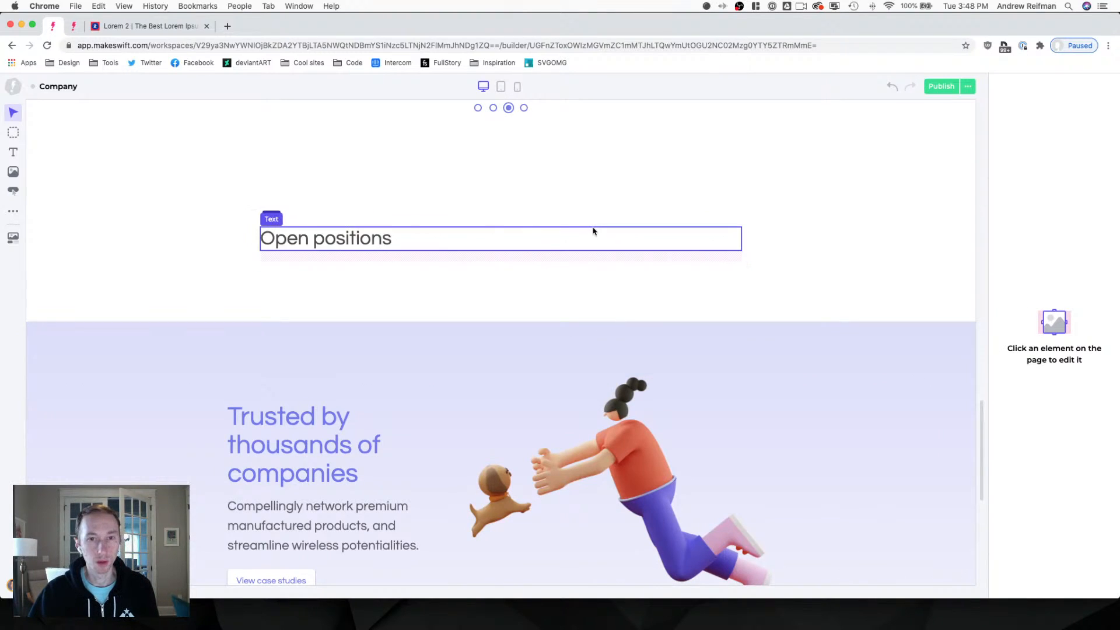
Clear the inner spacing of the #open-positions box so the heading sits flush with its edges.
click(592, 228)
click(1048, 292)
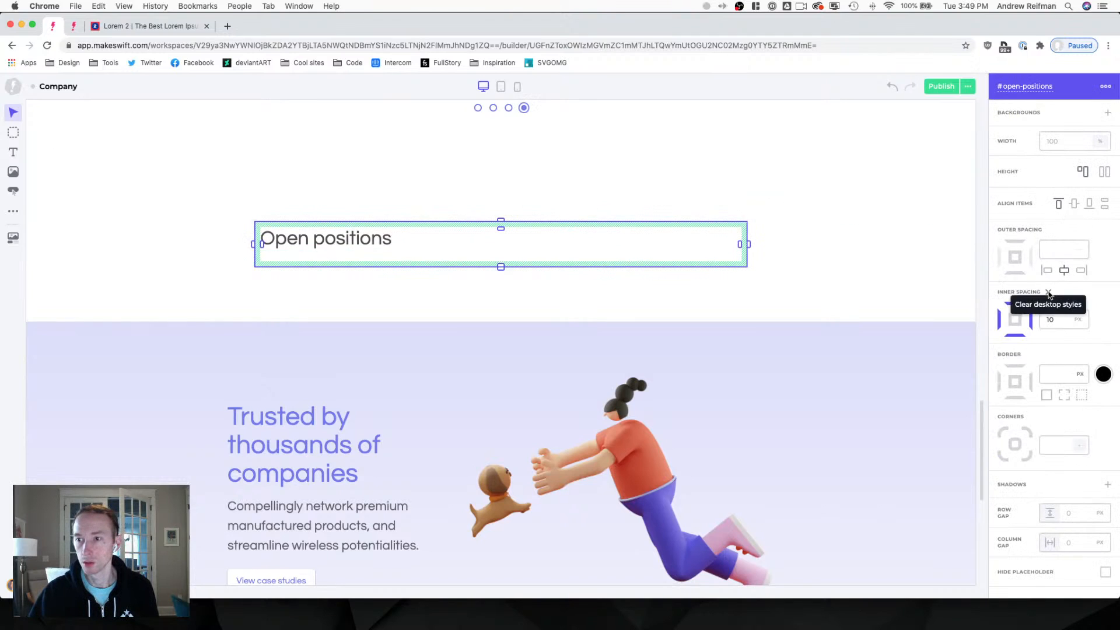
scroll(879, 168, up, 3)
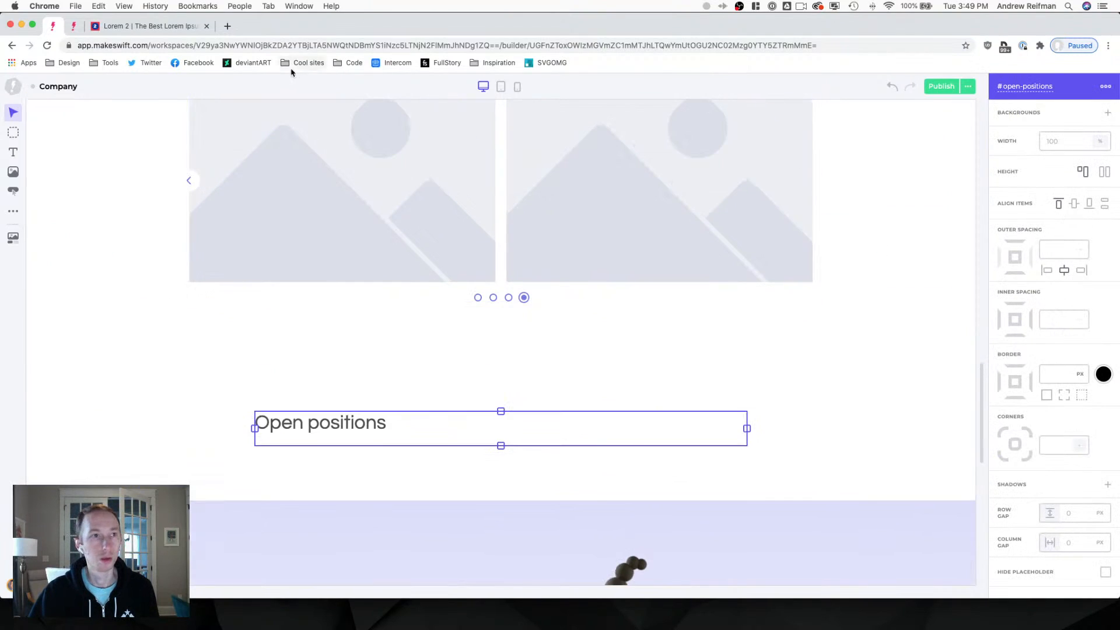
In the second browser tab, leave the Home page design and open the site's Pricing page for editing.
click(74, 26)
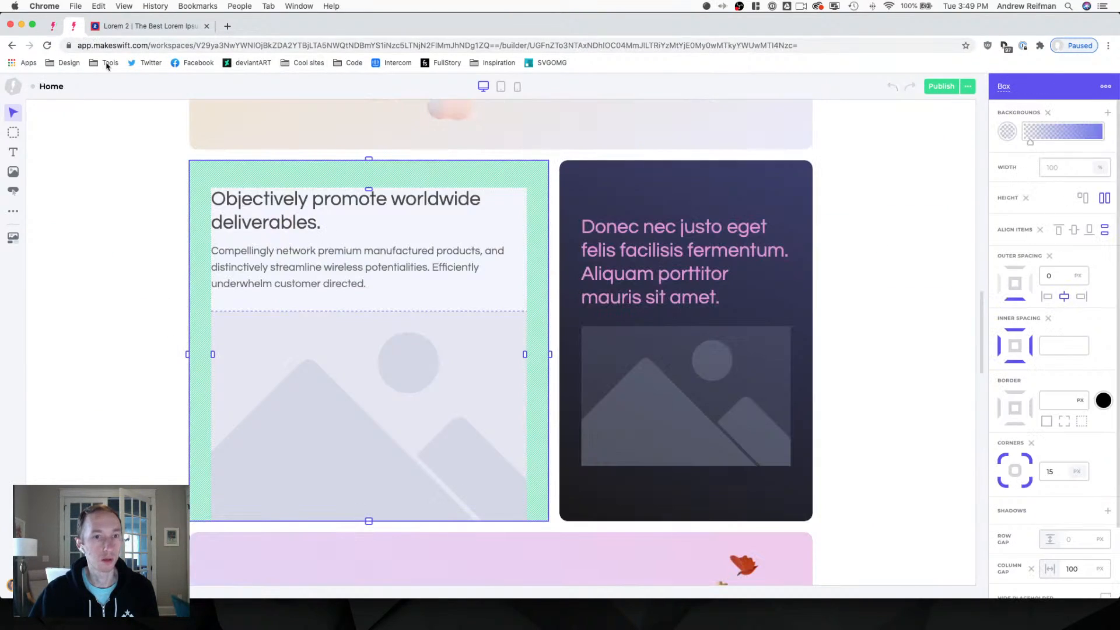
click(13, 87)
click(38, 111)
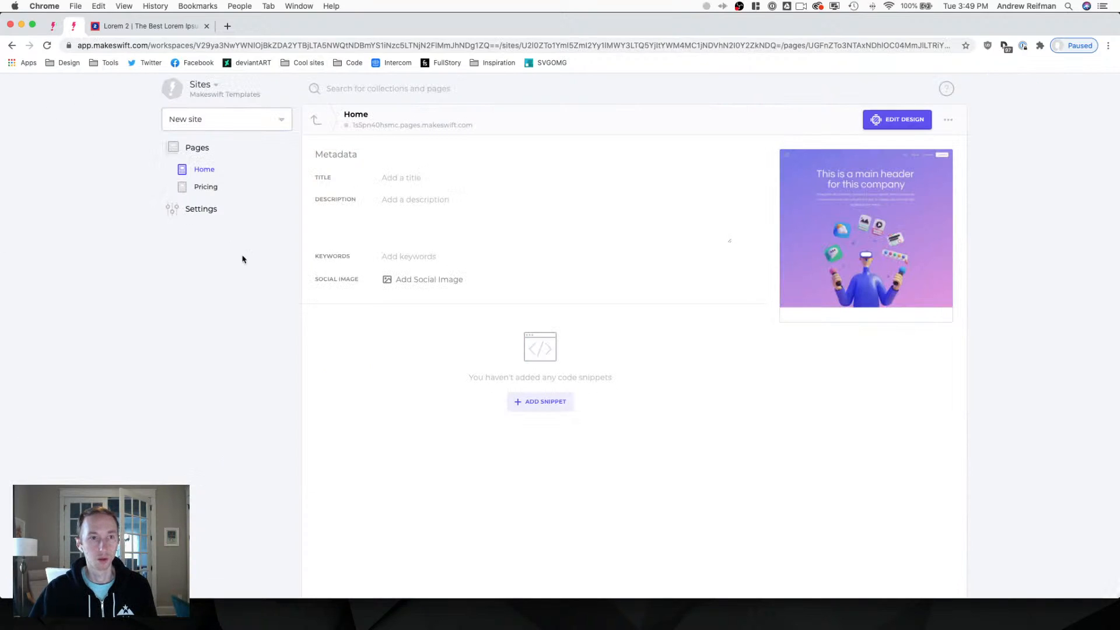
click(205, 187)
mouse_move(862, 245)
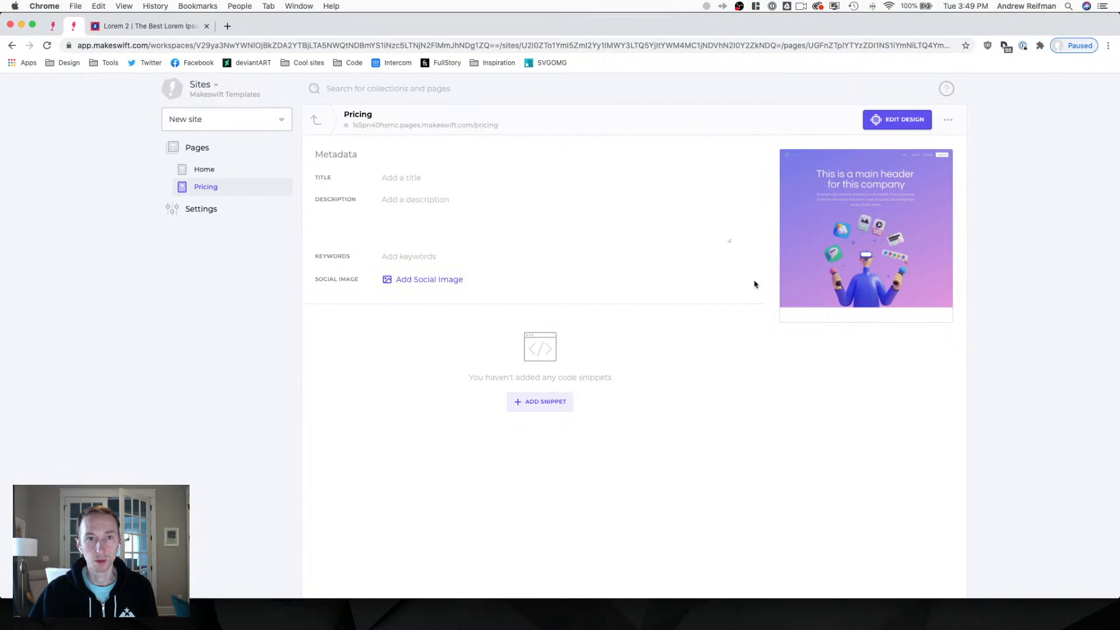
click(812, 255)
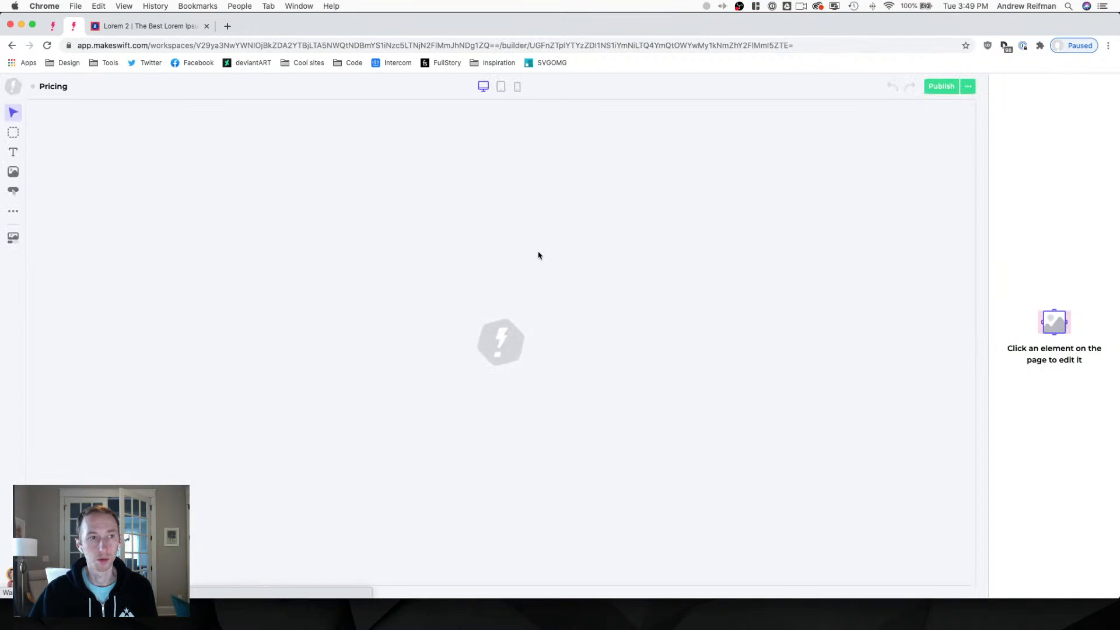
Copy the first shaded feature row from the Pricing comparison table into the Company page's #open-positions box, below the heading.
scroll(511, 240, down, 2)
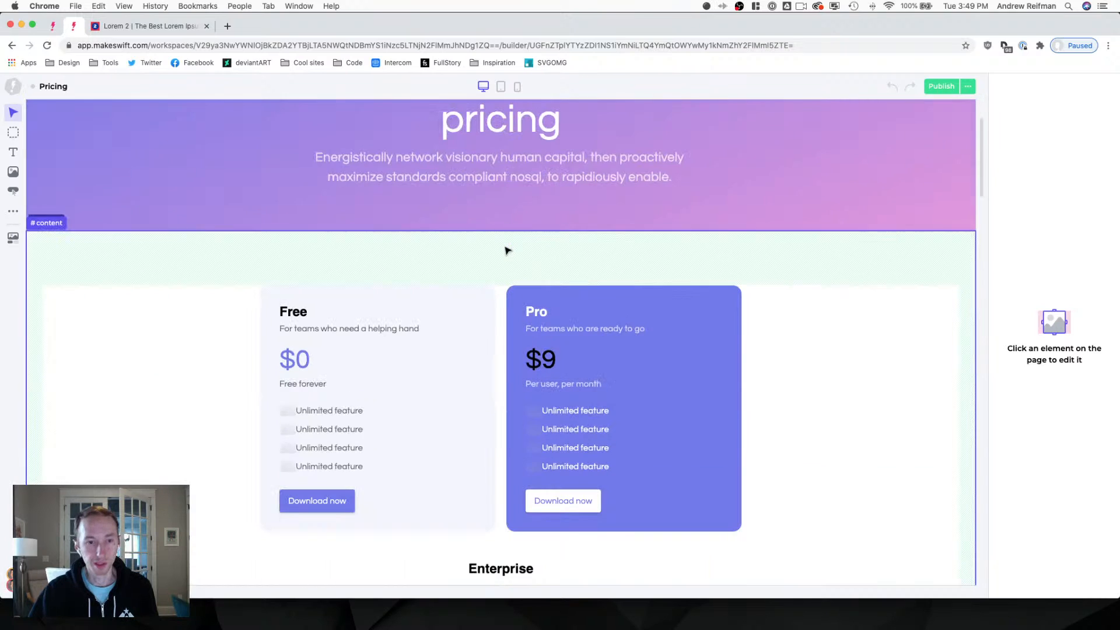
scroll(505, 250, down, 9)
scroll(504, 250, down, 1)
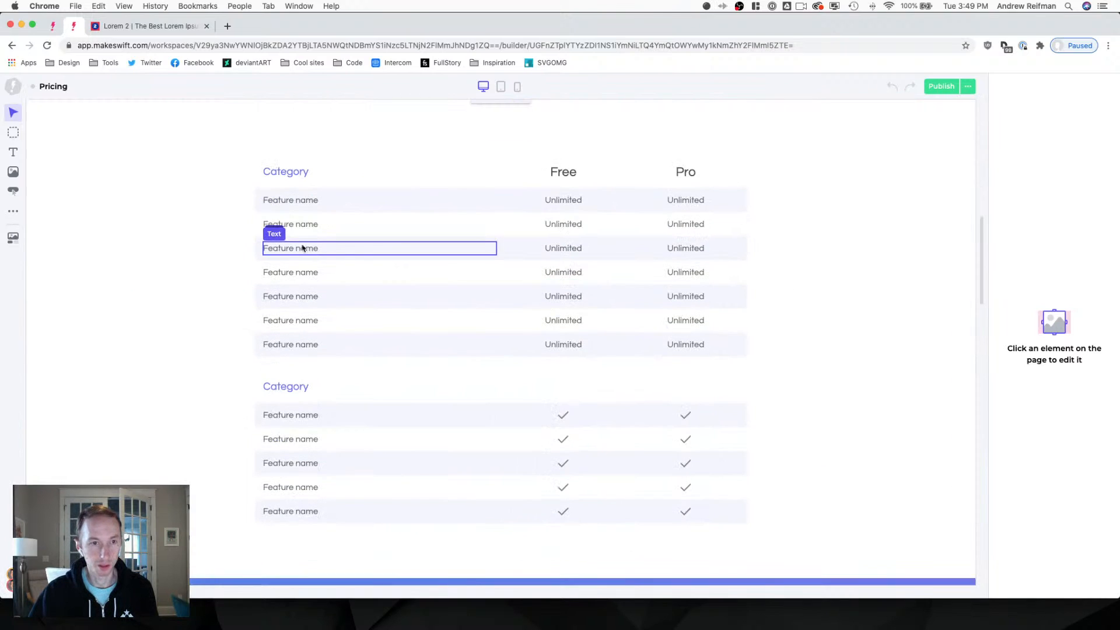
click(257, 197)
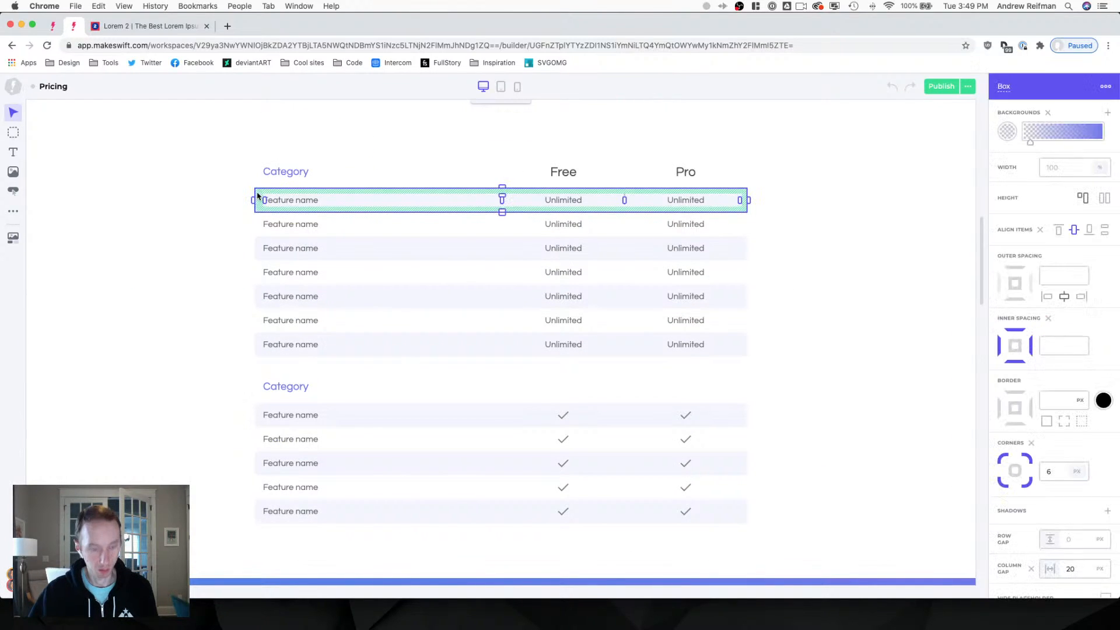
click(53, 27)
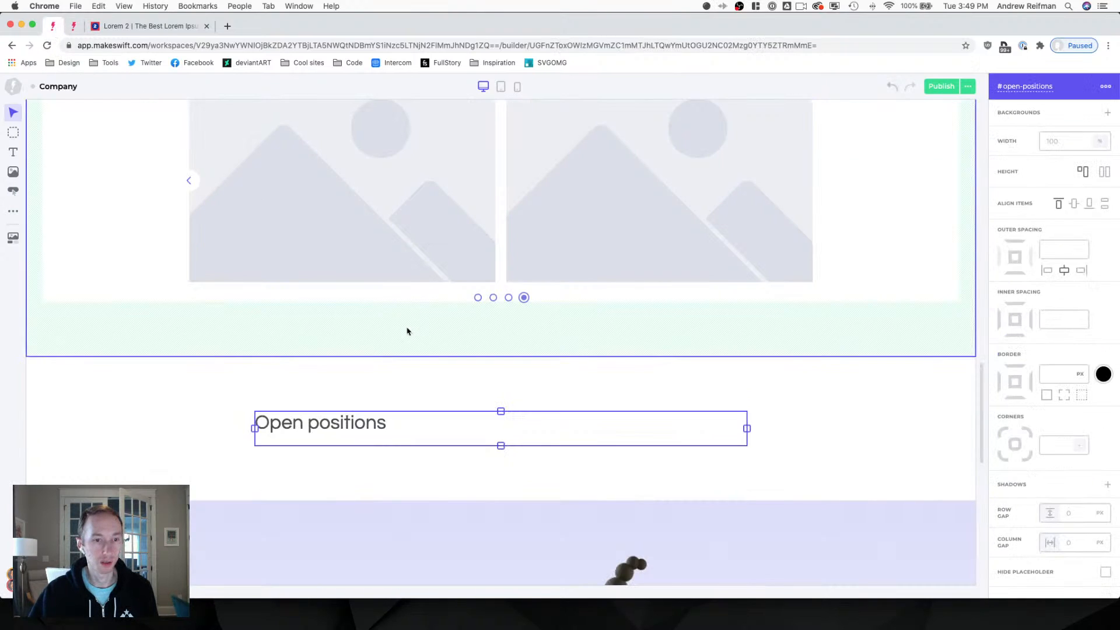
key(super+v)
click(309, 436)
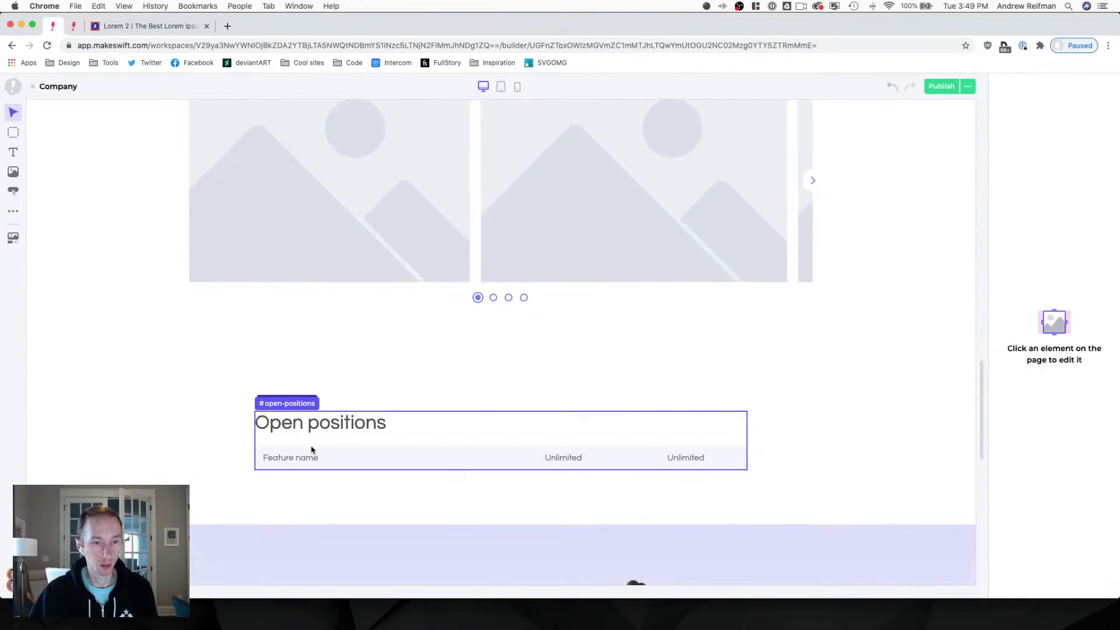
Replace the "Feature name" text in the pasted row with "Frontend Engineer".
double_click(309, 458)
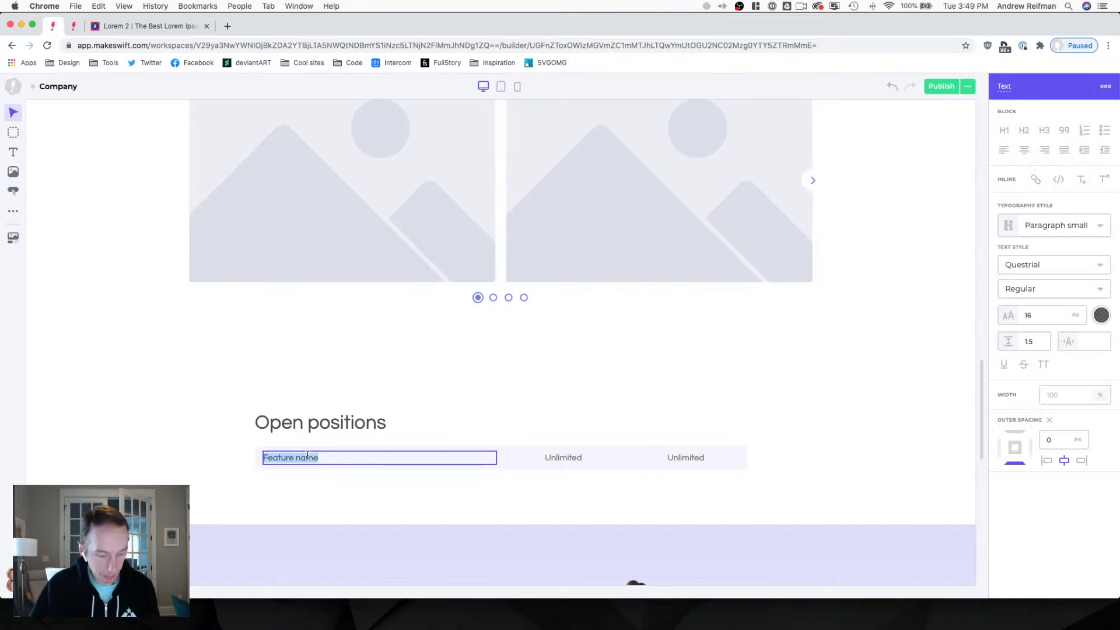
text(Fro)
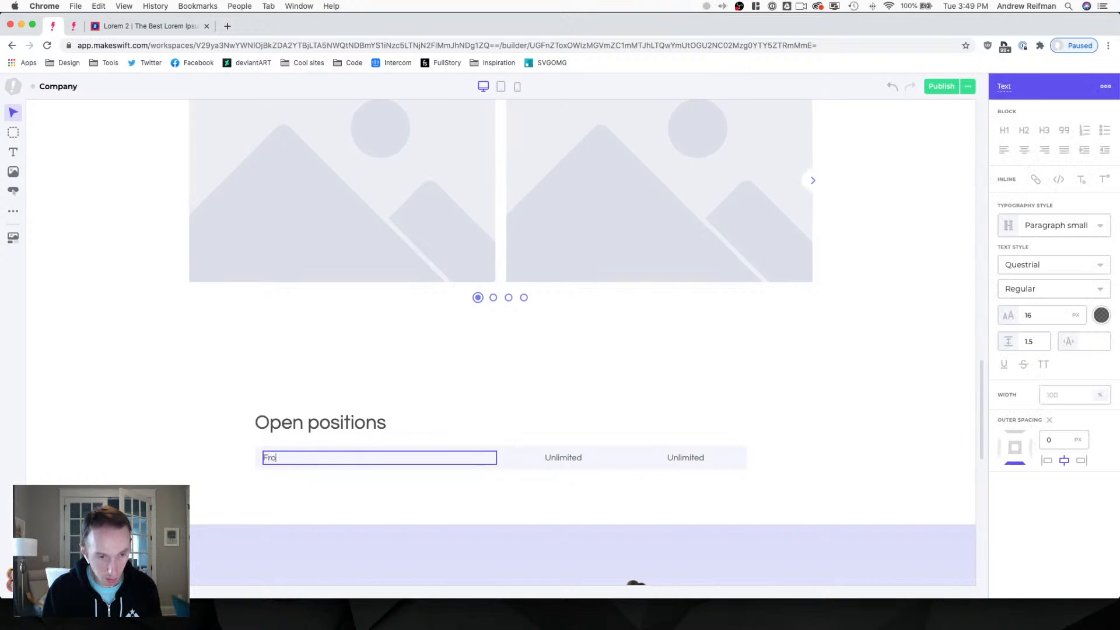
text(ntend)
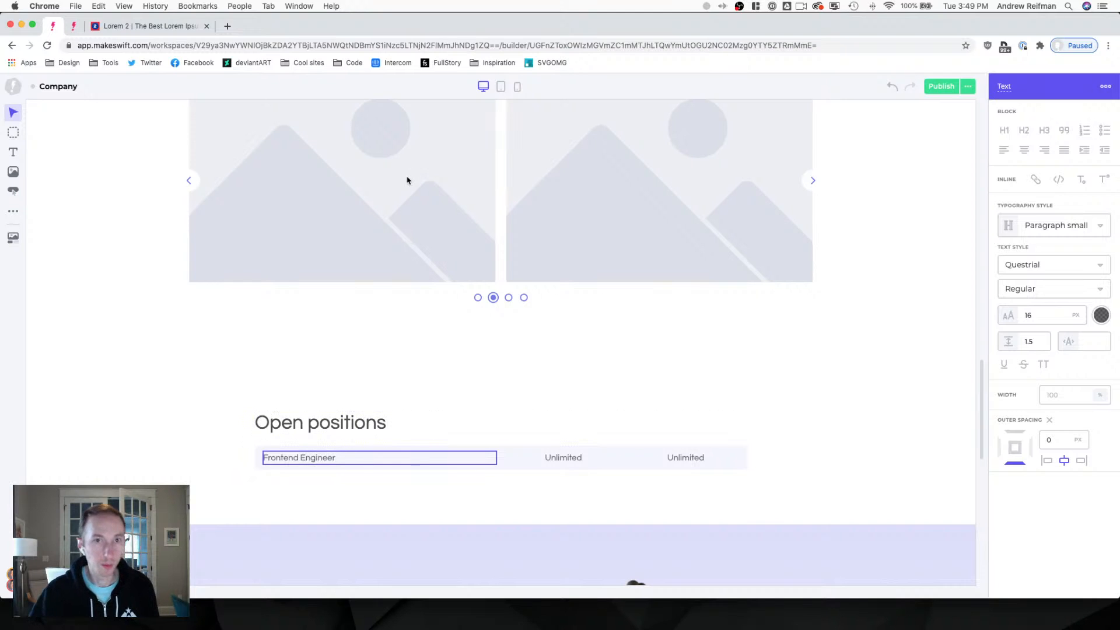
text( Engineer)
Apply the Heading 5 typography style to the "Frontend Engineer" text in the job row.
triple_click(325, 457)
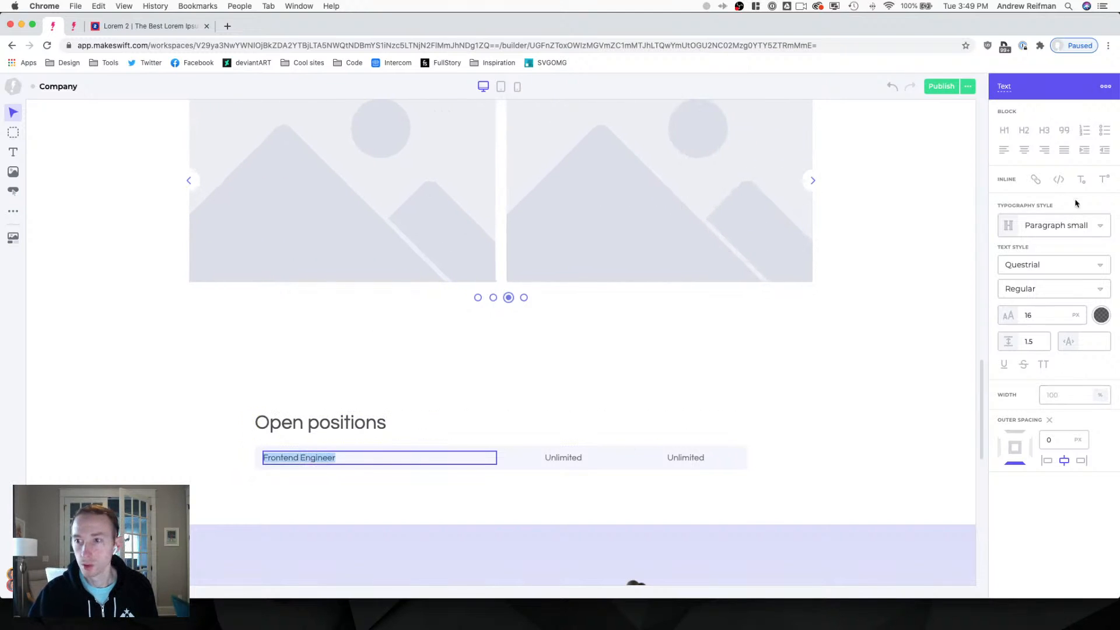
click(1051, 225)
scroll(999, 356, down, 3)
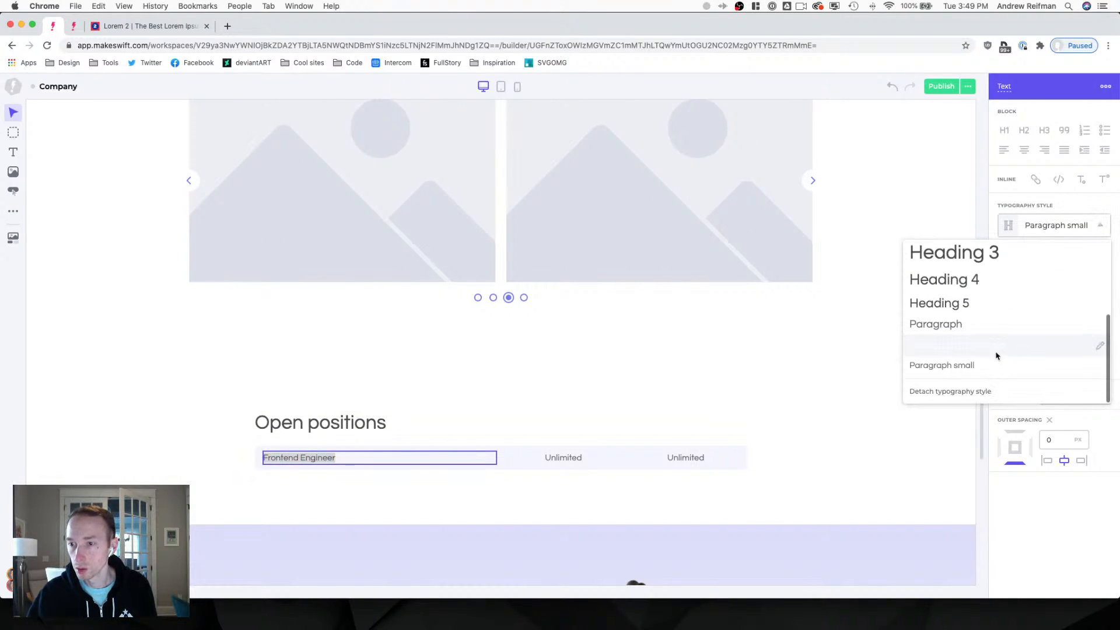
click(955, 304)
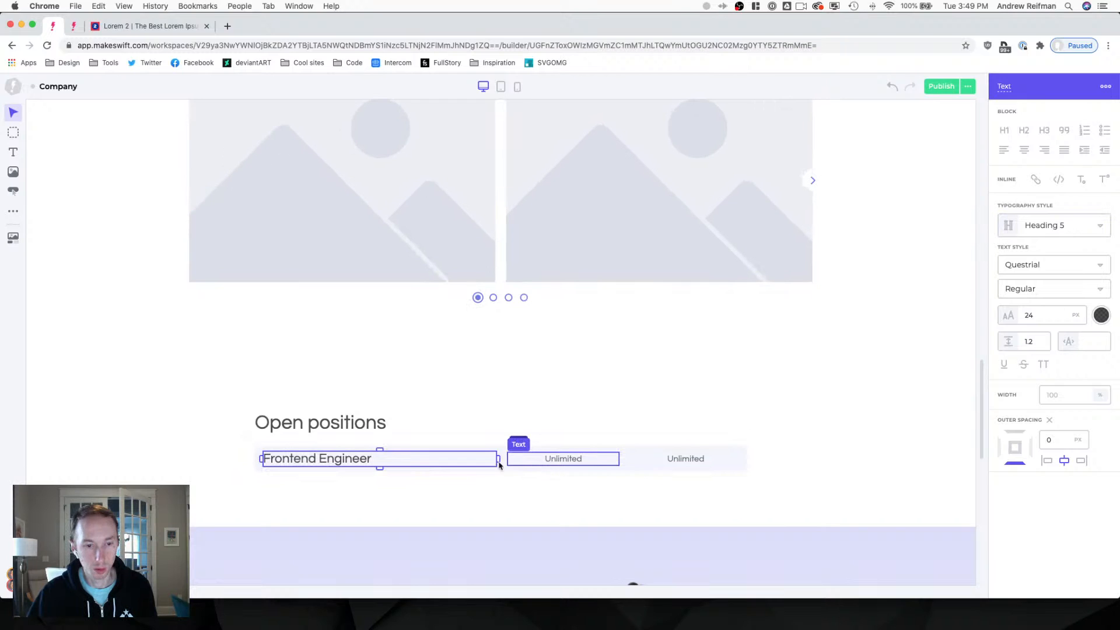
Widen the "Frontend Engineer" text within its row and delete the "Unlimited" text that sits beside it.
drag(497, 465, 579, 463)
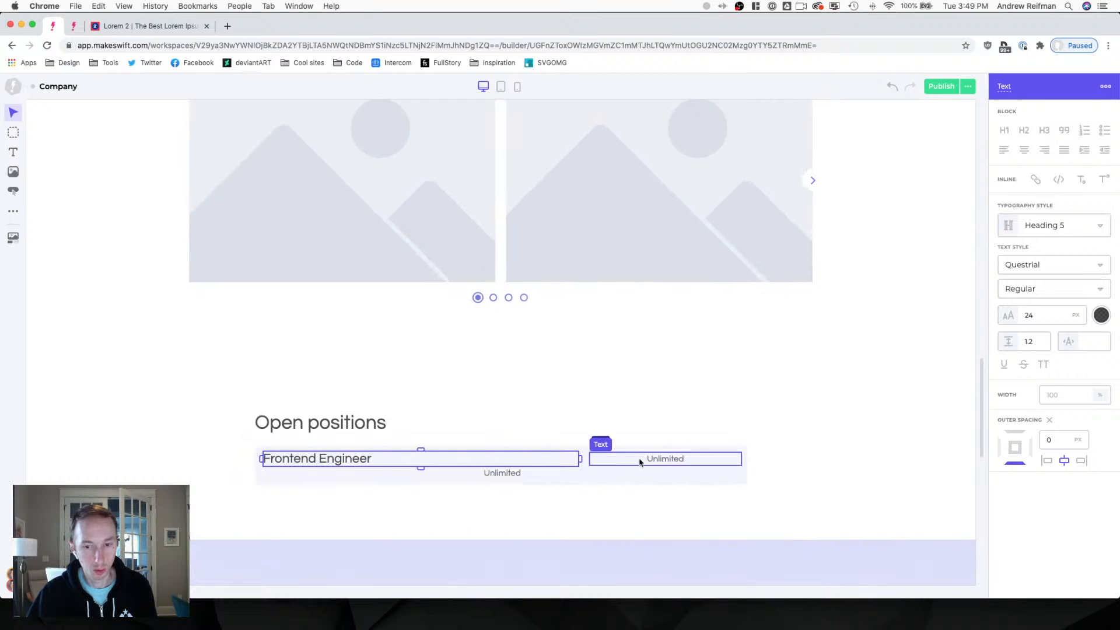
click(639, 460)
key(Delete)
Left-align the remaining "Unlimited" text and clear its fixed width so it fills the row below the title.
click(636, 455)
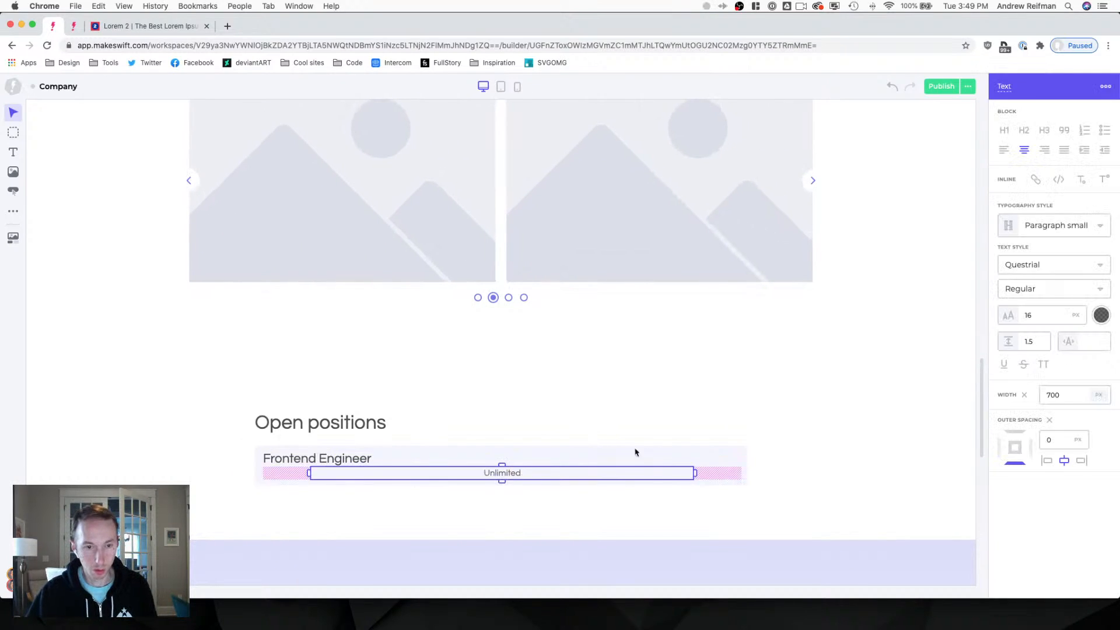
click(1004, 150)
click(1024, 395)
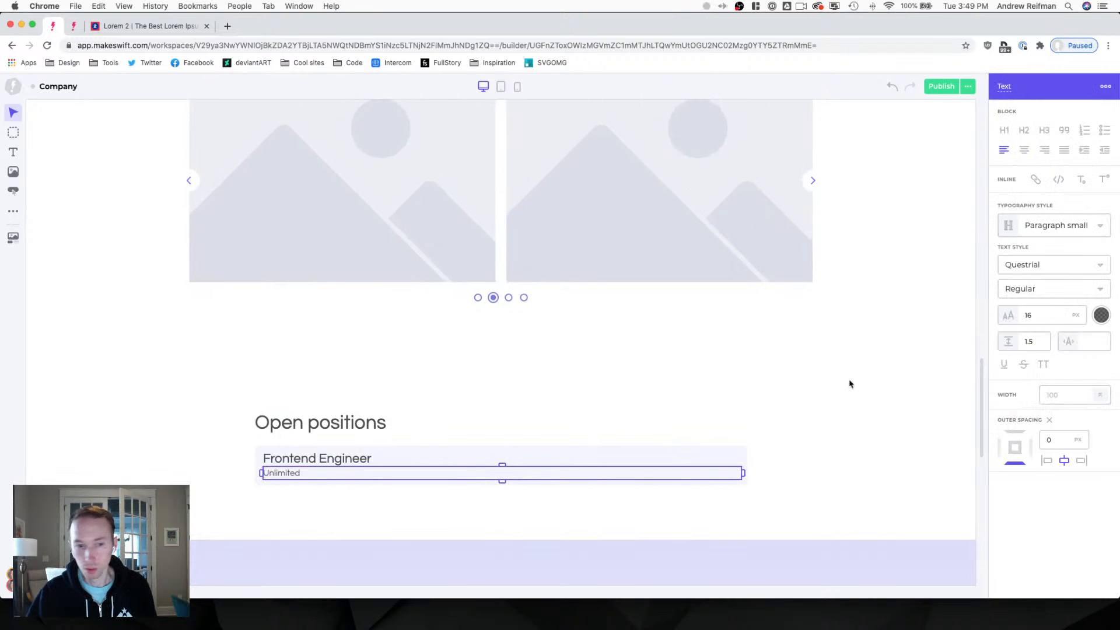
Set the job row box's inner spacing to 20 px and its corner radius to 8 px.
click(349, 462)
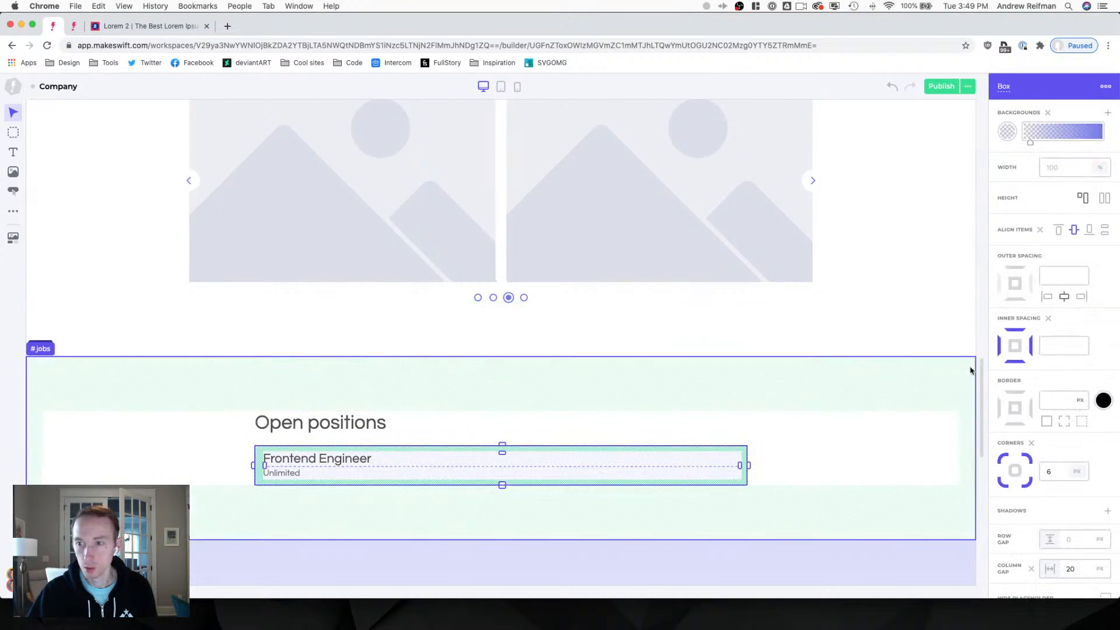
click(1052, 347)
text(20)
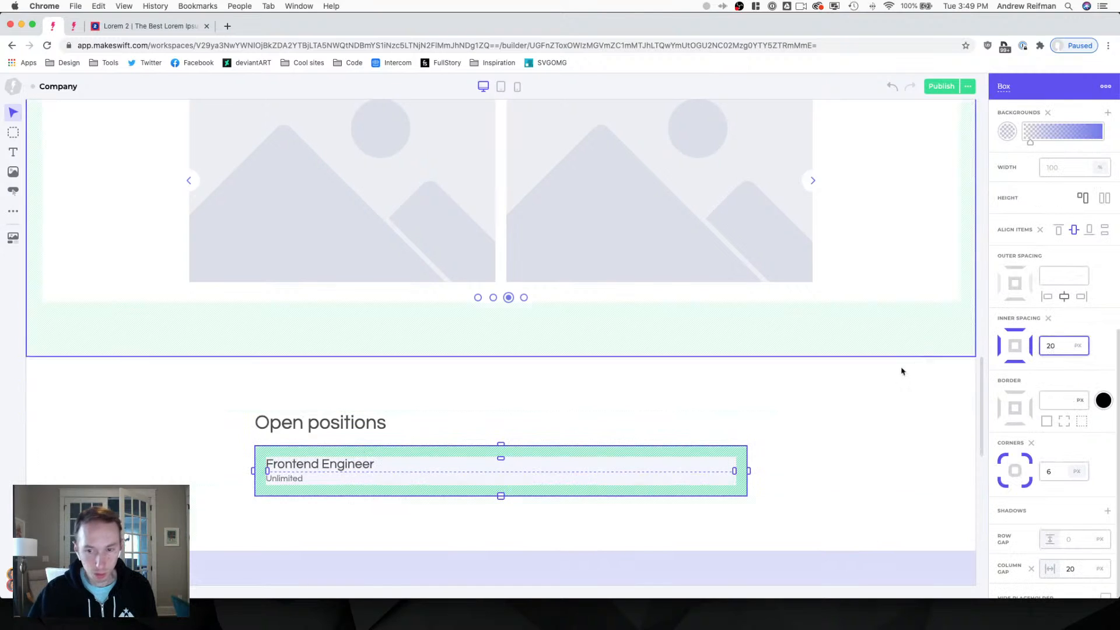
click(1057, 471)
text(7)
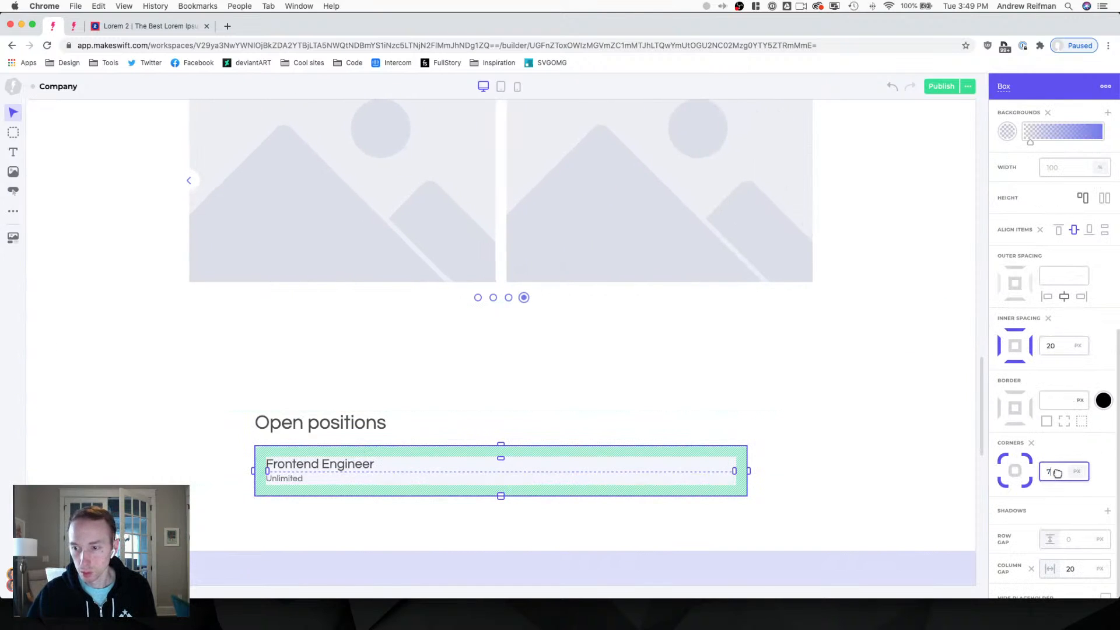
click(981, 341)
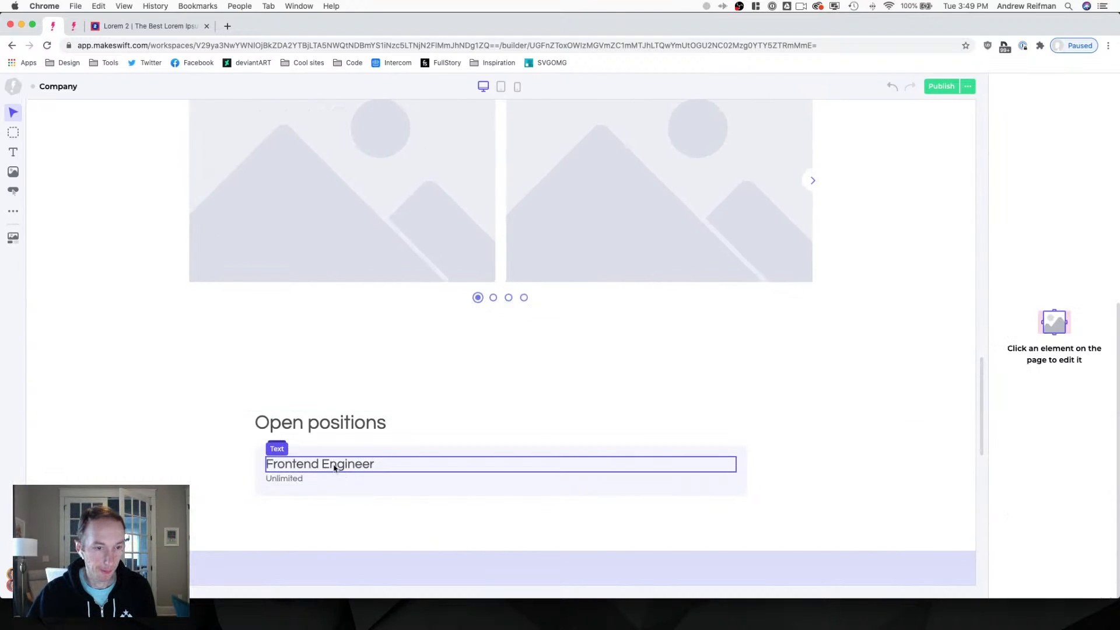
Replace the "Unlimited" text below the job title with "Atlanta, GA".
double_click(292, 479)
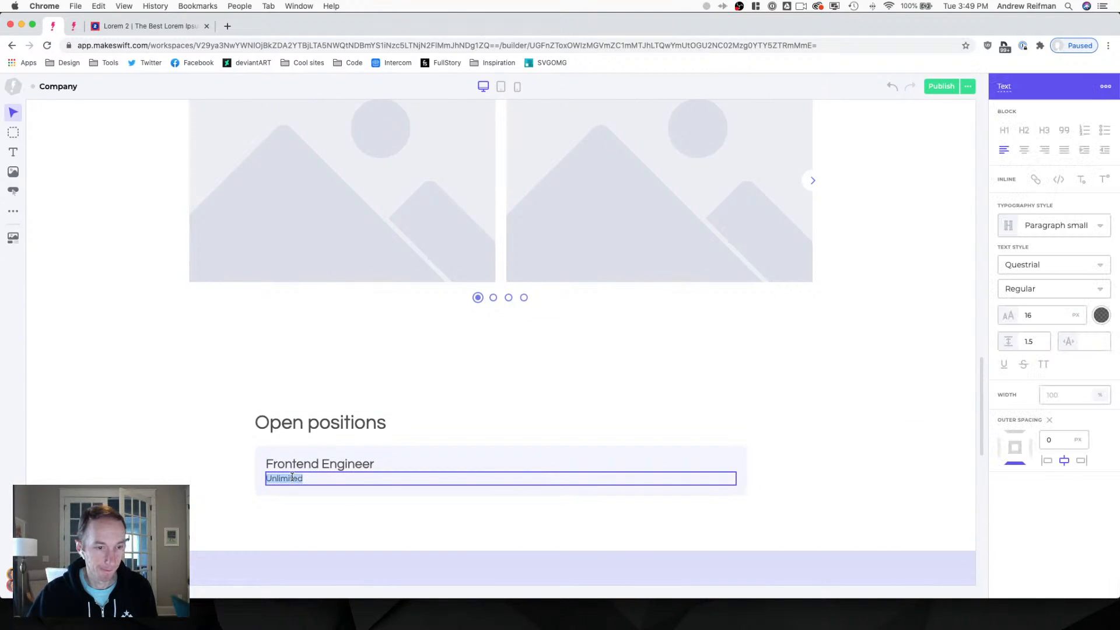
text(Atlanta, GA)
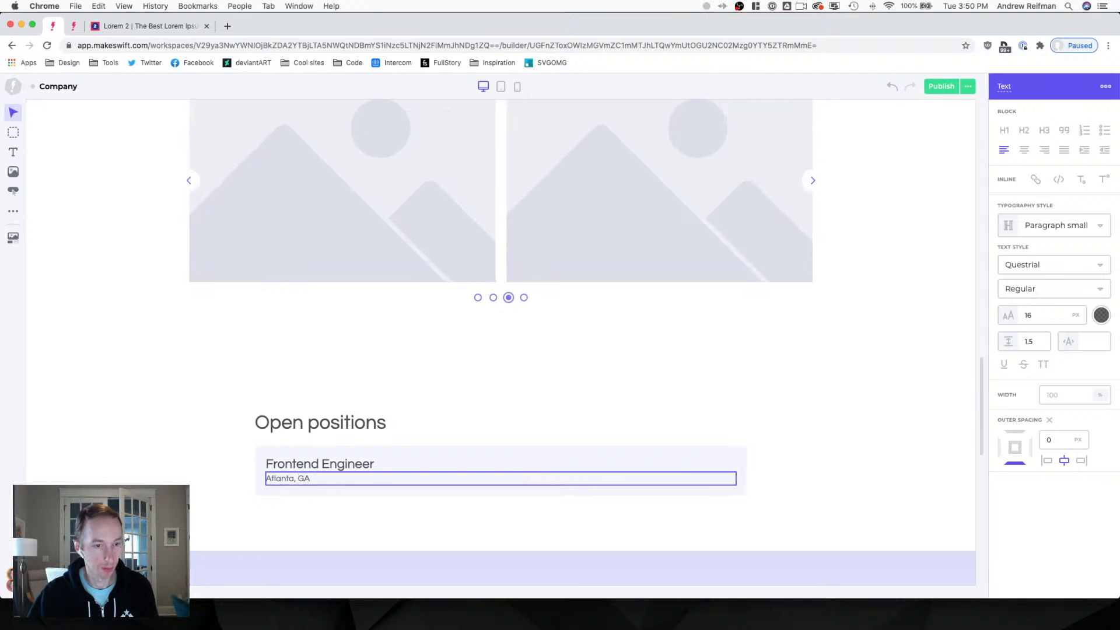
key(Escape)
Add 5 px of outer spacing below the "Frontend Engineer" title and change the location text beneath it to "Remote".
click(310, 465)
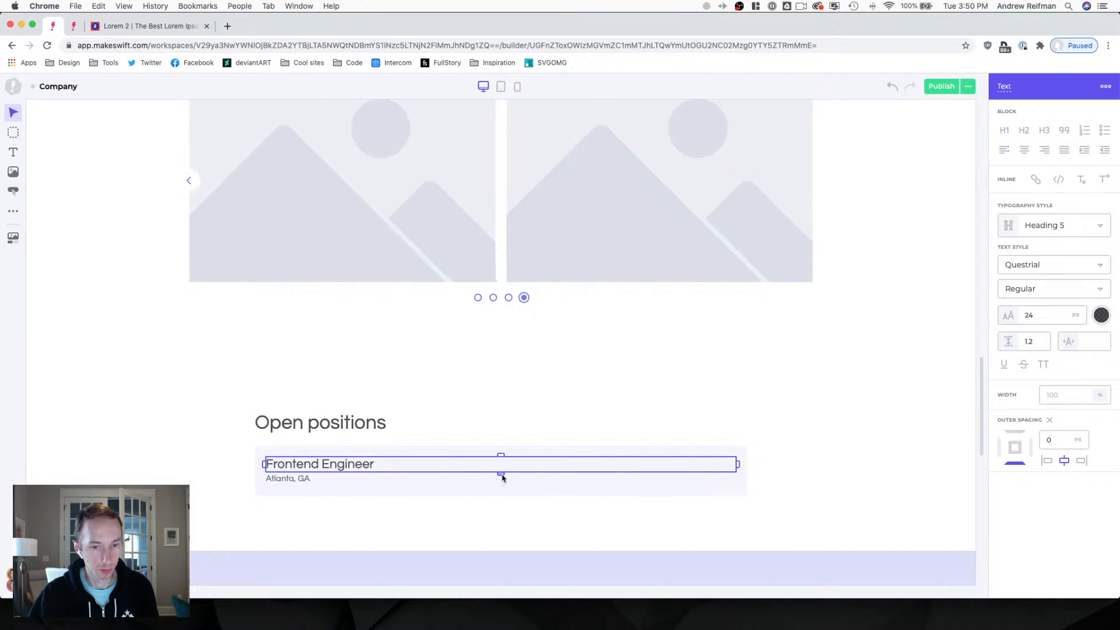
drag(501, 474, 501, 477)
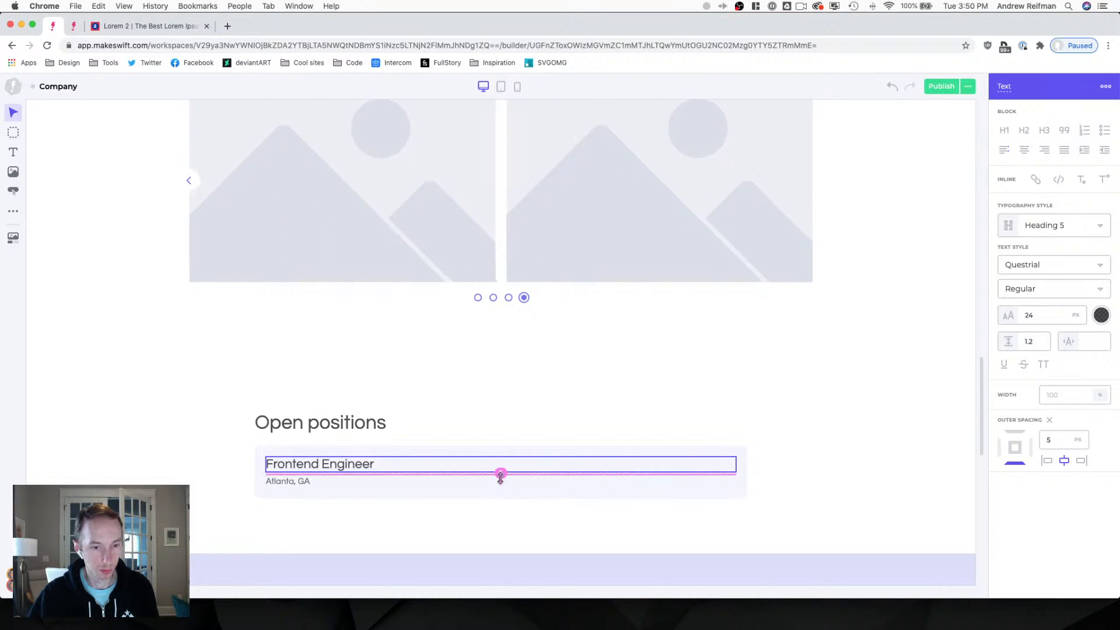
click(300, 484)
key(super+a)
text(R)
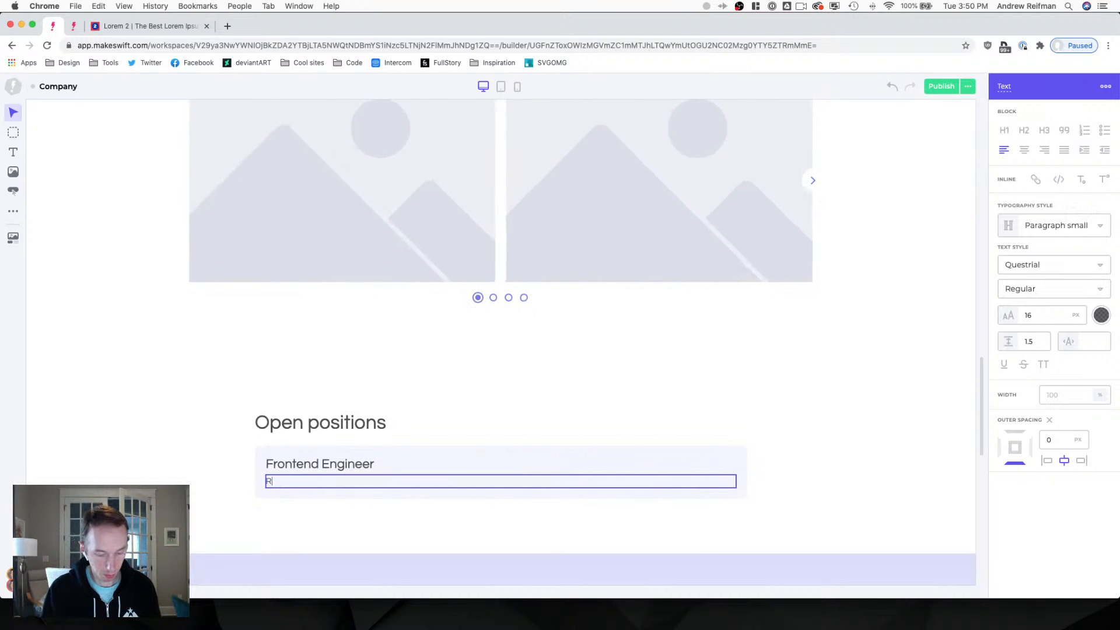
text(emote)
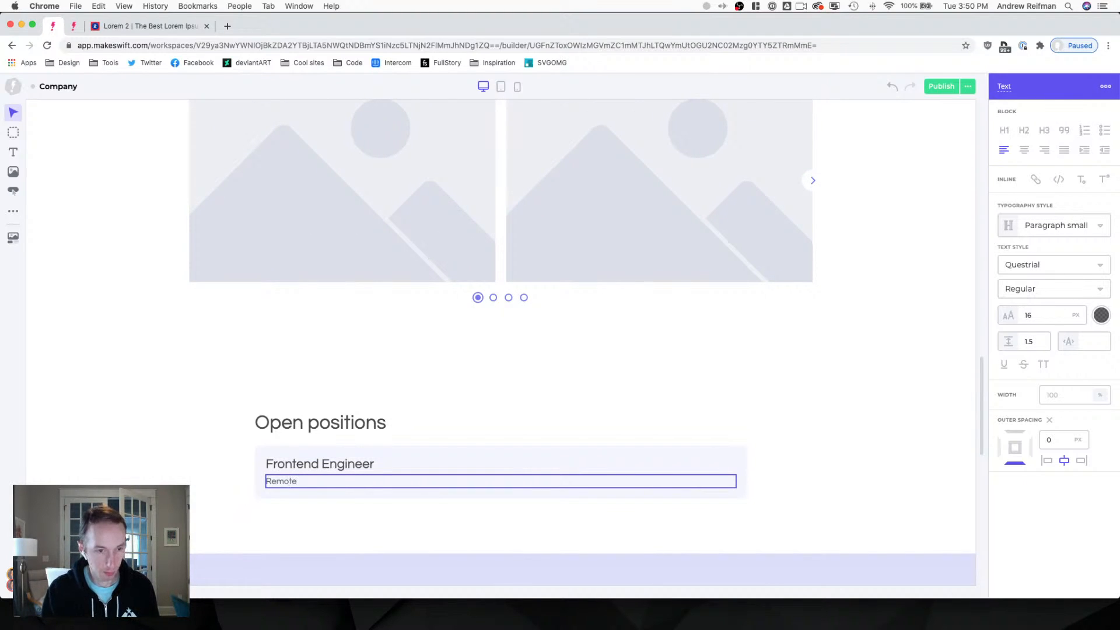
key(Escape)
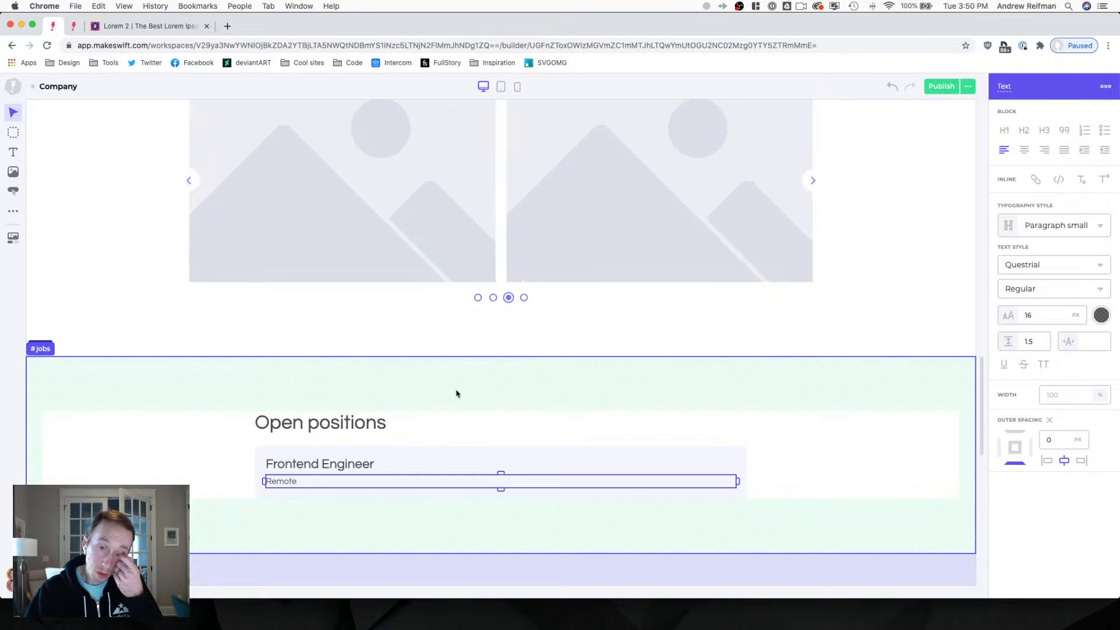
key(Escape)
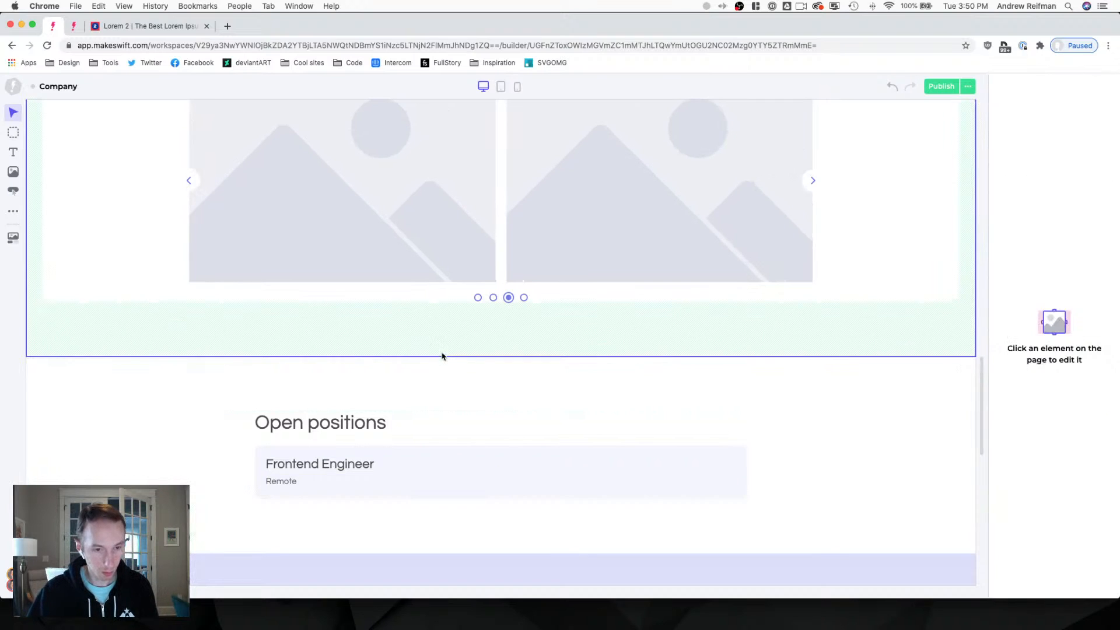
Duplicate the "Frontend Engineer" row box and add a small row gap to the #open-positions box.
click(285, 454)
key(super+d)
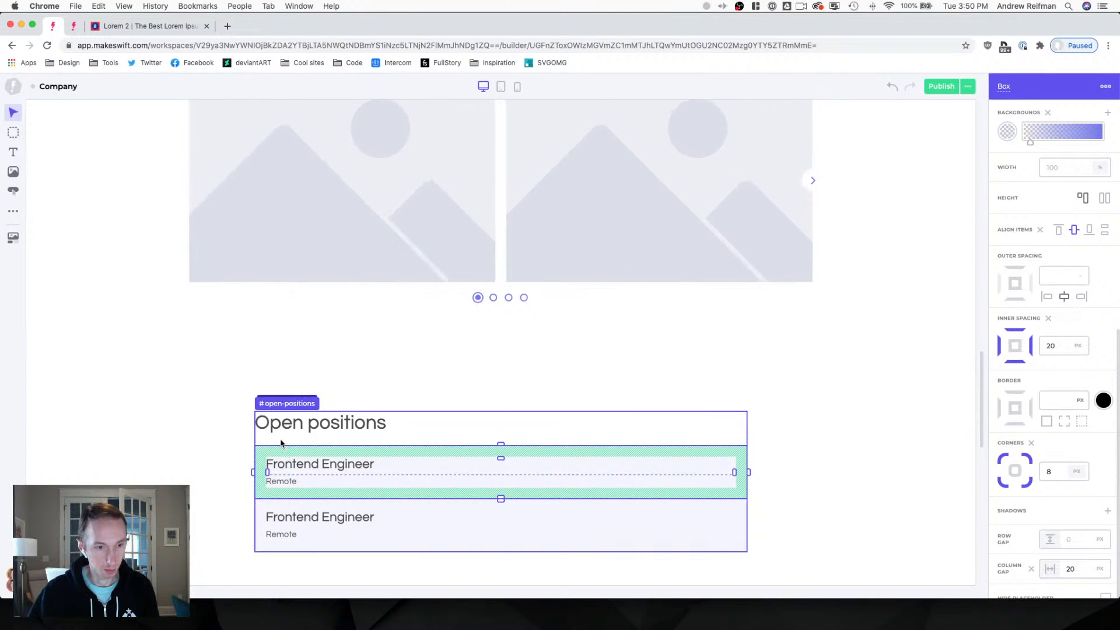
click(280, 443)
click(1083, 516)
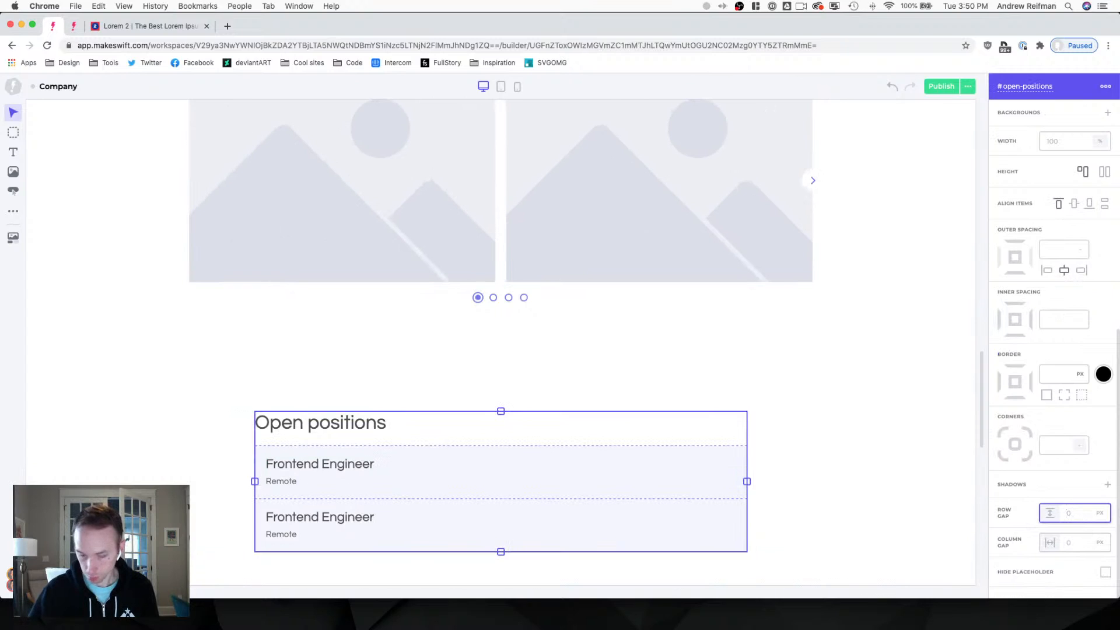
text(15)
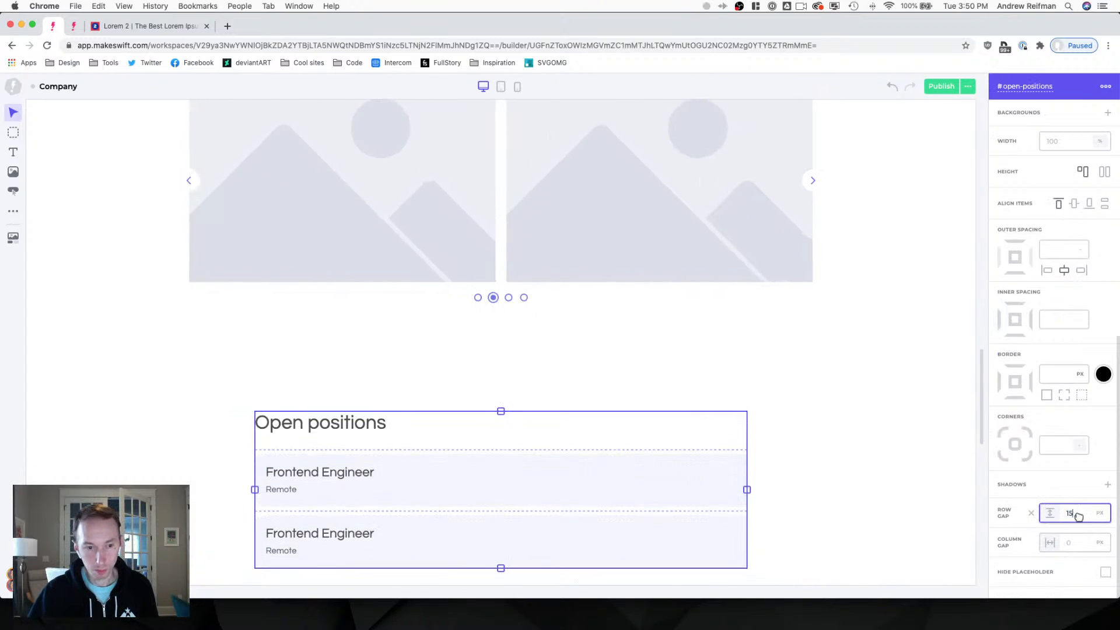
key(Escape)
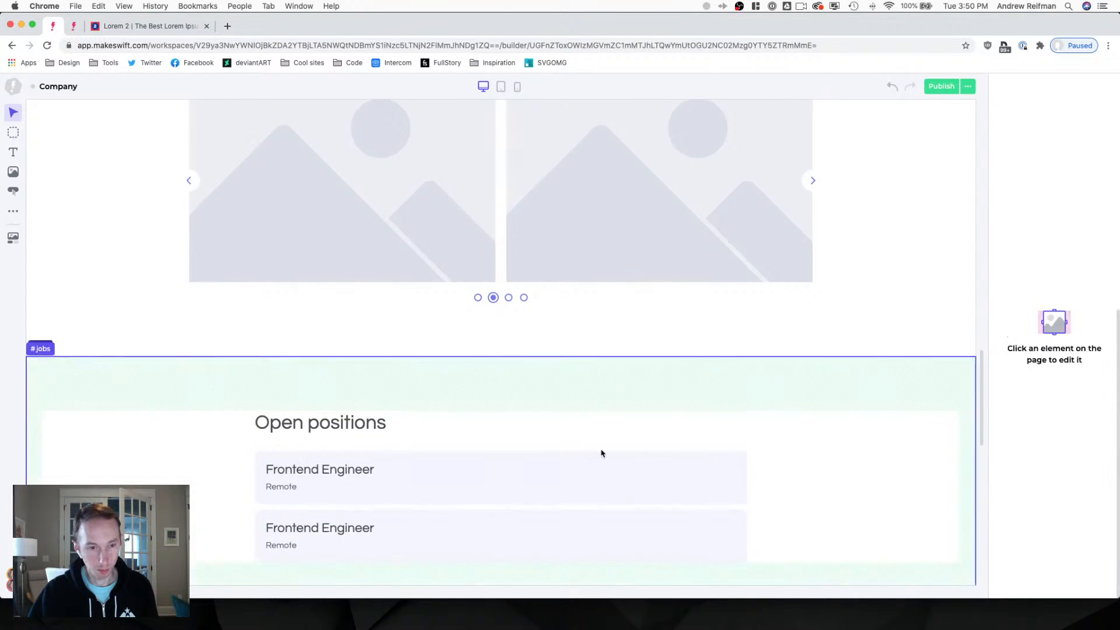
Set the outer spacing below the "Open positions" heading to 15 px.
click(390, 432)
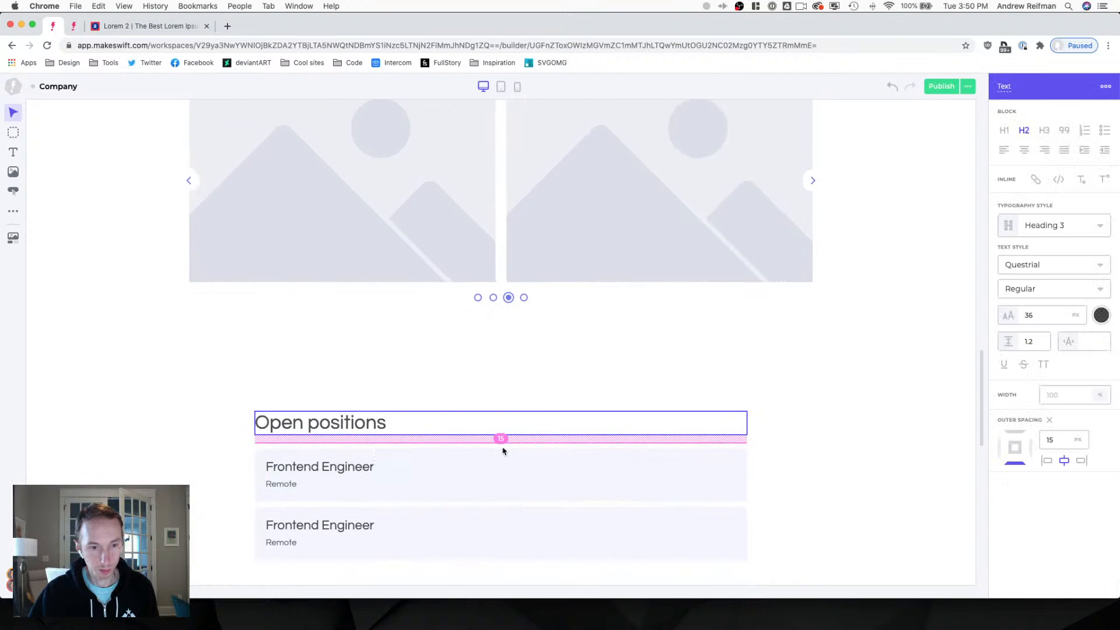
key(Escape)
Add an empty box beside #open-positions in #jobs-container and shift the column divider to make the job list column wider.
scroll(513, 308, down, 1)
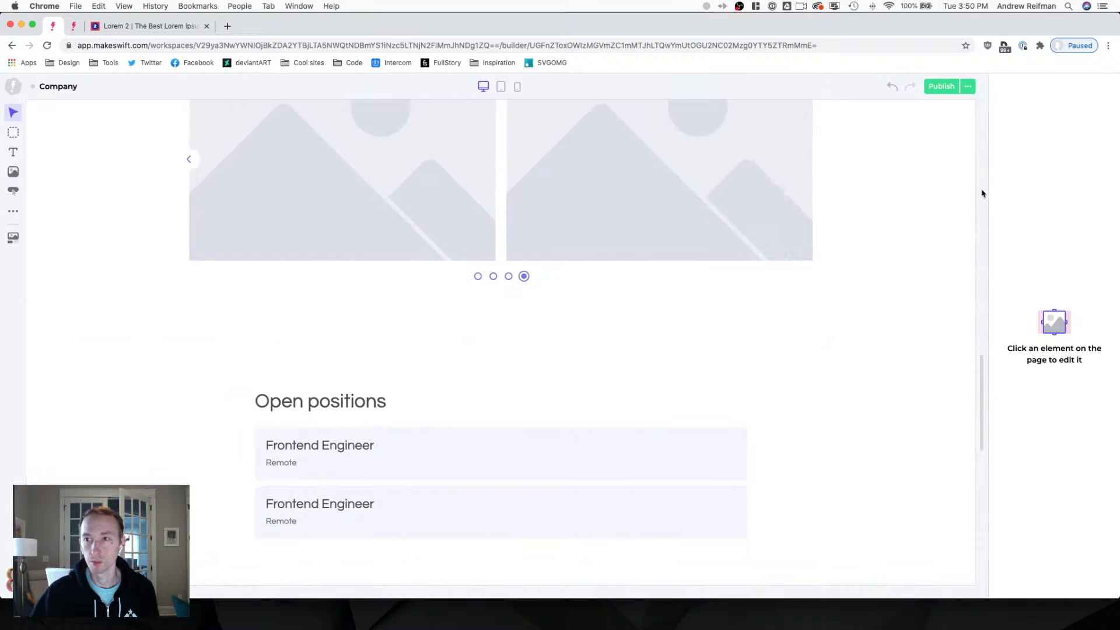
key(b)
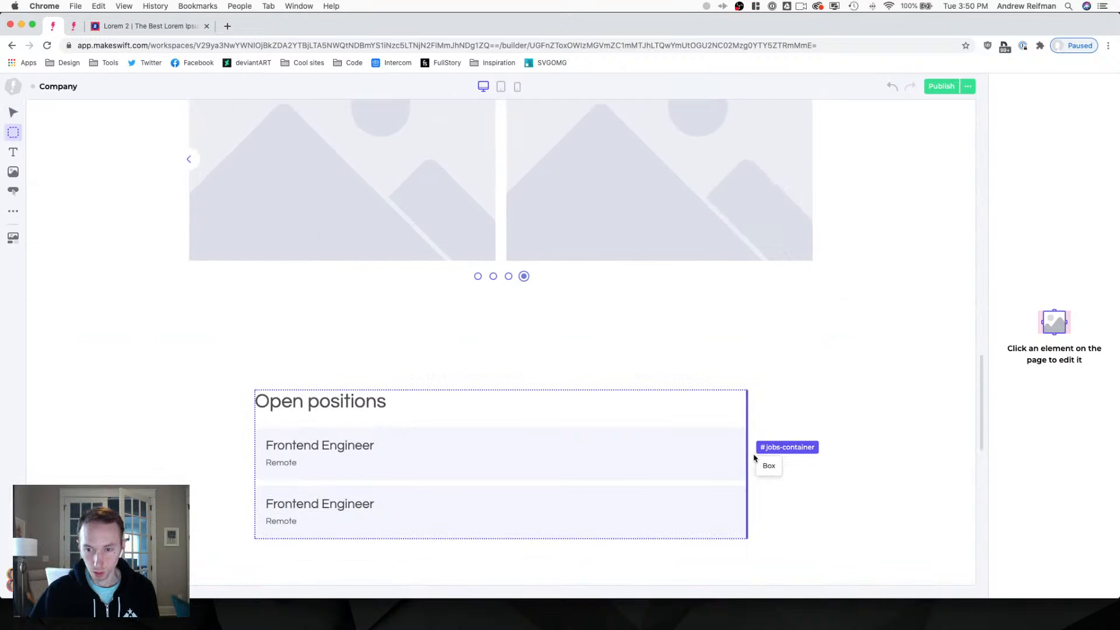
click(757, 460)
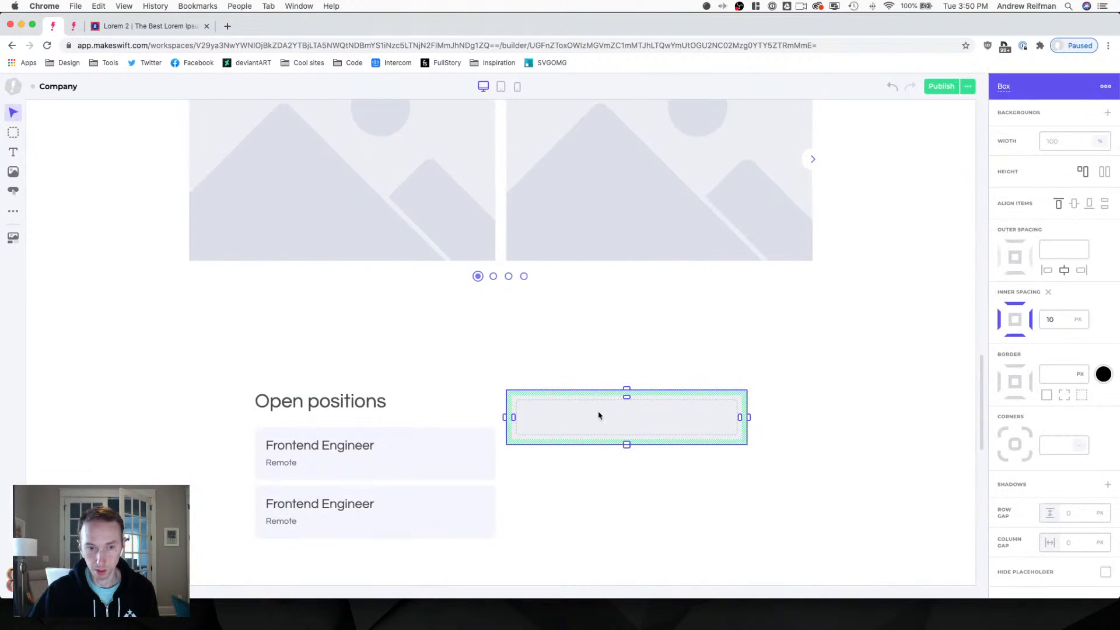
click(503, 461)
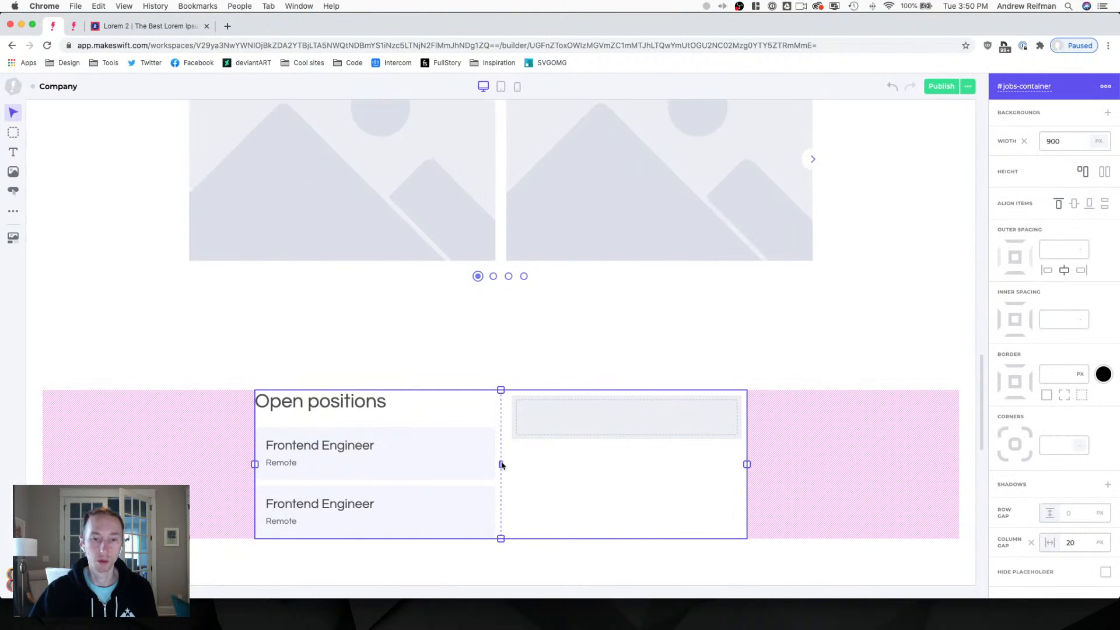
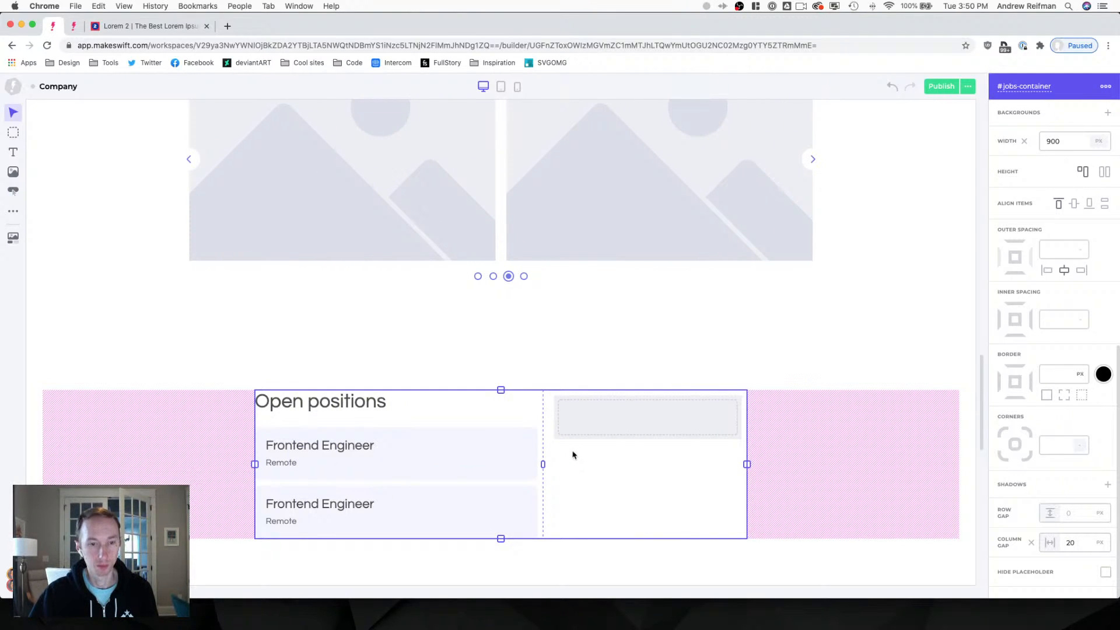
key(Escape)
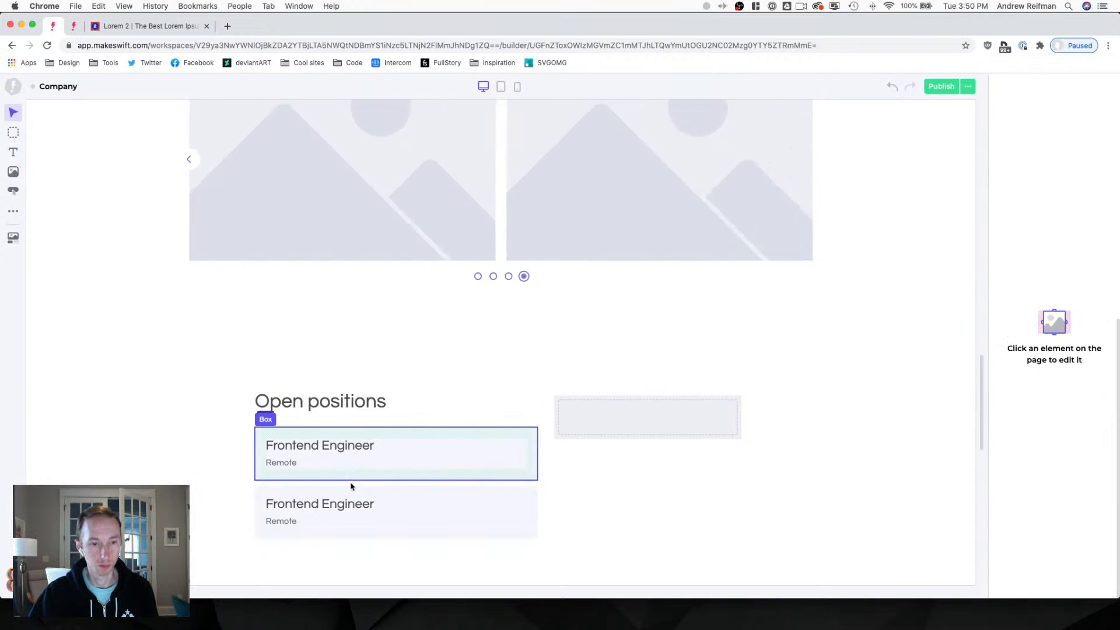
Duplicate the second "Frontend Engineer" row to make a third job listing.
click(351, 493)
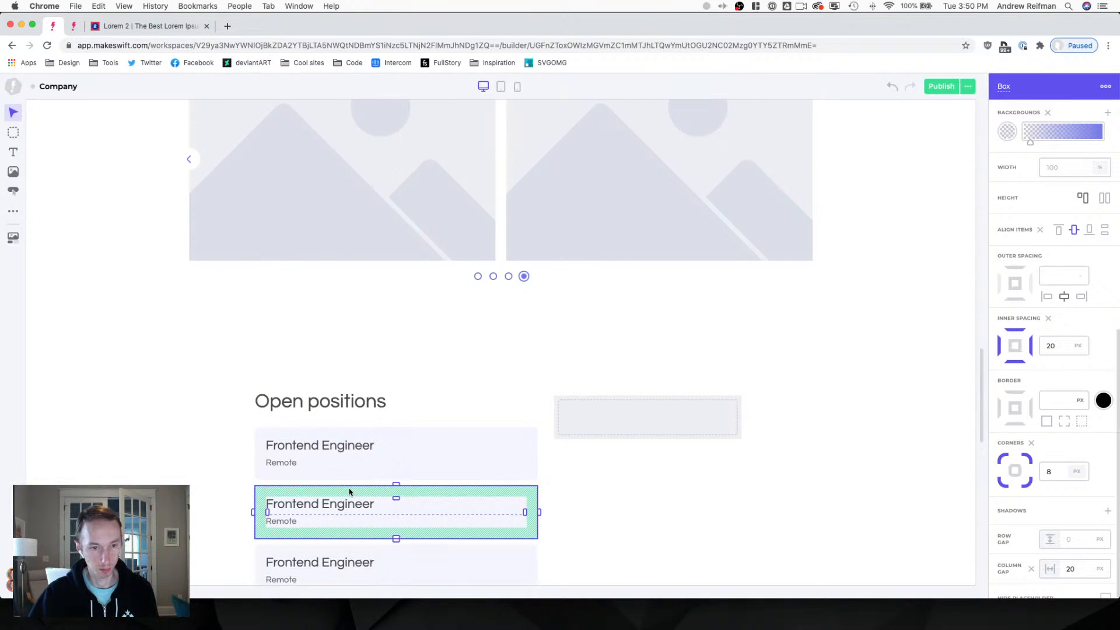
scroll(350, 492, down, 2)
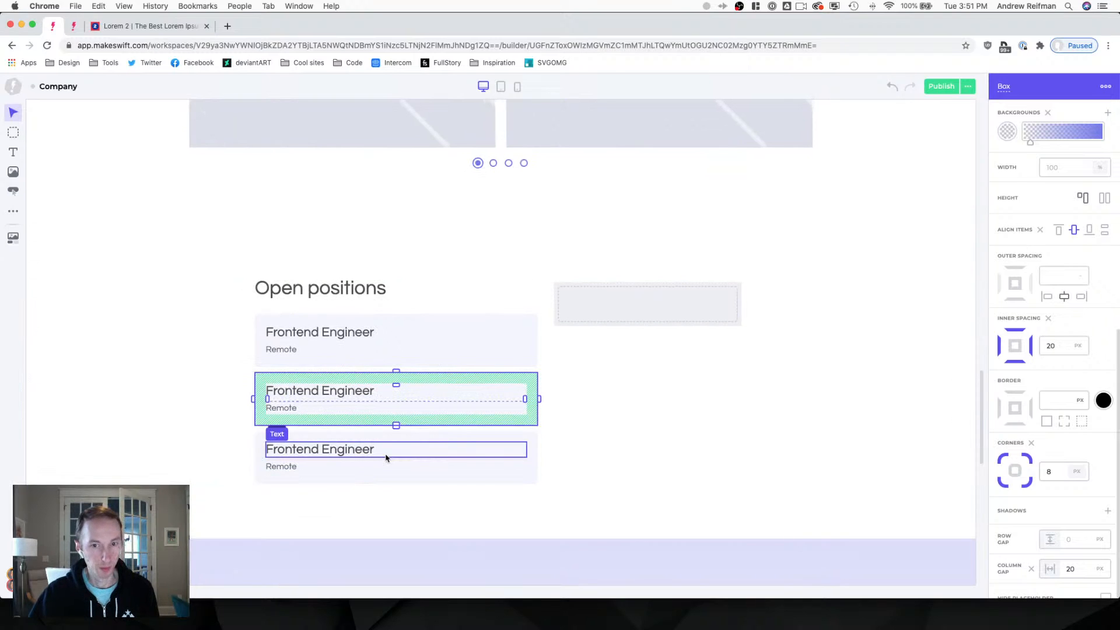
scroll(485, 295, up, 5)
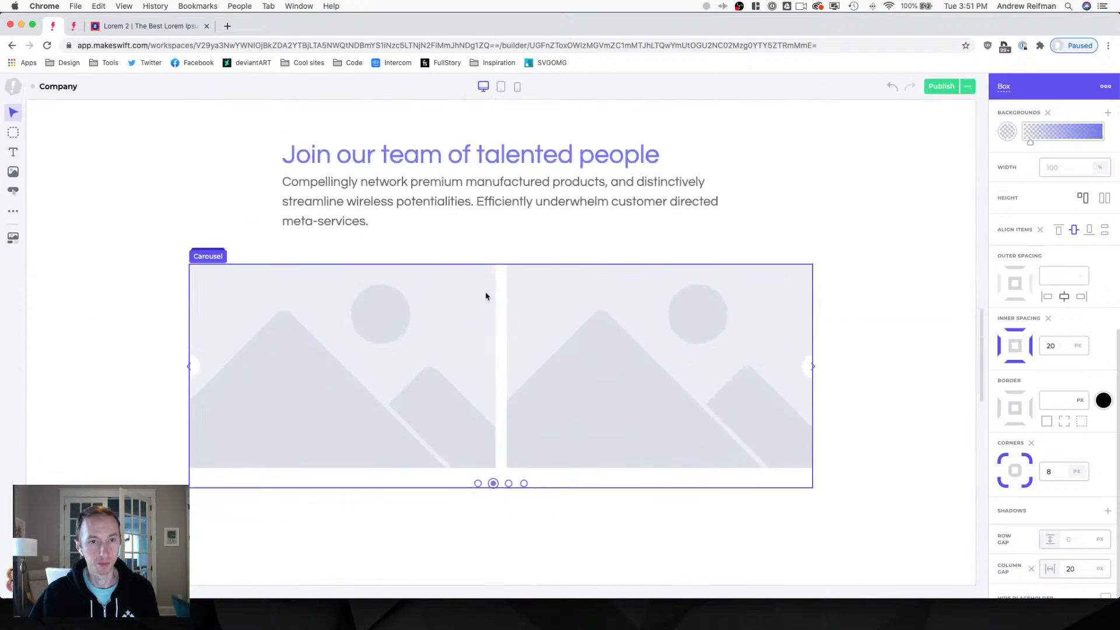
scroll(375, 153, down, 5)
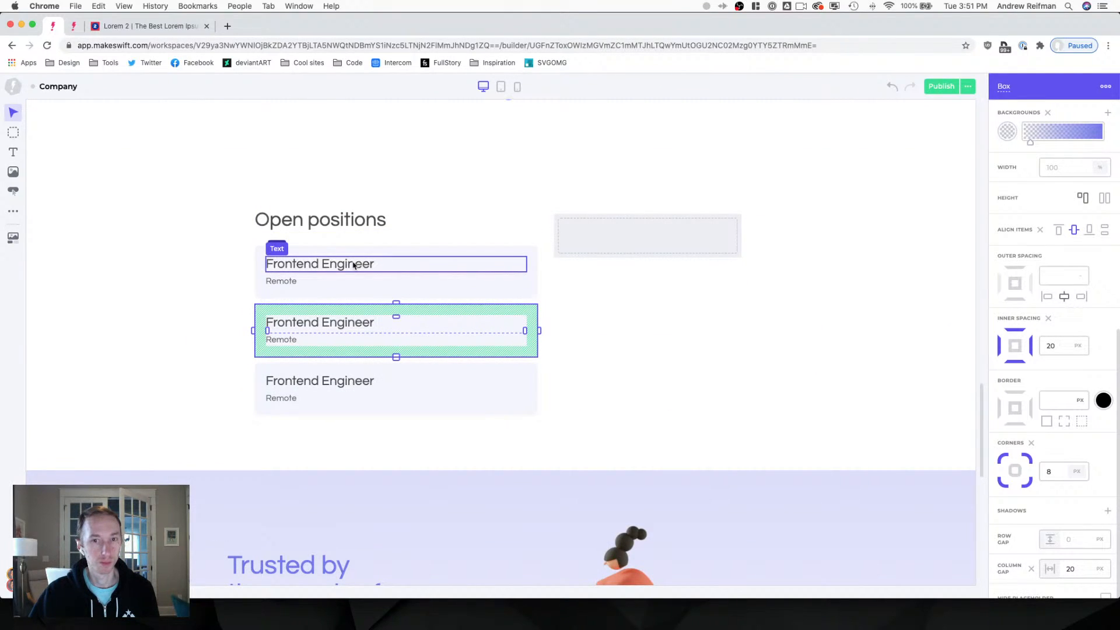
Copy the first row's "Frontend Engineer" title into the empty box beside the list and clear that box's inner spacing.
drag(353, 265, 591, 231)
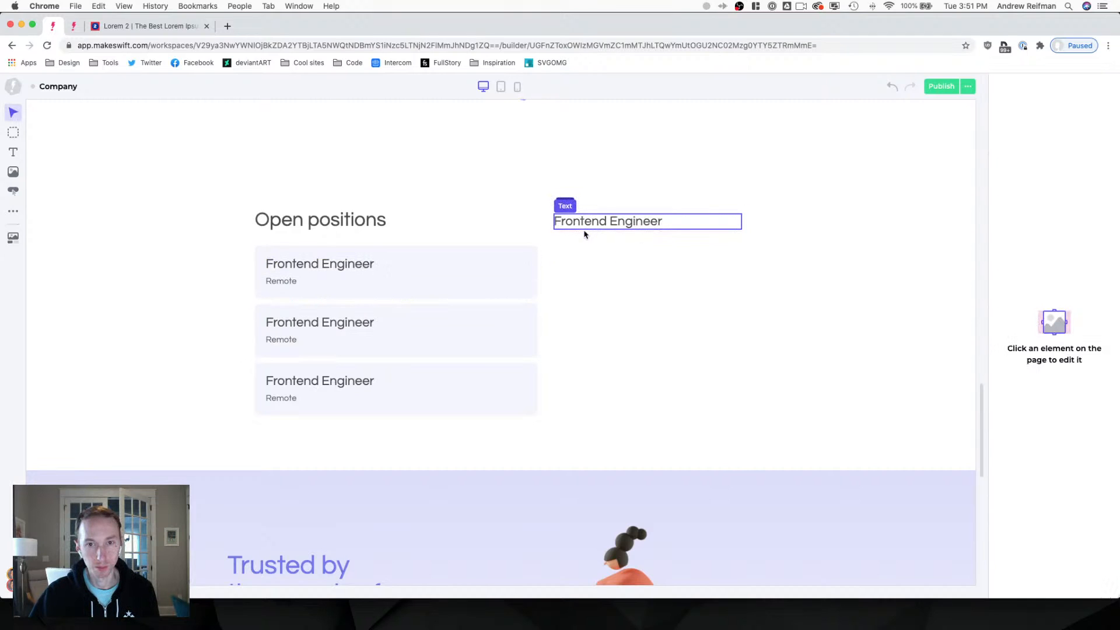
click(584, 236)
click(554, 335)
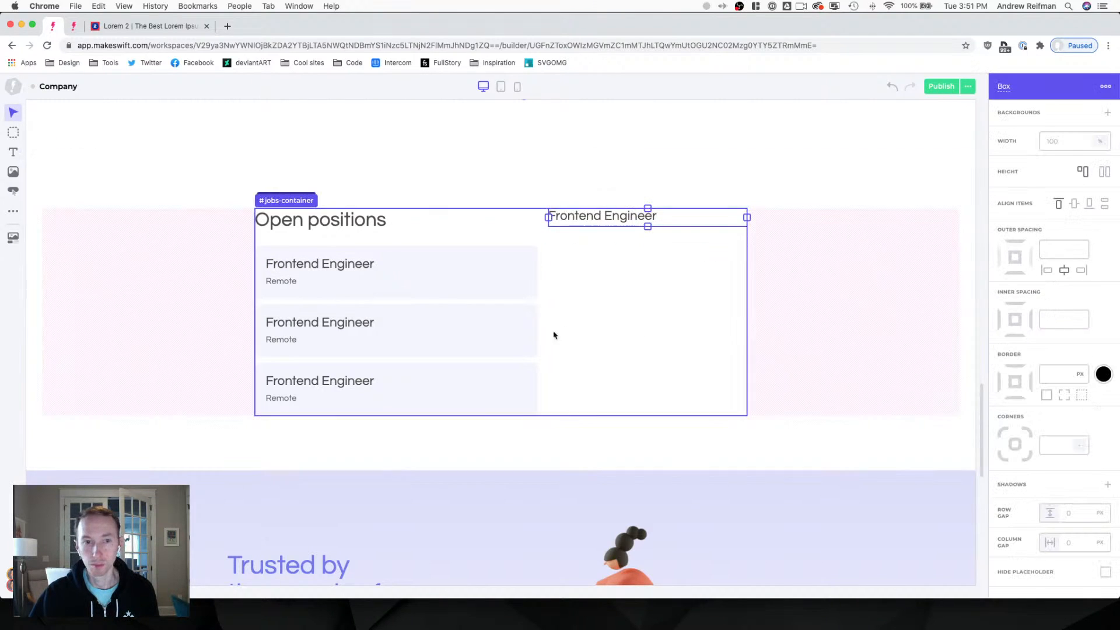
Replace the "Frontend Engineer" title beside the job list with "Benefits include:".
click(537, 331)
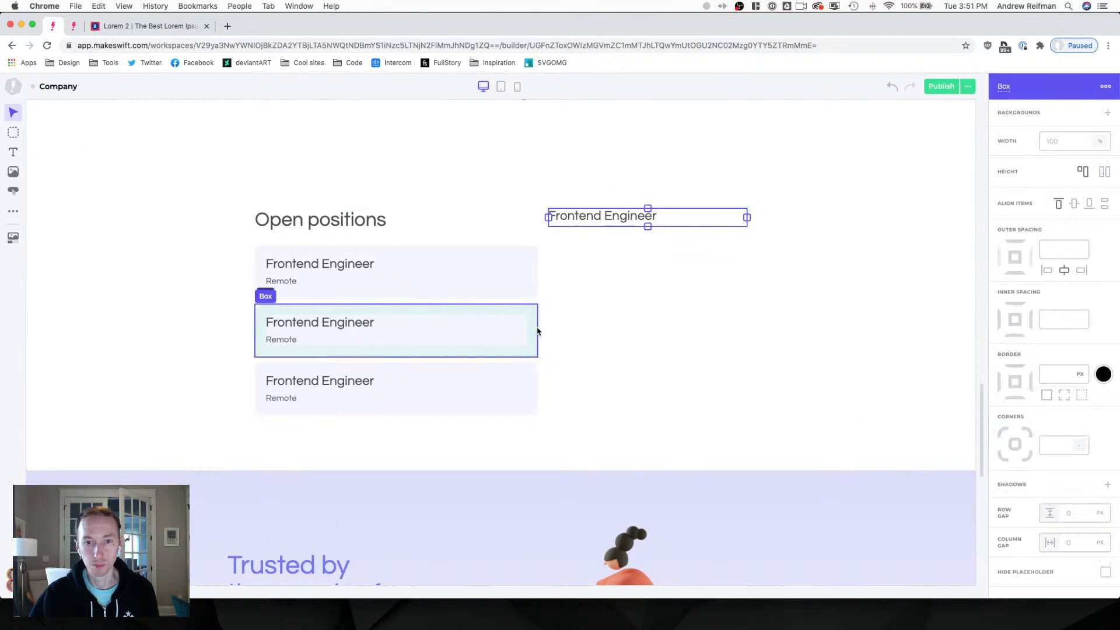
double_click(591, 216)
click(589, 213)
triple_click(589, 212)
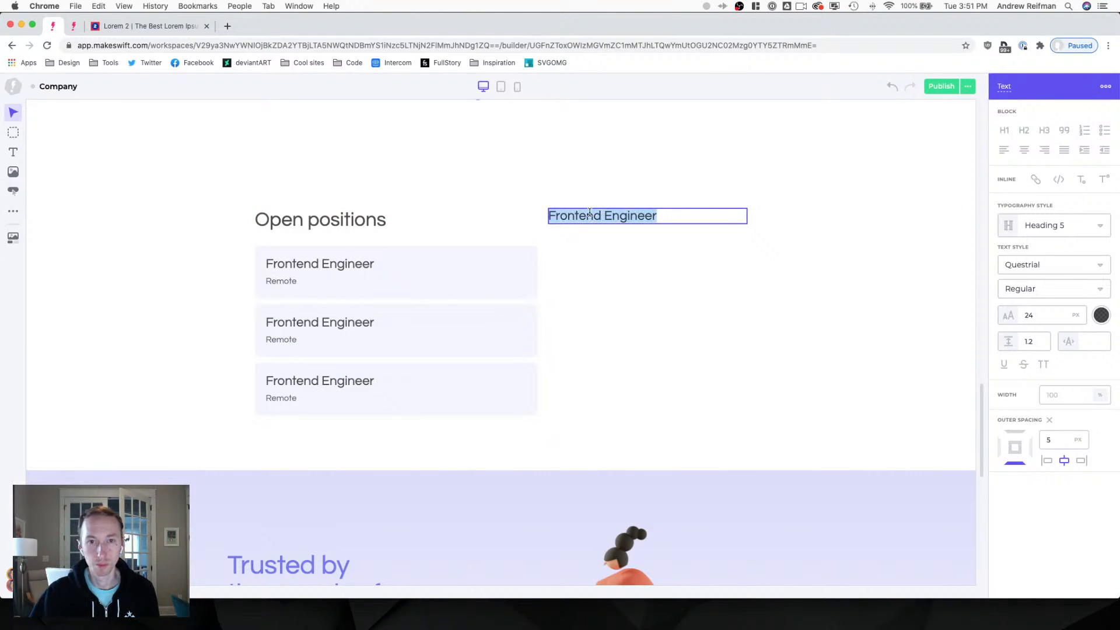
text(Benefits inc)
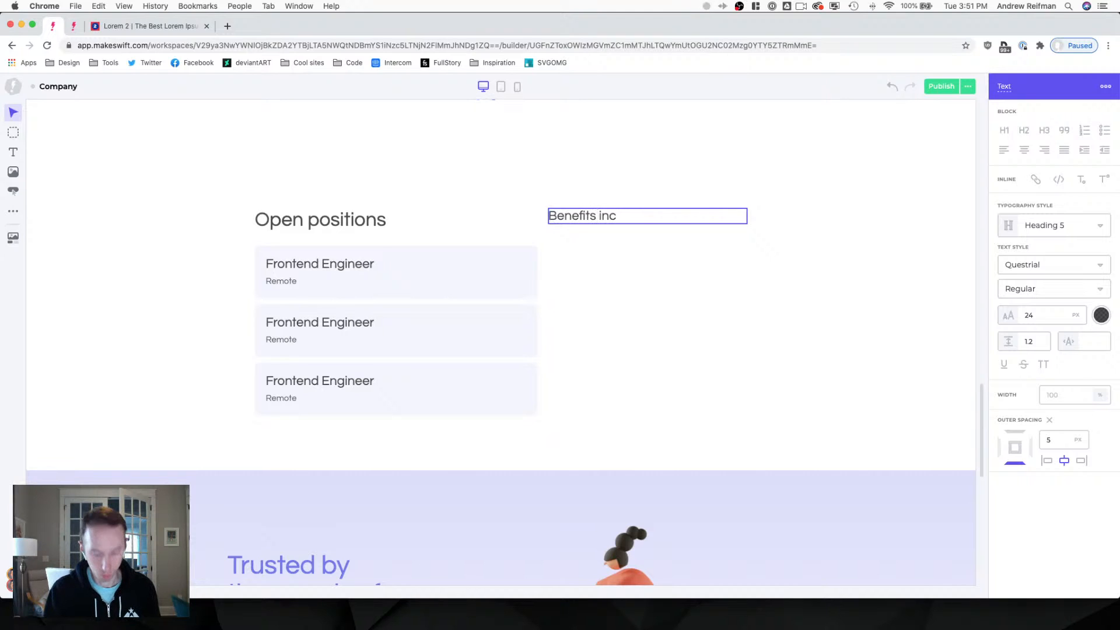
text(lude:)
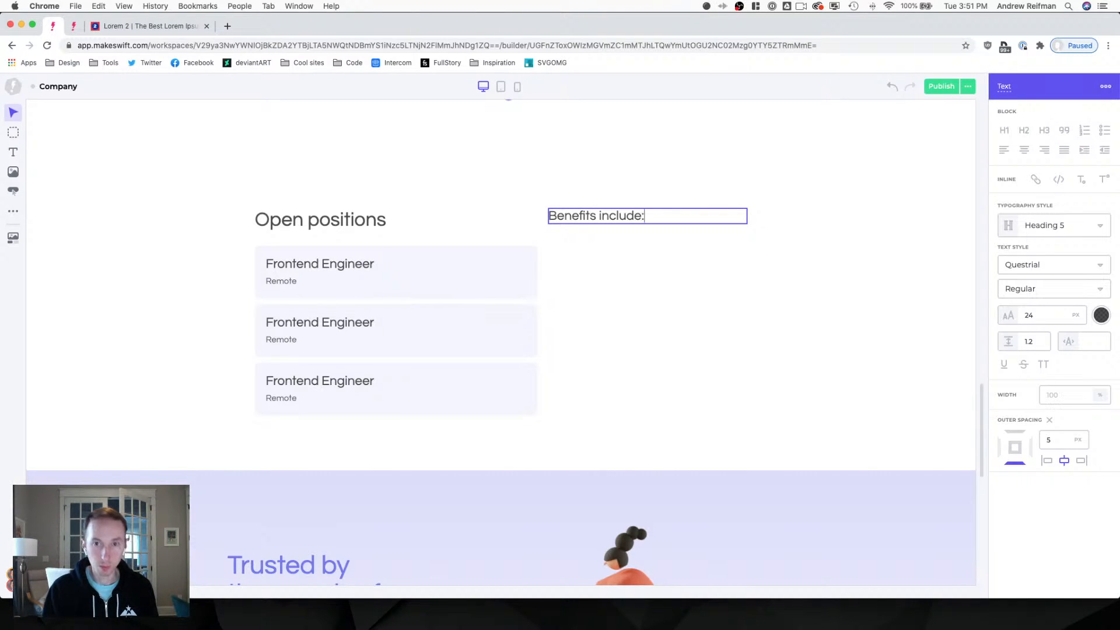
Copy the second "Unlimited feature" row of the Free plan on the Pricing page and return to the Company page.
click(73, 26)
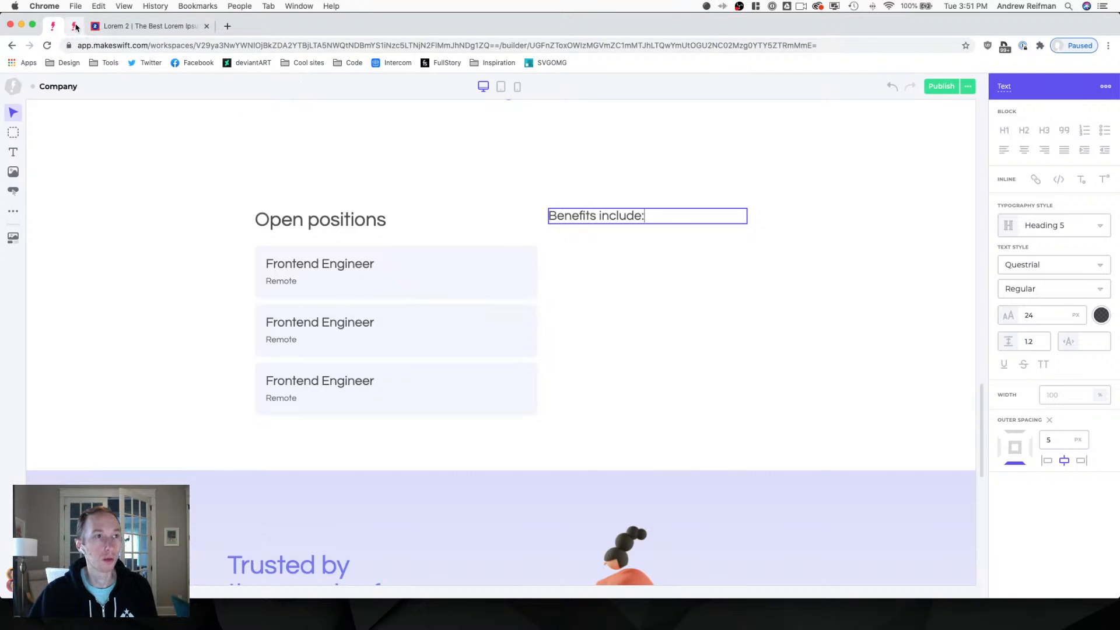
scroll(243, 182, up, 2)
scroll(244, 184, down, 2)
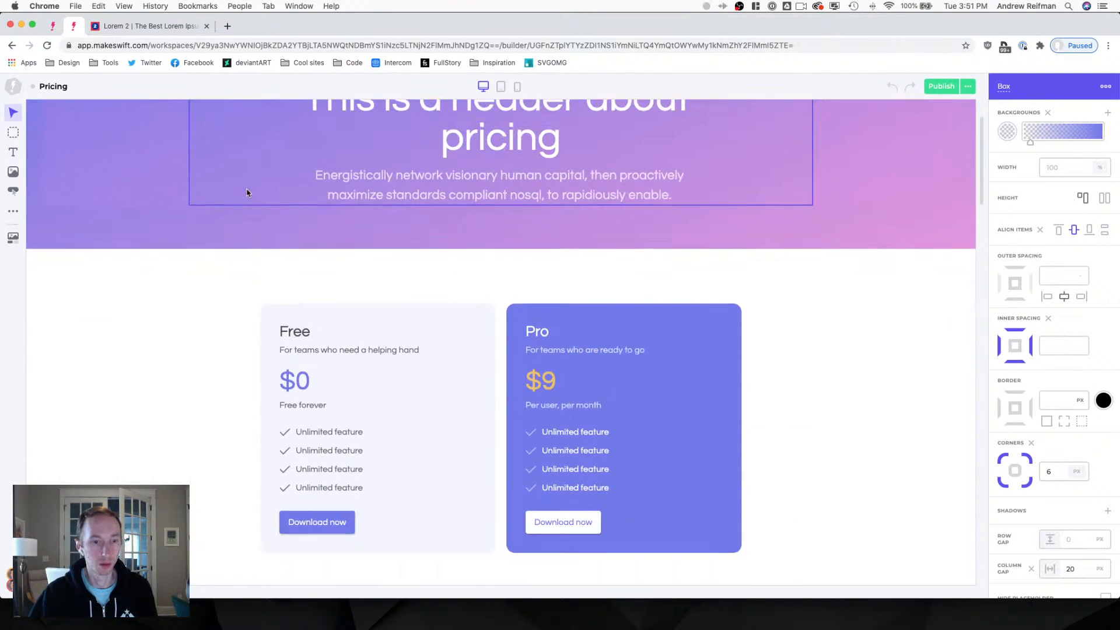
mouse_move(295, 437)
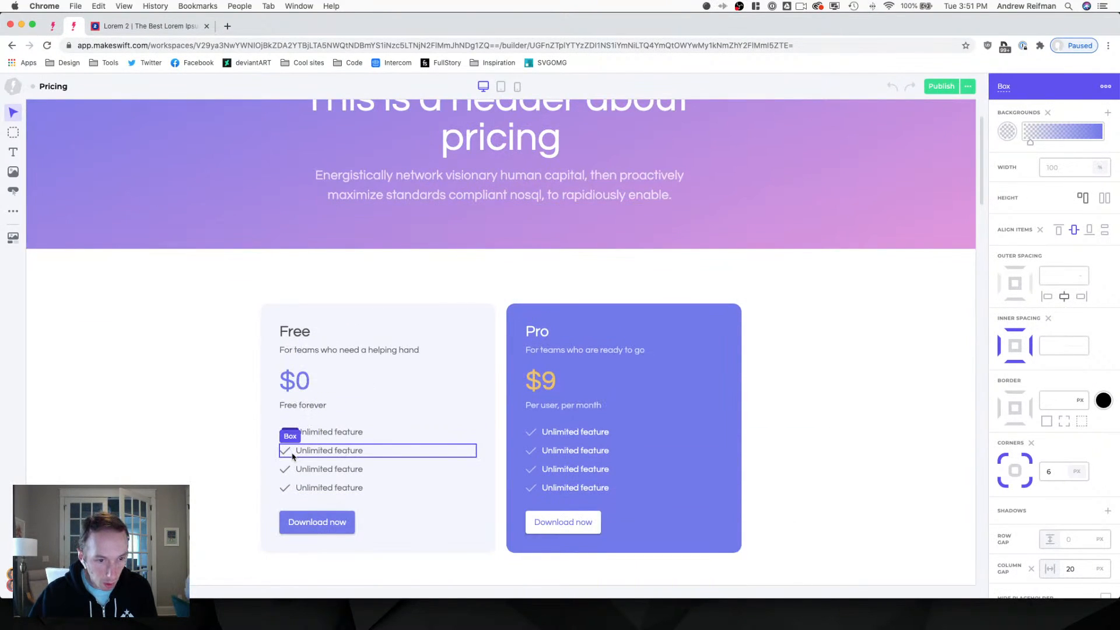
click(293, 458)
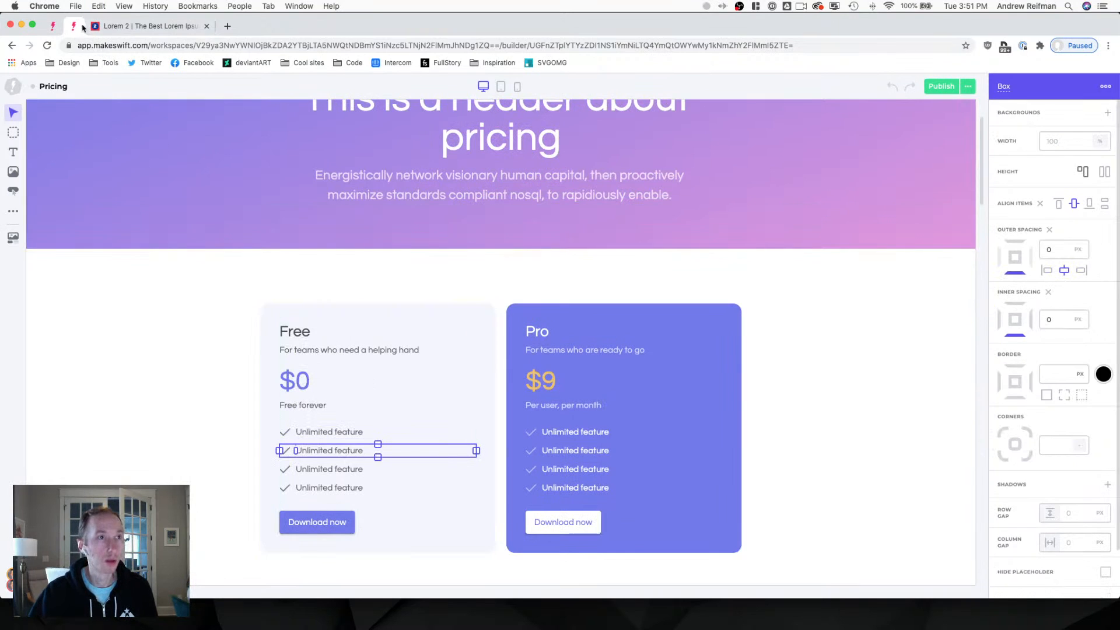
click(54, 27)
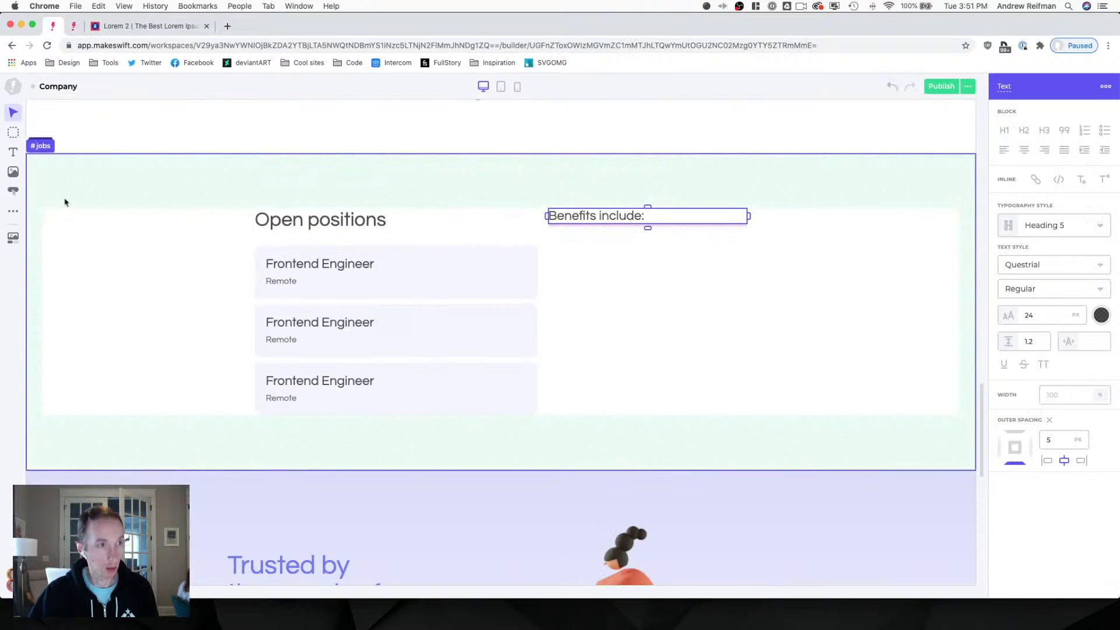
Add an empty box below the "Benefits include:" text and give it the ID "benefits".
click(13, 132)
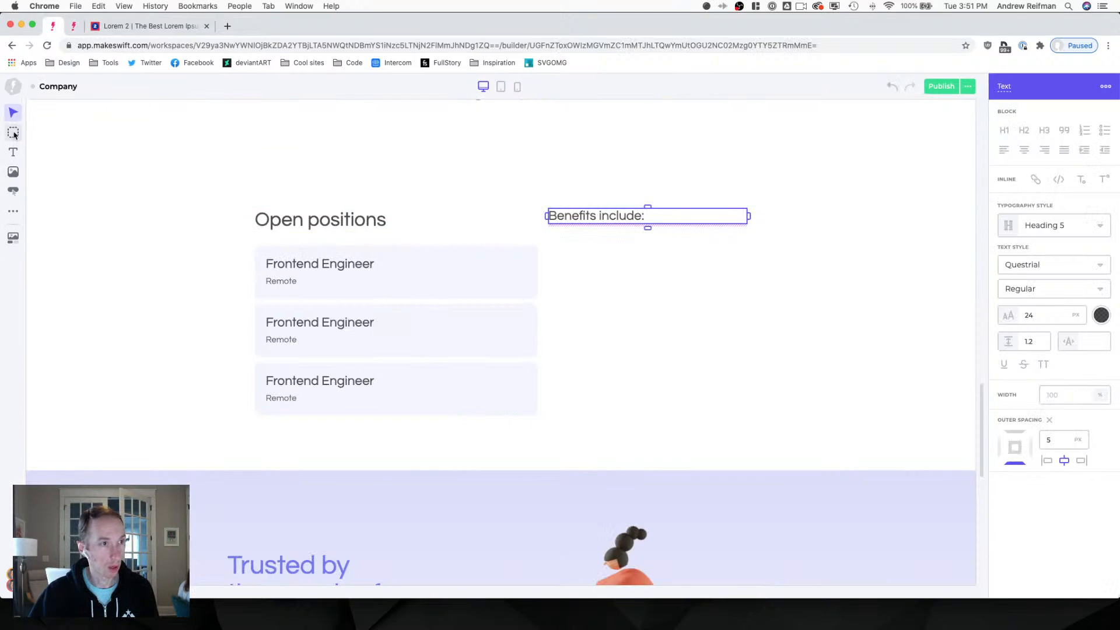
click(587, 223)
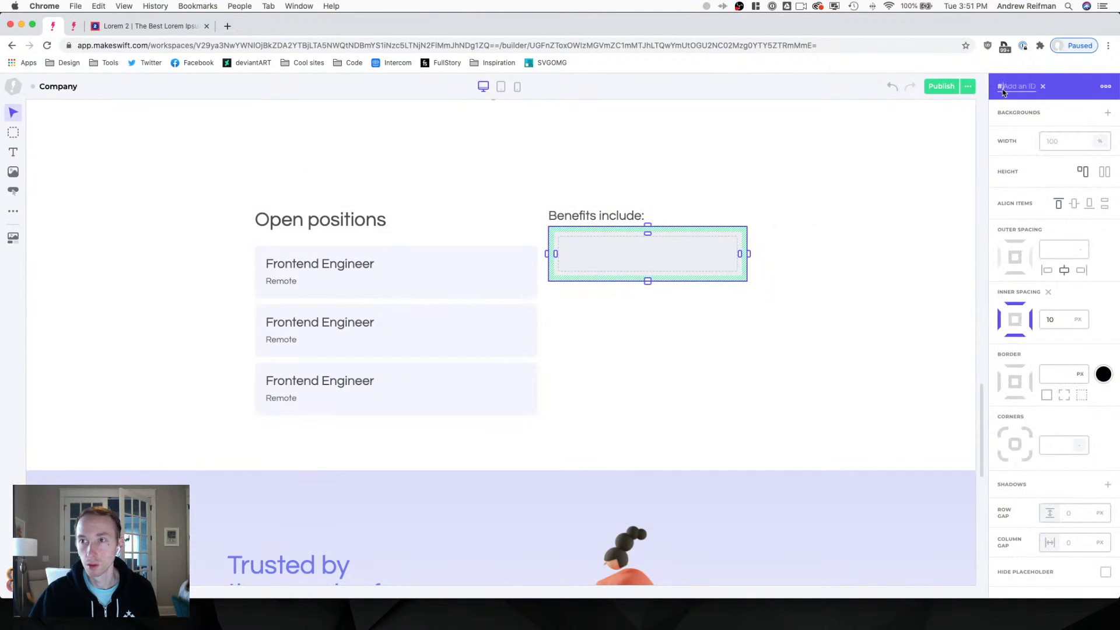
text(fits)
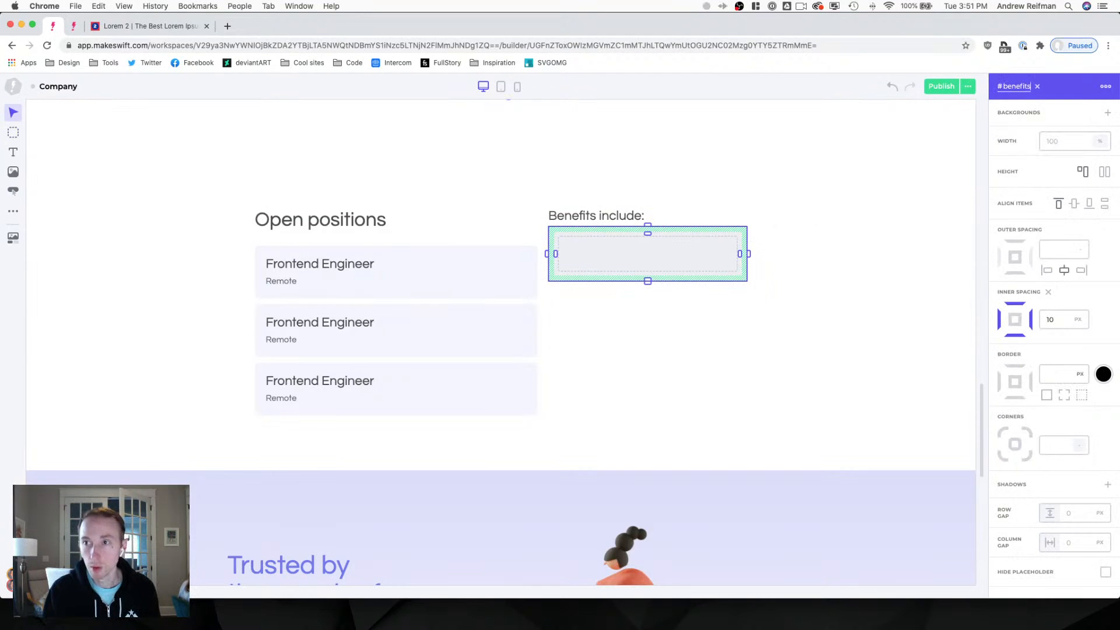
key(Return)
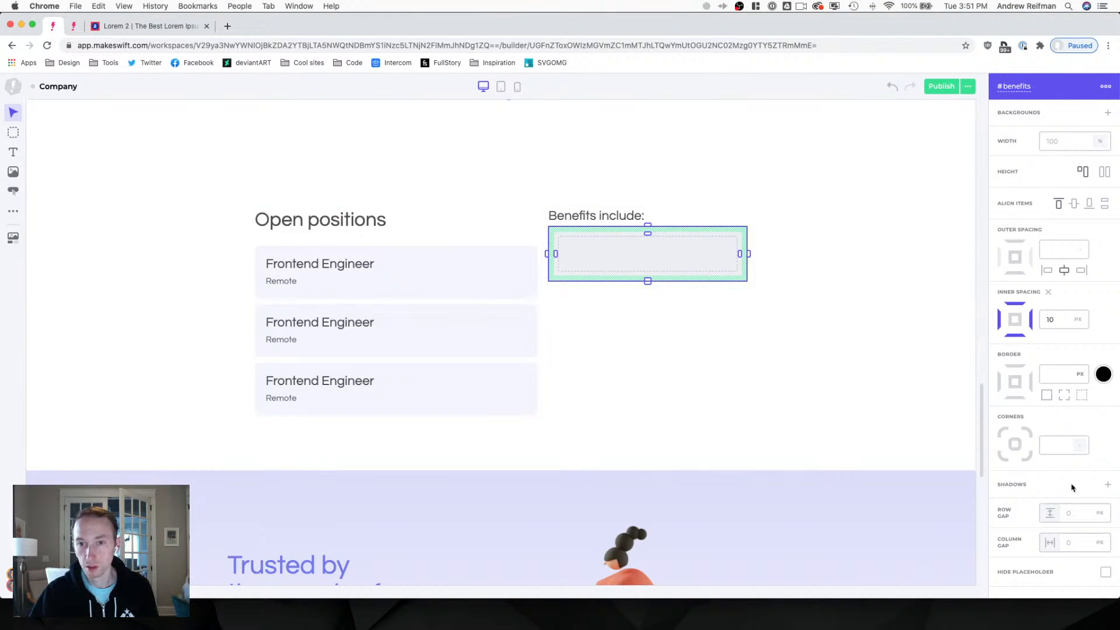
Set the row gap of the #benefits box to 10 px.
click(1081, 517)
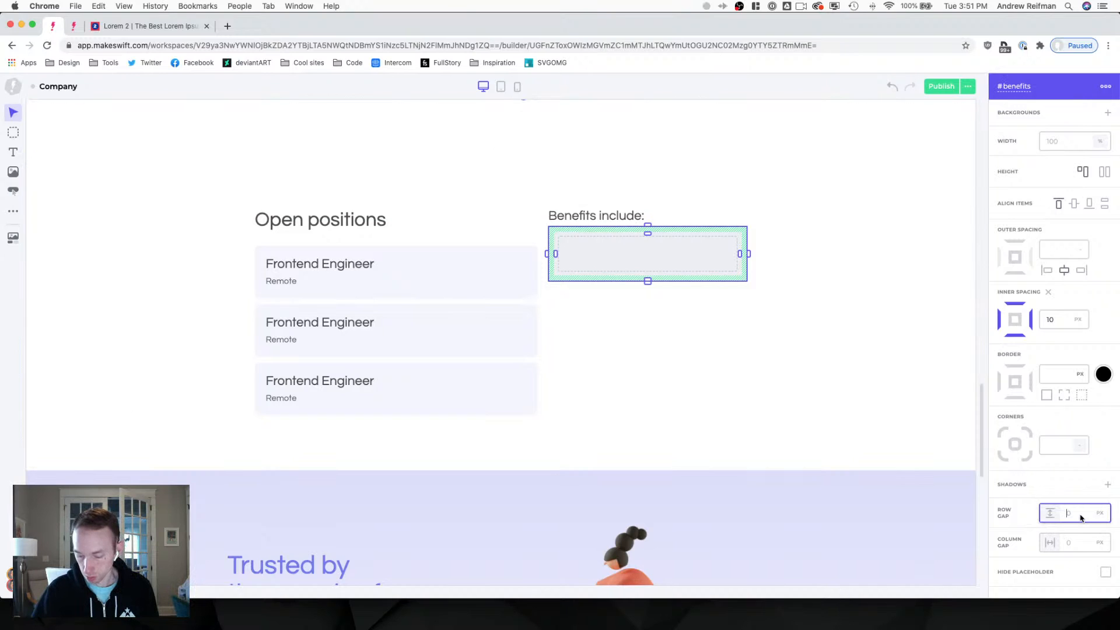
text(10)
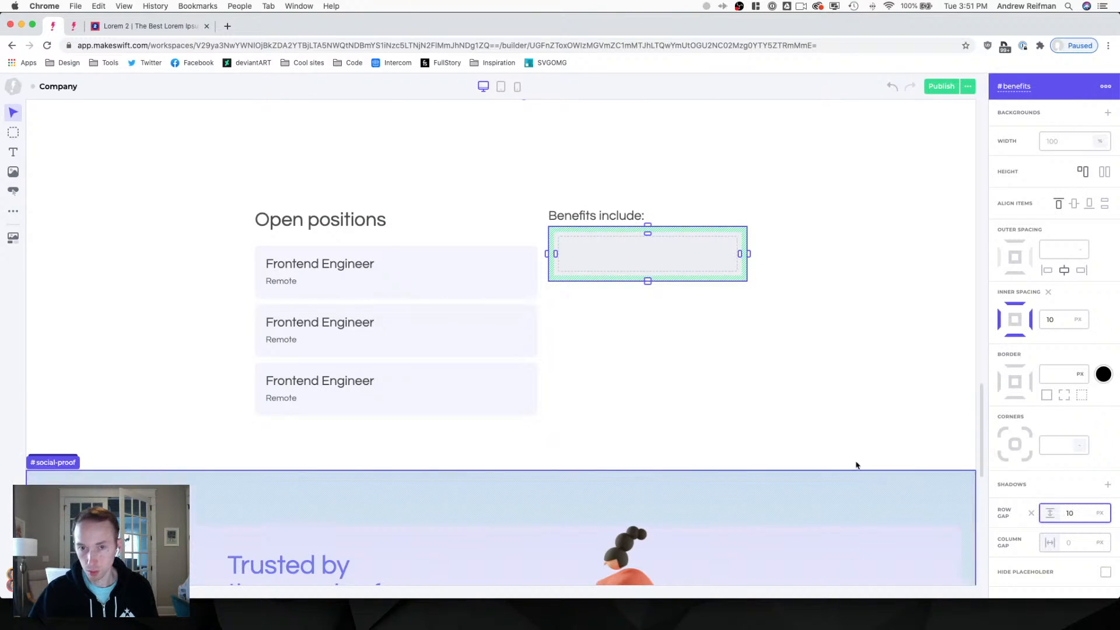
text(e)
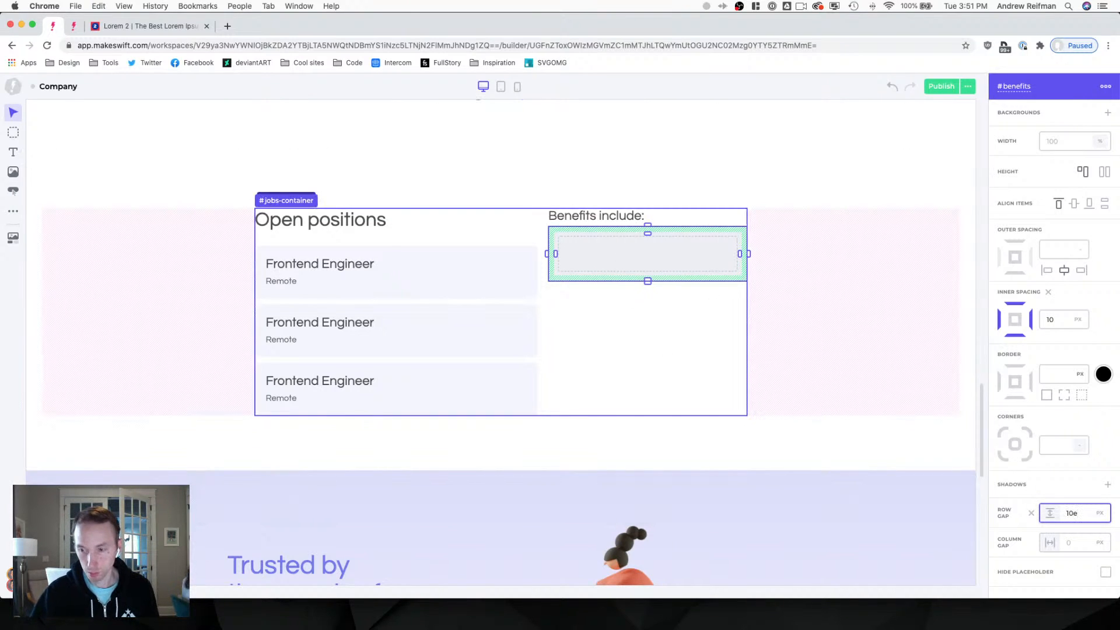
Set the #benefits box's row gap to 10 px and place the check-marked "Unlimited feature" row inside it.
key(Escape)
drag(660, 257, 658, 258)
click(552, 241)
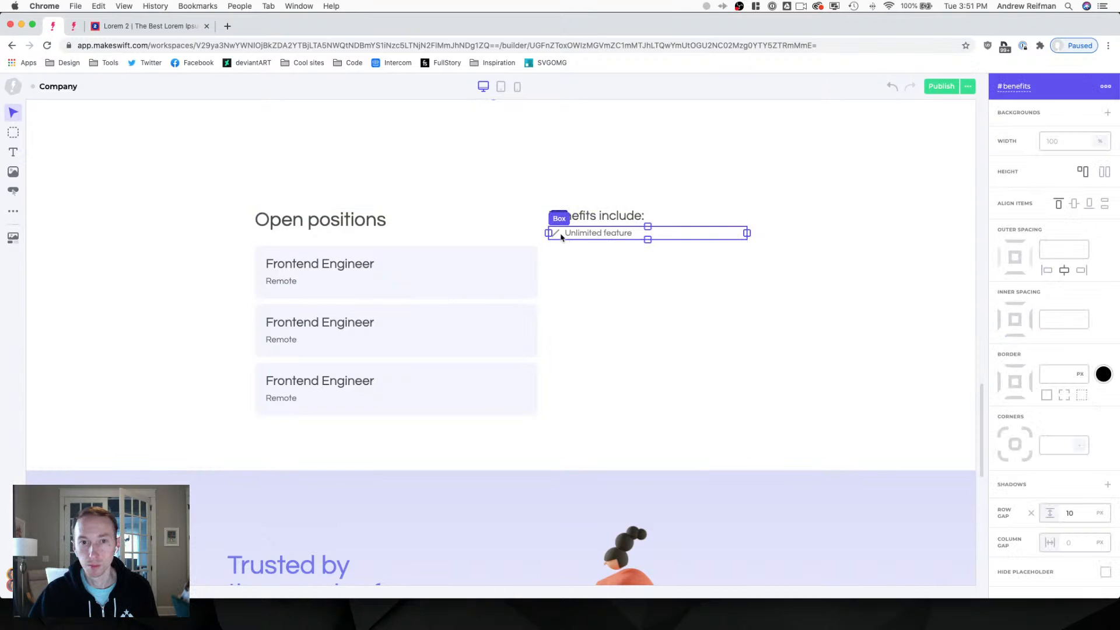
key(Escape)
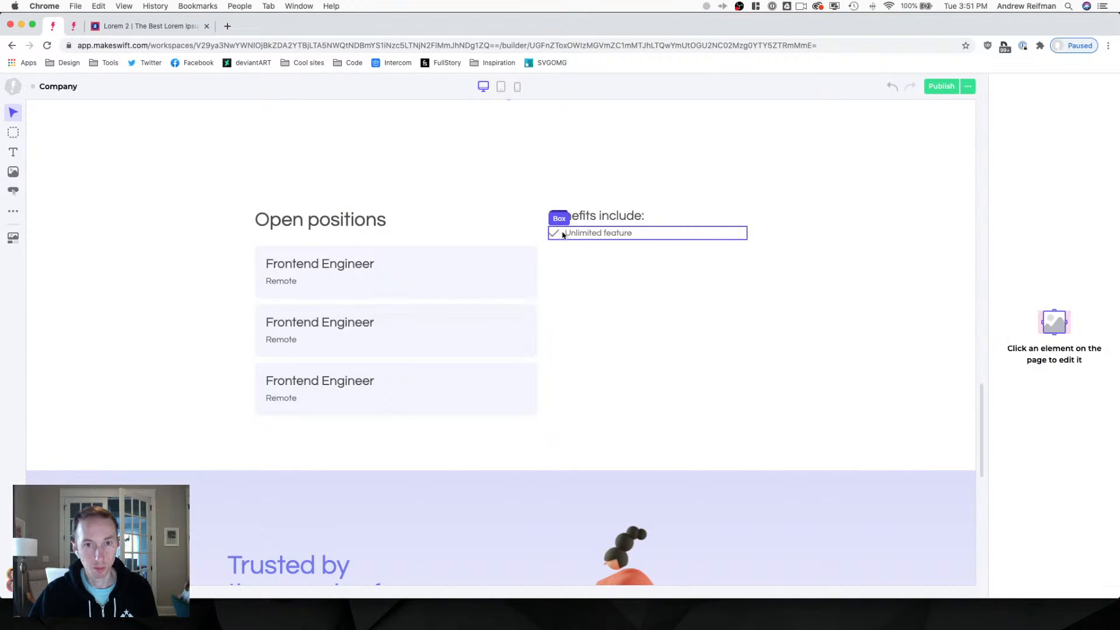
Duplicate the "Unlimited feature" row six times to build a seven-item benefits list.
click(563, 235)
key(super+d)
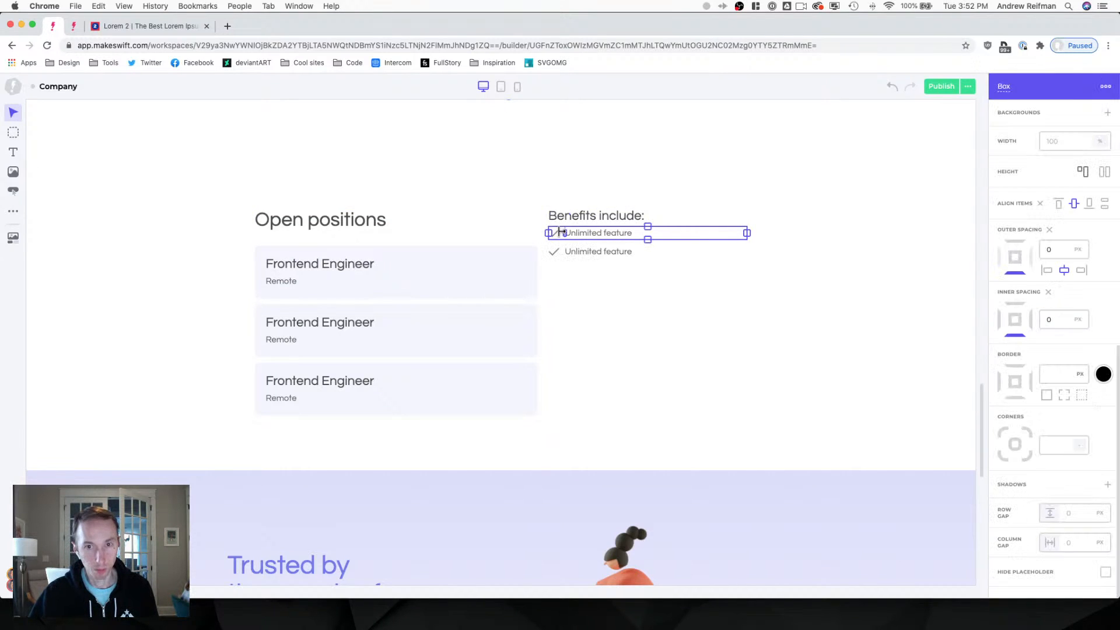
key(super+d)
key(super+d)
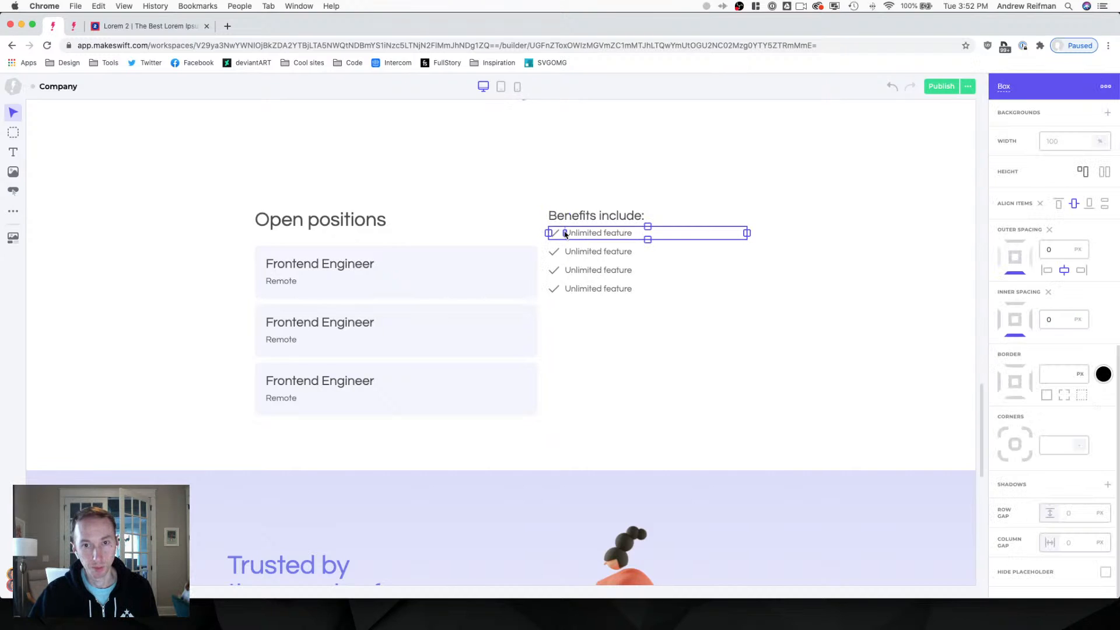
key(super+d)
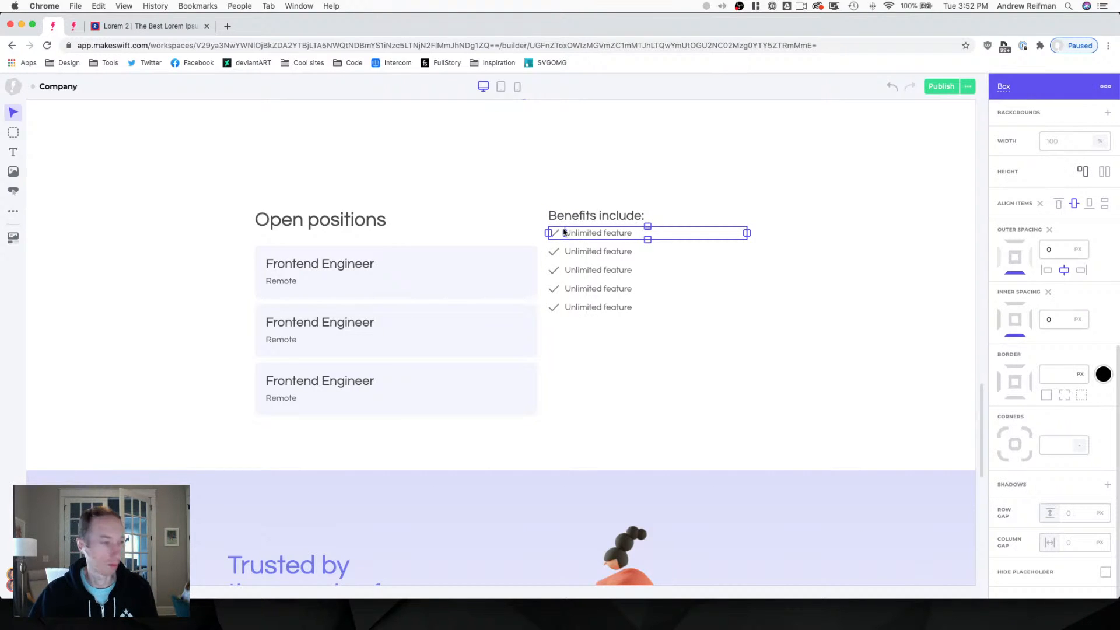
key(super+d)
key(super+d)
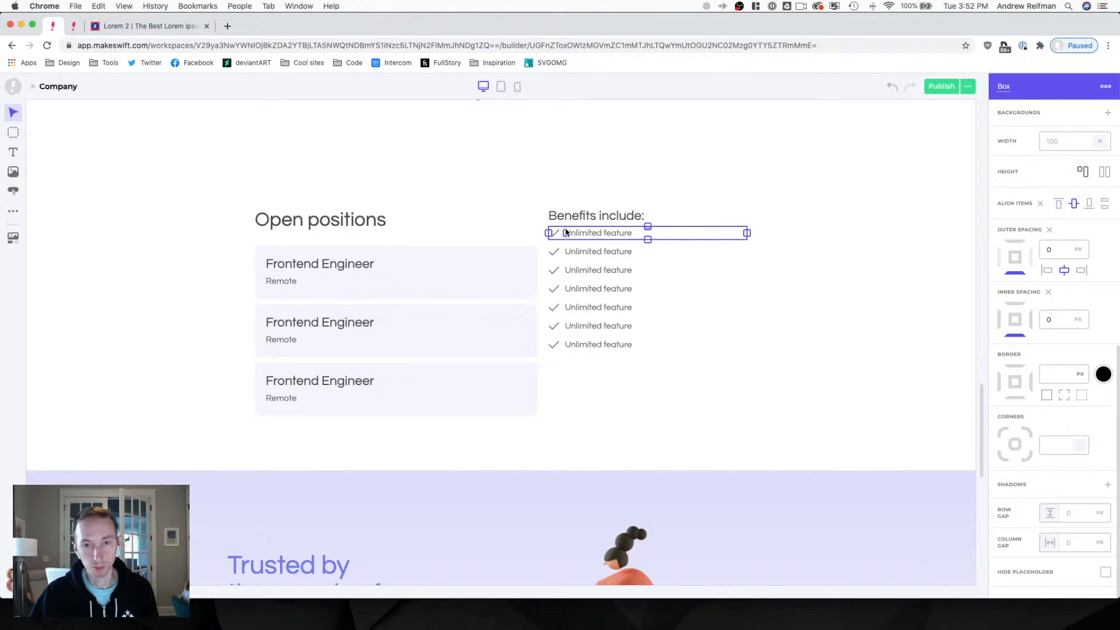
Increase the spacing below the "Benefits include:" heading to separate it from the list.
click(634, 221)
drag(649, 229, 649, 242)
key(Escape)
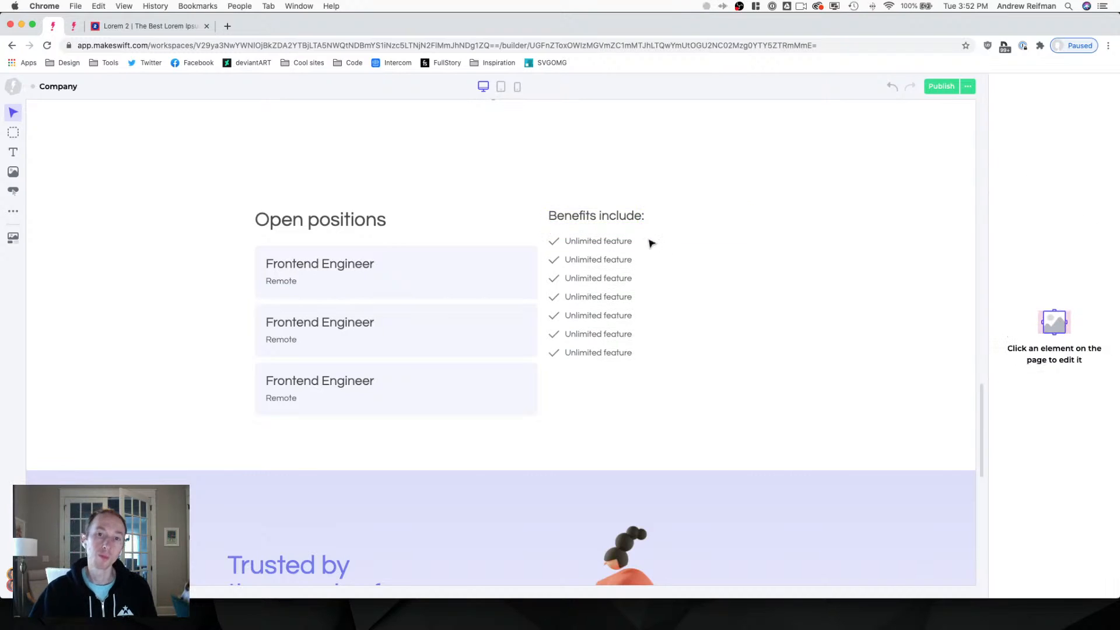
Set the column gap of #jobs-container to 60 px between the open positions and benefits columns.
click(545, 233)
click(1086, 542)
text(45)
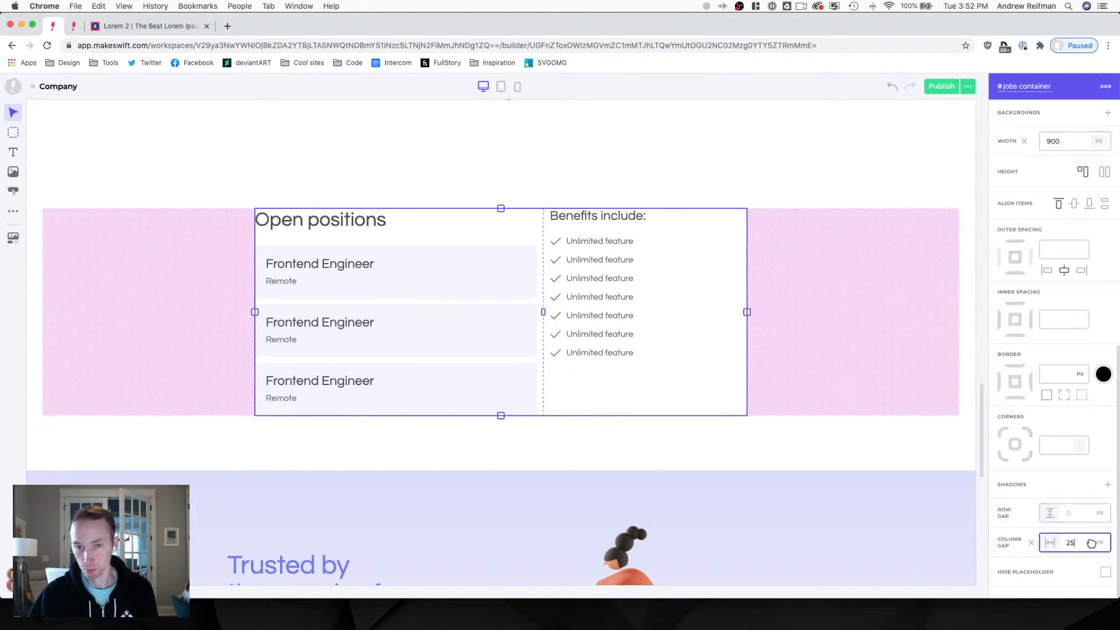
key(BackSpace)
key(BackSpace)
text(50)
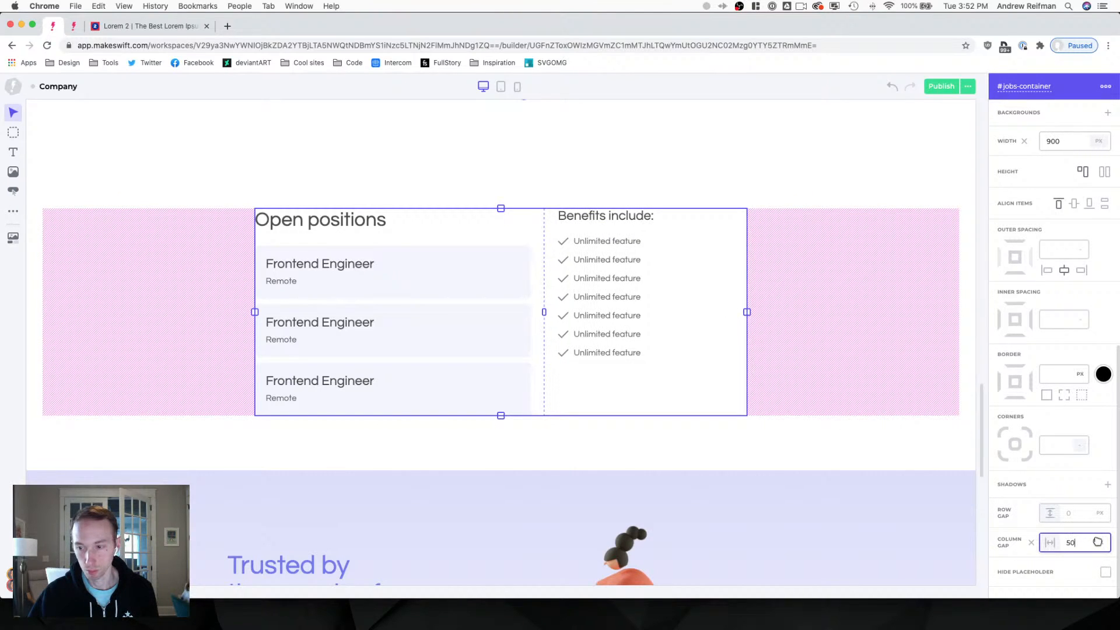
drag(1099, 541, 1102, 539)
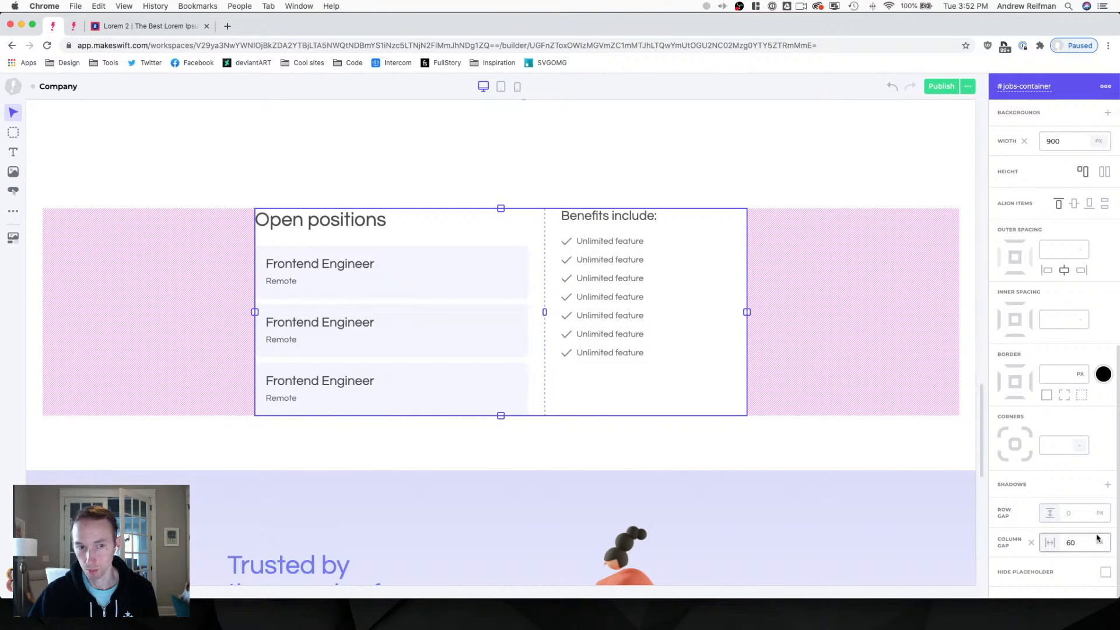
click(980, 373)
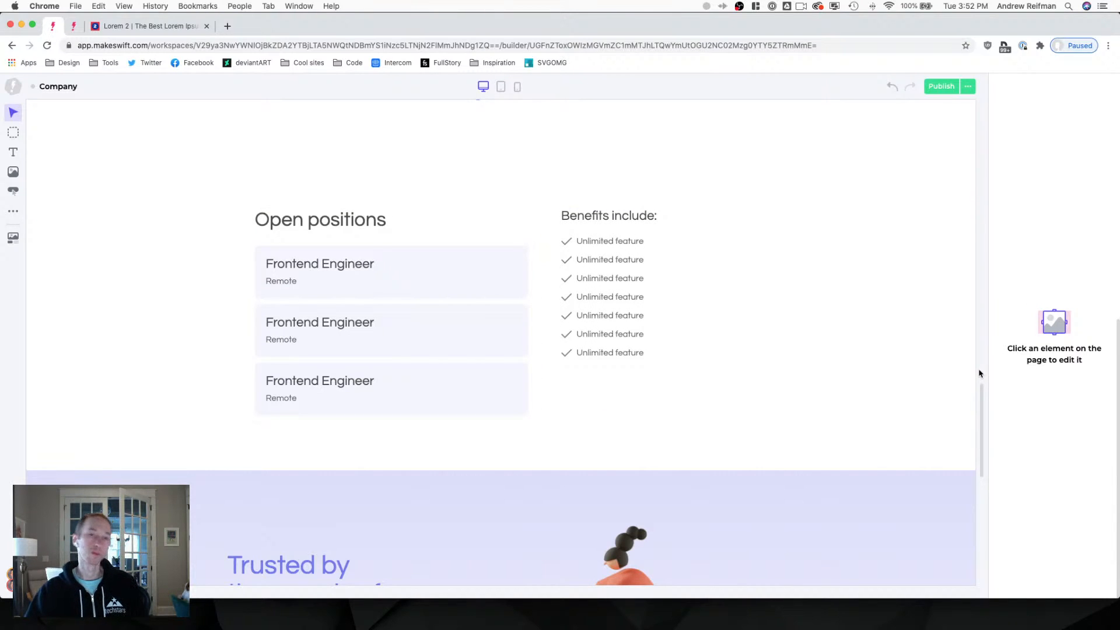
Remove the top inner spacing of the #jobs section.
scroll(811, 419, up, 2)
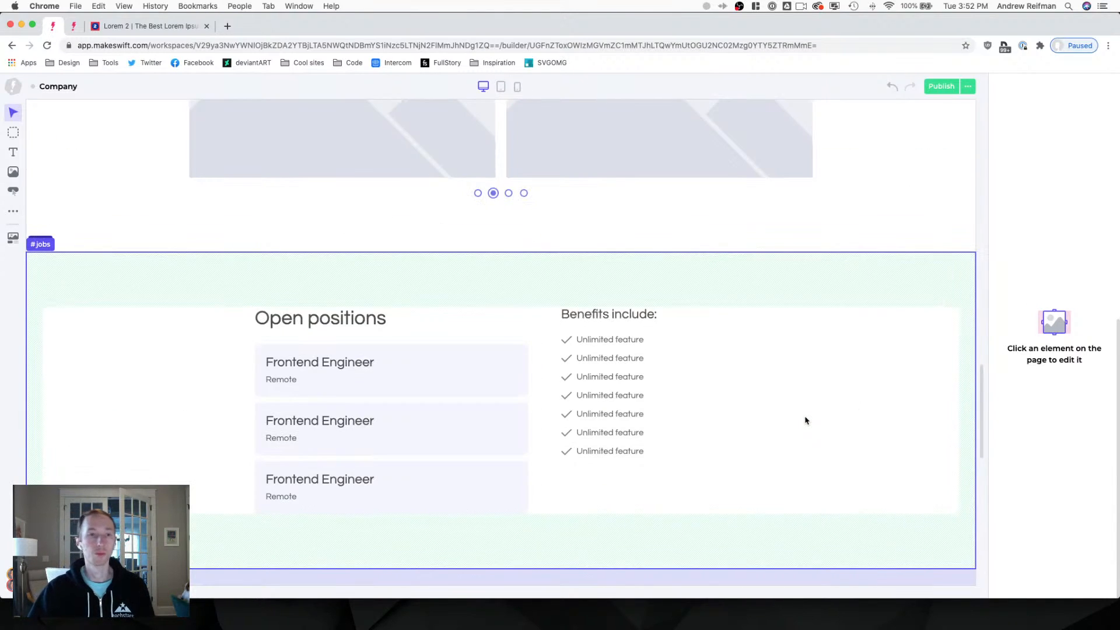
click(517, 290)
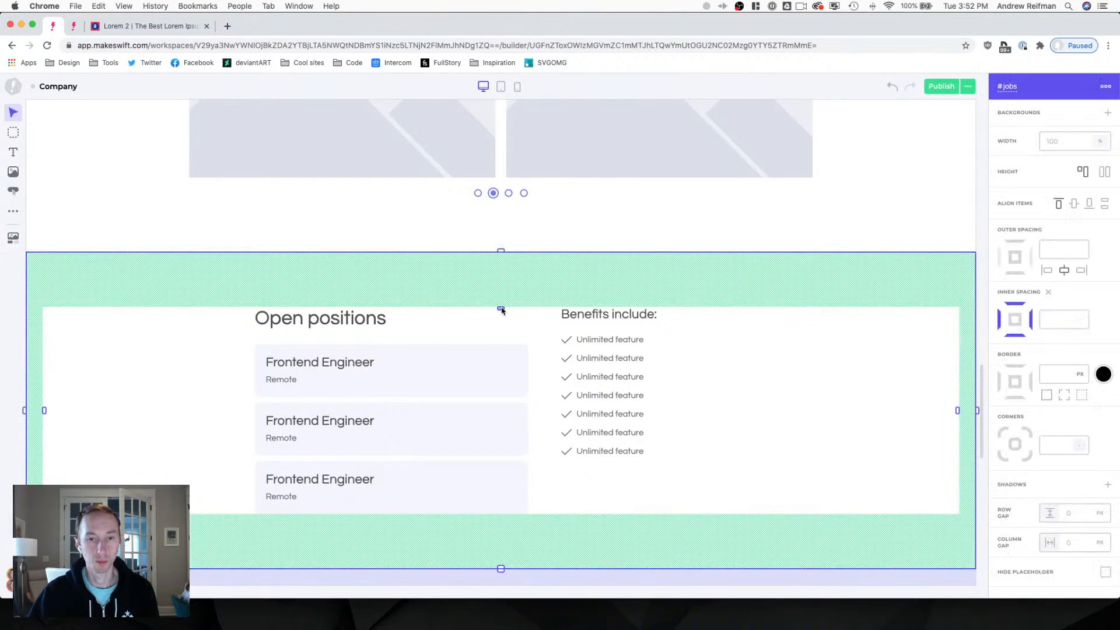
drag(501, 308, 500, 251)
key(Escape)
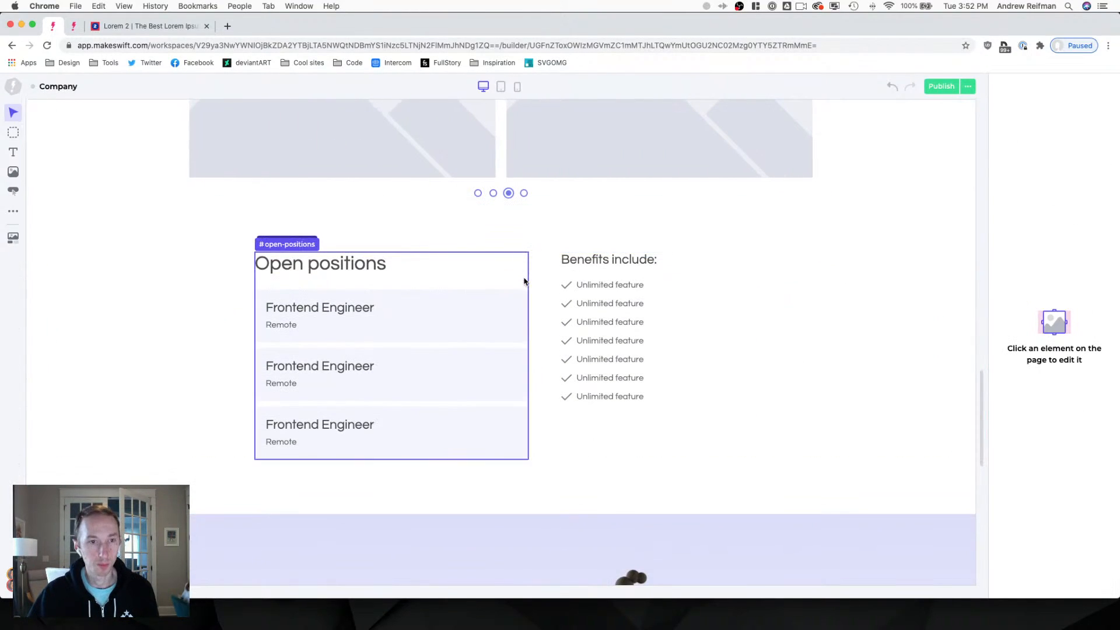
Slightly increase the bottom inner spacing of the #office section above the open positions.
scroll(523, 283, up, 2)
click(504, 349)
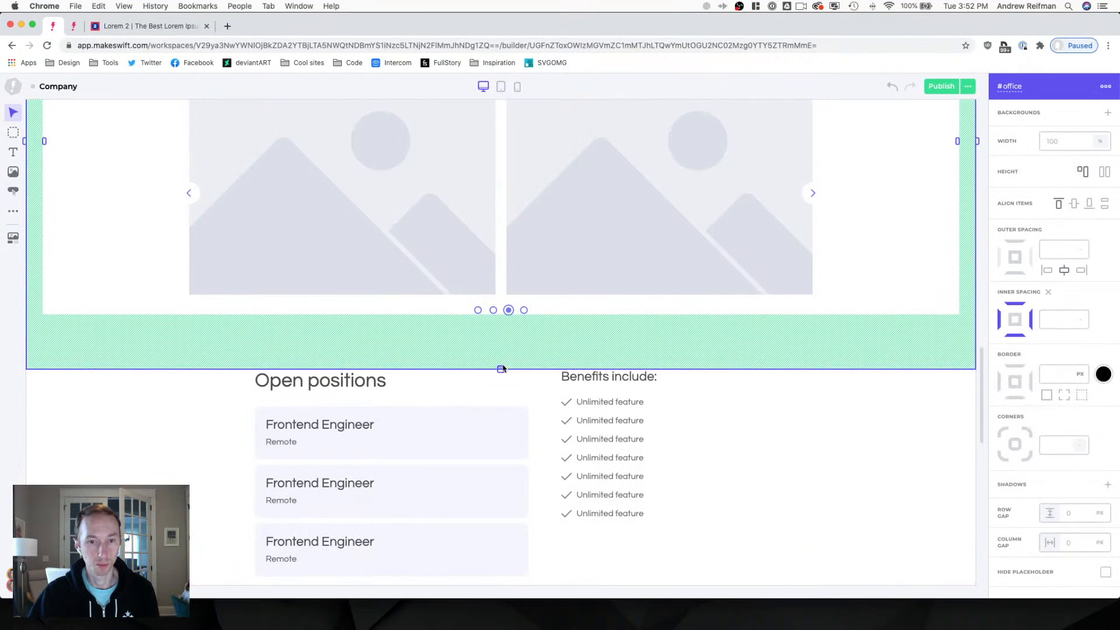
drag(502, 369, 502, 381)
key(Escape)
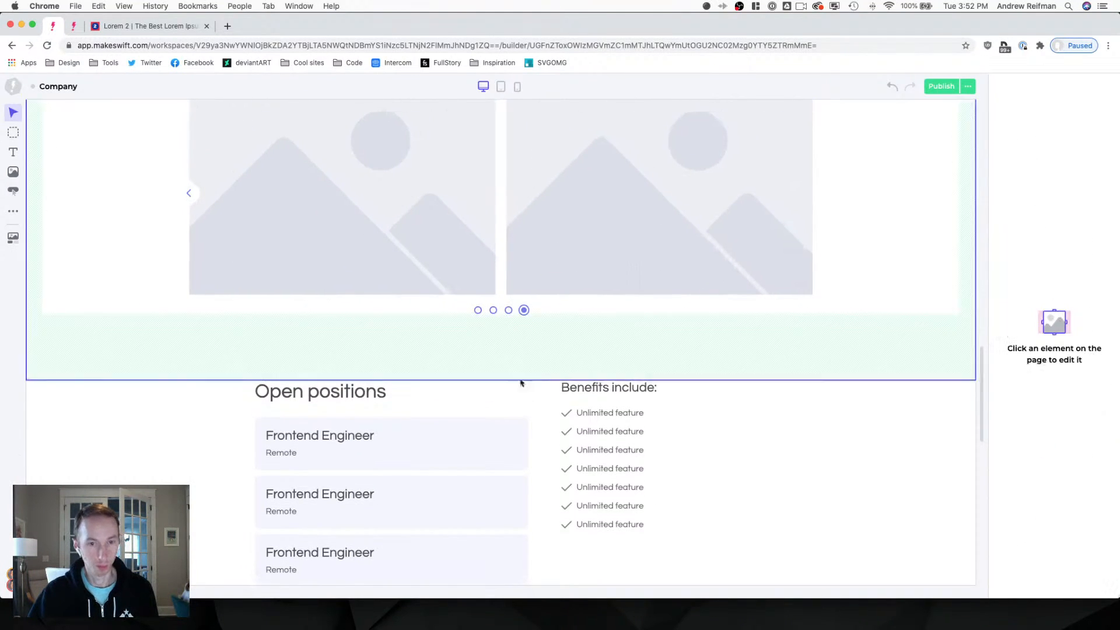
Apply the Paragraph large typography style to the "Frontend Engineer" title in the first job card.
scroll(590, 366, down, 2)
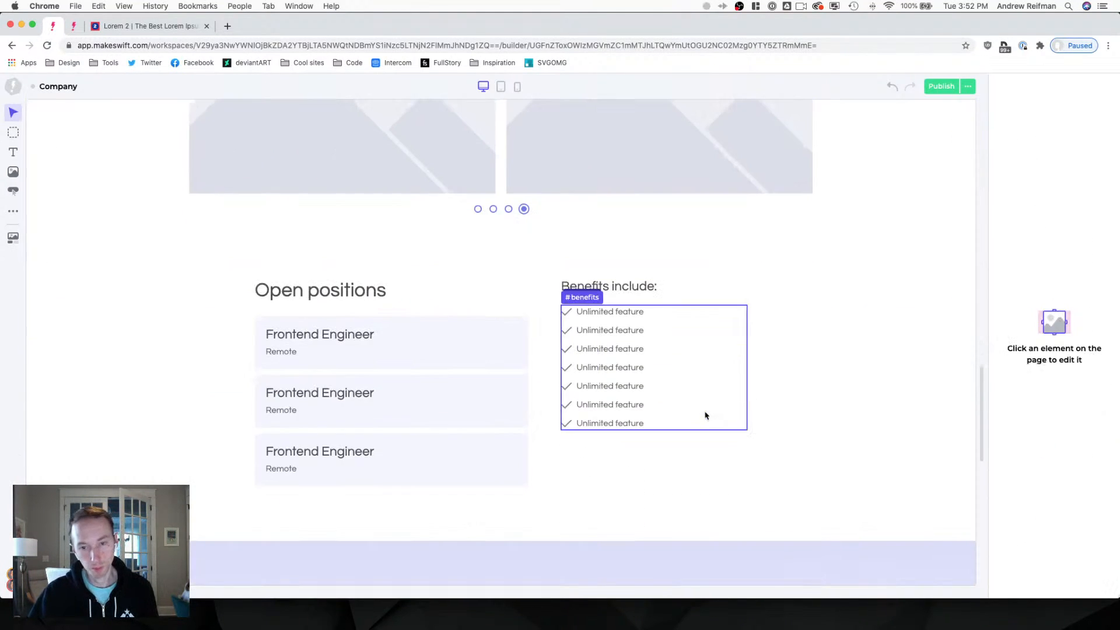
click(350, 334)
click(1036, 232)
scroll(1035, 358, down, 3)
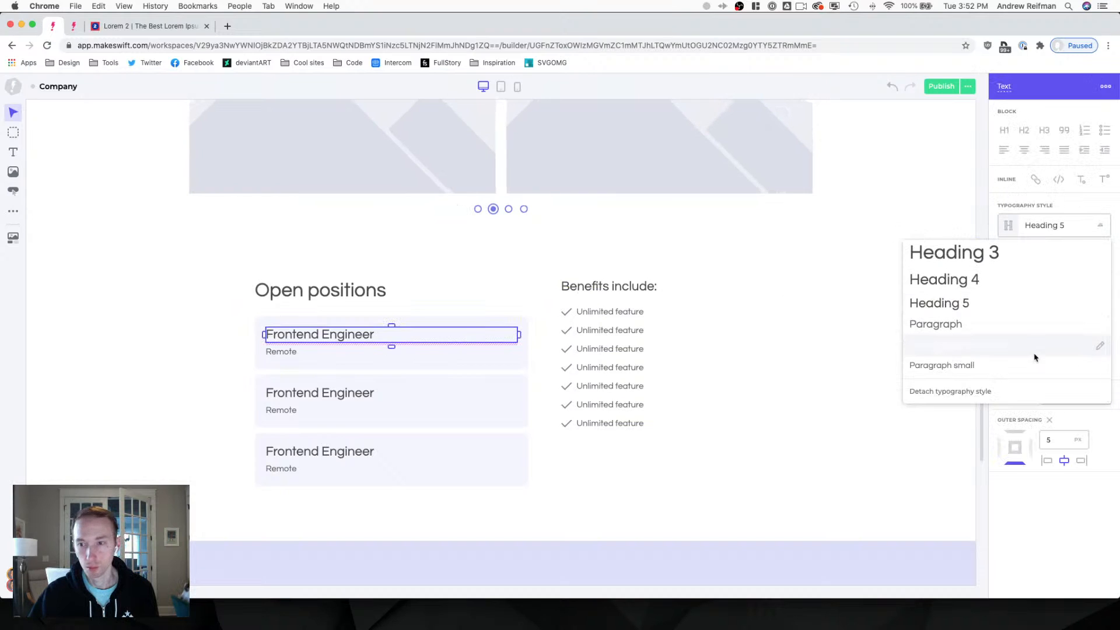
click(959, 347)
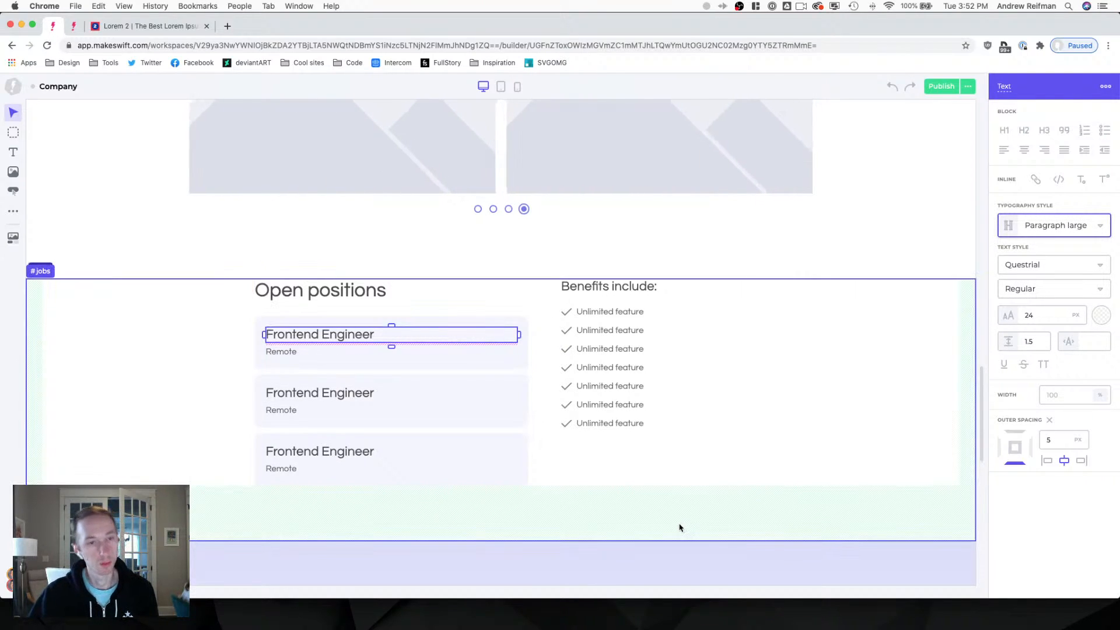
click(982, 518)
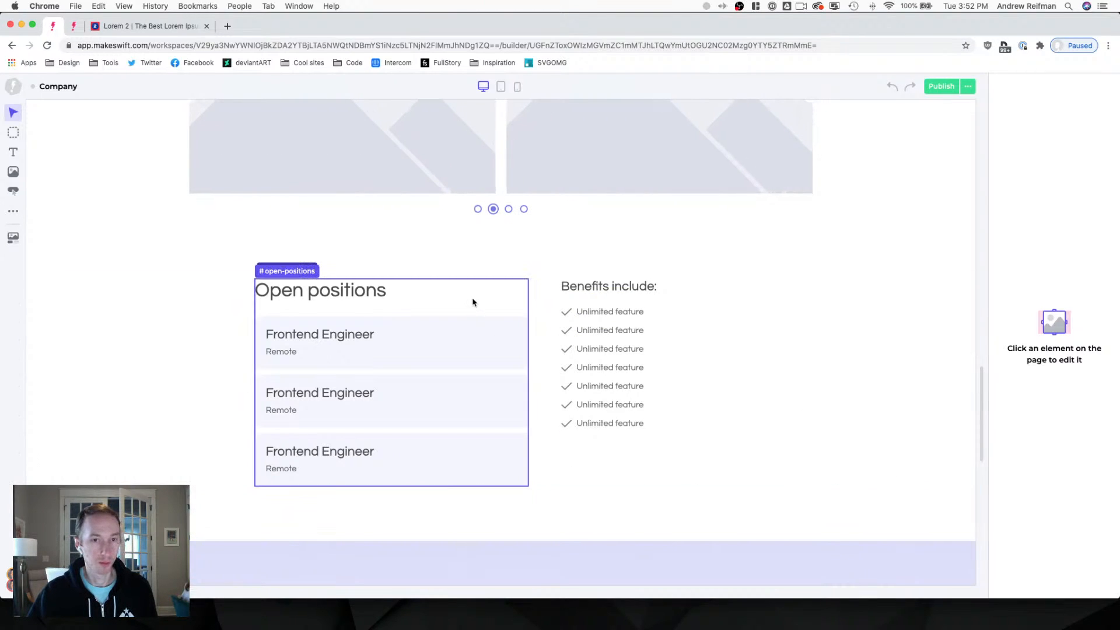
Copy the Free plan's "Download now" button from the Pricing page and paste it below "Remote" in the Company page's first job card.
scroll(471, 296, up, 8)
scroll(470, 294, up, 2)
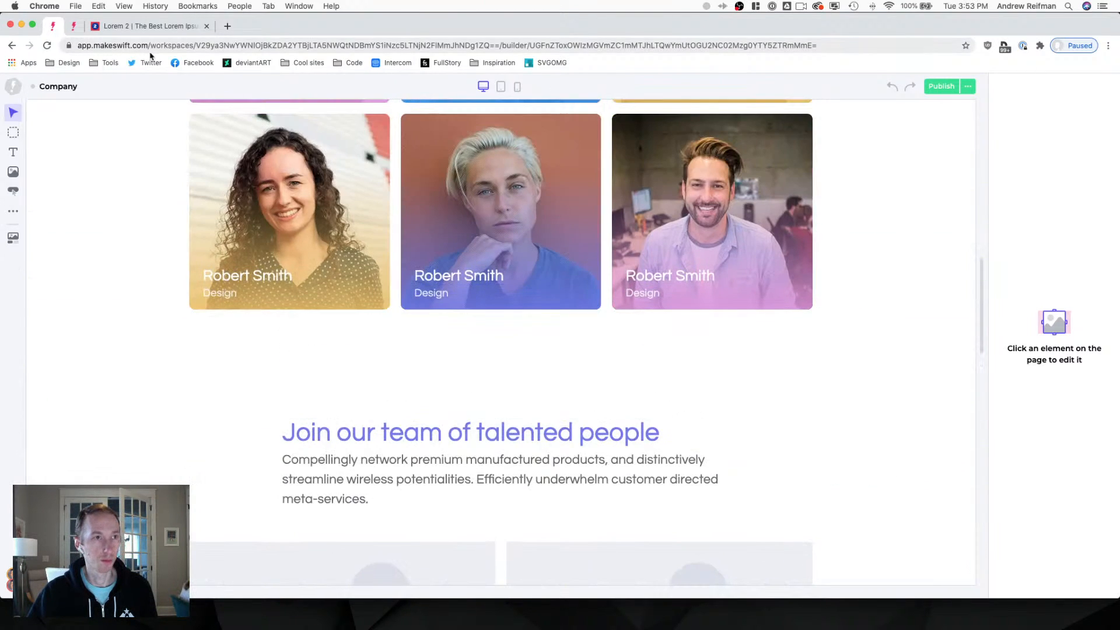
click(74, 27)
scroll(521, 323, down, 3)
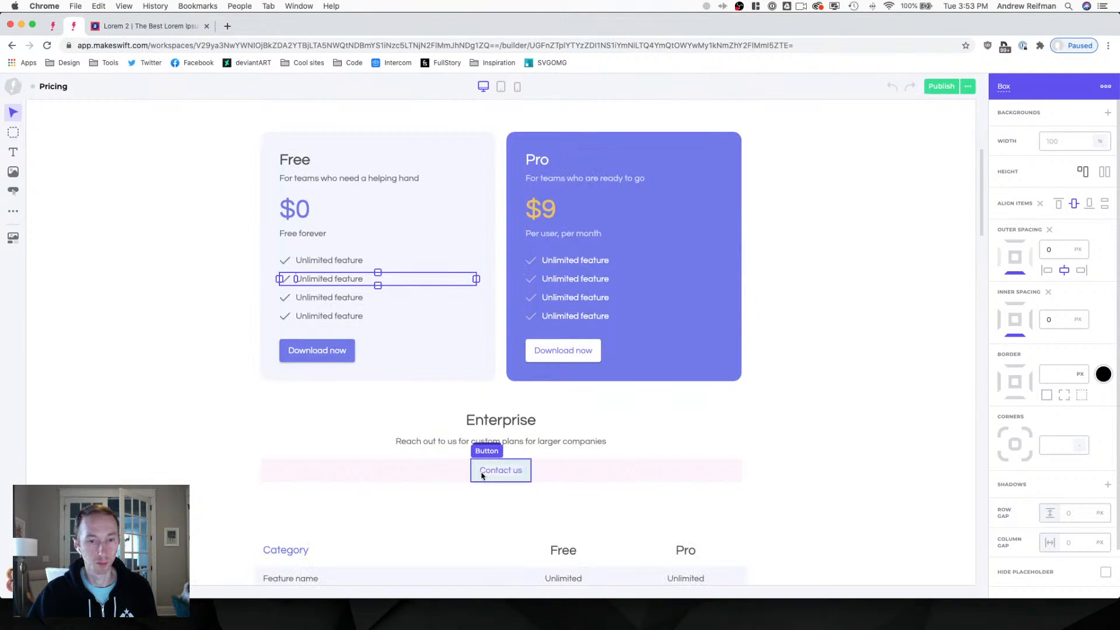
click(344, 358)
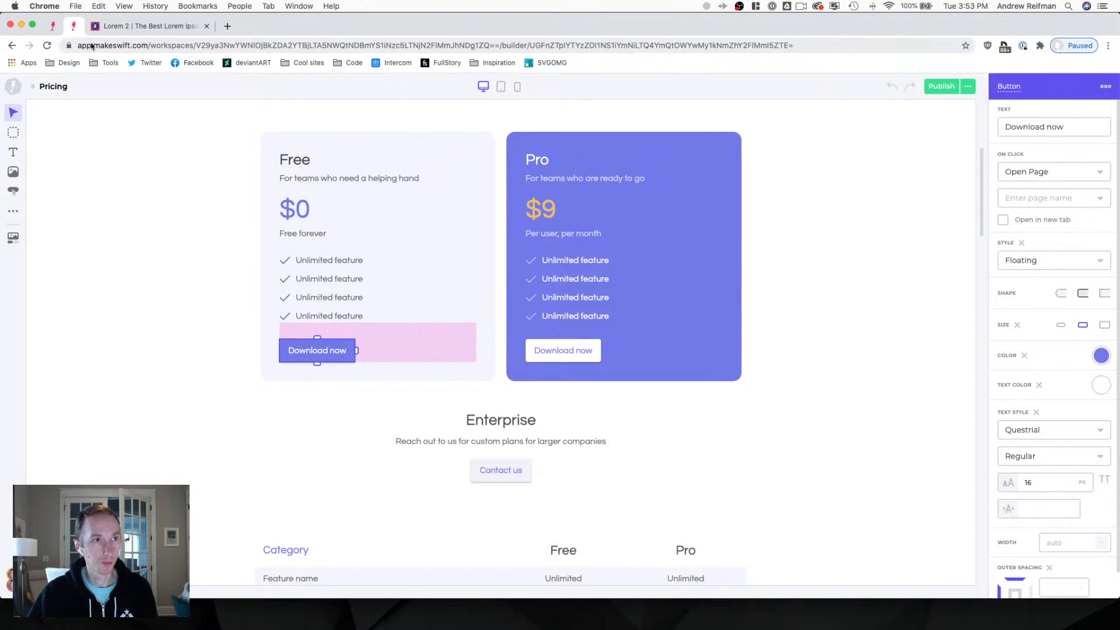
click(54, 27)
scroll(291, 184, down, 10)
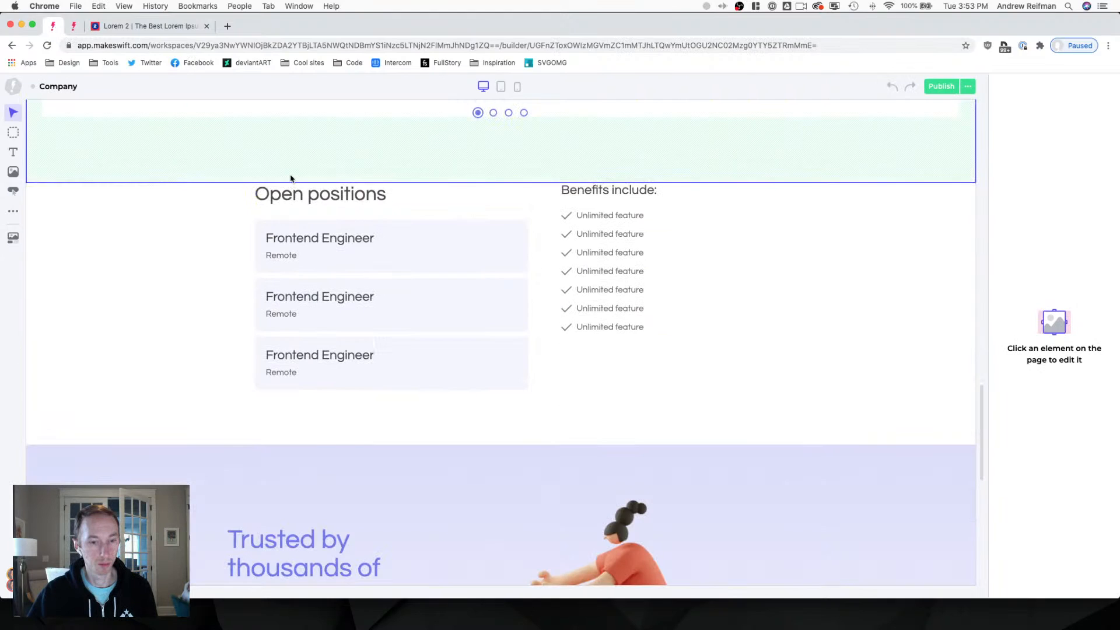
click(295, 257)
key(super+v)
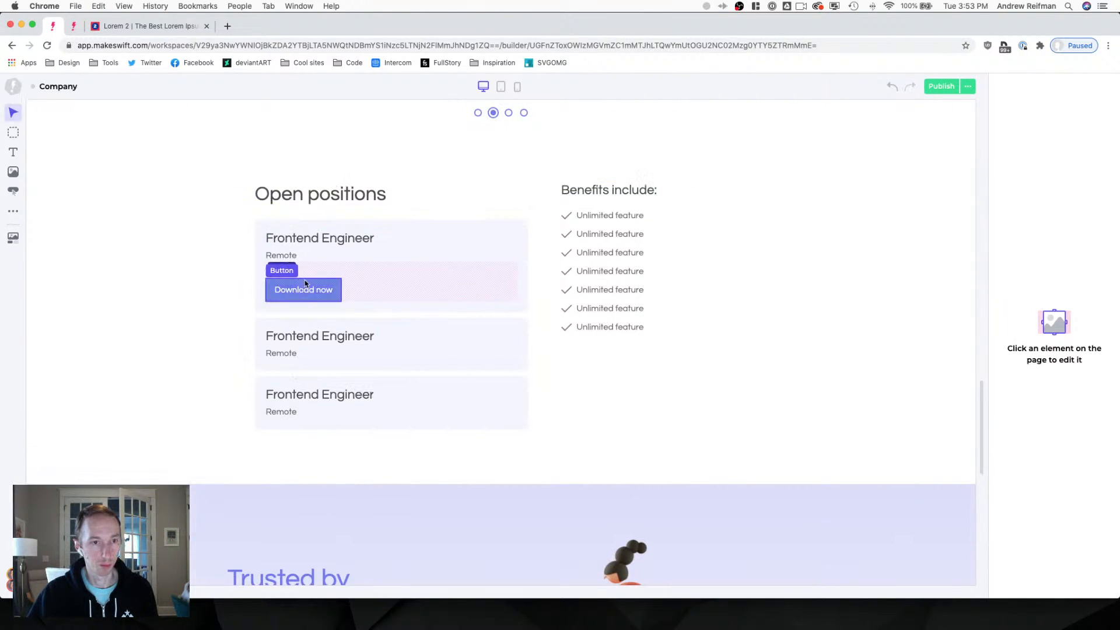
Set the pasted button's font size to 14 px and its size option to small.
click(304, 284)
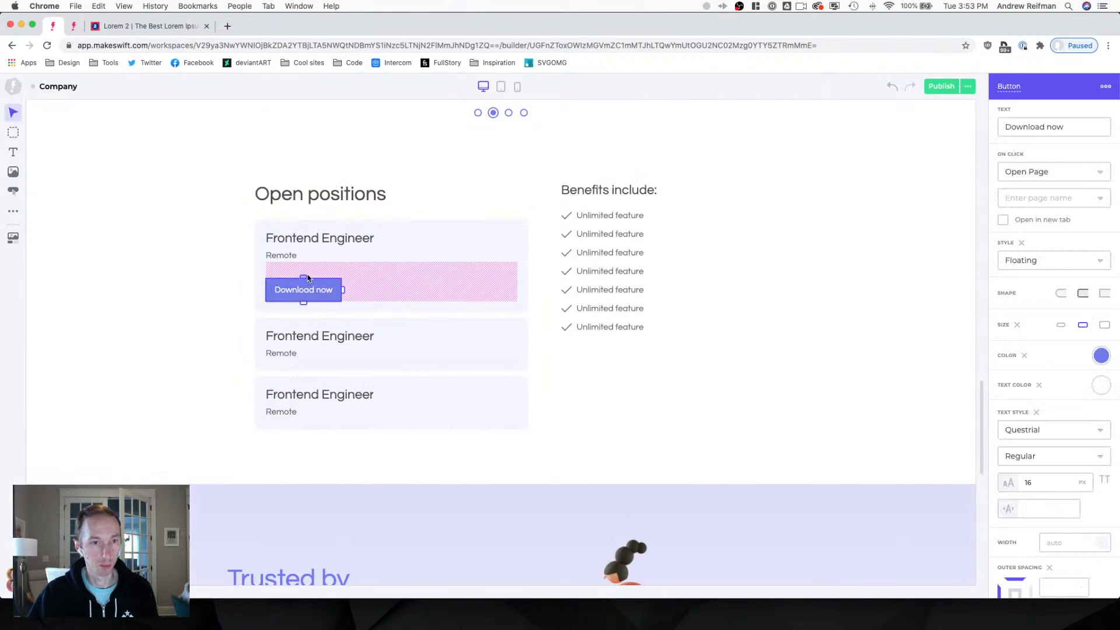
click(1045, 490)
text(14)
key(Return)
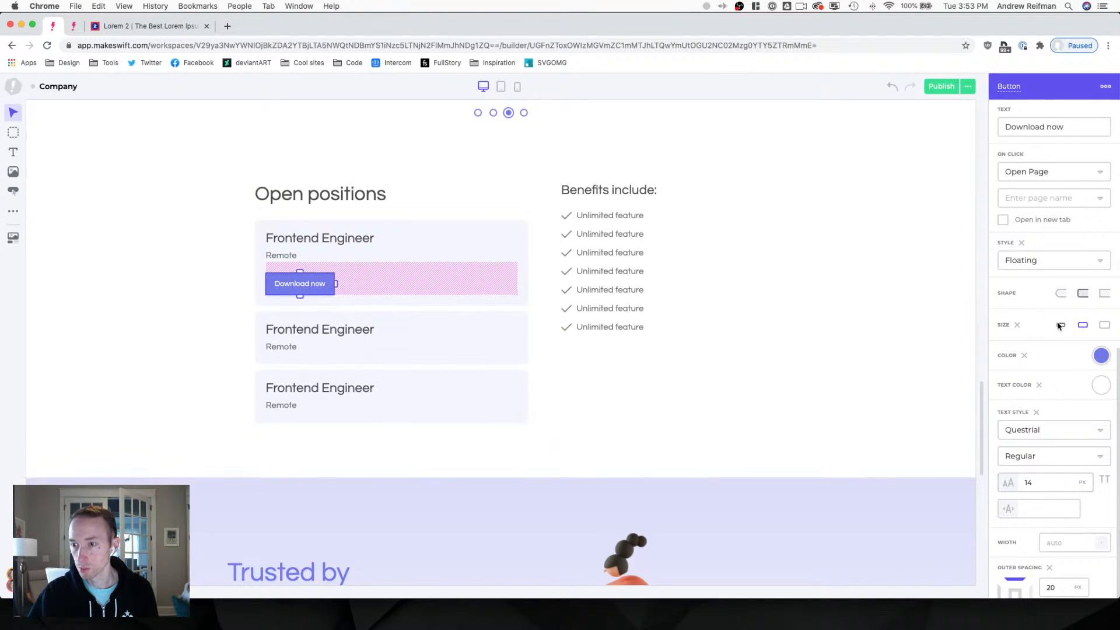
click(1060, 326)
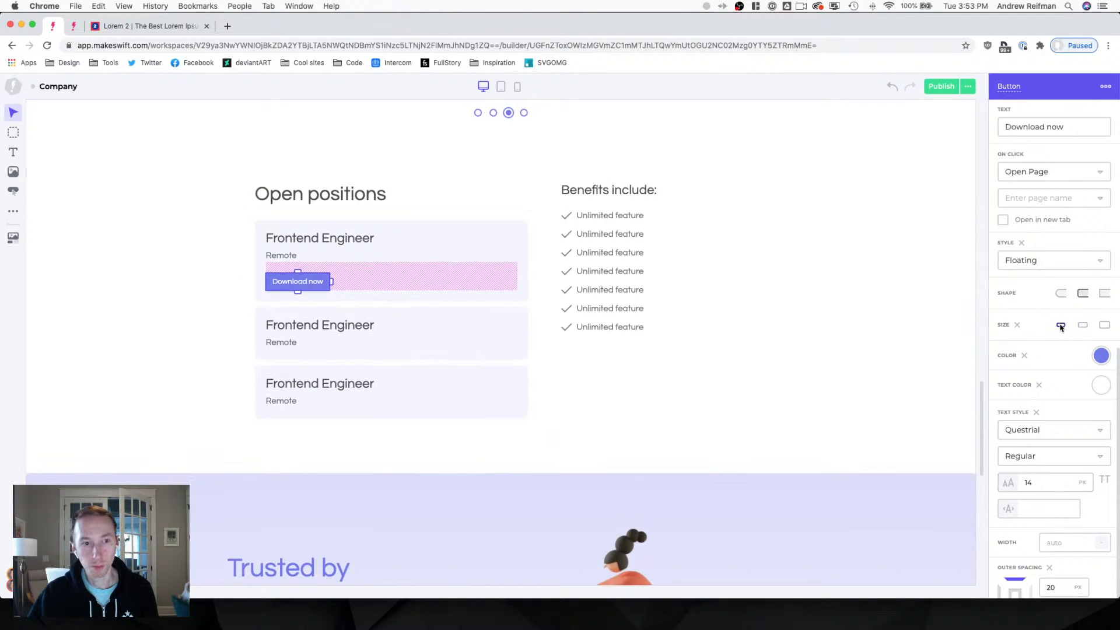
click(985, 292)
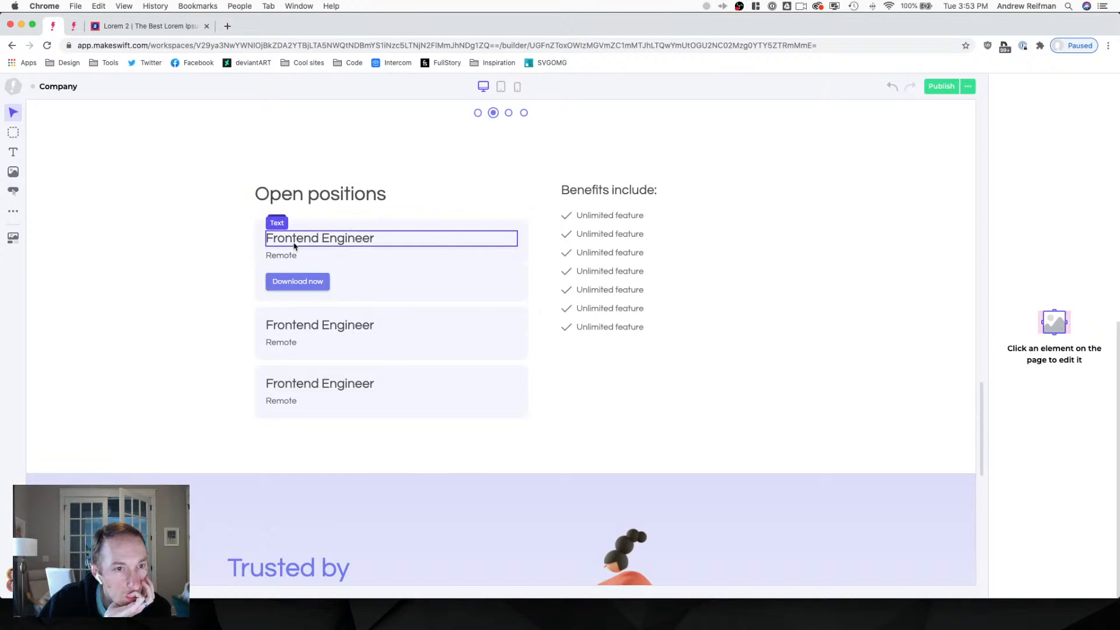
Change the first job card's button text to "Apply".
click(296, 282)
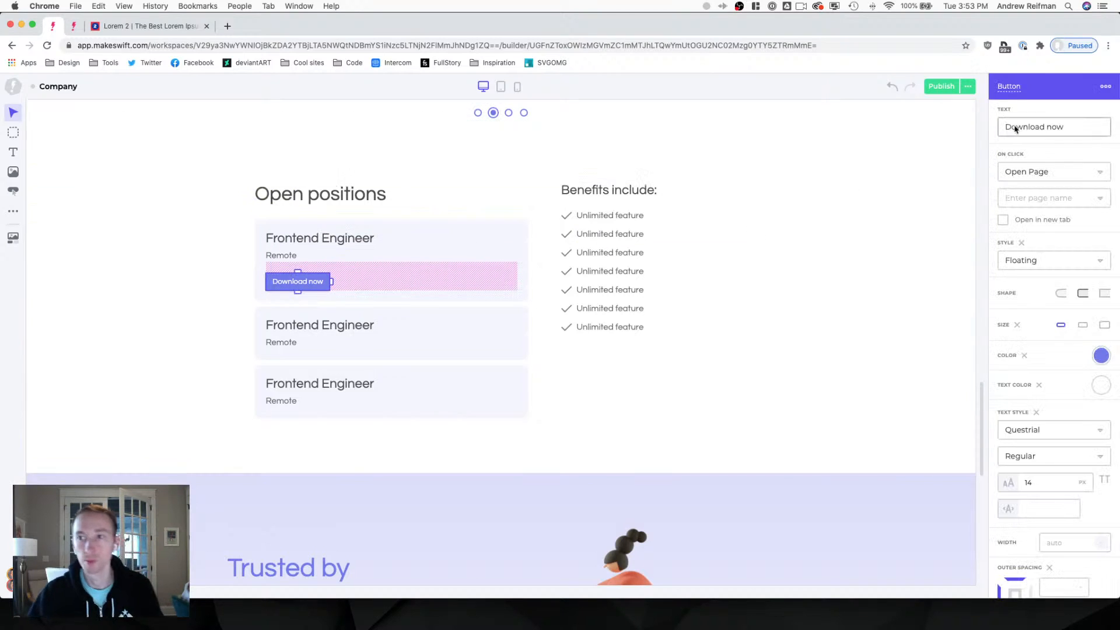
triple_click(1043, 127)
text(Apply)
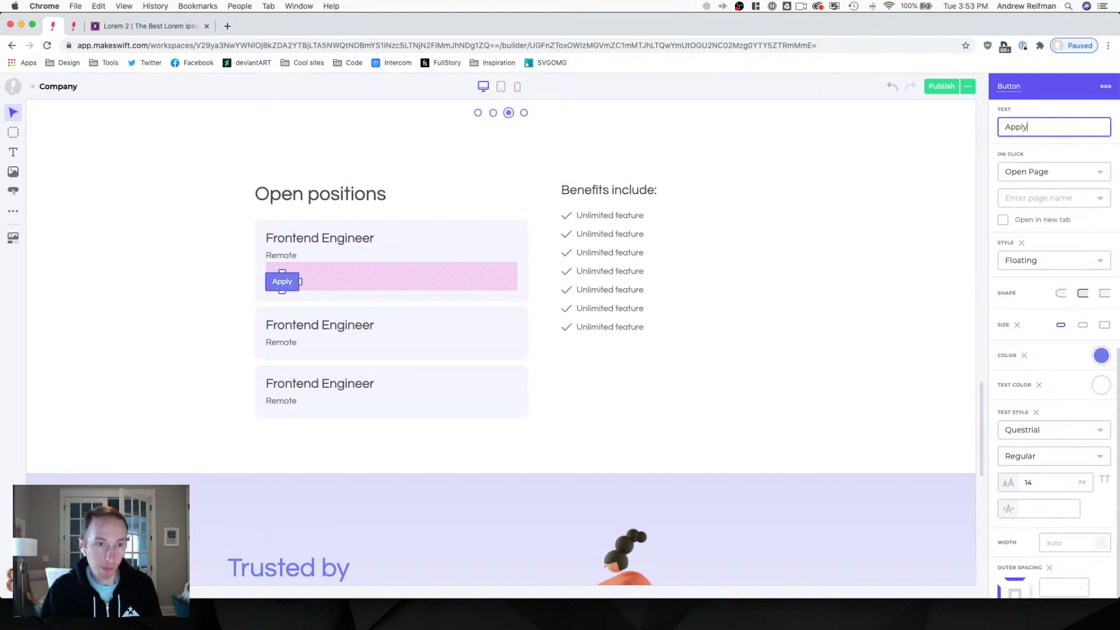
click(983, 219)
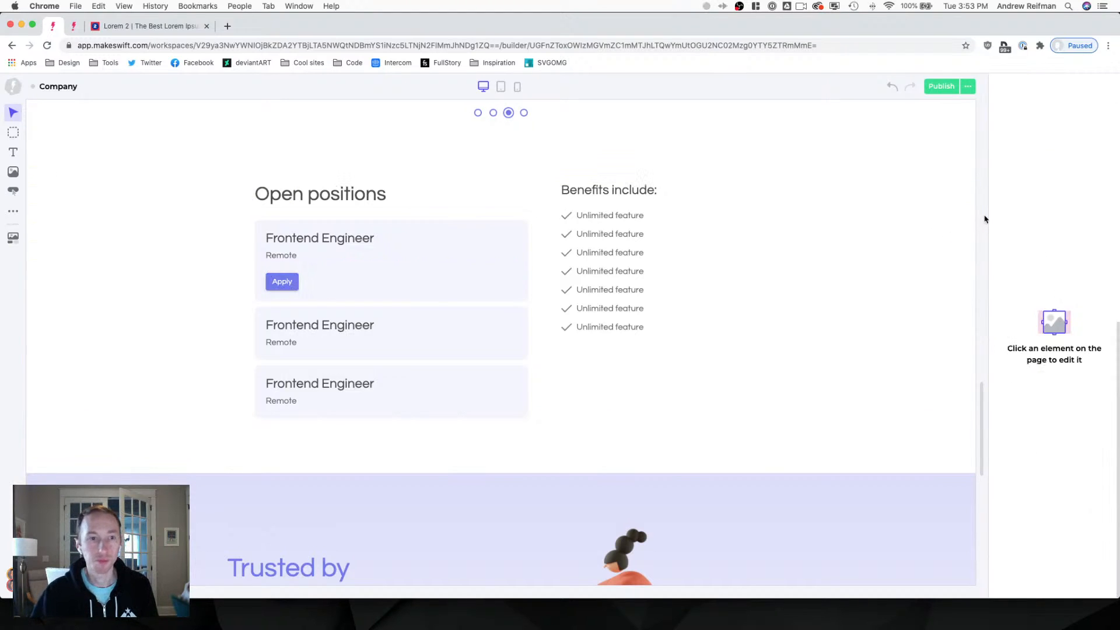
Copy "Remote" onto a new line beneath "Frontend Engineer" within the first job card's title text.
click(306, 239)
double_click(307, 240)
double_click(286, 255)
key(super+c)
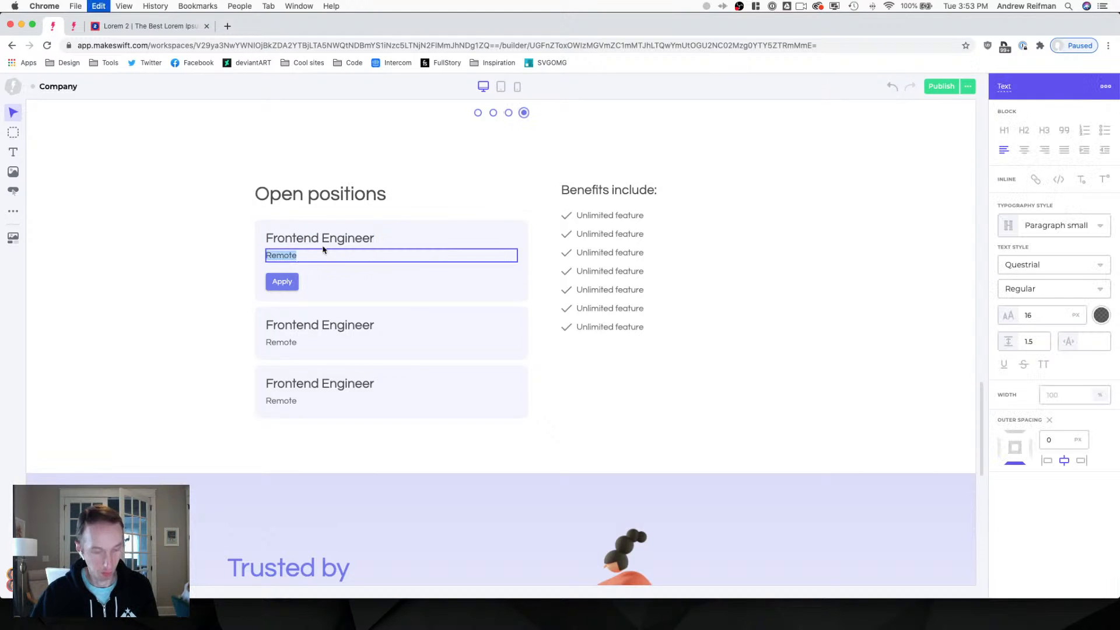
click(380, 241)
key(Return)
key(super+v)
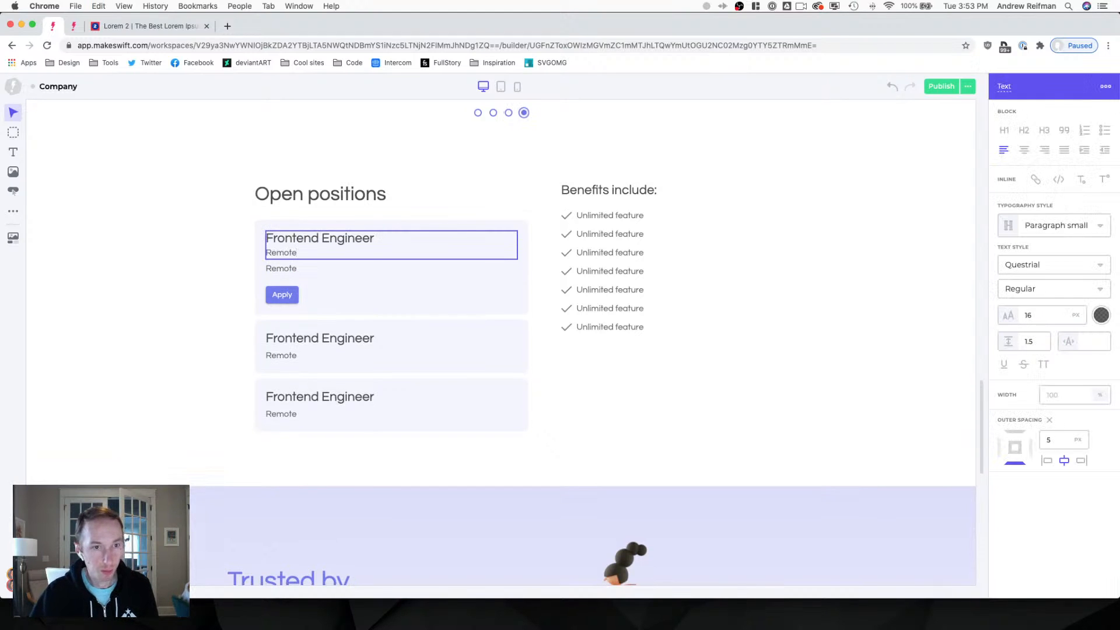
Delete the separate "Remote" text element from the first job card.
click(286, 270)
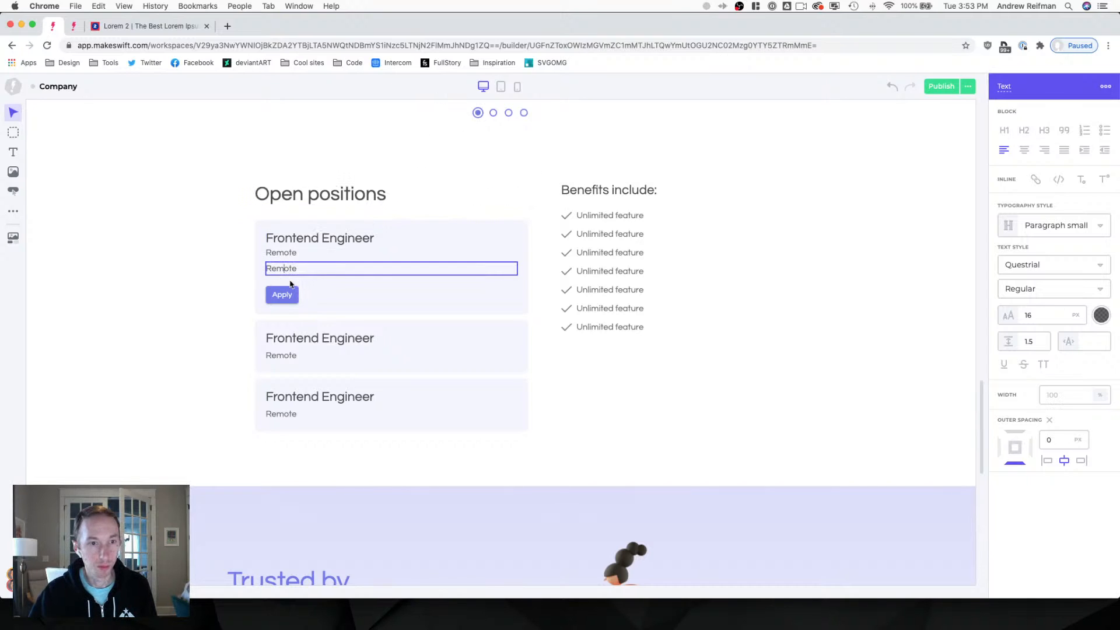
click(290, 271)
key(BackSpace)
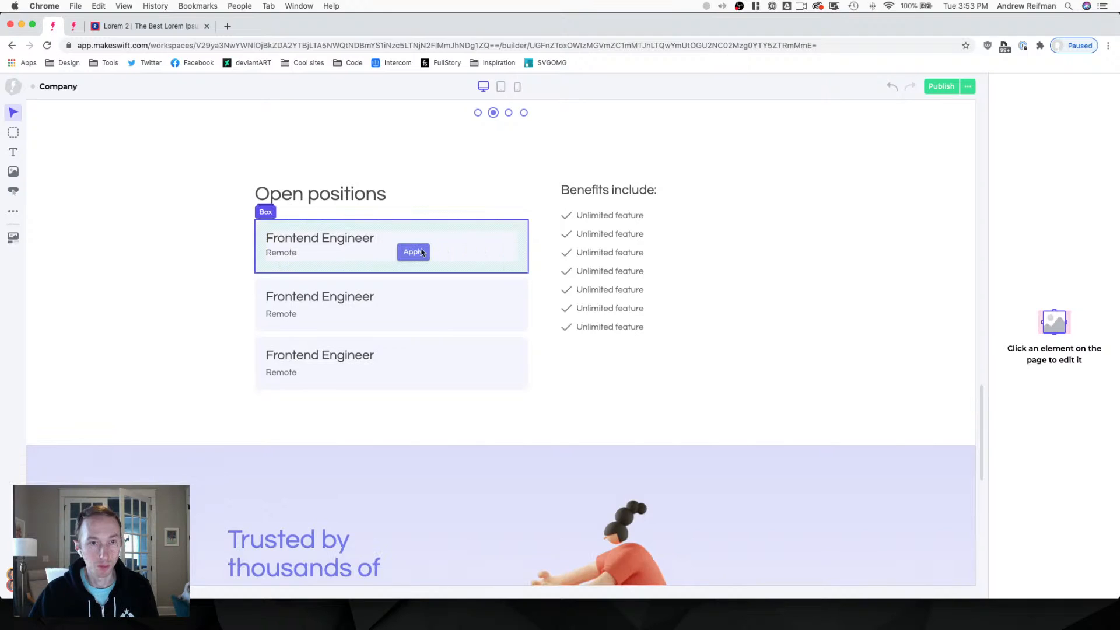
Place the Apply button at the right edge of the first job card and centre the card's items vertically.
click(408, 252)
drag(408, 252, 513, 252)
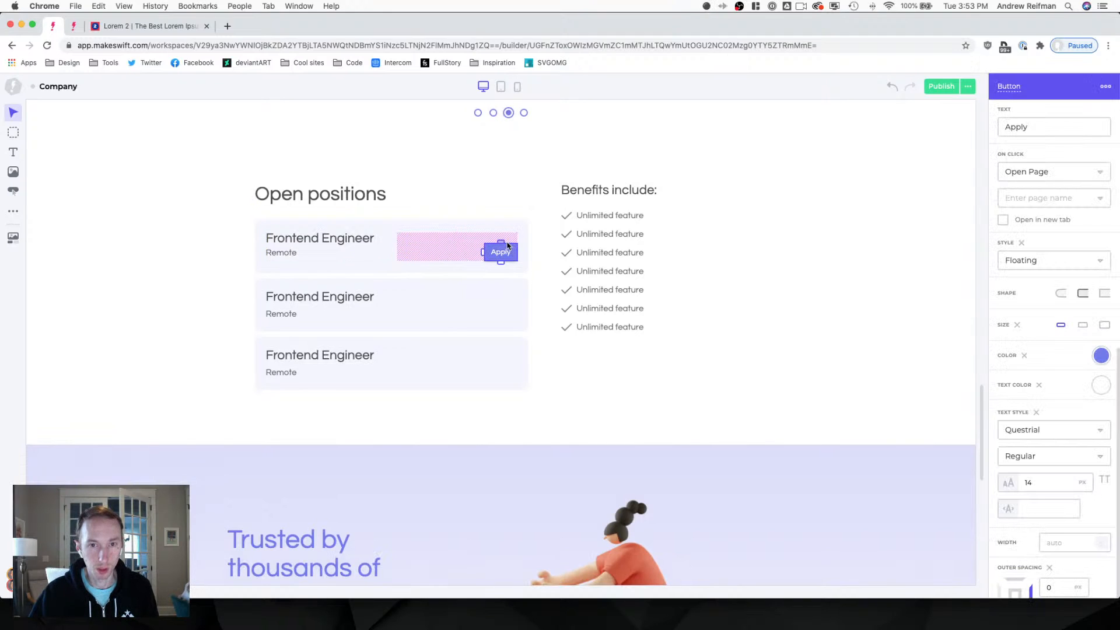
click(389, 246)
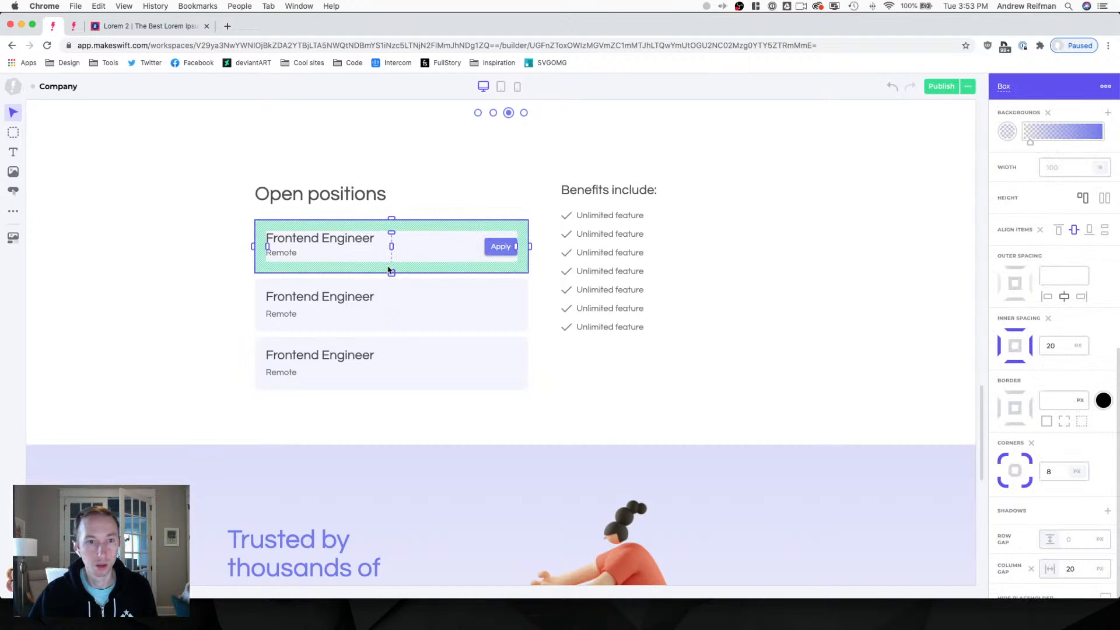
Set the first card text's bottom outer spacing to 0 px and reduce the card's inner spacing.
click(291, 256)
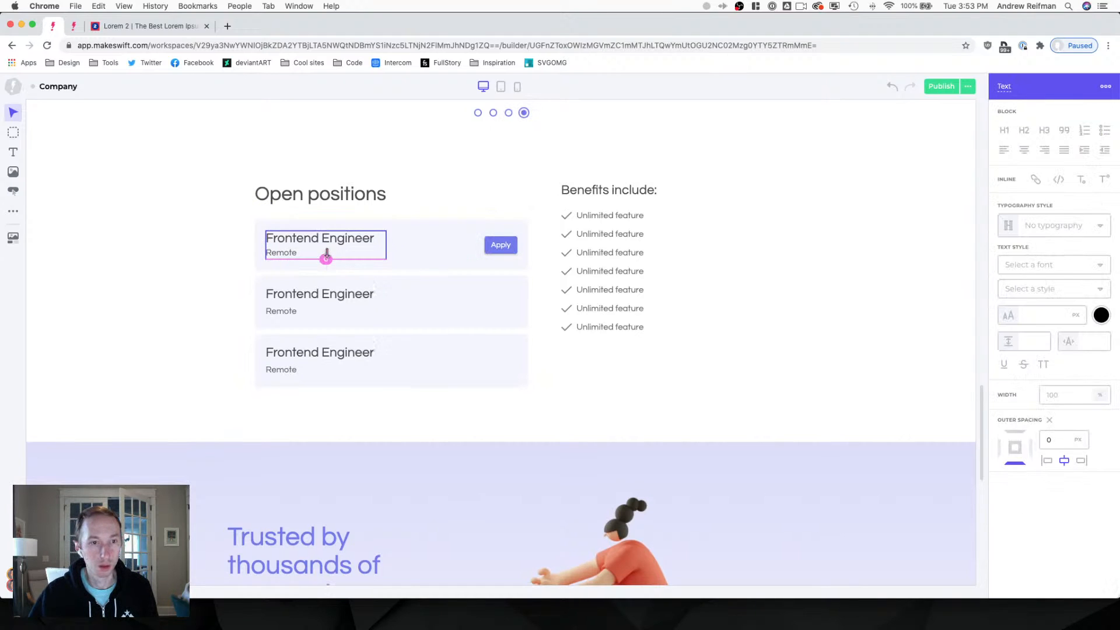
click(210, 240)
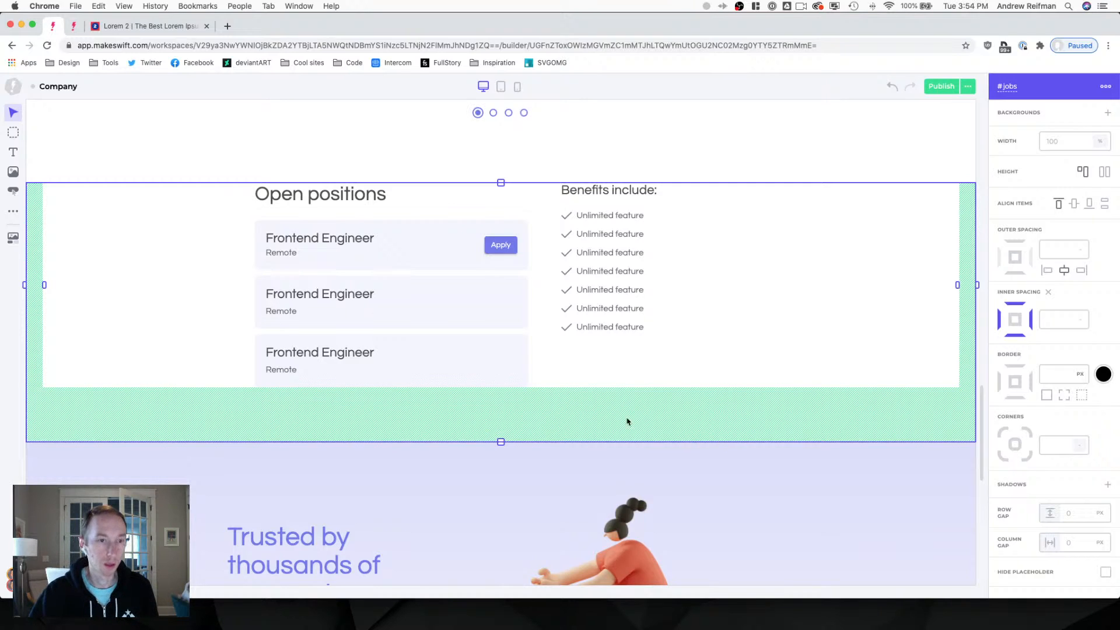
click(295, 266)
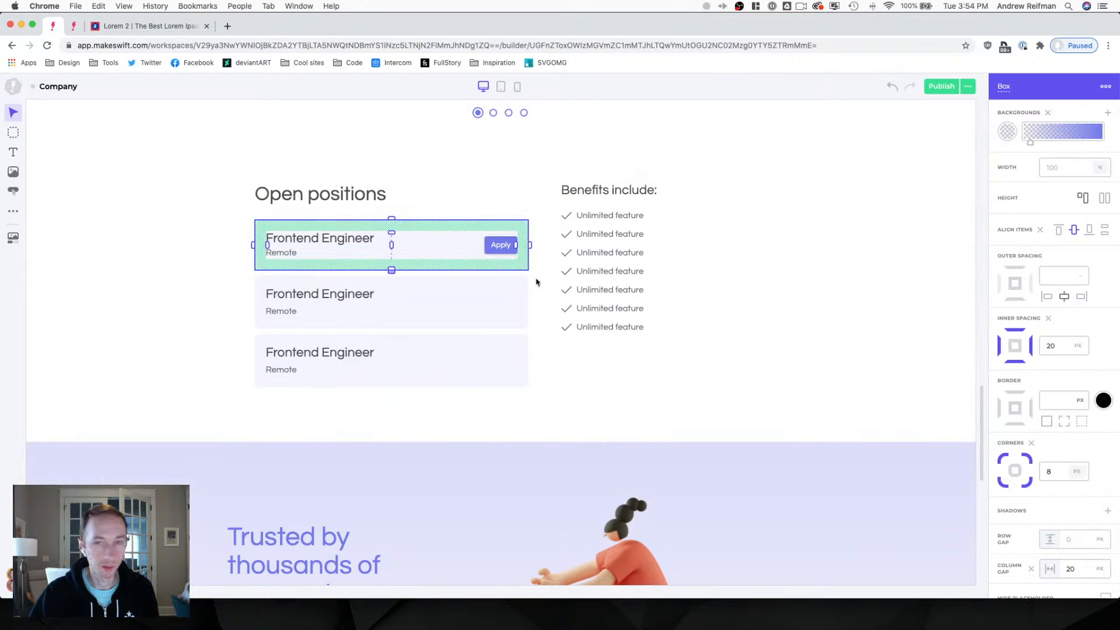
click(1055, 349)
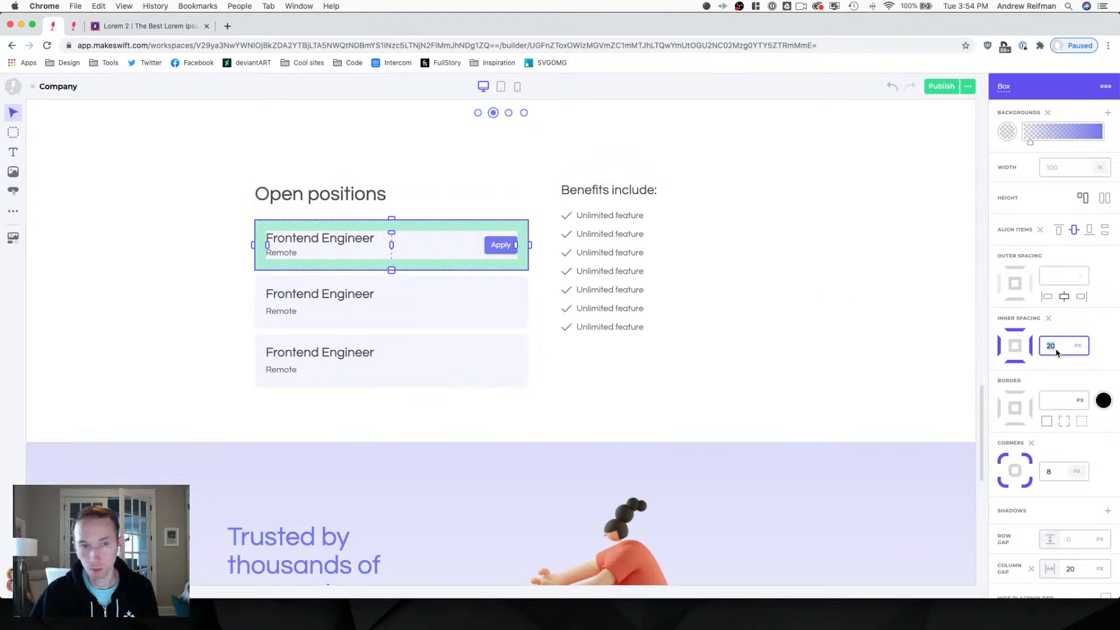
click(986, 337)
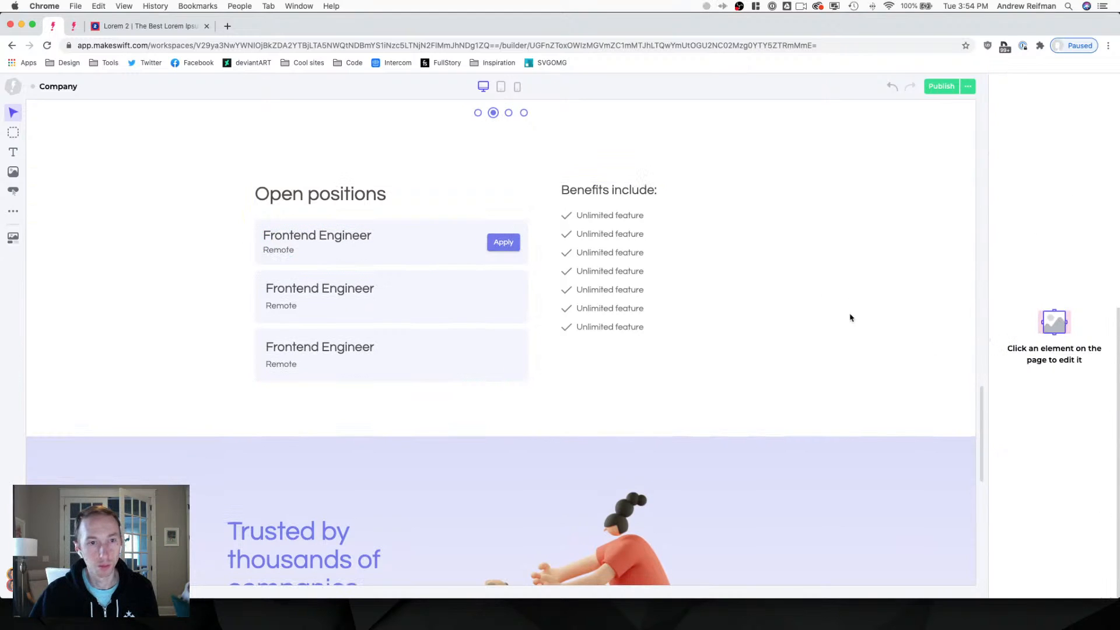
Try to apply the Paragraph large typography style to the first job card's "Frontend Engineer" line.
triple_click(297, 236)
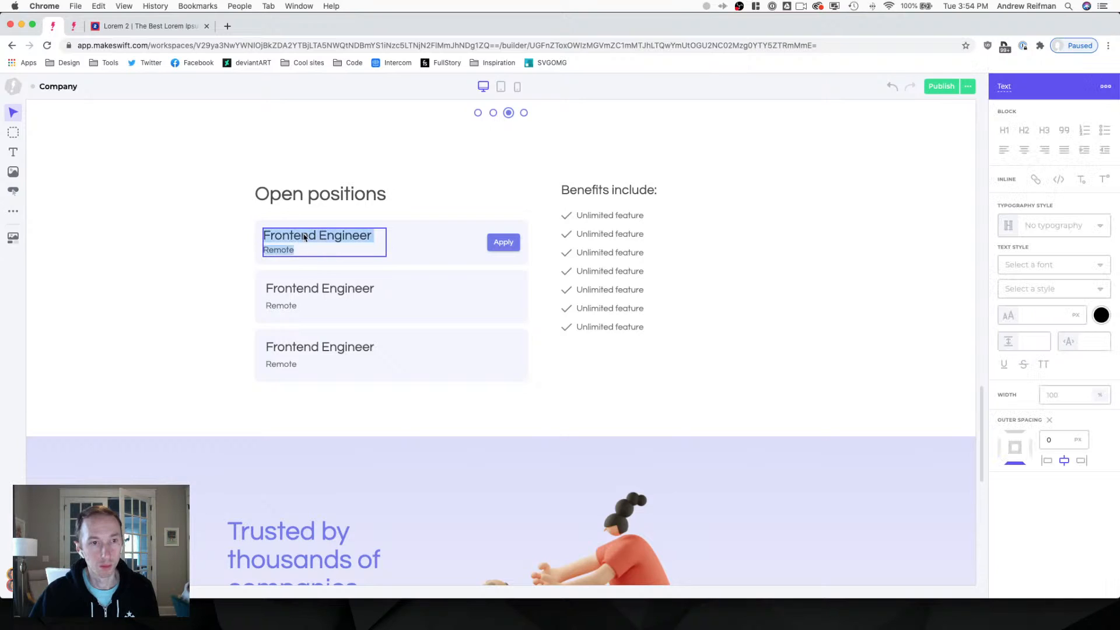
click(1066, 228)
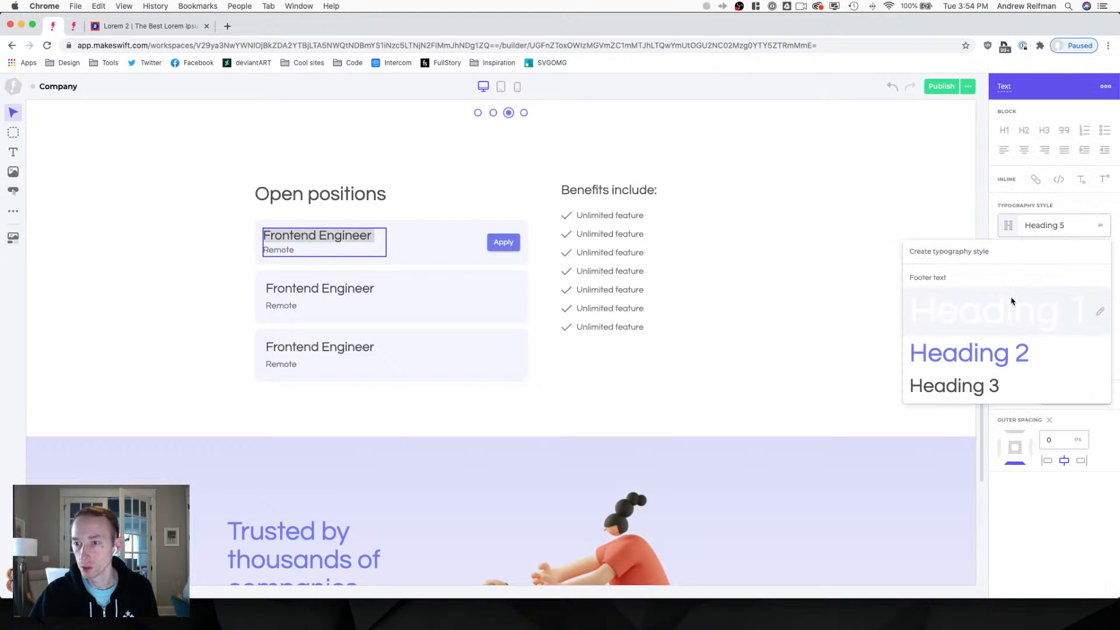
scroll(1007, 303, down, 3)
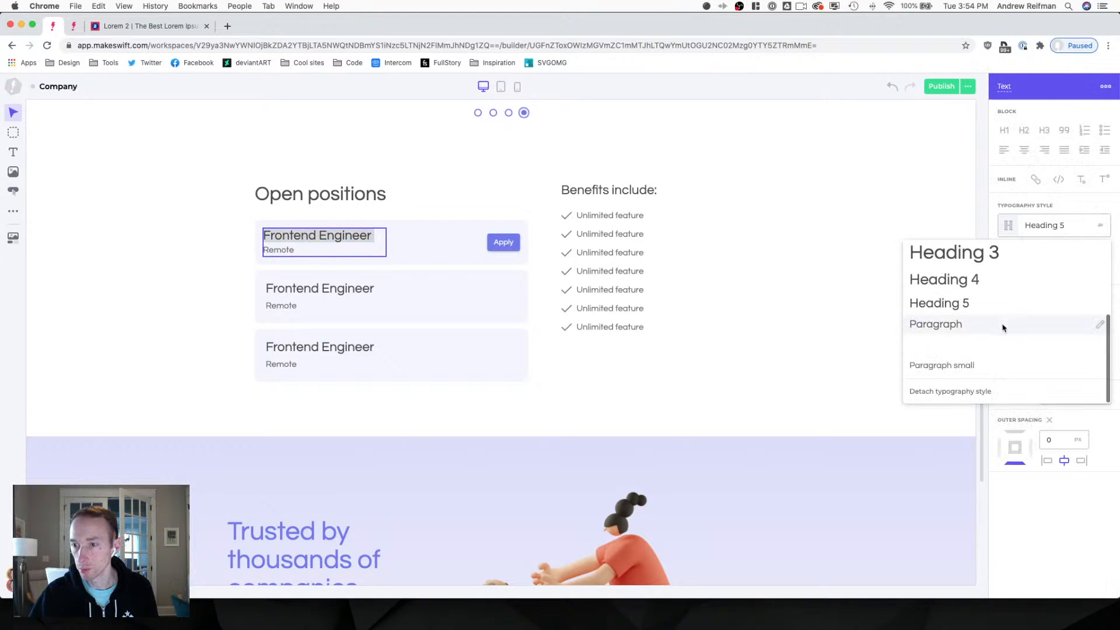
click(953, 352)
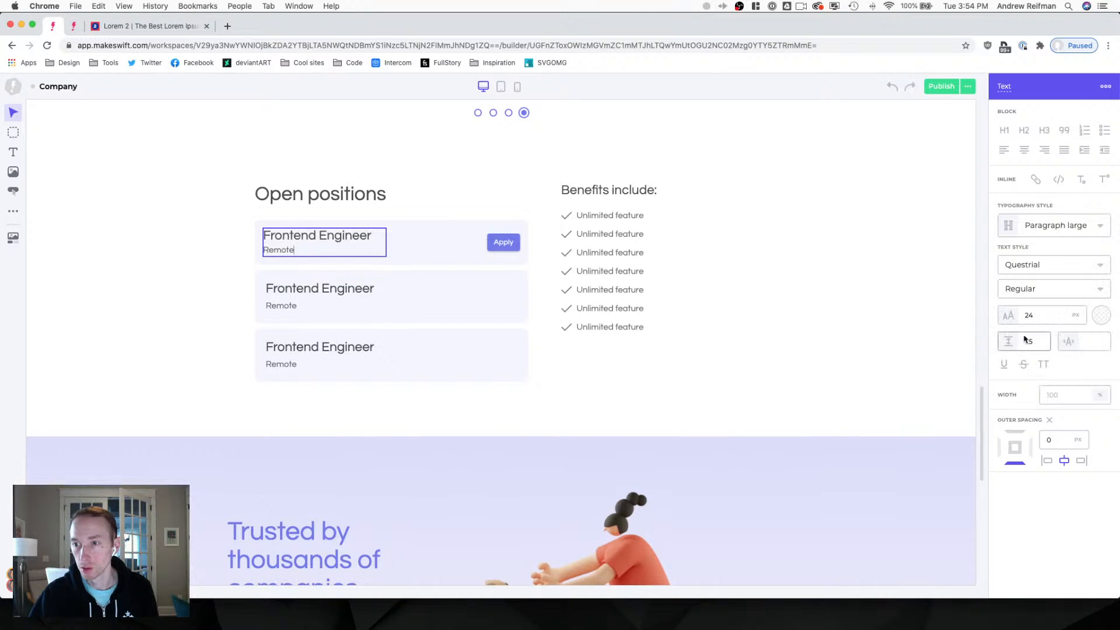
click(378, 246)
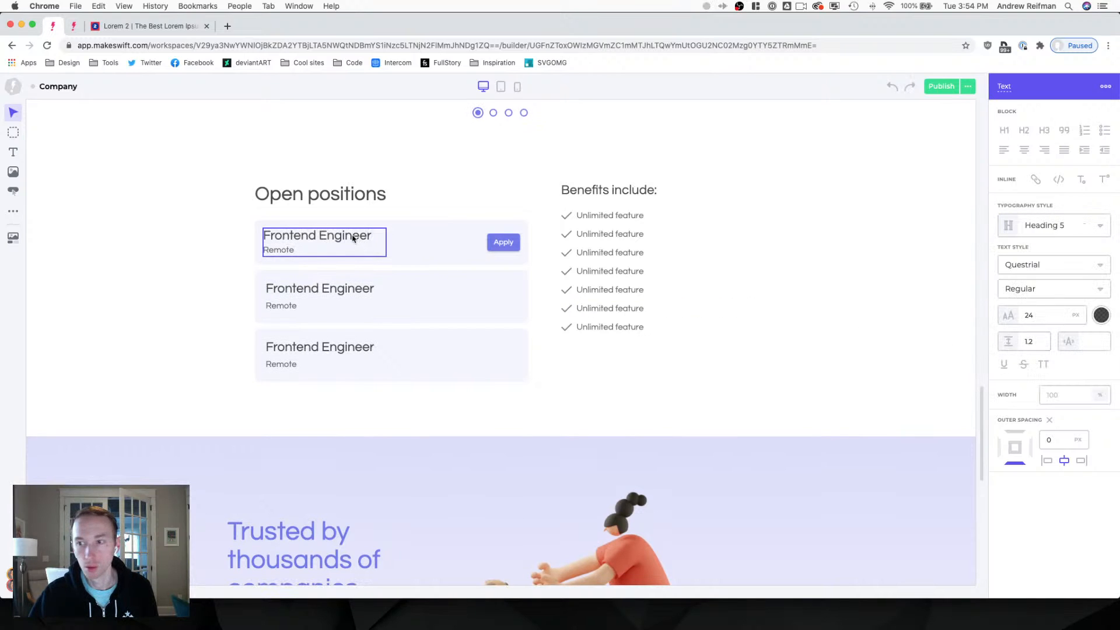
Apply the Paragraph typography style to "Frontend Engineer" in the first job card.
triple_click(371, 238)
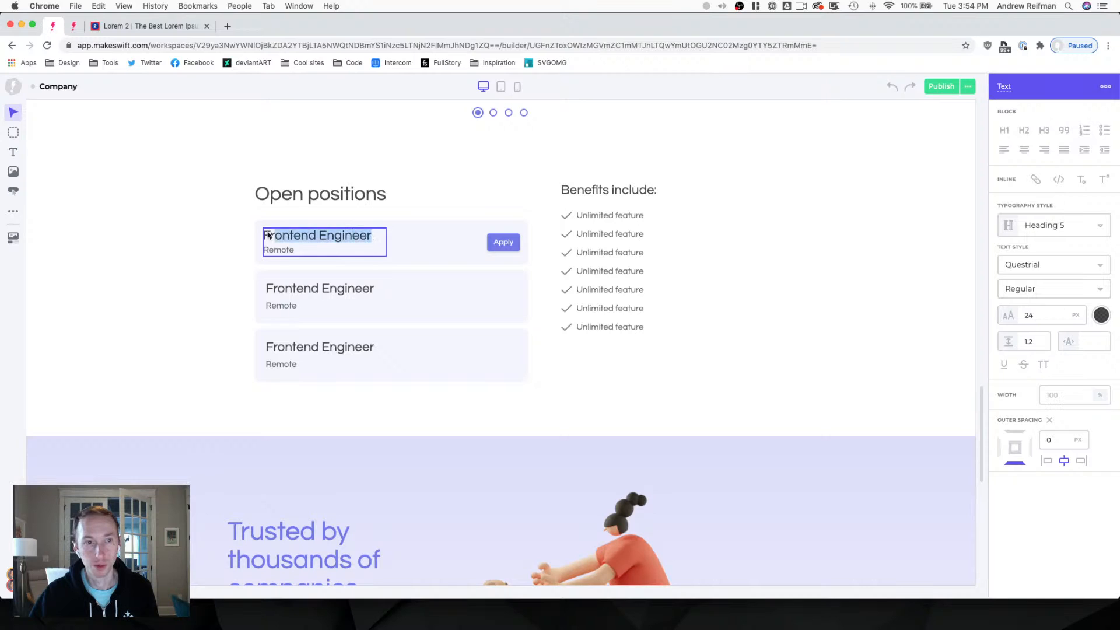
click(1053, 226)
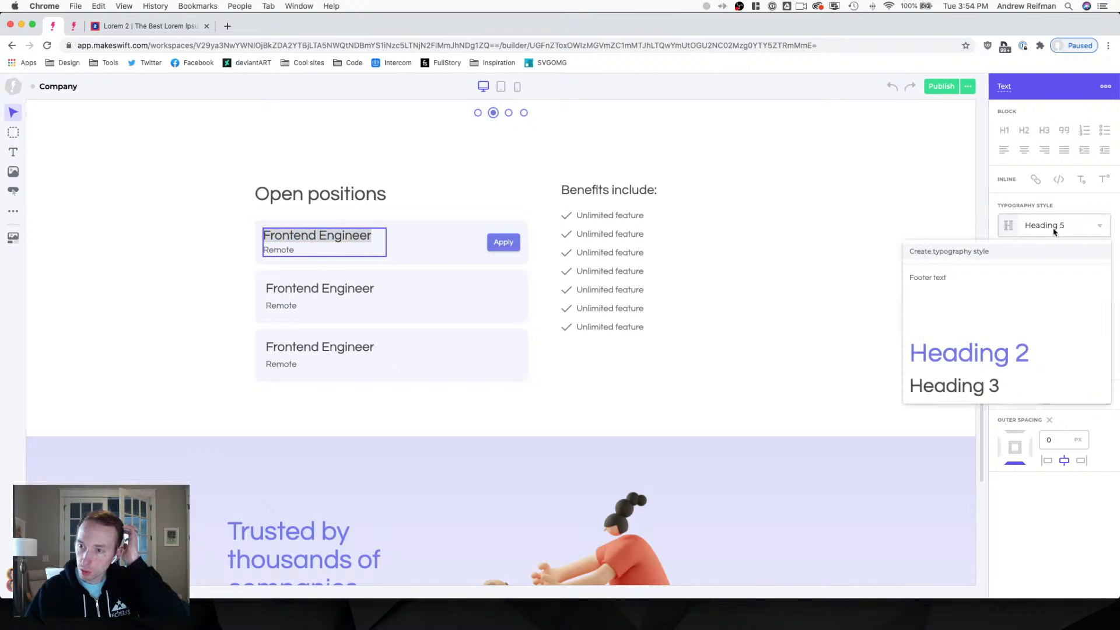
scroll(991, 301, down, 3)
click(968, 325)
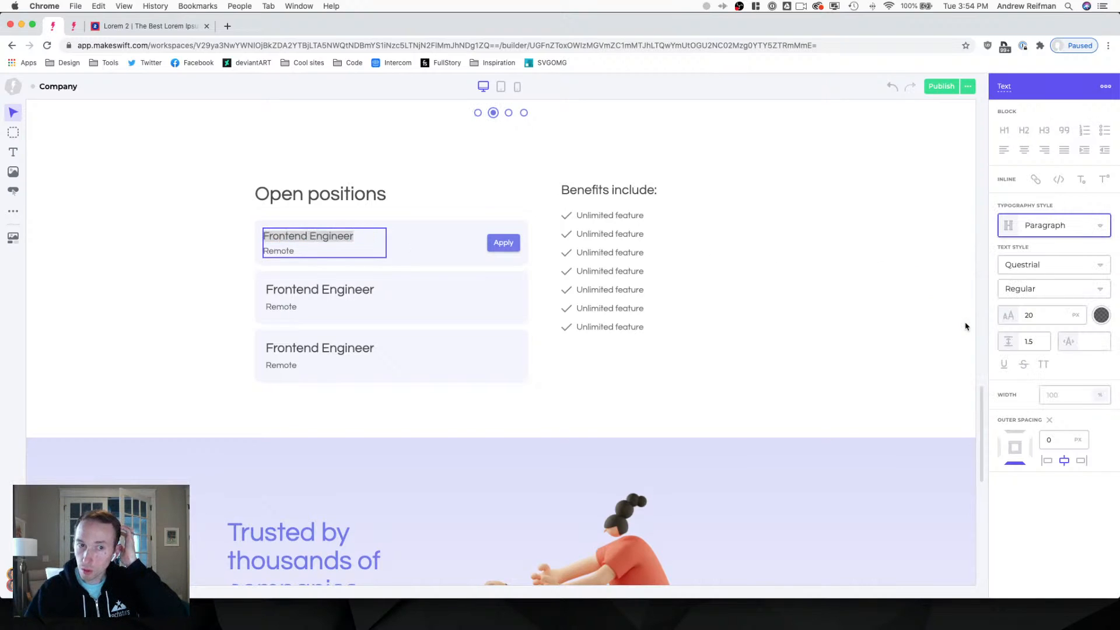
Raise the black text color's opacity to 70% for "Frontend Engineer" in the first job card.
double_click(302, 252)
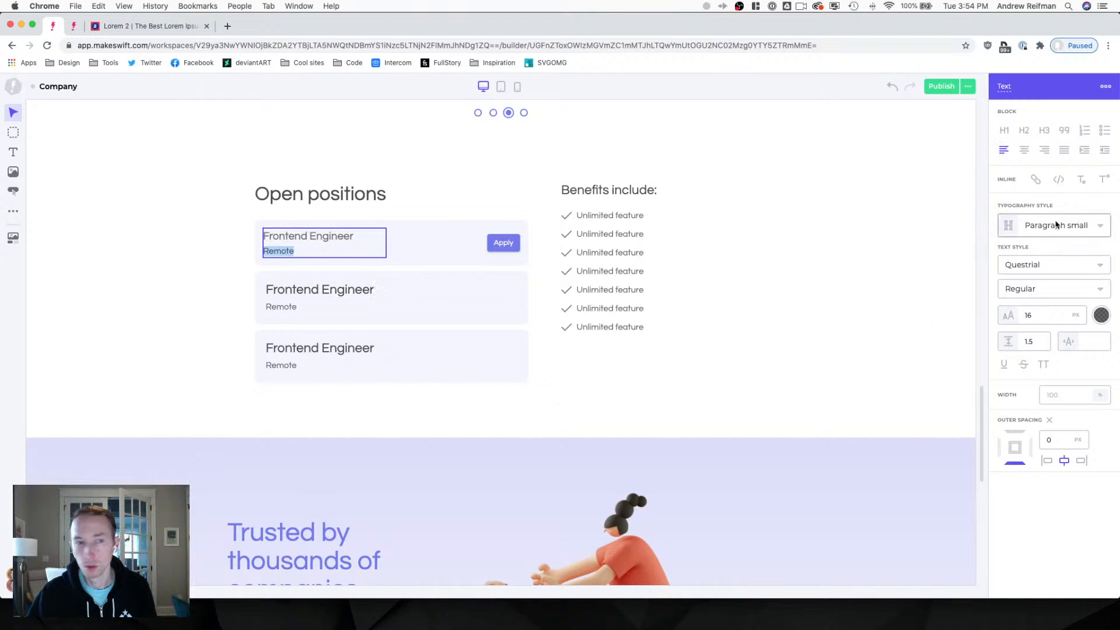
click(1101, 315)
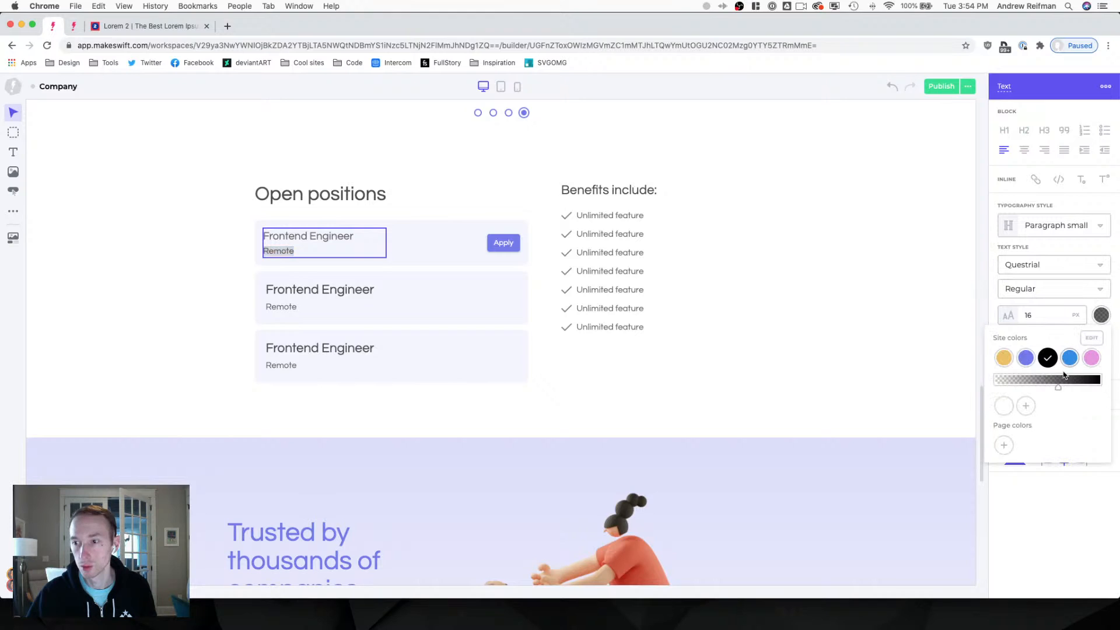
triple_click(331, 237)
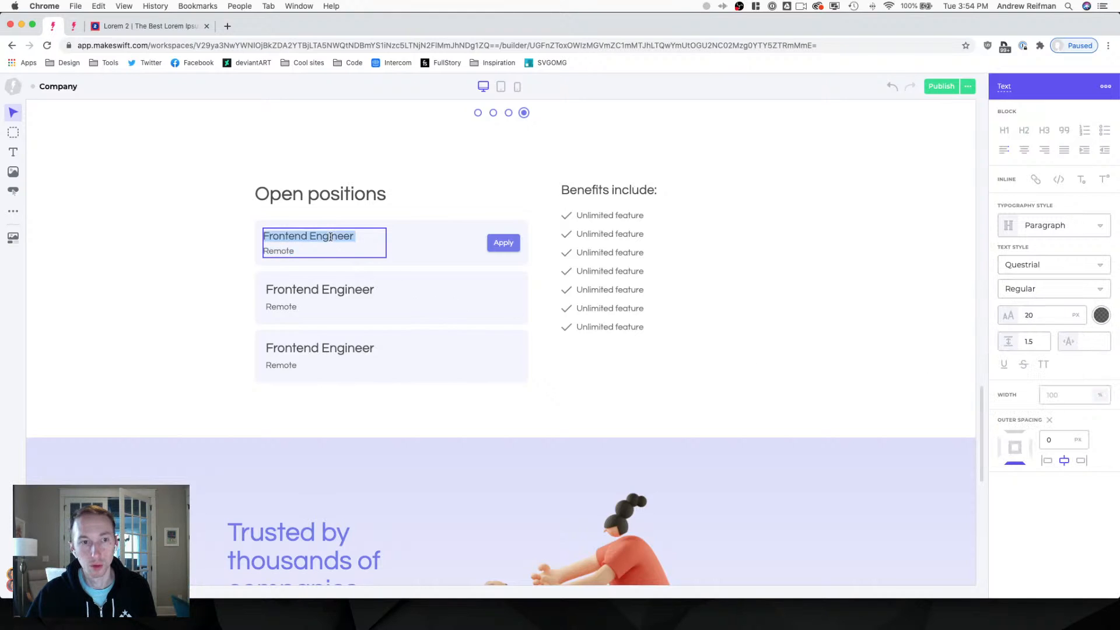
click(1101, 315)
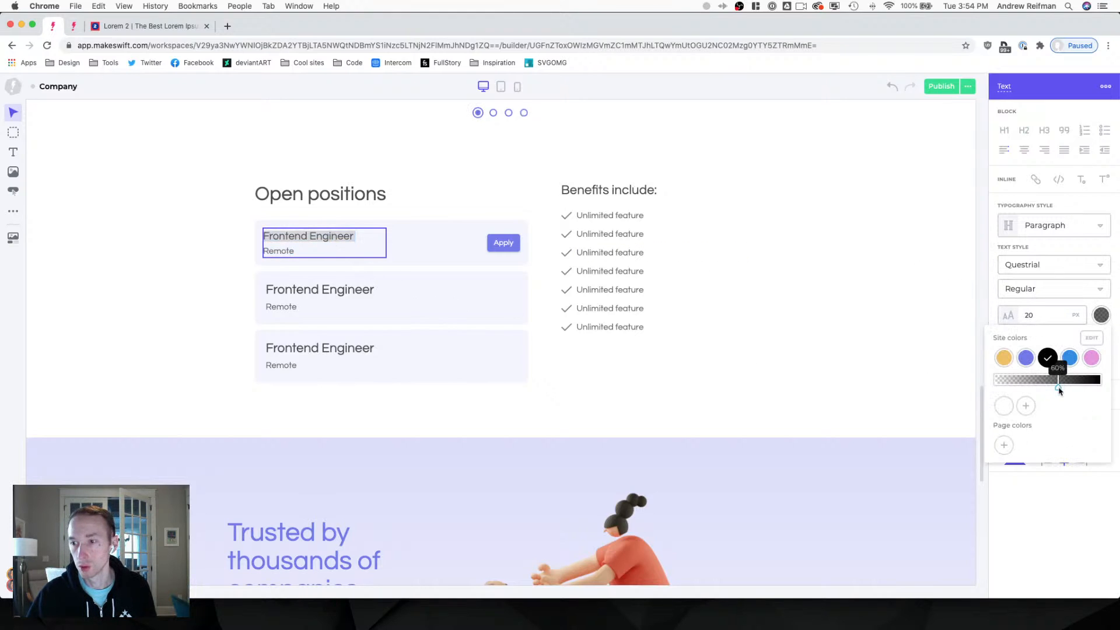
drag(1061, 389, 1071, 388)
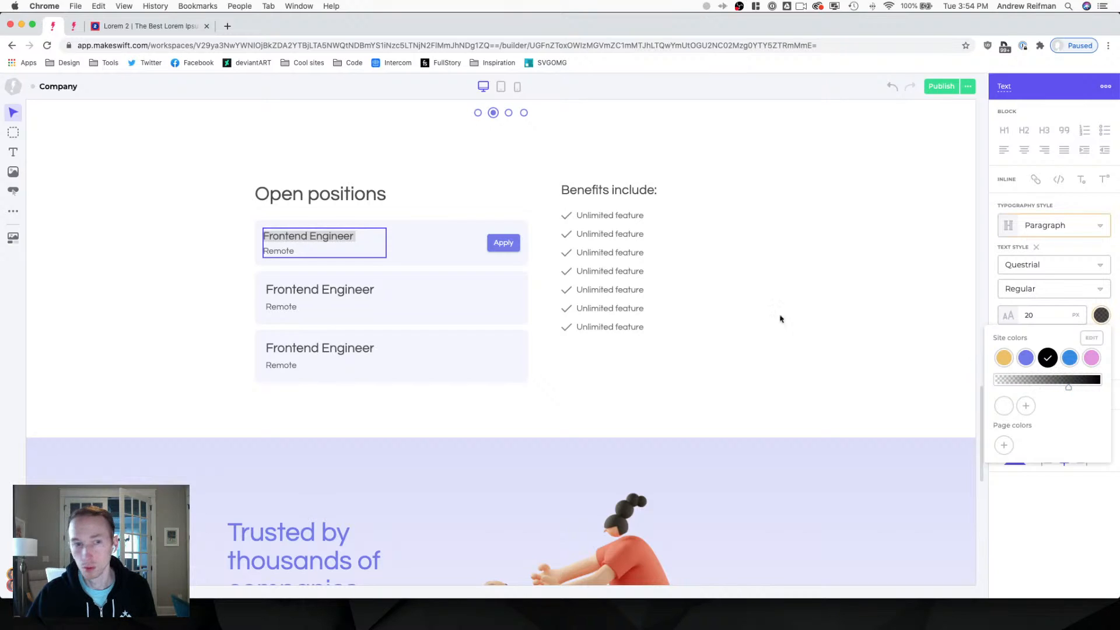
click(332, 241)
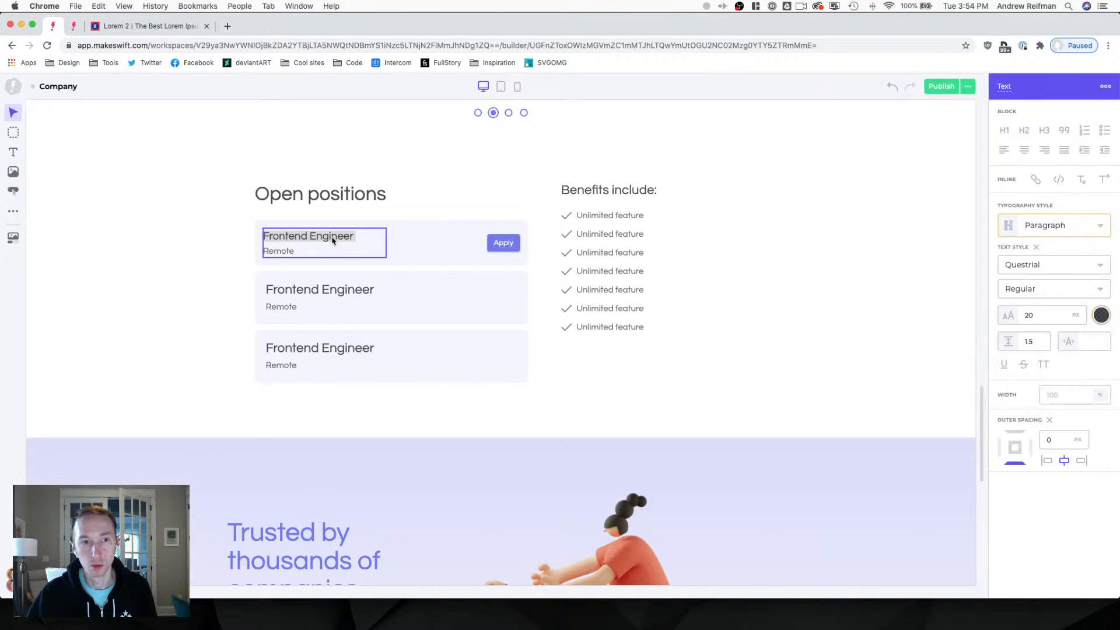
double_click(285, 251)
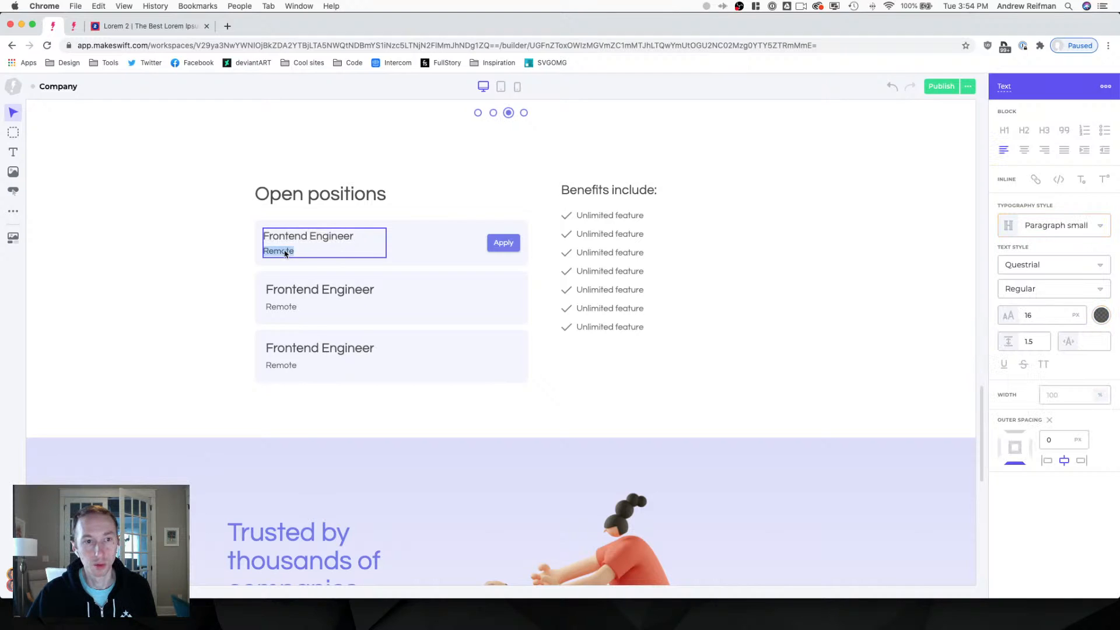
click(1070, 225)
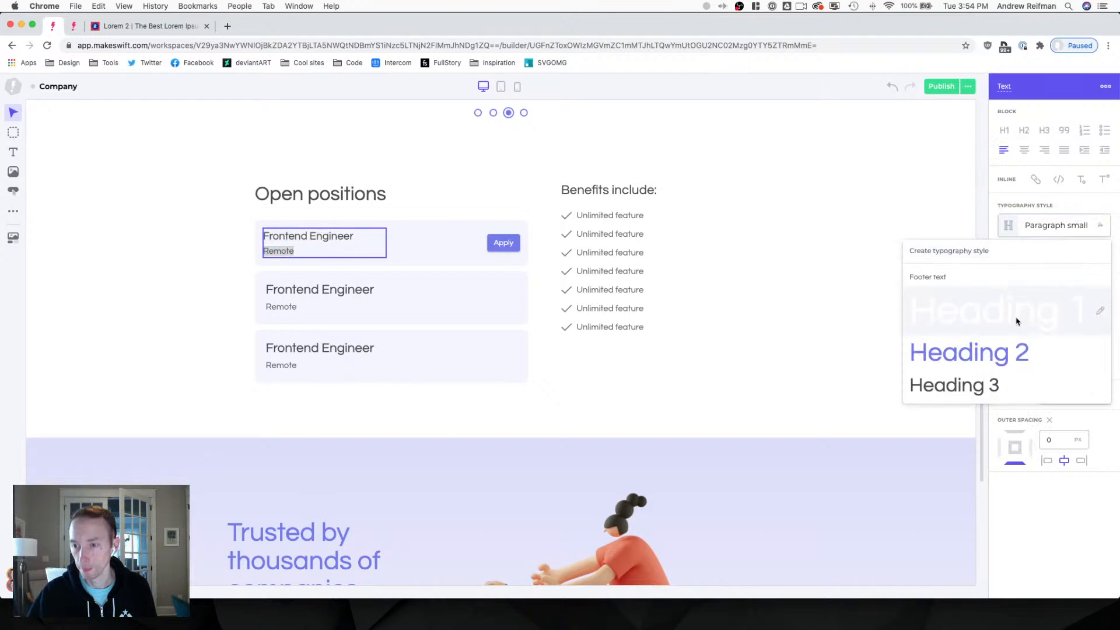
scroll(1018, 315, down, 3)
key(Escape)
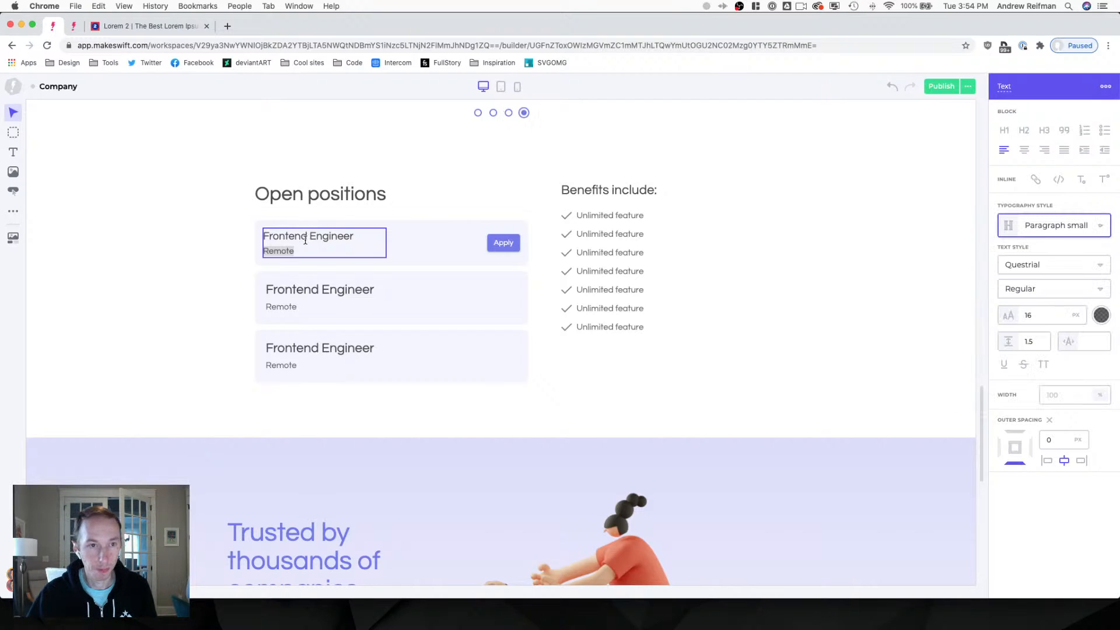
triple_click(300, 236)
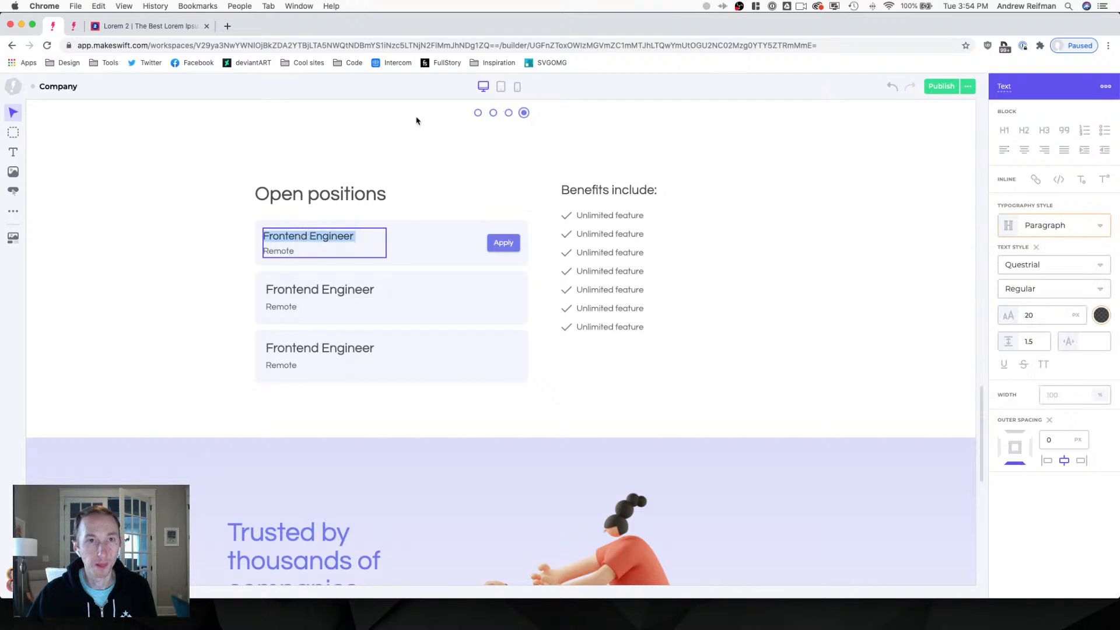
key(Escape)
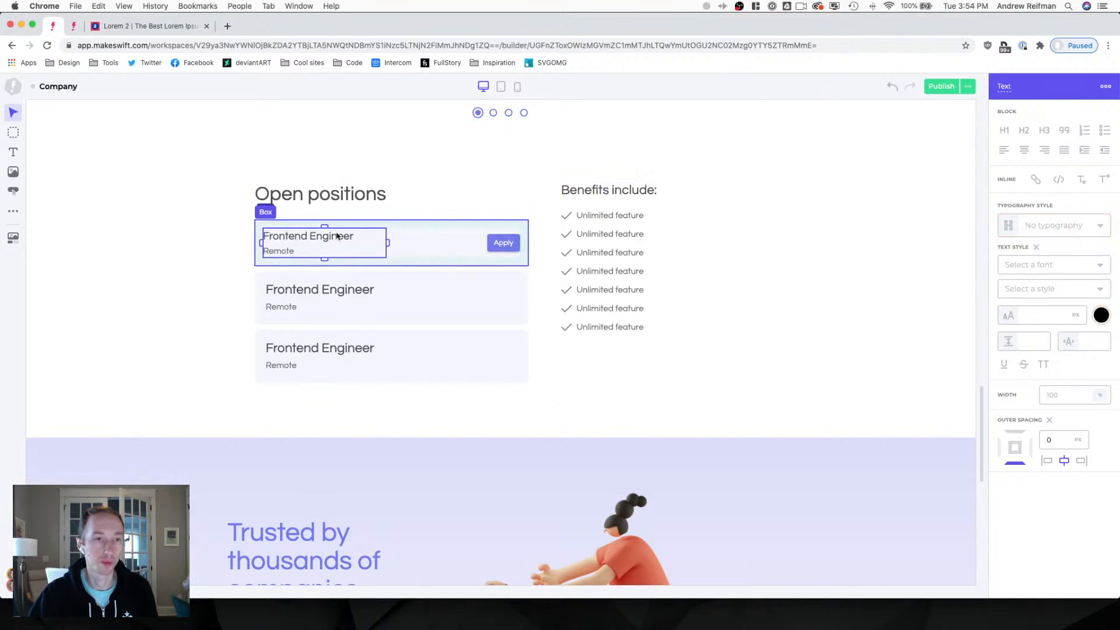
Color "Frontend Engineer" in the first job card with the purple site color at full opacity.
triple_click(311, 237)
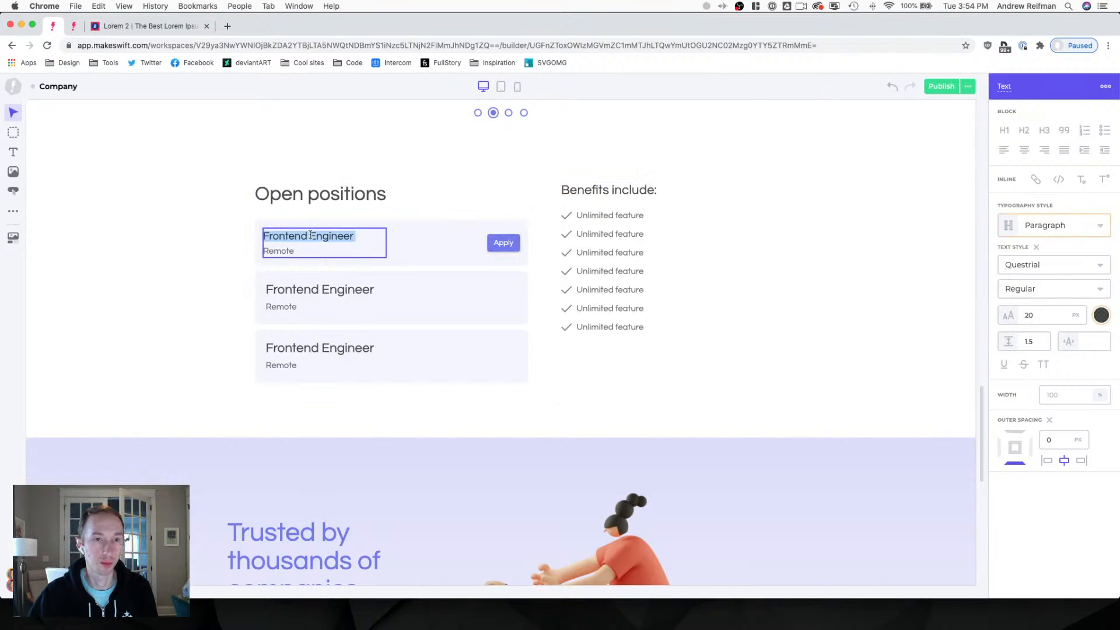
click(311, 236)
drag(358, 236, 263, 236)
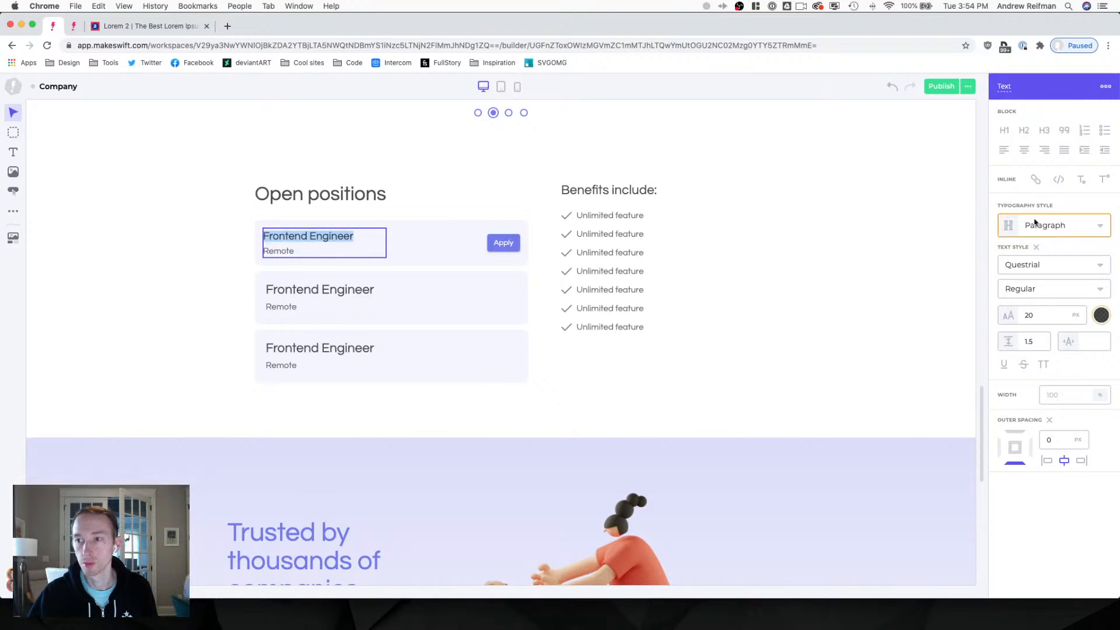
click(1101, 316)
click(1026, 357)
click(1069, 385)
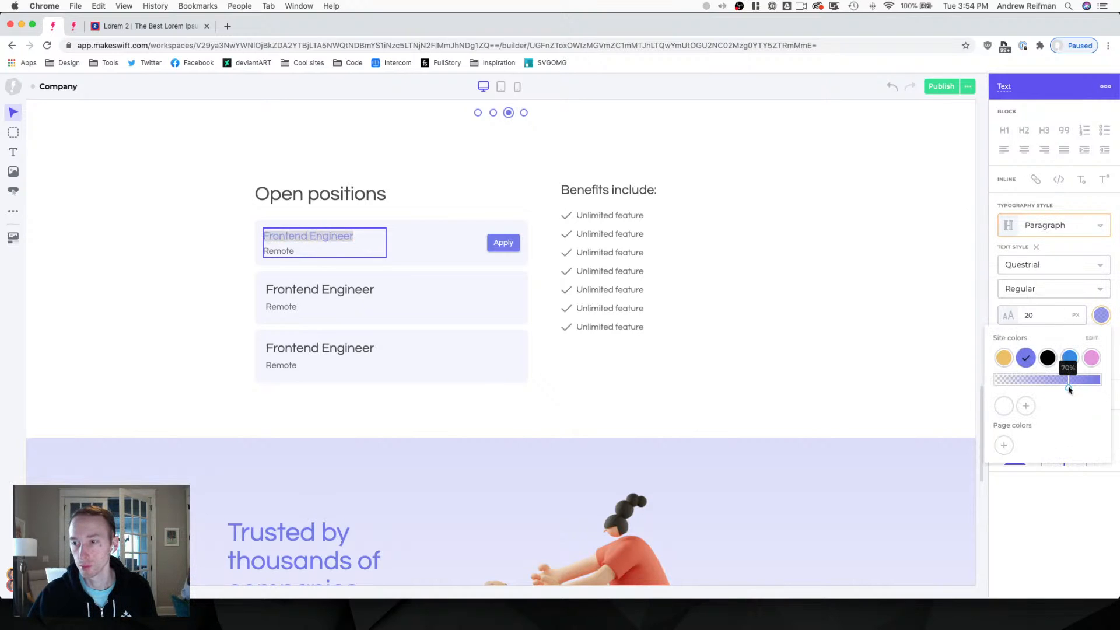
drag(1069, 389, 1112, 383)
click(320, 238)
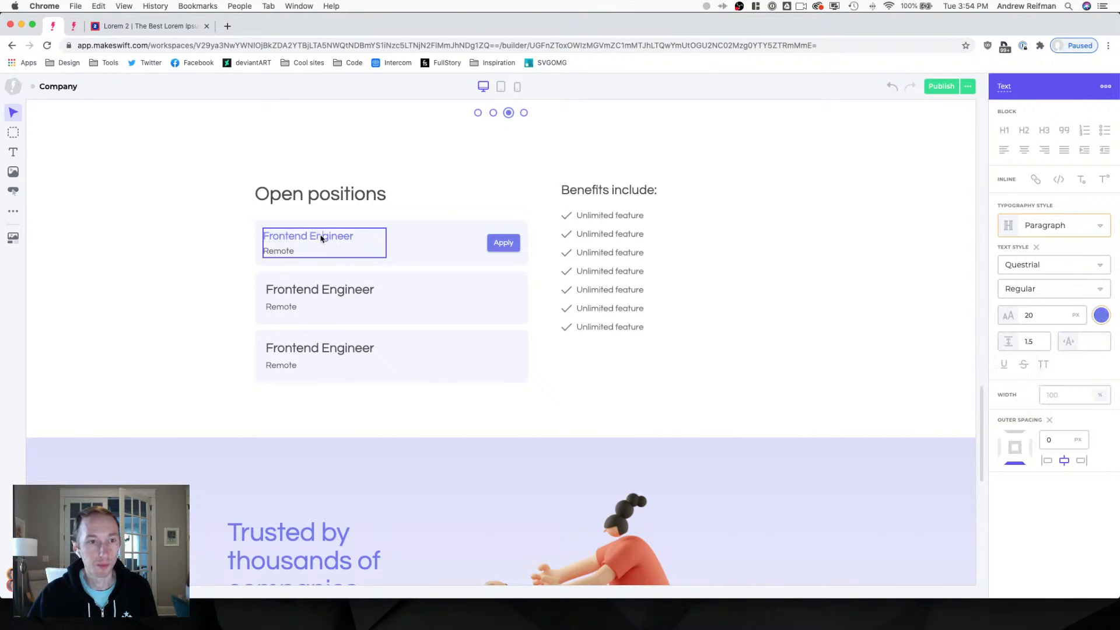
drag(352, 238, 265, 239)
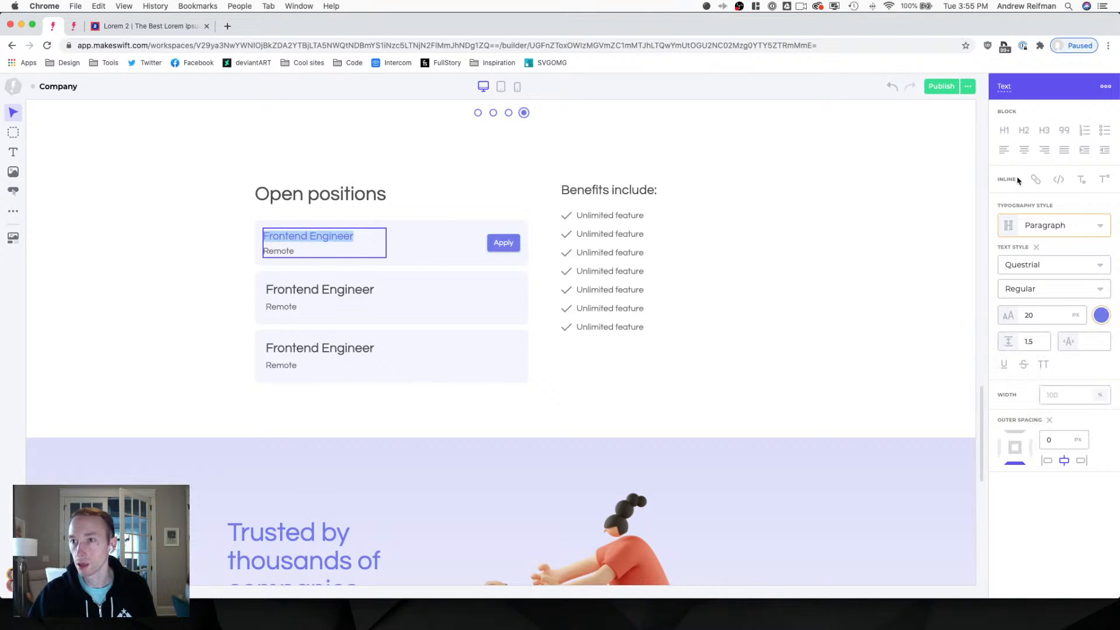
Apply the Heading 4 typography style to the "Open positions" heading.
double_click(343, 198)
triple_click(343, 198)
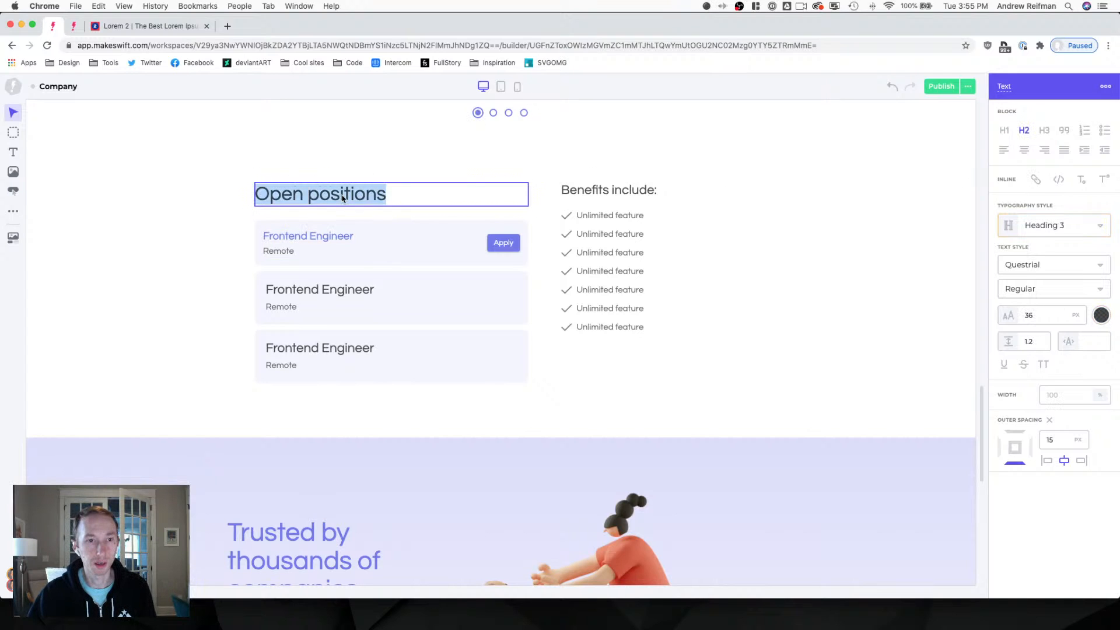
click(1068, 225)
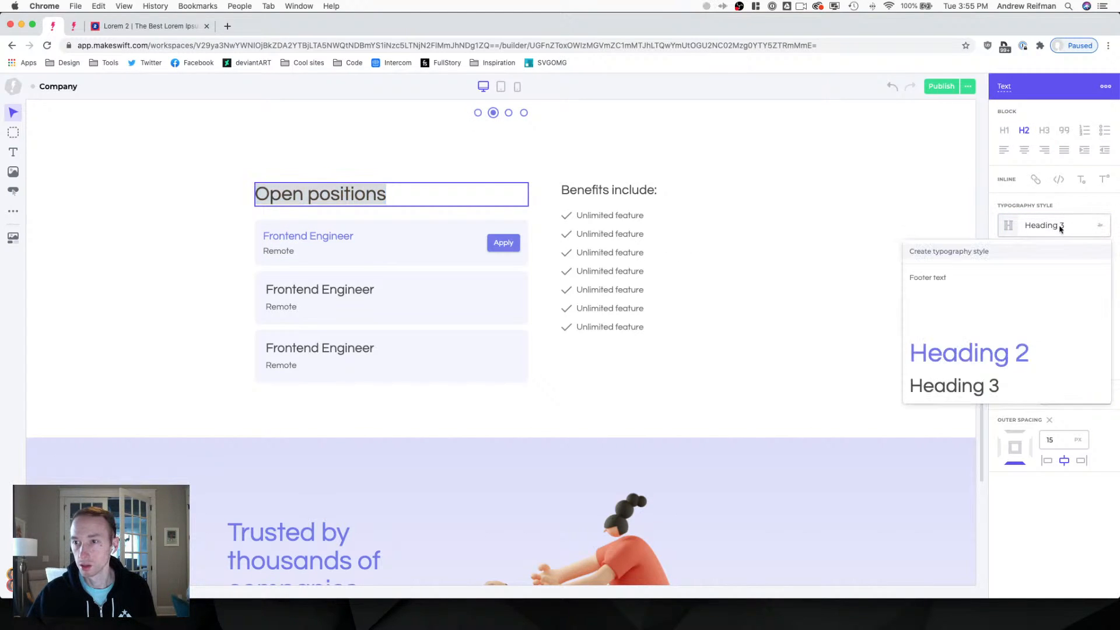
click(974, 281)
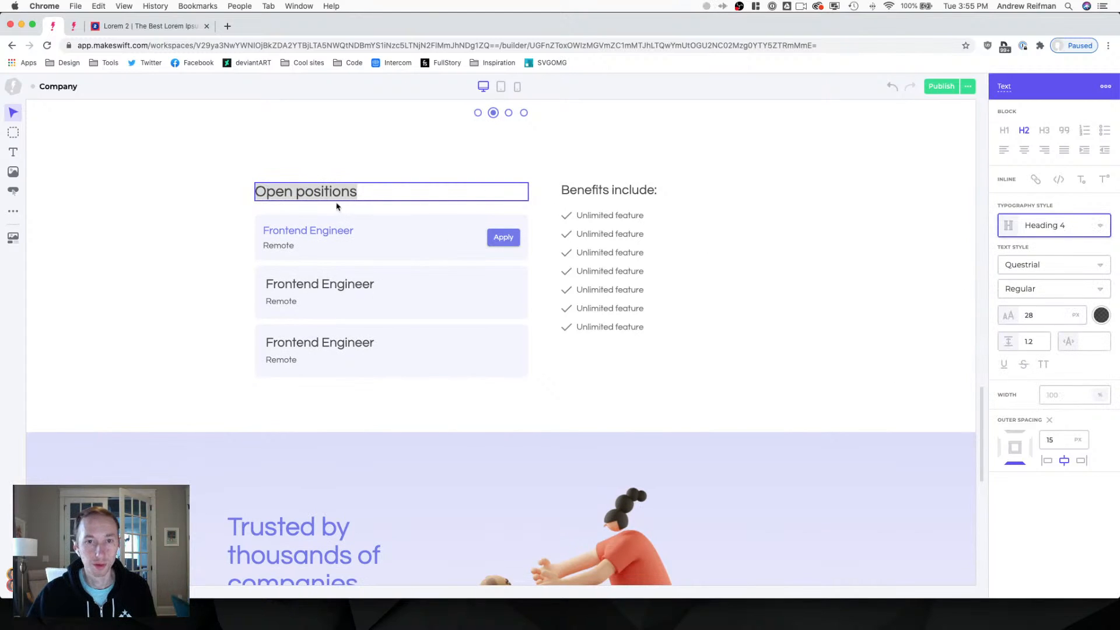
Reduce the bottom outer spacing of the "Open positions" heading to 10 px.
click(623, 191)
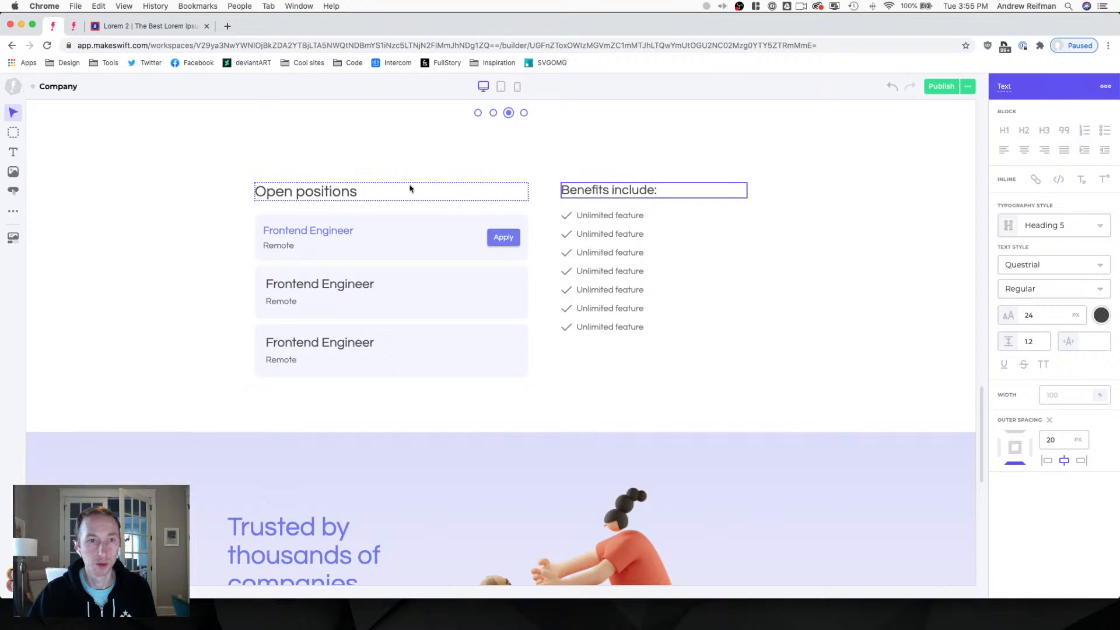
click(346, 211)
click(350, 200)
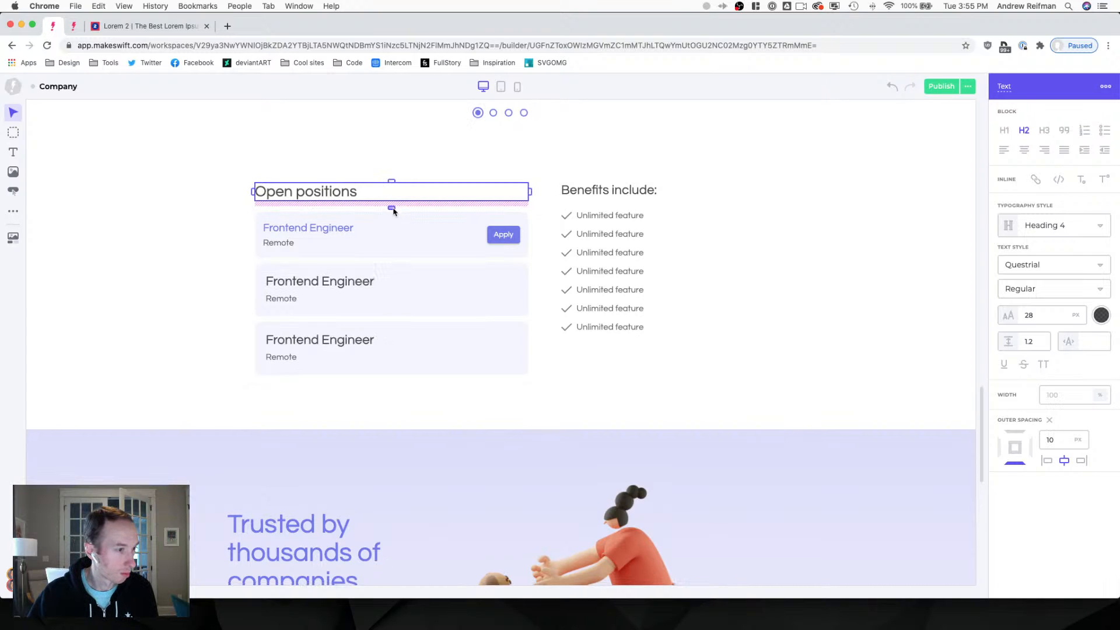
click(368, 162)
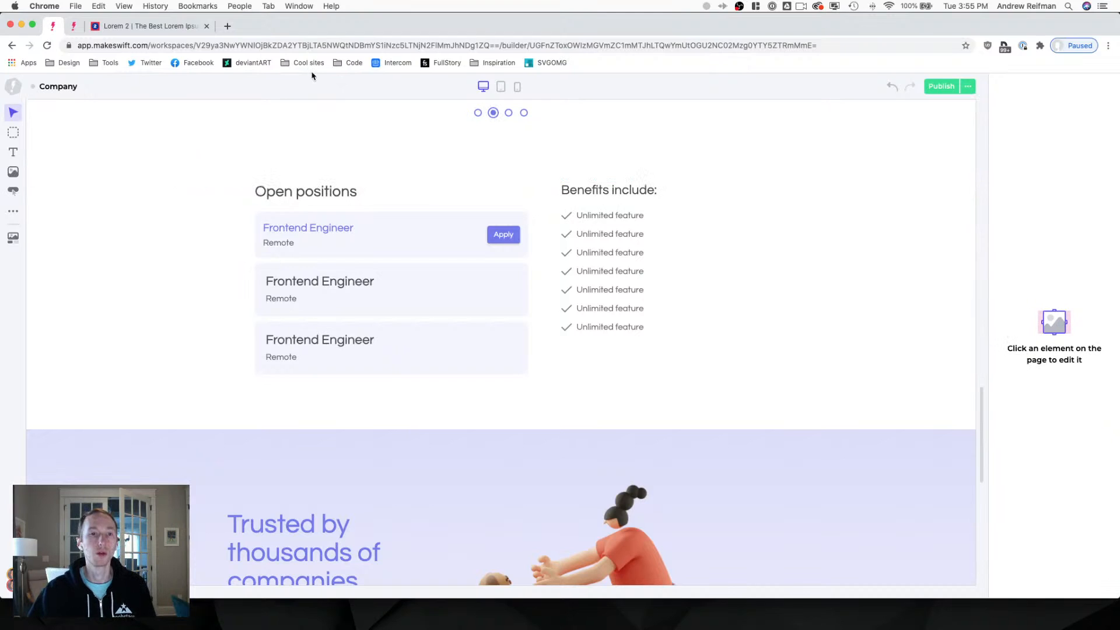
Delete the second and third job cards, which lack Apply buttons, from under "Open positions".
click(274, 267)
key(Delete)
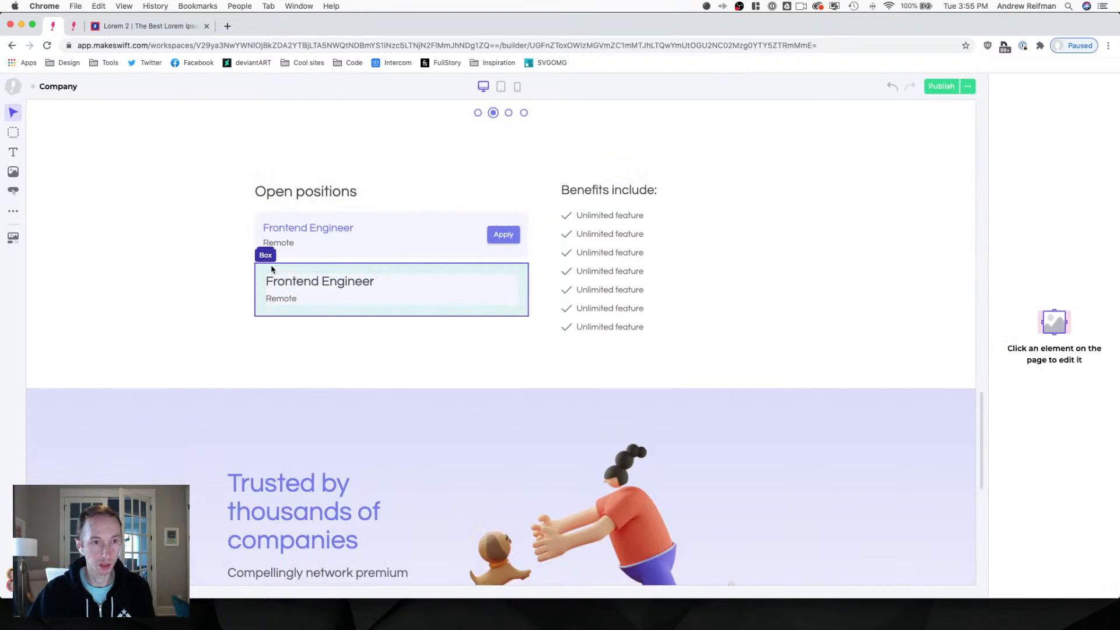
click(273, 267)
key(Delete)
Duplicate the styled "Frontend Engineer" job card twice to make three matching cards with Apply buttons.
click(273, 254)
key(super+d)
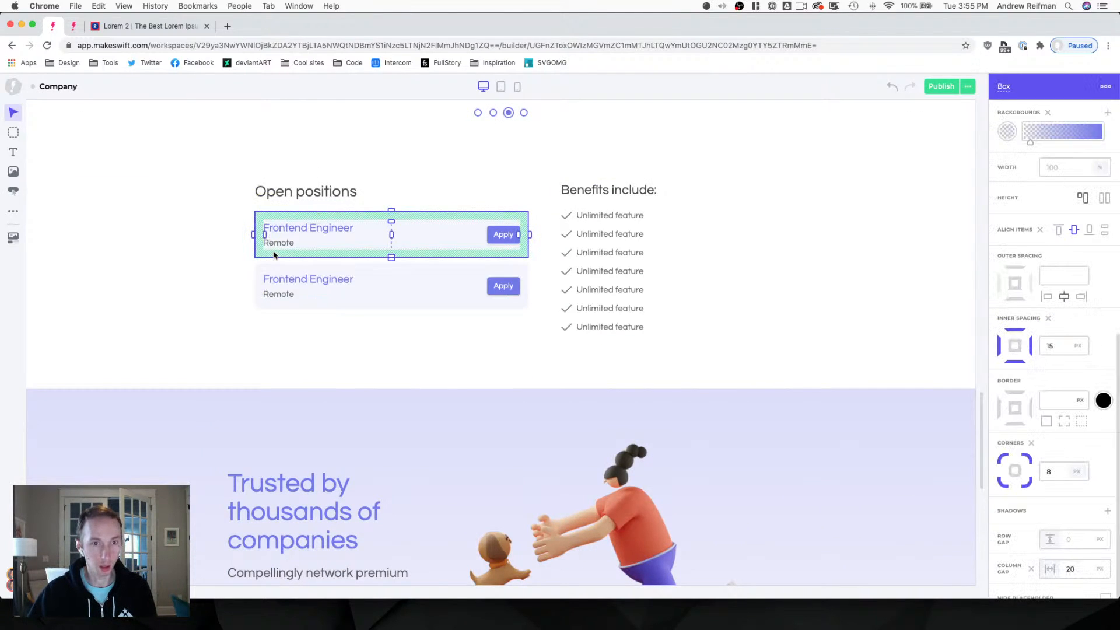
key(super+d)
key(Escape)
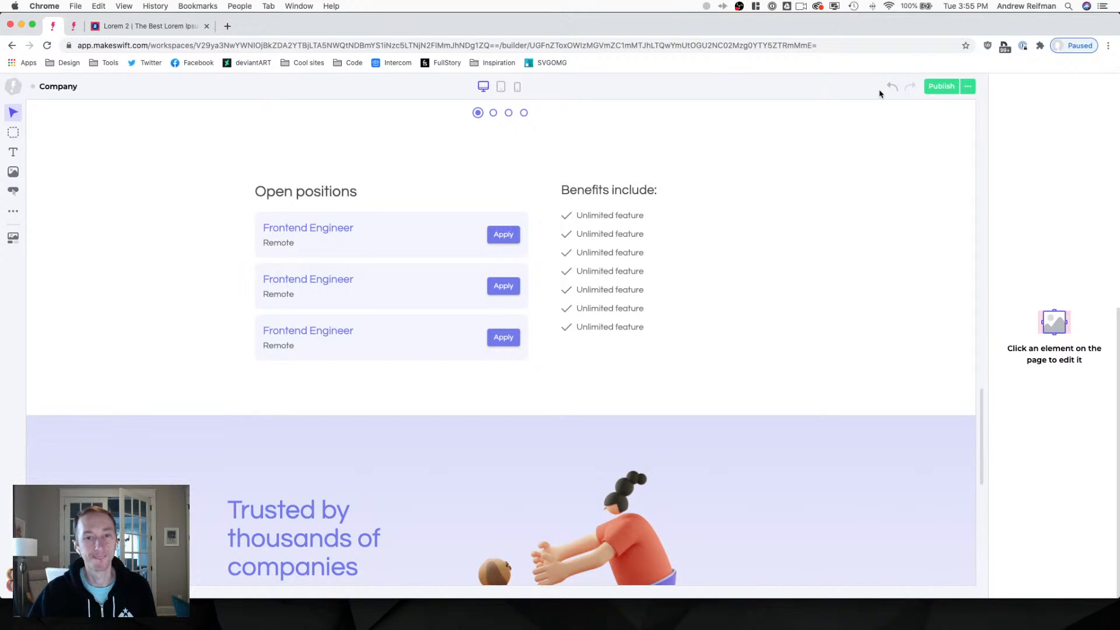
Apply the Heading 4 typography style to the "Benefits include:" heading to match "Open positions".
click(354, 196)
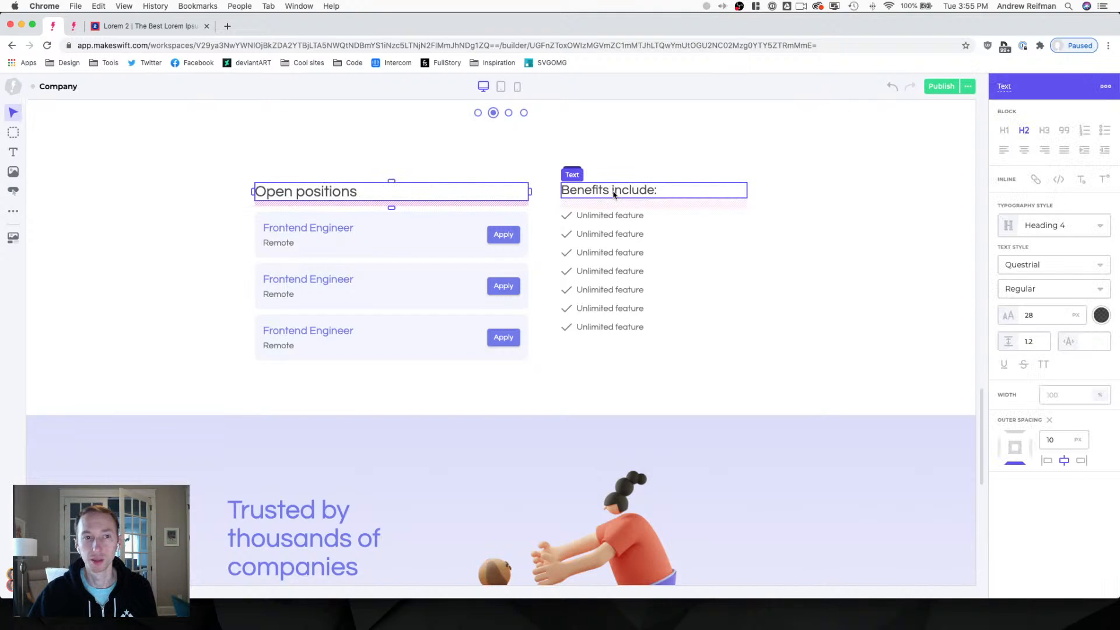
click(614, 195)
click(1033, 226)
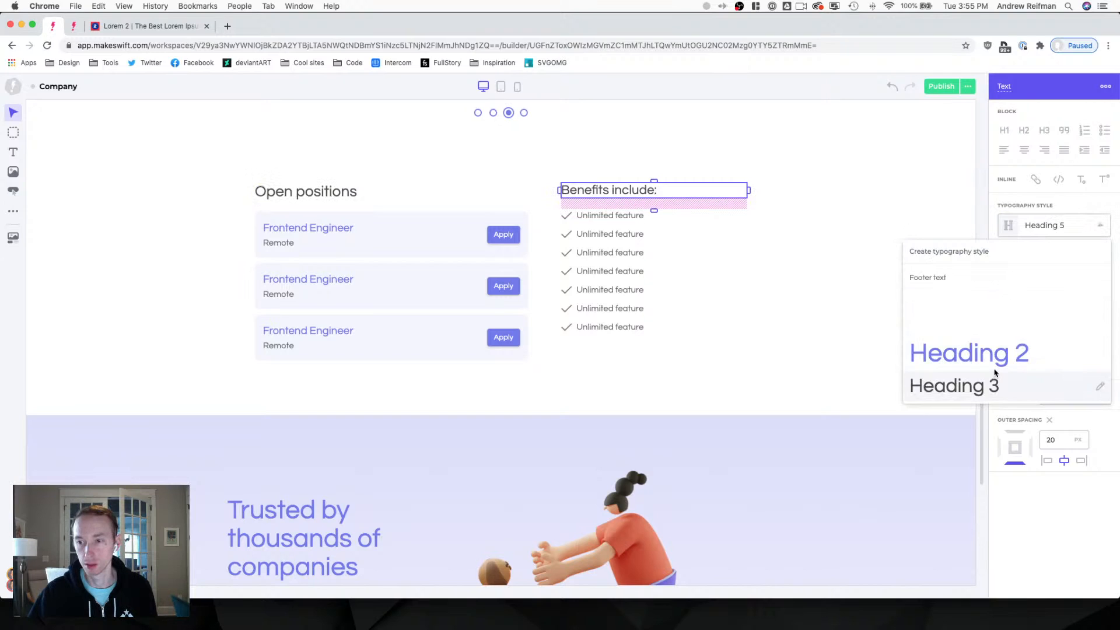
scroll(996, 373, down, 3)
click(957, 282)
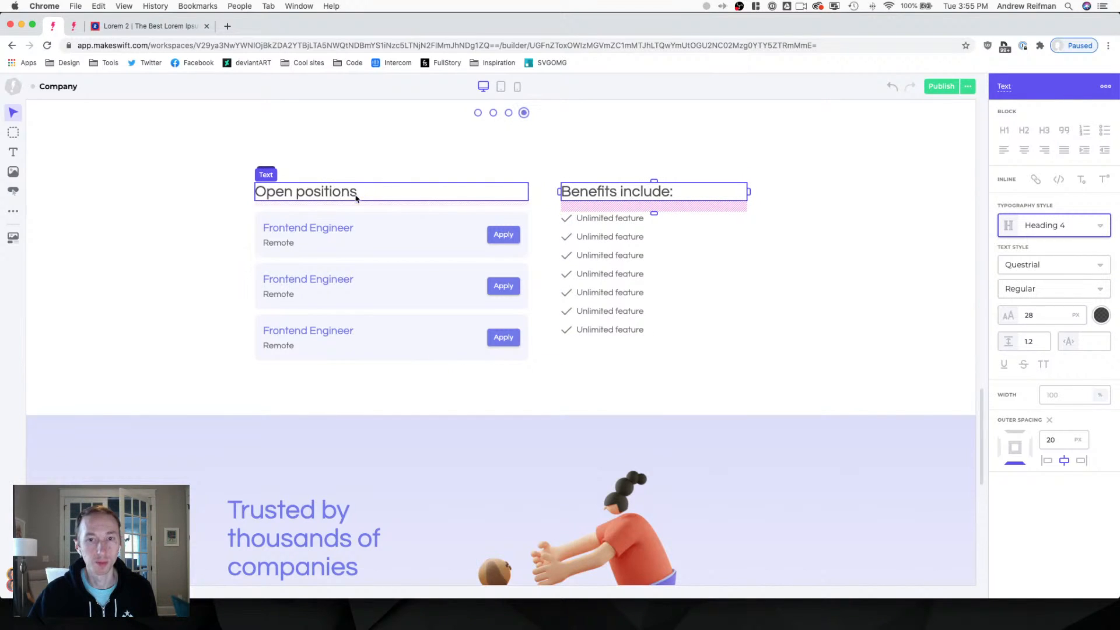
Set the row gap of the benefits checklist box to 15 px.
click(624, 229)
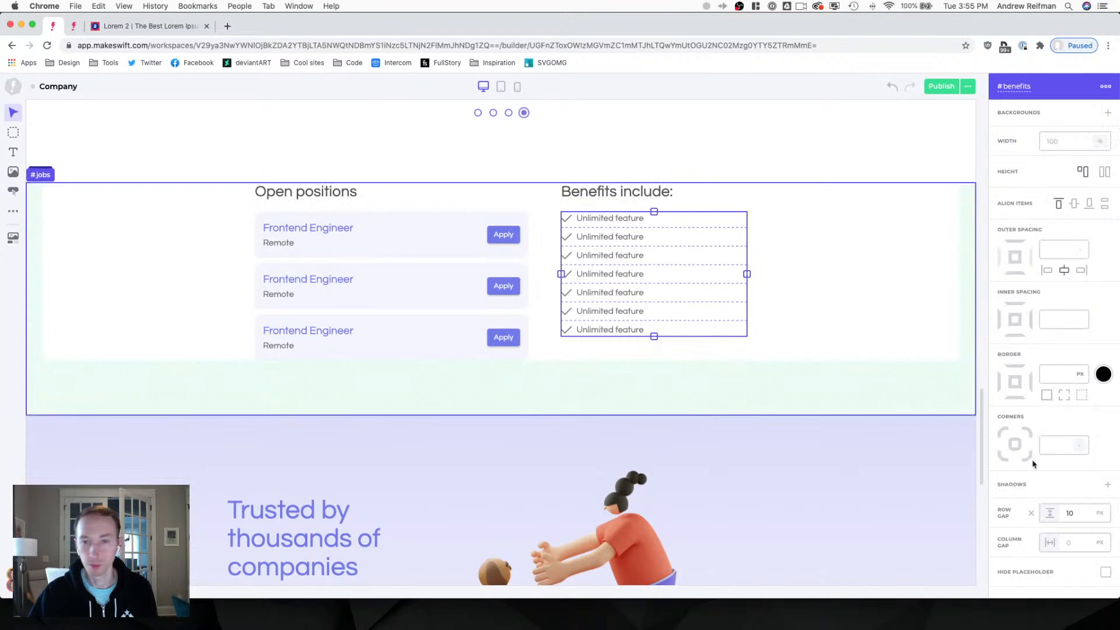
click(1083, 516)
text(15)
key(Return)
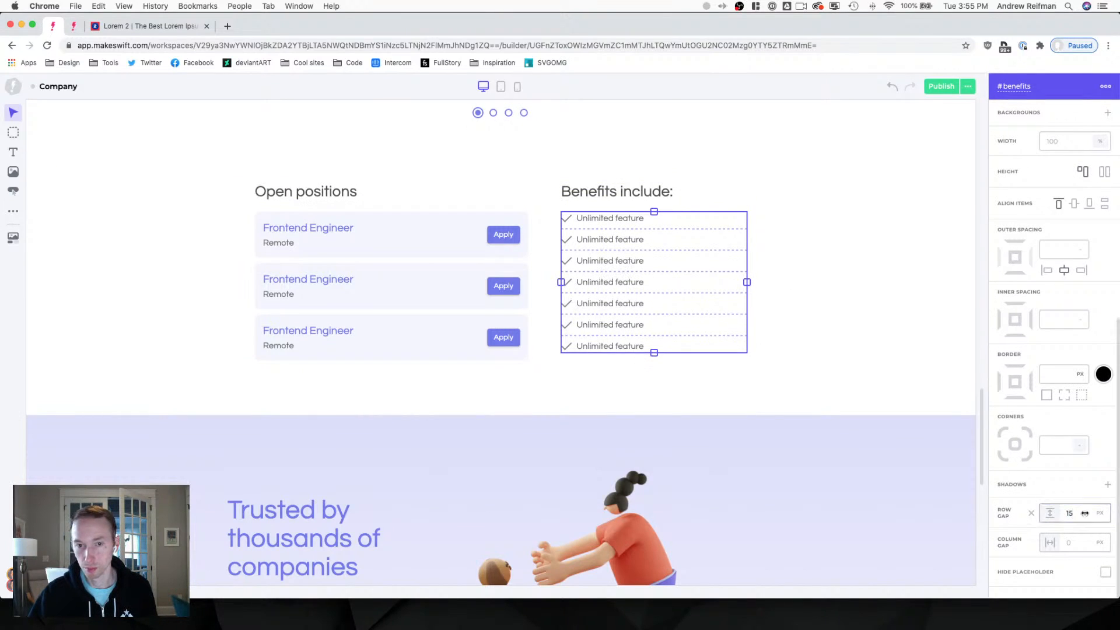
key(Escape)
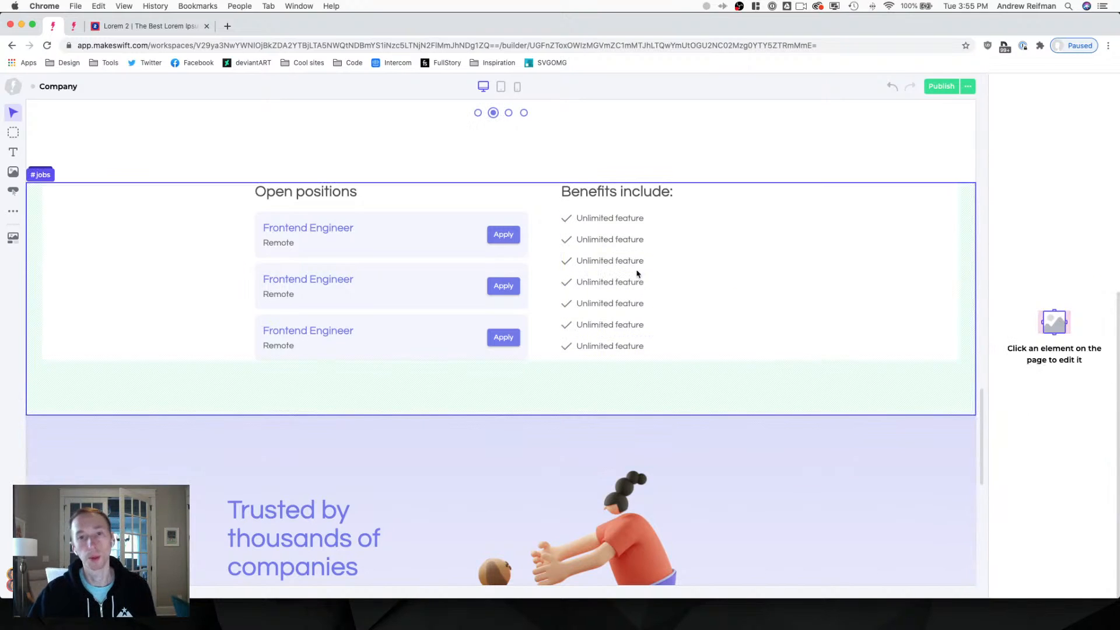
Replace the first benefit's placeholder text with "Flexible hours and vacation".
click(598, 219)
click(597, 219)
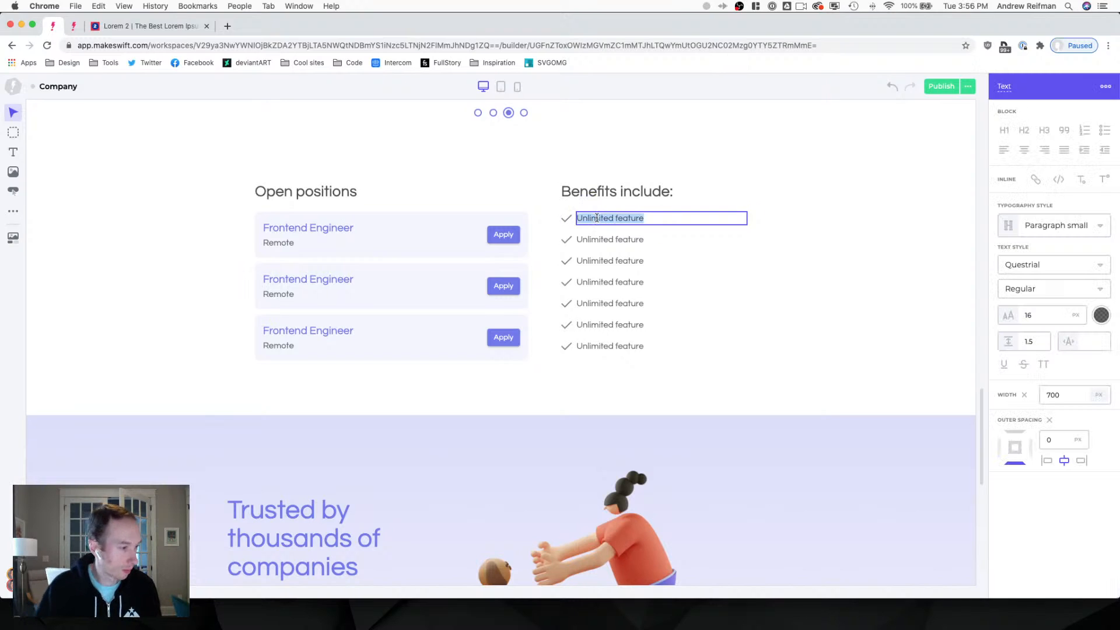
text(Flexible)
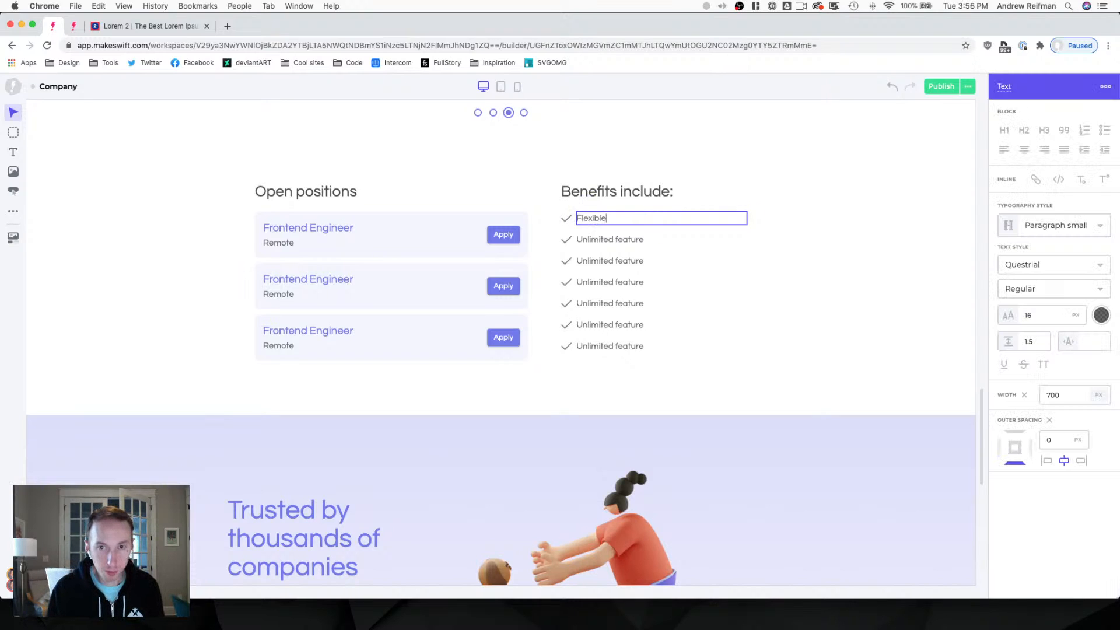
text( holida)
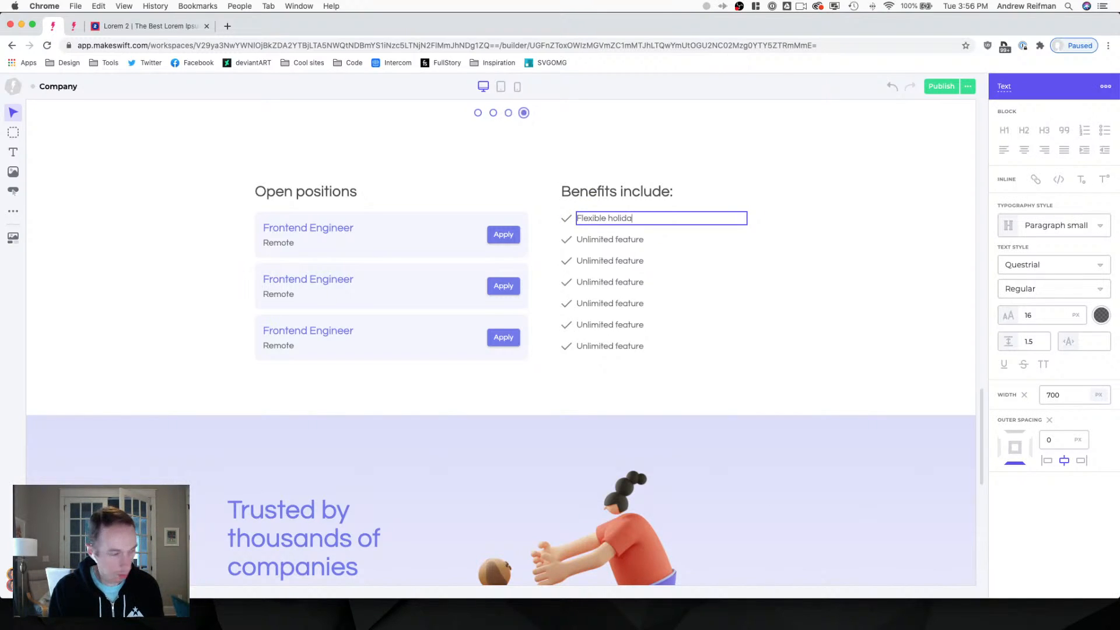
key(BackSpace)
key(BackSpace)
key(BackSpace)
key(BackSpace)
key(BackSpace)
key(BackSpace)
key(BackSpace)
key(BackSpace)
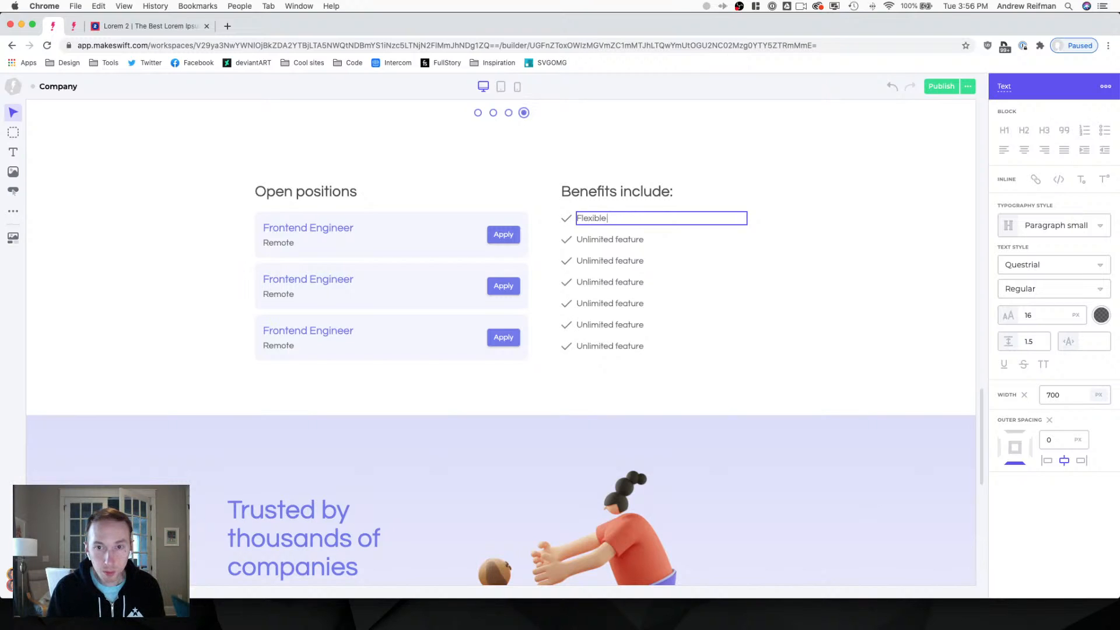
text(hours and )
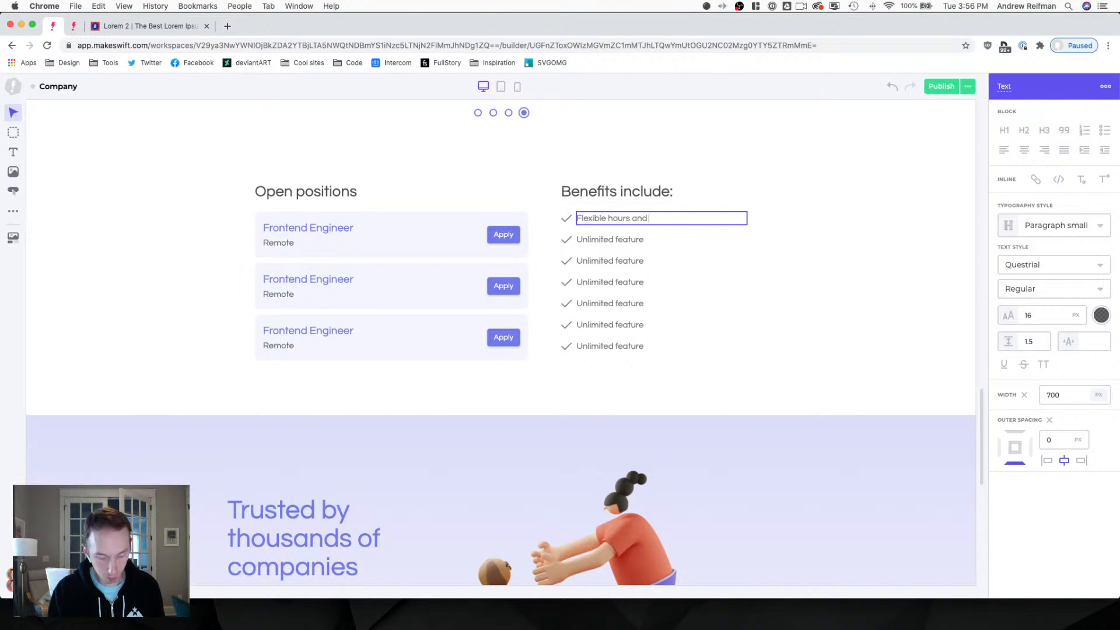
text(vaation)
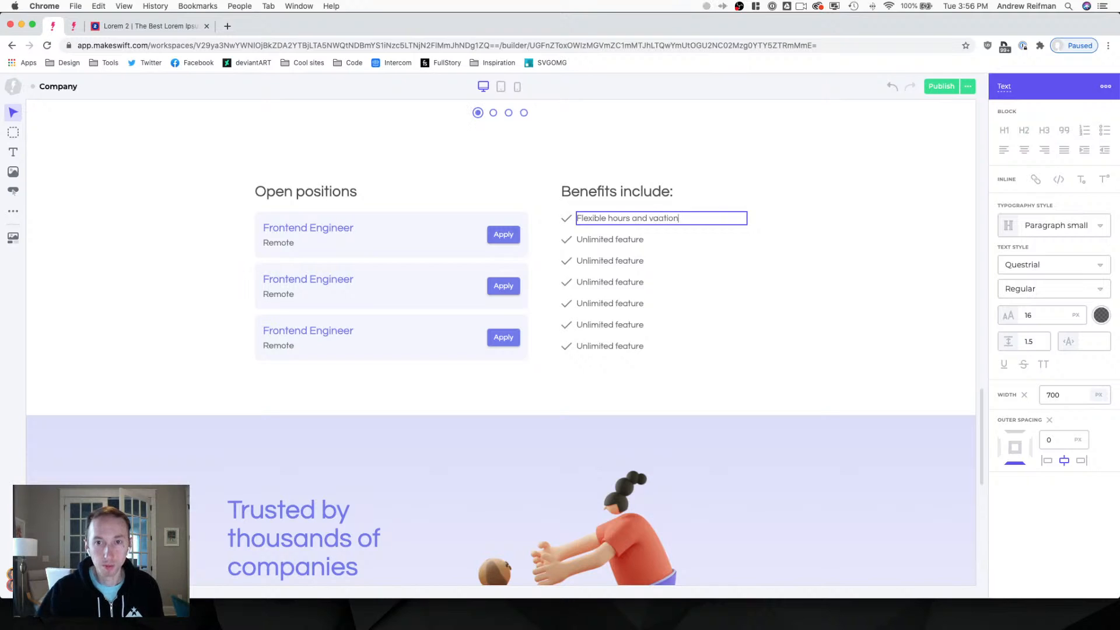
click(657, 218)
text(ca)
Replace the second benefit's placeholder text with "Competitive salary".
double_click(601, 239)
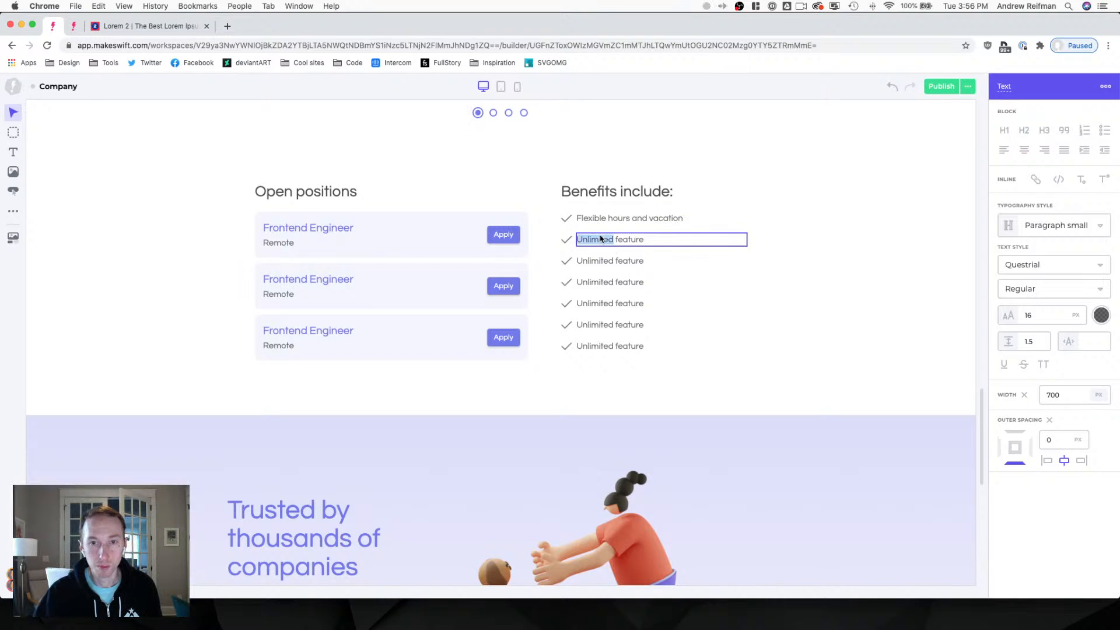
triple_click(601, 239)
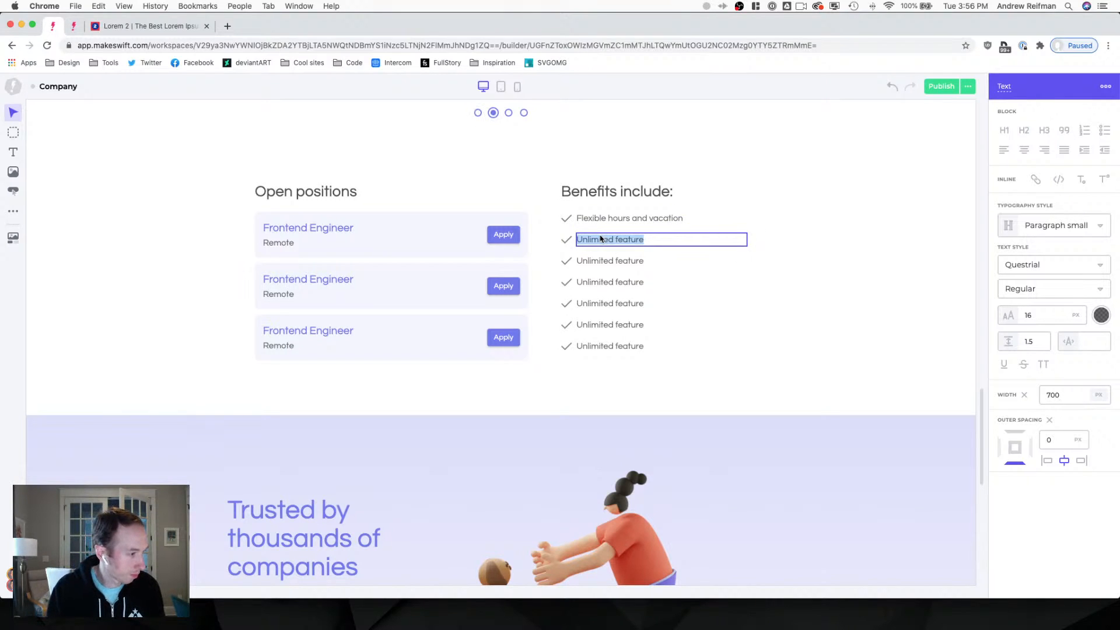
text(Compet)
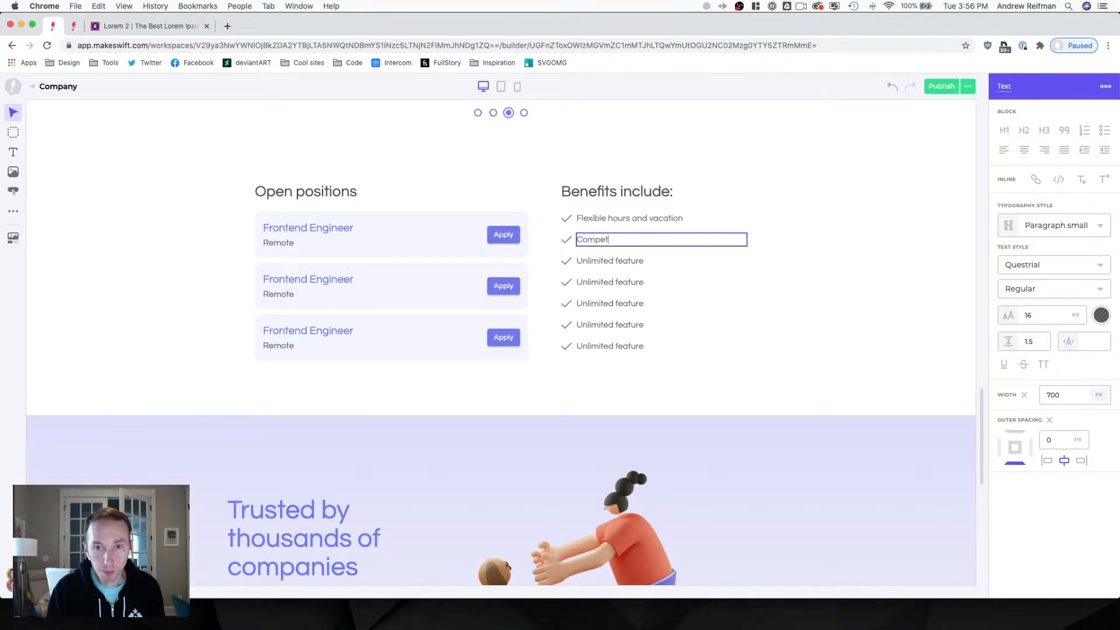
text(itive sal)
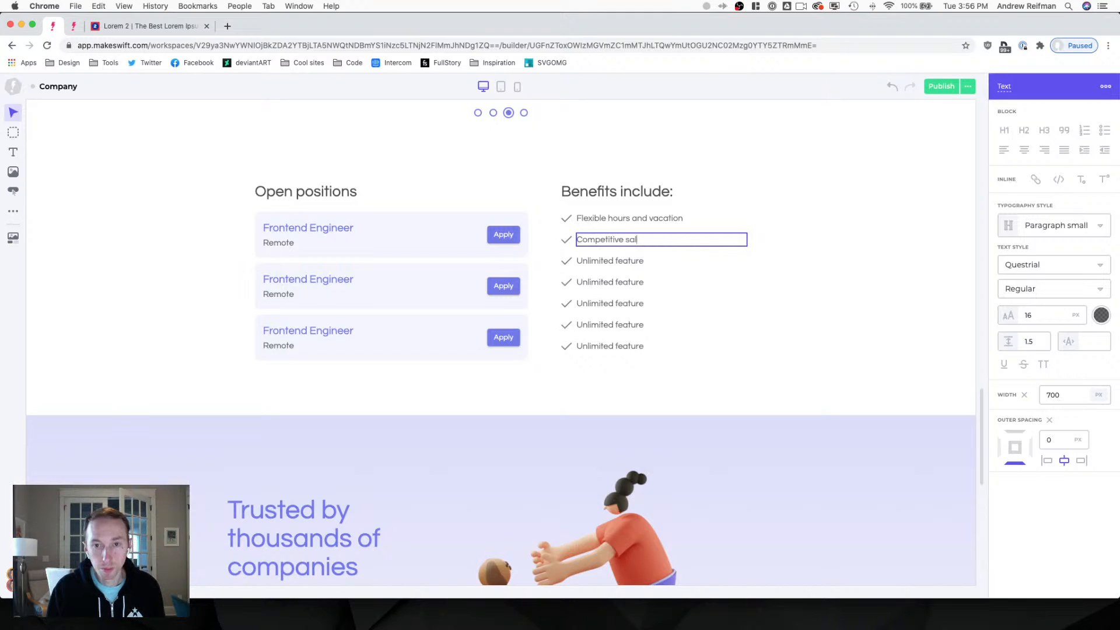
text(ary)
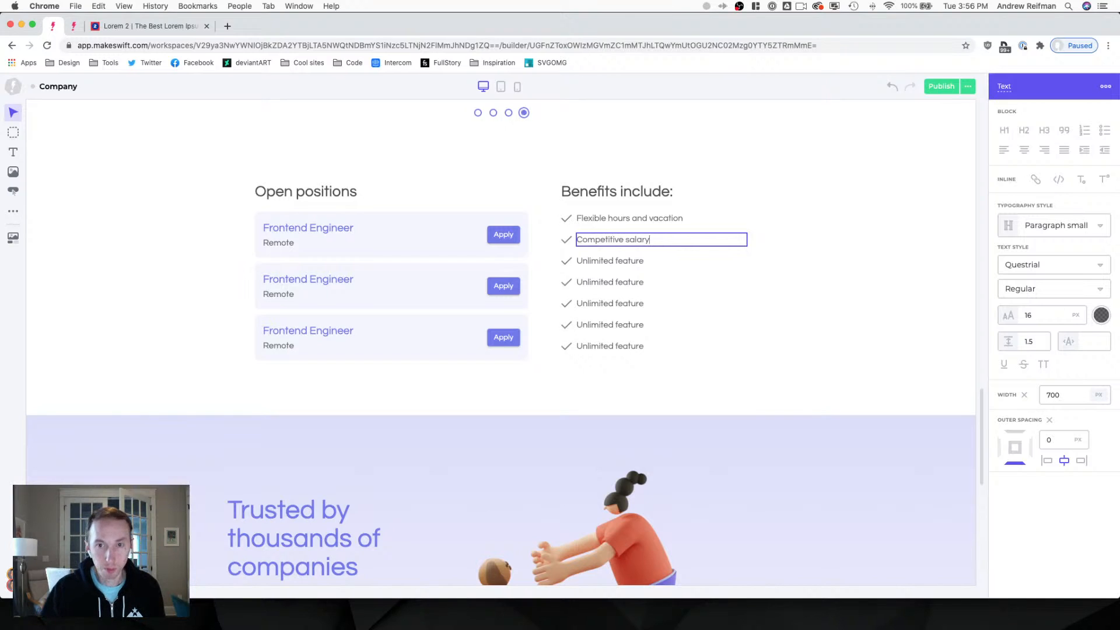
Replace the third benefit's placeholder text with "Remote-friendly".
double_click(592, 261)
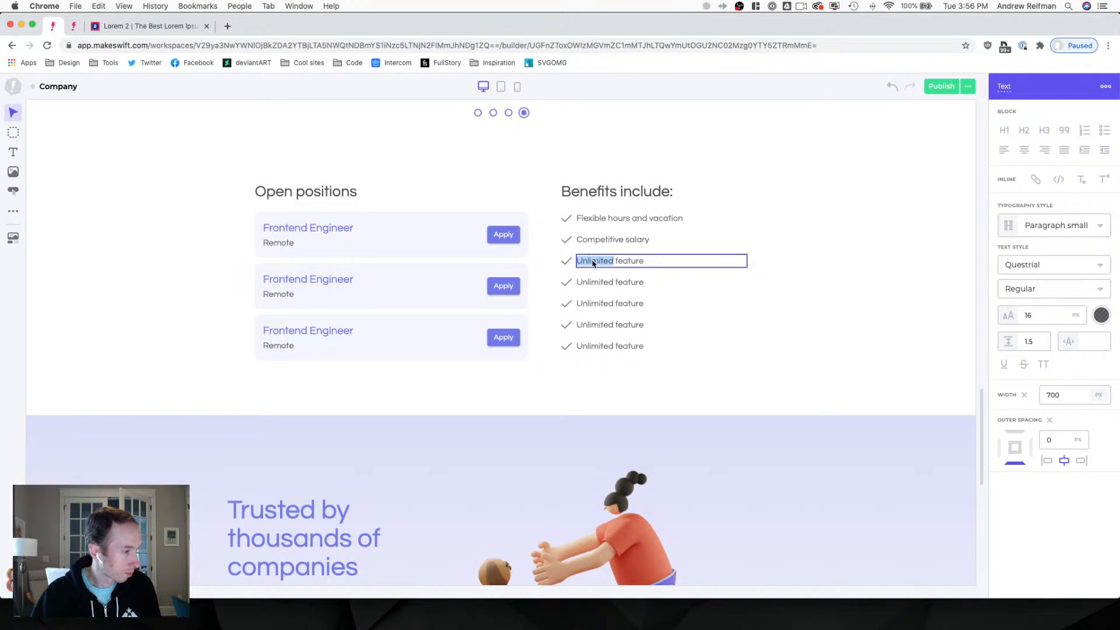
triple_click(594, 263)
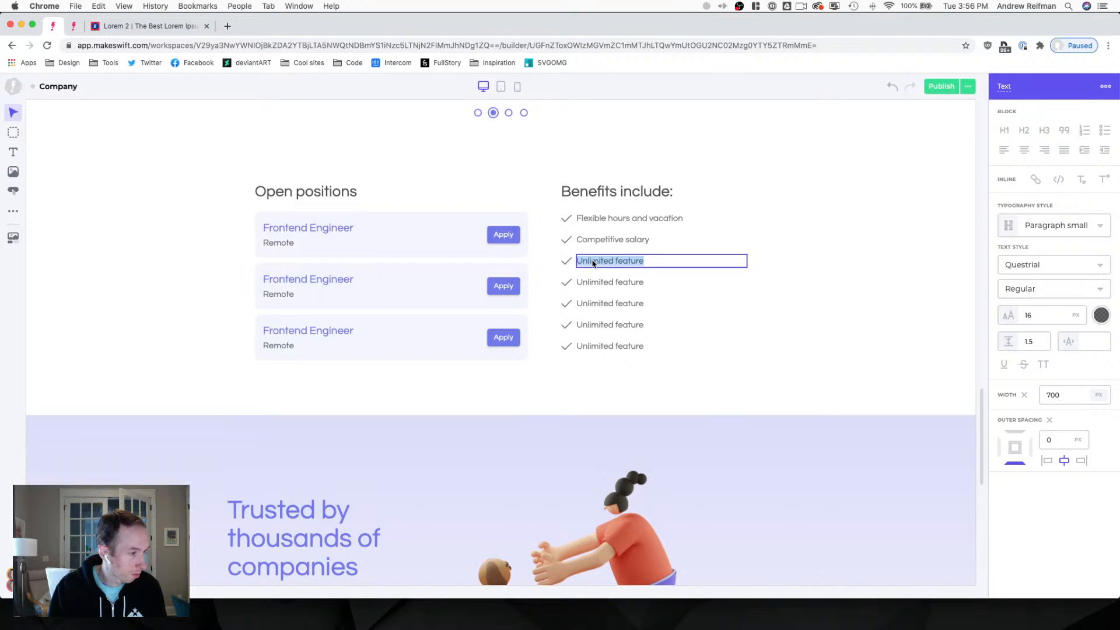
text(Remote-)
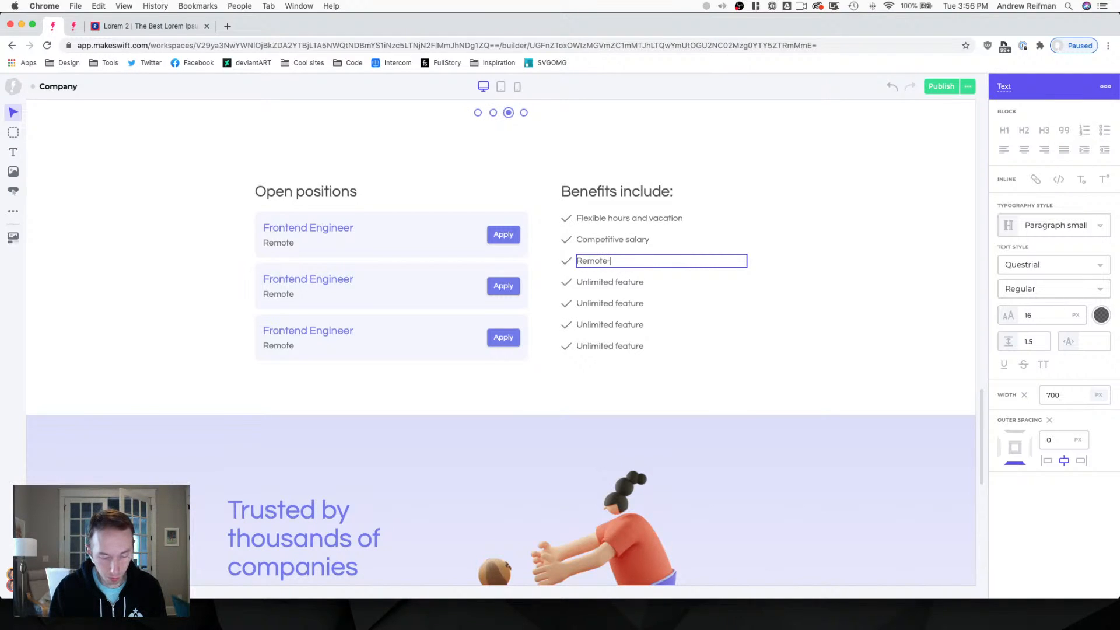
text(friendly)
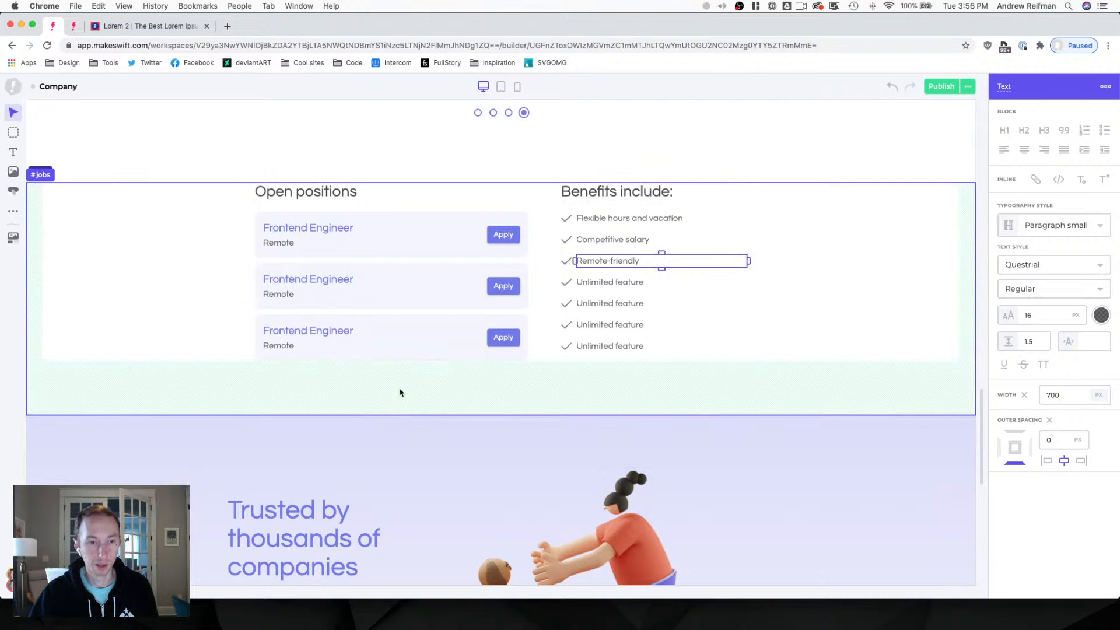
click(443, 399)
drag(501, 415, 501, 416)
key(Escape)
scroll(476, 411, up, 3)
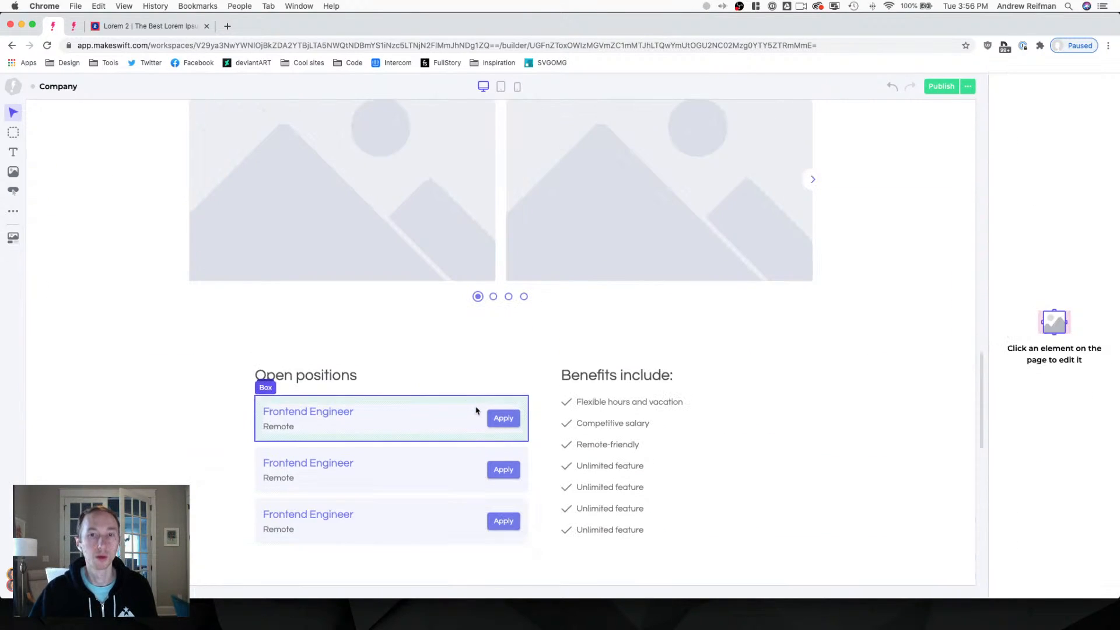
scroll(280, 356, up, 10)
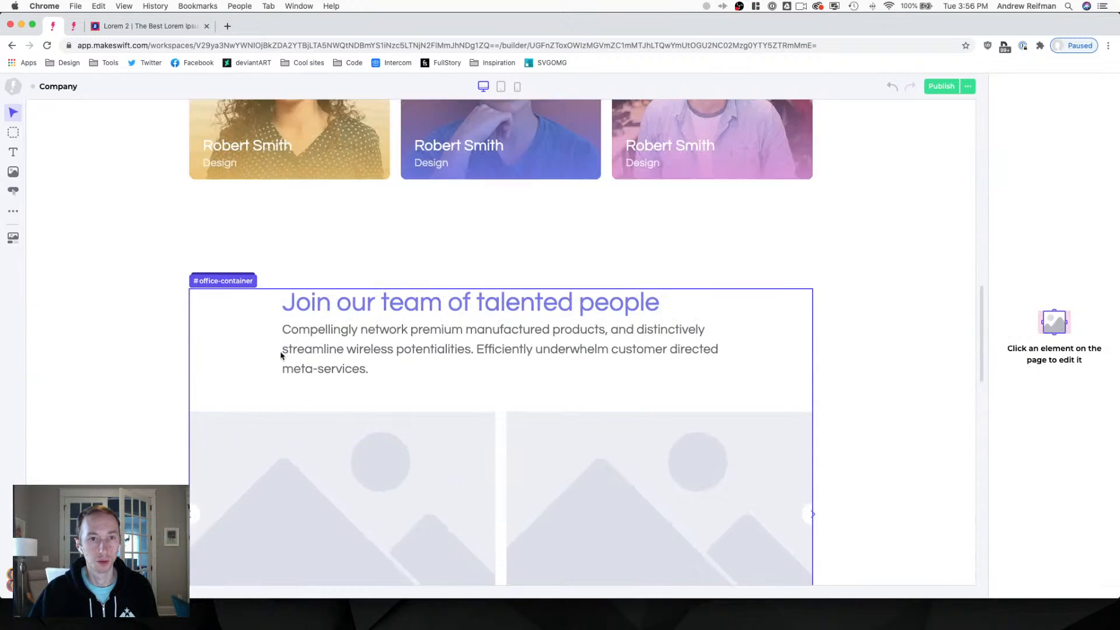
scroll(281, 357, up, 4)
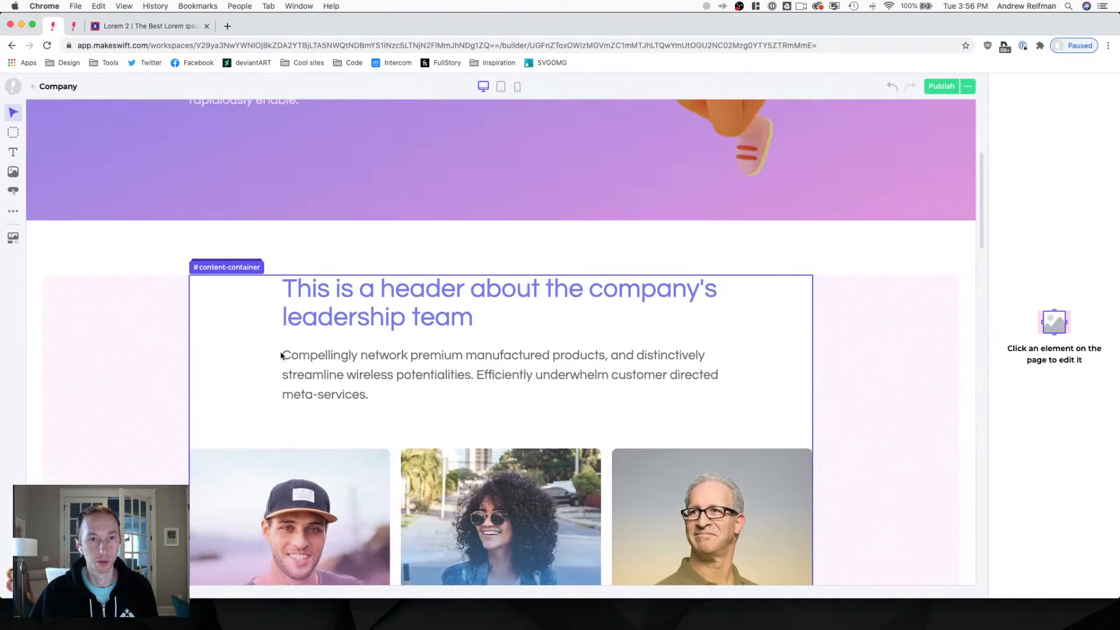
Widen the jobs container to 1000 px and compare its edges with the carousel above.
scroll(281, 356, up, 4)
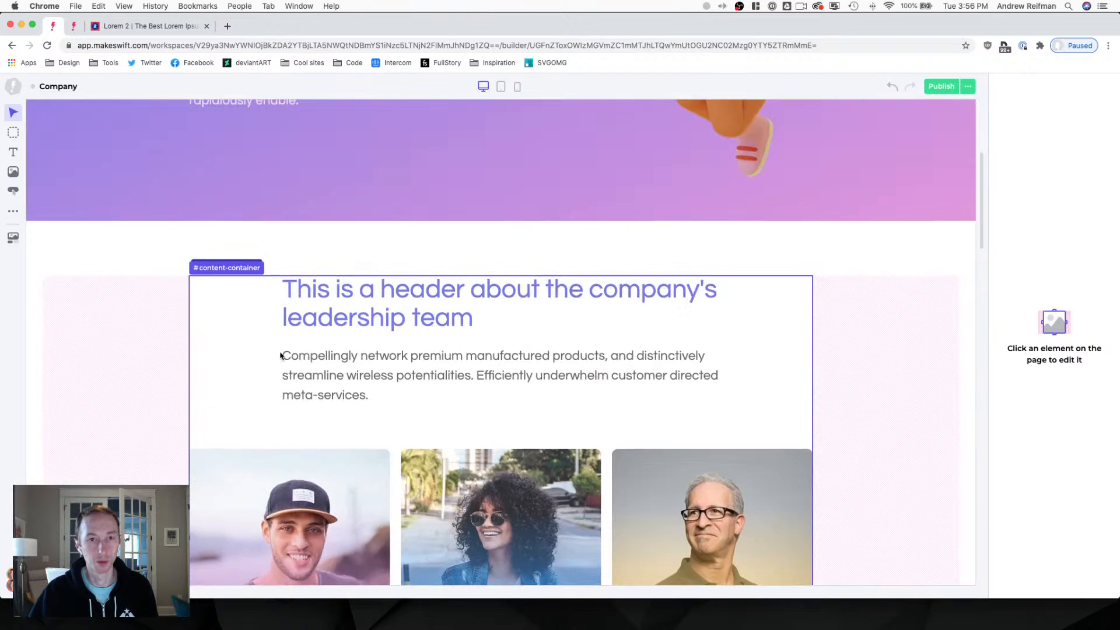
scroll(281, 356, up, 2)
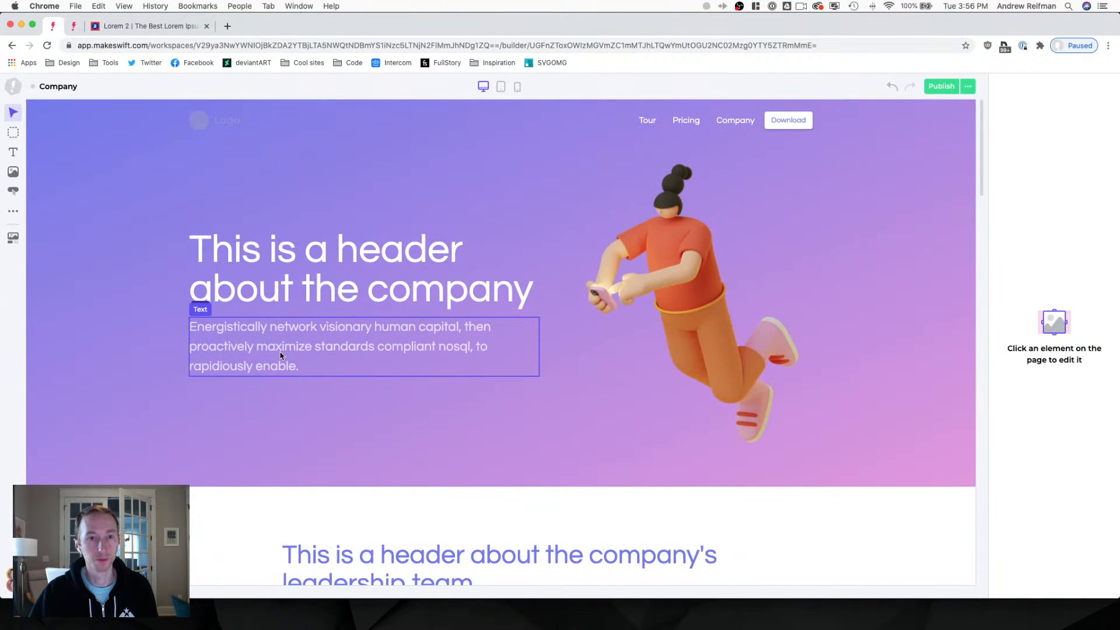
scroll(280, 357, down, 12)
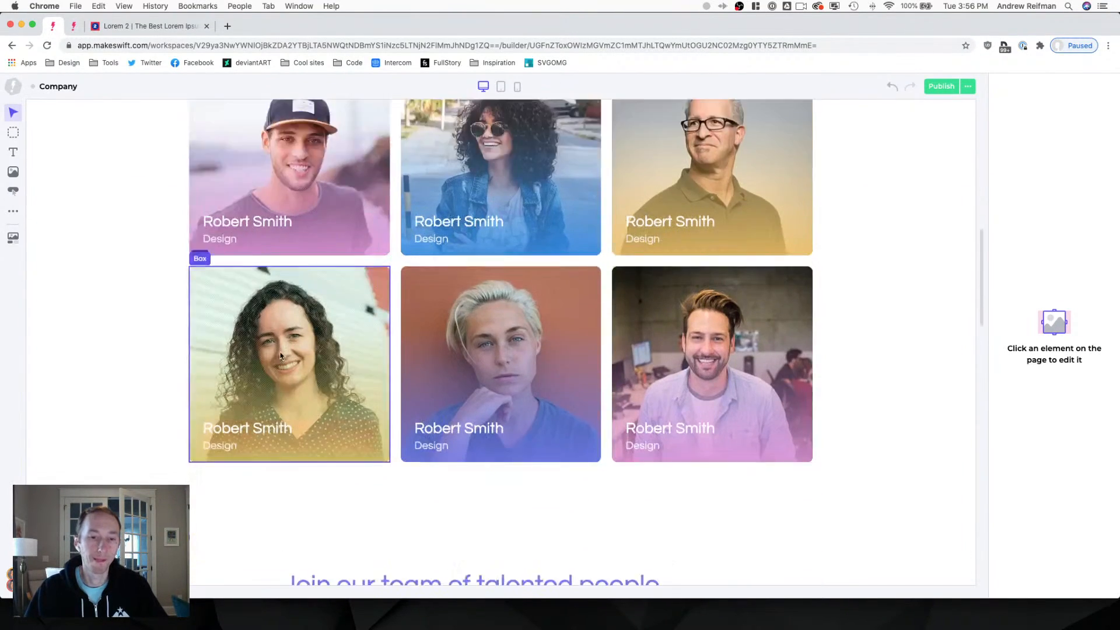
scroll(280, 357, down, 15)
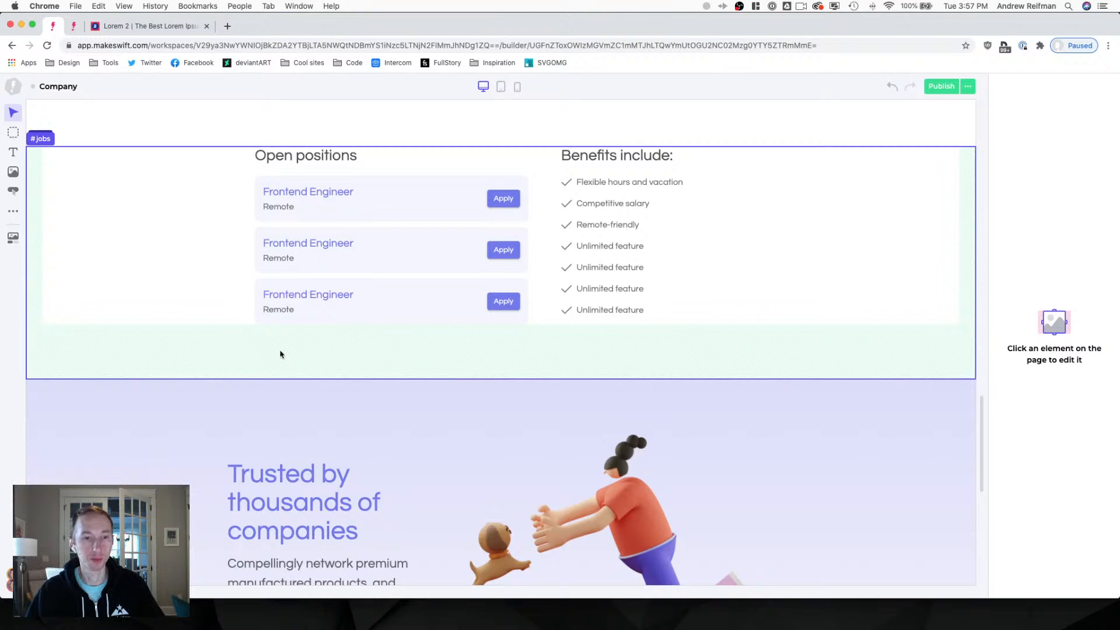
scroll(274, 347, up, 1)
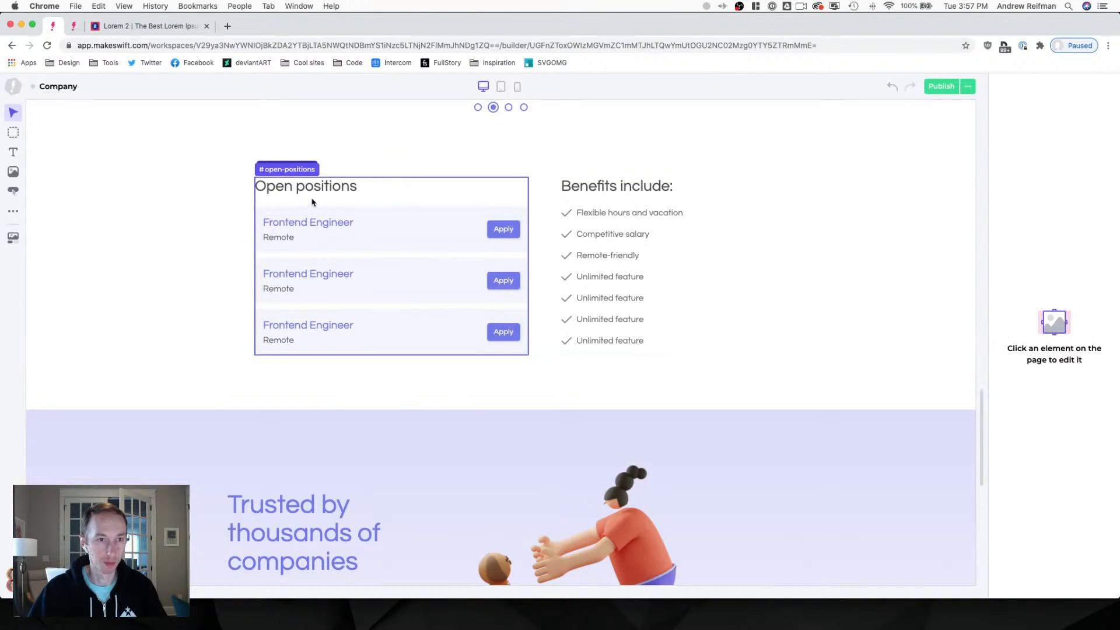
click(535, 205)
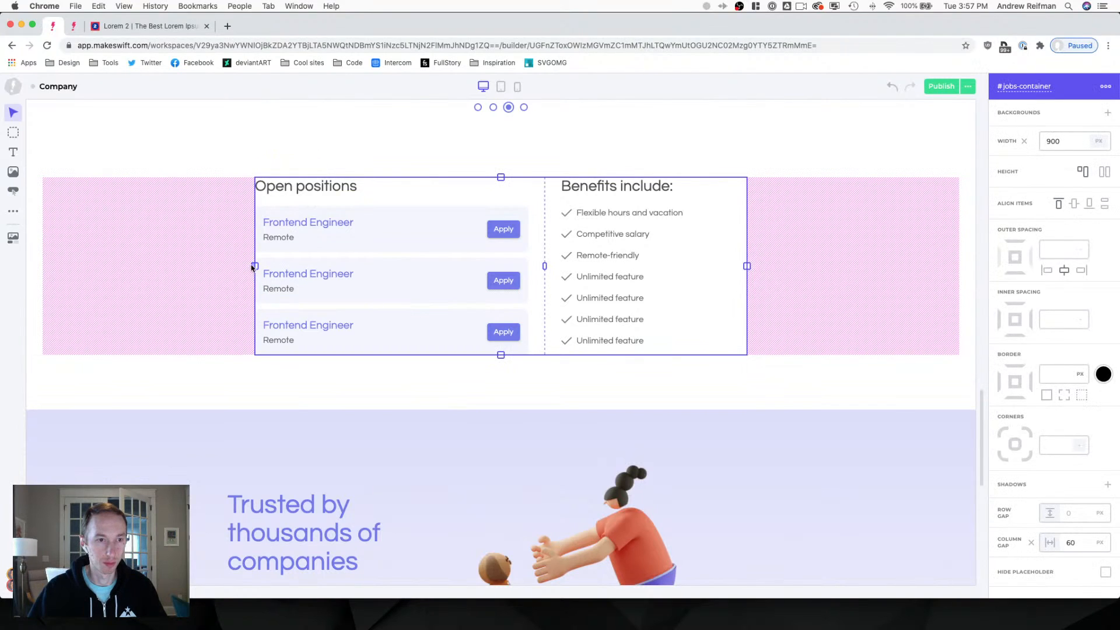
drag(252, 268, 224, 271)
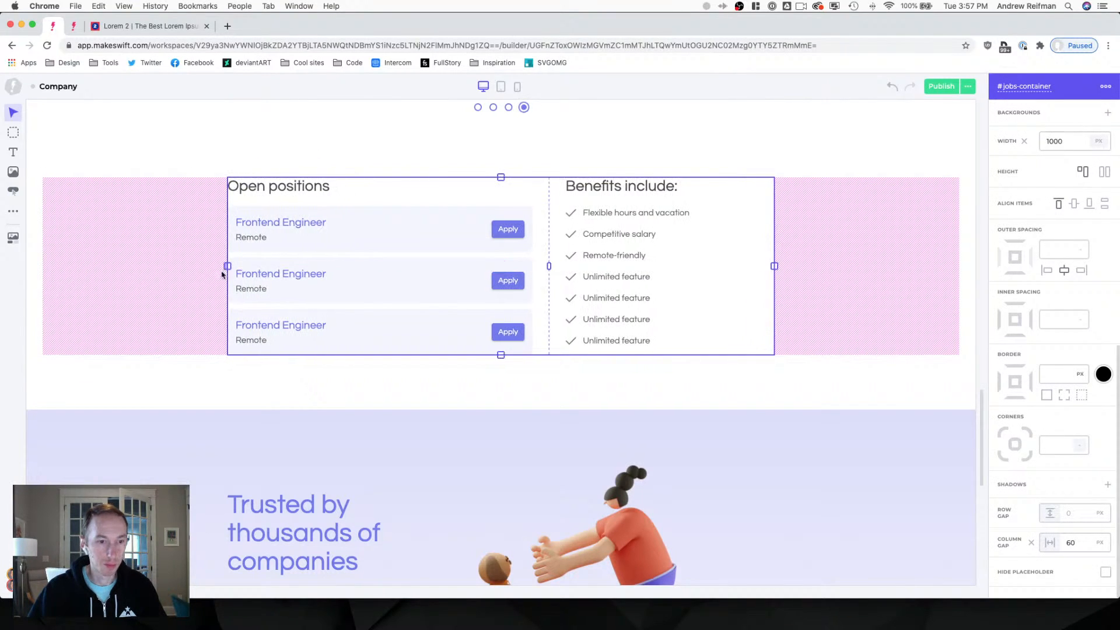
scroll(222, 292, up, 5)
scroll(223, 295, up, 2)
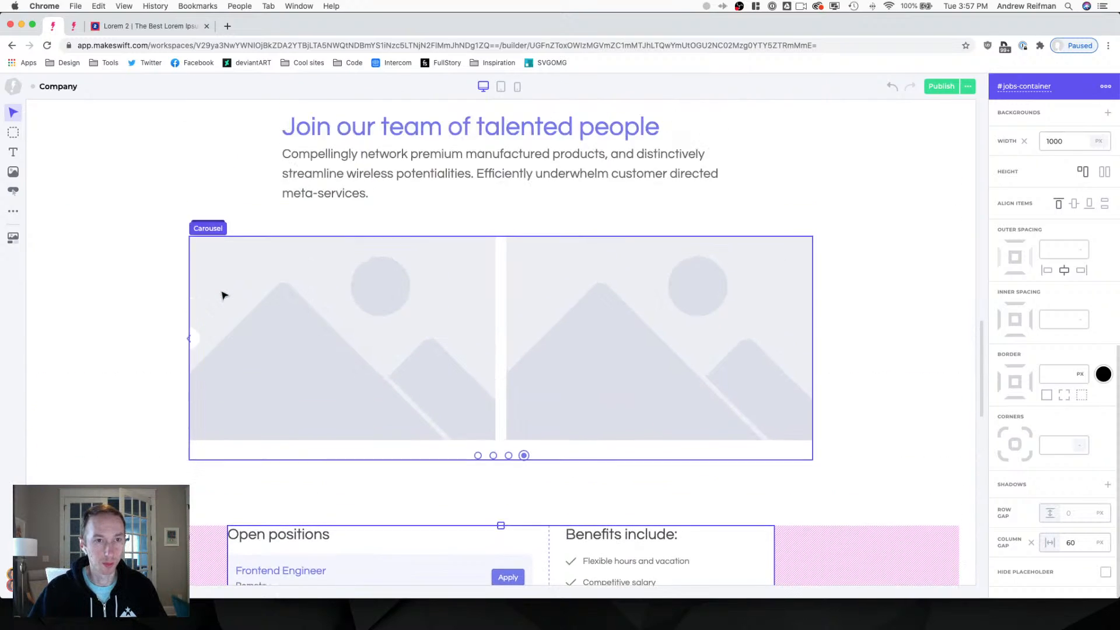
scroll(223, 295, down, 2)
scroll(223, 295, down, 5)
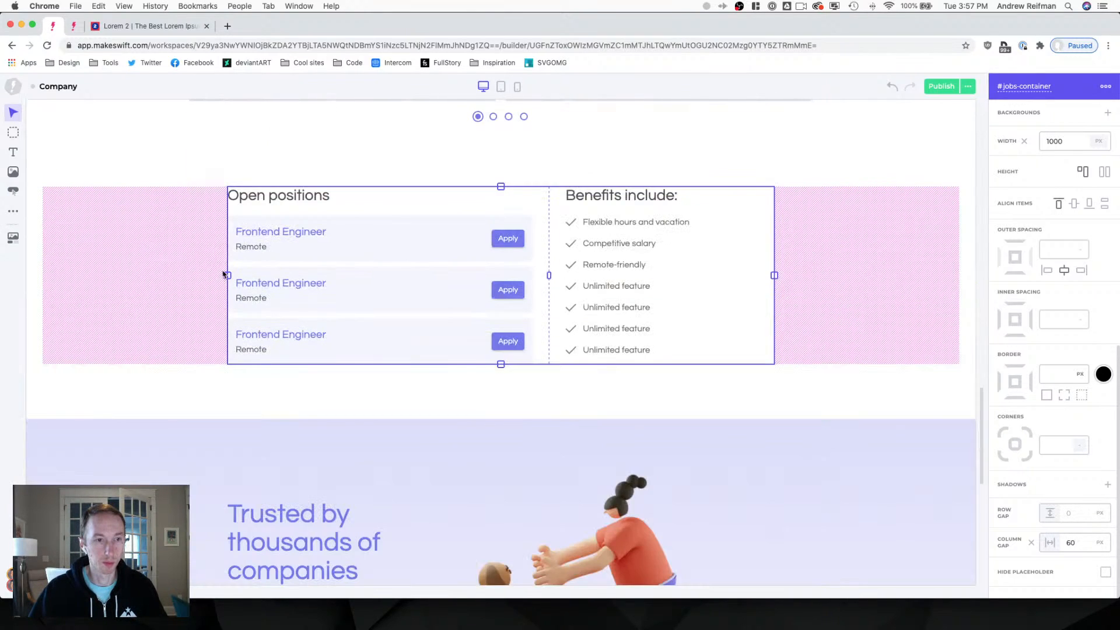
Narrow the jobs container to 800 px and compare it with the sections above.
drag(226, 275, 280, 275)
scroll(270, 292, up, 2)
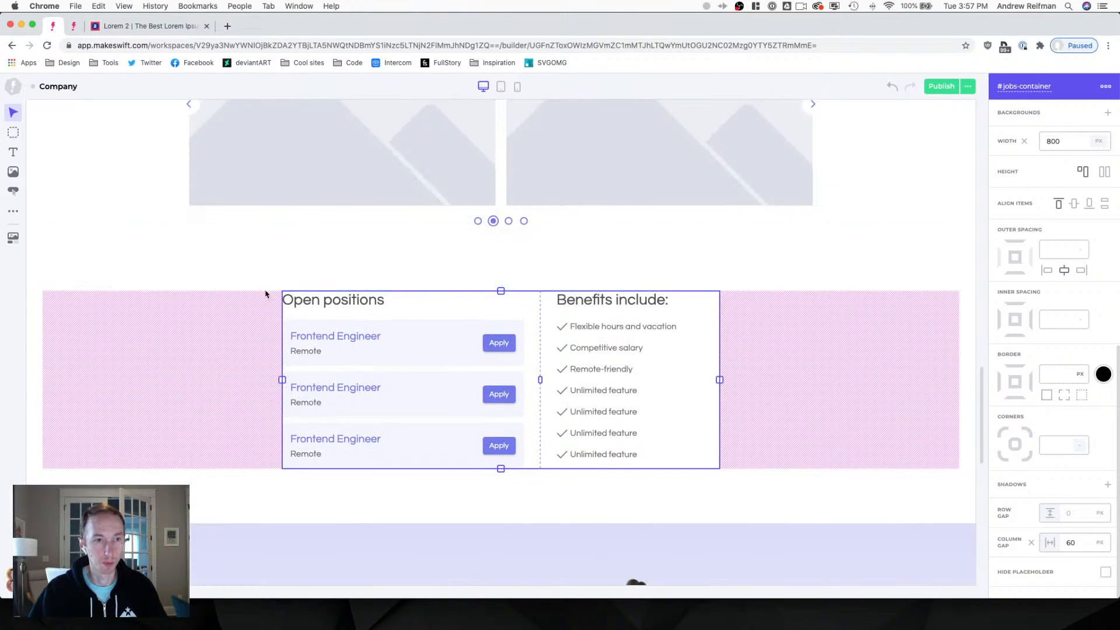
scroll(257, 295, up, 4)
scroll(257, 295, down, 2)
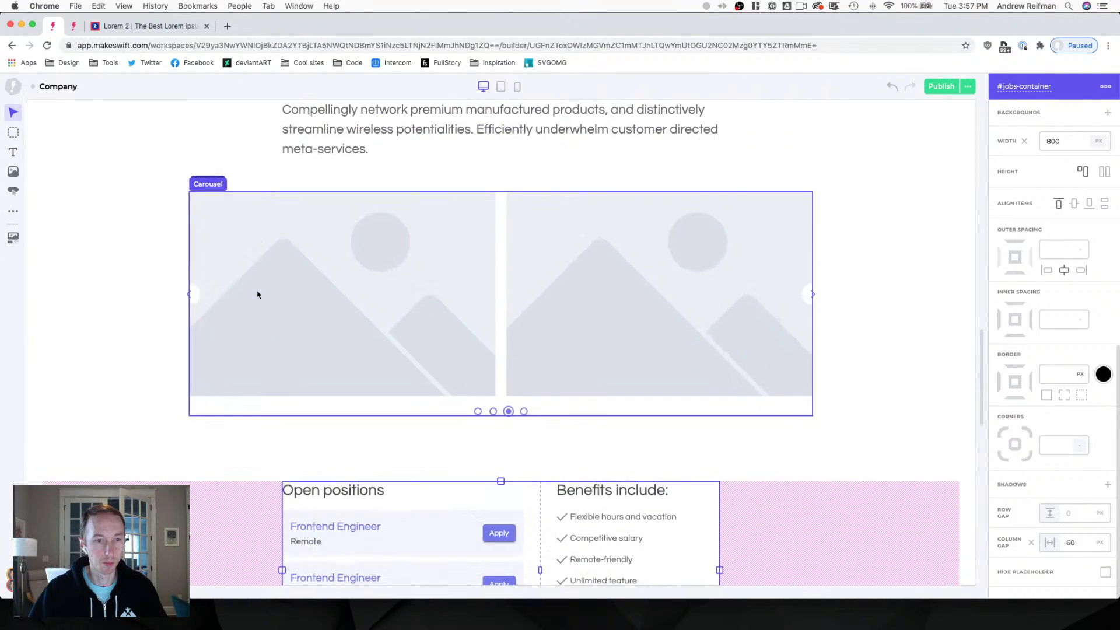
scroll(258, 295, down, 3)
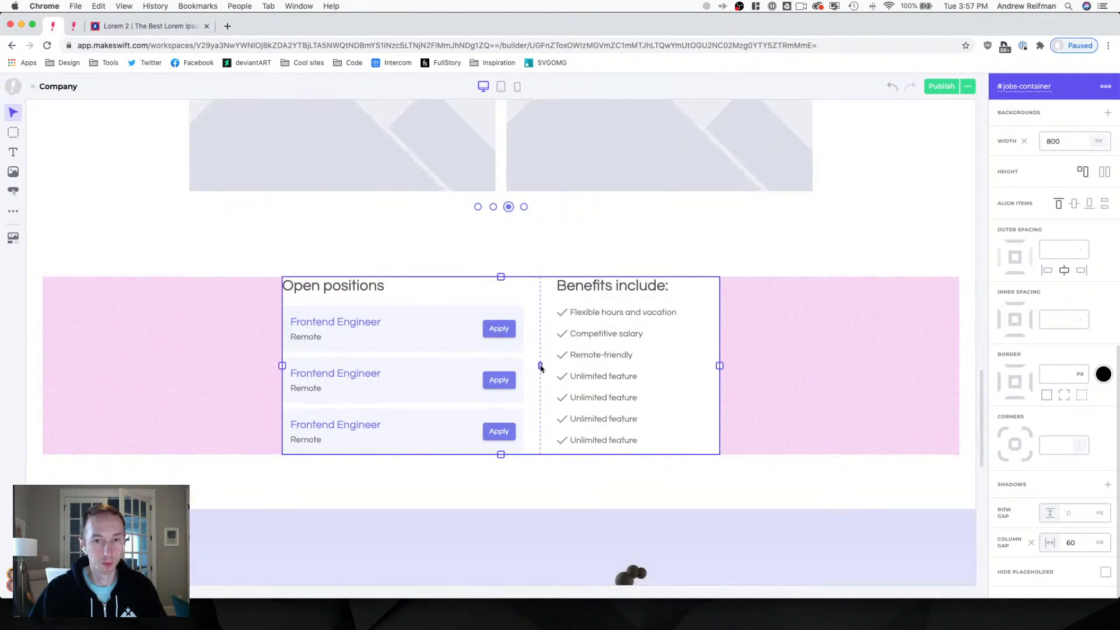
Try a wider open positions column with a 50 px column gap in the jobs container, and undo both changes.
drag(562, 371, 561, 368)
drag(1082, 545, 1078, 545)
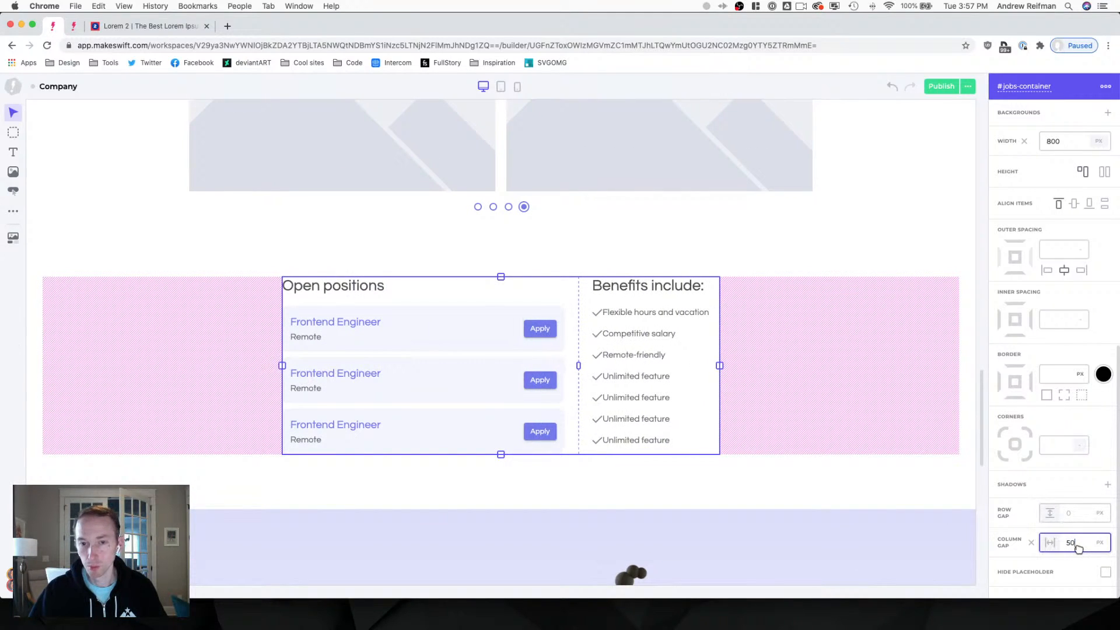
key(super+z)
key(super+z)
key(super+z)
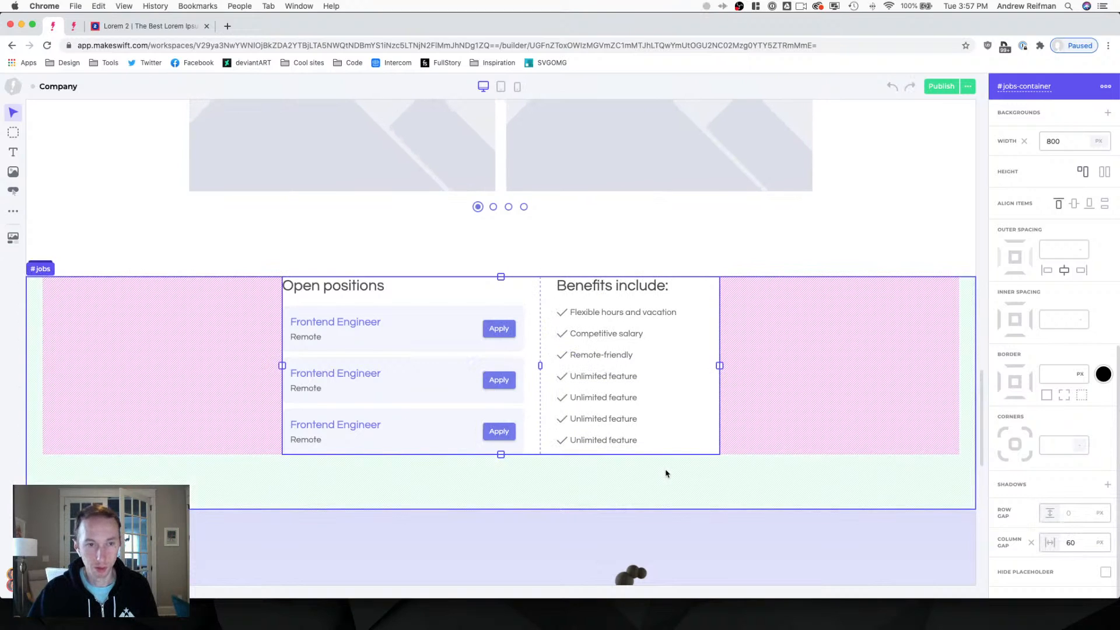
Set the jobs container's width to 1000 px and deselect it.
drag(721, 366, 783, 345)
key(Escape)
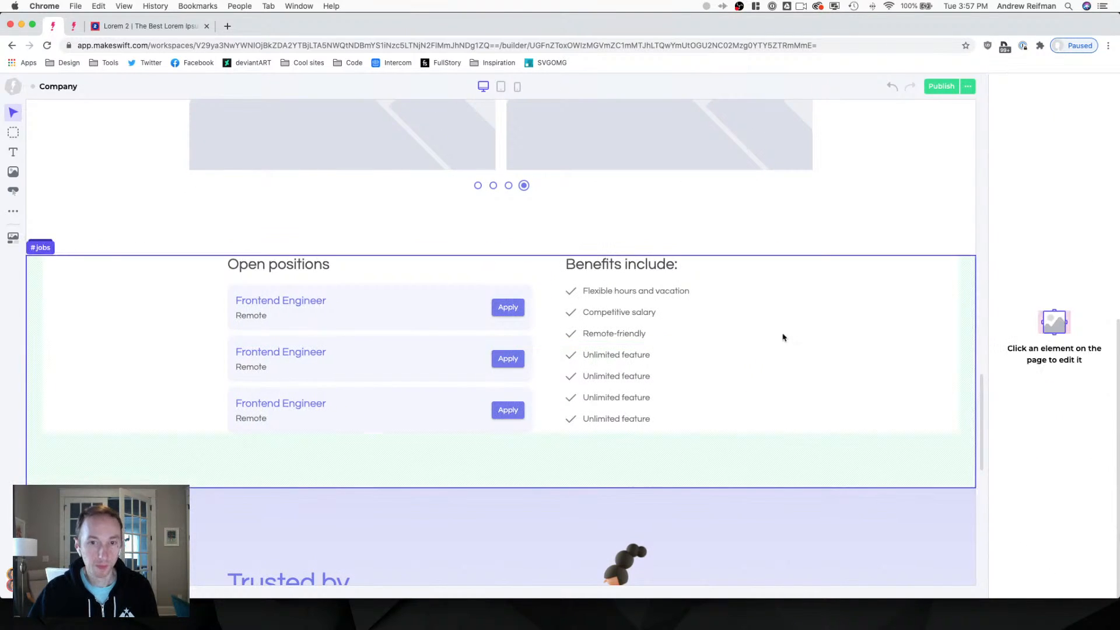
Check the jobs section's alignment with its neighbouring sections and select the placeholder image carousel under the "Join our team" text.
scroll(782, 333, down, 4)
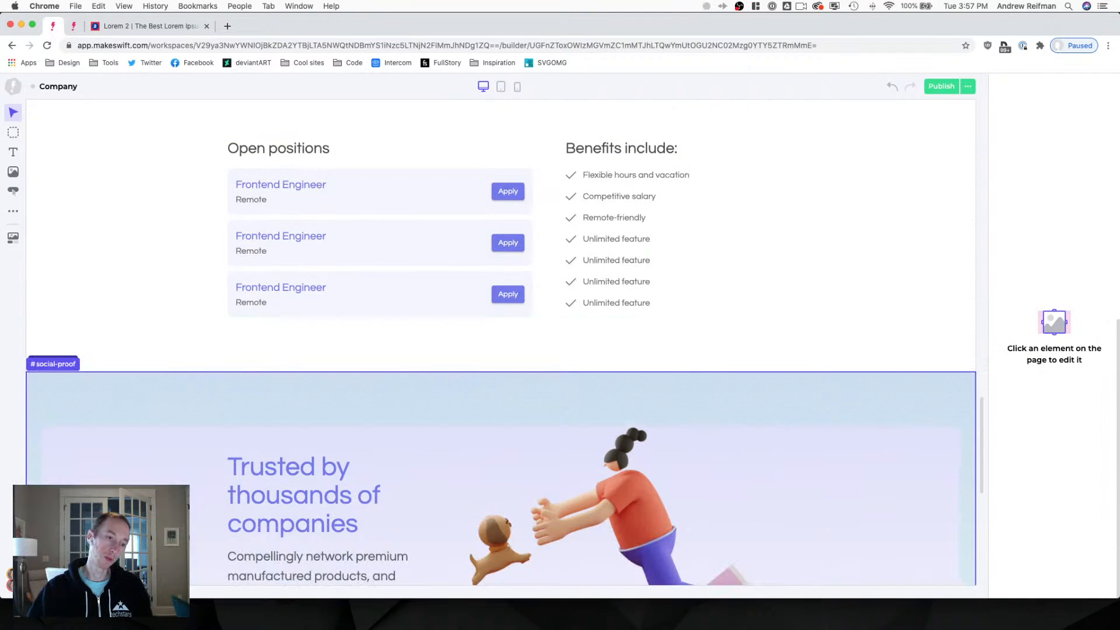
scroll(251, 432, down, 6)
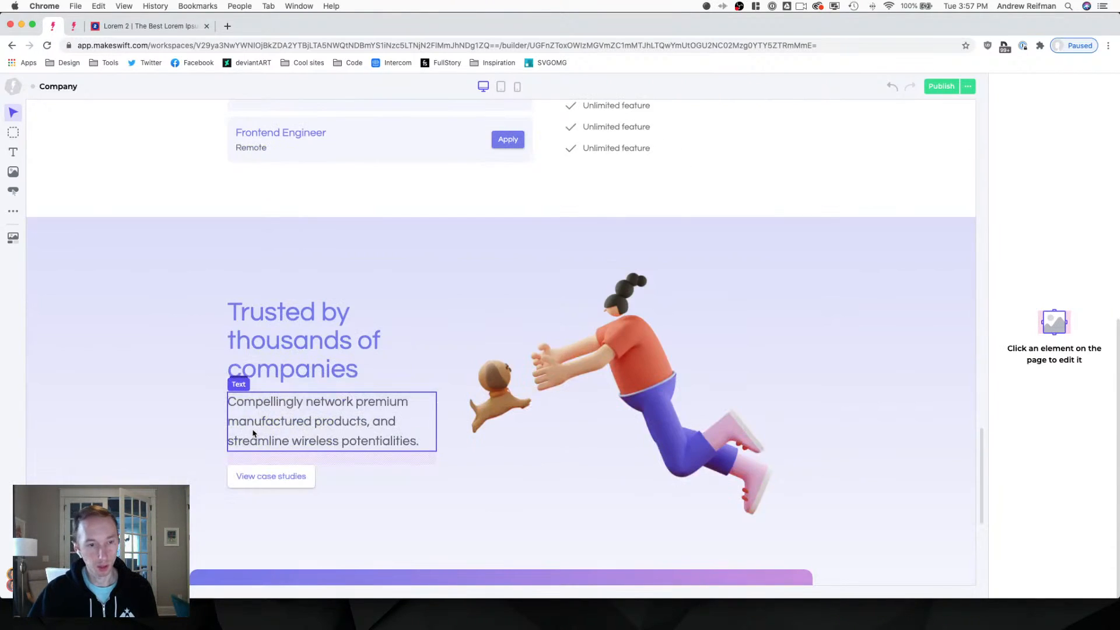
scroll(252, 432, down, 2)
scroll(254, 432, up, 10)
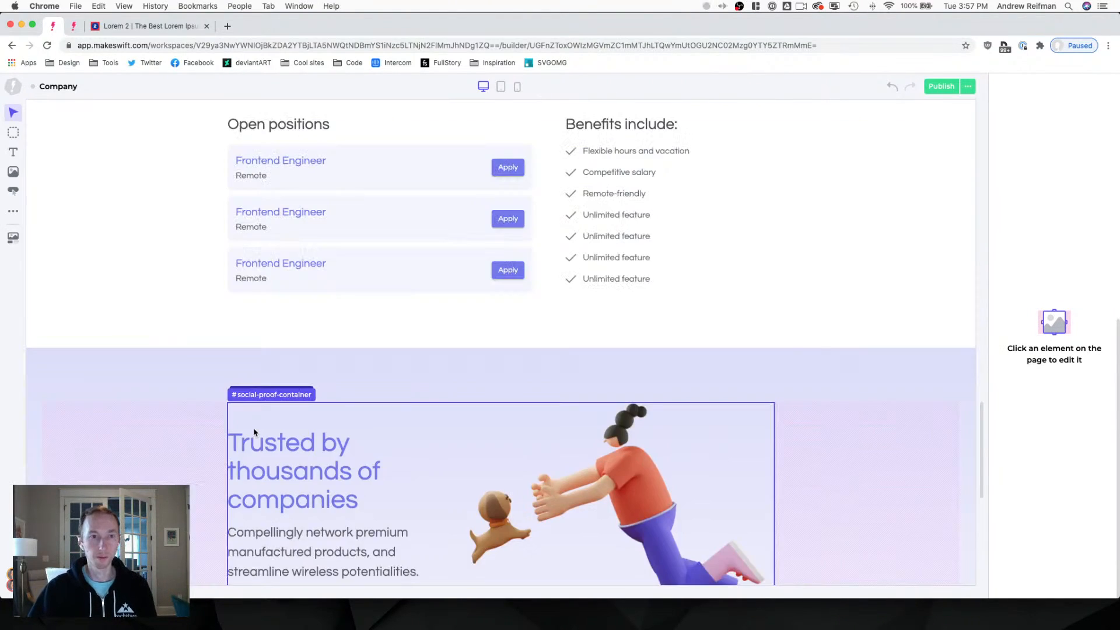
scroll(254, 432, up, 8)
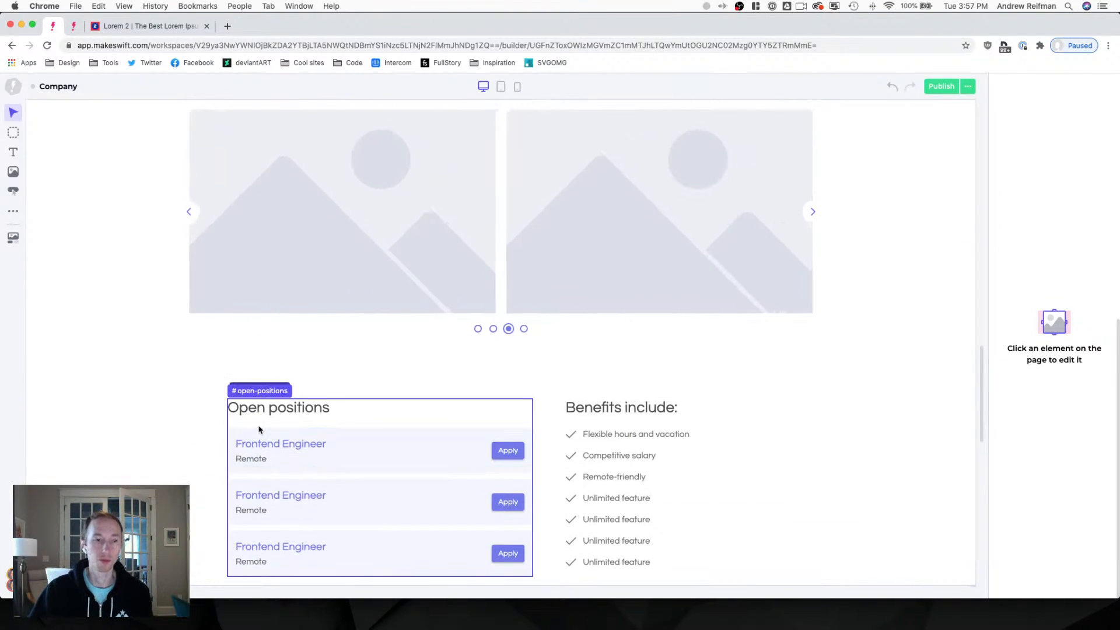
scroll(260, 429, down, 5)
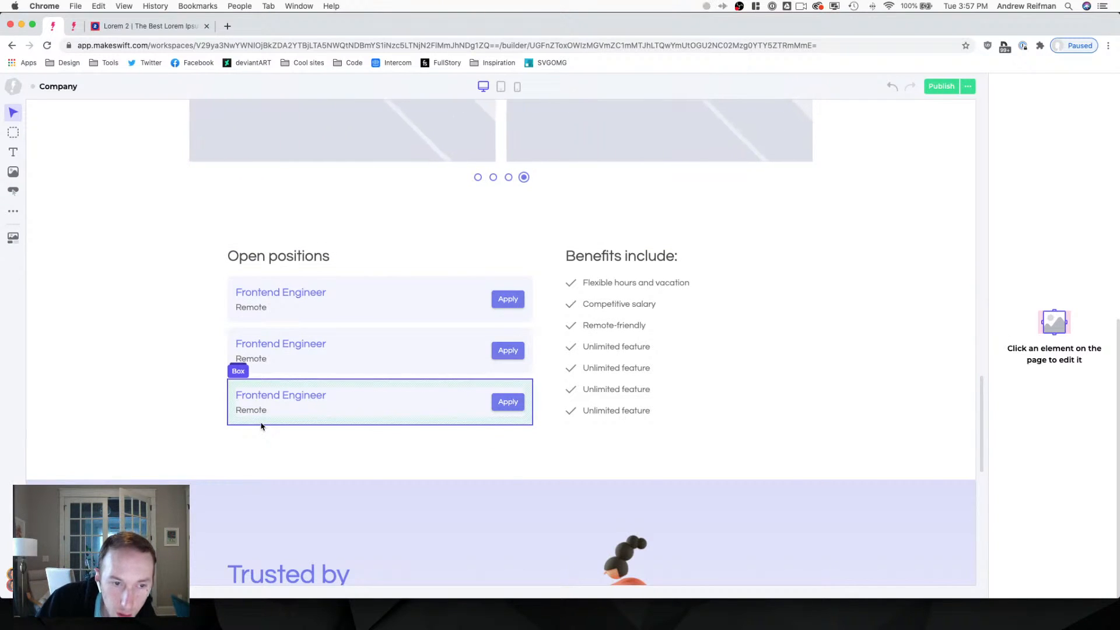
scroll(261, 427, up, 10)
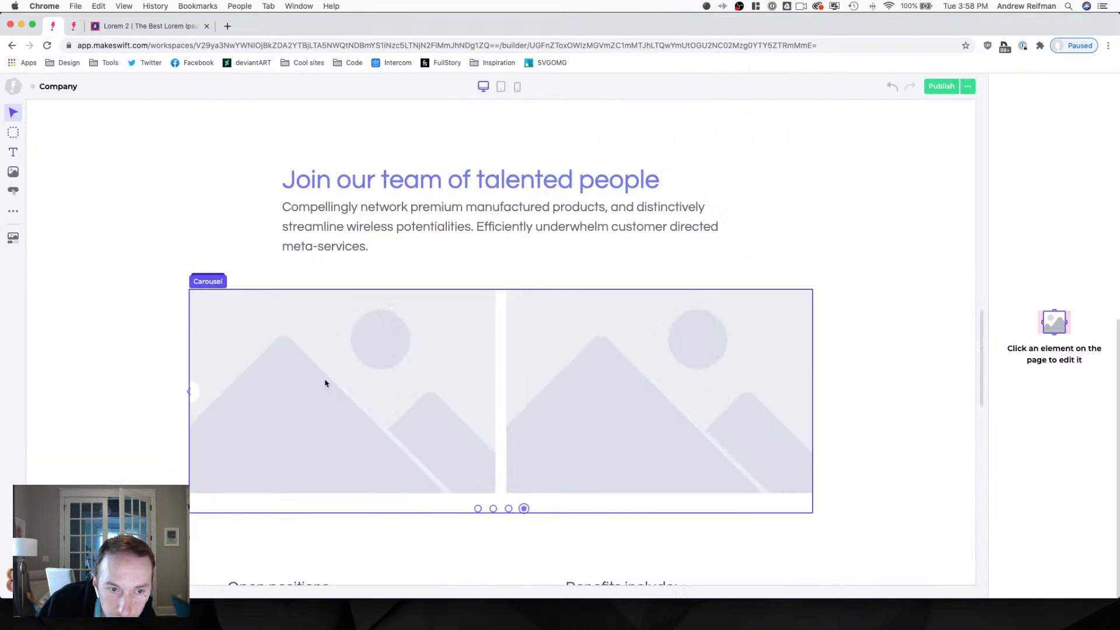
click(325, 381)
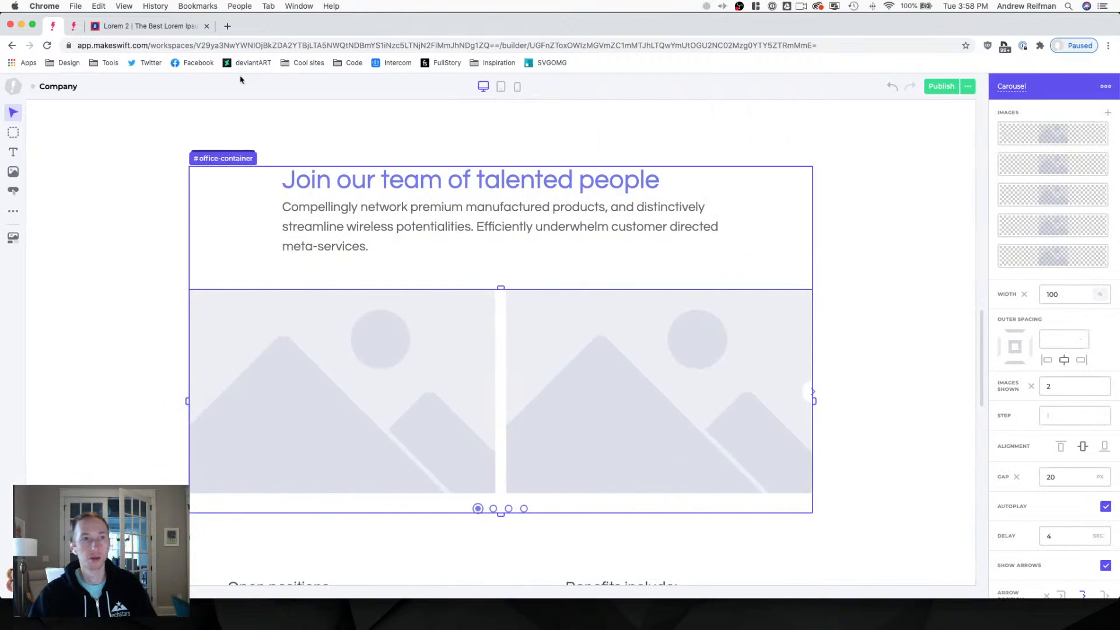
Open unsplash.com in a new browser tab.
click(228, 26)
text(unsplash.com)
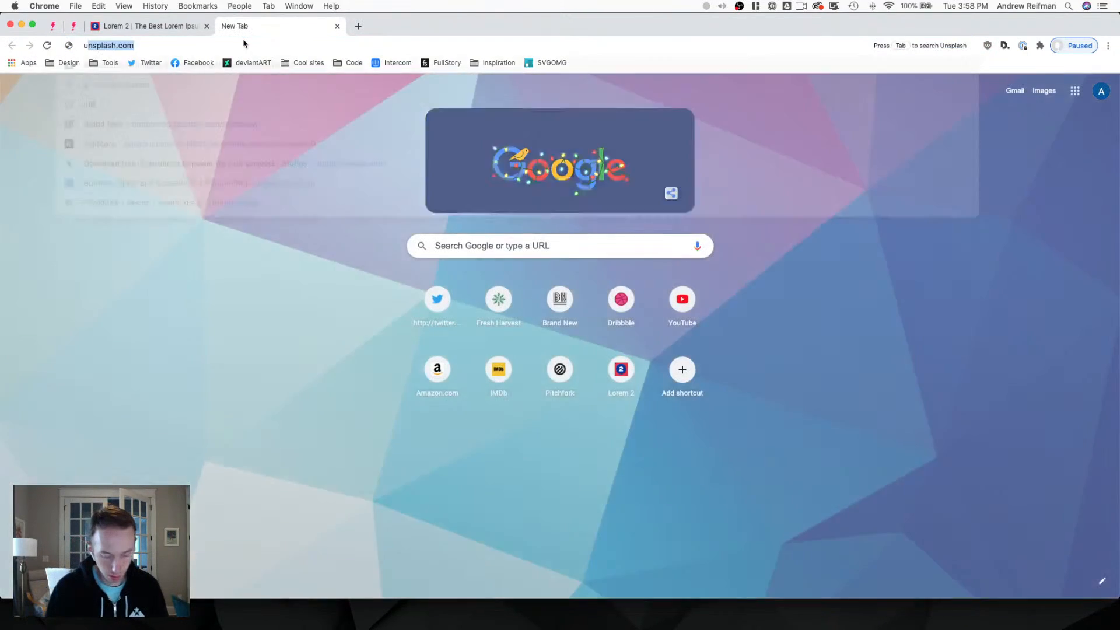
key(Return)
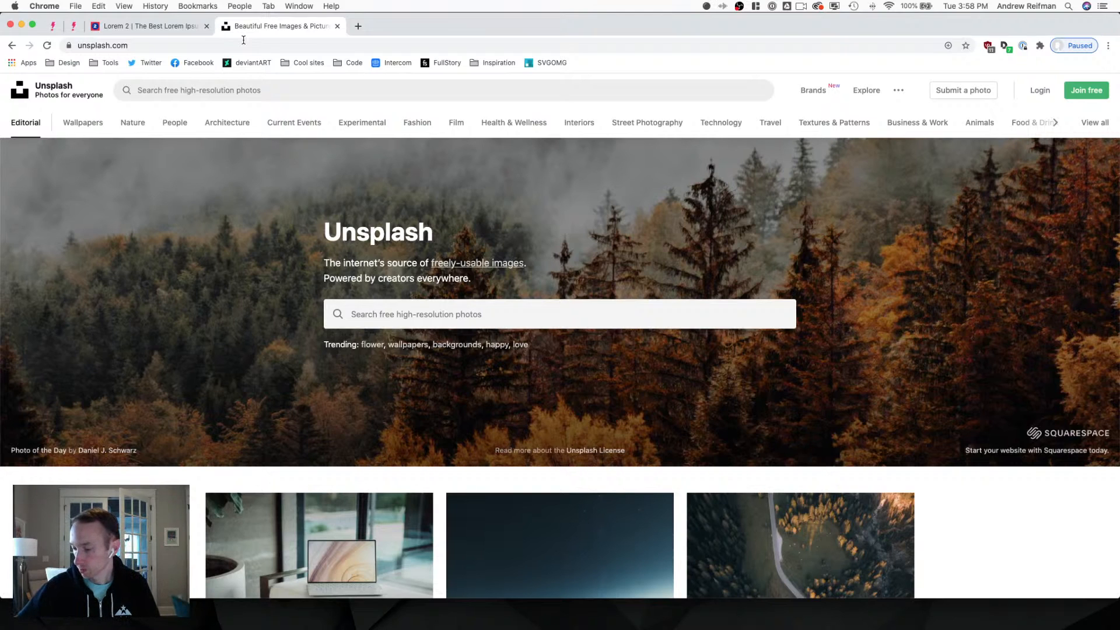
Search Unsplash for "team office" photos.
click(267, 92)
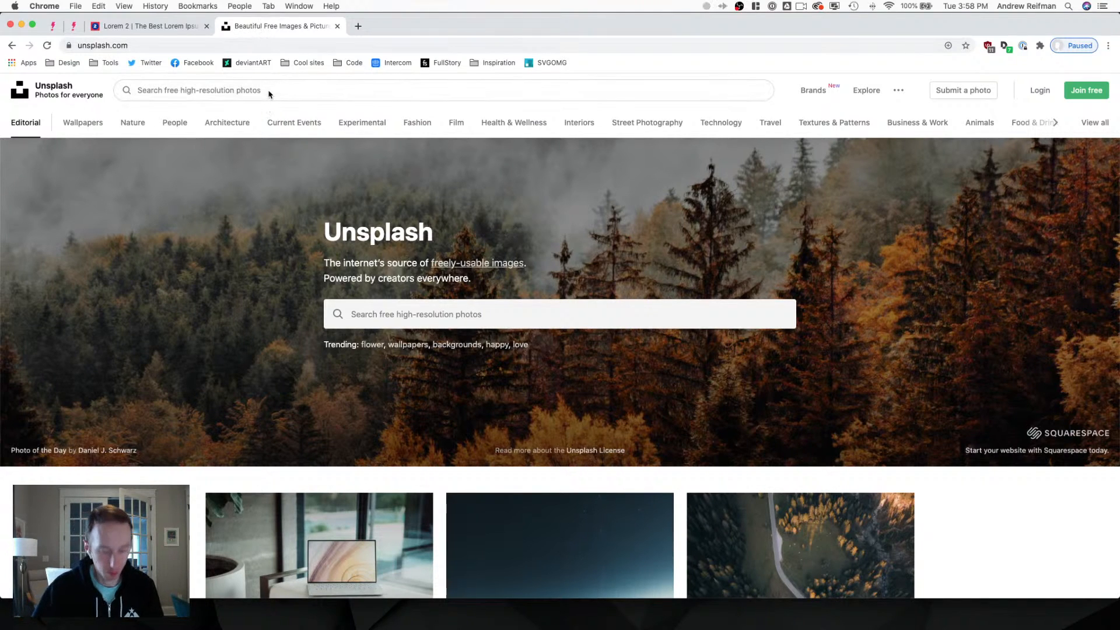
text(team)
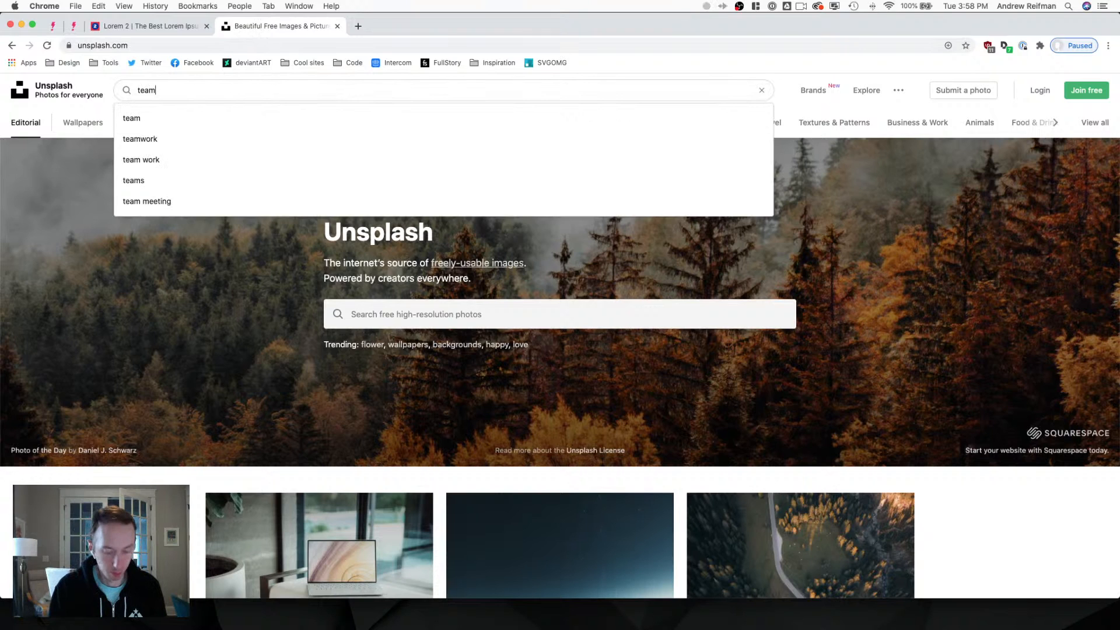
text( office)
key(Return)
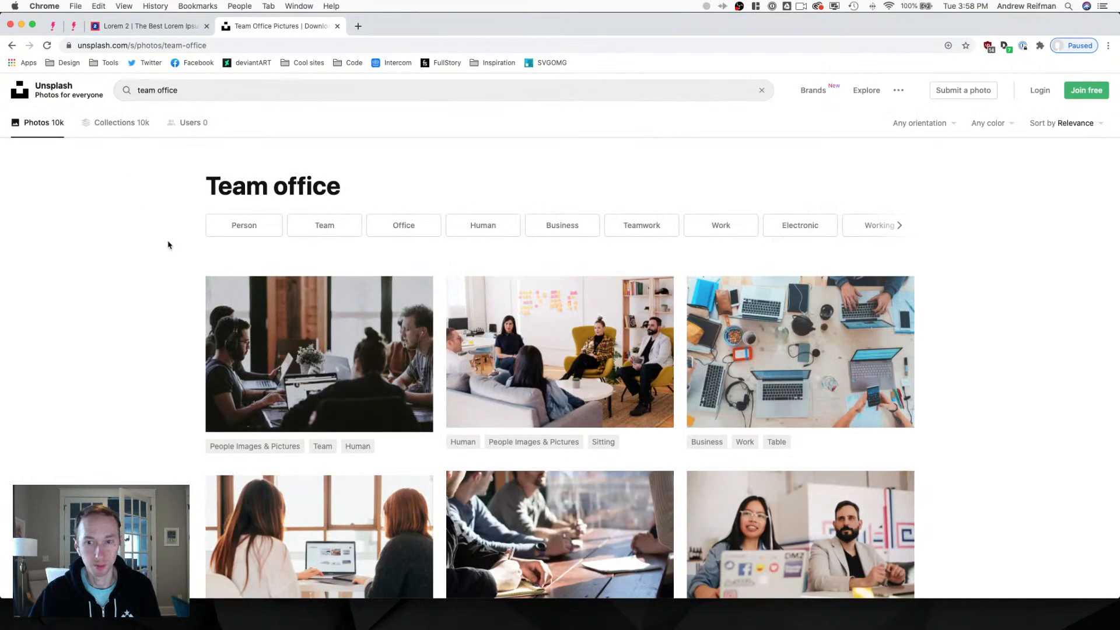
Open the You X Ventures photographer profile from the lounge meeting photo in the search results.
scroll(170, 245, down, 1)
scroll(171, 246, down, 1)
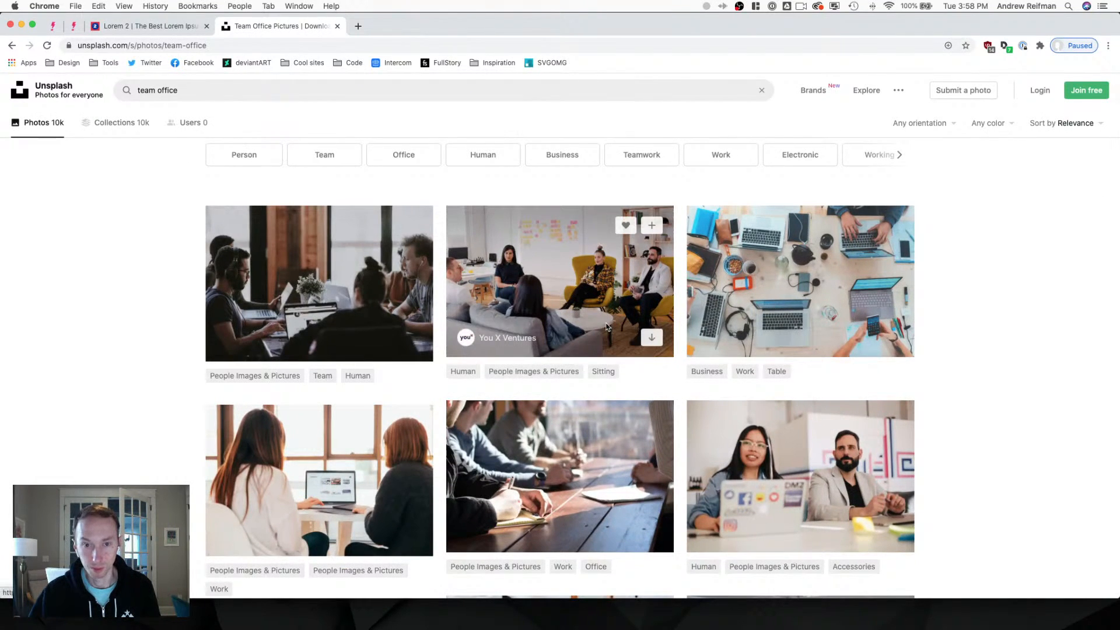
click(506, 338)
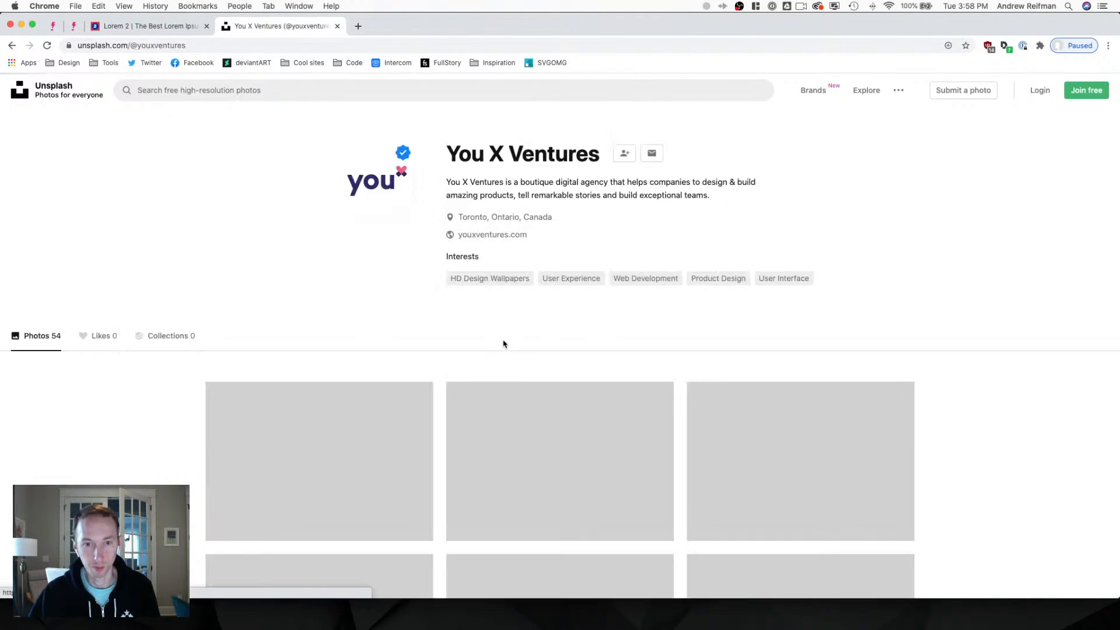
Examine the You X Ventures photo collection for office and team pictures that suit the carousel.
scroll(383, 283, down, 4)
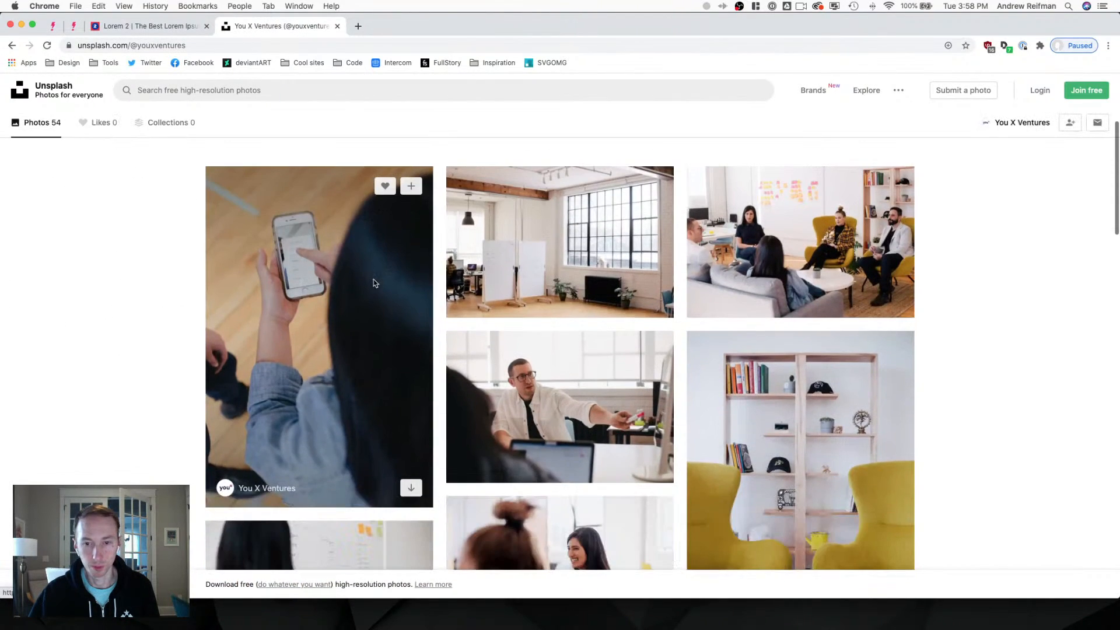
scroll(377, 282, down, 3)
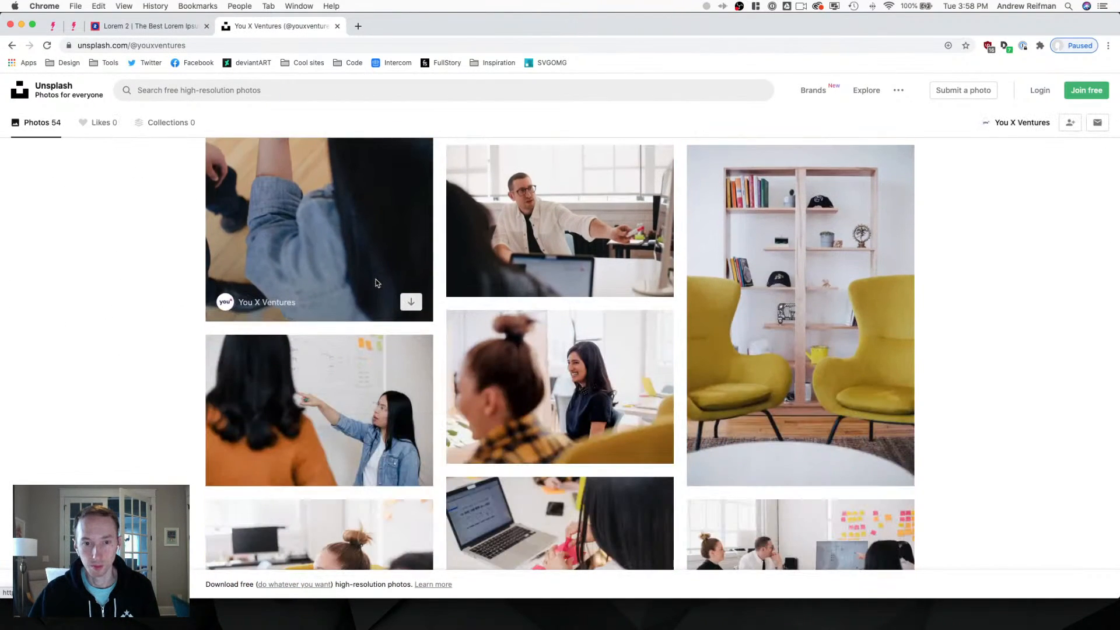
scroll(375, 283, down, 3)
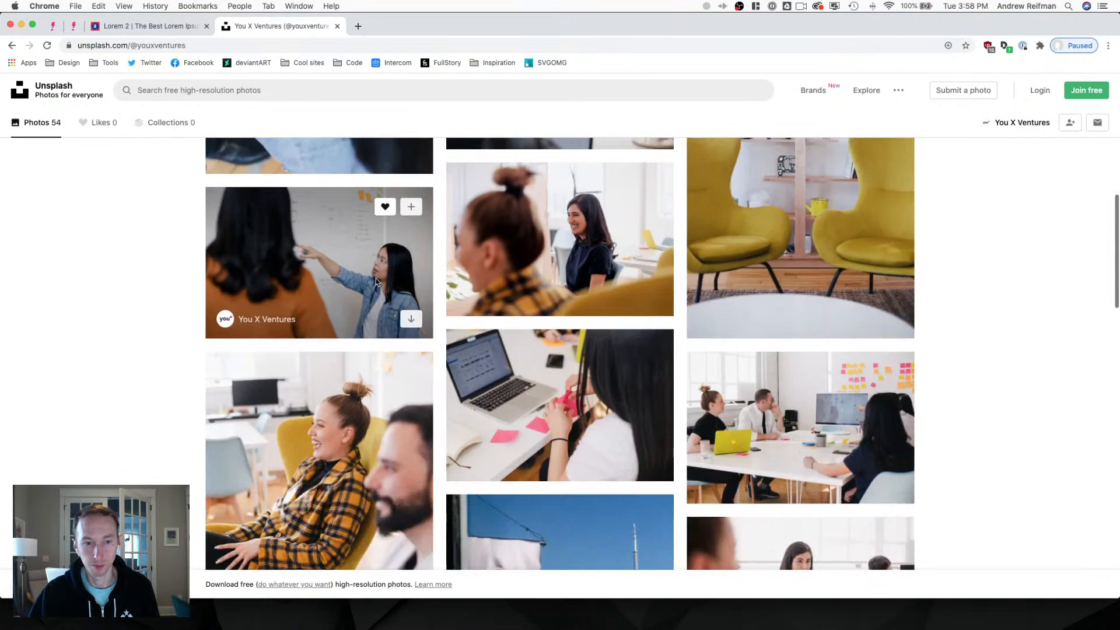
scroll(376, 278, down, 3)
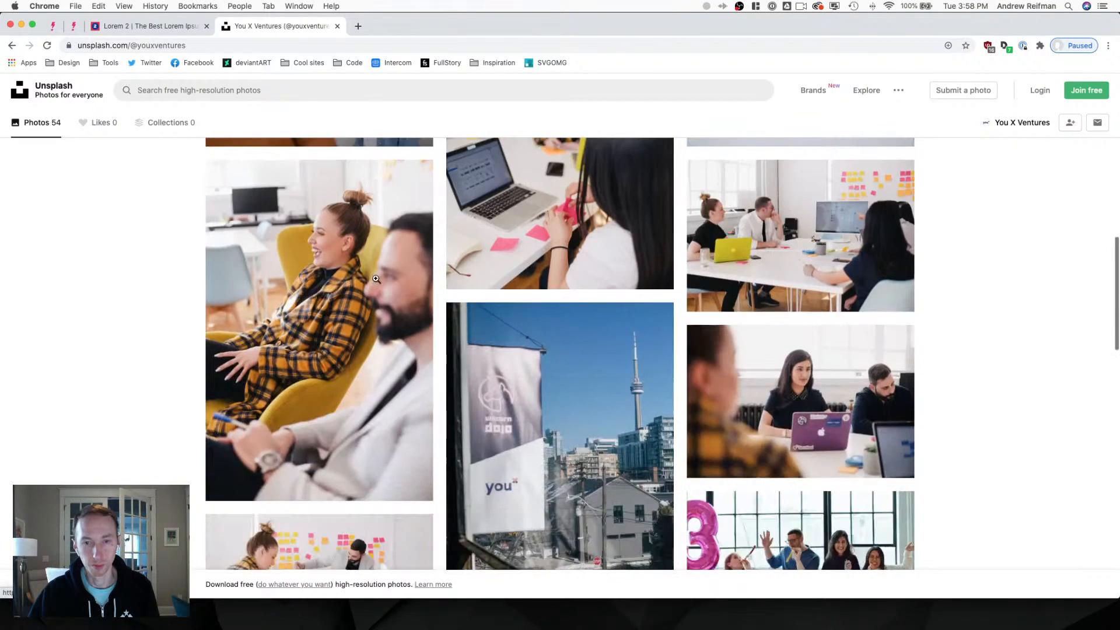
scroll(377, 279, down, 4)
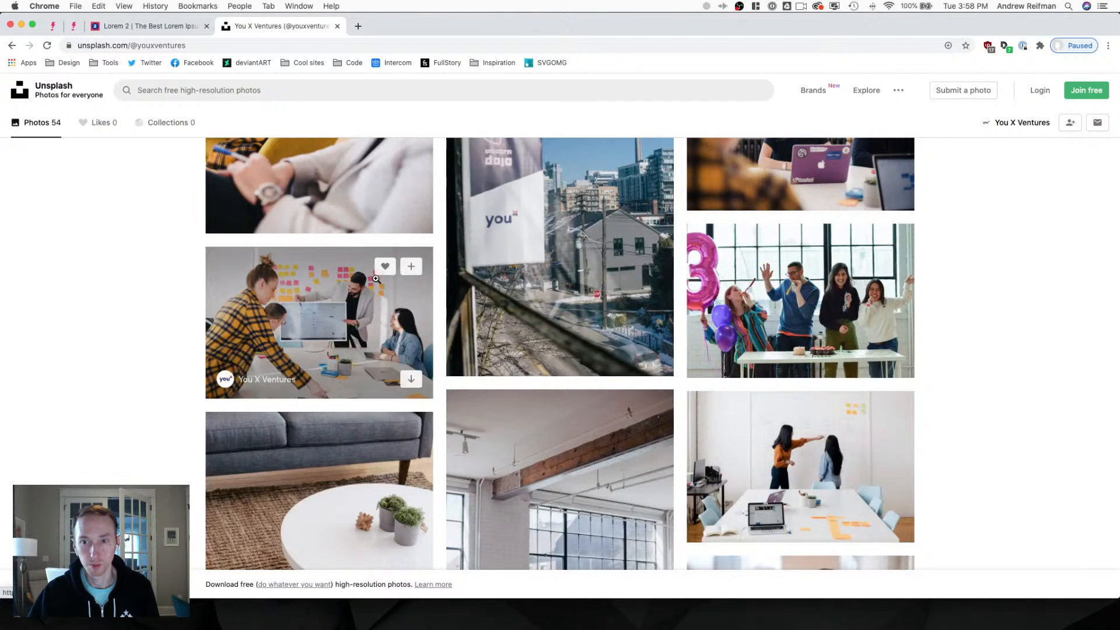
scroll(376, 278, down, 10)
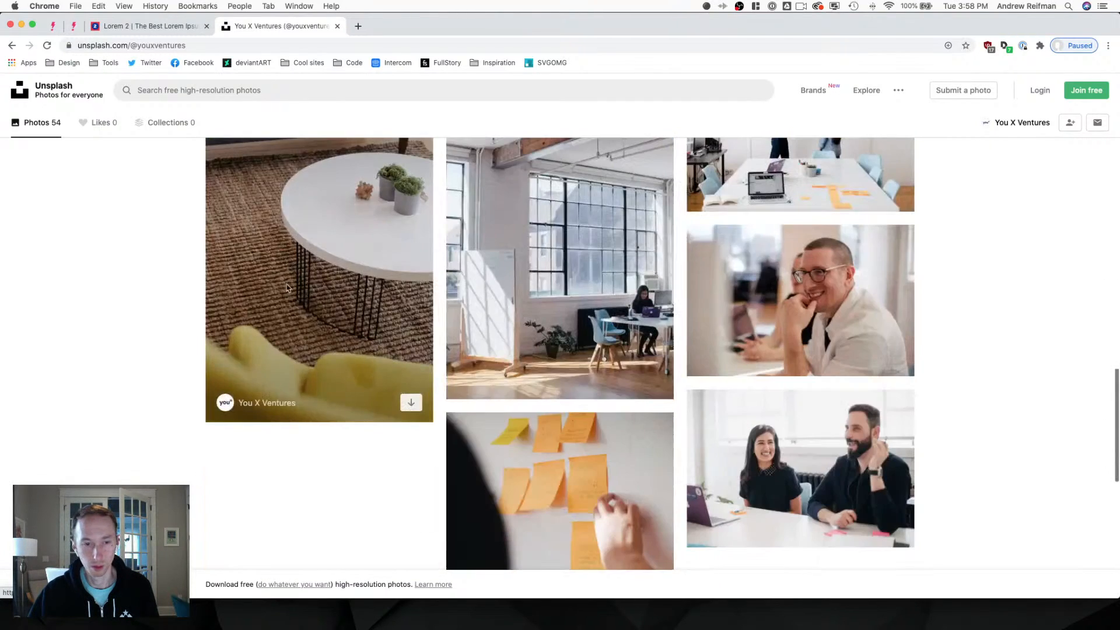
scroll(214, 280, up, 7)
scroll(220, 280, down, 5)
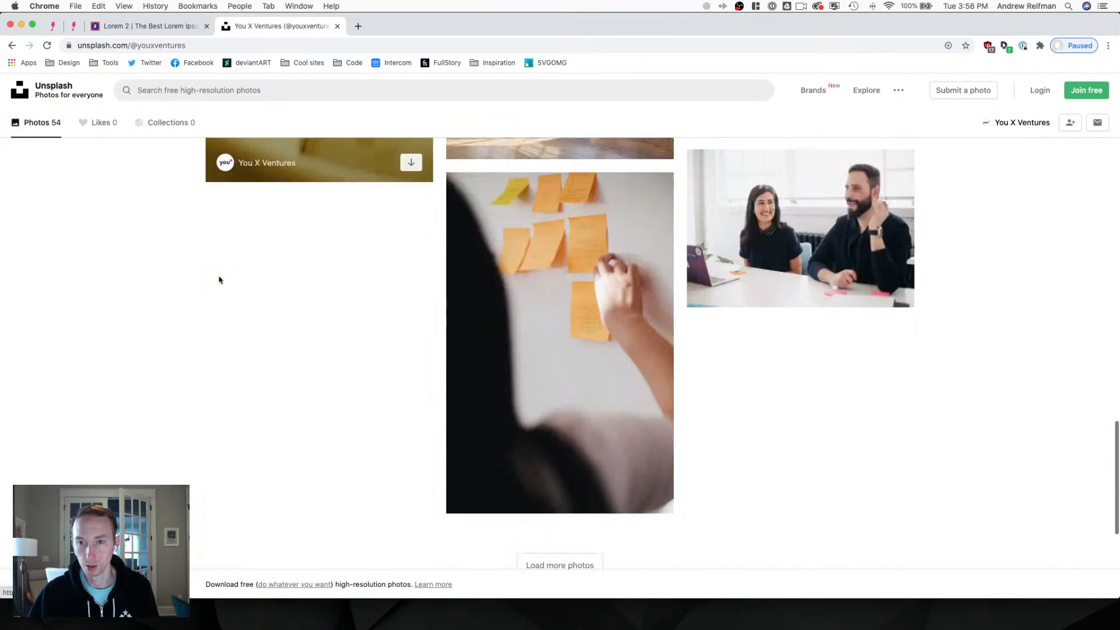
scroll(220, 280, up, 18)
scroll(220, 280, up, 9)
scroll(220, 280, down, 4)
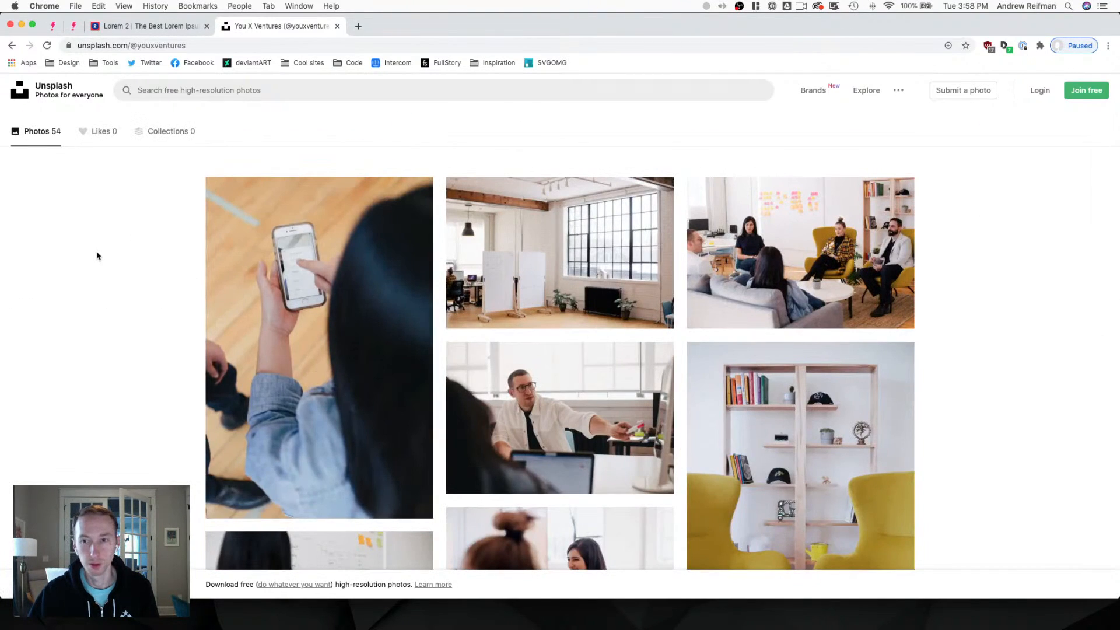
Download the lounge meeting photo and the photo of the man in a white shirt reaching across his desk.
mouse_move(889, 308)
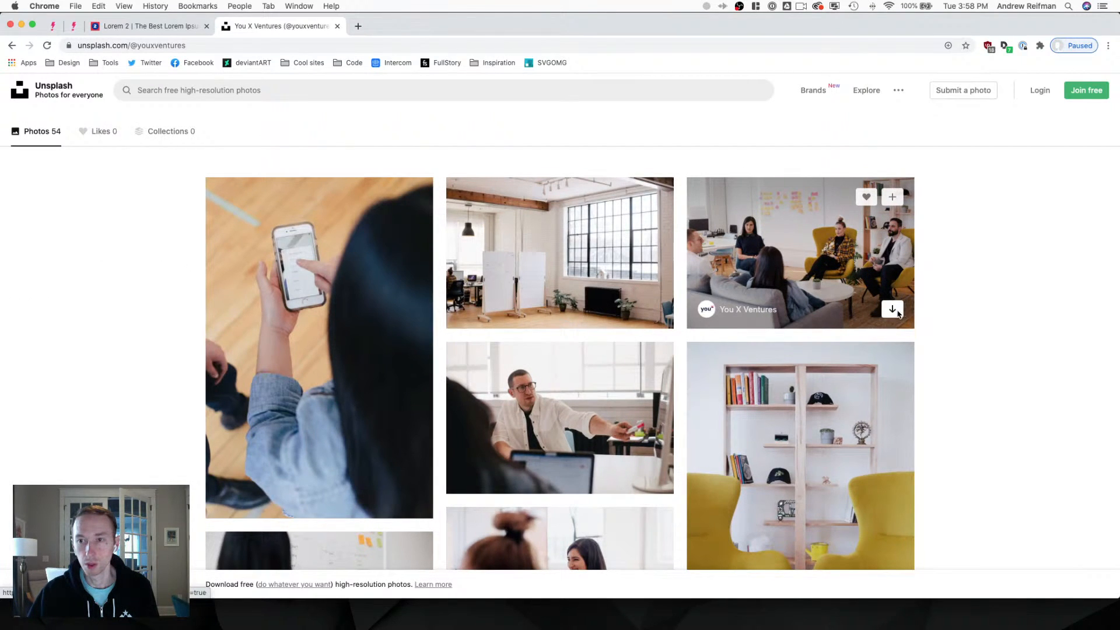
click(892, 310)
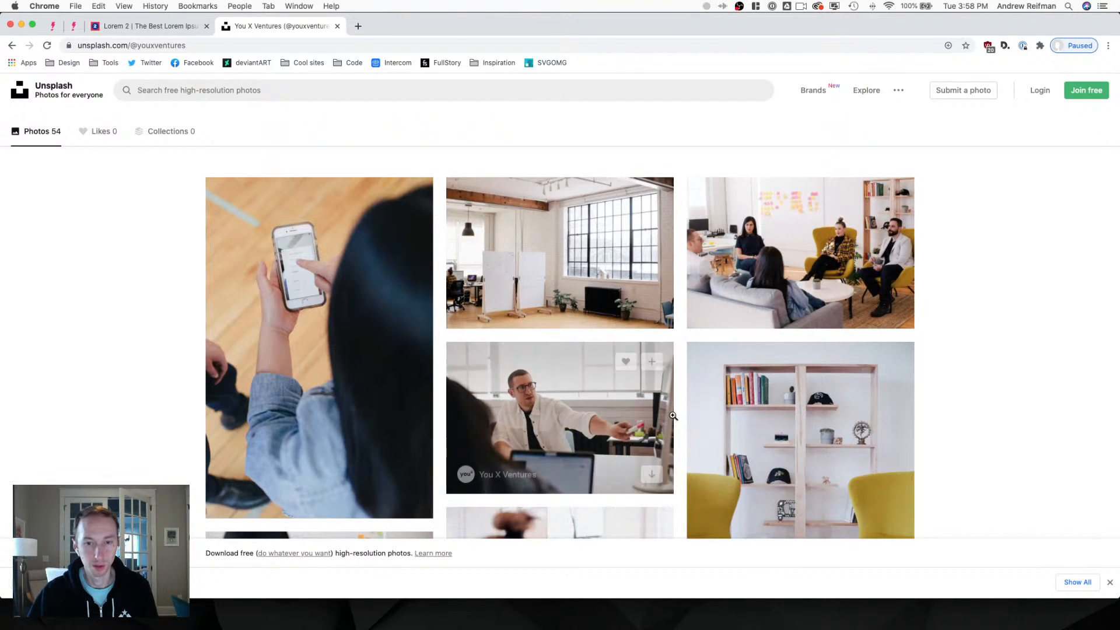
click(674, 416)
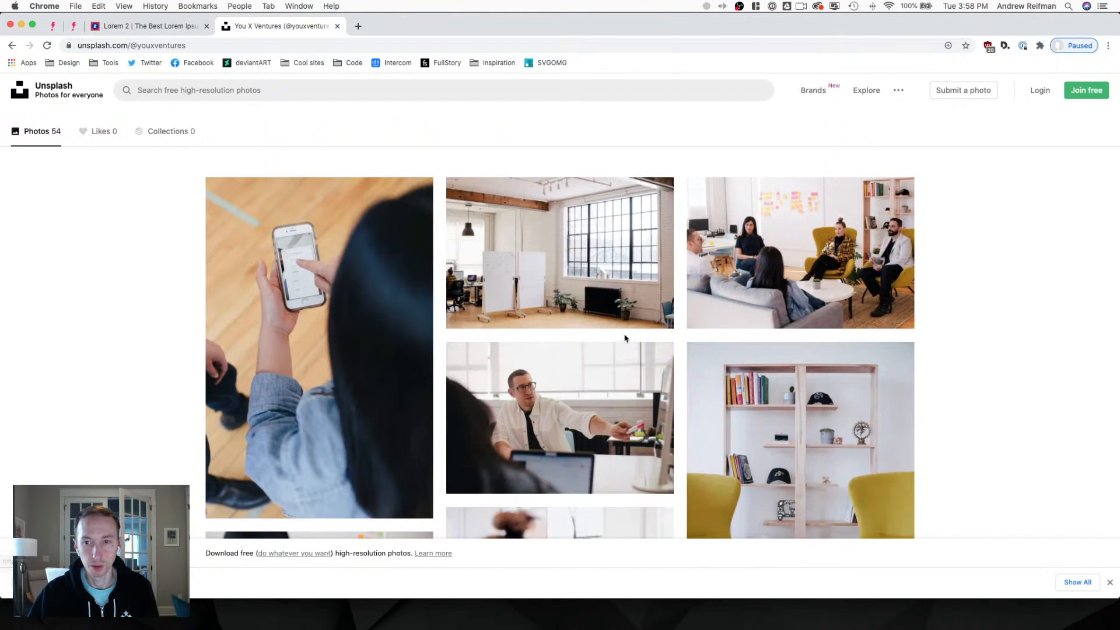
scroll(627, 335, down, 3)
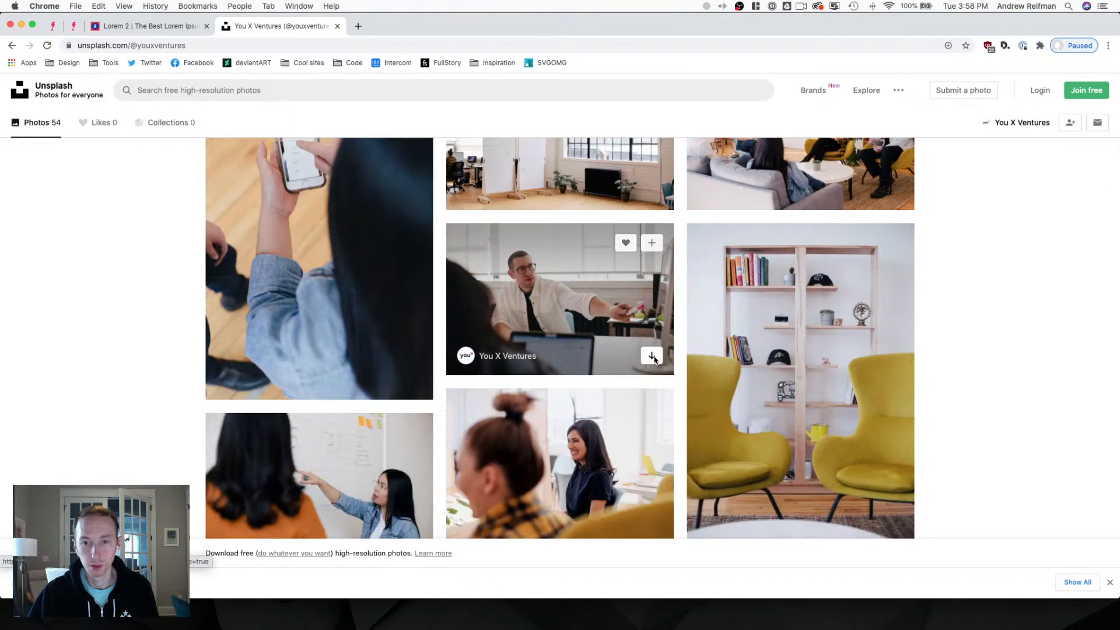
click(655, 360)
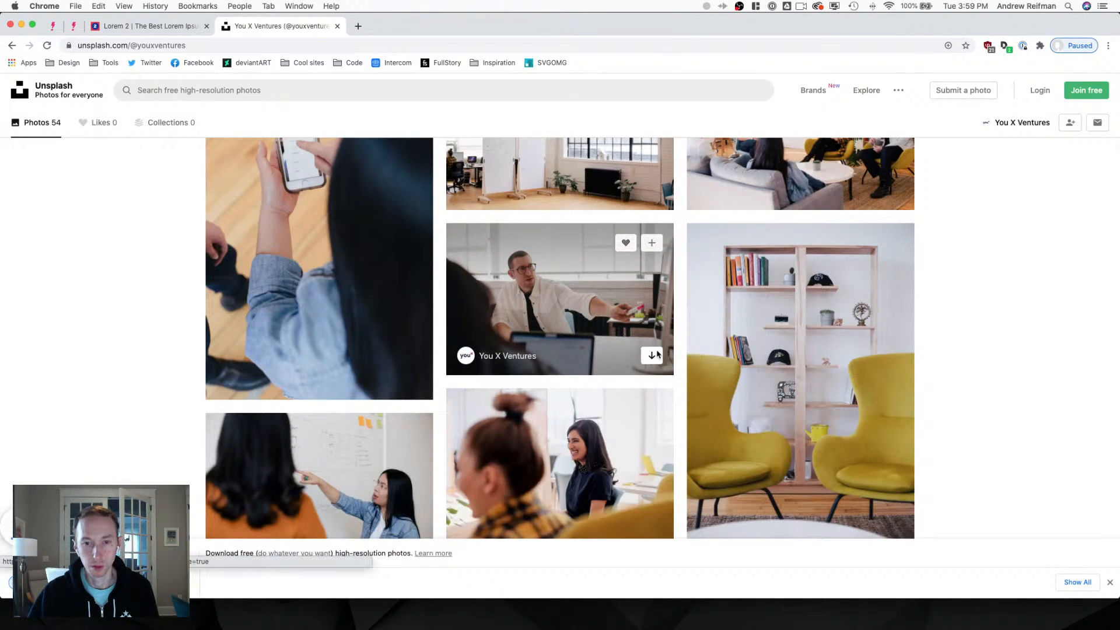
Dismiss the attribution notice and download the portrait-format photo of the woman in a plaid jacket on the yellow chair.
scroll(665, 353, down, 2)
scroll(292, 350, down, 2)
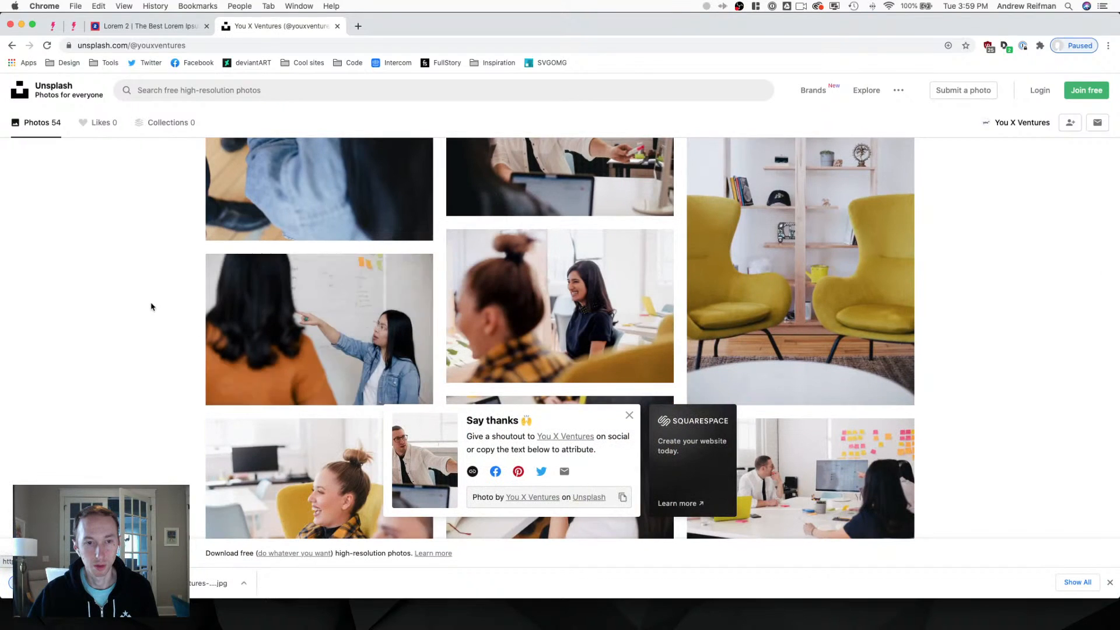
scroll(140, 304, down, 4)
scroll(129, 302, down, 2)
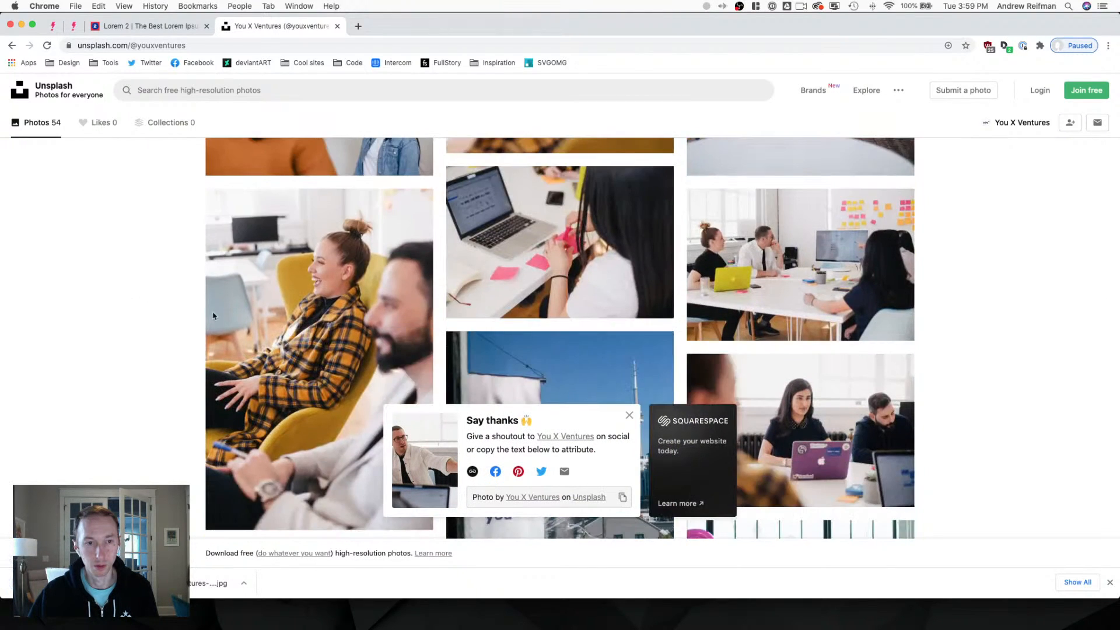
click(629, 416)
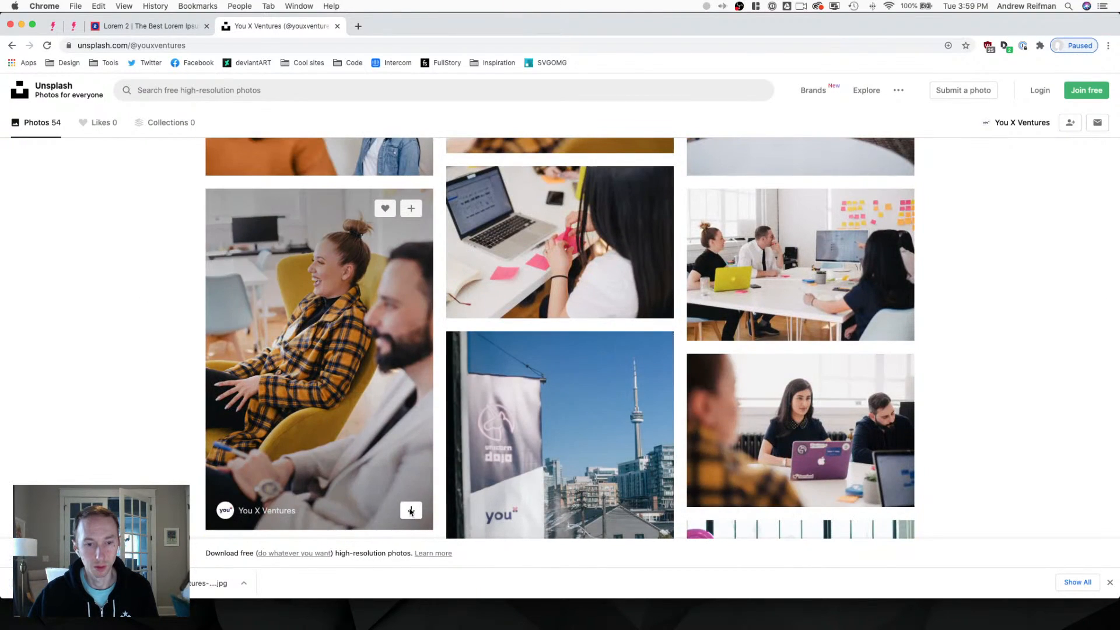
click(411, 510)
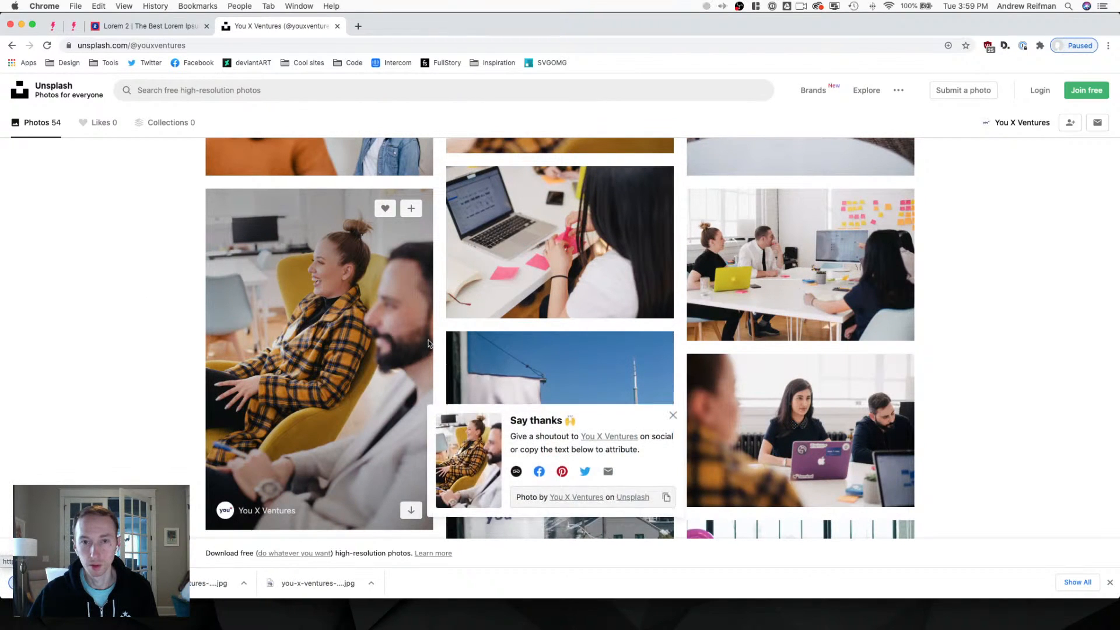
Download the office party photo with the pink balloon and the photo of the loft office with large windows.
scroll(521, 333, down, 4)
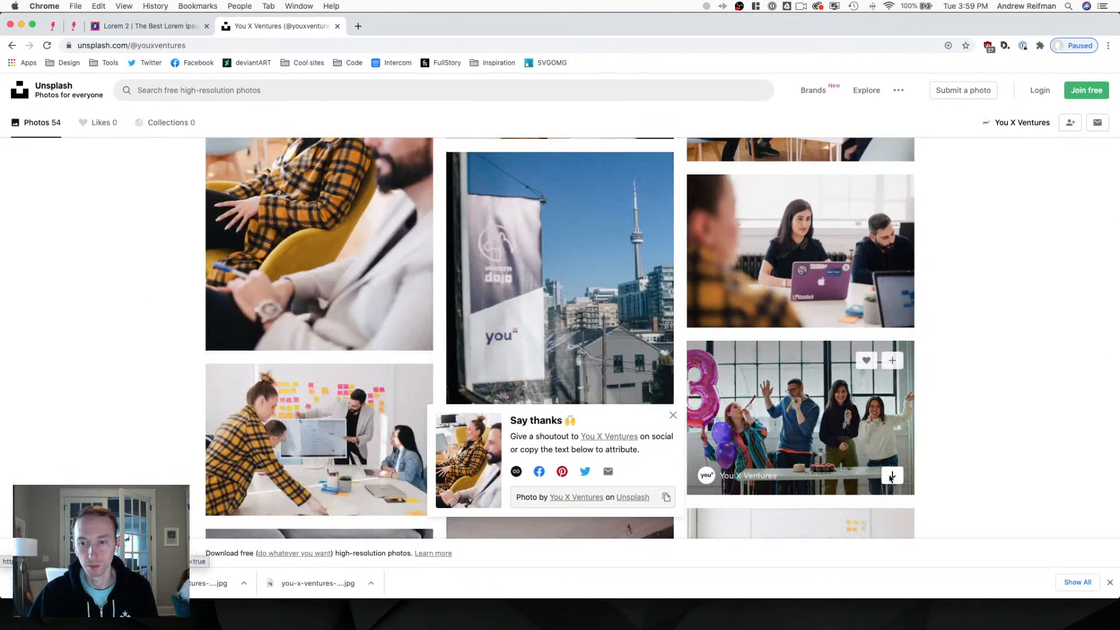
click(892, 475)
scroll(933, 390, down, 5)
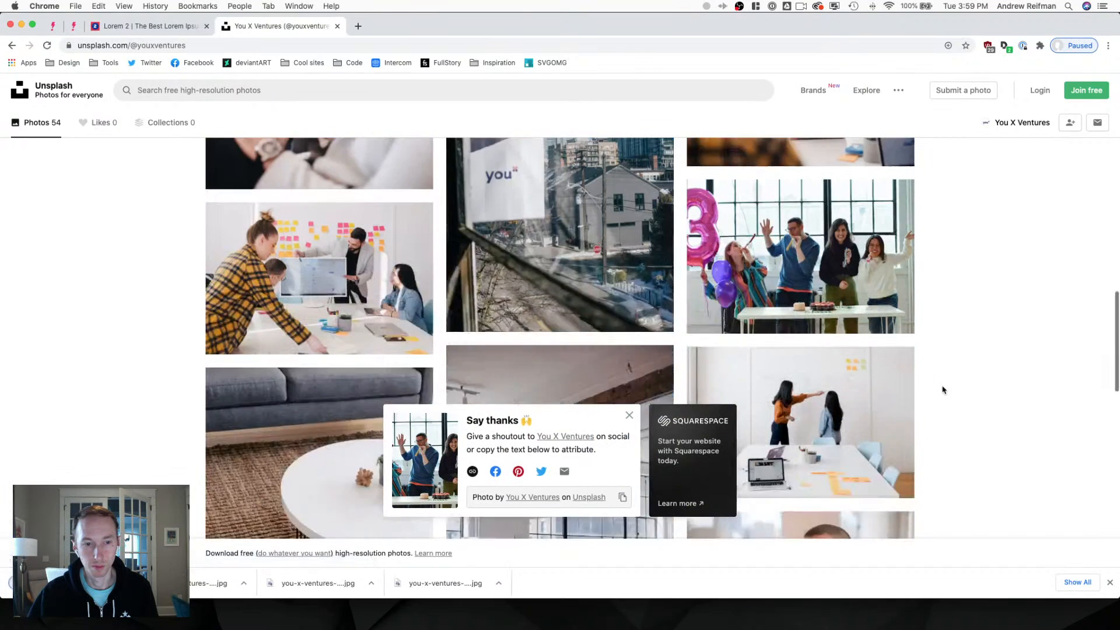
scroll(943, 390, down, 2)
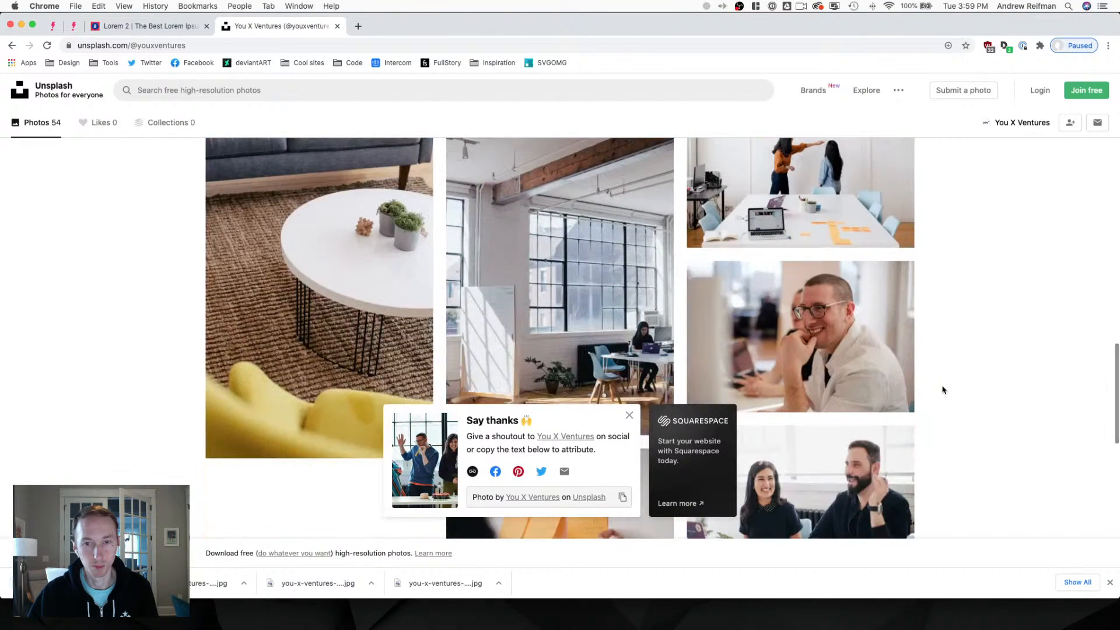
click(628, 415)
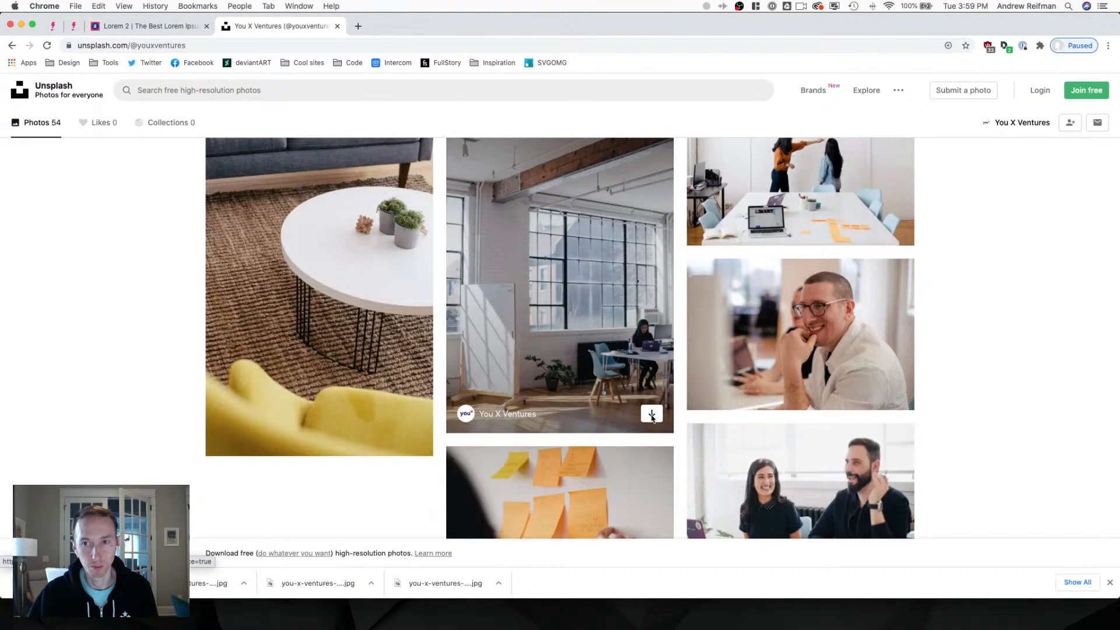
click(652, 415)
scroll(662, 397, down, 3)
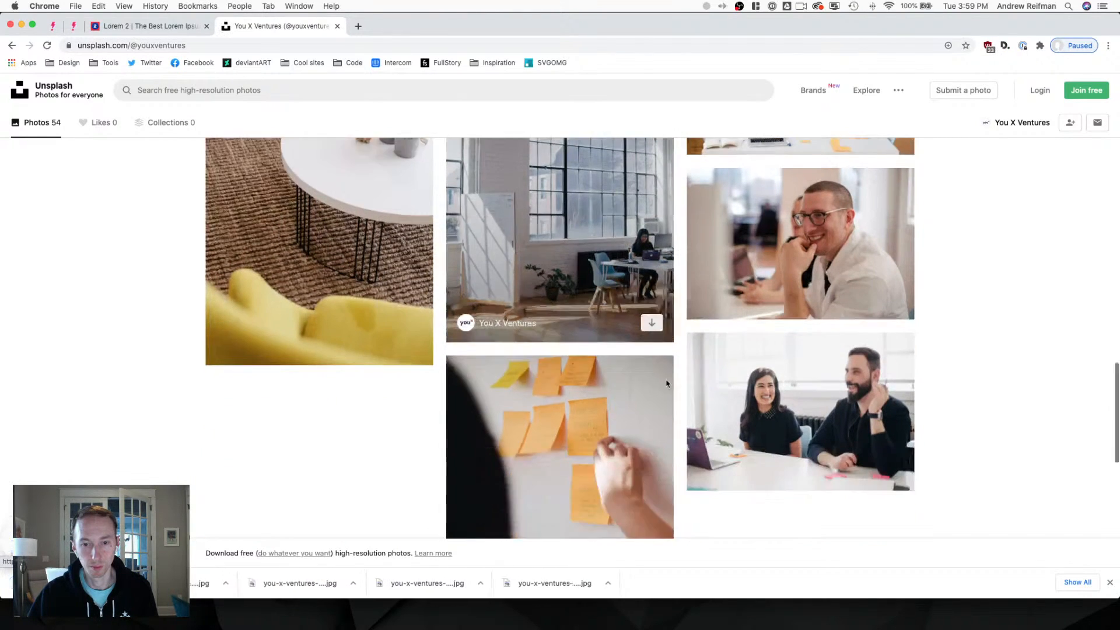
scroll(667, 382, down, 2)
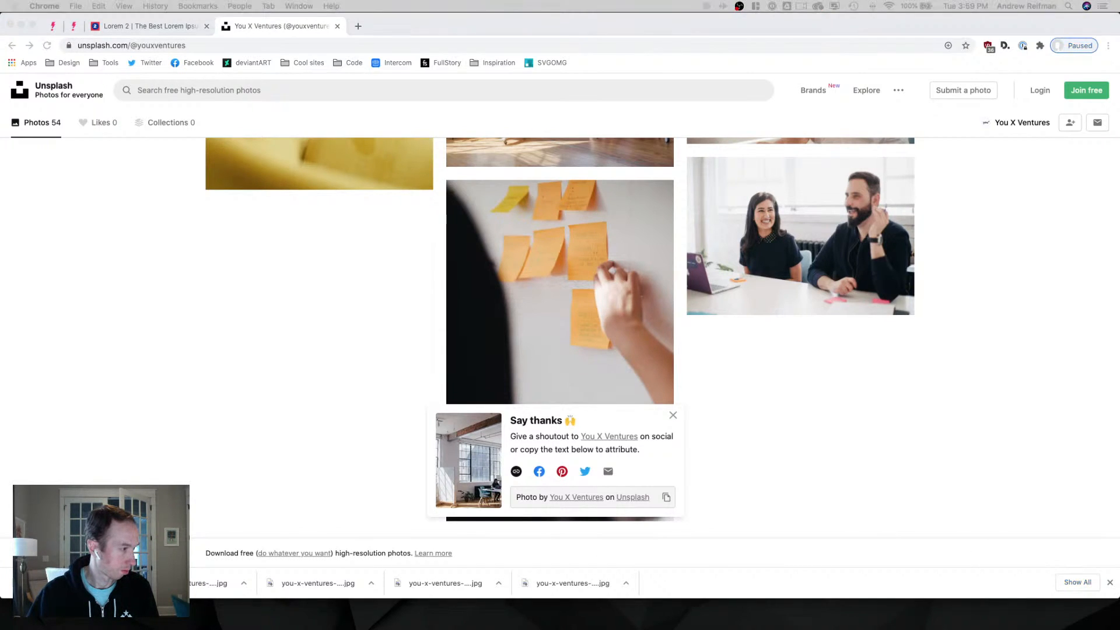
Switch to Photoshop and enlarge its window to fill the screen.
drag(496, 629, 391, 252)
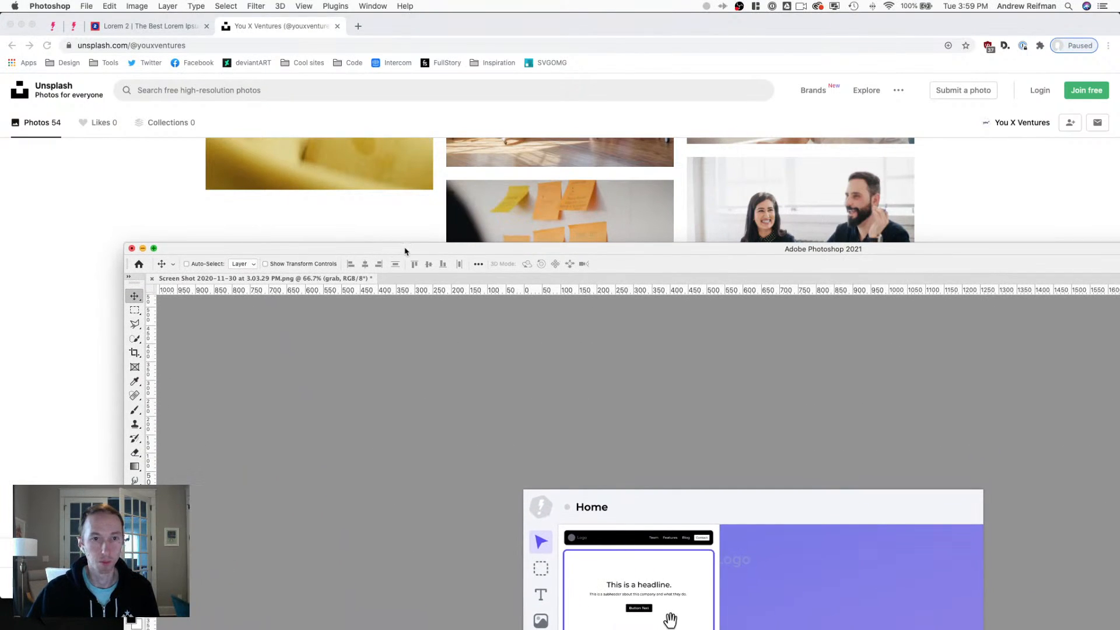
double_click(406, 251)
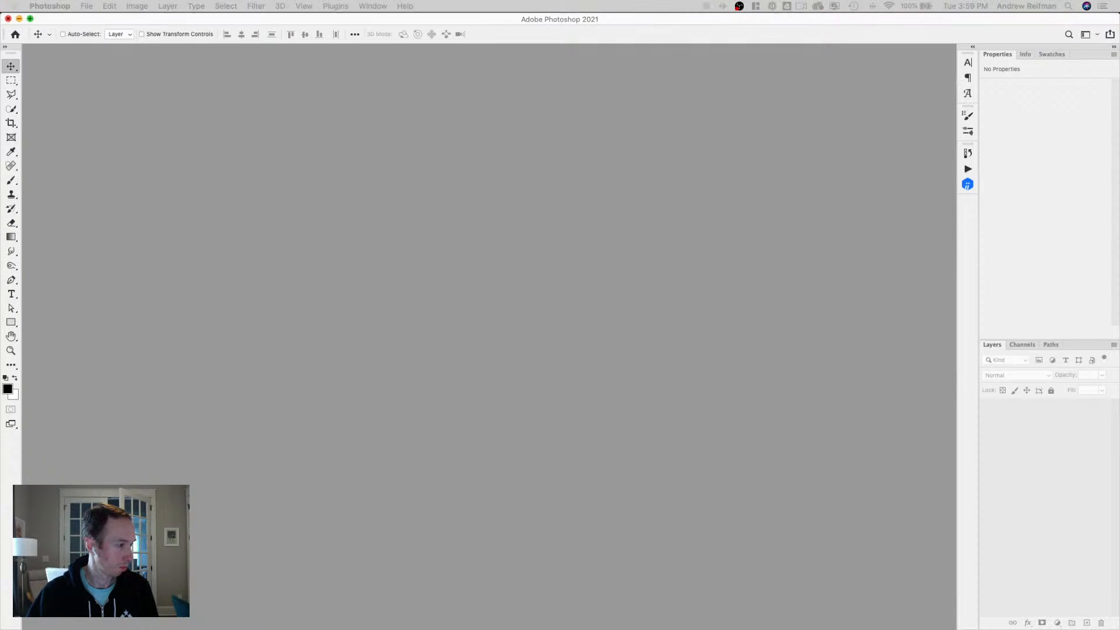
Open the five downloaded You X Ventures photos in Photoshop.
key(F11)
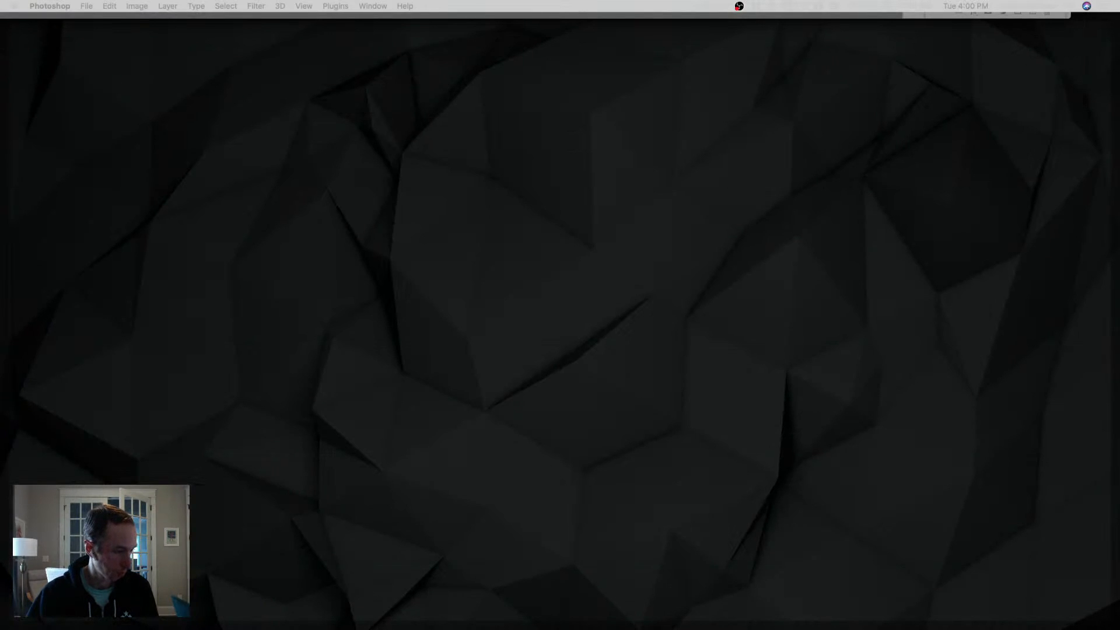
key(super+Tab)
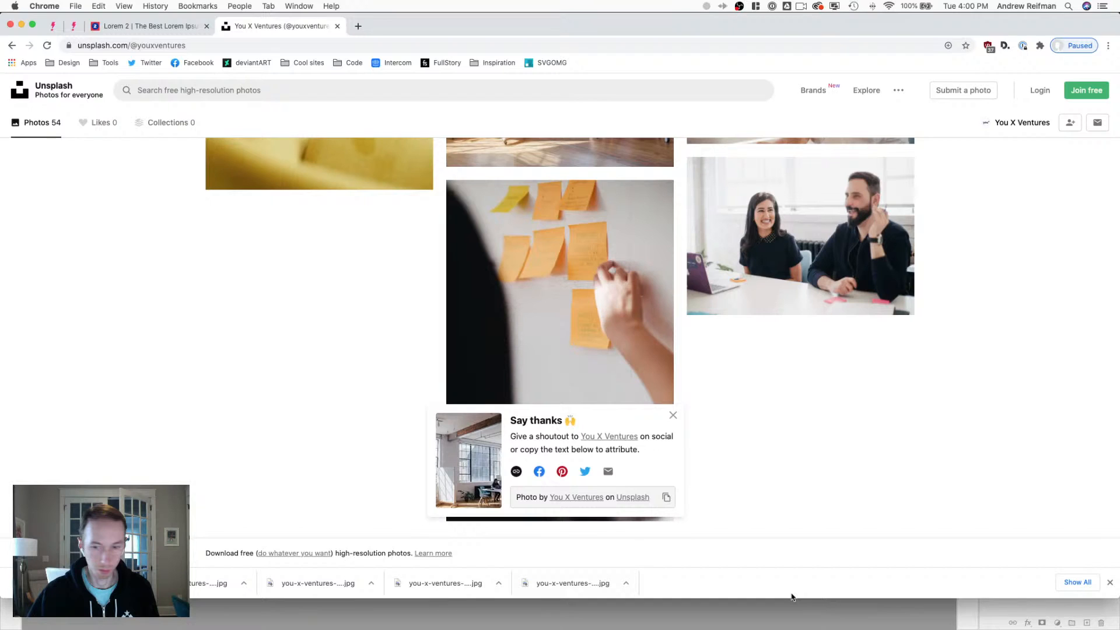
key(super+Tab)
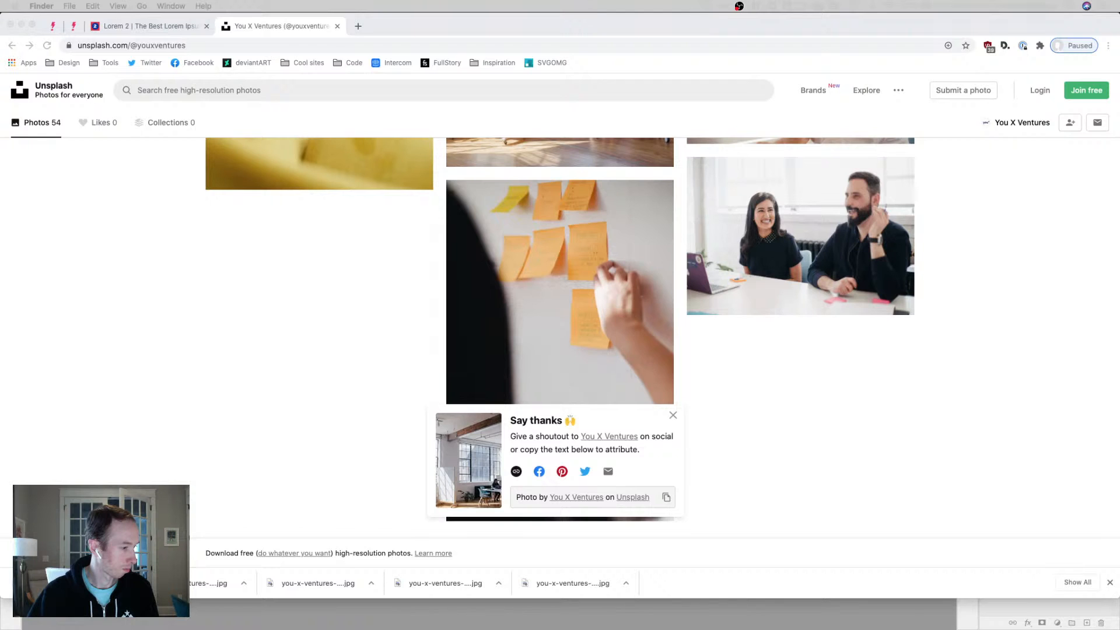
key(super+Tab)
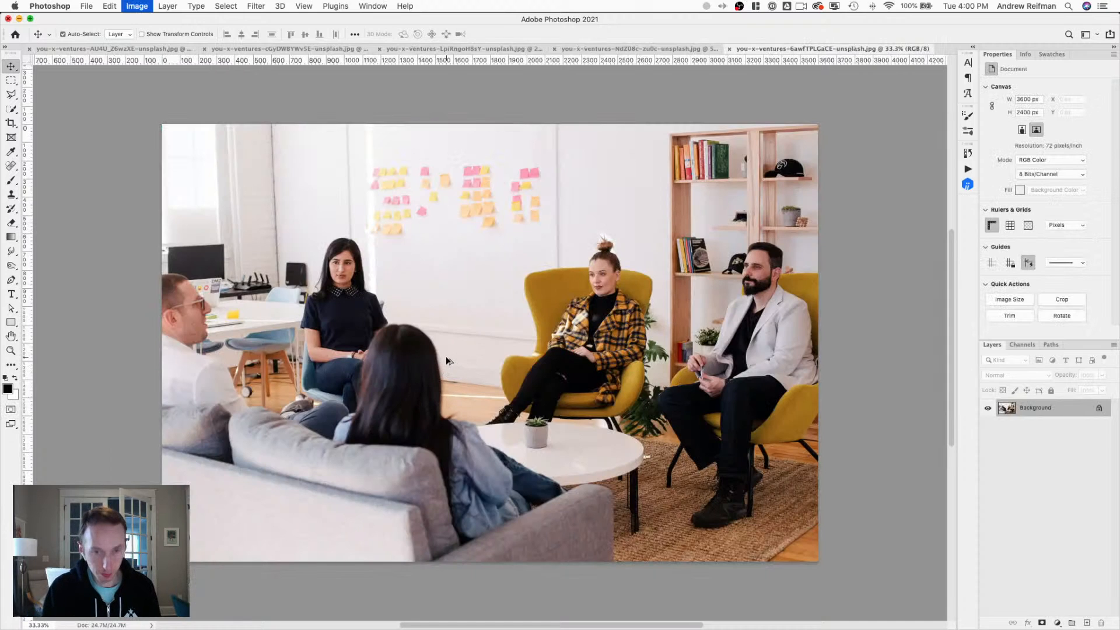
Resize the lounge meeting photo to 800 × 533 px, view it at 100%, and close its document.
key(h)
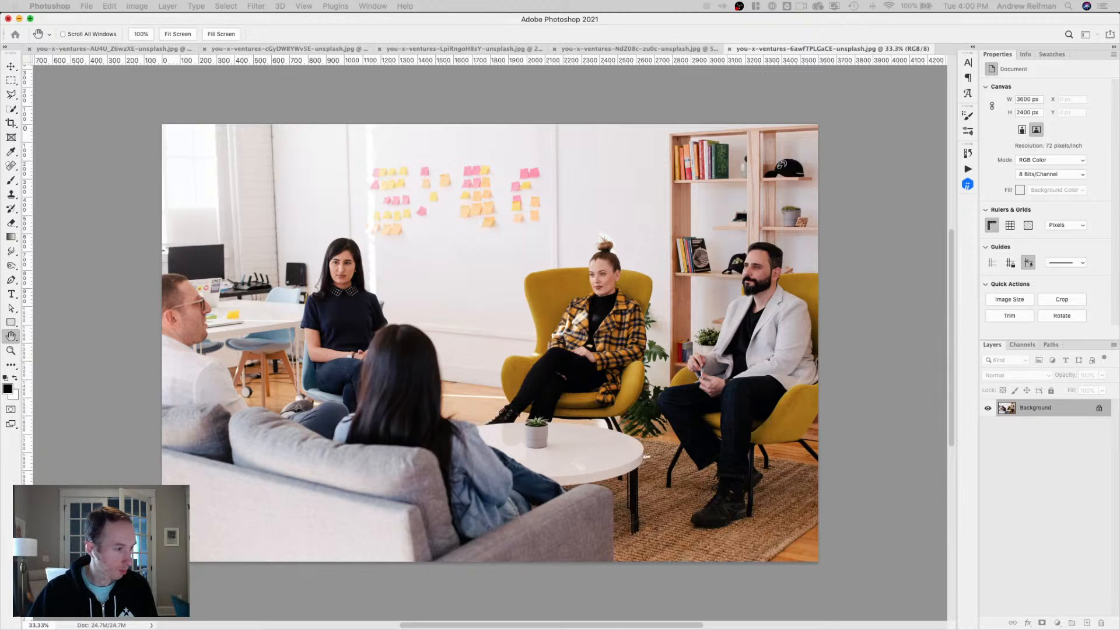
key(Return)
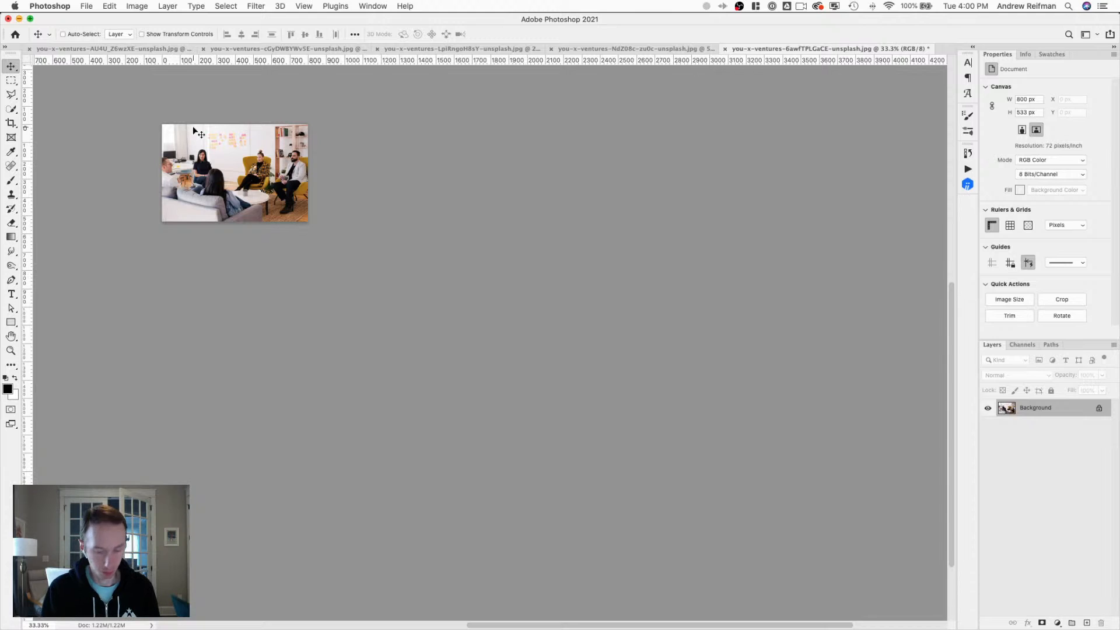
key(super+0)
key(super+1)
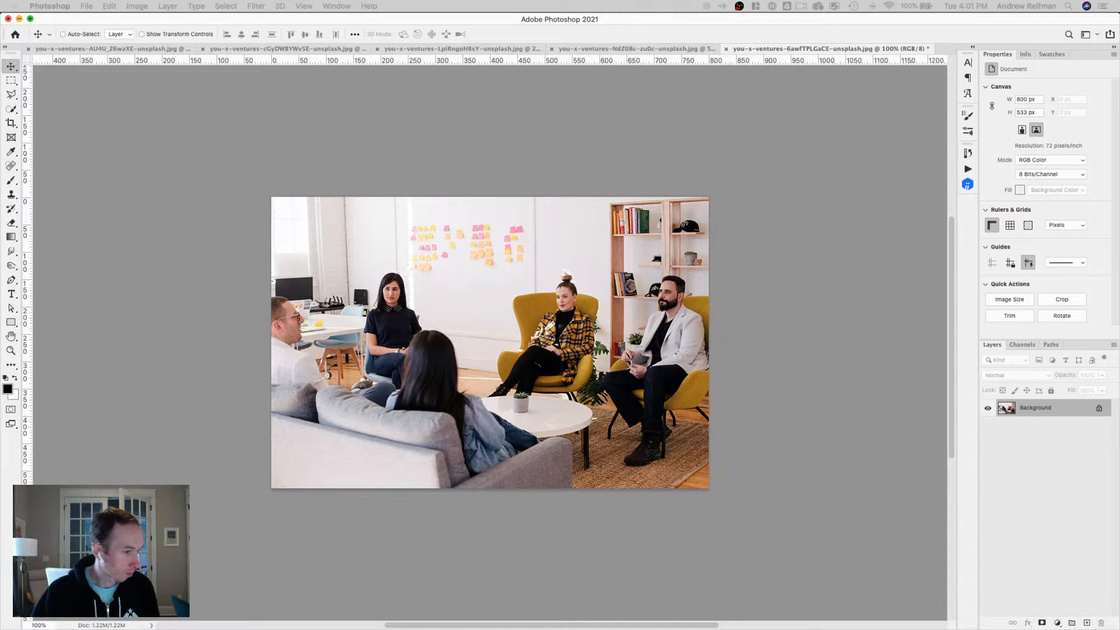
key(super+Tab)
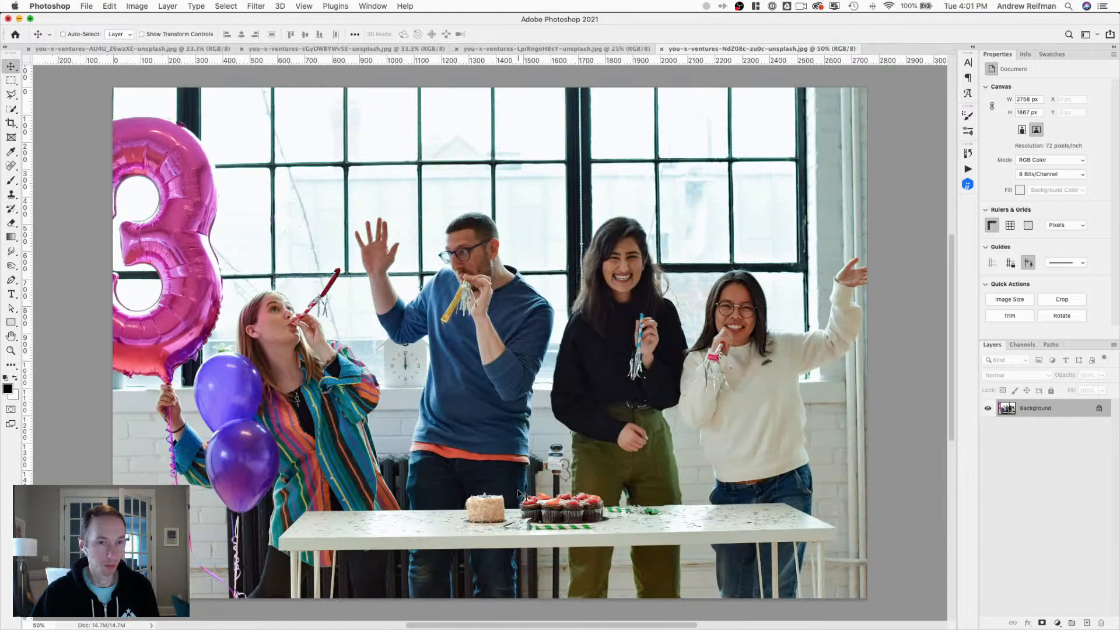
Resize the office party photo with the pink balloon to 800 × 542 px.
key(super+alt+i)
key(h)
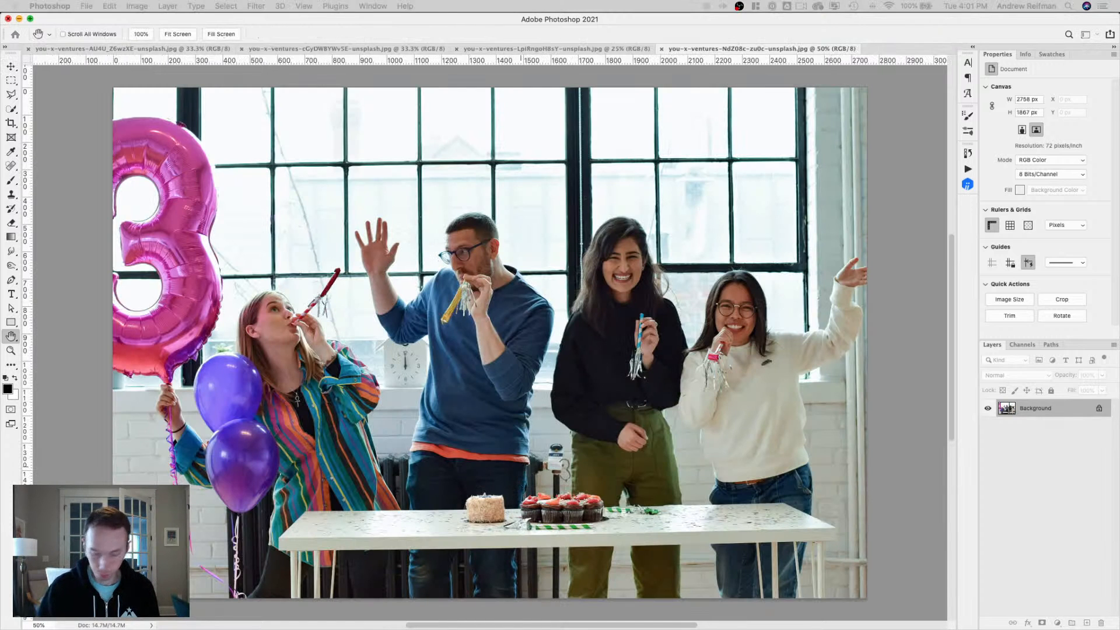
key(Return)
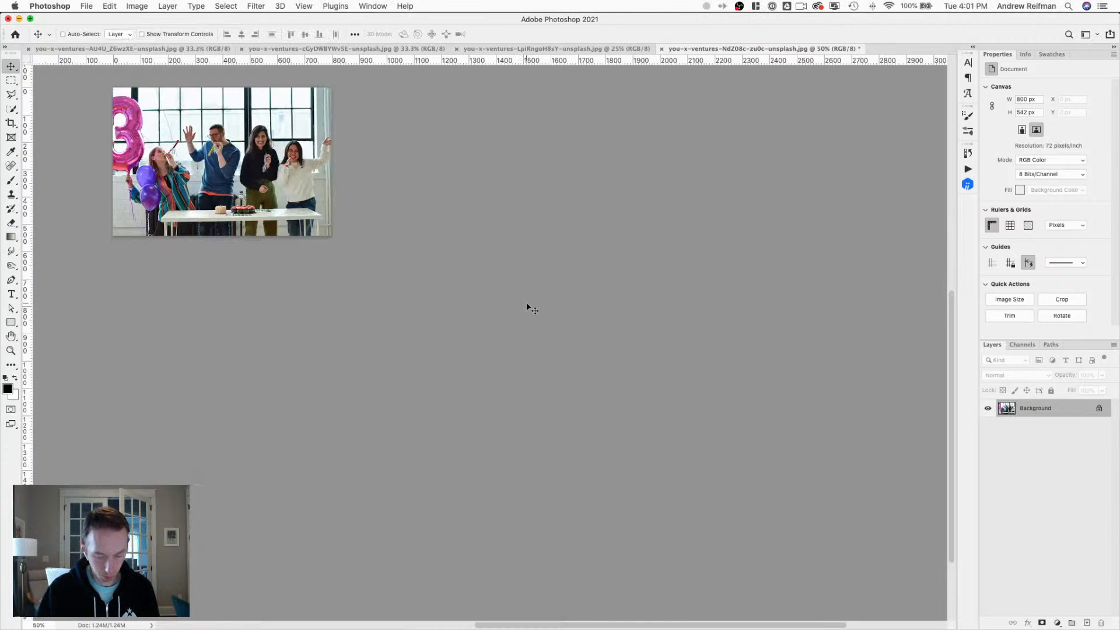
Export the resized party photo for the web and close its document without saving the original.
key(alt+shift+super+s)
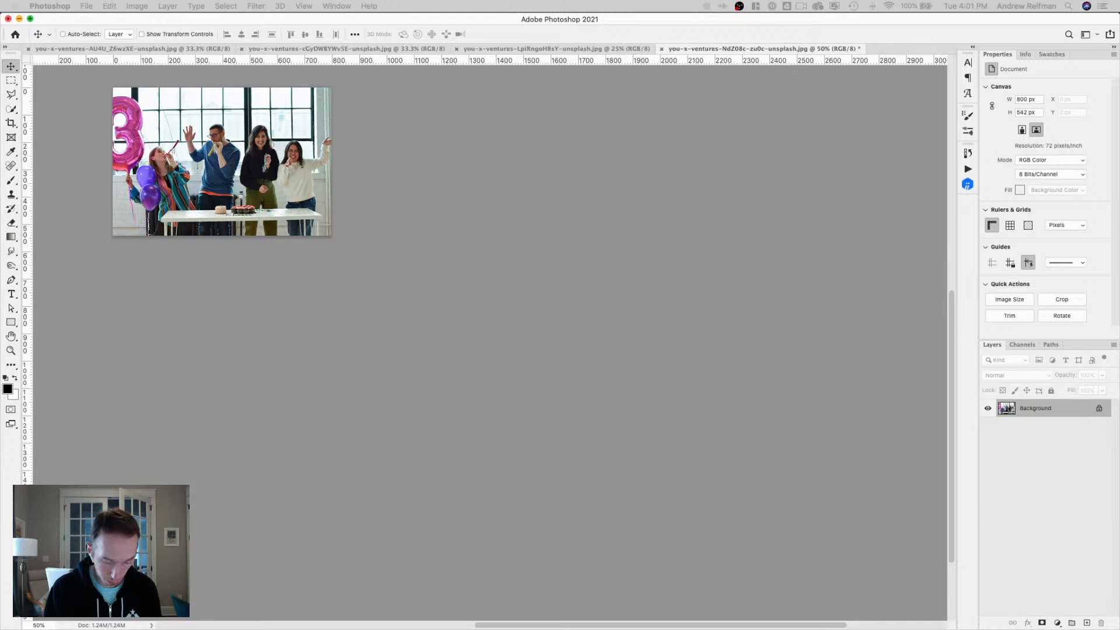
key(Return)
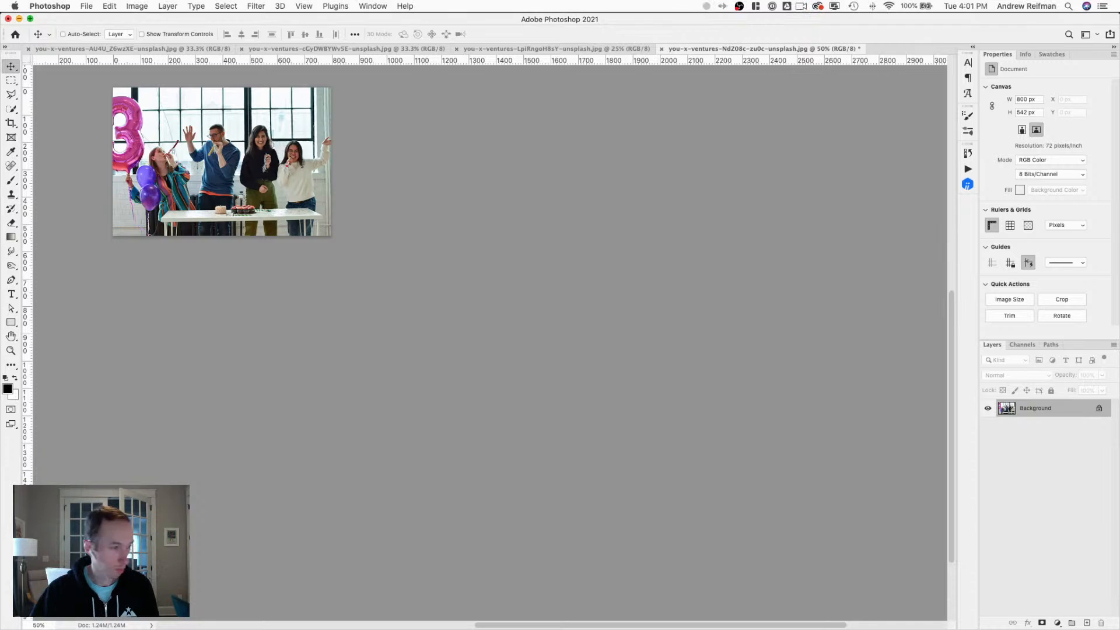
key(super+w)
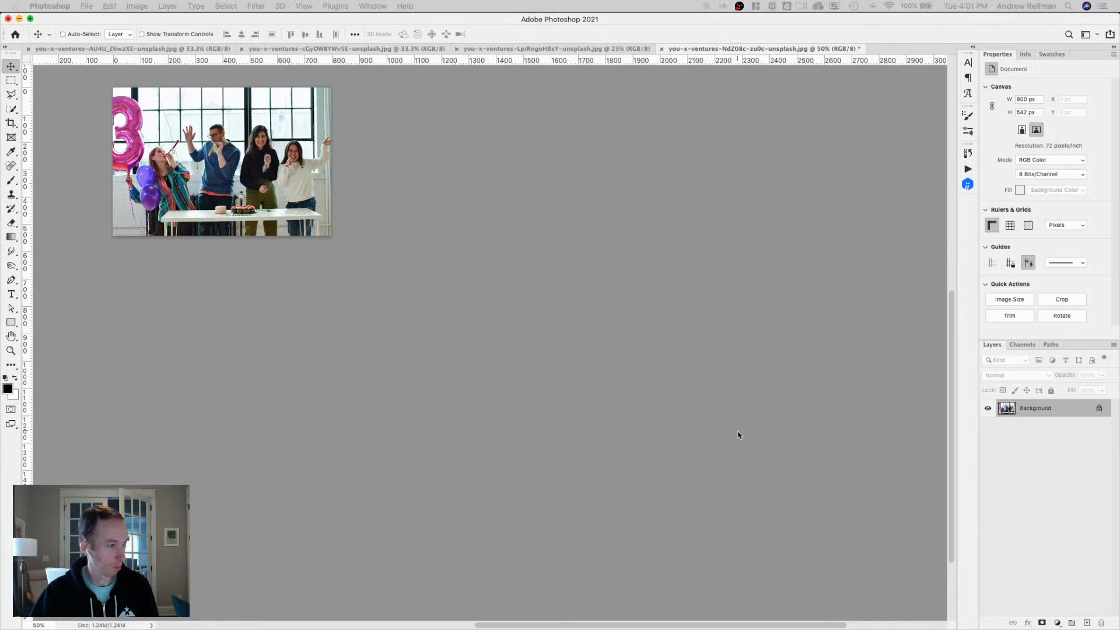
key(d)
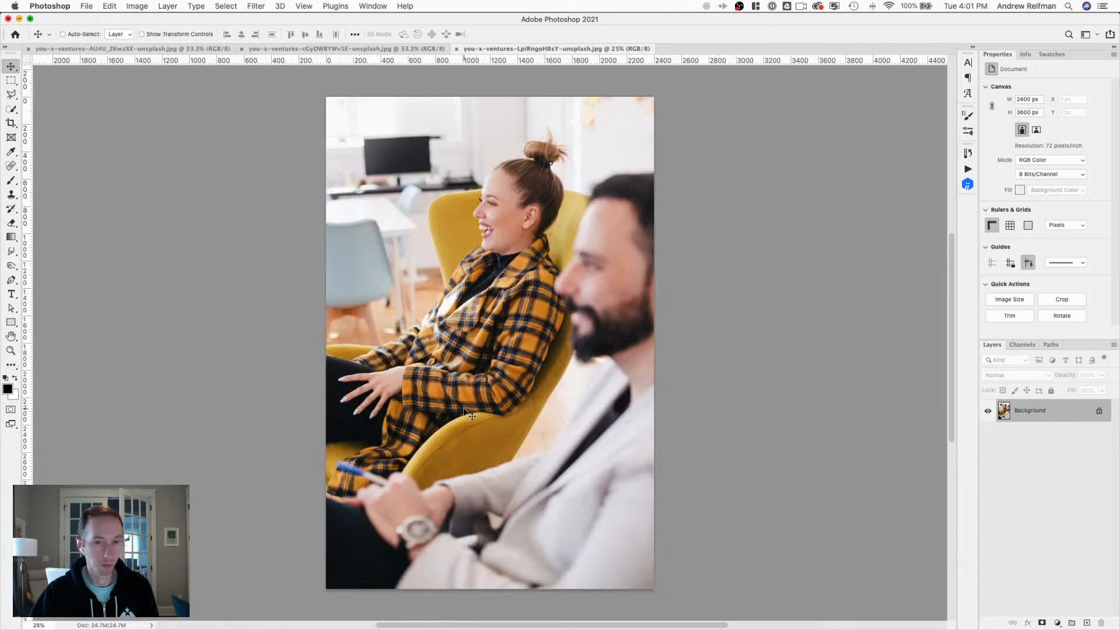
Crop away the lower part of the yellow armchair photo and resize the image to 800 px wide.
click(10, 123)
drag(492, 587, 493, 535)
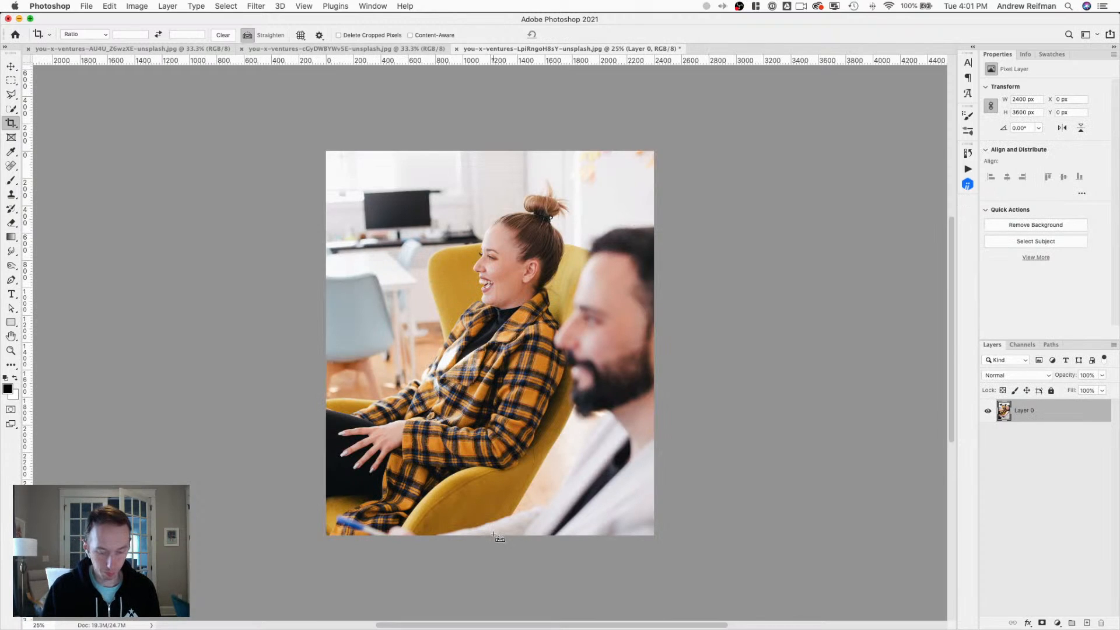
key(alt+super+i)
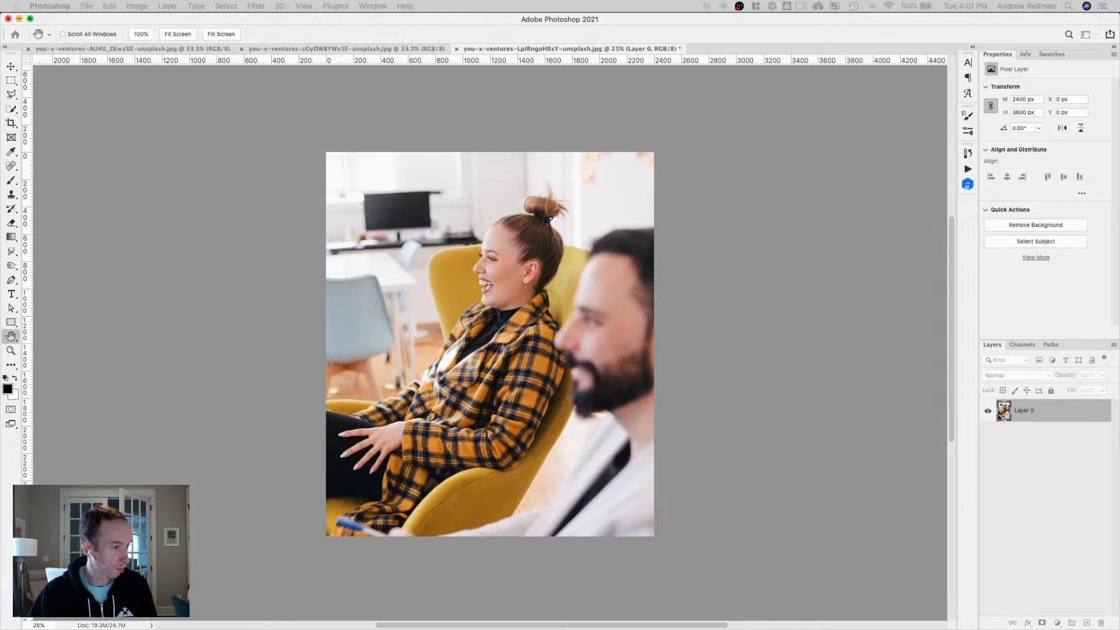
key(Return)
key(c)
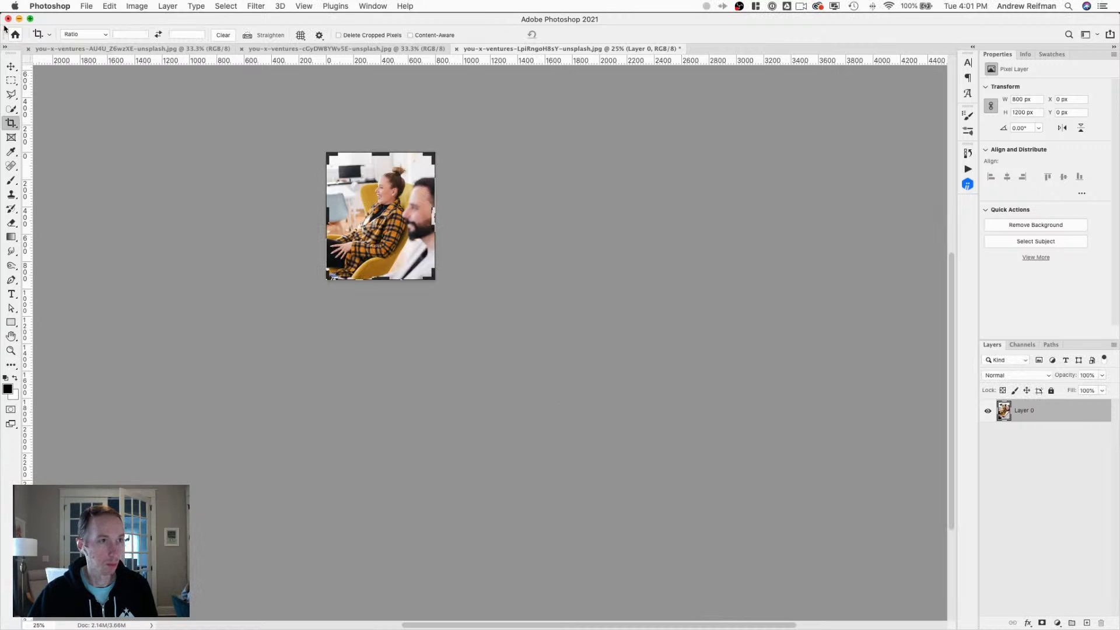
Export the cropped armchair photo for the web and close its document.
click(12, 72)
key(alt+shift+super+s)
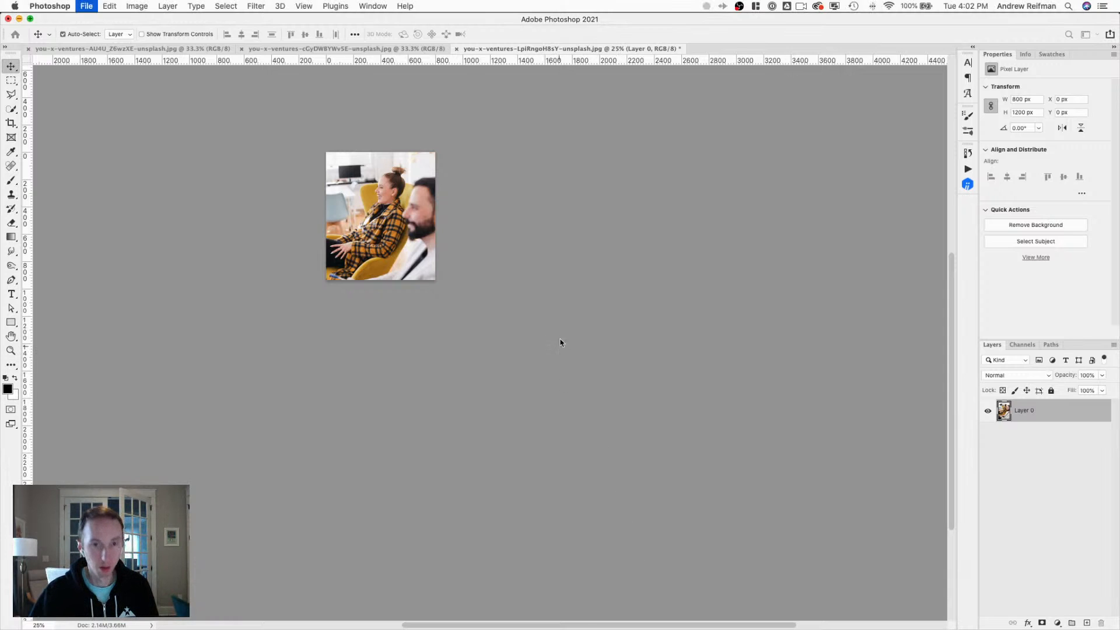
key(super+w)
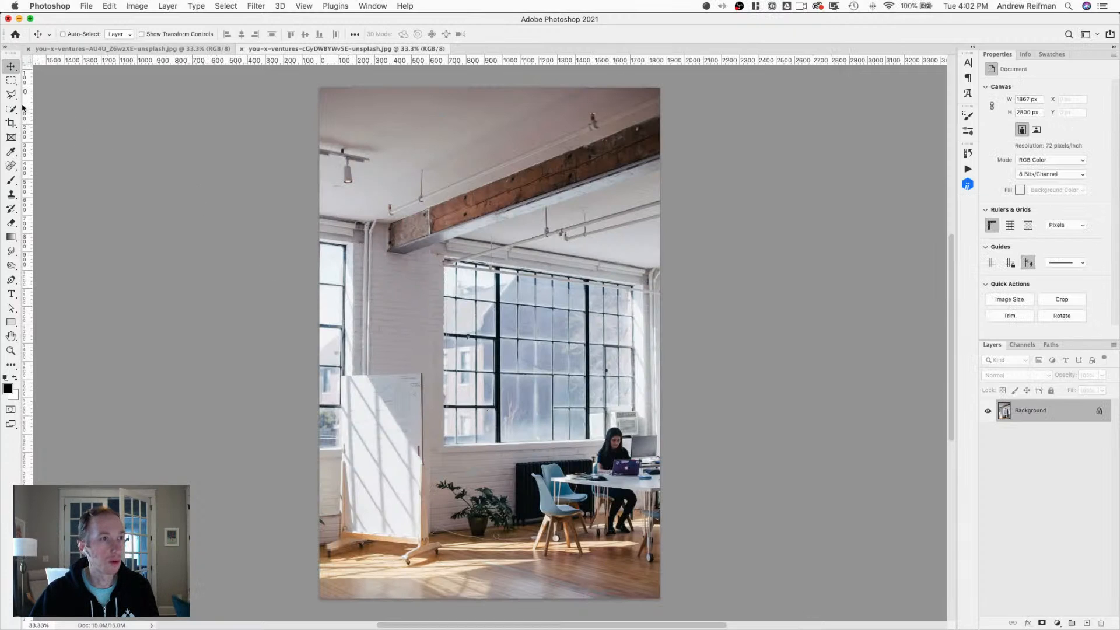
Crop the loft office photo, trimming most of the ceiling and a thin strip of floor.
click(10, 124)
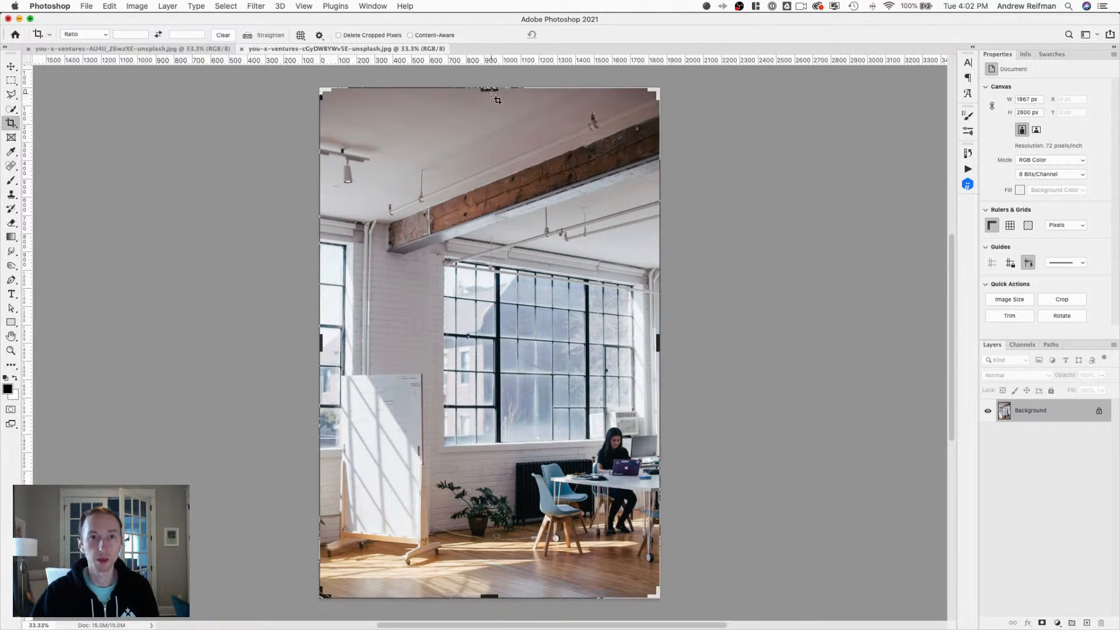
drag(492, 89, 486, 133)
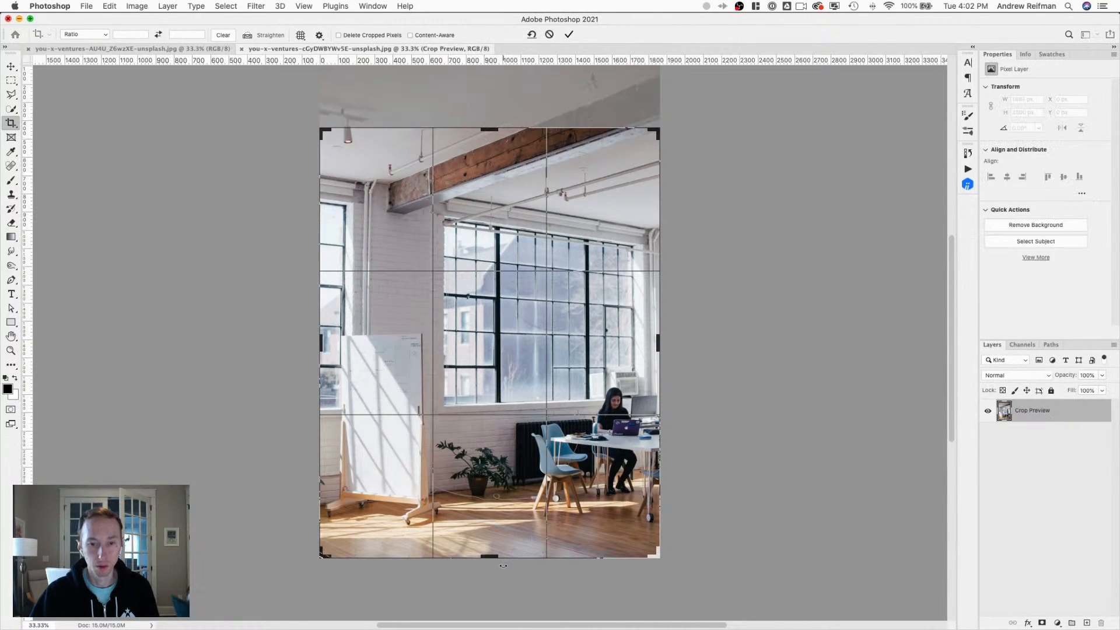
drag(493, 561, 493, 556)
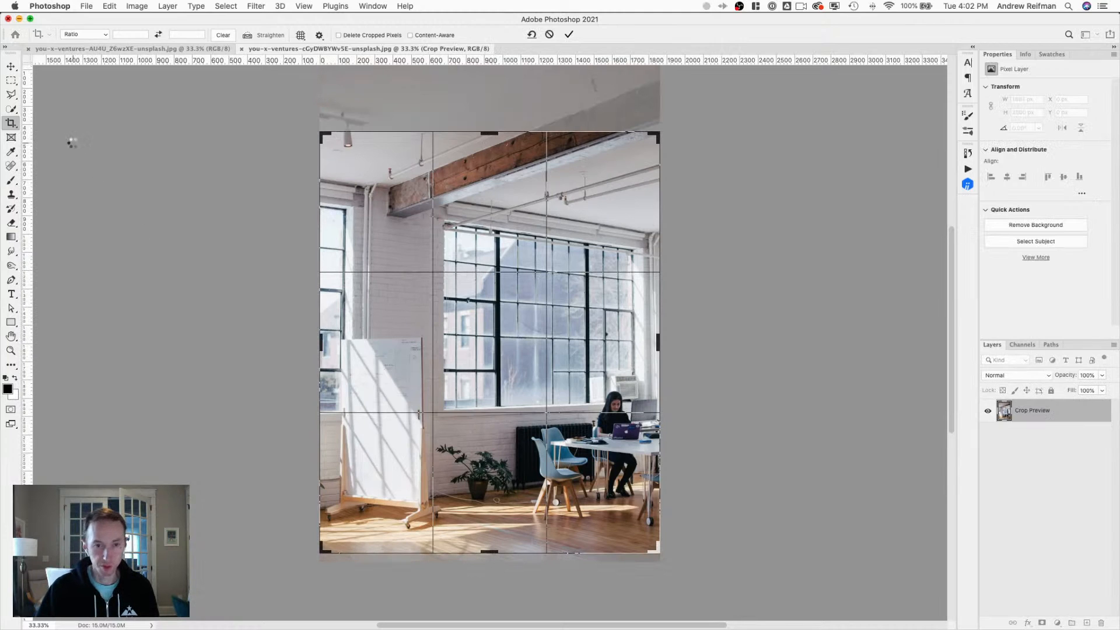
key(v)
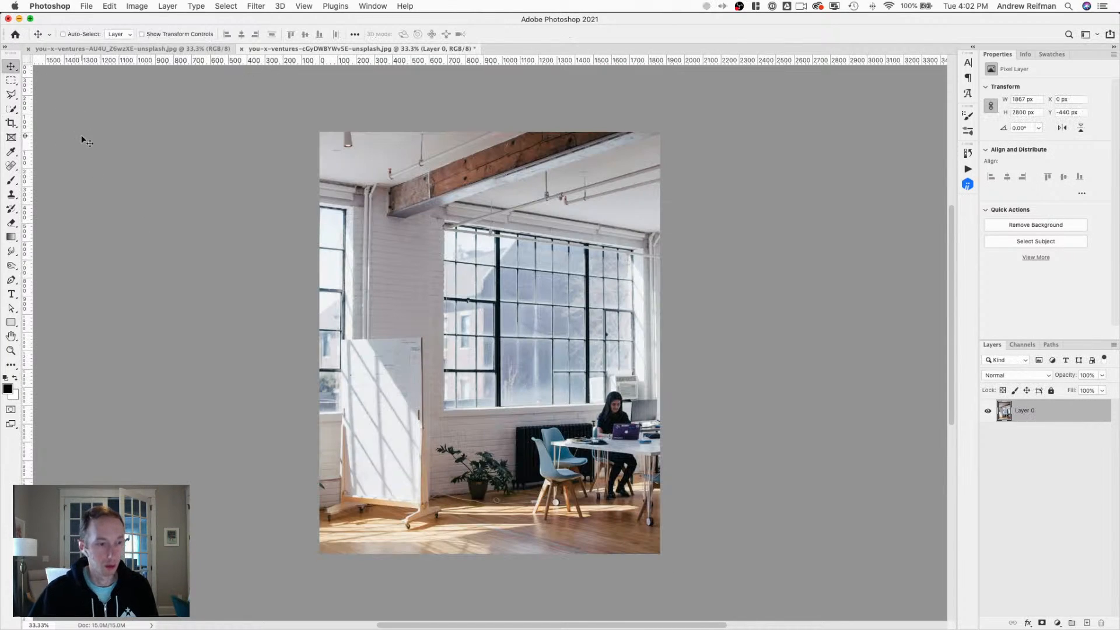
Resize the cropped loft photo to 800 px wide, export it for the web, and close its document.
key(super+1)
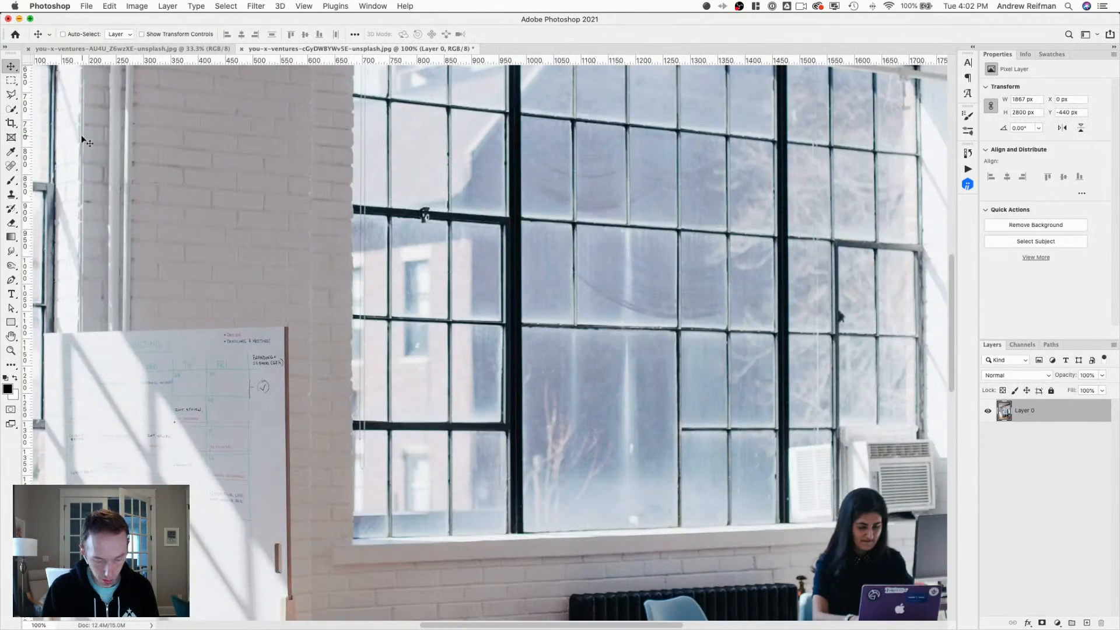
key(alt+super+i)
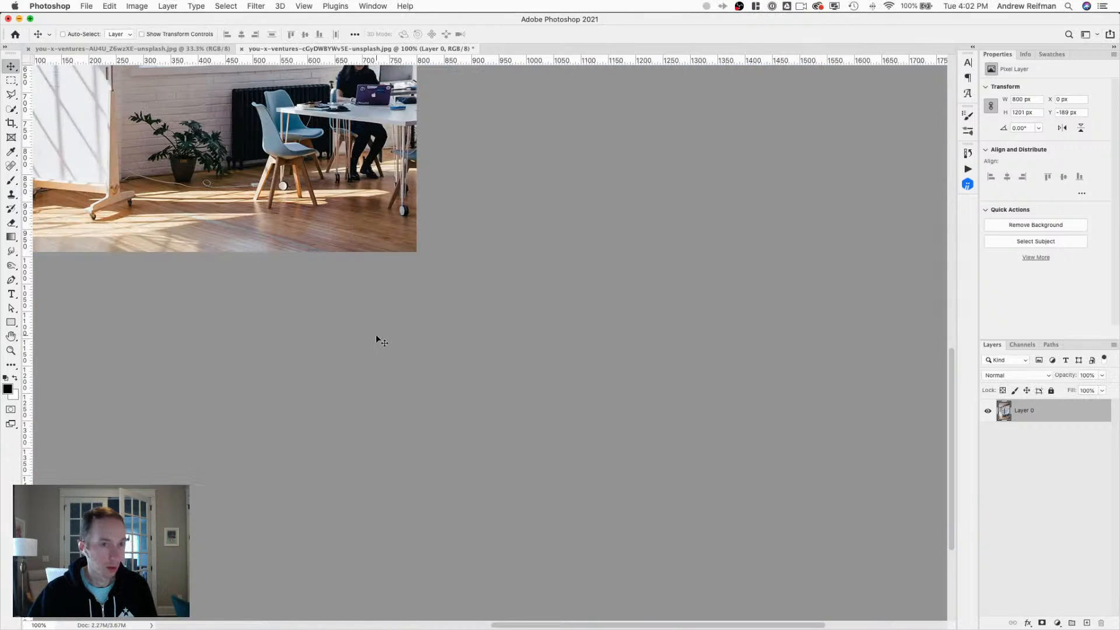
scroll(360, 251, up, 8)
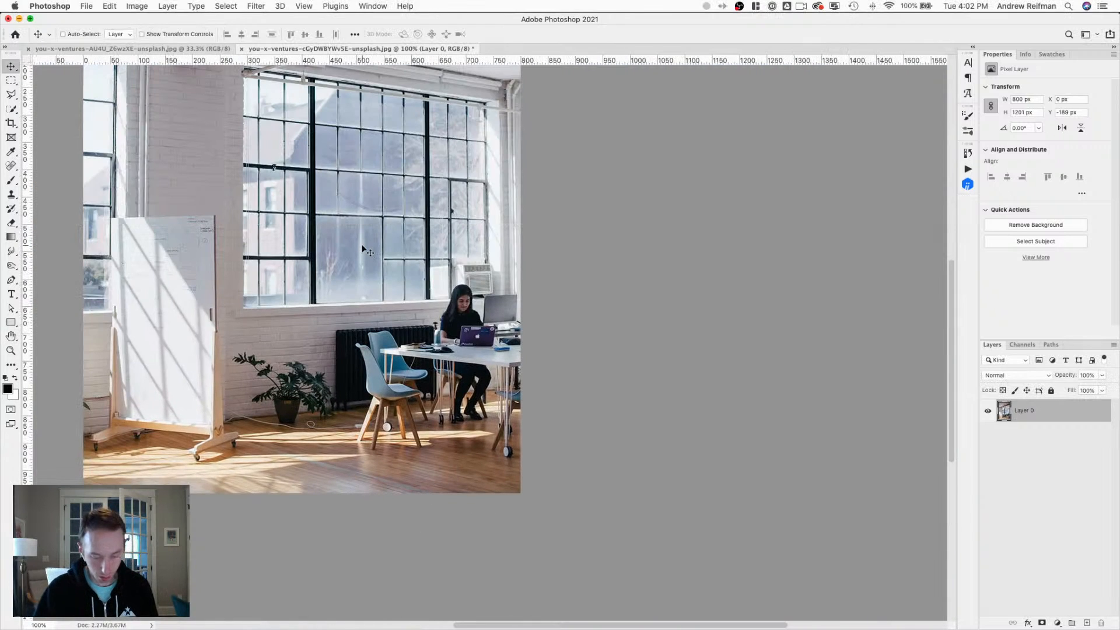
key(alt+shift+super+s)
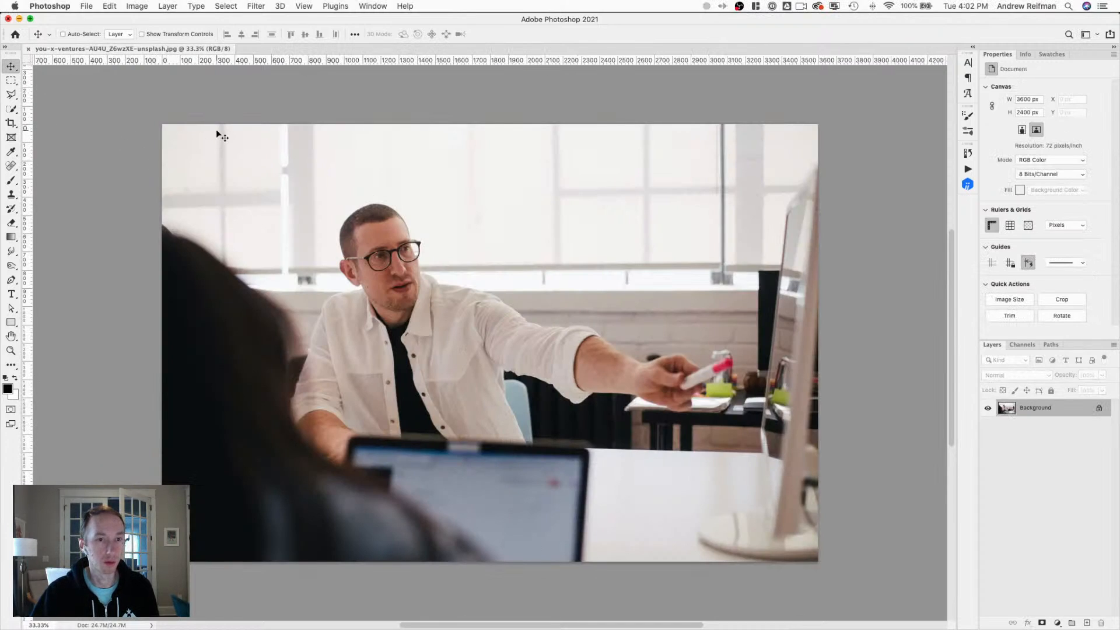
Resize the photo of the man pointing at the monitor to 800 × 533 px.
key(h)
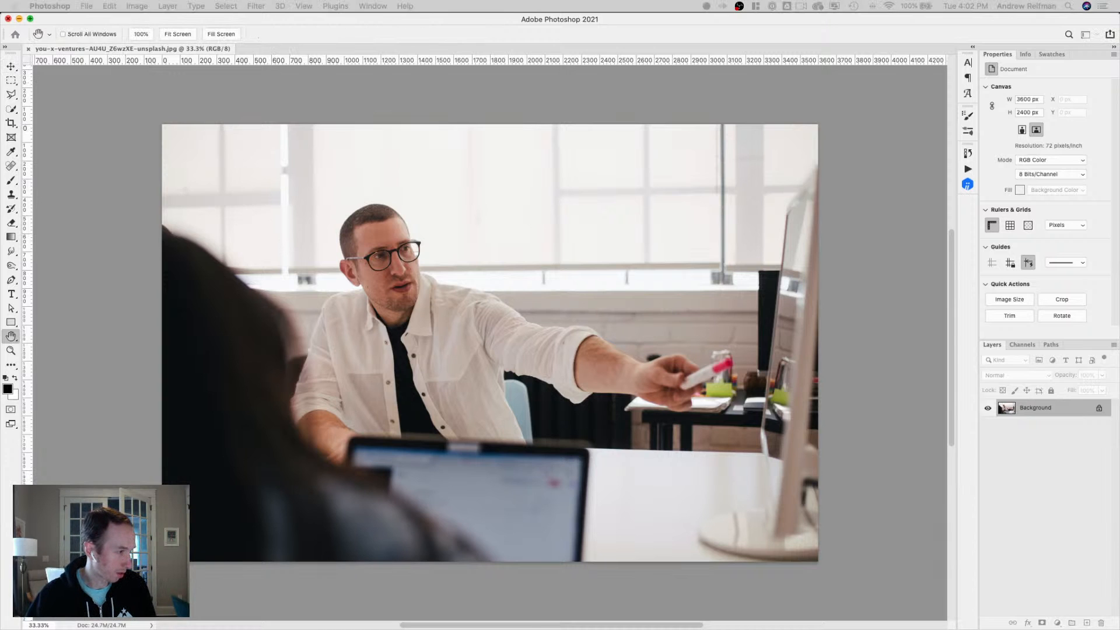
drag(525, 629, 422, 139)
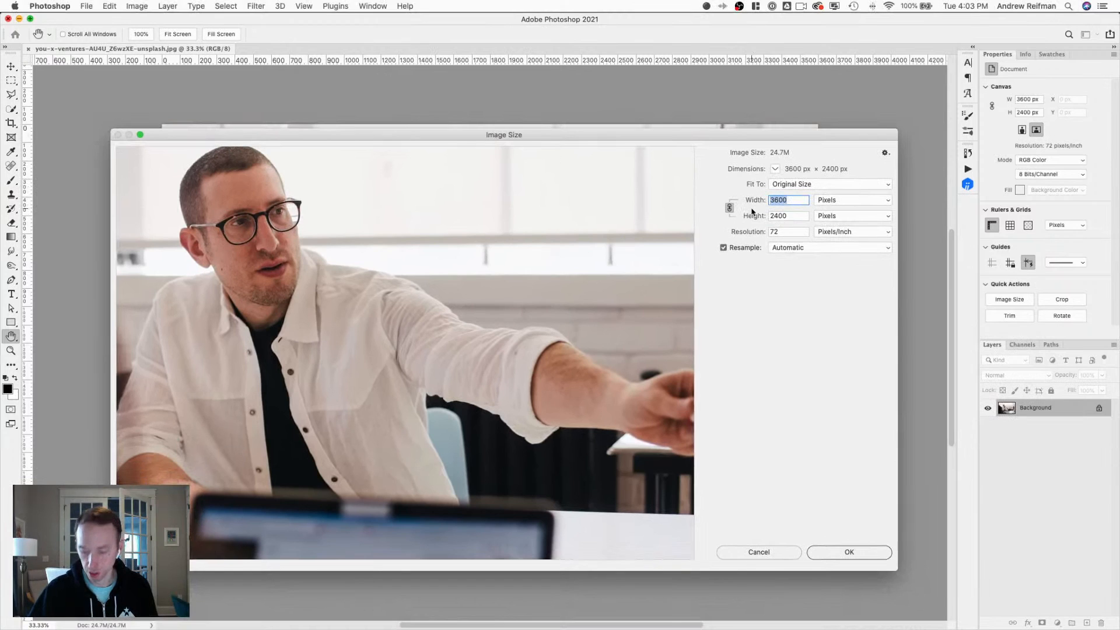
text(800)
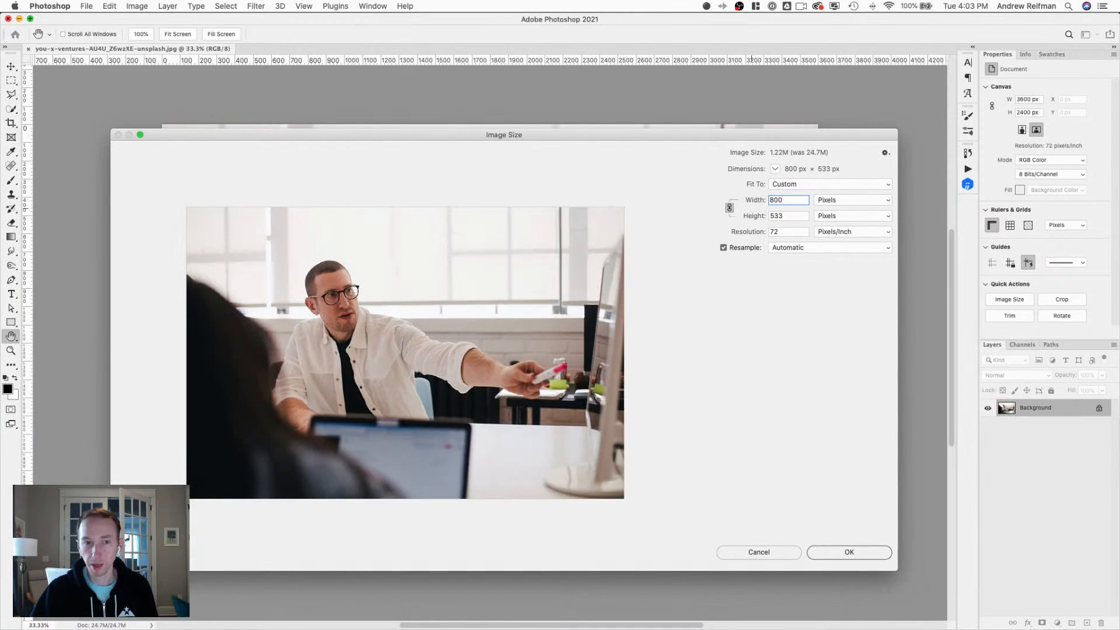
click(833, 553)
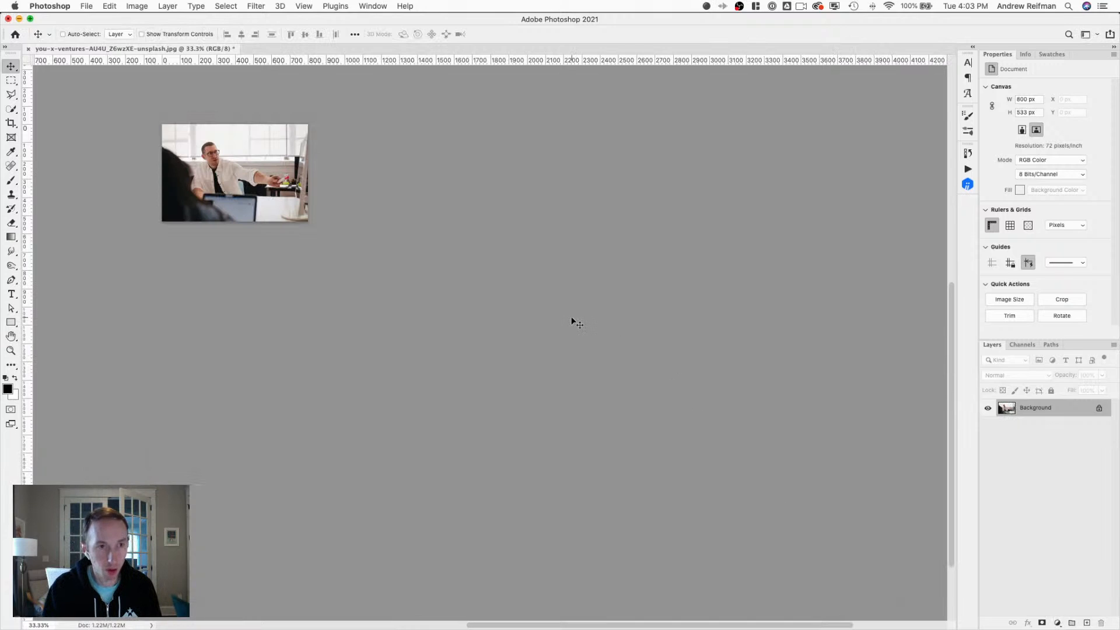
Save the photo for the web as a quality 50 JPEG named office-5.jpg in the Office photos folder and close its document.
key(alt+shift+super+s)
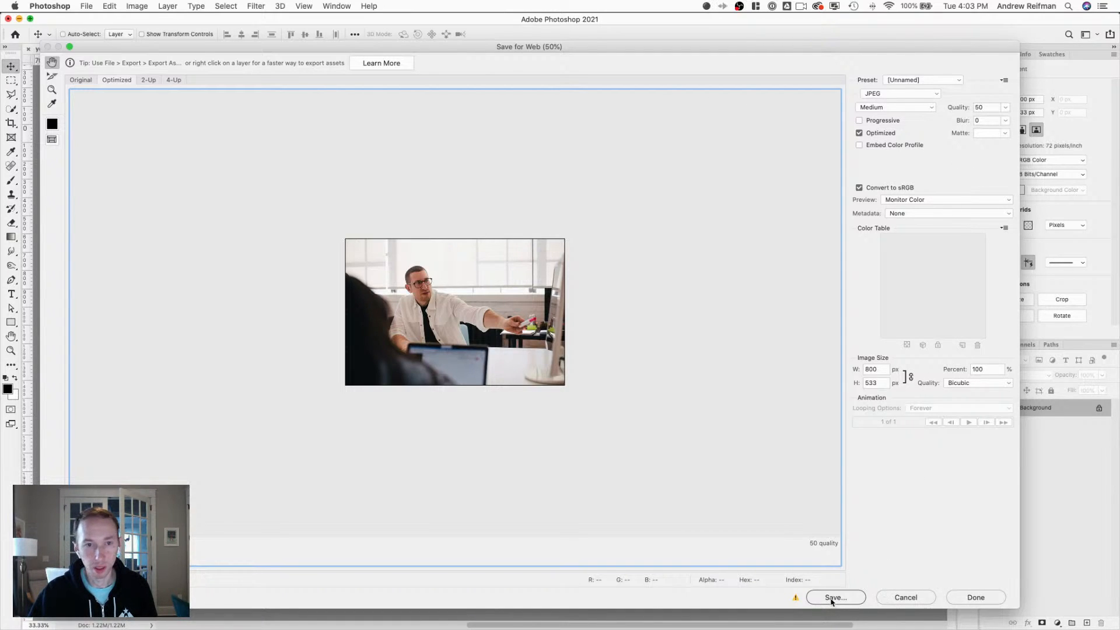
click(831, 599)
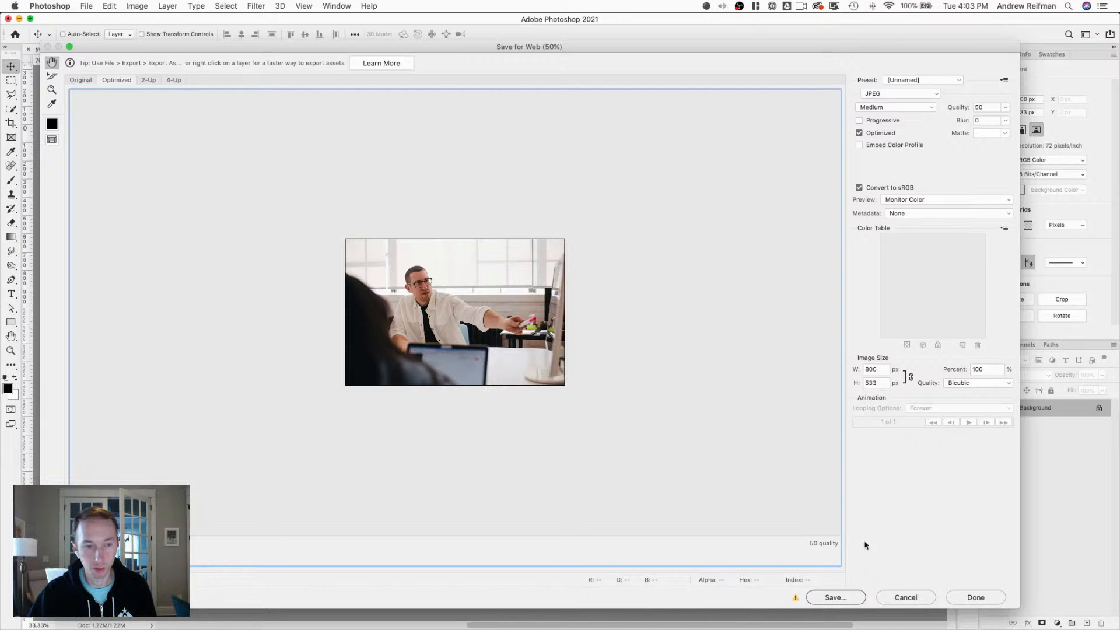
click(840, 597)
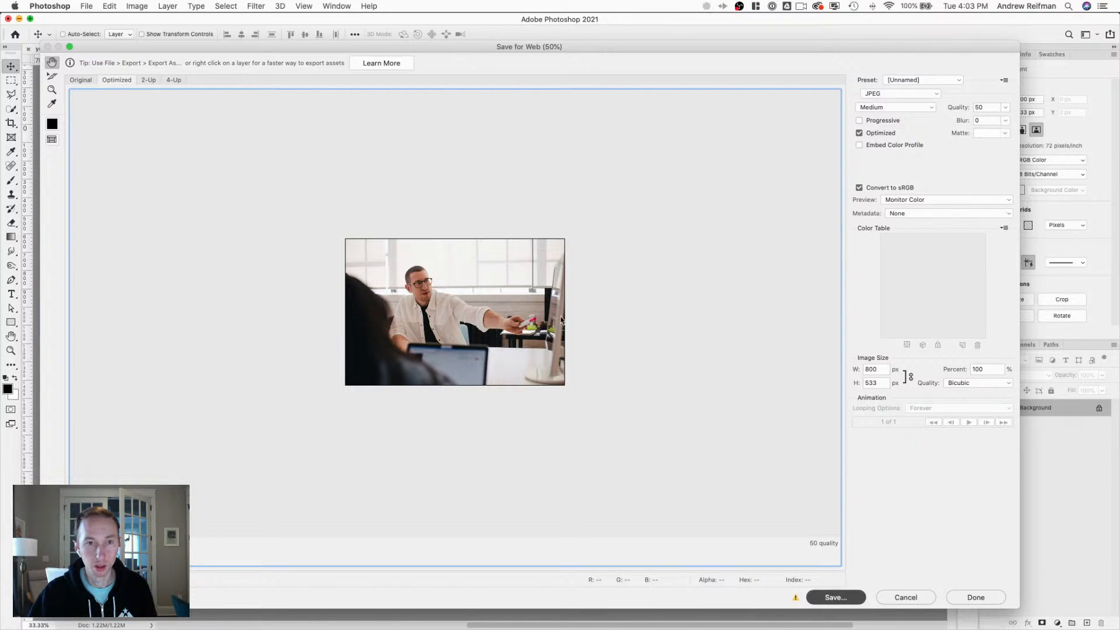
text(office)
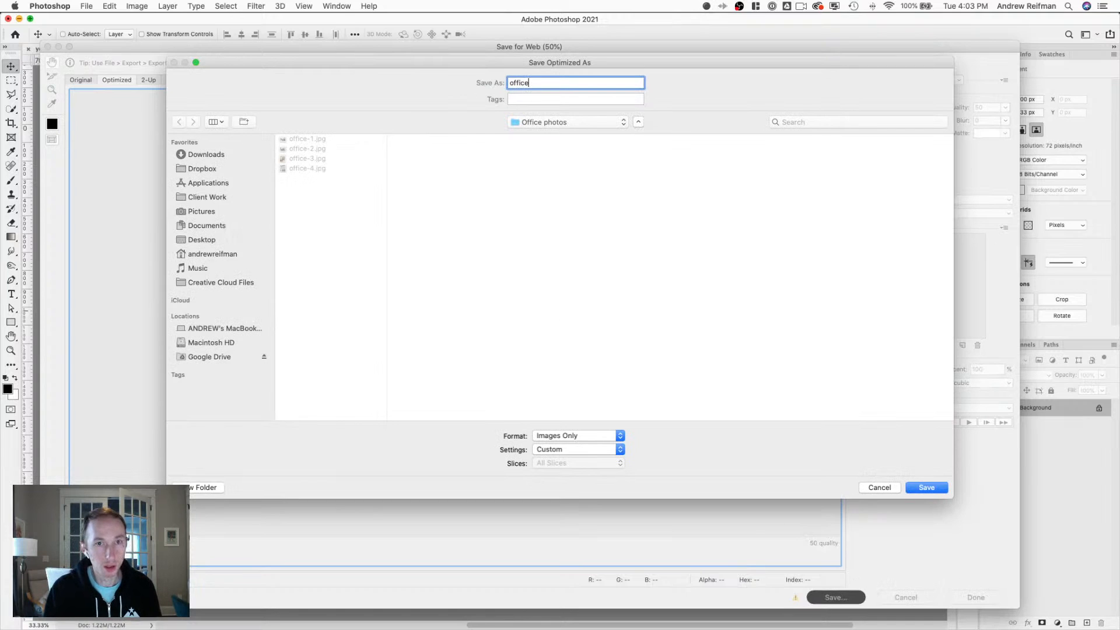
text(-5.jpg)
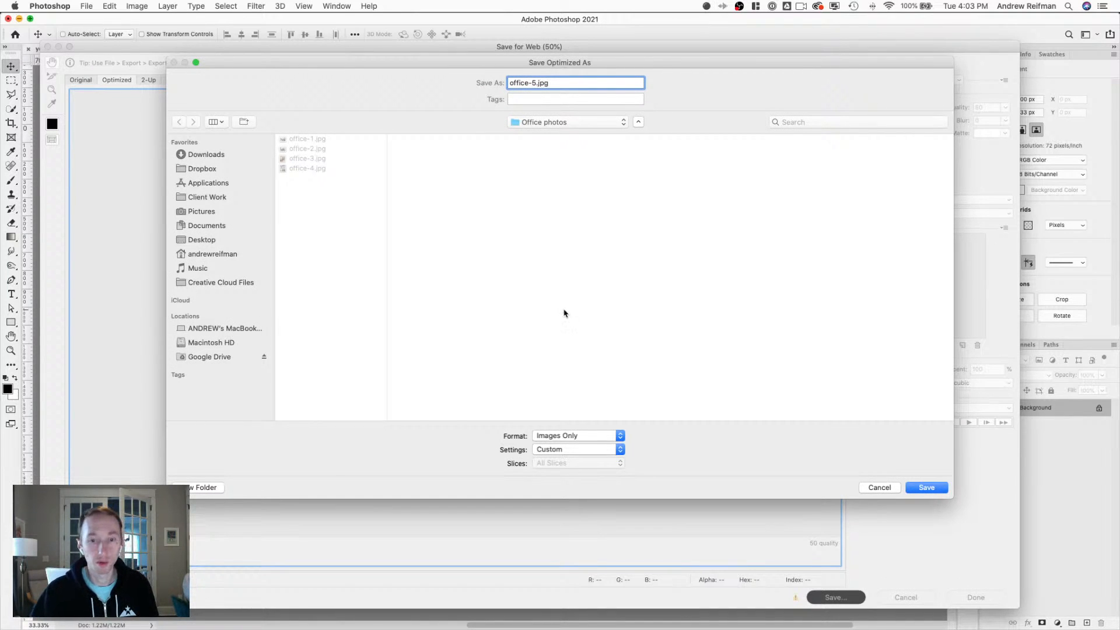
key(Return)
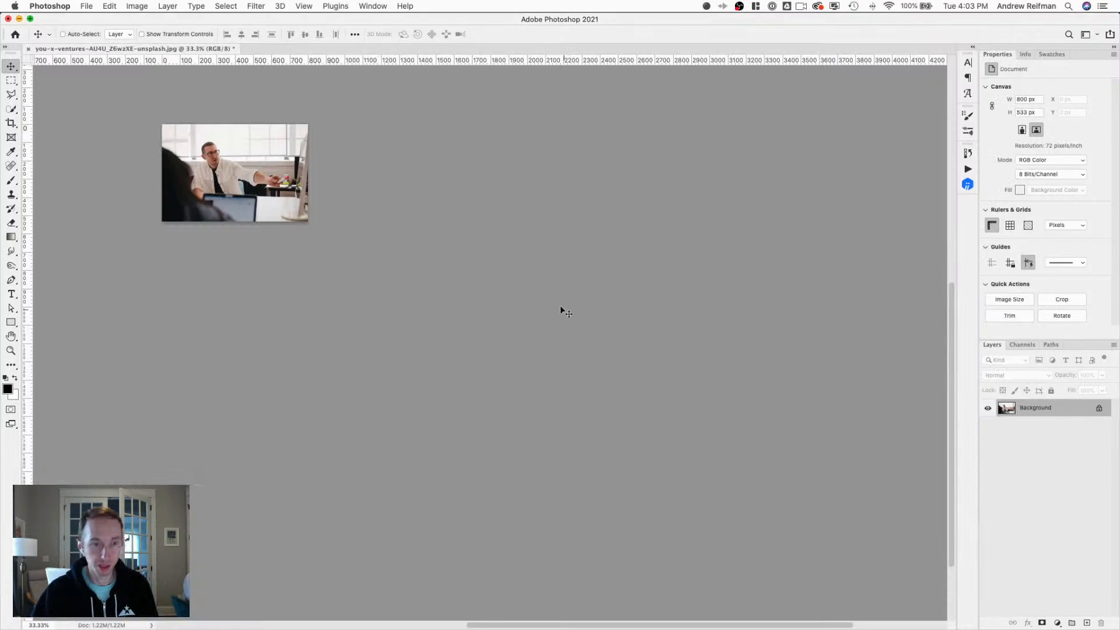
key(super+w)
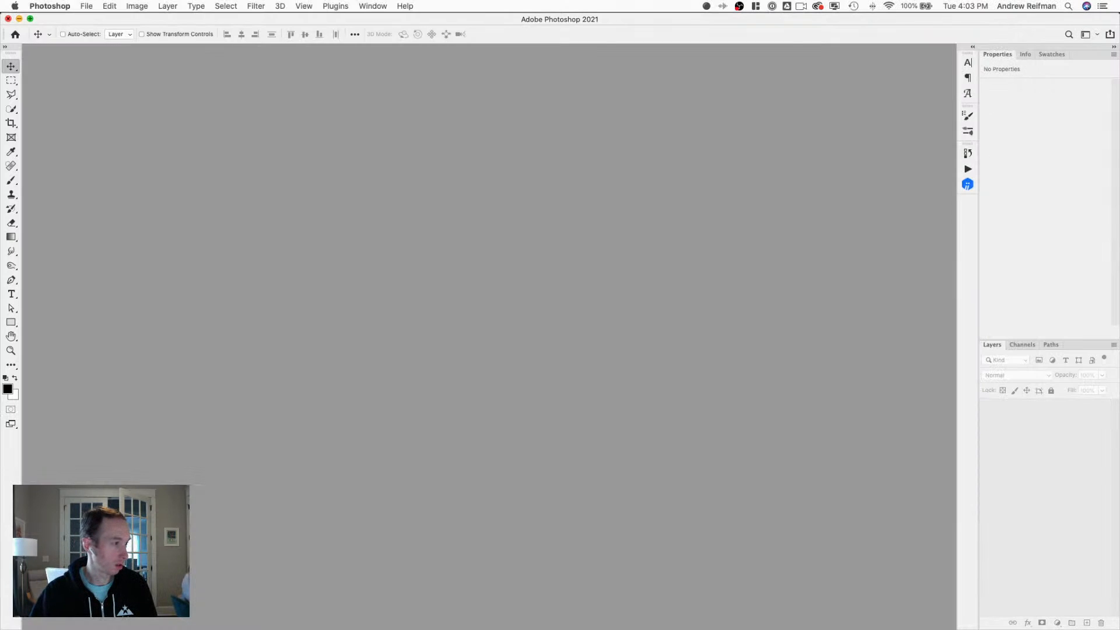
Switch to the Makeswift Company page in Chrome and open the file chooser for the carousel's first image.
click(8, 18)
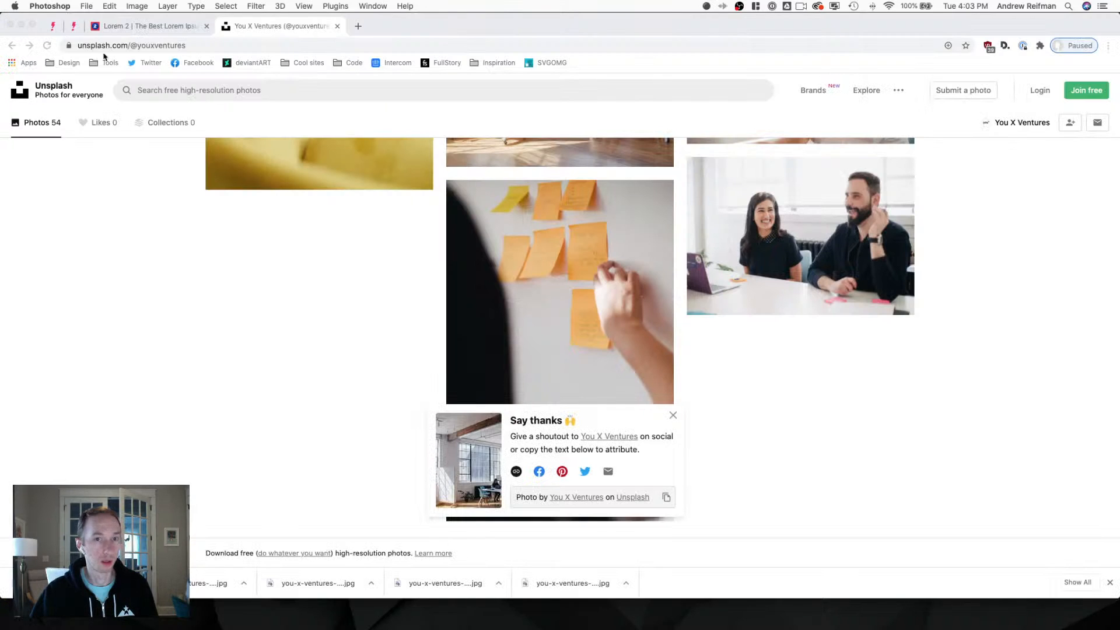
click(52, 26)
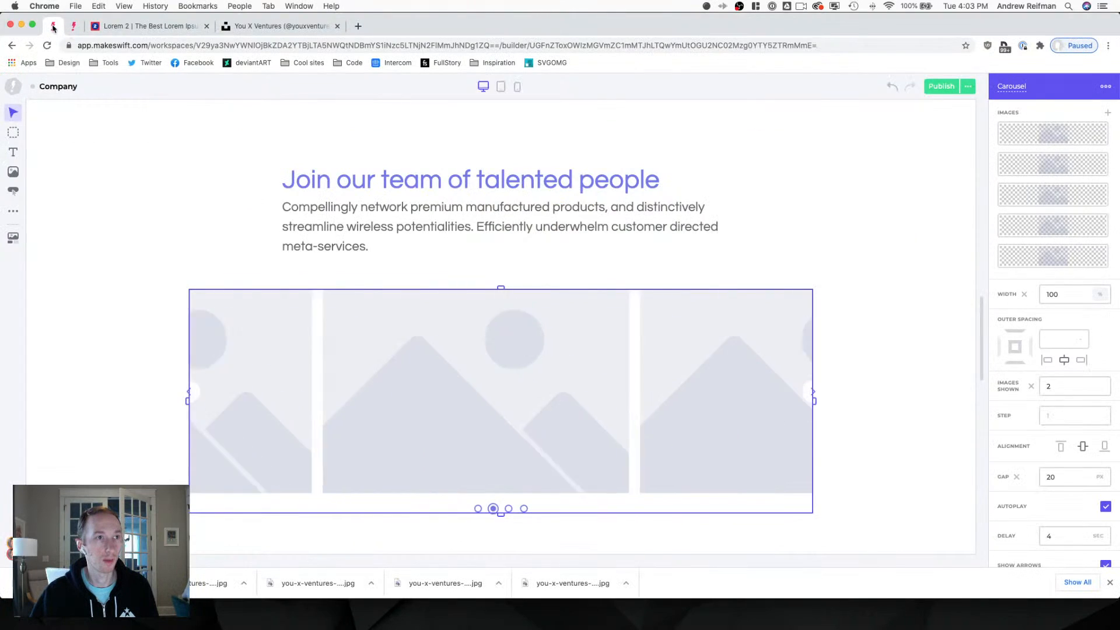
click(1055, 137)
click(1065, 197)
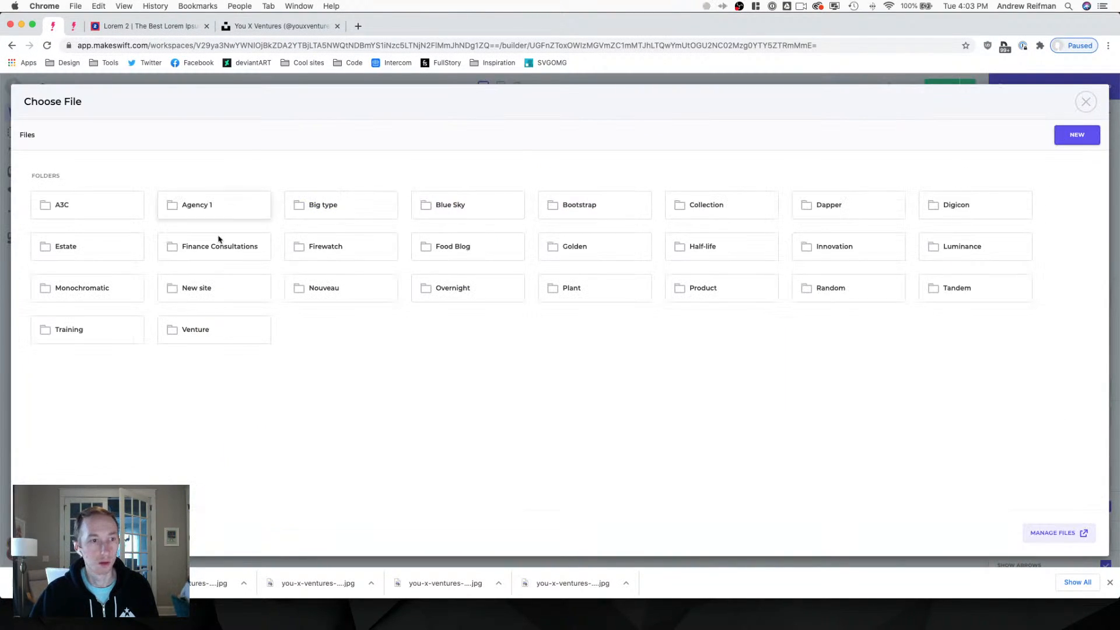
Create a folder named Office inside the New site folder.
click(199, 288)
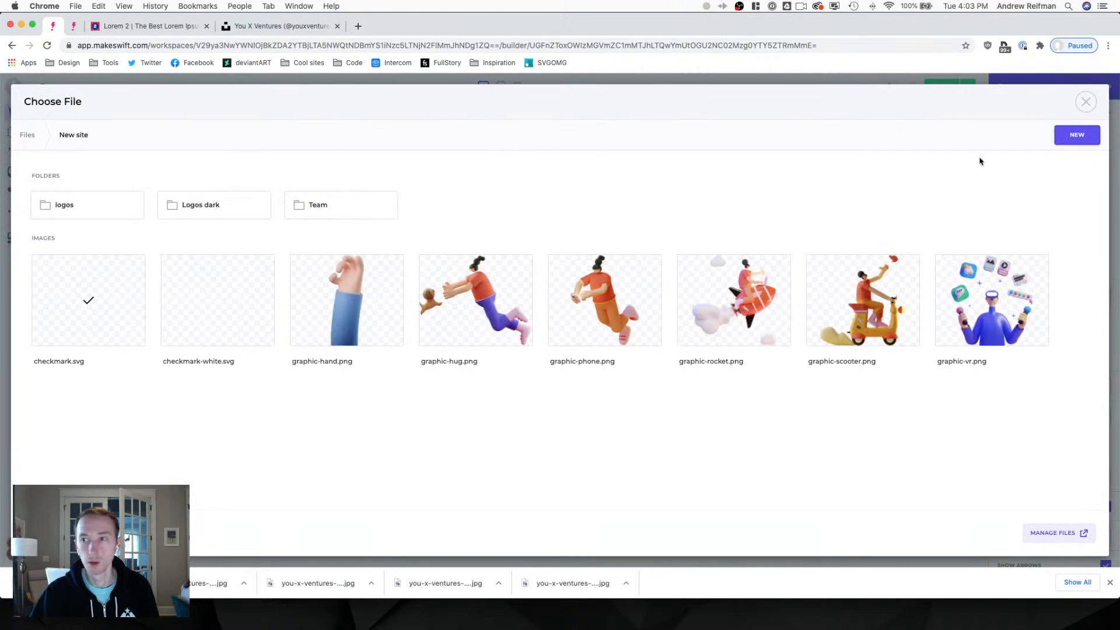
click(1077, 134)
click(1074, 184)
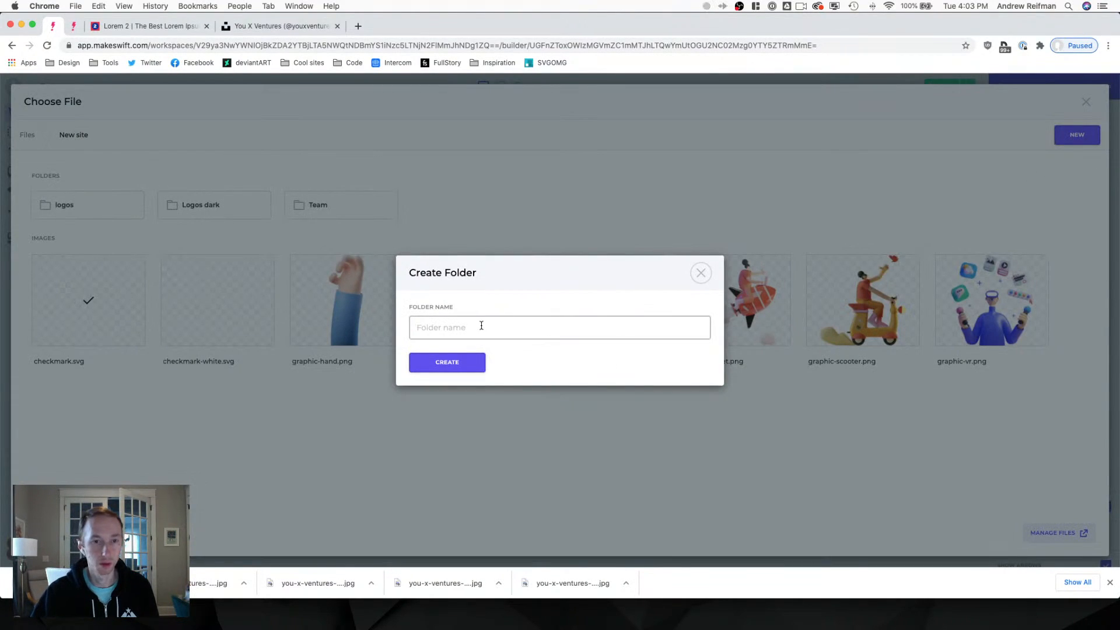
click(480, 325)
text(Office)
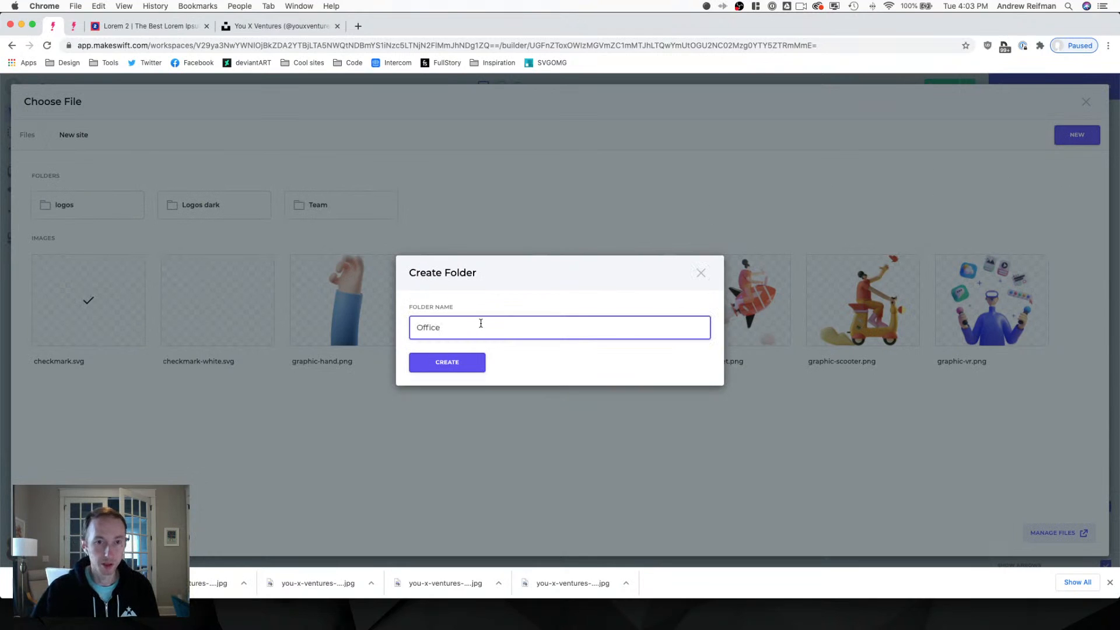
click(447, 363)
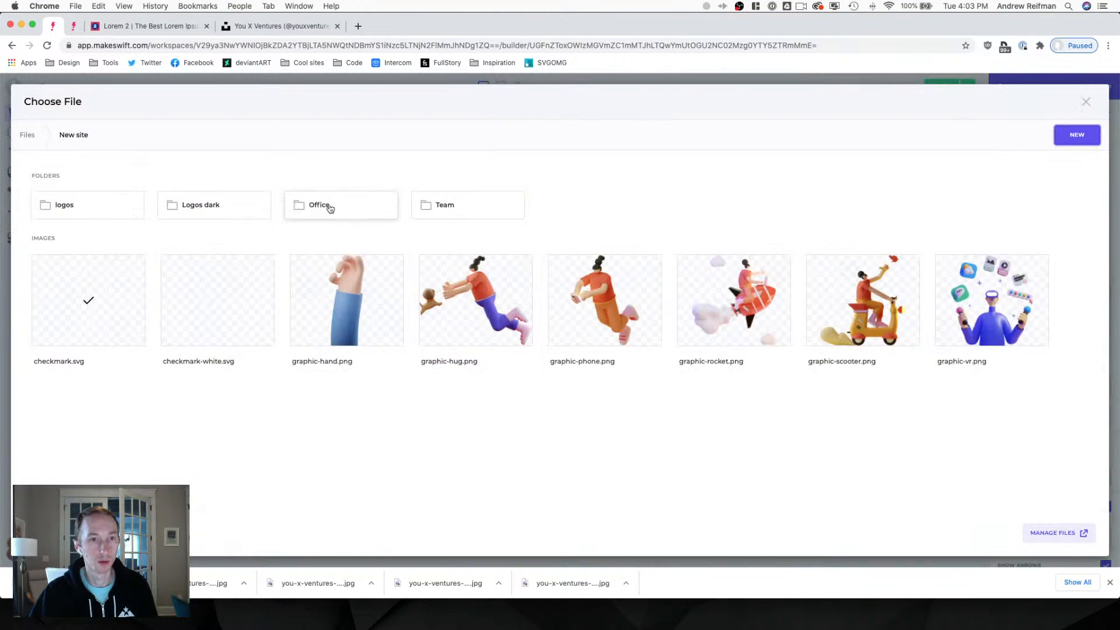
Upload office-1.jpg through office-5.jpg from the desktop's Office photos folder into the Office folder and use office-1.jpg as the first carousel image.
click(330, 209)
click(562, 344)
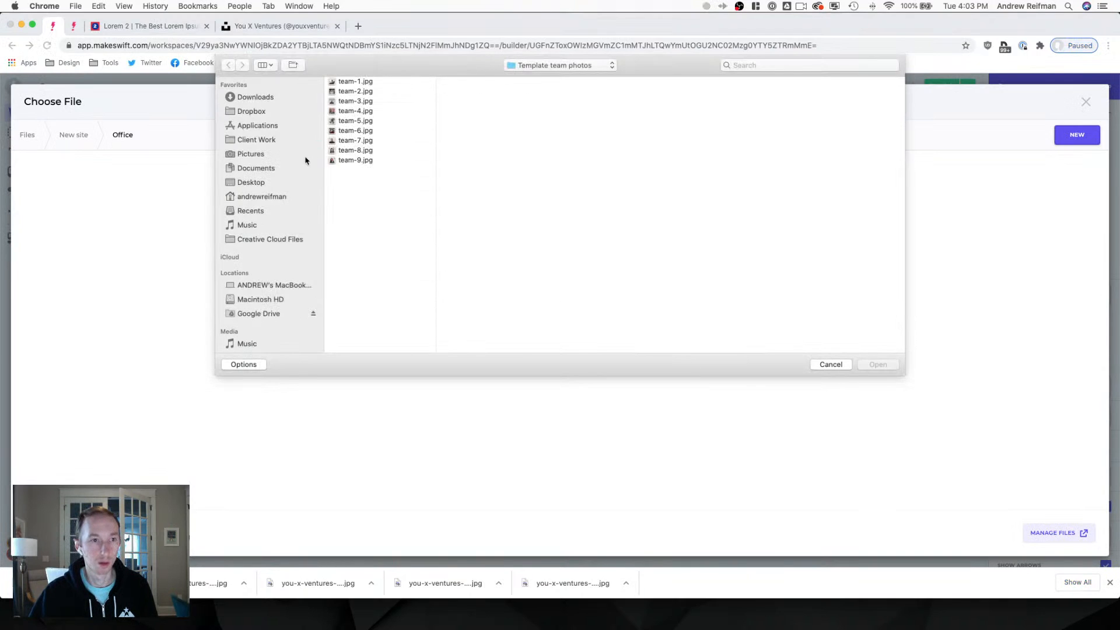
click(250, 184)
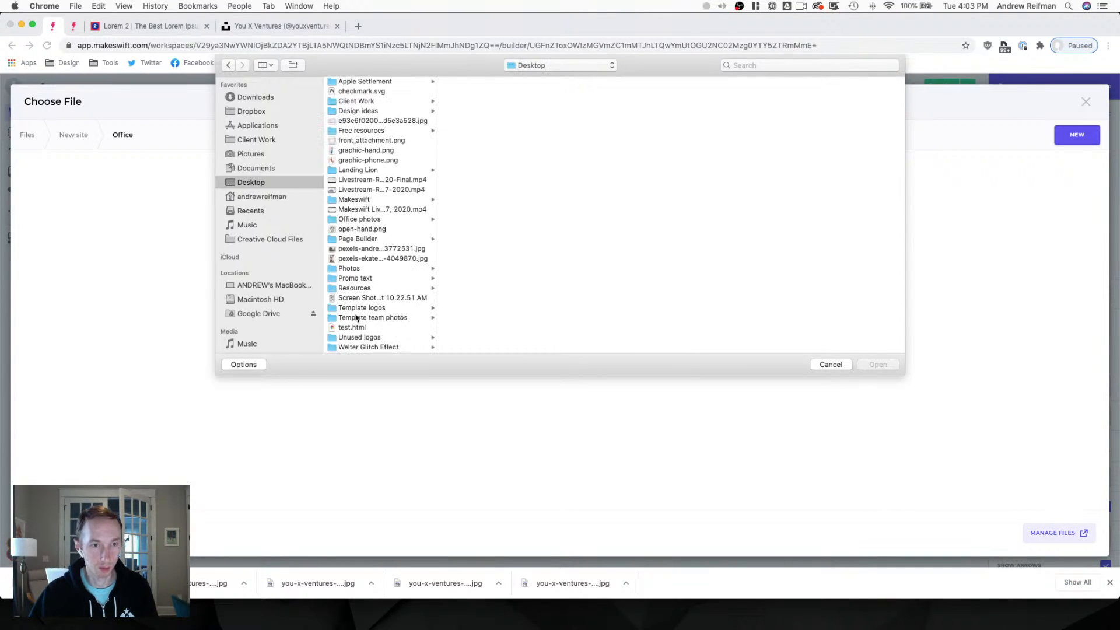
click(356, 219)
drag(465, 196, 452, 85)
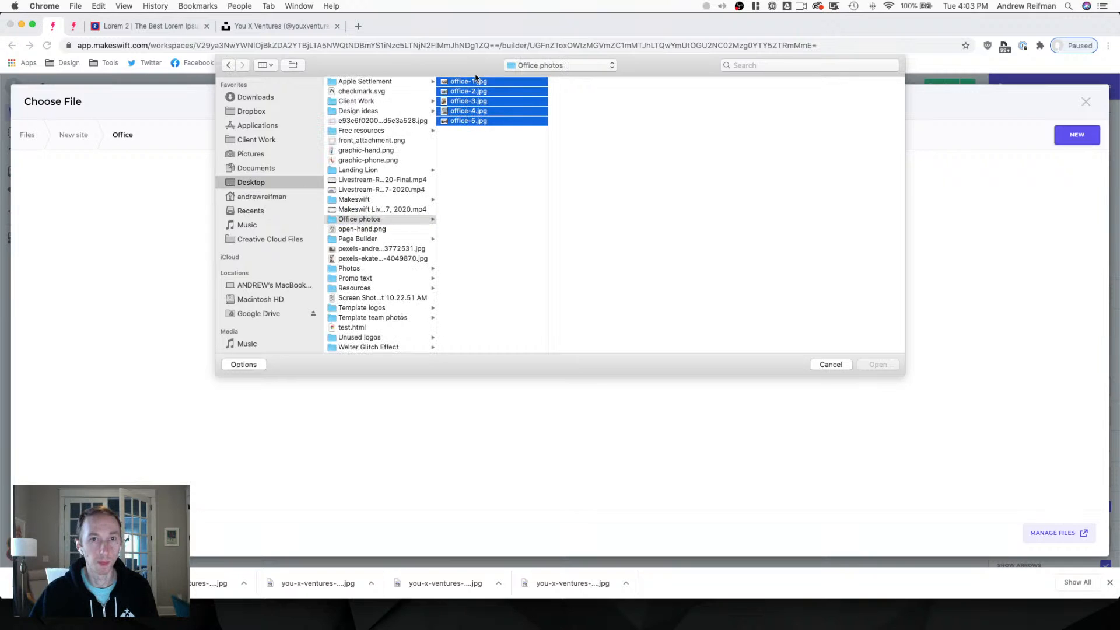
click(878, 364)
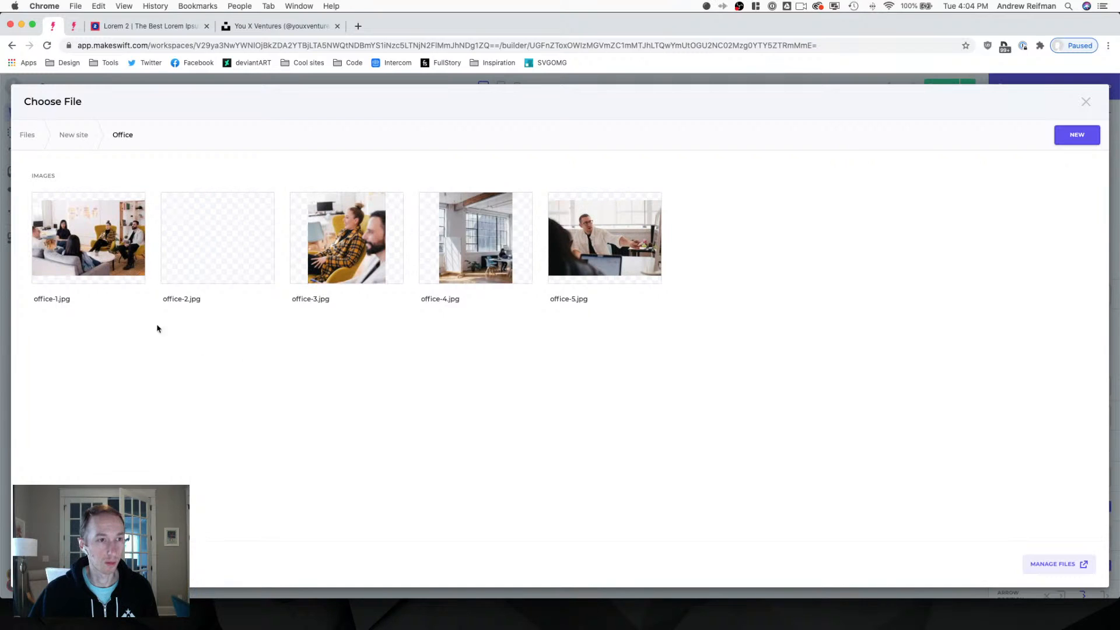
click(70, 251)
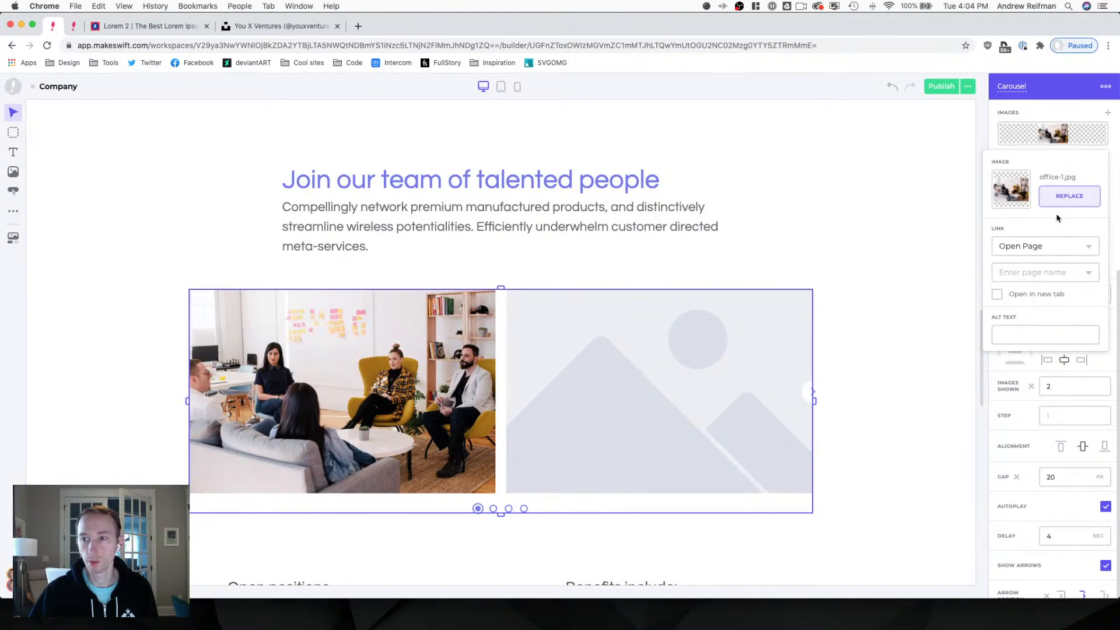
Set the carousel's second image to office-4.jpg from the New site Office folder.
click(1069, 136)
click(1055, 163)
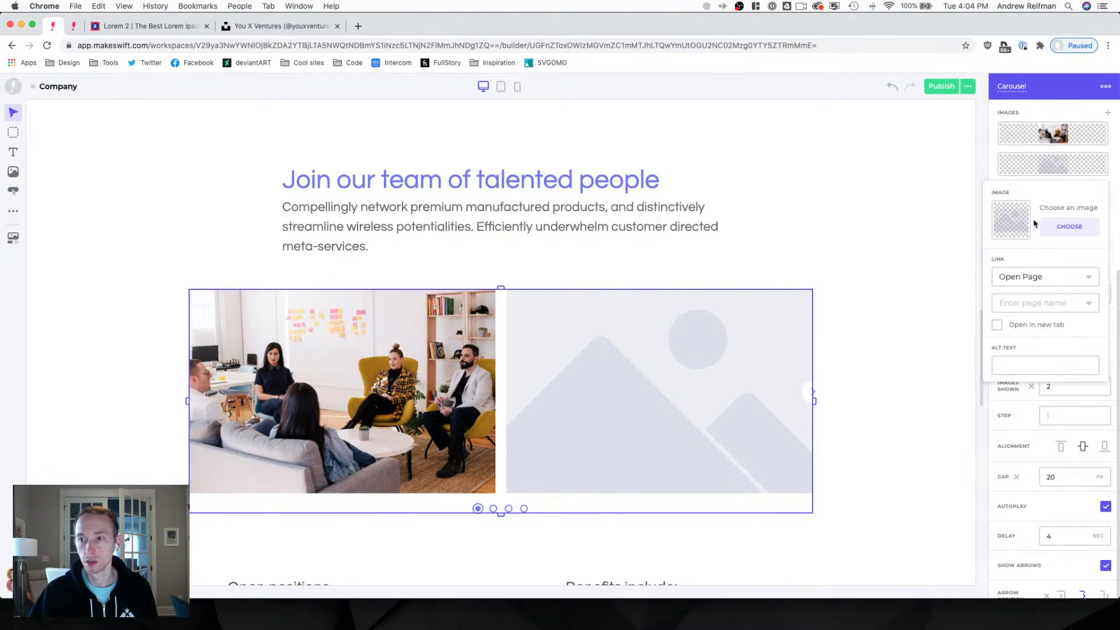
click(1069, 227)
click(195, 289)
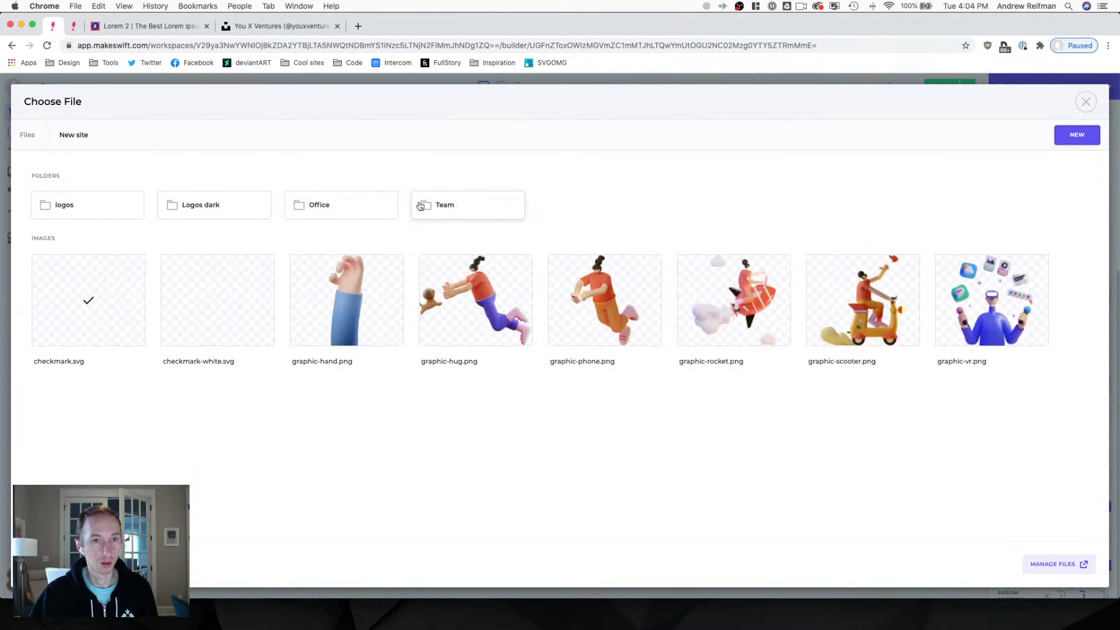
click(367, 208)
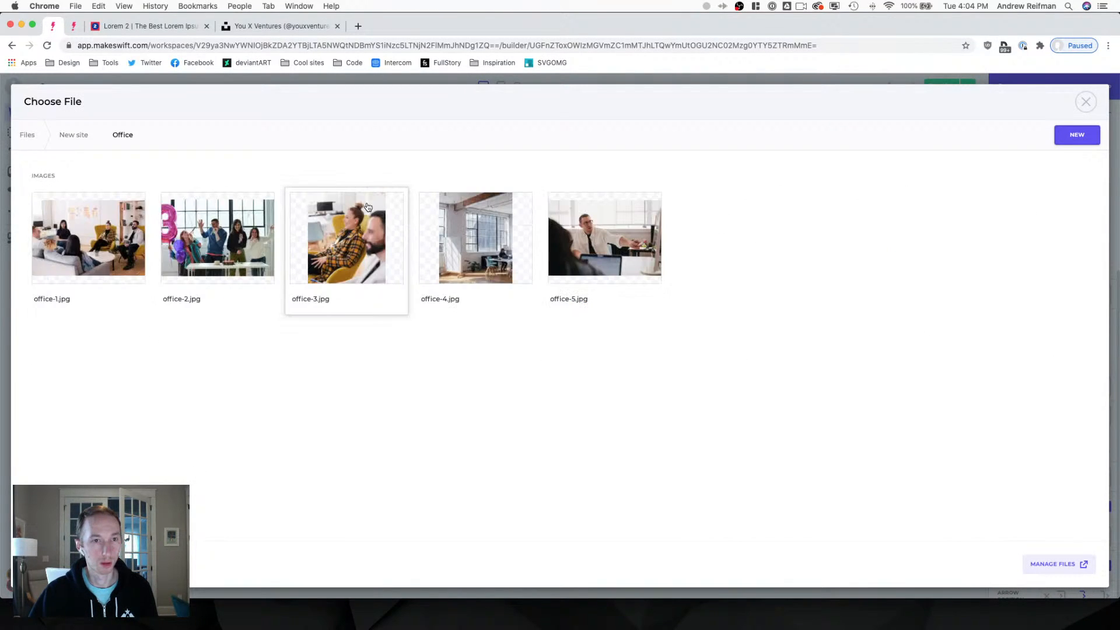
click(460, 253)
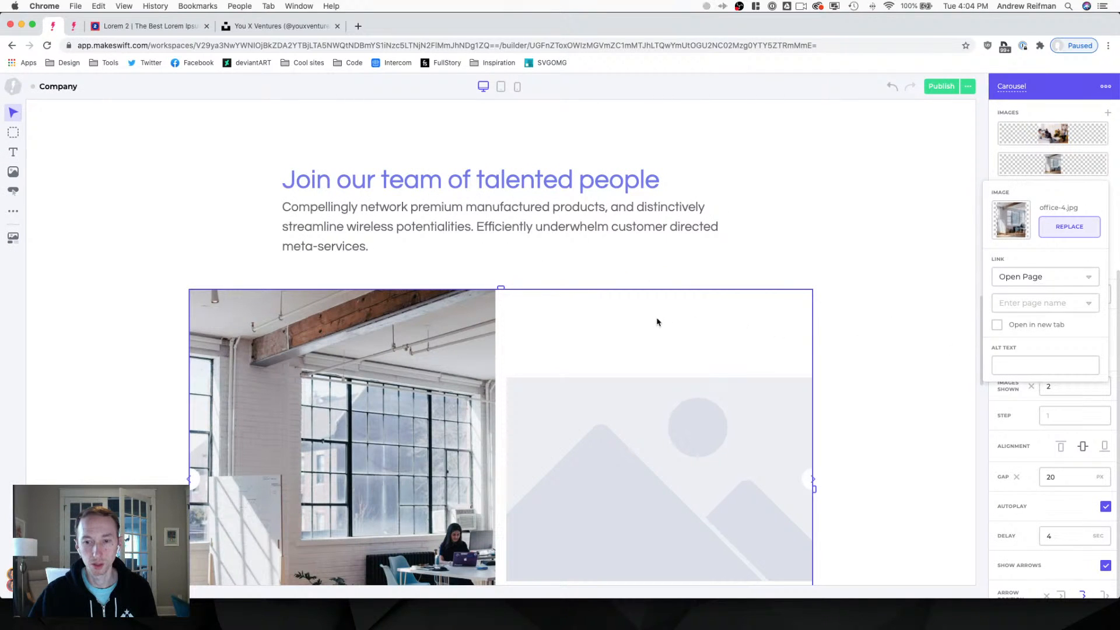
click(872, 277)
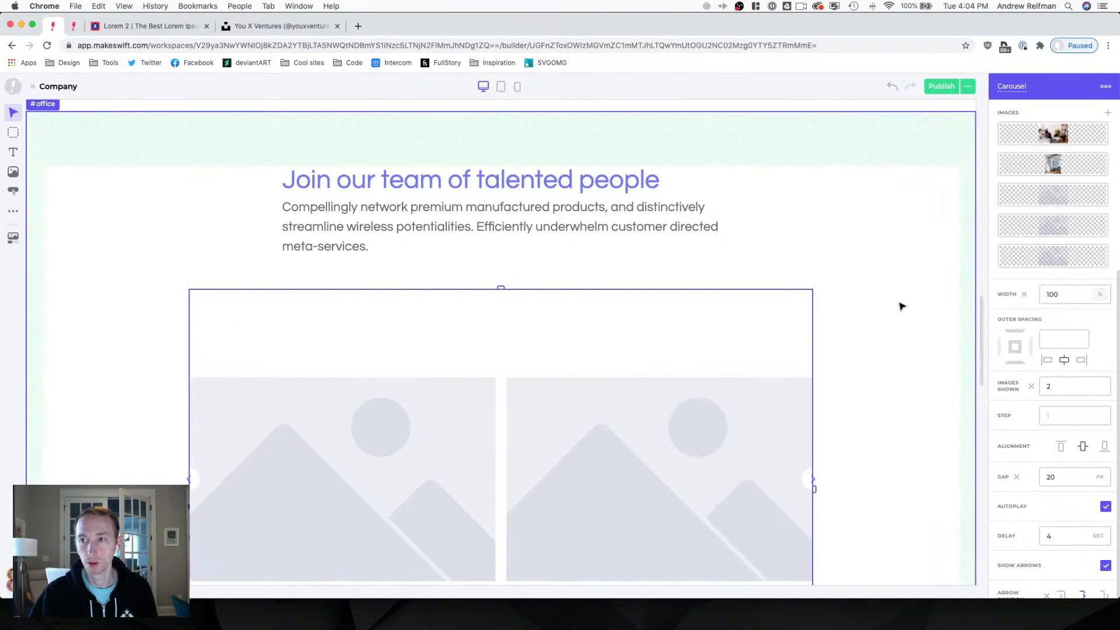
Set the carousel's third image to office-3.jpg from the New site Office folder.
scroll(890, 212, down, 3)
click(1066, 196)
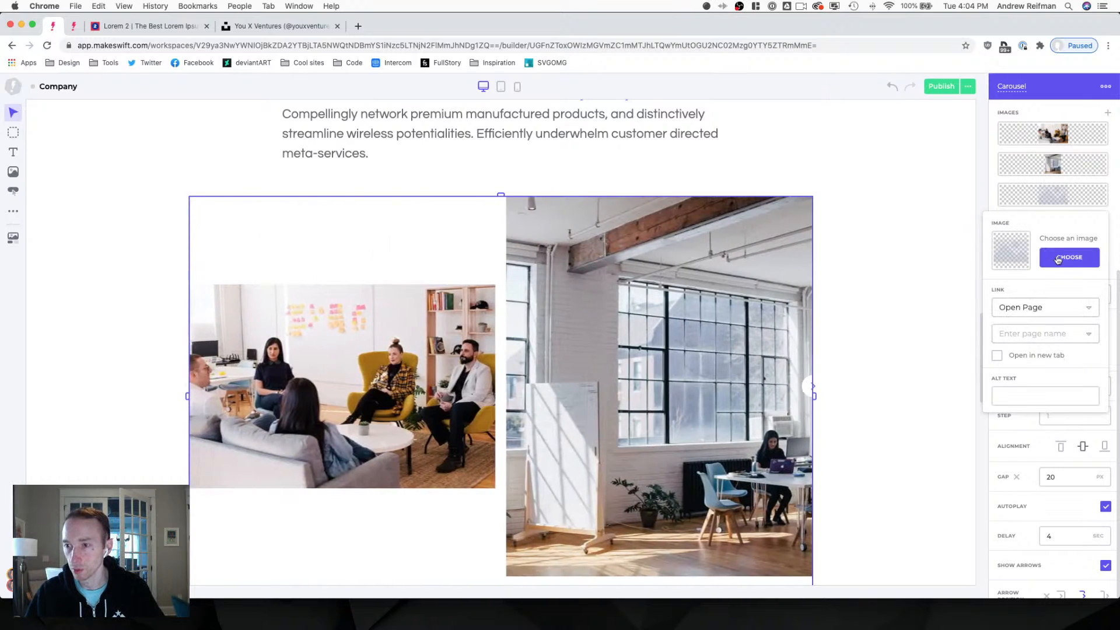
click(1069, 257)
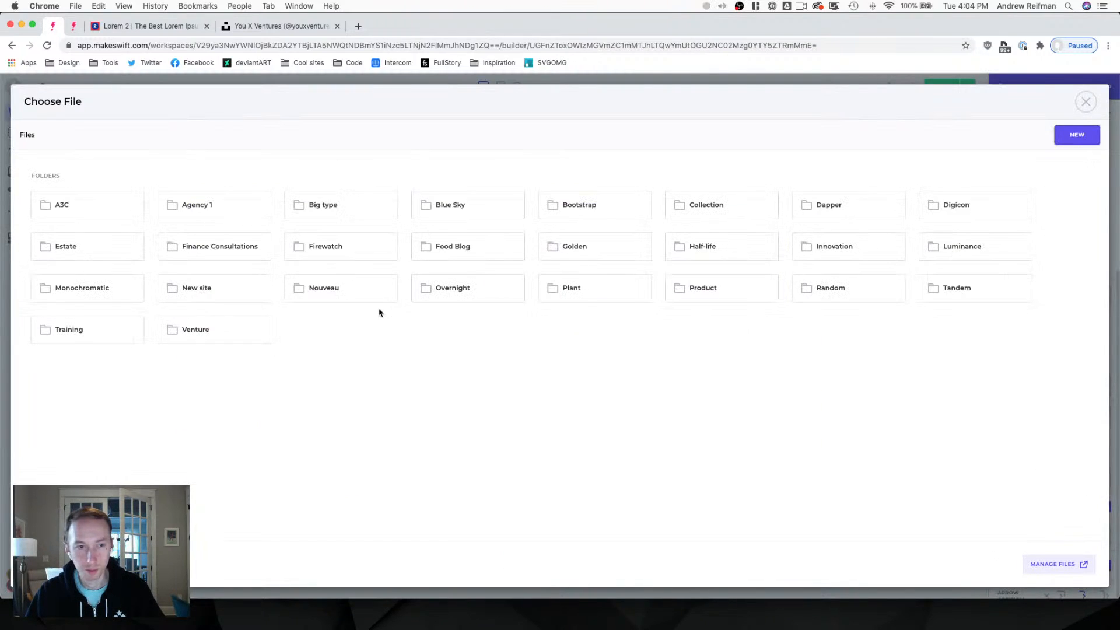
click(201, 295)
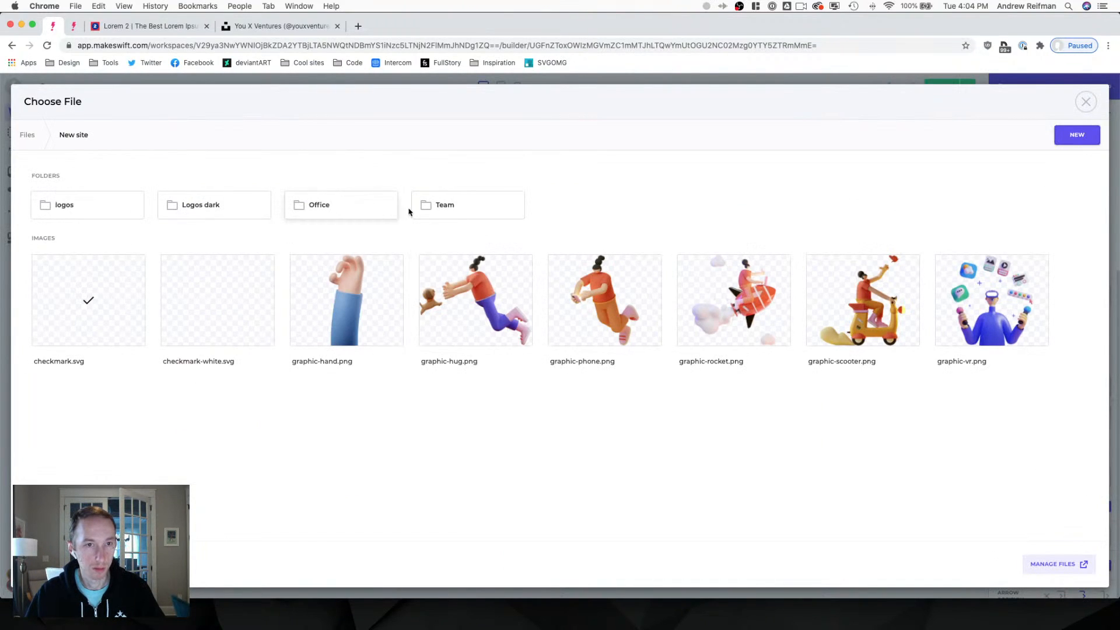
click(364, 208)
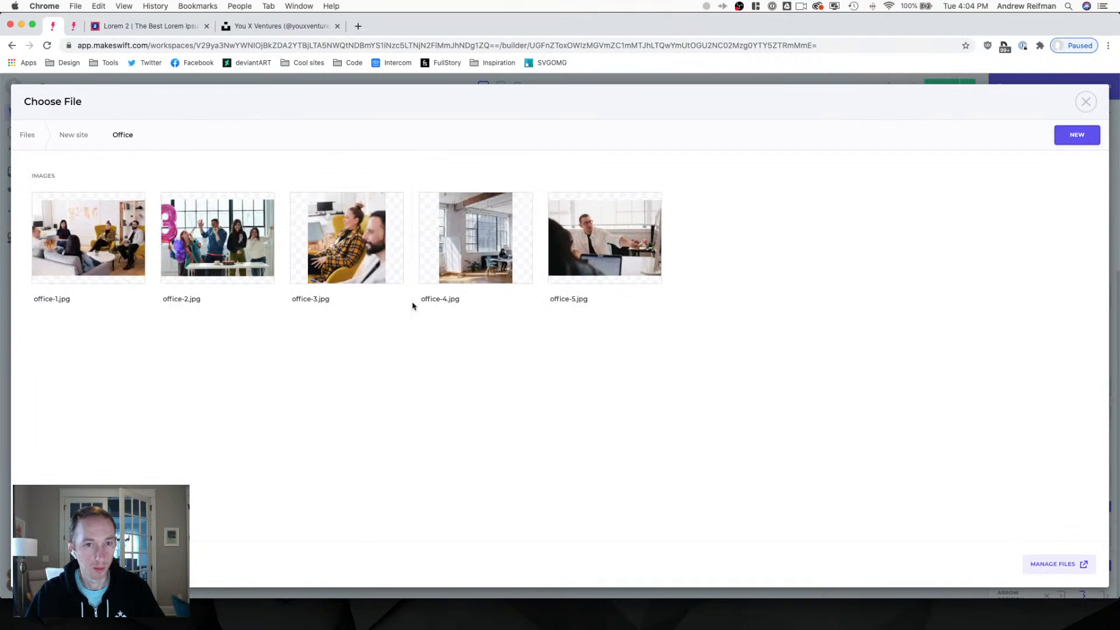
click(365, 274)
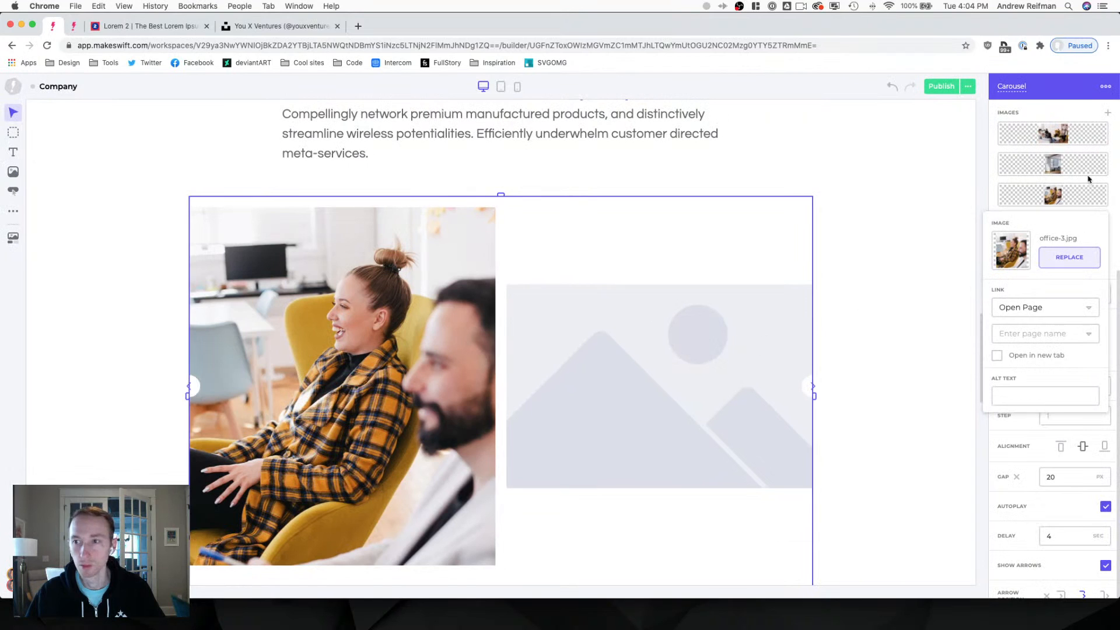
Set the carousel's fourth image to office-4.jpg from the New site Office folder.
click(1075, 185)
click(1052, 229)
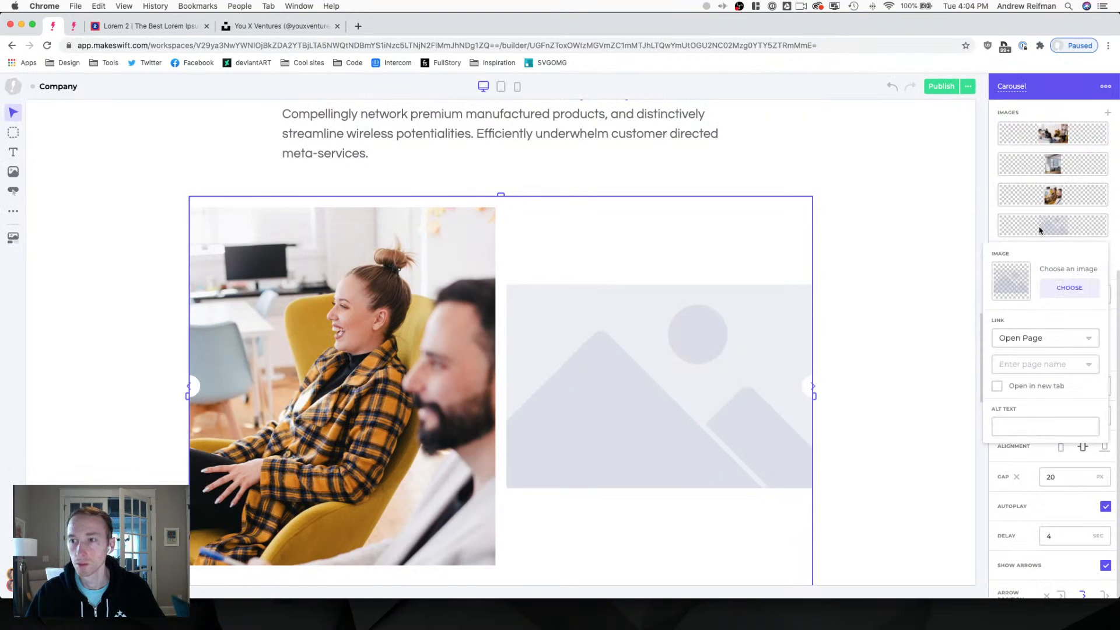
click(1069, 287)
click(220, 291)
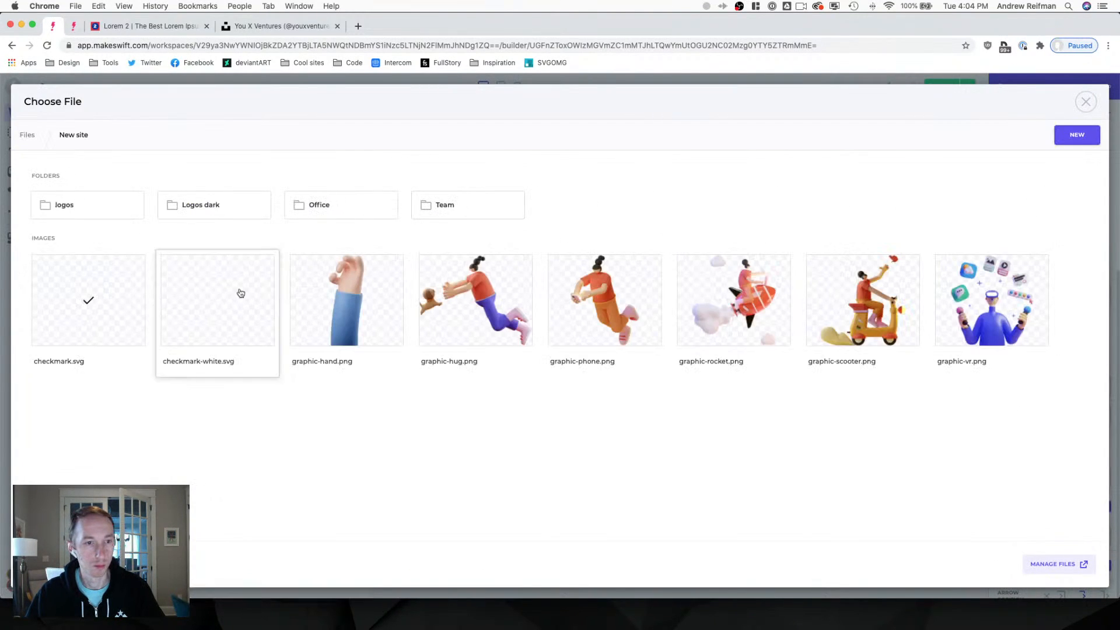
click(332, 215)
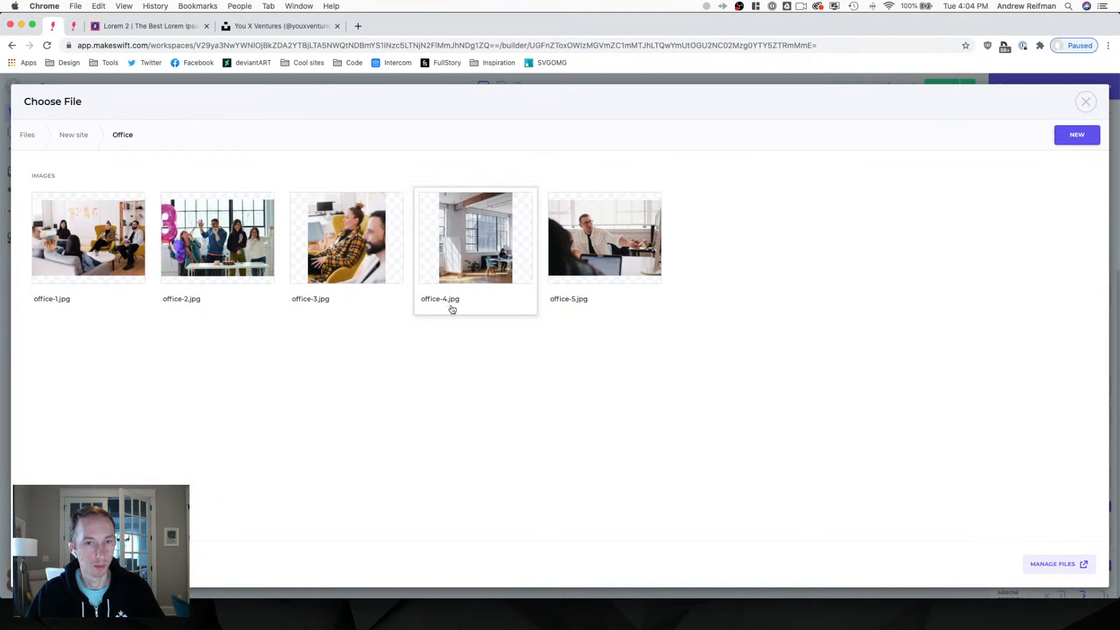
click(474, 262)
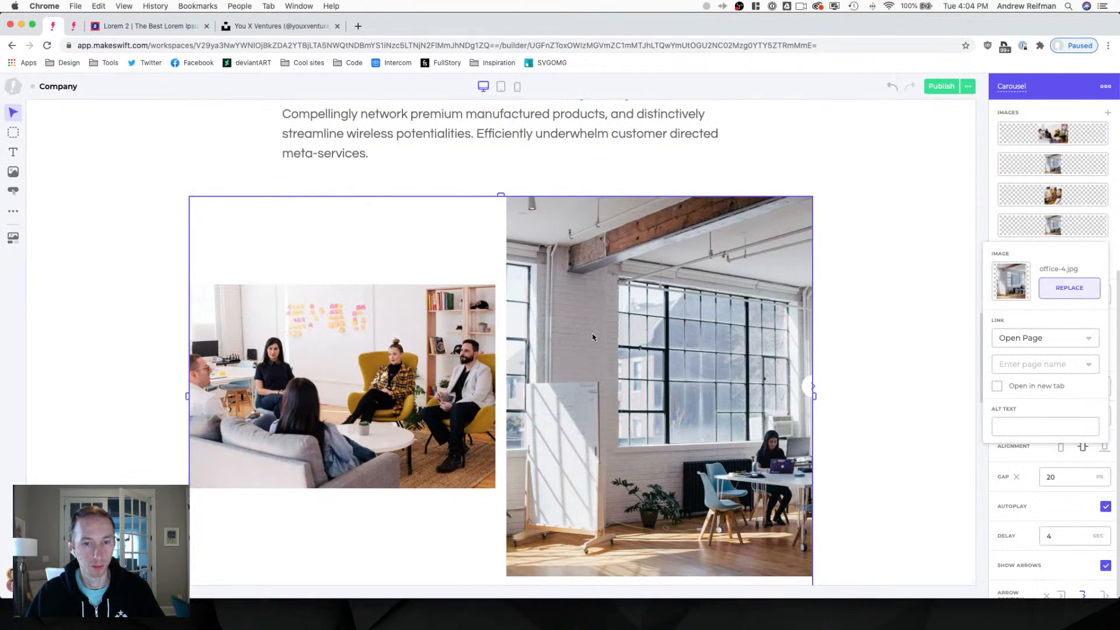
Set the carousel's fifth image to office-2.jpg from the New site Office folder.
click(1108, 112)
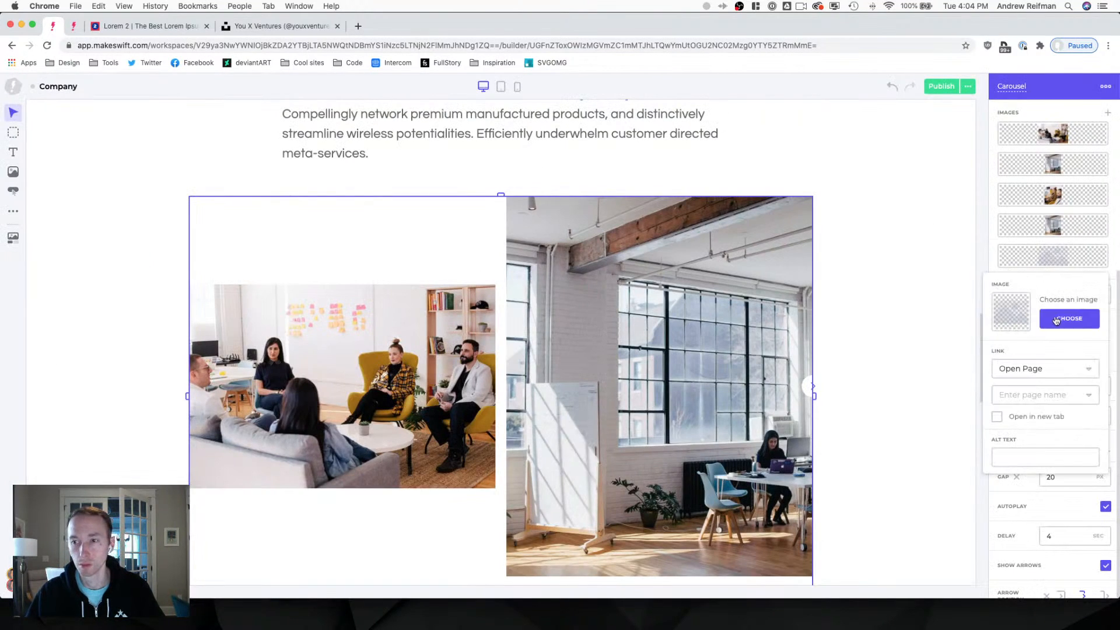
click(1056, 320)
click(193, 291)
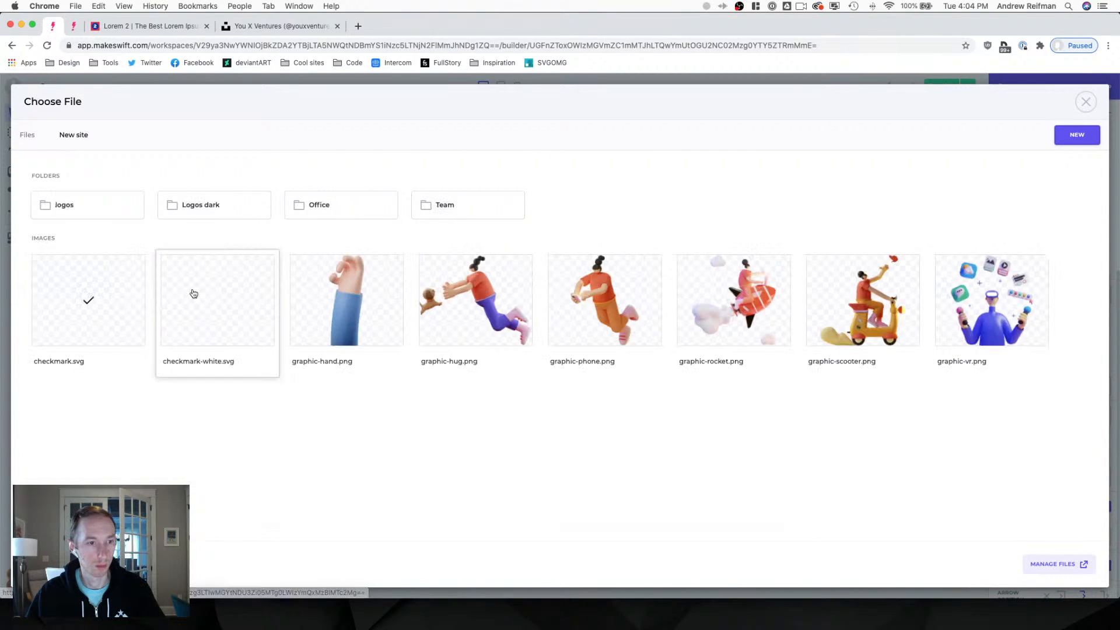
click(335, 207)
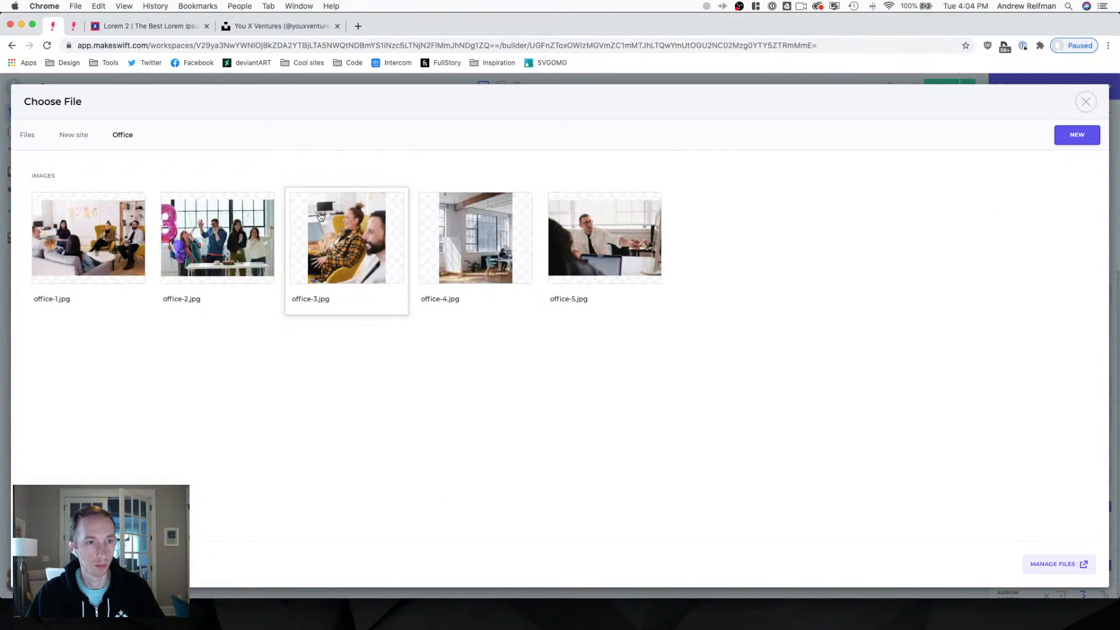
click(235, 244)
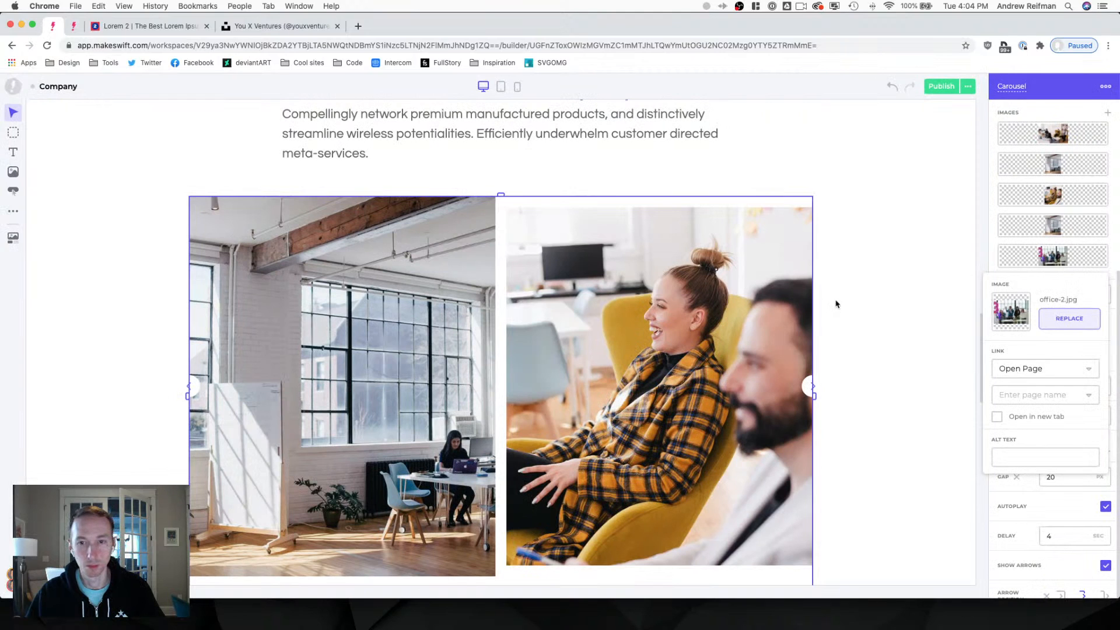
click(929, 256)
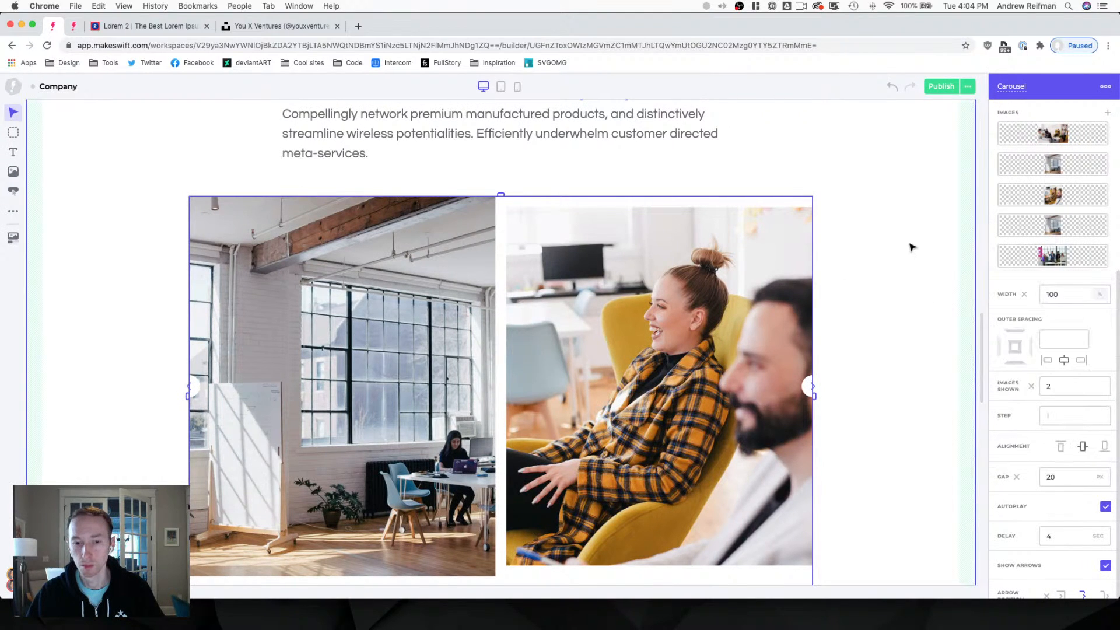
Reorder the carousel images to office-3, office-1, office-4, office-2, office-4 and deselect the carousel.
scroll(913, 245, down, 1)
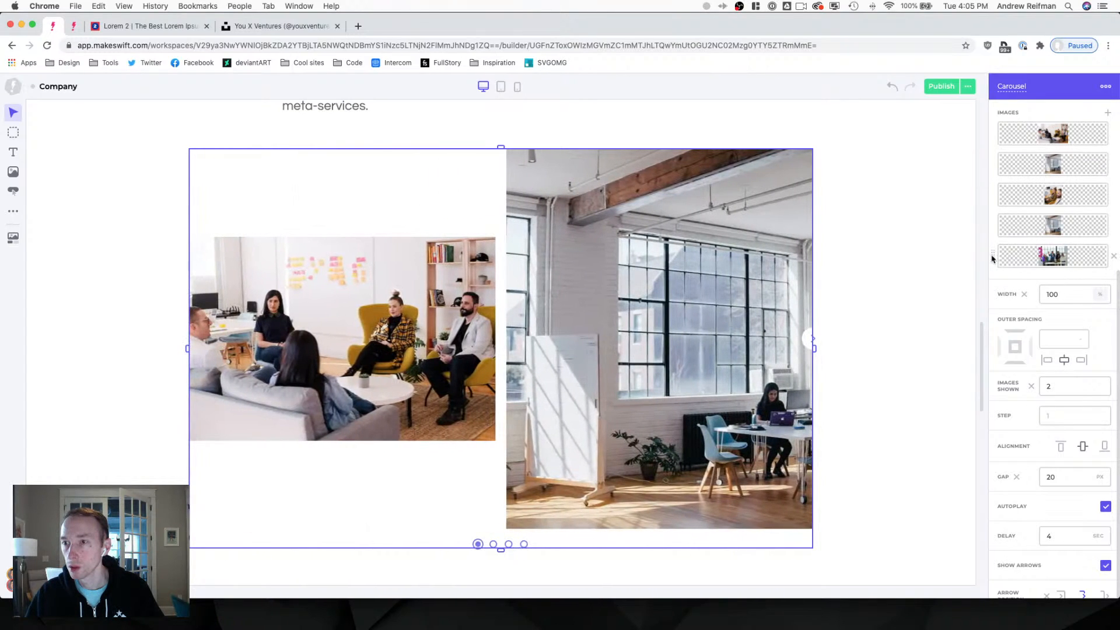
drag(995, 256, 998, 228)
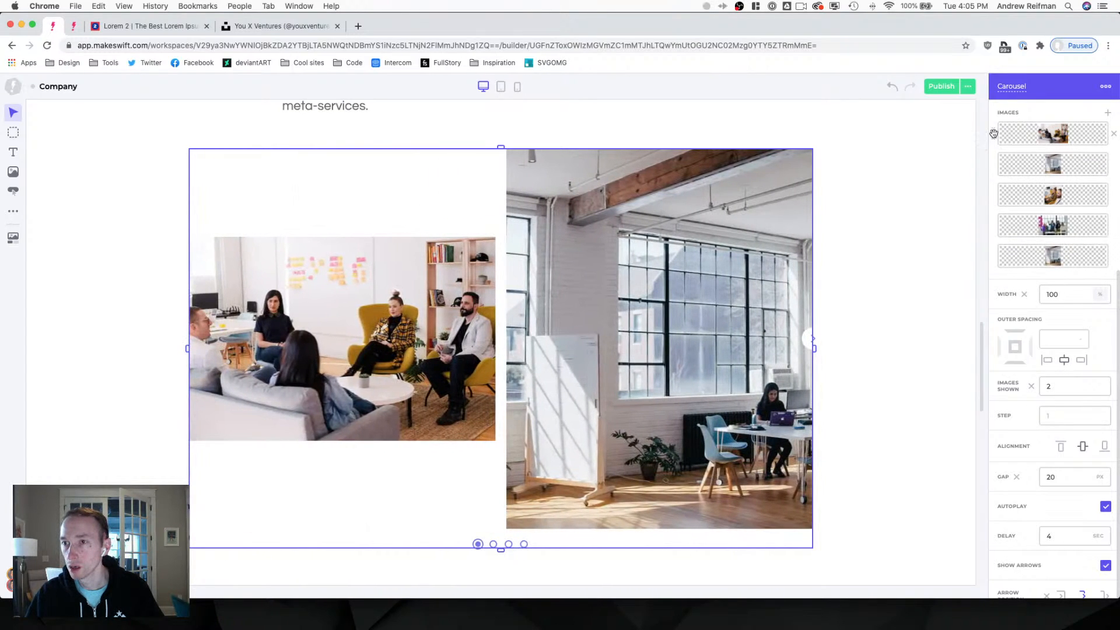
drag(994, 135, 1000, 193)
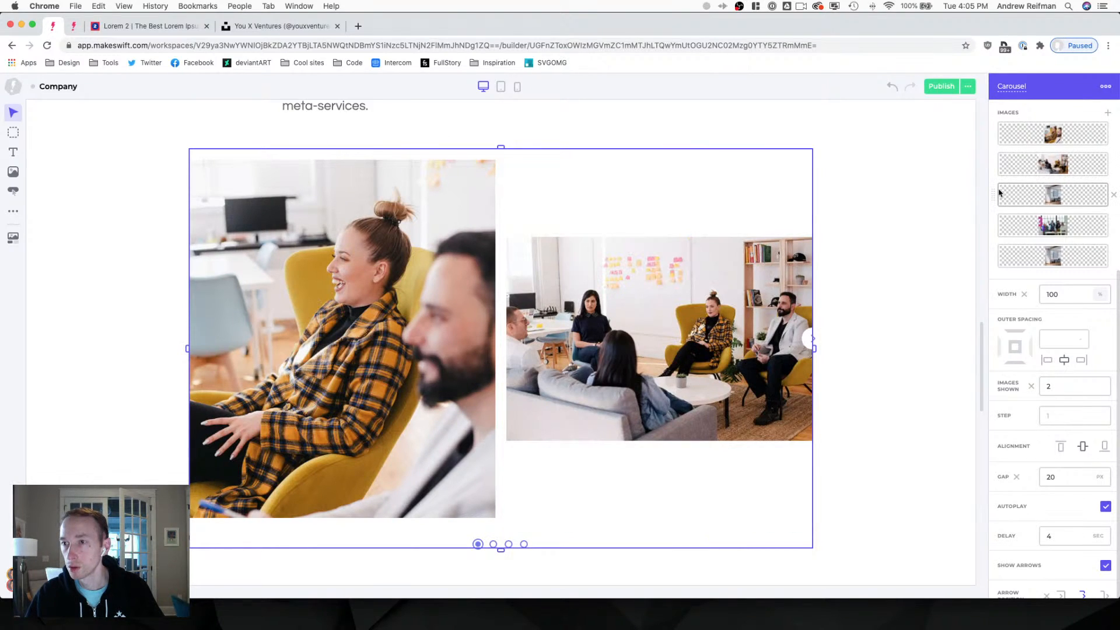
click(978, 220)
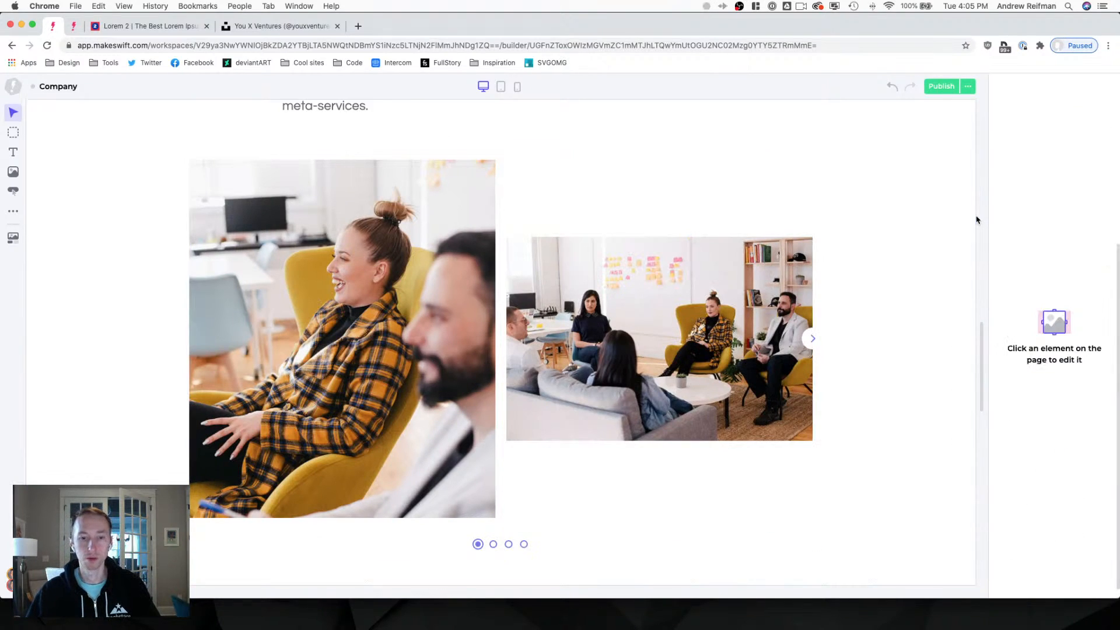
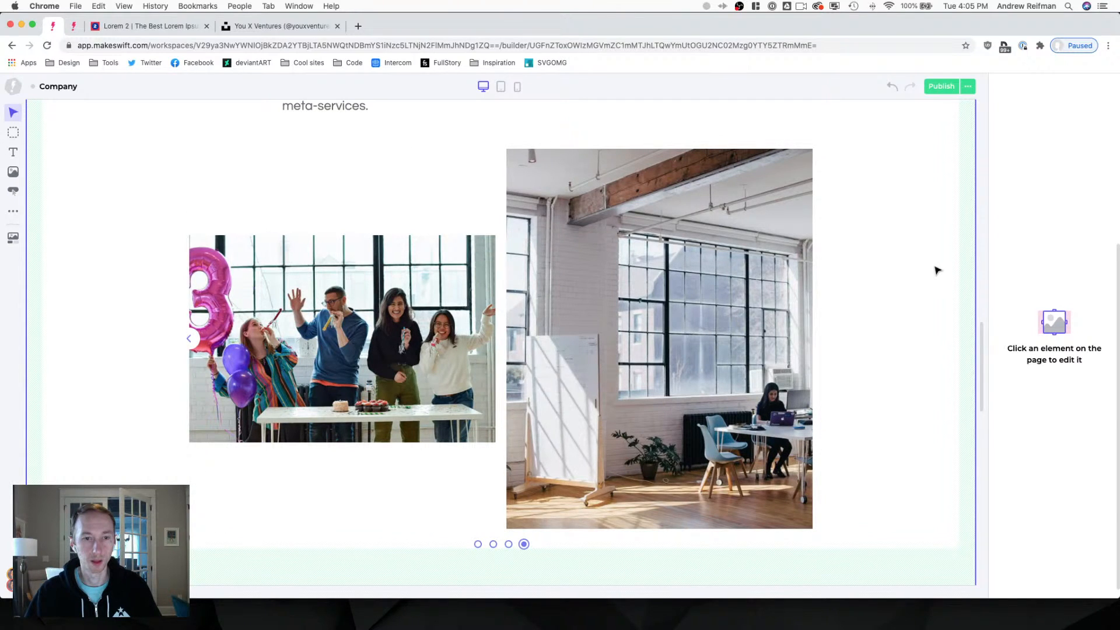
Try showing 3 images at once in the carousel and set the number shown back to 2.
click(651, 326)
click(1067, 388)
text(3)
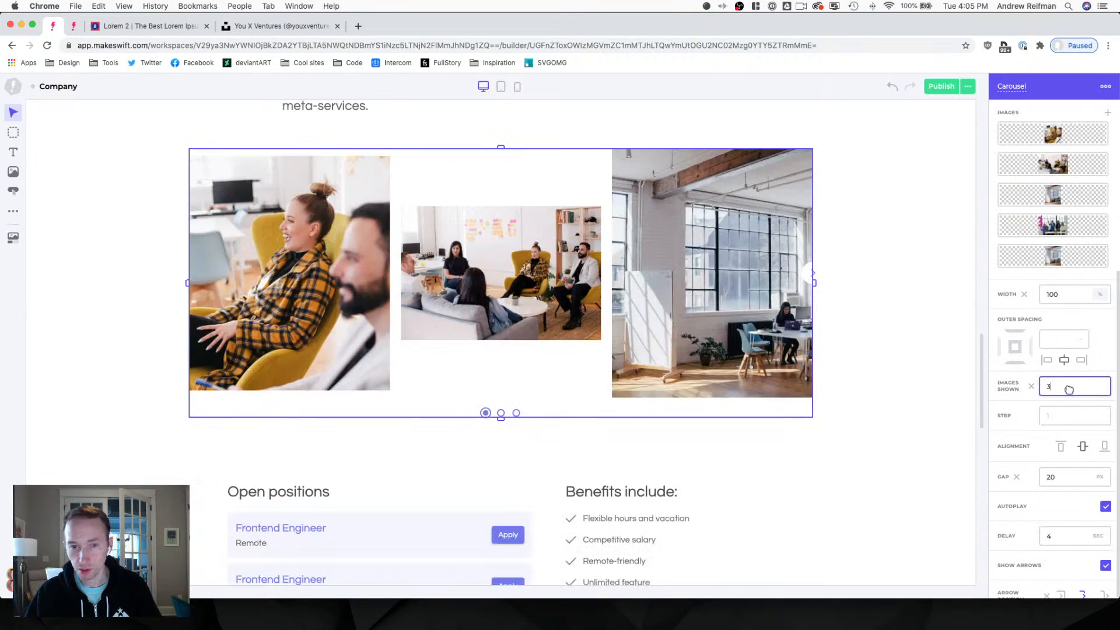
key(BackSpace)
text(2)
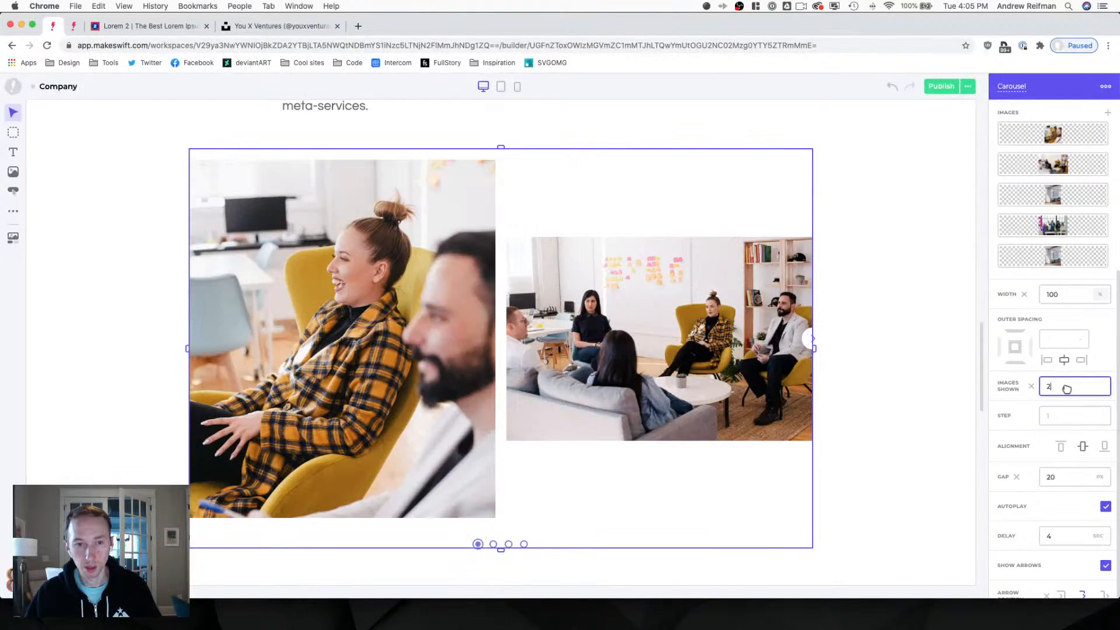
Switch the Company page to the tablet layout and deselect the carousel.
scroll(931, 316, up, 2)
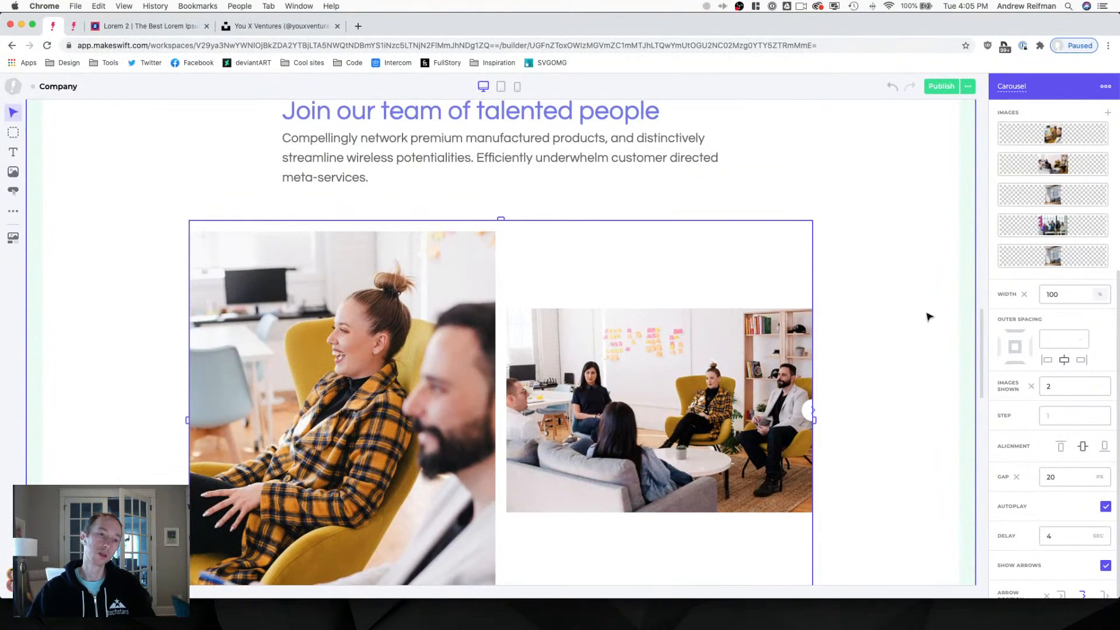
scroll(929, 317, up, 10)
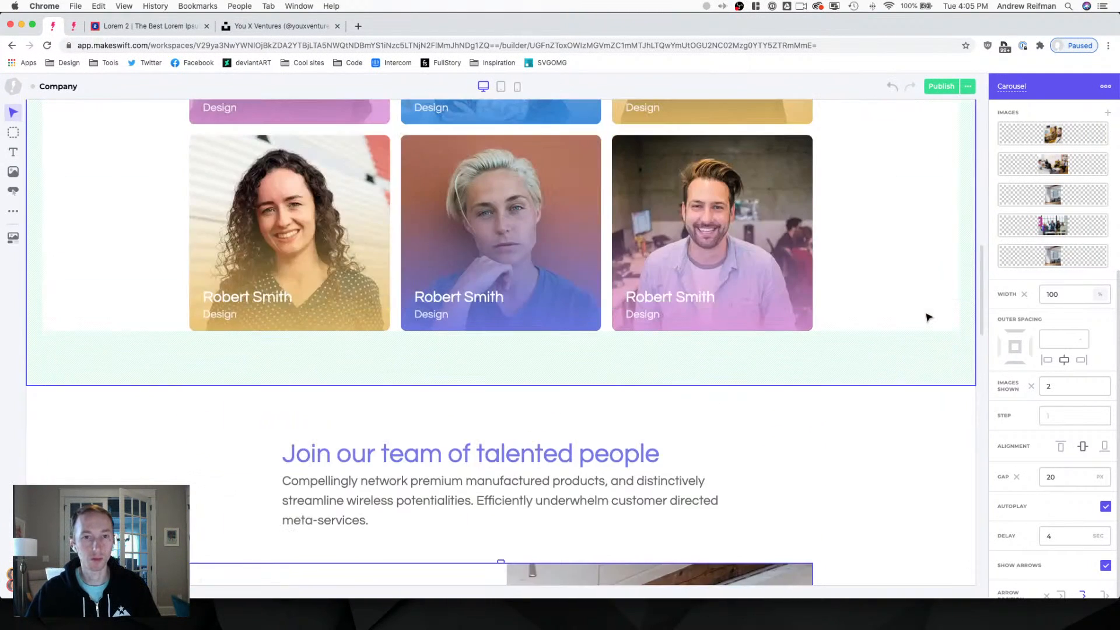
scroll(929, 315, up, 2)
scroll(929, 315, down, 9)
scroll(929, 314, up, 1)
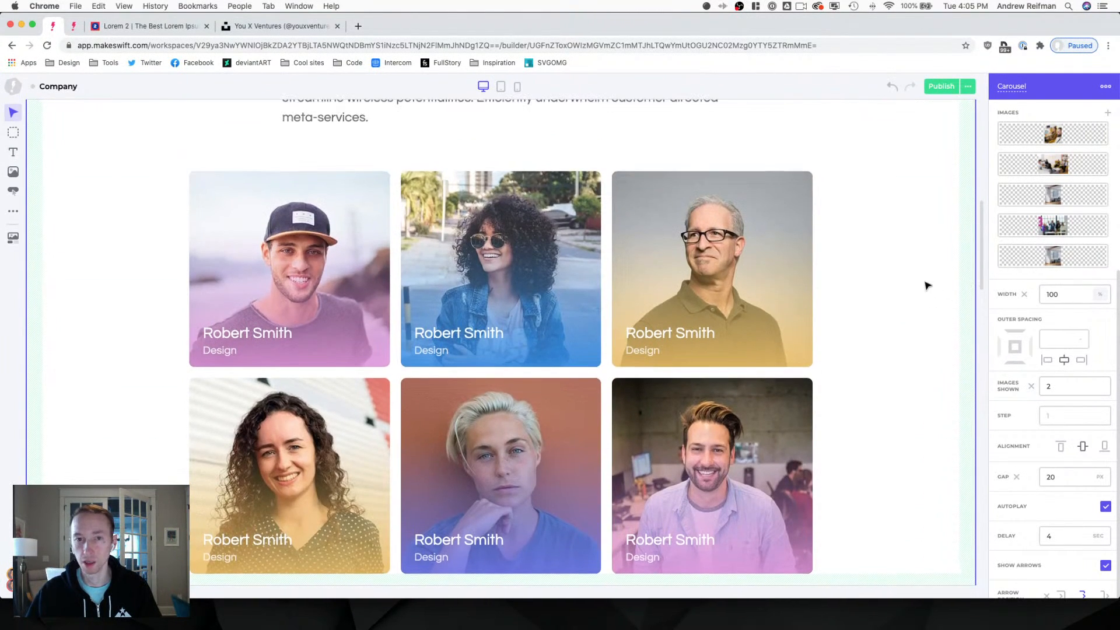
scroll(927, 285, up, 15)
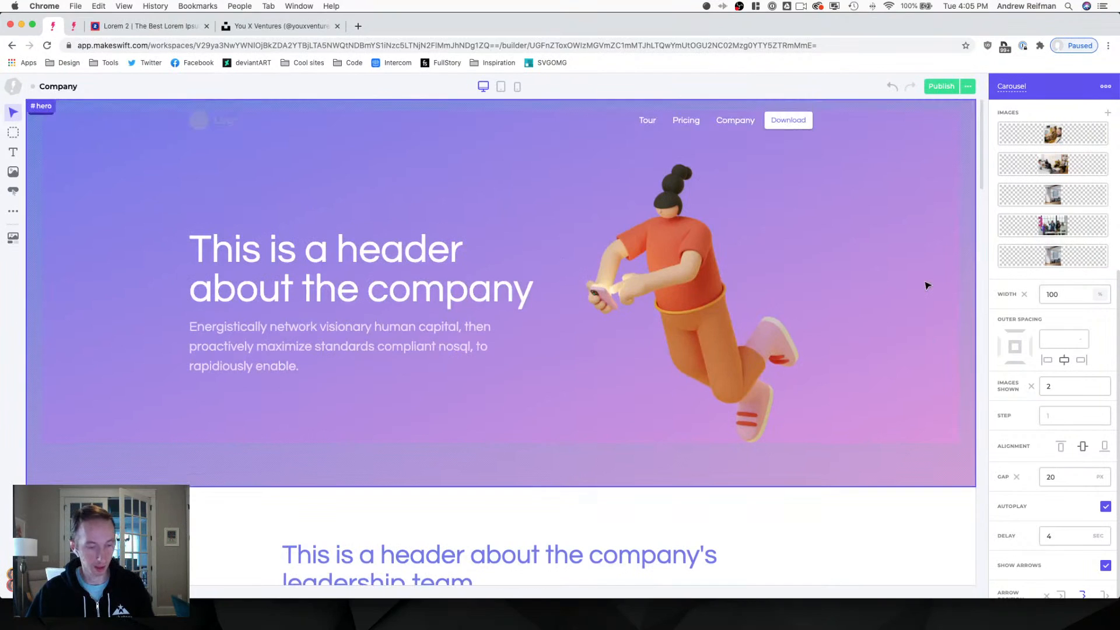
key(2)
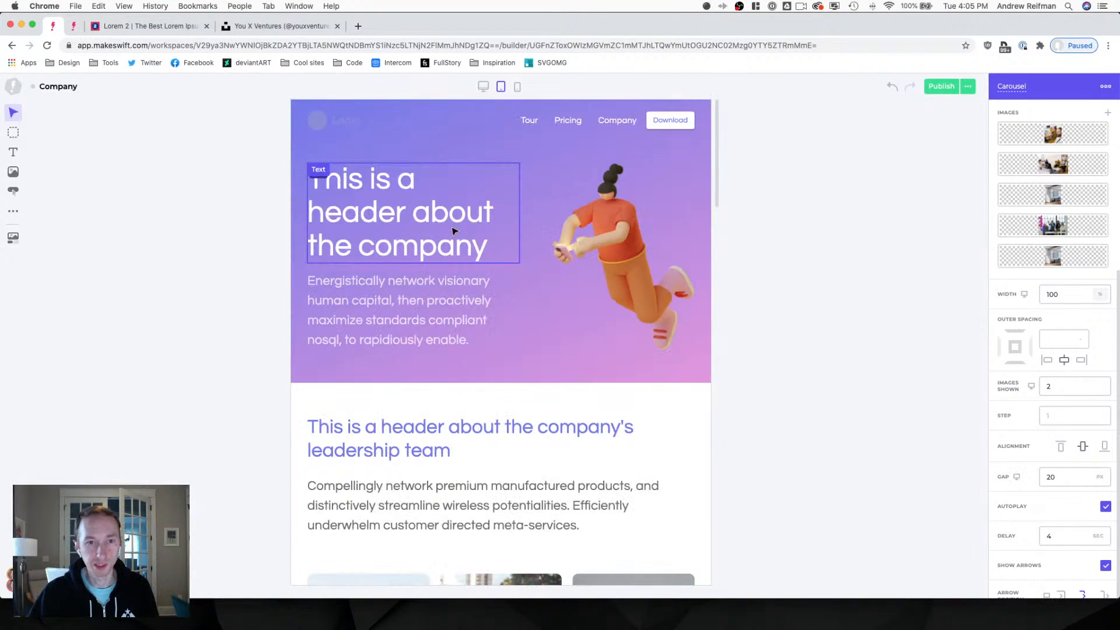
click(776, 232)
Recolor the name text on the first team card in the upper row to white at full opacity.
scroll(773, 233, down, 5)
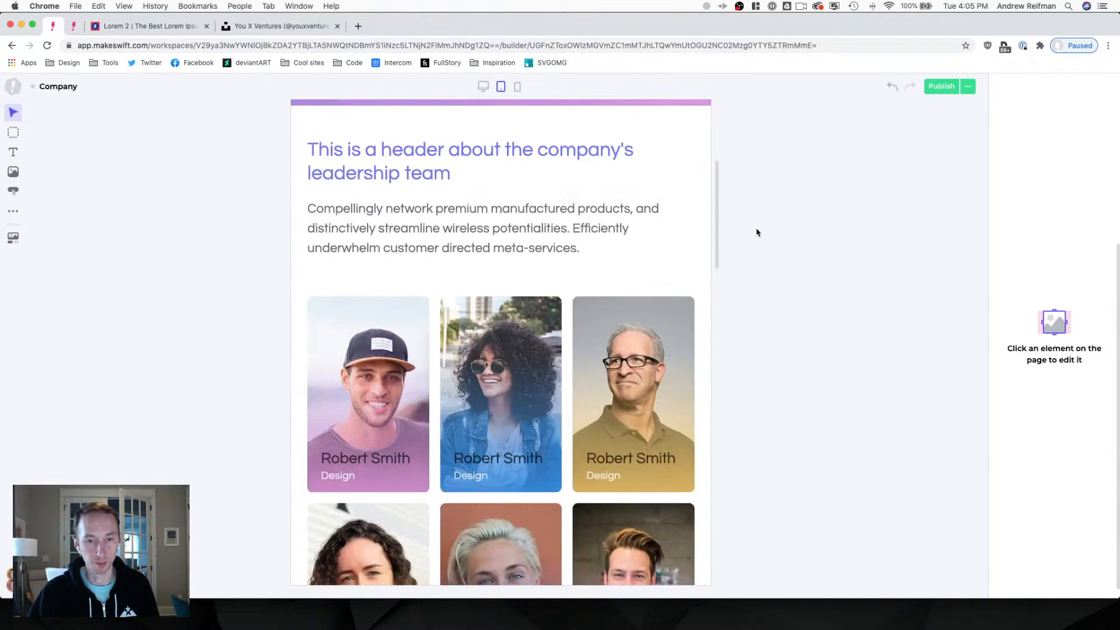
click(385, 460)
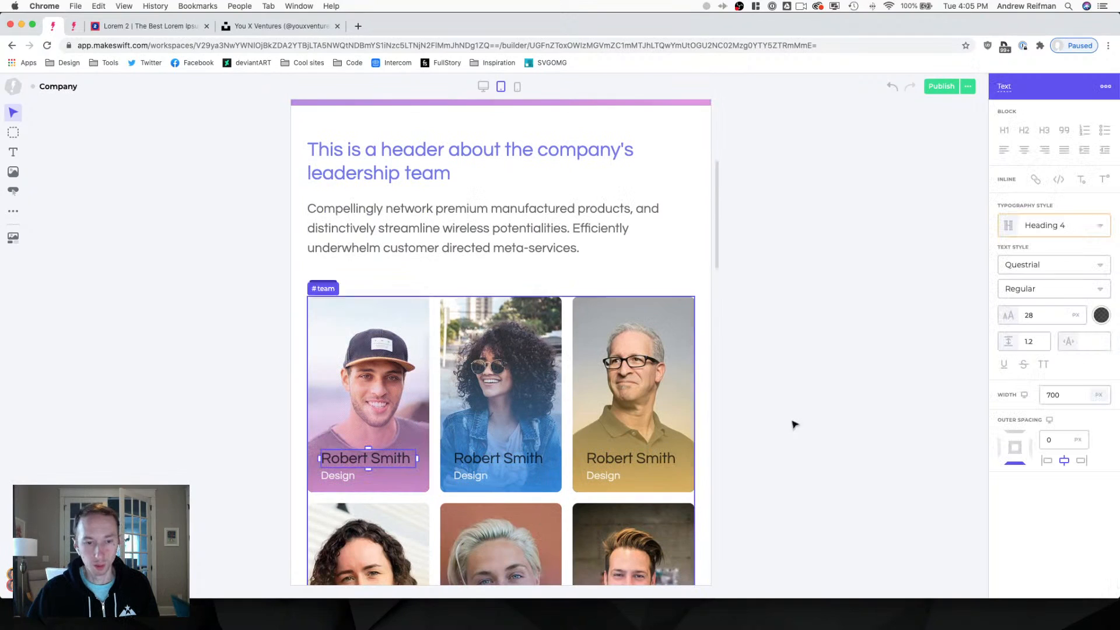
click(1102, 316)
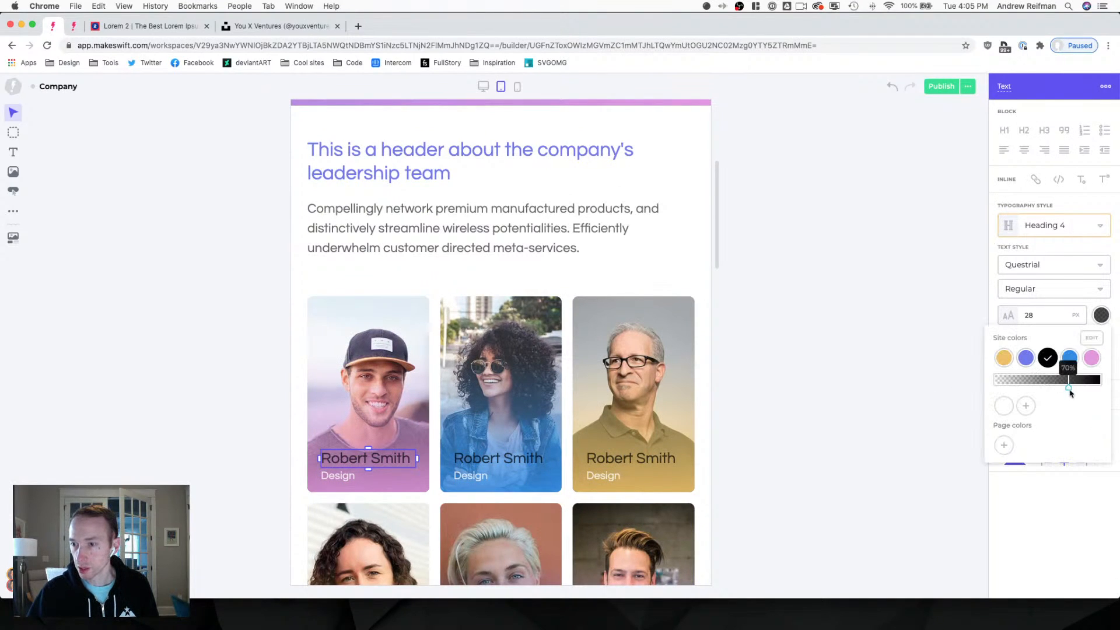
click(1004, 405)
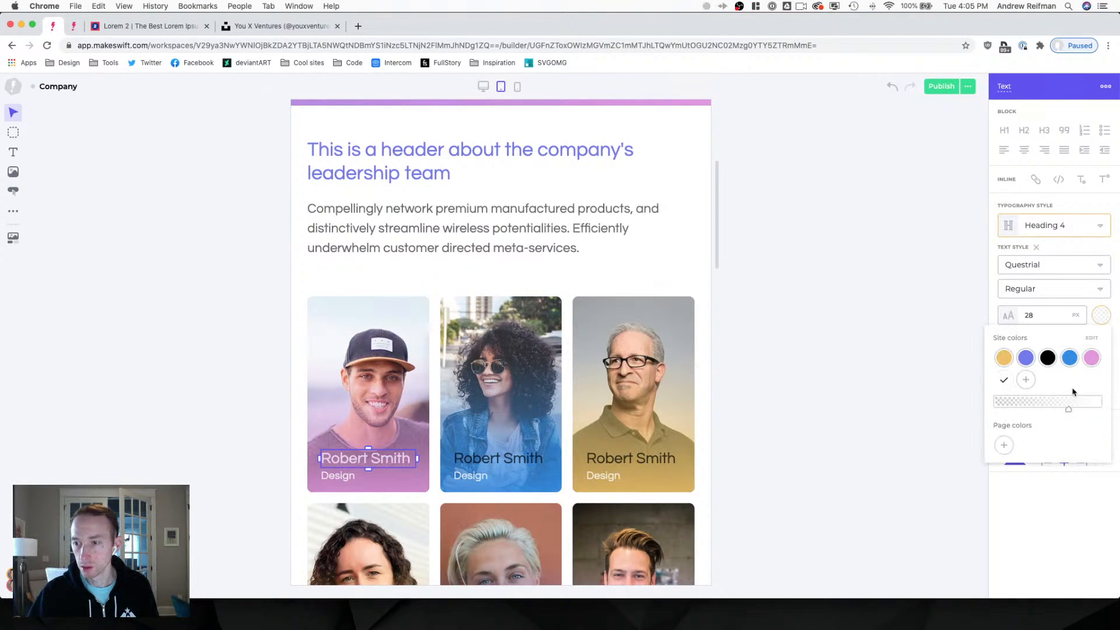
Set the name text on the upper row's middle team card to white with 100% opacity.
click(496, 460)
click(496, 461)
click(1102, 315)
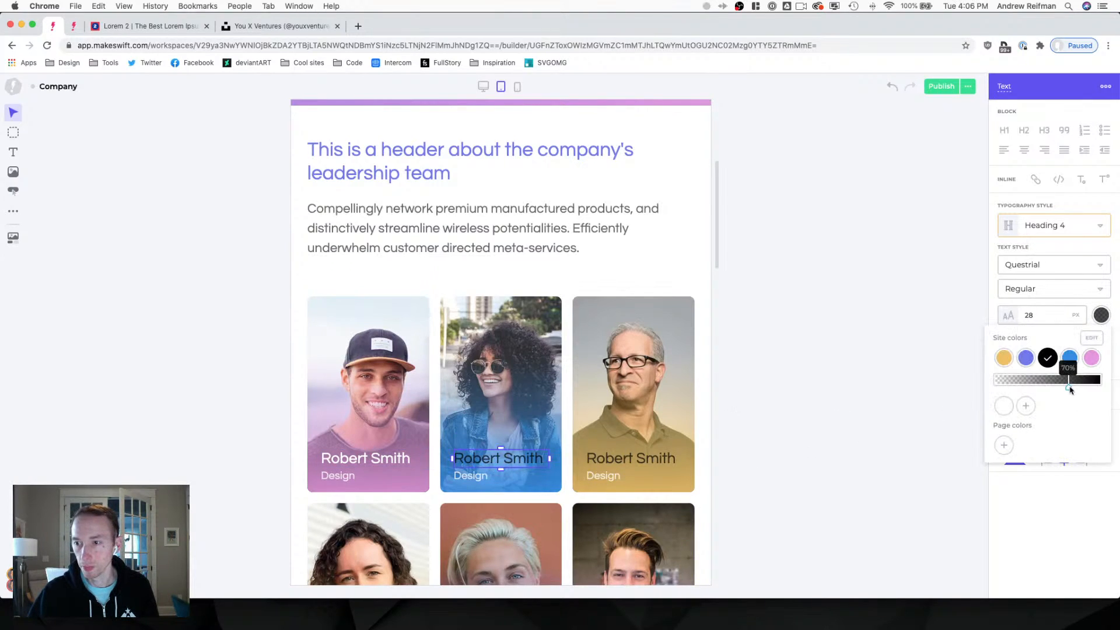
click(1004, 405)
drag(1070, 405, 1113, 410)
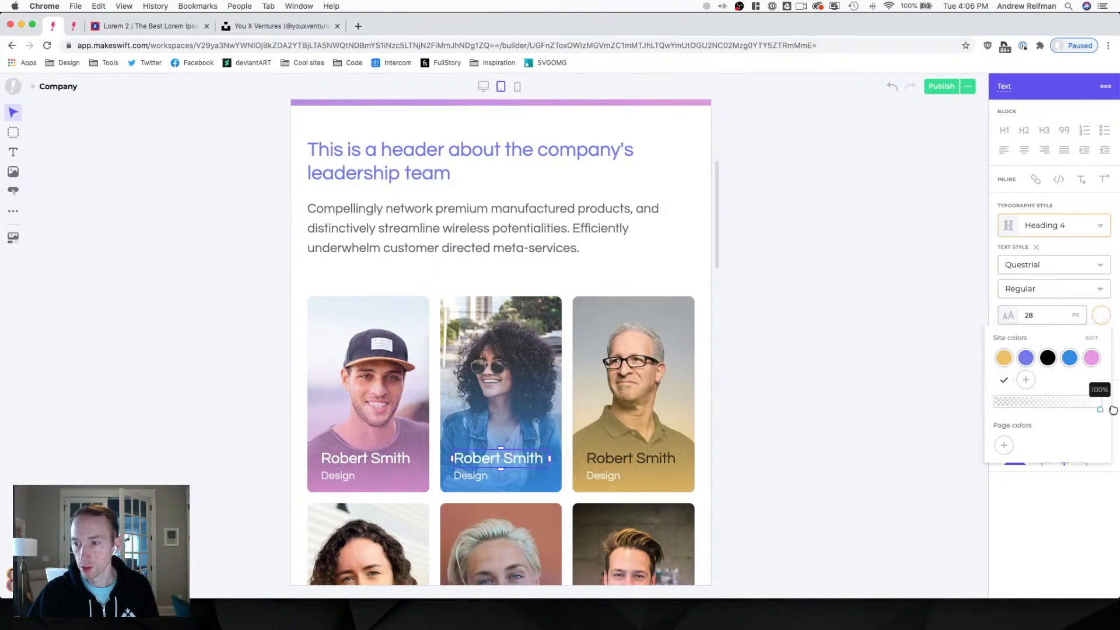
Make the name text on the upper row's third team card white at 100% opacity.
click(628, 459)
click(628, 458)
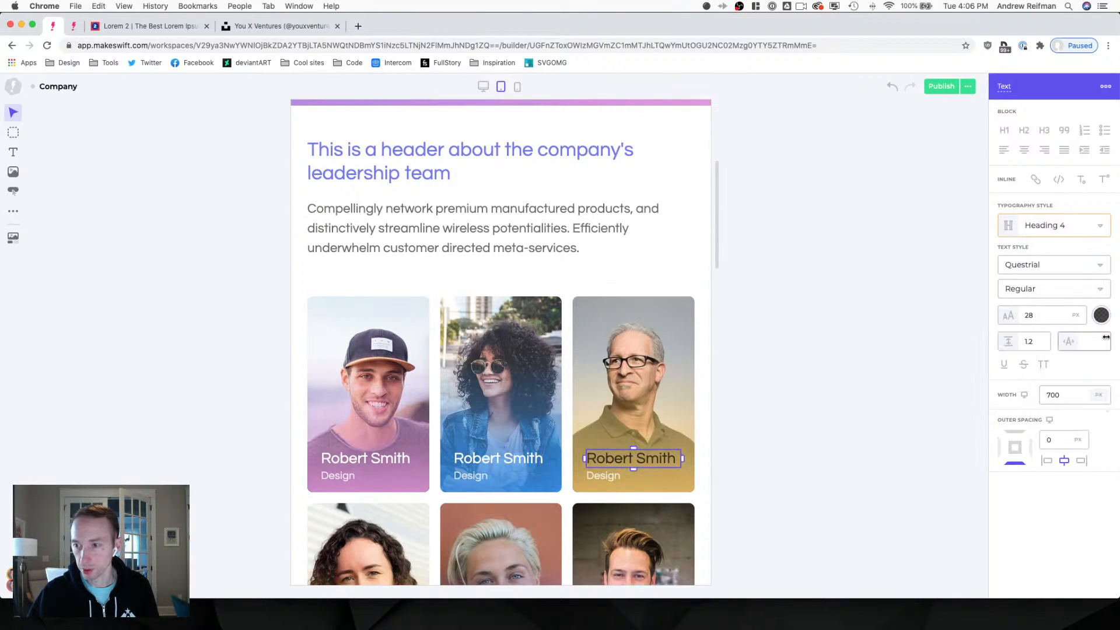
click(1101, 315)
drag(1072, 385, 1113, 387)
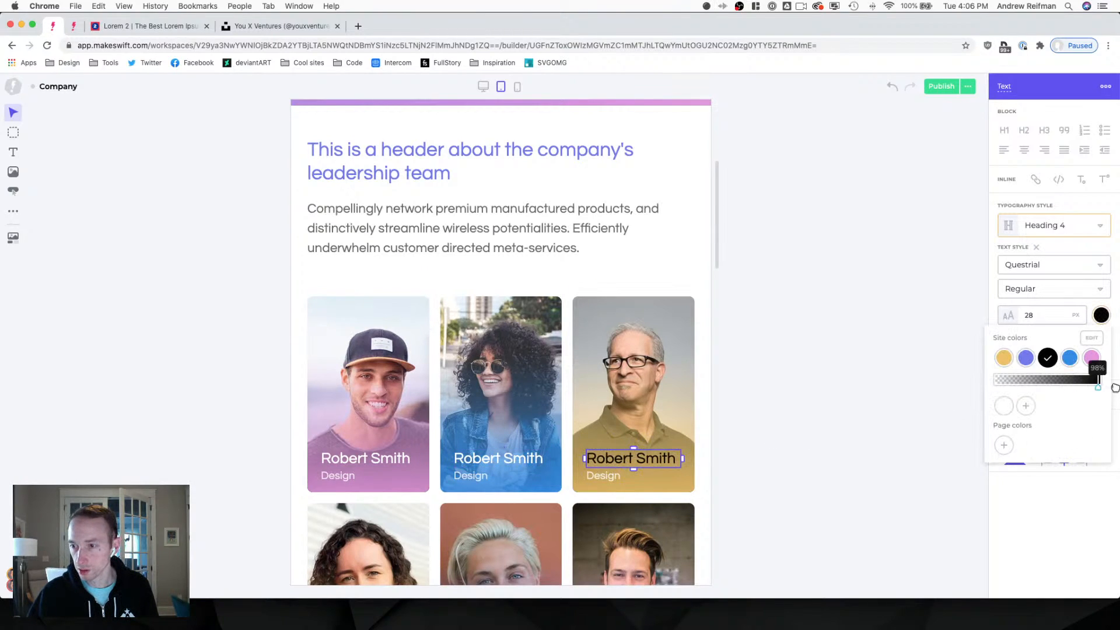
click(826, 374)
click(1102, 315)
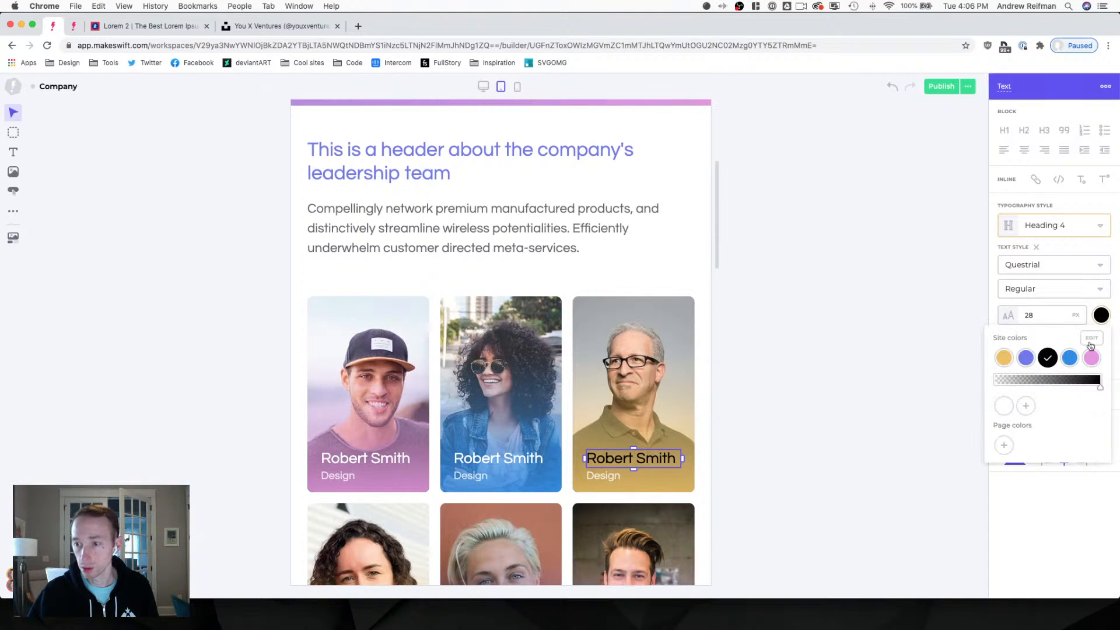
click(1012, 407)
click(761, 364)
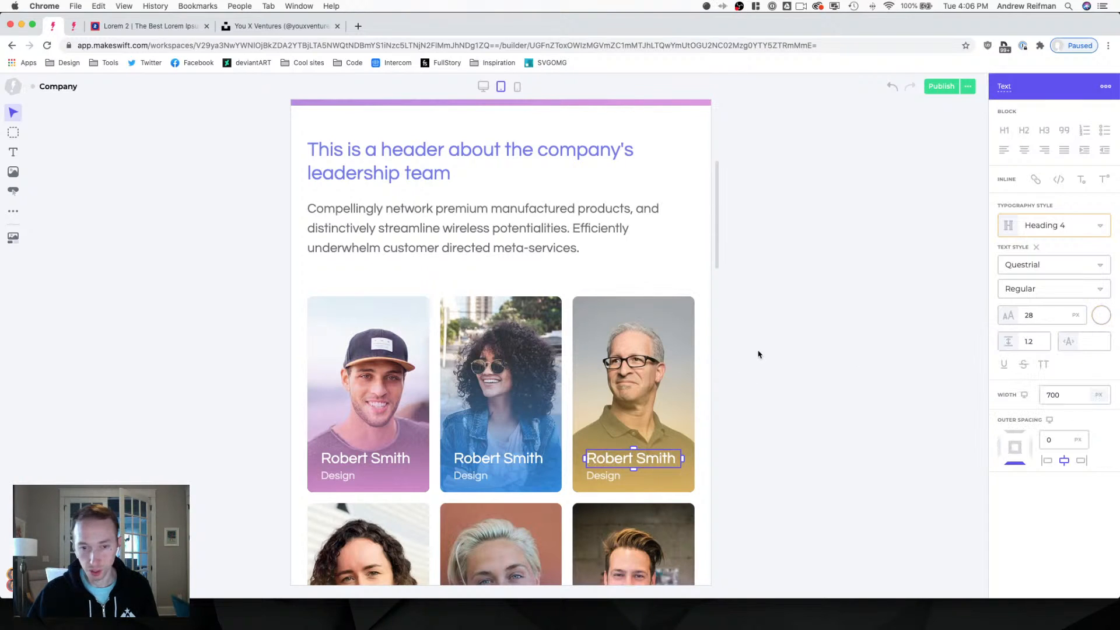
Change the name text on the lower row's first team card to white at full opacity.
scroll(525, 350, down, 3)
click(383, 489)
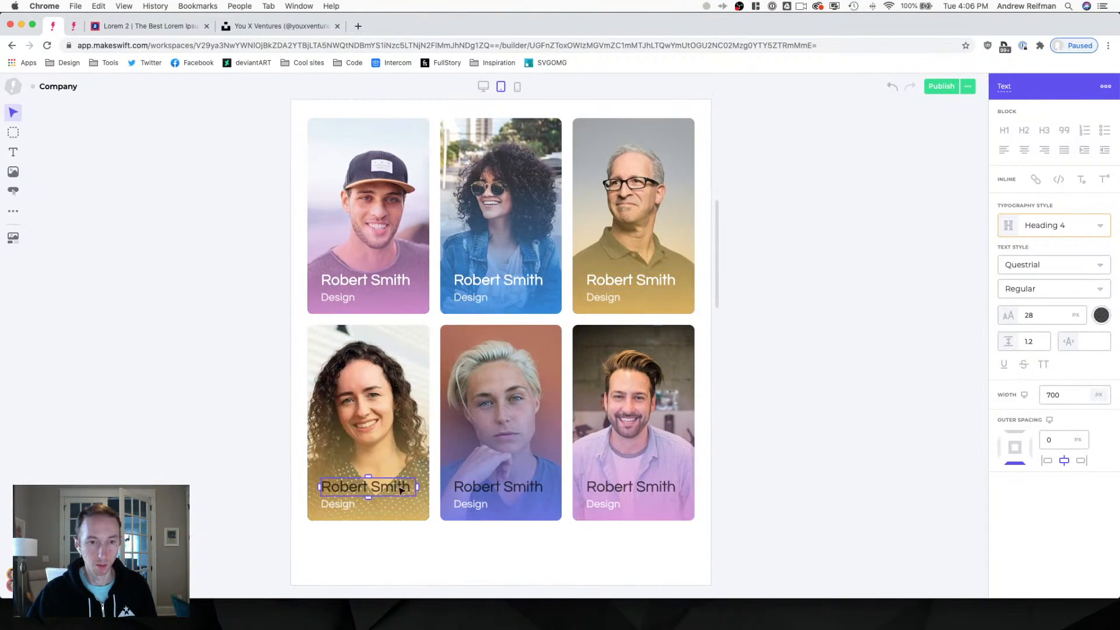
click(1101, 315)
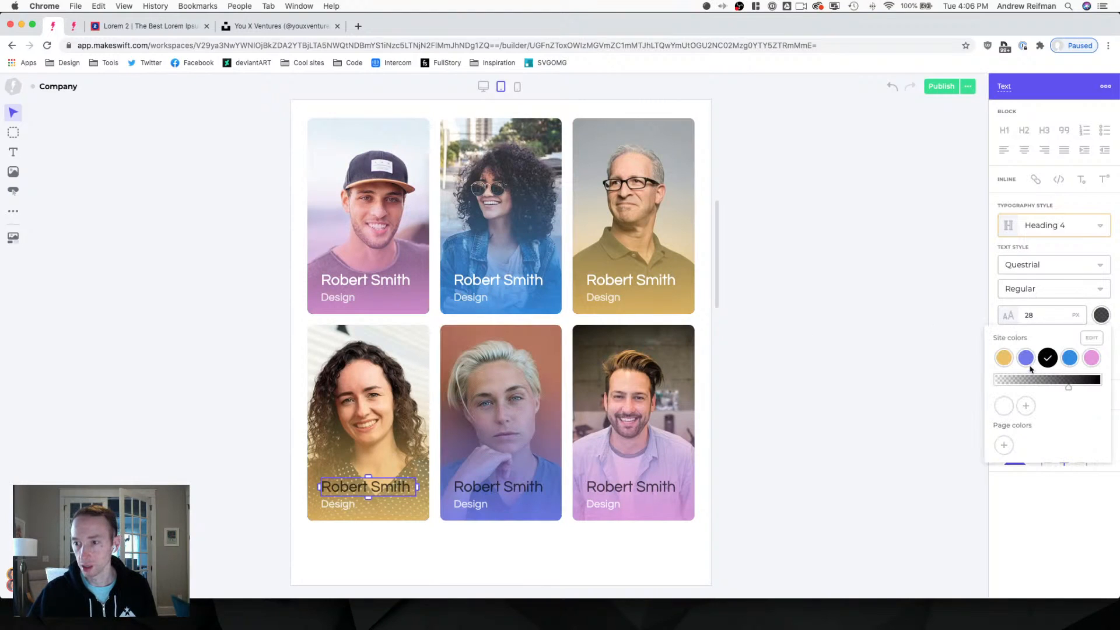
click(1014, 410)
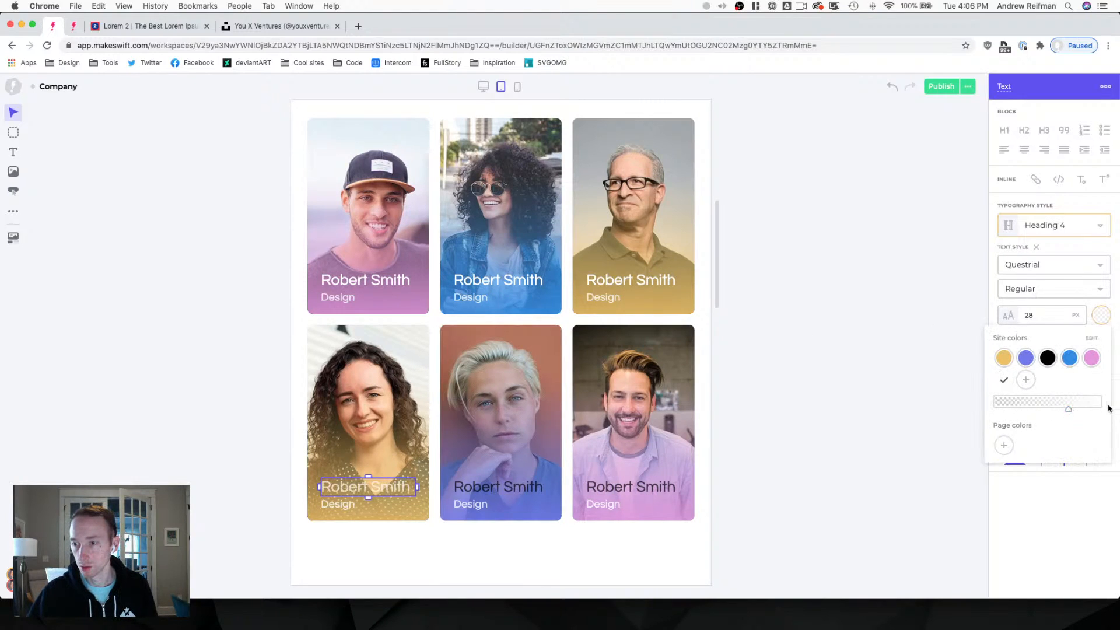
drag(1068, 408, 1098, 409)
Set the name text on the lower row's middle team card to white with 100% opacity.
click(500, 492)
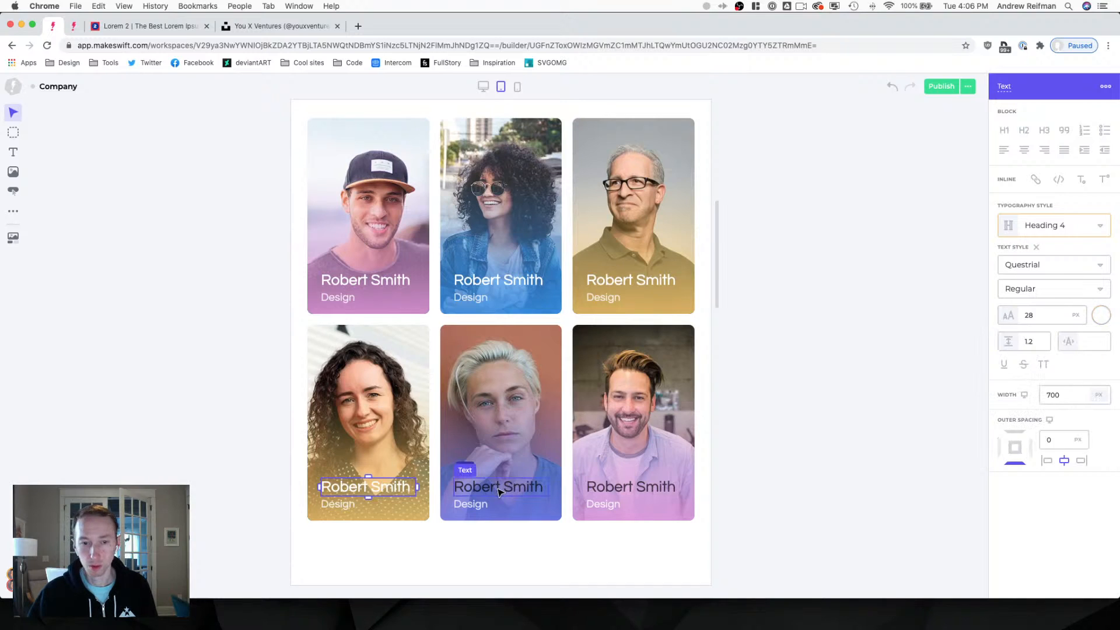
click(500, 492)
click(1102, 315)
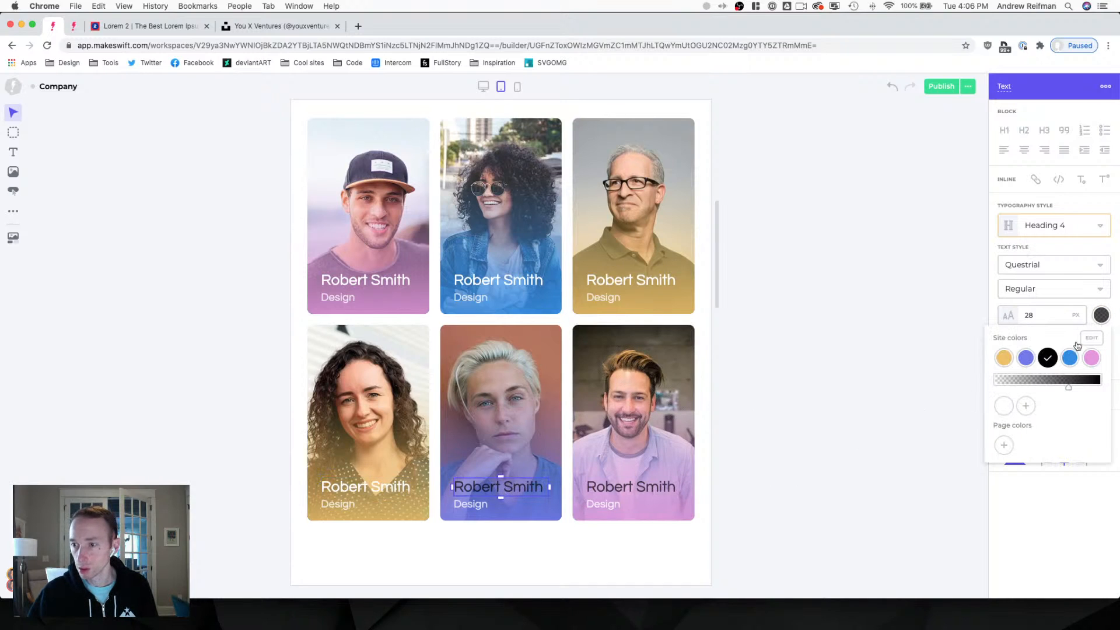
drag(1067, 388, 1100, 387)
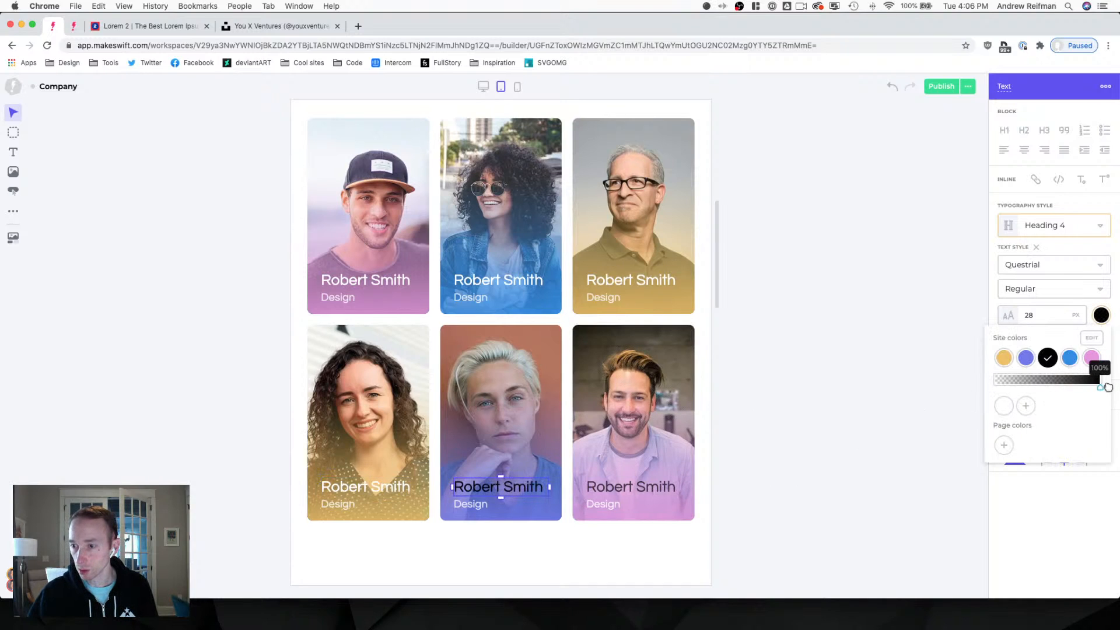
click(1004, 405)
Make the name text on the lower row's third team card white at 100% opacity.
click(630, 487)
click(630, 487)
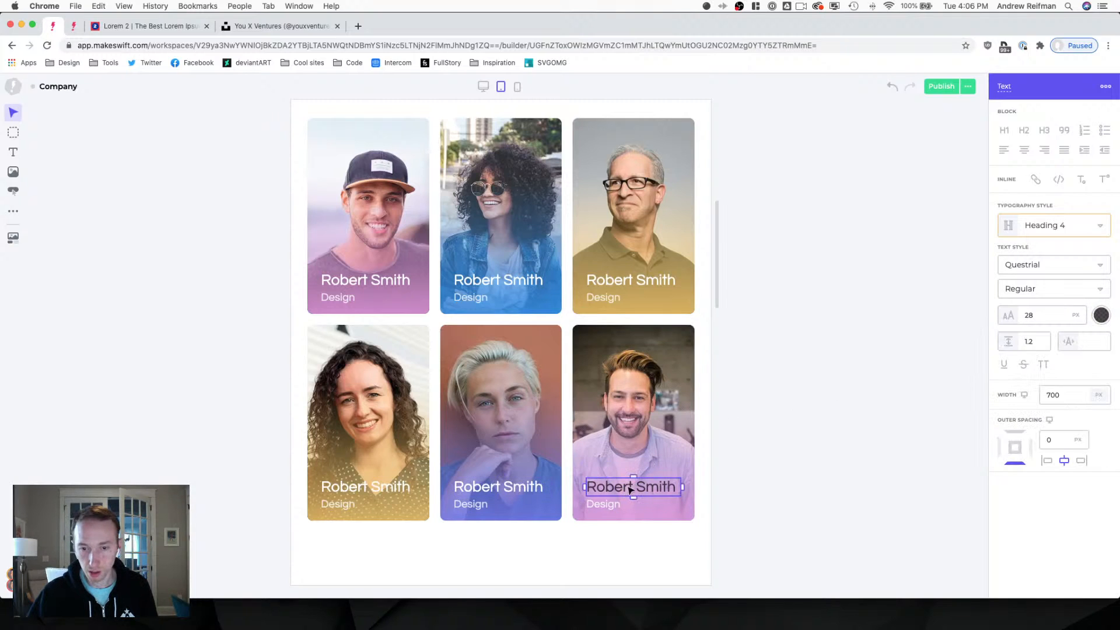
click(1101, 315)
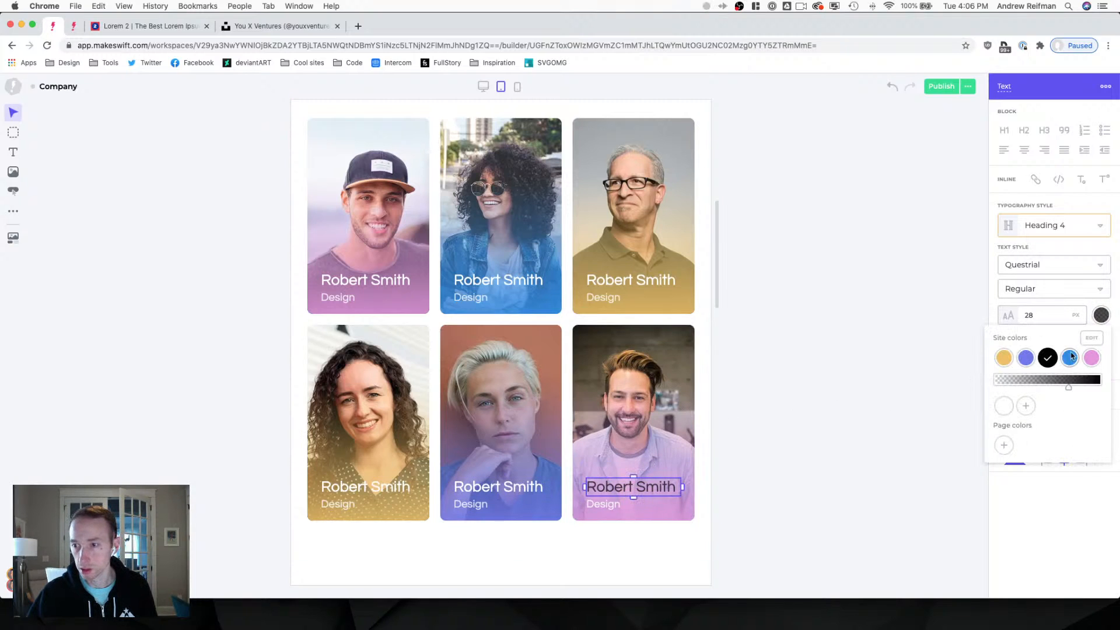
click(1003, 406)
drag(1068, 410, 1108, 407)
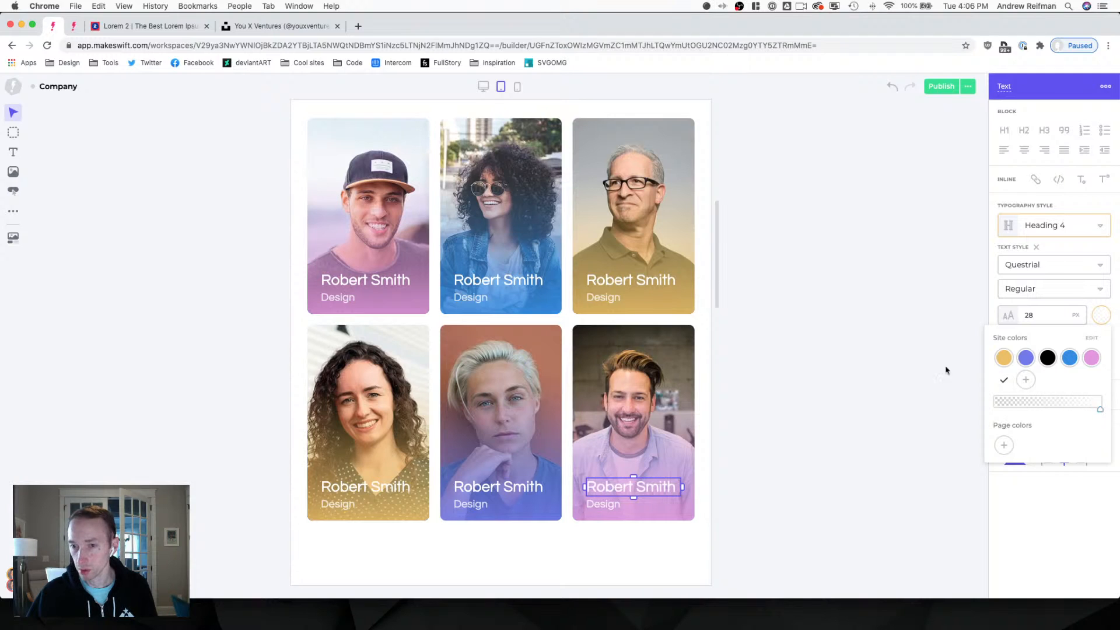
click(881, 352)
Reduce the office section's top inner spacing above the "Join our team of talented people" heading in the tablet layout.
scroll(831, 332, down, 3)
scroll(830, 328, down, 2)
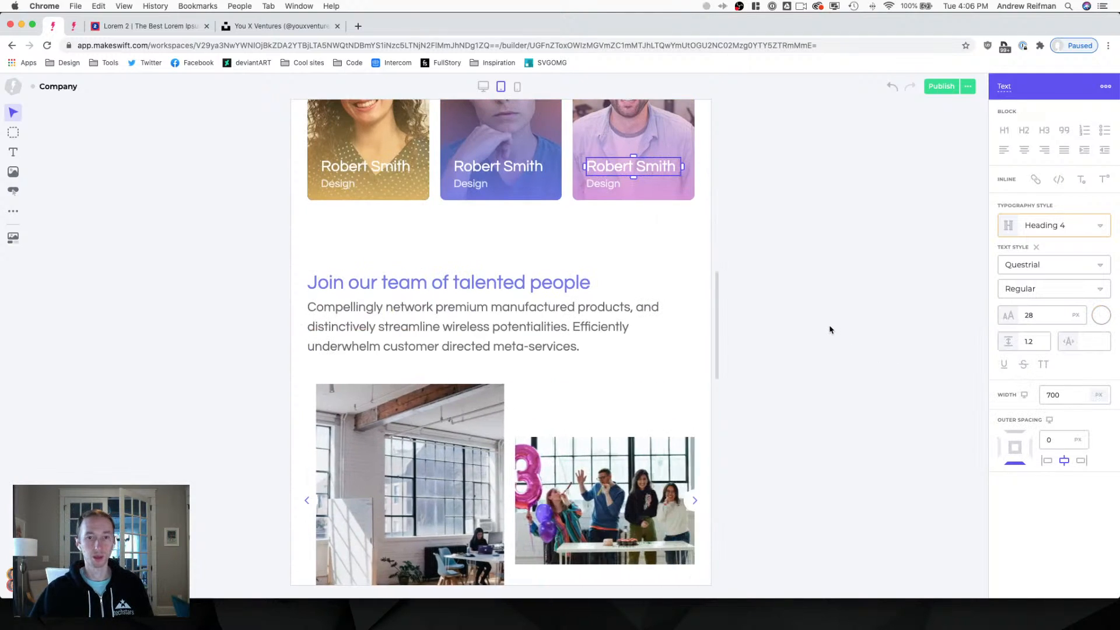
scroll(830, 328, up, 2)
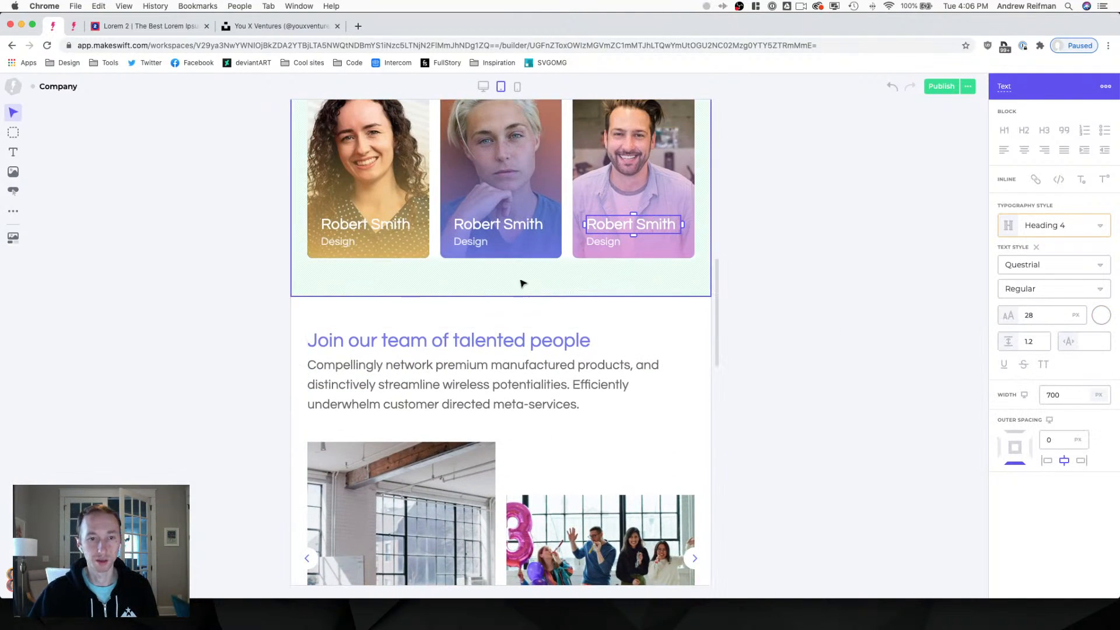
click(493, 311)
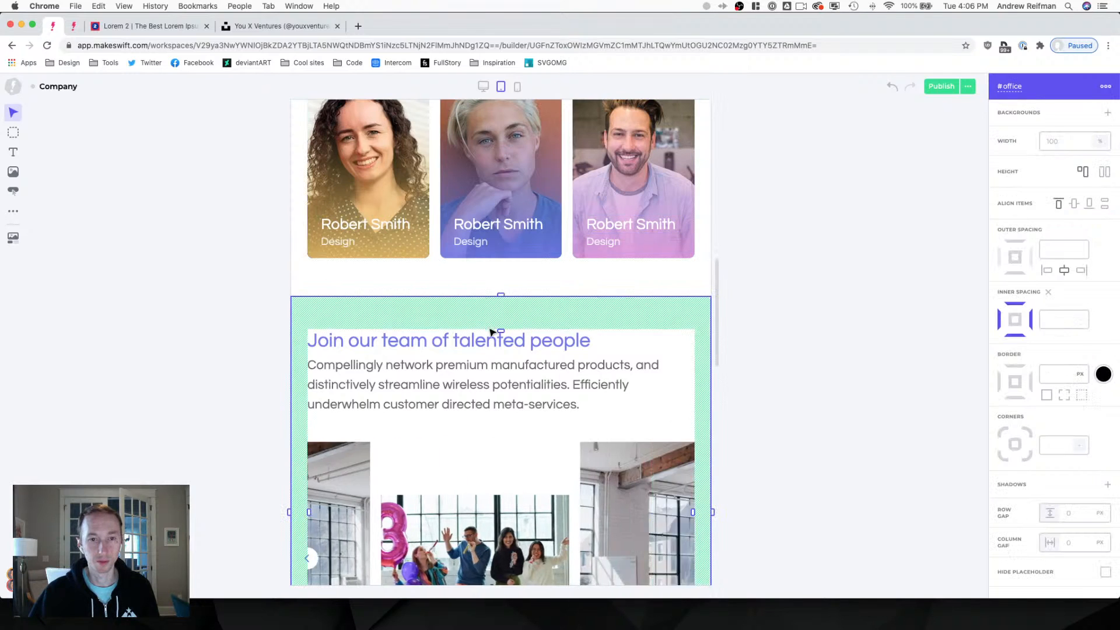
drag(501, 331, 505, 310)
click(806, 305)
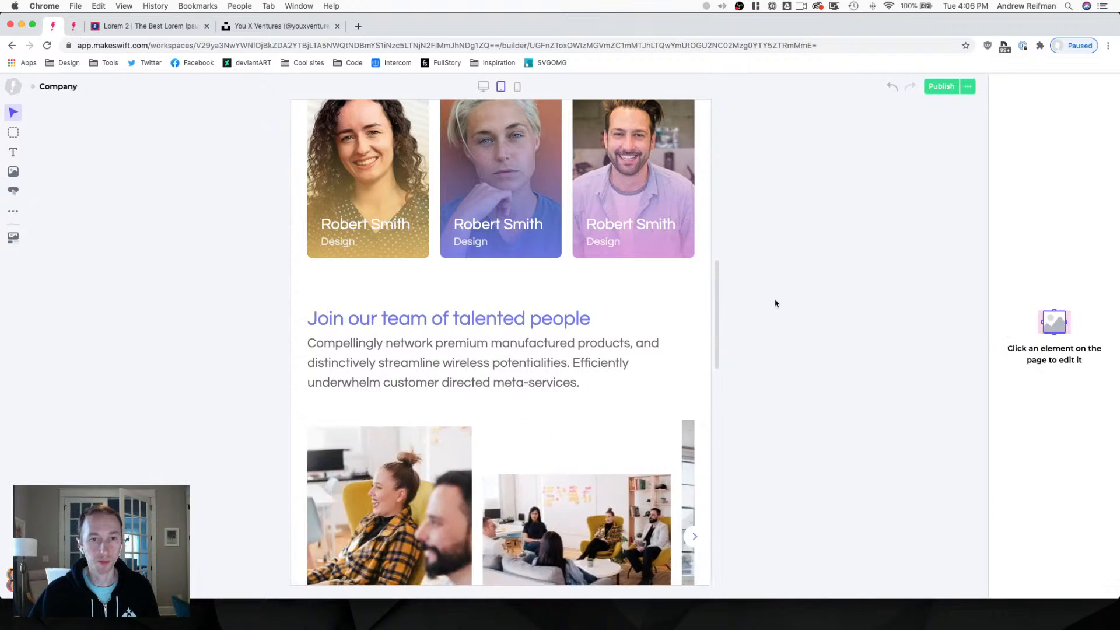
click(500, 302)
mouse_move(500, 303)
mouse_down()
mouse_move(507, 288)
mouse_move(500, 307)
mouse_up()
click(813, 305)
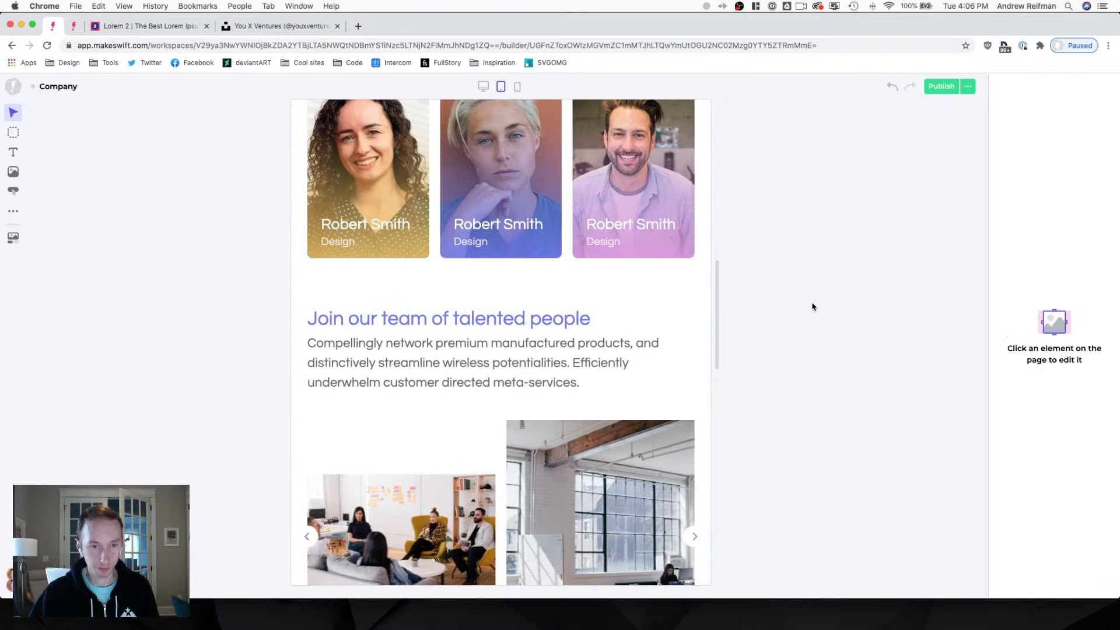
Tighten the vertical space between the carousel and the "Open positions" and "Benefits include:" headings.
scroll(813, 305, down, 10)
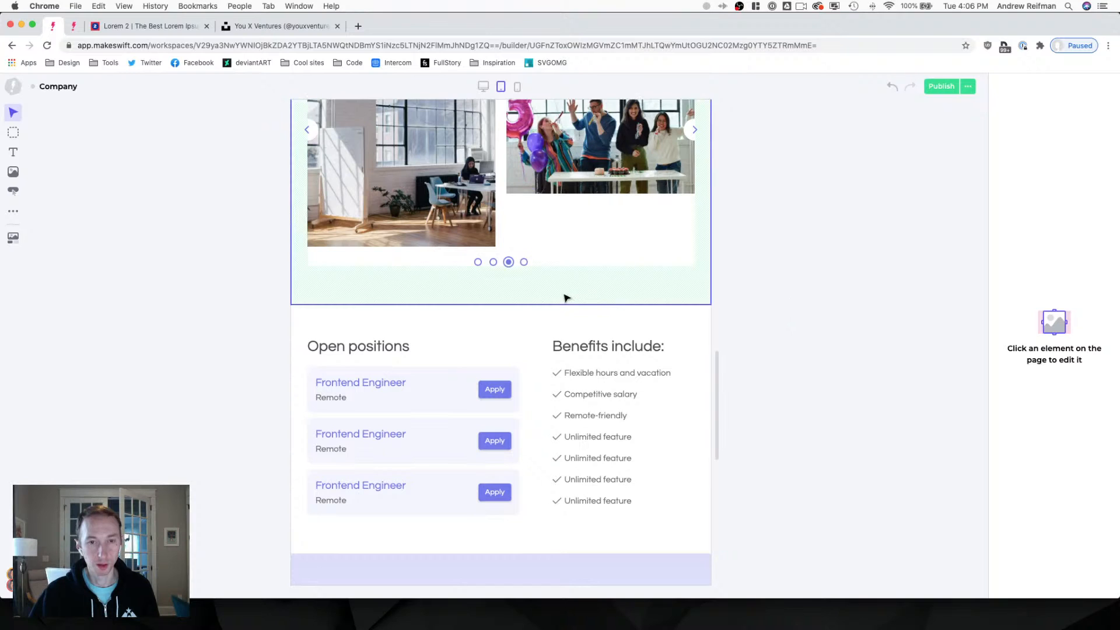
drag(500, 347, 507, 304)
click(789, 289)
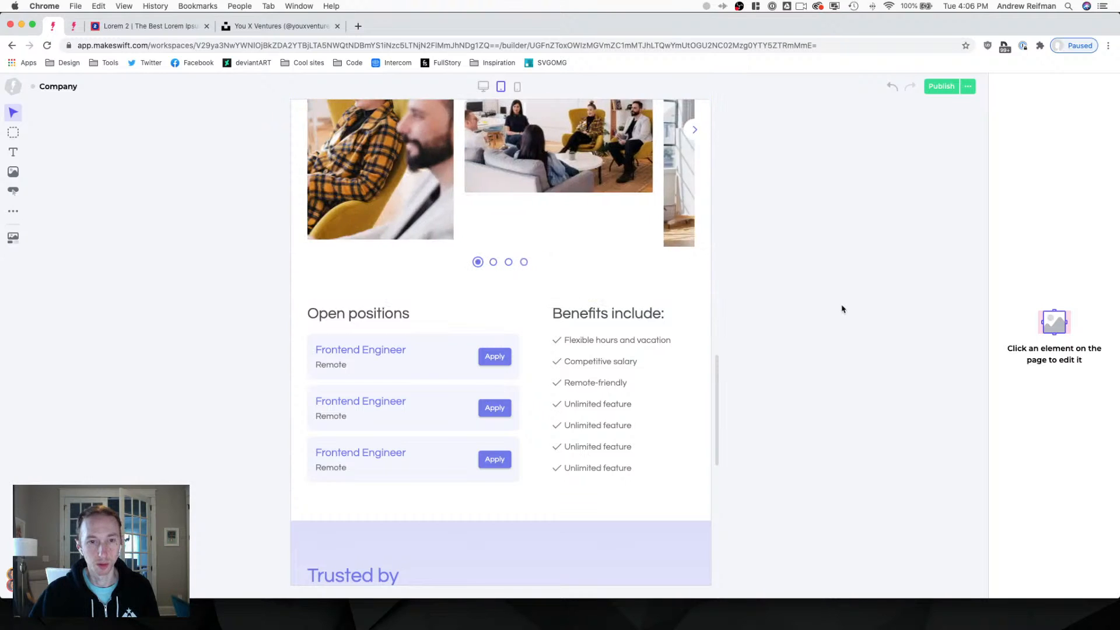
Reduce the top inner spacing of the three team cards in the upper row to about 220 px.
scroll(843, 308, up, 5)
scroll(843, 308, up, 5)
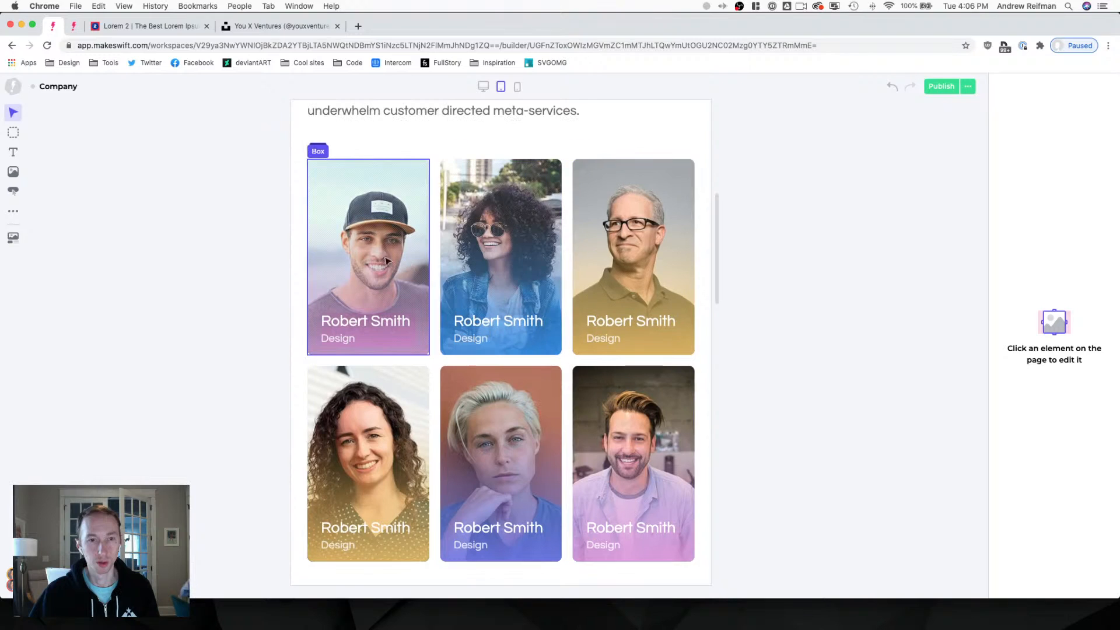
click(378, 260)
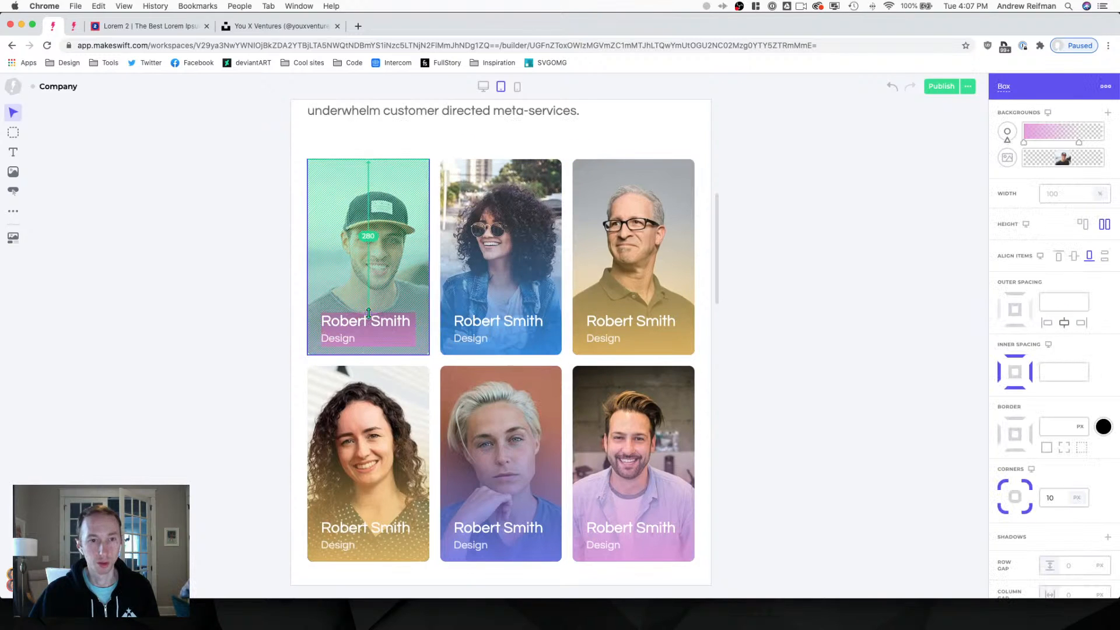
drag(368, 314, 368, 282)
click(491, 291)
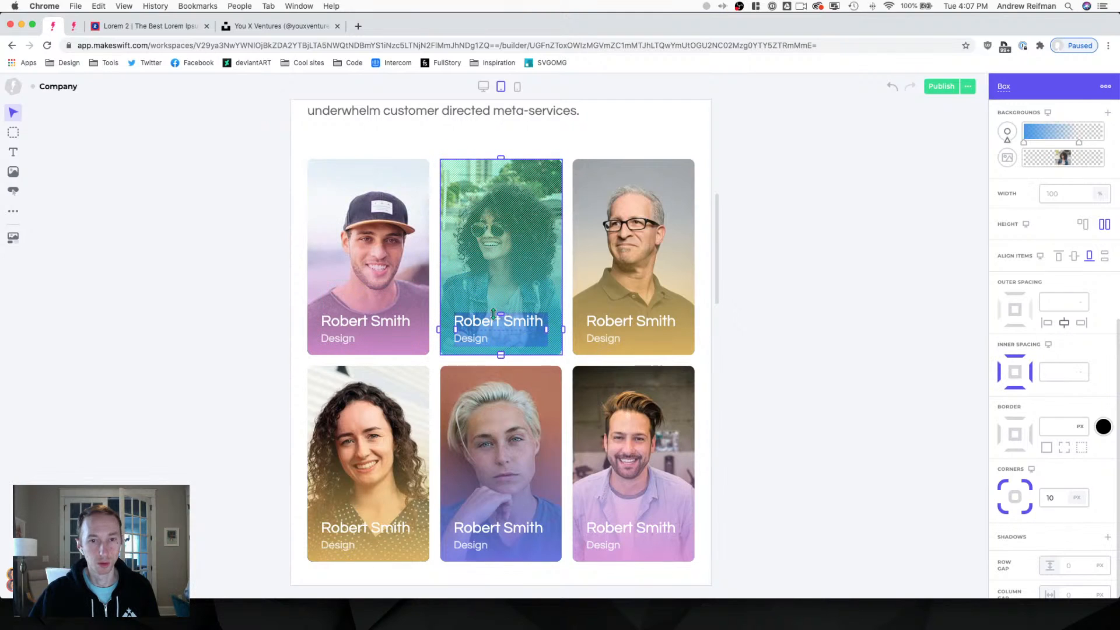
drag(499, 308, 497, 282)
click(632, 313)
drag(632, 313, 631, 281)
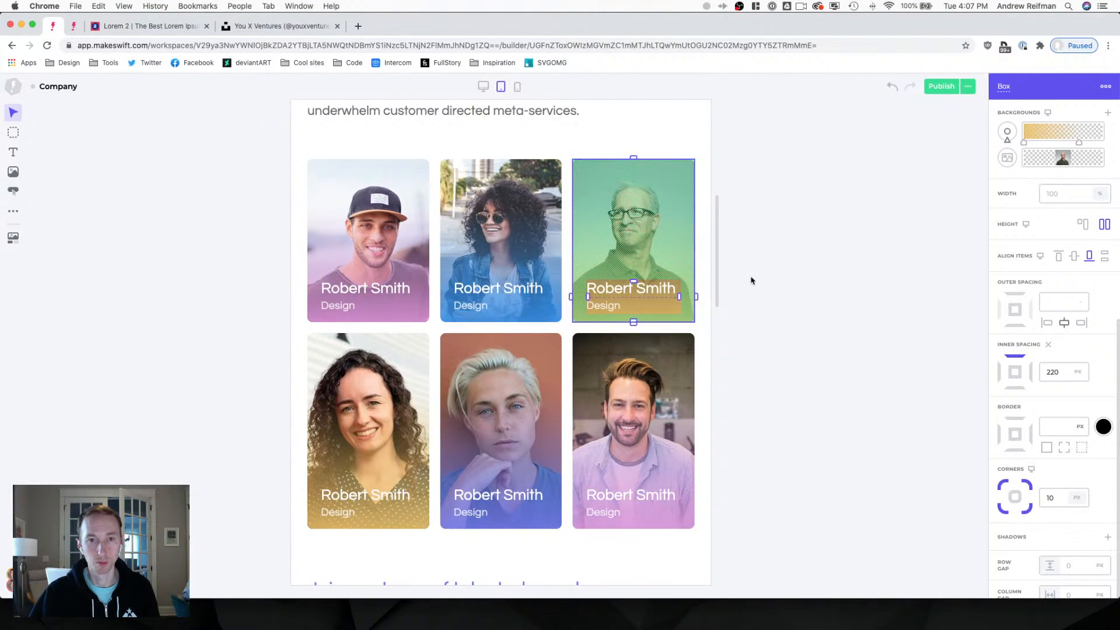
Reduce the top inner spacing of the three team cards in the upper row to 200 px.
click(385, 280)
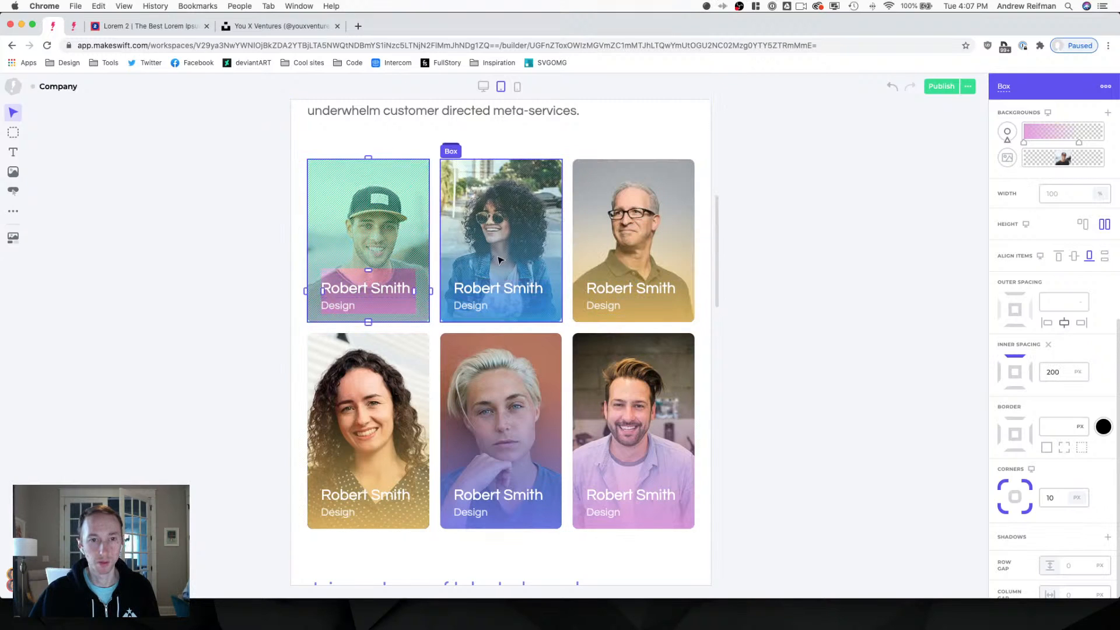
click(504, 279)
drag(503, 276, 503, 275)
click(633, 283)
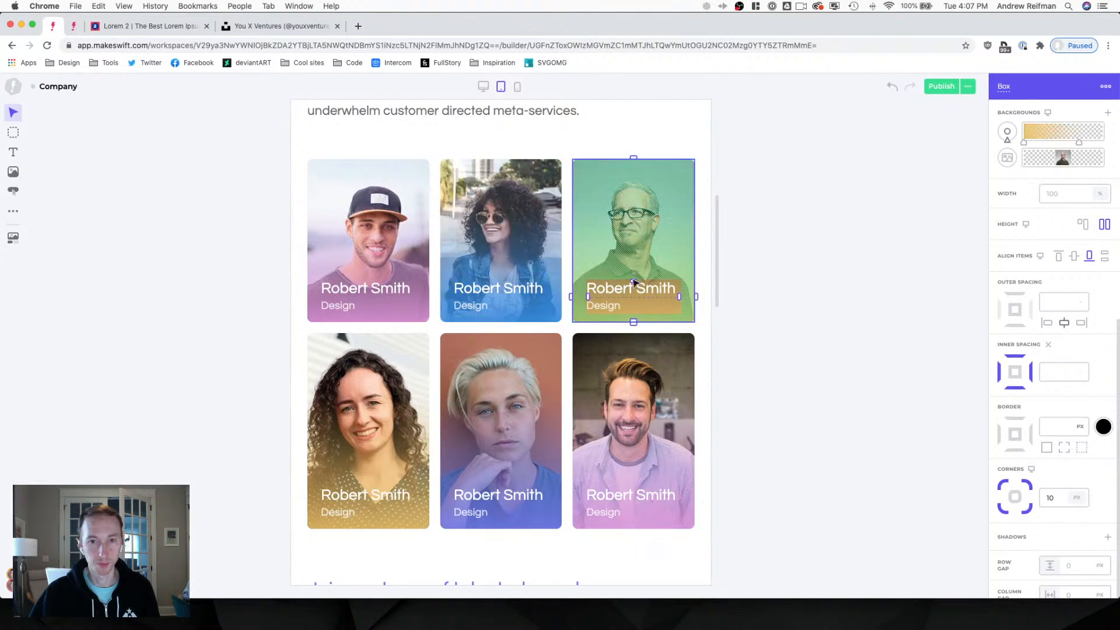
drag(632, 282, 632, 271)
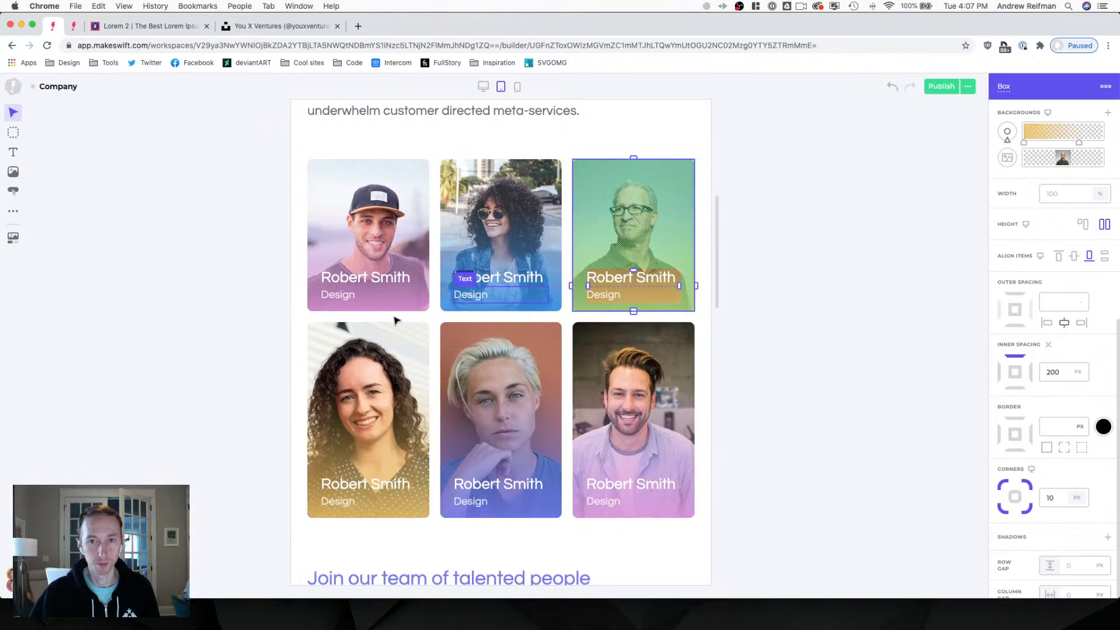
Reduce the top inner spacing of the three team cards in the lower row to about 200 px.
click(382, 462)
drag(366, 475, 370, 429)
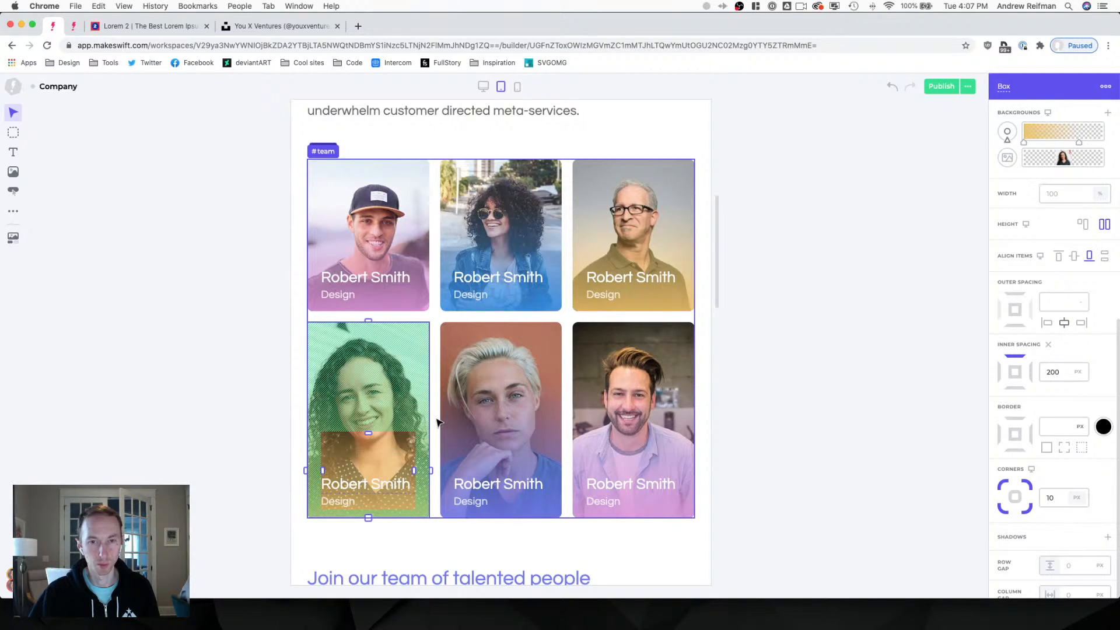
click(492, 419)
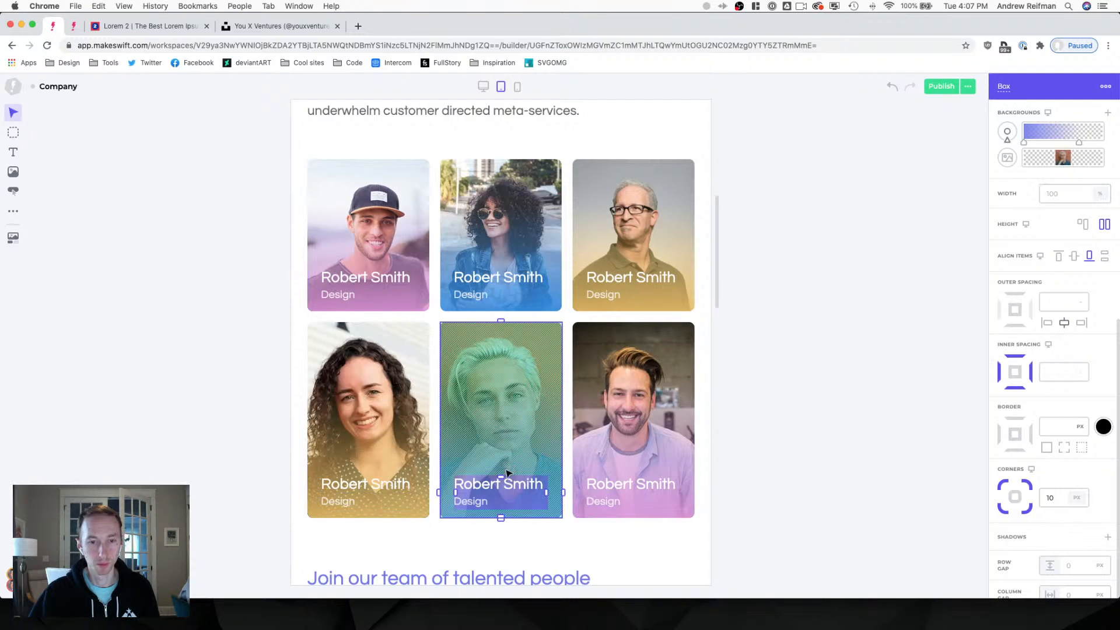
drag(506, 472, 504, 436)
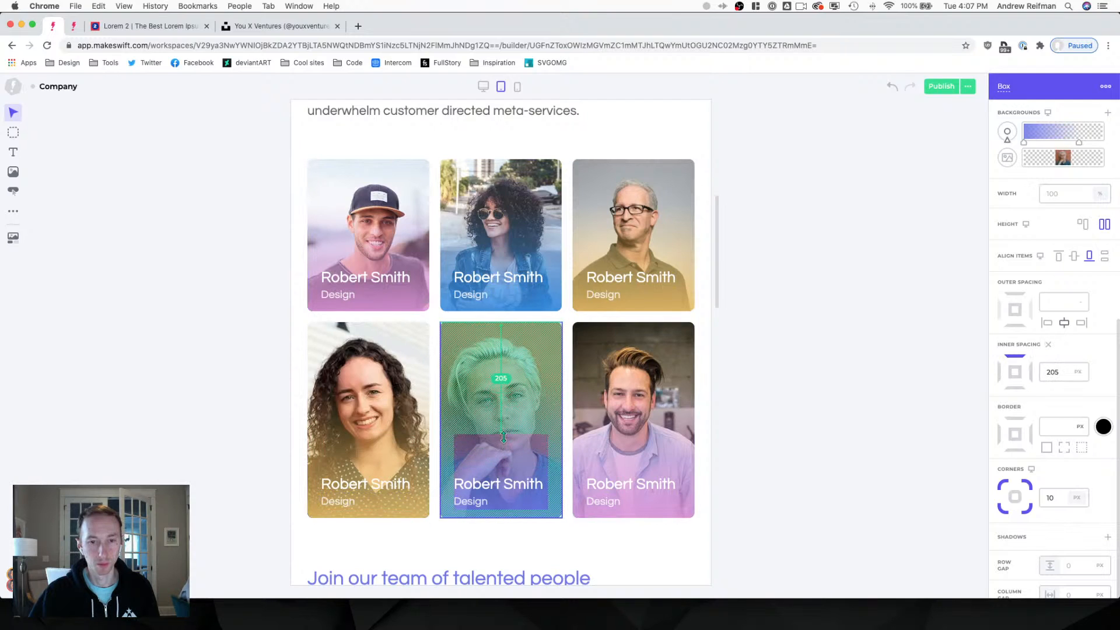
click(668, 421)
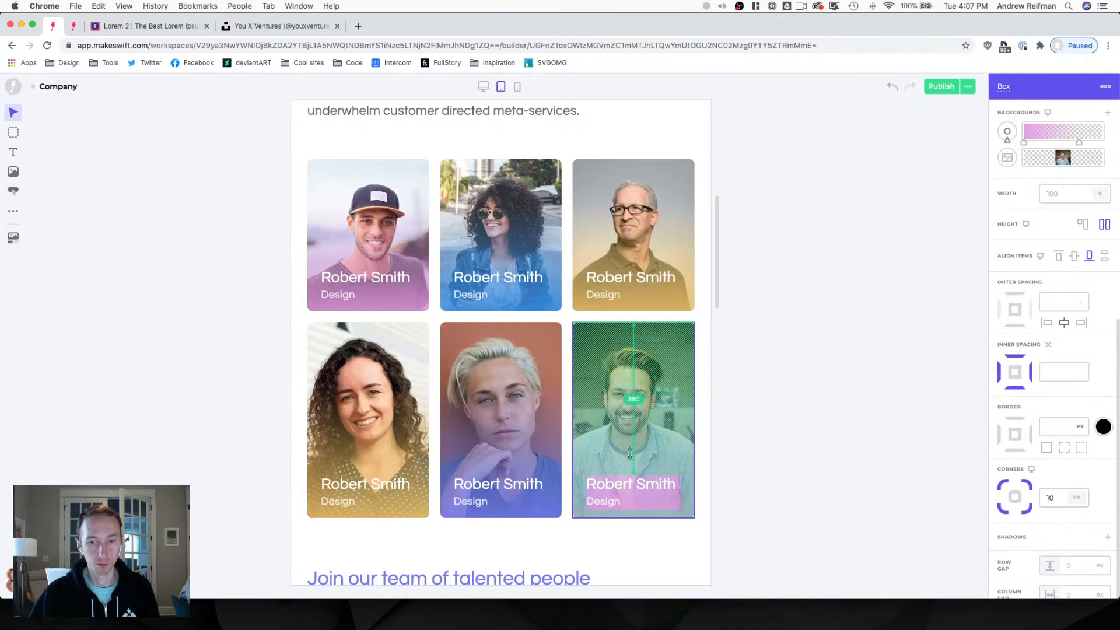
drag(630, 453, 631, 411)
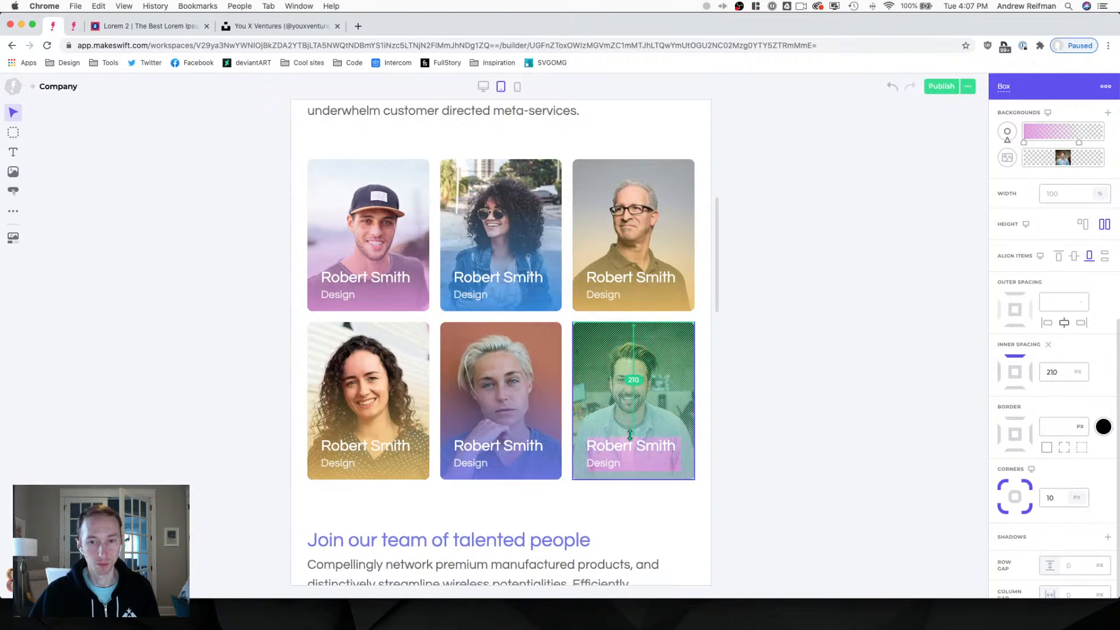
Set the paragraph under "Join our team of talented people" to a 22 px font size and the black site color.
click(744, 428)
scroll(758, 417, down, 3)
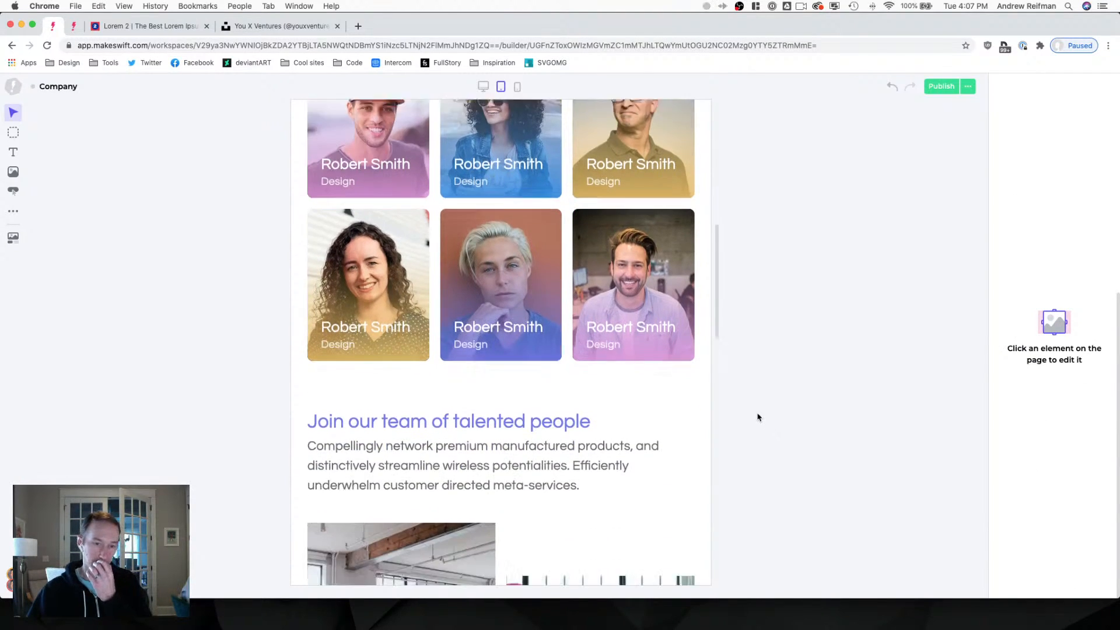
scroll(758, 417, down, 2)
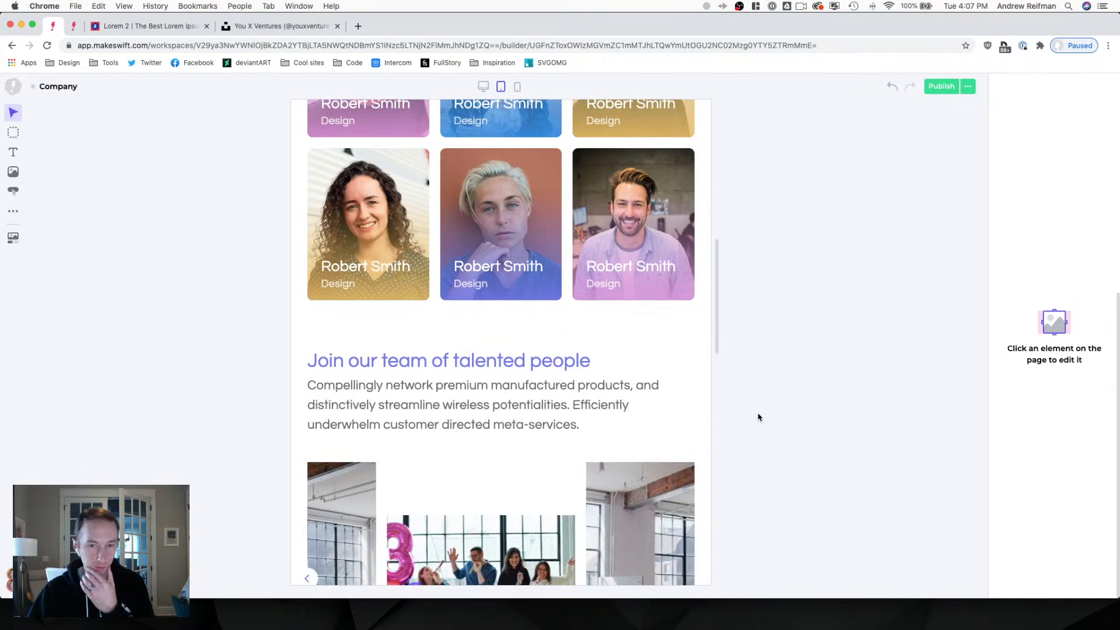
click(587, 416)
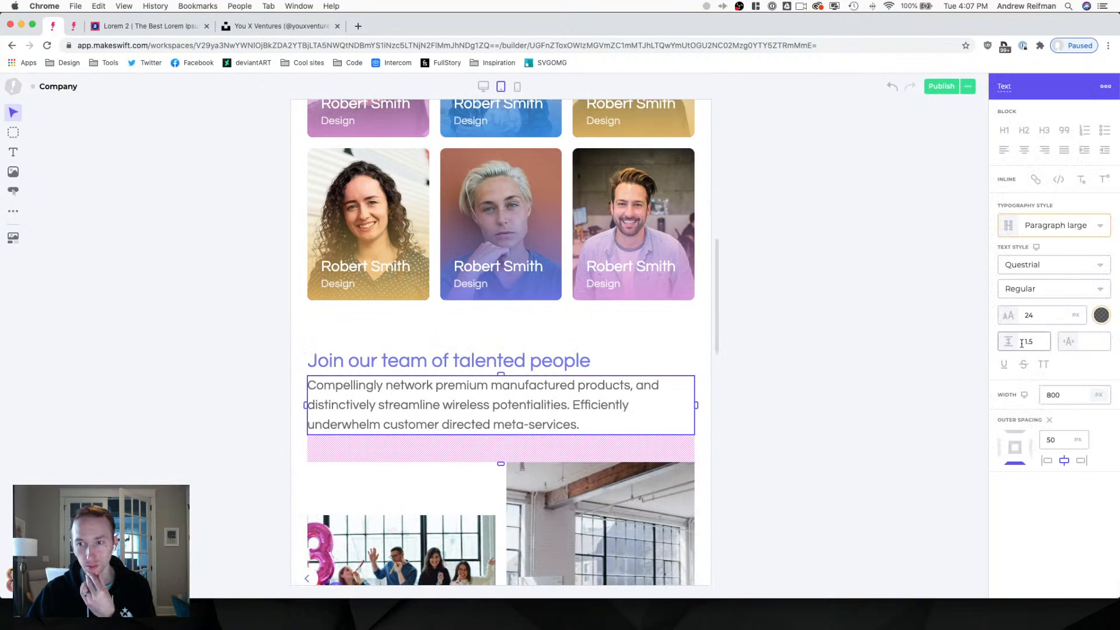
click(1045, 318)
key(Down)
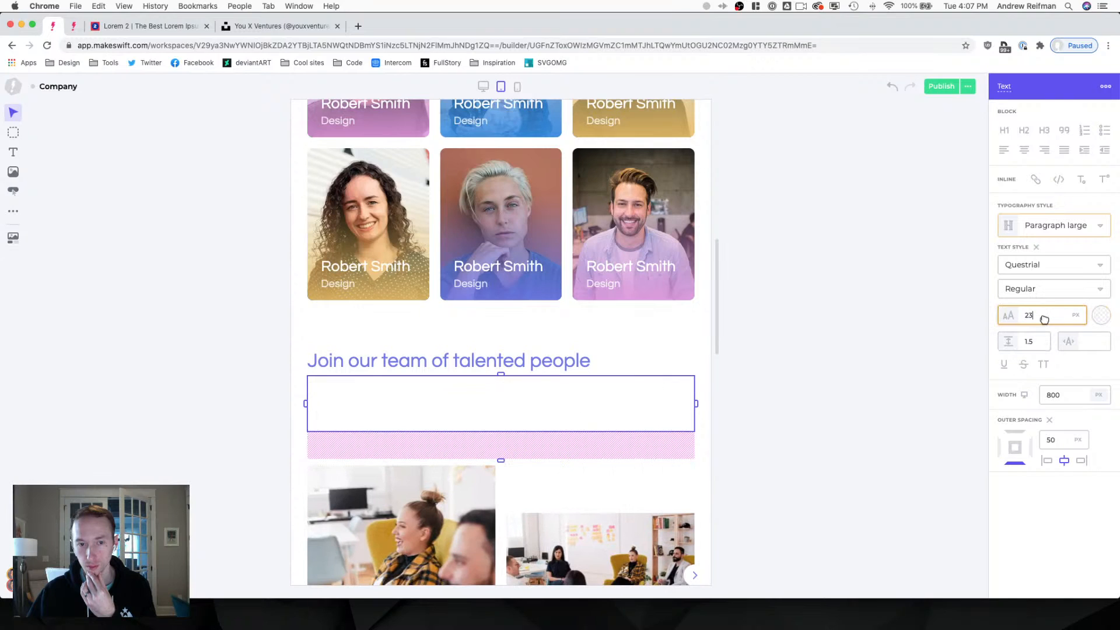
key(Down)
click(1101, 315)
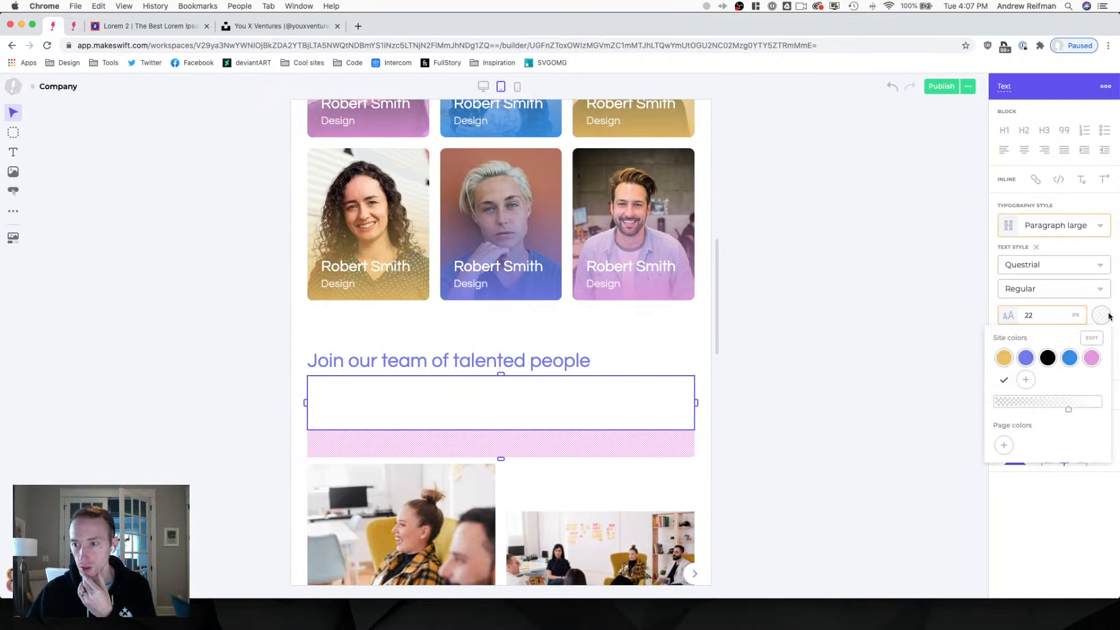
click(1048, 358)
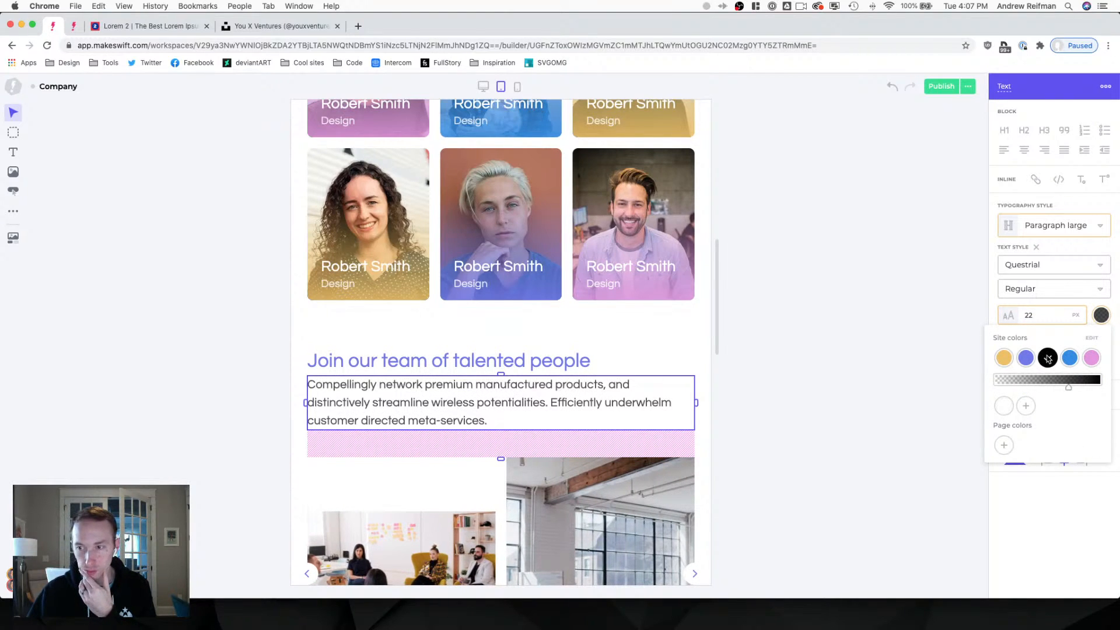
mouse_move(1066, 387)
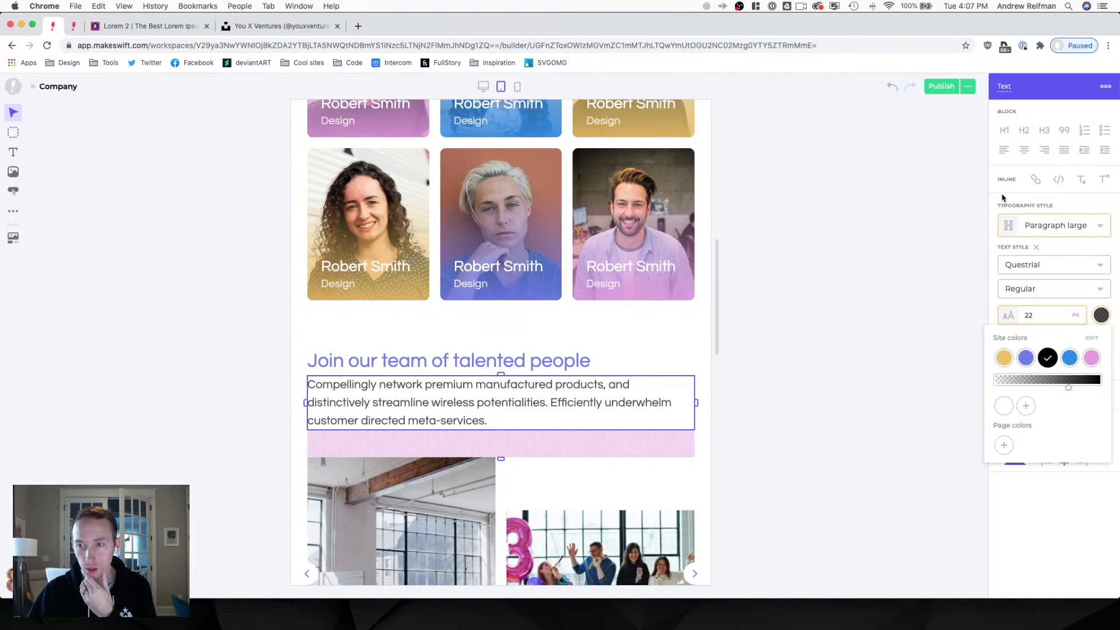
click(910, 245)
Undo the font size and color changes on the paragraph under "Join our team of talented people".
scroll(783, 245, up, 10)
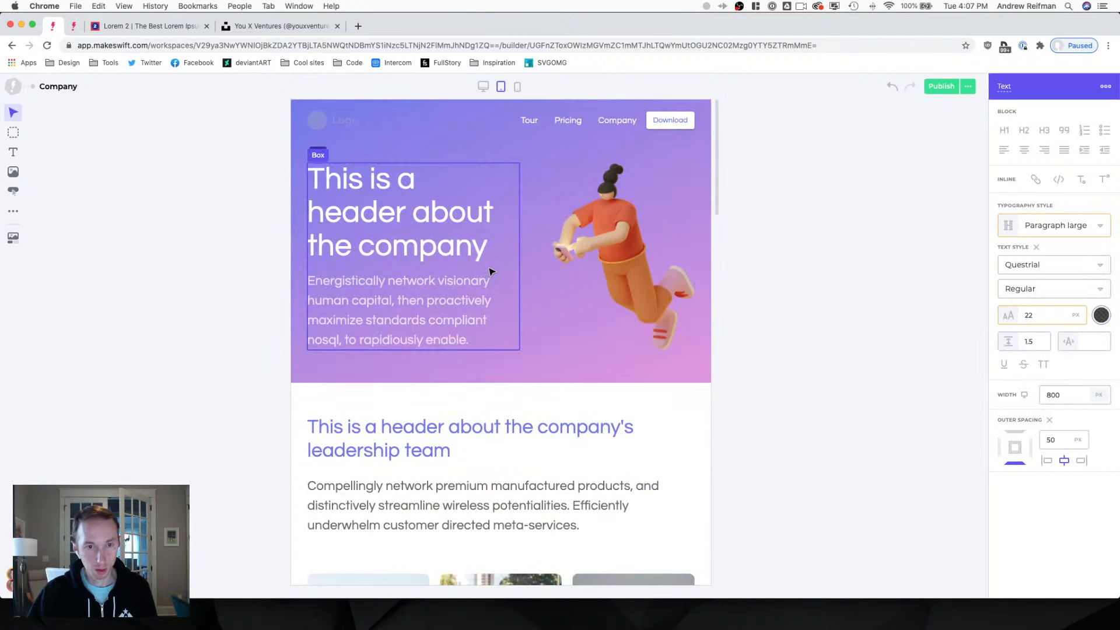
scroll(490, 271, down, 15)
key(super+z)
key(super+z)
key(super+z)
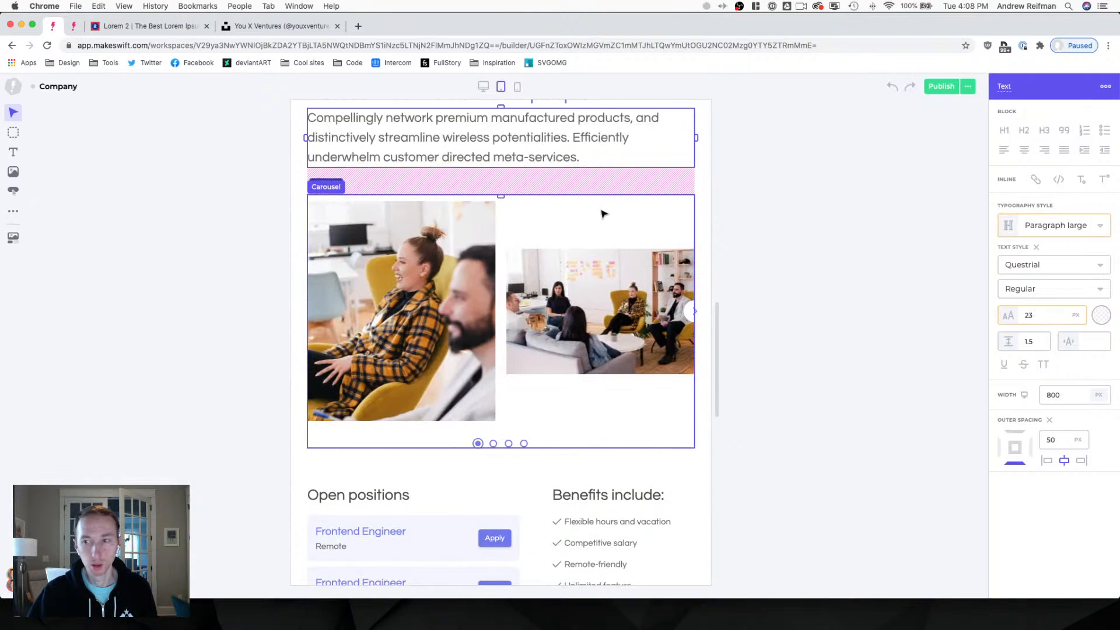
scroll(611, 214, up, 3)
click(770, 348)
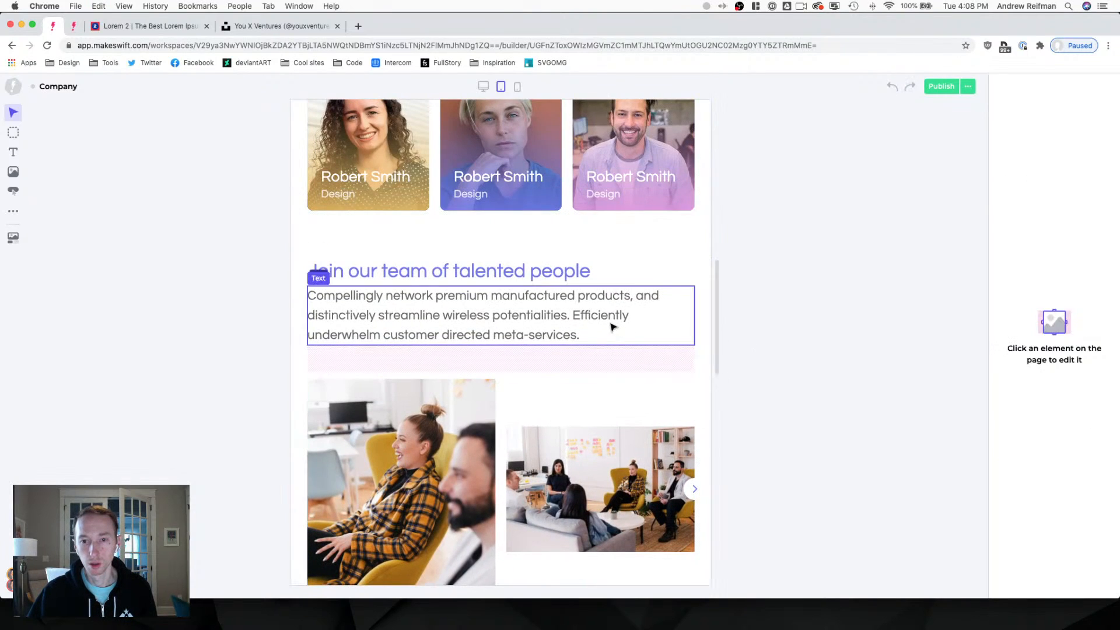
Set the hero paragraph's font size to 22 px and update the "Paragraph large" typography style with it.
click(612, 326)
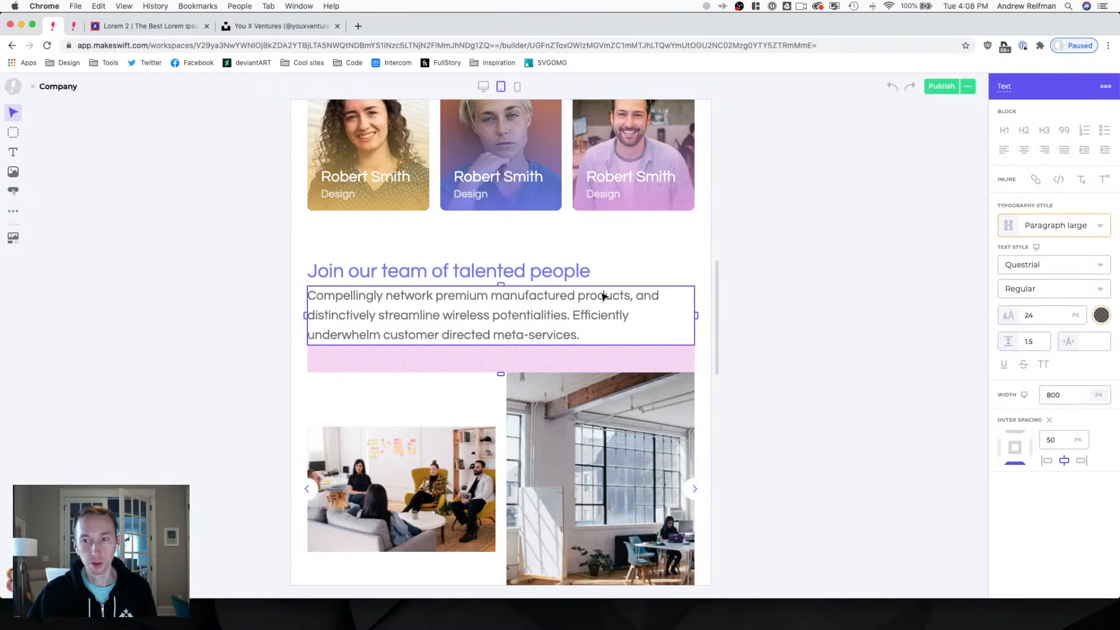
scroll(604, 297, up, 7)
click(492, 220)
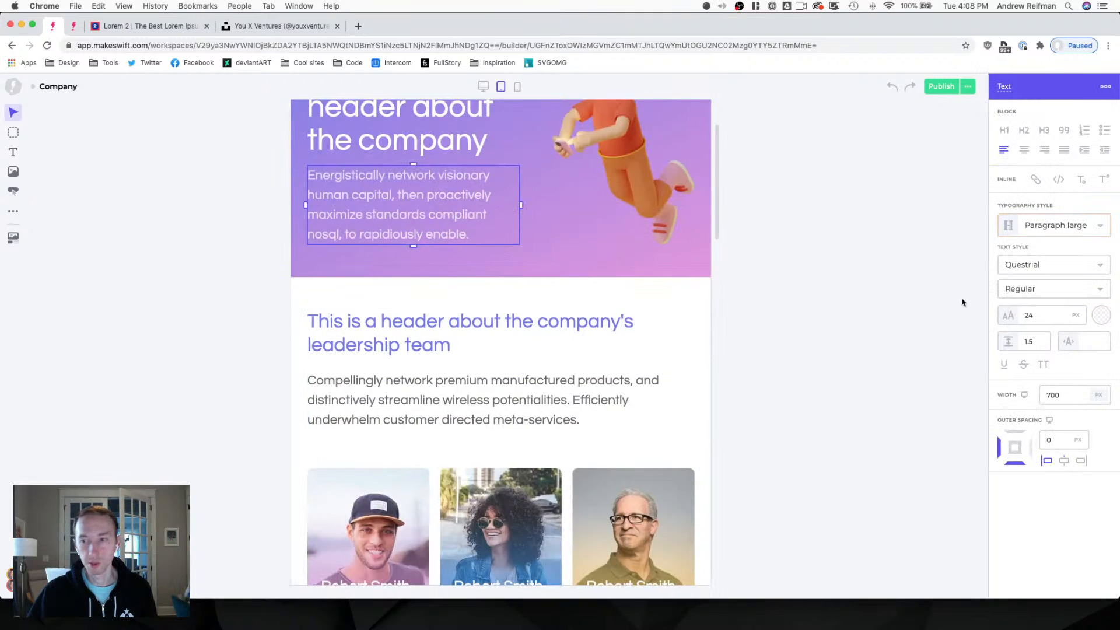
click(1045, 315)
text(22)
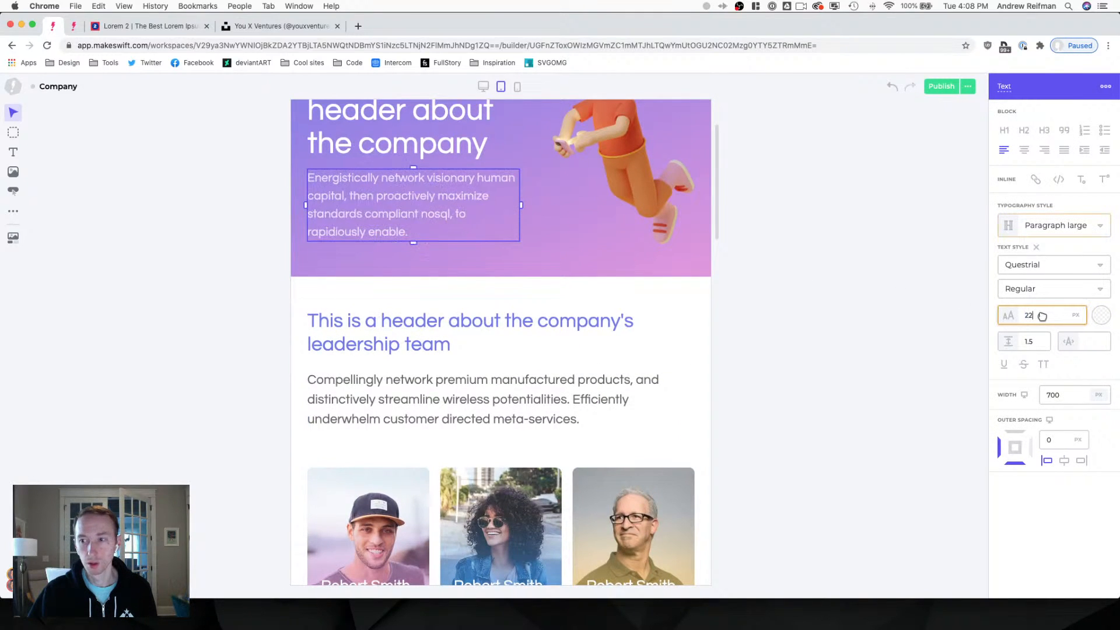
click(1053, 225)
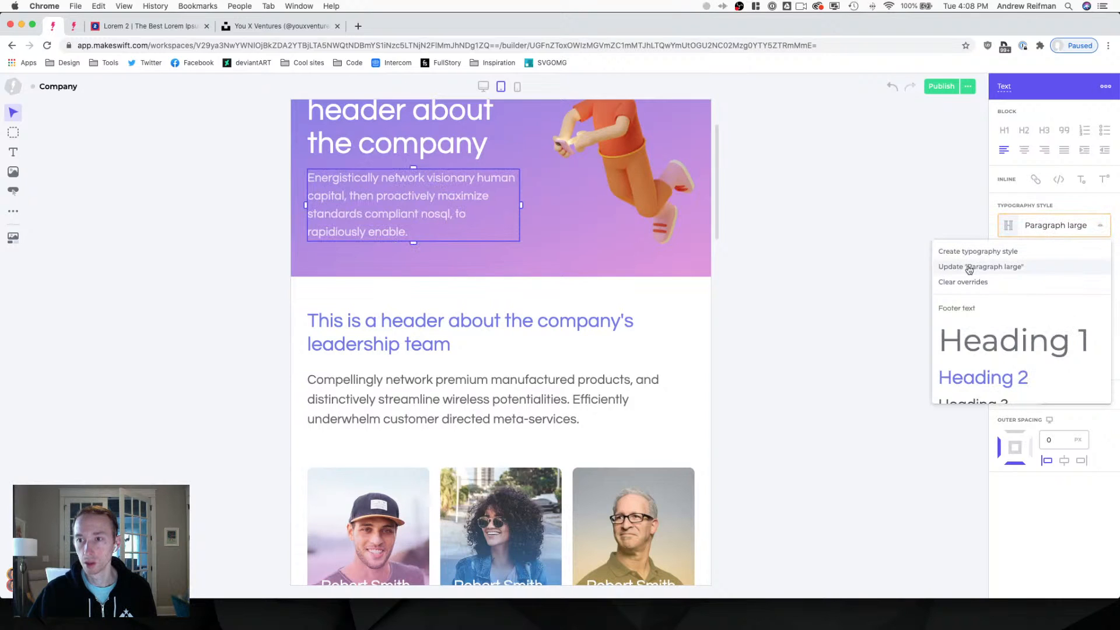
click(969, 269)
click(447, 454)
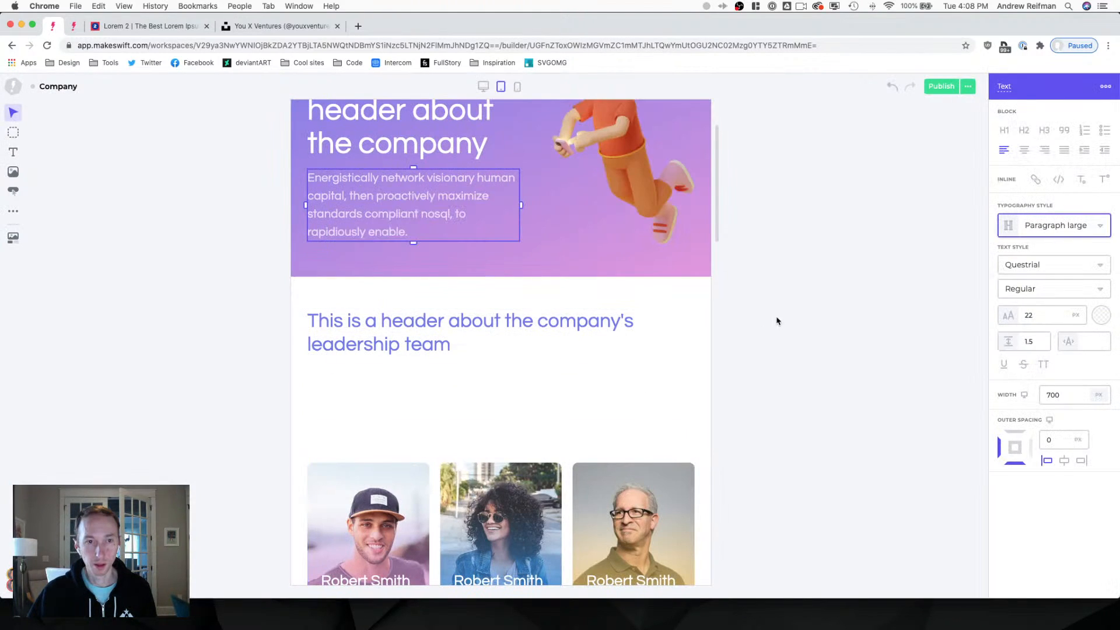
click(776, 321)
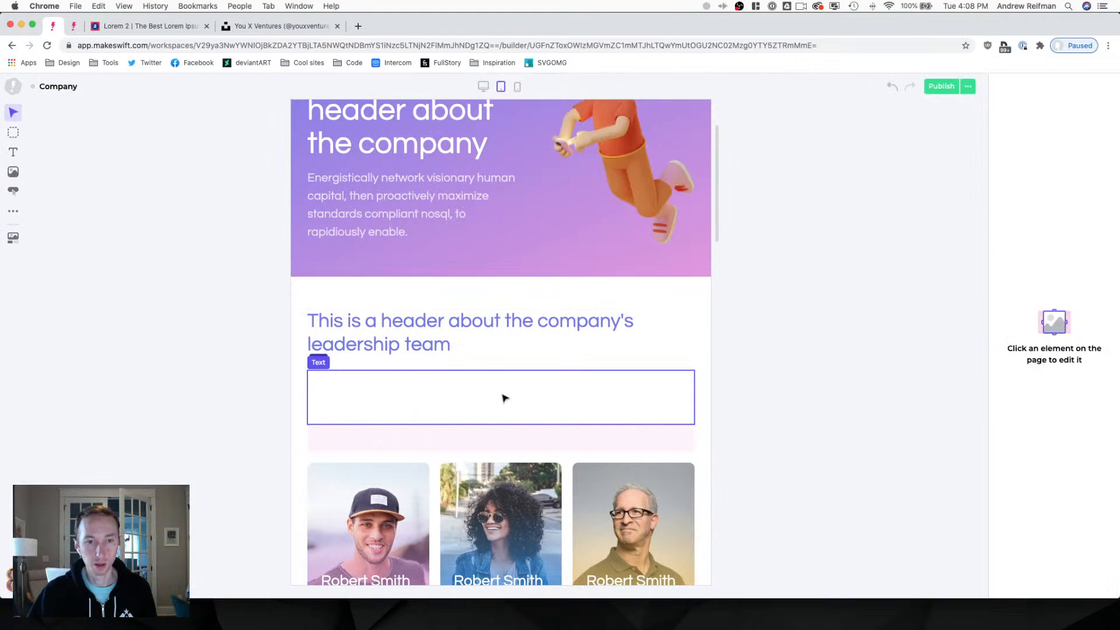
Color the paragraph under the leadership team heading black at about 61% opacity.
click(509, 398)
click(1101, 315)
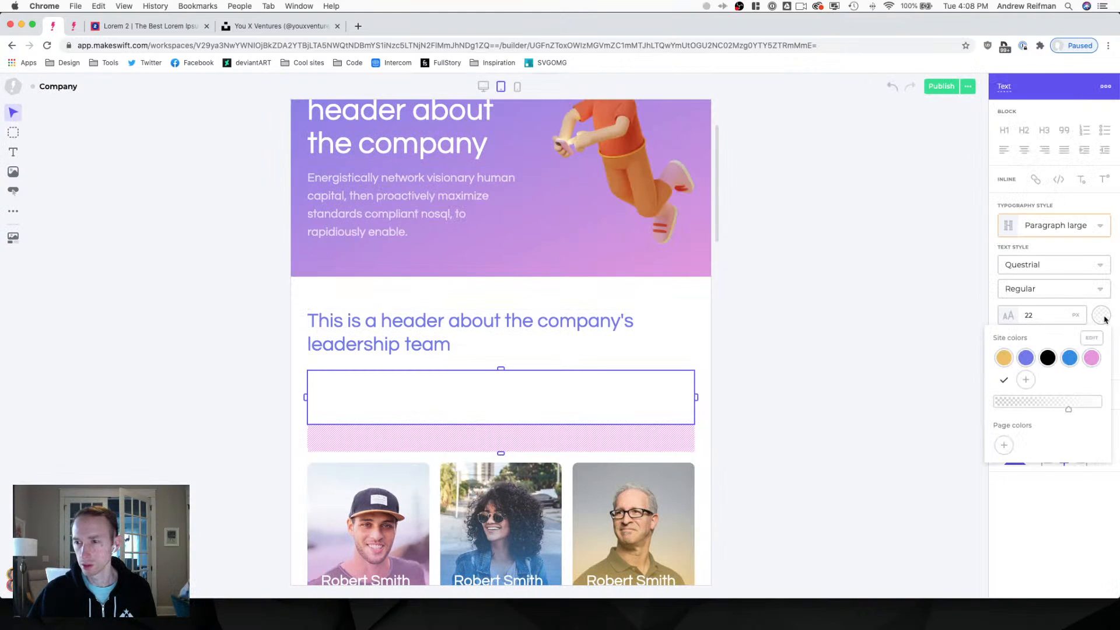
click(1054, 359)
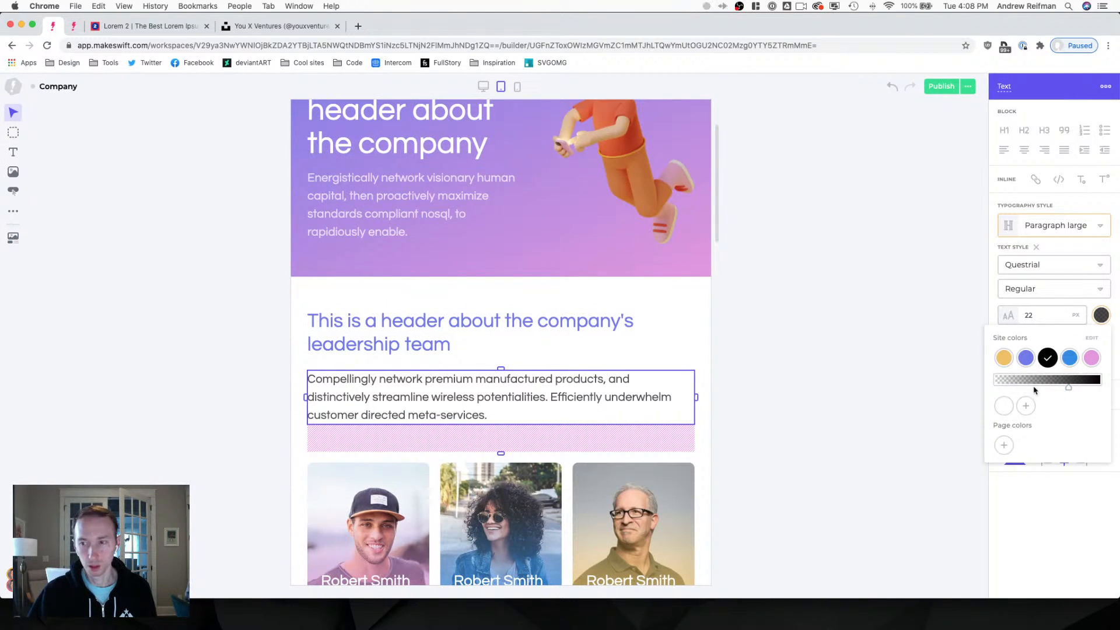
drag(1069, 388, 1063, 389)
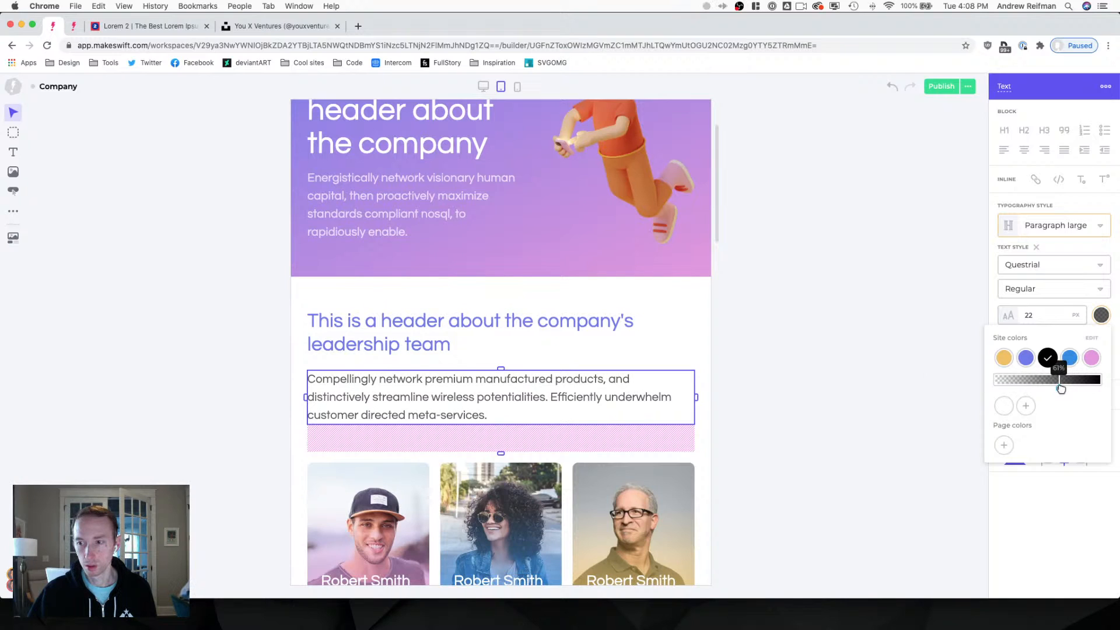
click(817, 316)
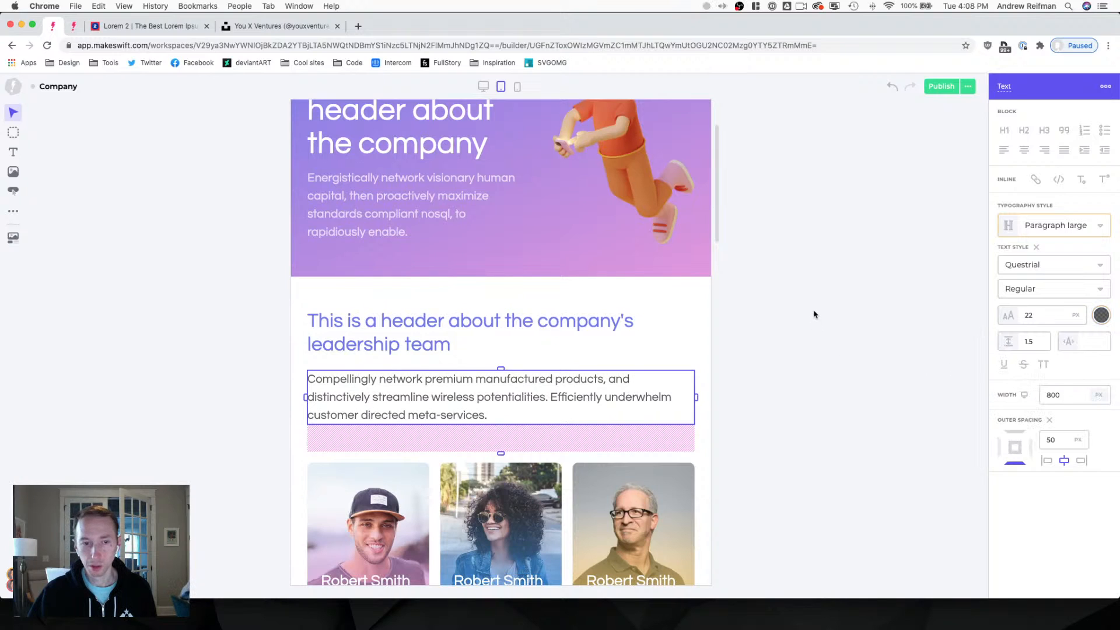
Clear the row gap of the leadership section's content container in the desktop layout.
click(472, 338)
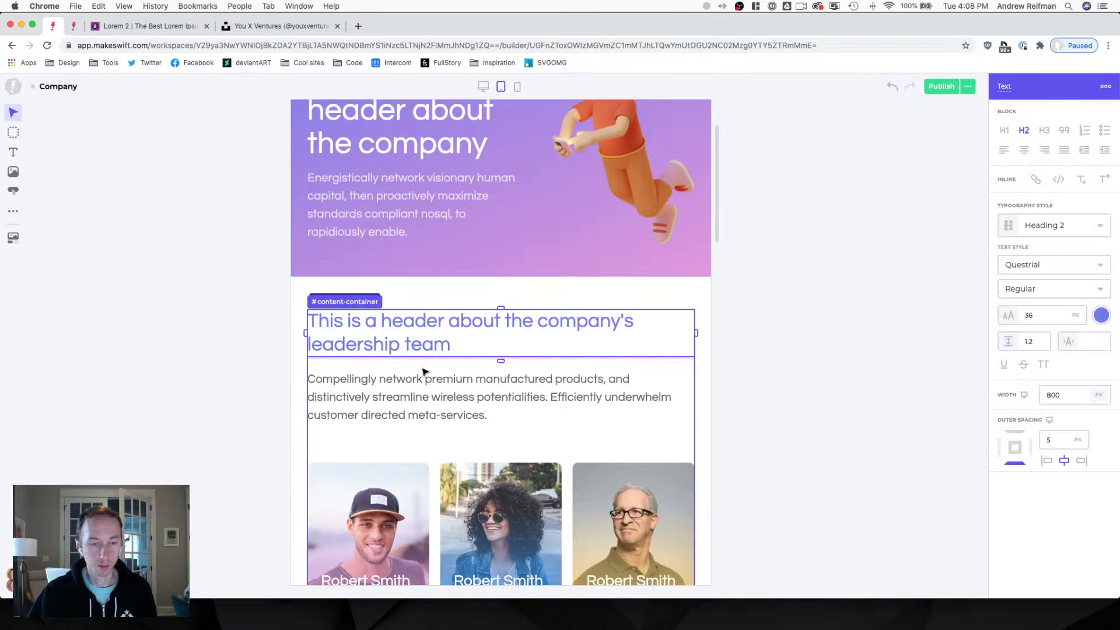
click(850, 347)
scroll(840, 345, down, 3)
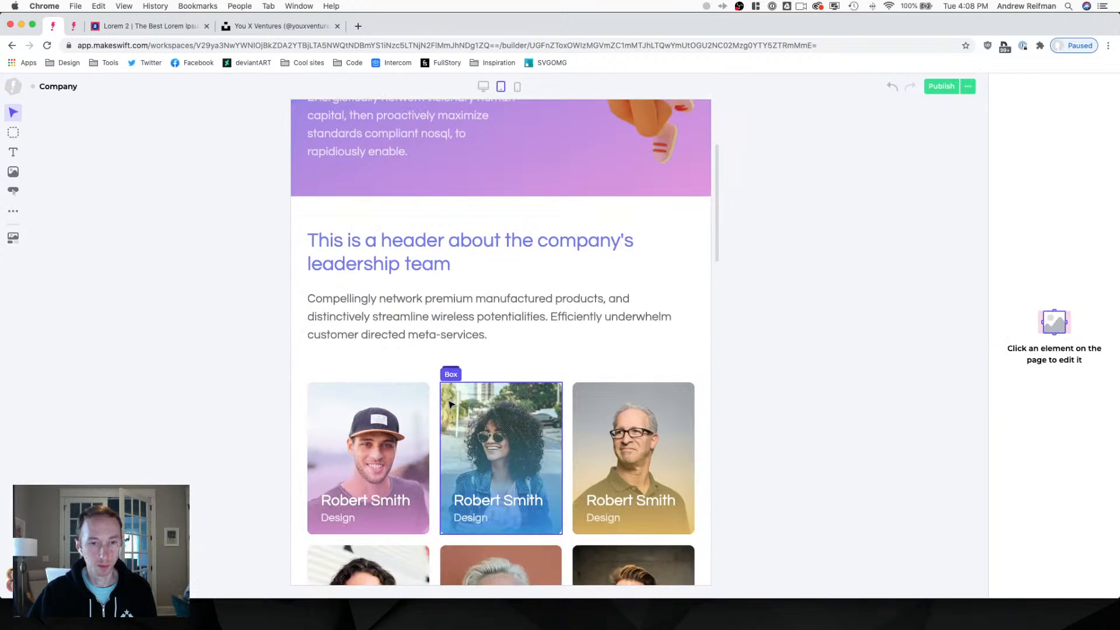
click(431, 352)
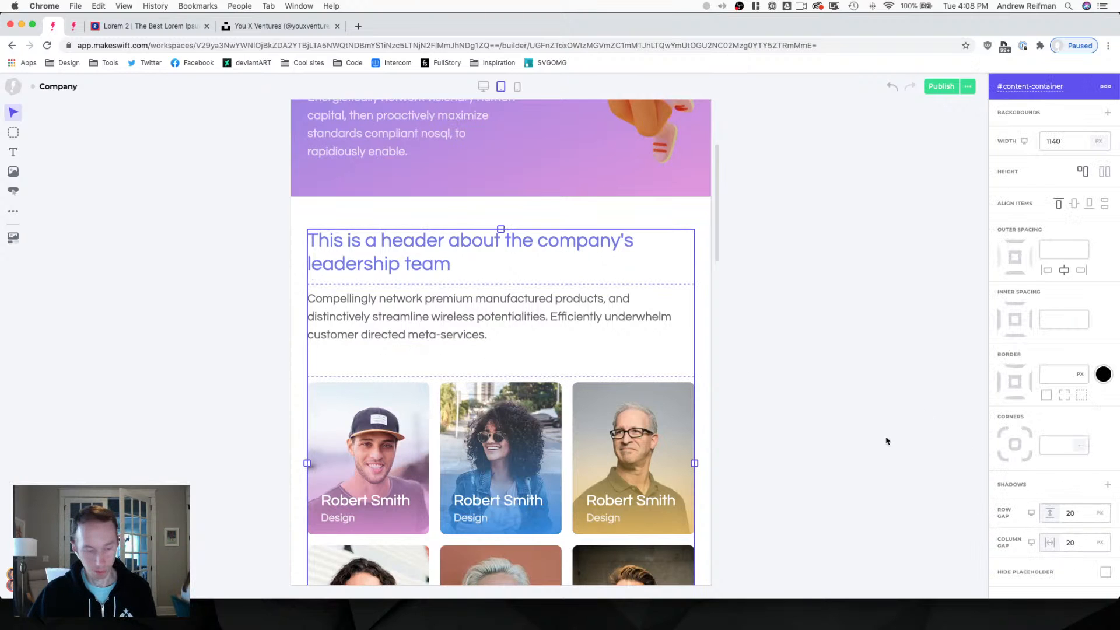
key(1)
scroll(877, 435, down, 5)
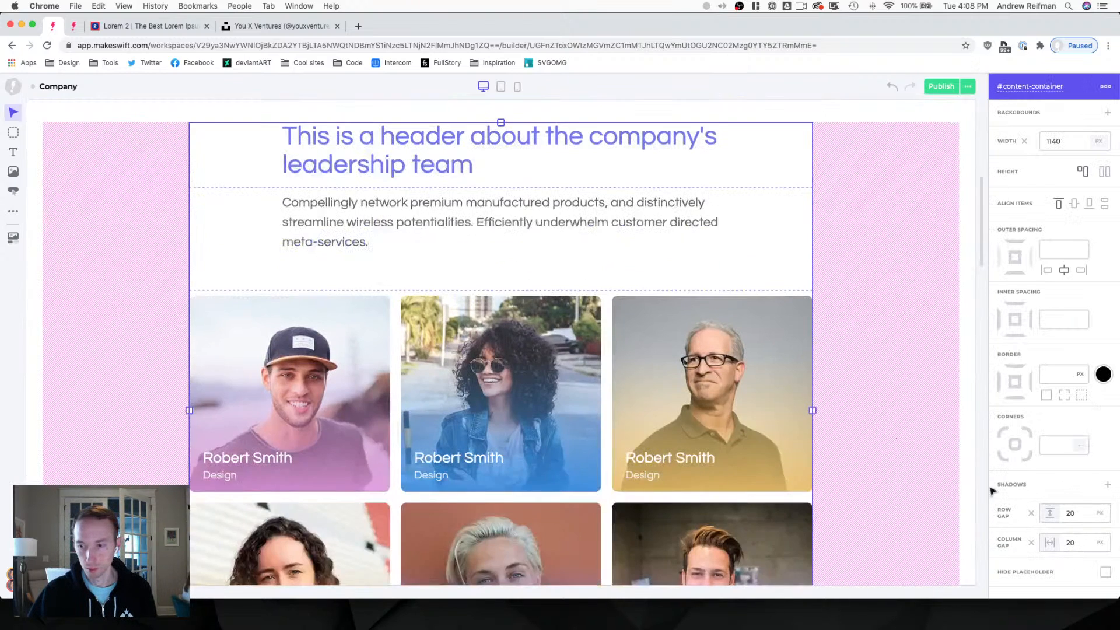
click(1031, 513)
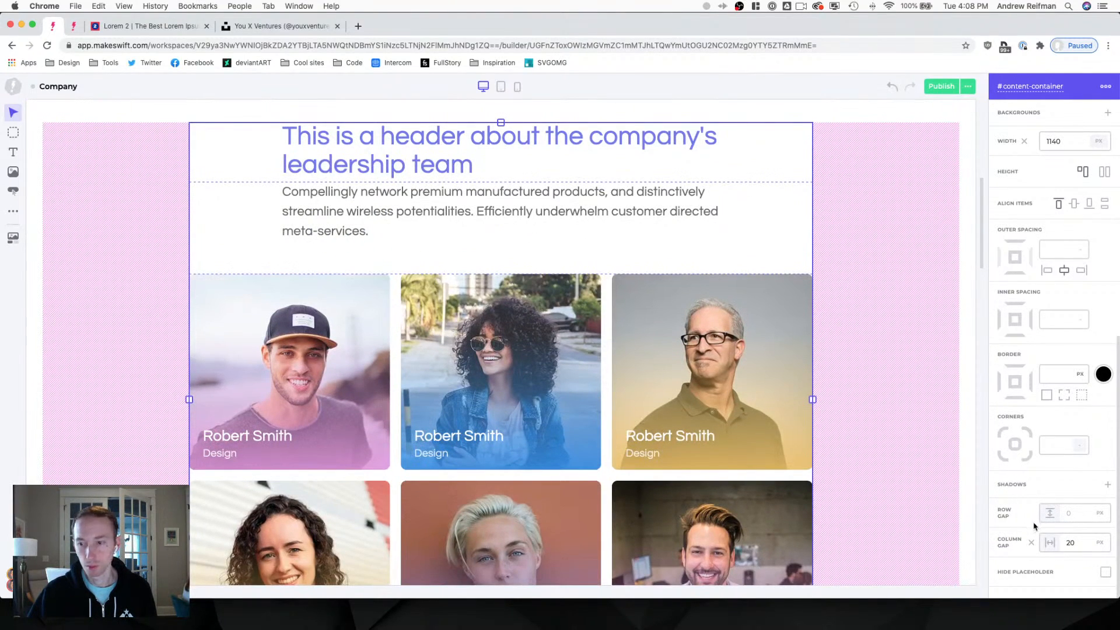
scroll(866, 343, up, 1)
click(867, 339)
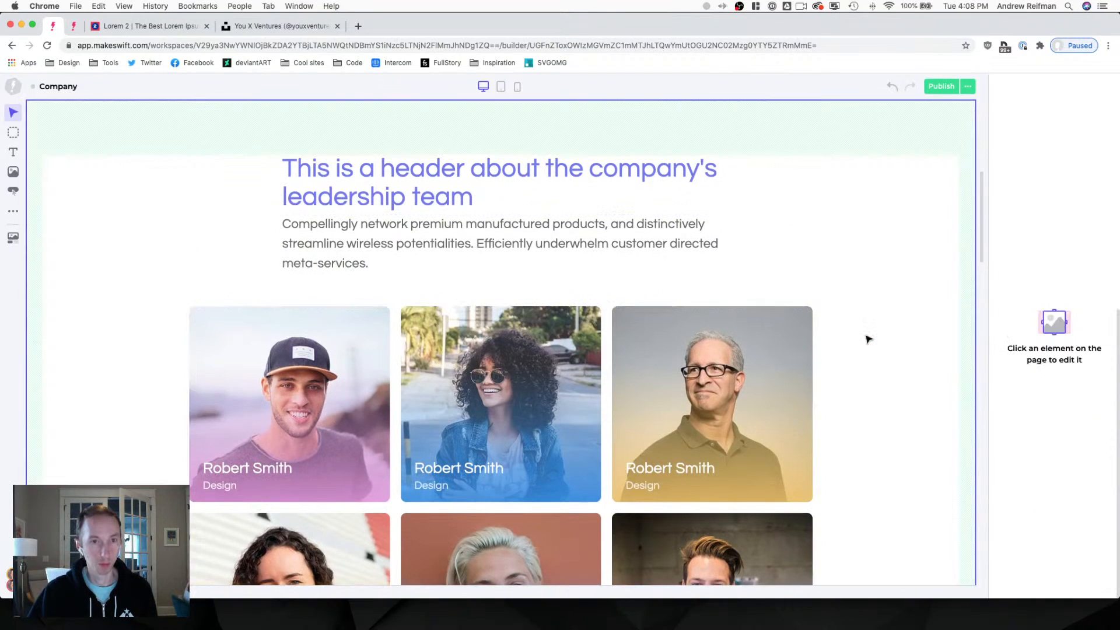
Increase the outer spacing below the leadership team heading to 20 px in the desktop layout and trim it slightly.
click(471, 197)
right_click(500, 221)
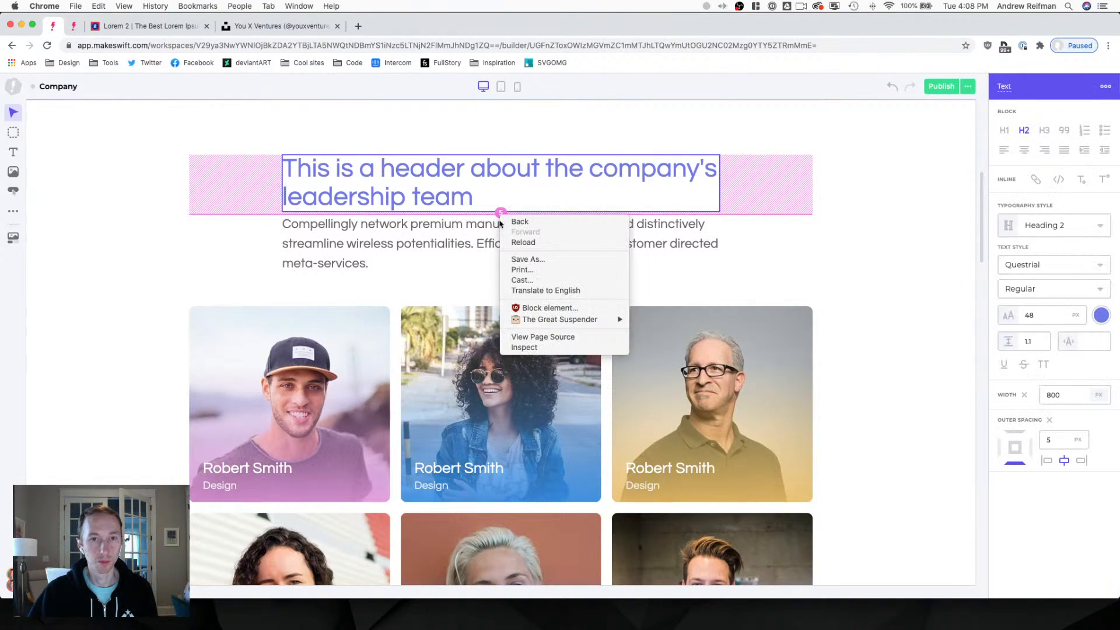
key(Escape)
drag(500, 218, 503, 227)
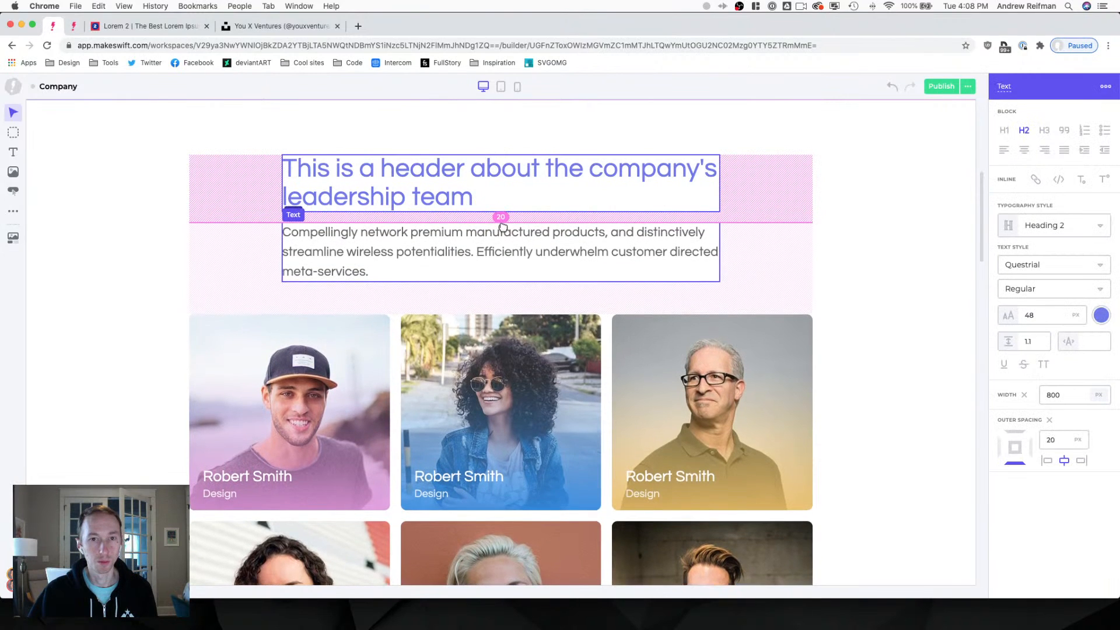
key(Escape)
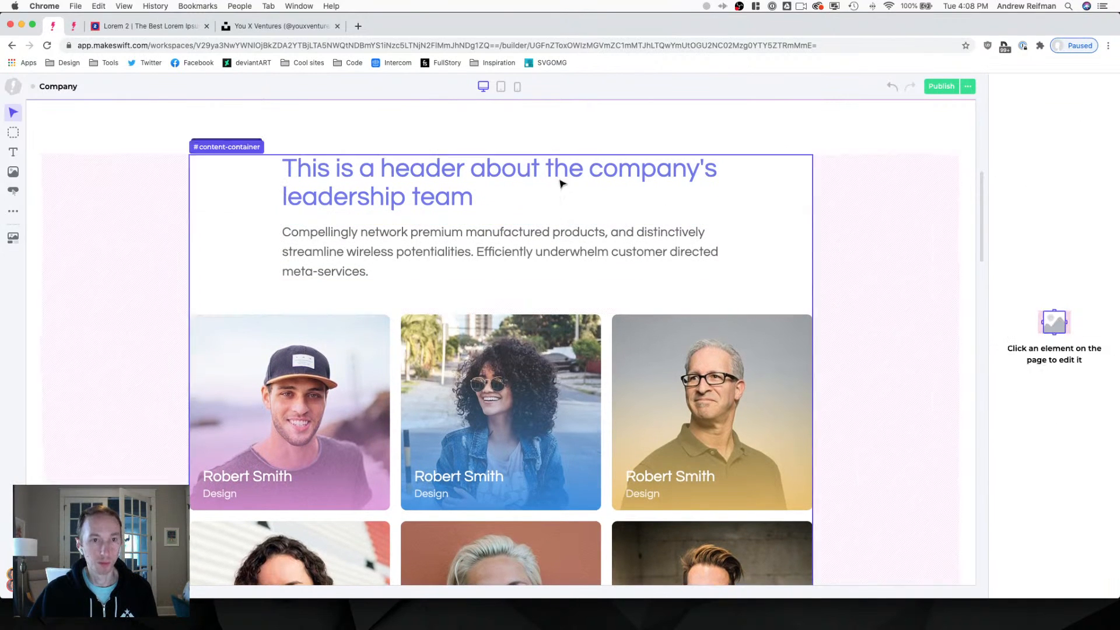
click(502, 171)
drag(501, 220, 501, 218)
key(Escape)
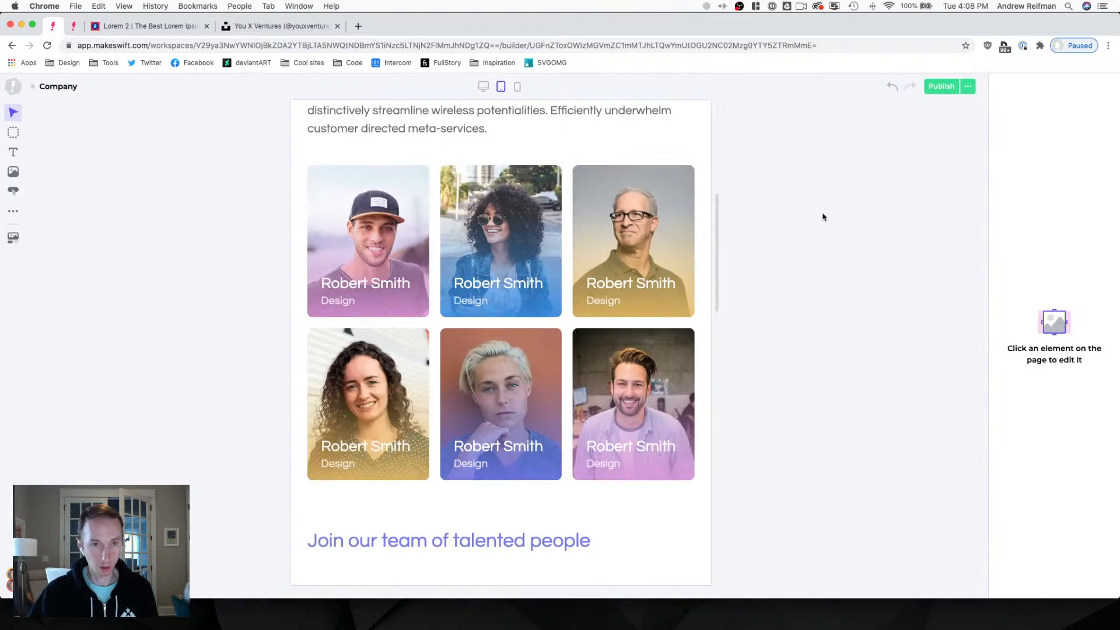
Review the spacing around the leadership heading, paragraph and team cards in the tablet layout.
scroll(820, 216, up, 5)
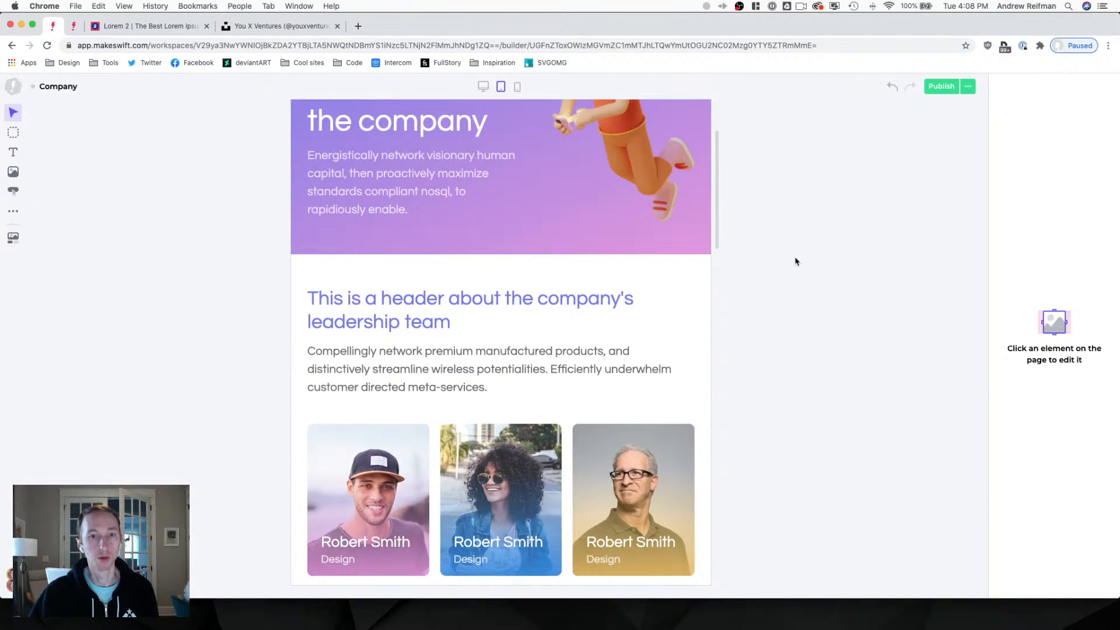
scroll(795, 261, down, 3)
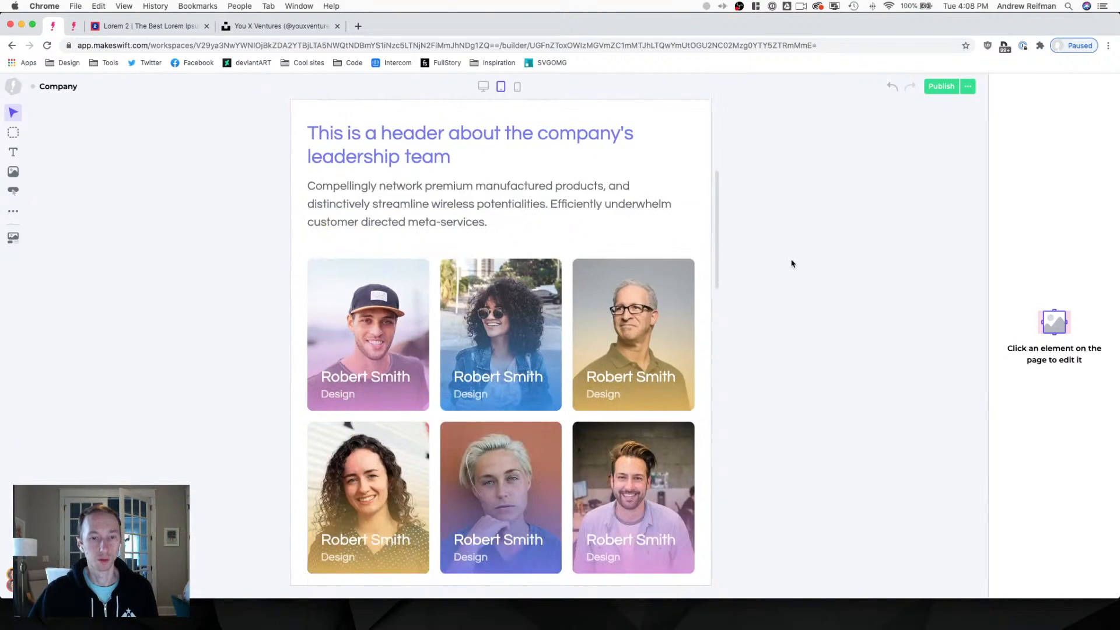
click(445, 225)
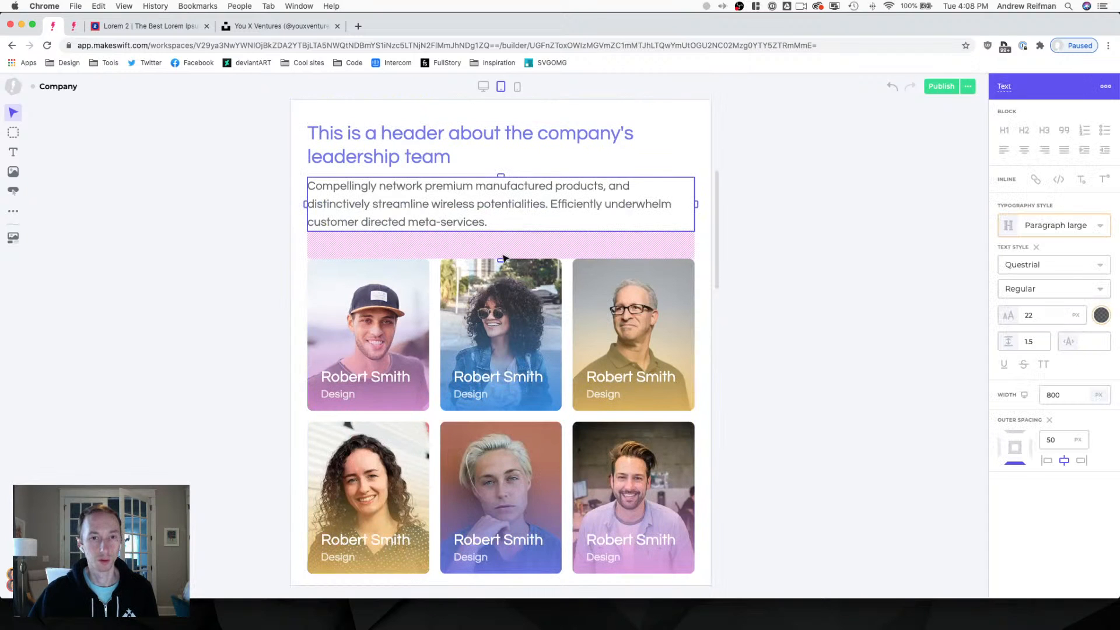
click(730, 283)
click(701, 435)
scroll(762, 412, down, 3)
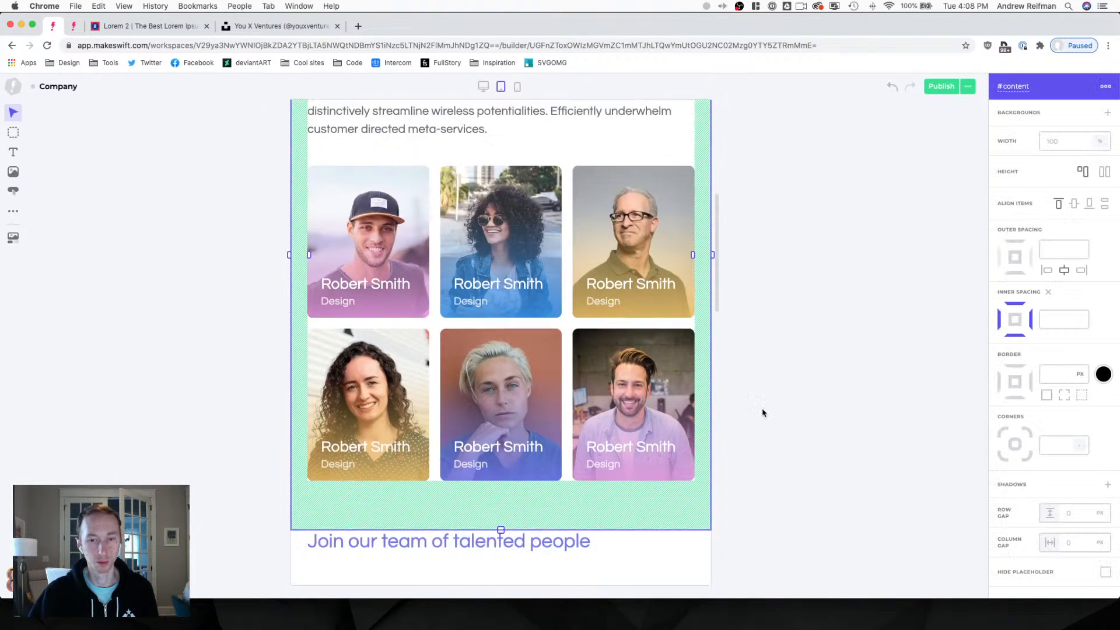
click(764, 415)
scroll(582, 447, down, 2)
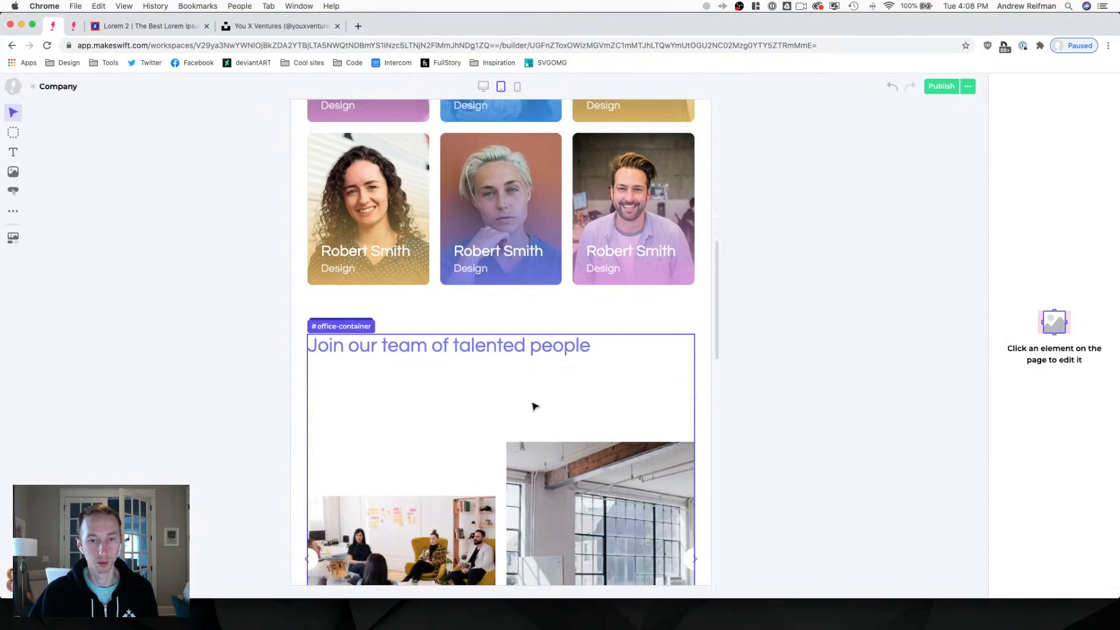
Color the tablet paragraph under "Join our team of talented people" black at about 61% opacity.
click(655, 395)
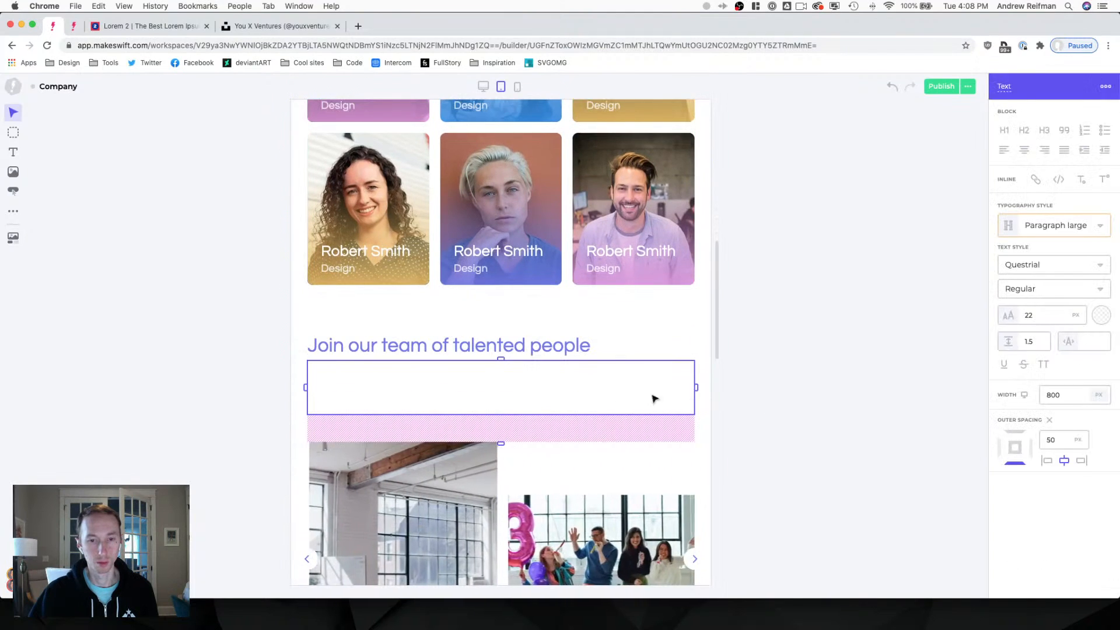
click(1100, 318)
click(1048, 360)
drag(1072, 386, 1062, 389)
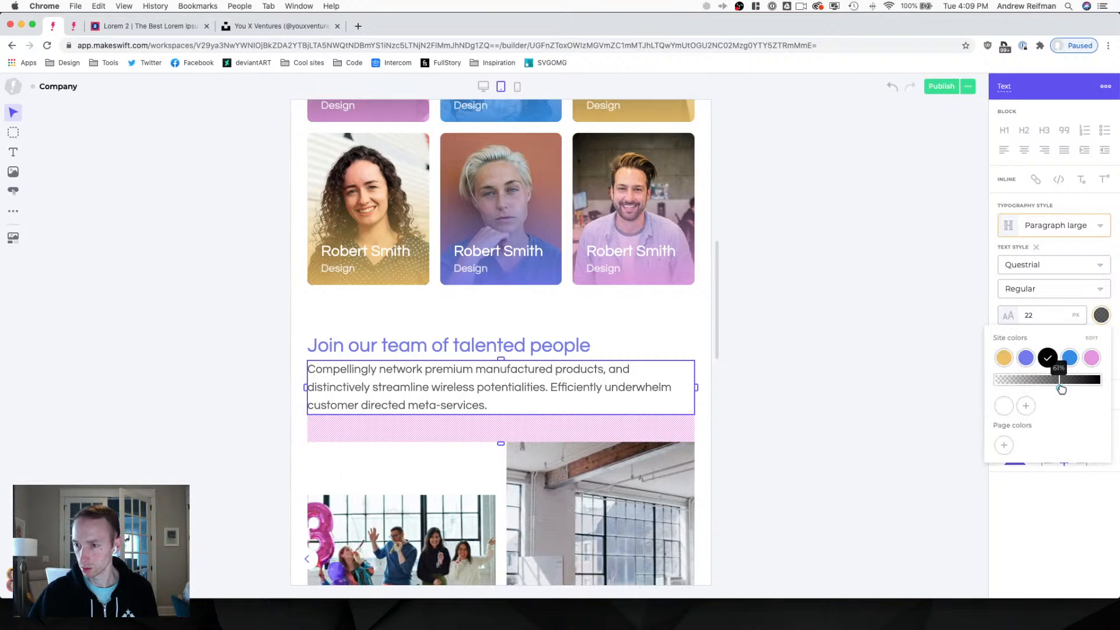
click(844, 330)
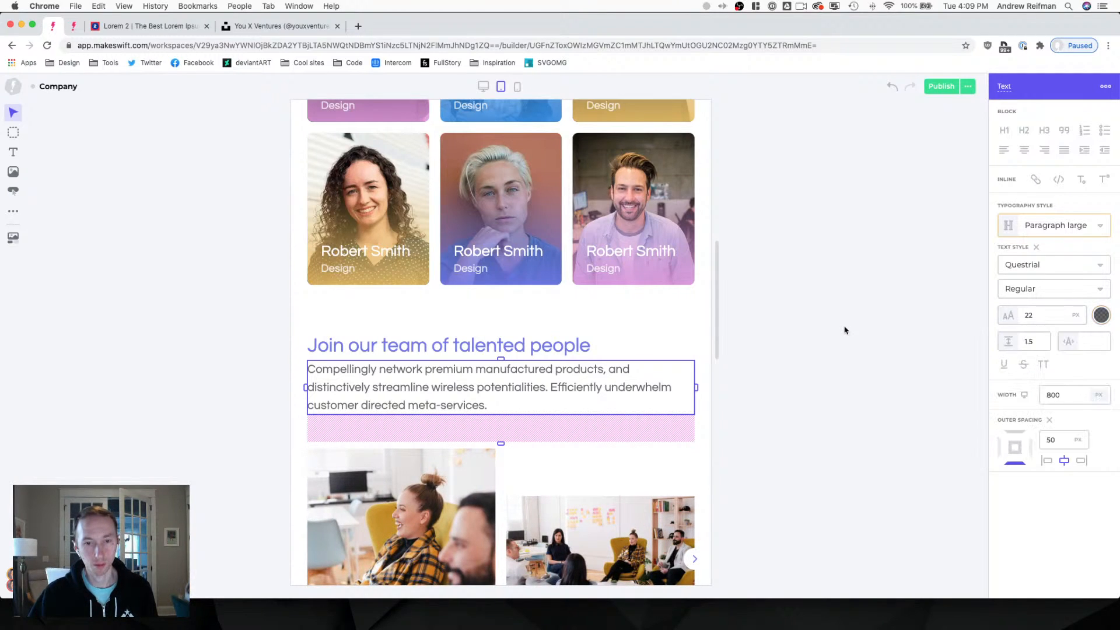
Color the paragraph under "Trusted by thousands of companies" black at about 60% opacity.
scroll(846, 328, down, 7)
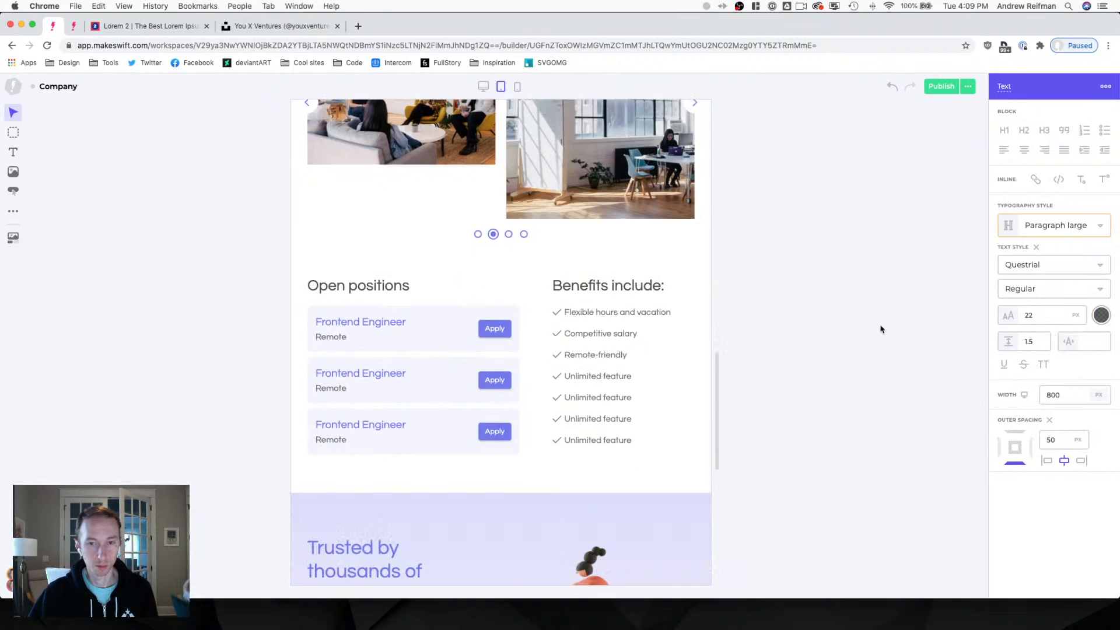
scroll(881, 329, down, 4)
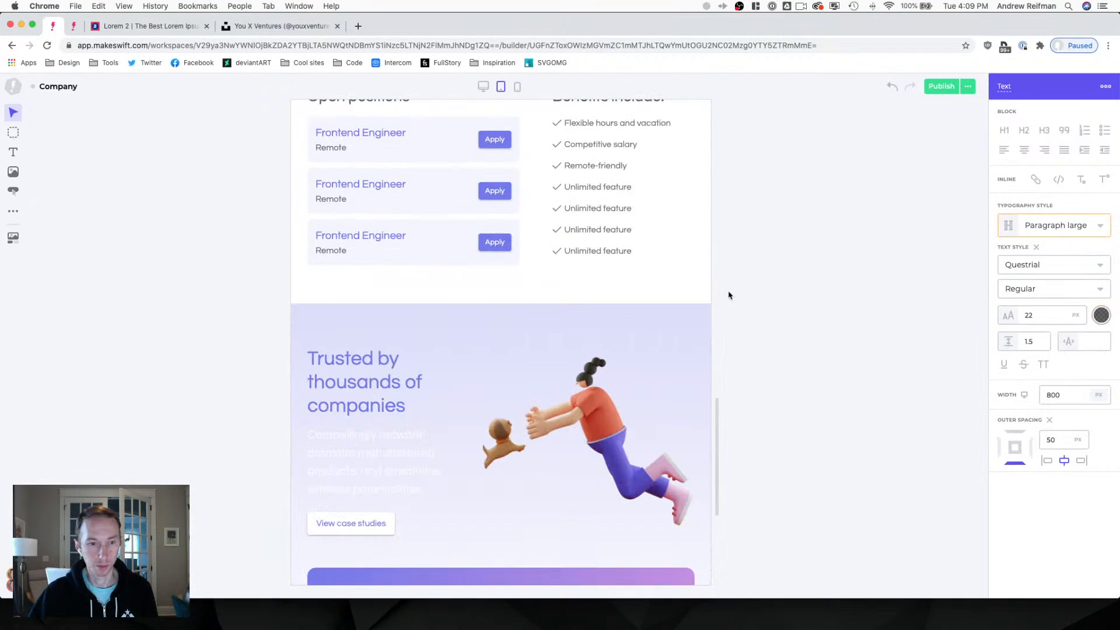
click(378, 469)
click(1102, 315)
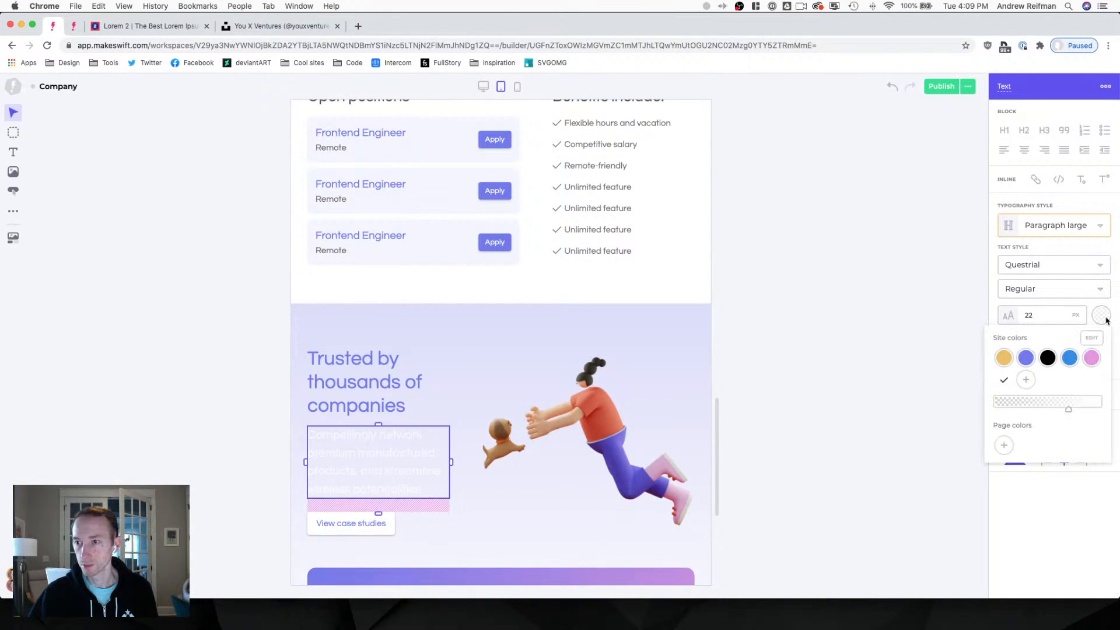
click(1048, 357)
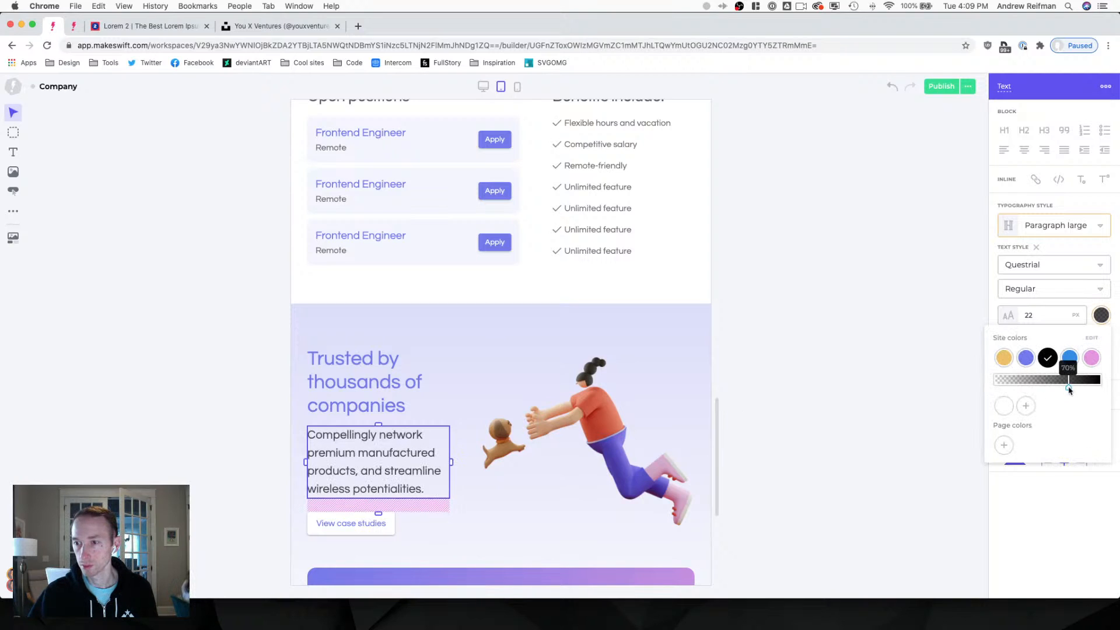
drag(1070, 389, 1063, 389)
right_click(844, 368)
click(841, 354)
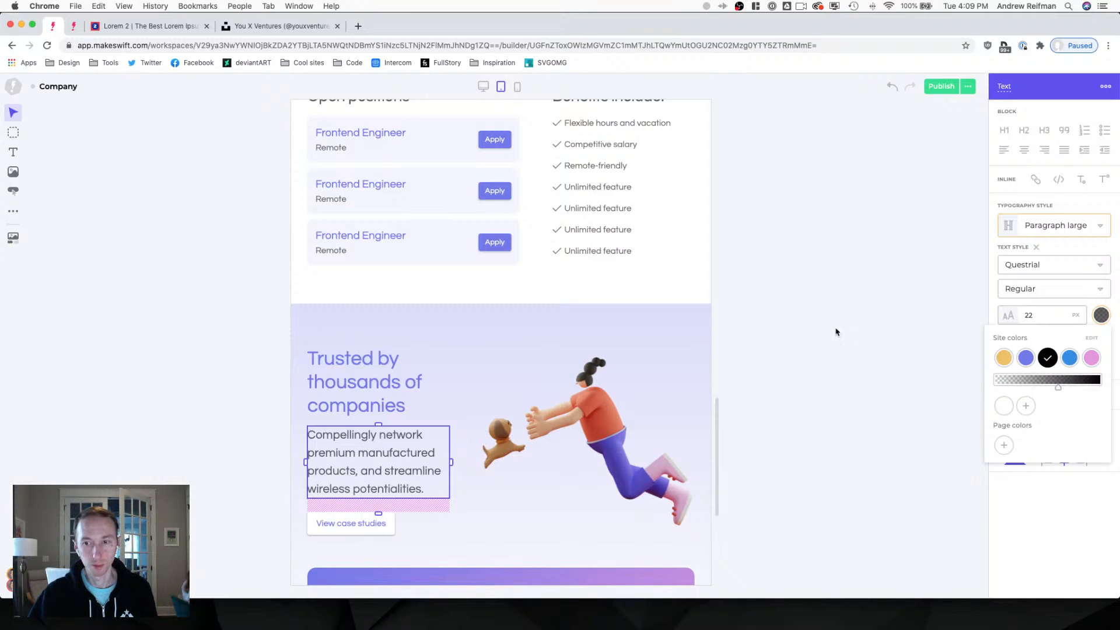
click(838, 329)
click(826, 324)
Review the tablet layout from the call-to-action and footer back up to the team cards.
scroll(817, 326, down, 5)
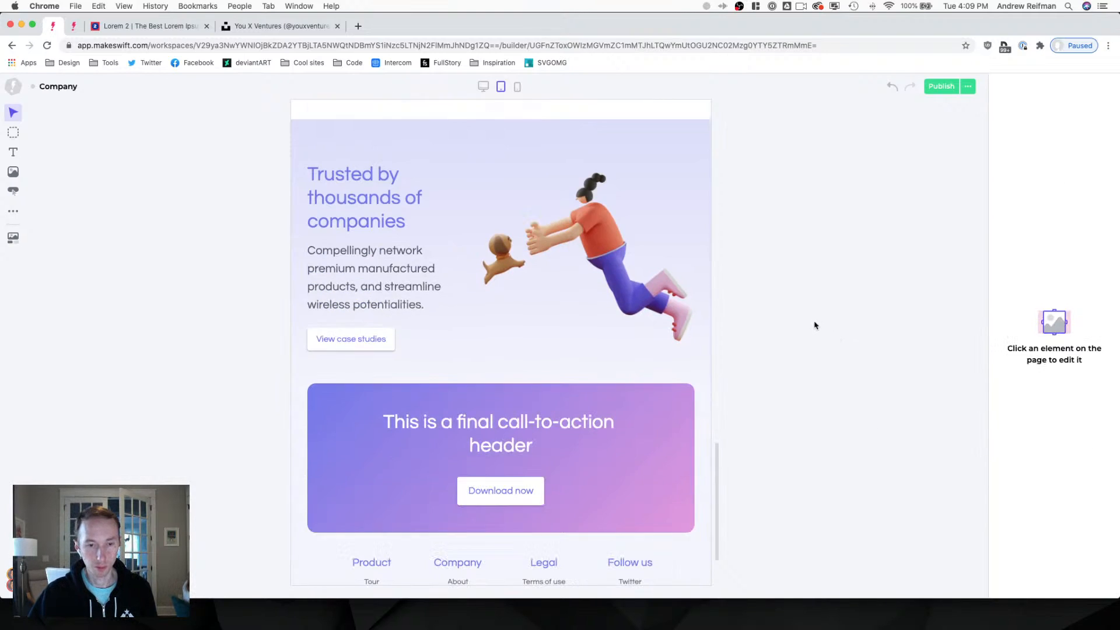
scroll(815, 325, down, 3)
scroll(815, 325, down, 1)
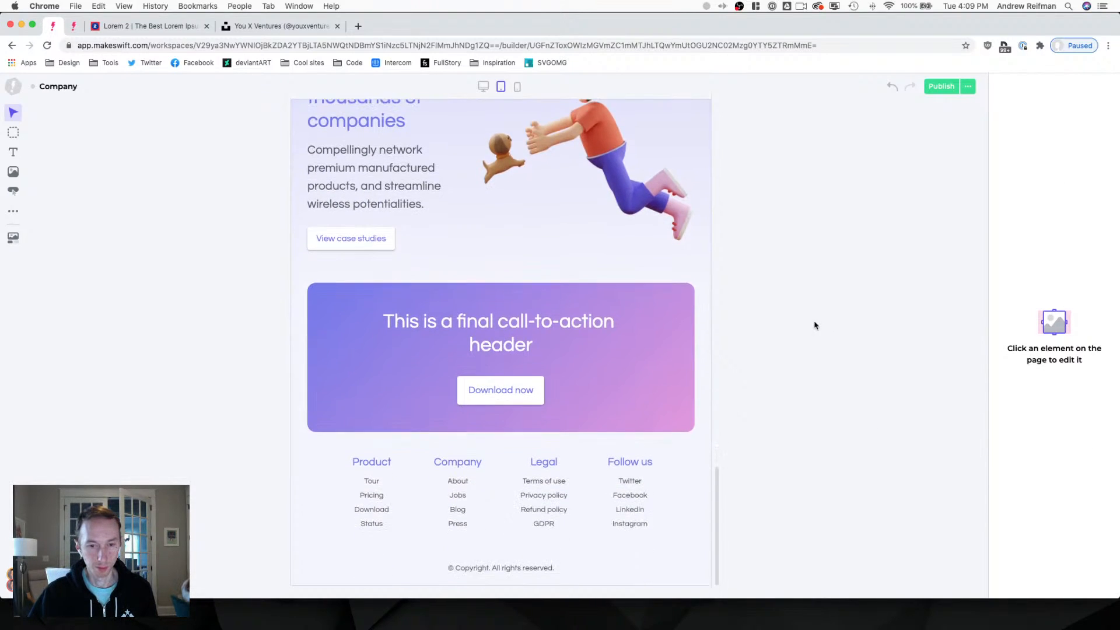
scroll(815, 325, up, 10)
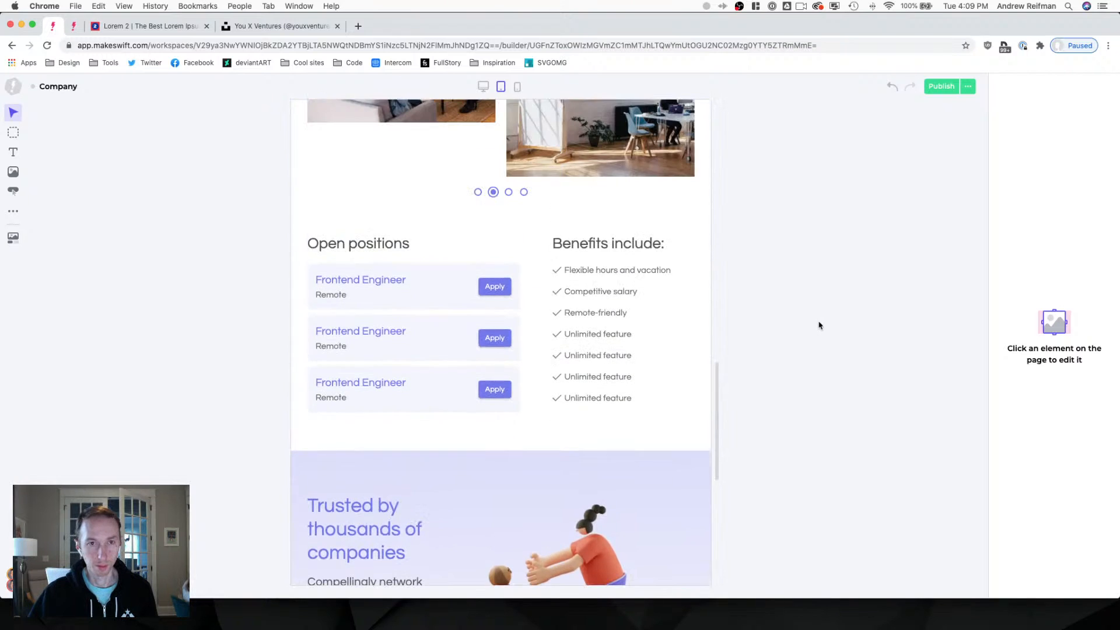
scroll(826, 327, up, 8)
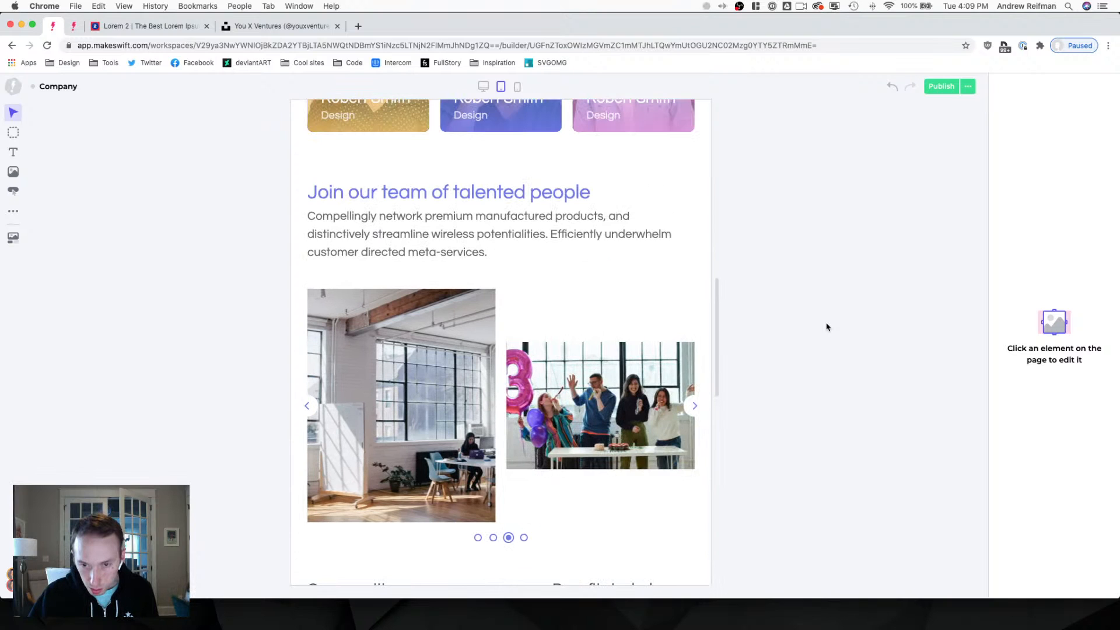
scroll(828, 327, up, 8)
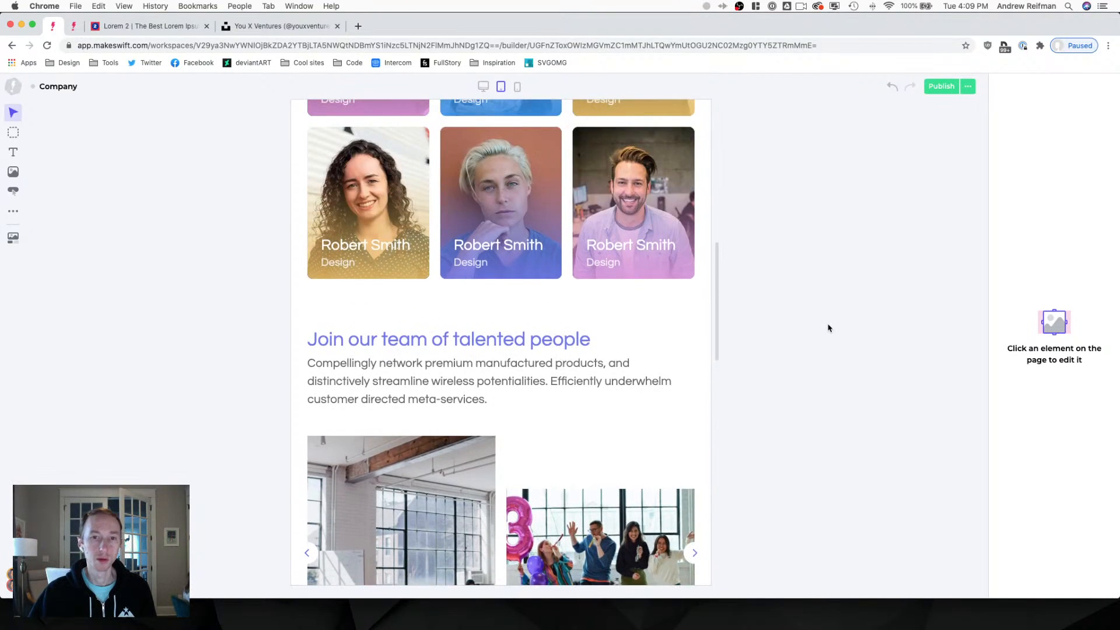
Set the hero container's column gap to 40 px in the mobile layout.
key(3)
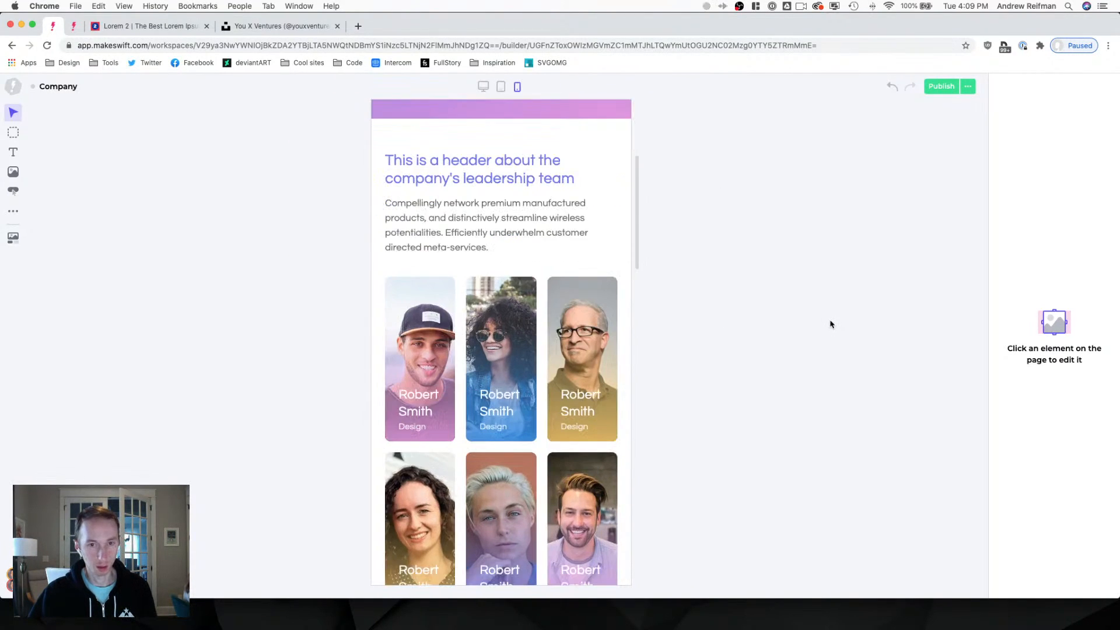
scroll(832, 325, up, 4)
scroll(832, 325, up, 1)
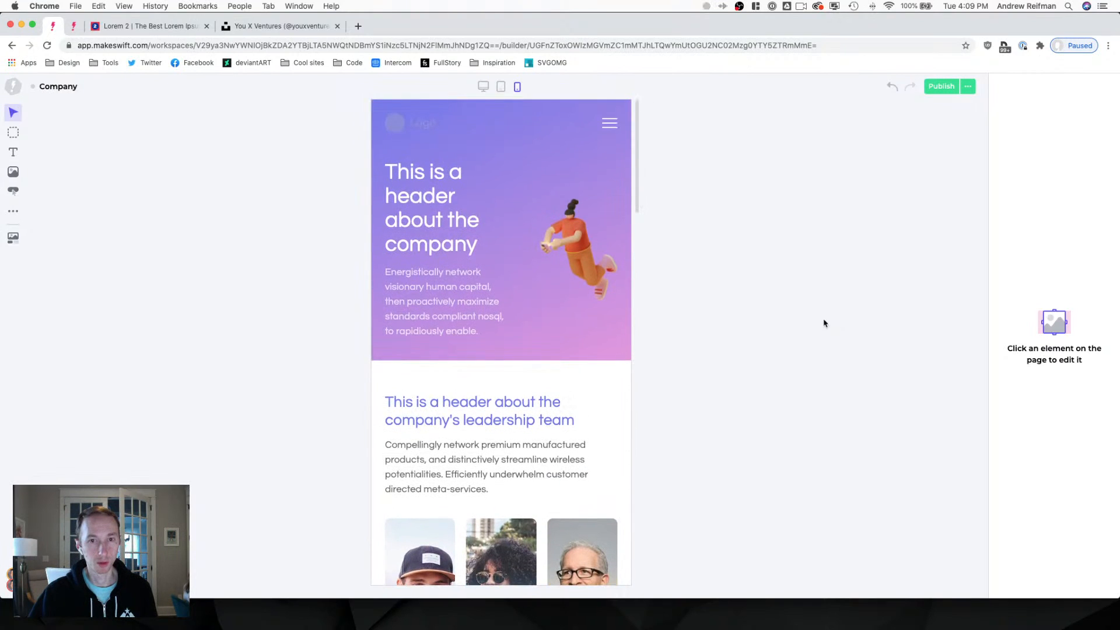
click(521, 240)
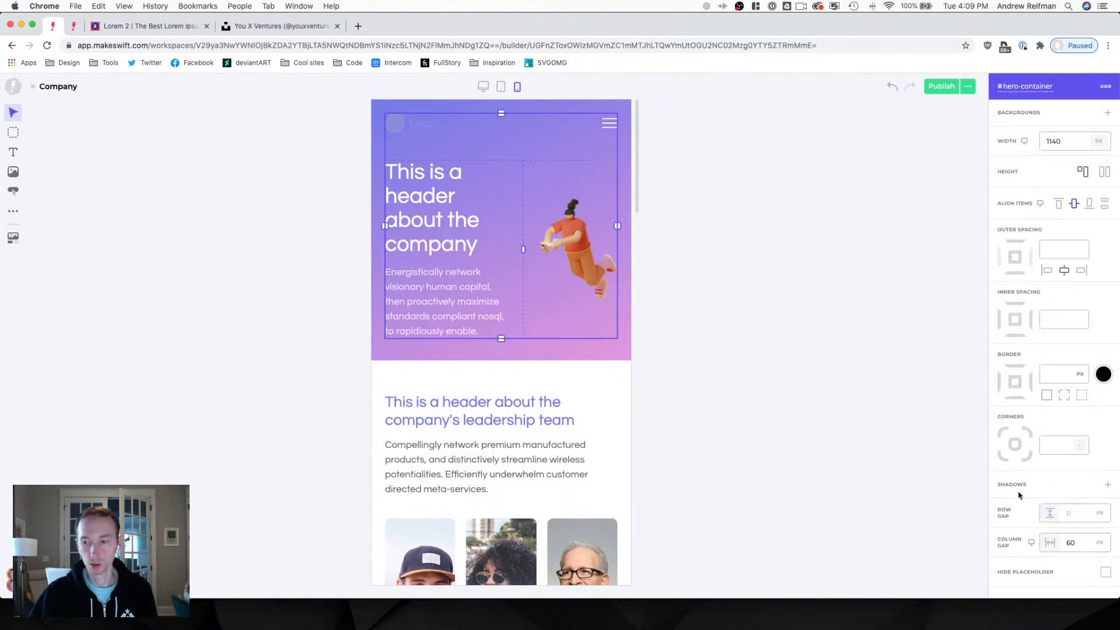
click(1080, 549)
text(40)
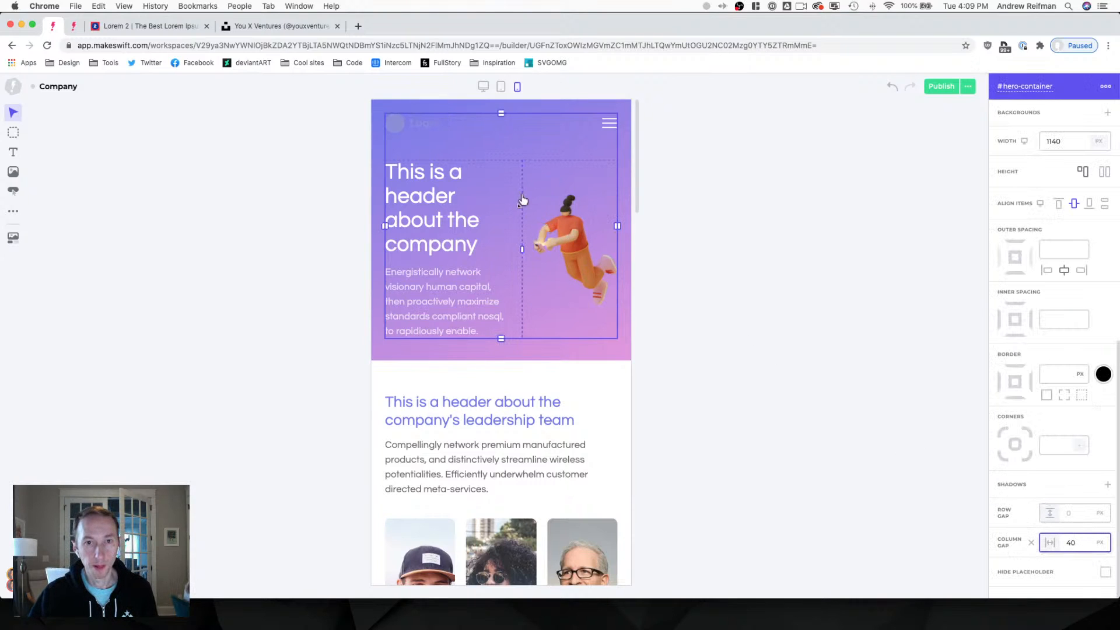
Stack the hero illustration beneath the hero text on mobile and resize it to 240 px wide.
click(571, 376)
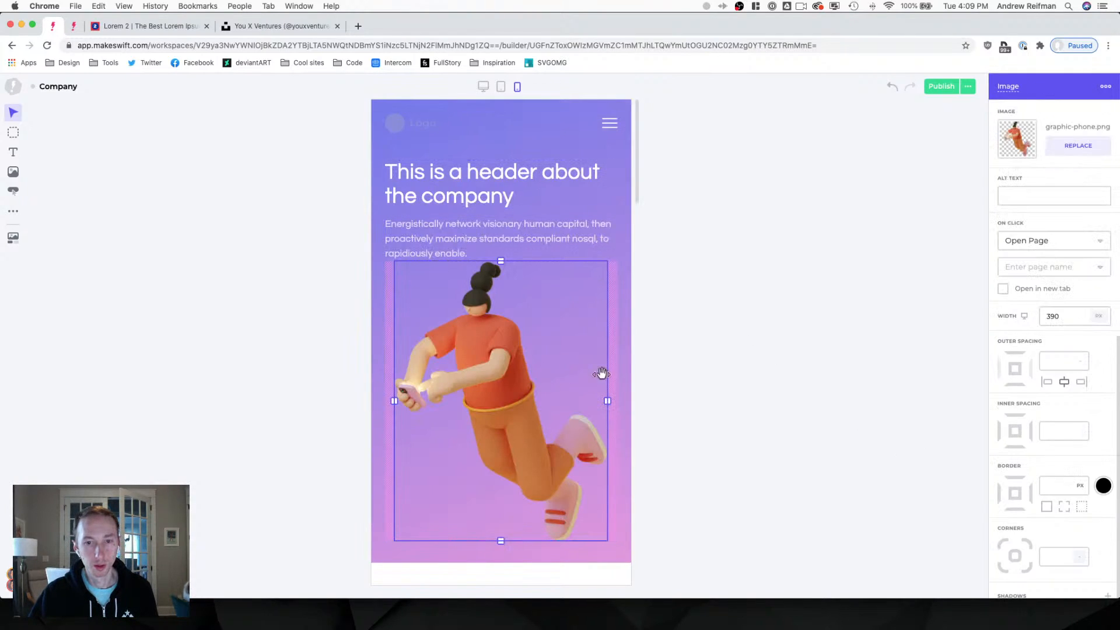
drag(609, 402, 570, 394)
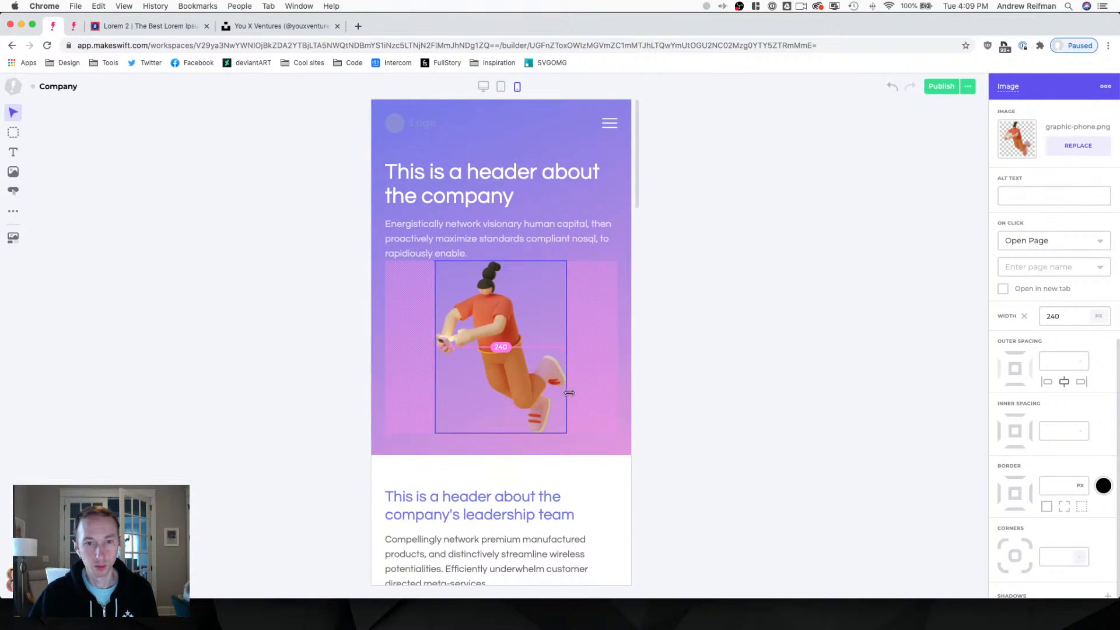
Increase the outer spacing between the hero paragraph and the illustration in the mobile layout.
click(496, 233)
drag(499, 261, 498, 283)
click(707, 292)
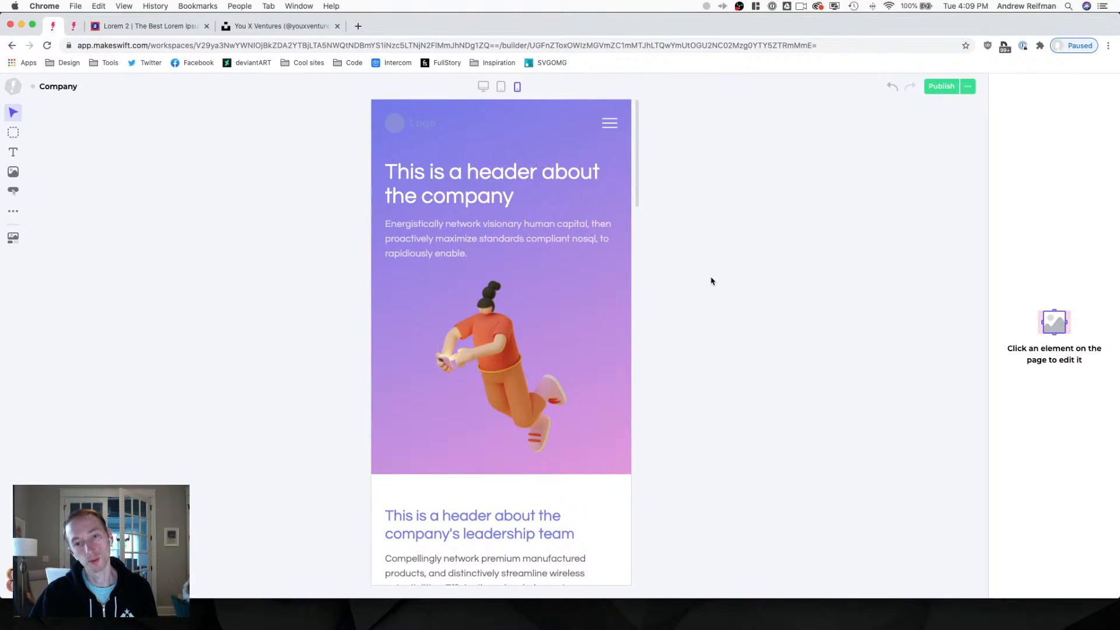
Wrap the third card of the first team row onto its own full-width line in the mobile layout.
scroll(711, 278, down, 5)
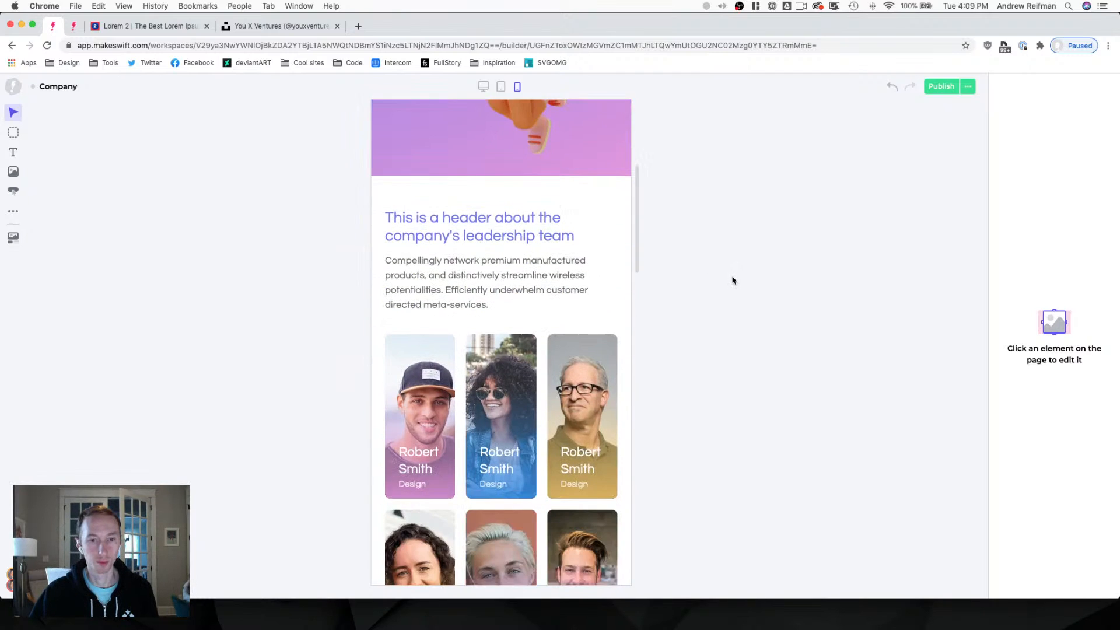
click(497, 197)
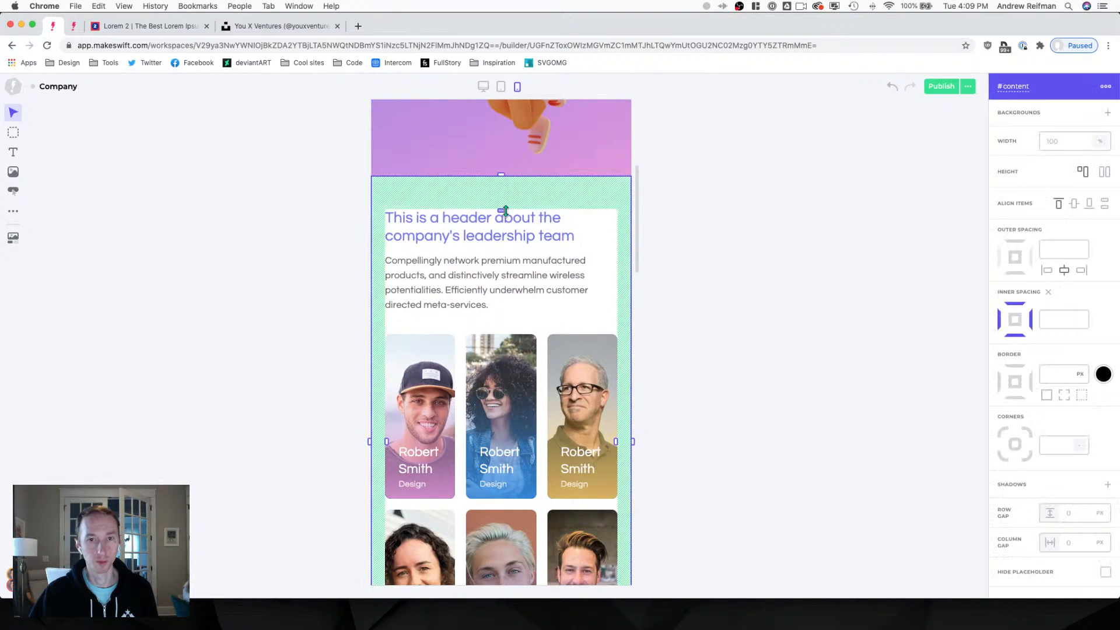
click(733, 233)
scroll(642, 280, down, 1)
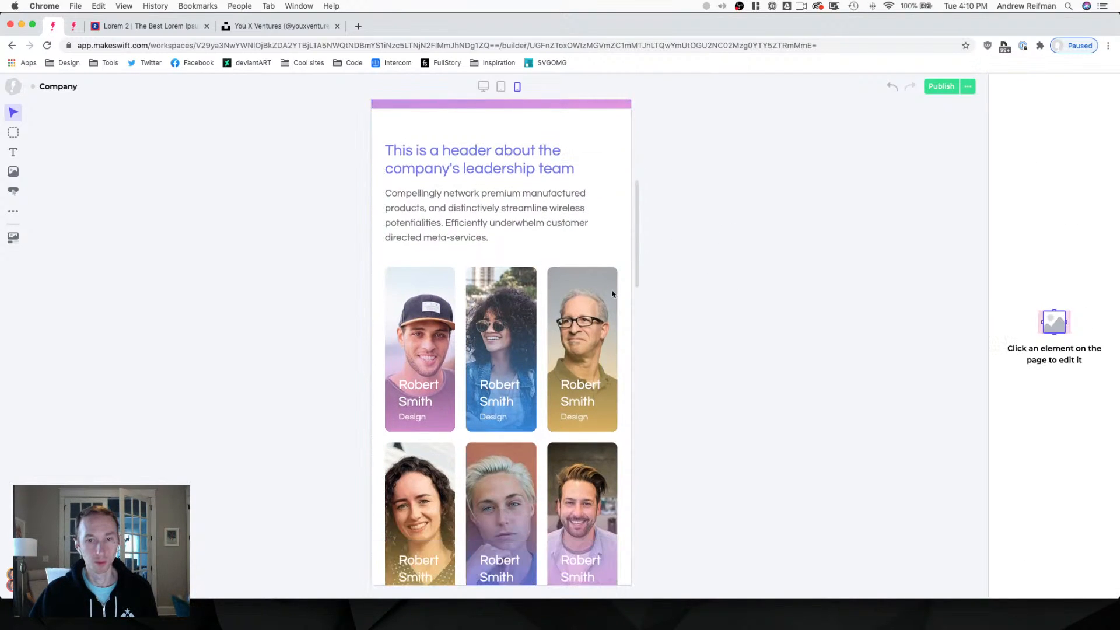
click(542, 306)
click(541, 306)
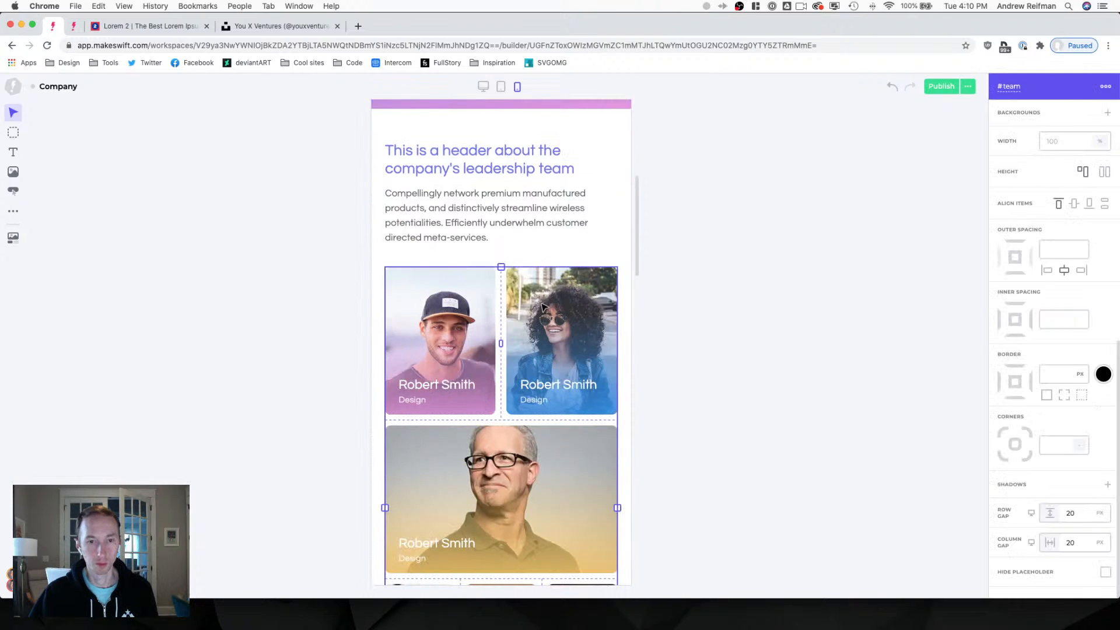
Wrap the last card of the second team row onto its own full-width line, leaving two cards side by side.
scroll(726, 320, down, 2)
click(734, 317)
scroll(732, 315, down, 3)
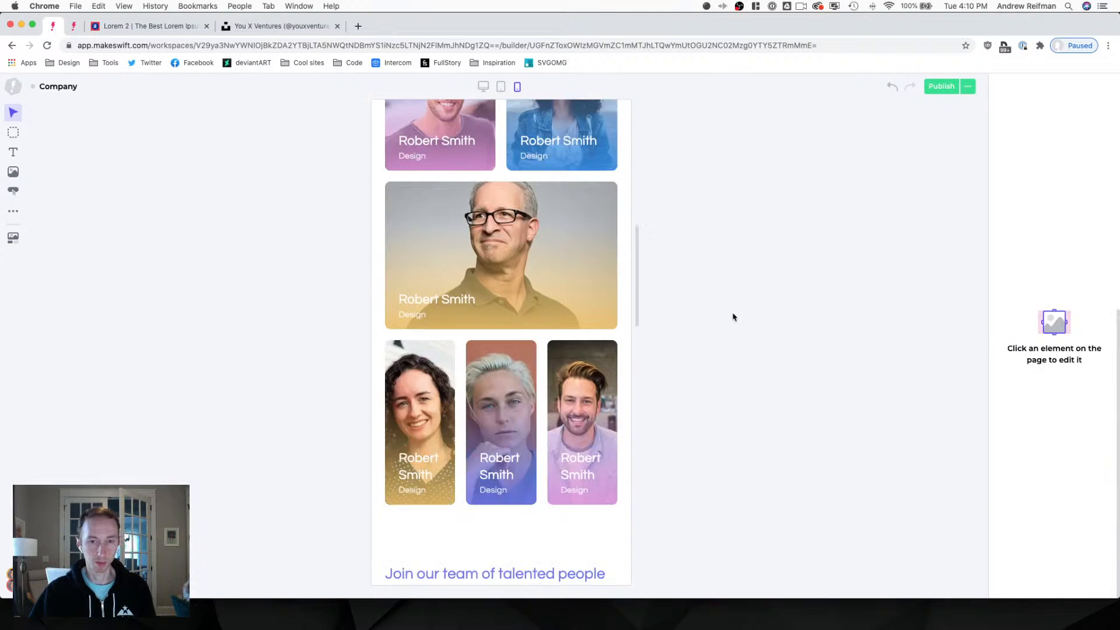
click(541, 366)
click(541, 366)
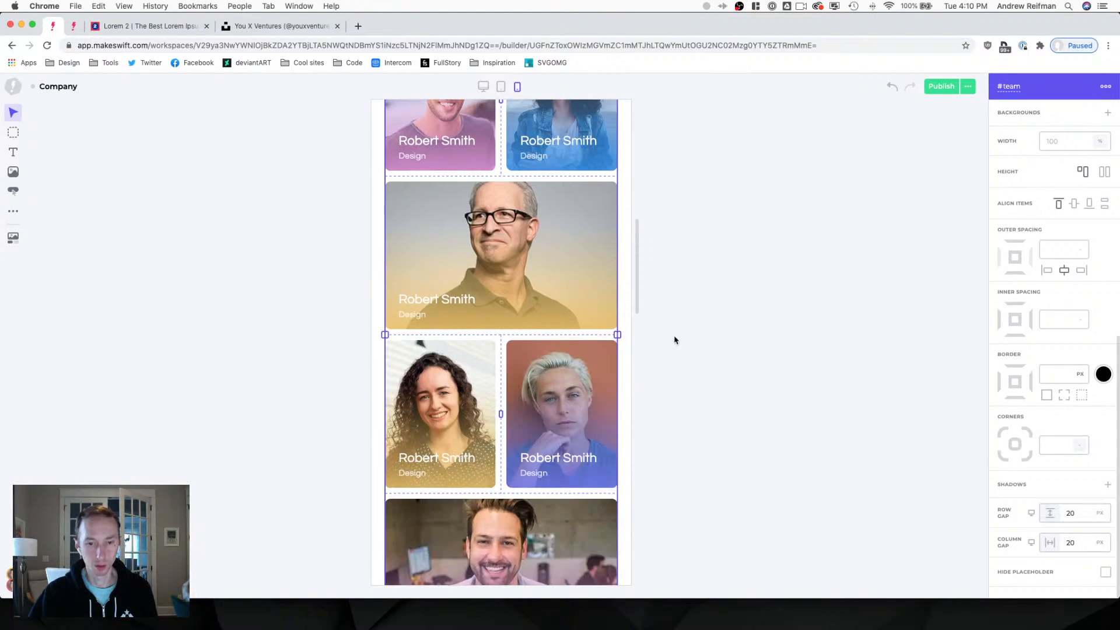
Set the team card grid's row gap and column gap to 15 px in the mobile layout.
scroll(683, 340, down, 3)
scroll(713, 338, up, 5)
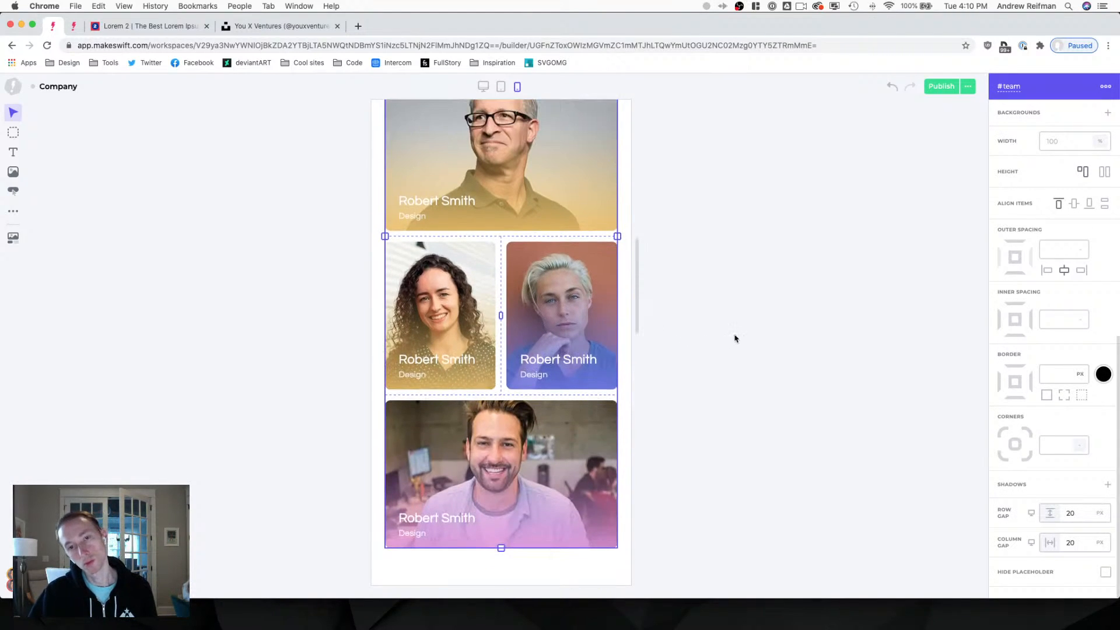
click(735, 338)
click(501, 308)
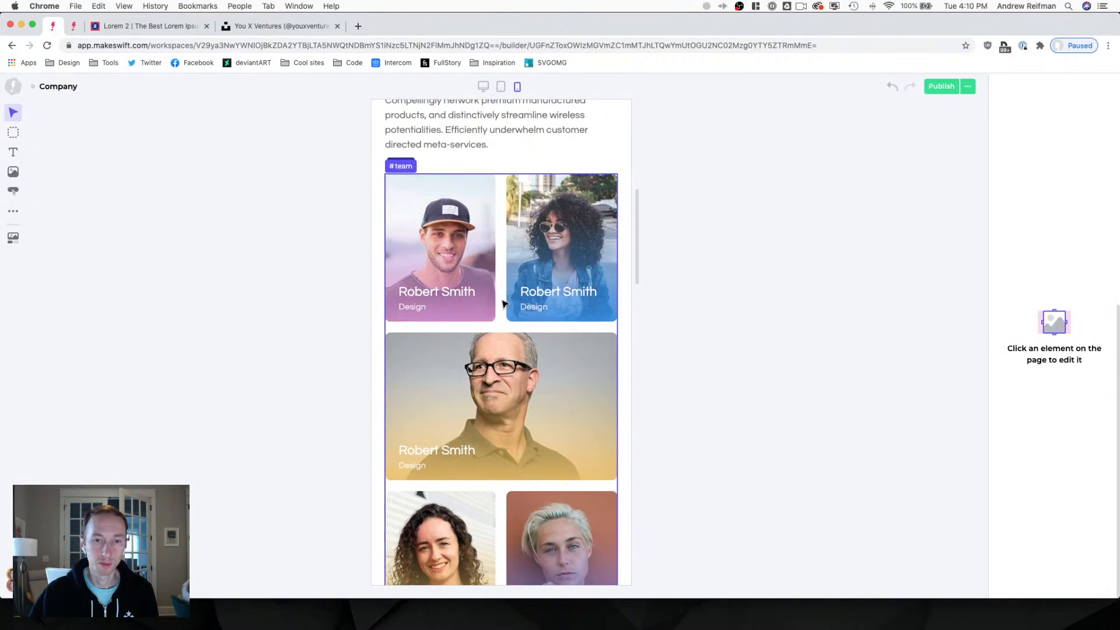
click(1086, 513)
text(15)
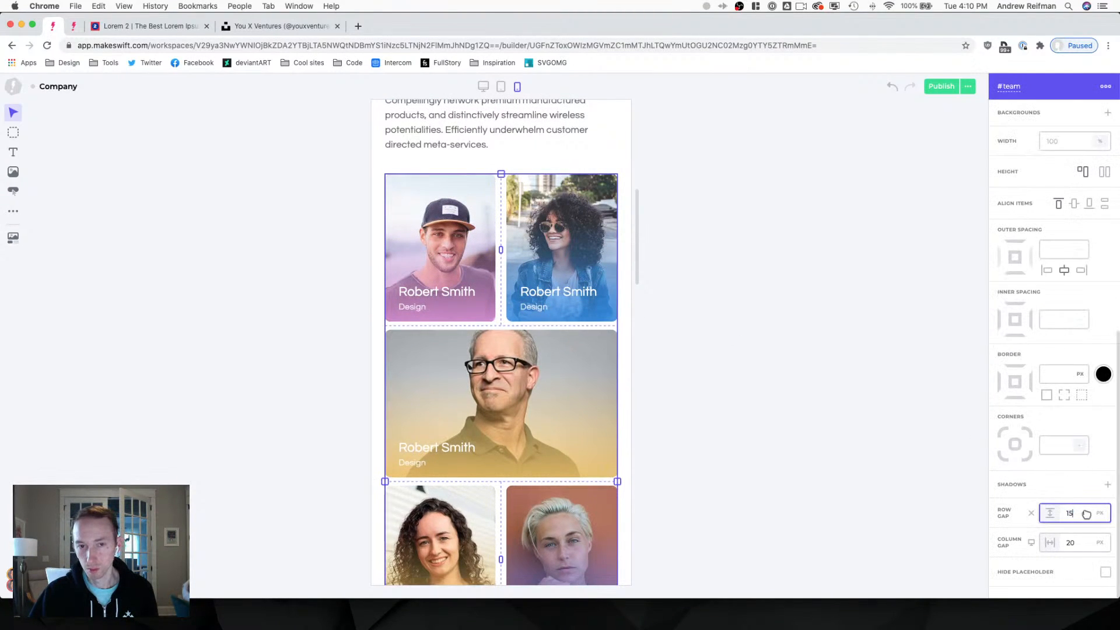
click(1089, 543)
text(15)
key(Return)
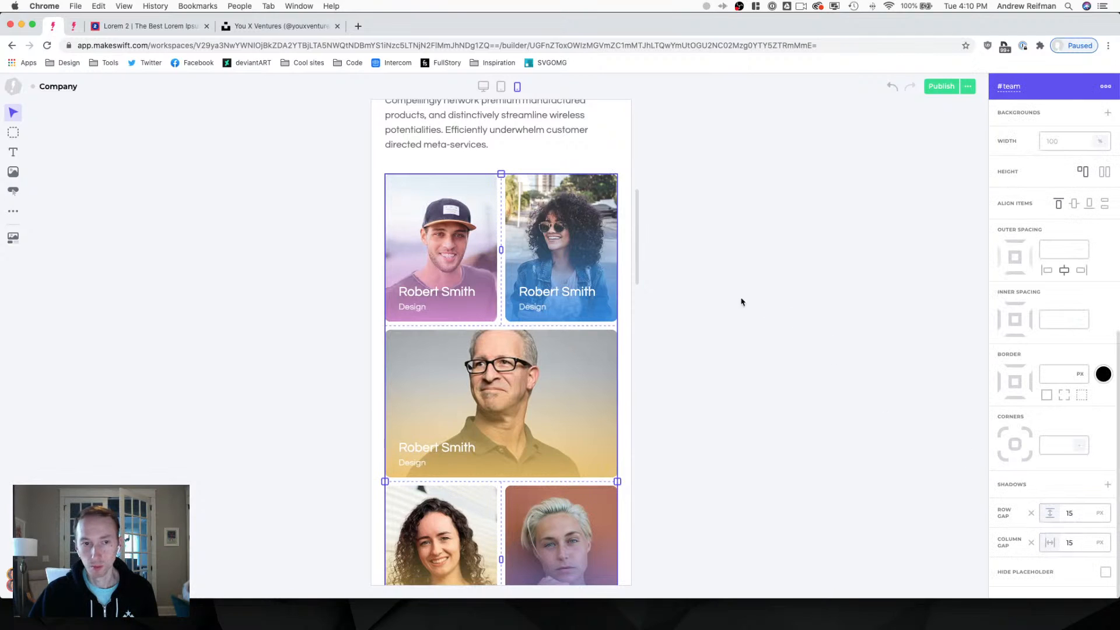
click(741, 301)
Reduce the left and right inner spacing of the first three team cards to 20 px in the mobile layout.
click(477, 262)
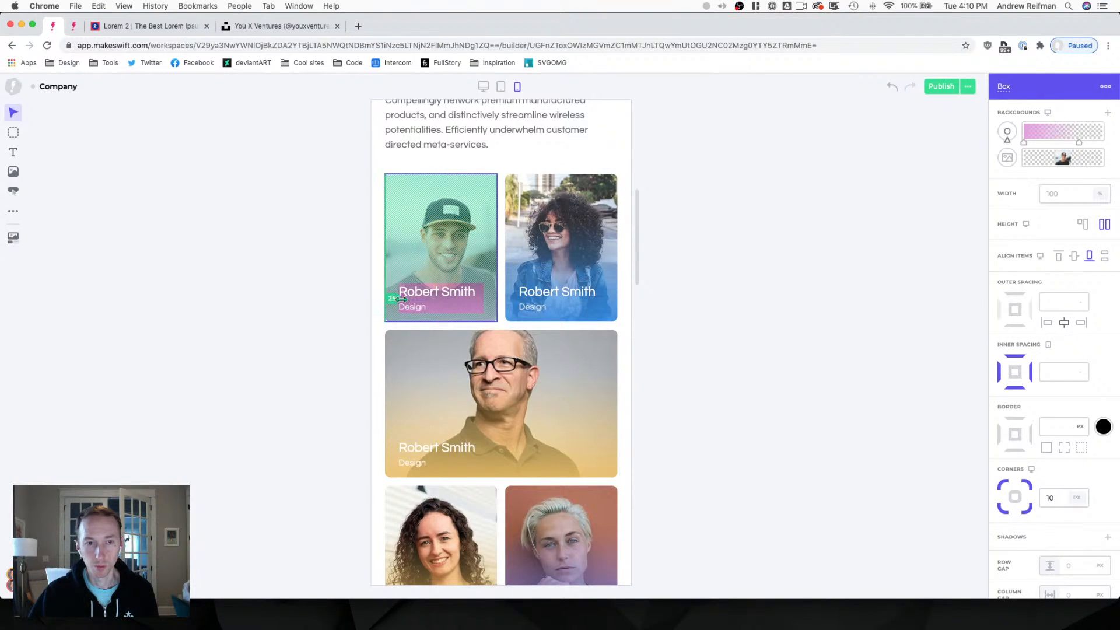
drag(499, 298, 483, 298)
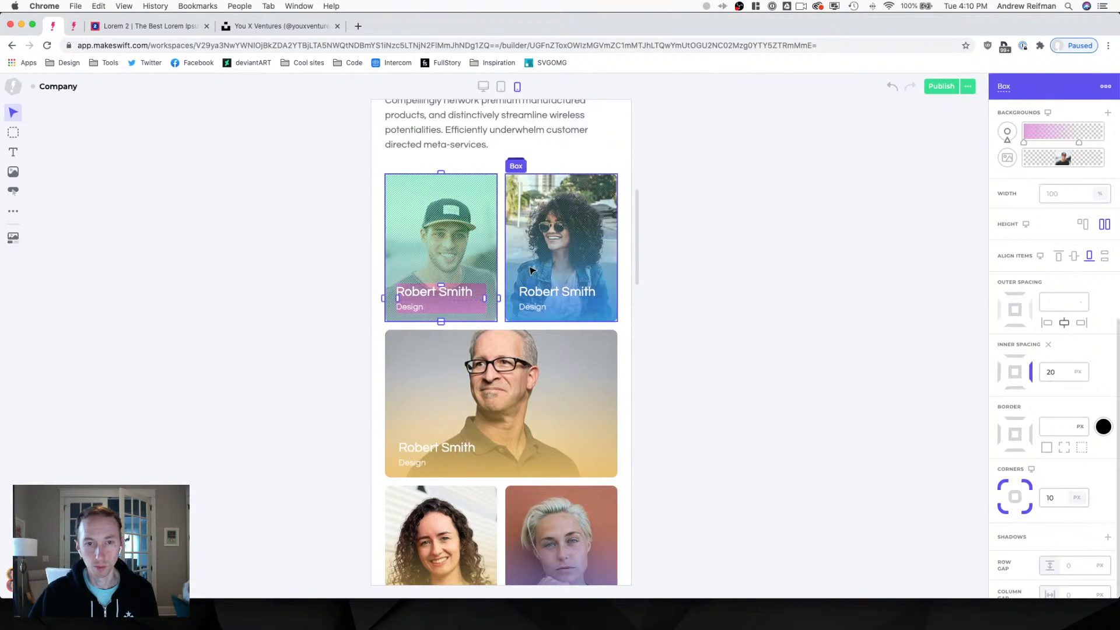
click(518, 296)
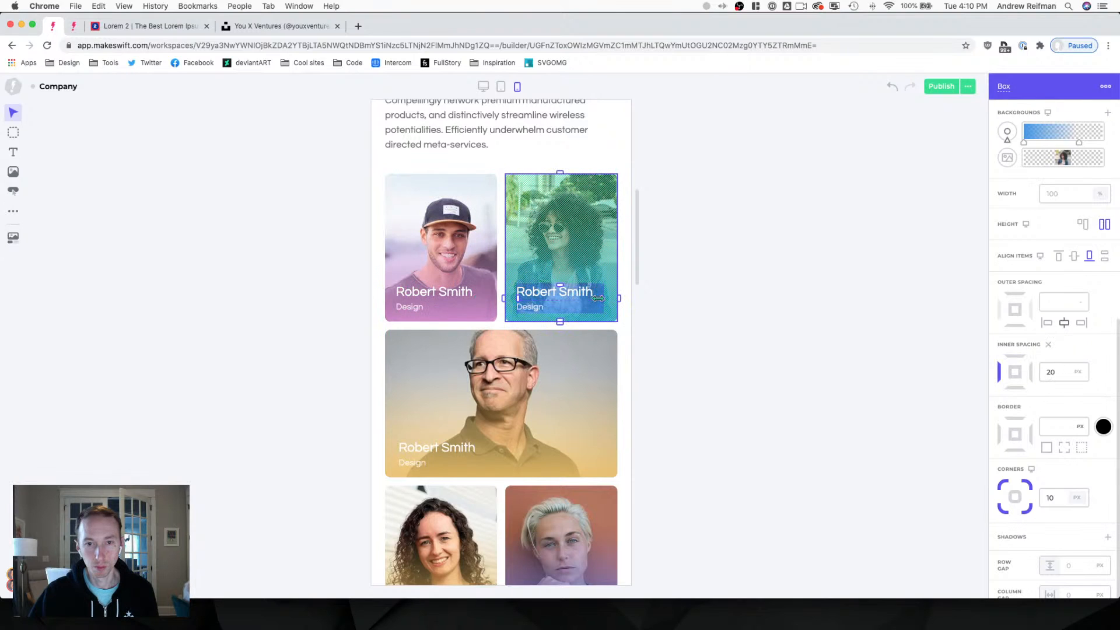
drag(603, 298, 606, 298)
click(431, 393)
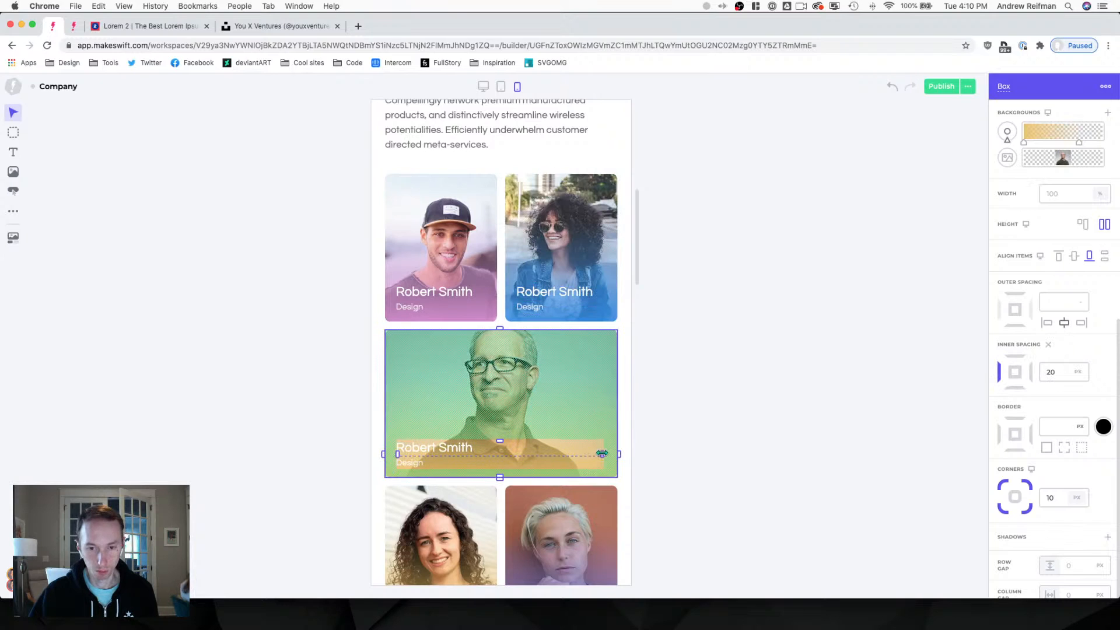
drag(601, 454, 605, 454)
Reduce the left and right inner spacing of the two side-by-side cards below the full-width card to 20 px.
scroll(525, 443, down, 3)
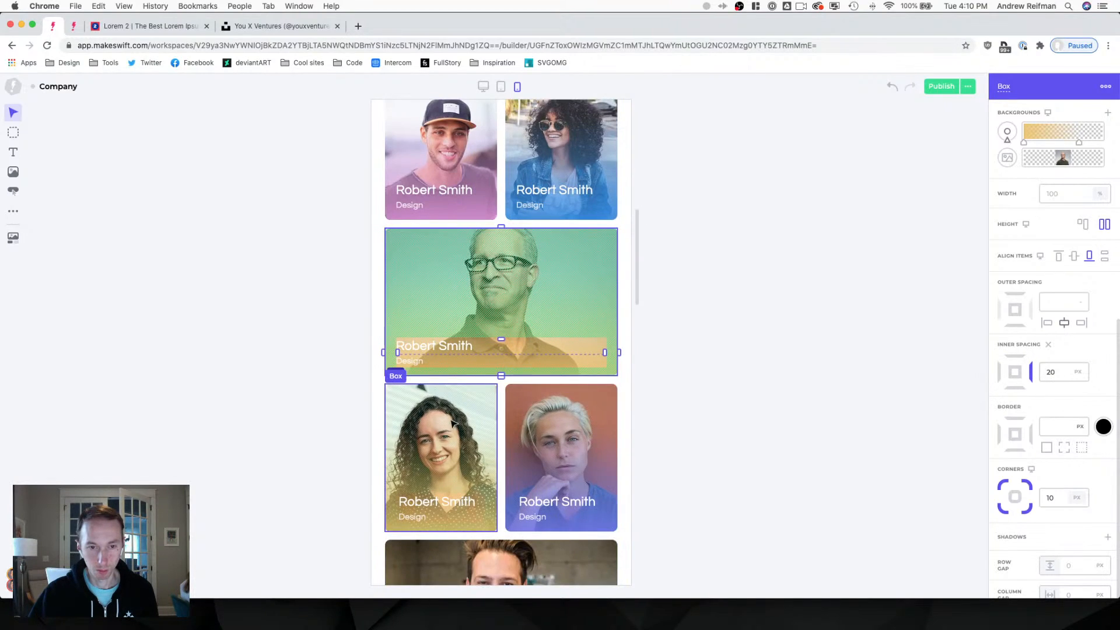
click(525, 505)
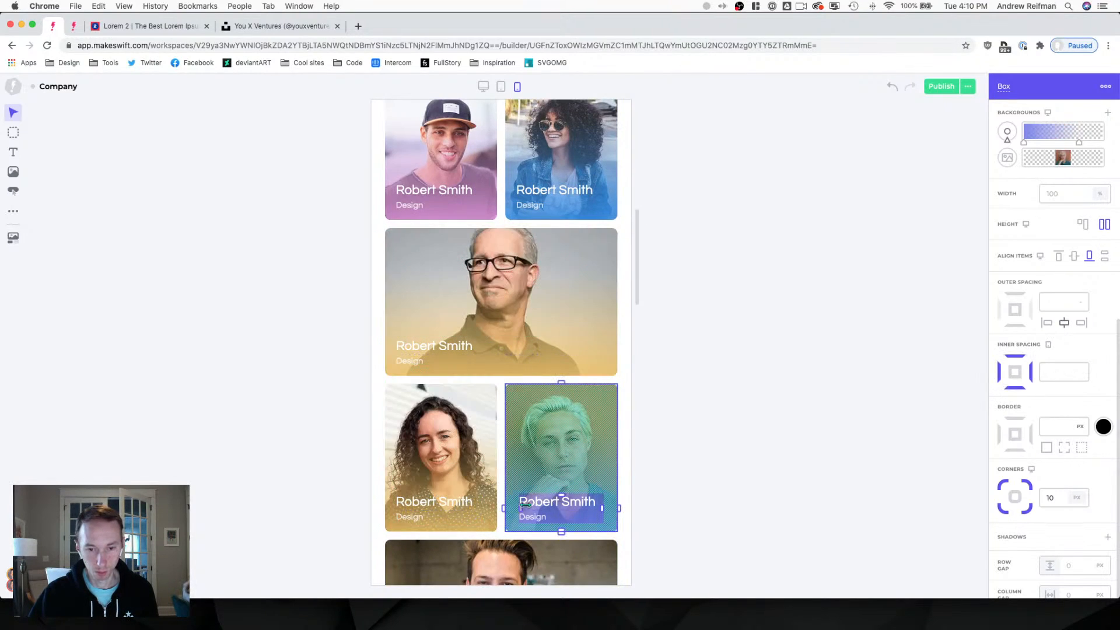
click(484, 509)
click(488, 518)
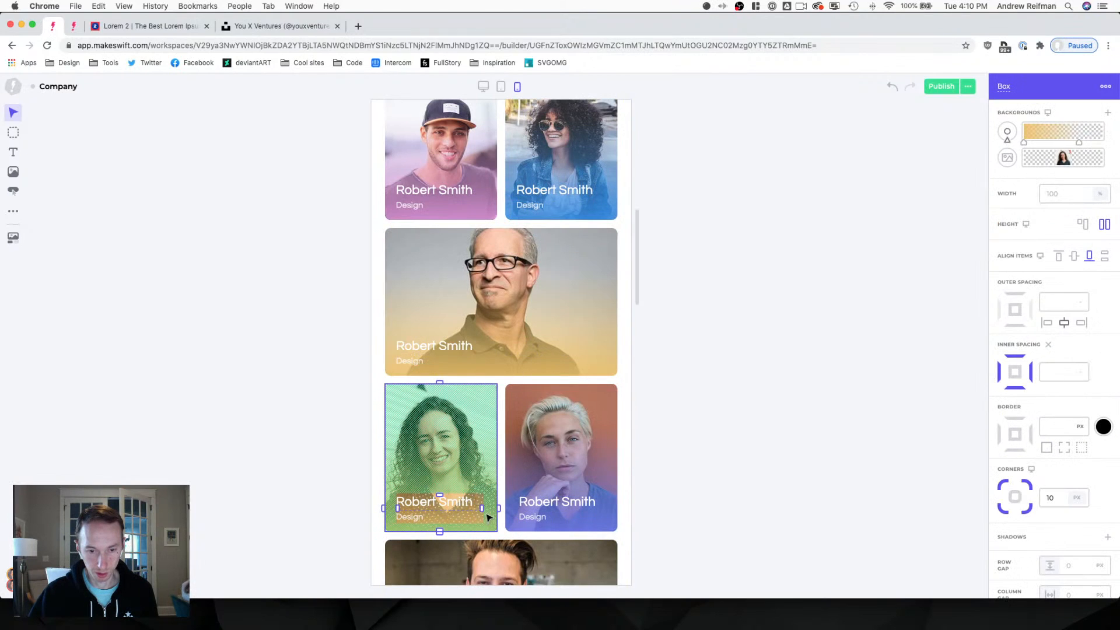
click(513, 507)
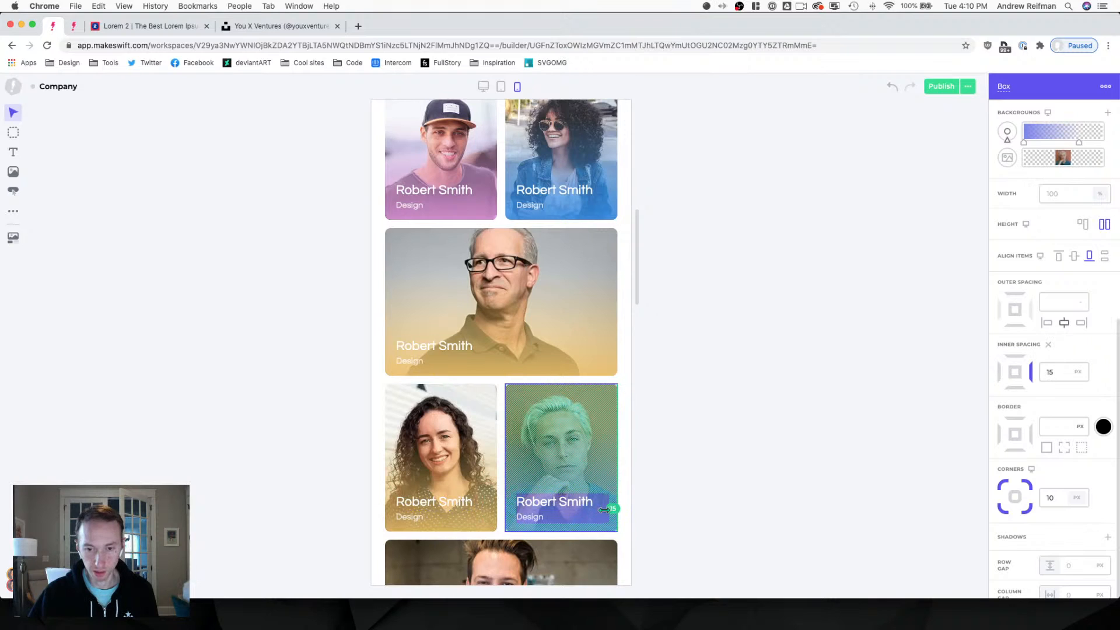
drag(605, 511, 608, 511)
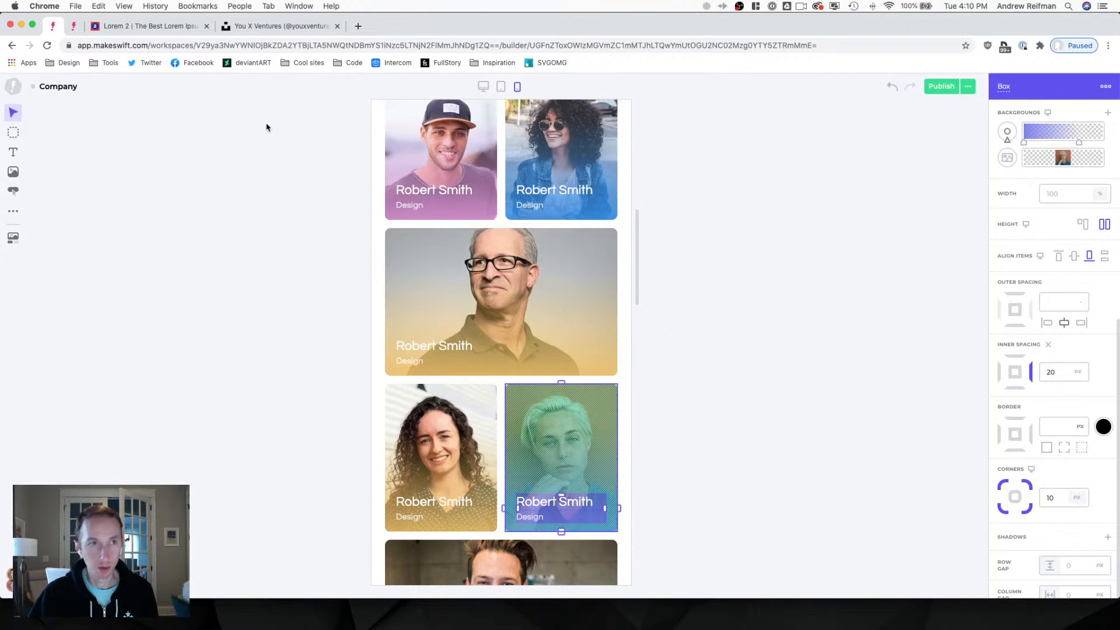
Open the Home page in the second builder tab and look through its sections for reference.
click(73, 25)
click(13, 92)
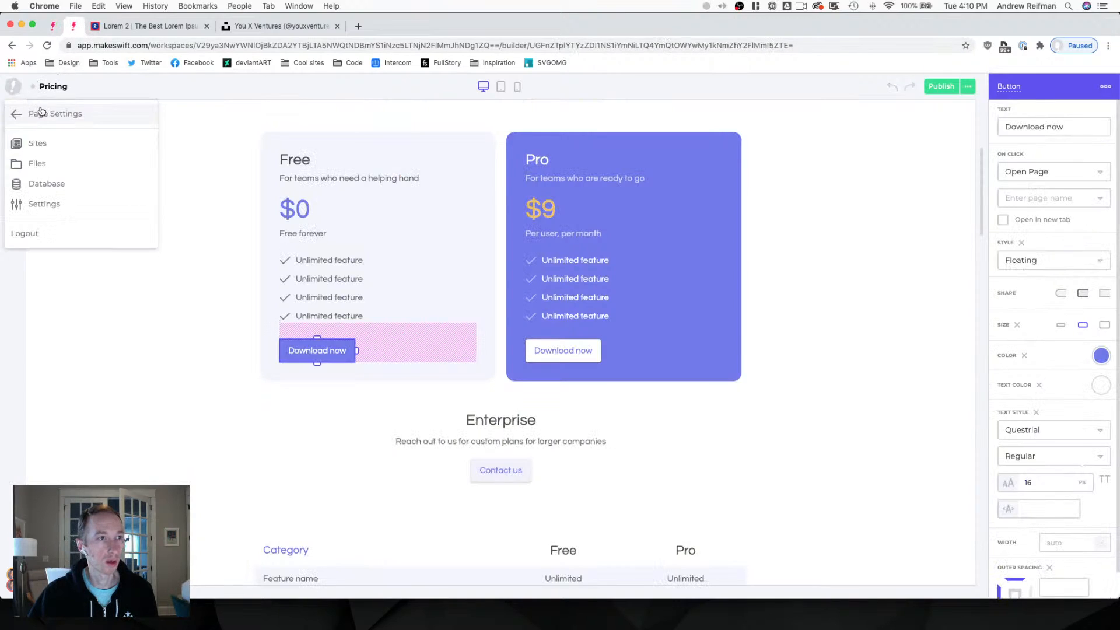
click(41, 113)
click(204, 172)
click(795, 245)
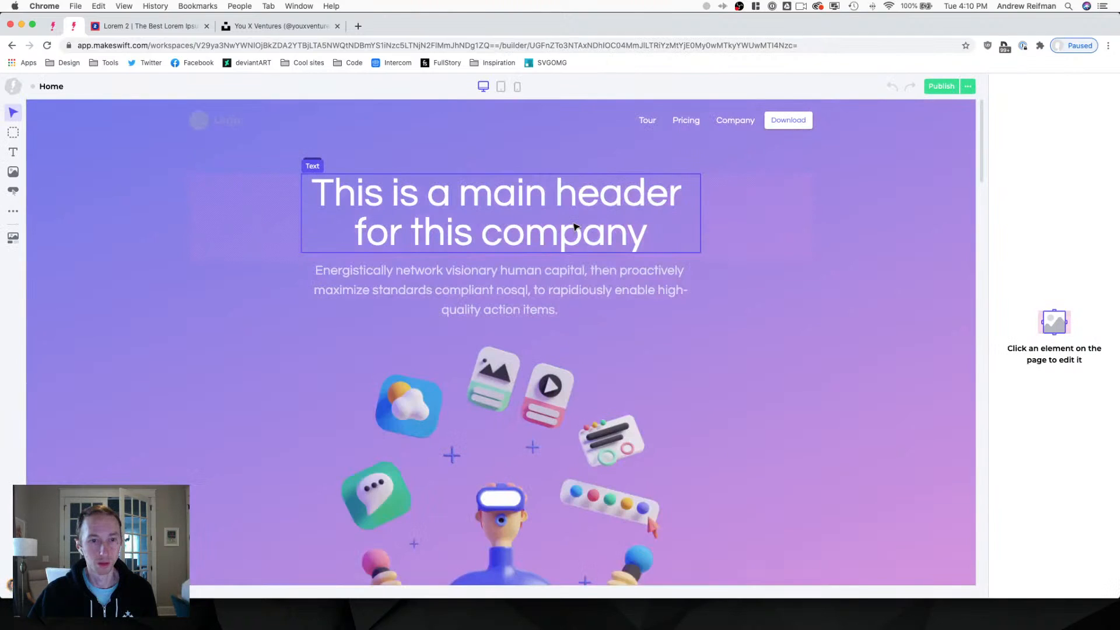
scroll(572, 229, down, 15)
scroll(640, 233, down, 15)
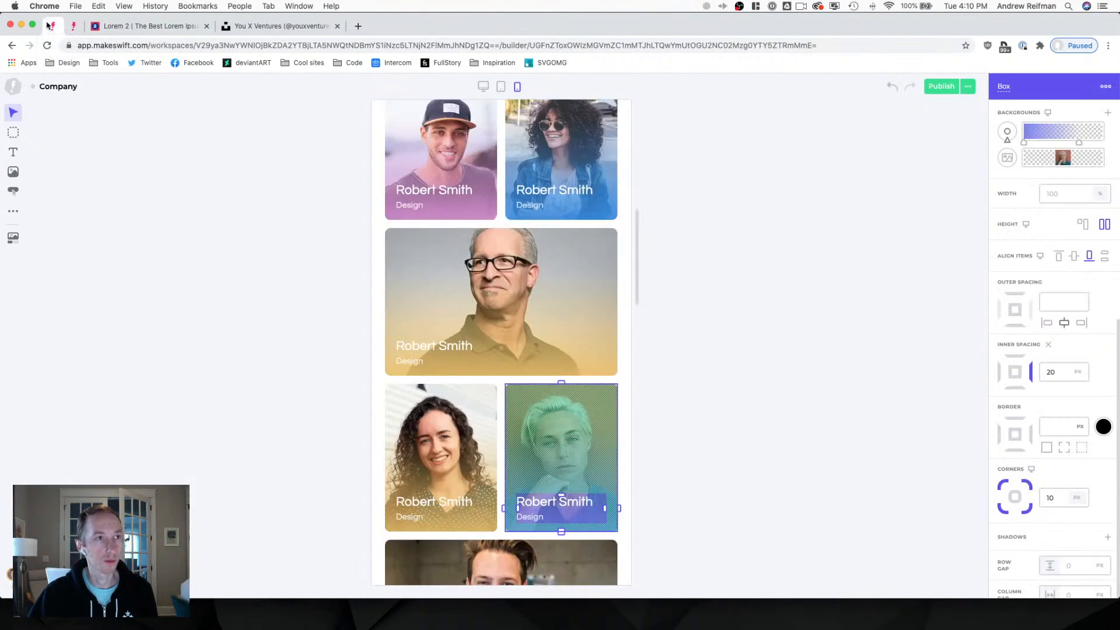
Return to the Company page and reduce the last team card's left and right inner spacing to 20 px.
scroll(437, 305, down, 5)
click(402, 327)
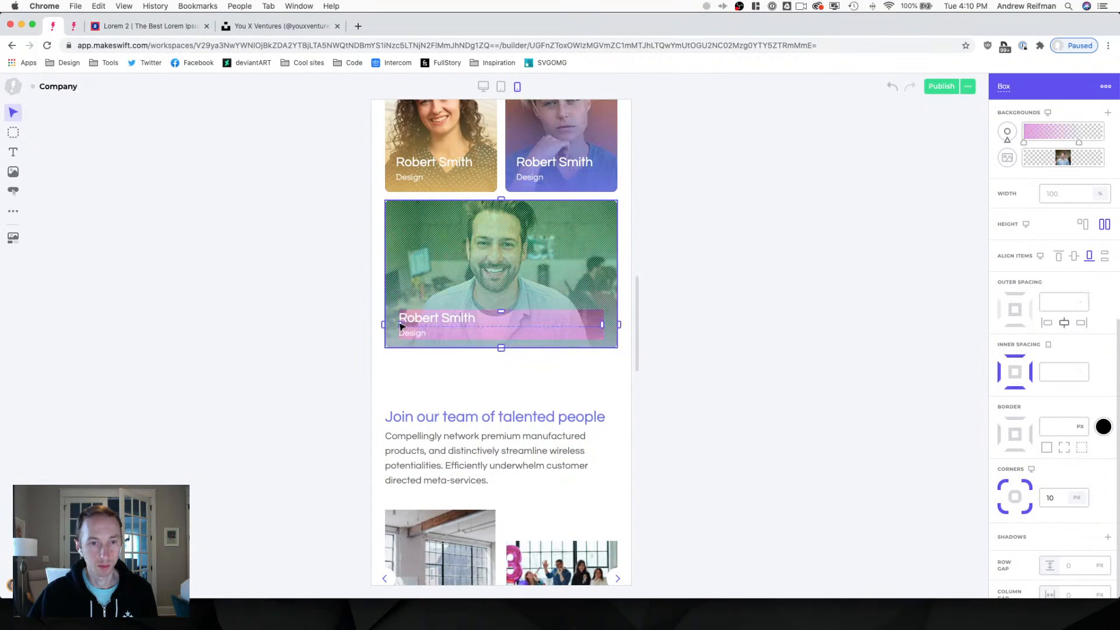
drag(399, 322, 396, 323)
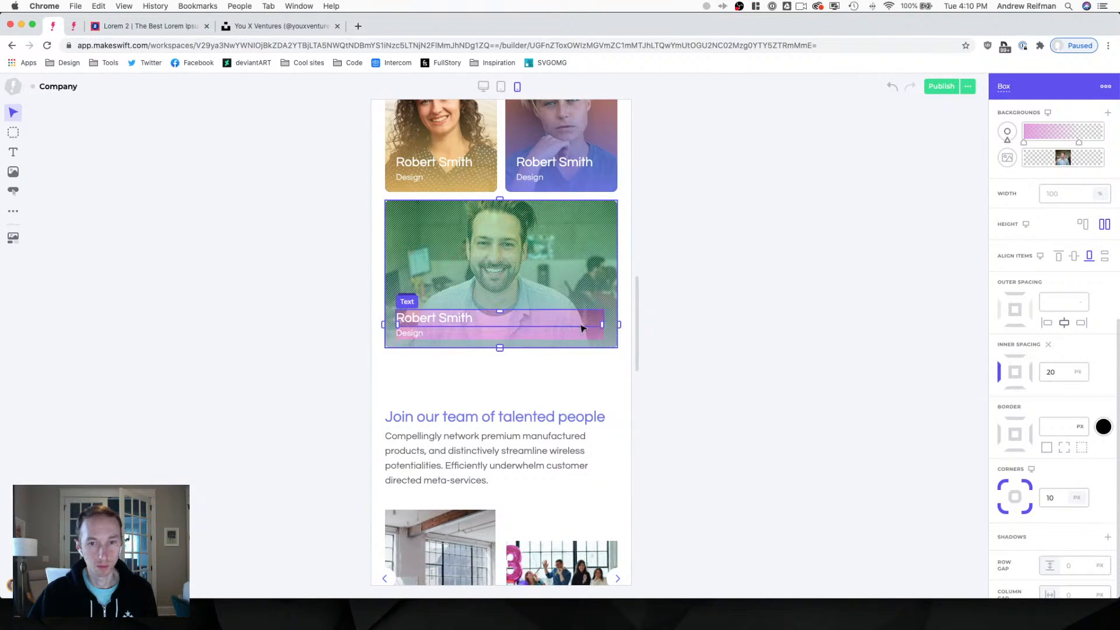
drag(600, 324, 603, 324)
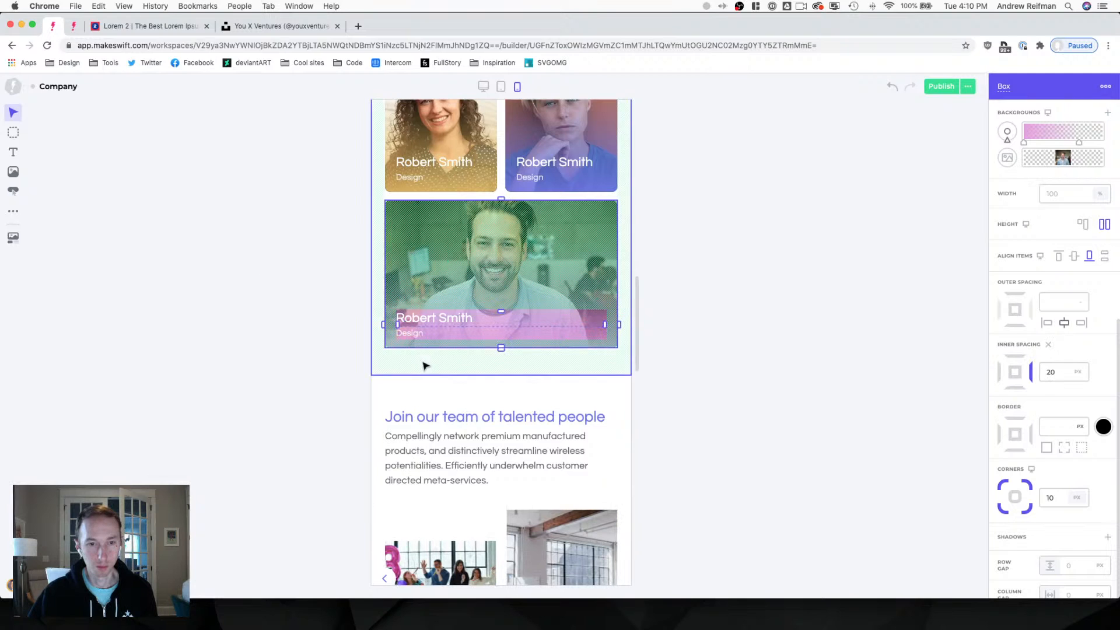
Reduce the top inner spacing of the "Join our team of talented people" section in the mobile layout.
click(503, 393)
mouse_move(503, 408)
mouse_down()
mouse_move(500, 365)
mouse_move(505, 386)
mouse_up()
click(500, 368)
click(261, 366)
Try showing 1 image at a time in the mobile carousel, and set its images shown back to 2.
scroll(277, 341, down, 3)
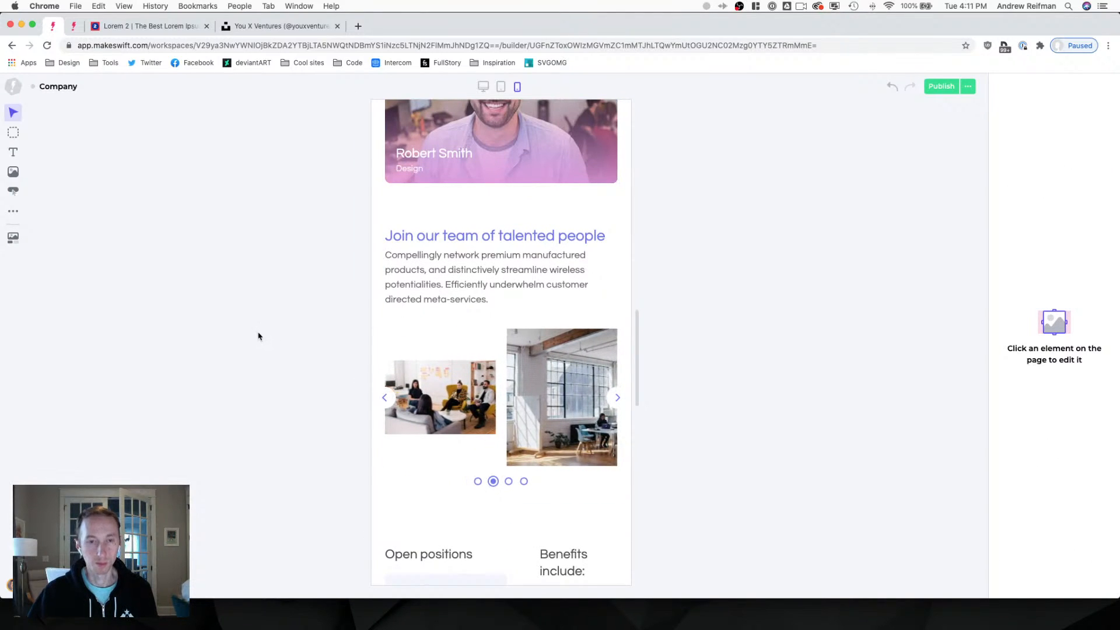
scroll(258, 336, down, 1)
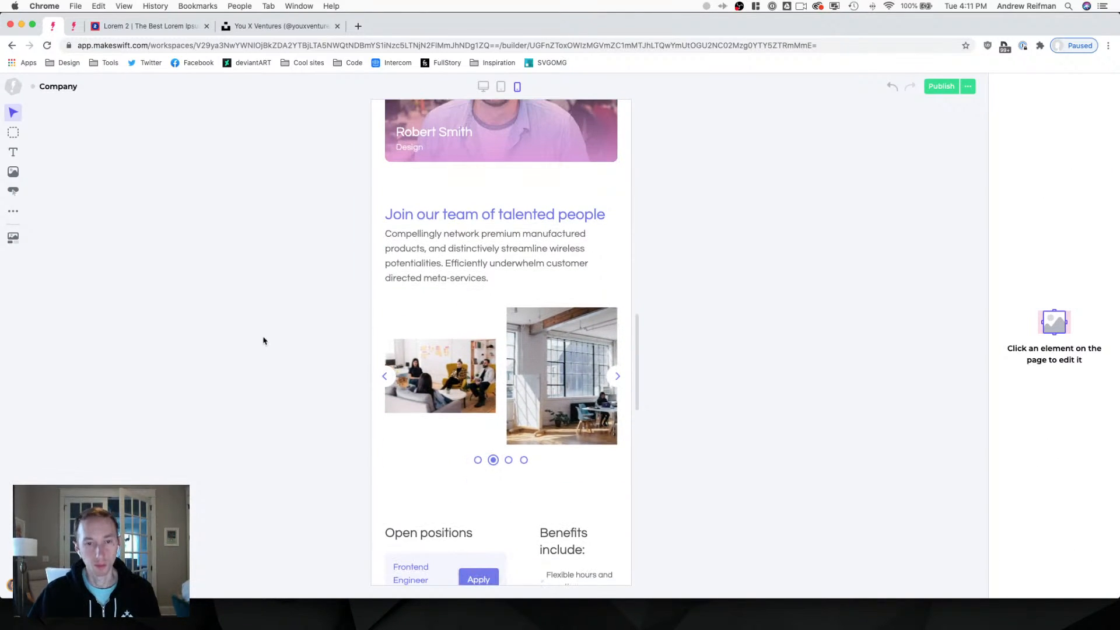
click(485, 376)
double_click(1050, 386)
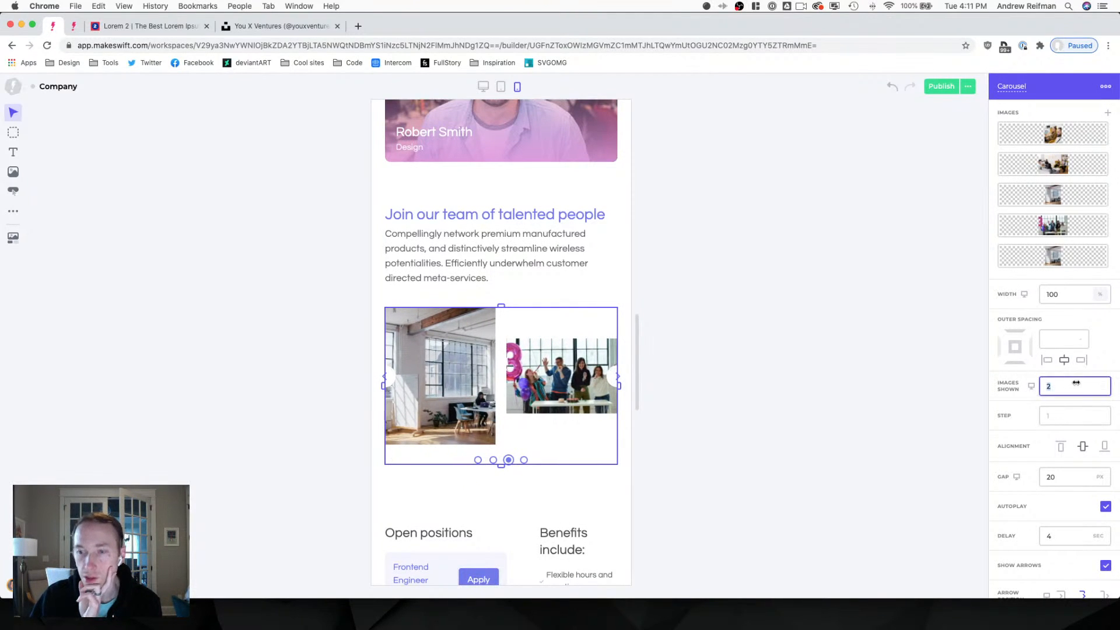
text(1)
scroll(823, 268, down, 5)
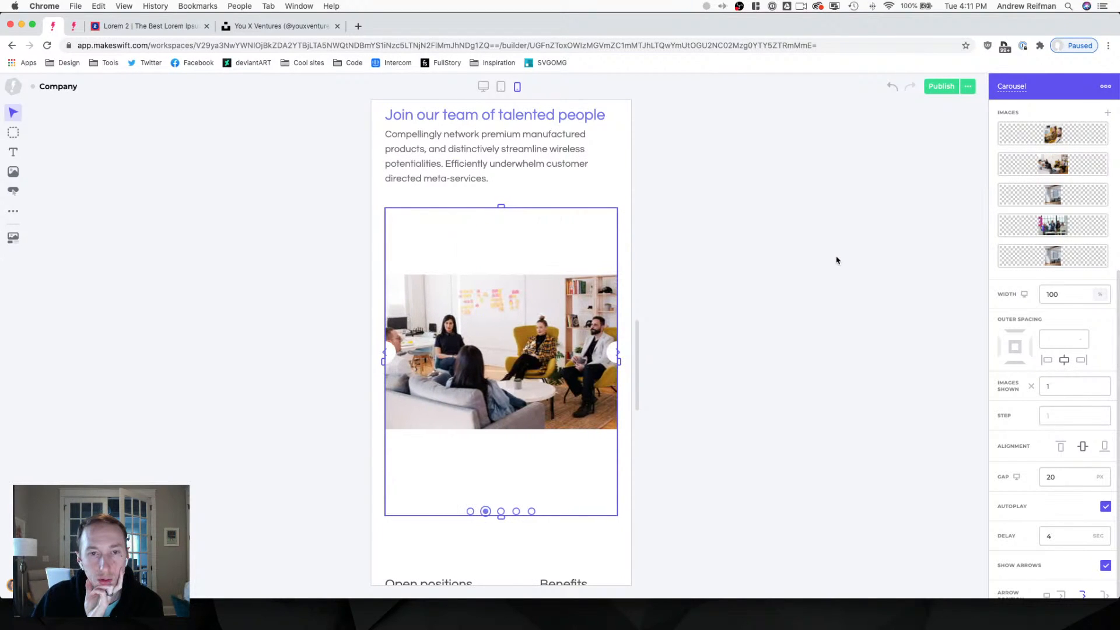
double_click(1042, 386)
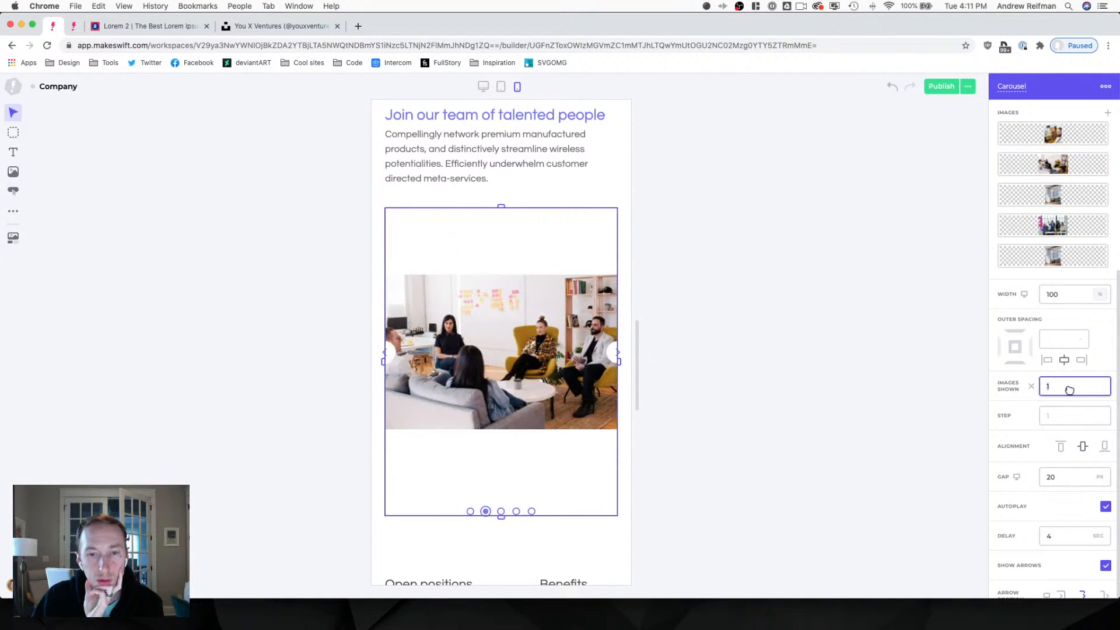
text(2)
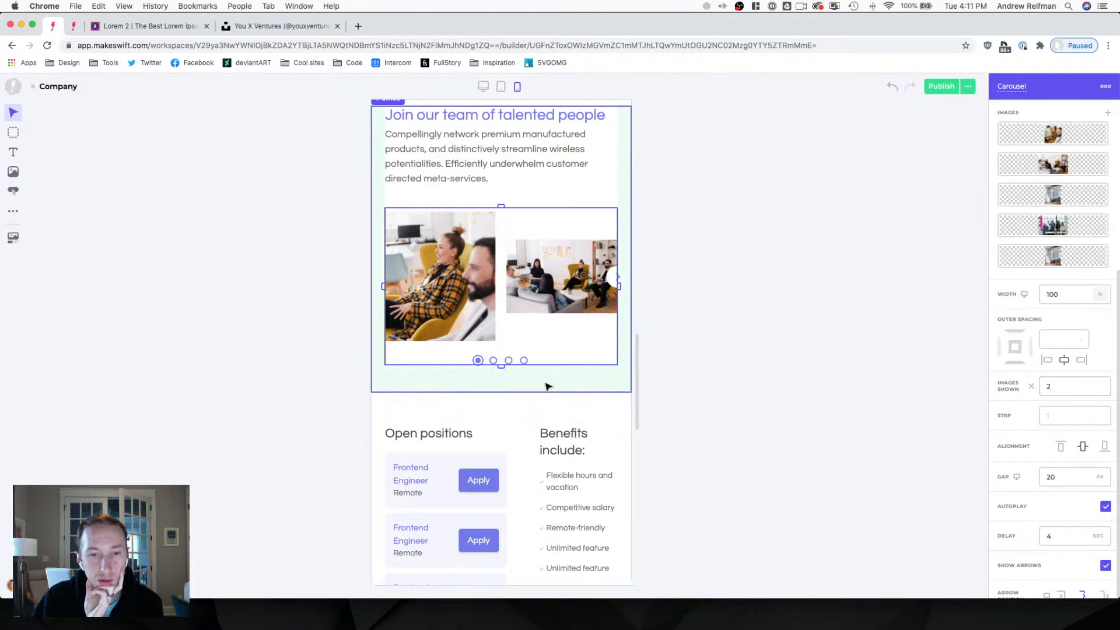
Reduce the top inner spacing of the jobs section above "Open positions" in the mobile layout.
click(547, 386)
click(505, 411)
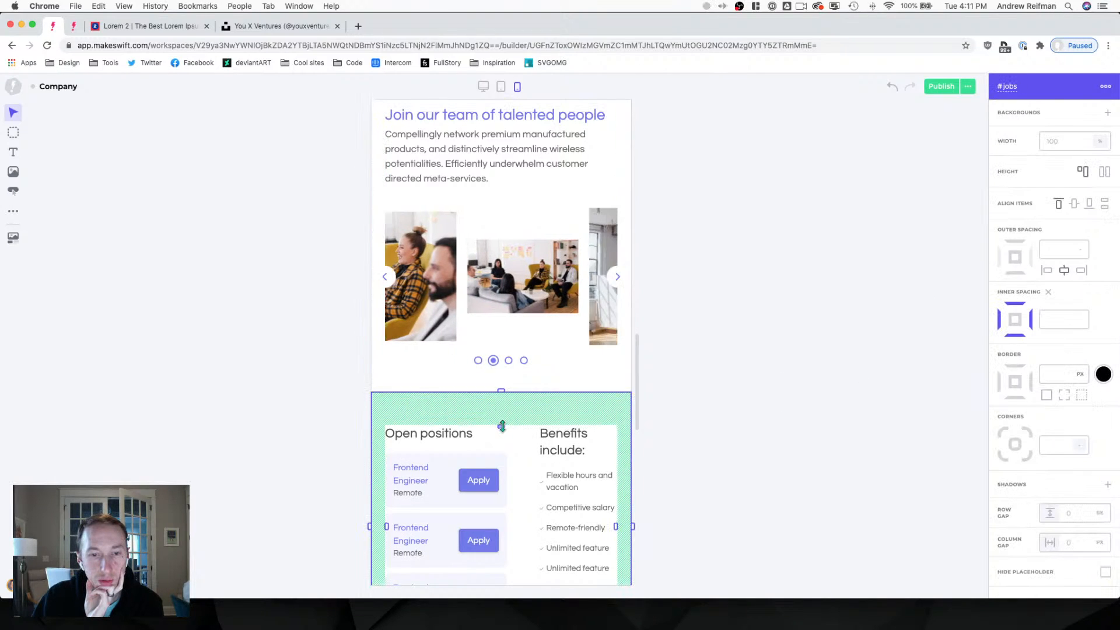
mouse_move(506, 413)
mouse_down()
mouse_move(507, 392)
mouse_move(508, 407)
mouse_up()
click(523, 386)
click(779, 388)
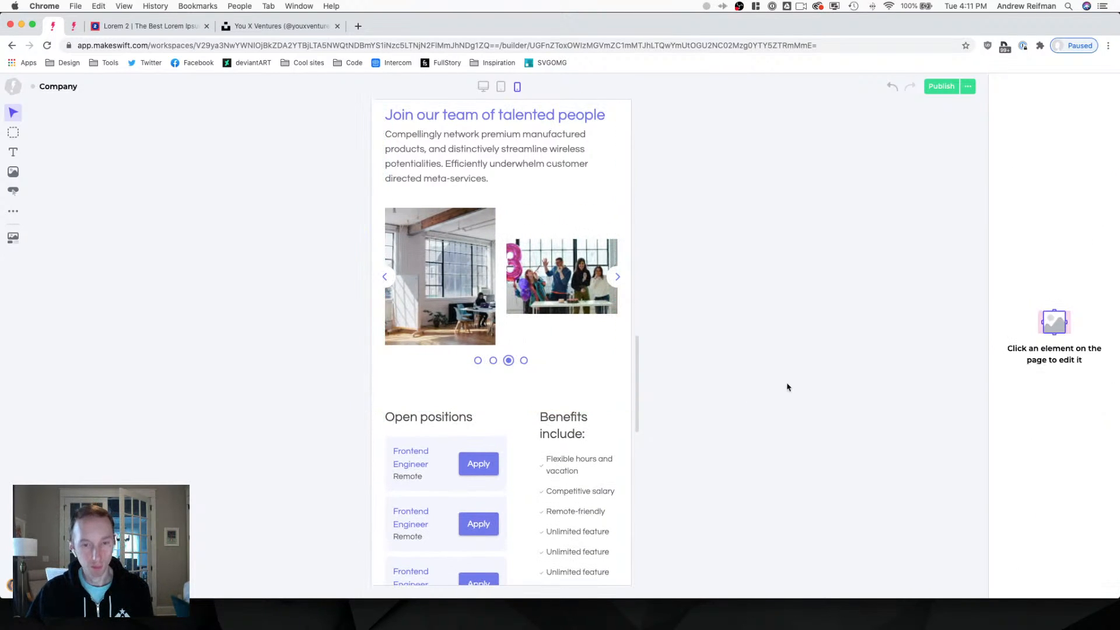
Stack the "Benefits include:" column beneath the "Open positions" column in the mobile jobs container.
scroll(671, 362, down, 5)
click(521, 215)
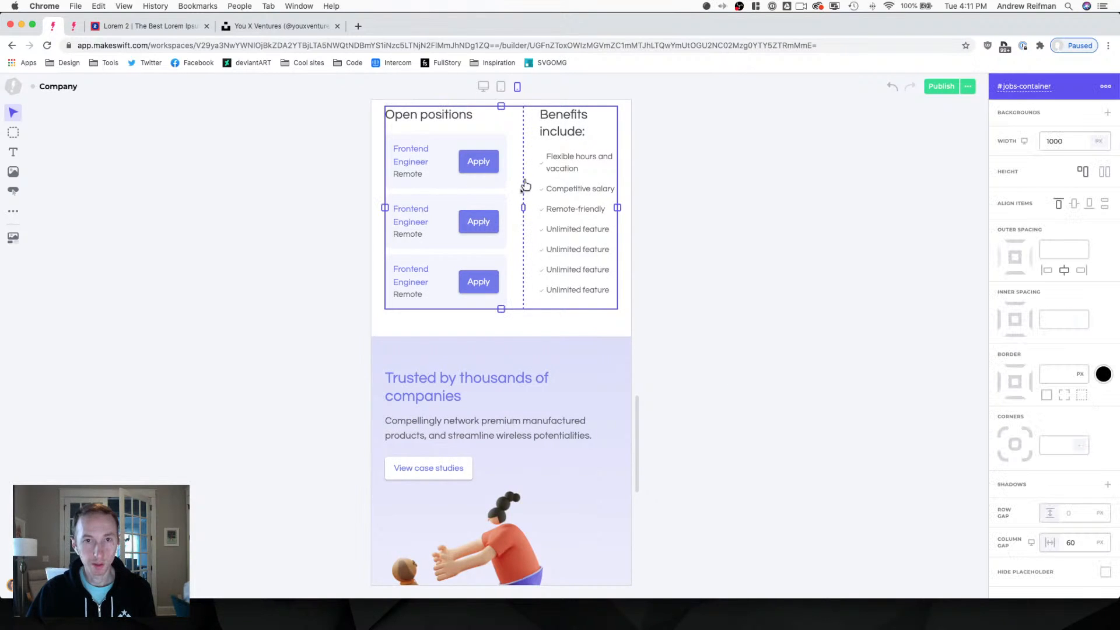
click(524, 187)
click(738, 268)
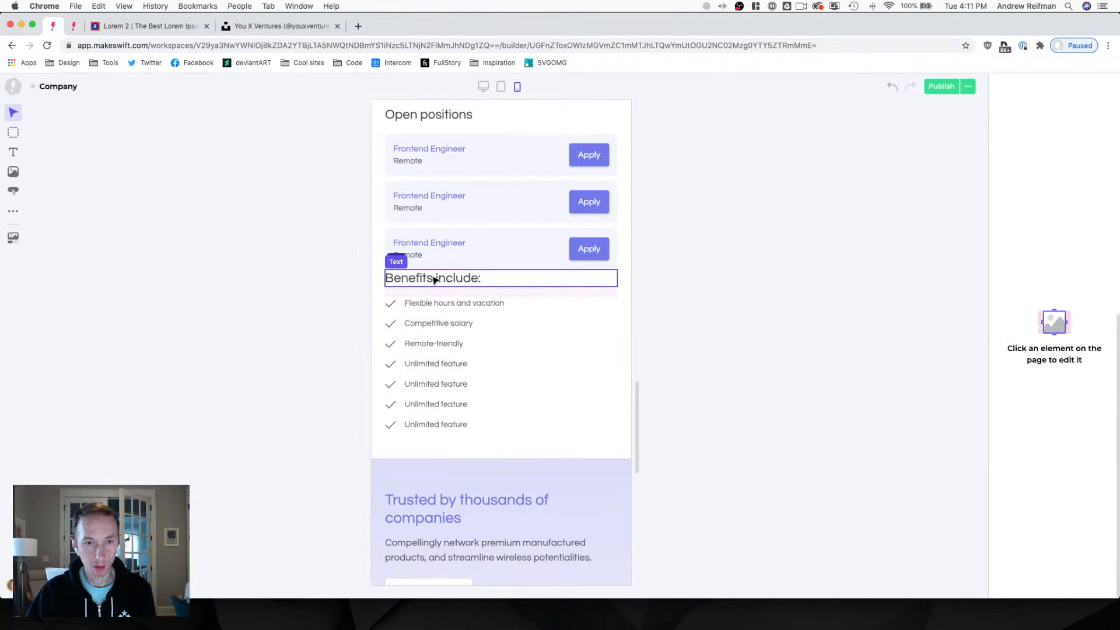
Add outer spacing above the "Benefits include:" heading to separate it from the job listings.
click(486, 278)
drag(502, 264, 501, 288)
click(706, 305)
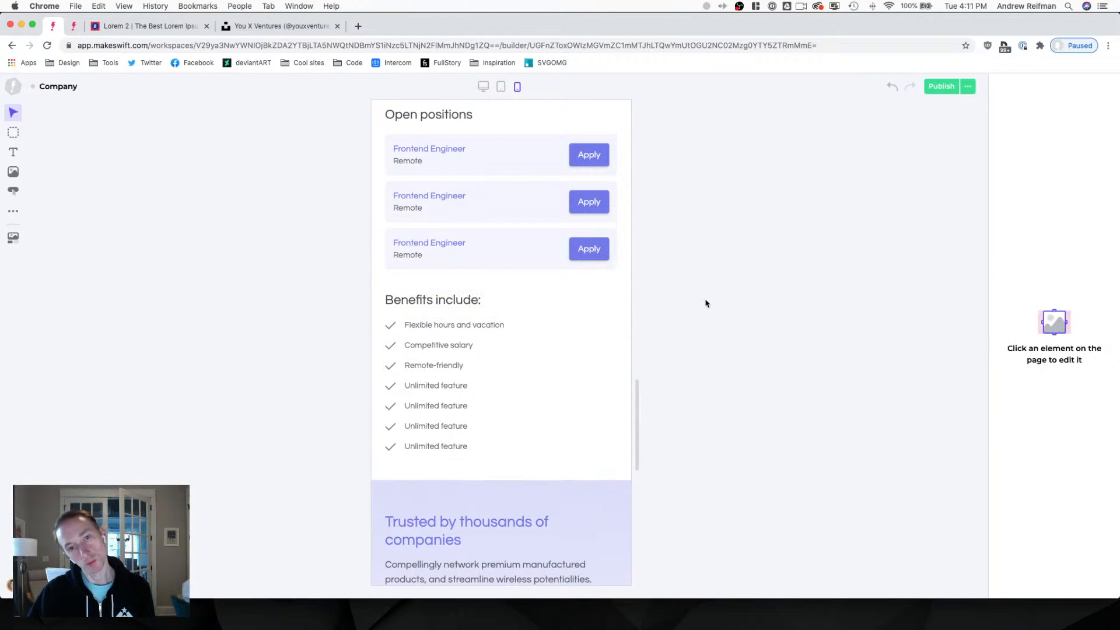
Reset the size and text style overrides on the three Apply buttons to the inherited small size with 14 px text.
scroll(701, 287, up, 1)
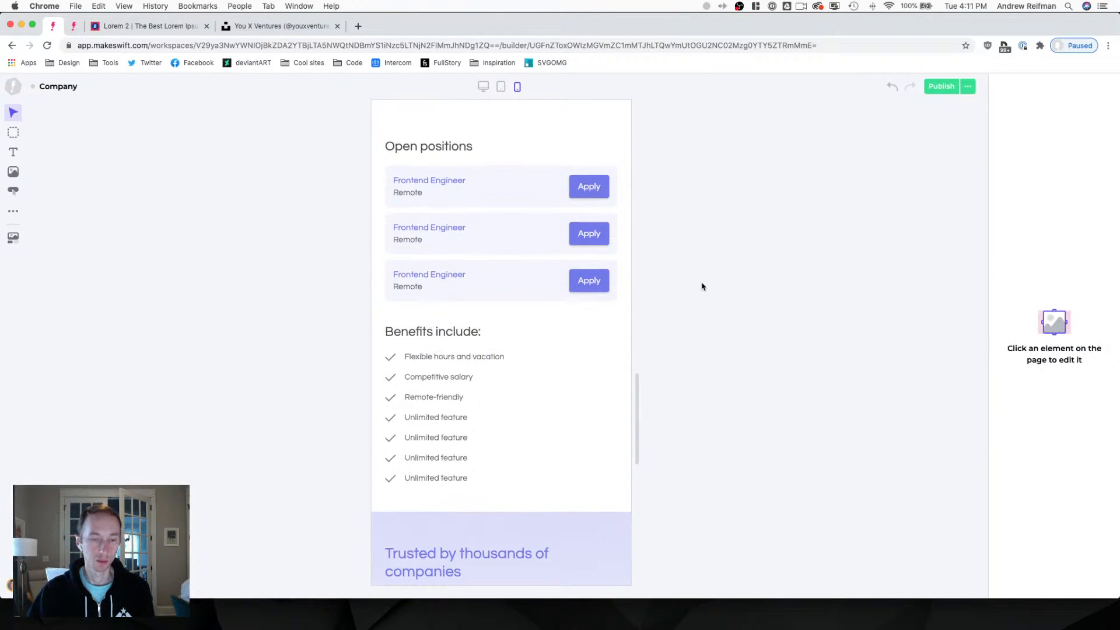
click(591, 185)
click(1016, 325)
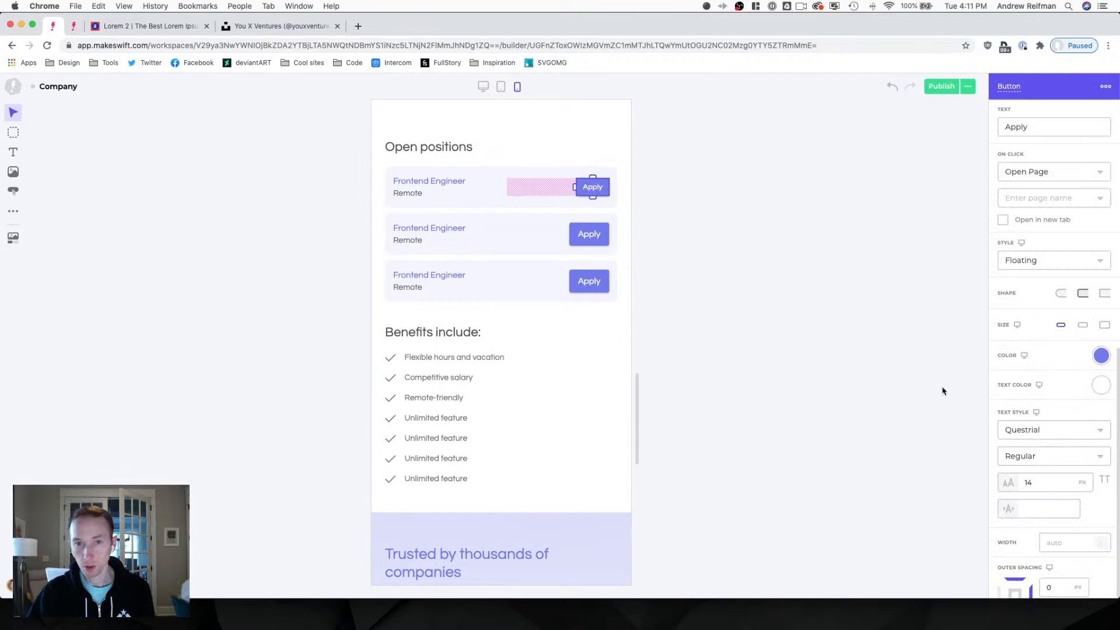
click(589, 234)
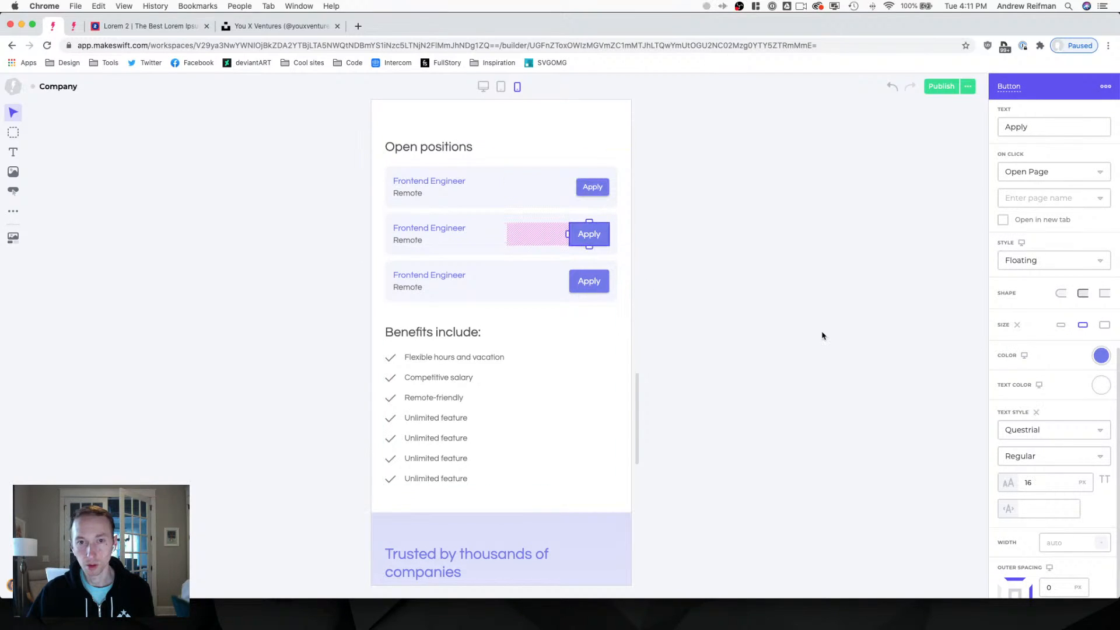
click(1017, 324)
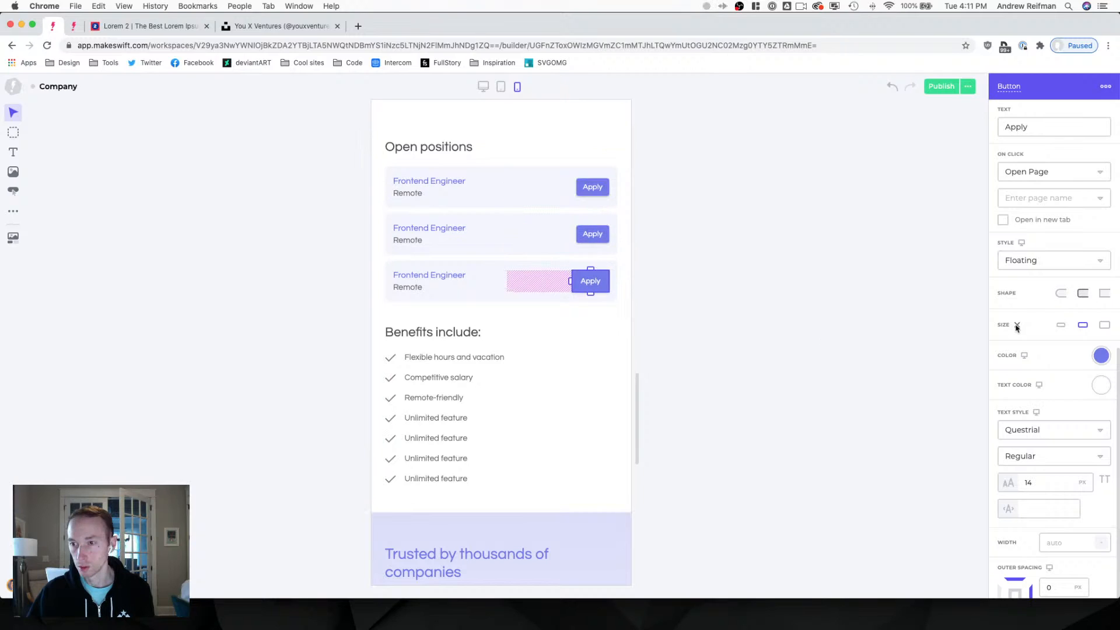
click(776, 300)
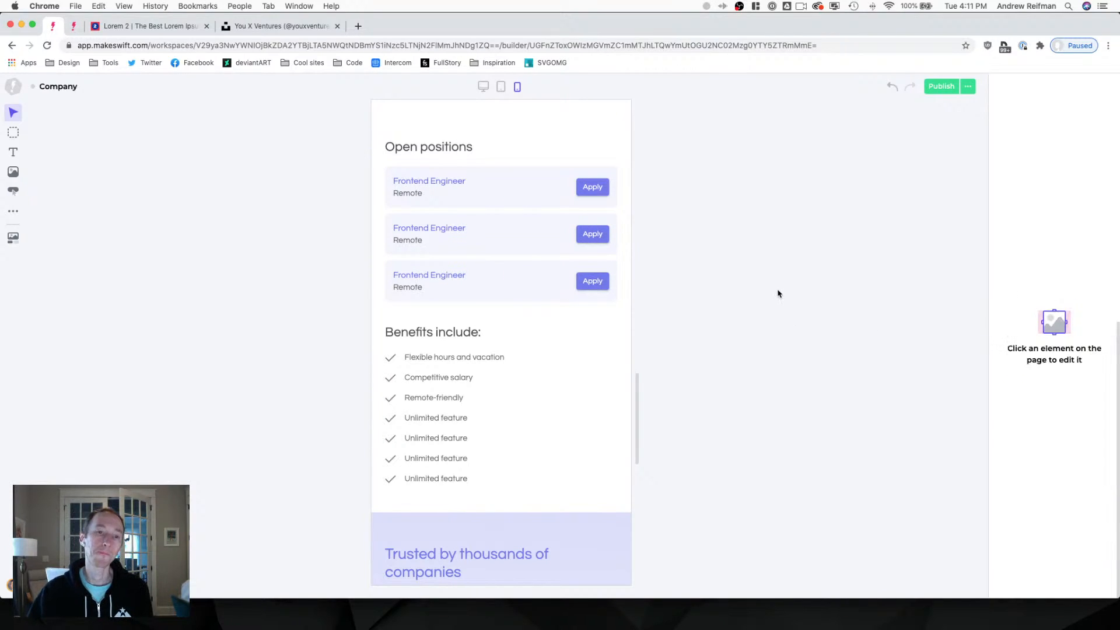
Slightly reduce the outer spacing above the "Benefits include:" heading in the mobile layout.
click(465, 331)
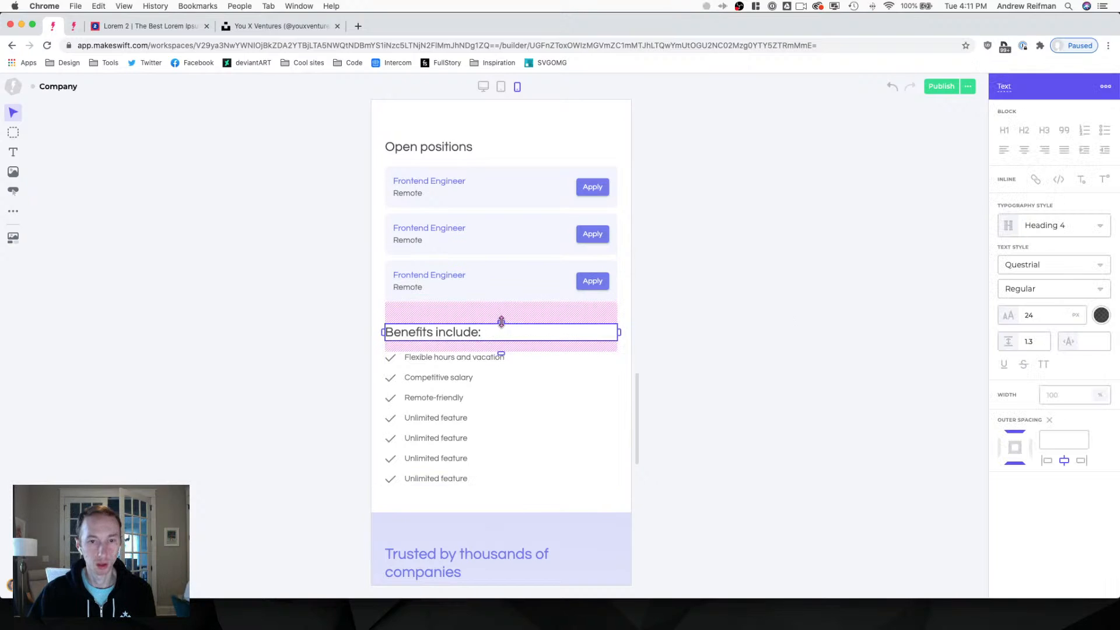
drag(500, 317, 500, 315)
click(737, 325)
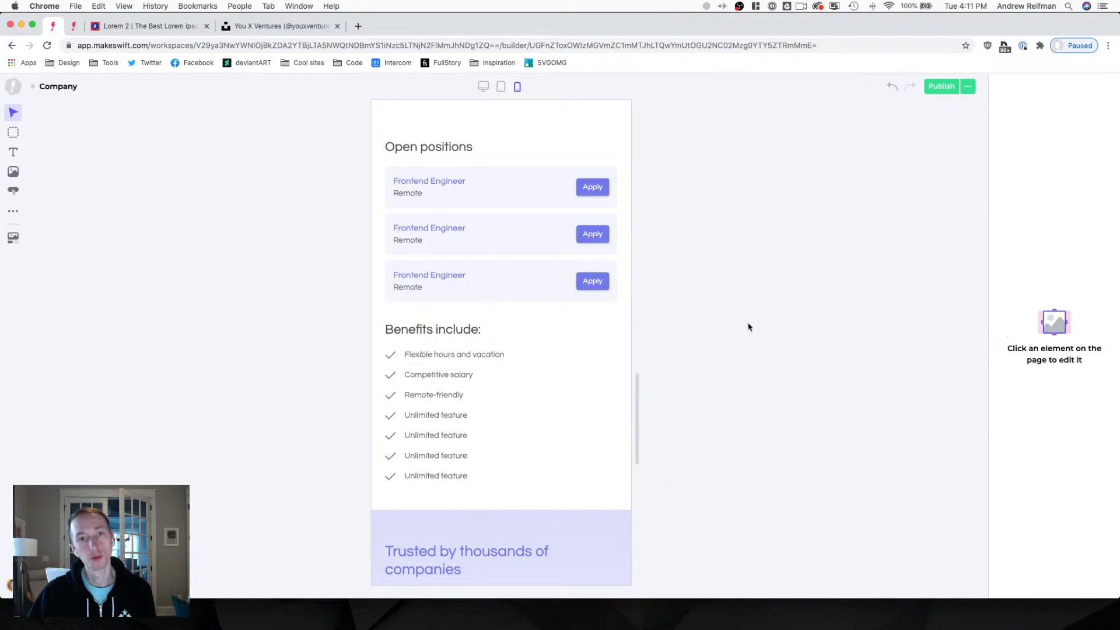
Set the bottom inner spacing of the office section, between the image carousel and "Open positions", to 70 px.
scroll(741, 326, up, 2)
scroll(748, 327, up, 3)
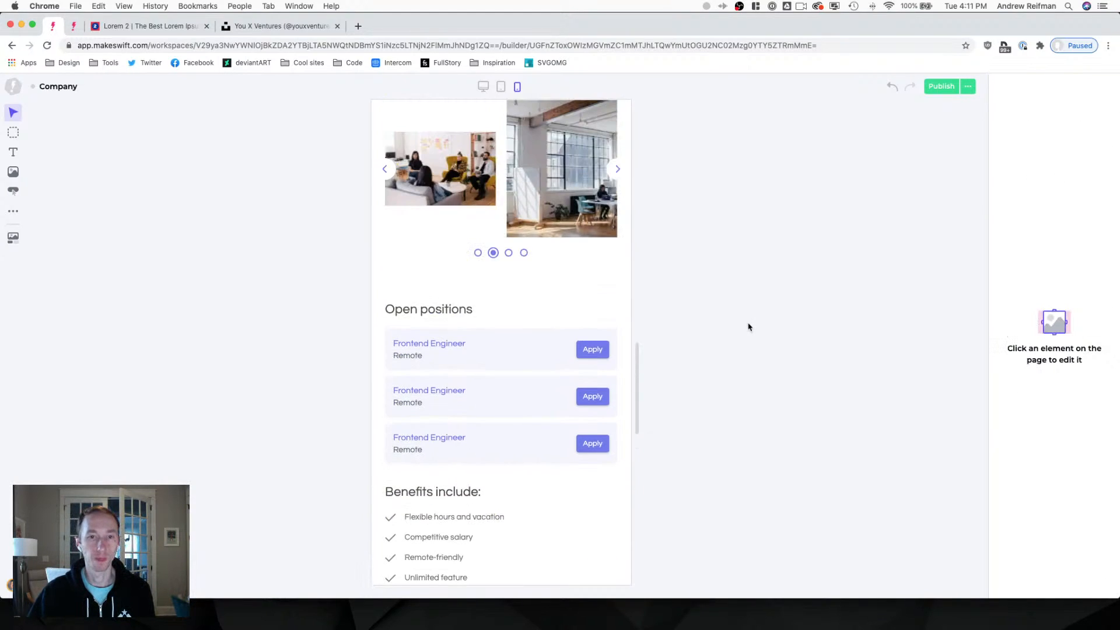
click(502, 295)
drag(506, 298, 506, 293)
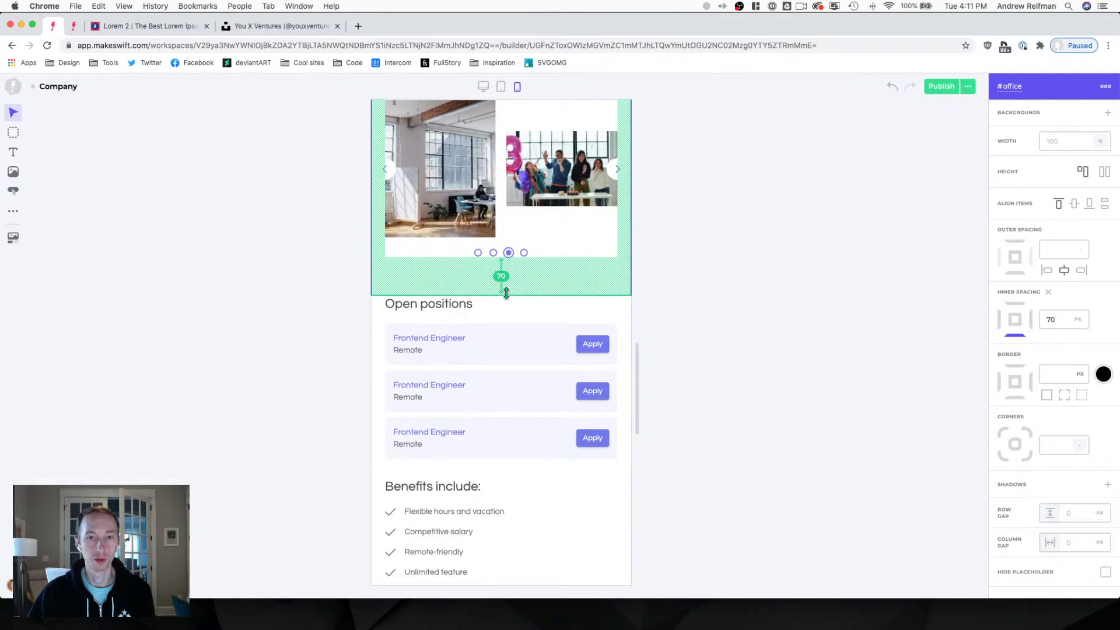
click(722, 303)
Reduce the bottom inner spacing of the team cards section above "Join our team of talented people" in the mobile layout.
scroll(728, 304, up, 3)
scroll(728, 304, up, 5)
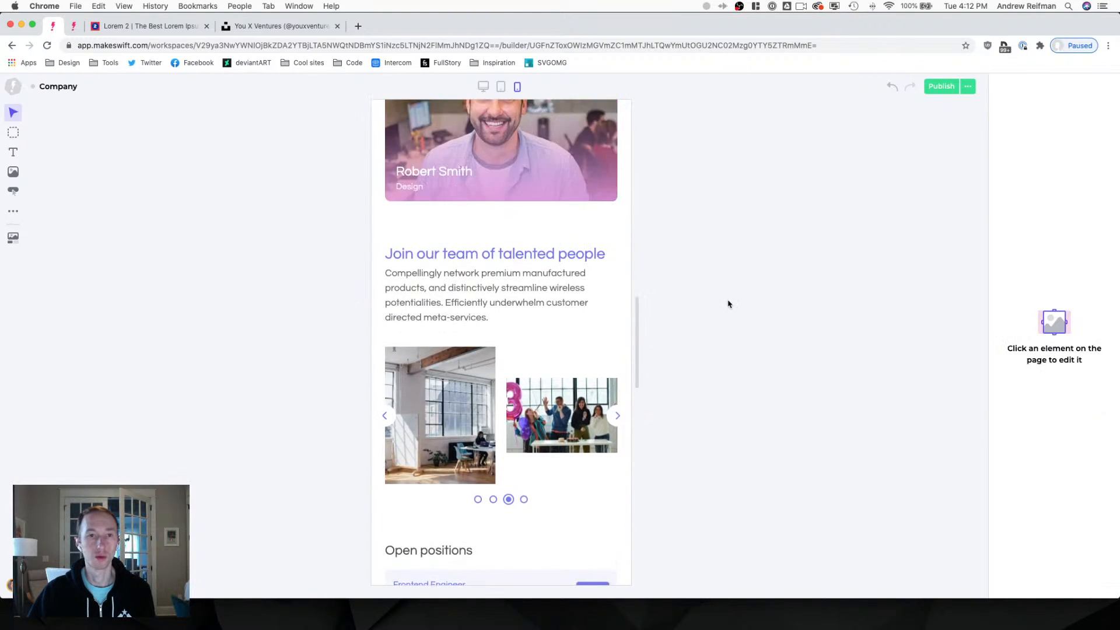
click(501, 339)
drag(501, 340, 501, 334)
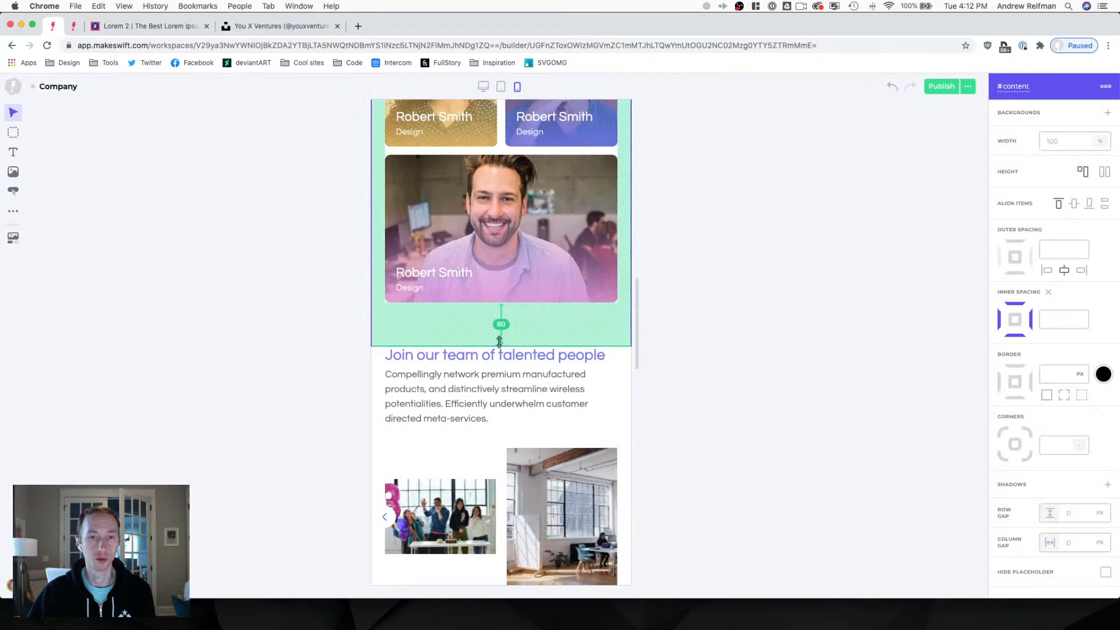
click(699, 332)
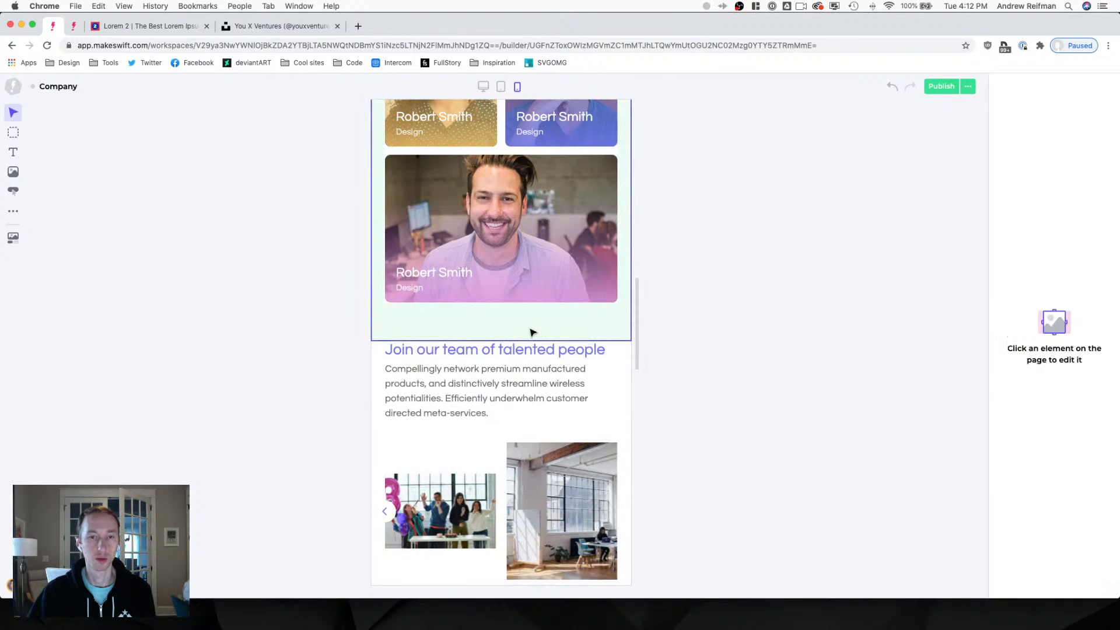
click(501, 338)
click(708, 341)
Review the spacing of the mobile page from the leadership team header down to the footer.
scroll(709, 340, up, 10)
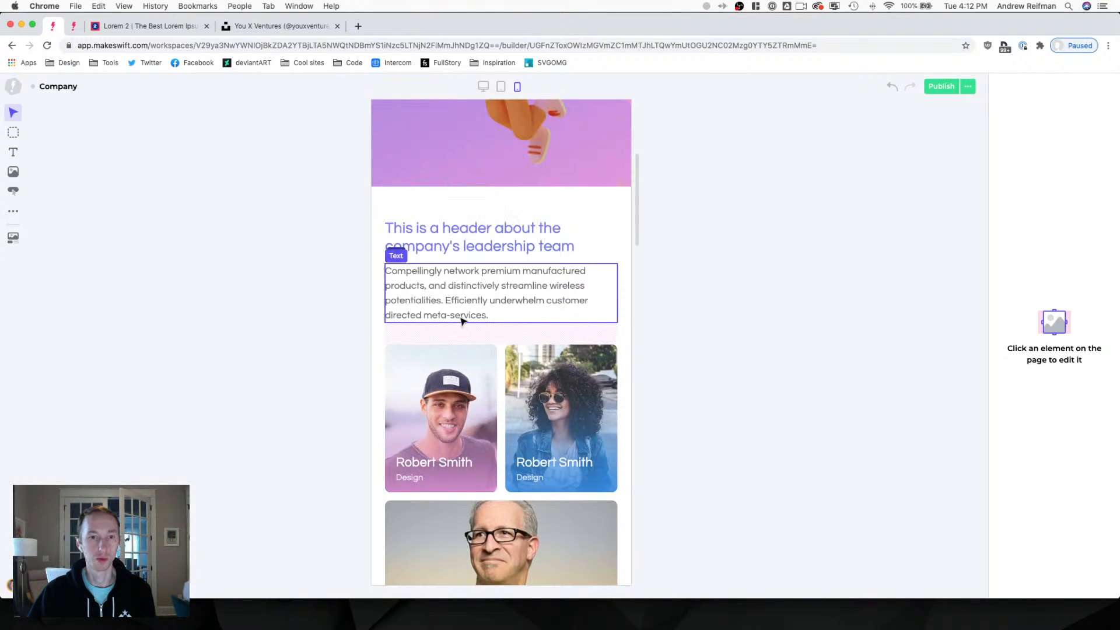
click(460, 319)
click(710, 342)
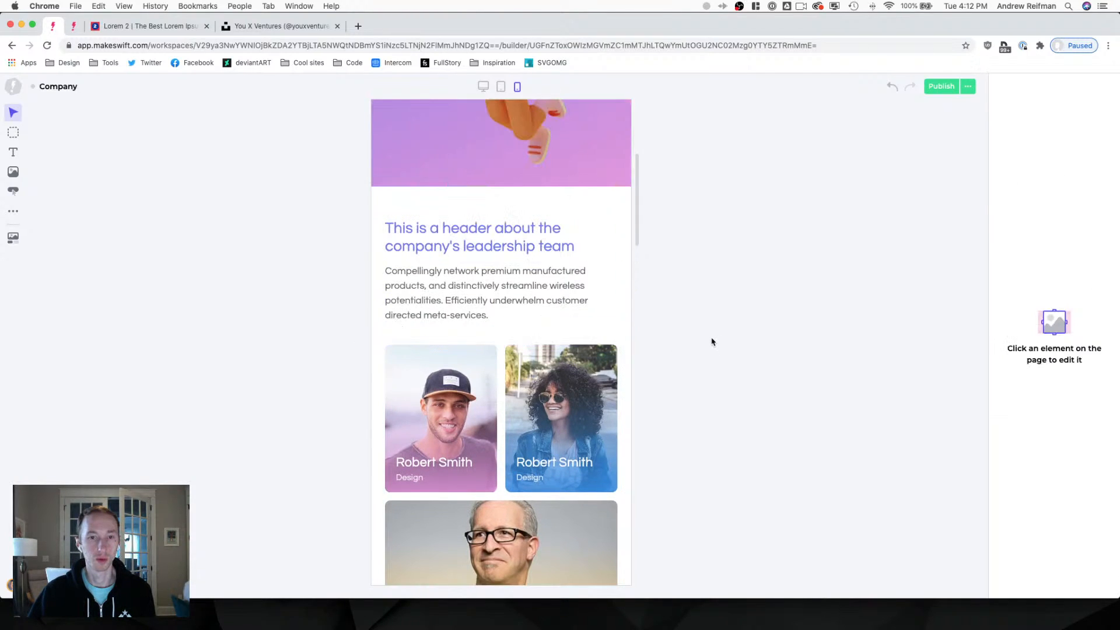
scroll(720, 342, up, 5)
scroll(727, 342, down, 10)
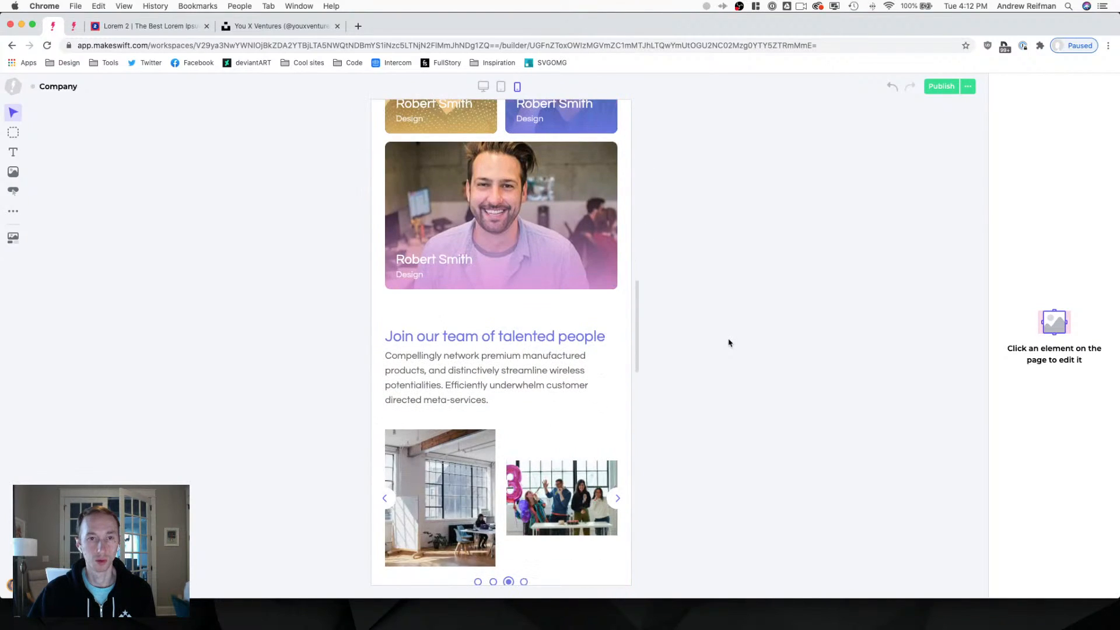
scroll(729, 342, down, 8)
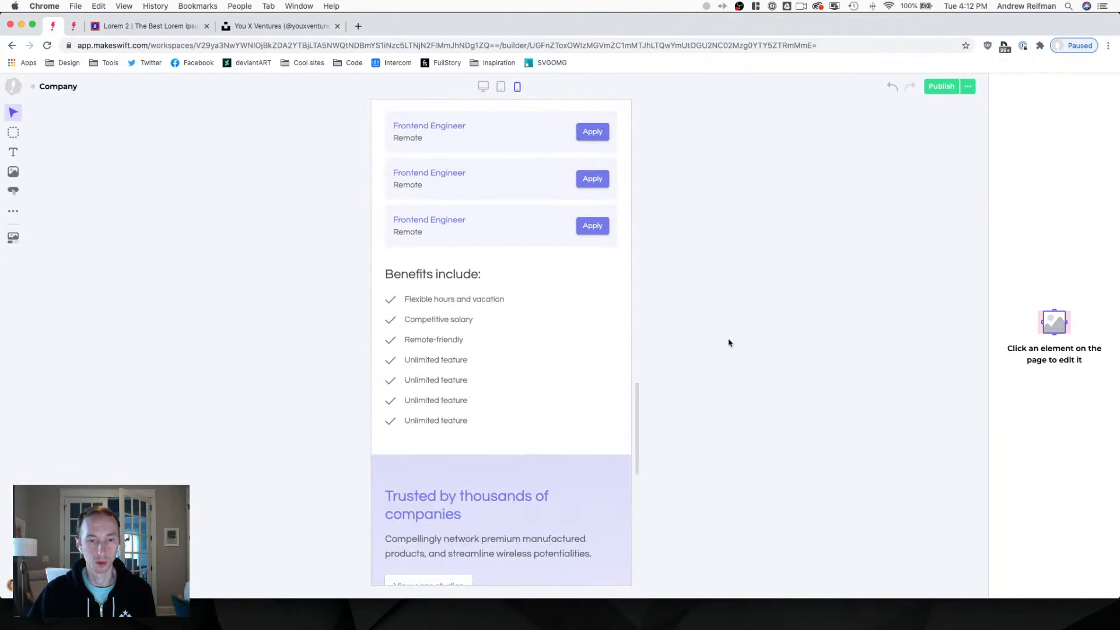
scroll(728, 343, down, 10)
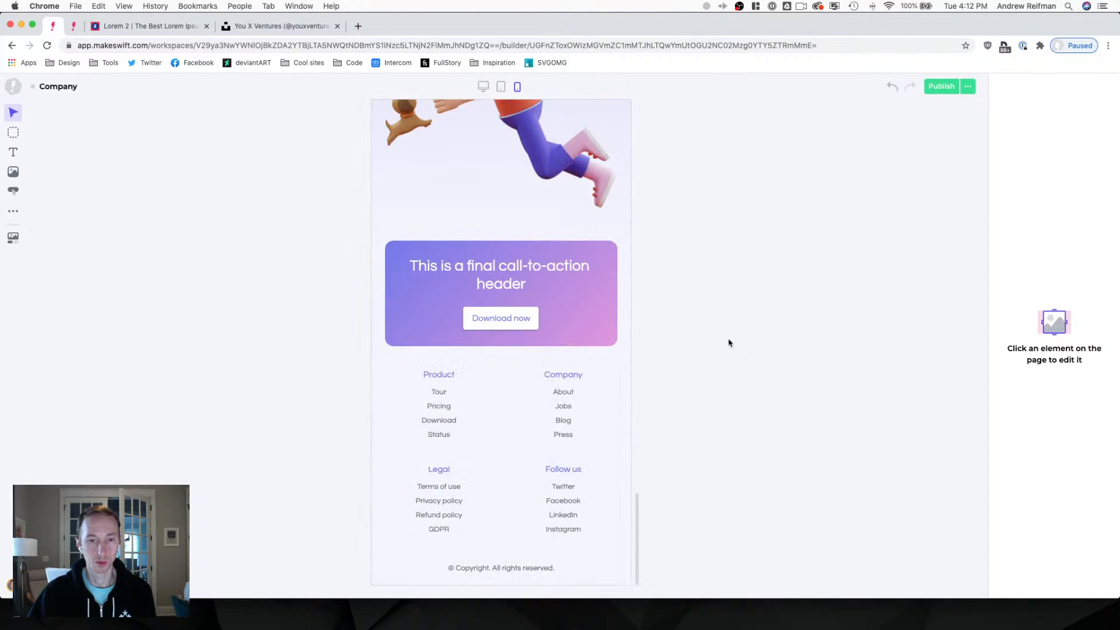
scroll(750, 345, up, 10)
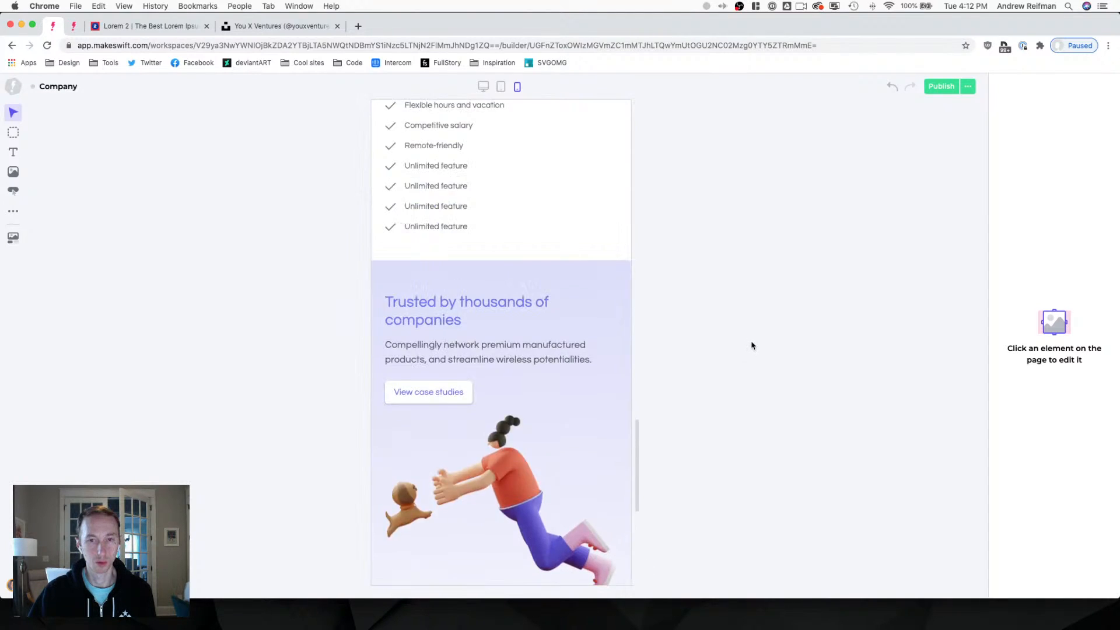
Try a 20 px right inner spacing on the mobile jobs section.
click(624, 337)
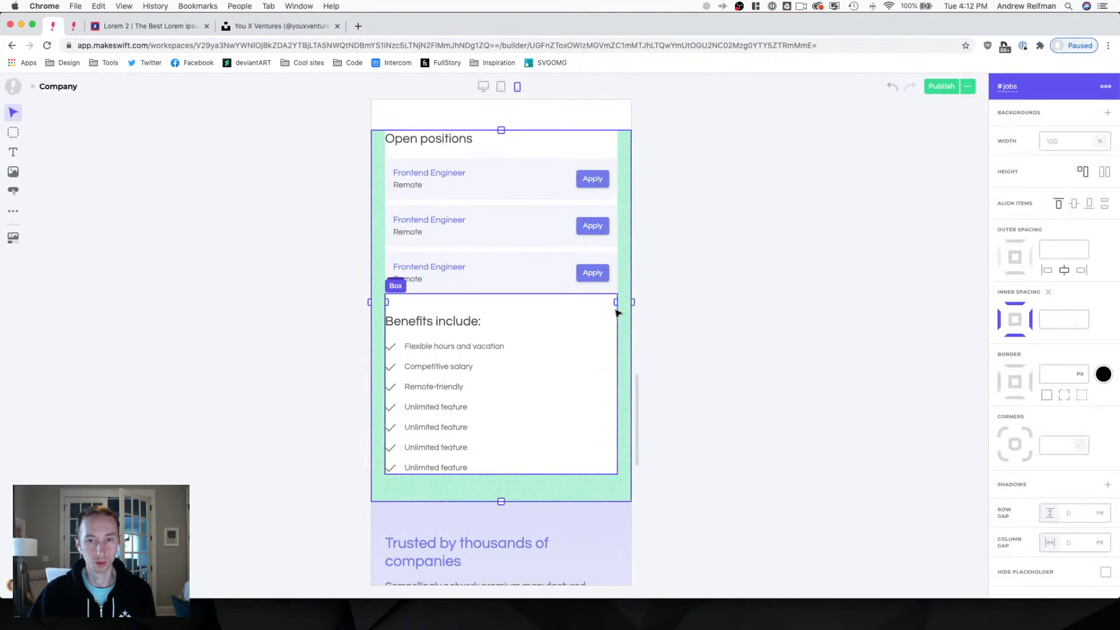
drag(623, 300, 615, 301)
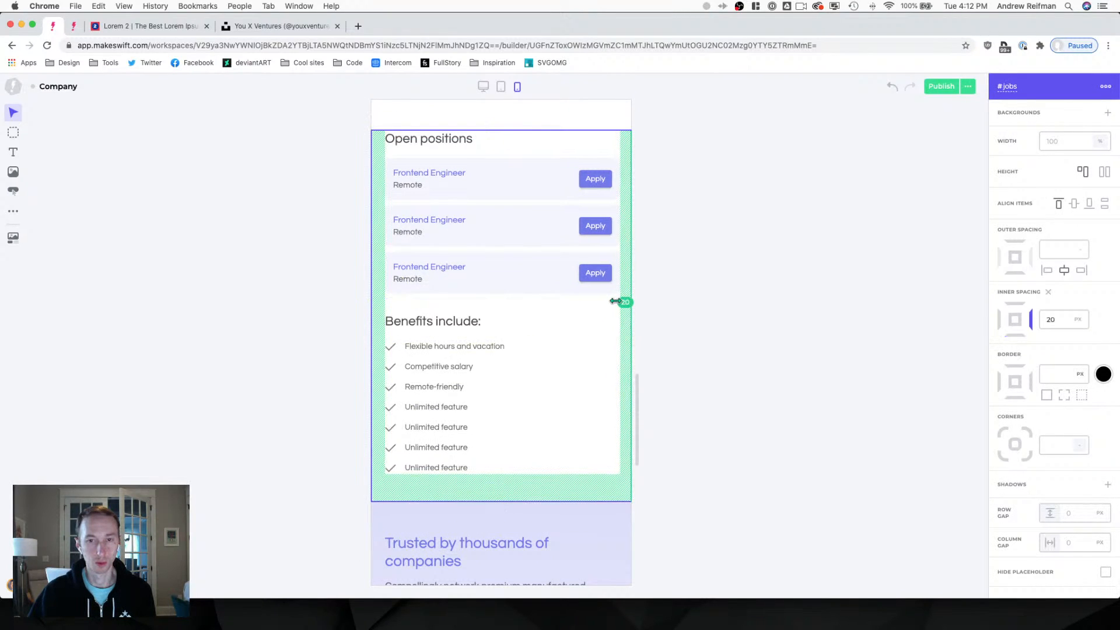
click(703, 307)
In the tablet layout, set the top inner spacing of the leadership team section to 80 px.
scroll(703, 315, up, 4)
scroll(657, 295, up, 3)
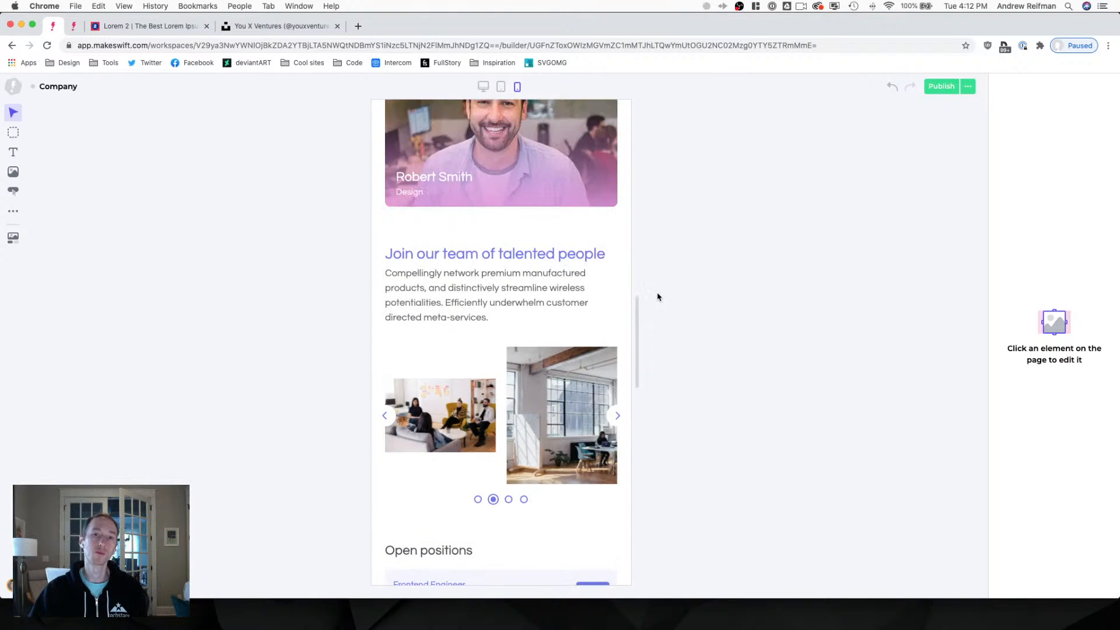
scroll(706, 301, up, 8)
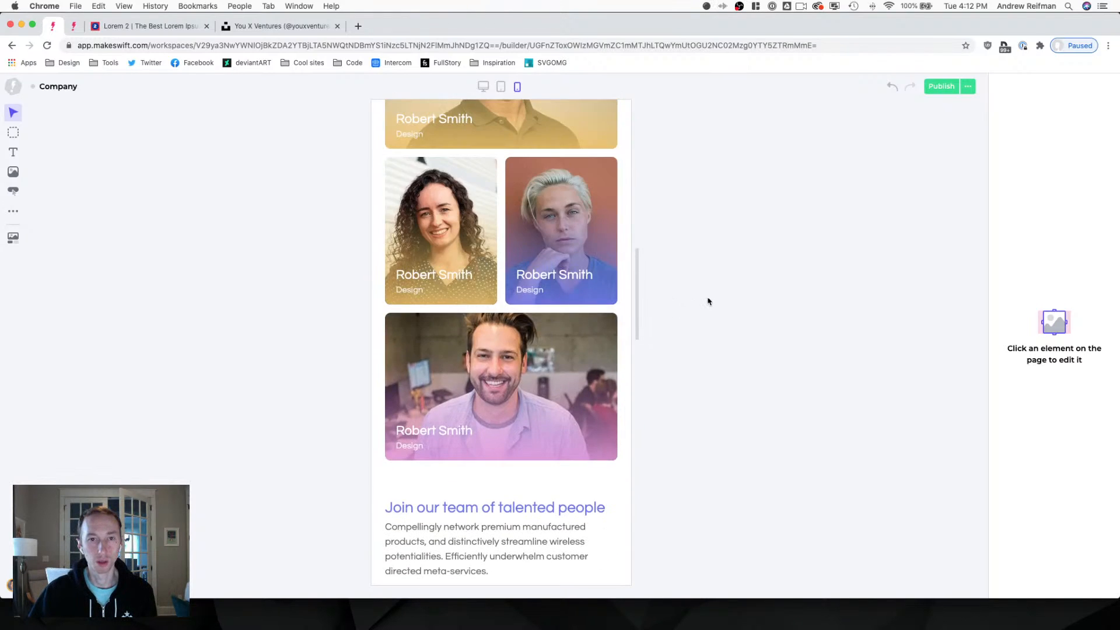
scroll(709, 301, up, 5)
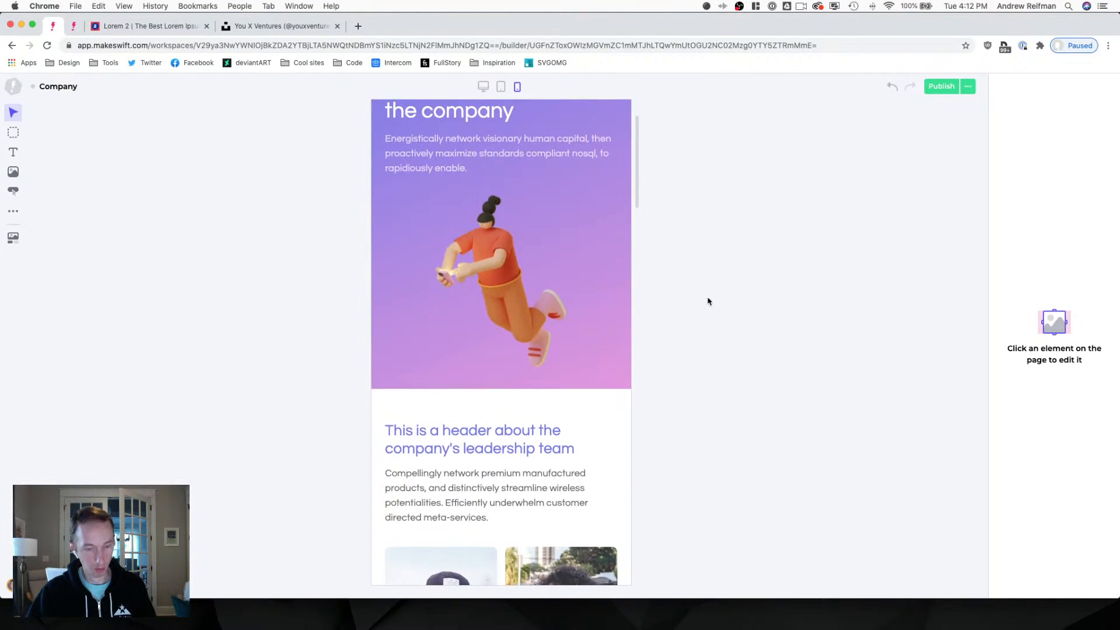
key(2)
scroll(716, 299, down, 3)
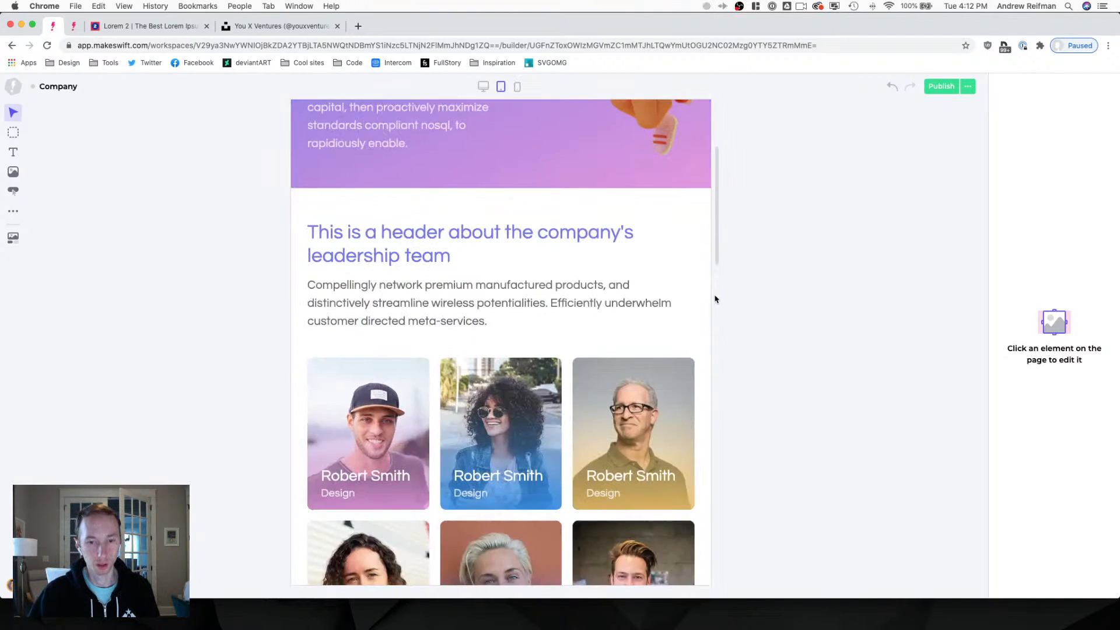
click(495, 220)
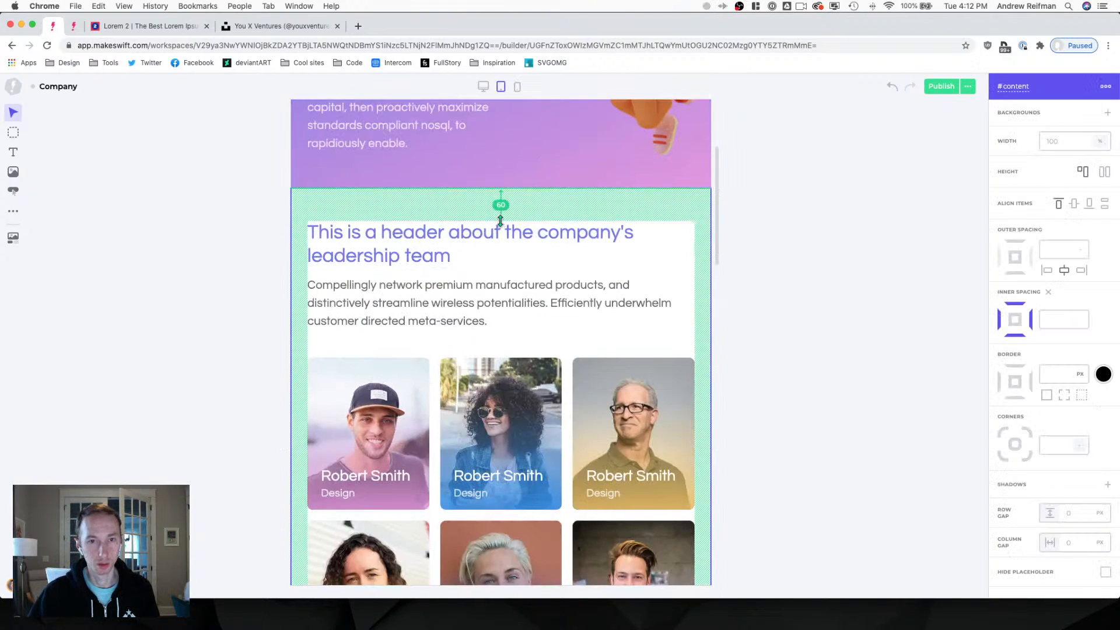
drag(501, 224, 500, 236)
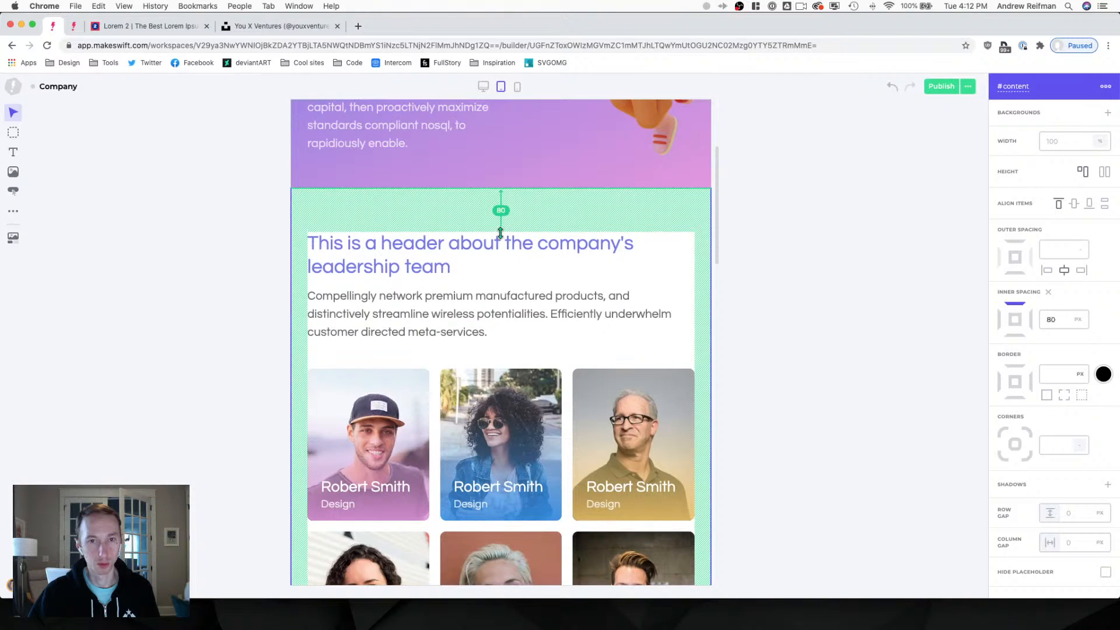
click(830, 256)
Check the remaining tablet sections down to the footer and review the page in the desktop layout.
scroll(822, 266, down, 15)
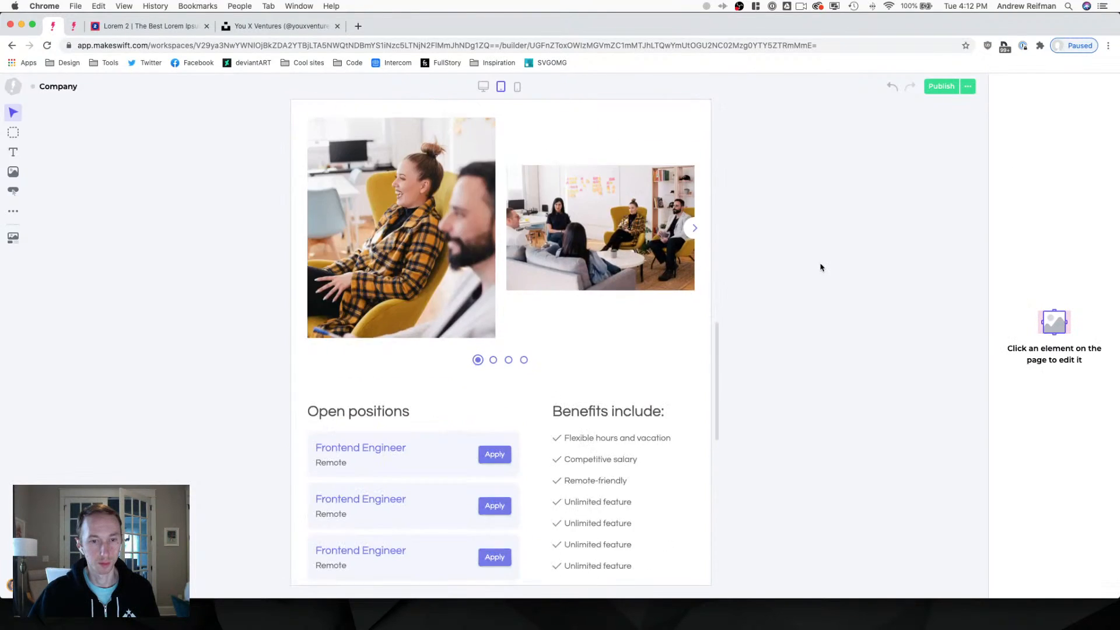
scroll(822, 267, down, 7)
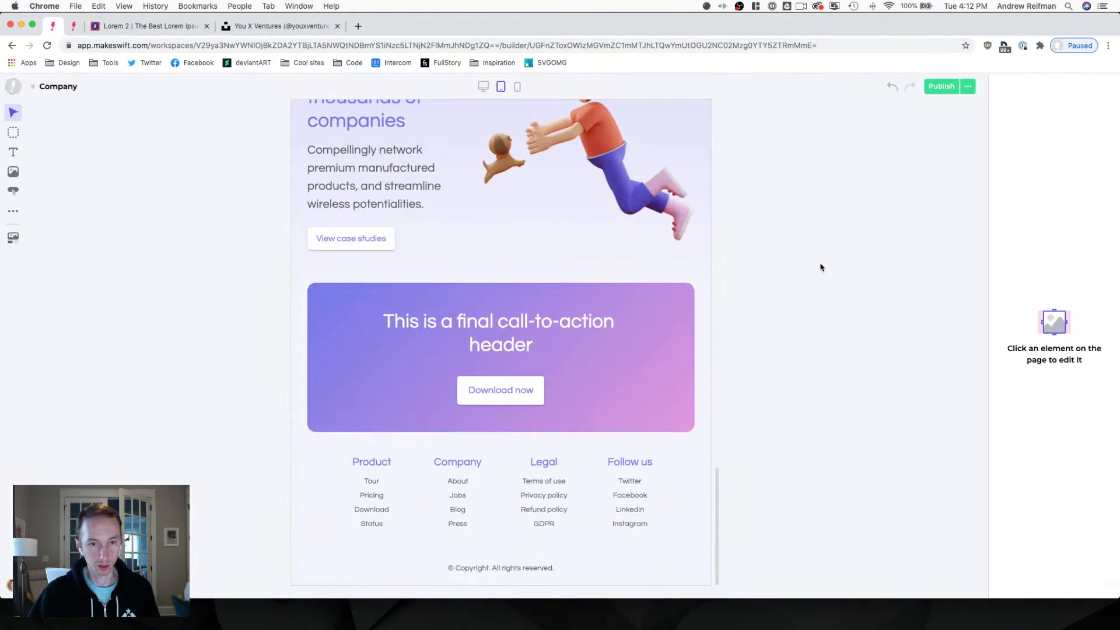
key(1)
scroll(811, 266, up, 10)
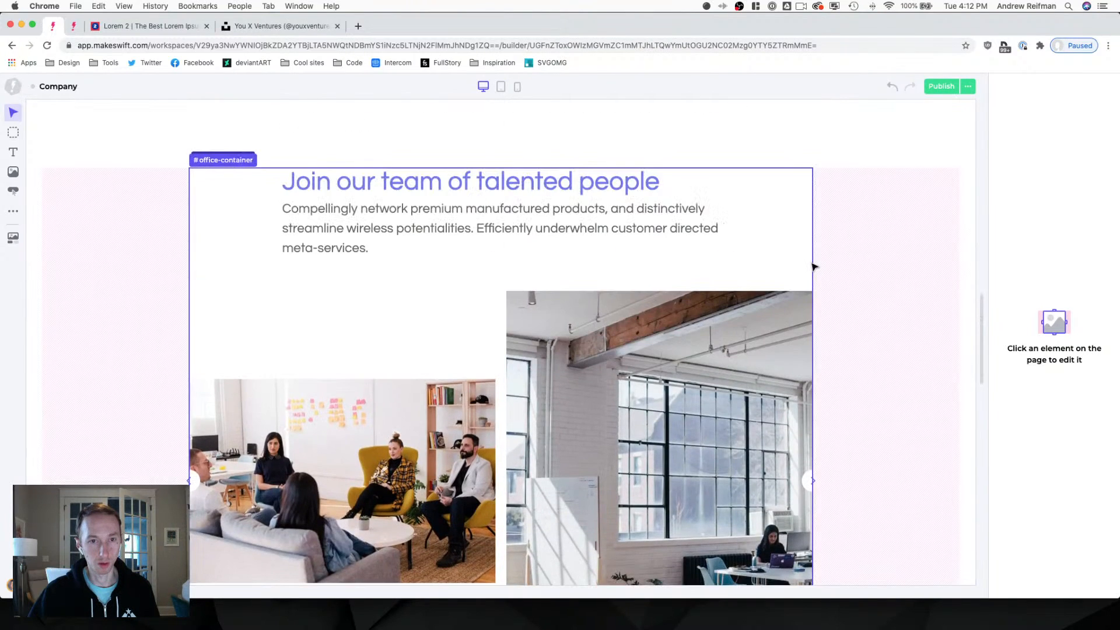
scroll(815, 266, up, 10)
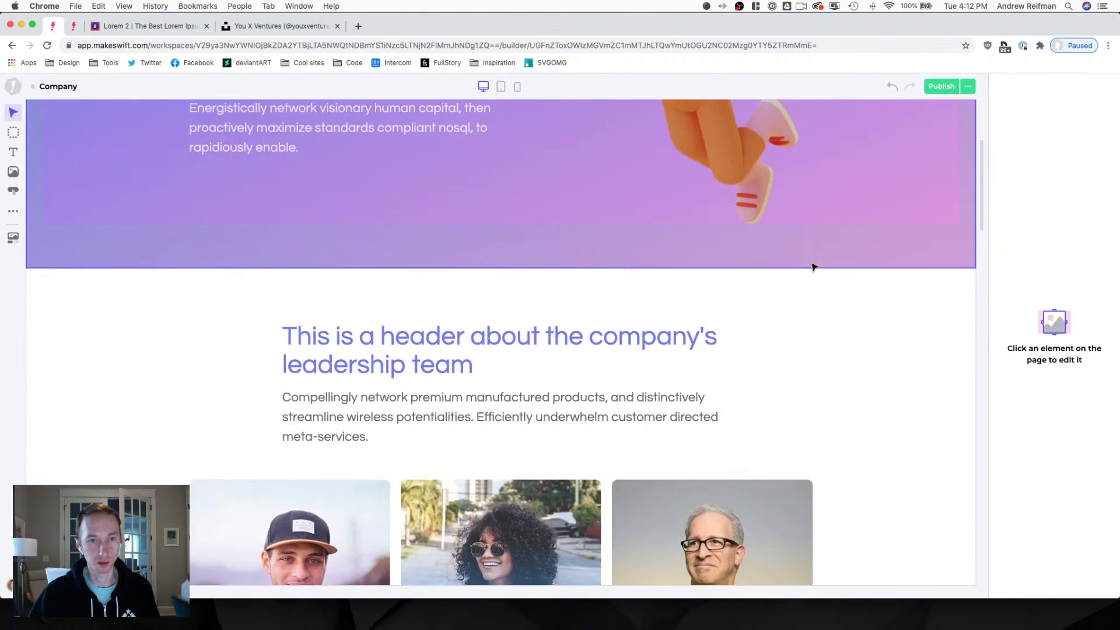